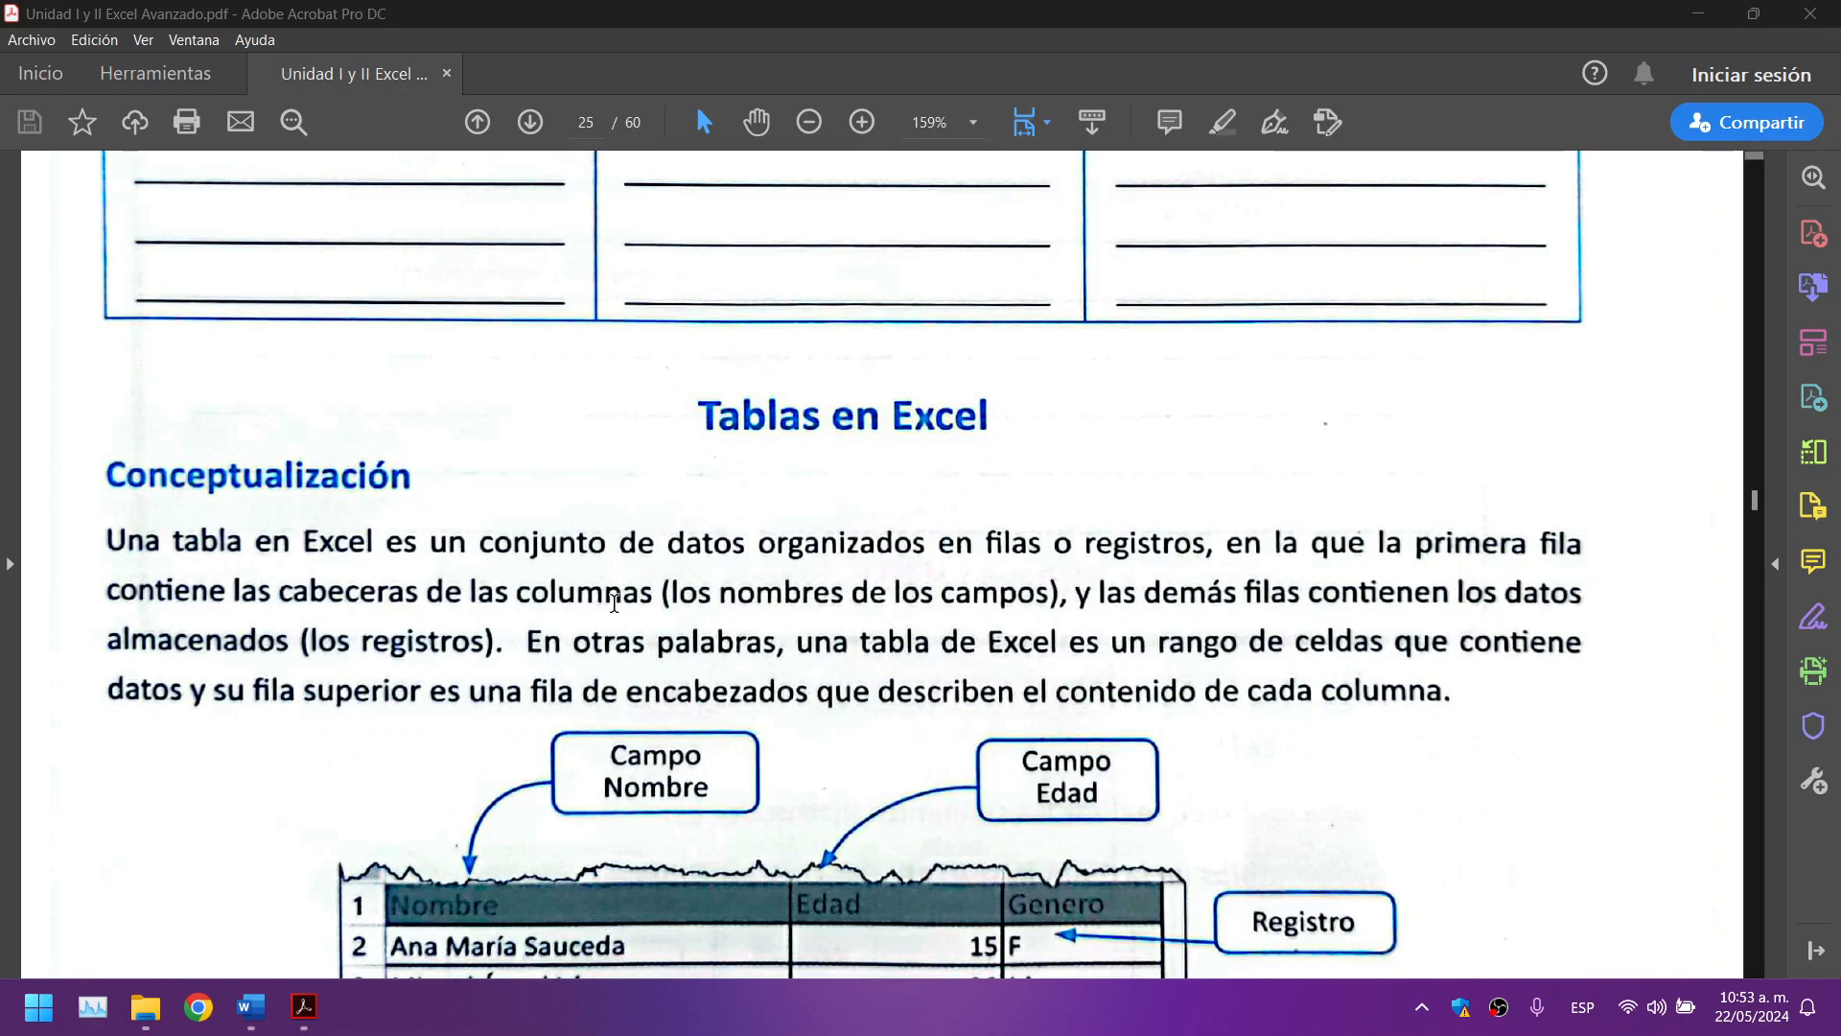
# Step: Highlight the data-type examples "texto, número, fecha, moneda, etc." in the Preparación de los Datos recommendations on page 26
pyautogui.scroll(-1, 612, 557)
pyautogui.scroll(-1, 603, 484)
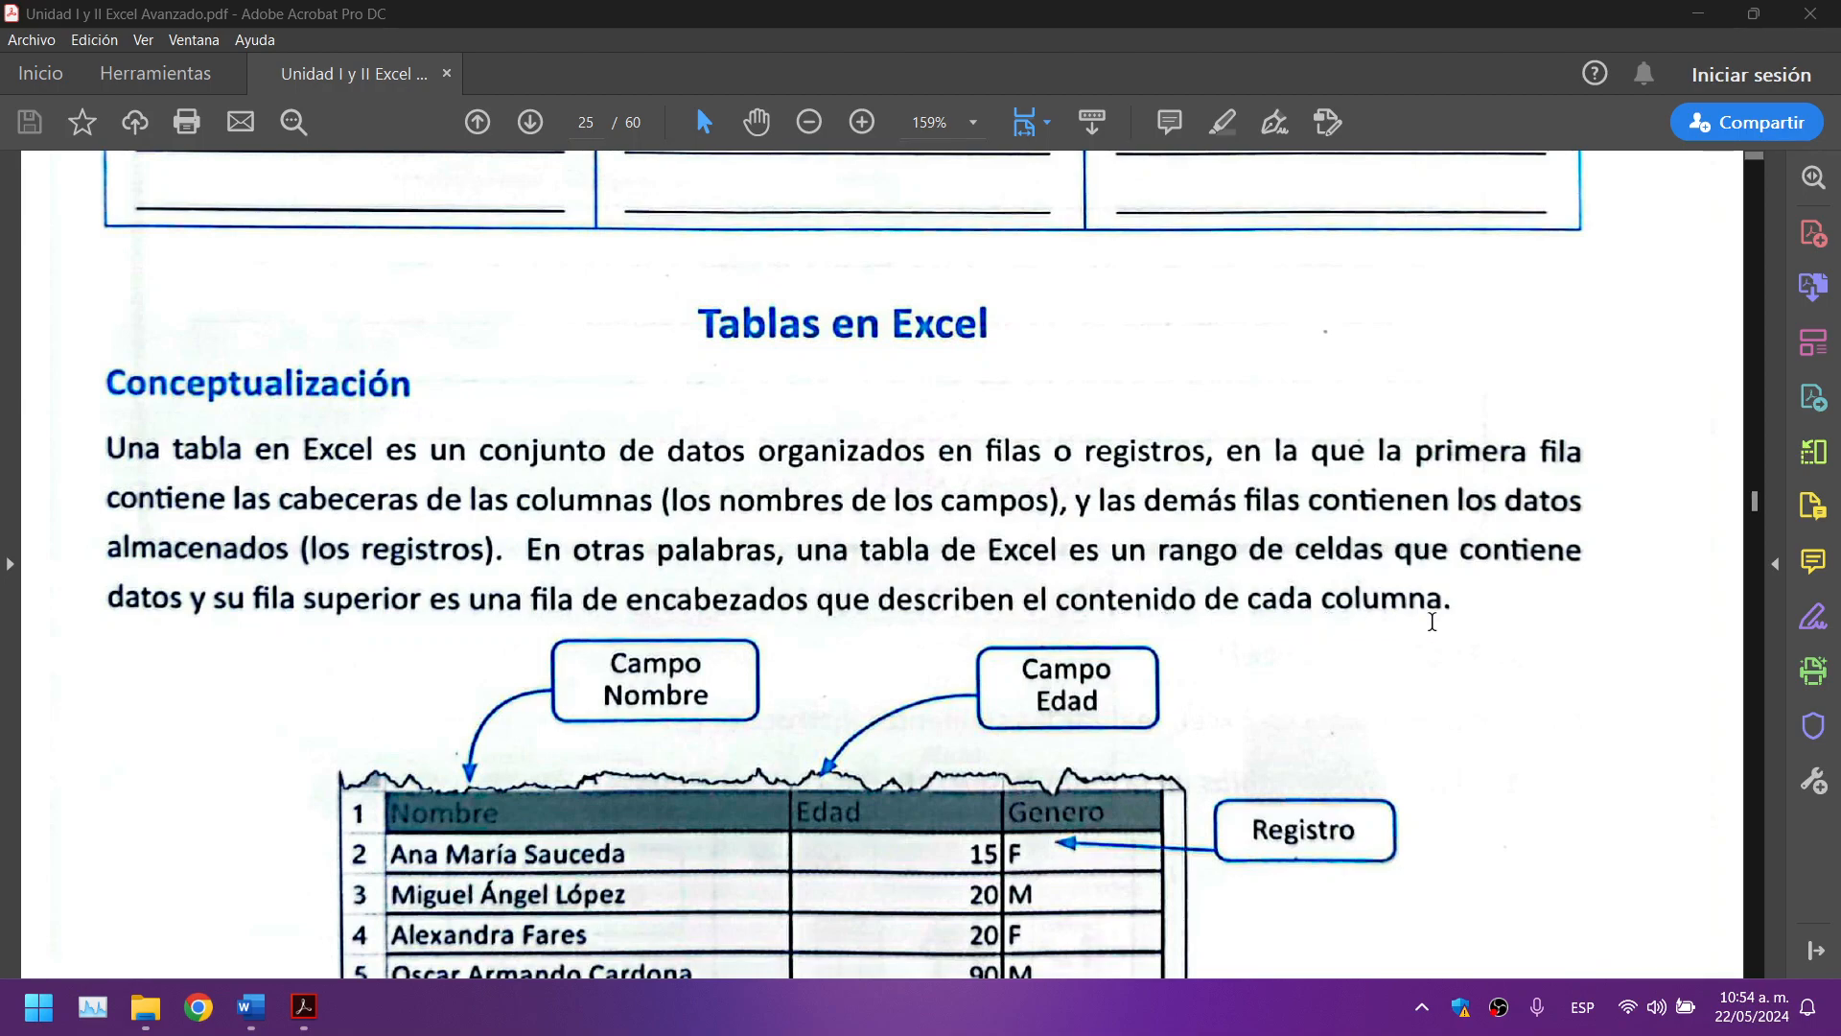
pyautogui.scroll(-5, 1545, 624)
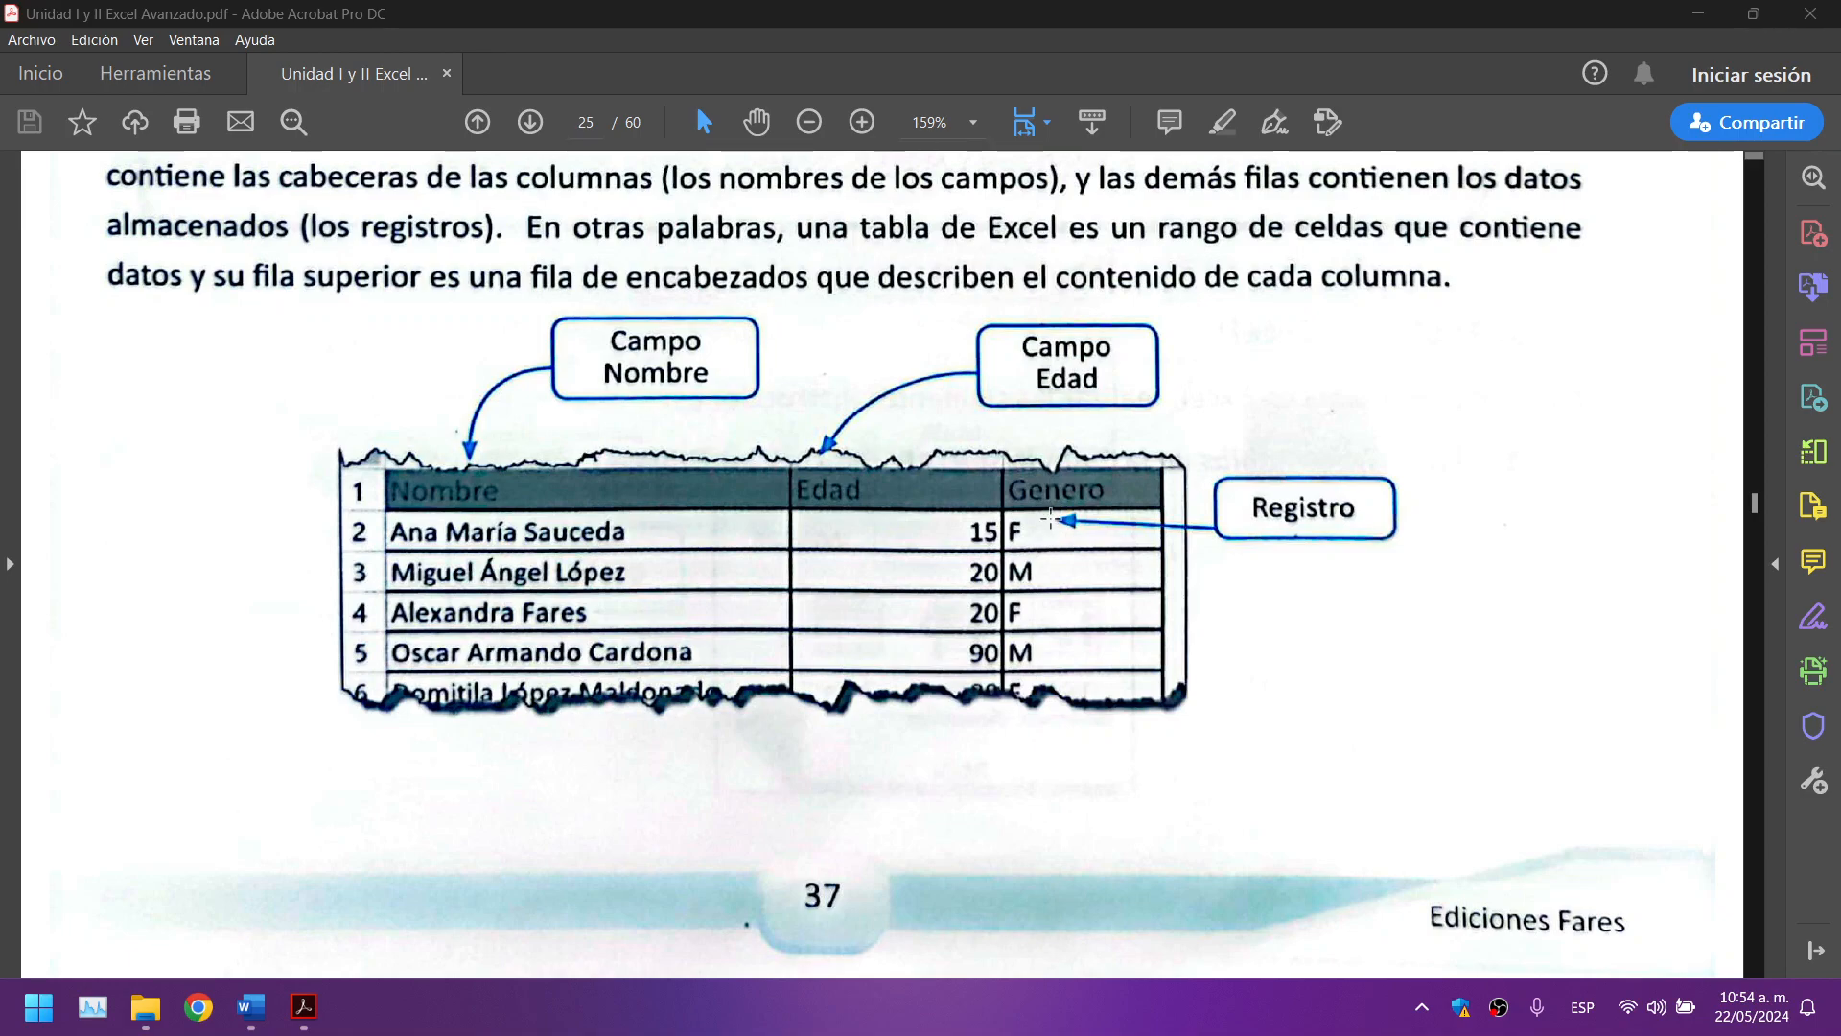
pyautogui.scroll(-10, 518, 461)
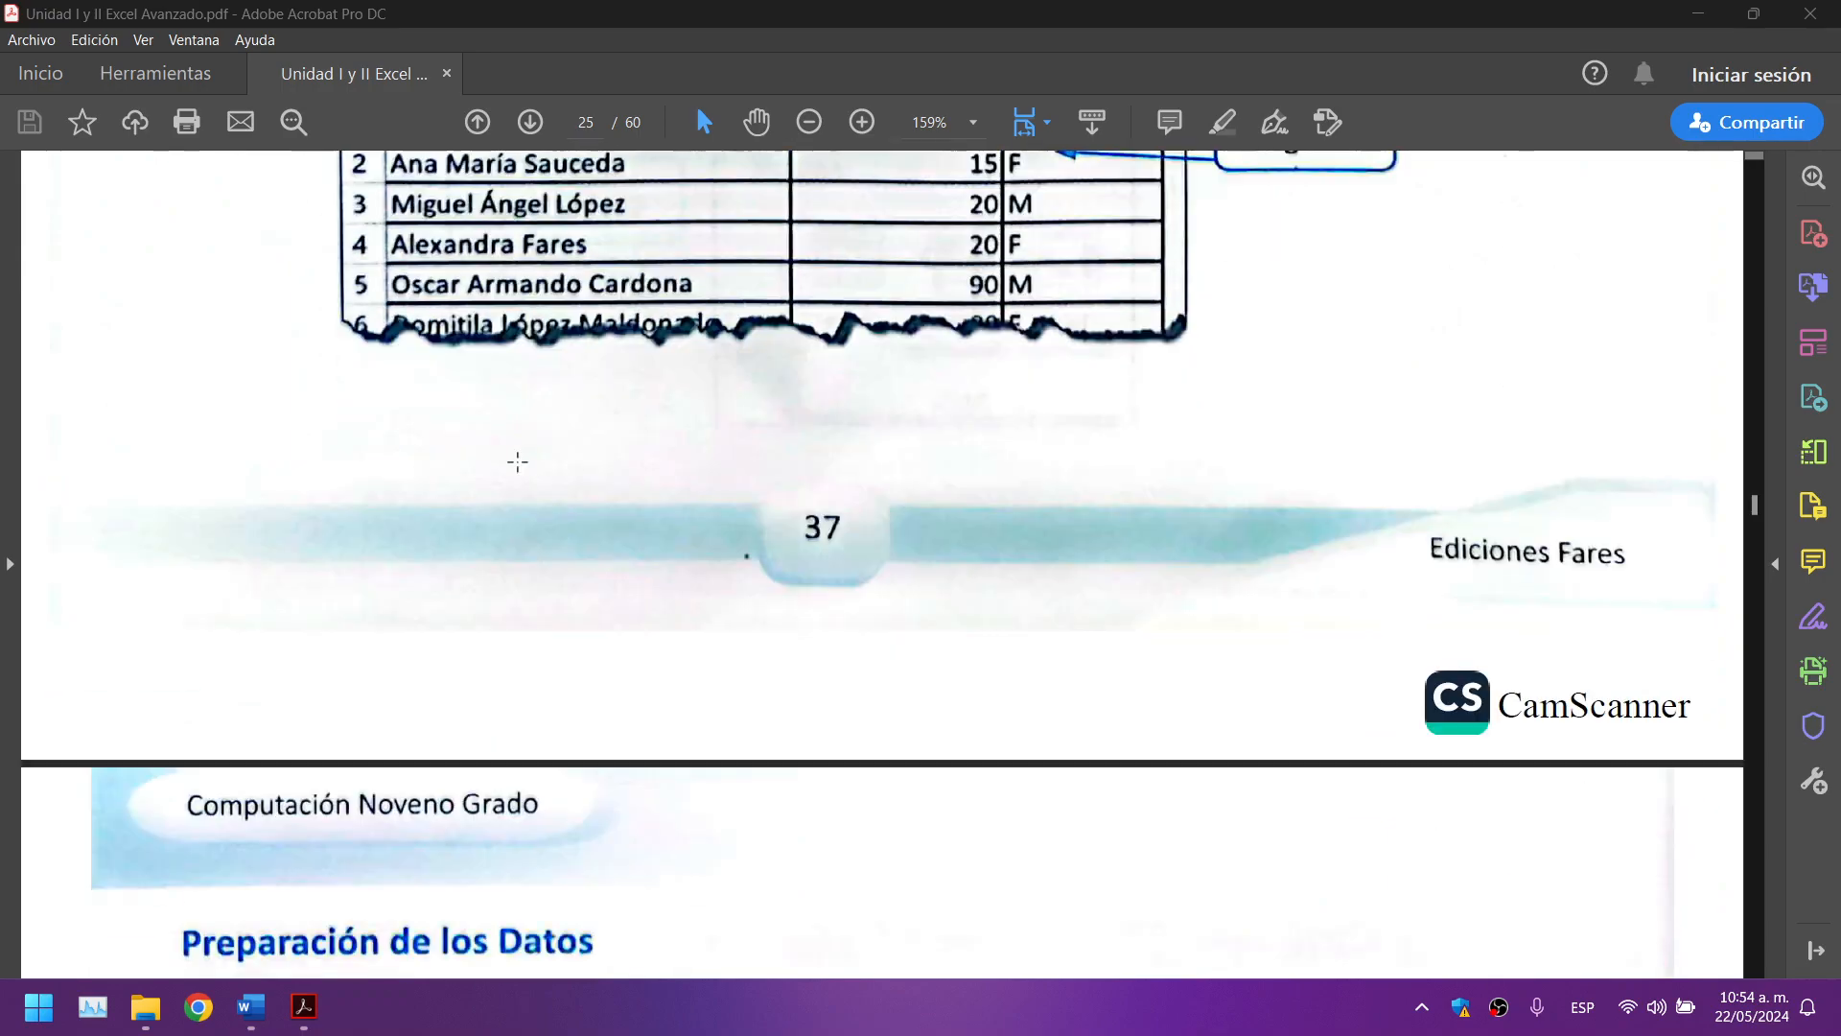
pyautogui.scroll(-3, 518, 462)
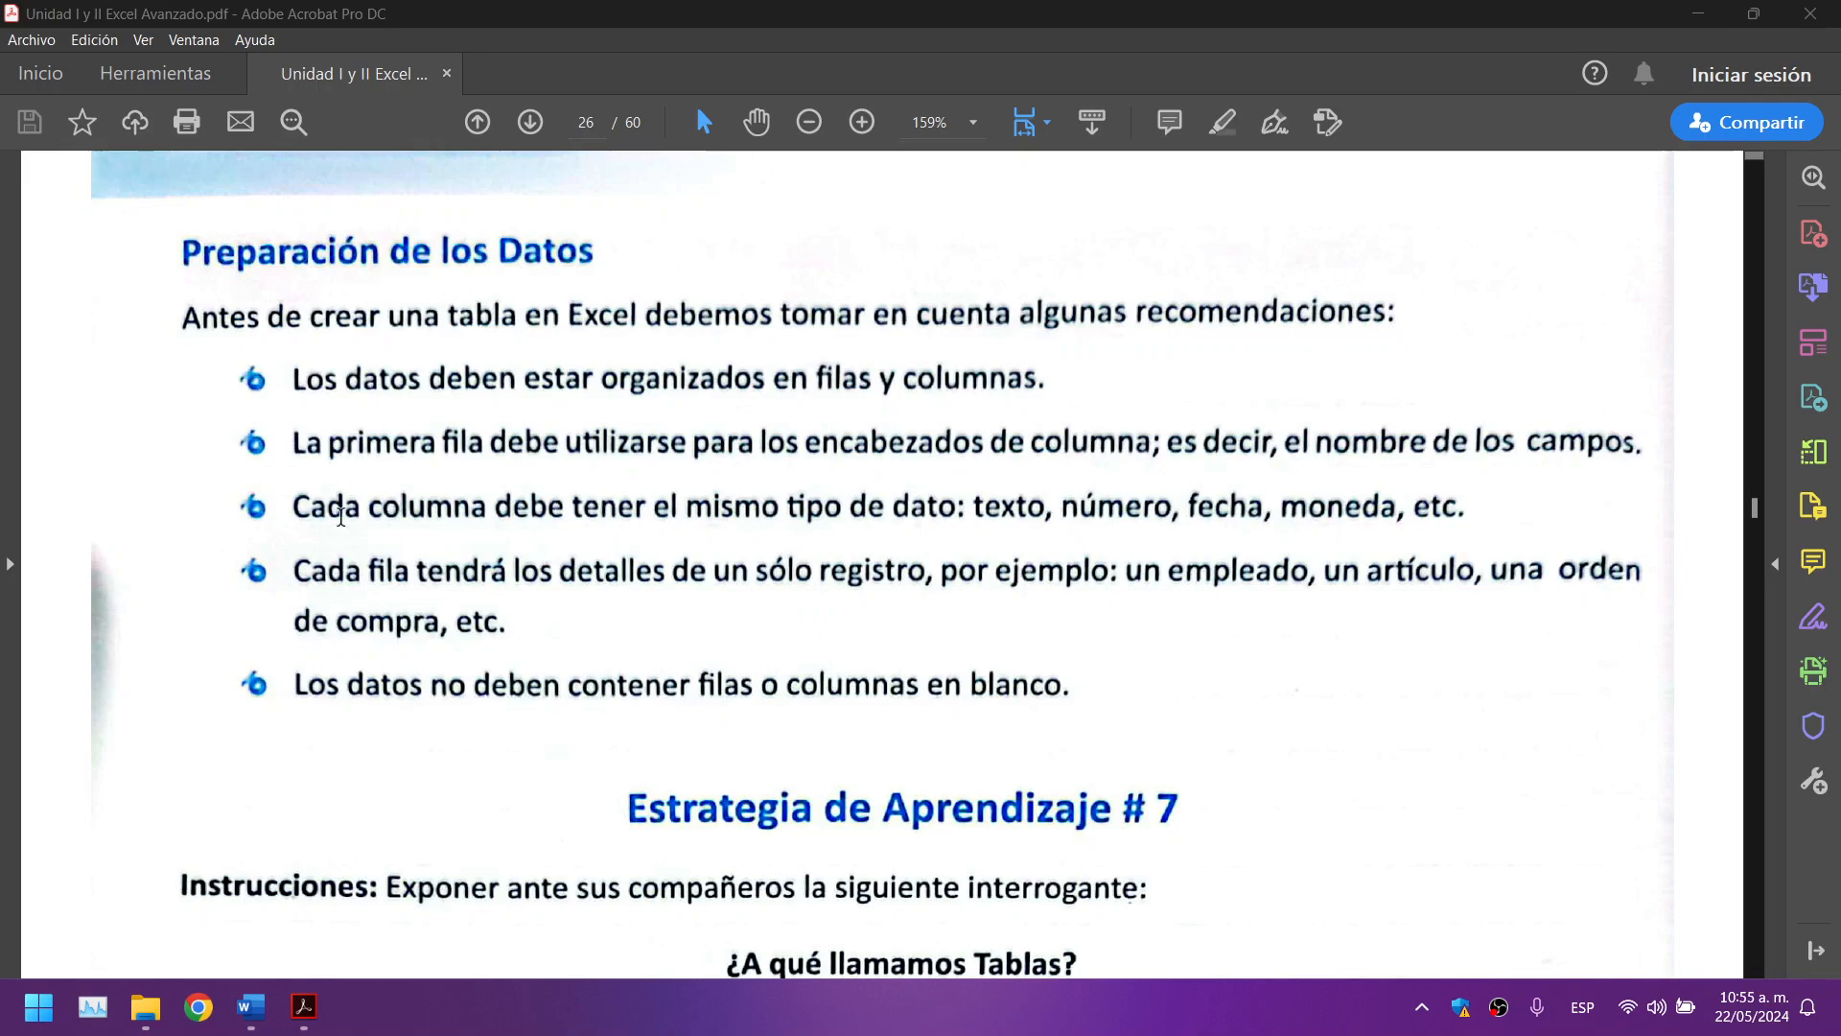
pyautogui.moveTo(287, 496); pyautogui.dragTo(973, 506)
pyautogui.click(1485, 495)
pyautogui.hotkey('ctrl', 'a')
pyautogui.click(1488, 518)
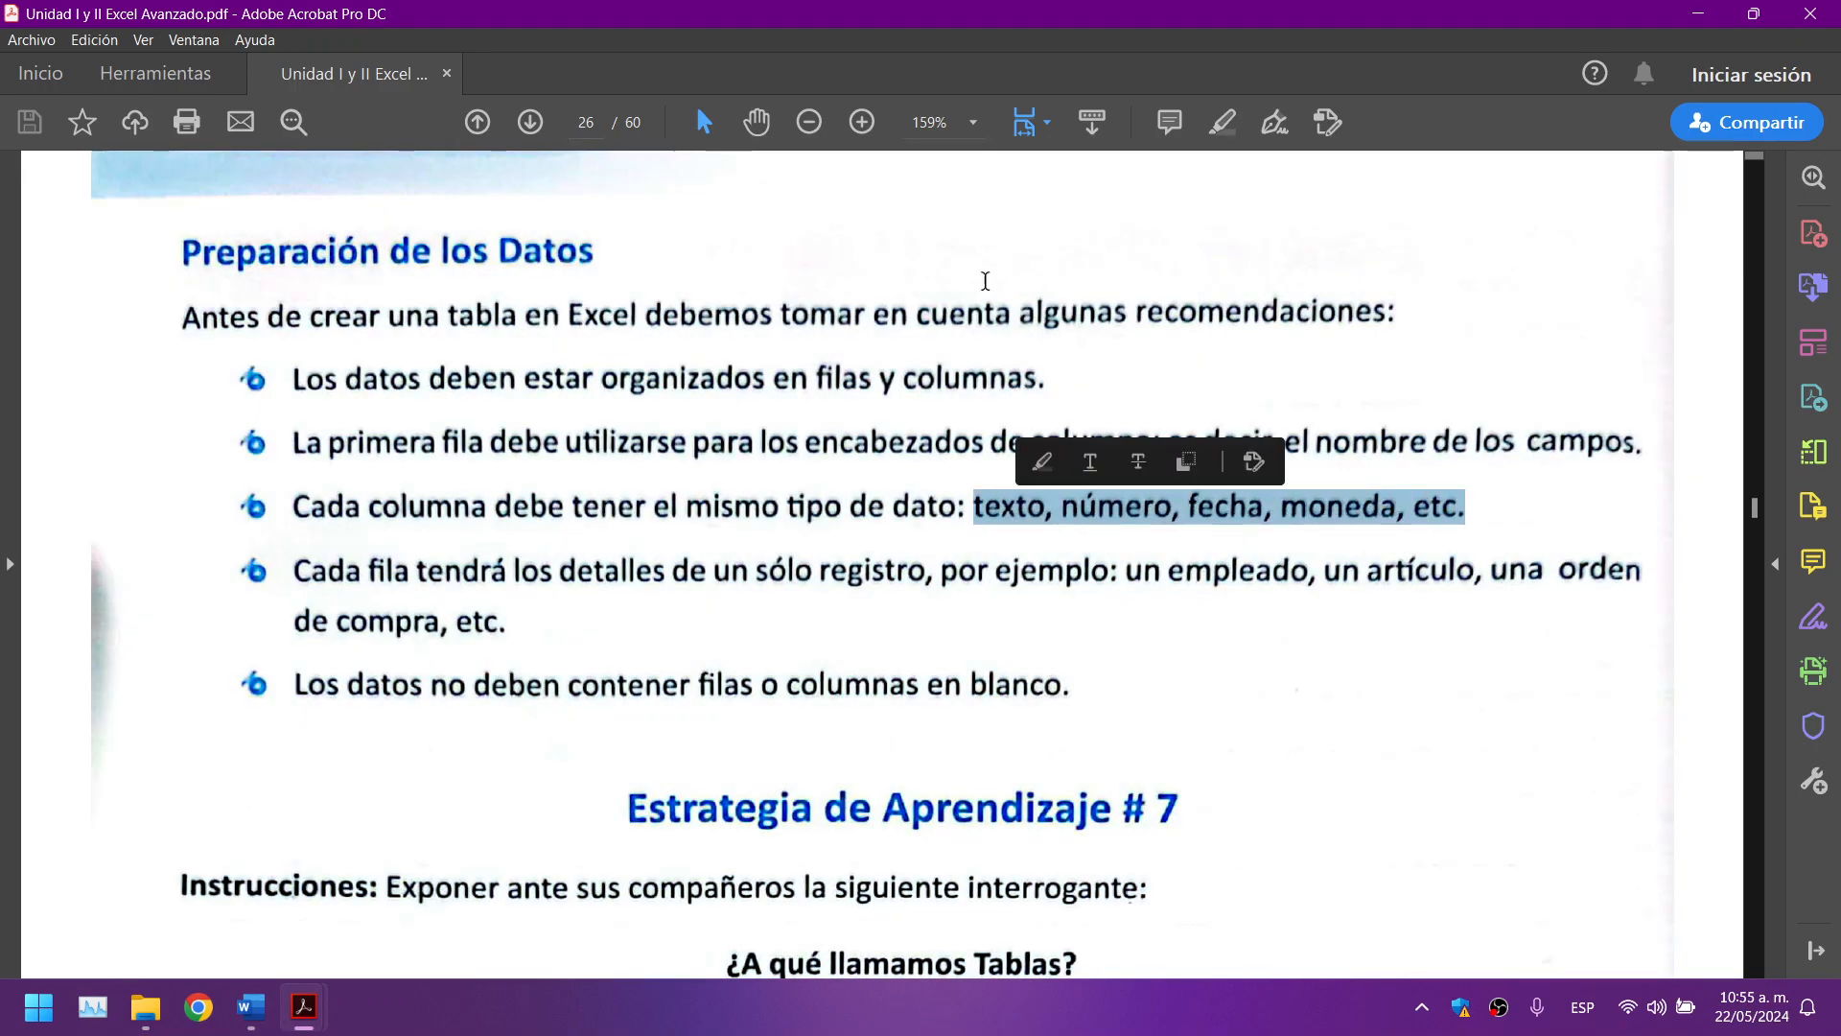
pyautogui.click(1222, 122)
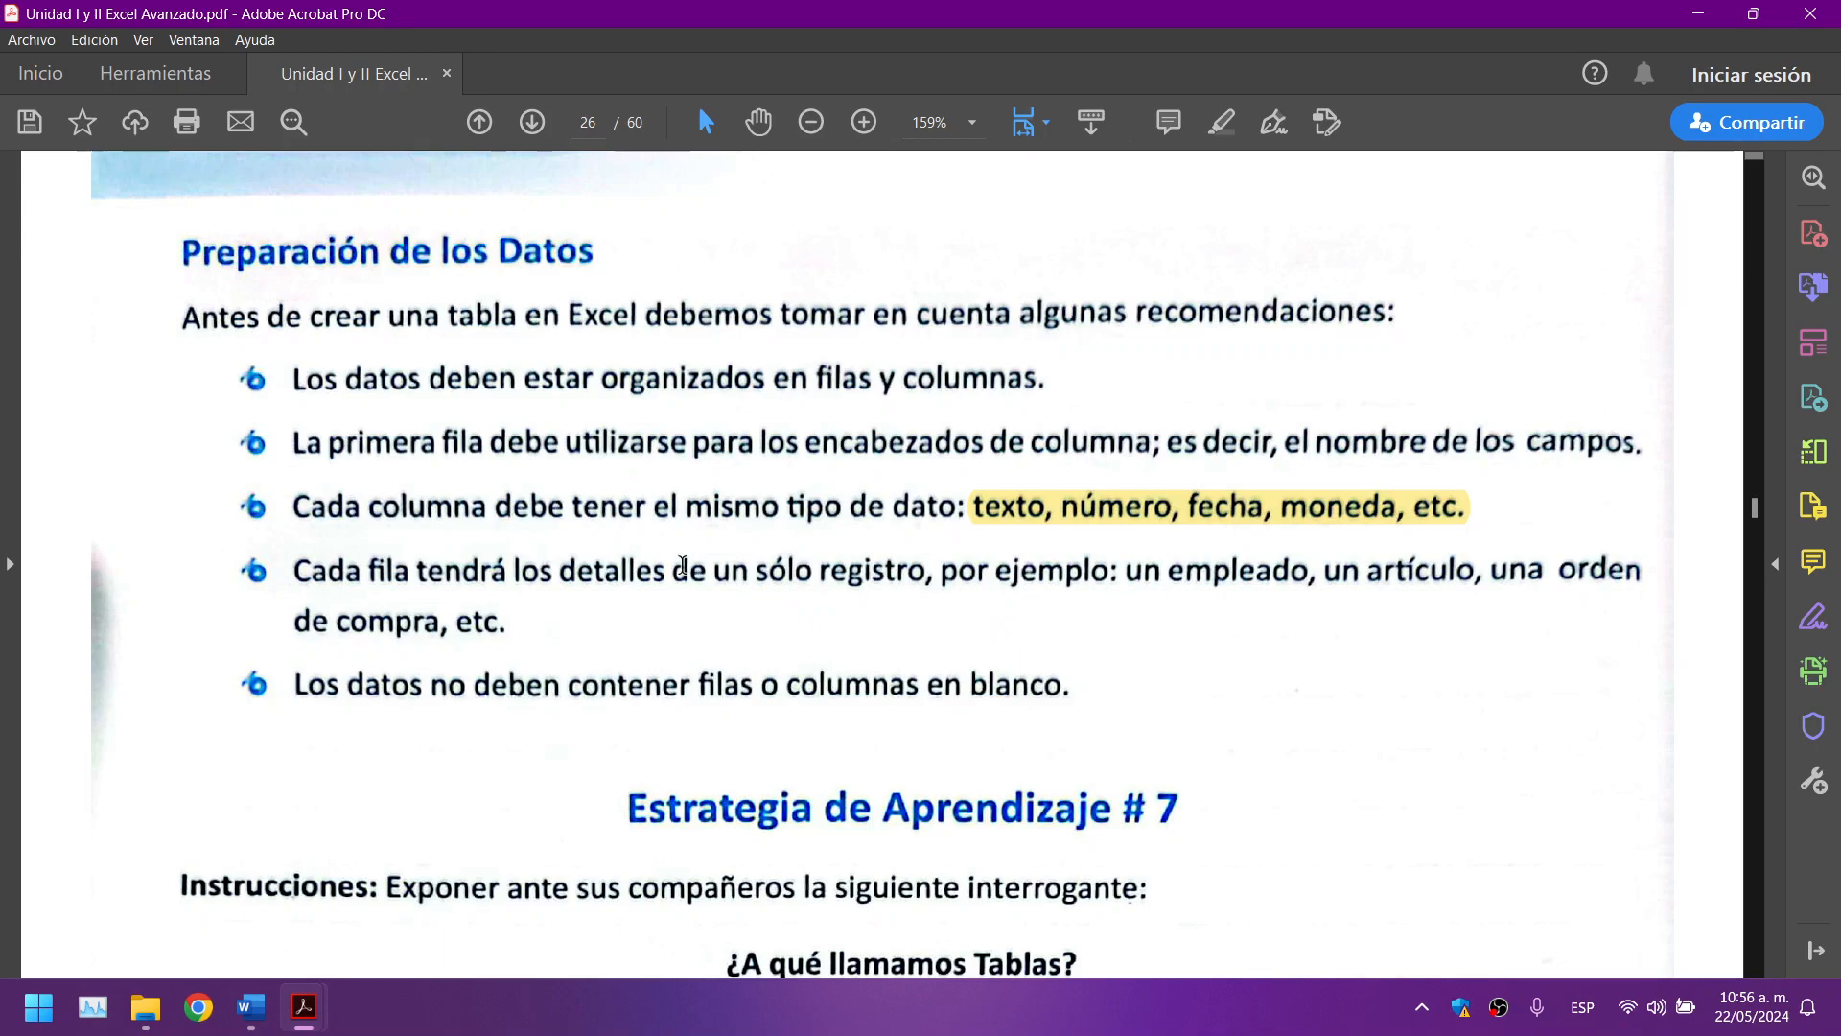
# Step: Read on through Estrategia de Aprendizaje # 7 and the Crear Tablas en Excel instructions, up to instruction 2 on page 27
pyautogui.scroll(-4, 682, 565)
pyautogui.scroll(-1, 682, 565)
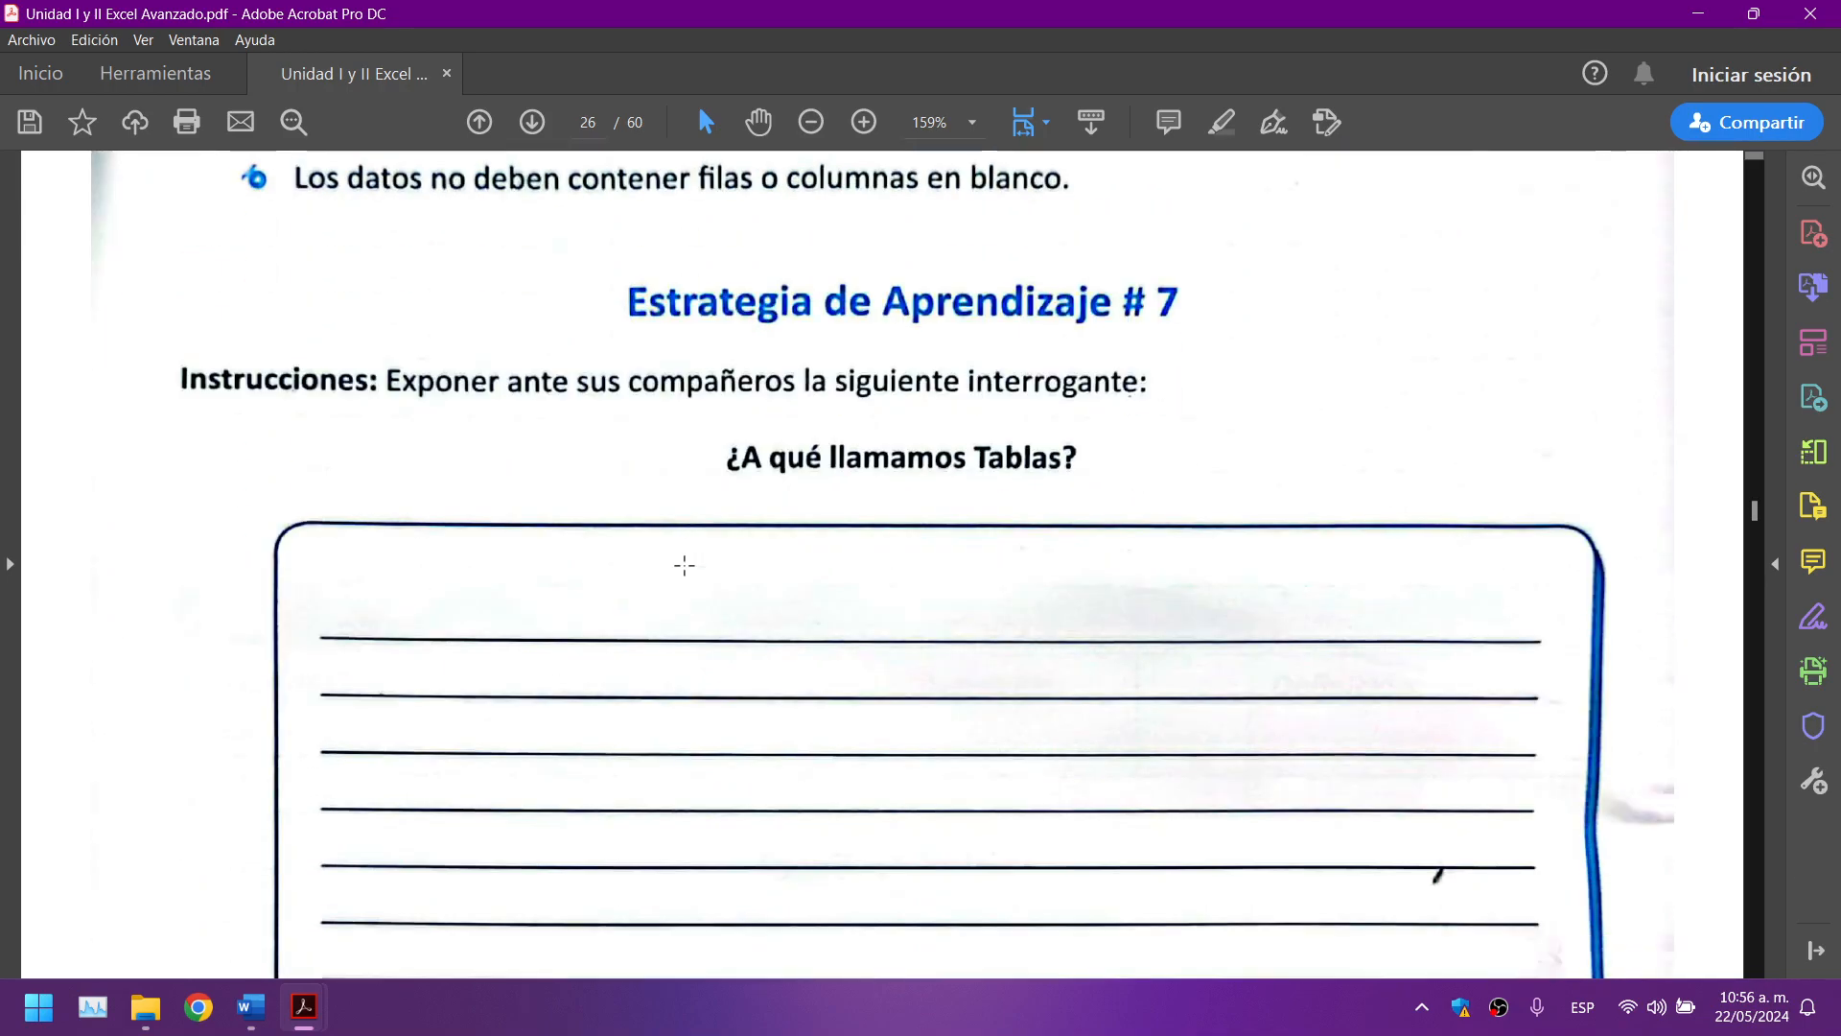
pyautogui.moveTo(639, 296); pyautogui.dragTo(1189, 280)
pyautogui.scroll(-1, 1119, 445)
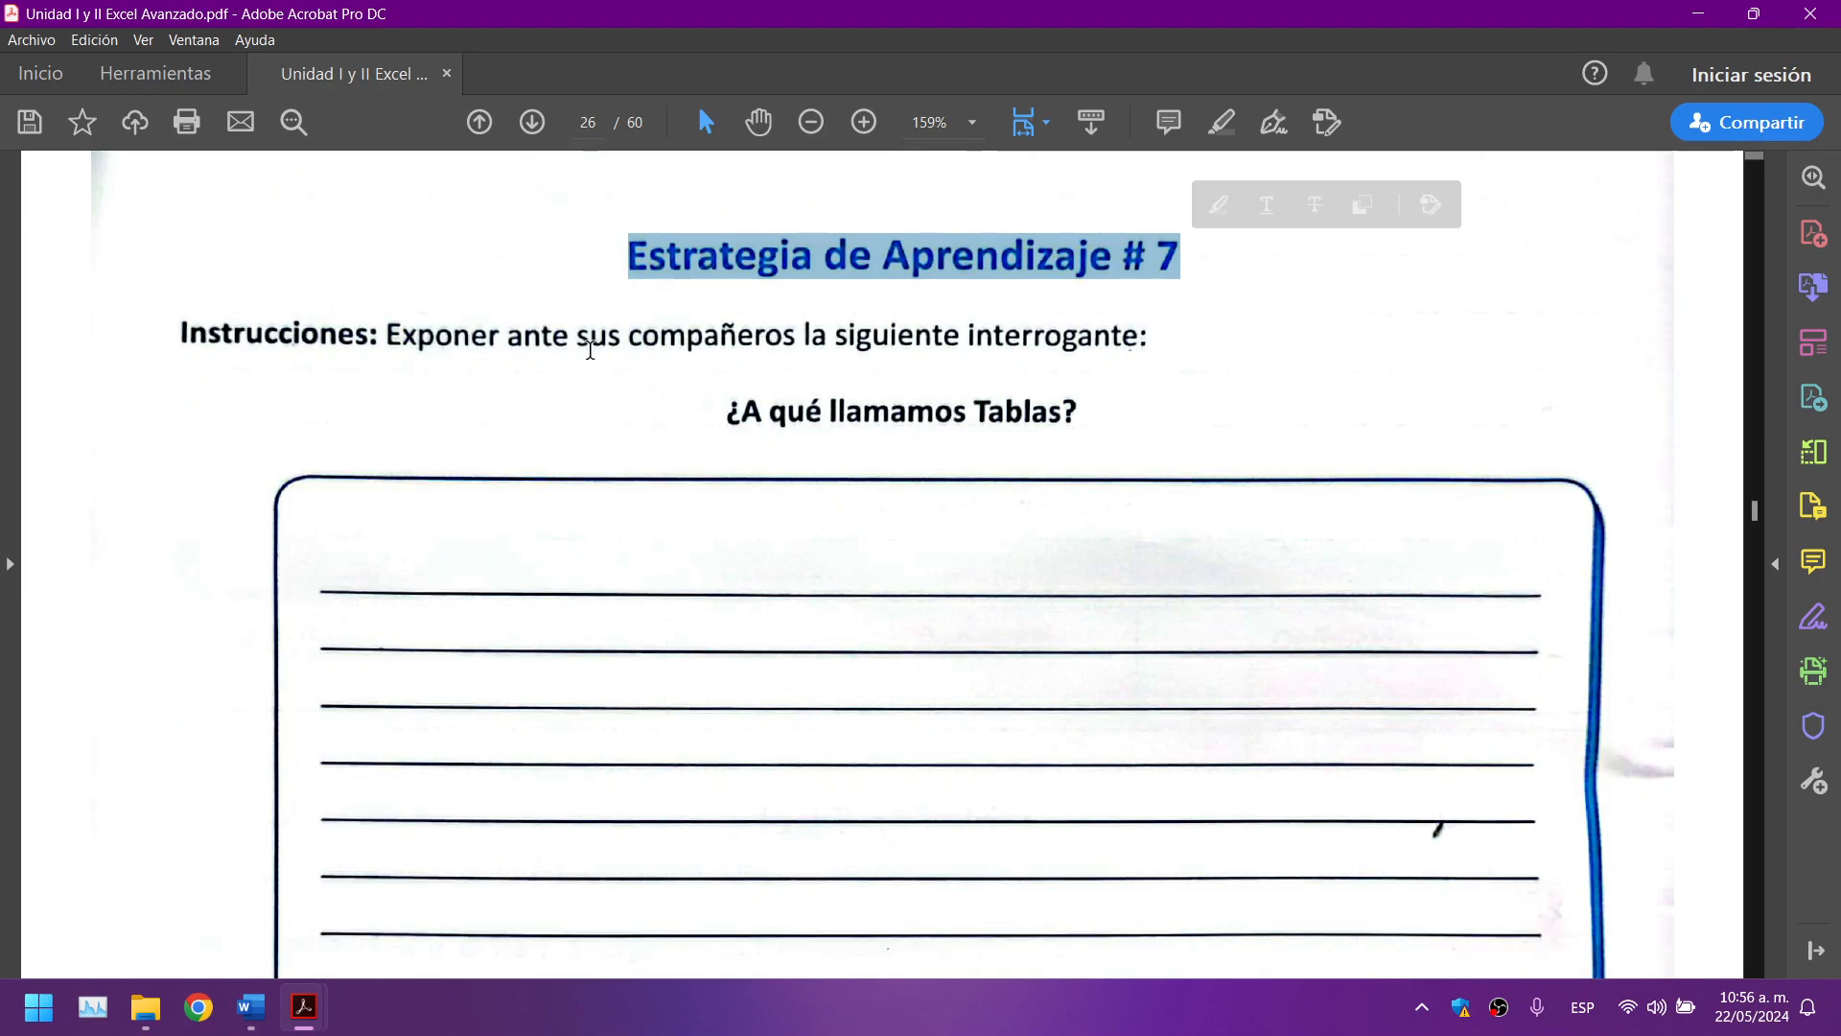
pyautogui.moveTo(1150, 335); pyautogui.dragTo(281, 337)
pyautogui.scroll(-5, 703, 465)
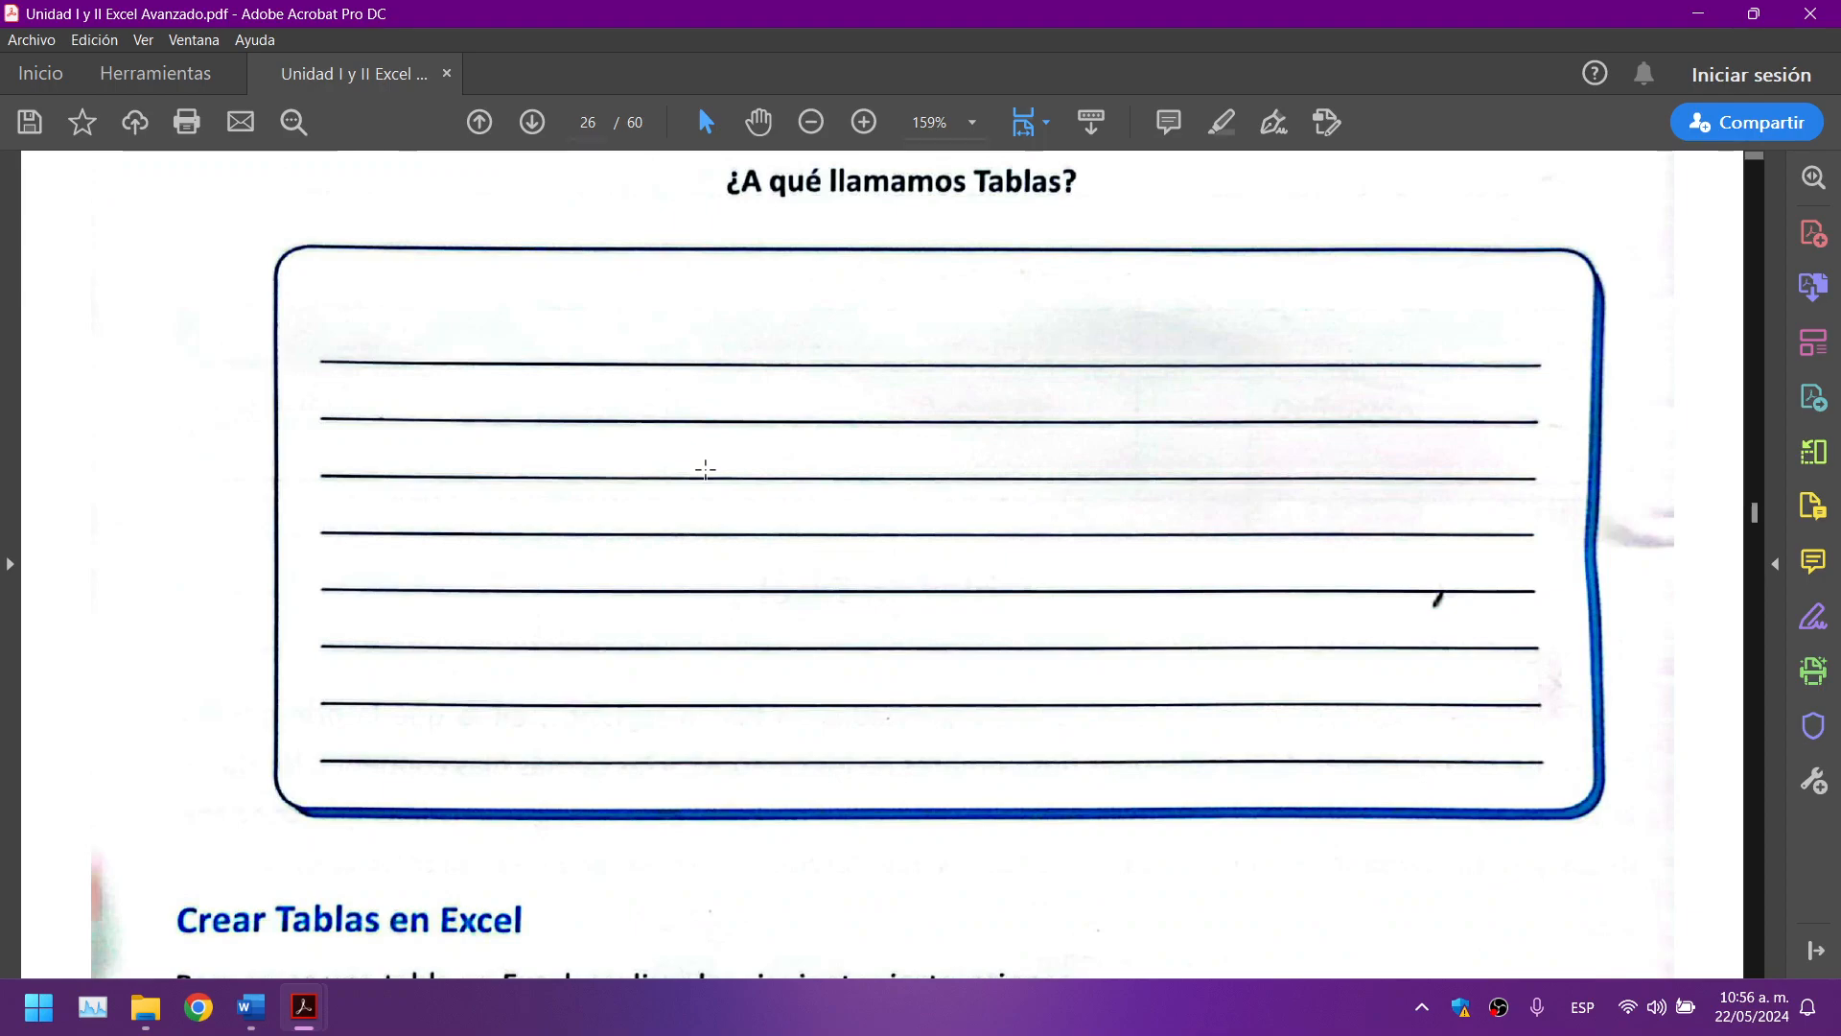
pyautogui.scroll(3, 703, 464)
pyautogui.scroll(-10, 713, 469)
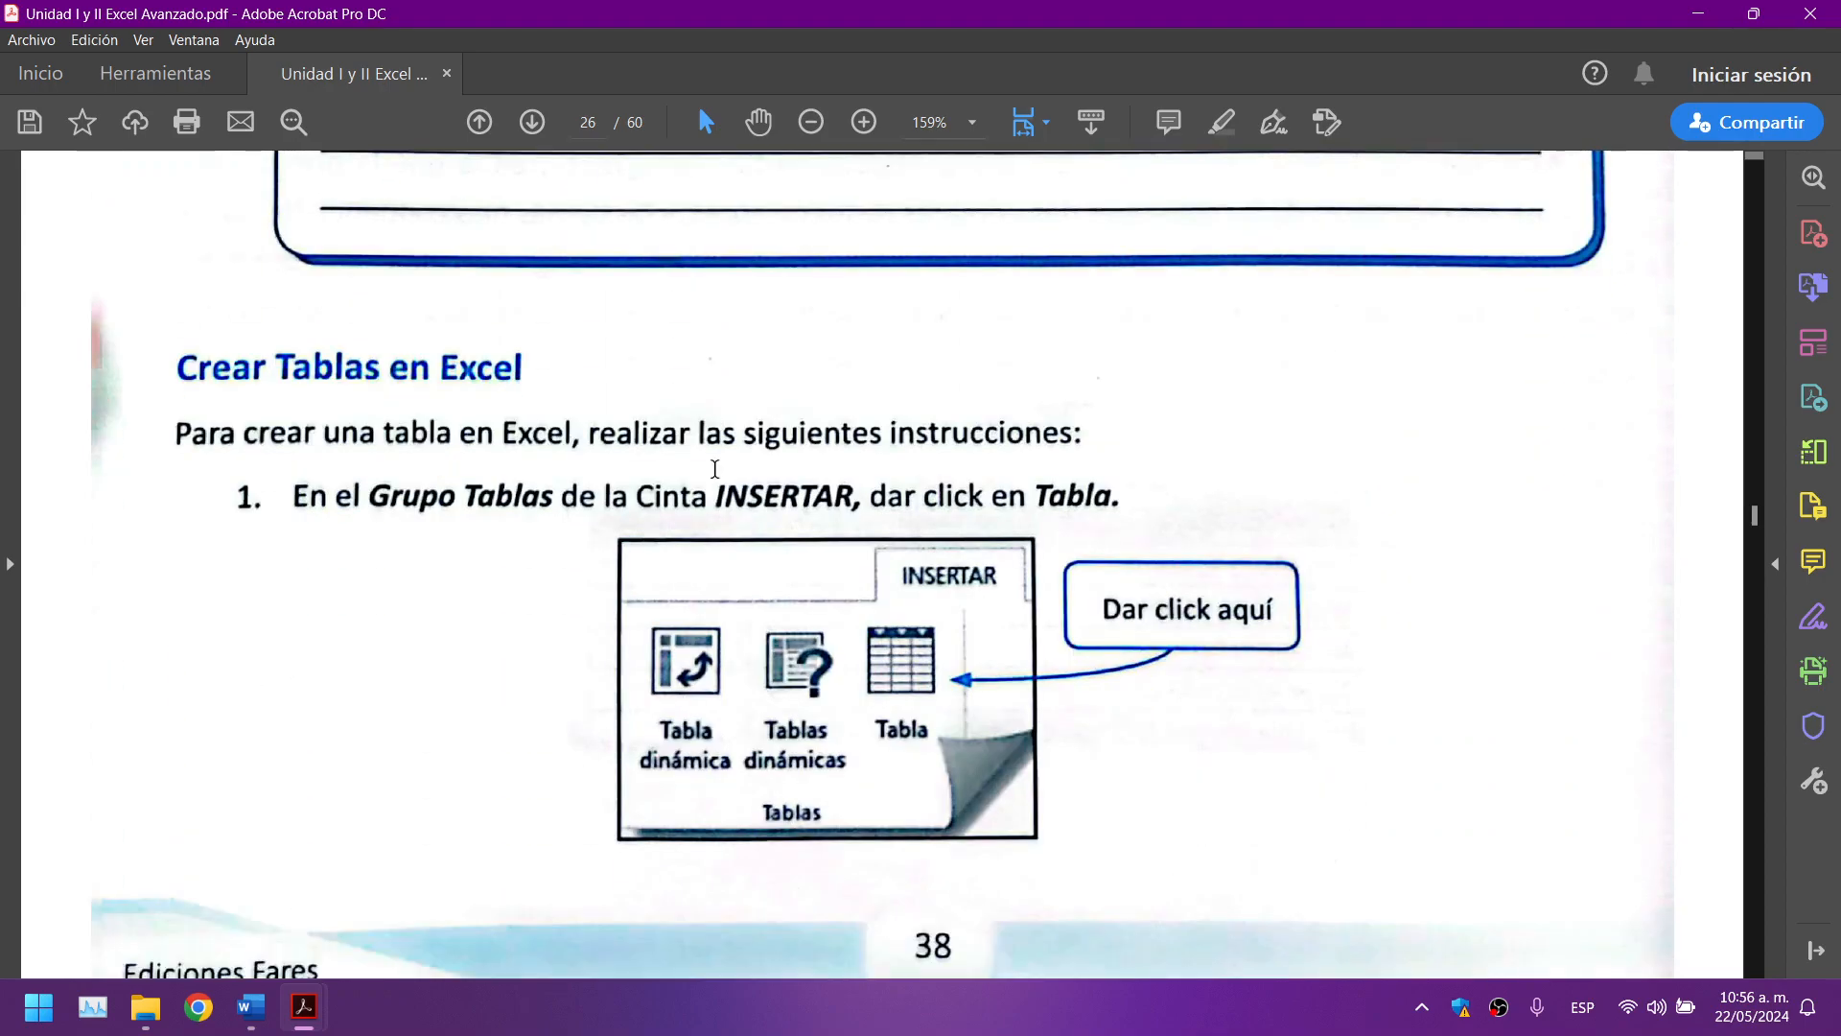
pyautogui.moveTo(177, 227); pyautogui.dragTo(524, 222)
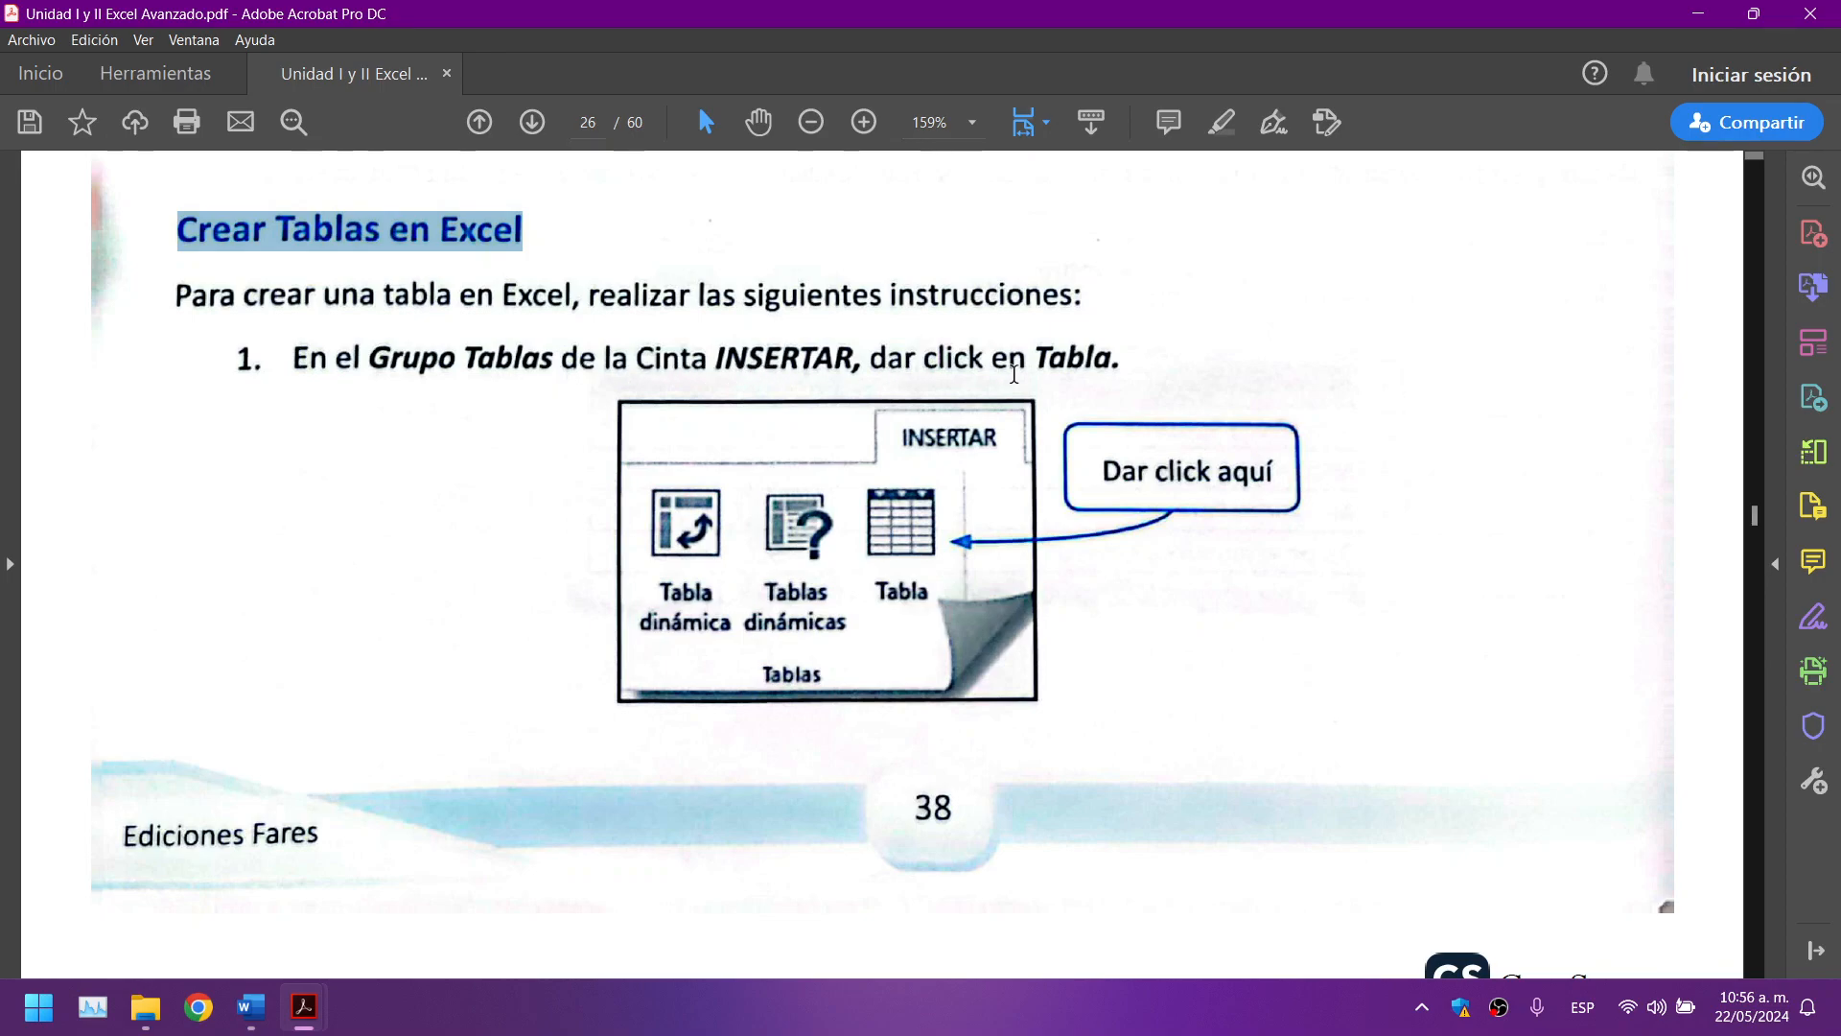
pyautogui.scroll(-10, 1245, 374)
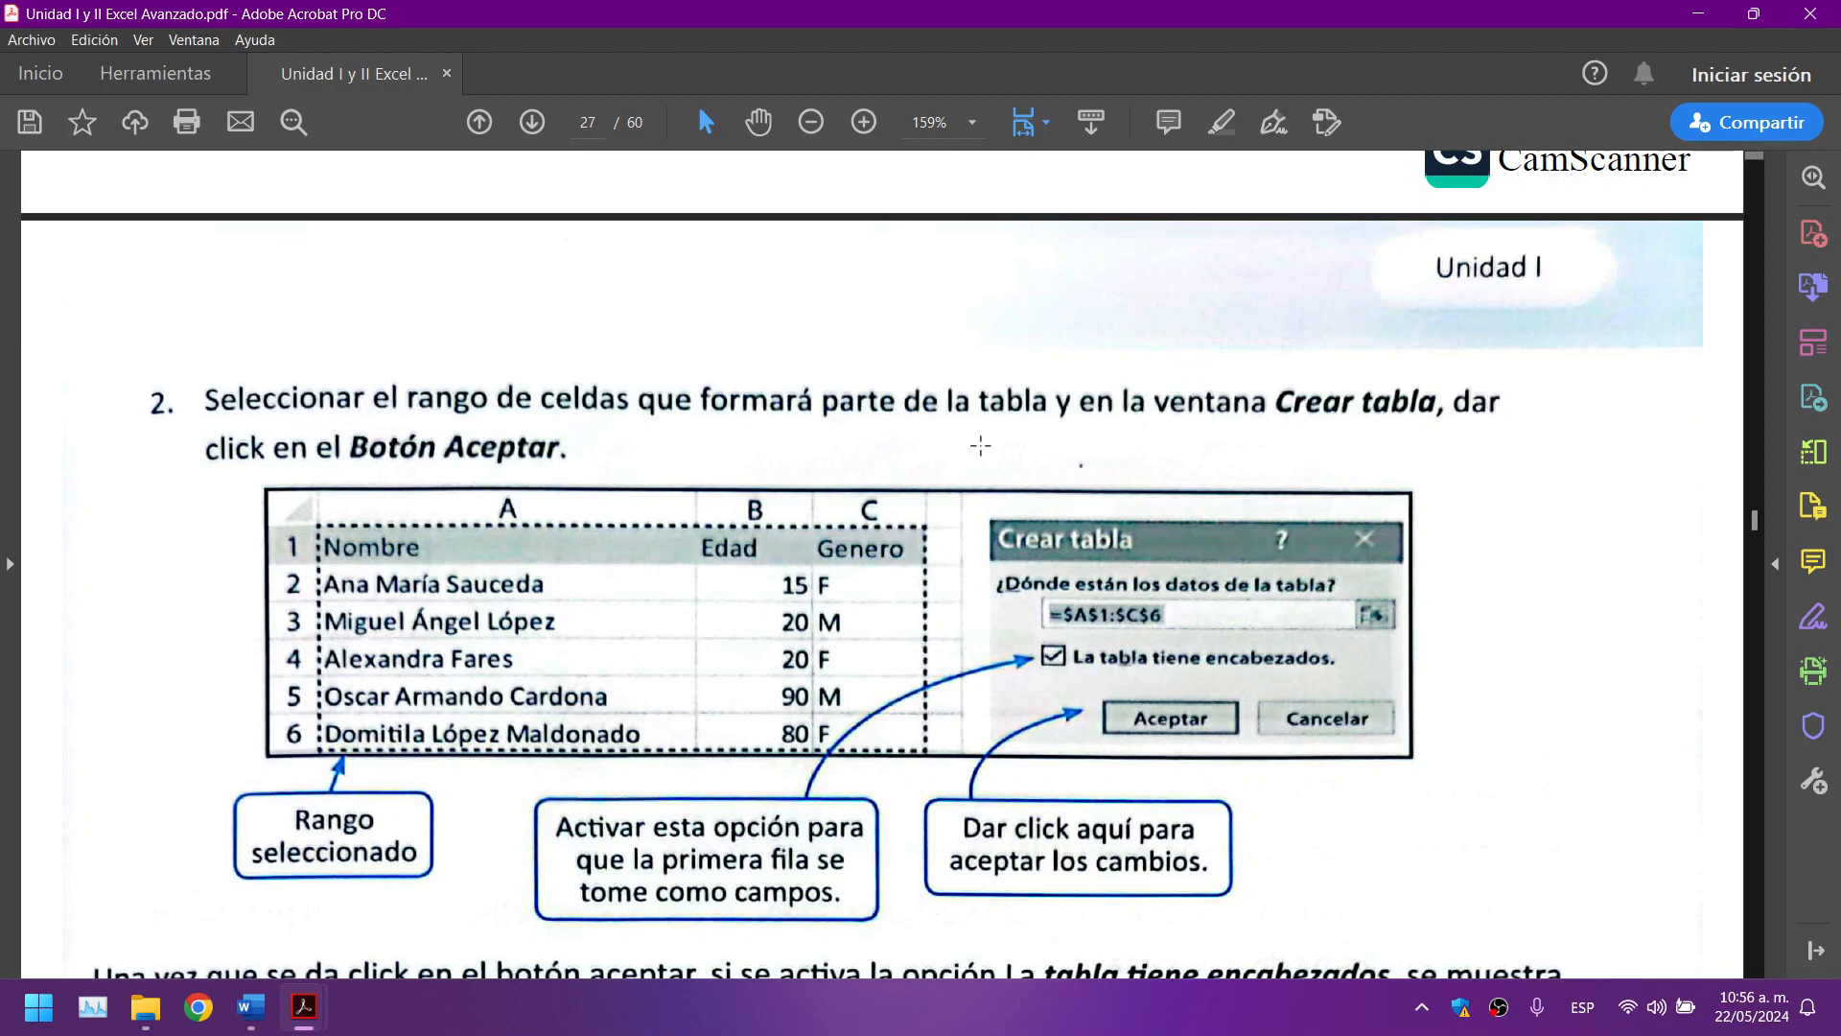
pyautogui.scroll(-1, 1016, 566)
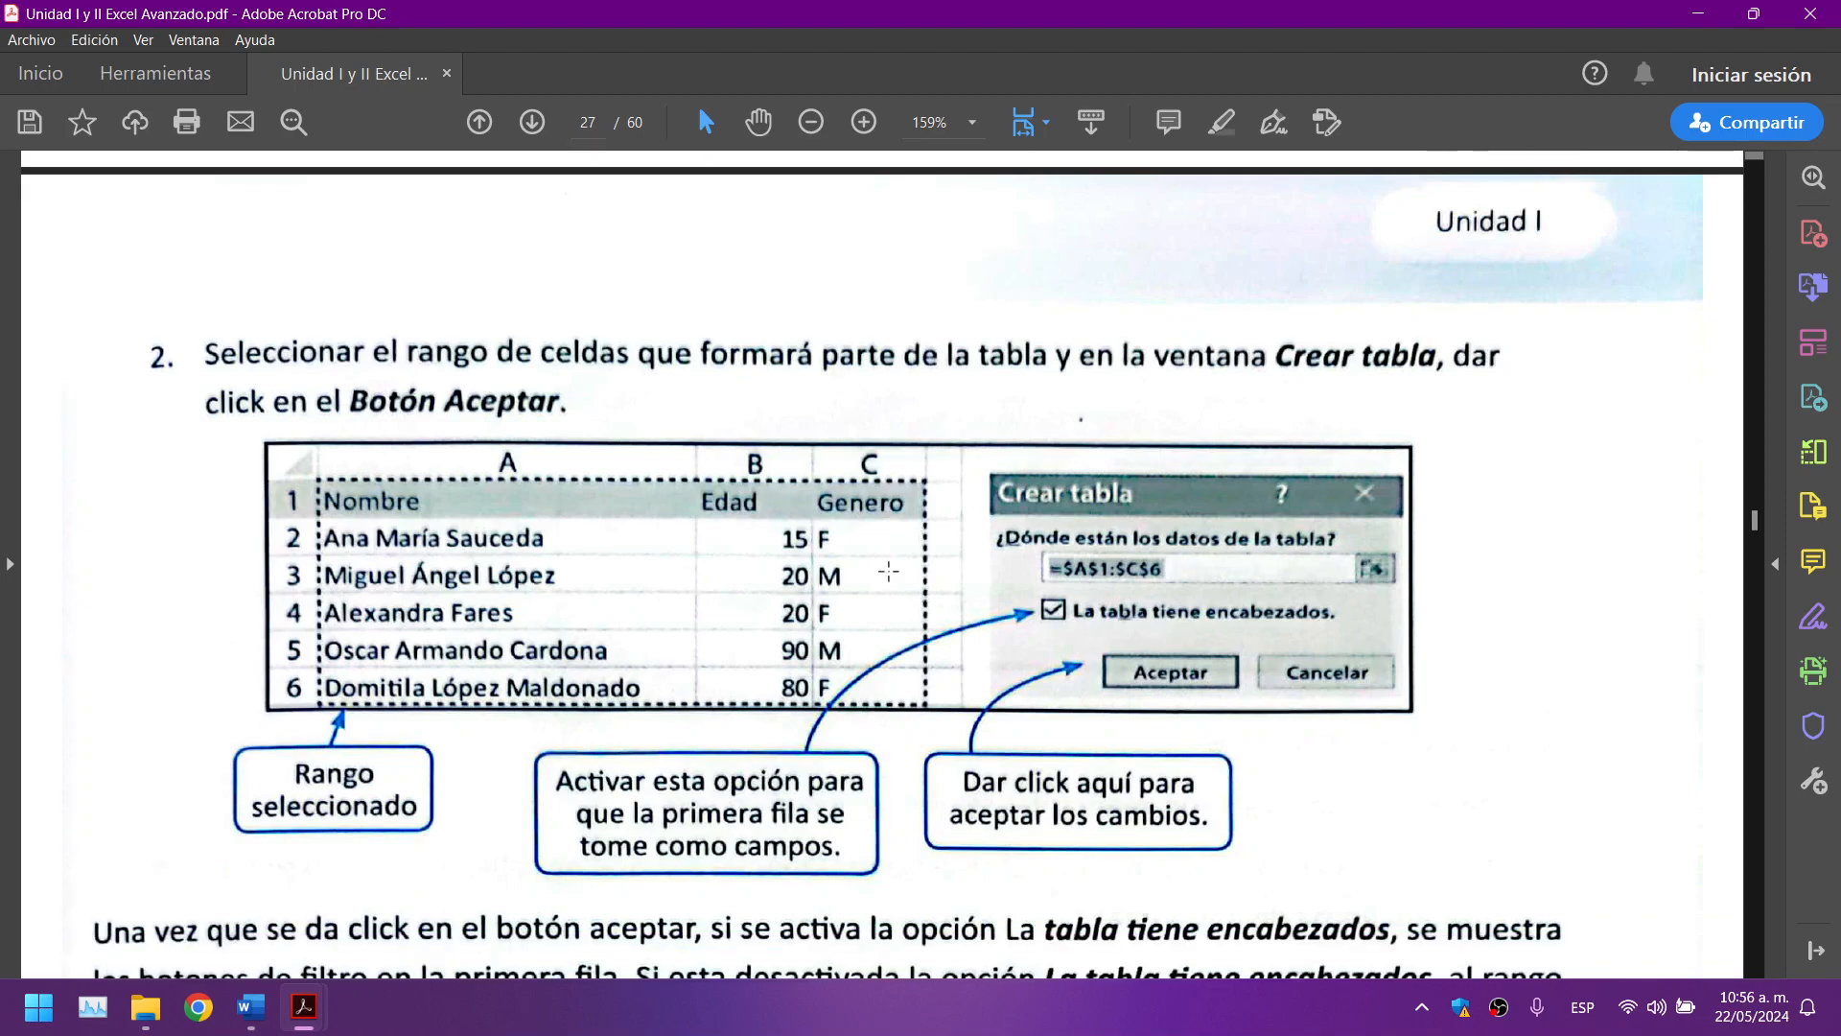
# Step: Open Excel with a new blank workbook and maximize its window
pyautogui.click(38, 1007)
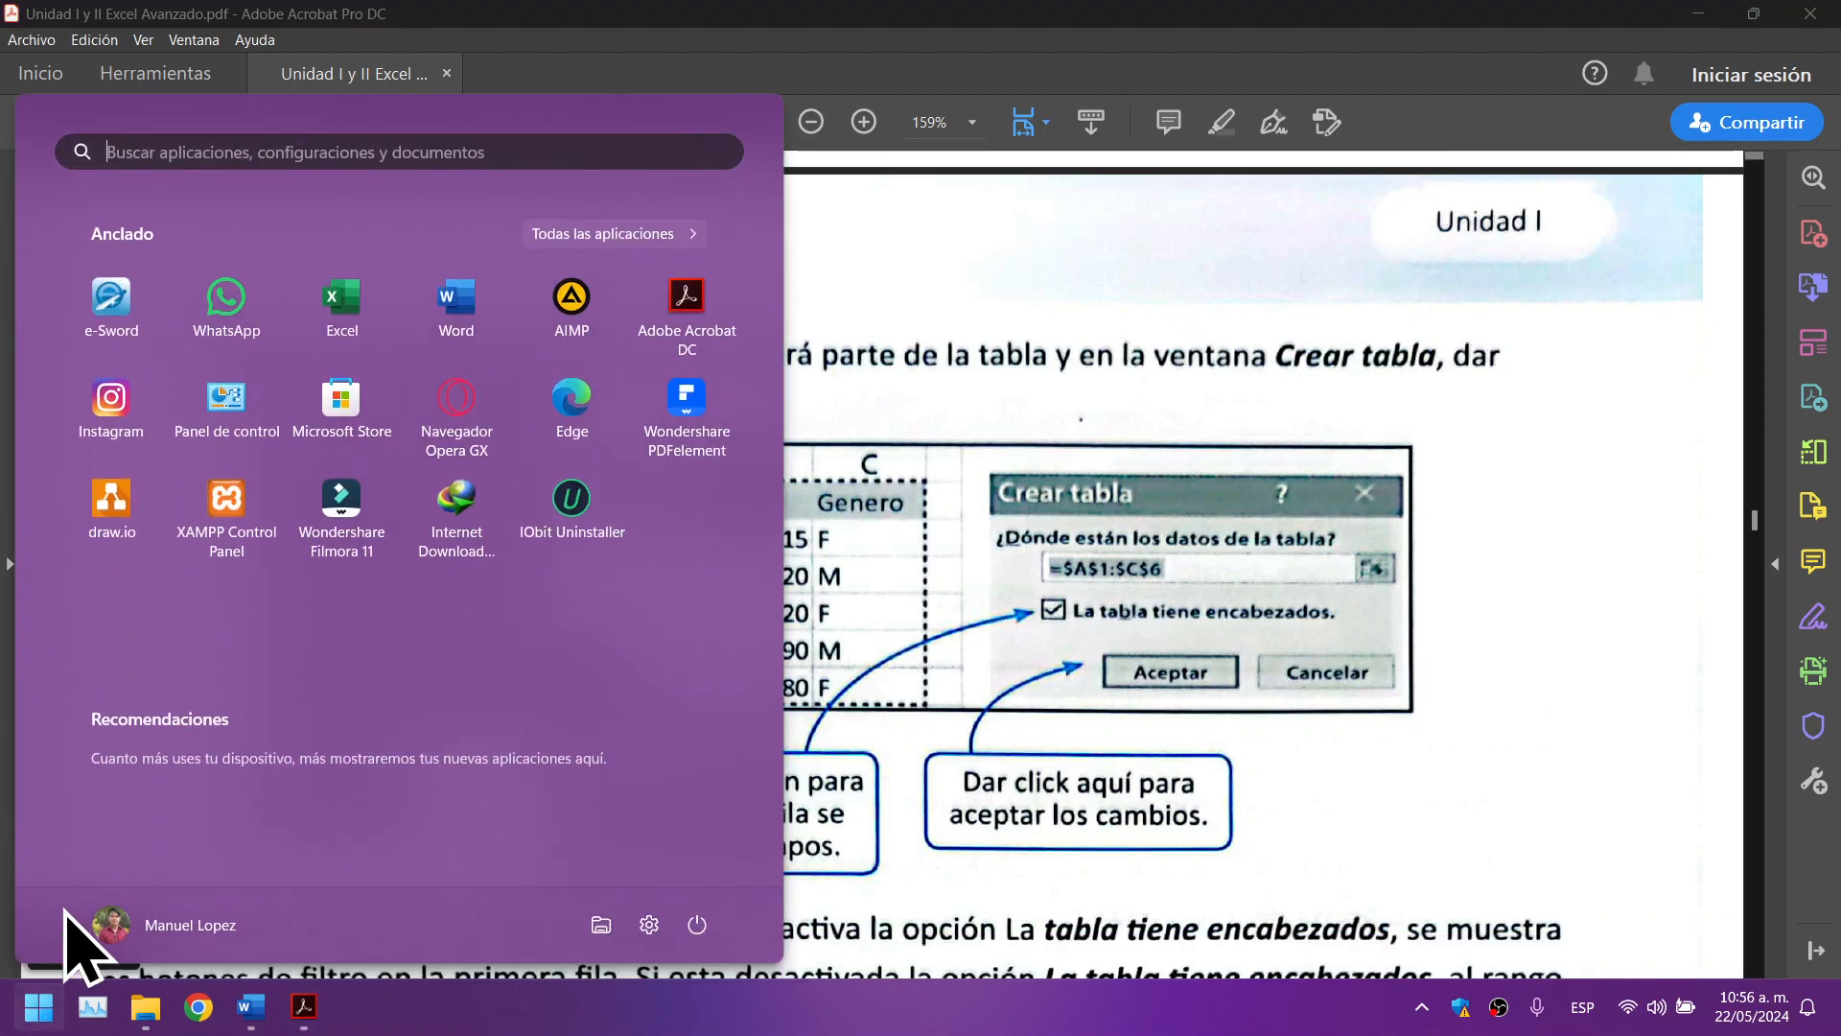
pyautogui.click(337, 311)
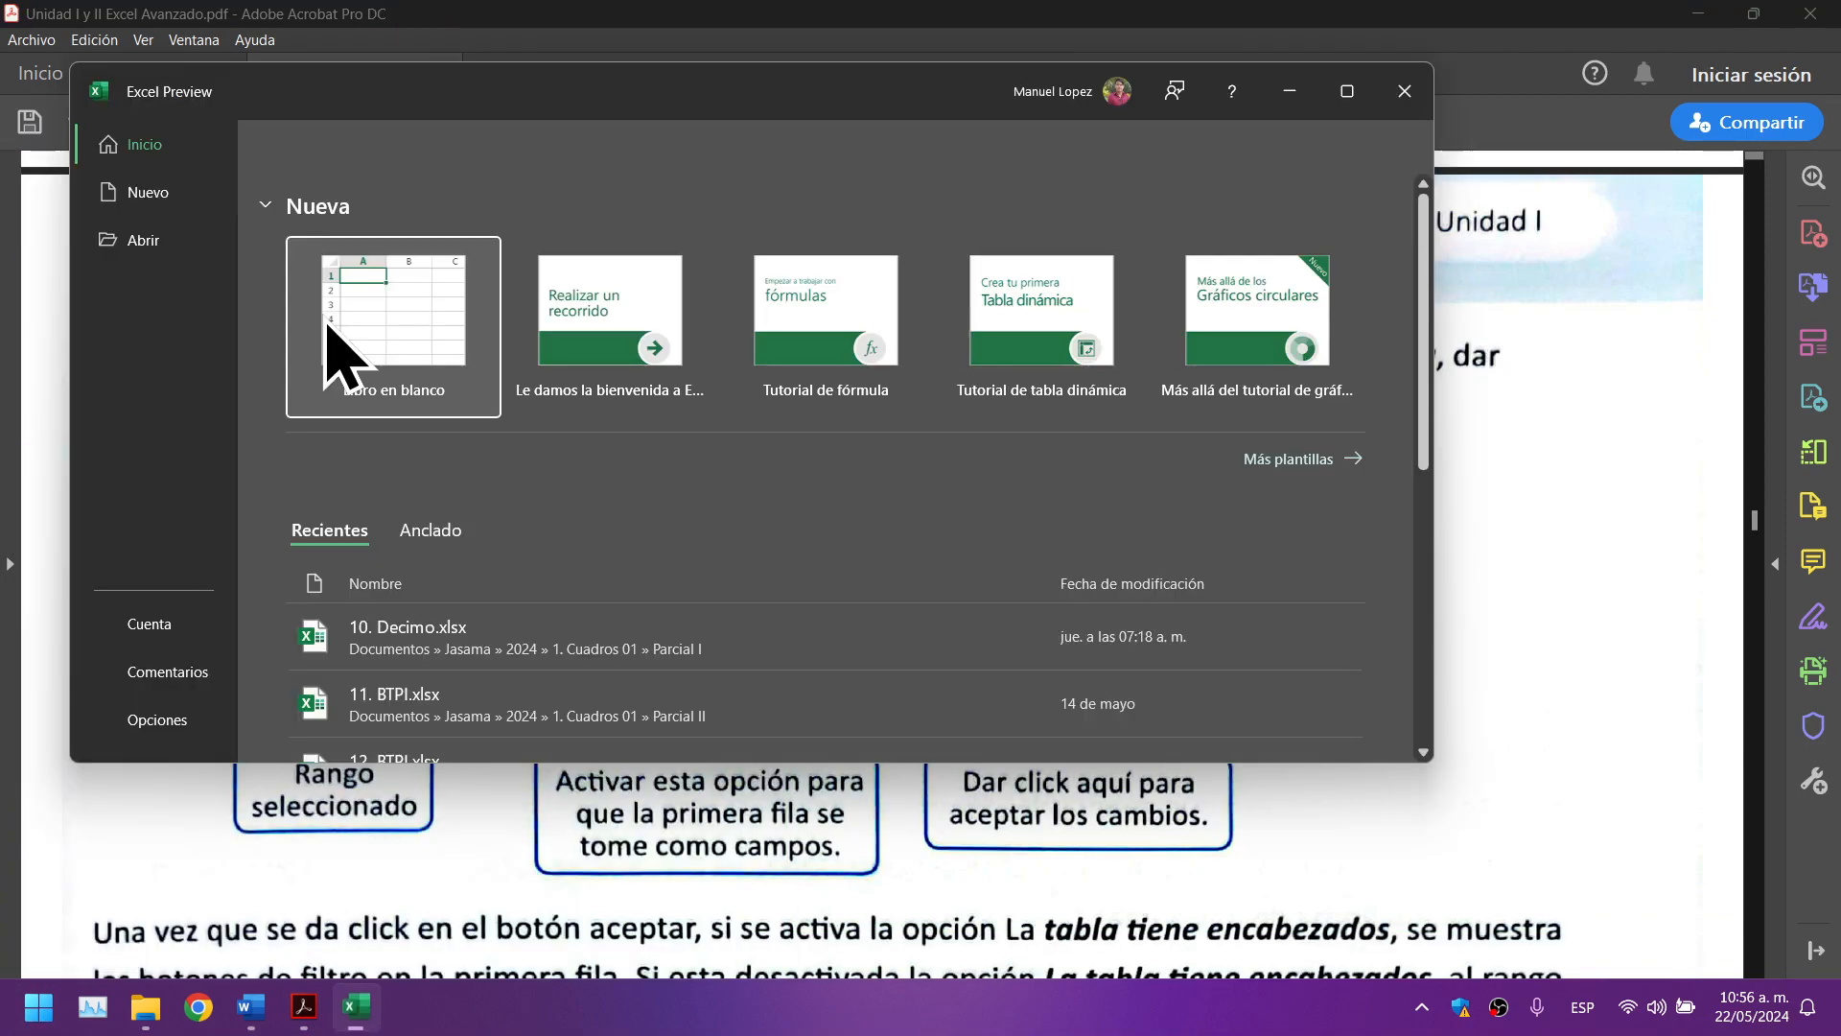
pyautogui.click(395, 326)
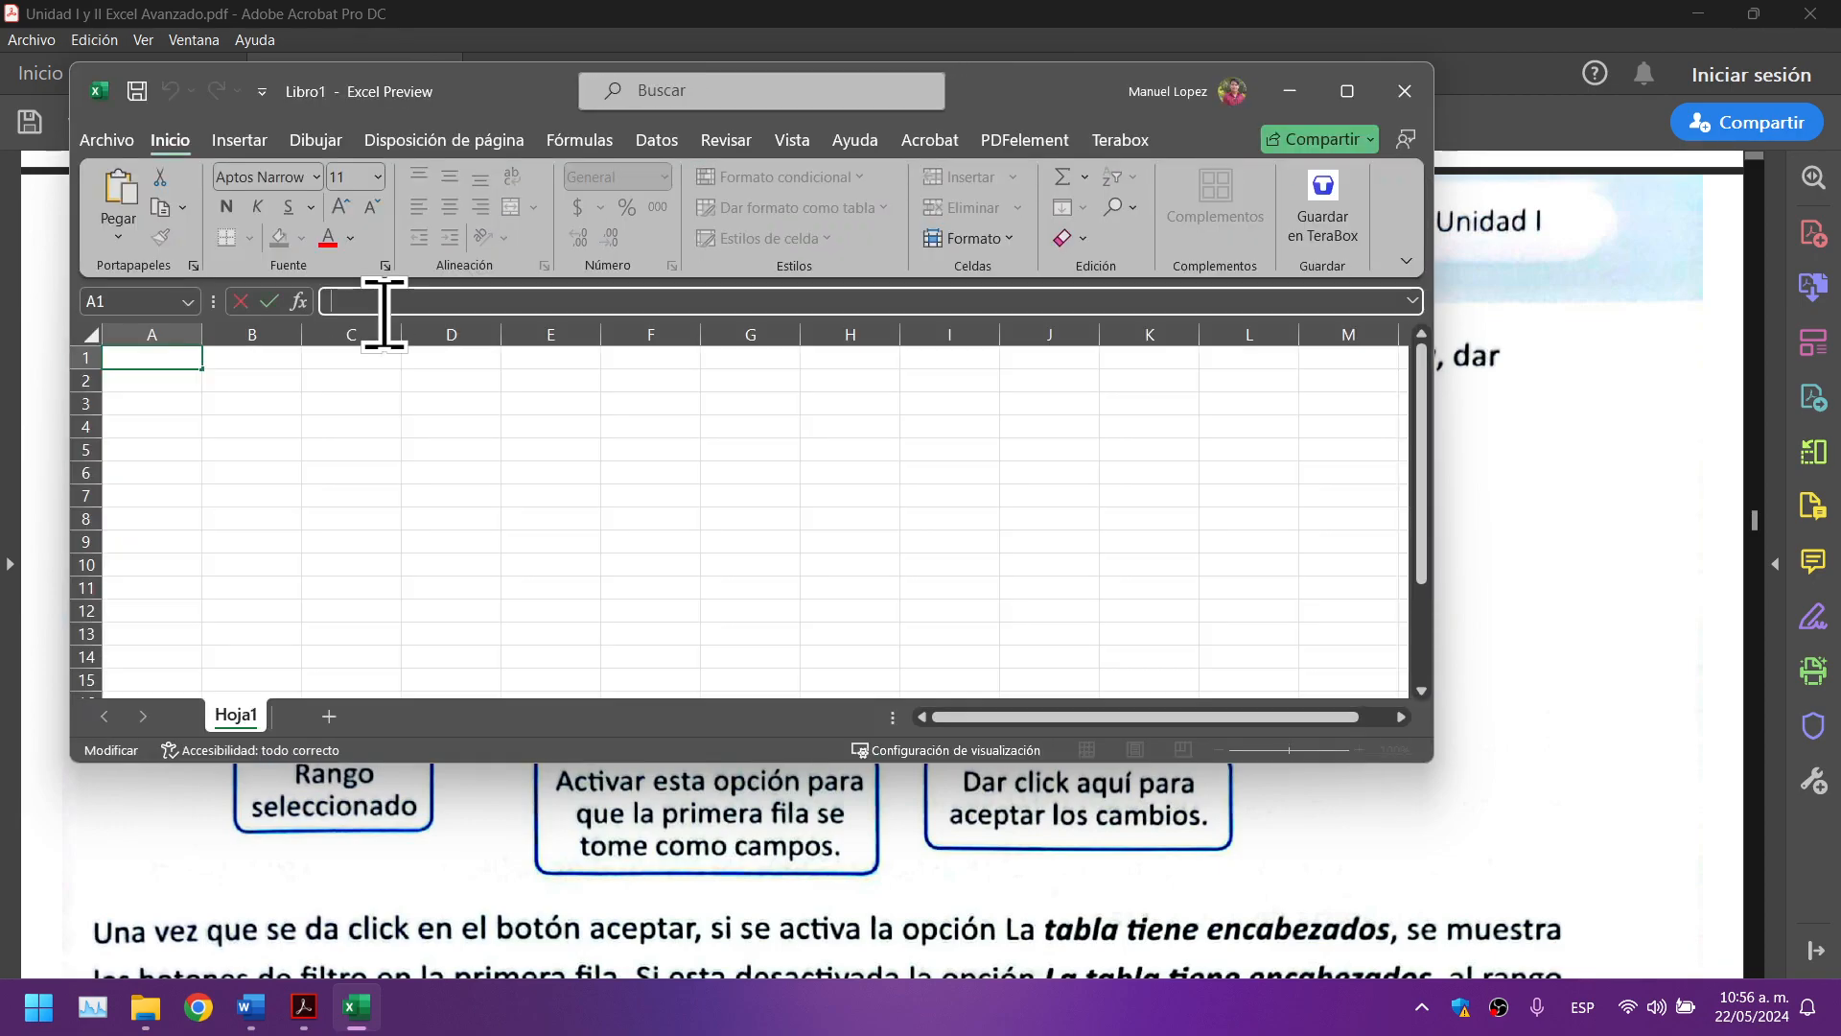
pyautogui.click(1335, 80)
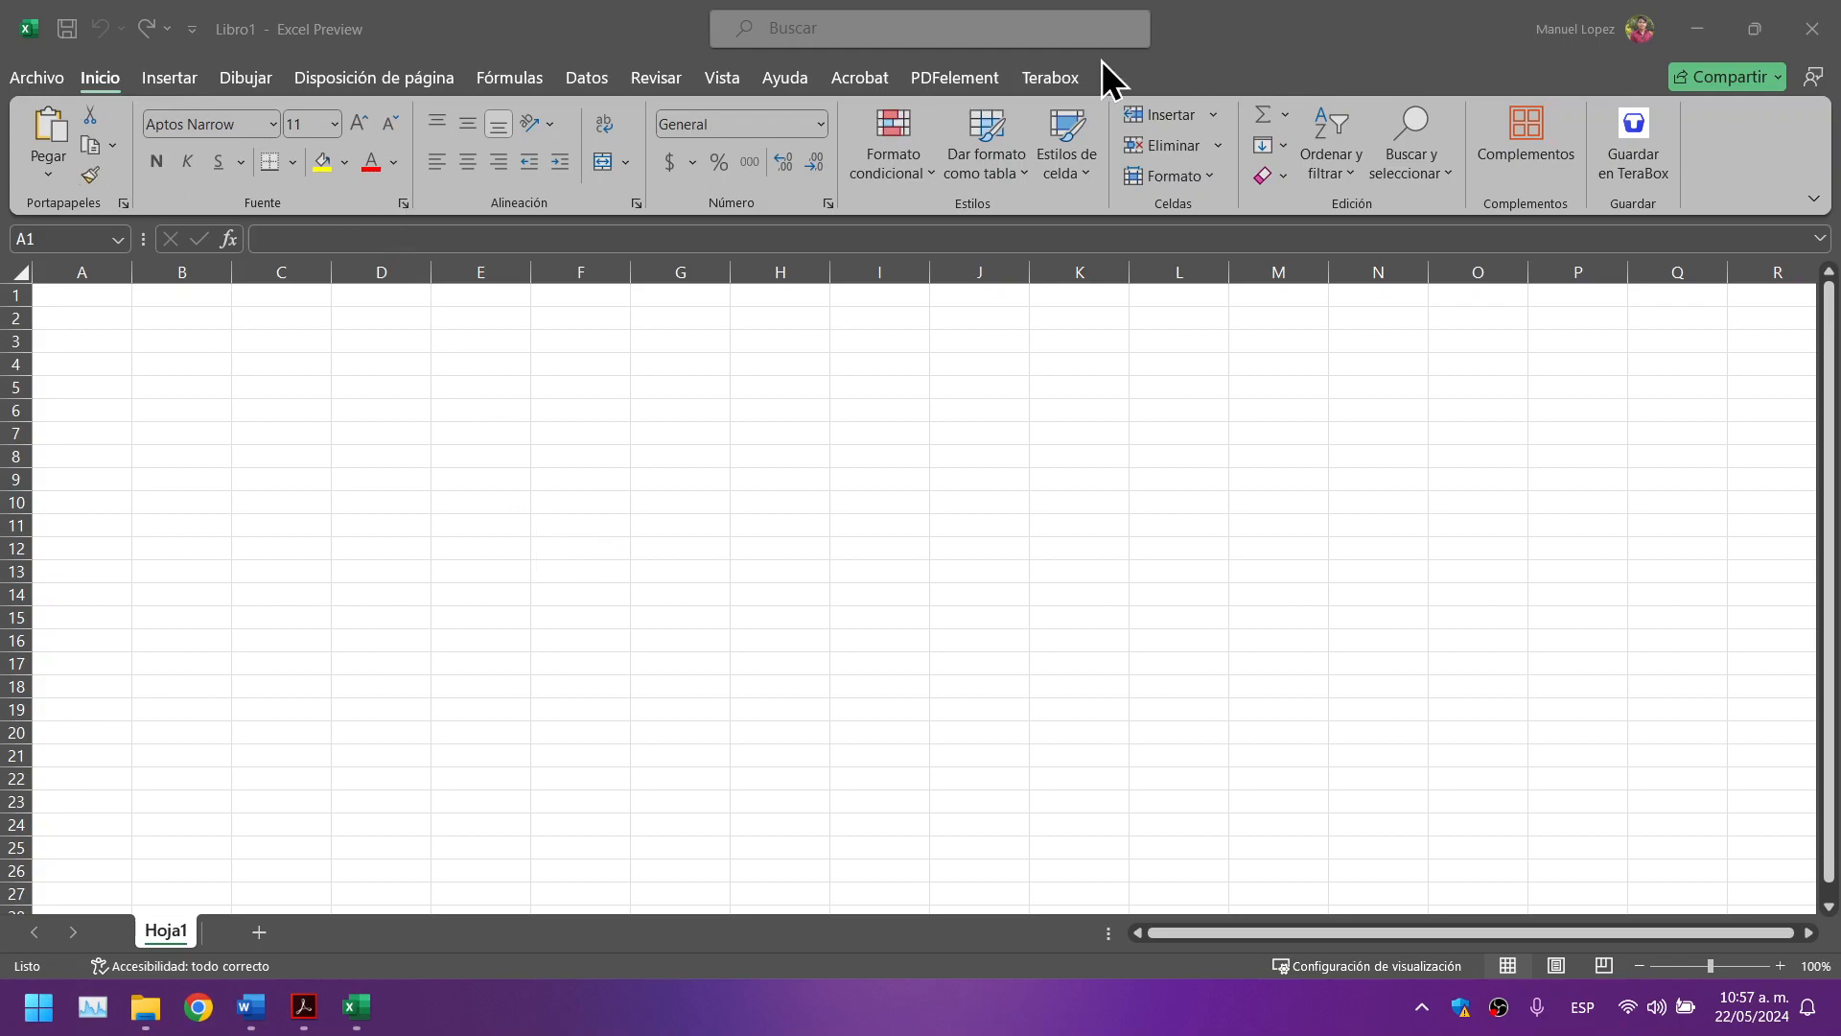
# Step: Look through the command sets on Excel's ribbon, finishing with the table insertion commands
pyautogui.click(42, 81)
pyautogui.click(42, 81)
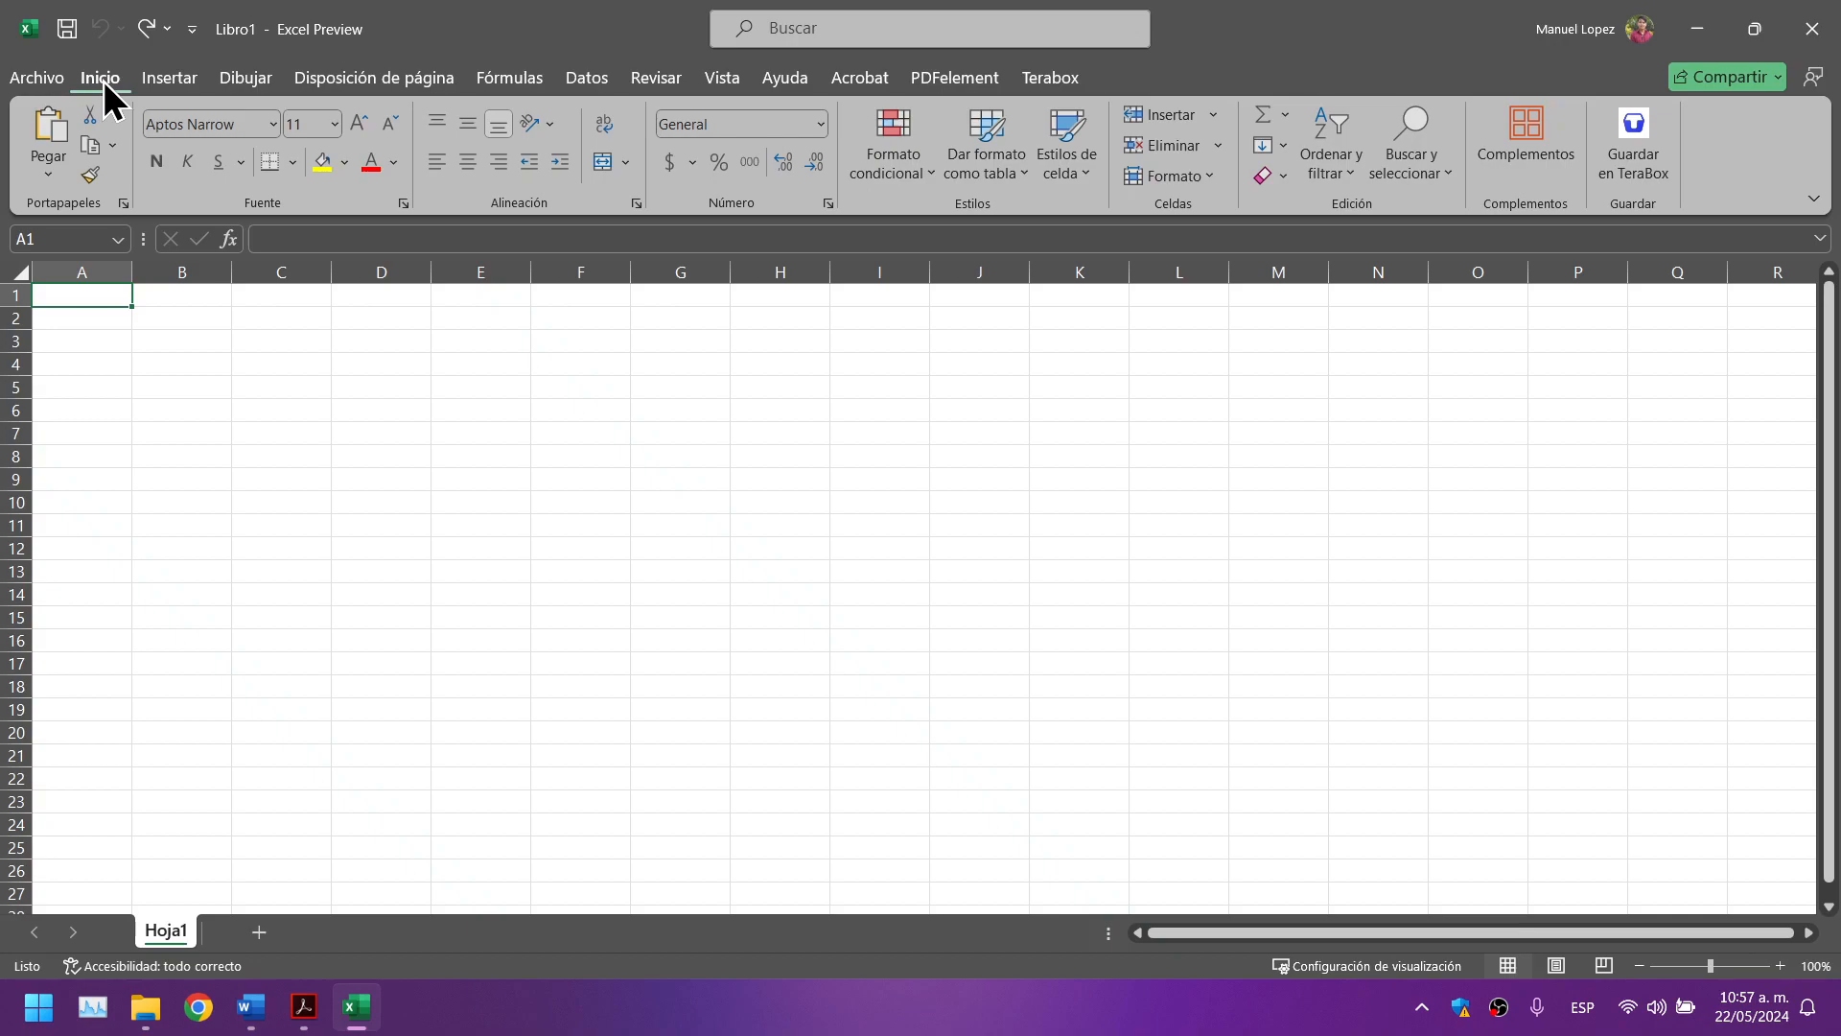
pyautogui.click(168, 80)
pyautogui.click(245, 81)
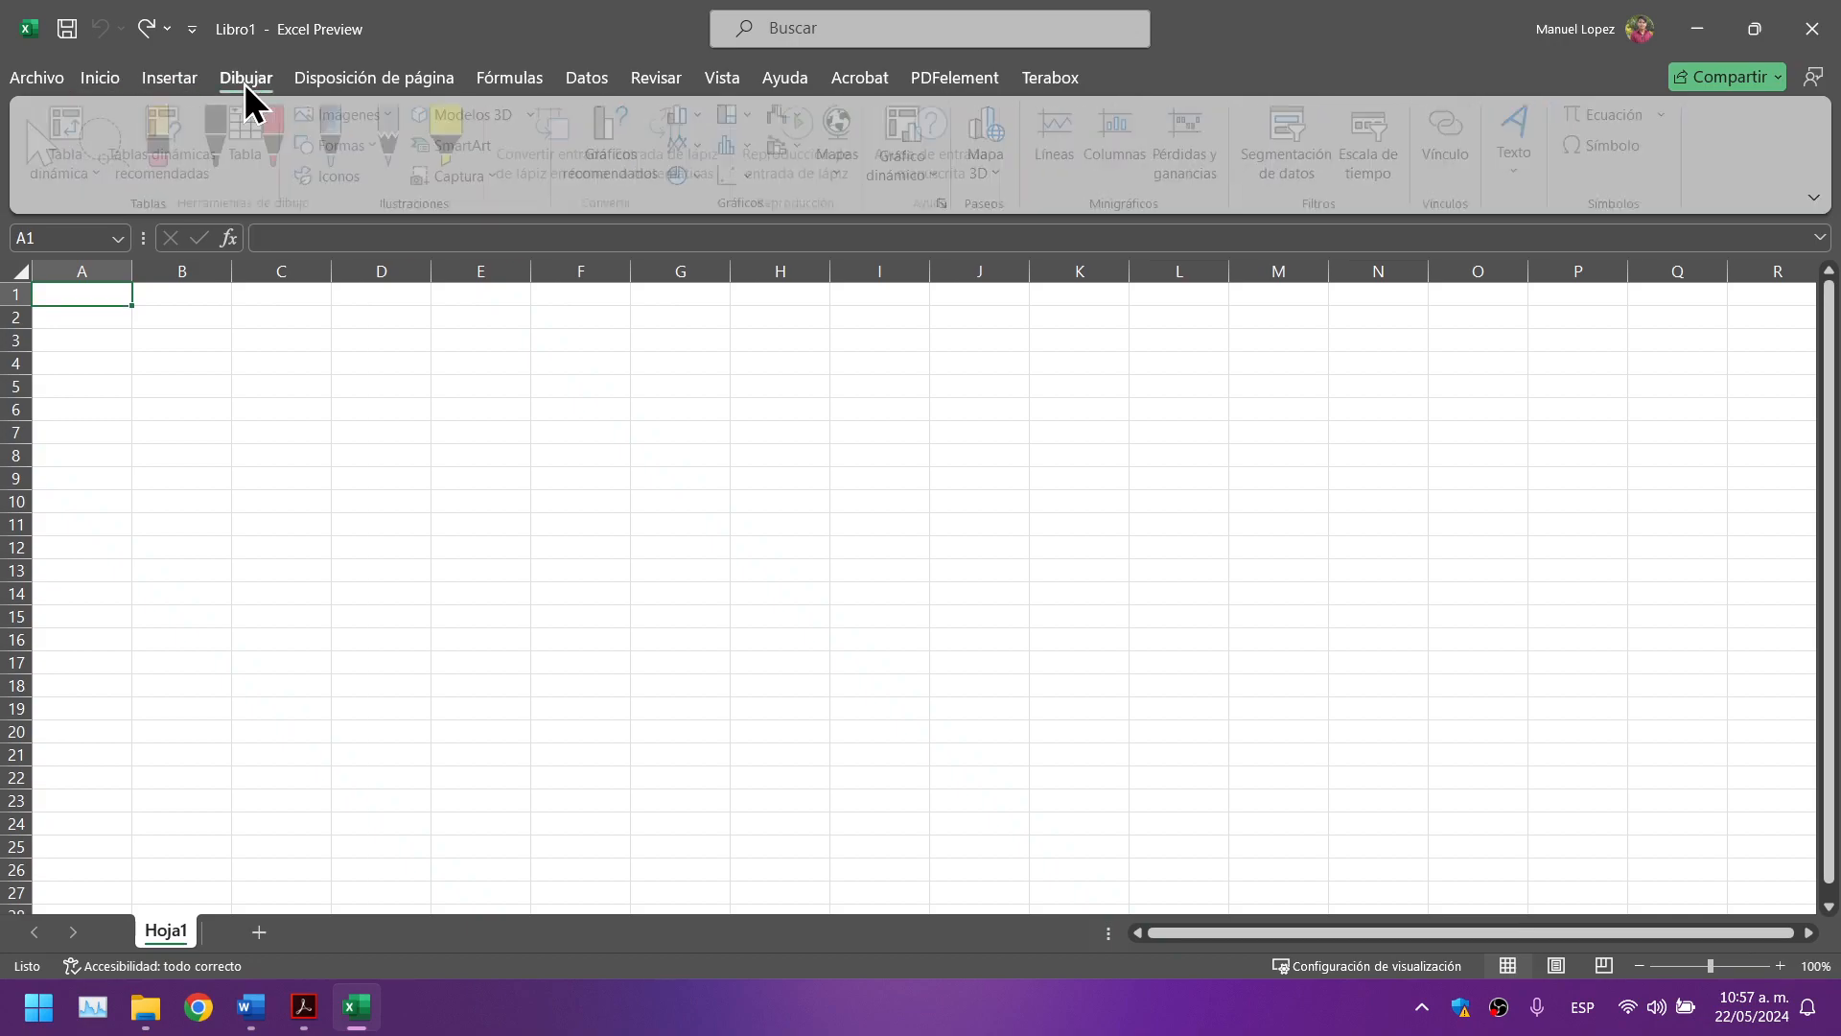
pyautogui.click(332, 81)
pyautogui.click(487, 80)
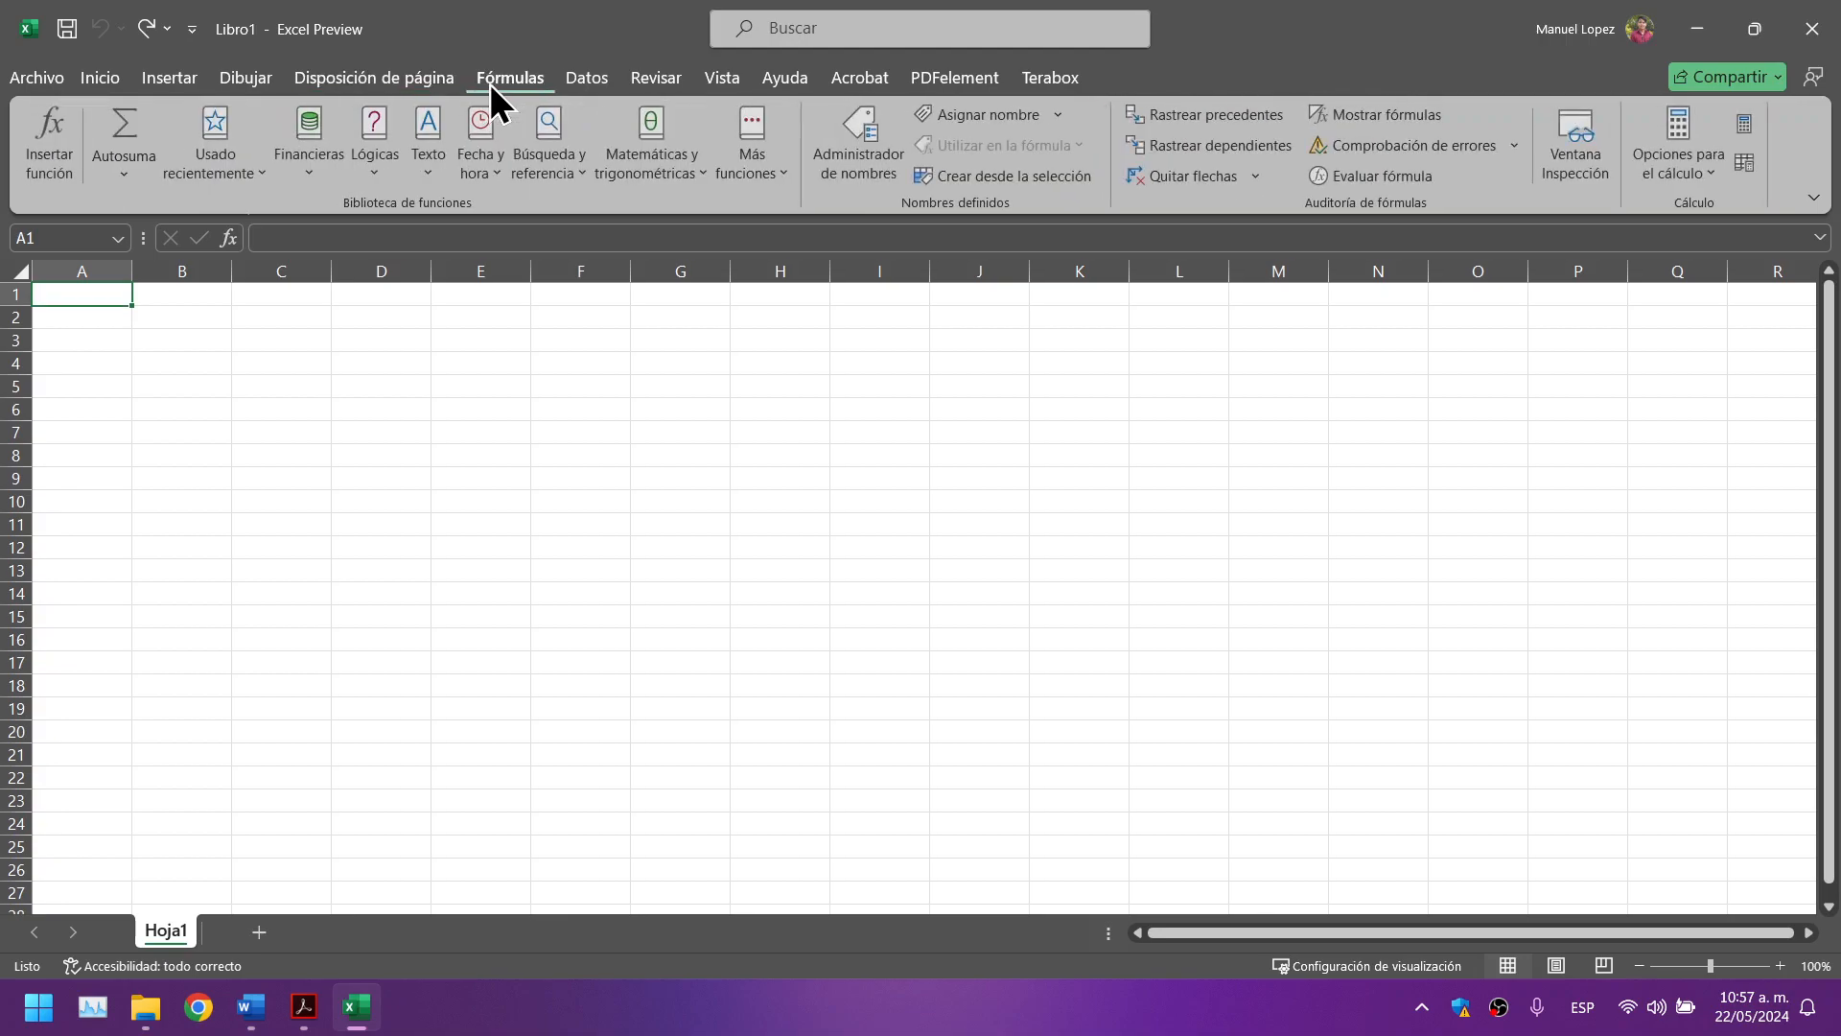
pyautogui.click(580, 80)
pyautogui.click(654, 80)
pyautogui.click(729, 81)
pyautogui.click(798, 81)
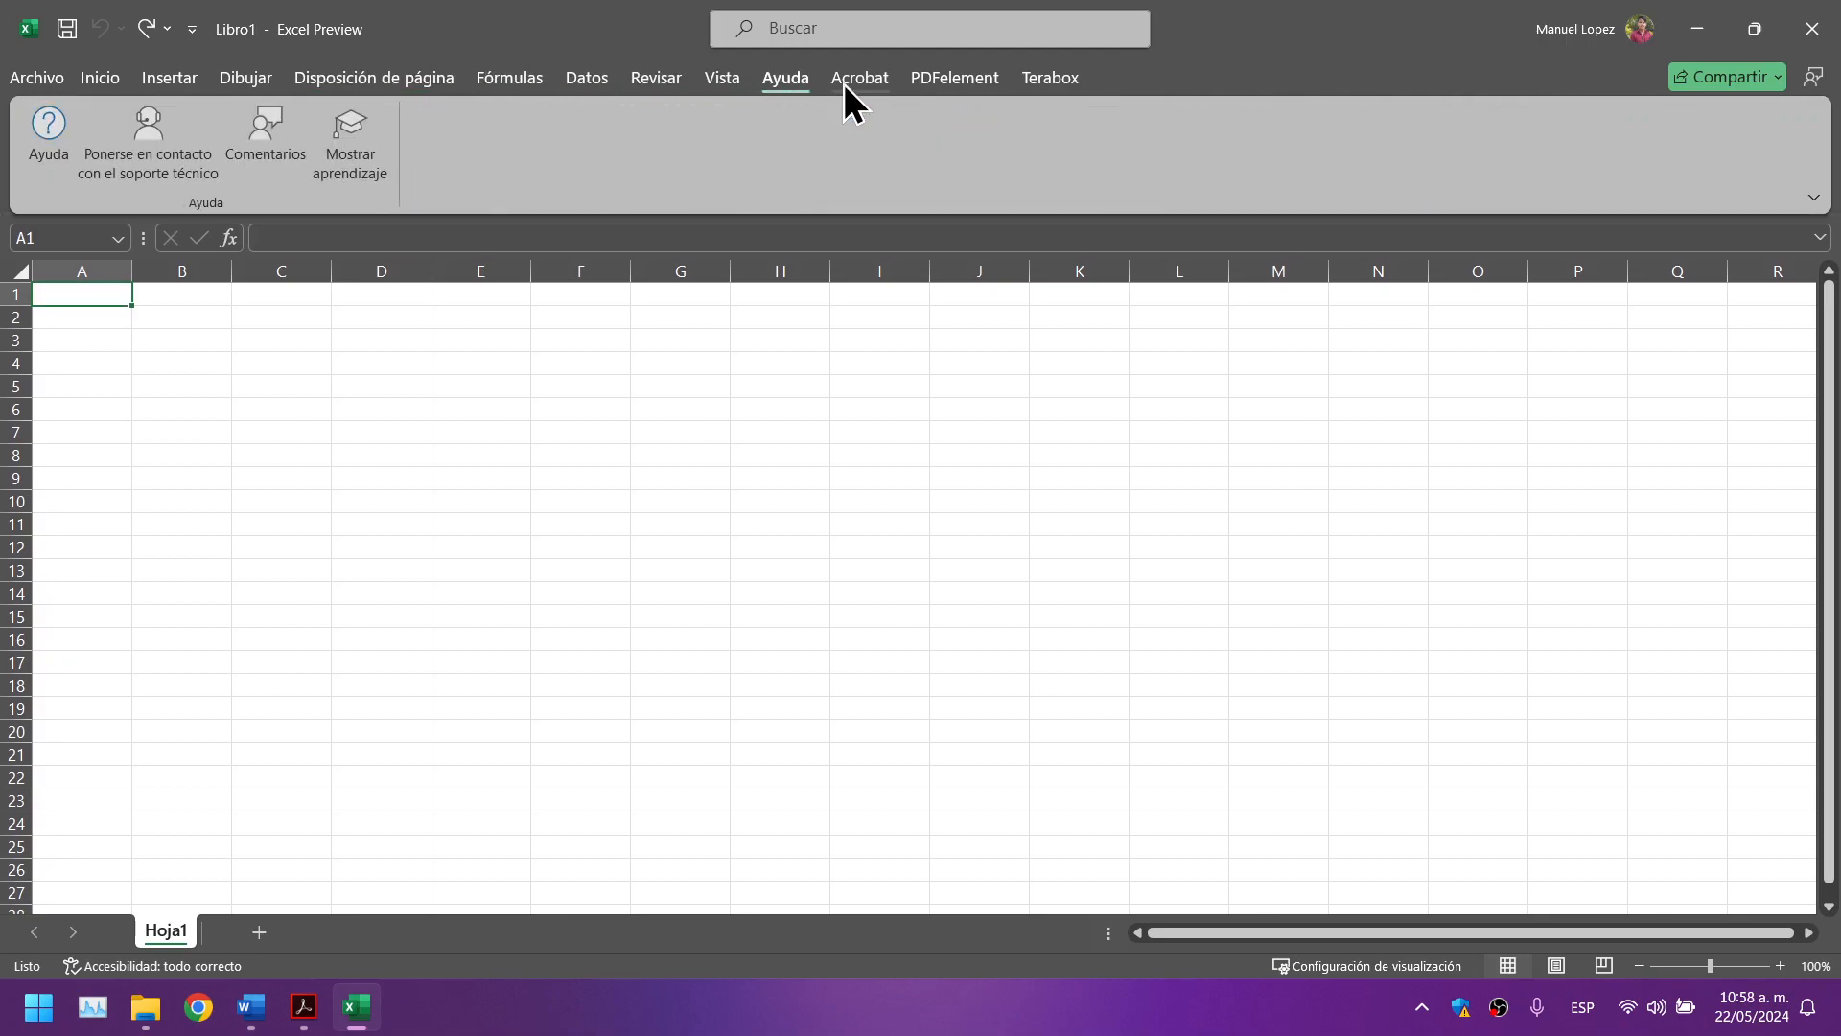
pyautogui.click(846, 83)
pyautogui.click(935, 83)
pyautogui.click(1063, 83)
pyautogui.click(980, 82)
pyautogui.click(847, 82)
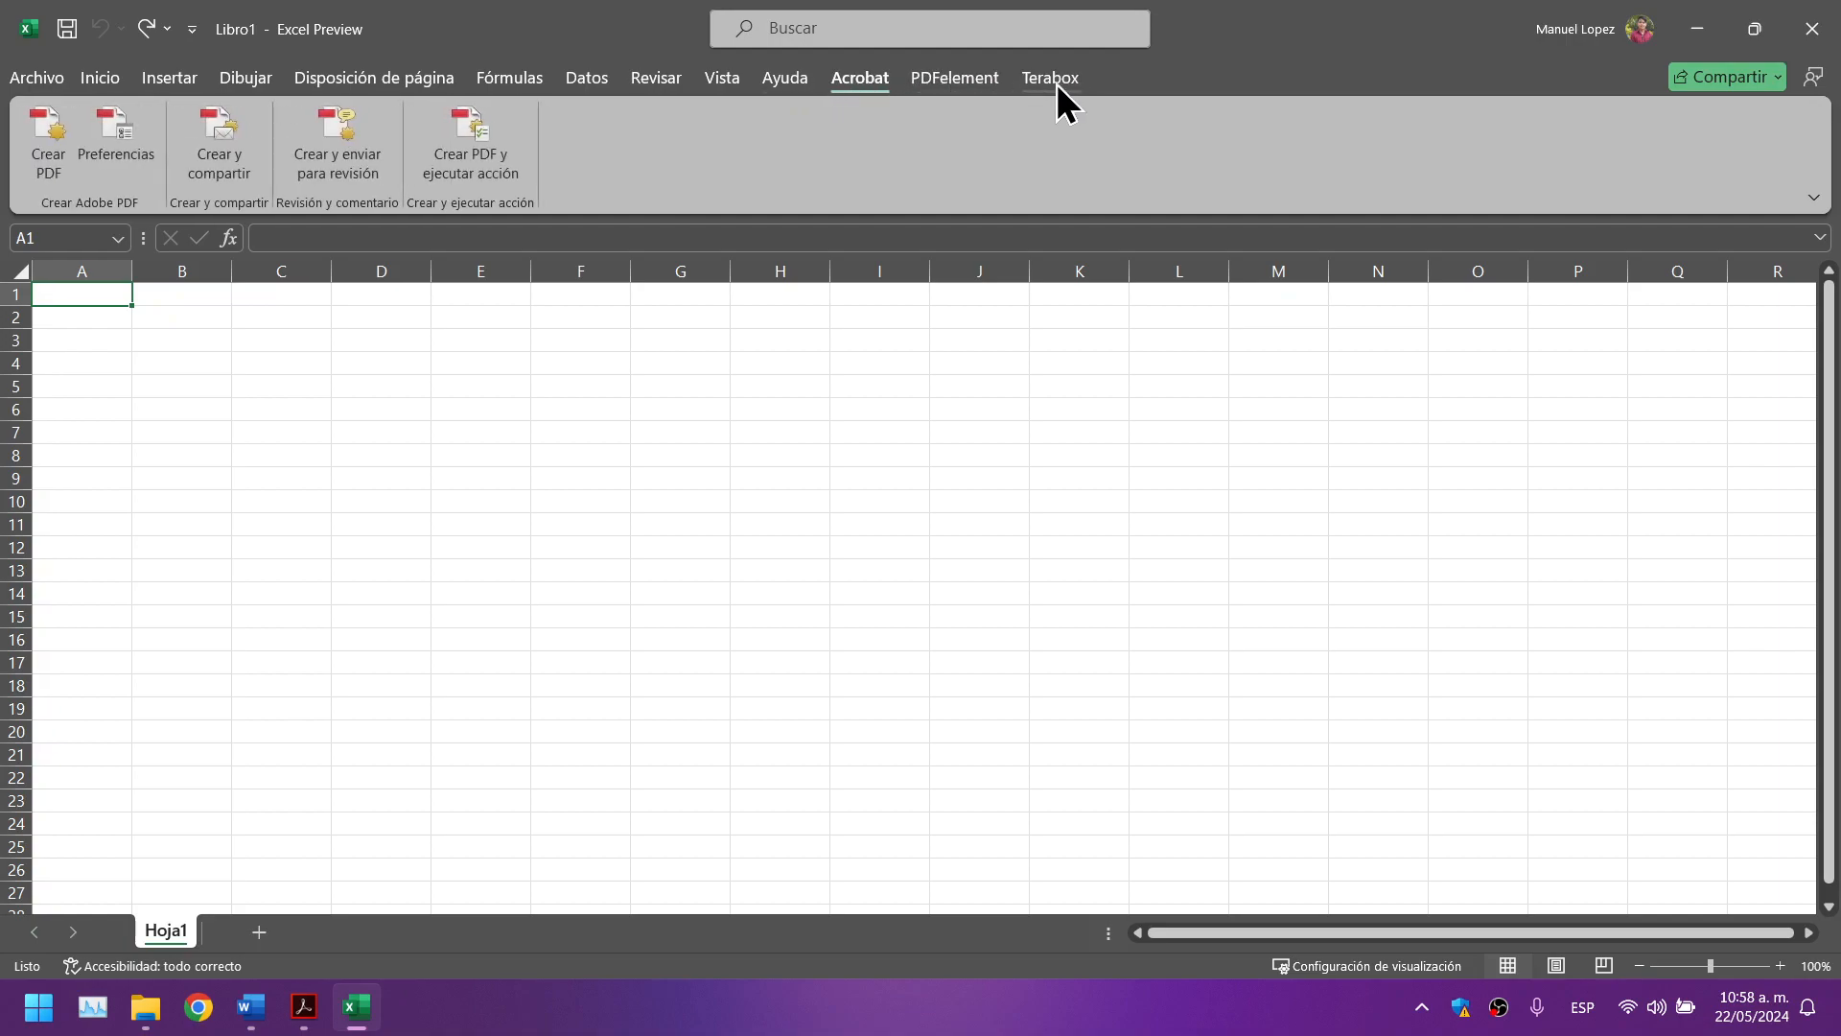
pyautogui.click(100, 84)
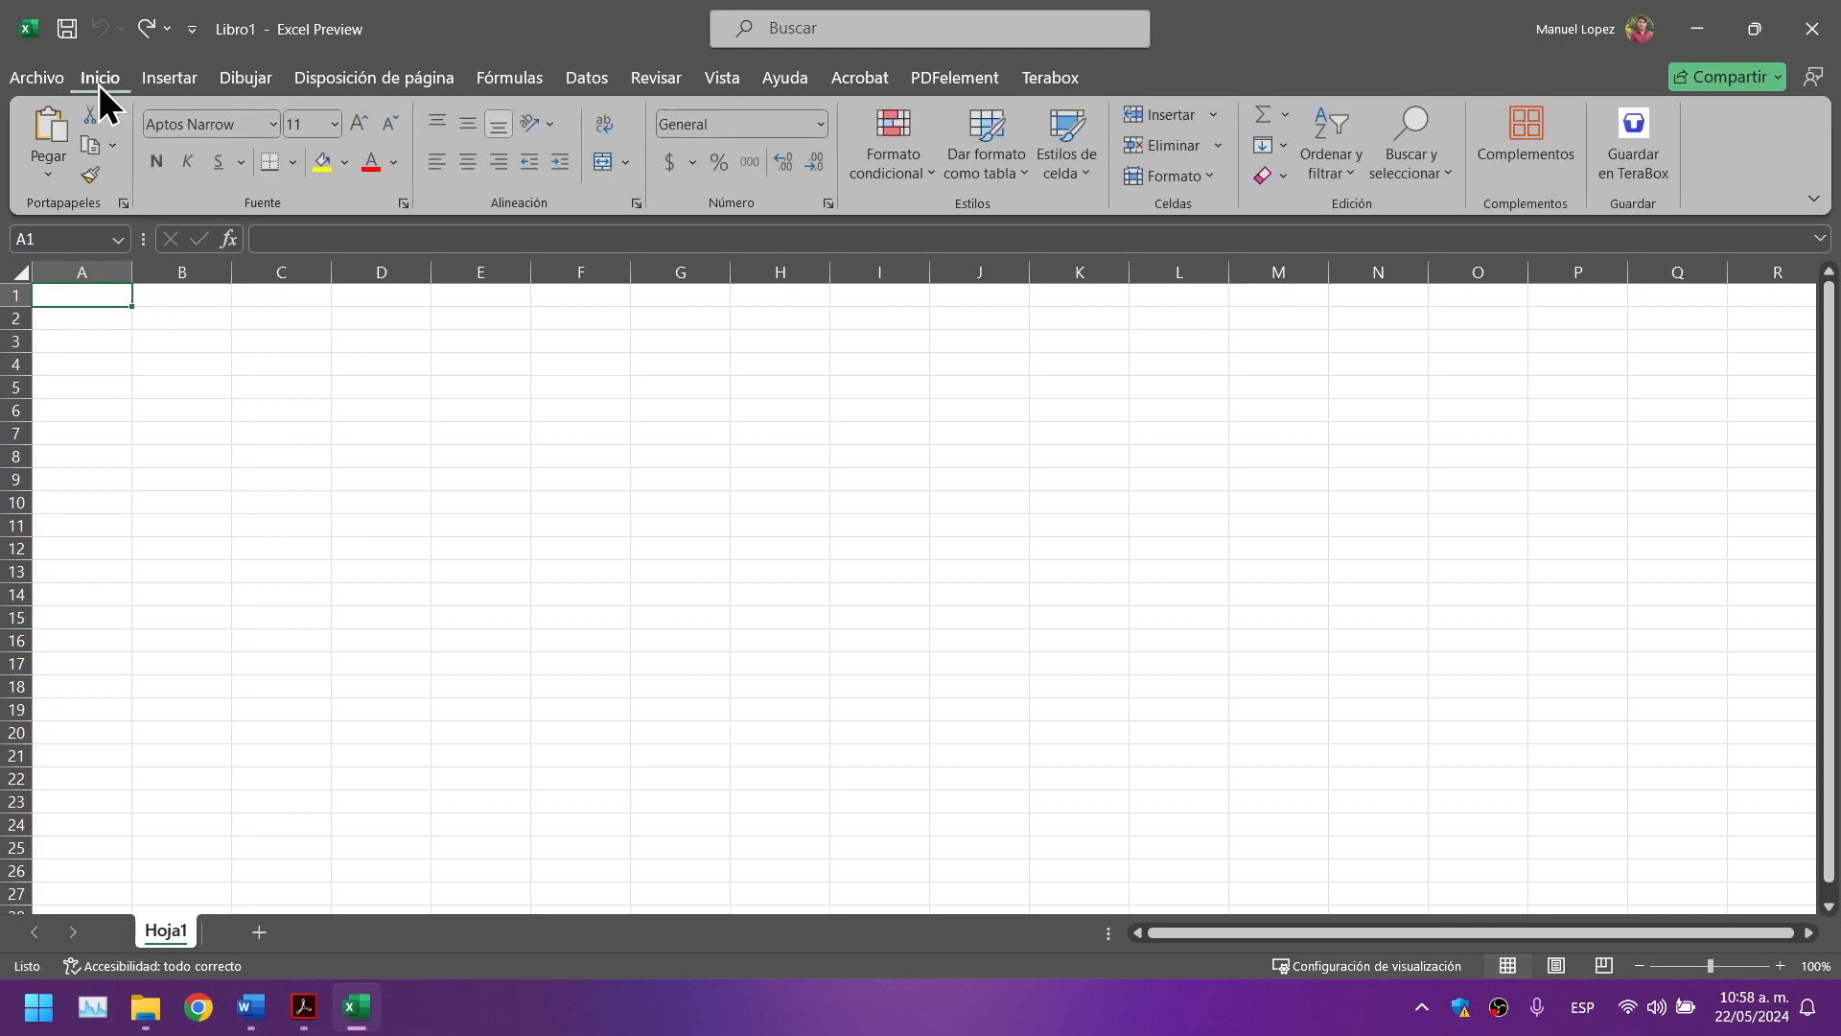
pyautogui.click(181, 82)
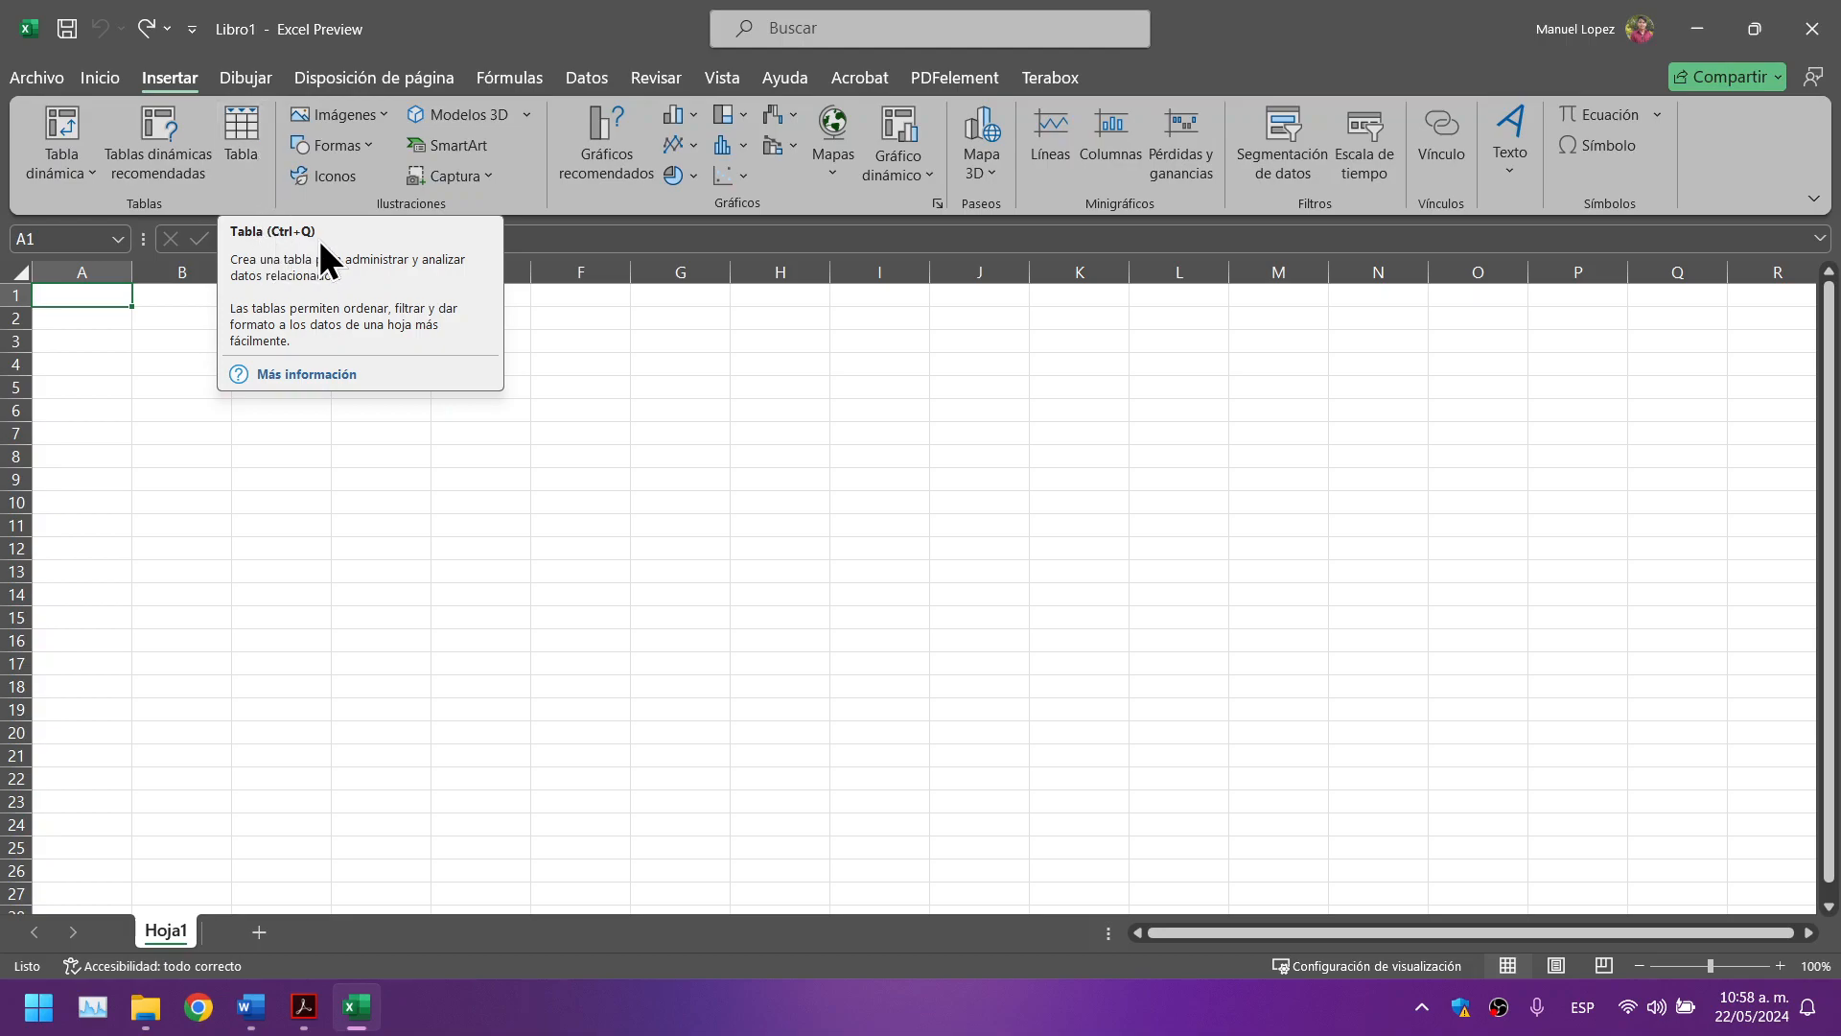
# Step: Switch to the PDF guide in Acrobat and reread instructions 1 and 2 for creating a table
pyautogui.click(304, 1006)
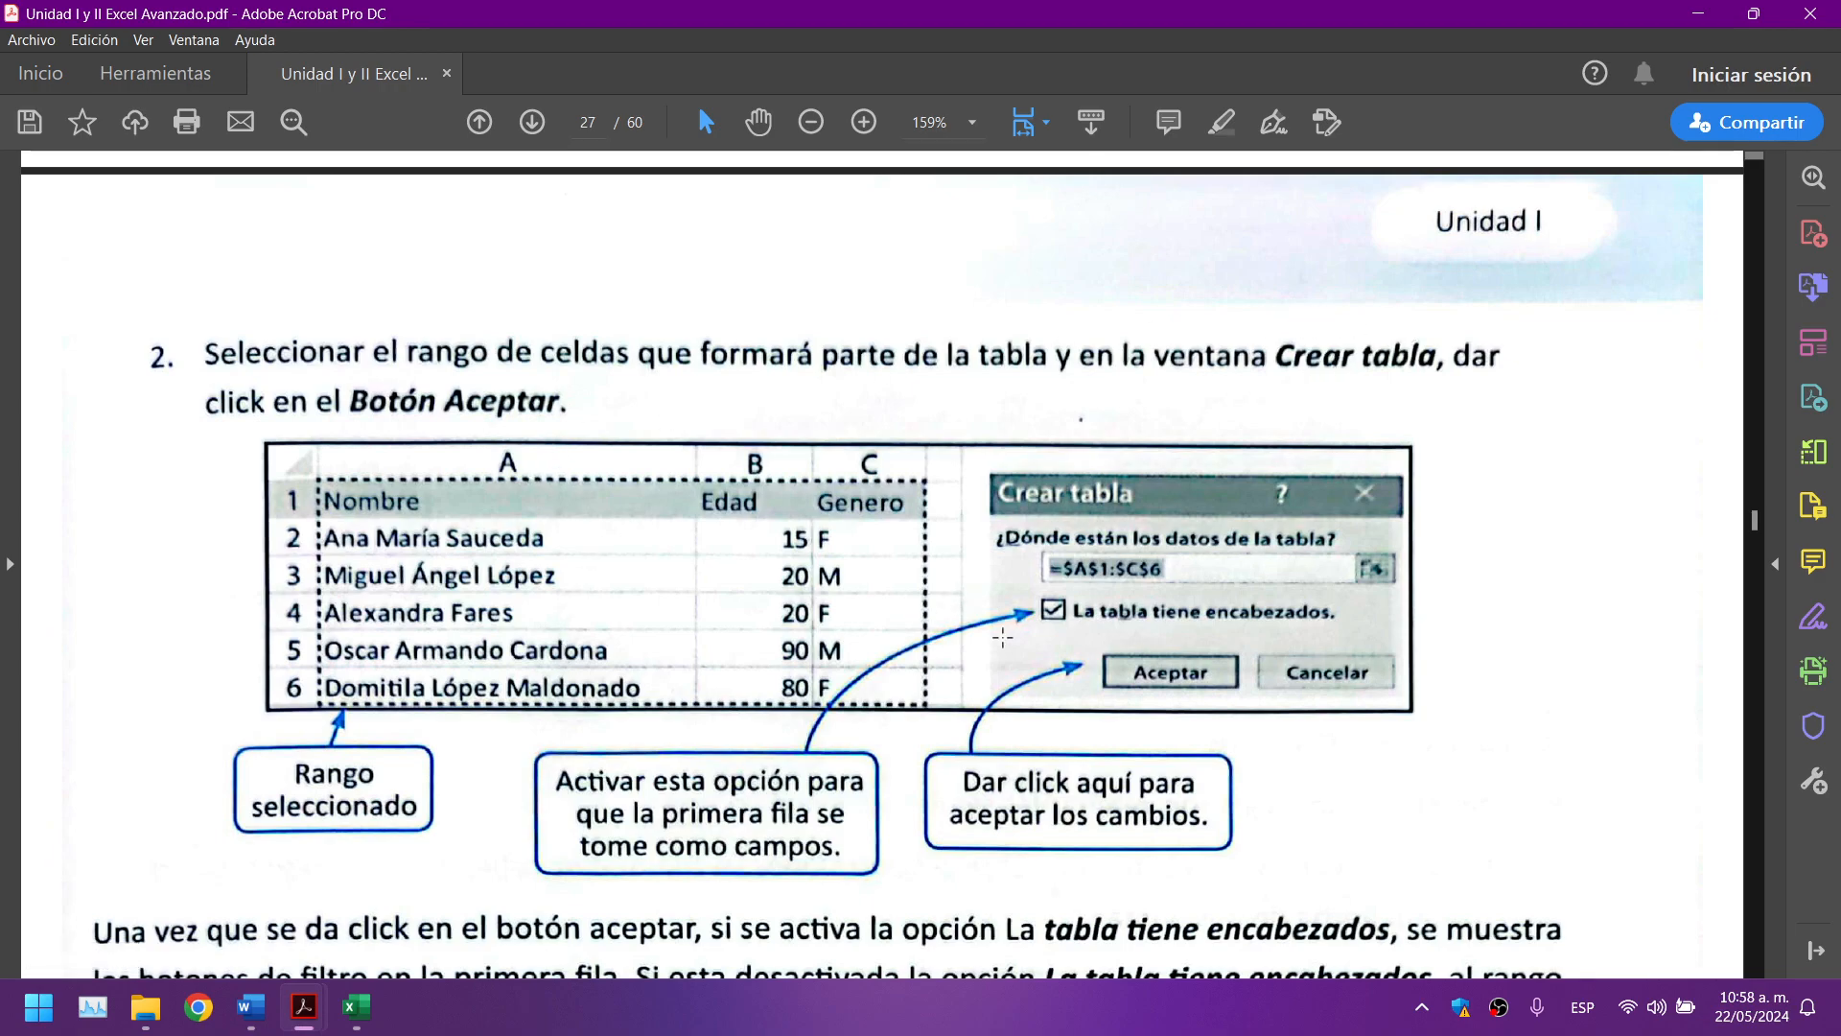
pyautogui.scroll(8, 1002, 637)
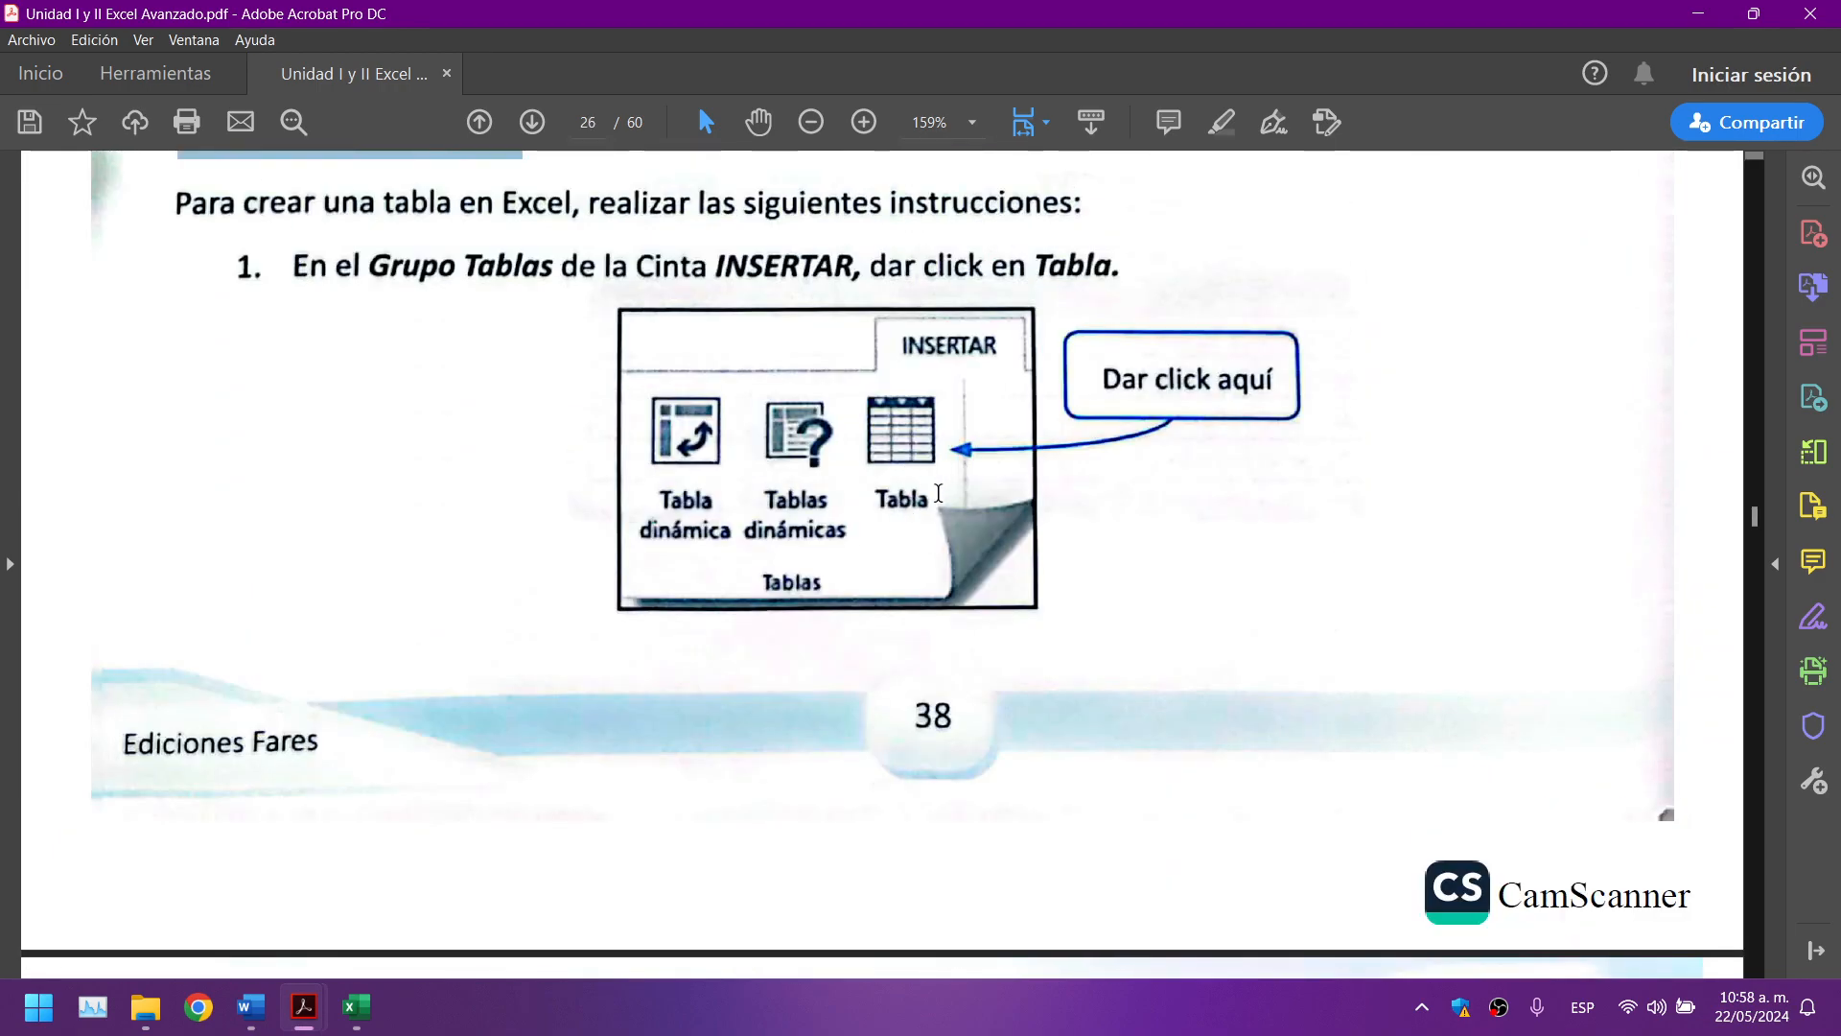
pyautogui.scroll(-8, 939, 493)
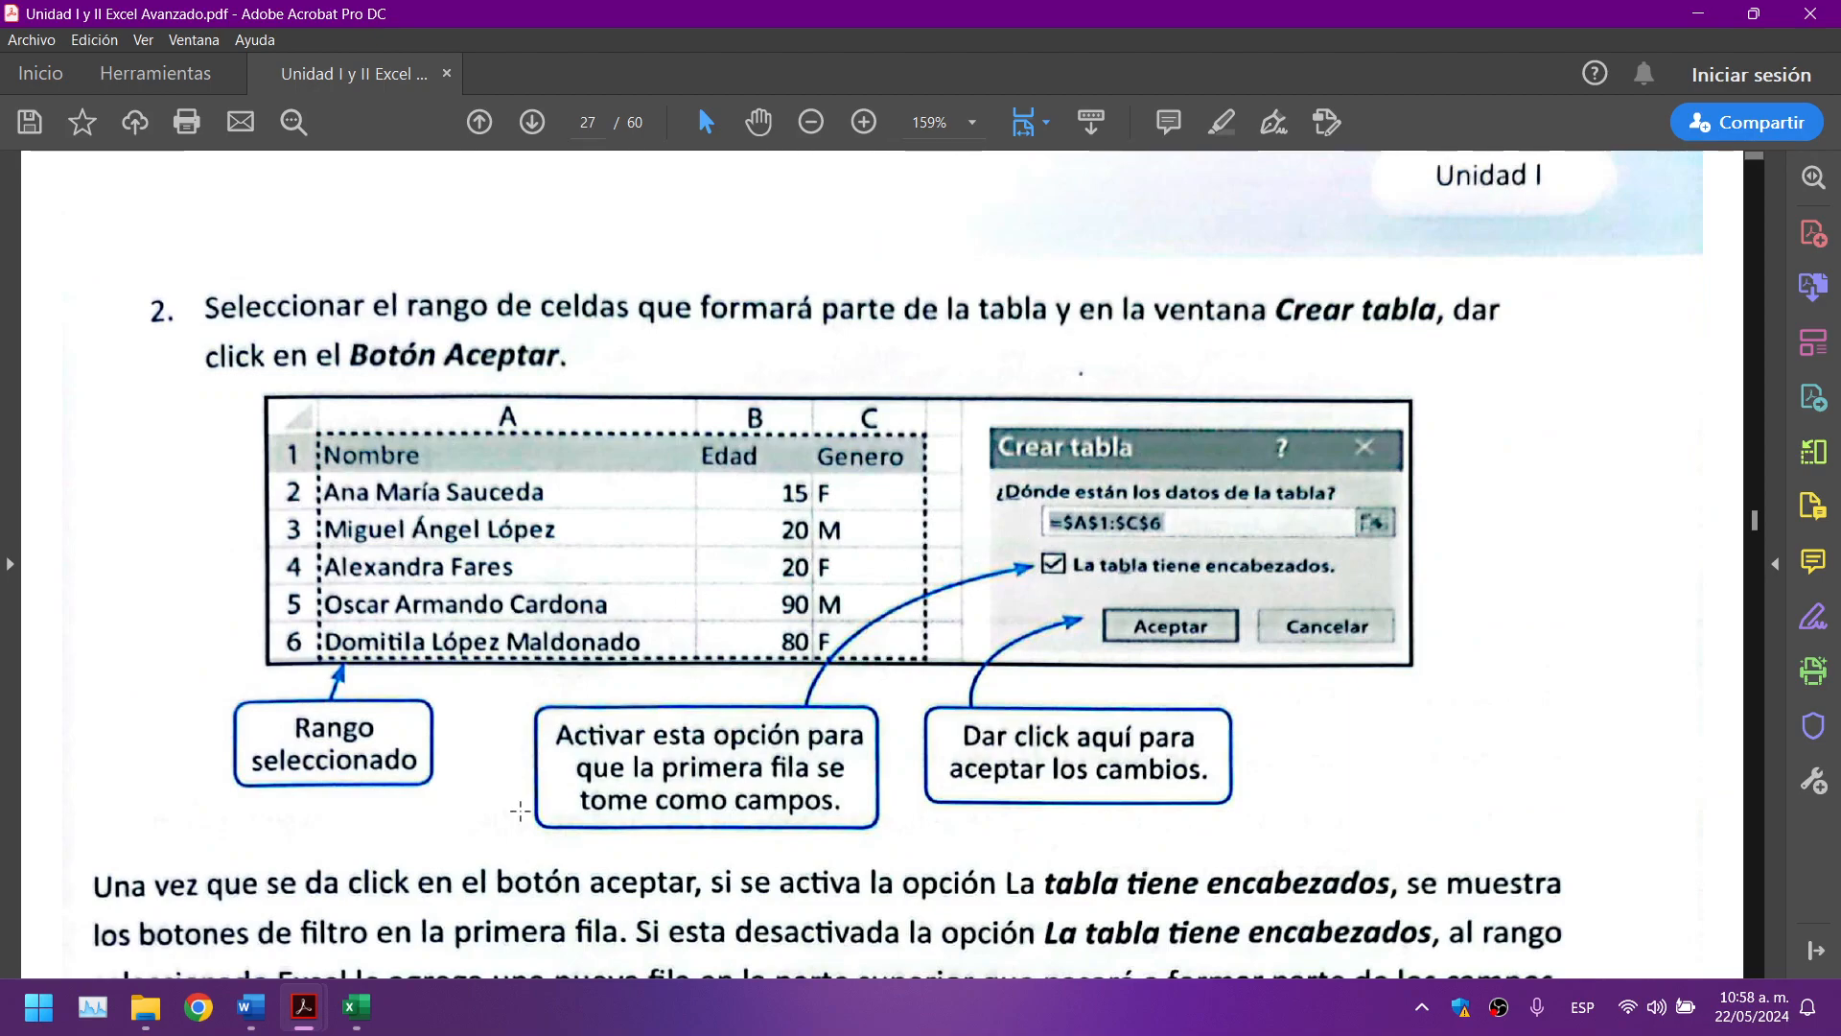
# Step: In Excel, start creating a table and select the range A1:E12 as its data source
pyautogui.click(356, 1007)
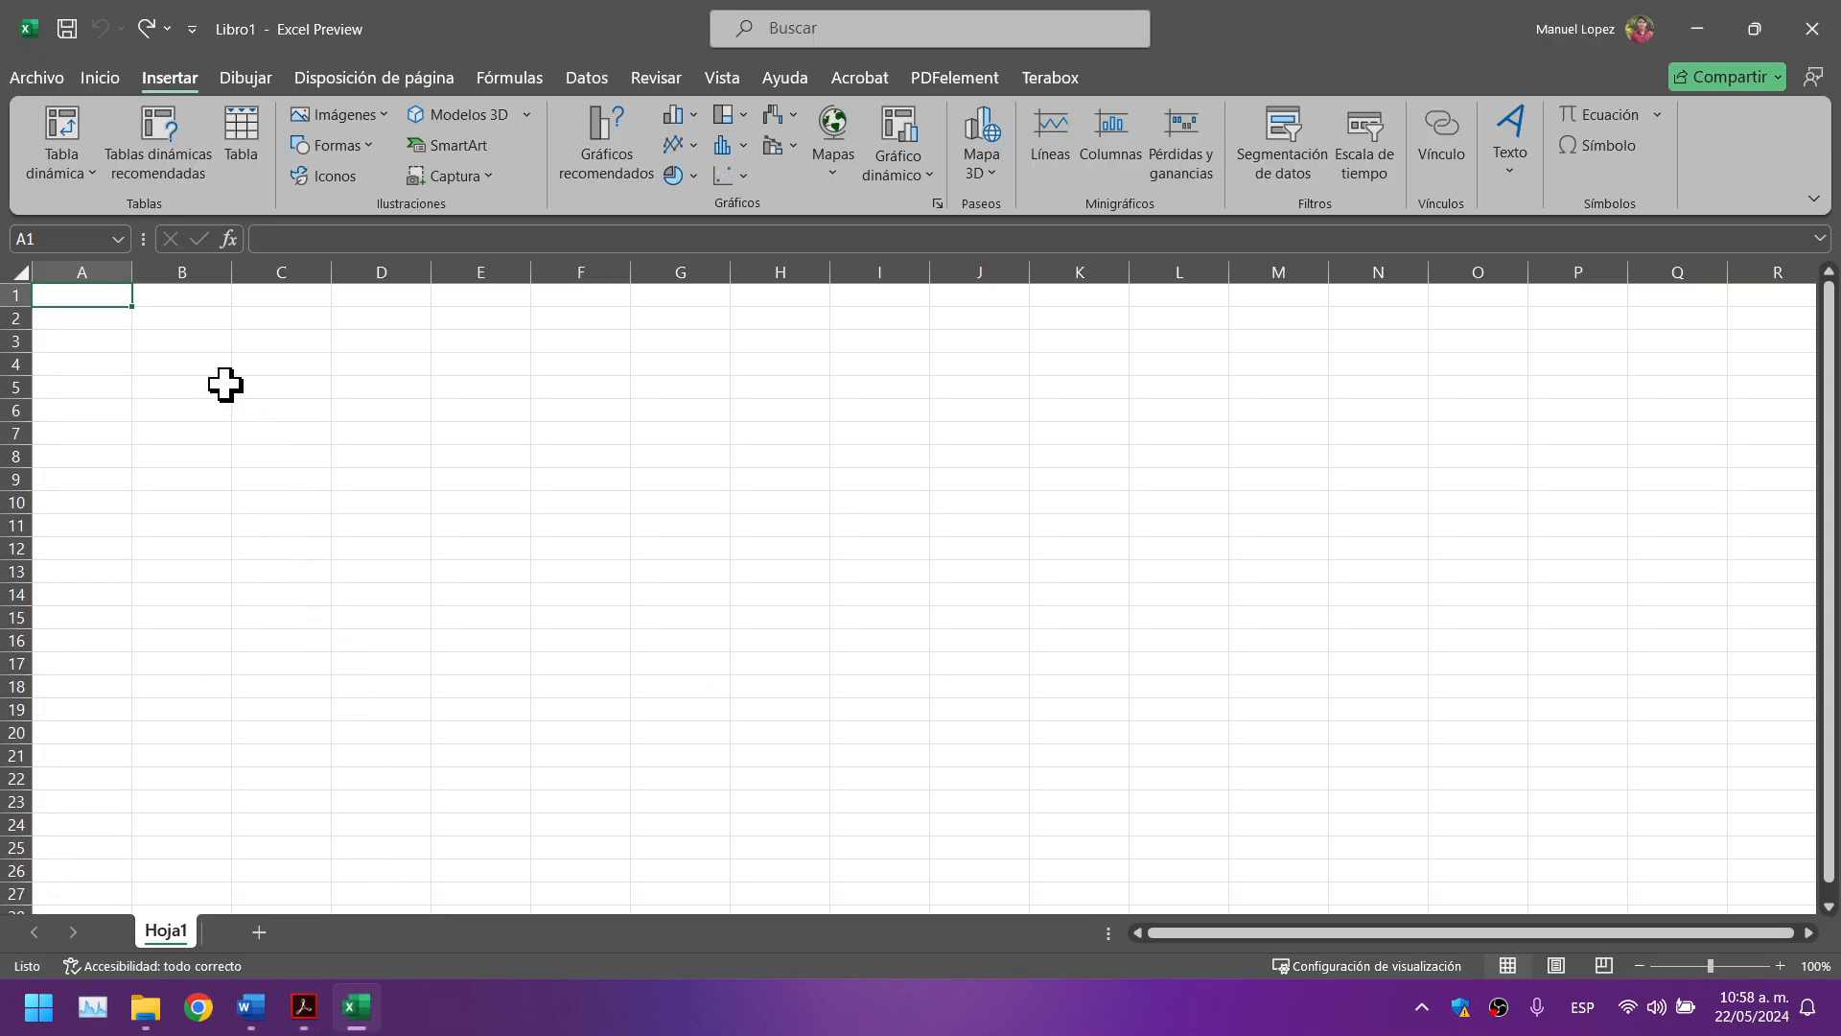
pyautogui.click(245, 107)
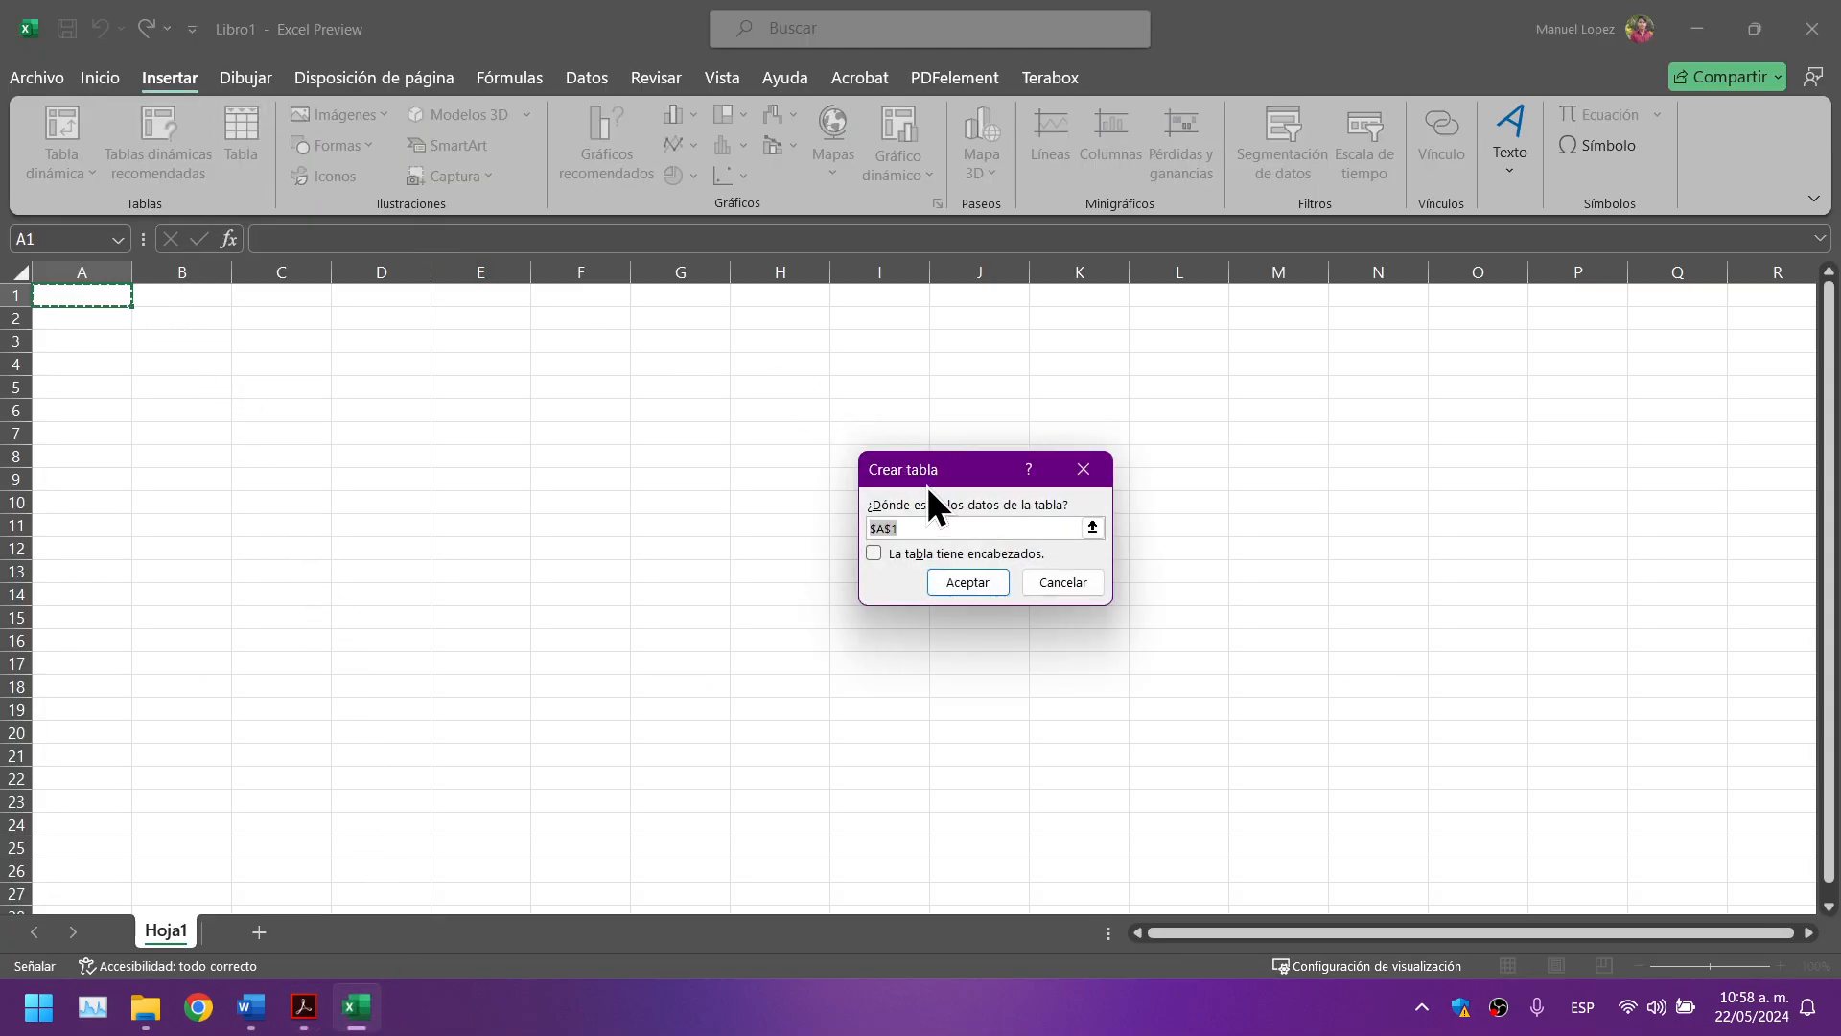
pyautogui.moveTo(970, 478); pyautogui.dragTo(807, 399)
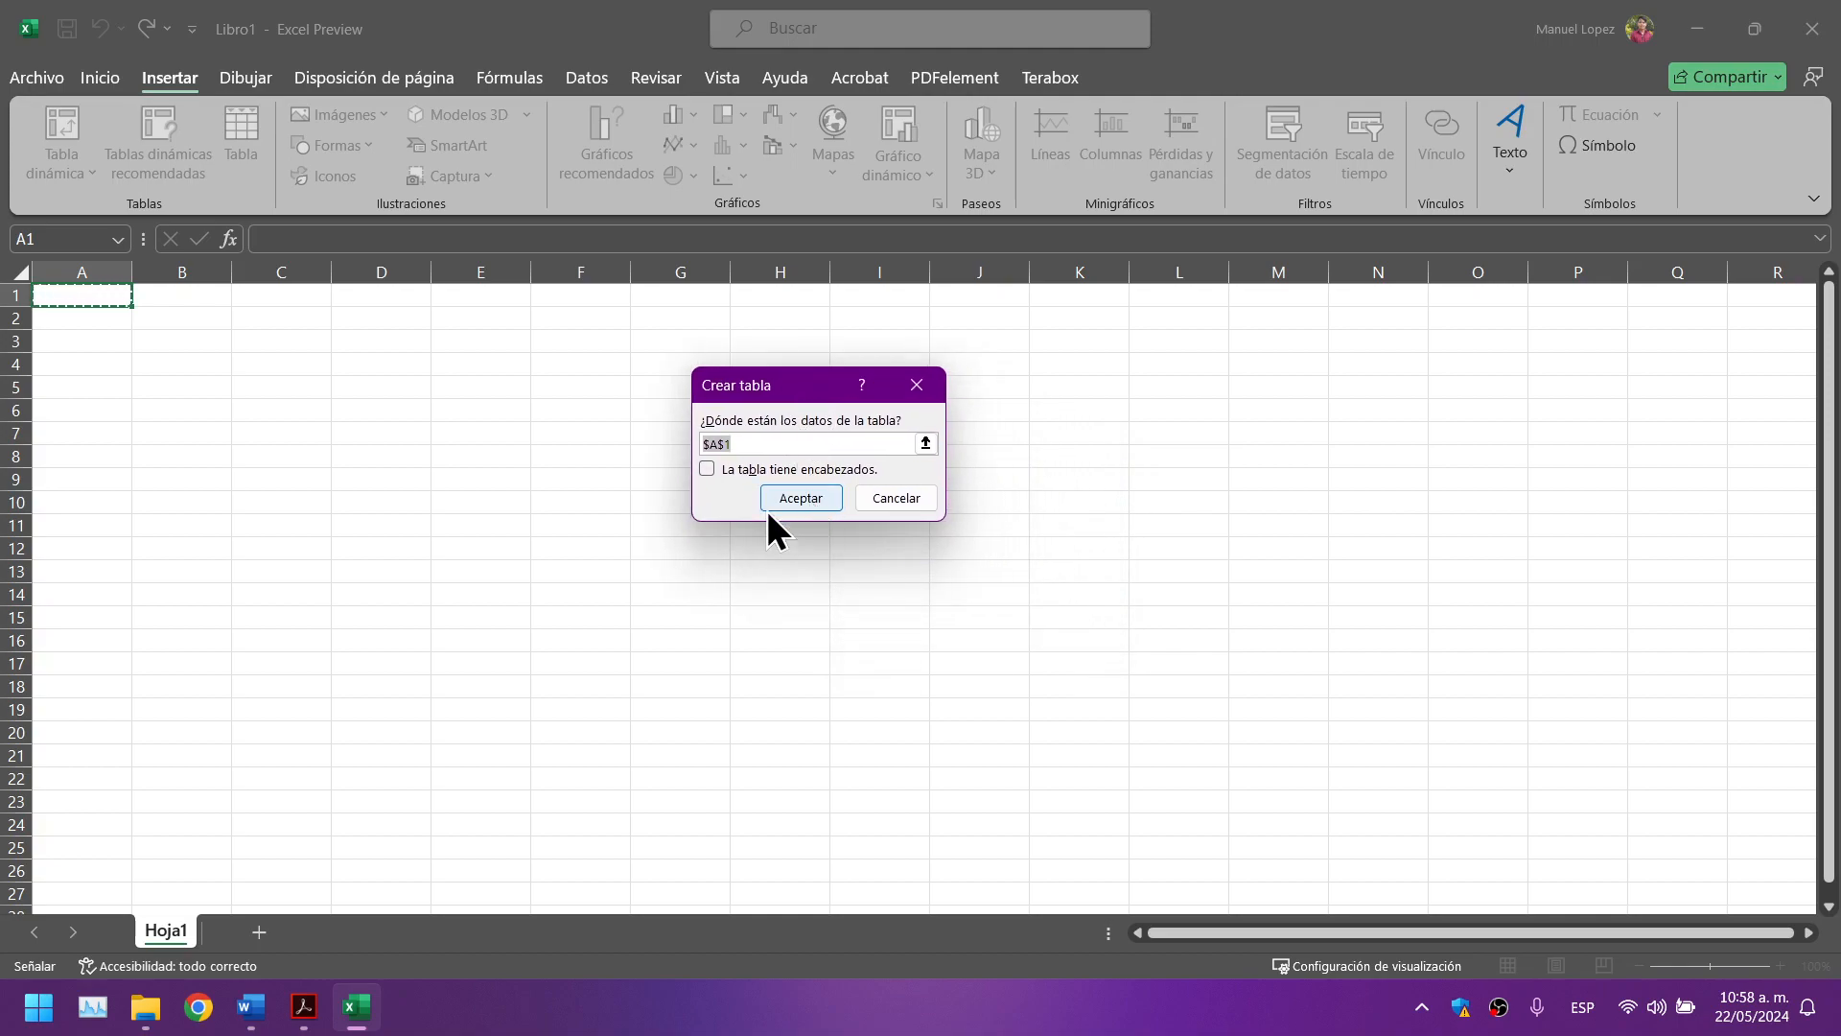
pyautogui.click(754, 444)
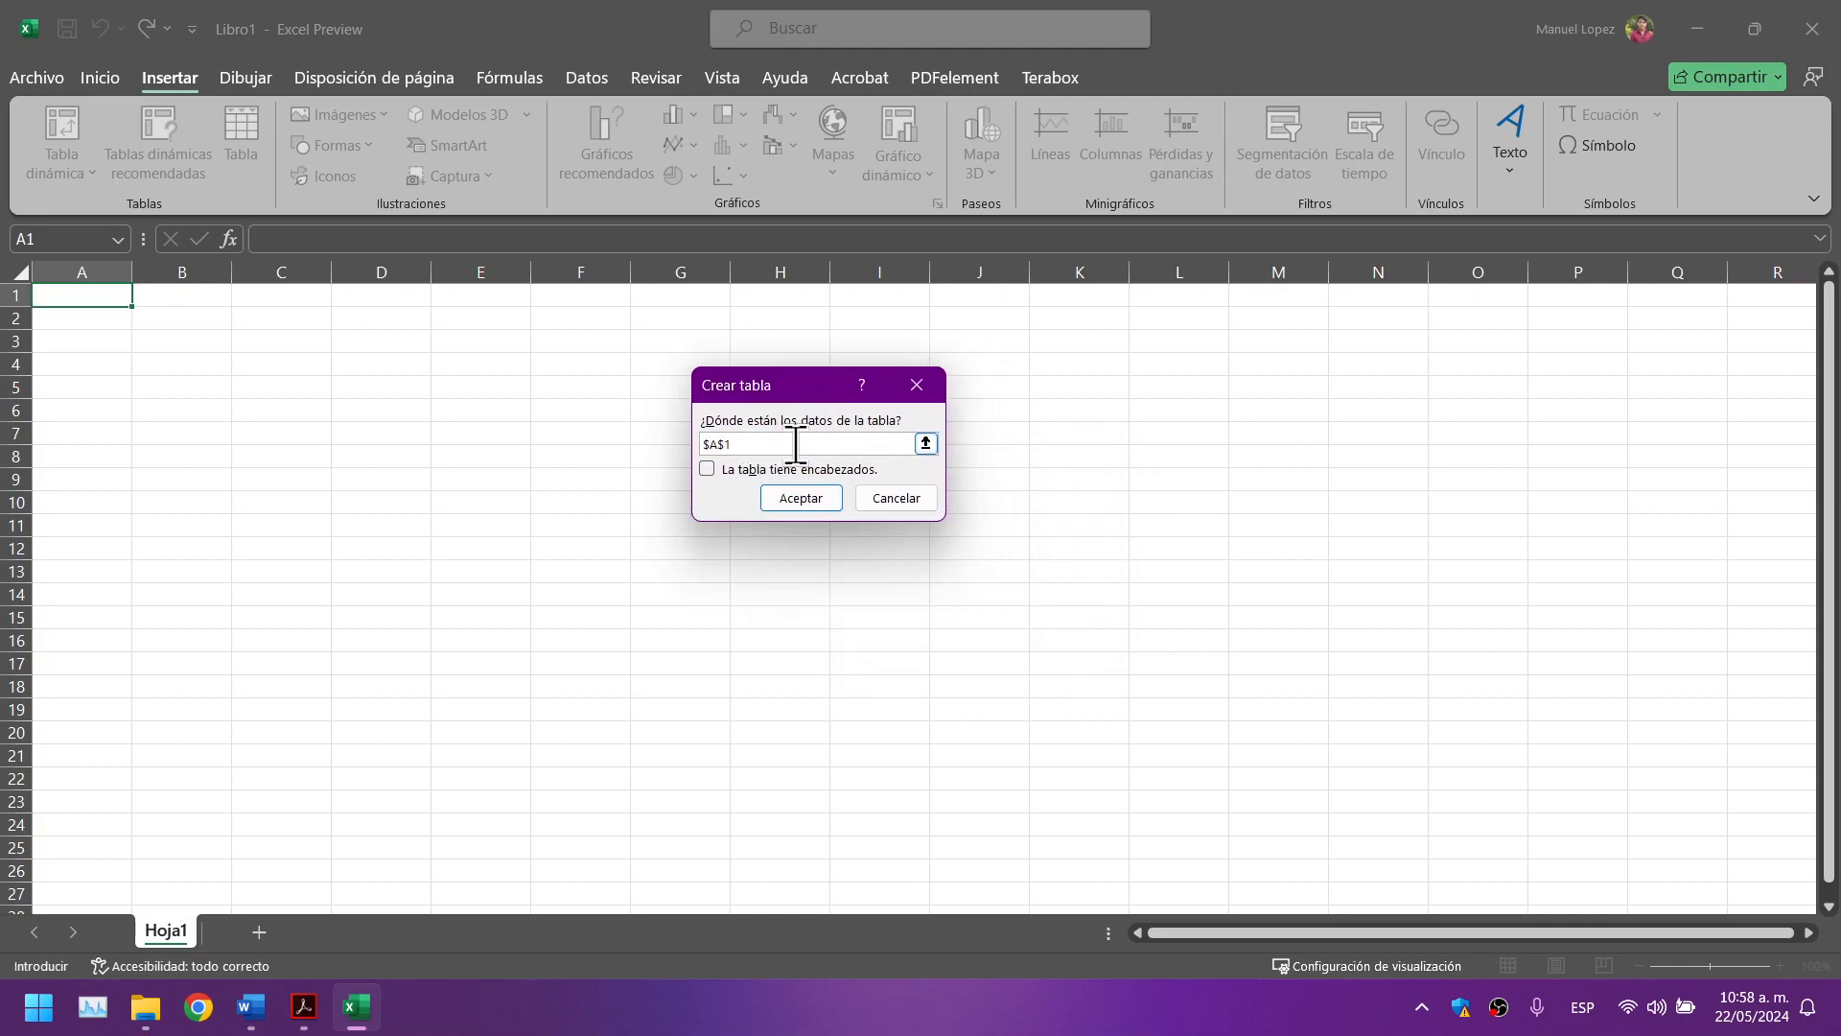
pyautogui.click(925, 443)
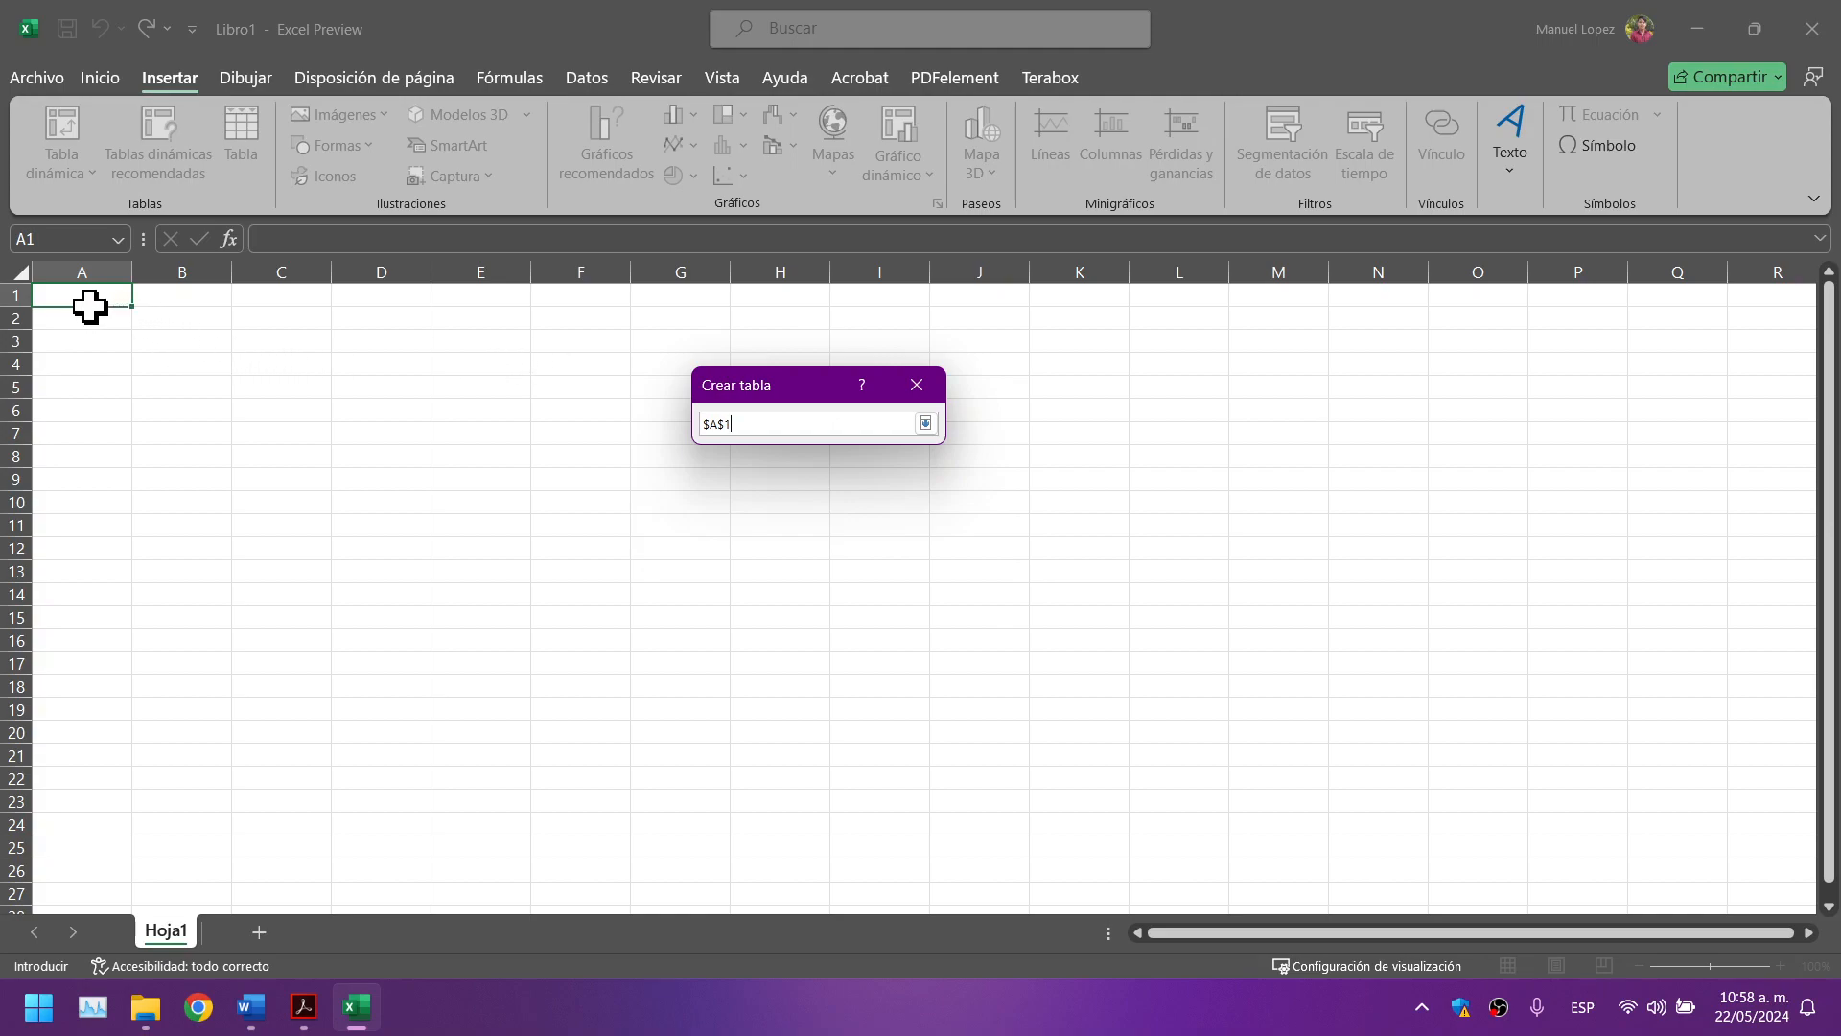
pyautogui.moveTo(82, 296); pyautogui.dragTo(518, 547)
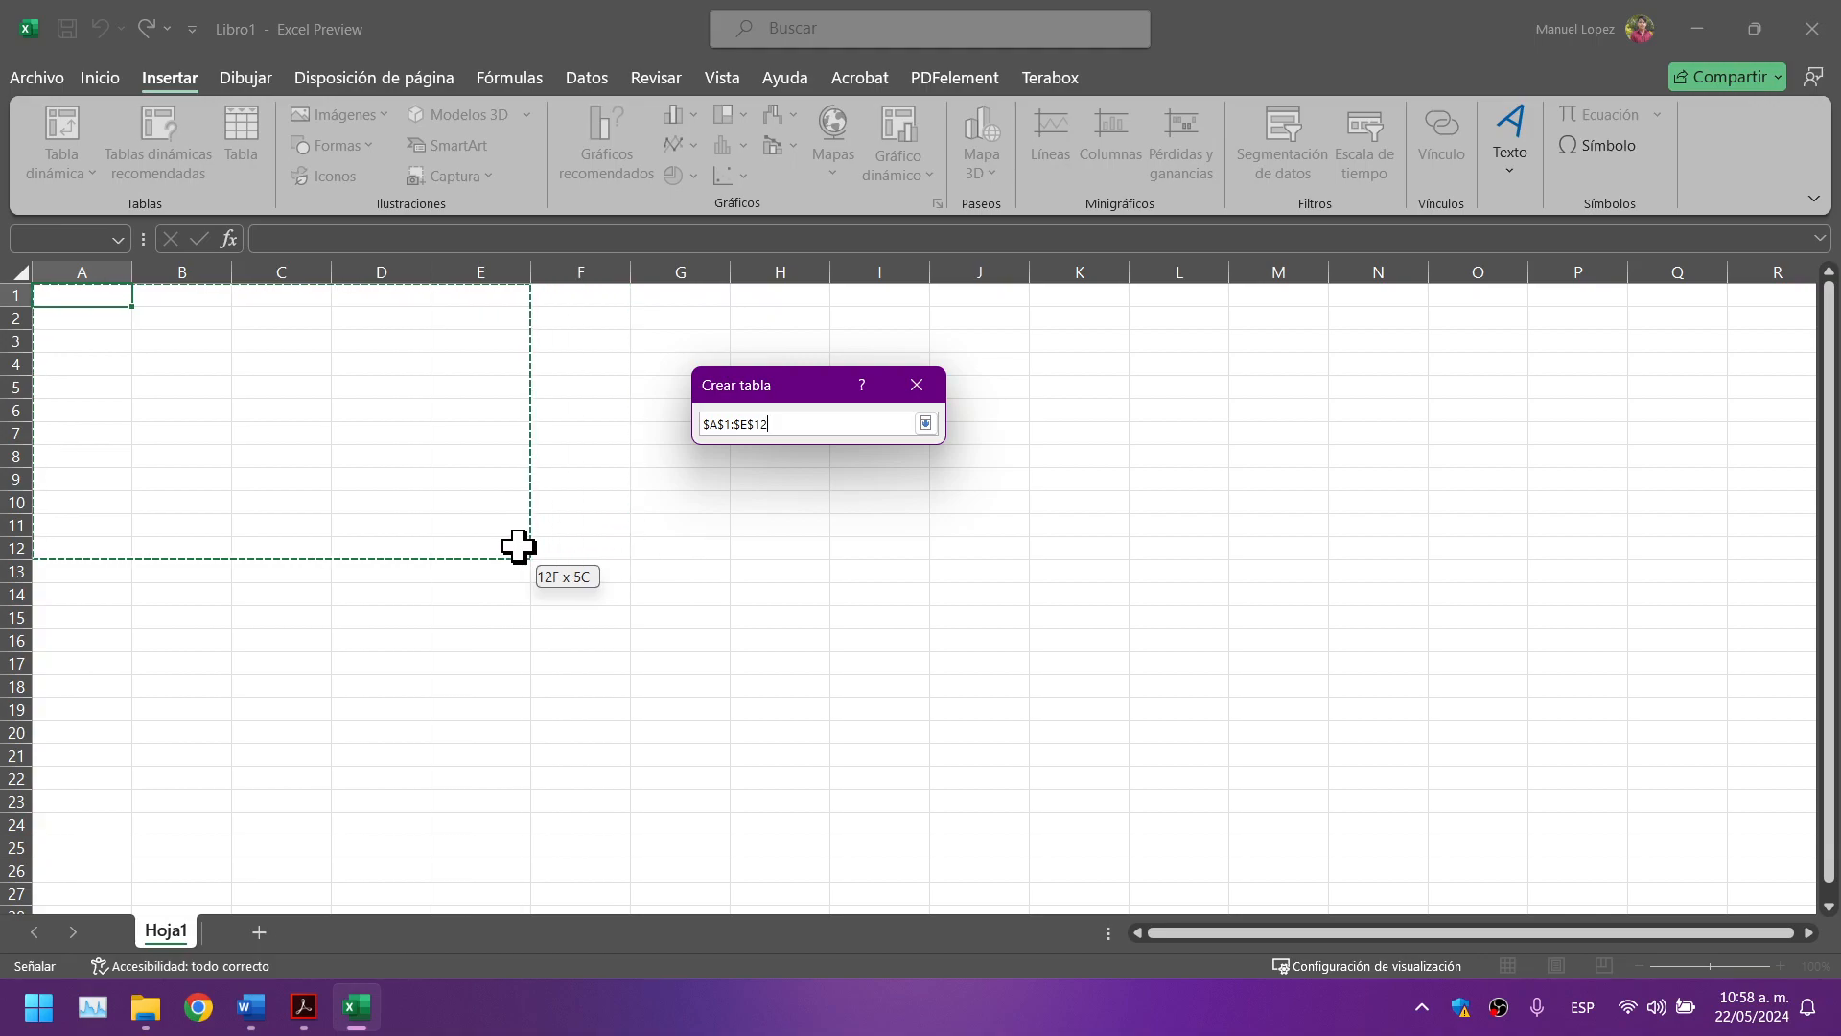
# Step: Check the example range in the PDF guide, and in Excel reselect A1:C6 as the new table's data source
pyautogui.moveTo(304, 1002)
pyautogui.click(300, 949)
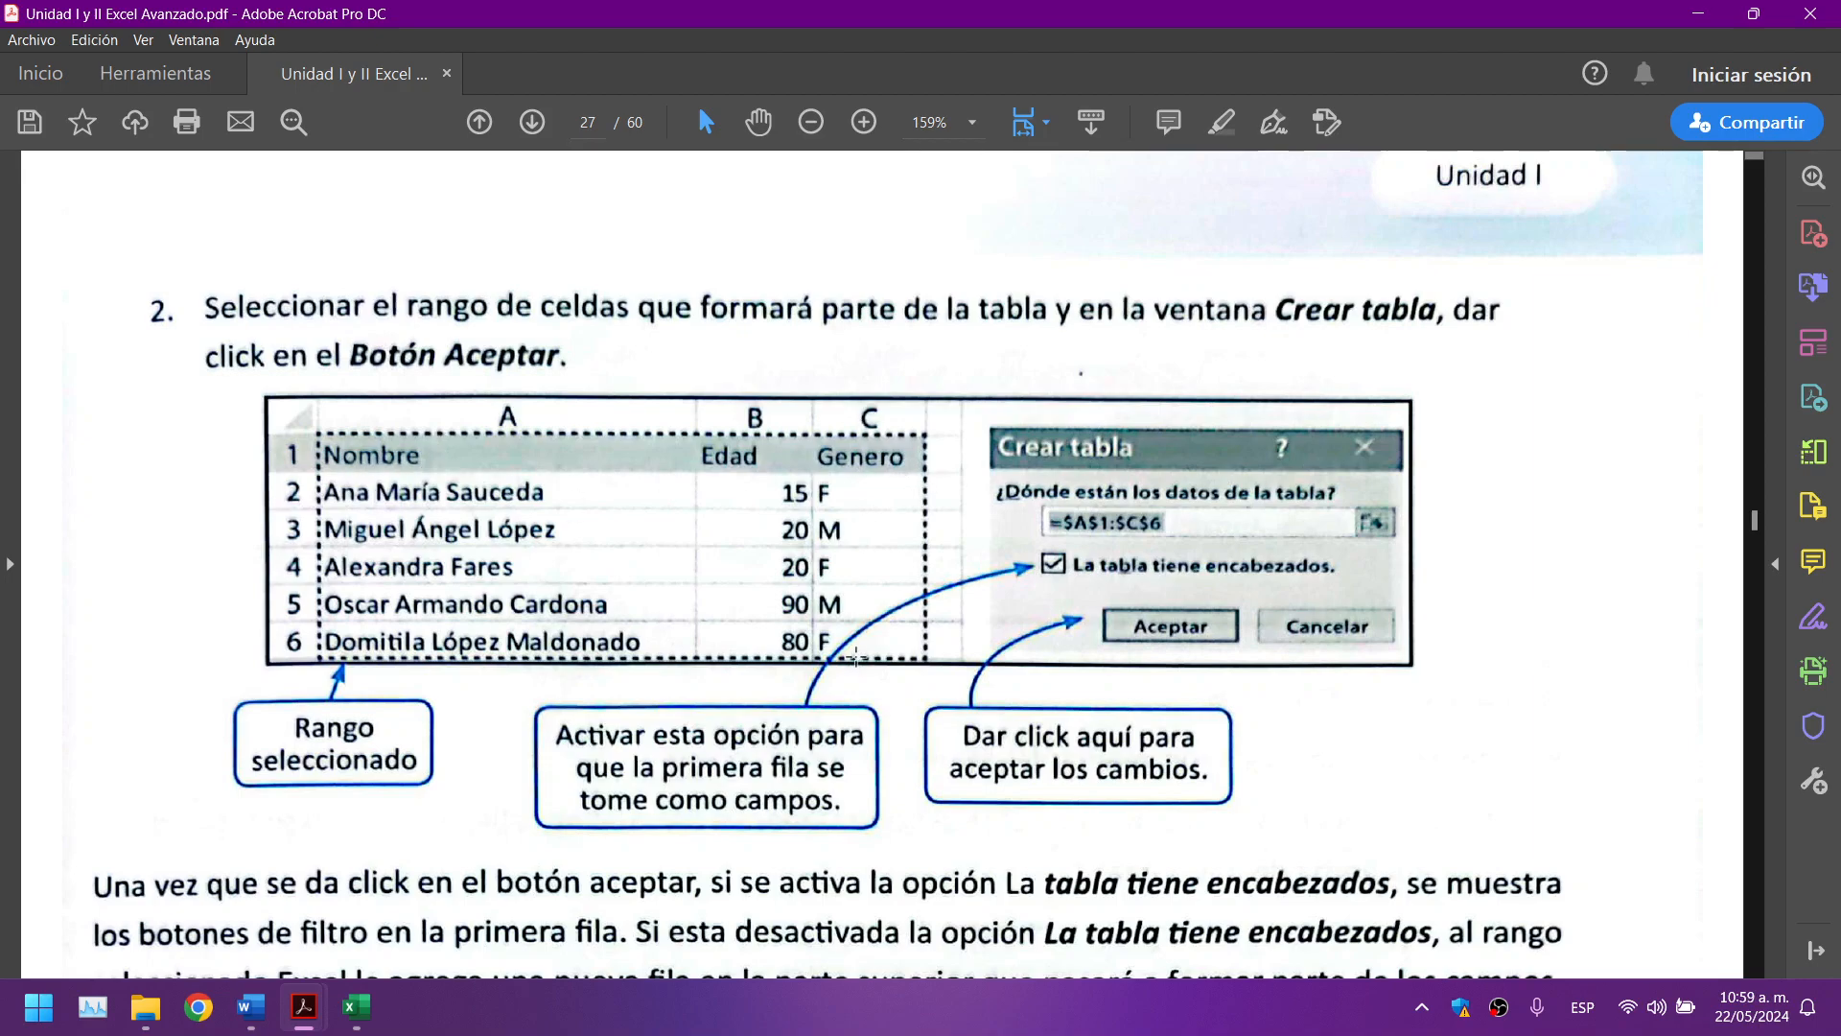
pyautogui.moveTo(356, 1007)
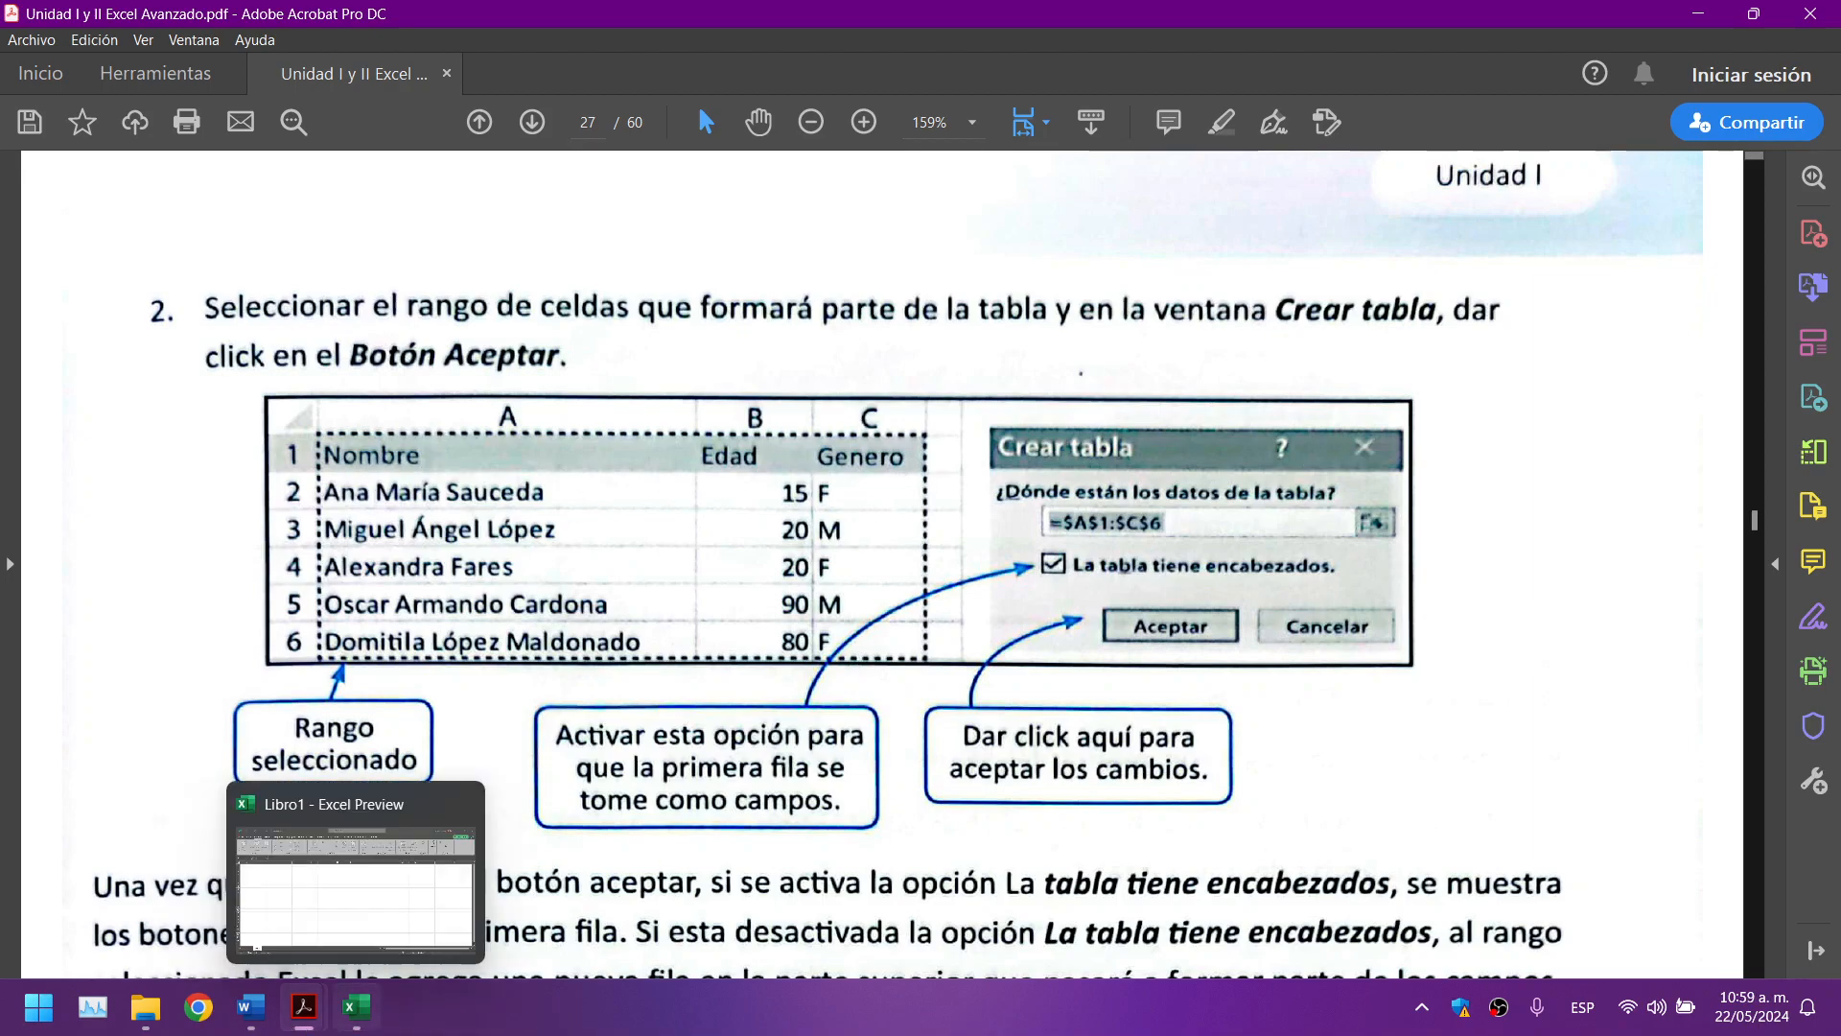
pyautogui.click(319, 789)
pyautogui.click(69, 288)
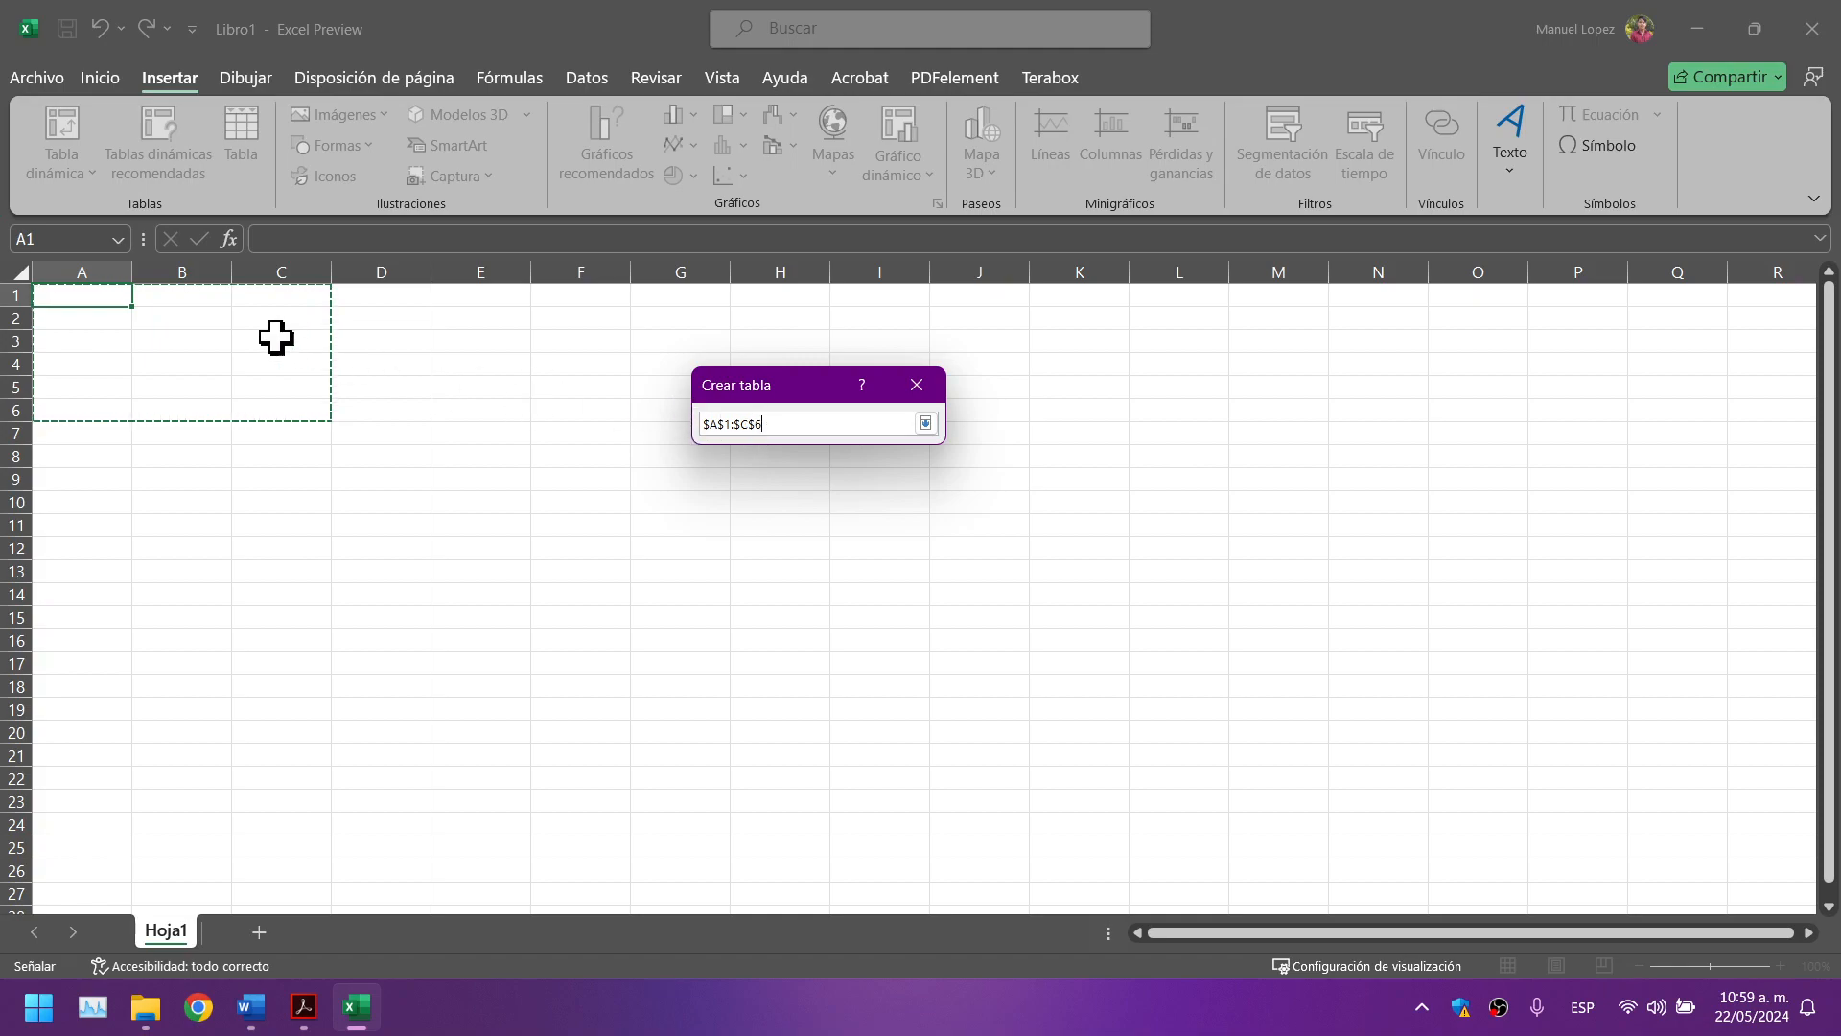
# Step: Mark the table as having headers and create it from the chosen range
pyautogui.click(925, 423)
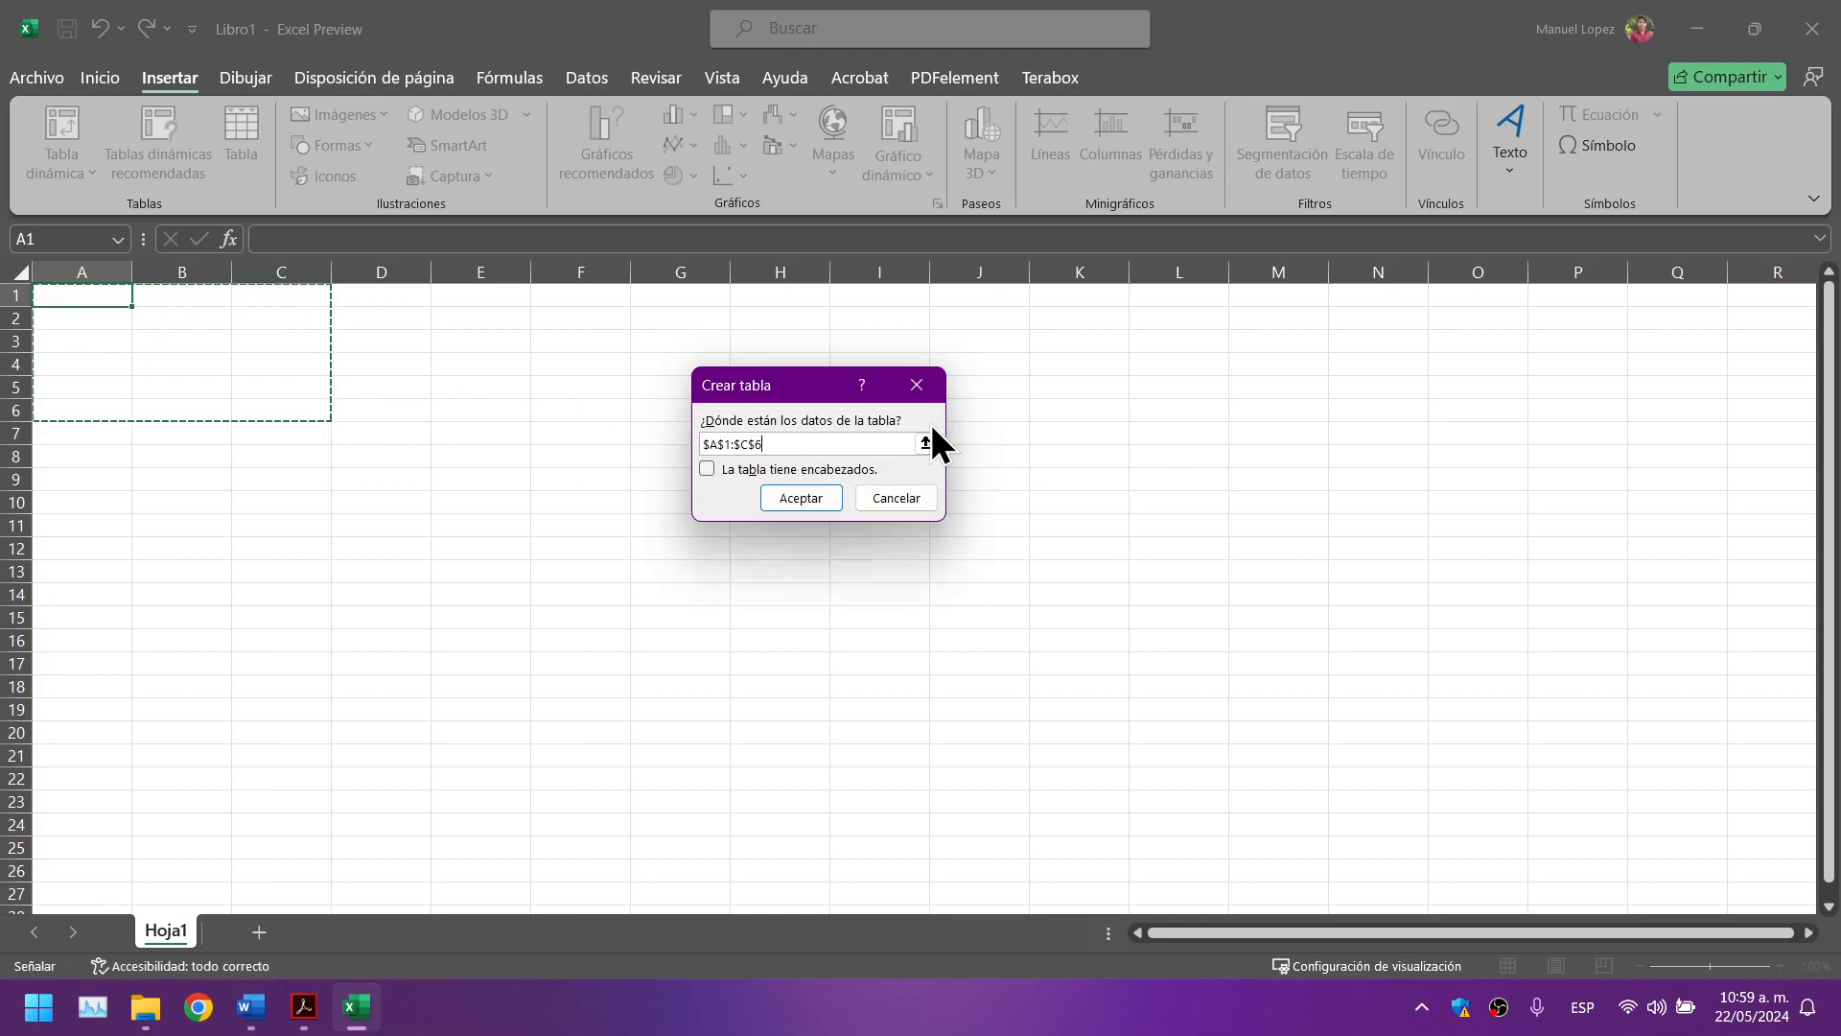
pyautogui.click(710, 473)
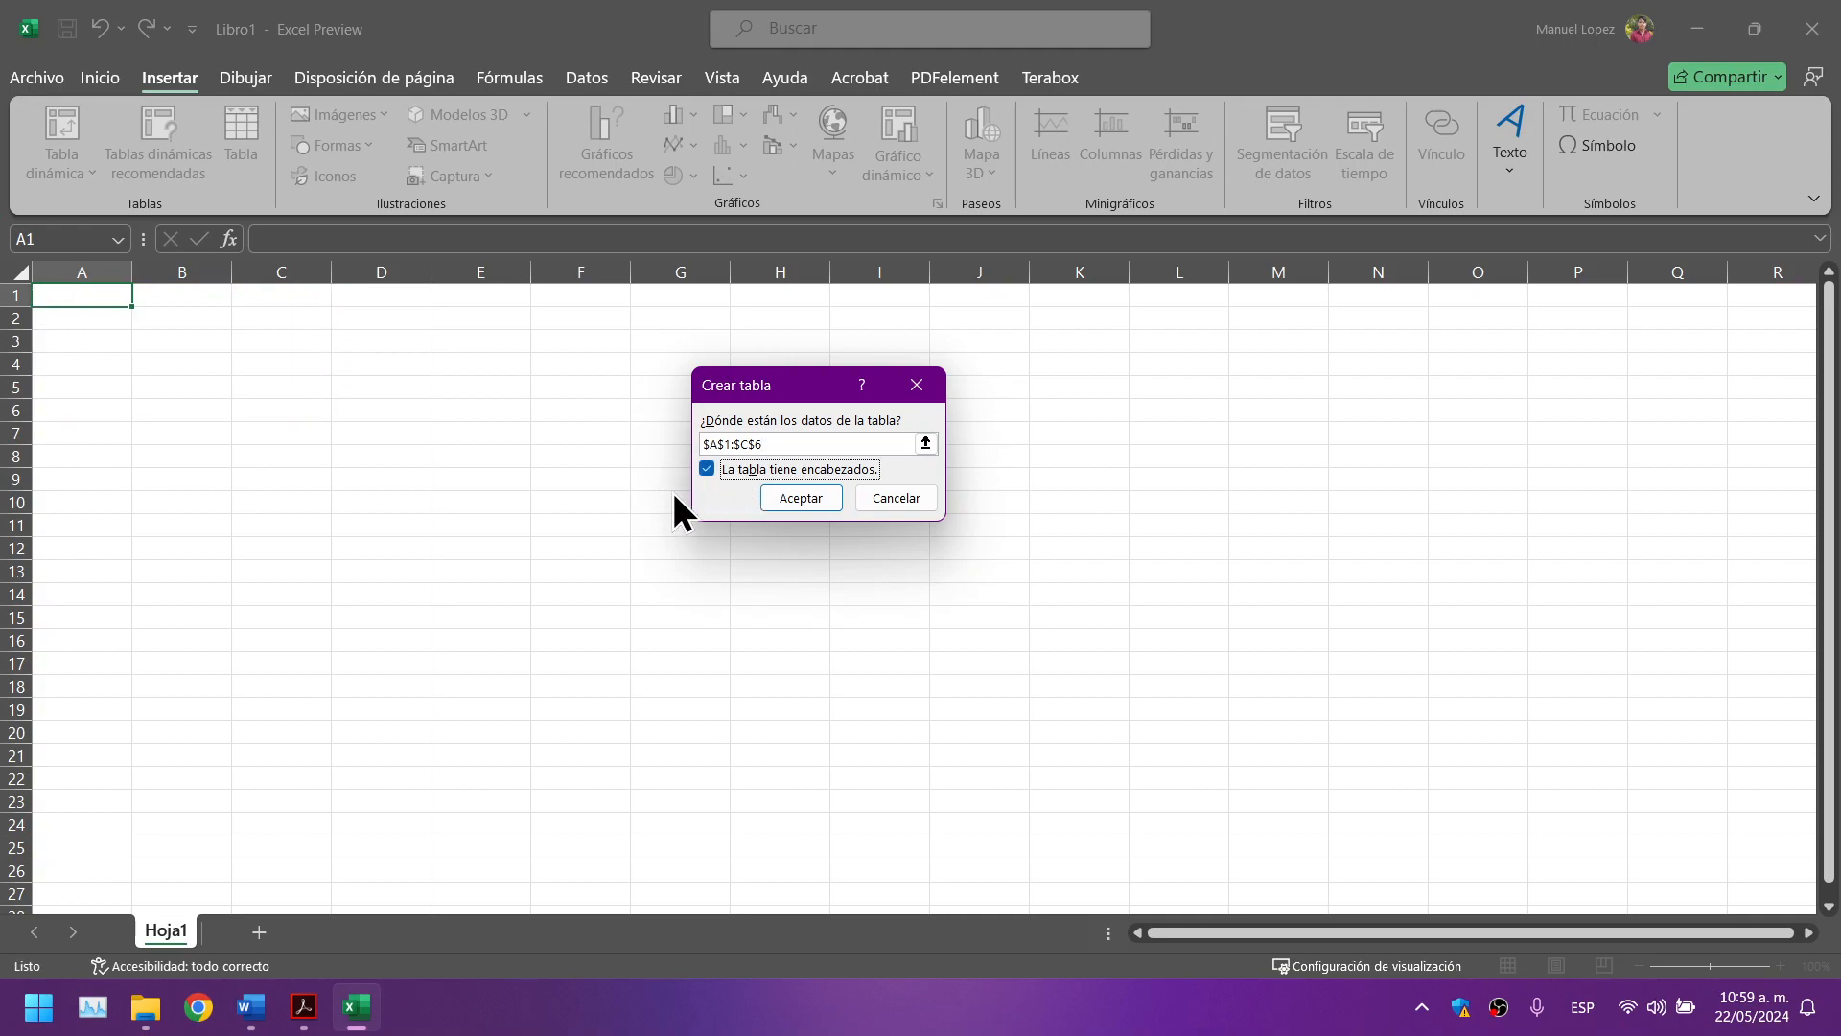
pyautogui.click(800, 506)
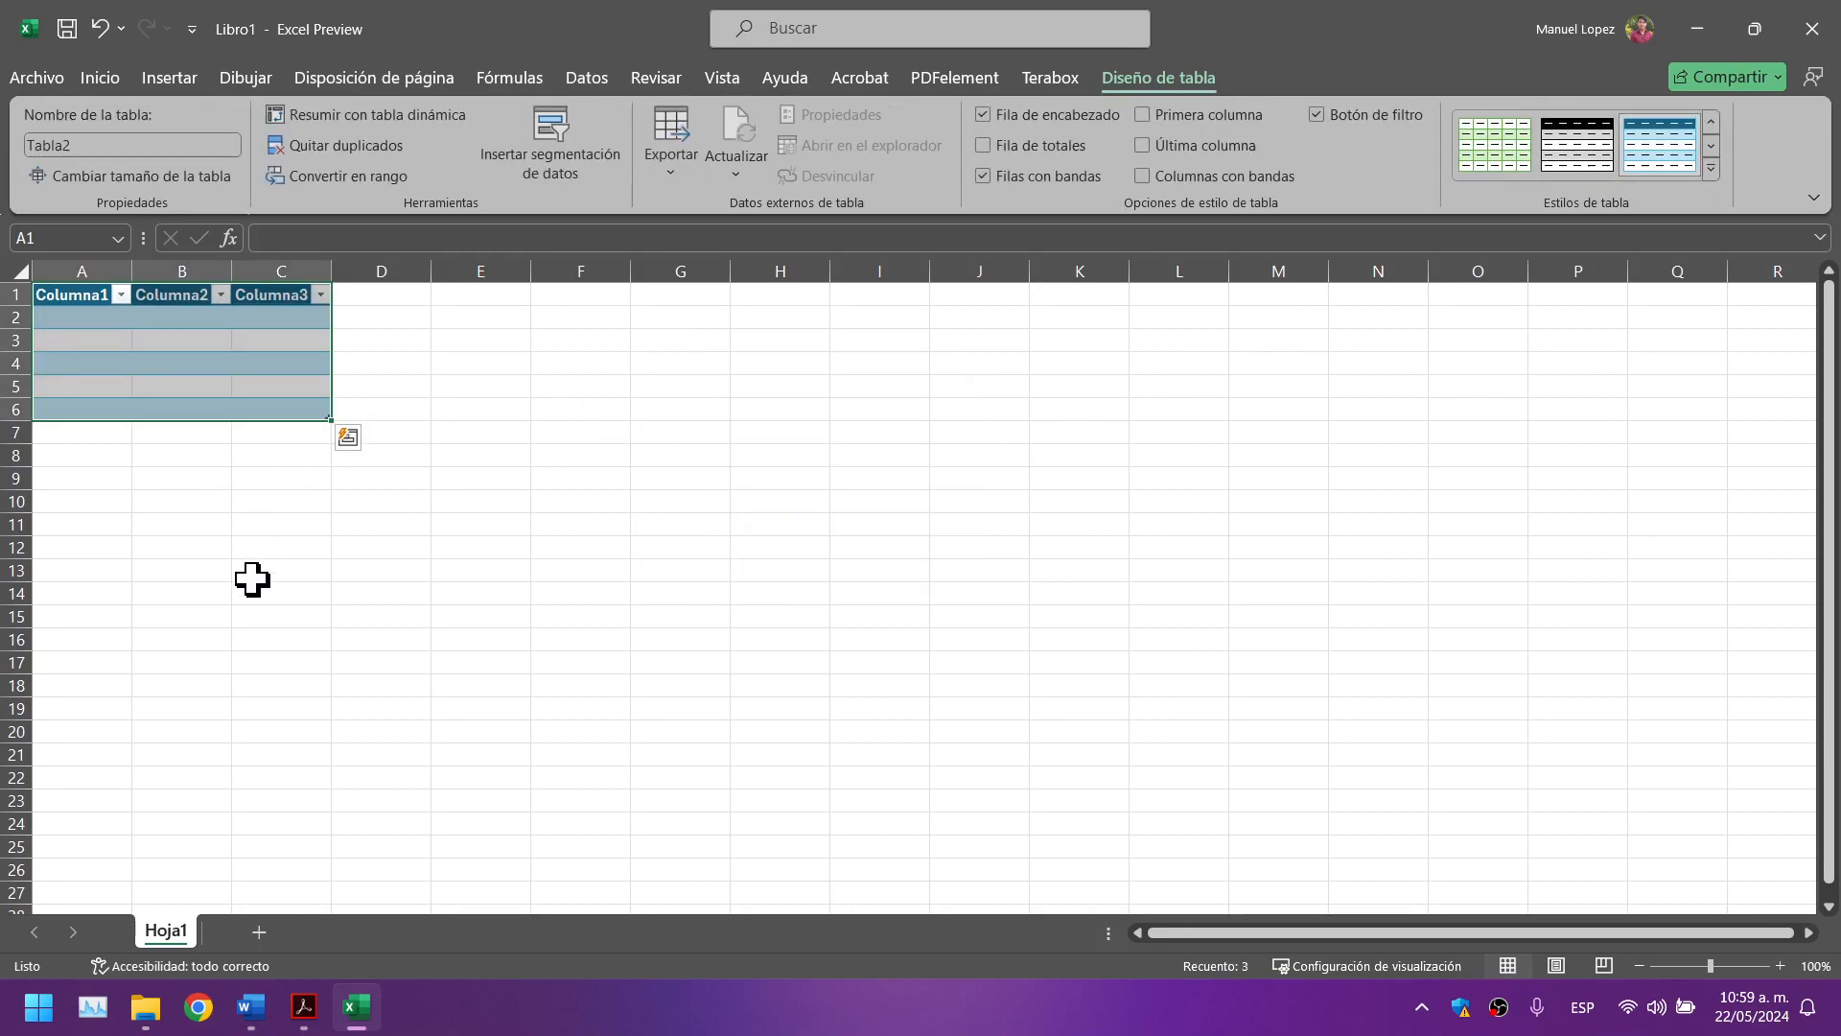
pyautogui.keyDown('ctrl'); pyautogui.scroll(7, 252, 579); pyautogui.keyUp('ctrl')
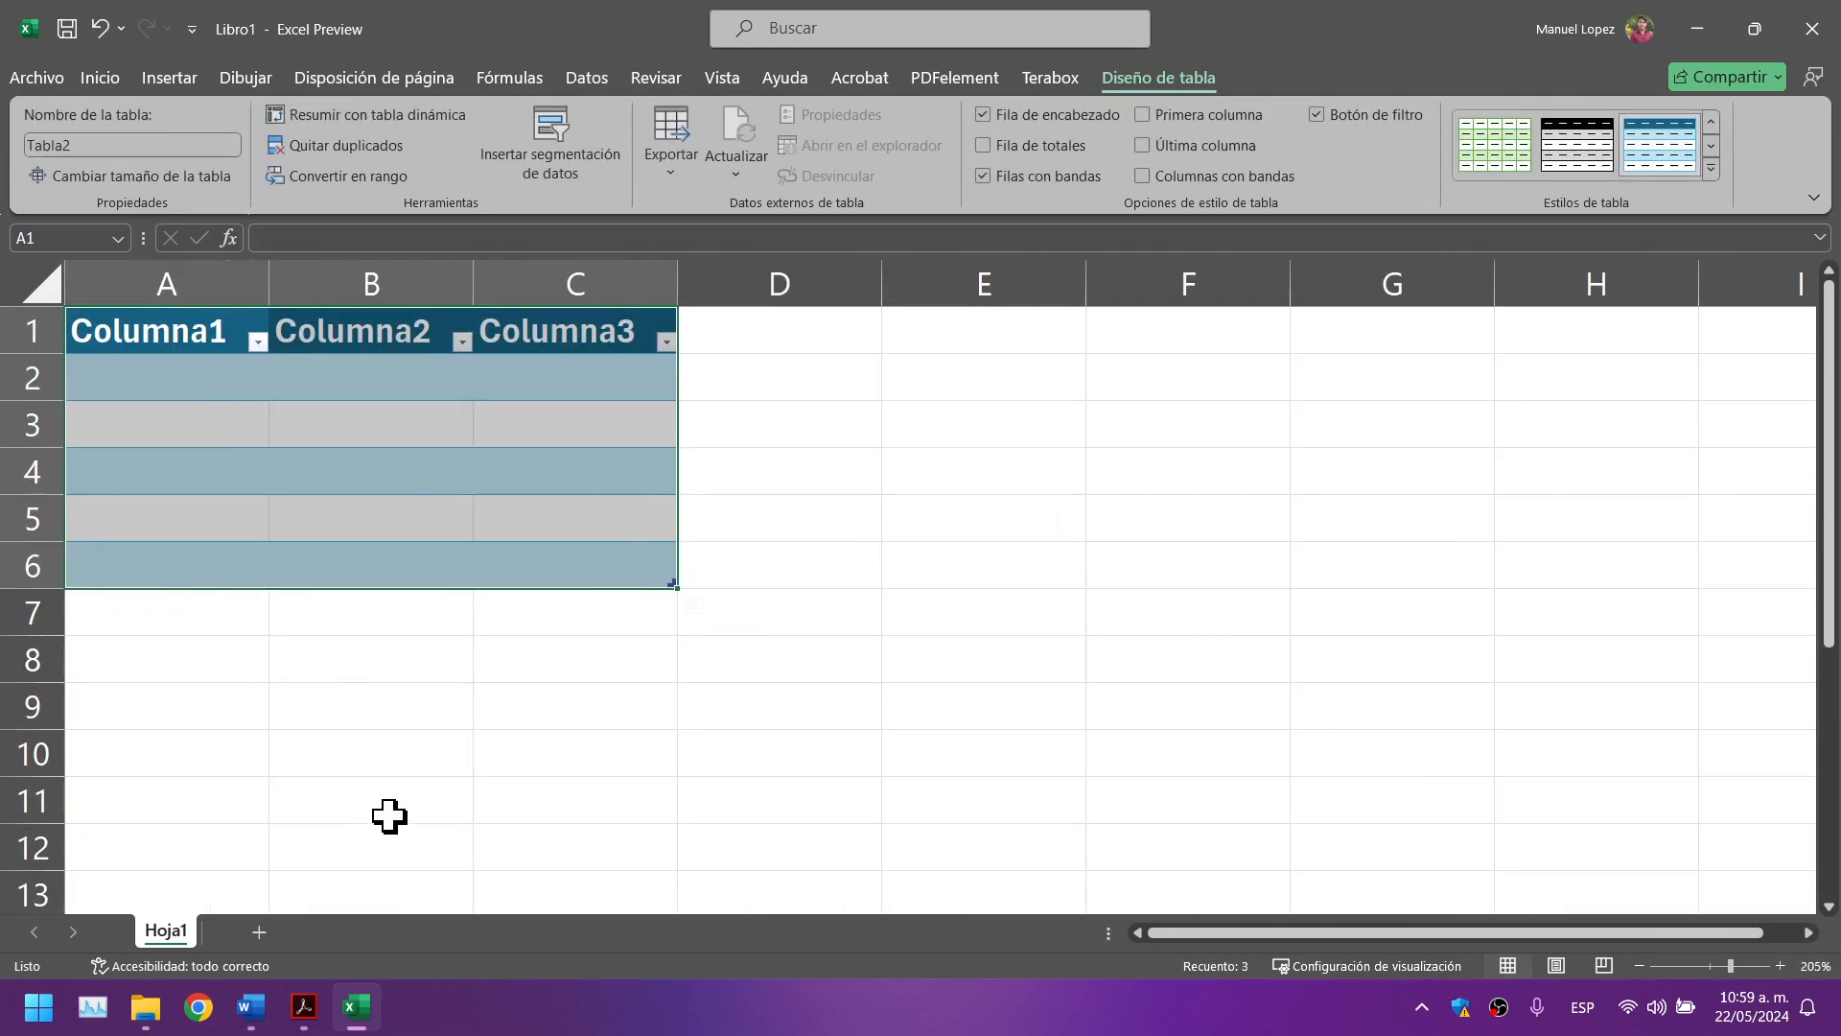
# Step: Switch to the PDF guide to read the note on activating or deactivating the headers option, and return to Excel
pyautogui.click(304, 1007)
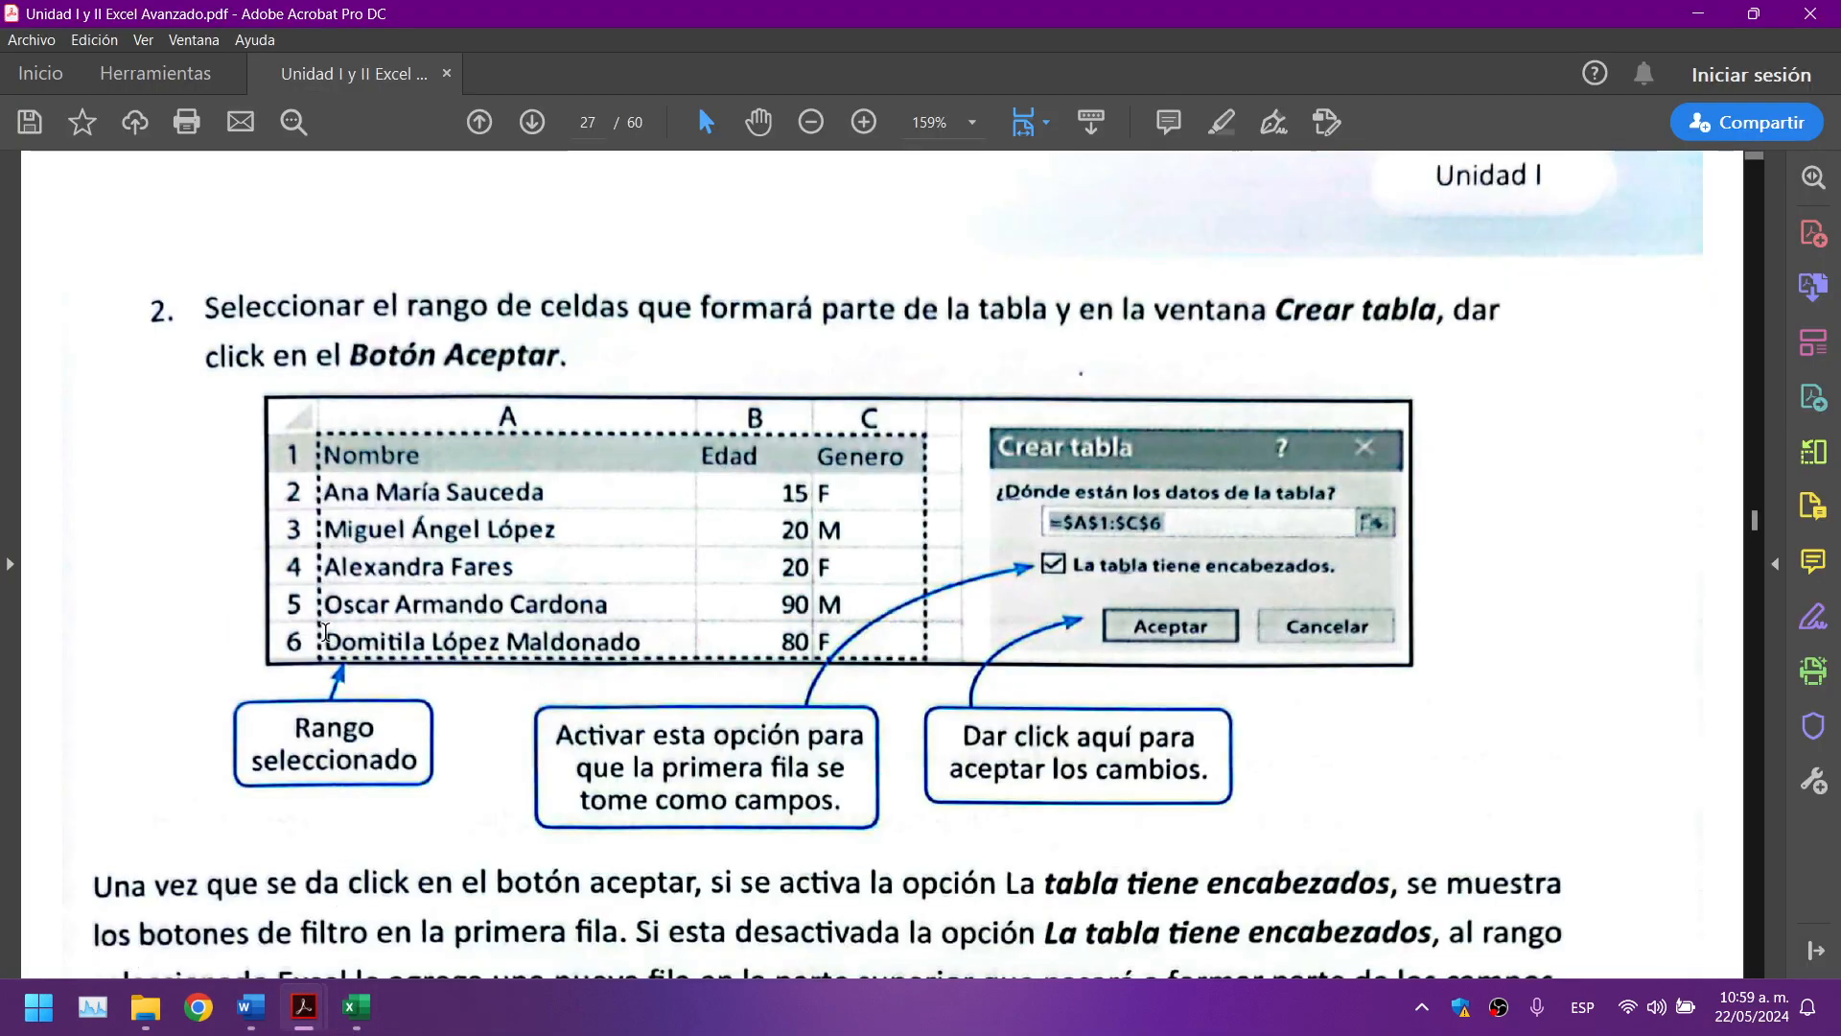
pyautogui.scroll(-1, 329, 620)
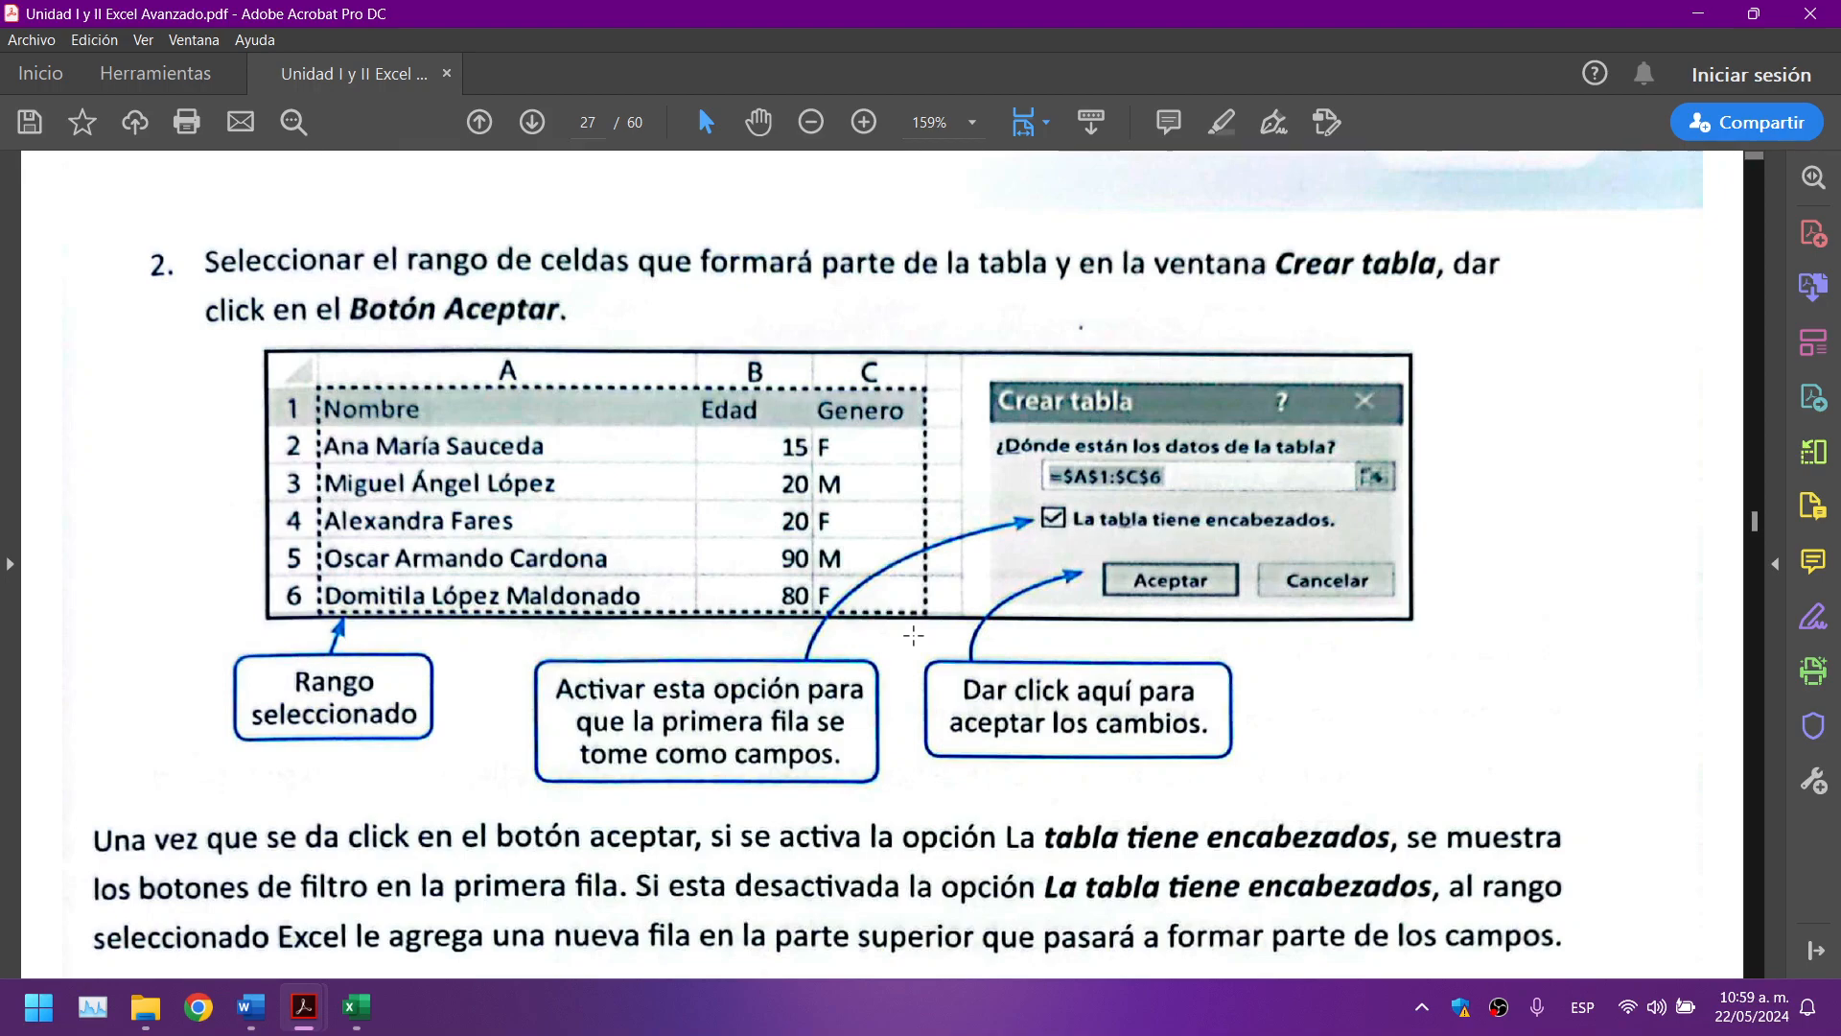
pyautogui.click(357, 1008)
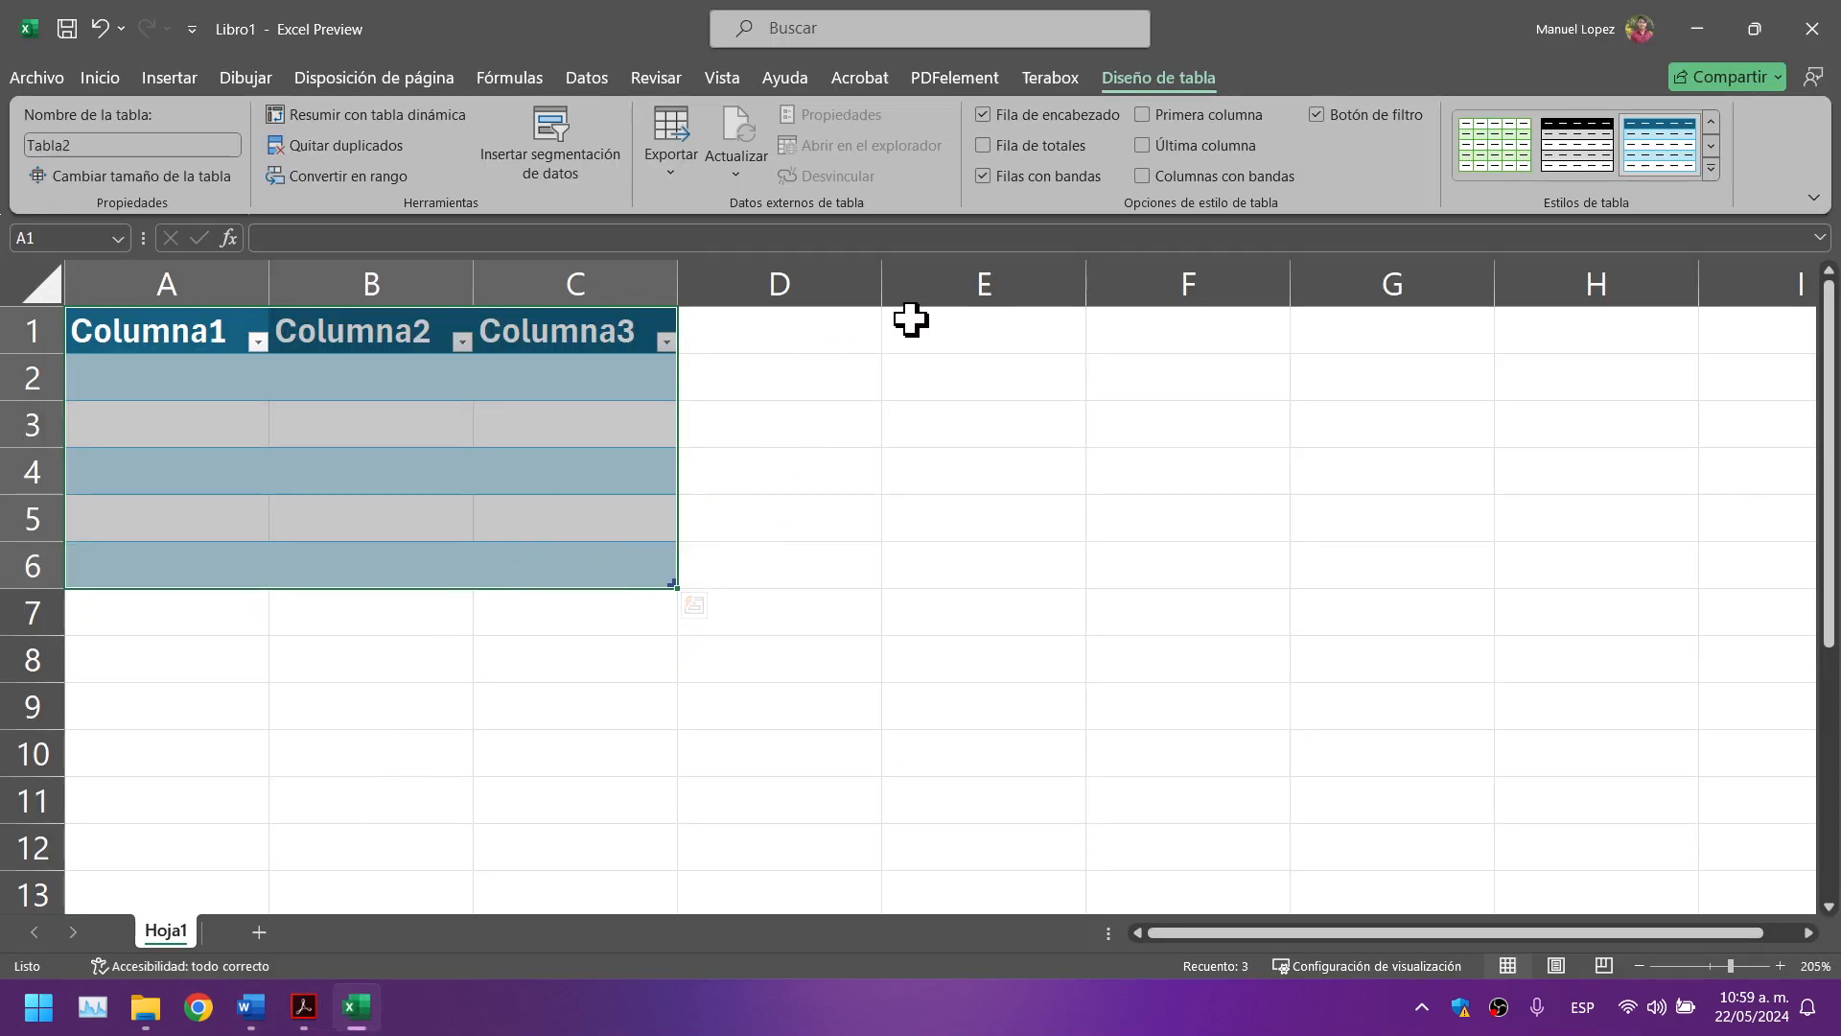
# Step: Apply all borders to the empty range E1:G6
pyautogui.moveTo(910, 319); pyautogui.dragTo(1393, 575)
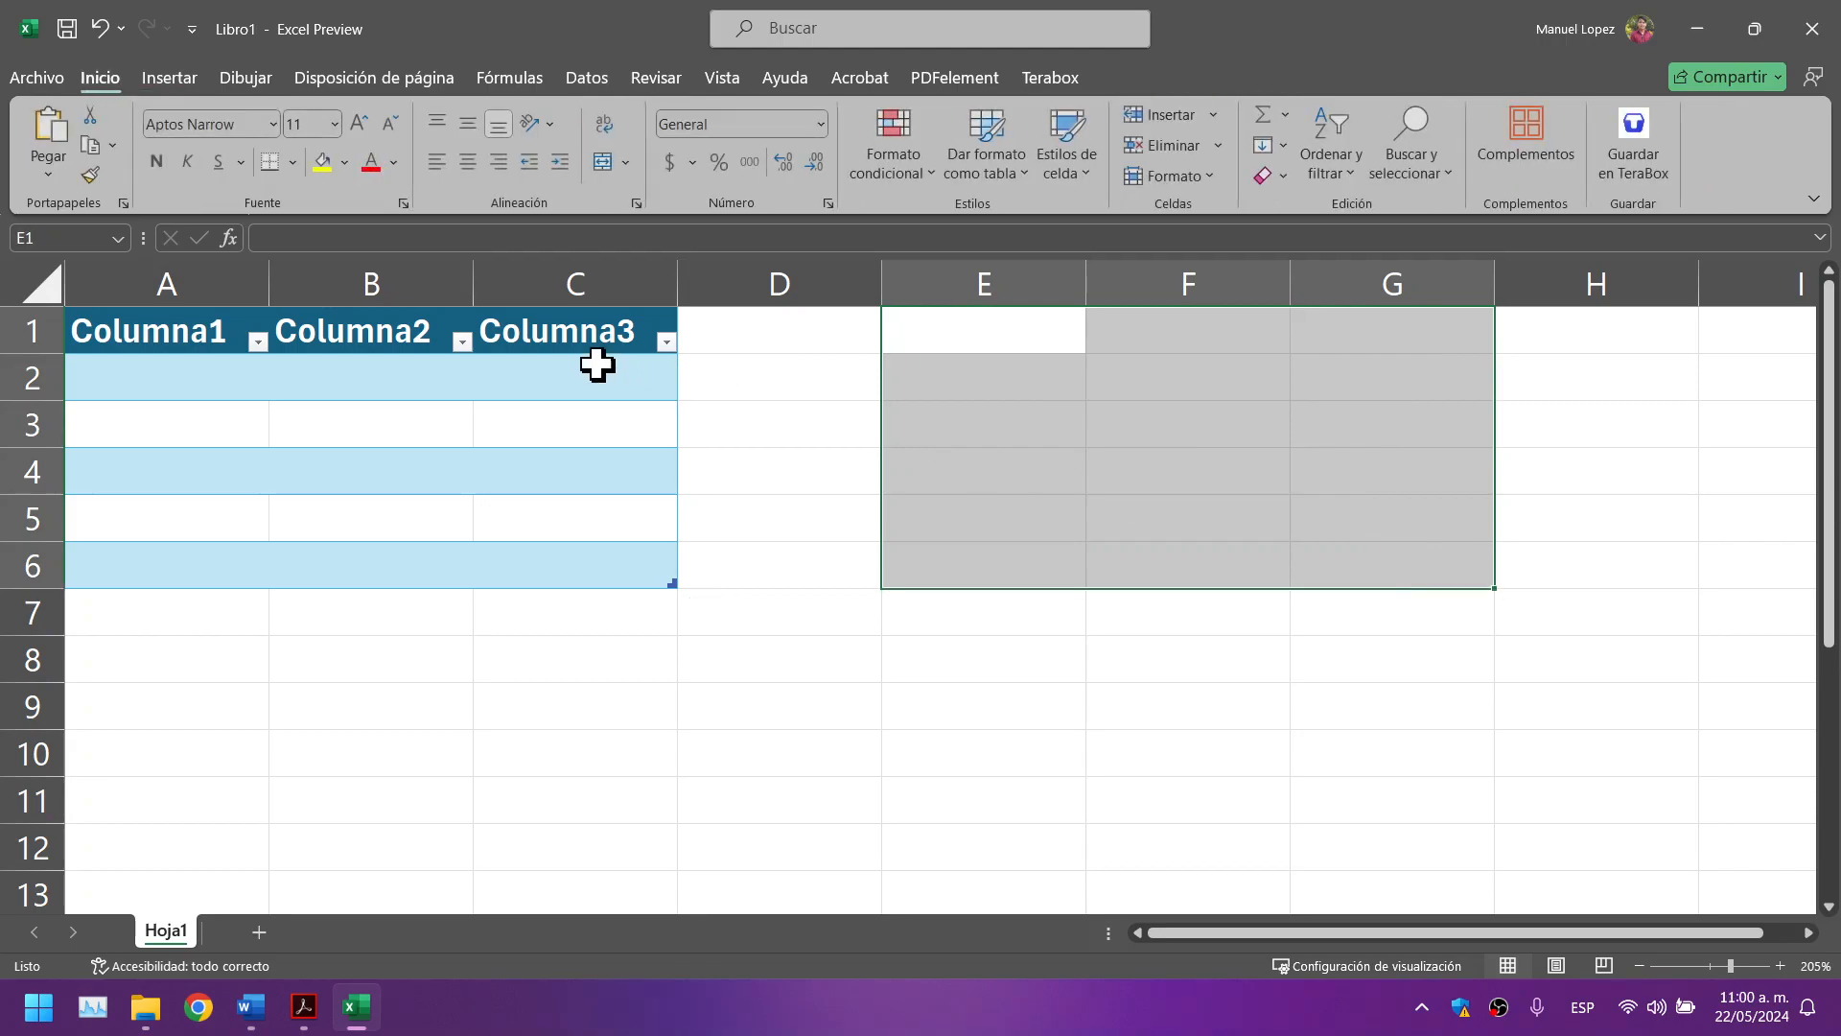
pyautogui.click(292, 163)
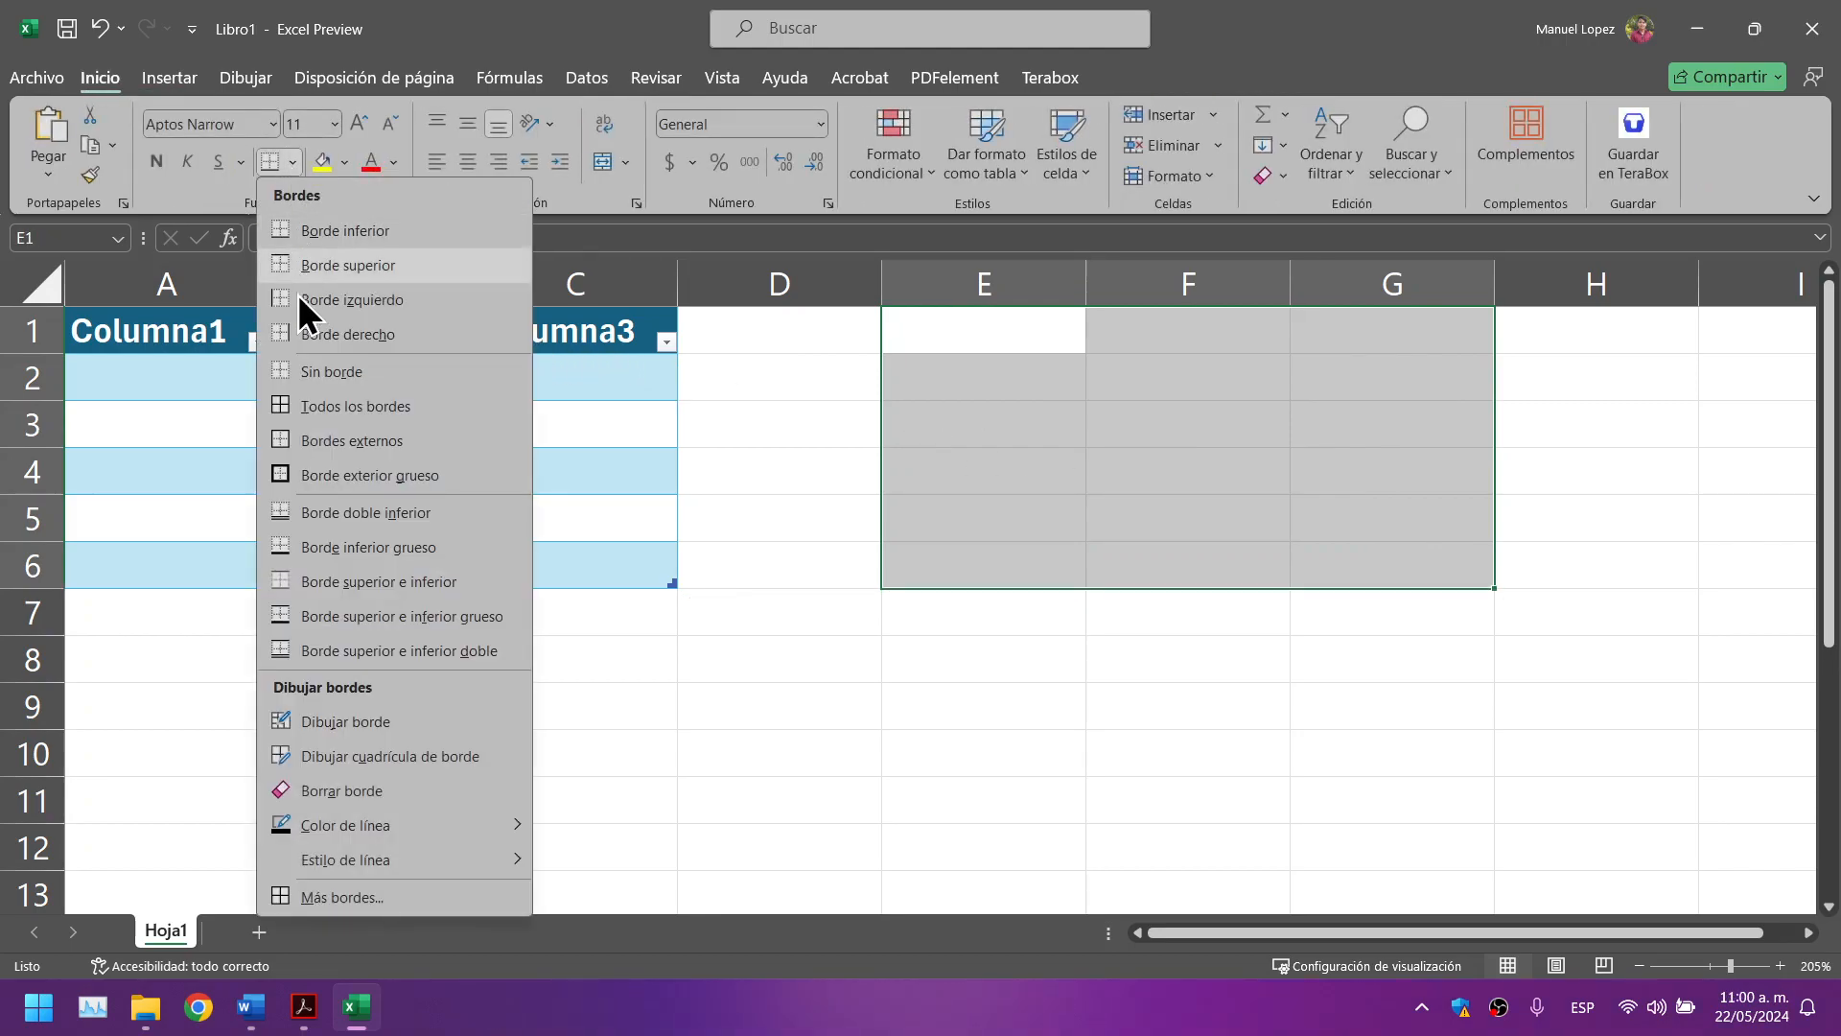
pyautogui.click(297, 418)
pyautogui.click(912, 387)
# Step: Fill the first row of the bordered range, E1:G1, with a light blue theme colour
pyautogui.moveTo(1002, 326); pyautogui.dragTo(1390, 331)
pyautogui.click(296, 168)
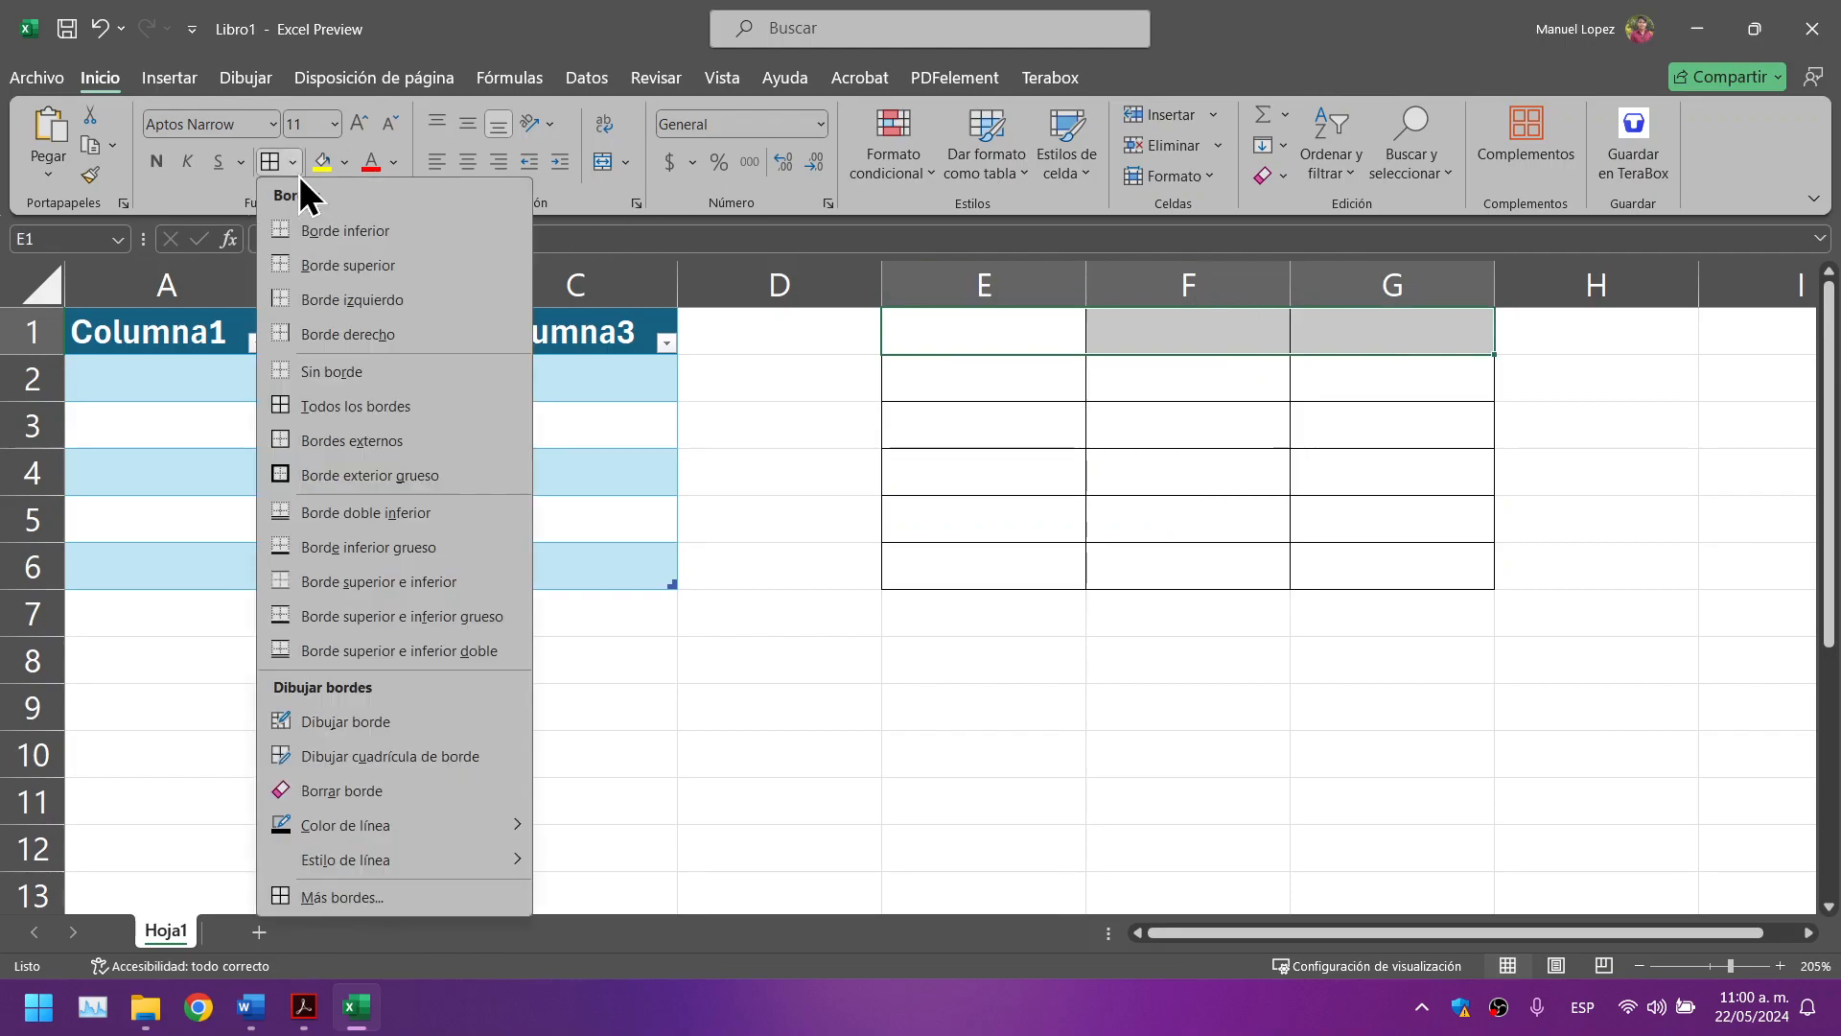
pyautogui.click(344, 163)
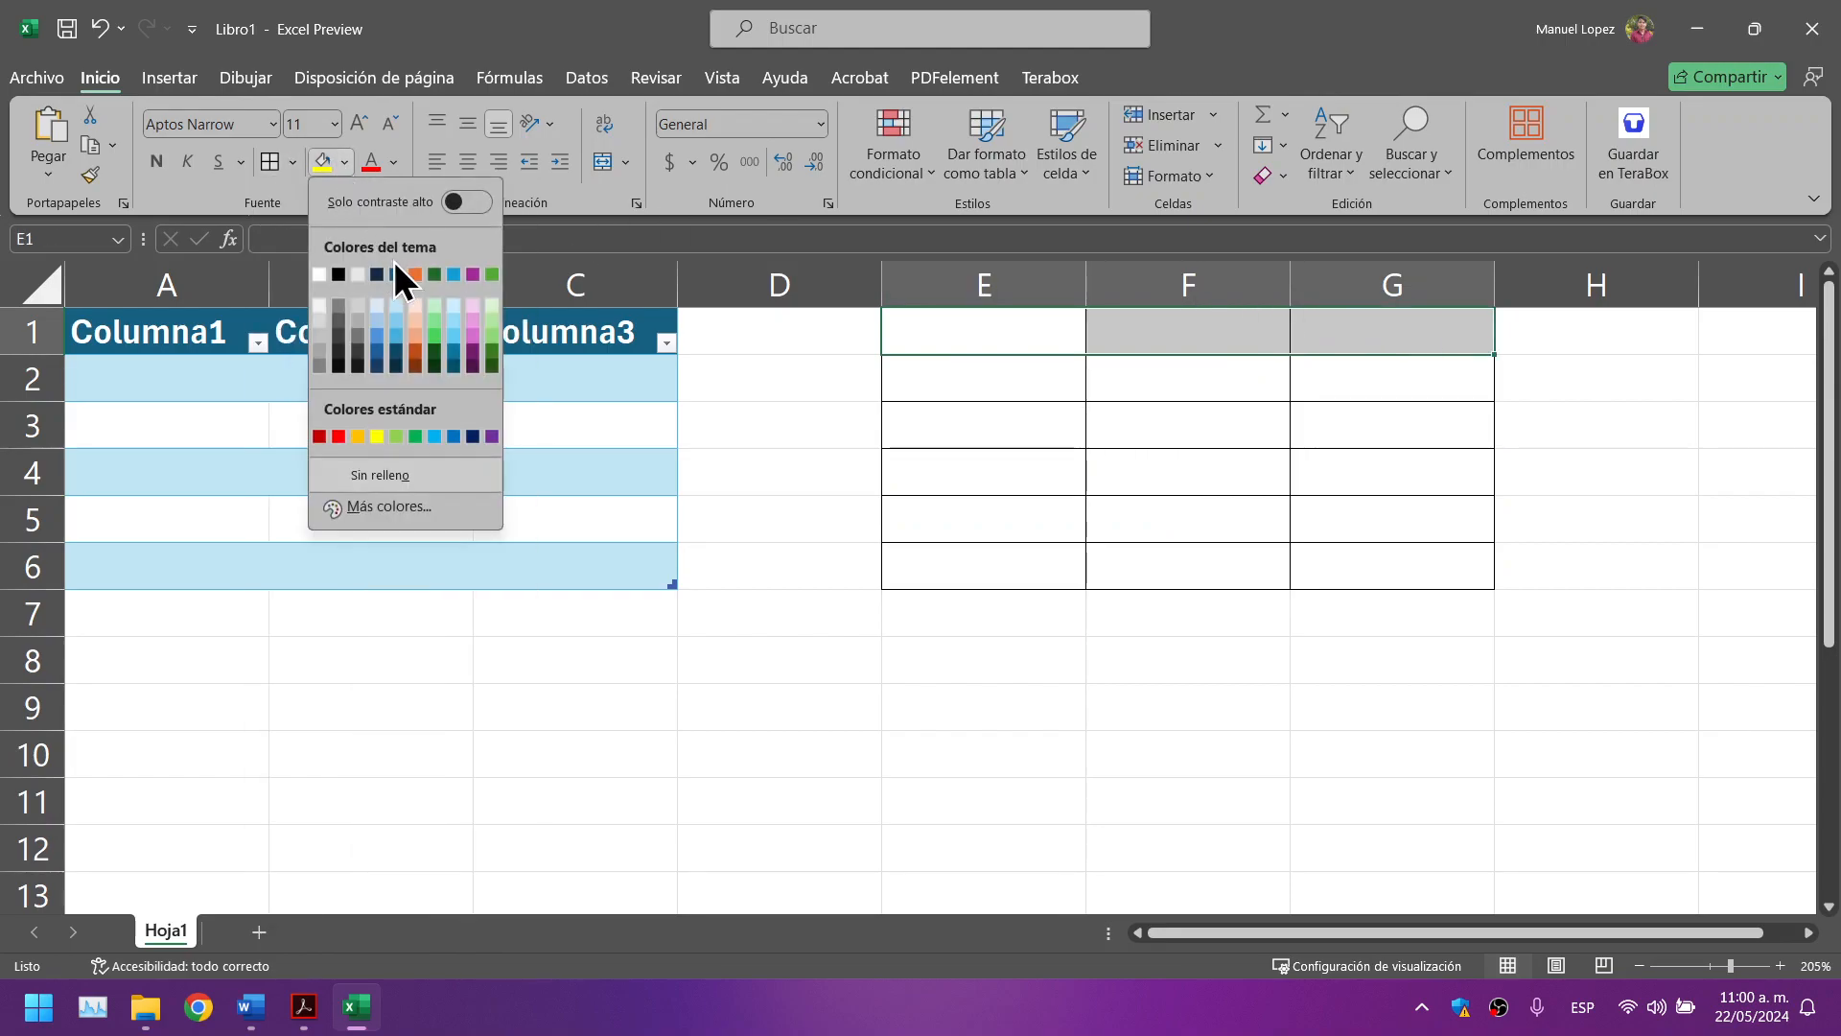
pyautogui.click(388, 320)
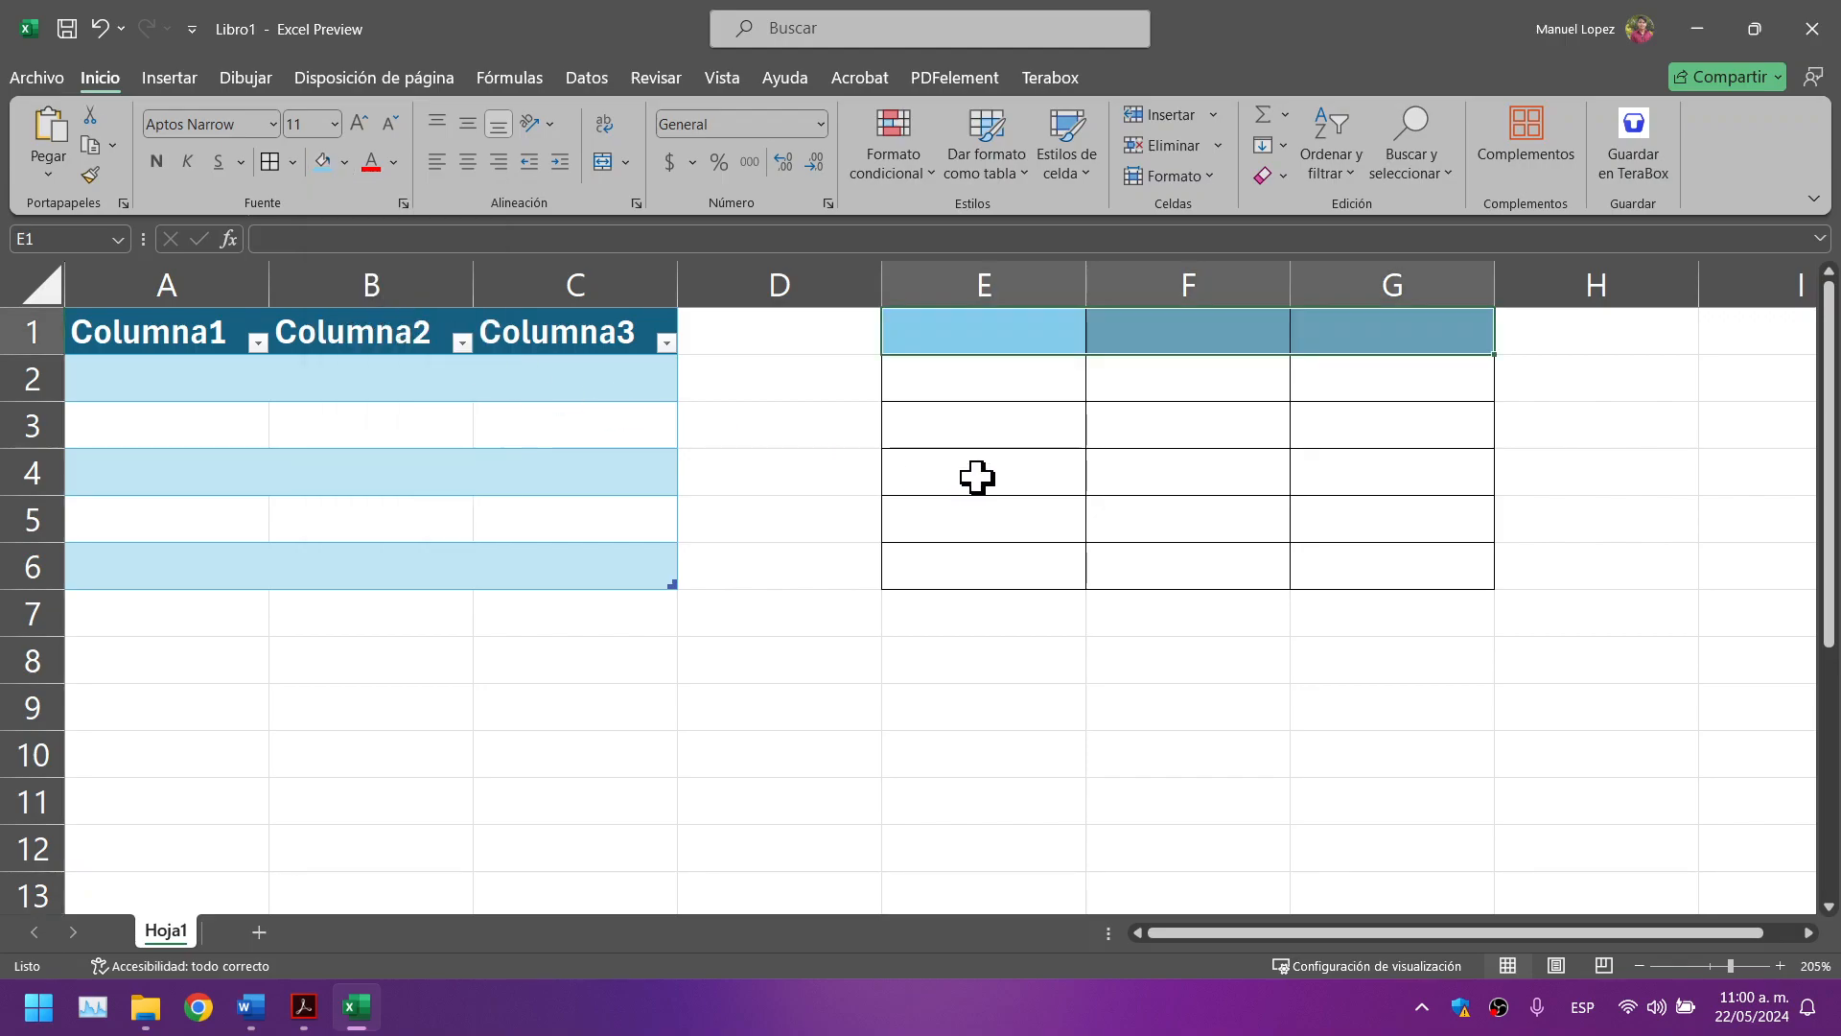
pyautogui.click(1013, 722)
# Step: Create a second table from the bordered range E1:G6 without marking it as having headers
pyautogui.moveTo(966, 342); pyautogui.dragTo(1381, 556)
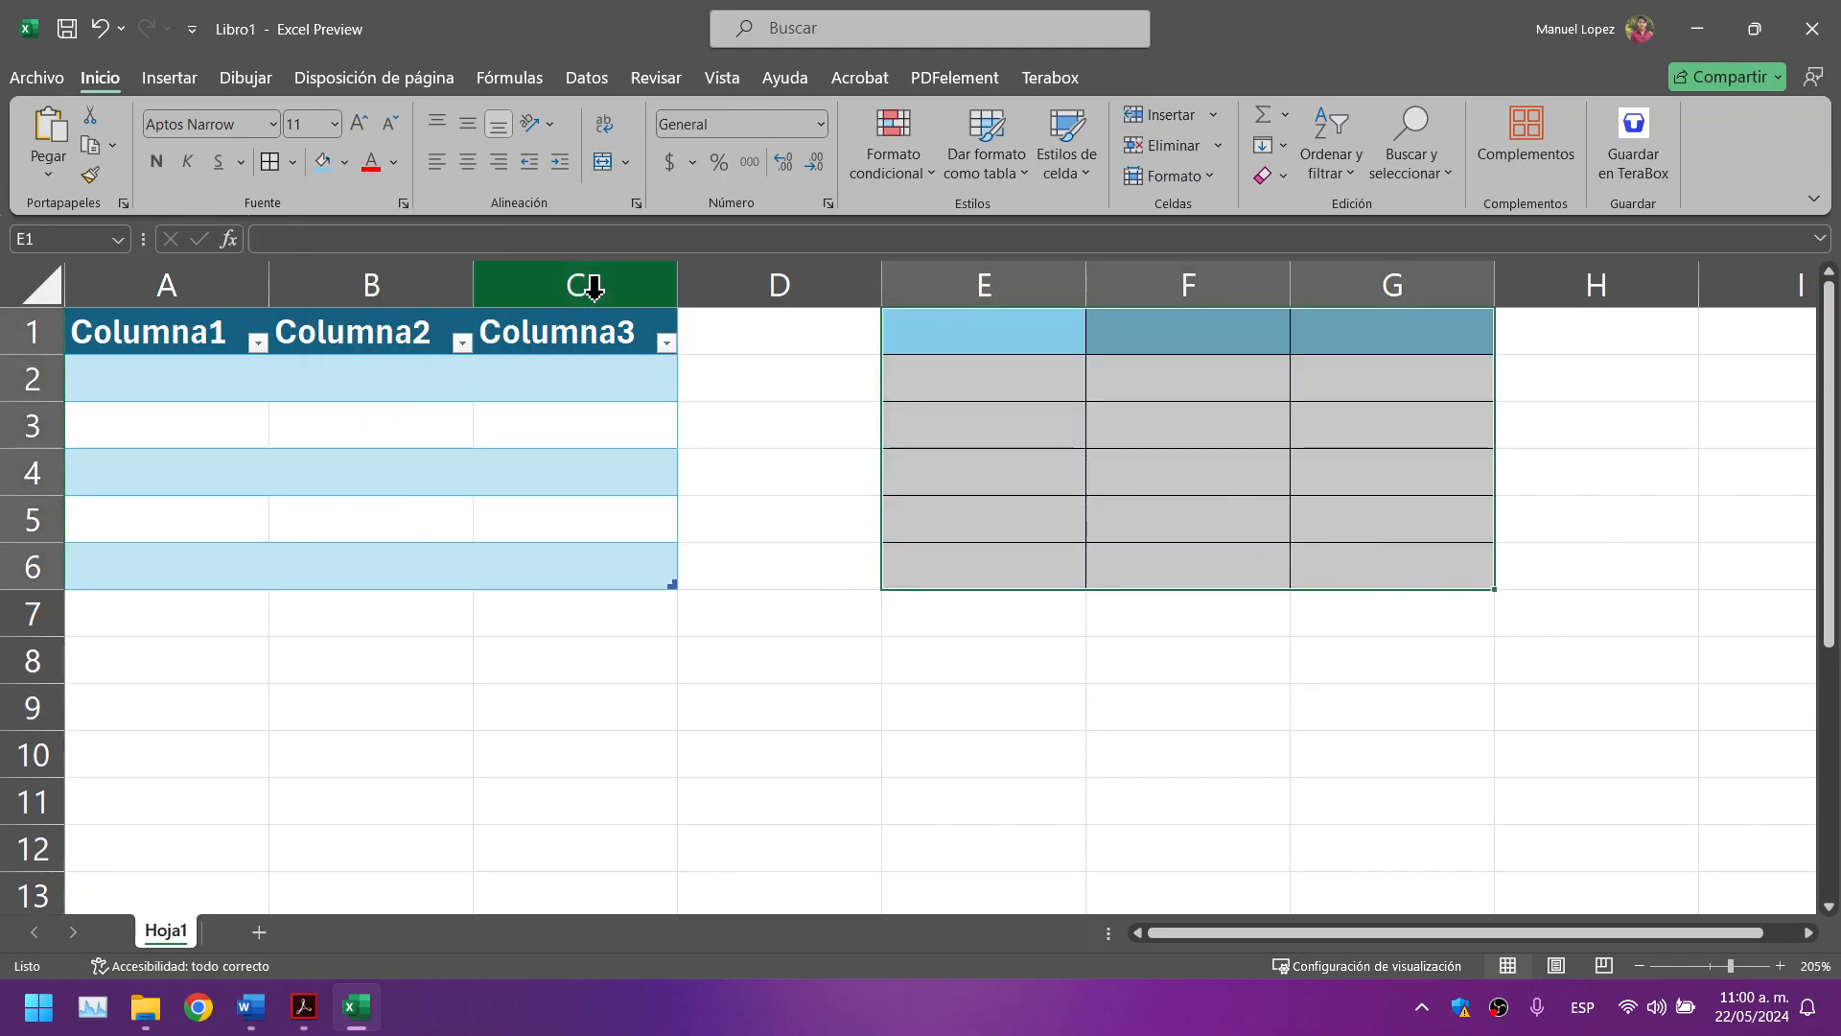
pyautogui.click(158, 79)
pyautogui.click(248, 129)
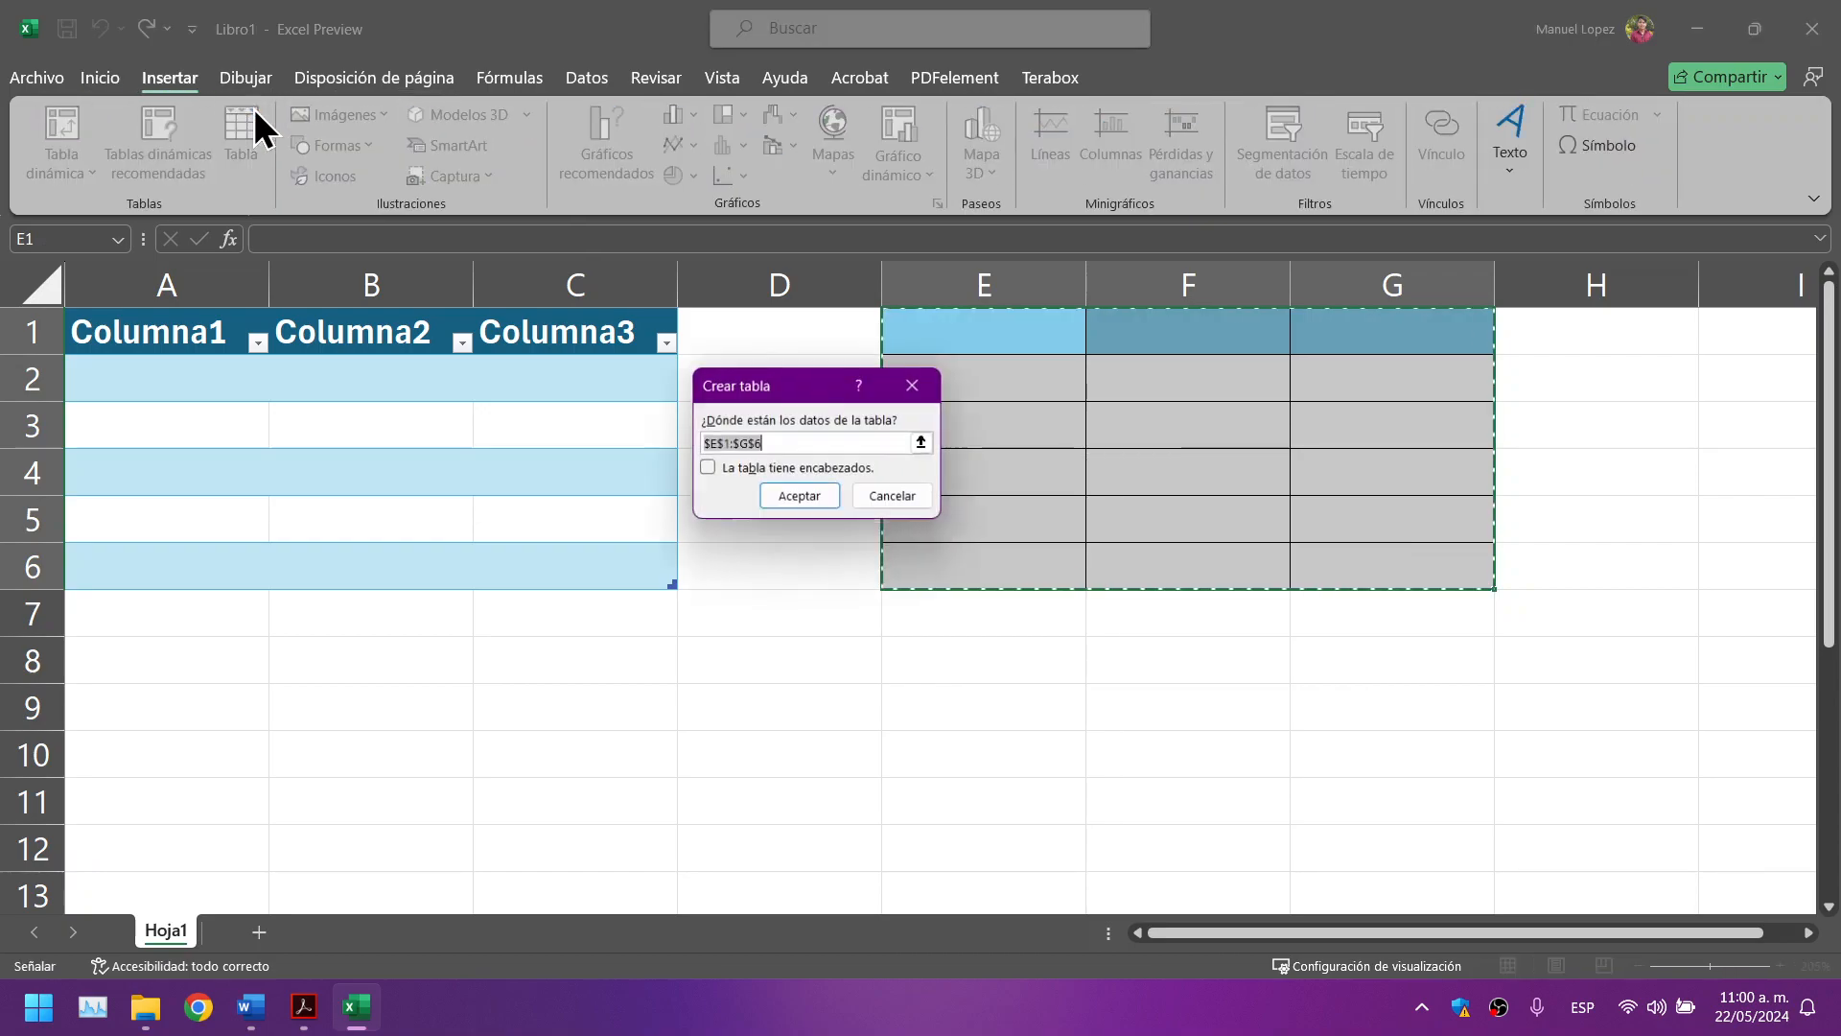
pyautogui.click(788, 498)
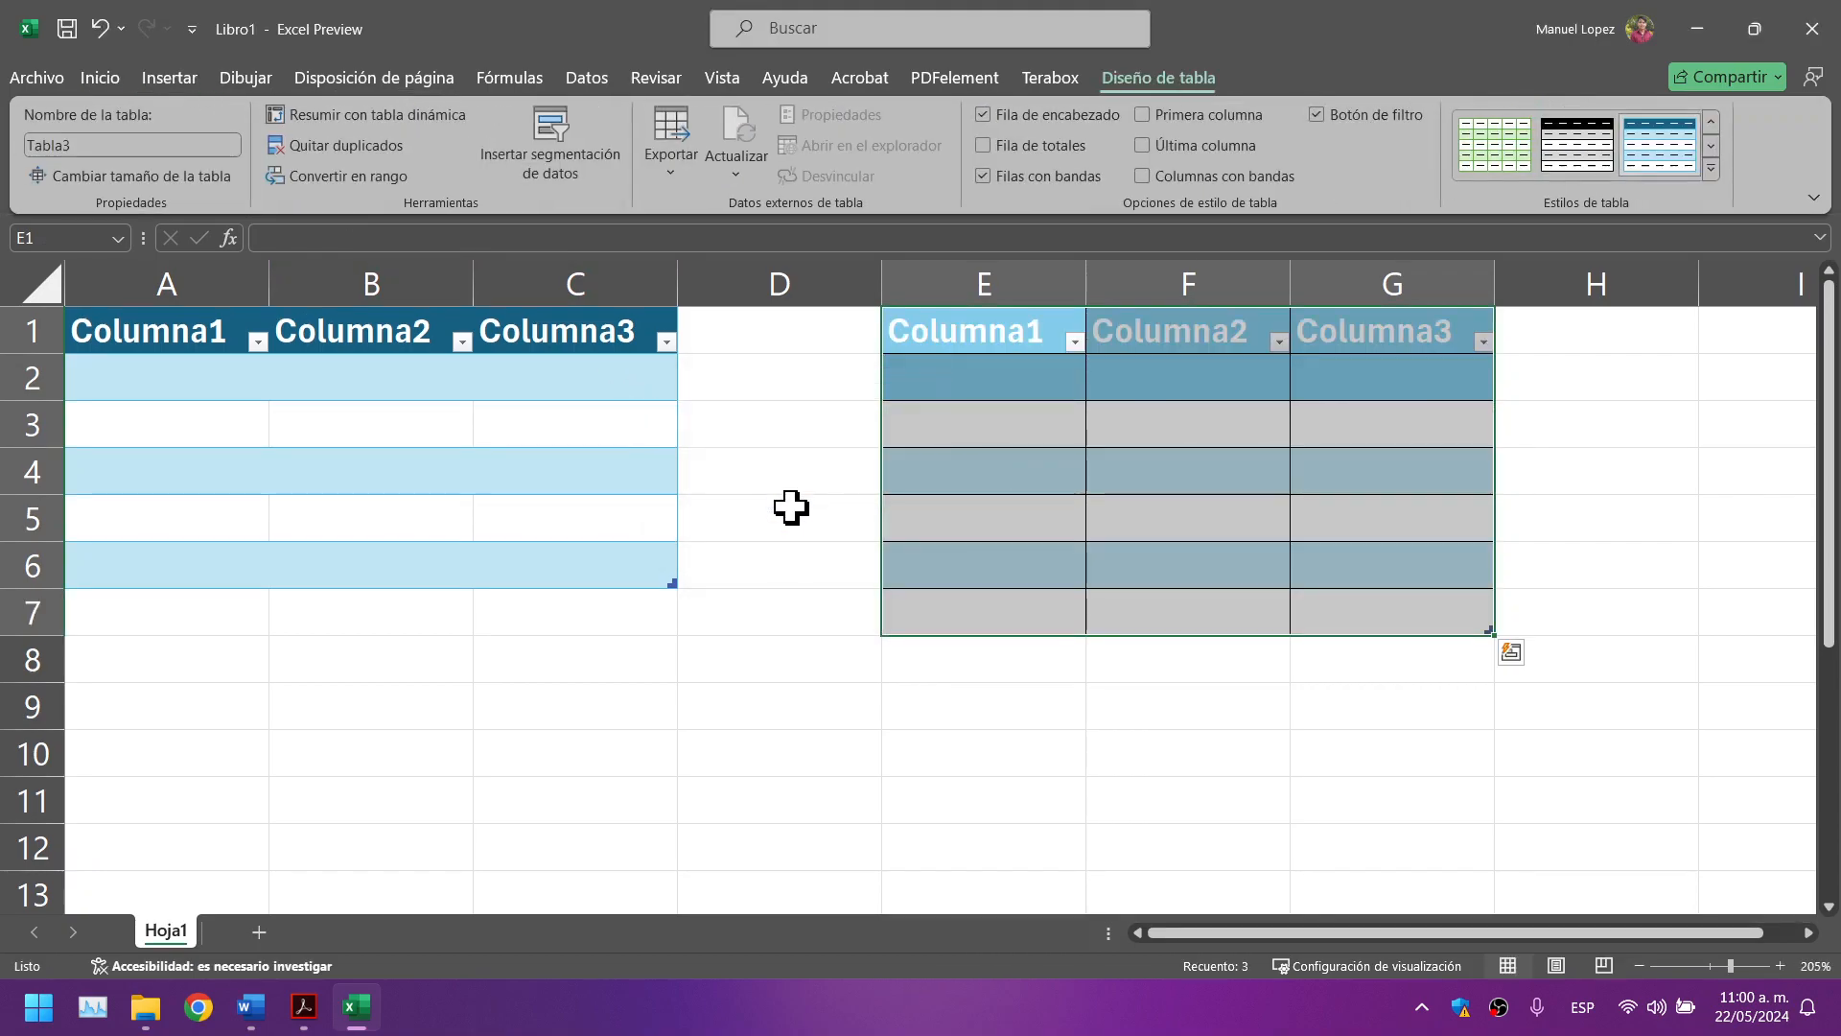
# Step: Examine the second table's header row, its first data row and its last row
pyautogui.click(1015, 568)
pyautogui.moveTo(969, 360)
pyautogui.mouseDown()
pyautogui.moveTo(1077, 341)
pyautogui.moveTo(1372, 364)
pyautogui.mouseUp()
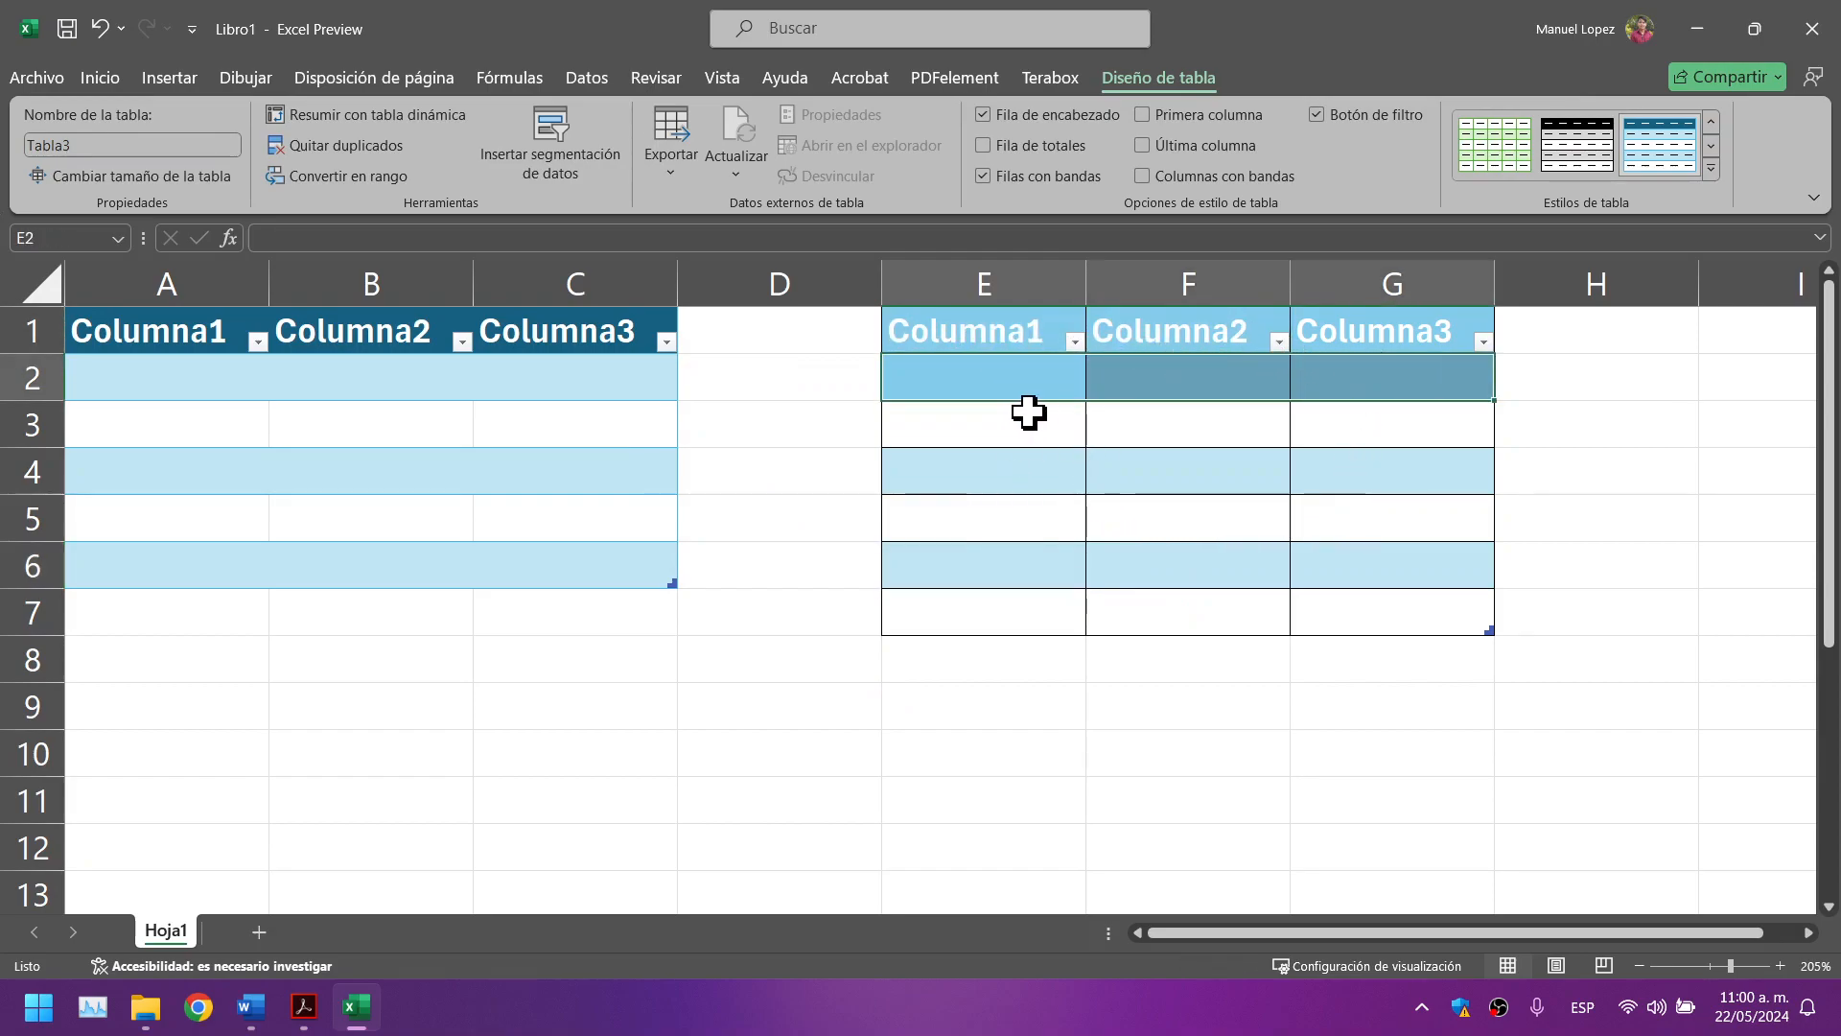
pyautogui.moveTo(1043, 327); pyautogui.dragTo(1419, 329)
pyautogui.click(971, 605)
pyautogui.moveTo(1108, 609); pyautogui.dragTo(1414, 608)
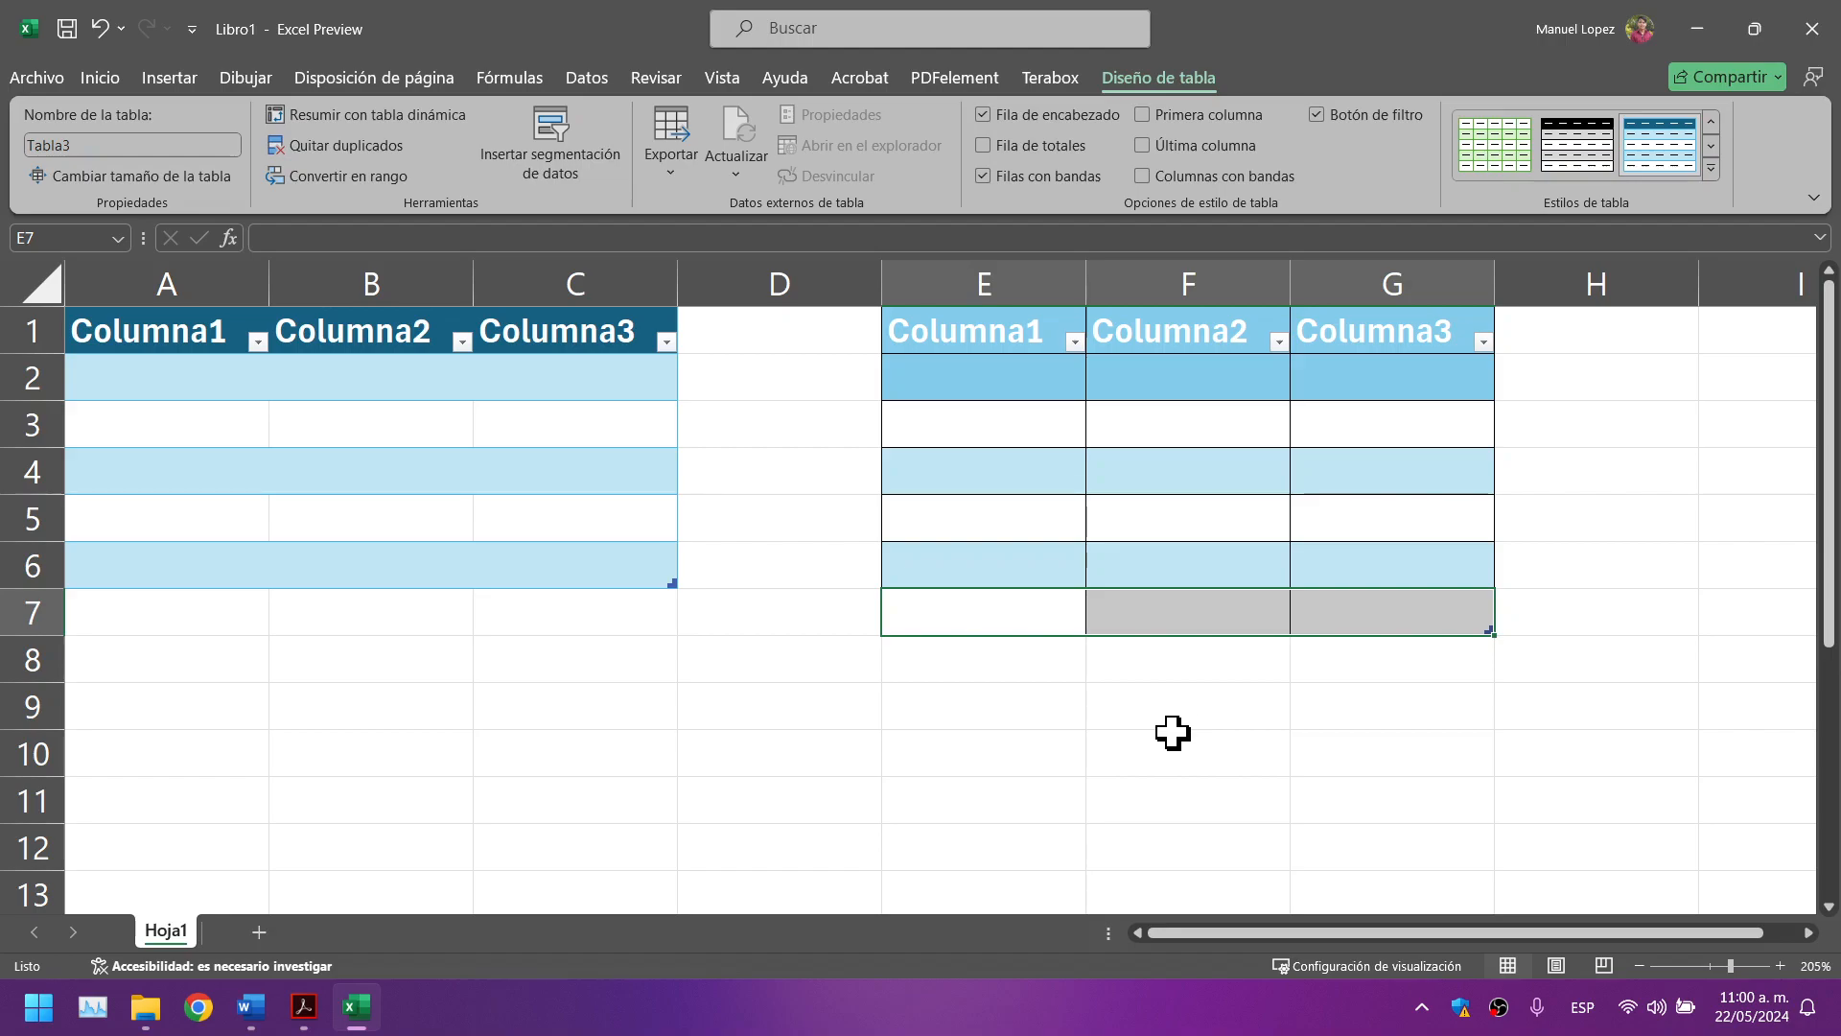
# Step: Undo the second table together with its blue fill and cell borders
pyautogui.hotkey('ctrl', 'z')
pyautogui.hotkey('ctrl', 'z')
pyautogui.hotkey('ctrl', 'z')
pyautogui.click(959, 714)
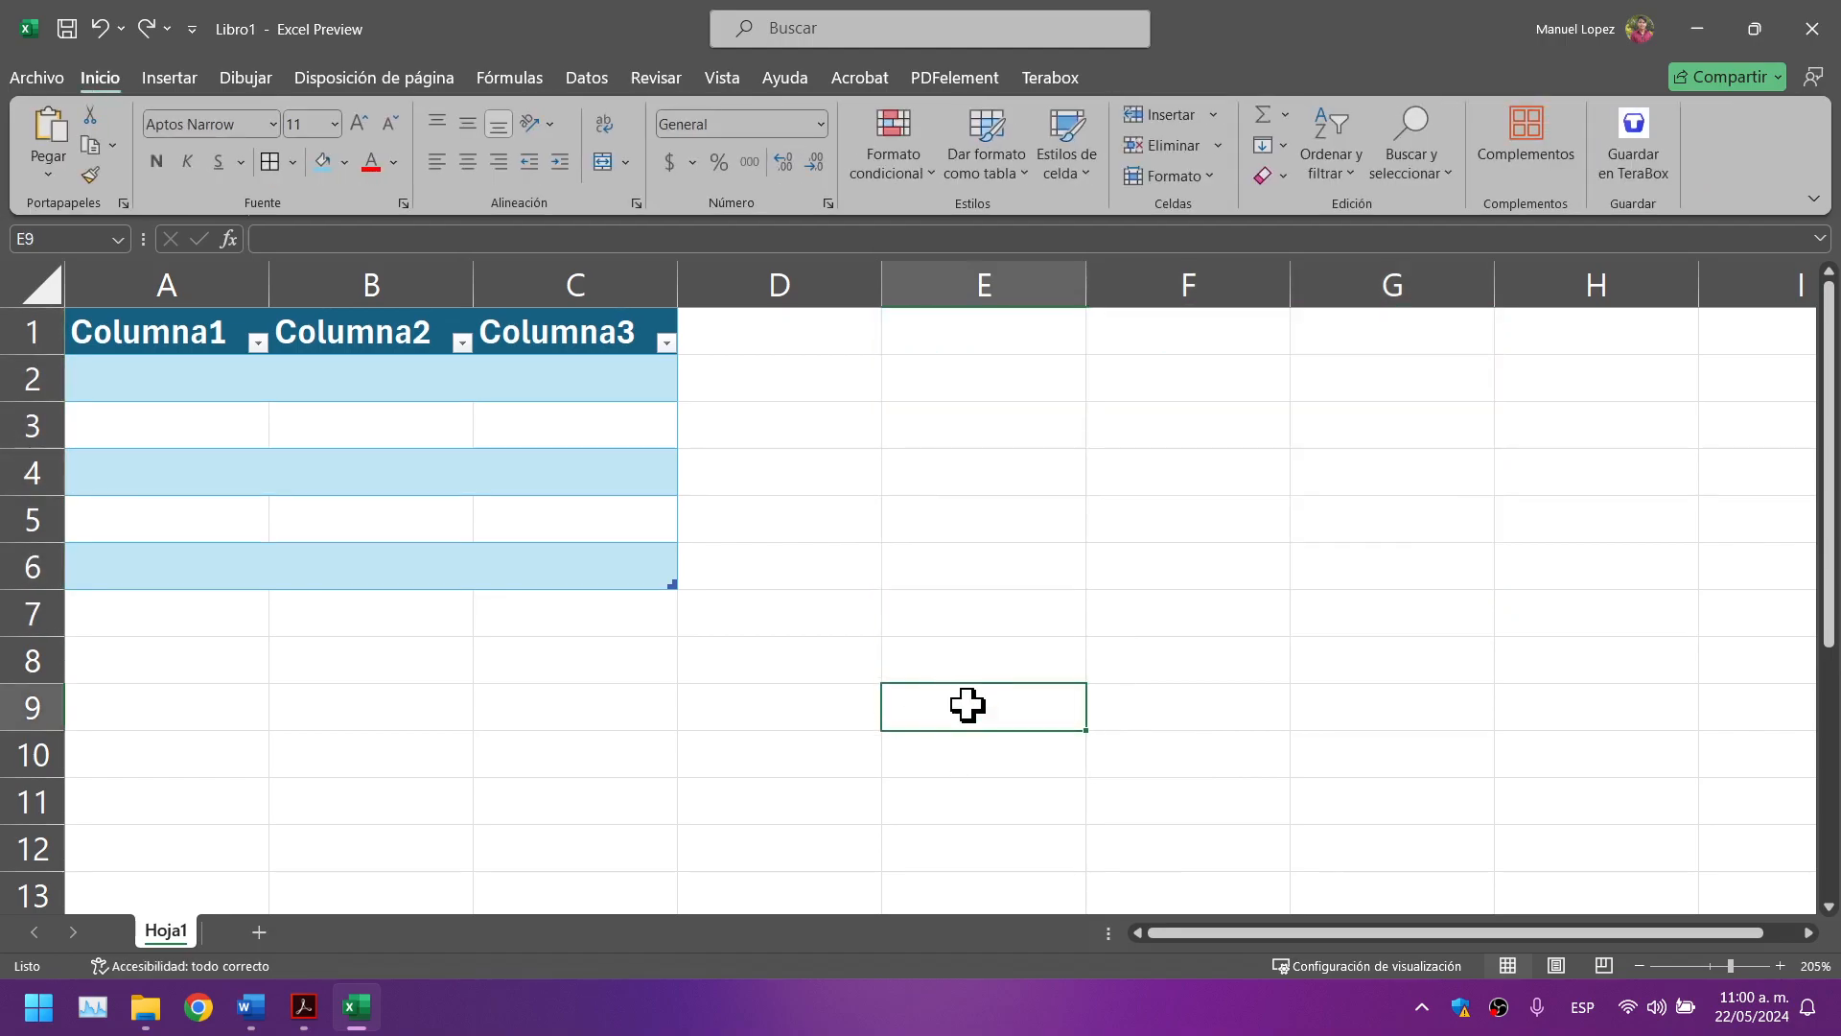
# Step: Apply all borders to the whole remaining table, A1:C6
pyautogui.moveTo(154, 329); pyautogui.dragTo(697, 551)
pyautogui.click(441, 477)
pyautogui.moveTo(169, 332); pyautogui.dragTo(602, 567)
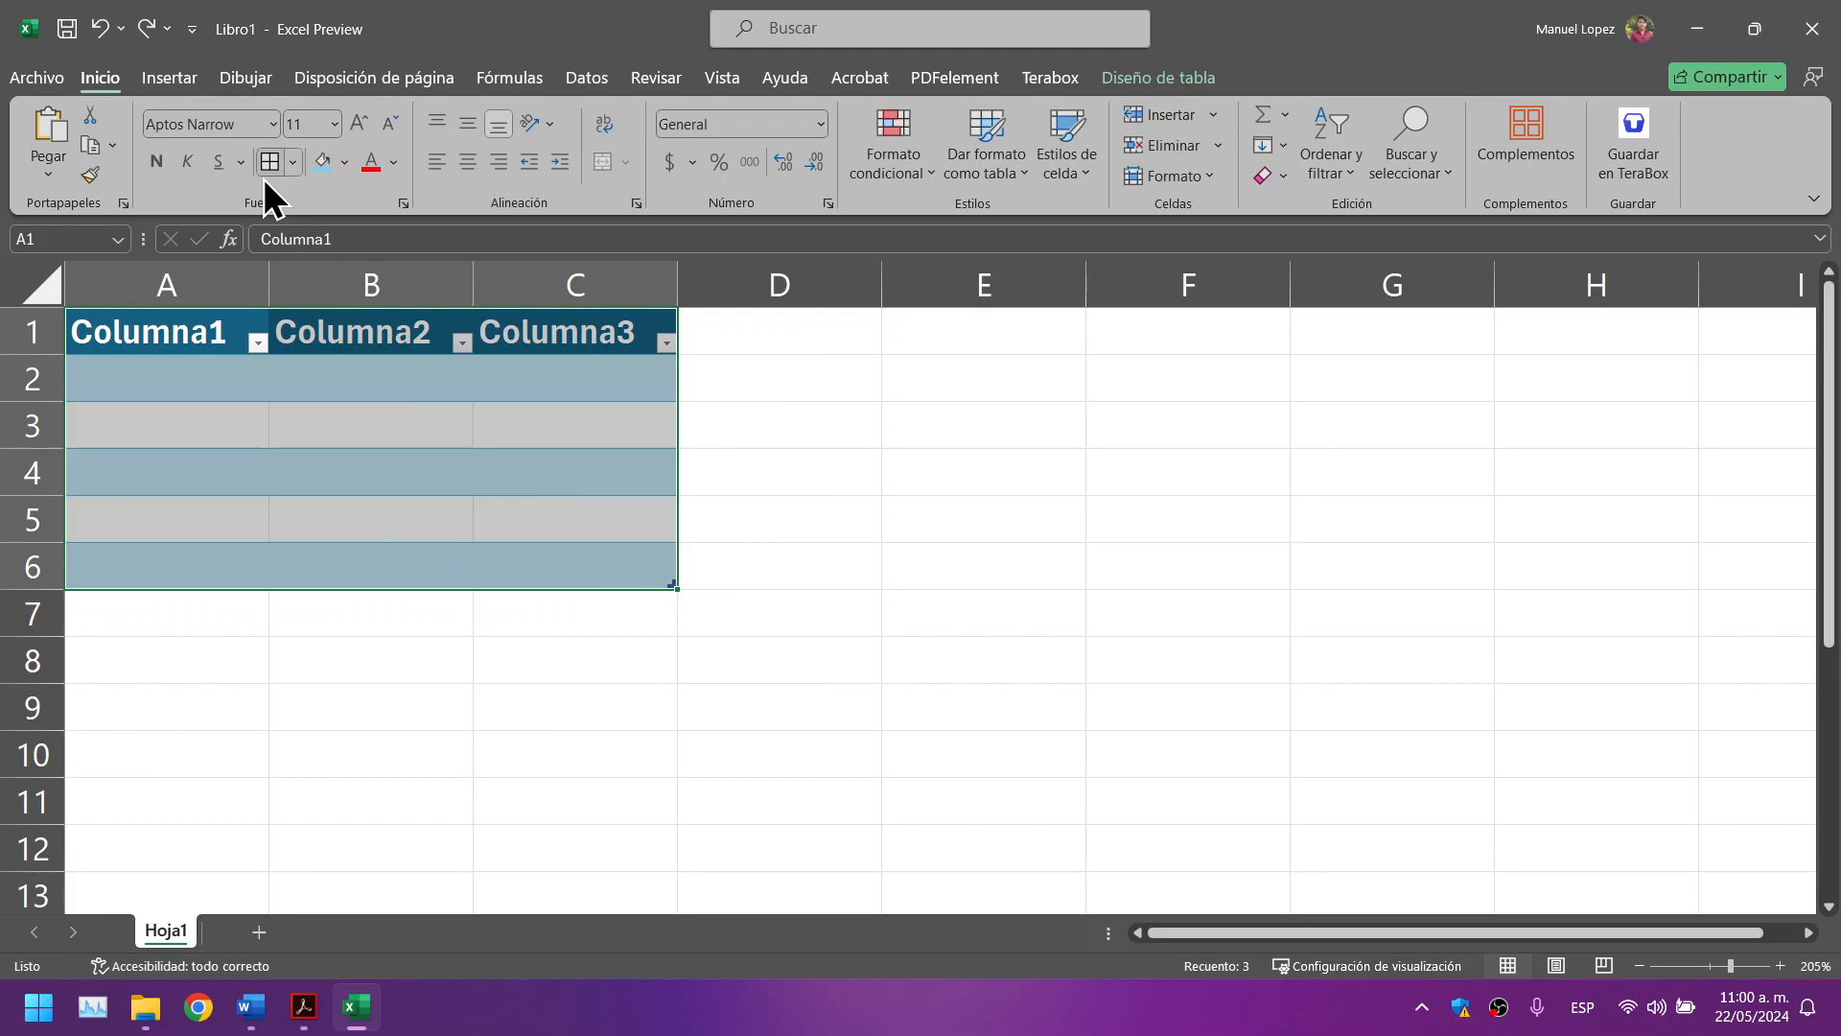
pyautogui.click(266, 175)
pyautogui.click(838, 546)
# Step: Switch to the PDF guide and read how the headers option affects the table, including the filter button and size handle illustration
pyautogui.click(304, 1012)
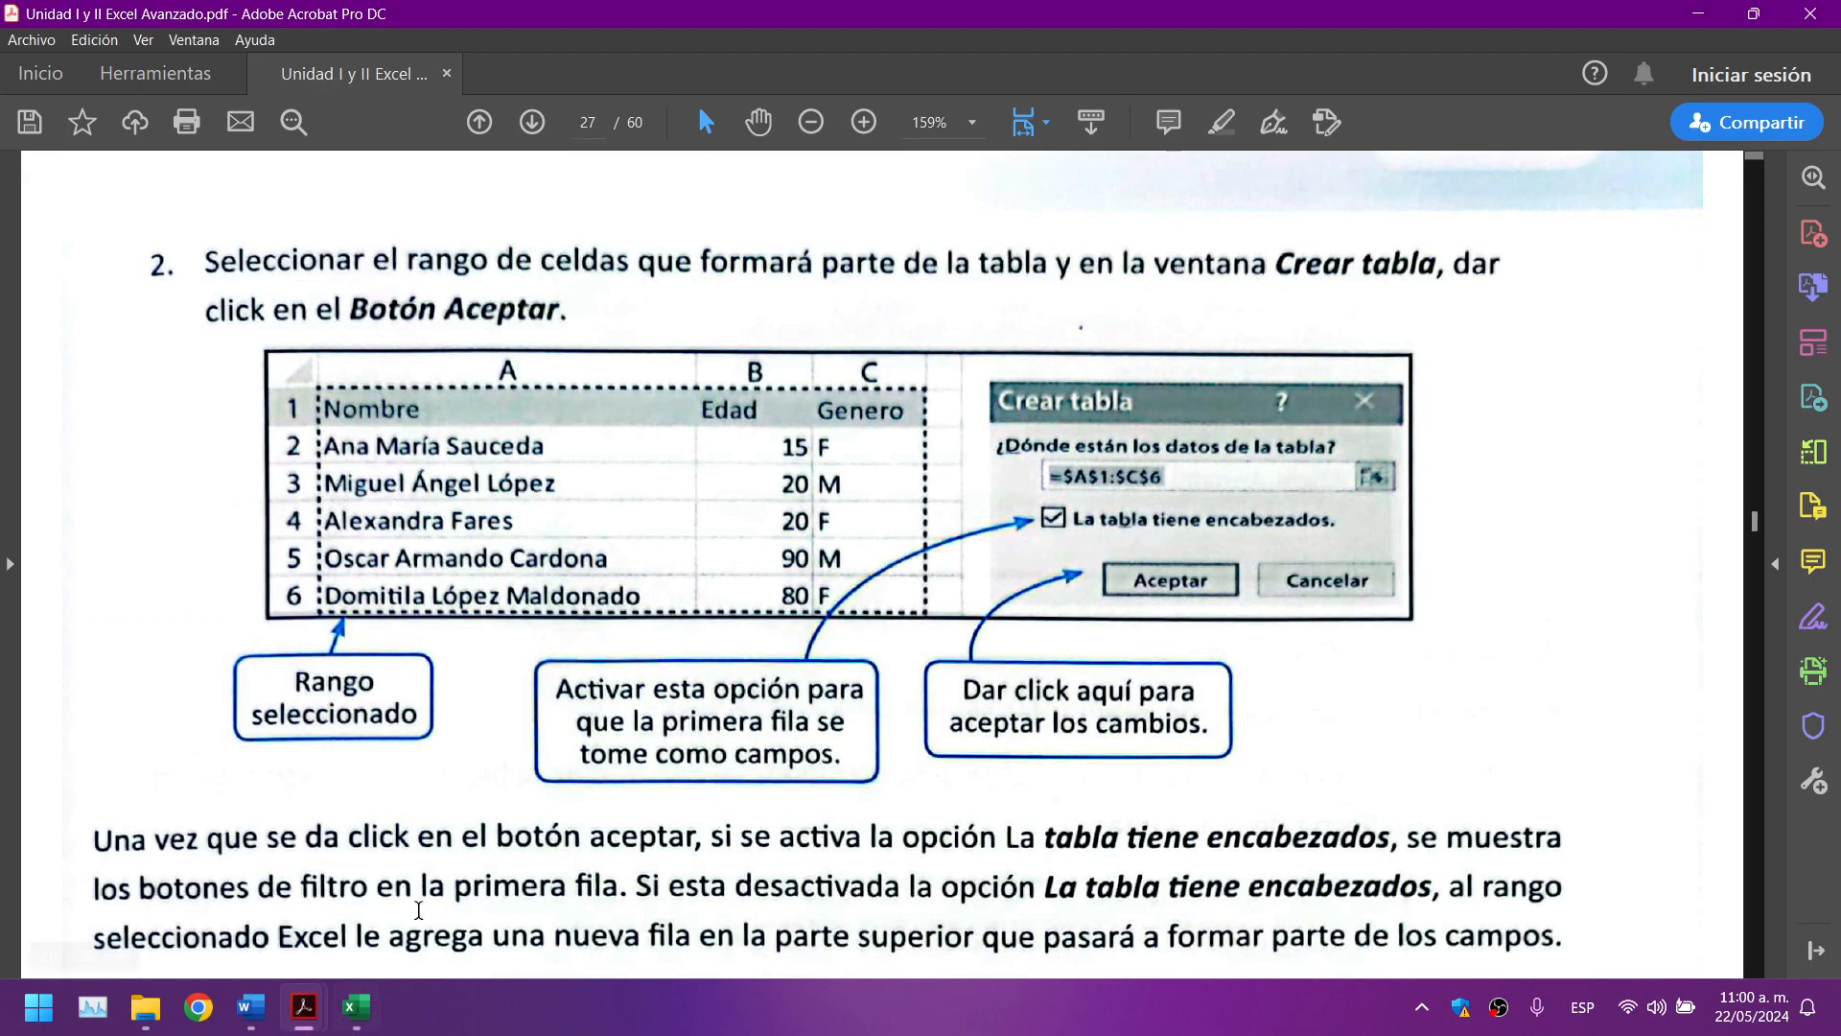
pyautogui.scroll(-3, 724, 434)
pyautogui.scroll(-1, 724, 434)
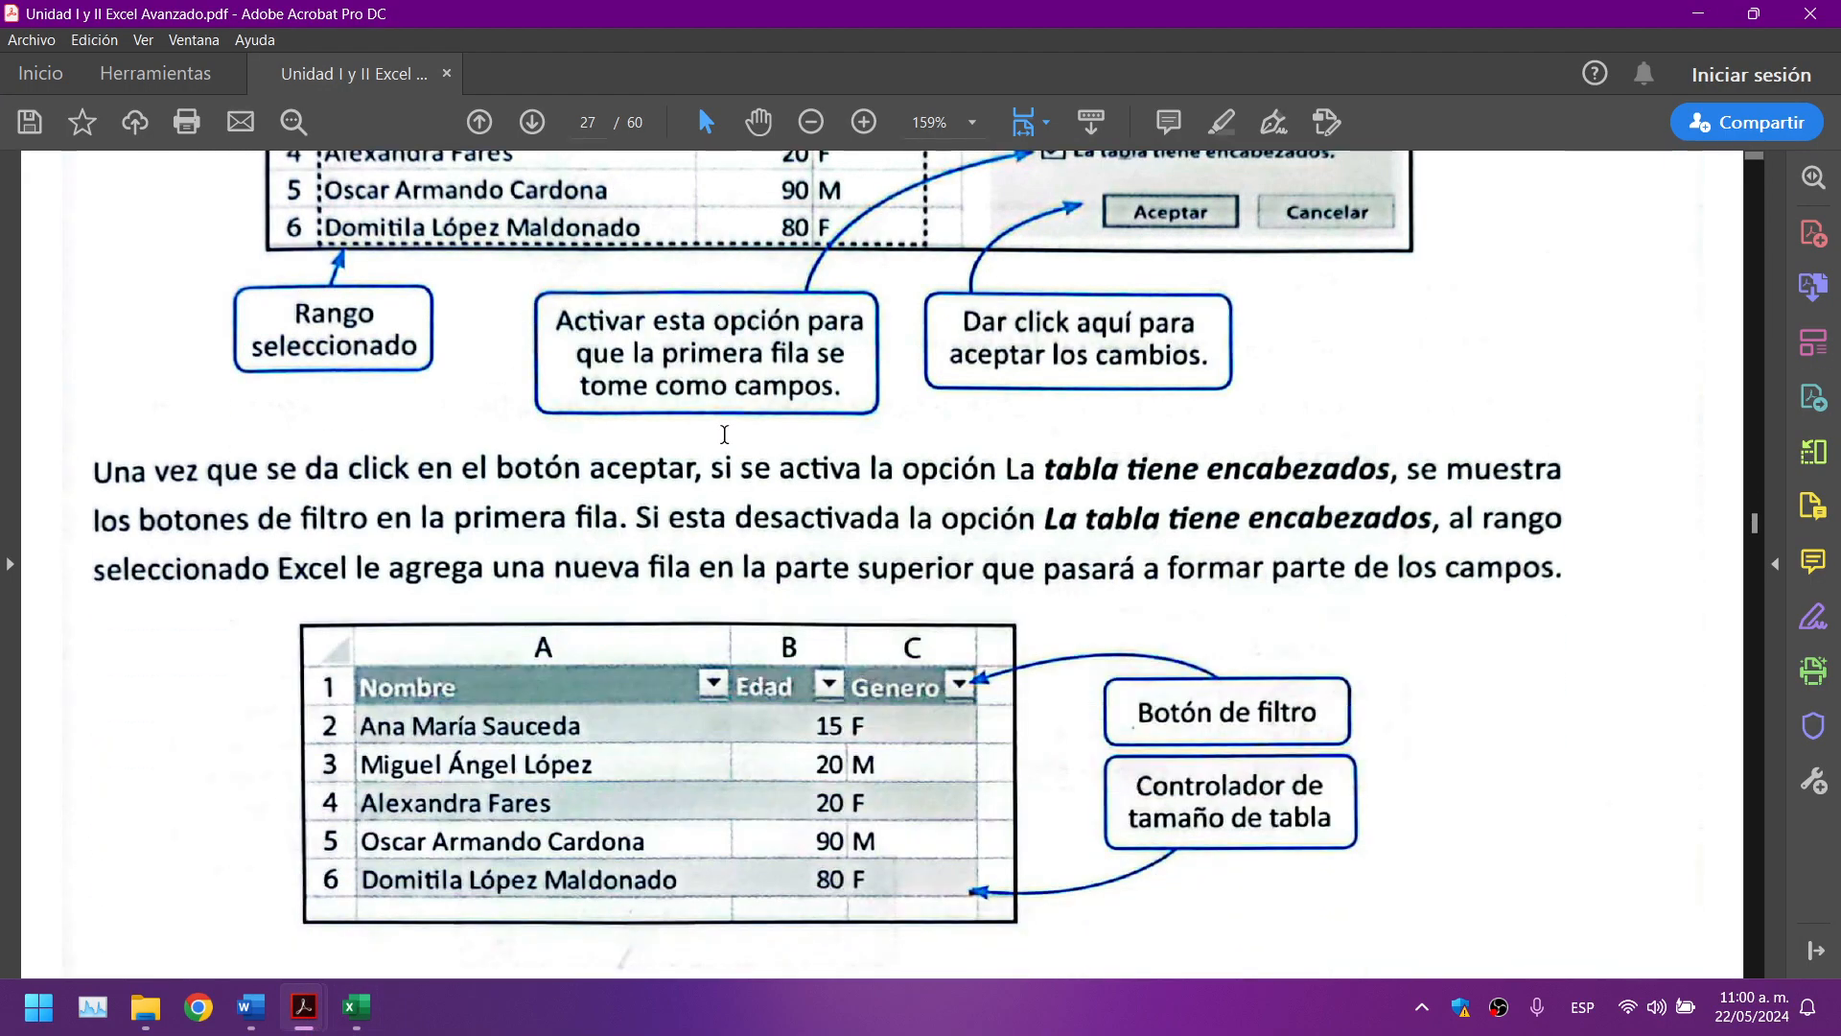
pyautogui.scroll(2, 724, 434)
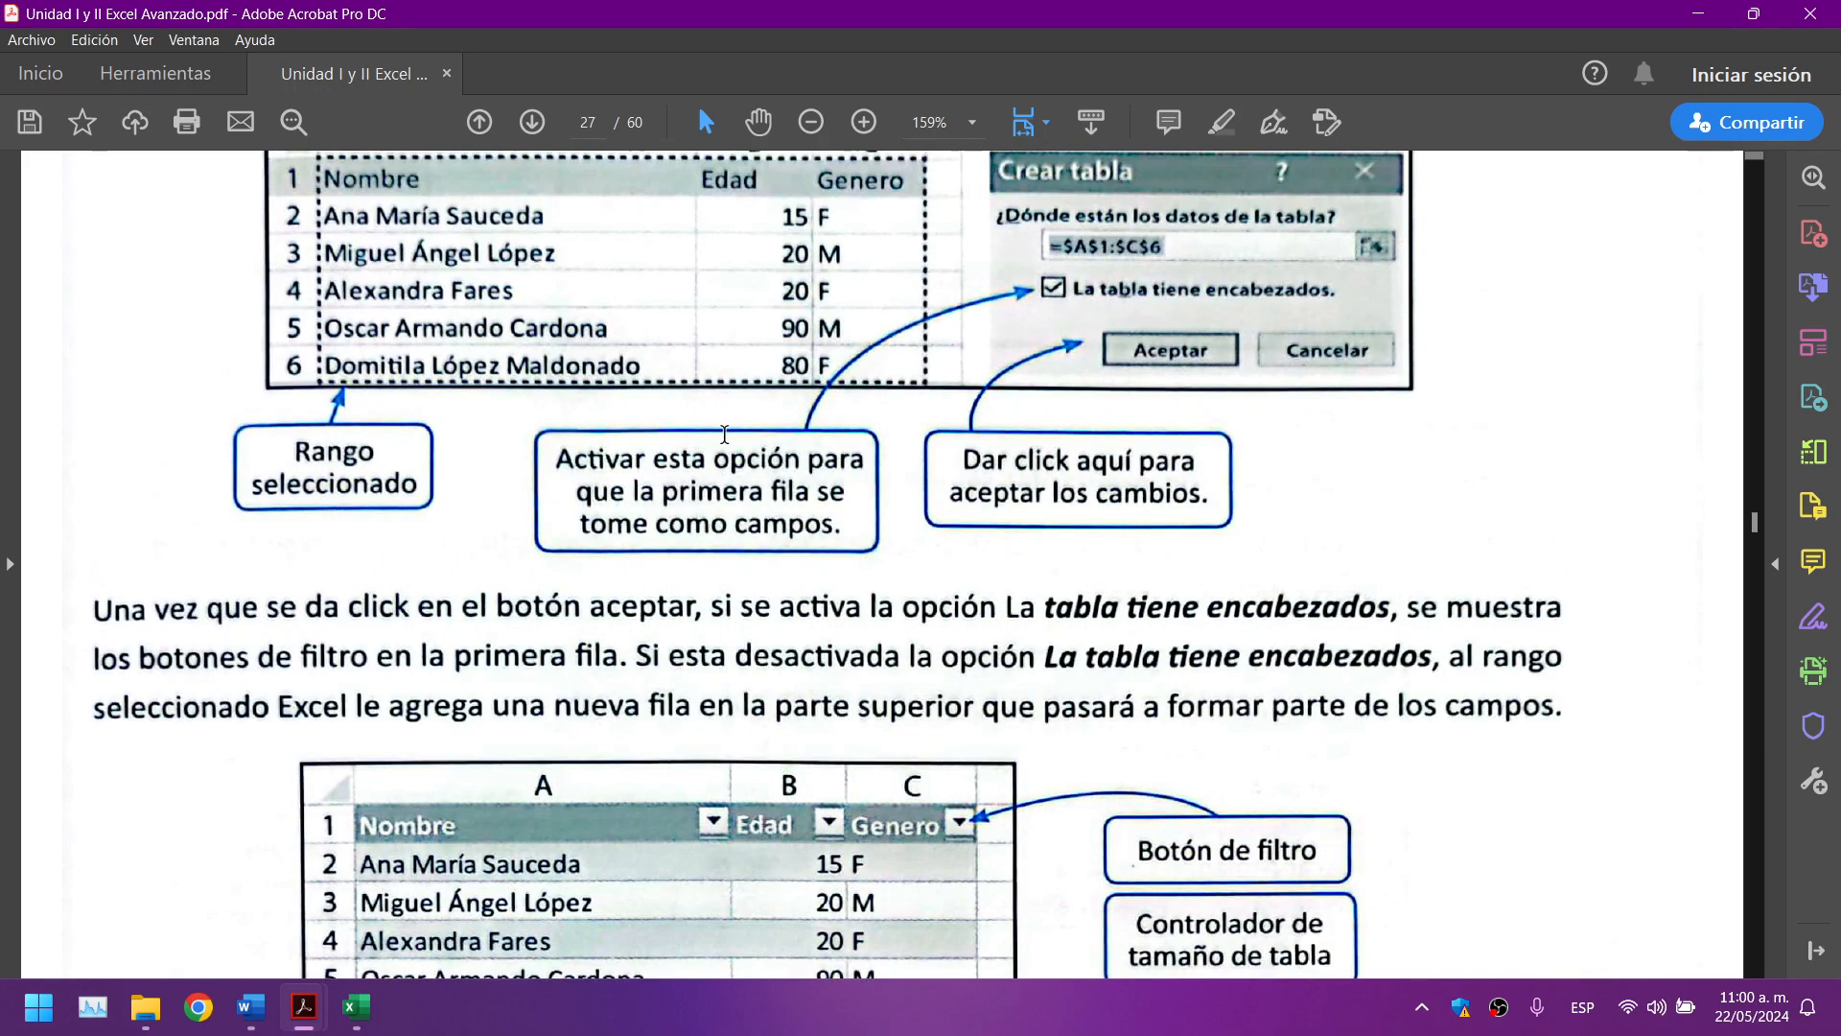
pyautogui.scroll(-2, 724, 434)
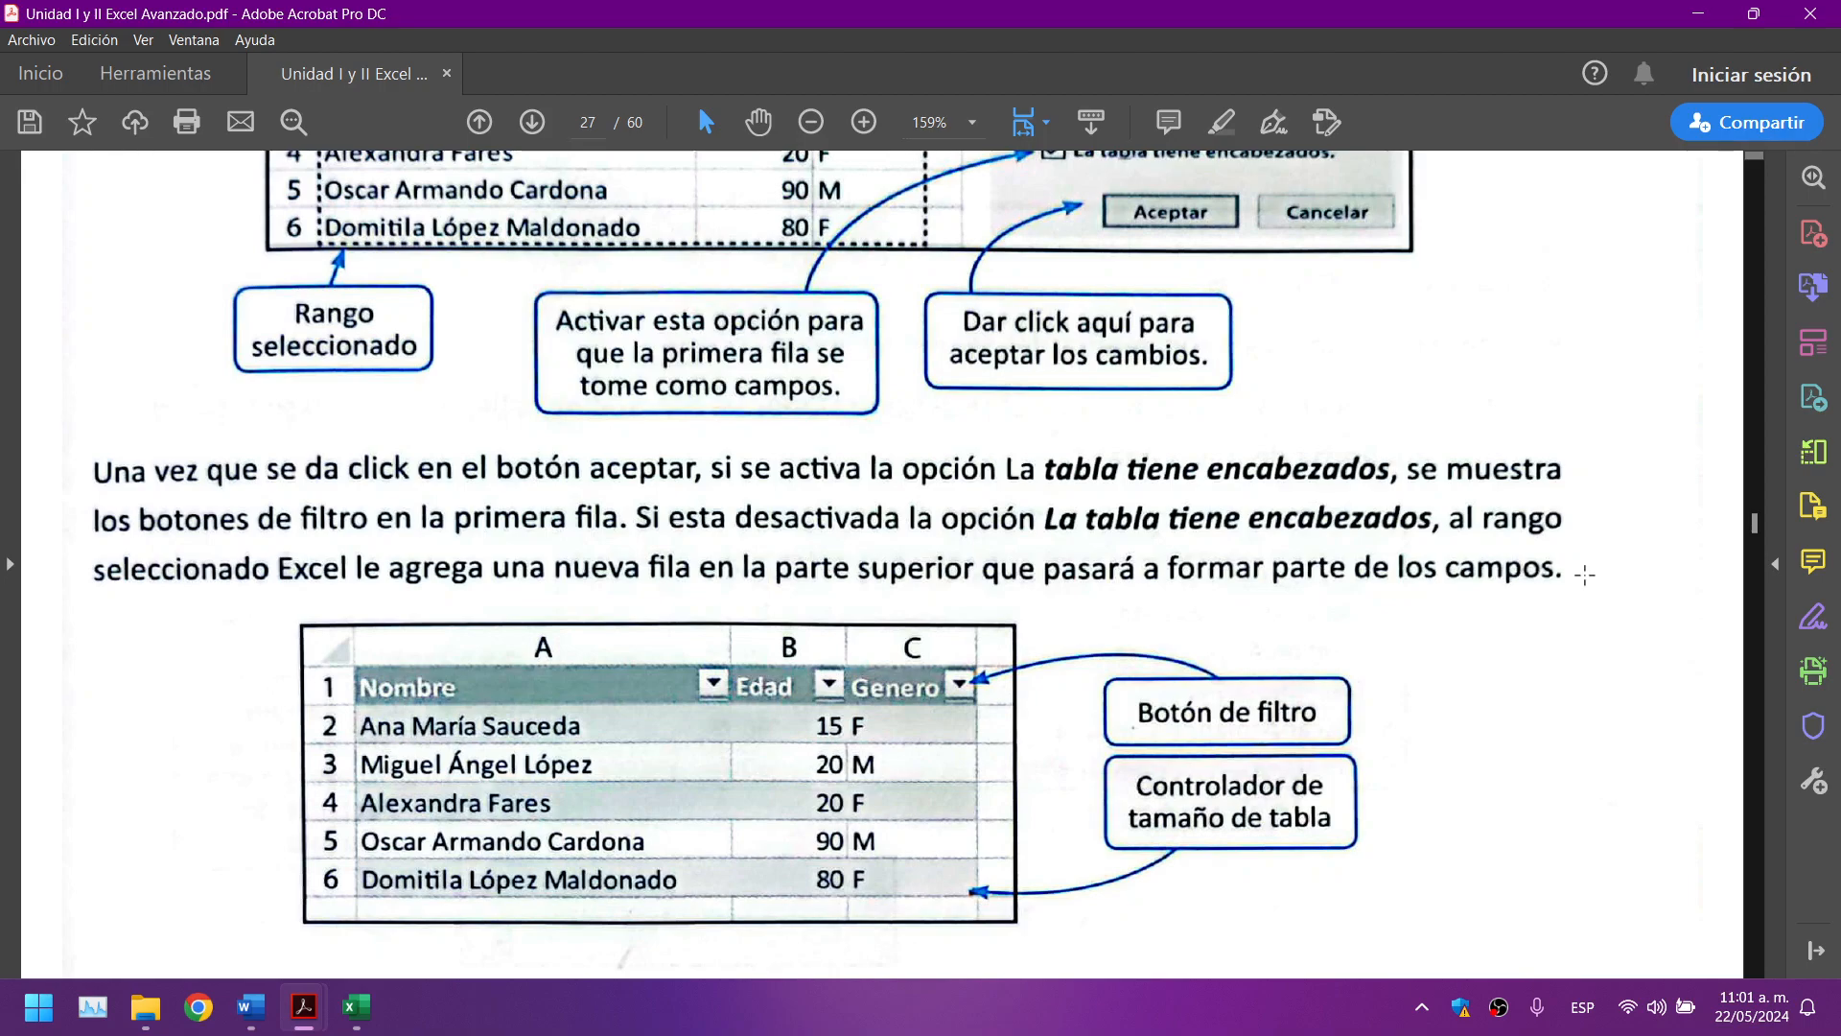
pyautogui.click(1587, 573)
pyautogui.click(1587, 574)
pyautogui.scroll(-3, 1168, 646)
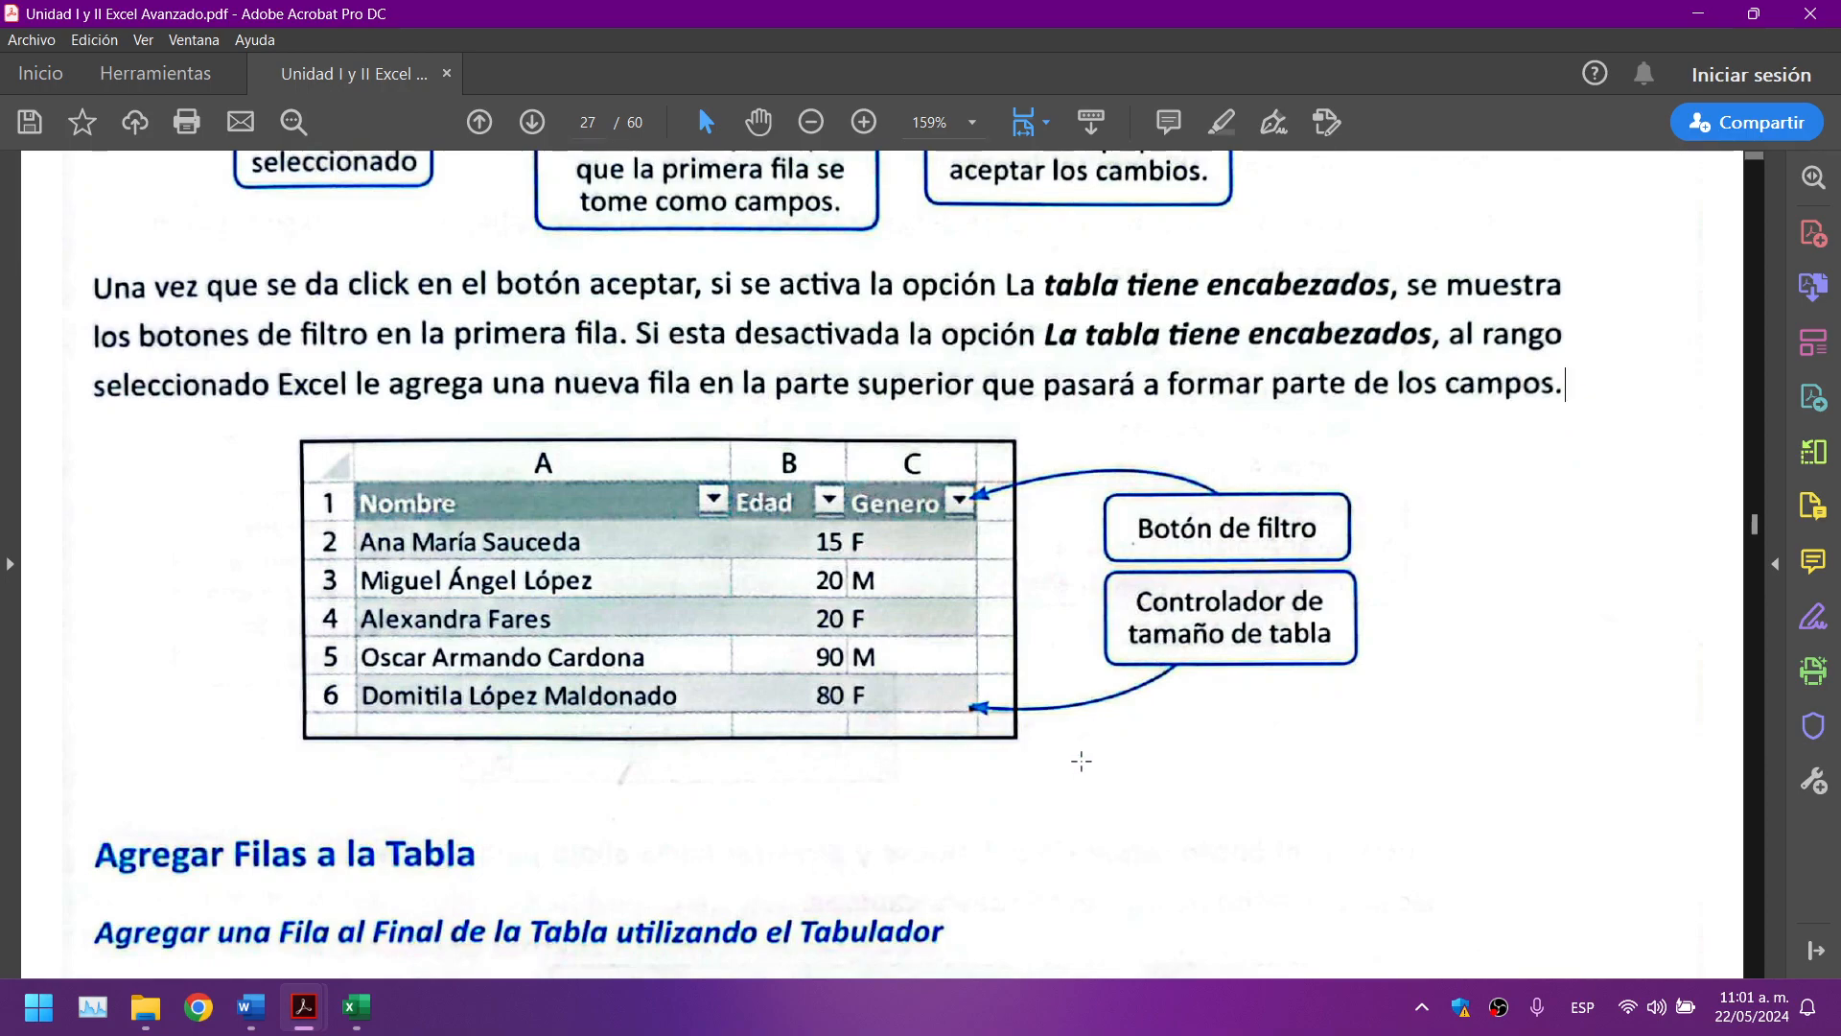
pyautogui.scroll(-1, 1081, 760)
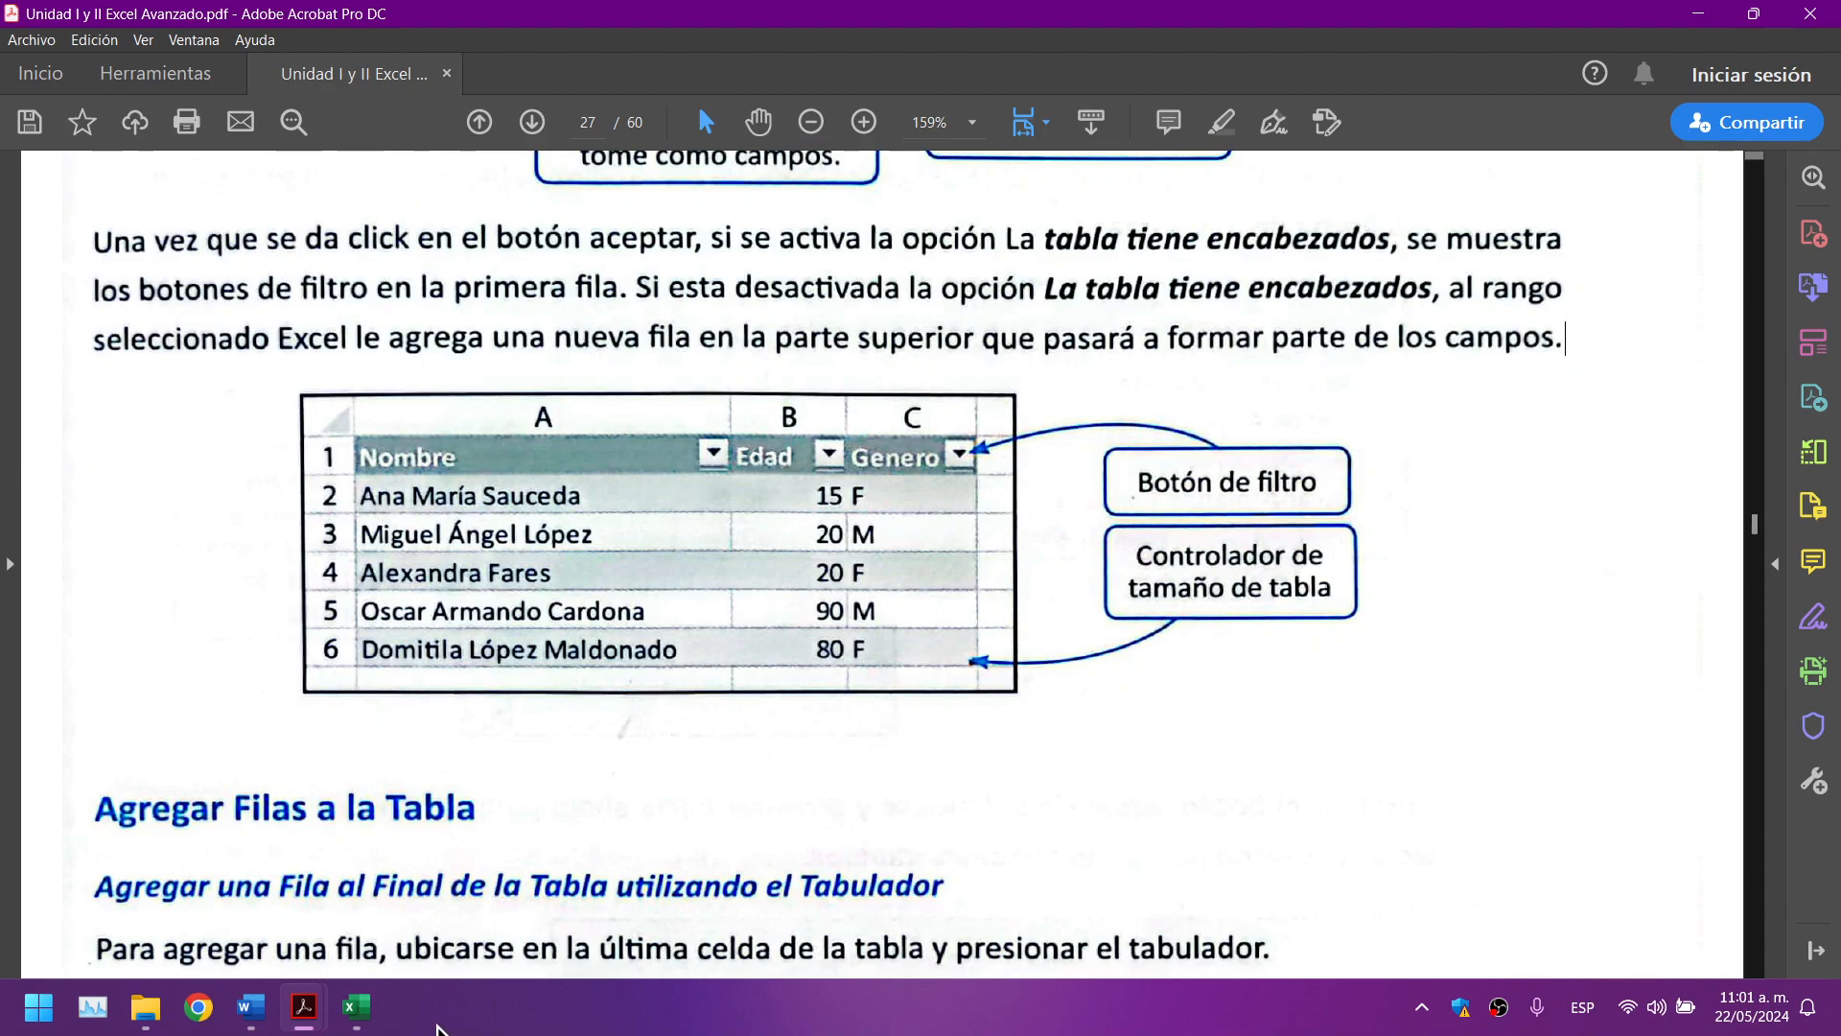
# Step: Return to Excel and rename the table's first column header as Nombre
pyautogui.click(356, 1007)
pyautogui.click(175, 329)
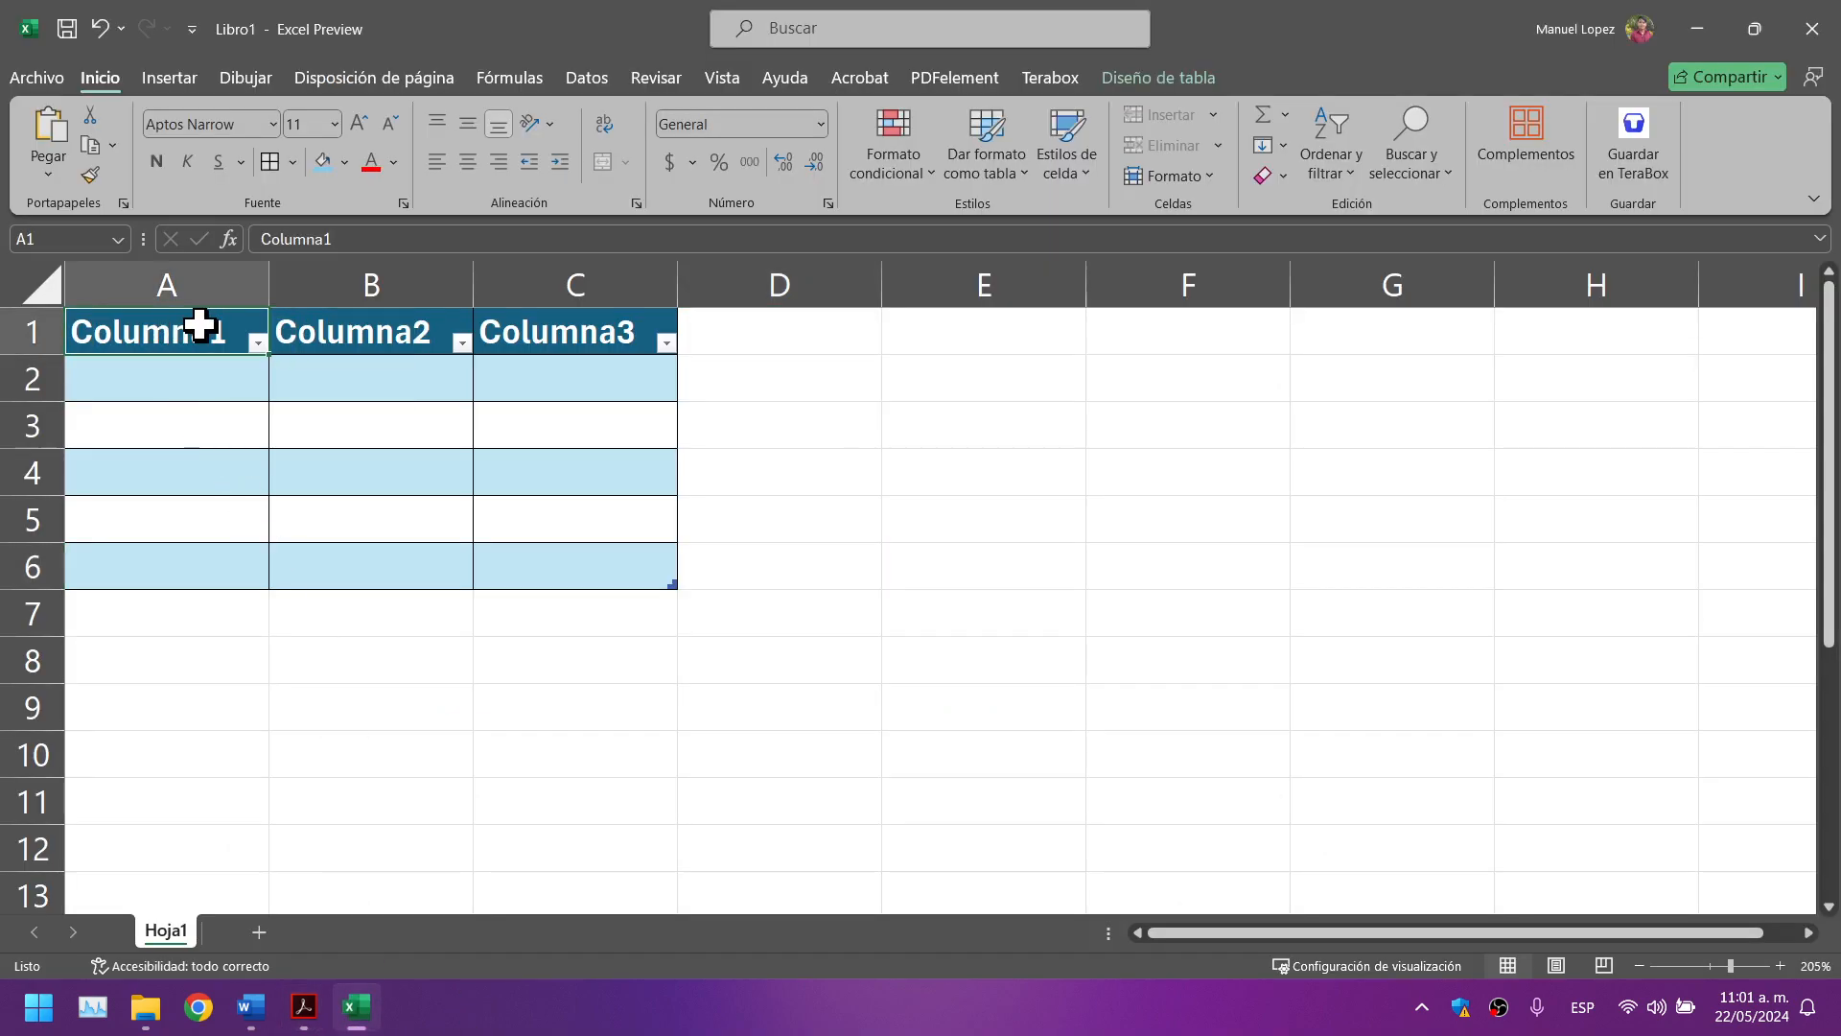
pyautogui.write('NOmbre')
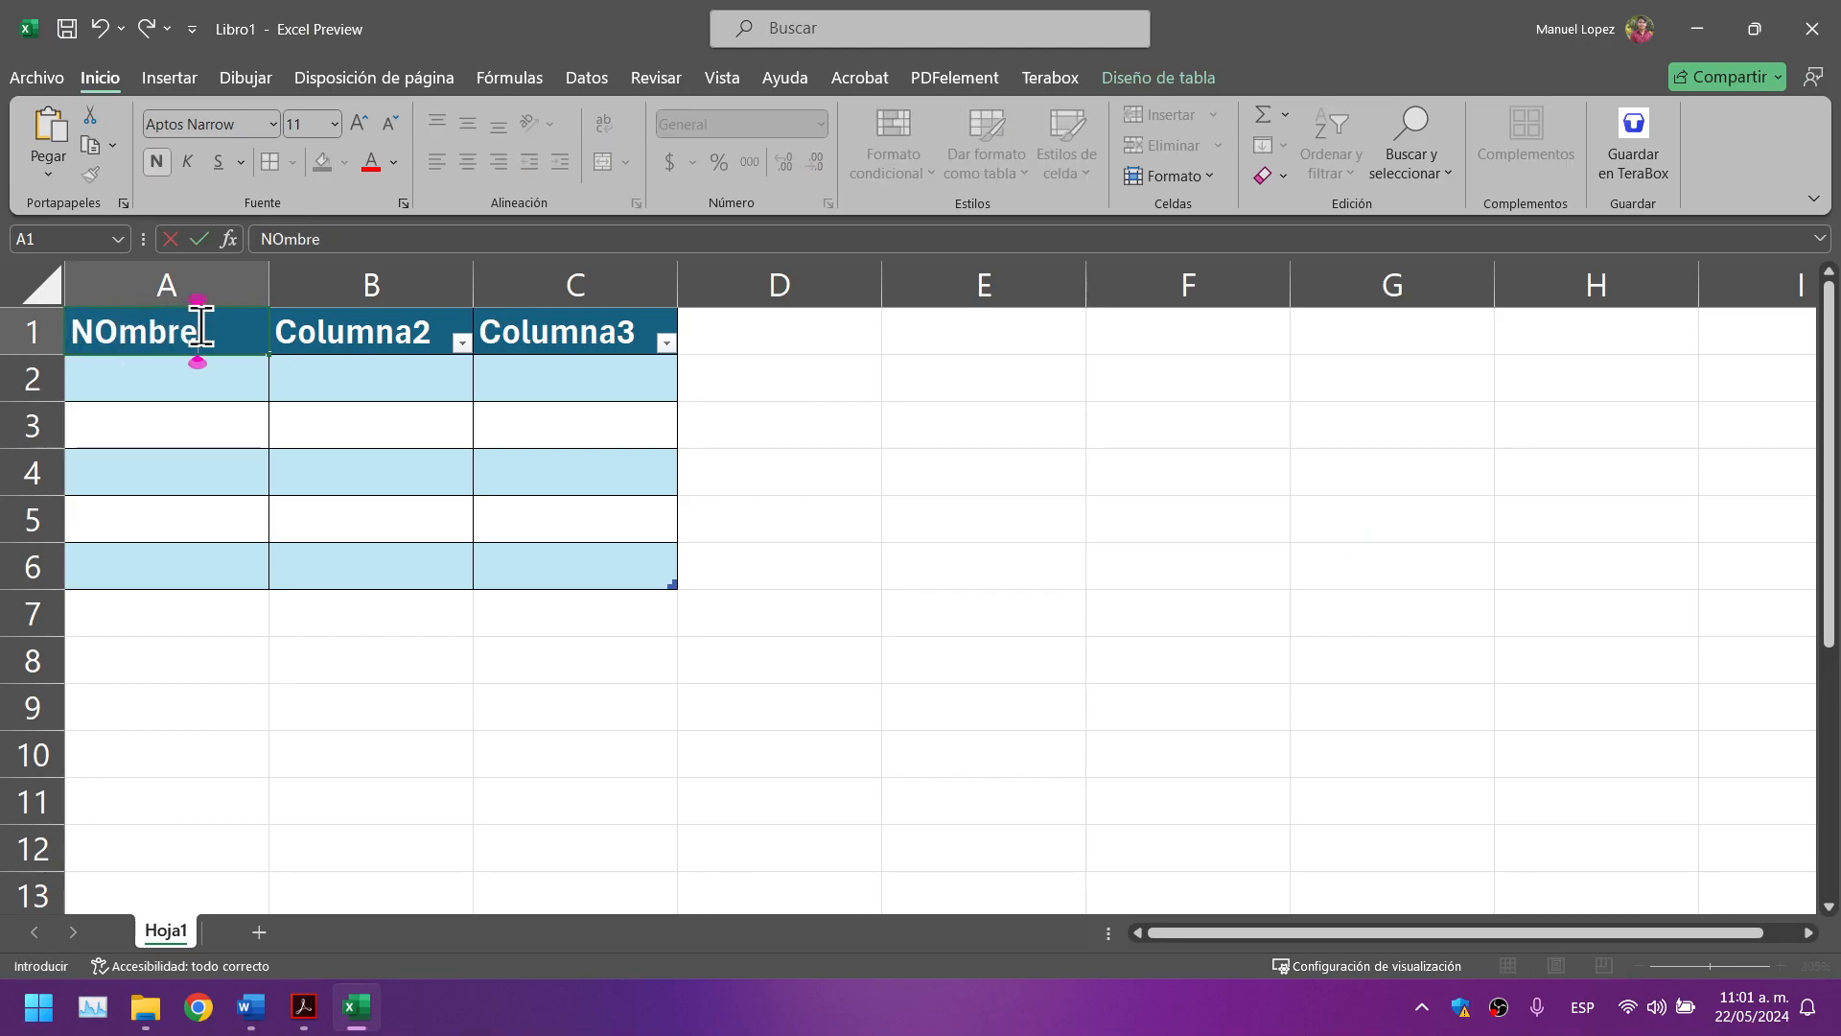
pyautogui.press('BackSpace')
pyautogui.press('BackSpace')
pyautogui.press('BackSpace')
pyautogui.press('BackSpace')
pyautogui.press('BackSpace')
pyautogui.write('o')
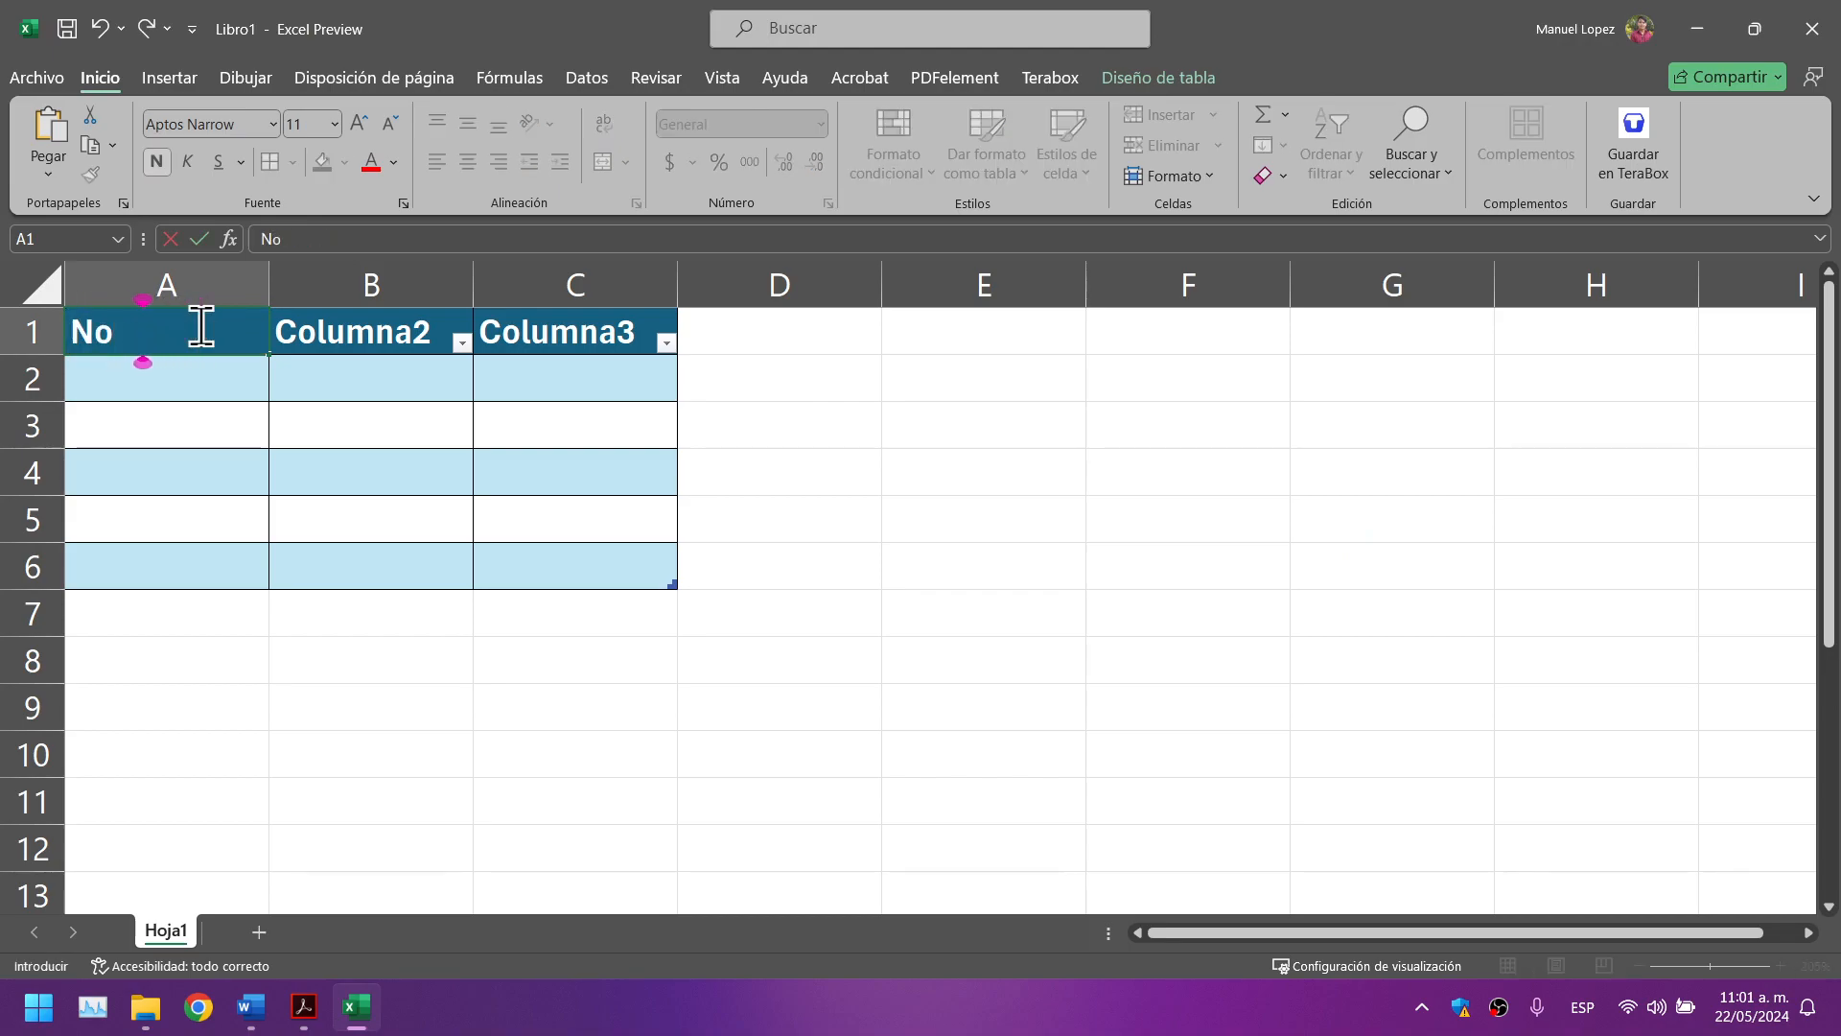
pyautogui.write('mbre')
pyautogui.press('Tab')
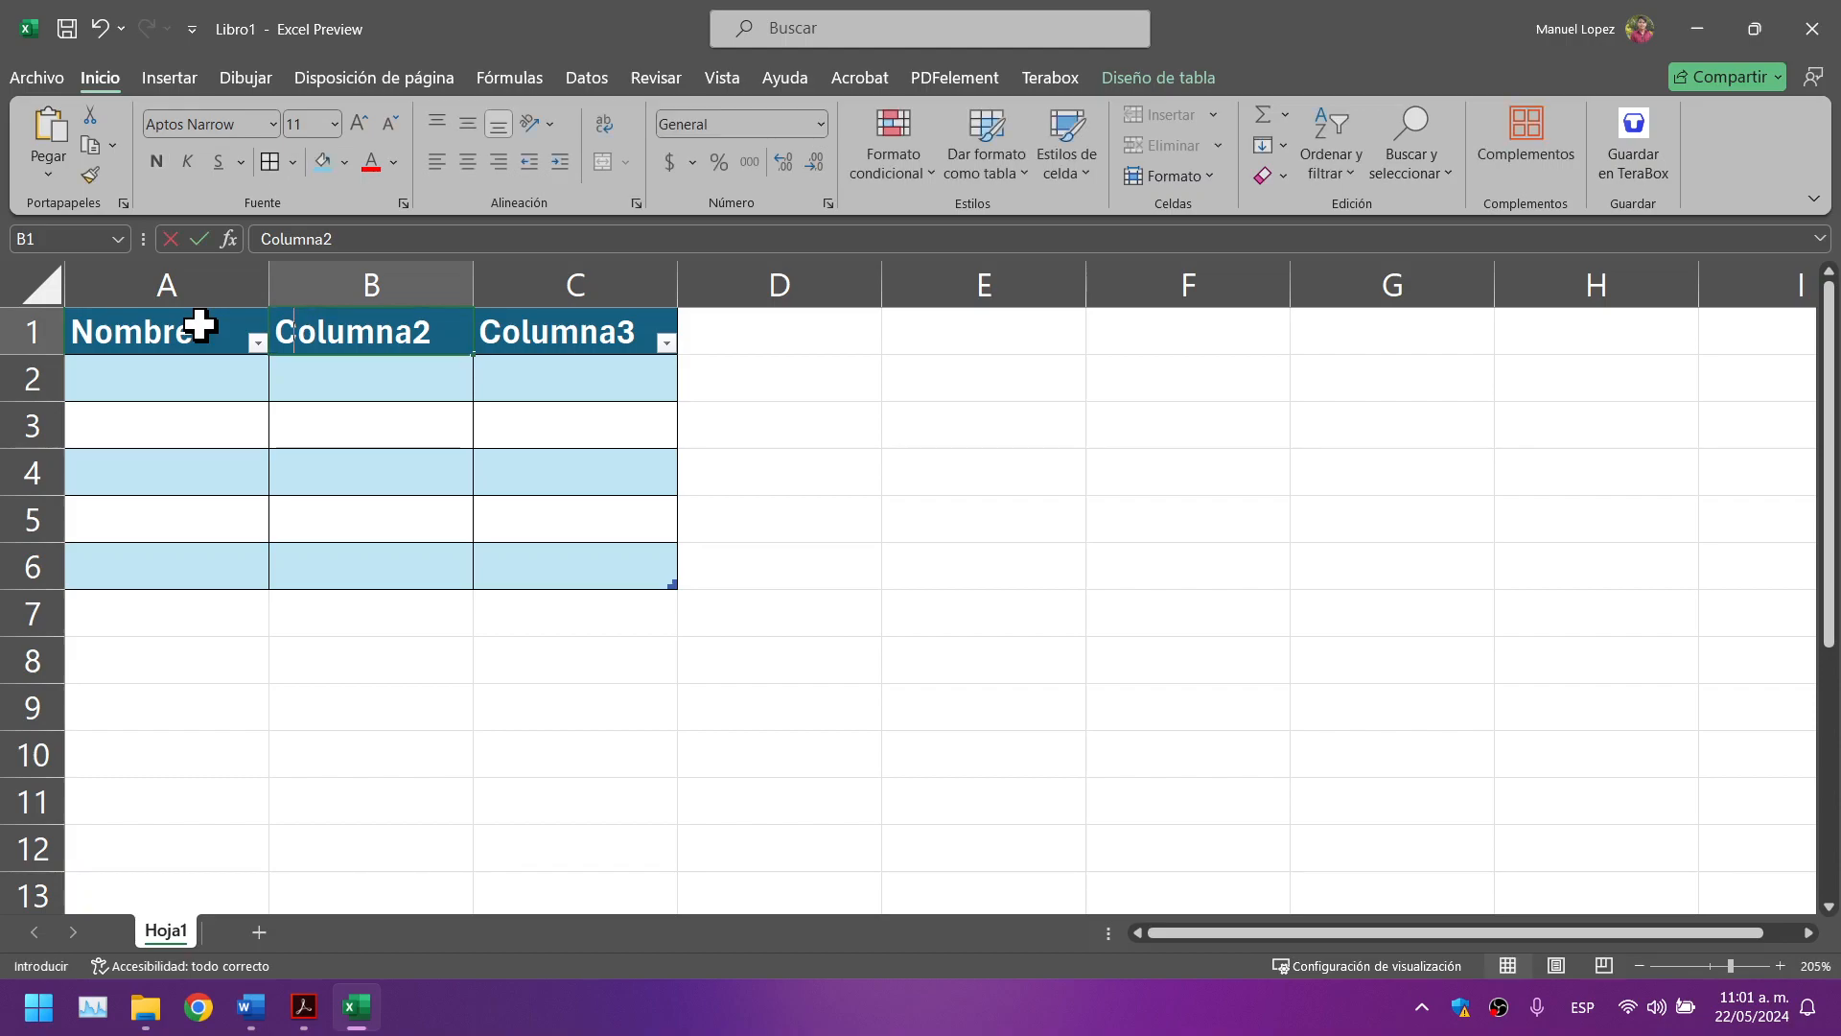
# Step: Rename the table's second and third column headers as Edad and Genero
pyautogui.write('Edad')
pyautogui.press('Tab')
pyautogui.write('Ge')
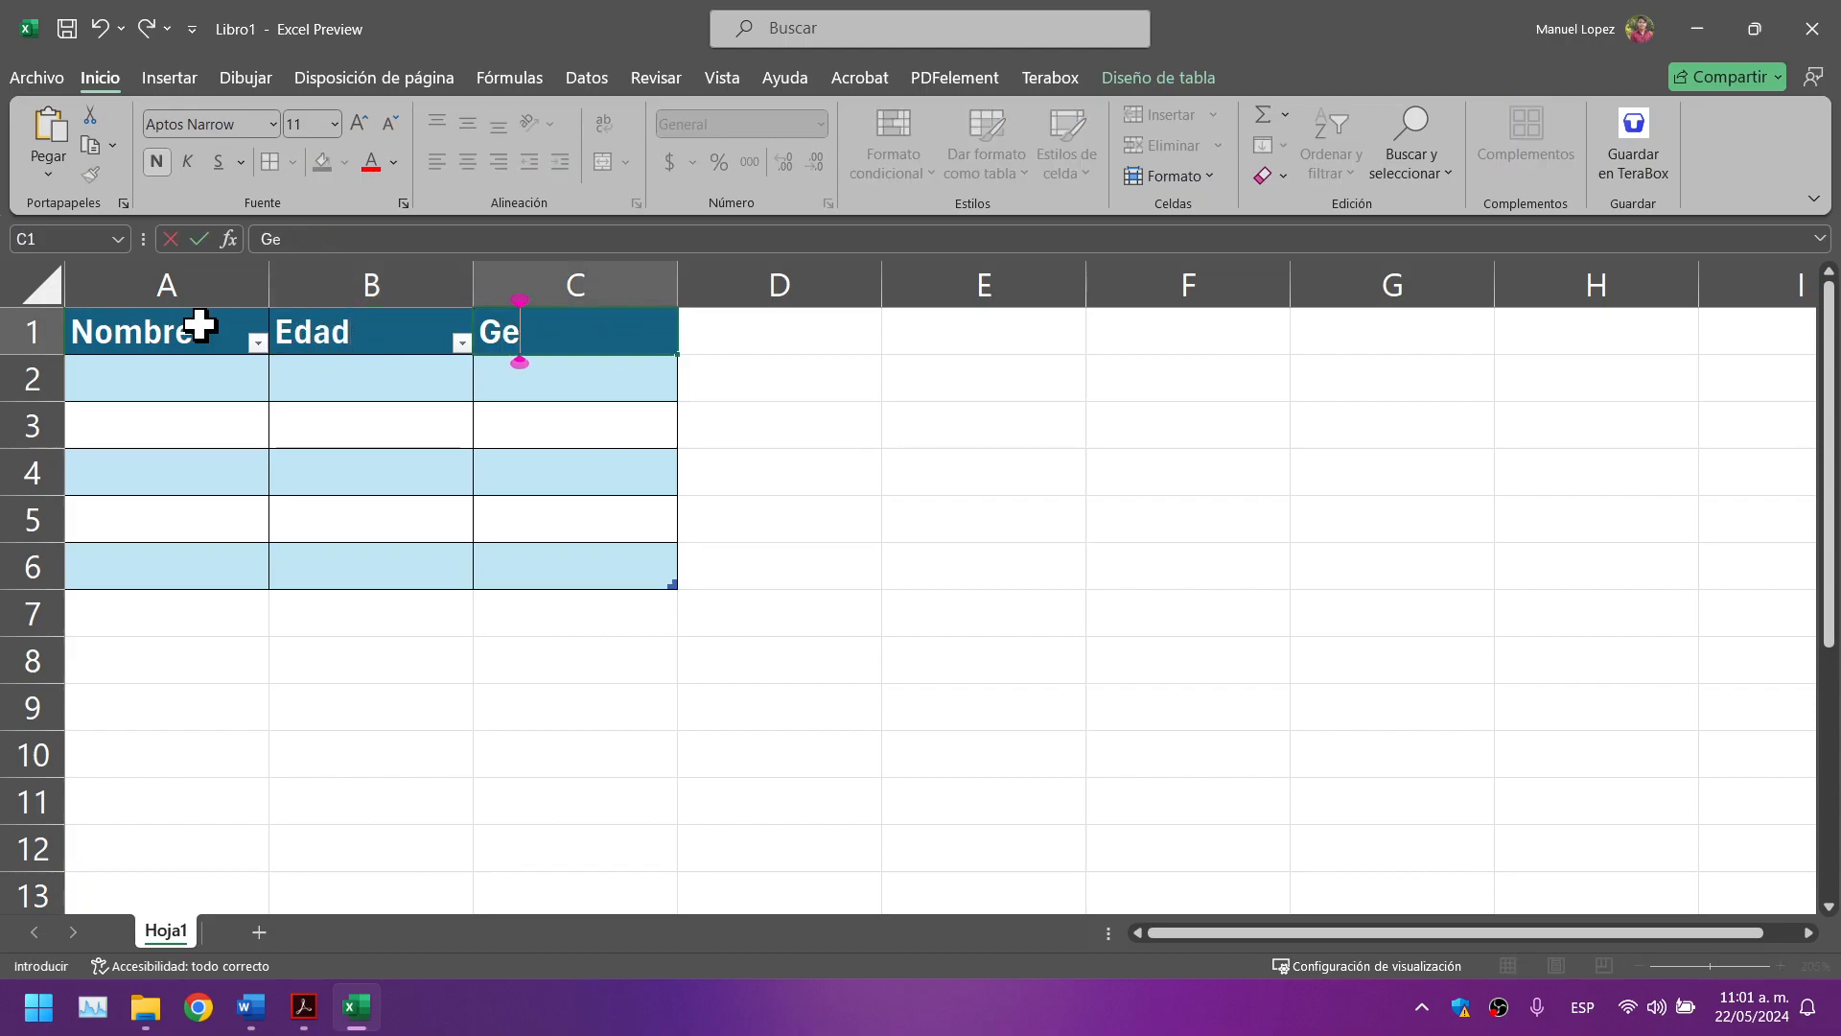
pyautogui.write('nero')
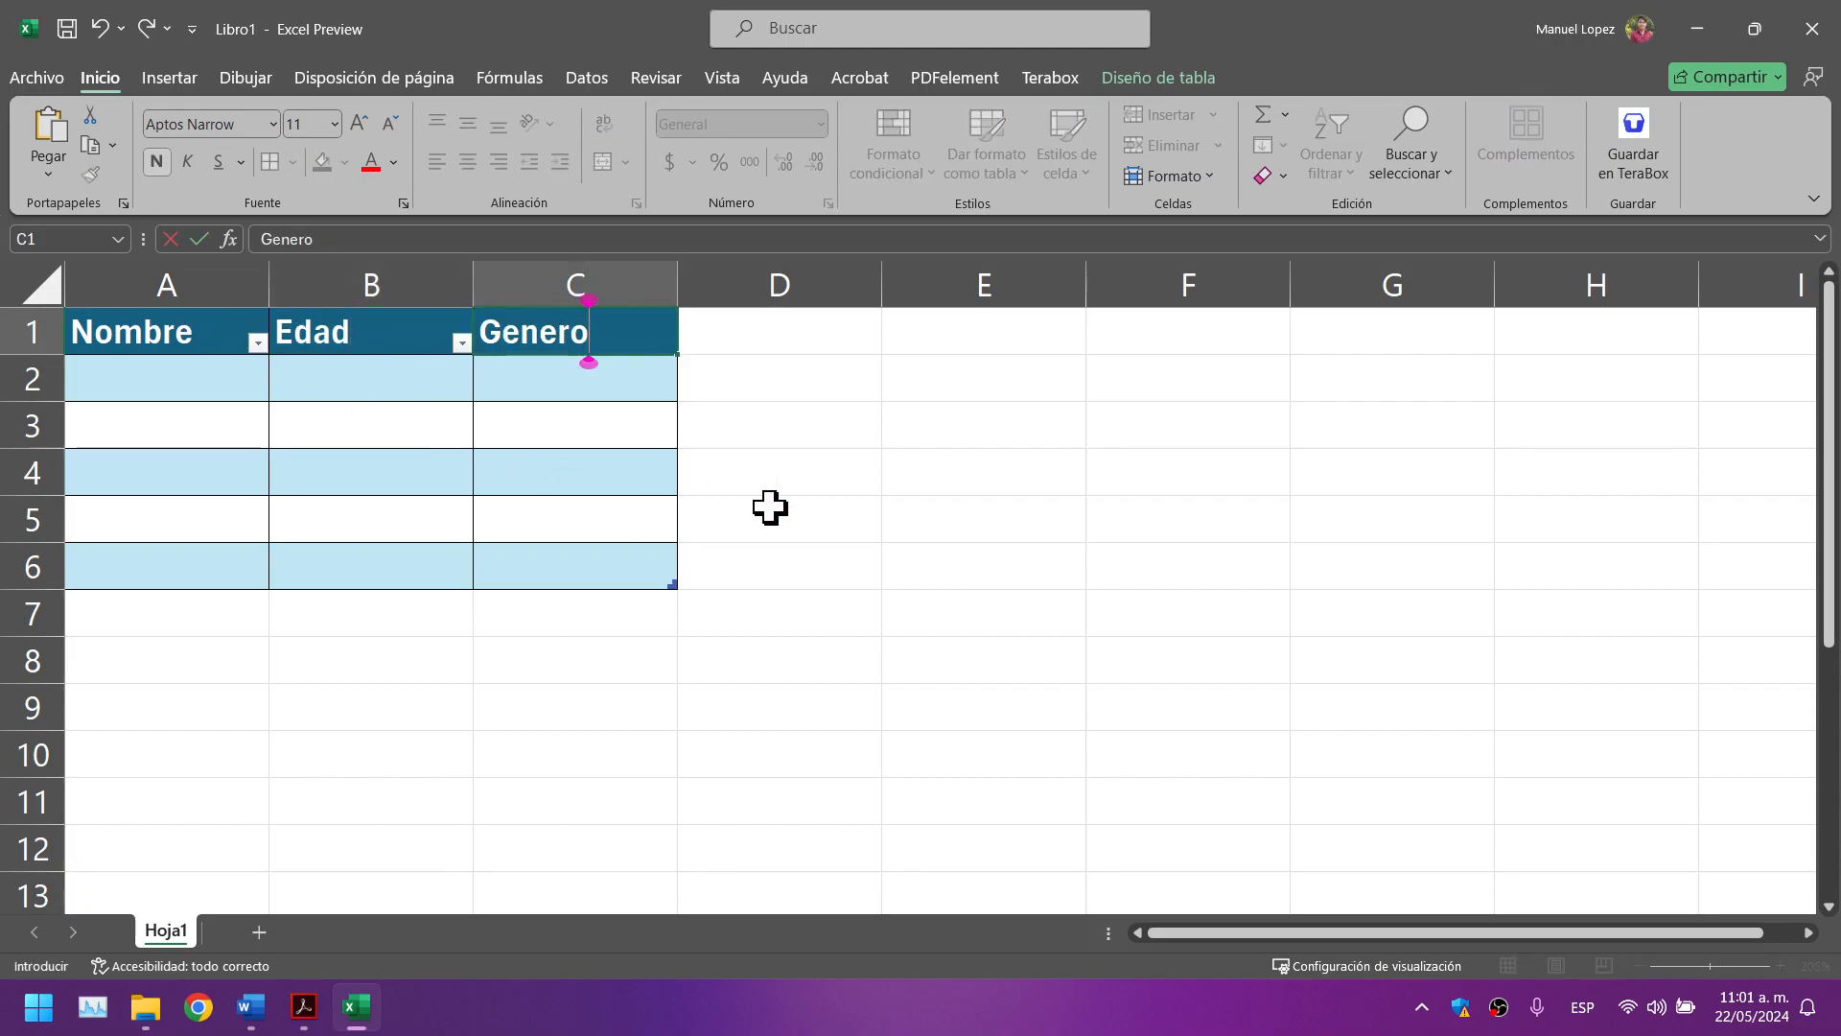
pyautogui.click(919, 510)
pyautogui.click(196, 376)
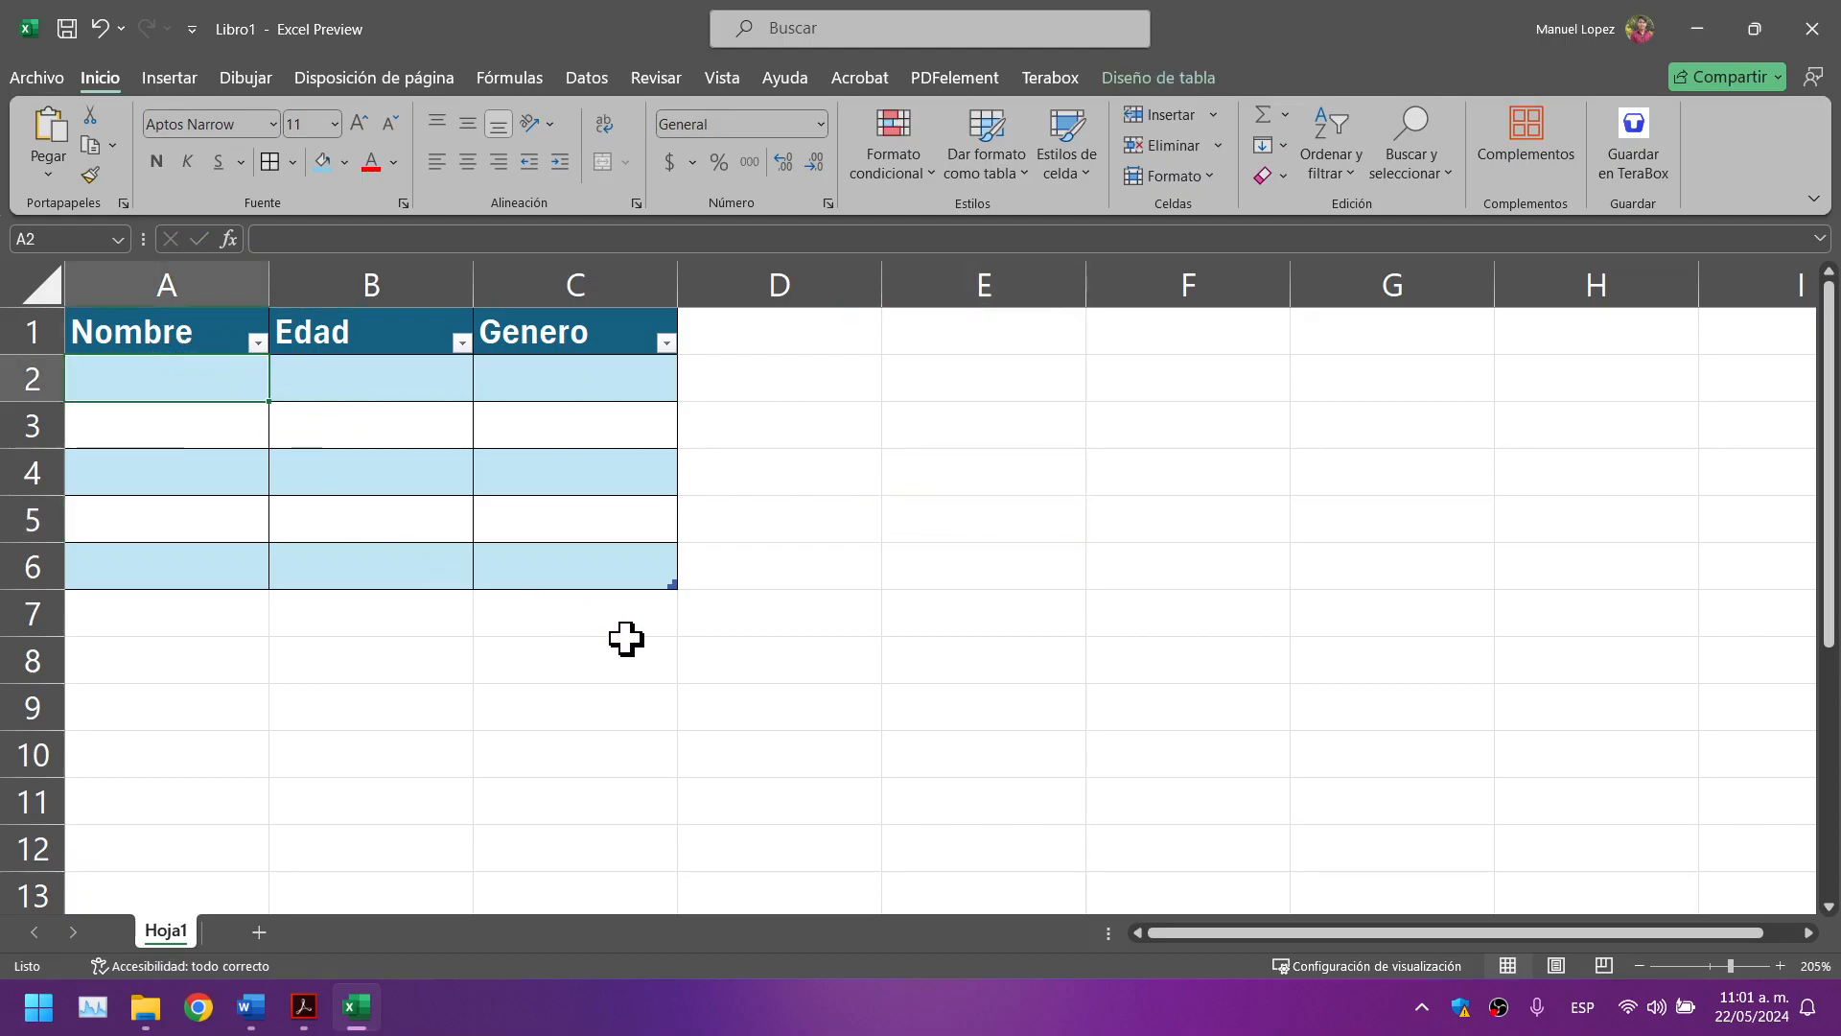
# Step: Fill the table's first data row with a person's first name, age 34 and gender F
pyautogui.write('Ab')
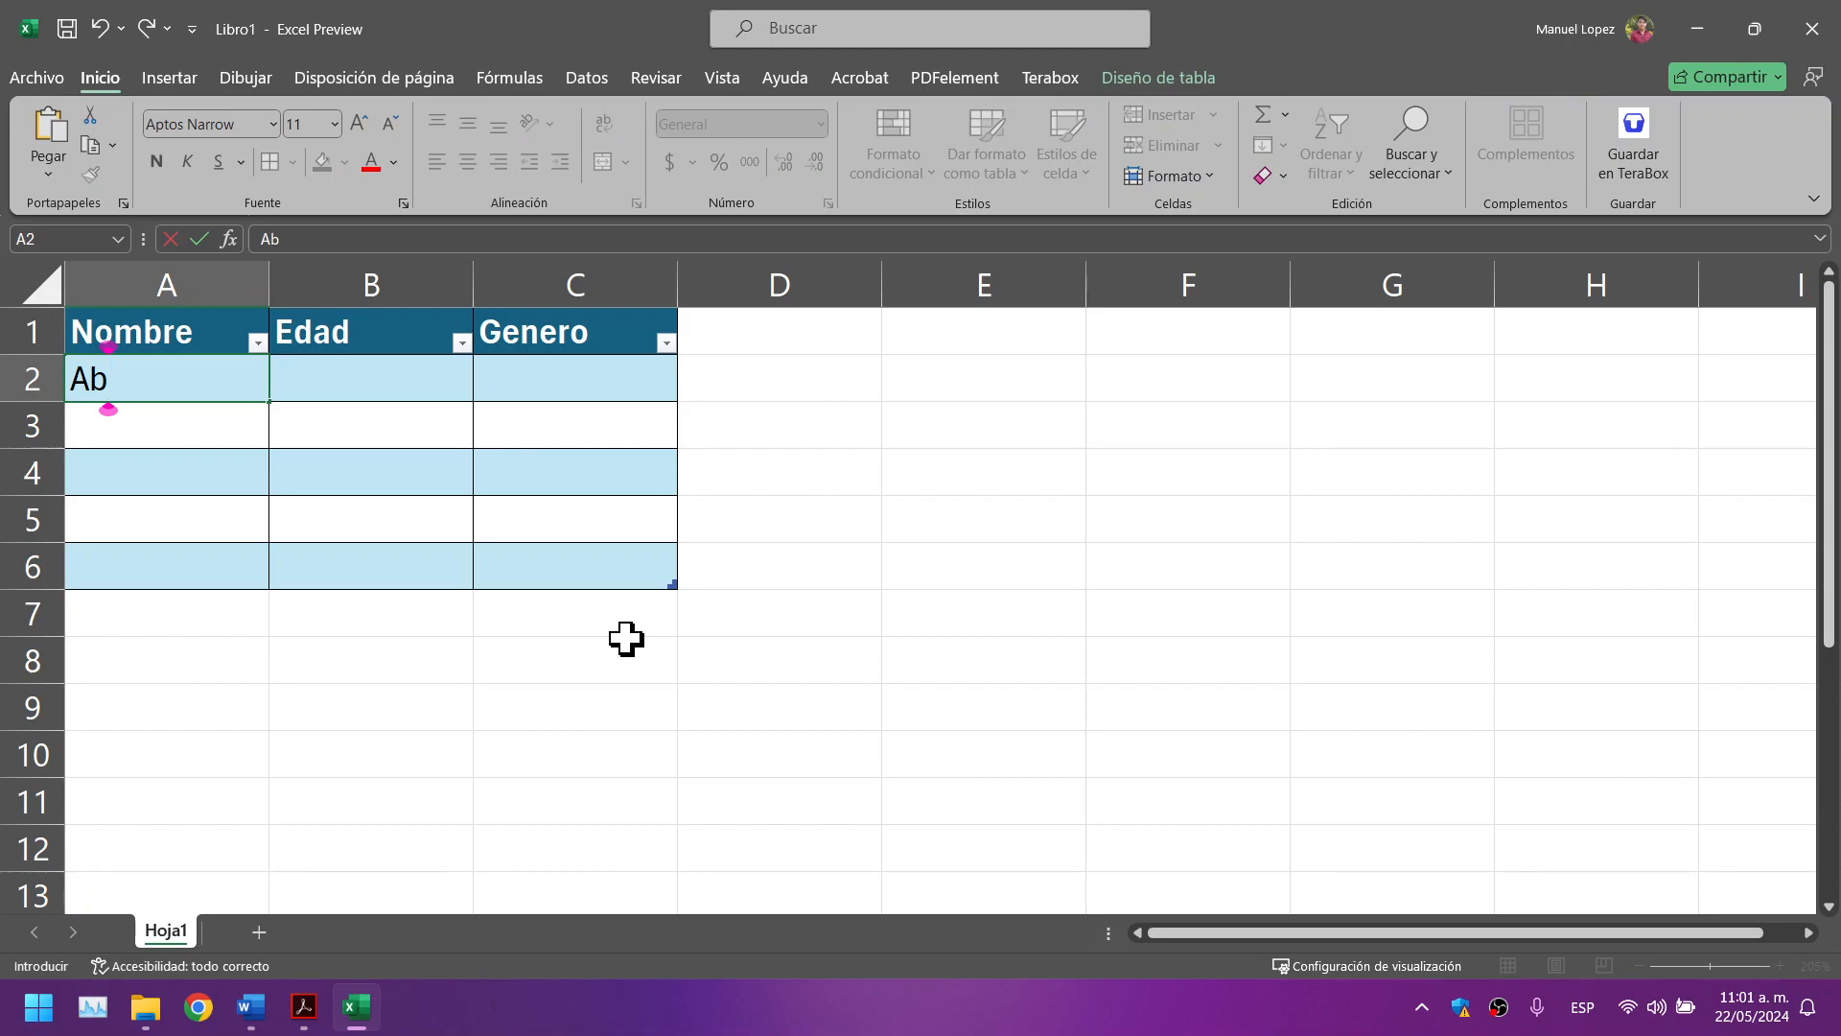
pyautogui.write('igail')
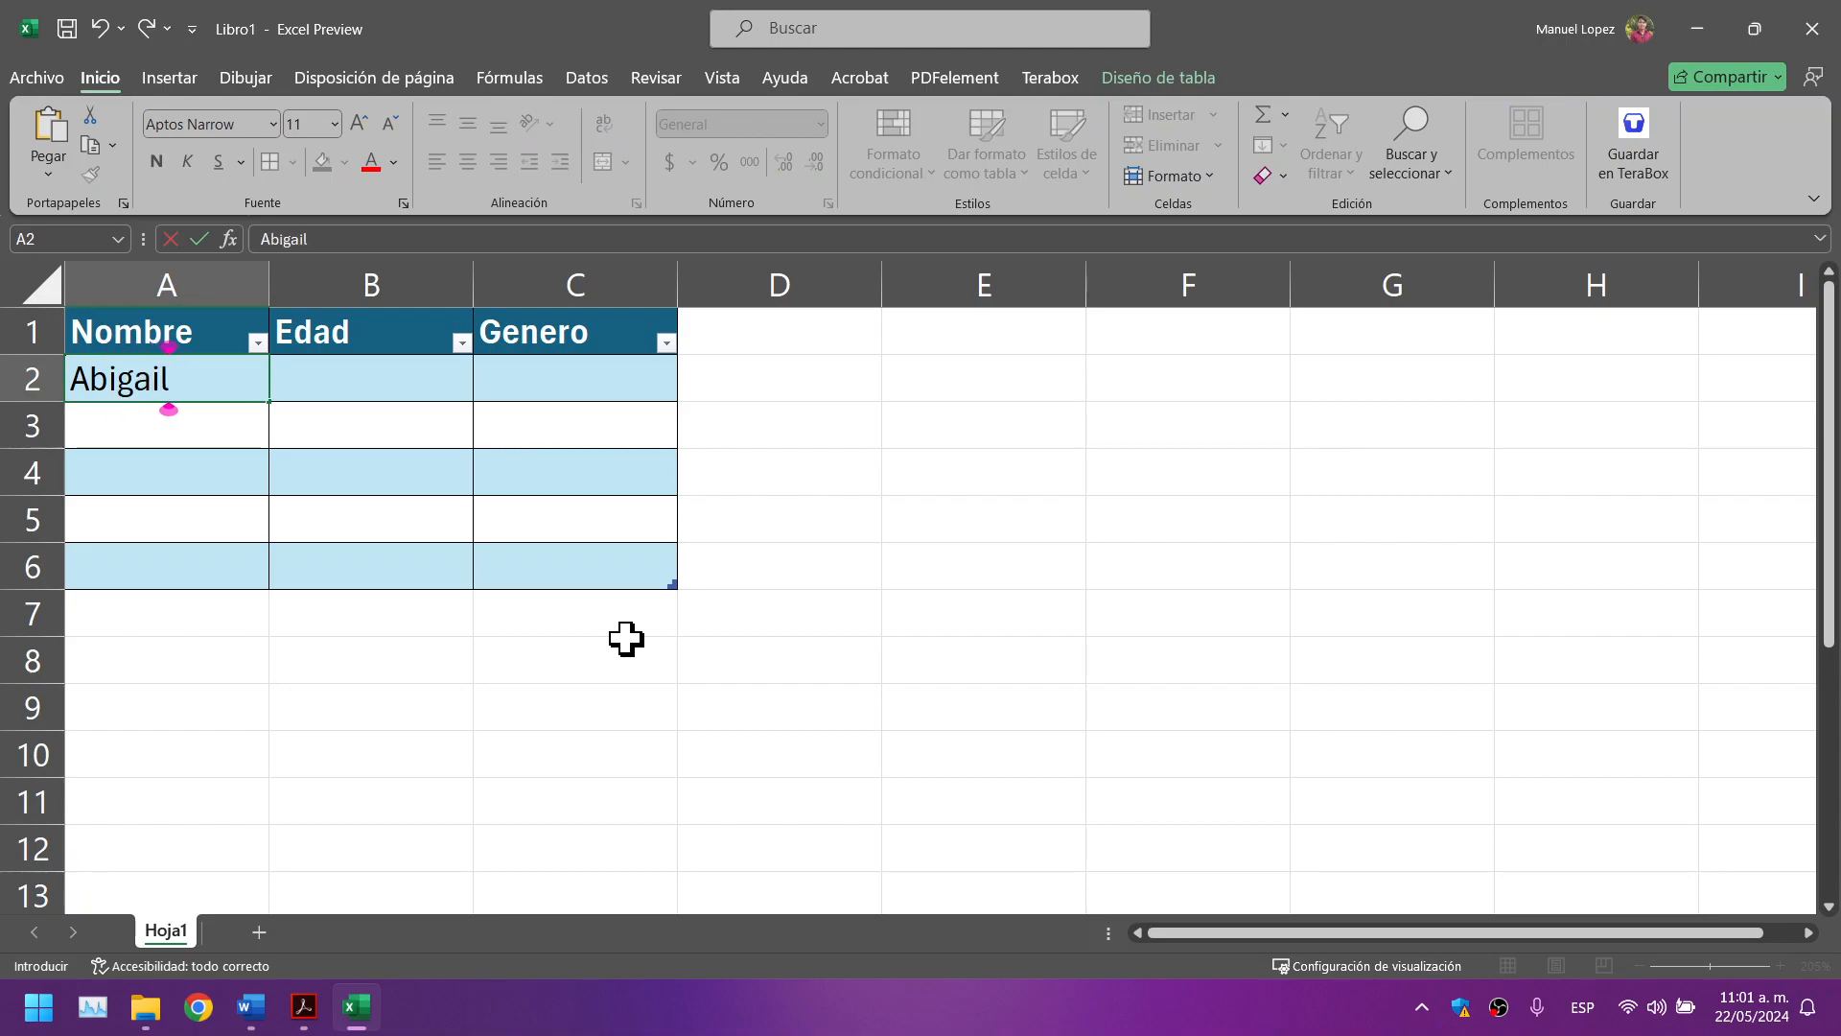
pyautogui.press('Tab')
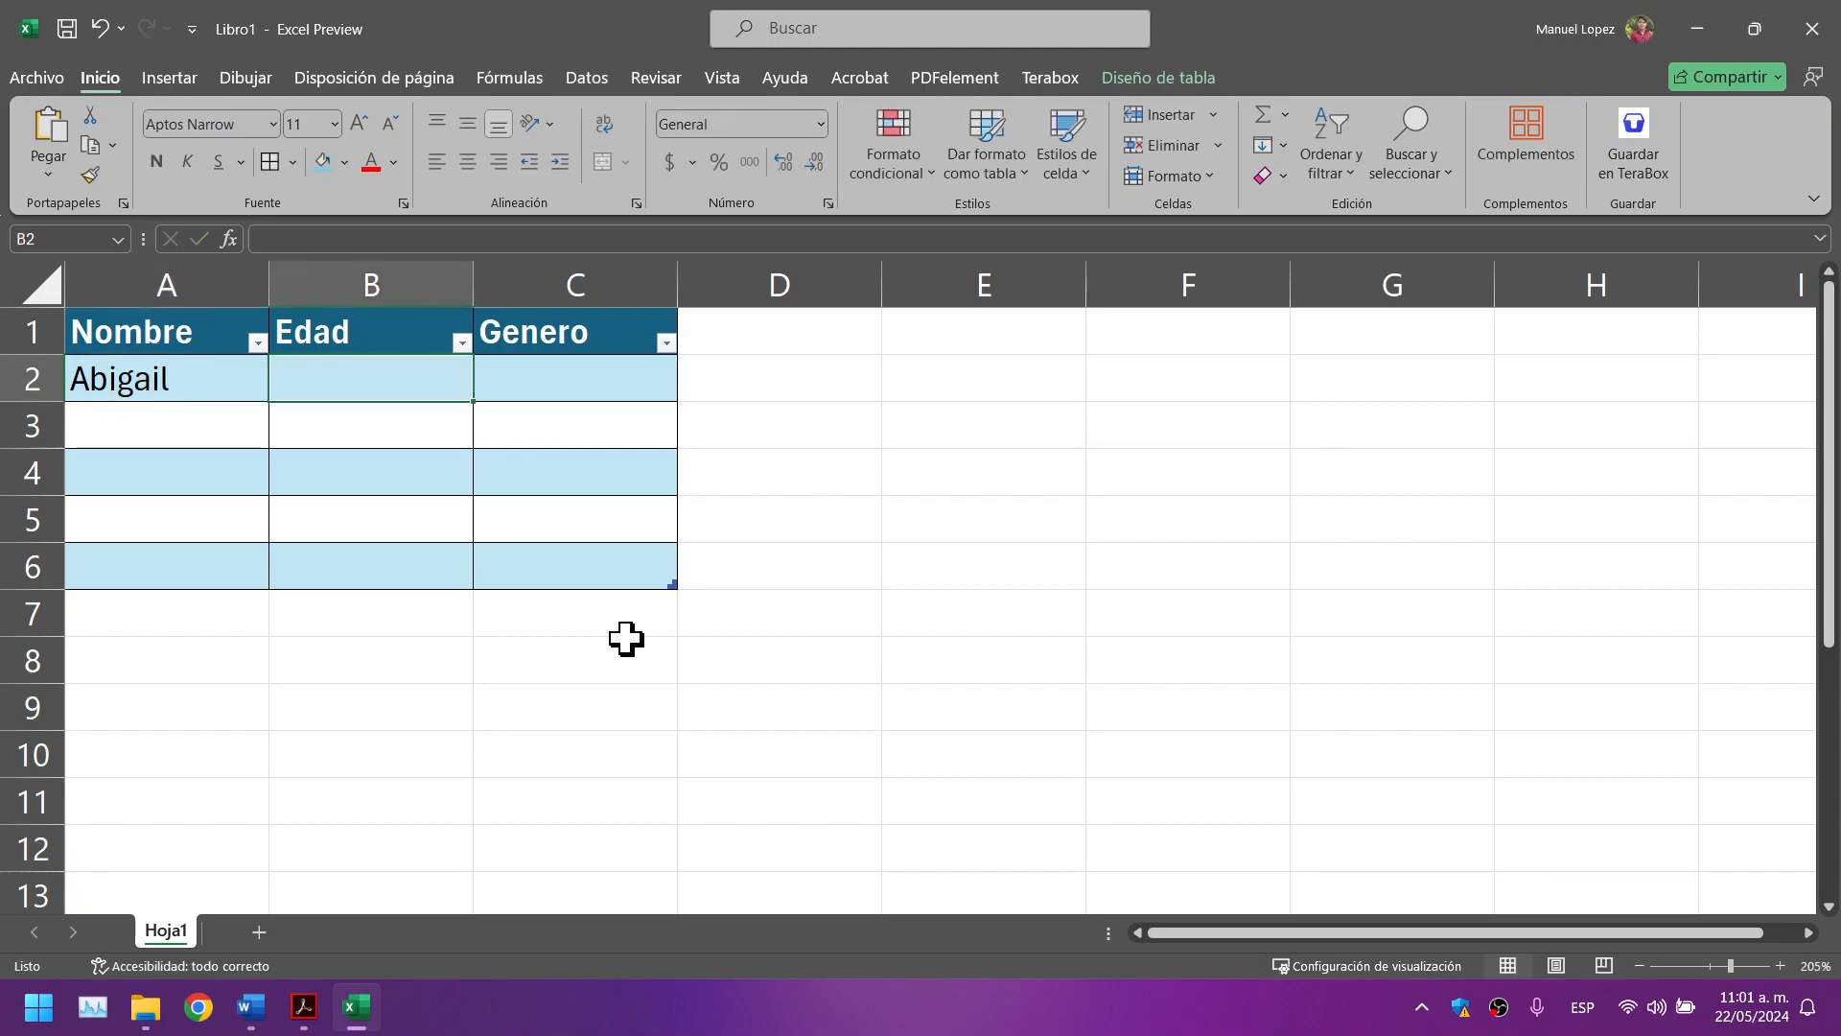
pyautogui.write('34')
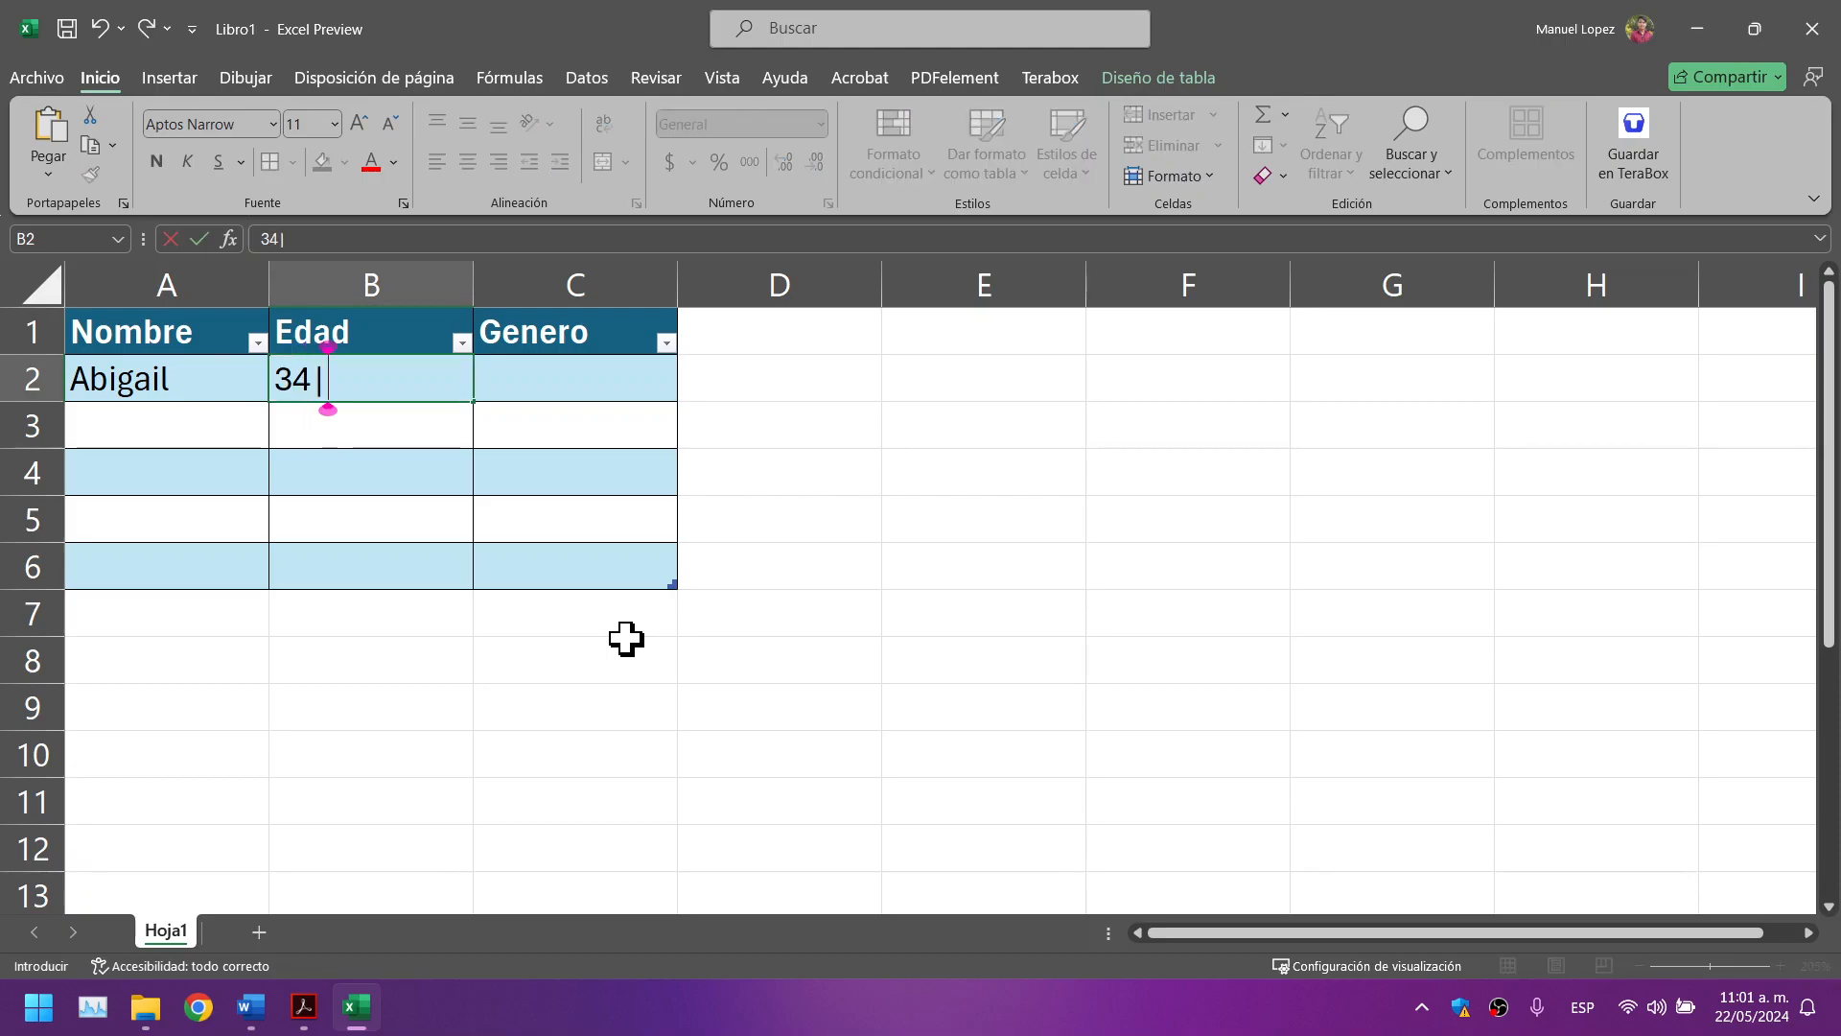
pyautogui.press('Tab')
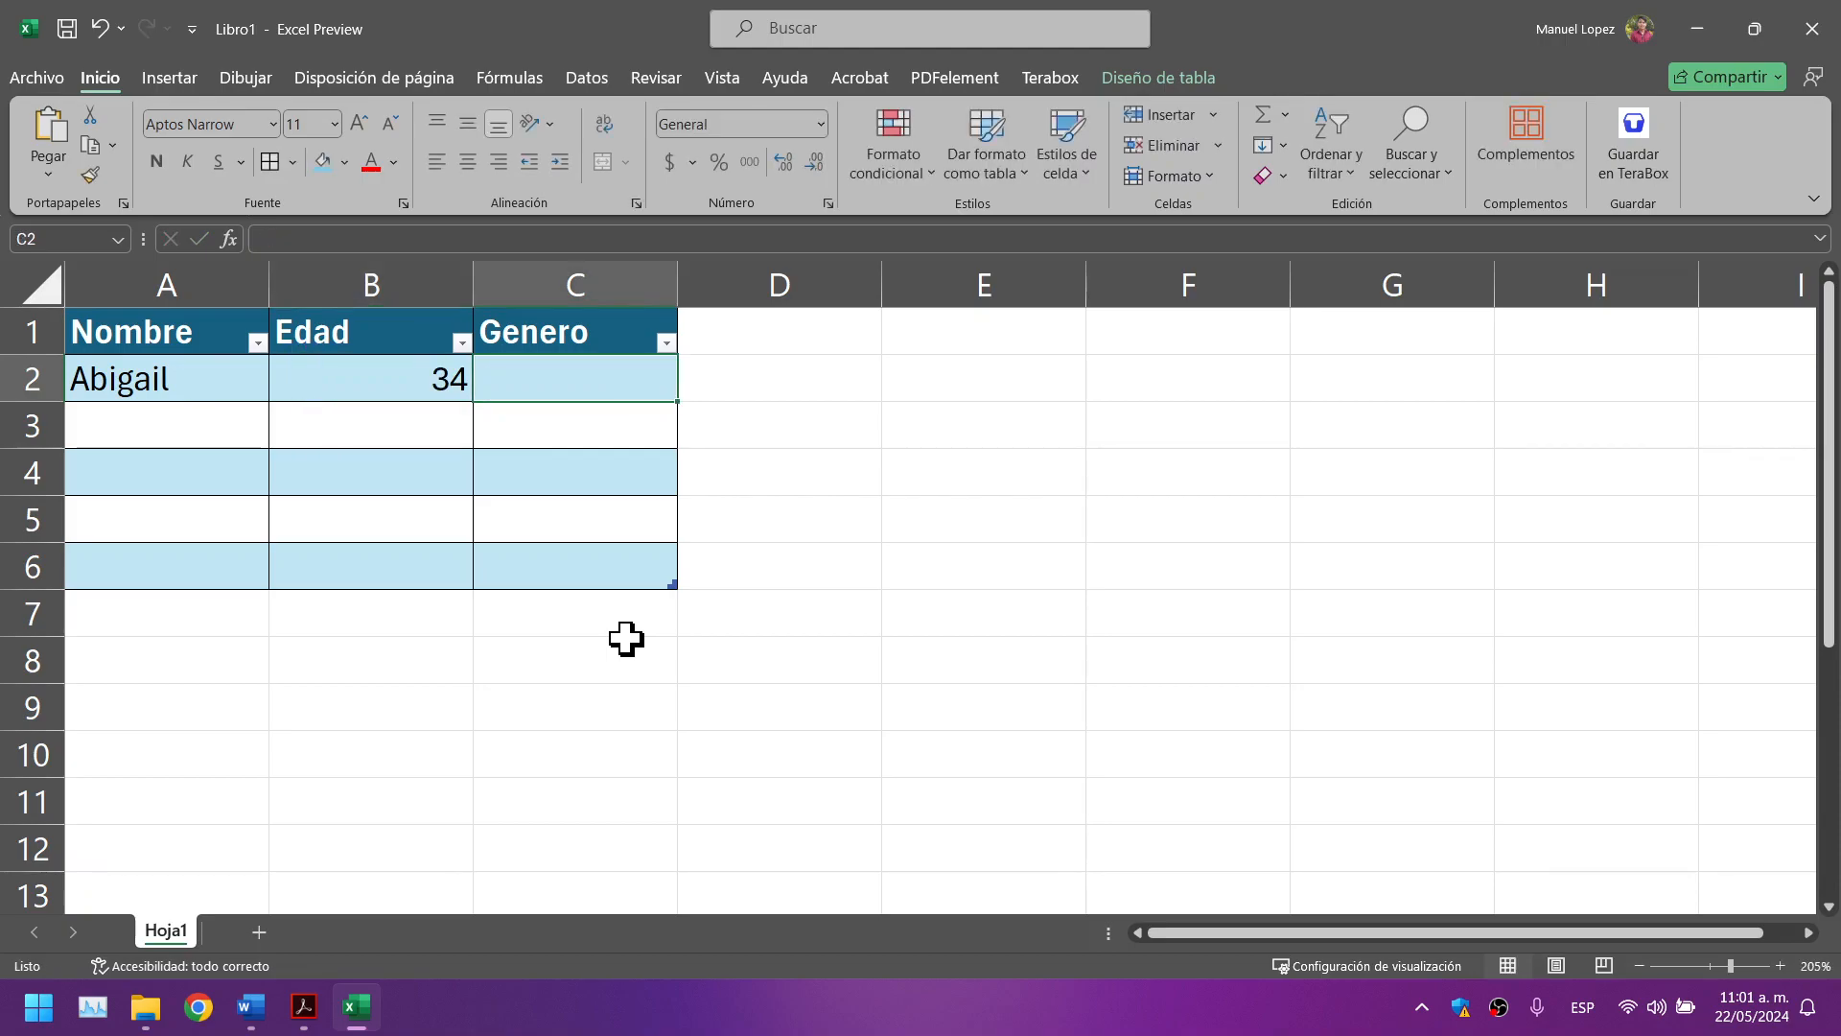
pyautogui.write('F')
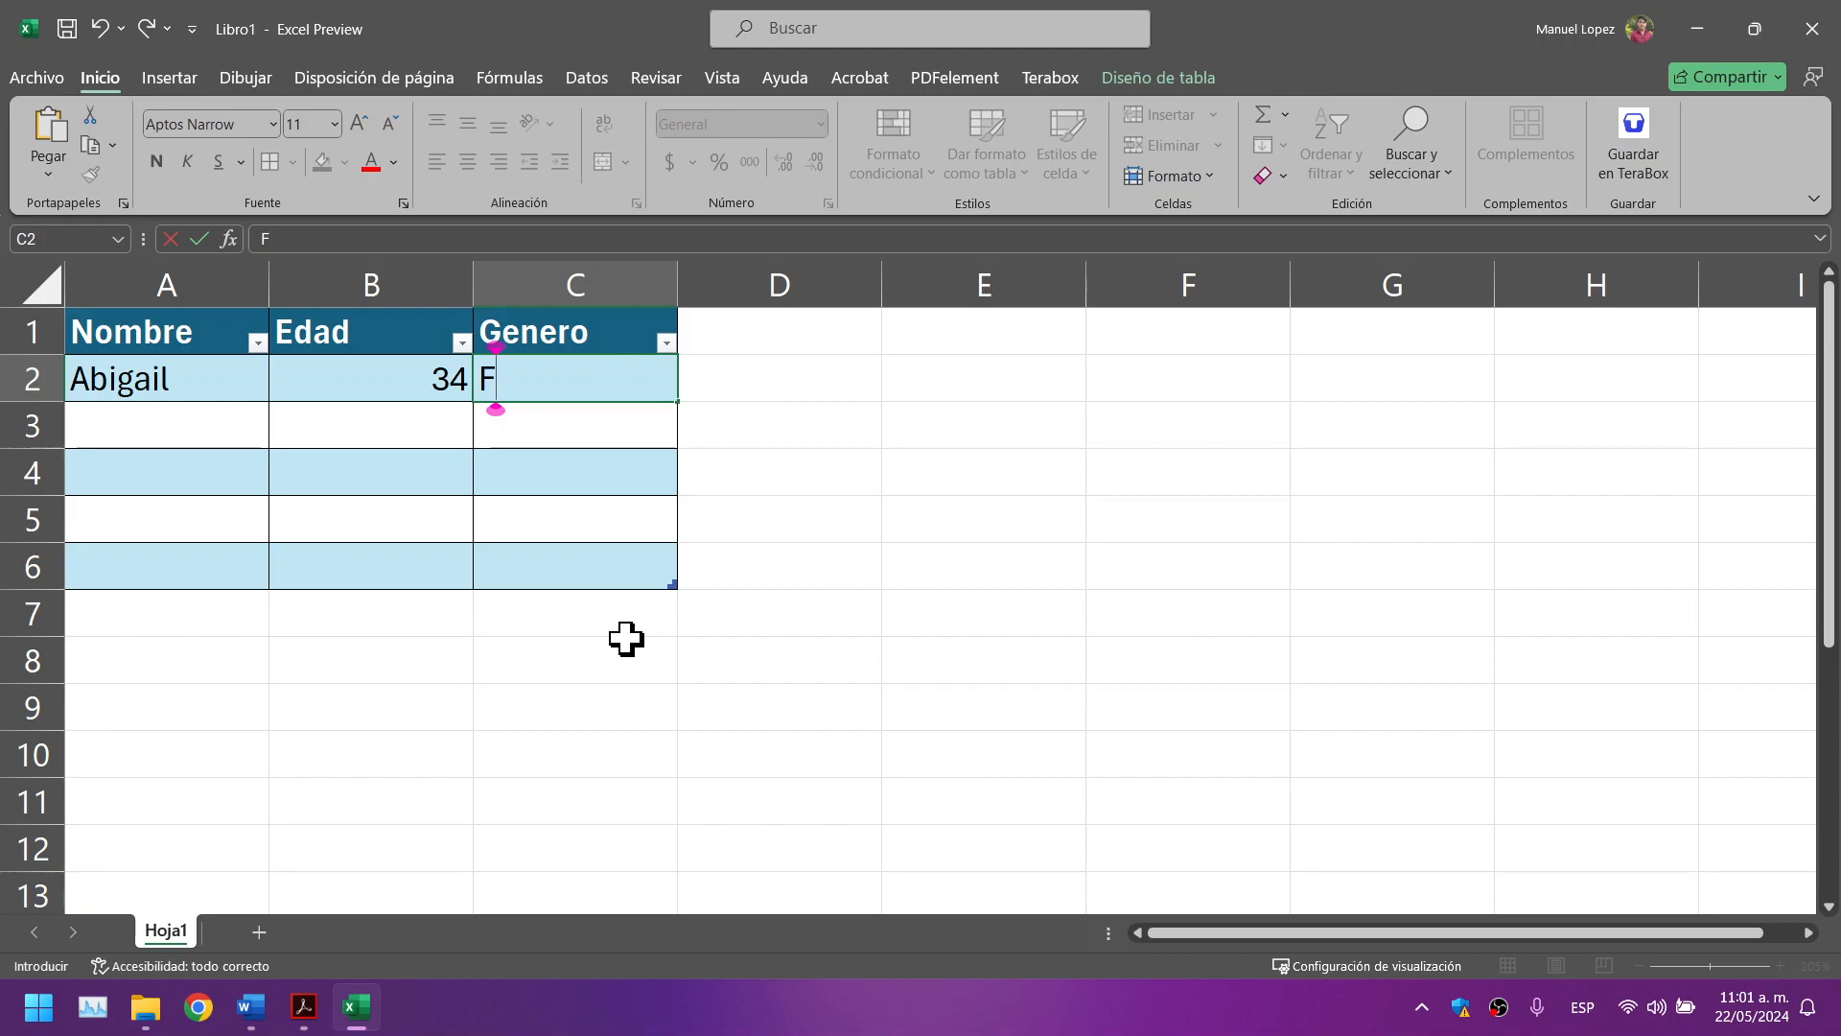
pyautogui.press('Return')
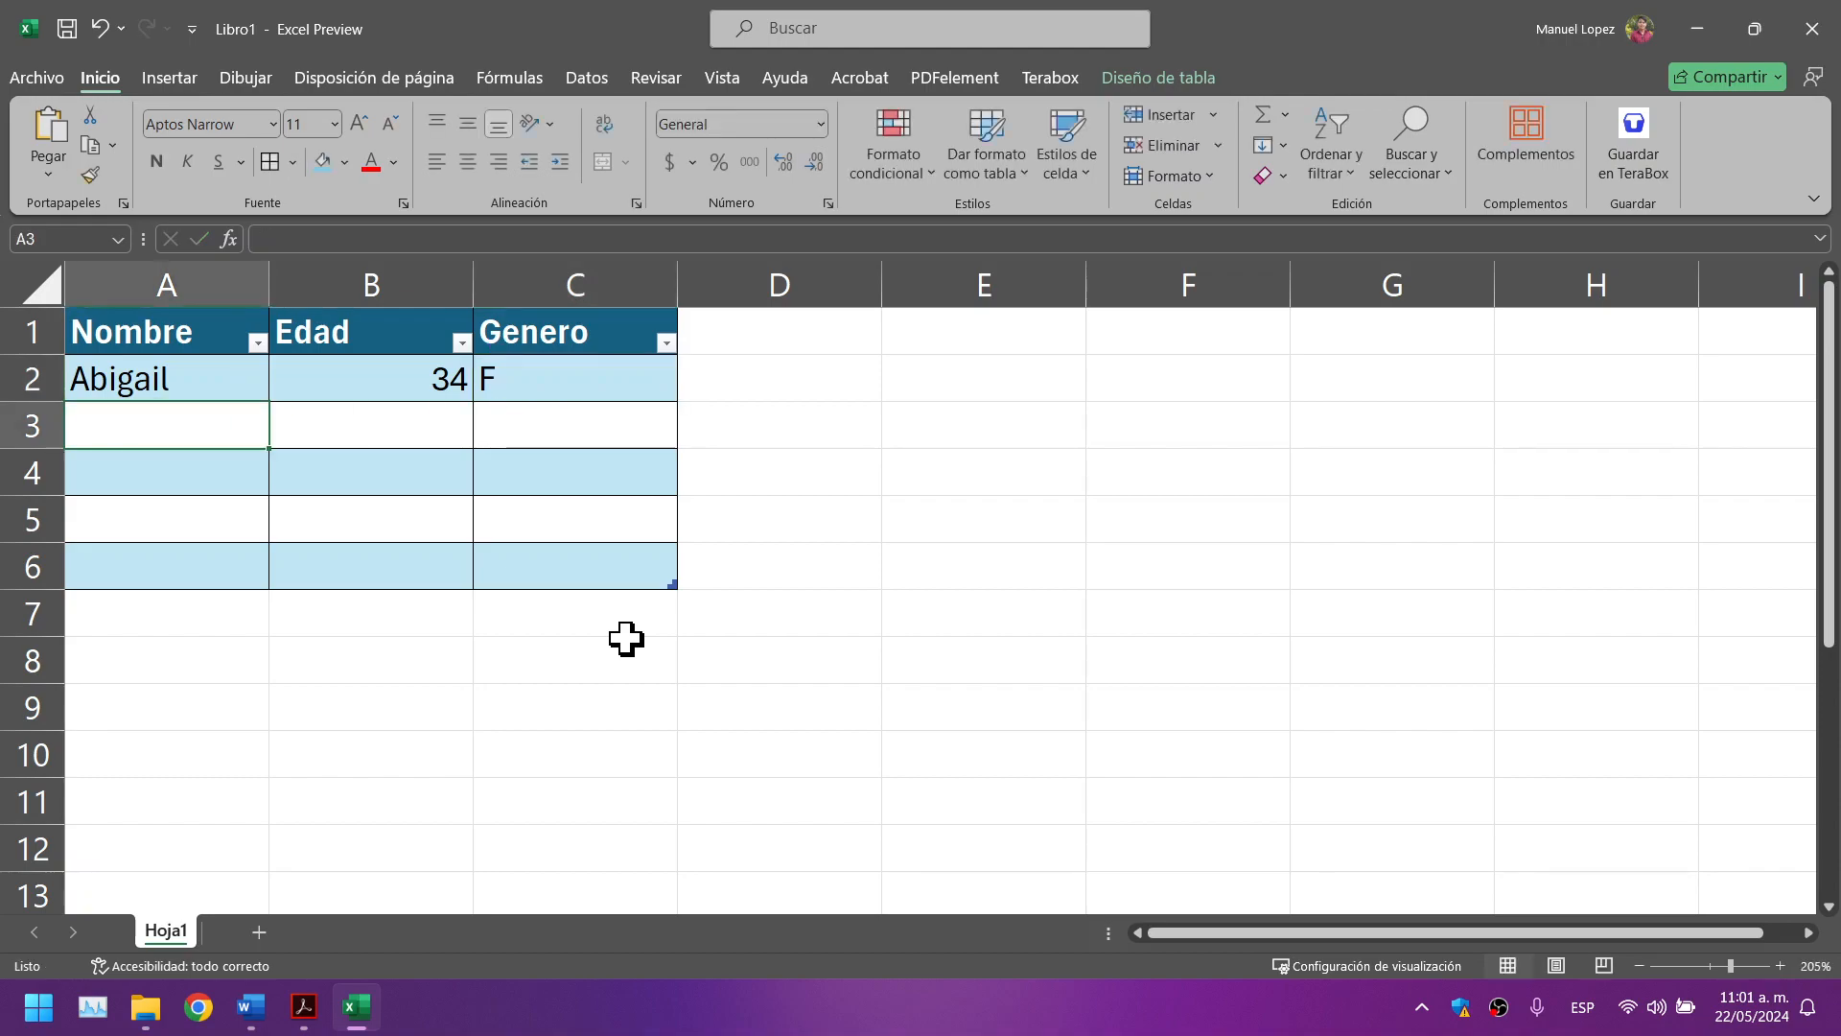
# Step: Fill the table's second data row with a person's first name, age 21 and gender F
pyautogui.write('Mye')
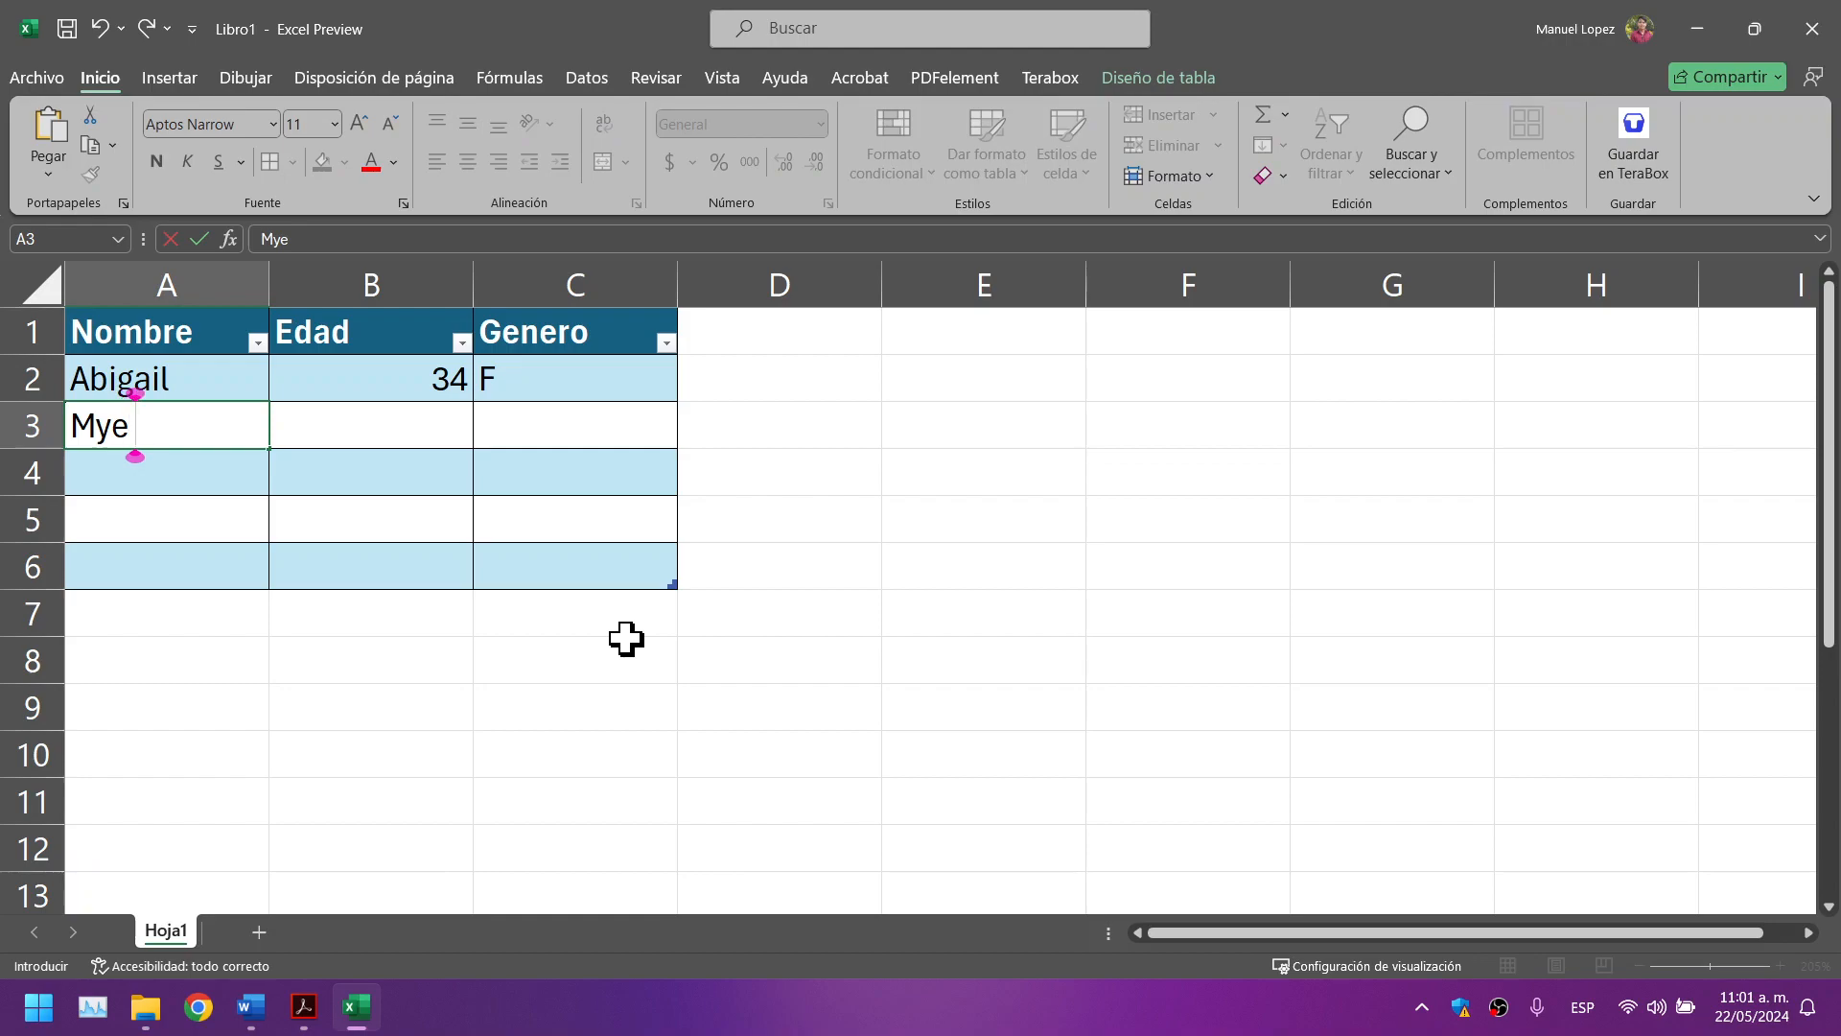
pyautogui.press('Tab')
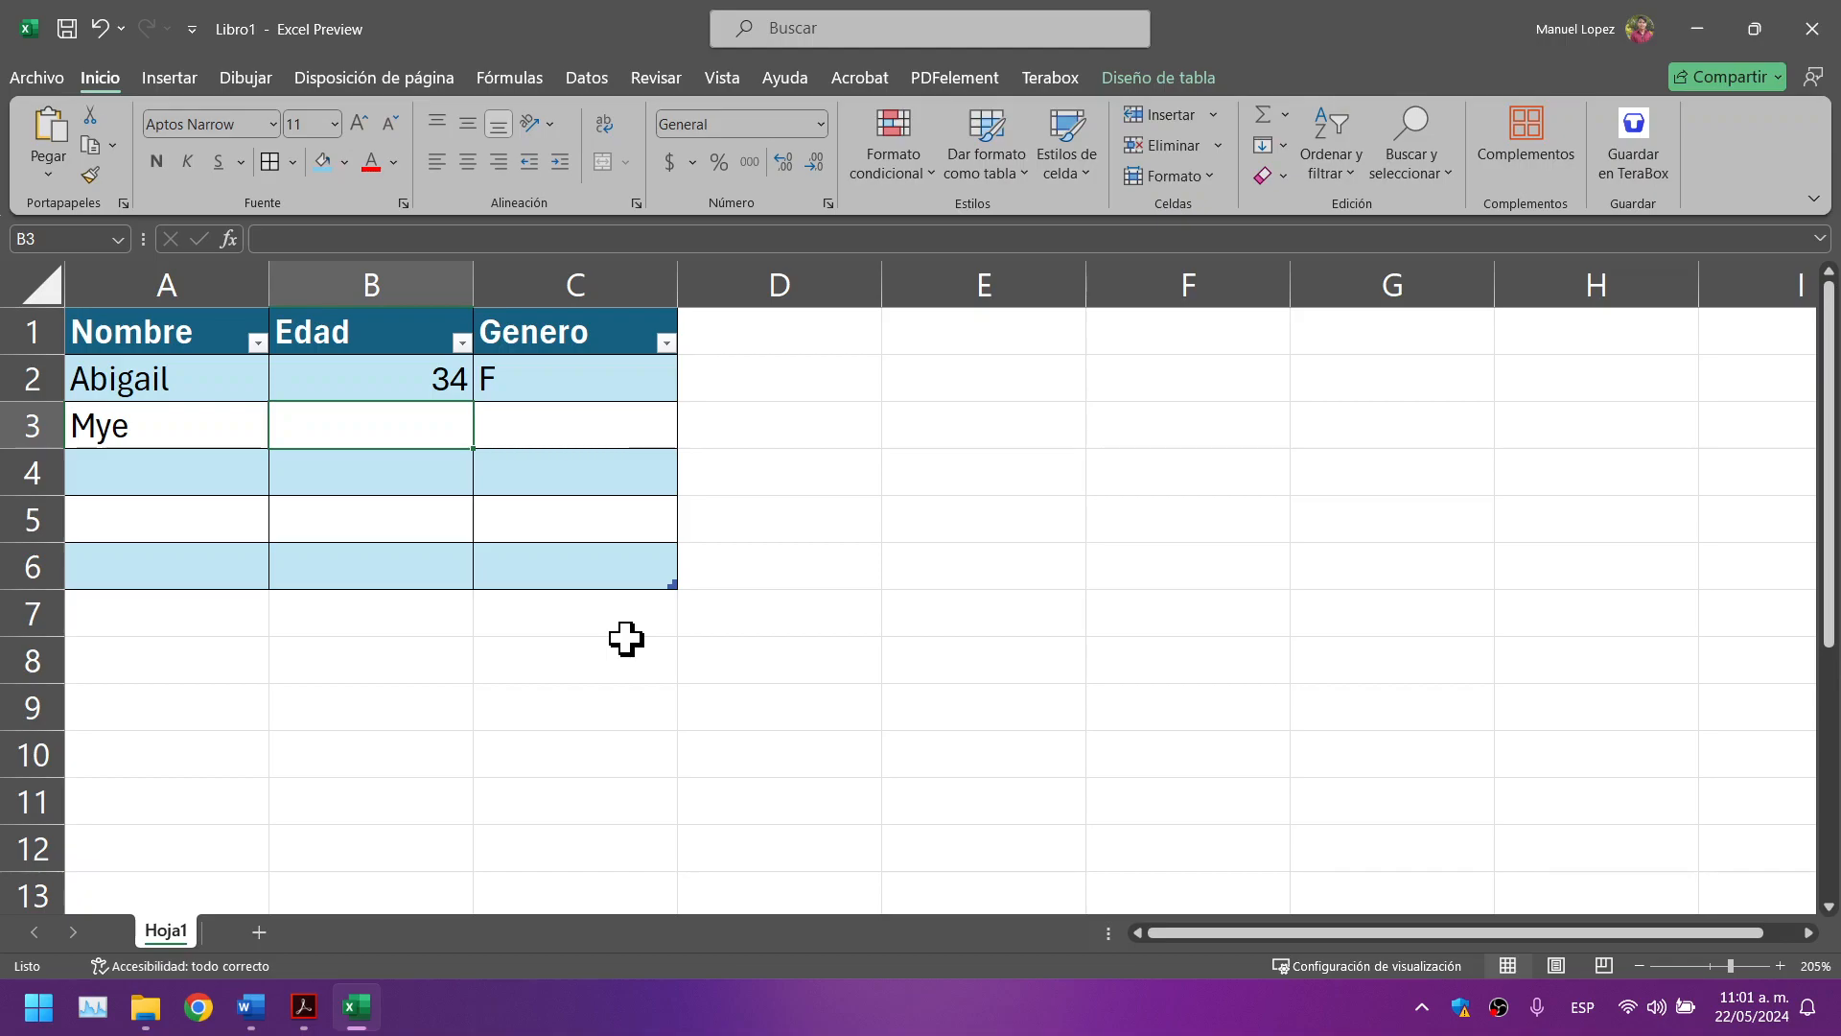
pyautogui.write('21')
pyautogui.press('Tab')
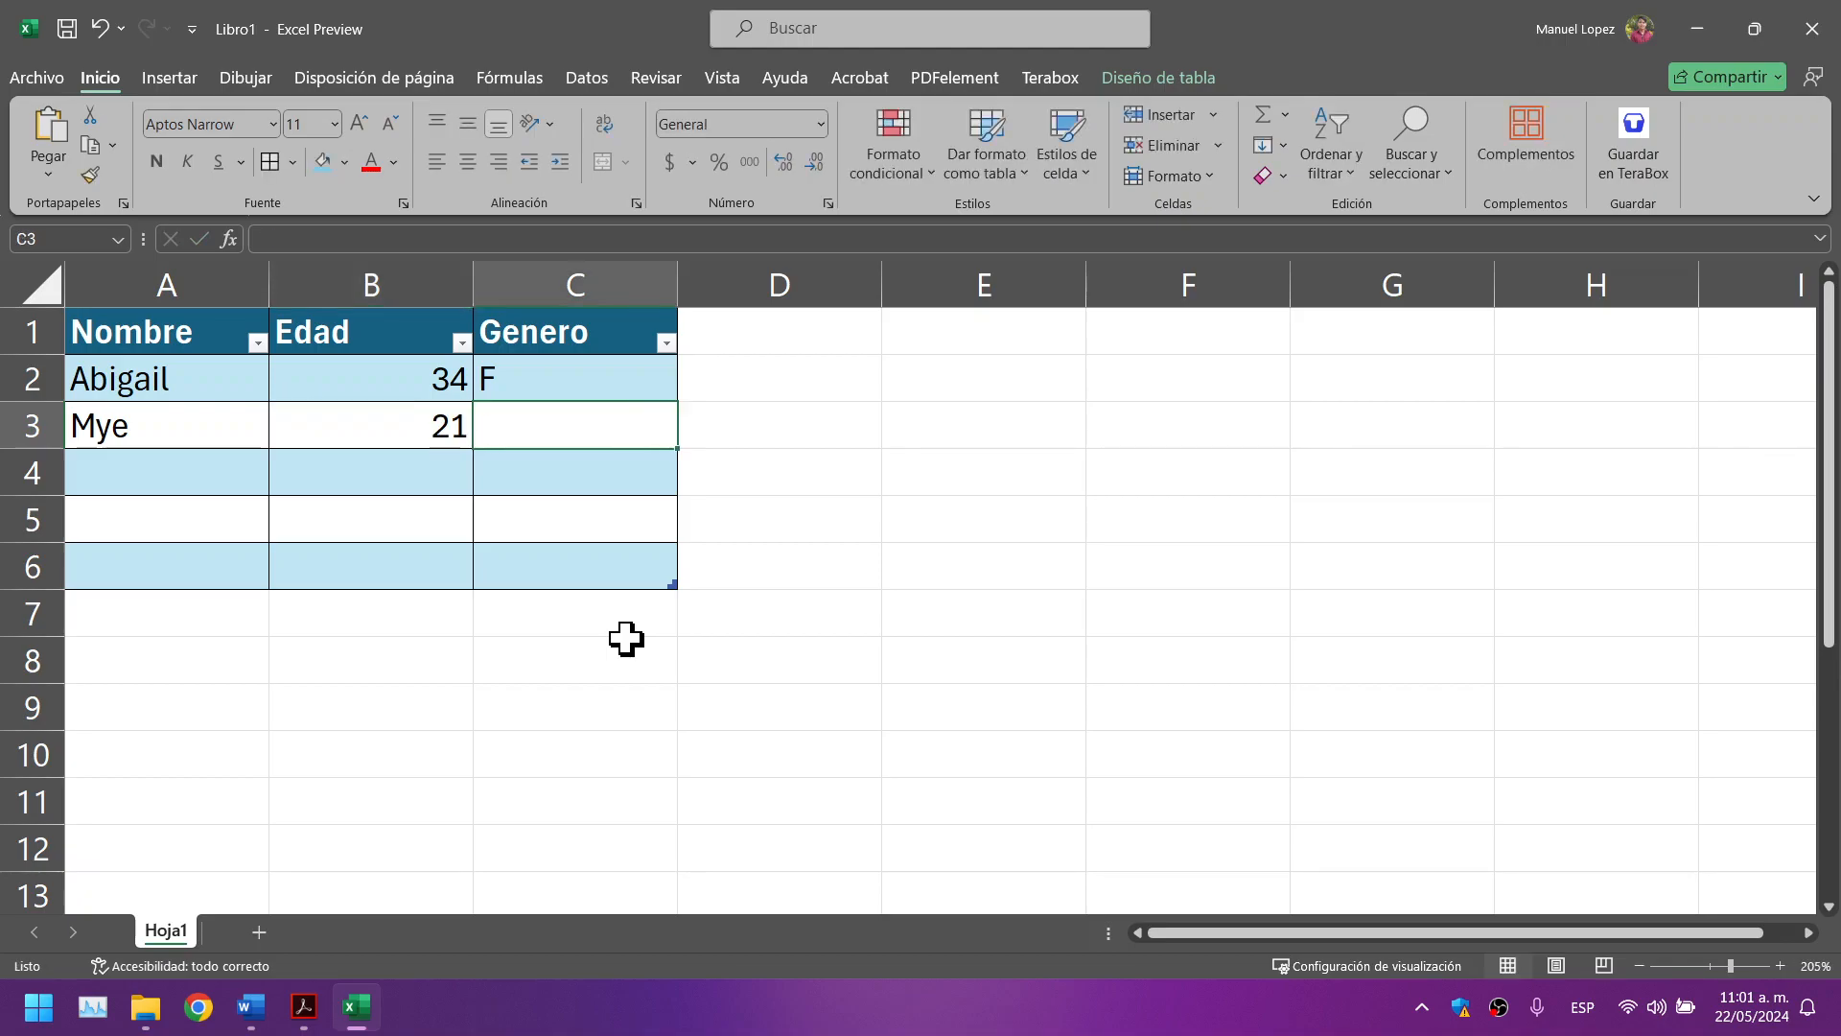
pyautogui.write('F')
pyautogui.press('Return')
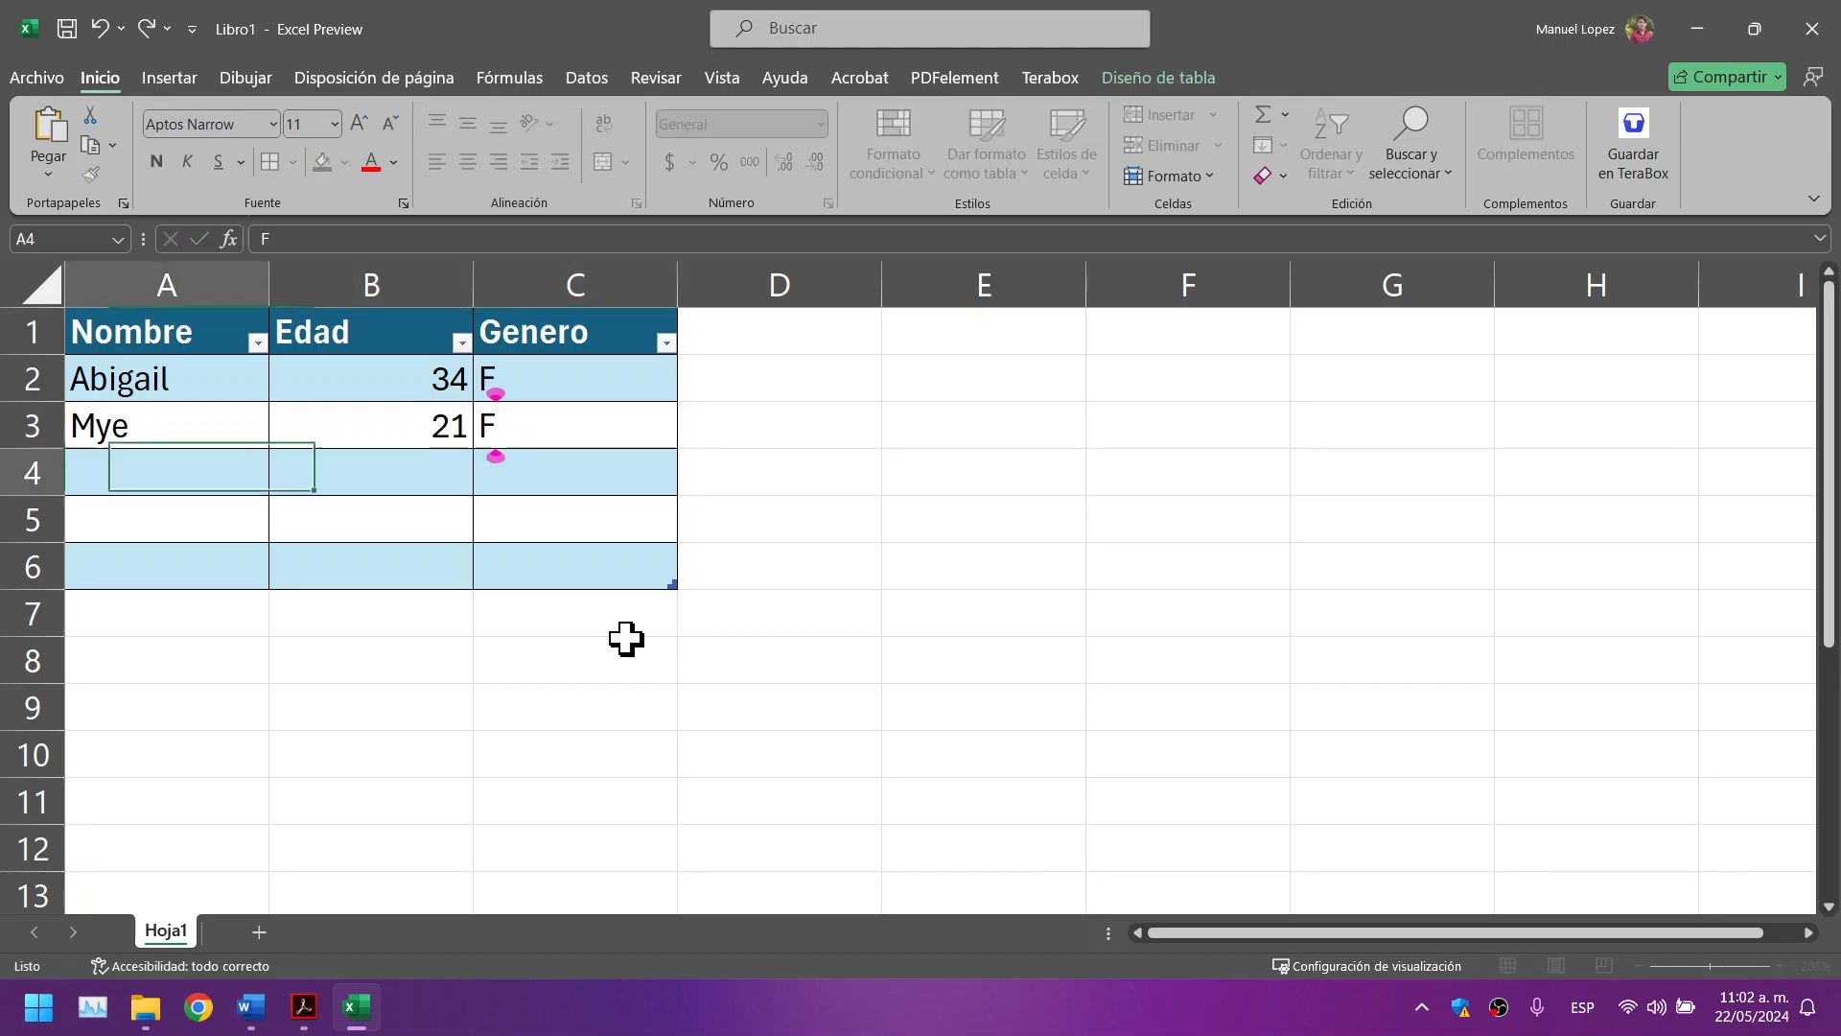
# Step: Fill the table's third data row with a person's first name, age 17 and gender M
pyautogui.write('Marcoos')
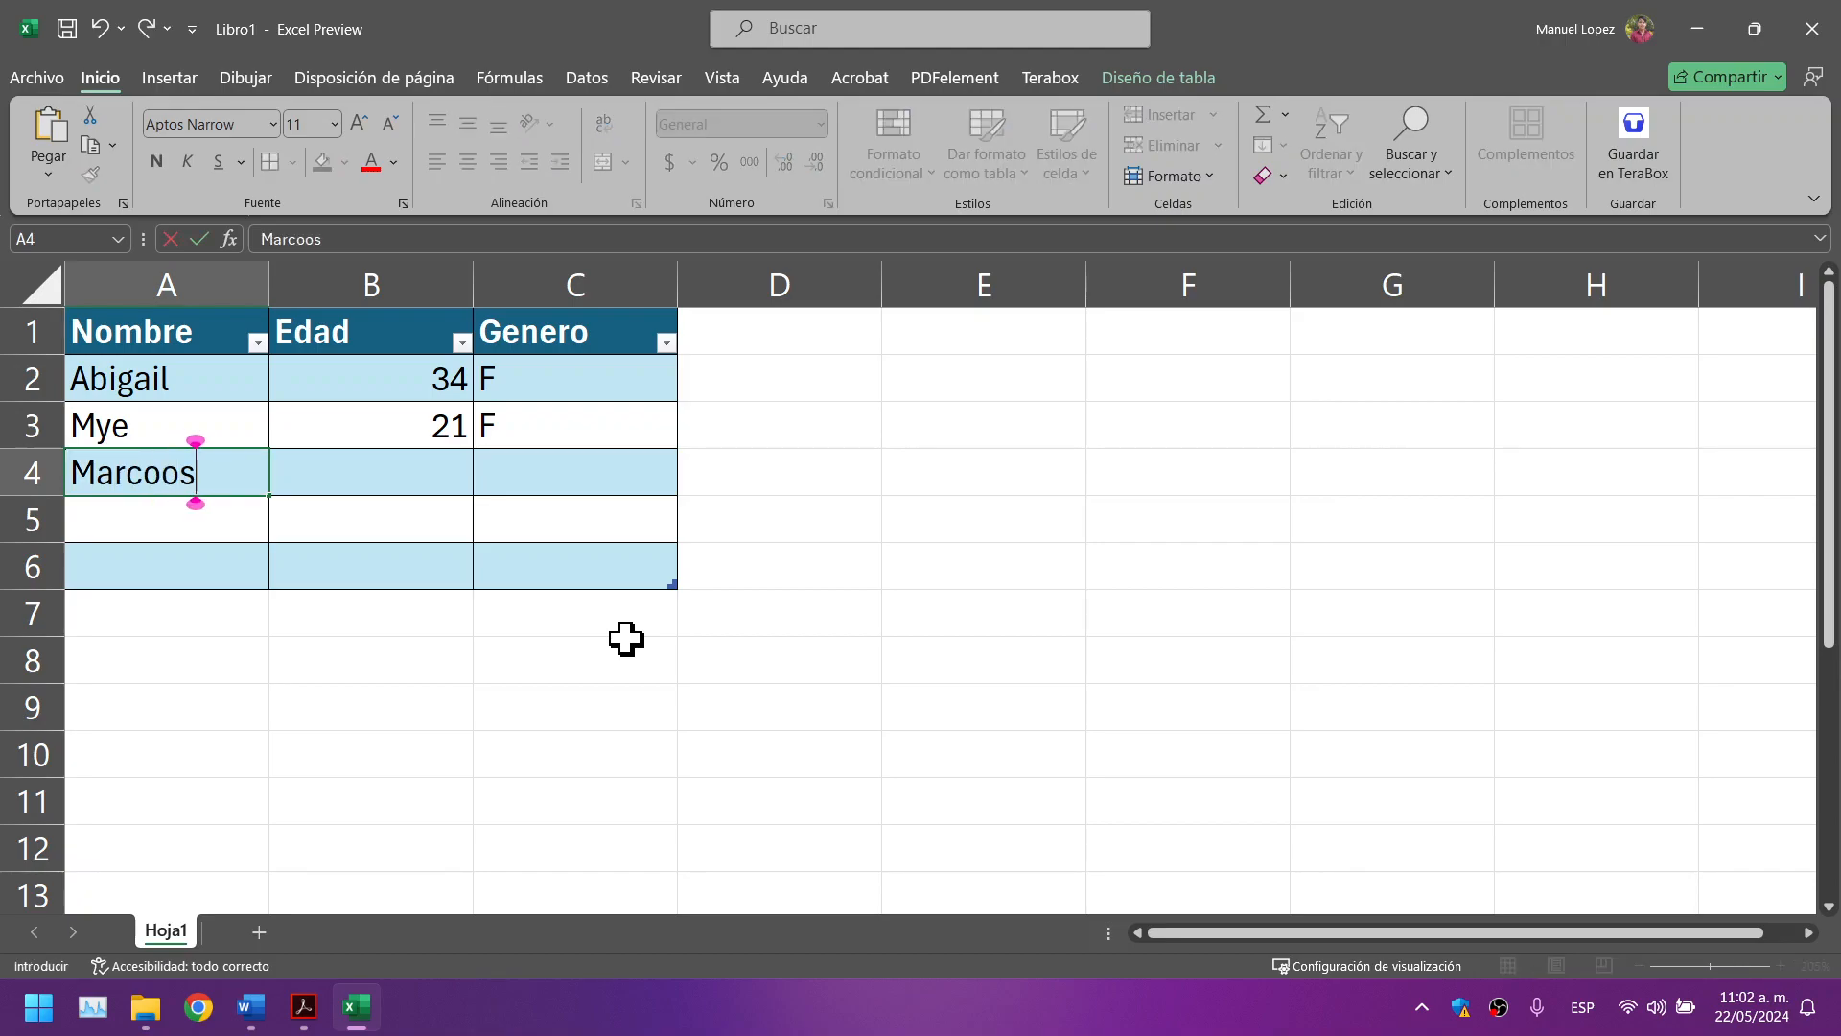
pyautogui.press('BackSpace')
pyautogui.press('BackSpace')
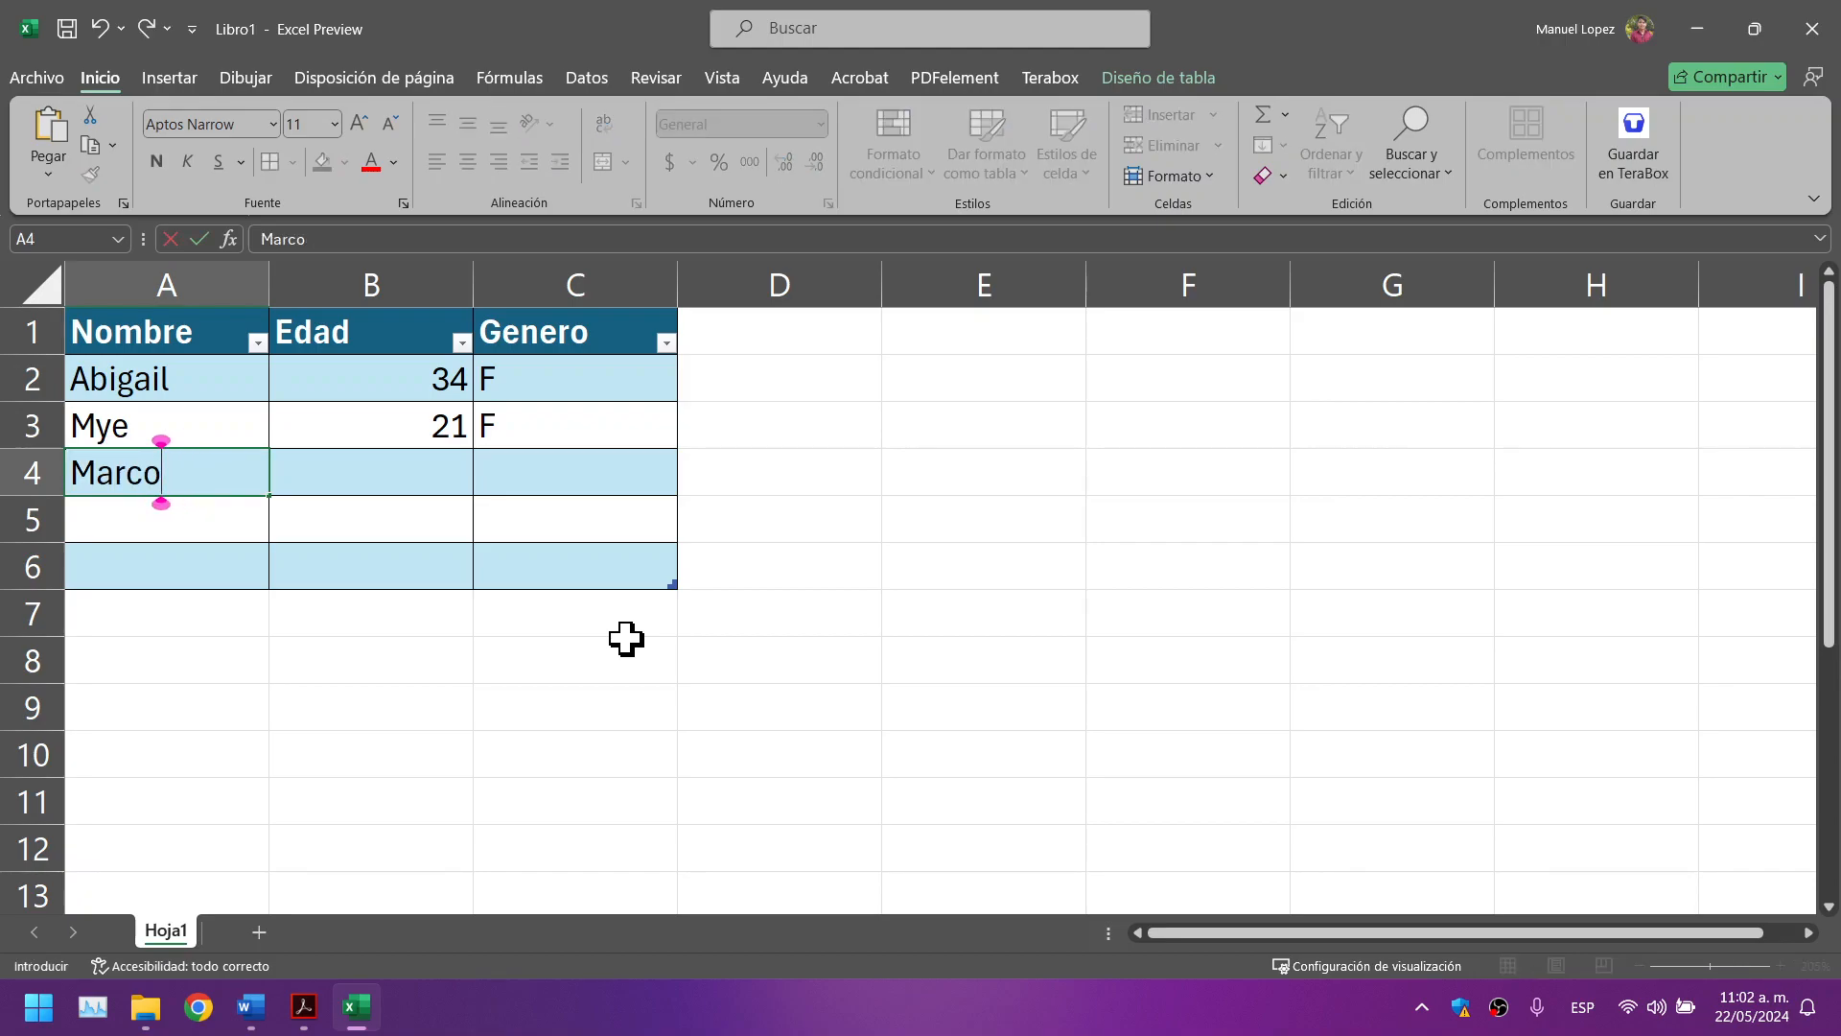
pyautogui.write('s')
pyautogui.press('Tab')
pyautogui.write('17')
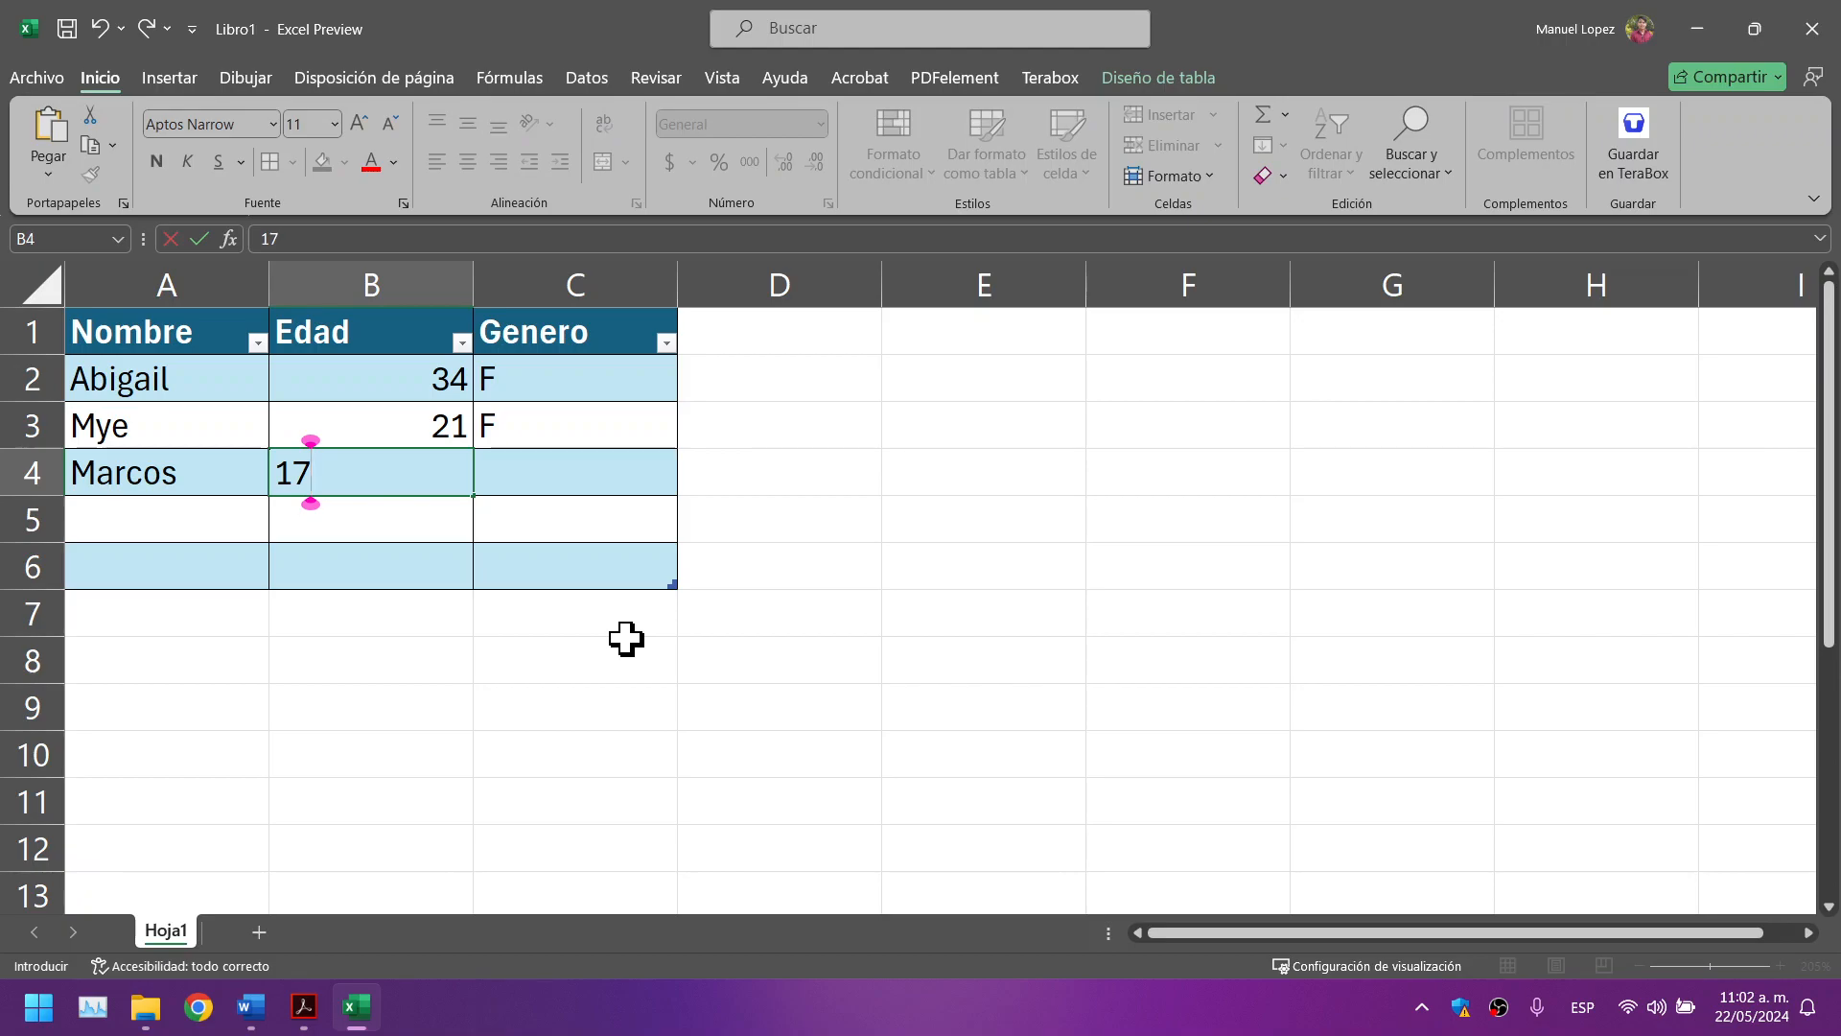
pyautogui.press('Tab')
pyautogui.write('M')
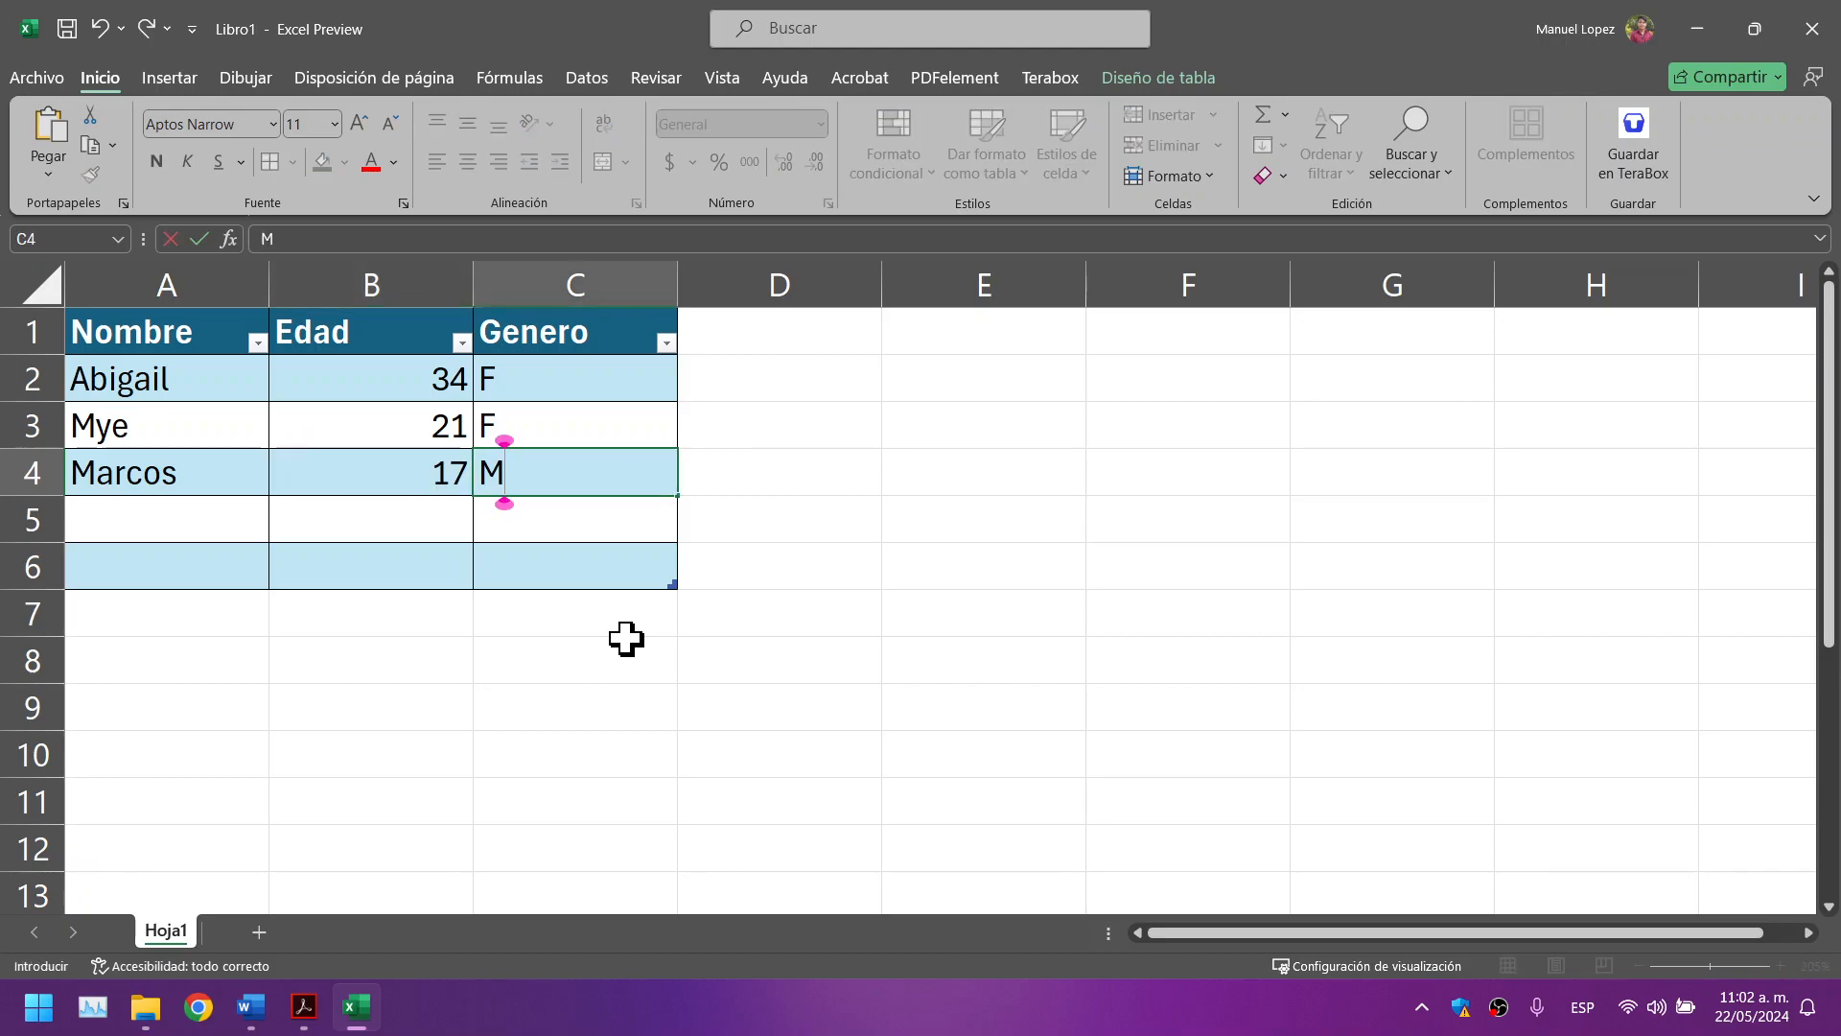
pyautogui.click(860, 604)
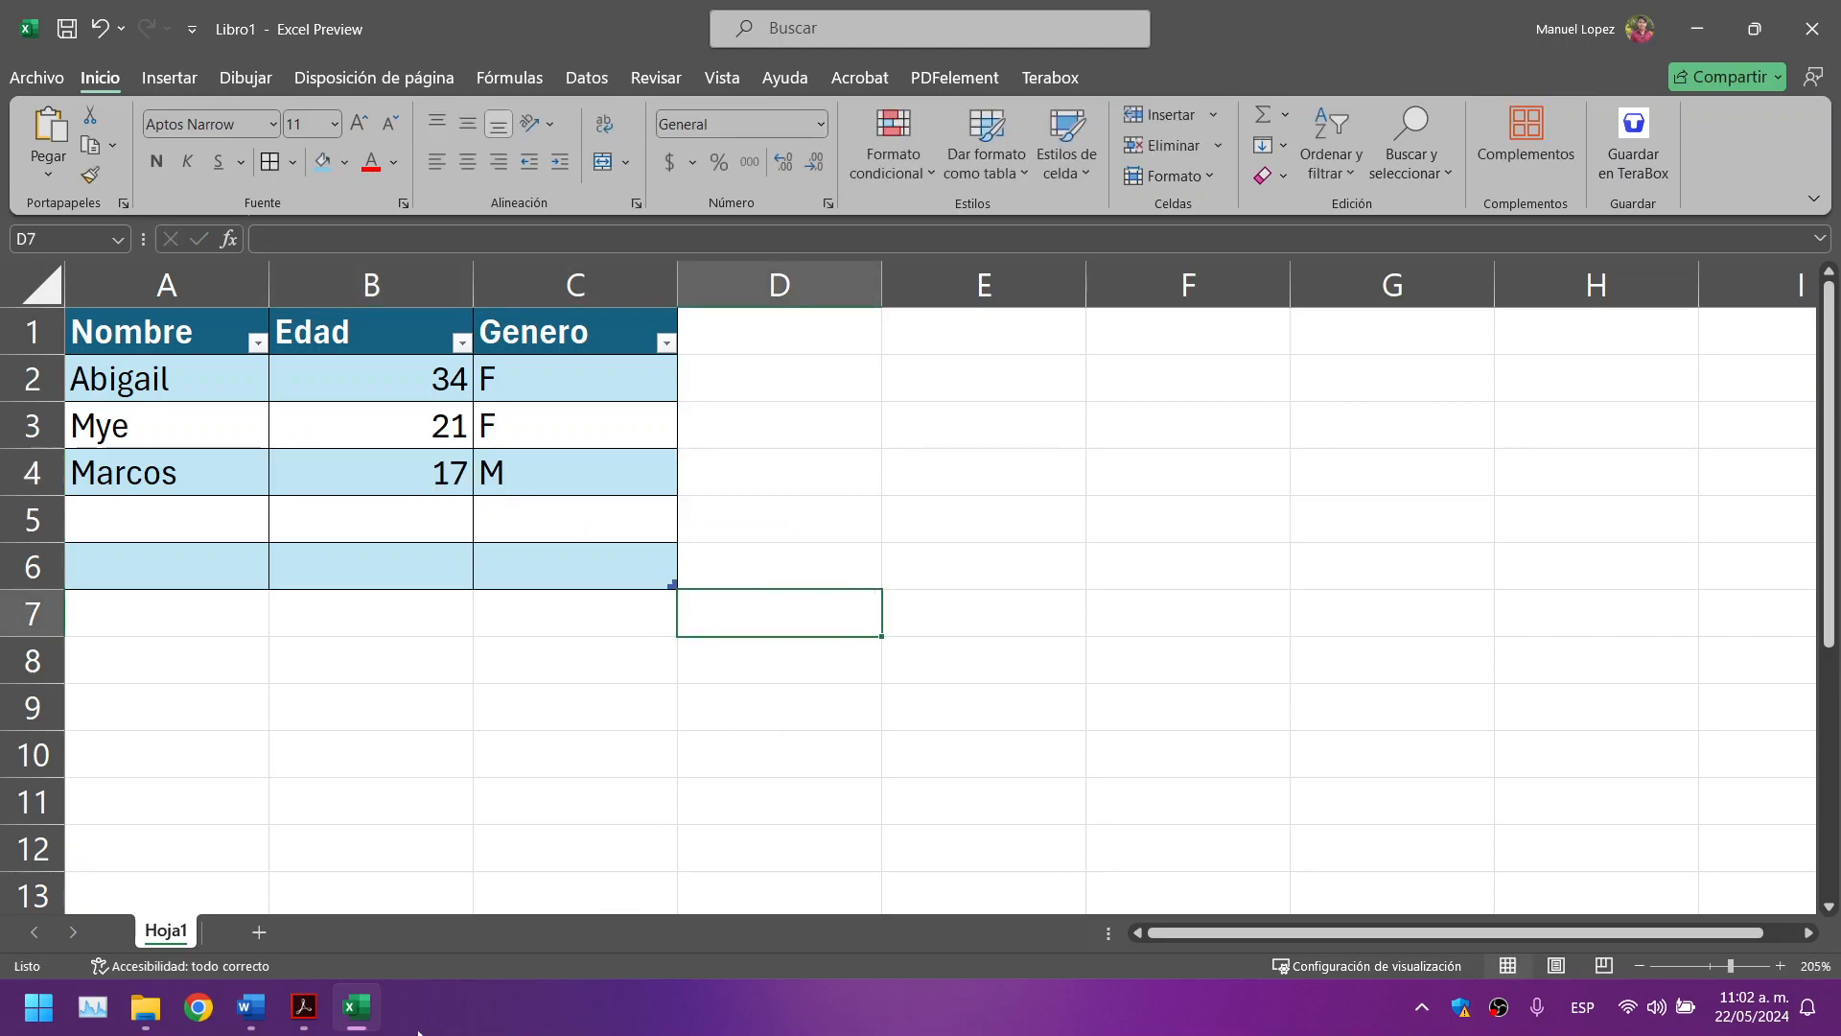
# Step: Examine the filter controls on the Nombre, Edad and Genero headers
pyautogui.click(364, 1007)
pyautogui.click(370, 1007)
pyautogui.click(257, 343)
pyautogui.click(258, 346)
pyautogui.click(459, 342)
pyautogui.click(668, 345)
pyautogui.click(672, 348)
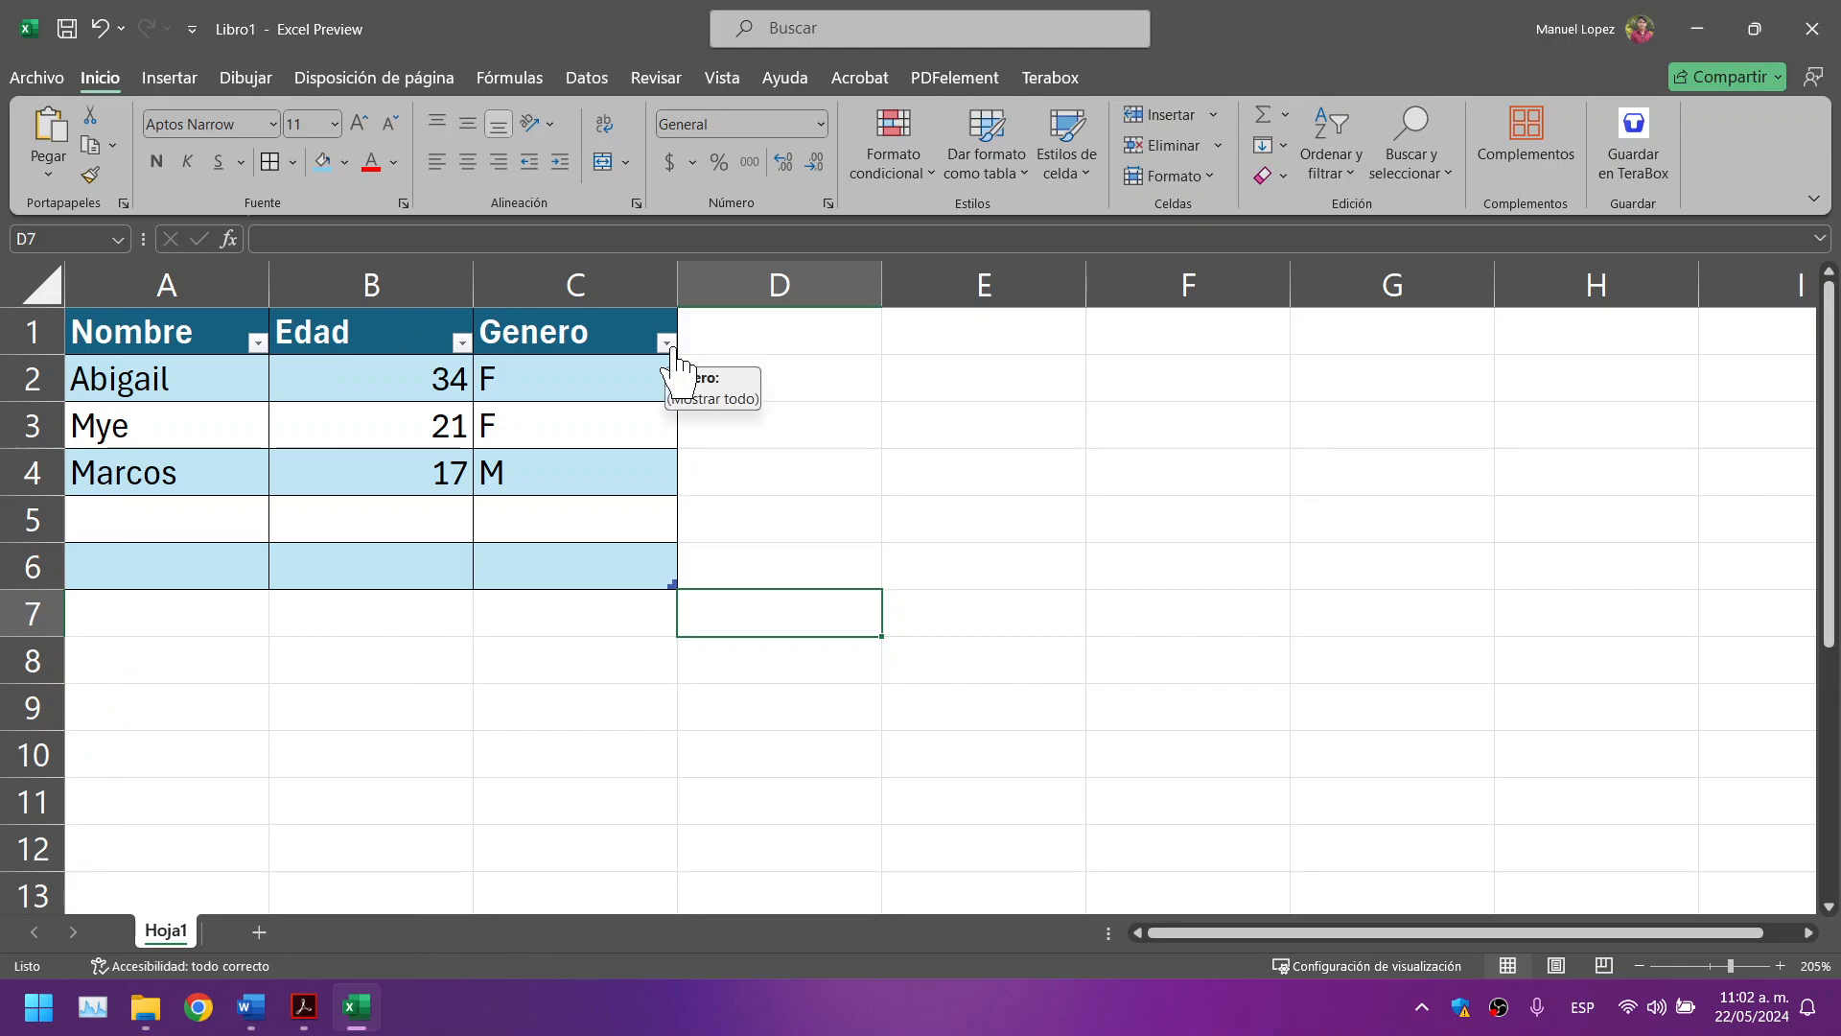
pyautogui.click(668, 346)
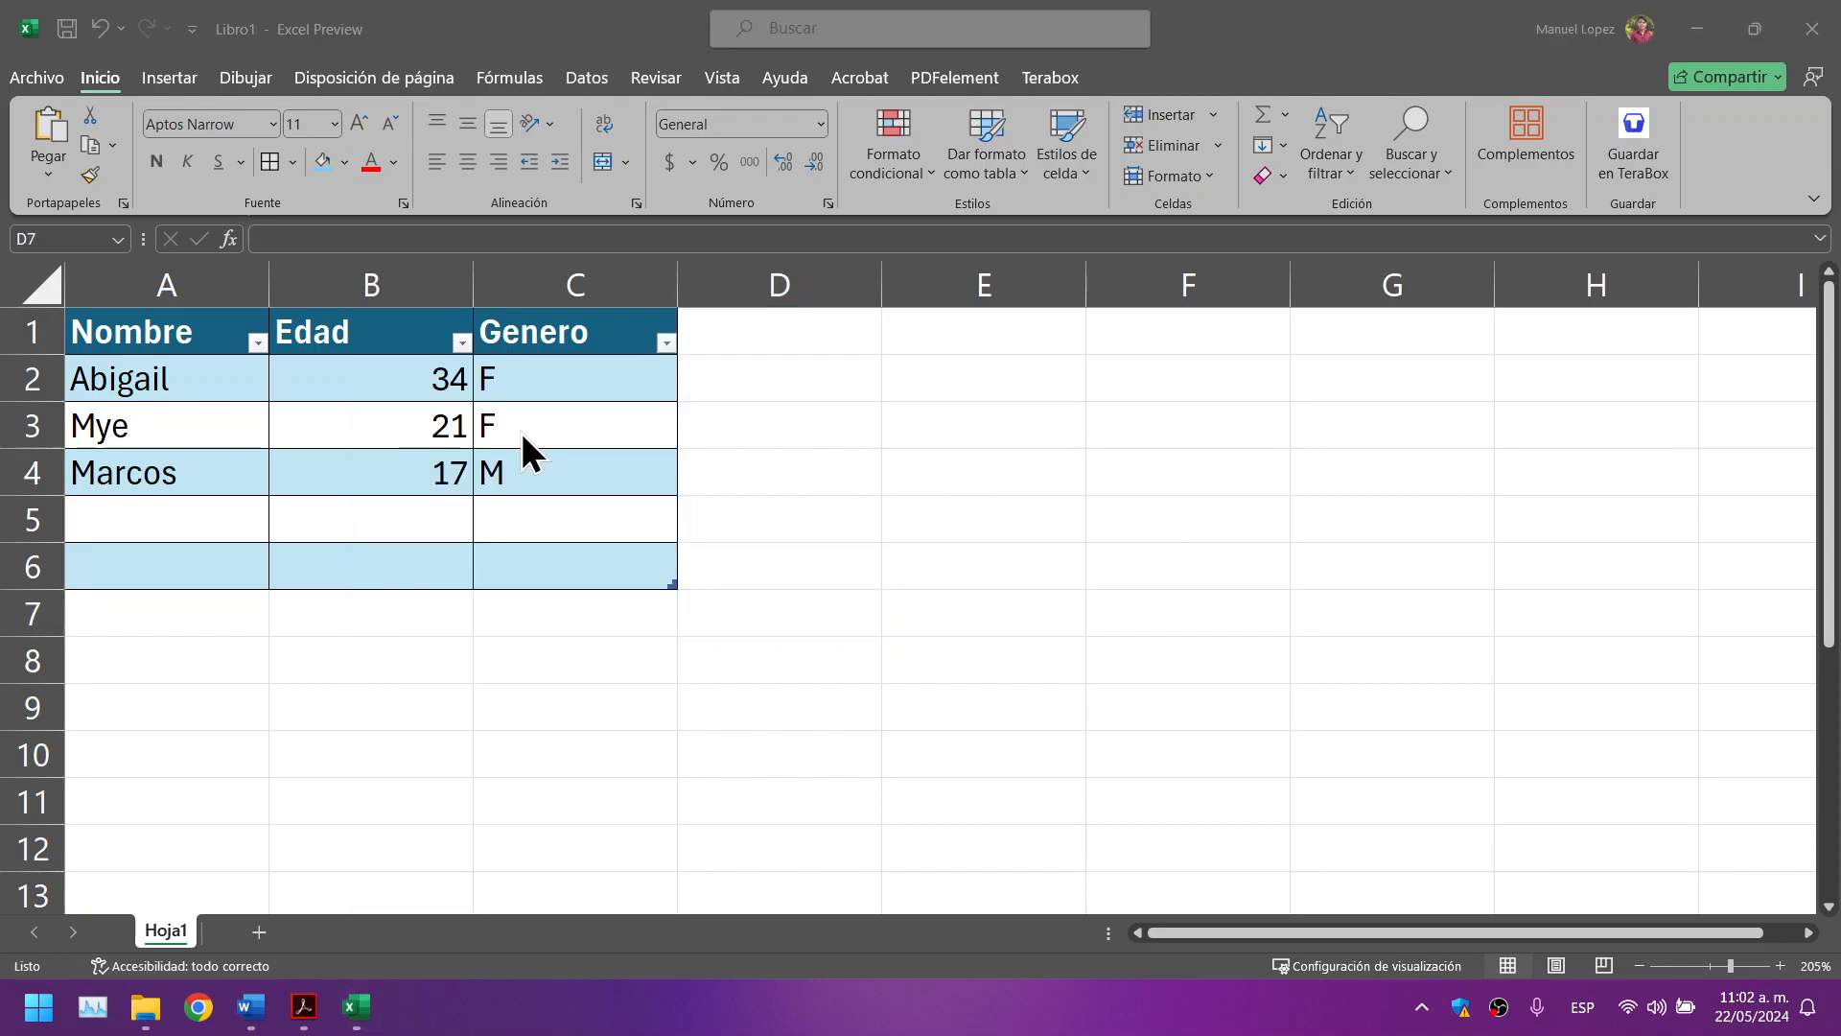
pyautogui.click(667, 343)
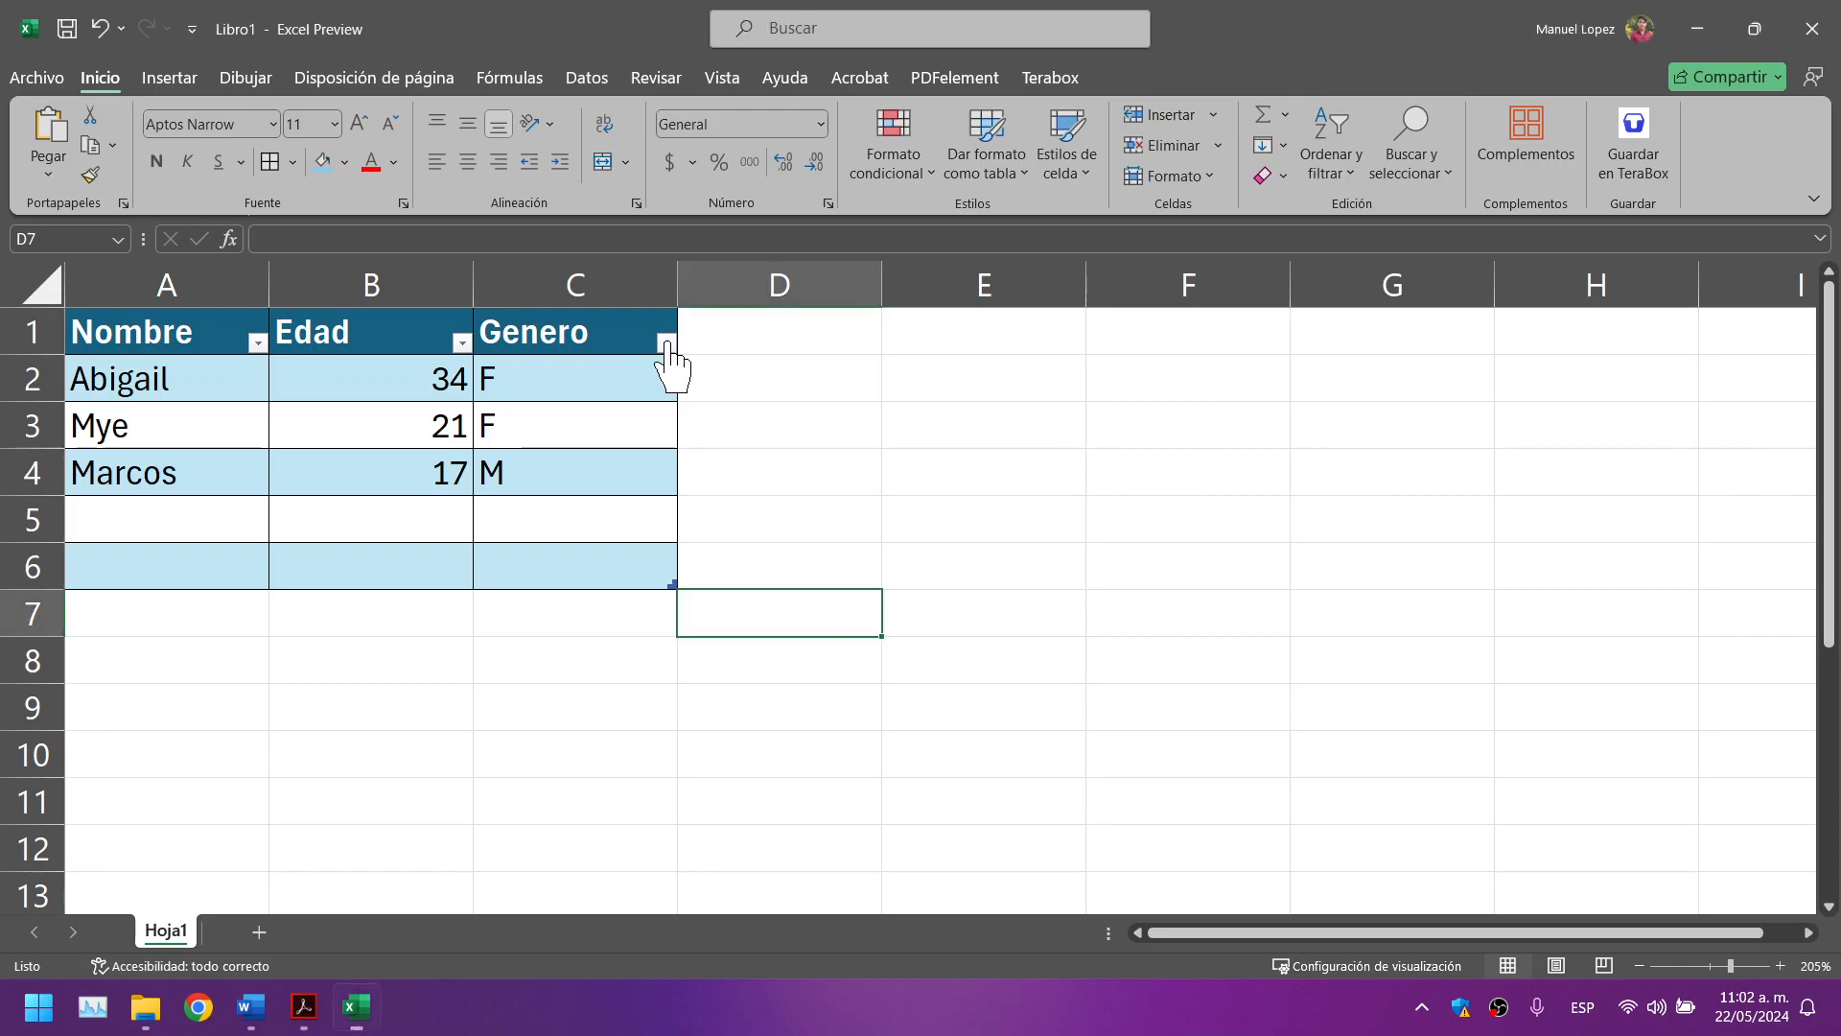
# Step: Filter the Genero column to show only F, excluding M and blank rows
pyautogui.click(667, 343)
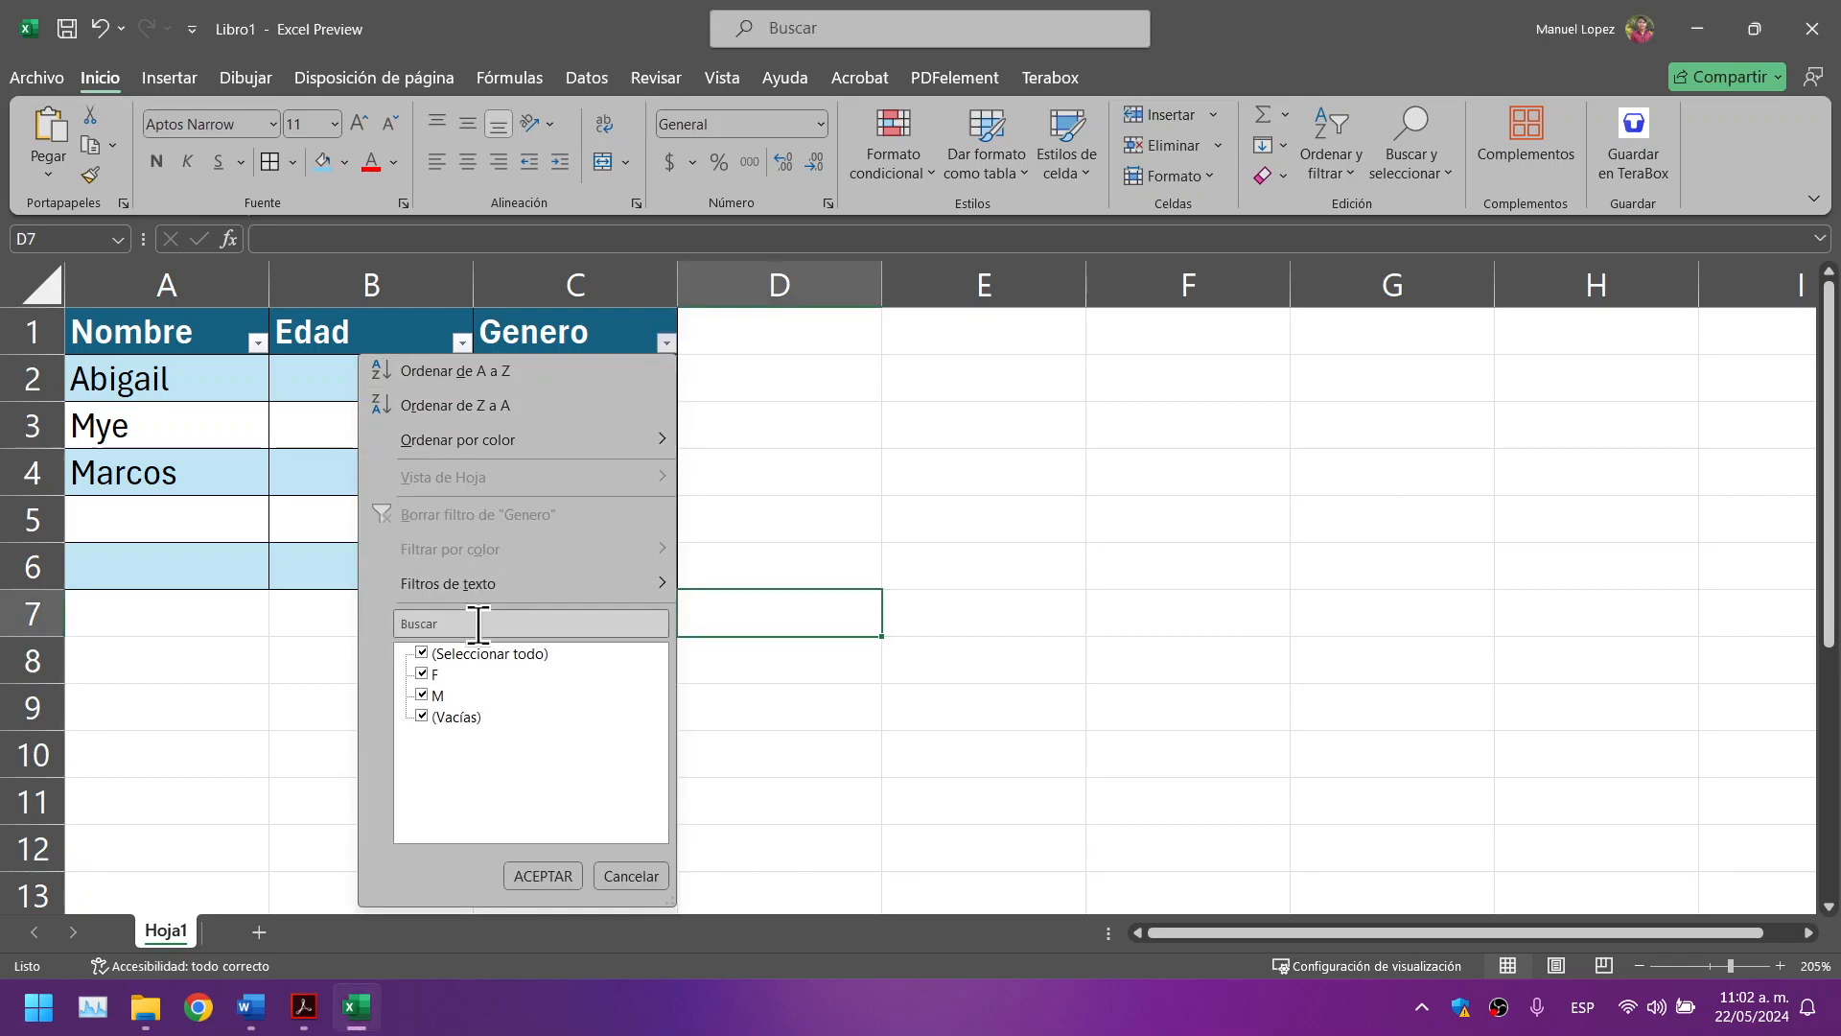
pyautogui.click(421, 716)
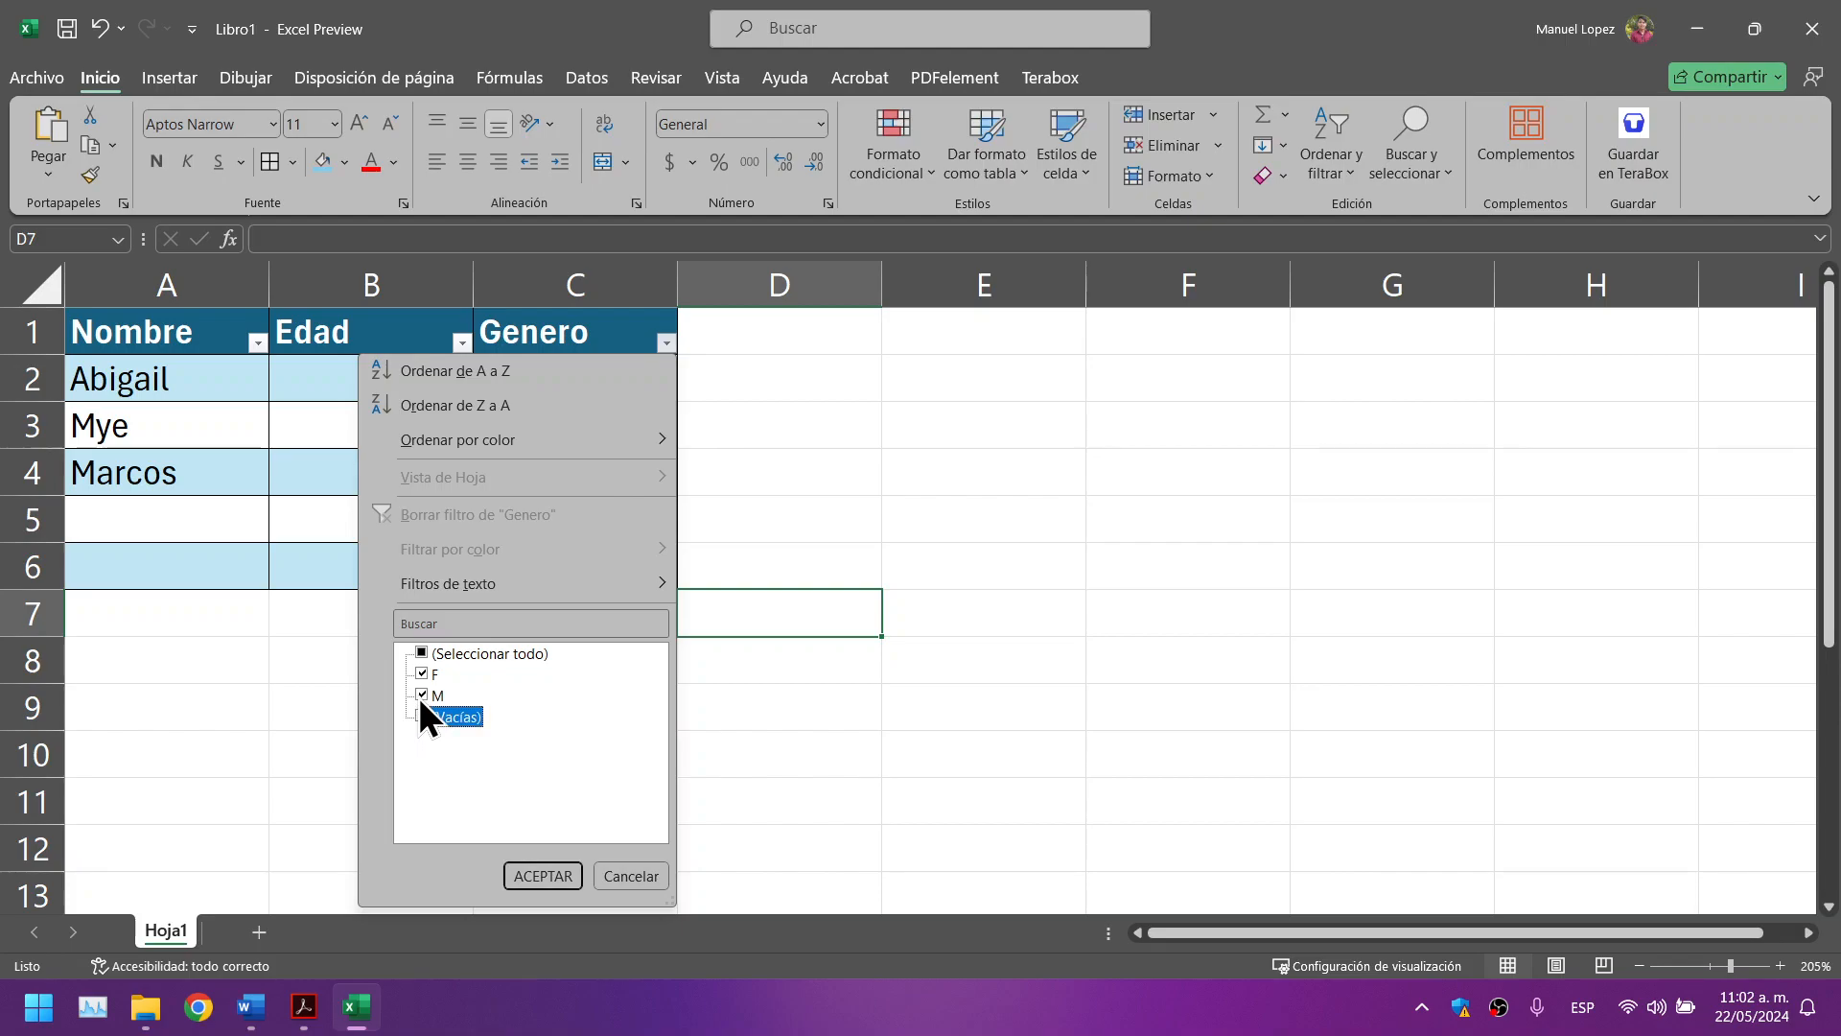
pyautogui.click(421, 696)
pyautogui.click(526, 875)
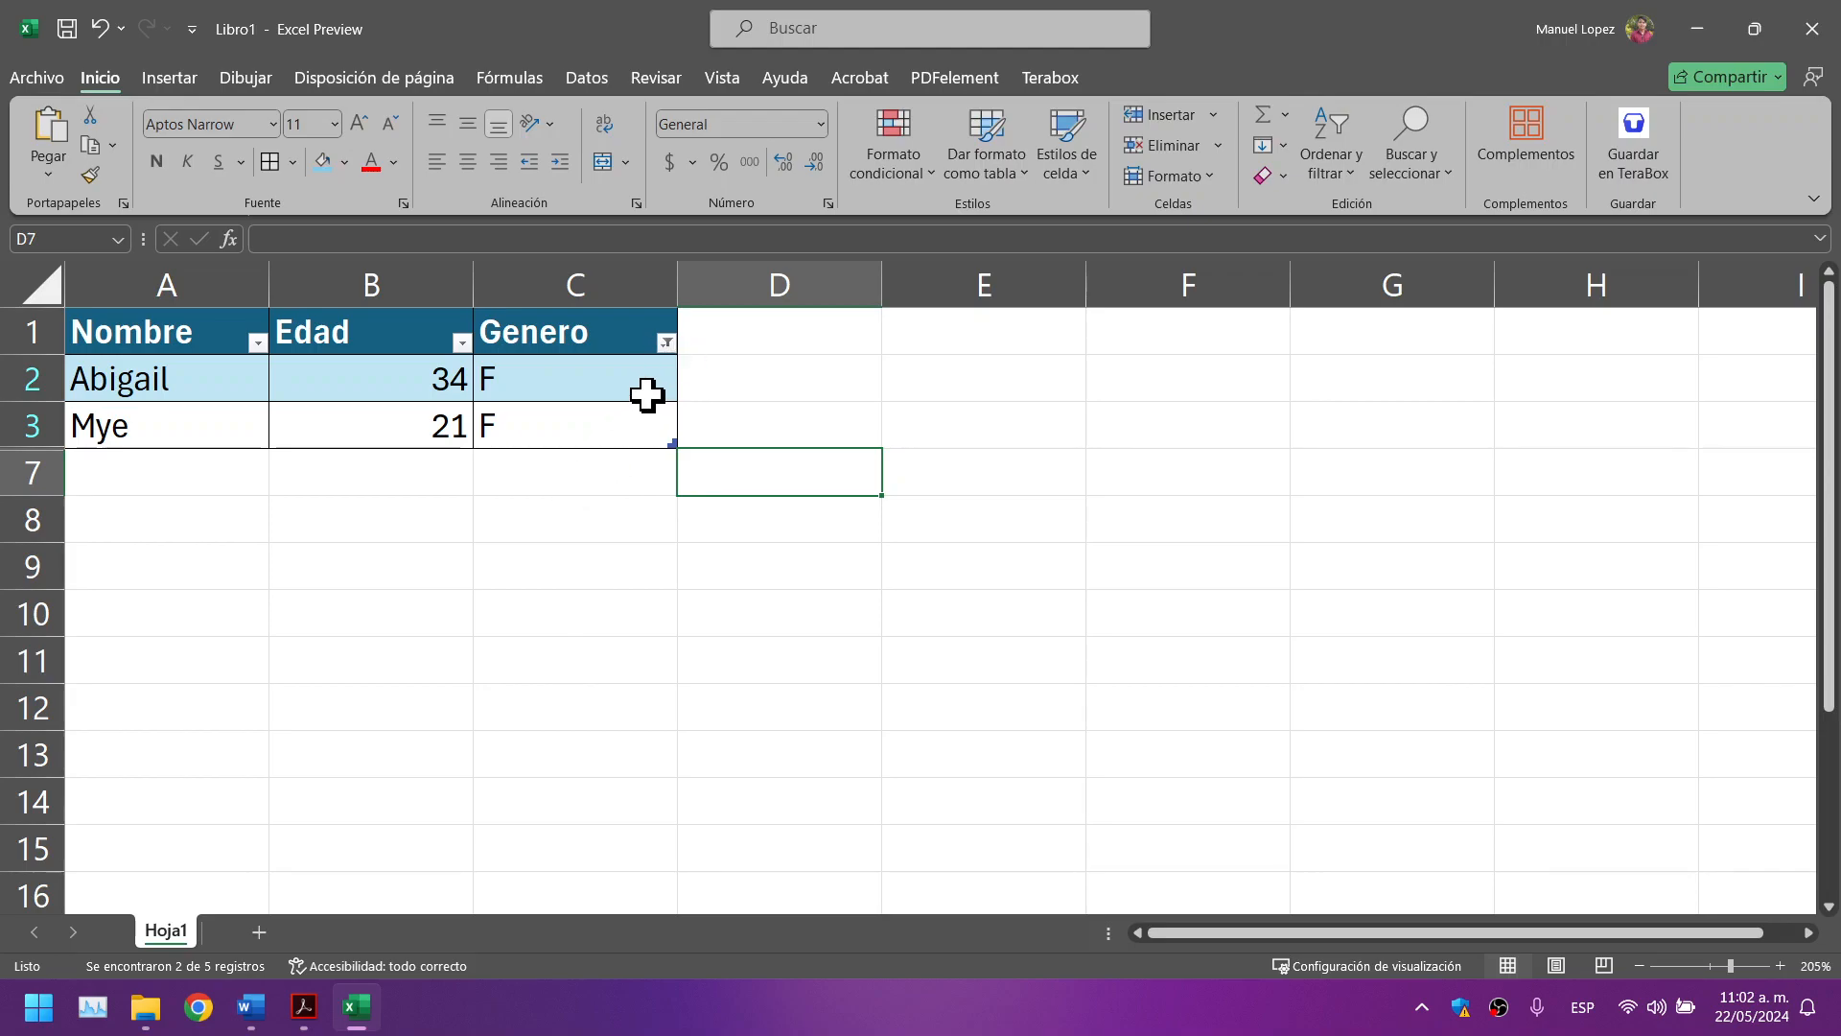
# Step: Include M in the Genero filter again, keeping blank rows excluded
pyautogui.click(666, 343)
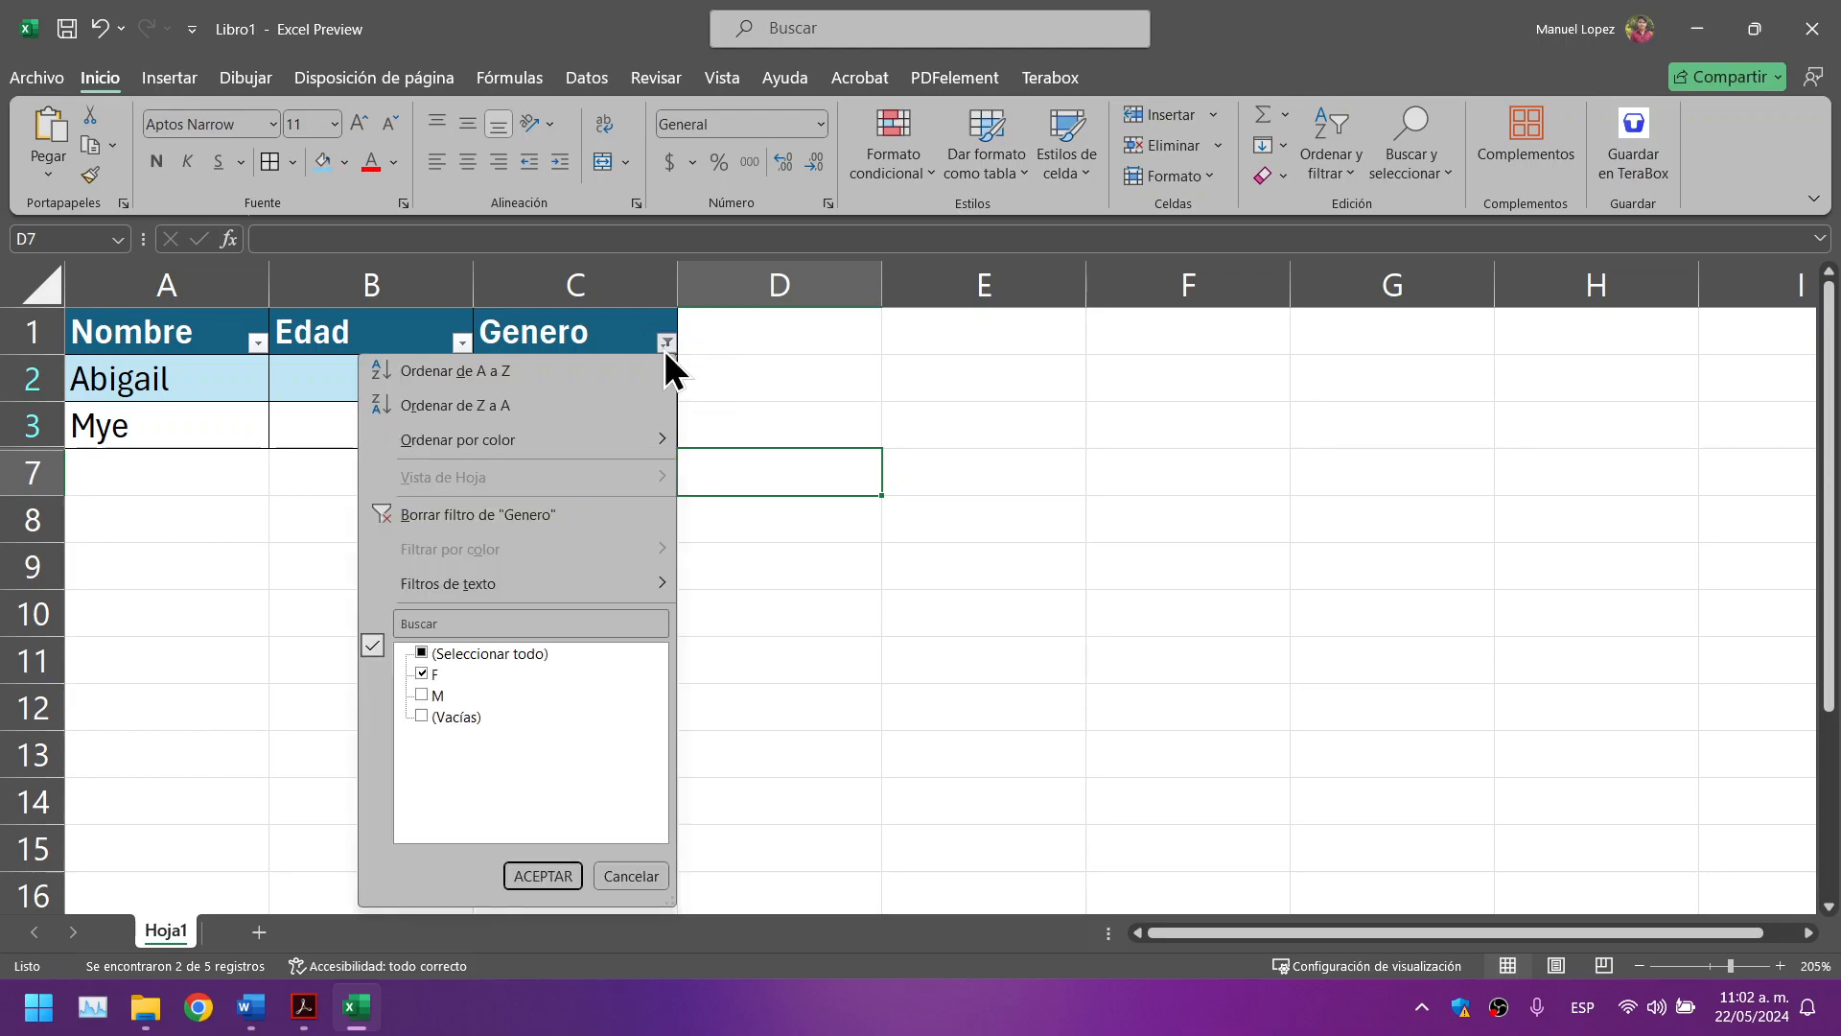
pyautogui.click(421, 694)
pyautogui.click(542, 876)
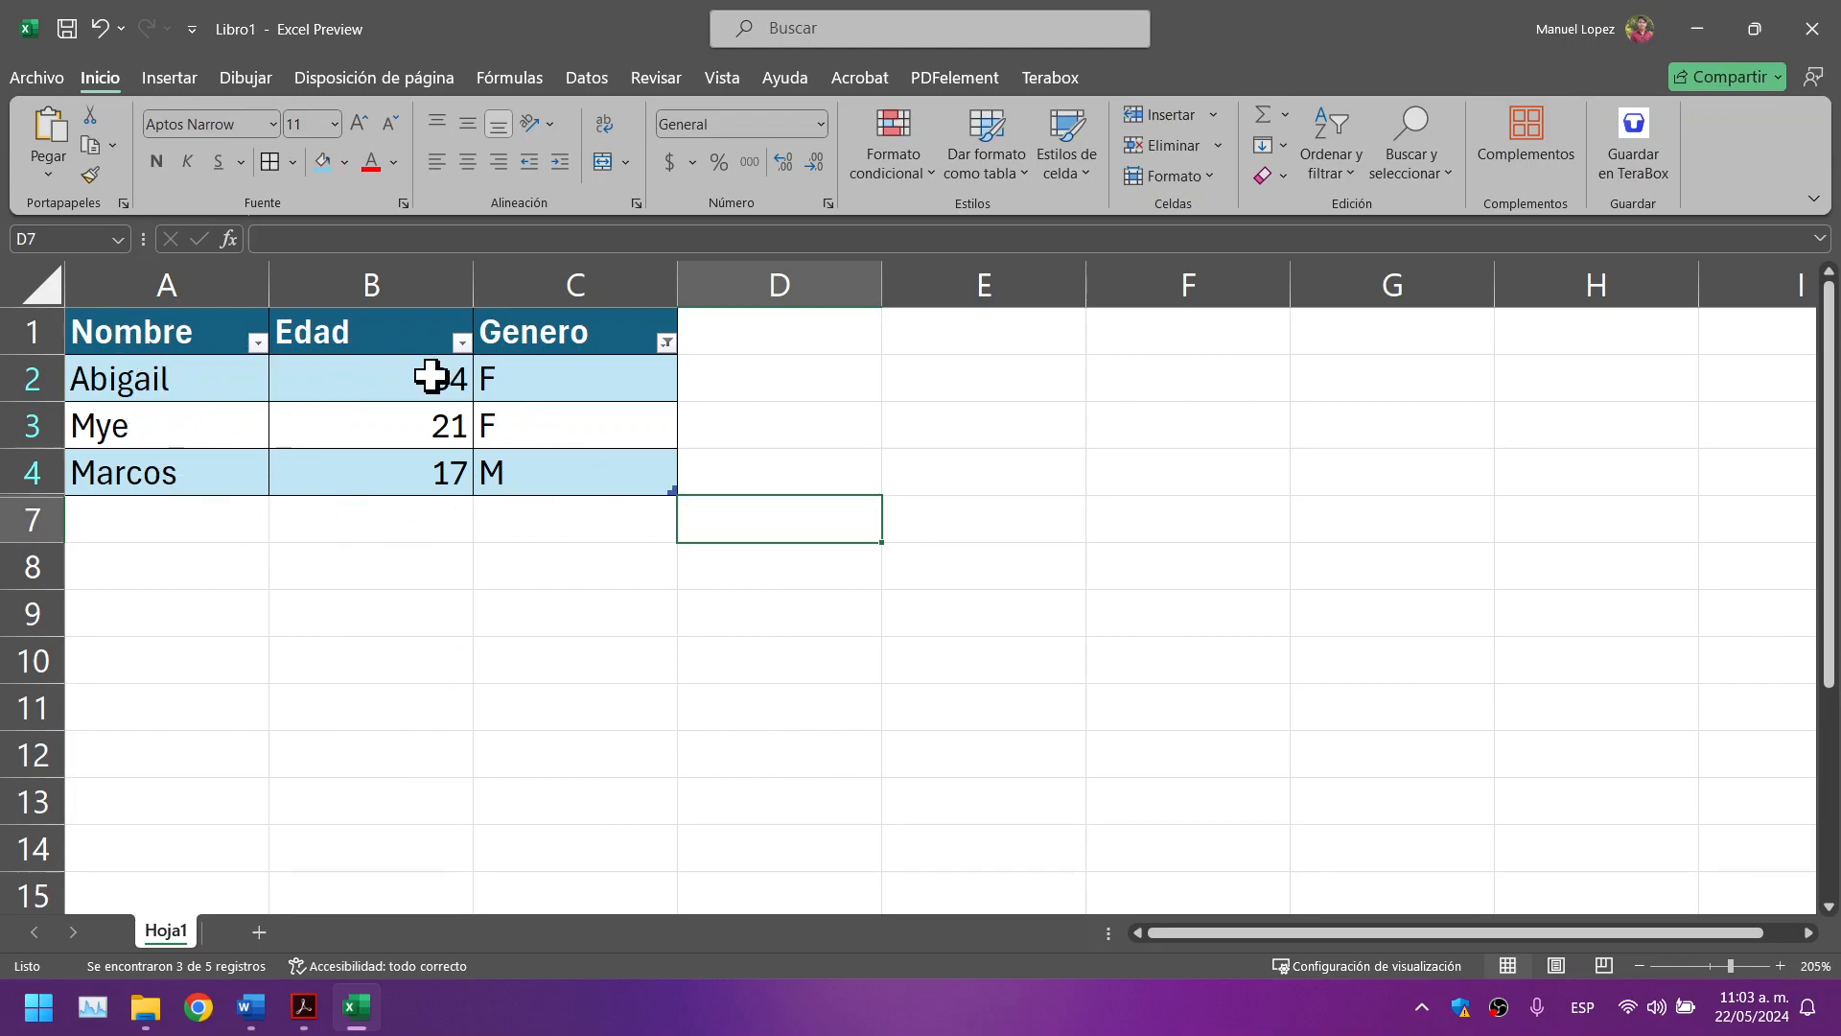
pyautogui.click(402, 327)
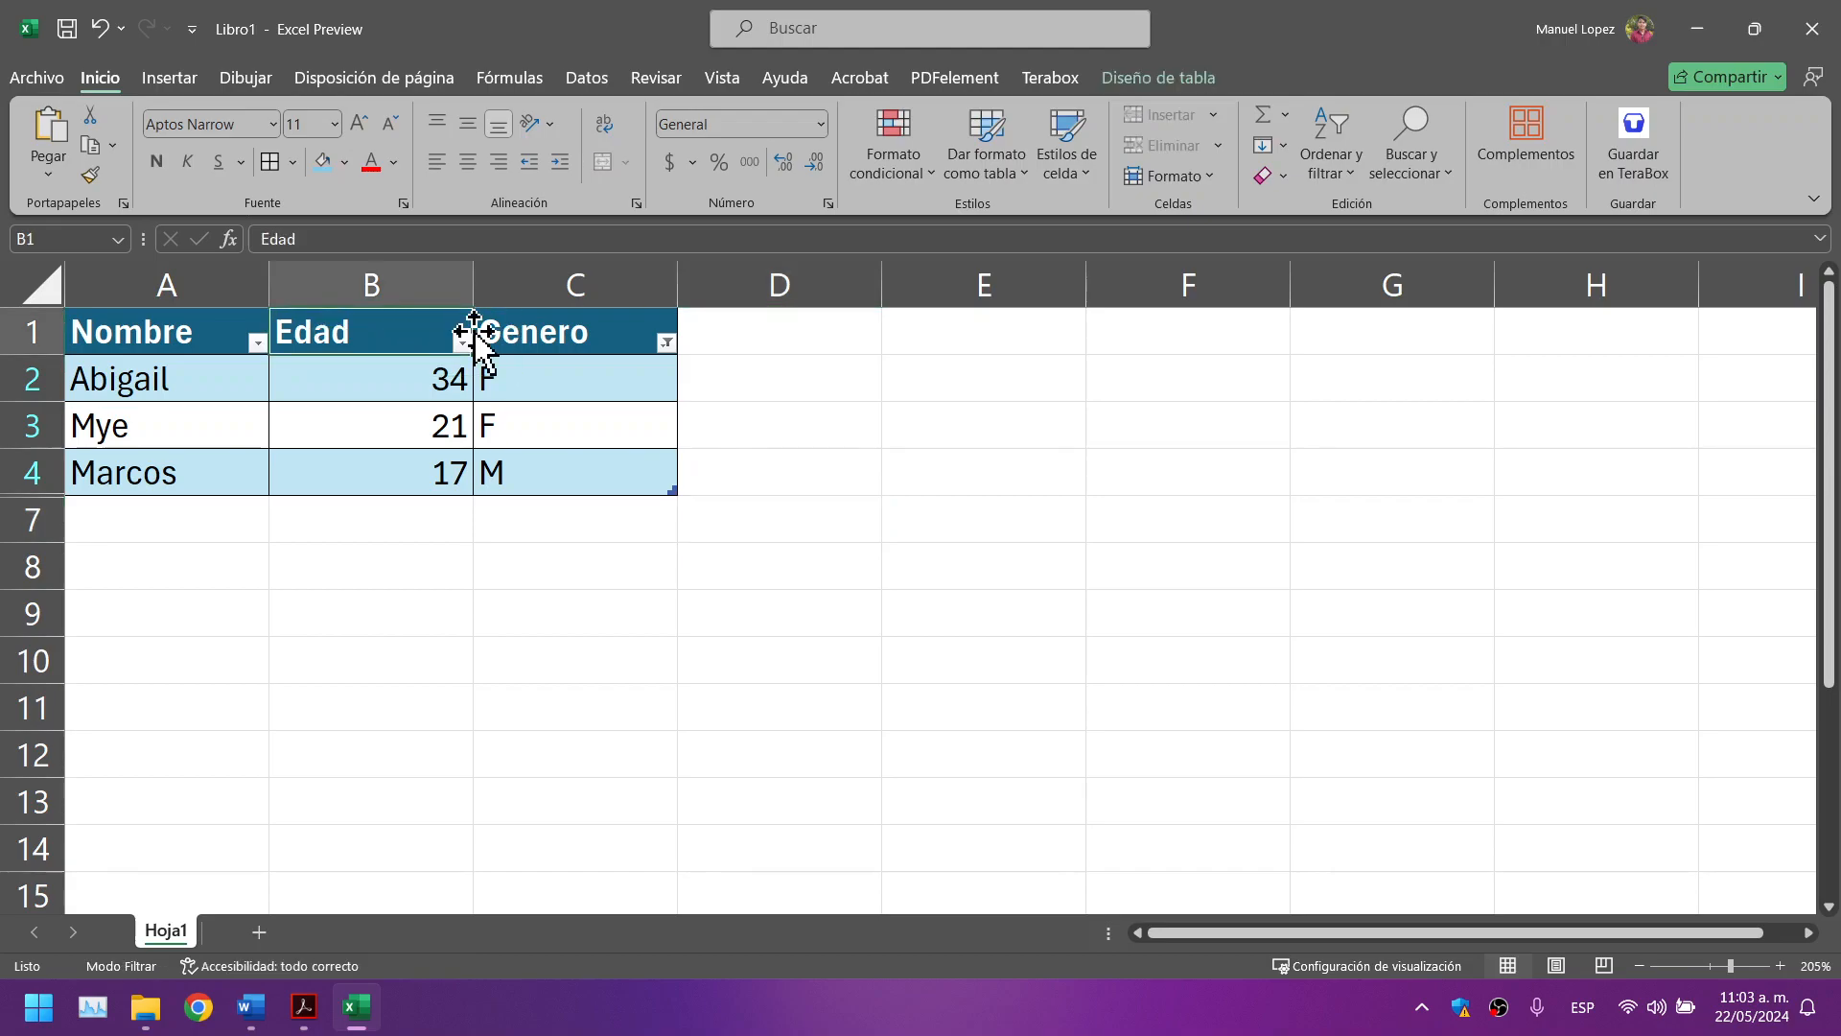
pyautogui.click(528, 331)
pyautogui.click(187, 324)
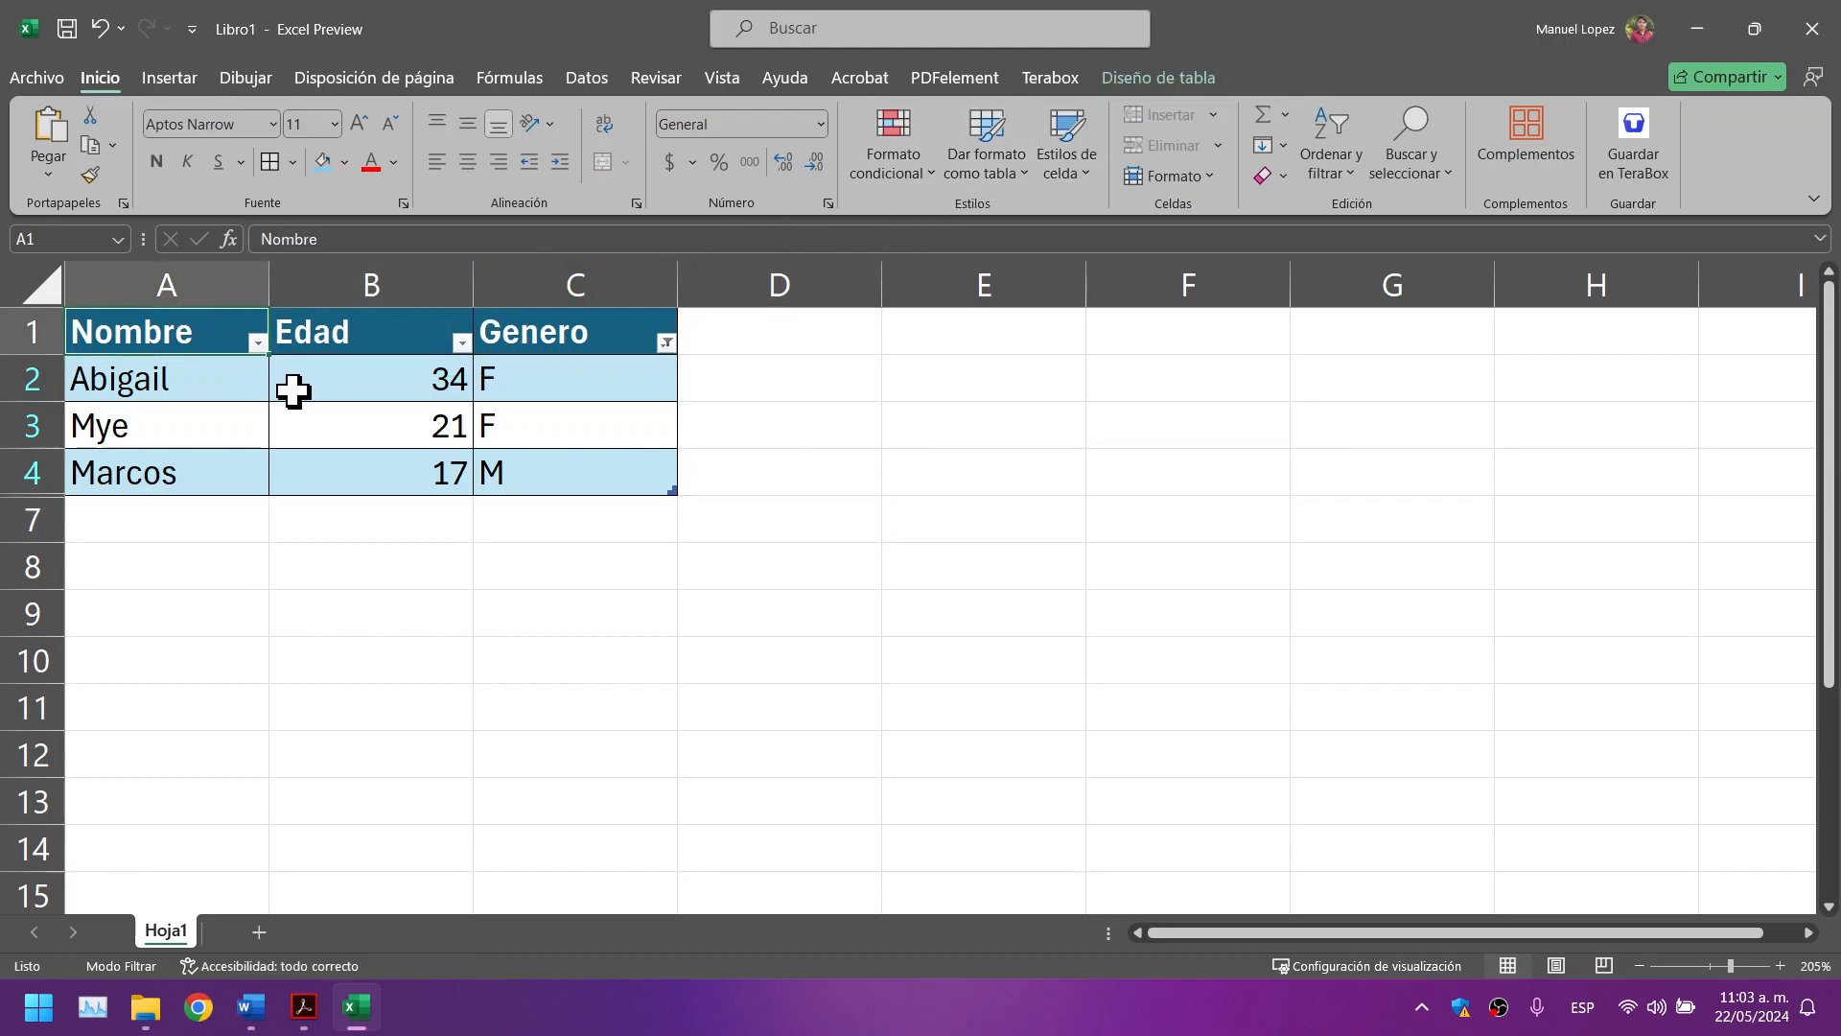
pyautogui.click(407, 391)
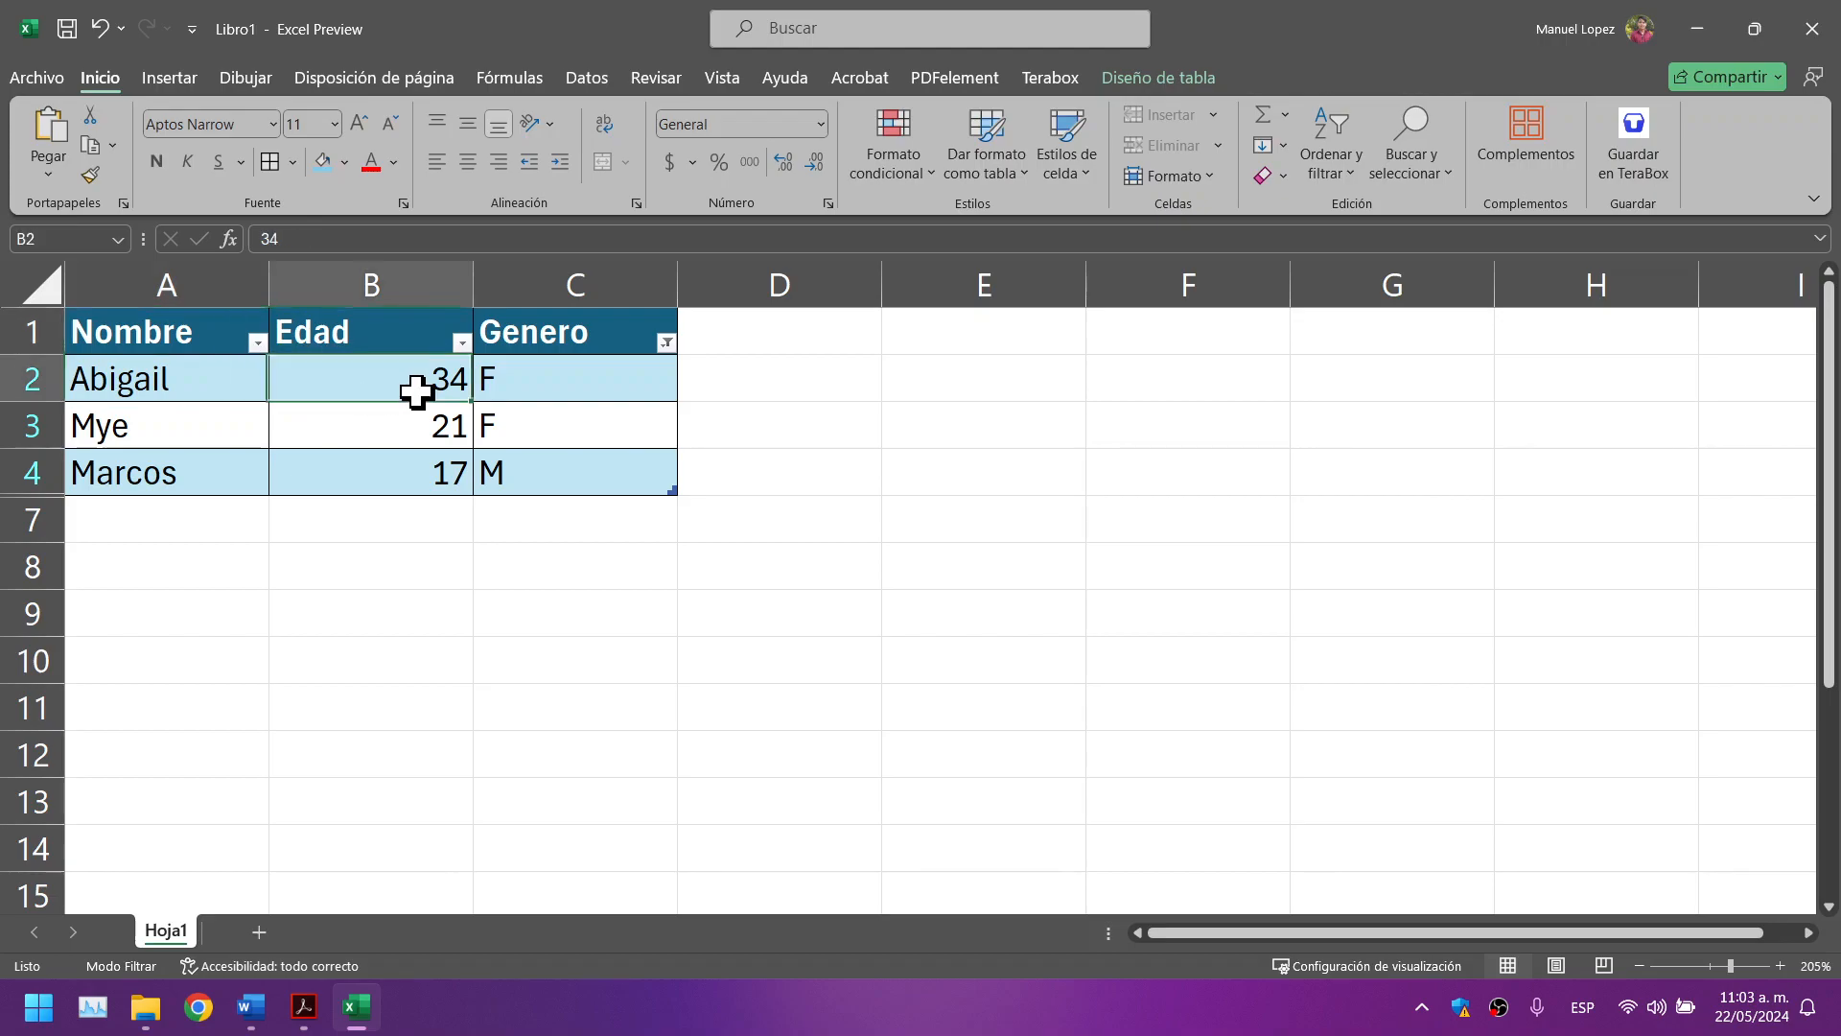
pyautogui.click(547, 435)
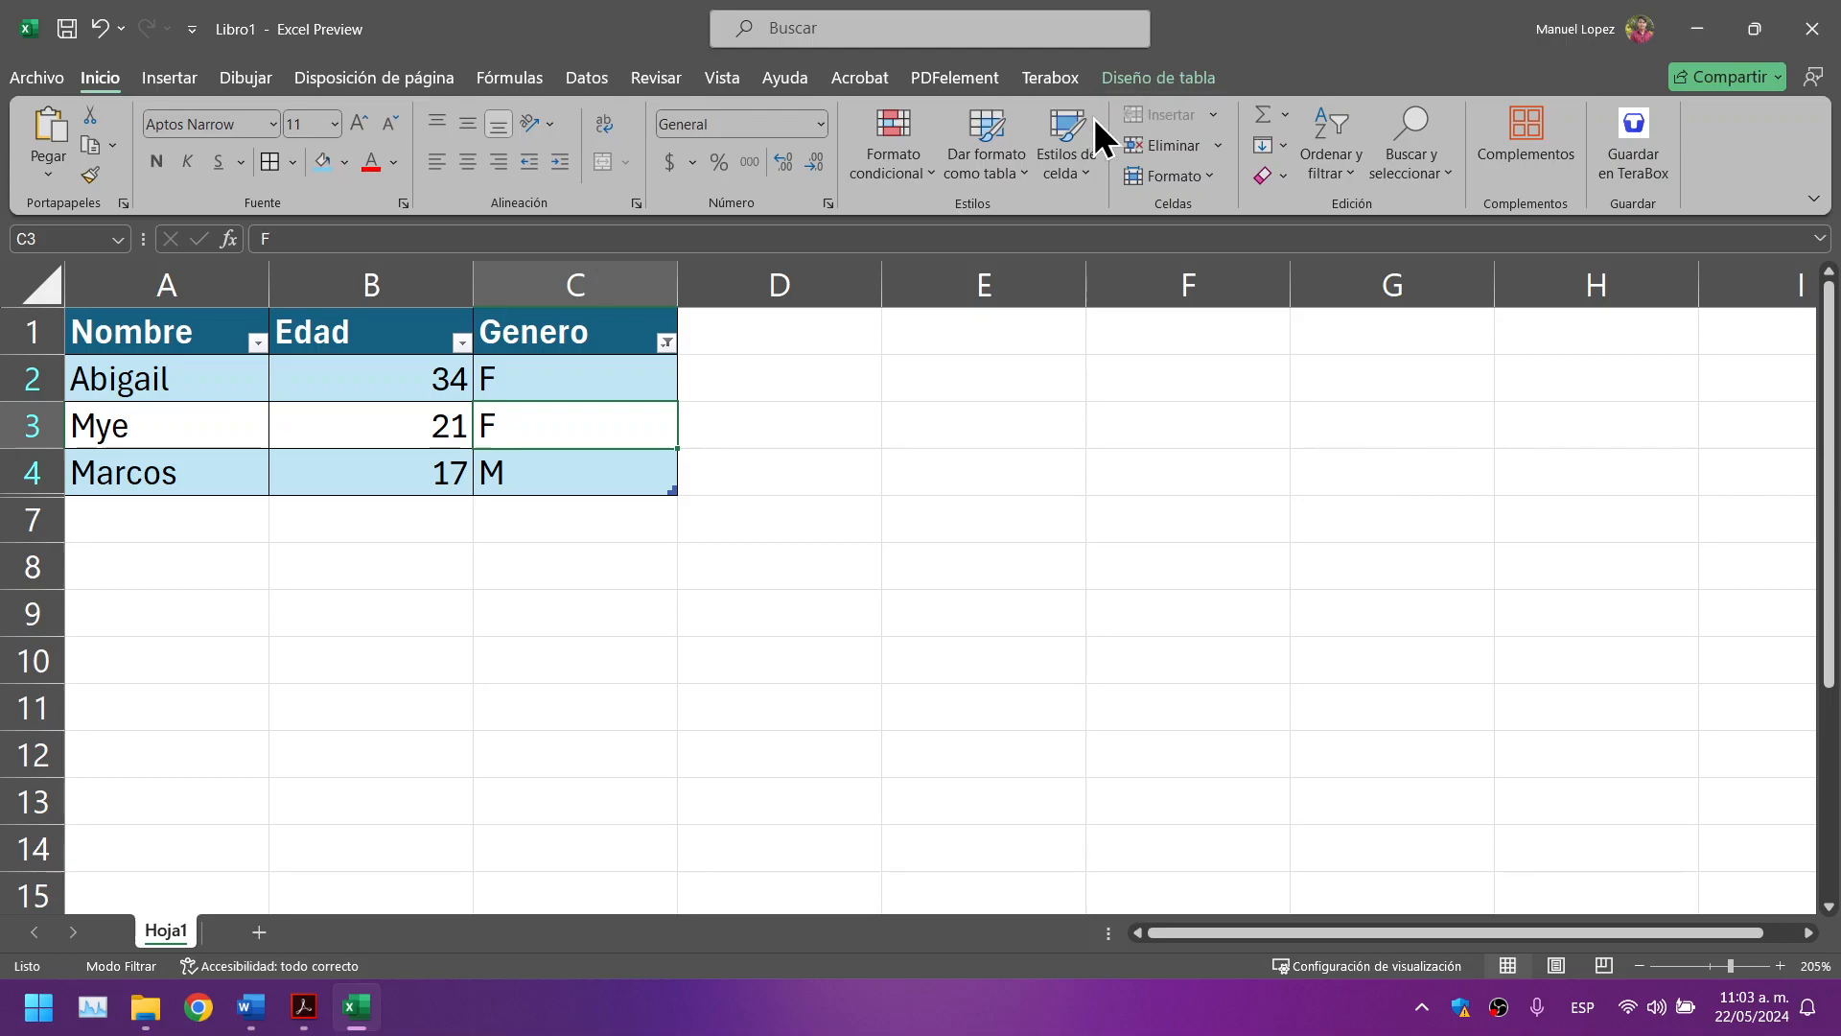
pyautogui.click(621, 358)
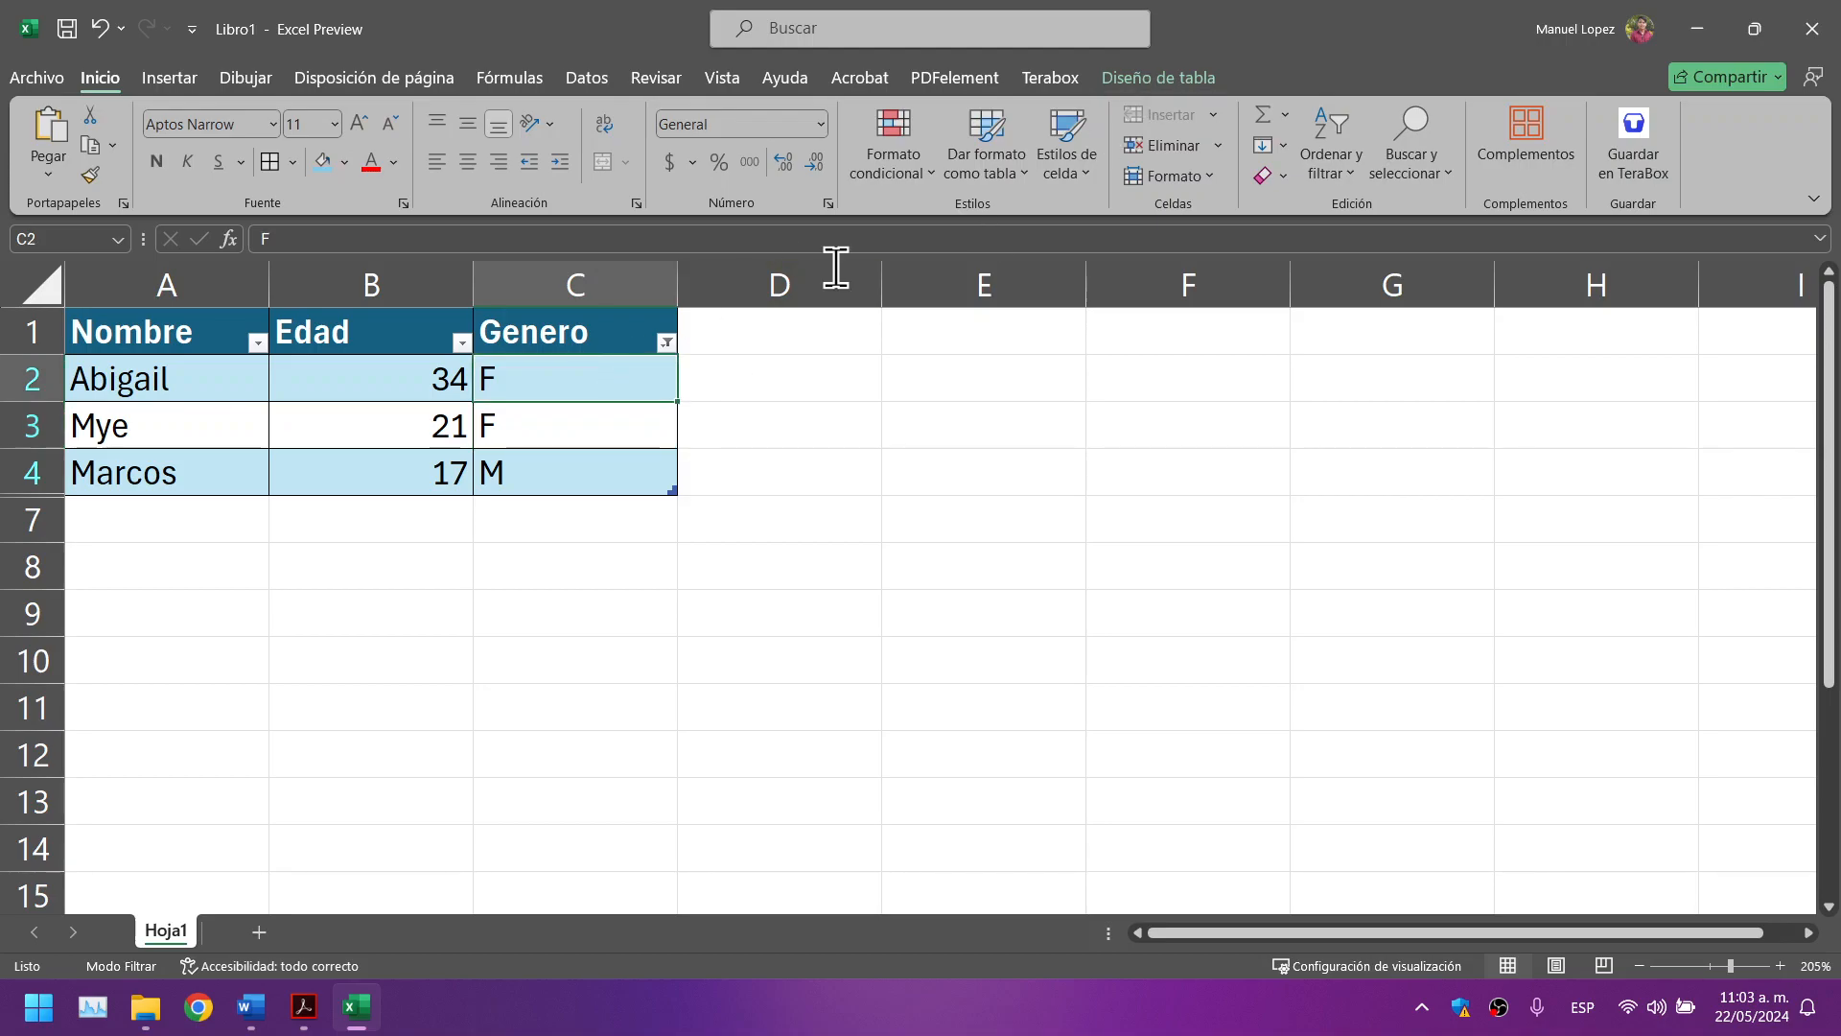
# Step: Rename the table as Personas in its table design properties
pyautogui.click(1144, 75)
pyautogui.click(578, 335)
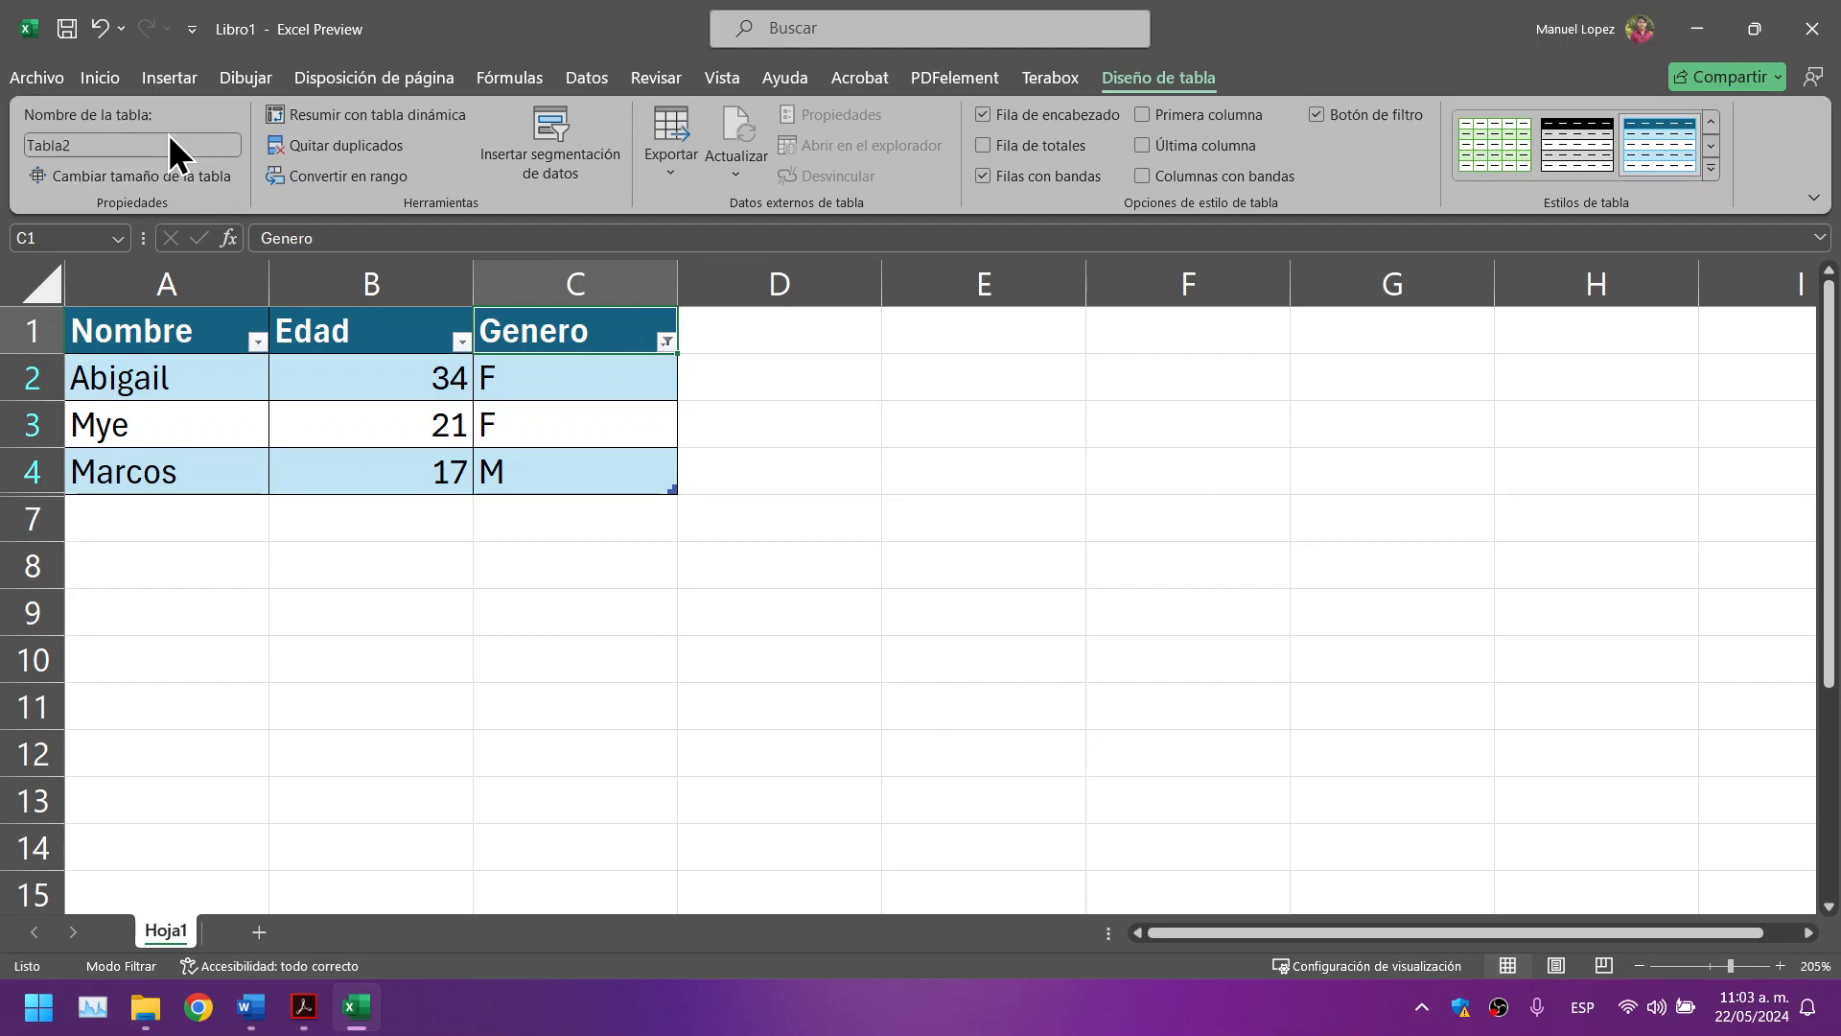
pyautogui.click(29, 145)
pyautogui.click(109, 145)
pyautogui.press('BackSpace')
pyautogui.press('BackSpace')
pyautogui.press('BackSpace')
pyautogui.press('BackSpace')
pyautogui.press('BackSpace')
pyautogui.press('BackSpace')
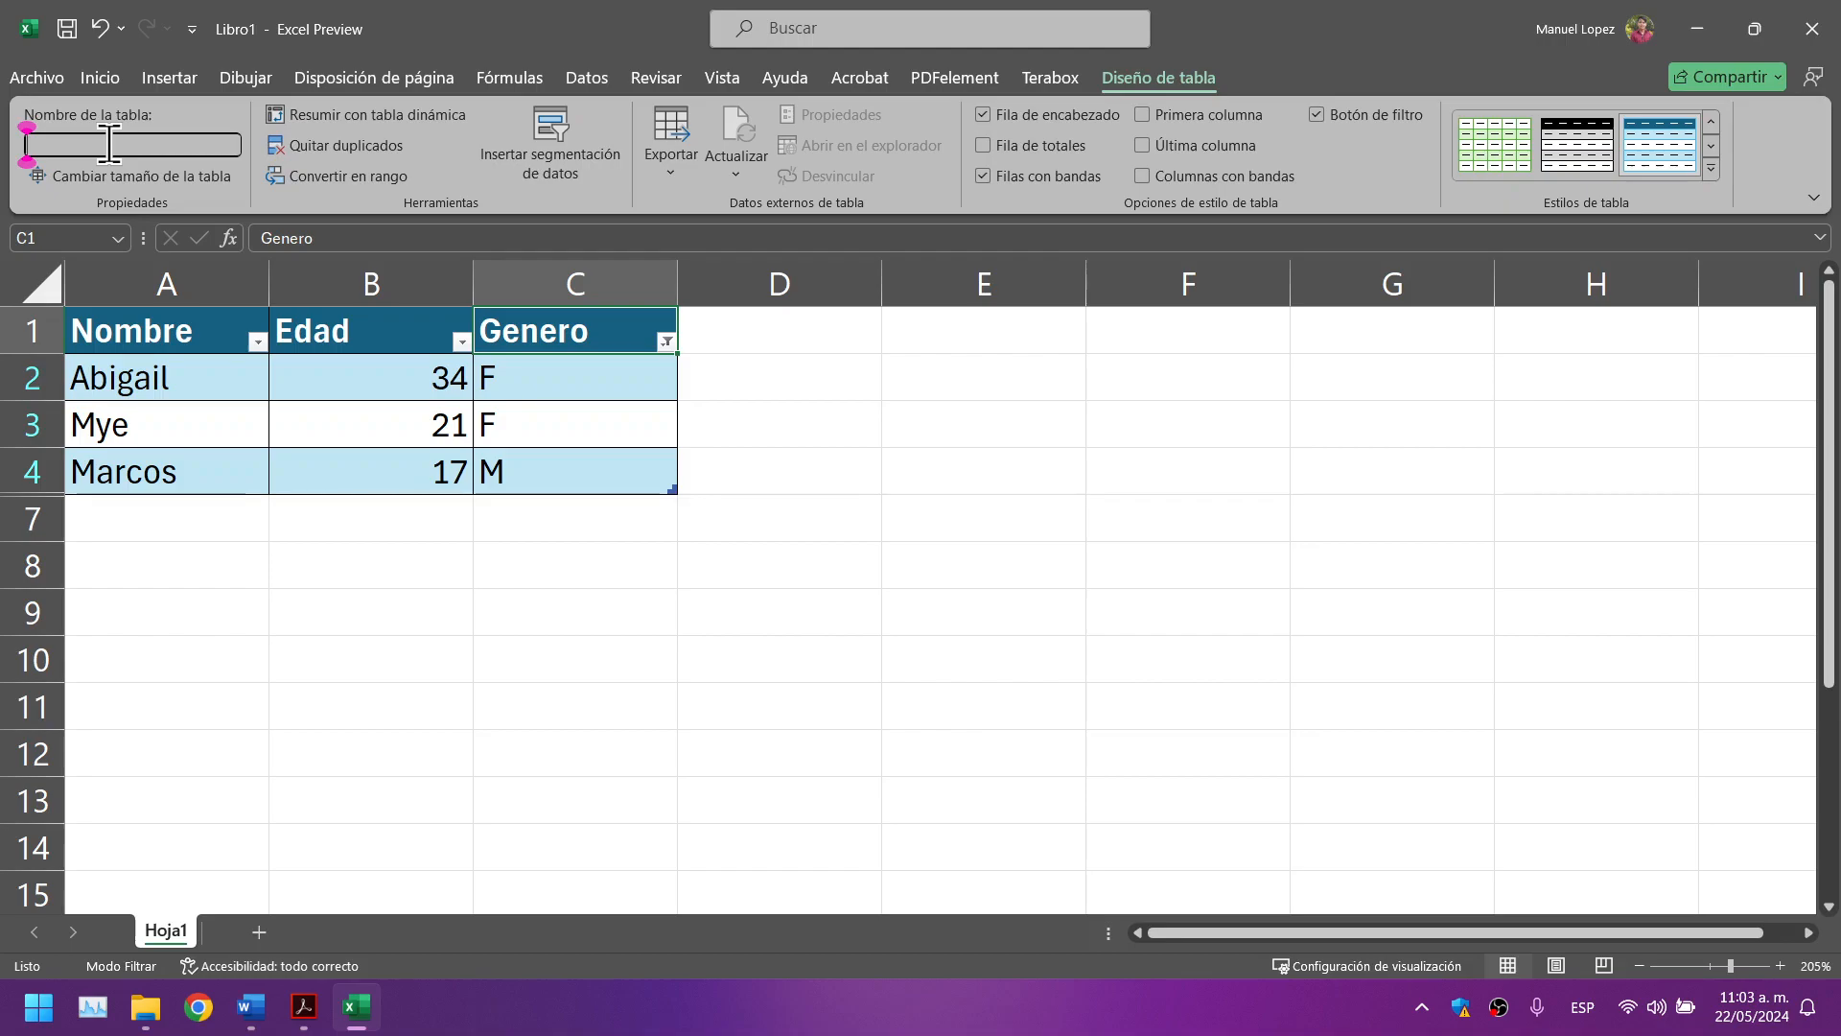
pyautogui.write('Personas')
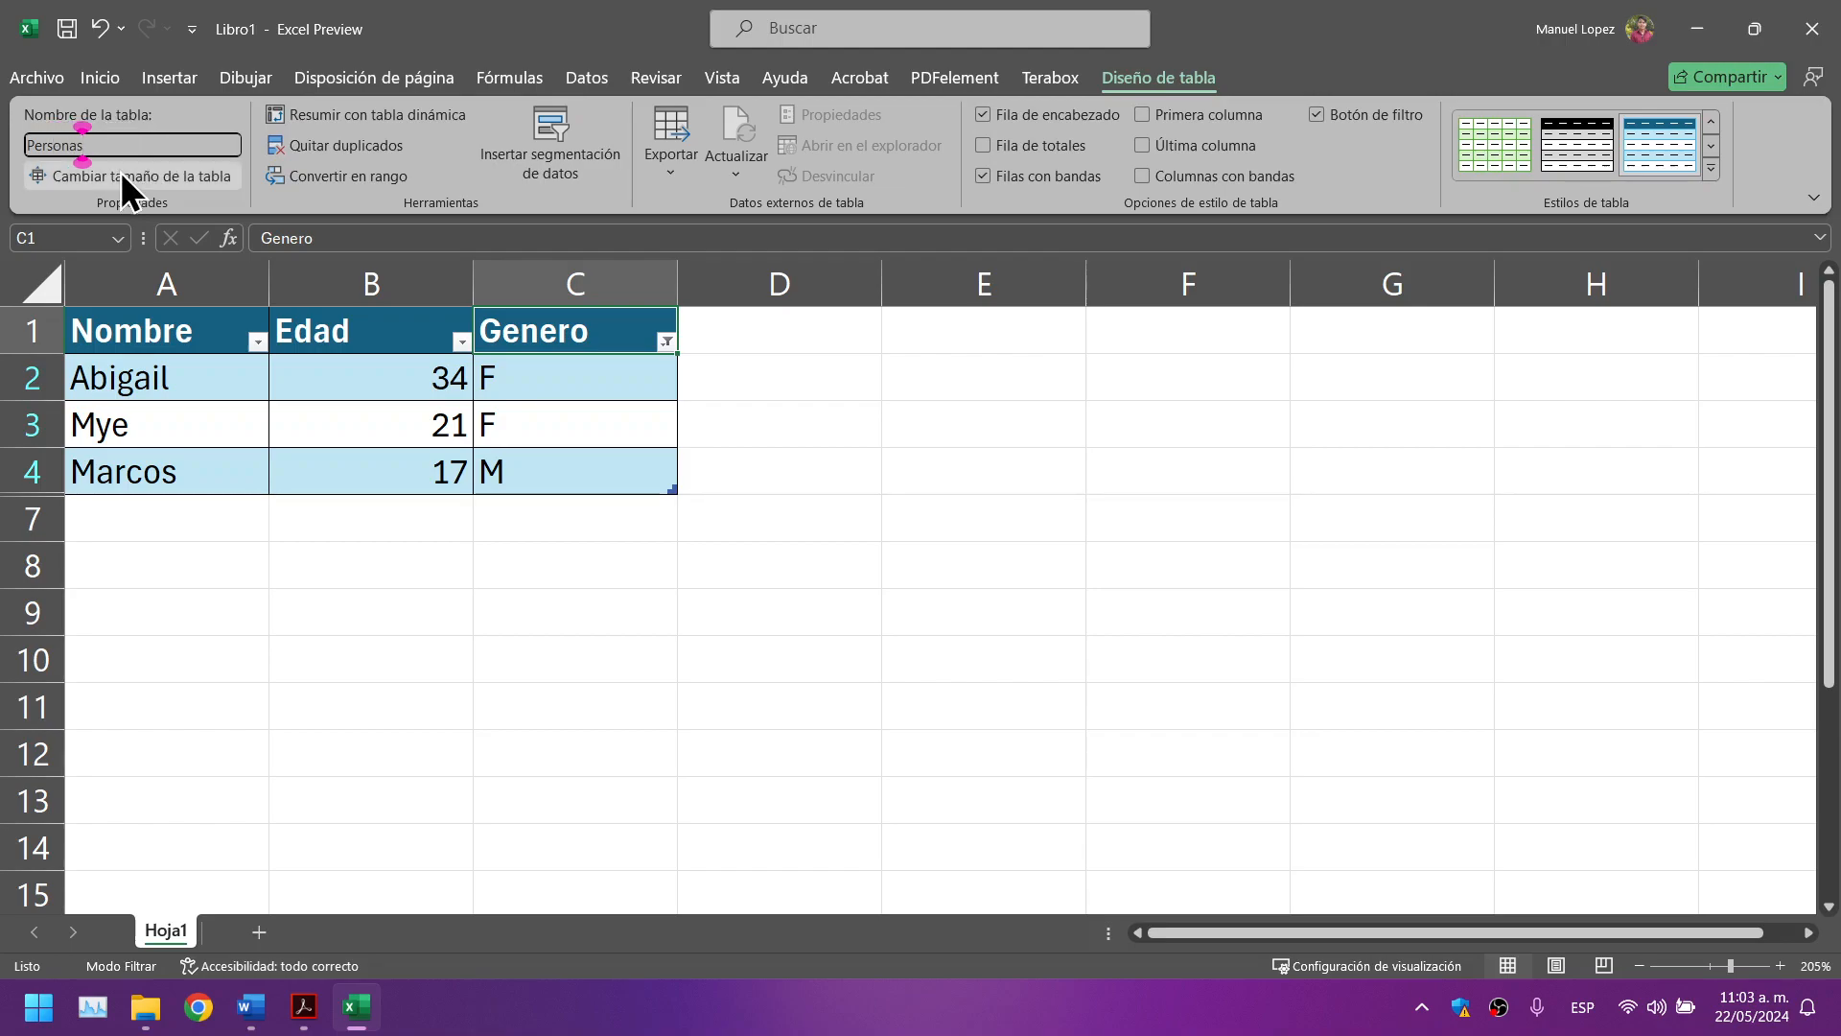
# Step: Apply the table style with a black header and grey banded rows to the Personas table
pyautogui.click(1517, 136)
pyautogui.click(1573, 140)
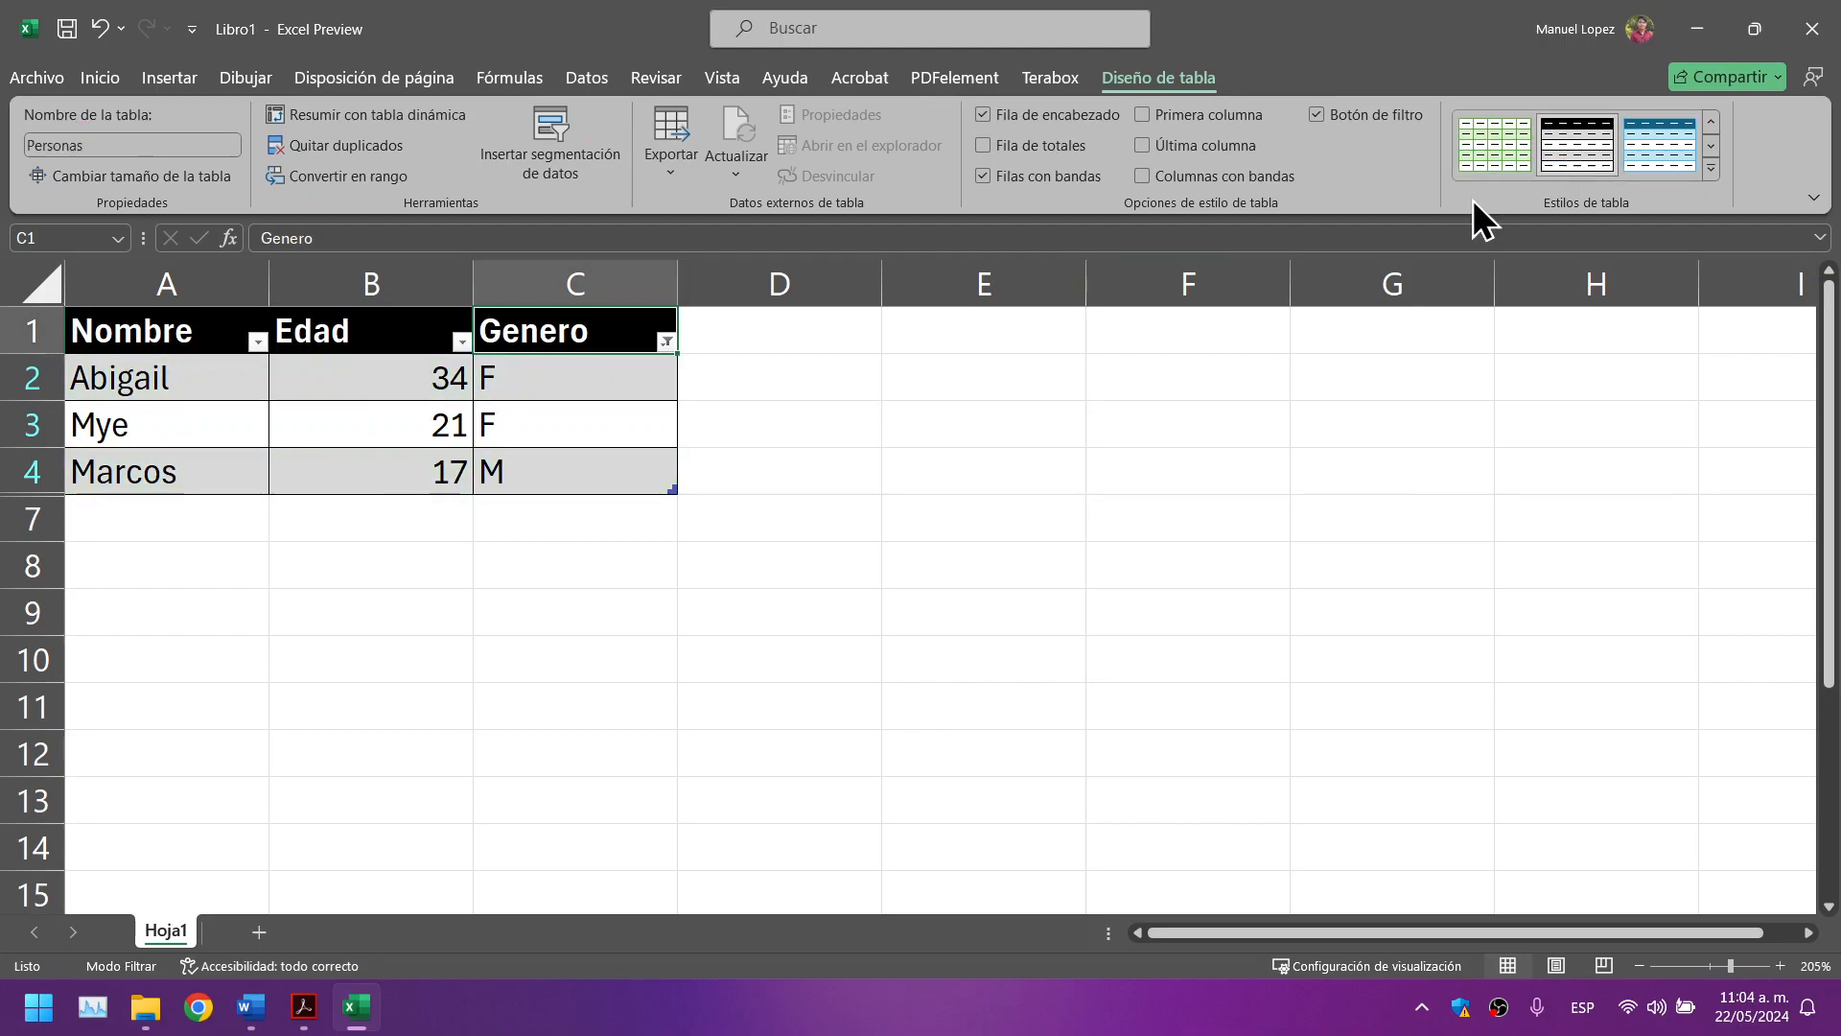
# Step: Hide the table's filter buttons and add a totals row
pyautogui.click(1322, 114)
pyautogui.click(1322, 113)
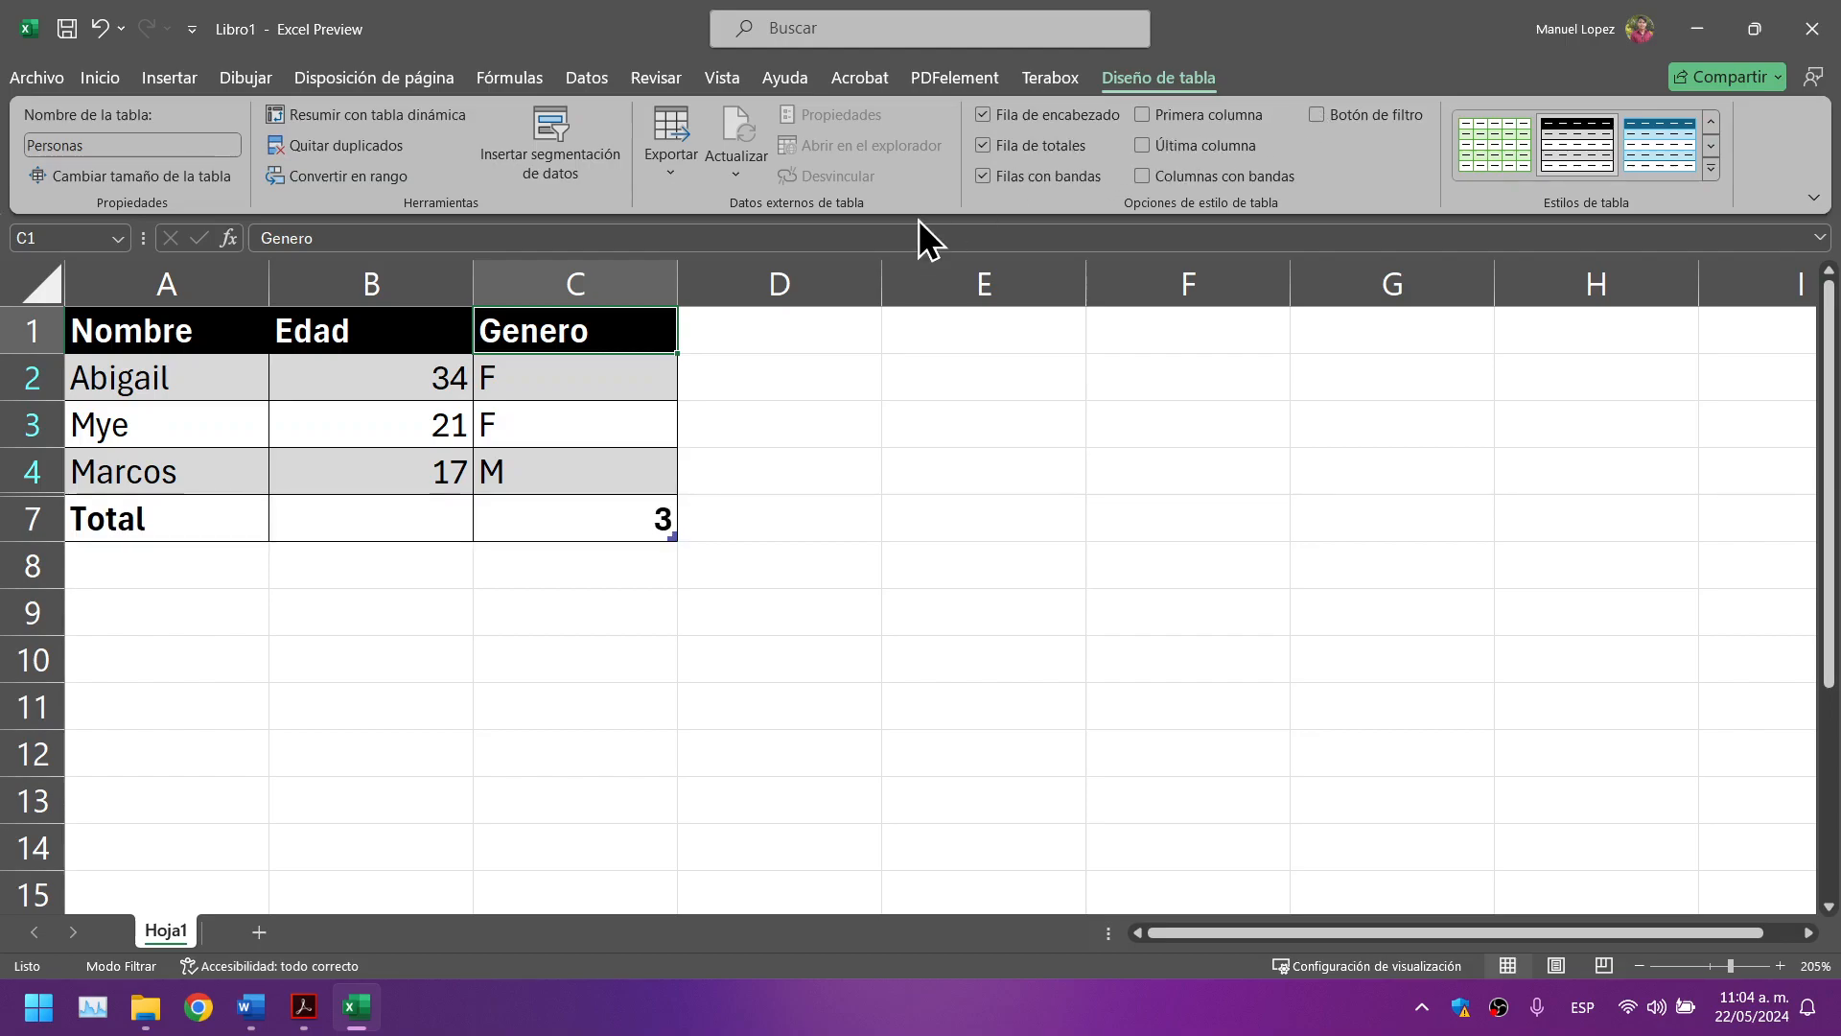
# Step: Summarise the Edad column in the totals row with the Promedio function
pyautogui.click(652, 536)
pyautogui.click(422, 522)
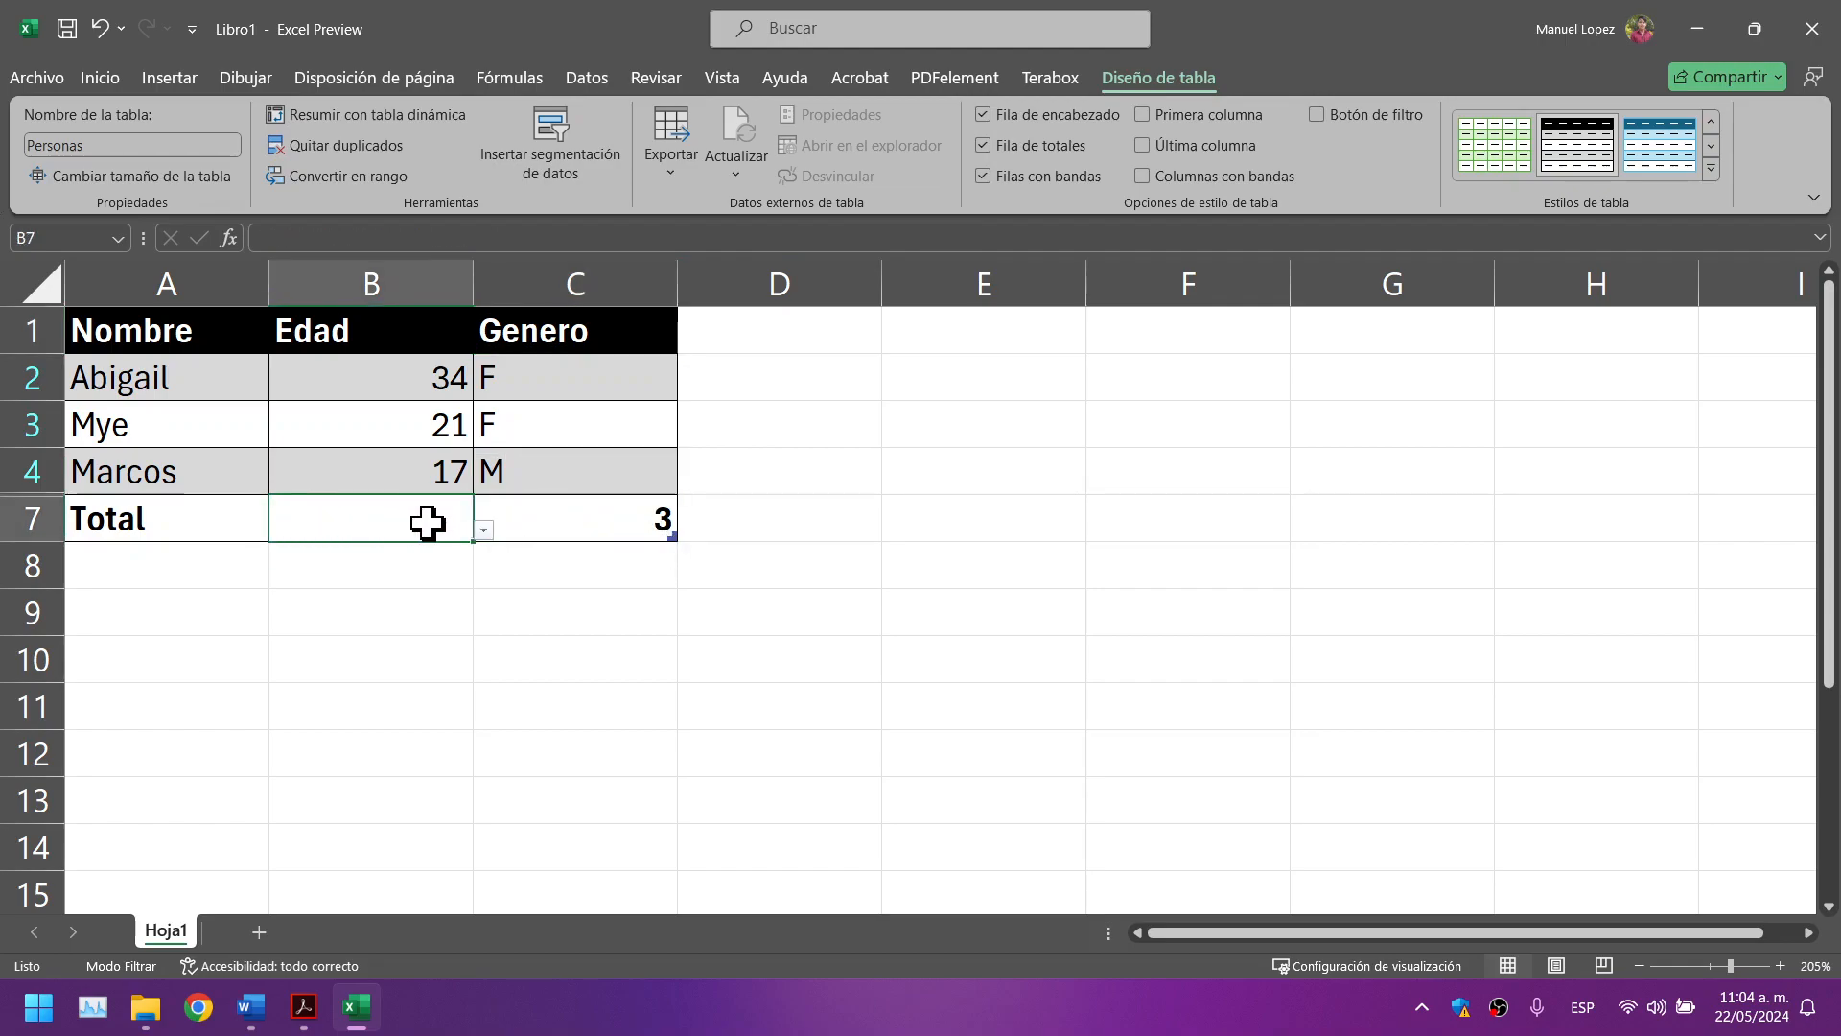
pyautogui.click(483, 530)
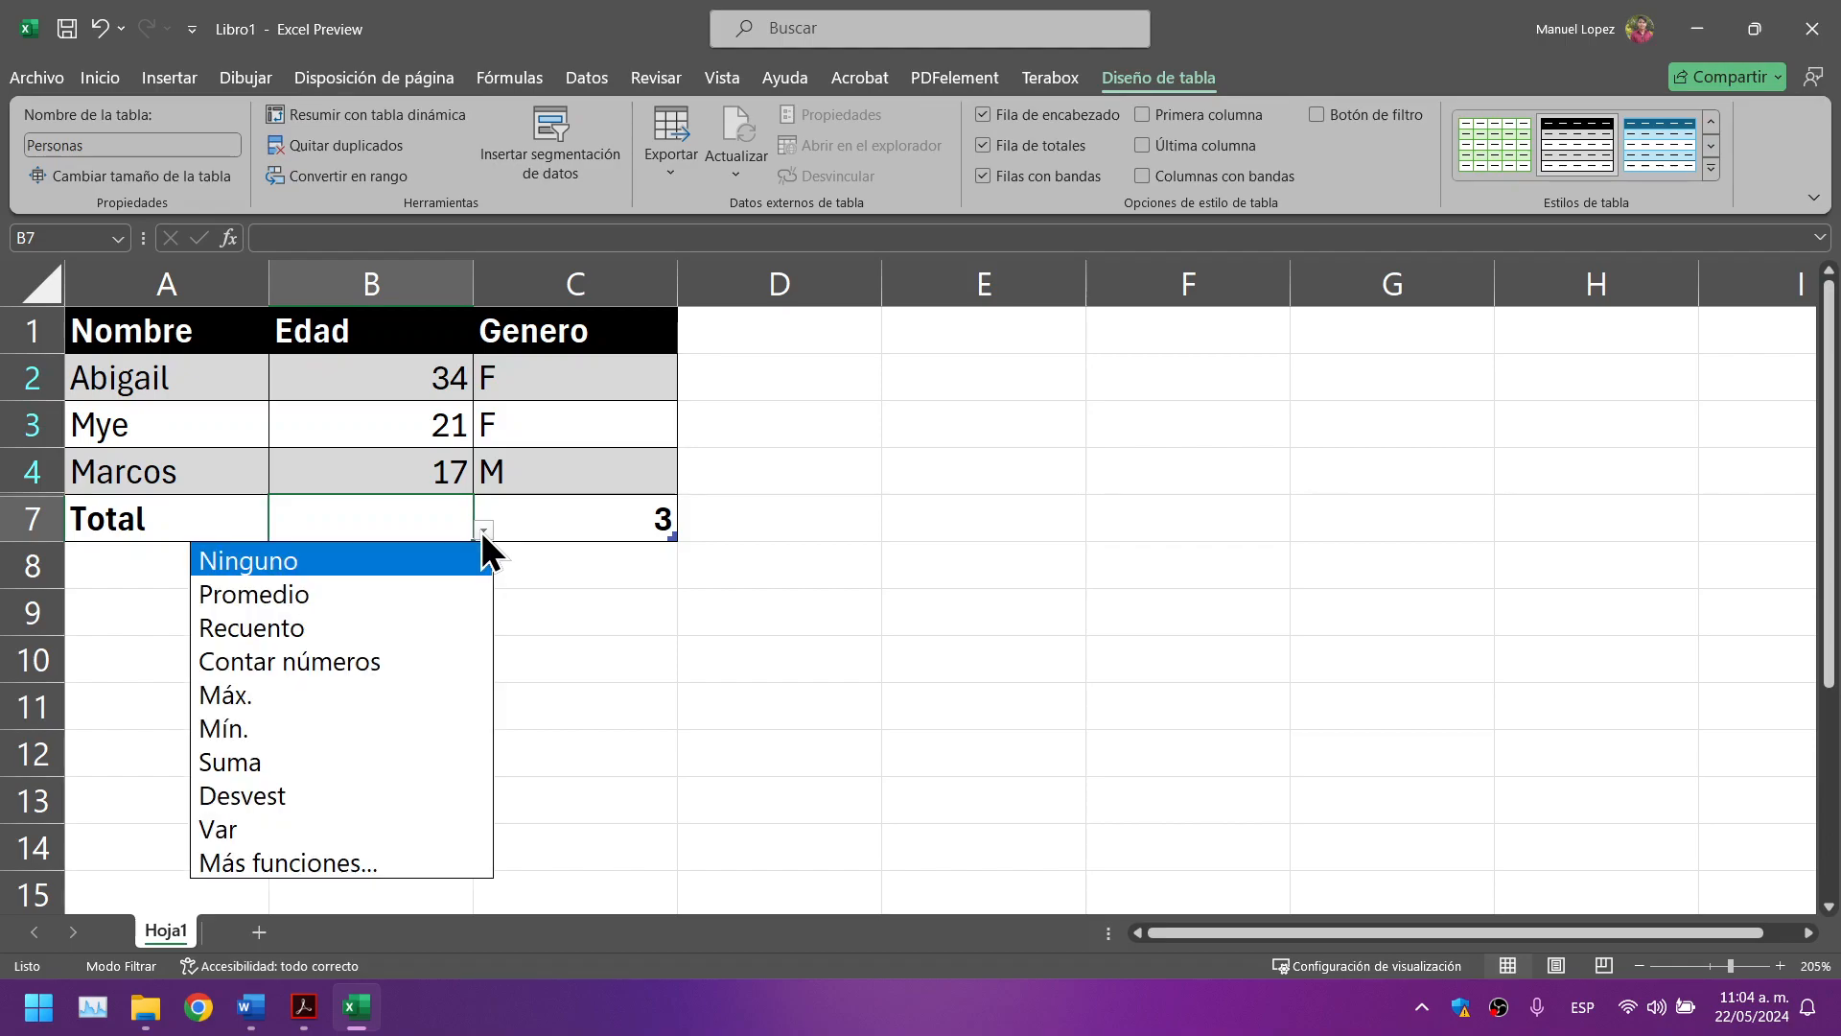
pyautogui.click(332, 592)
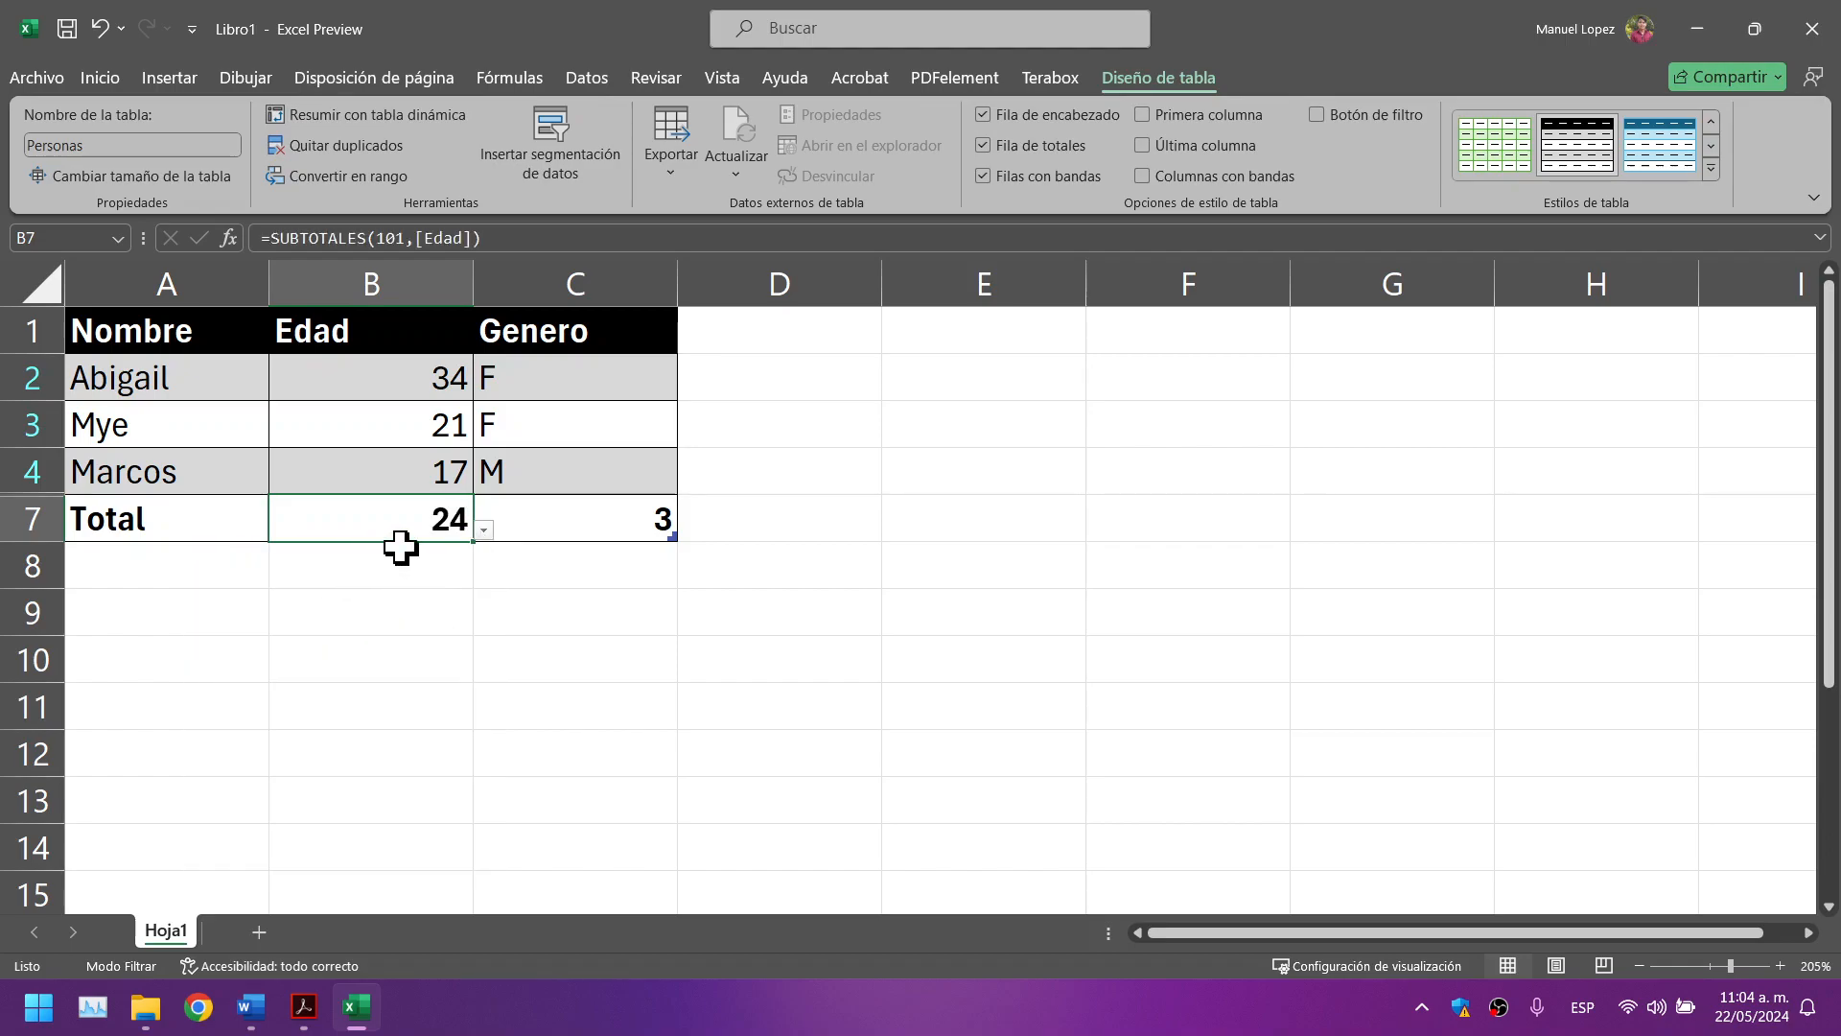
# Step: Try Recuento and Suma as the Edad total, and set it back to Promedio
pyautogui.click(483, 530)
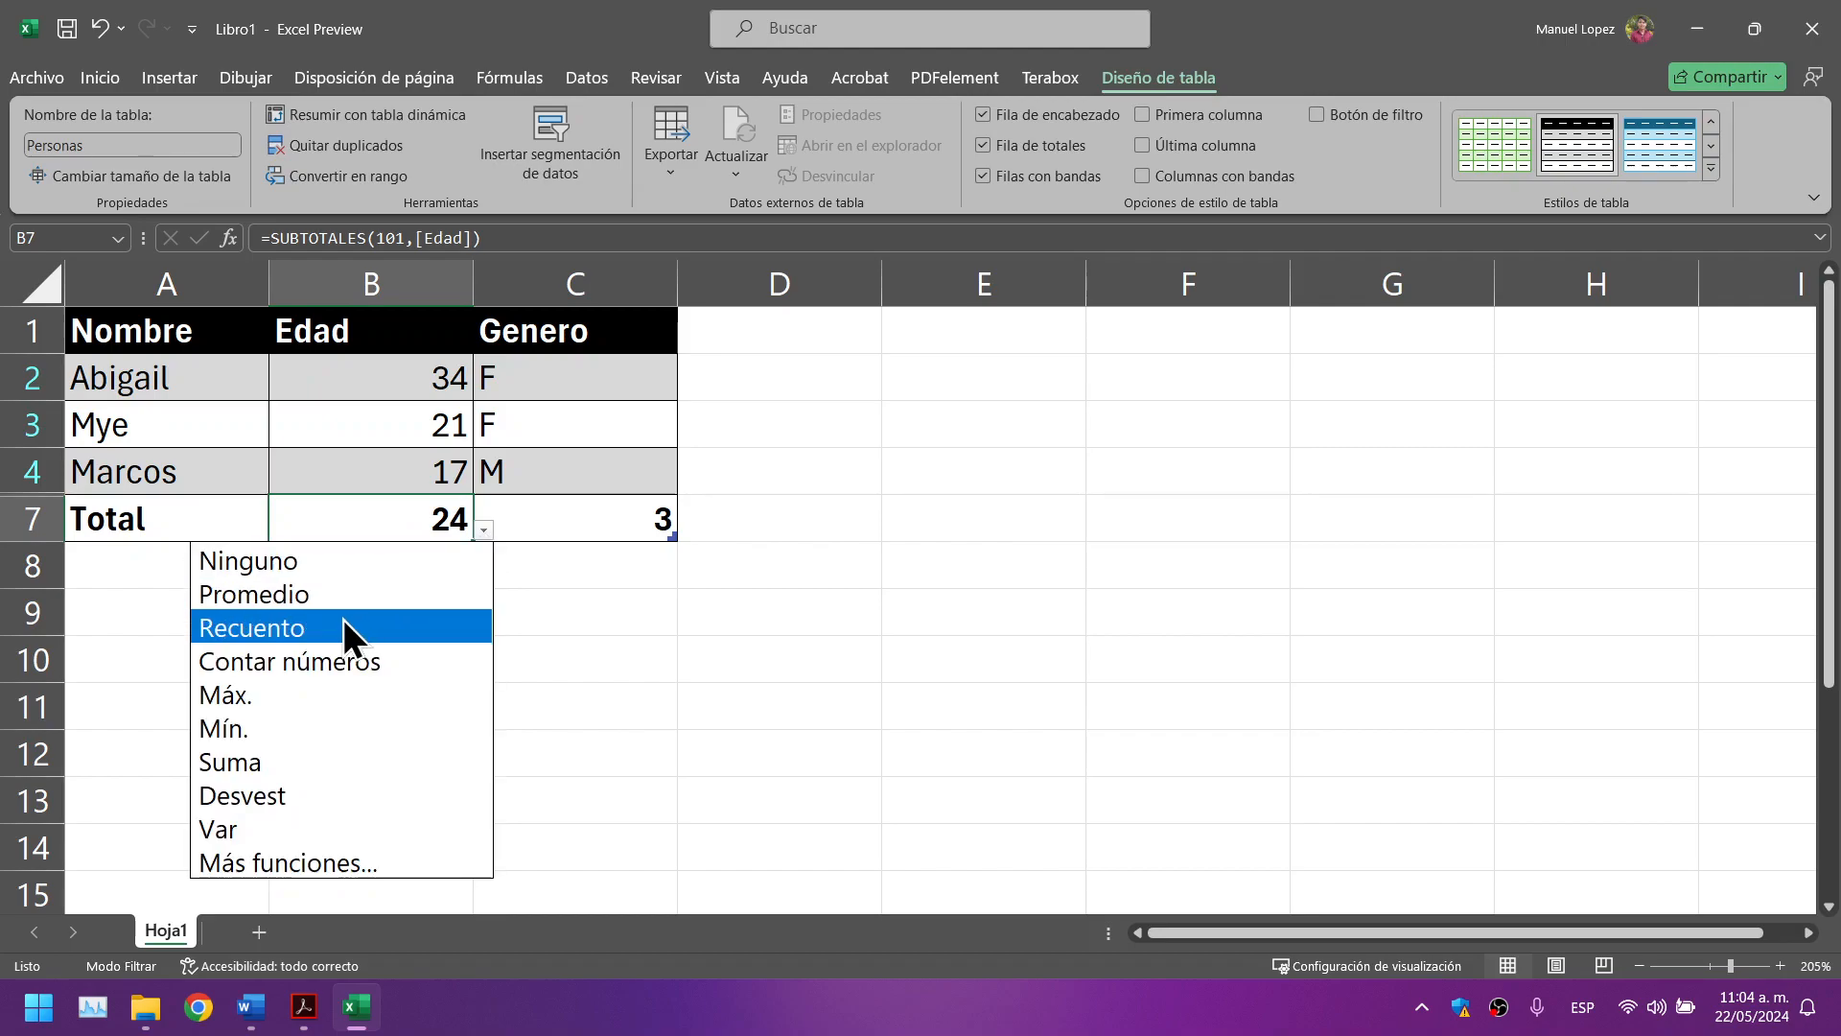
pyautogui.click(347, 631)
pyautogui.click(485, 531)
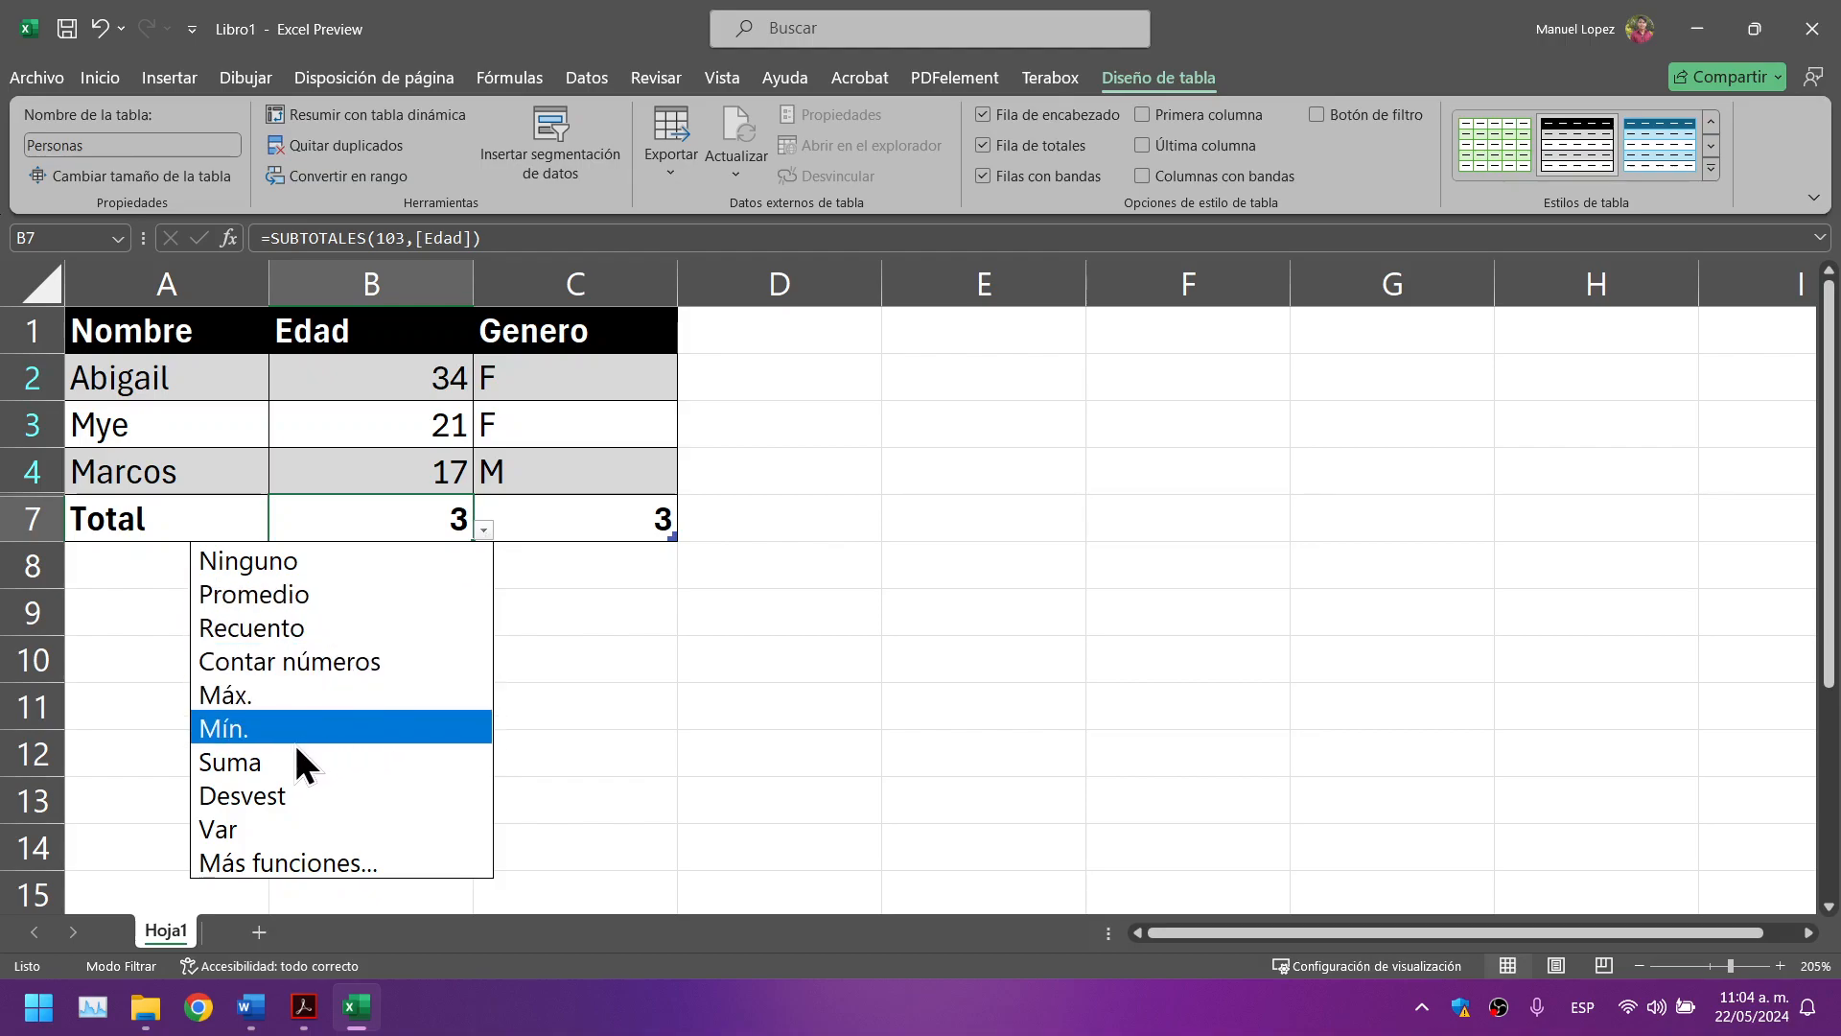
pyautogui.click(265, 756)
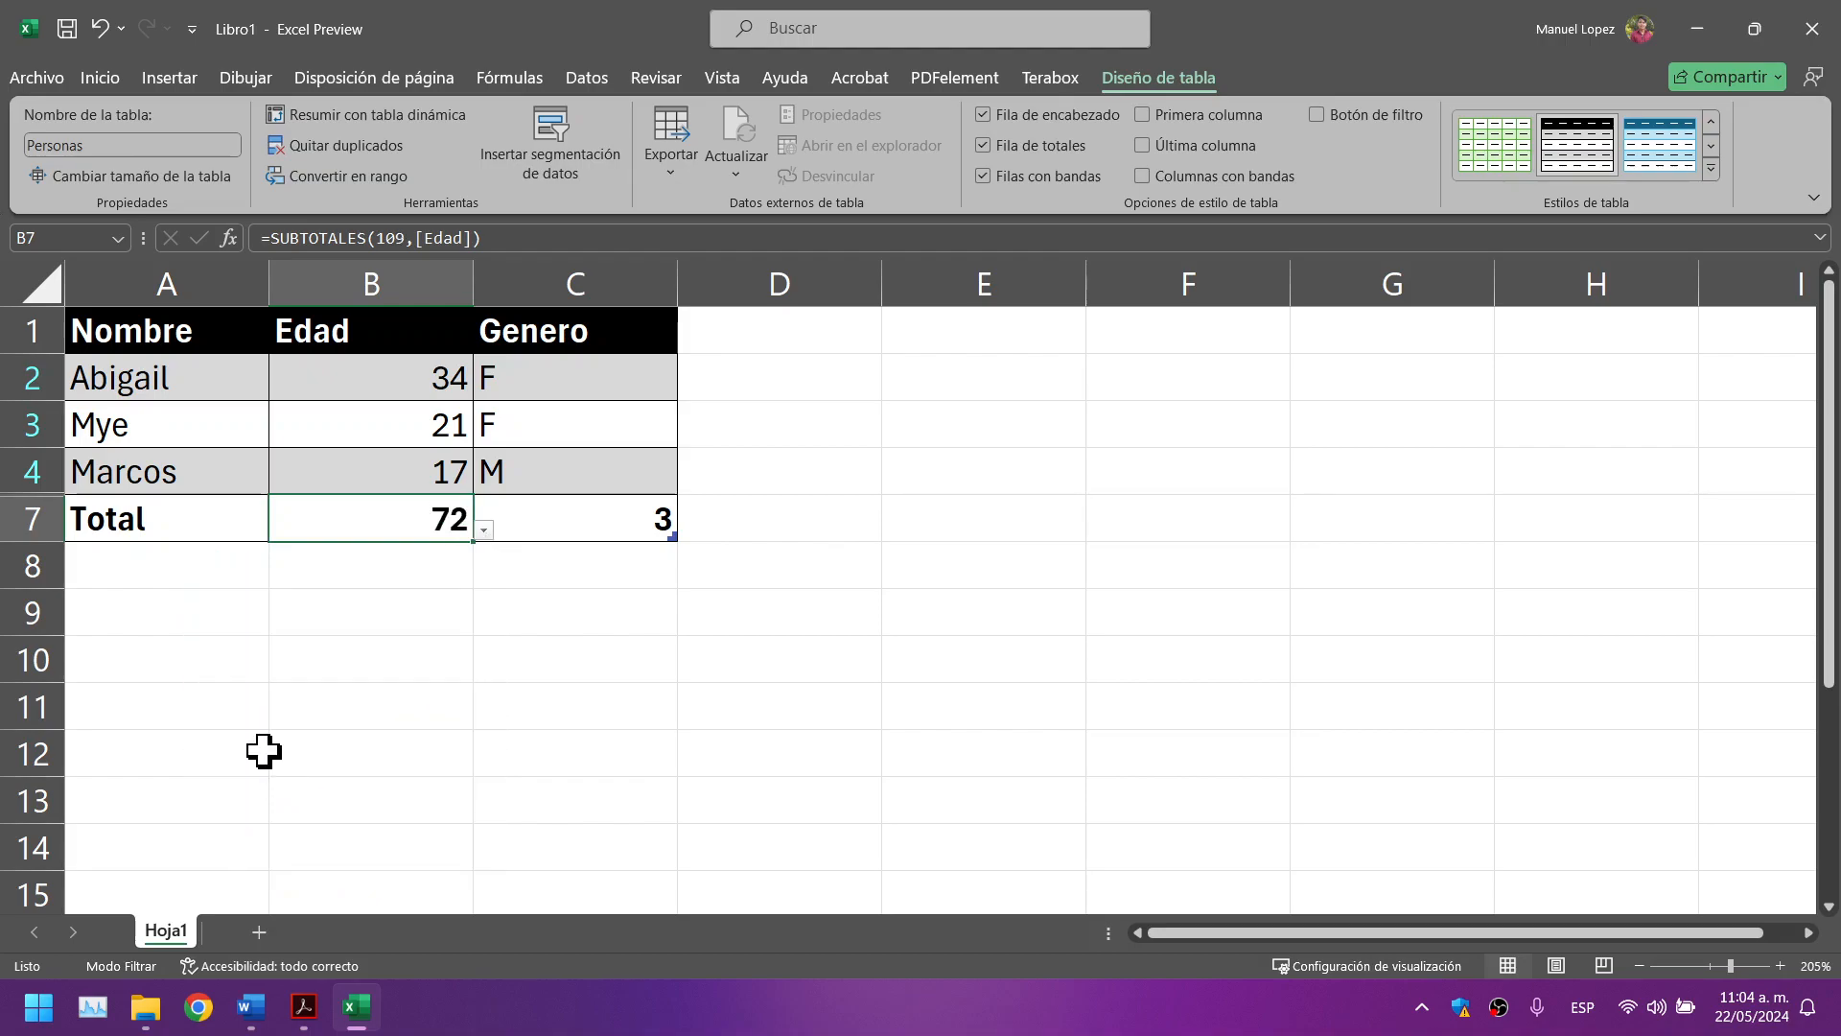
pyautogui.click(483, 531)
pyautogui.click(371, 604)
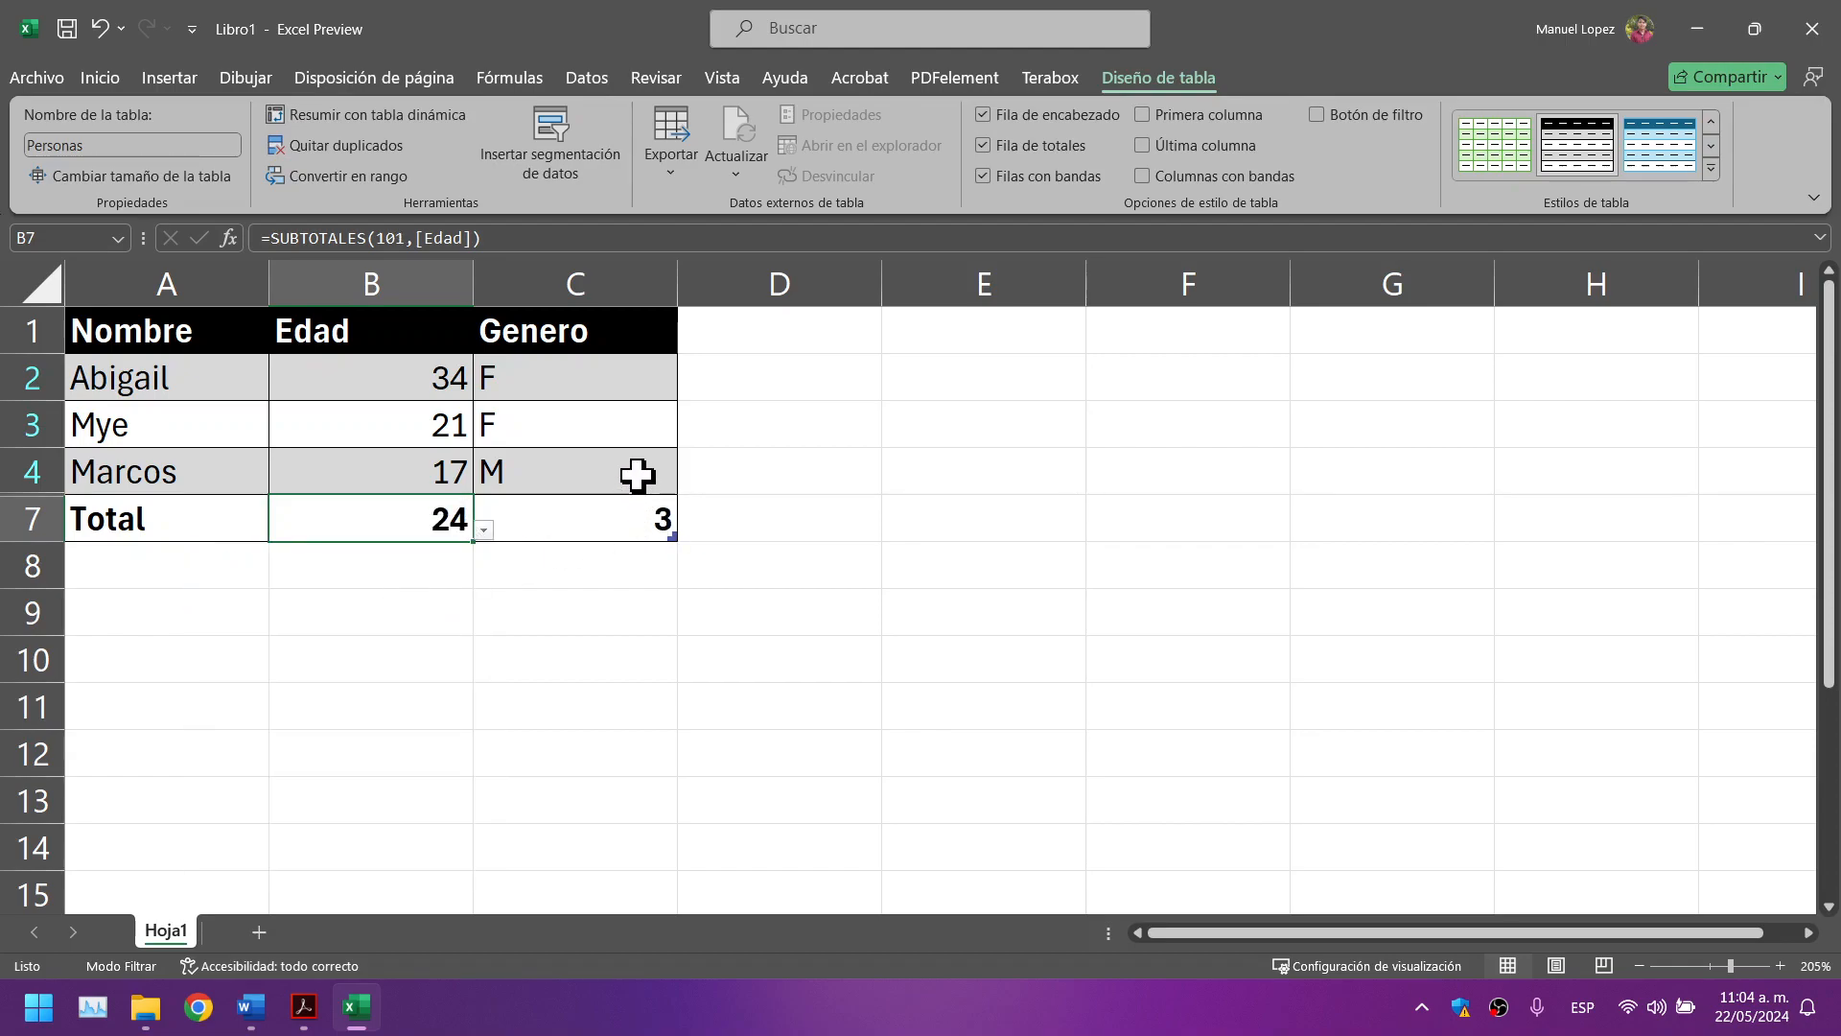
# Step: Look through the additional functions offered for the Edad total and cancel without choosing one
pyautogui.click(483, 530)
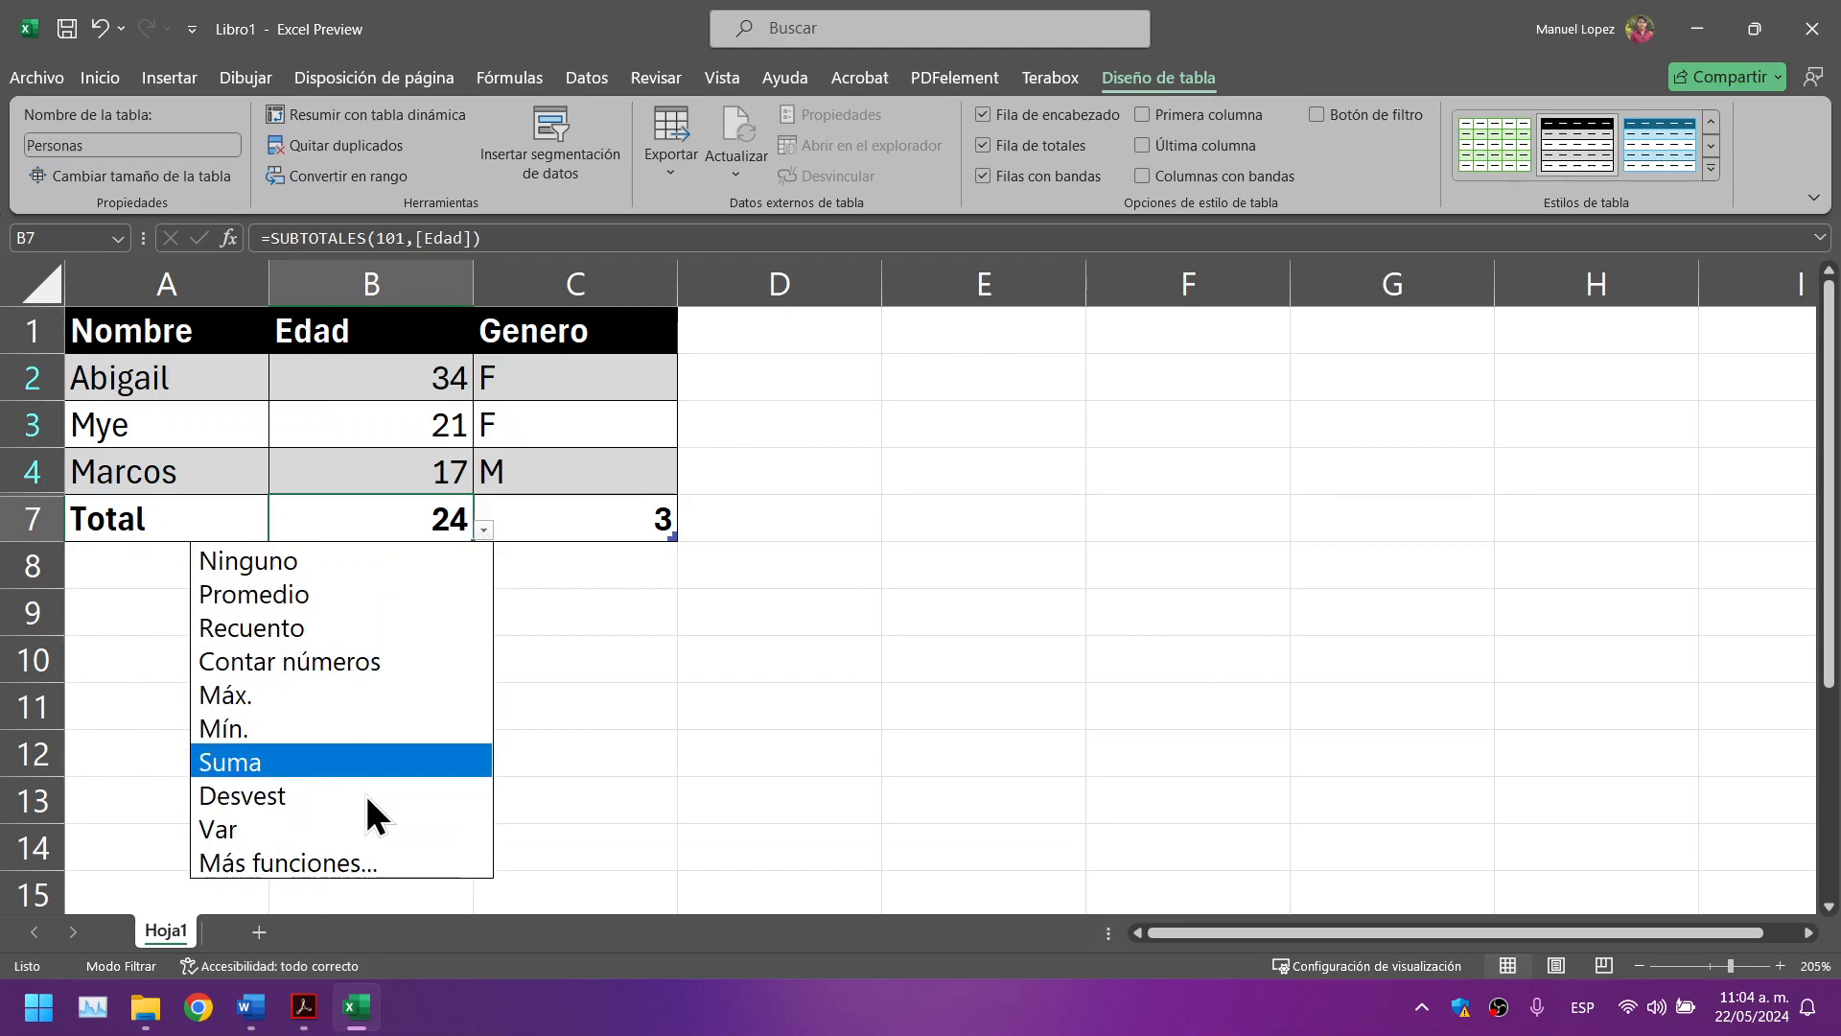
pyautogui.click(298, 863)
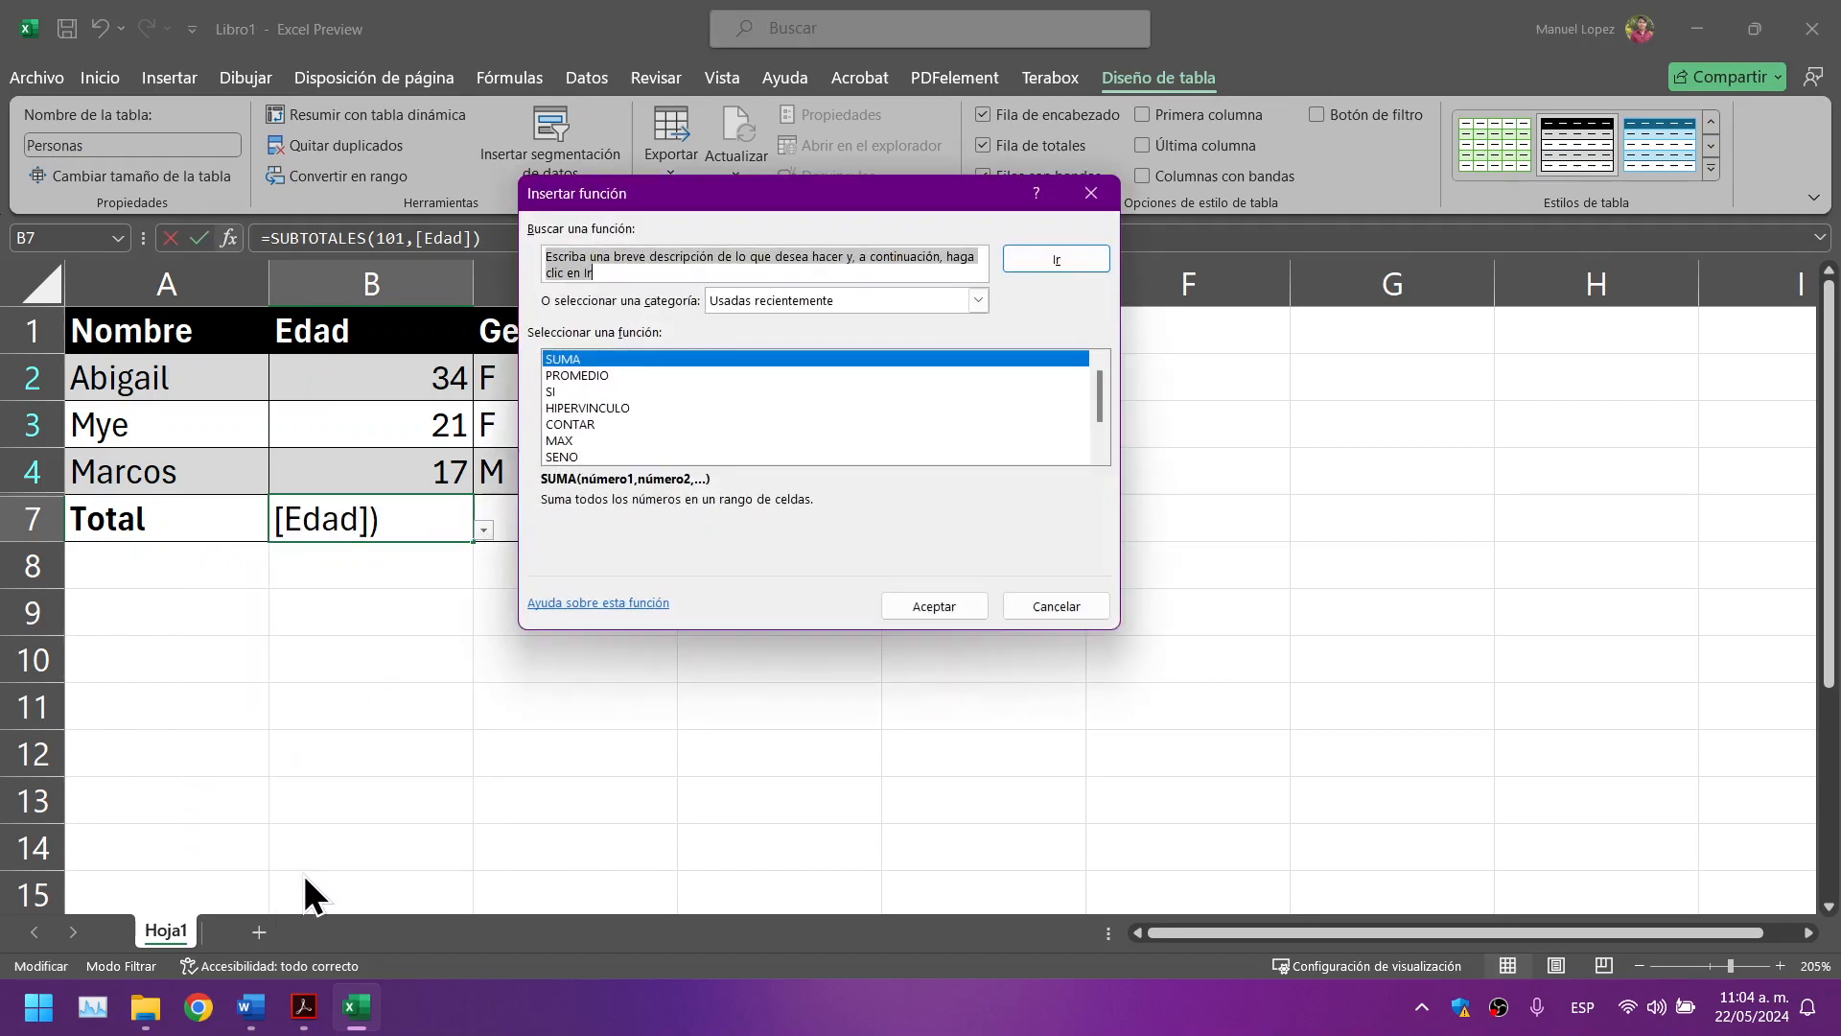
pyautogui.scroll(-1, 657, 436)
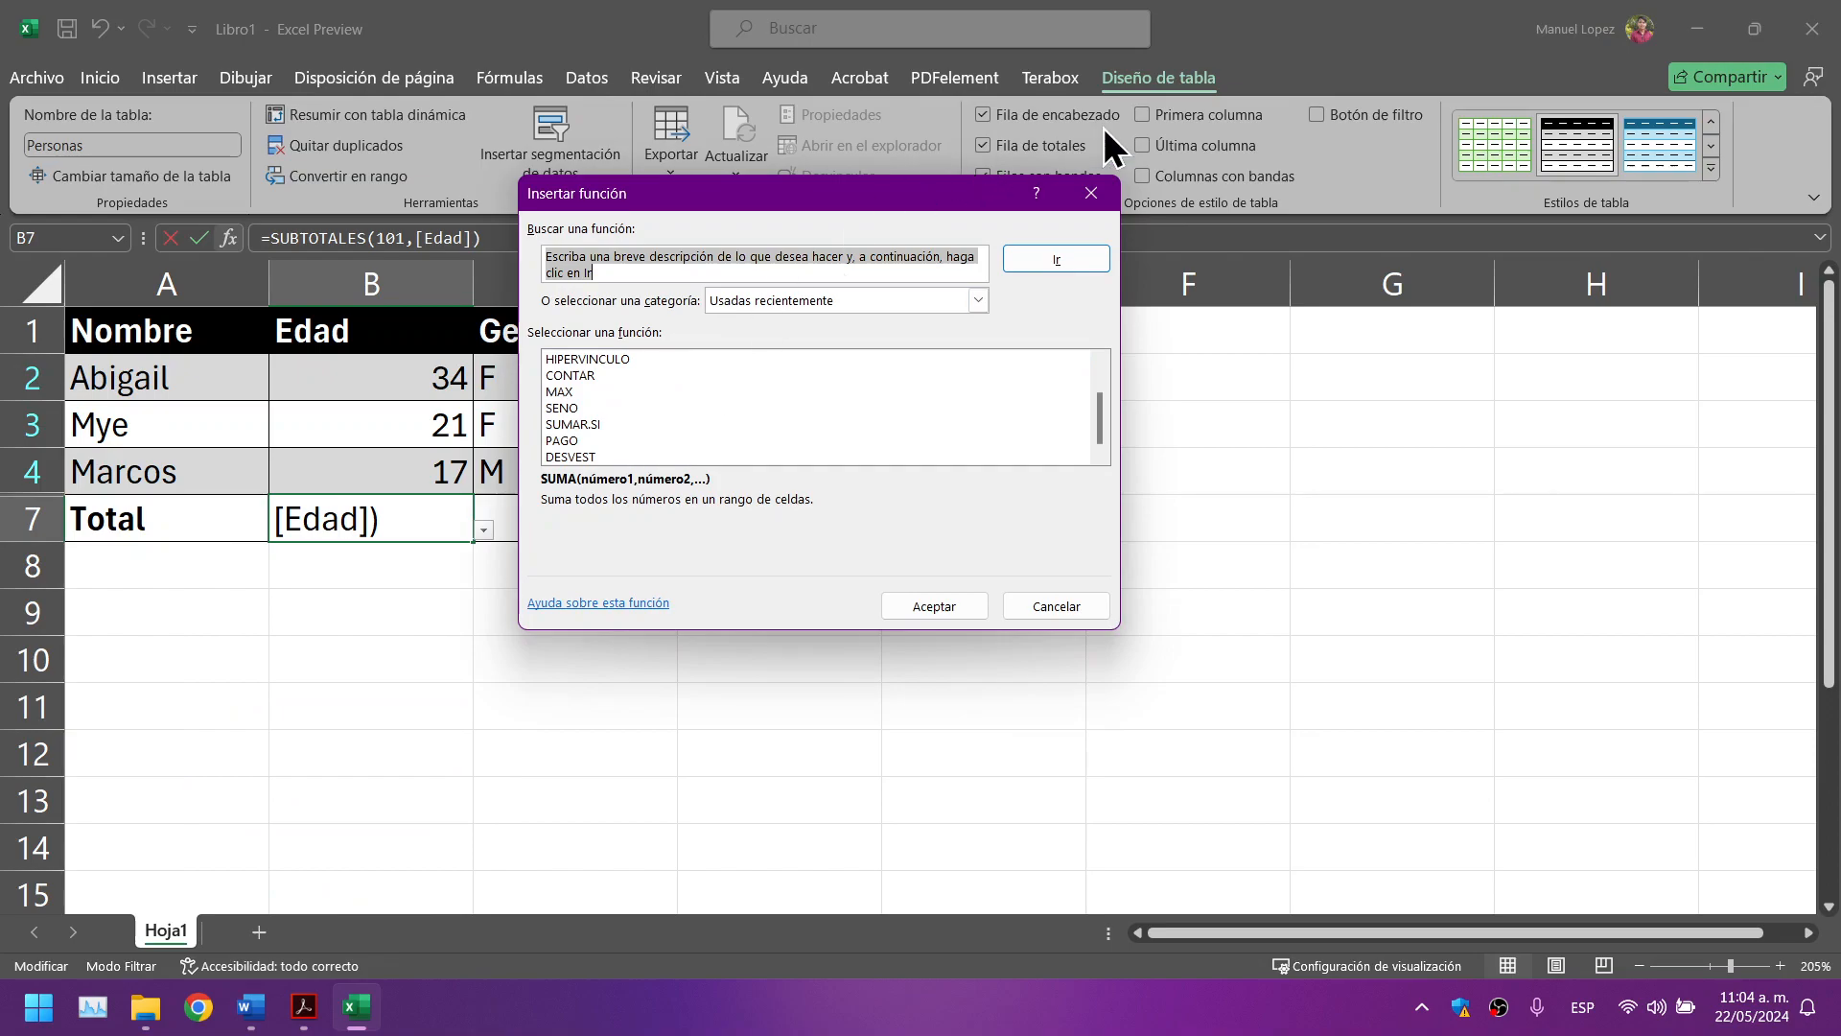
pyautogui.click(1073, 192)
pyautogui.click(793, 724)
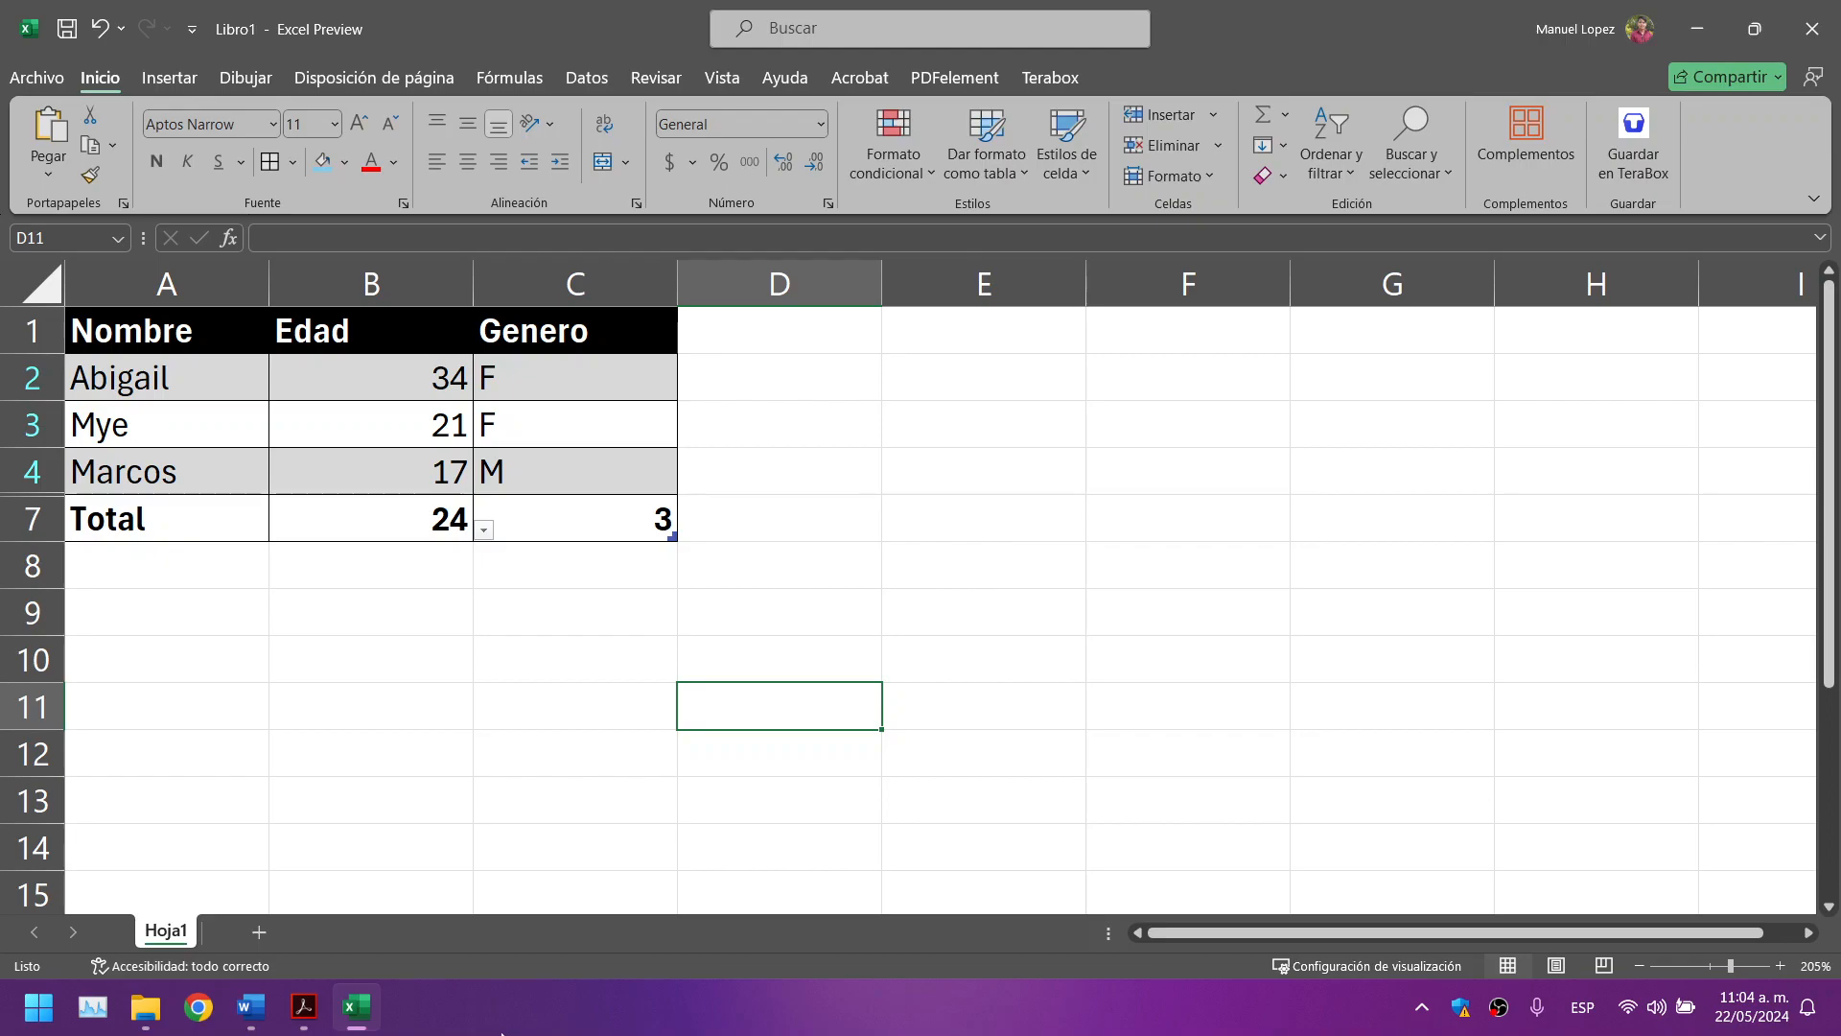
# Step: Switch to the PDF guide in Adobe Acrobat and select the "Controlador de tamaño de tabla" label beside the example table
pyautogui.click(304, 1006)
pyautogui.scroll(-2, 751, 360)
pyautogui.scroll(-1, 751, 359)
pyautogui.scroll(2, 750, 360)
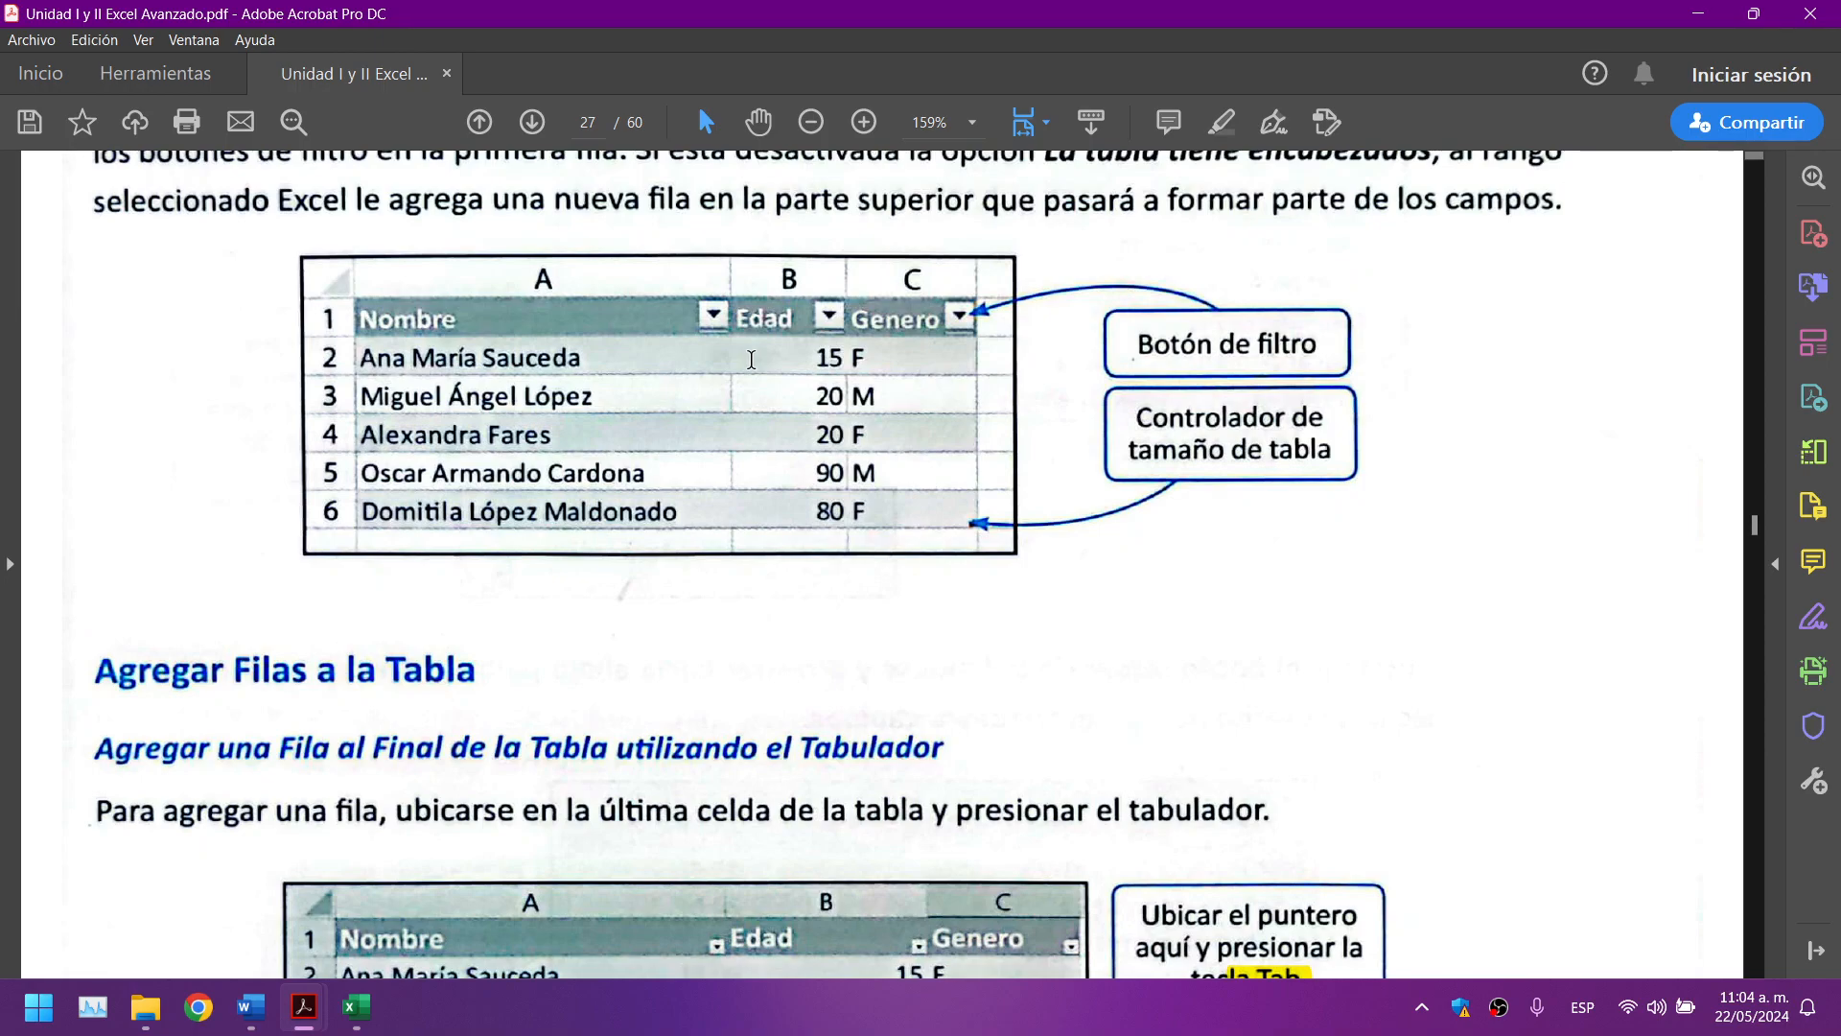
pyautogui.moveTo(1142, 406); pyautogui.dragTo(1332, 452)
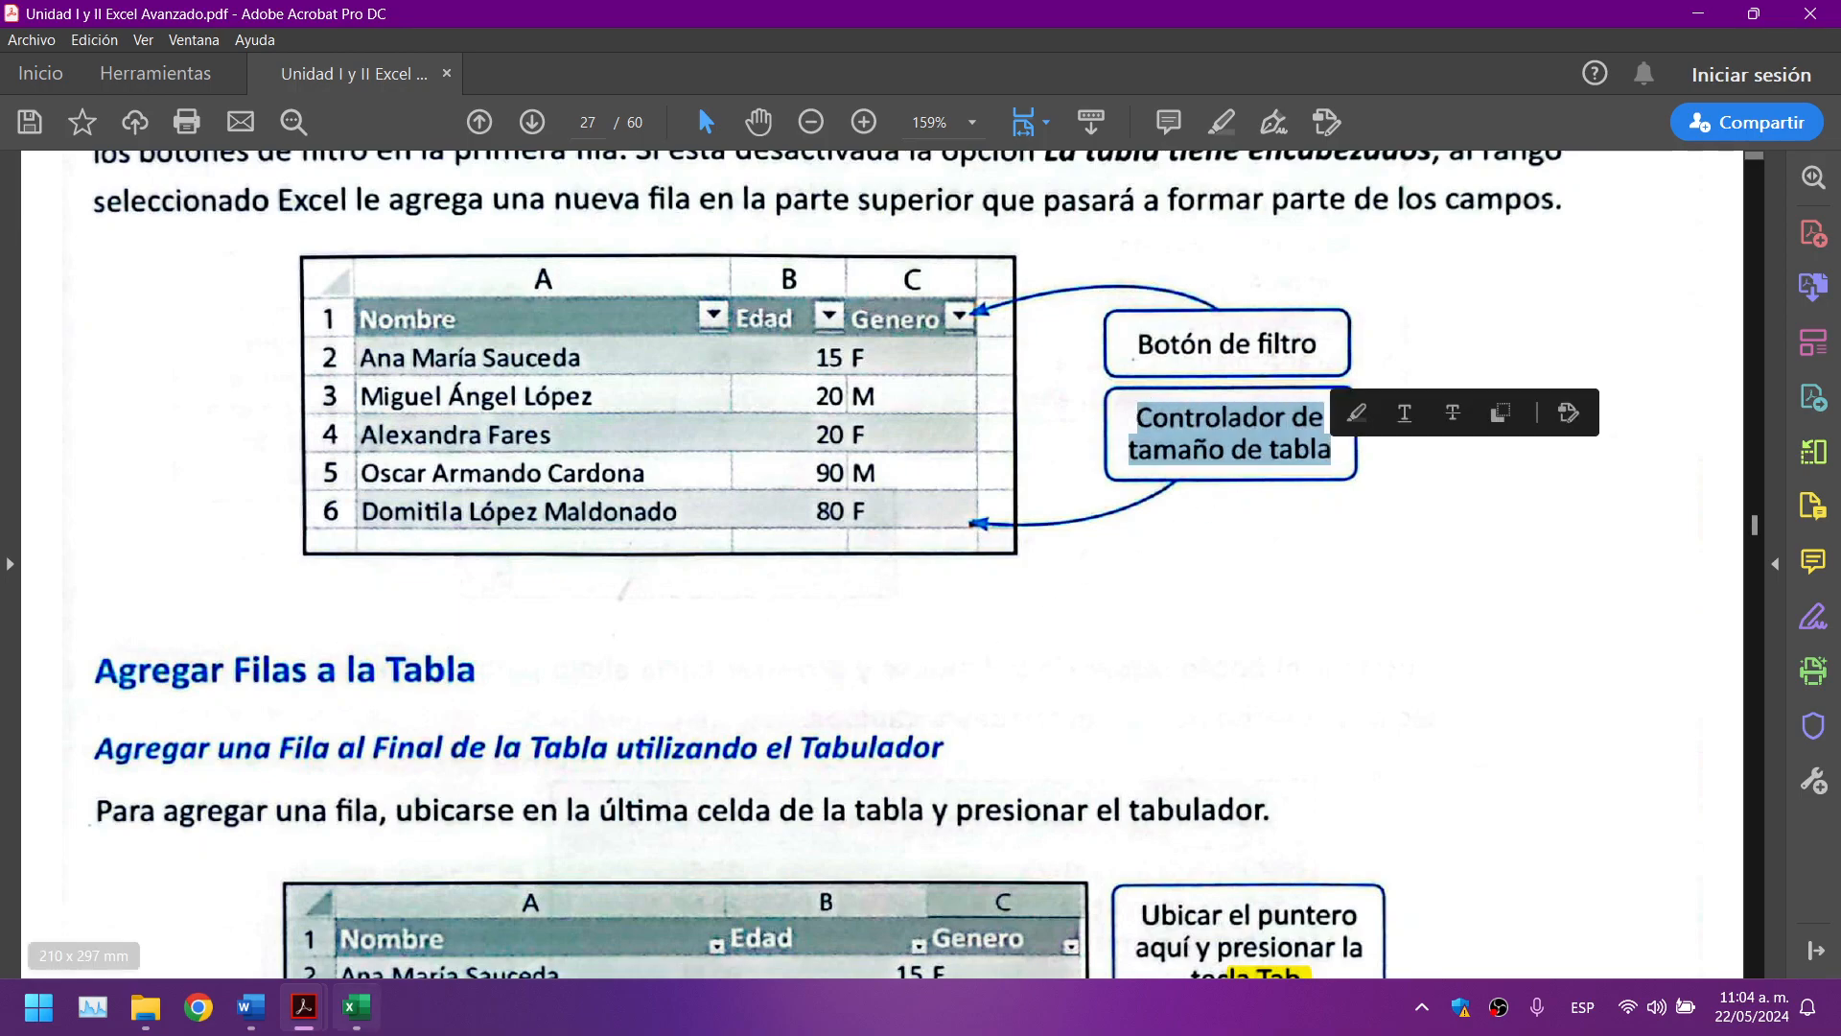
# Step: Return to the Excel workbook and extend the Personas table across to column G with its size handle
pyautogui.hotkey('alt', 'Tab')
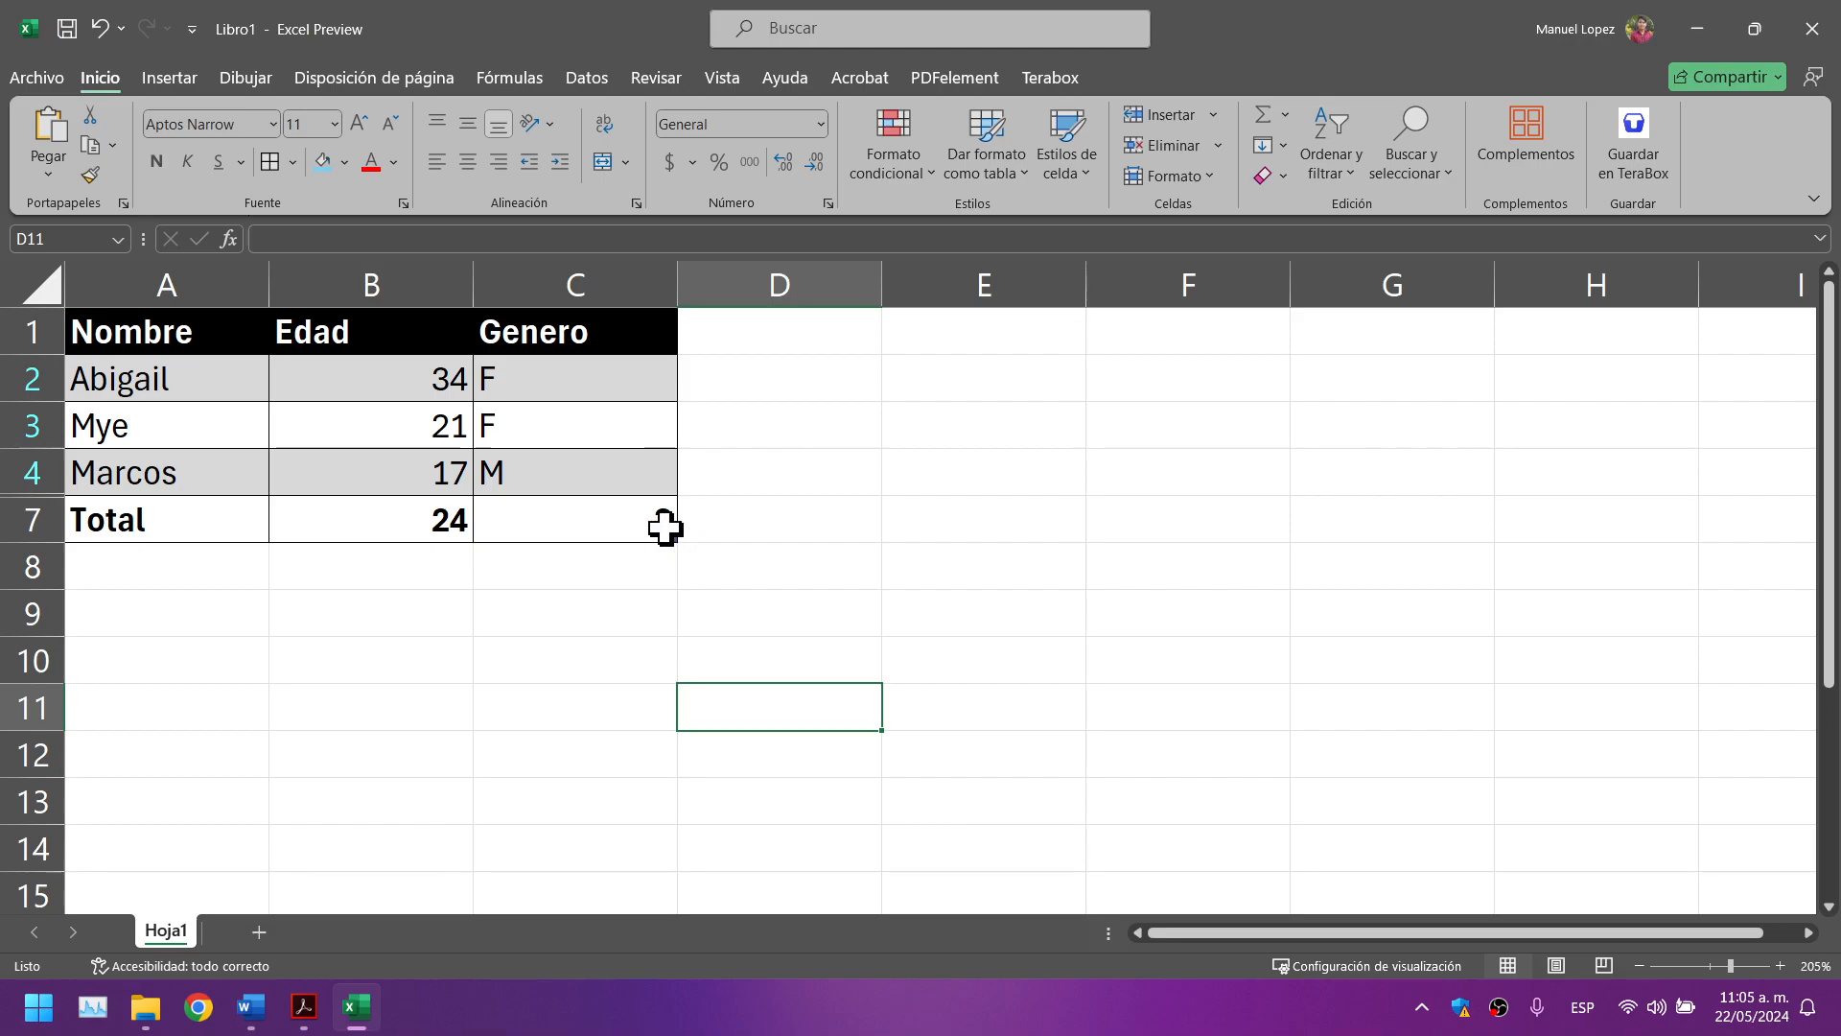
pyautogui.moveTo(674, 539); pyautogui.dragTo(636, 801)
pyautogui.moveTo(891, 805); pyautogui.dragTo(1551, 723)
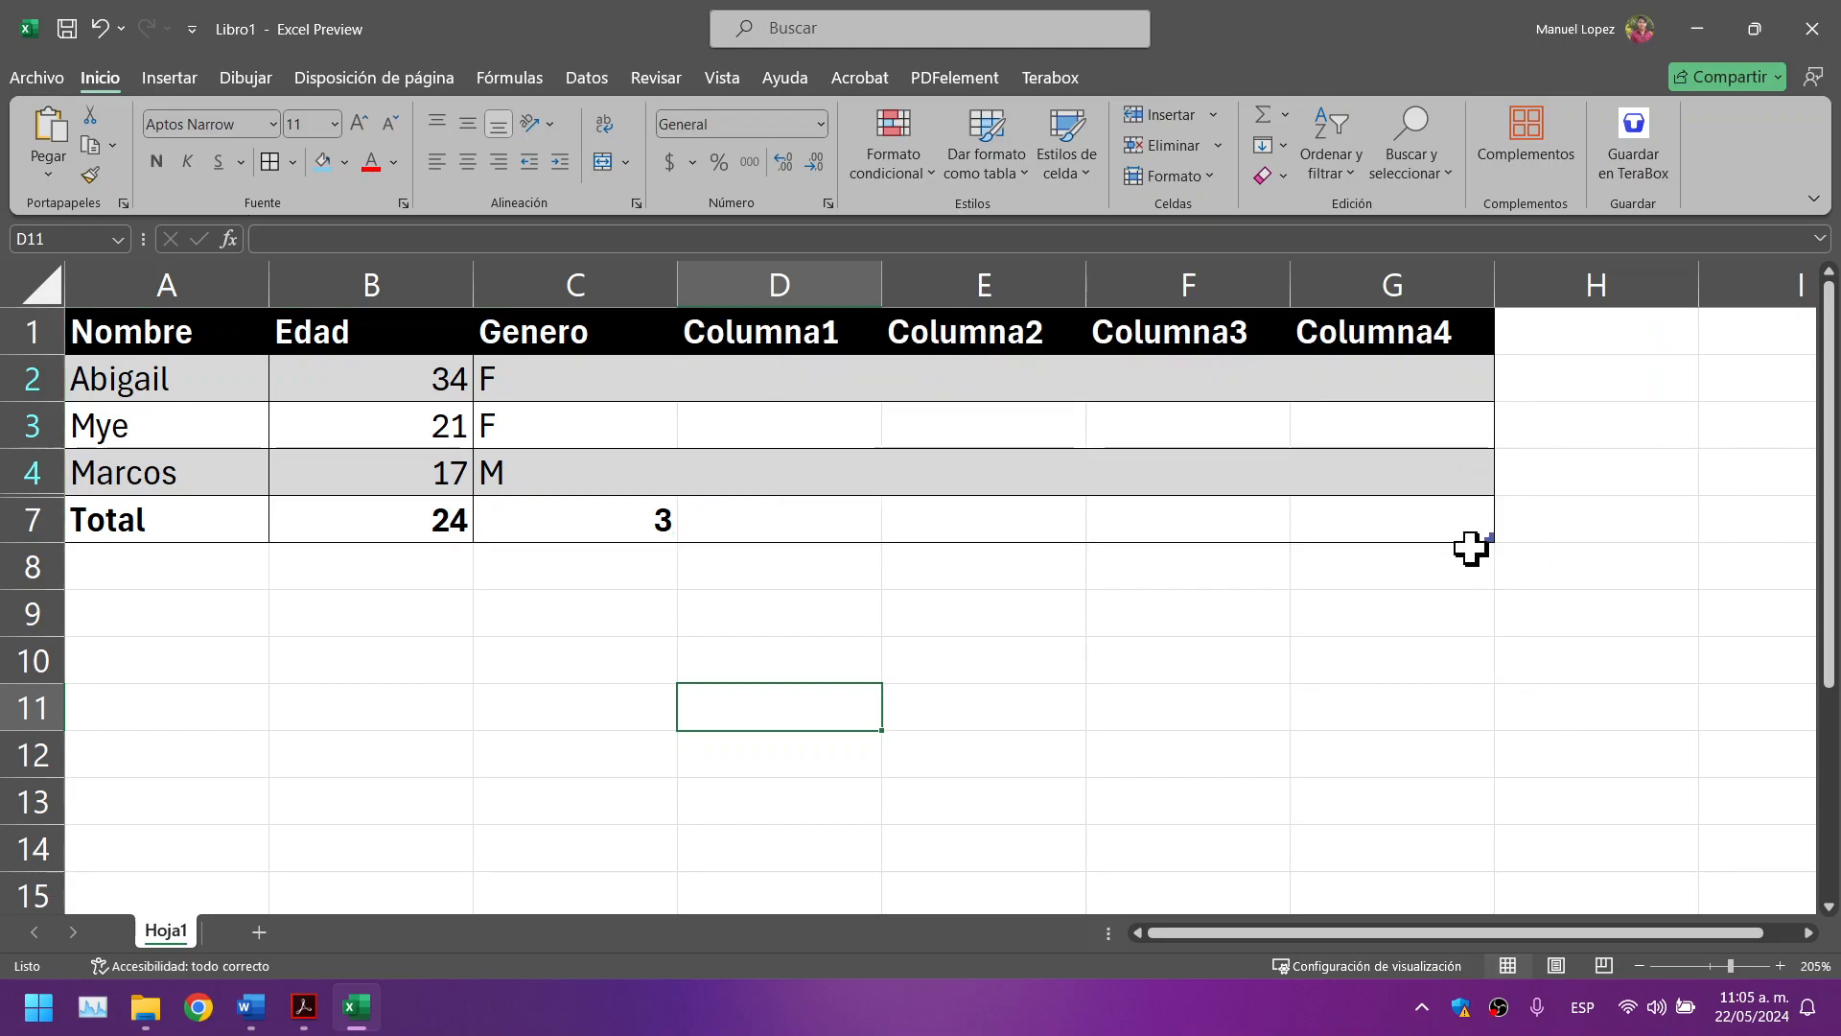
# Step: Try to extend the Personas table downwards below the totals row with its size handle
pyautogui.moveTo(1497, 540); pyautogui.dragTo(1478, 603)
pyautogui.click(1478, 599)
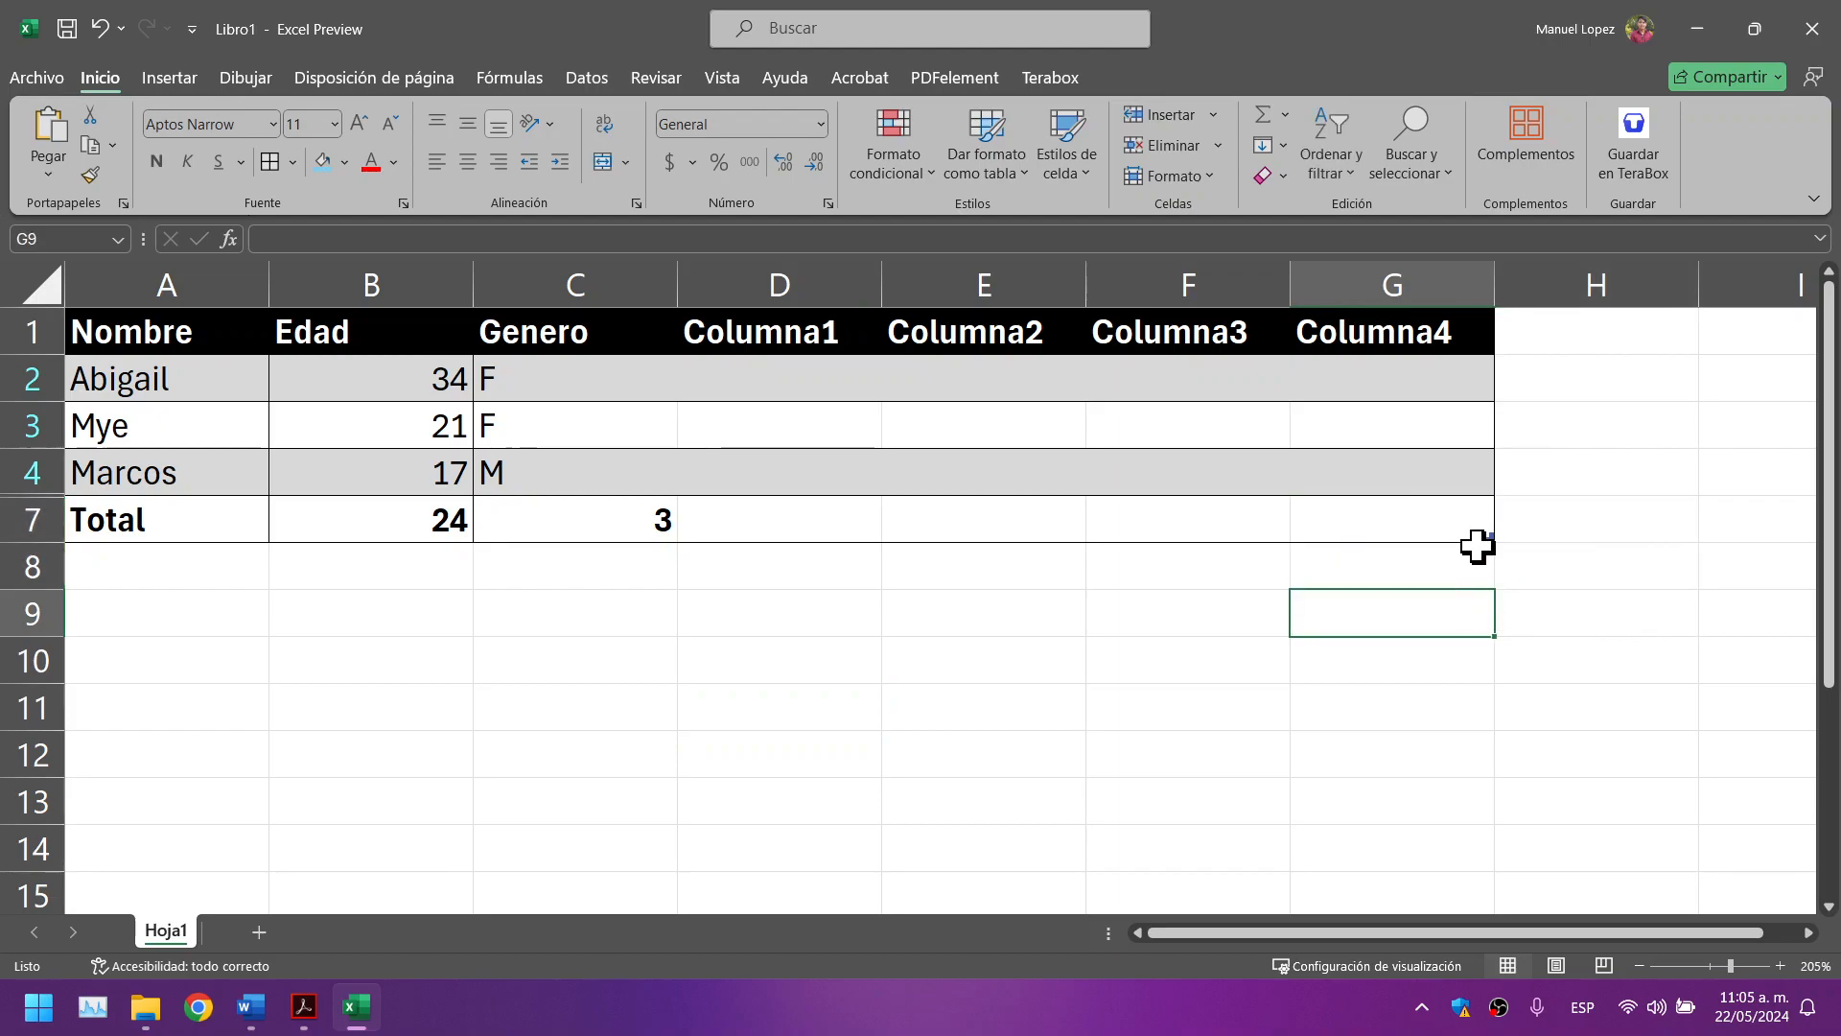
pyautogui.moveTo(1489, 537); pyautogui.dragTo(1448, 843)
pyautogui.click(1081, 553)
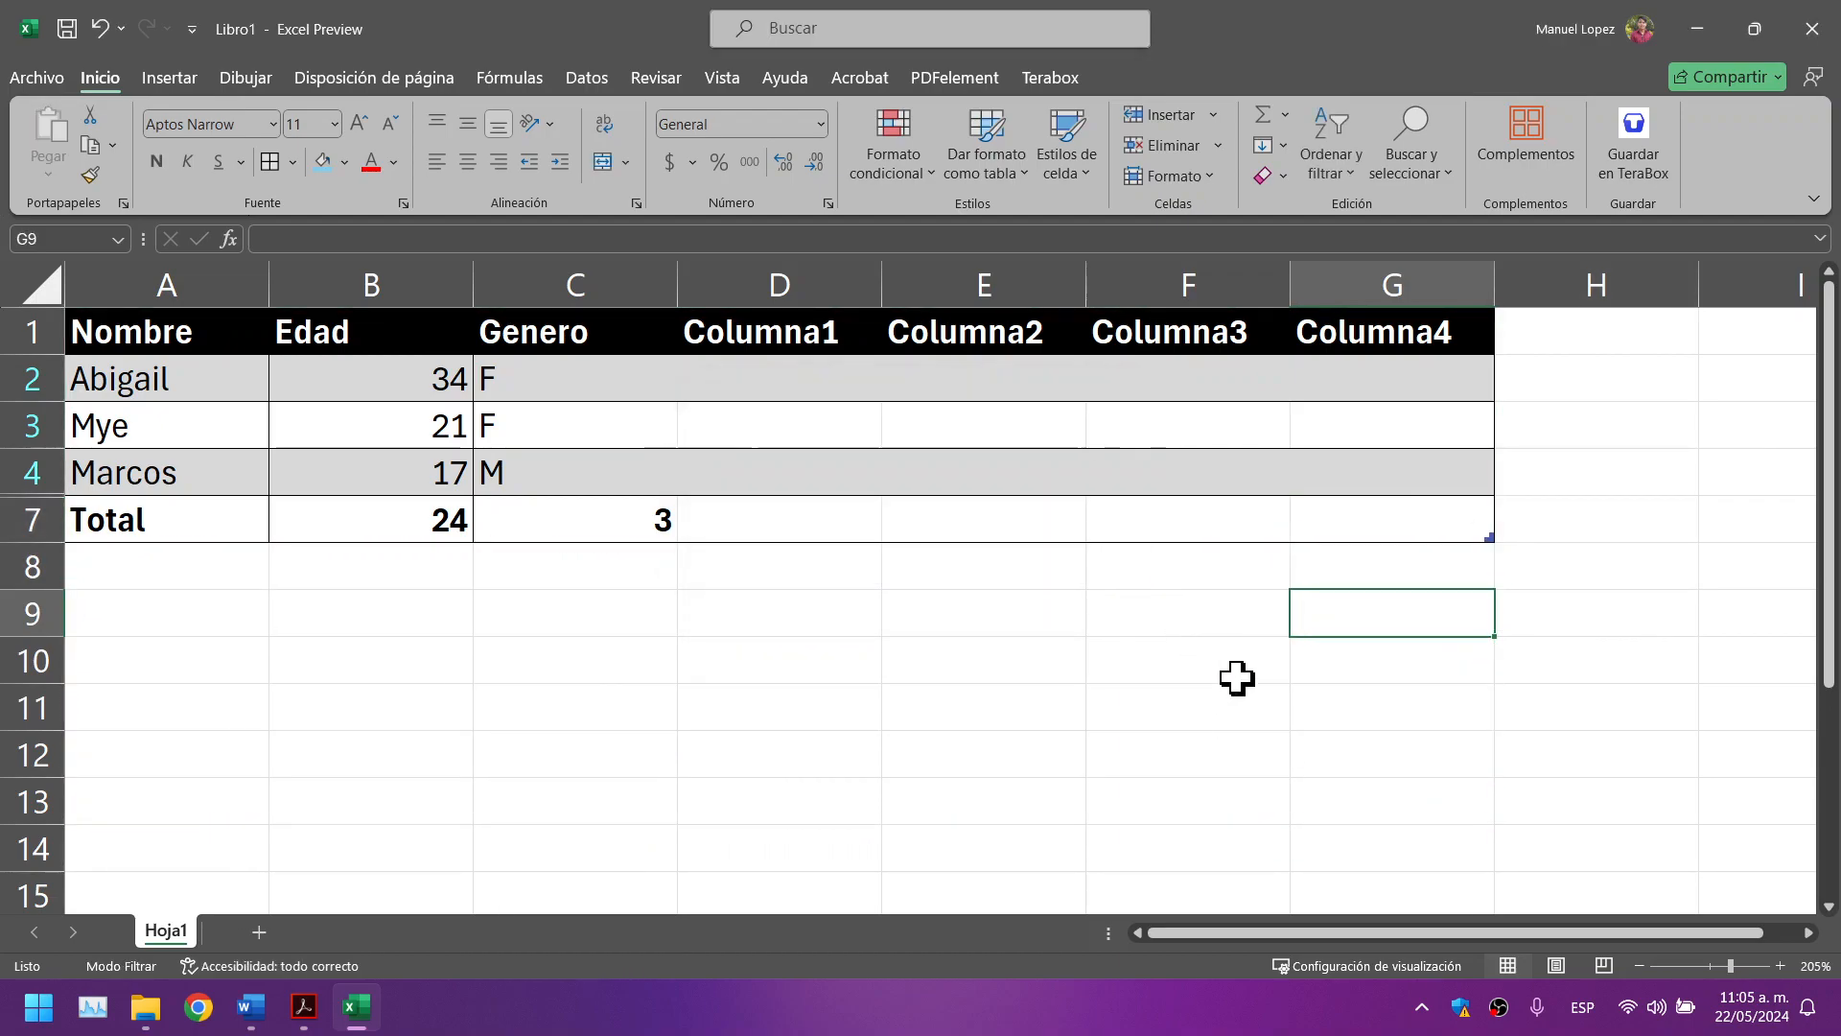
pyautogui.click(1237, 676)
pyautogui.moveTo(1487, 546); pyautogui.dragTo(1471, 809)
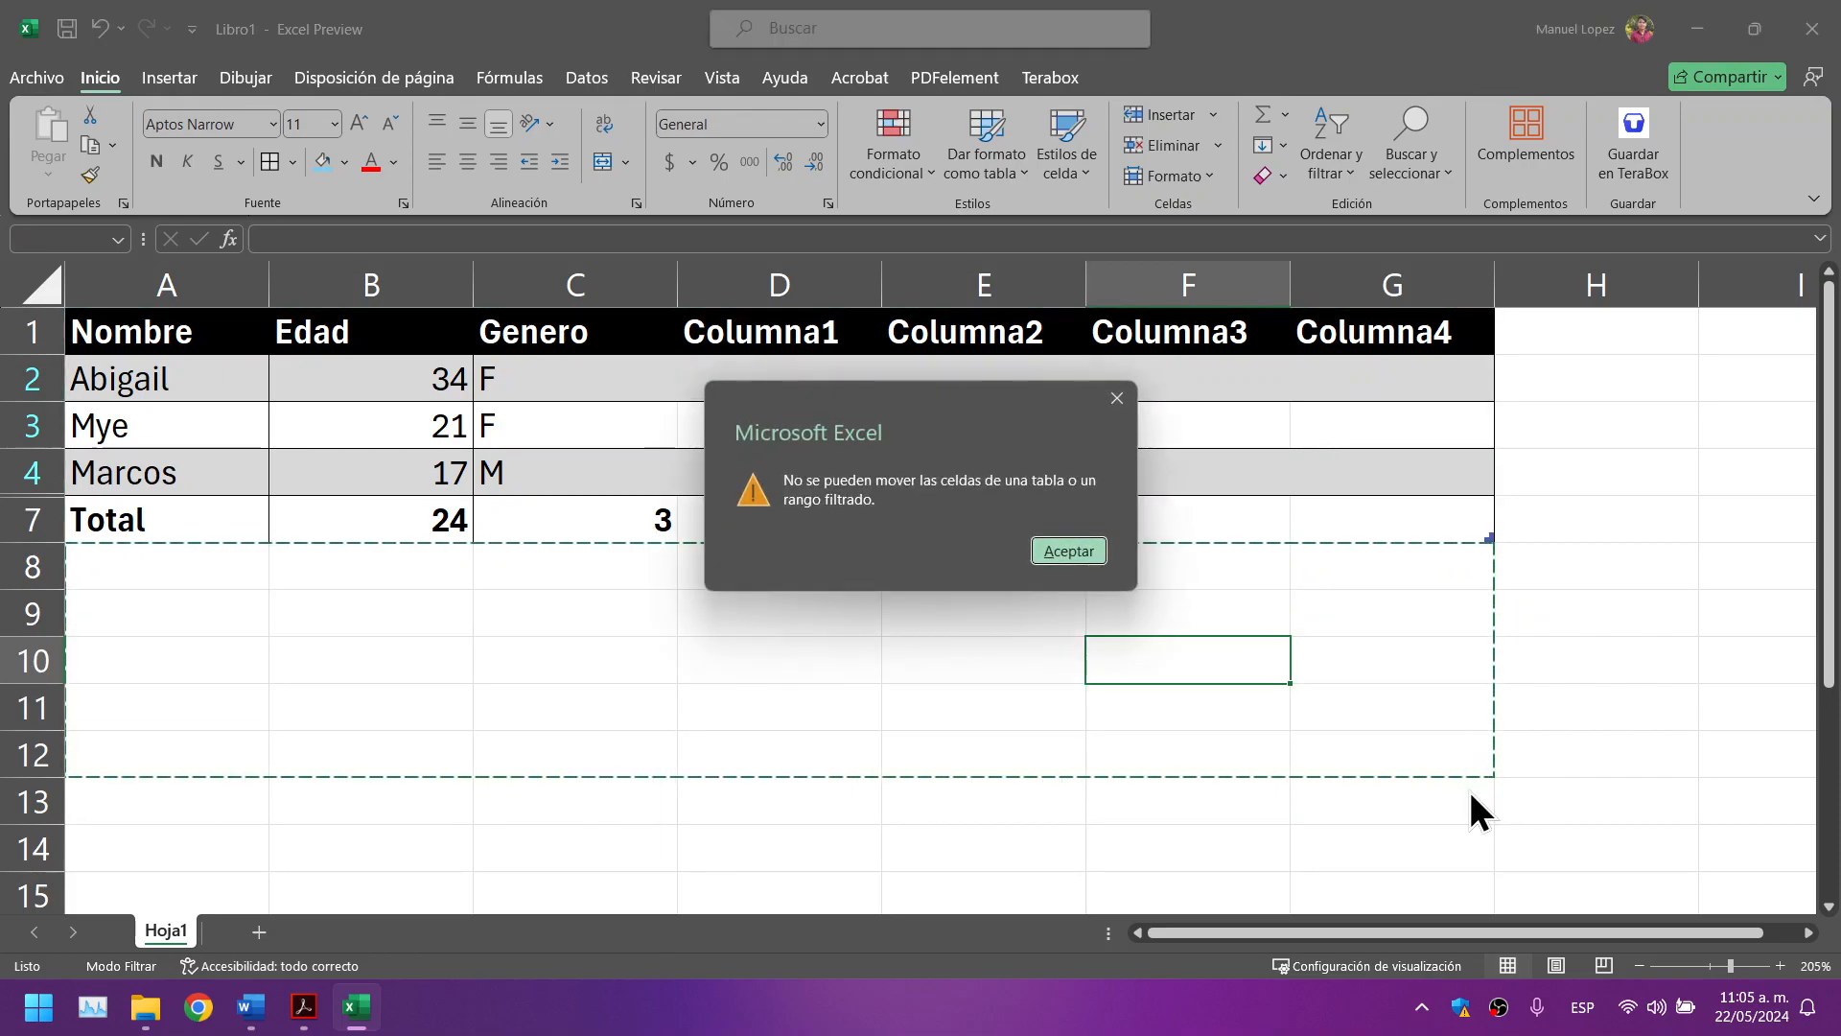
pyautogui.click(1062, 550)
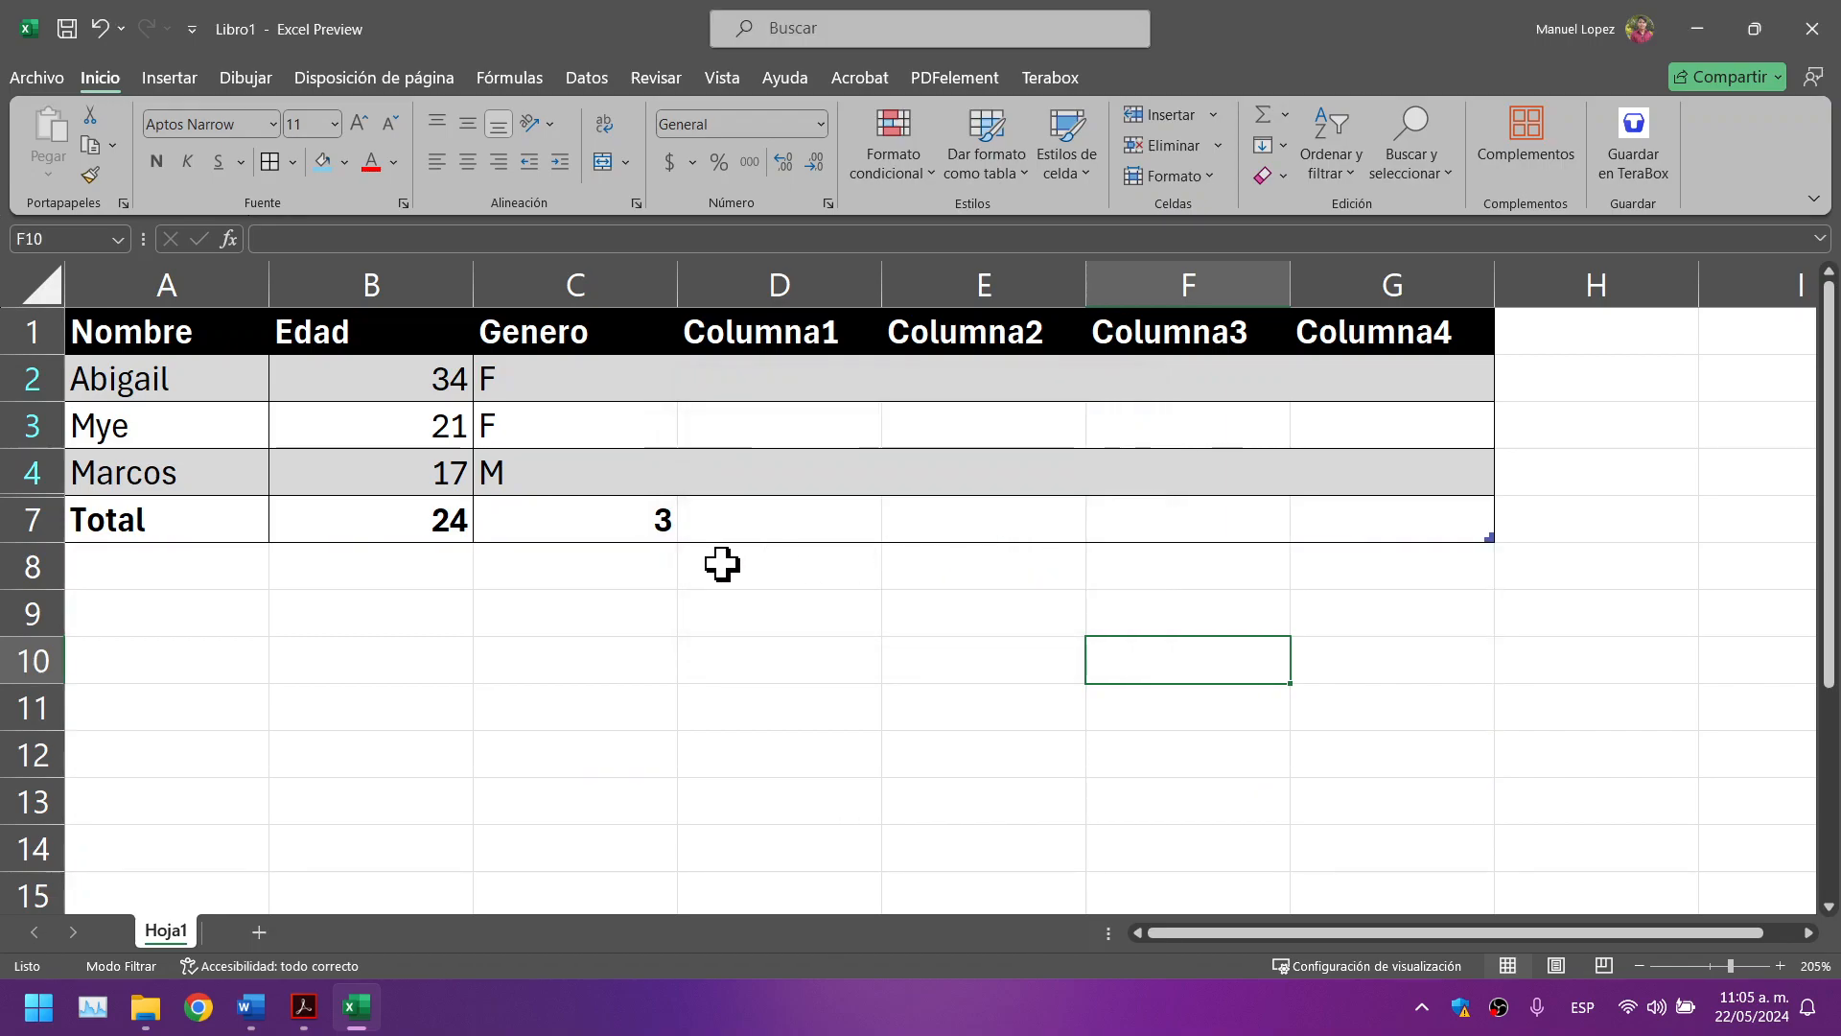
# Step: Shrink the Personas table back so that it ends at the Genero column
pyautogui.click(728, 565)
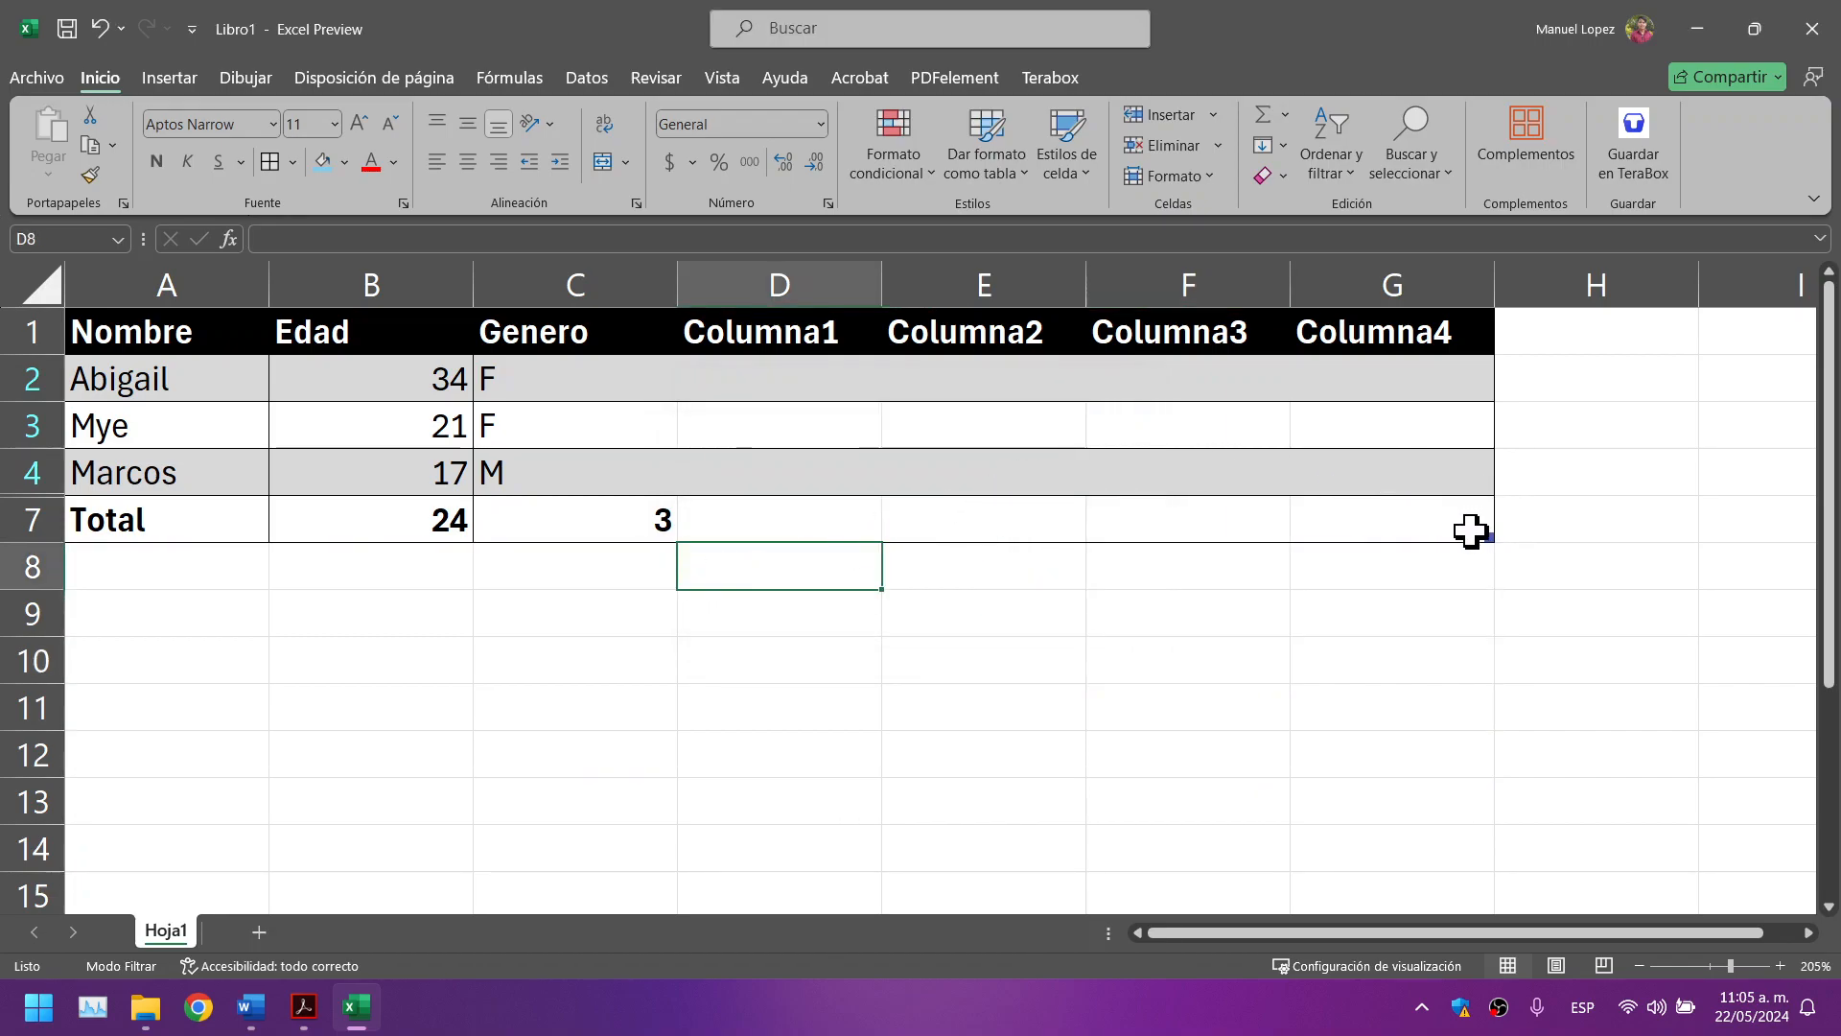
pyautogui.moveTo(1490, 537); pyautogui.dragTo(671, 671)
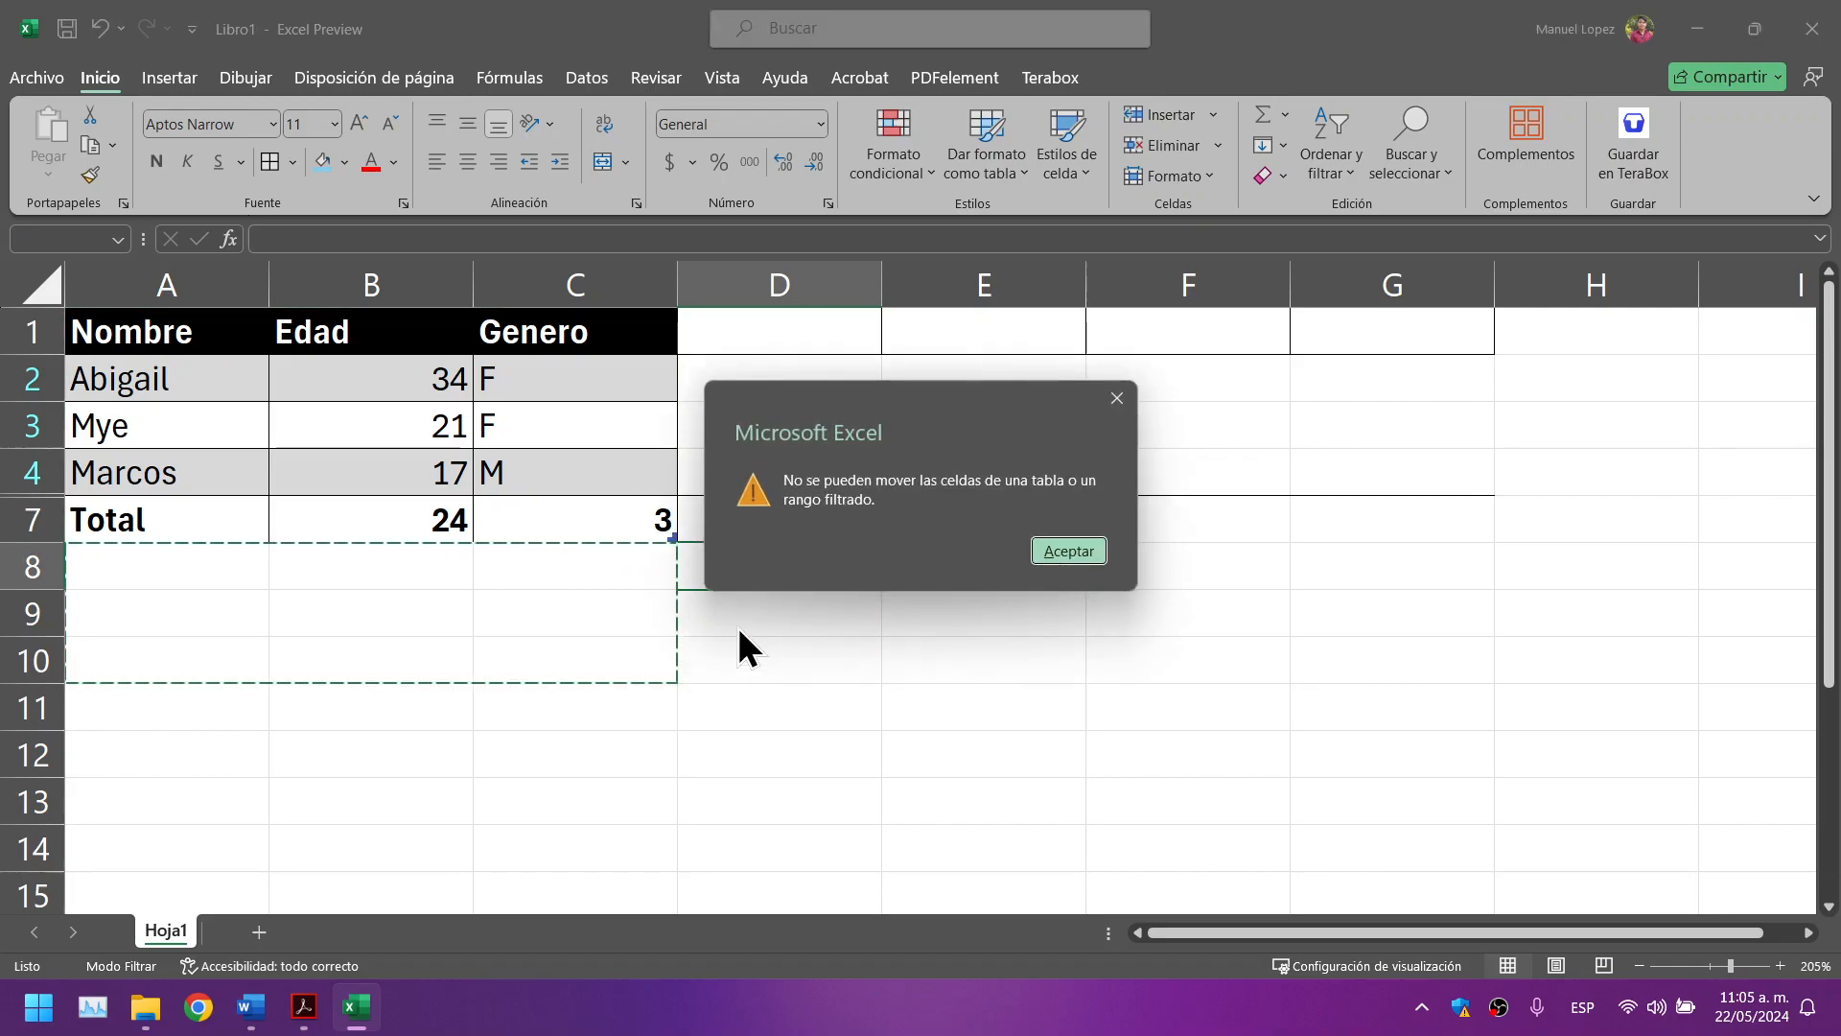
pyautogui.click(1068, 550)
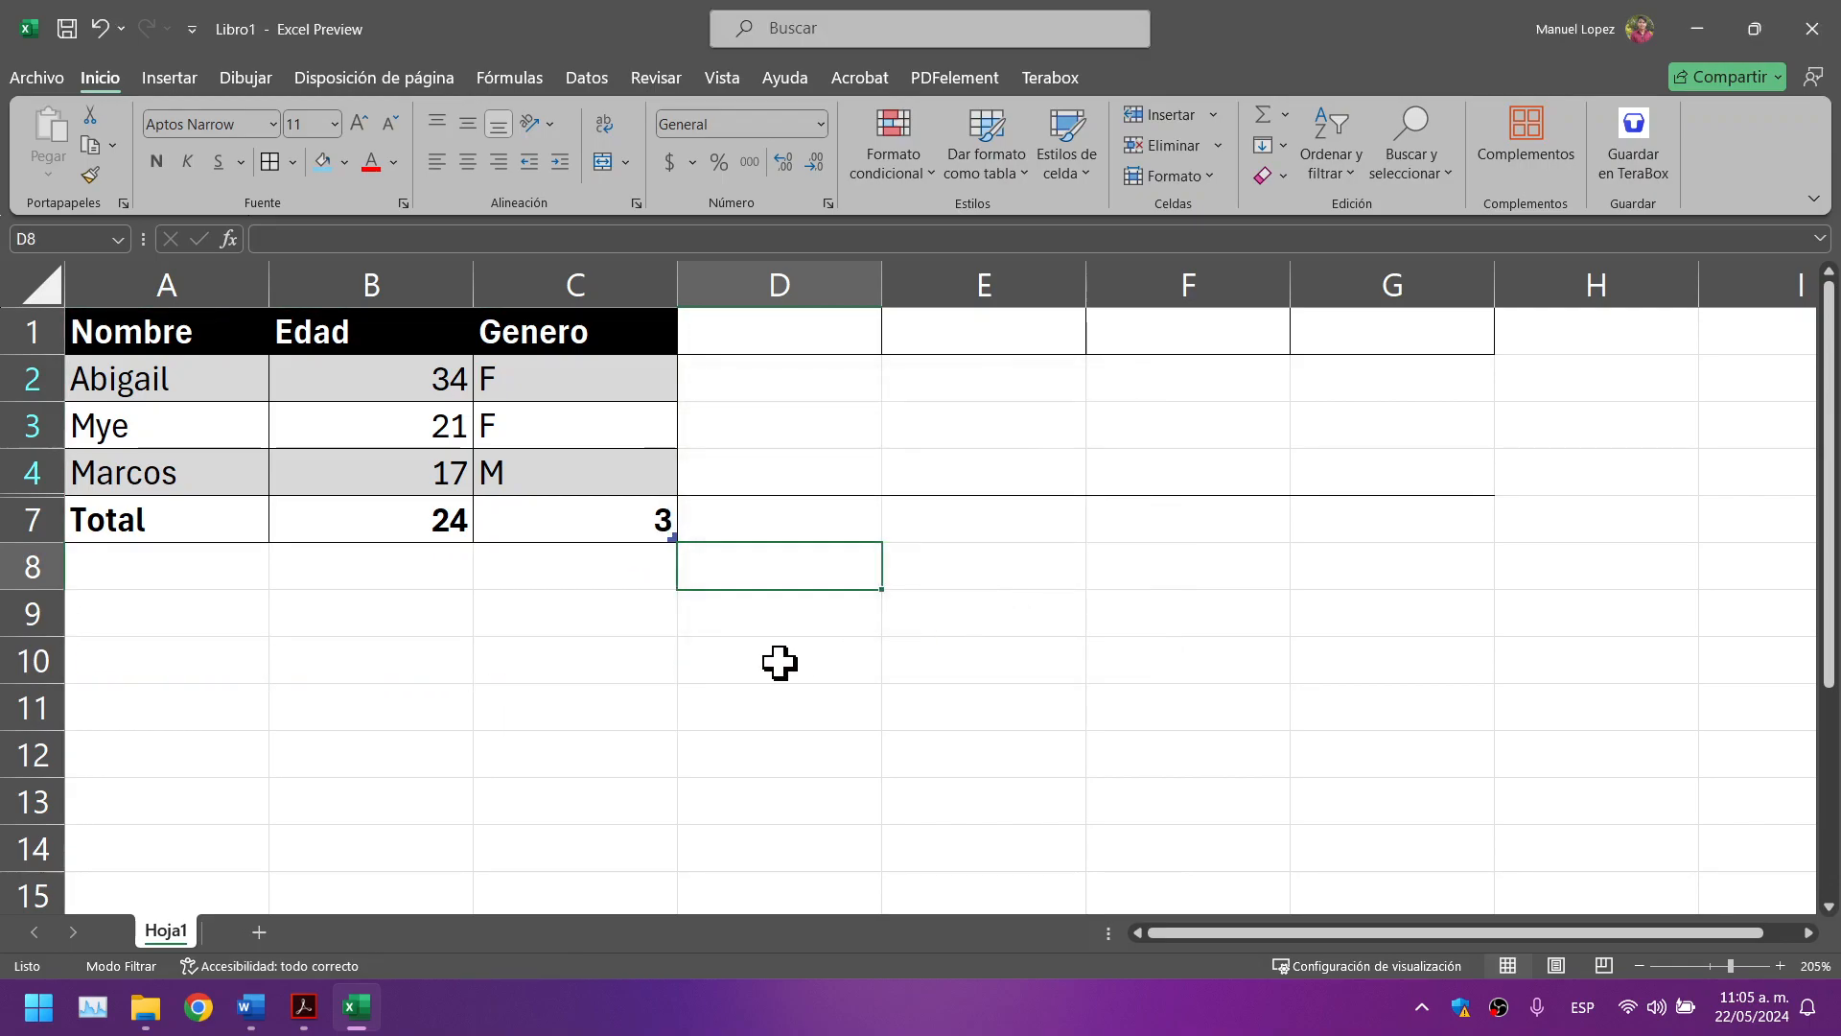
pyautogui.click(833, 432)
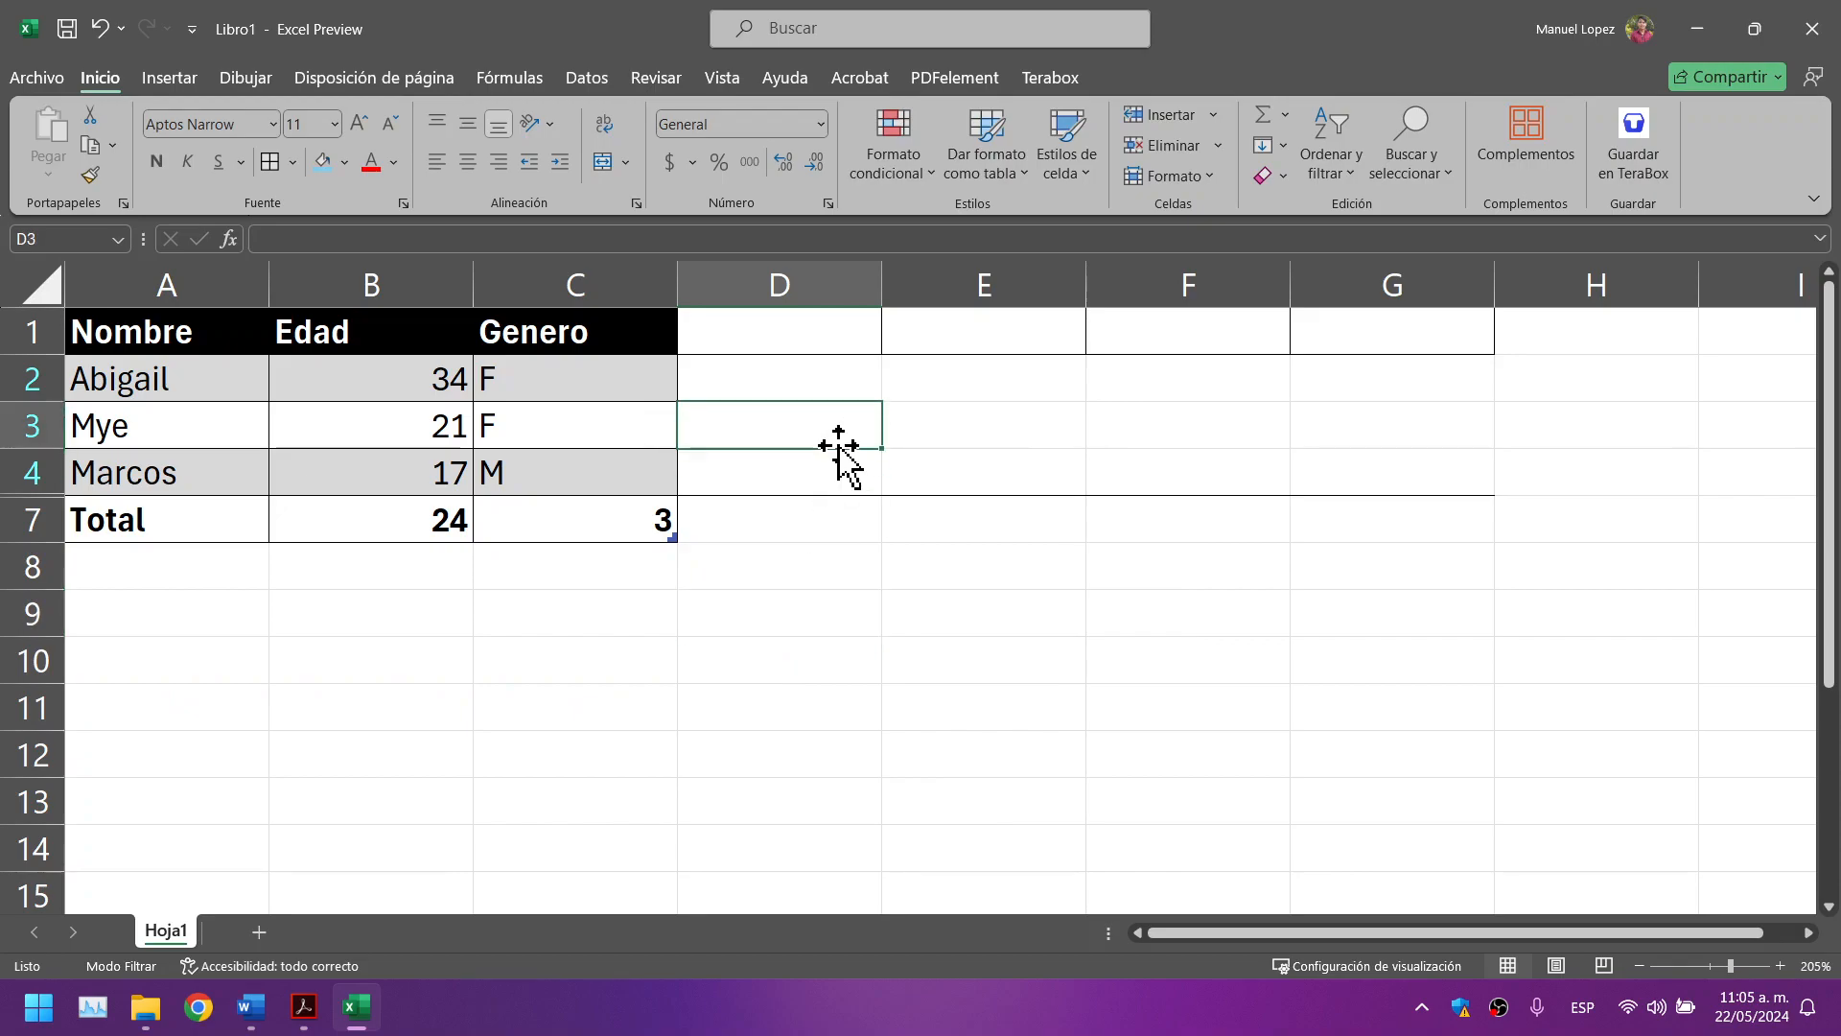
# Step: Review the PDF guide's section on adding a row at the table's end with the Tab key, and return to the Excel workbook
pyautogui.click(316, 1013)
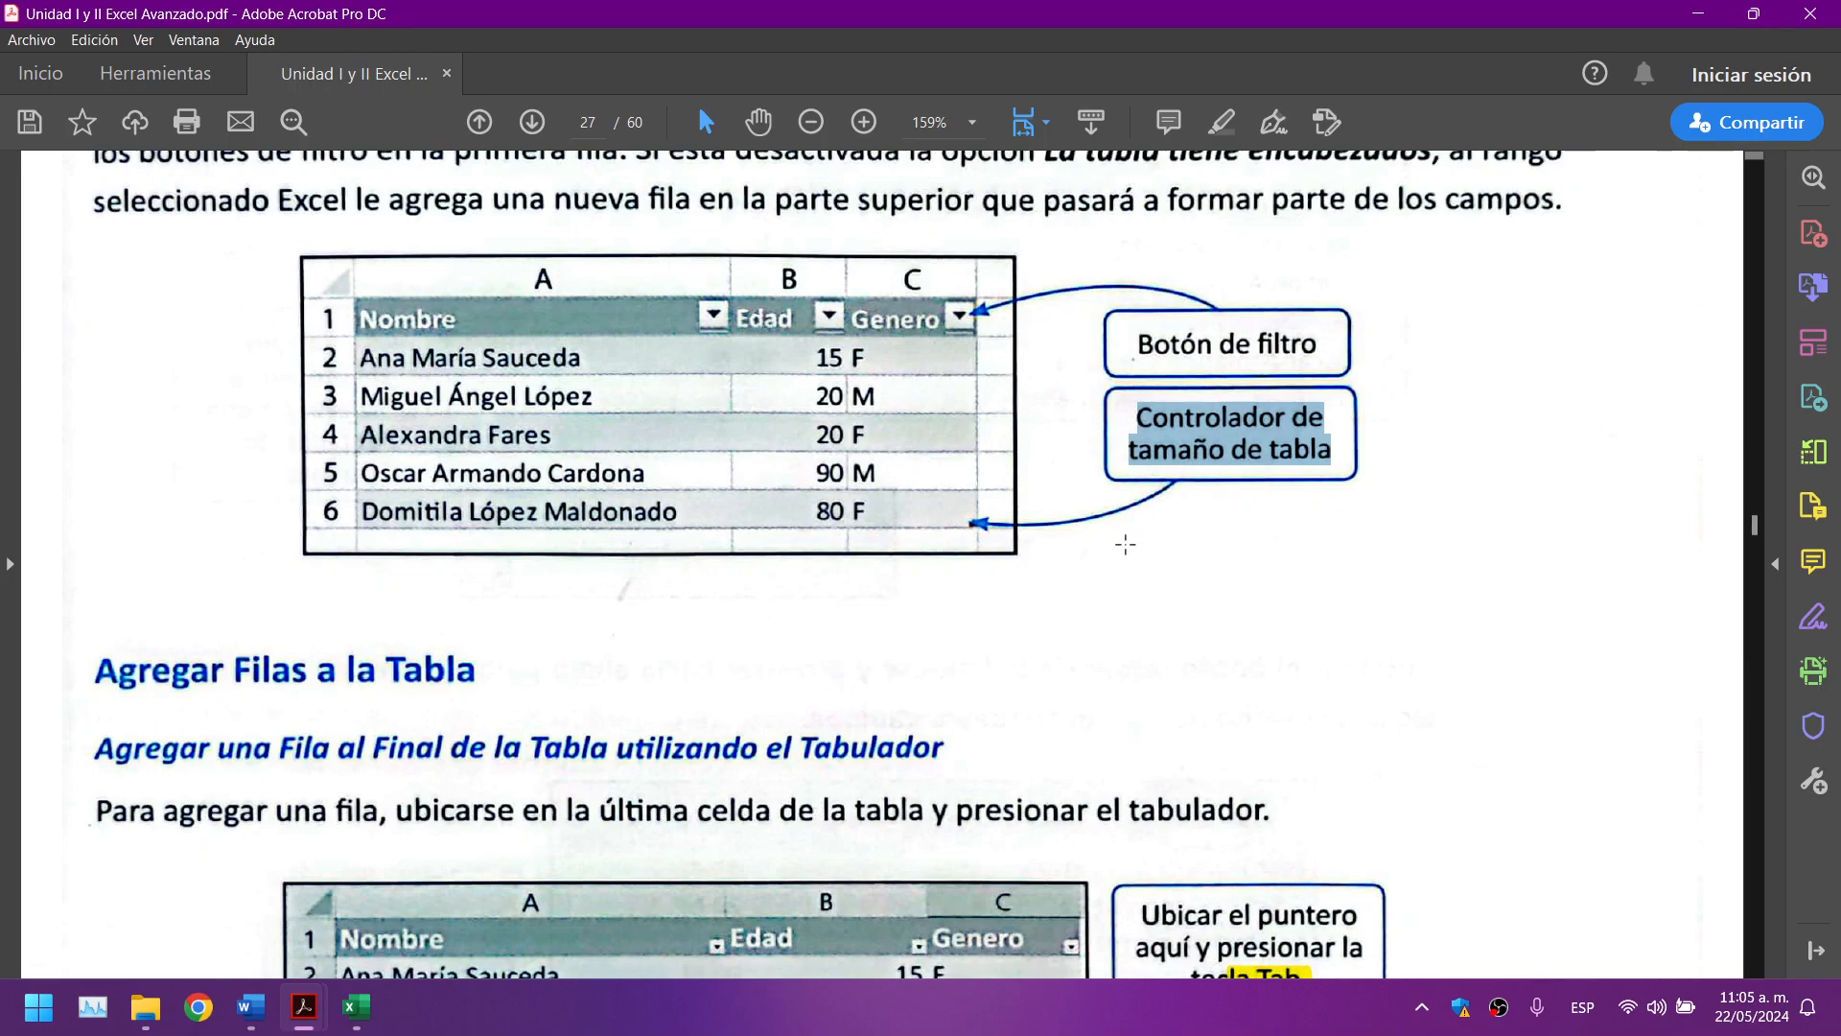
pyautogui.scroll(-2, 1126, 544)
pyautogui.scroll(-4, 1126, 544)
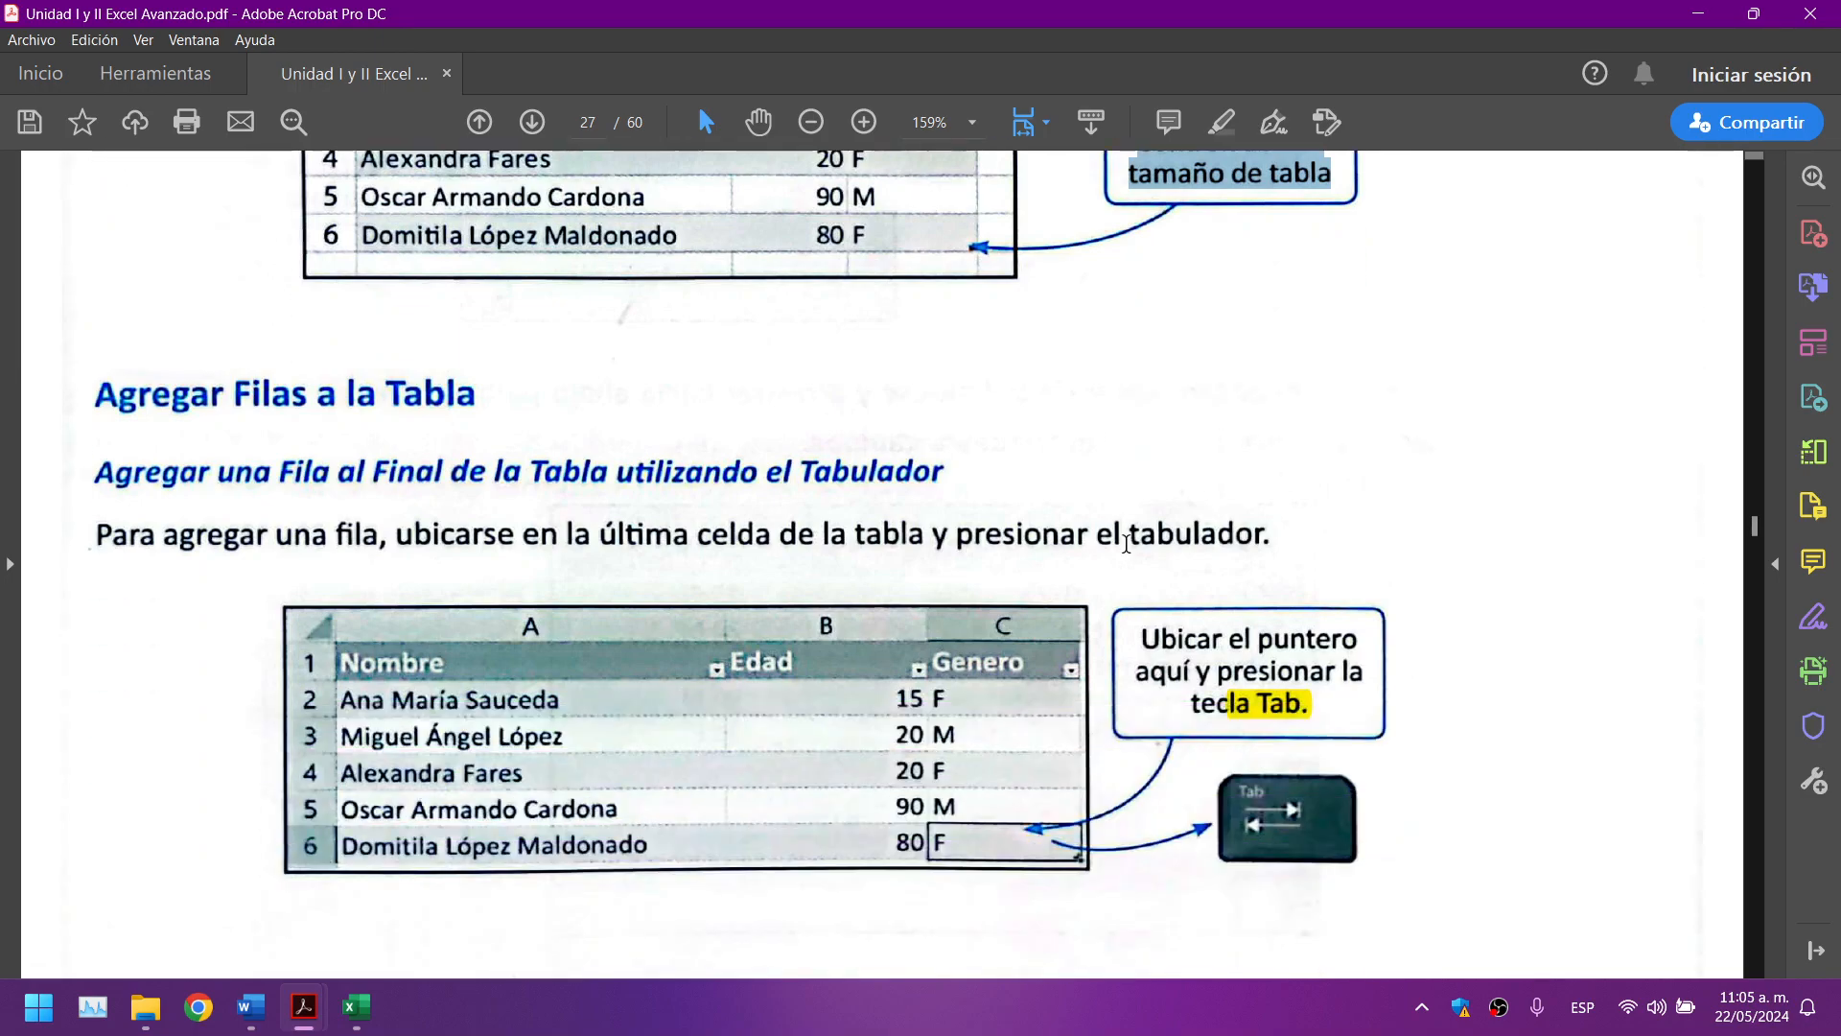
pyautogui.scroll(3, 1125, 544)
pyautogui.scroll(3, 1126, 543)
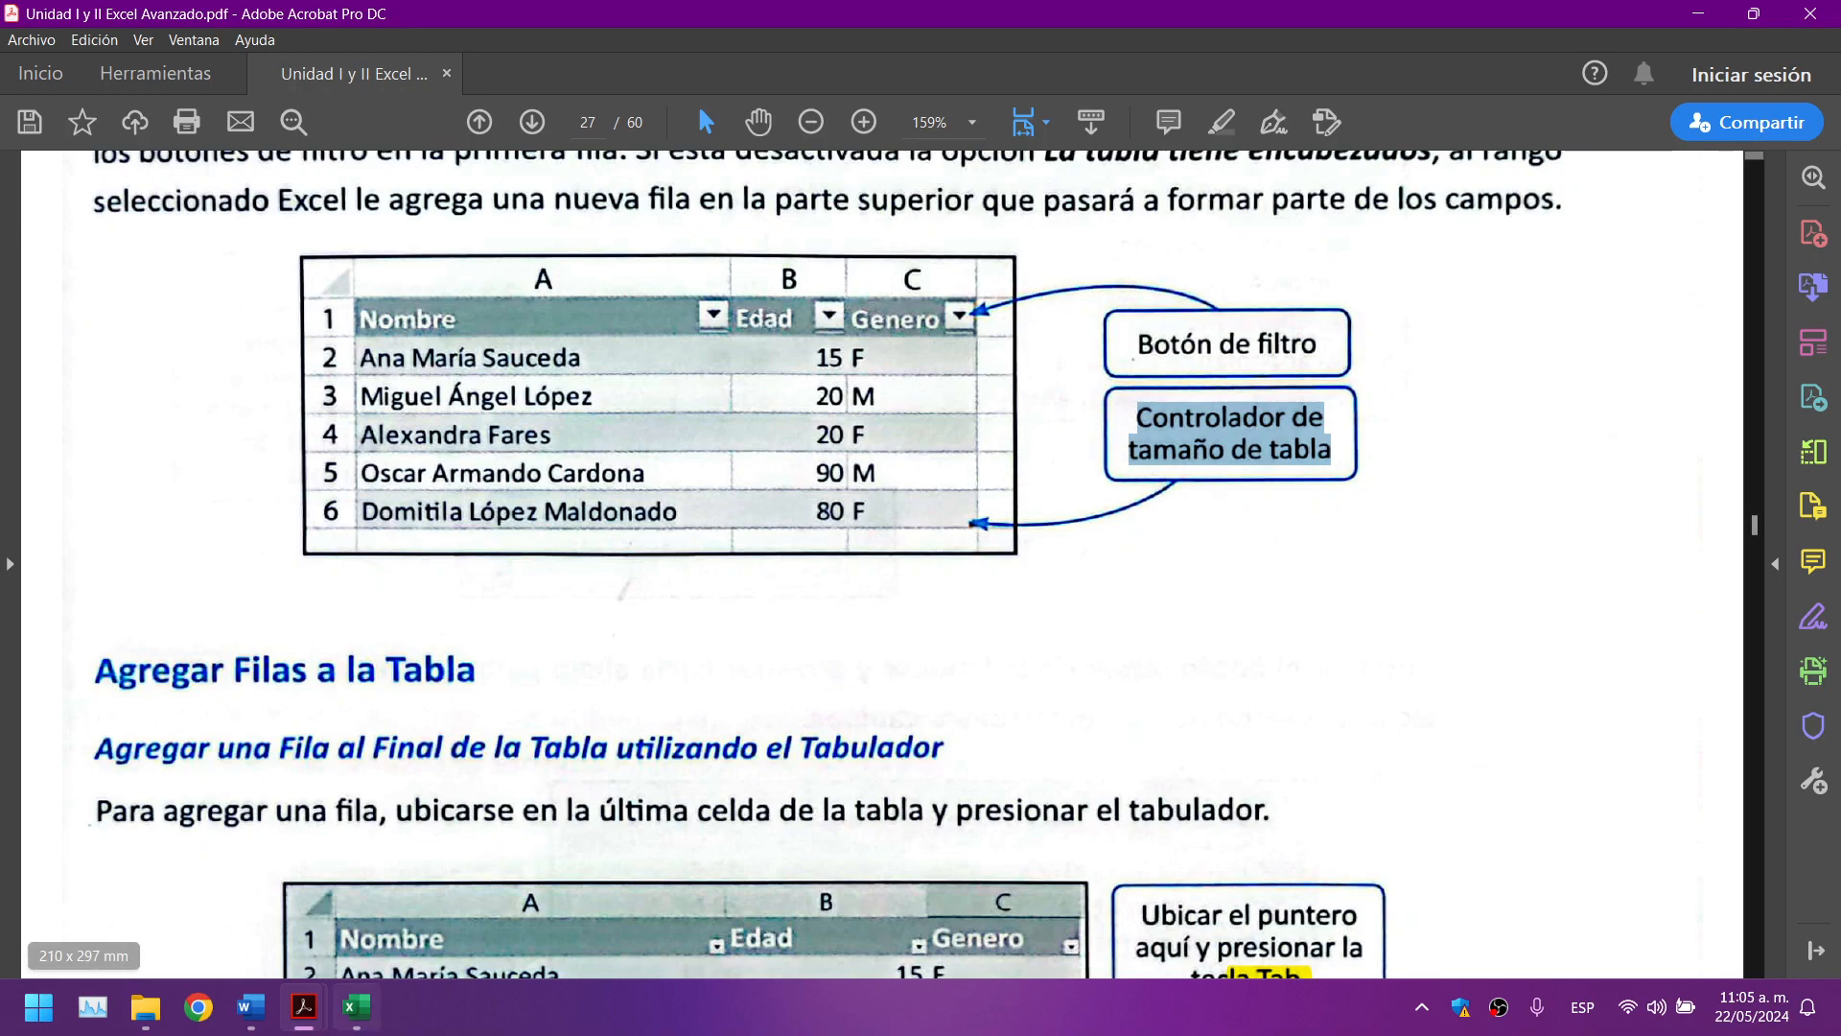
pyautogui.click(355, 1006)
pyautogui.click(586, 528)
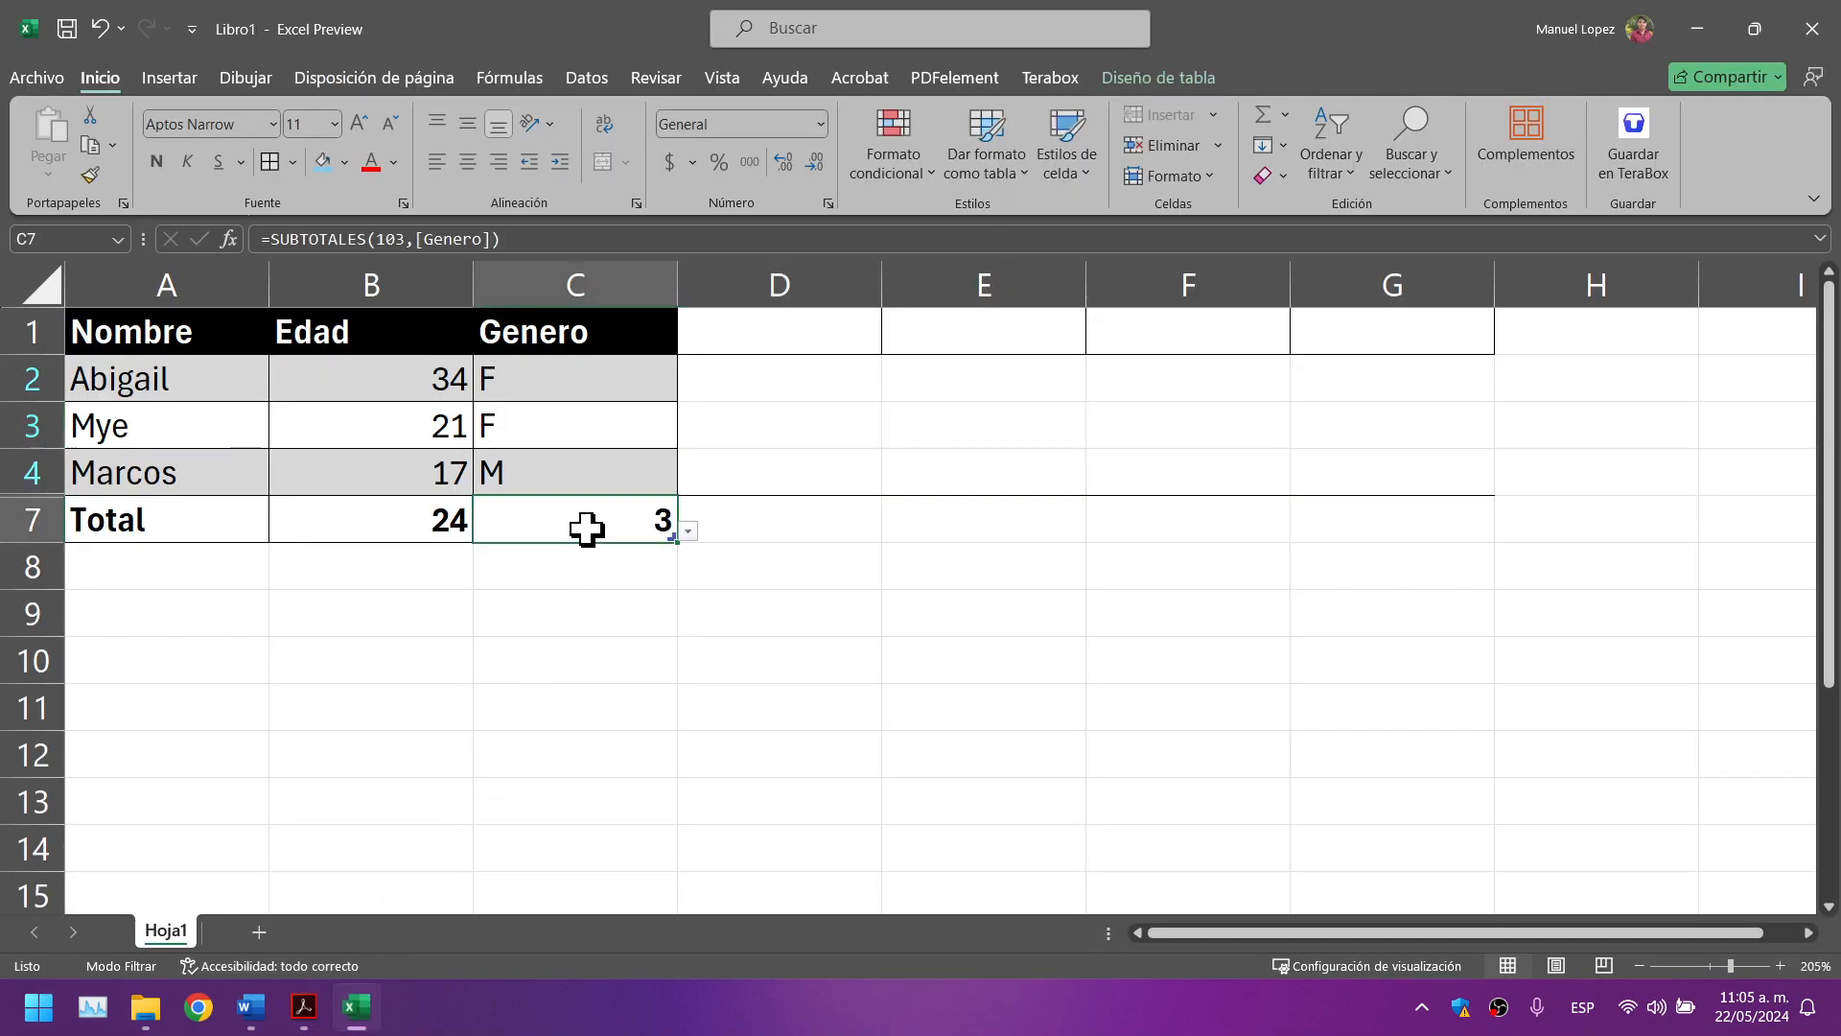
pyautogui.click(478, 625)
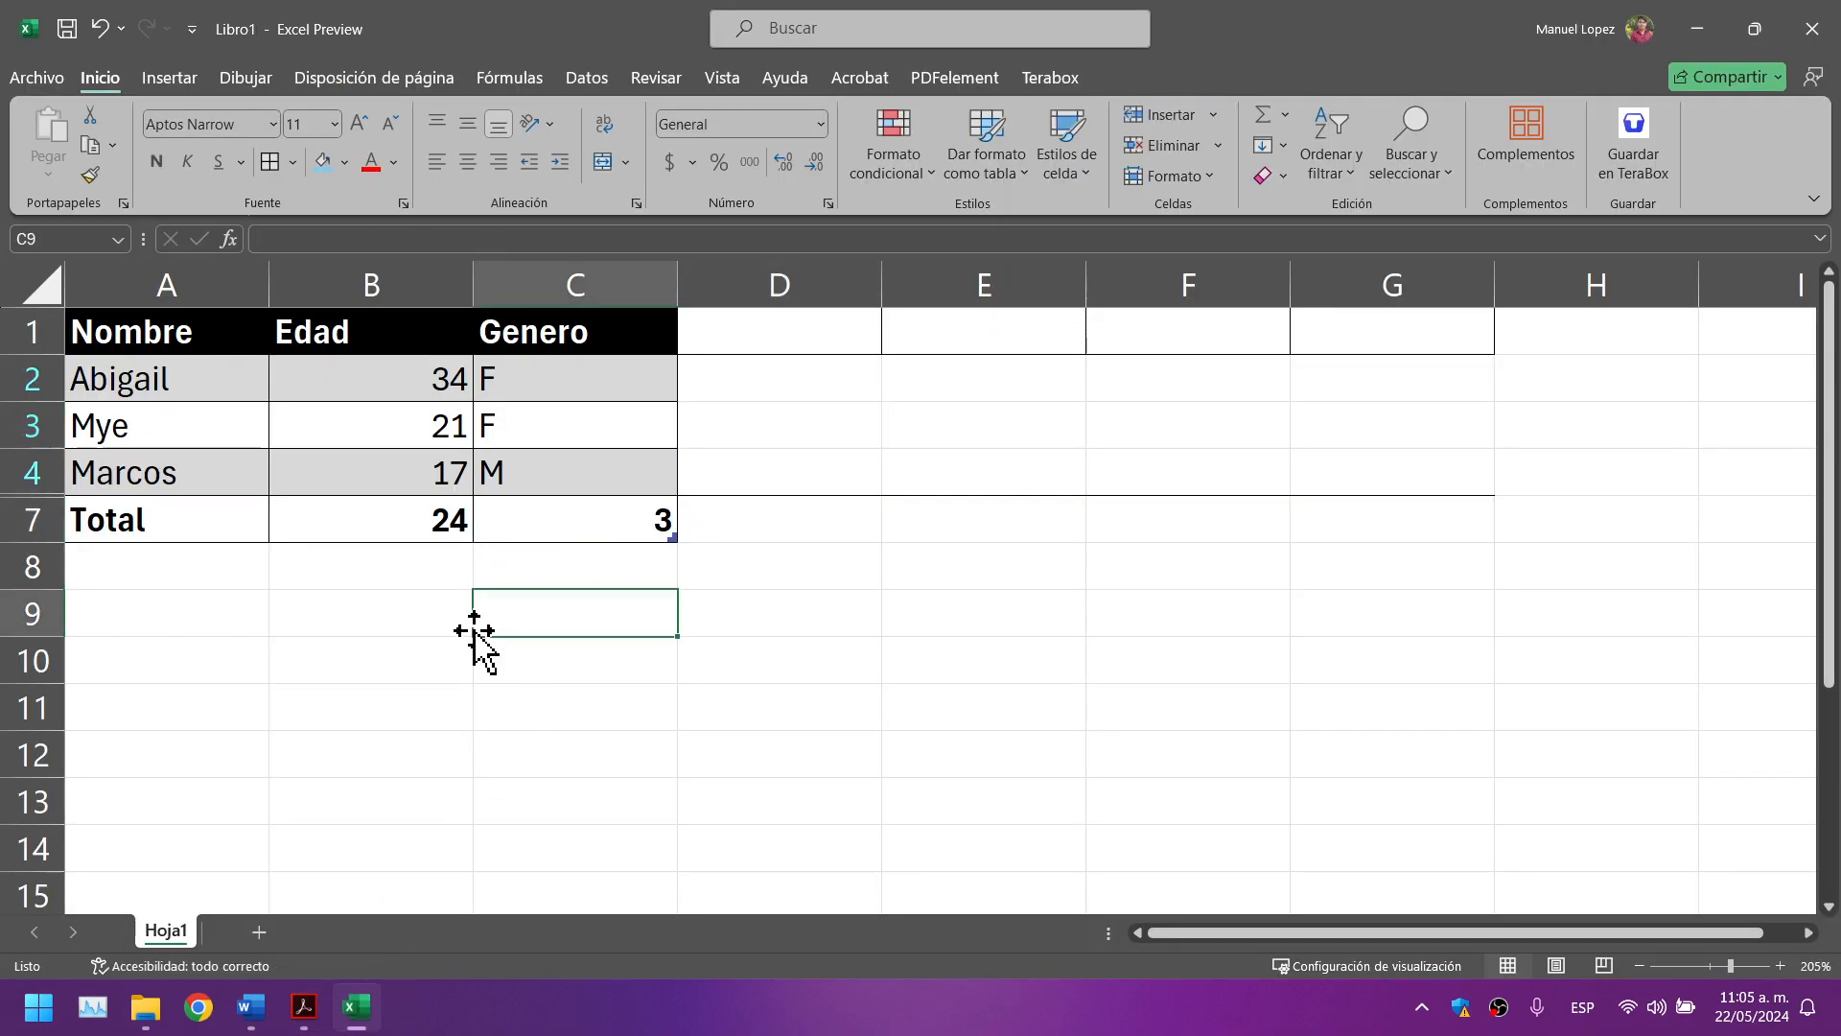
# Step: Find and open the Windows "Teclado en pantalla", and place it higher over the worksheet at a larger size
pyautogui.click(43, 1027)
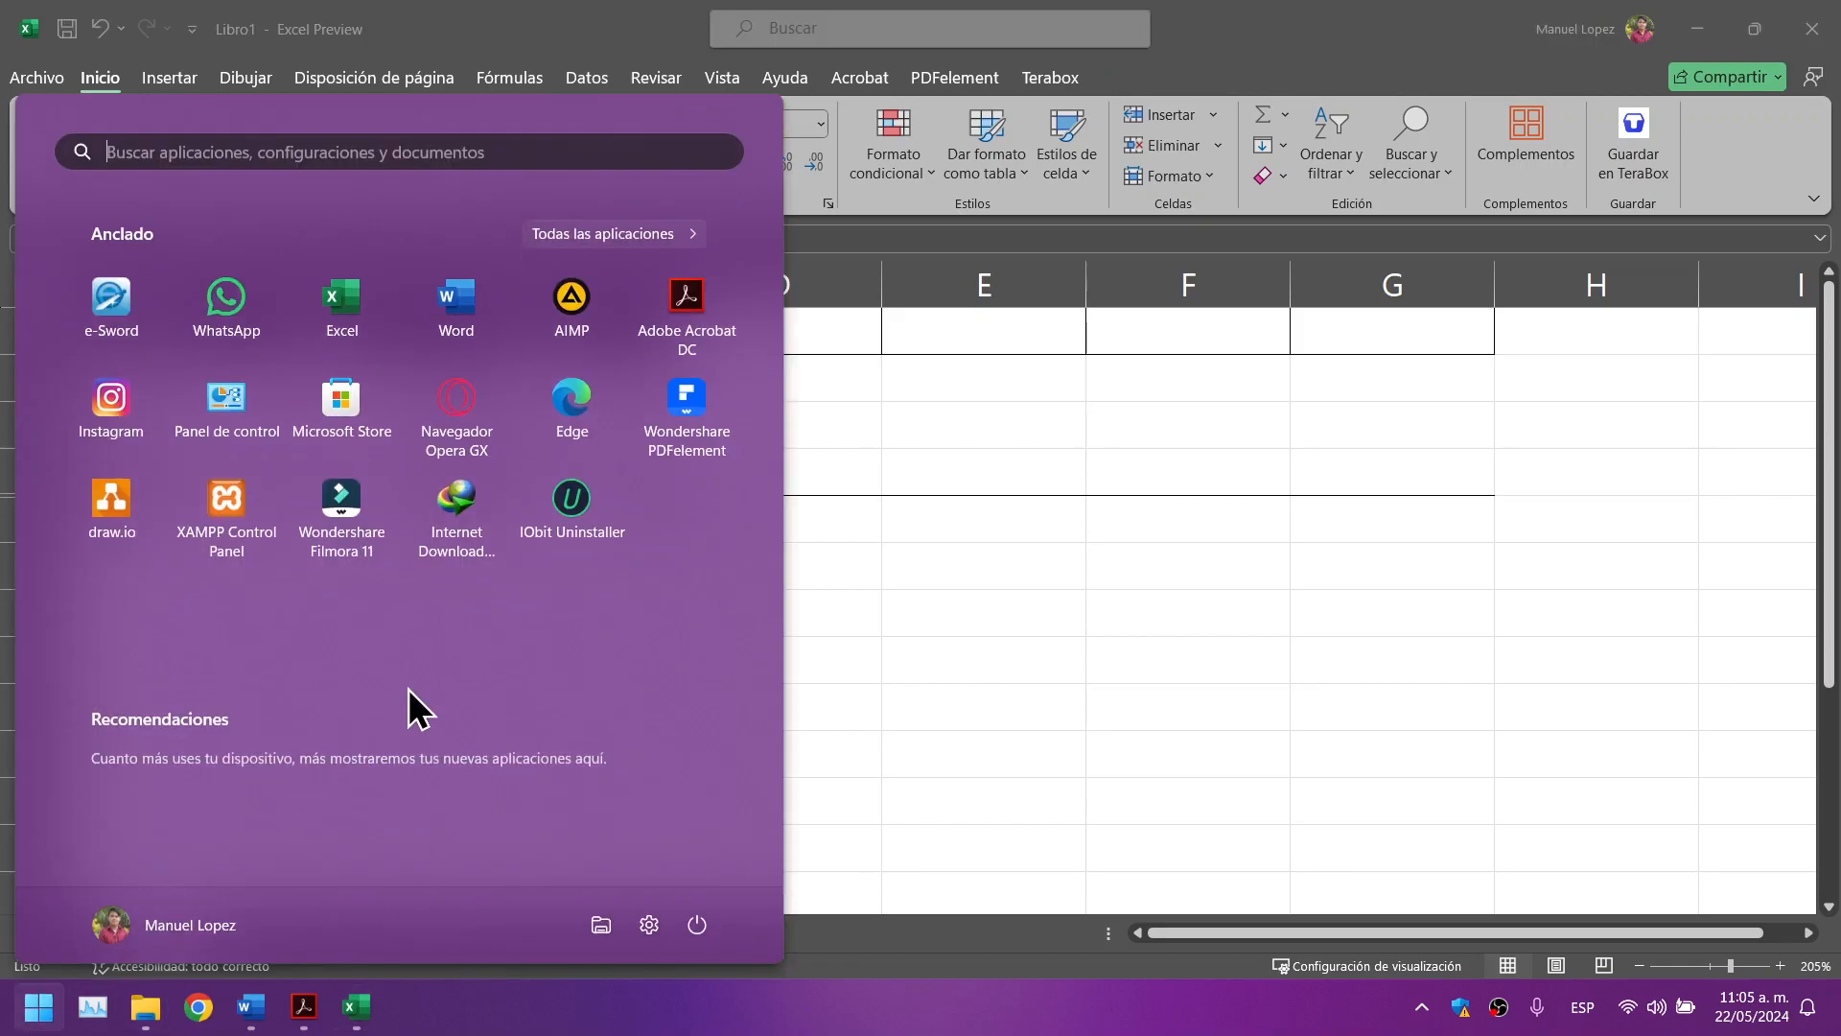
pyautogui.write('tac')
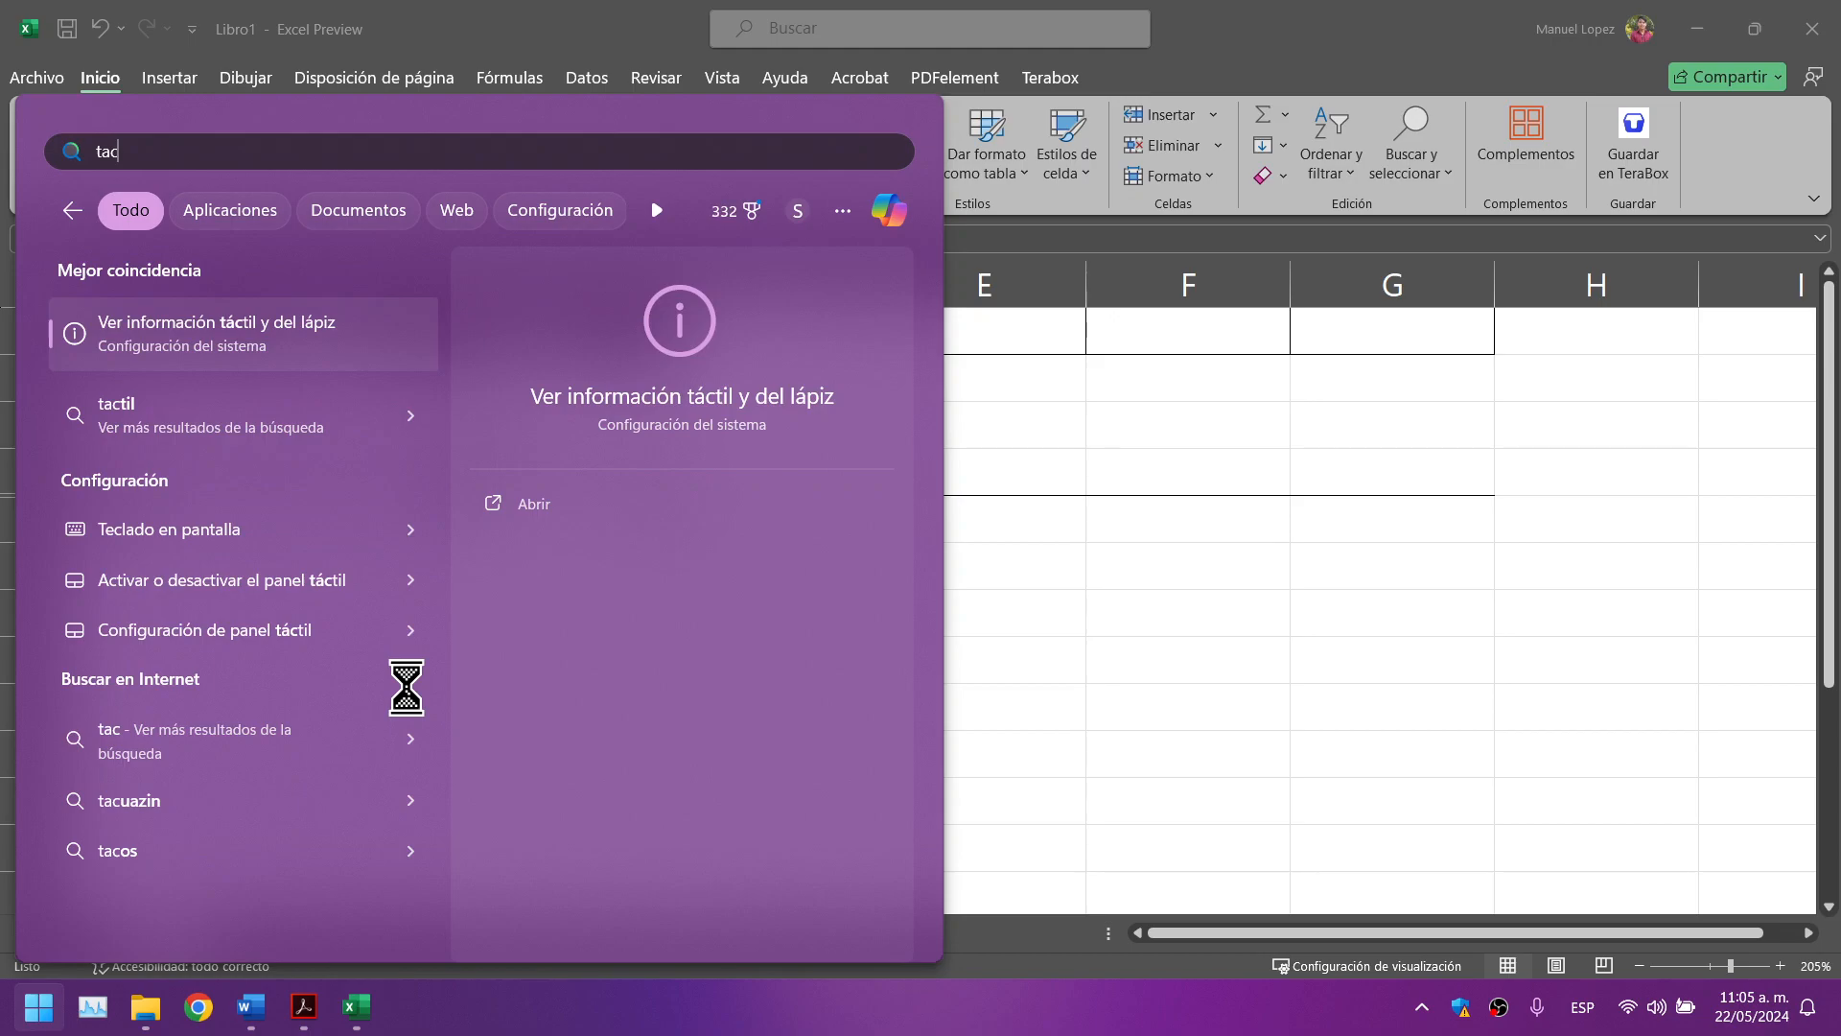
pyautogui.press('BackSpace')
pyautogui.press('BackSpace')
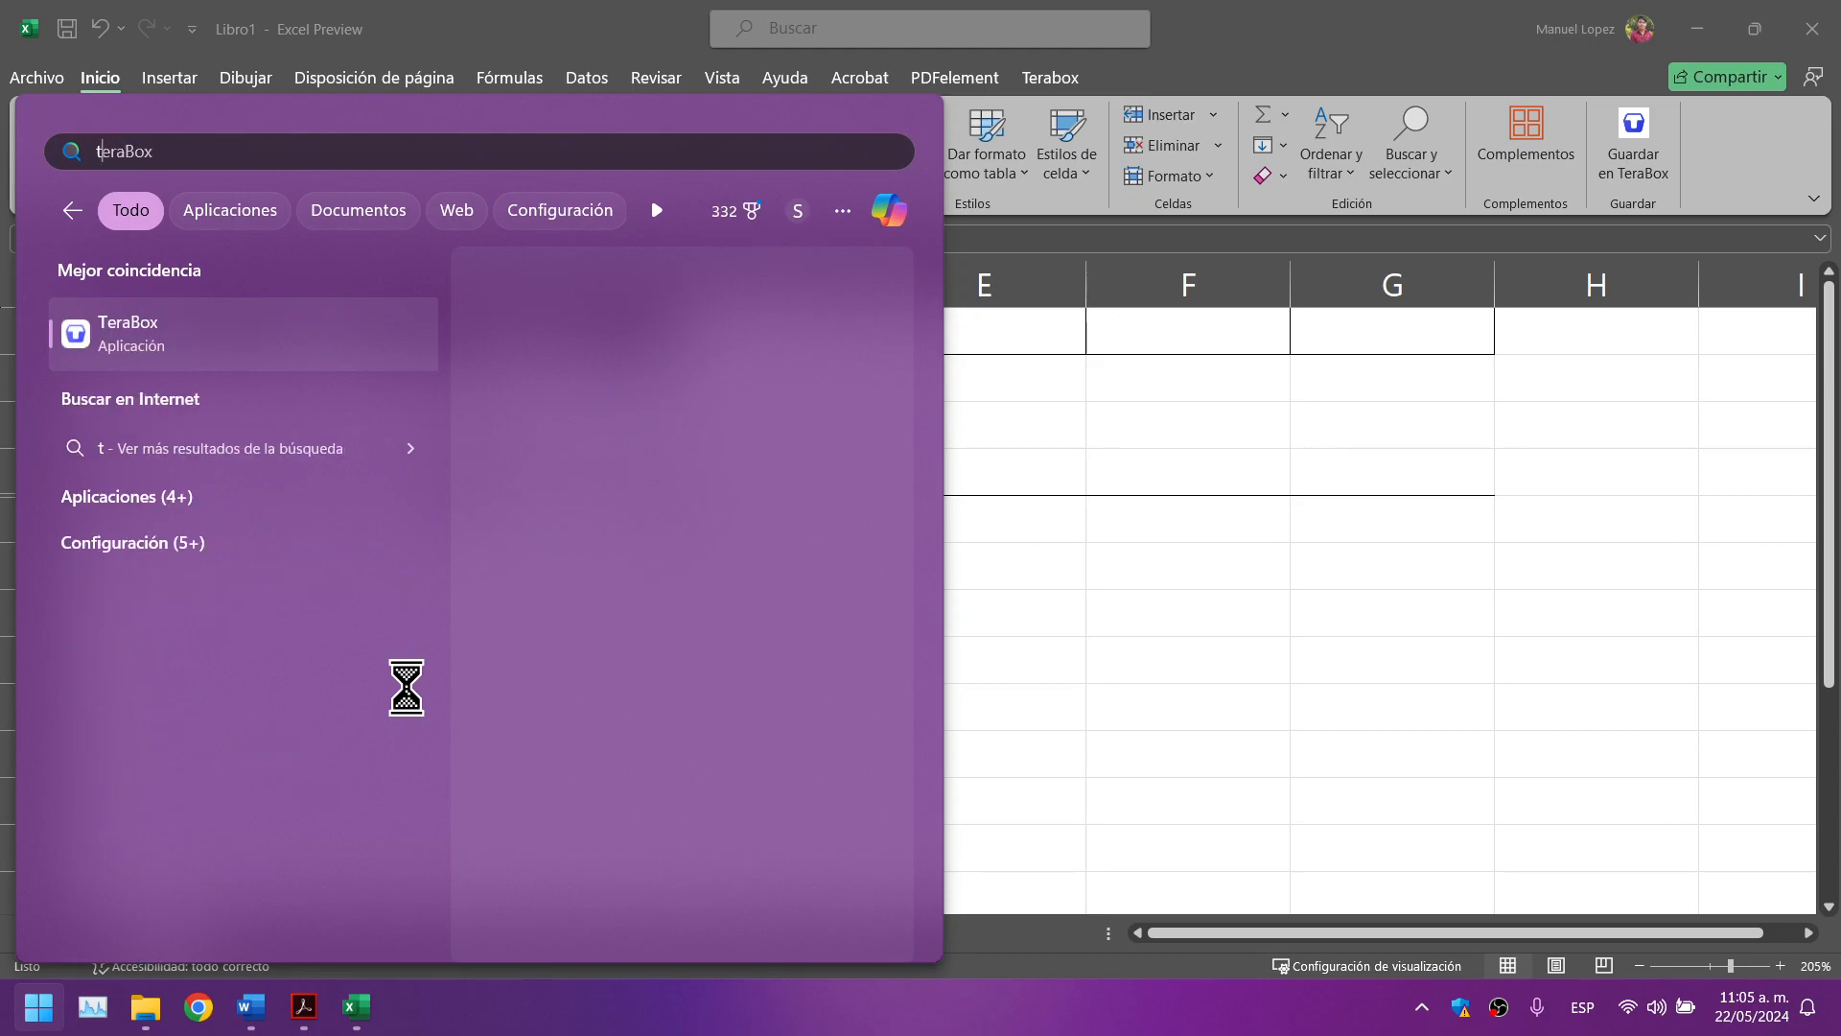
pyautogui.write('eclado en pantalla')
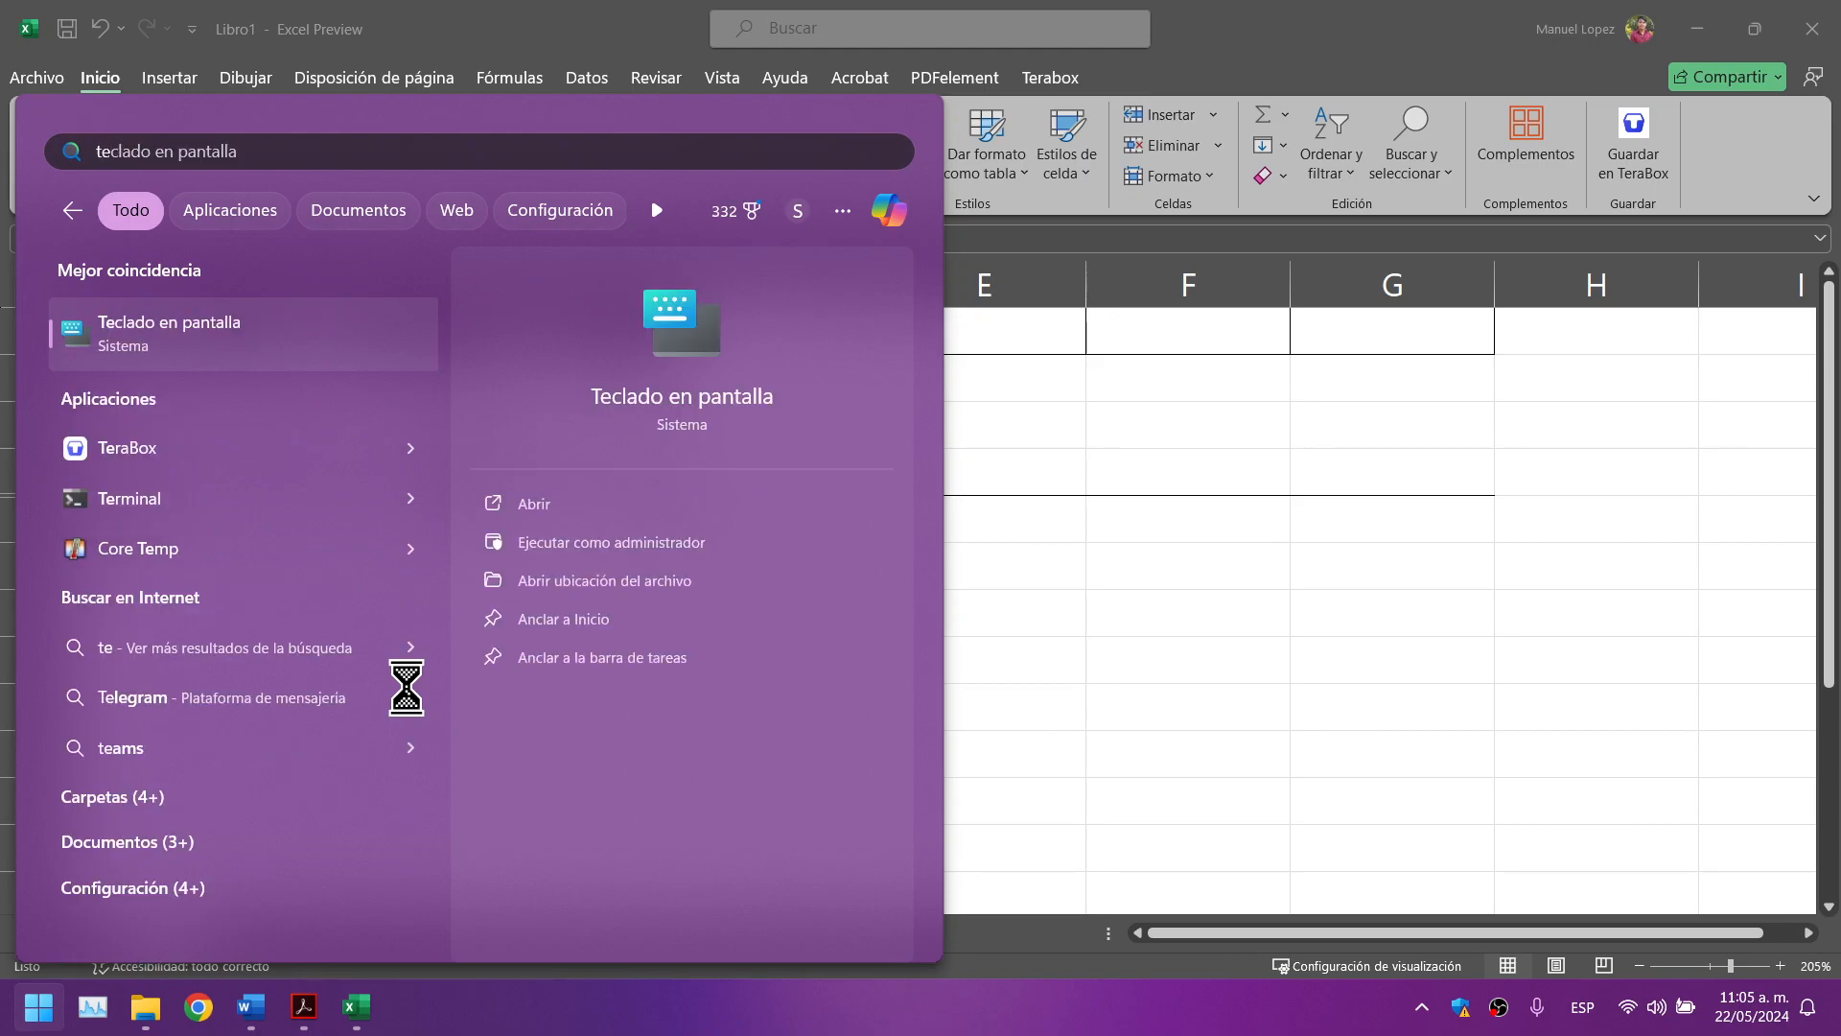
pyautogui.click(193, 355)
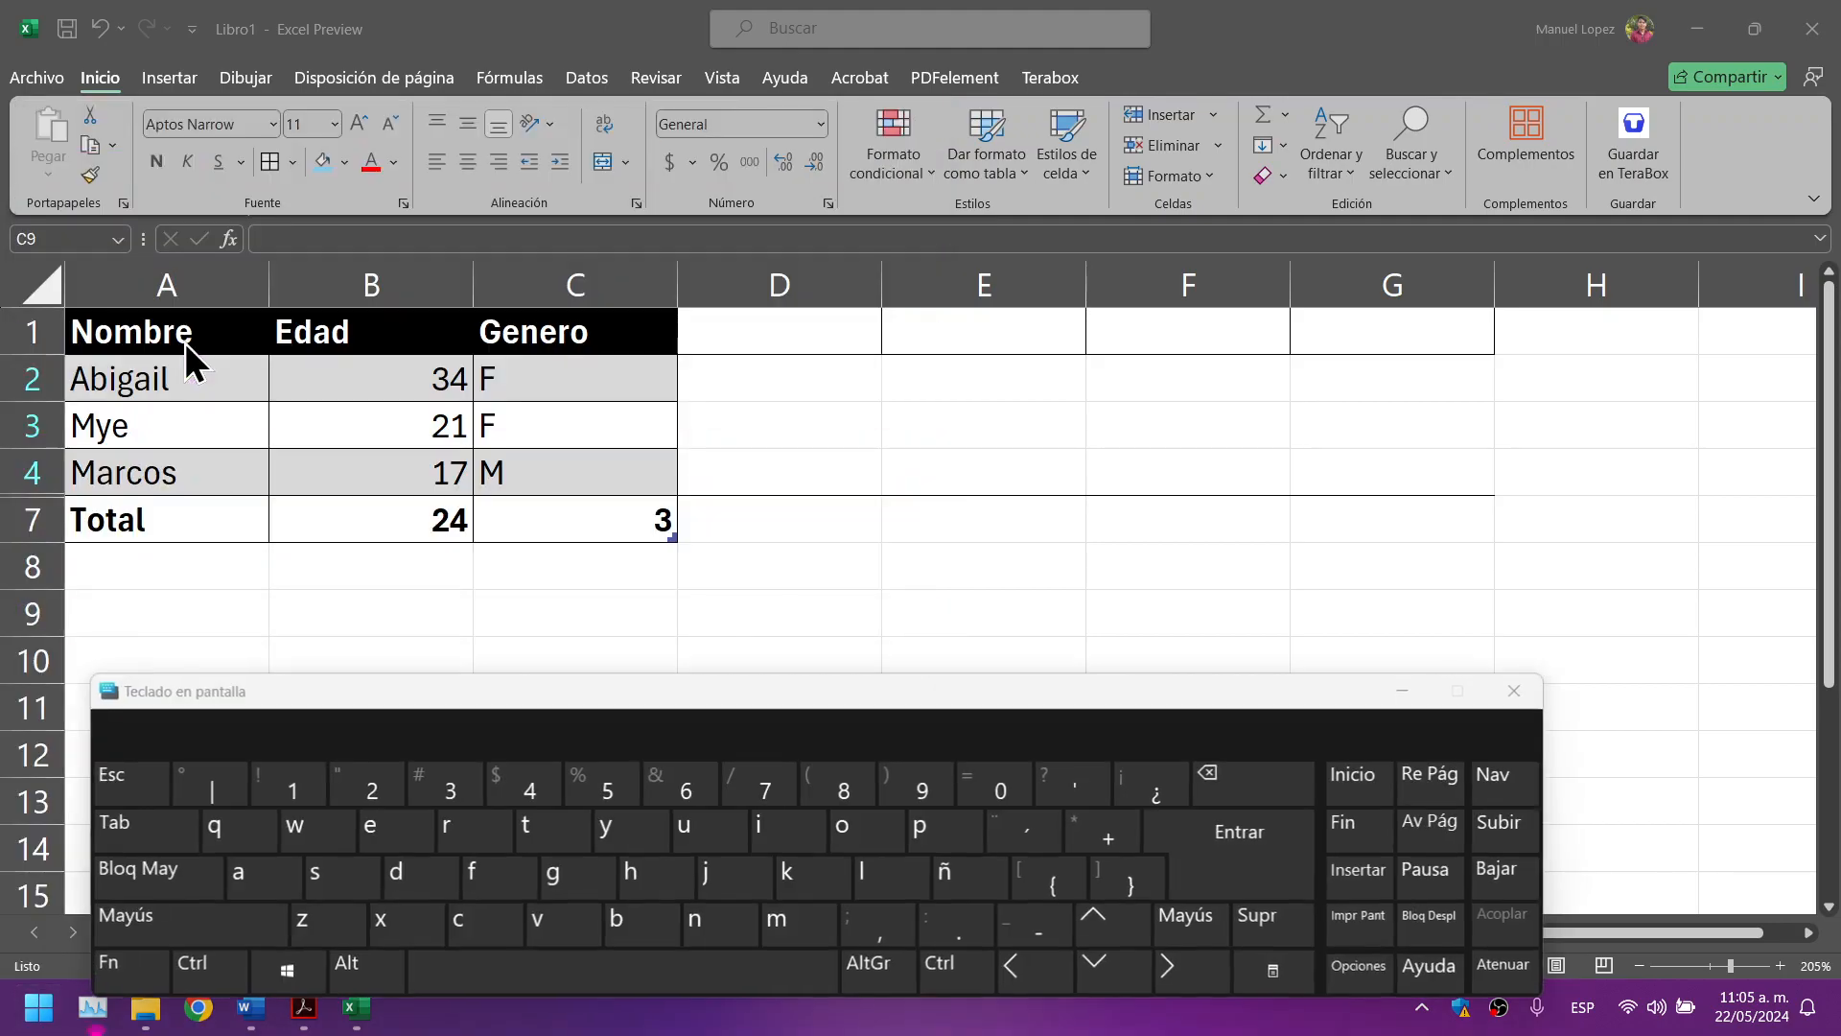
pyautogui.moveTo(493, 704); pyautogui.dragTo(511, 234)
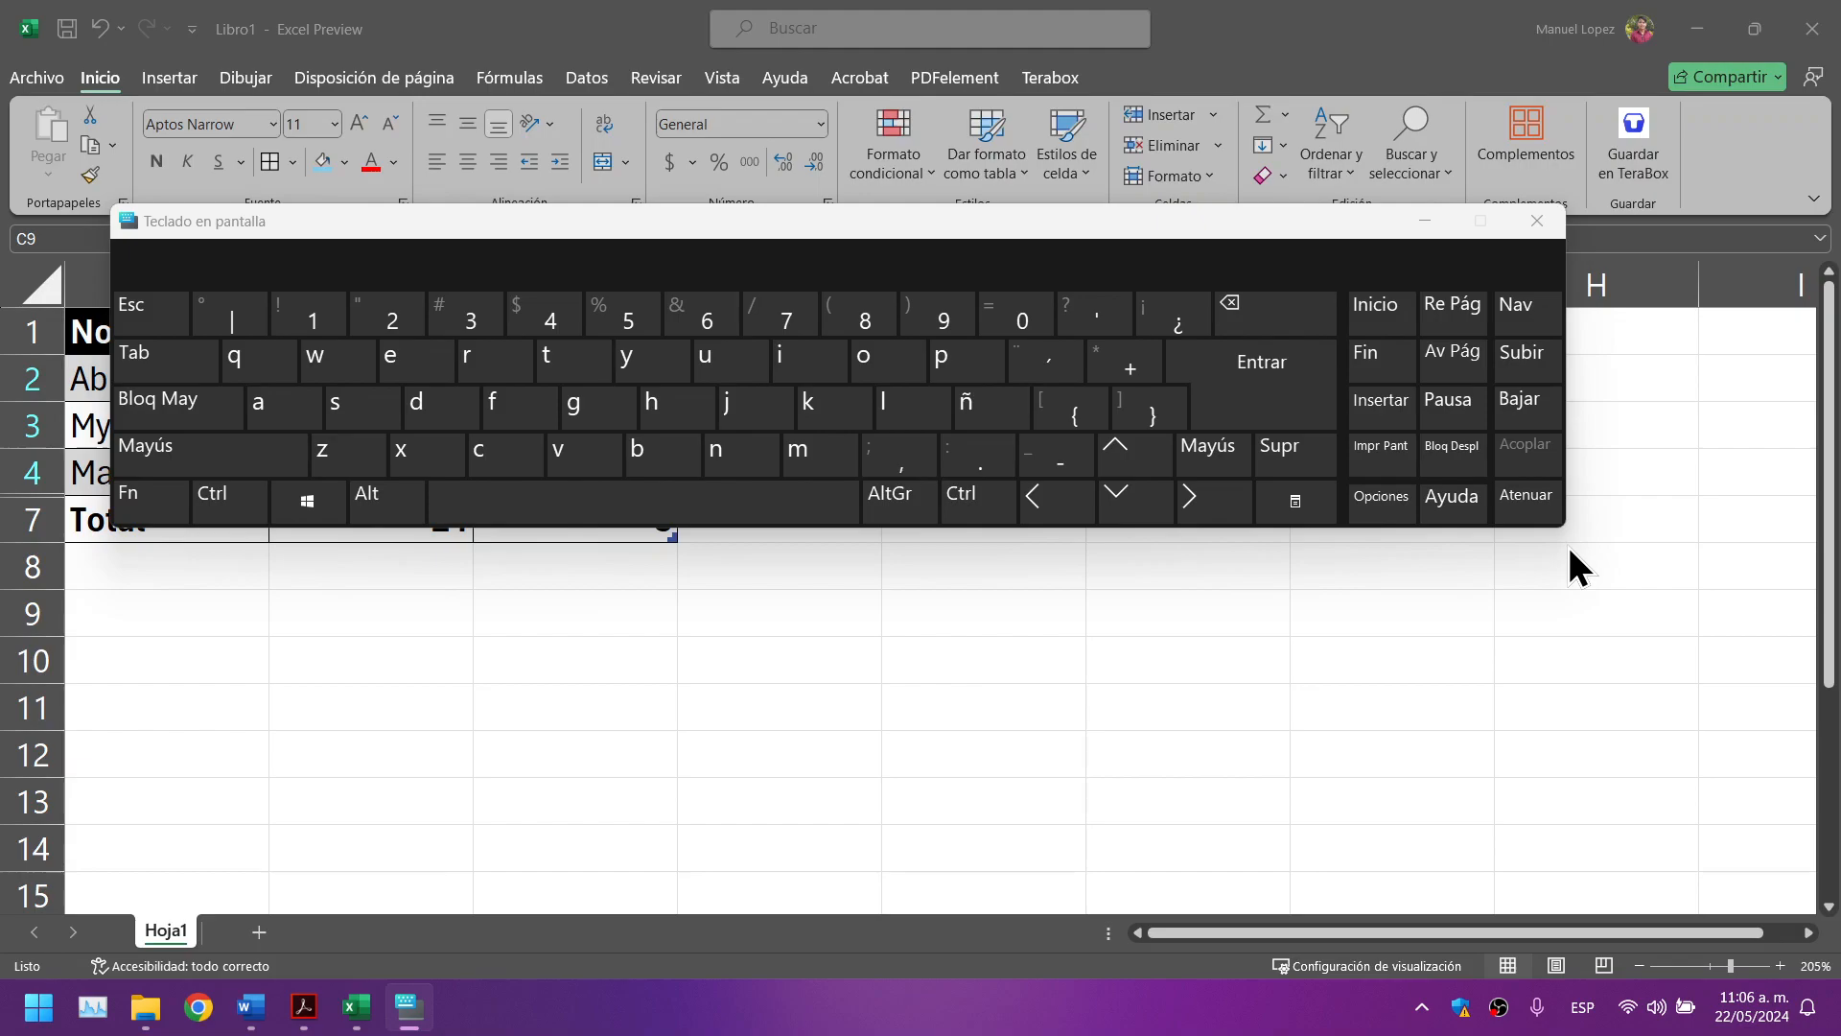
pyautogui.moveTo(1565, 526); pyautogui.dragTo(1624, 710)
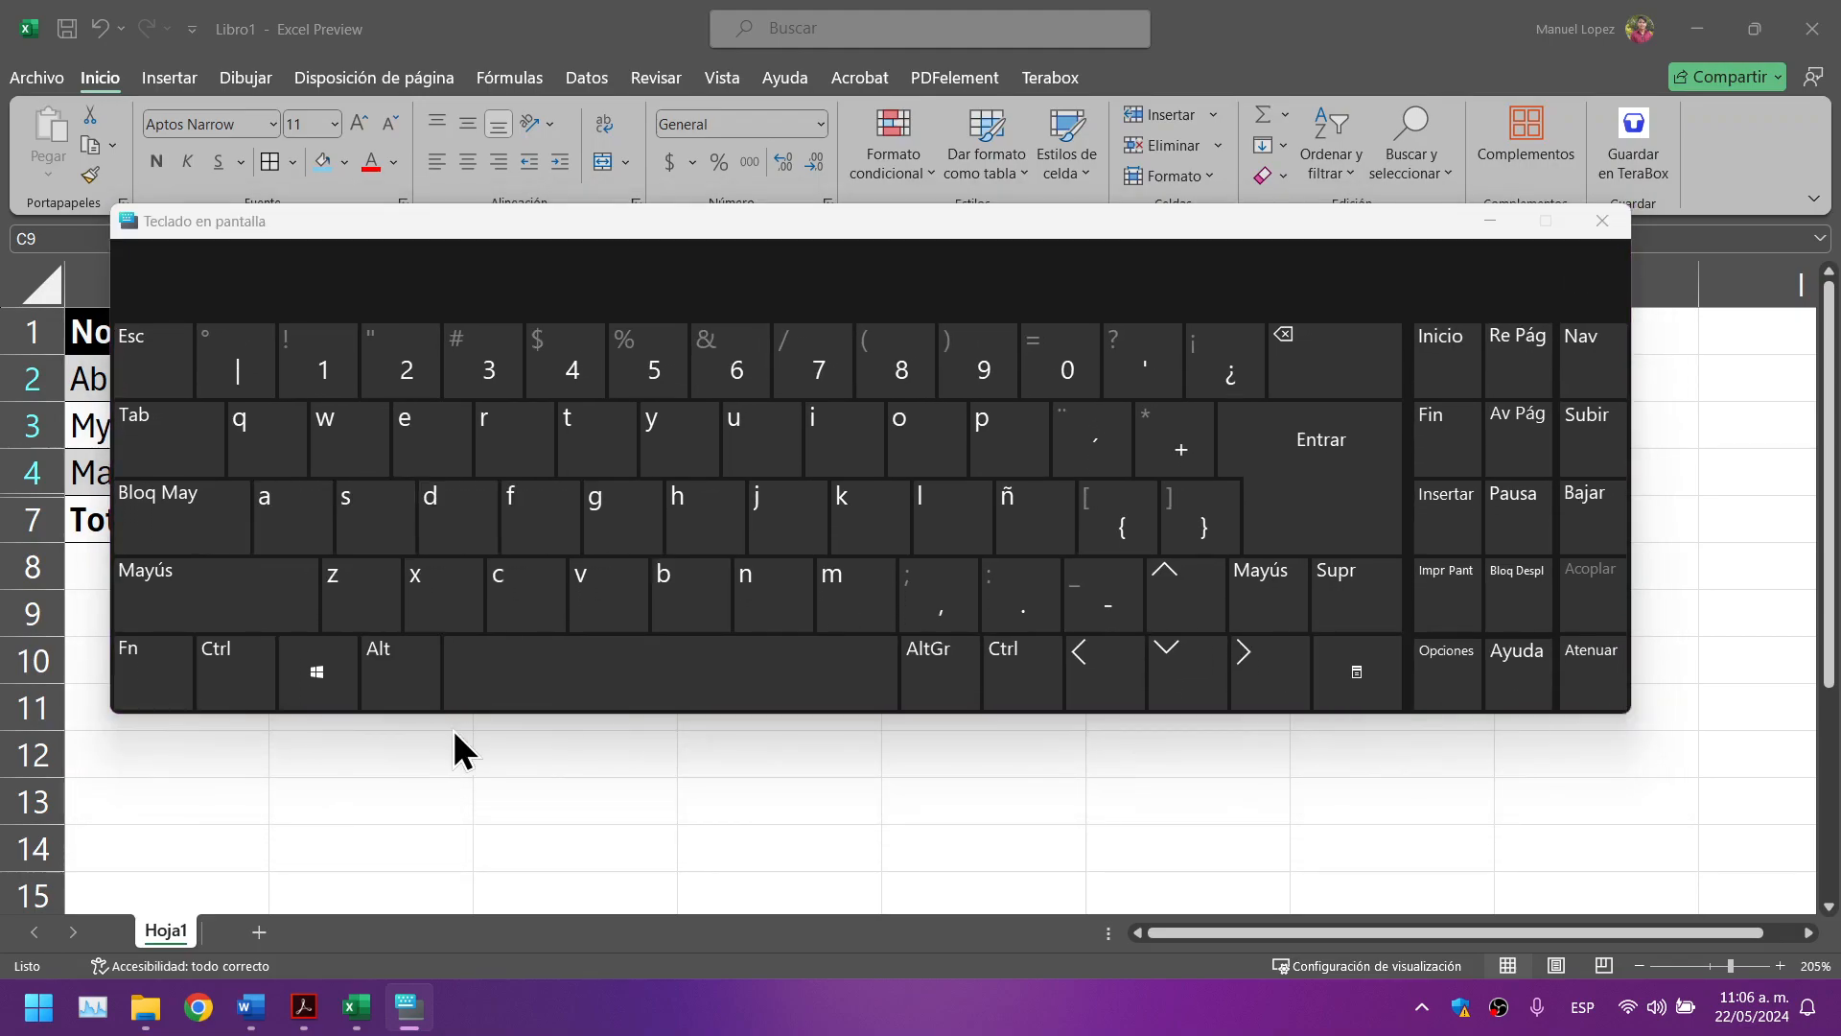
# Step: Try to add a row to the Personas table by tabbing out of the Genero total in C7 with the on-screen keyboard
pyautogui.click(186, 448)
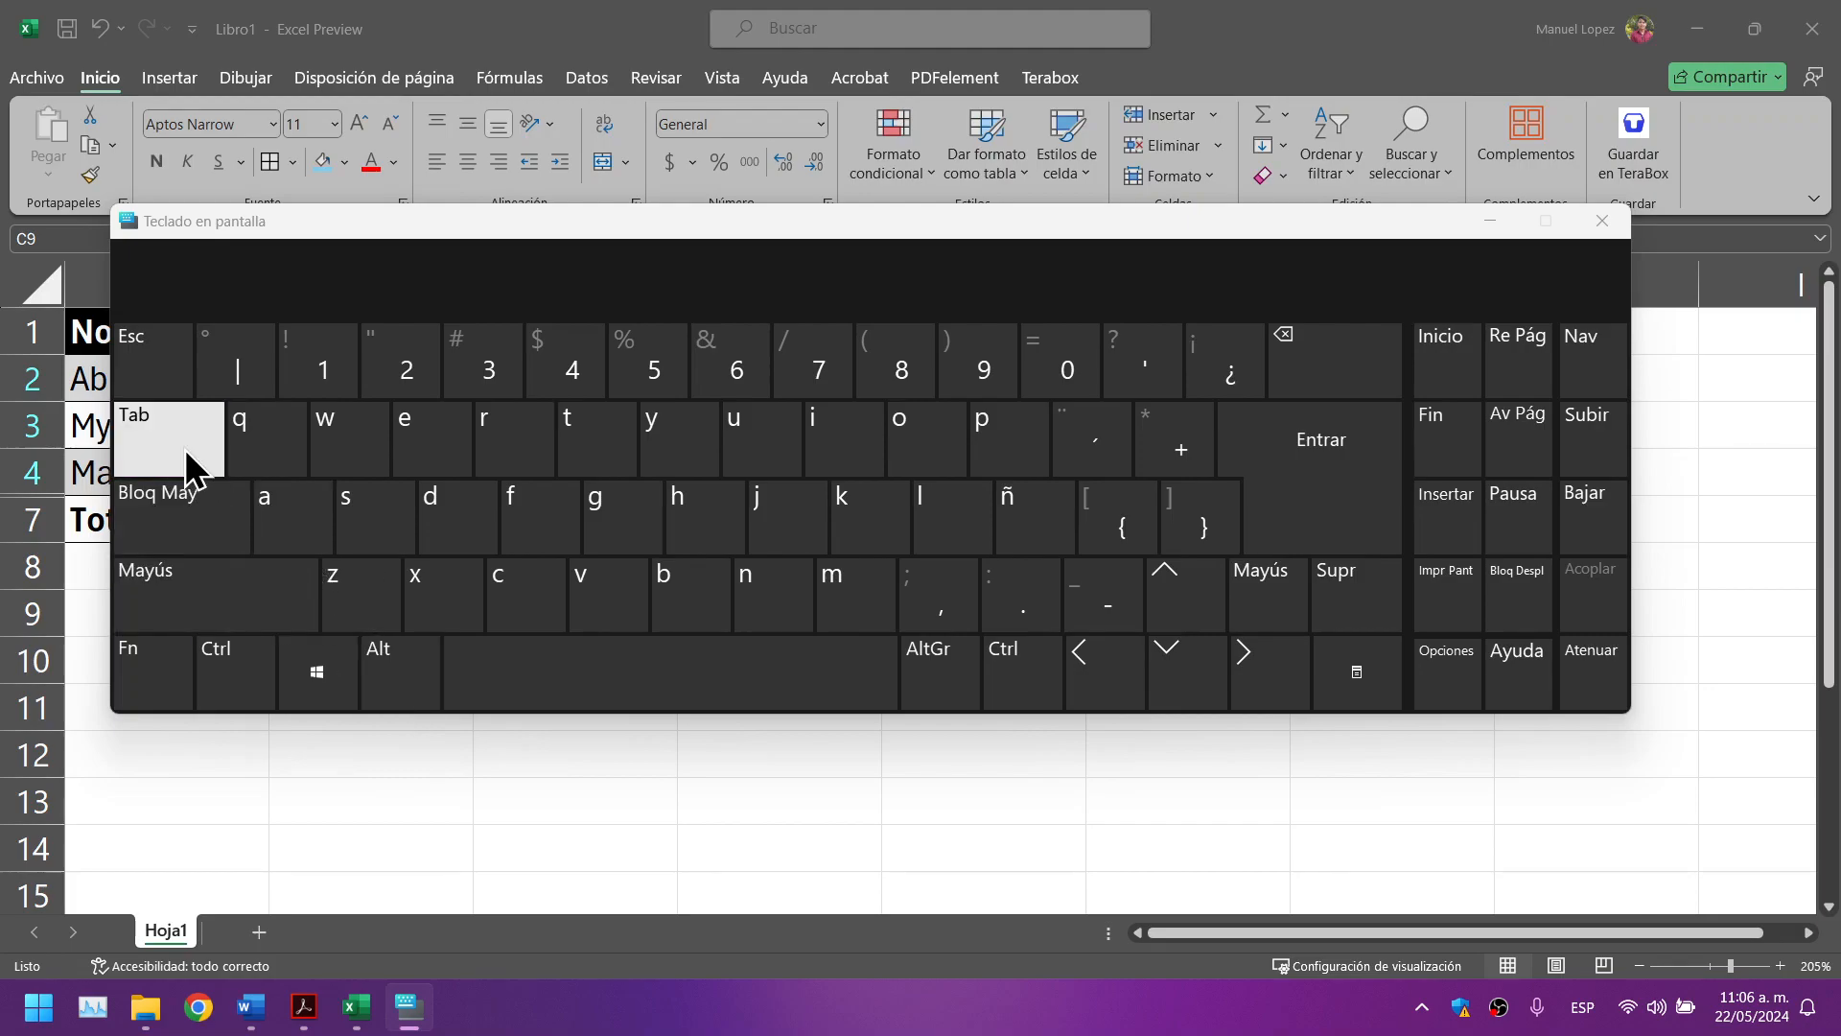
pyautogui.moveTo(274, 230); pyautogui.dragTo(494, 604)
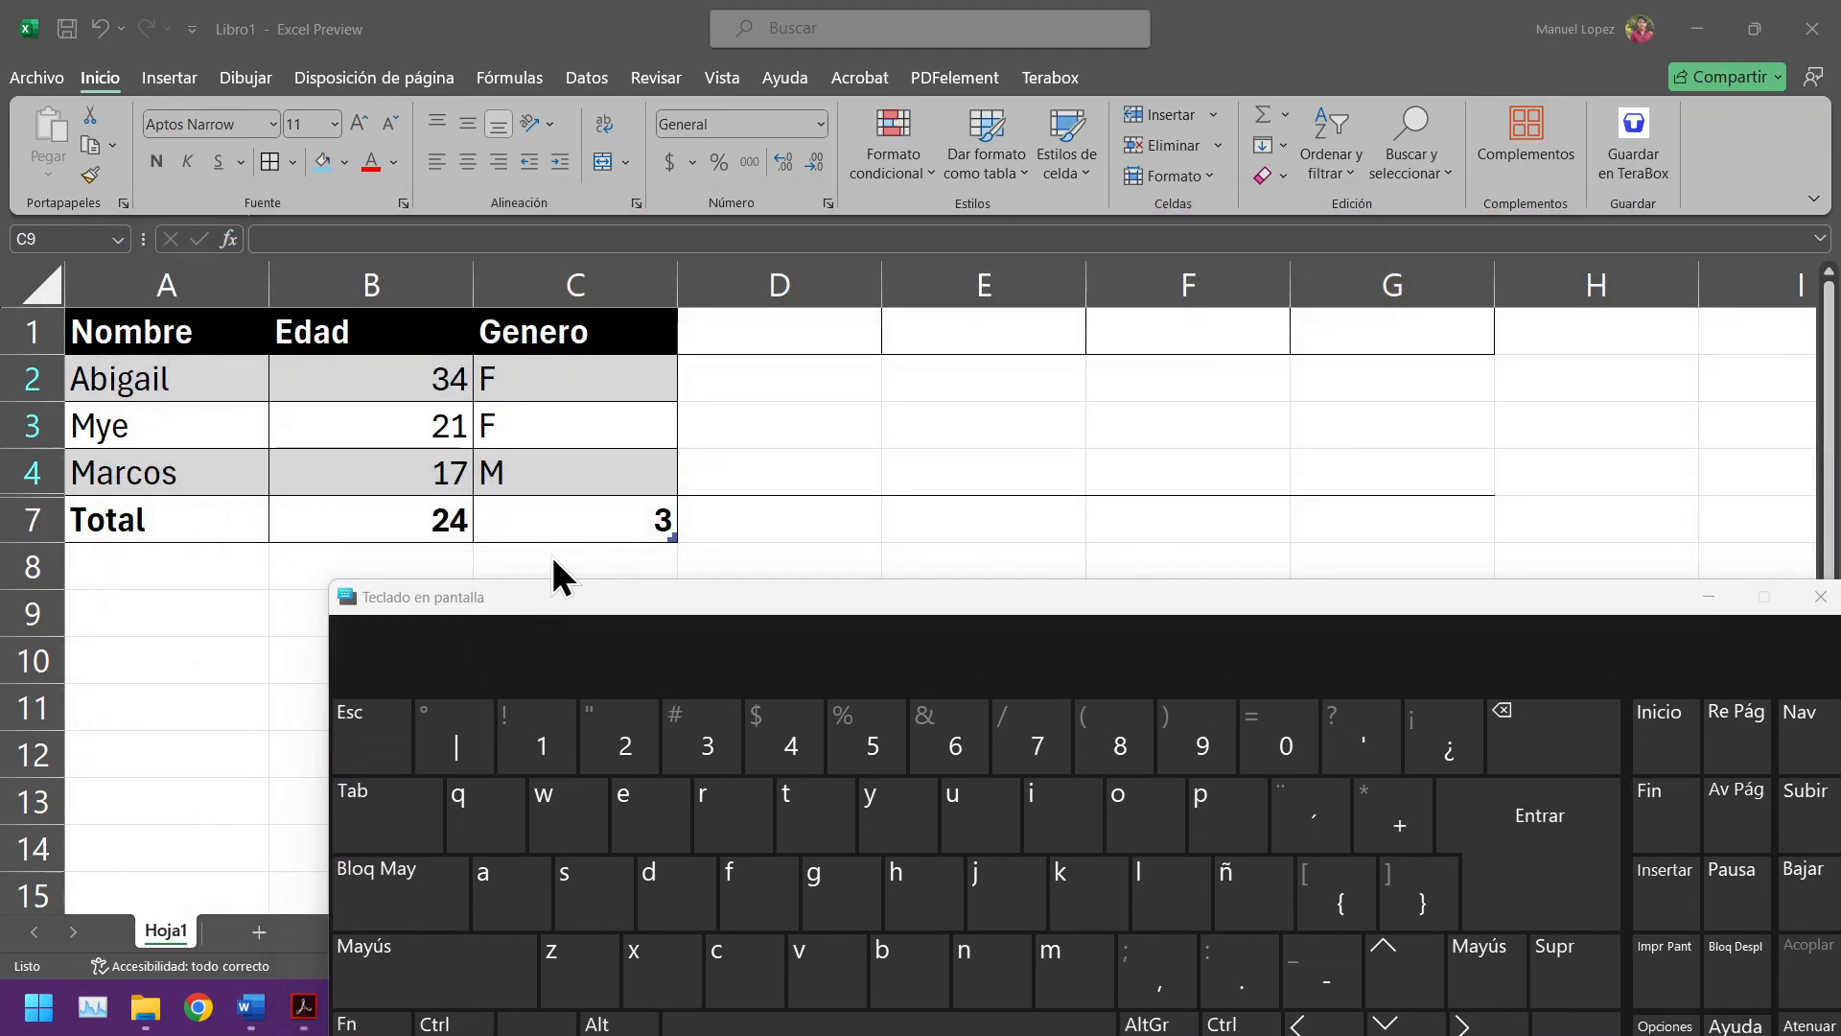
pyautogui.click(588, 519)
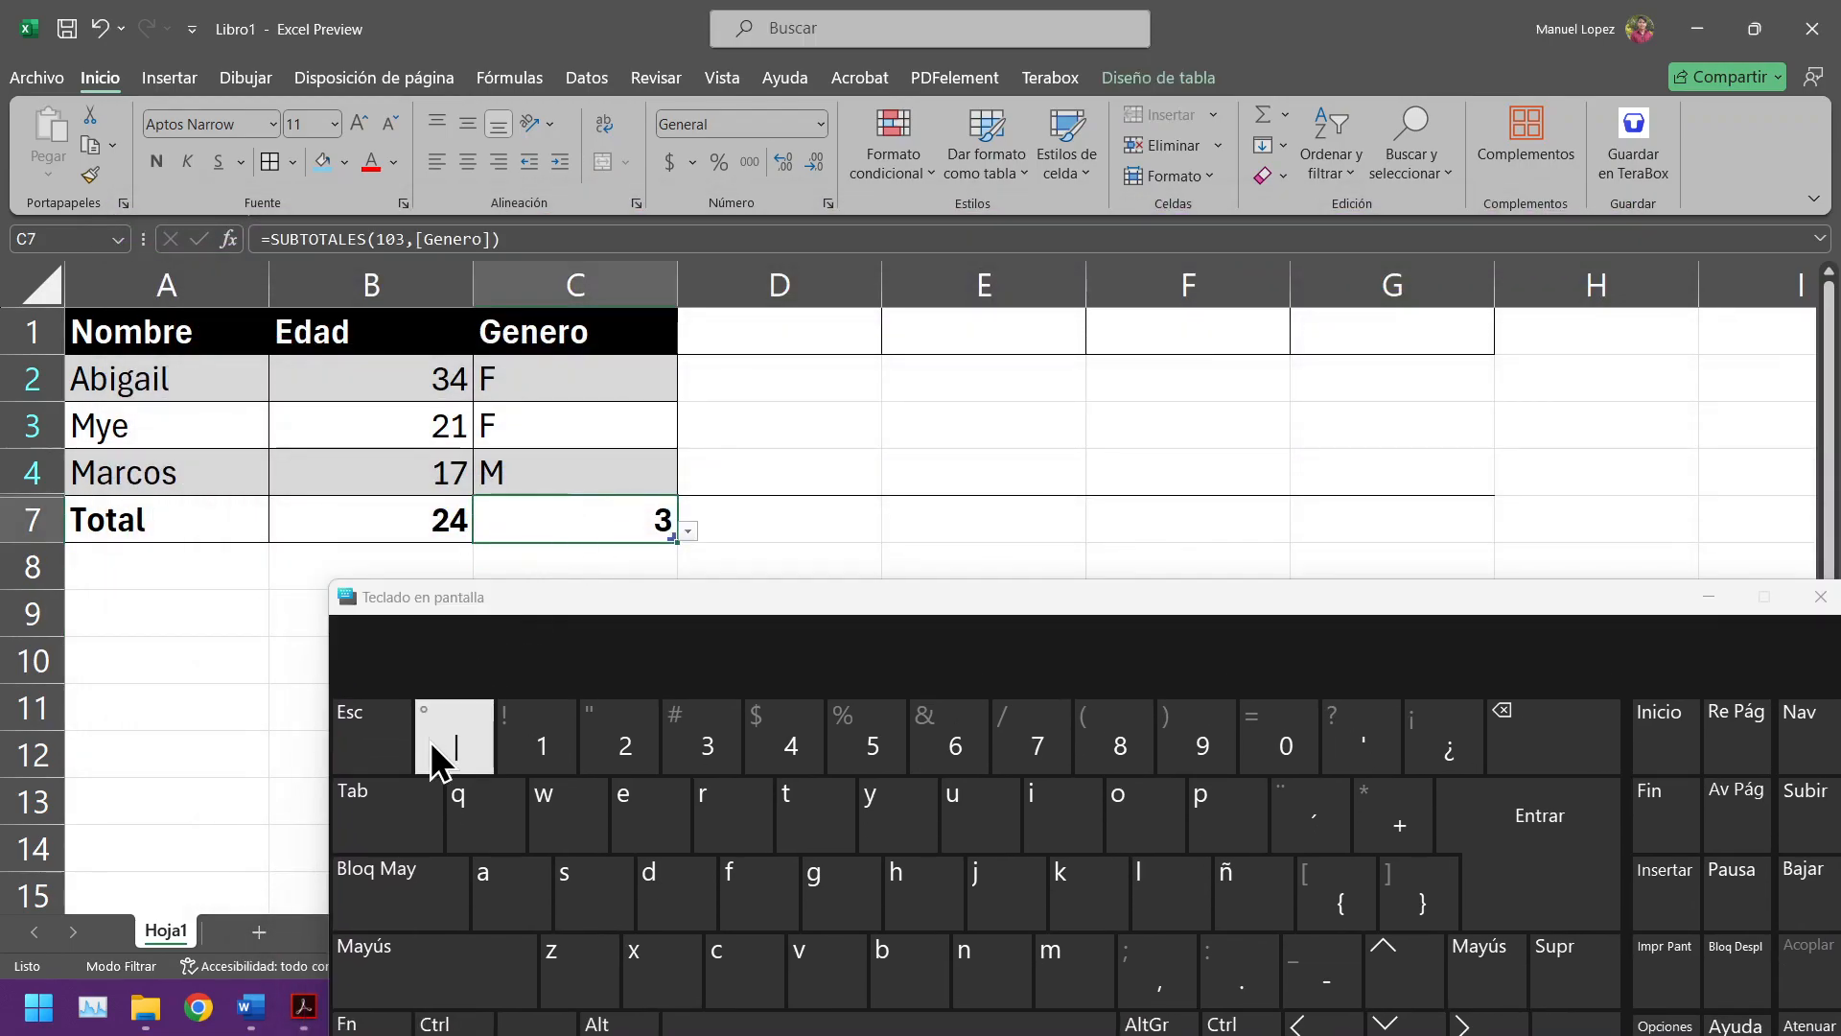
pyautogui.moveTo(510, 604); pyautogui.dragTo(963, 332)
pyautogui.click(804, 533)
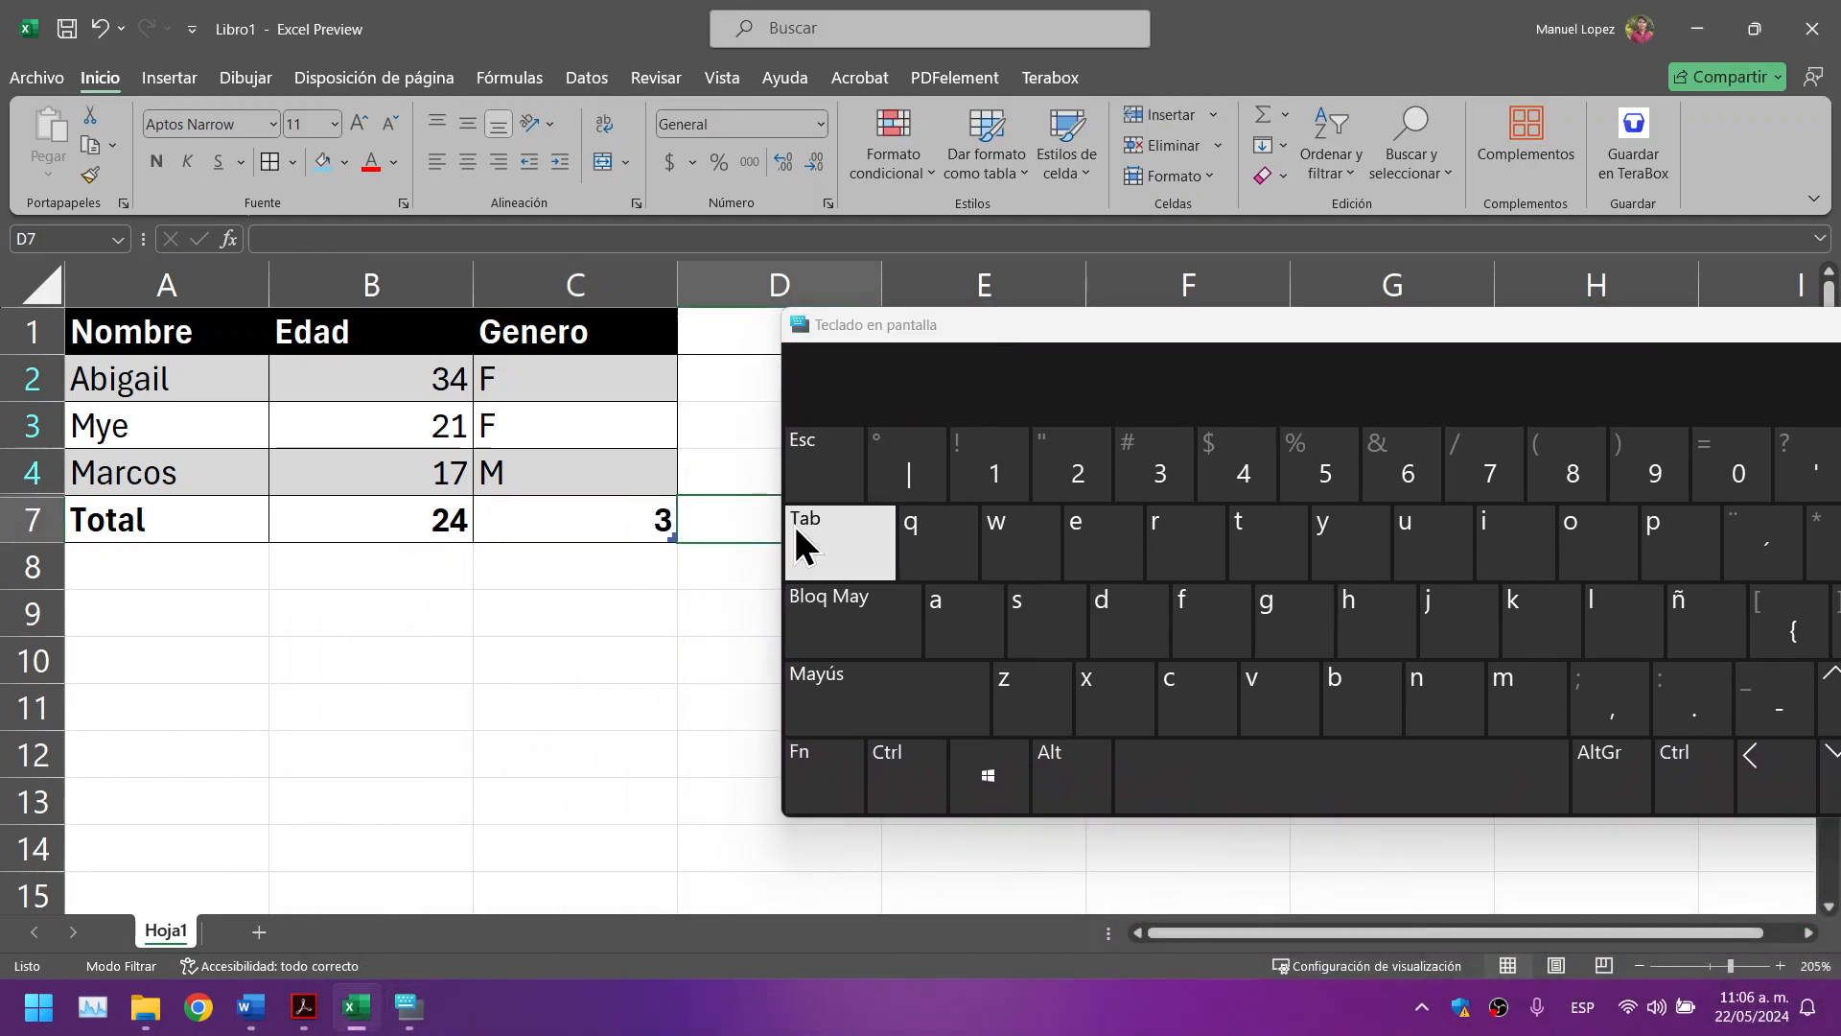
pyautogui.click(605, 538)
pyautogui.click(796, 552)
pyautogui.click(645, 514)
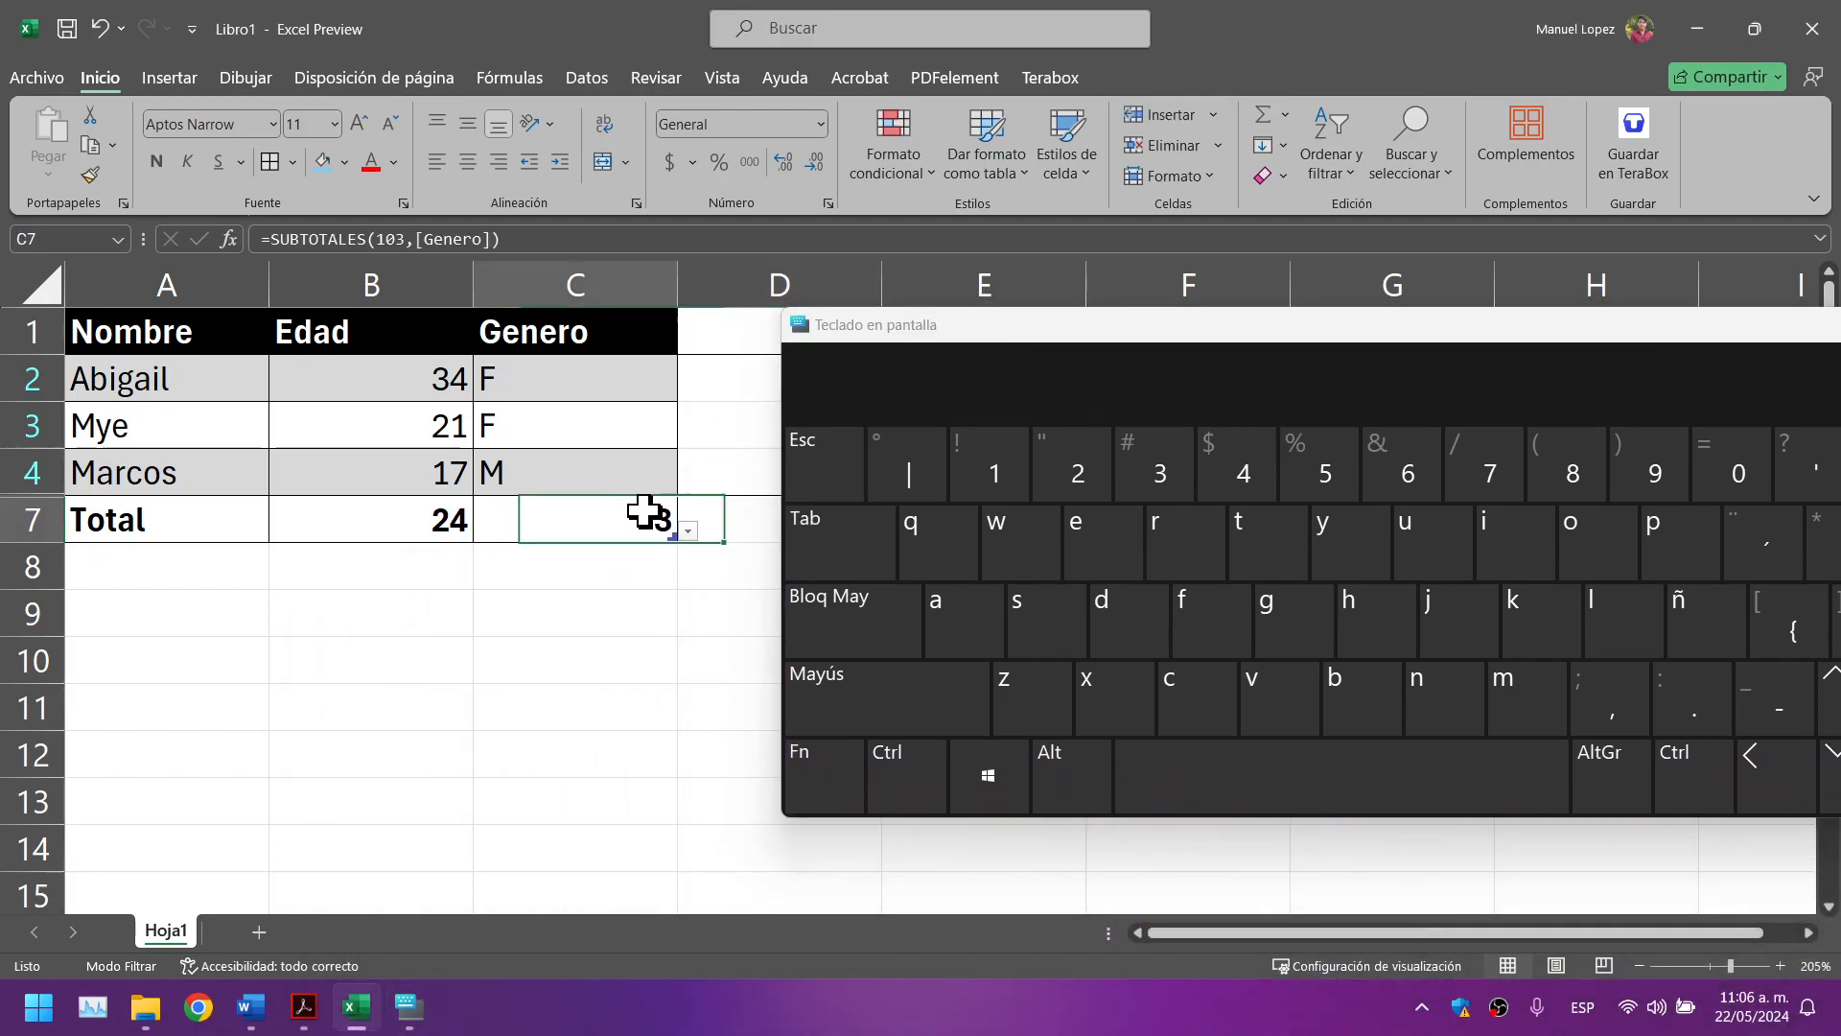
# Step: Close the on-screen keyboard and retry tabbing out of the Genero total cell
pyautogui.moveTo(934, 318); pyautogui.dragTo(406, 234)
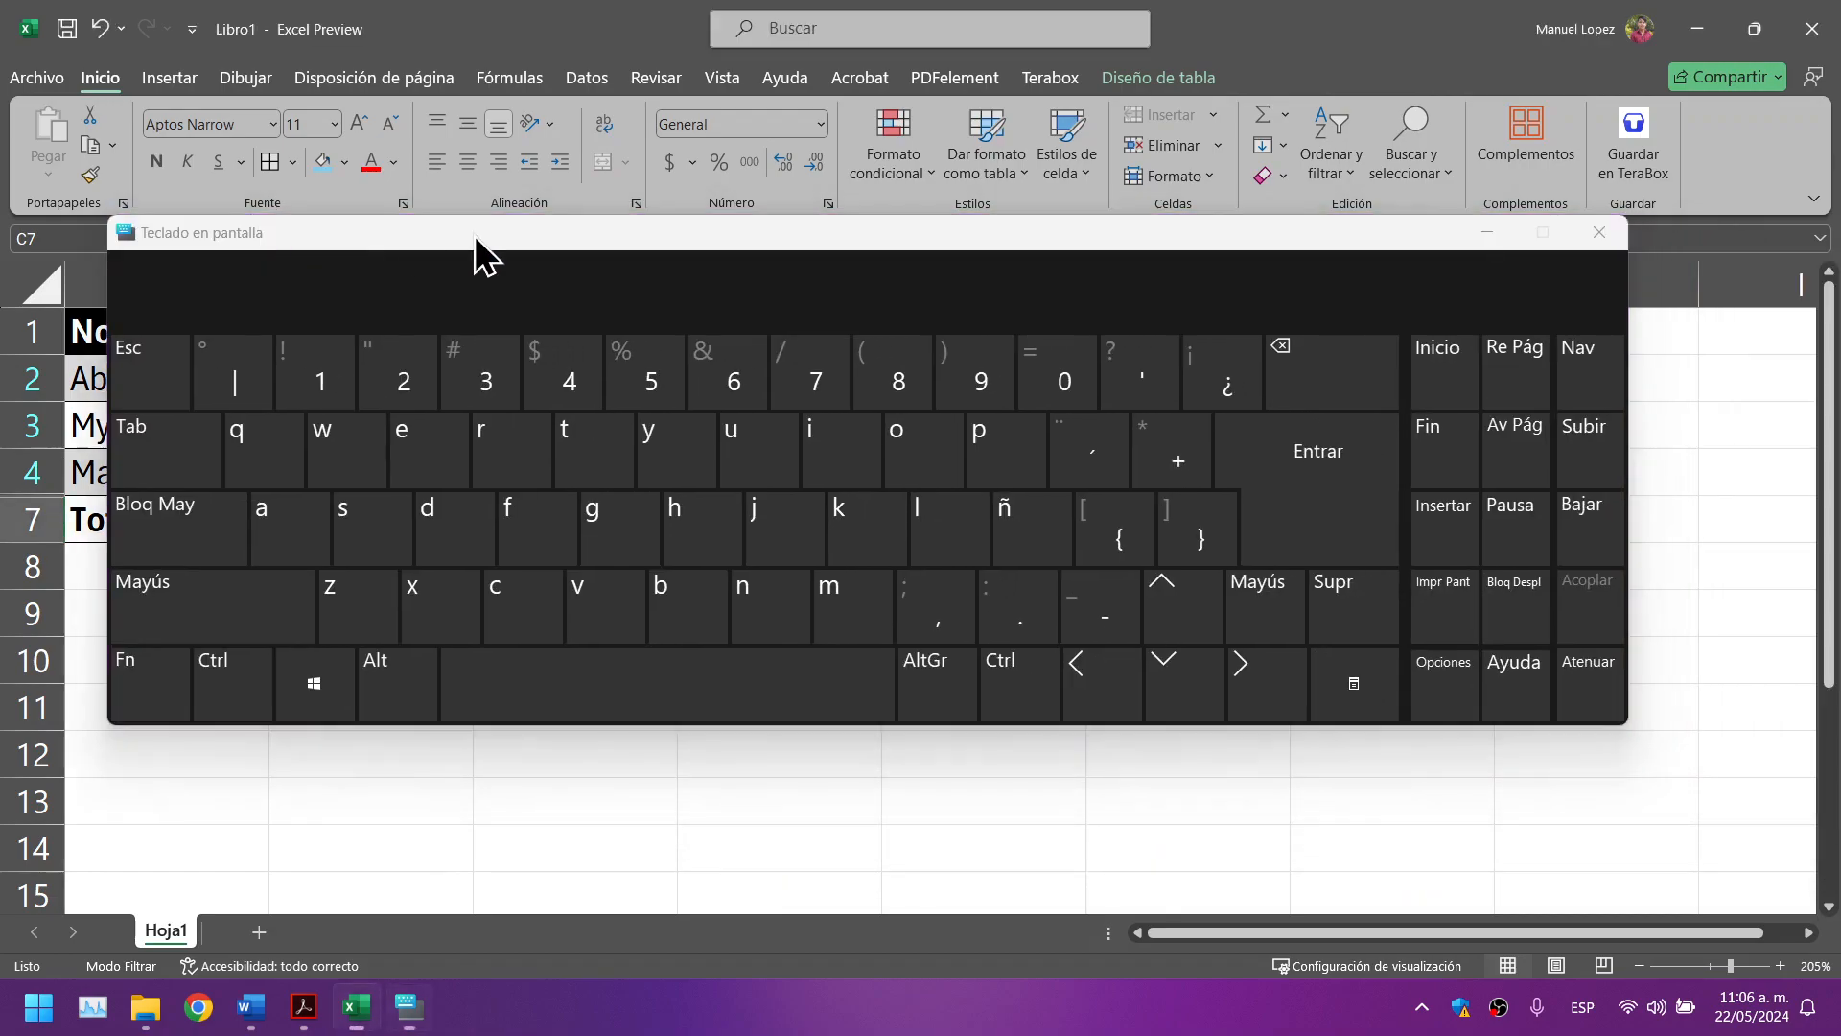
pyautogui.click(1599, 232)
pyautogui.click(719, 711)
pyautogui.click(572, 518)
pyautogui.press('Tab')
pyautogui.click(661, 628)
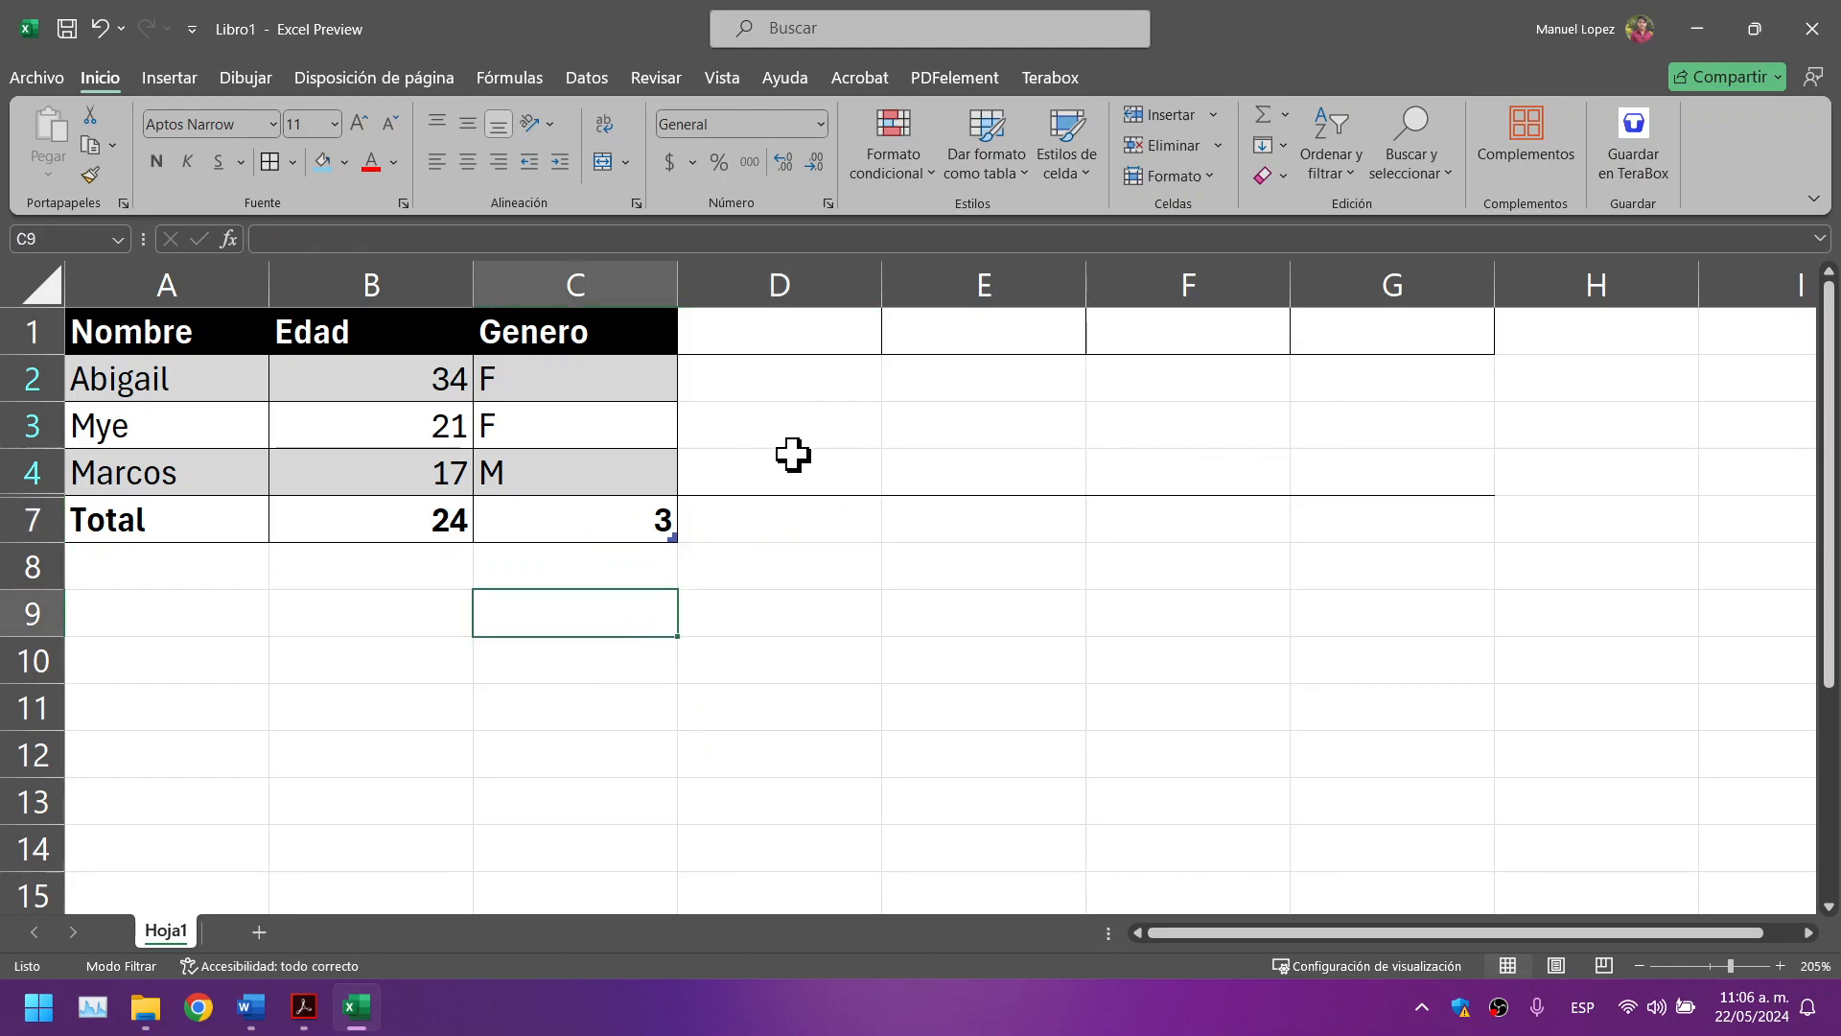
# Step: Clear the leftover borders from the range D1:G8 beside the Personas table
pyautogui.moveTo(739, 362); pyautogui.dragTo(970, 531)
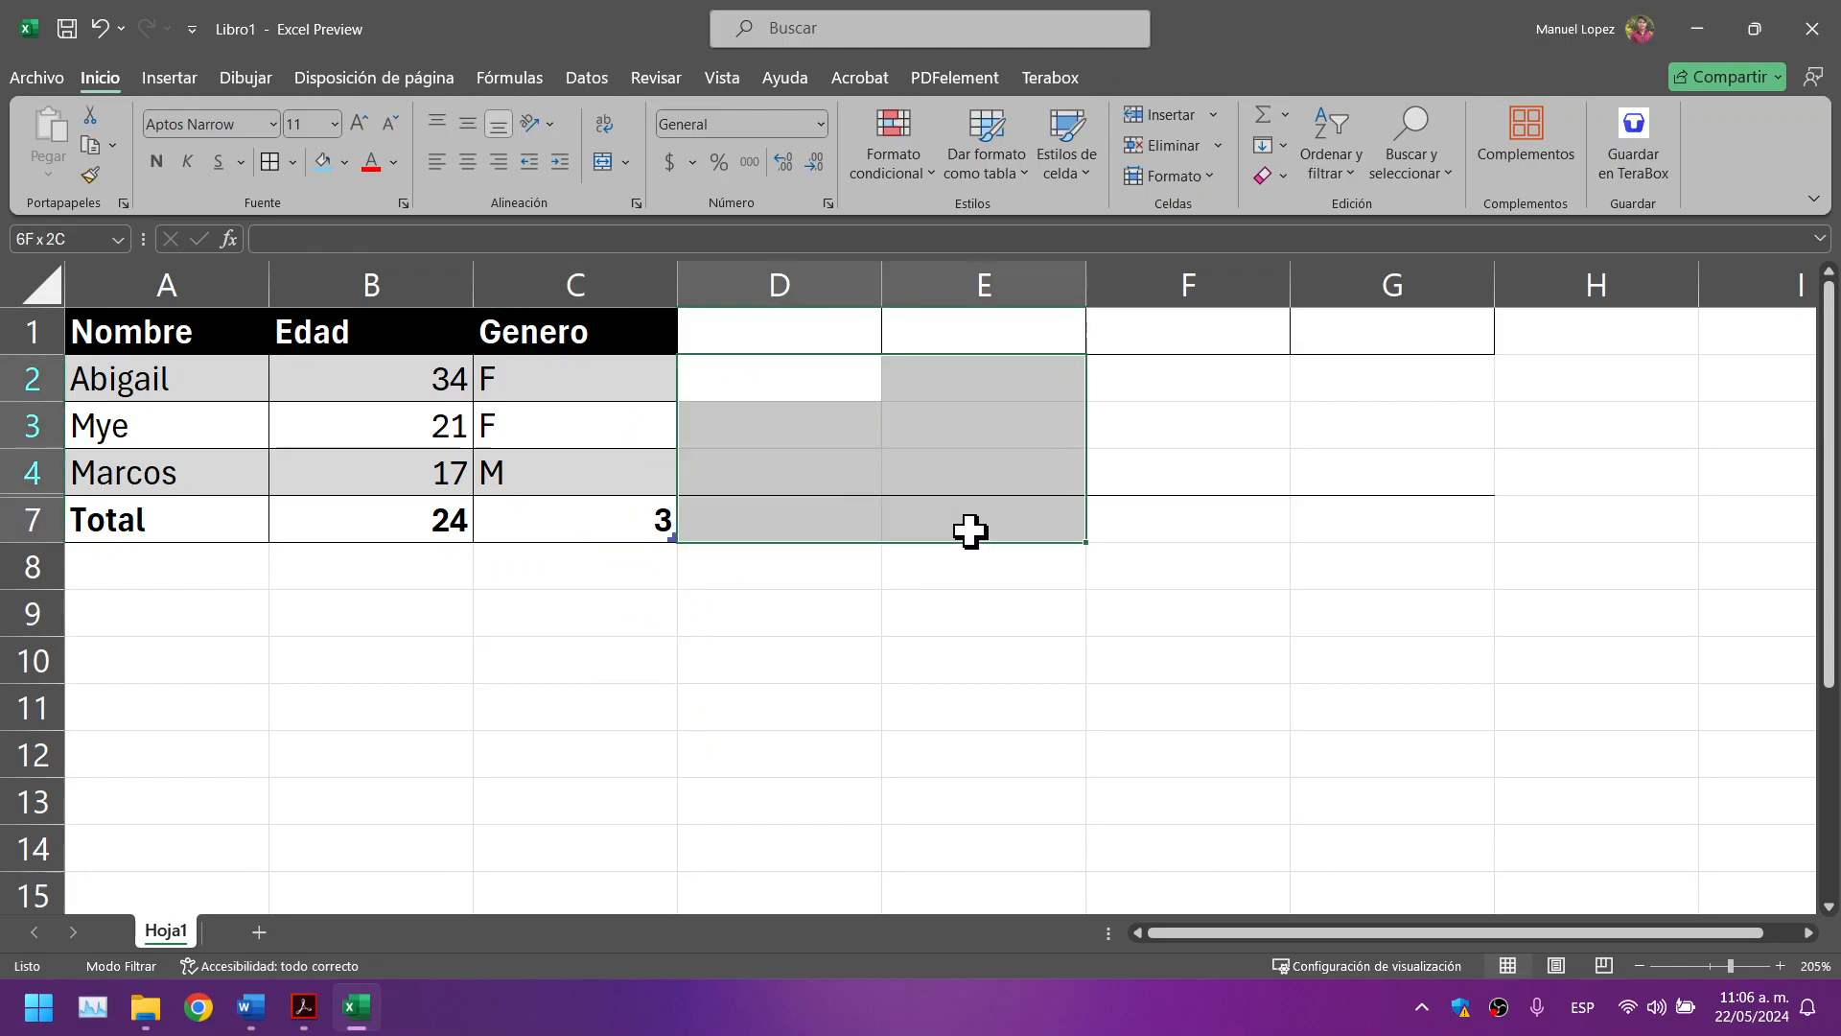
pyautogui.moveTo(768, 321); pyautogui.dragTo(1436, 570)
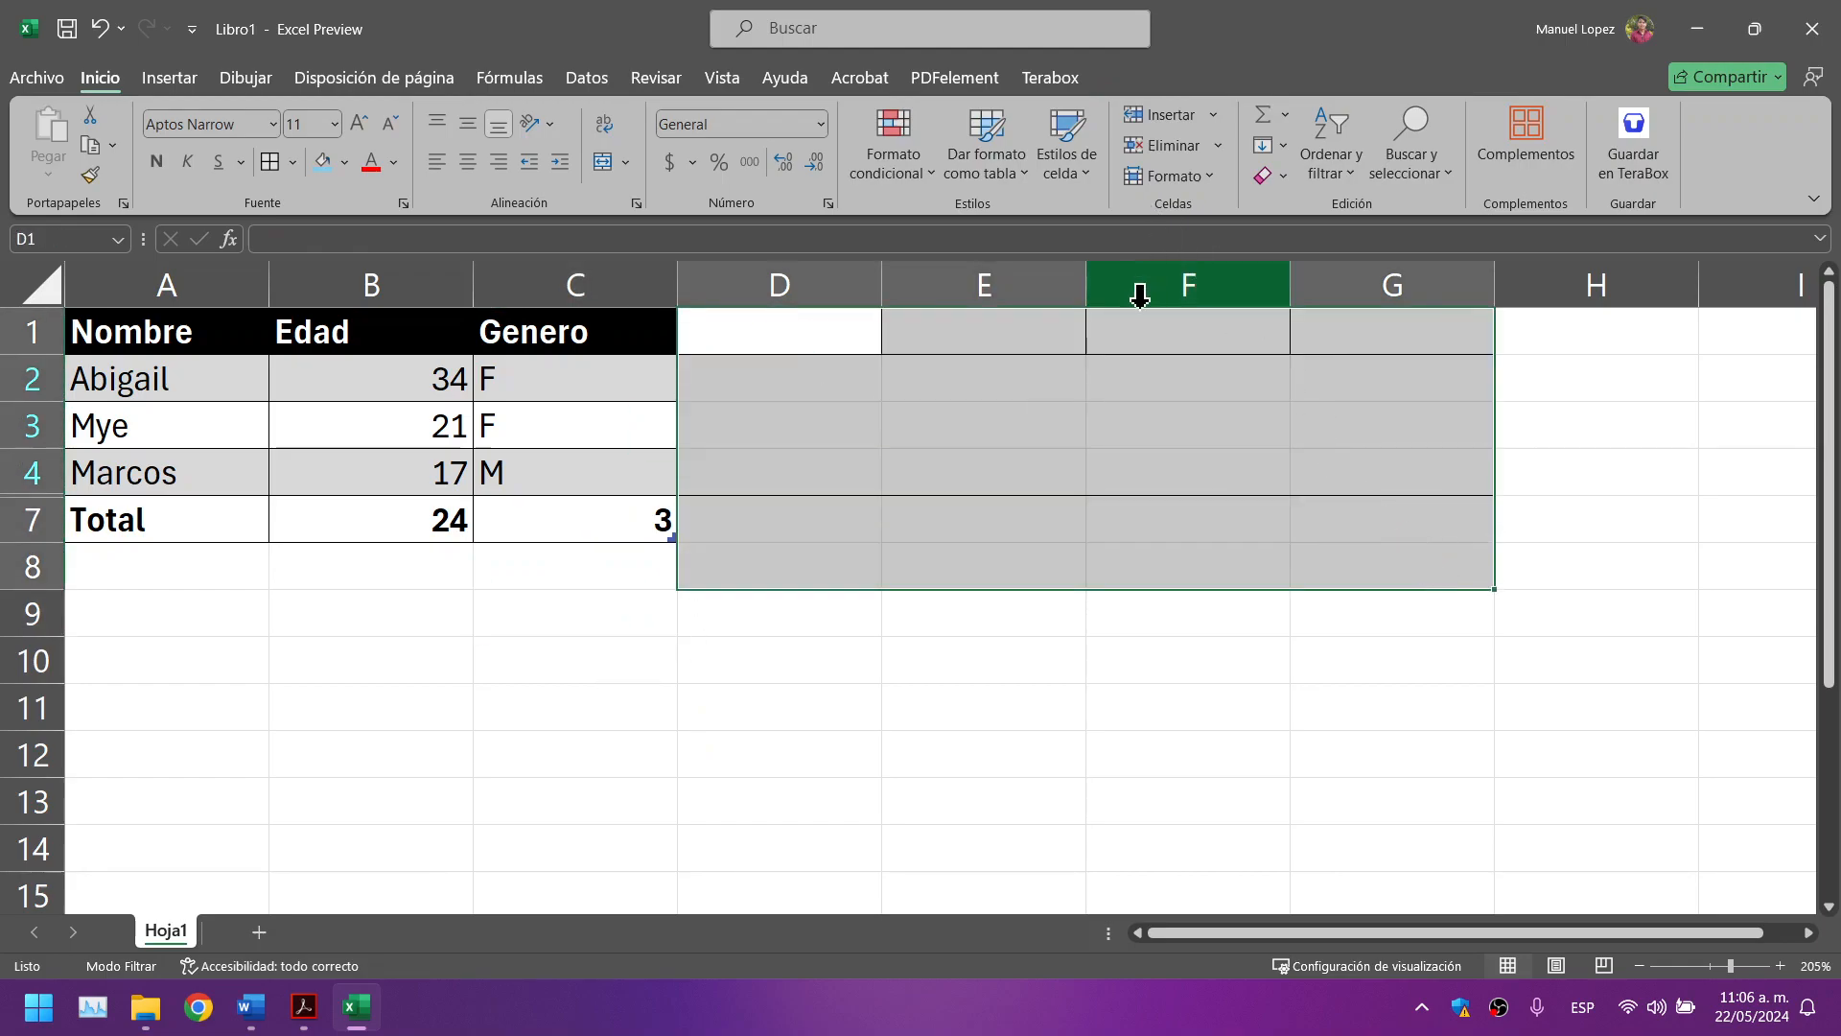
pyautogui.click(1271, 176)
pyautogui.click(1280, 213)
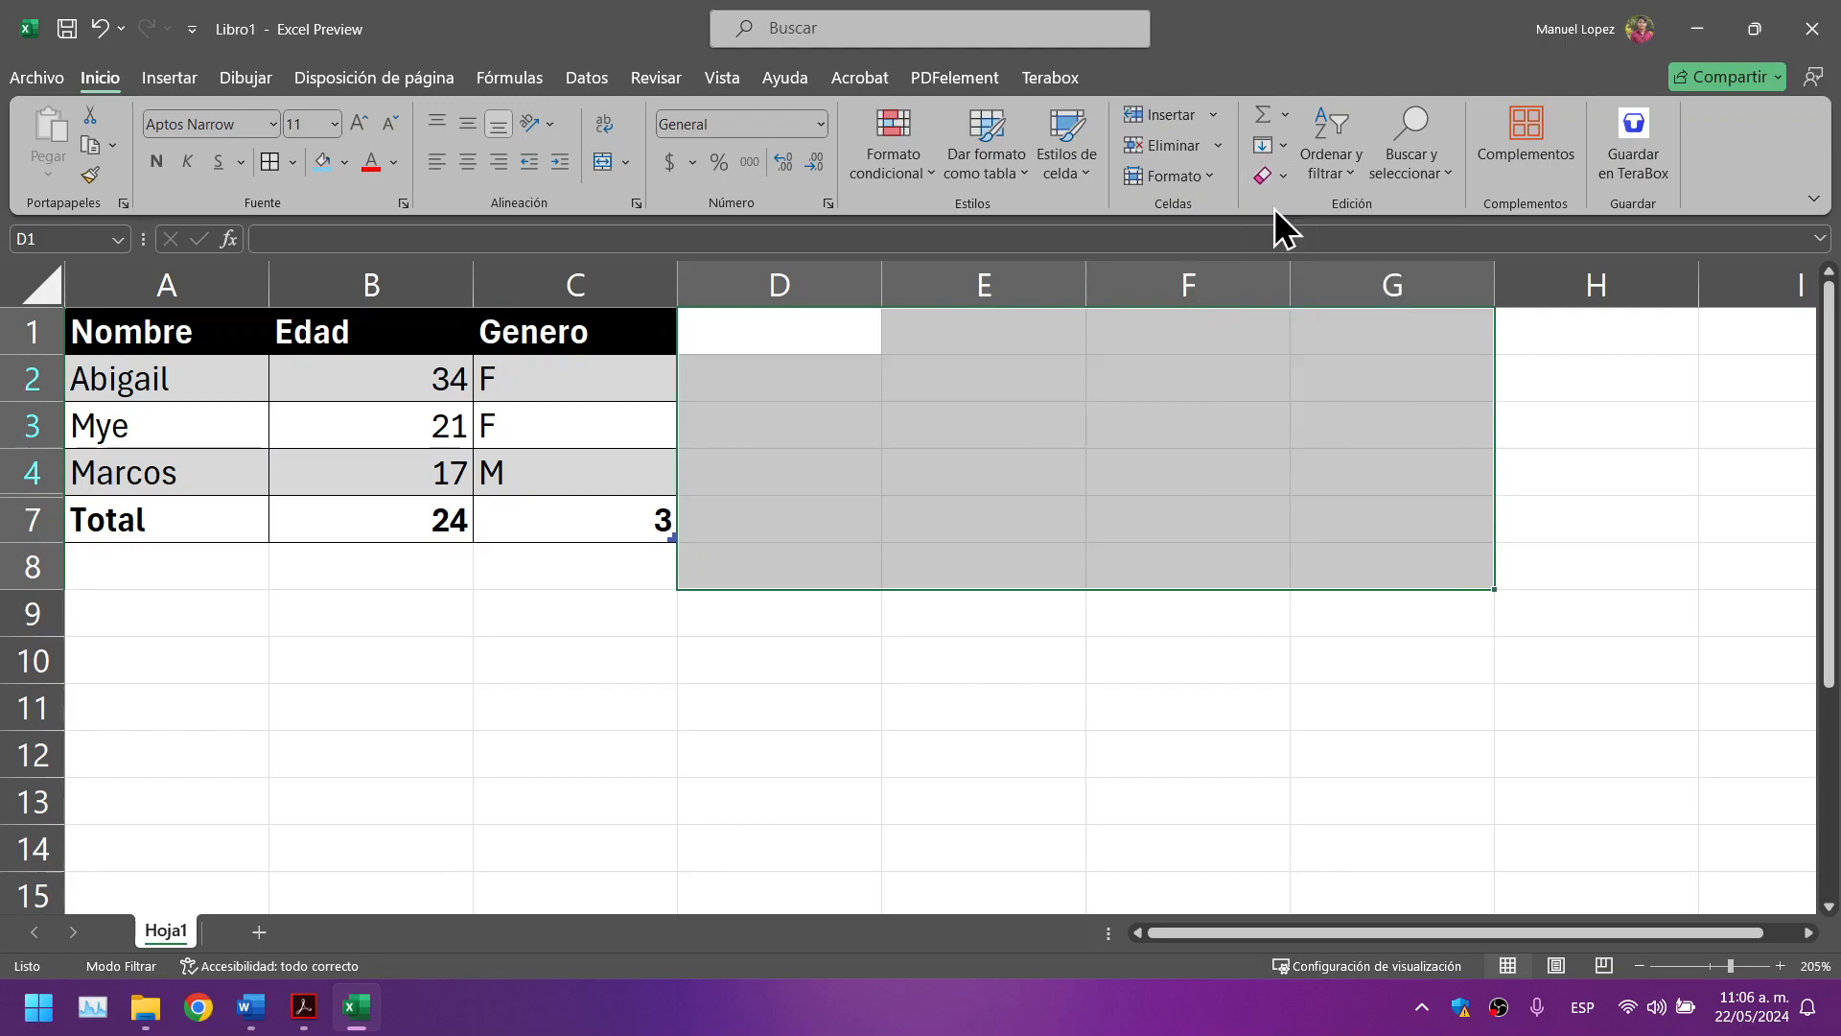
pyautogui.click(843, 692)
# Step: Inspect the formula behind the Genero total in C7
pyautogui.click(341, 329)
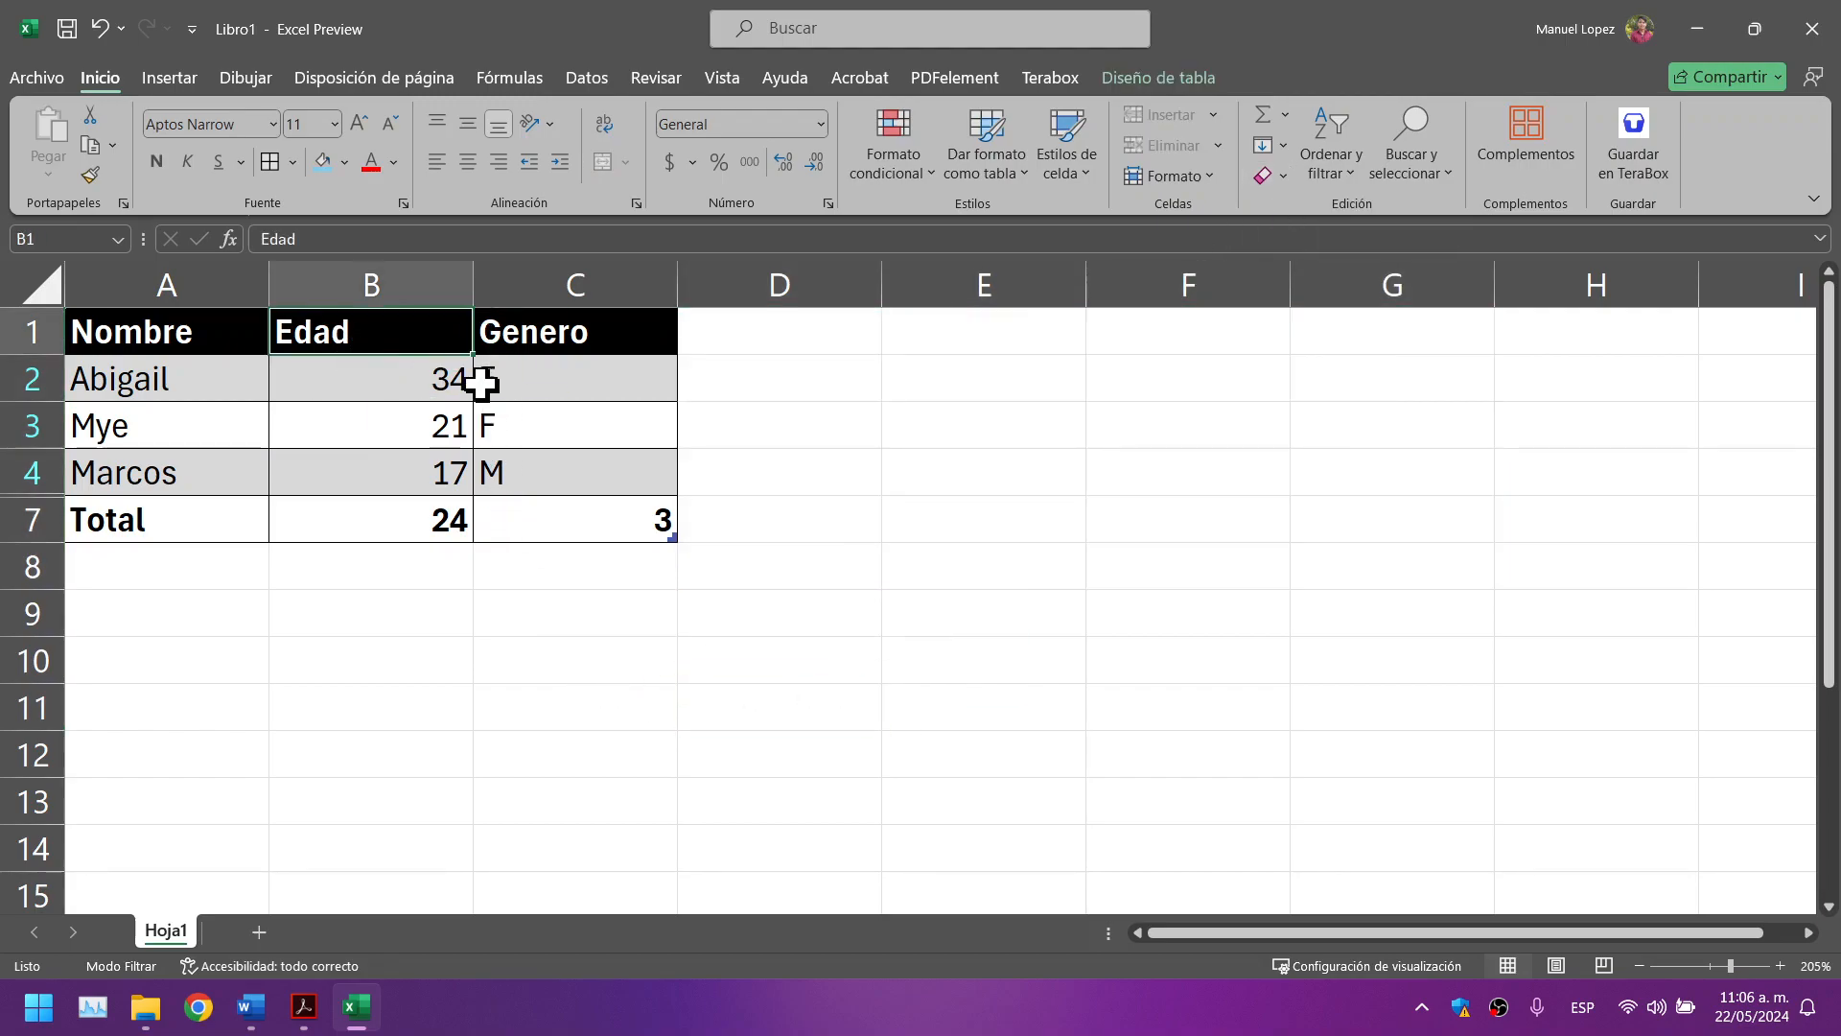
pyautogui.click(588, 506)
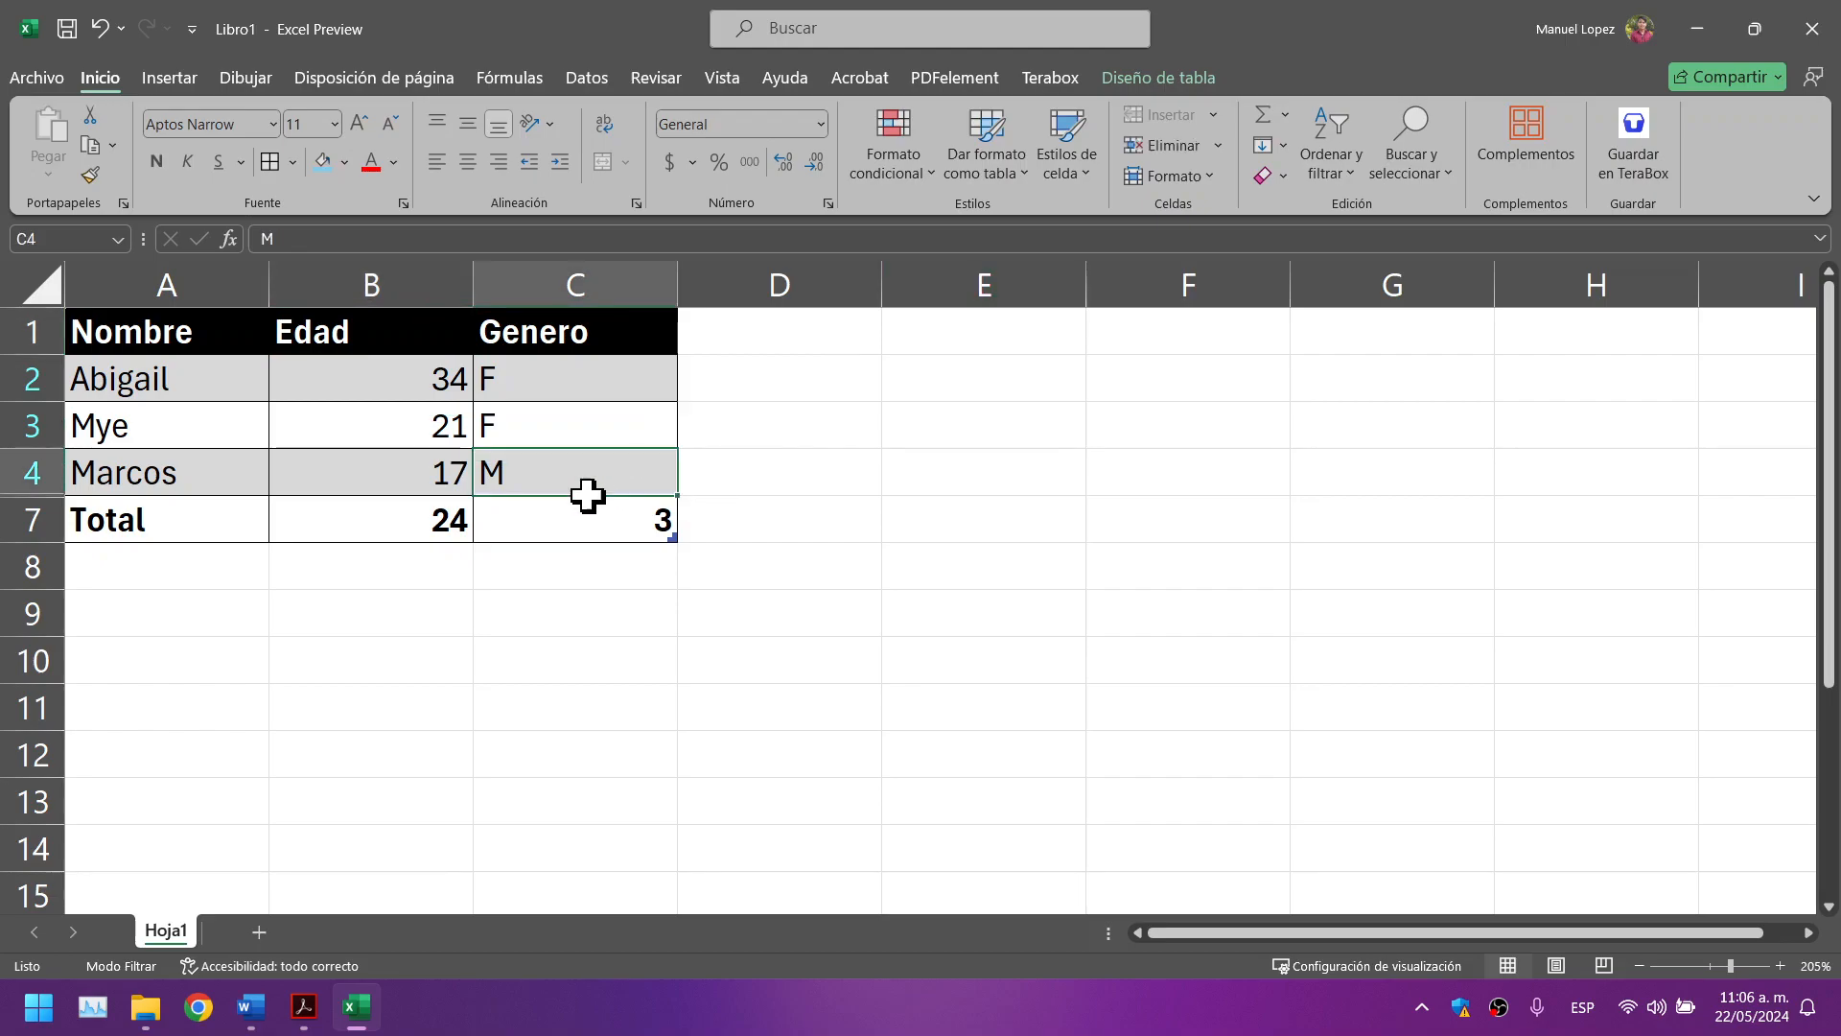
pyautogui.doubleClick(553, 506)
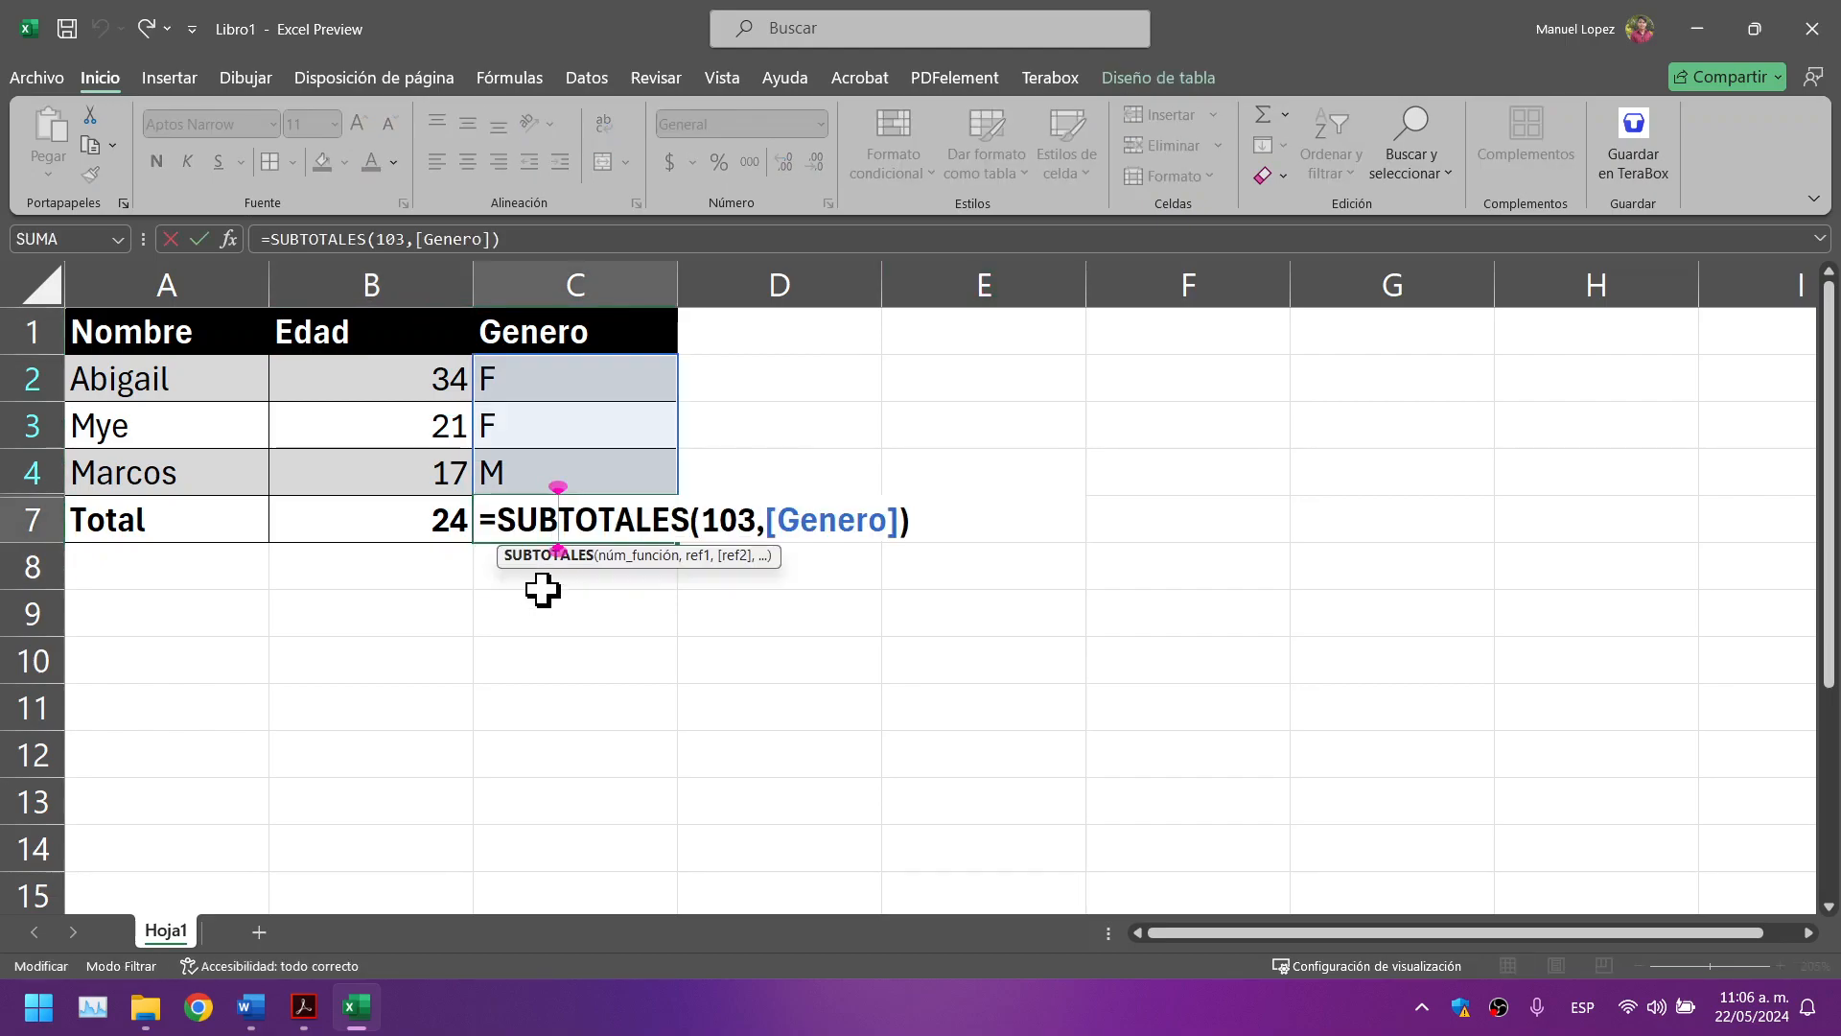
pyautogui.press('Return')
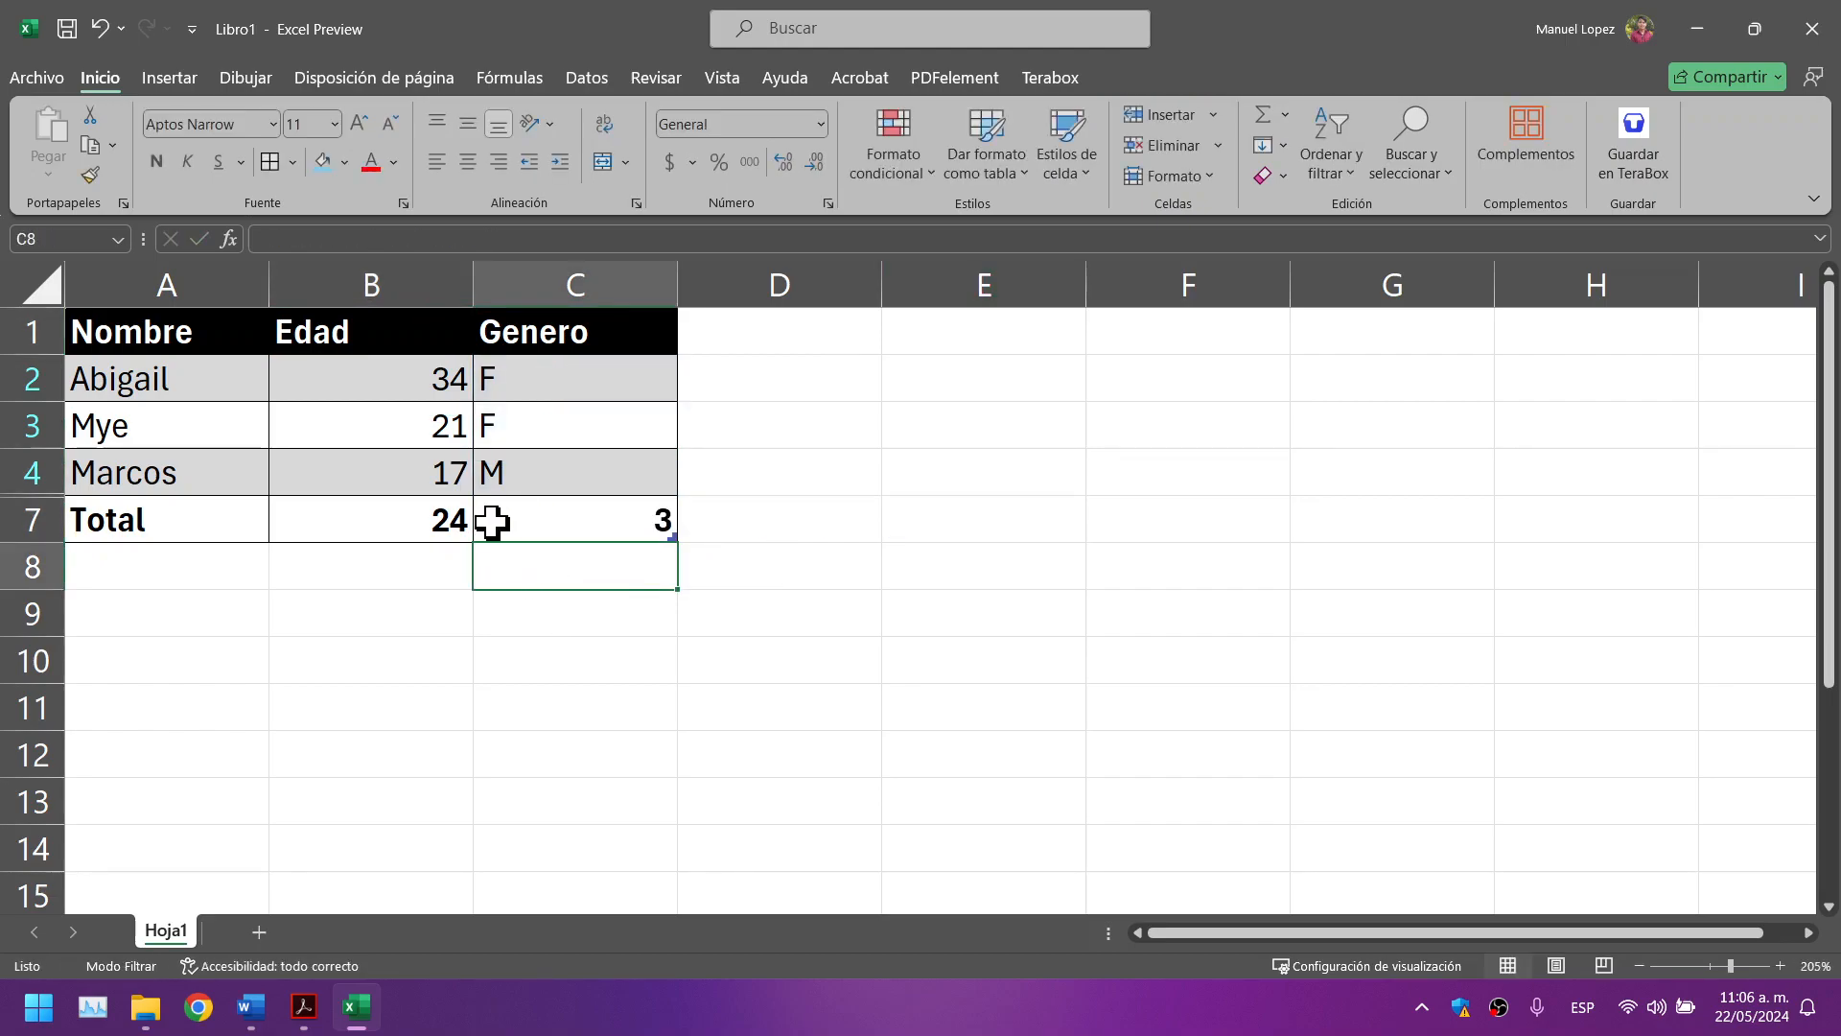
# Step: Try to add a table row by tabbing out of the last Genero data cell, C4, and through the totals row
pyautogui.click(589, 468)
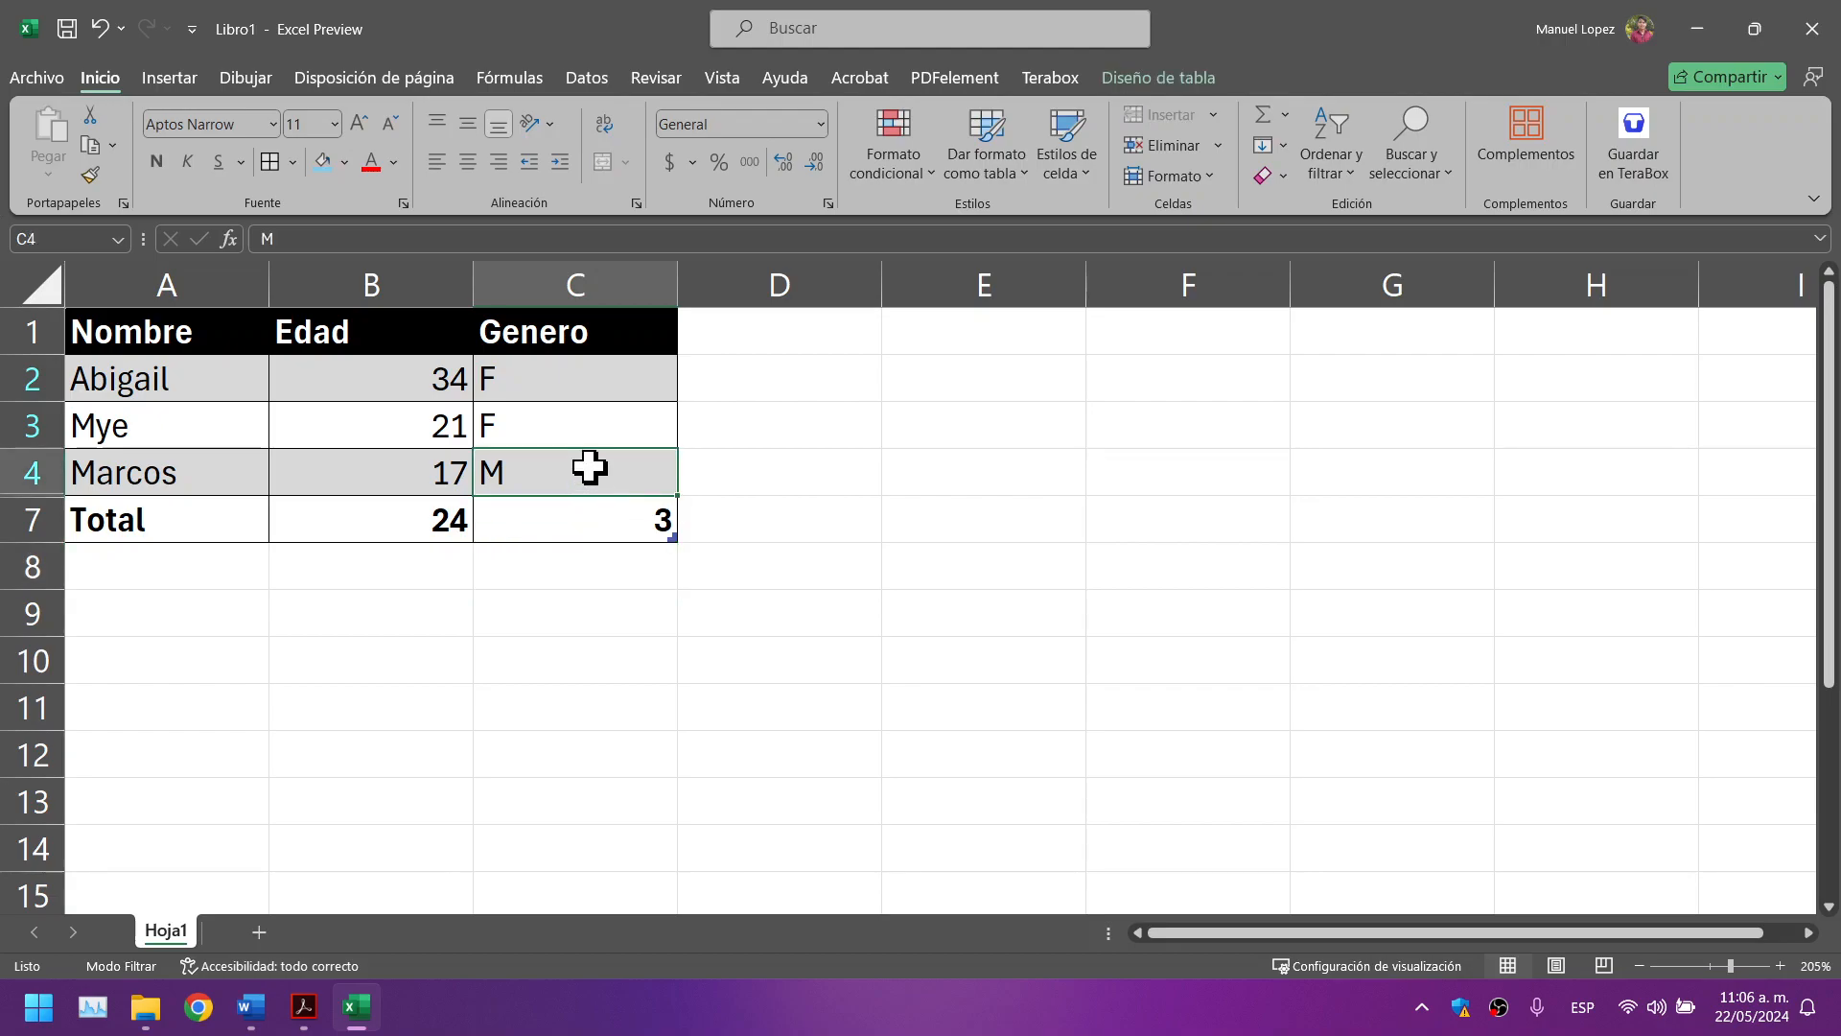
pyautogui.press('Tab')
pyautogui.click(1092, 551)
pyautogui.press('Tab')
pyautogui.press('Tab')
pyautogui.press('Tab')
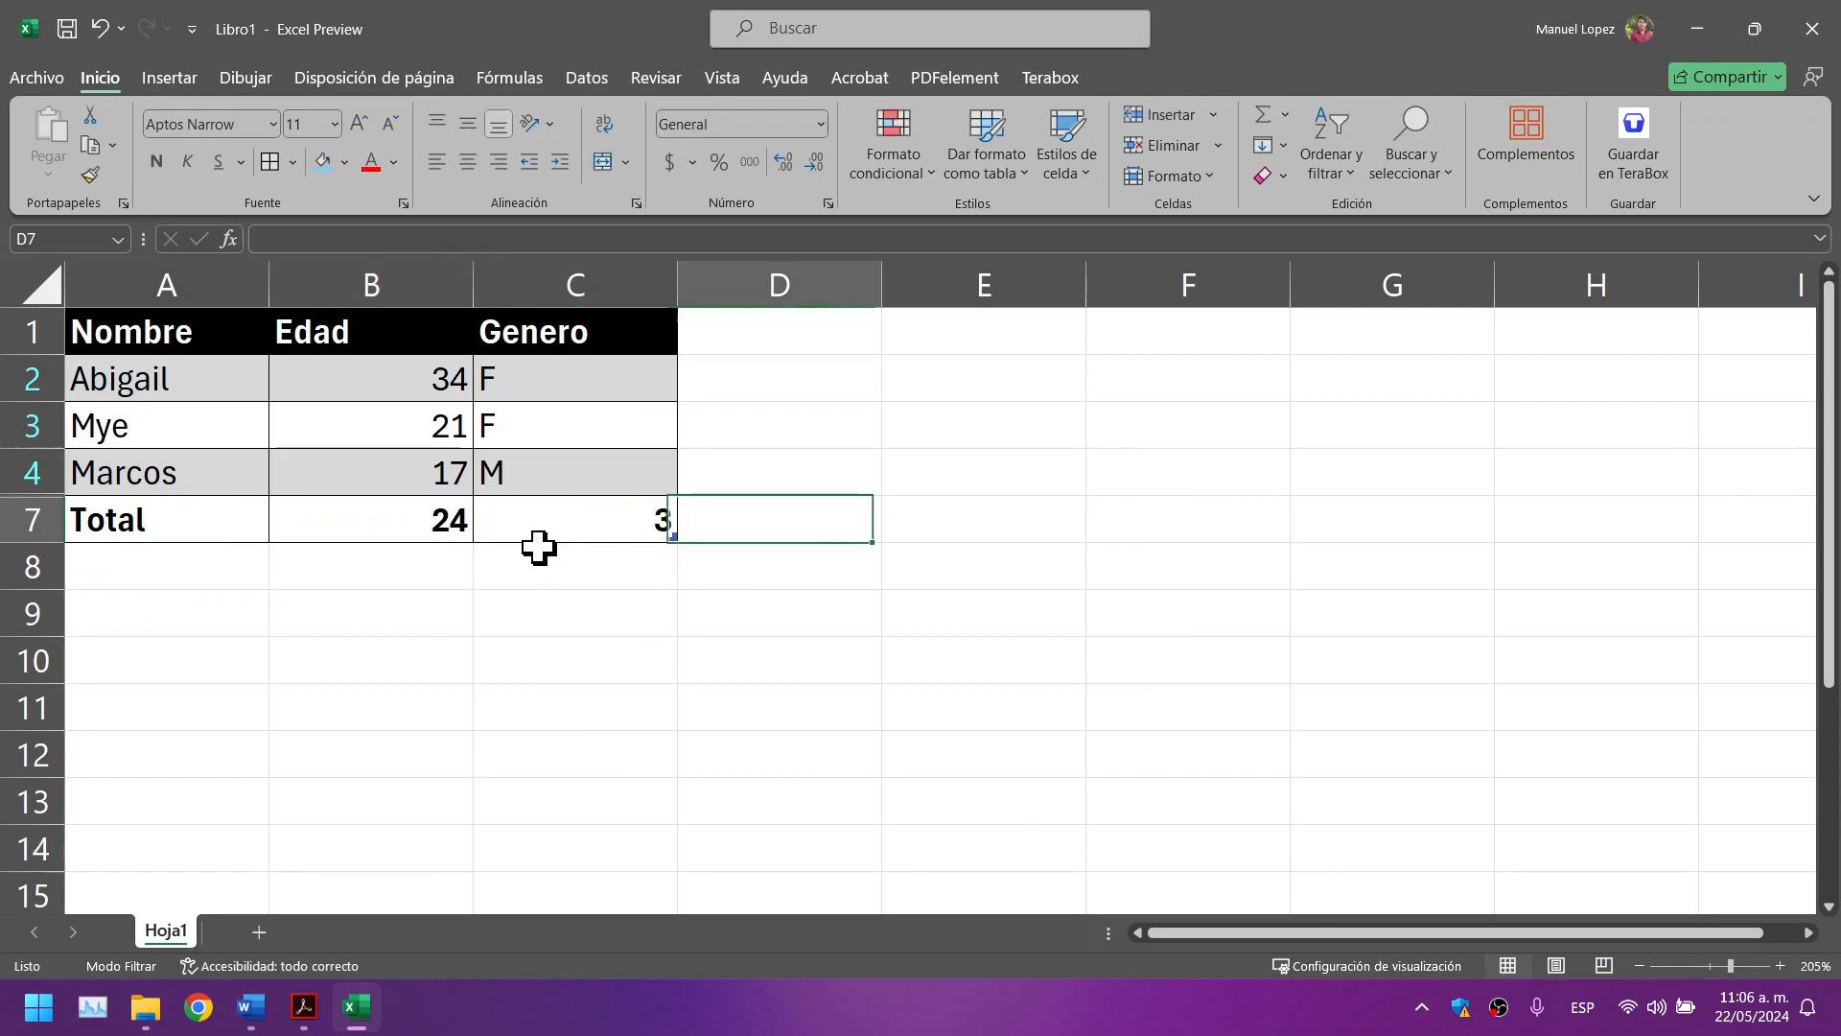
pyautogui.press('Tab')
pyautogui.click(555, 376)
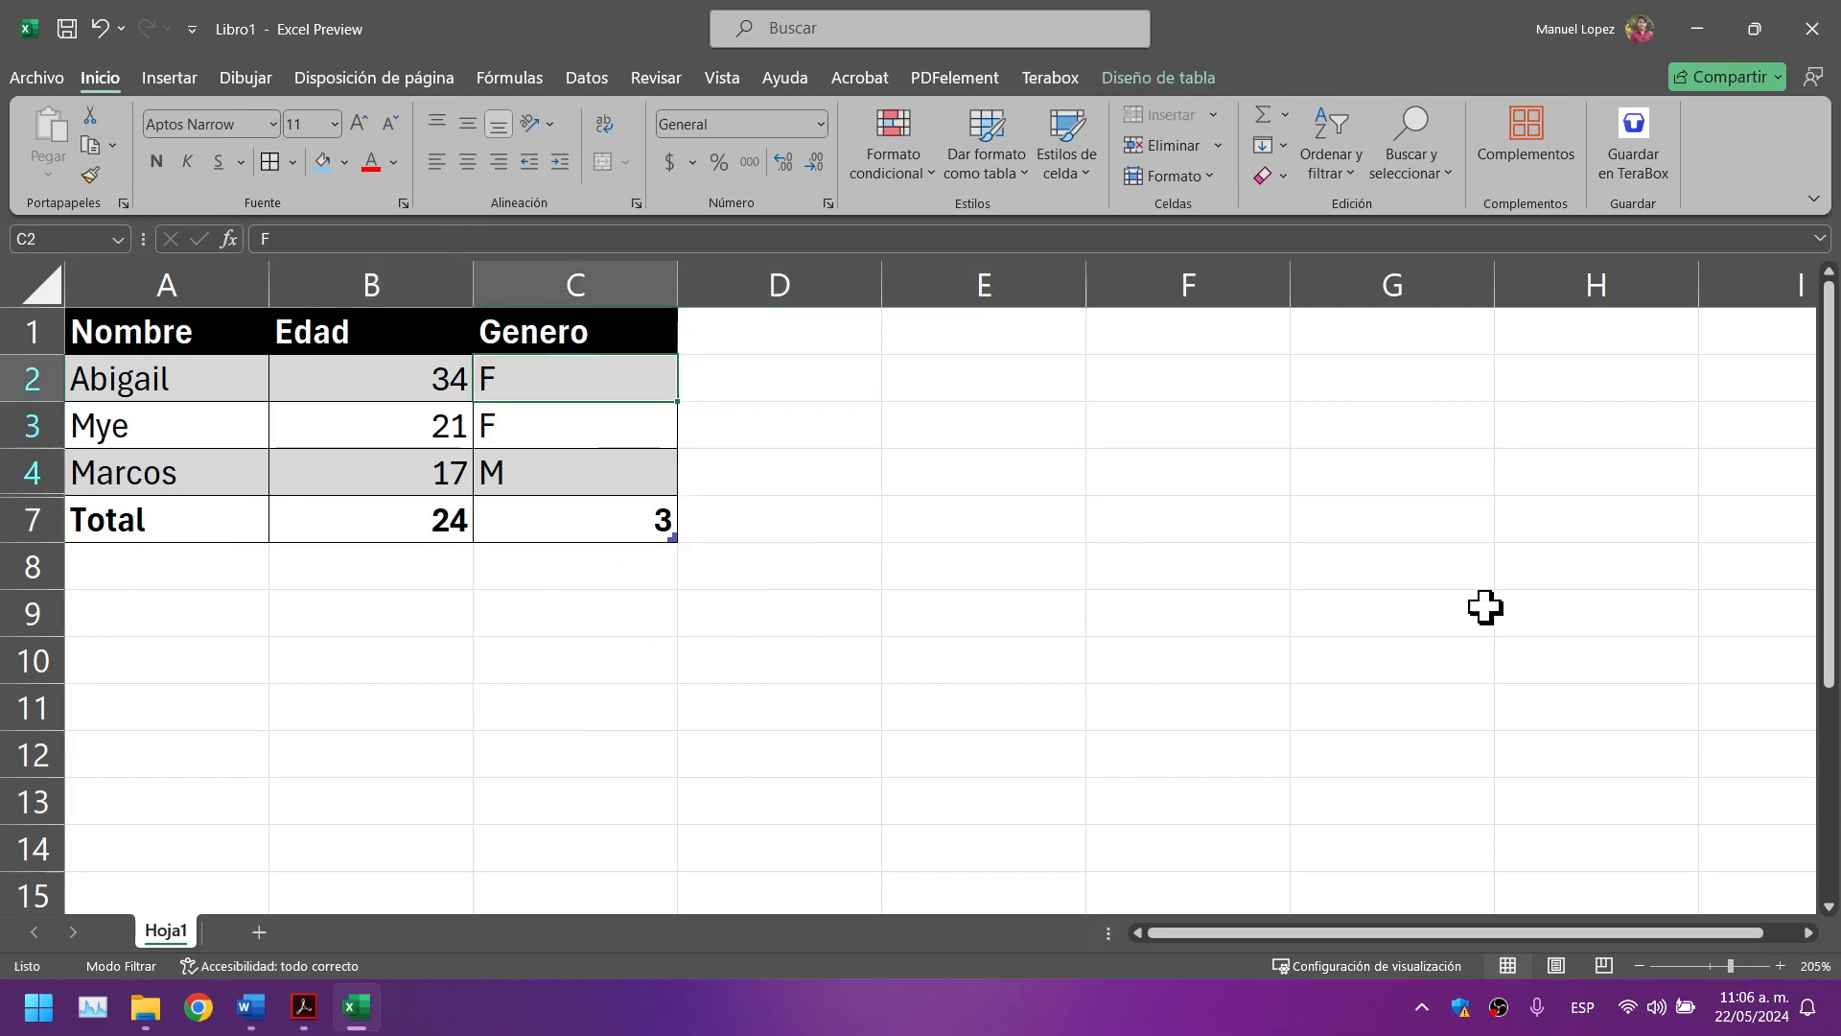
# Step: Try tabbing out of the Genero cell in empty row 7 with the totals row temporarily turned on
pyautogui.hotkey('ctrl', 'z')
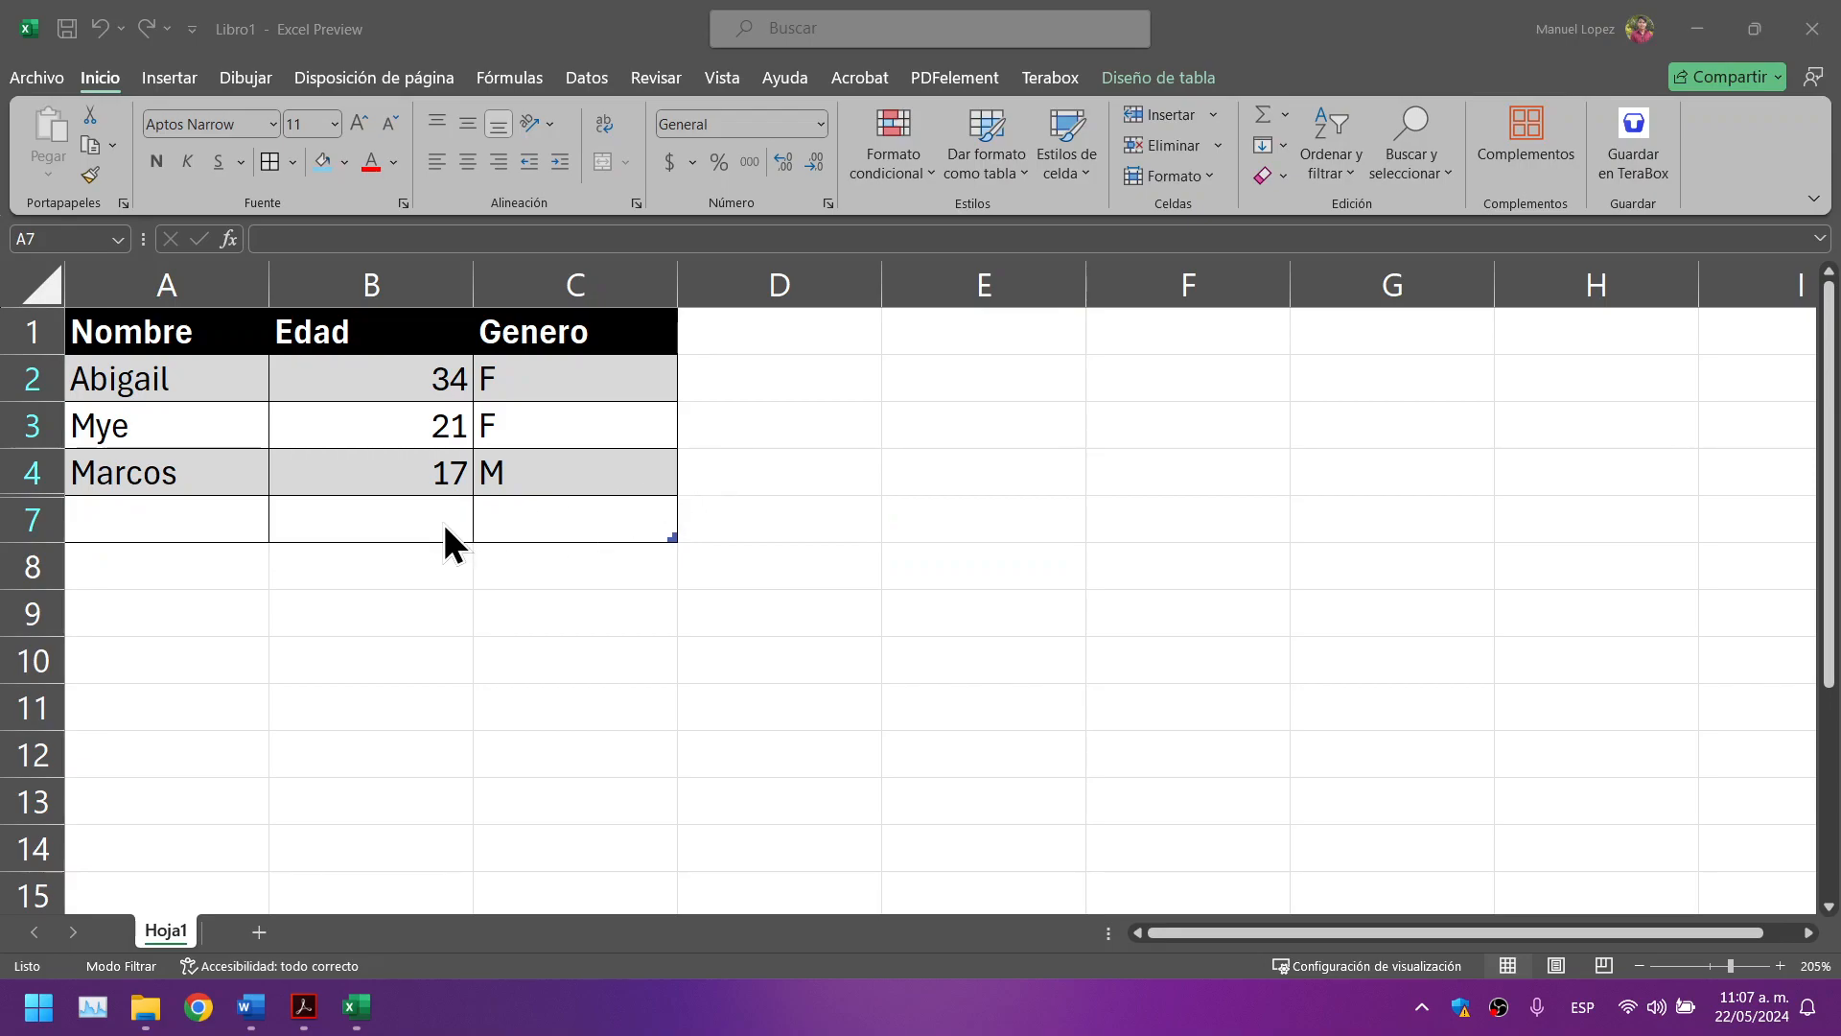
pyautogui.click(567, 505)
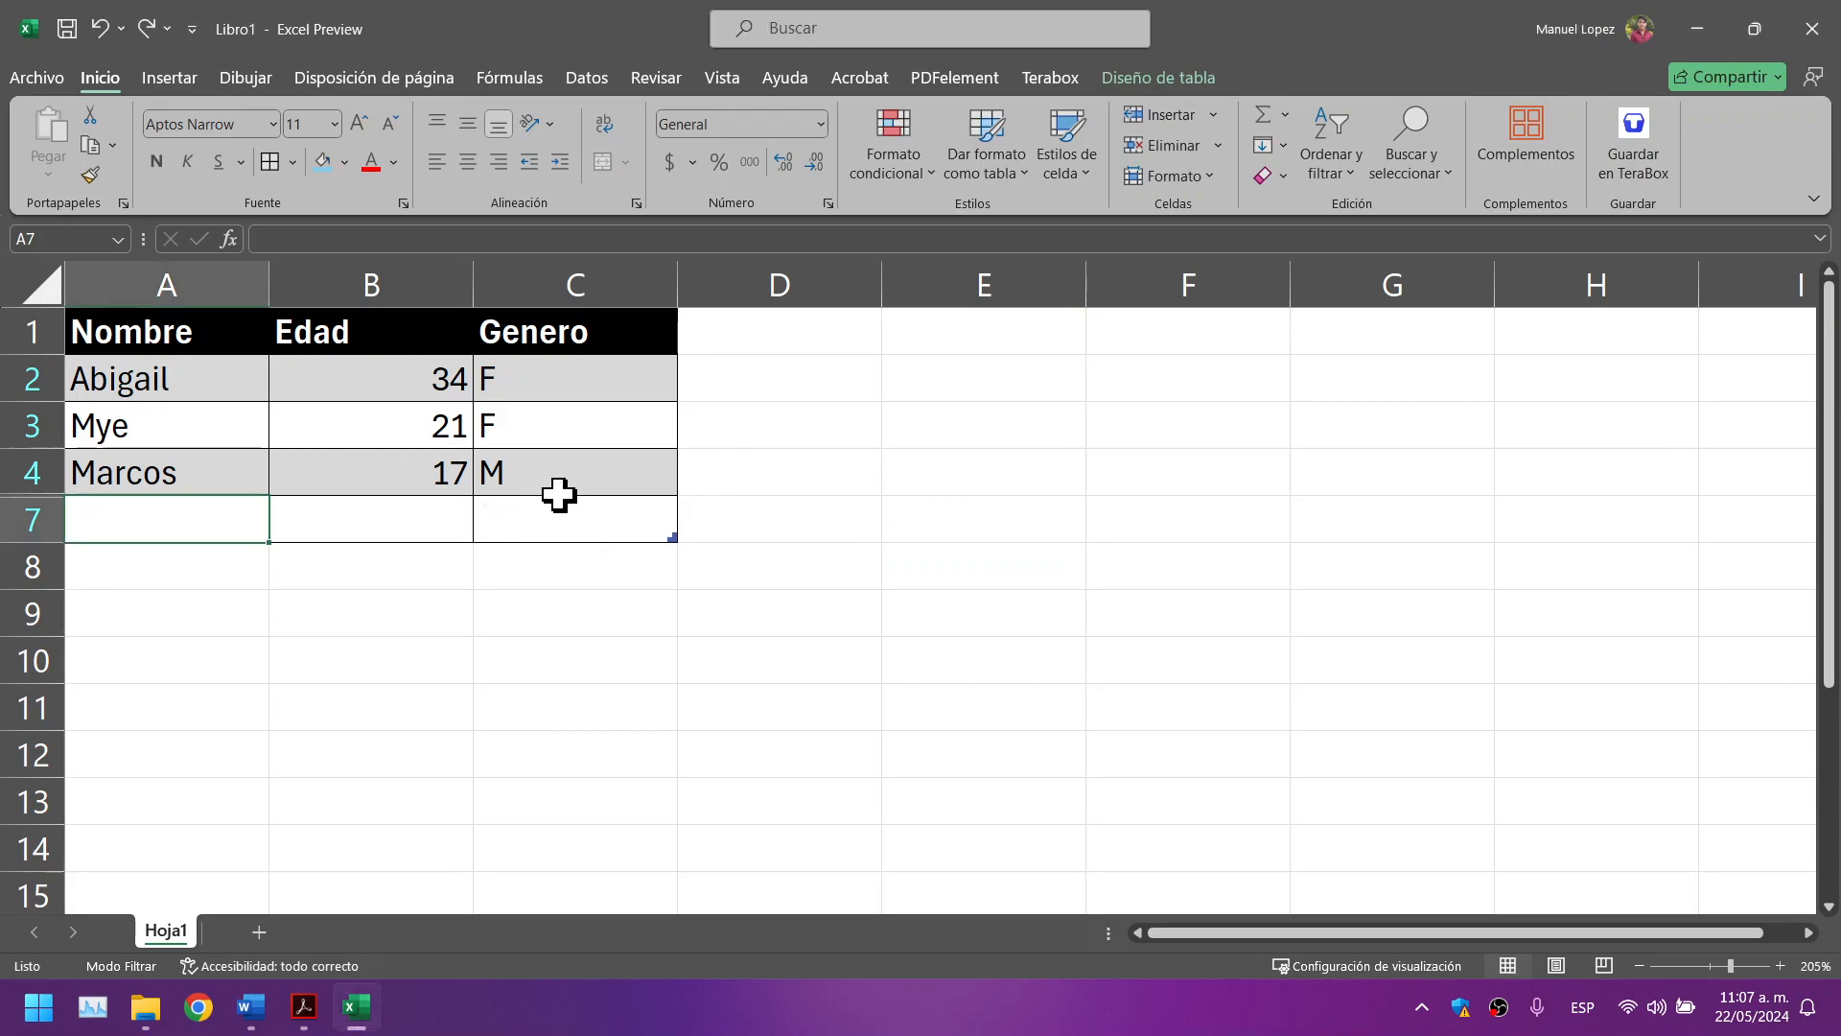
pyautogui.click(1142, 80)
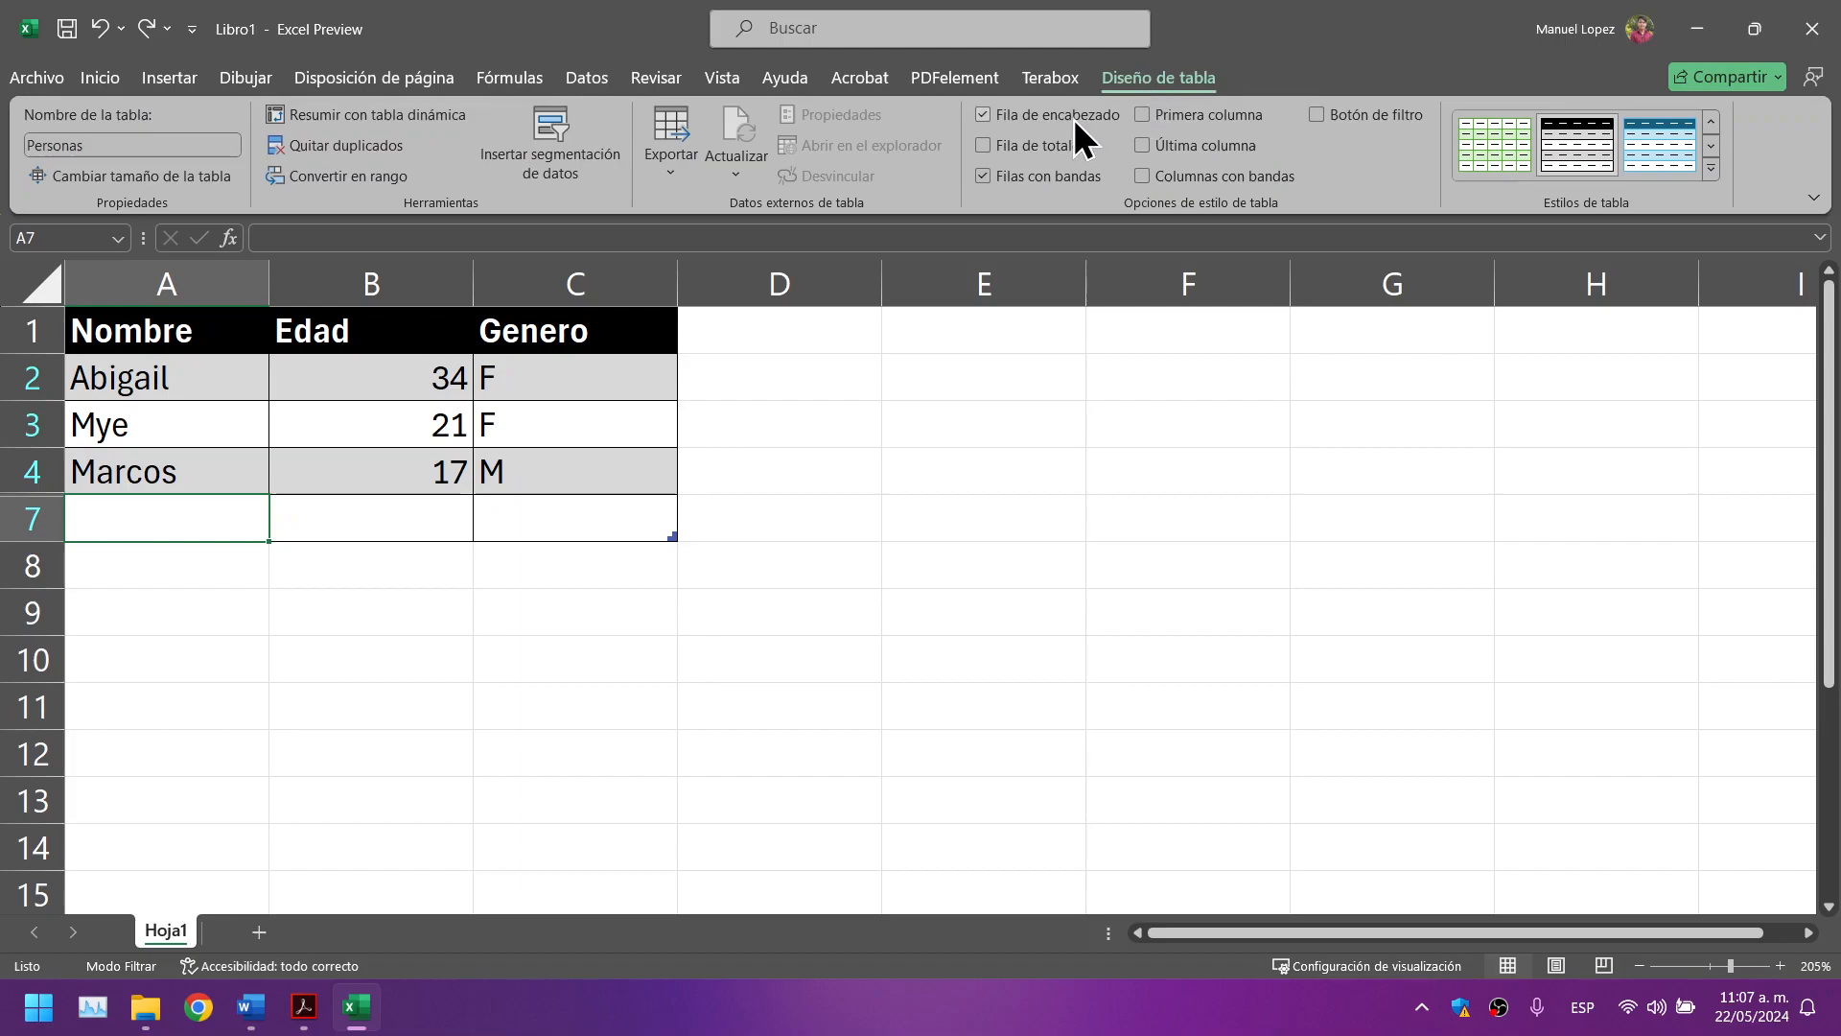
pyautogui.click(1022, 145)
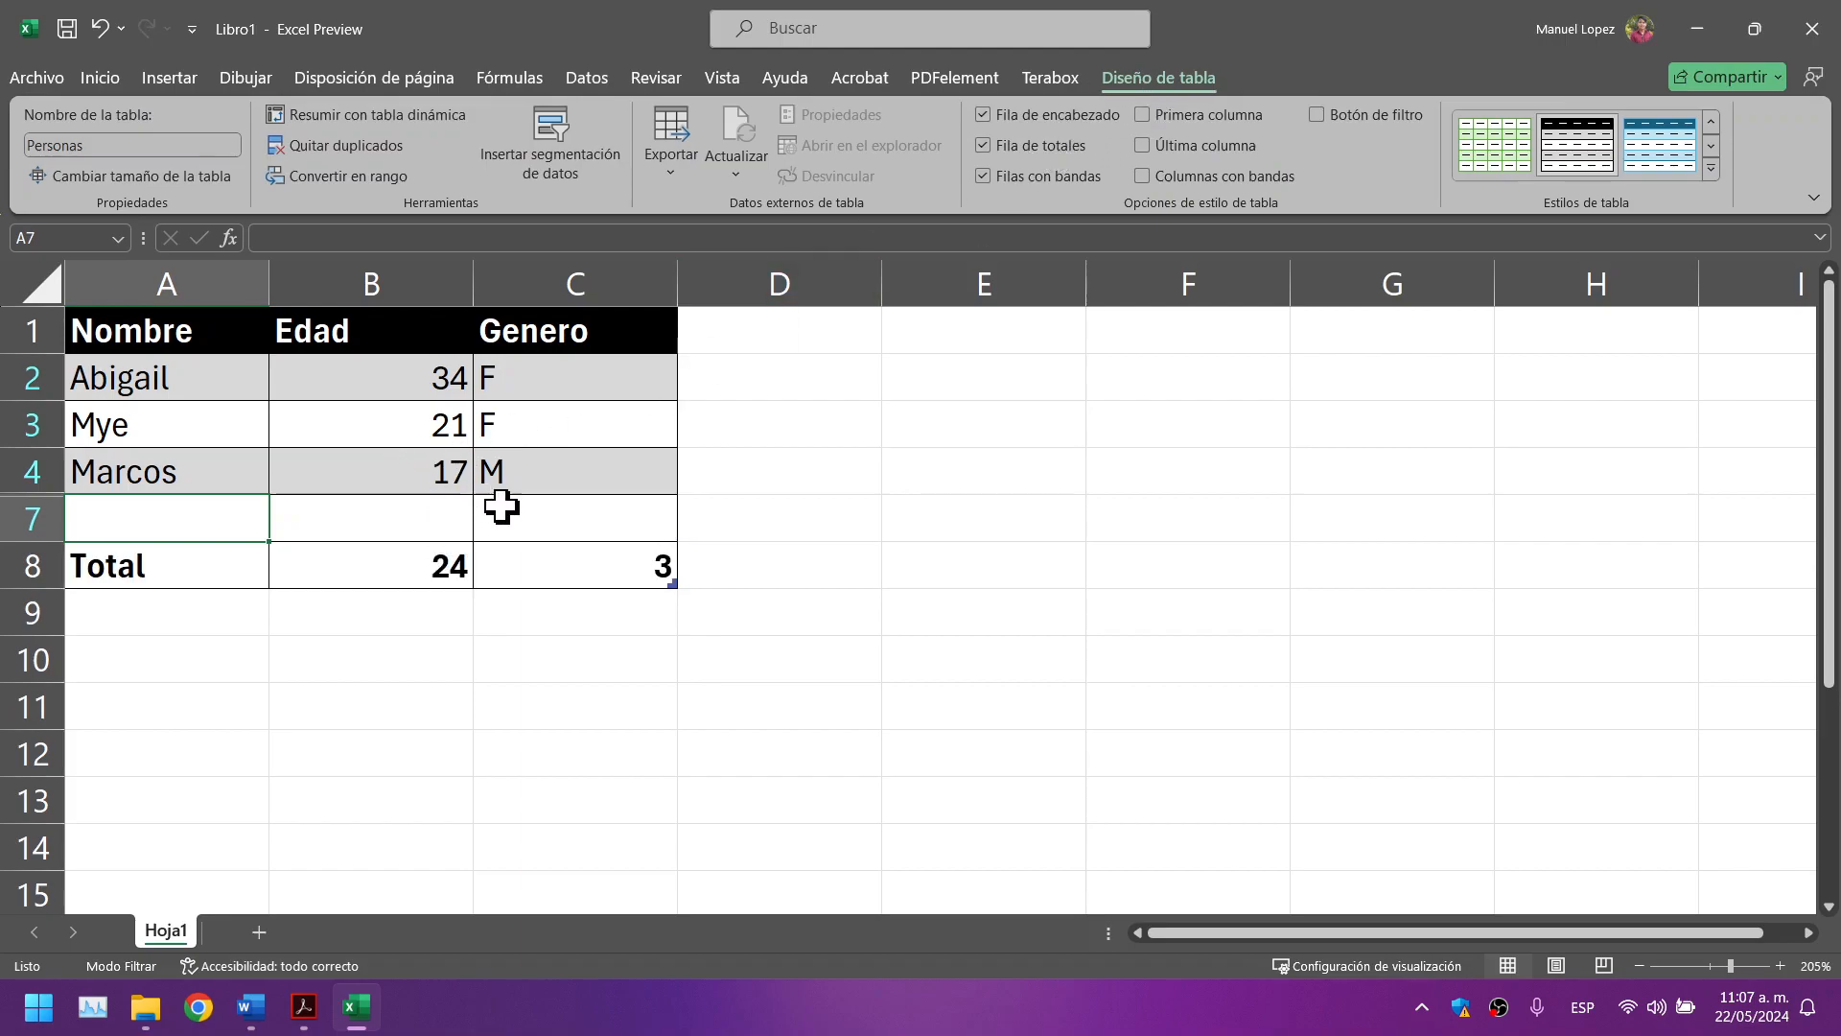
pyautogui.click(537, 511)
pyautogui.press('Tab')
pyautogui.click(1060, 551)
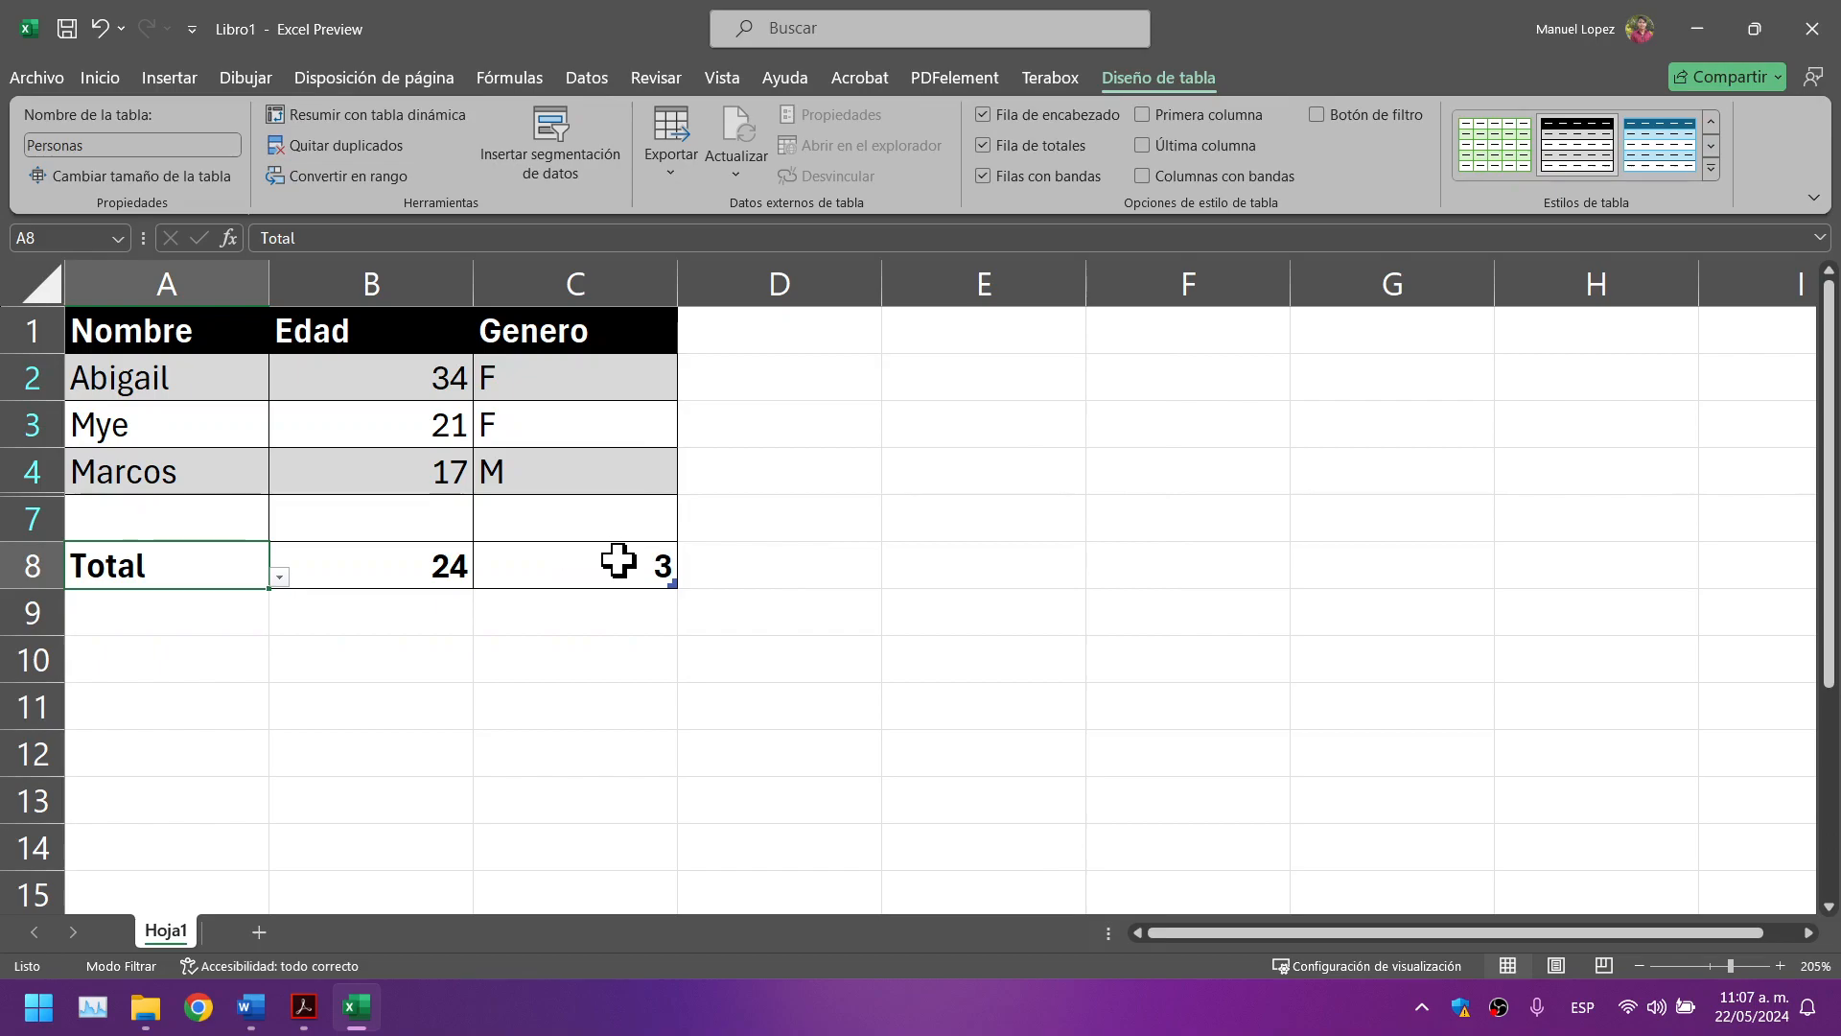
pyautogui.click(1005, 146)
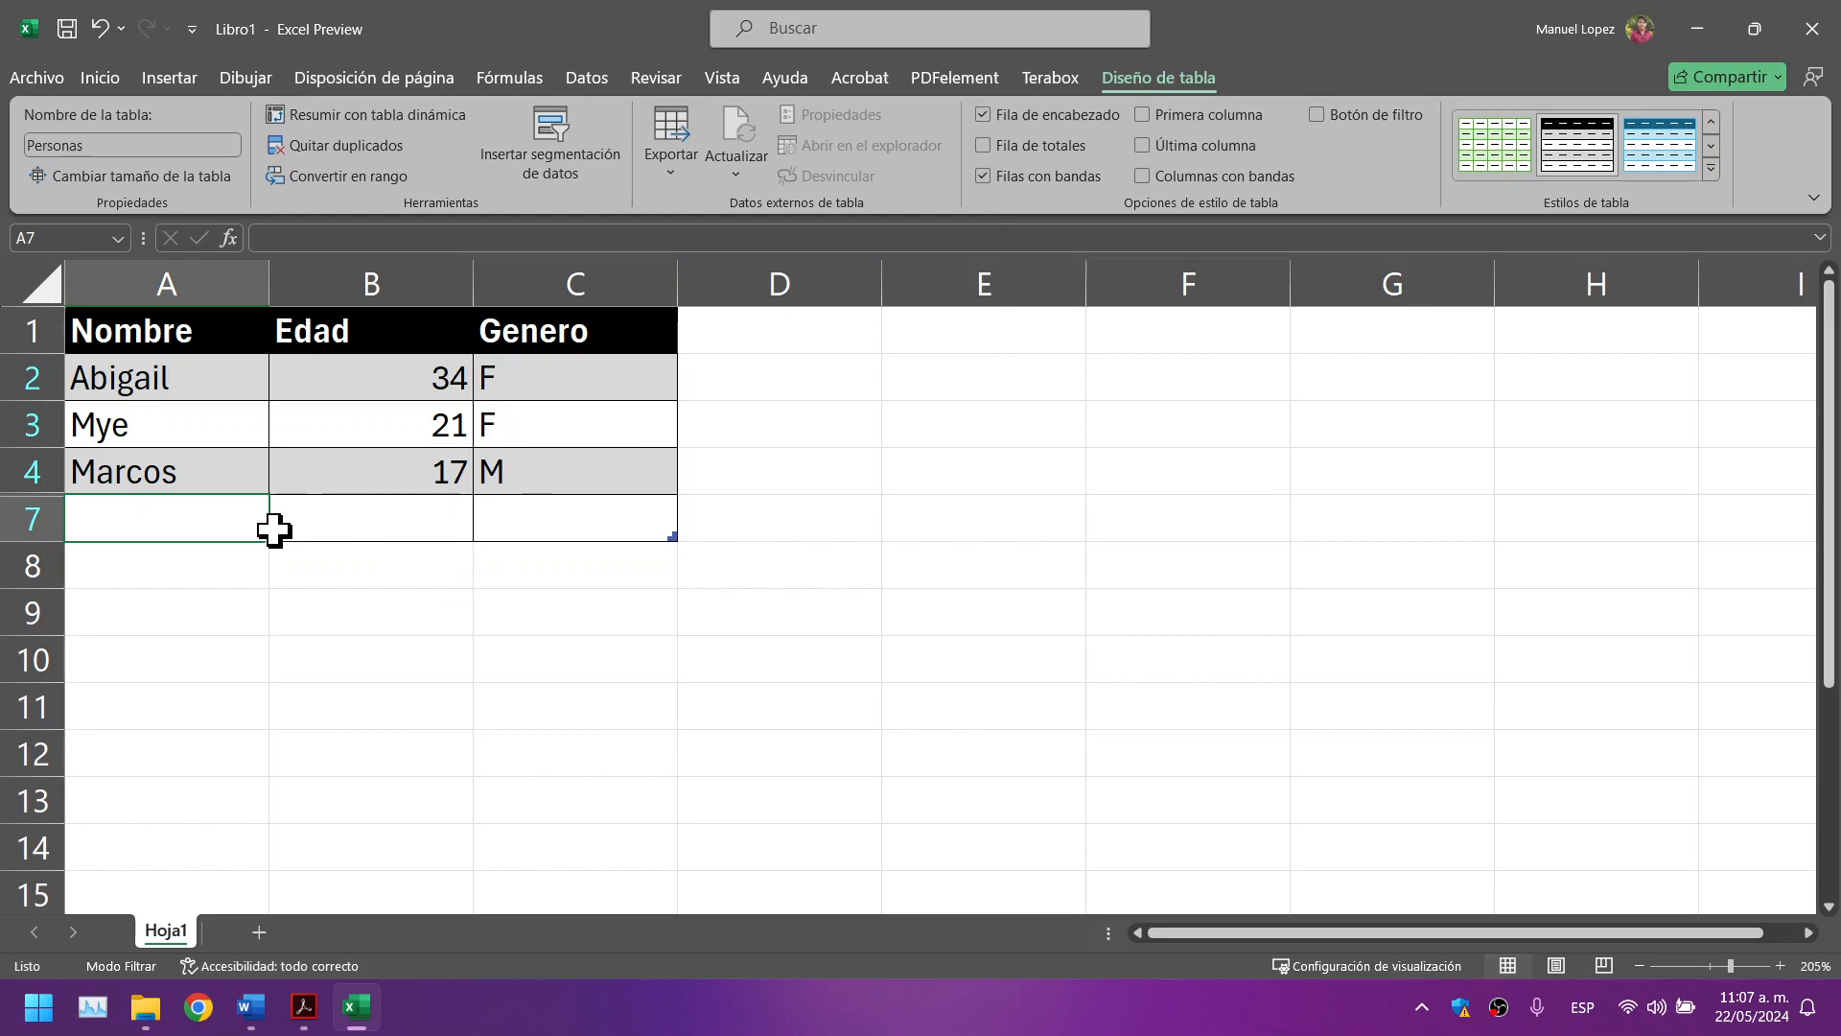
# Step: Select the last Genero cell, C7, open the Windows "Teclado en pantalla", and move it beside the Personas table
pyautogui.click(526, 514)
pyautogui.click(38, 1006)
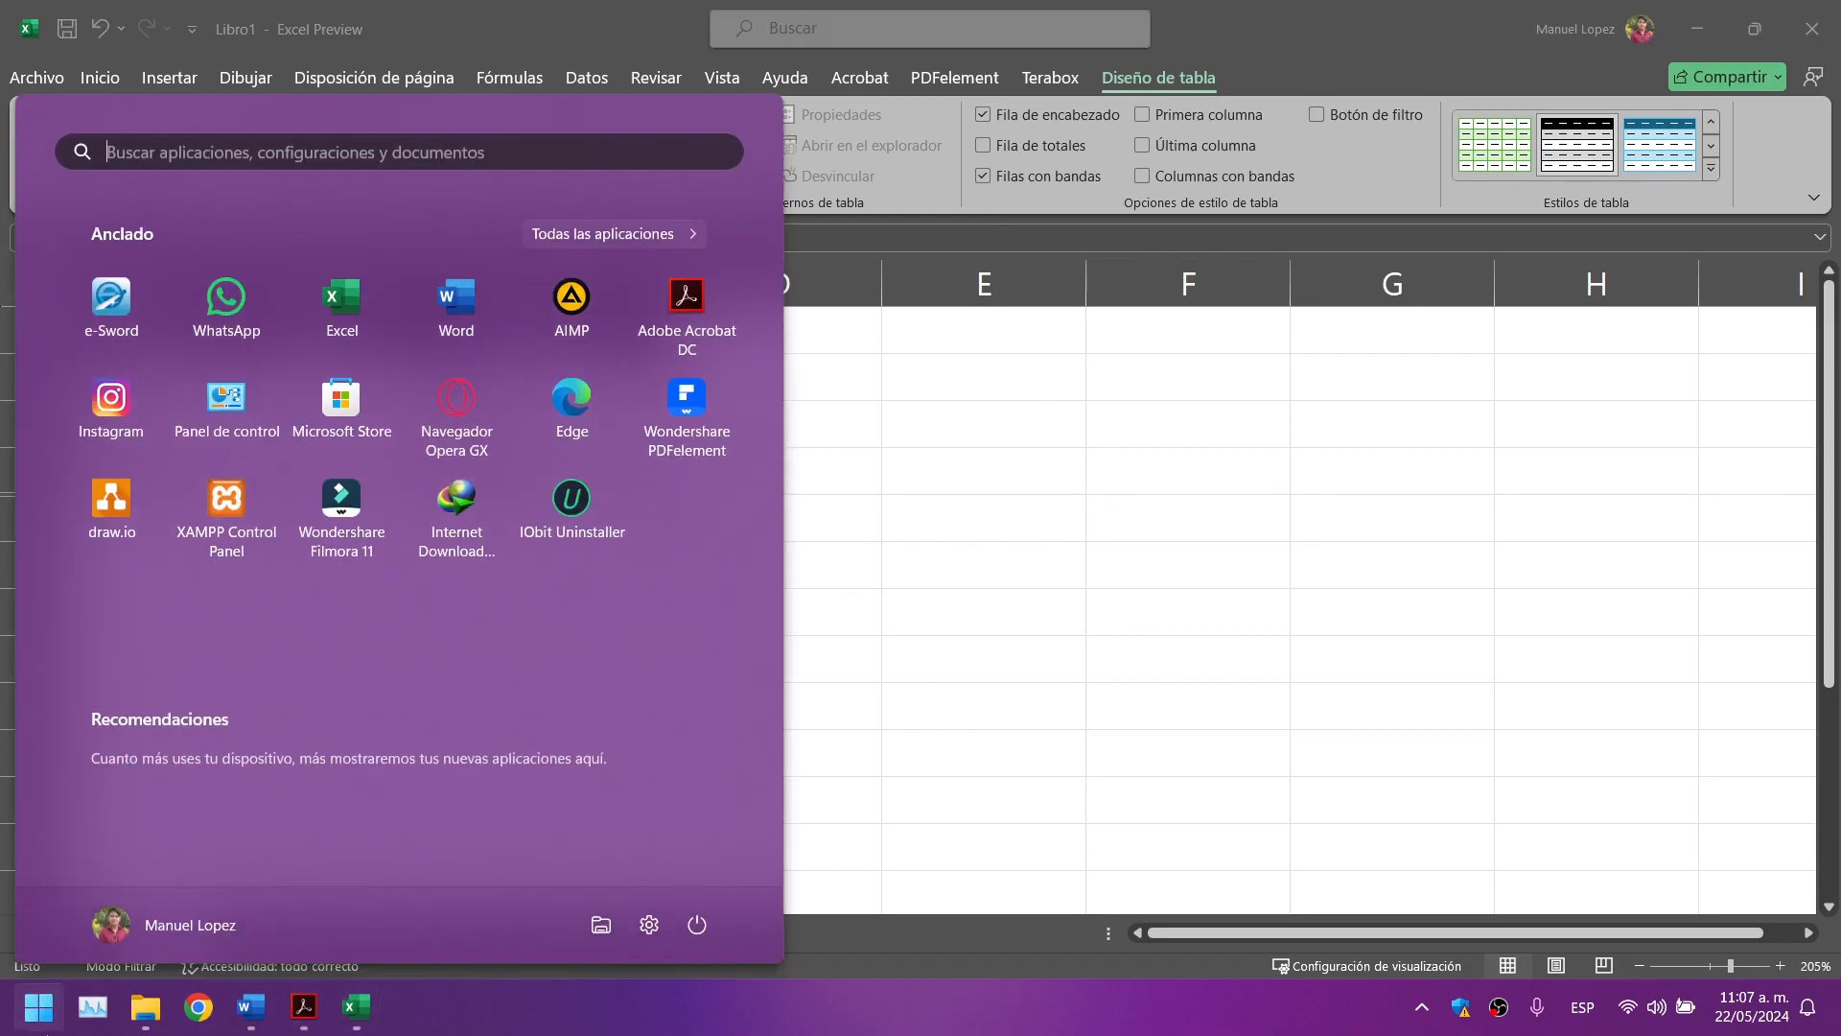
pyautogui.write('tec')
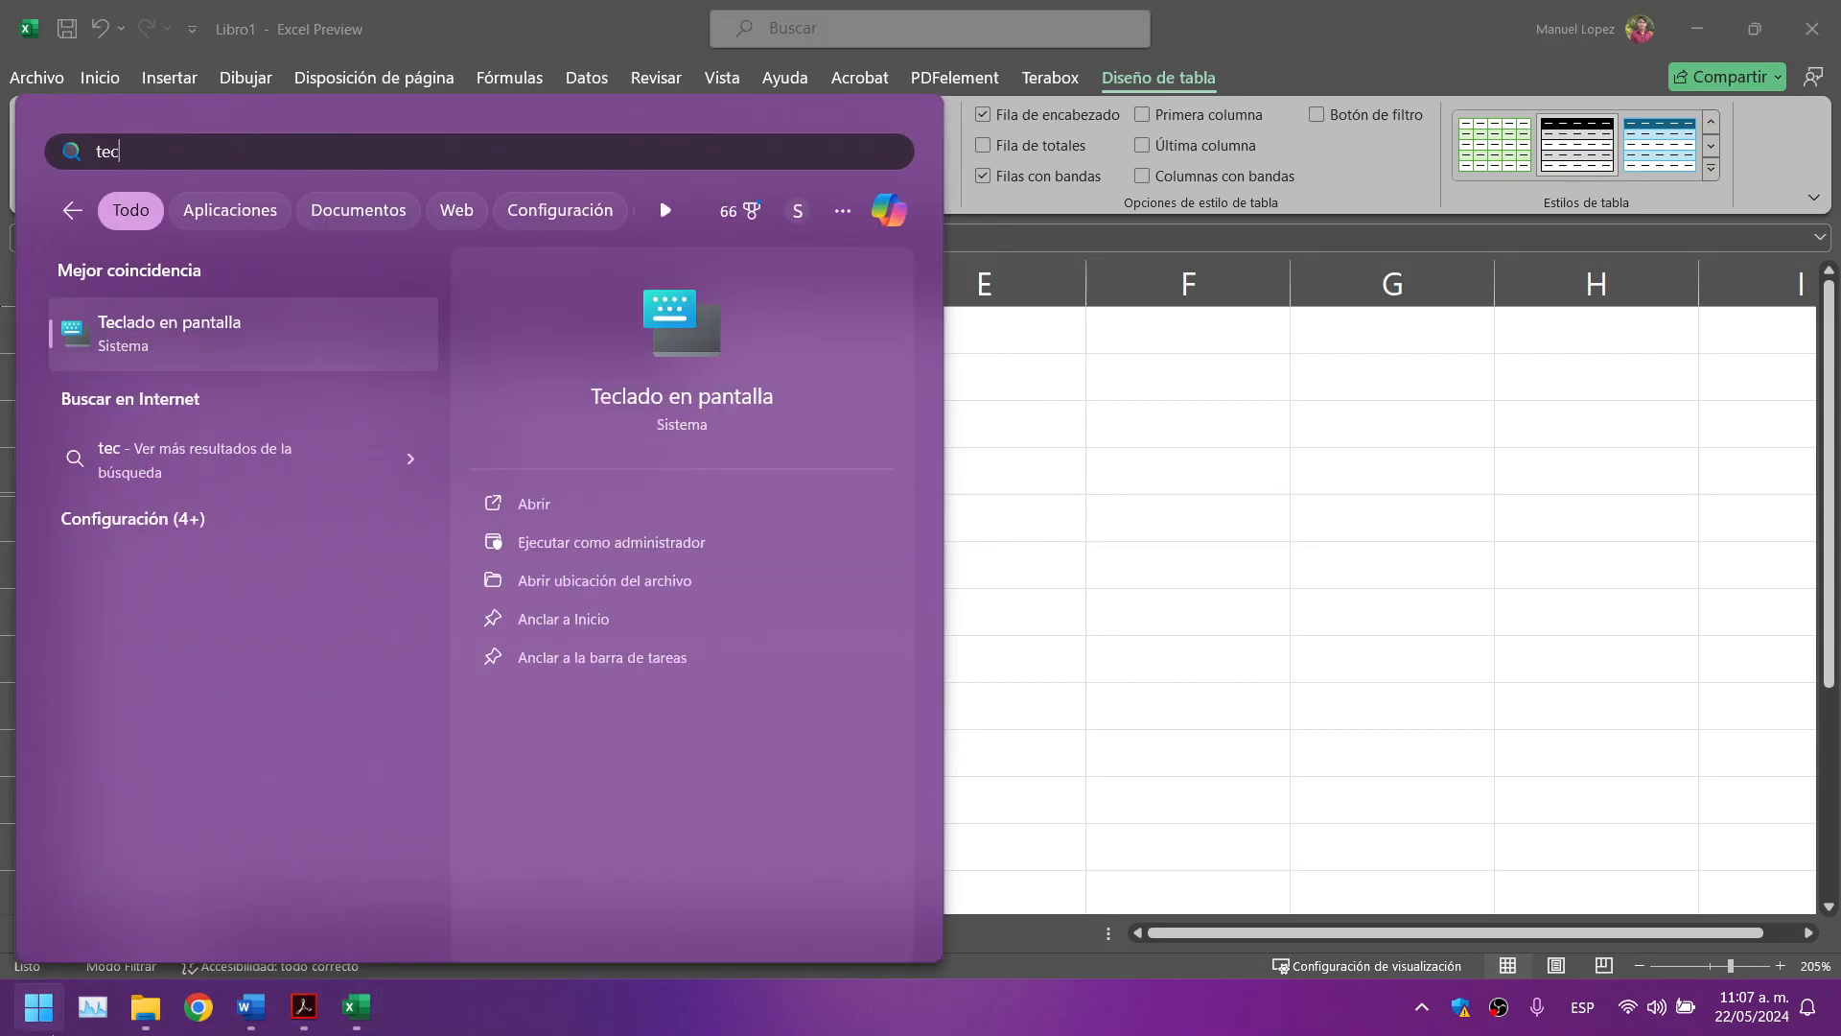
pyautogui.click(119, 321)
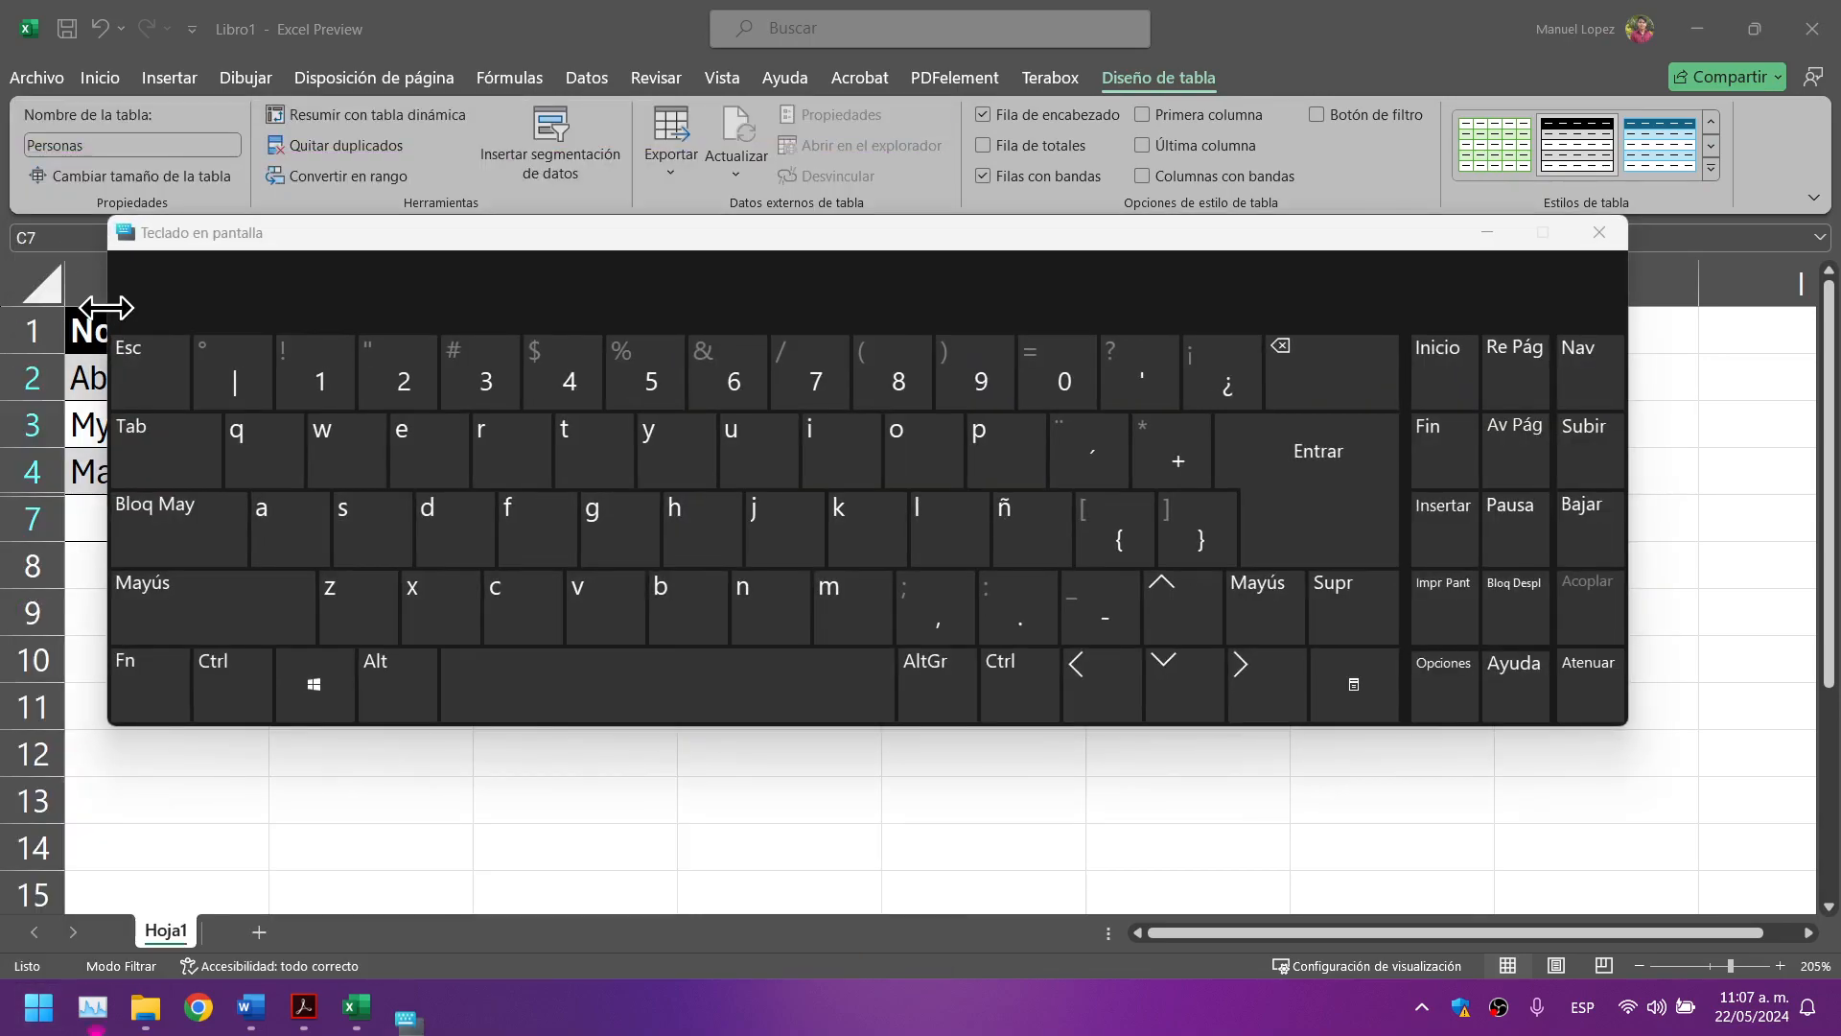
pyautogui.moveTo(395, 251); pyautogui.dragTo(979, 303)
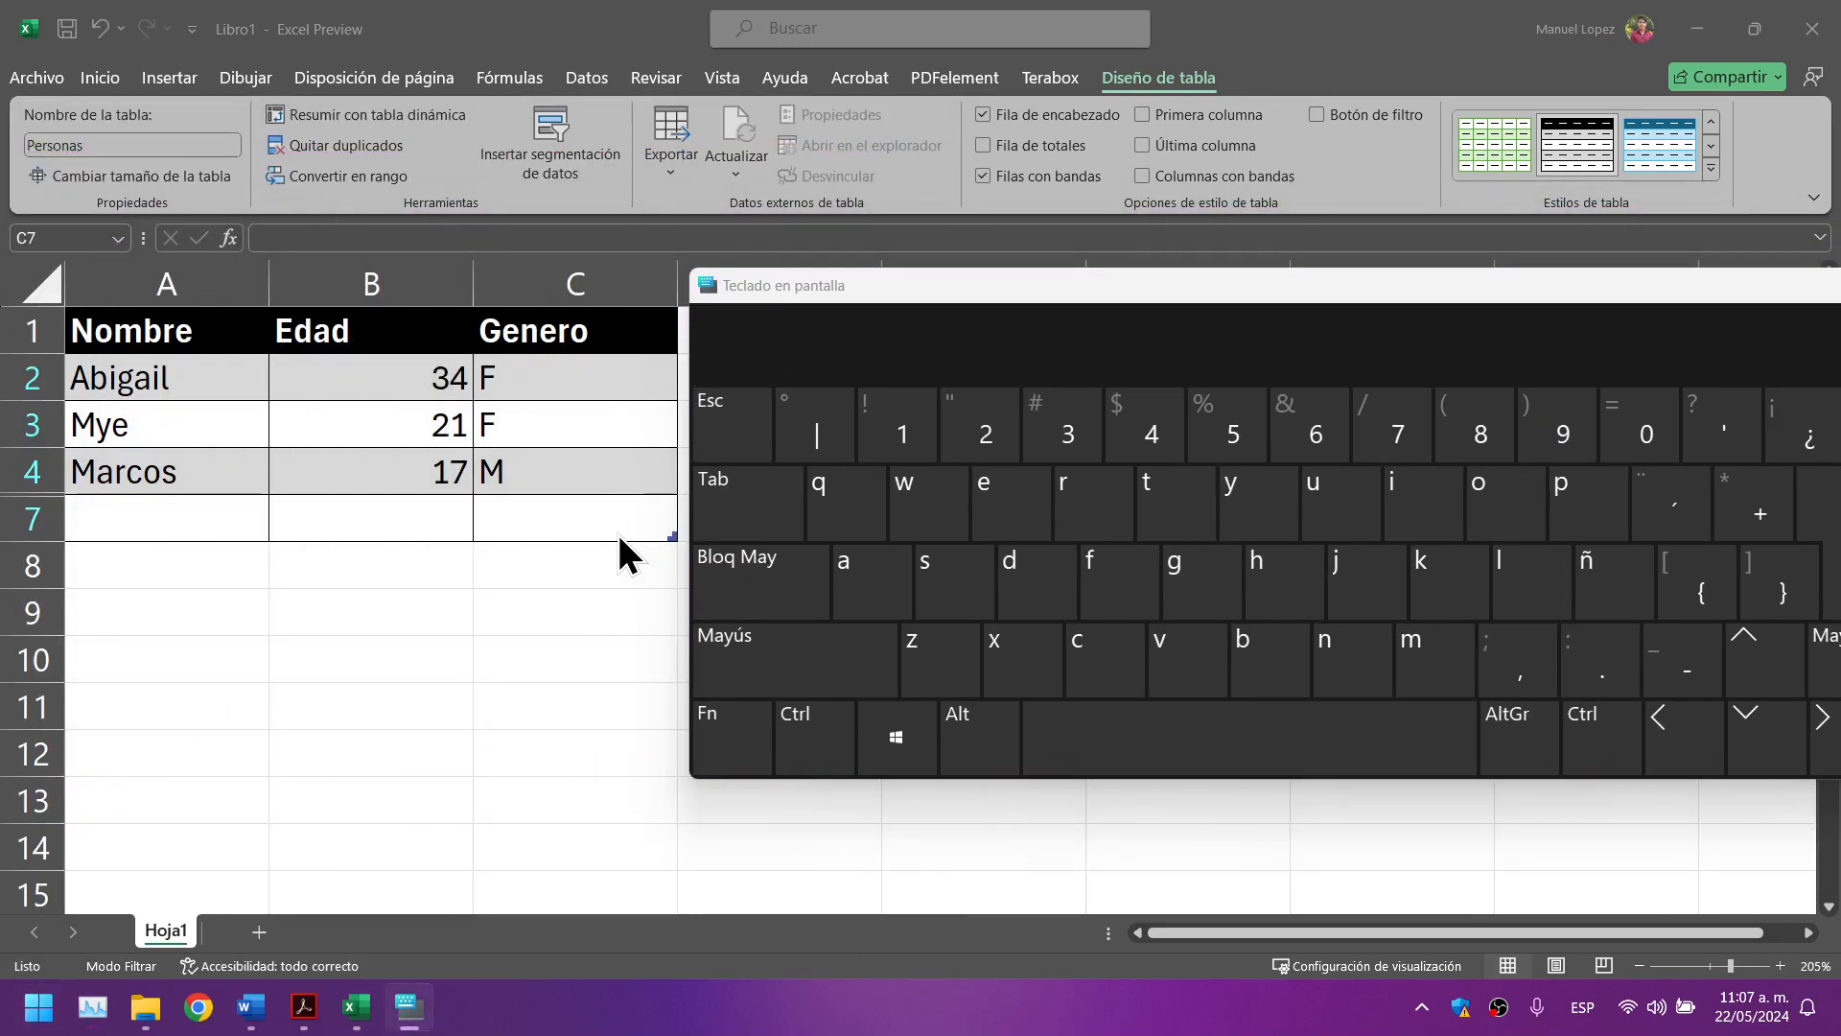
# Step: Add empty rows to the Personas table down to row 22 with the on-screen Tab key, and close the on-screen keyboard
pyautogui.click(734, 526)
pyautogui.click(731, 521)
pyautogui.click(731, 522)
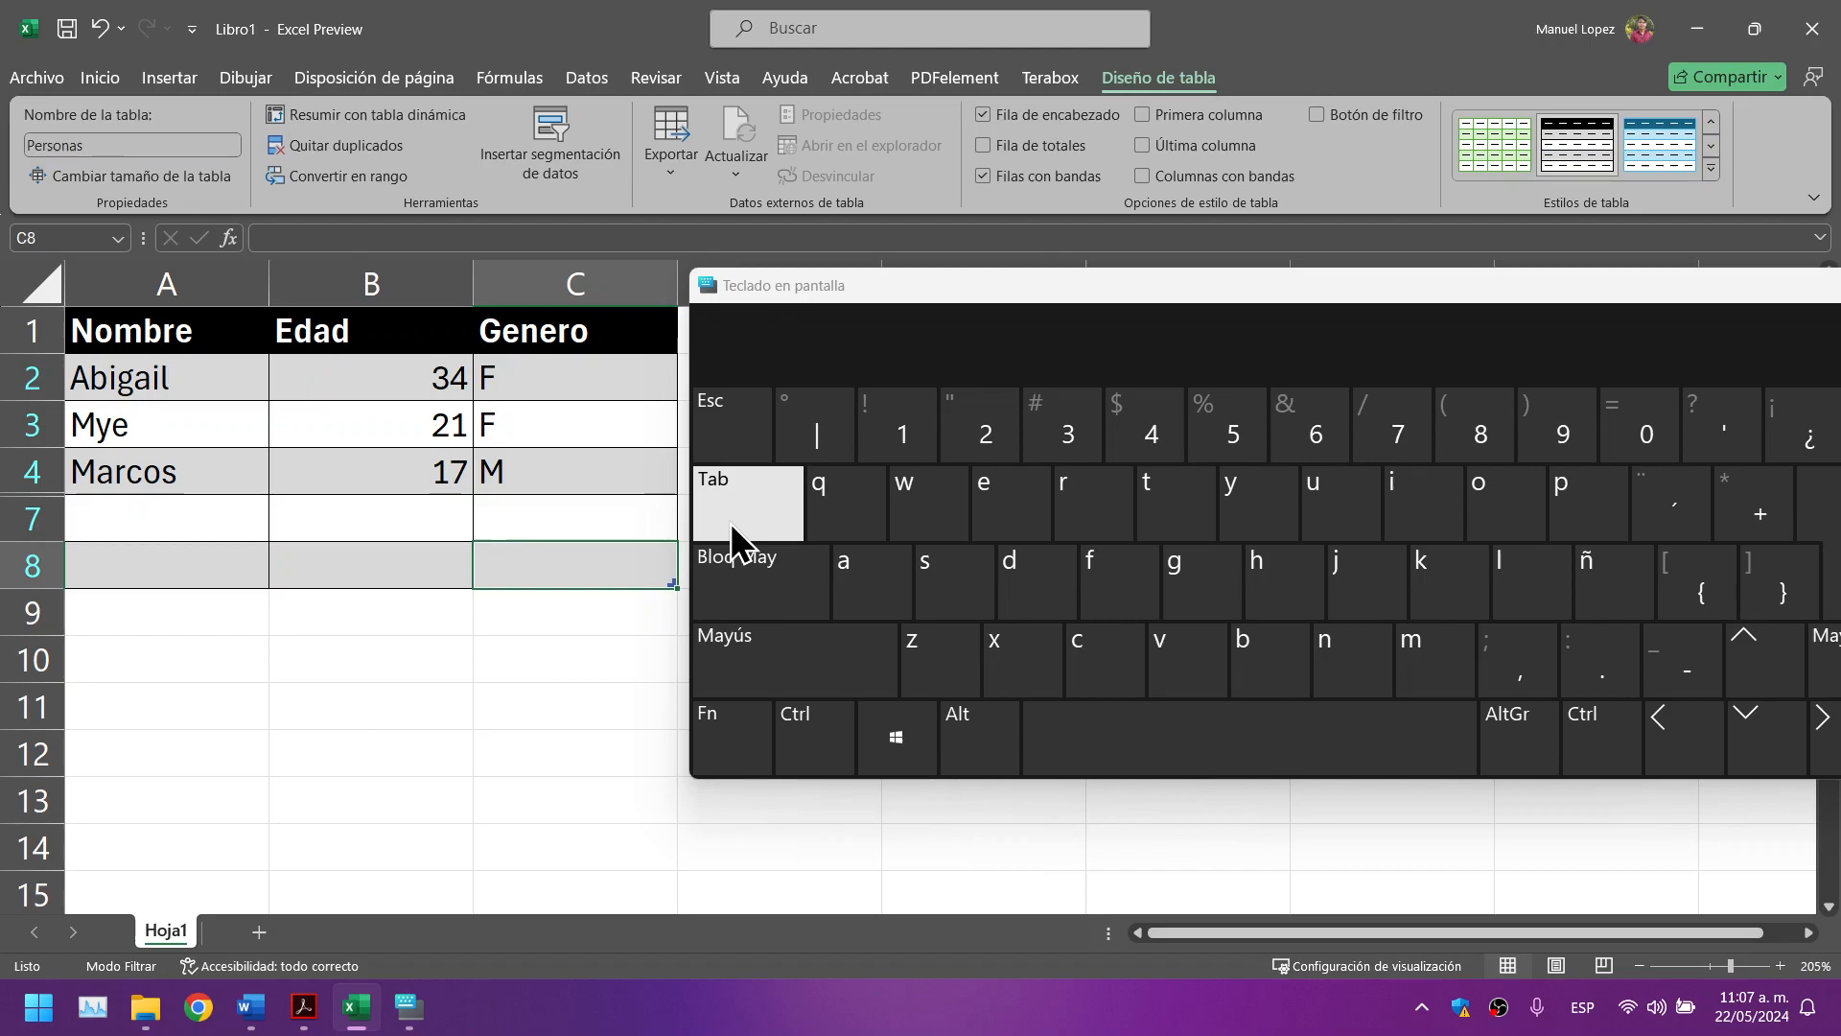
pyautogui.click(769, 487)
pyautogui.click(769, 487)
pyautogui.click(769, 487)
pyautogui.click(769, 488)
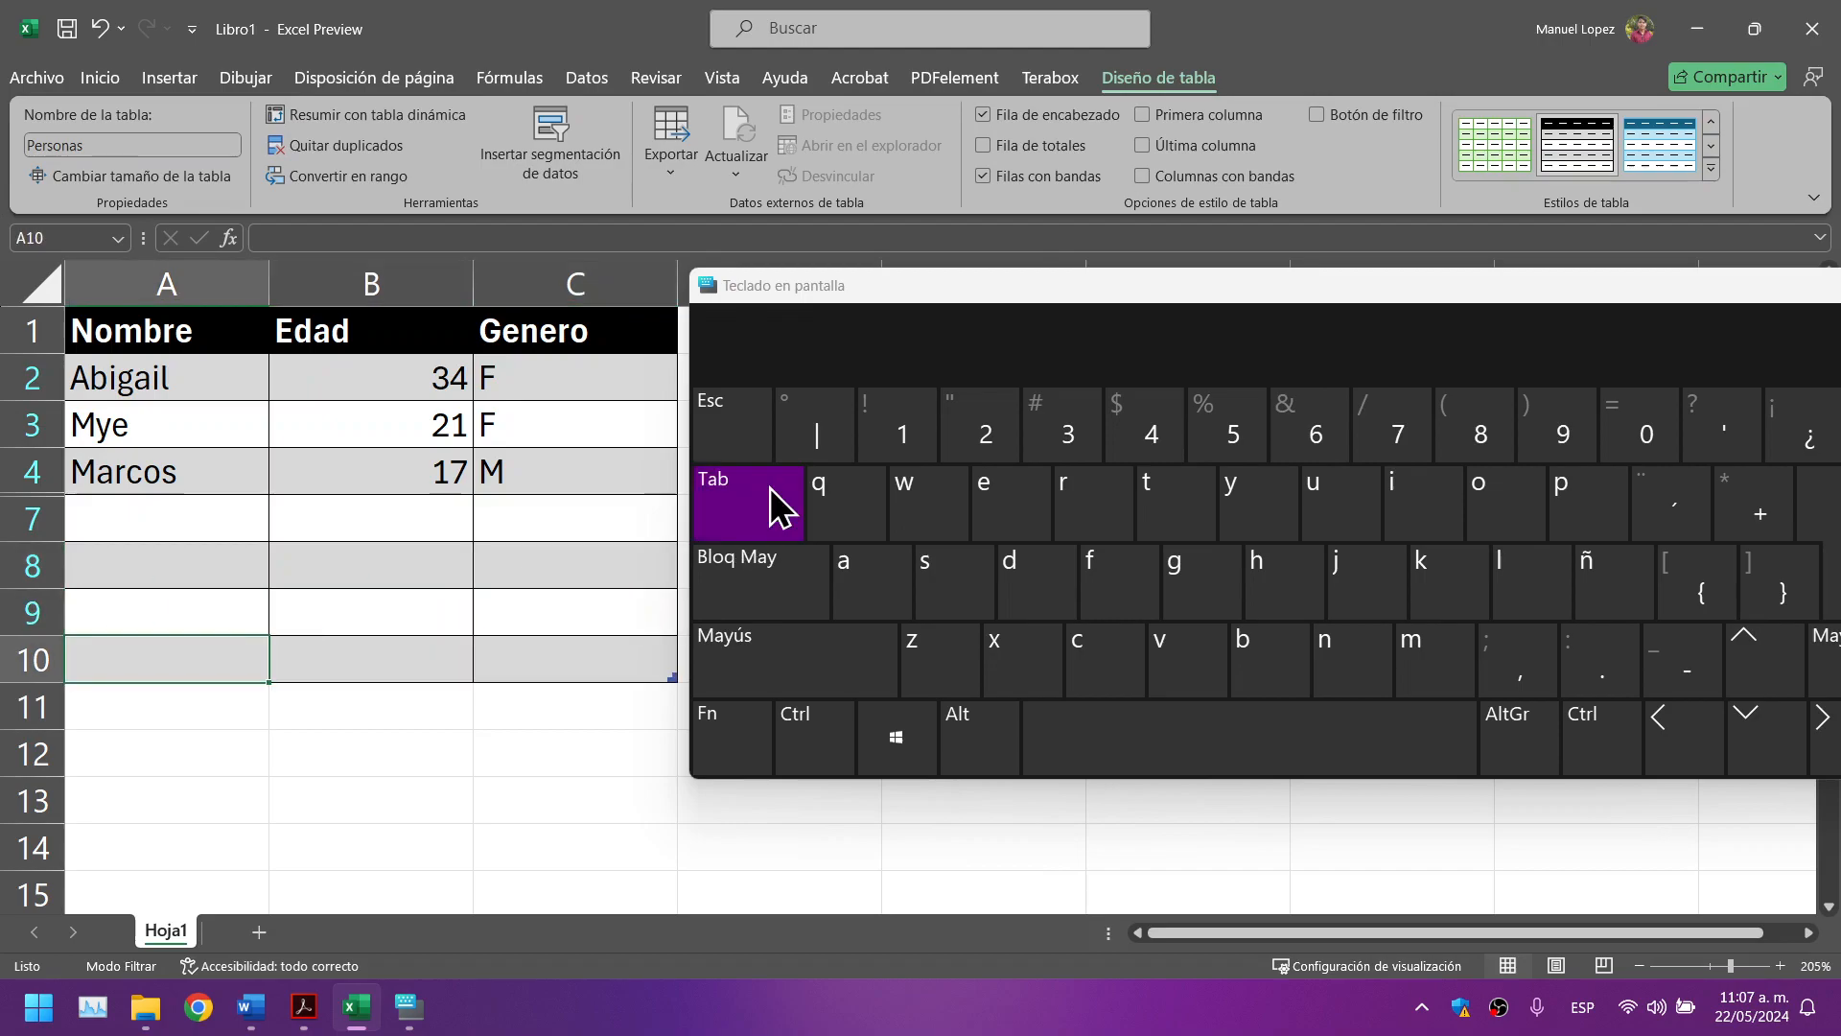
pyautogui.click(770, 487)
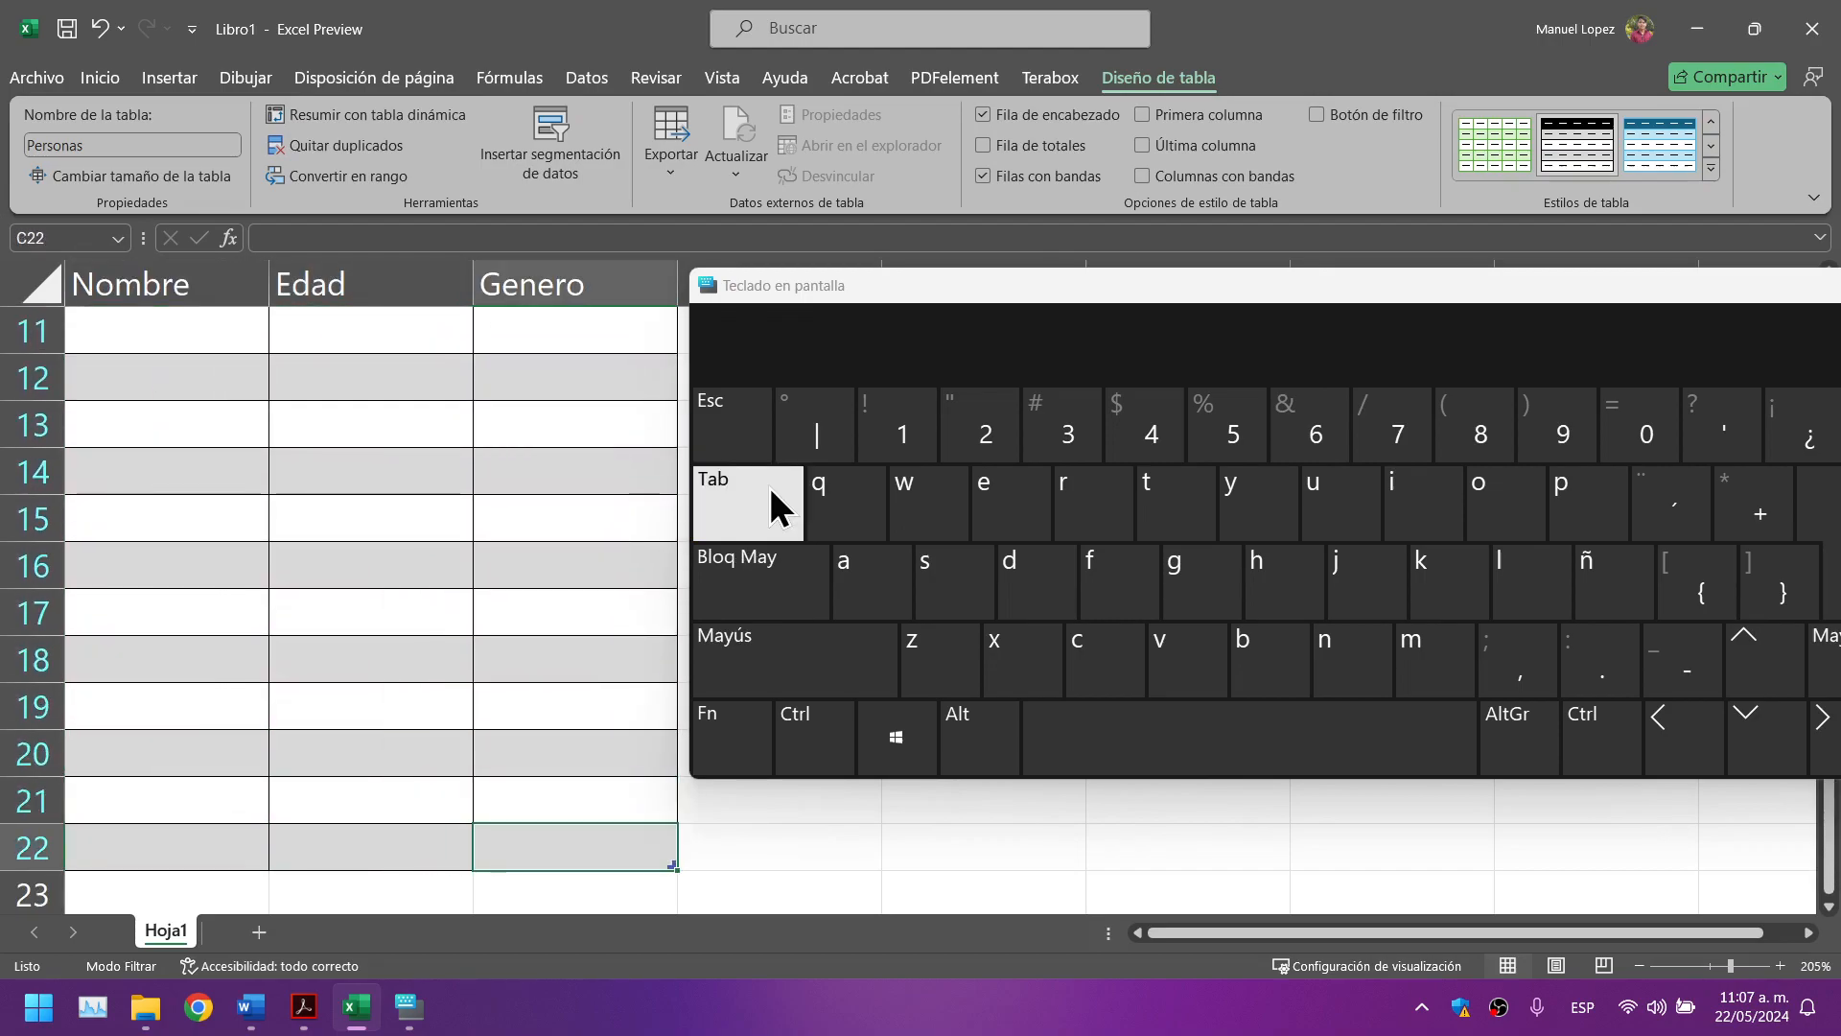
pyautogui.moveTo(1050, 300); pyautogui.dragTo(501, 298)
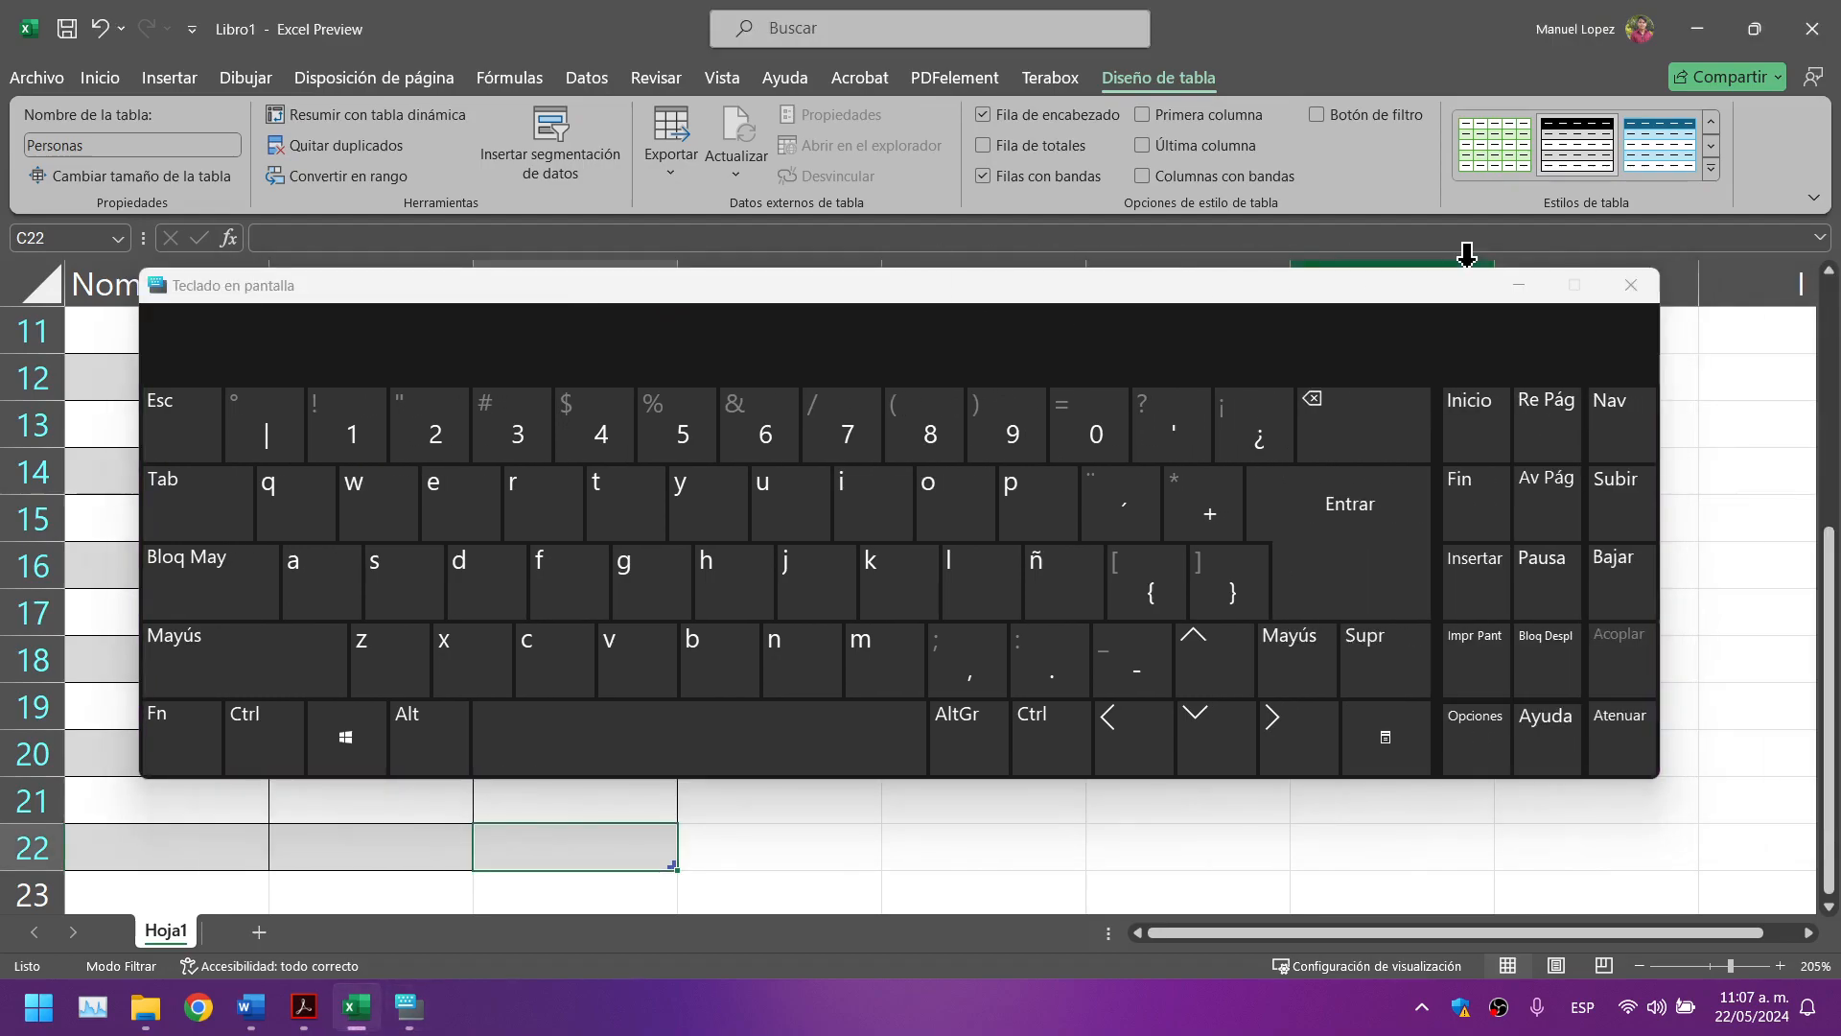
pyautogui.click(1631, 285)
# Step: Undo the empty row additions until the Personas table ends at row 4
pyautogui.scroll(3, 679, 578)
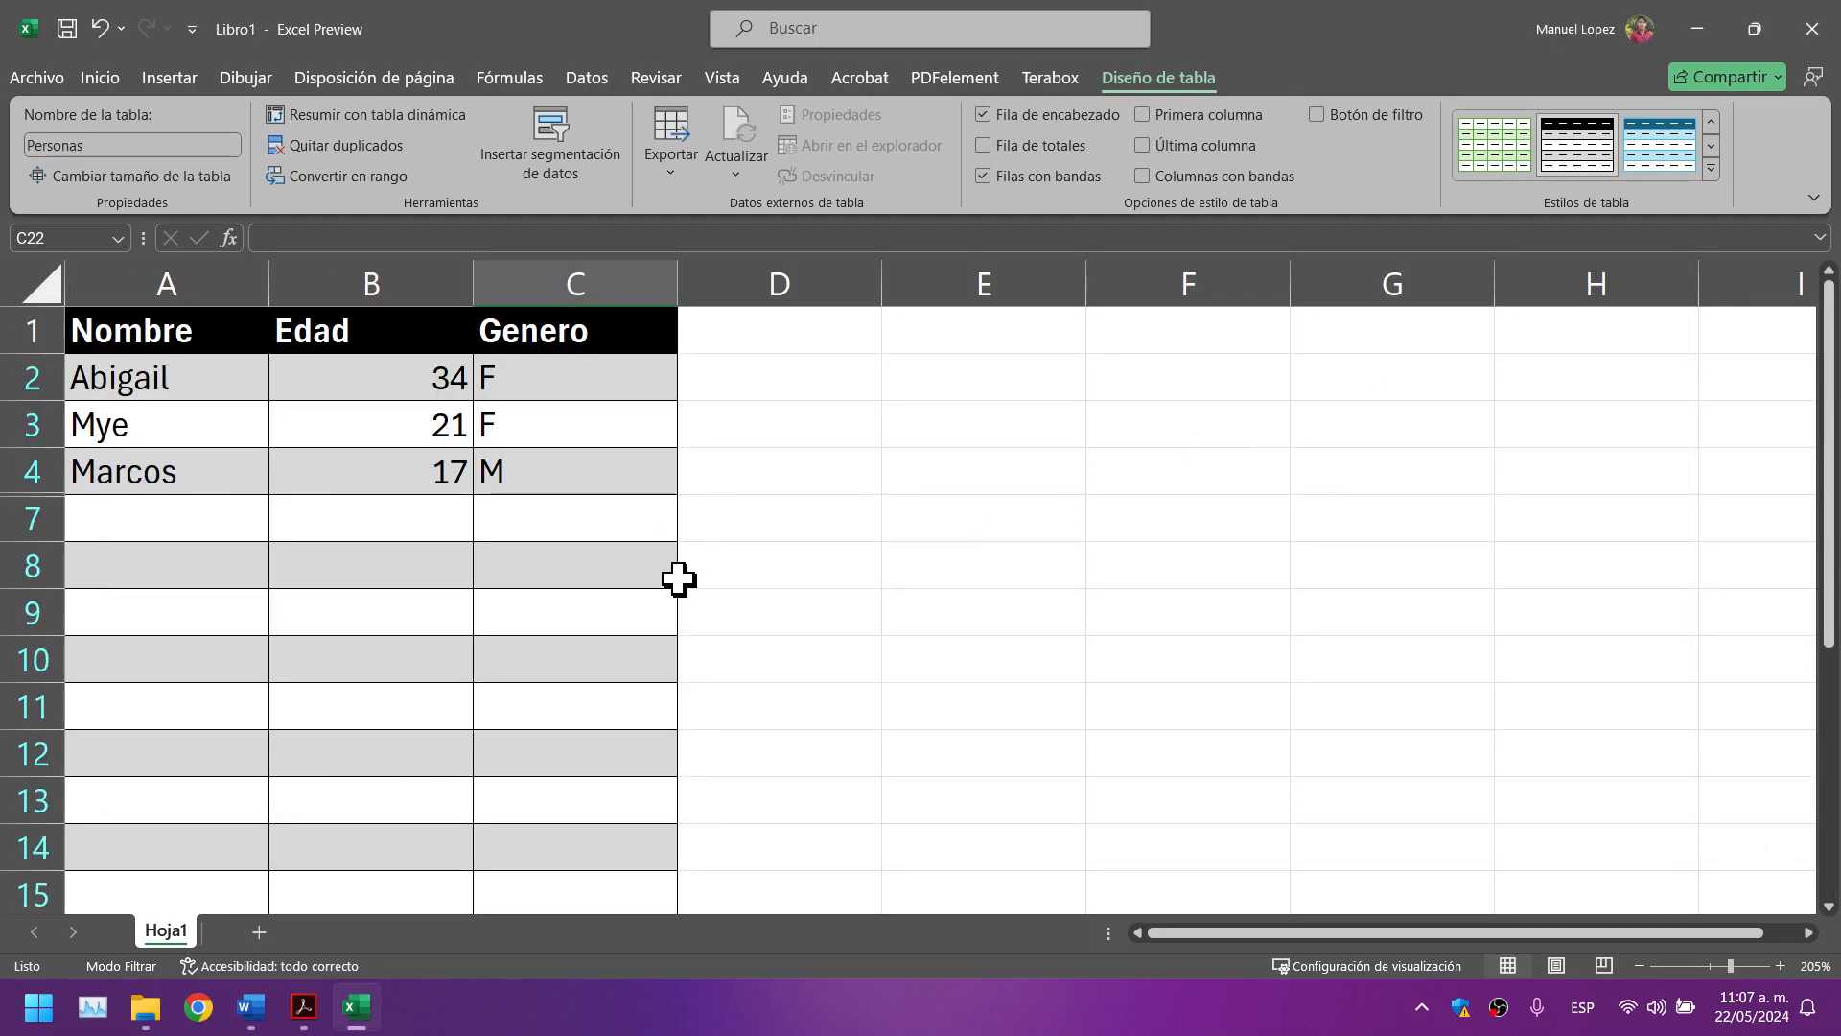
pyautogui.hotkey('ctrl', 'z')
pyautogui.hotkey('ctrl', 'z')
pyautogui.hotkey('ctrl', 'z')
pyautogui.hotkey('ctrl', 'z')
pyautogui.hotkey('ctrl', 'z')
pyautogui.hotkey('ctrl', 'z')
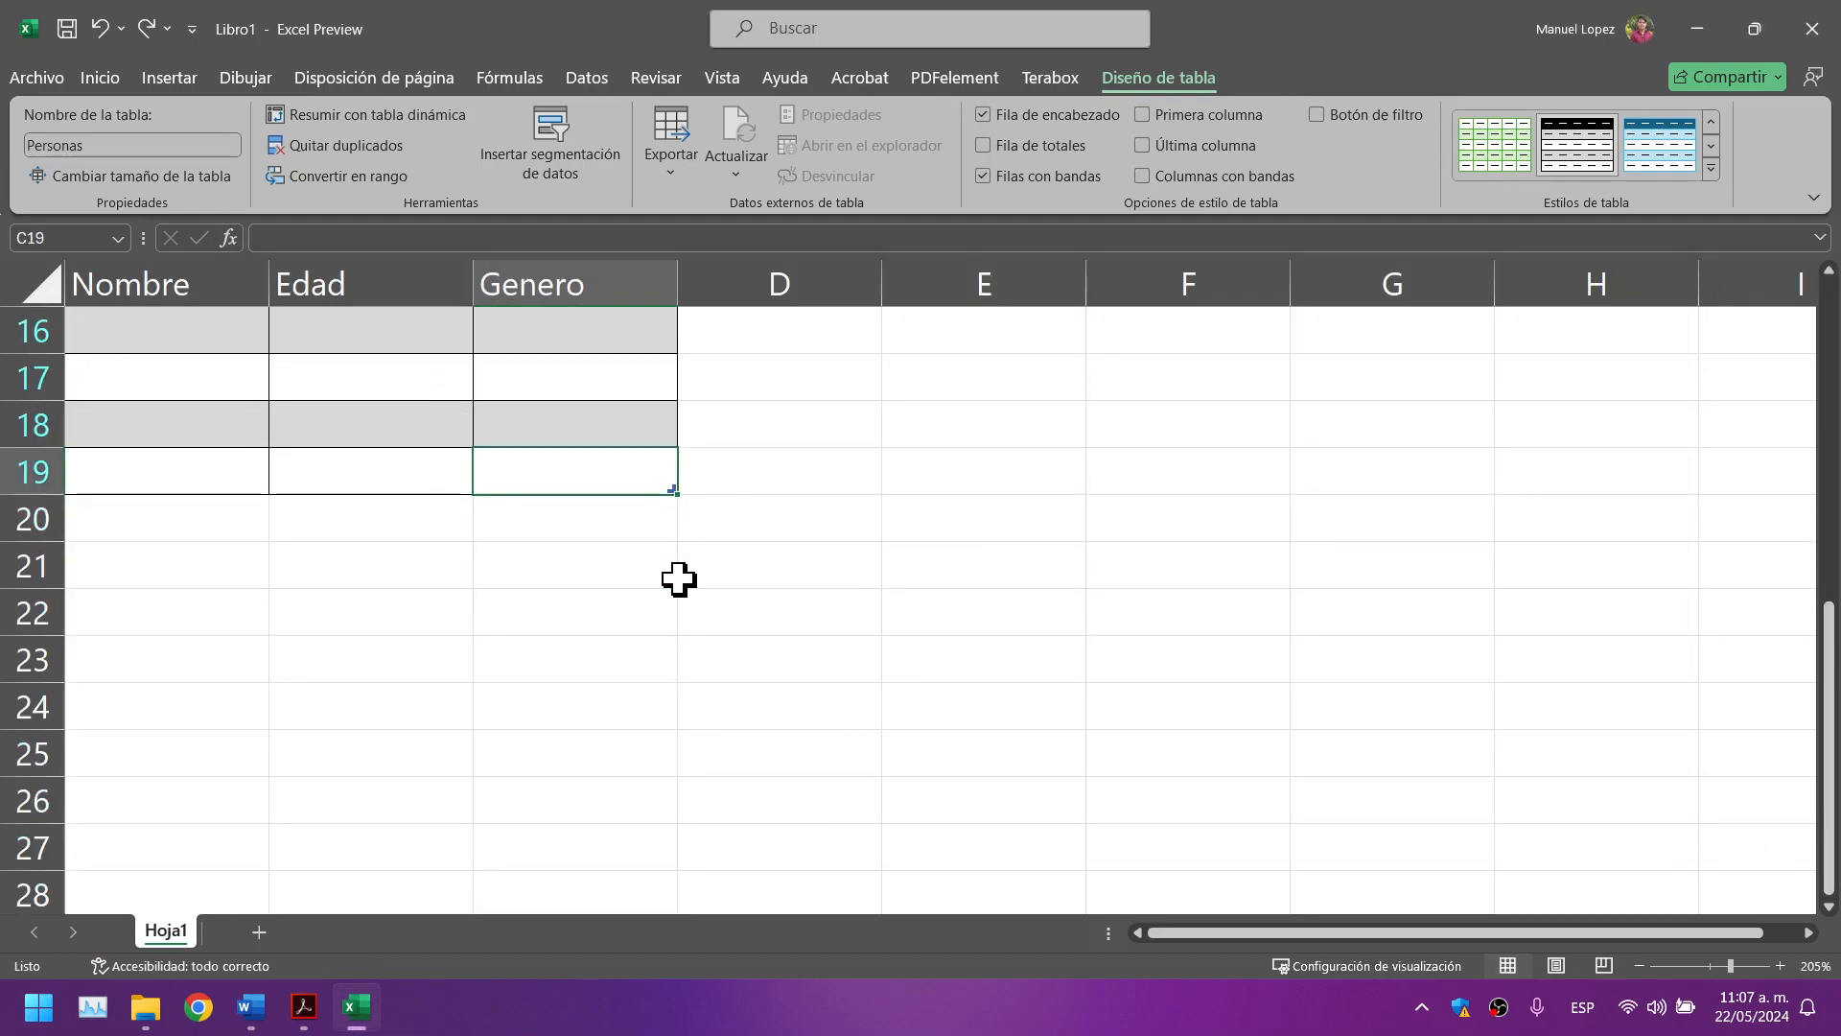
pyautogui.scroll(4, 792, 580)
pyautogui.hotkey('ctrl', 'z')
pyautogui.hotkey('ctrl', 'z')
pyautogui.hotkey('ctrl', 'z')
pyautogui.hotkey('ctrl', 'z')
pyautogui.hotkey('ctrl', 'z')
pyautogui.hotkey('ctrl', 'z')
pyautogui.hotkey('ctrl', 'z')
pyautogui.hotkey('ctrl', 'z')
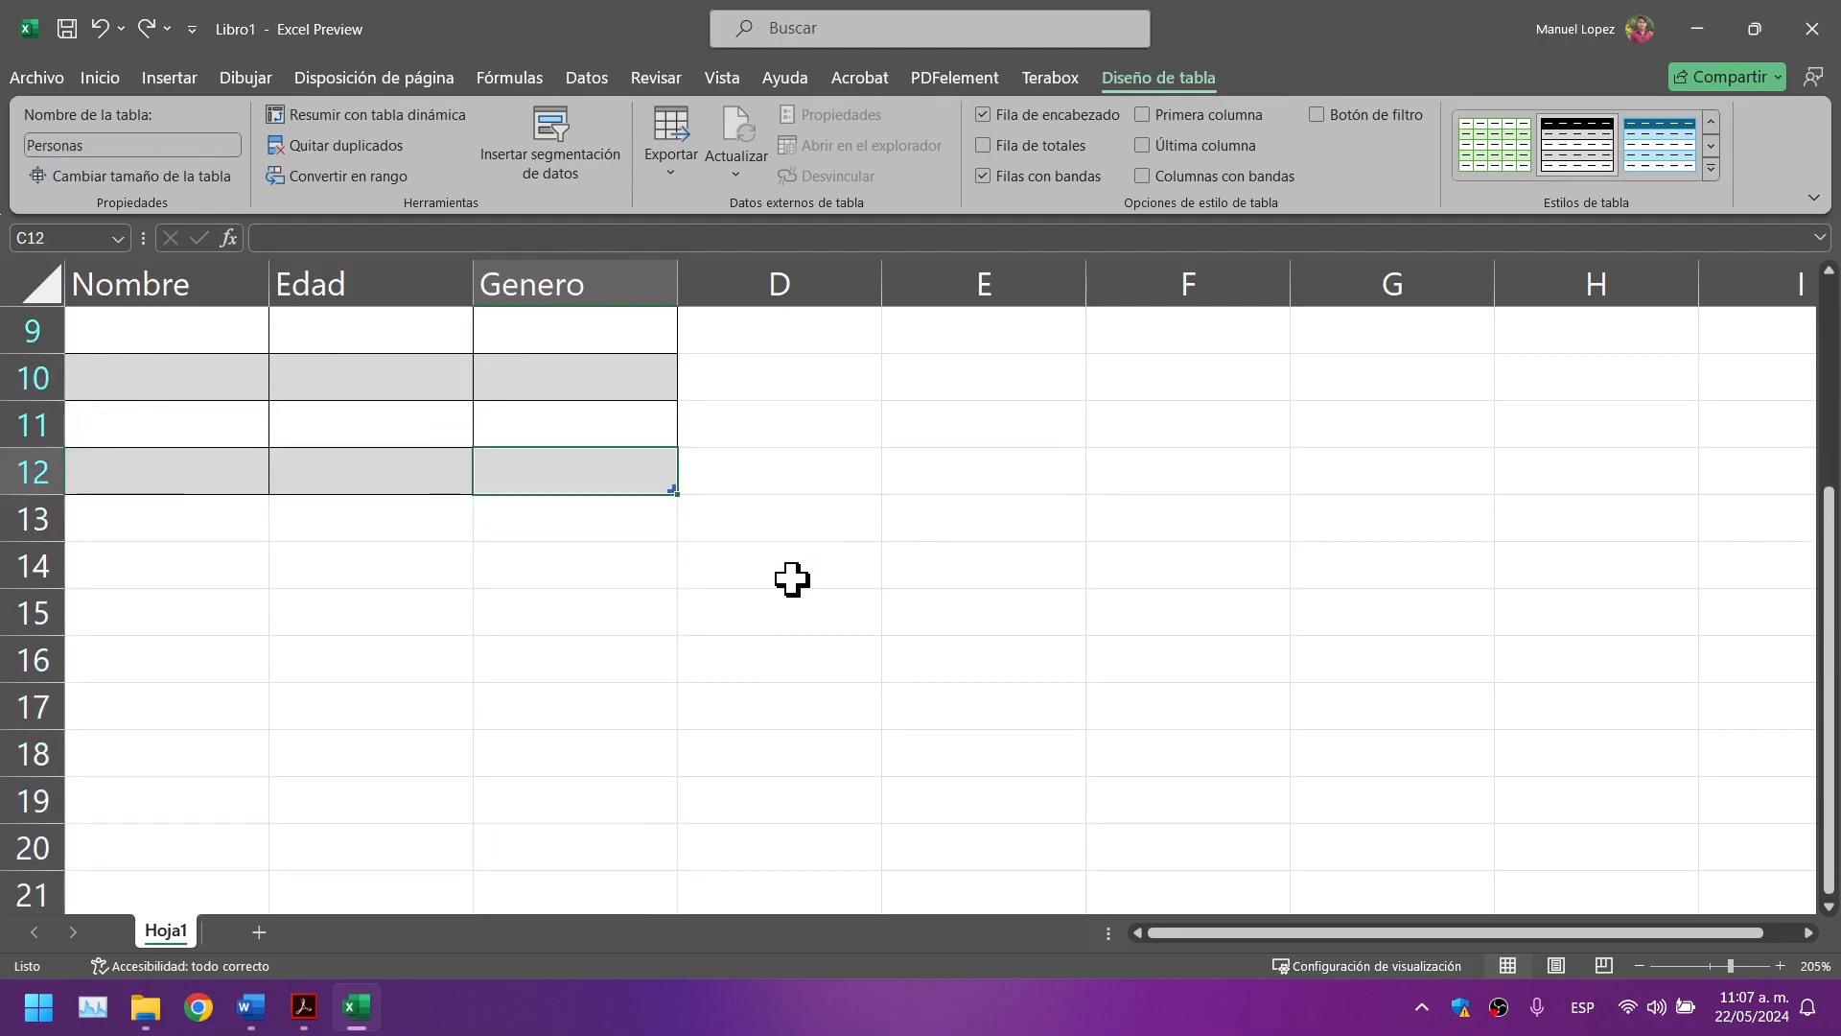
pyautogui.scroll(3, 800, 613)
pyautogui.hotkey('ctrl', 'z')
pyautogui.hotkey('ctrl', 'z')
pyautogui.hotkey('ctrl', 'z')
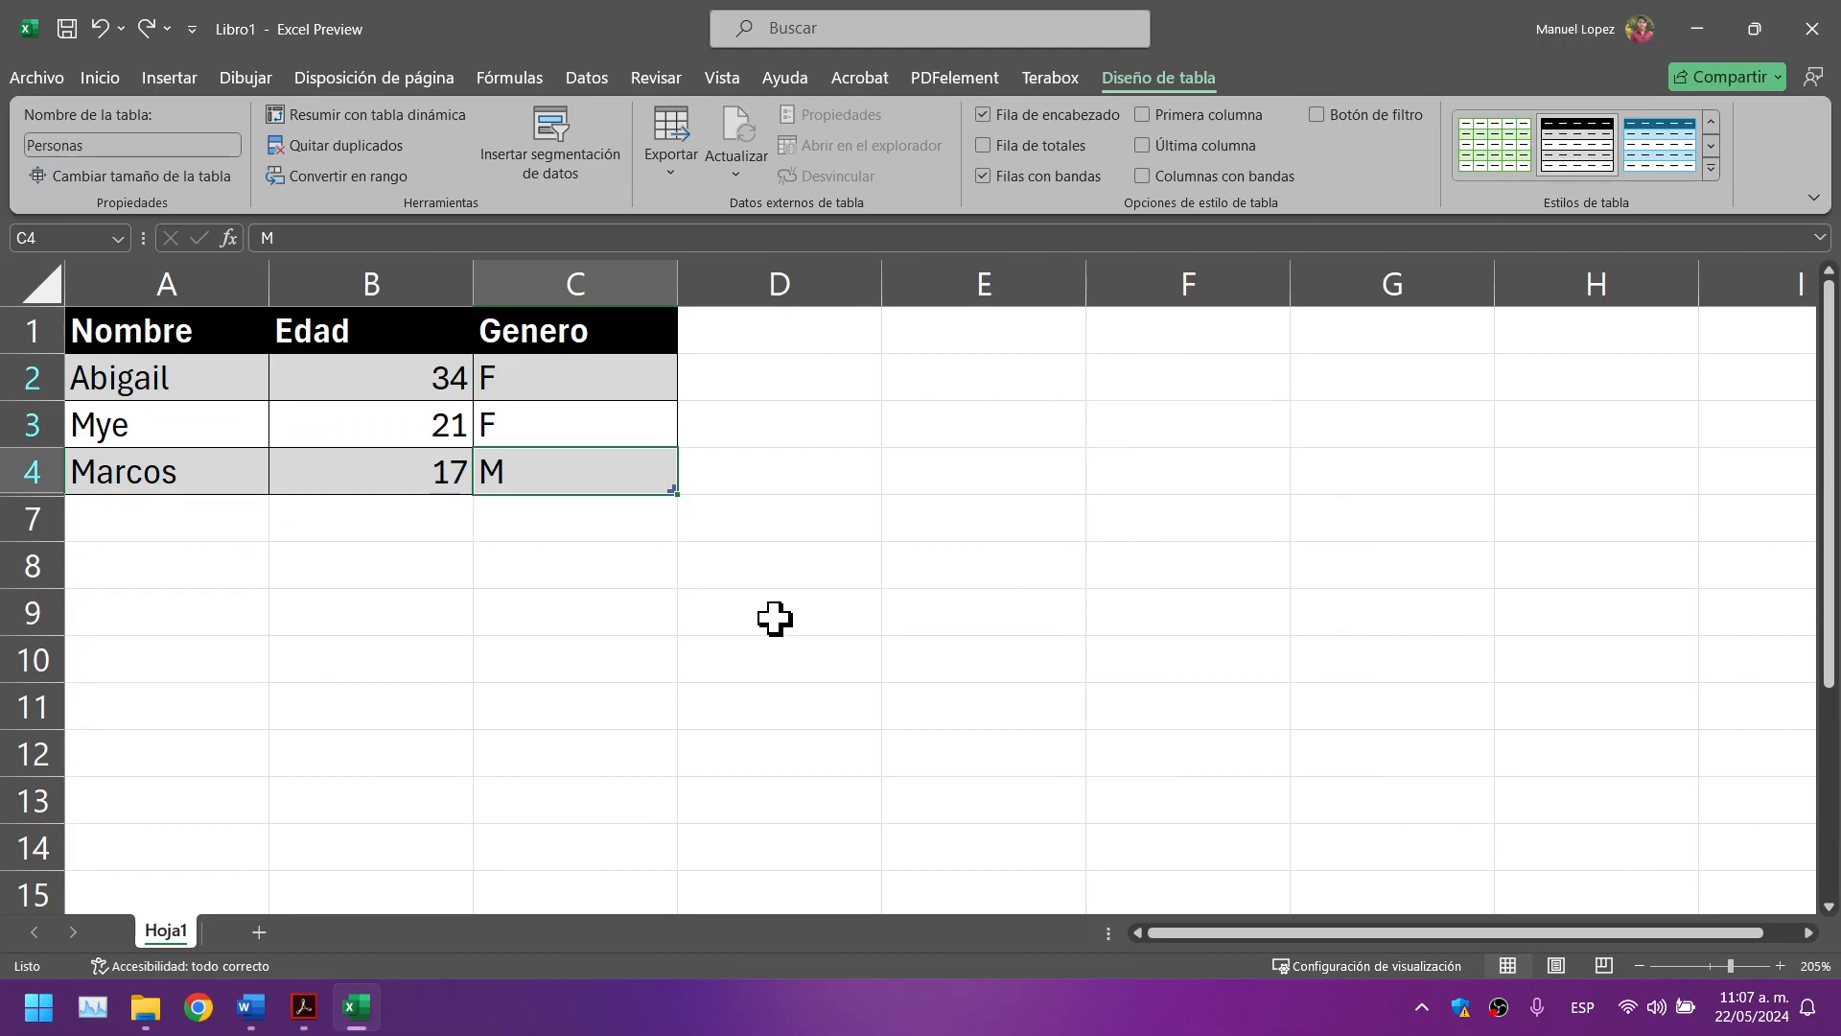
# Step: Add an empty row 7 to the Personas table with the Tab key, and switch to the PDF's section on adding rows
pyautogui.press('Tab')
pyautogui.click(304, 1007)
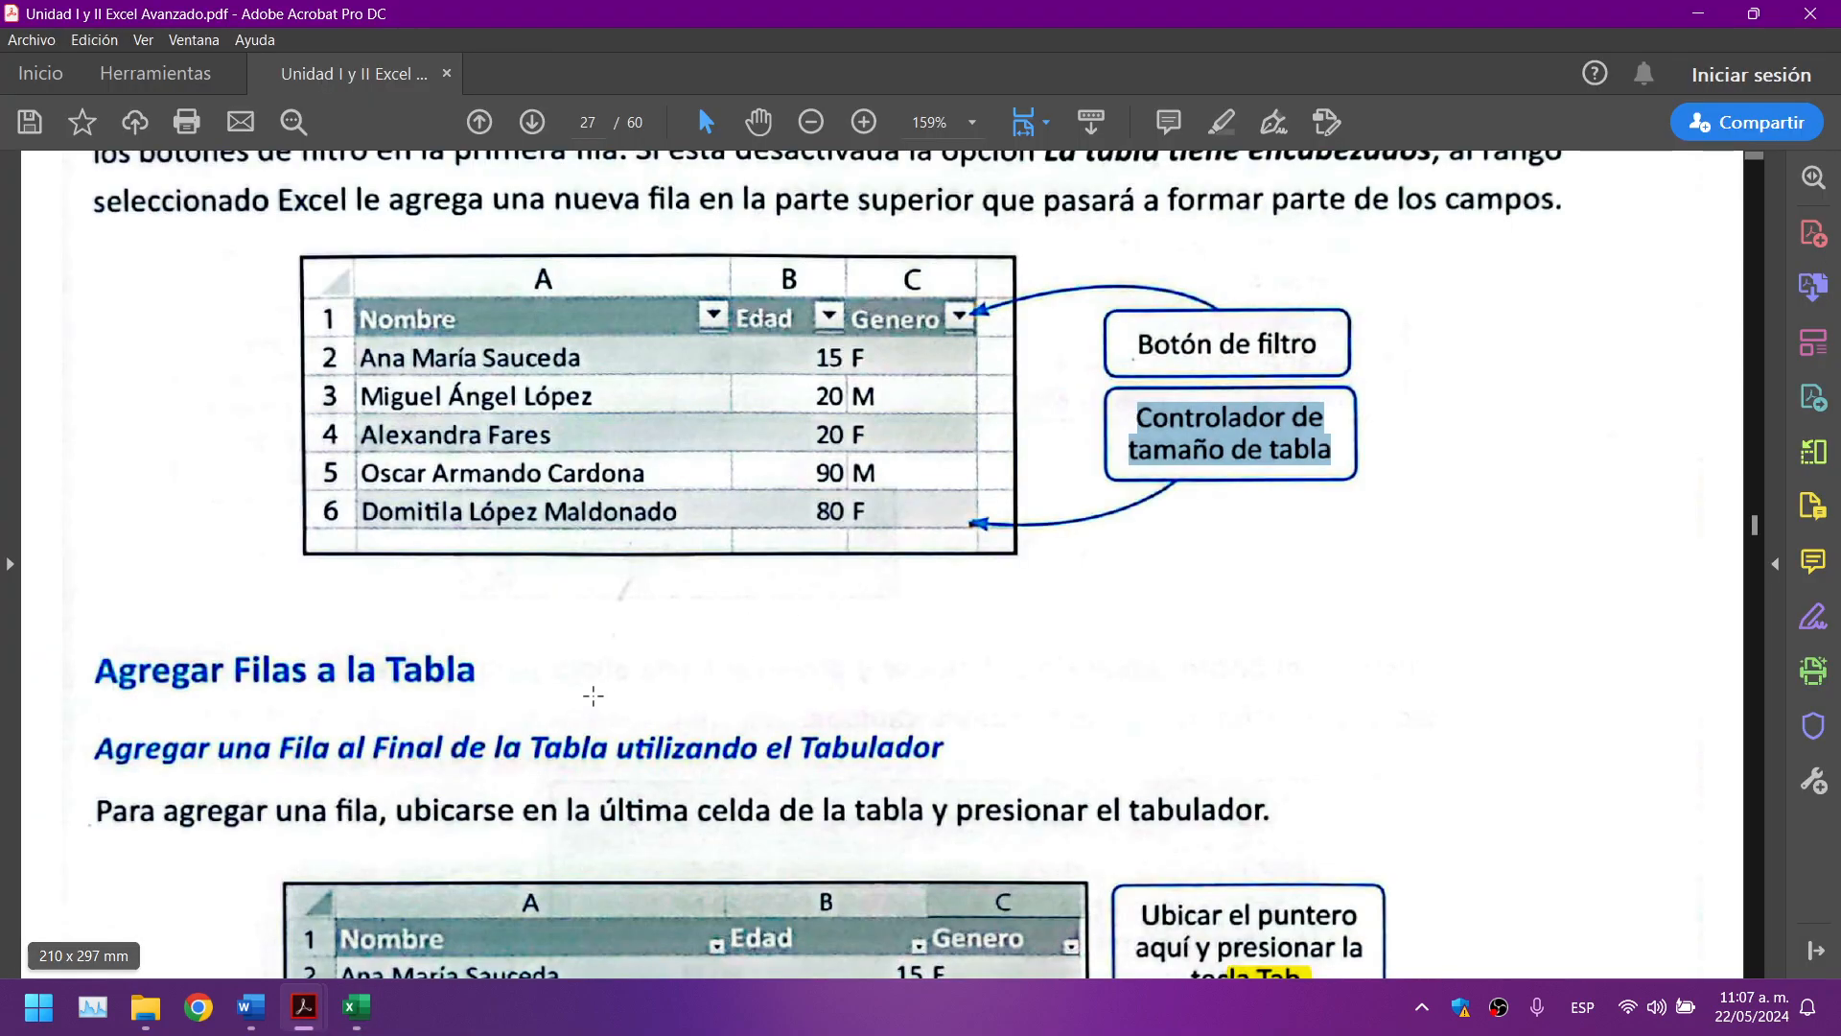
pyautogui.scroll(-3, 710, 595)
pyautogui.scroll(-2, 711, 594)
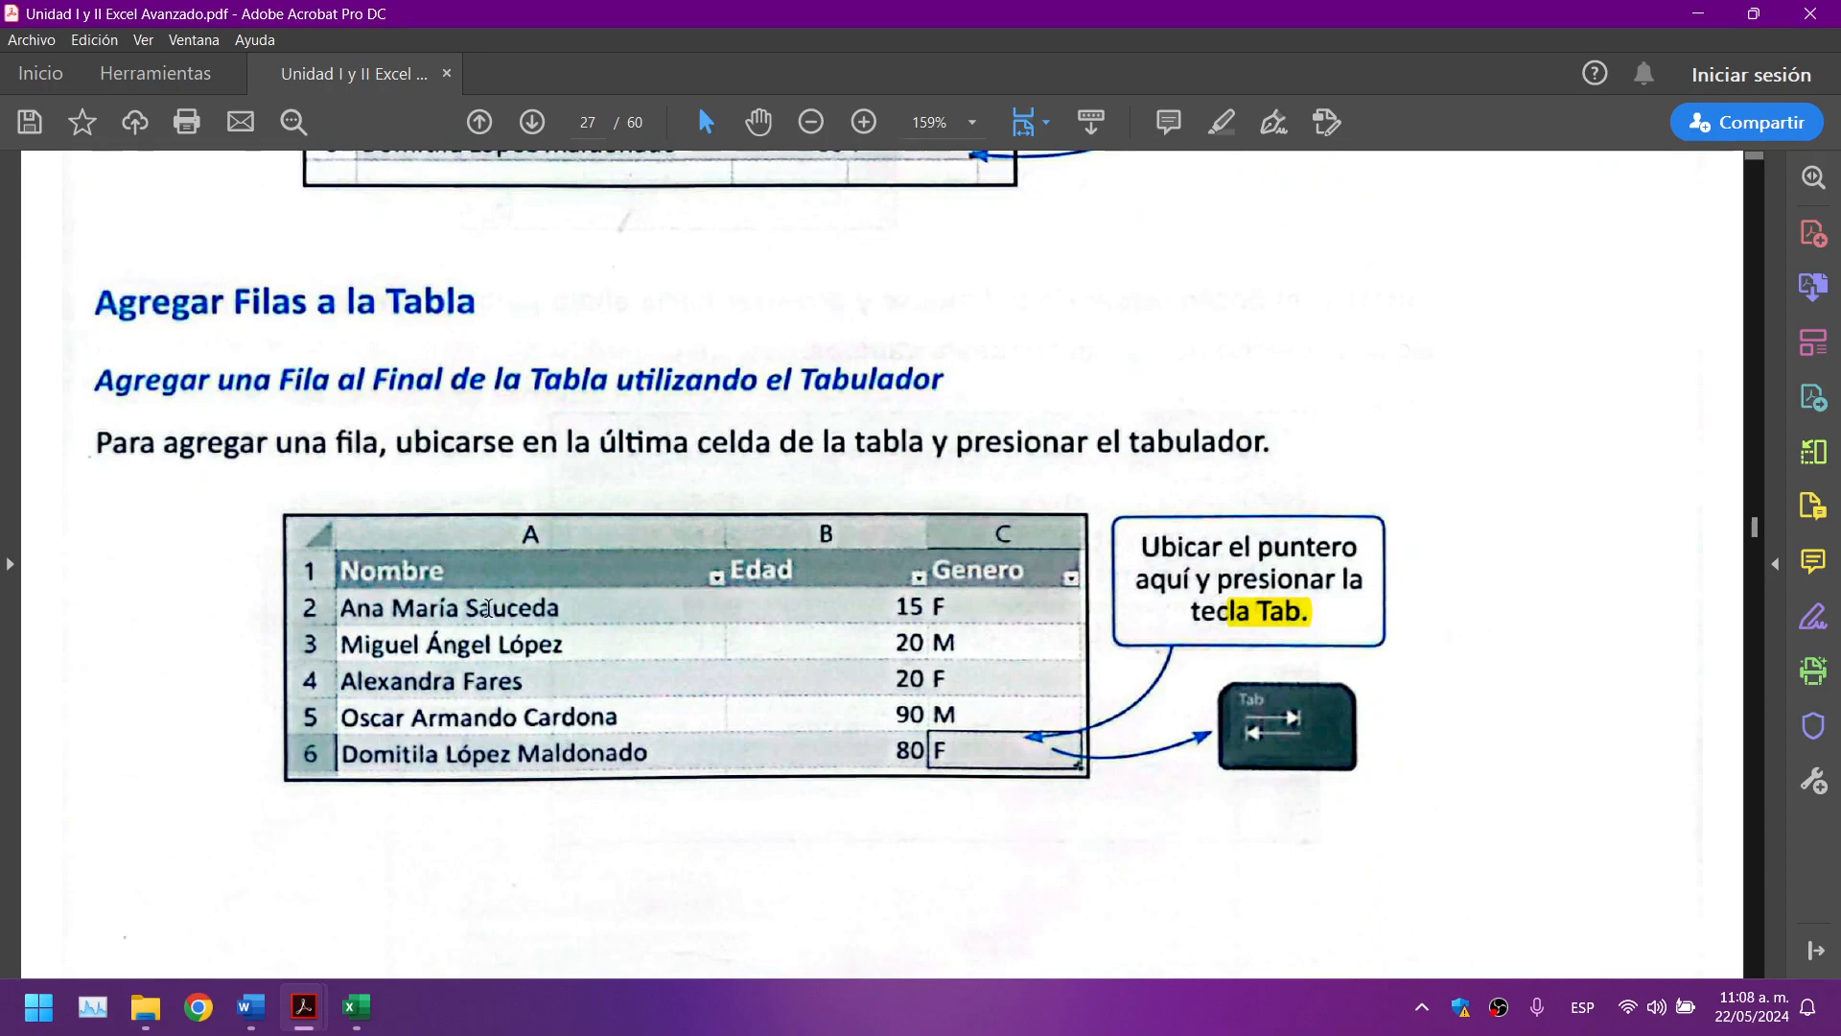
pyautogui.scroll(-2, 488, 608)
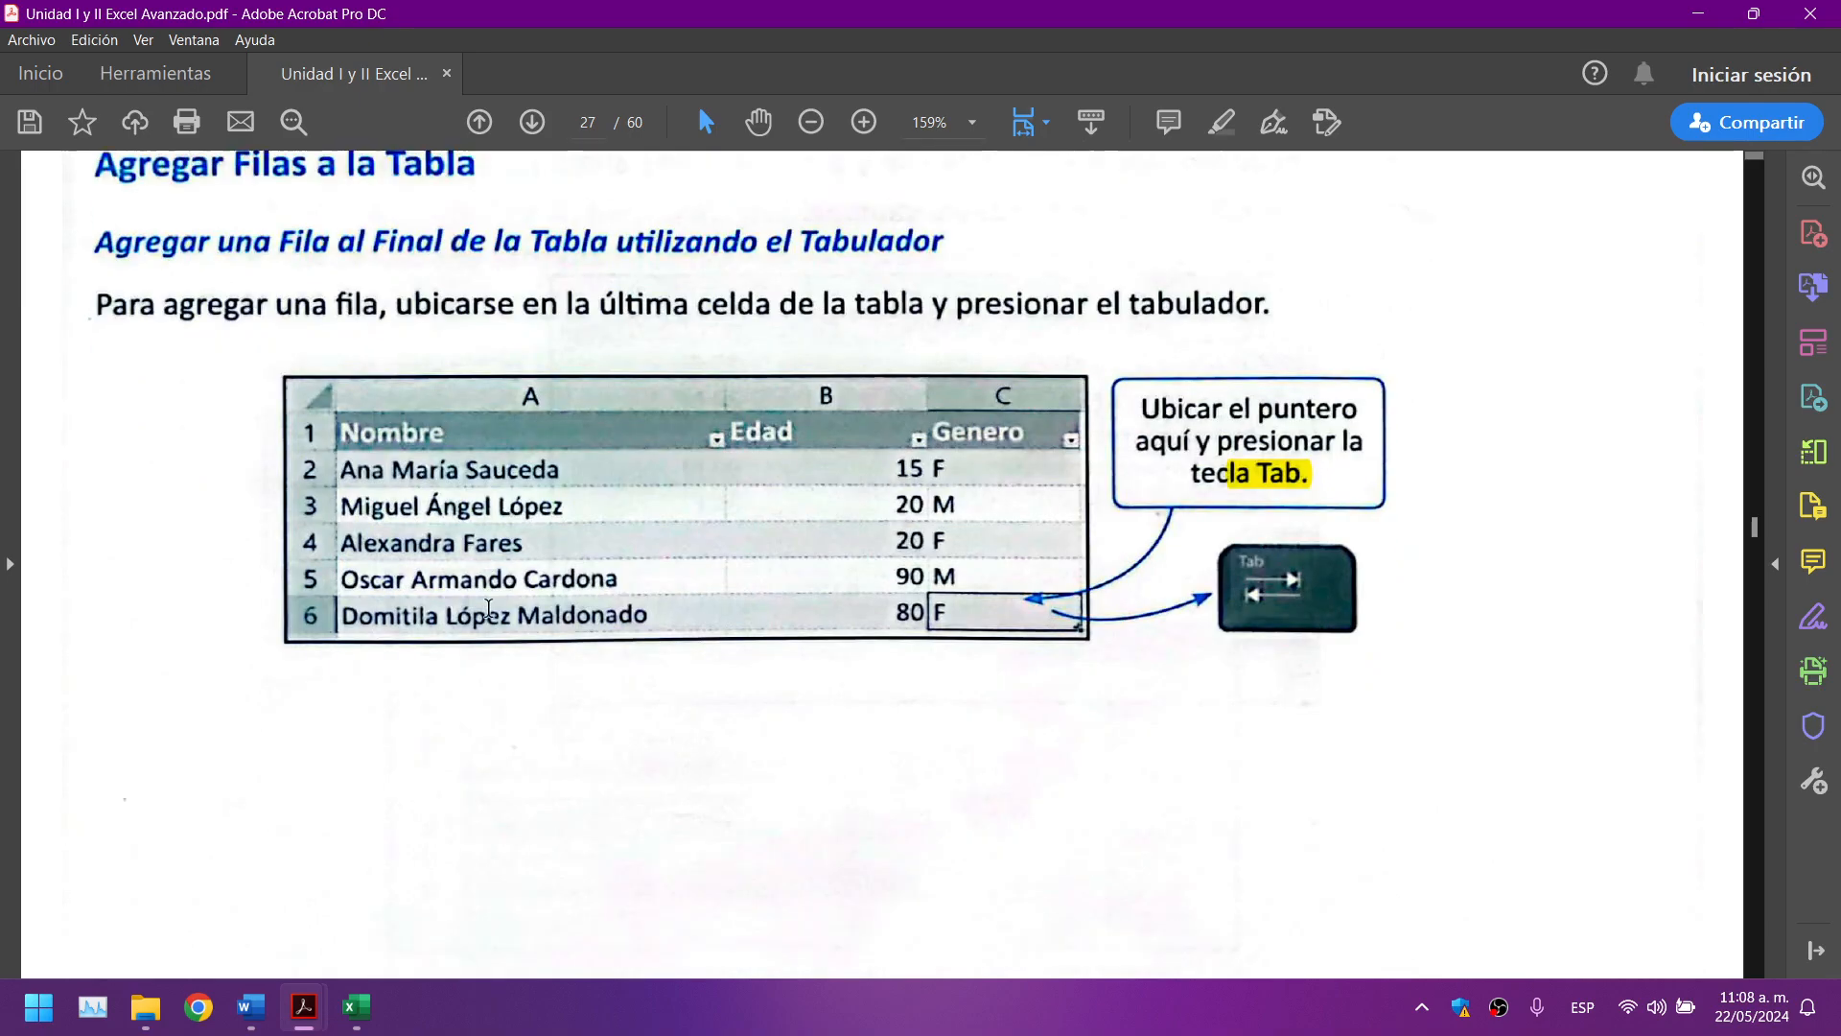
# Step: Read the PDF guide's page 28 instructions under "Agregar Varios Registros" about using the table size handle
pyautogui.scroll(-5, 1435, 555)
pyautogui.scroll(-2, 1441, 570)
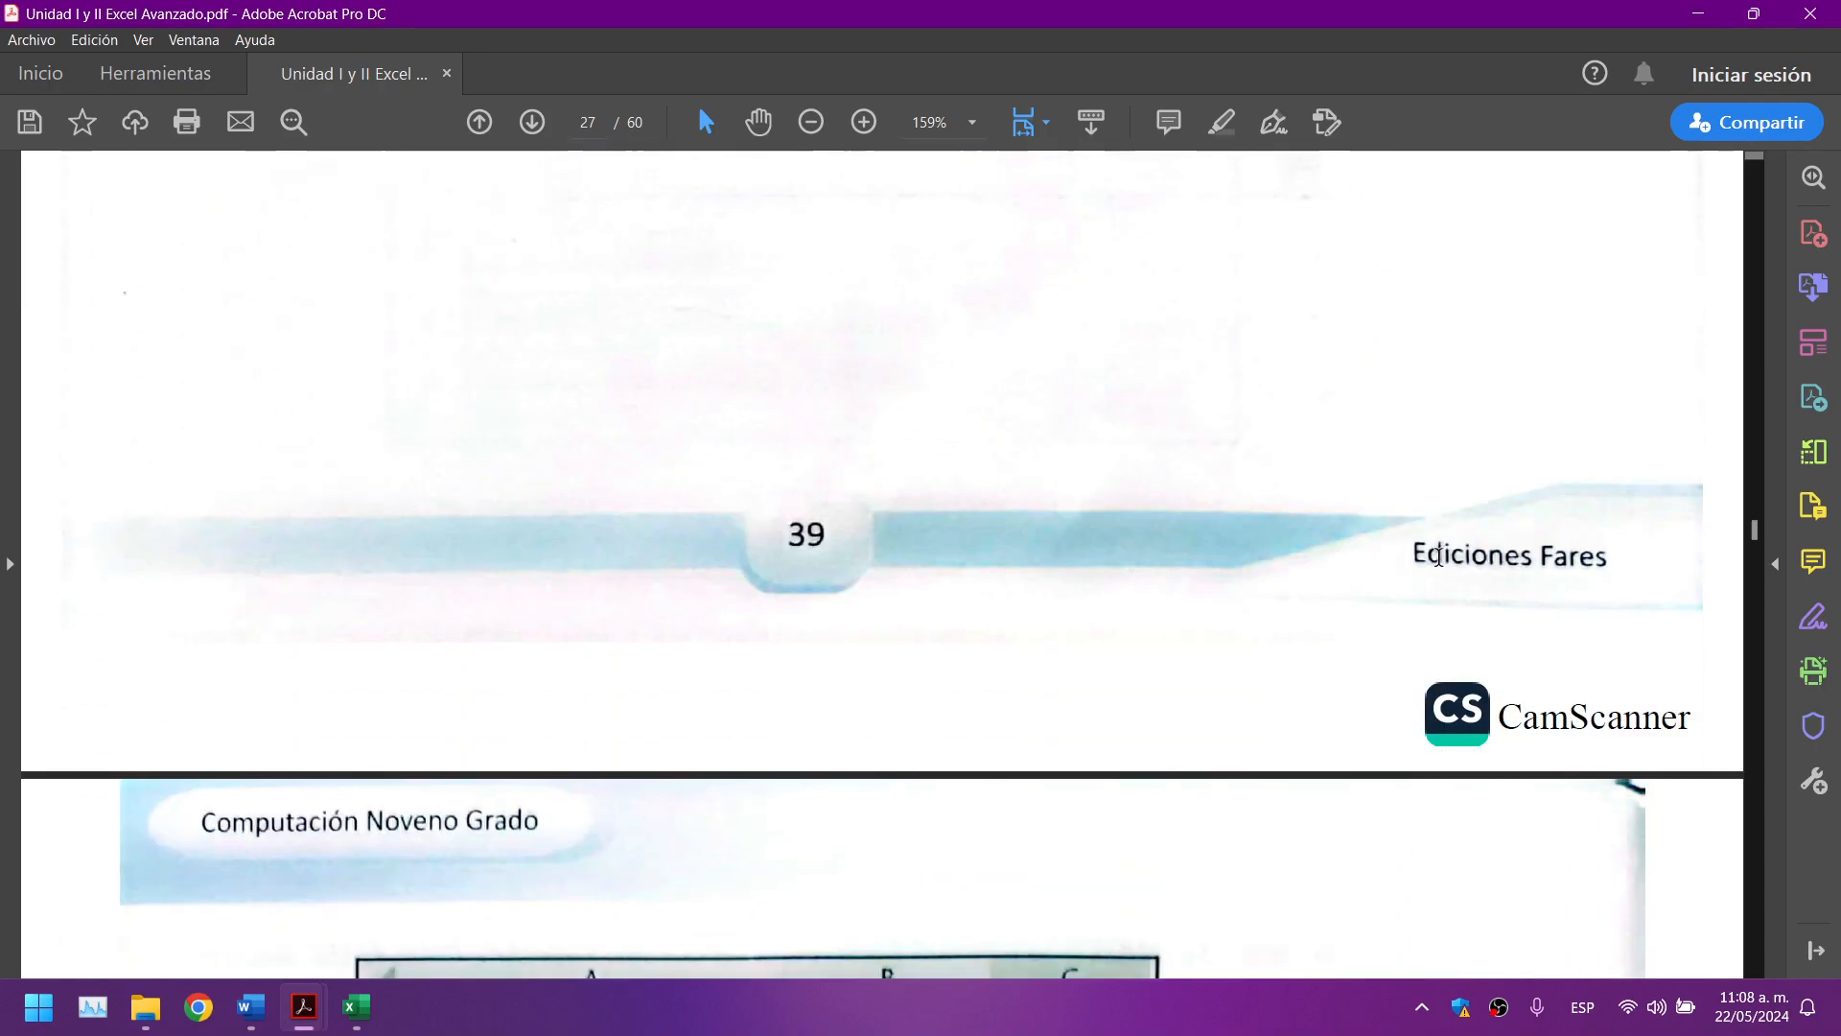
pyautogui.scroll(-5, 1437, 553)
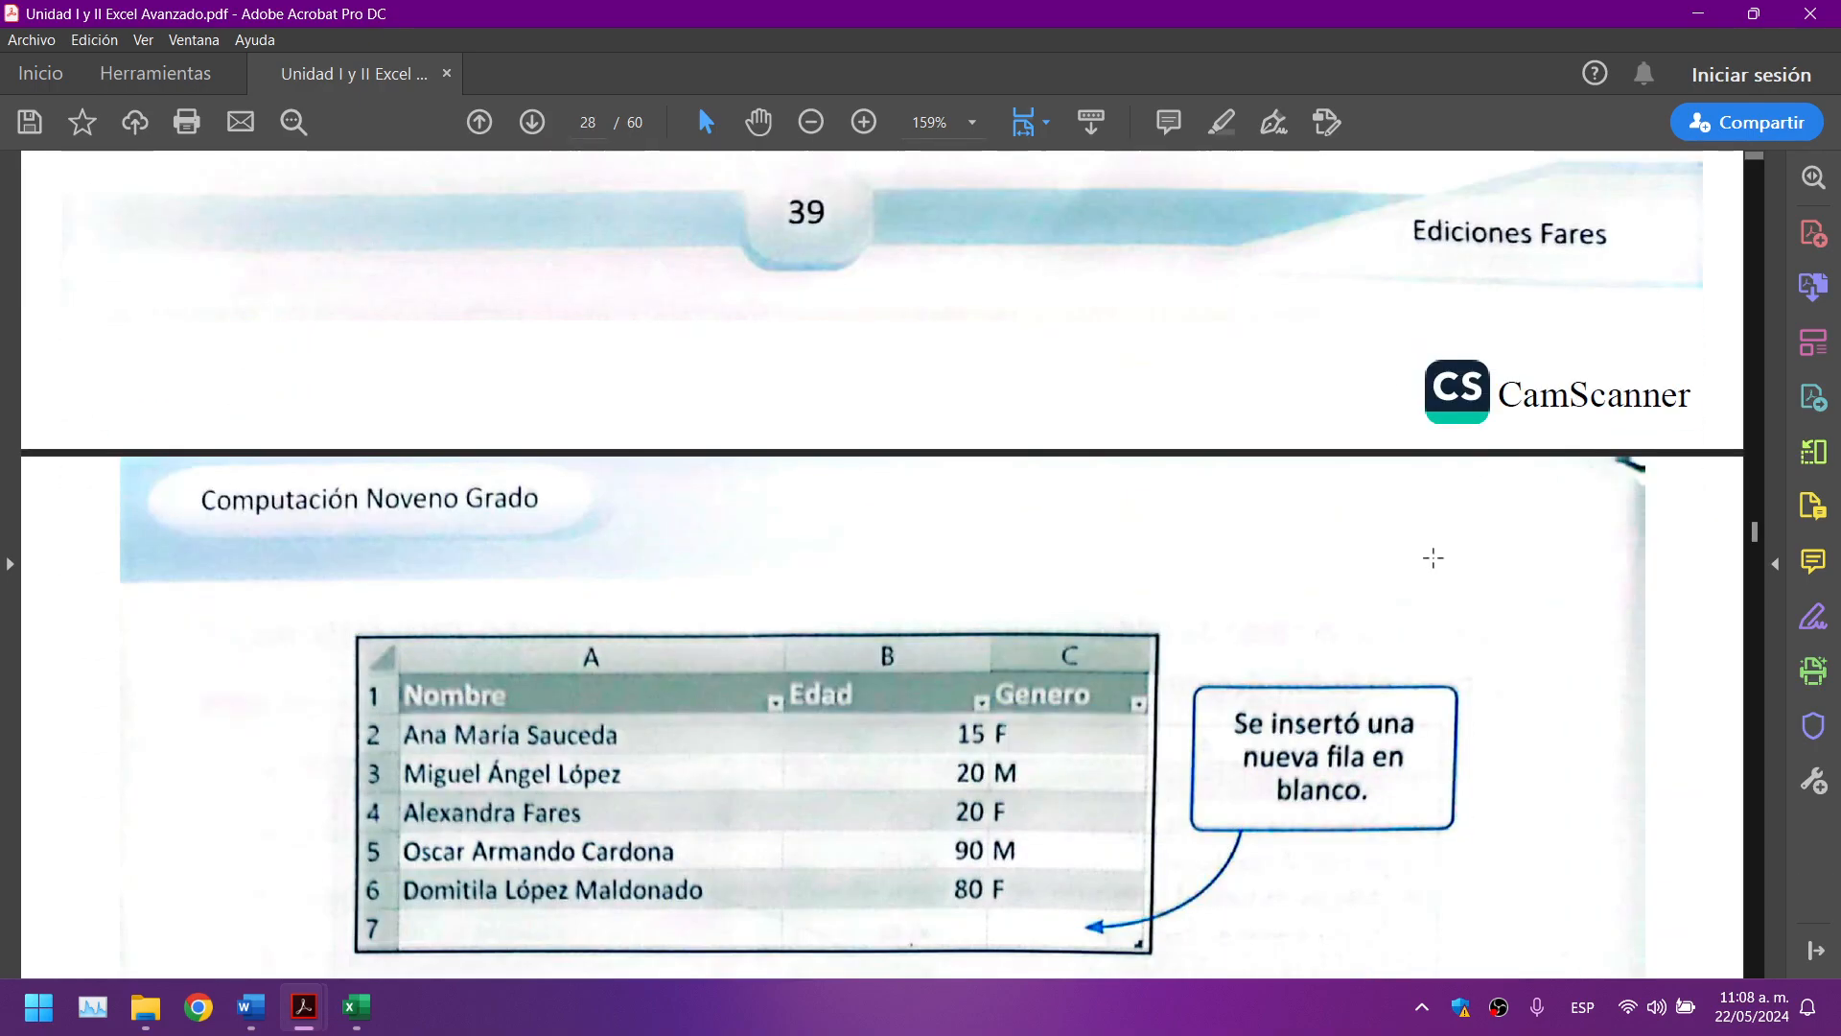
pyautogui.scroll(-3, 1007, 563)
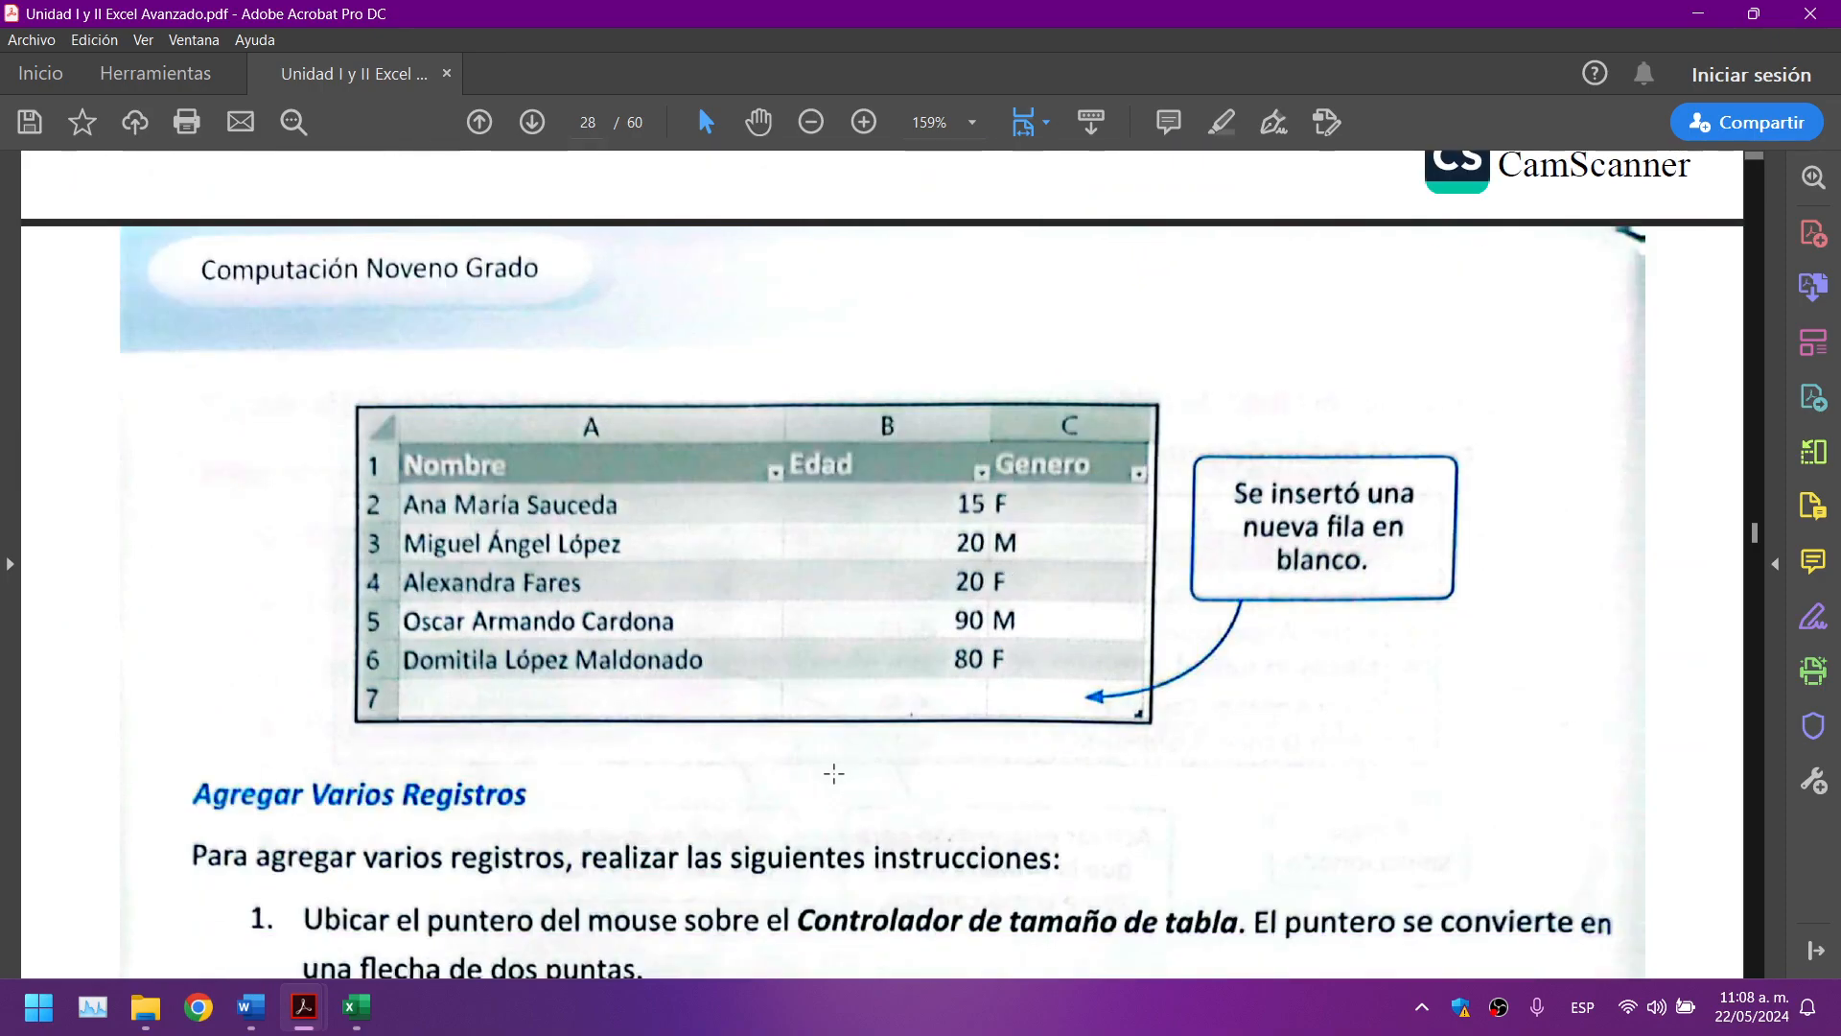
pyautogui.moveTo(227, 697); pyautogui.dragTo(1418, 684)
pyautogui.click(1455, 802)
pyautogui.click(1167, 758)
pyautogui.scroll(-3, 1233, 732)
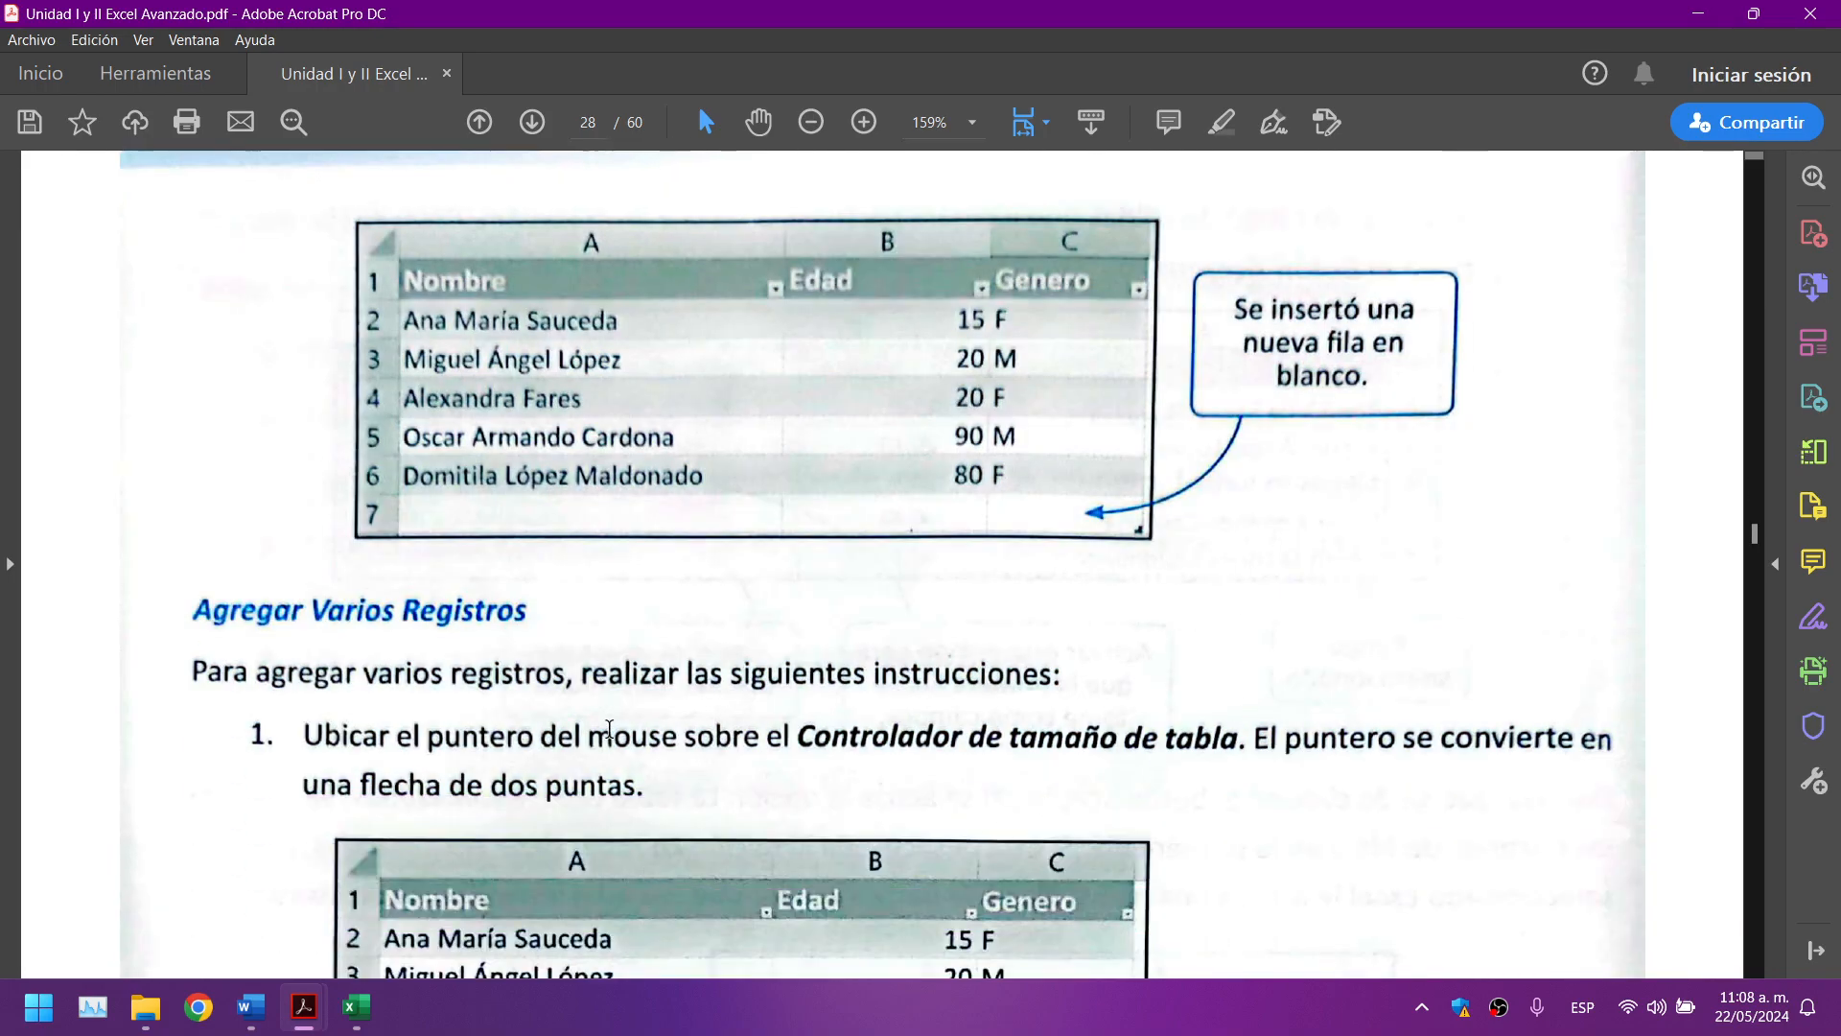
pyautogui.scroll(-3, 637, 660)
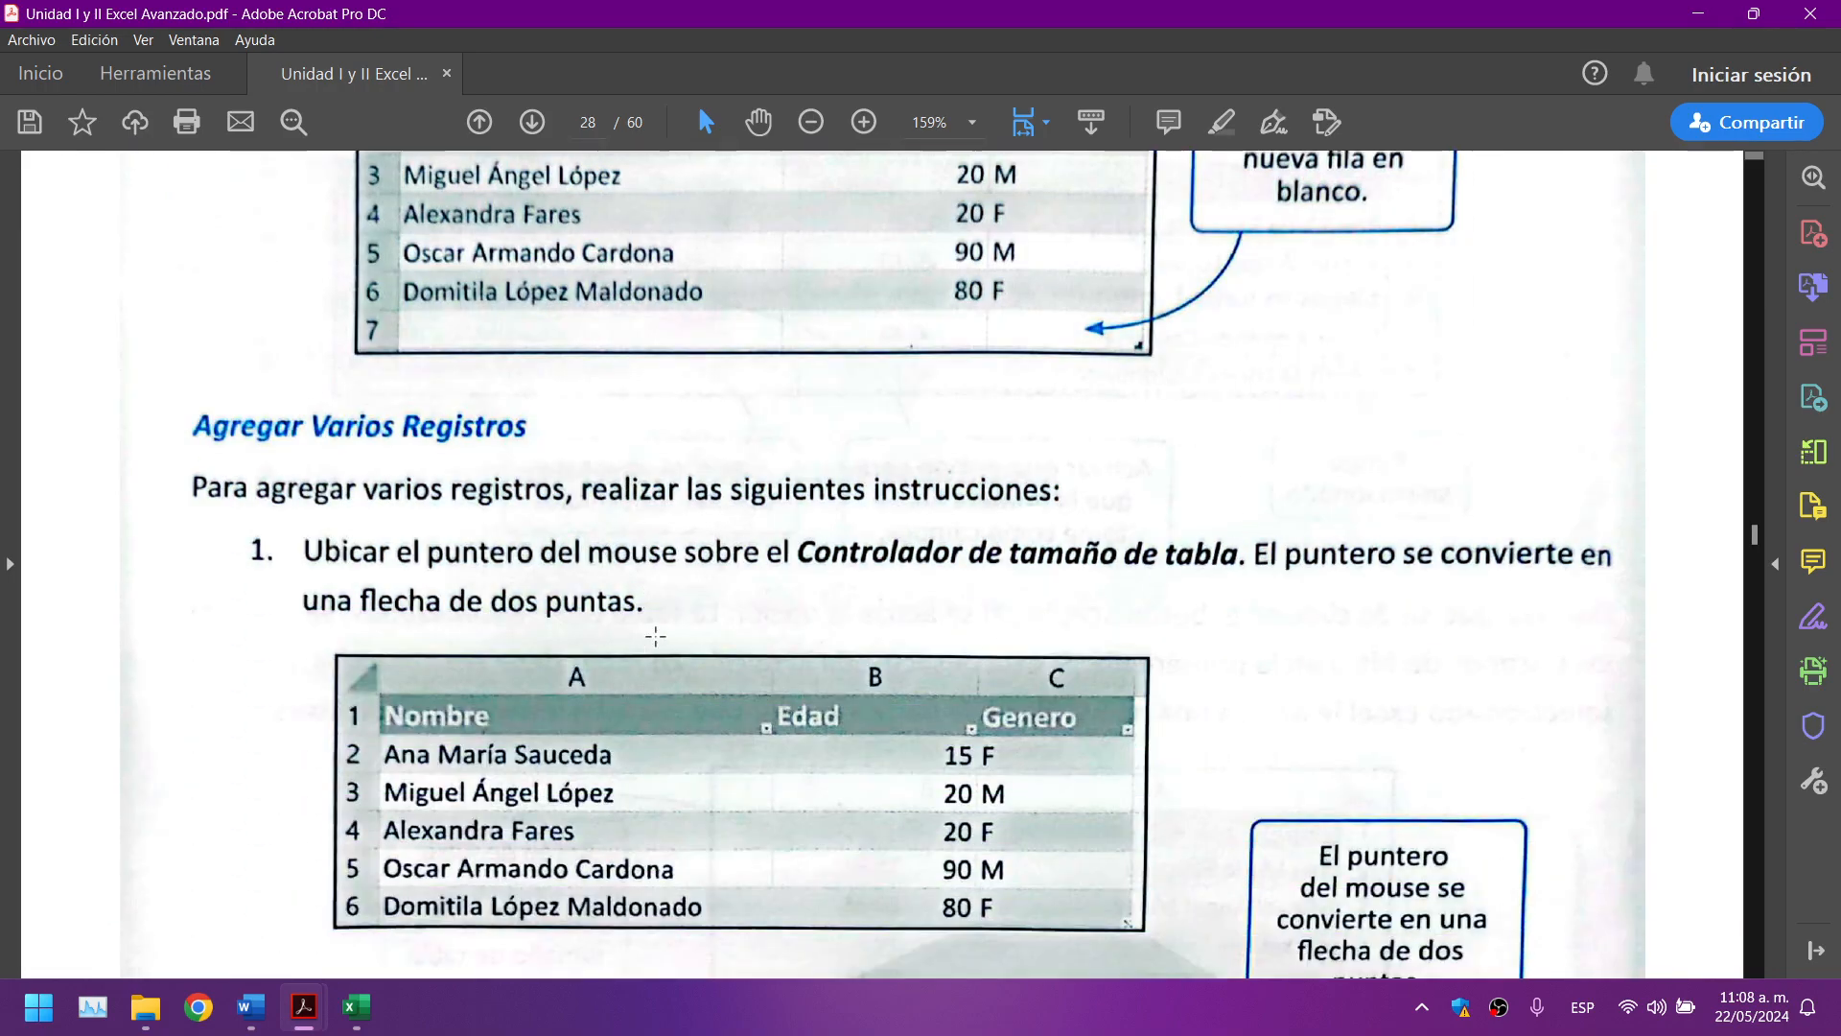
pyautogui.scroll(-1, 662, 609)
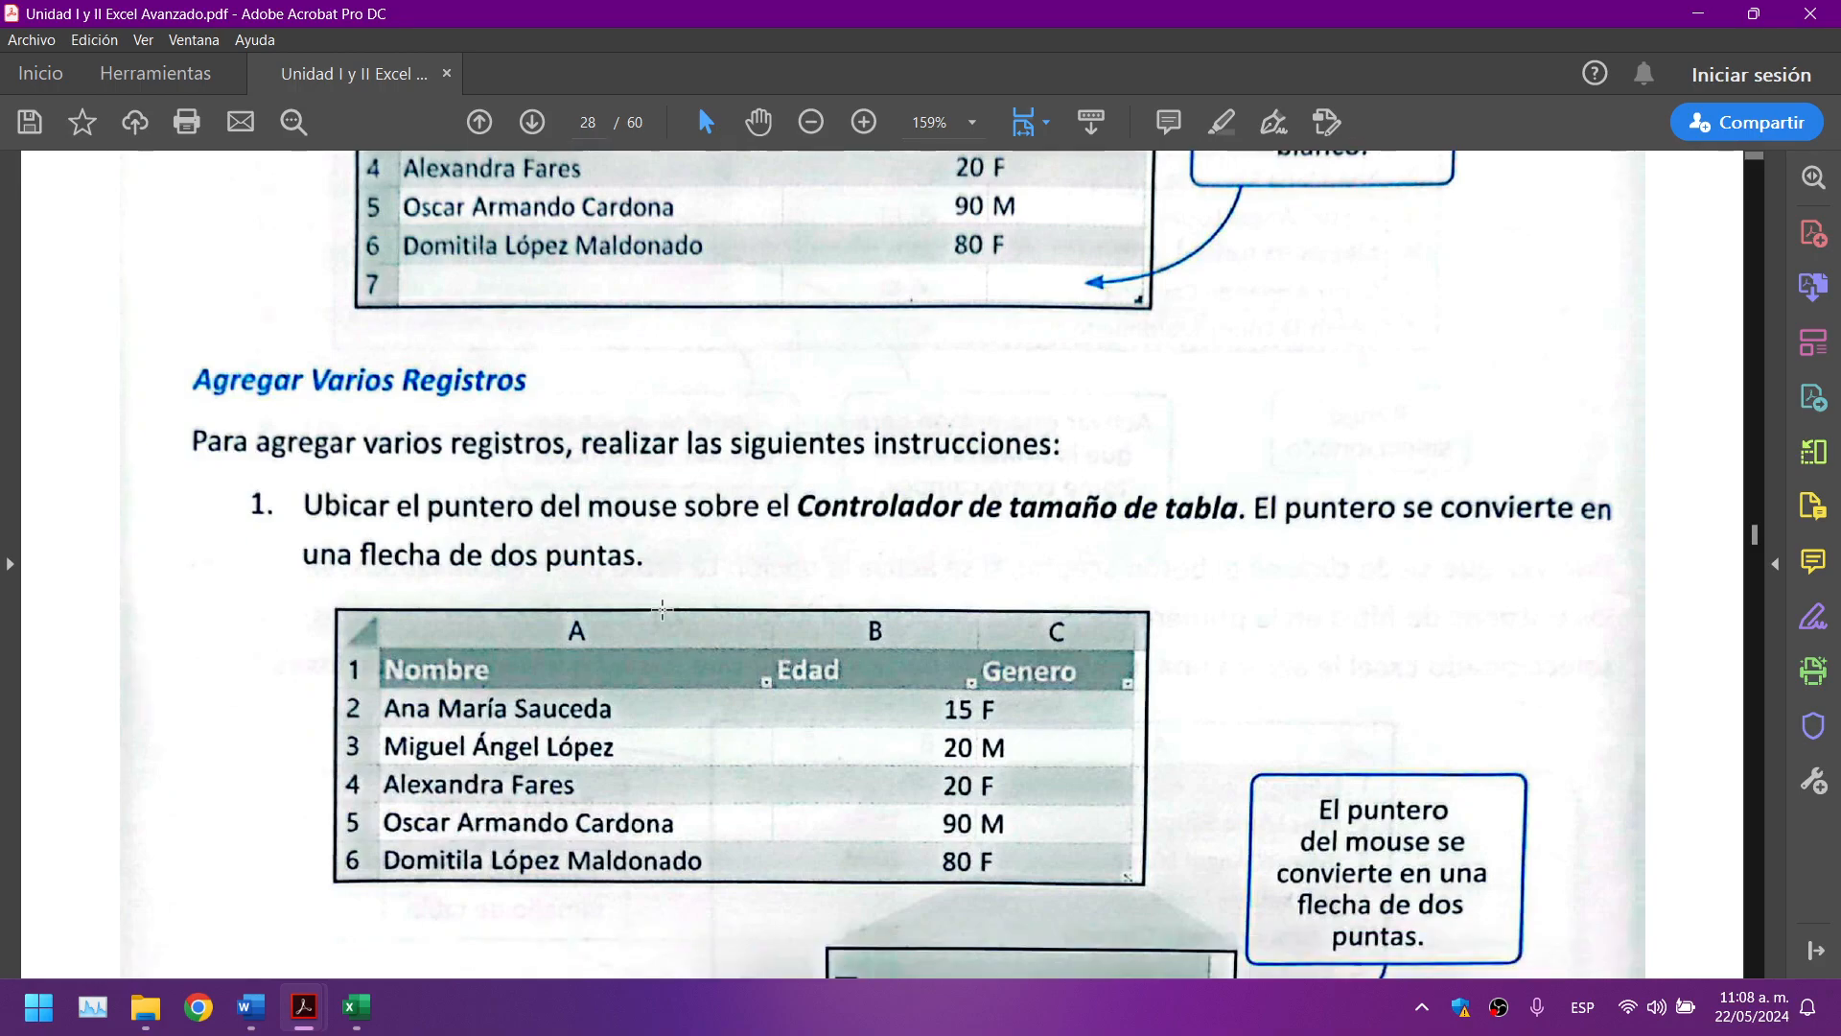
pyautogui.scroll(-3, 662, 609)
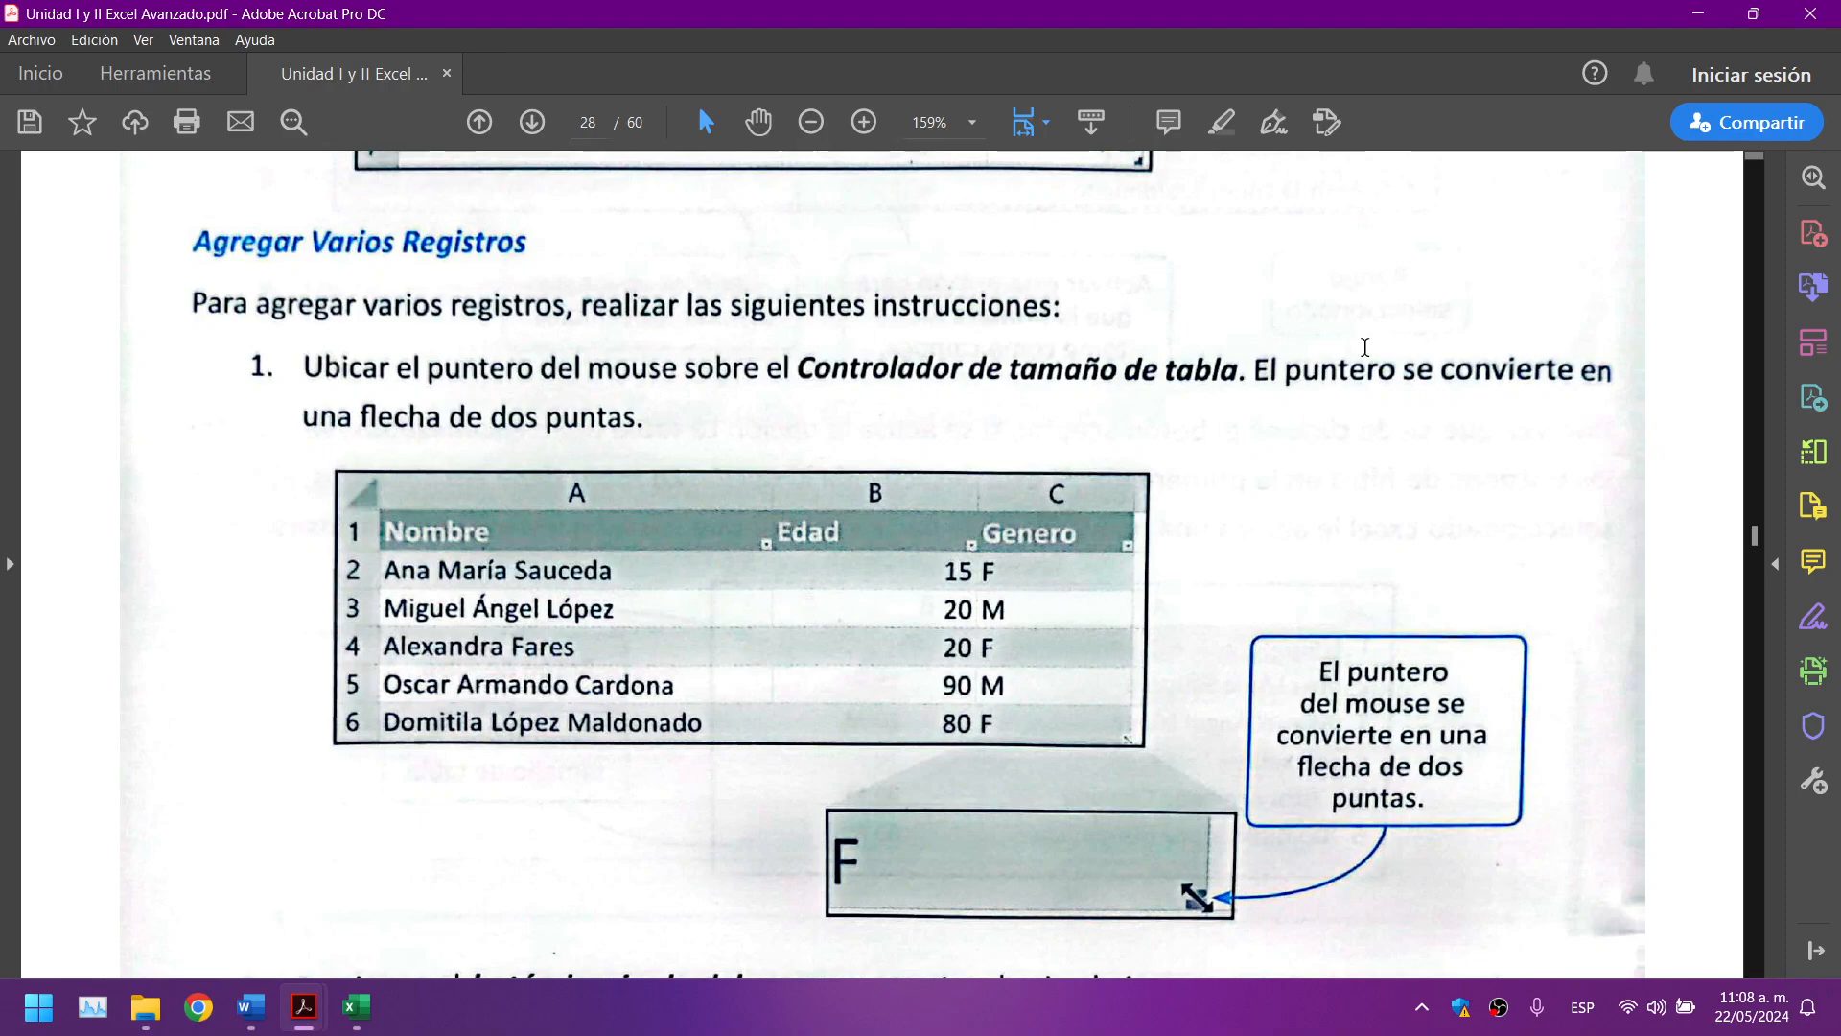
pyautogui.scroll(-1, 544, 443)
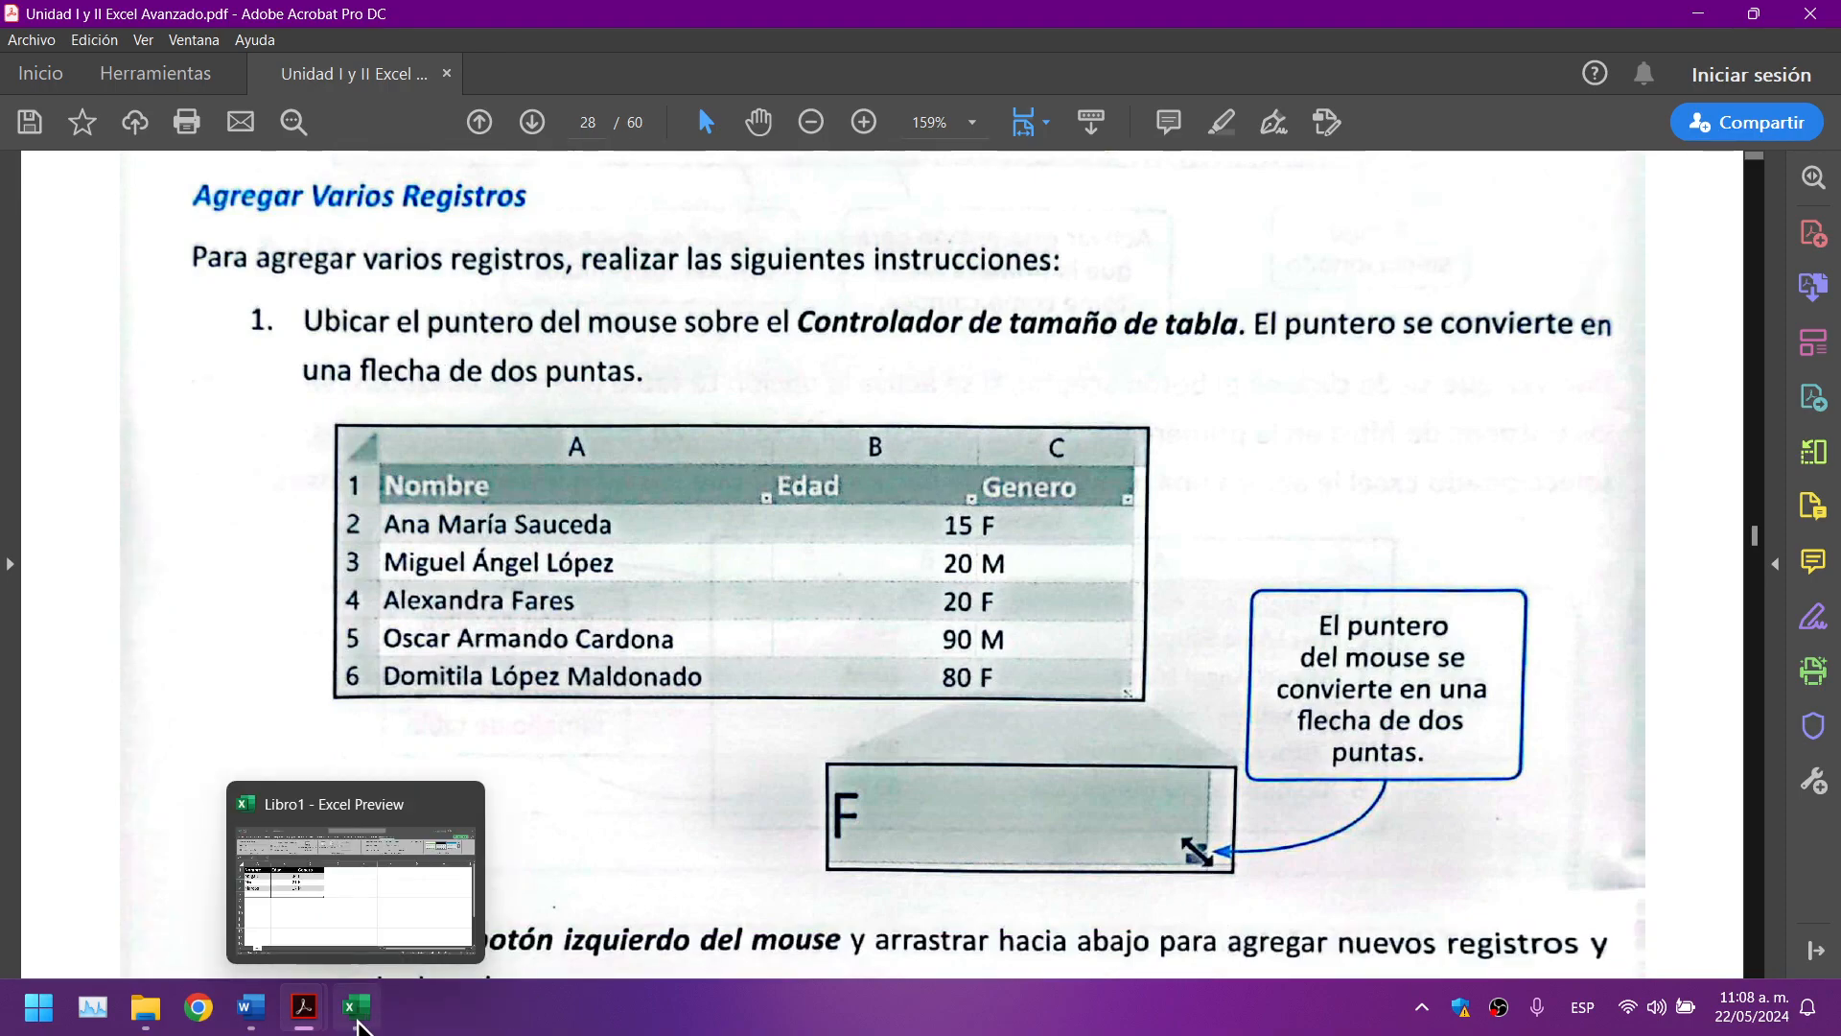
# Step: Switch to Excel and extend the Personas table with its size handle to row 10, then to row 14
pyautogui.click(356, 1006)
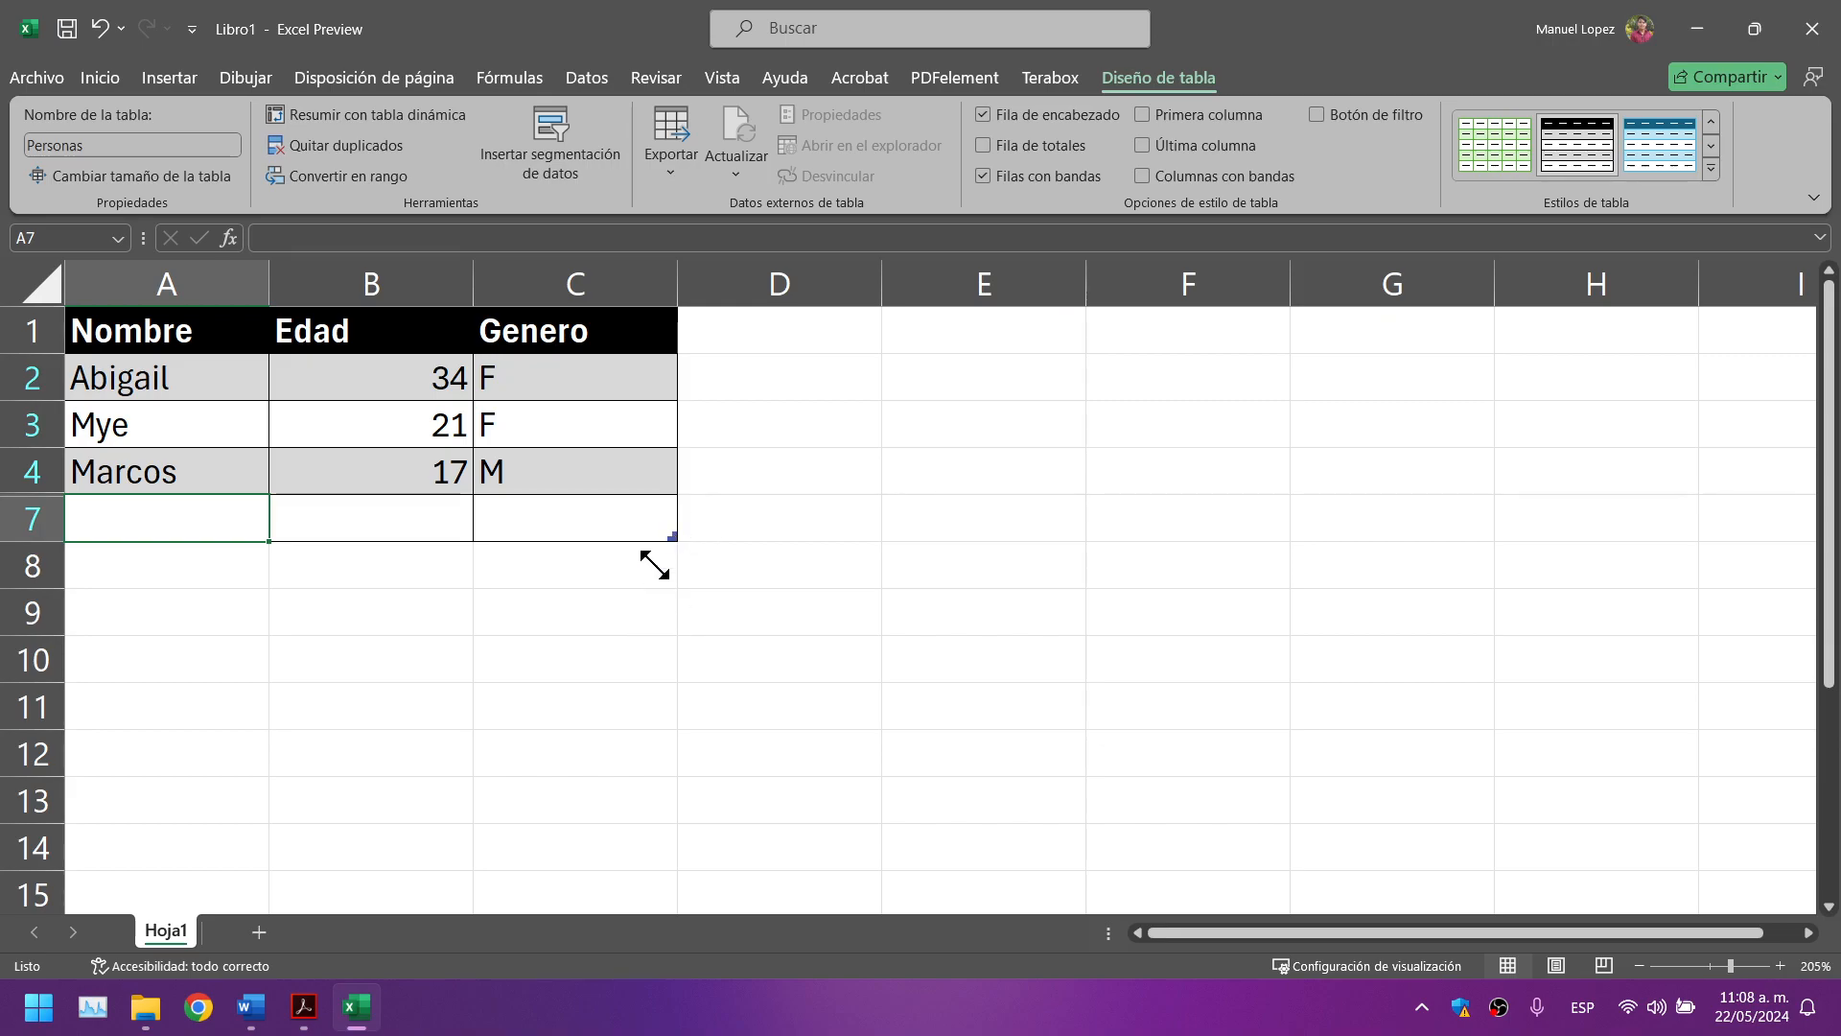
pyautogui.moveTo(671, 538); pyautogui.dragTo(628, 676)
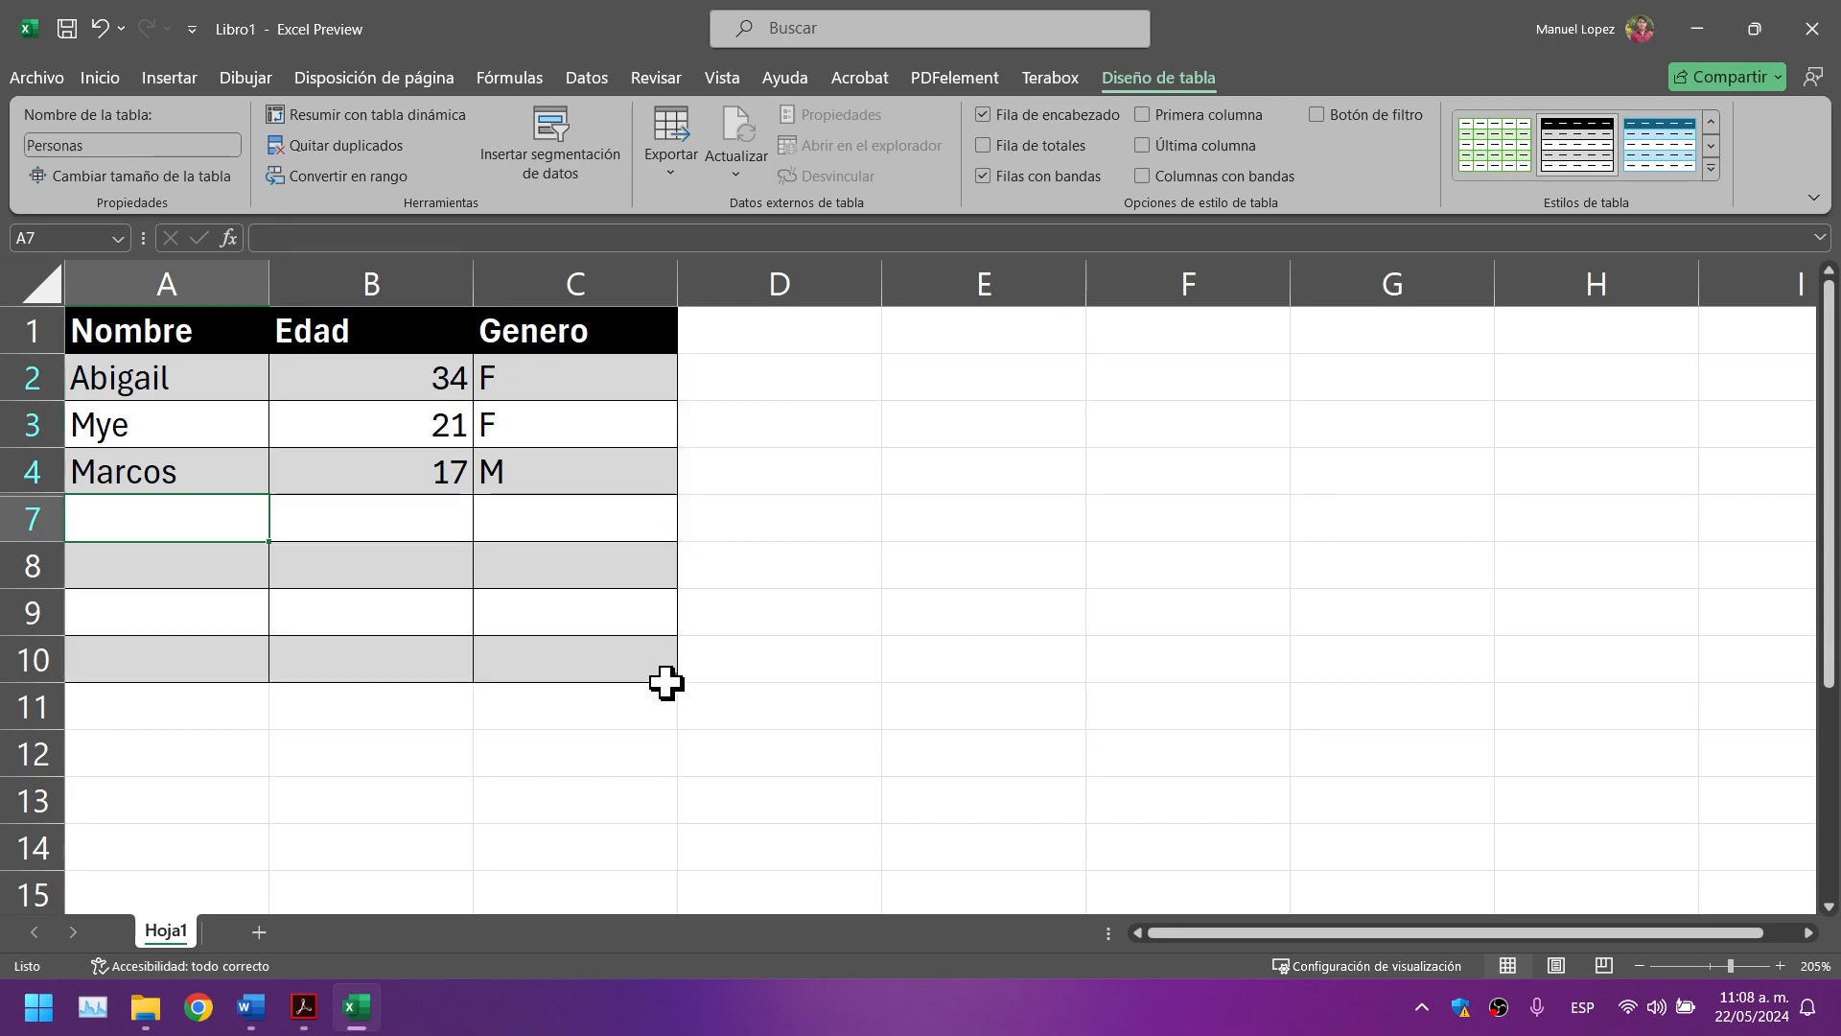
pyautogui.click(669, 687)
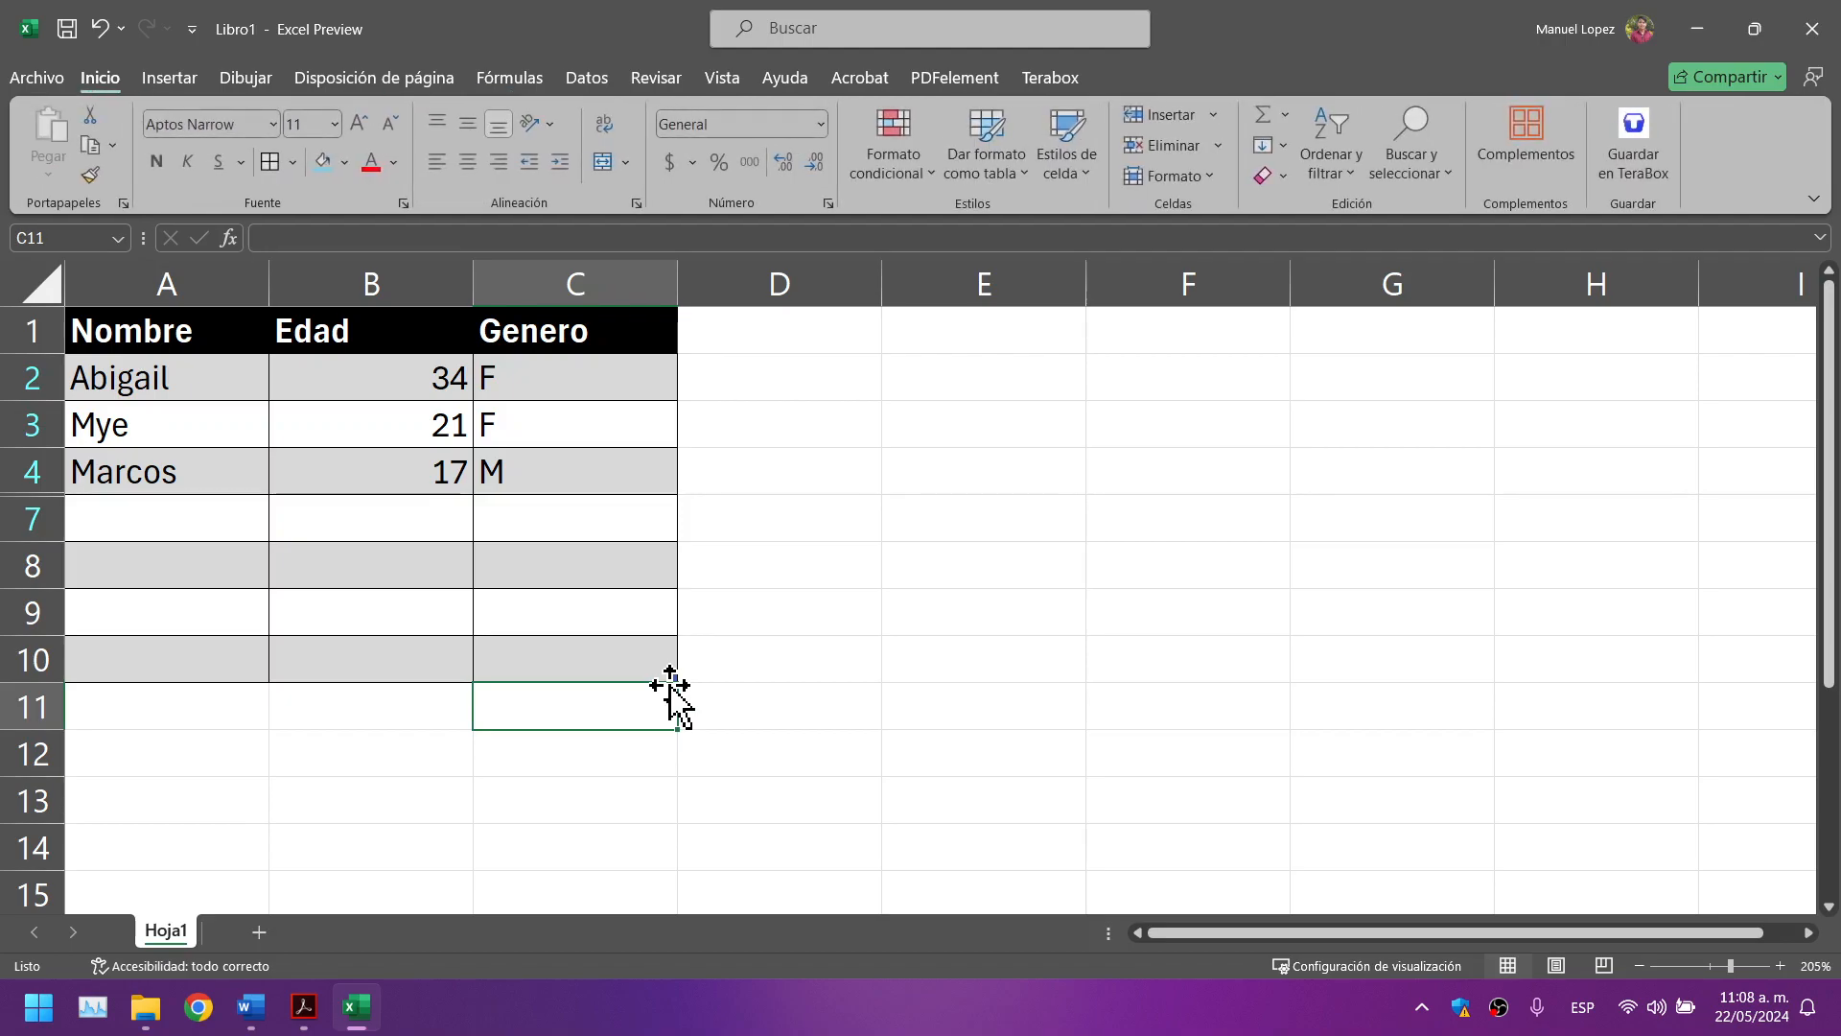
pyautogui.moveTo(667, 679); pyautogui.dragTo(661, 849)
pyautogui.scroll(-3, 555, 720)
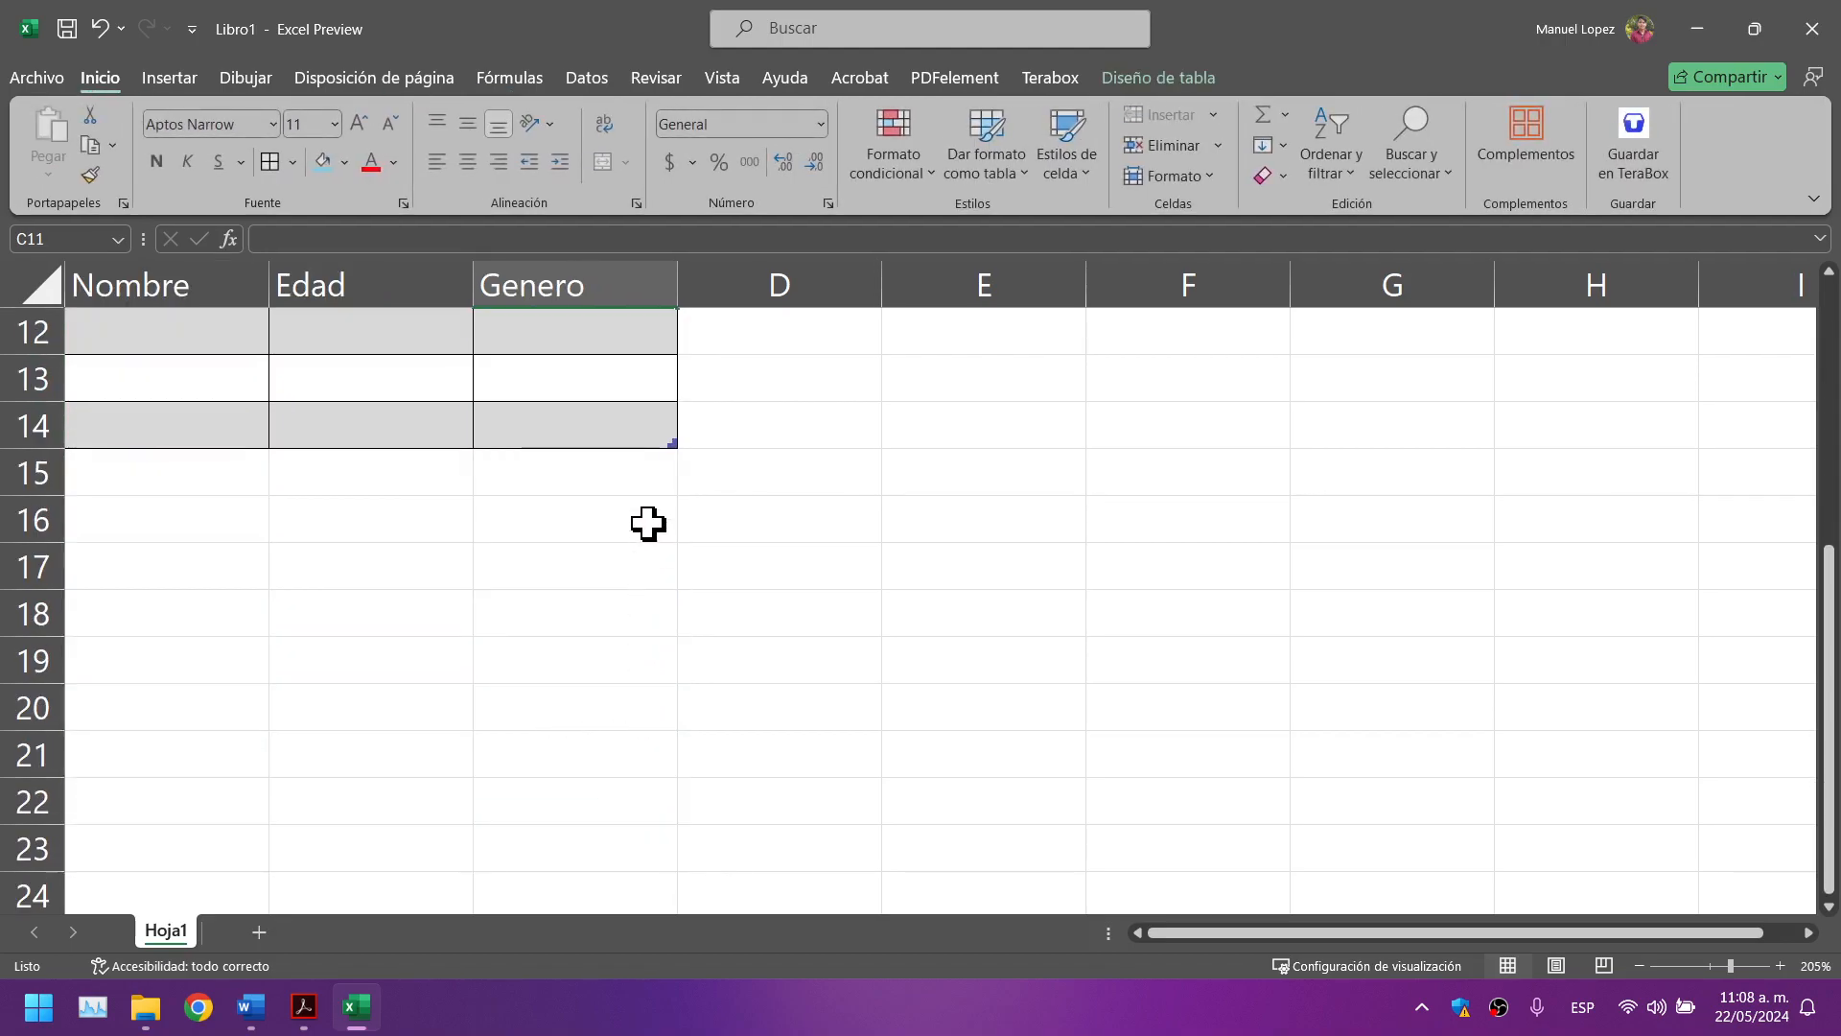
# Step: Extend the Personas table well below row 14, and undo the extensions back to row 10
pyautogui.moveTo(671, 437); pyautogui.dragTo(599, 746)
pyautogui.scroll(4, 595, 721)
pyautogui.scroll(-4, 576, 691)
pyautogui.scroll(4, 592, 645)
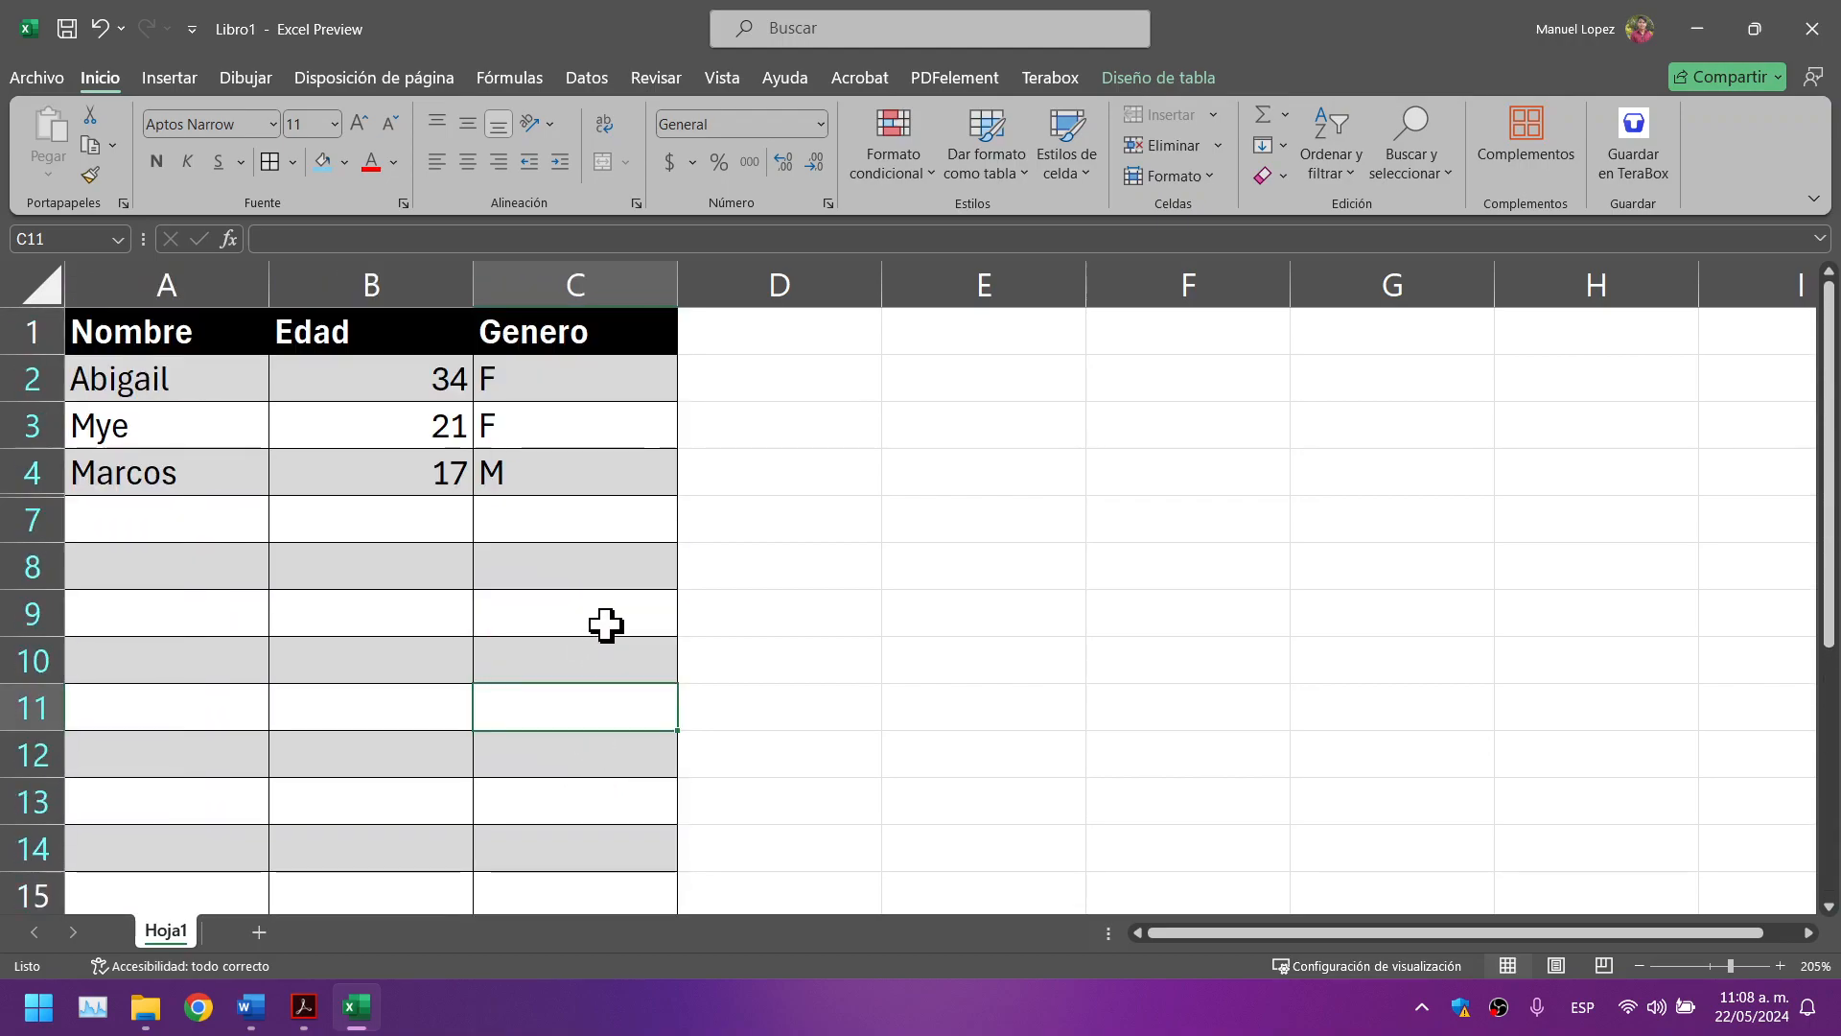
pyautogui.hotkey('ctrl', 'z')
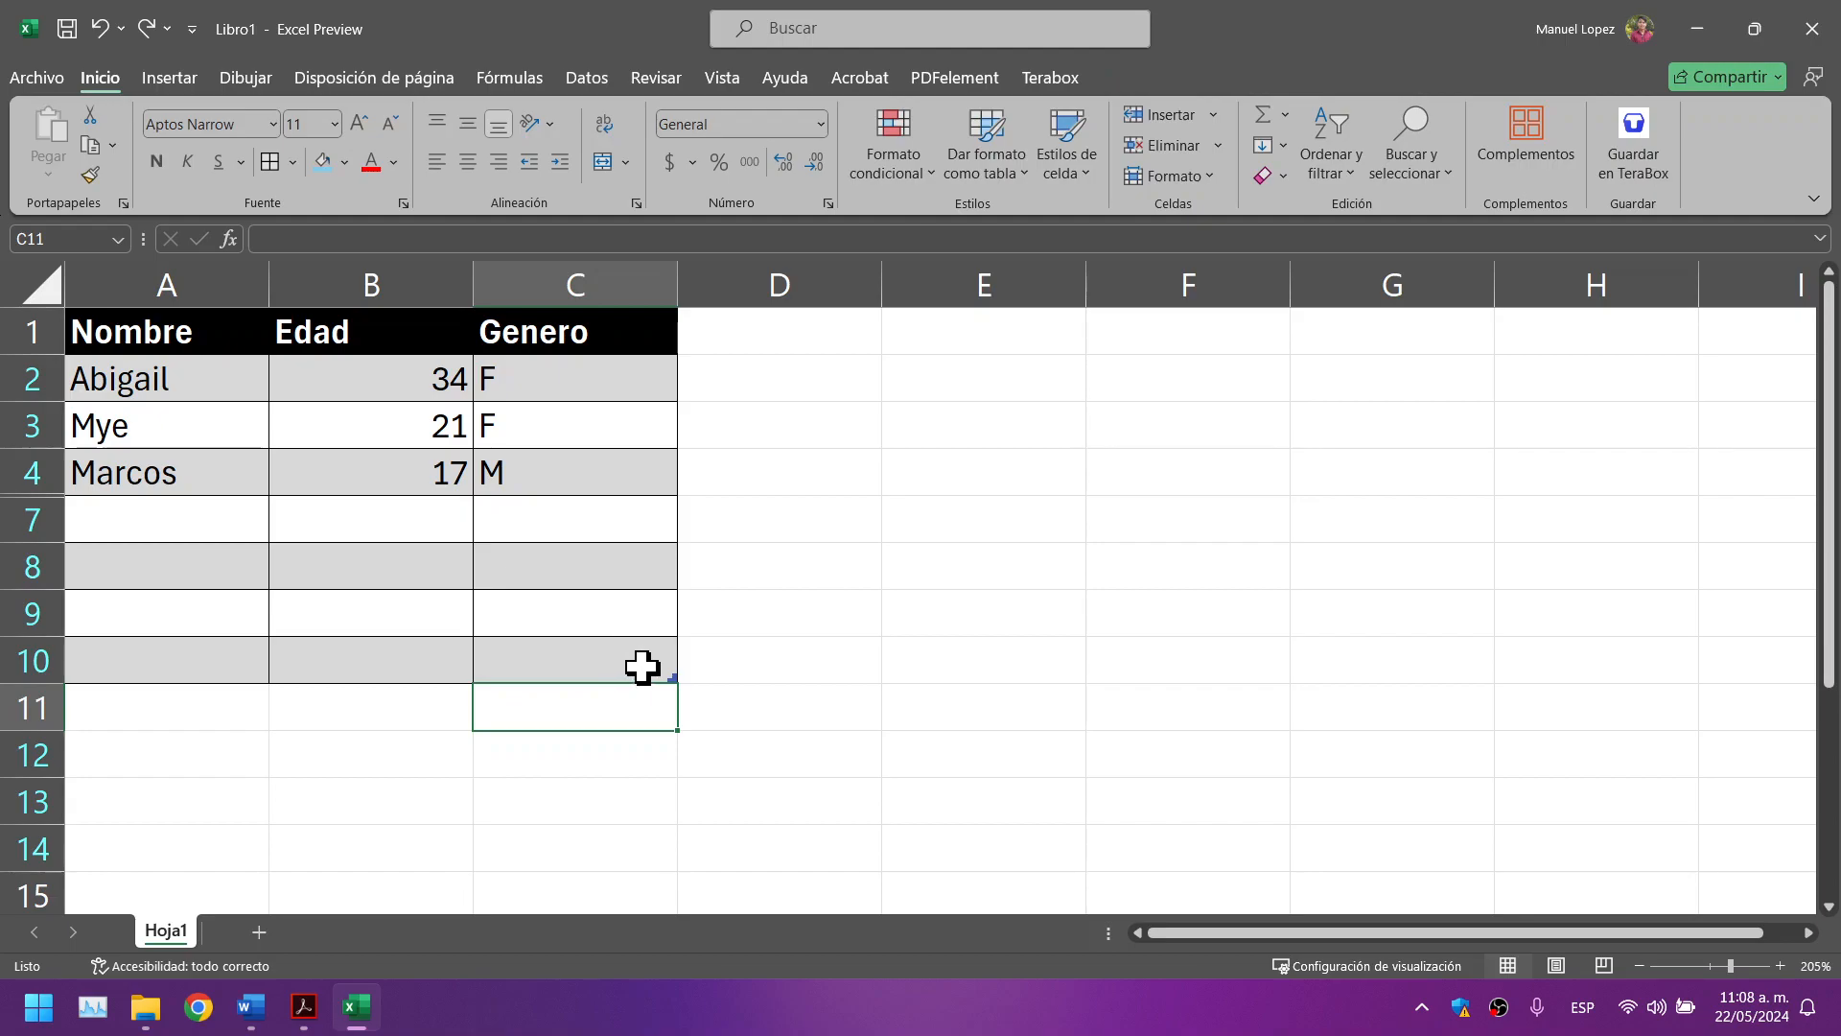
# Step: Try widening the Personas table to column D, then undo the resizing until the table ends at row 7
pyautogui.moveTo(669, 674); pyautogui.dragTo(868, 661)
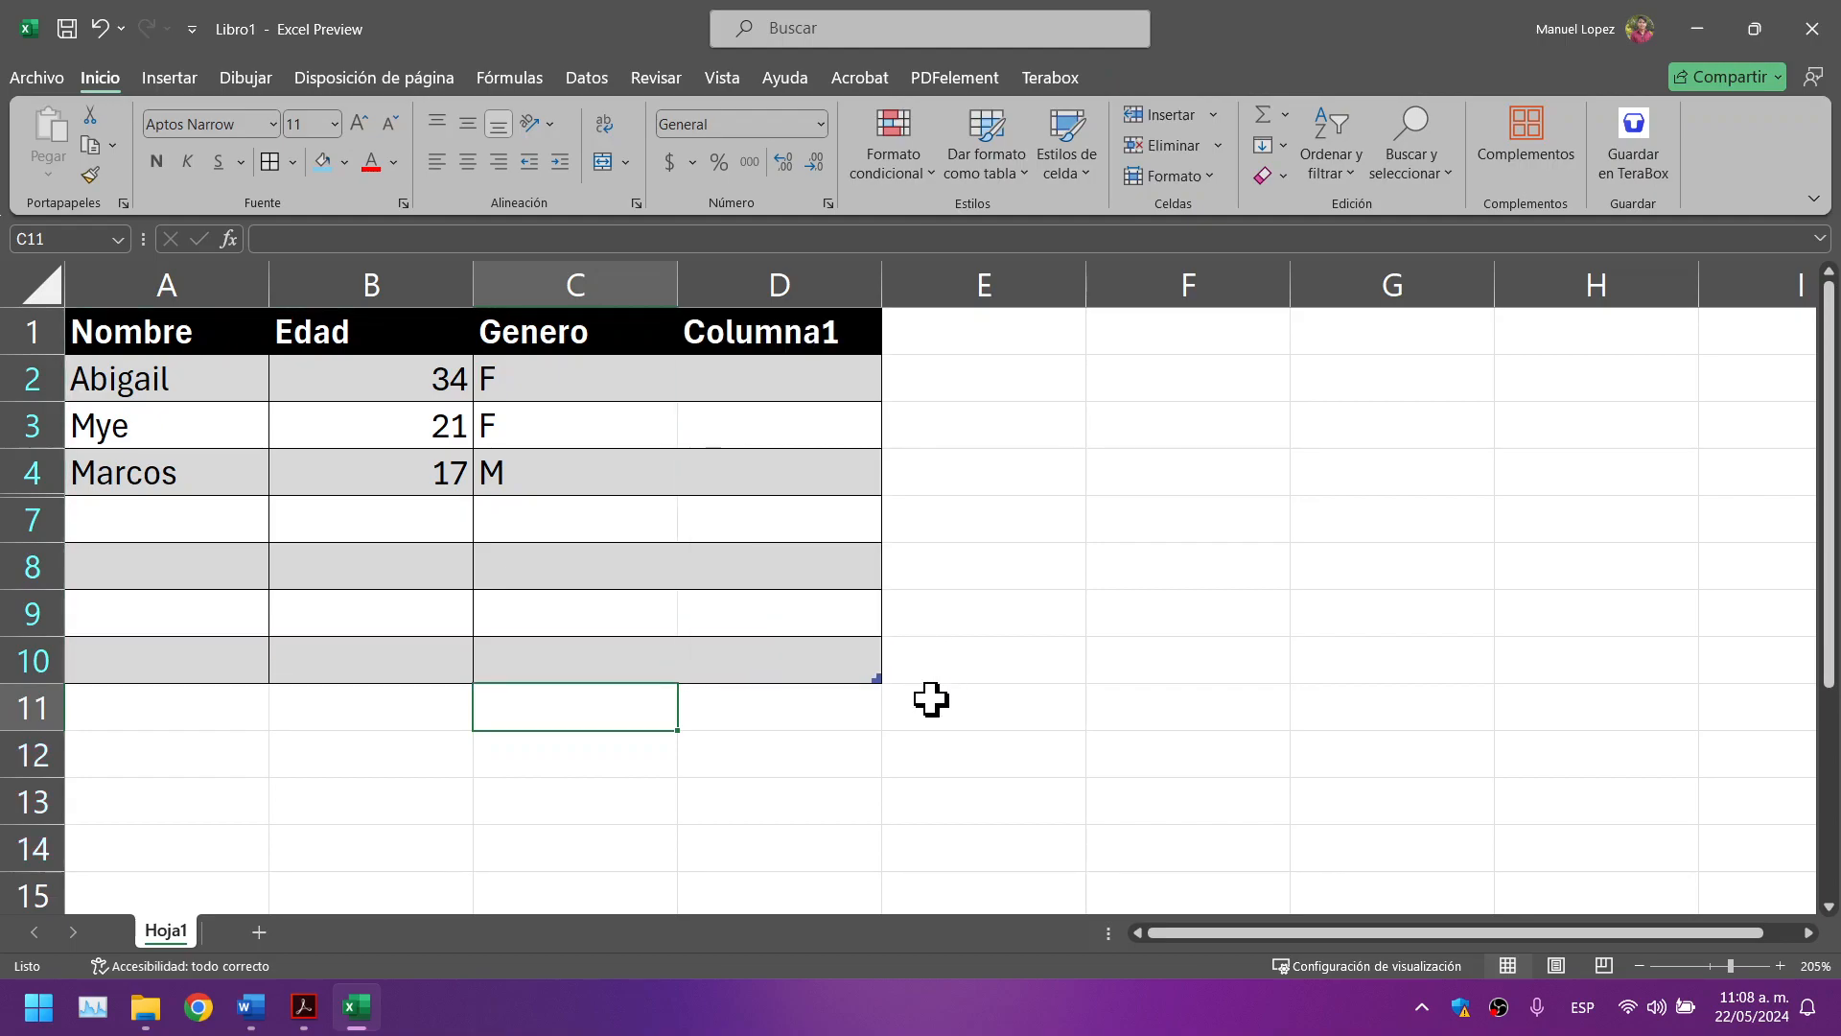
pyautogui.hotkey('ctrl', 'z')
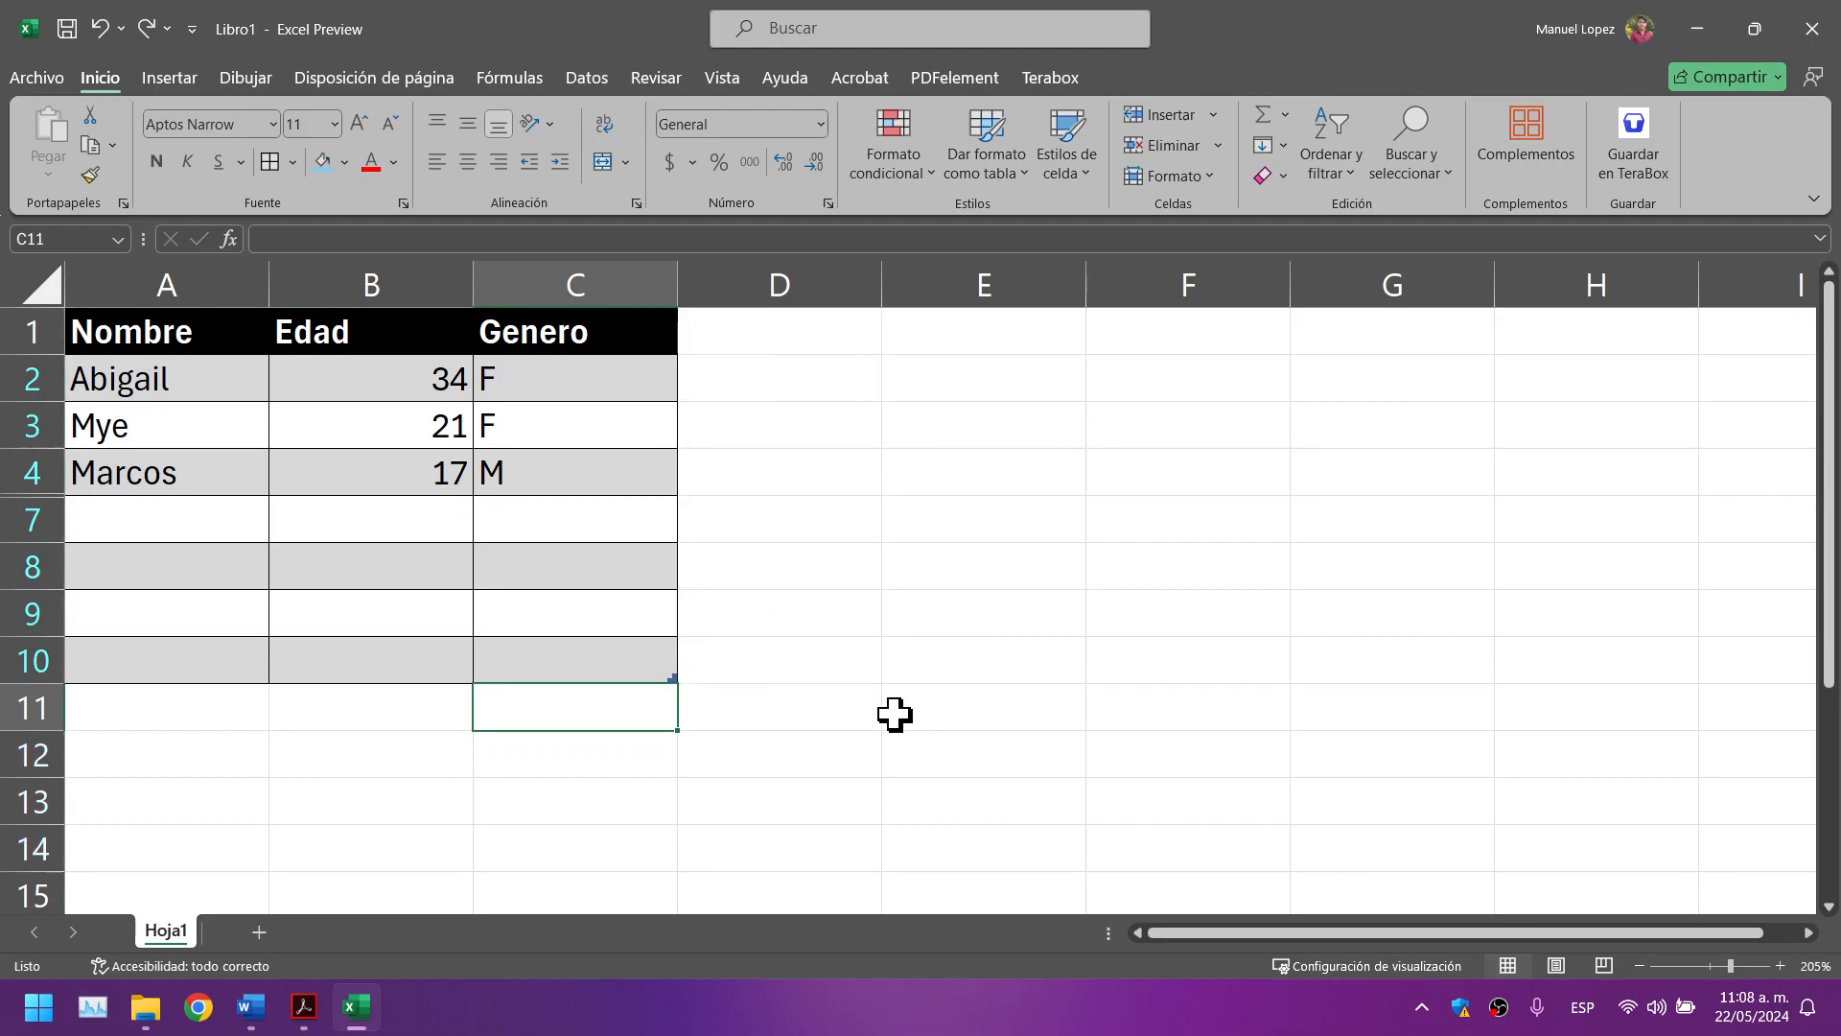
pyautogui.click(835, 695)
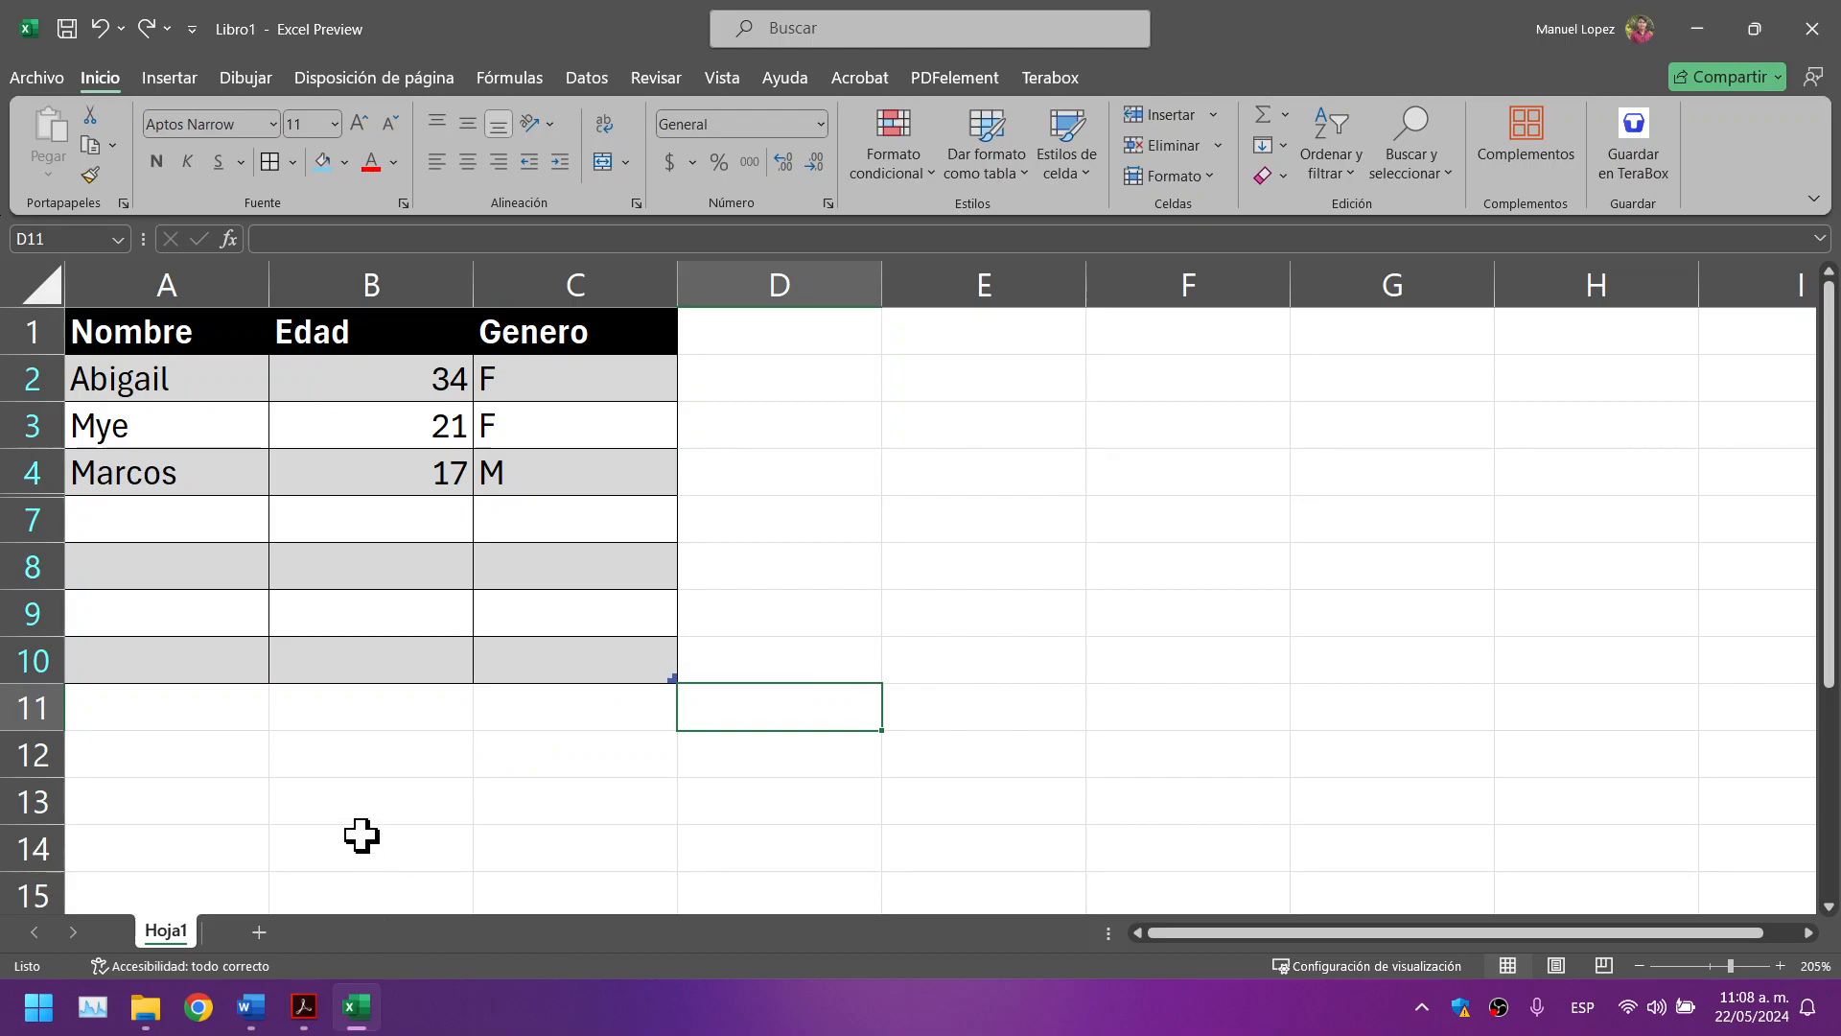
pyautogui.hotkey('ctrl', 'z')
# Step: Switch to the PDF guide and read the instructions under "Cambiar Nombre a la Tabla" on page 29
pyautogui.click(304, 1007)
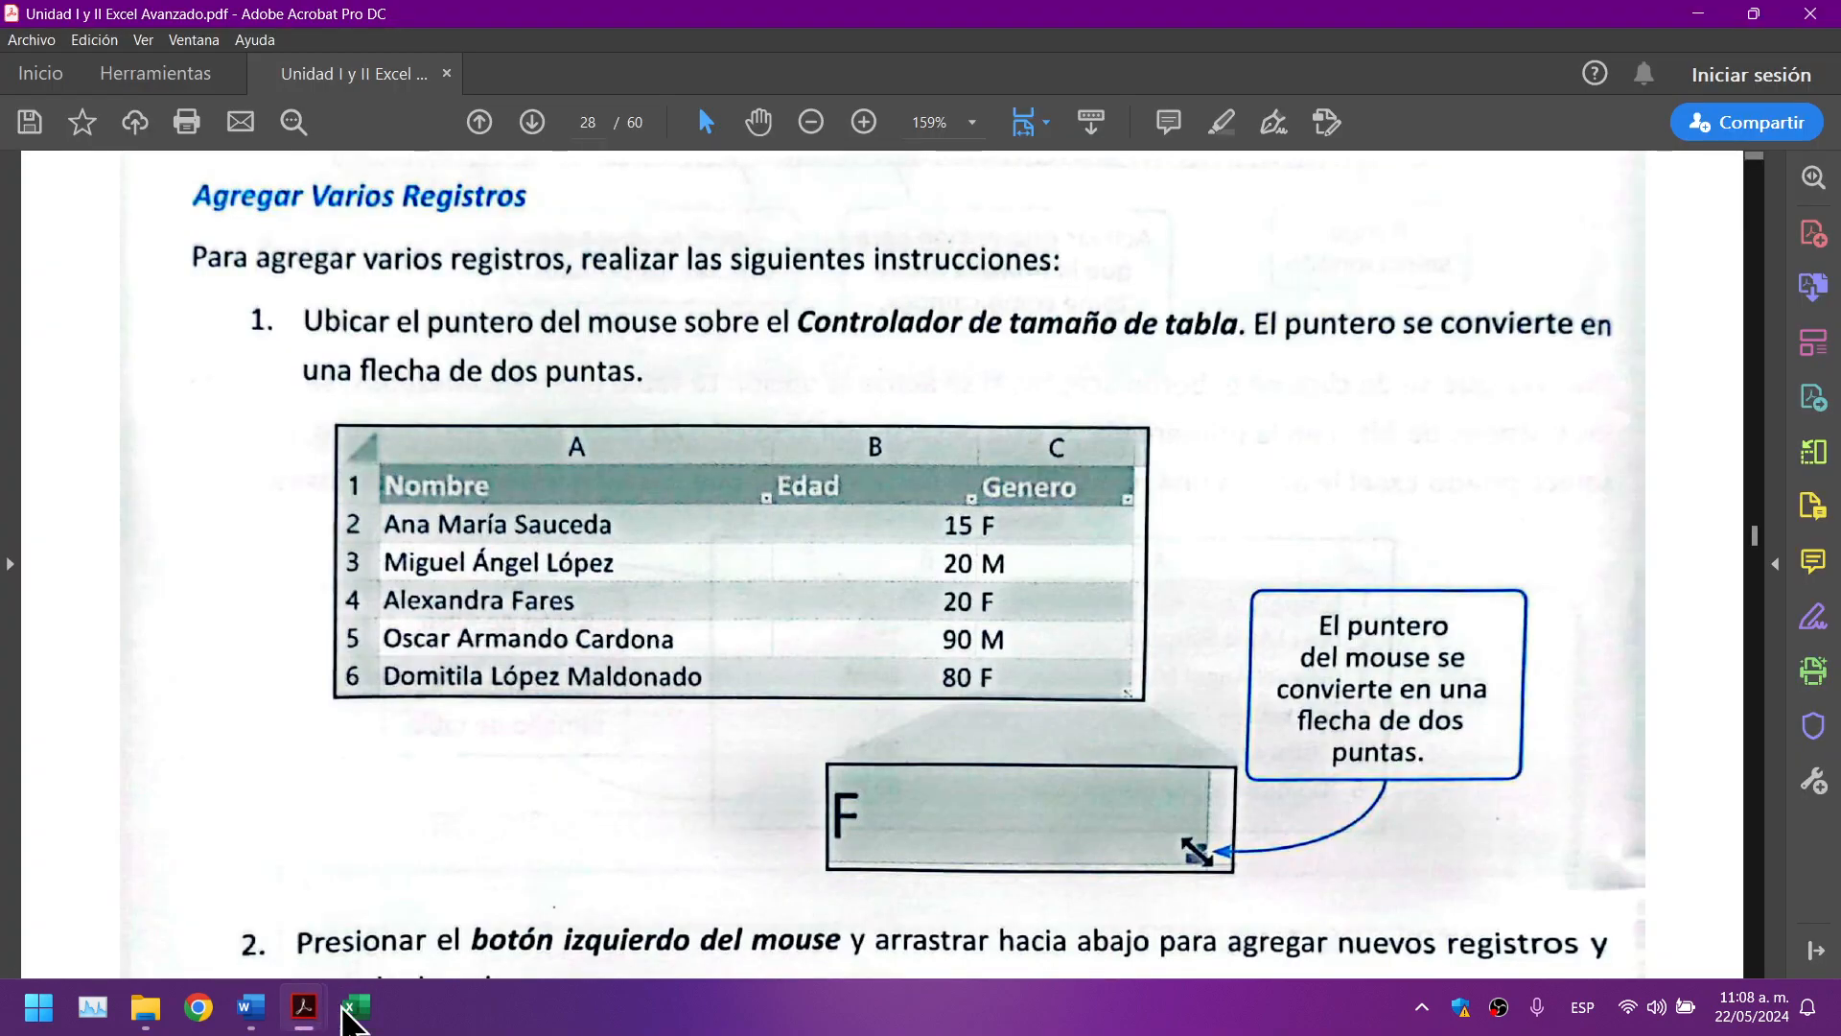
pyautogui.scroll(-10, 587, 644)
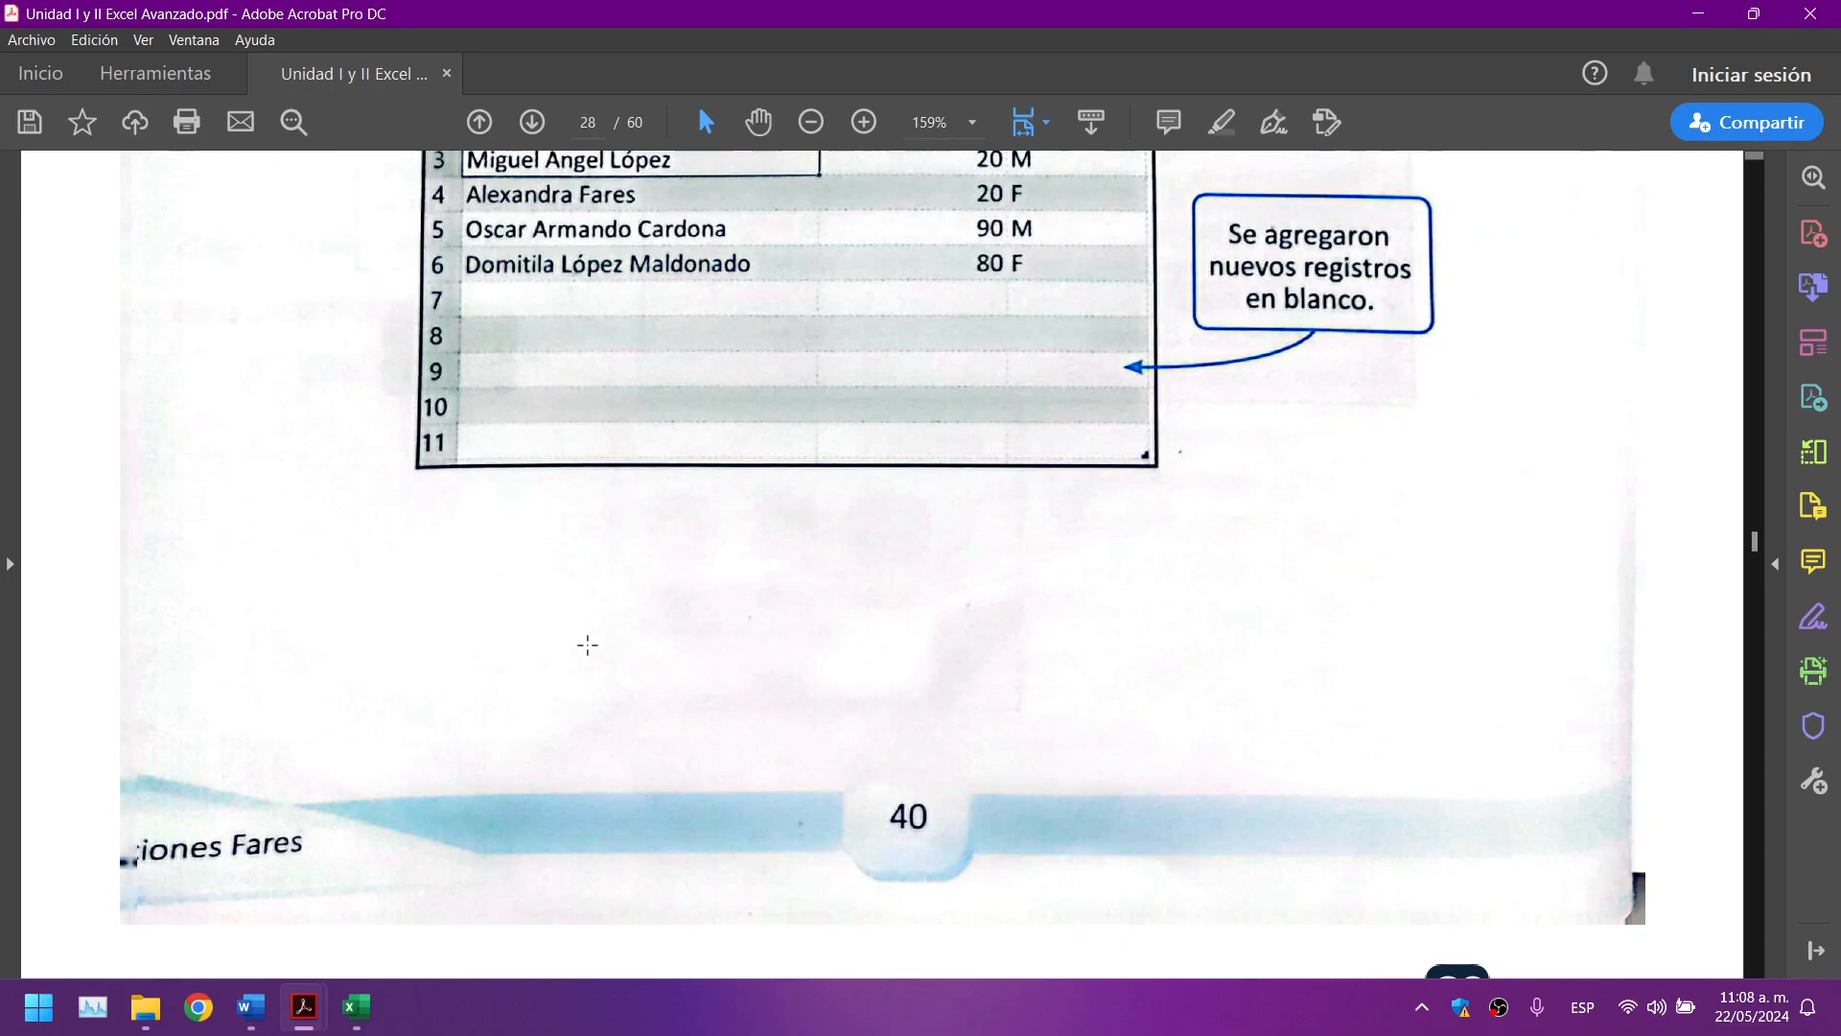
pyautogui.scroll(-7, 587, 645)
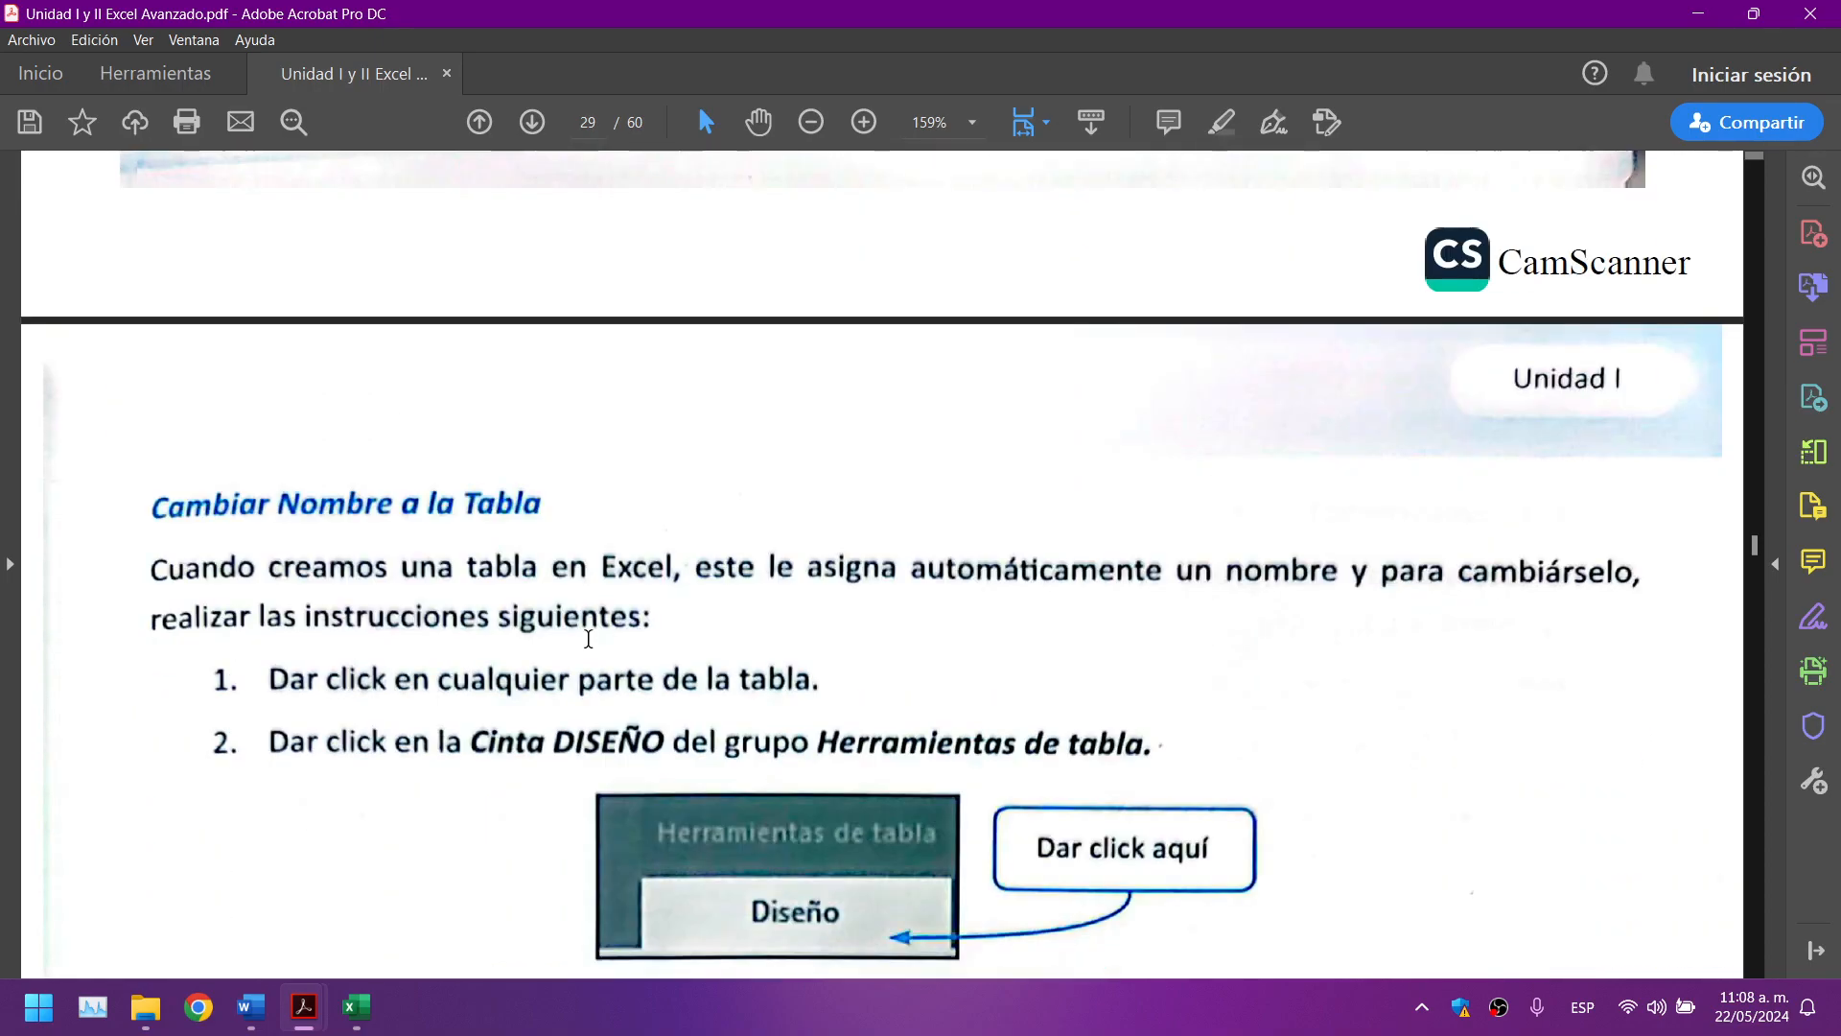
pyautogui.scroll(-6, 588, 638)
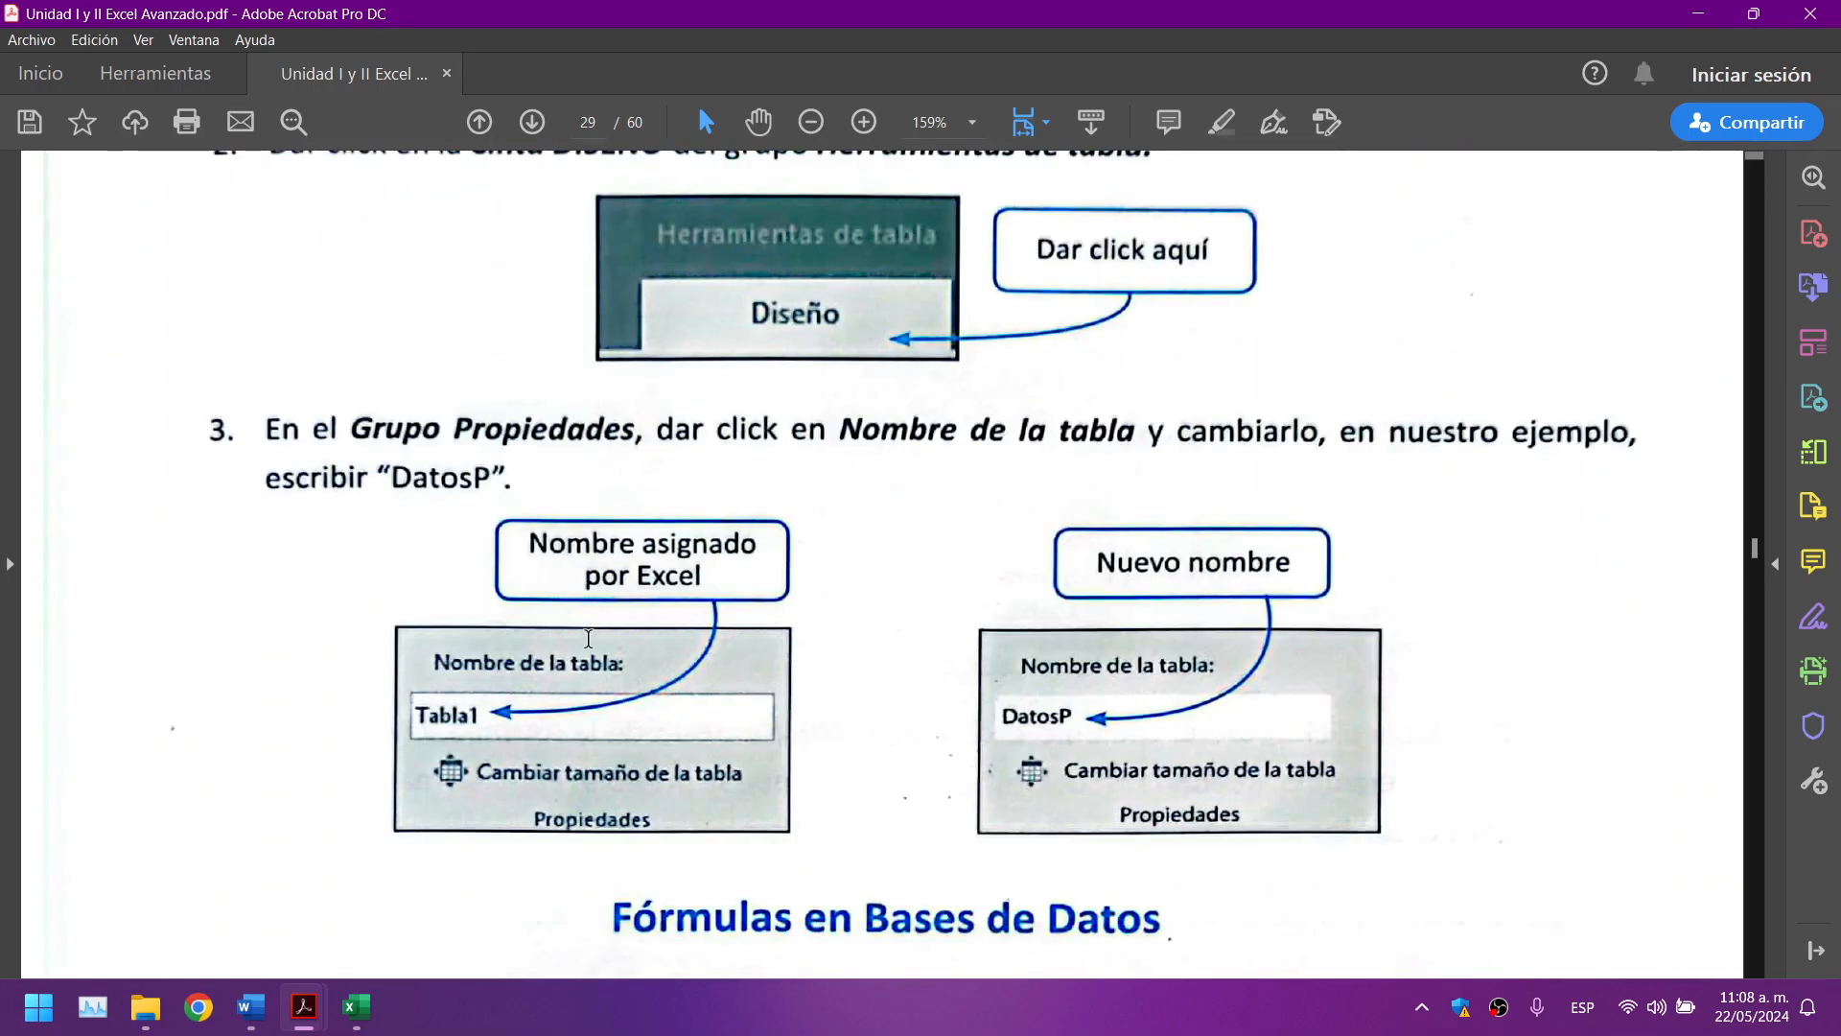
# Step: Return to Excel, inspect the table name in the table design properties, and select the named range A1:C7
pyautogui.click(356, 1006)
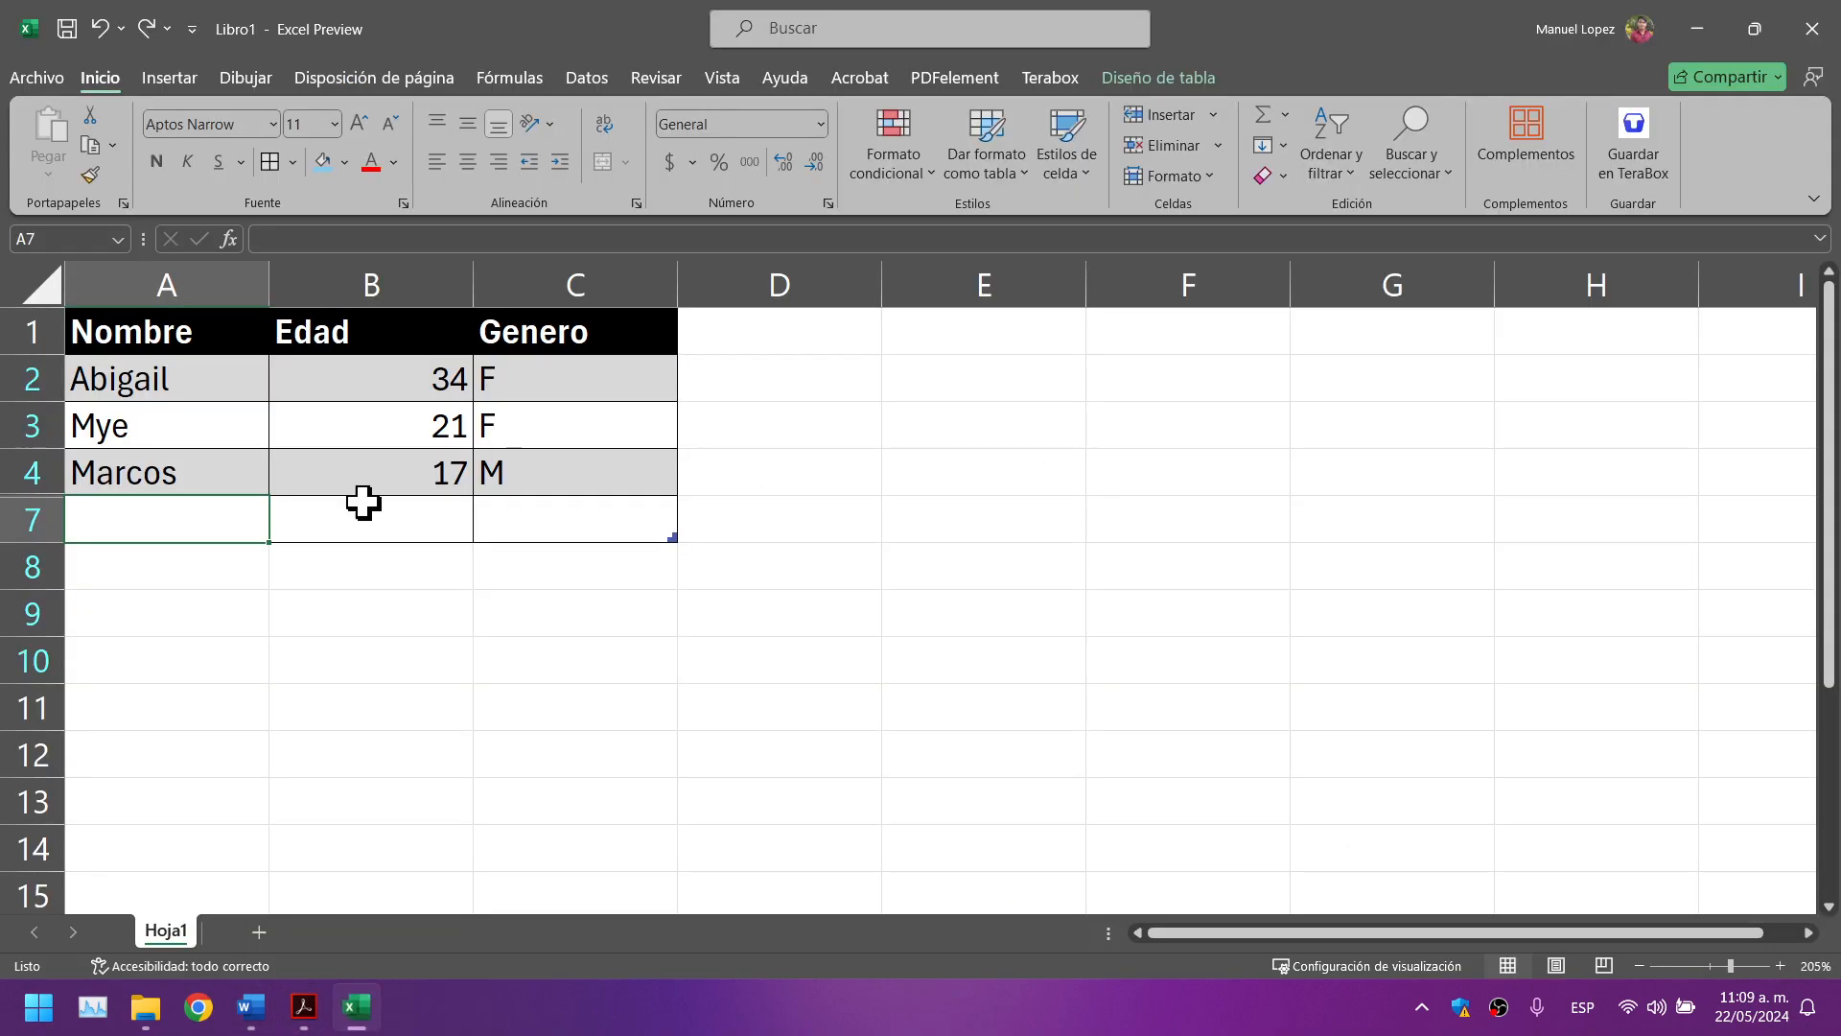
pyautogui.click(1188, 75)
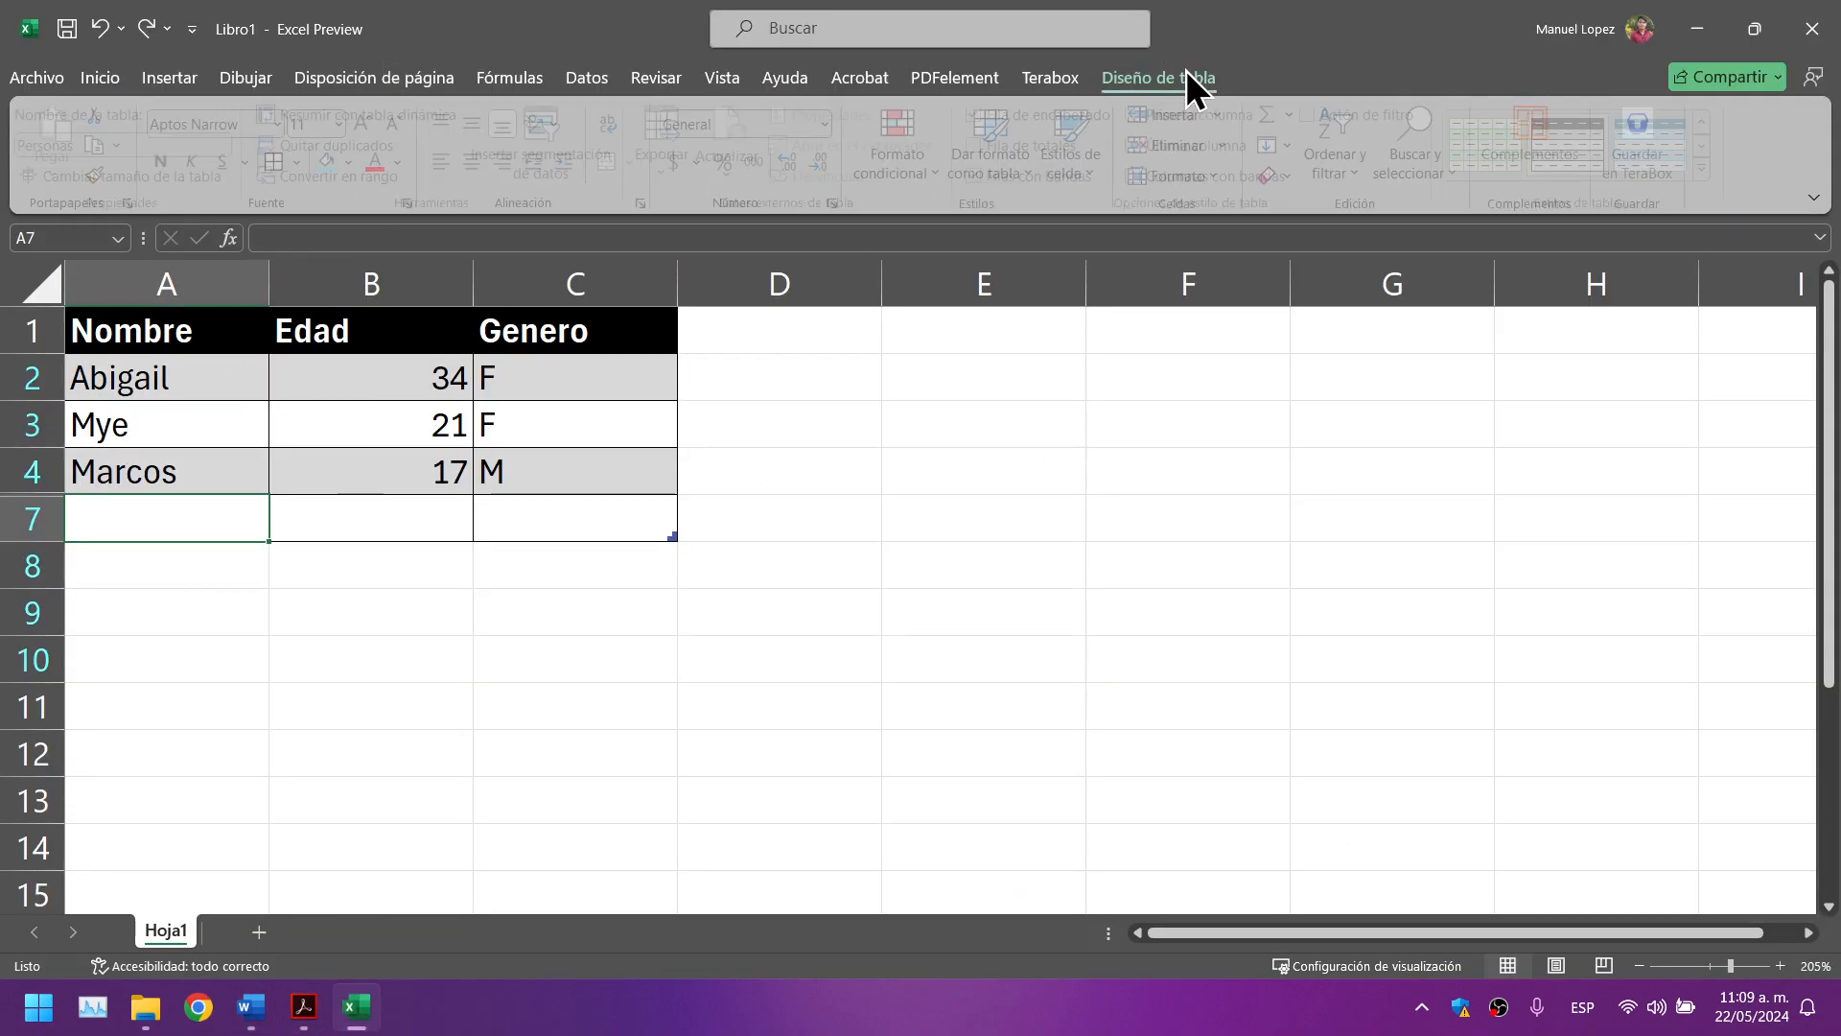
pyautogui.click(105, 147)
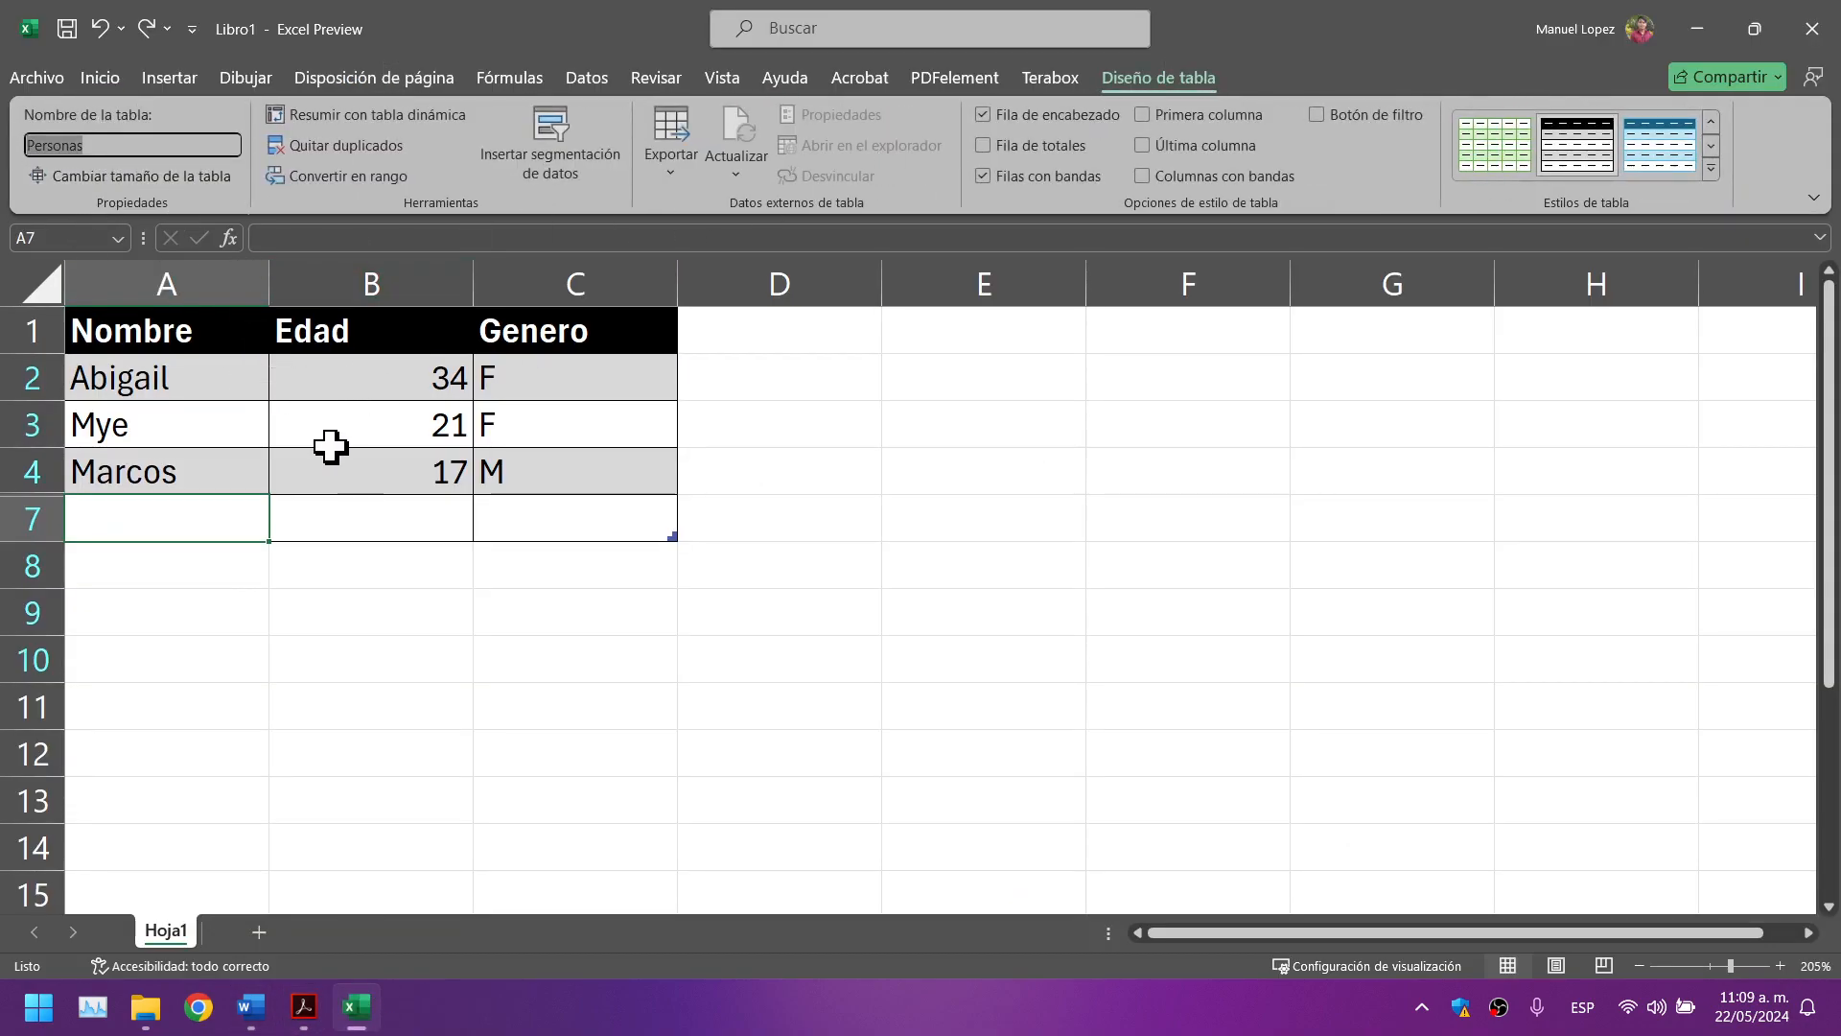
pyautogui.click(490, 674)
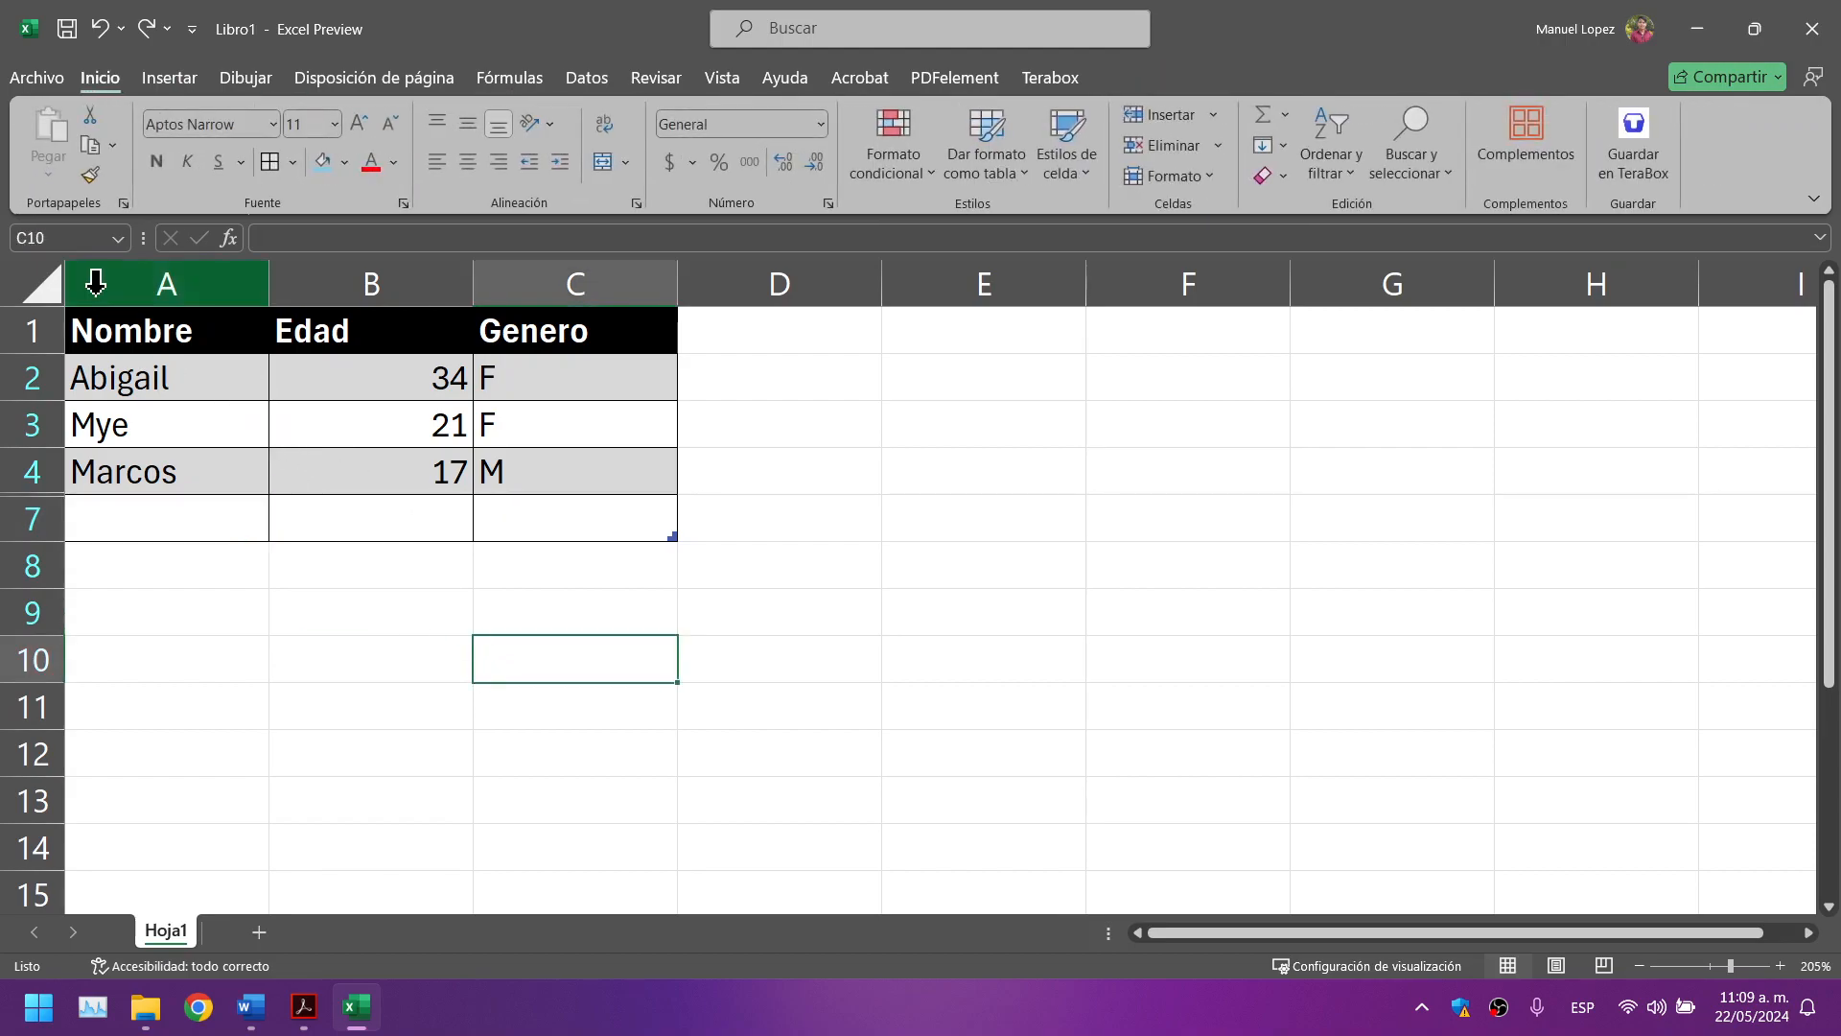
pyautogui.click(187, 360)
pyautogui.moveTo(163, 330); pyautogui.dragTo(616, 514)
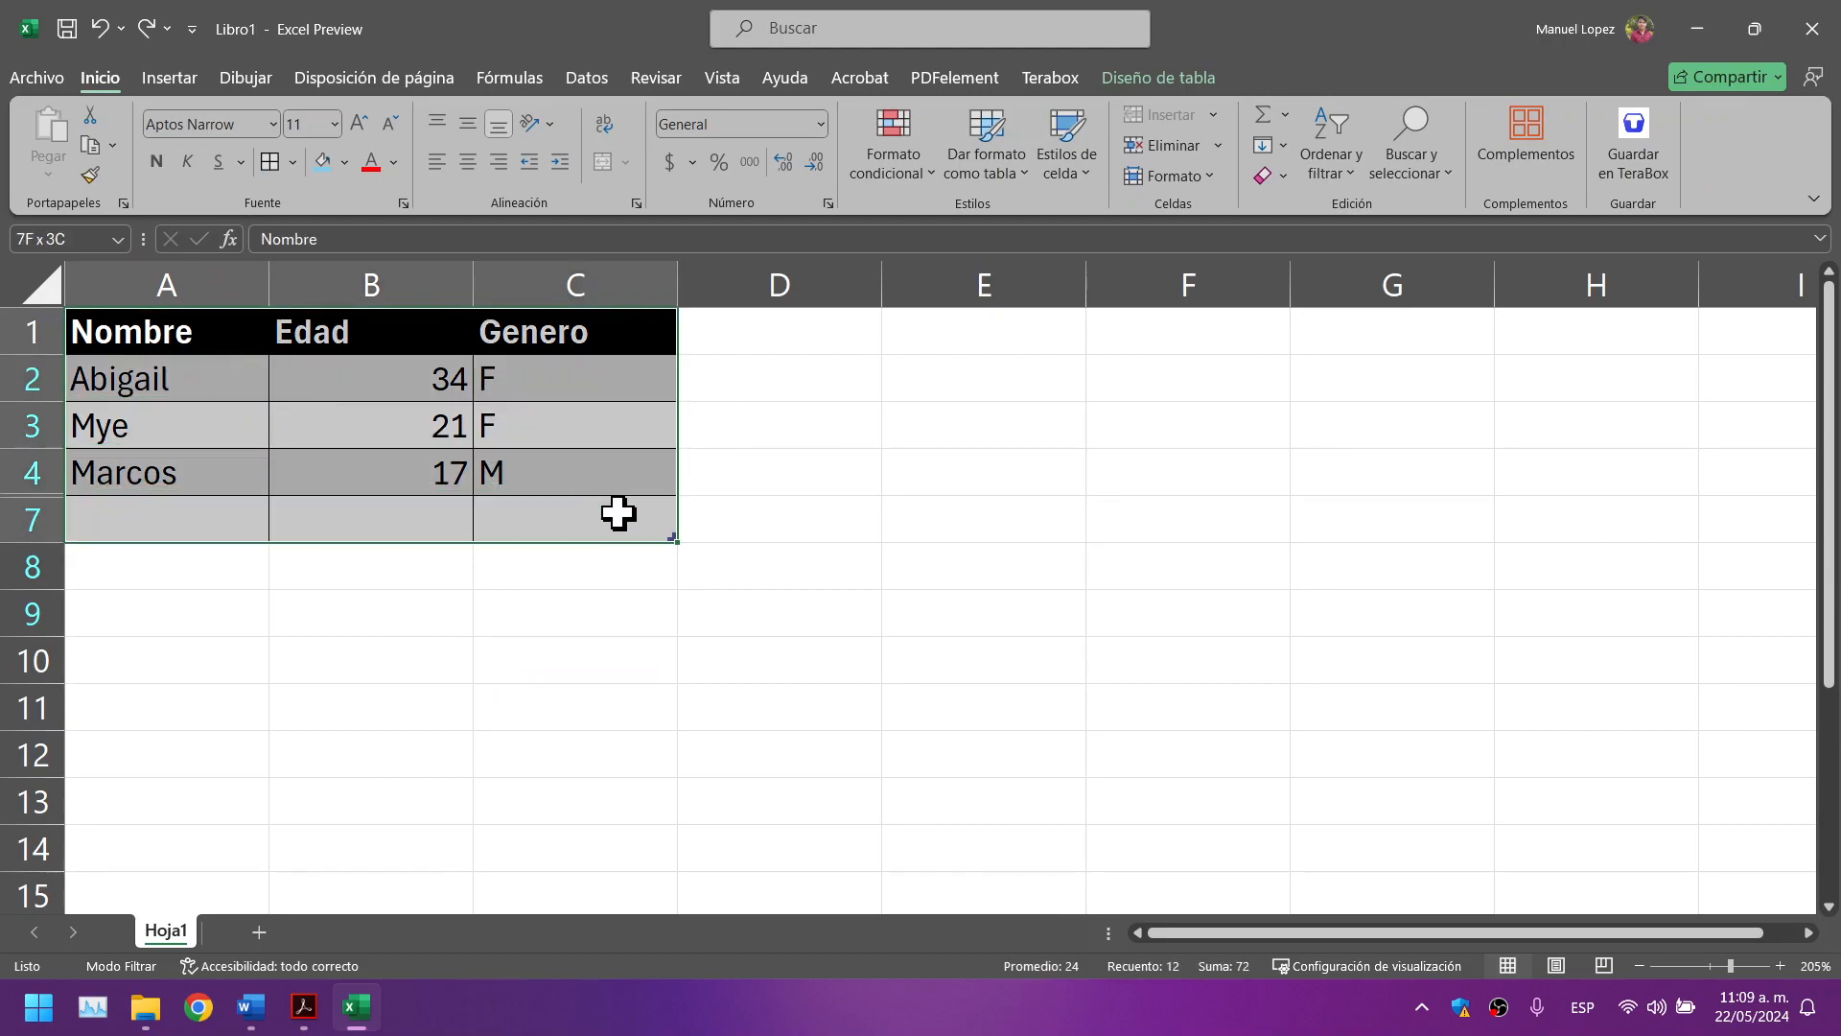
pyautogui.click(642, 658)
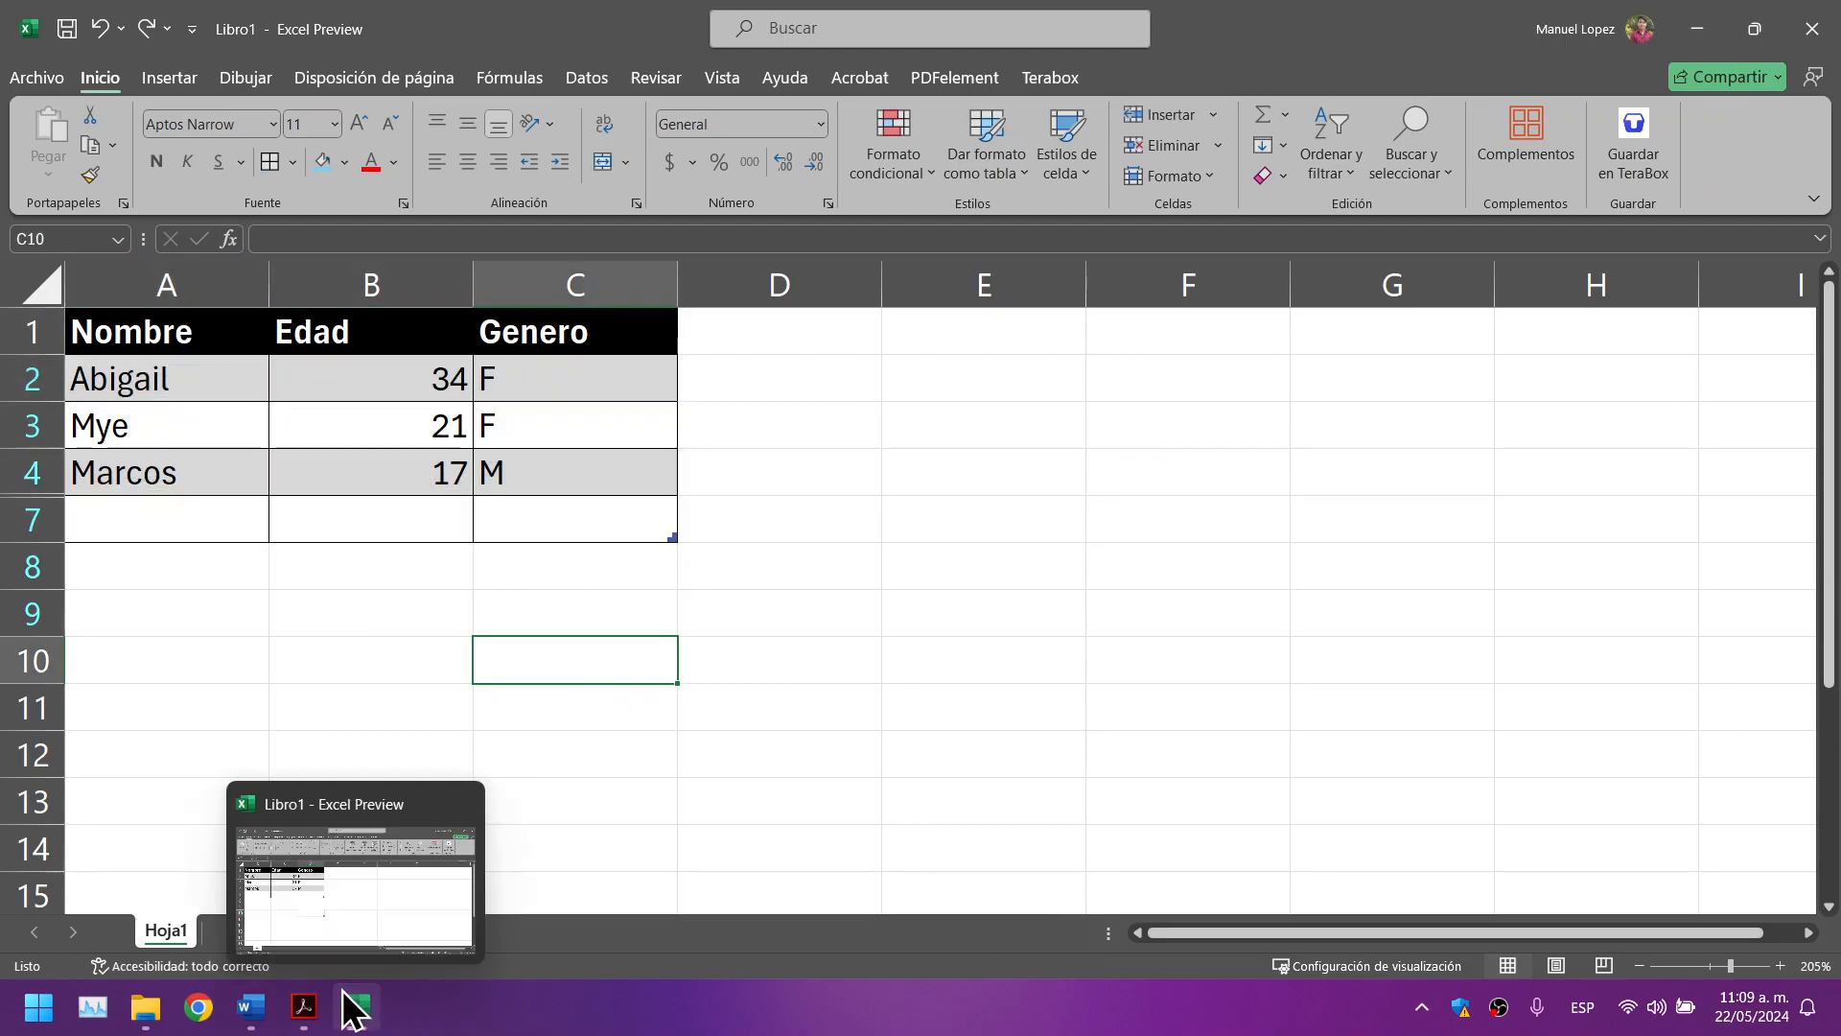
# Step: Check the new-name example in the PDF guide, and in Excel rename the Personas table to DatosP
pyautogui.click(304, 1007)
pyautogui.scroll(-3, 404, 308)
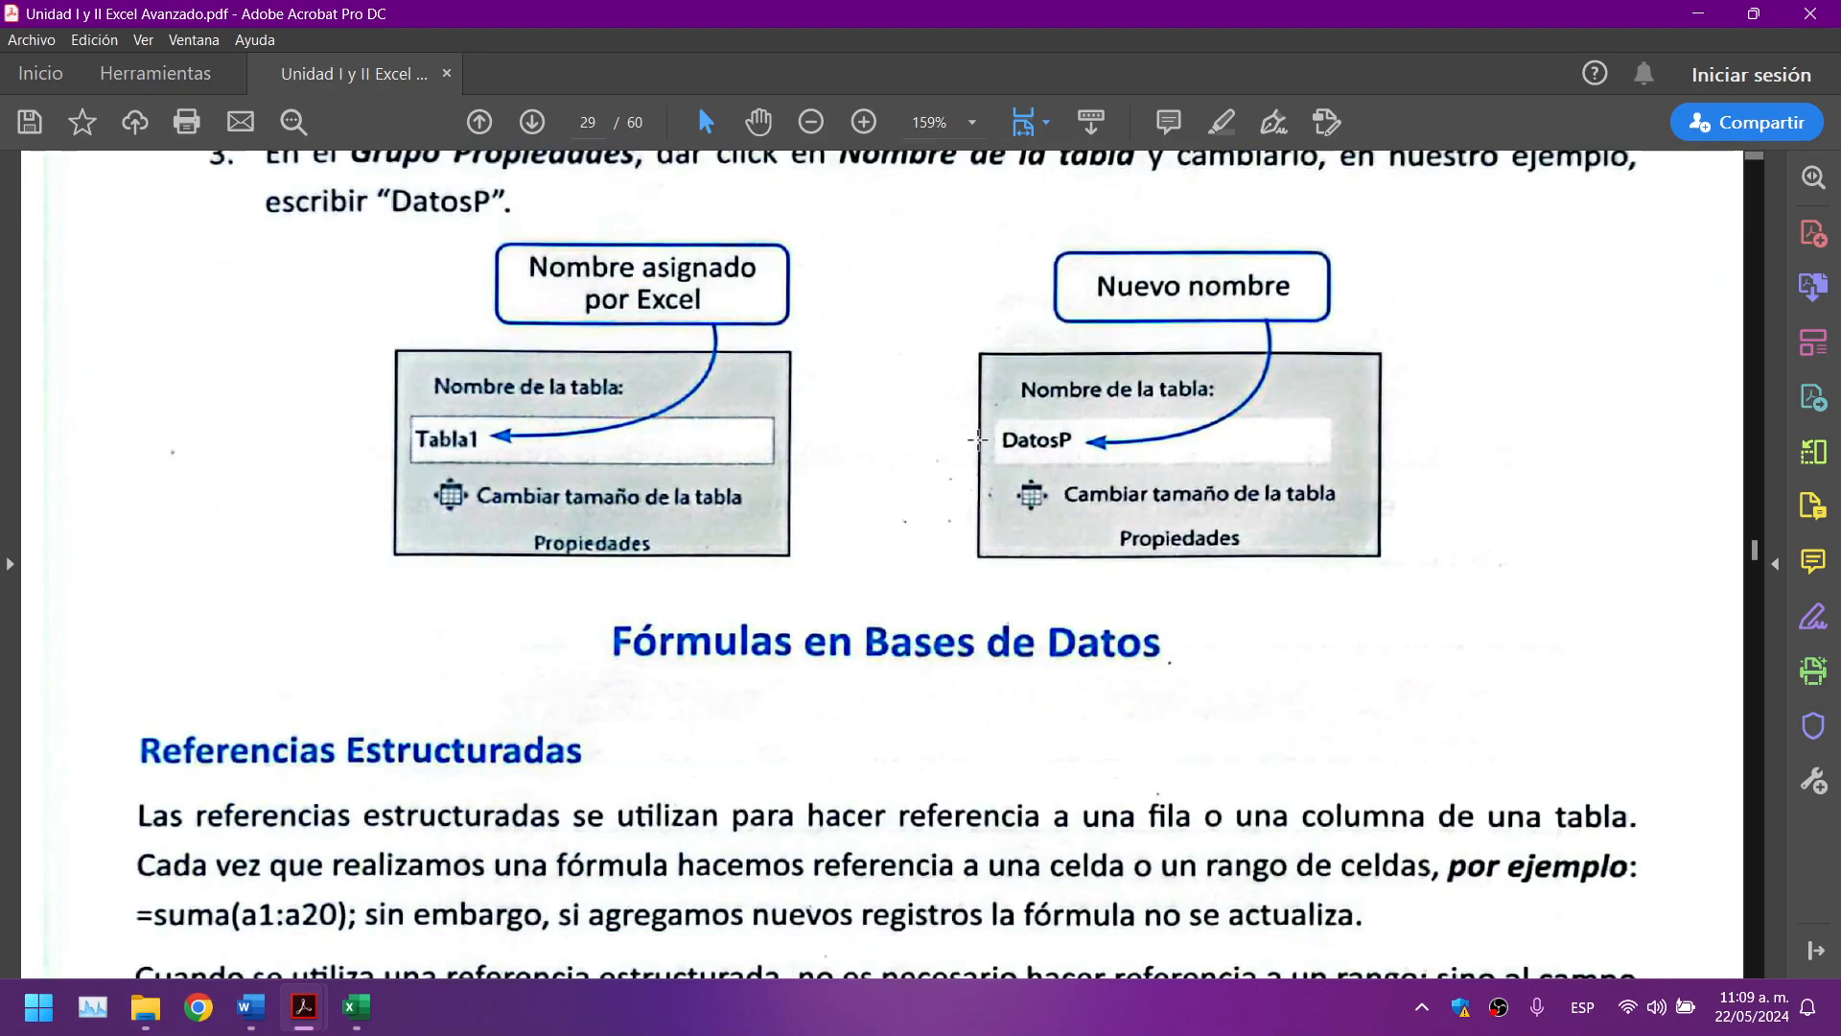
pyautogui.click(356, 1007)
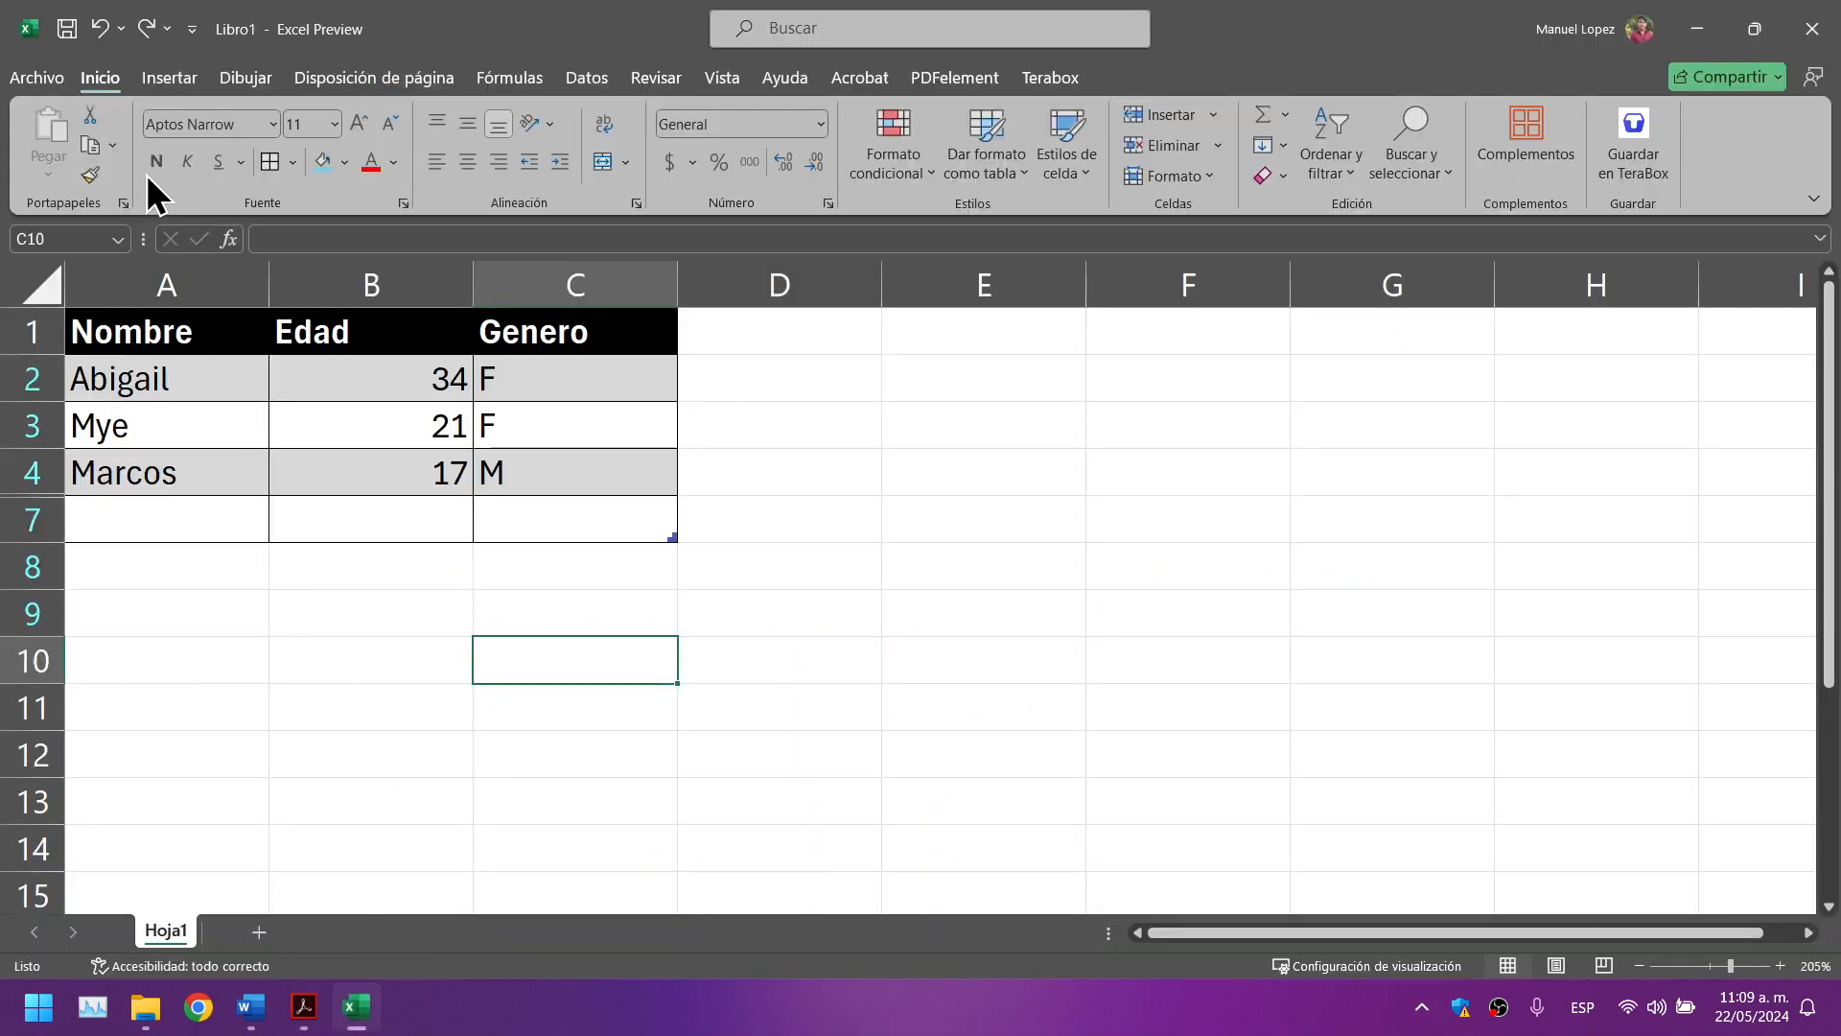
pyautogui.click(337, 364)
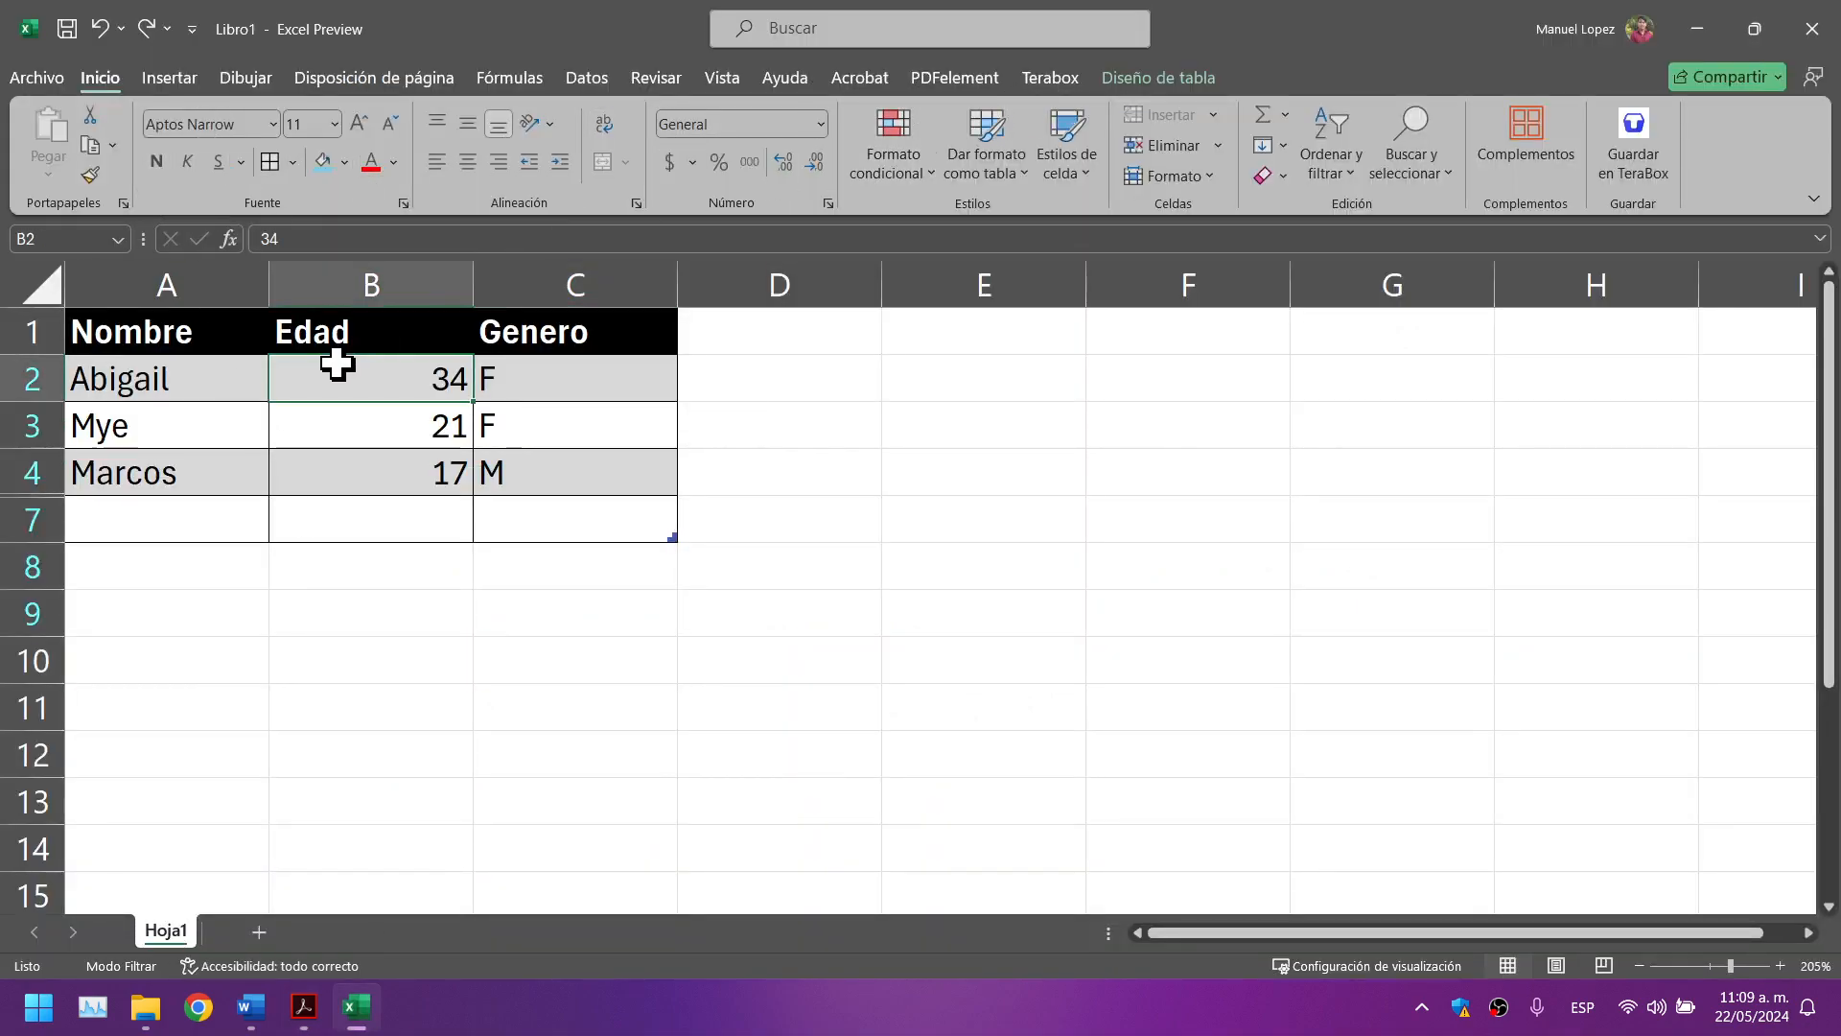
pyautogui.click(1157, 78)
pyautogui.click(29, 146)
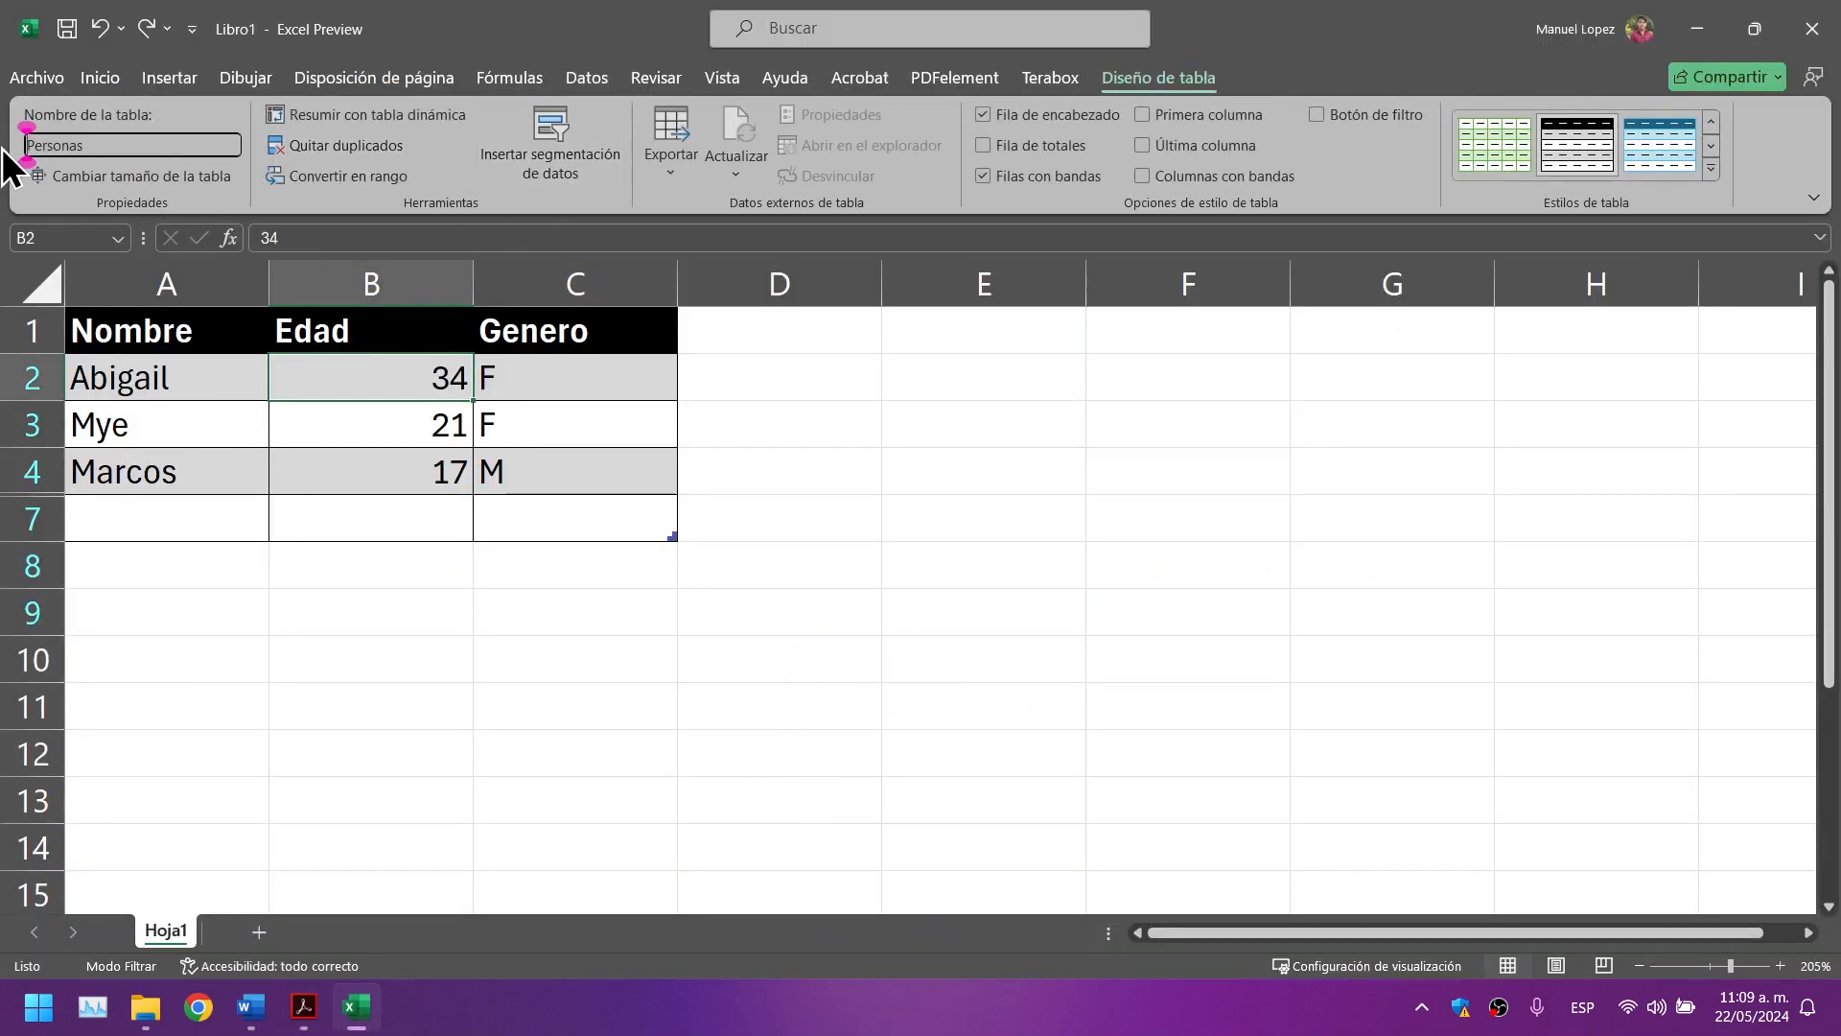
pyautogui.press('Delete')
pyautogui.press('Delete')
pyautogui.press('Delete')
pyautogui.press('Delete')
pyautogui.press('Delete')
pyautogui.press('Delete')
pyautogui.press('Delete')
pyautogui.press('Delete')
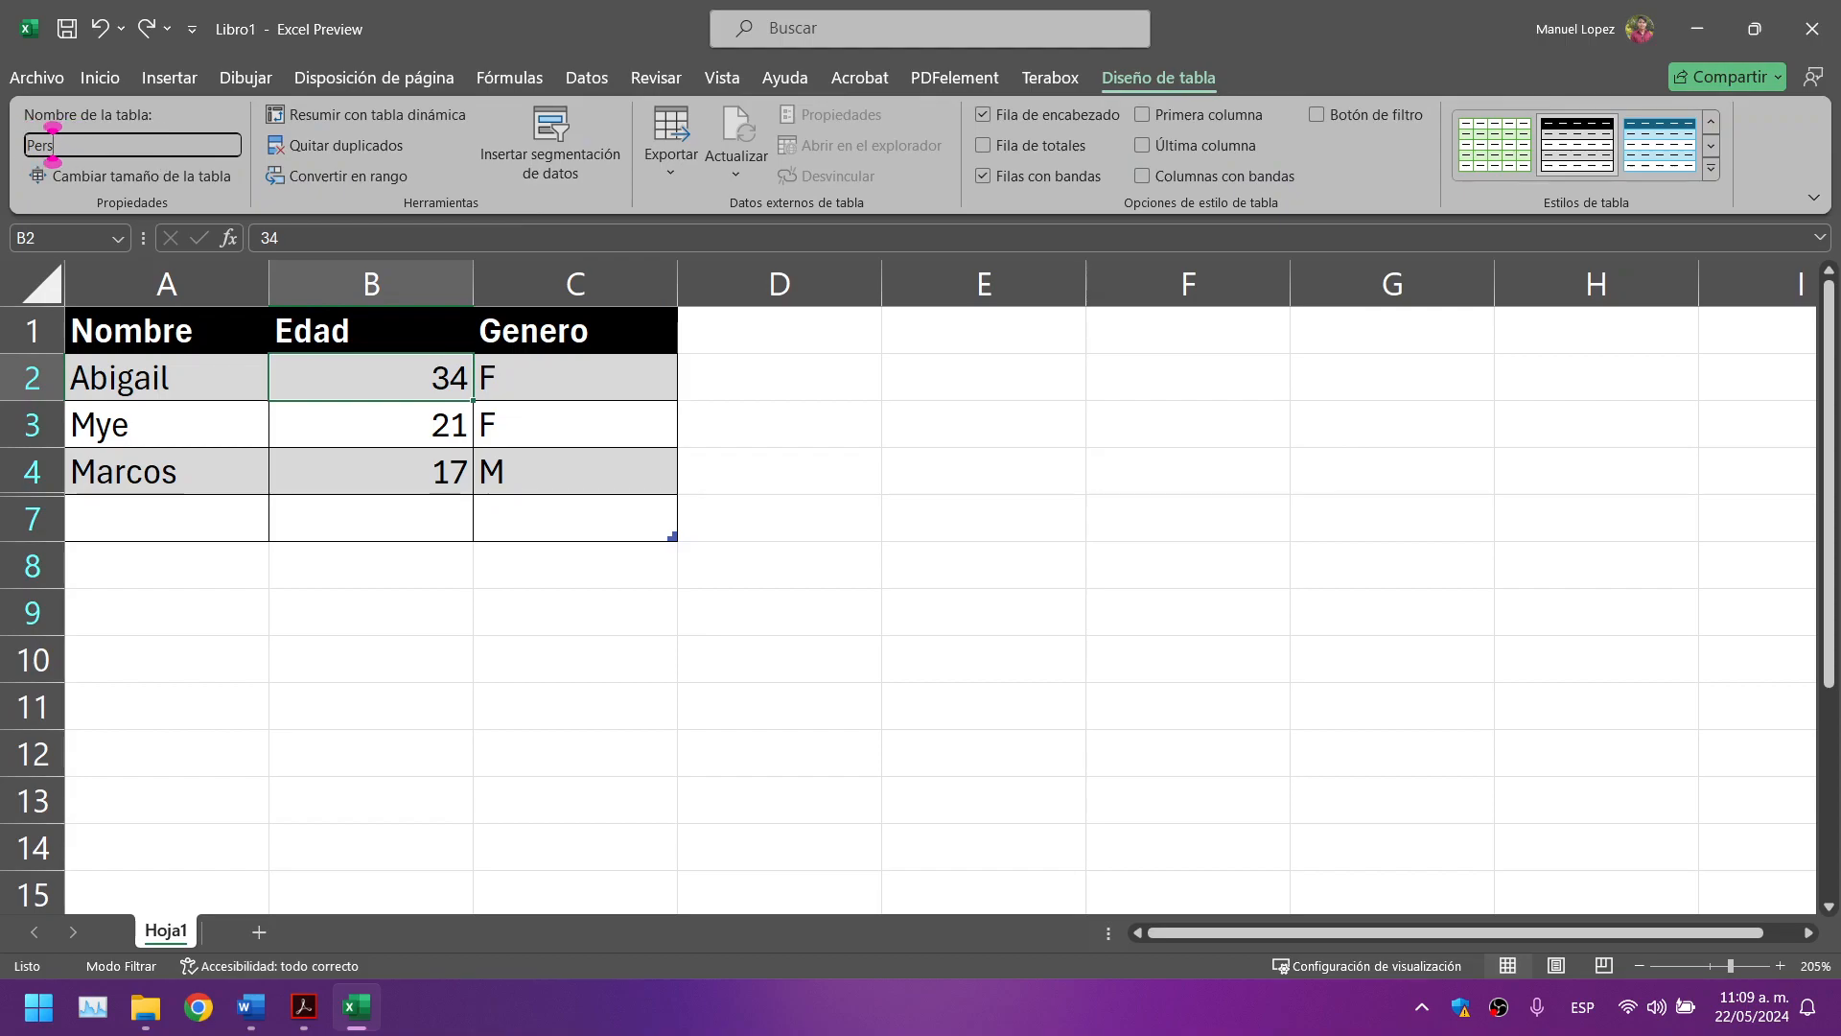
pyautogui.write('DatosP')
pyautogui.click(1074, 526)
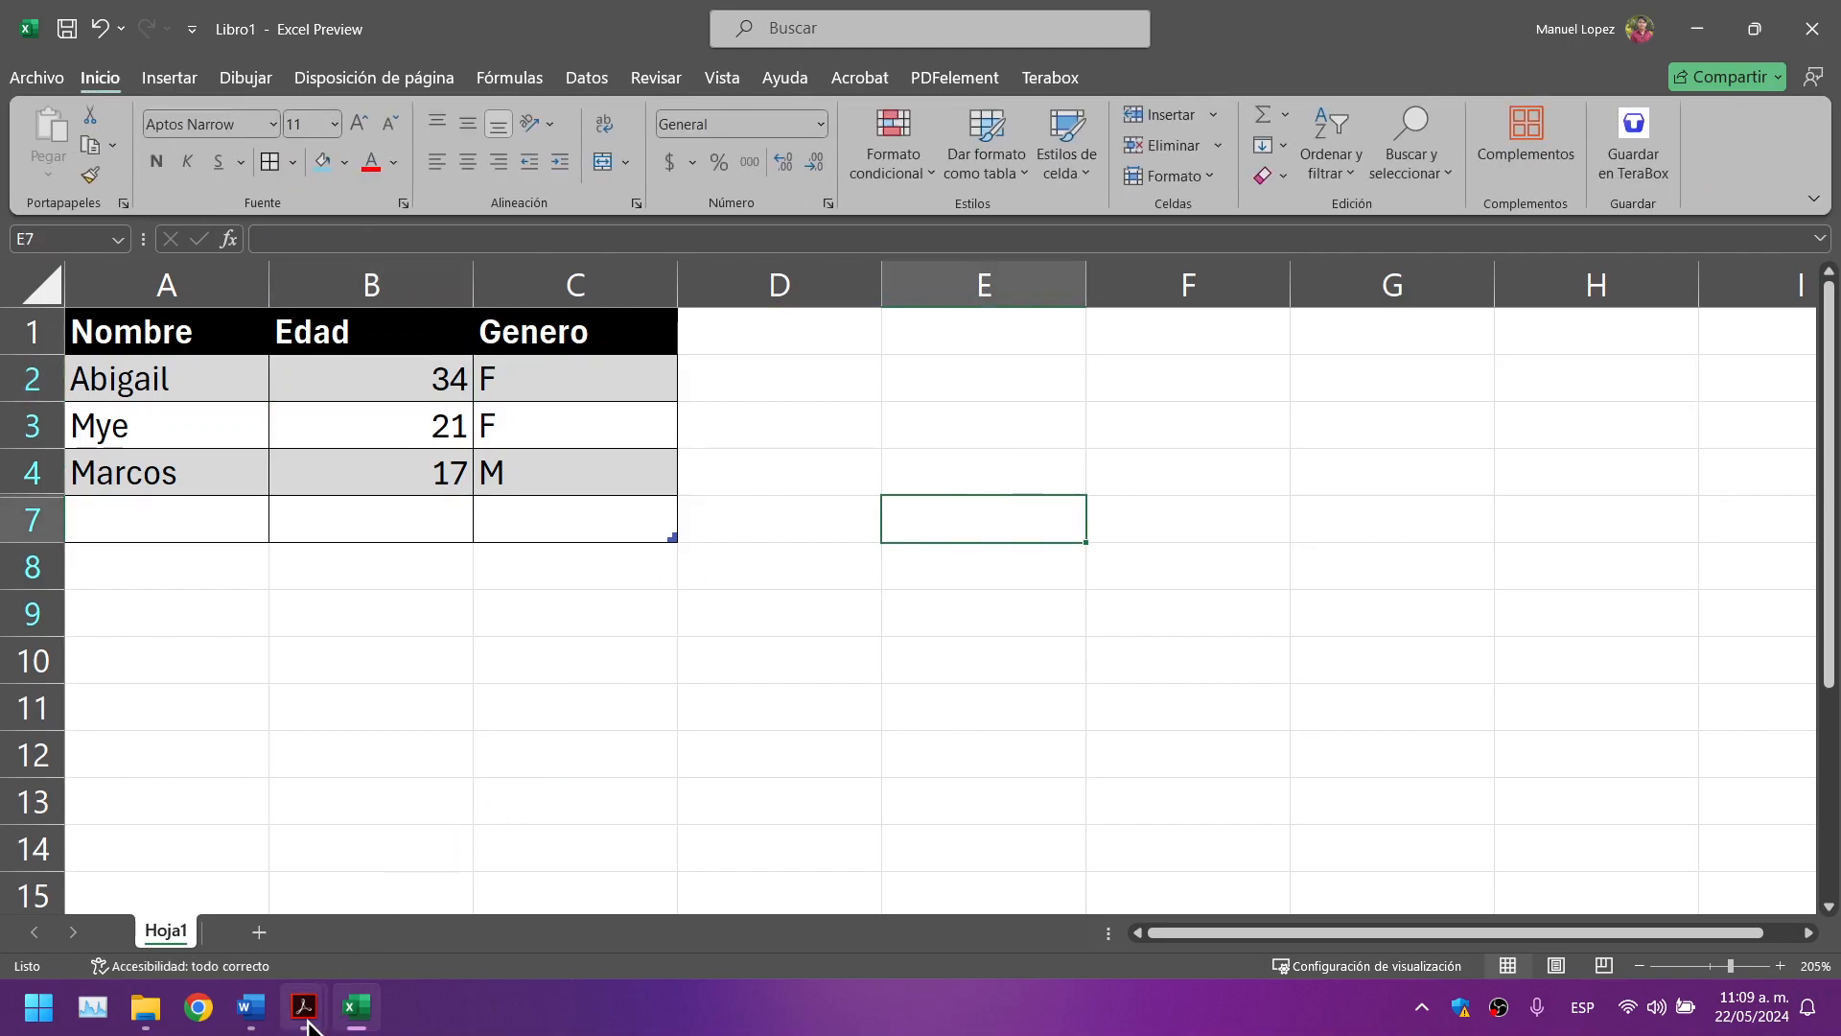
# Step: Switch to the PDF guide and read "Referencias Estructuradas" down to the practice table with the Sueldo column
pyautogui.click(305, 1007)
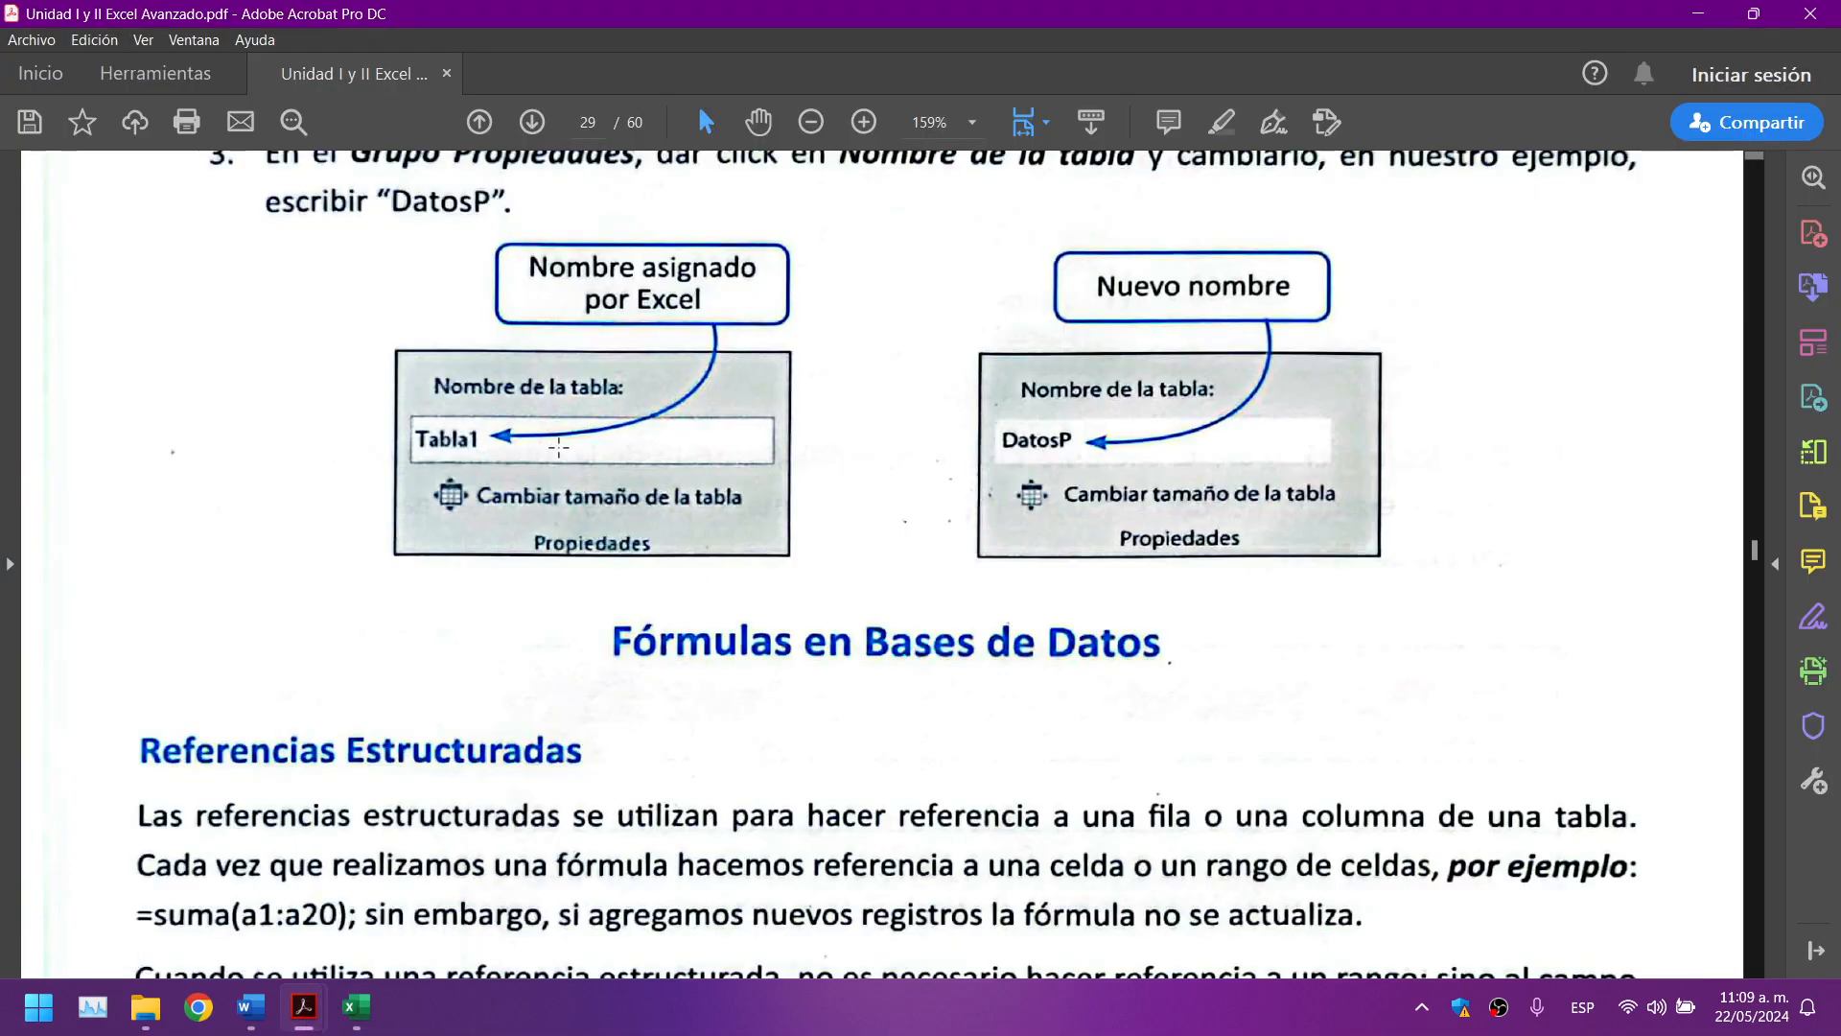
pyautogui.scroll(-3, 558, 447)
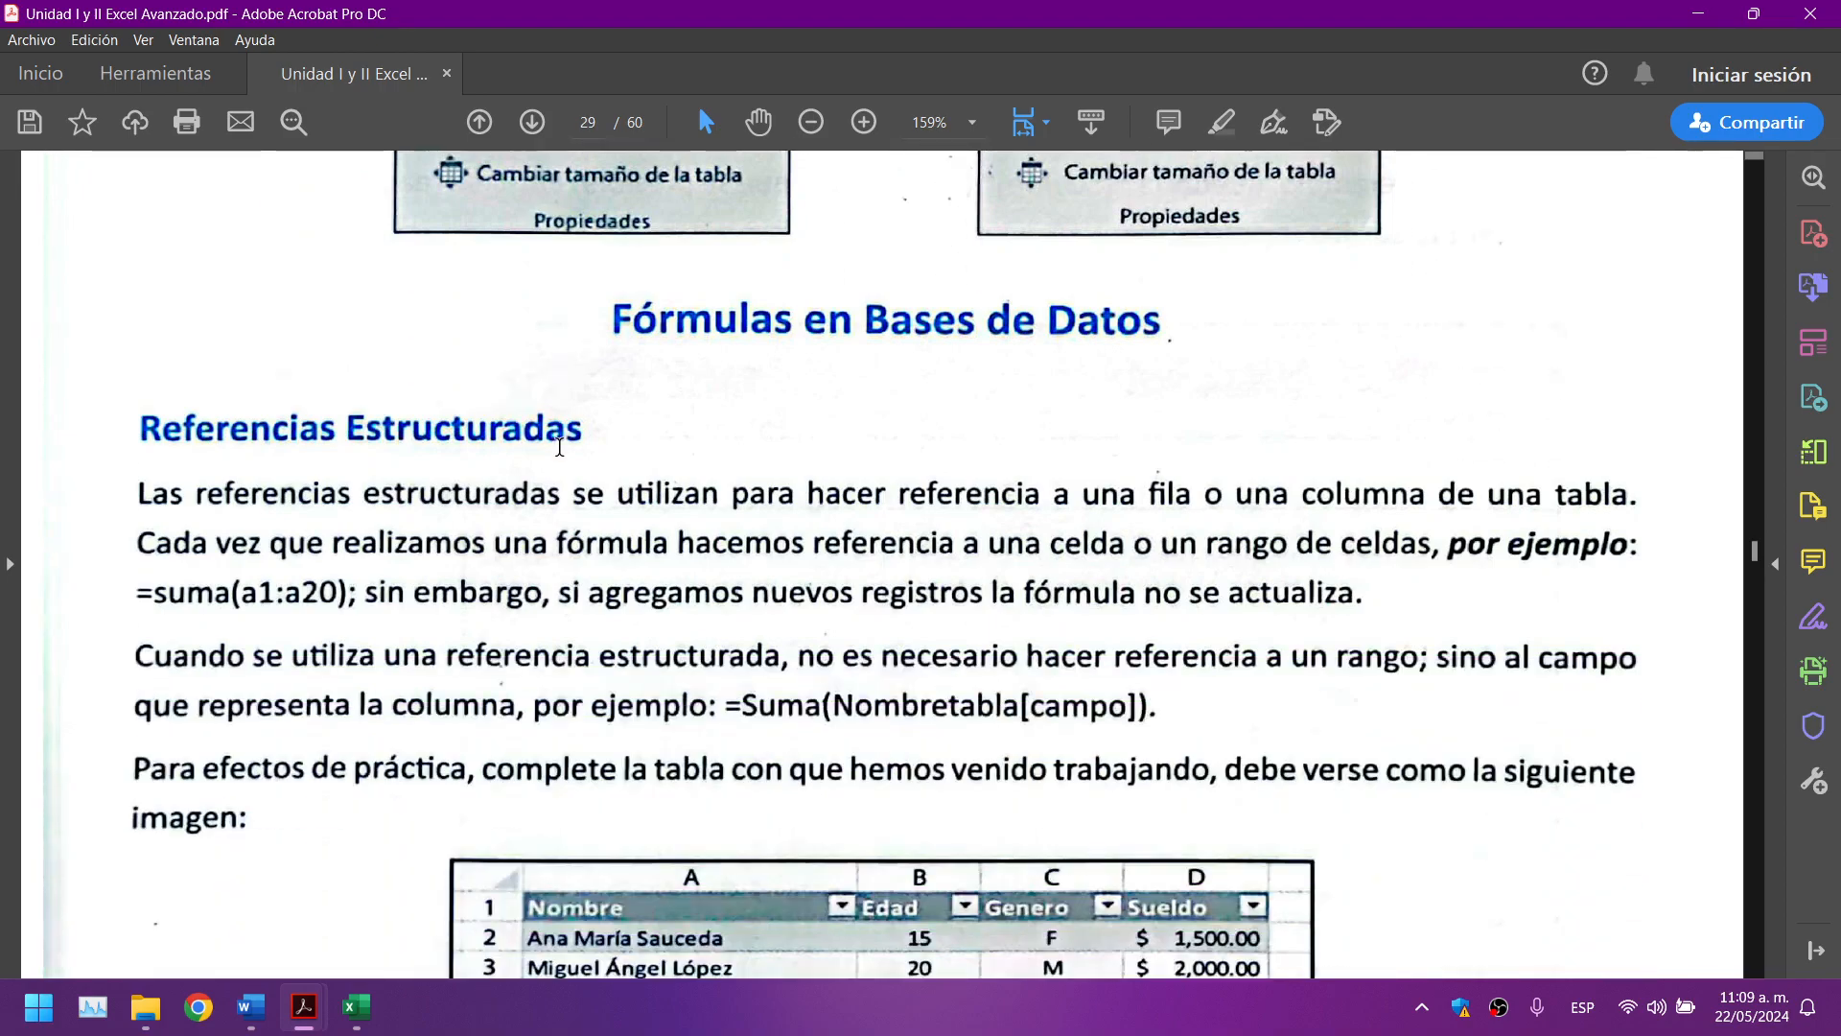
pyautogui.scroll(-2, 559, 447)
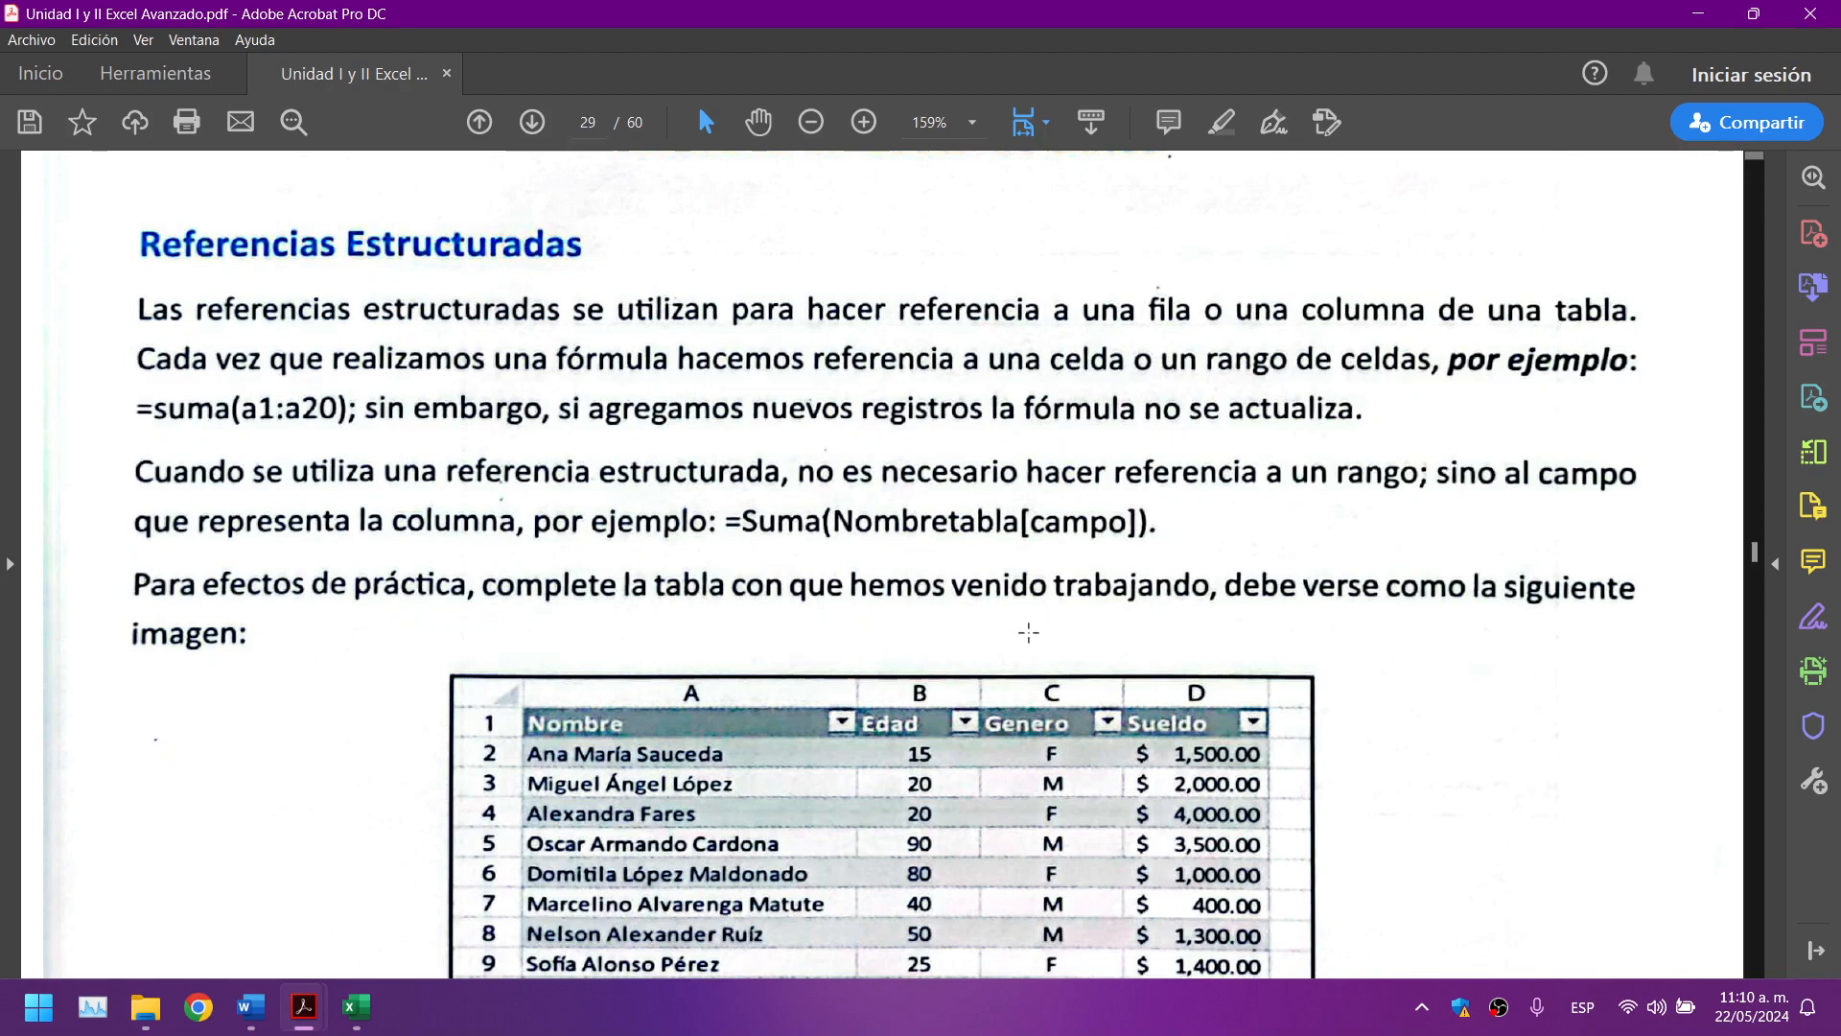
pyautogui.scroll(-3, 1208, 625)
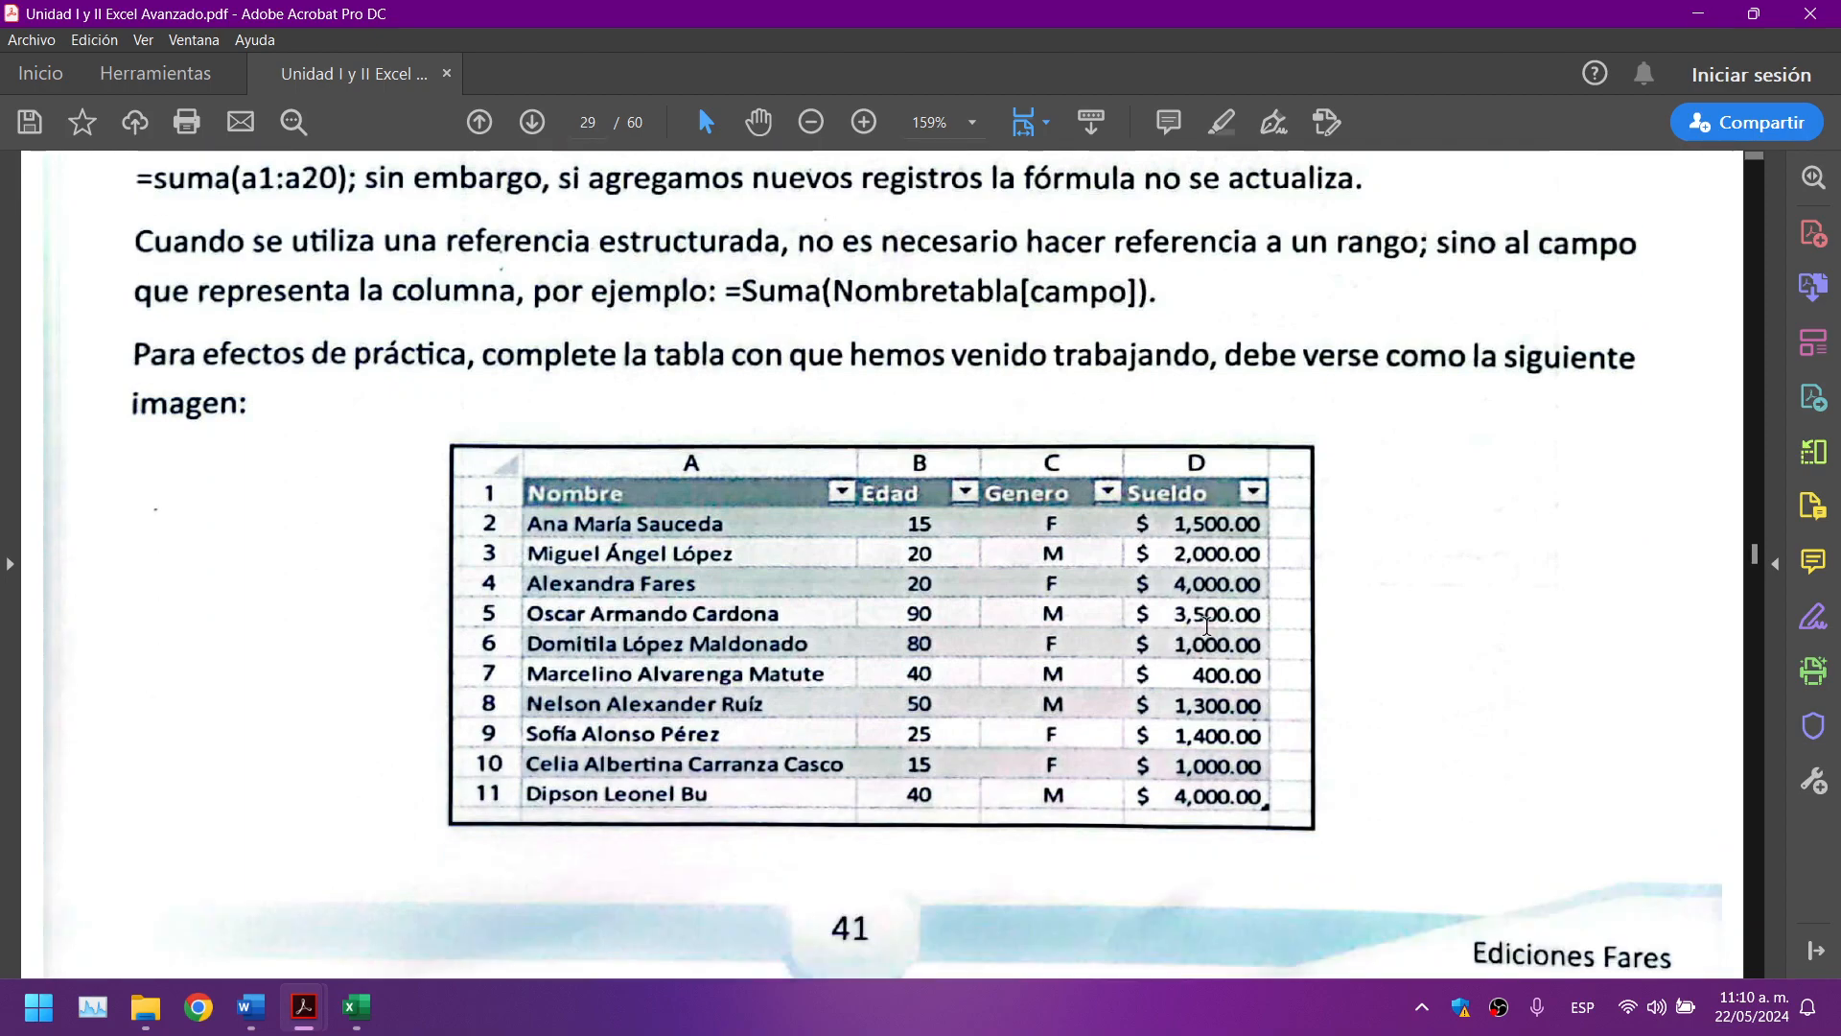
# Step: Return to Excel, extend the DatosP table to column D, and name the new column header Sueldo
pyautogui.click(356, 1007)
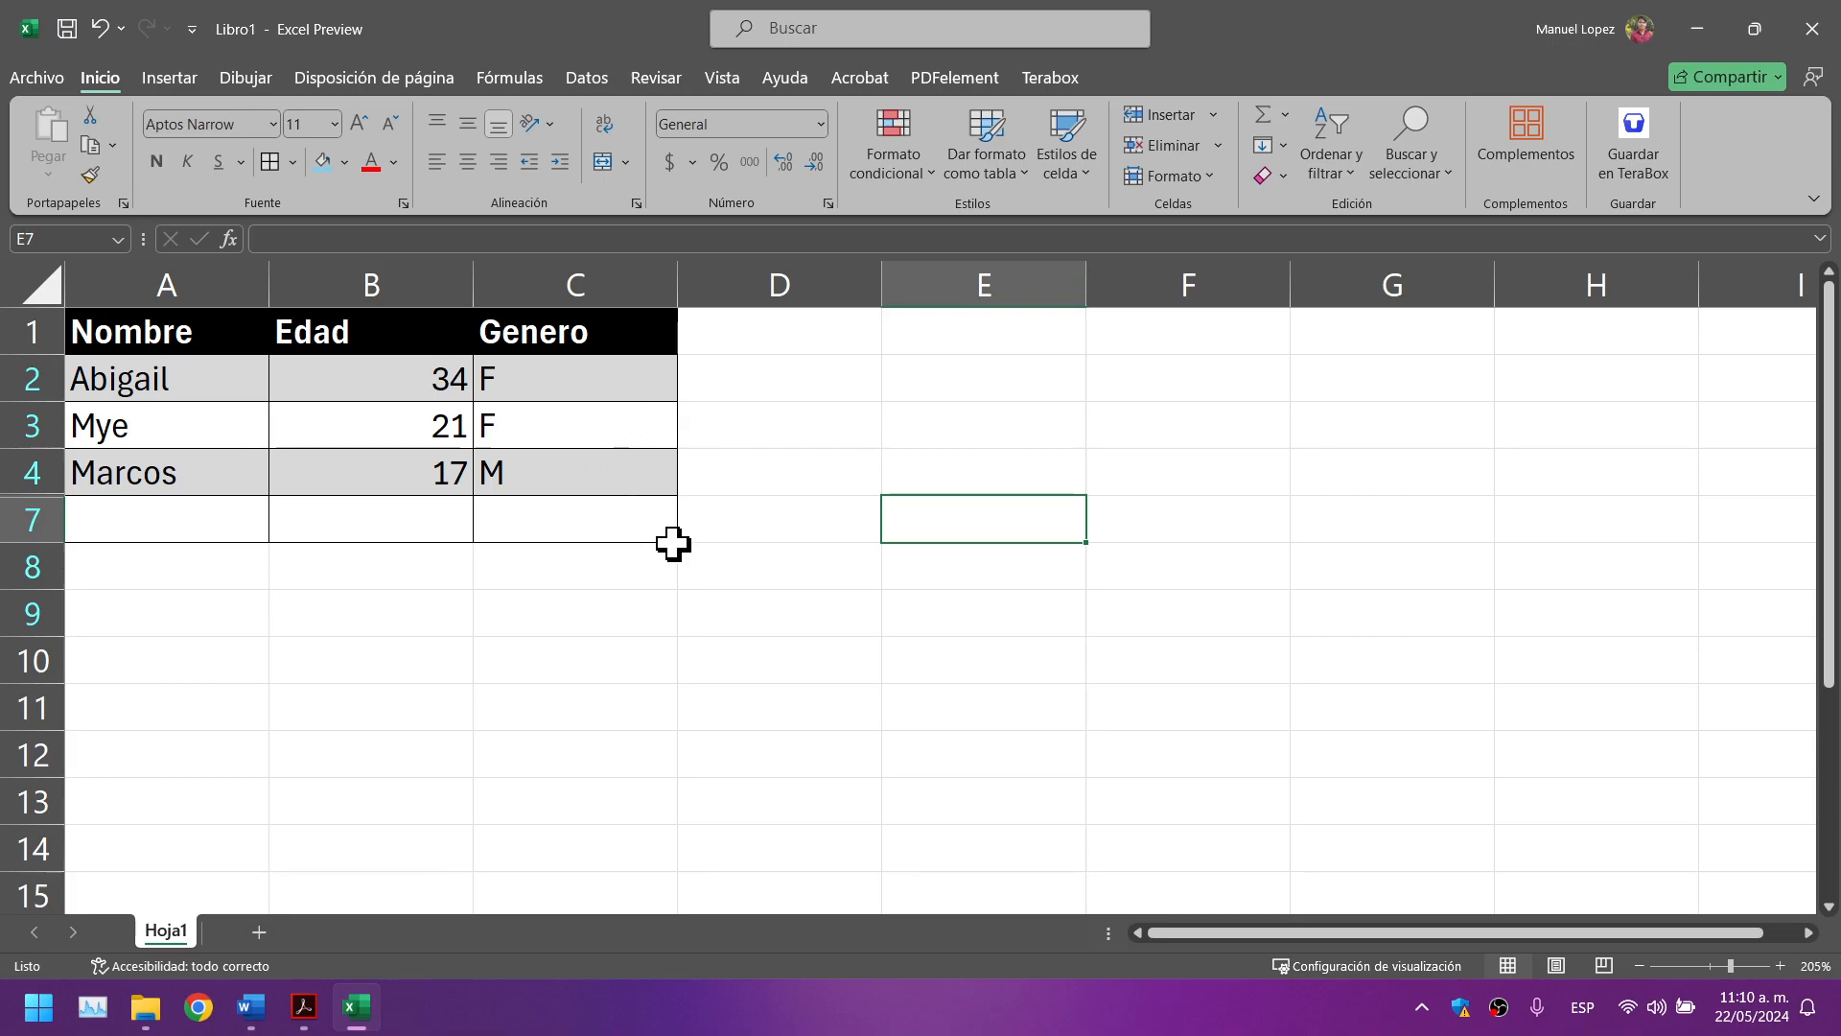
pyautogui.moveTo(668, 535); pyautogui.dragTo(880, 526)
pyautogui.click(753, 328)
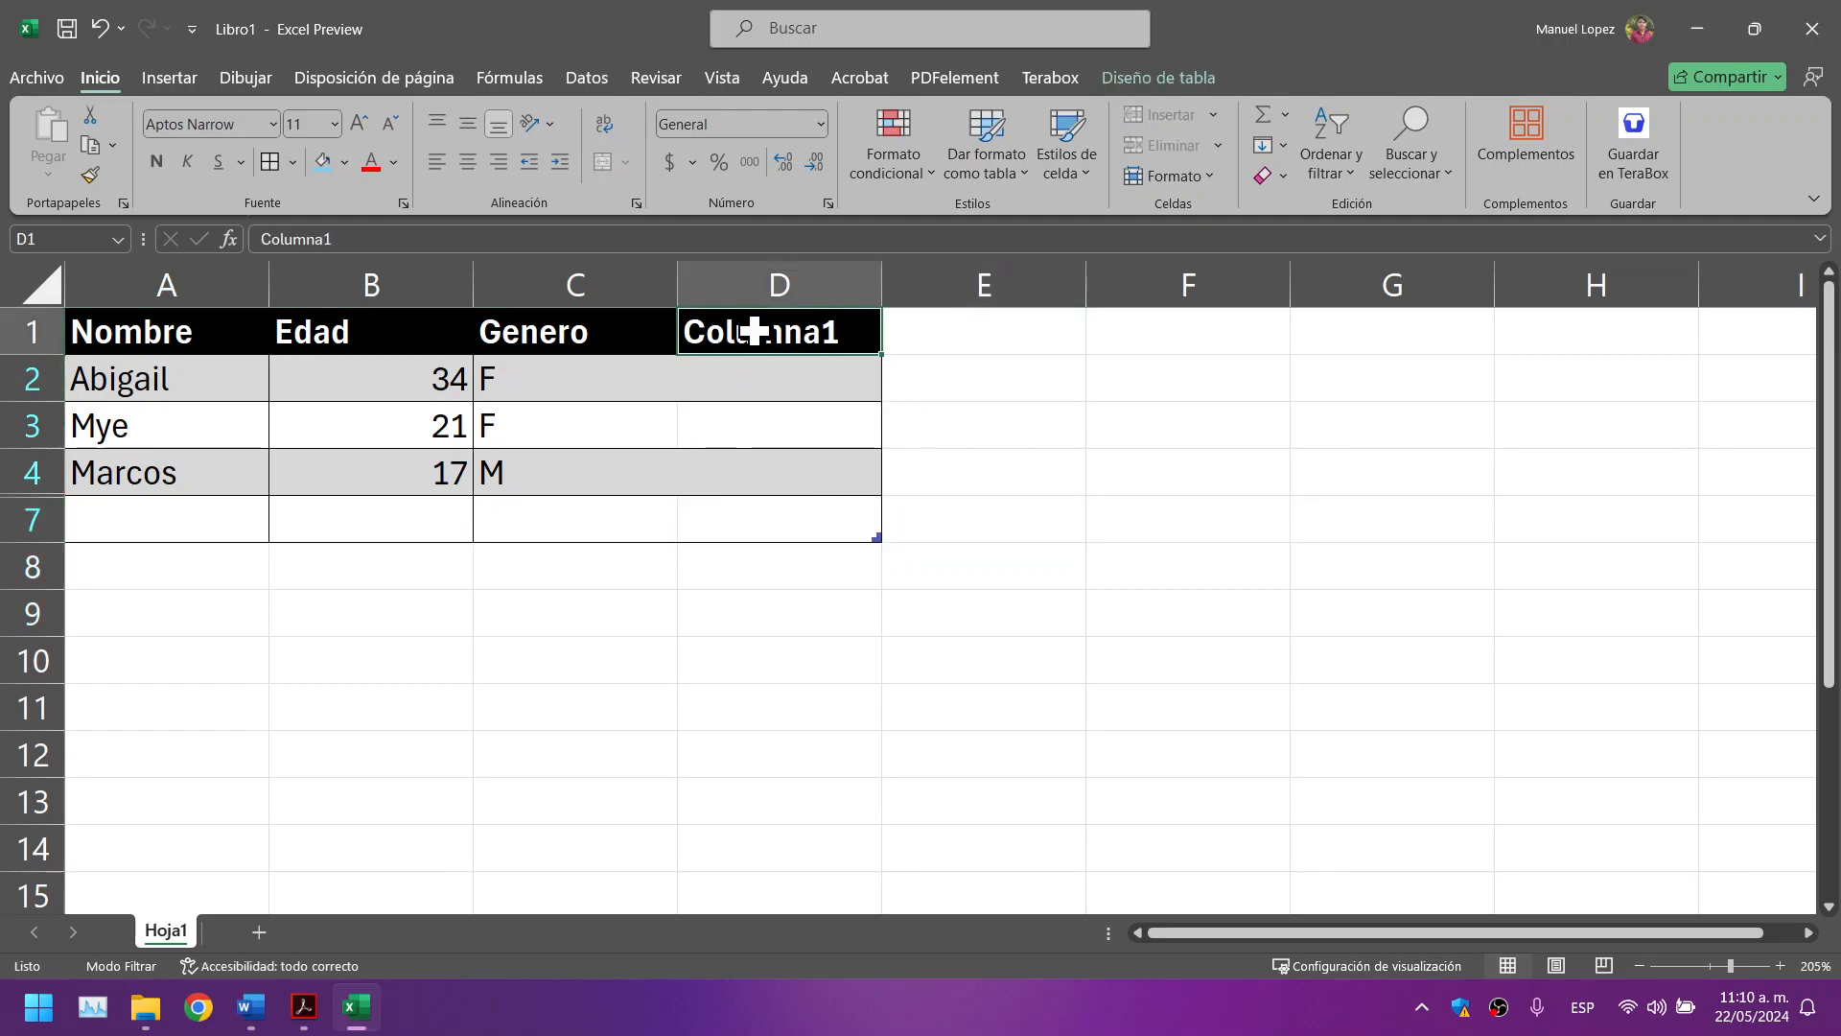
pyautogui.write('Sueldo')
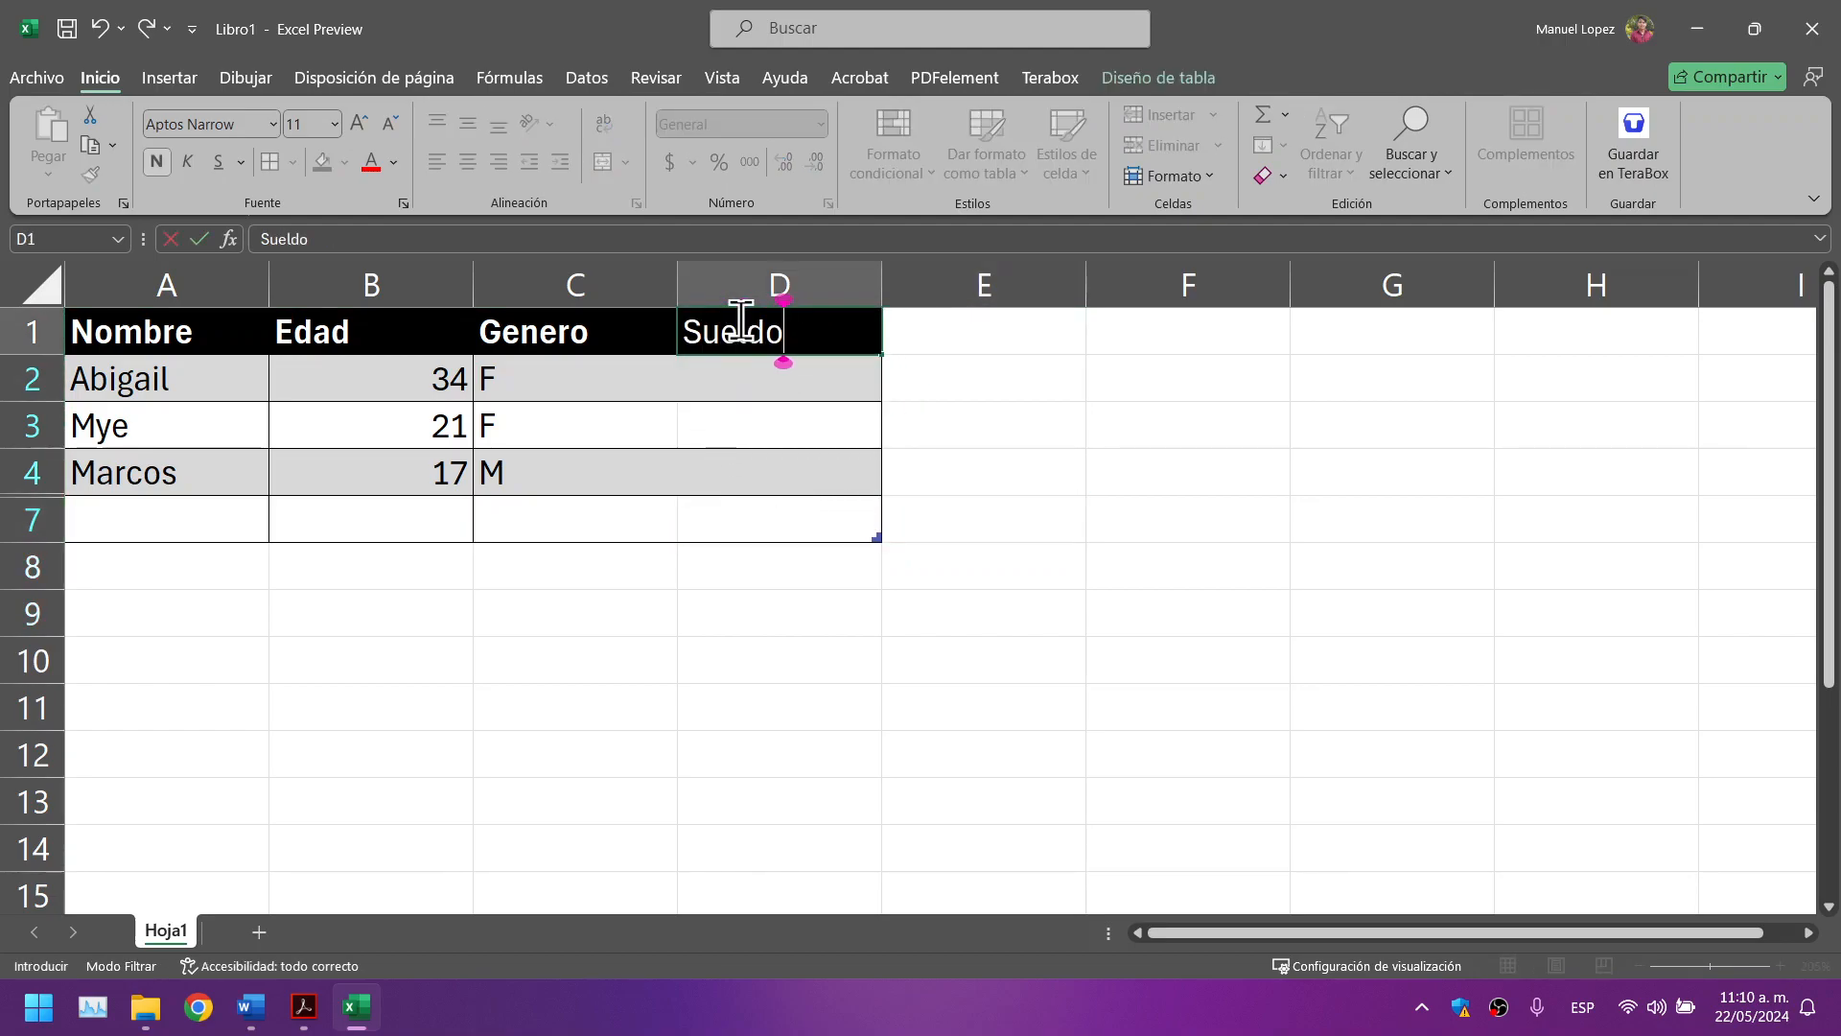
pyautogui.moveTo(176, 374); pyautogui.dragTo(788, 533)
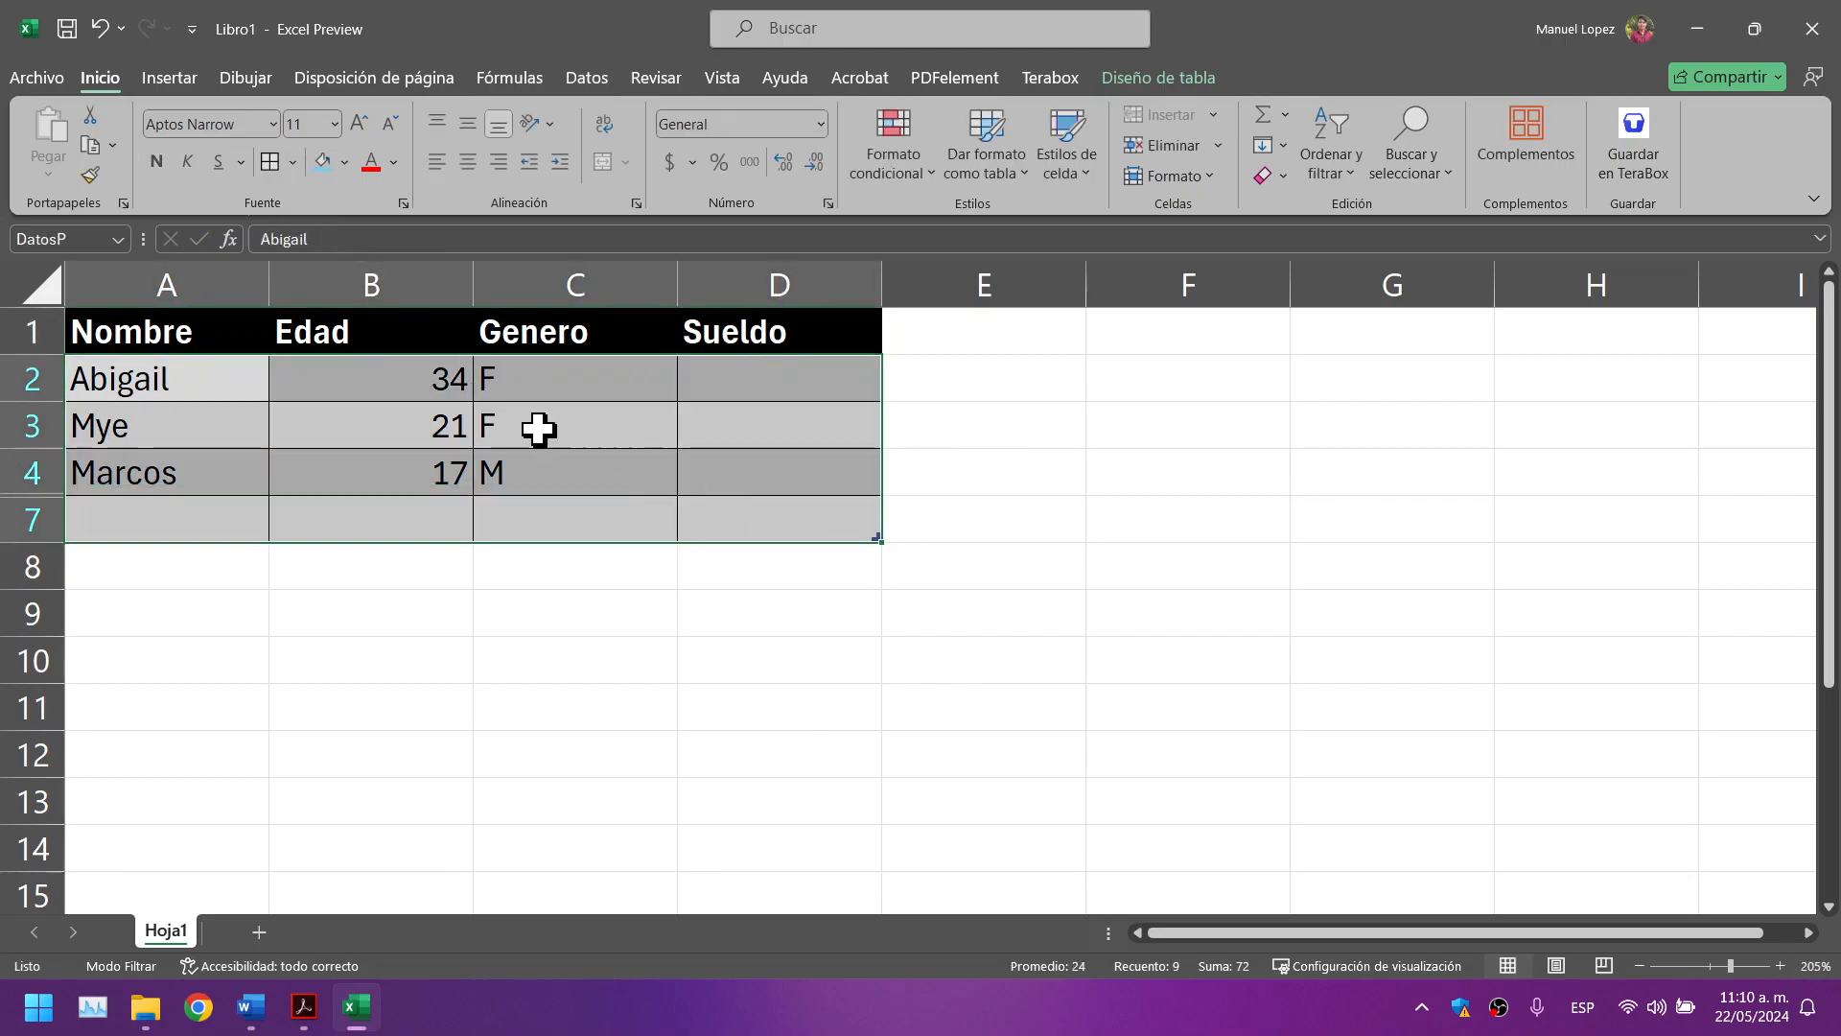
pyautogui.click(747, 558)
# Step: Enter the salaries 5000, 3000 and 500 in cells D2 to D4 of the Sueldo column
pyautogui.click(748, 393)
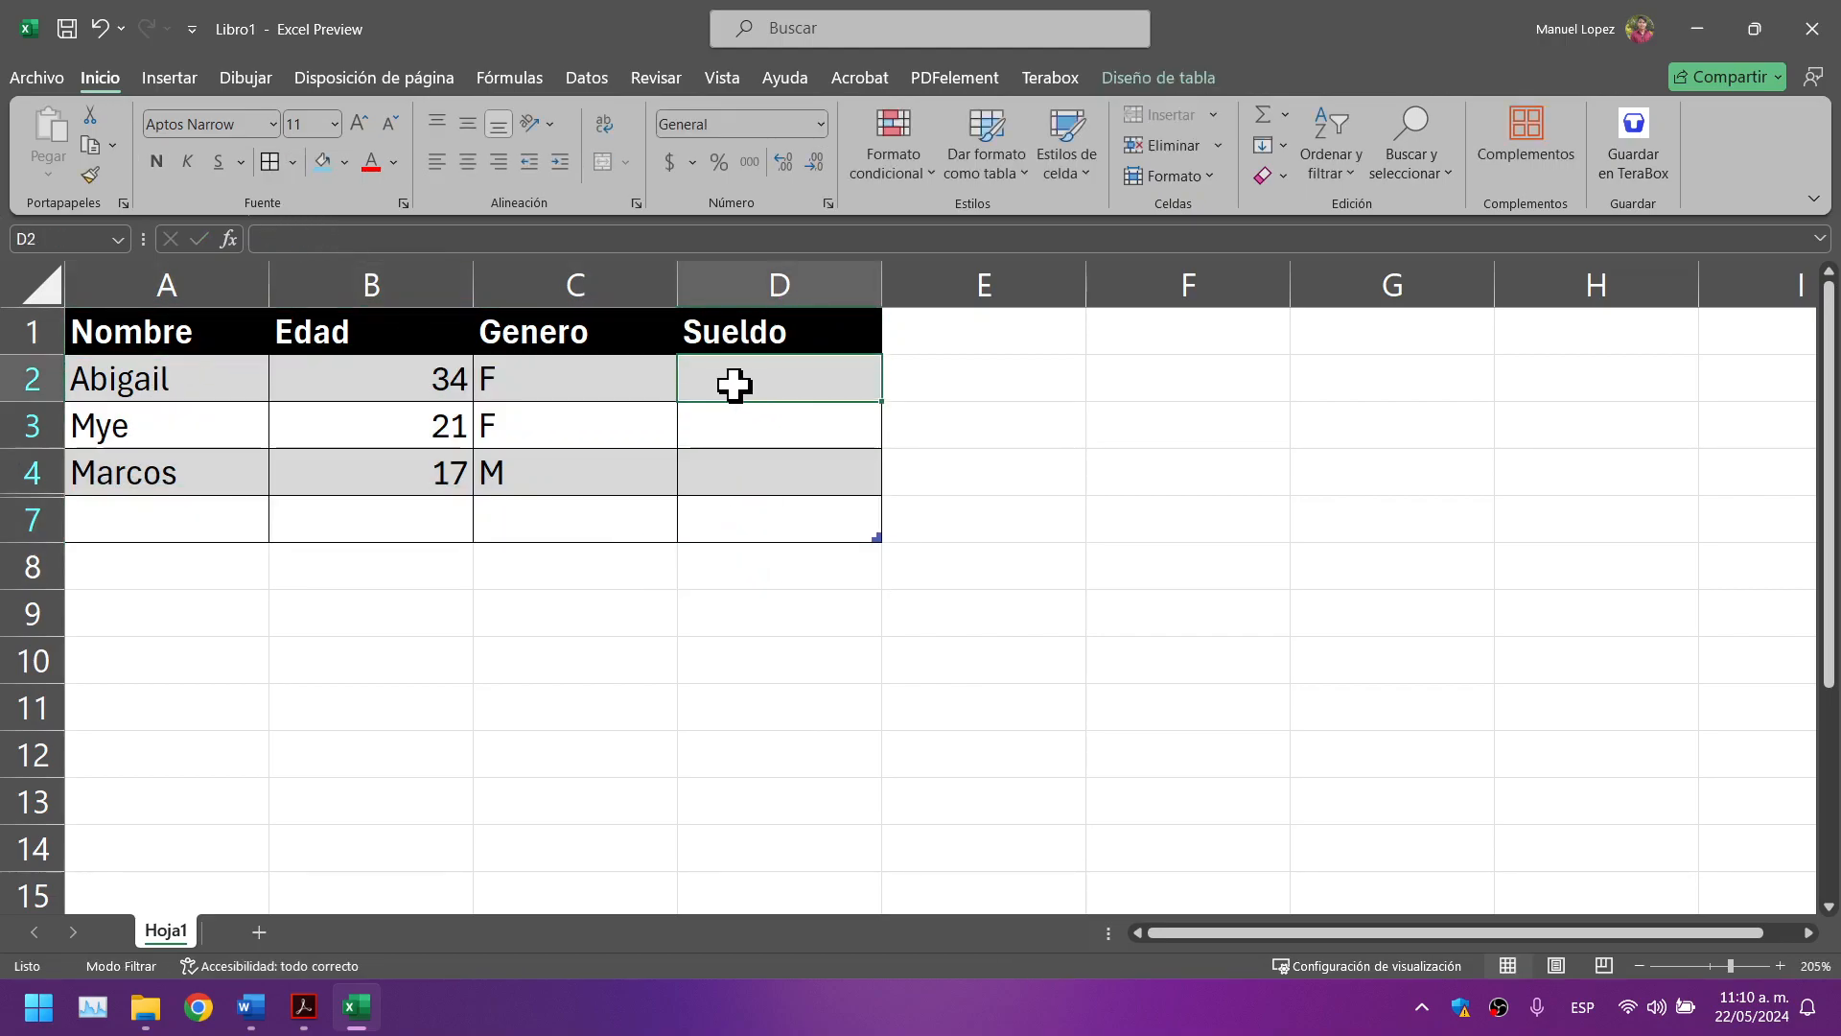
pyautogui.write('5000')
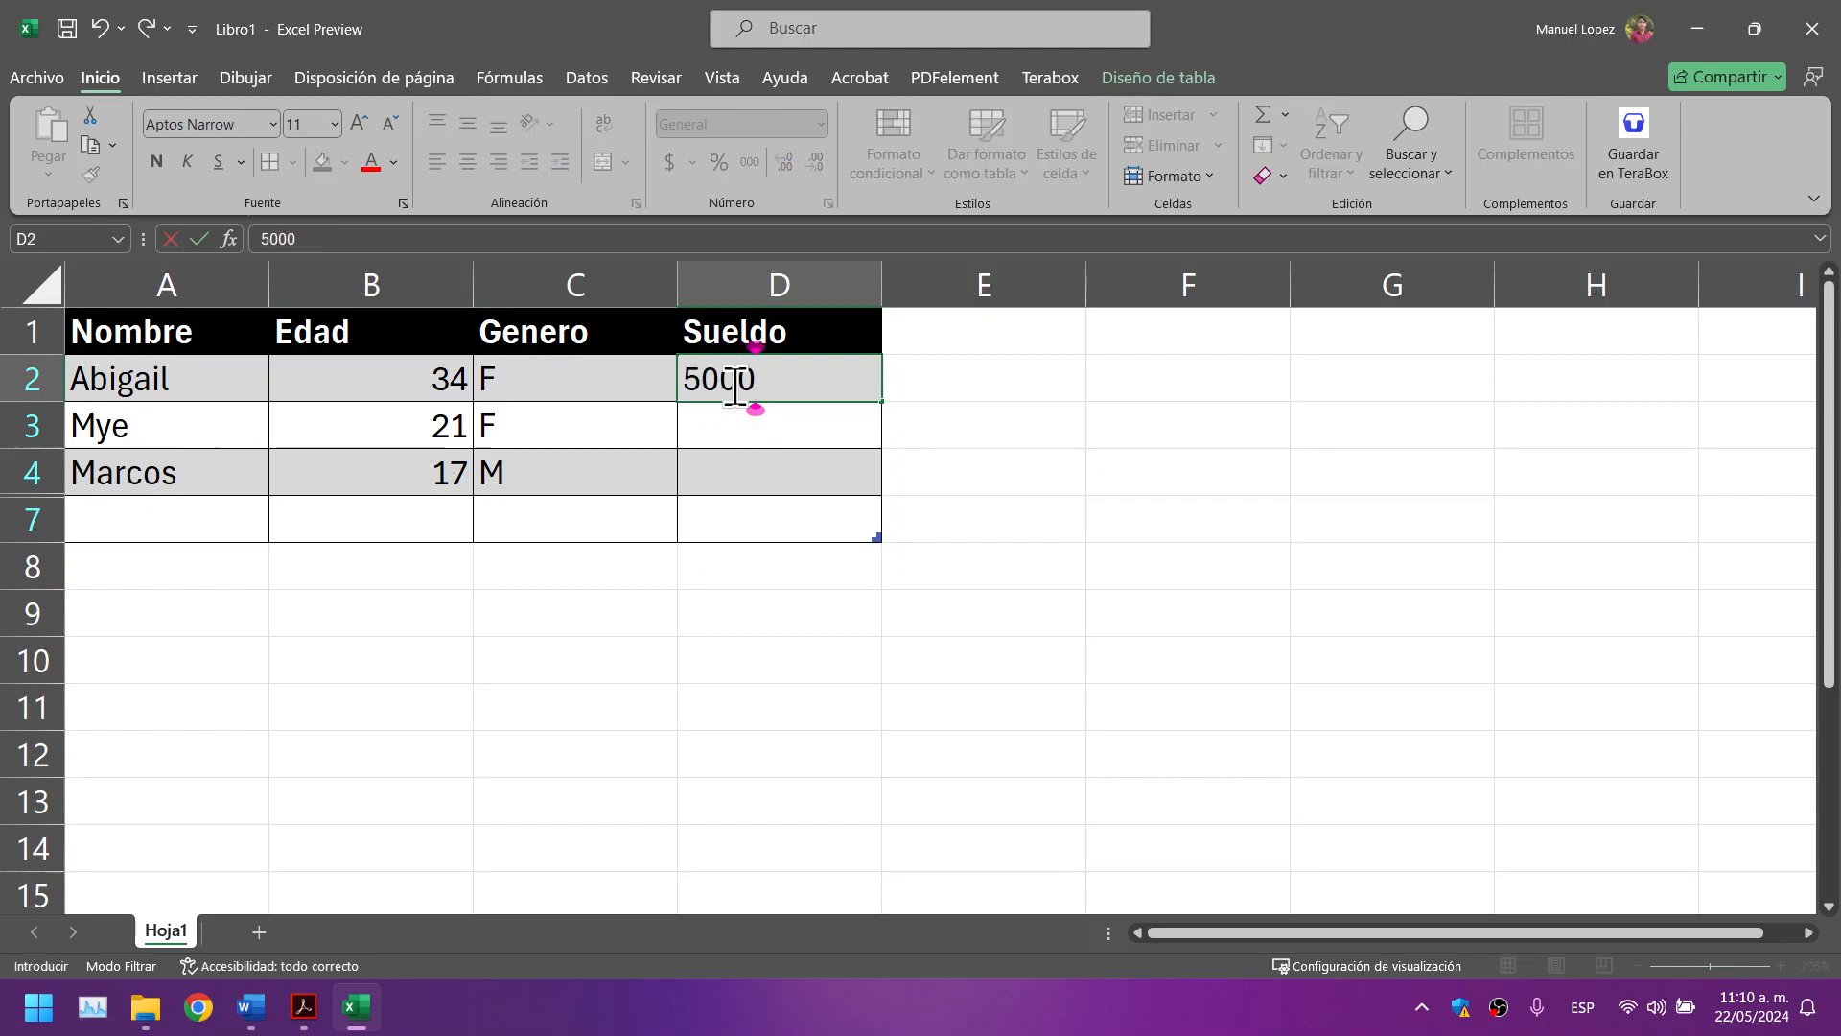
pyautogui.click(755, 432)
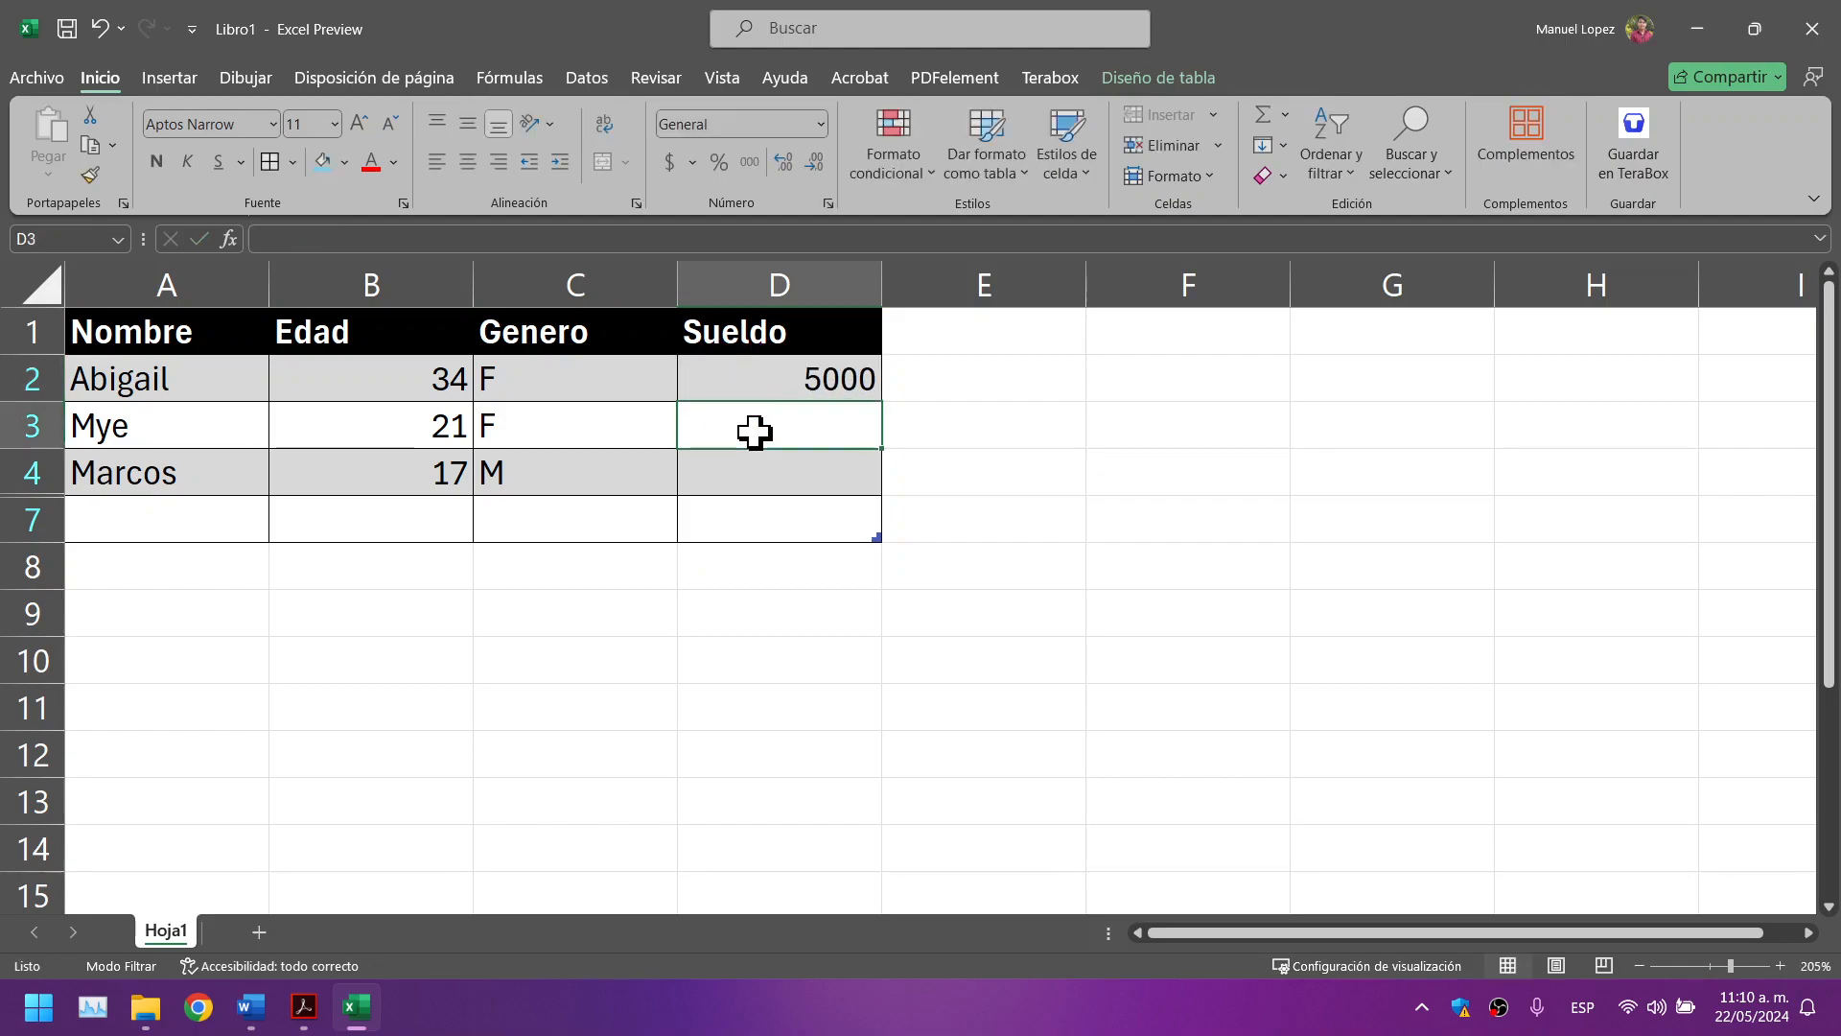
pyautogui.write('3000')
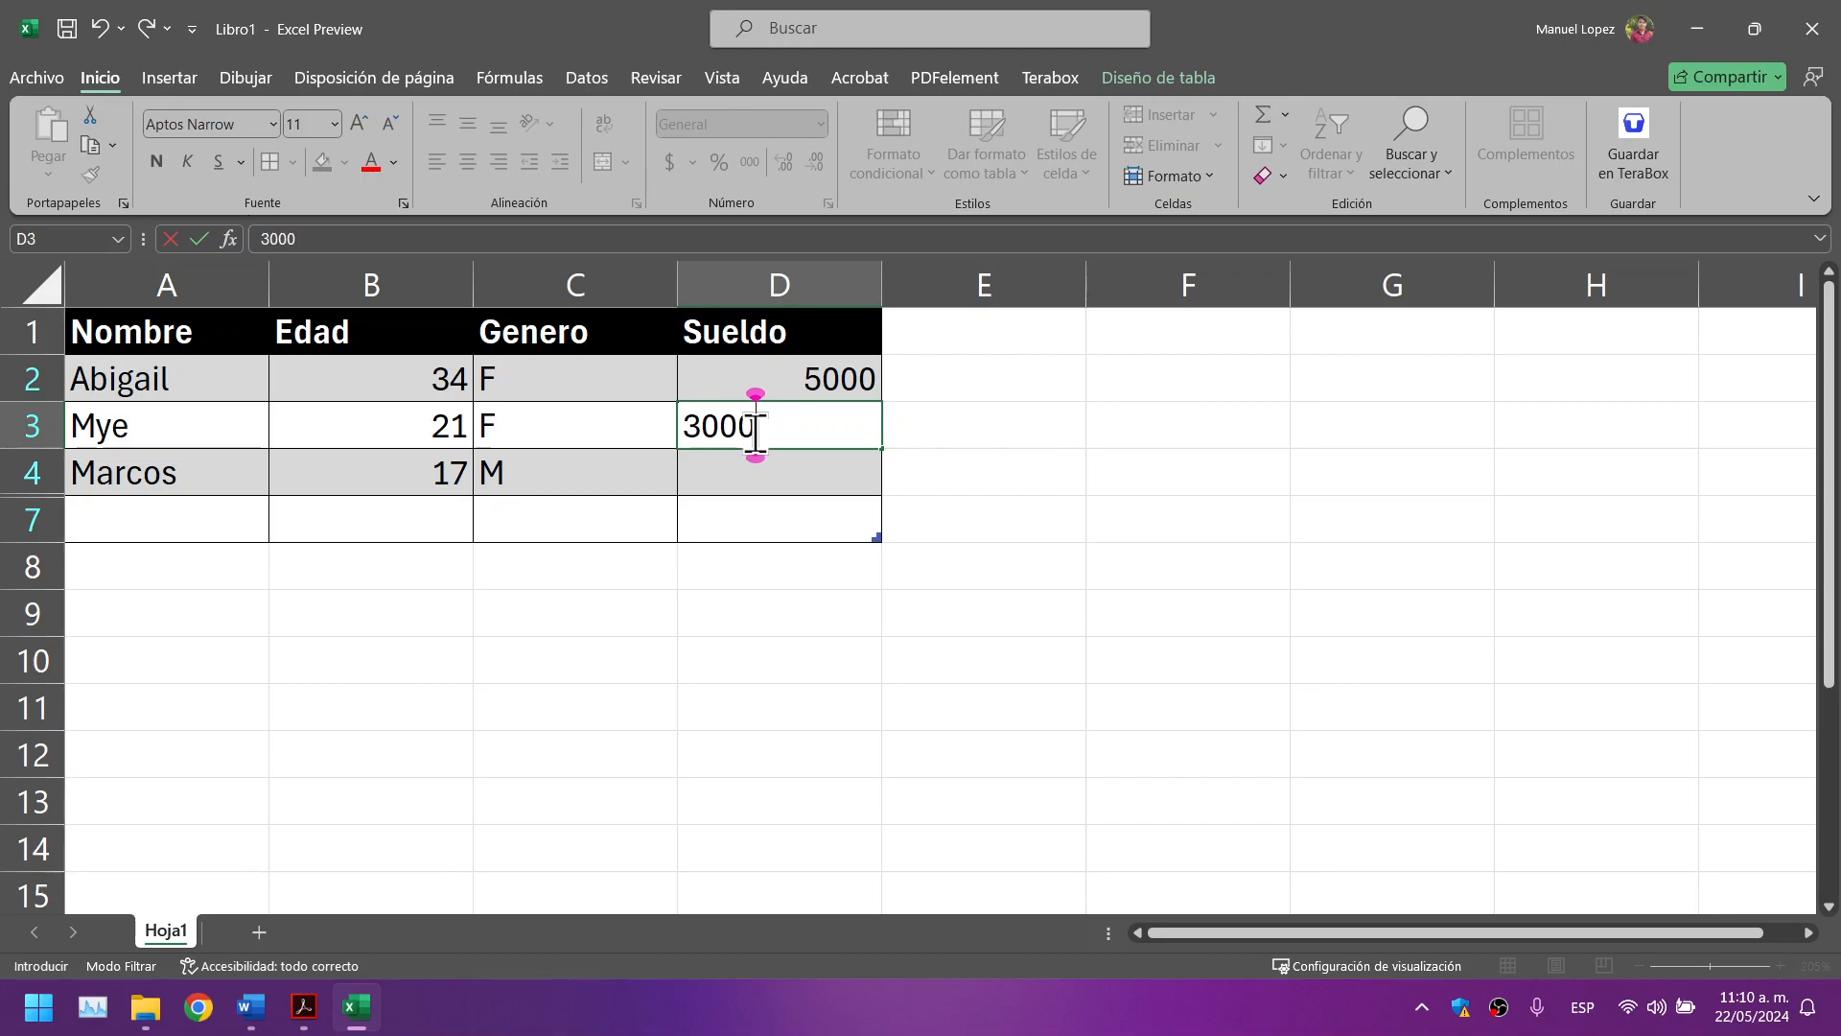
pyautogui.click(746, 463)
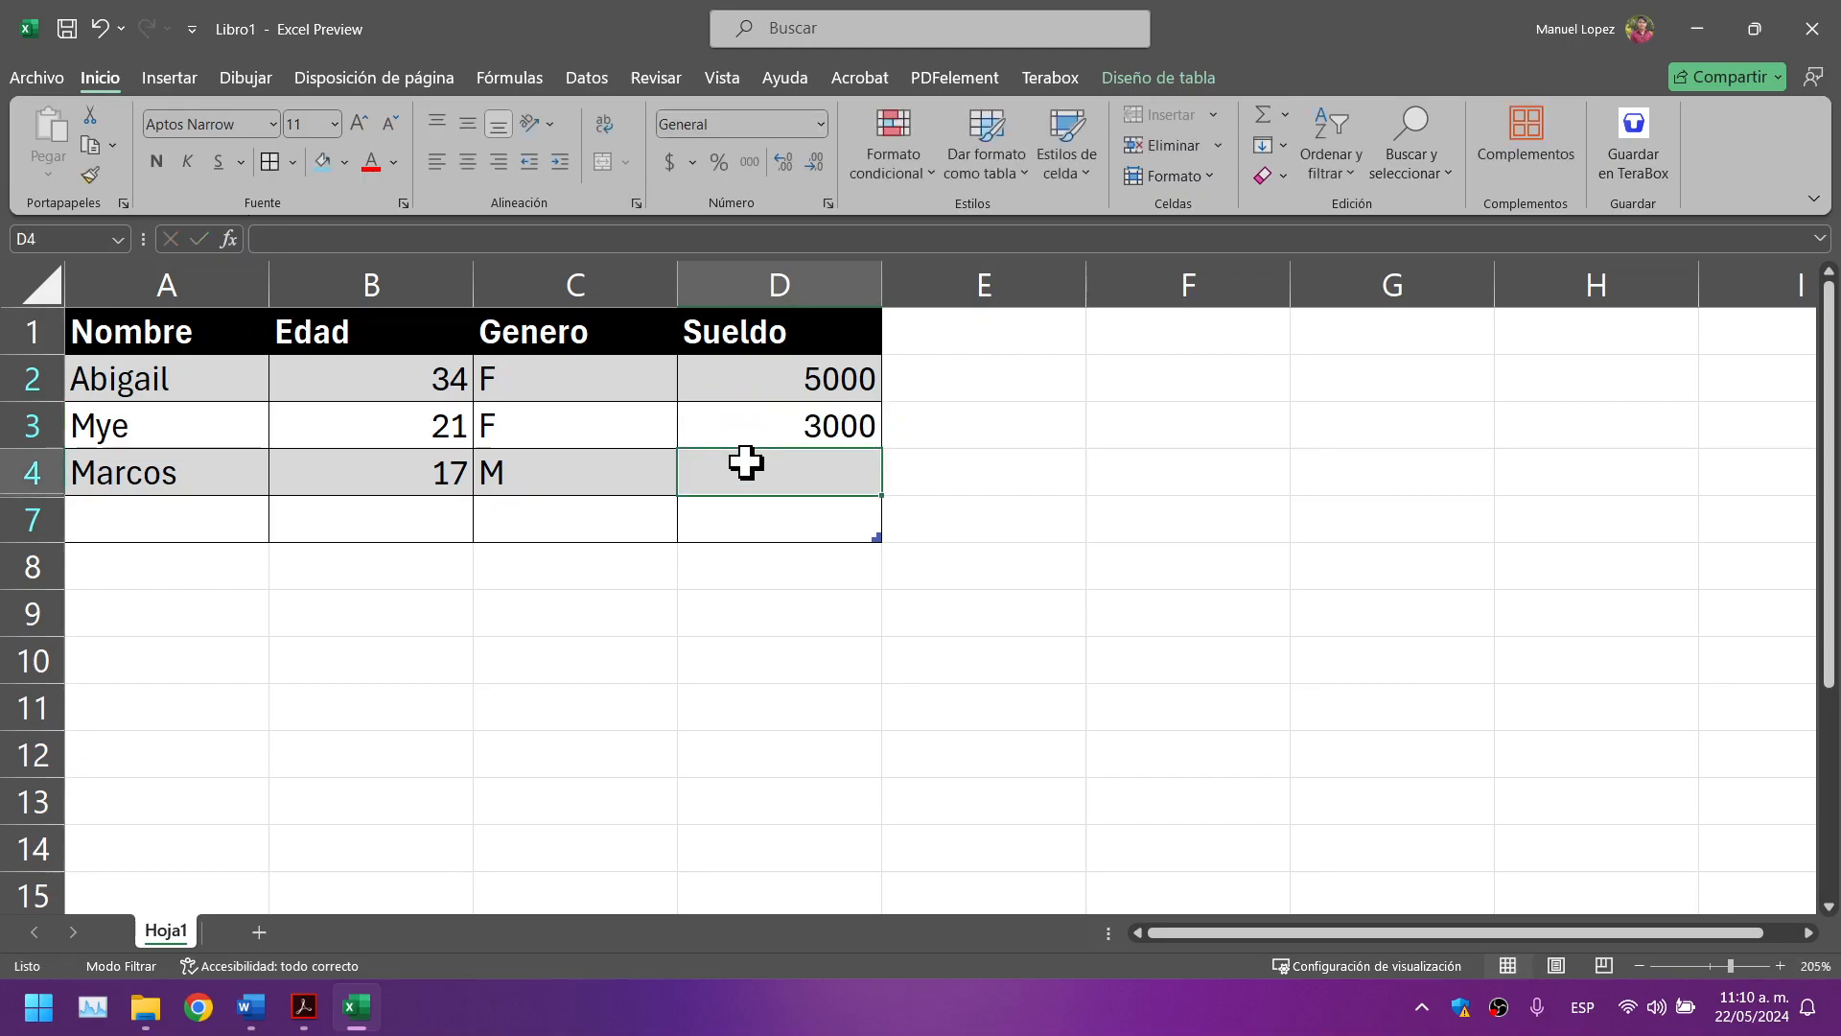
pyautogui.write('500')
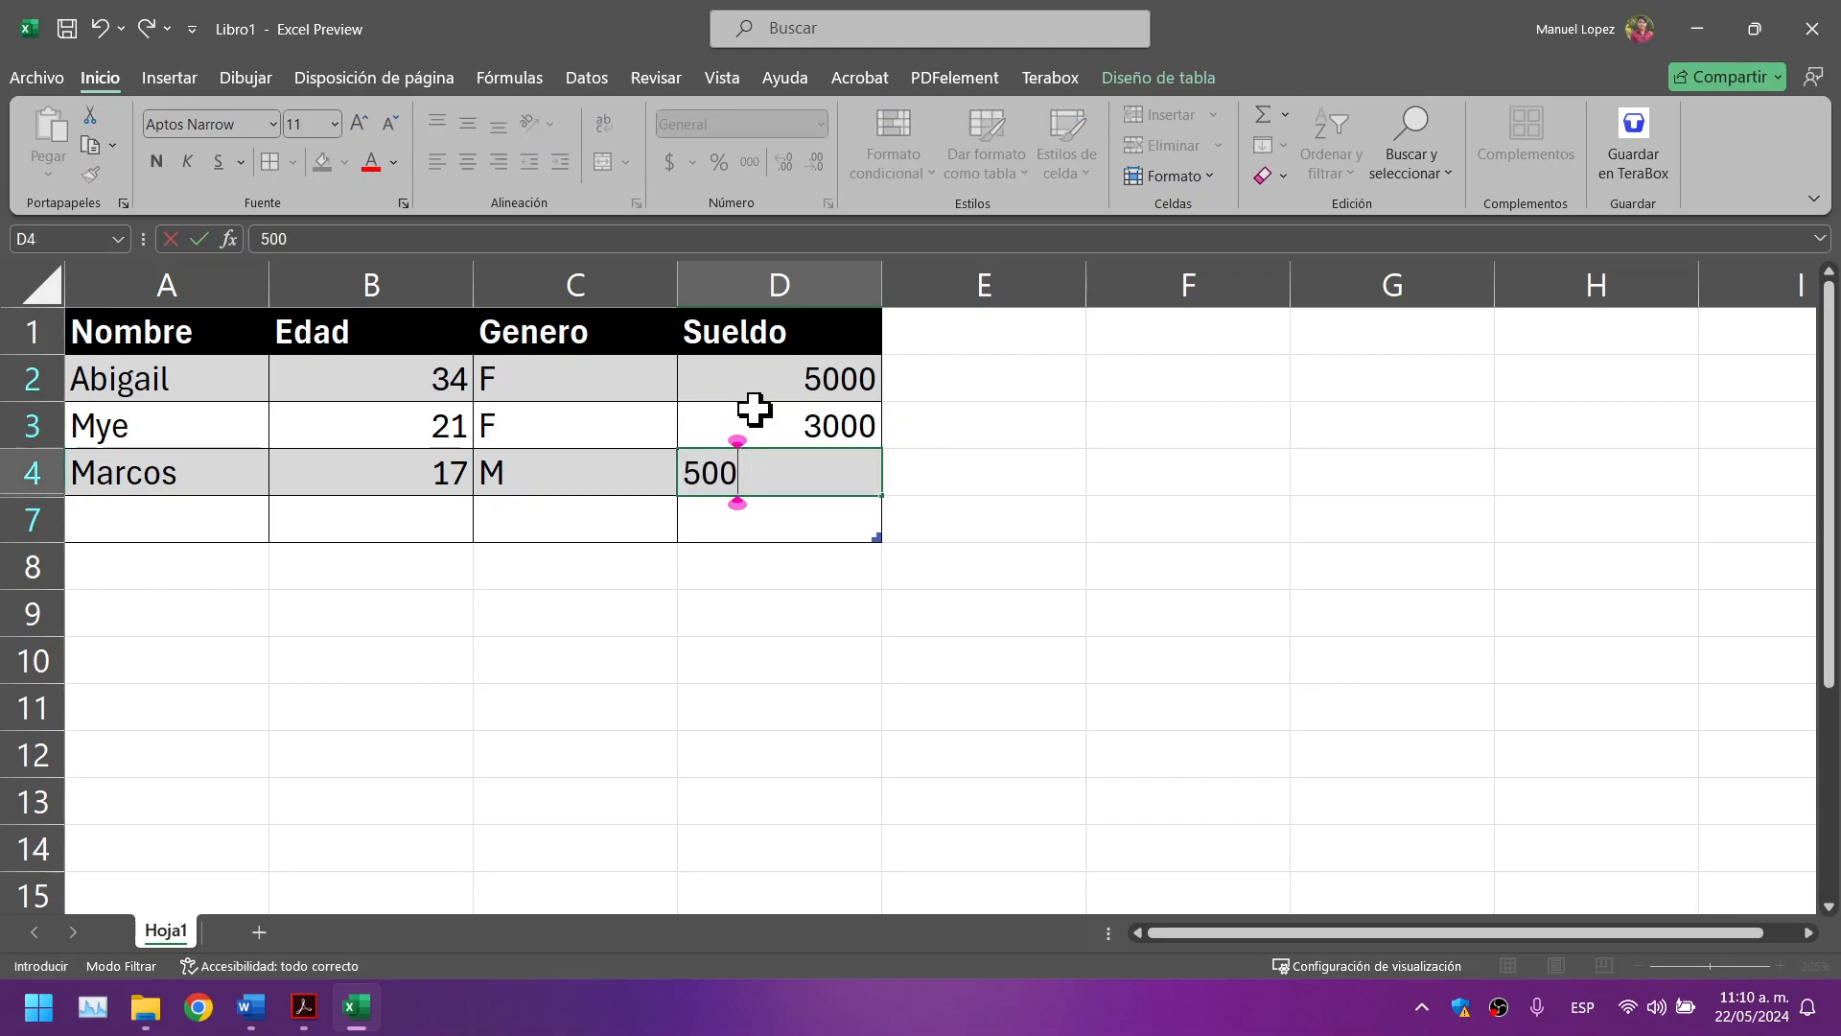
pyautogui.click(731, 624)
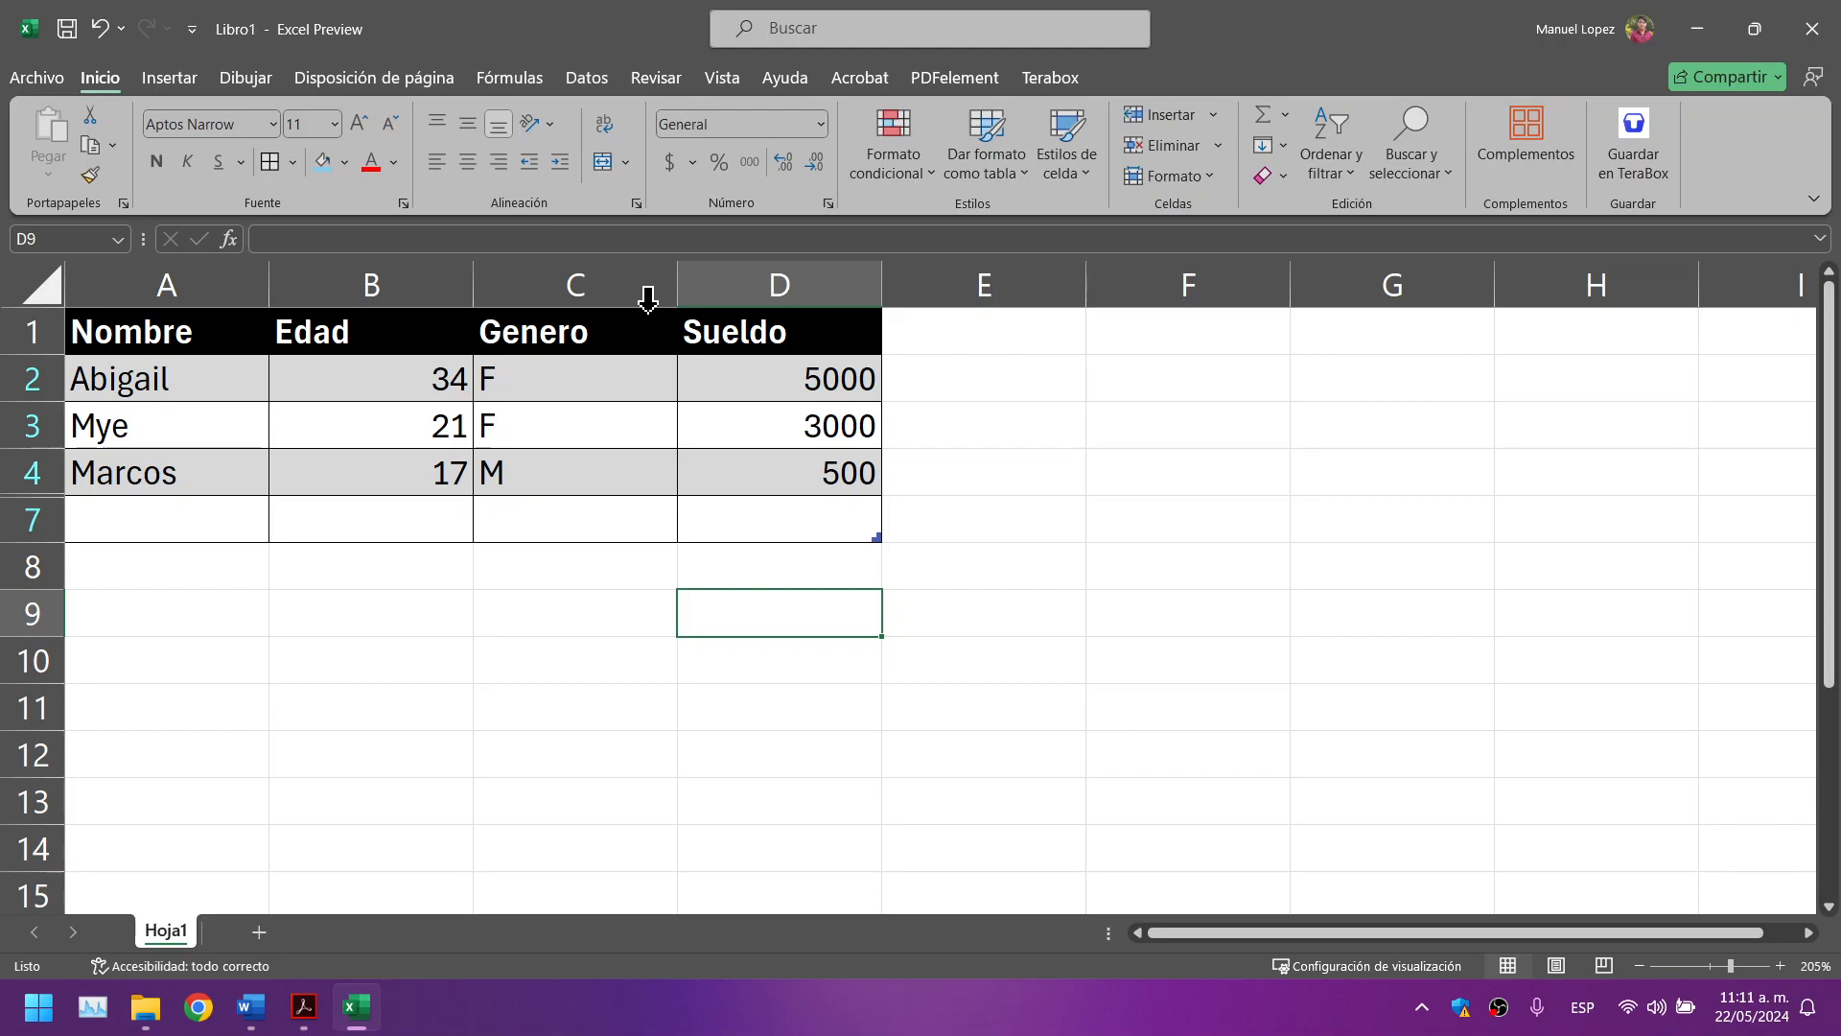
pyautogui.click(555, 376)
pyautogui.click(403, 377)
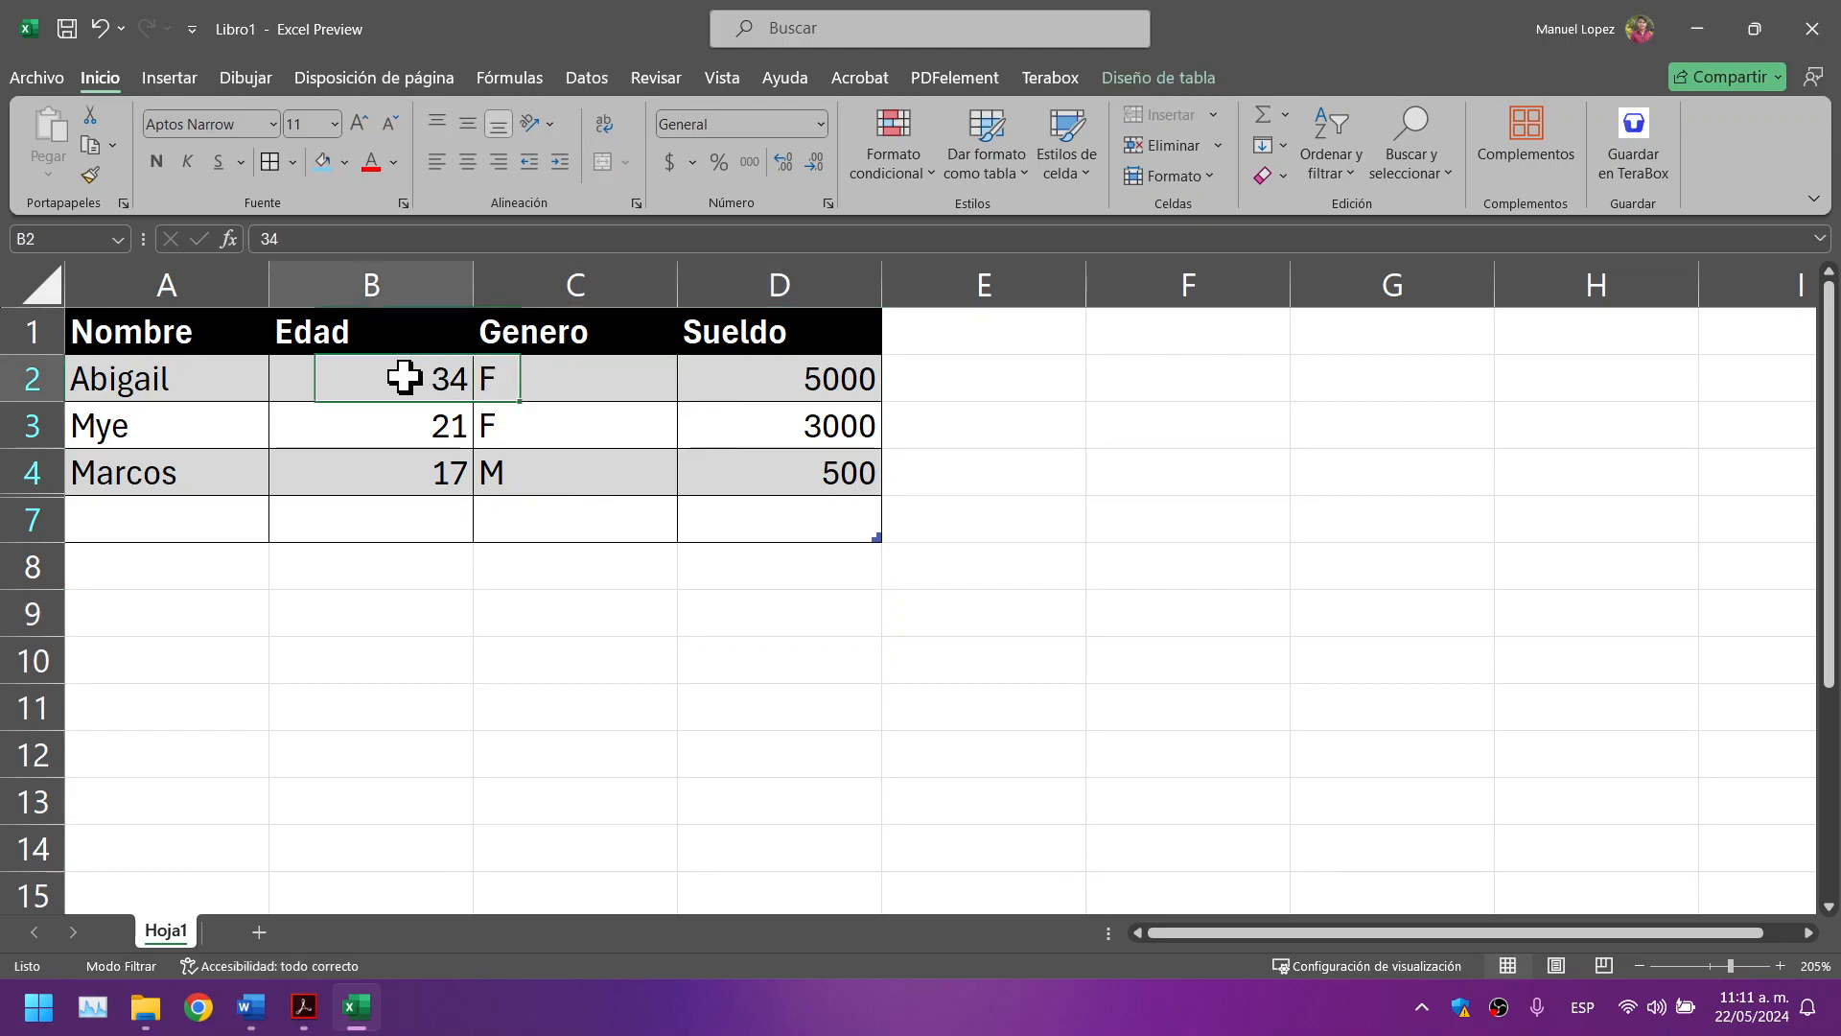
pyautogui.click(423, 428)
pyautogui.click(514, 431)
pyautogui.click(583, 488)
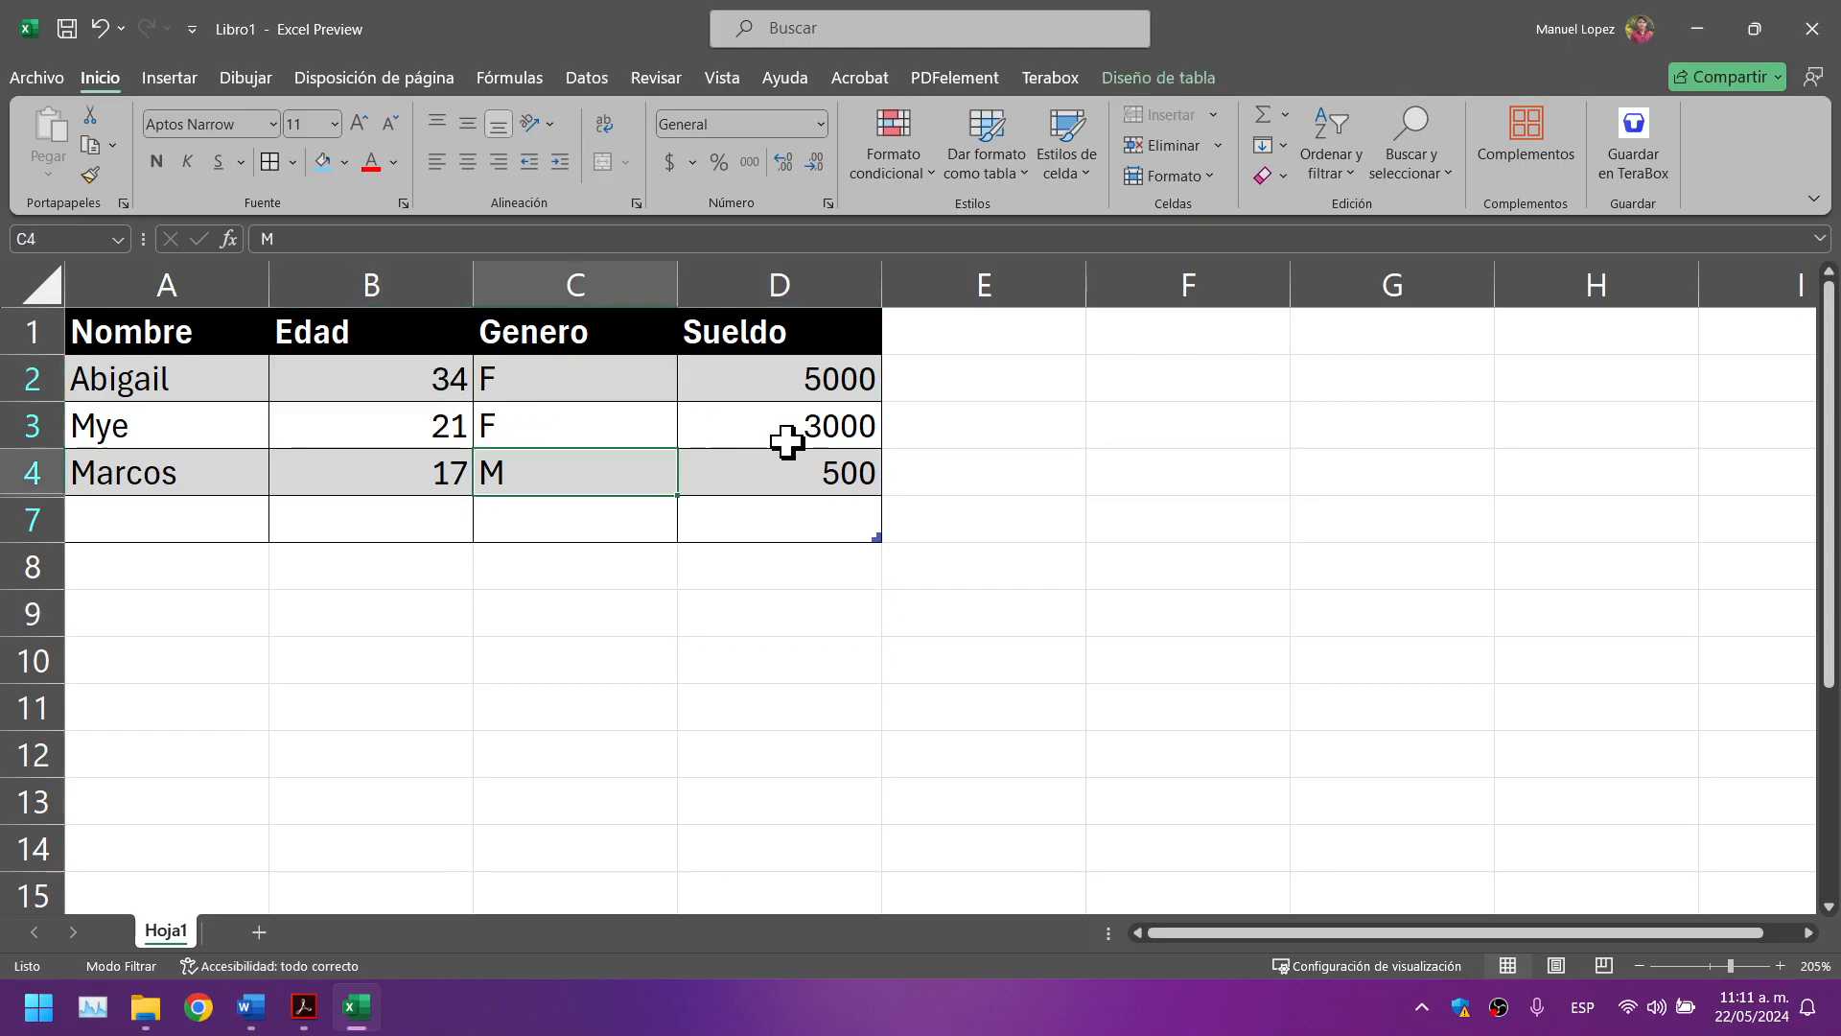
pyautogui.moveTo(785, 370); pyautogui.dragTo(779, 451)
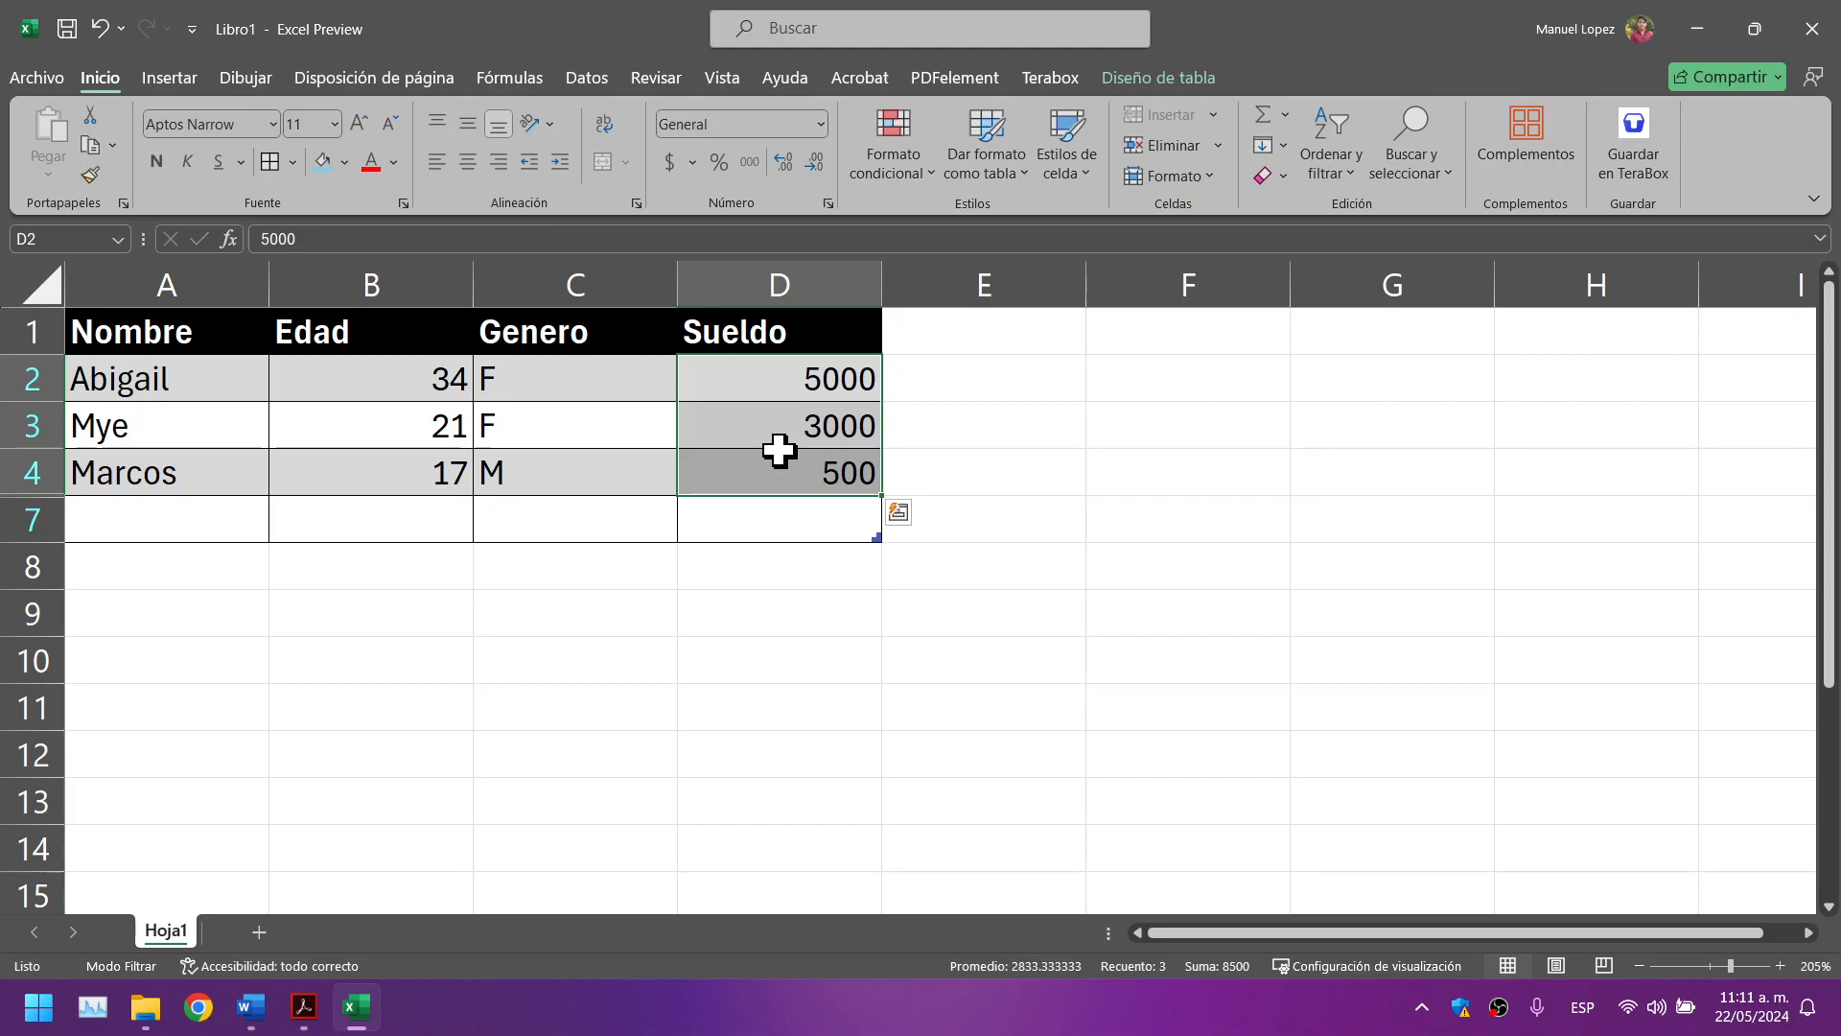
pyautogui.click(780, 427)
pyautogui.moveTo(782, 495); pyautogui.dragTo(781, 517)
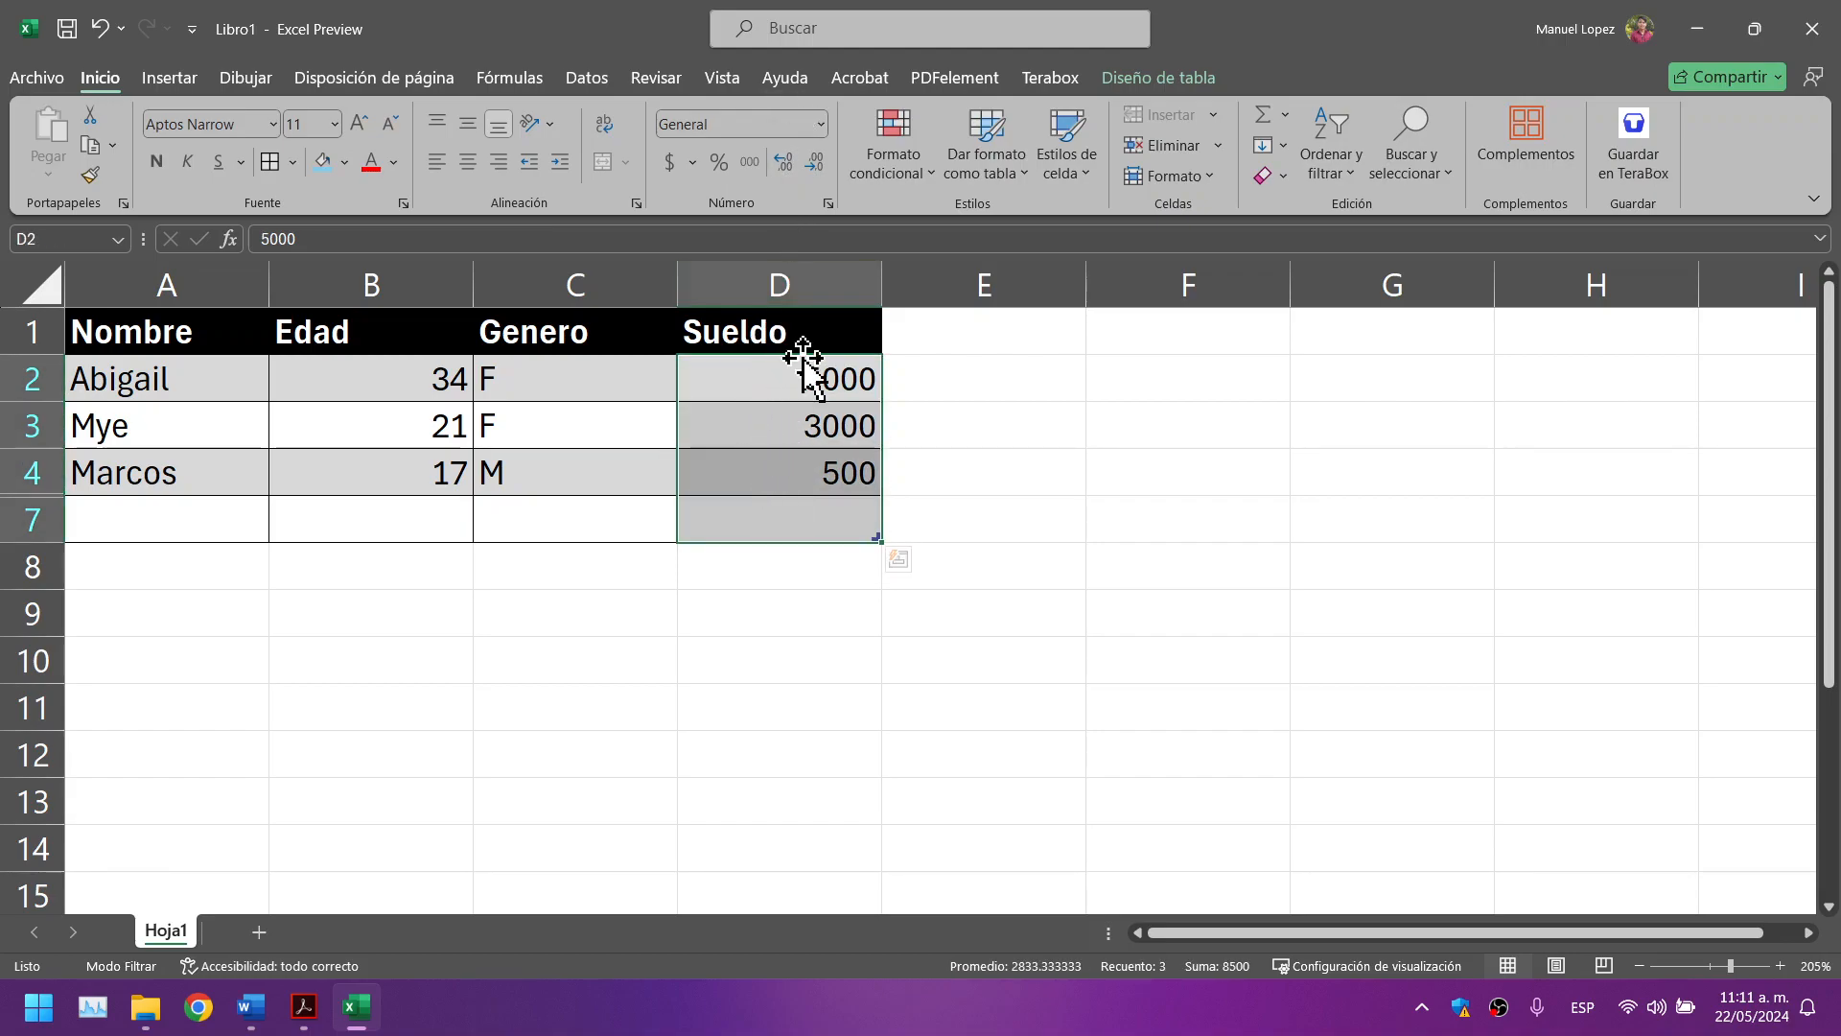
pyautogui.click(785, 606)
pyautogui.click(757, 341)
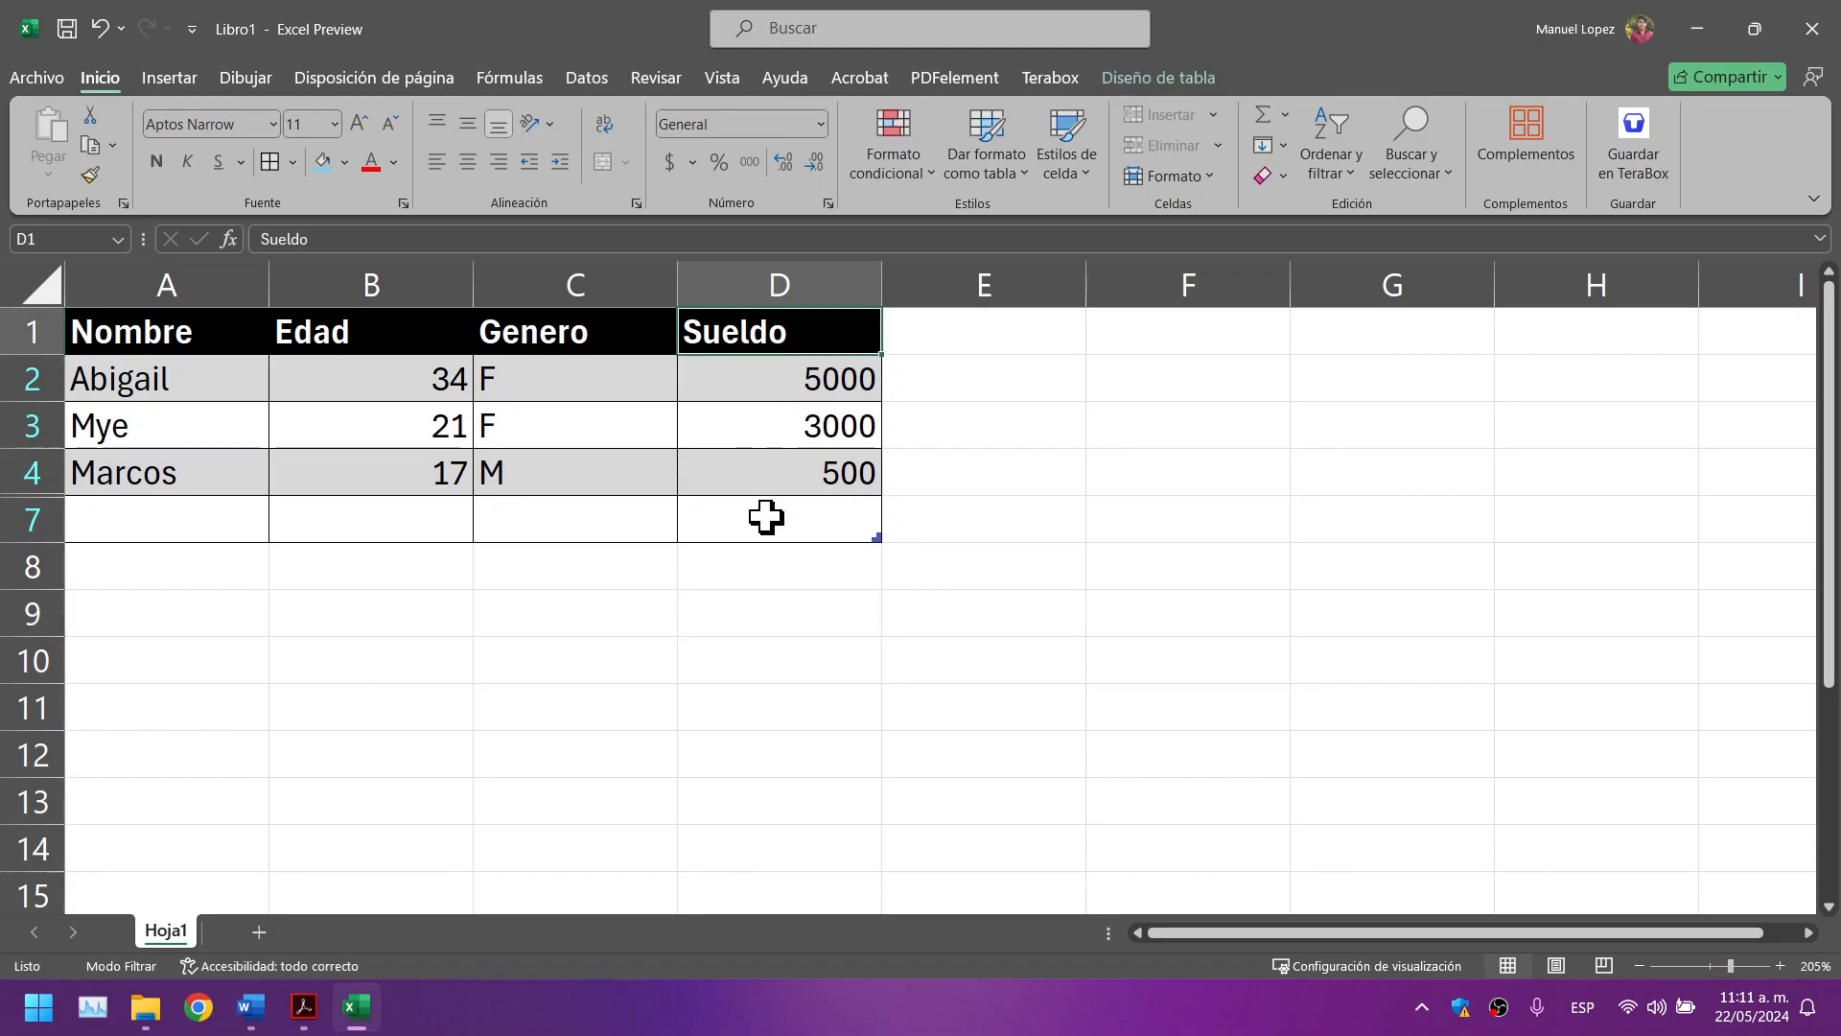
pyautogui.click(764, 434)
pyautogui.moveTo(766, 523); pyautogui.dragTo(766, 479)
# Step: Apply the Contabilidad number format to the whole Sueldo column D
pyautogui.click(767, 297)
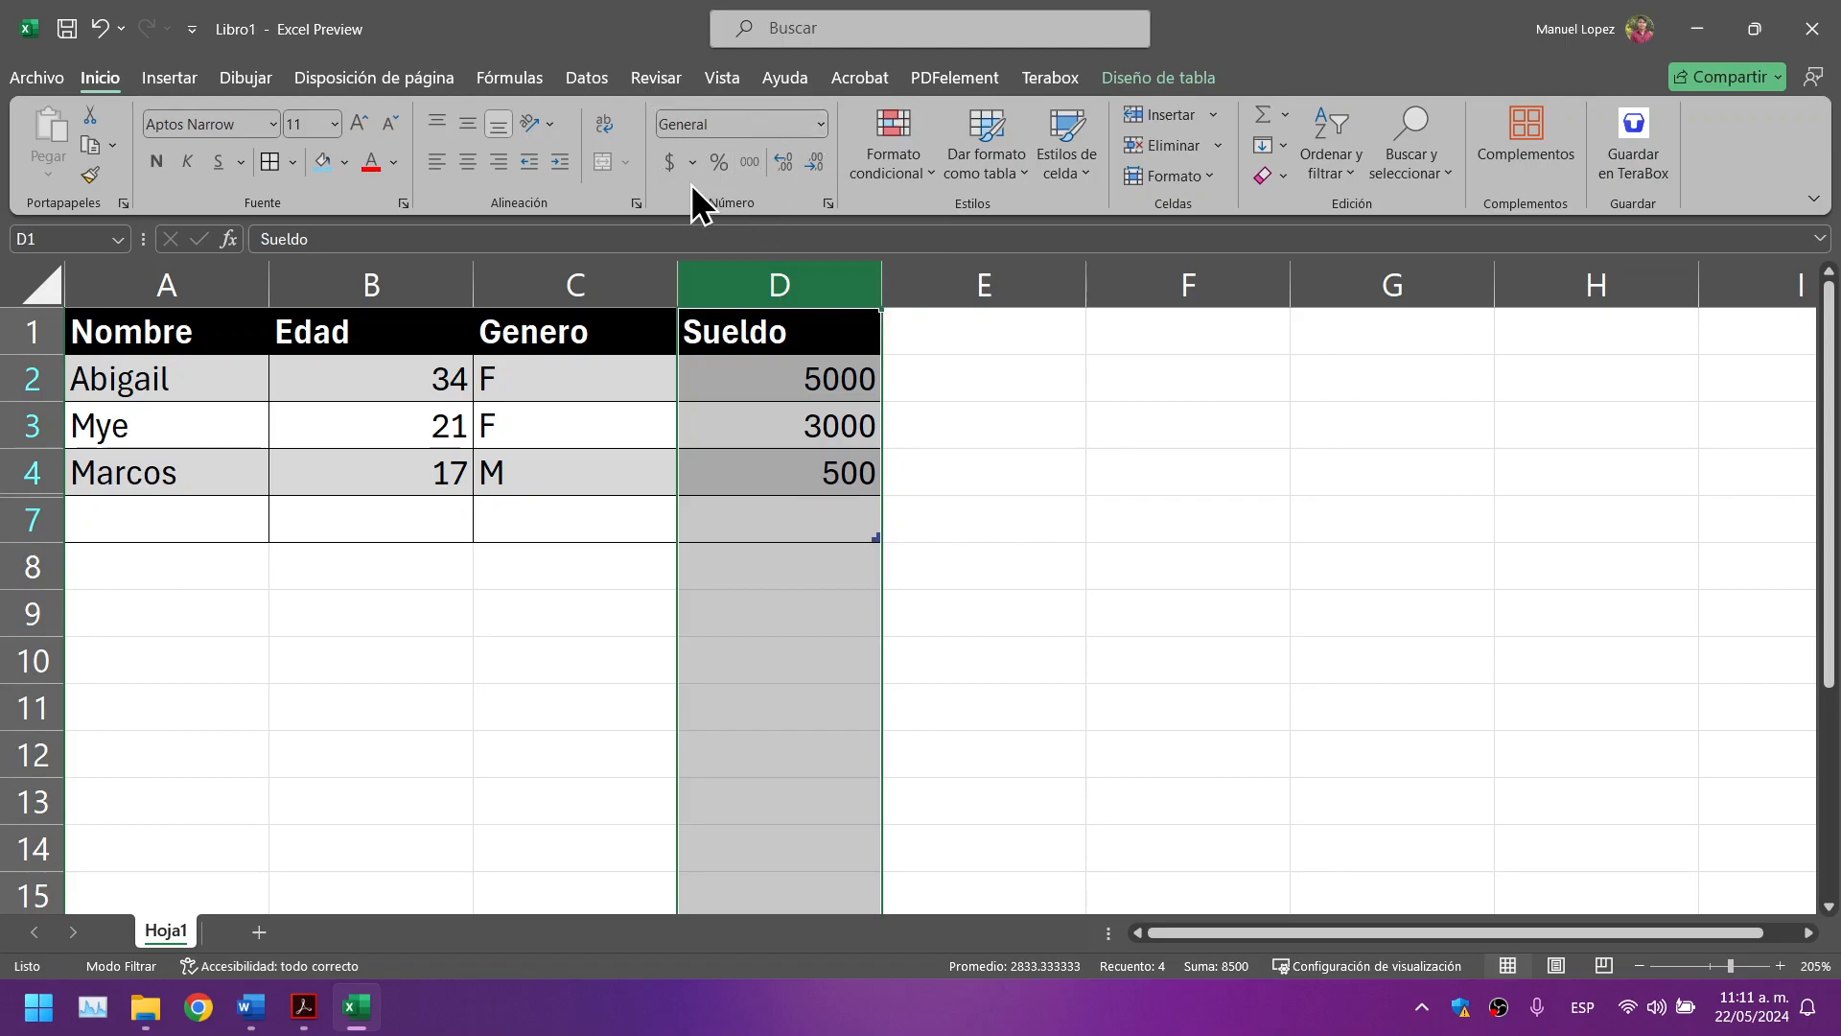
pyautogui.click(821, 124)
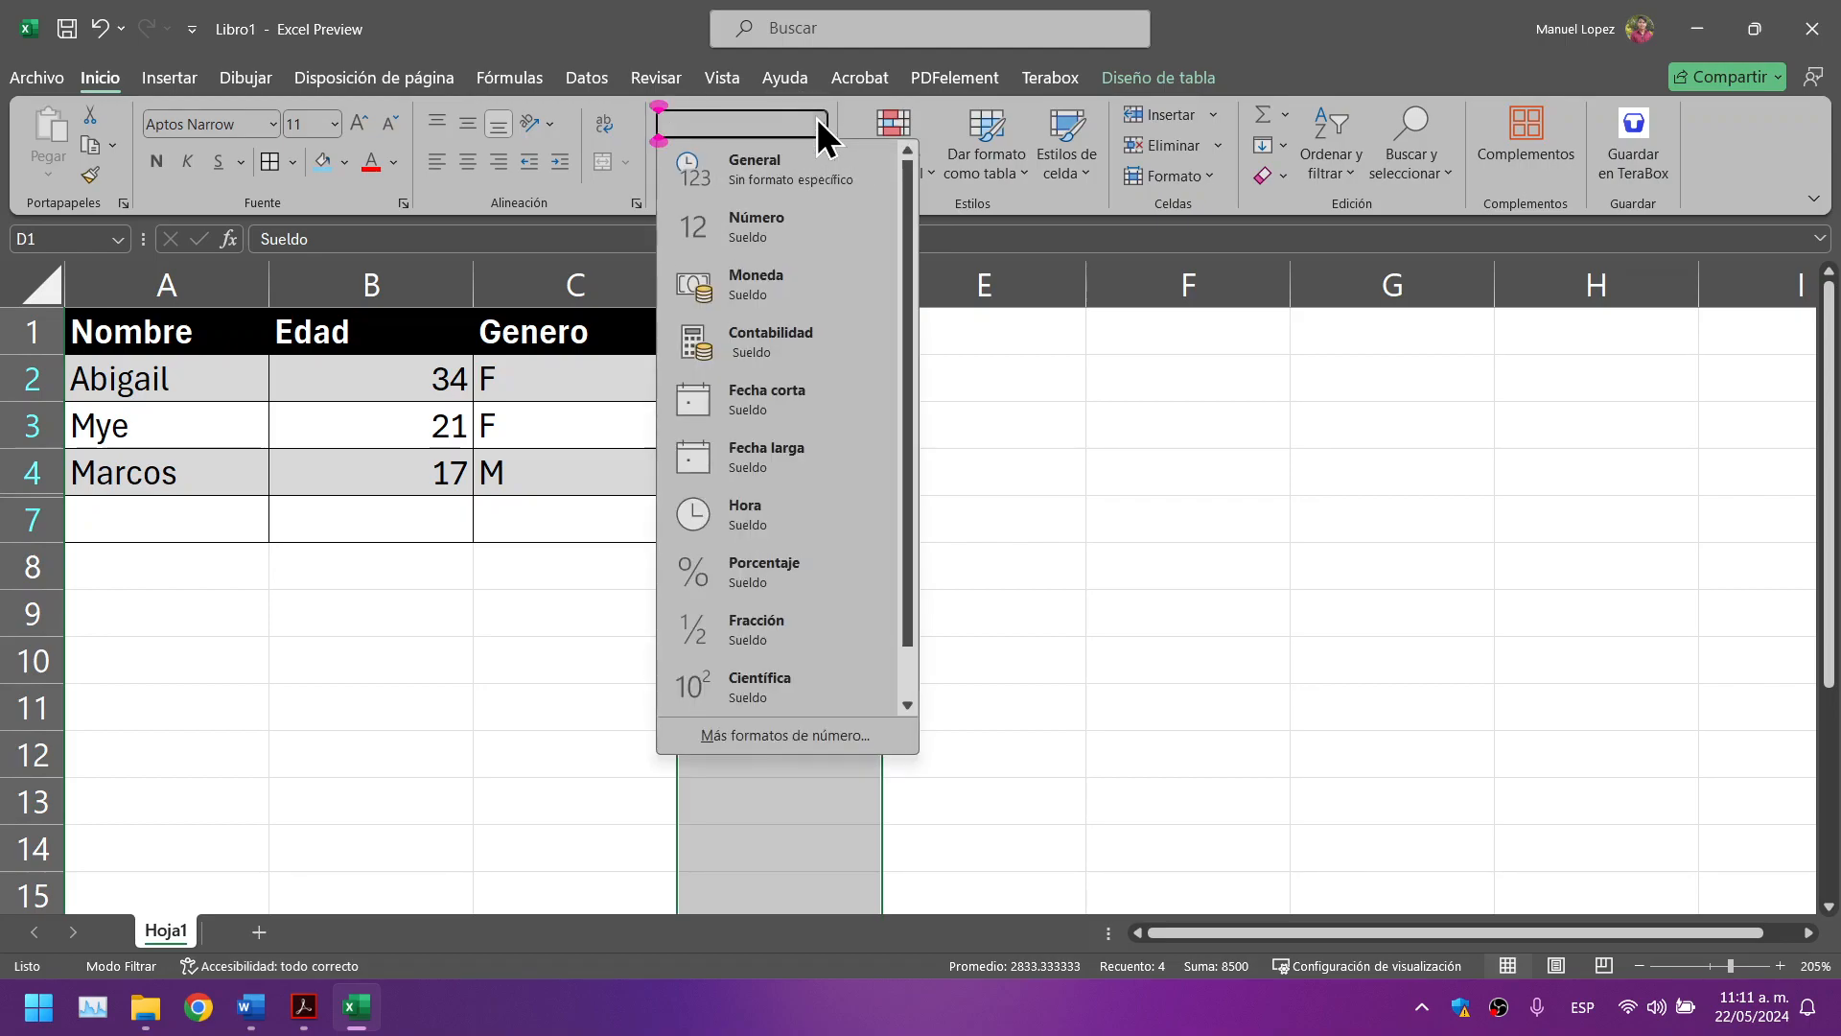
pyautogui.click(811, 334)
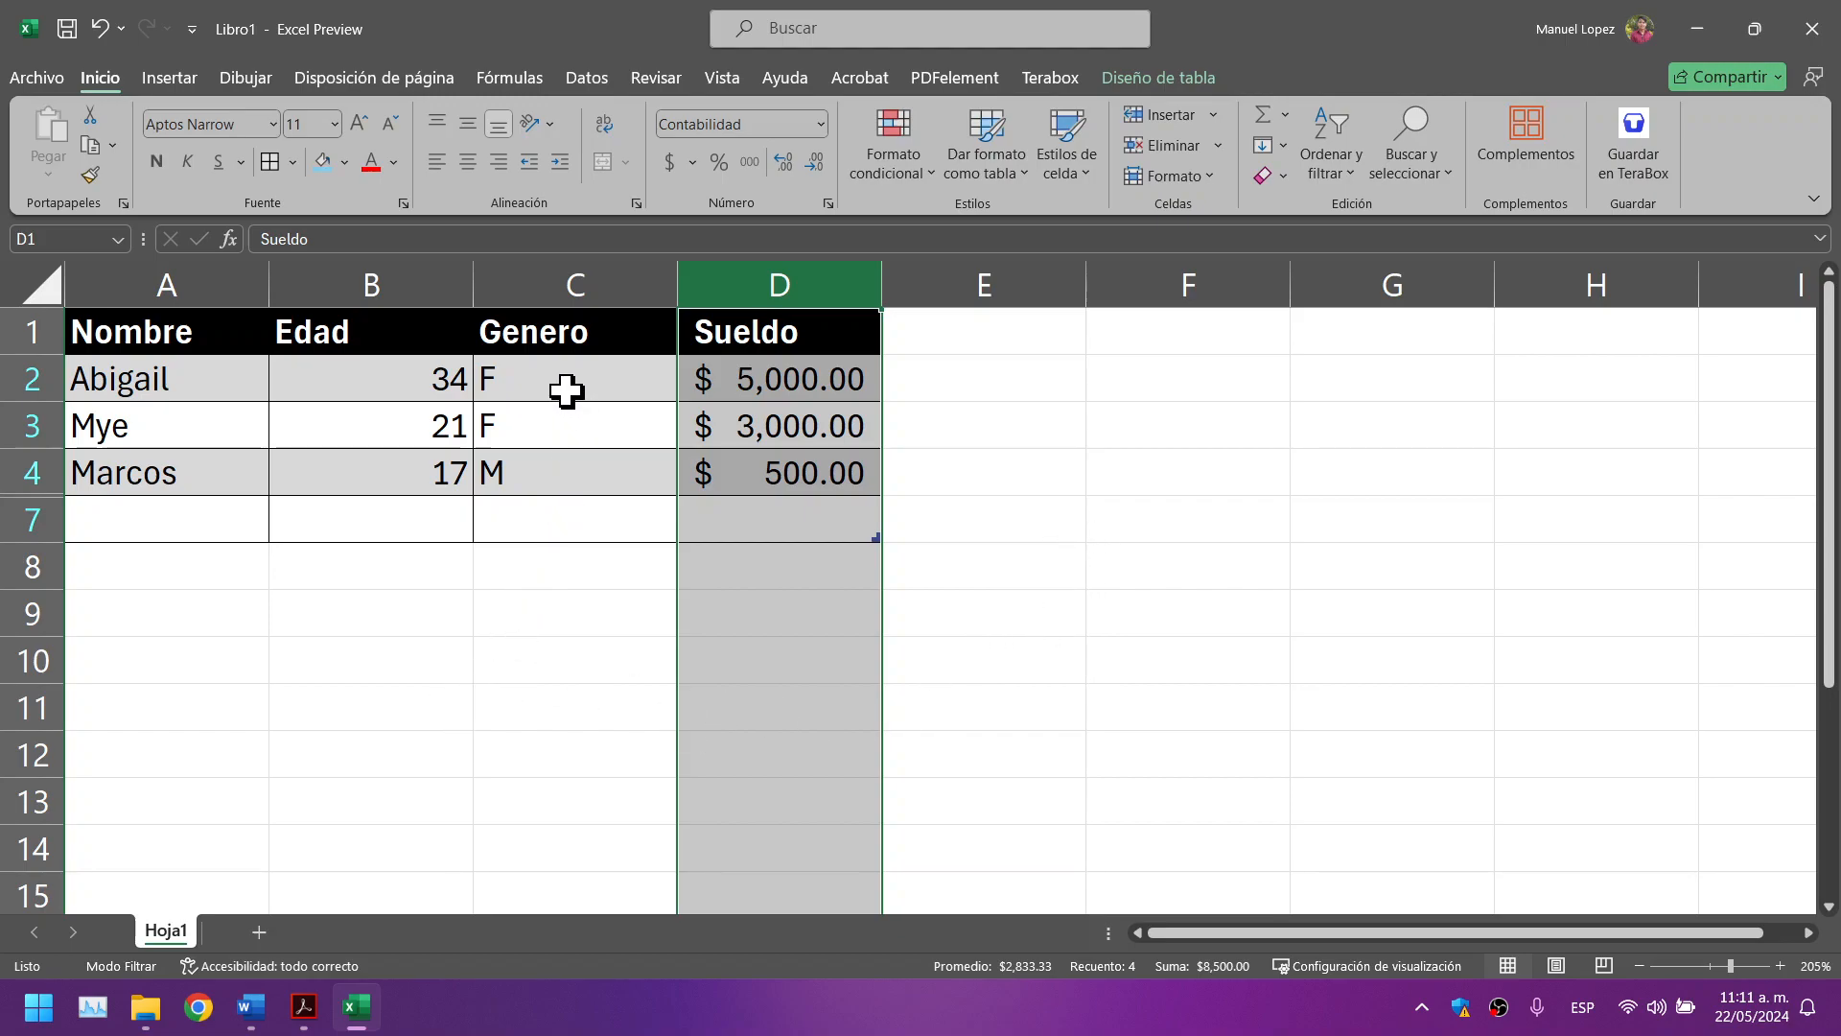
# Step: Try the Número format on the ages in B2:B4, and undo it
pyautogui.moveTo(395, 381); pyautogui.dragTo(403, 472)
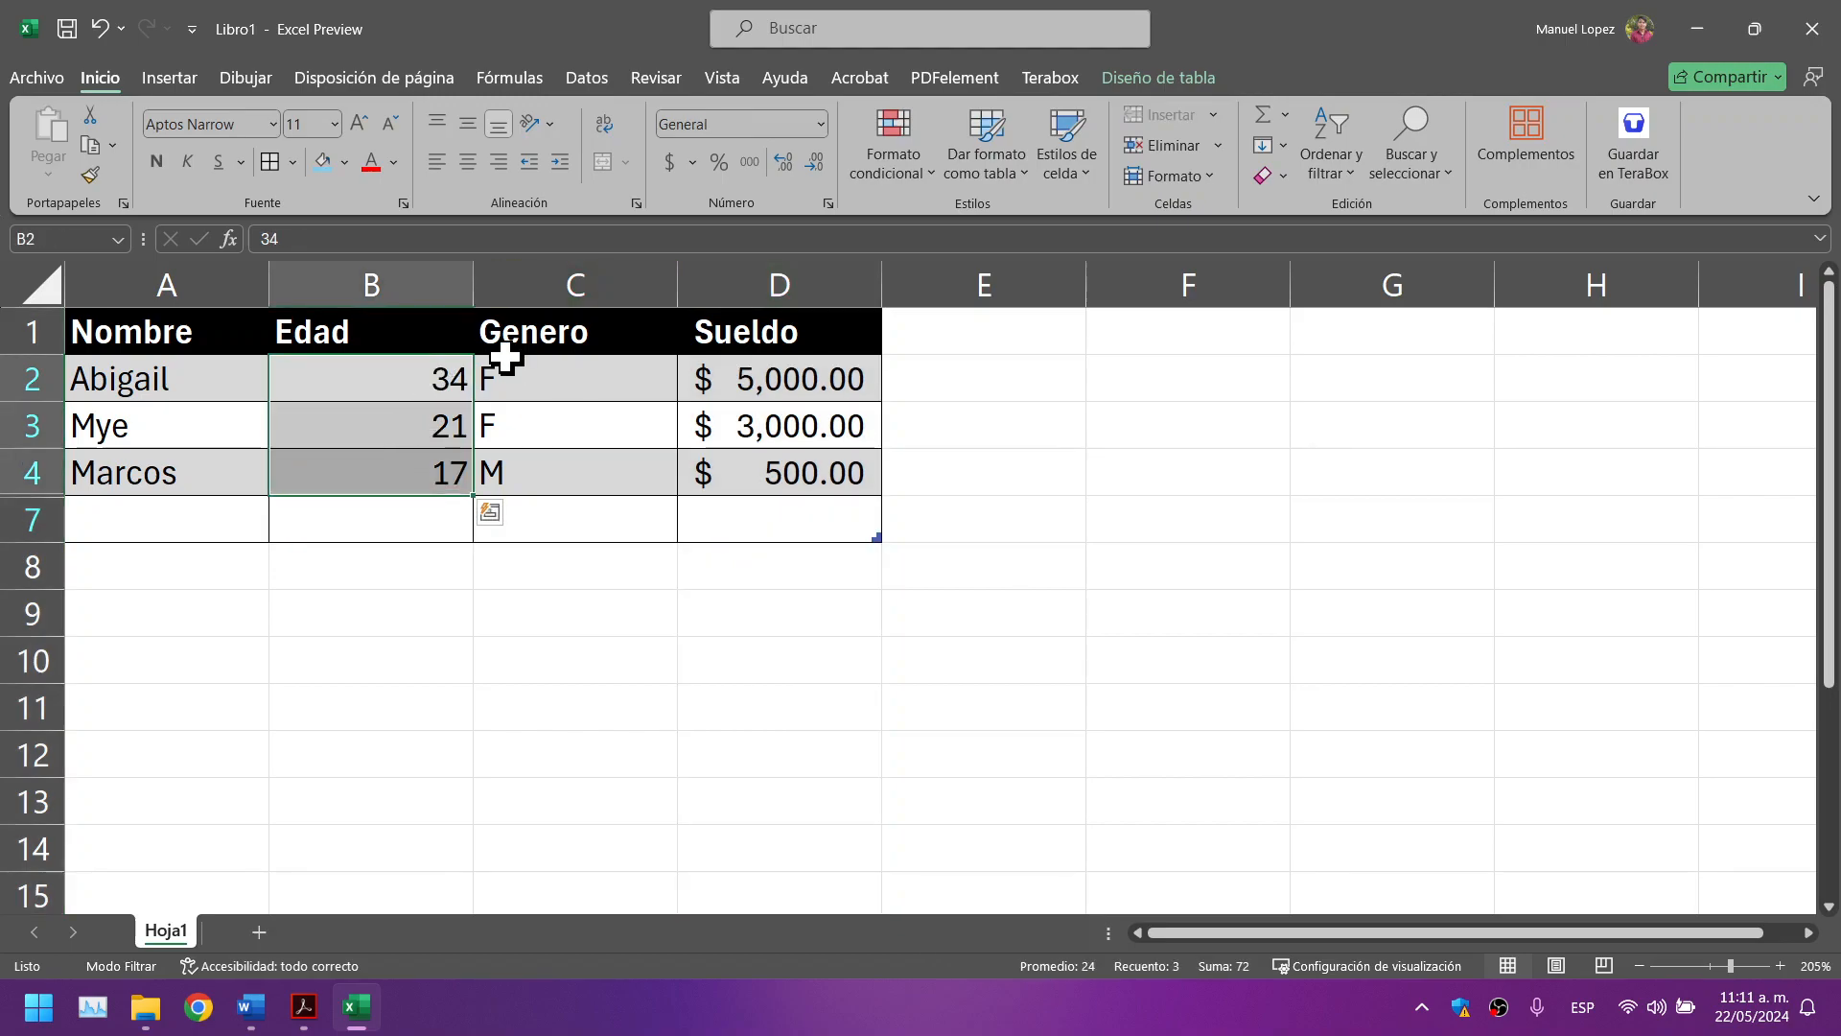
pyautogui.click(820, 123)
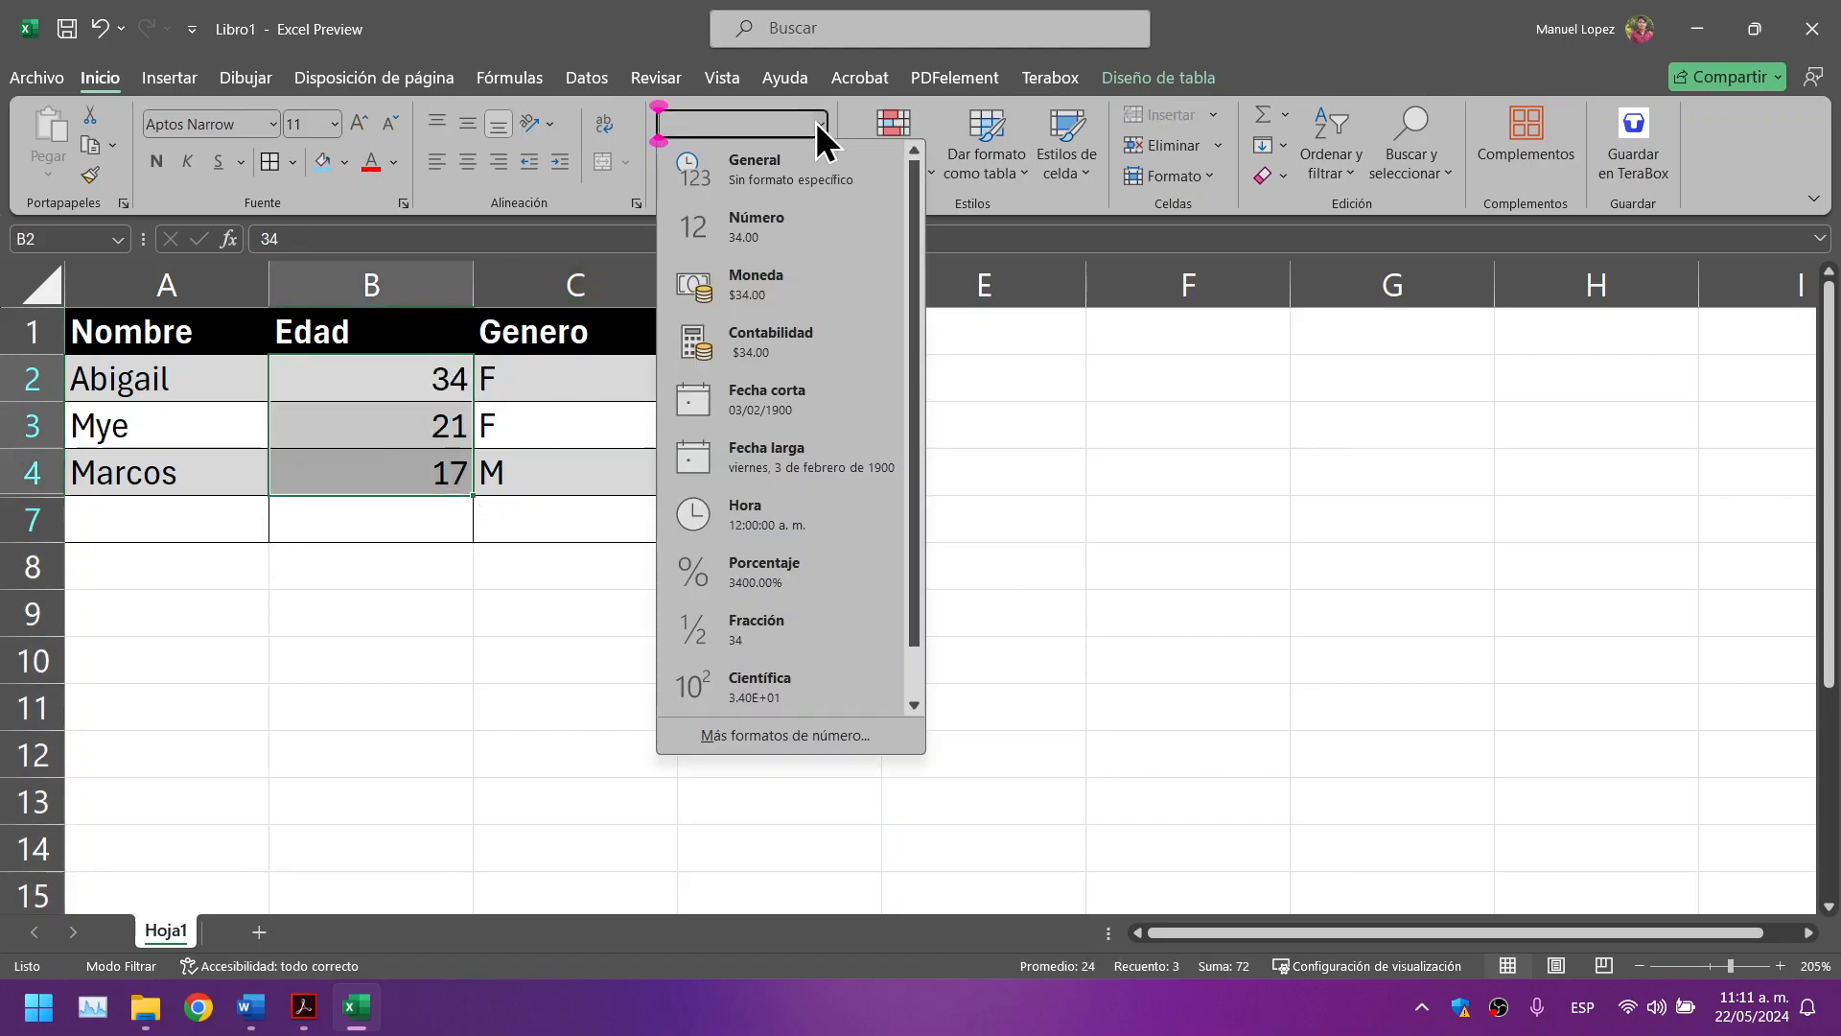
pyautogui.click(775, 254)
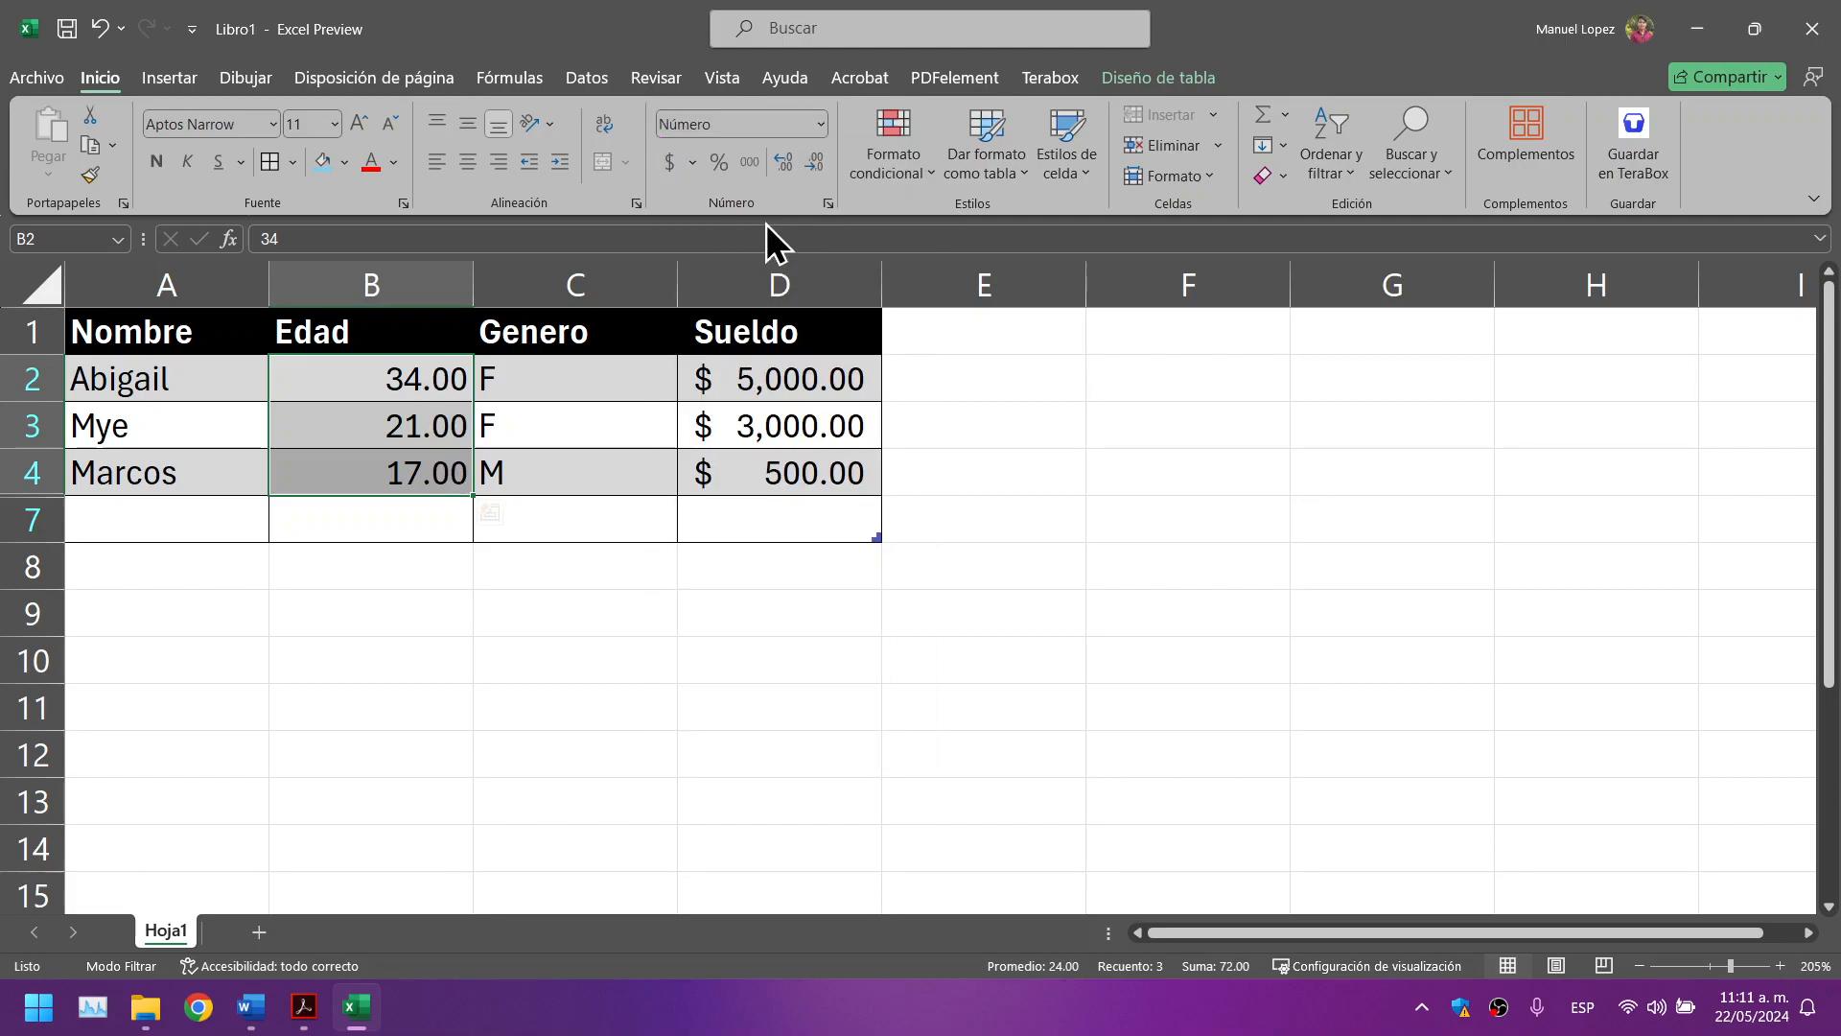
pyautogui.hotkey('ctrl', 'z')
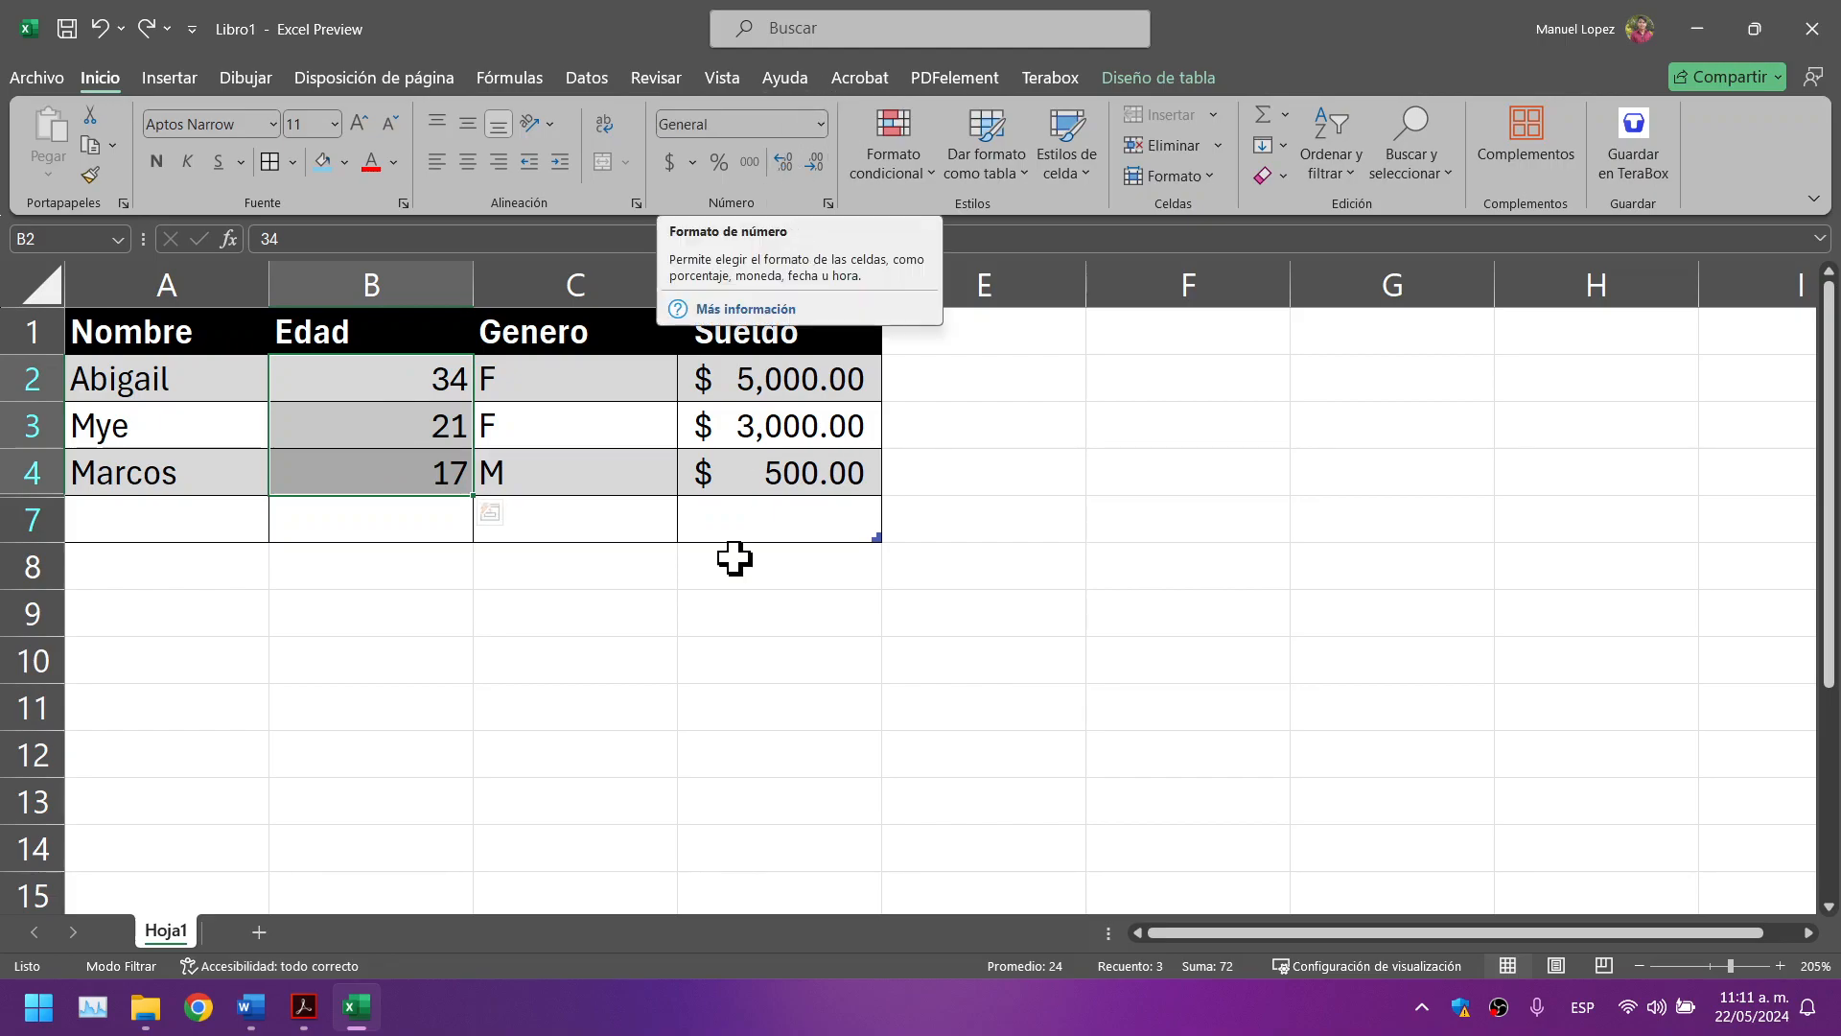
pyautogui.click(671, 737)
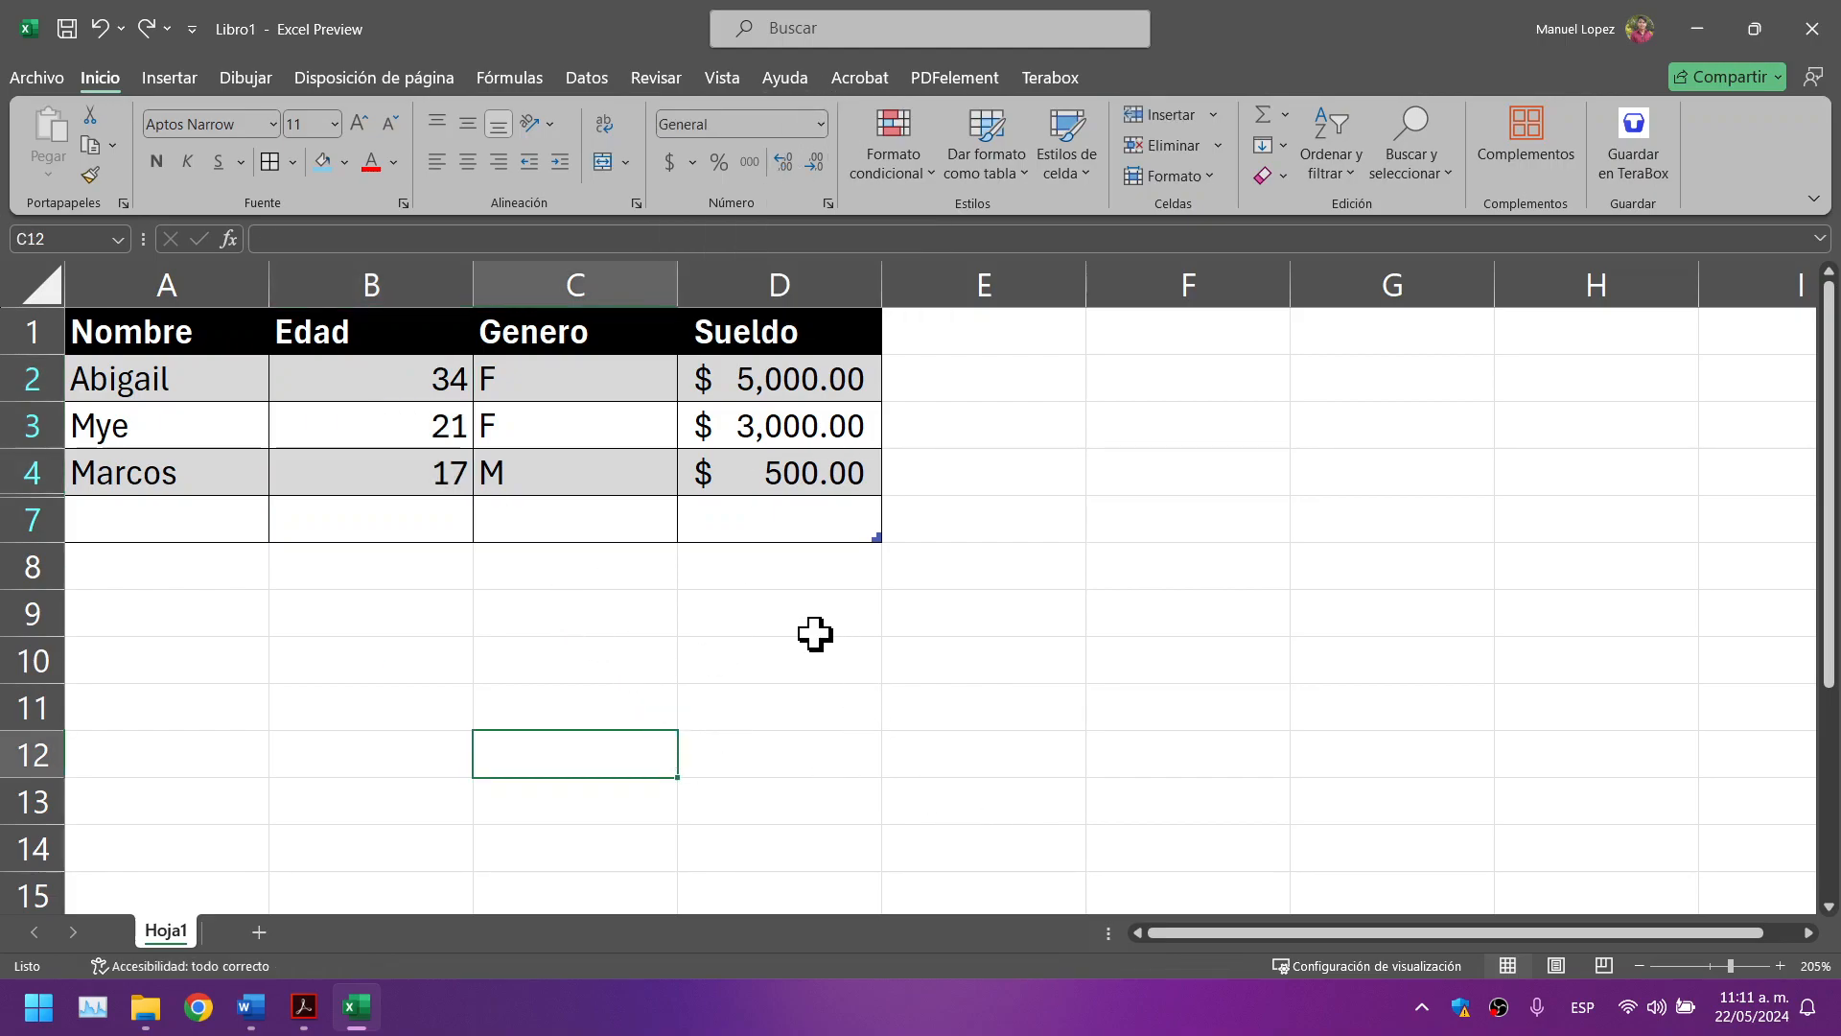
# Step: Switch to the PDF guide, review its completed sample table, and return to the Excel workbook
pyautogui.click(307, 1024)
pyautogui.scroll(-1, 894, 486)
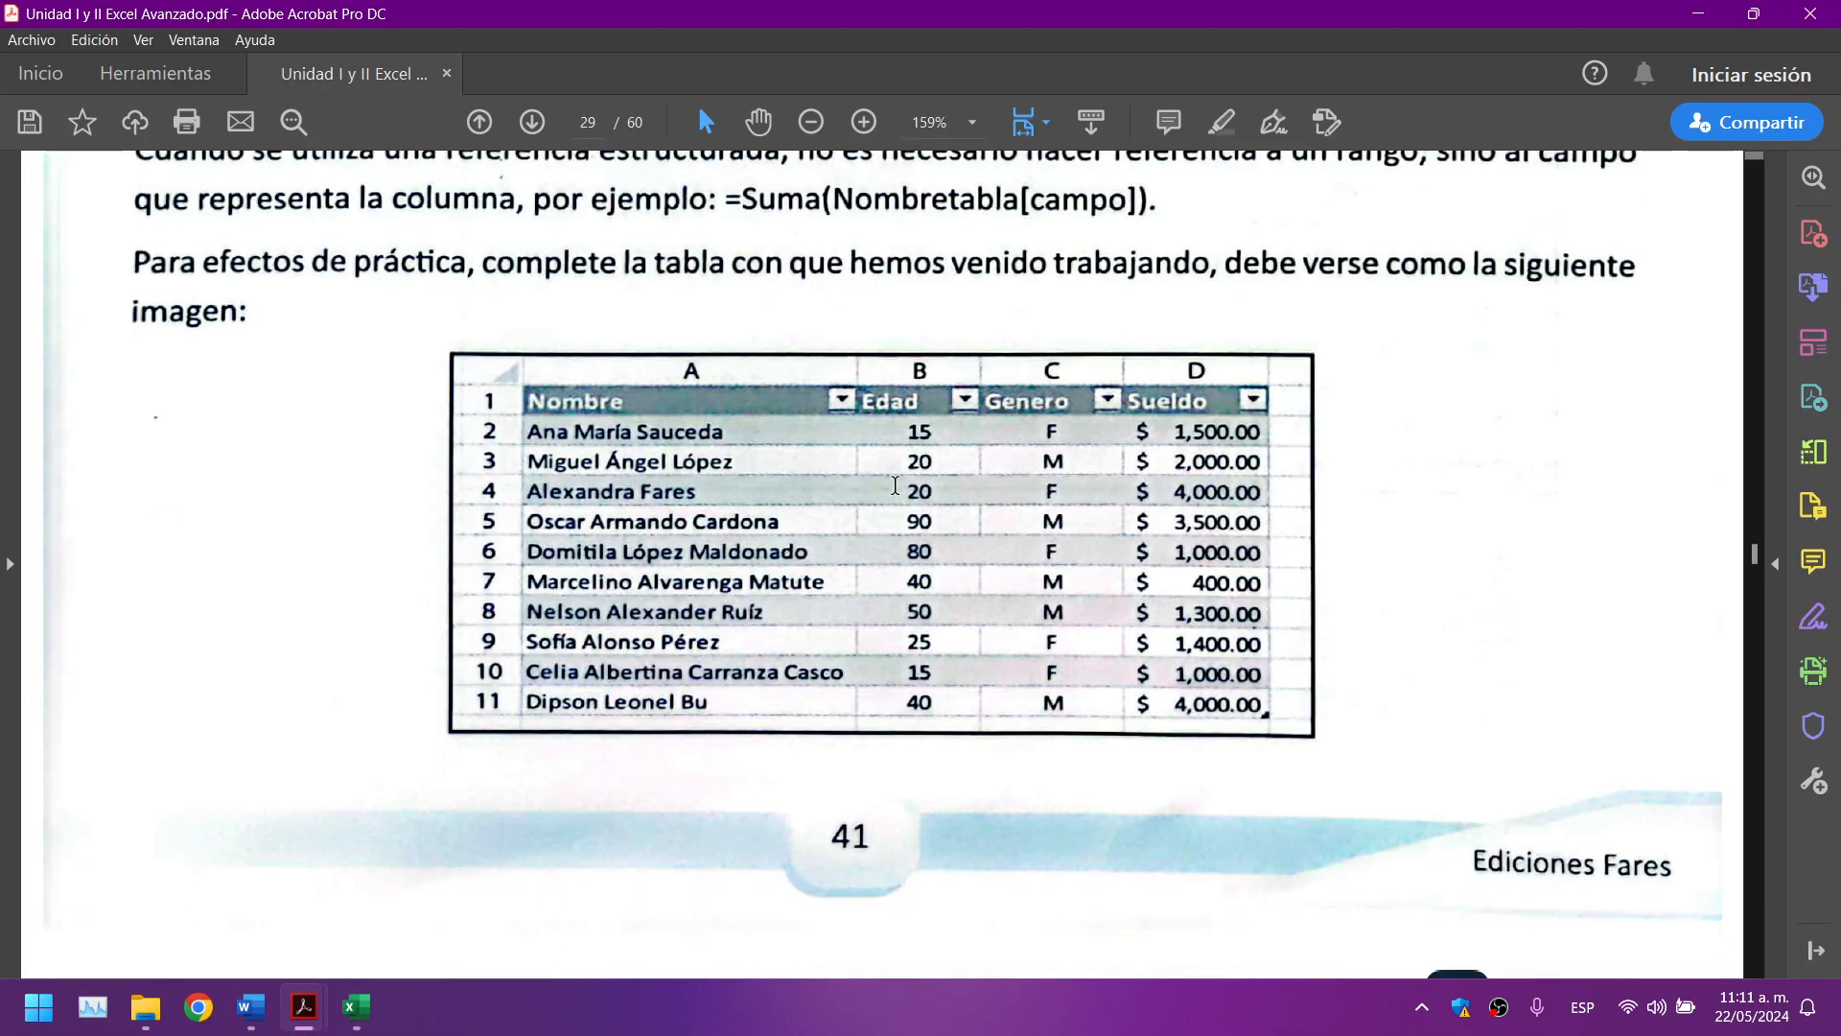
pyautogui.scroll(-1, 895, 486)
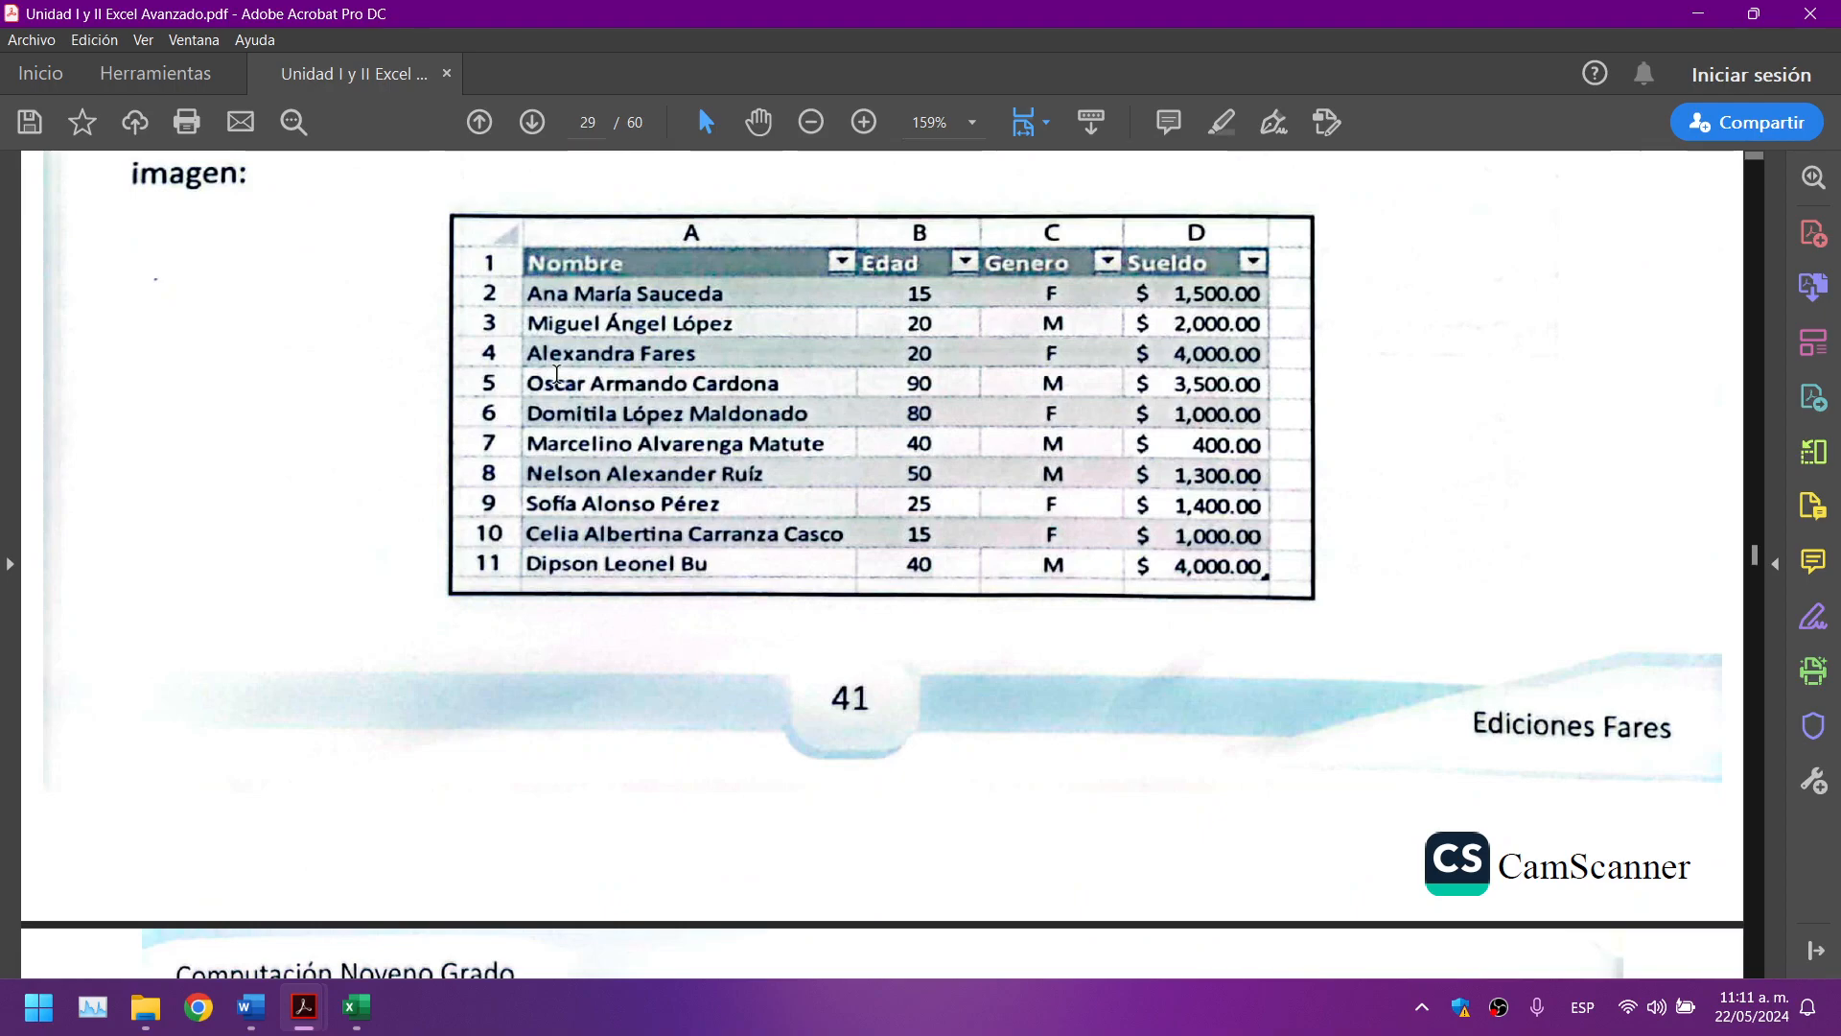
pyautogui.click(349, 1015)
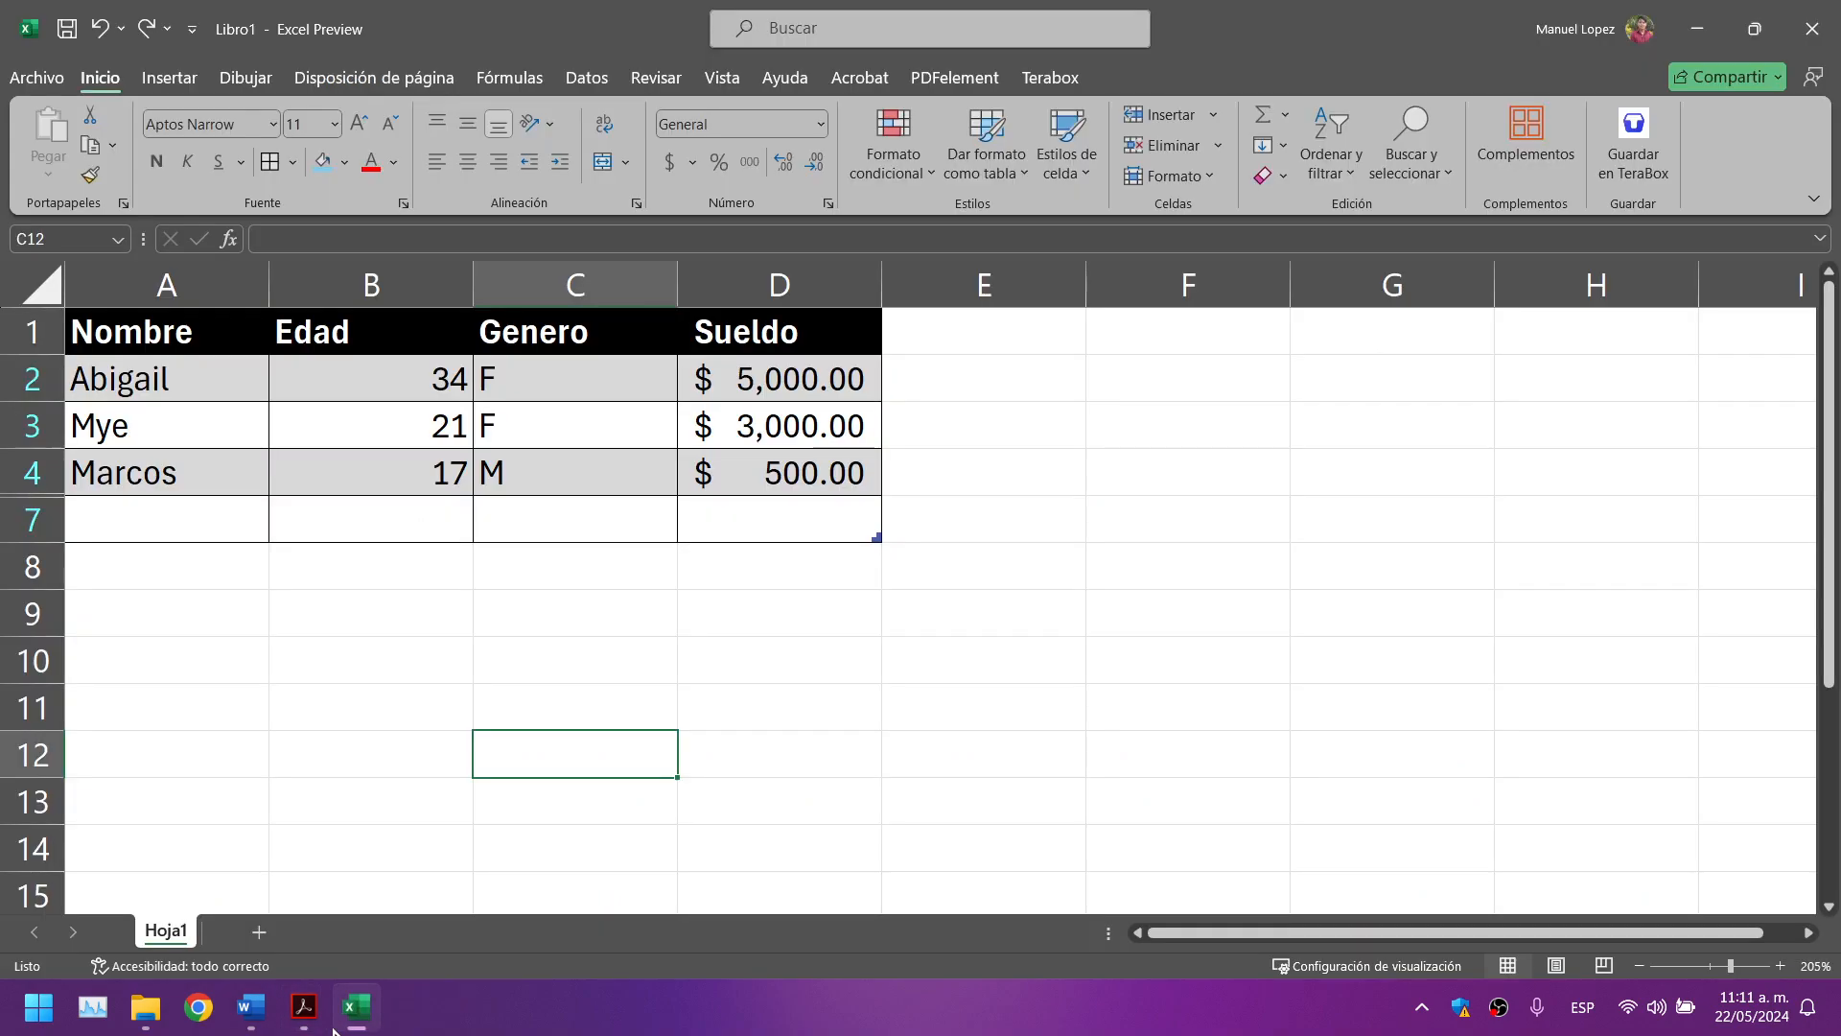
pyautogui.click(350, 1015)
pyautogui.click(353, 1012)
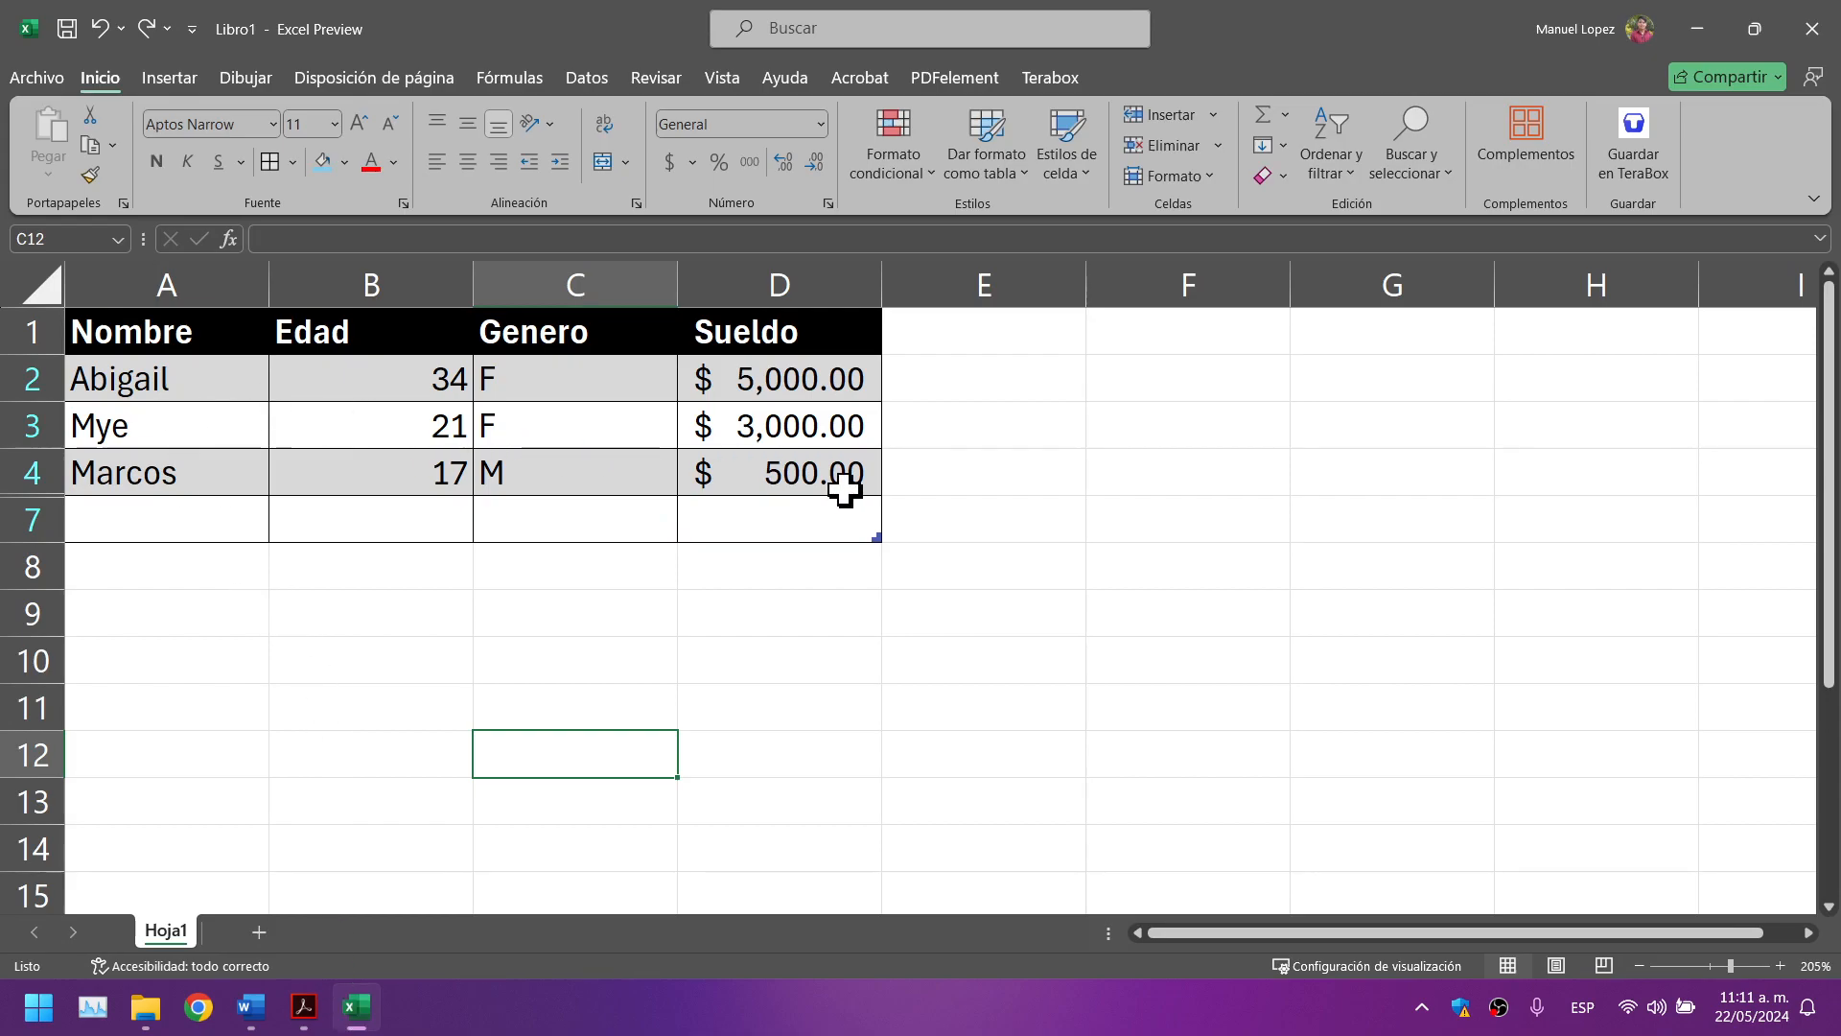
# Step: Insert a new table column before Nombre and name its header N
pyautogui.rightClick(176, 388)
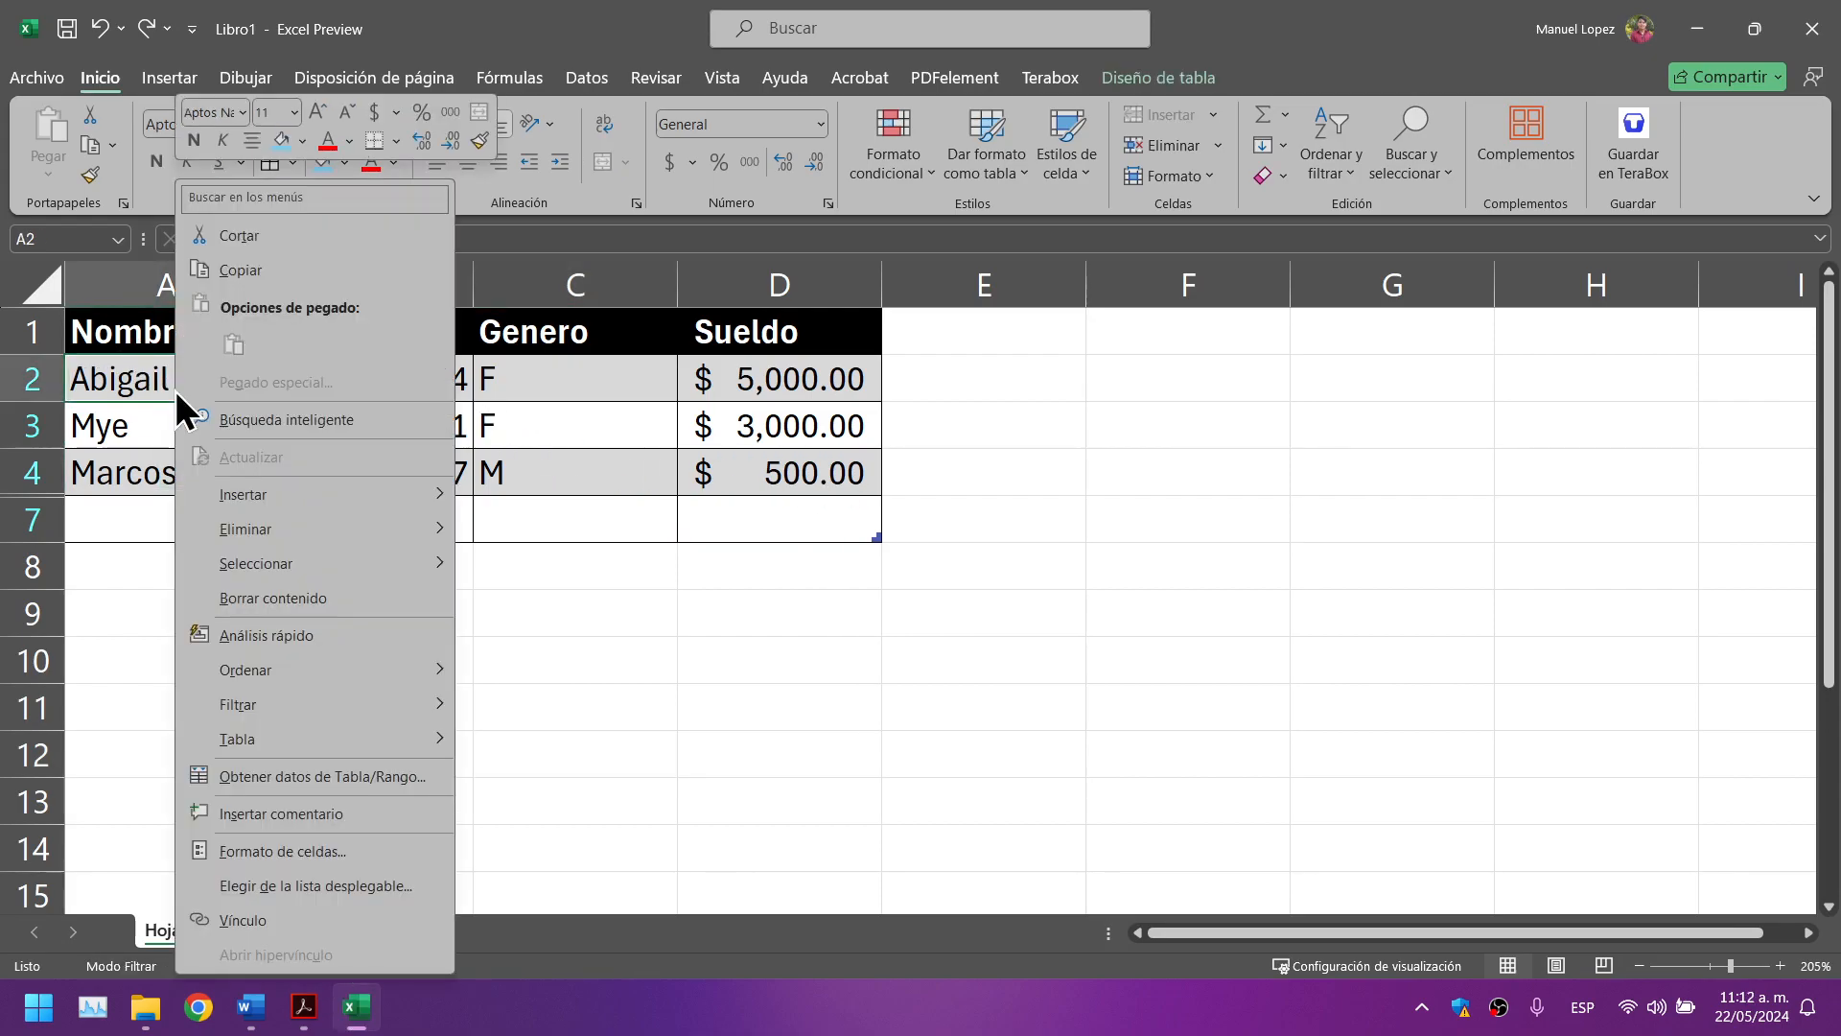
pyautogui.moveTo(345, 500)
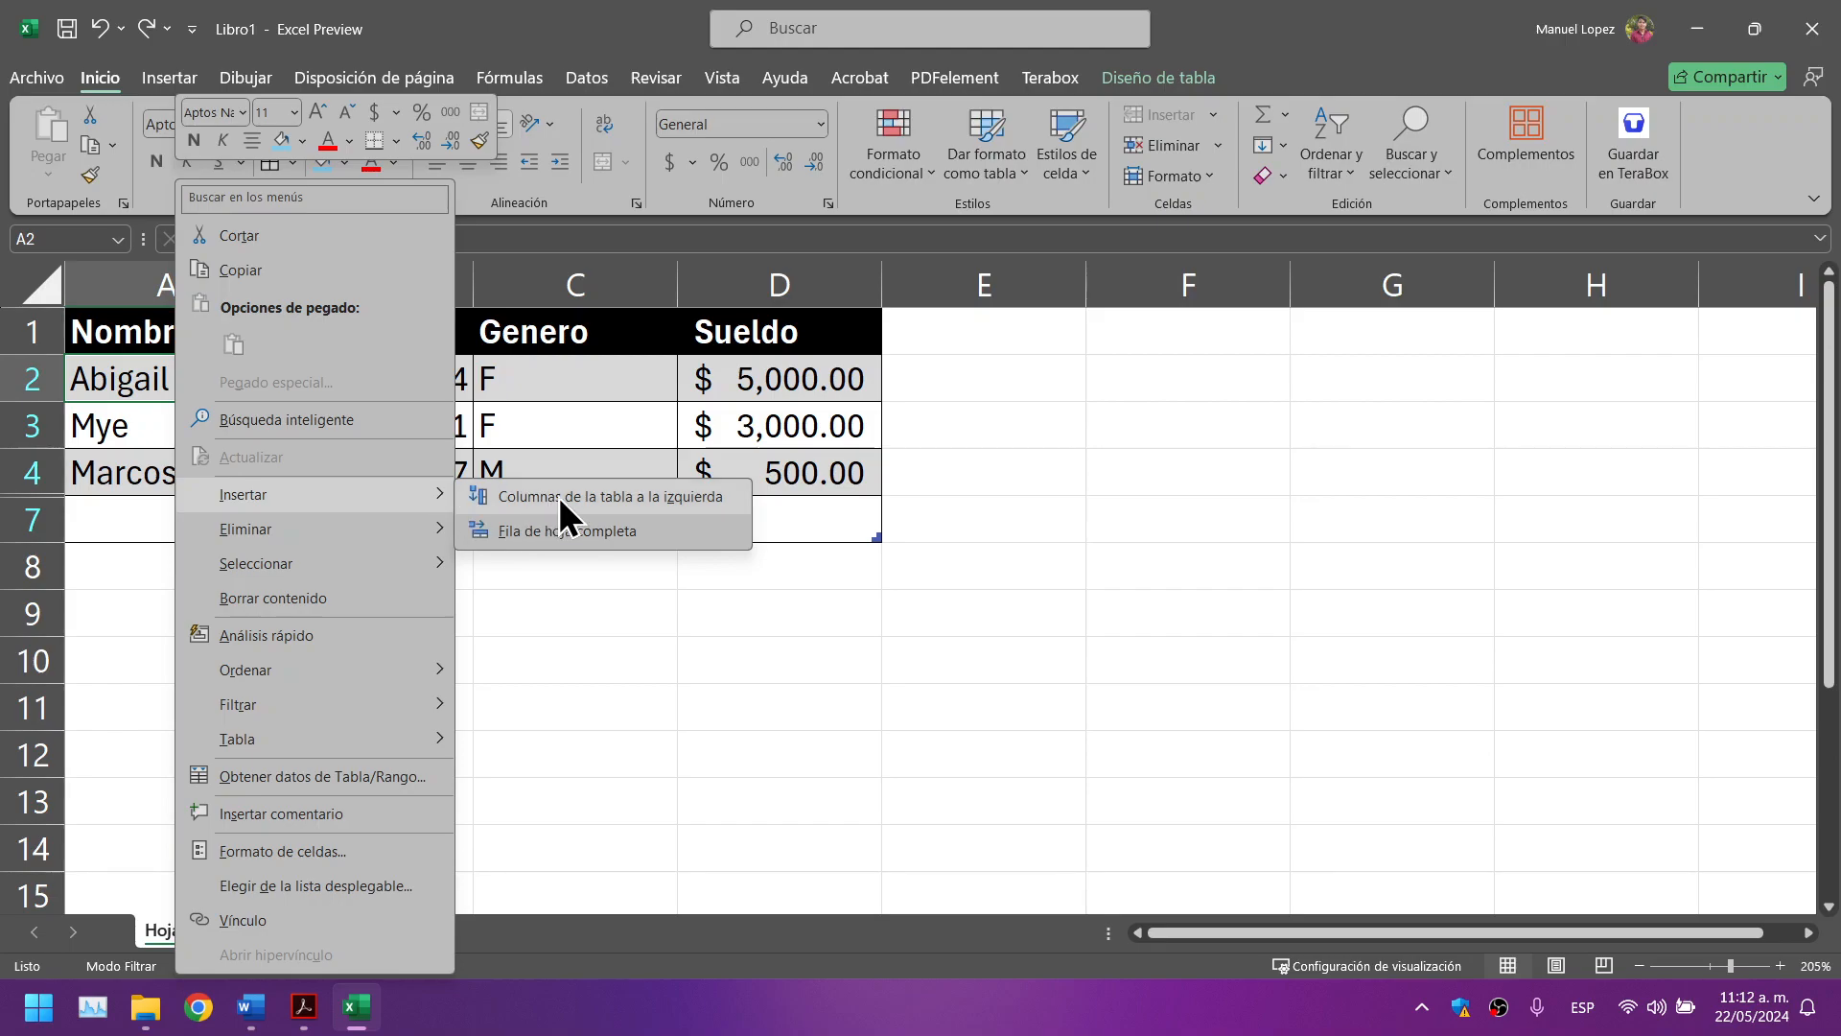
pyautogui.click(602, 497)
pyautogui.doubleClick(185, 337)
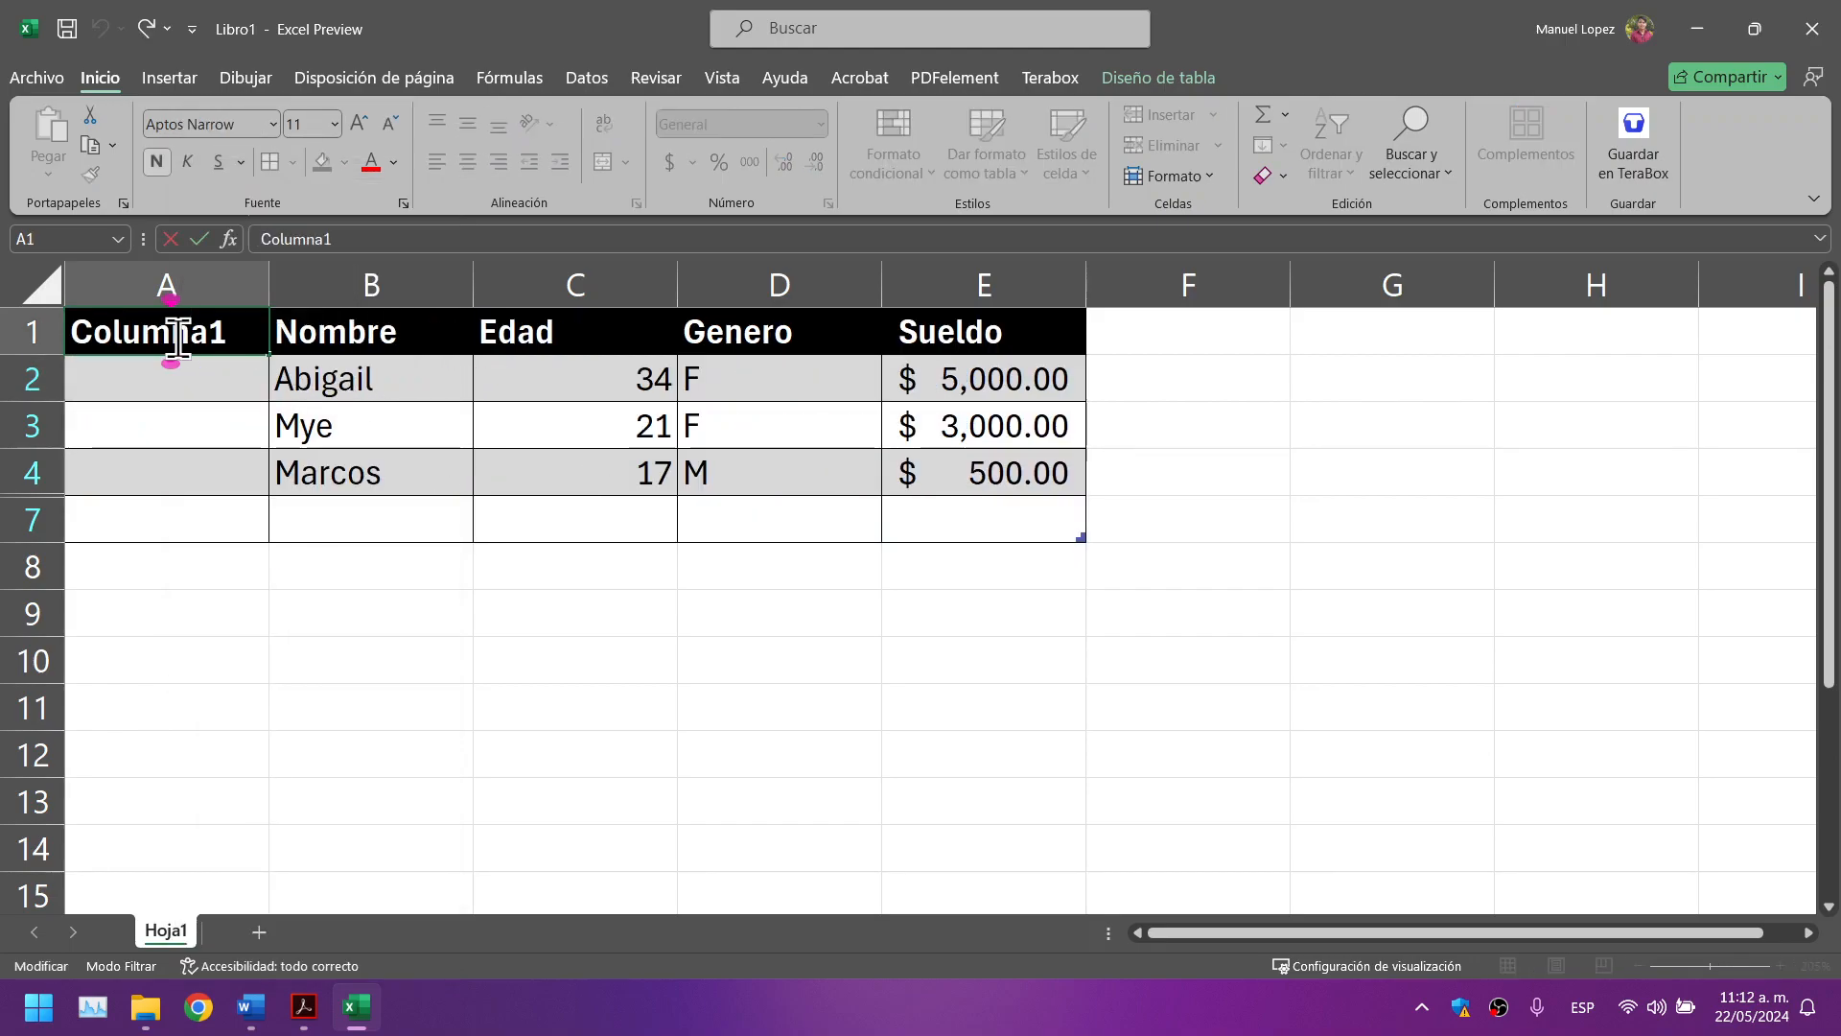
pyautogui.doubleClick(174, 338)
pyautogui.write('N')
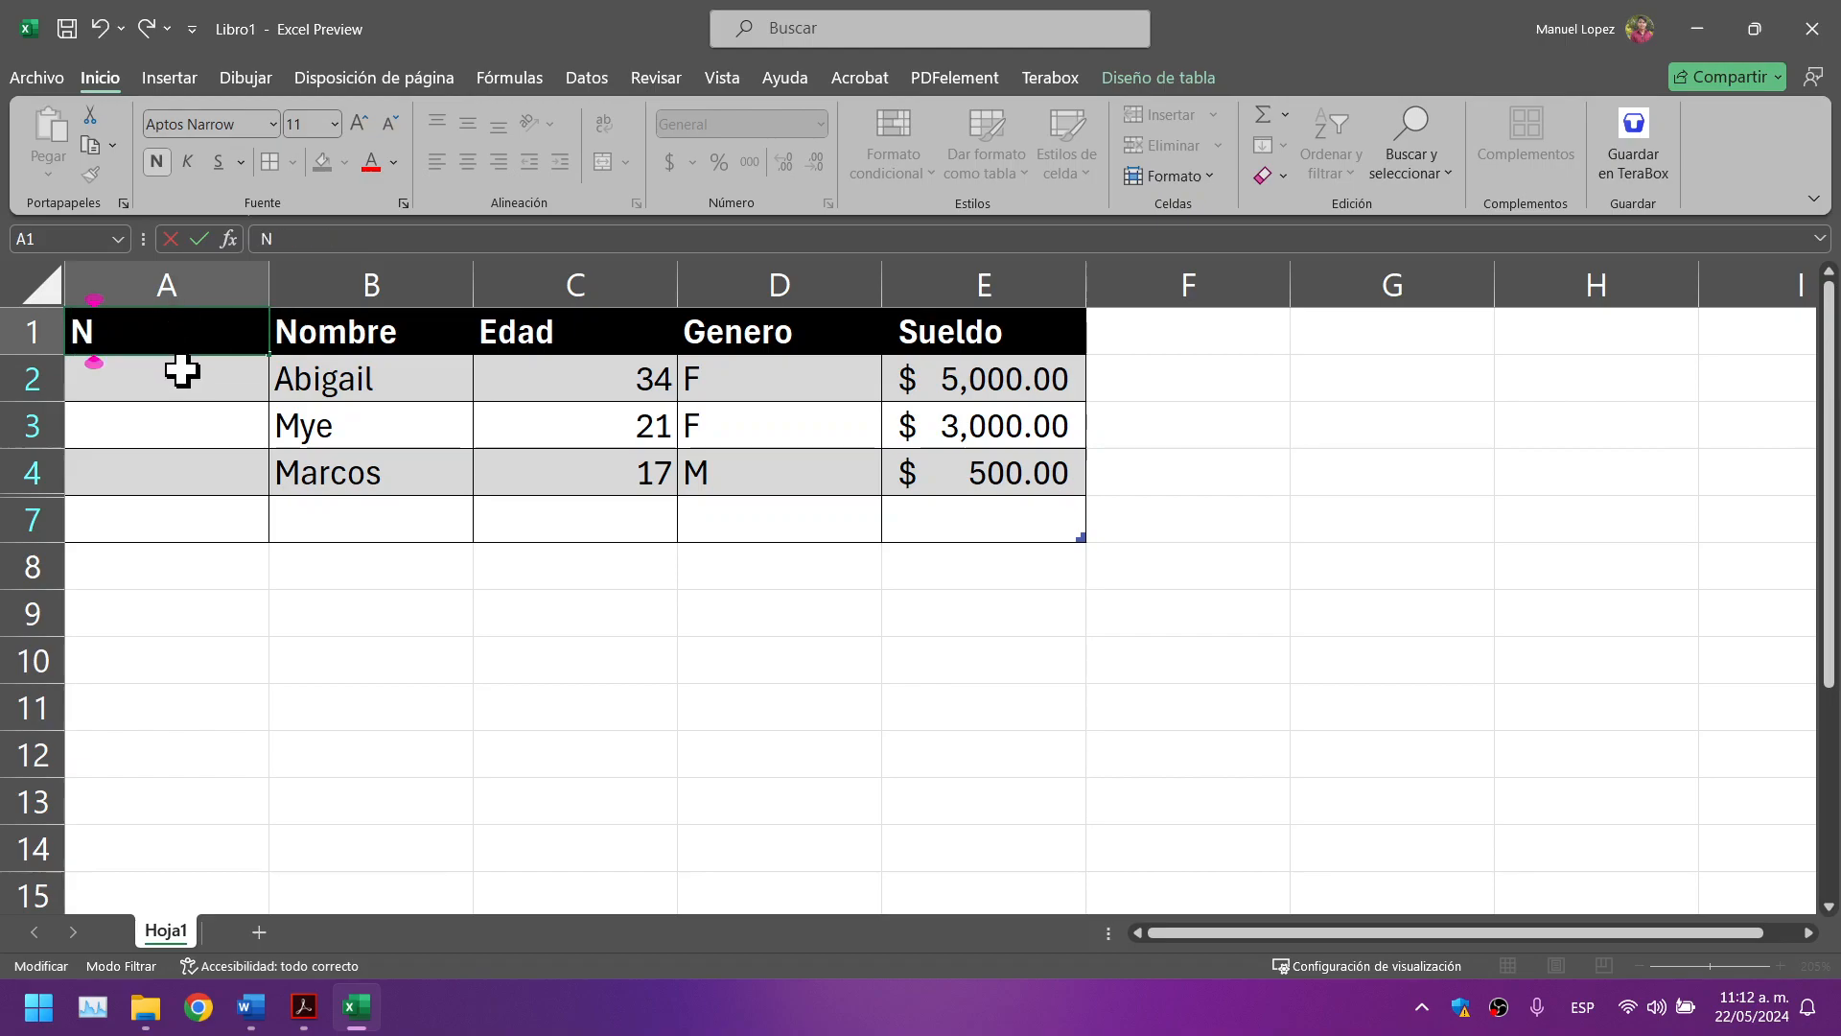
pyautogui.click(182, 463)
# Step: Centre the table headers in A1:E1 both vertically and horizontally
pyautogui.moveTo(193, 329); pyautogui.dragTo(907, 326)
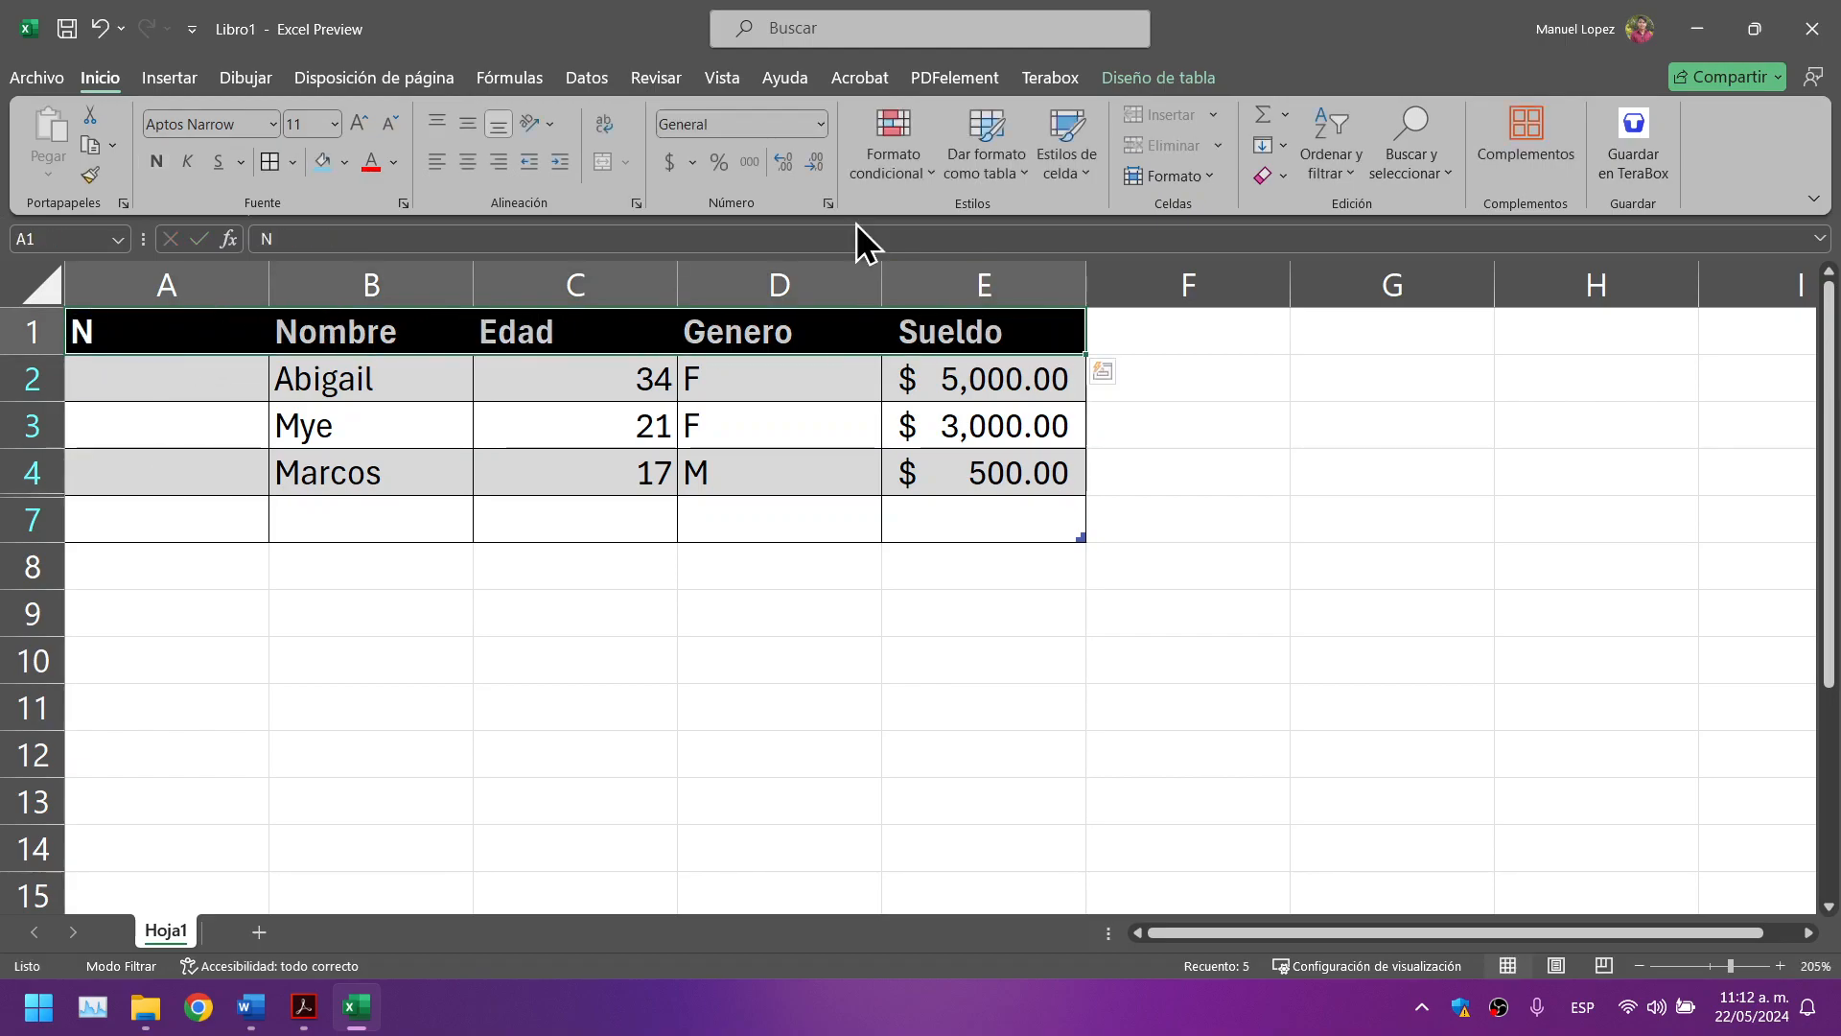
pyautogui.click(471, 119)
pyautogui.click(469, 161)
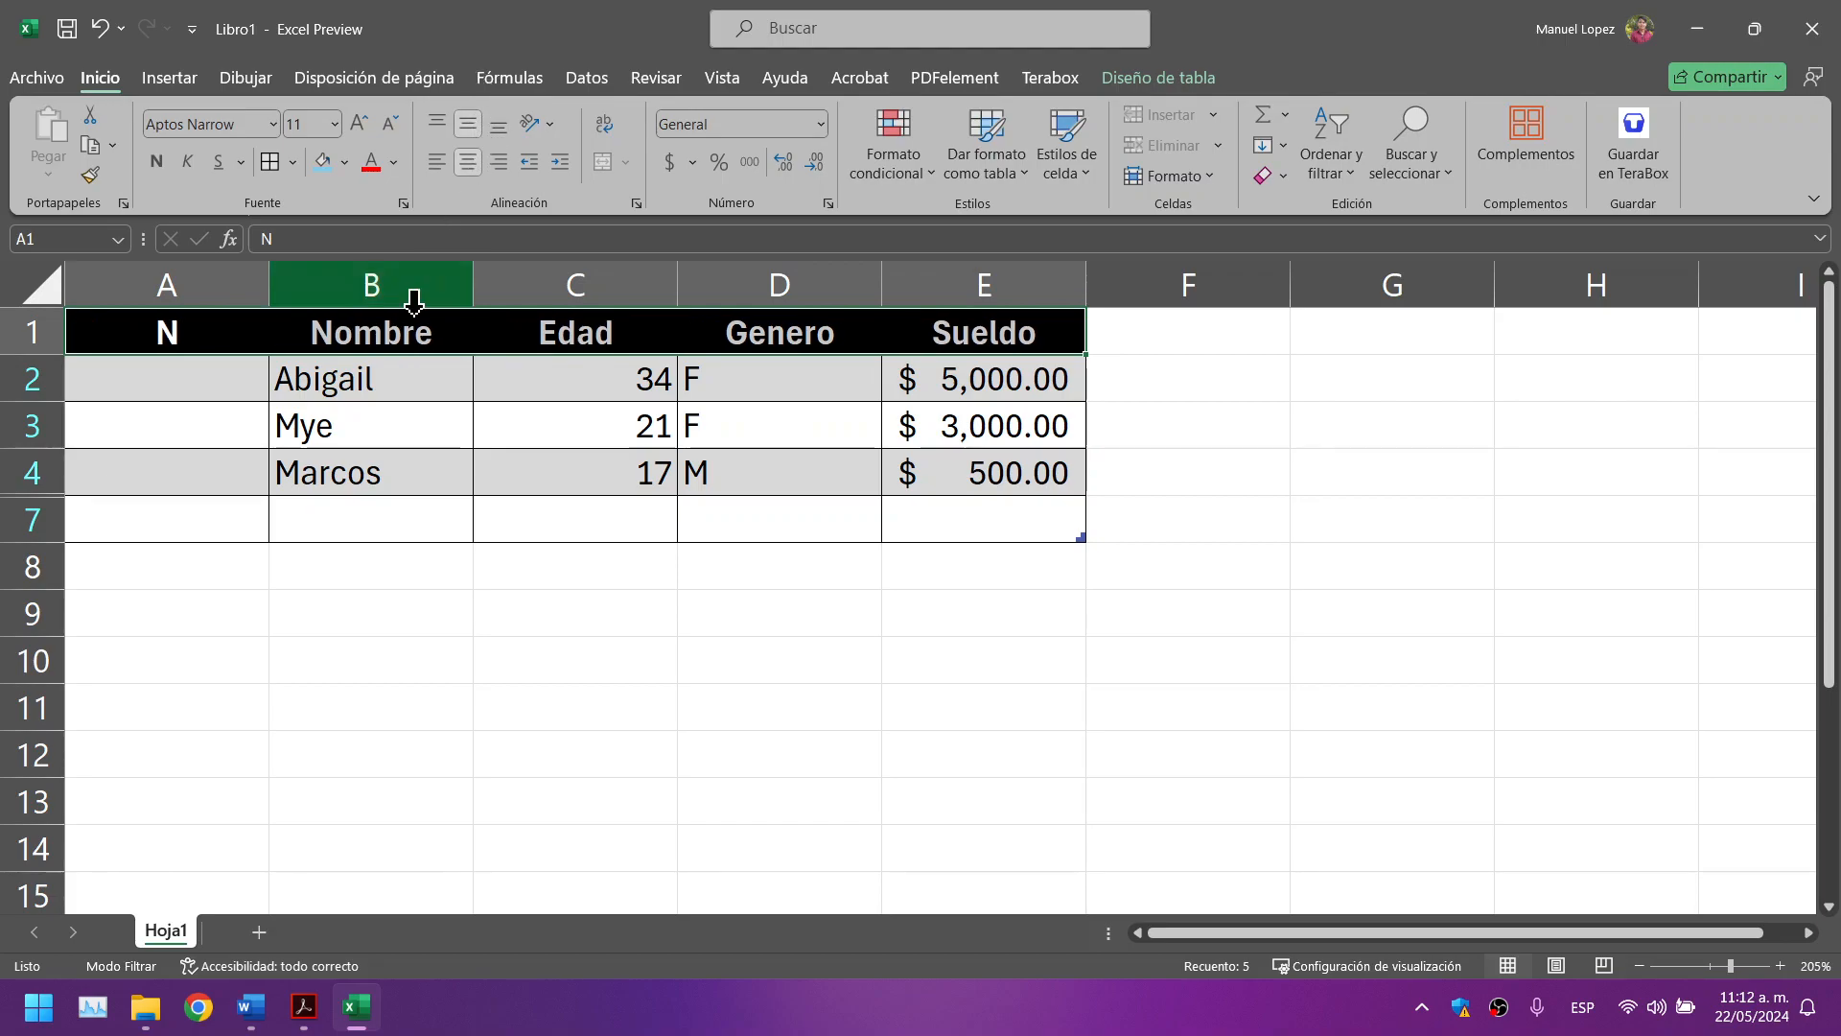
# Step: Enter the row-numbering formula =FILA()-1 in cell A2 of the N column
pyautogui.click(254, 386)
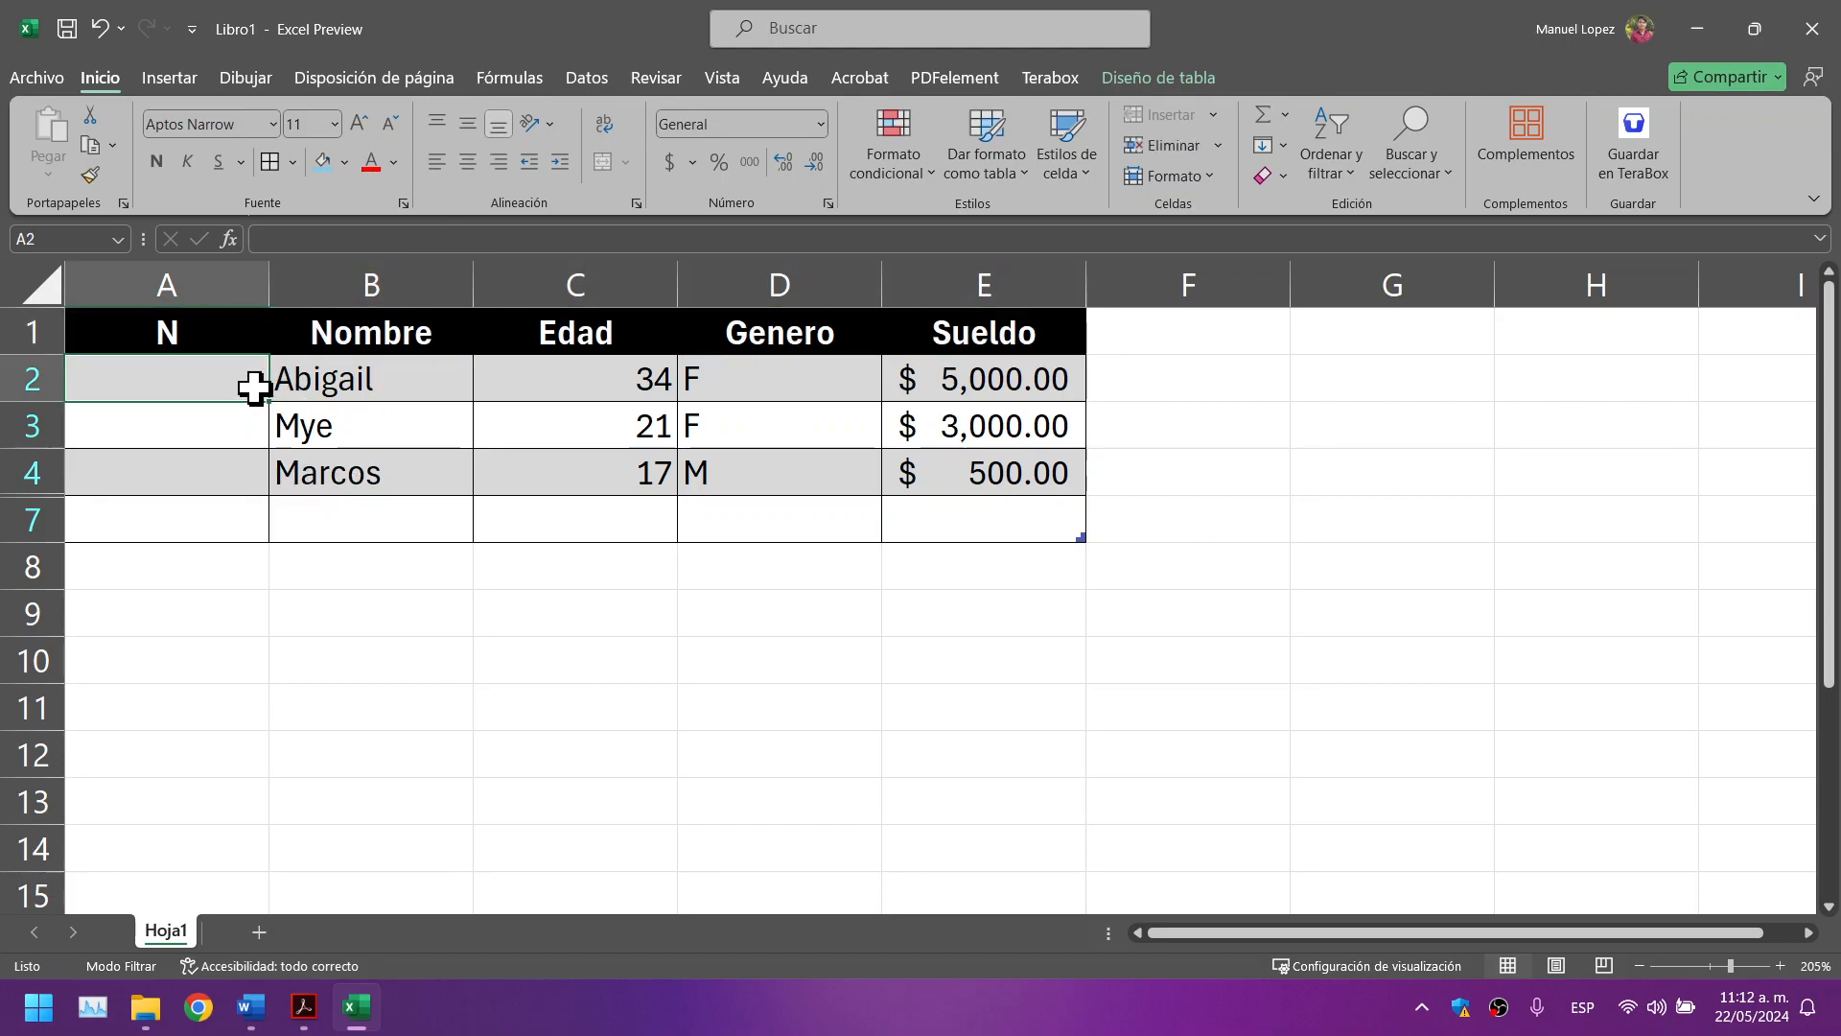
pyautogui.doubleClick(166, 381)
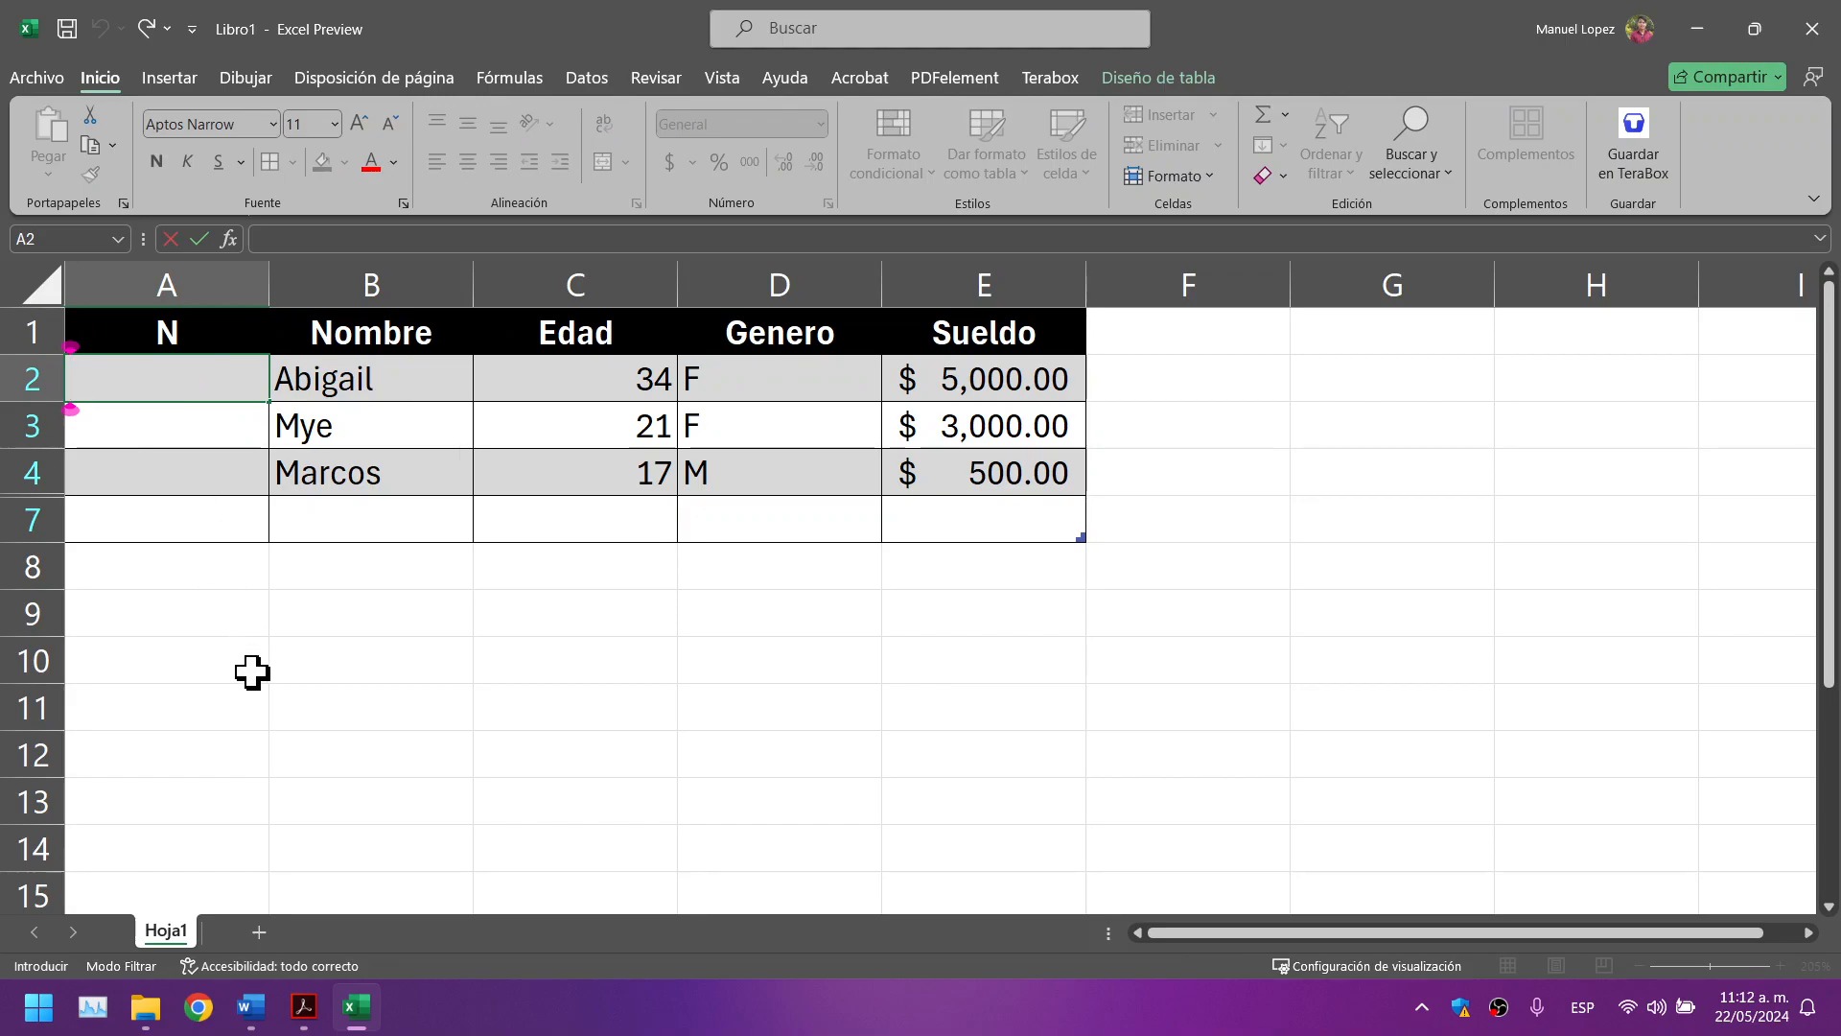
pyautogui.write('¿')
pyautogui.write('=')
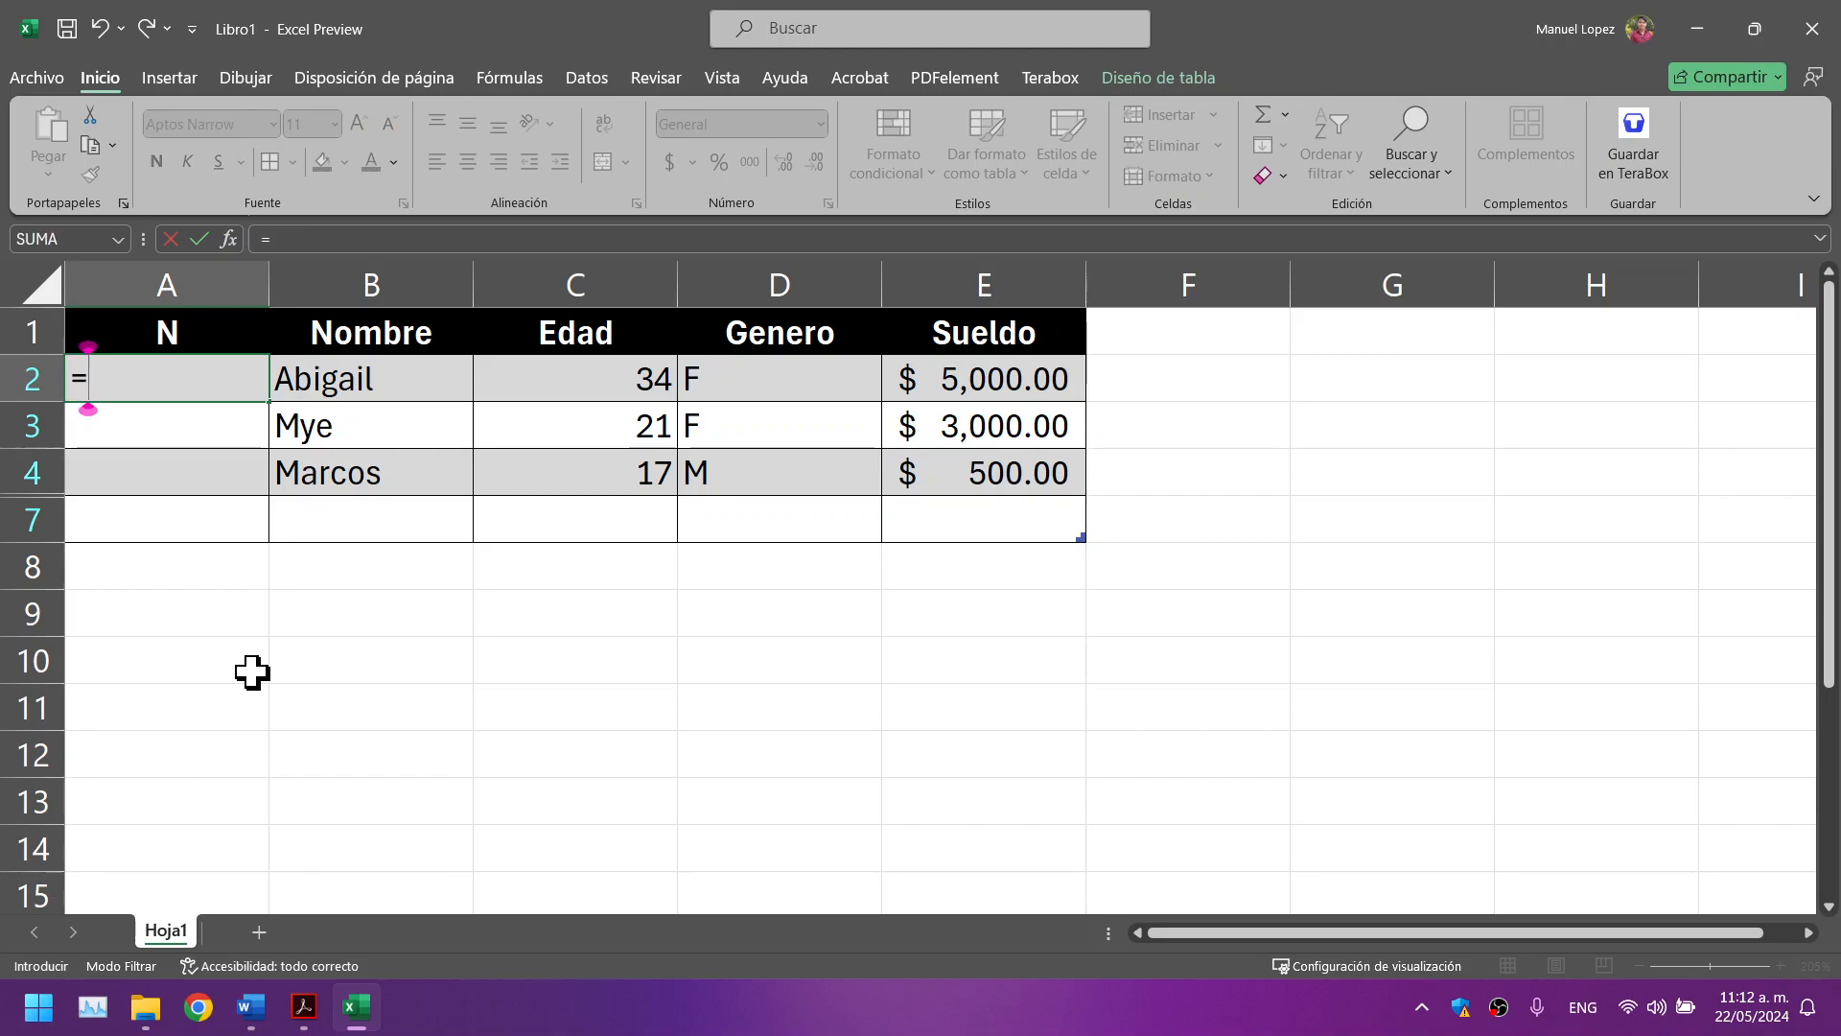
pyautogui.write('fil')
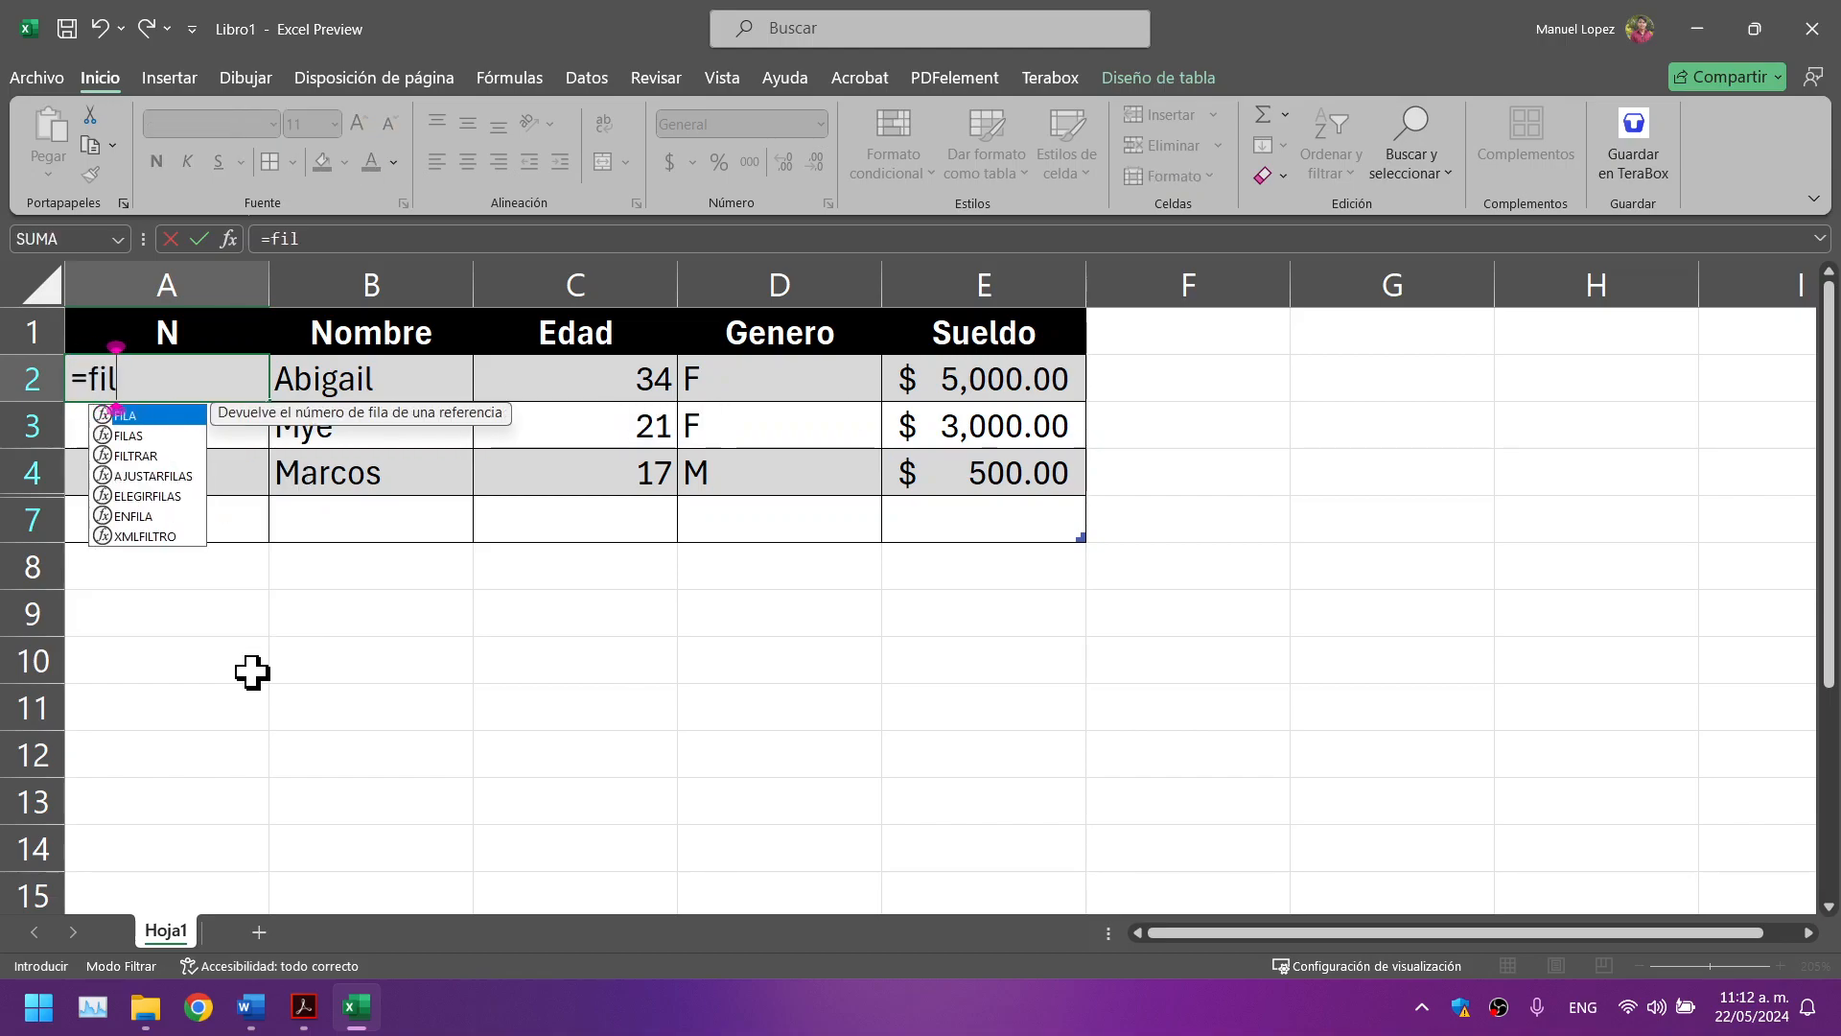
pyautogui.press('Tab')
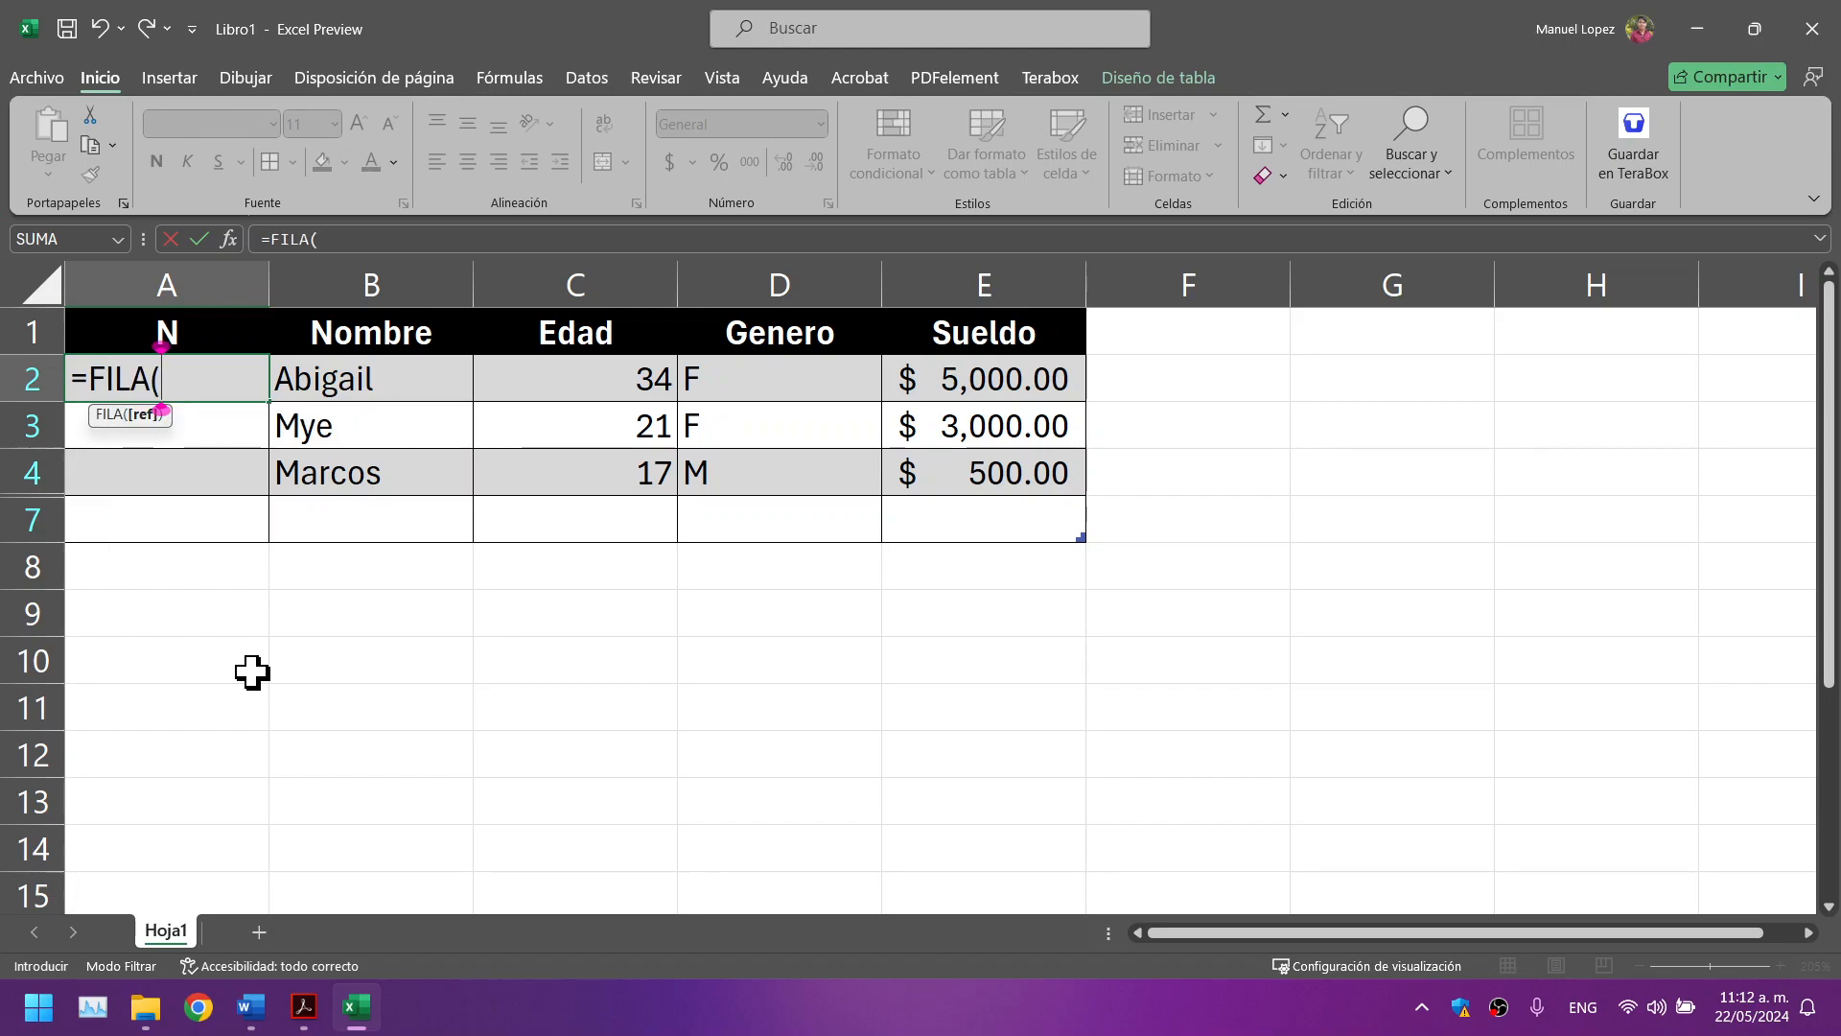
pyautogui.write(')')
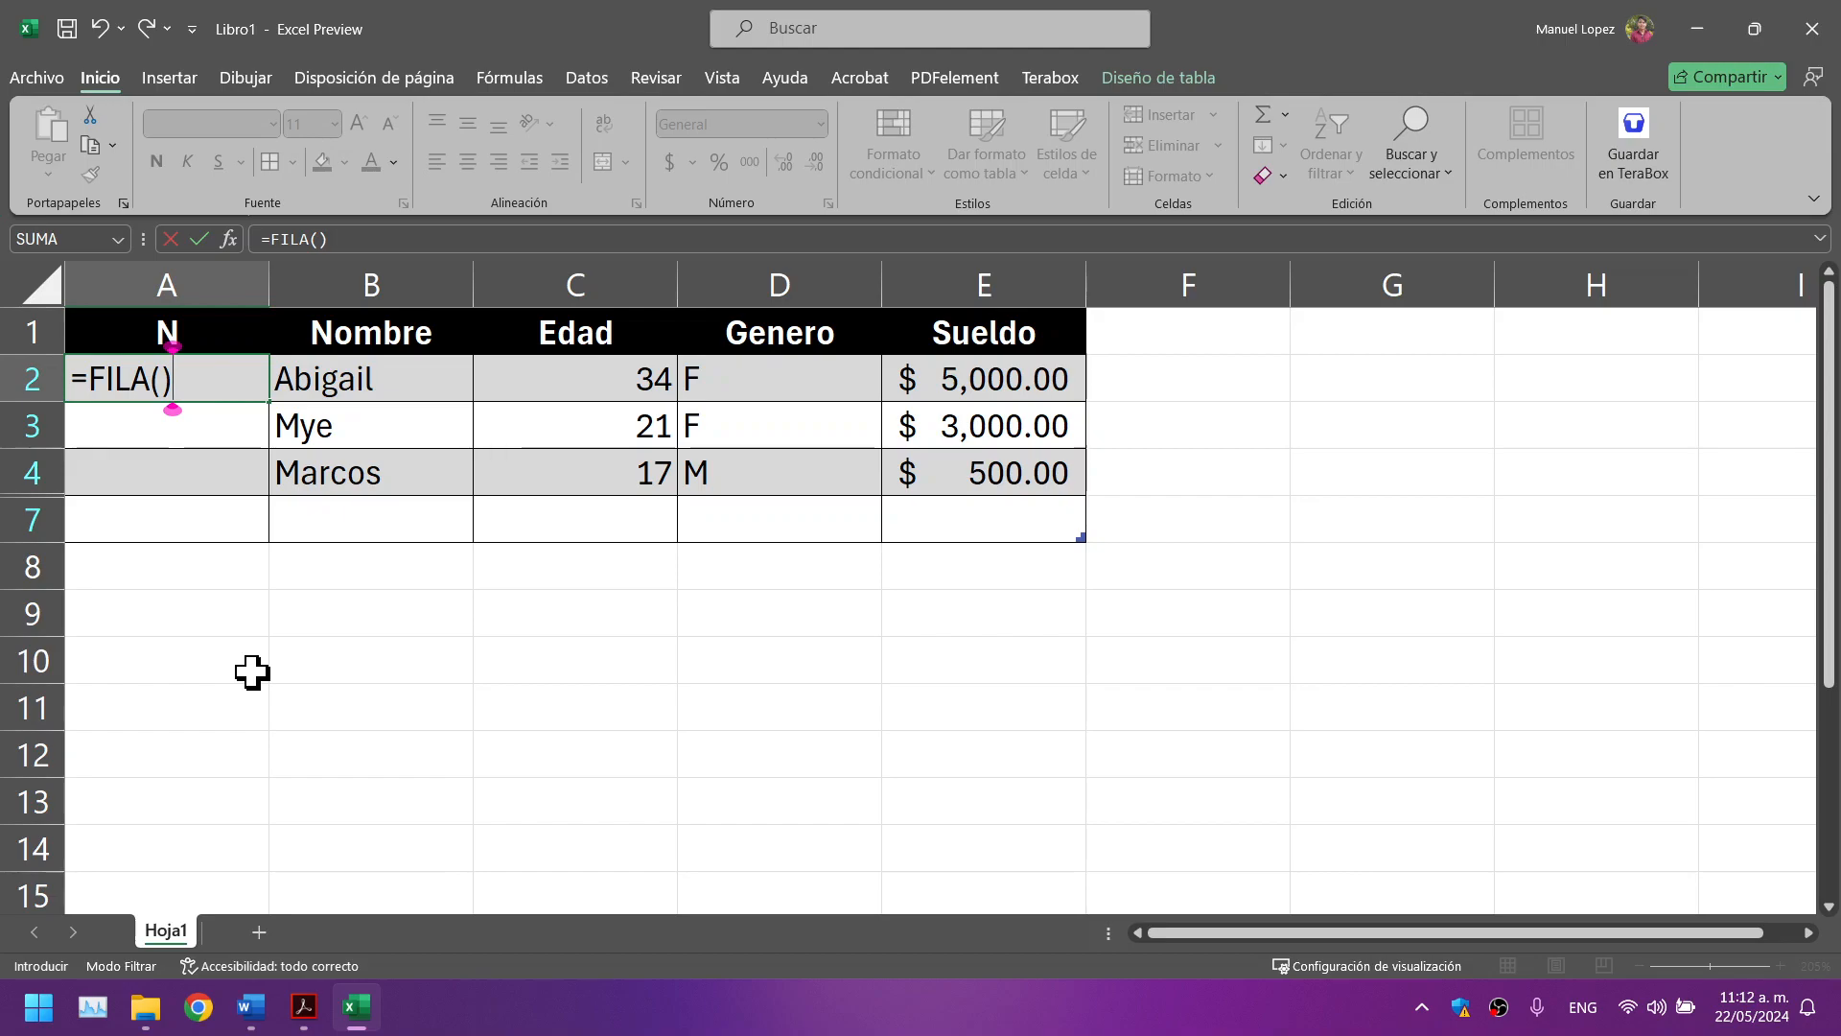
pyautogui.write('-')
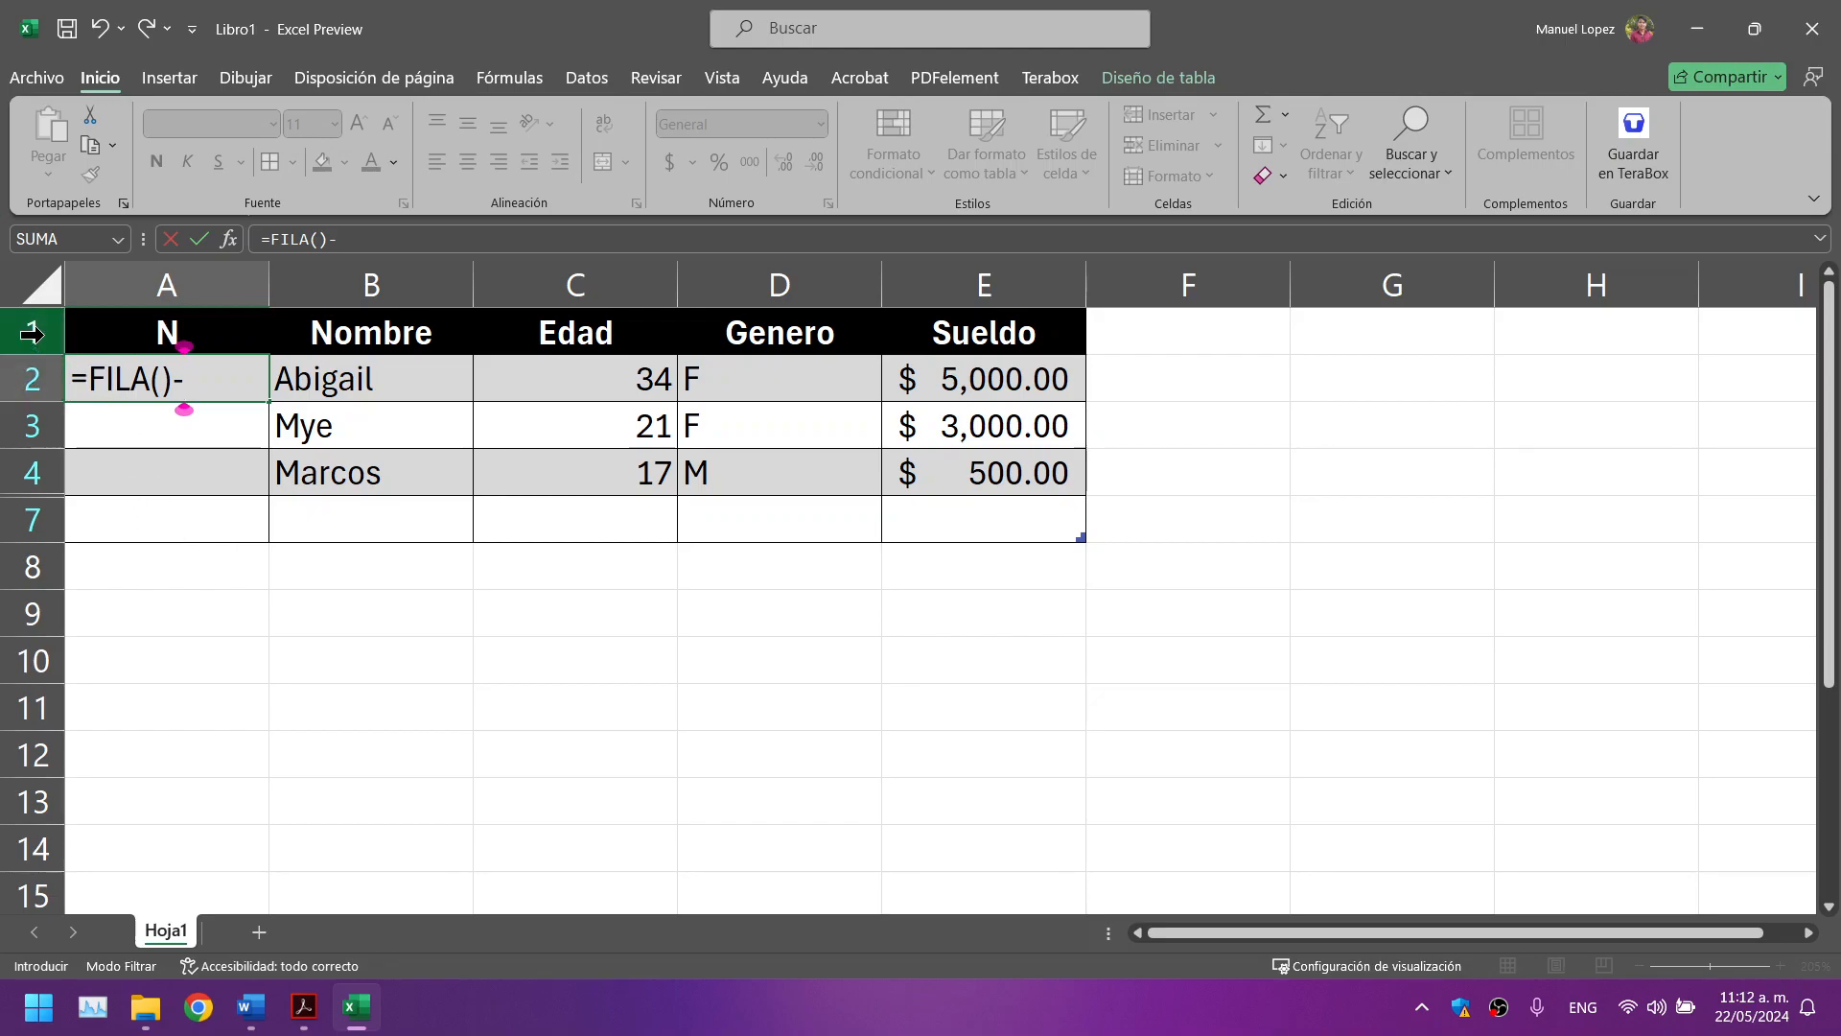
pyautogui.write('1')
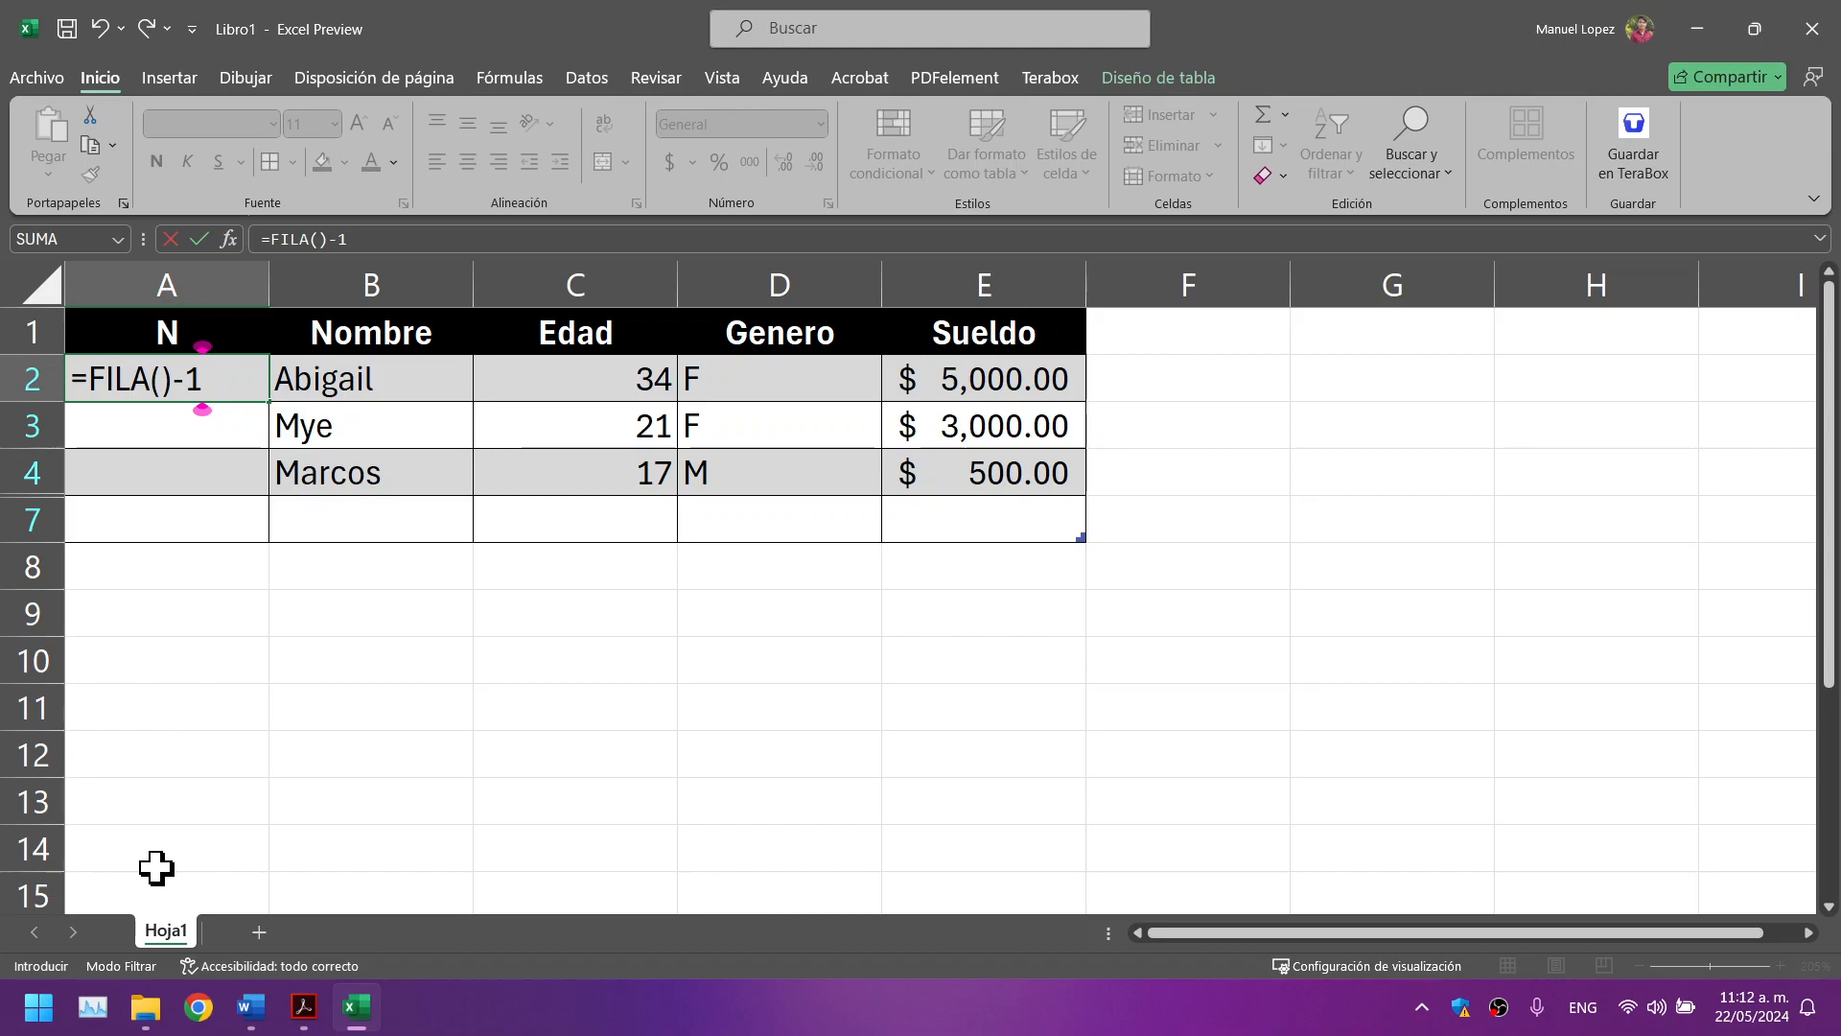
pyautogui.press('Return')
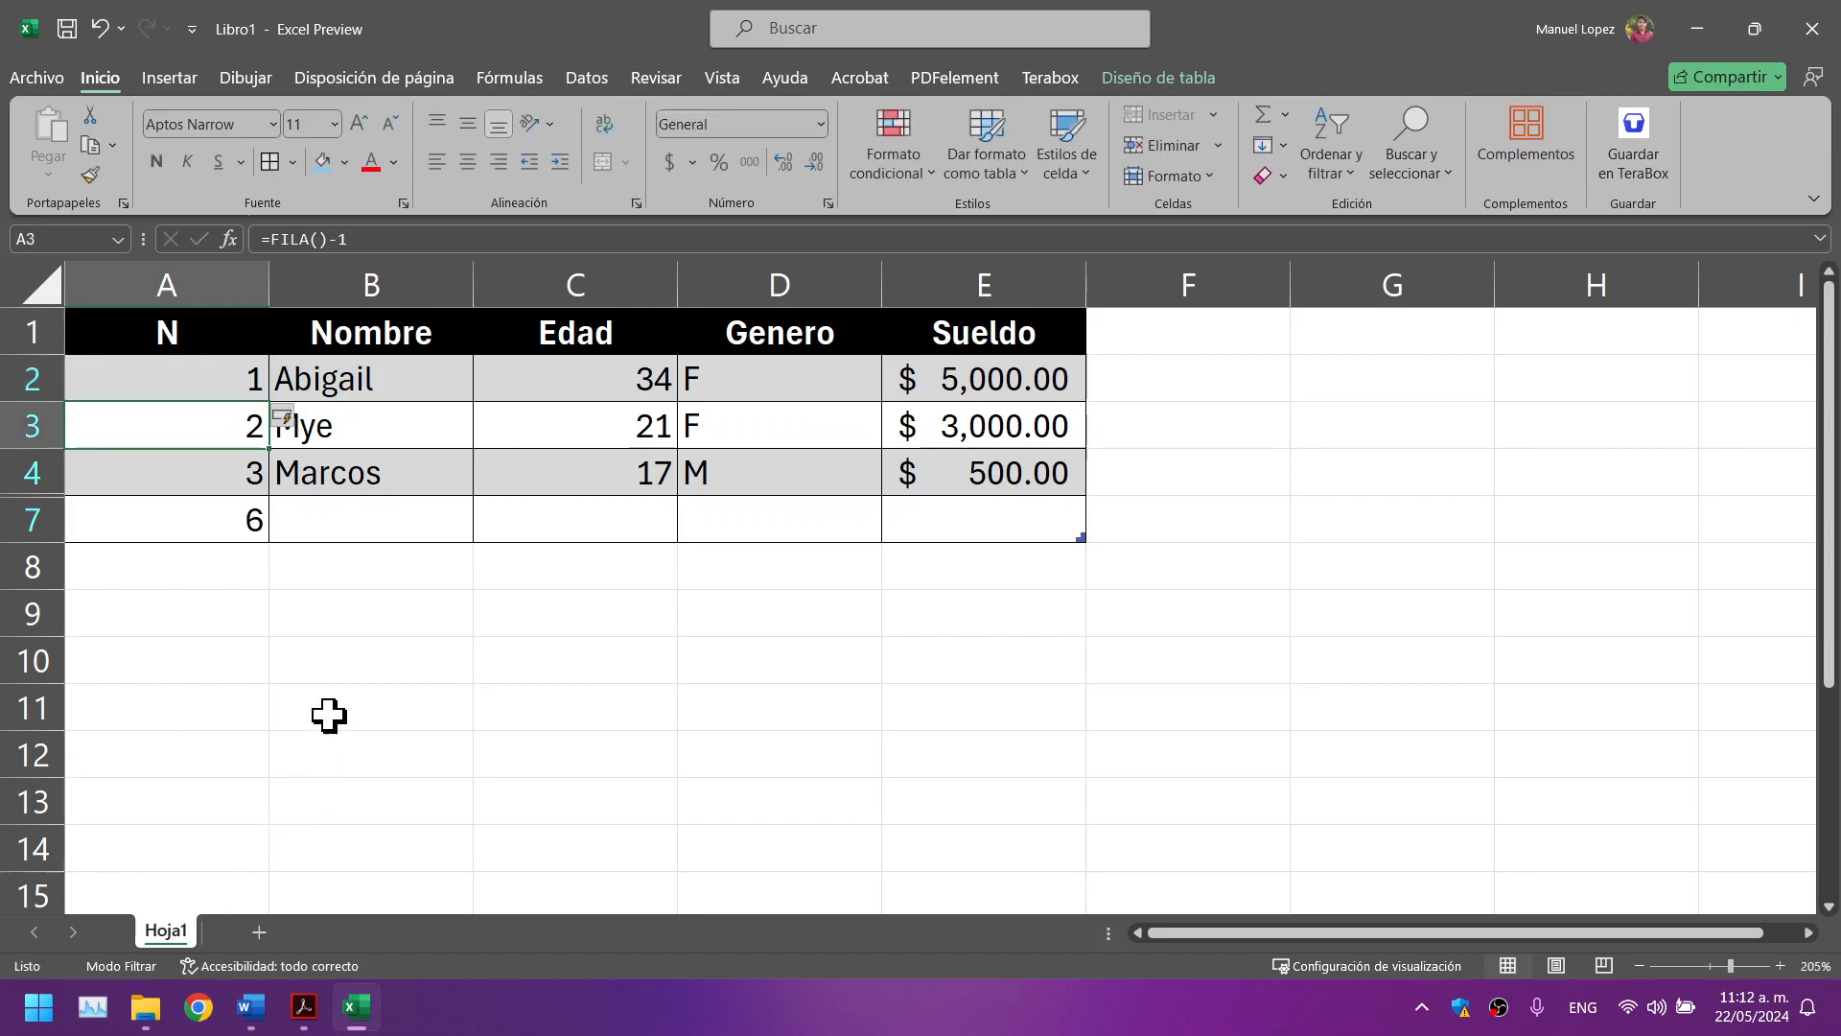
# Step: Try deleting the table columns spanned by A7:E7, and undo the deletion
pyautogui.moveTo(1063, 518); pyautogui.dragTo(214, 514)
pyautogui.rightClick(232, 524)
pyautogui.moveTo(303, 529)
pyautogui.click(566, 530)
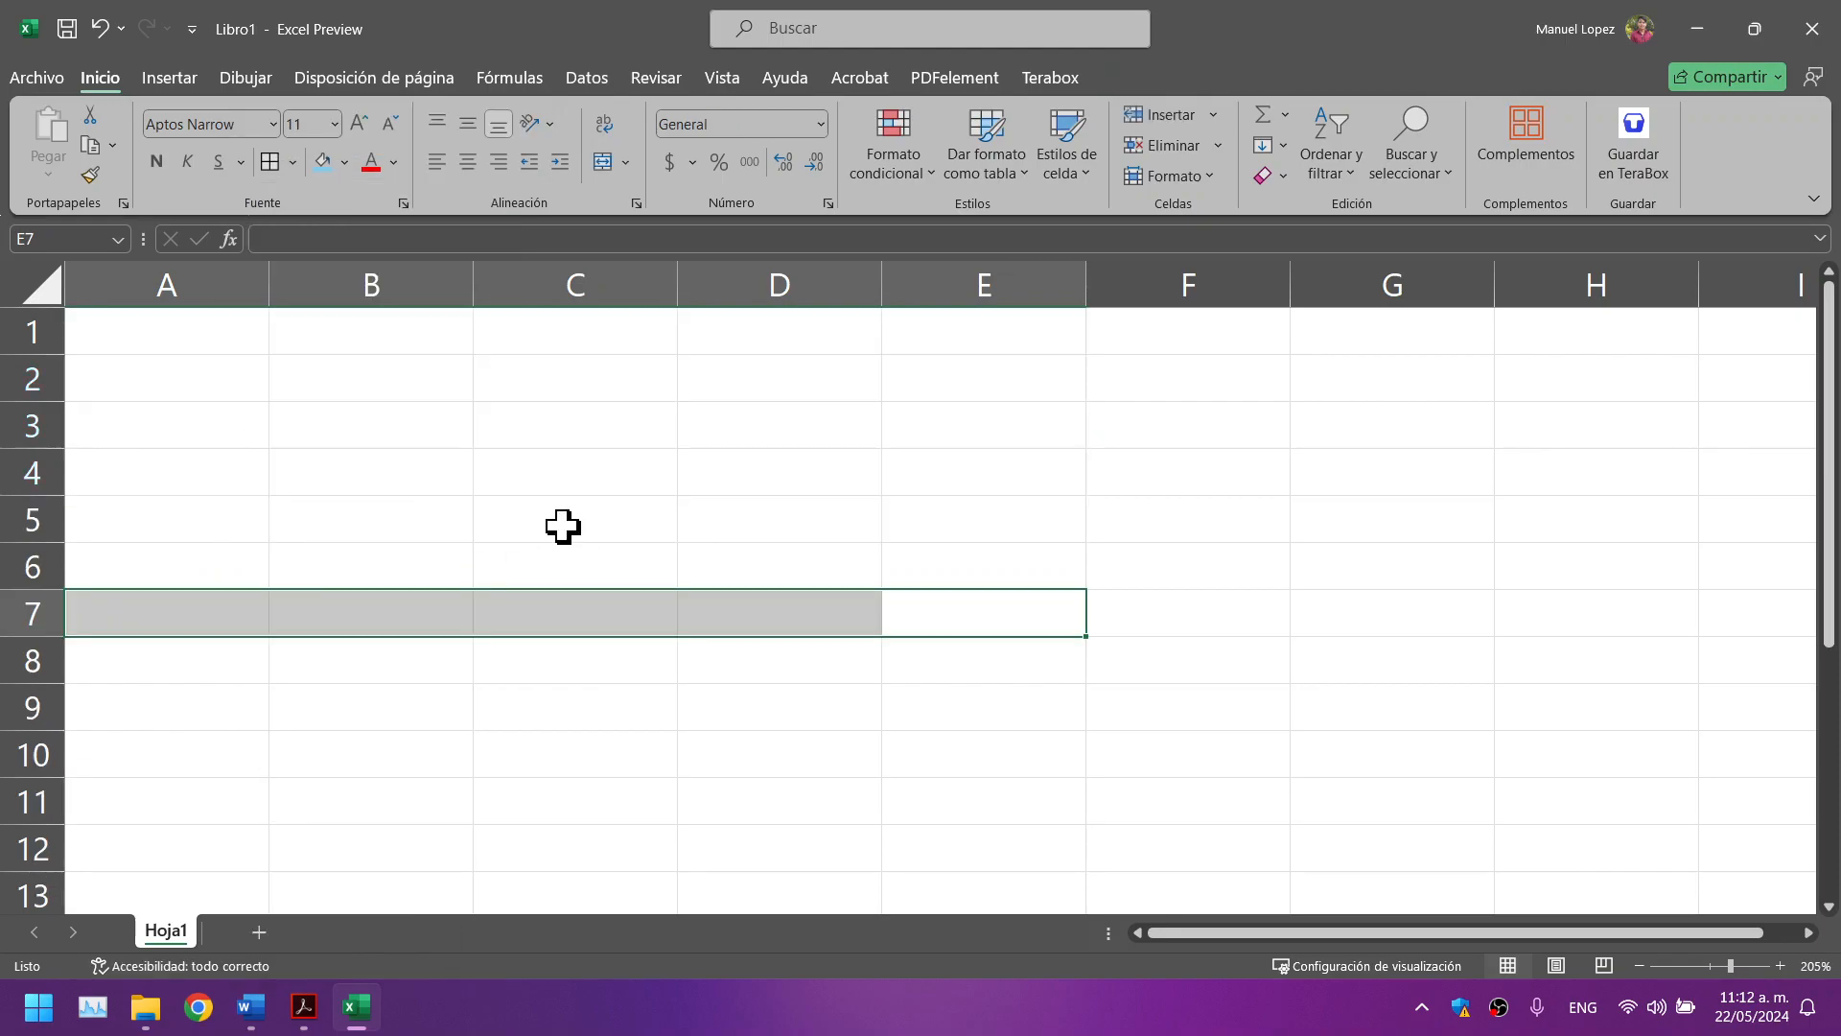
pyautogui.hotkey('ctrl', 'z')
# Step: Delete the table's empty last record in row 7 as a complete sheet row
pyautogui.rightClick(532, 525)
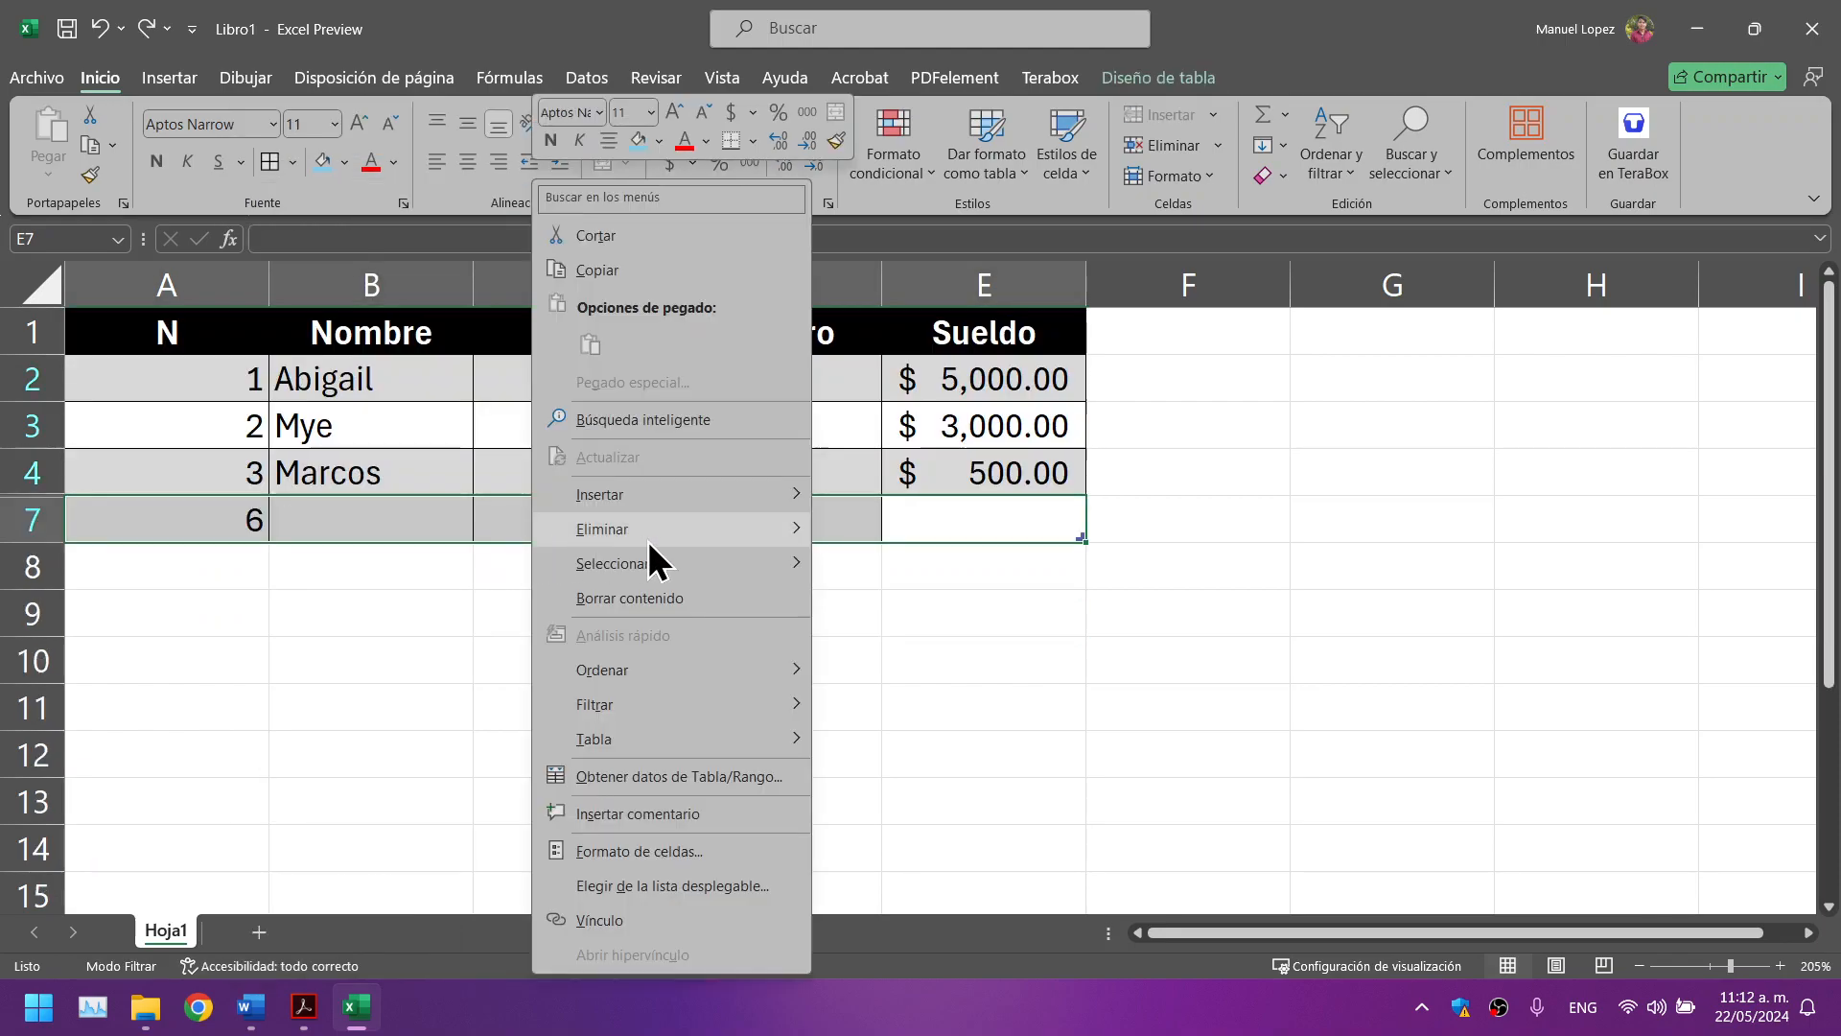
pyautogui.moveTo(662, 533)
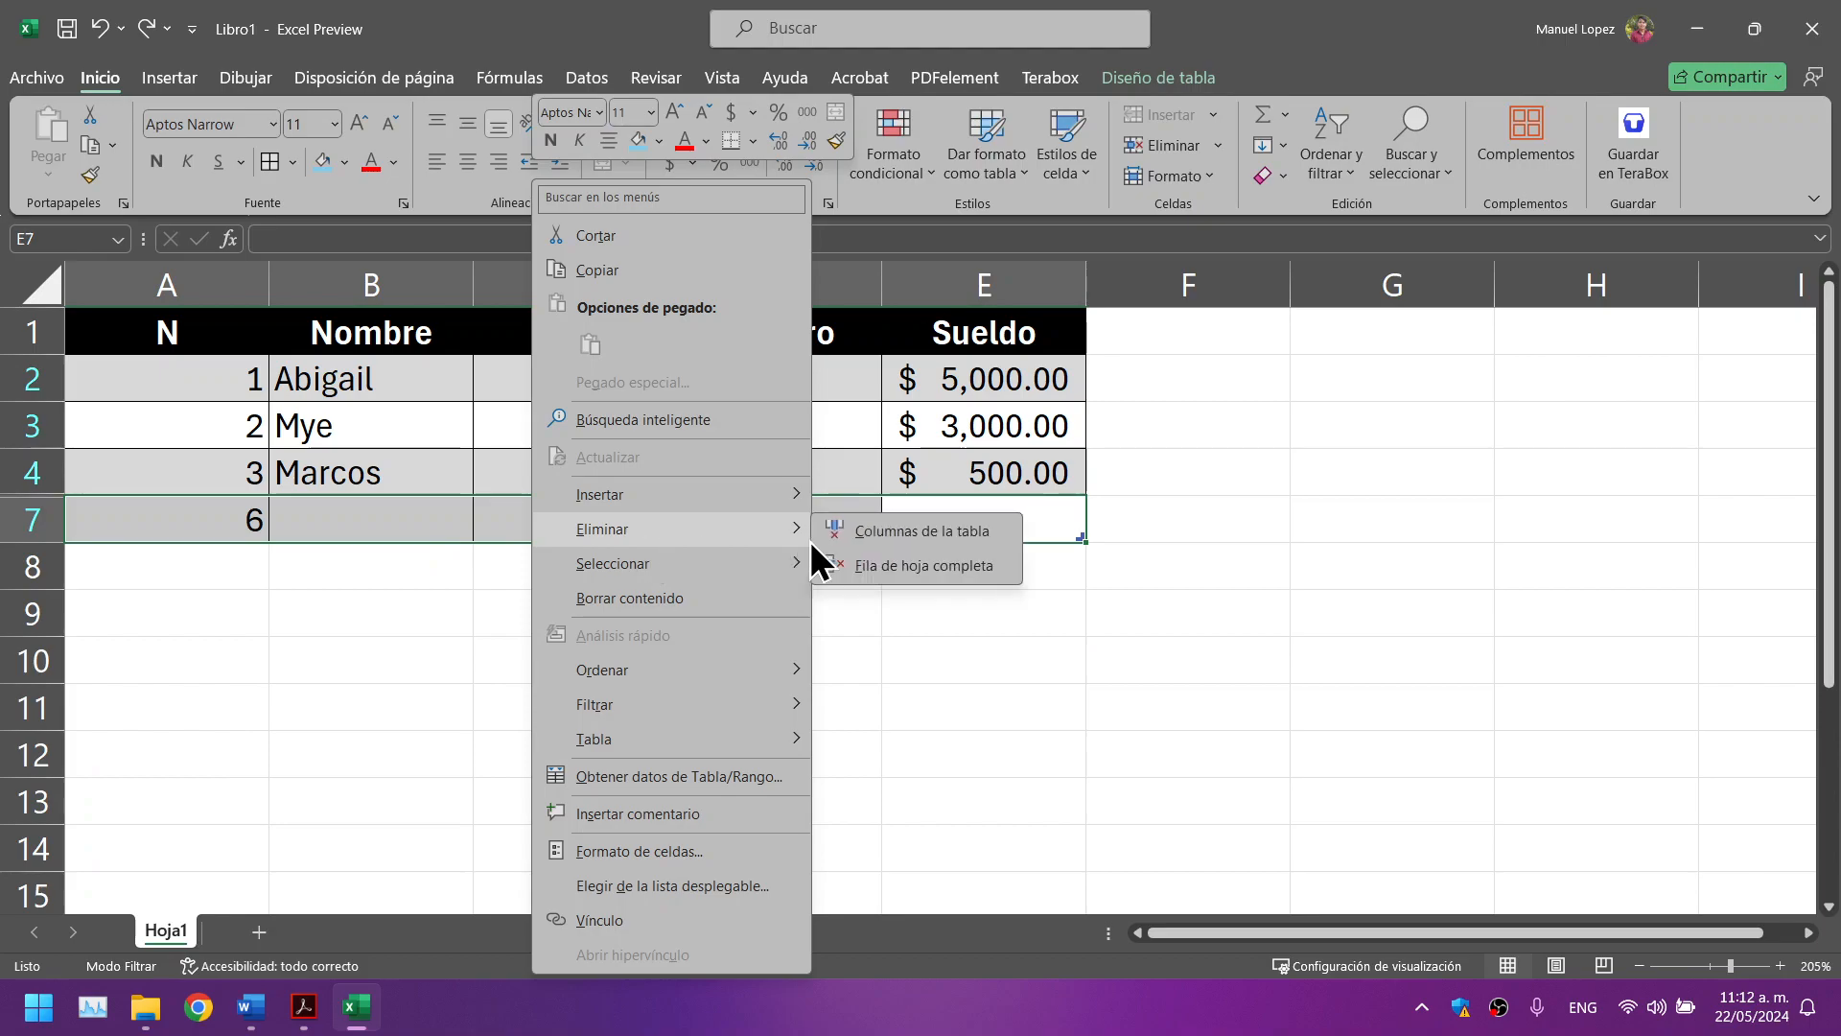
pyautogui.click(905, 566)
pyautogui.click(533, 611)
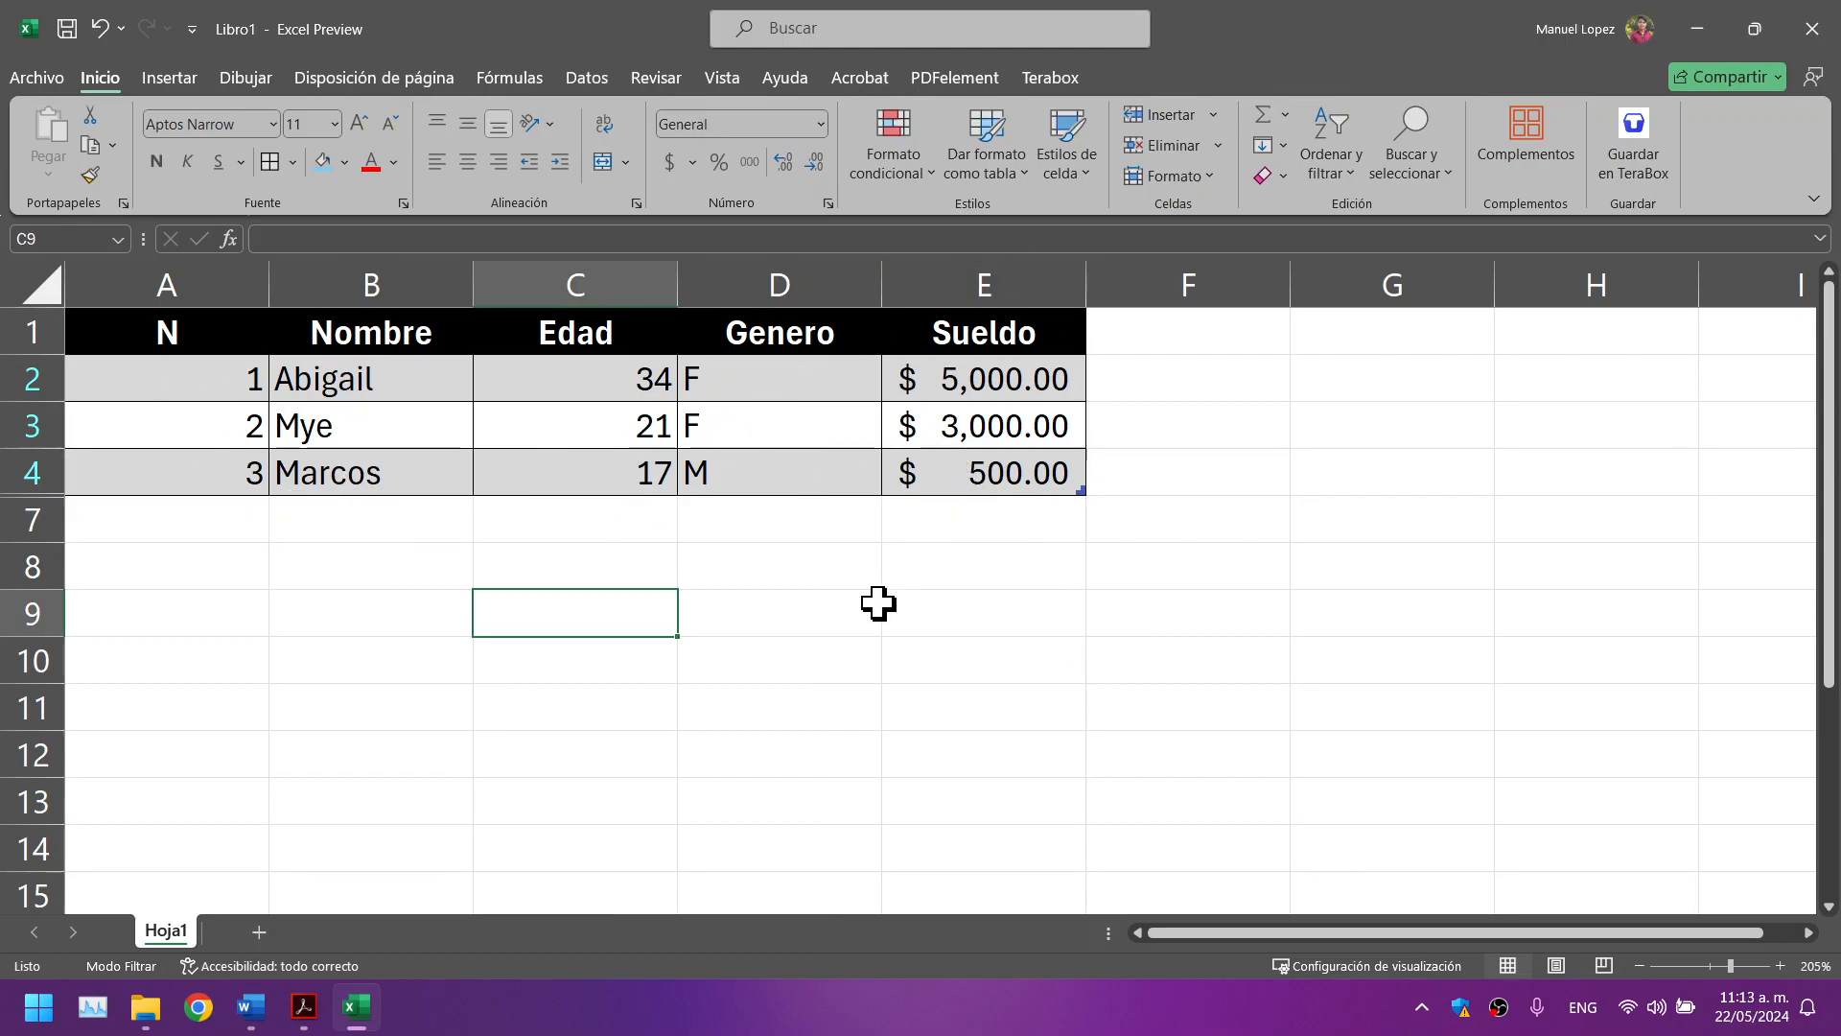
# Step: Centre the numbers in A2:A4 horizontally and narrow column A to suit them
pyautogui.click(206, 382)
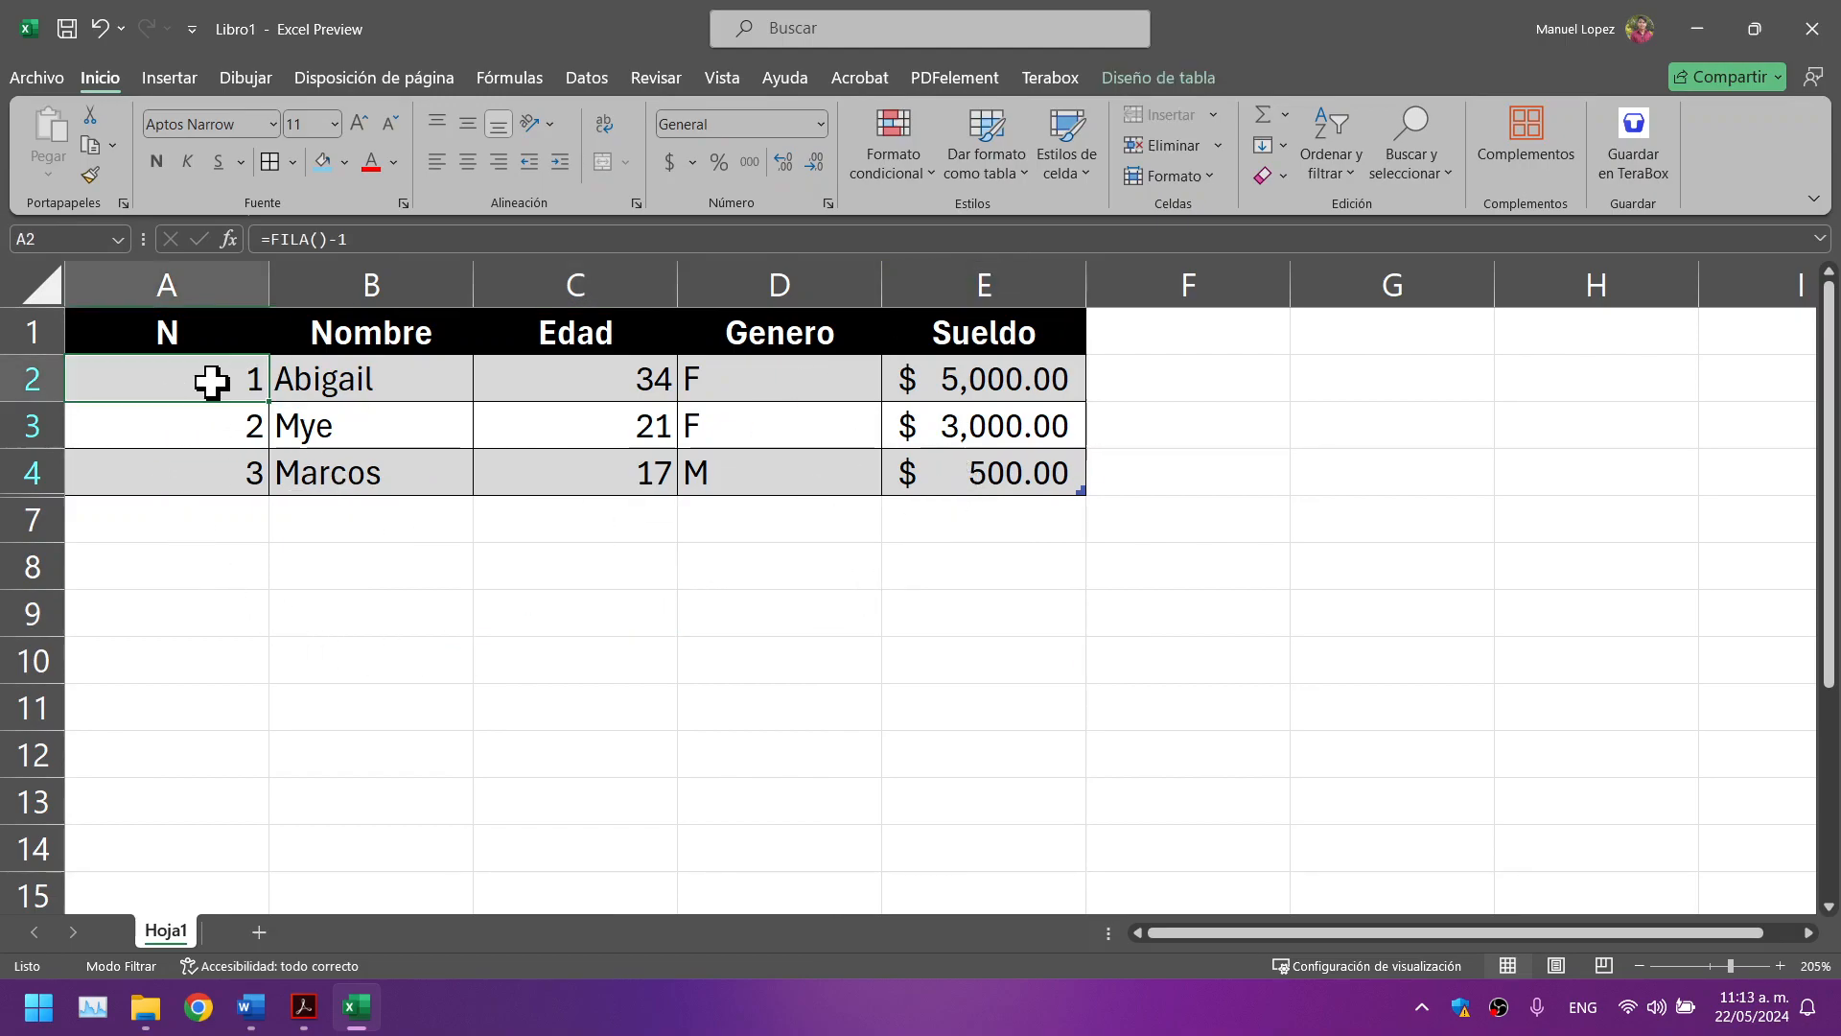
pyautogui.moveTo(195, 380); pyautogui.dragTo(185, 468)
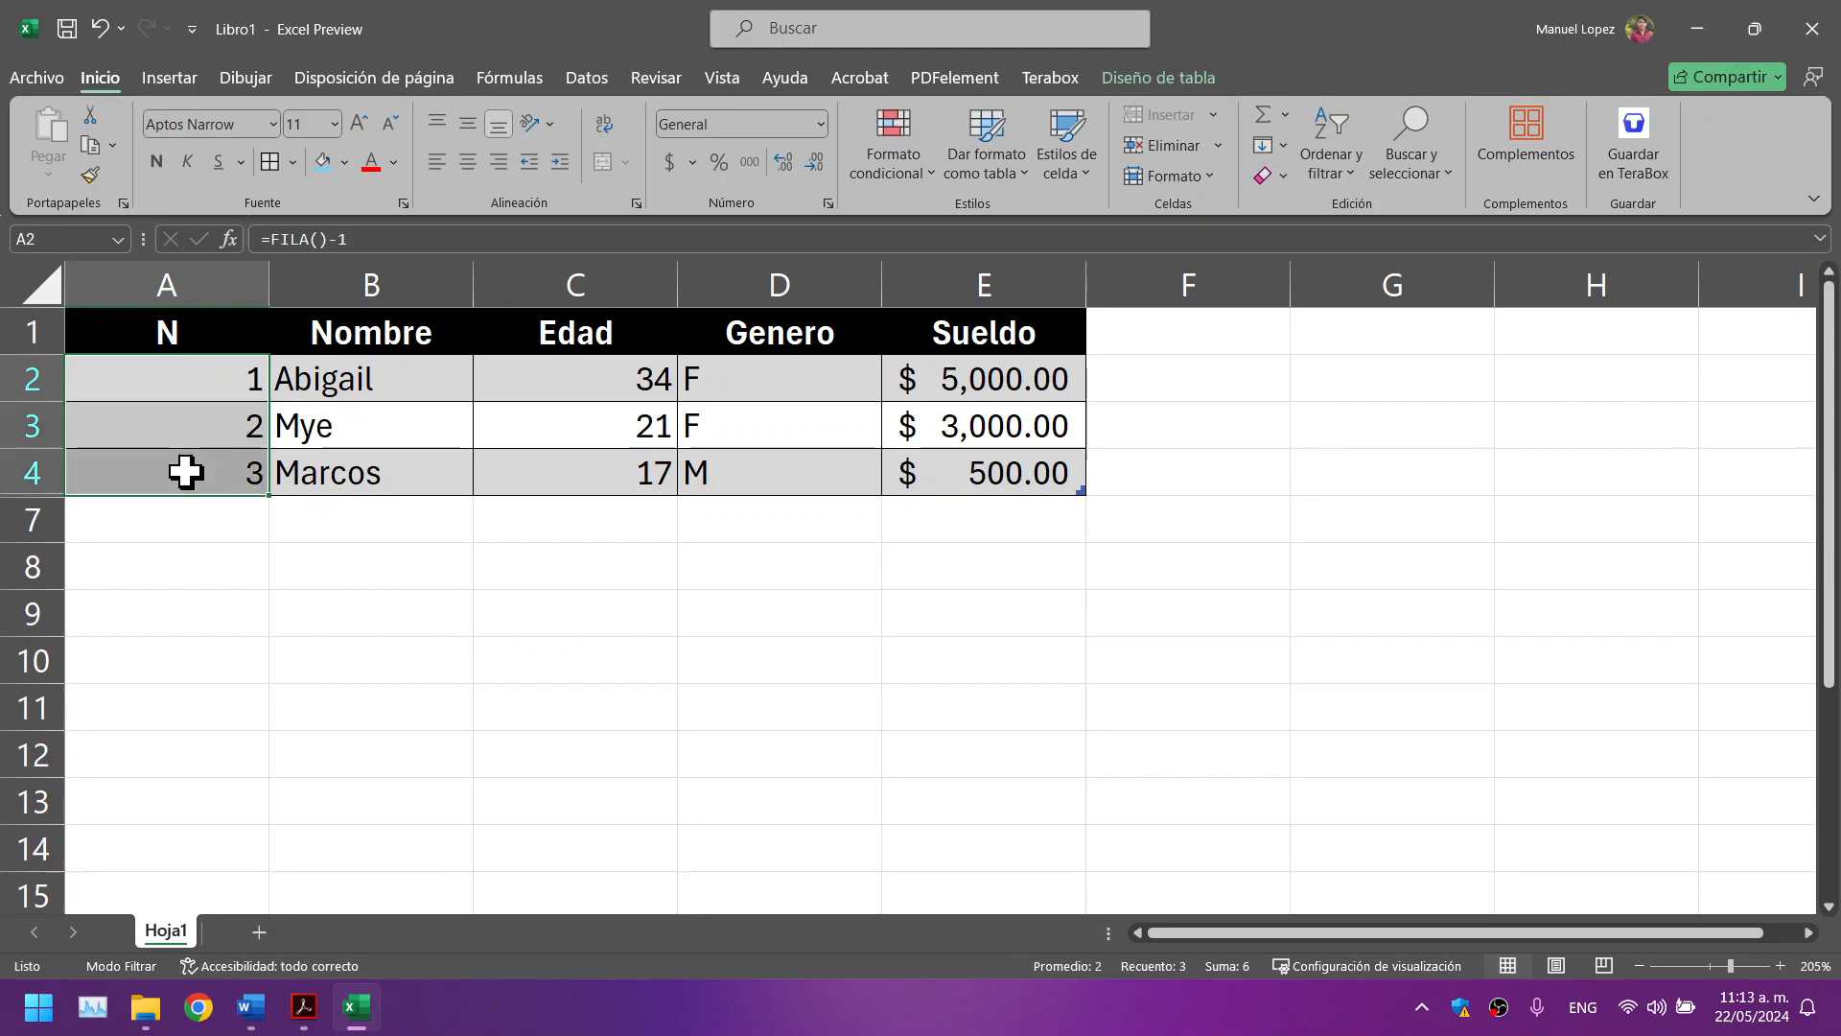
pyautogui.click(463, 171)
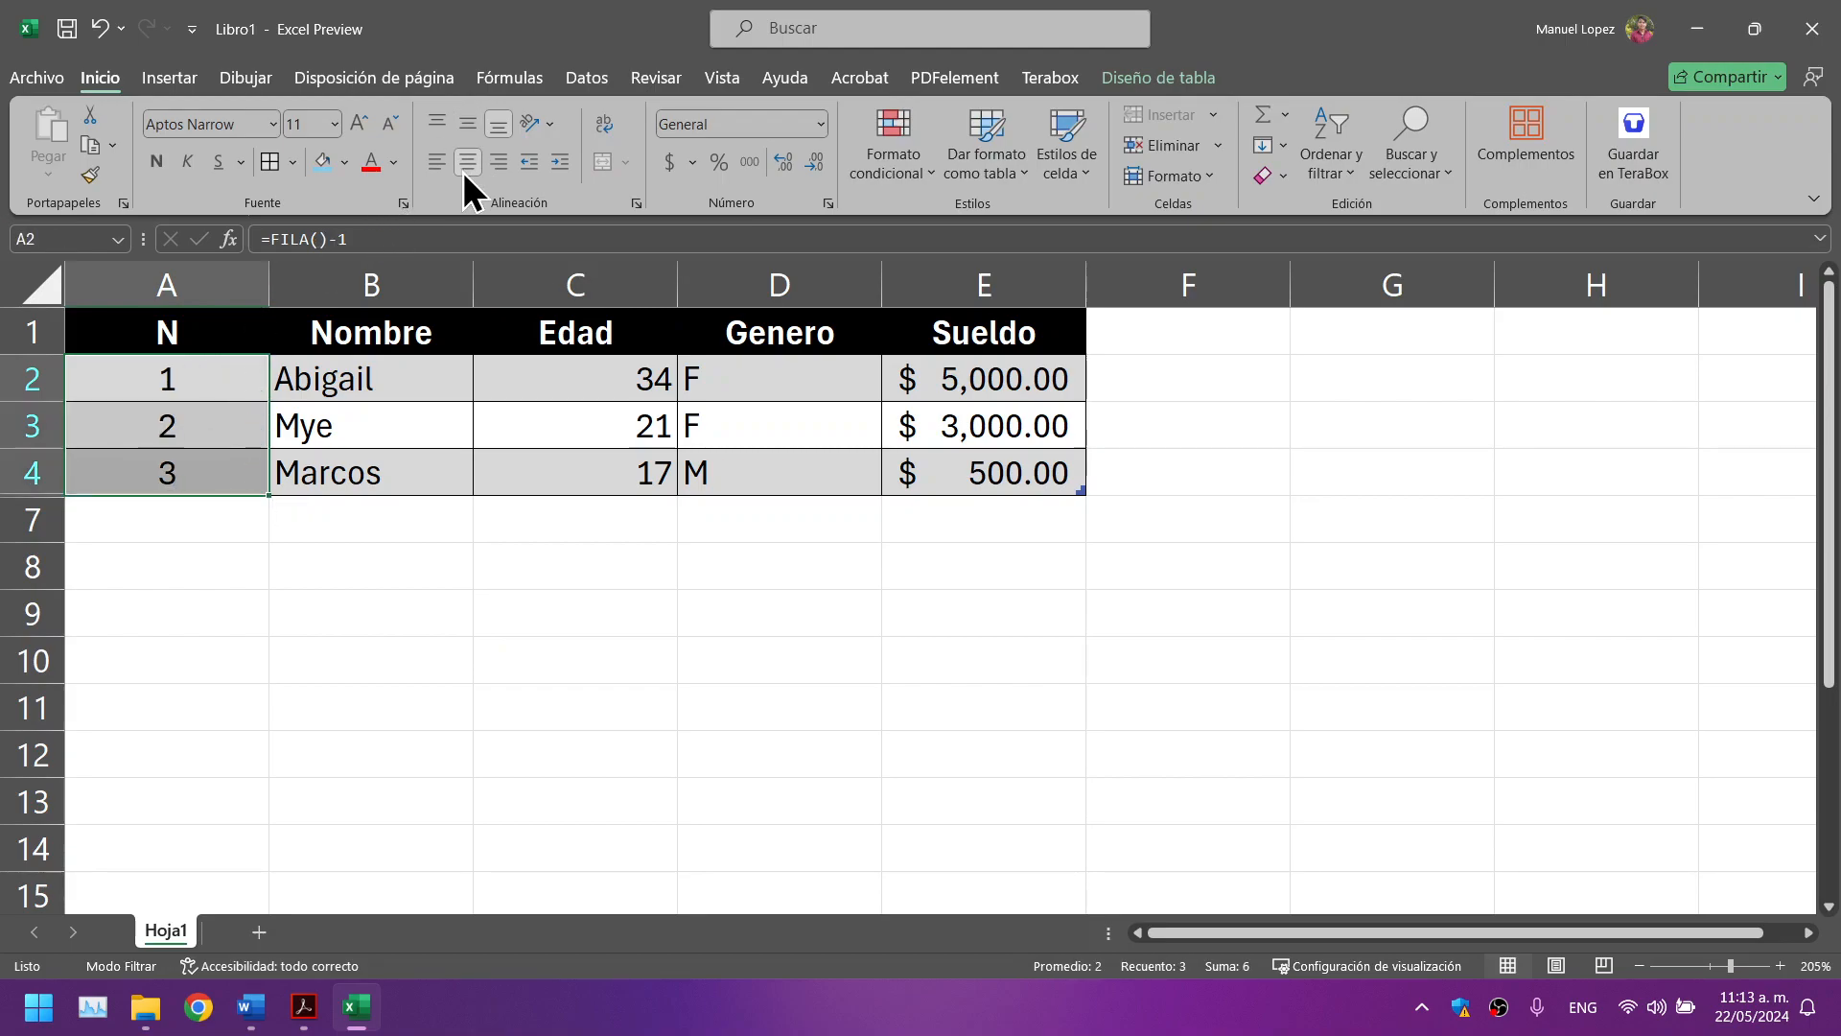
pyautogui.click(360, 630)
pyautogui.moveTo(268, 278); pyautogui.dragTo(146, 299)
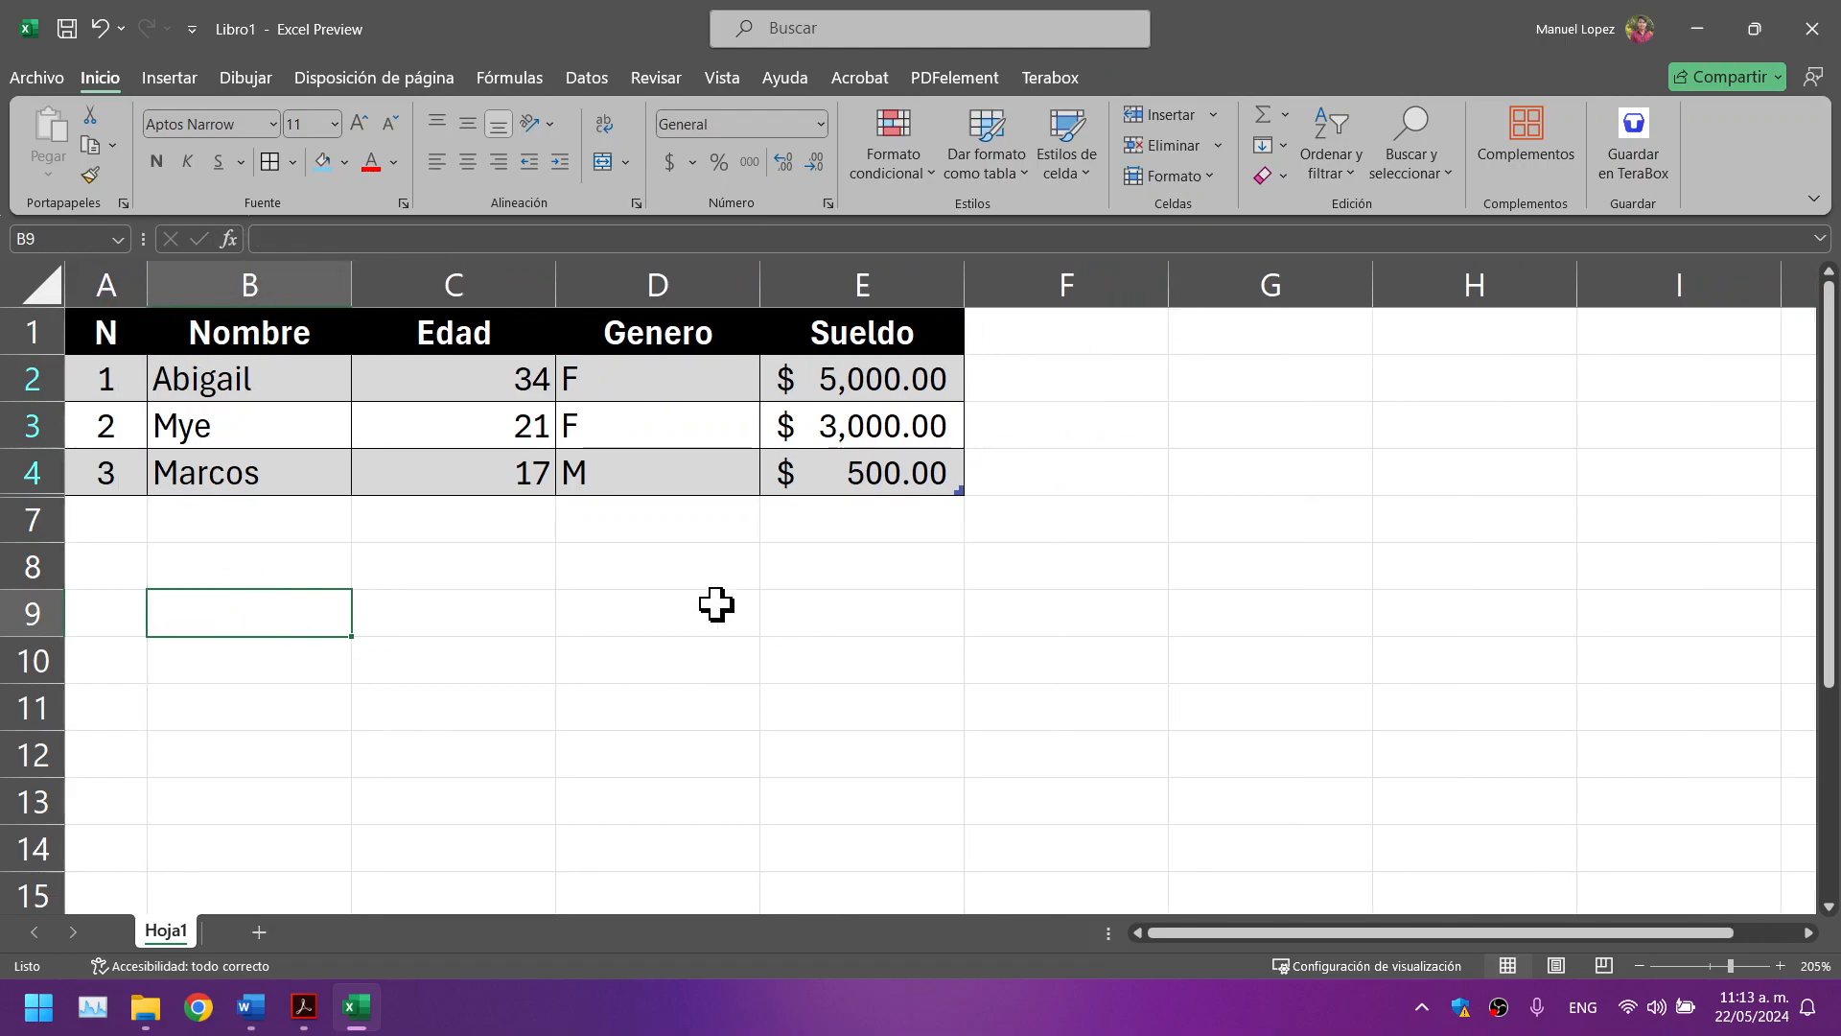
# Step: Centre the ages in the Edad column horizontally and narrow column C to about its header's width
pyautogui.click(452, 357)
pyautogui.moveTo(452, 357); pyautogui.dragTo(459, 518)
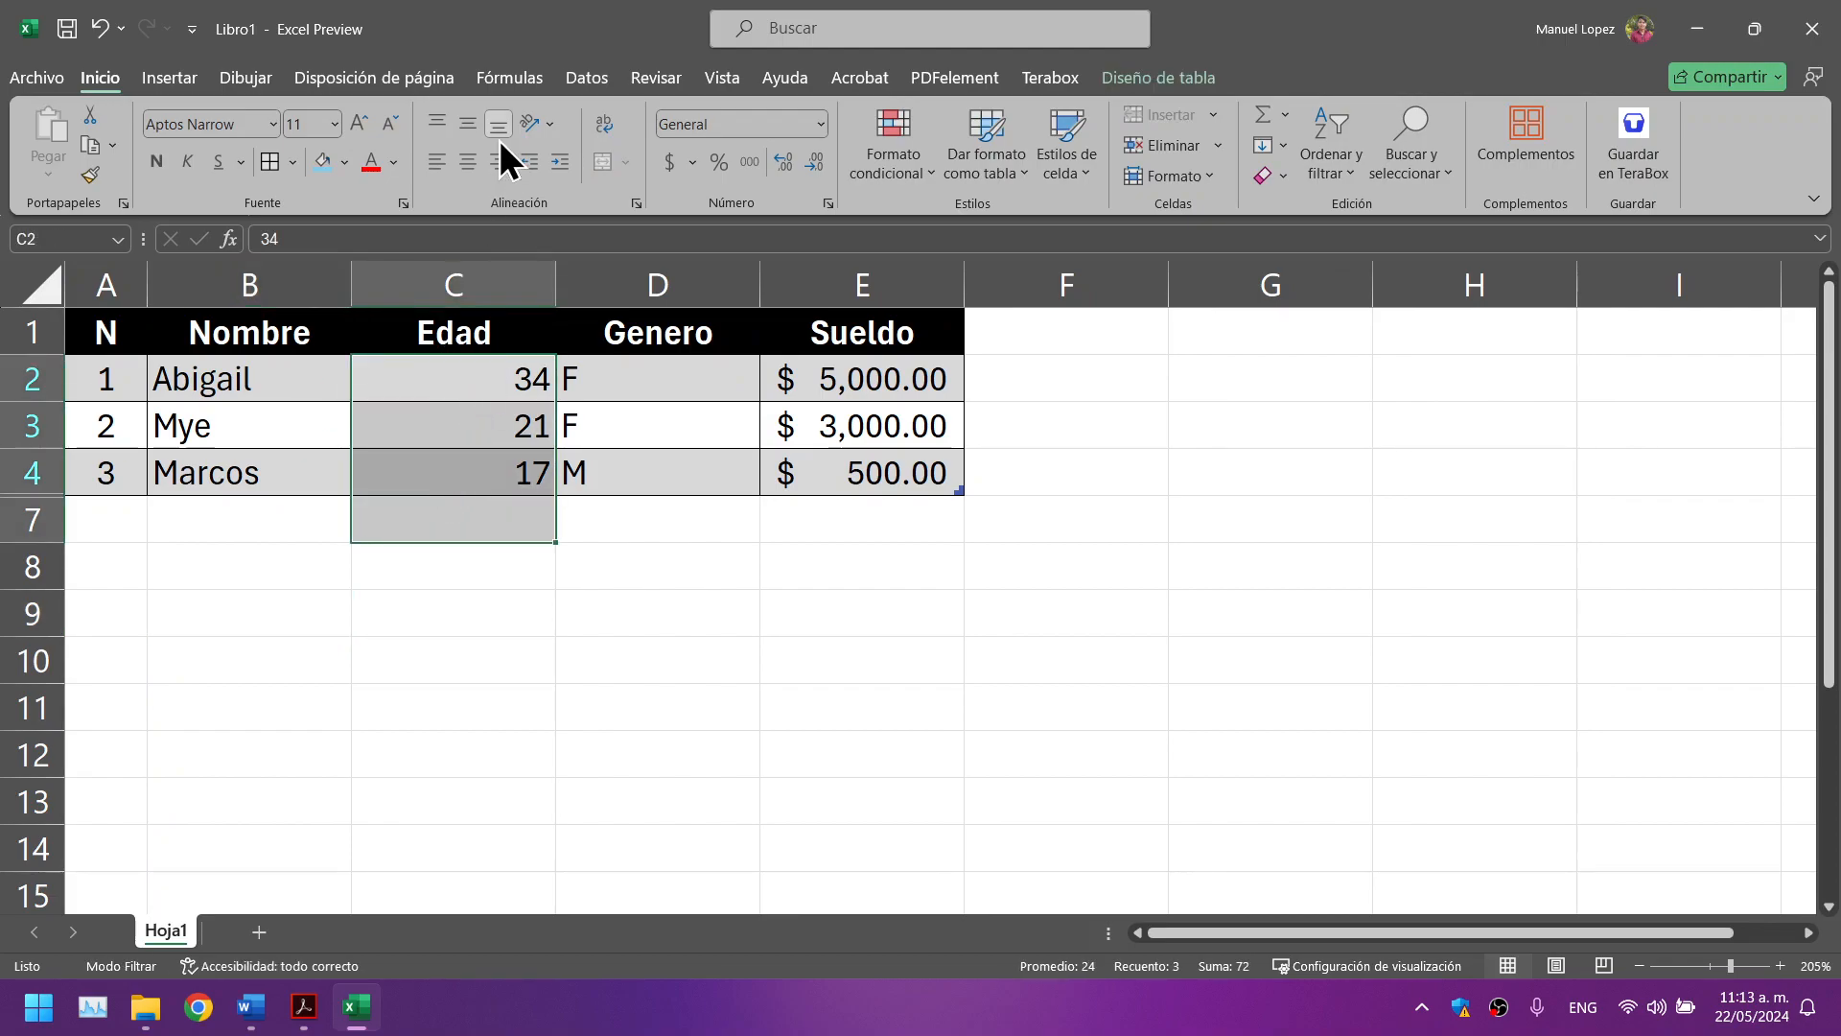
pyautogui.click(468, 161)
pyautogui.moveTo(556, 284); pyautogui.dragTo(470, 284)
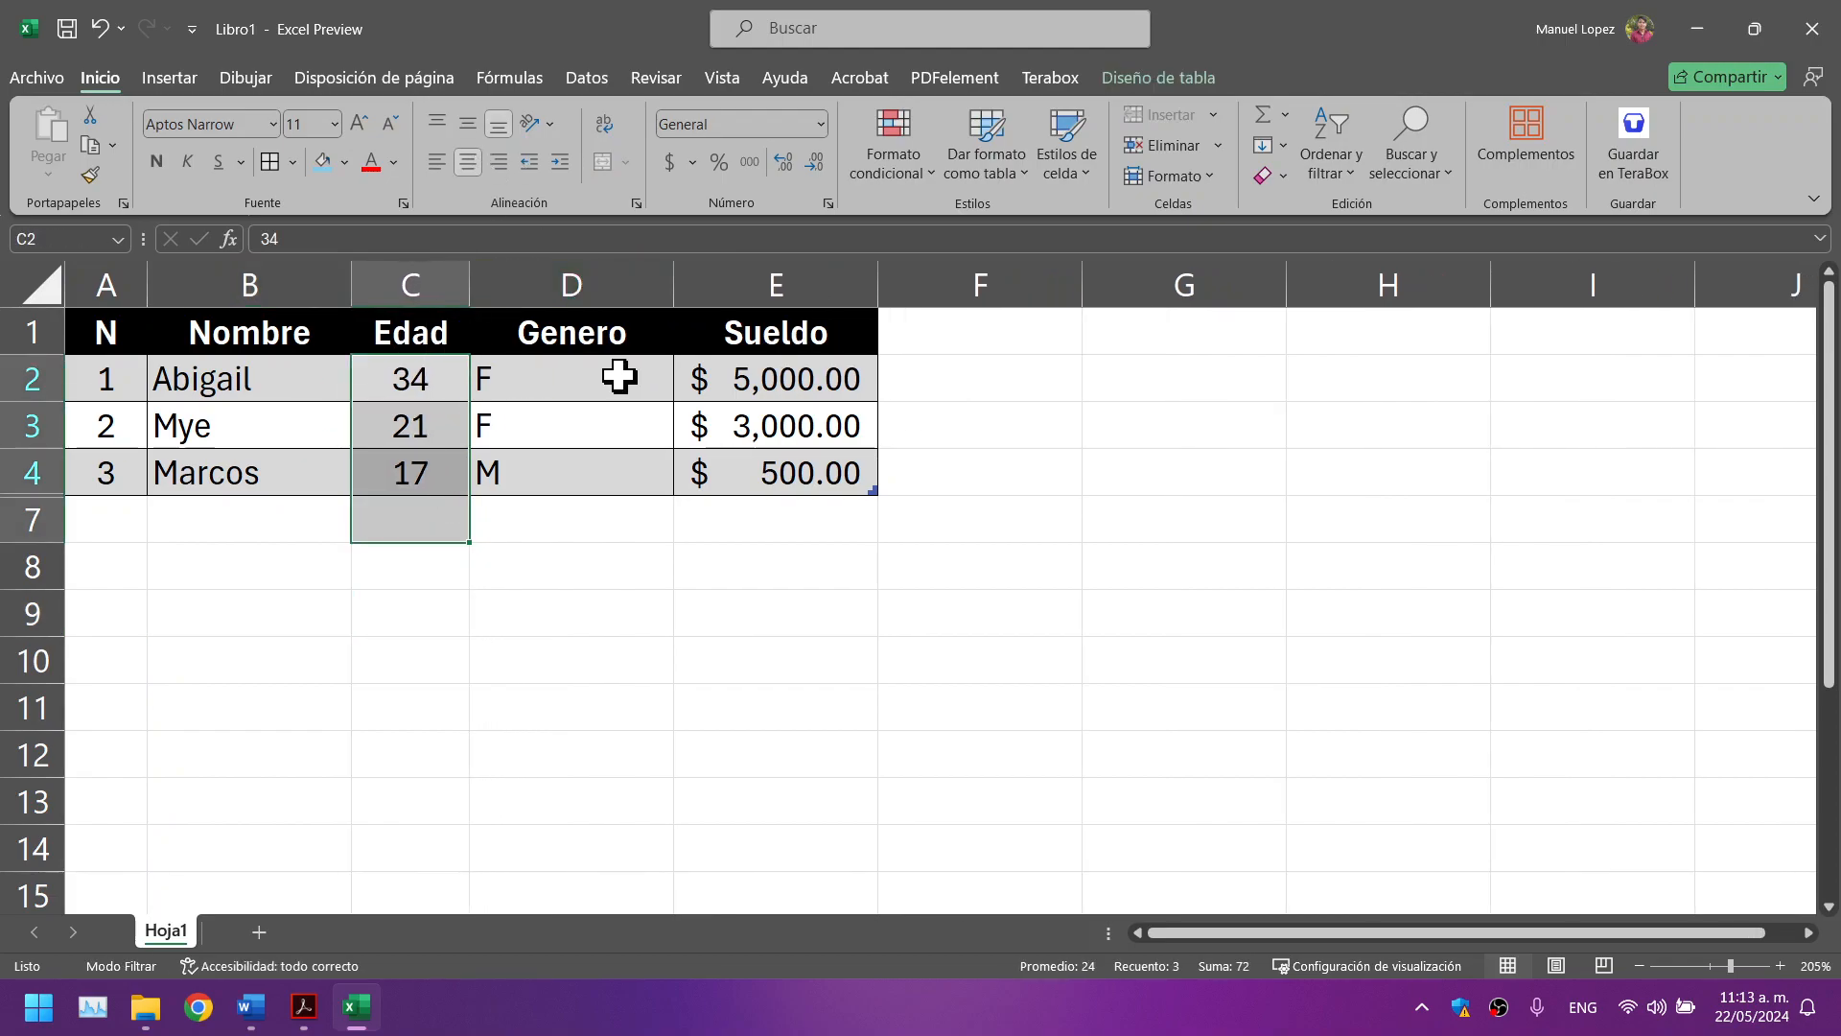
# Step: Centre the Genero entries in D2:D4 horizontally and narrow column D to about its header's width
pyautogui.moveTo(600, 382); pyautogui.dragTo(601, 479)
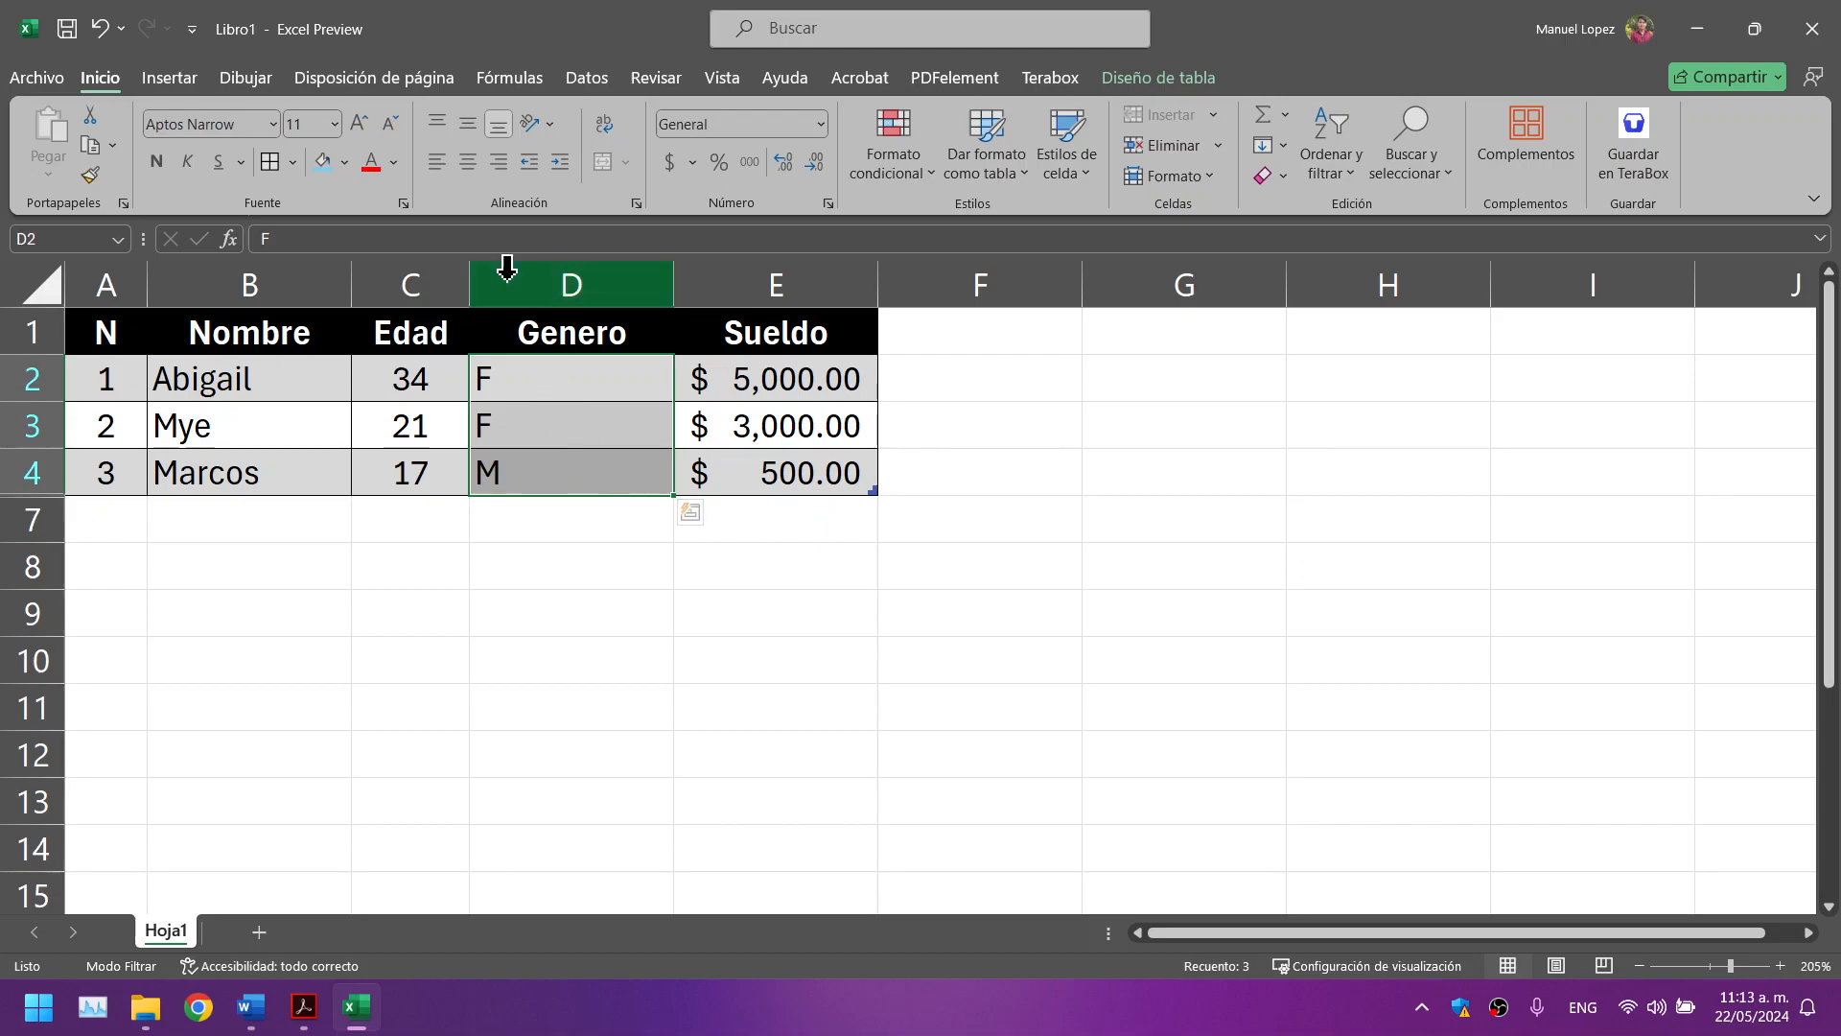
pyautogui.click(468, 161)
pyautogui.moveTo(680, 285); pyautogui.dragTo(590, 286)
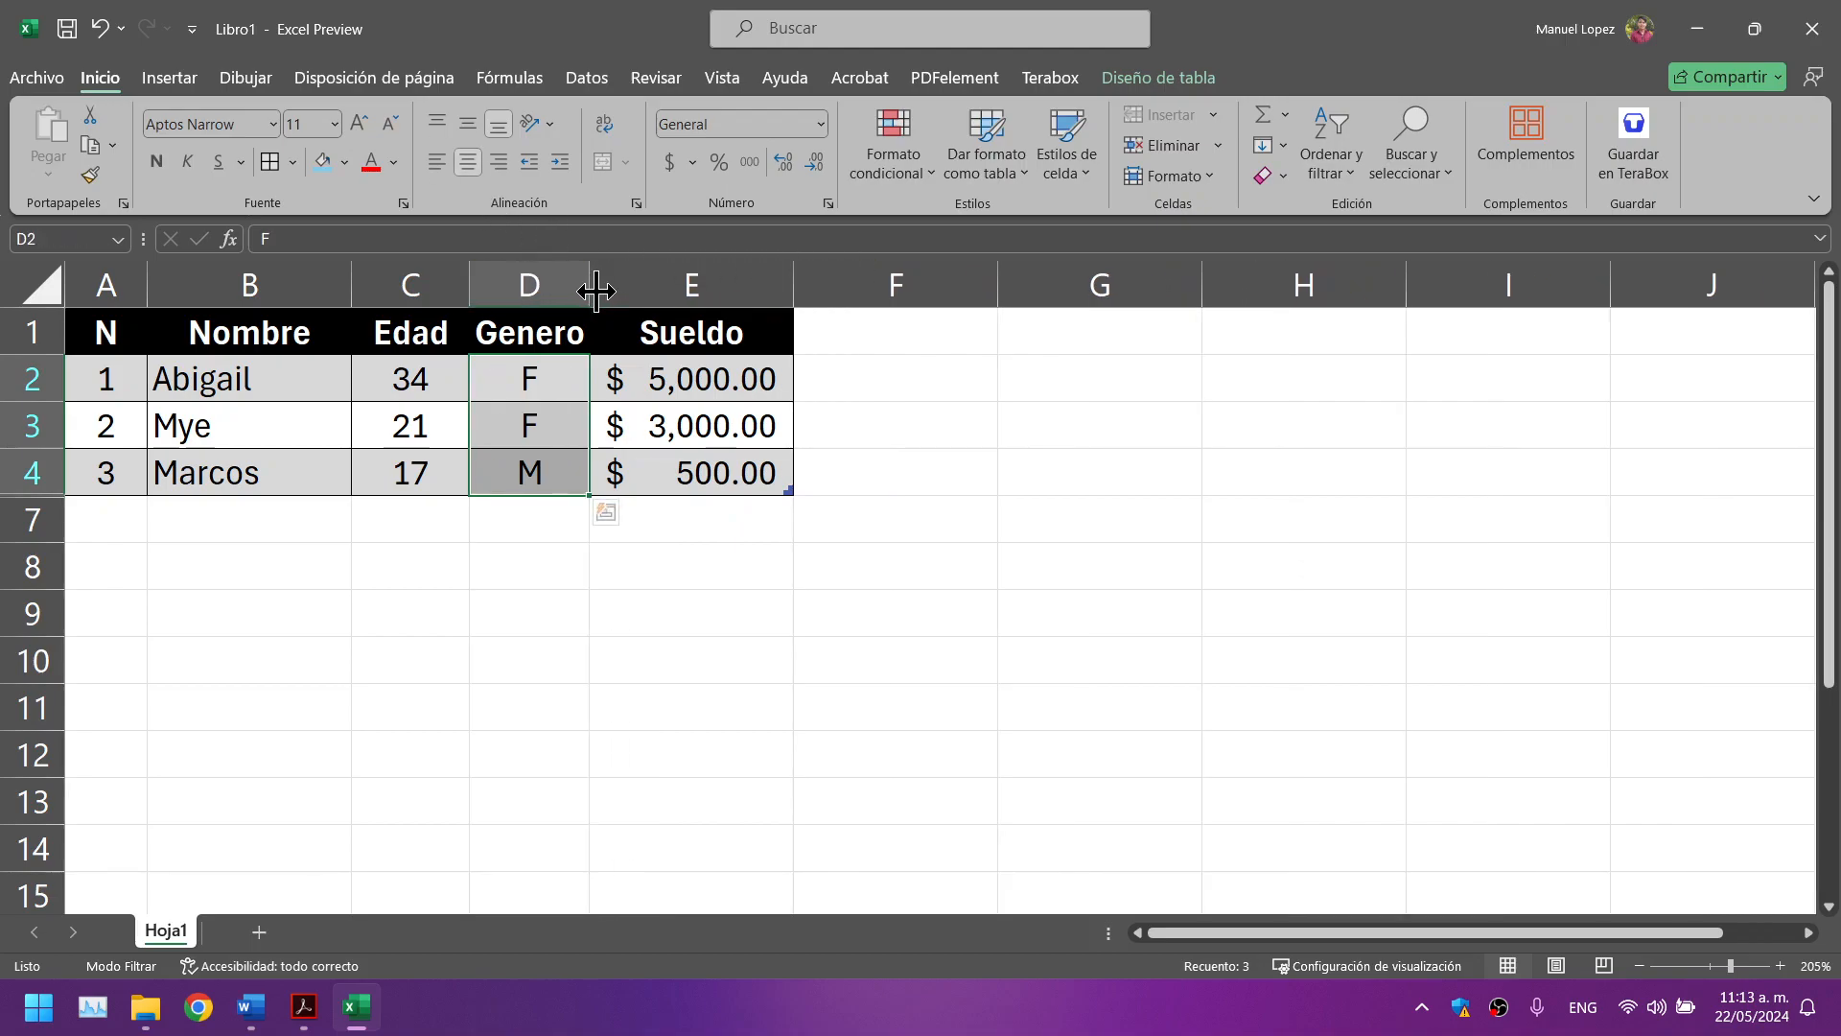
pyautogui.click(829, 576)
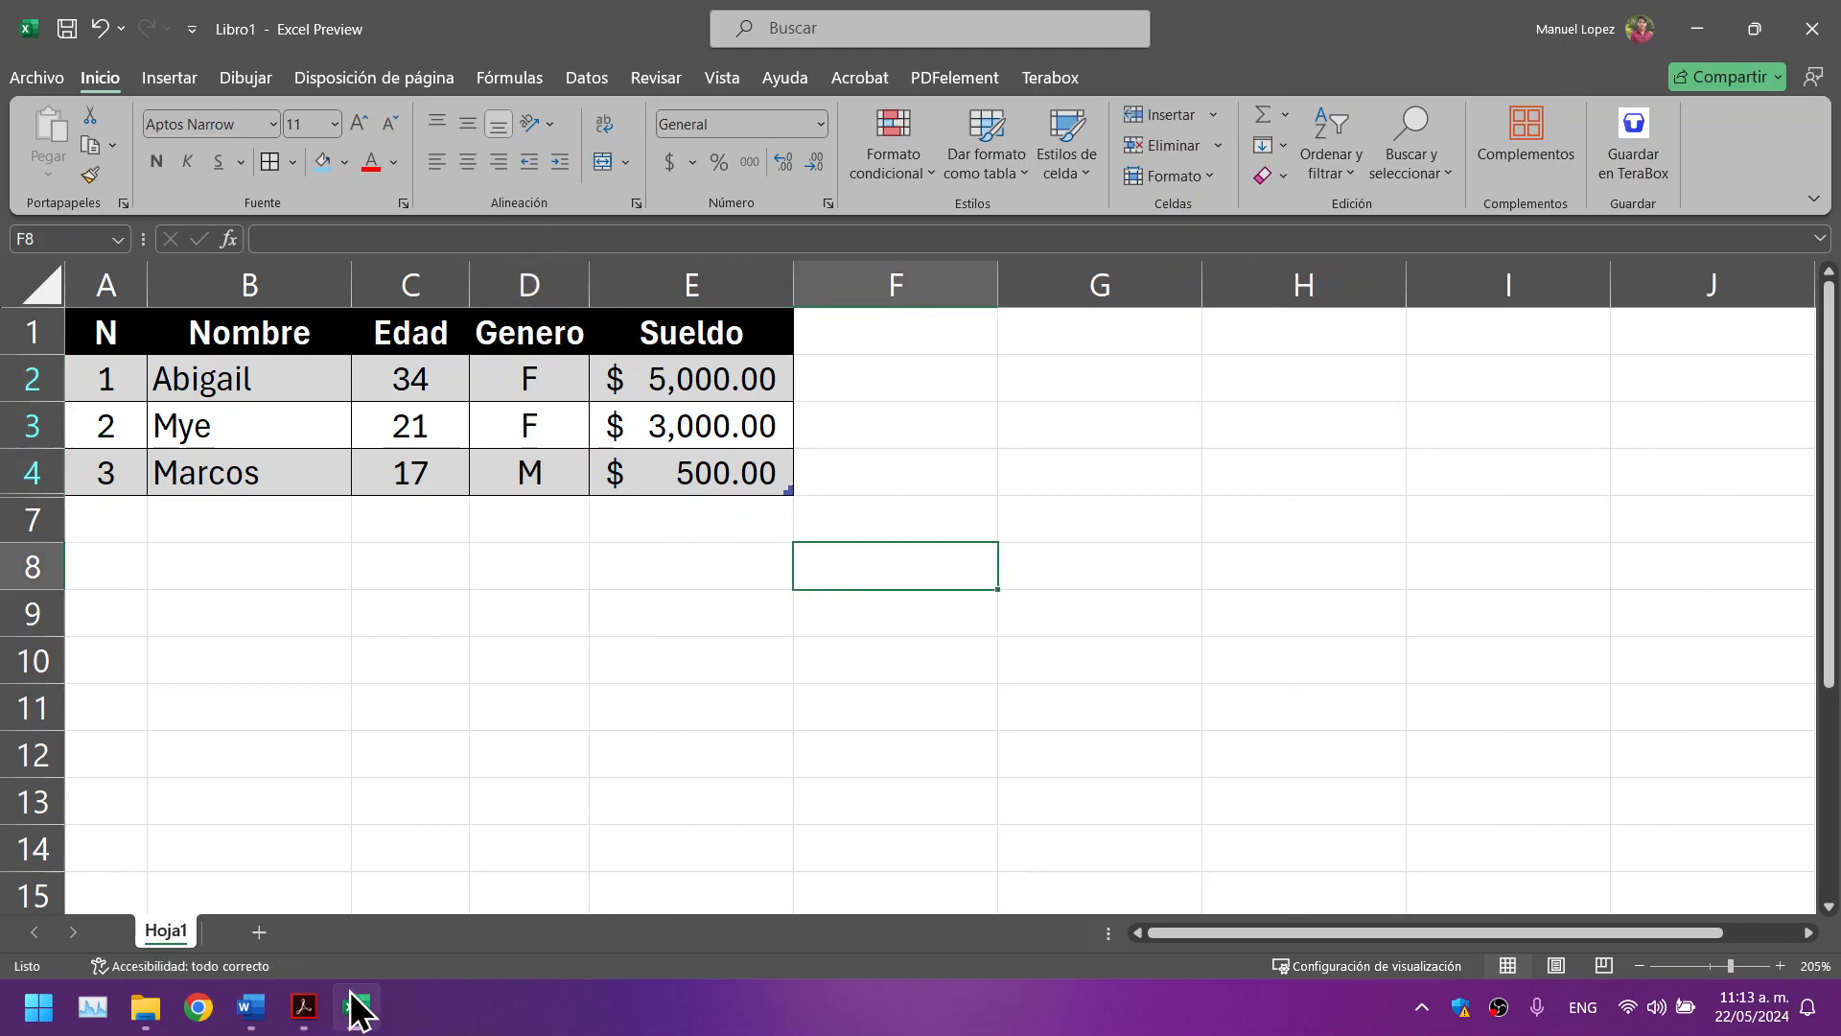
# Step: Switch to the PDF guide and read the Campos Calculados section with its Ahorro example
pyautogui.click(304, 1006)
pyautogui.scroll(-10, 636, 639)
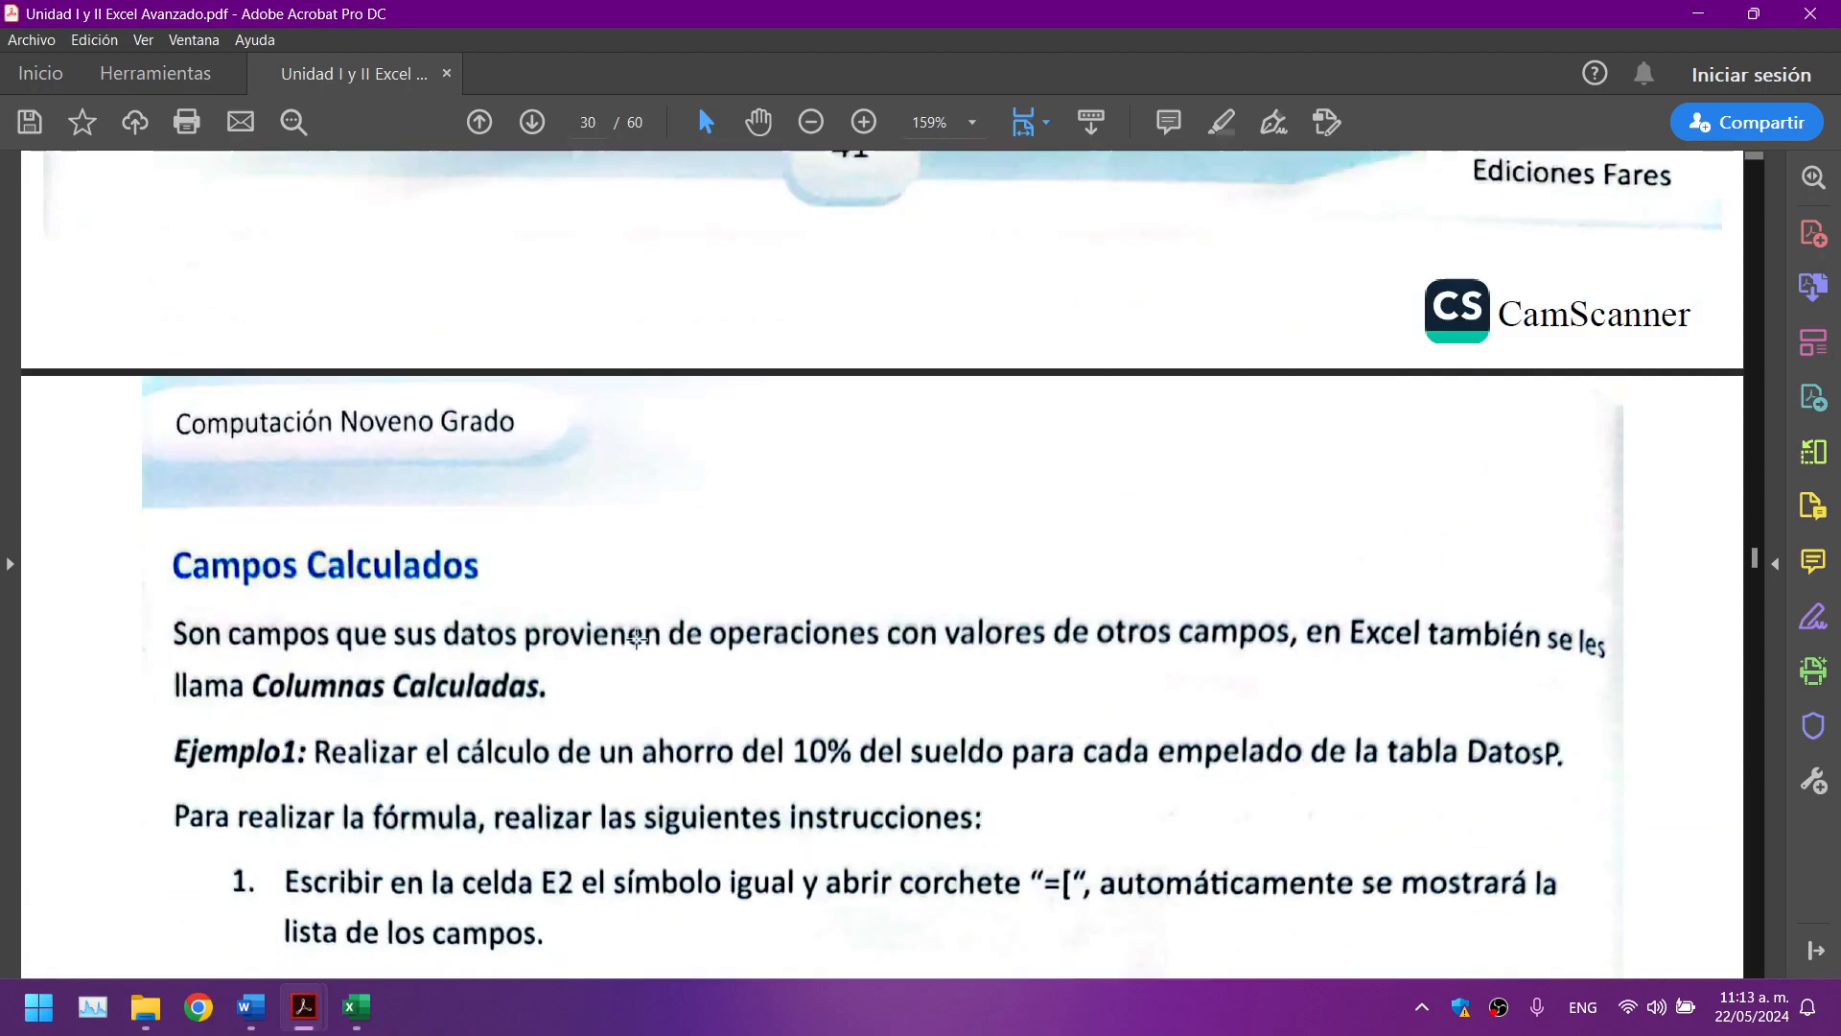
pyautogui.scroll(-1, 636, 639)
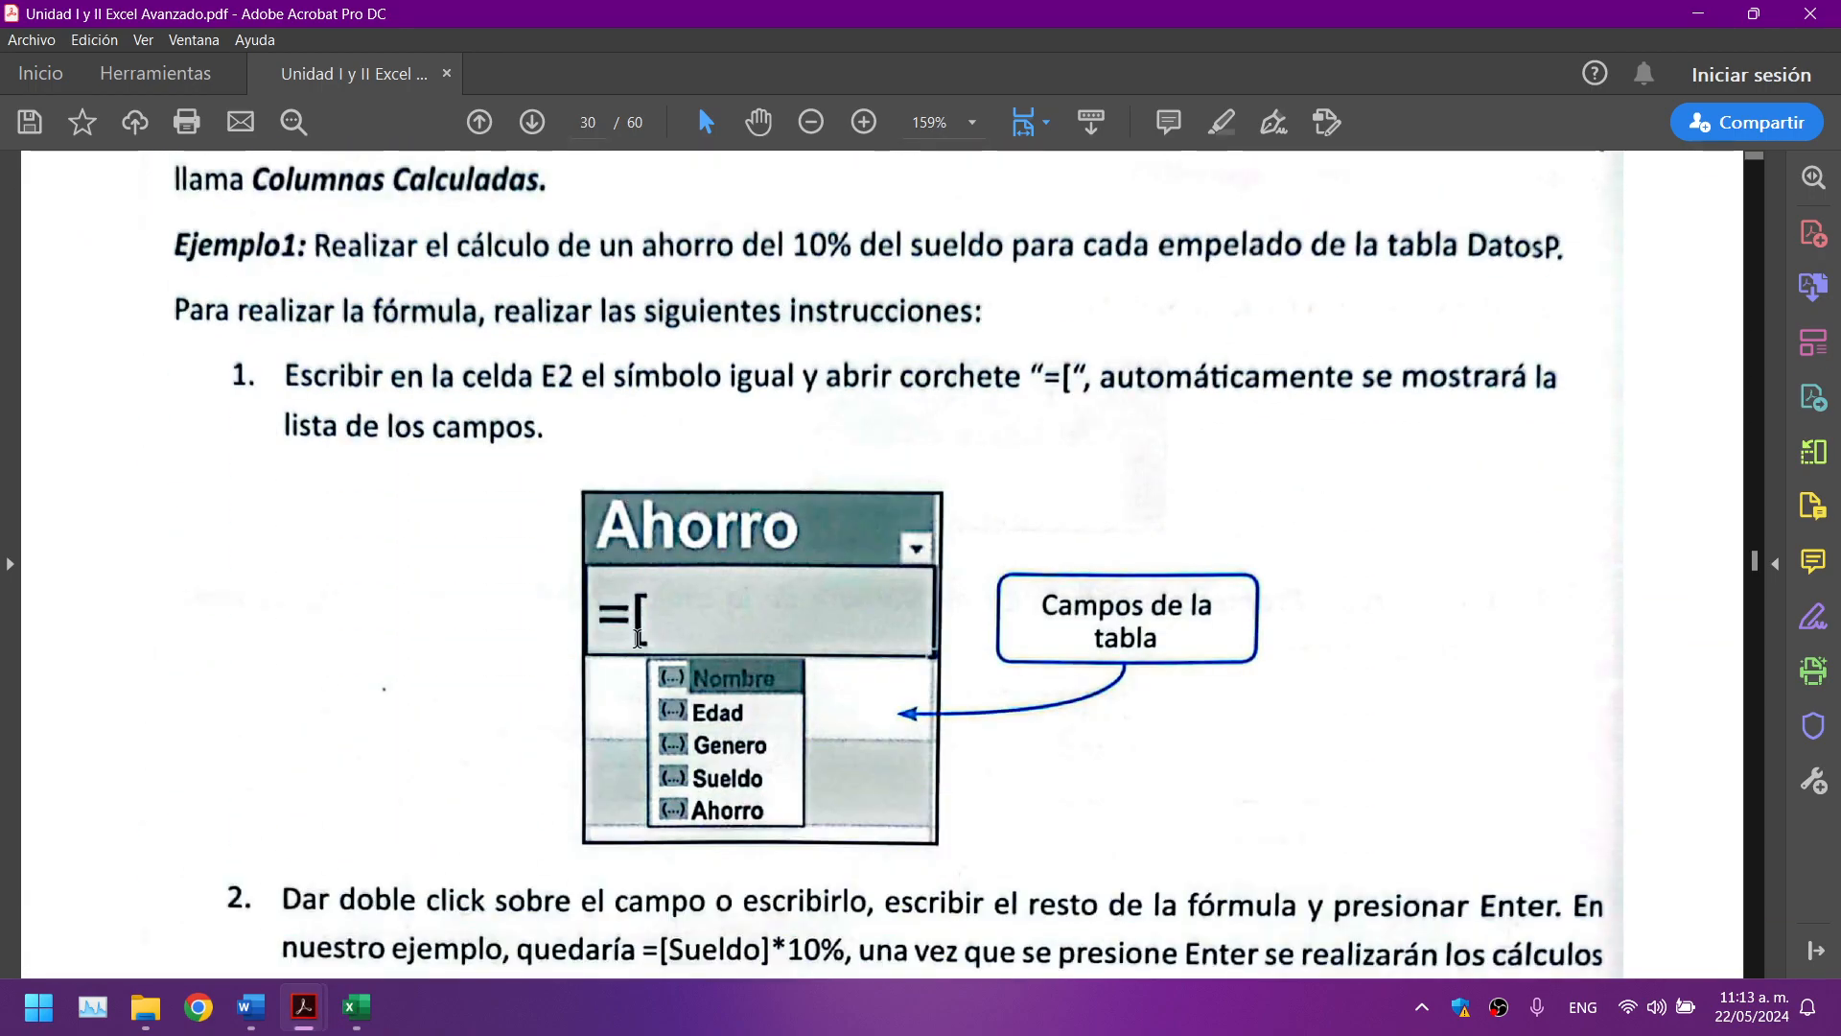
pyautogui.scroll(-2, 638, 638)
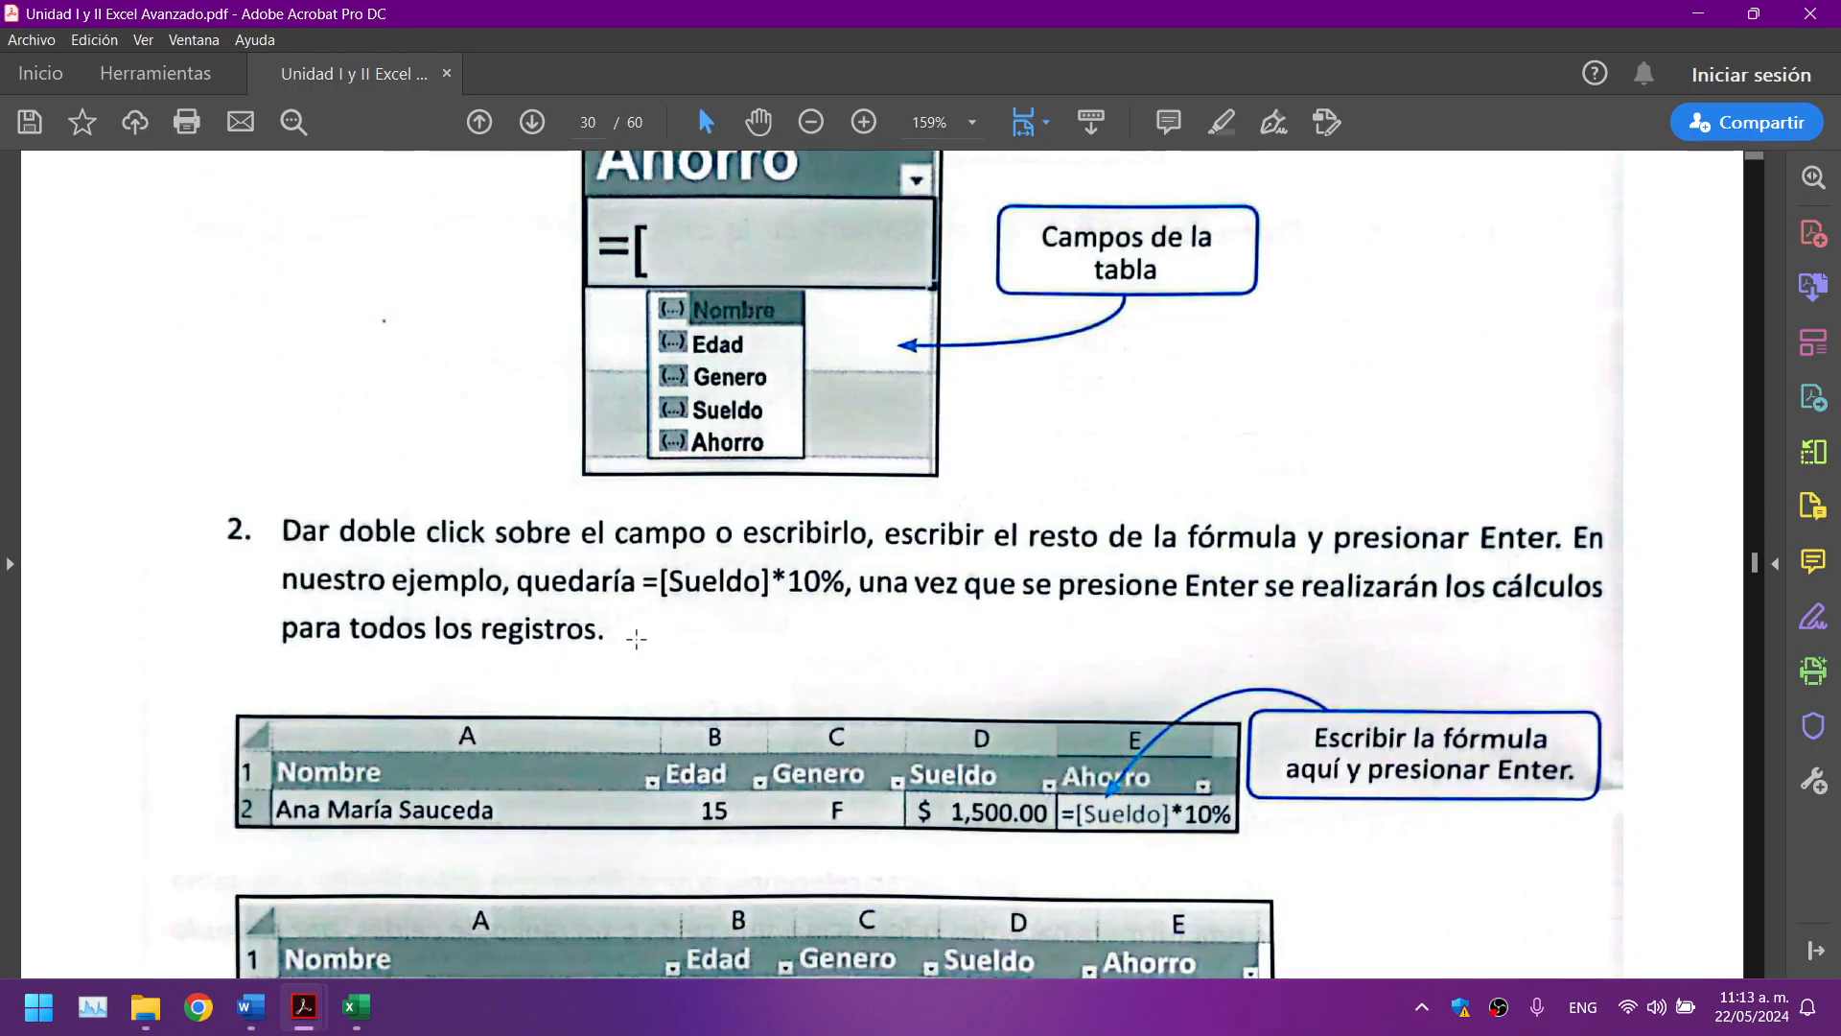
# Step: Switch to Excel, extend the DatosP table by one column into F and title its header Ahorro
pyautogui.scroll(1, 636, 639)
pyautogui.scroll(2, 636, 639)
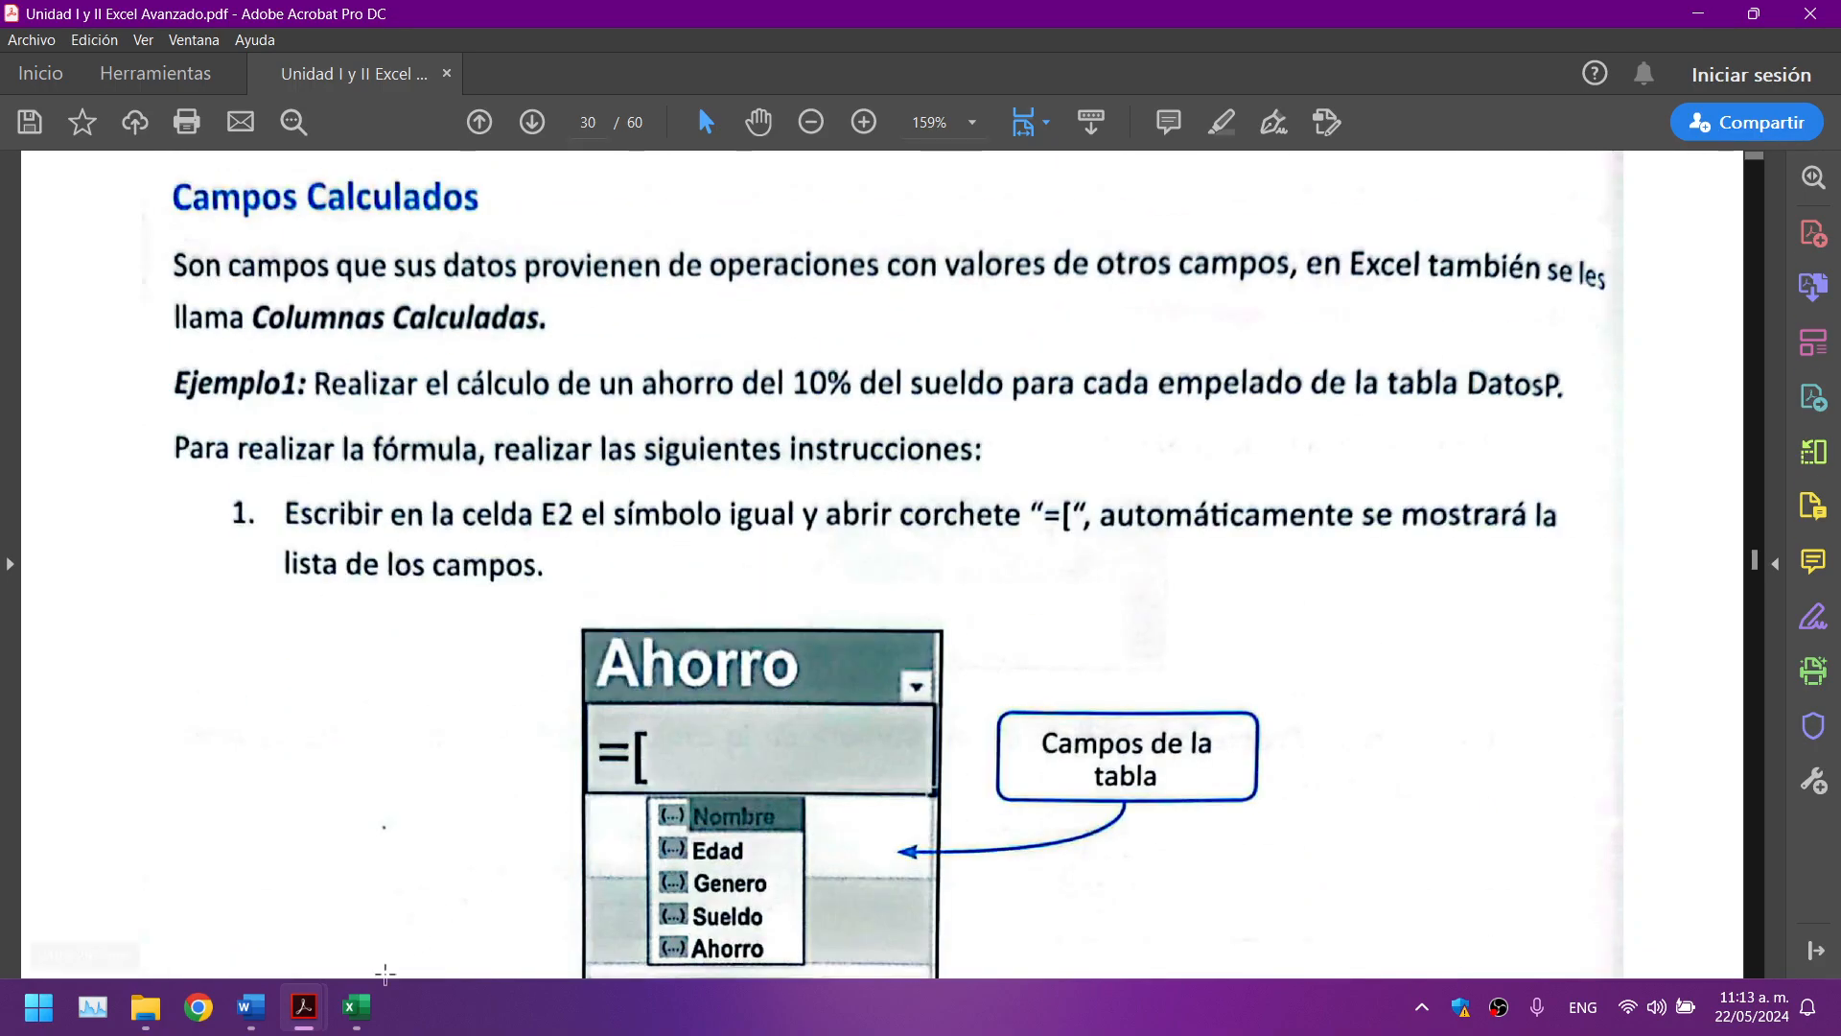
pyautogui.click(355, 1007)
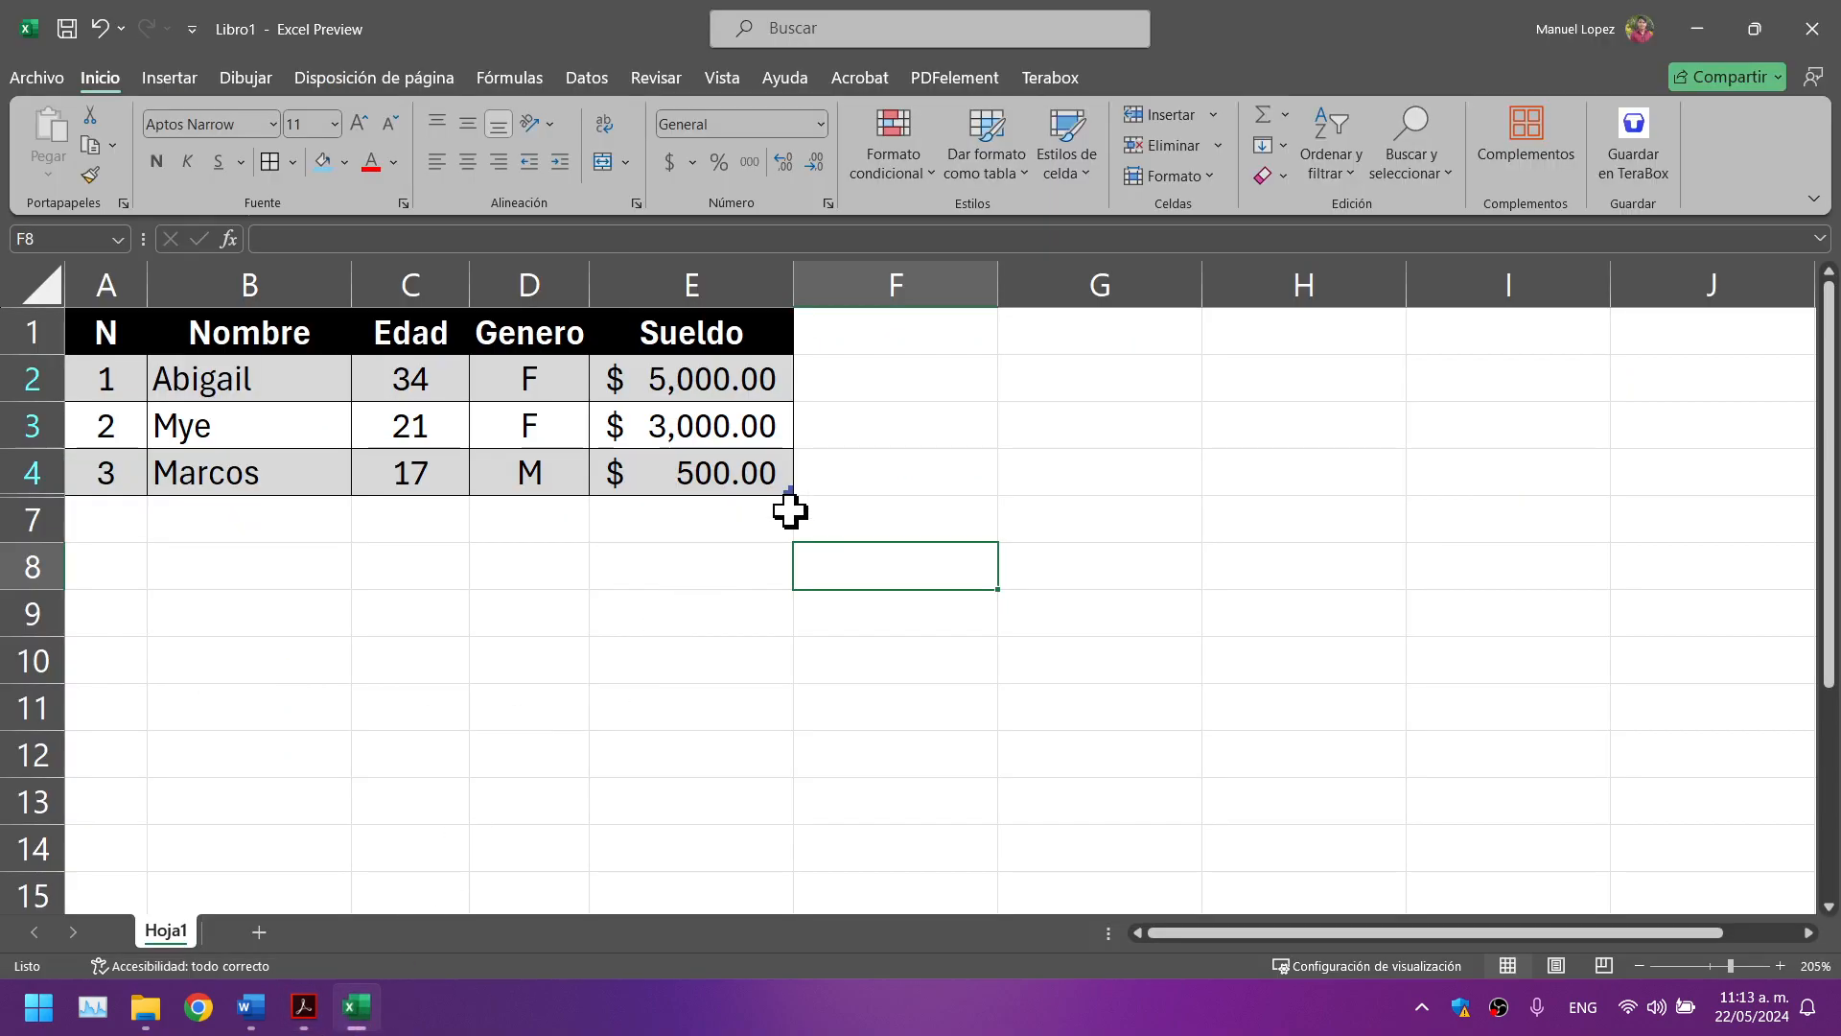
pyautogui.moveTo(788, 493); pyautogui.dragTo(969, 493)
pyautogui.click(896, 350)
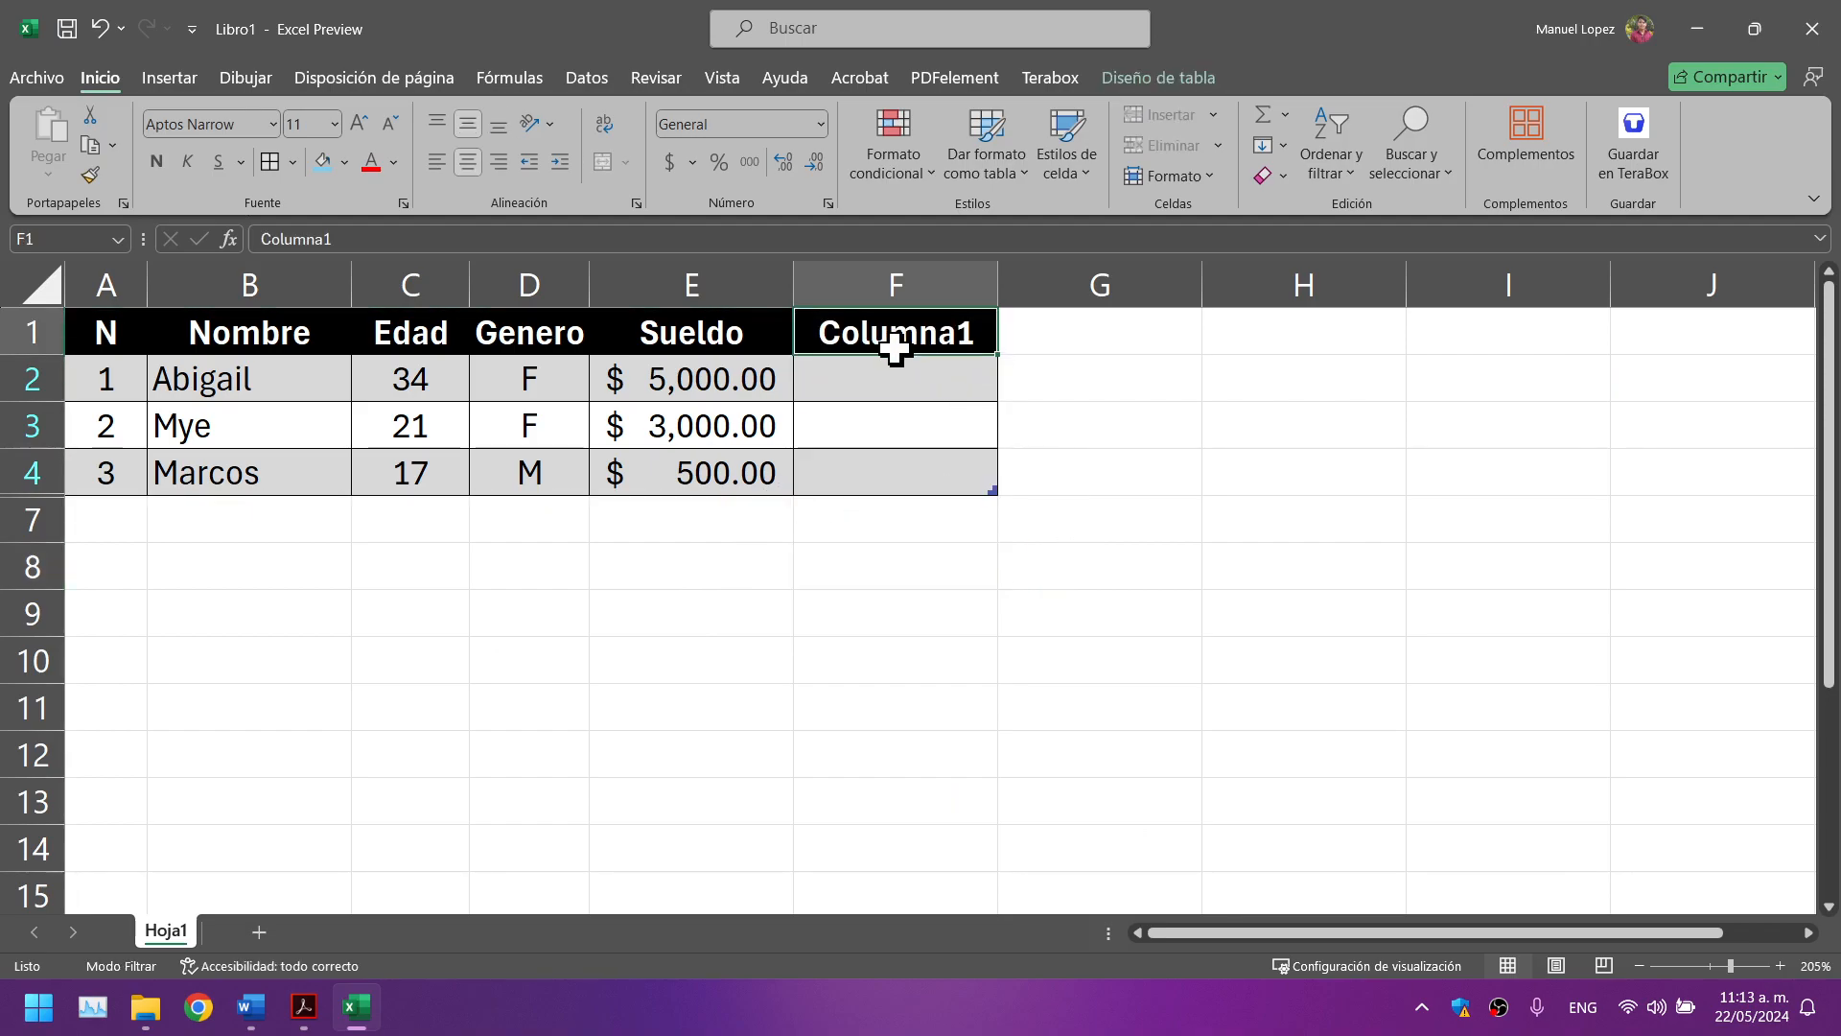
pyautogui.write('Ahorro')
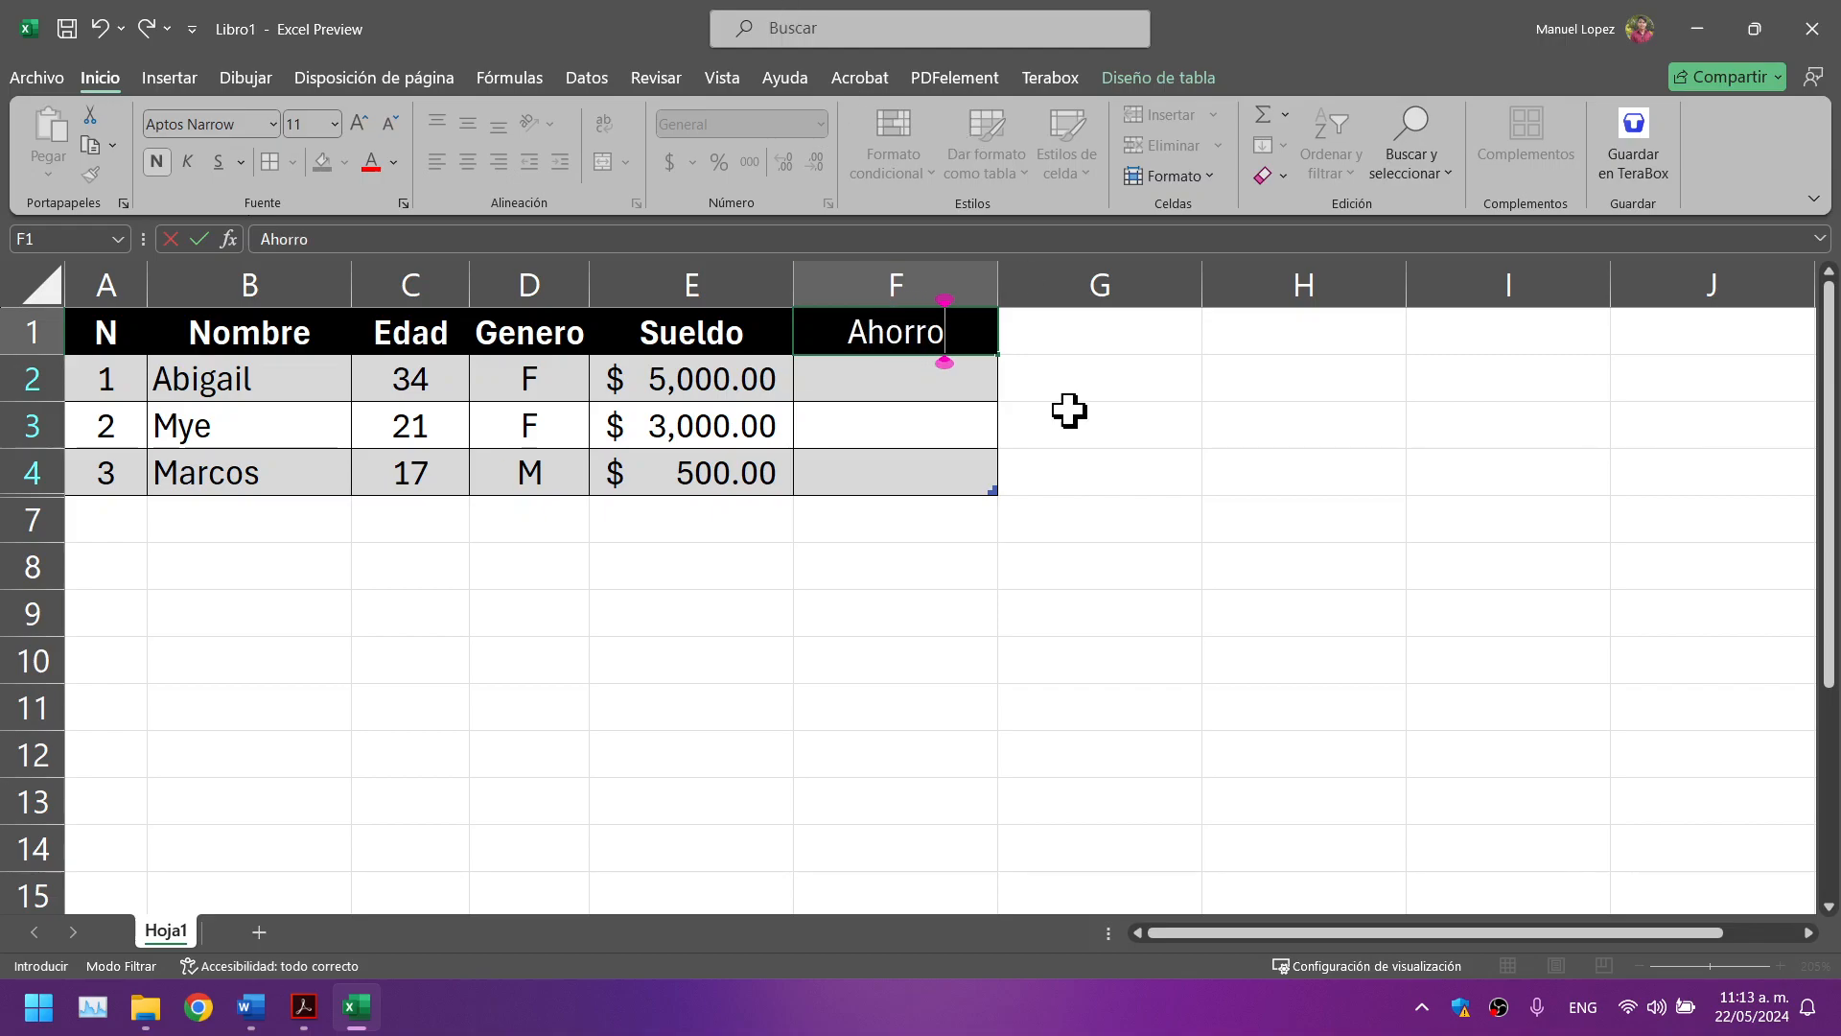
pyautogui.click(1048, 440)
# Step: Apply the Contabilidad number format to the empty Ahorro cells F2:F4
pyautogui.moveTo(902, 383); pyautogui.dragTo(904, 460)
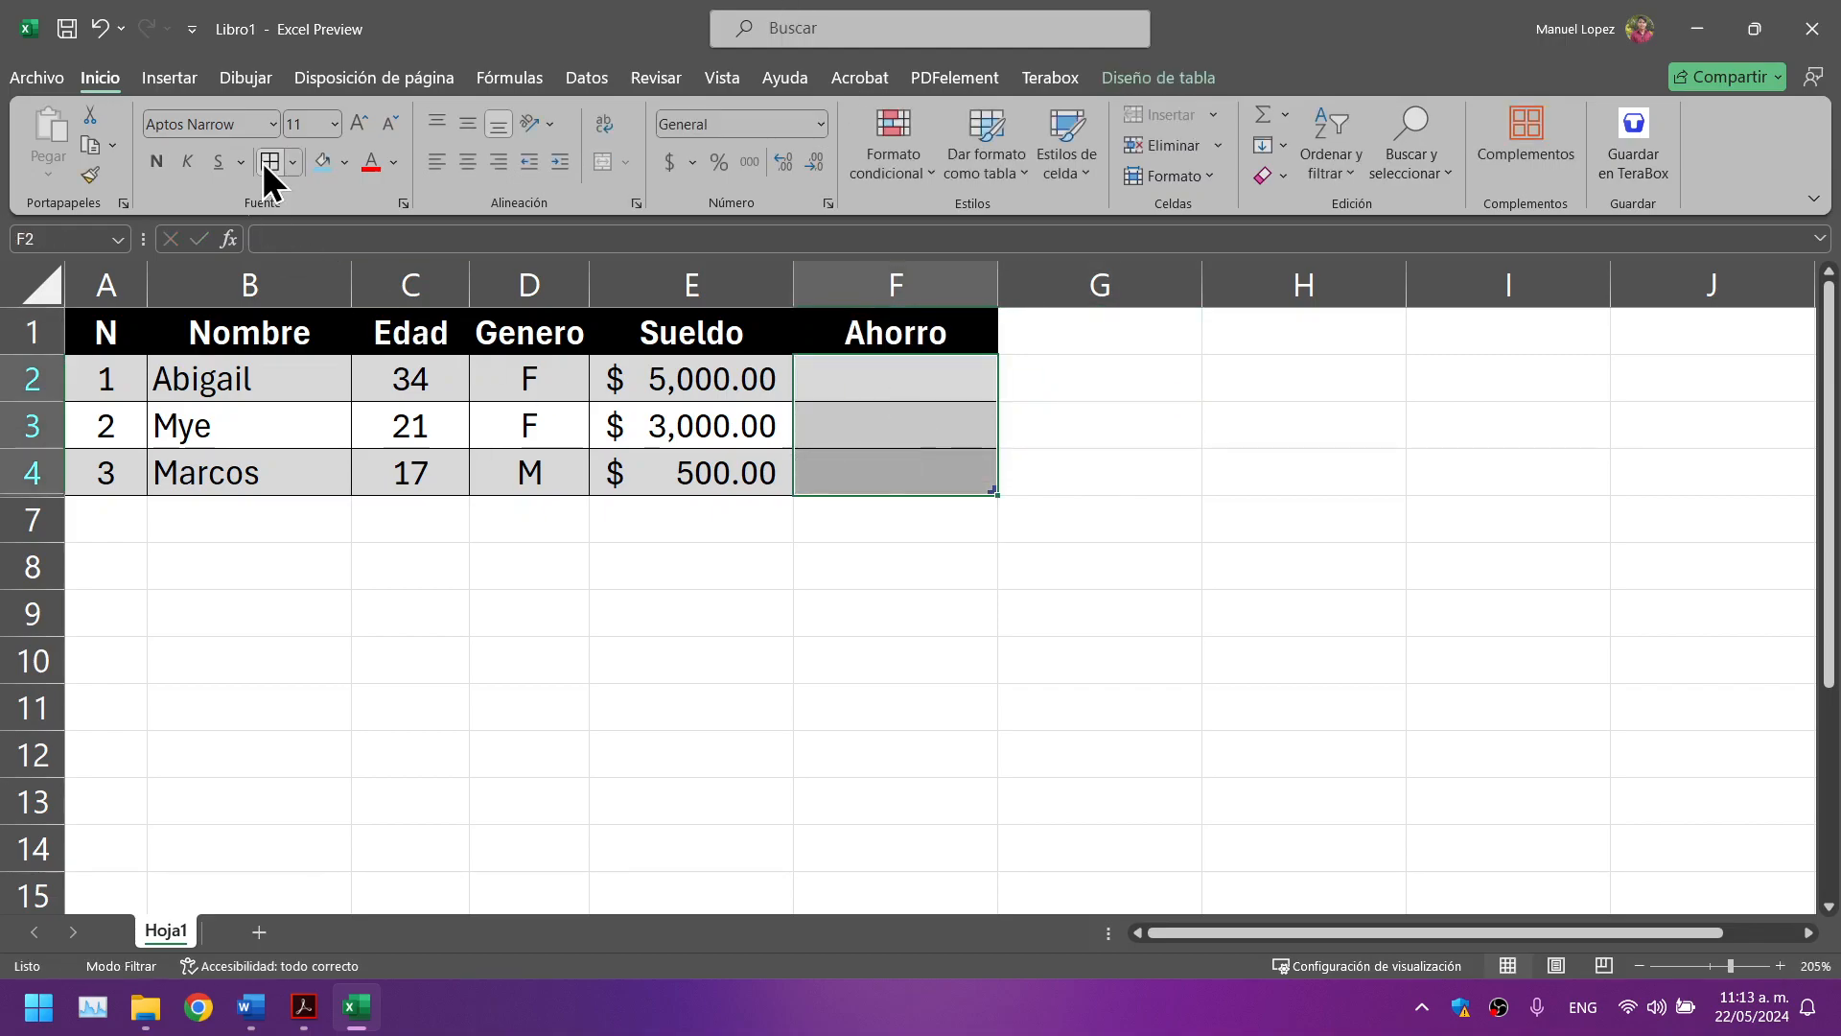
pyautogui.click(705, 662)
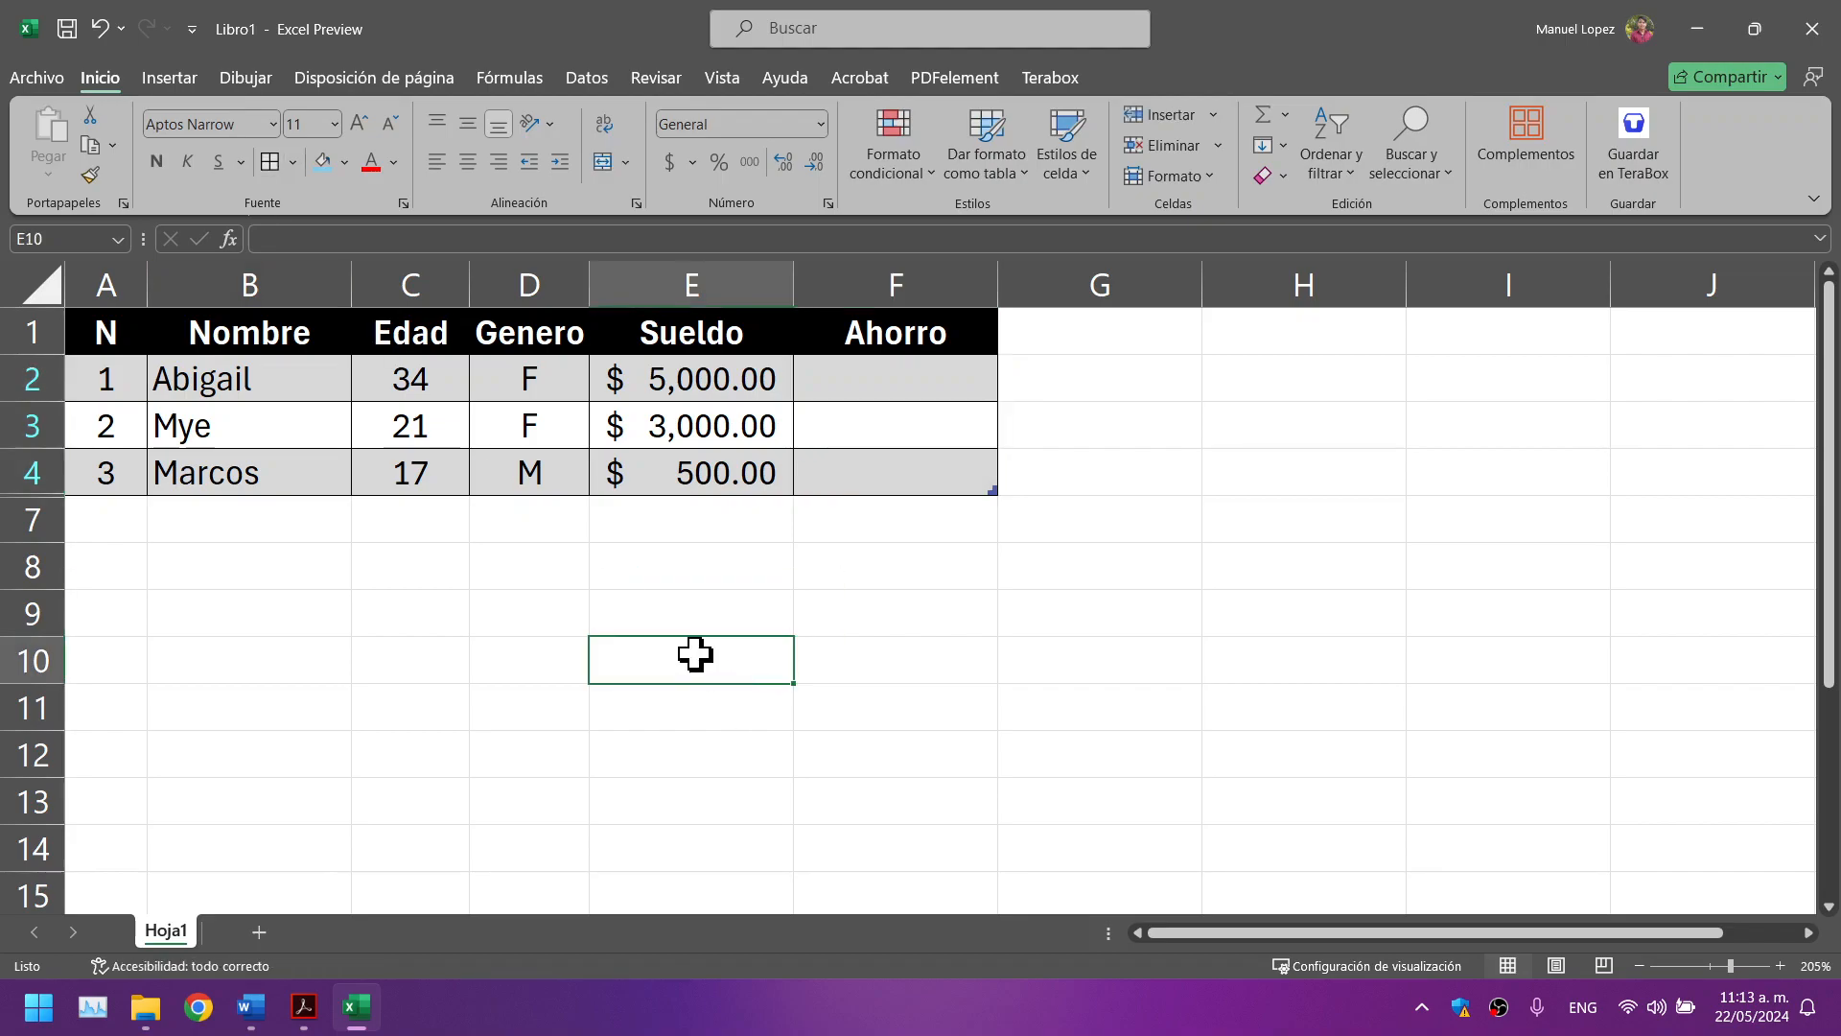
pyautogui.moveTo(883, 391); pyautogui.dragTo(862, 473)
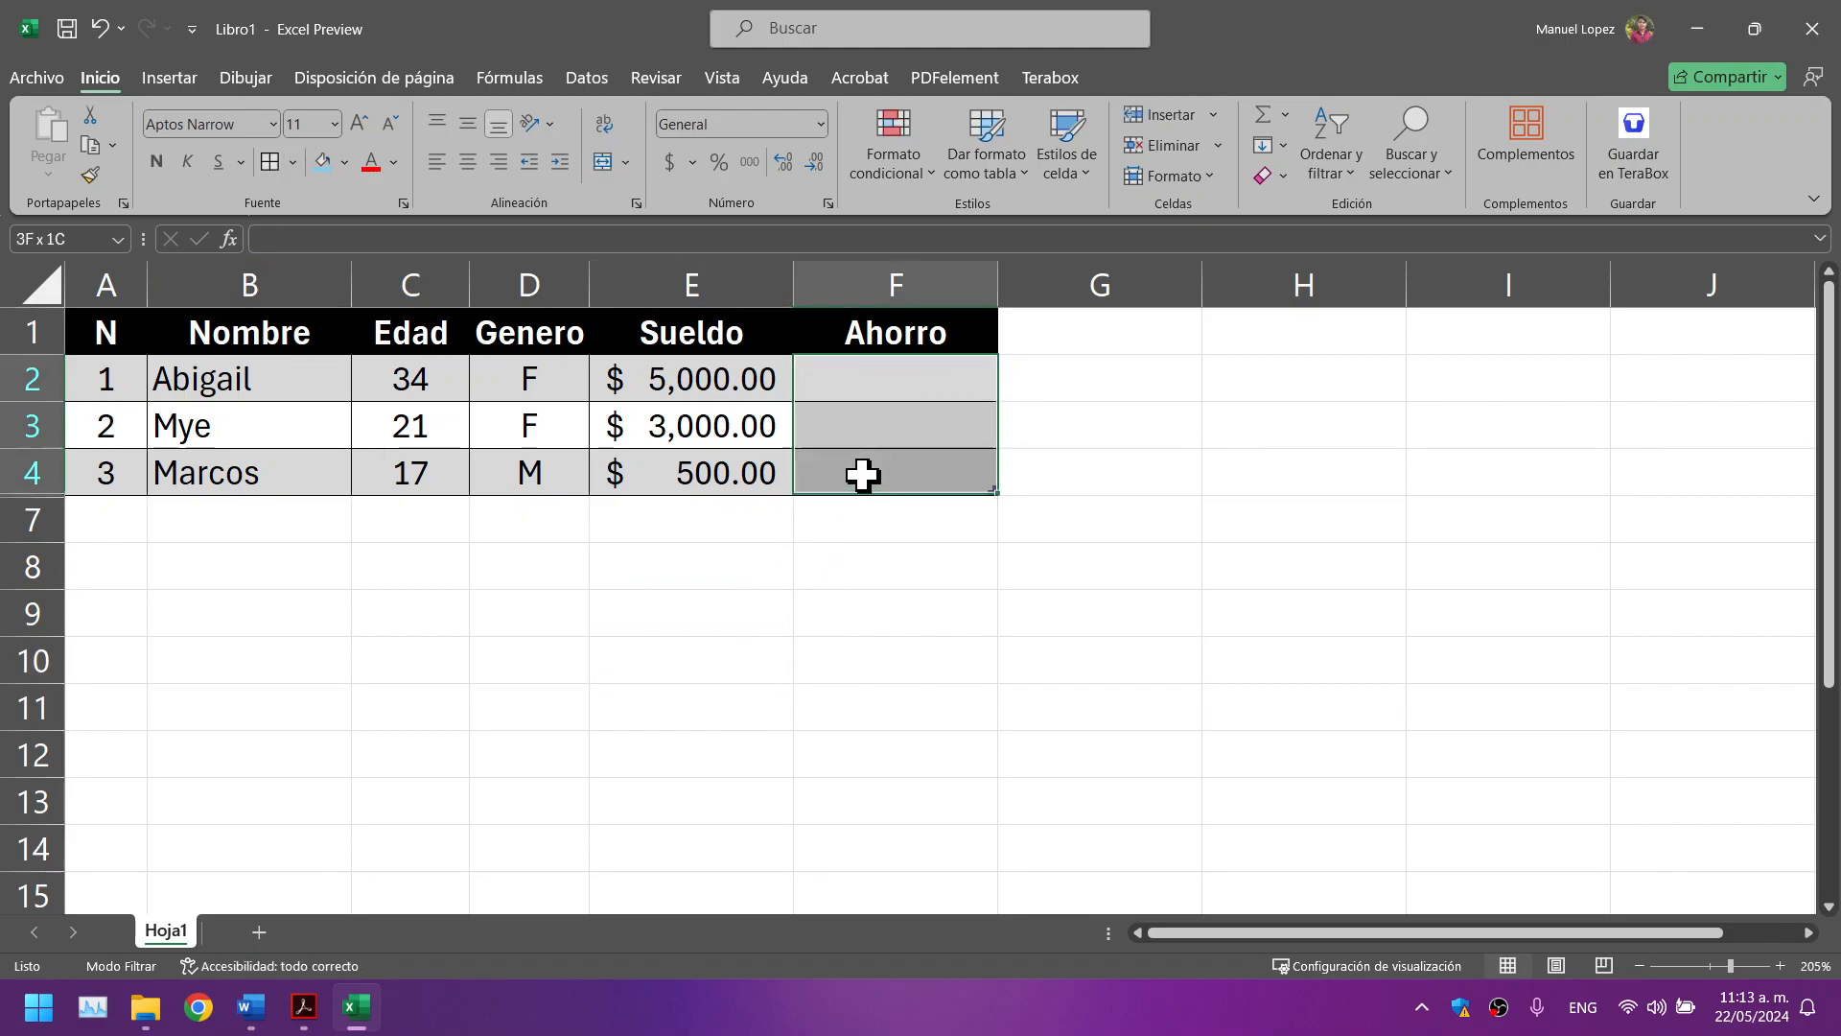
pyautogui.click(820, 125)
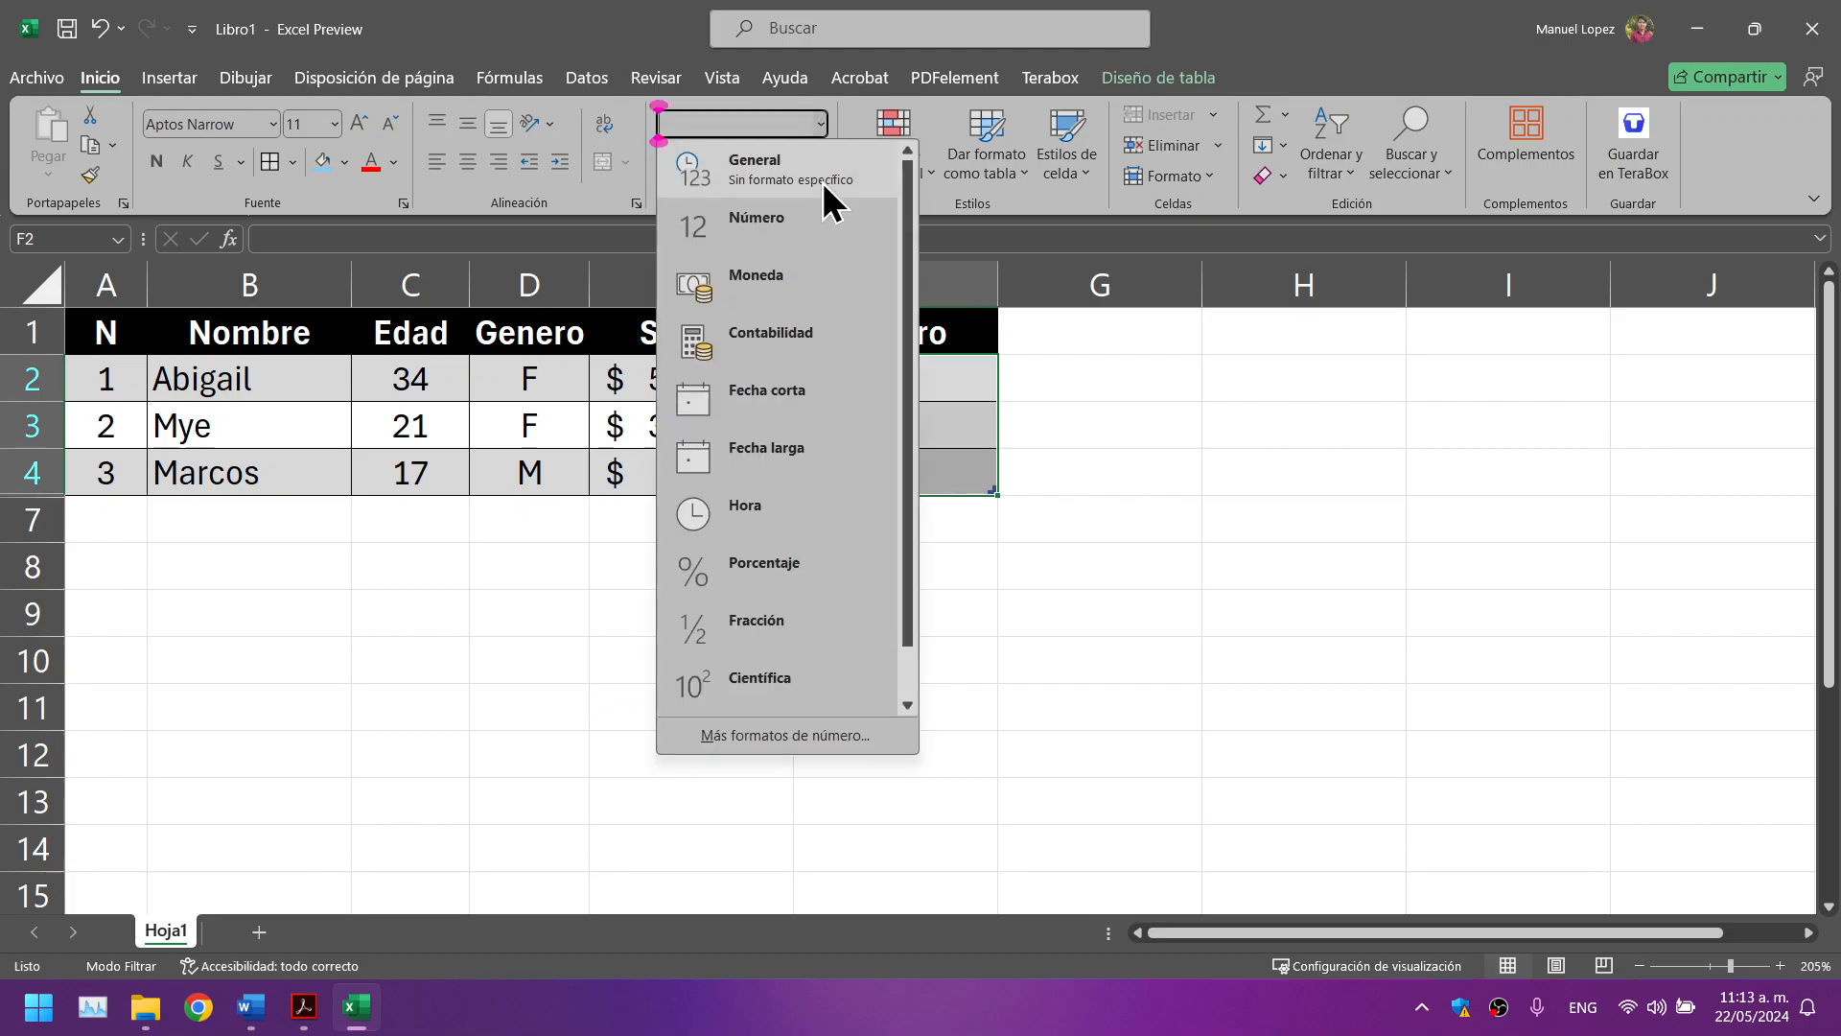
pyautogui.click(812, 335)
pyautogui.click(937, 623)
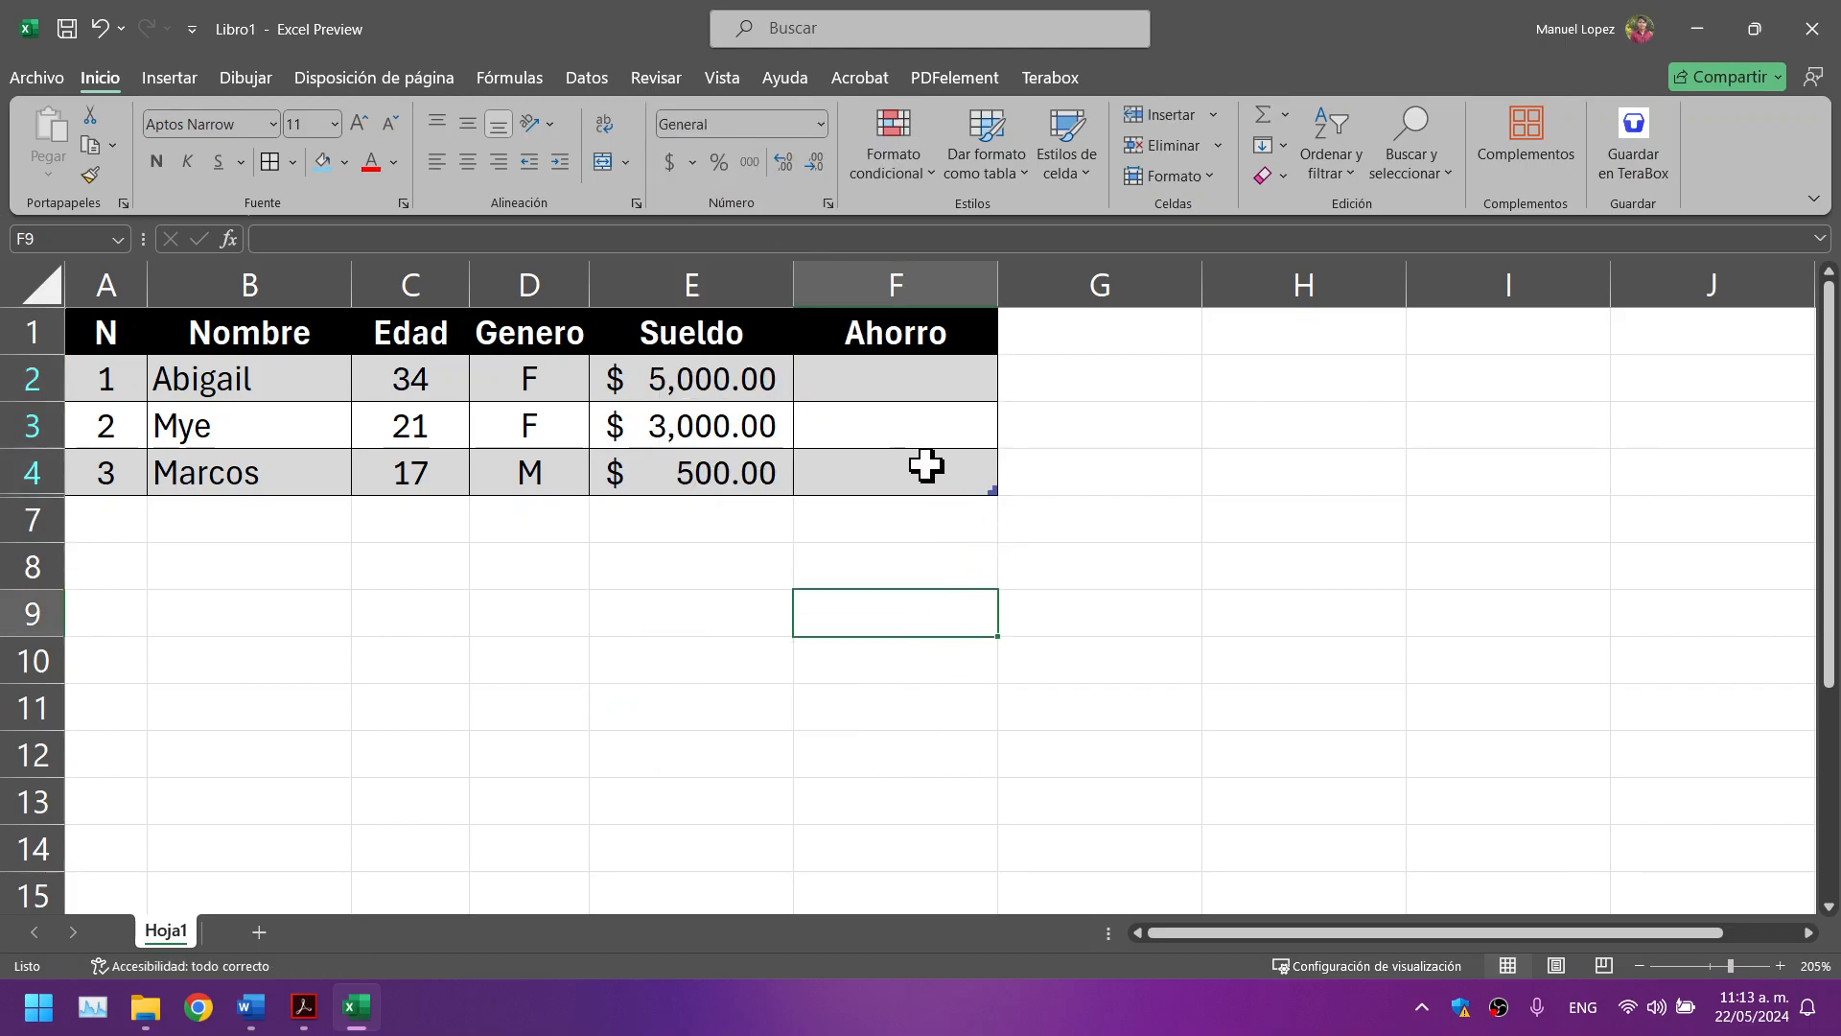
# Step: Format the whole Ahorro column F as Contabilidad with the L Español (Honduras) currency symbol
pyautogui.click(884, 284)
pyautogui.rightClick(861, 497)
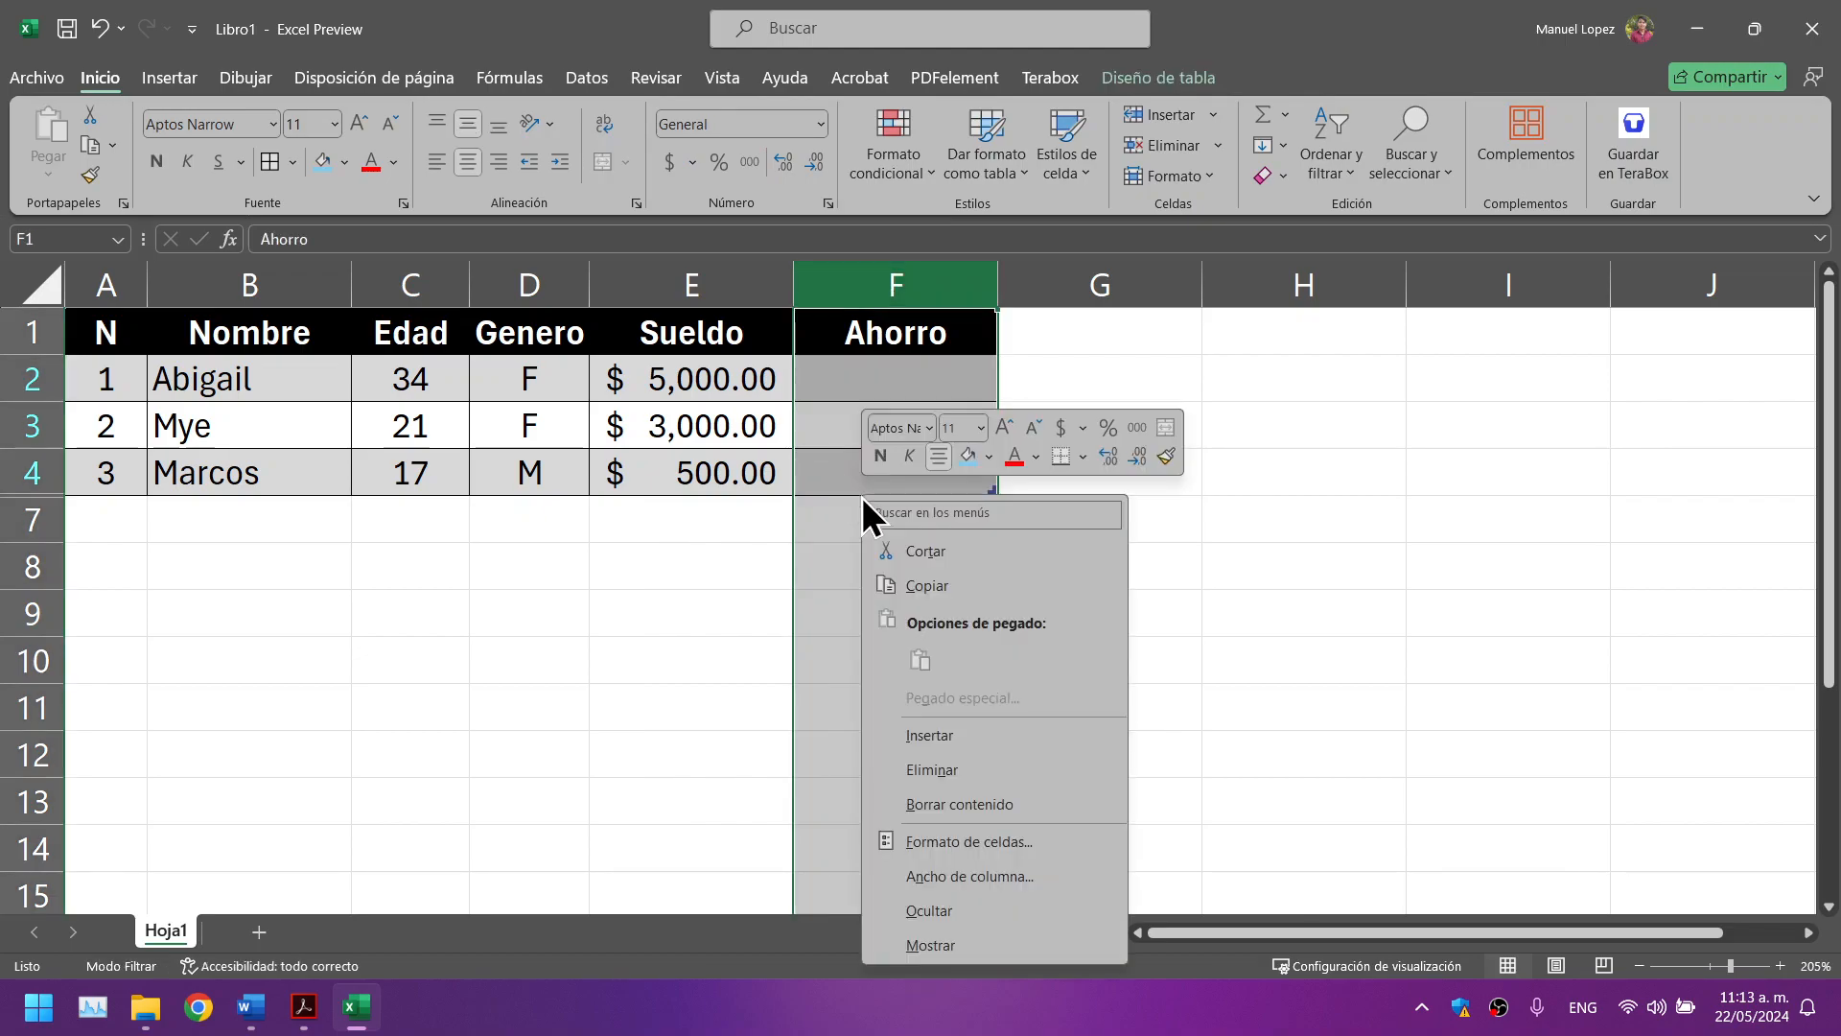
pyautogui.click(972, 842)
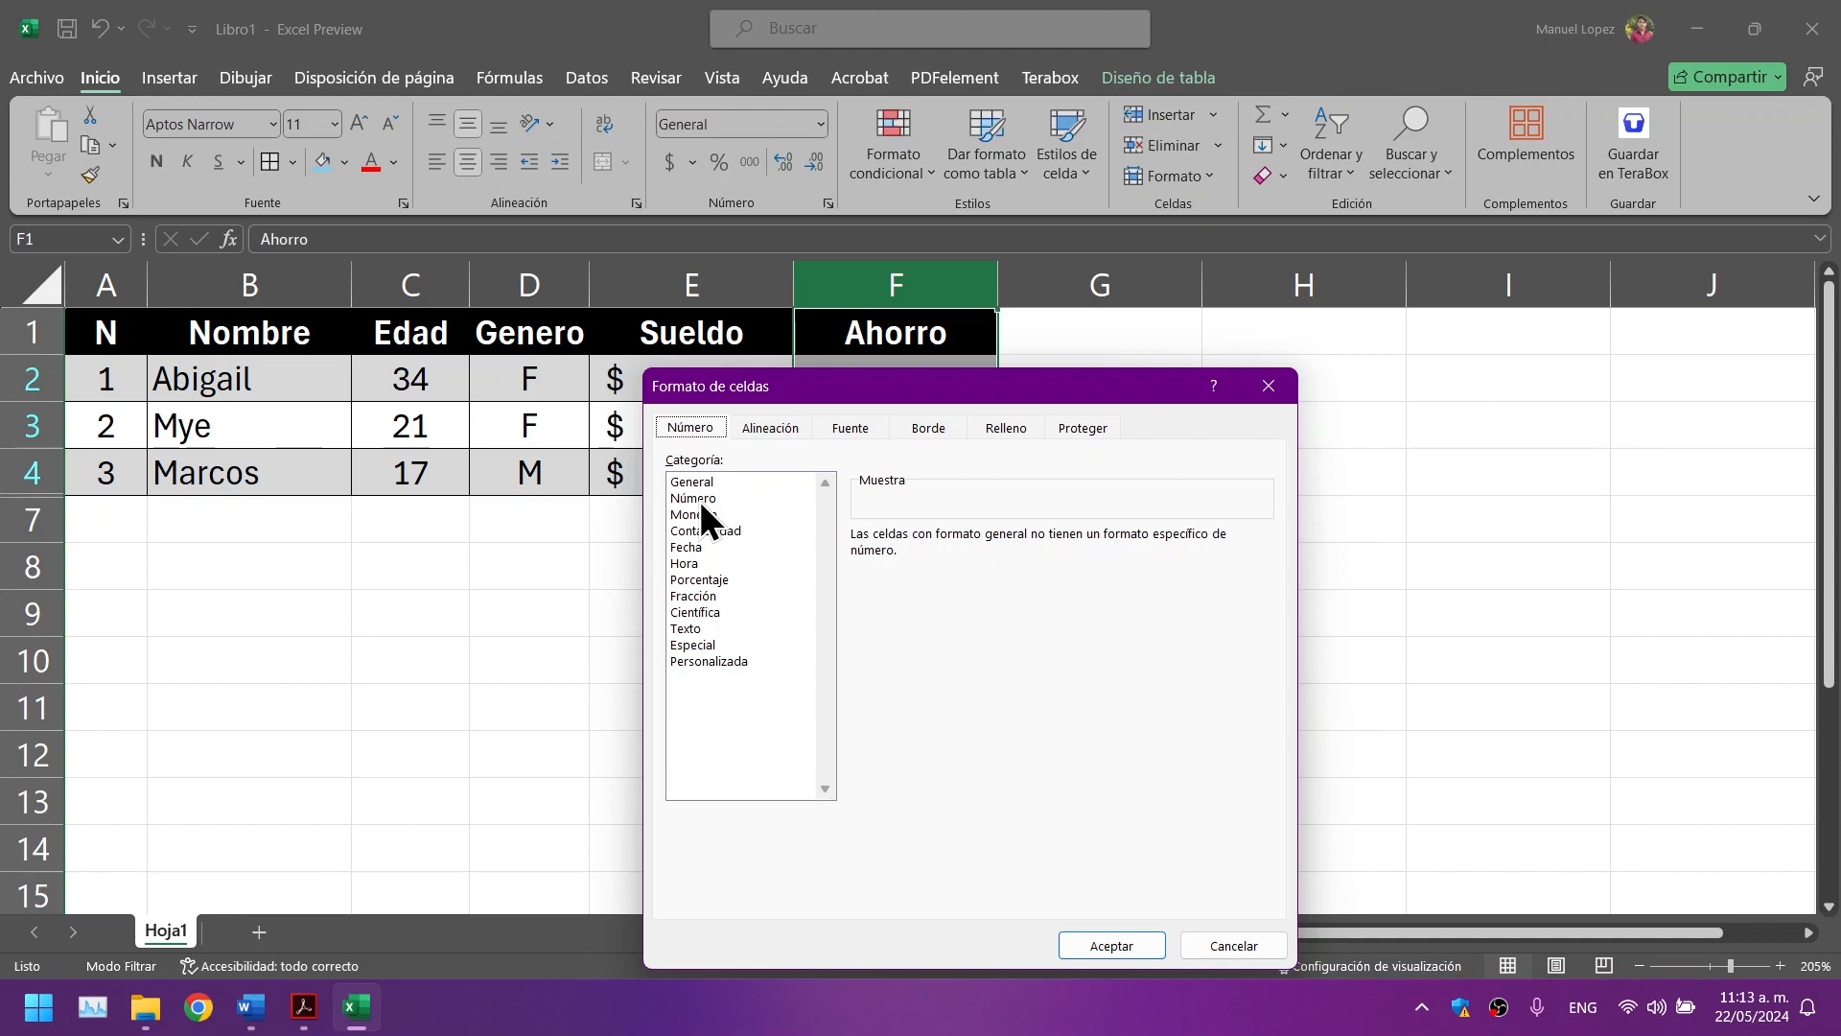
pyautogui.click(677, 514)
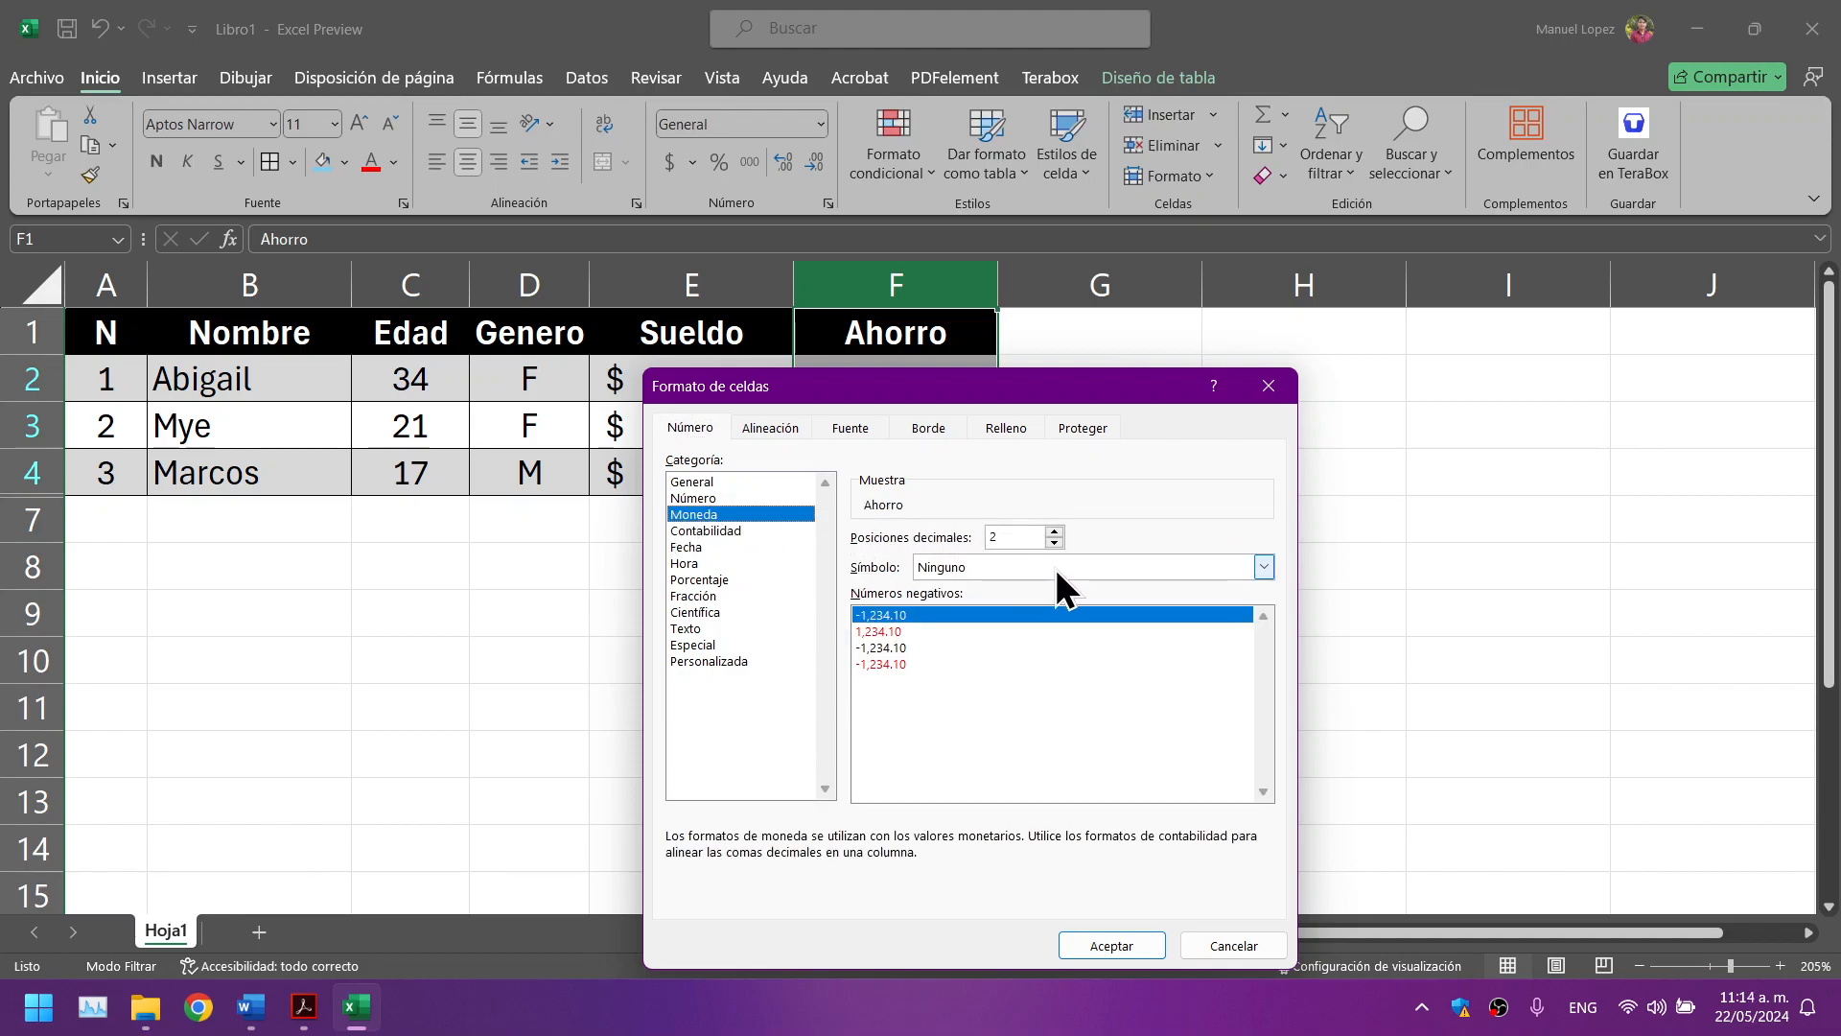
pyautogui.click(724, 531)
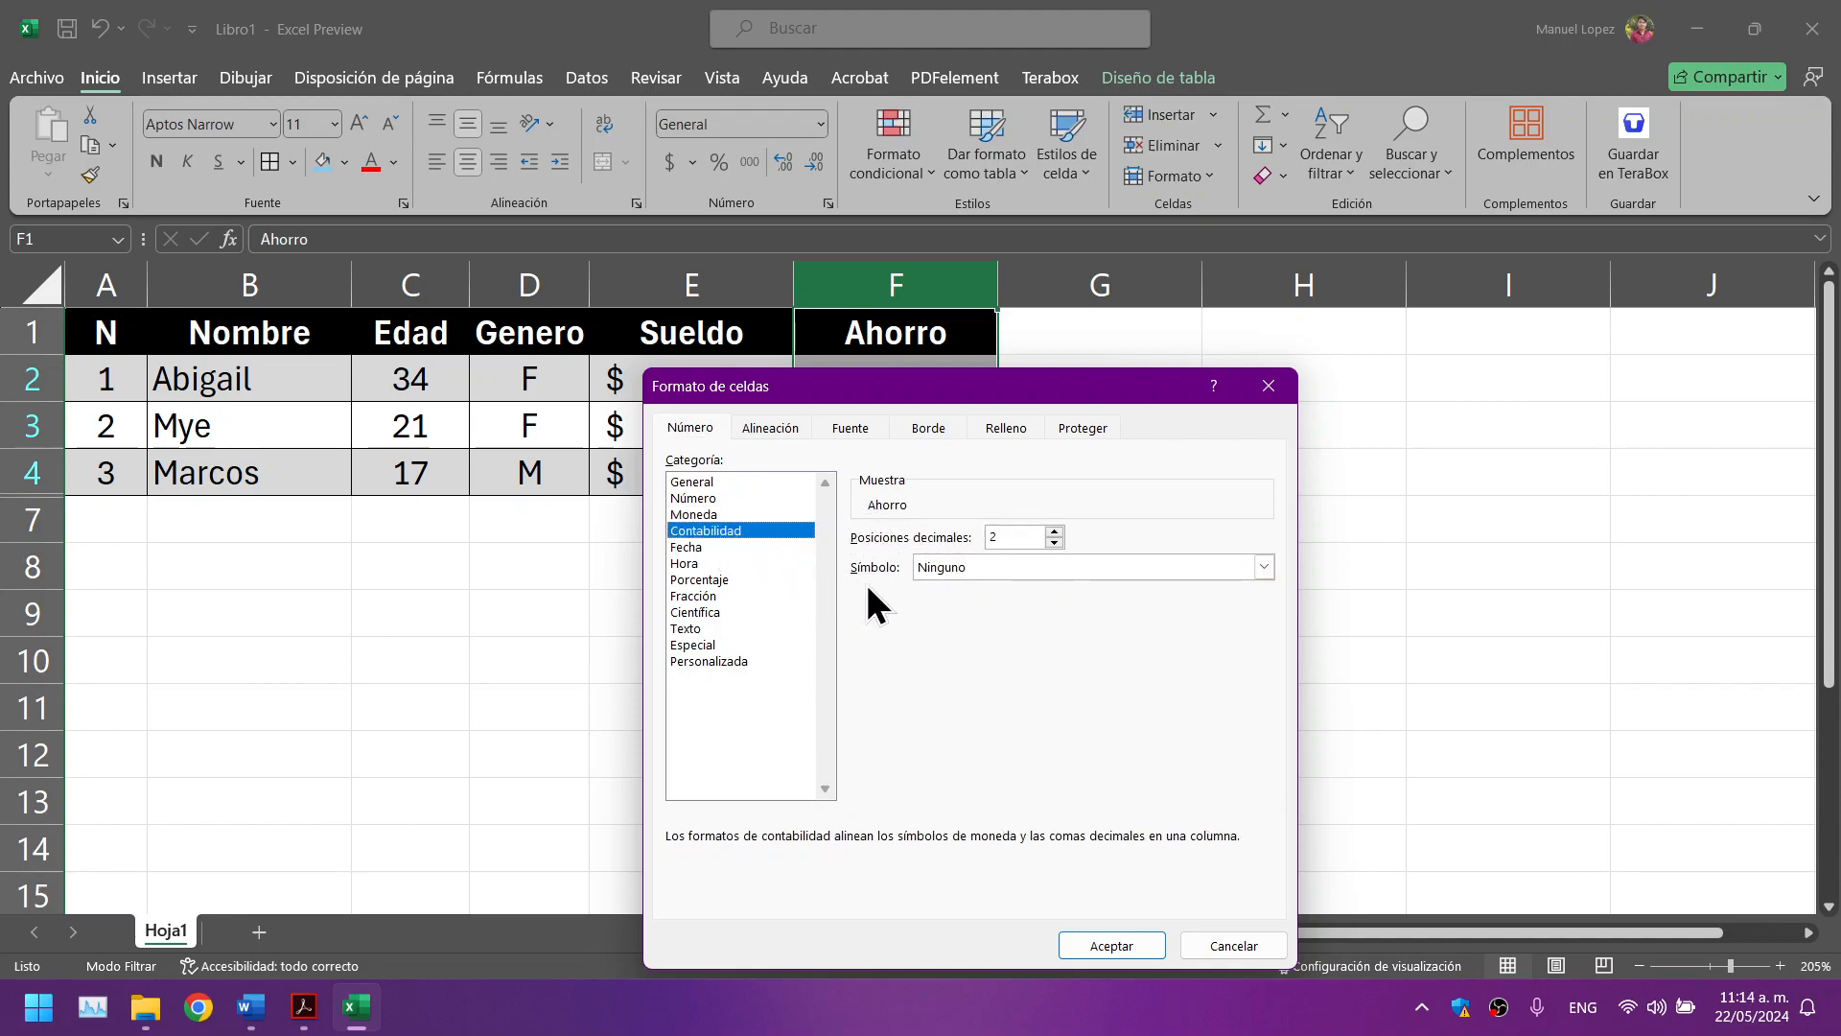
pyautogui.click(1263, 568)
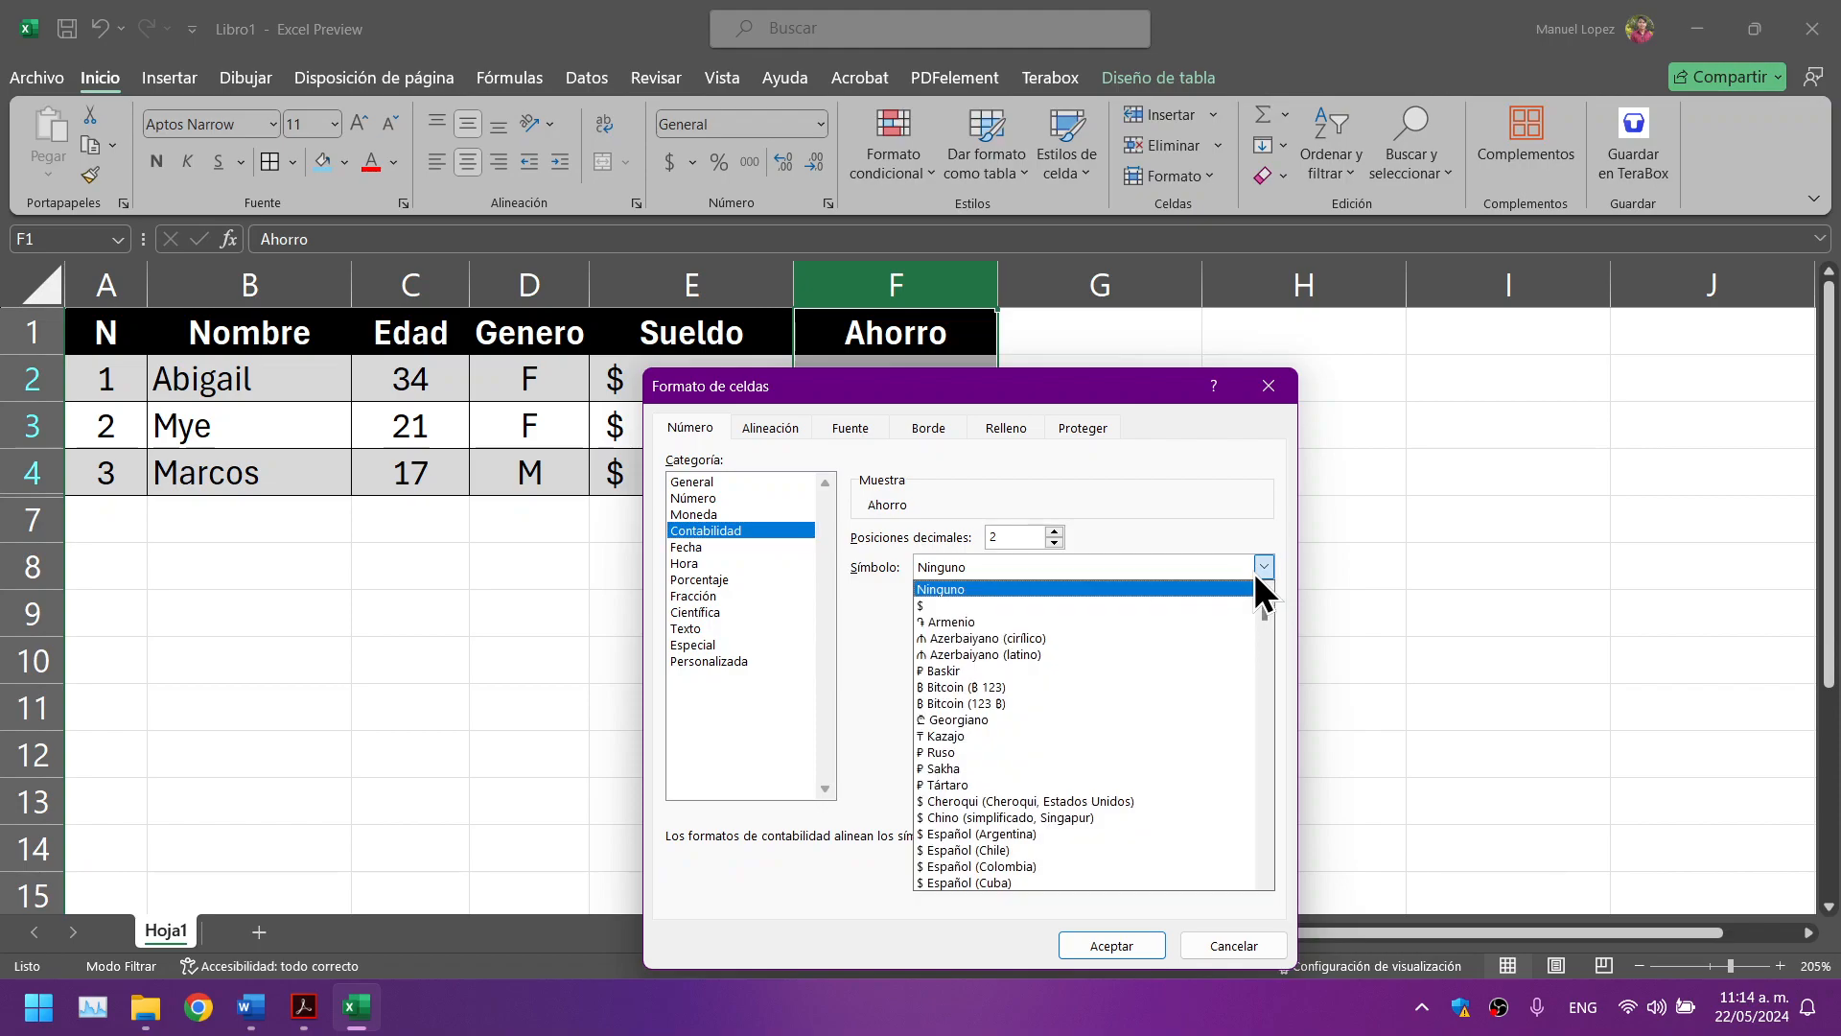
pyautogui.scroll(-4, 1246, 640)
pyautogui.moveTo(1262, 620); pyautogui.dragTo(1266, 706)
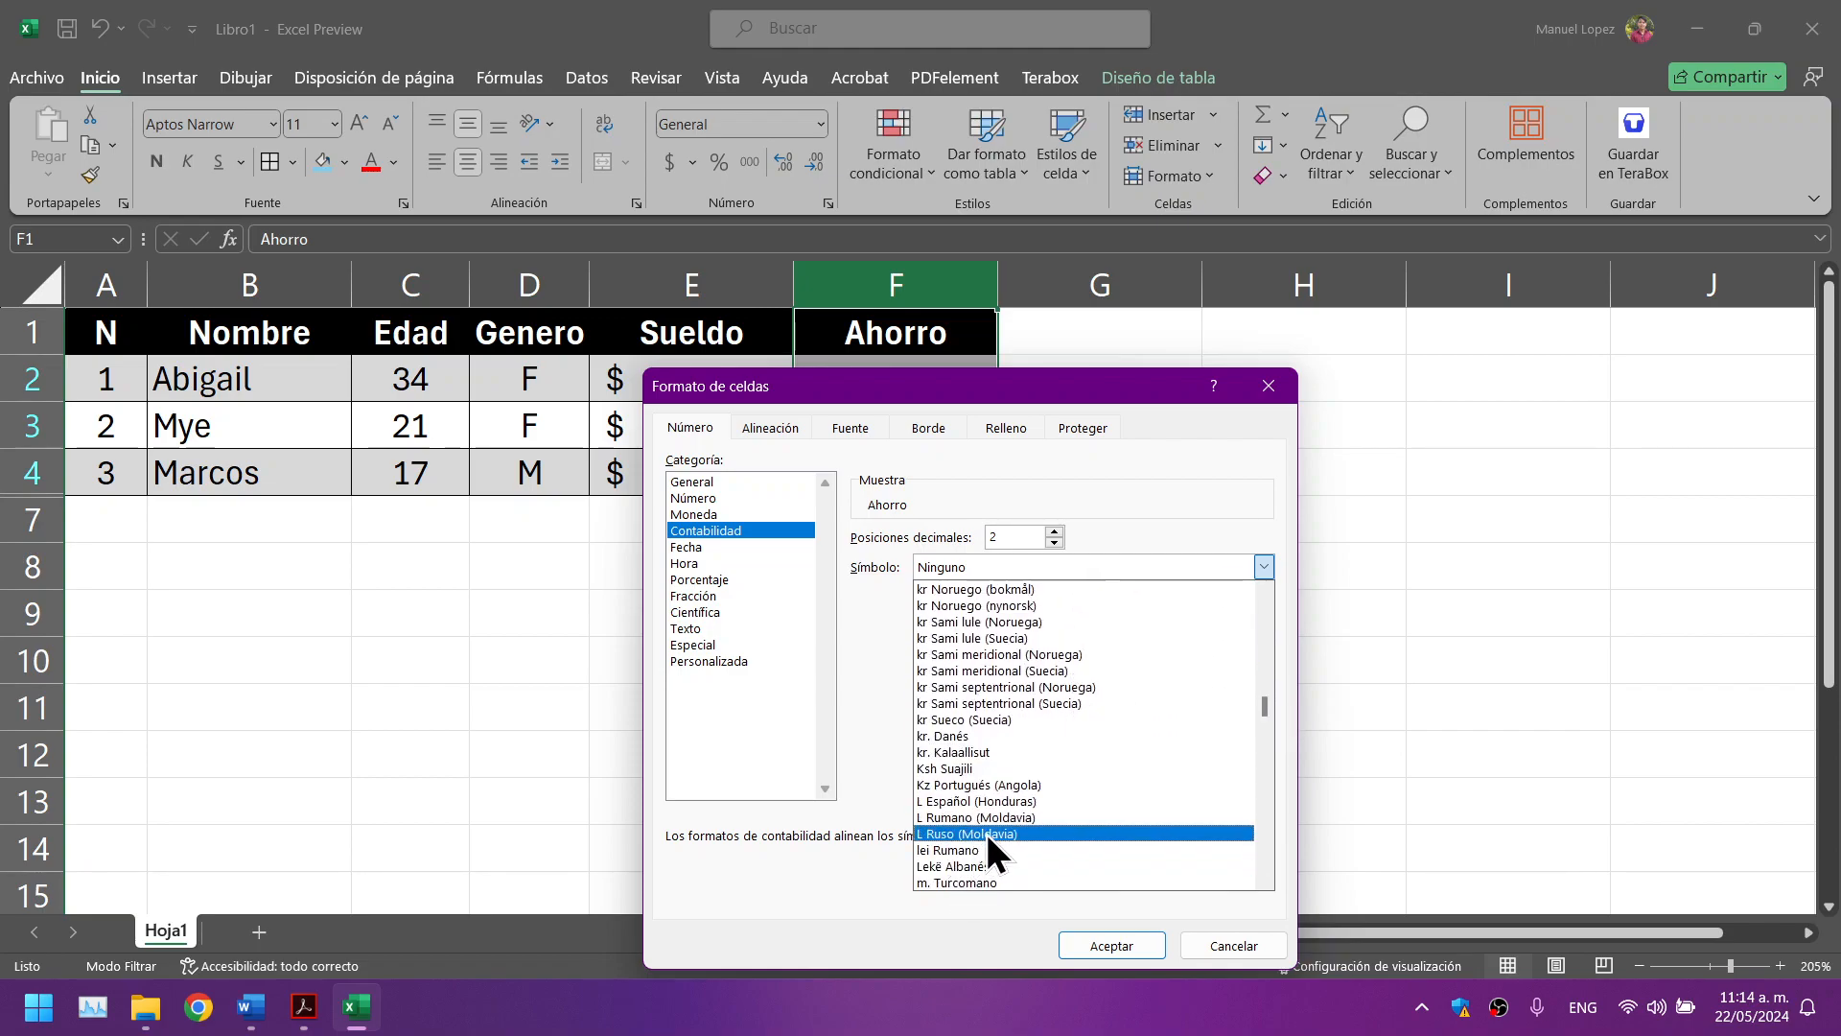
pyautogui.click(996, 800)
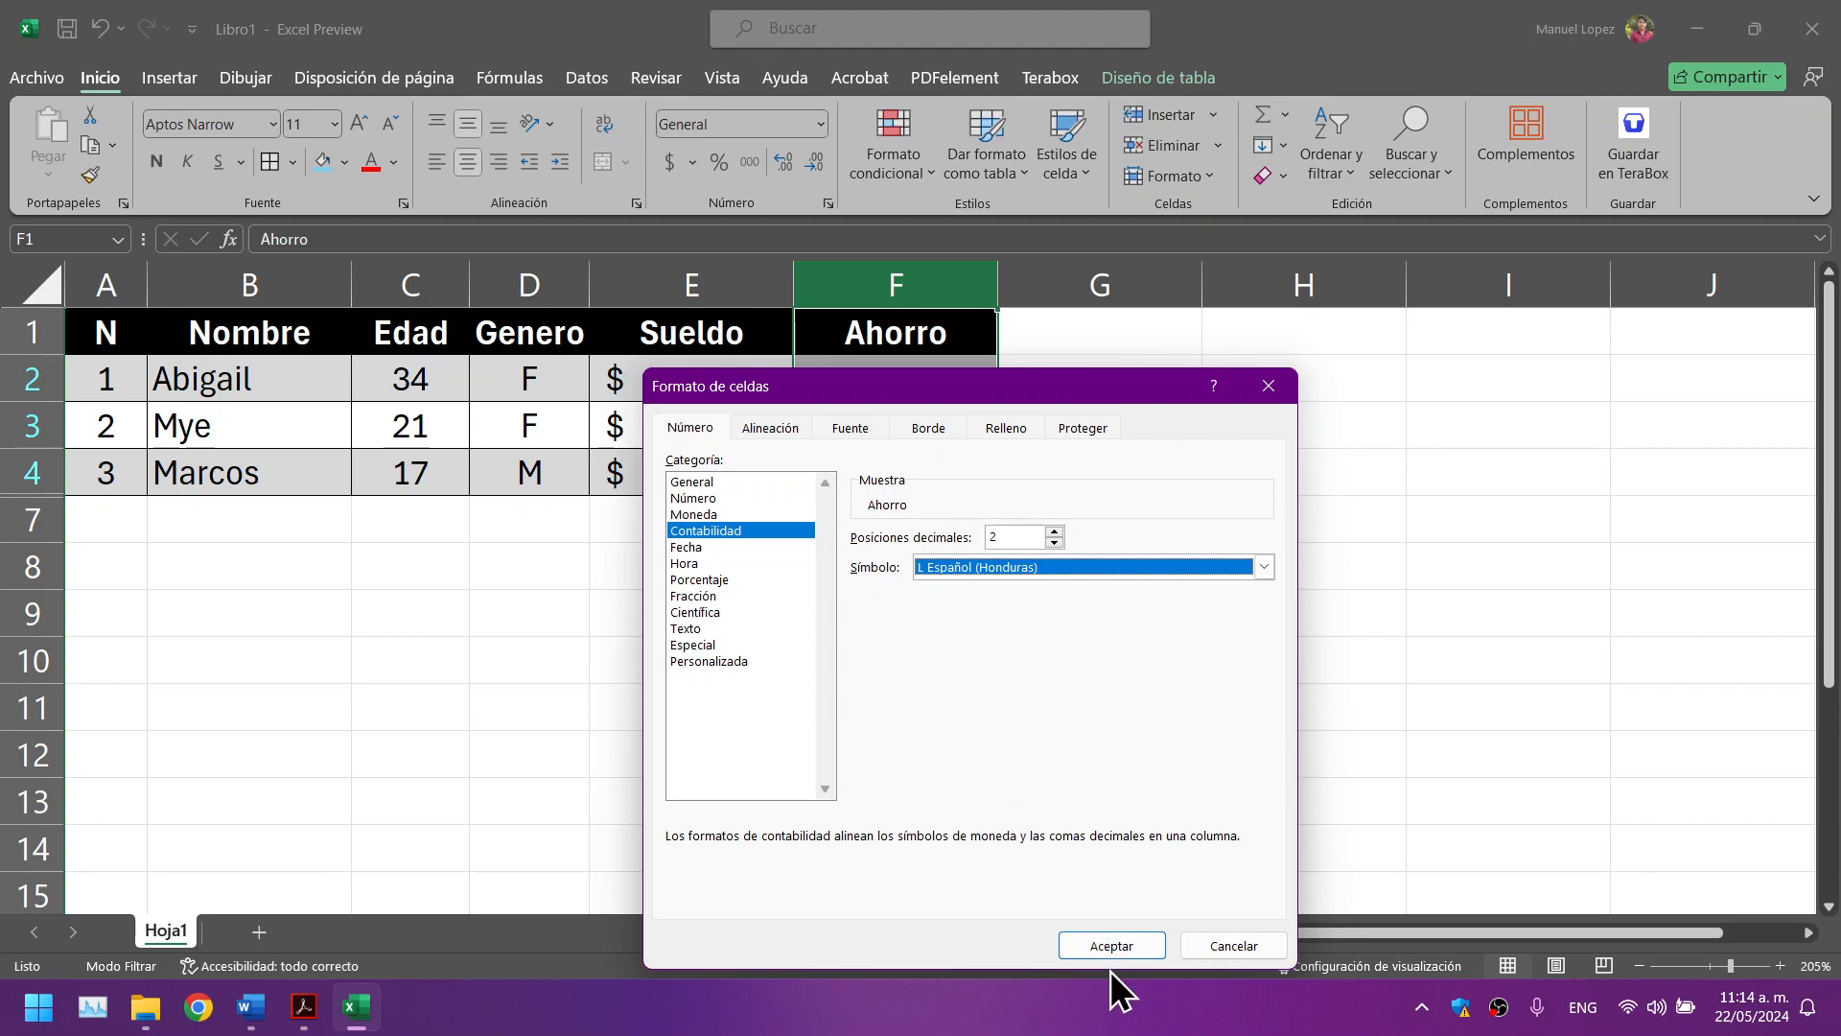
pyautogui.click(1112, 945)
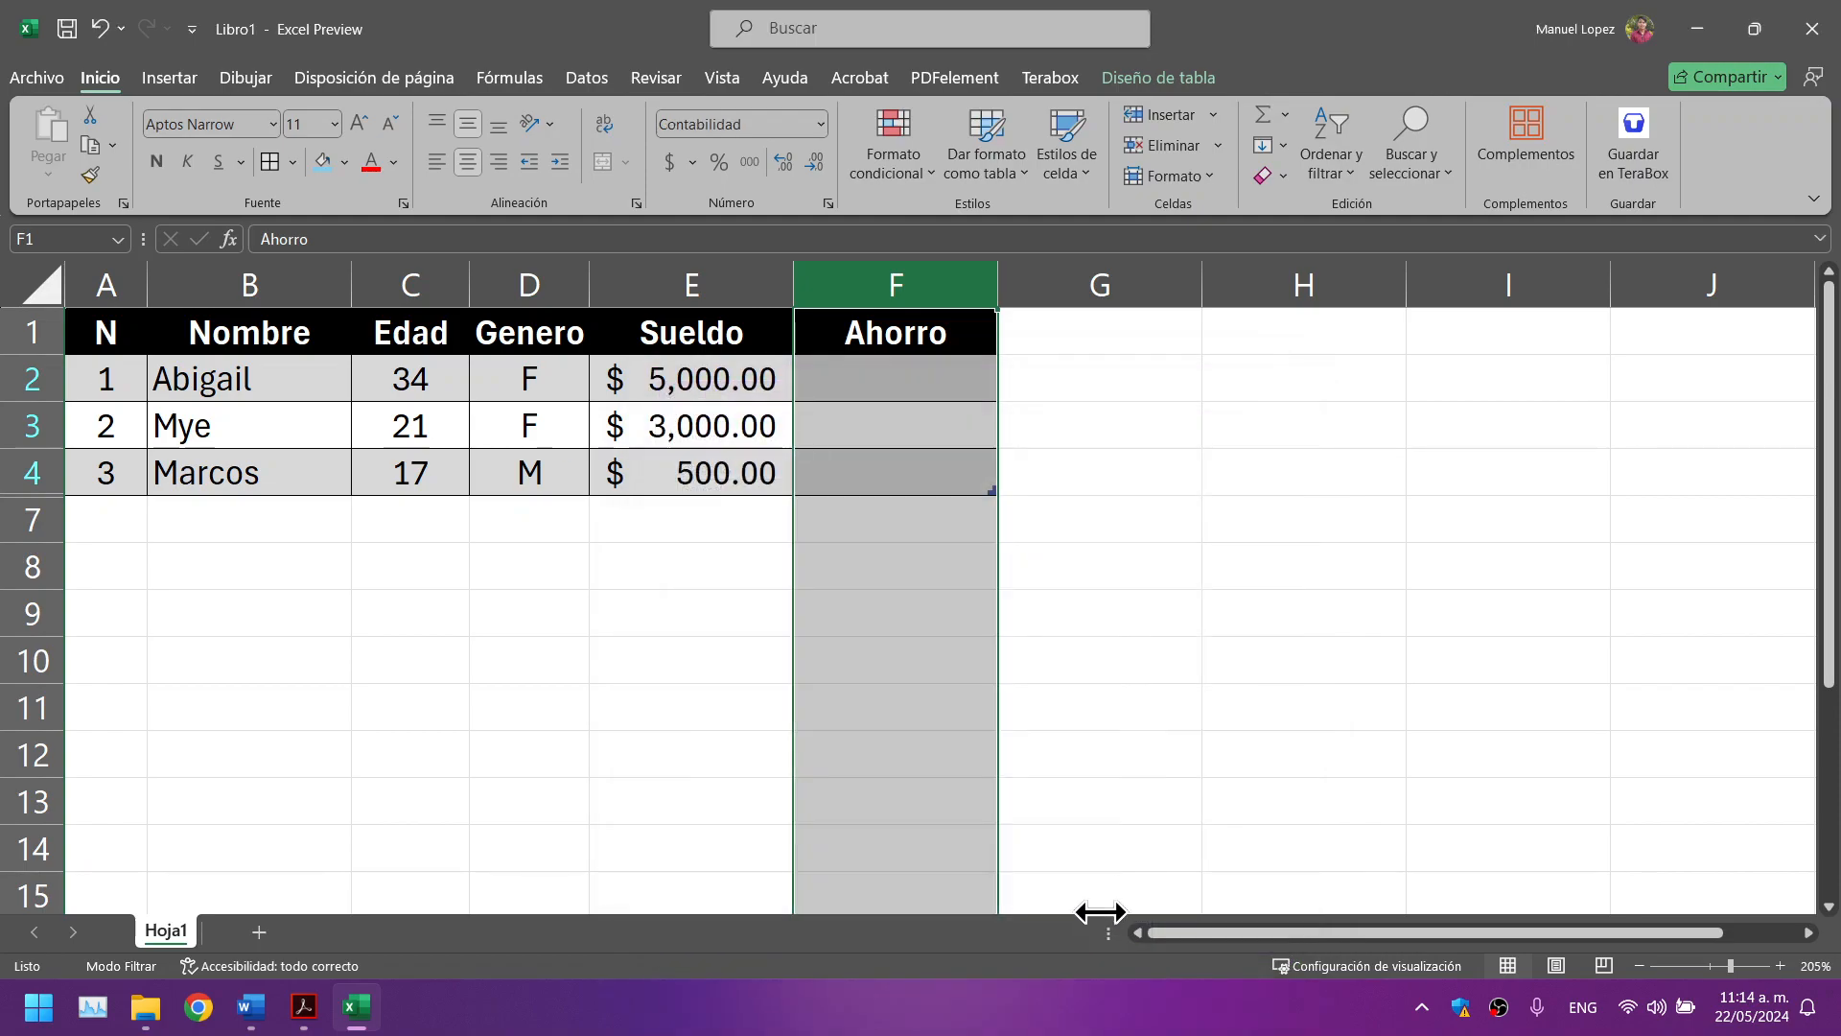
# Step: Format the whole Sueldo column E as Contabilidad with the L Español (Honduras) currency symbol
pyautogui.hotkey('ctrl', 'a')
pyautogui.click(691, 308)
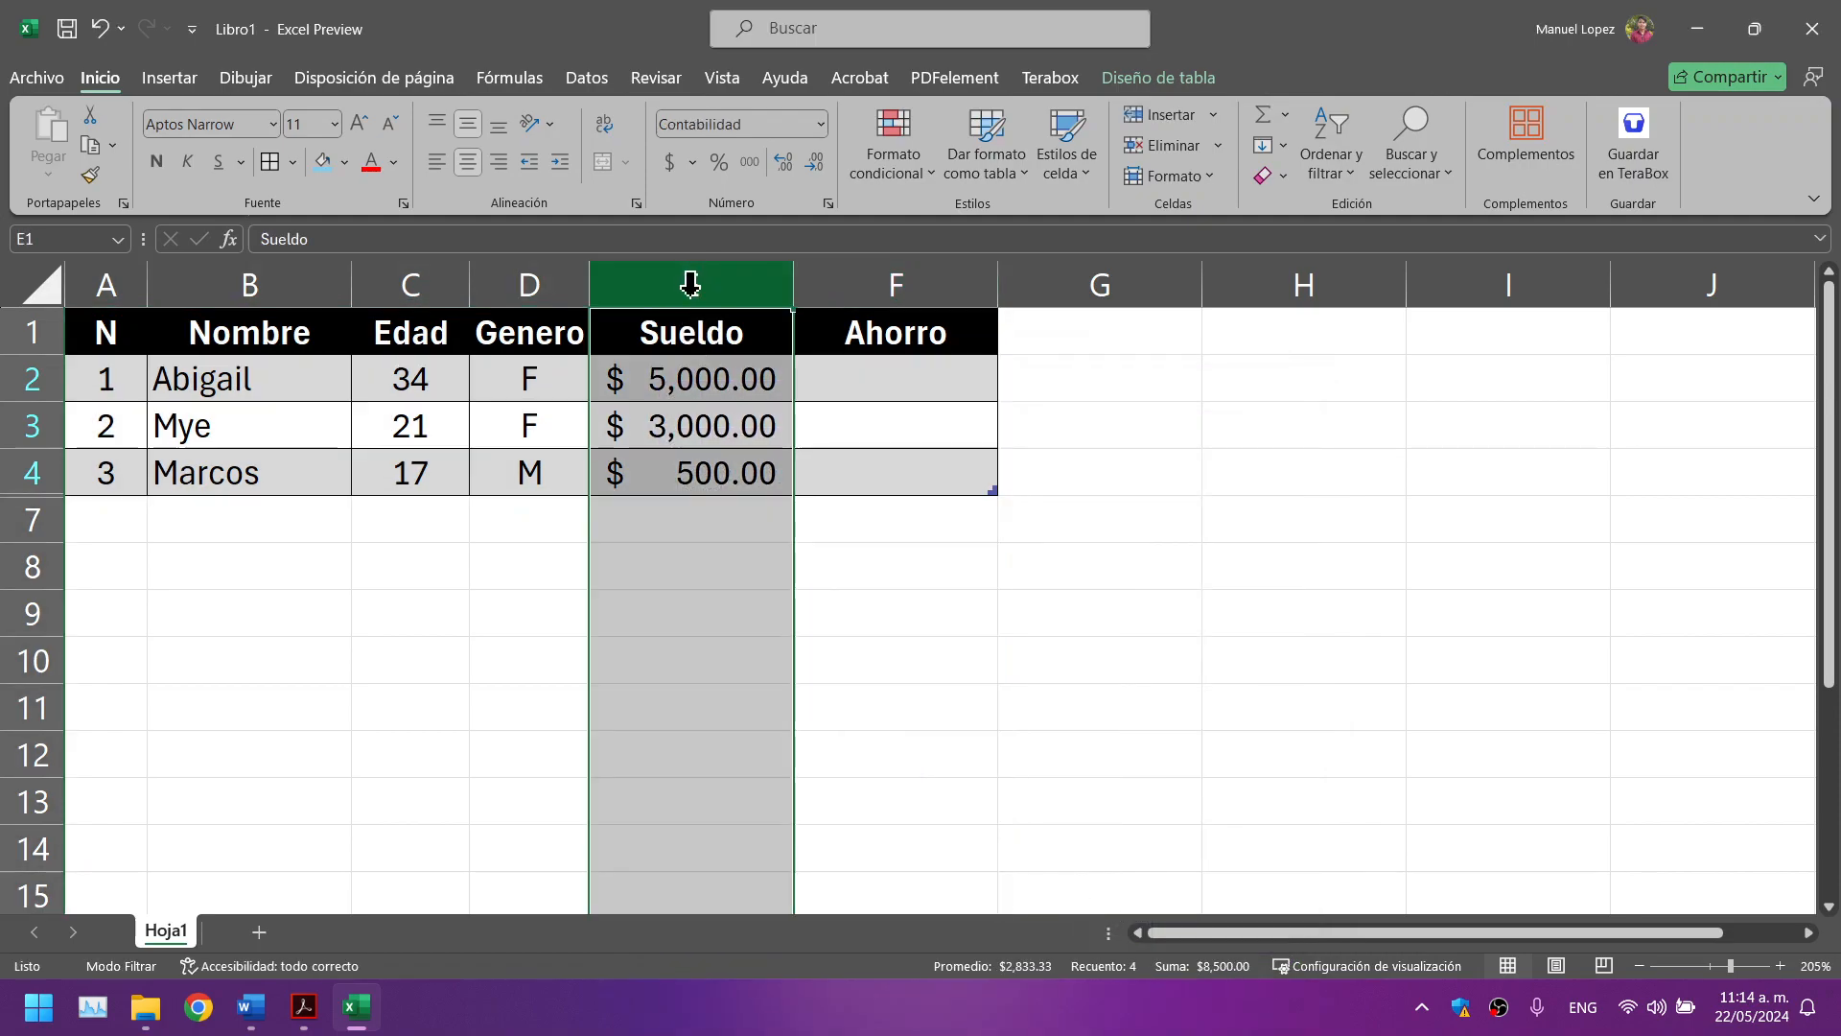
pyautogui.click(821, 122)
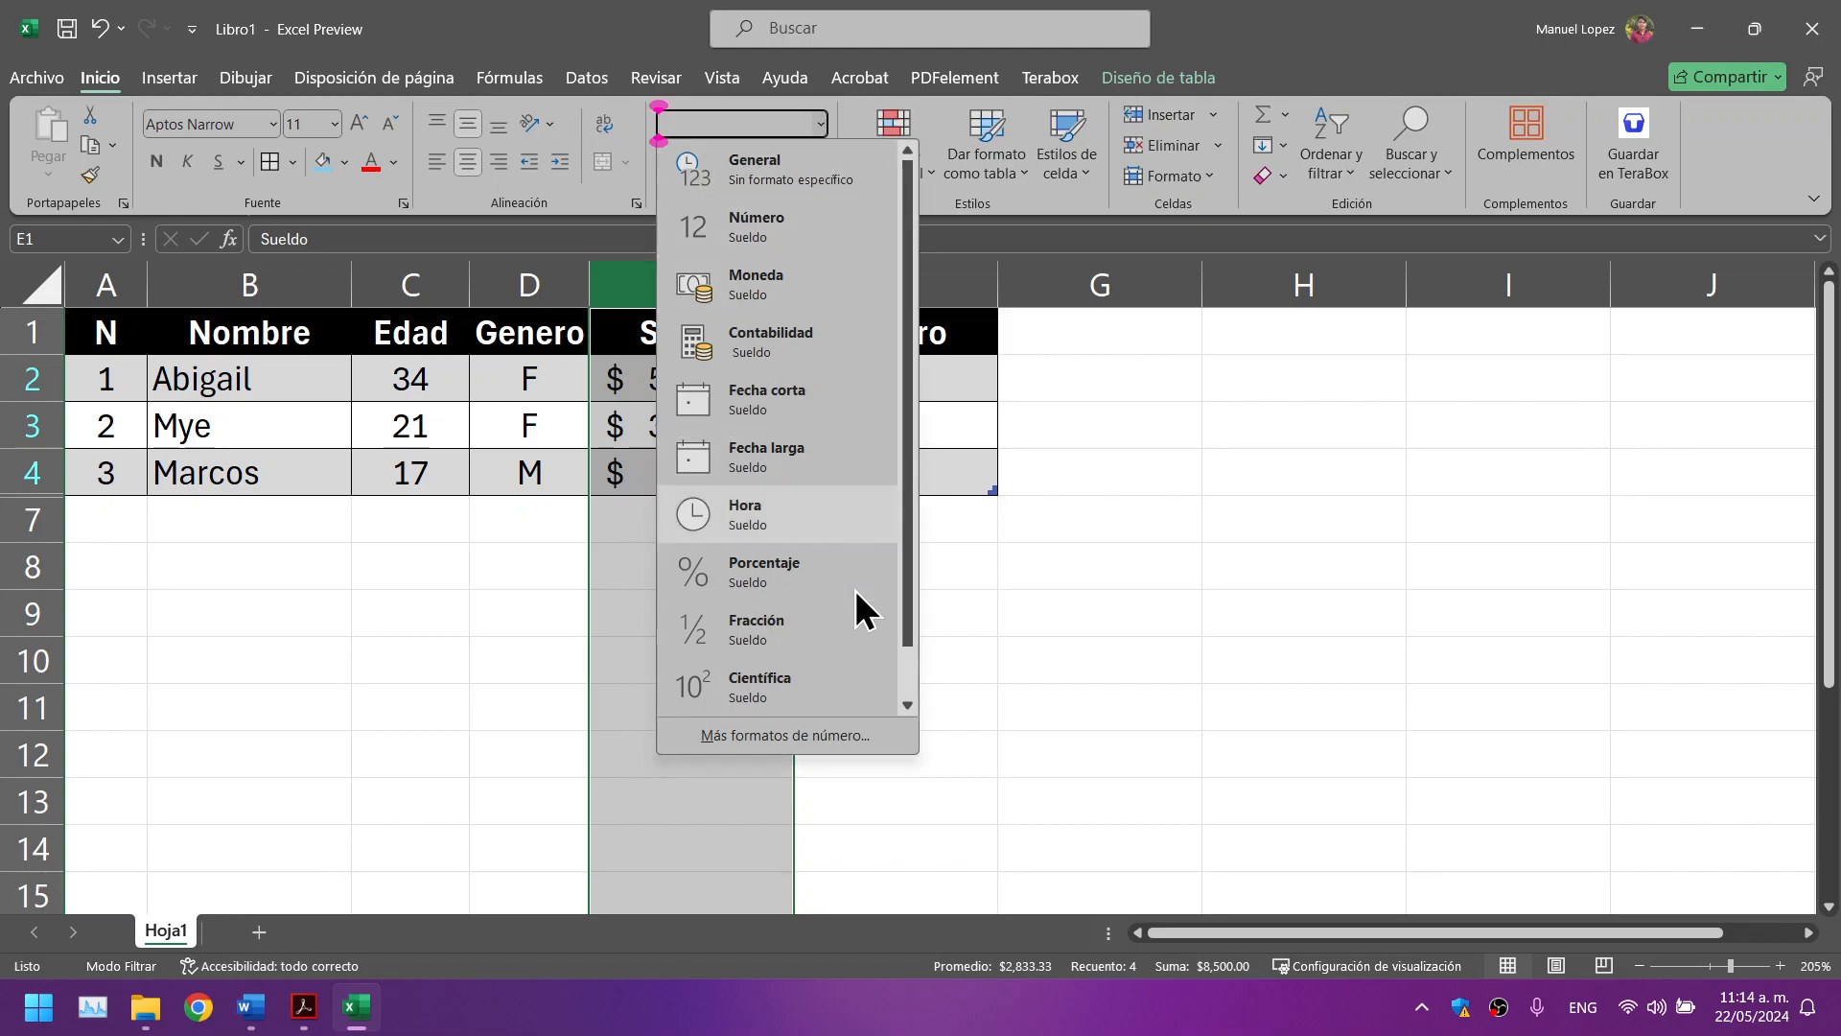
pyautogui.click(1136, 708)
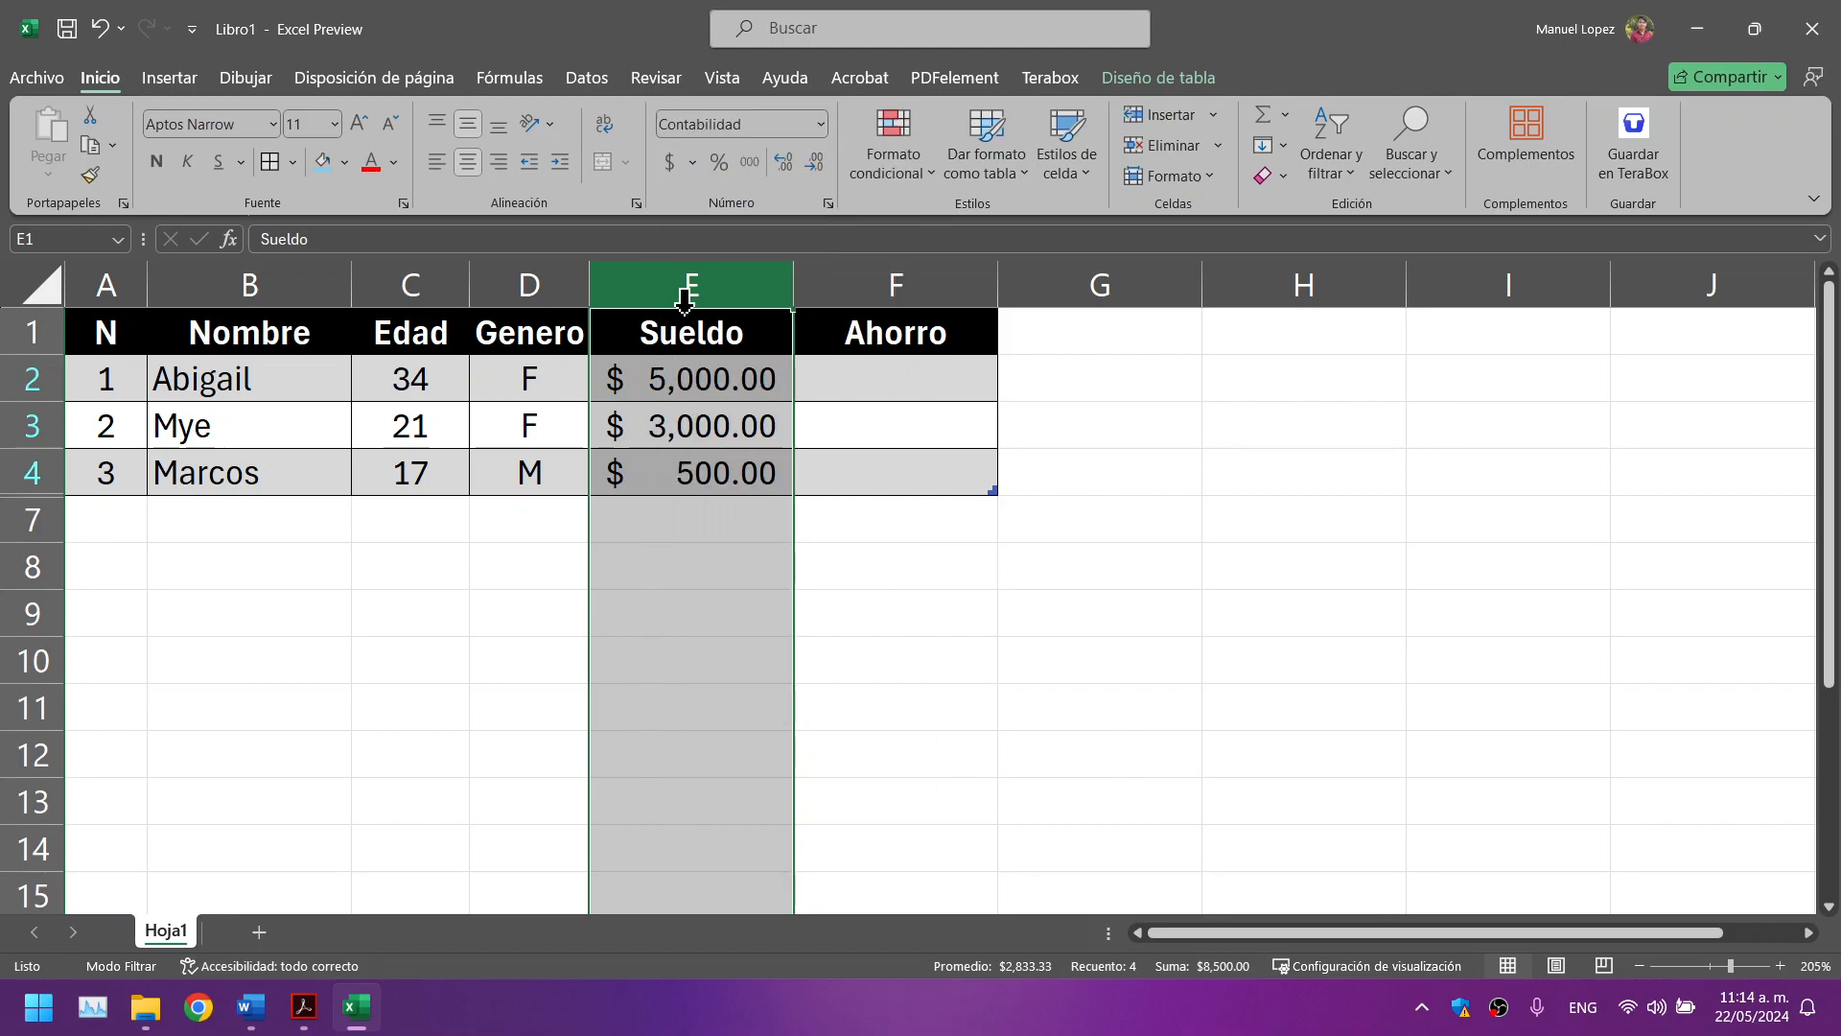
pyautogui.rightClick(687, 360)
pyautogui.click(803, 698)
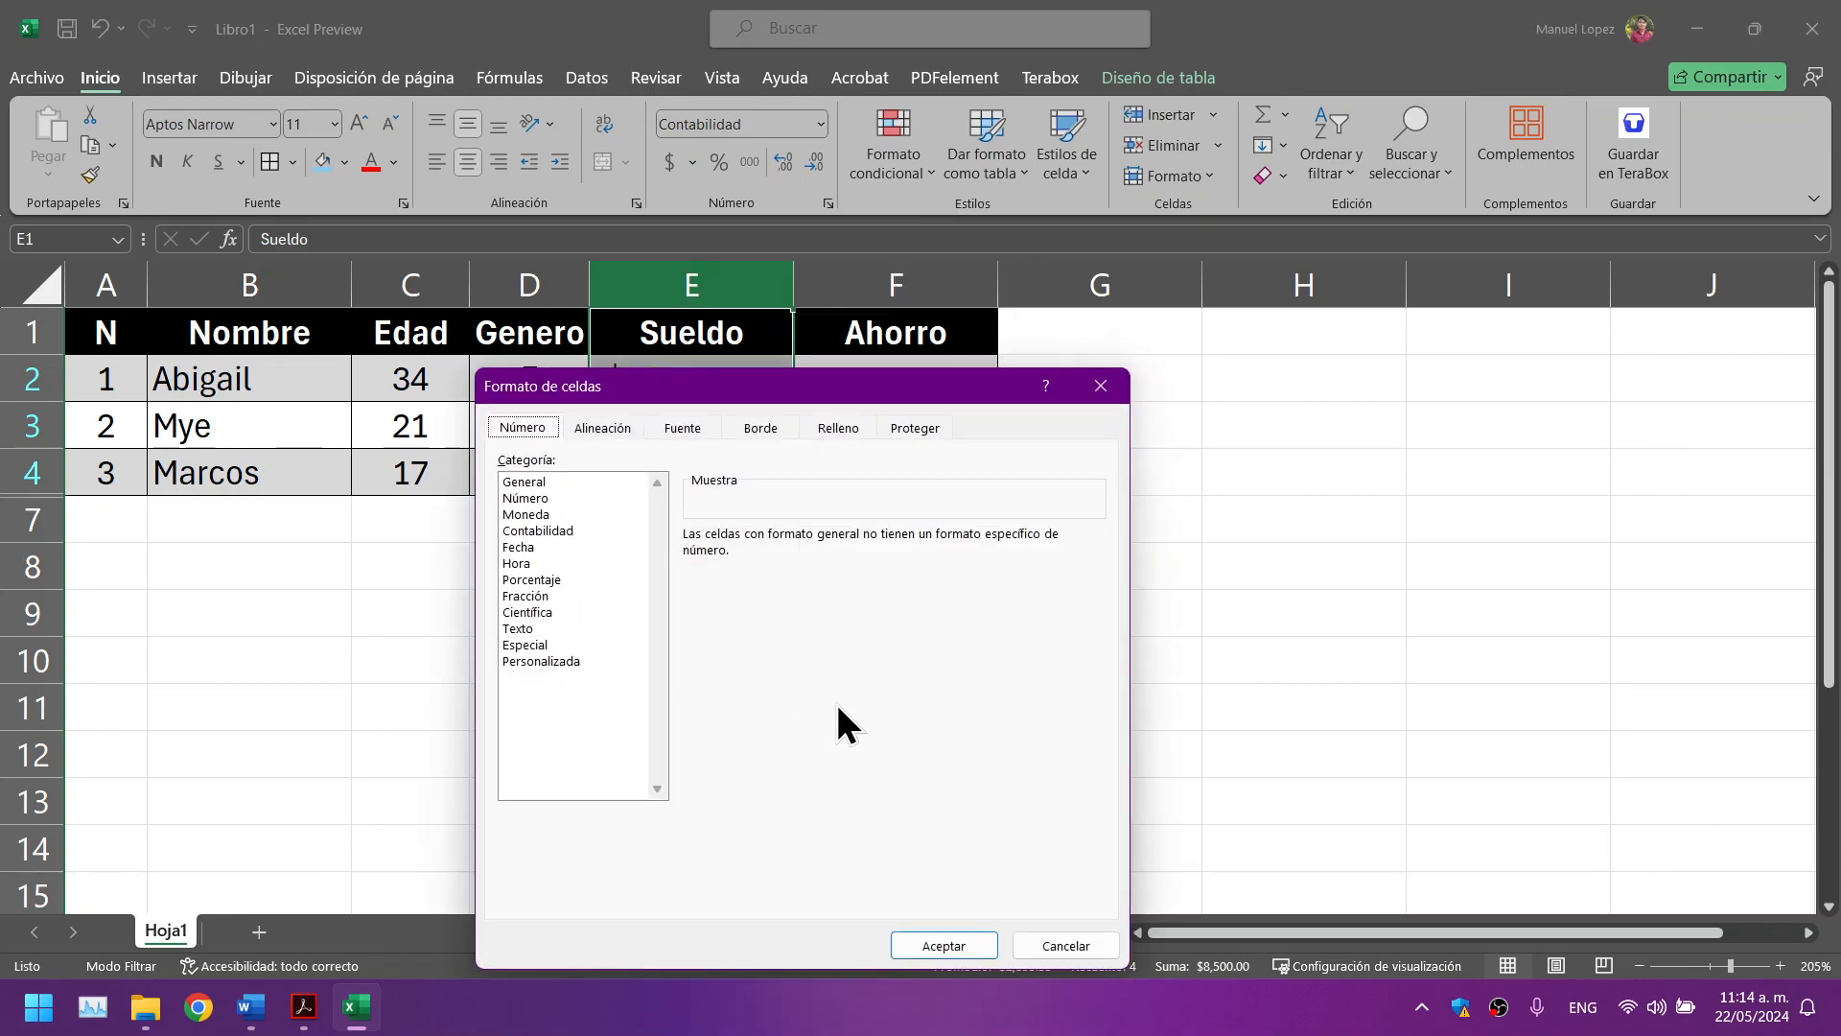
pyautogui.click(575, 531)
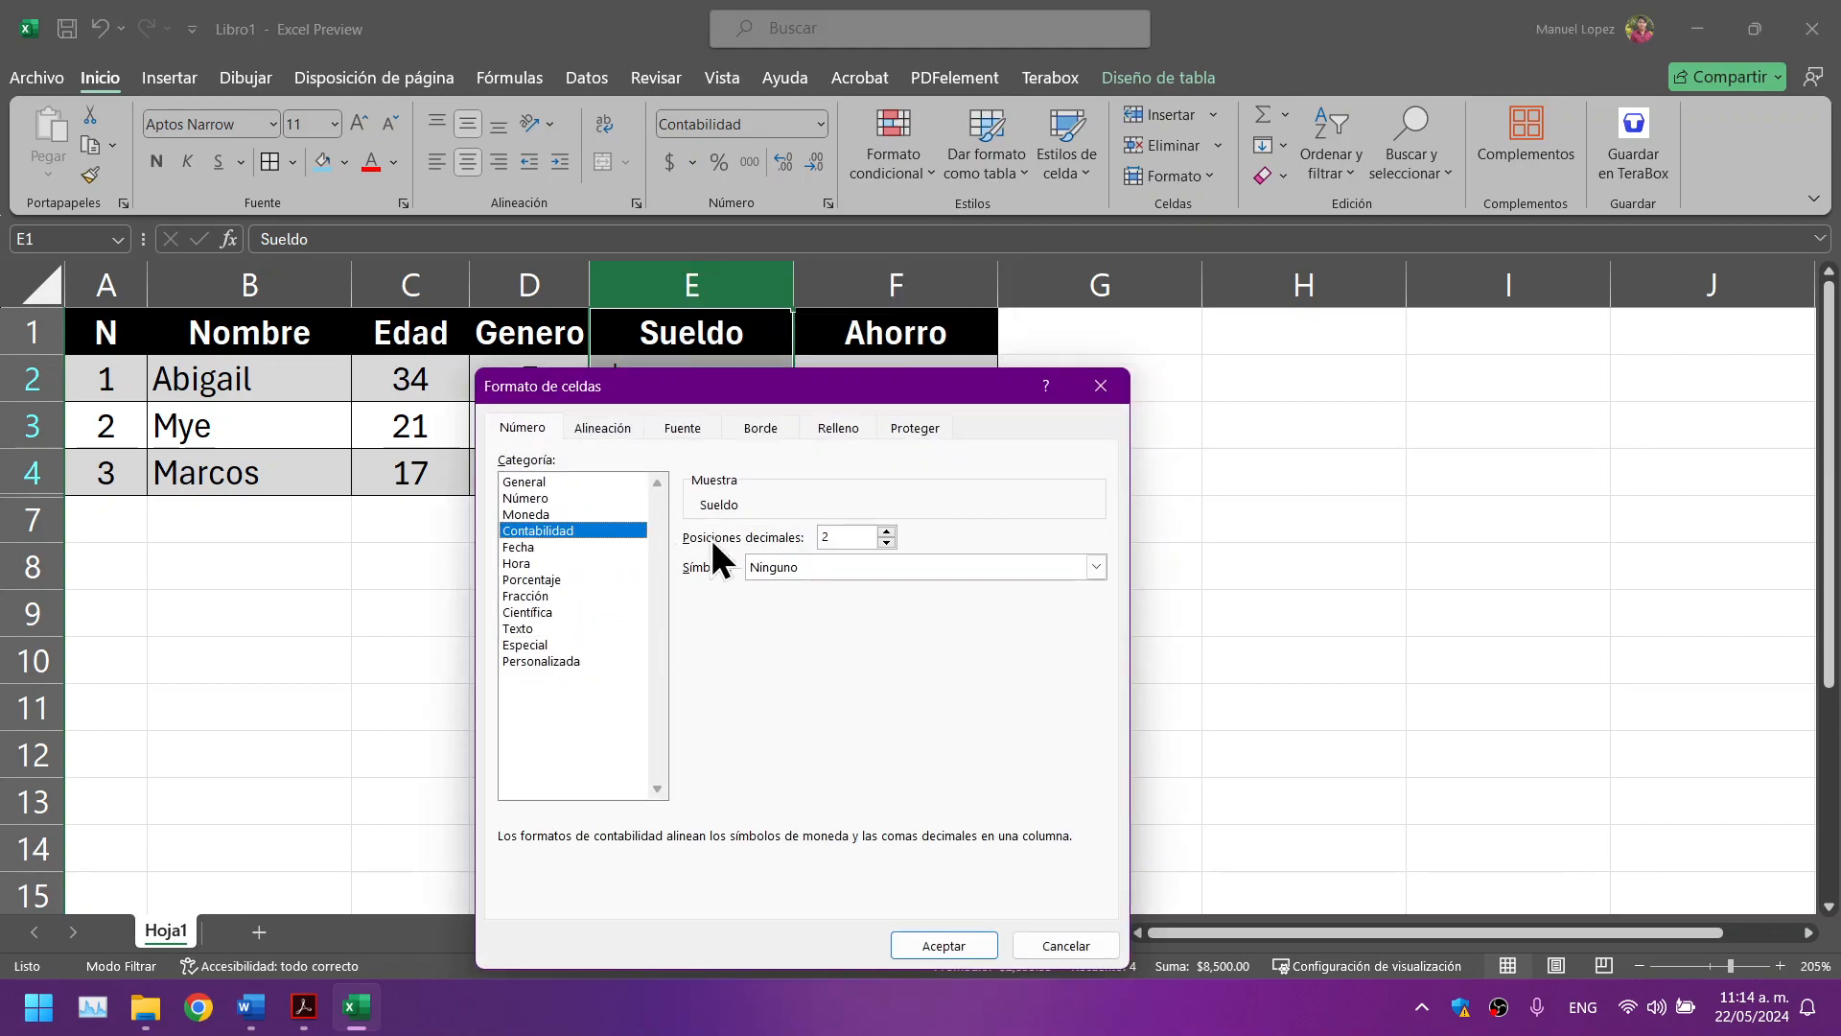
pyautogui.scroll(-4, 959, 694)
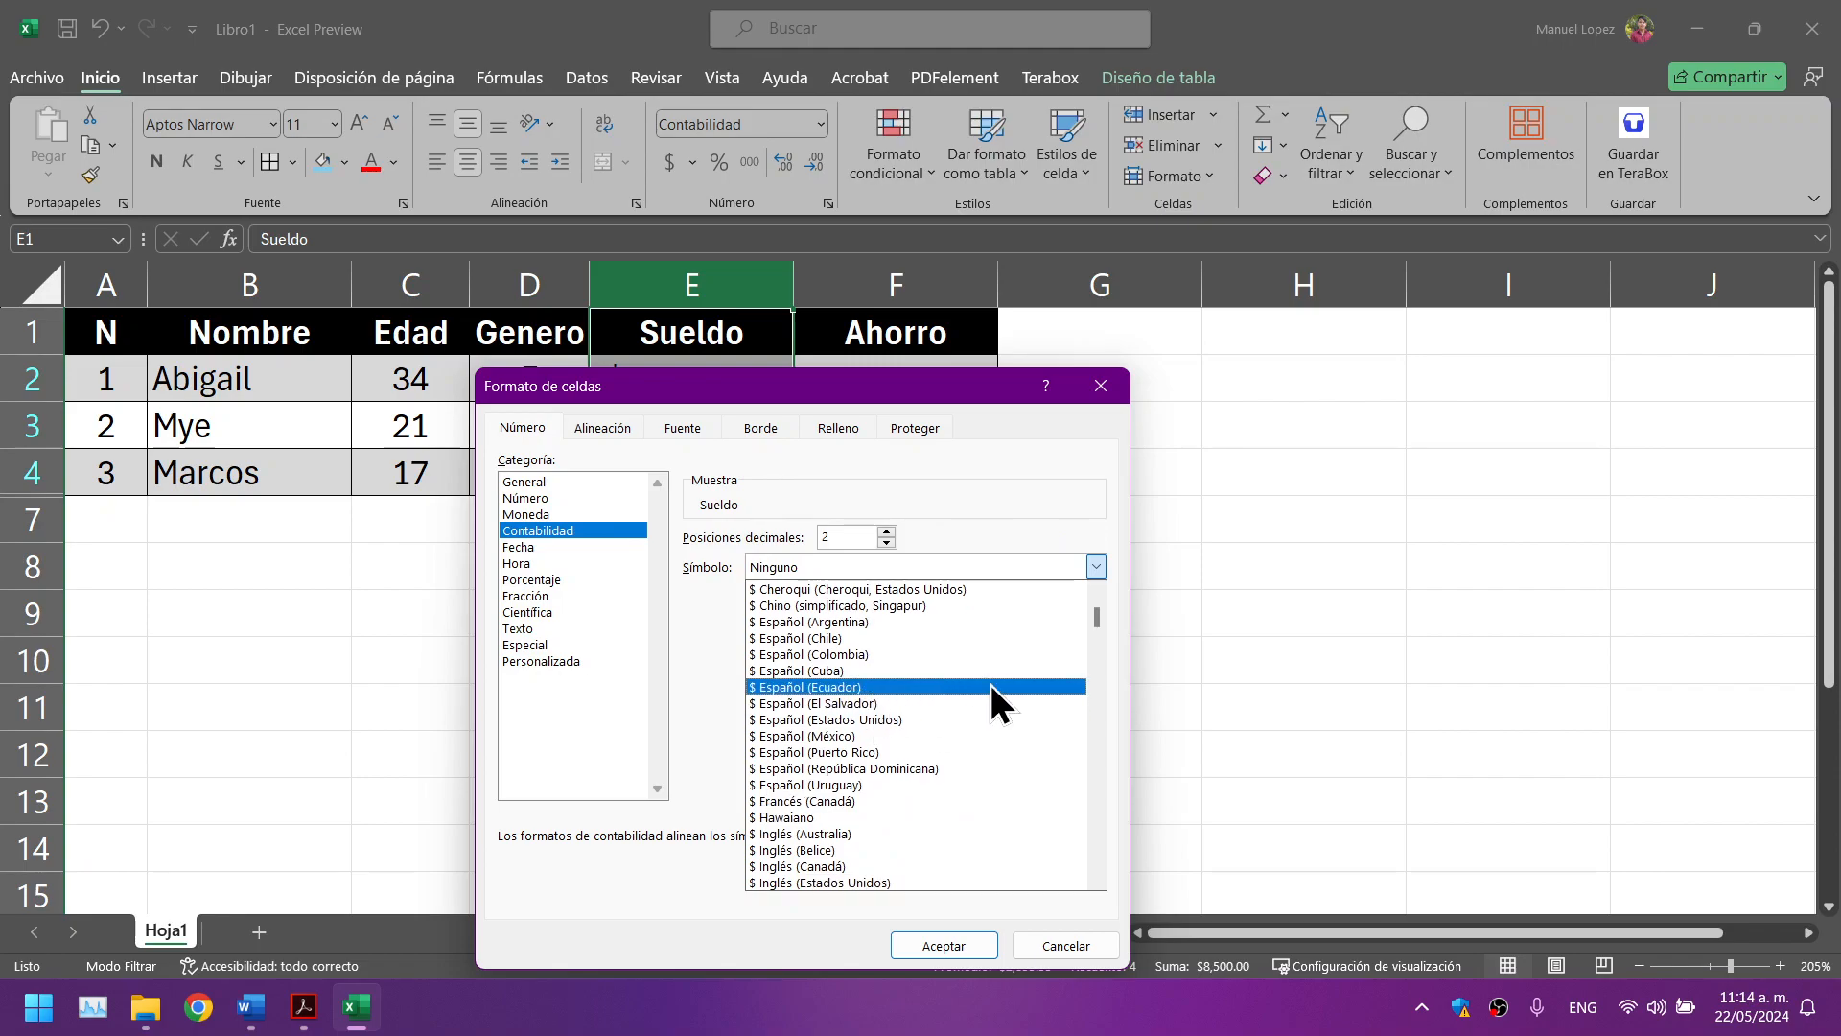
pyautogui.moveTo(1093, 612); pyautogui.dragTo(1088, 711)
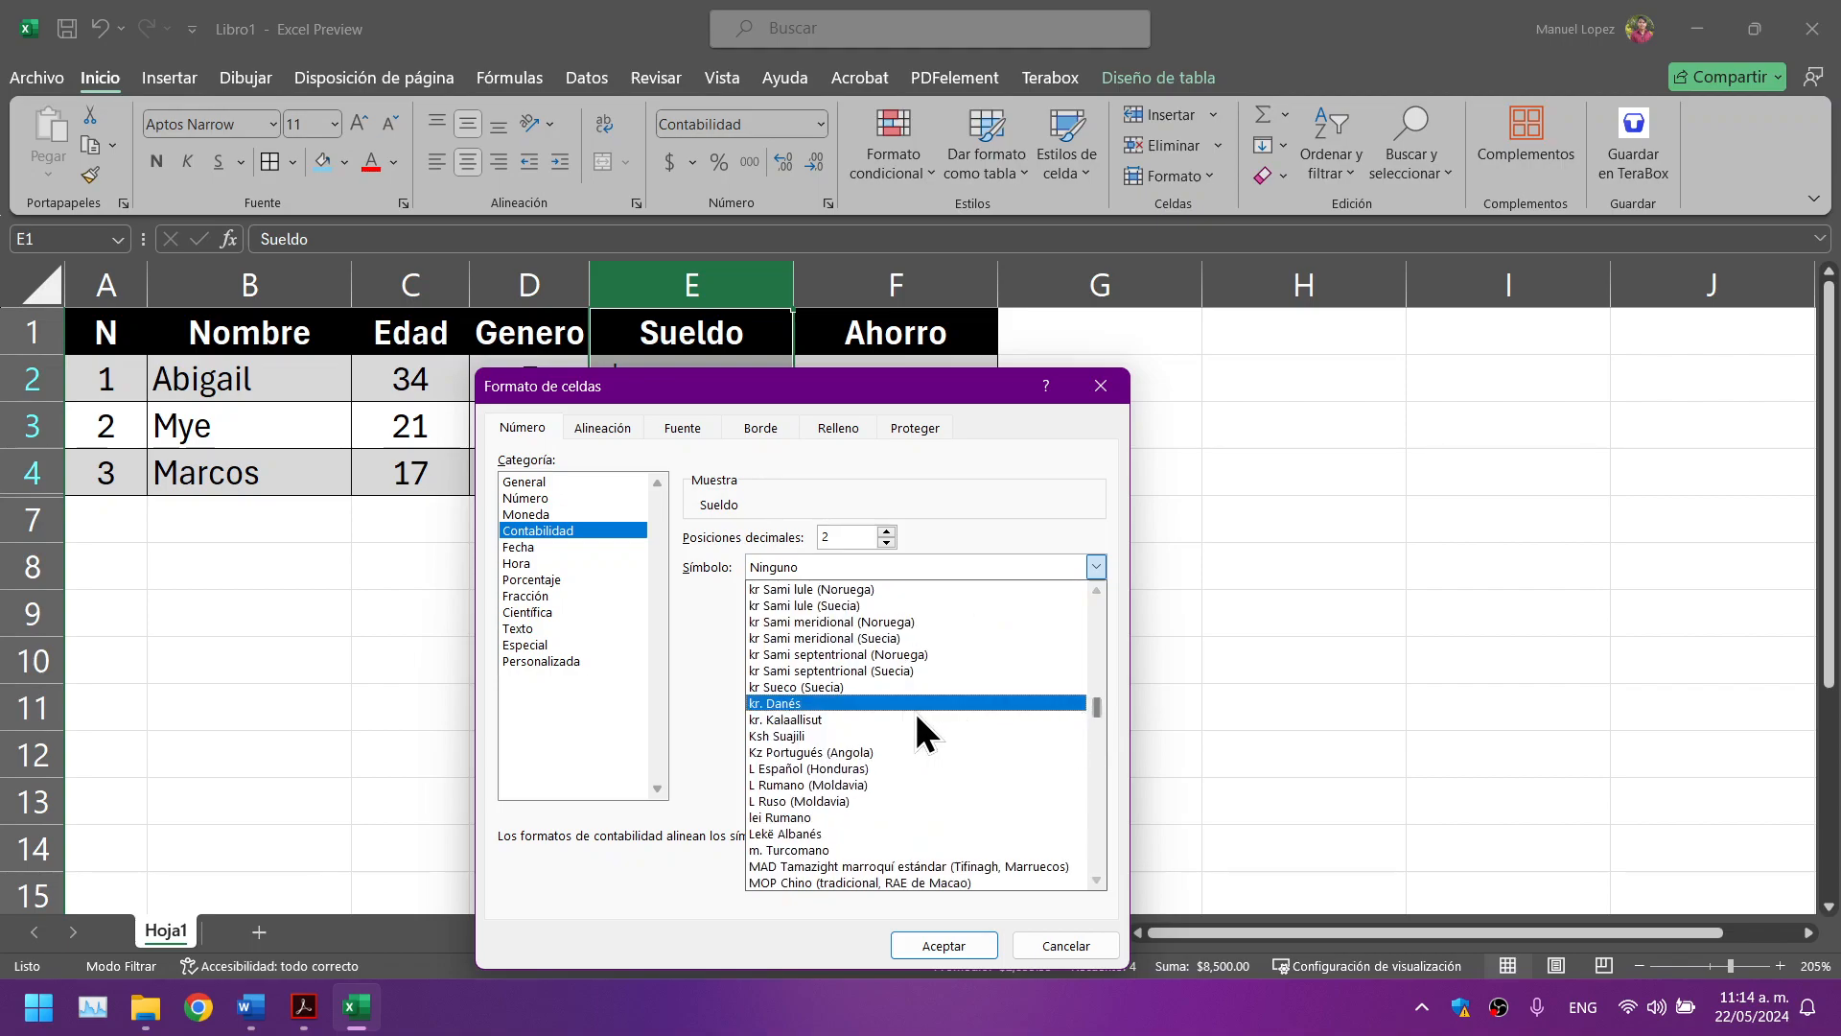
pyautogui.click(849, 767)
pyautogui.click(916, 943)
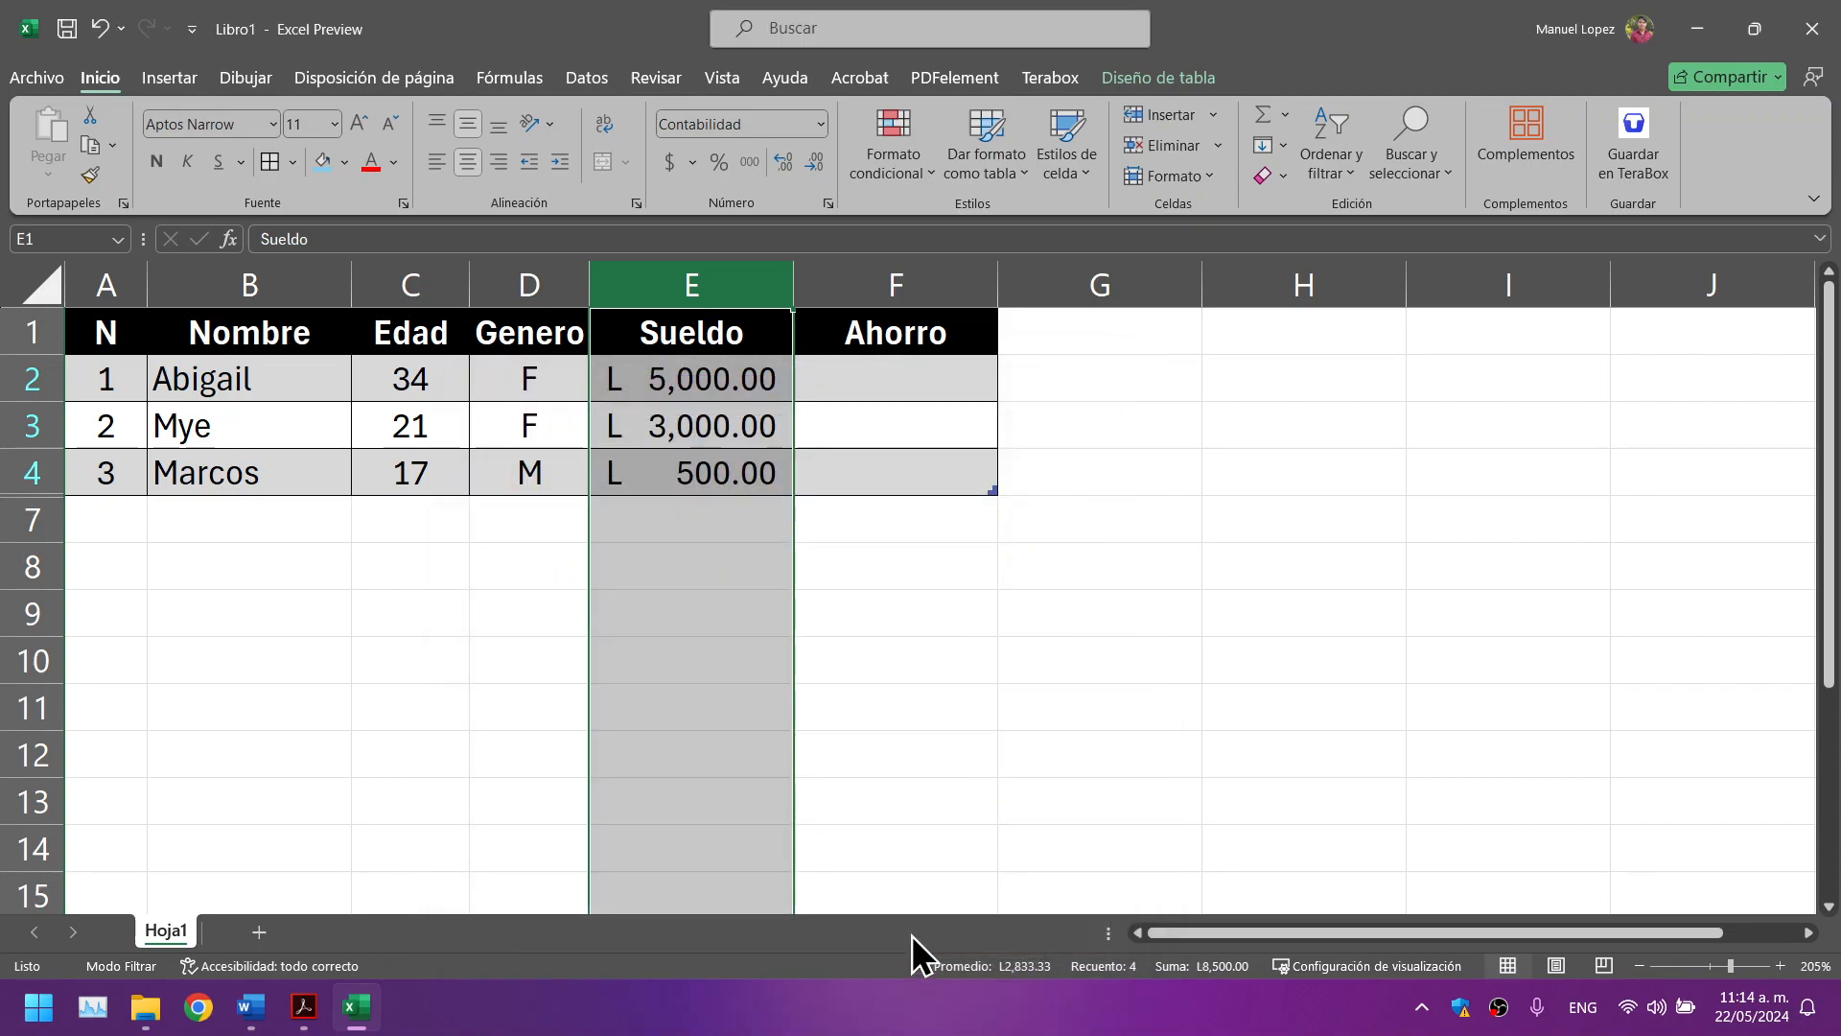
pyautogui.click(1003, 676)
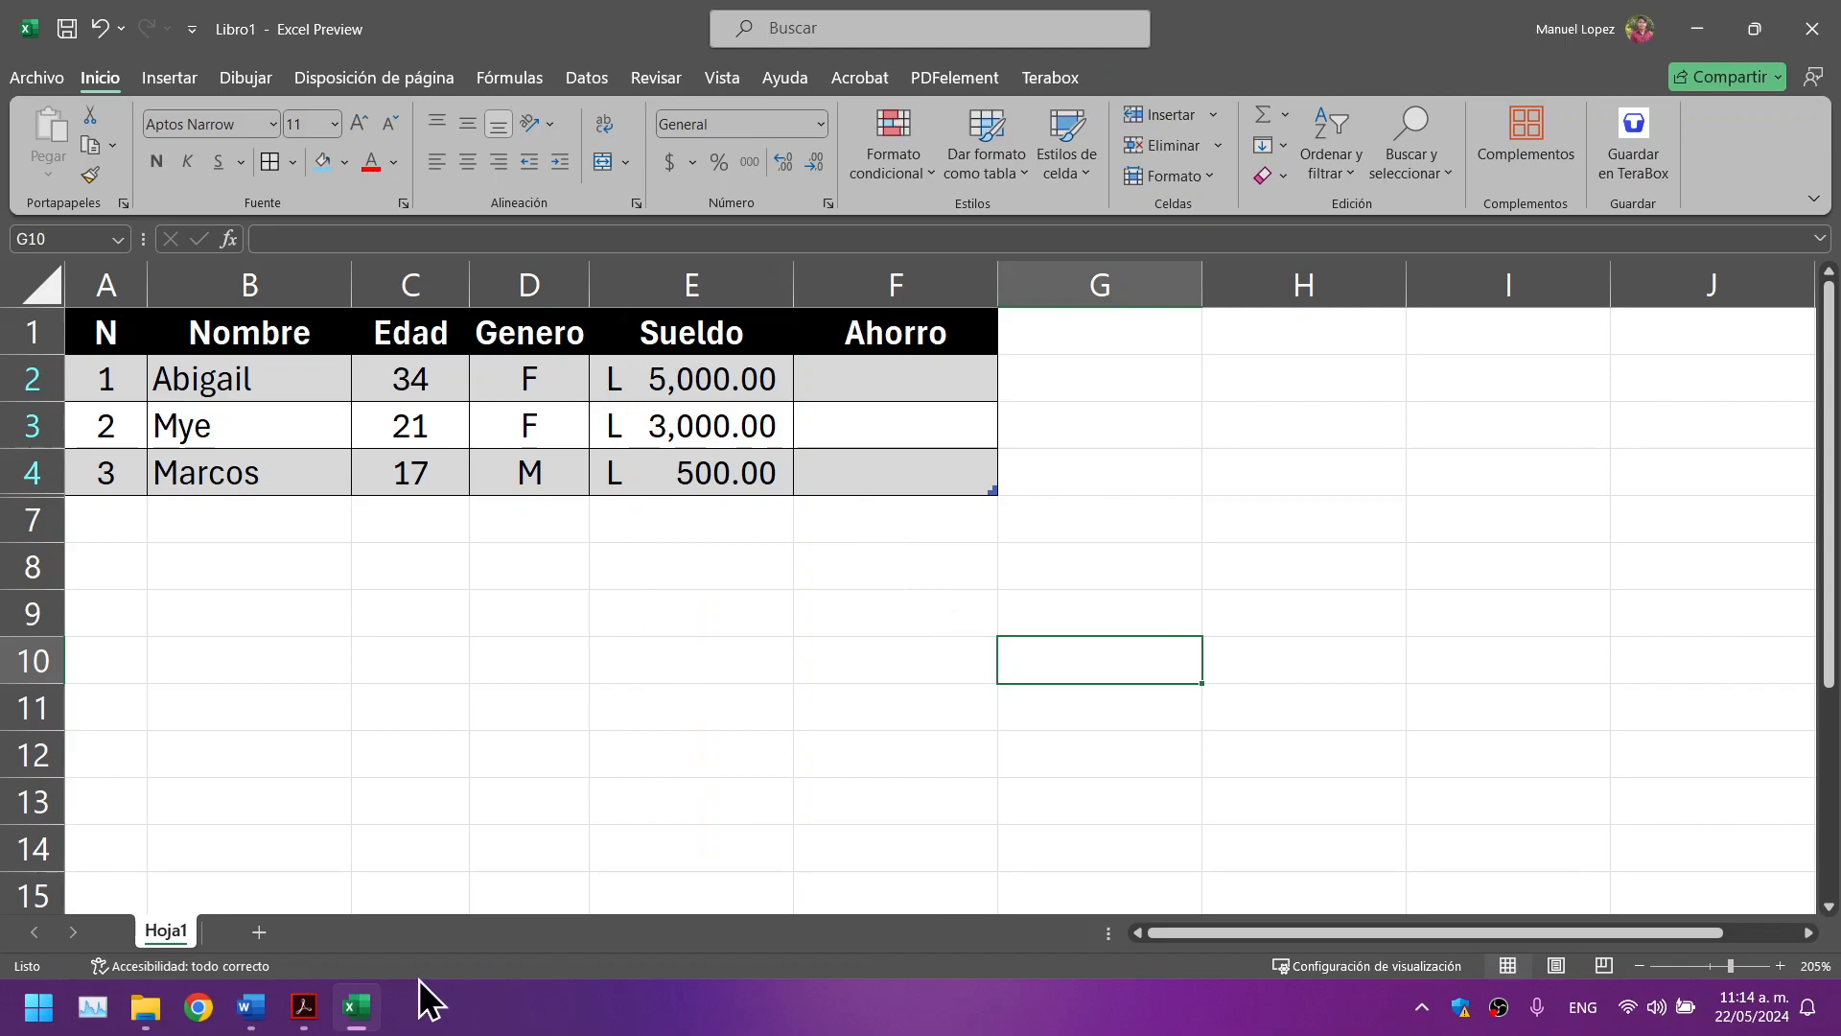
# Step: Switch to the PDF guide to read the Ahorro formula instructions, and return to Excel with cell F2 selected
pyautogui.click(364, 1015)
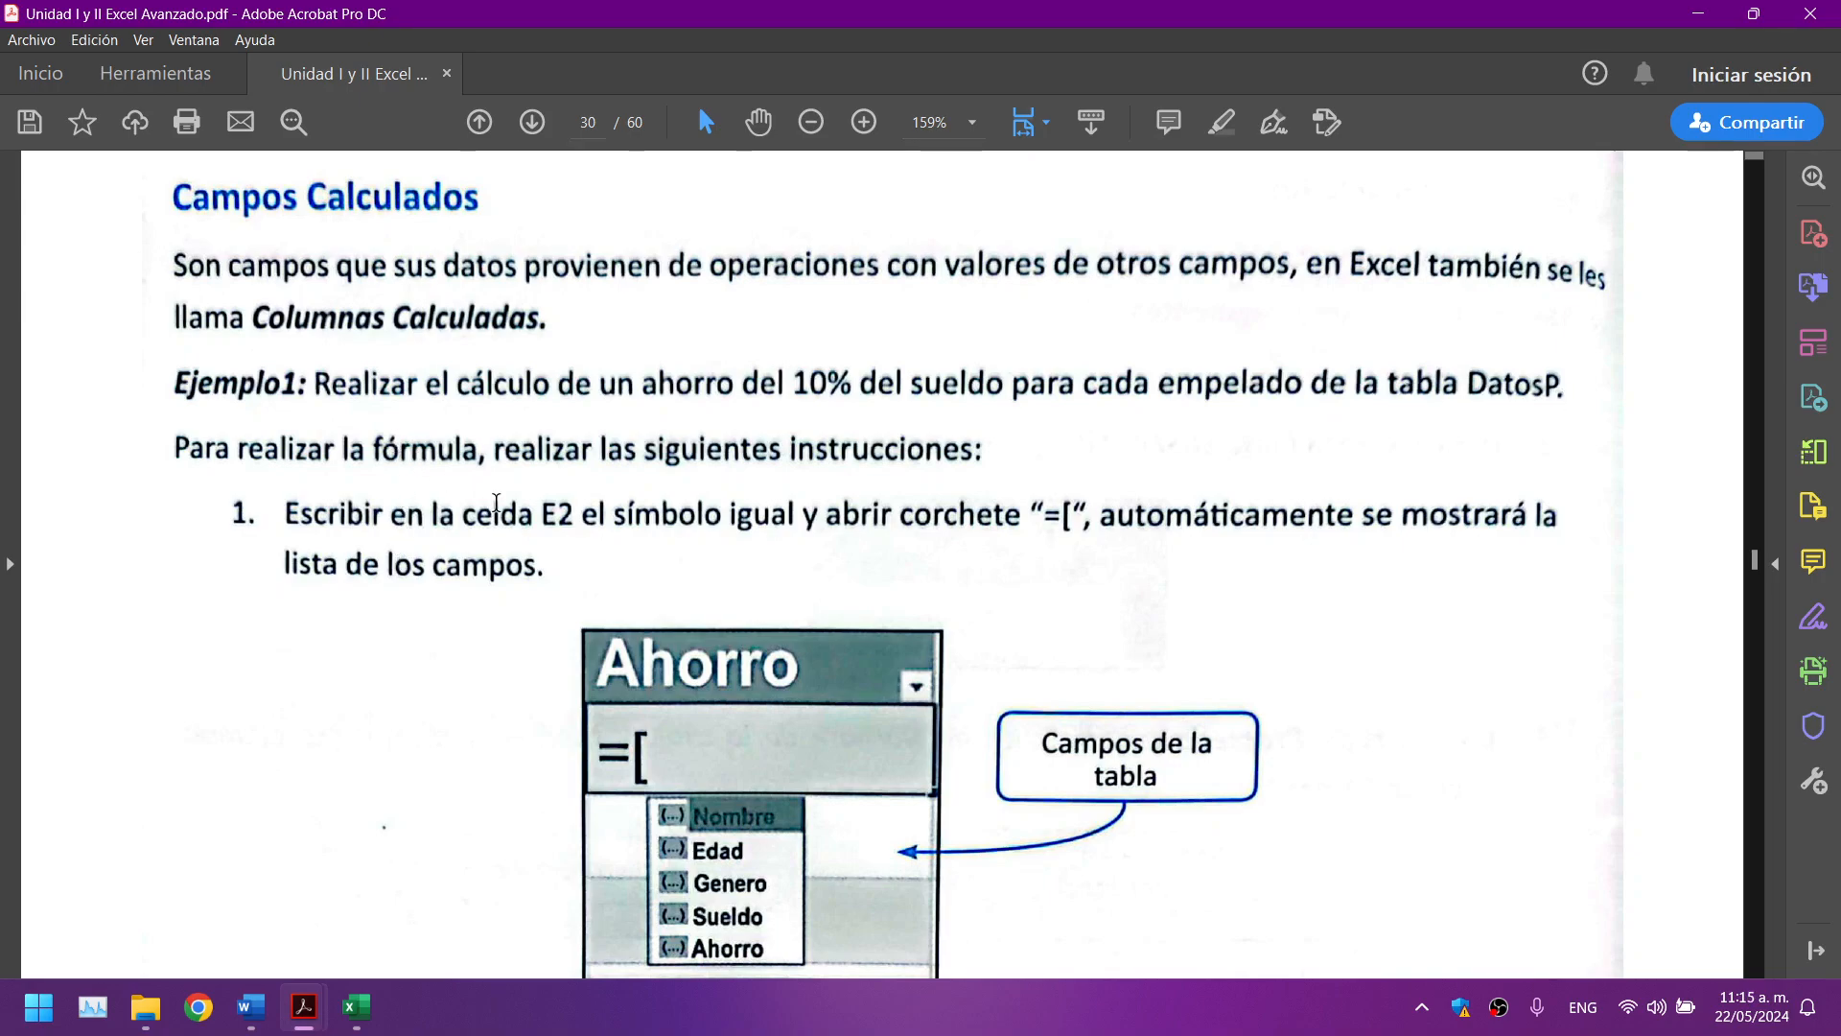
pyautogui.scroll(-1, 607, 535)
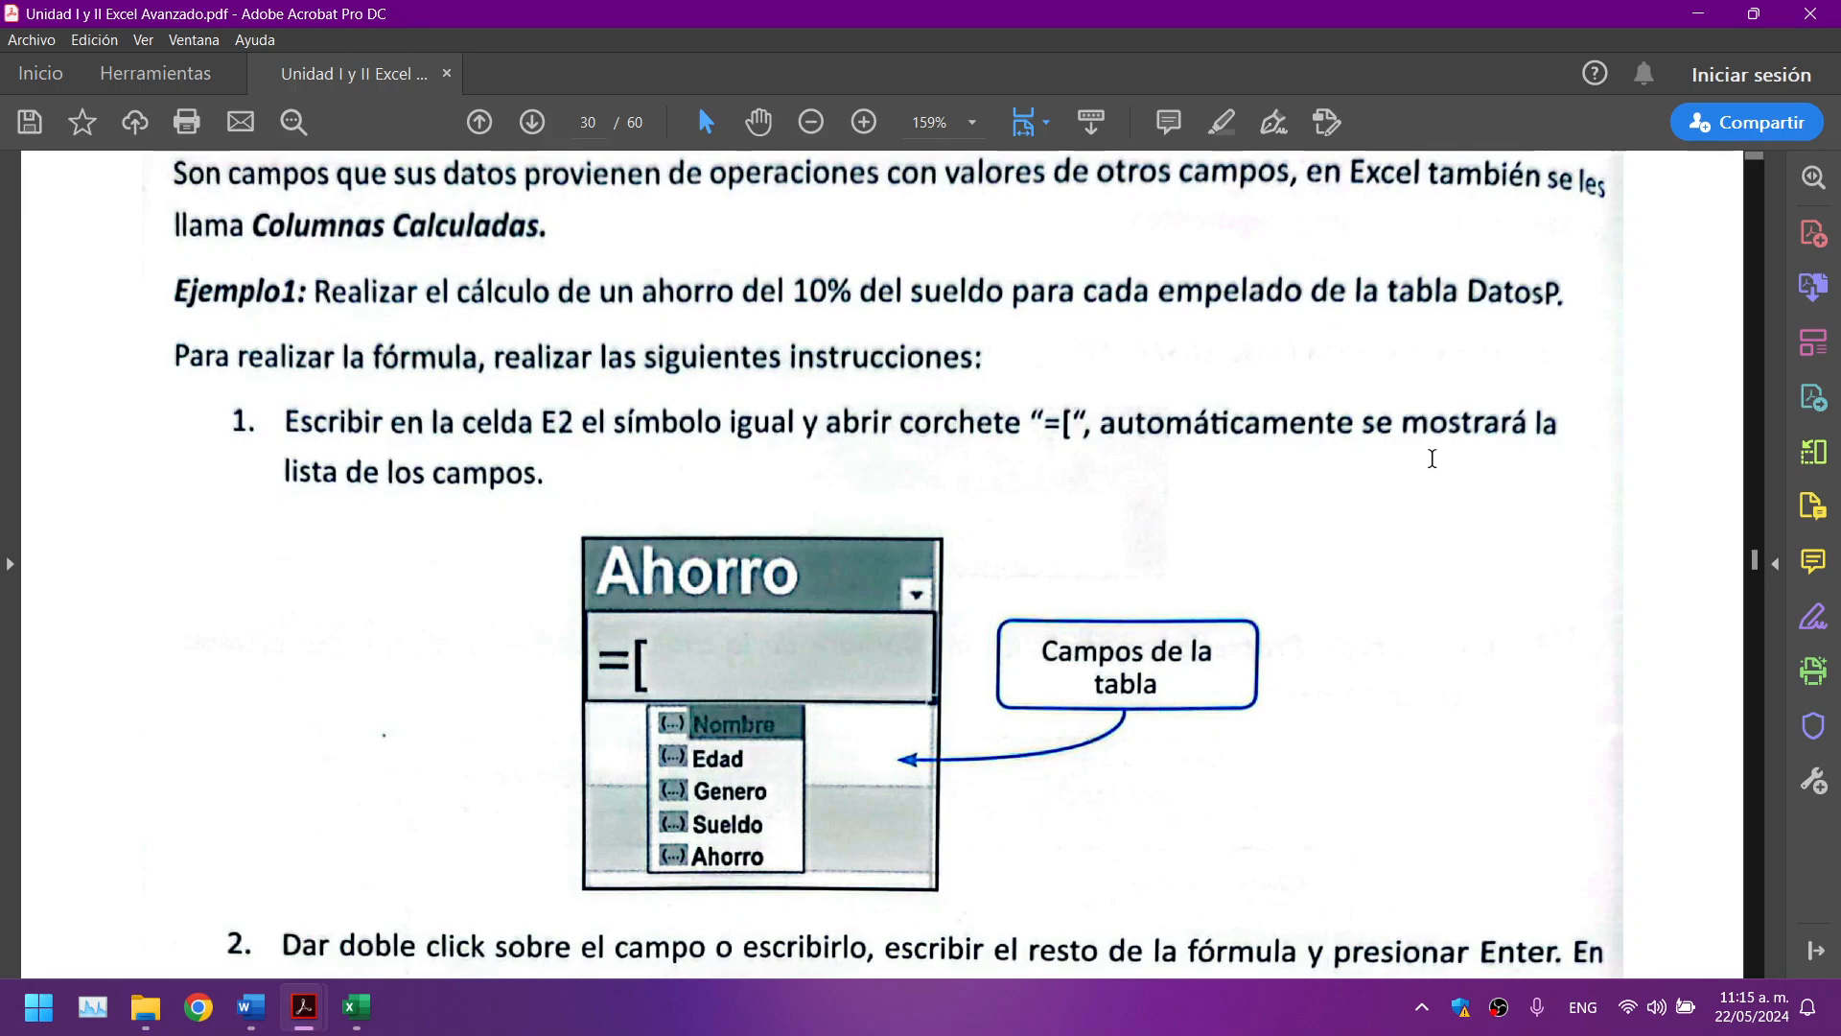
pyautogui.scroll(-1, 1430, 456)
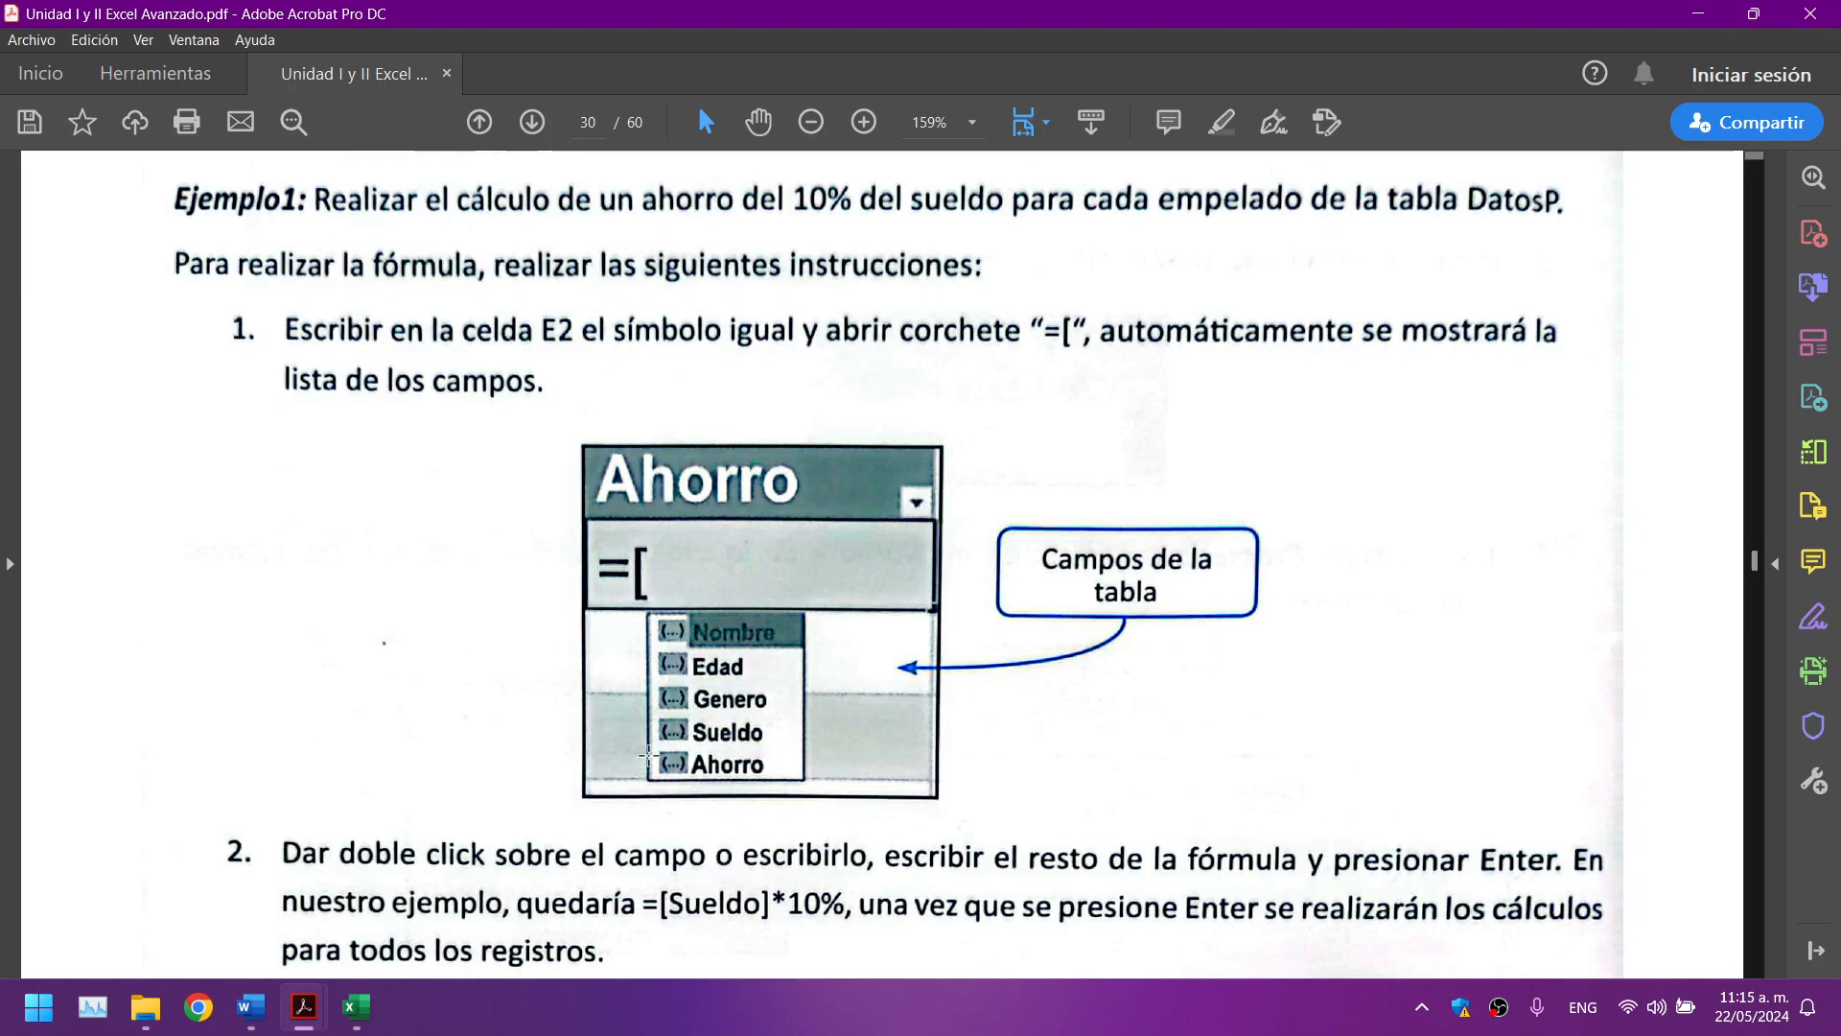
pyautogui.click(356, 1006)
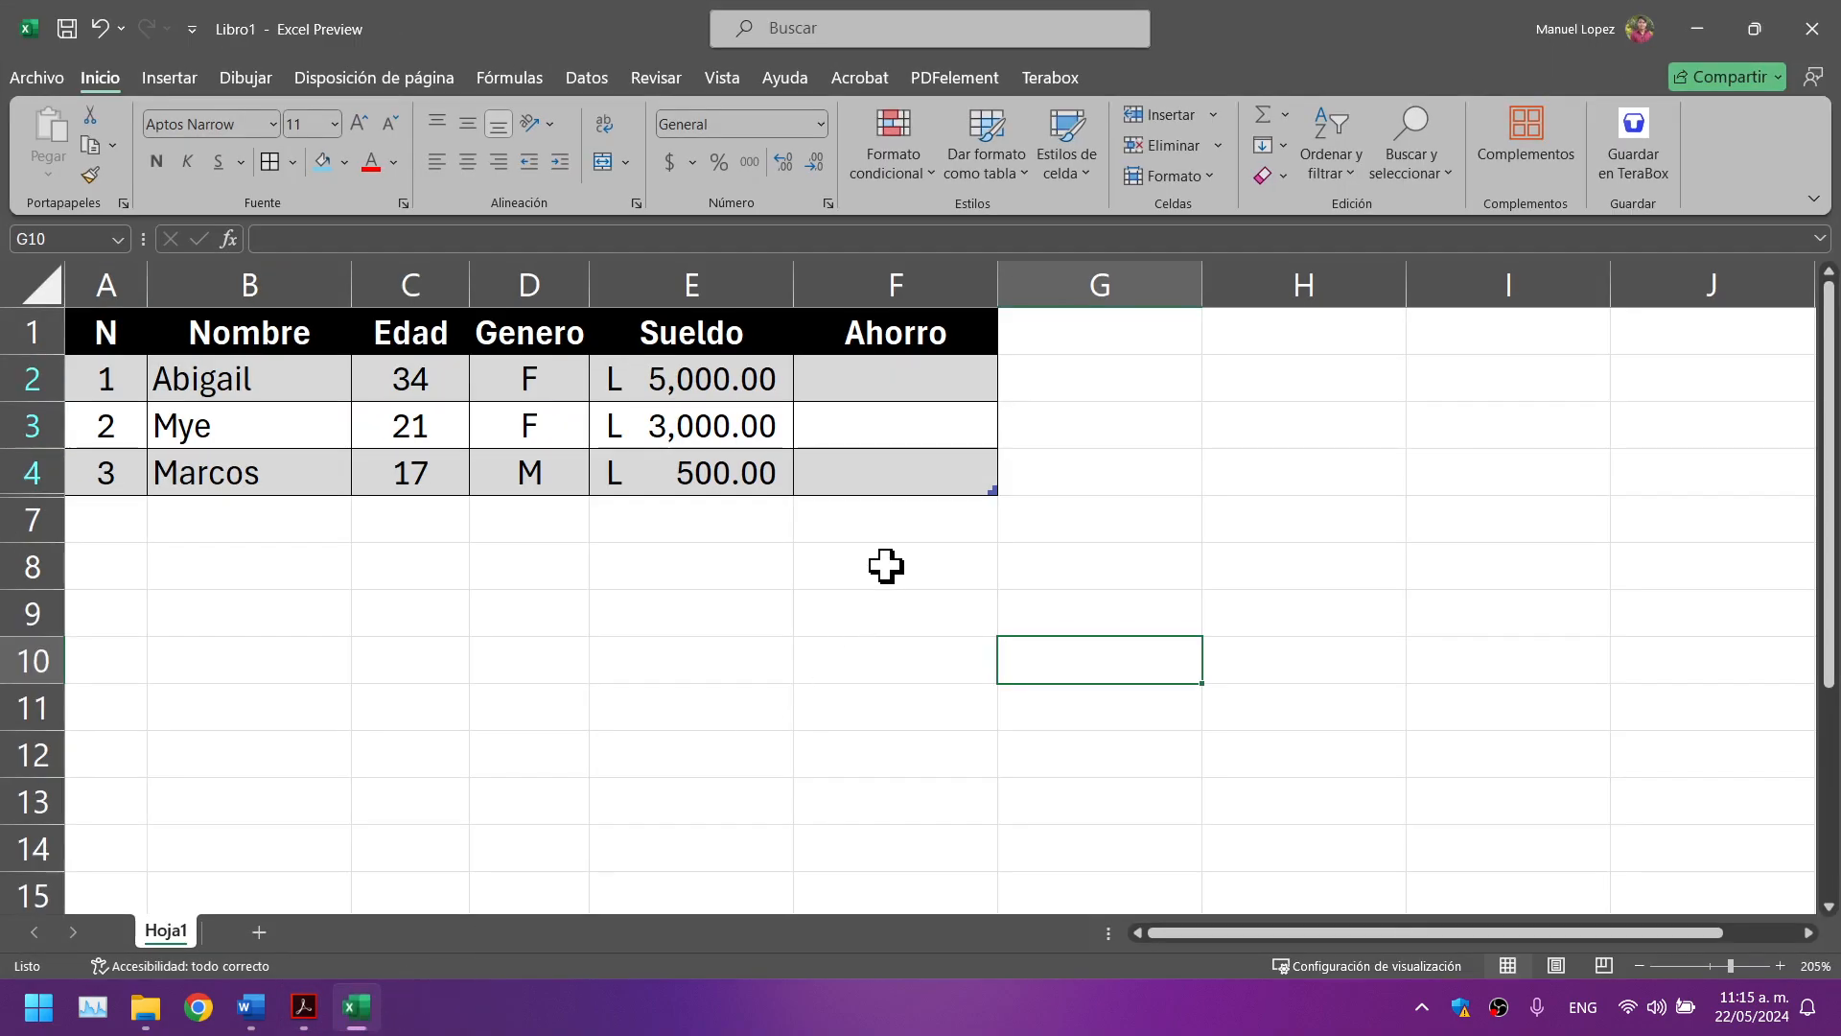
pyautogui.click(876, 383)
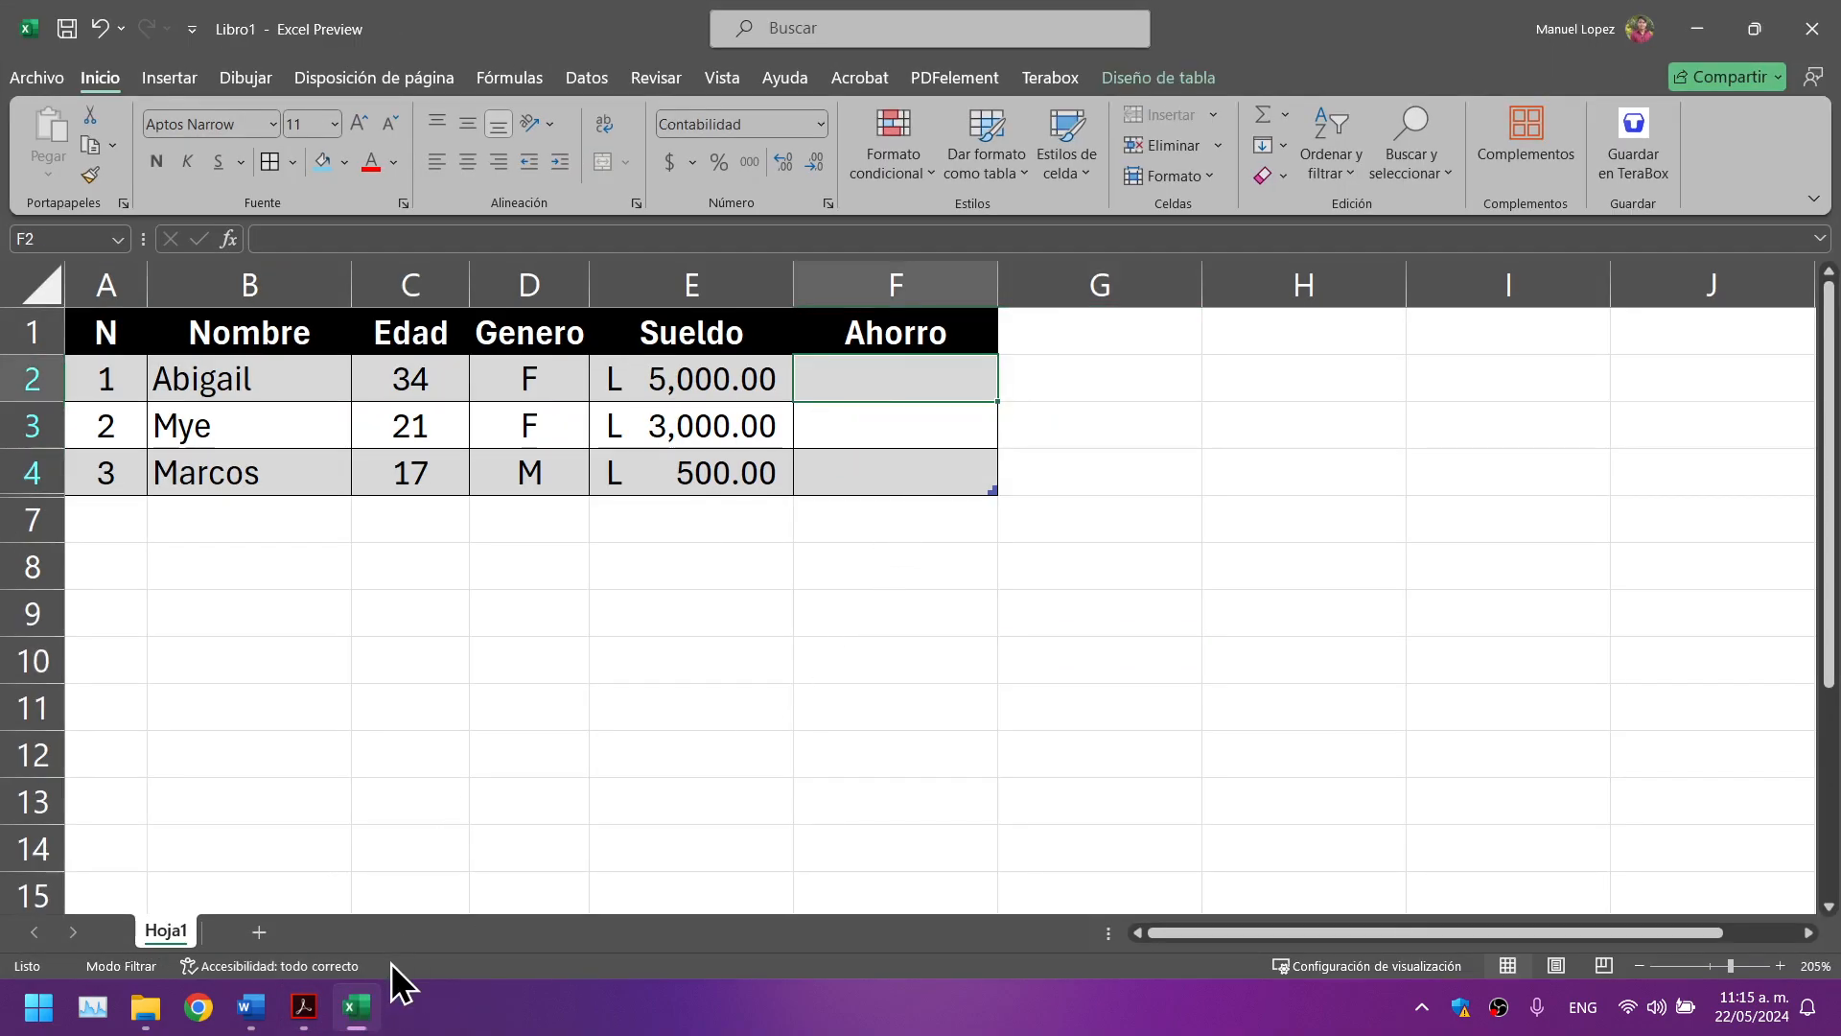
# Step: Check which columns the sample table on page 29 of the PDF guide uses, and switch back to Excel
pyautogui.click(303, 1007)
pyautogui.scroll(2, 670, 653)
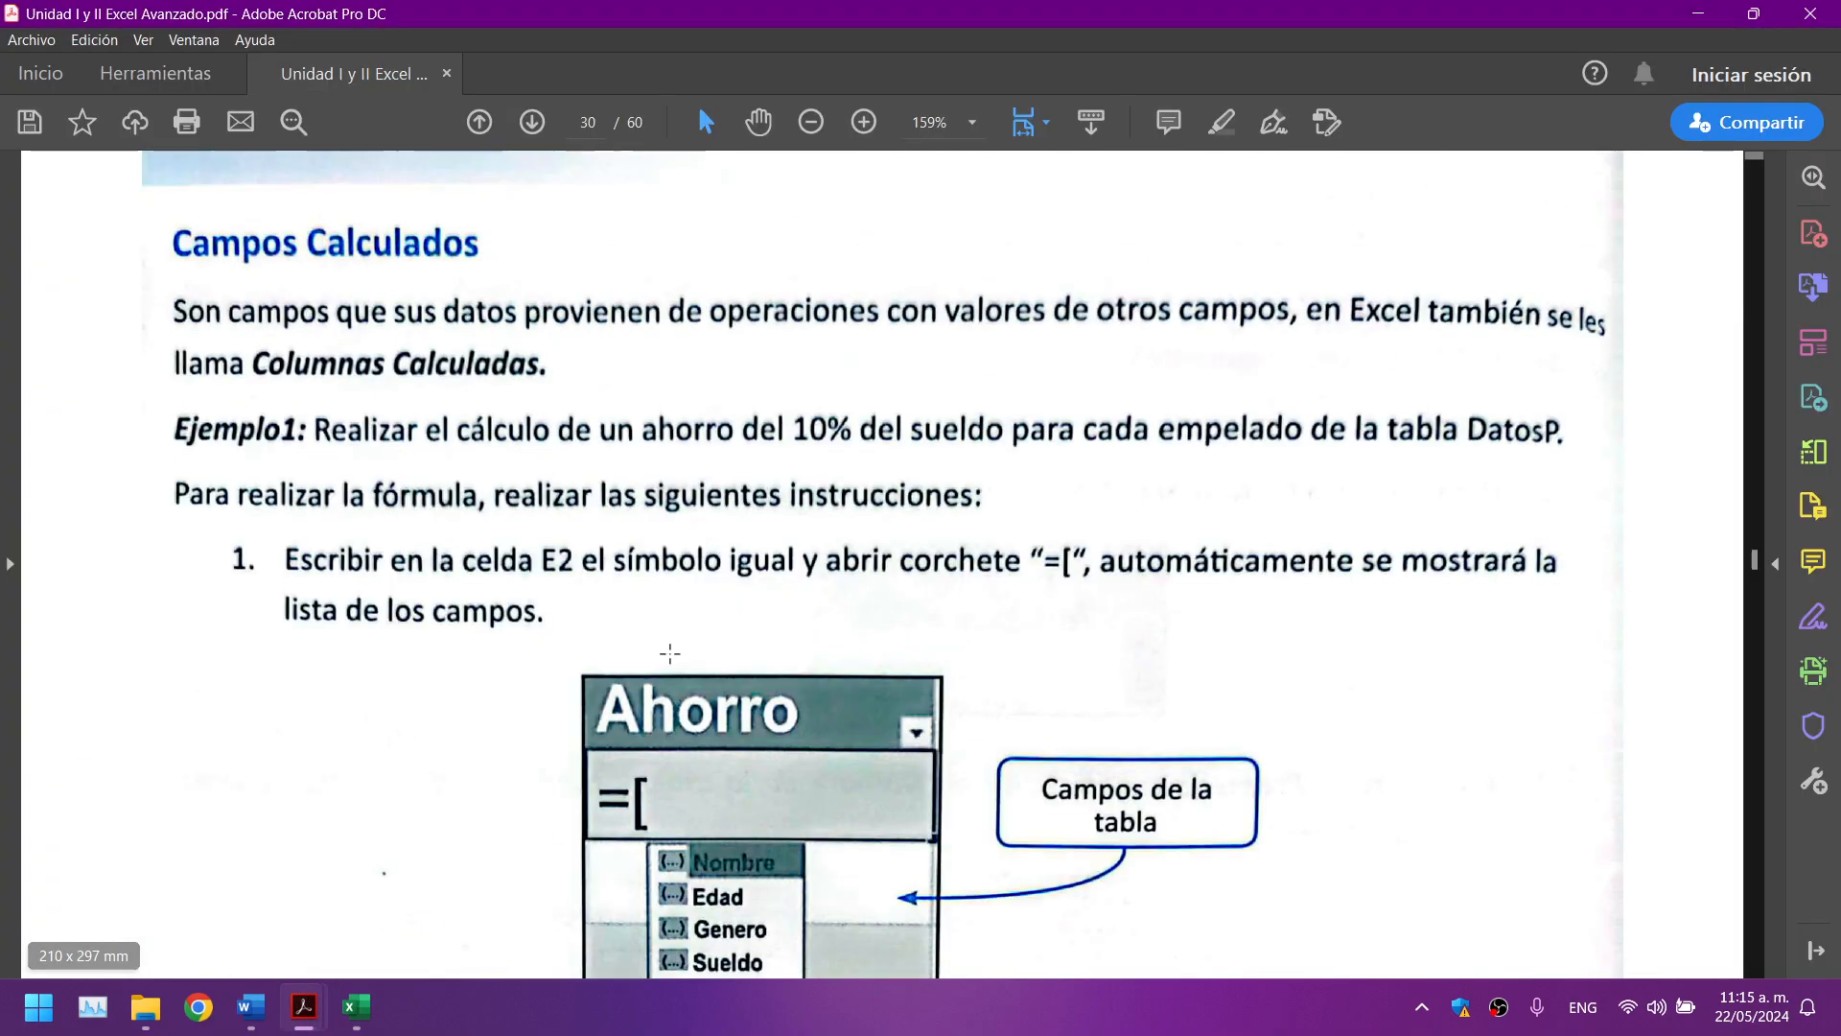
pyautogui.scroll(10, 670, 654)
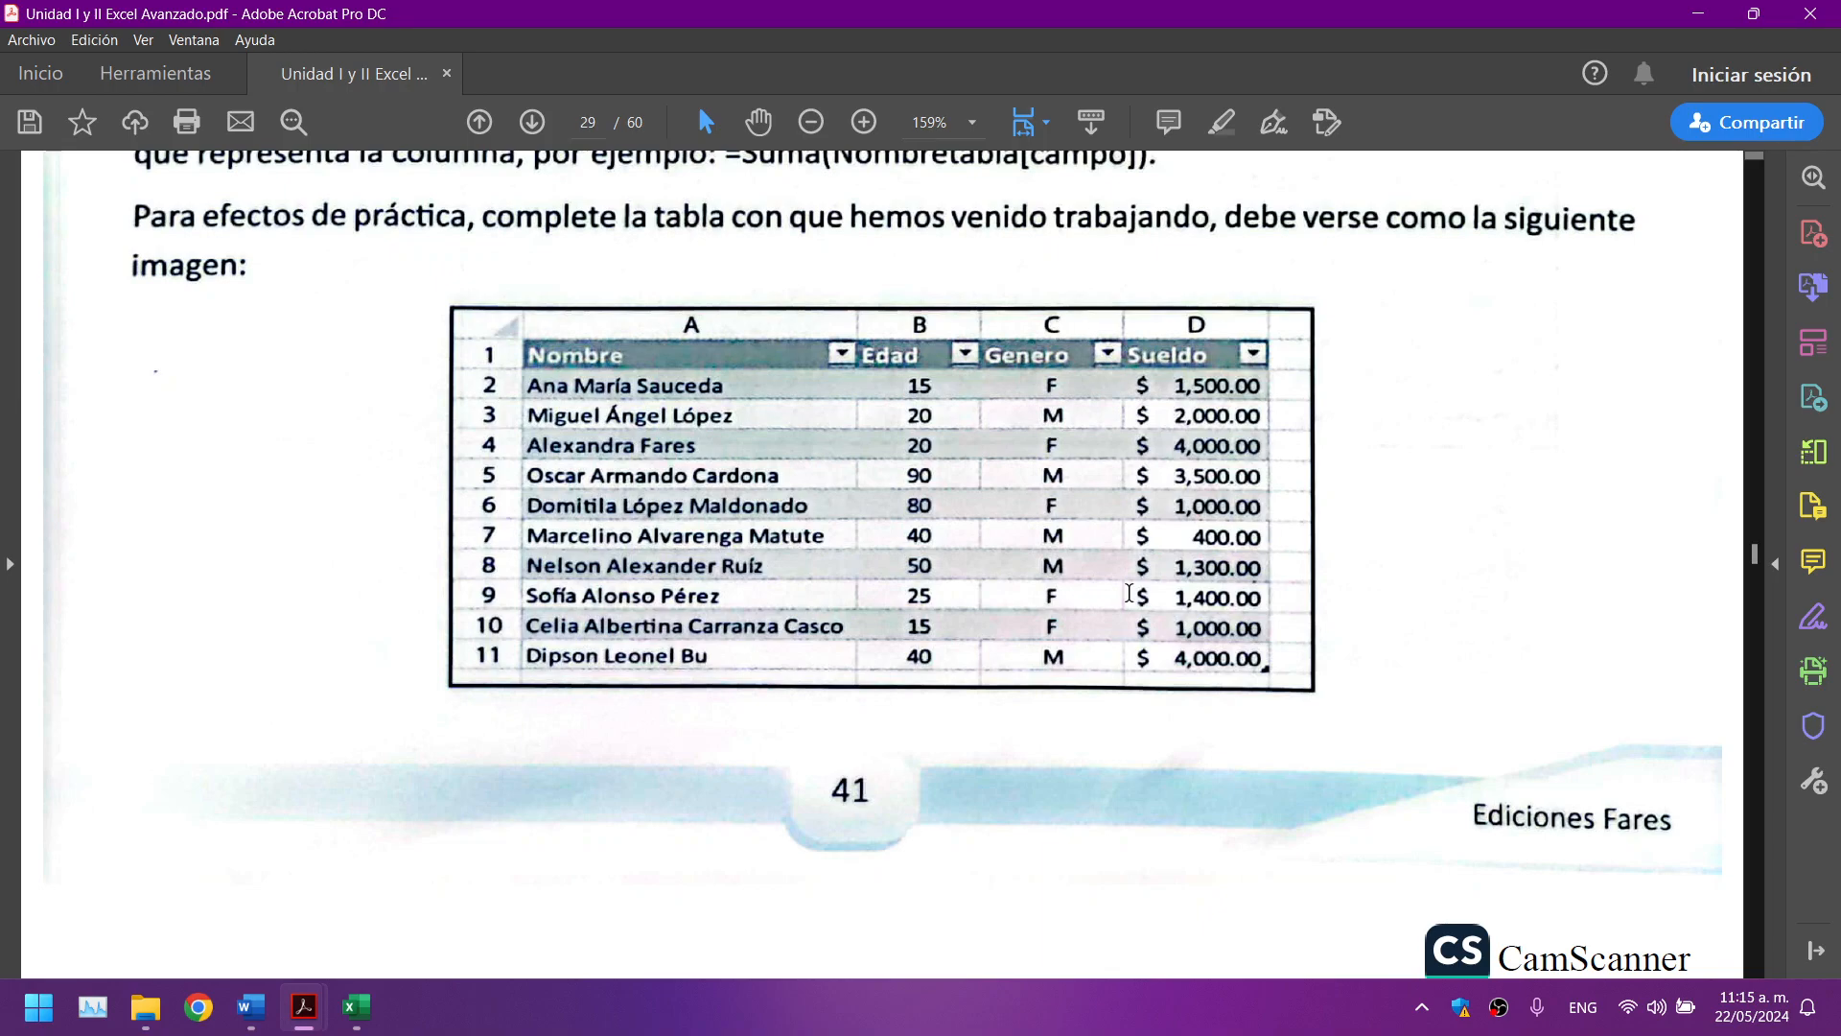
pyautogui.scroll(-10, 1095, 593)
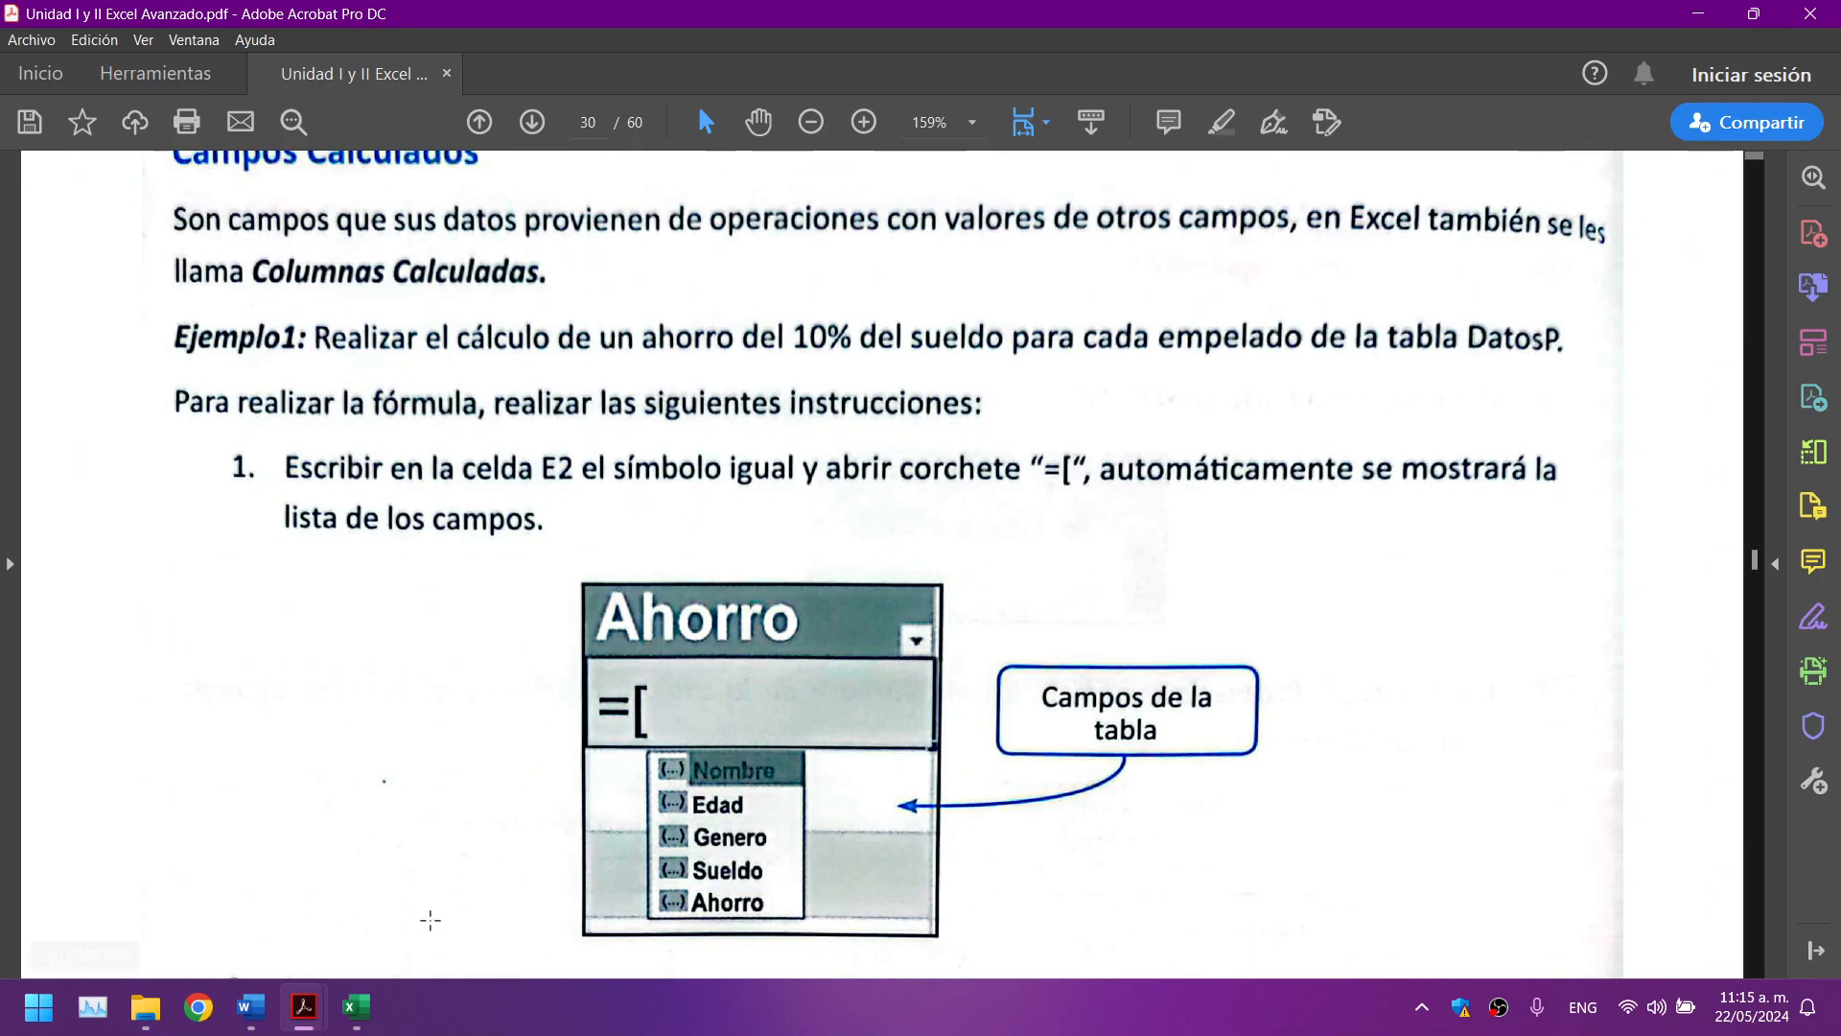
pyautogui.click(363, 988)
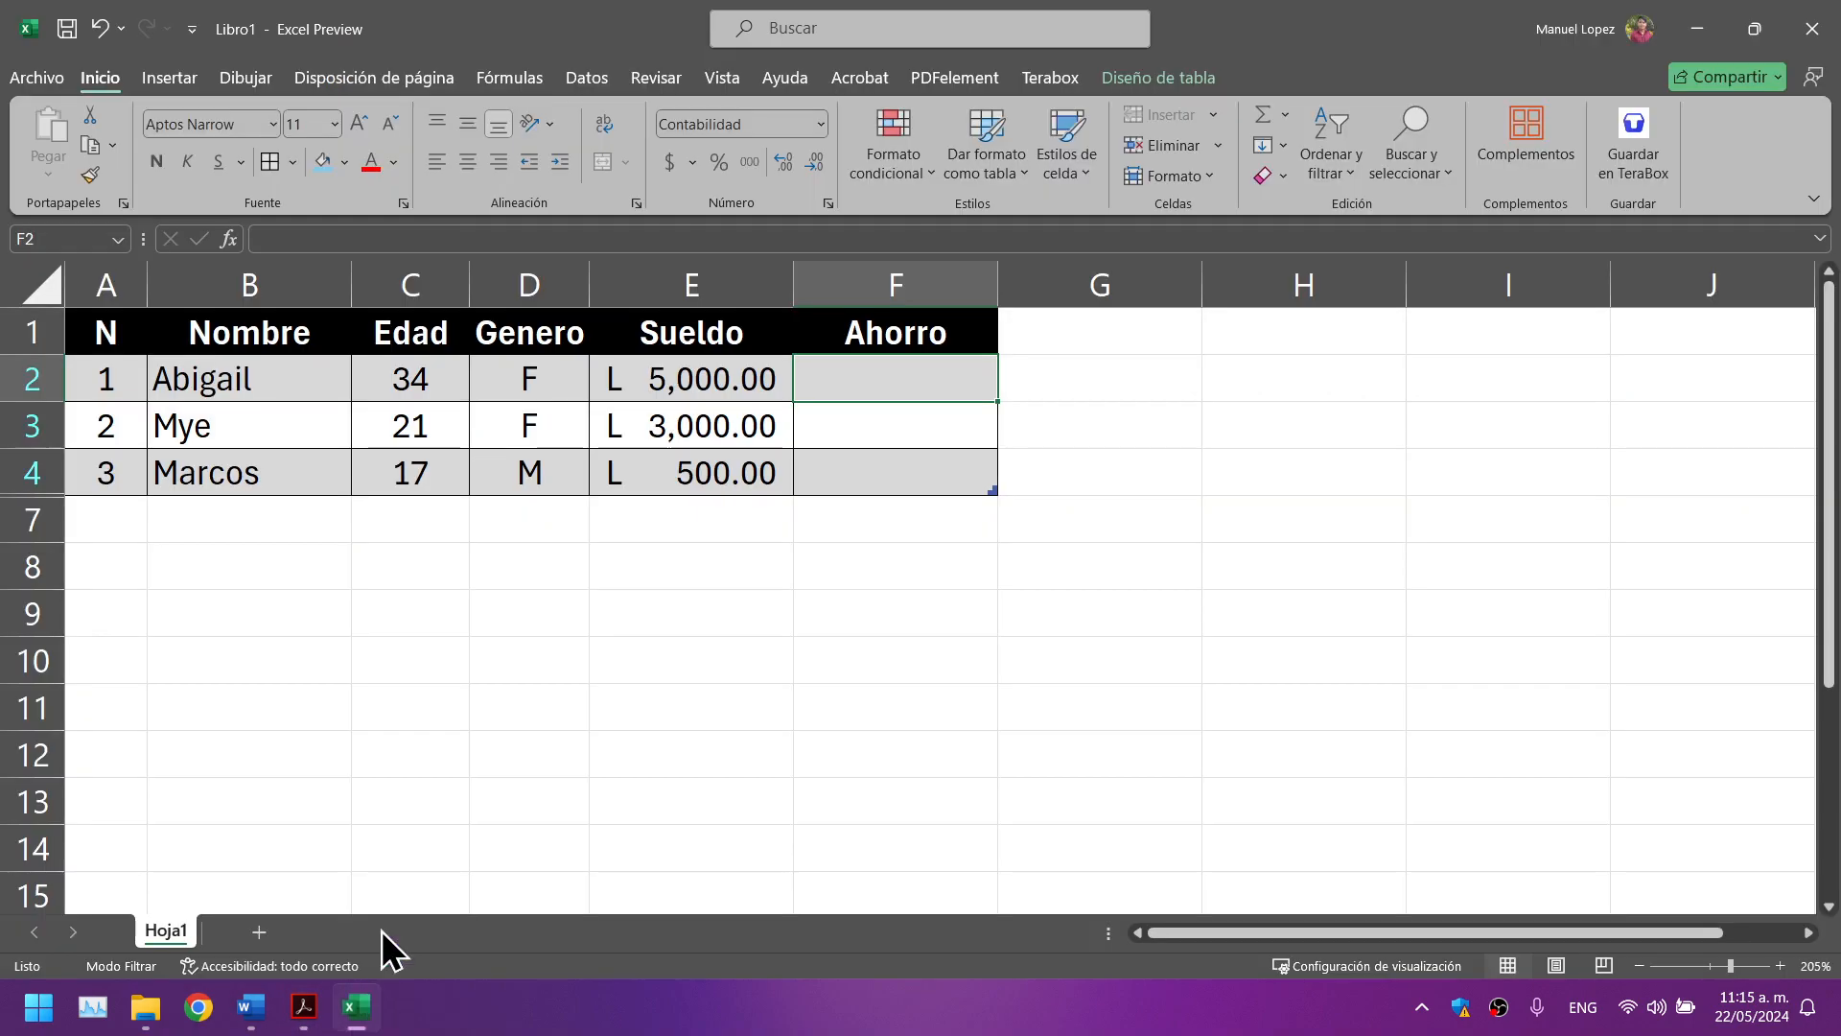
# Step: Compare the table's columns with the PDF guide's example, and delete the N column from the Excel table
pyautogui.click(669, 387)
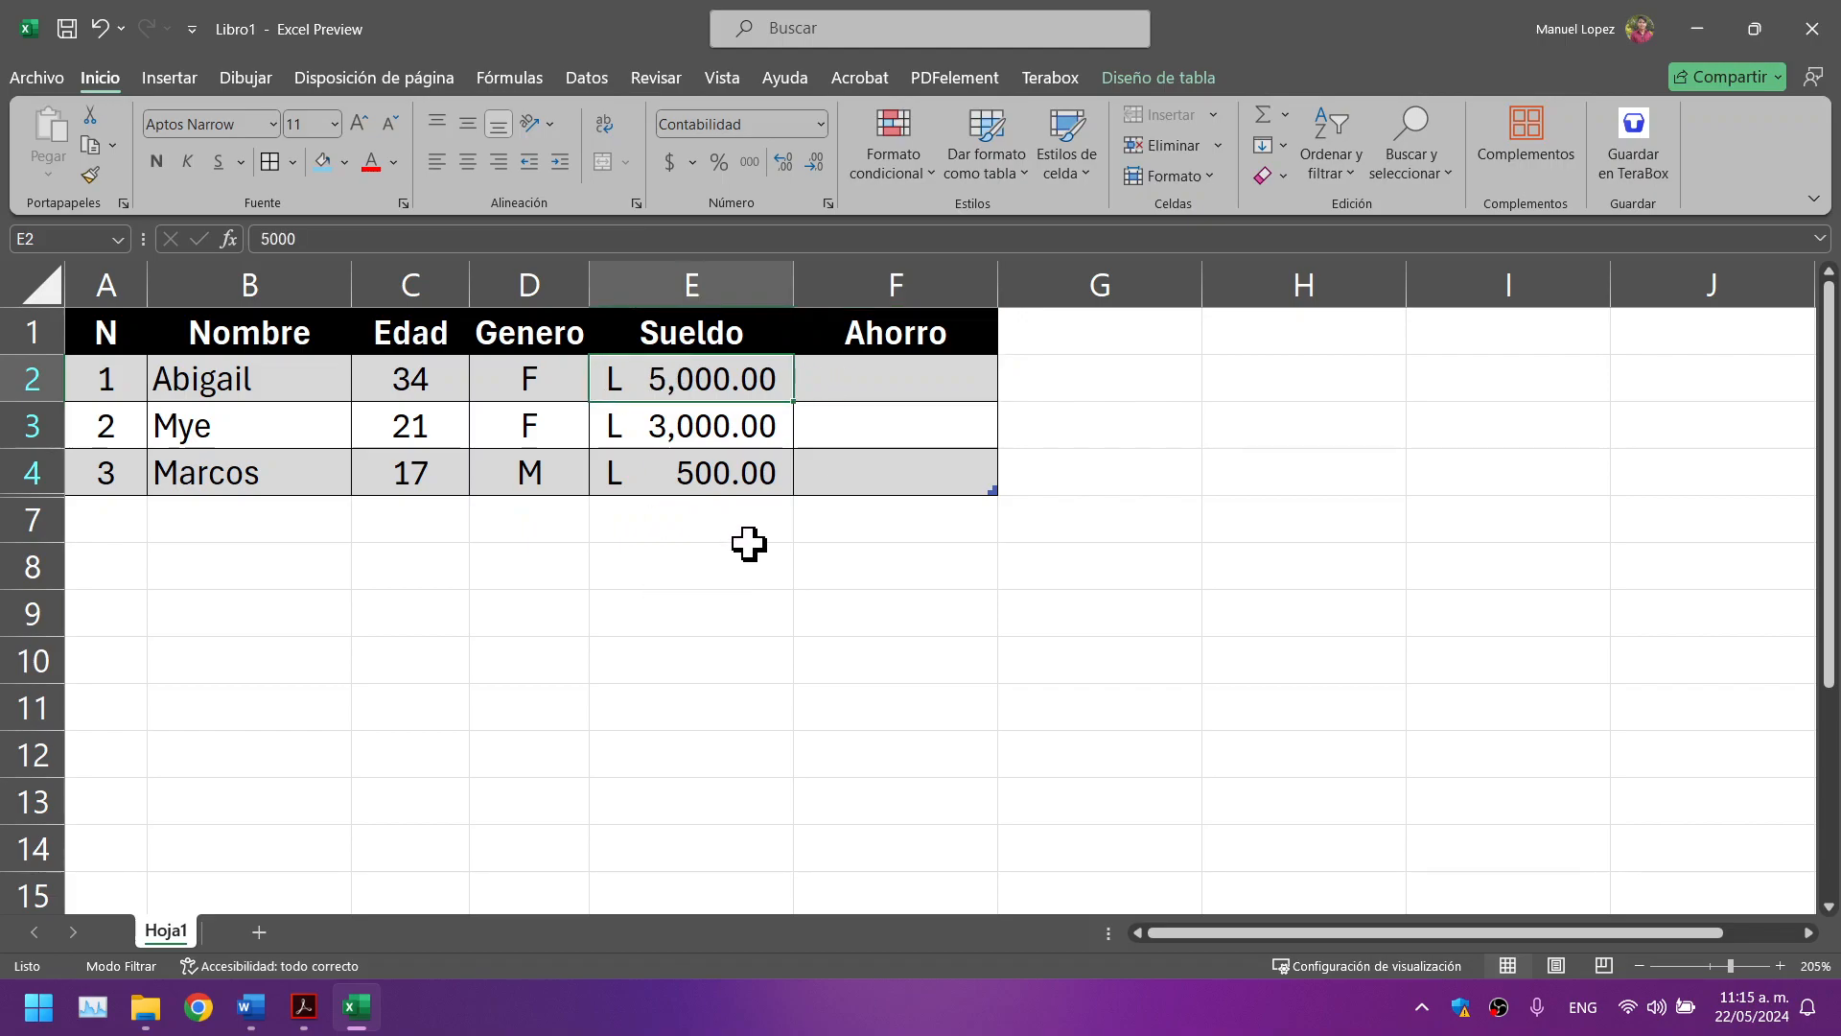
pyautogui.moveTo(350, 1021)
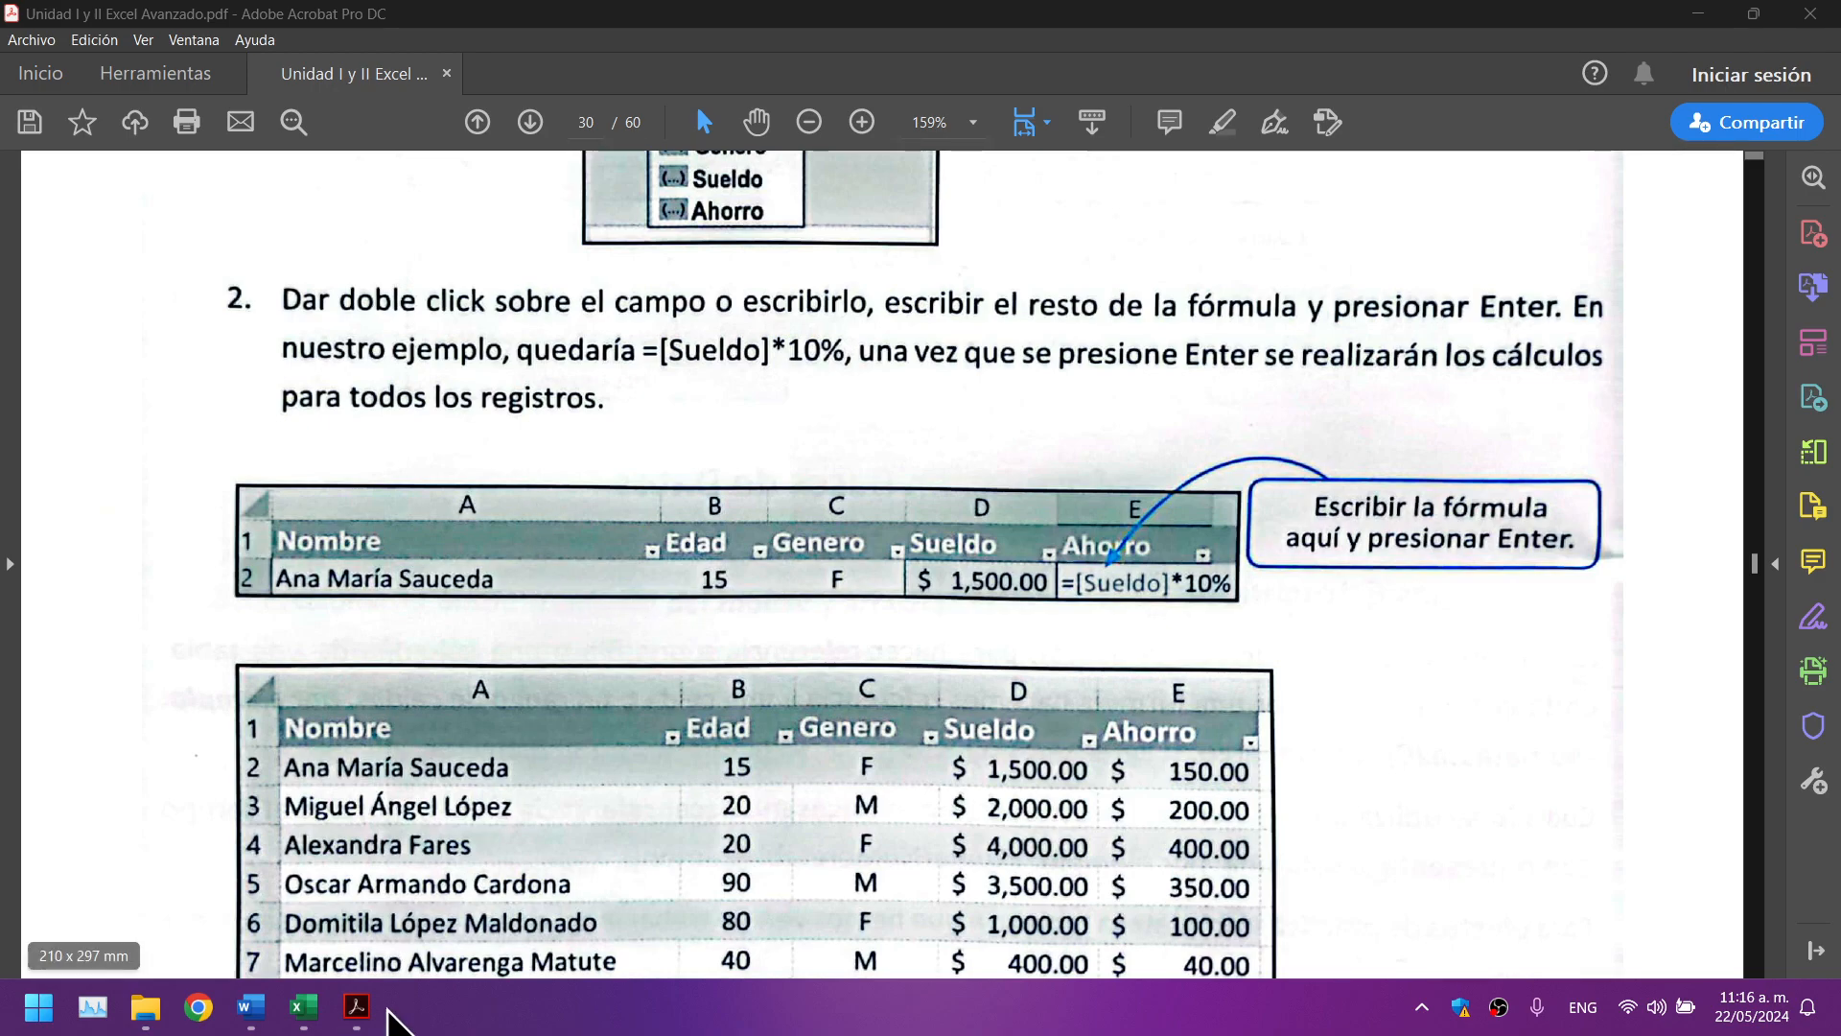
pyautogui.click(305, 1009)
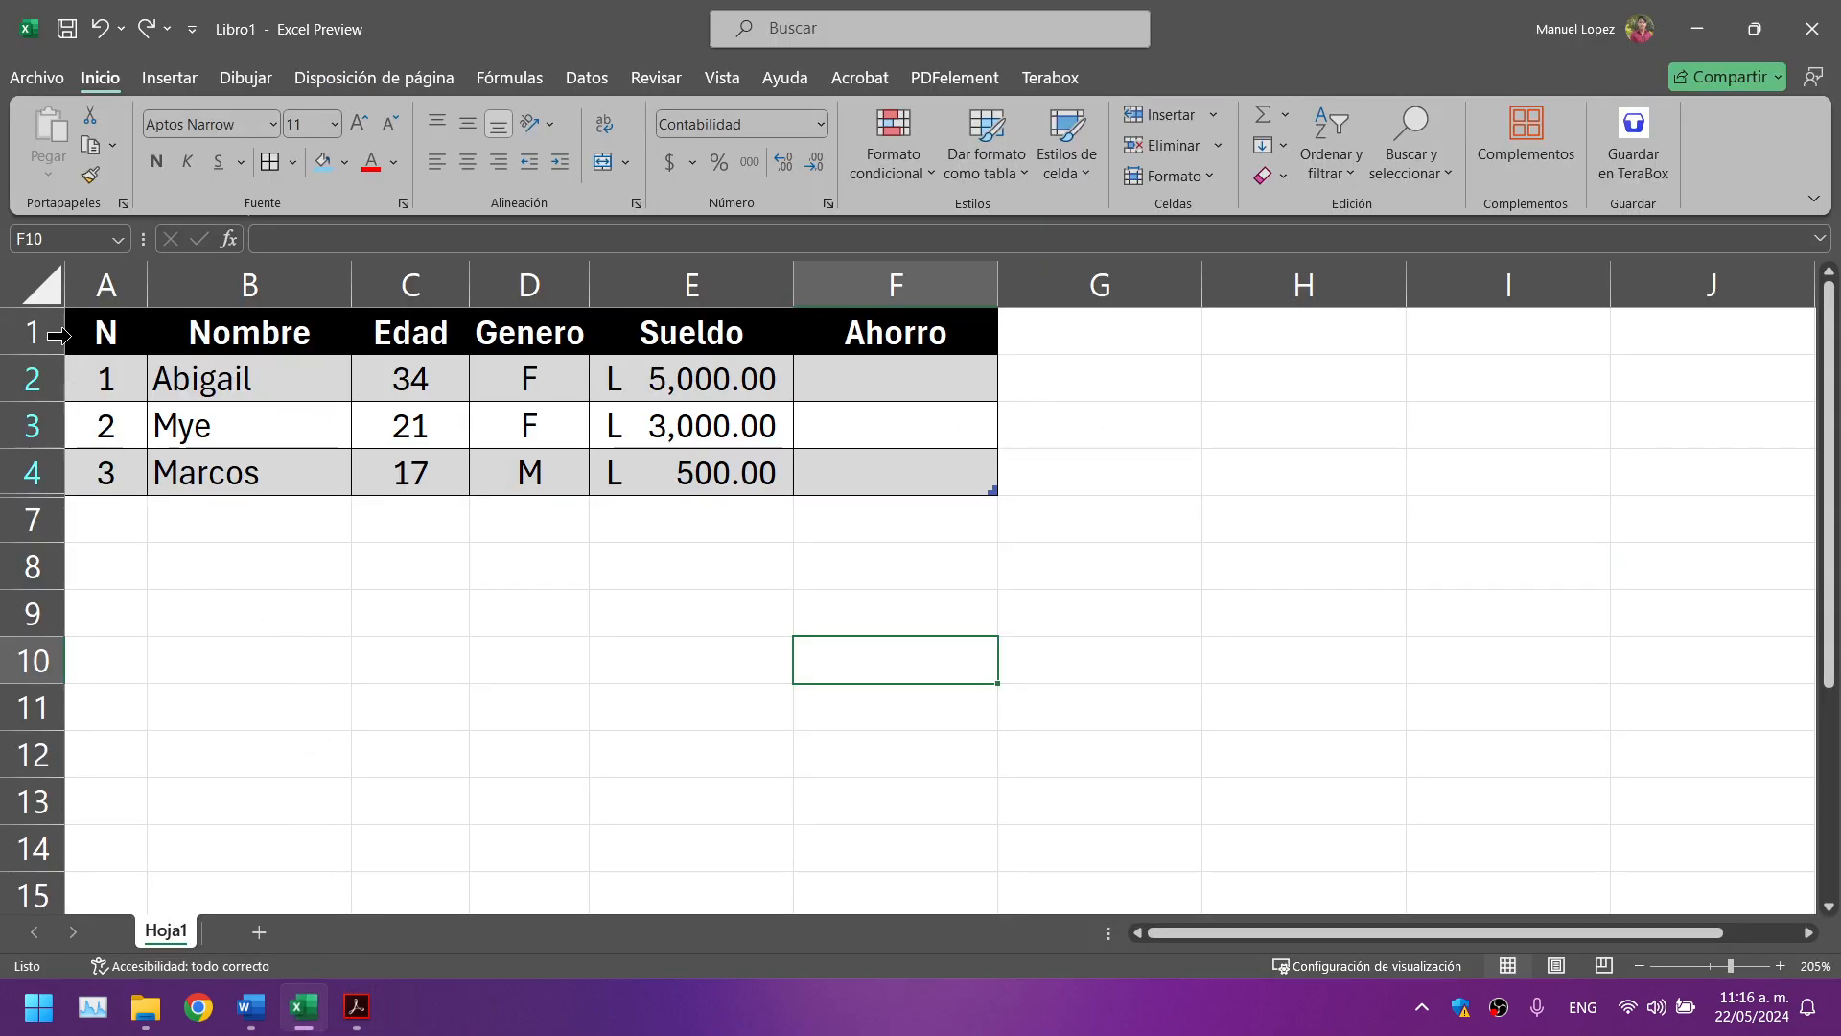
pyautogui.moveTo(97, 328); pyautogui.dragTo(96, 472)
pyautogui.rightClick(112, 337)
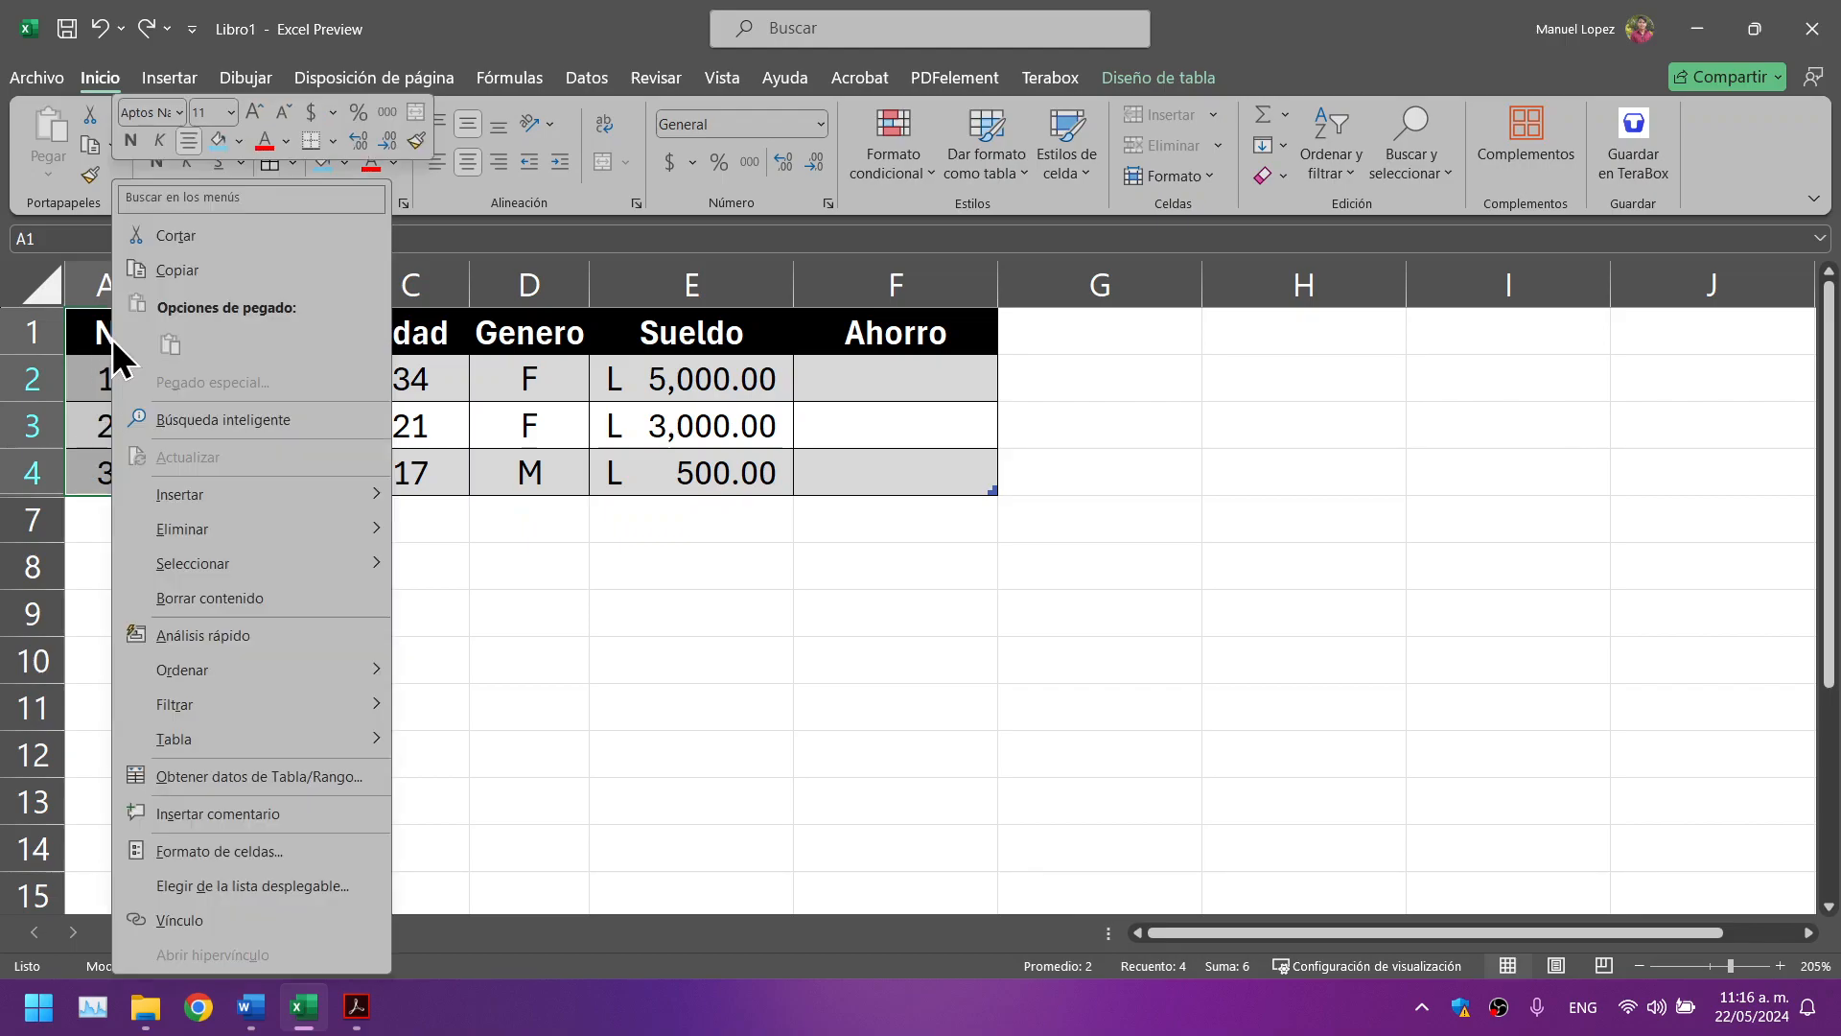
pyautogui.moveTo(172, 527)
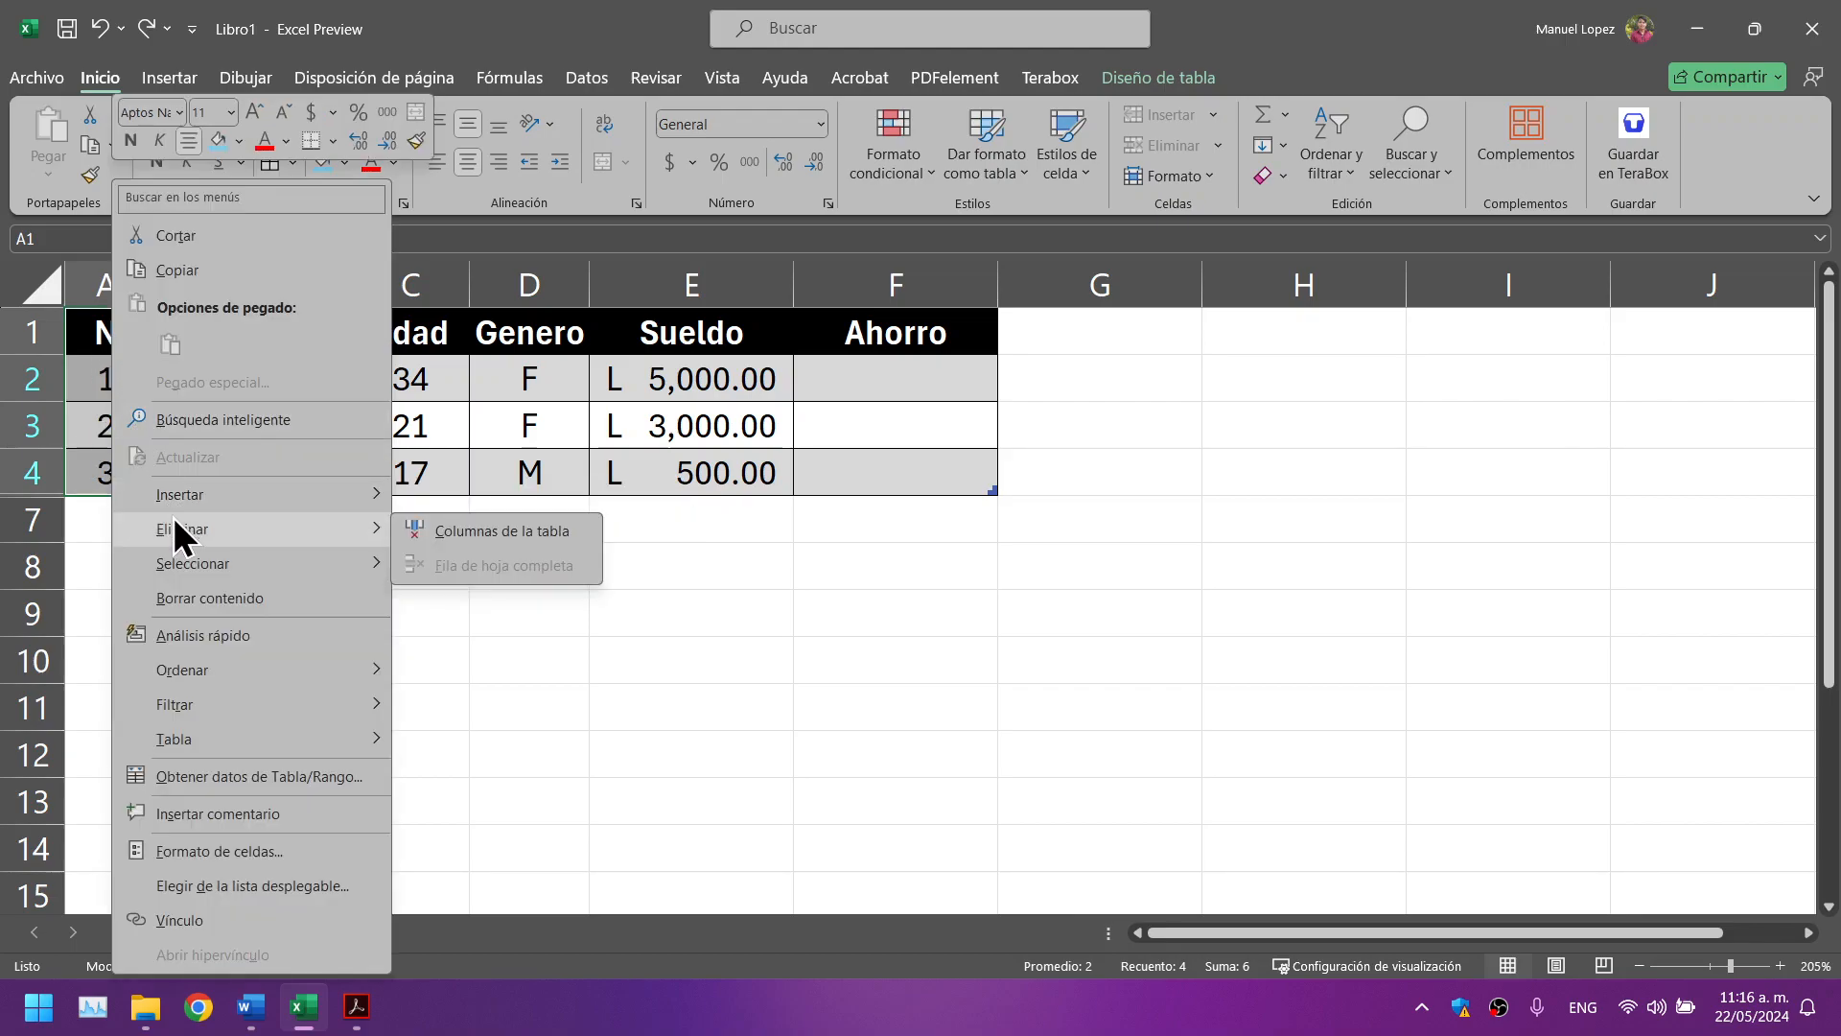
pyautogui.click(452, 533)
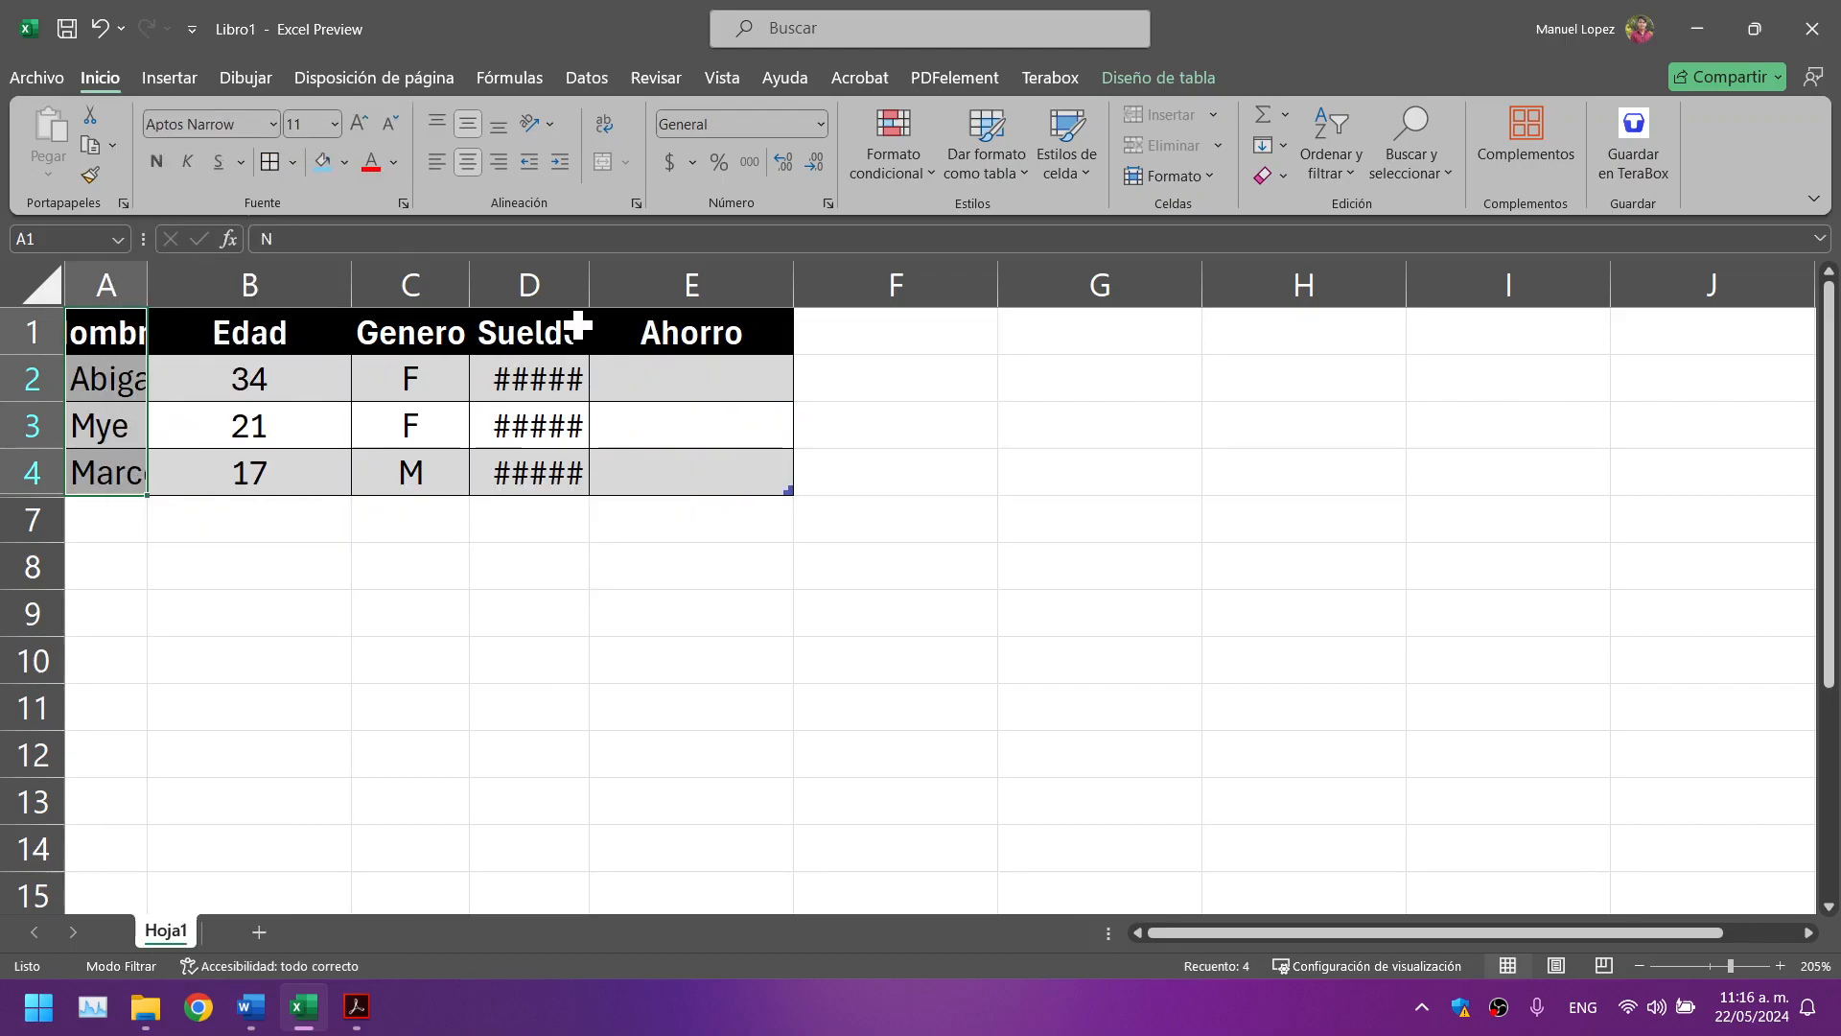
# Step: Widen the Sueldo and Nombre columns to fit their contents and narrow the Edad column
pyautogui.moveTo(592, 293); pyautogui.dragTo(670, 295)
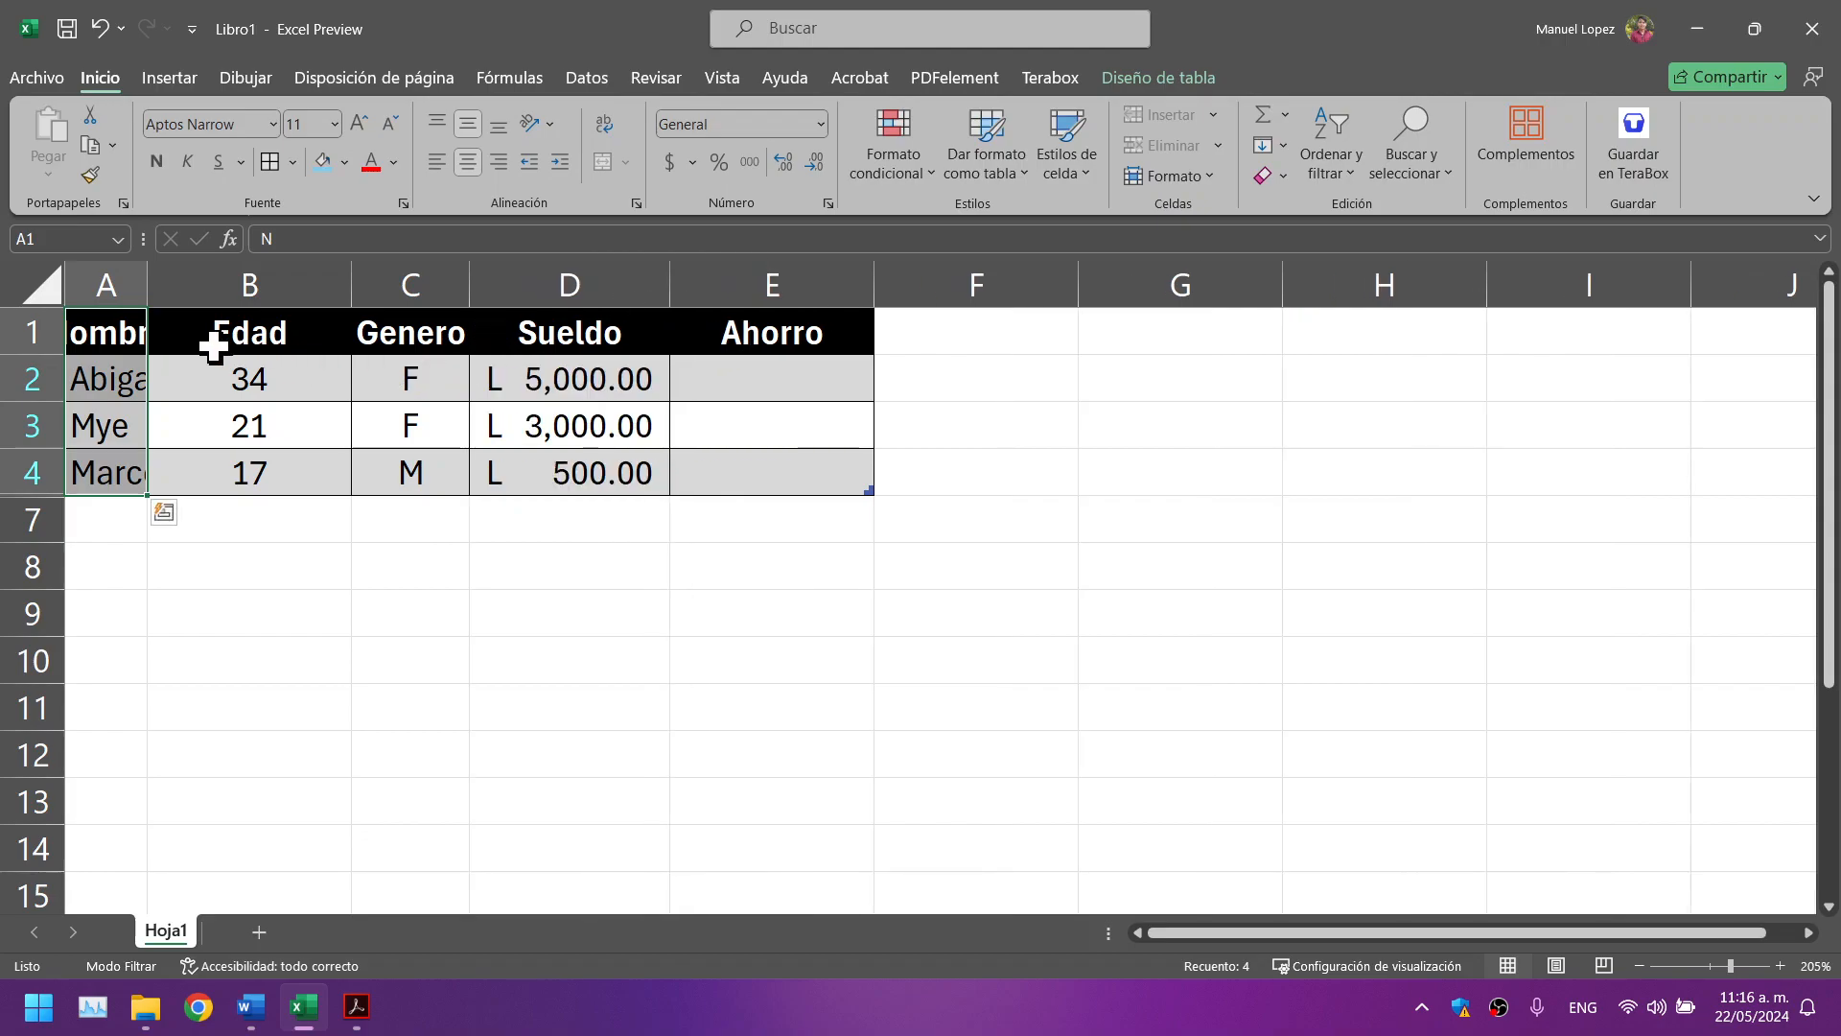
pyautogui.moveTo(149, 278); pyautogui.dragTo(239, 278)
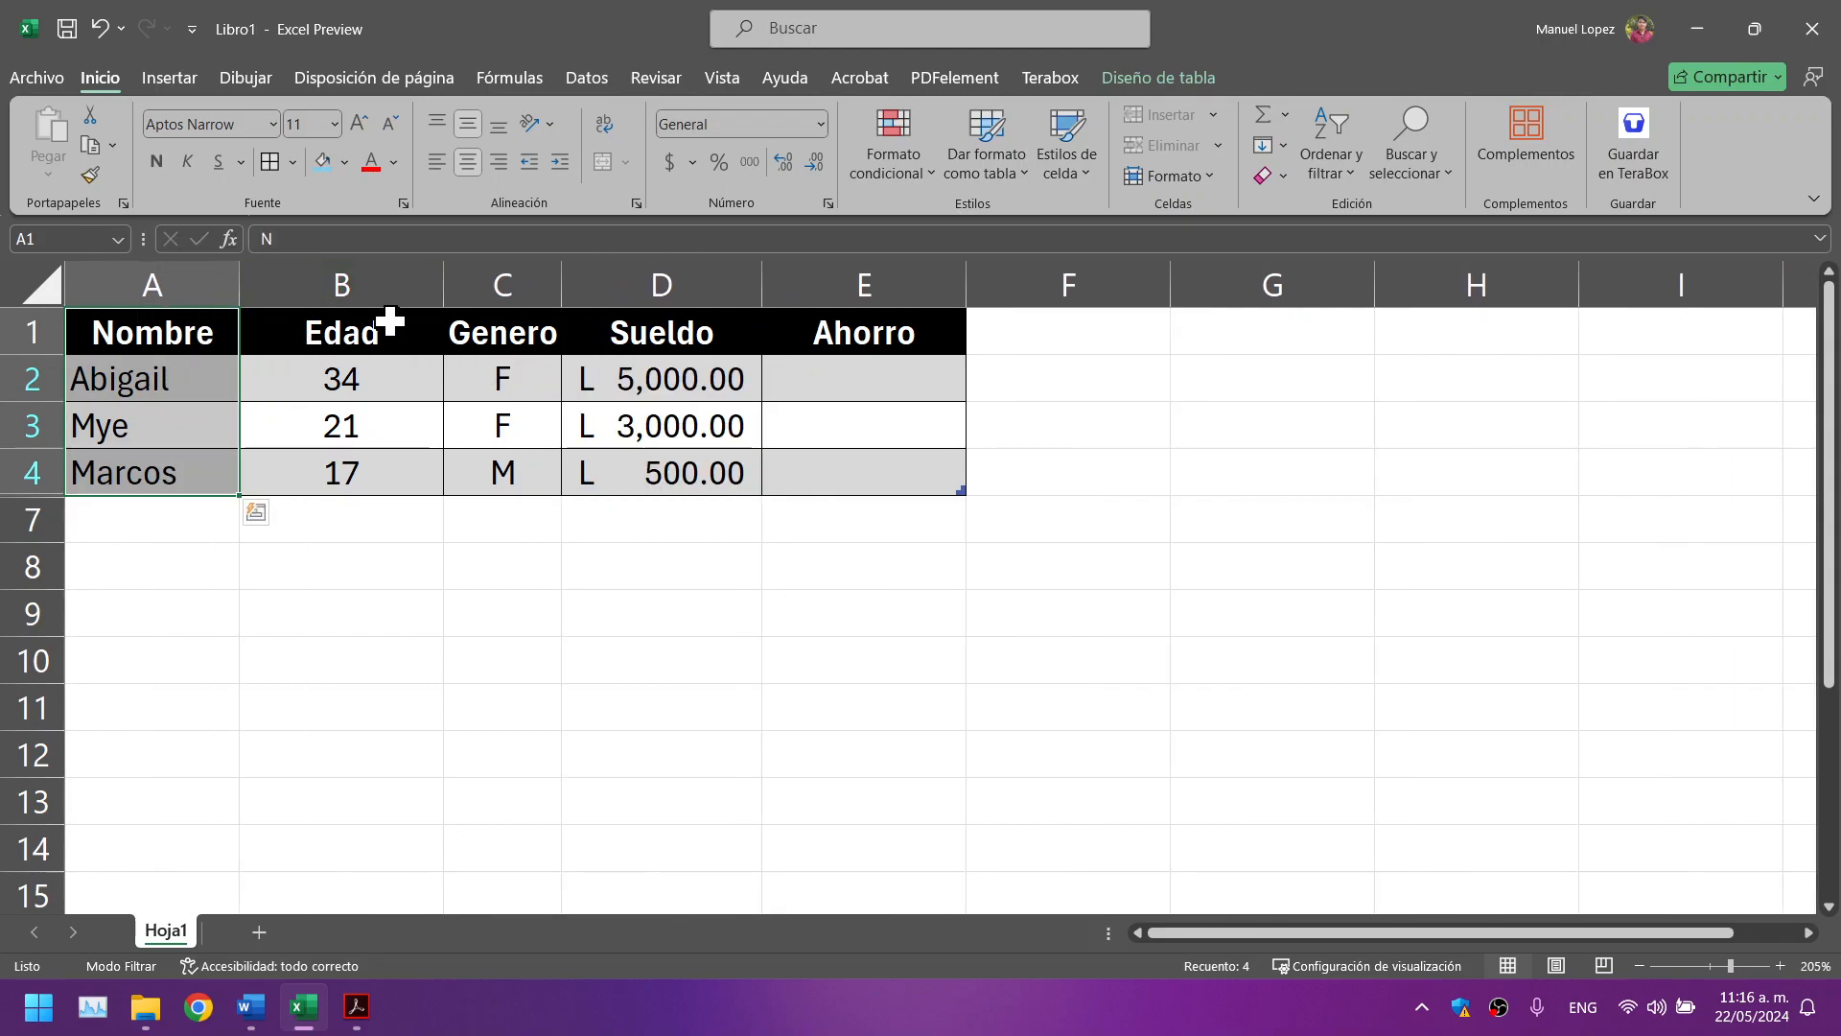
pyautogui.moveTo(443, 280); pyautogui.dragTo(380, 280)
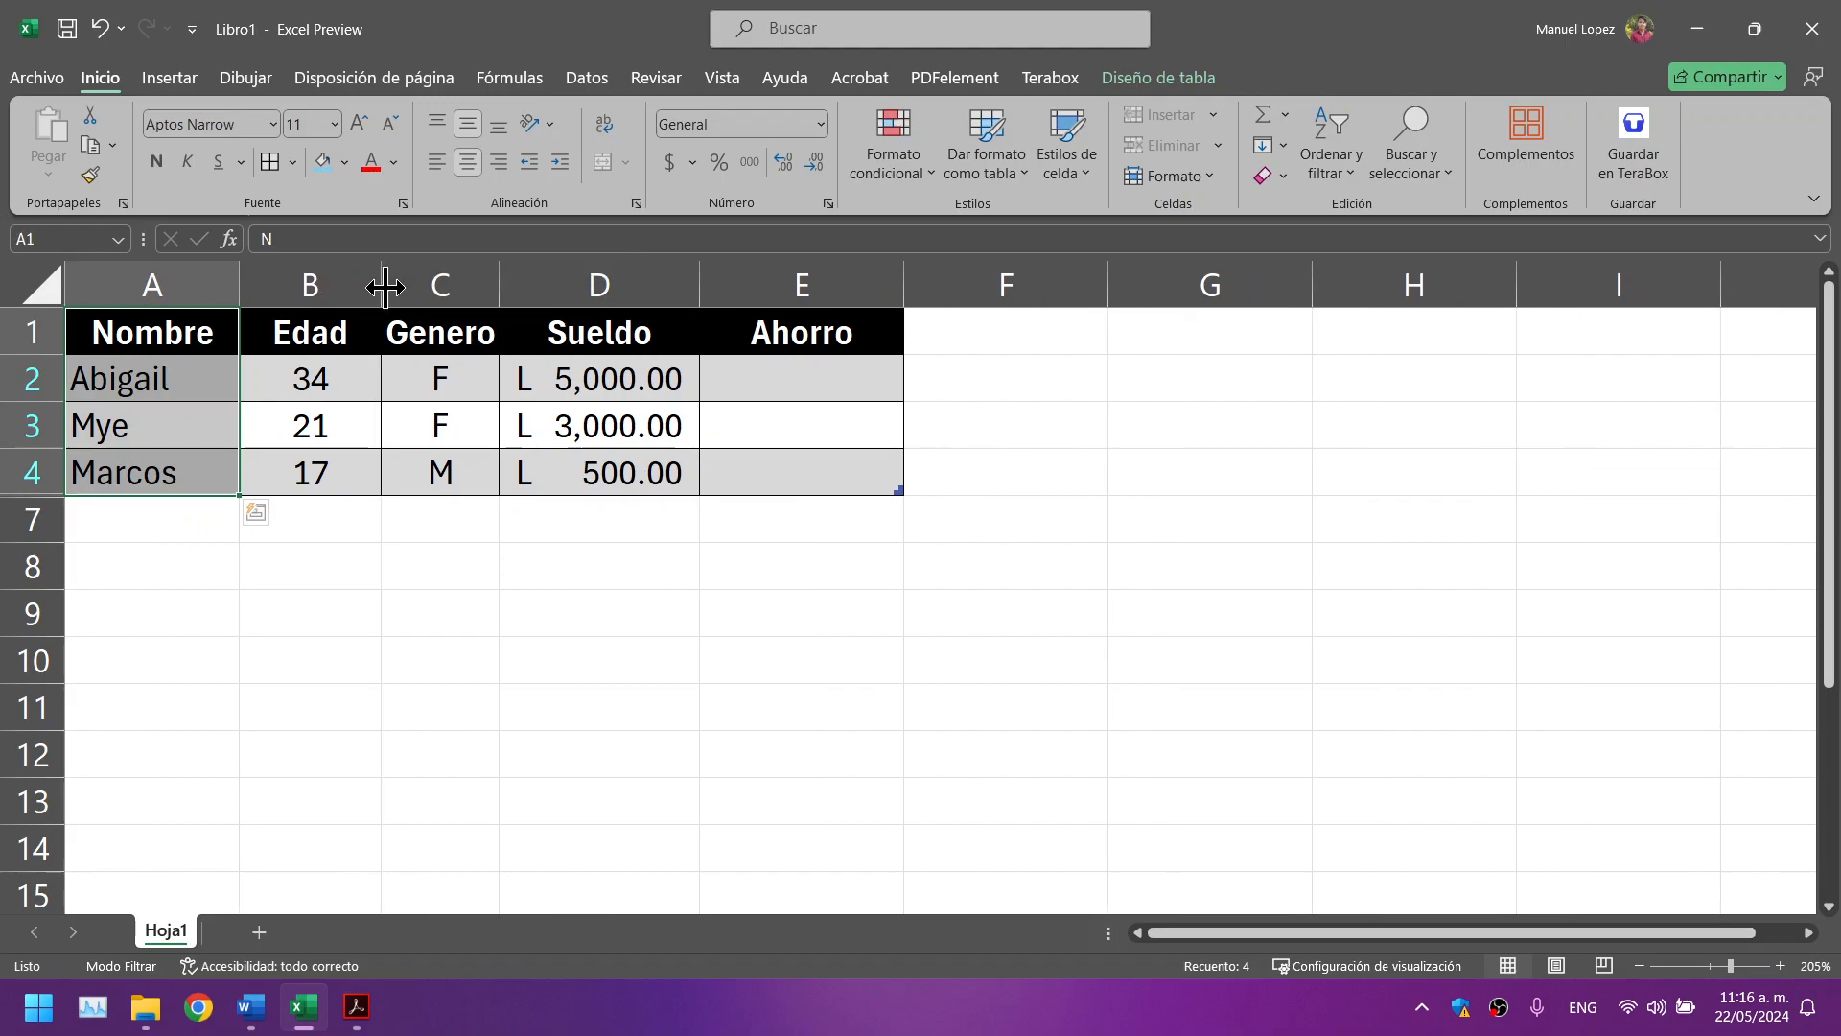
# Step: Review the formula instructions on page 30 of the PDF guide, and begin the Ahorro formula in Excel cell E2 with =[
pyautogui.click(789, 284)
pyautogui.click(770, 379)
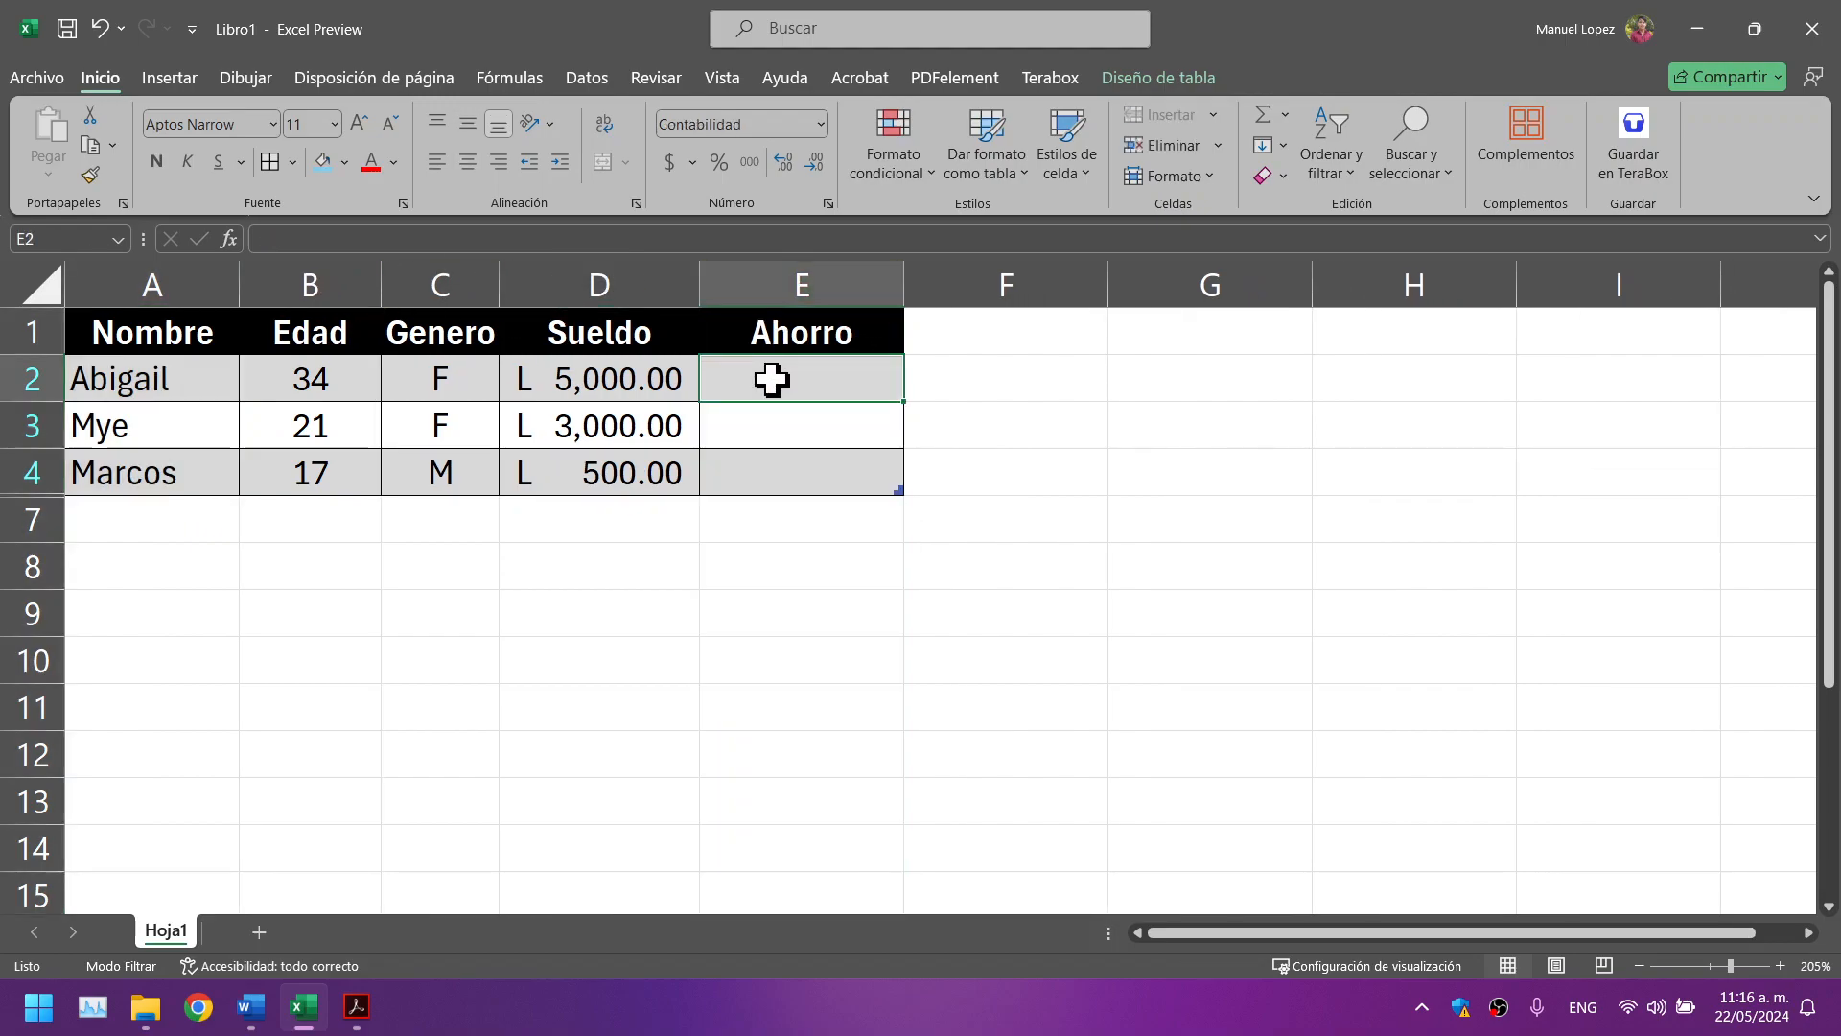
pyautogui.click(349, 1030)
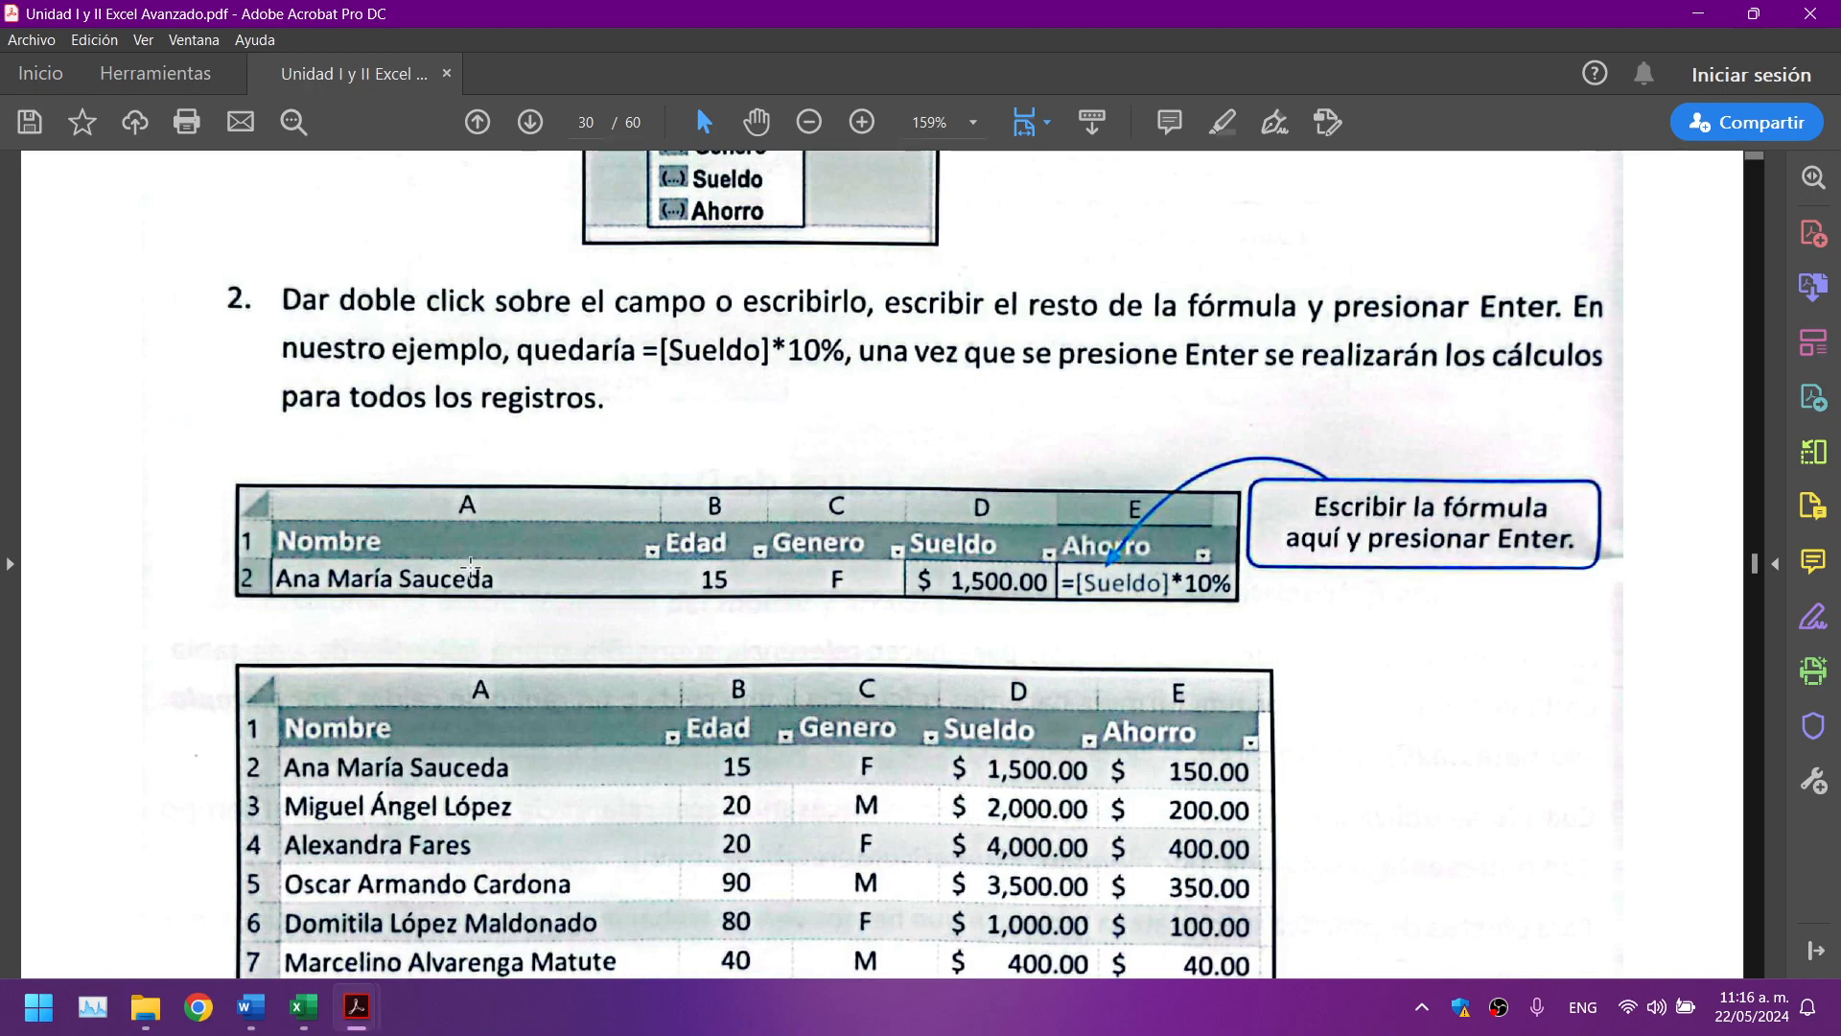
pyautogui.scroll(5, 681, 408)
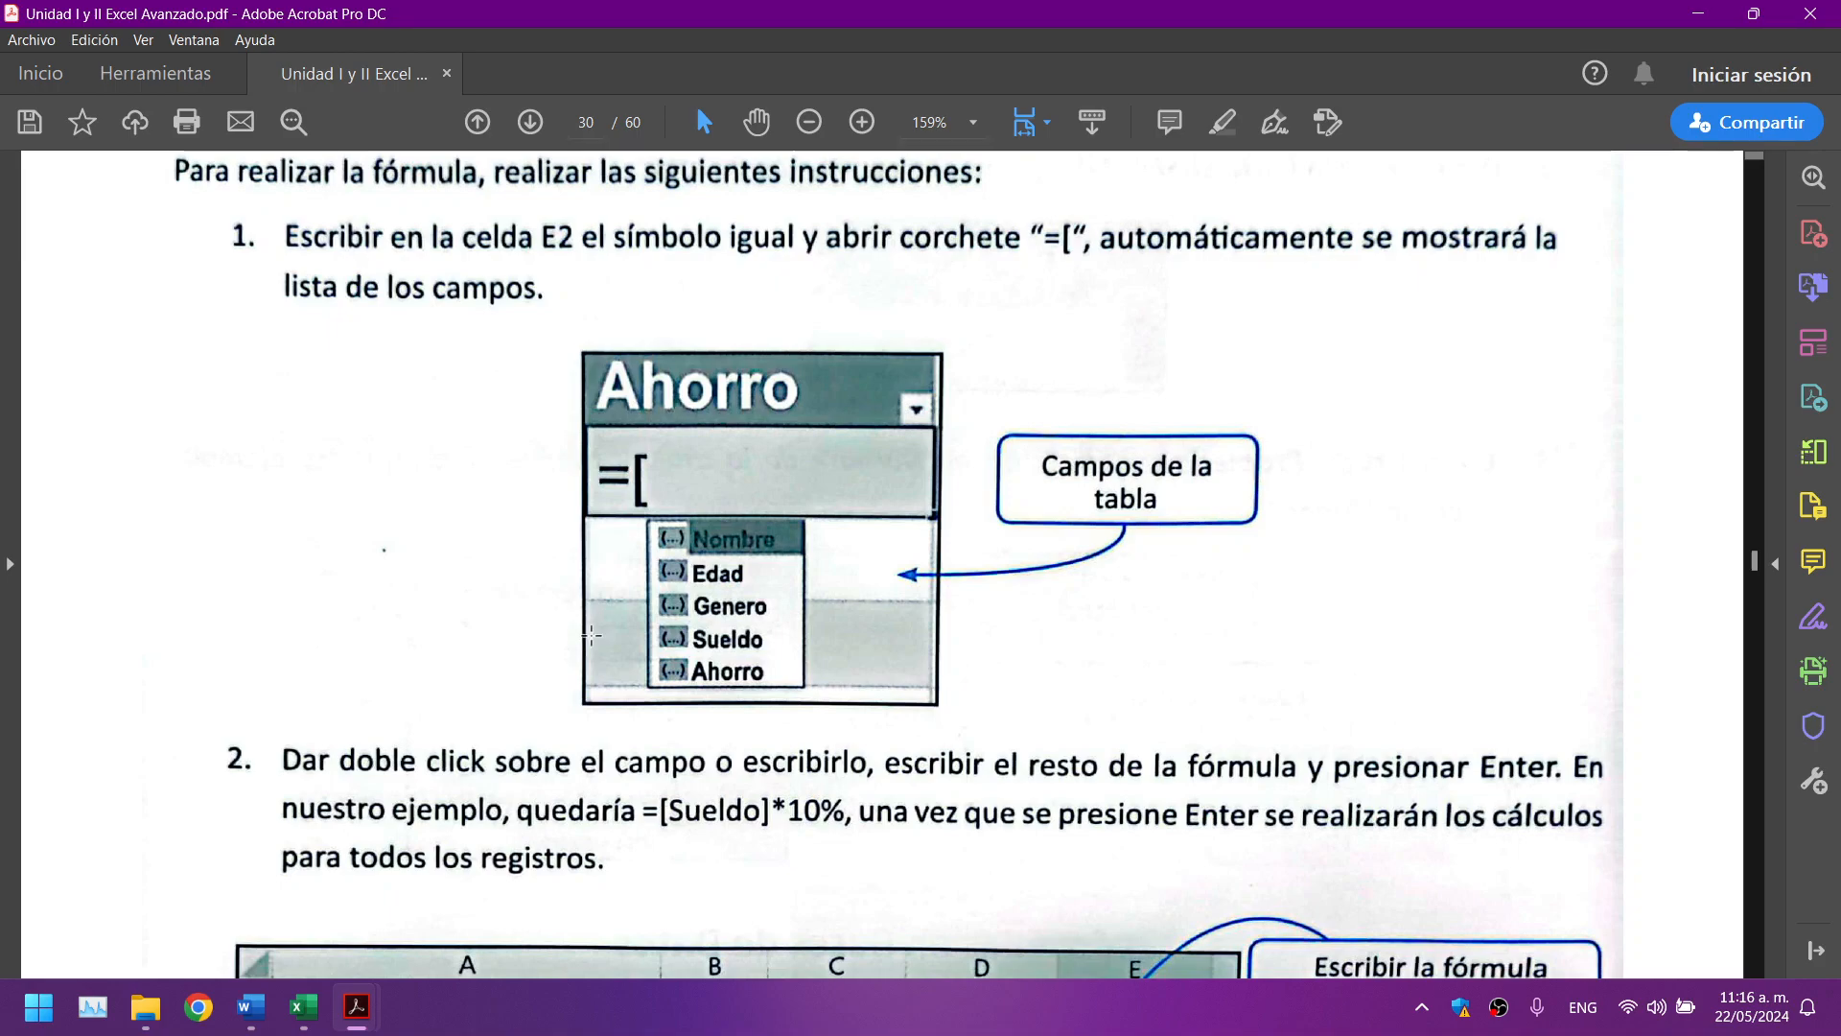
pyautogui.click(303, 1007)
pyautogui.click(747, 374)
pyautogui.write('=')
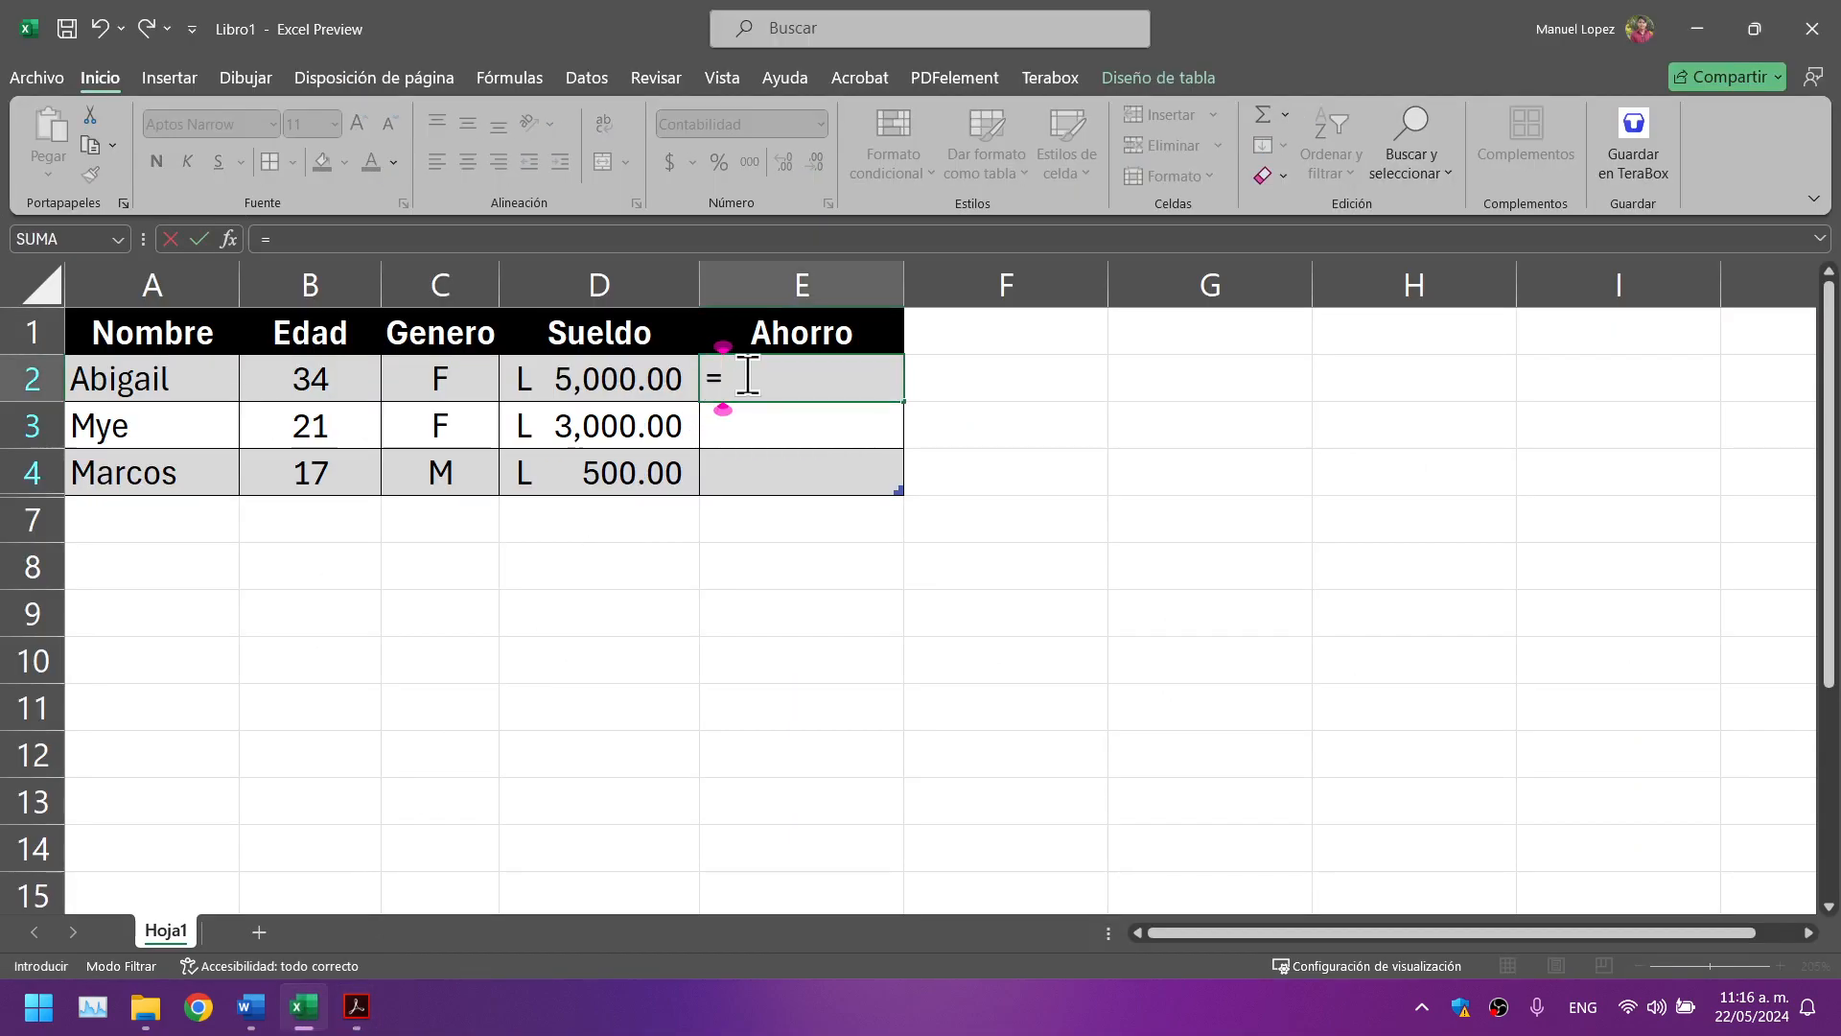
pyautogui.write('[')
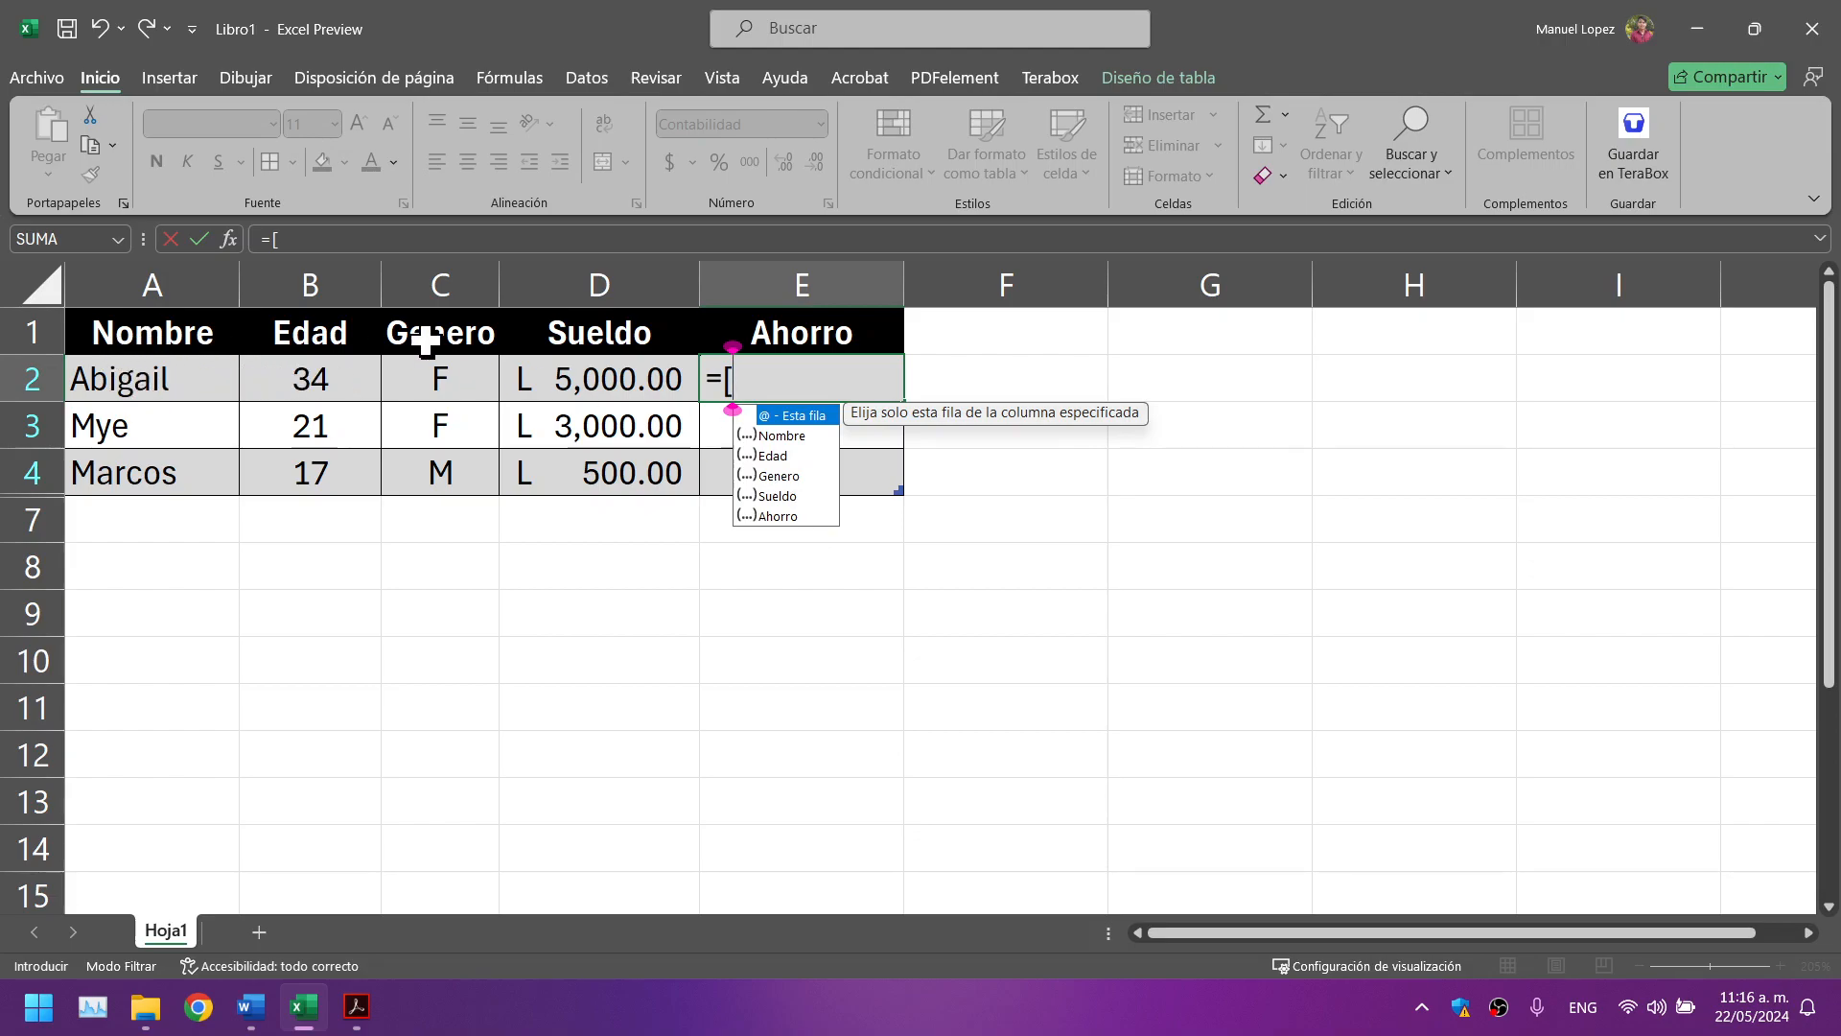
# Step: Check step 2 of the PDF guide's instructions, and insert the Sueldo field from the suggestions into the E2 formula in Excel
pyautogui.click(356, 1007)
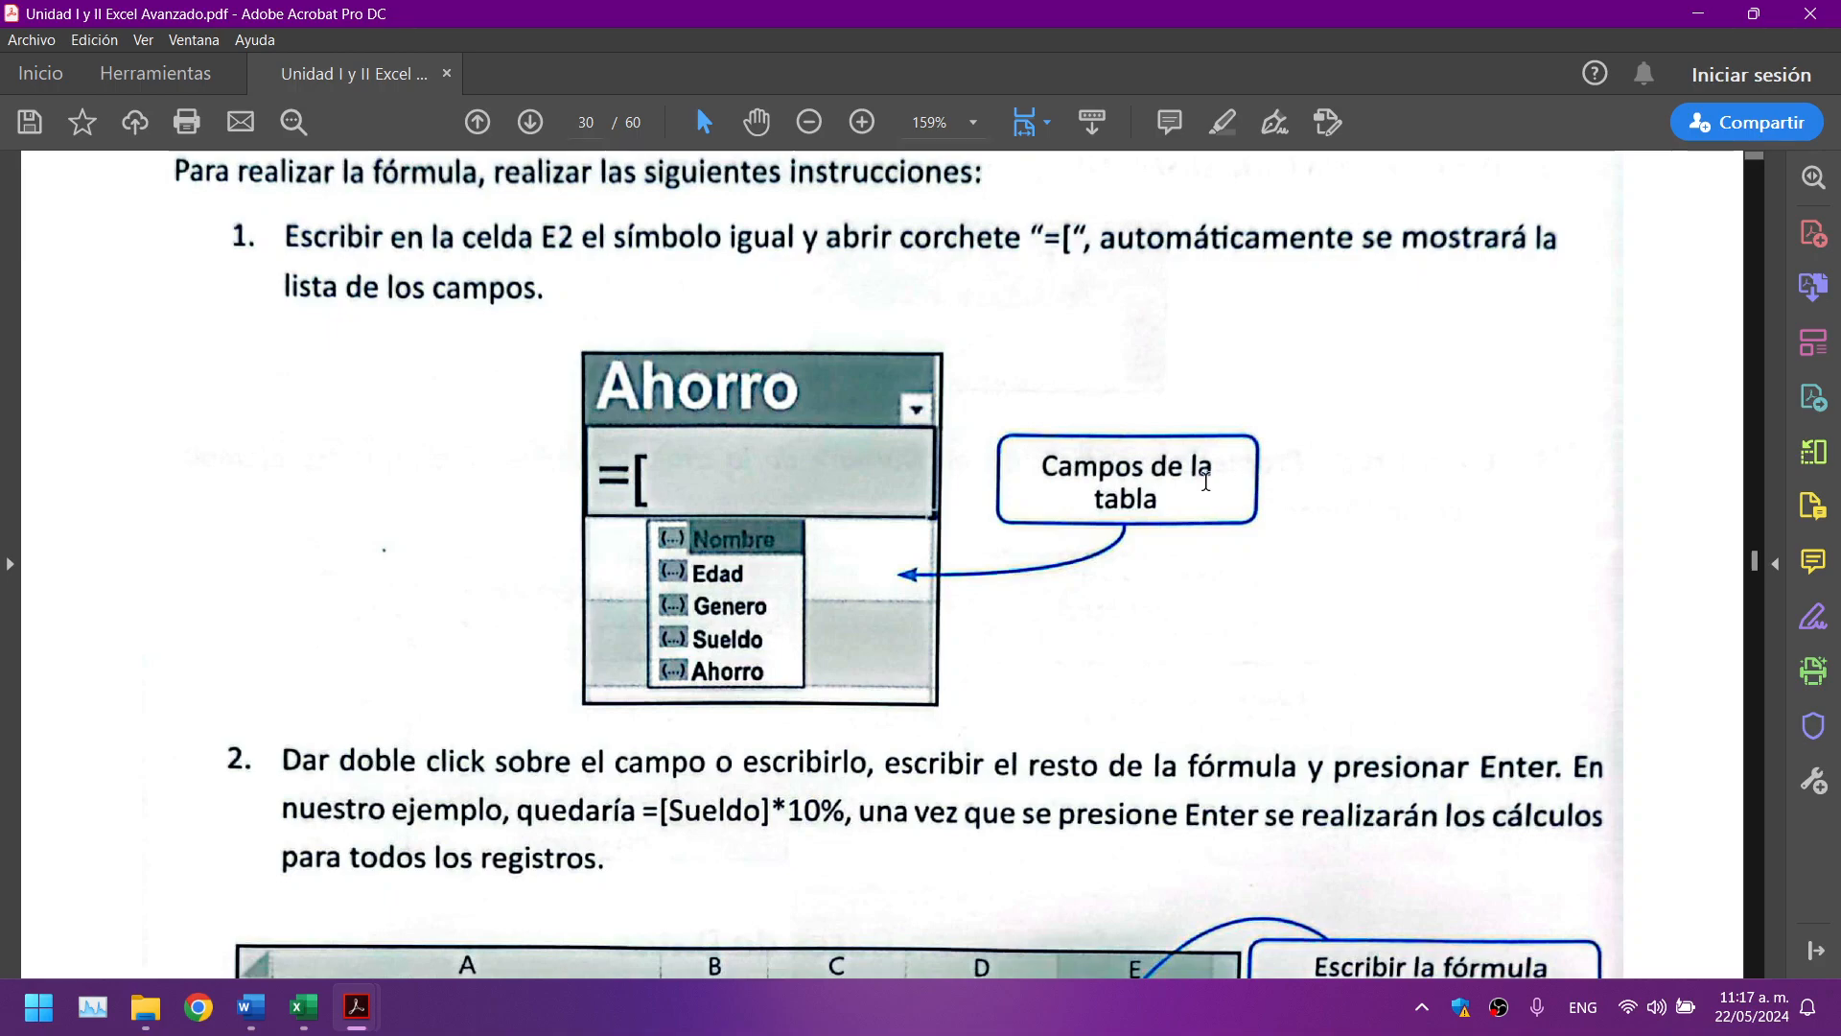
pyautogui.scroll(-2, 430, 537)
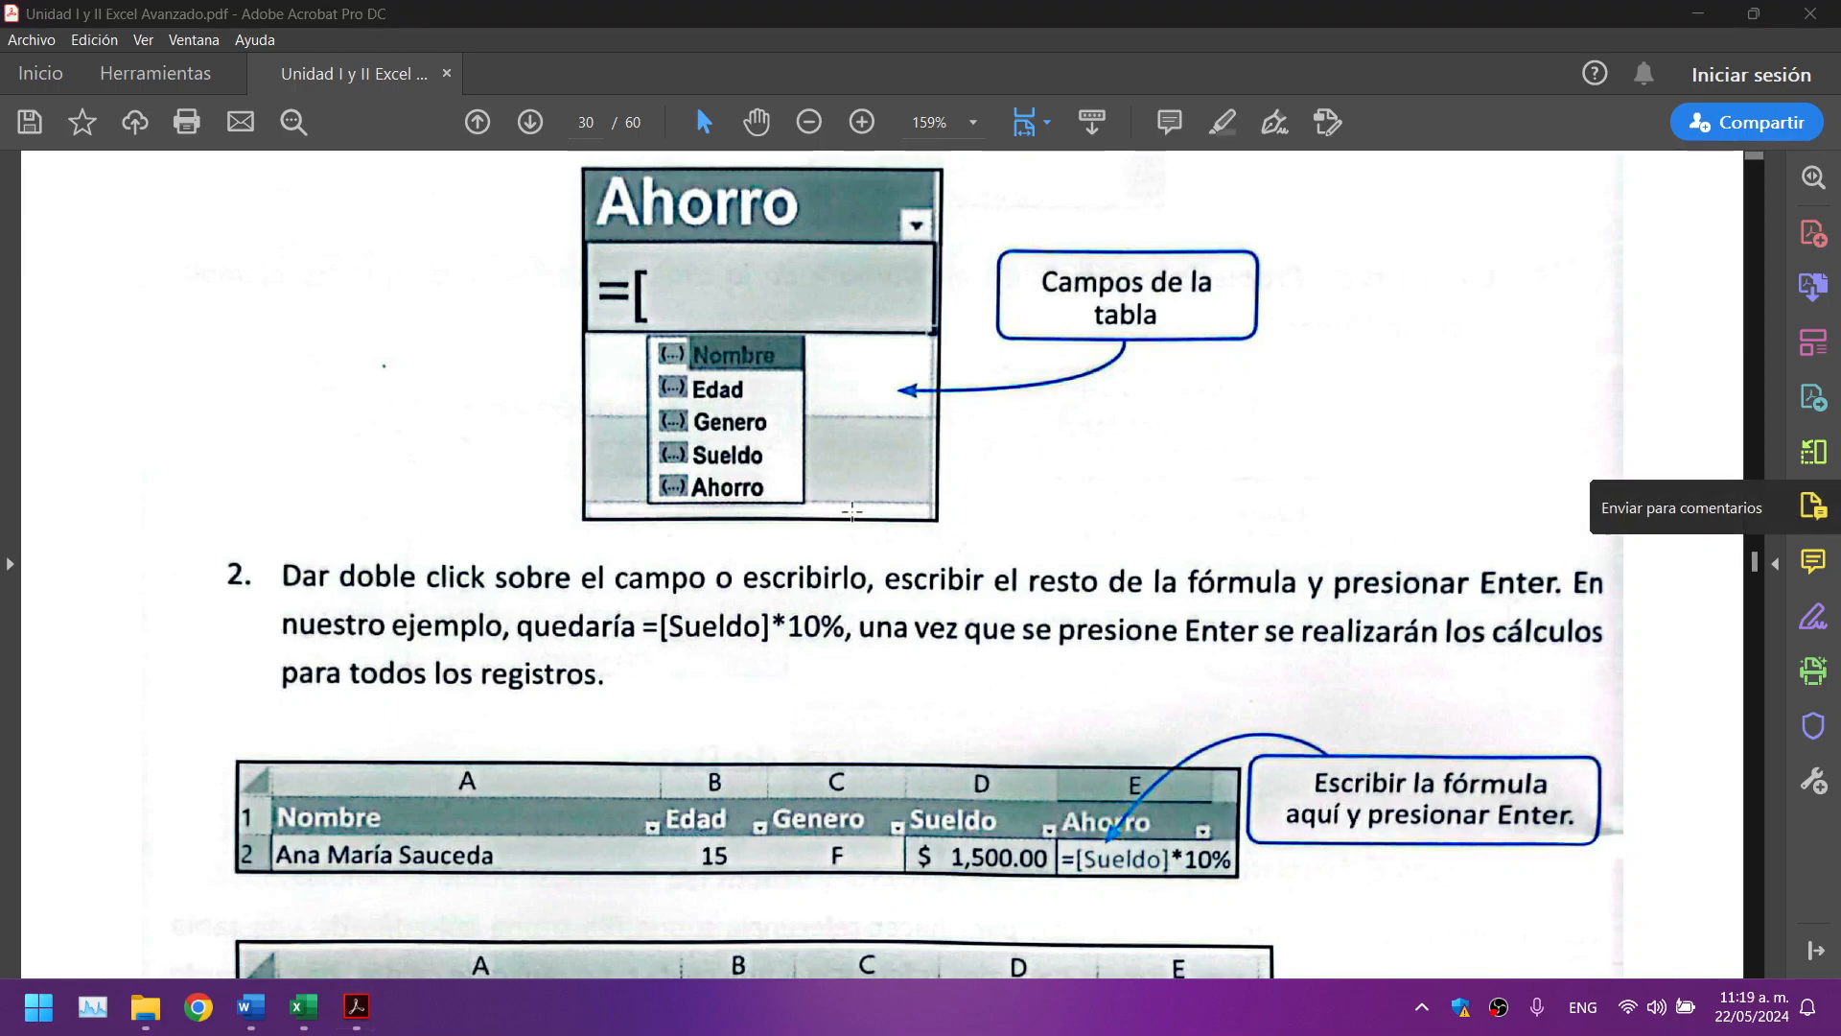
pyautogui.click(316, 1007)
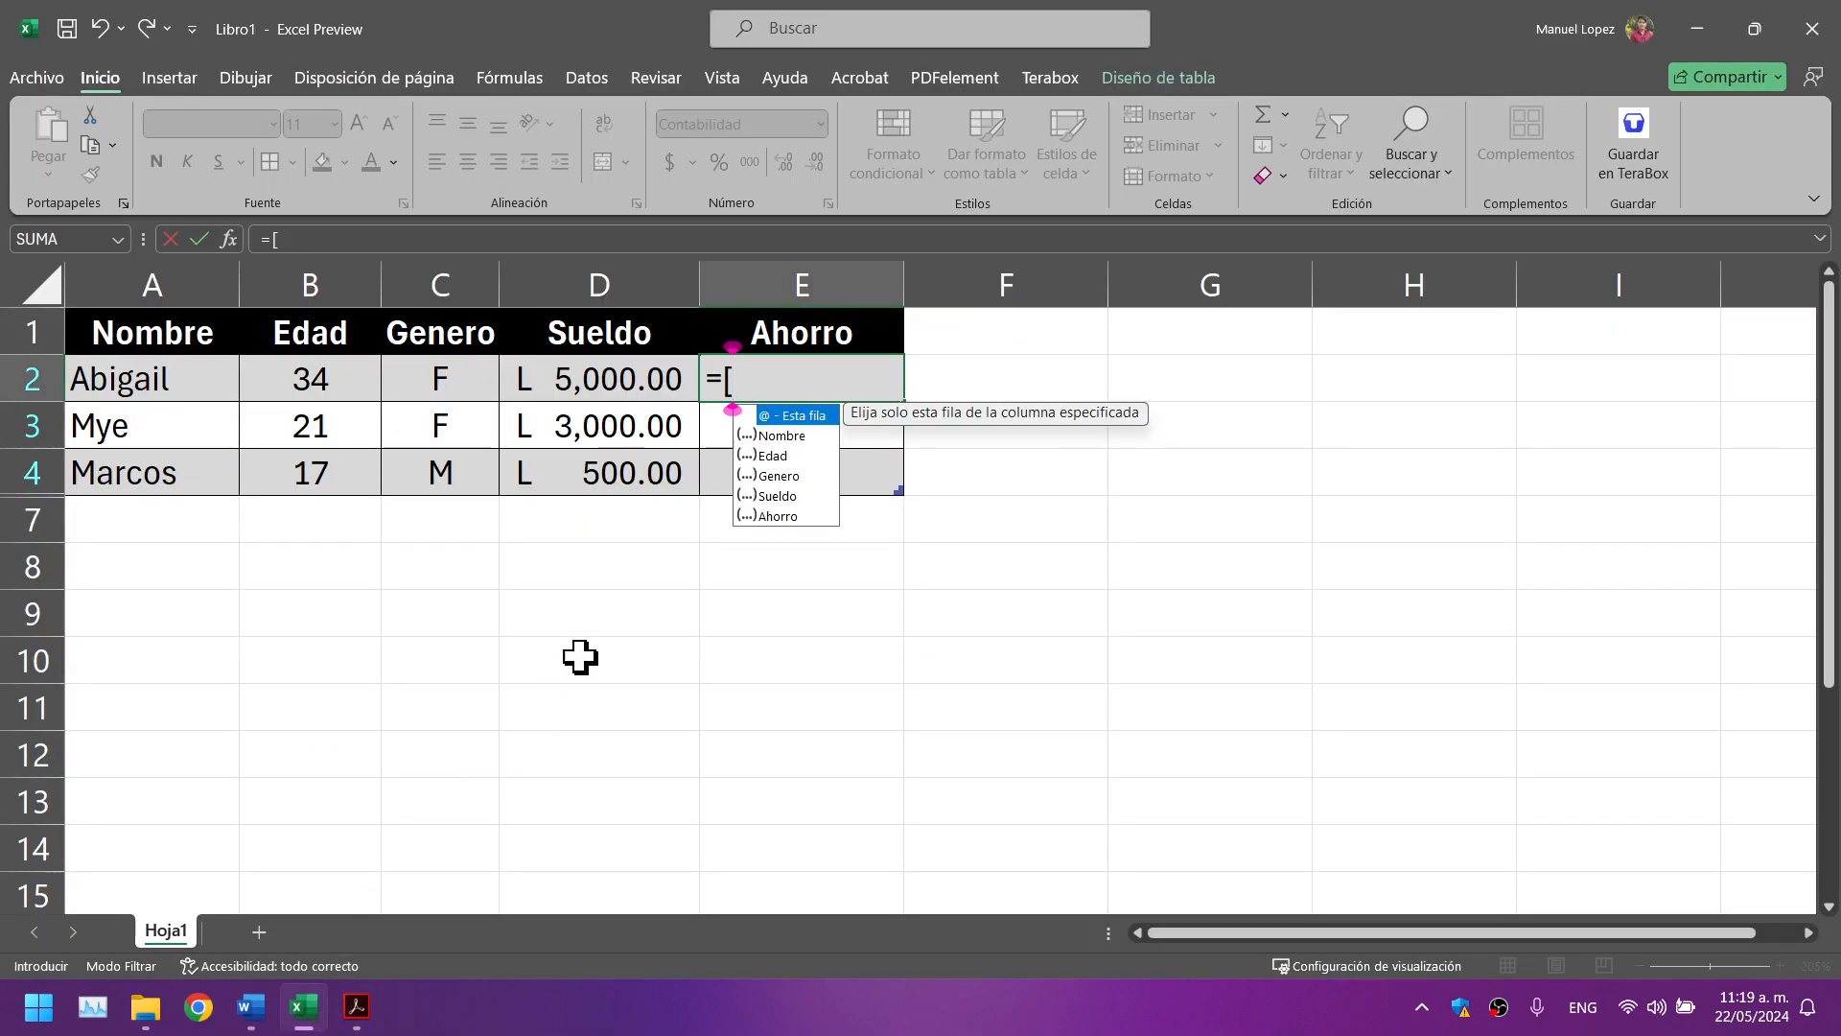
pyautogui.click(369, 1026)
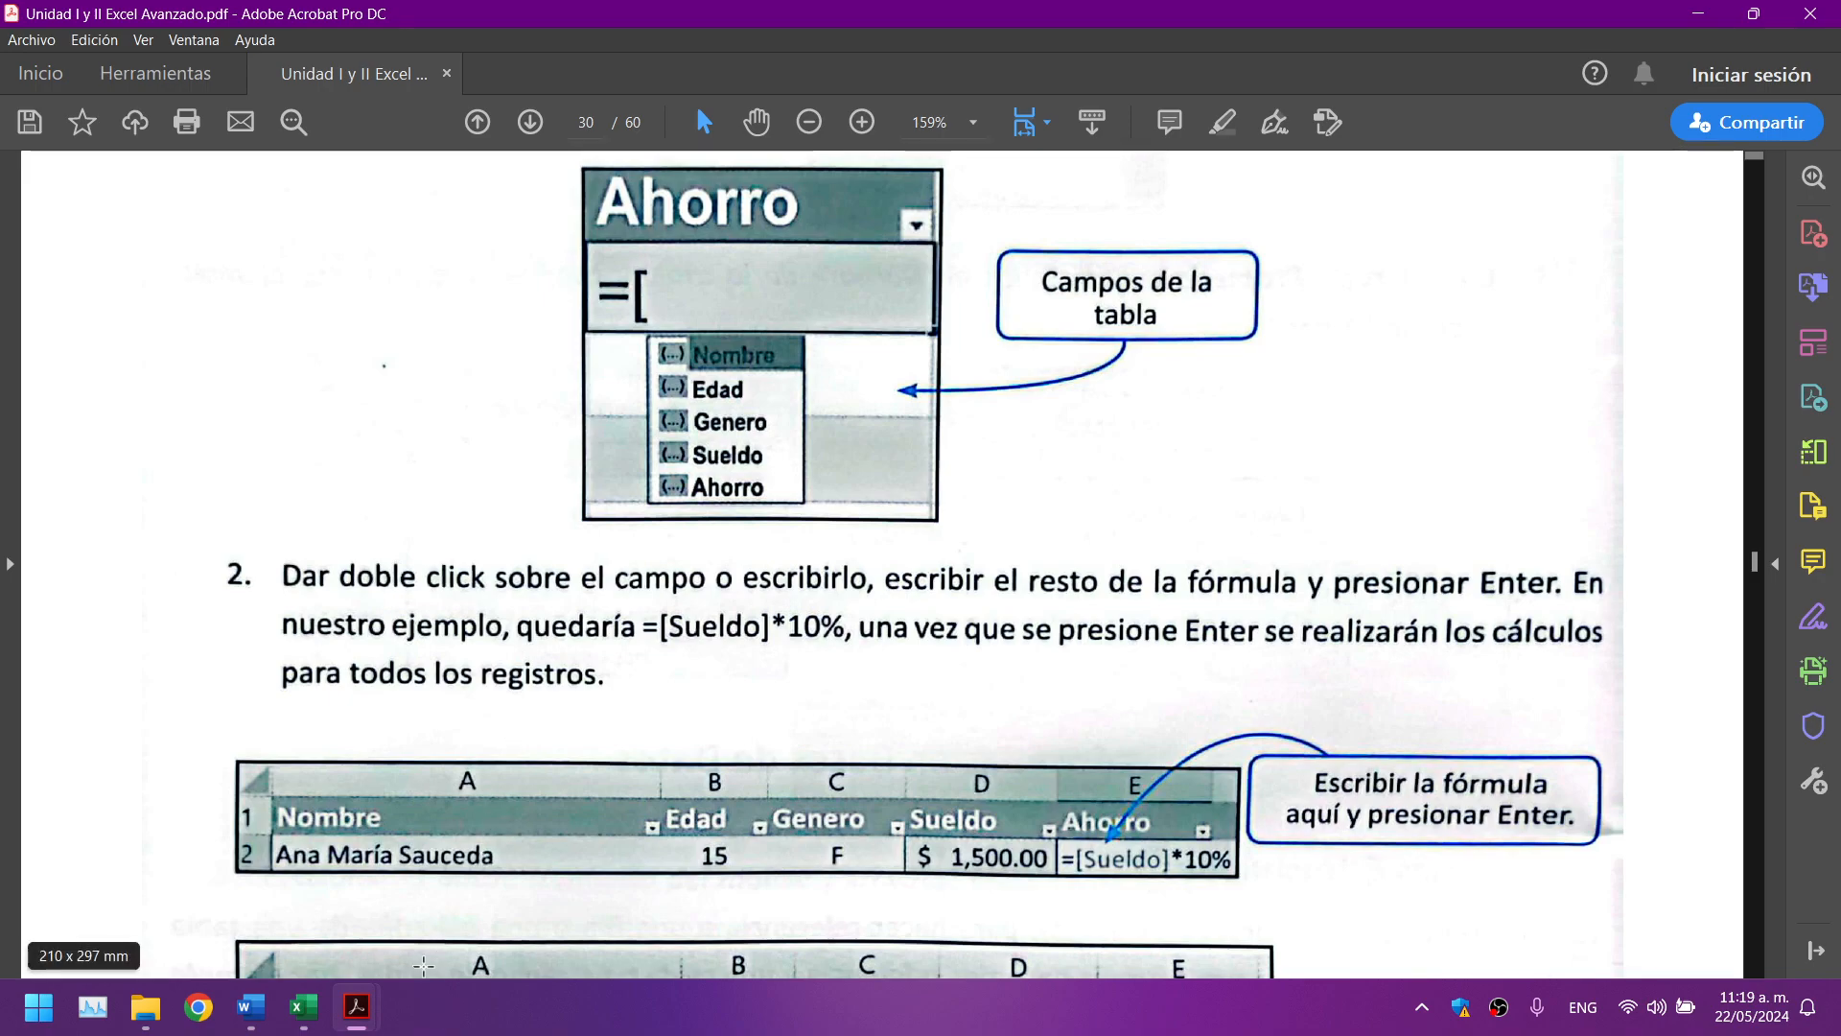
pyautogui.click(367, 1005)
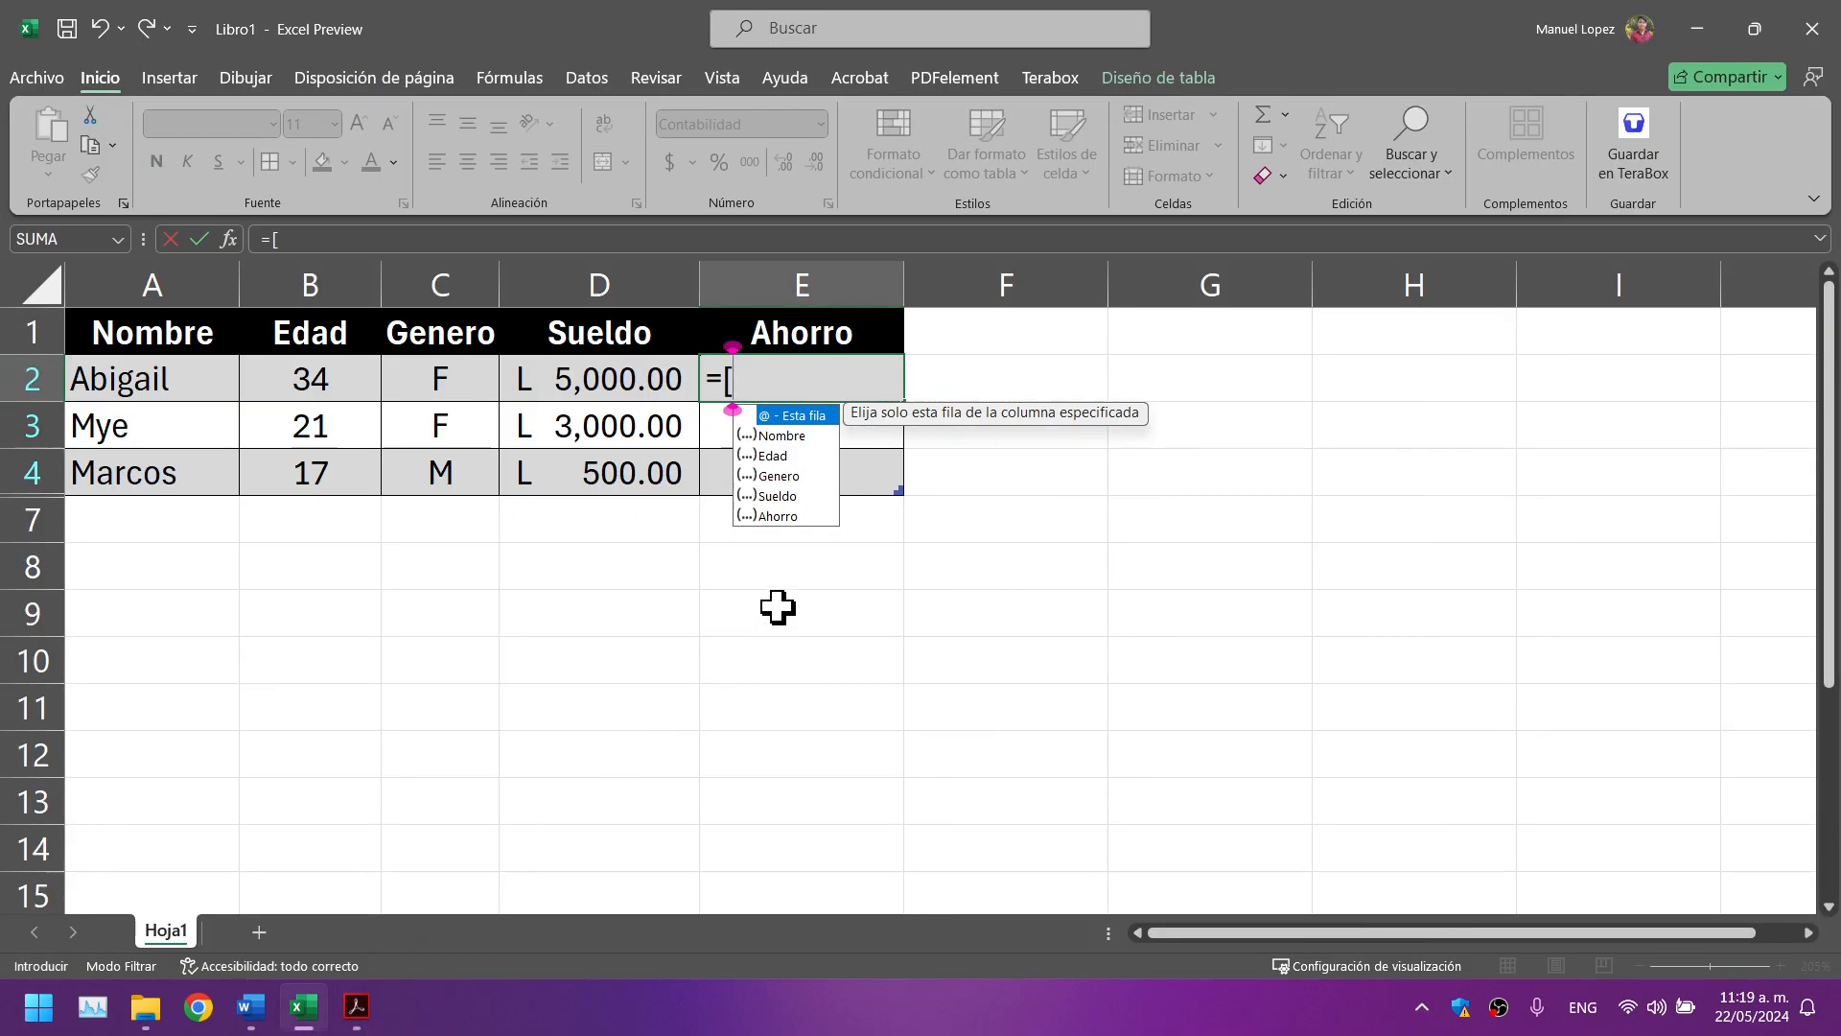
pyautogui.click(786, 498)
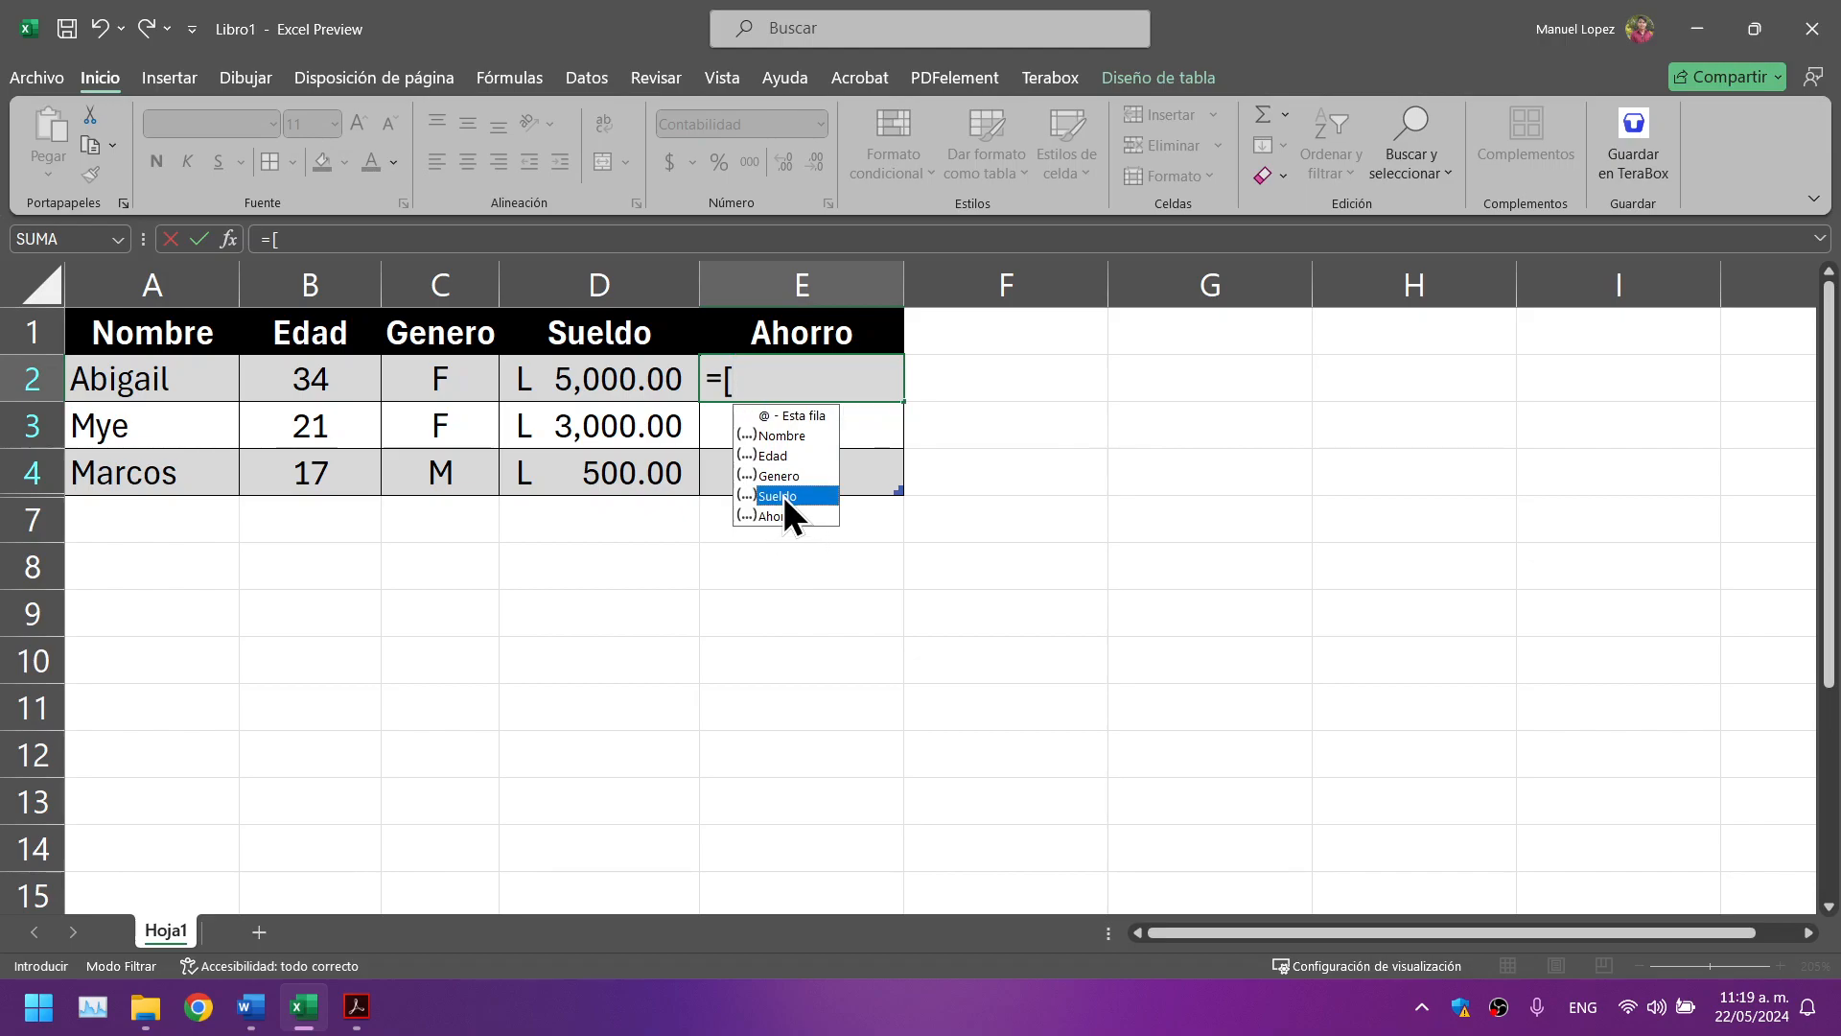
pyautogui.doubleClick(785, 498)
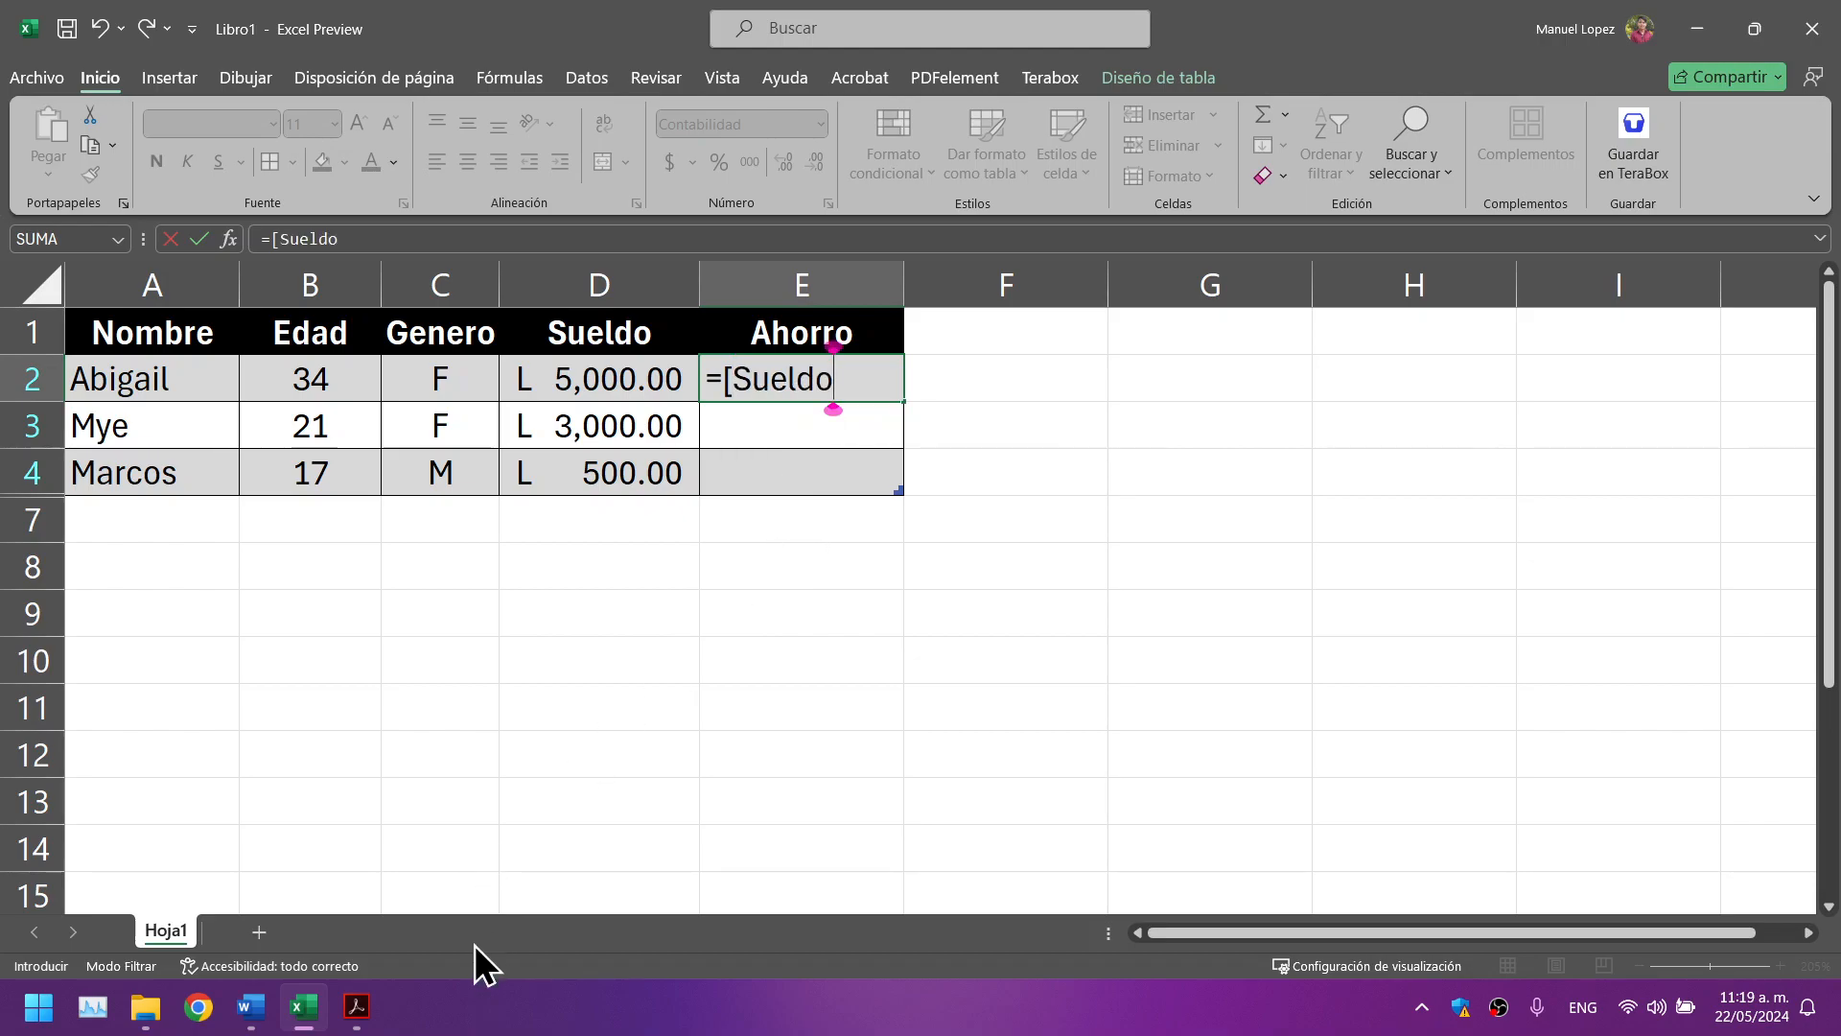
# Step: Close the bracket to make the E2 formula =[Sueldo], checking it against the example in the PDF guide
pyautogui.click(357, 1005)
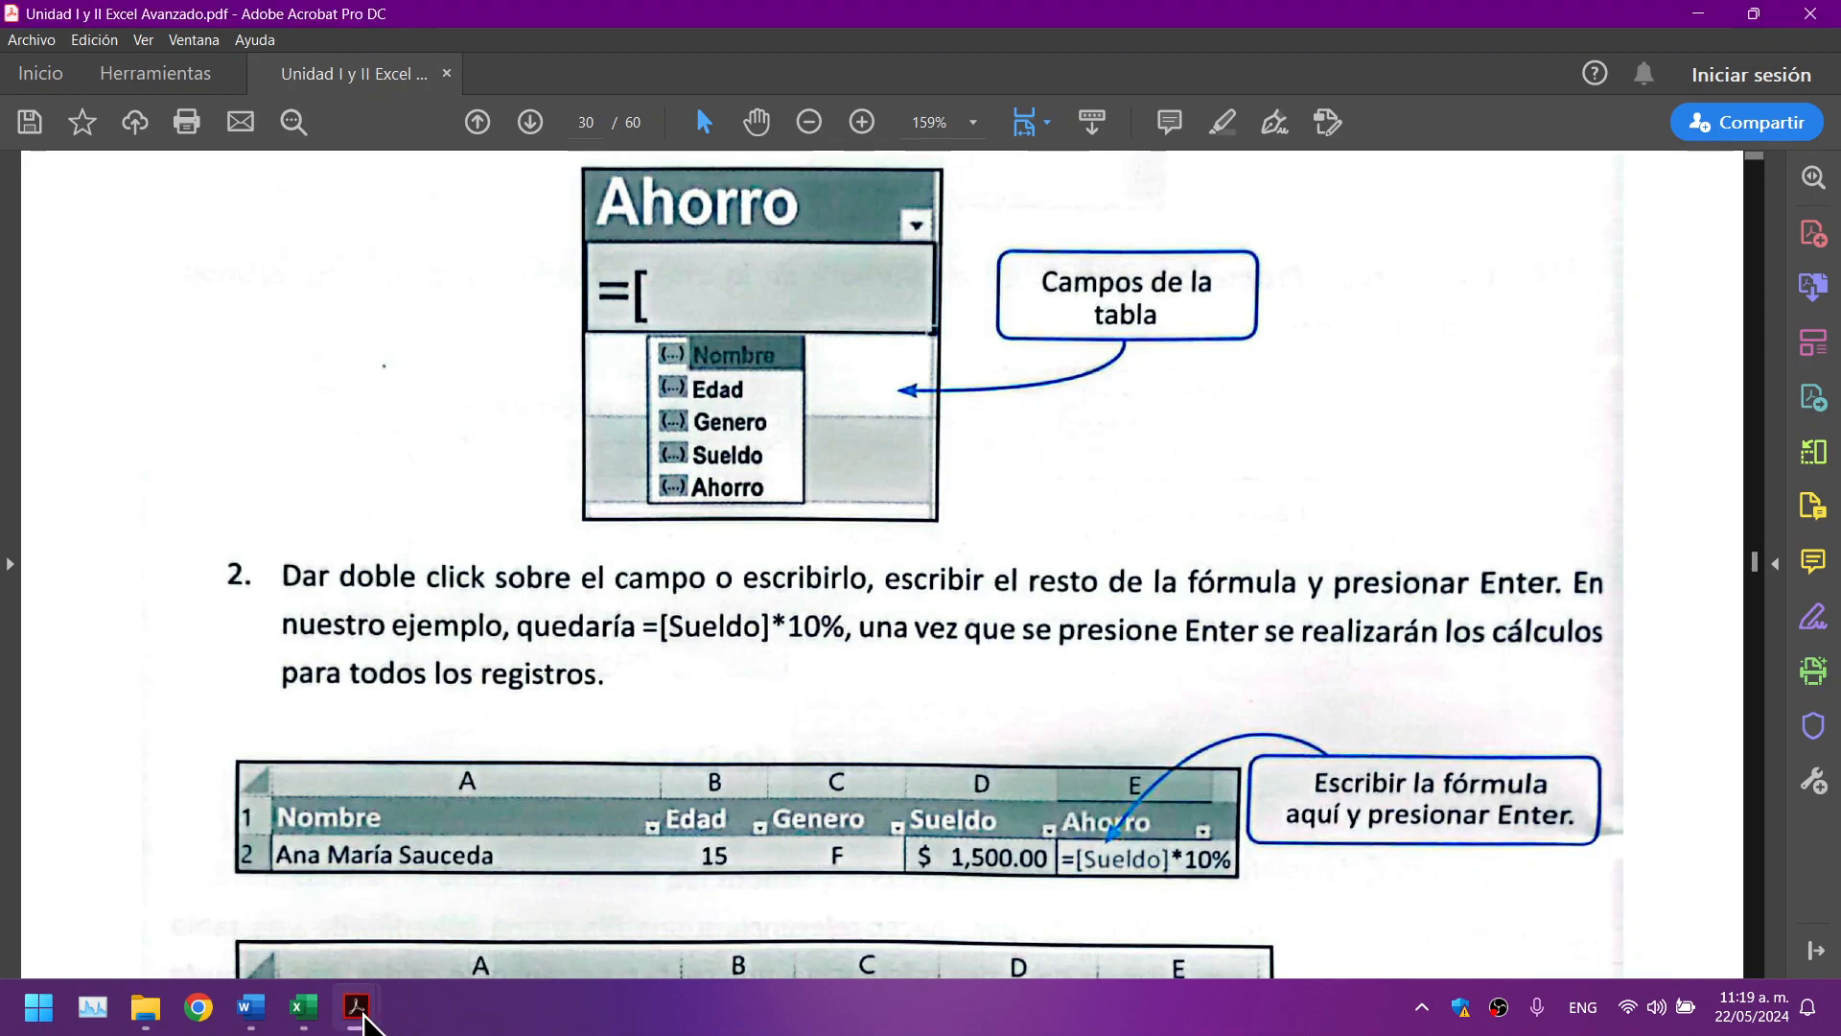
pyautogui.click(358, 1009)
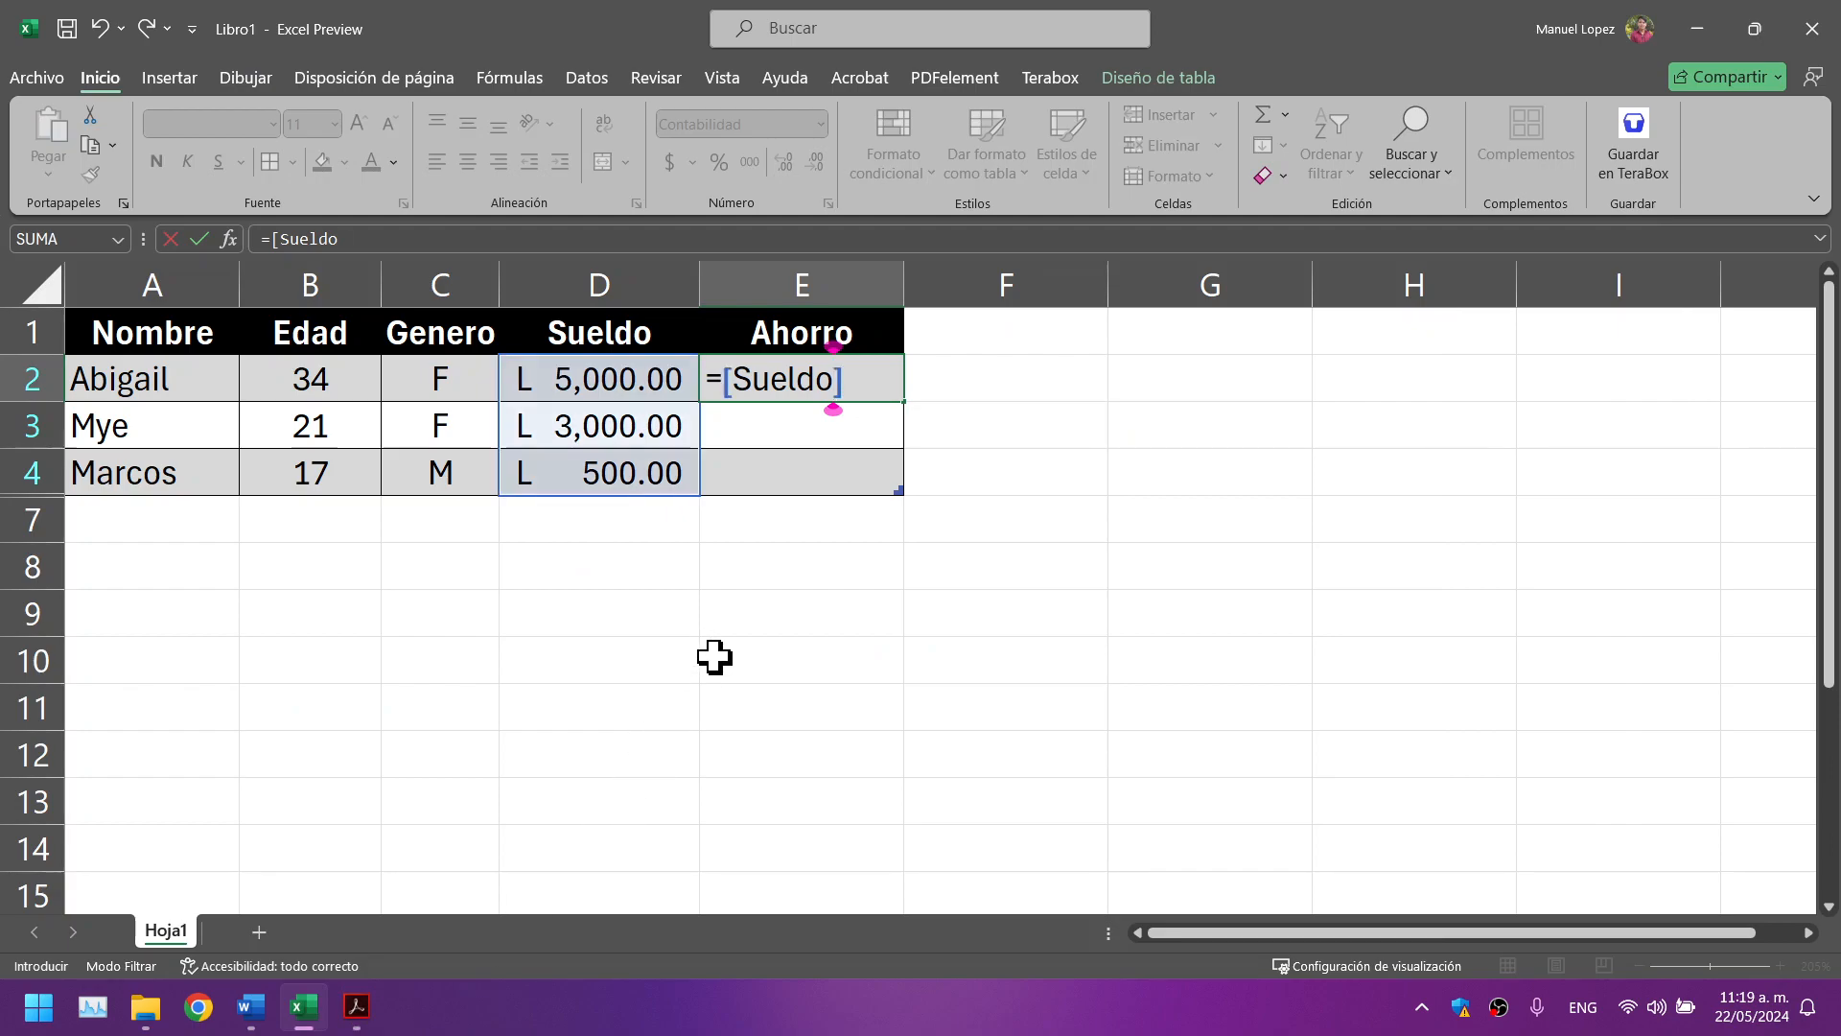
pyautogui.write(']')
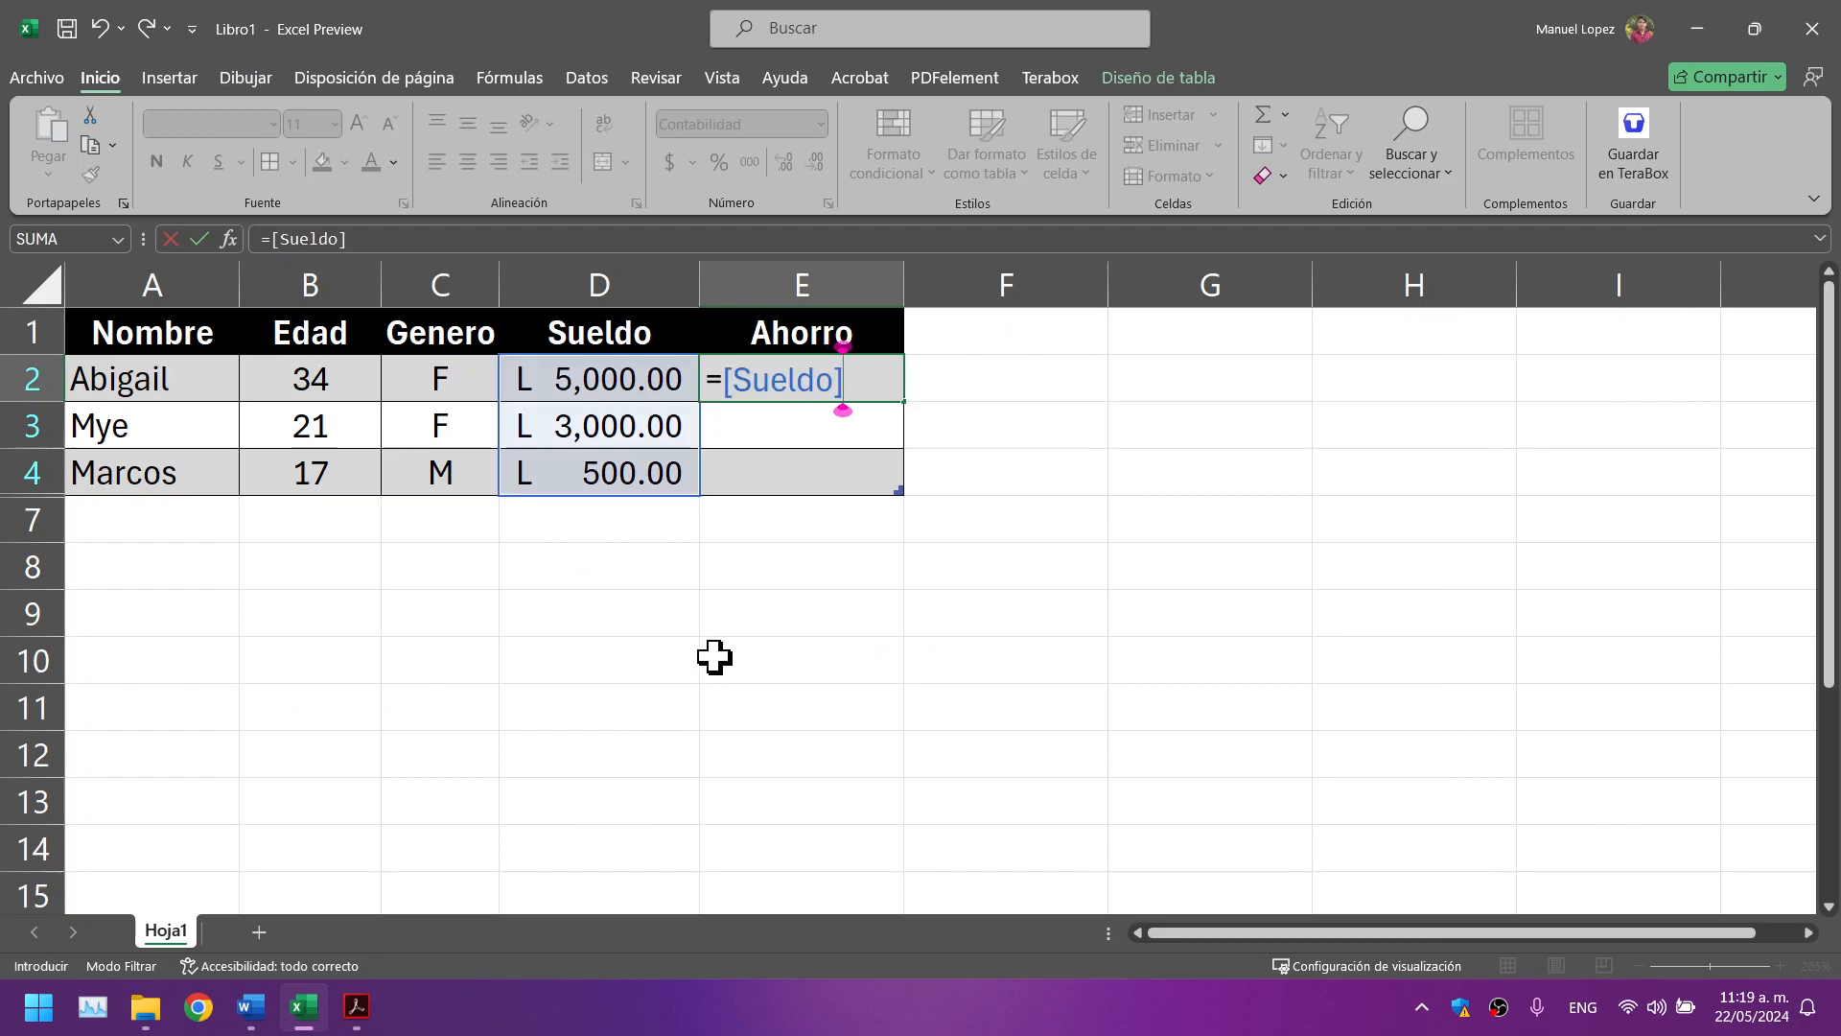
pyautogui.click(344, 1018)
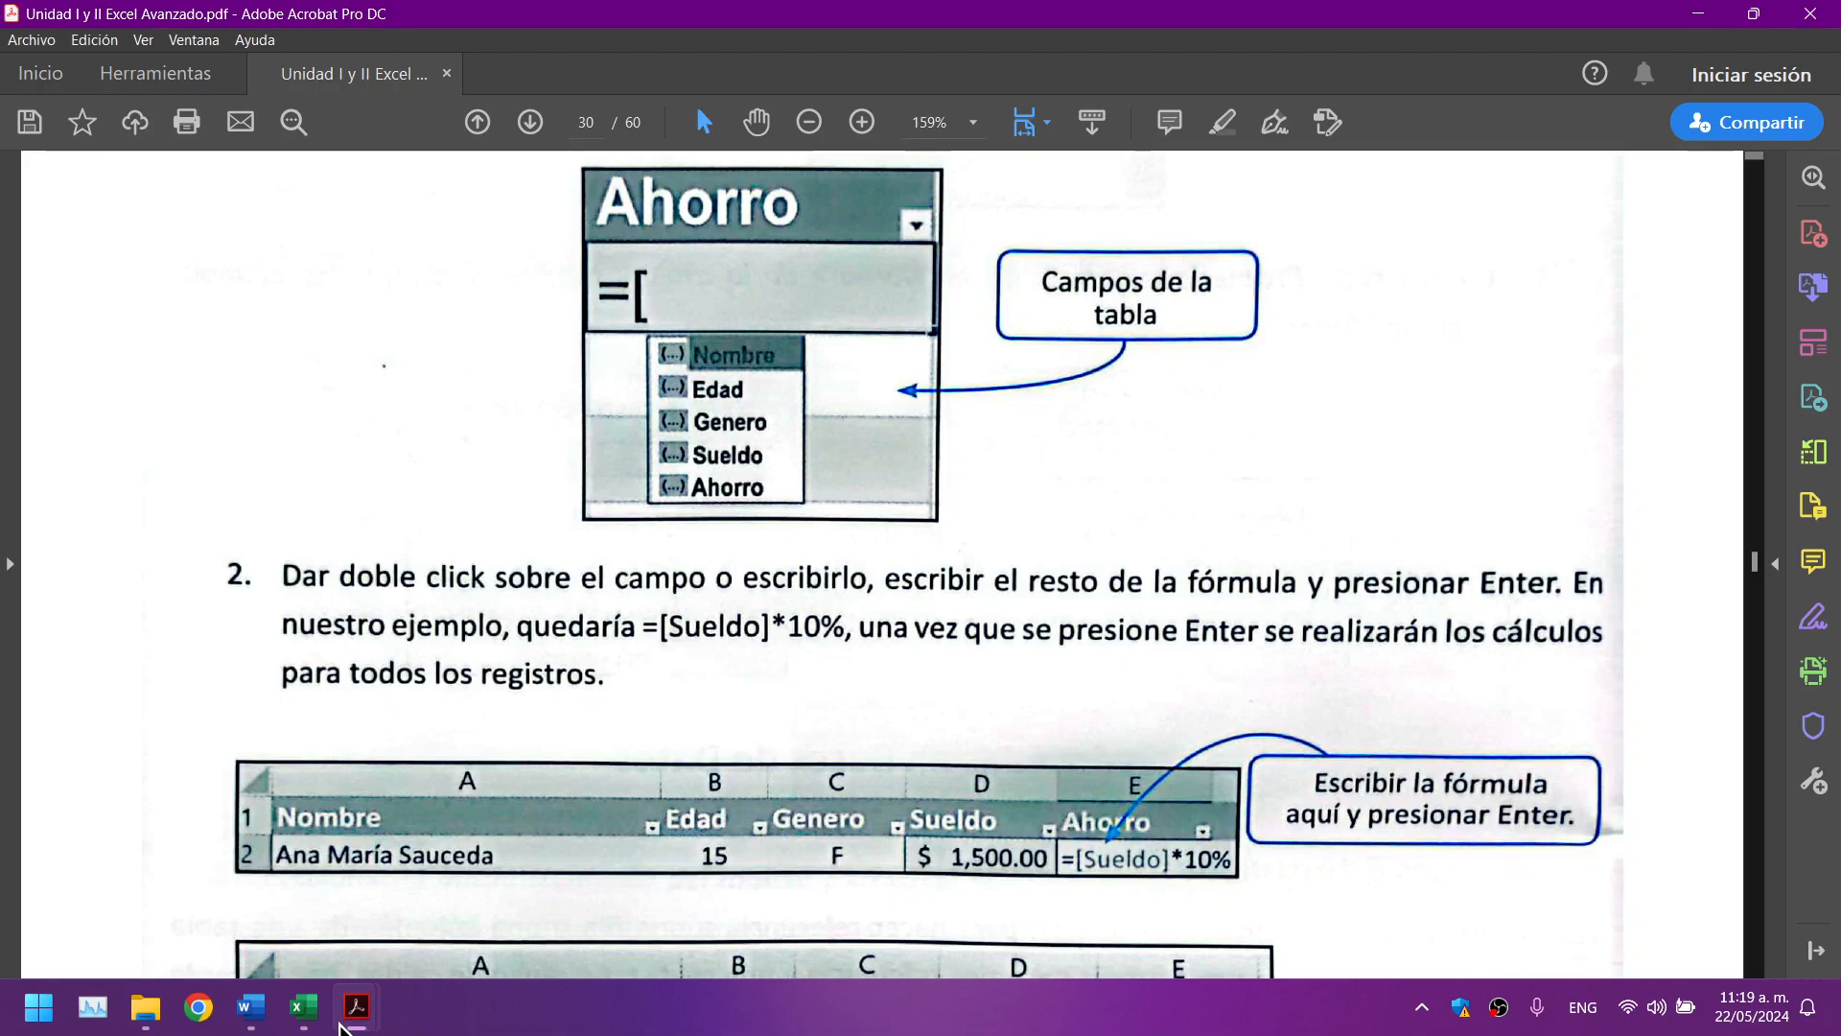
pyautogui.click(342, 1022)
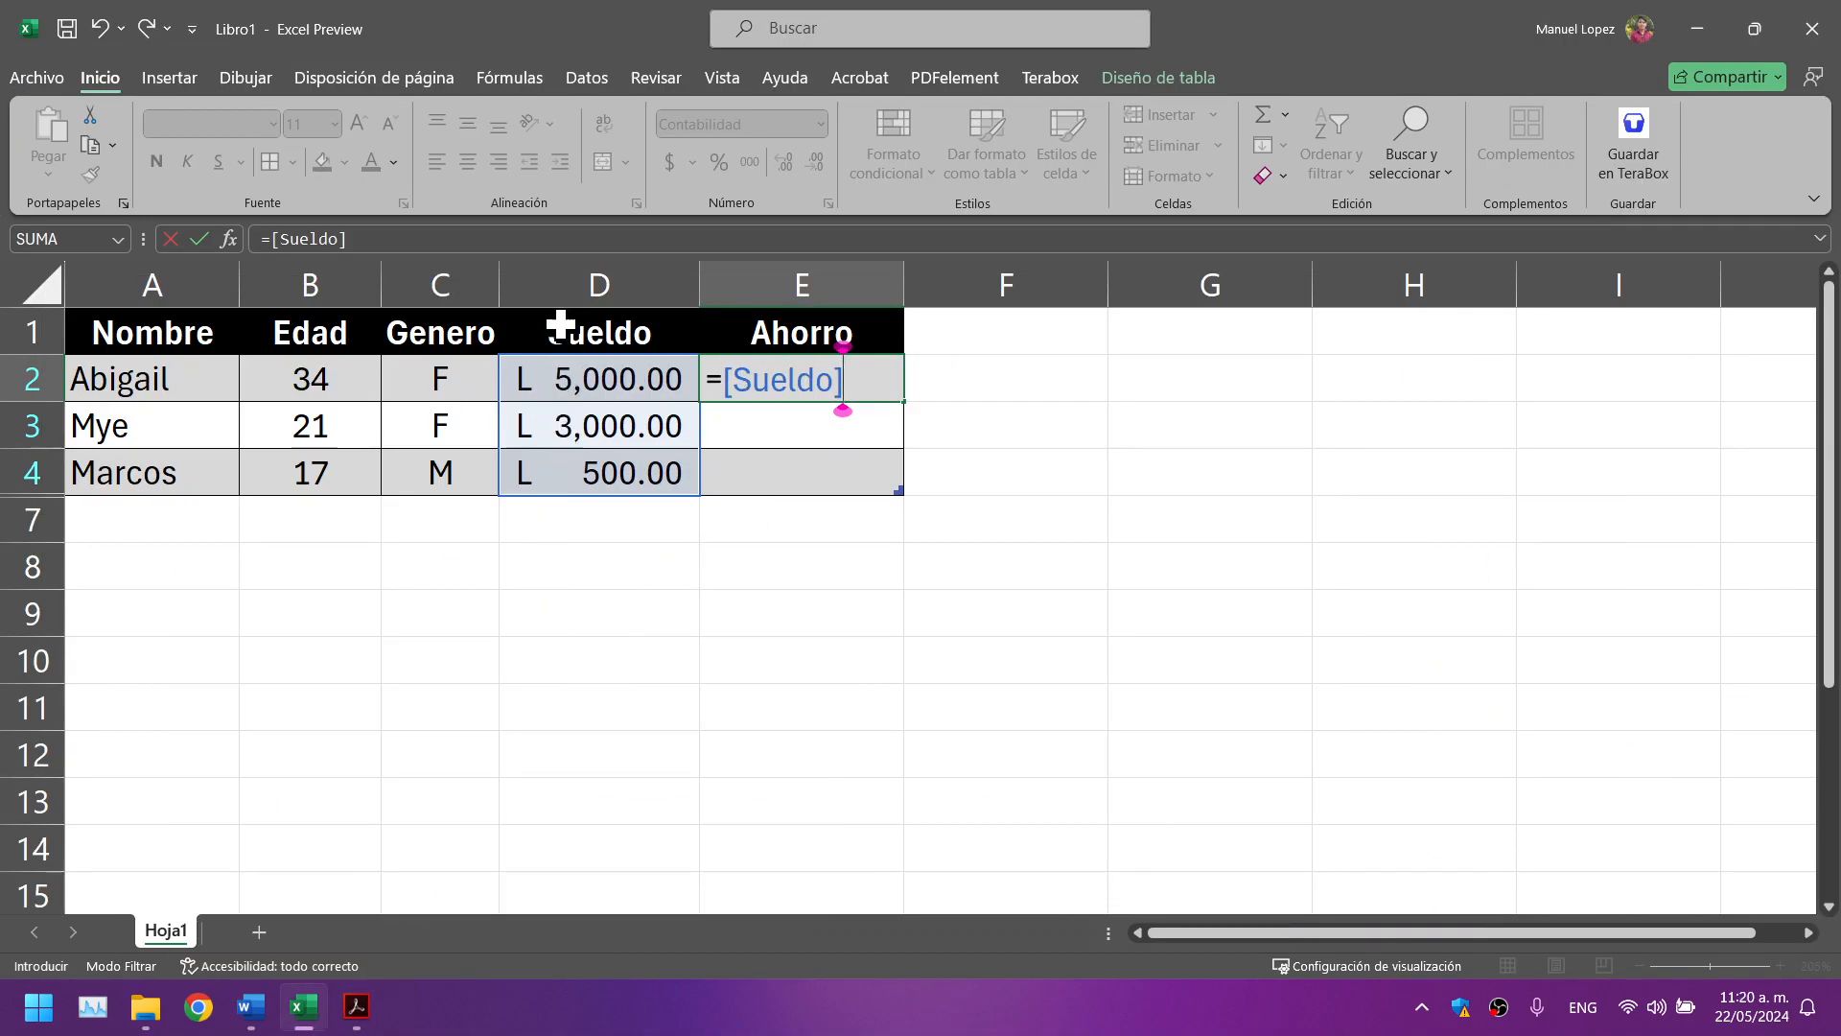
pyautogui.click(356, 1016)
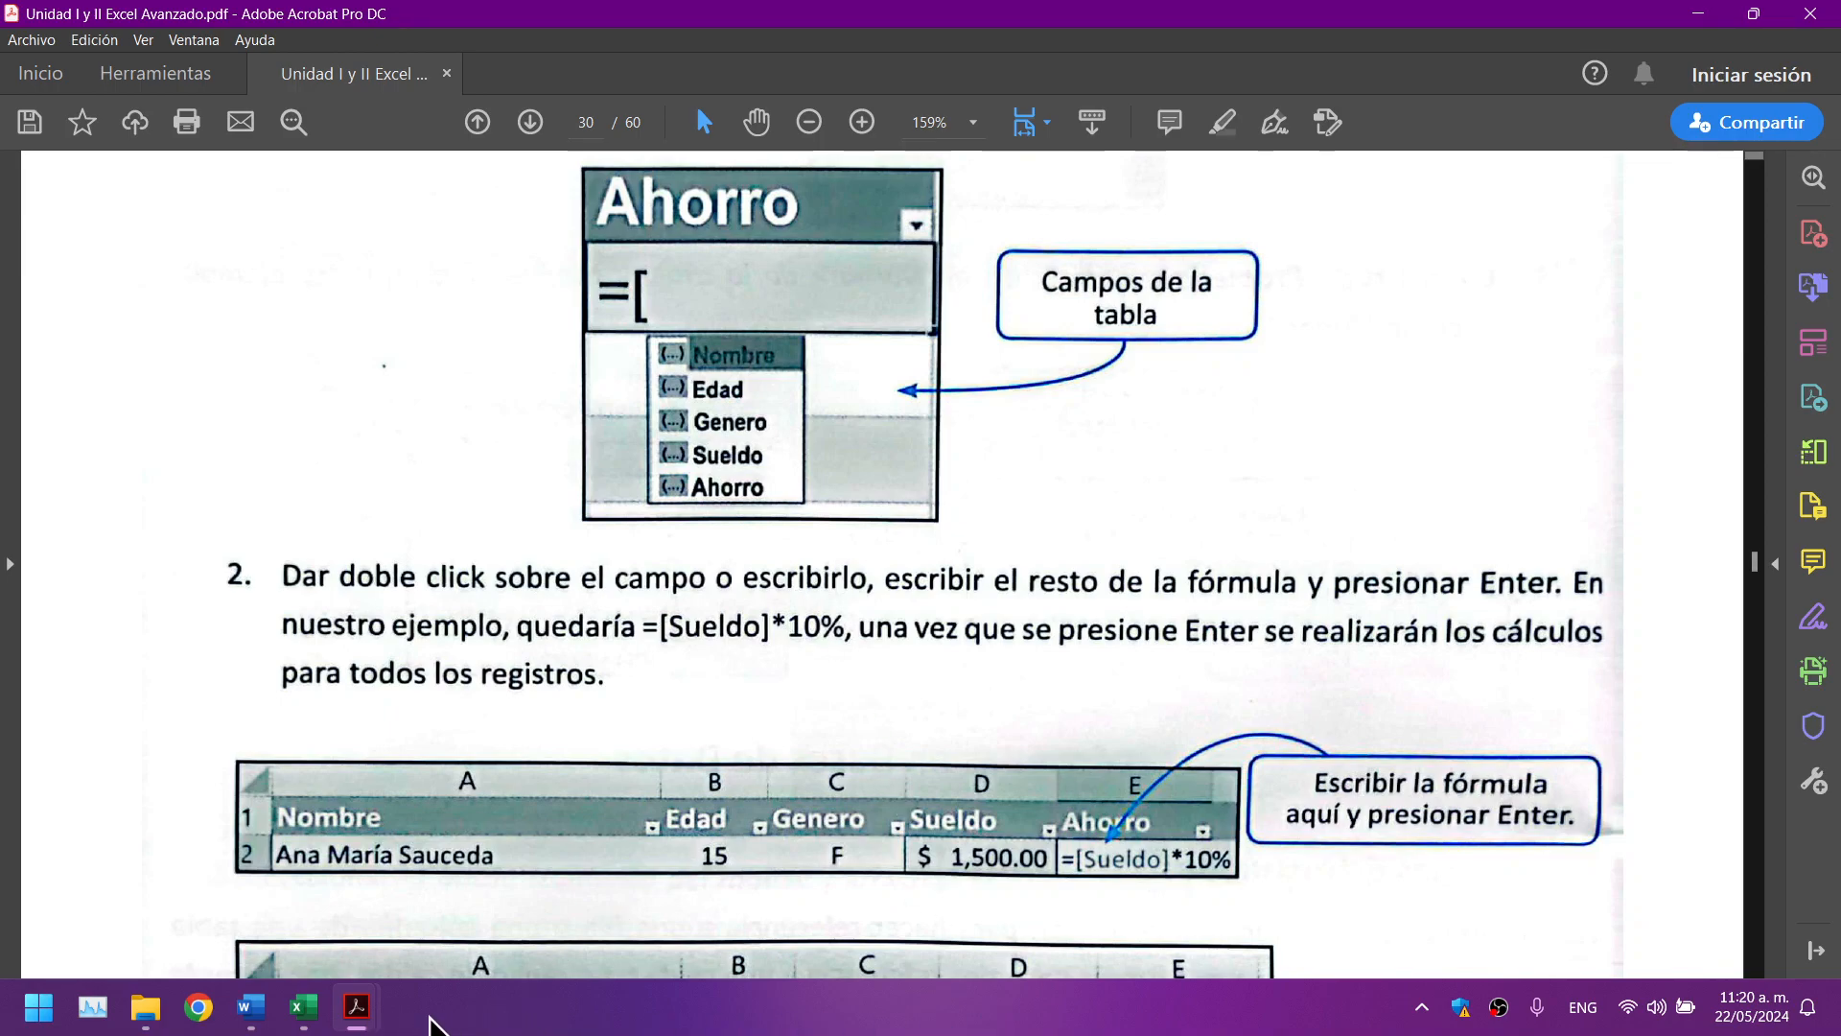
pyautogui.click(368, 1024)
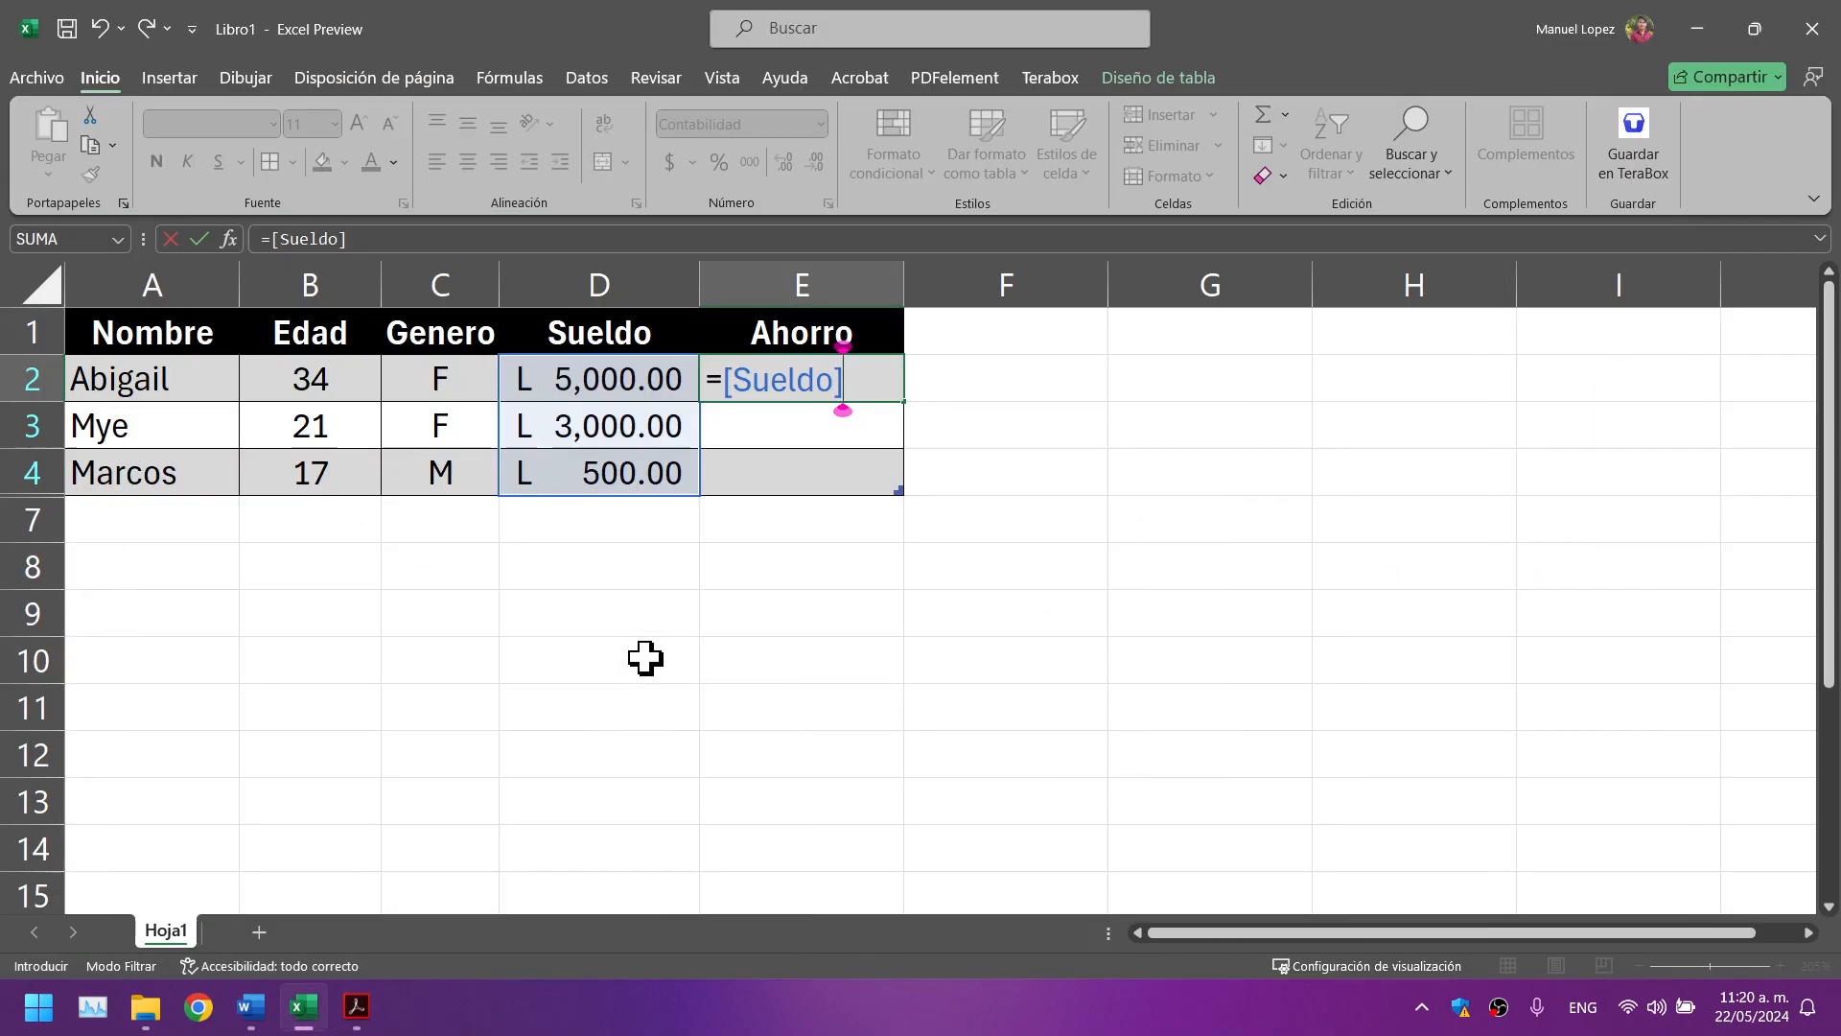
pyautogui.write('*')
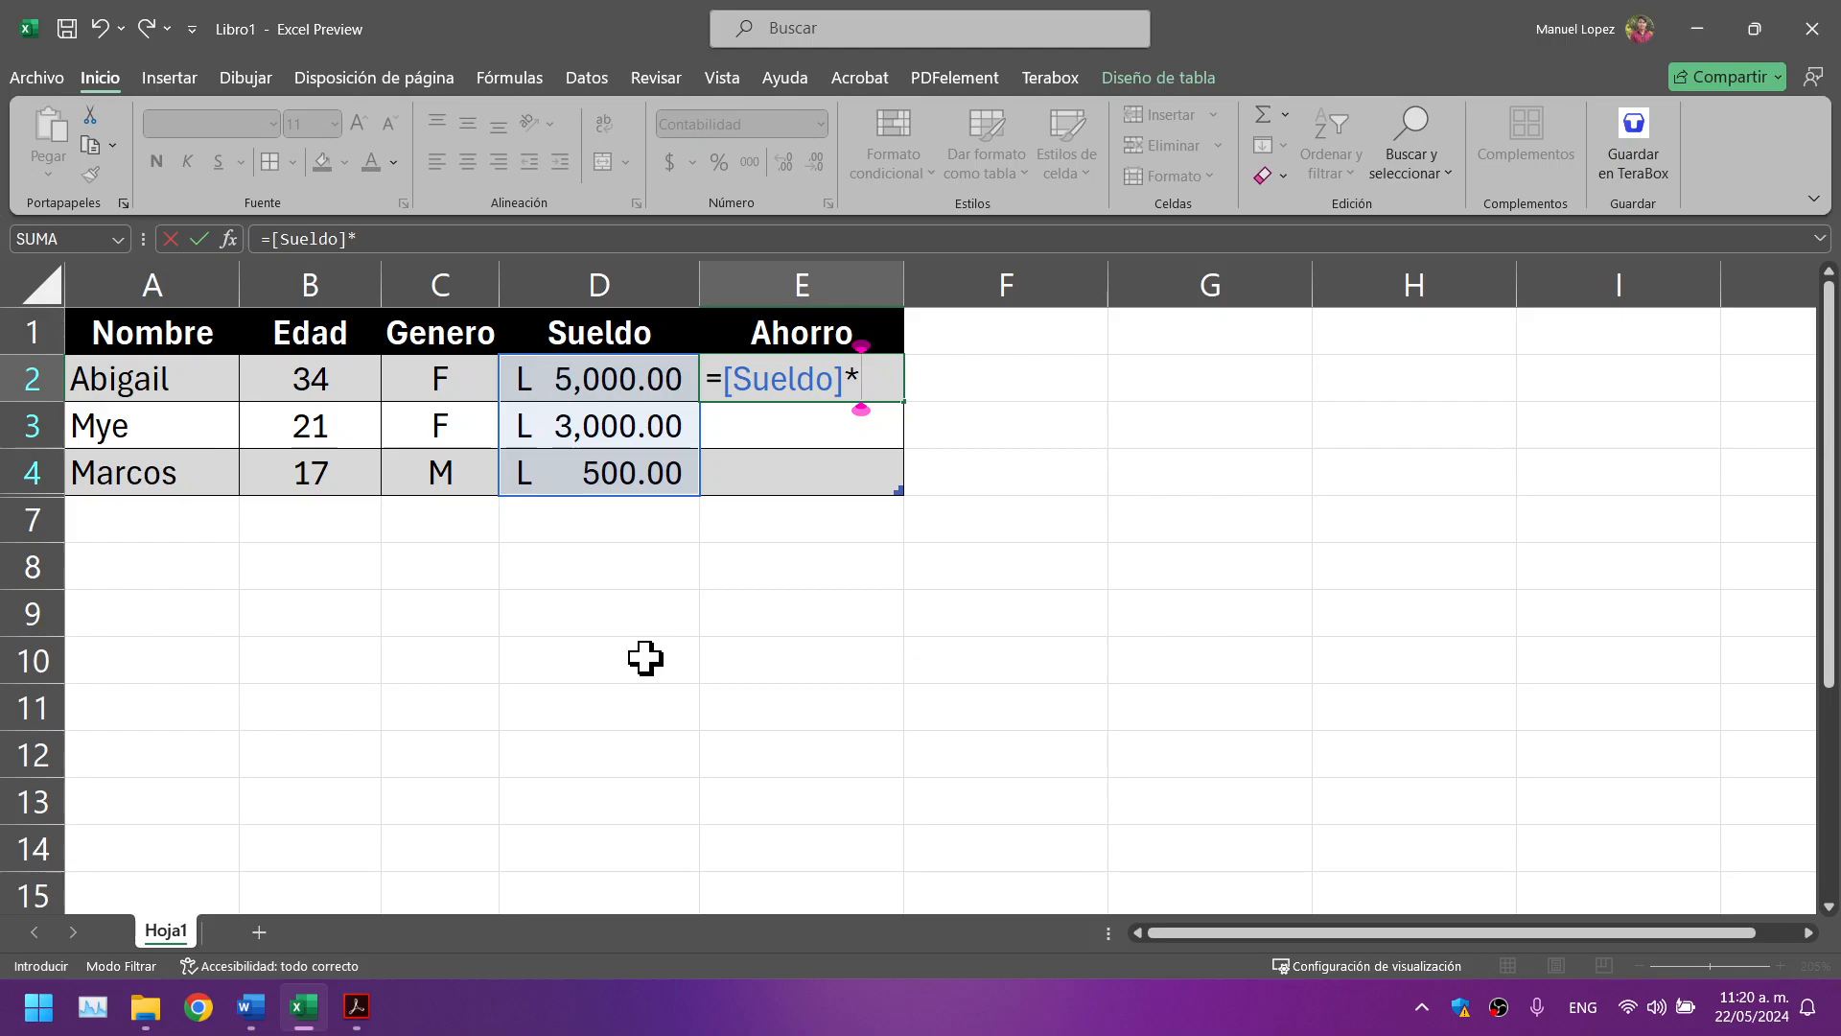
pyautogui.write('10')
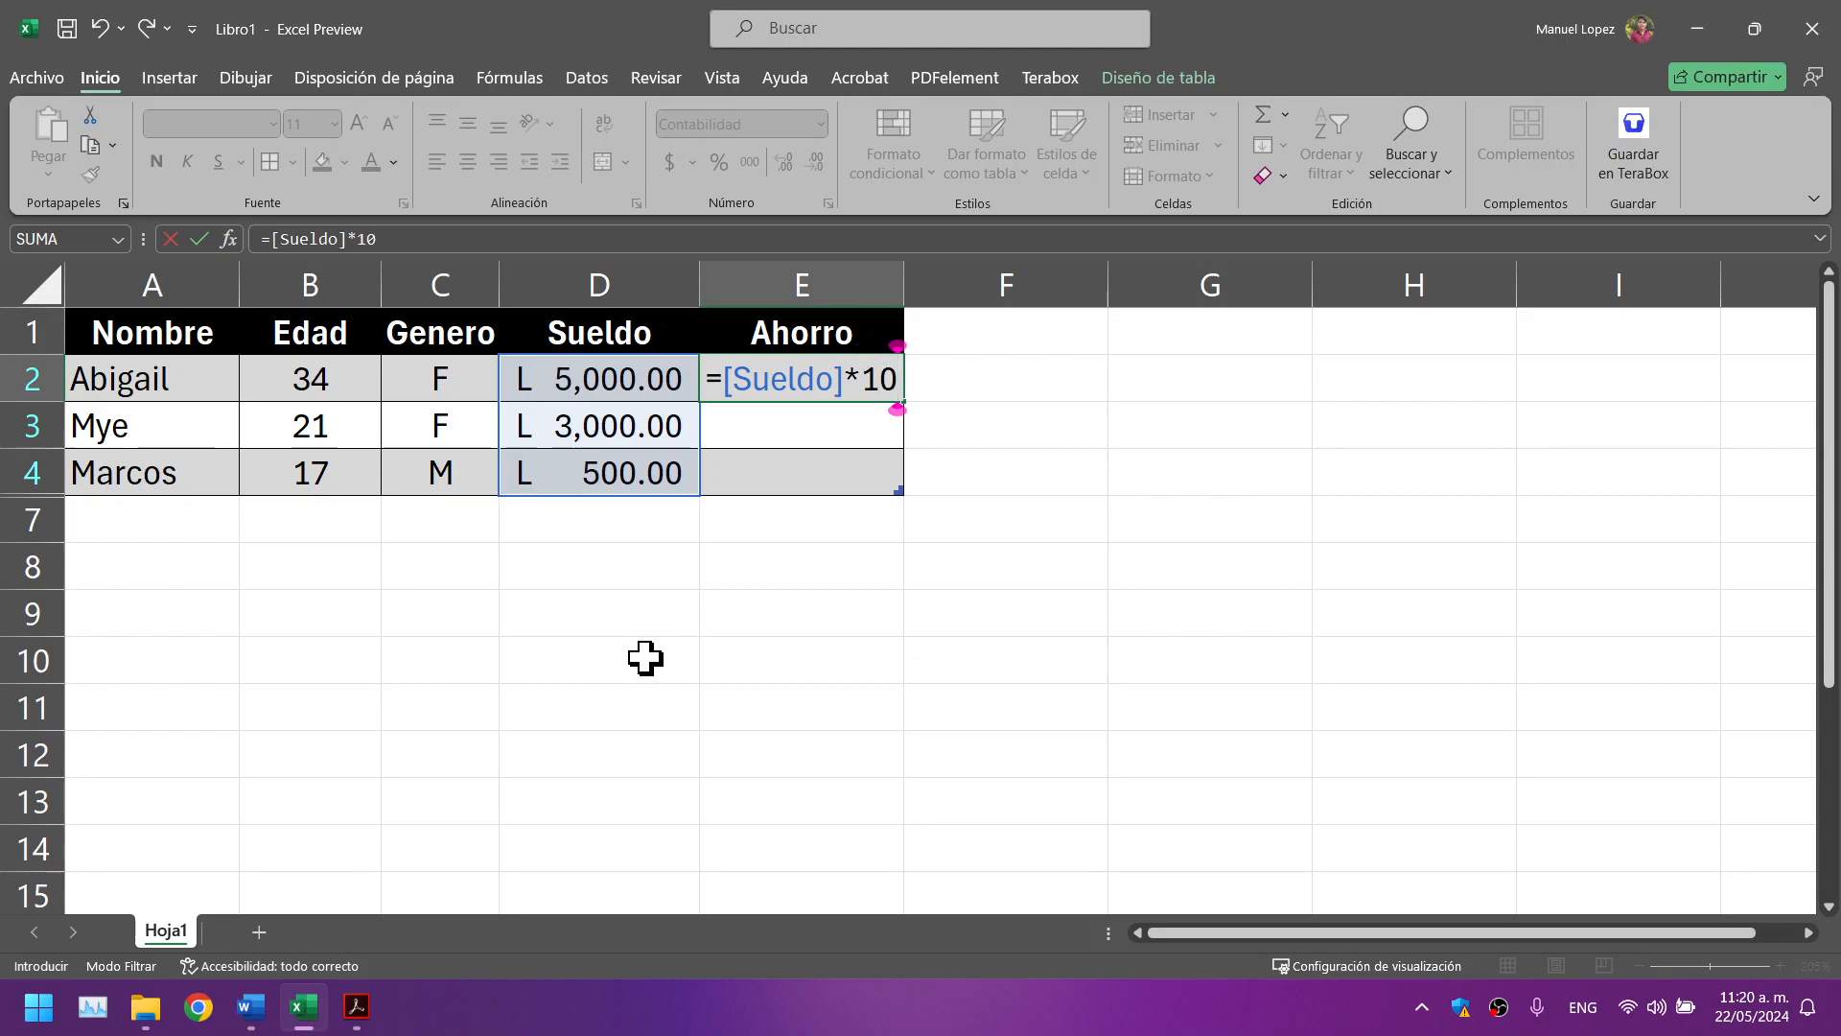
pyautogui.write('%')
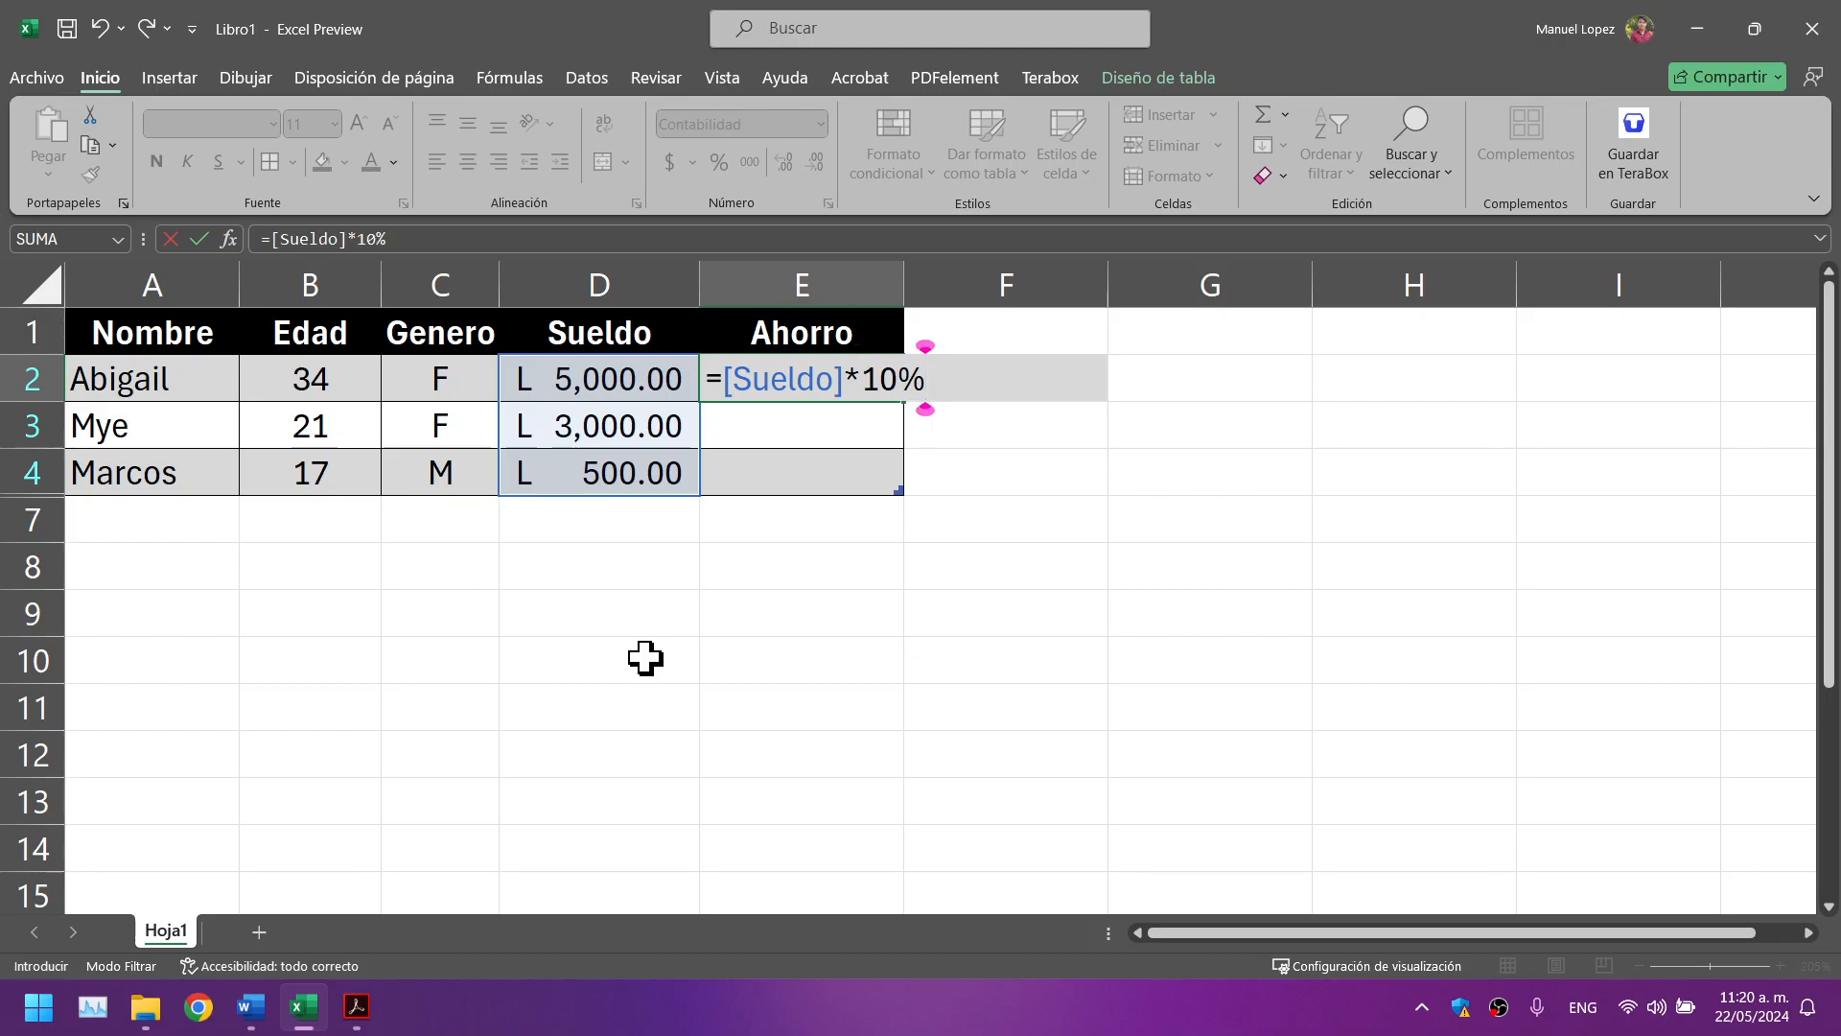
pyautogui.press('Return')
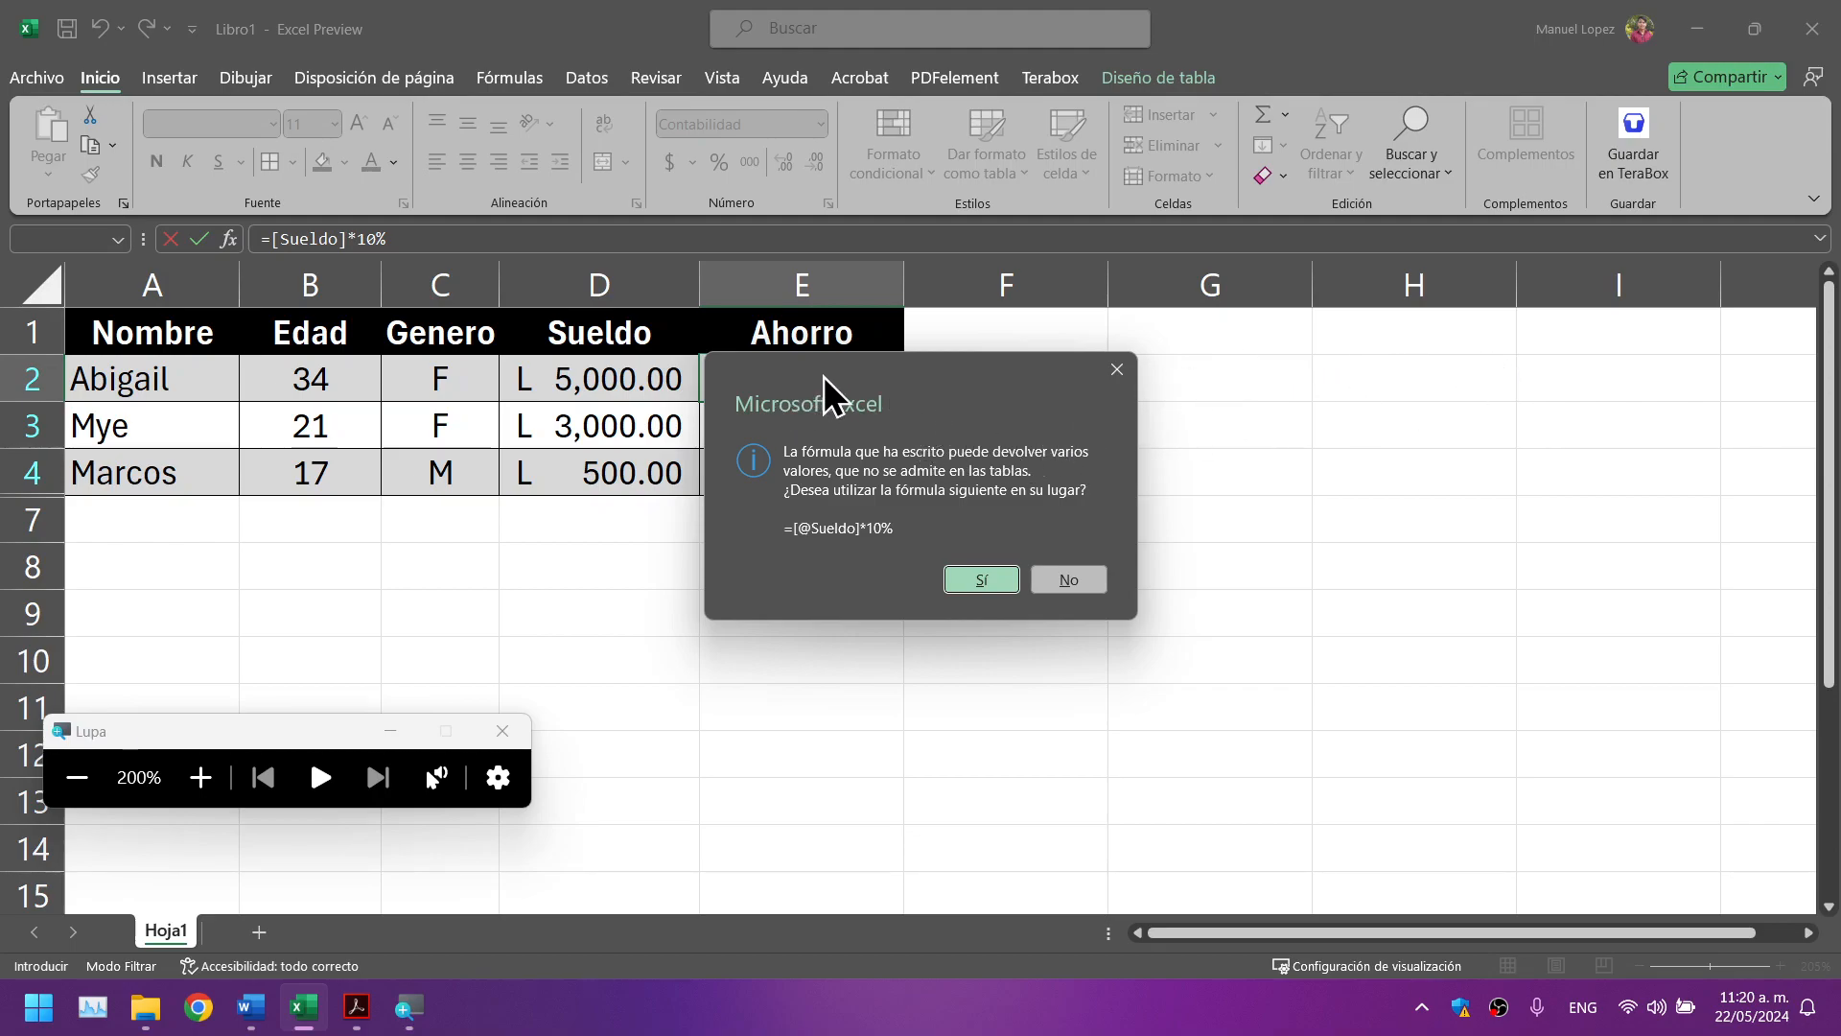
pyautogui.moveTo(822, 390); pyautogui.dragTo(644, 399)
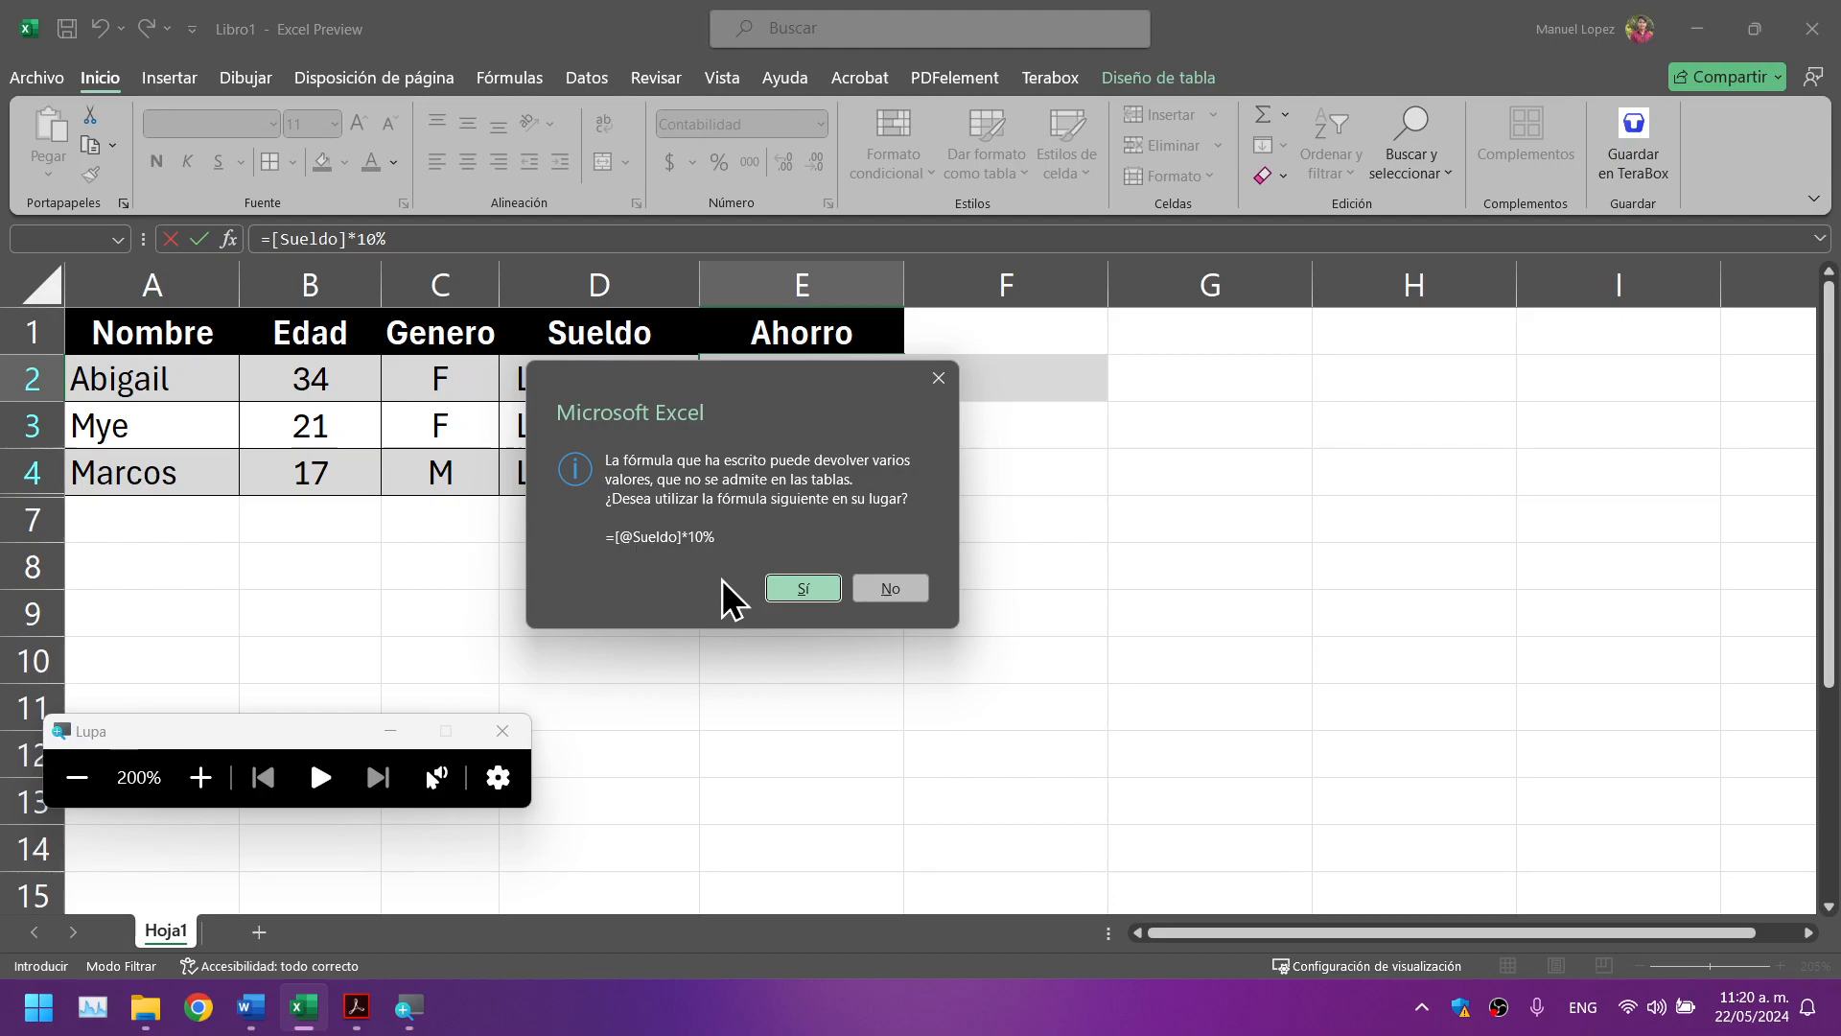
pyautogui.click(801, 588)
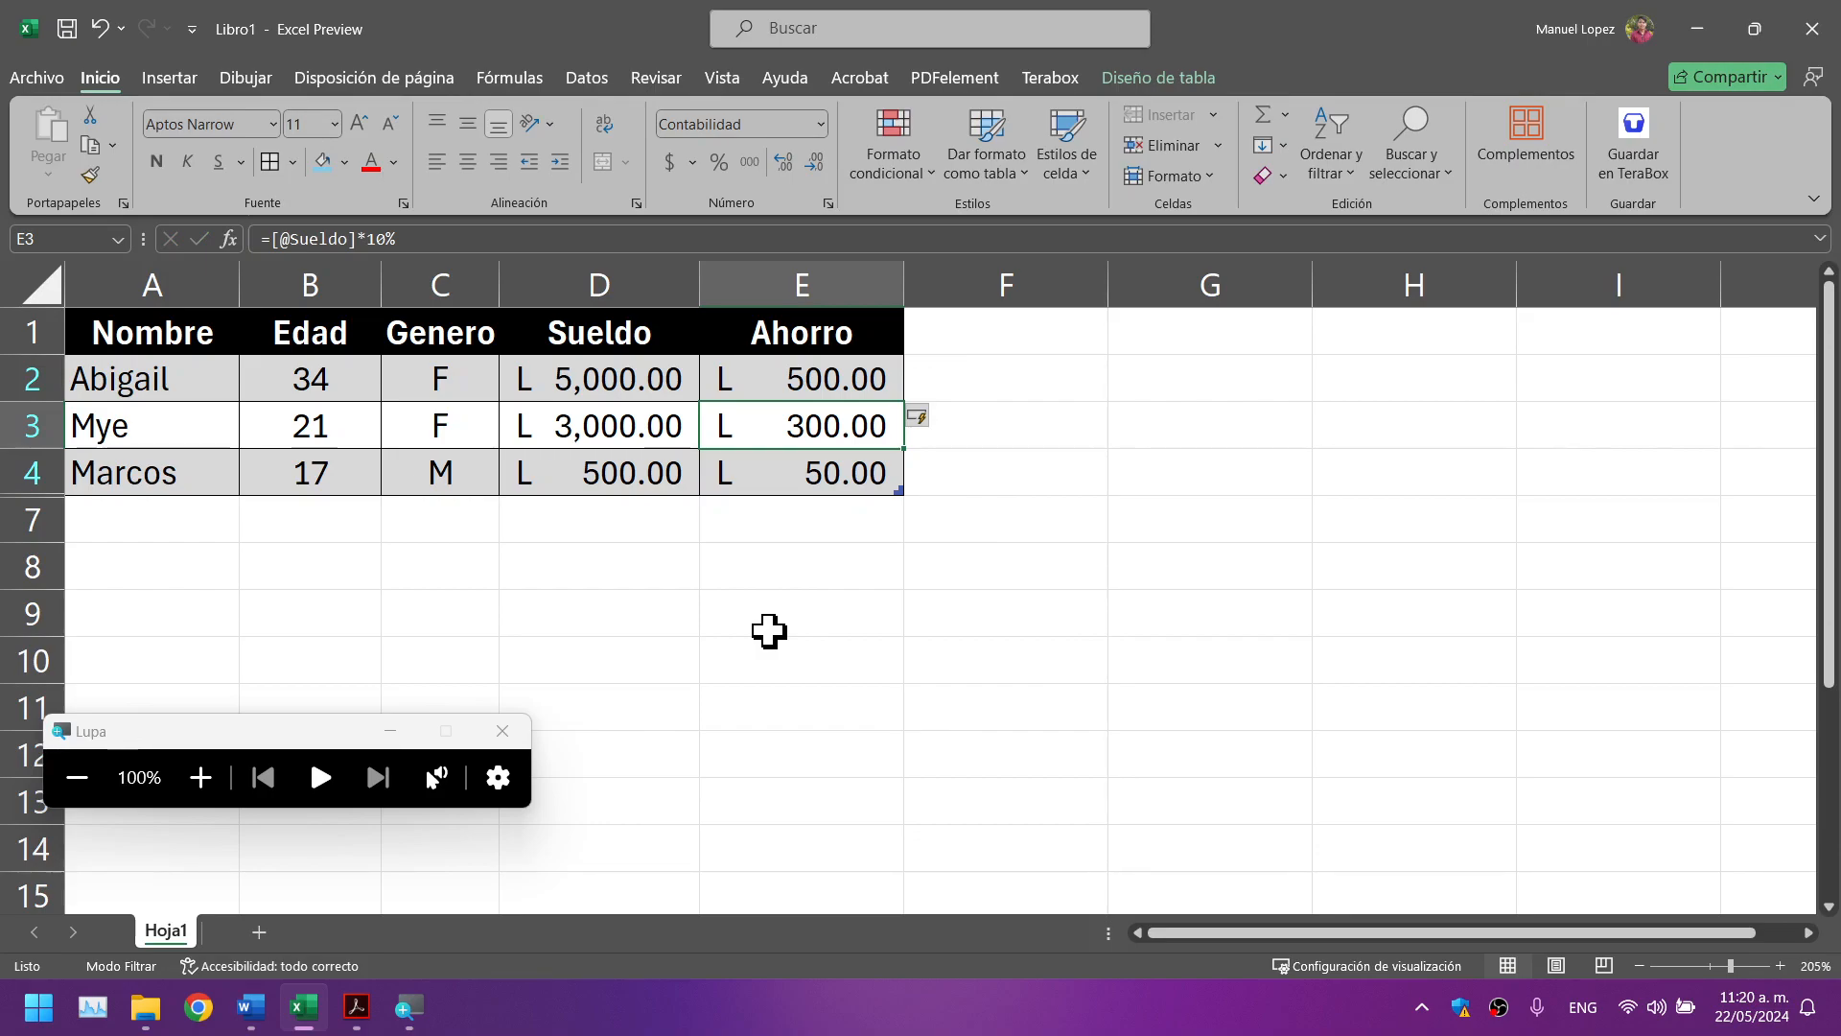
pyautogui.click(356, 1006)
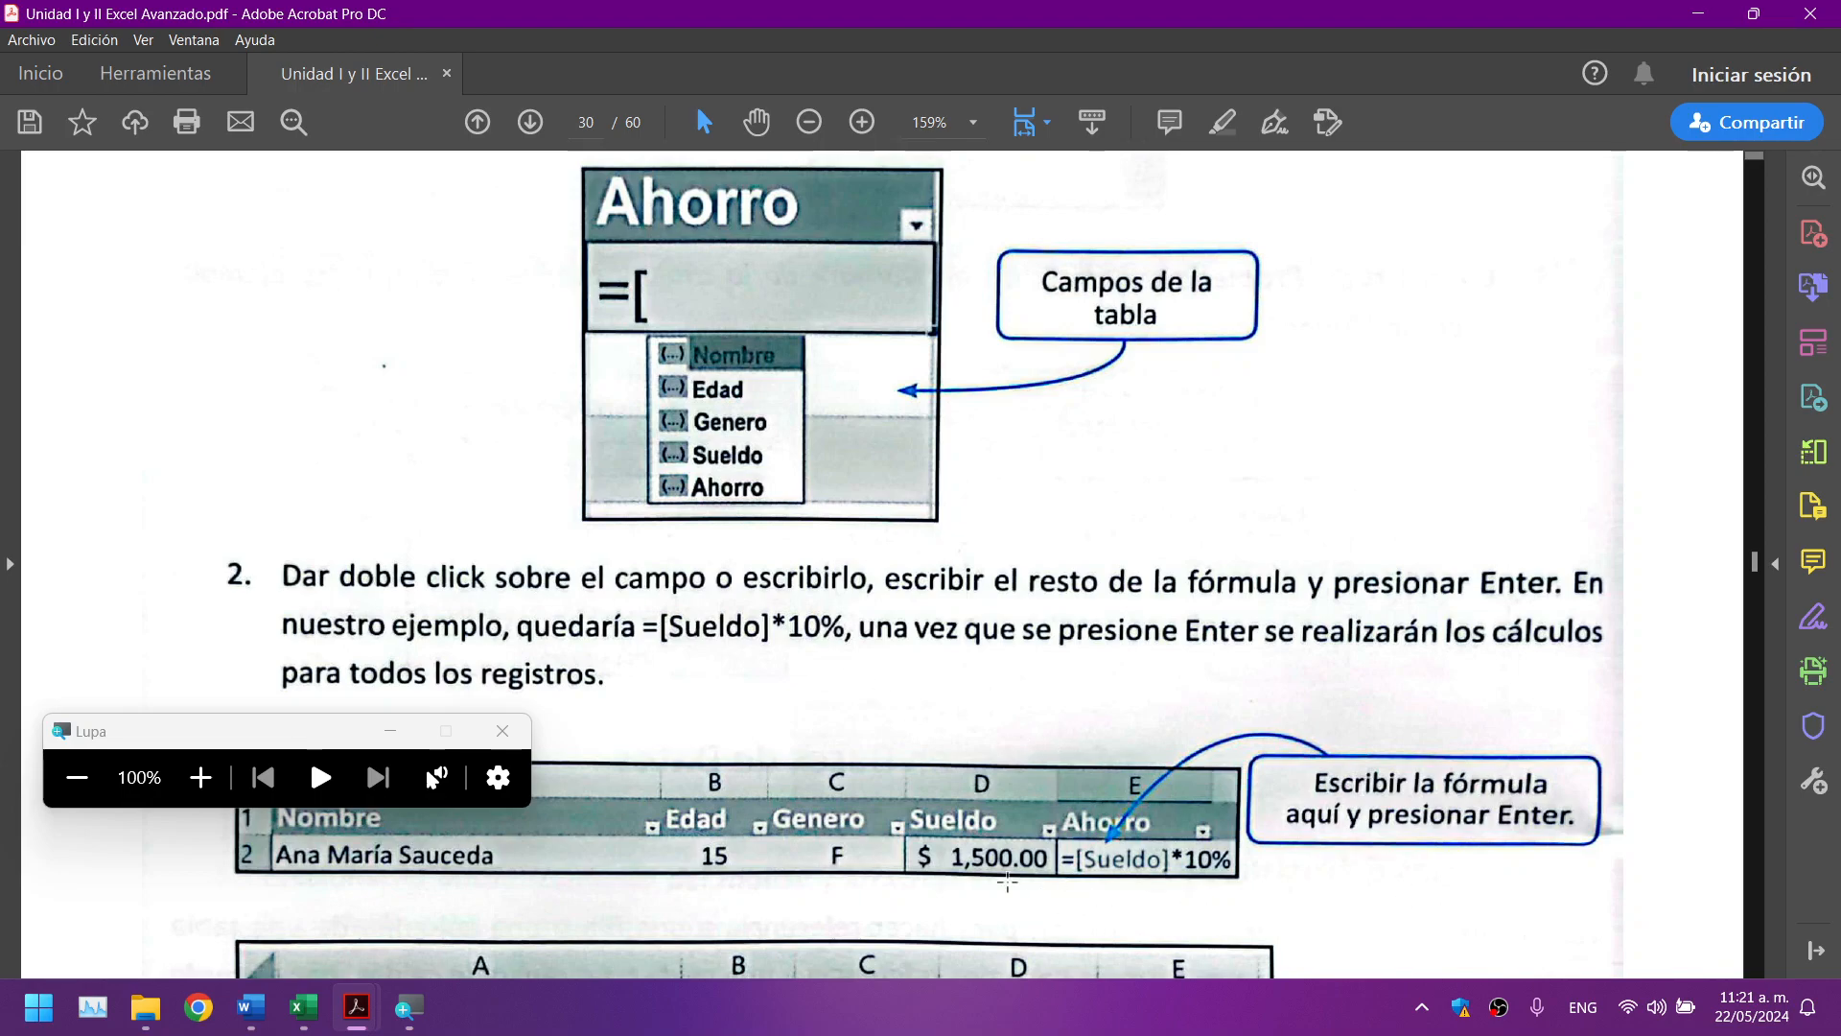
# Step: Look at the Ahorro column in Excel, and compare it with step 2 of the formula instructions in the PDF guide
pyautogui.click(302, 1024)
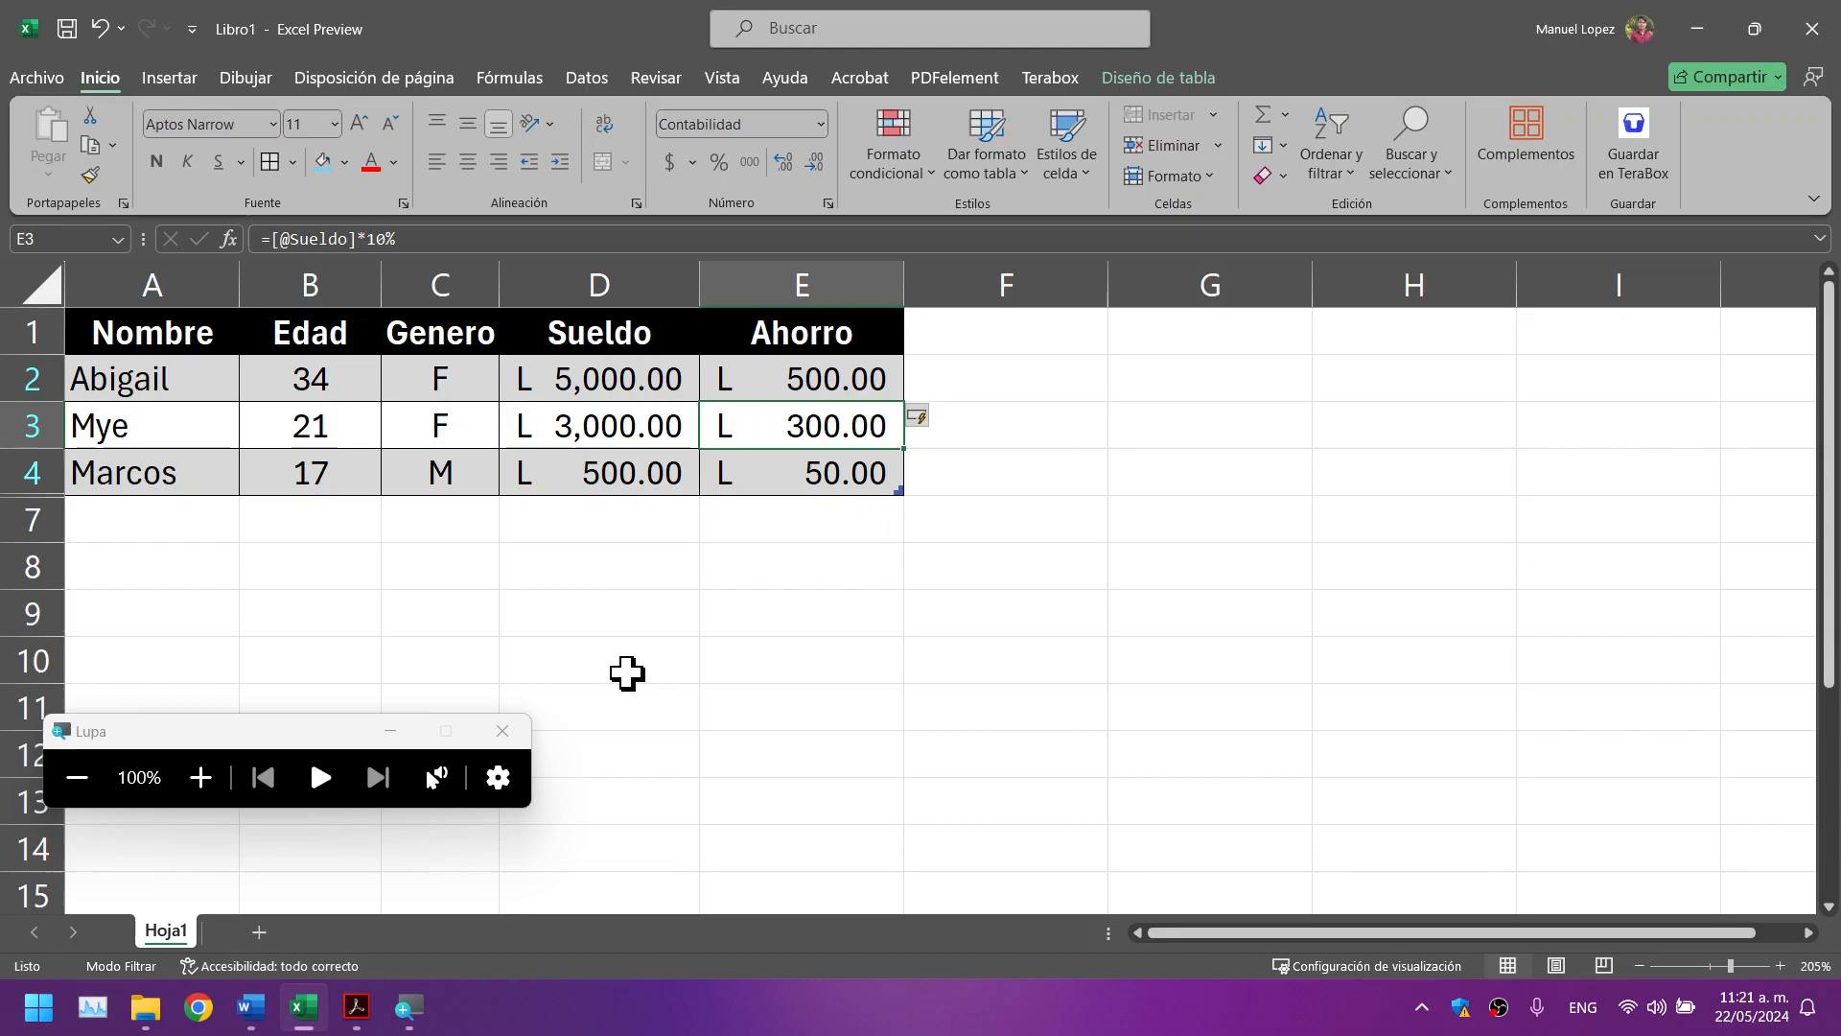
pyautogui.click(356, 1007)
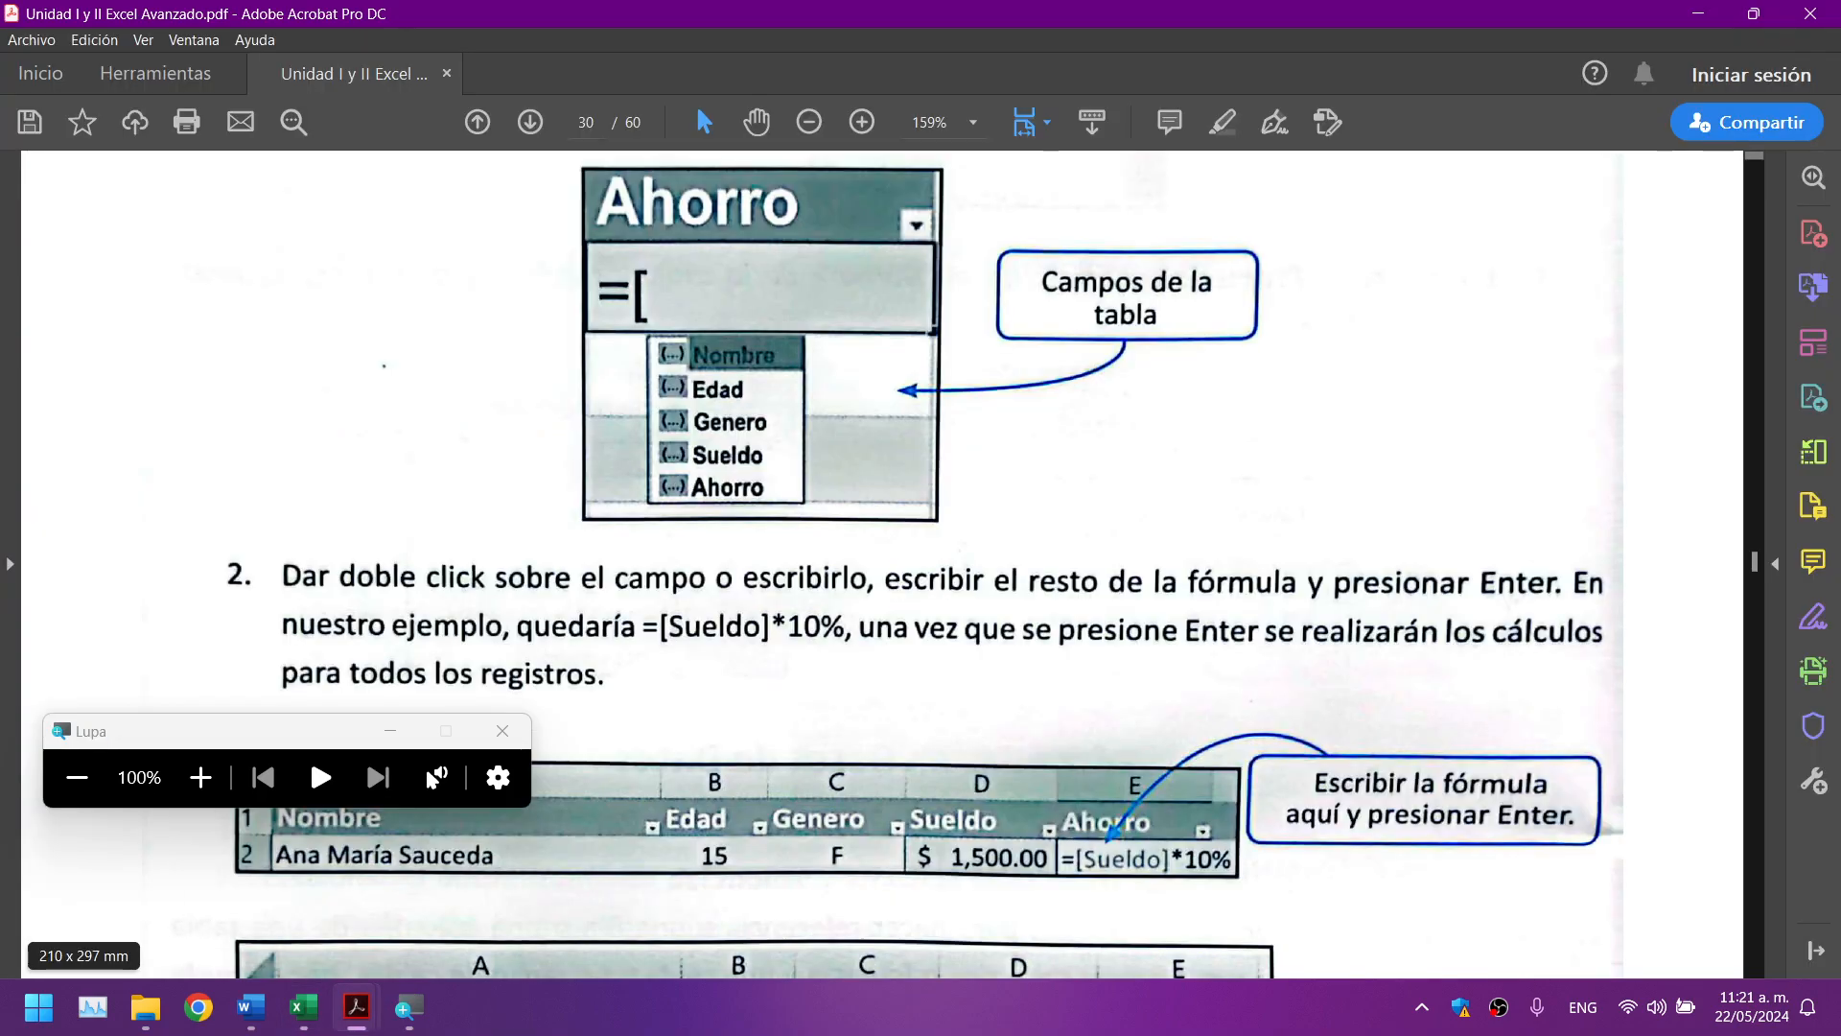
pyautogui.scroll(-3, 706, 701)
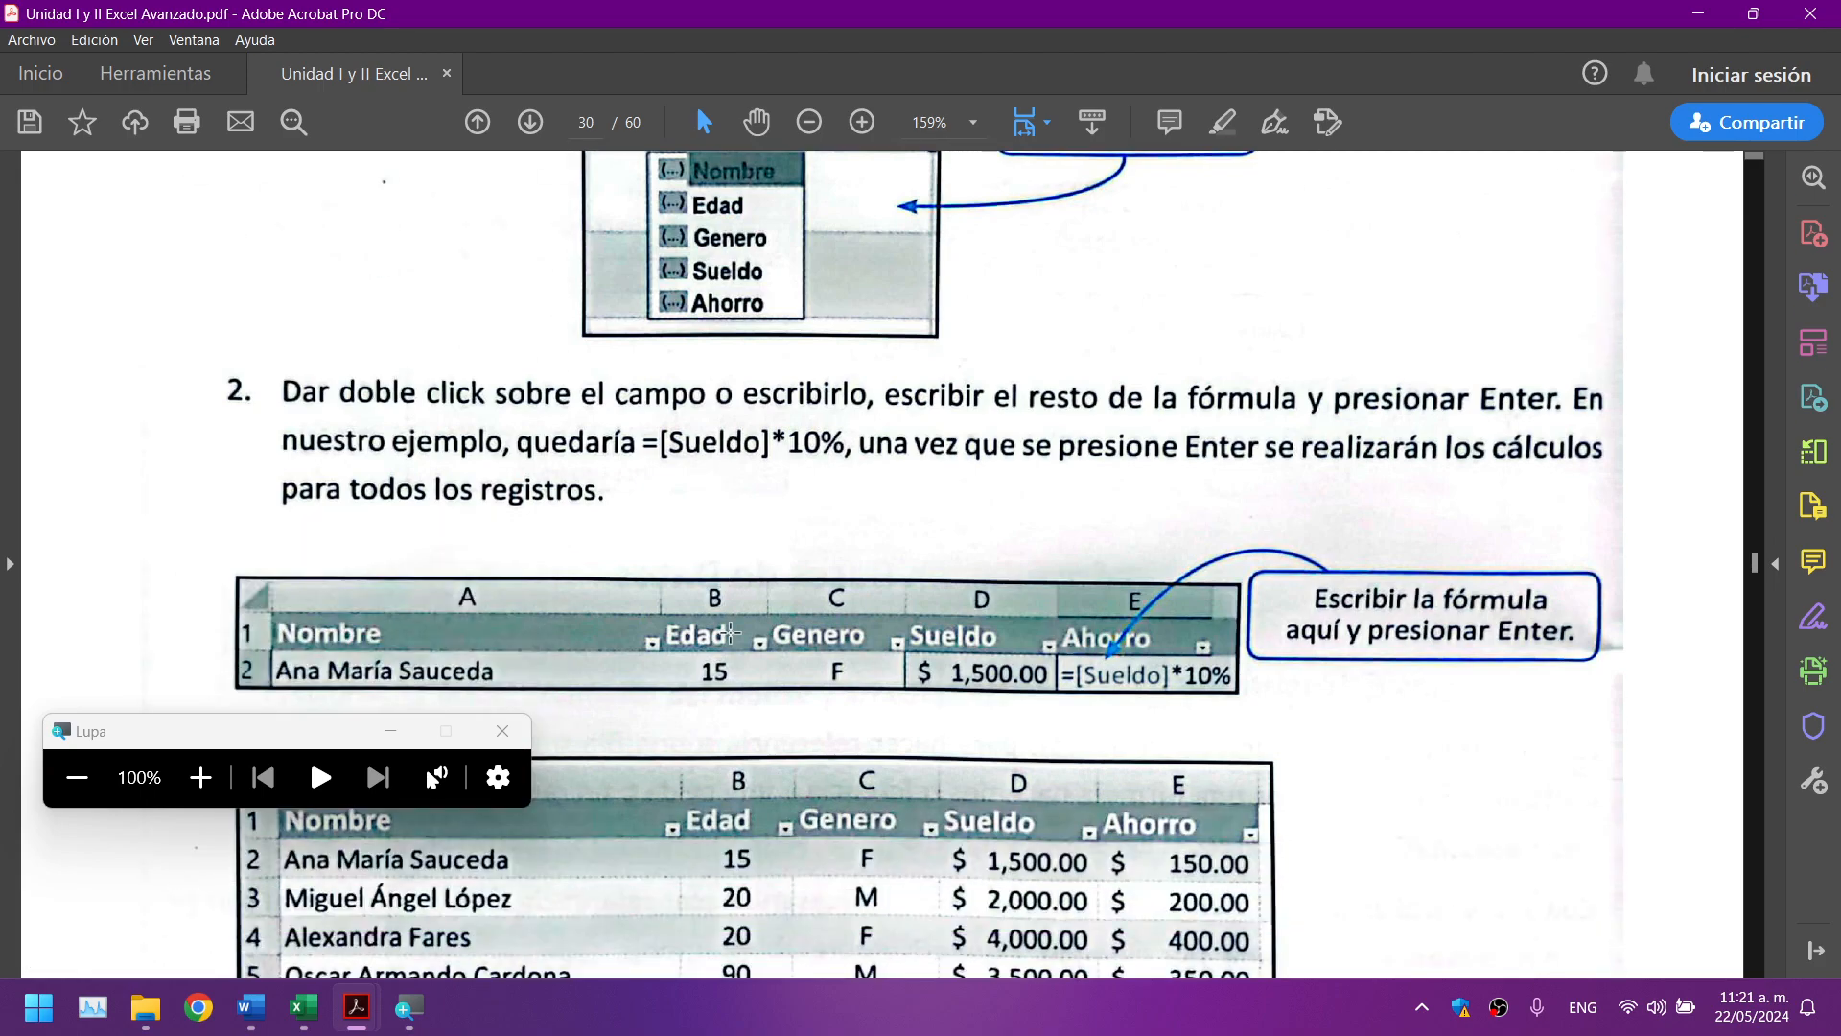
pyautogui.scroll(-1, 731, 632)
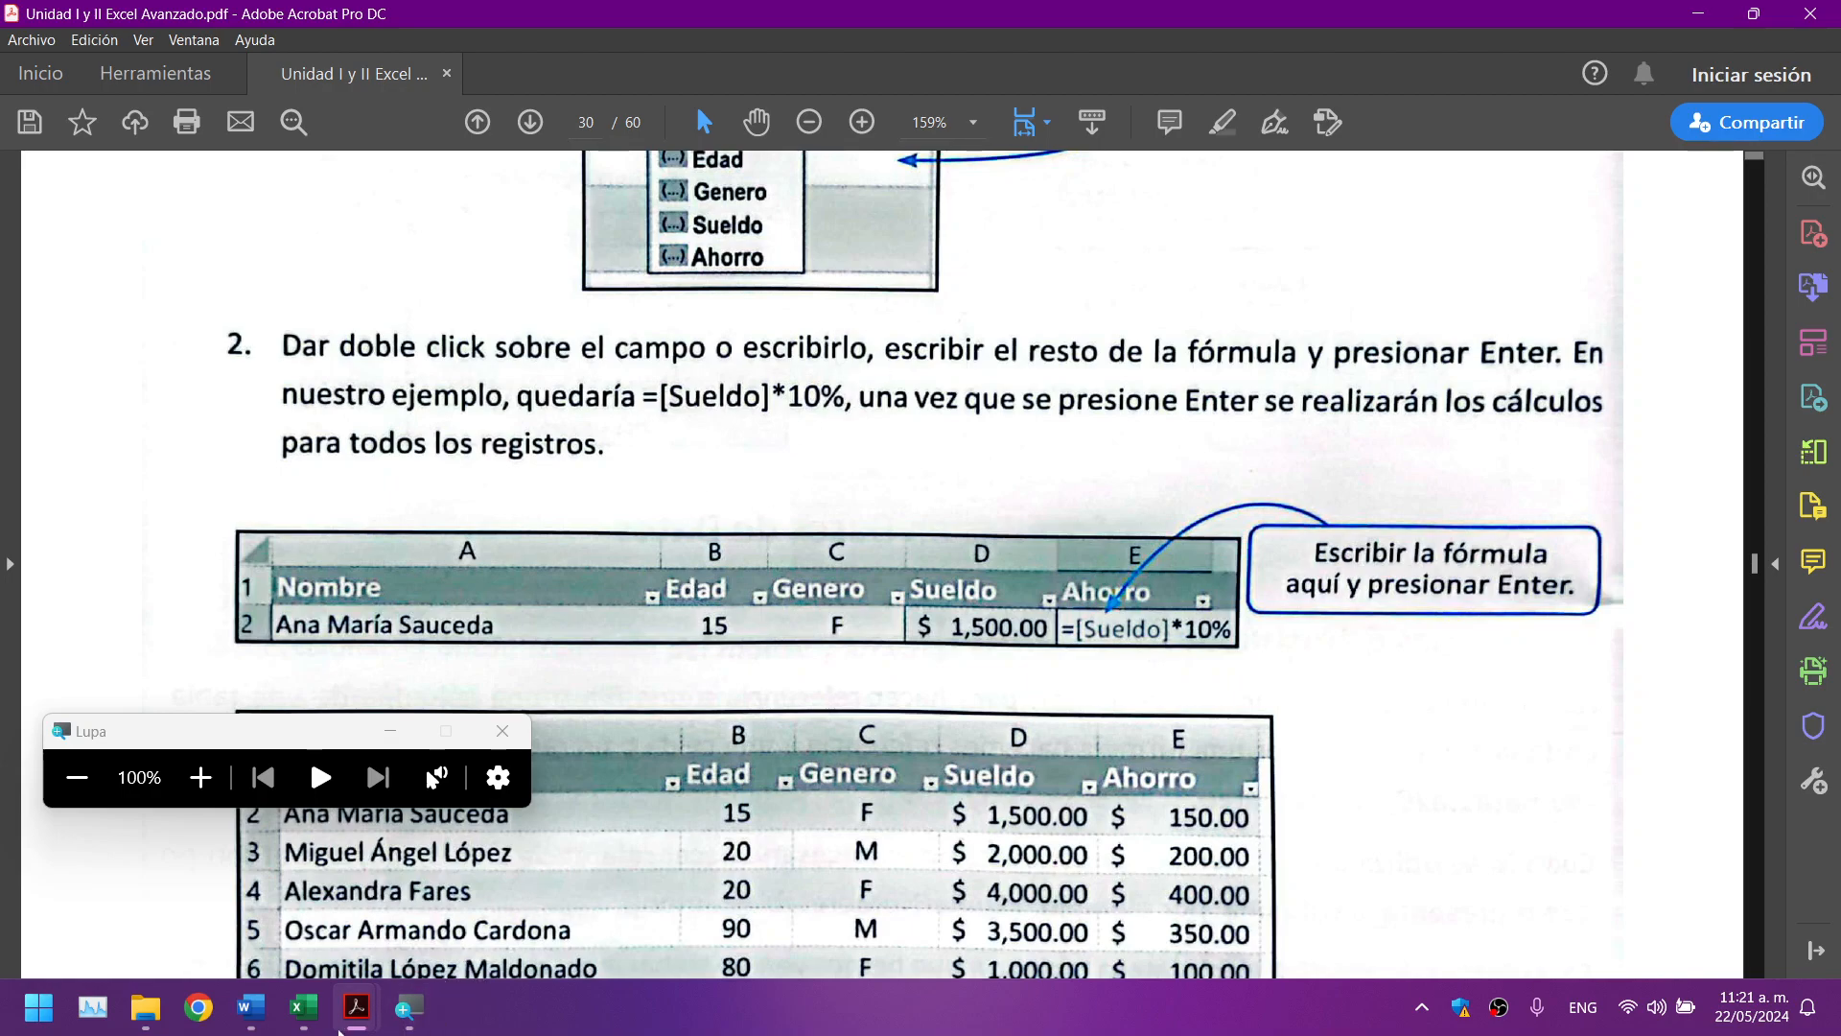
# Step: Switch to Excel and check the Ahorro formulas in E2 to E4 against the Sueldo amounts in the table
pyautogui.click(303, 1007)
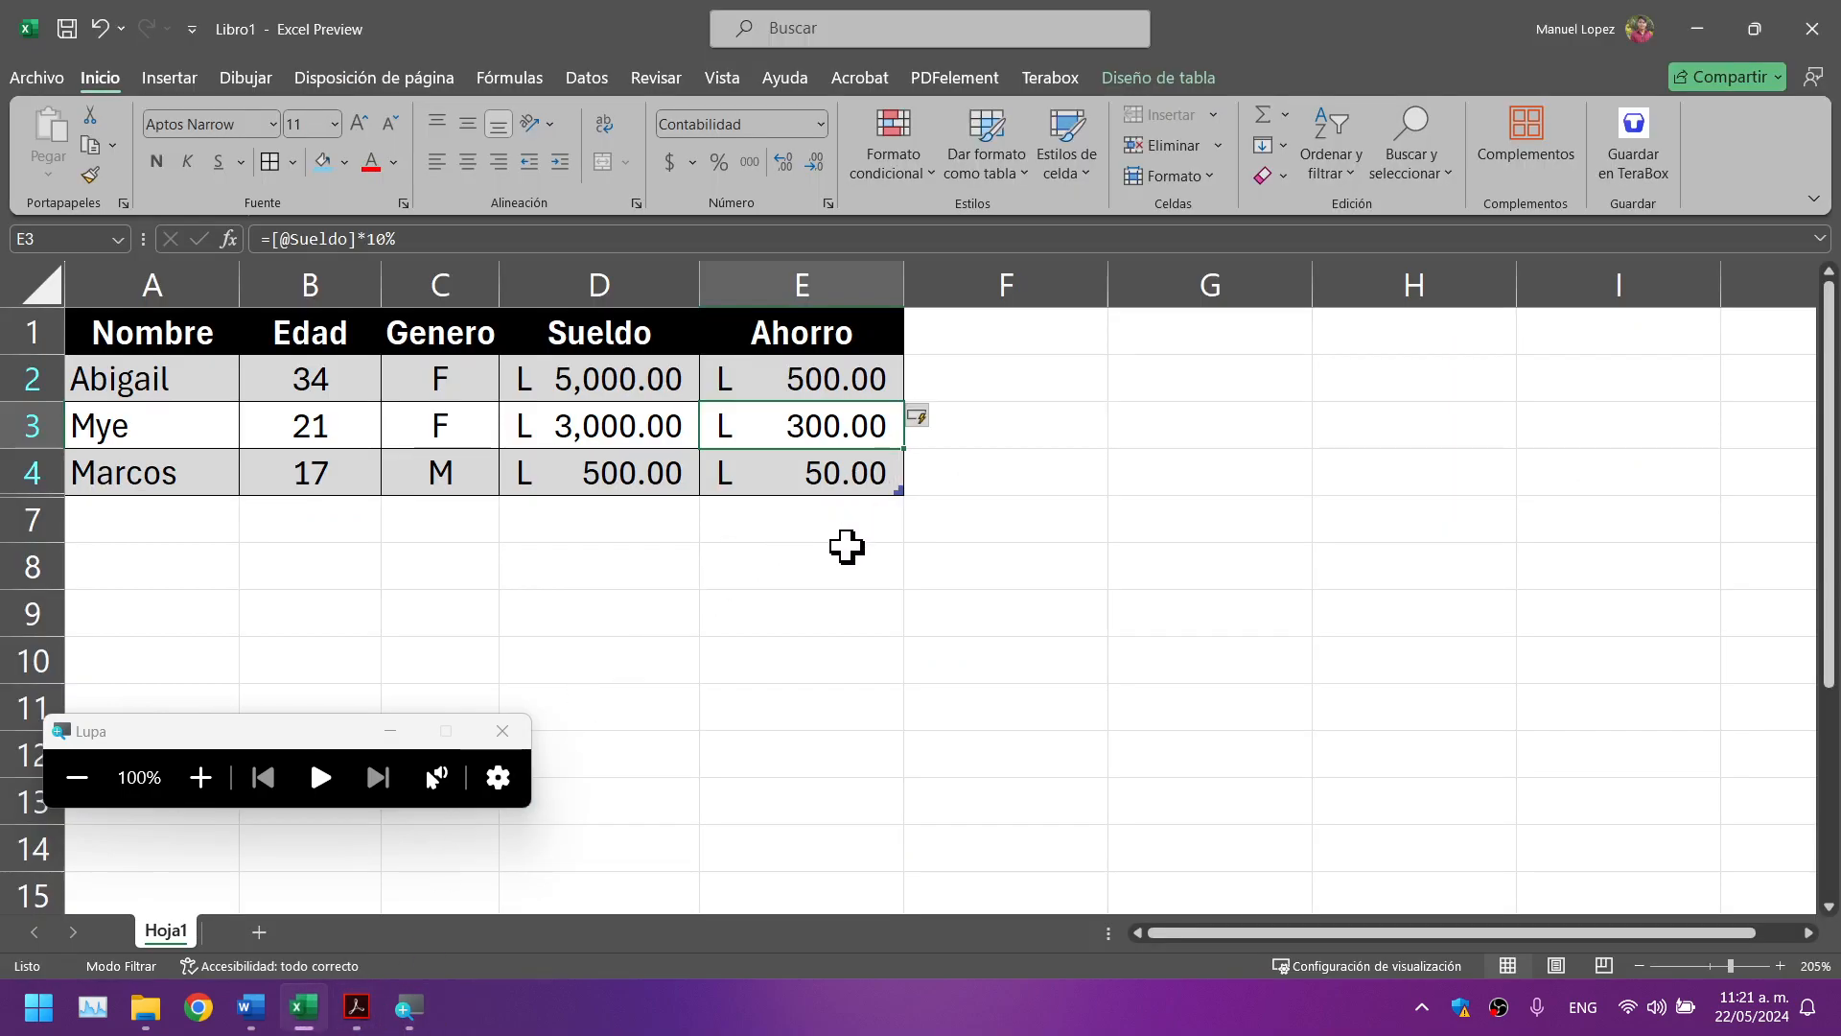
pyautogui.scroll(3, 847, 547)
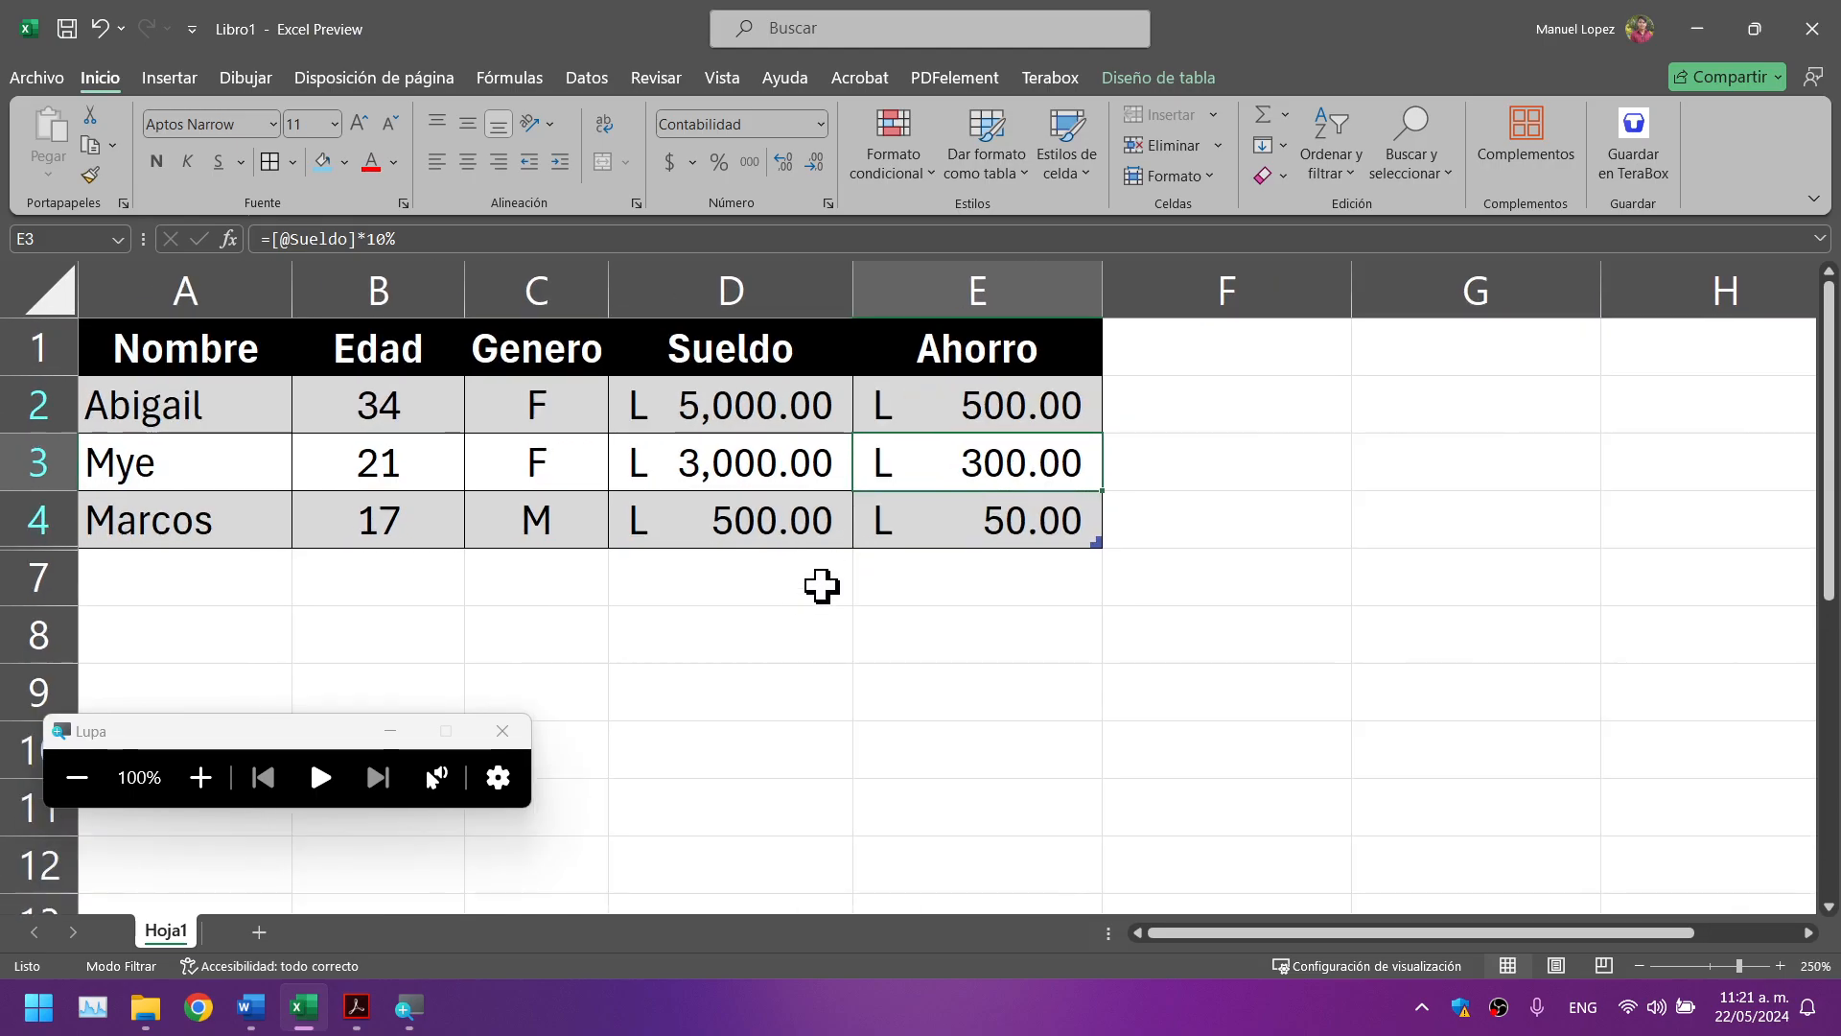
pyautogui.click(987, 404)
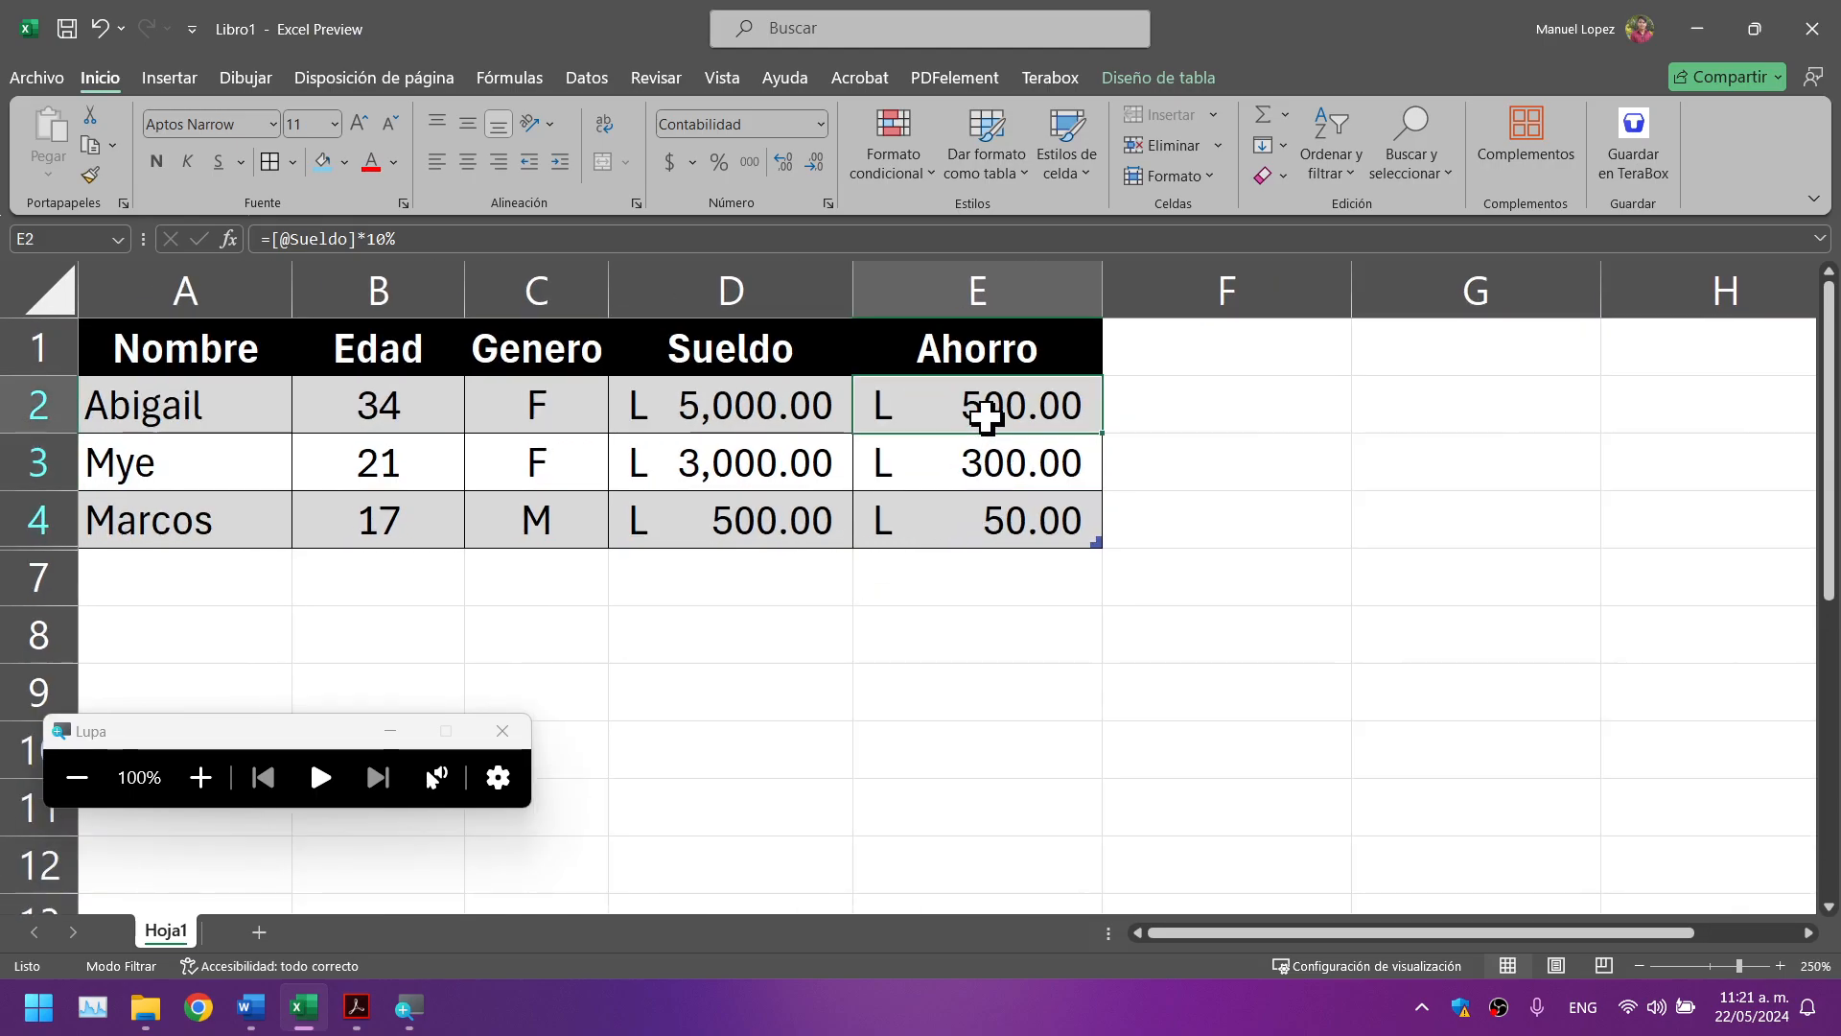
pyautogui.click(765, 410)
pyautogui.click(995, 467)
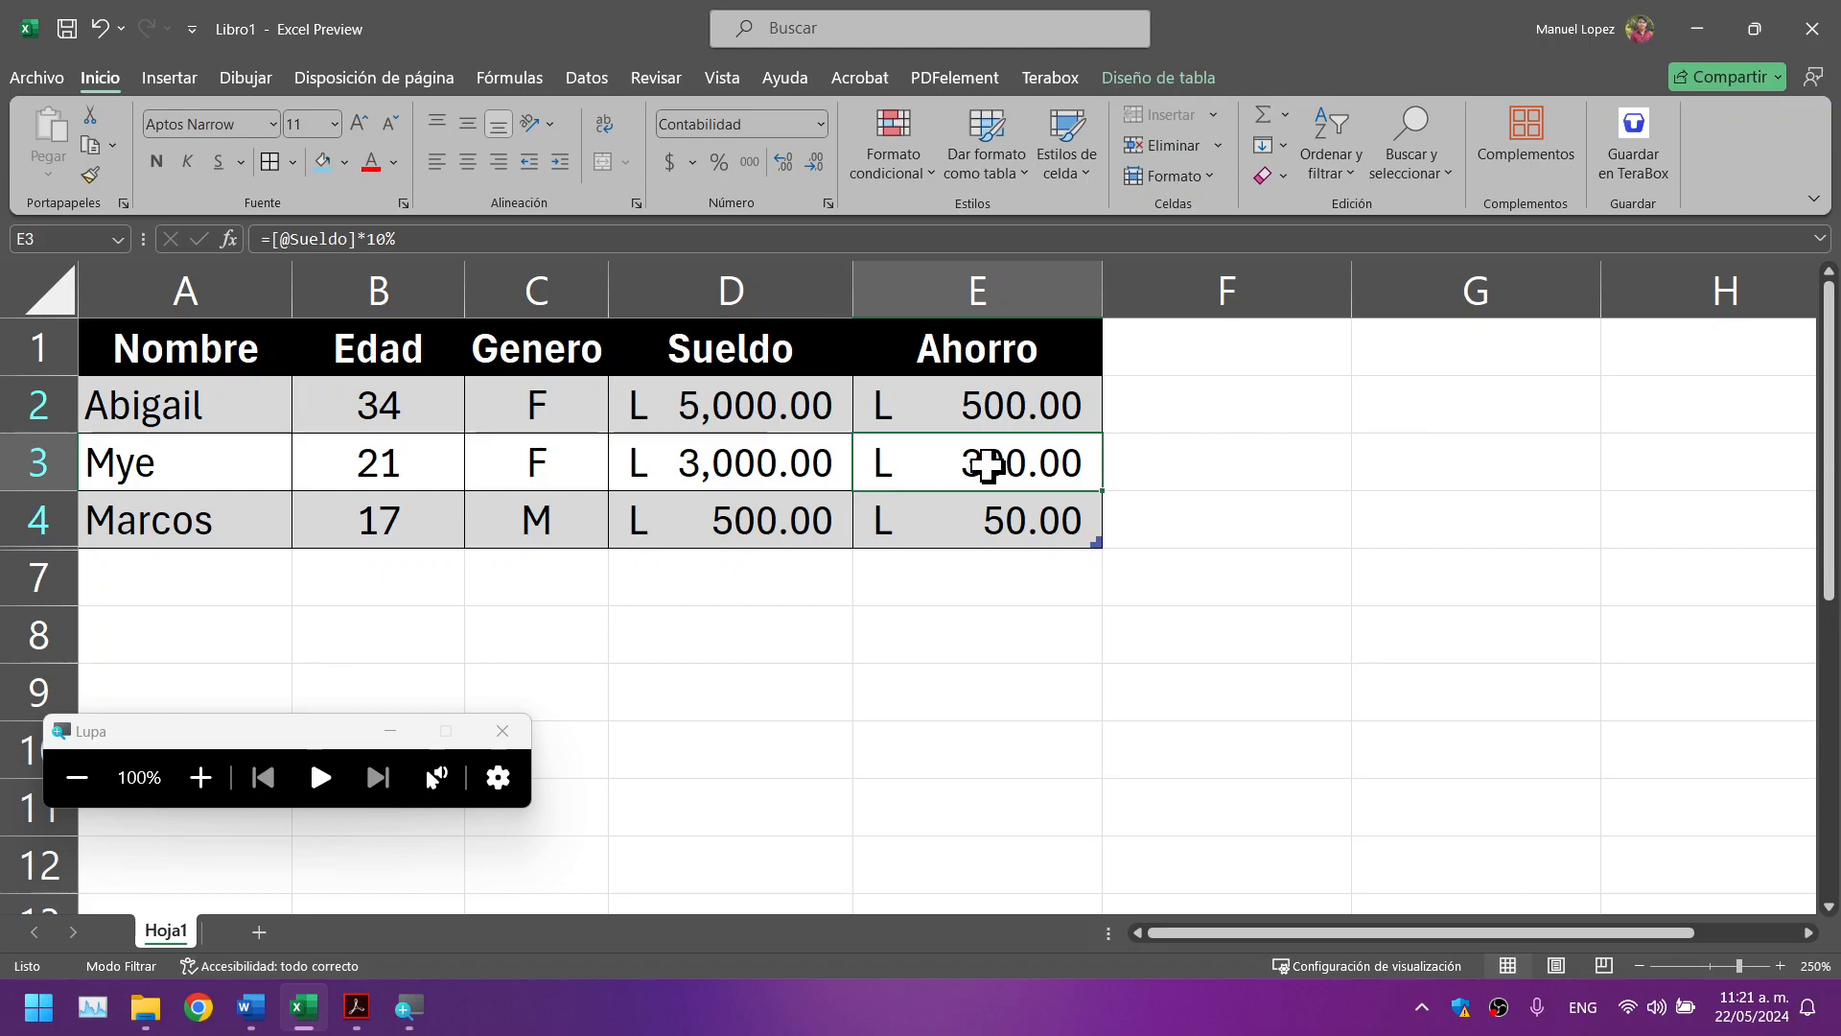
pyautogui.click(753, 471)
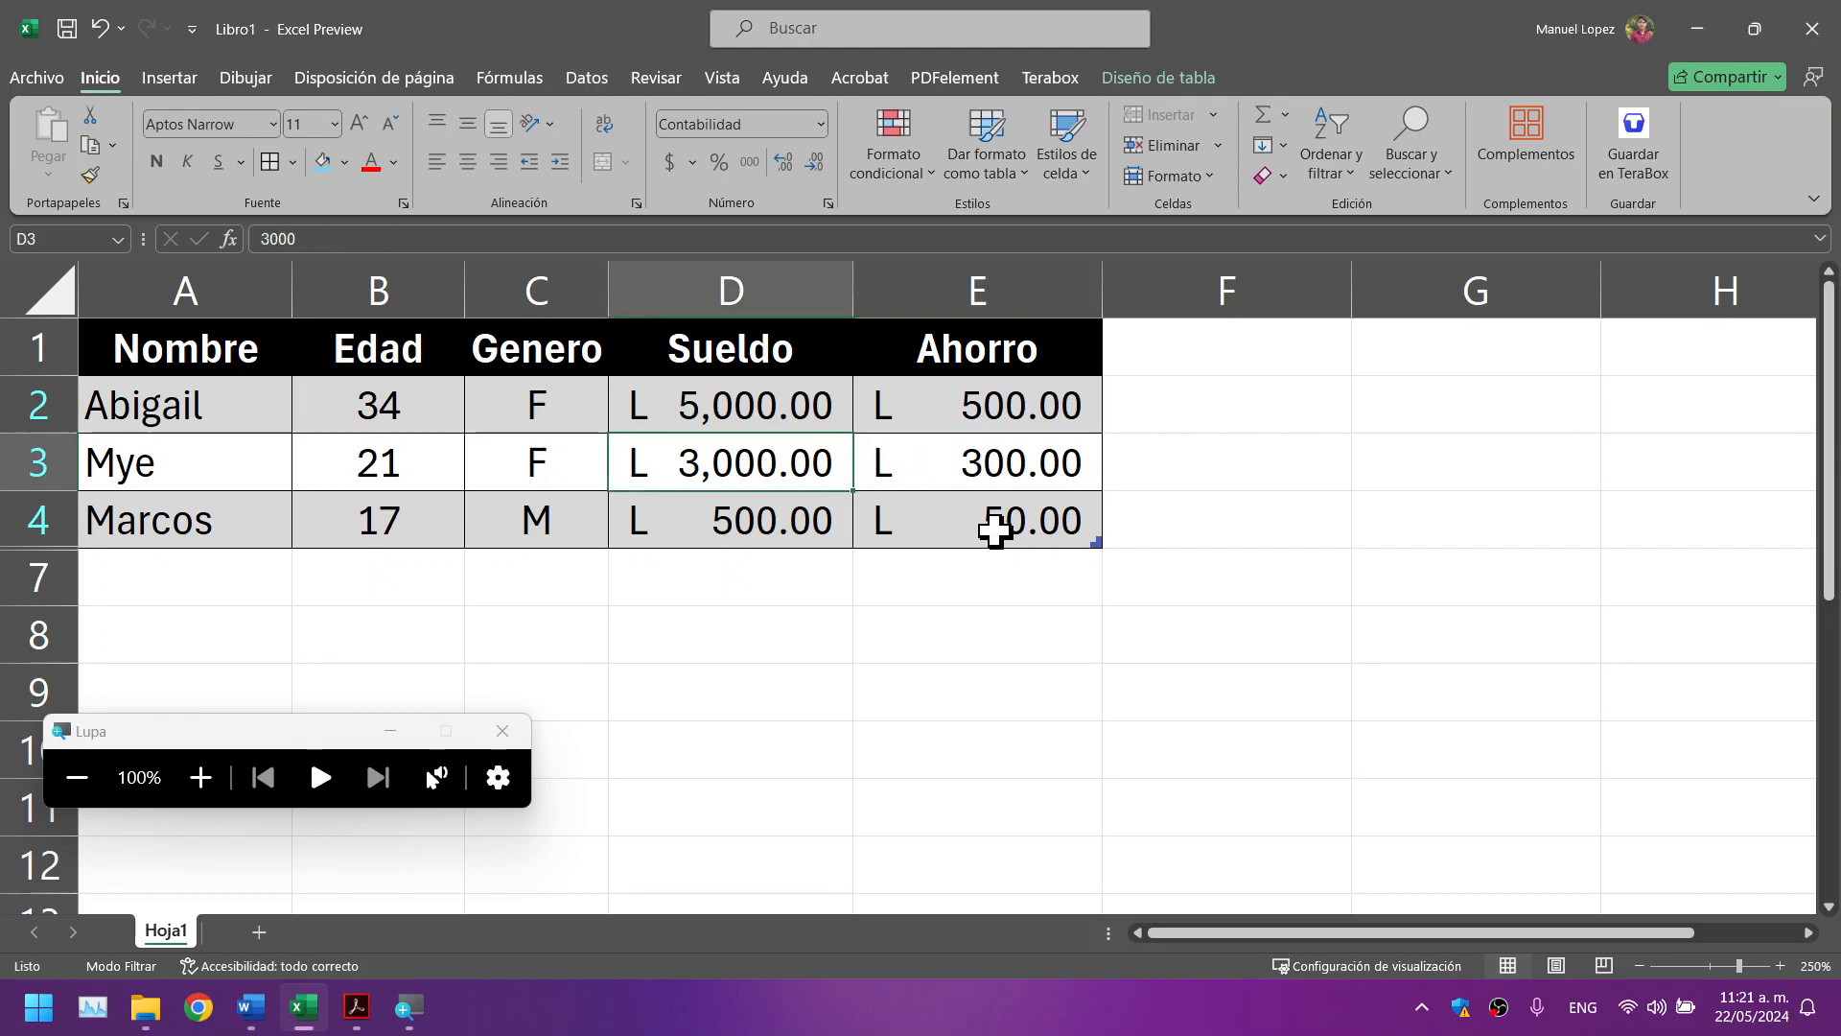
pyautogui.click(1027, 532)
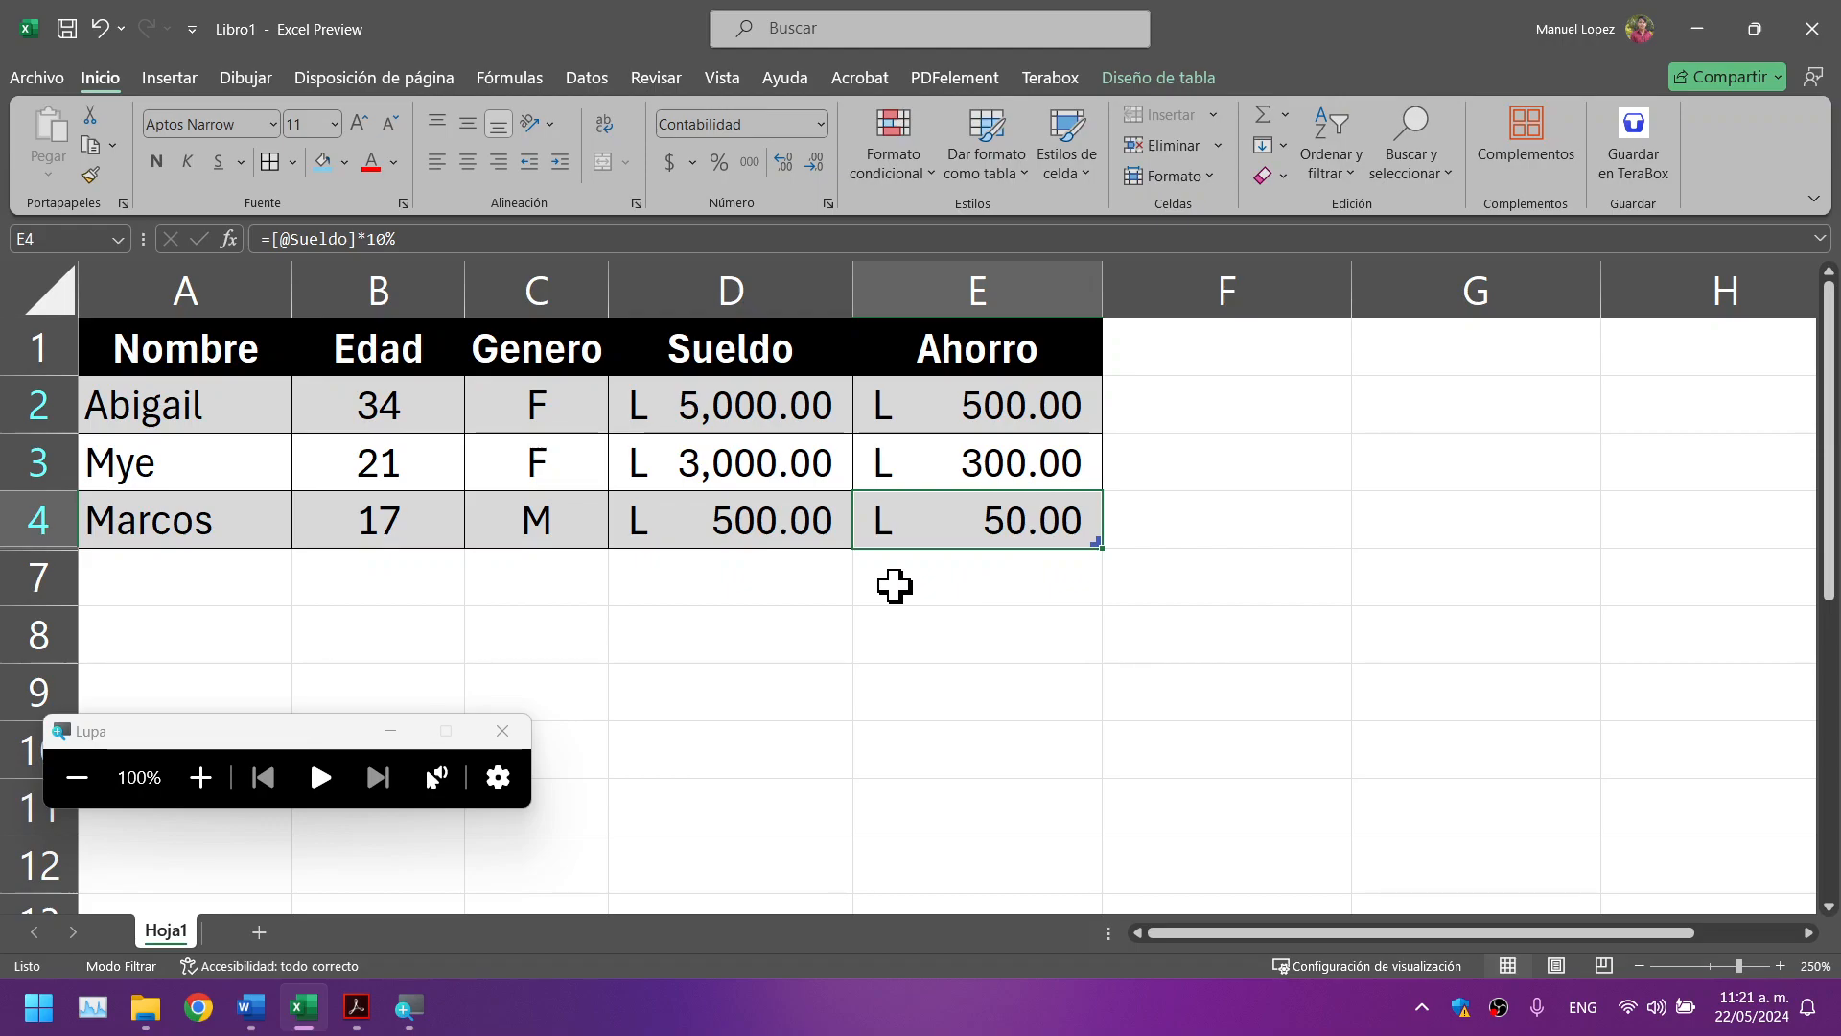
# Step: Switch to the PDF guide and review page 30's =[Sueldo]*10% example, marking the formula and the completed table below it
pyautogui.click(352, 1016)
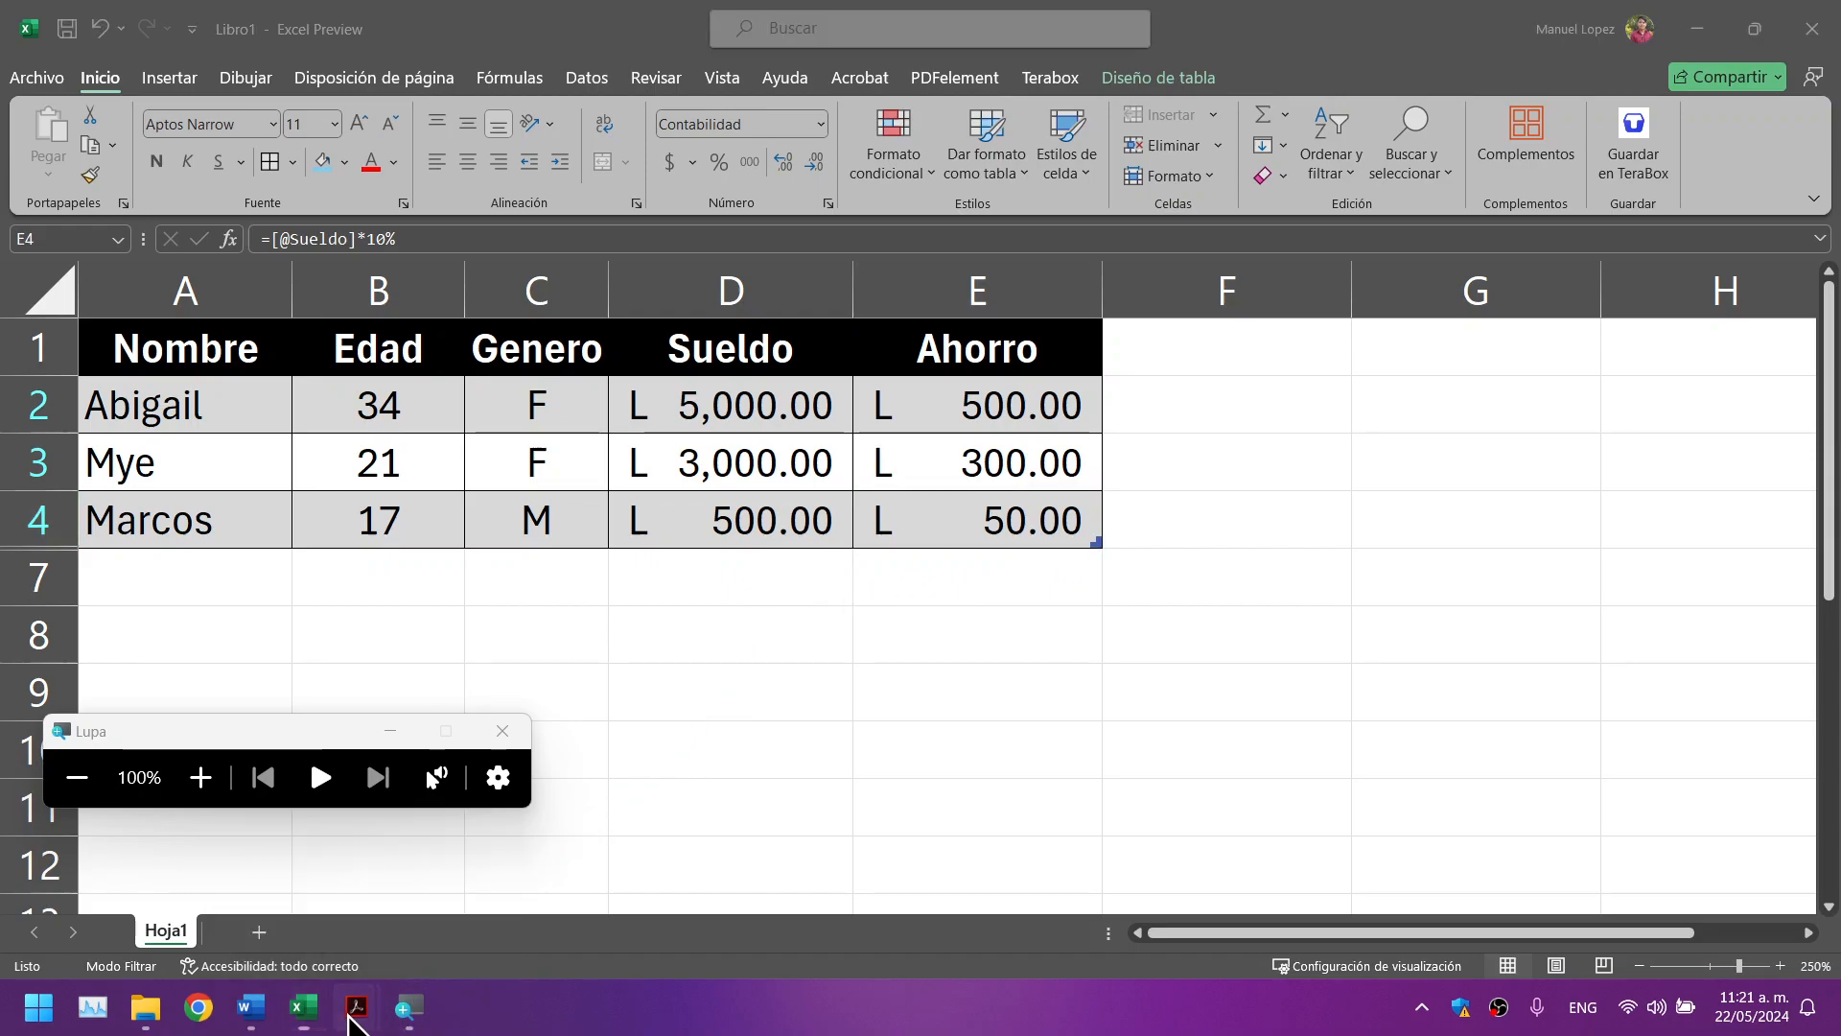
pyautogui.scroll(-3, 784, 404)
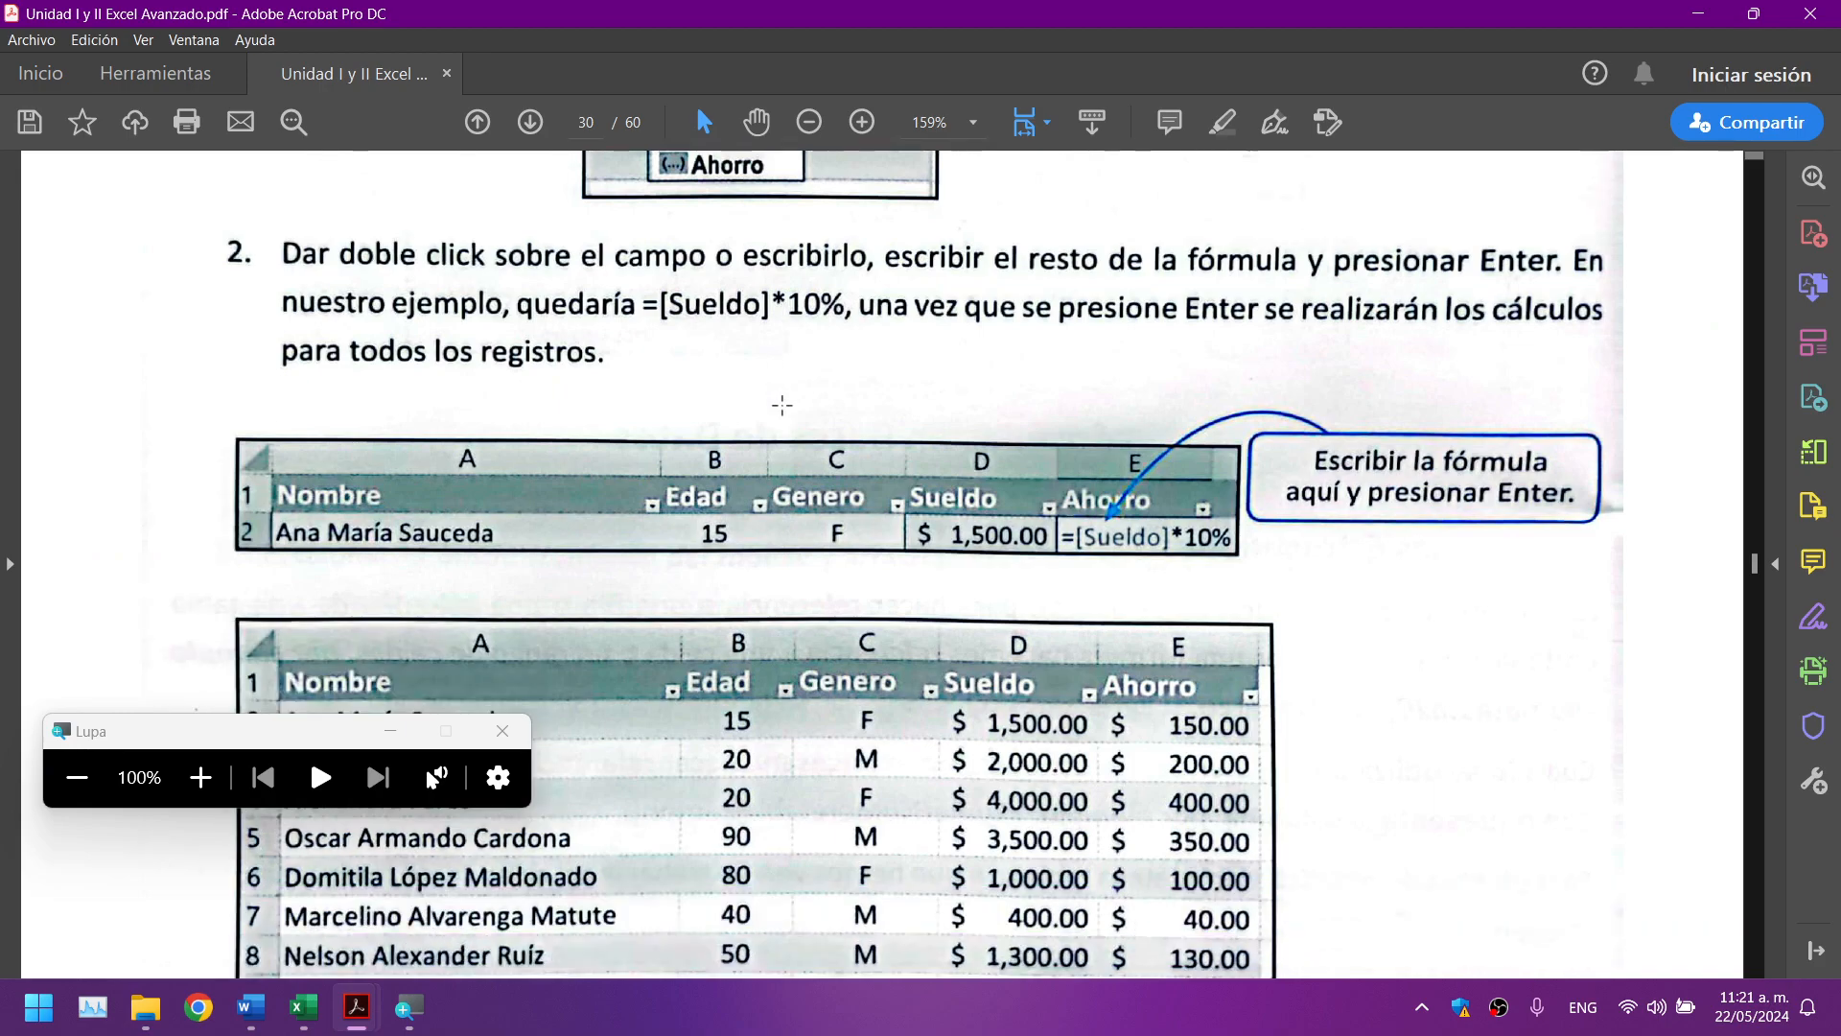
pyautogui.scroll(1, 782, 406)
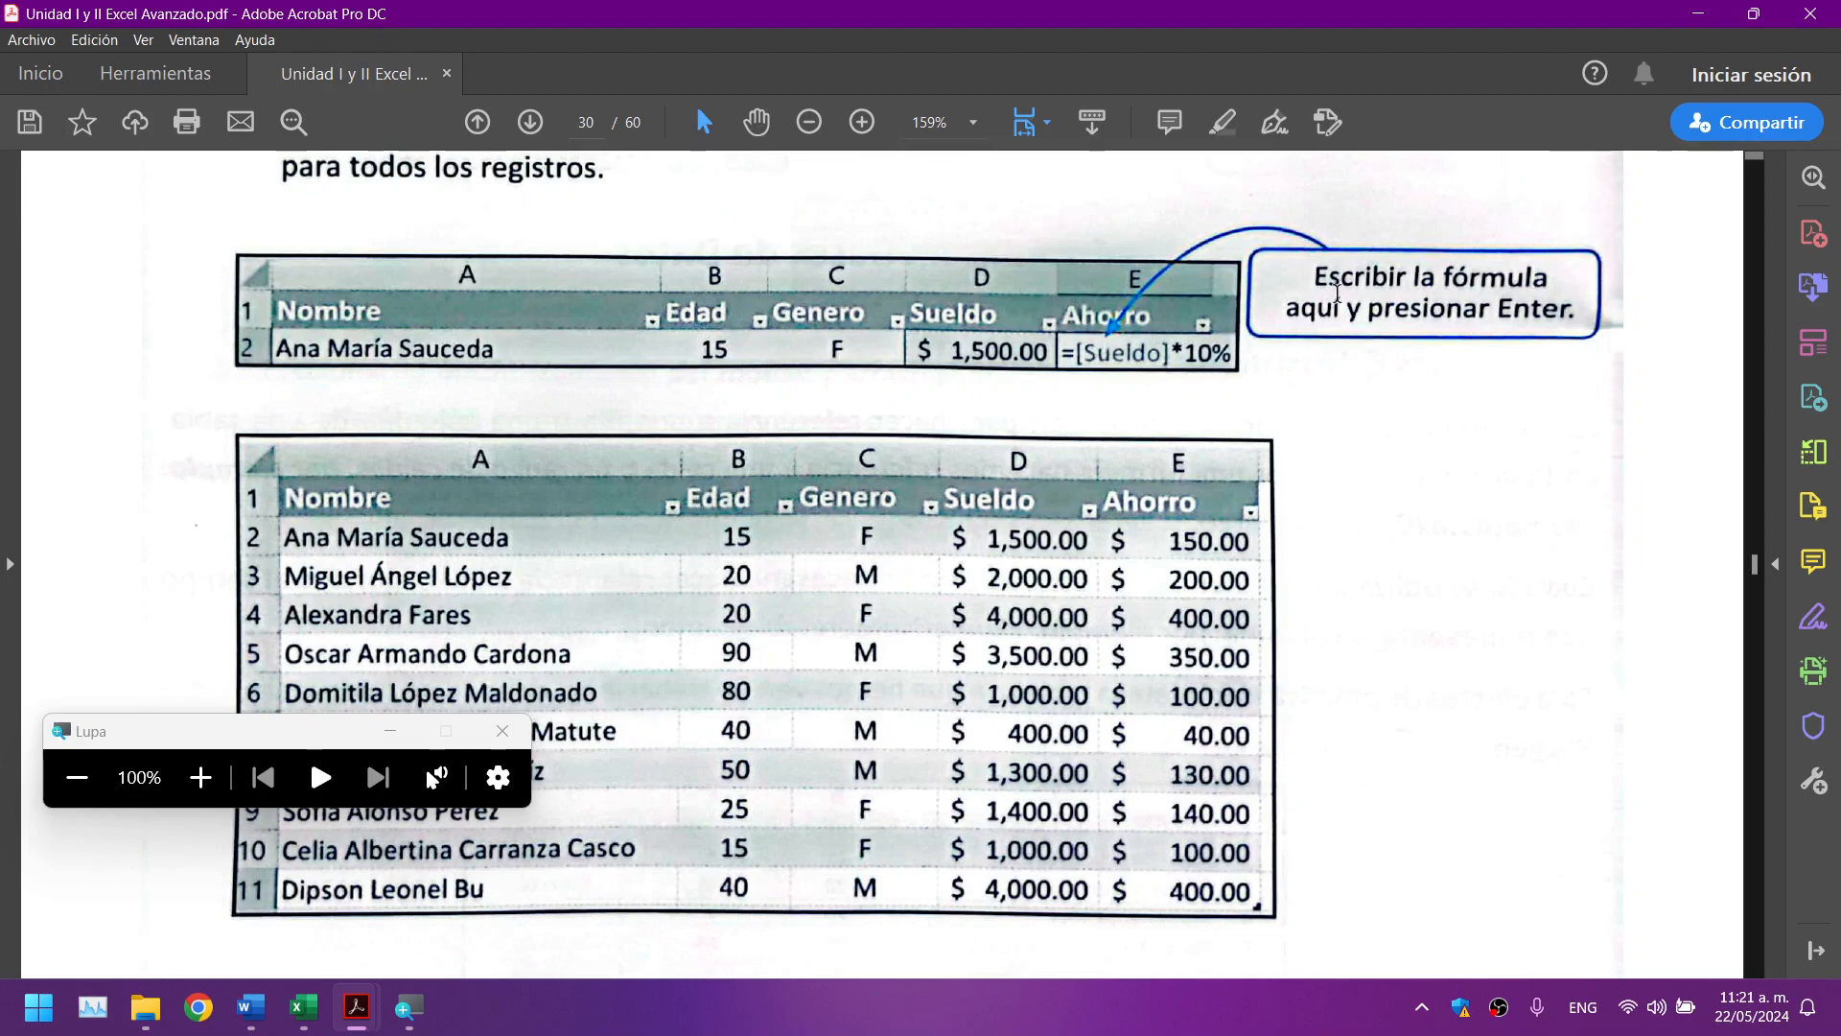
pyautogui.moveTo(1078, 349); pyautogui.dragTo(1237, 353)
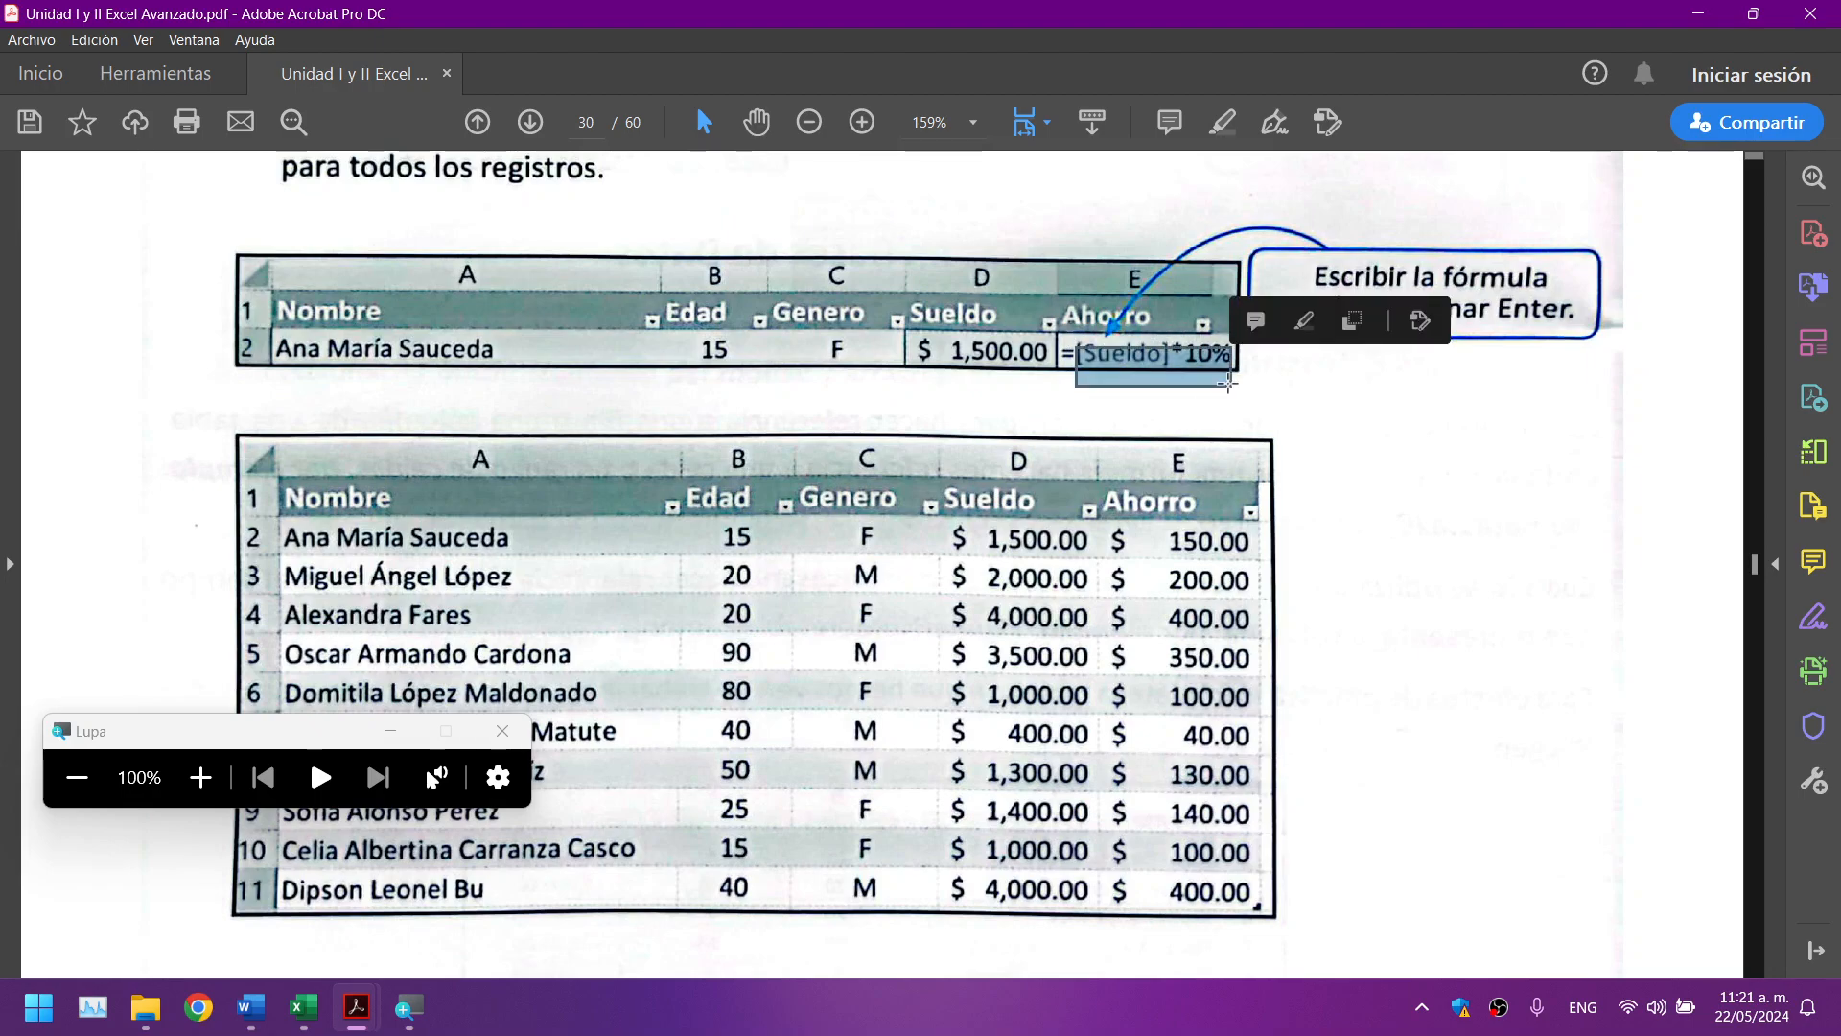
pyautogui.click(1172, 508)
pyautogui.click(1422, 431)
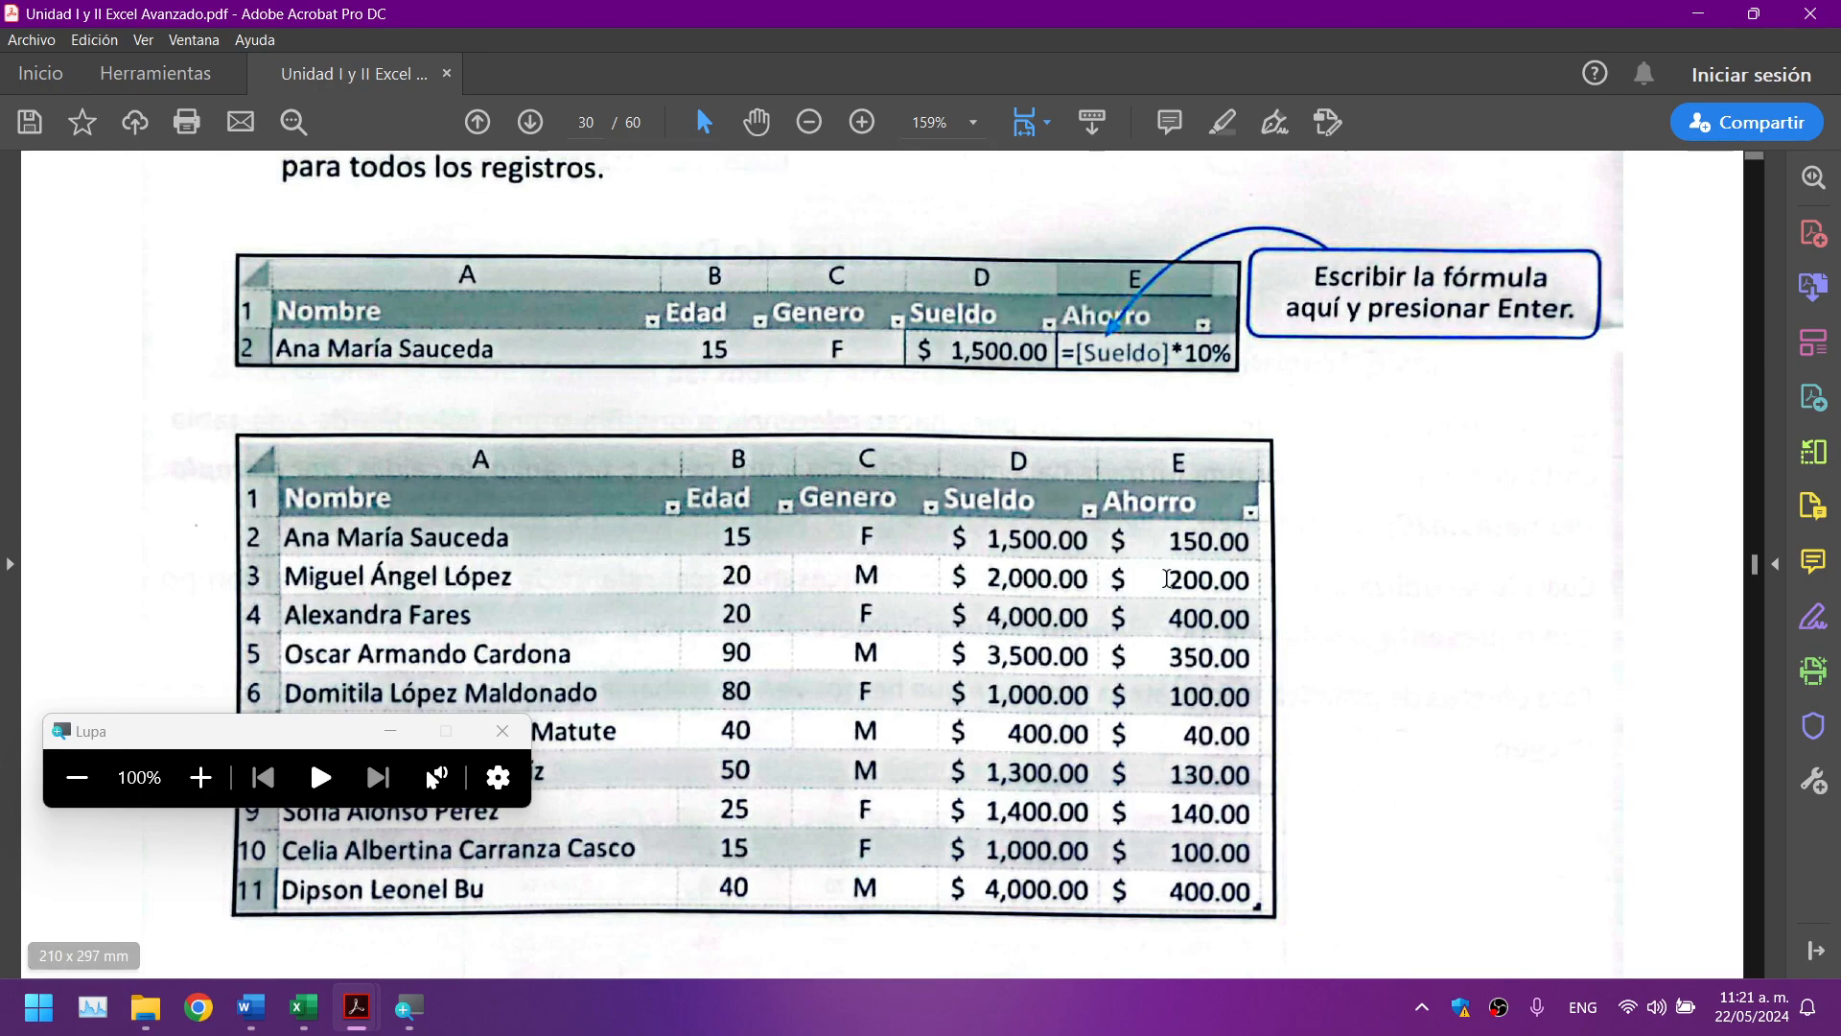
pyautogui.scroll(-3, 1246, 575)
pyautogui.moveTo(1372, 325); pyautogui.dragTo(178, 833)
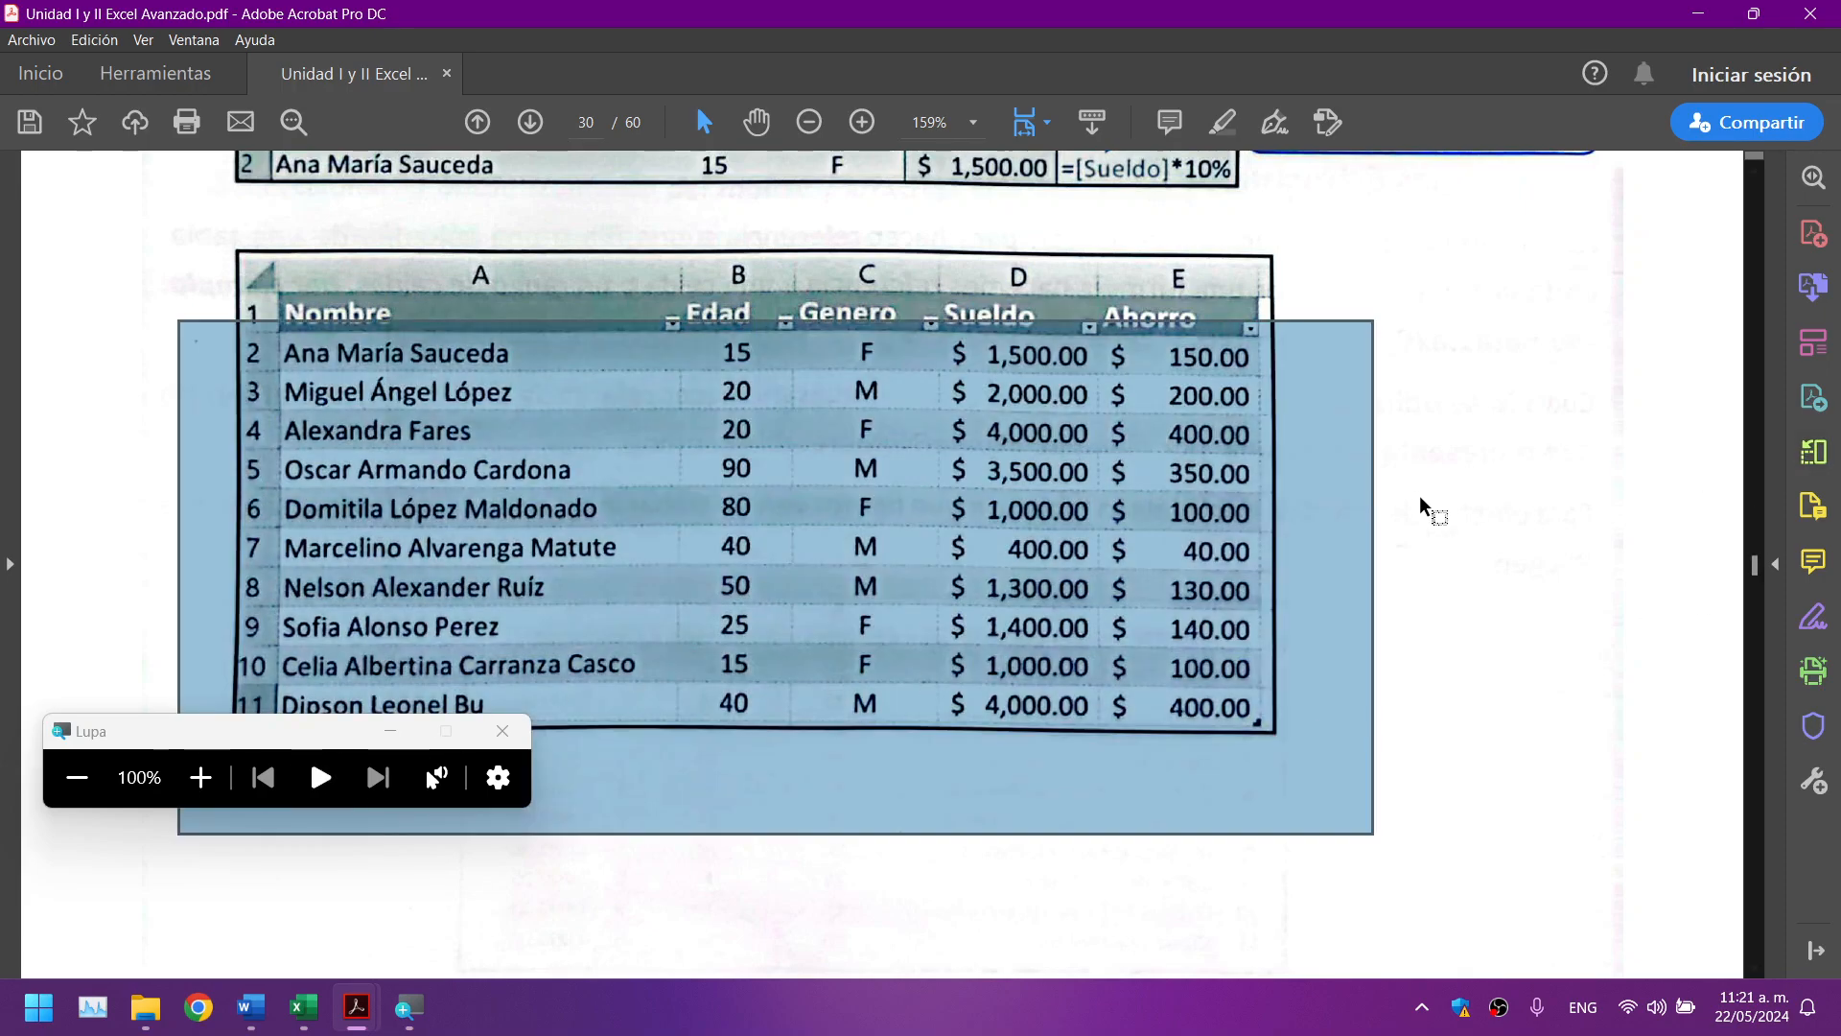
pyautogui.click(1813, 452)
pyautogui.moveTo(1776, 480); pyautogui.dragTo(1692, 177)
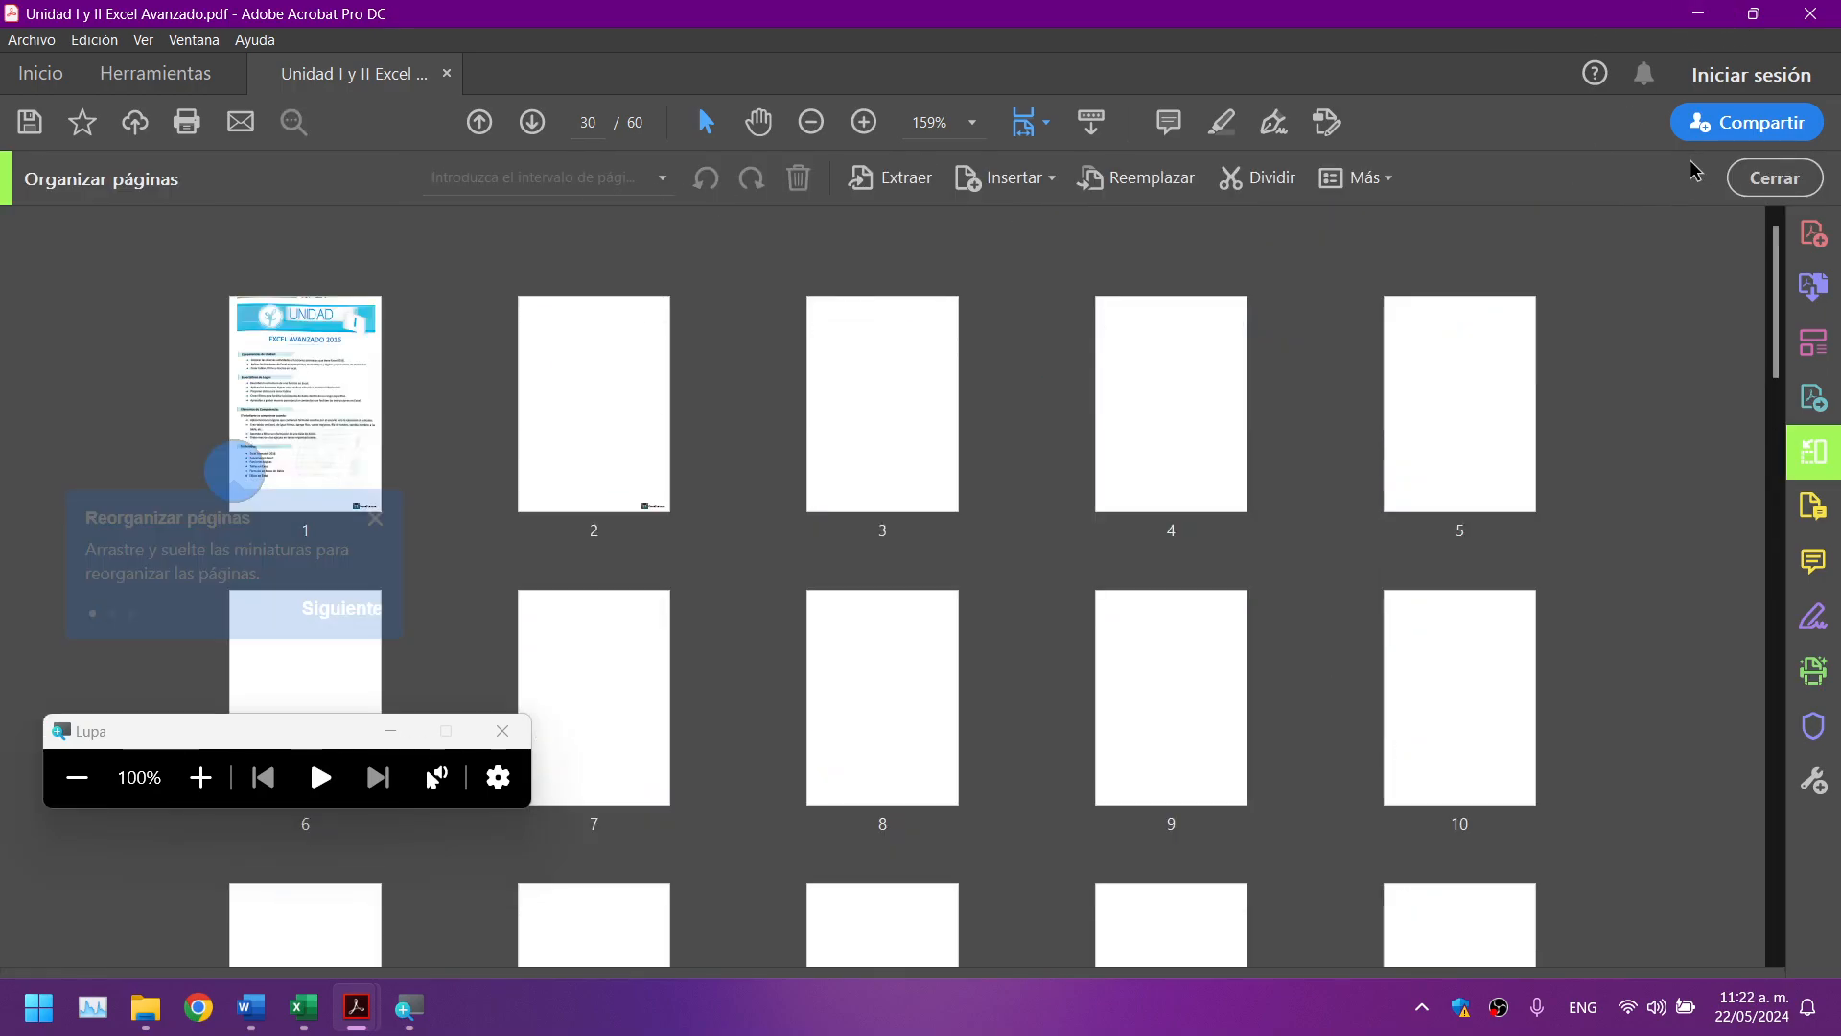
pyautogui.click(1775, 178)
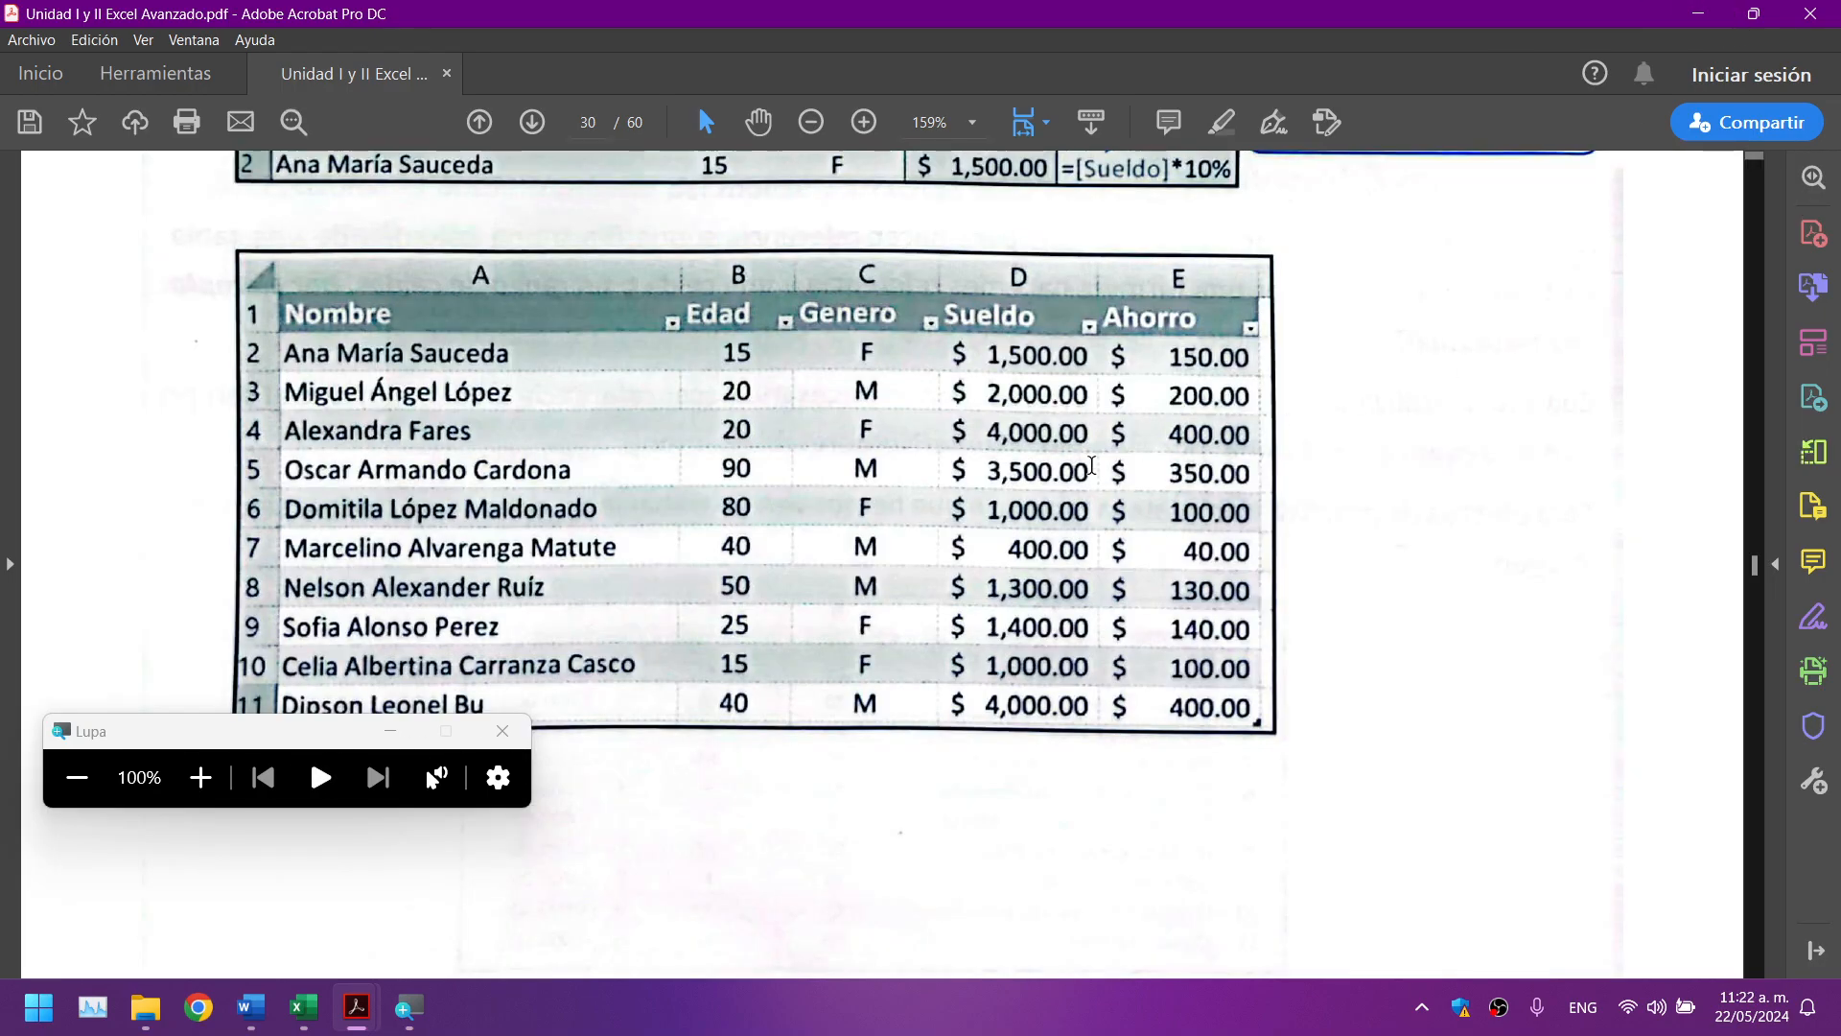
# Step: Mark the Ahorro column of the completed example table on page 30 of the PDF guide
pyautogui.moveTo(1136, 826); pyautogui.dragTo(1273, 300)
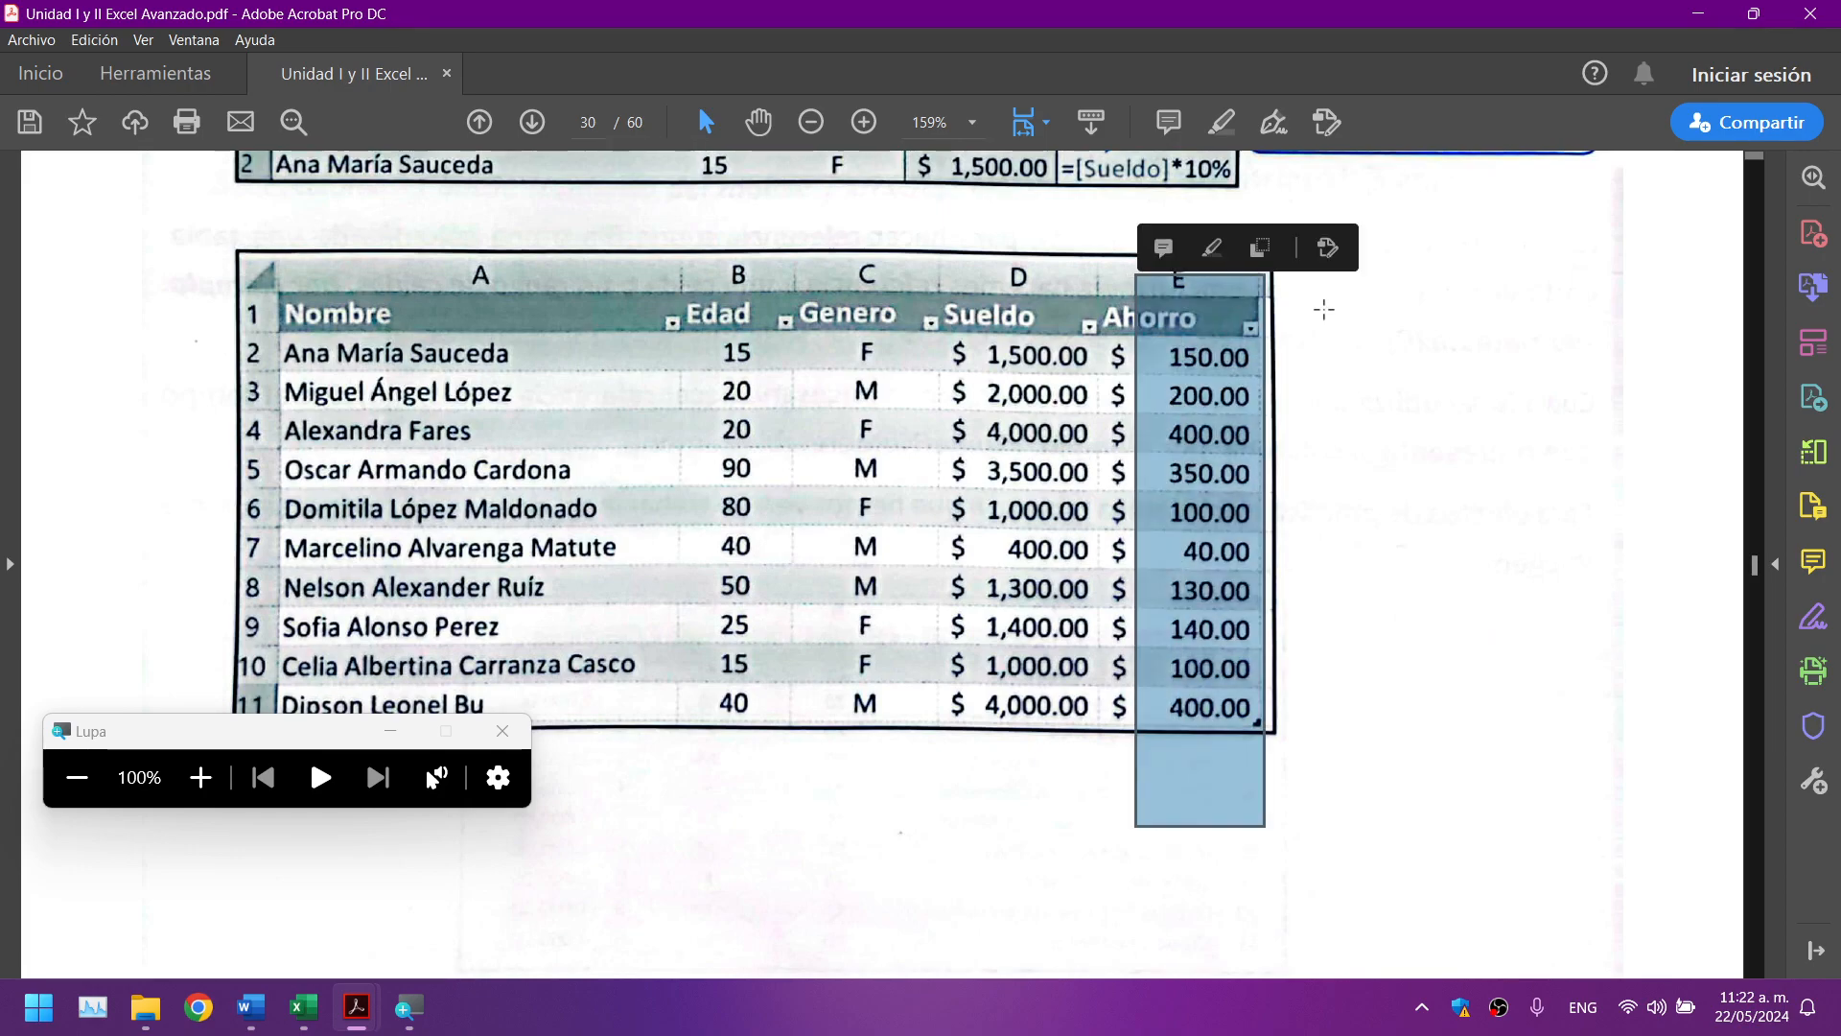
# Step: Examine the Ahorro amounts in the example table on page 30 of the PDF
pyautogui.click(1491, 353)
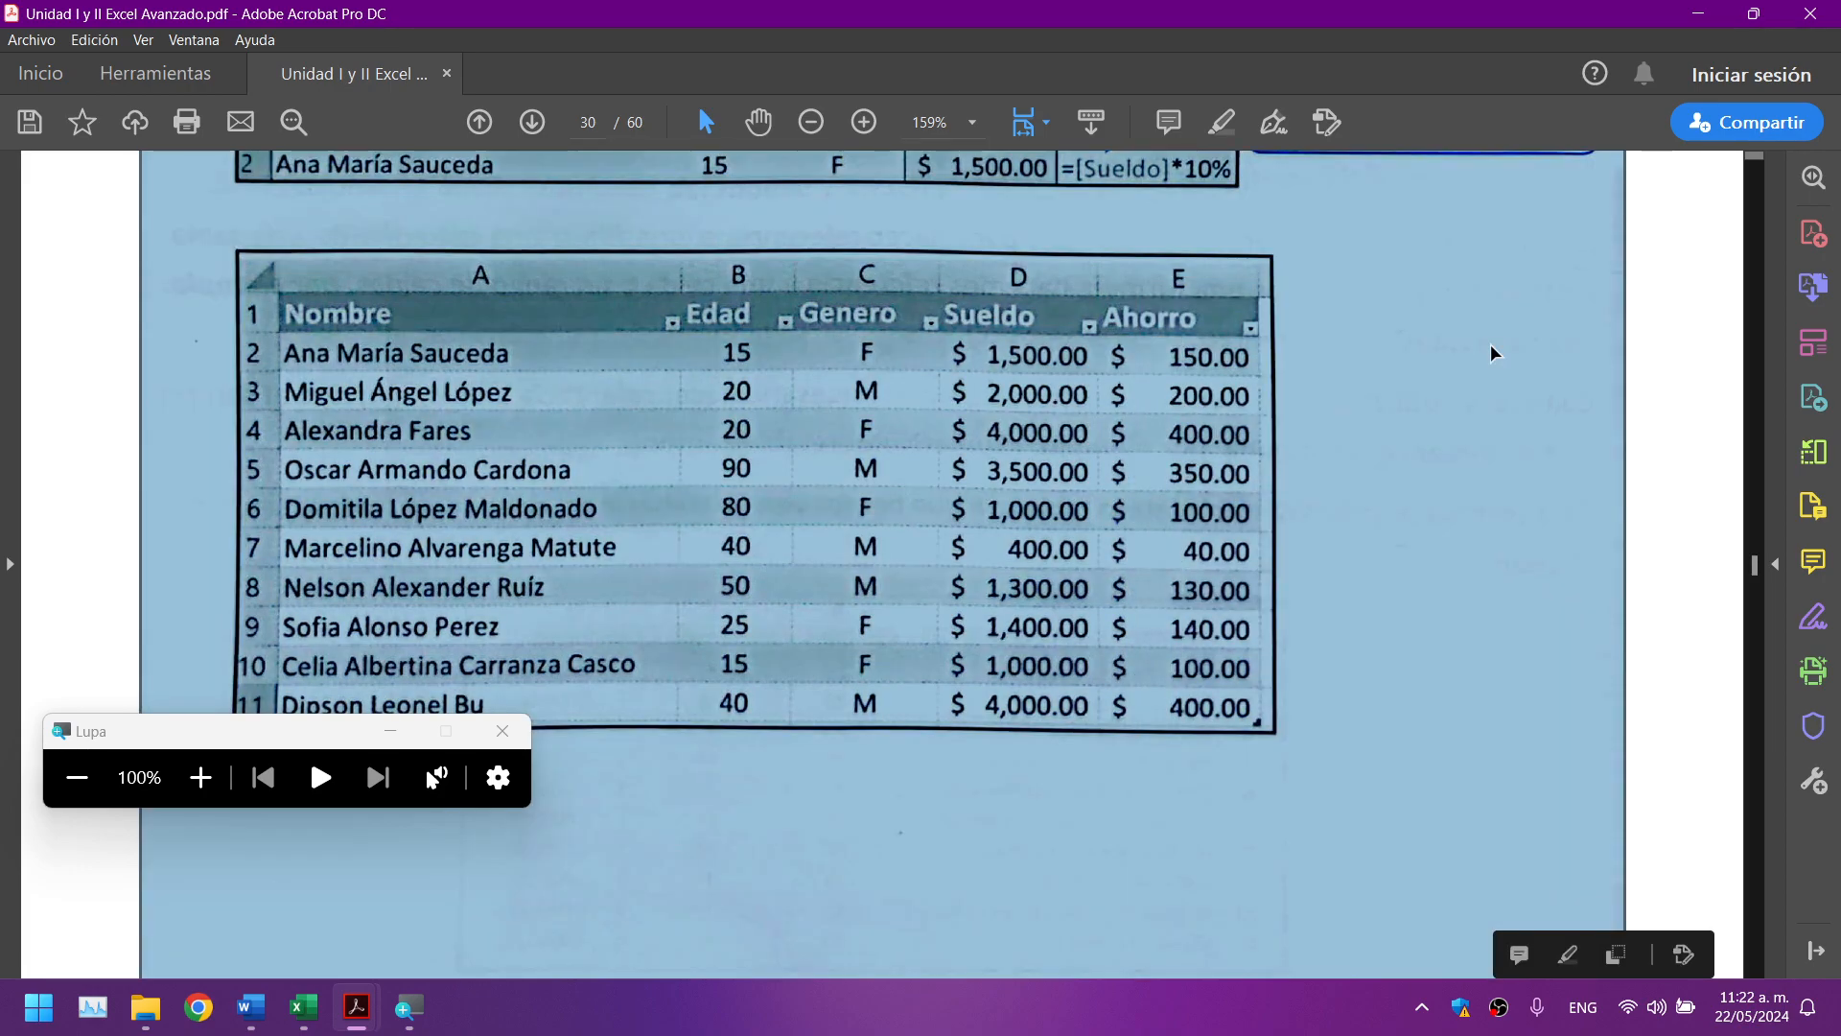
pyautogui.click(1367, 395)
pyautogui.moveTo(1171, 357); pyautogui.dragTo(1238, 350)
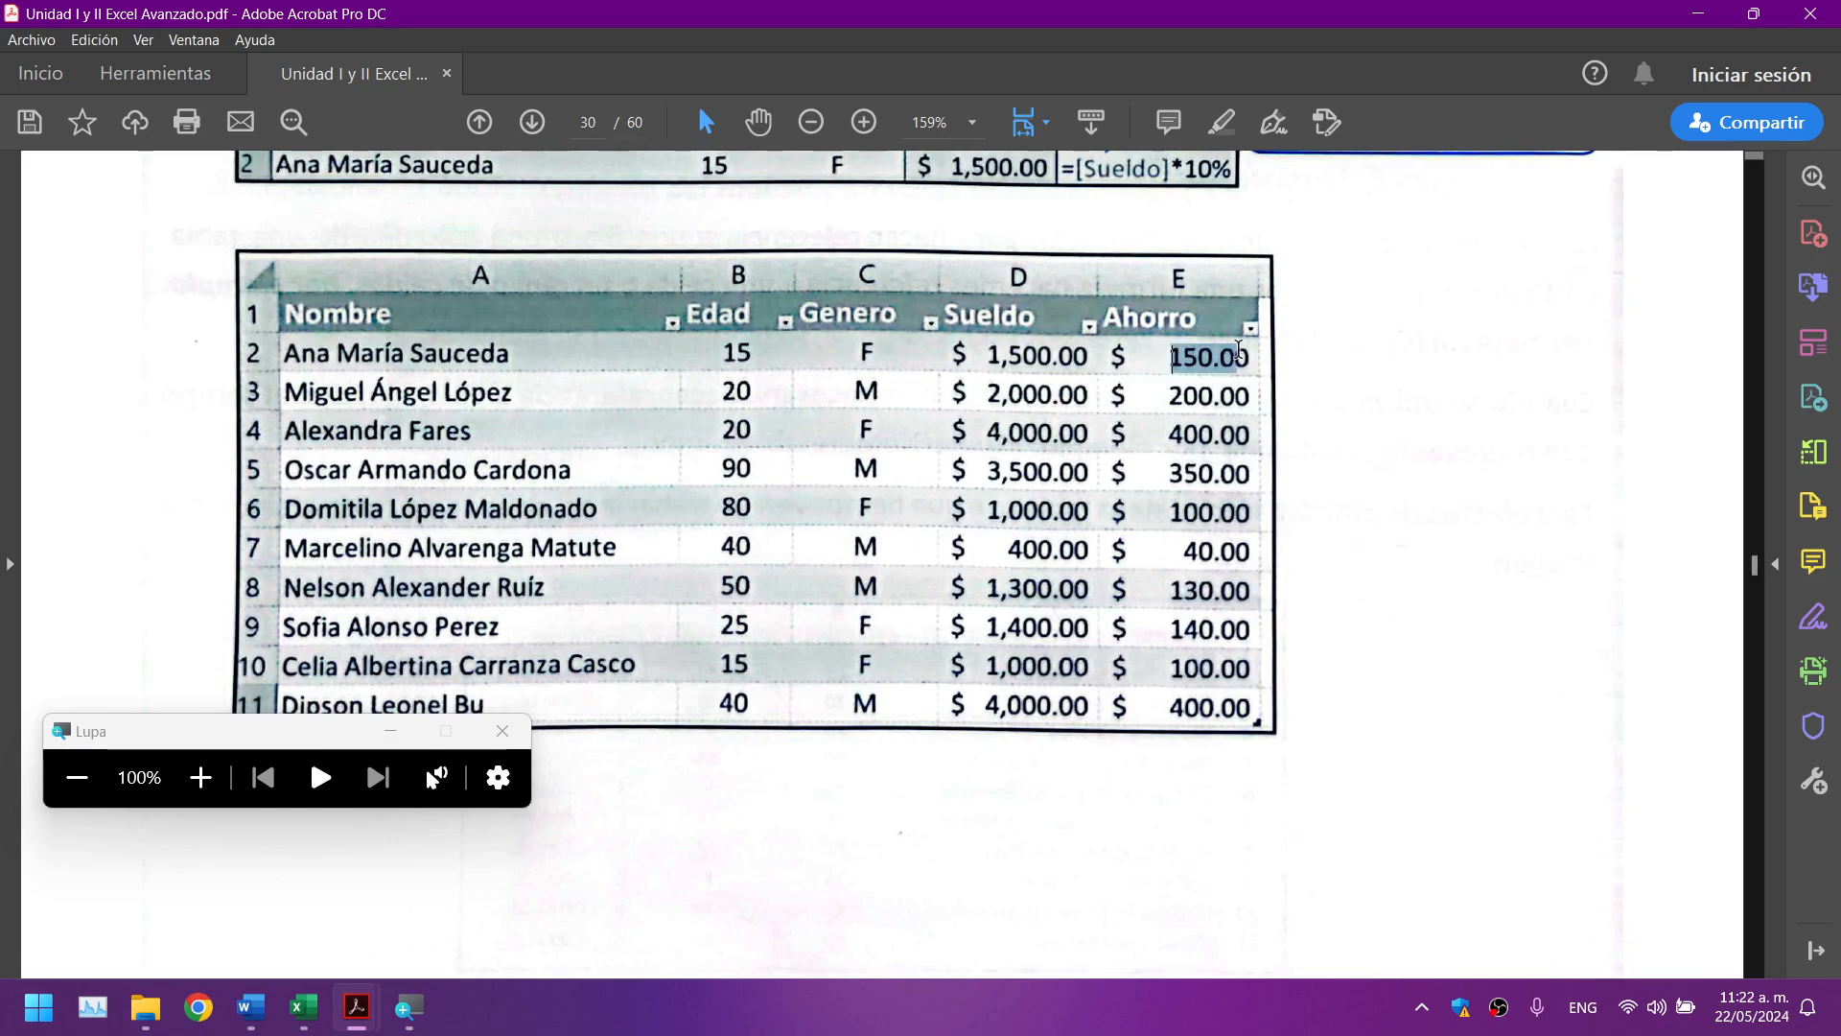
pyautogui.click(1366, 386)
pyautogui.click(1274, 343)
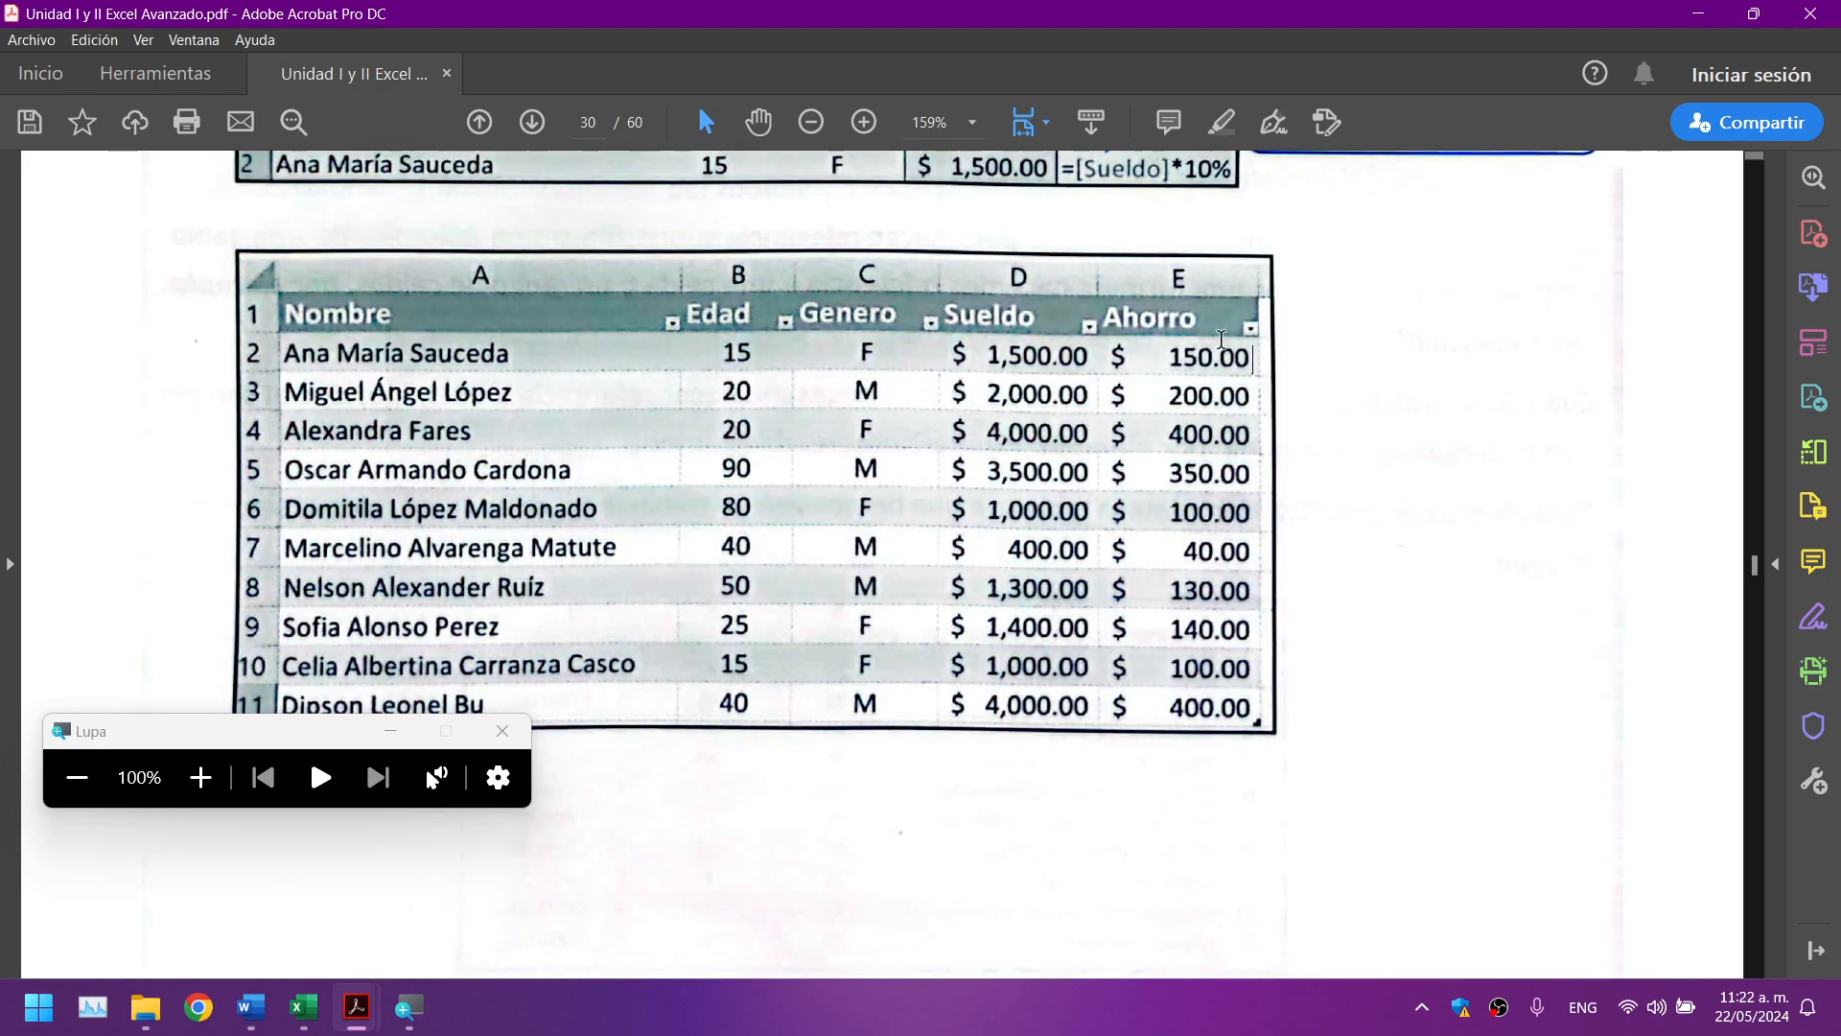
pyautogui.moveTo(1197, 338); pyautogui.dragTo(1264, 733)
pyautogui.click(1577, 491)
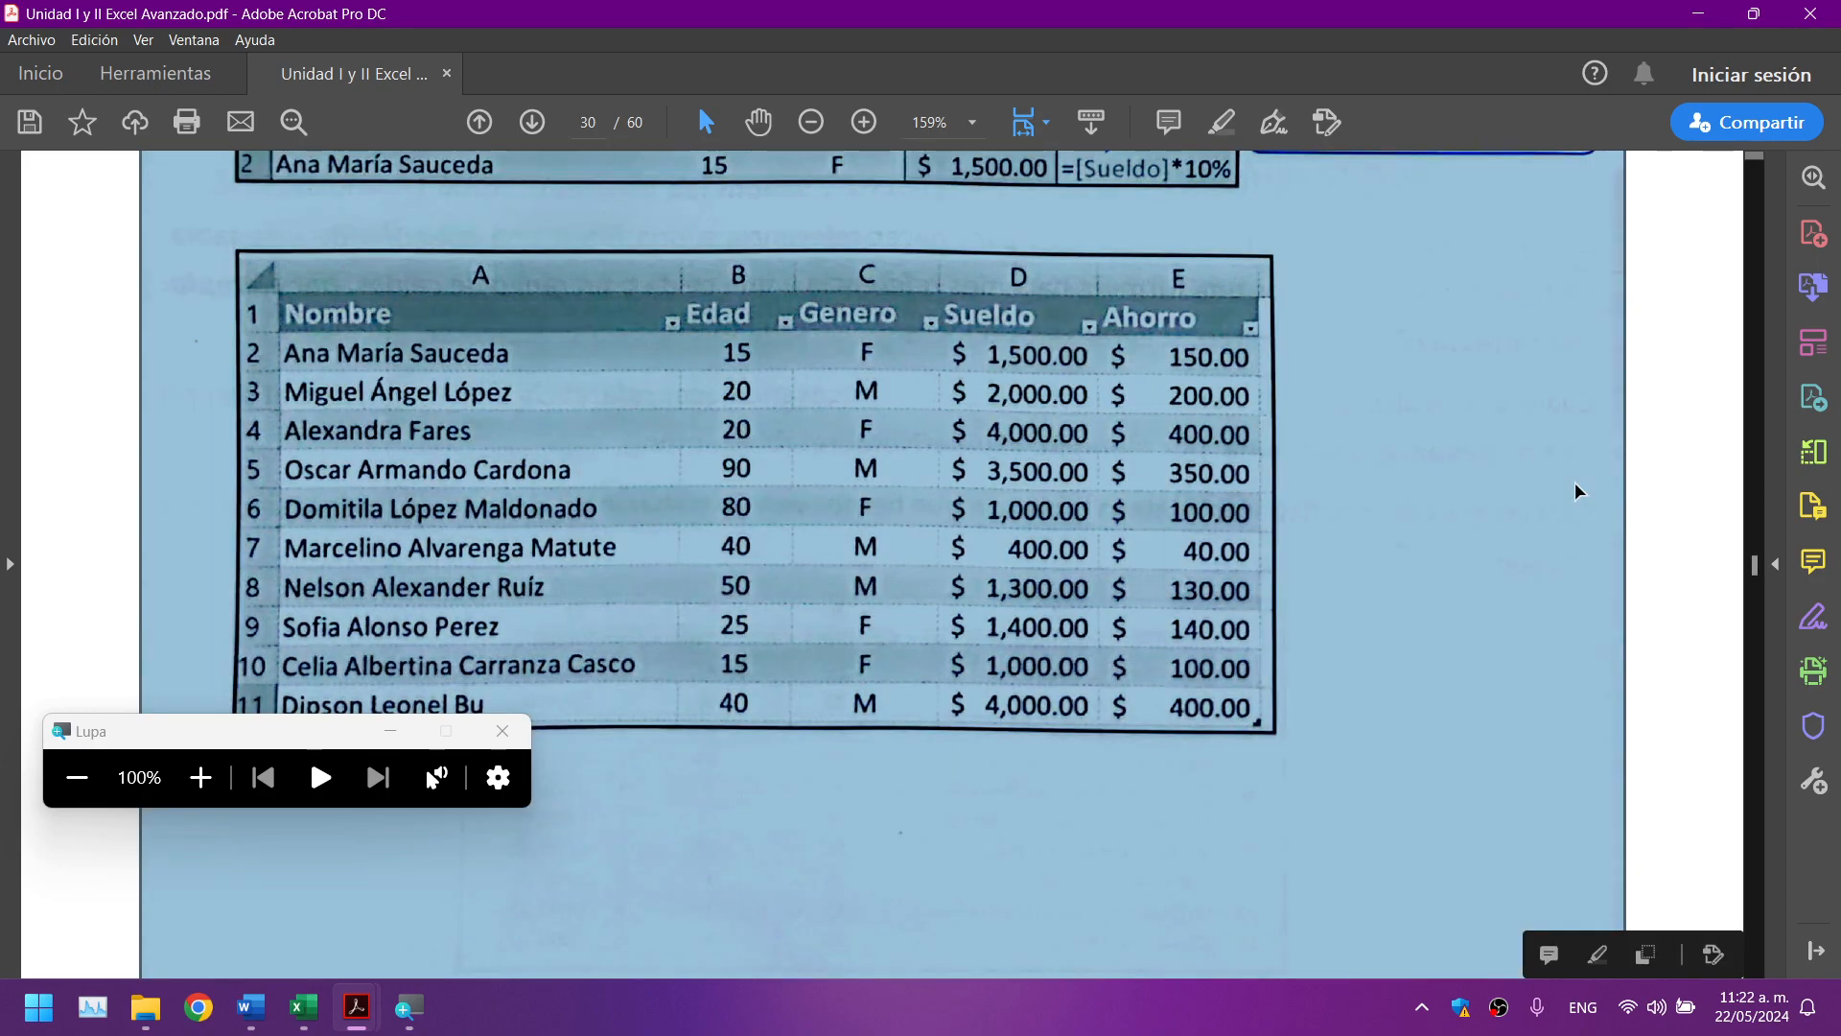
pyautogui.click(1511, 472)
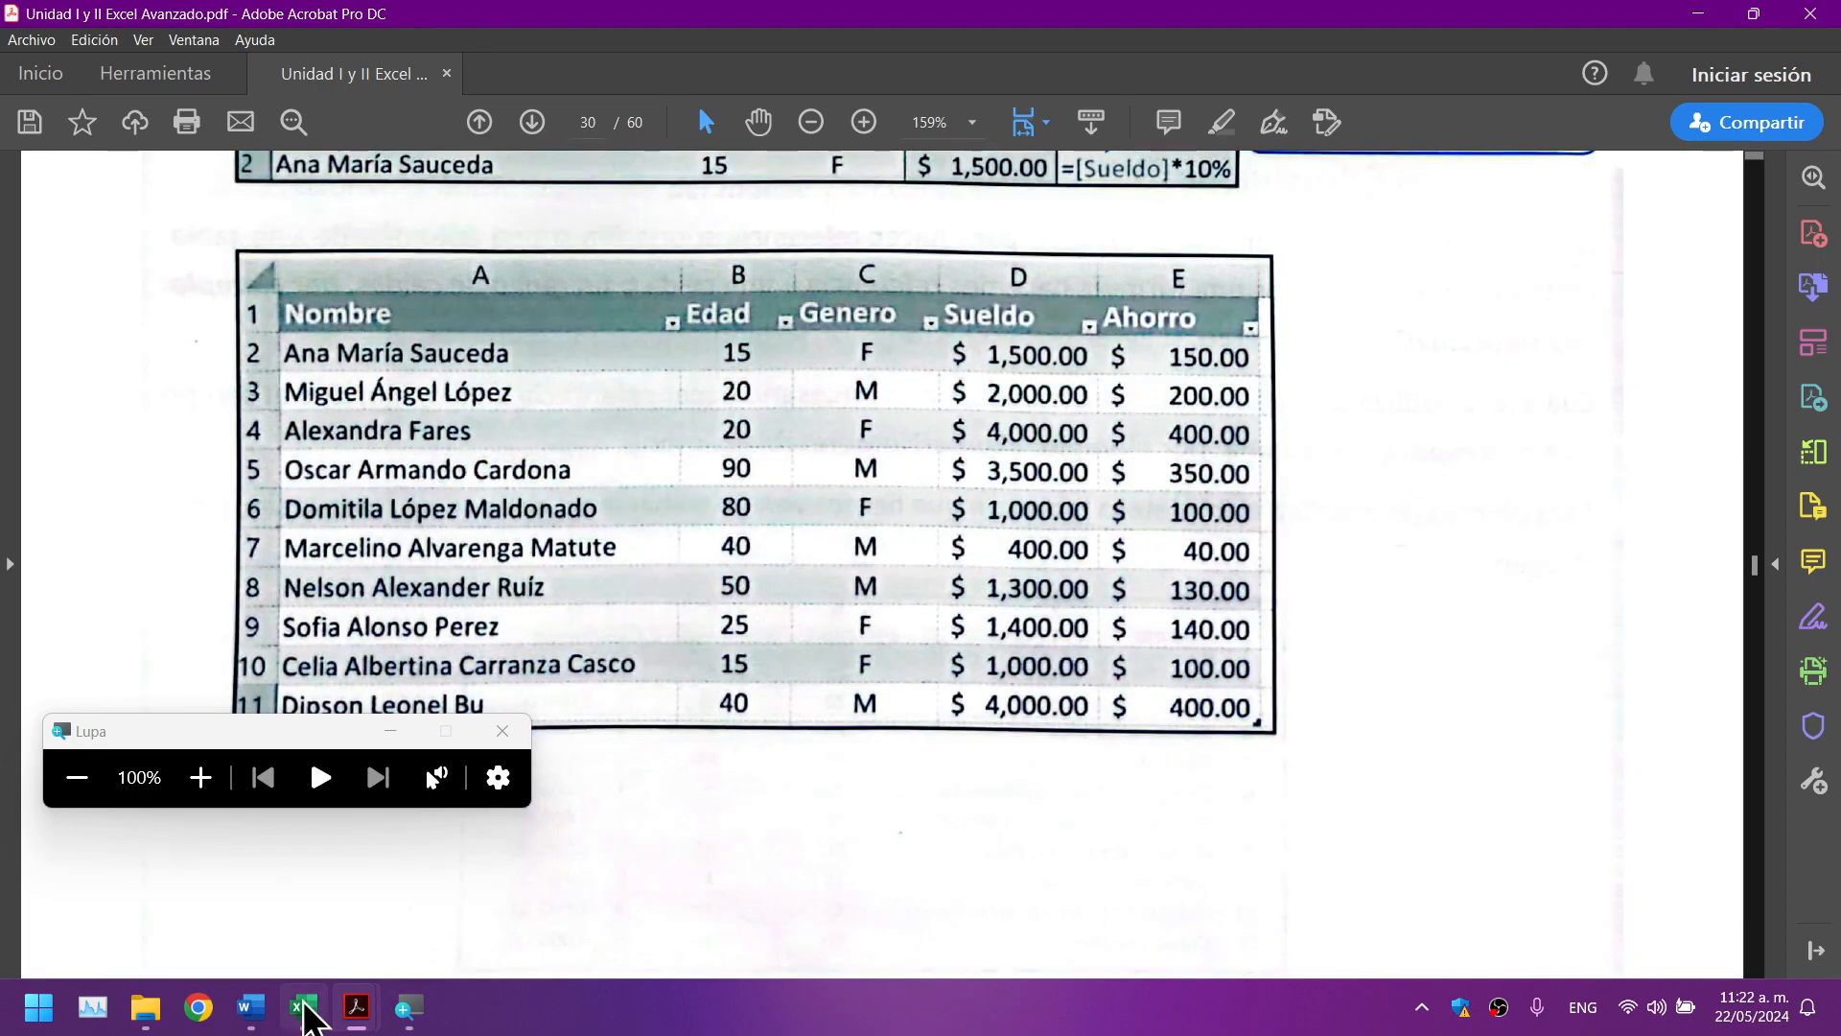
# Step: Switch to Excel to check the Ahorro column of the worksheet table, and return to the PDF
pyautogui.click(303, 1006)
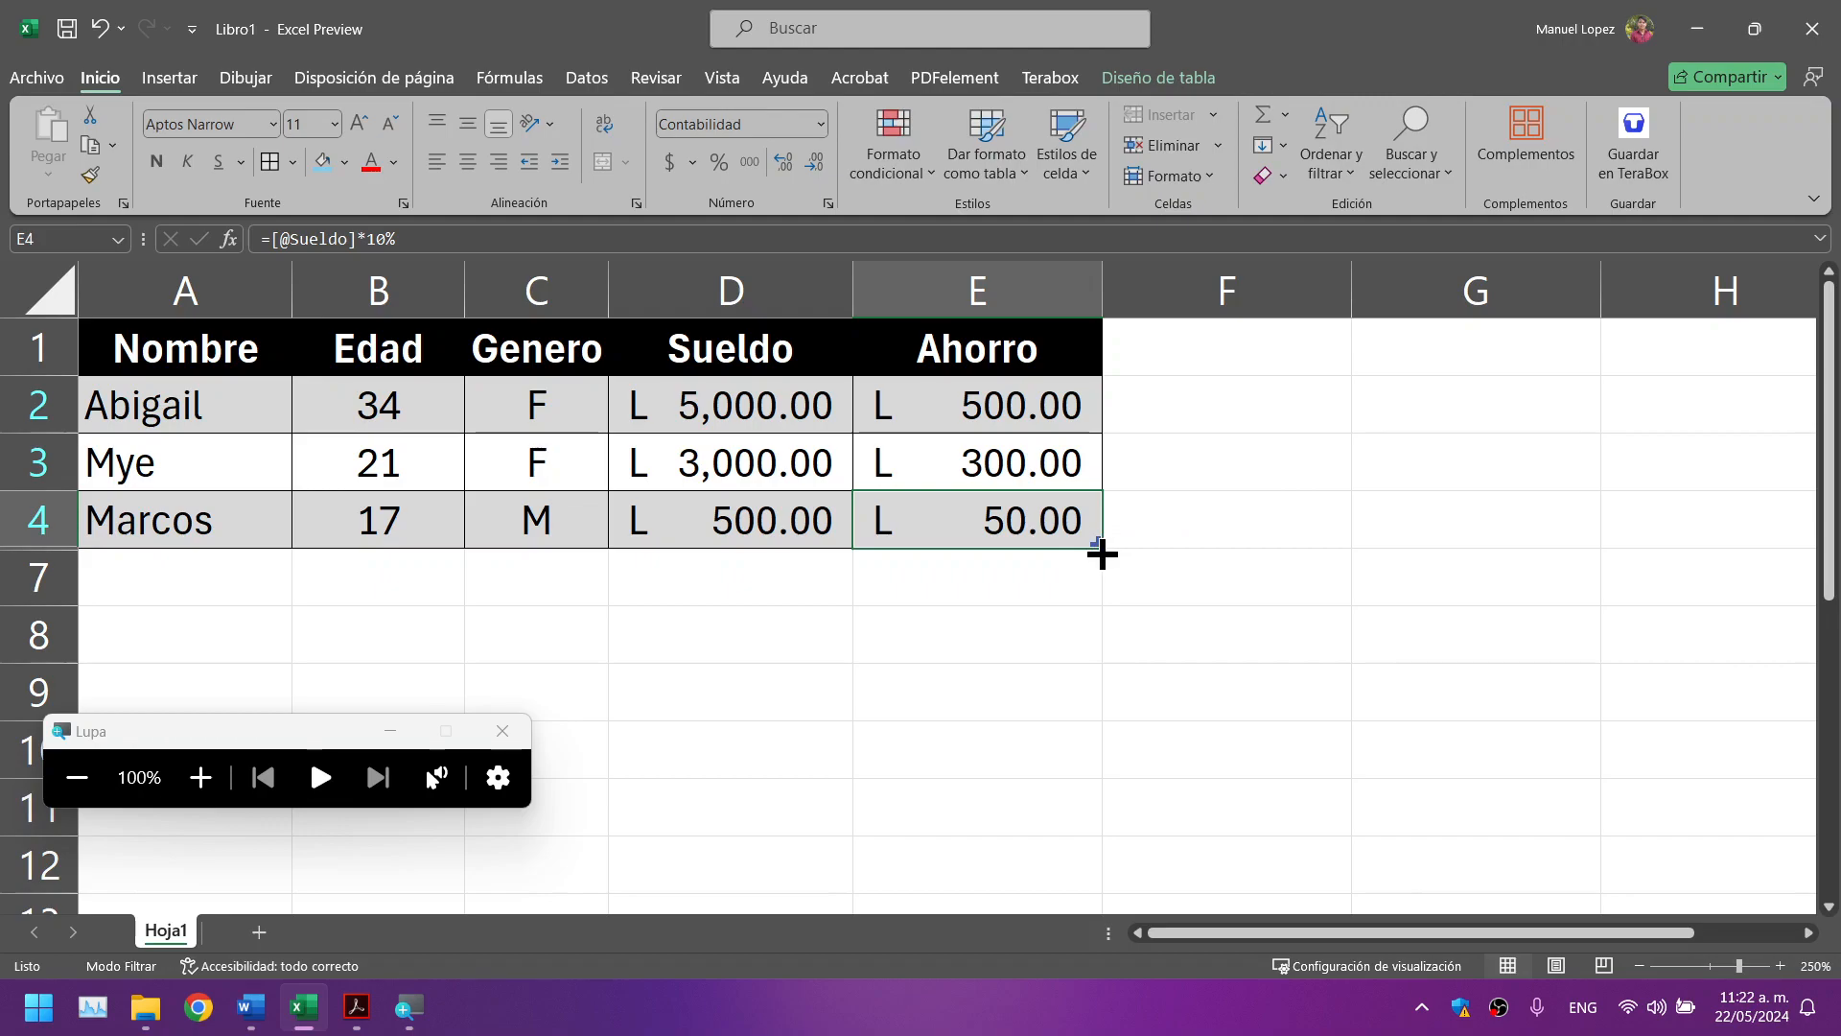
pyautogui.moveTo(1101, 534)
pyautogui.mouseDown()
pyautogui.moveTo(1101, 847)
pyautogui.moveTo(1108, 525)
pyautogui.mouseUp()
pyautogui.click(1123, 397)
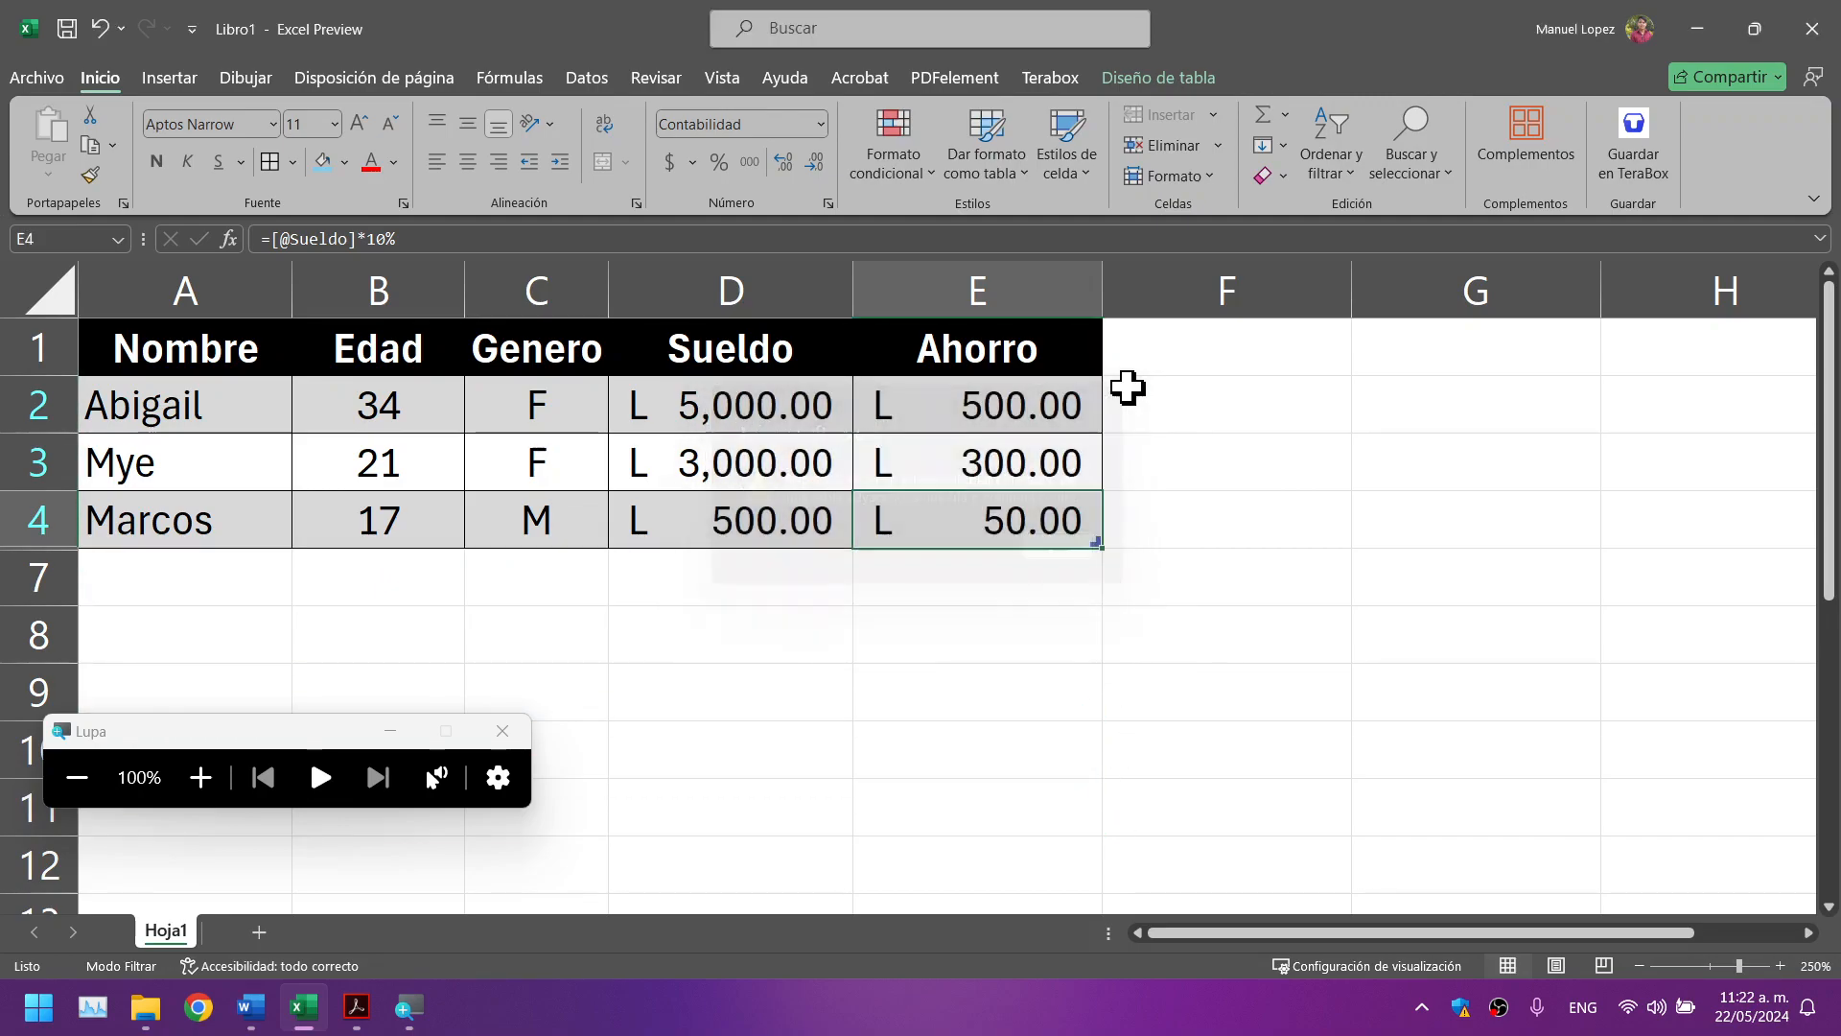
pyautogui.click(1676, 28)
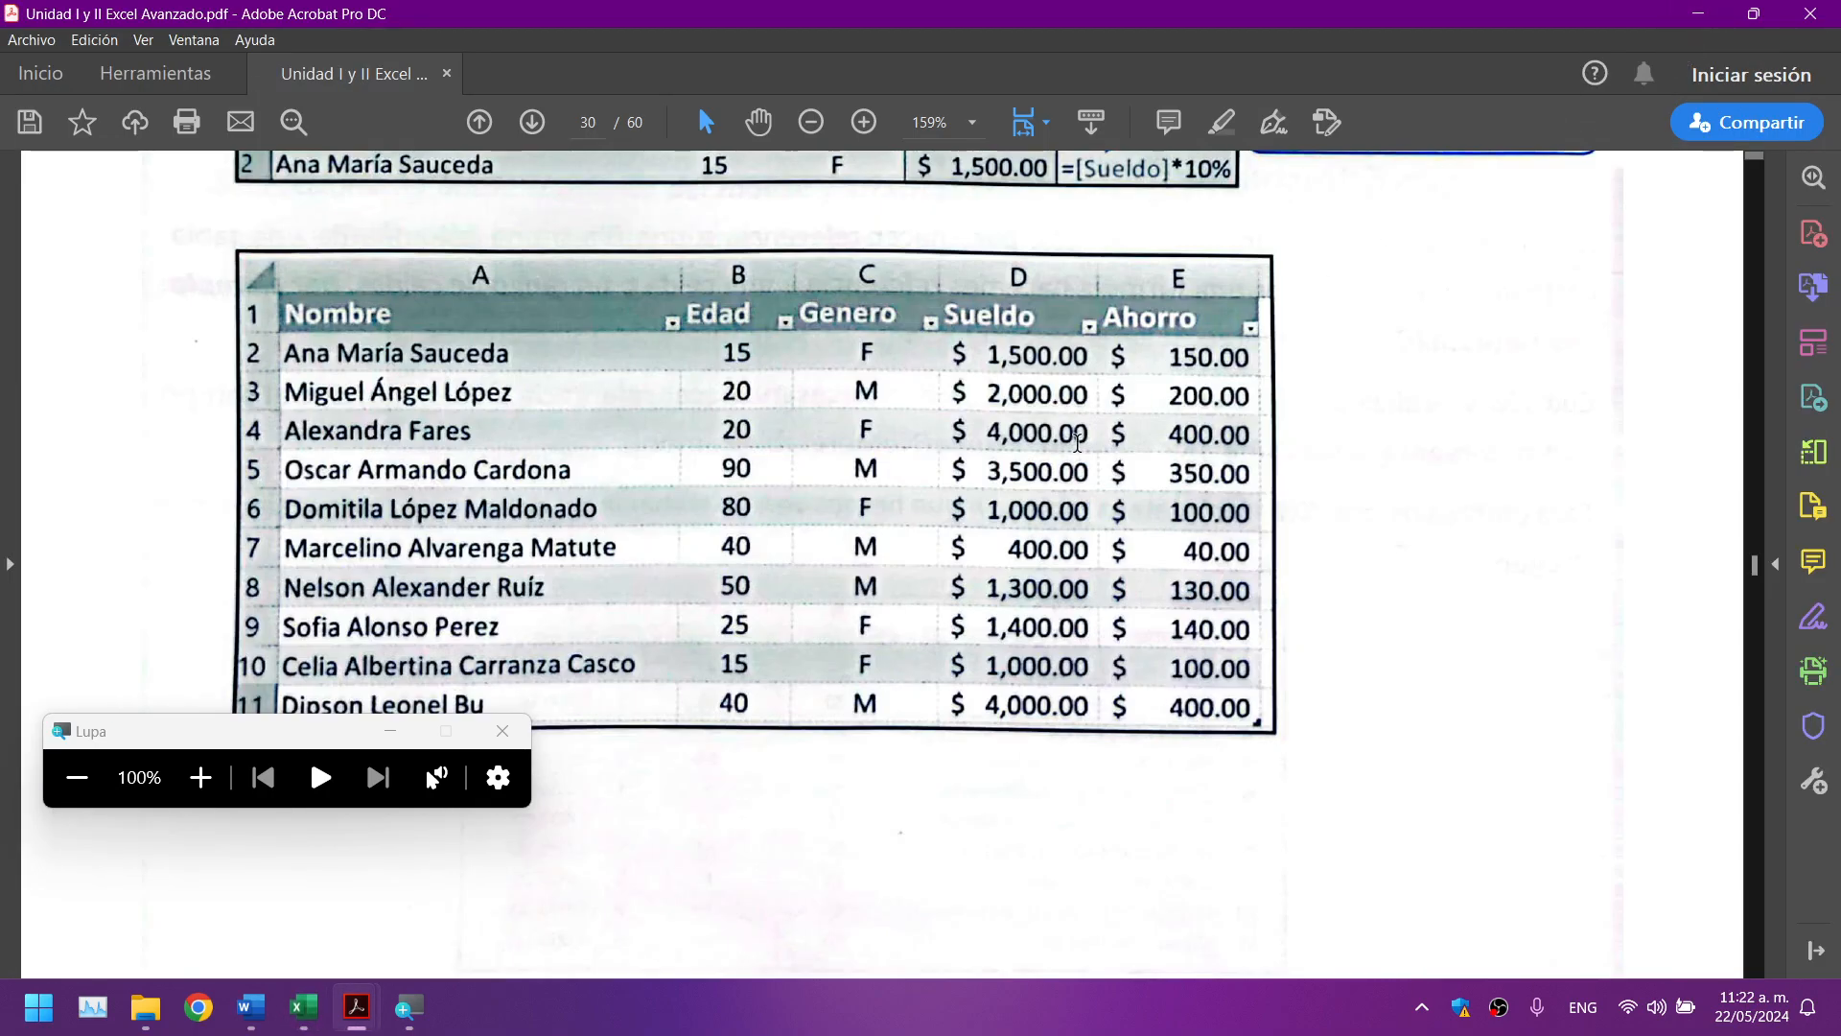
# Step: Close the Magnifier window and read Ejemplo2 on page 31 of the PDF
pyautogui.scroll(-3, 1123, 426)
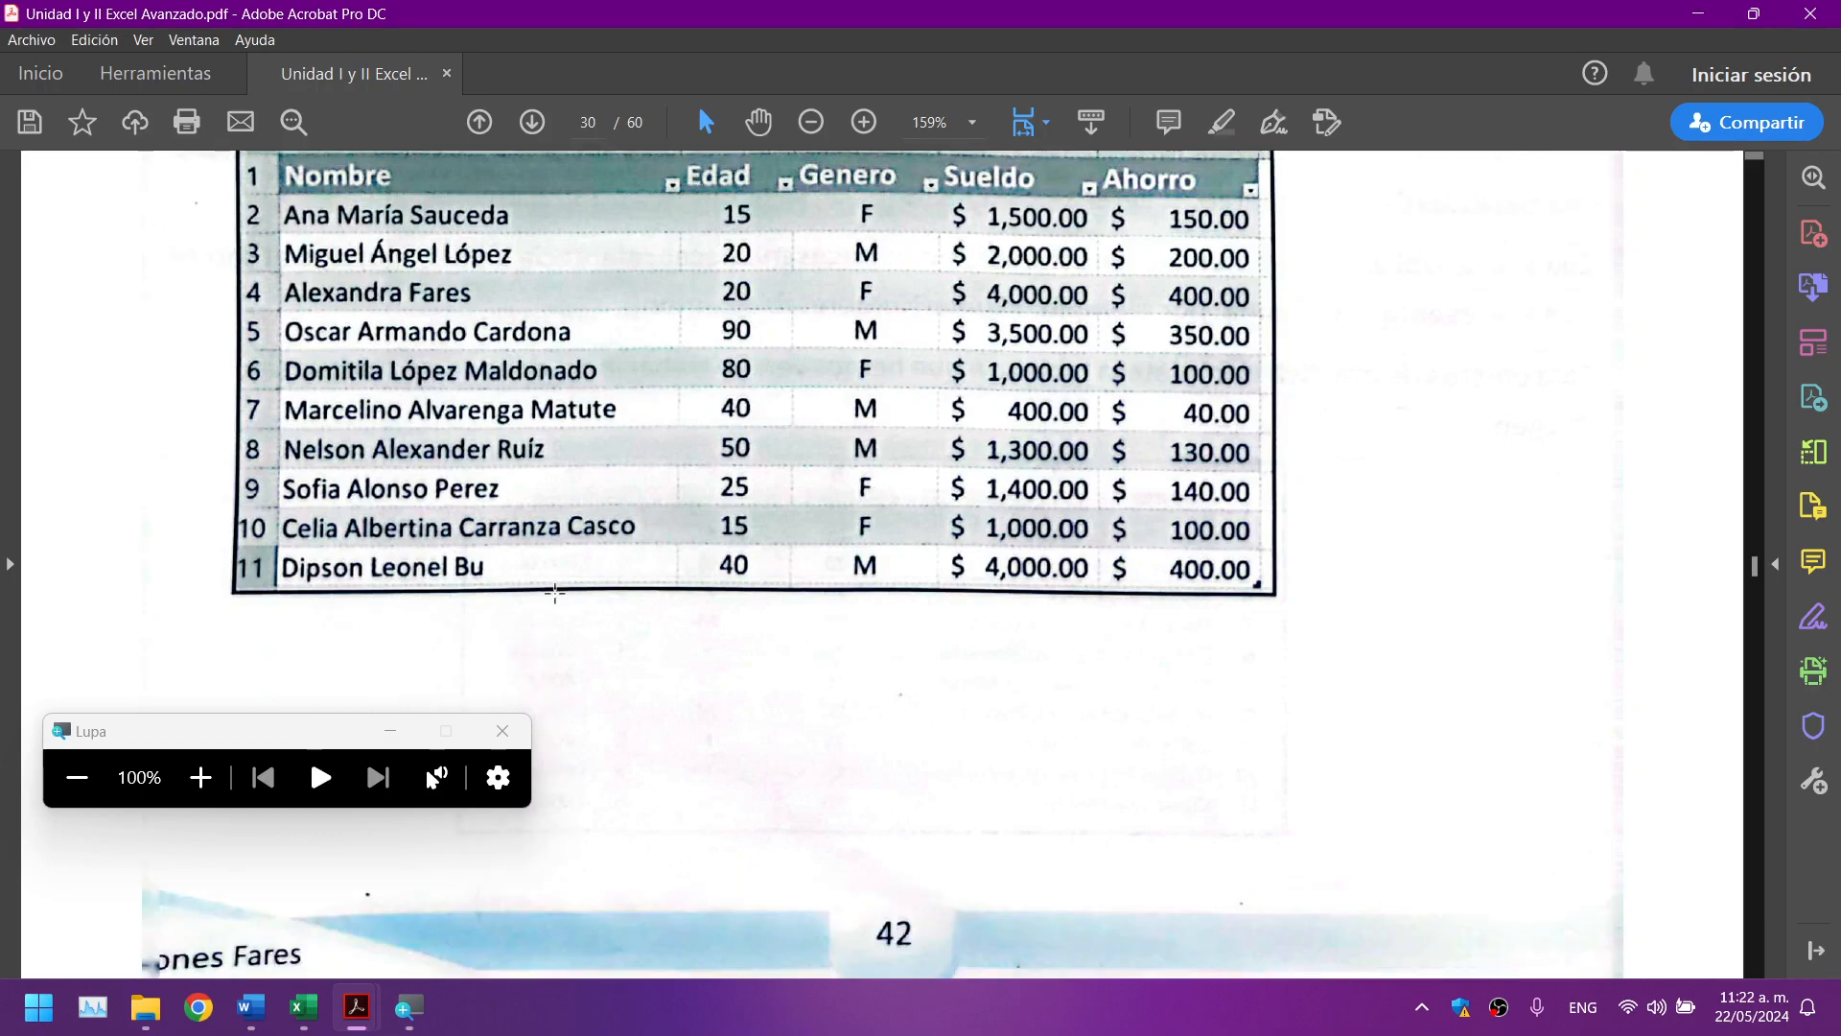
pyautogui.click(503, 731)
pyautogui.scroll(-18, 1298, 592)
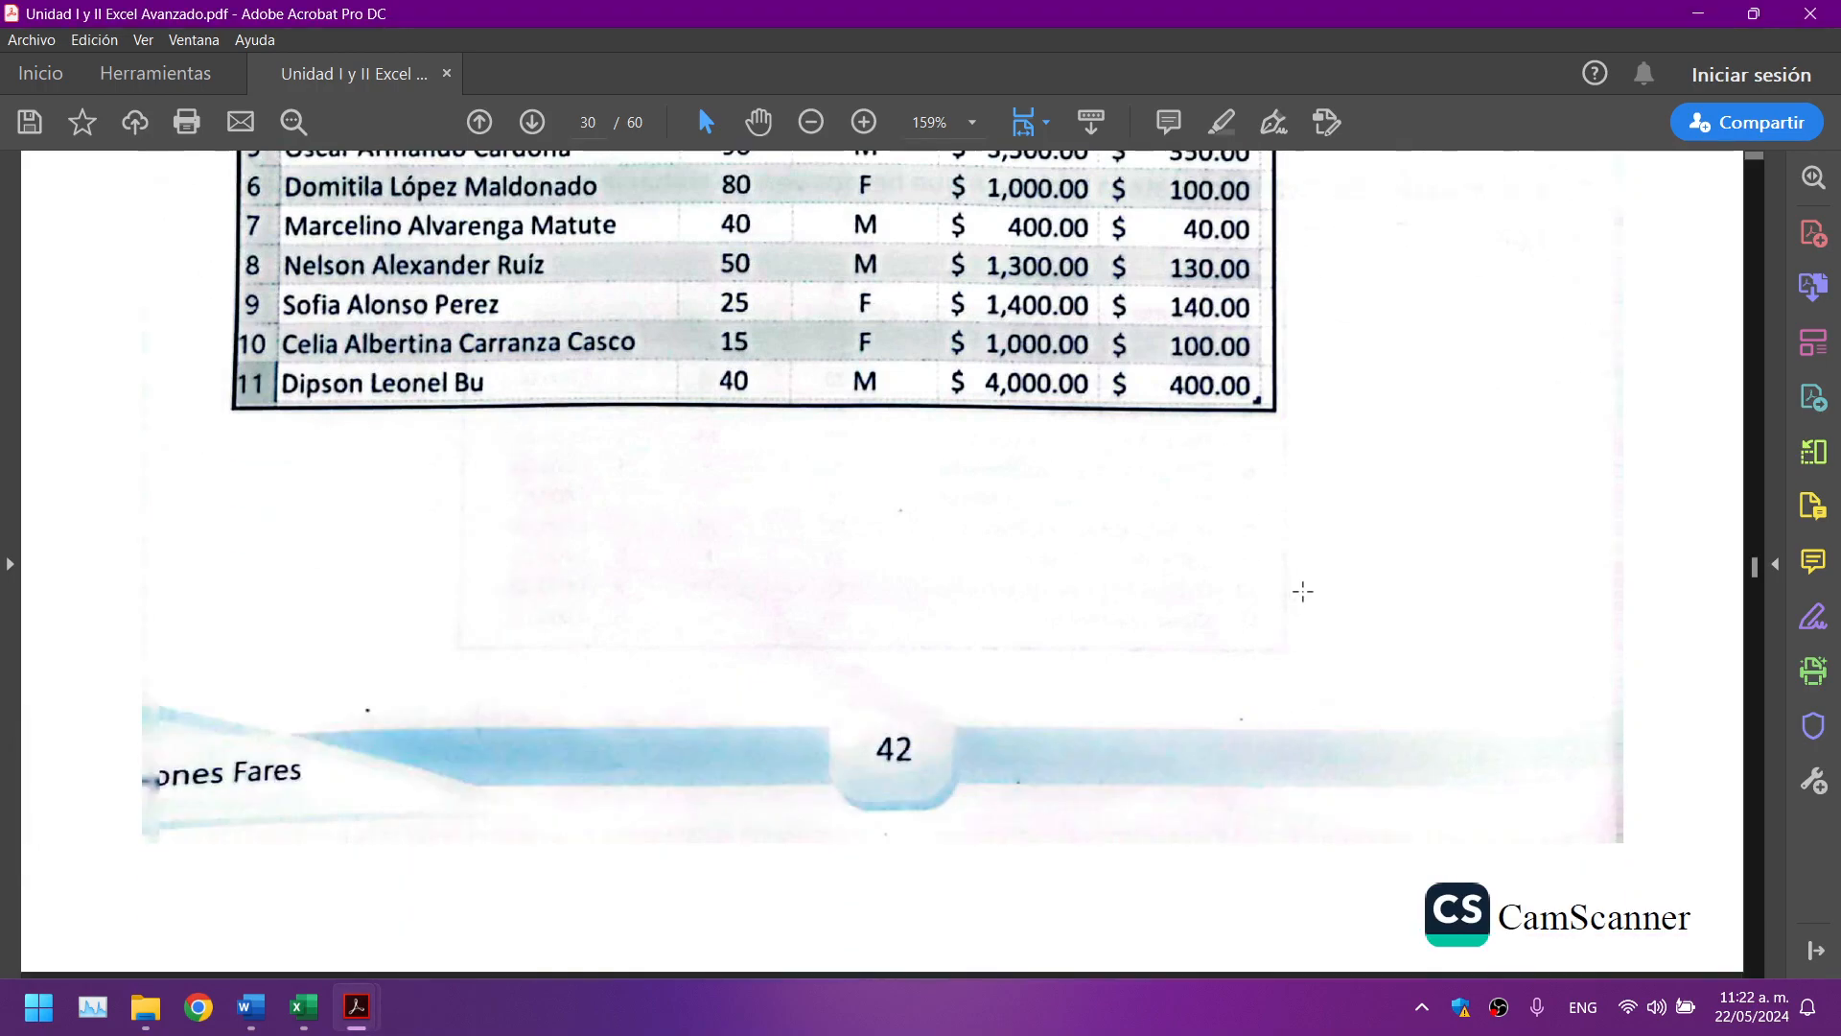
pyautogui.scroll(-2, 1306, 584)
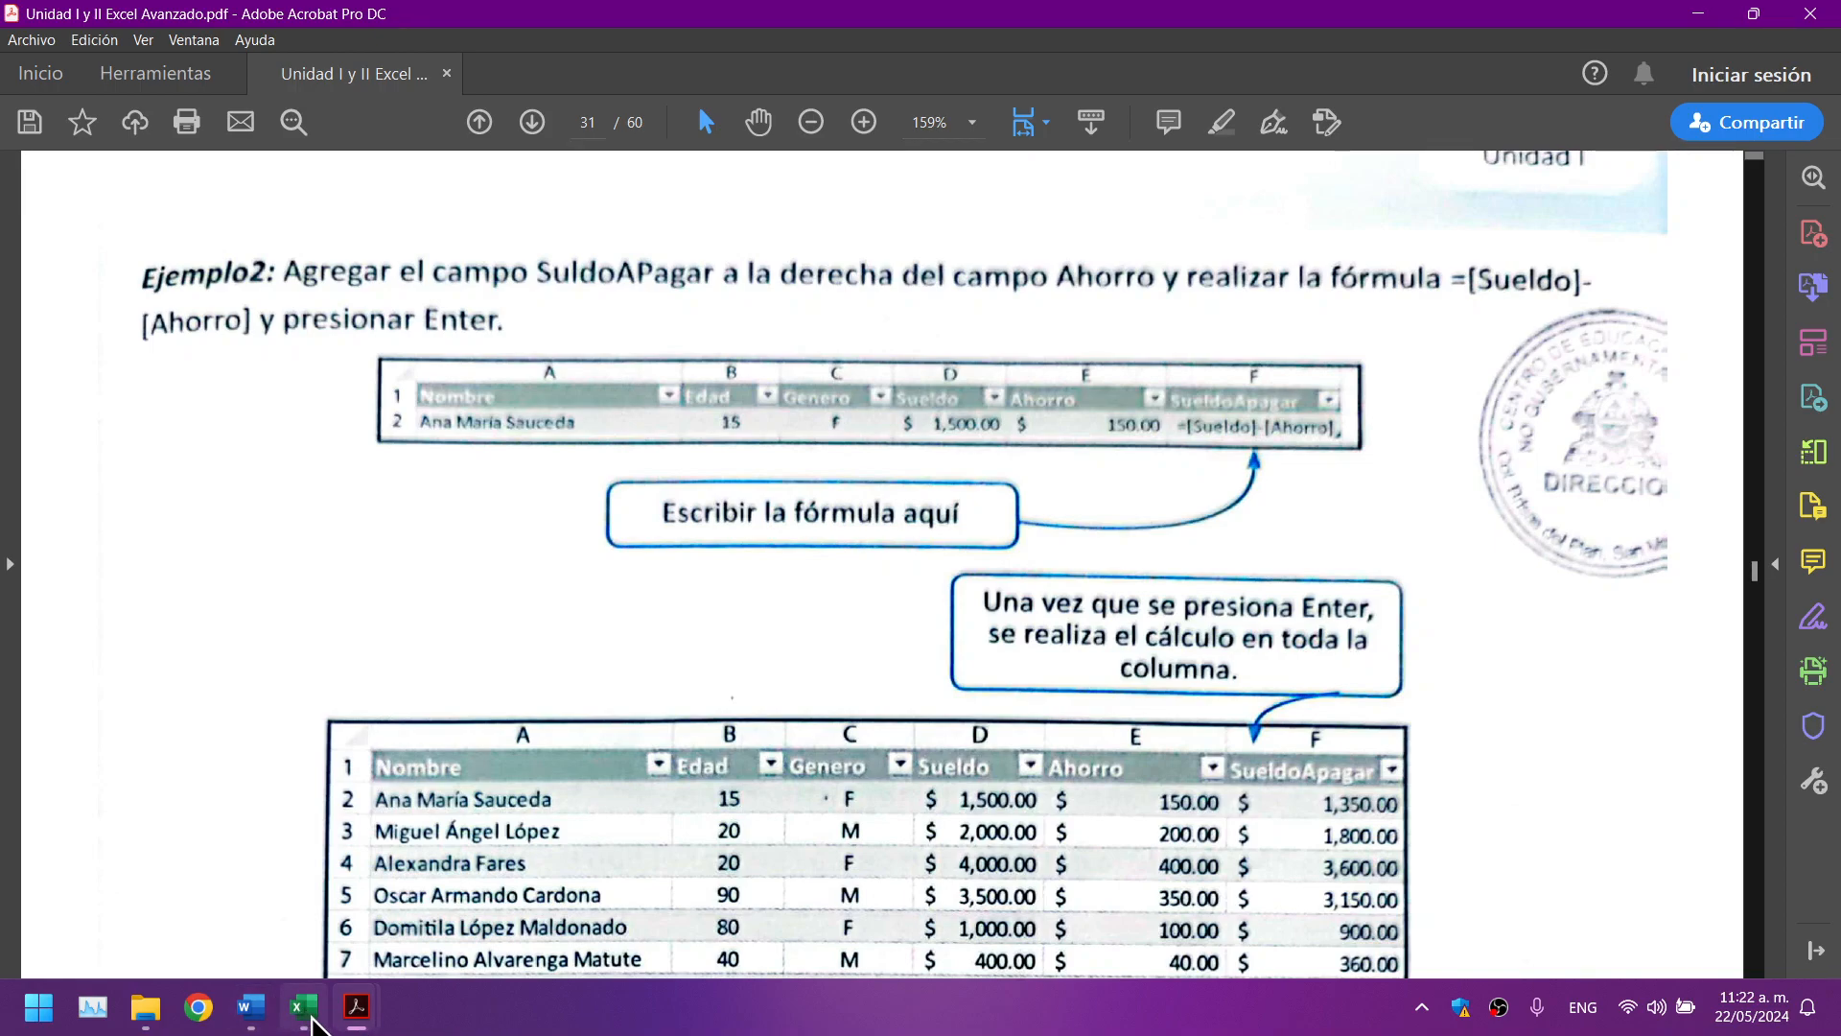
# Step: Switch to the Libro1 workbook in Excel
pyautogui.moveTo(313, 1024)
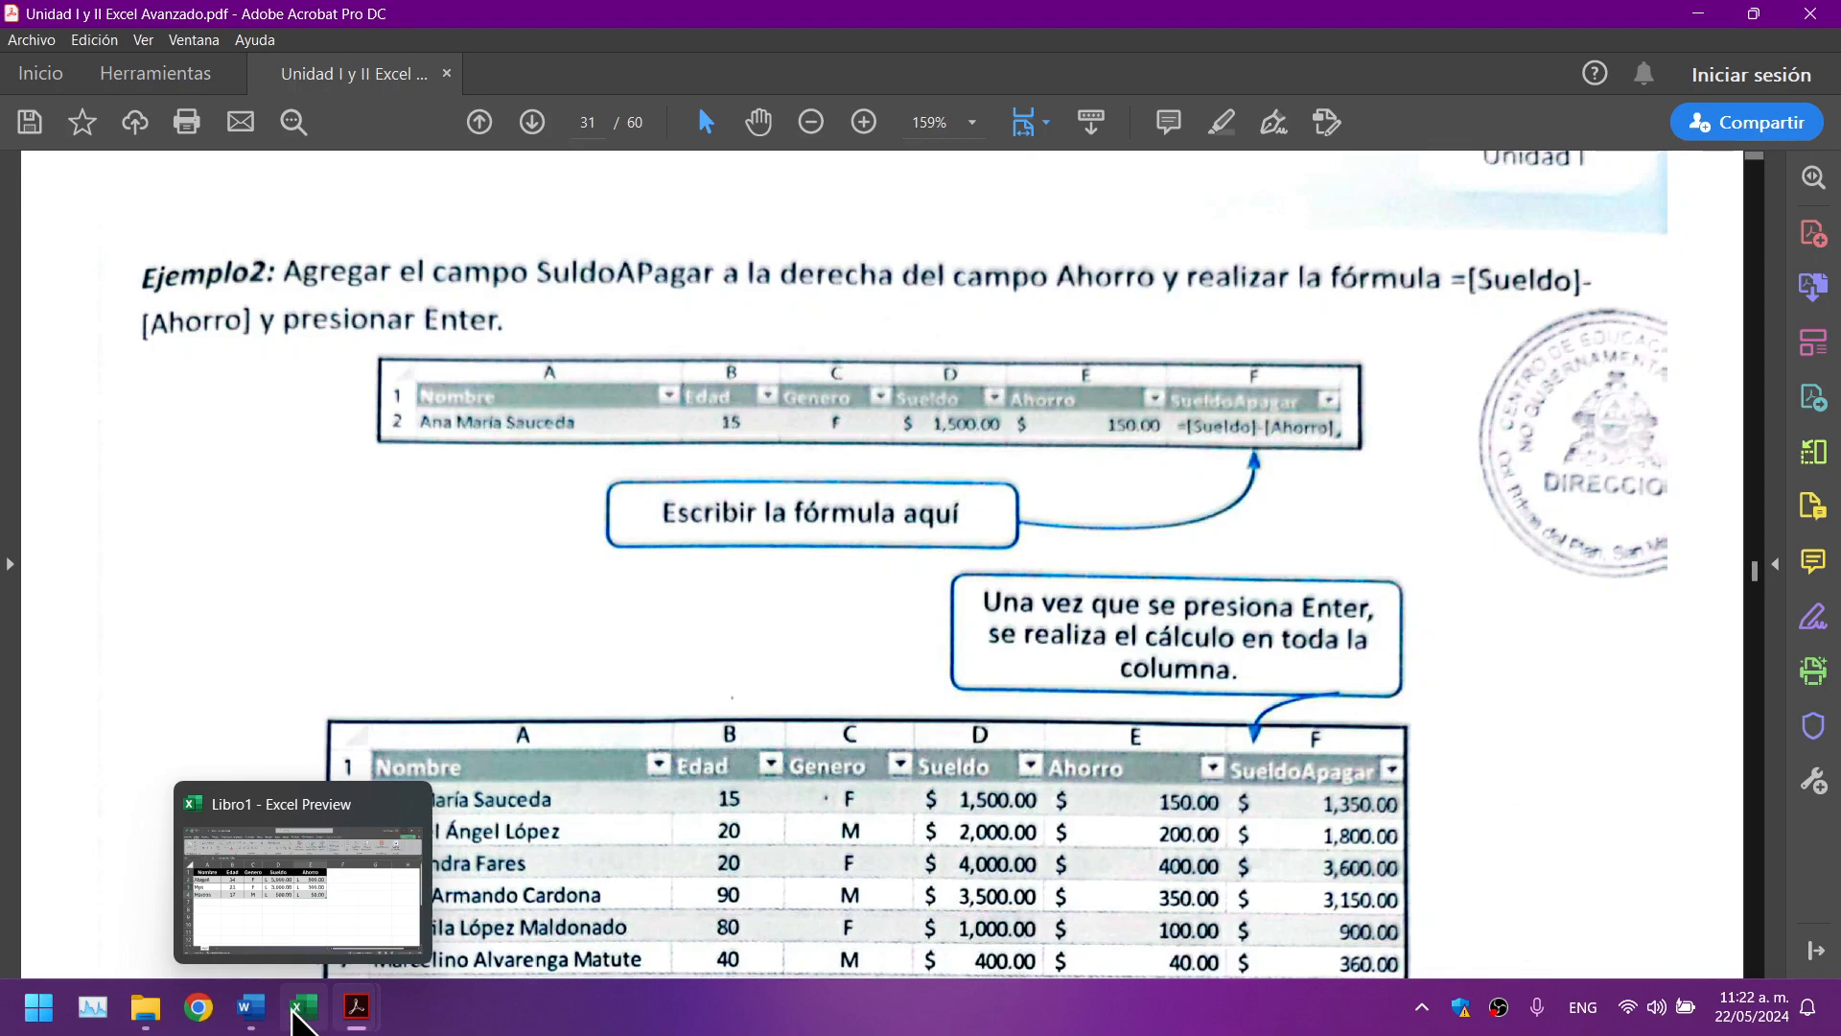
pyautogui.click(295, 1015)
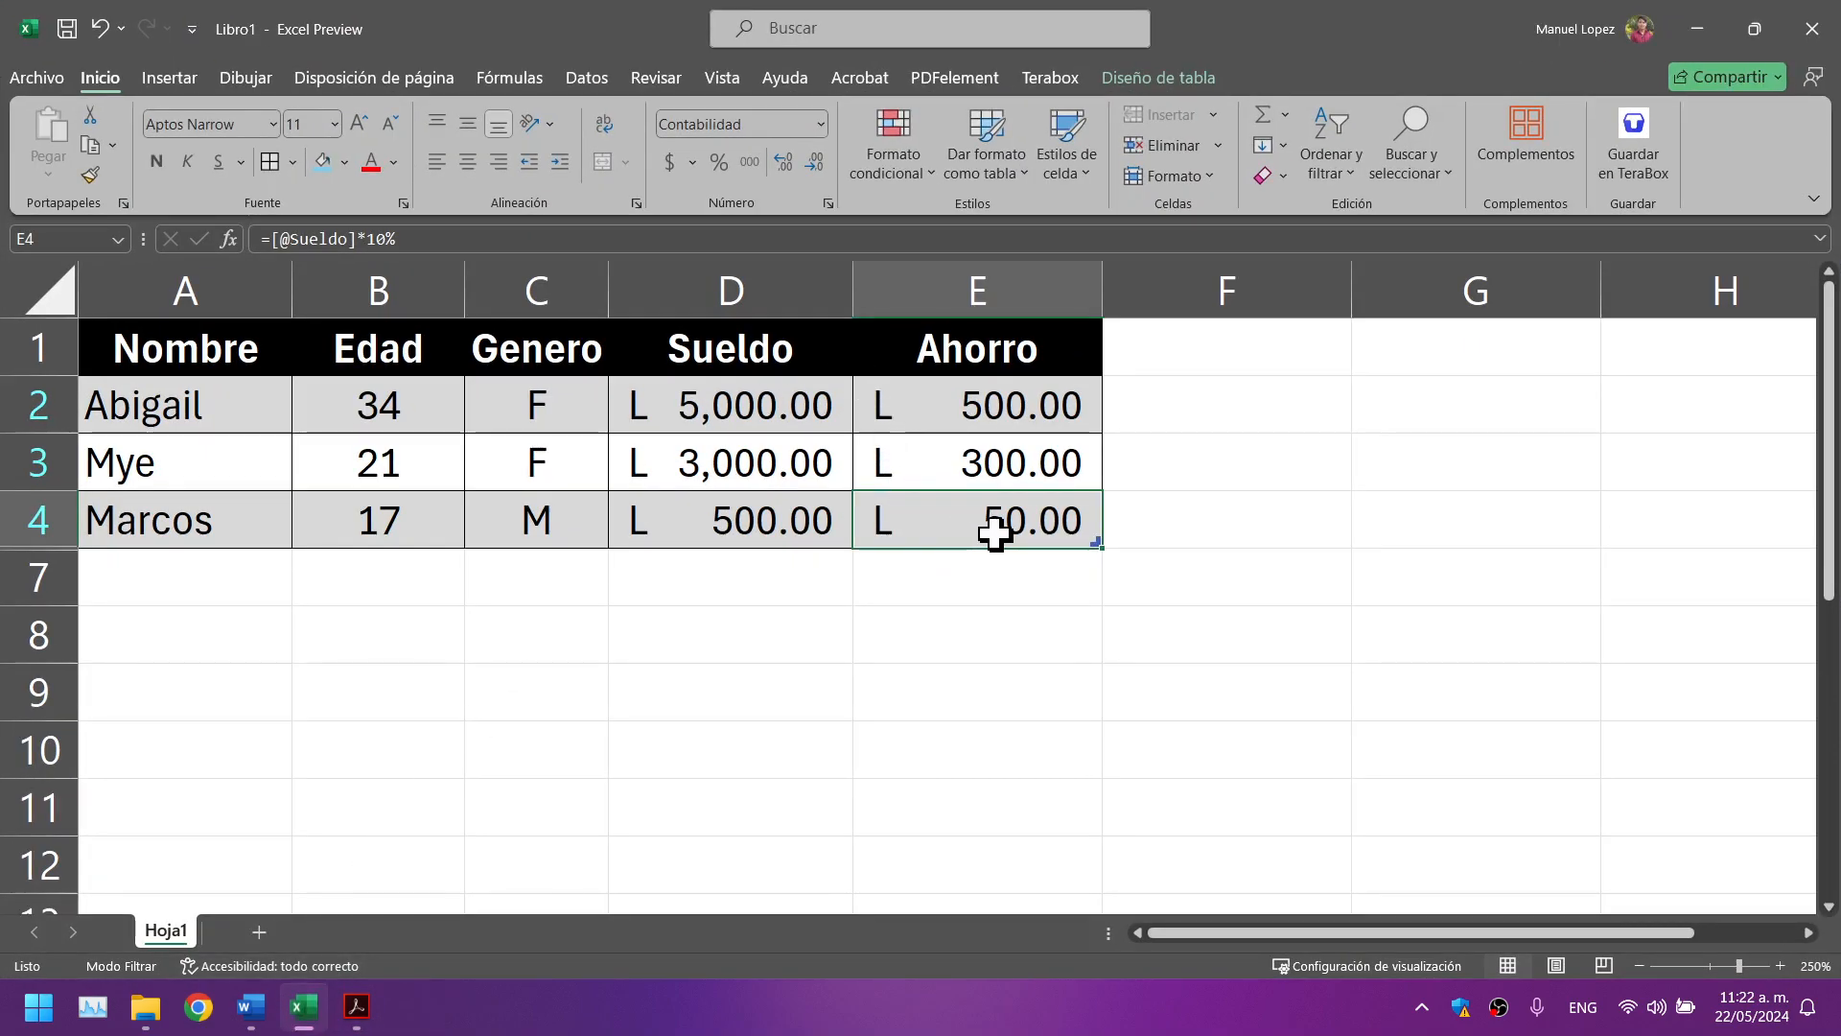
pyautogui.click(1154, 665)
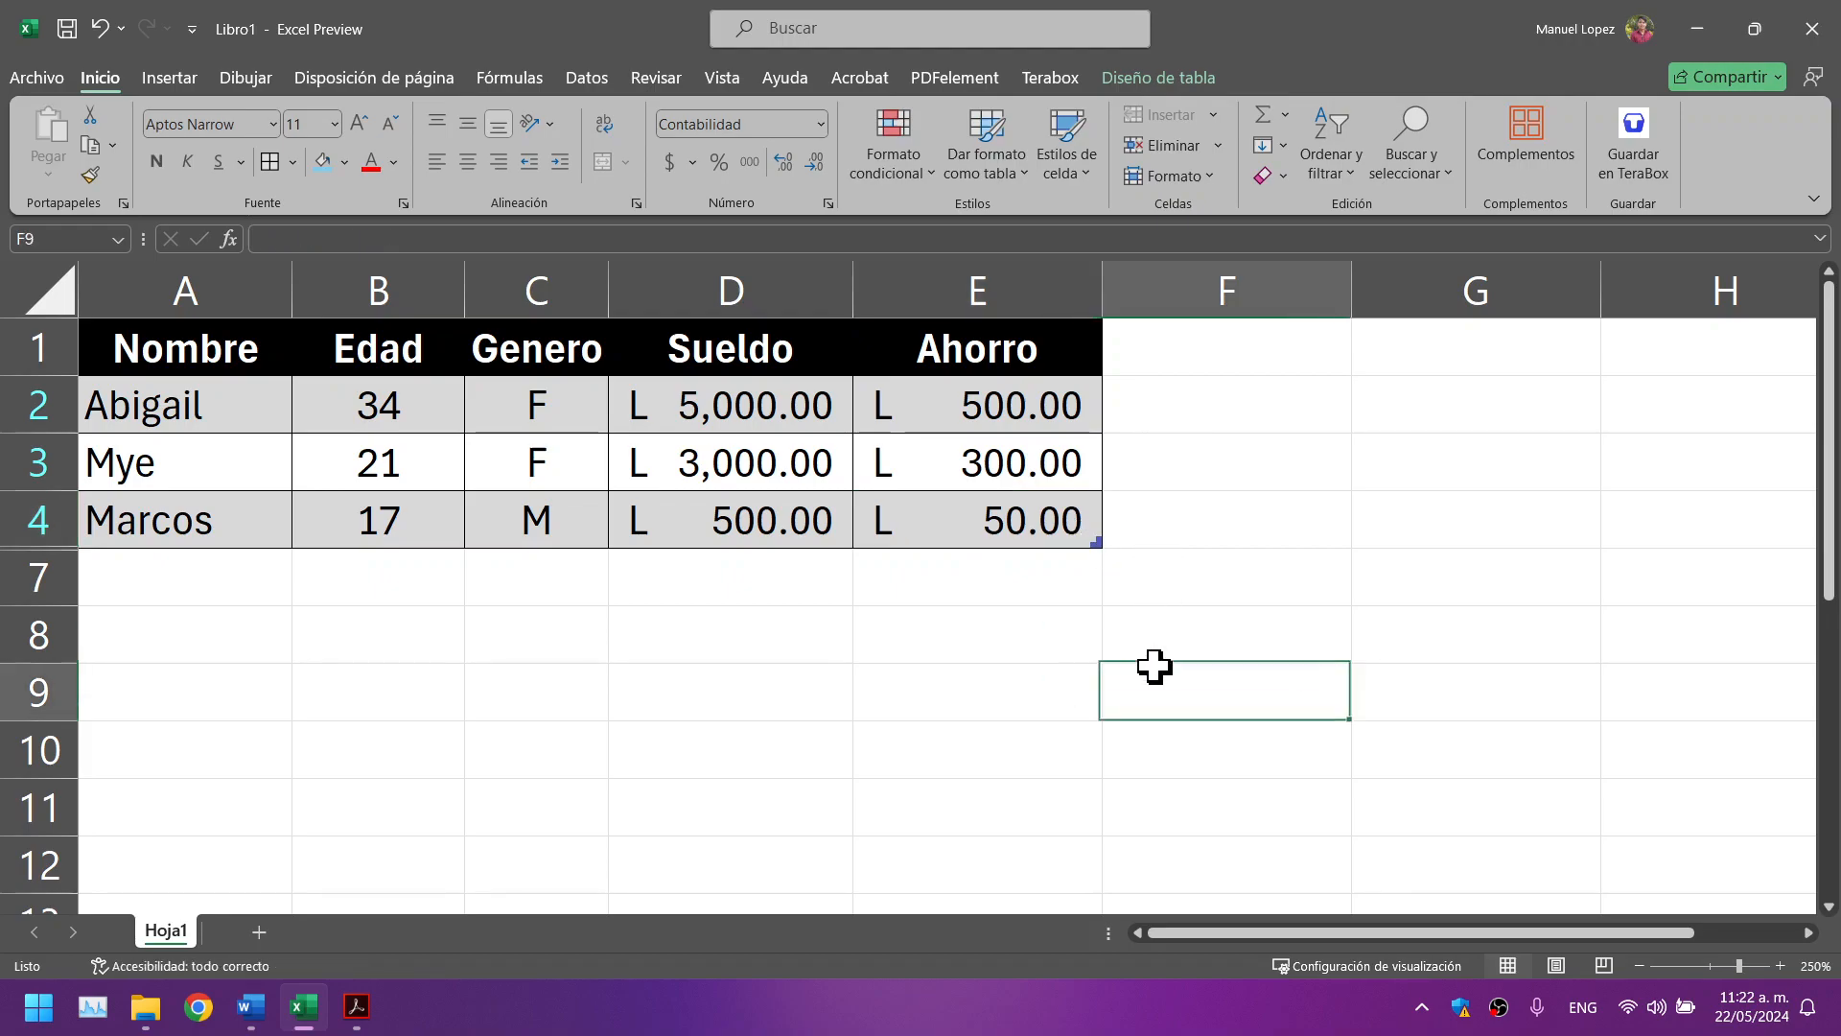
pyautogui.press('Left')
pyautogui.click(1017, 414)
pyautogui.rightClick(968, 470)
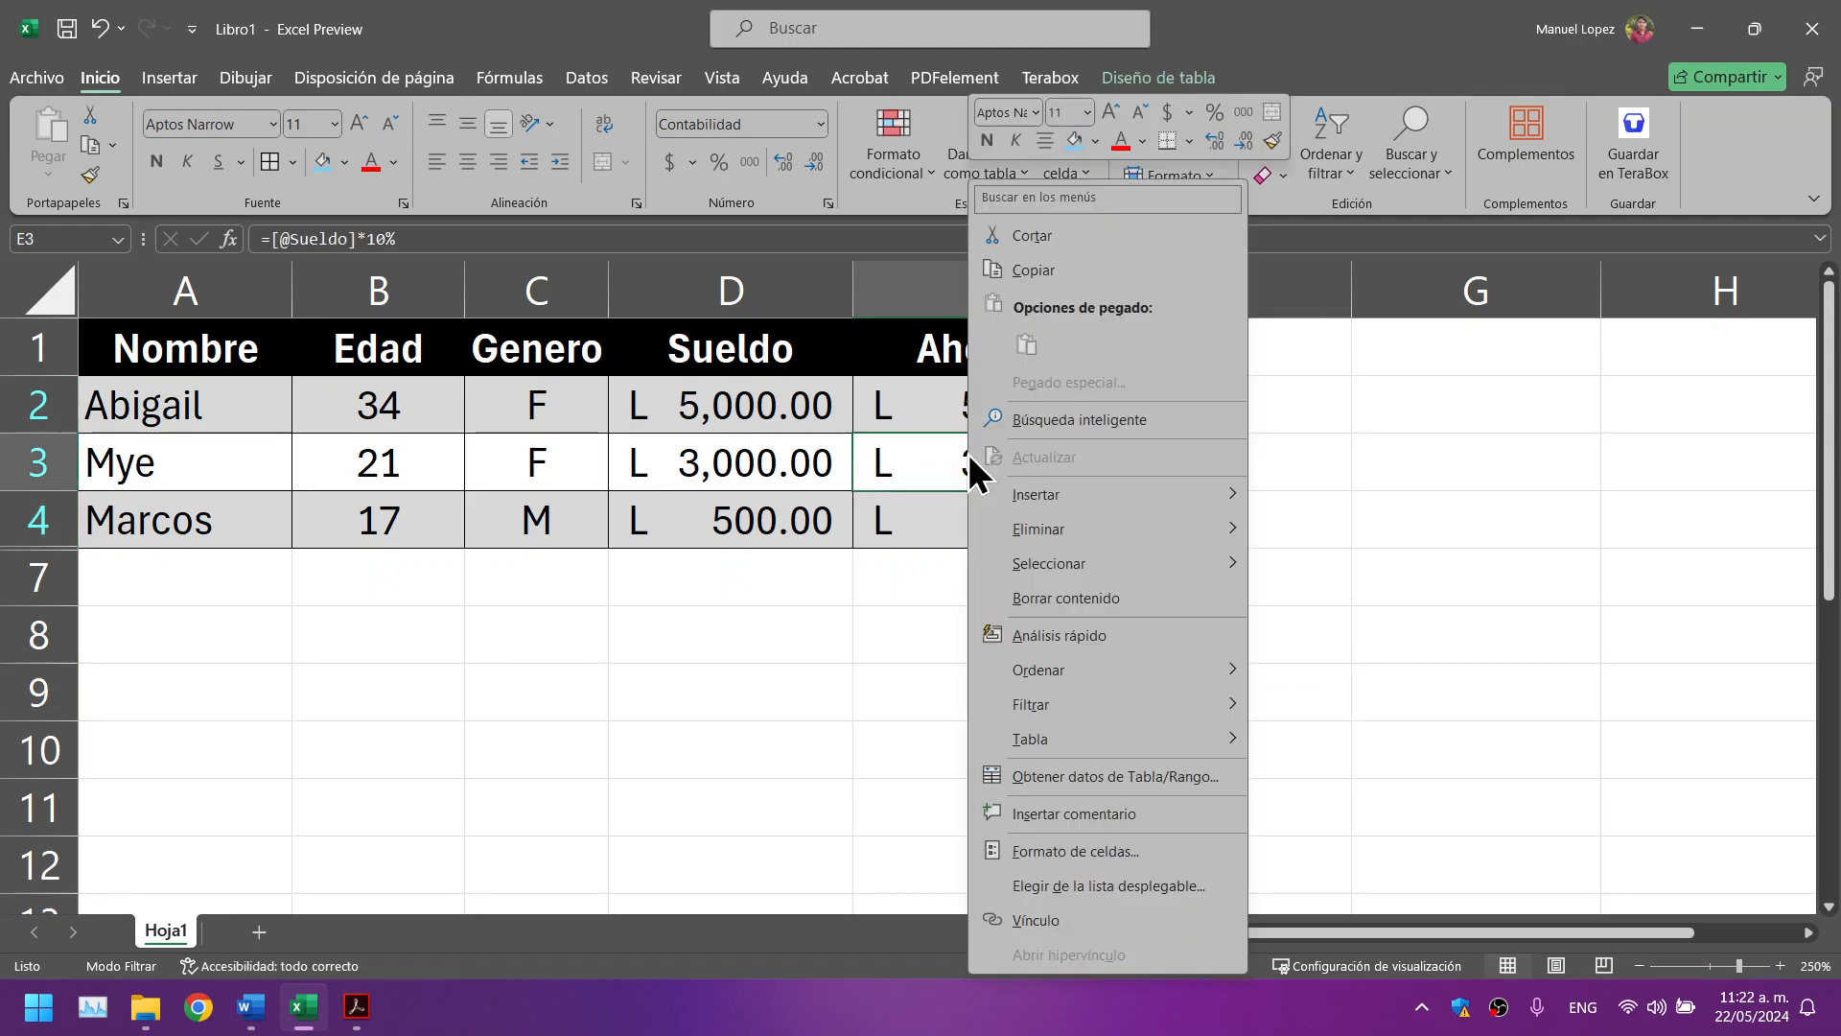
pyautogui.moveTo(1211, 504)
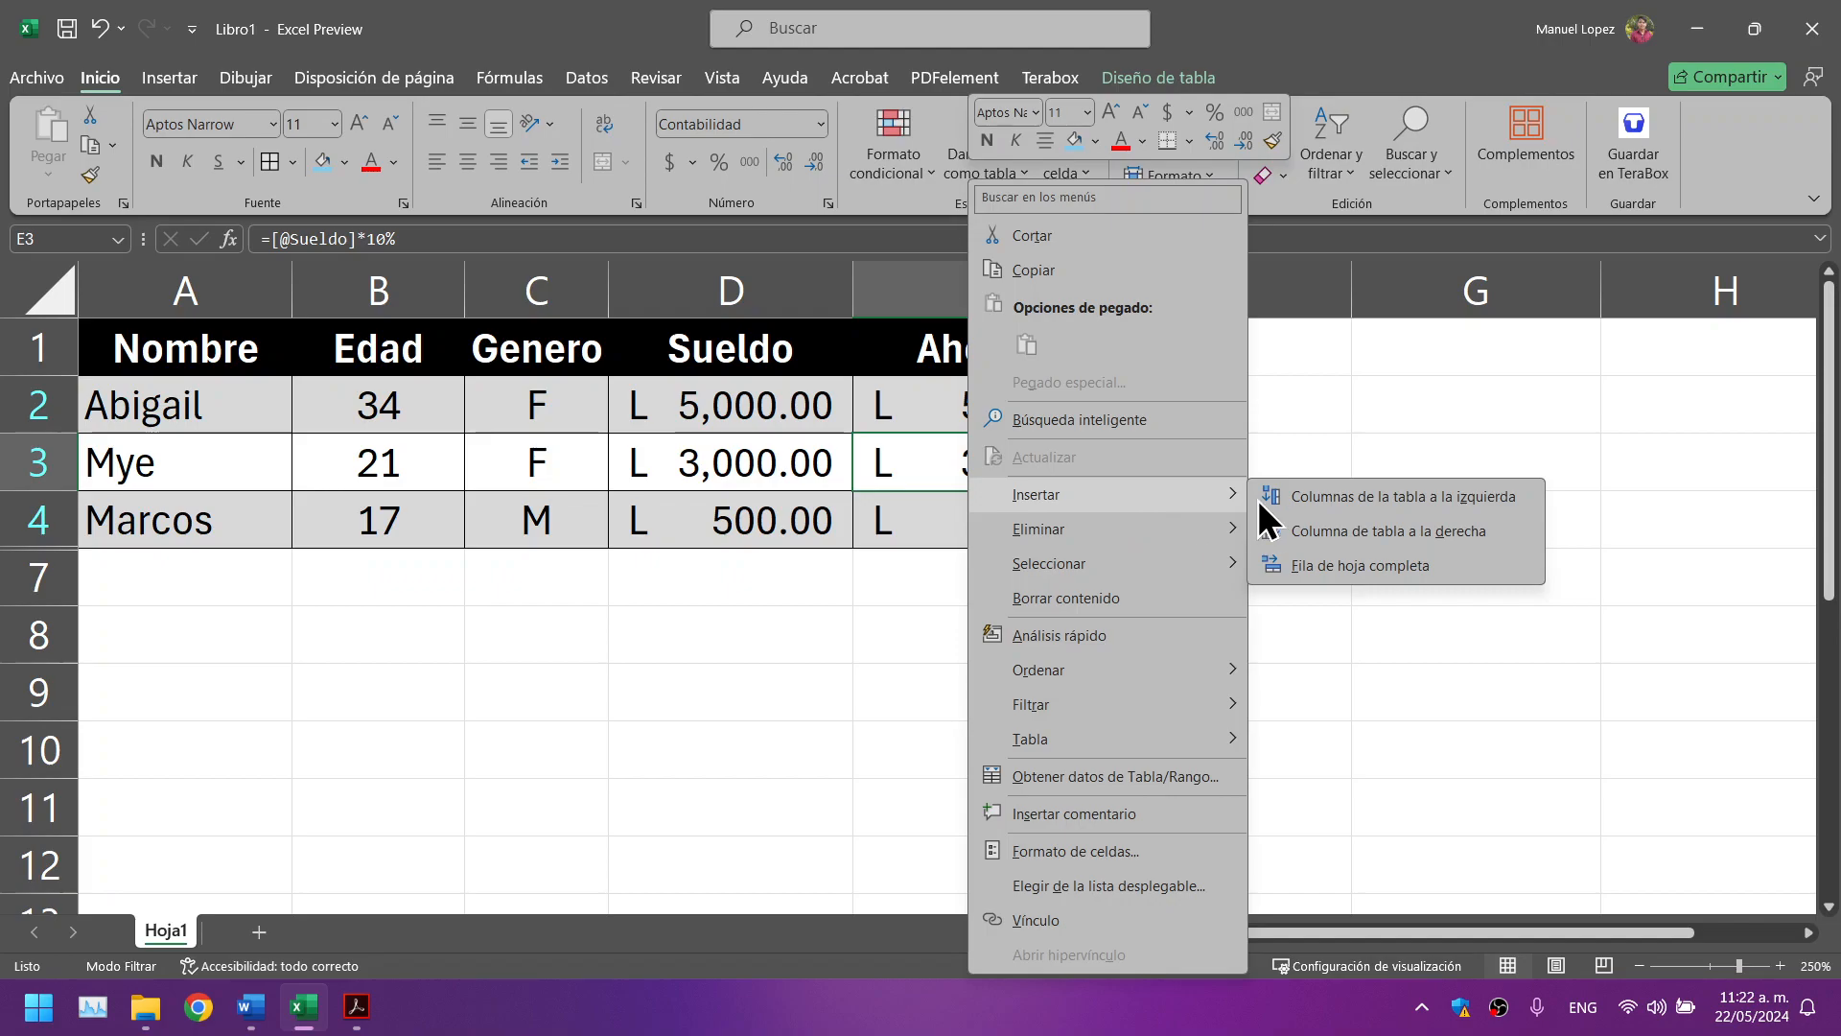
pyautogui.click(802, 700)
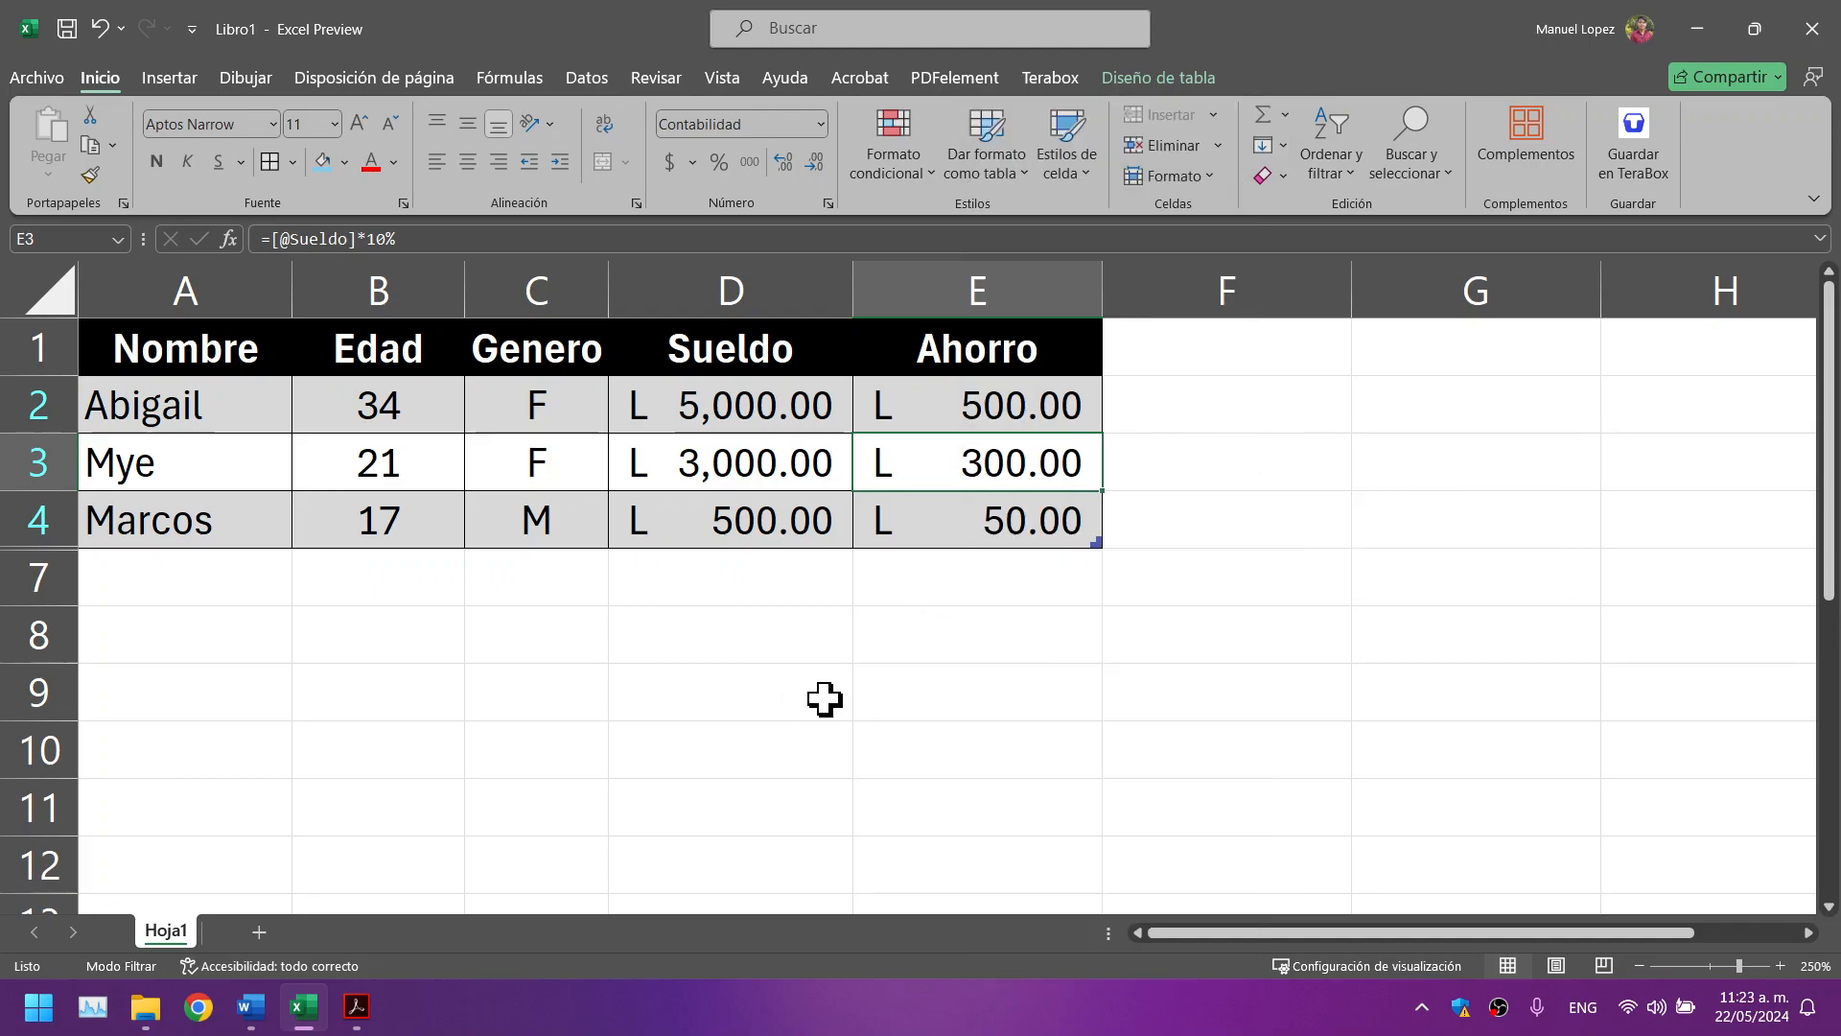
# Step: Extend the table by one column after Ahorro and enter Sueldo as the beginning of its header in F1
pyautogui.moveTo(1096, 548); pyautogui.dragTo(1294, 543)
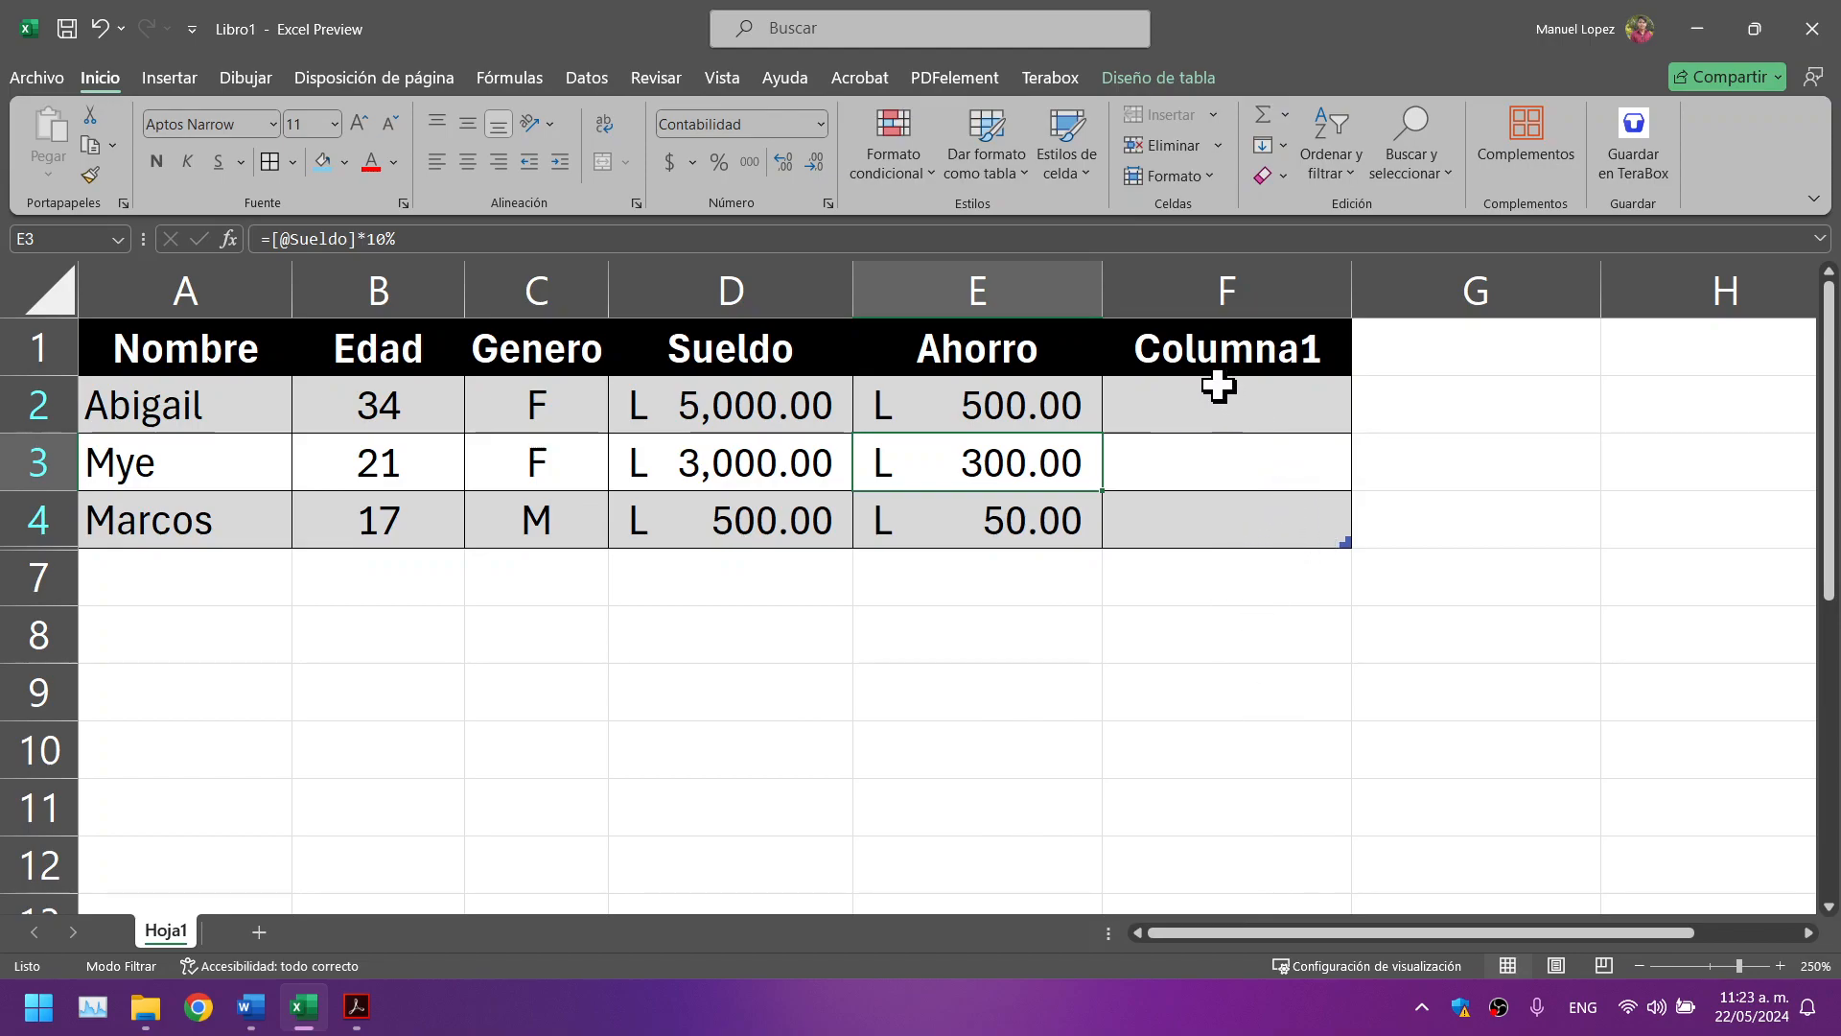
pyautogui.click(1212, 351)
pyautogui.write('S')
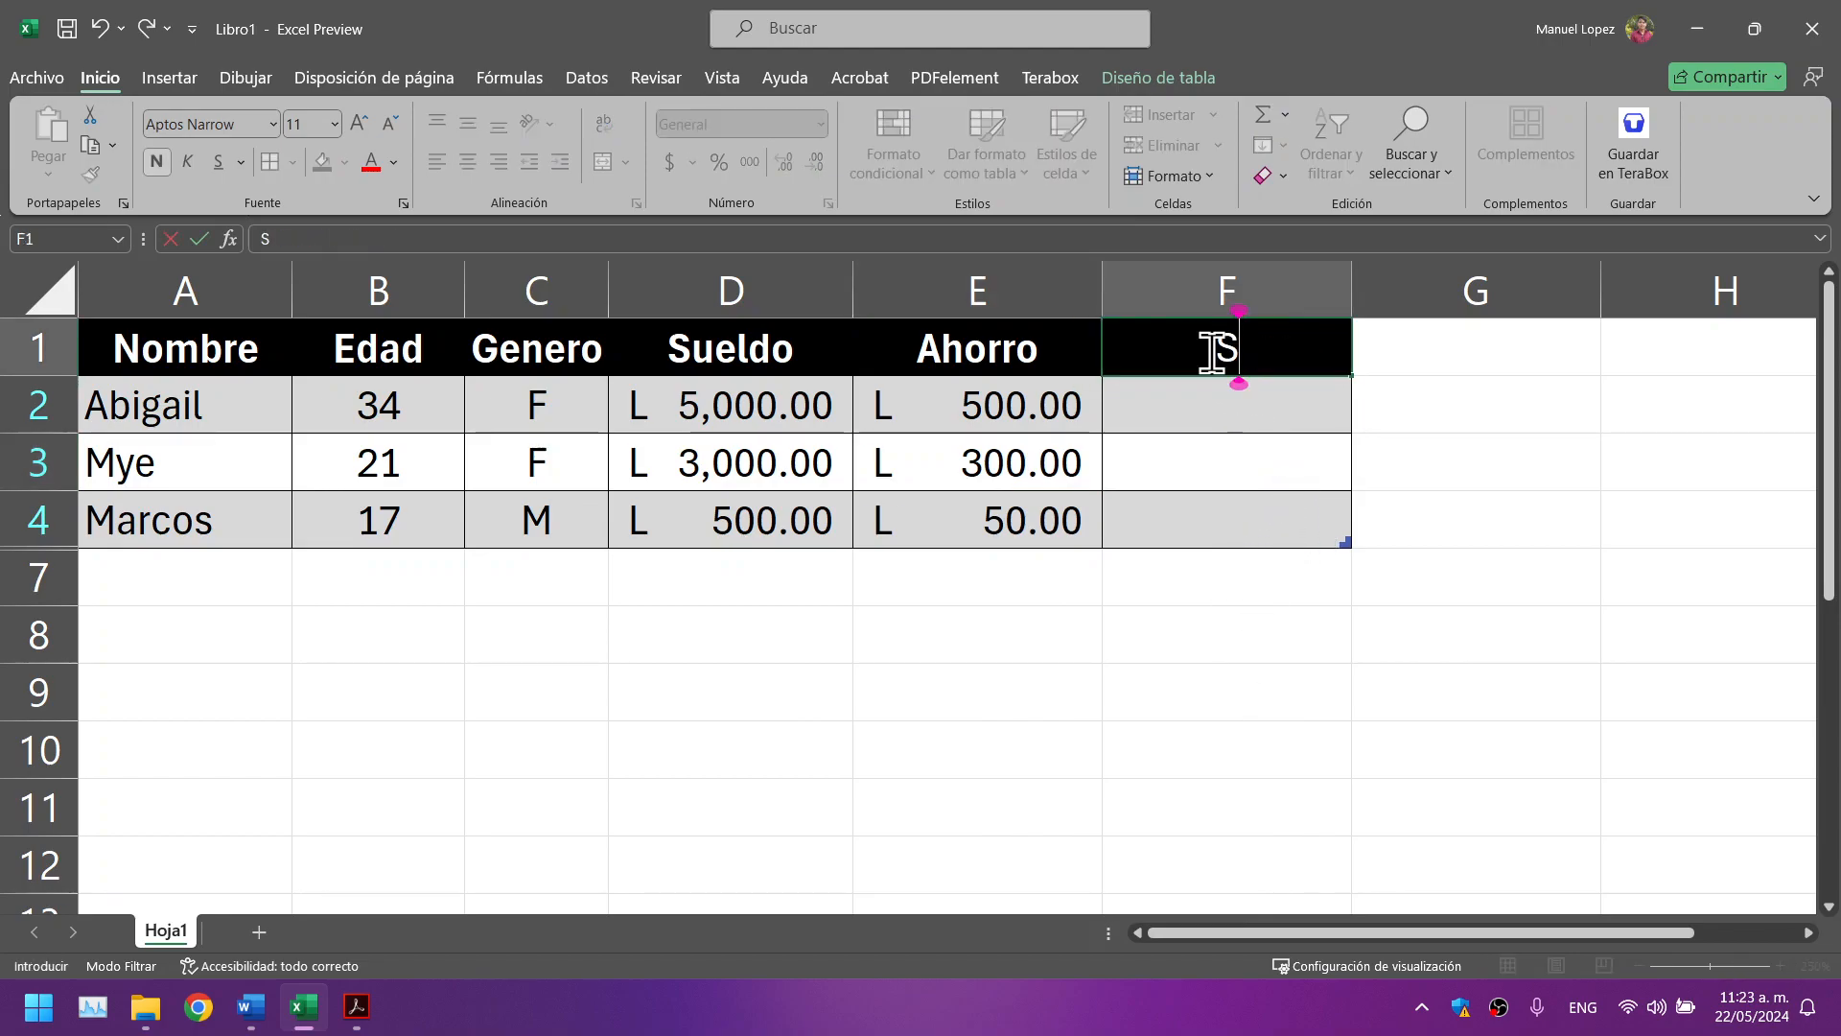
pyautogui.write('ueldo')
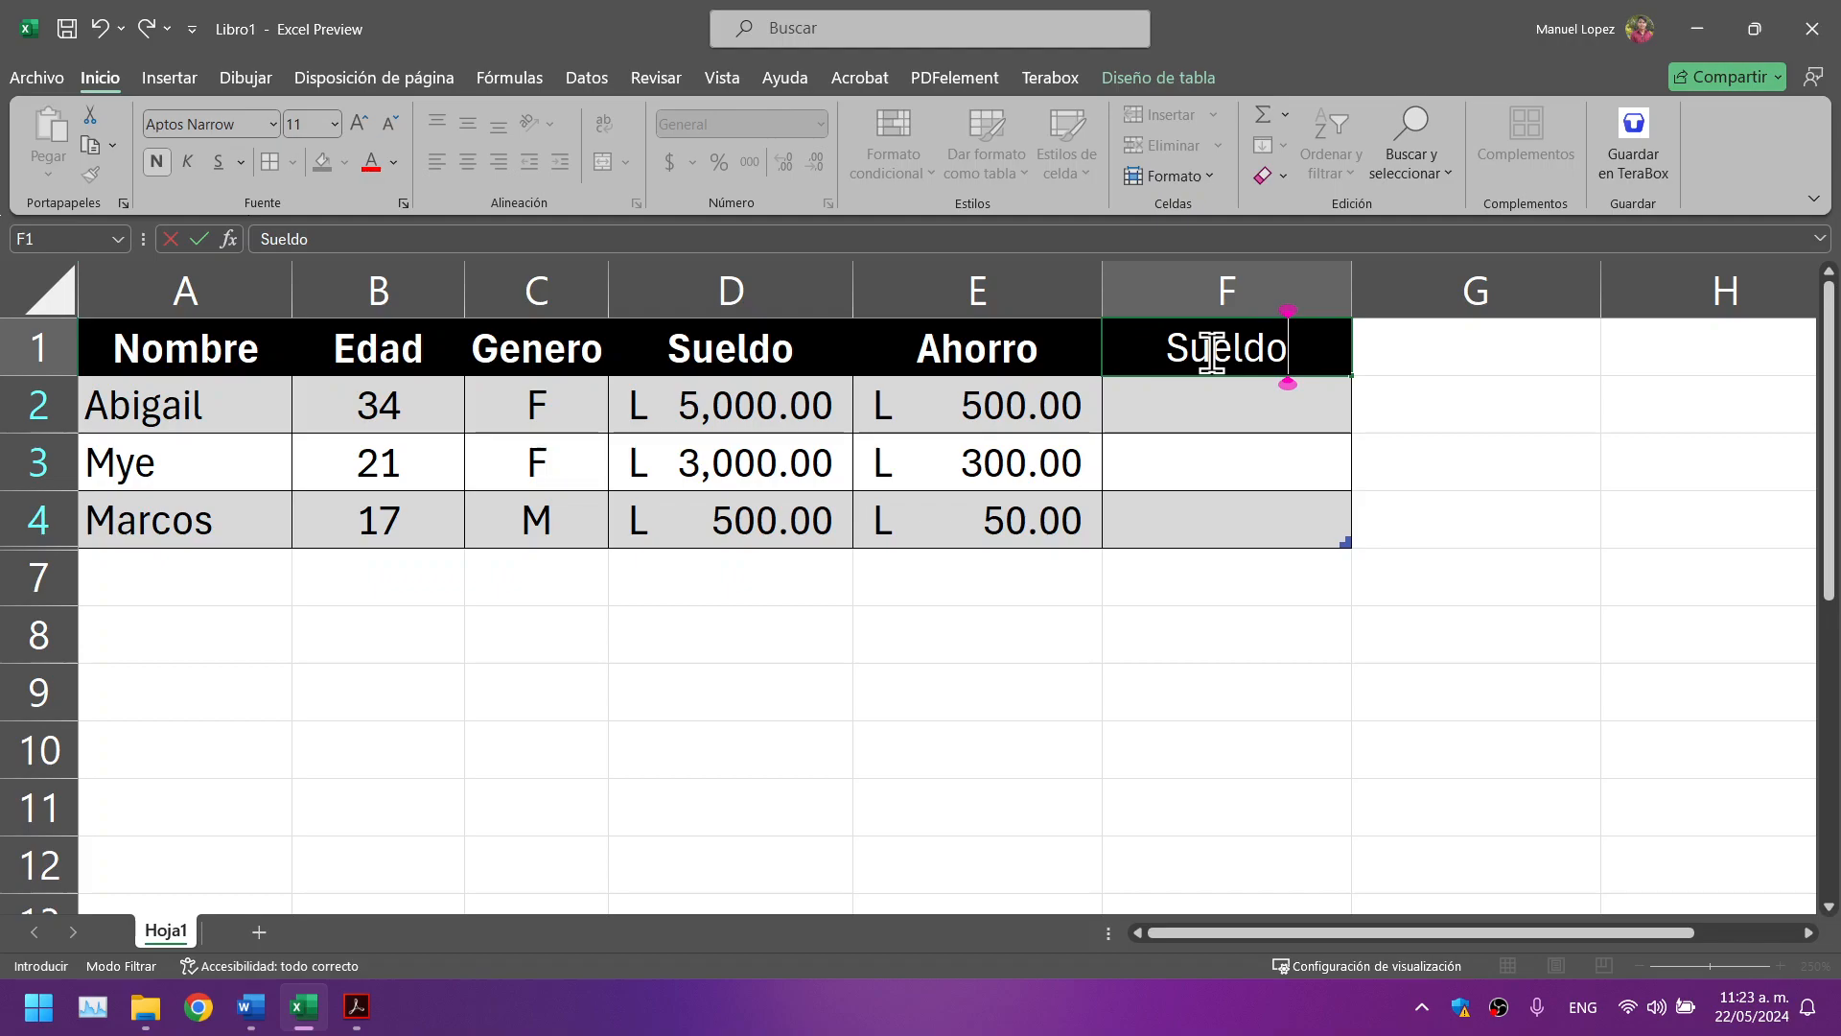
pyautogui.write('AP')
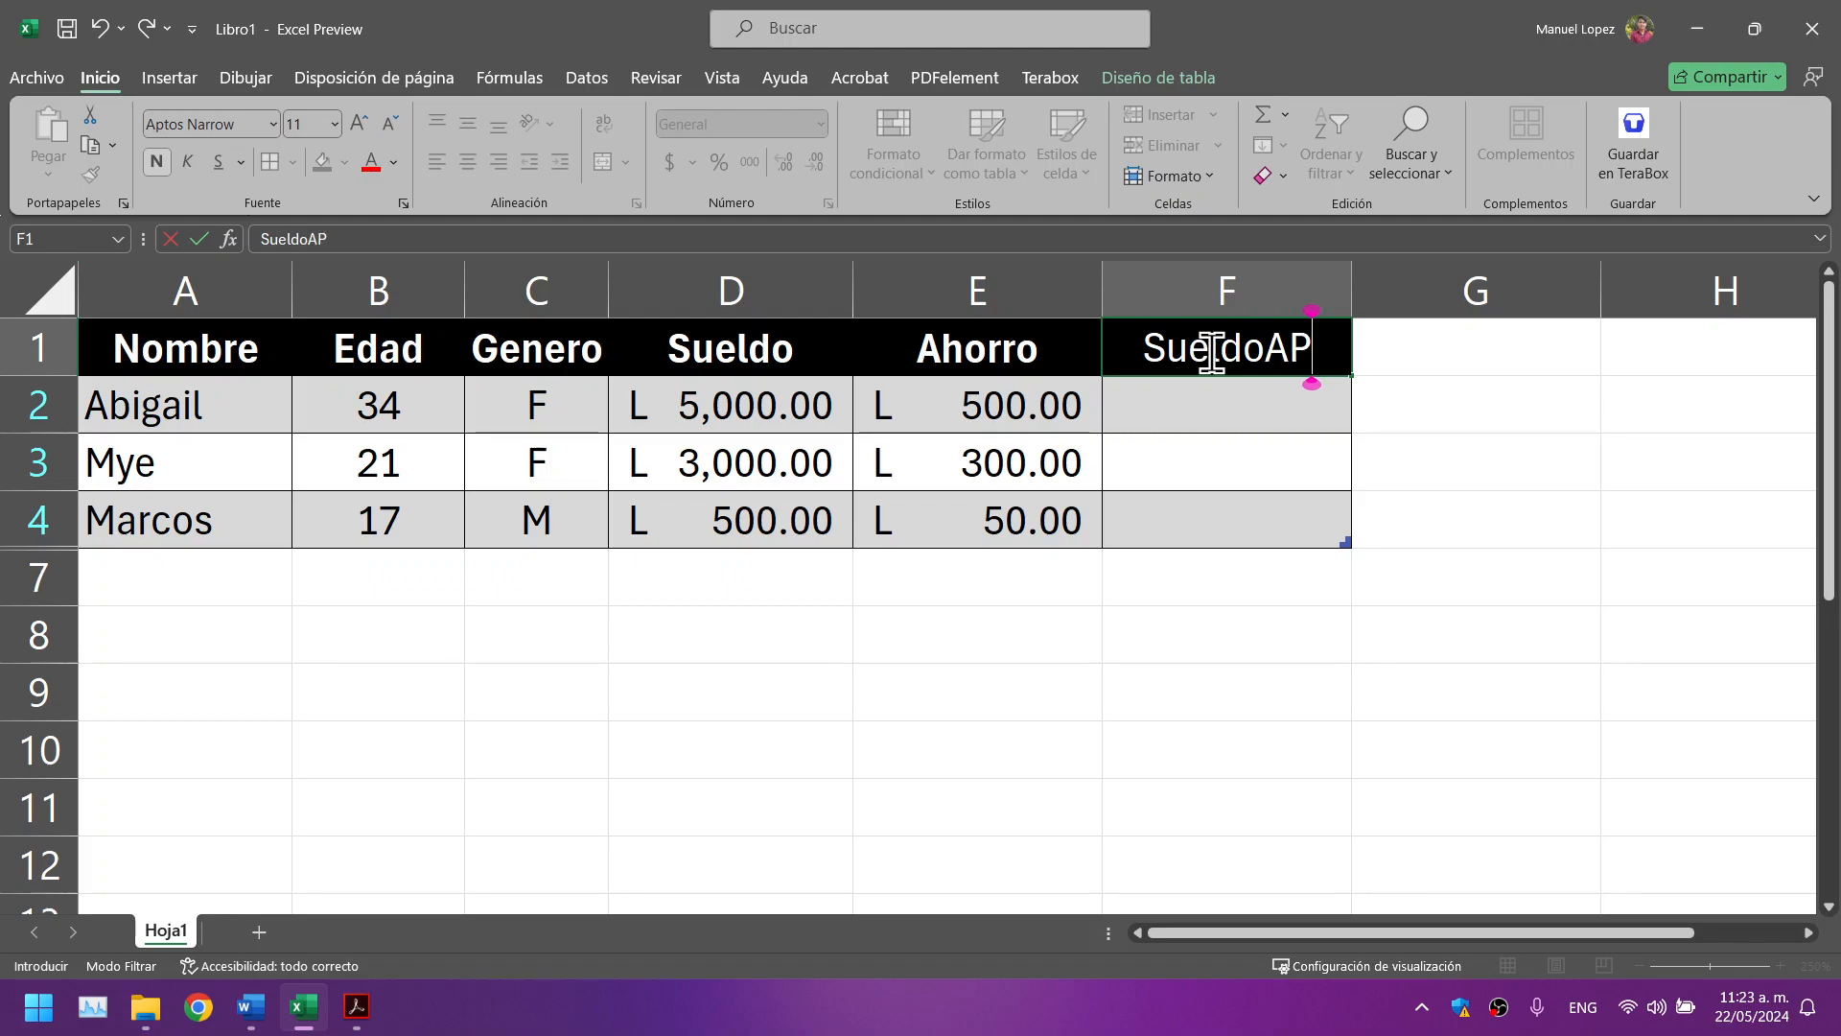
pyautogui.press('BackSpace')
pyautogui.press('BackSpace')
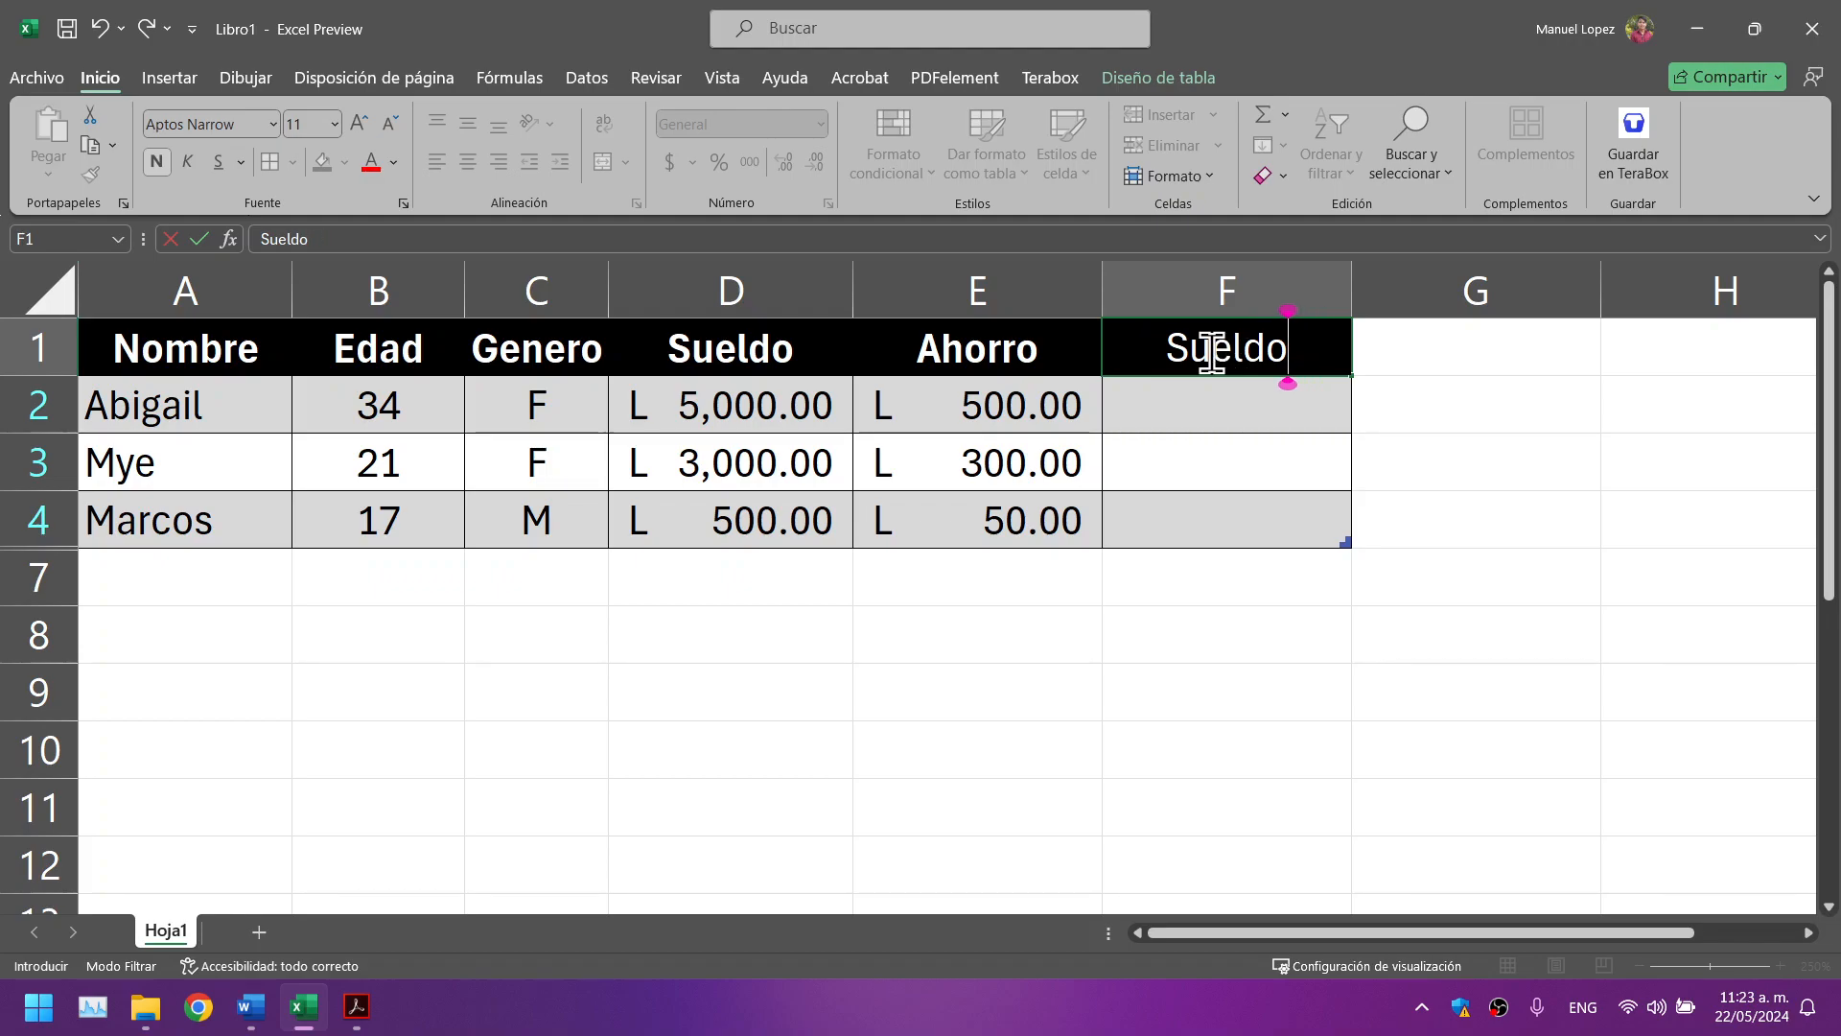
pyautogui.write('A')
pyautogui.press('BackSpace')
pyautogui.write('APa')
pyautogui.press('BackSpace')
pyautogui.press('BackSpace')
pyautogui.press('BackSpace')
pyautogui.write('n')
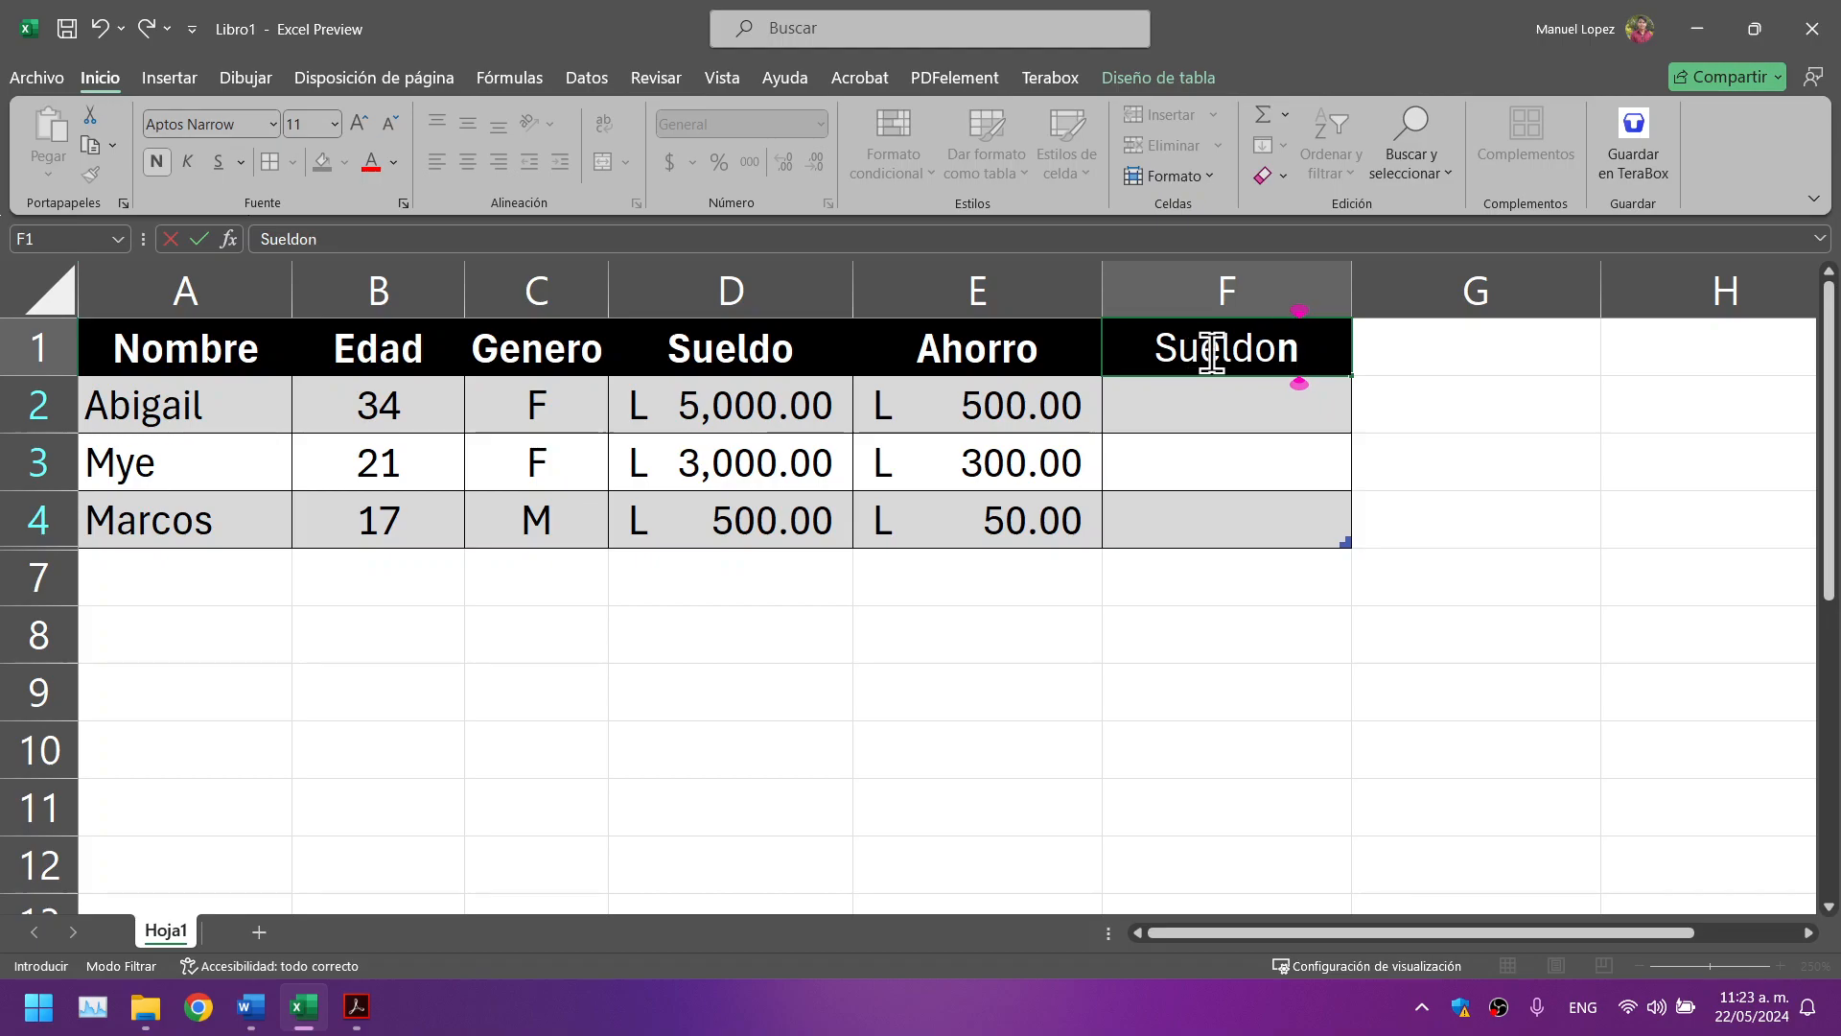
pyautogui.press('BackSpace')
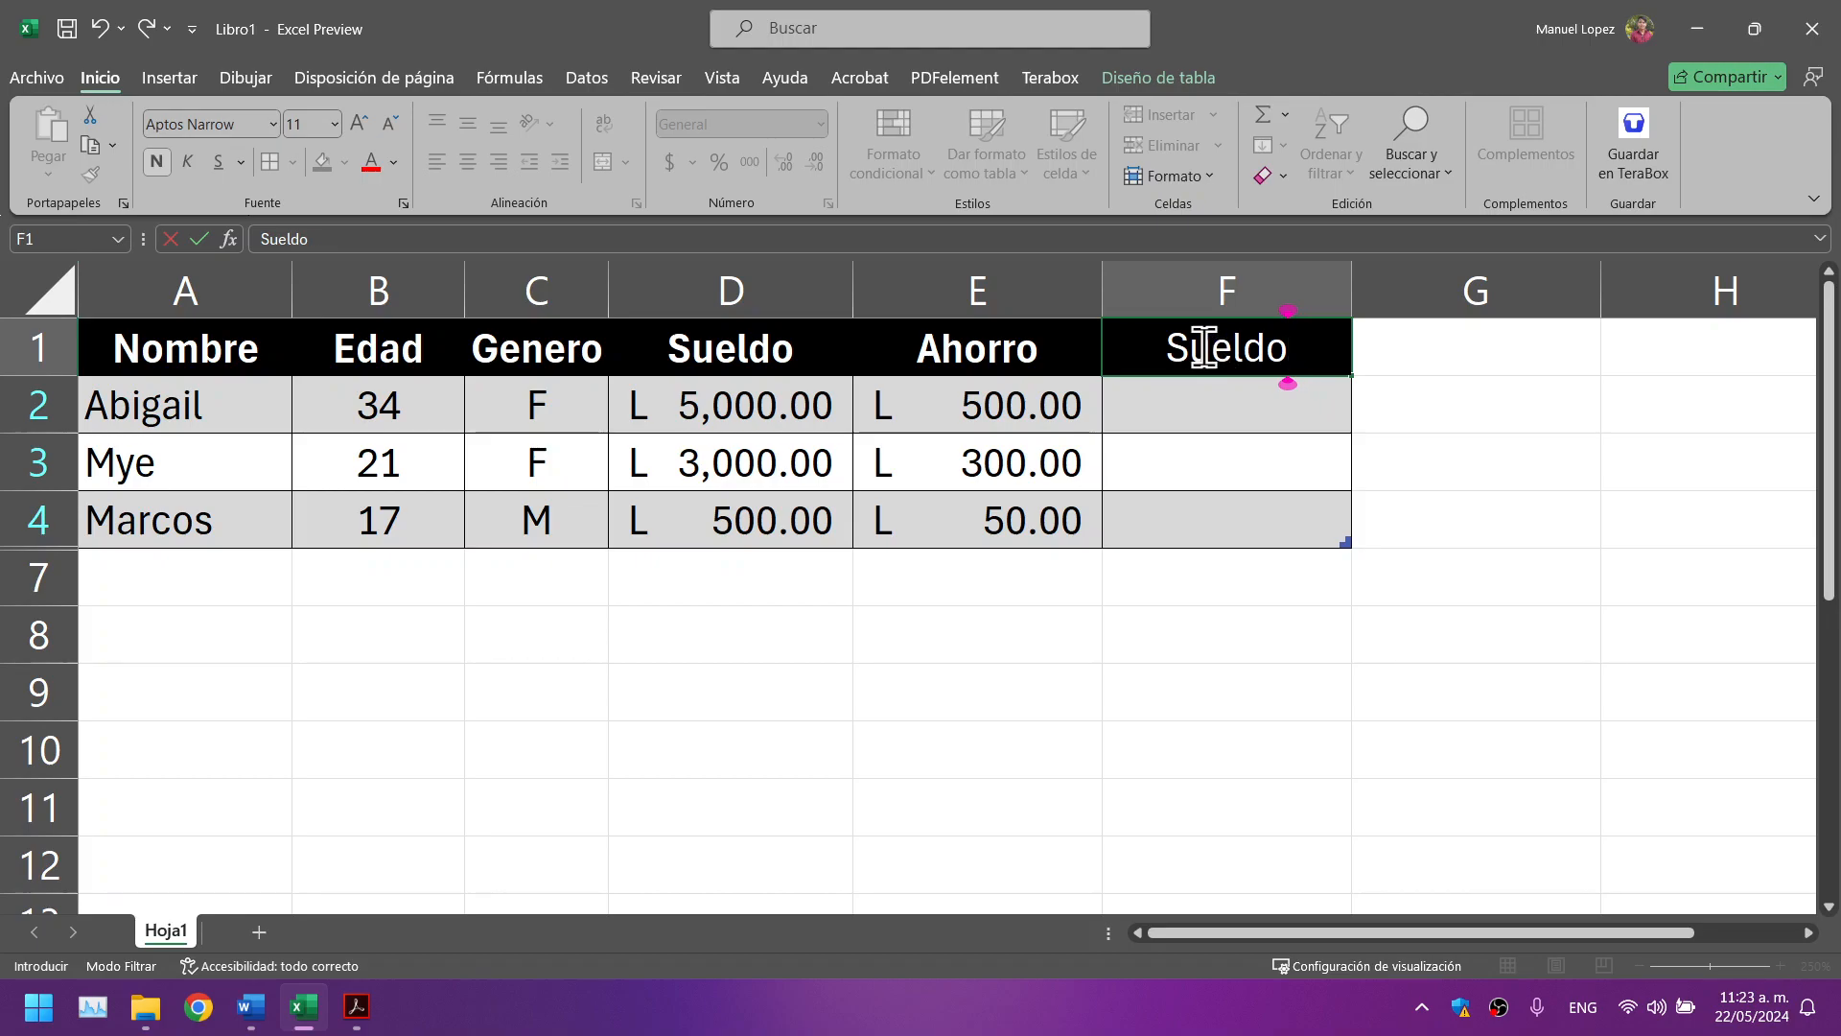
# Step: Make the Sueldo text in header cell F1 bold
pyautogui.doubleClick(1189, 349)
pyautogui.click(157, 161)
pyautogui.click(1285, 351)
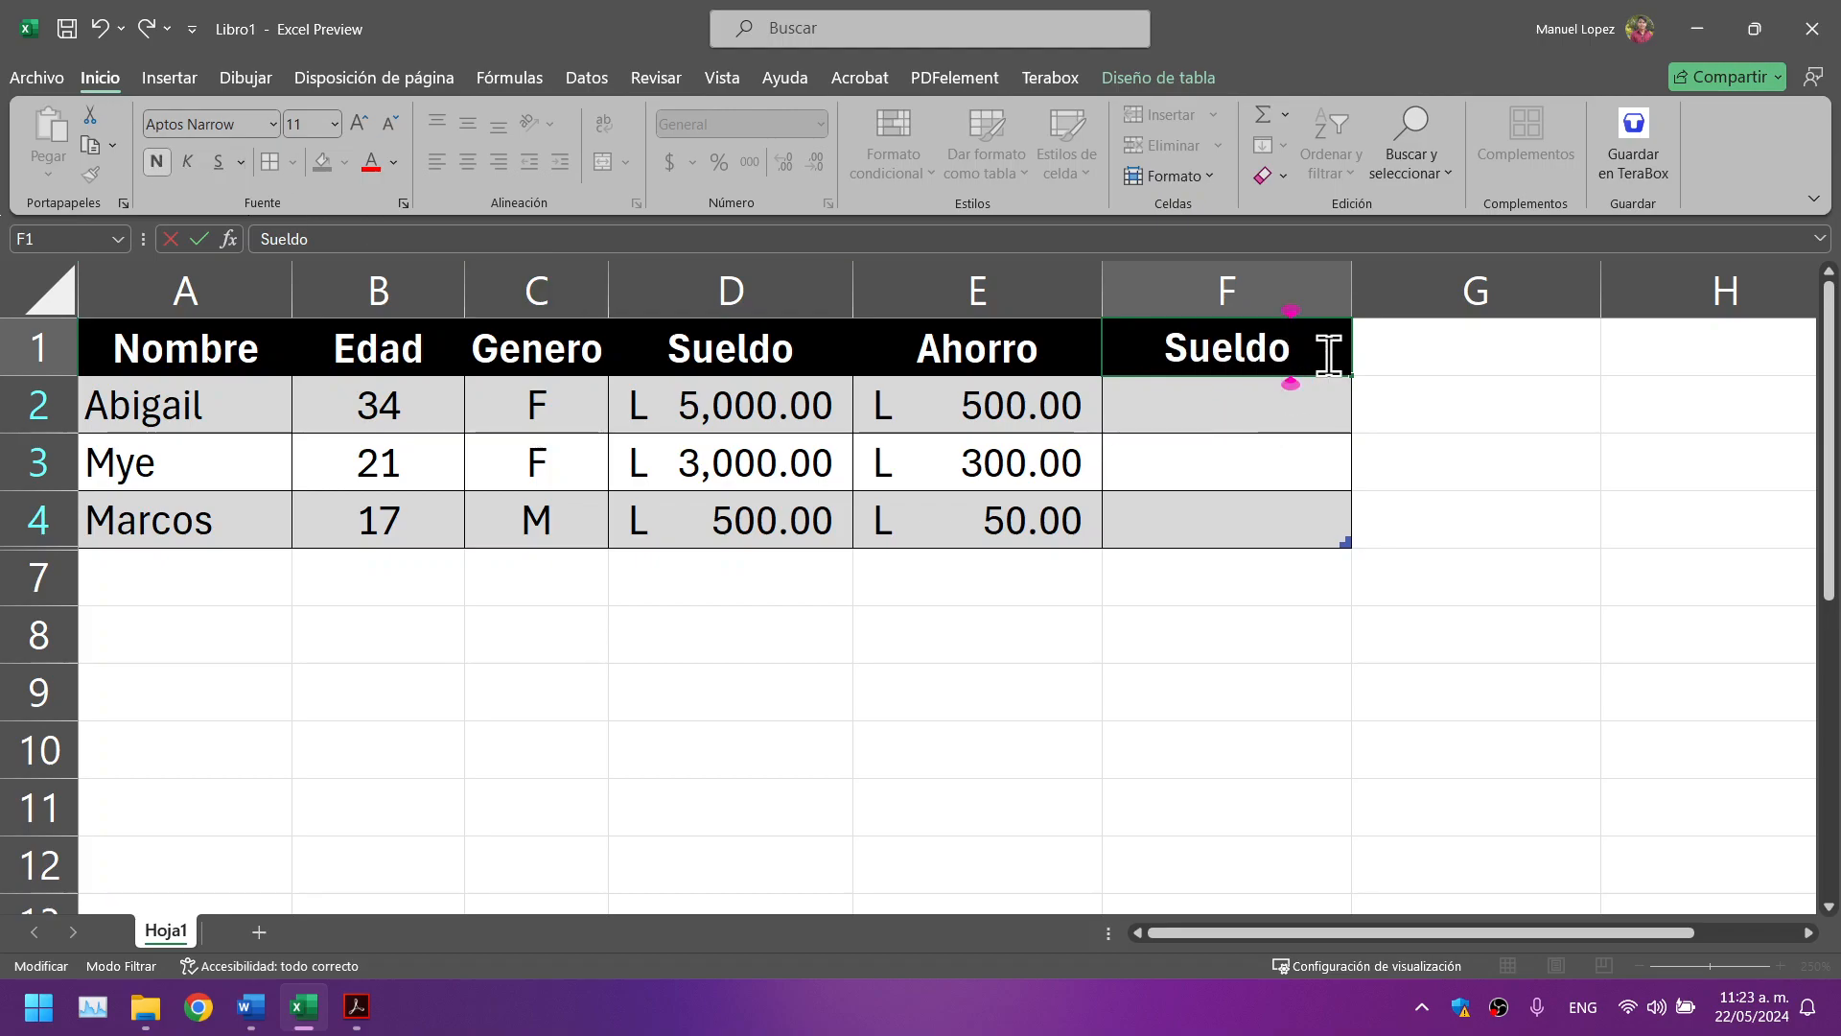
# Step: Complete the F1 header as Sueldo_A_Pagar and widen column F to fit the text
pyautogui.write('_')
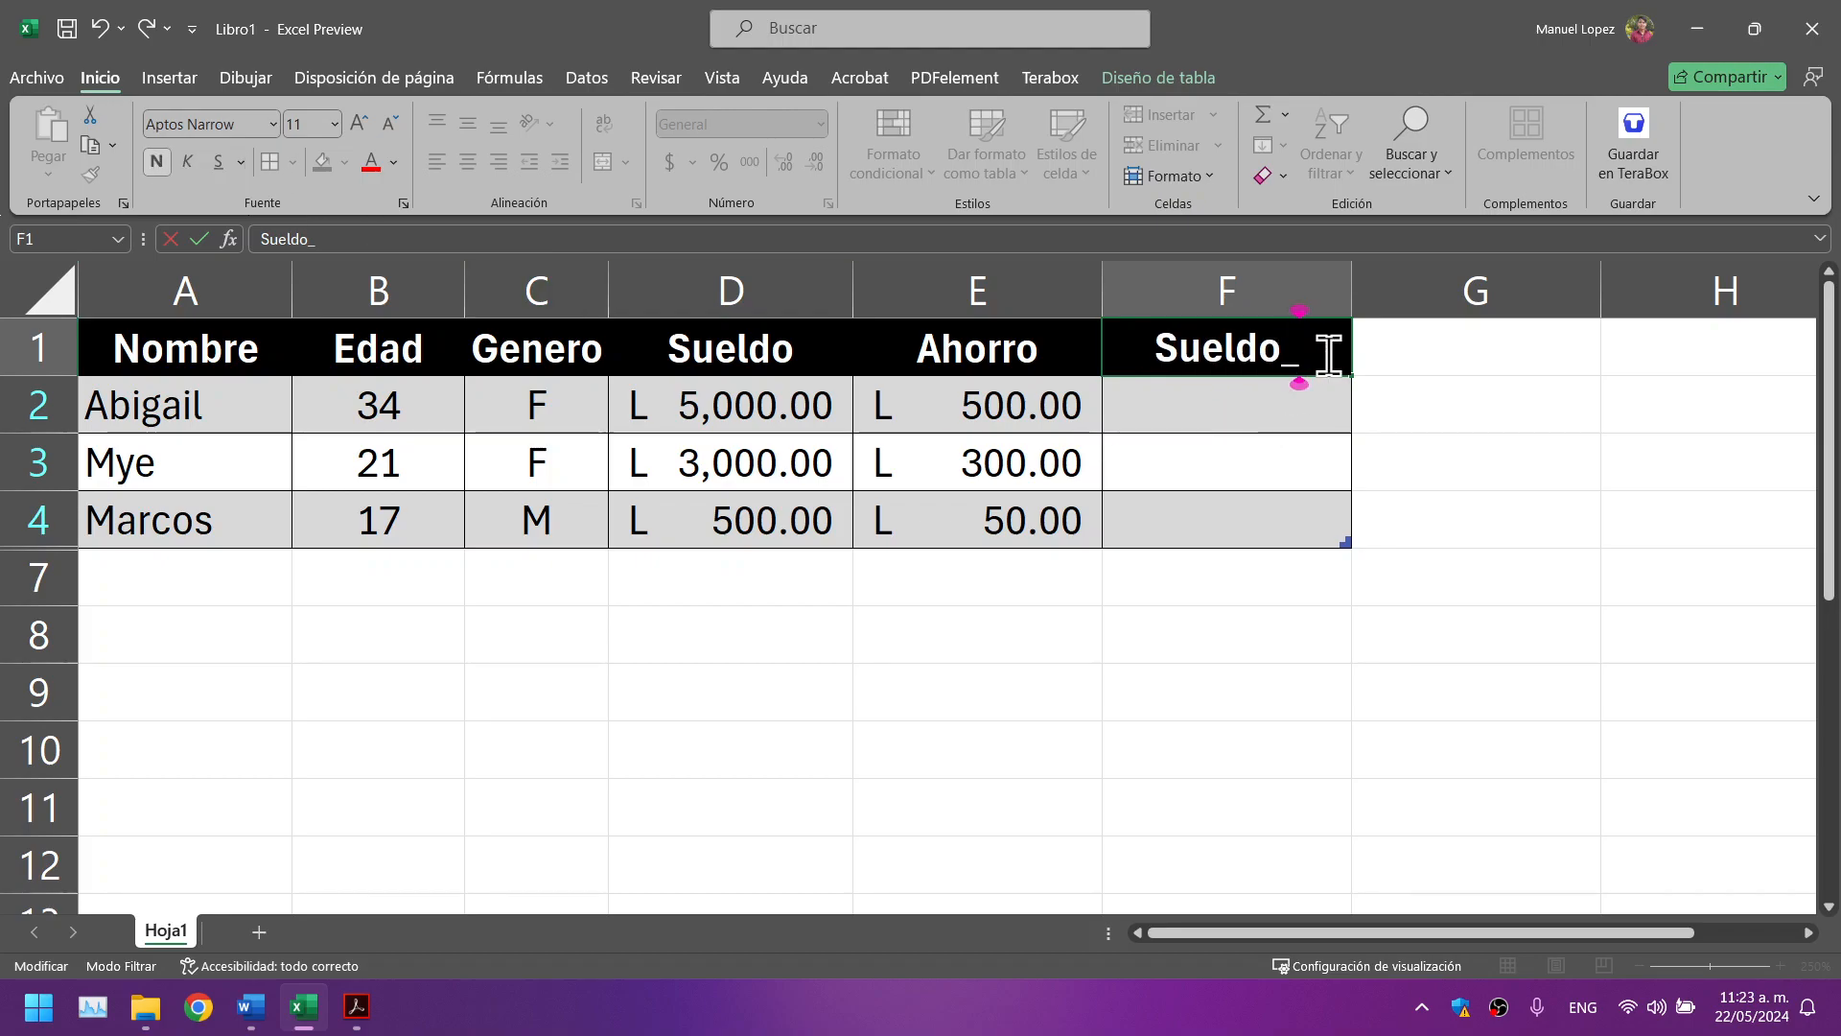
pyautogui.write('A_Pagar')
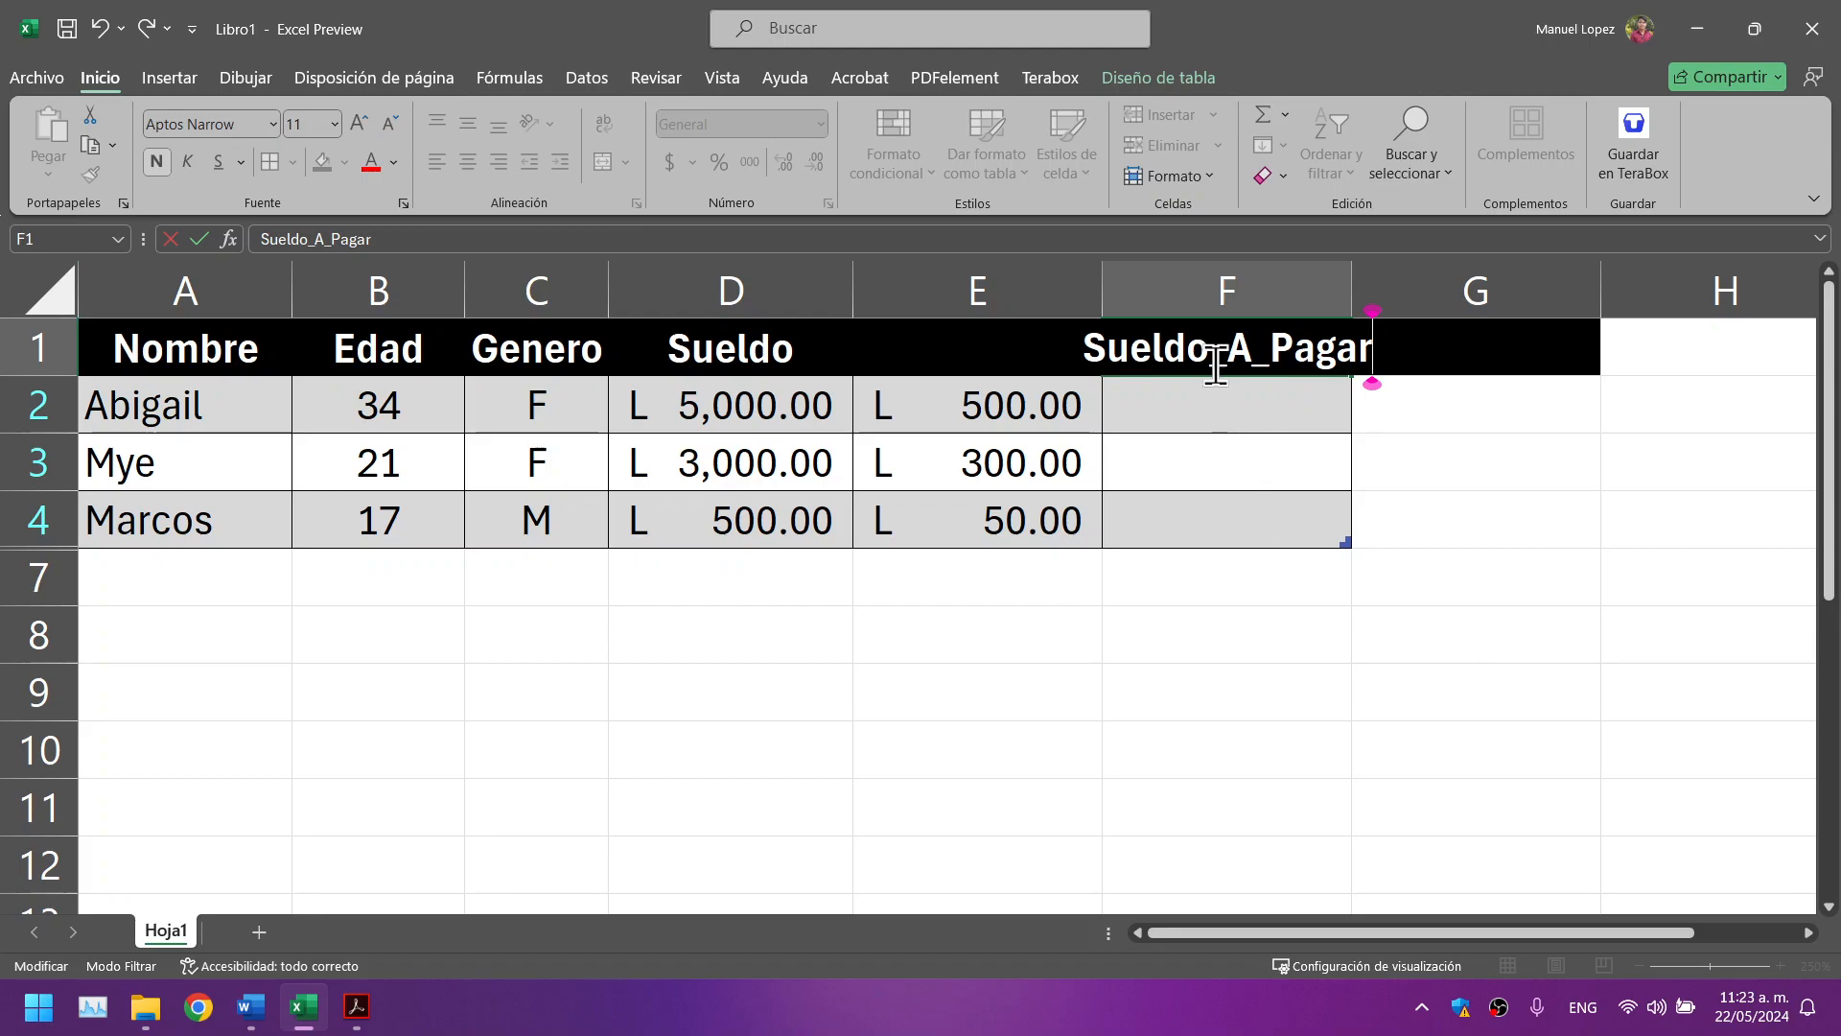
pyautogui.click(1181, 679)
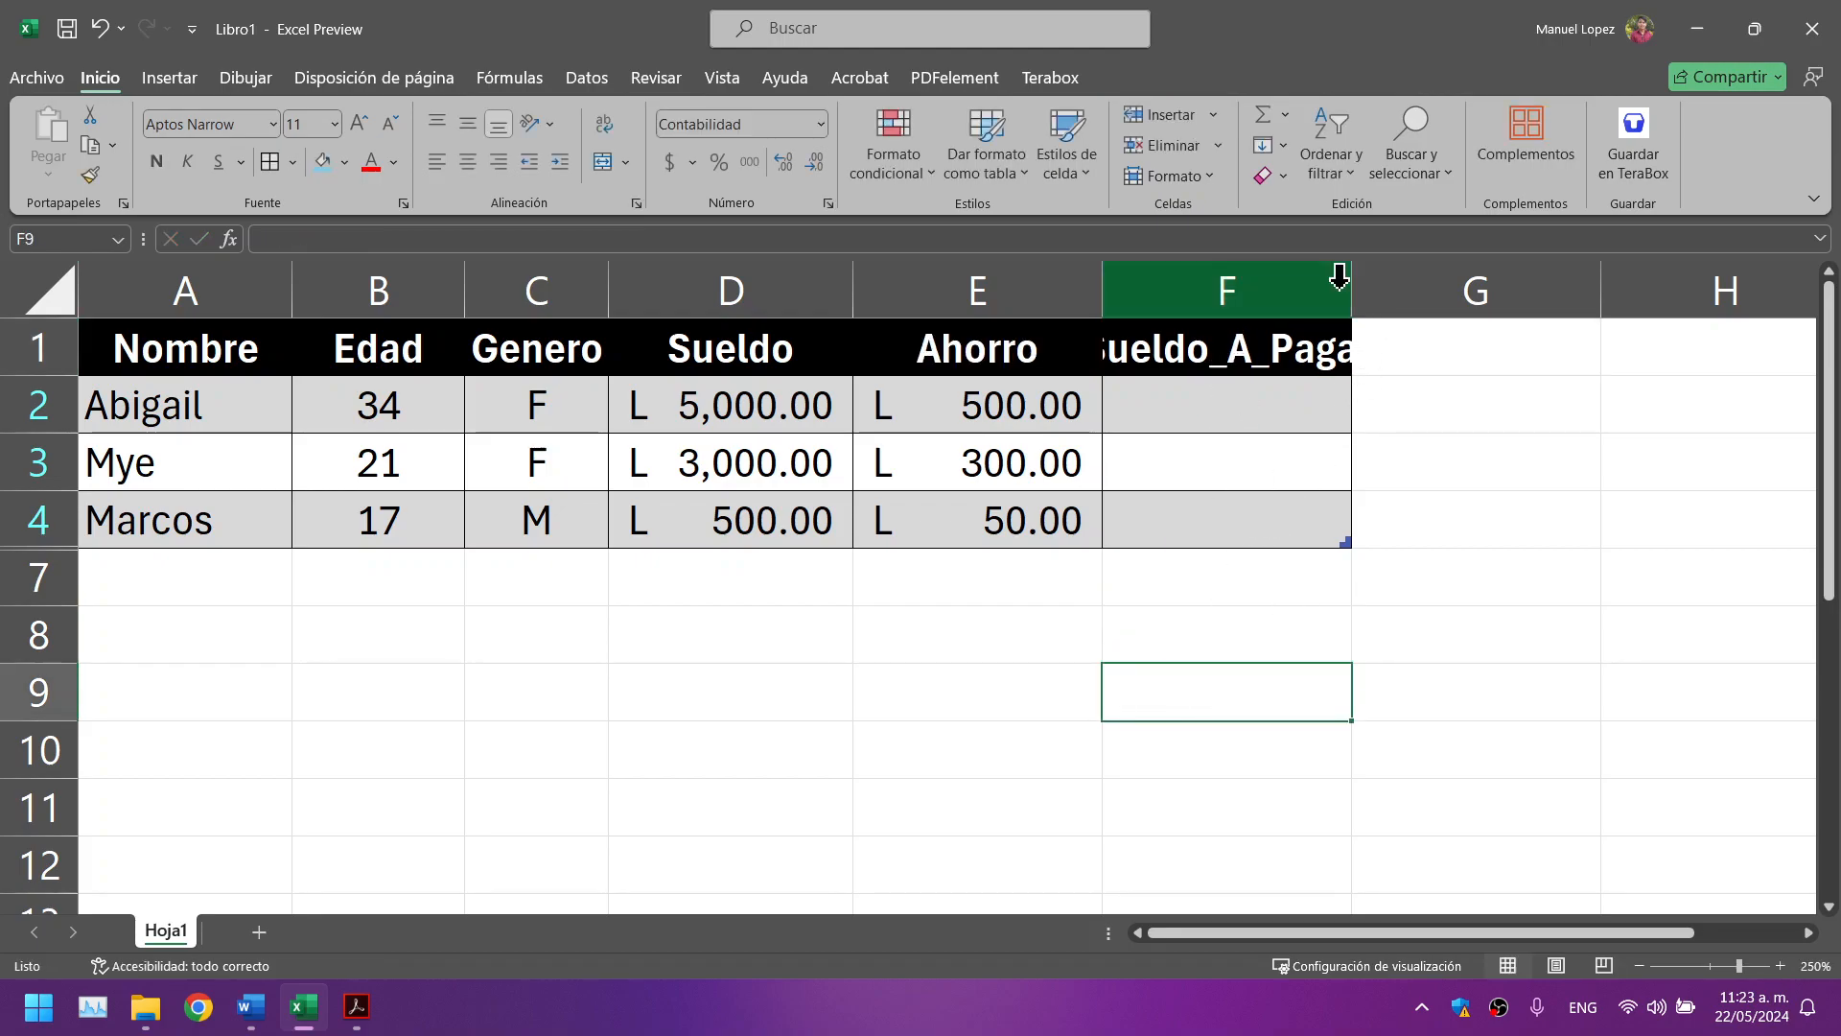
pyautogui.moveTo(1348, 286); pyautogui.dragTo(1434, 284)
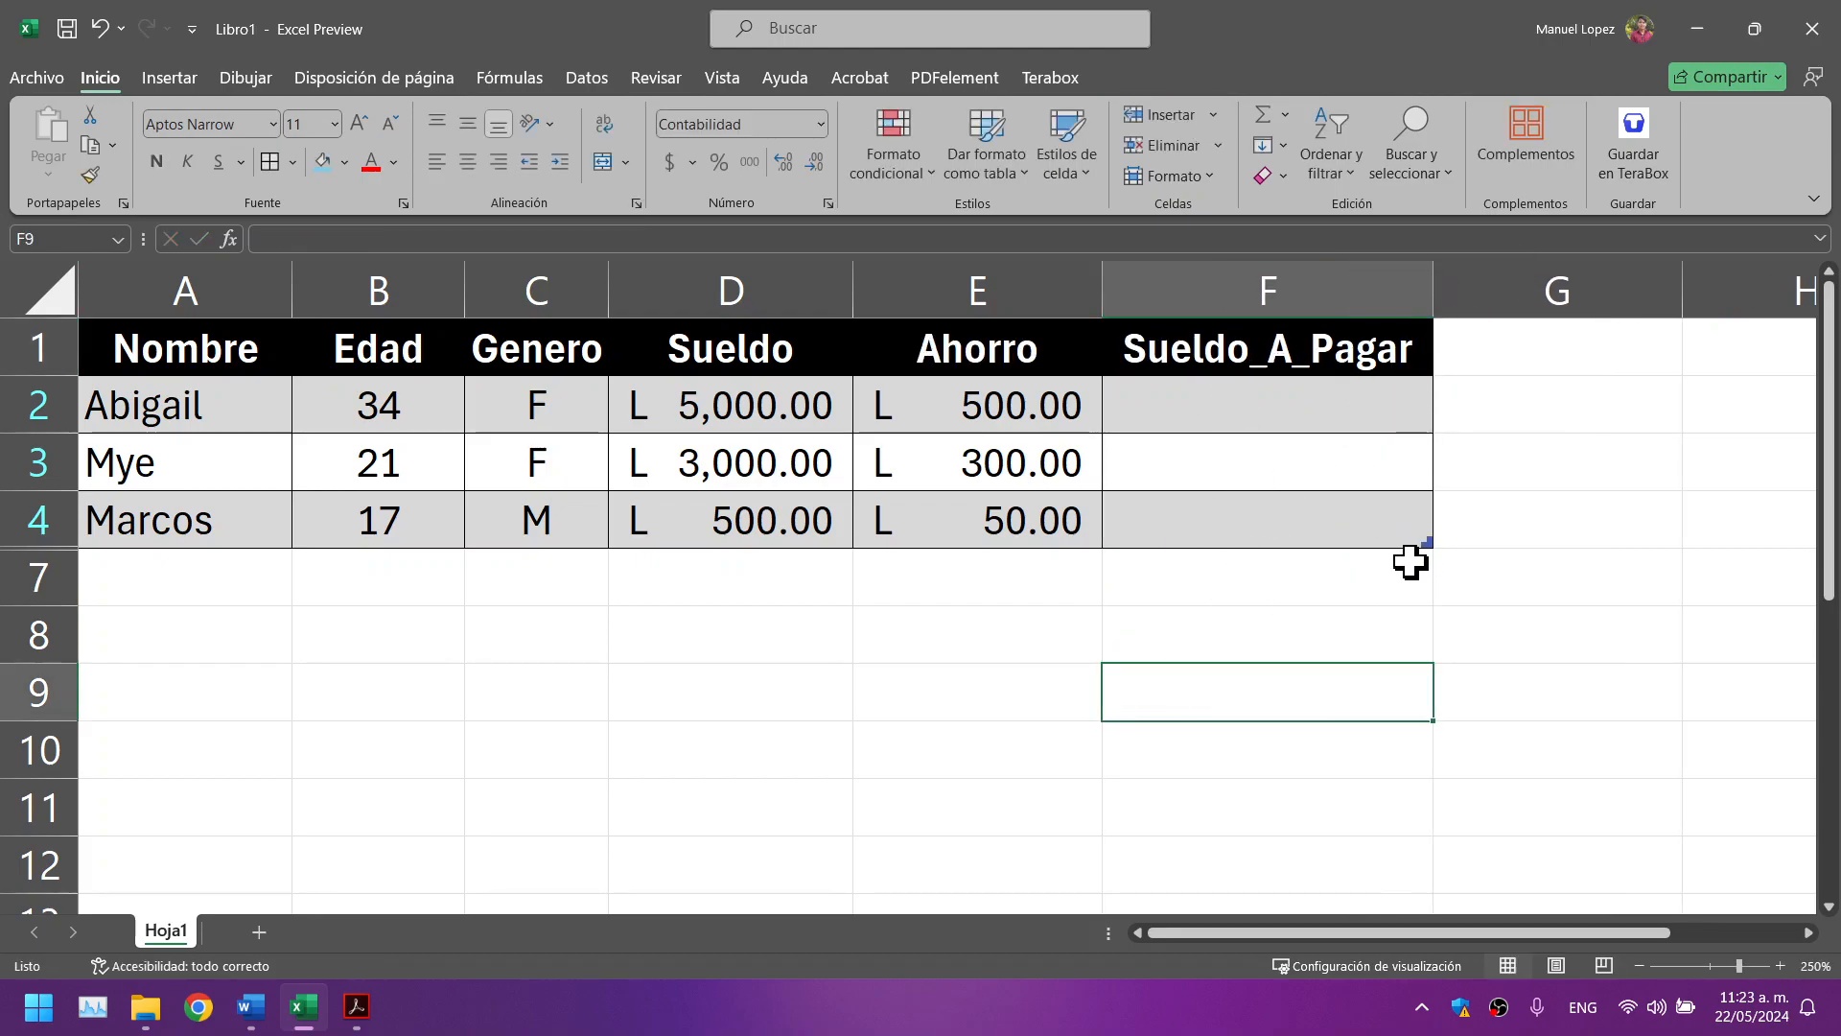
# Step: Switch to the PDF to check the Ejemplo2 formula for the new field, and return to Excel
pyautogui.click(357, 1006)
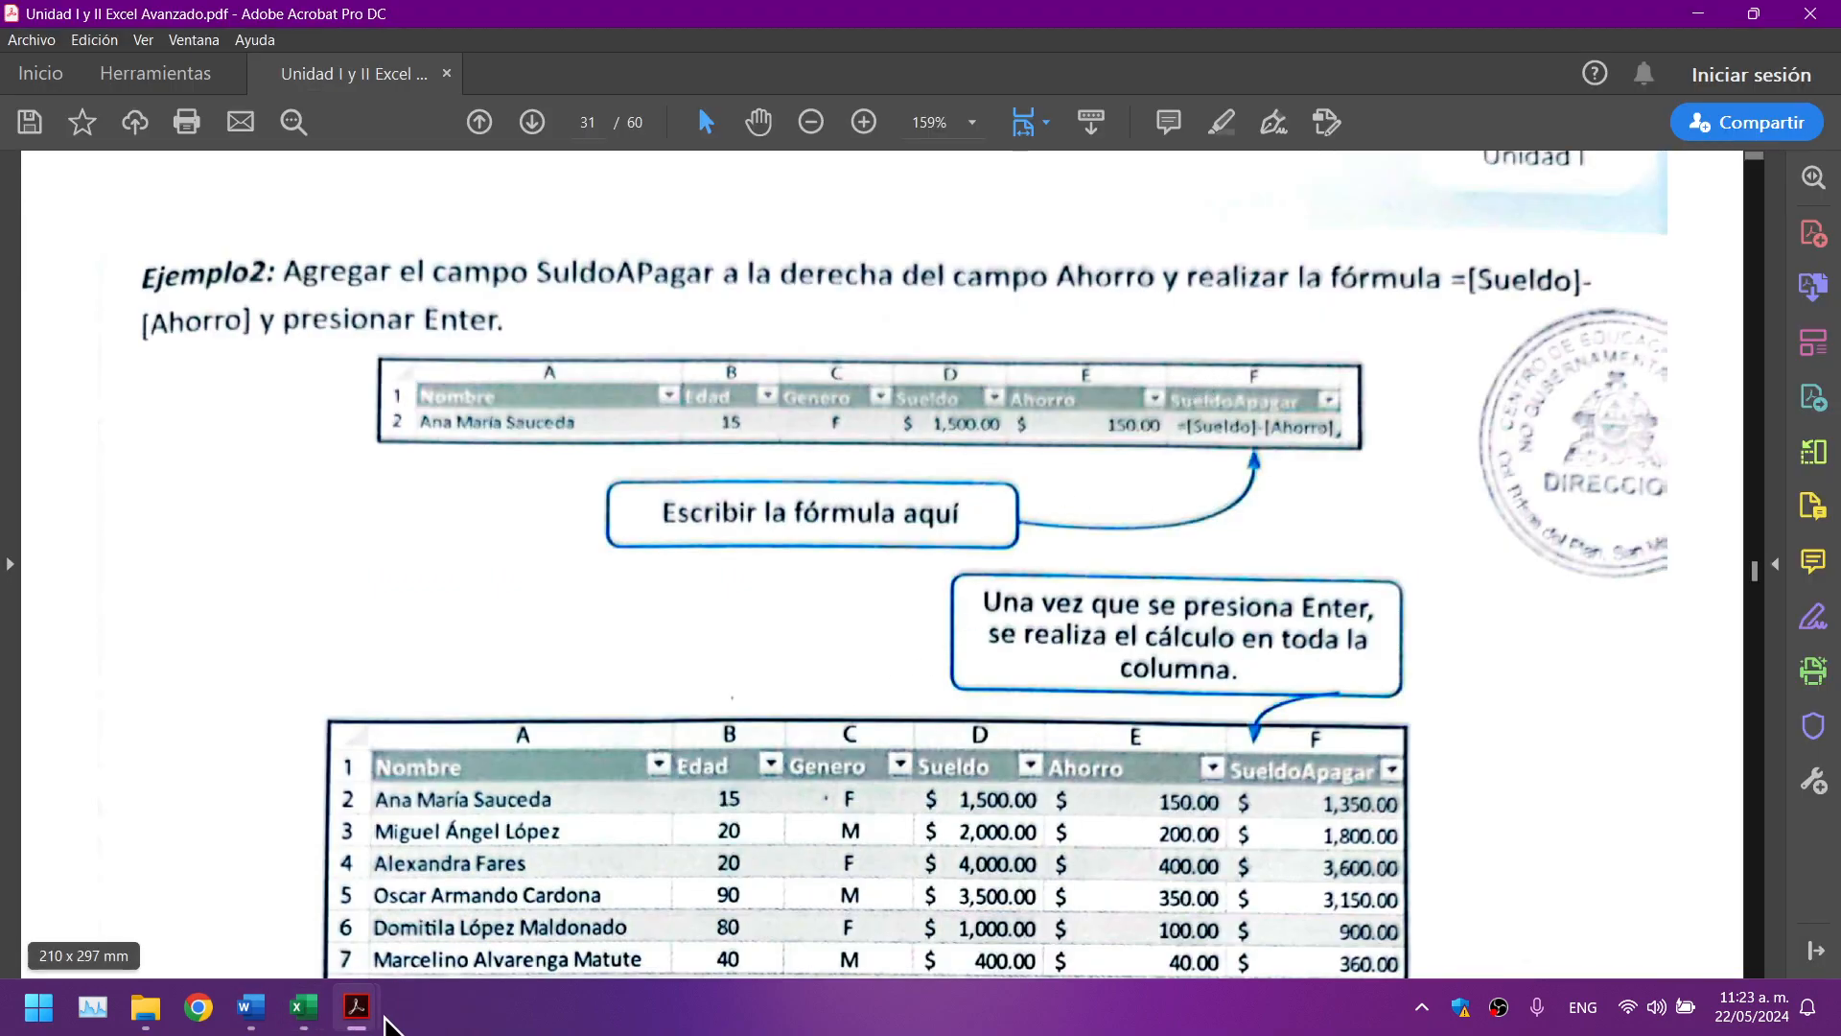
pyautogui.click(378, 1013)
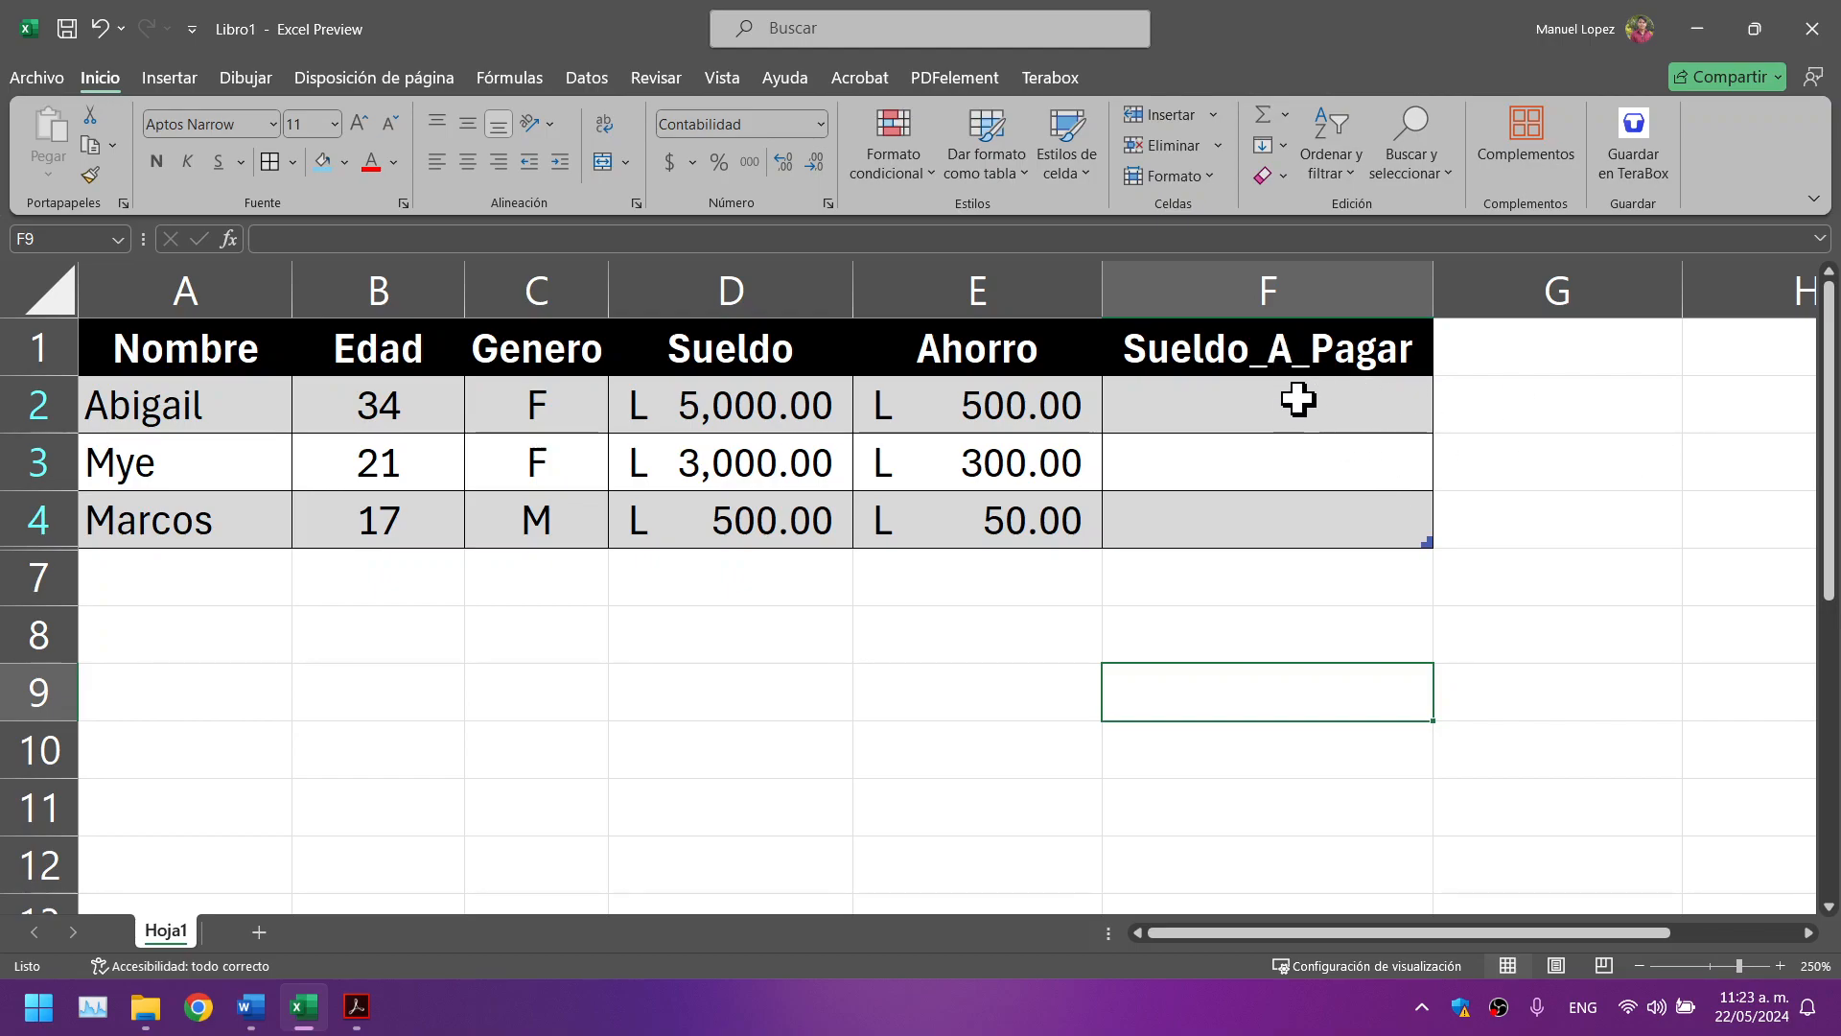
pyautogui.moveTo(1298, 399); pyautogui.dragTo(1286, 522)
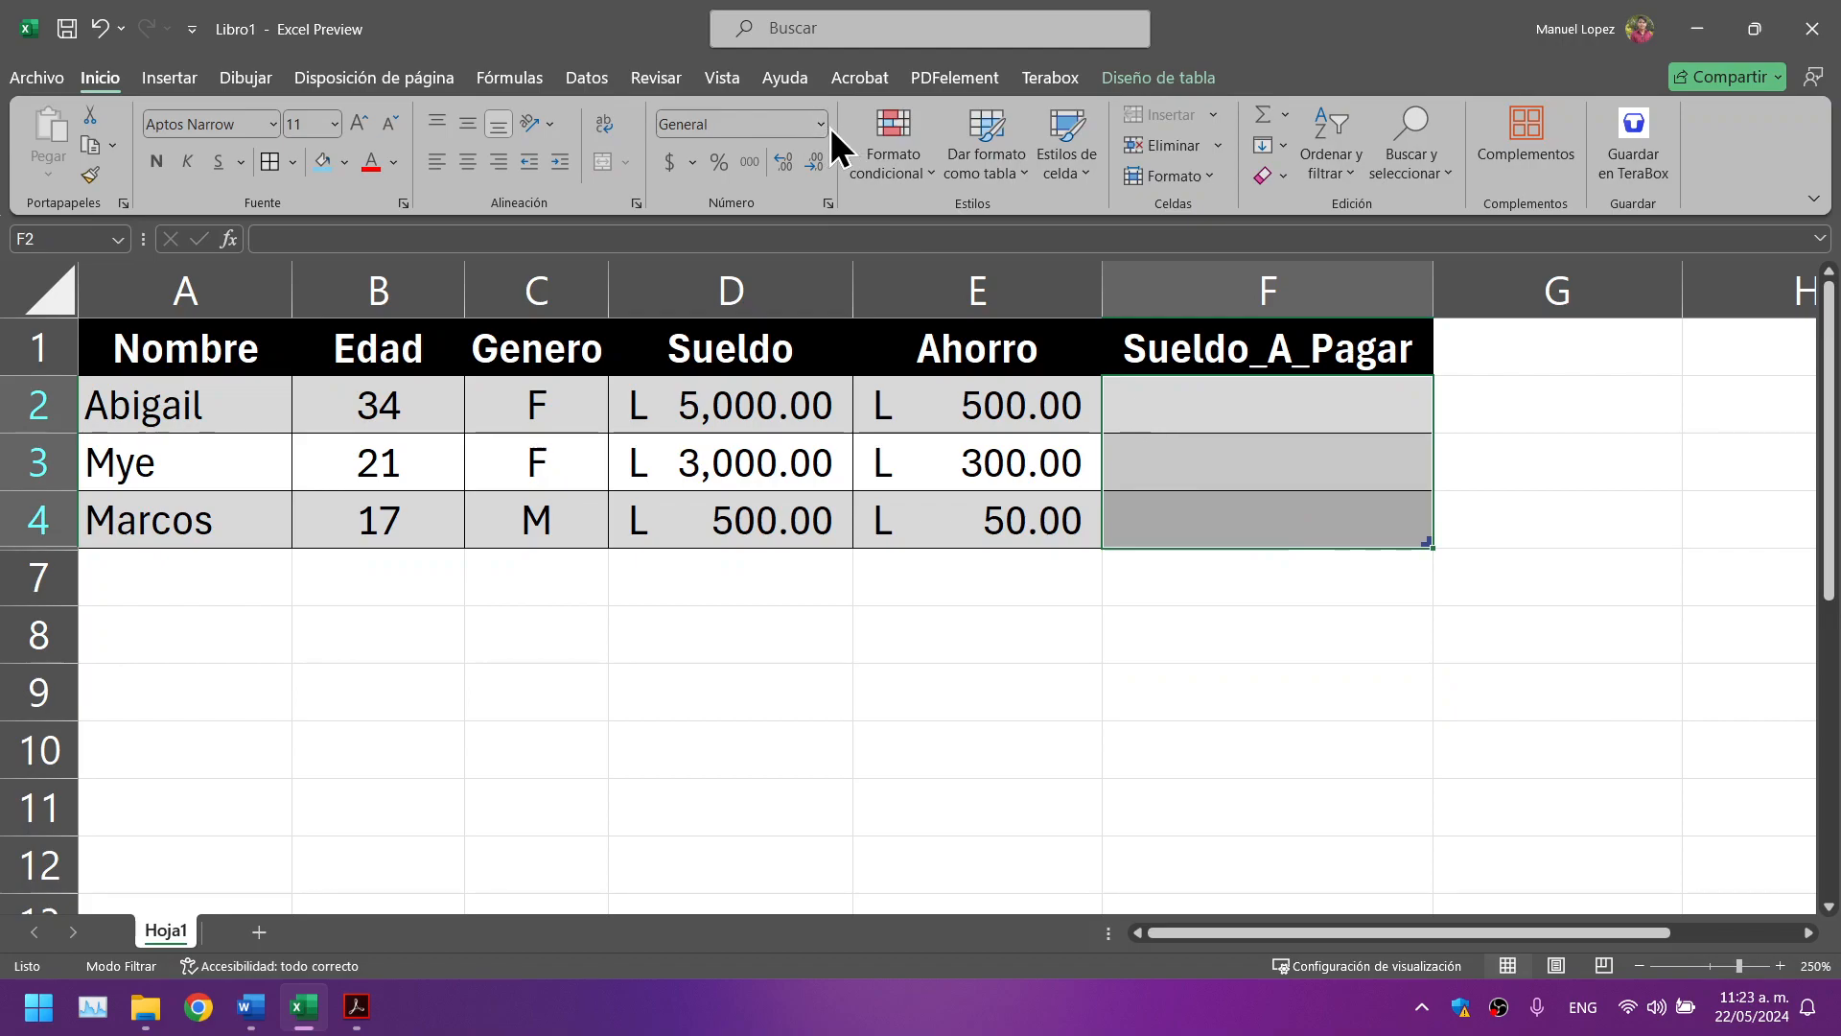
pyautogui.rightClick(1311, 440)
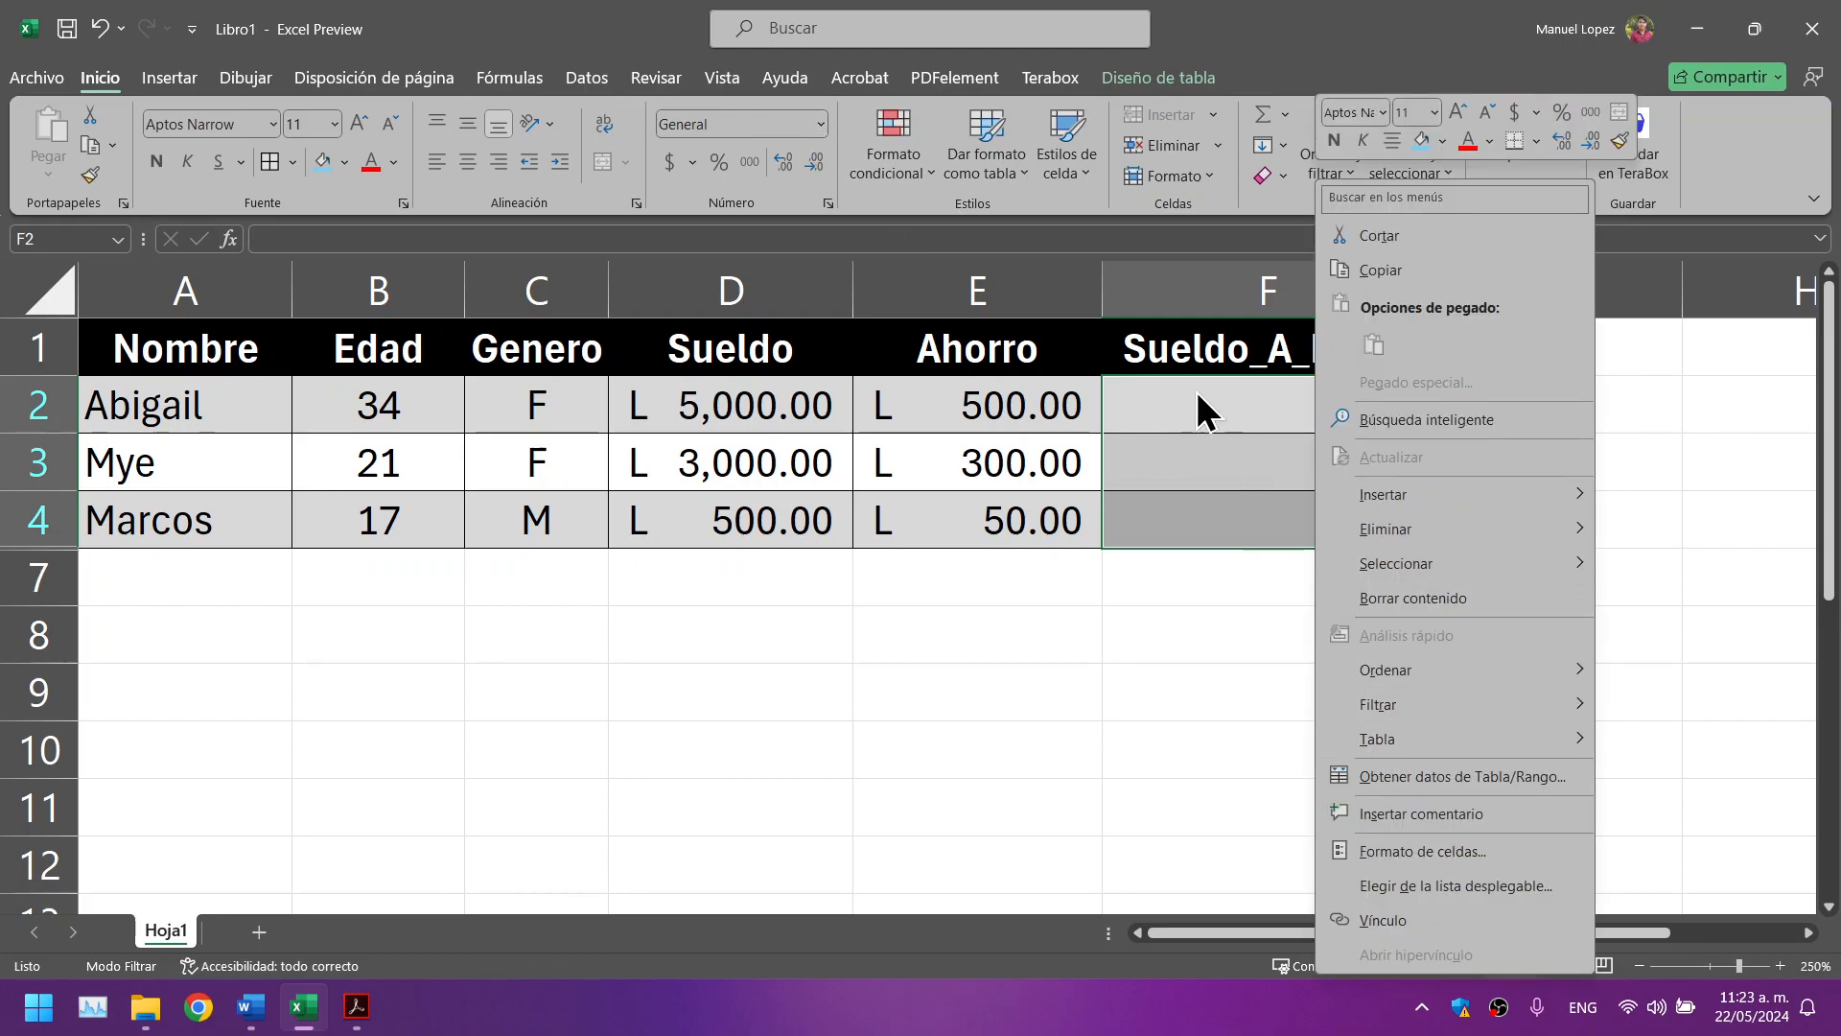
pyautogui.press('Escape')
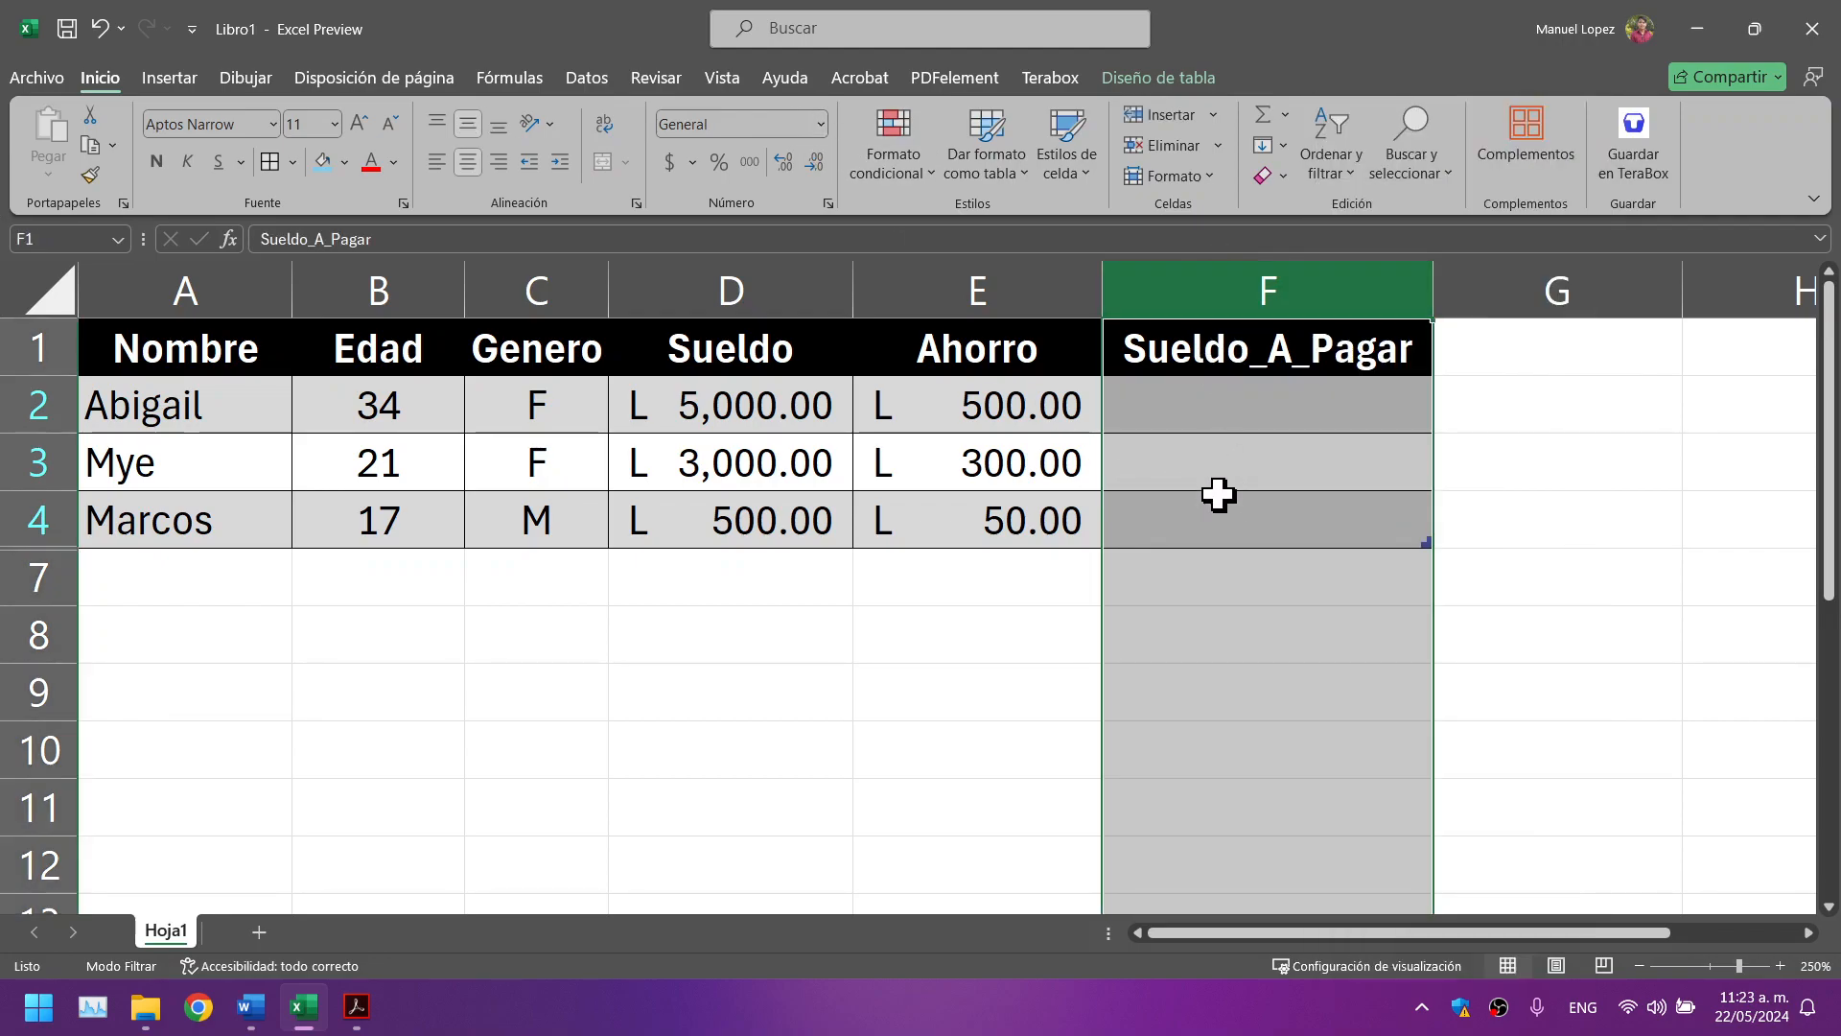
# Step: Format column F as Contabilidad with the L Español (Honduras) currency symbol
pyautogui.rightClick(1217, 493)
pyautogui.click(1321, 846)
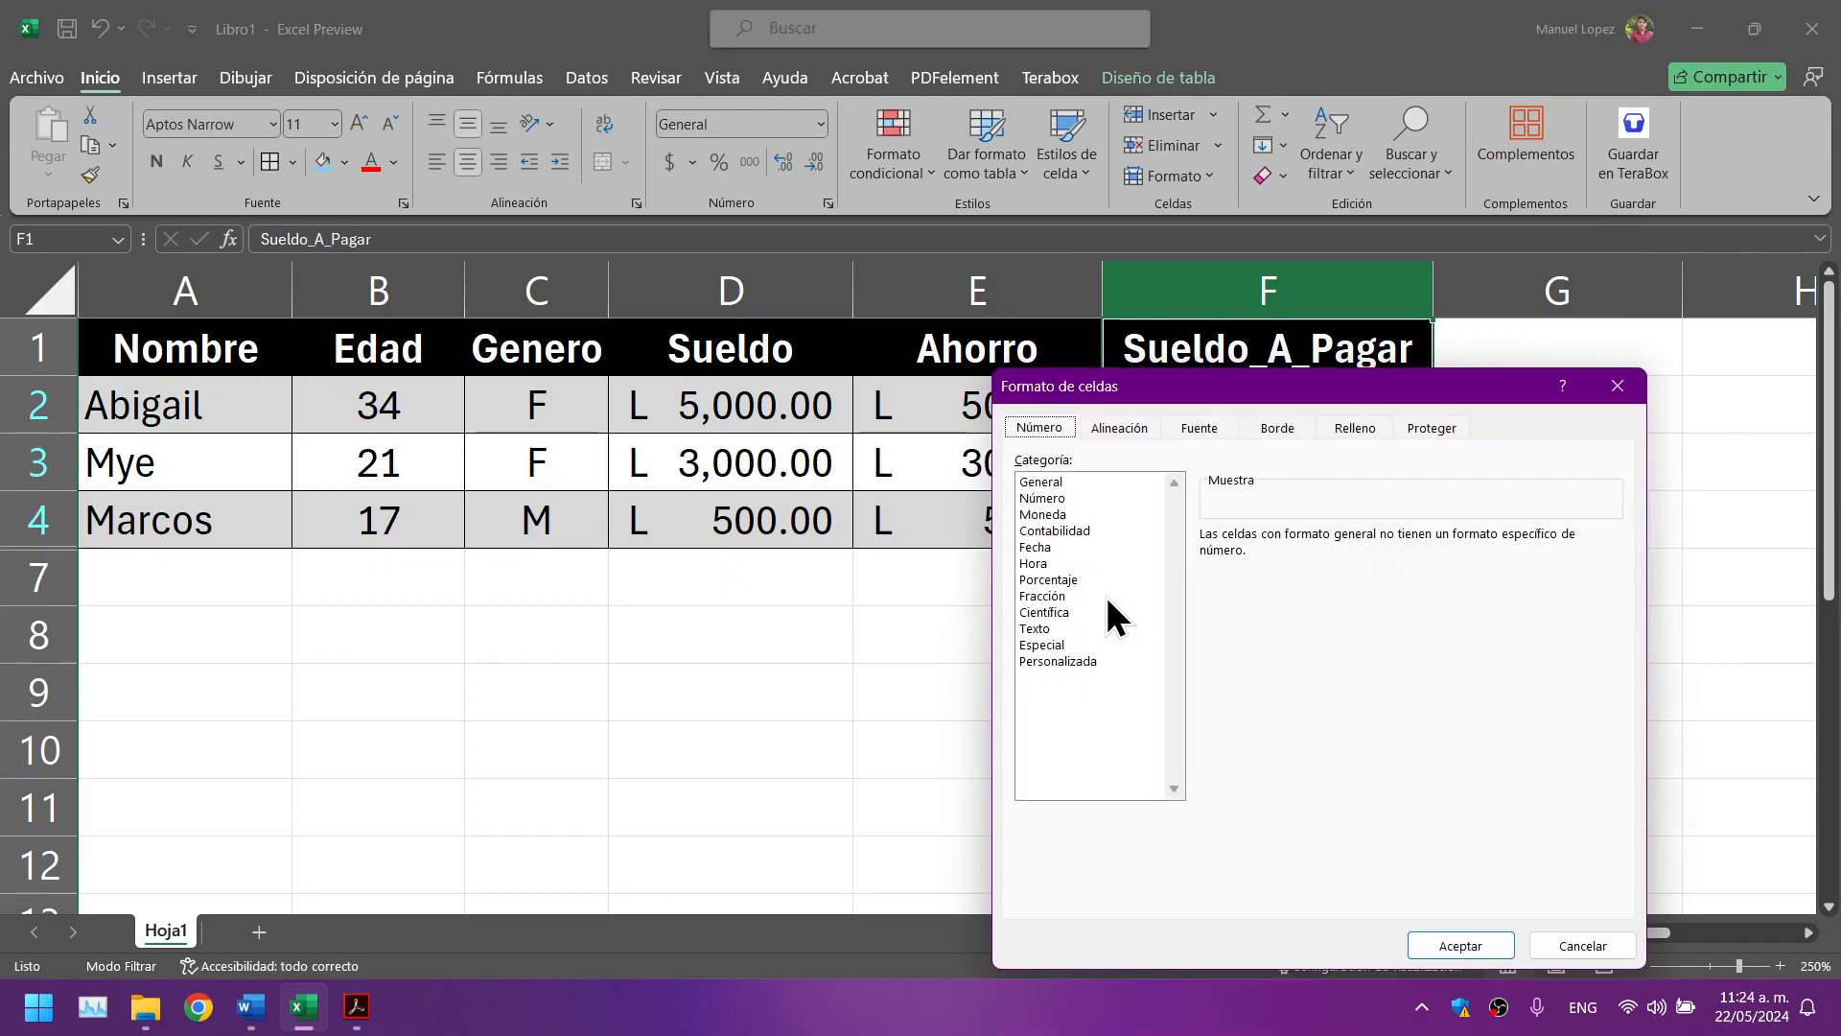
pyautogui.click(1072, 532)
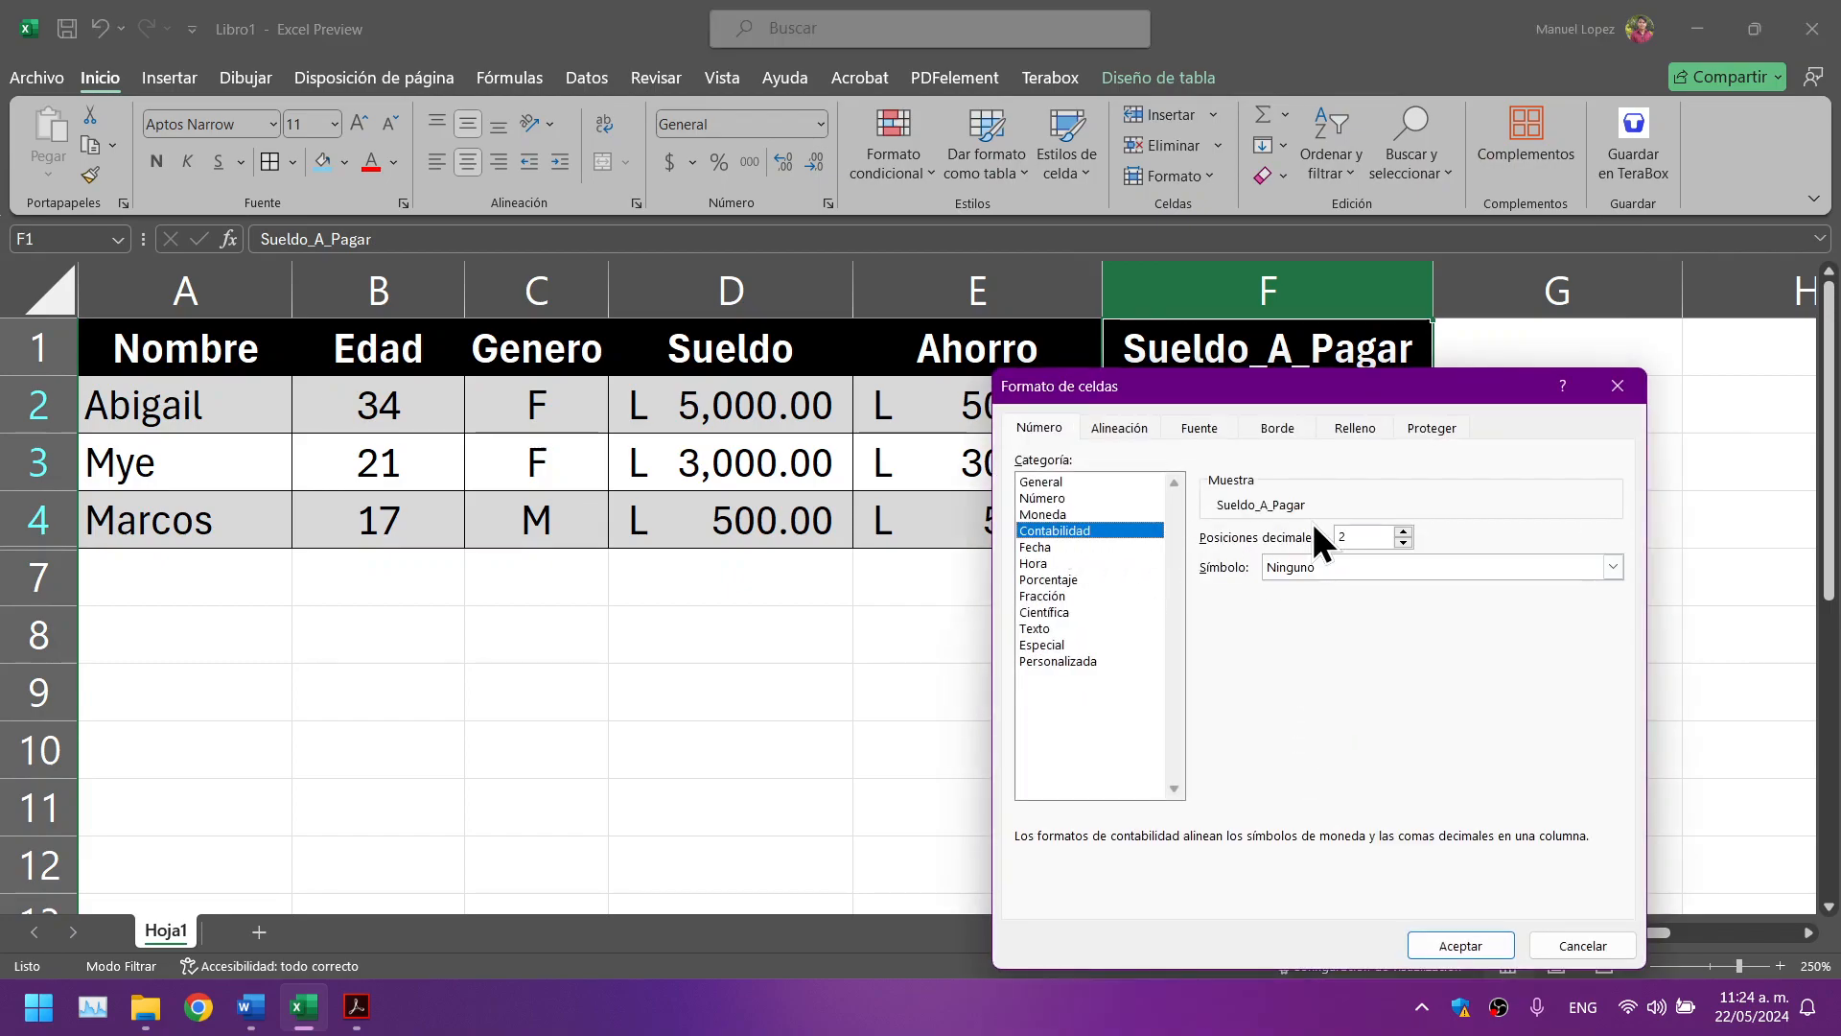
pyautogui.click(1614, 567)
pyautogui.scroll(-3, 1375, 752)
pyautogui.moveTo(1615, 616); pyautogui.dragTo(1609, 704)
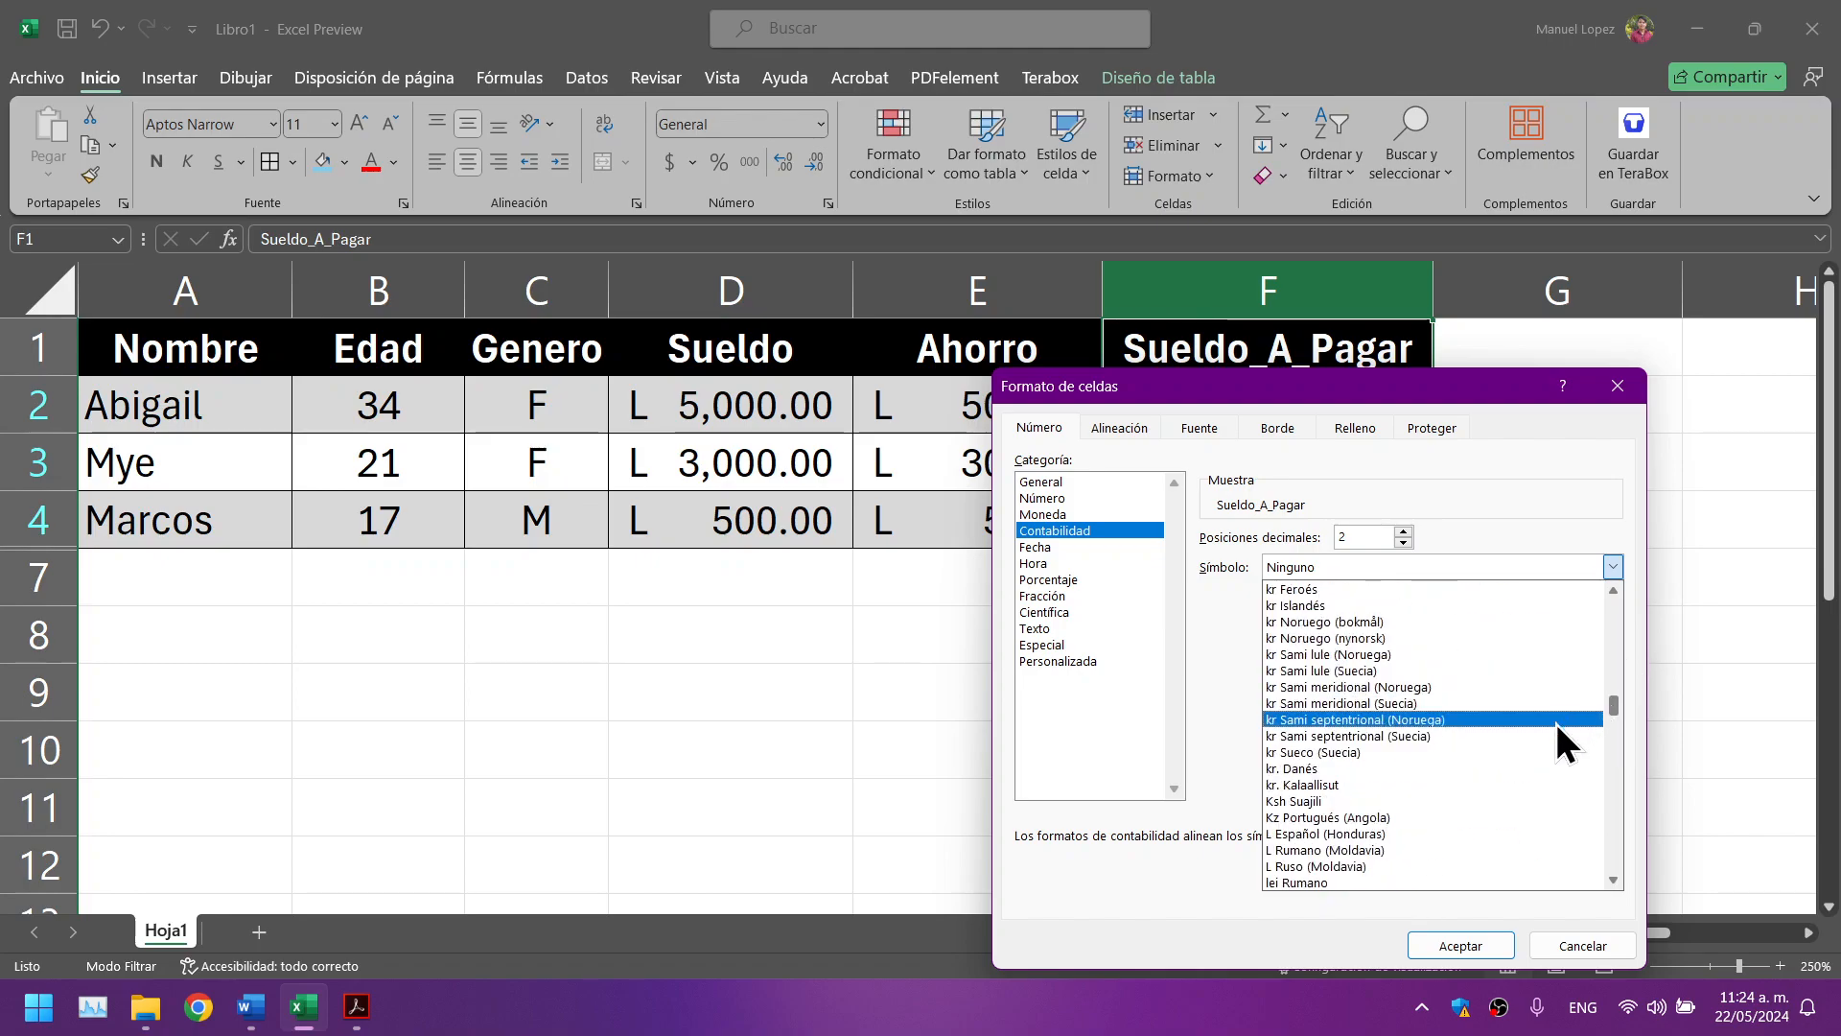
pyautogui.click(1427, 833)
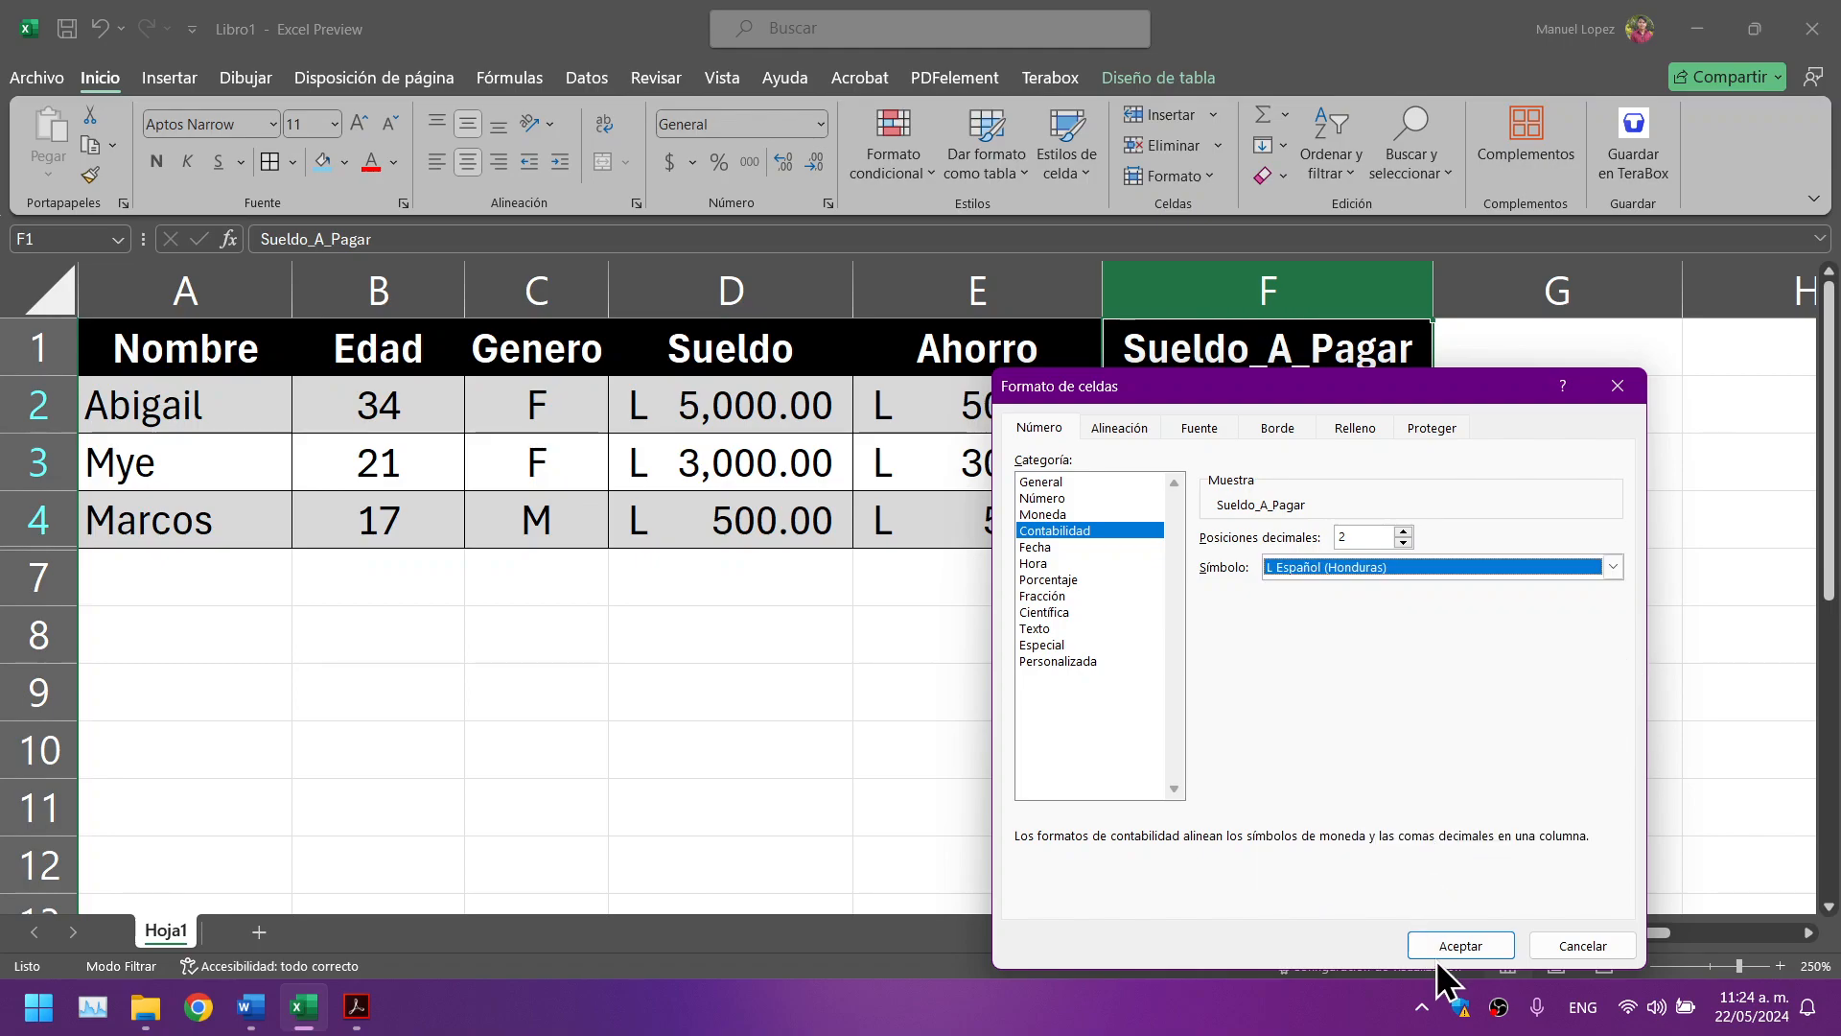
pyautogui.click(1433, 949)
pyautogui.click(1254, 463)
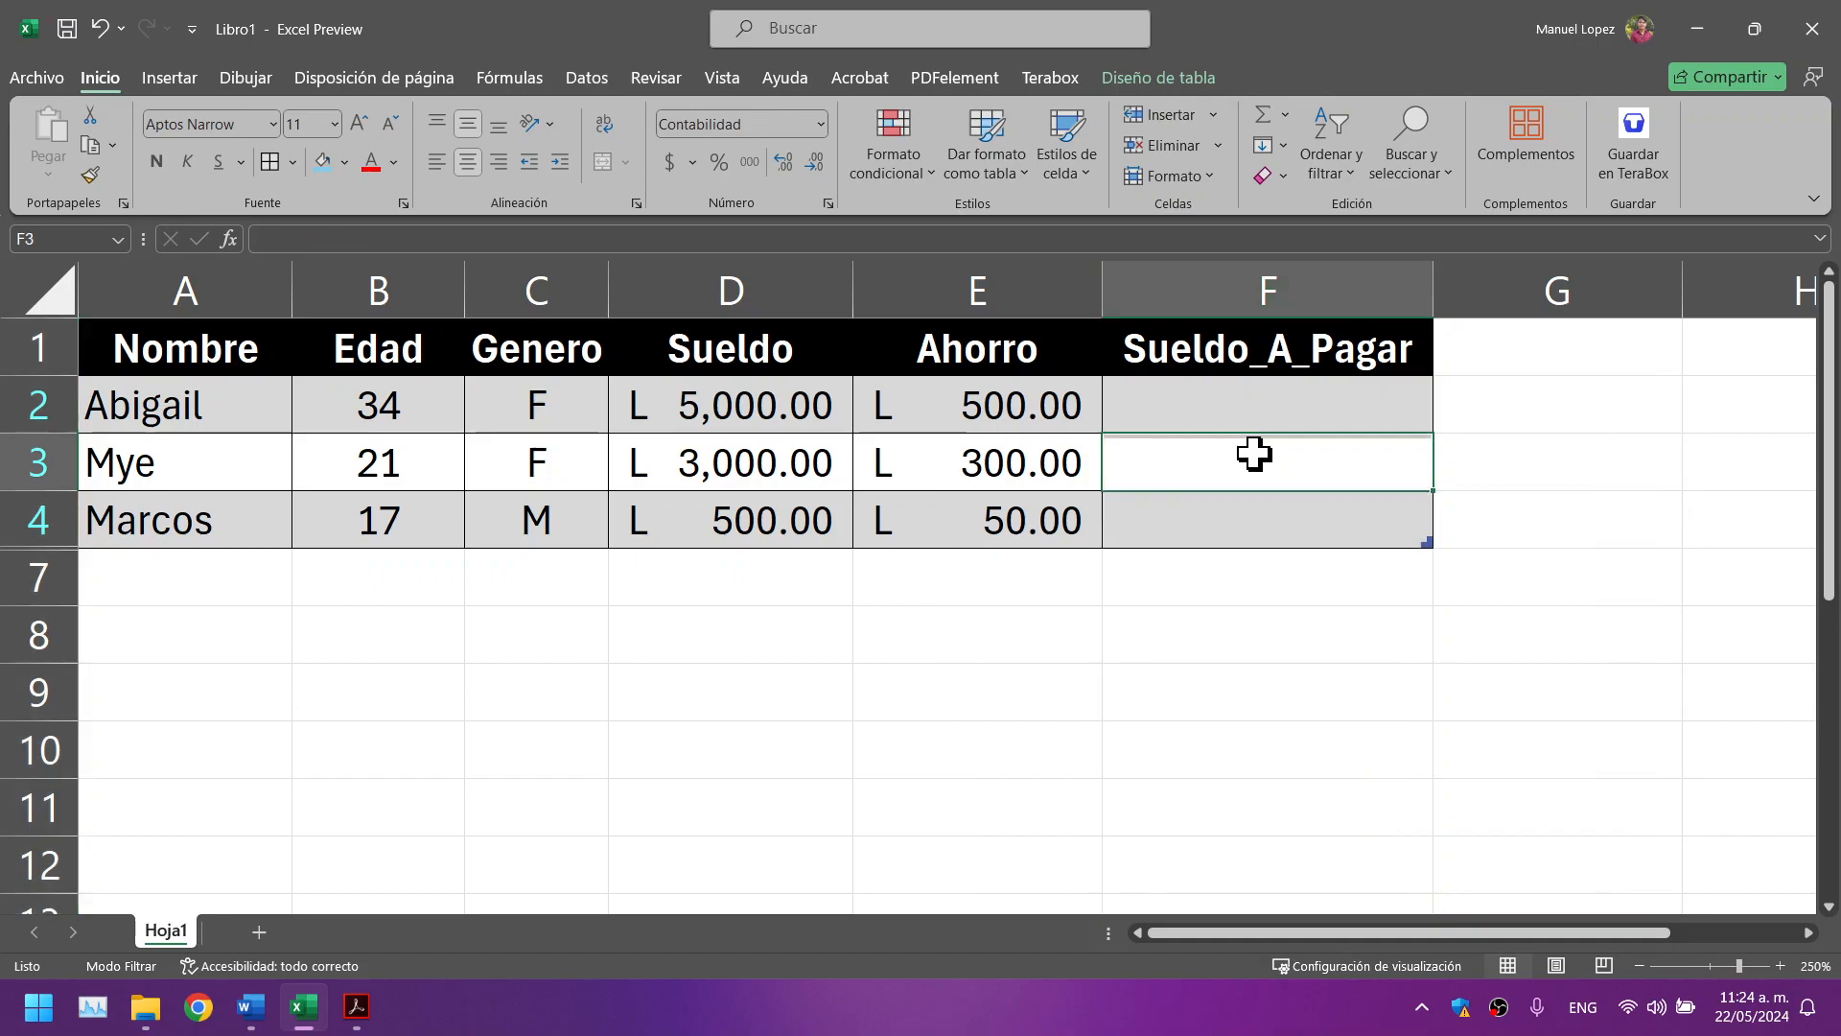
pyautogui.doubleClick(1247, 410)
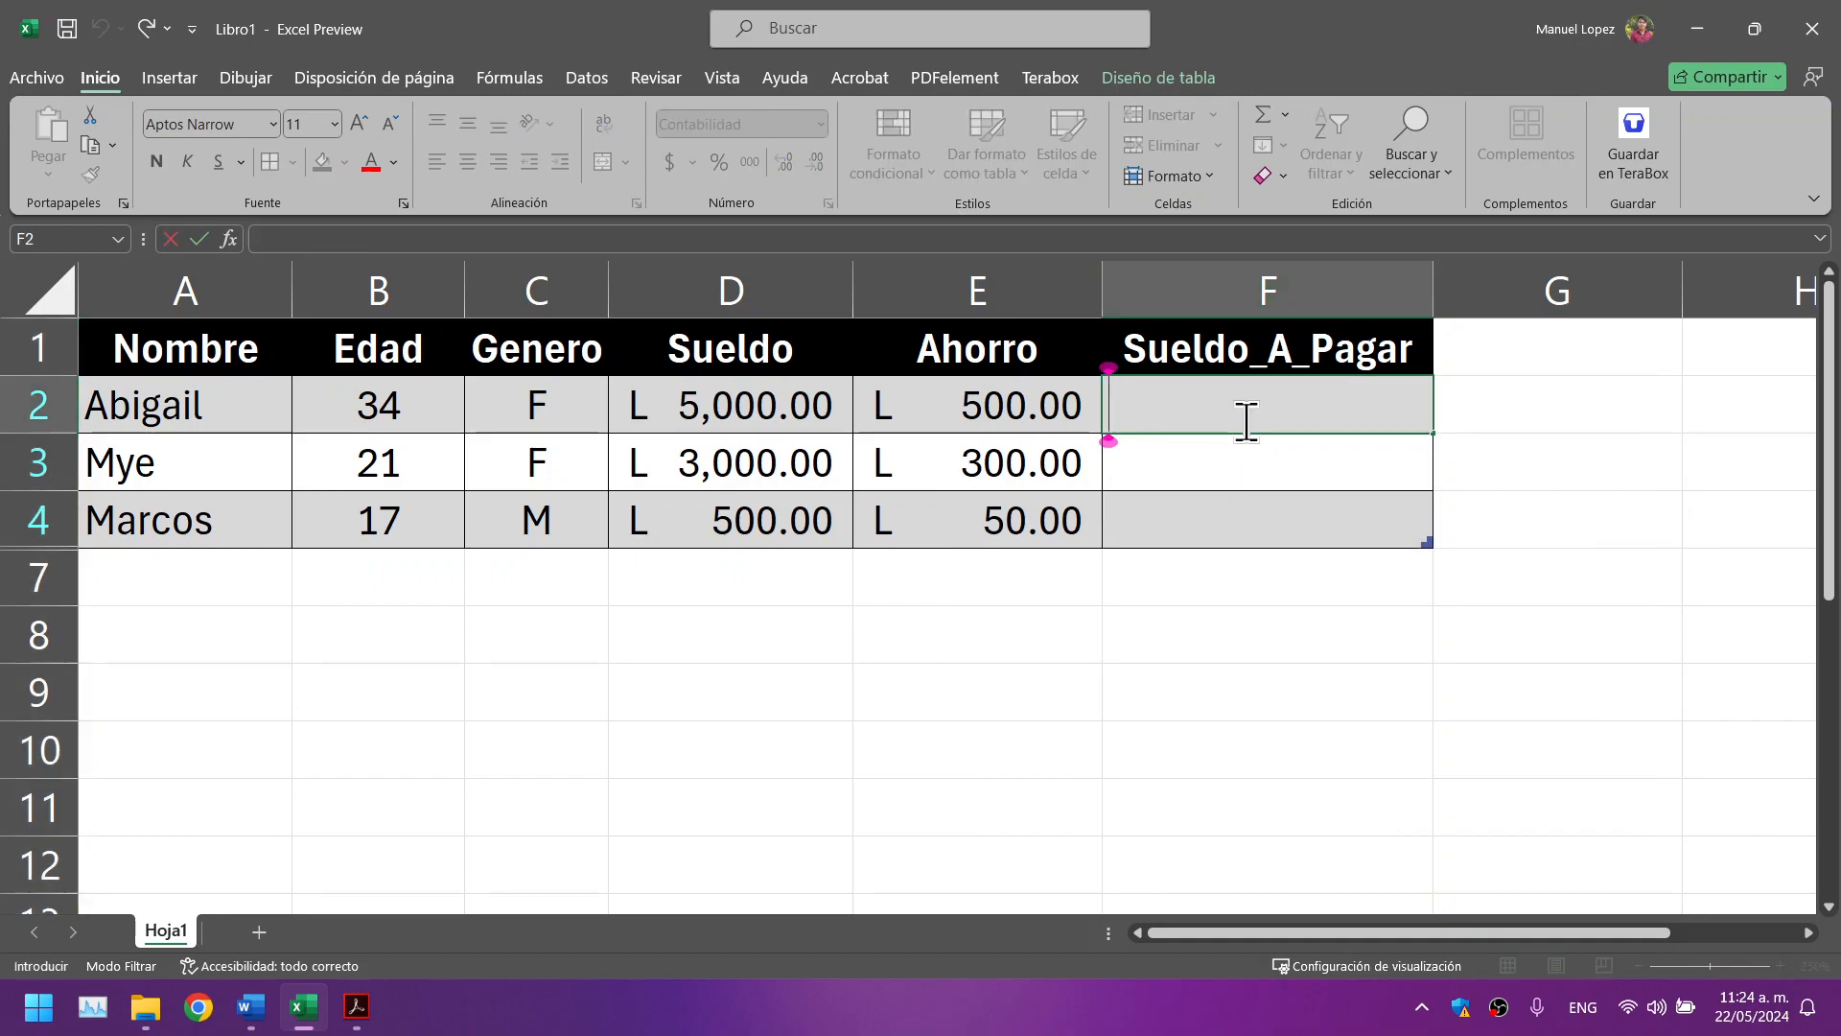
pyautogui.write('=')
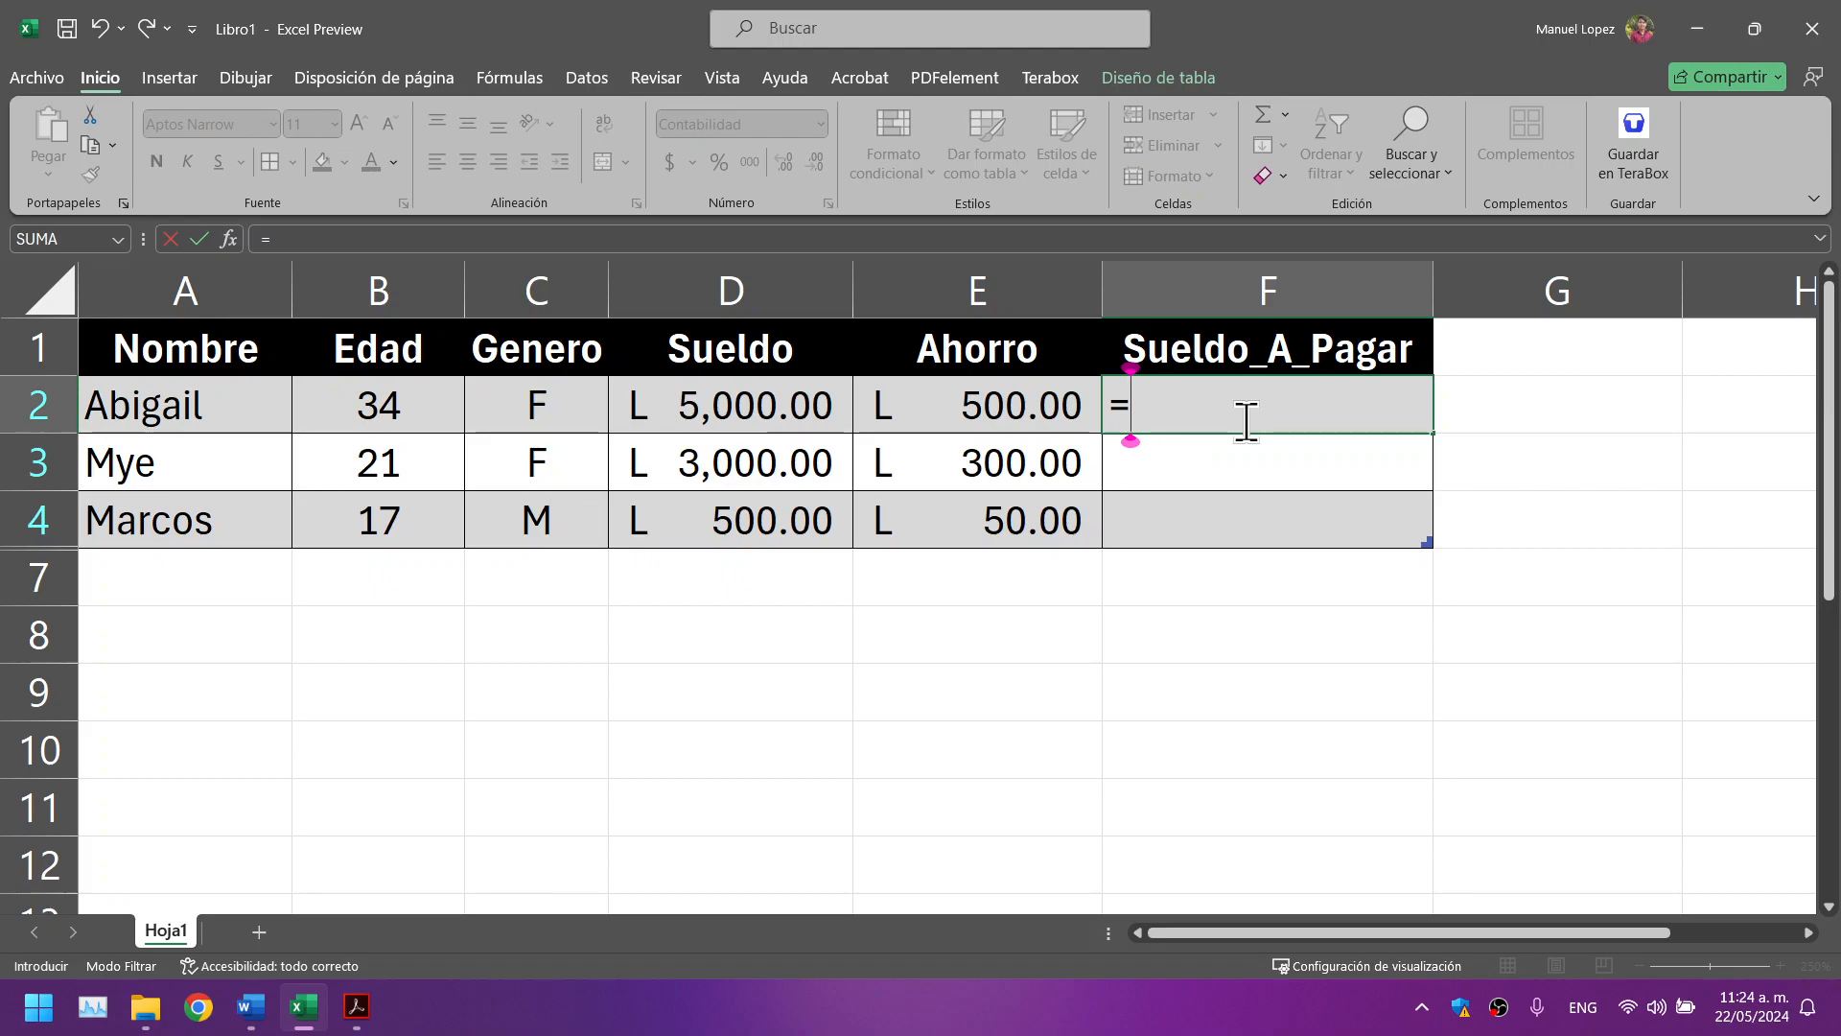
pyautogui.write('[')
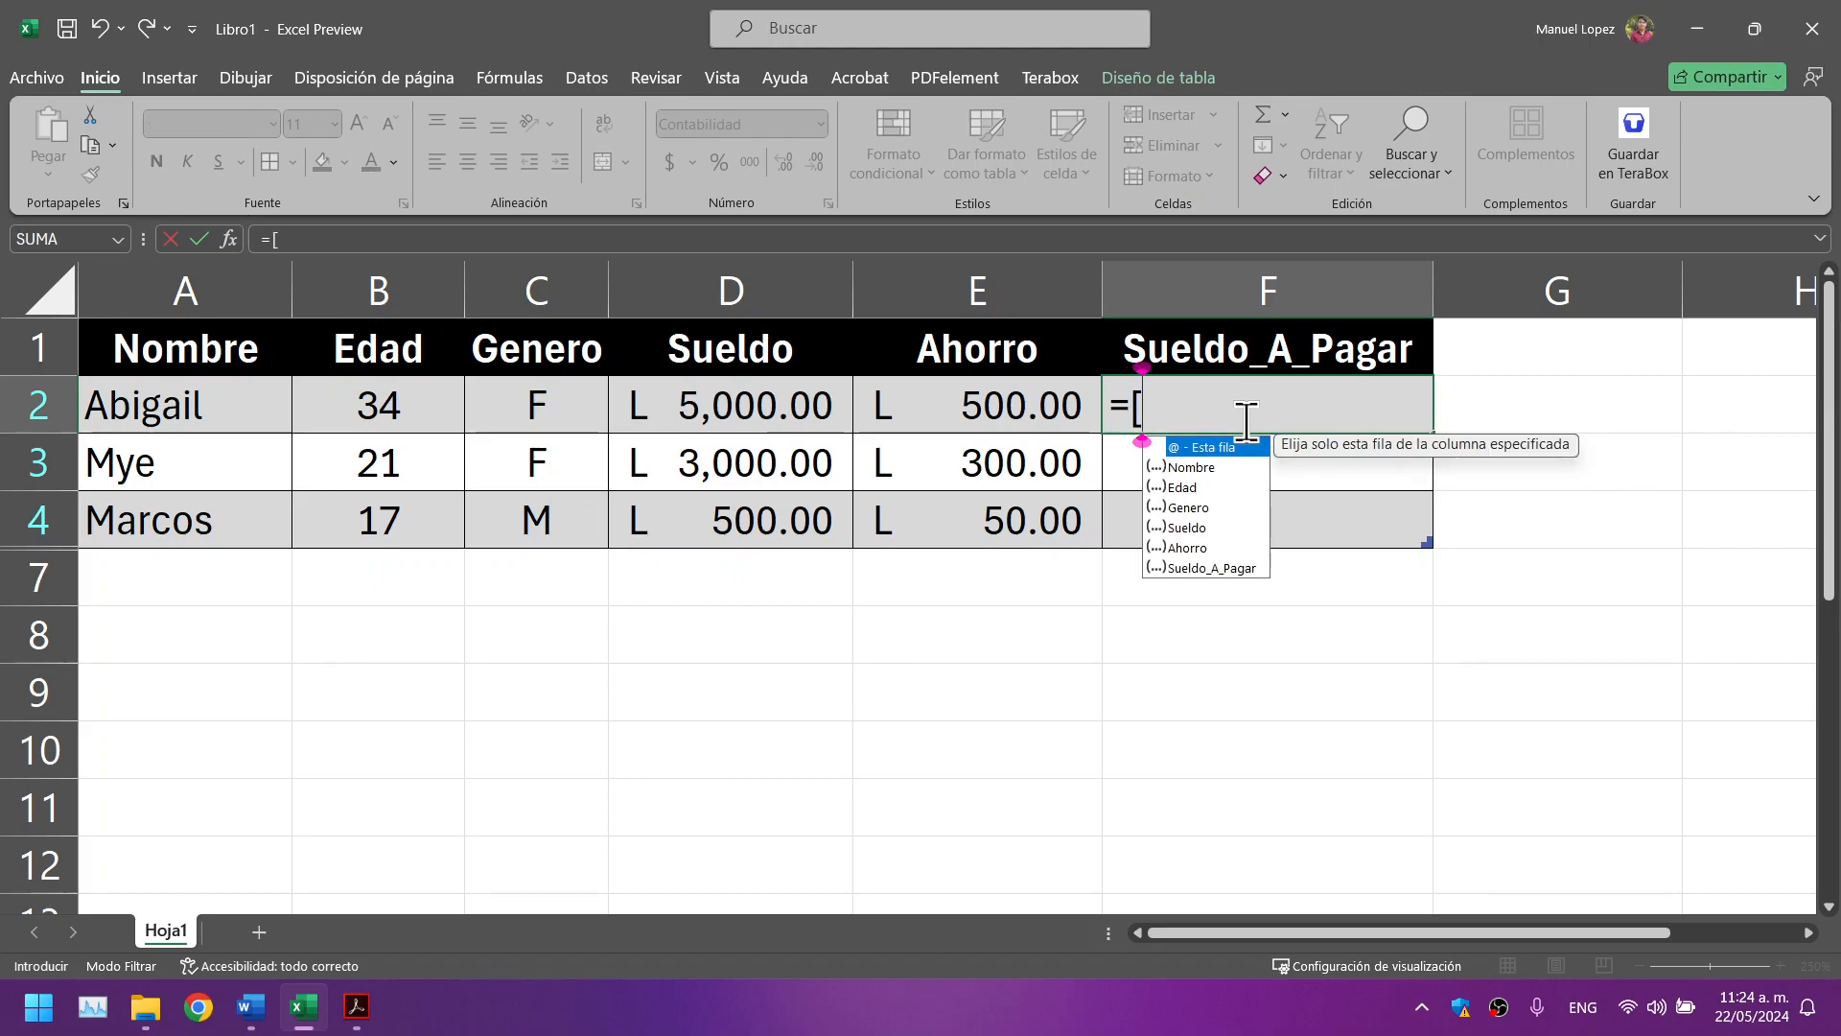
pyautogui.doubleClick(1199, 531)
pyautogui.click(1142, 422)
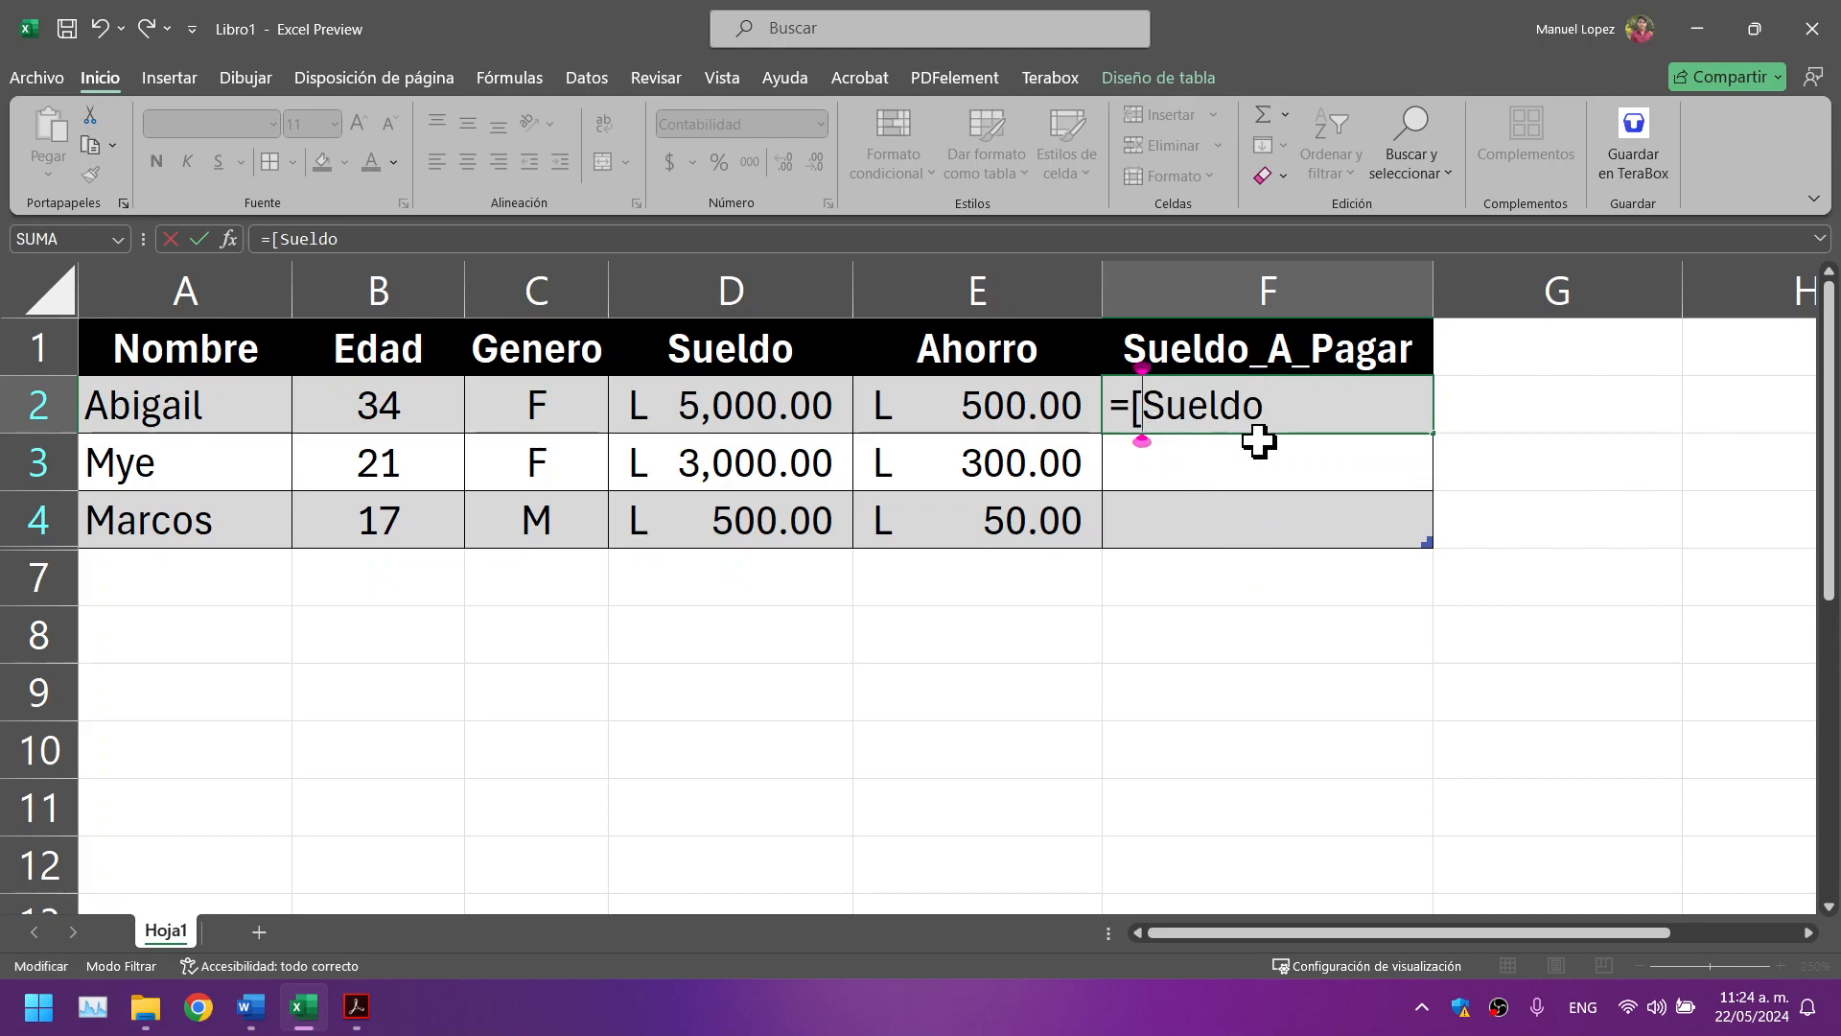
pyautogui.write('@')
pyautogui.click(1341, 407)
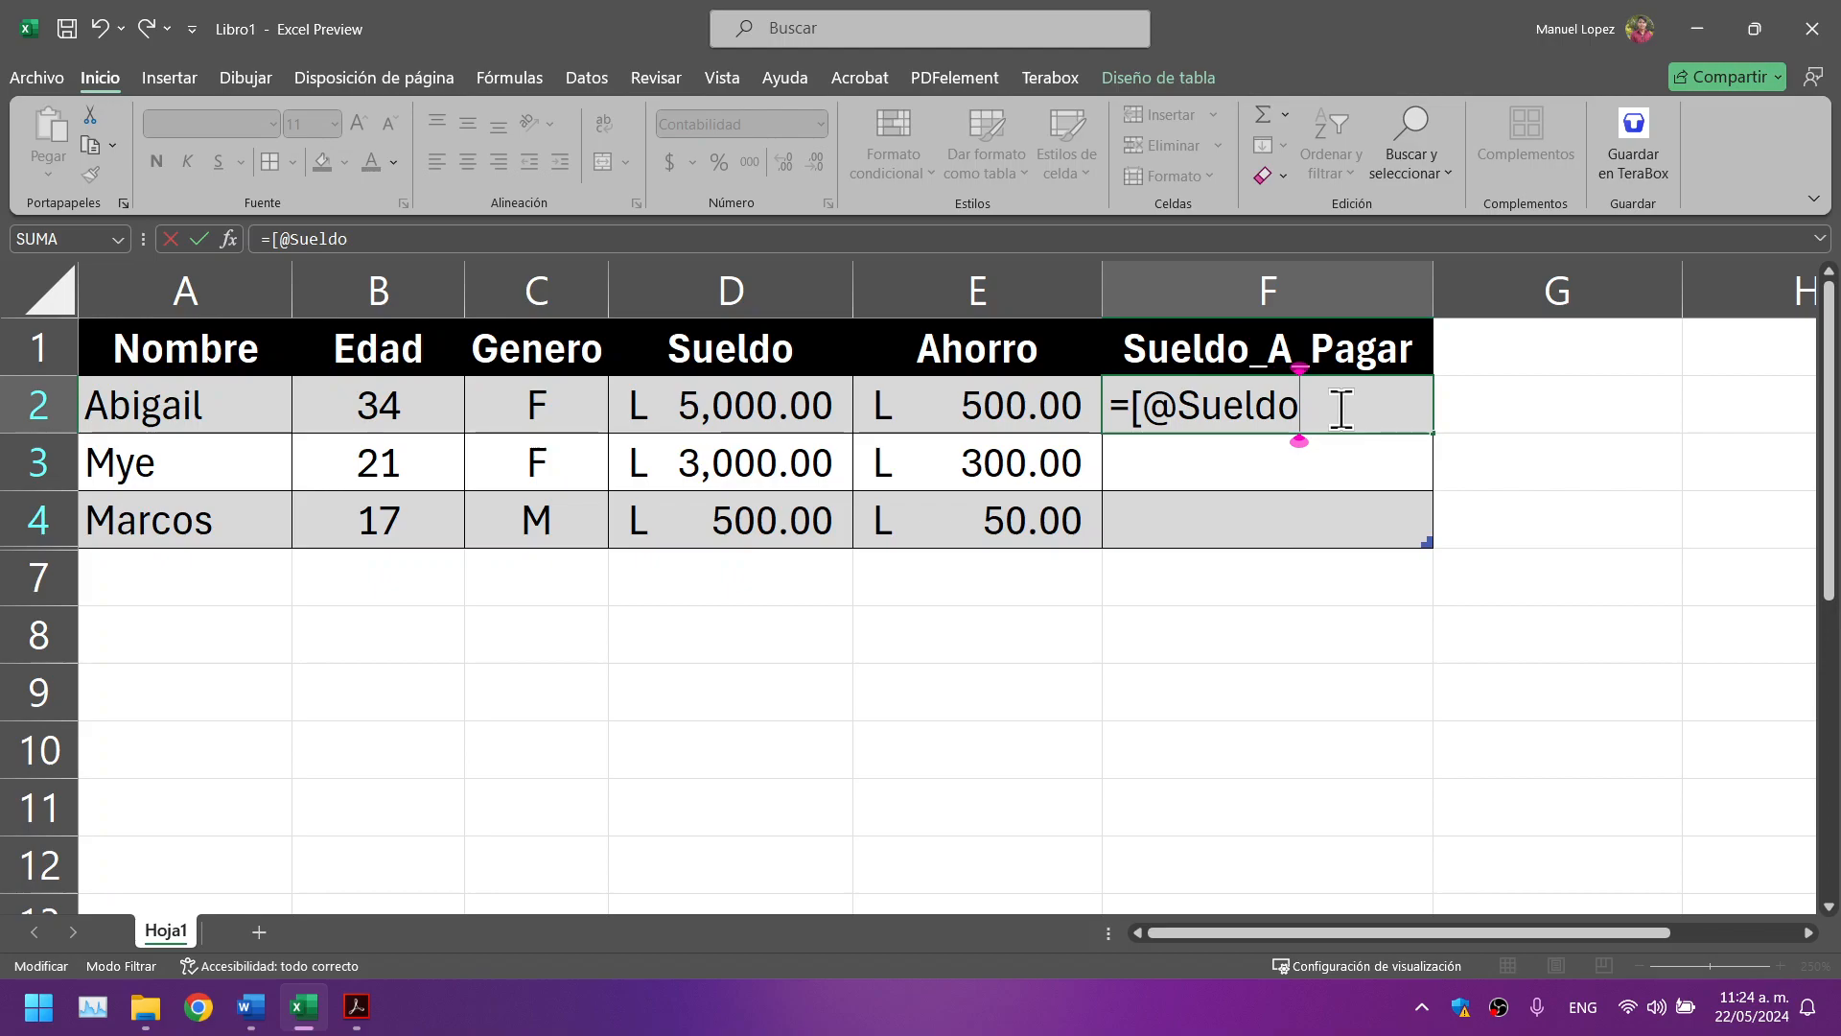
pyautogui.write(']')
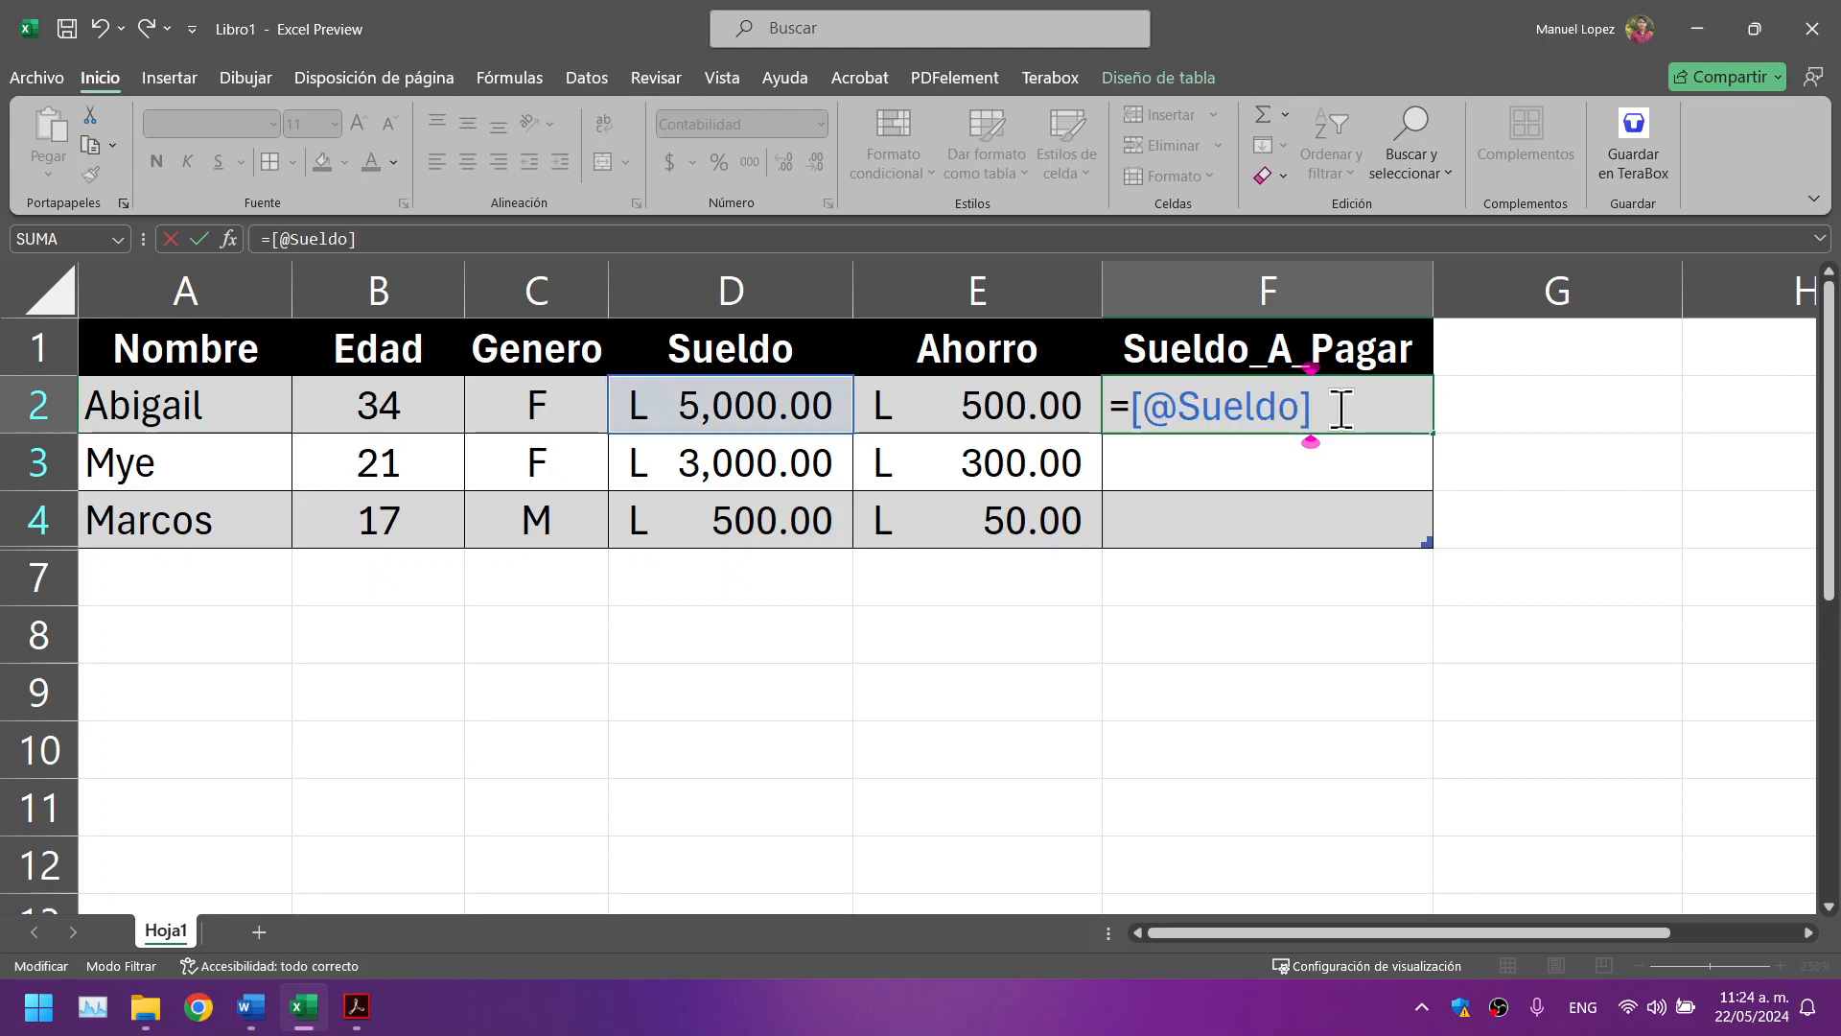
pyautogui.write('-')
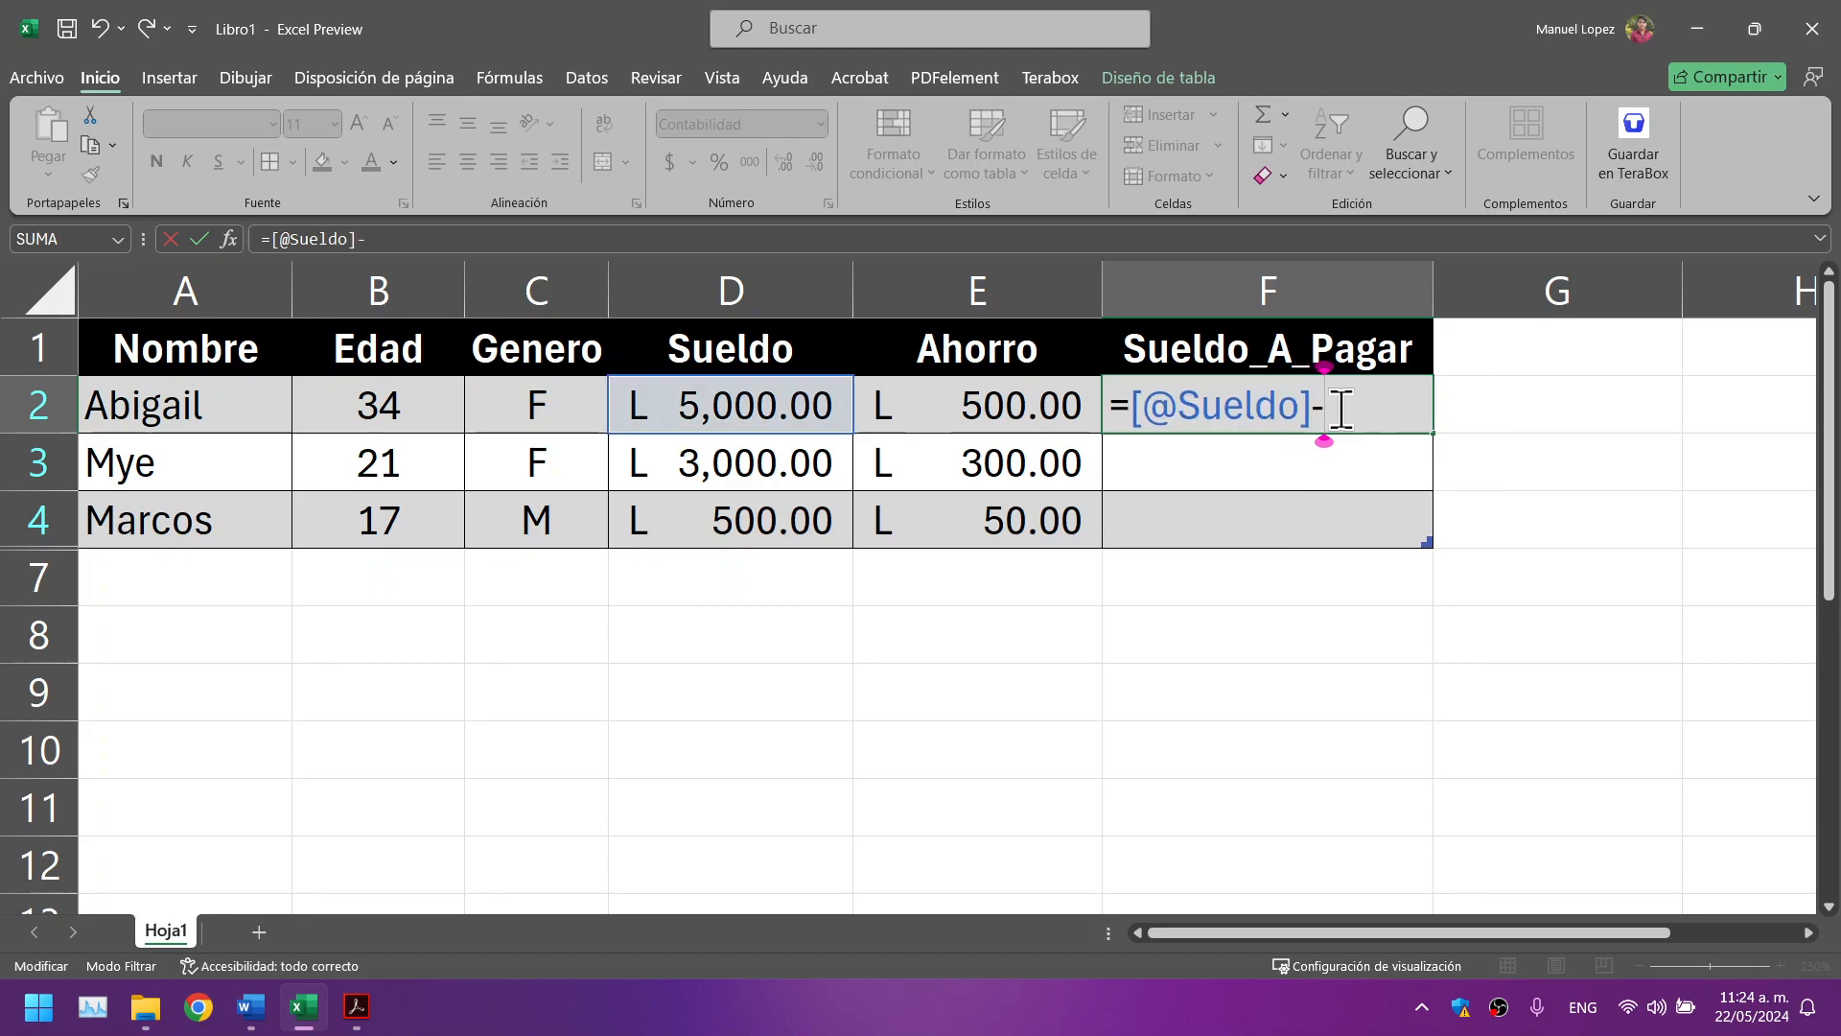
pyautogui.write('[')
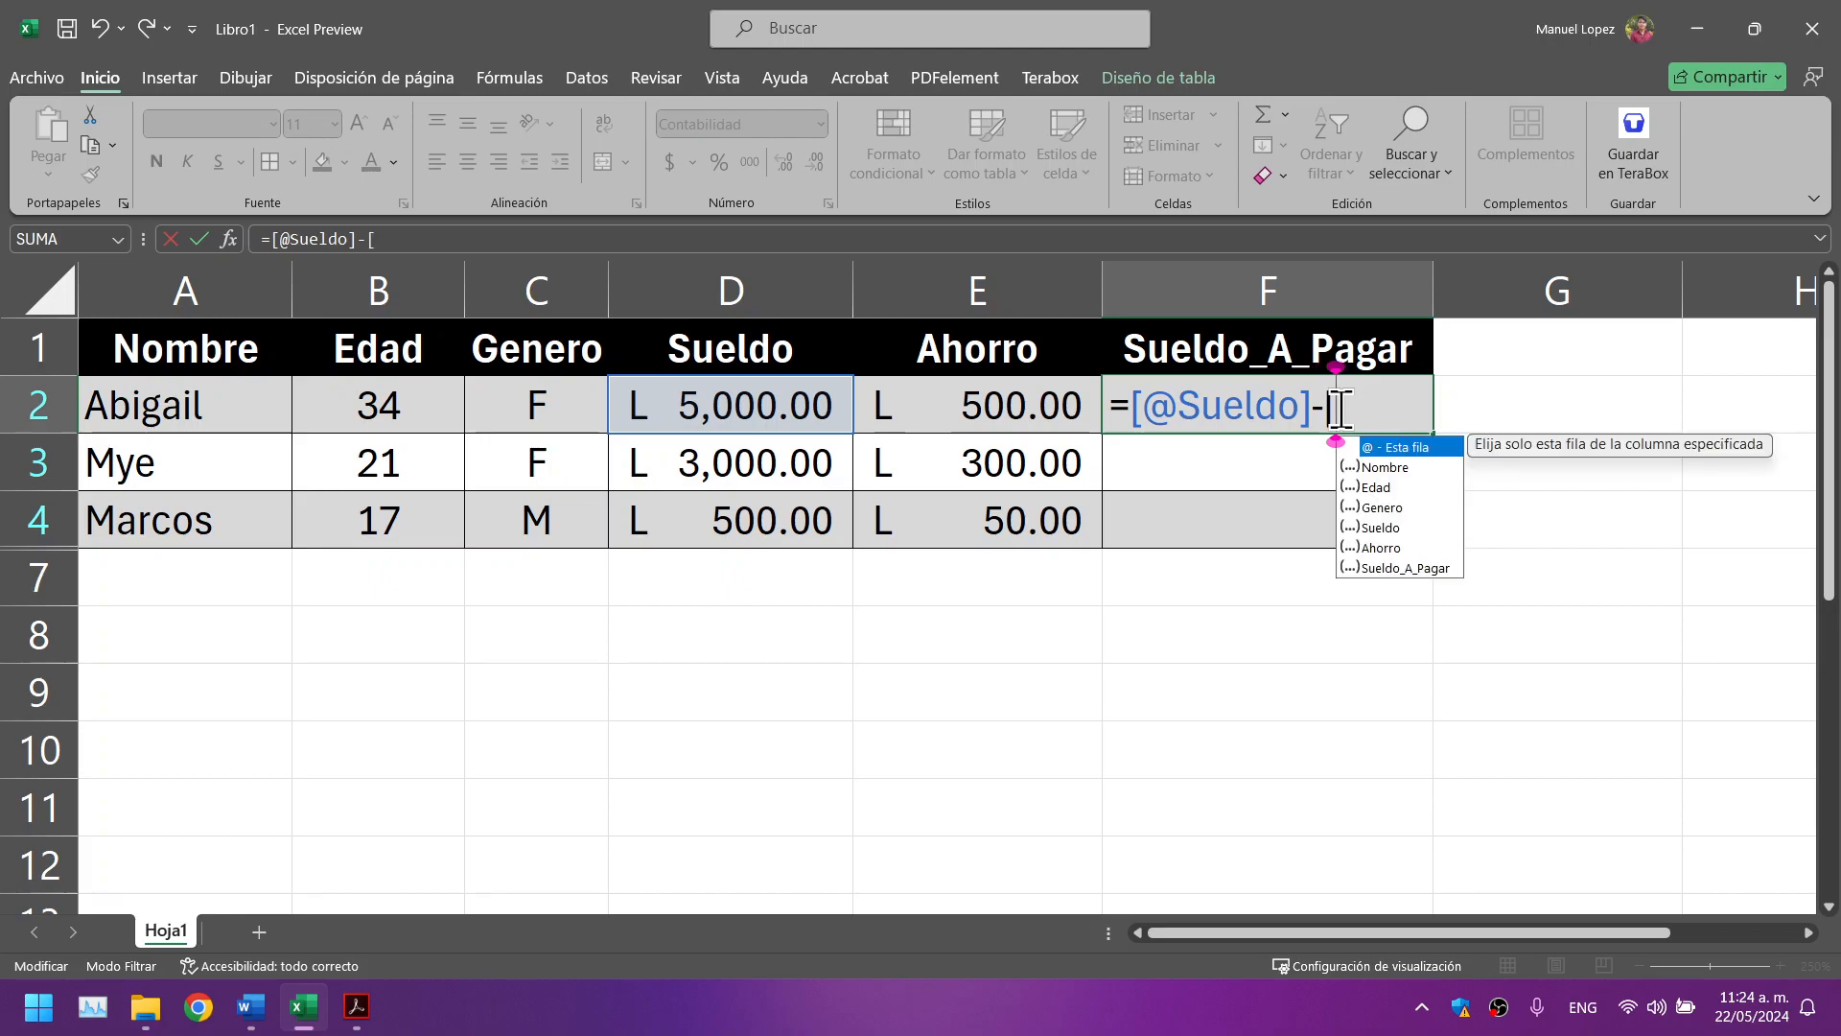
pyautogui.write('@')
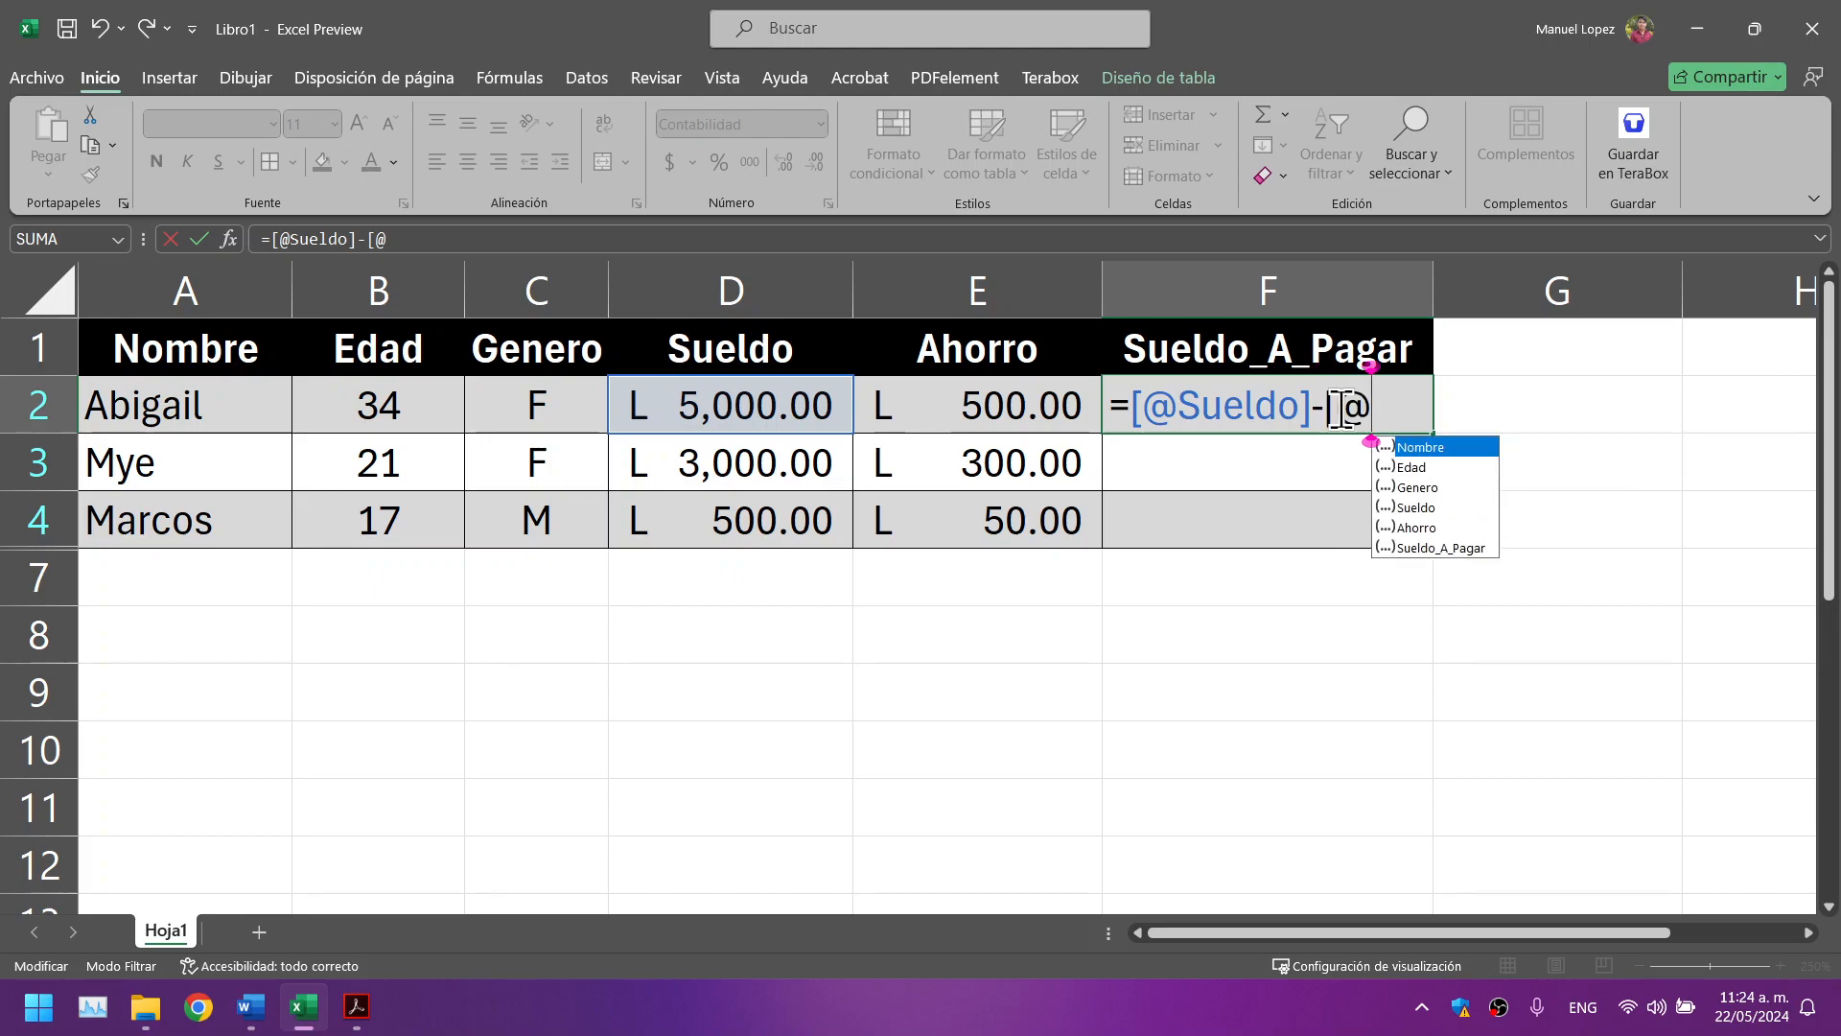
pyautogui.click(1340, 407)
pyautogui.press('Right')
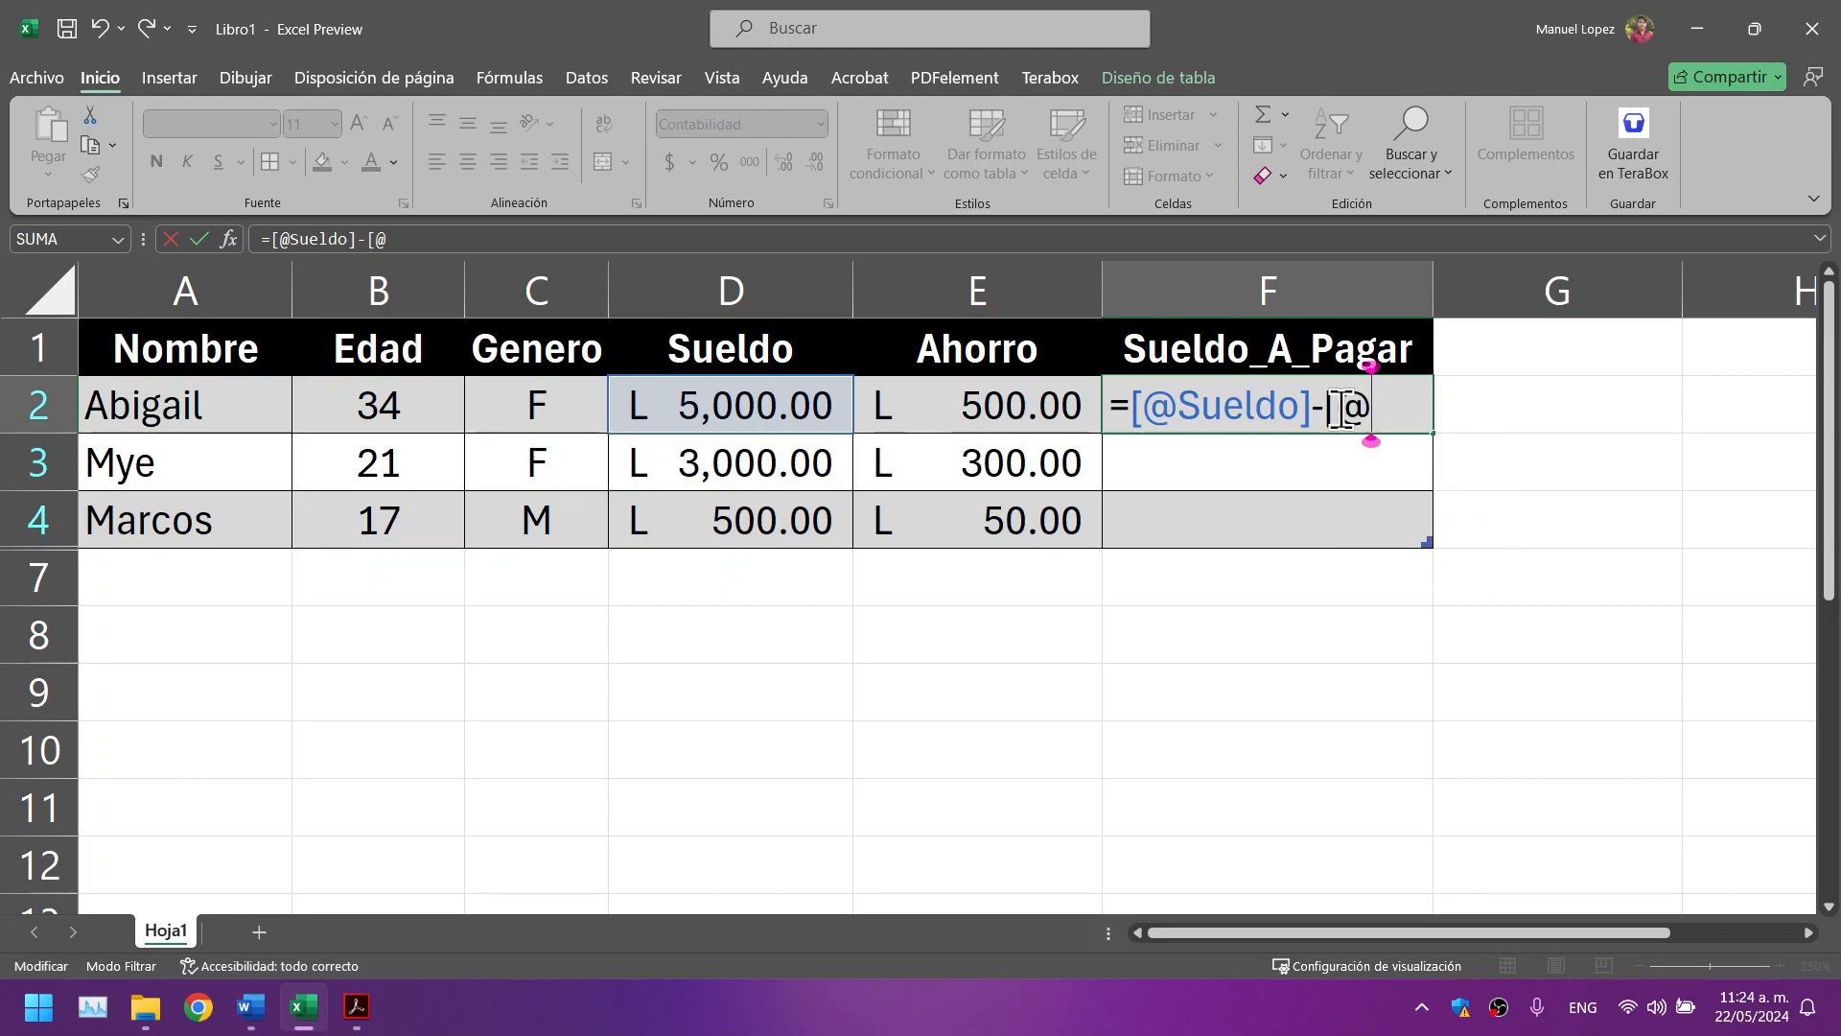
pyautogui.write('A')
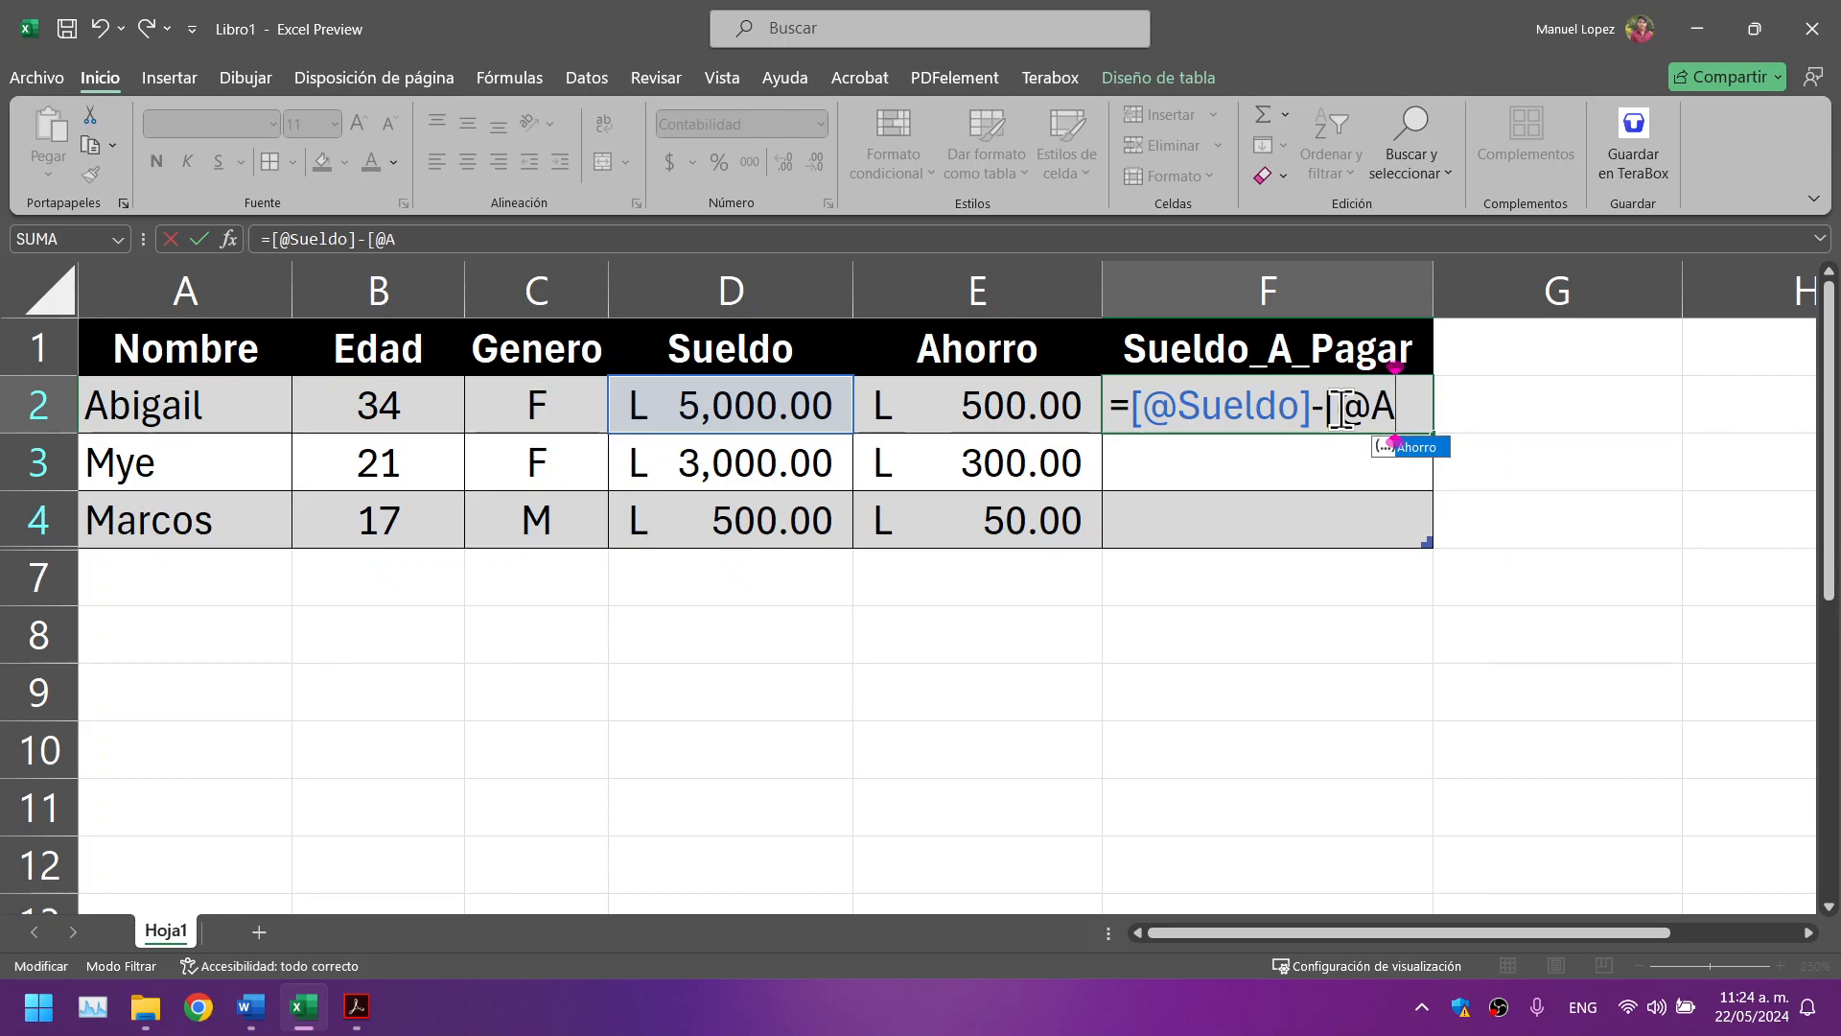
pyautogui.press('Tab')
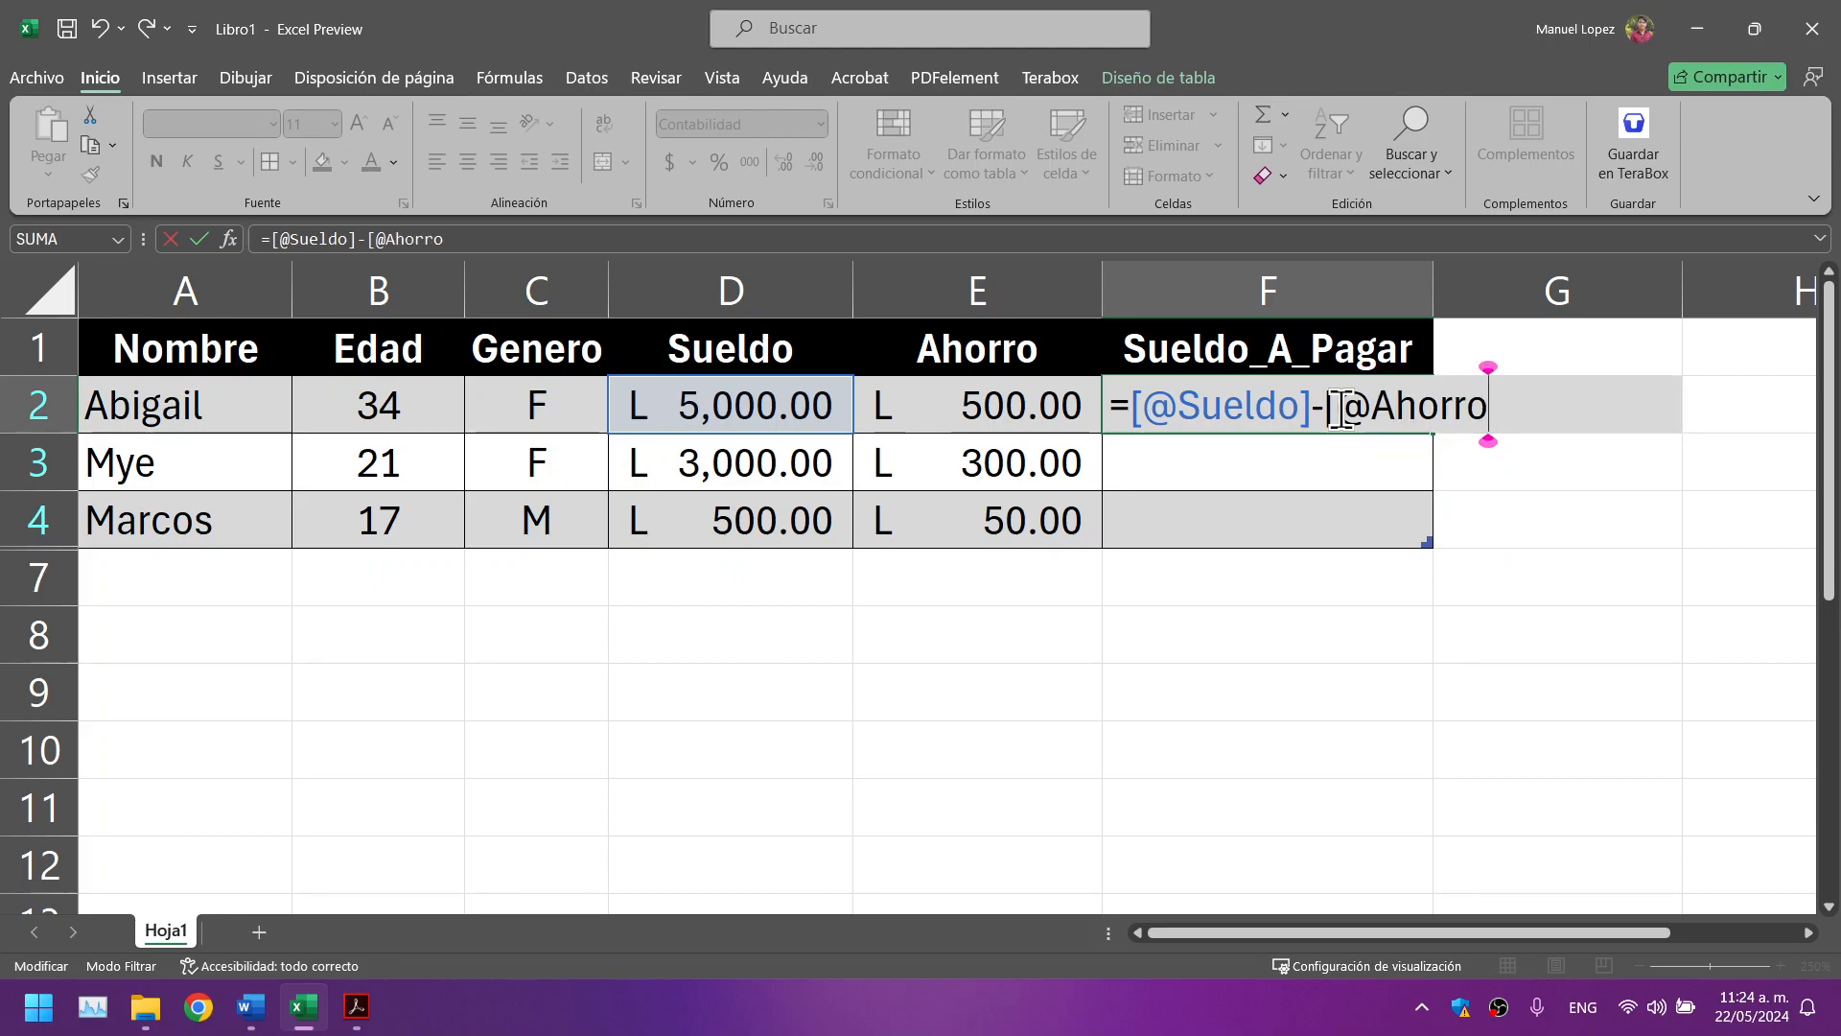
pyautogui.write(']')
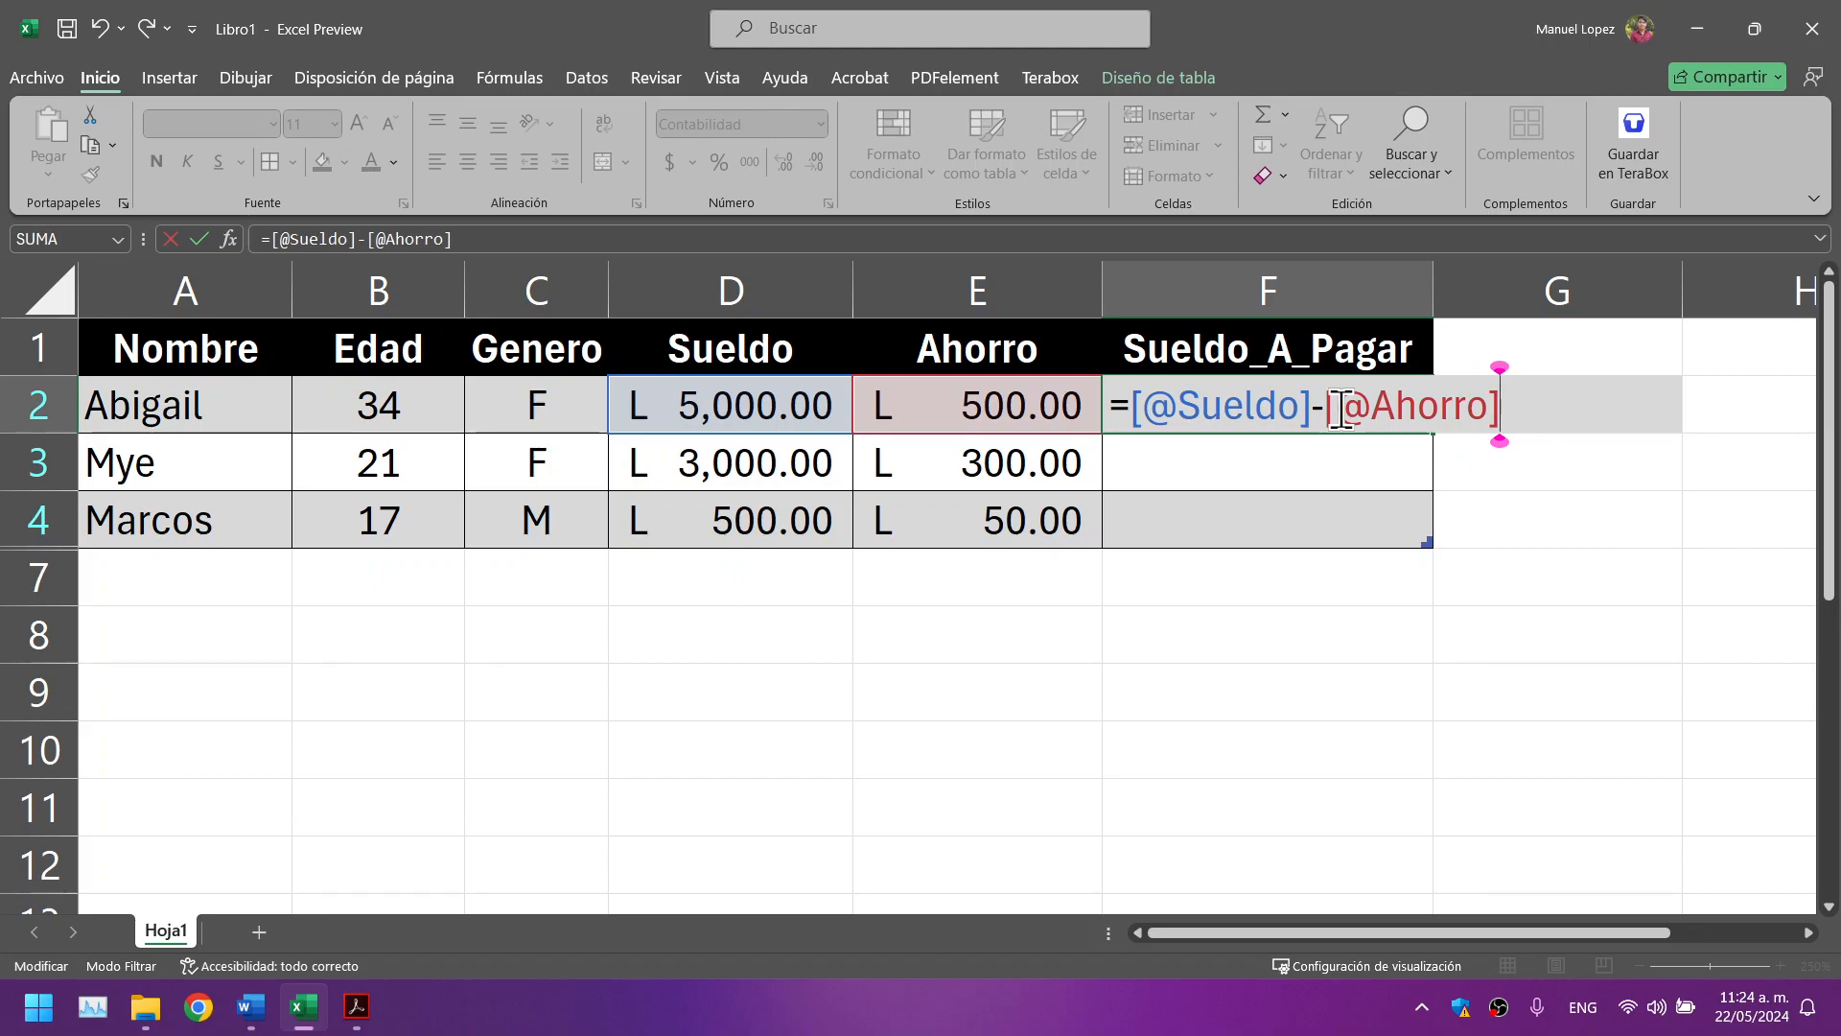
pyautogui.press('Return')
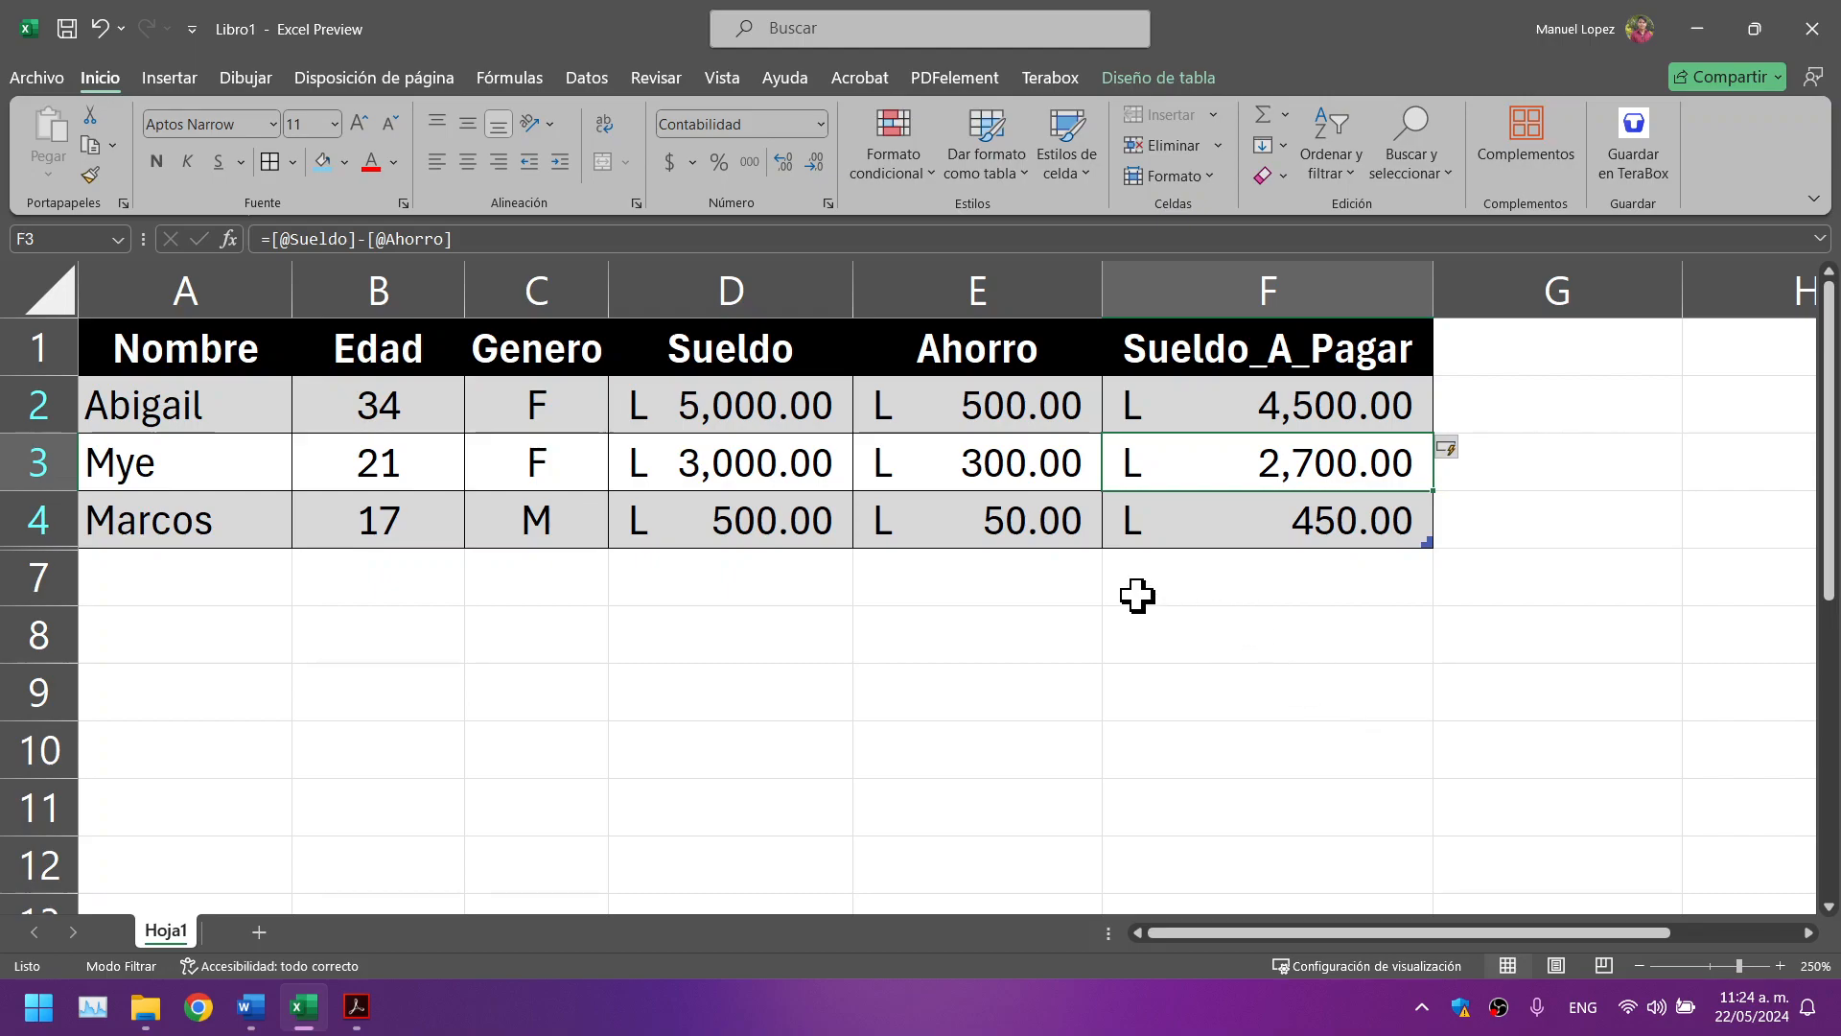
pyautogui.click(1210, 400)
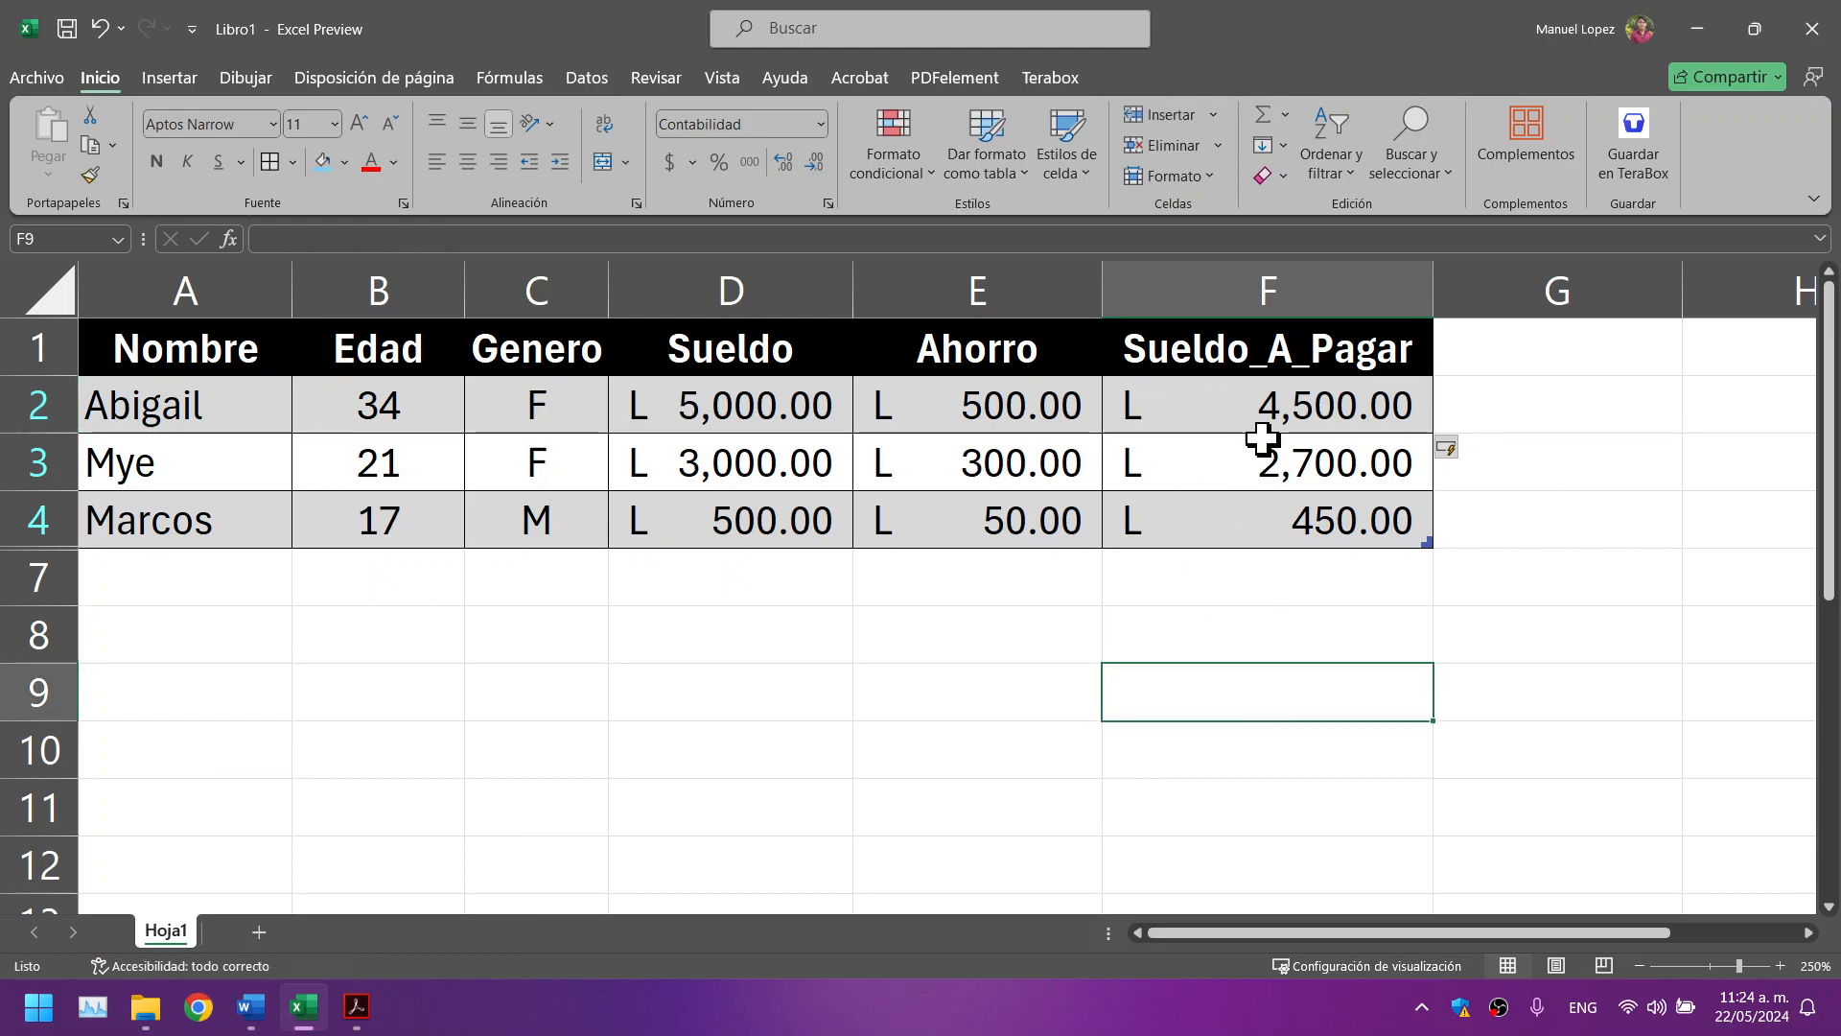
pyautogui.moveTo(489, 242); pyautogui.dragTo(205, 236)
pyautogui.click(686, 752)
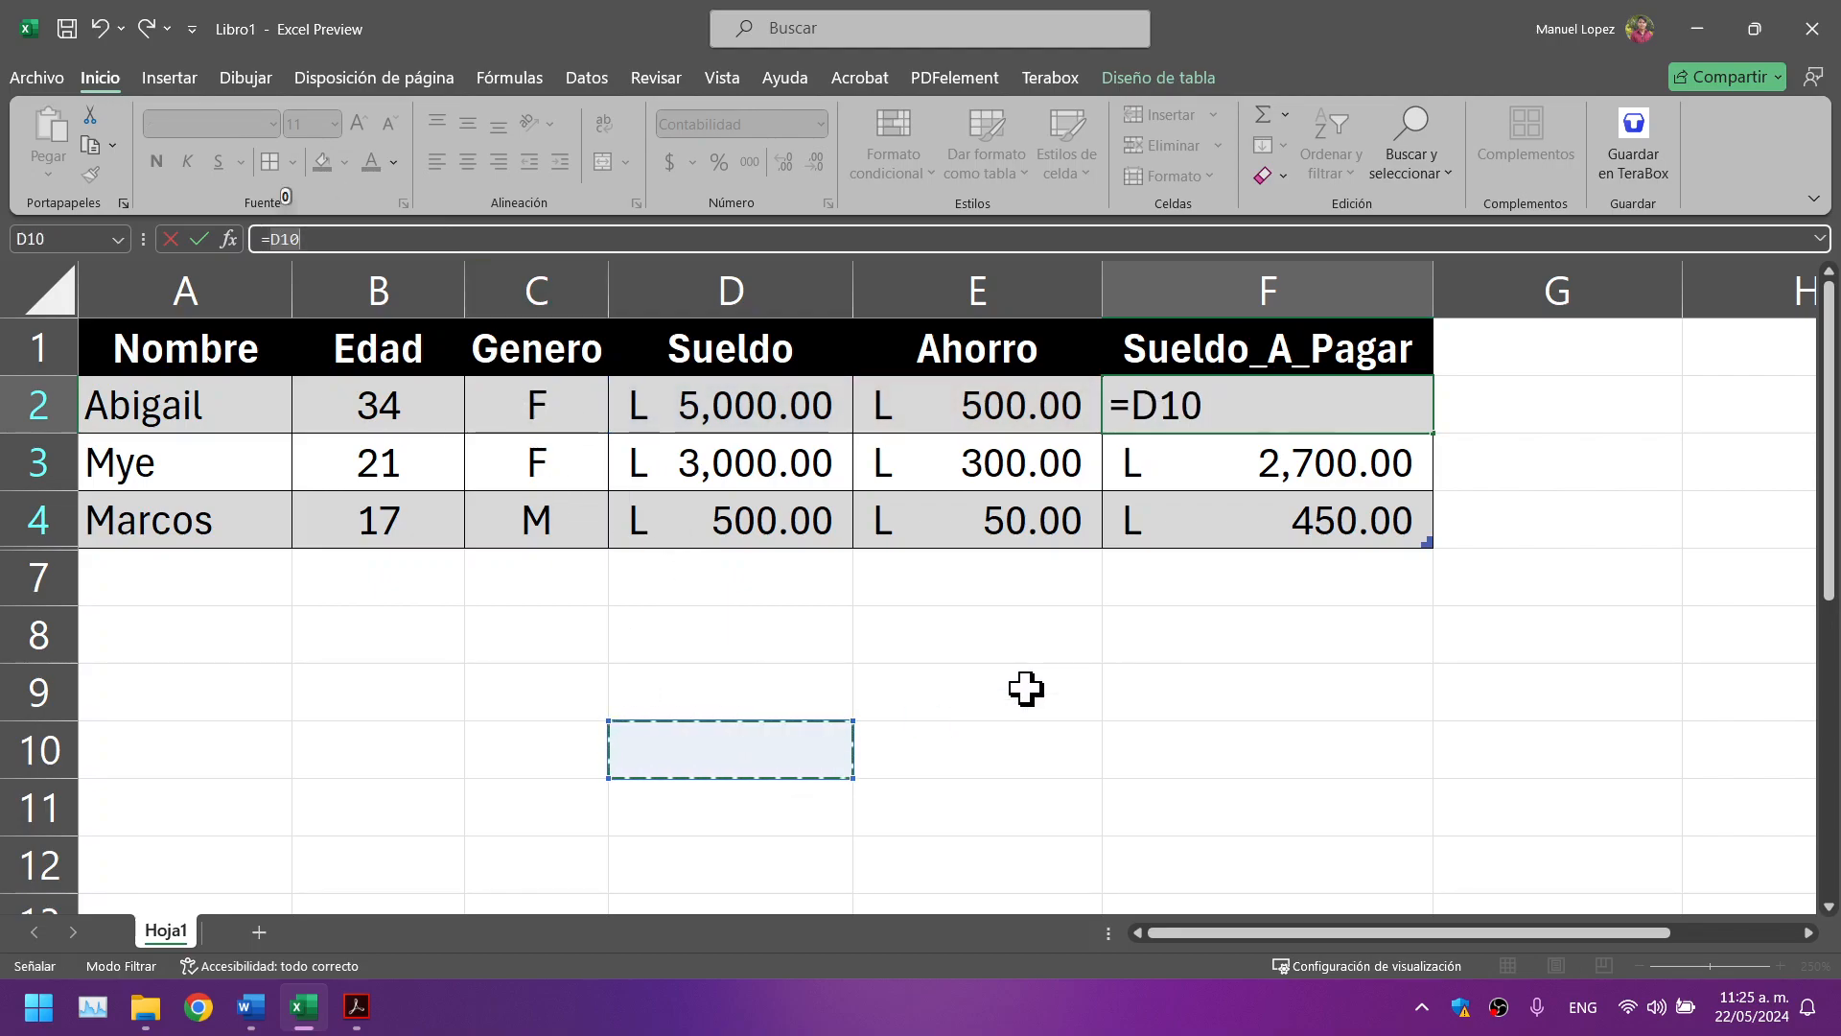
pyautogui.press('Return')
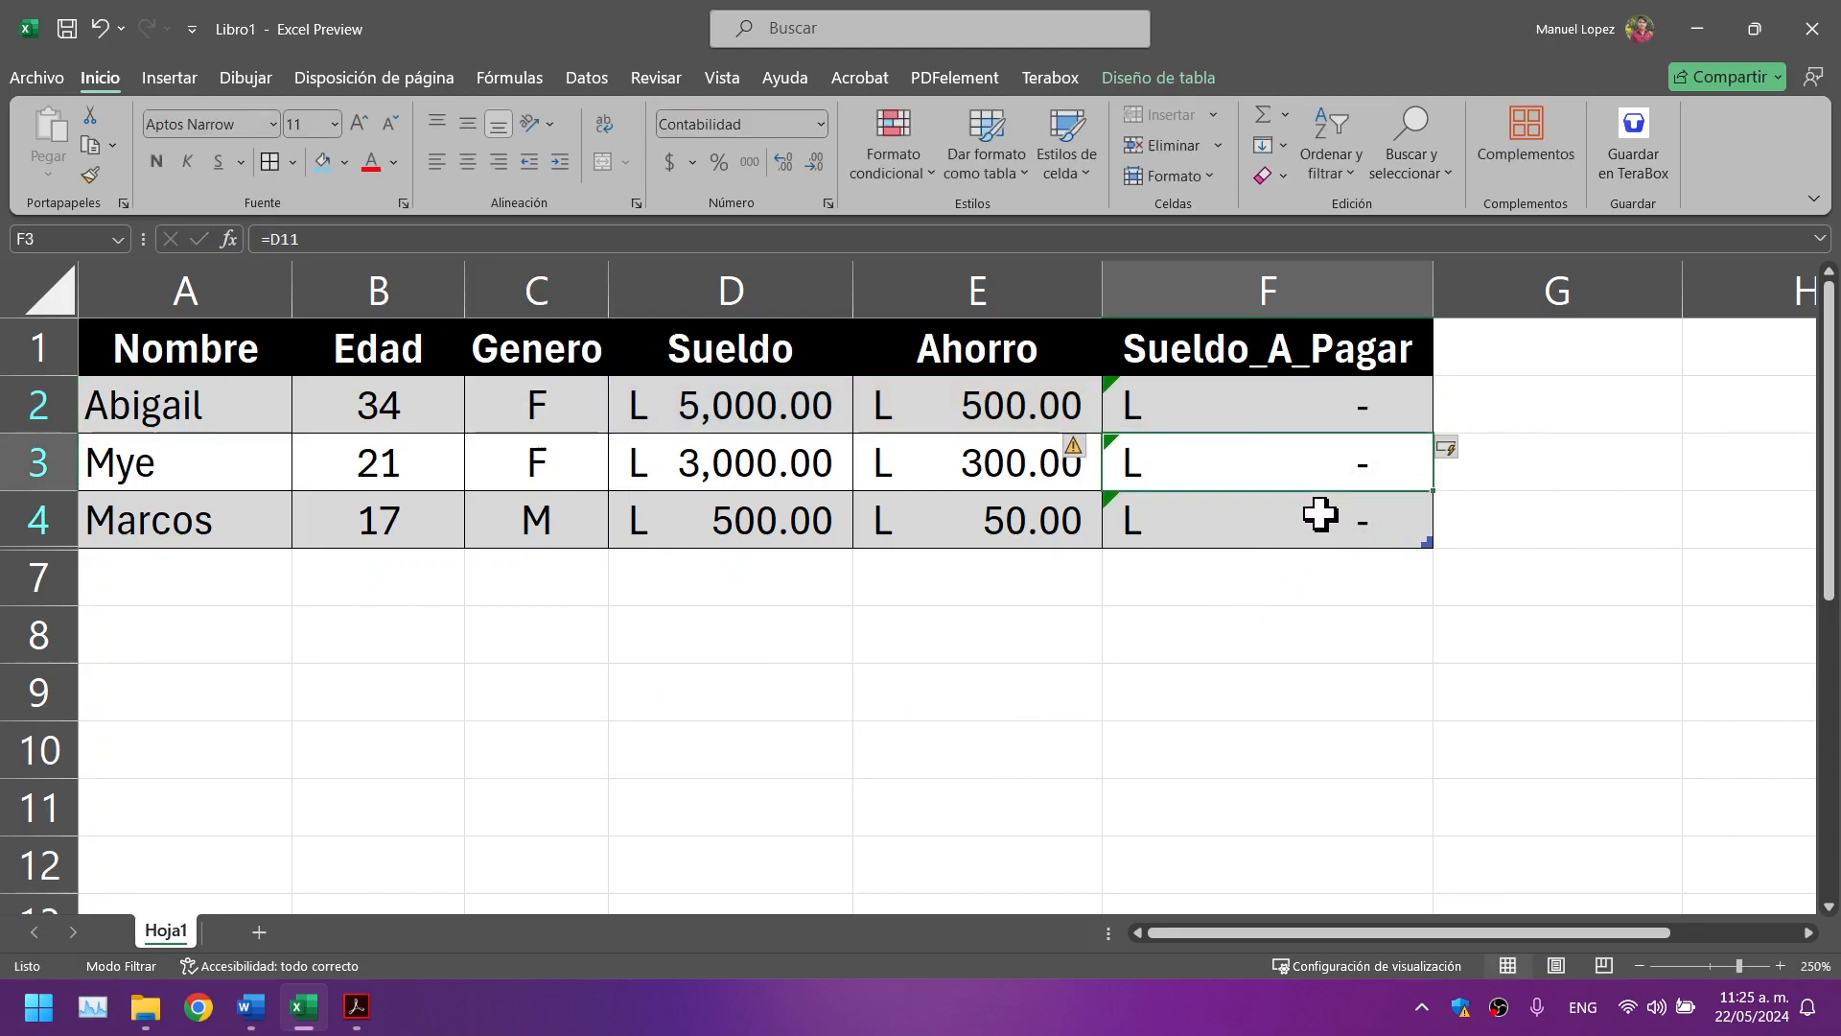
pyautogui.hotkey('ctrl', 'z')
pyautogui.hotkey('ctrl', 'z')
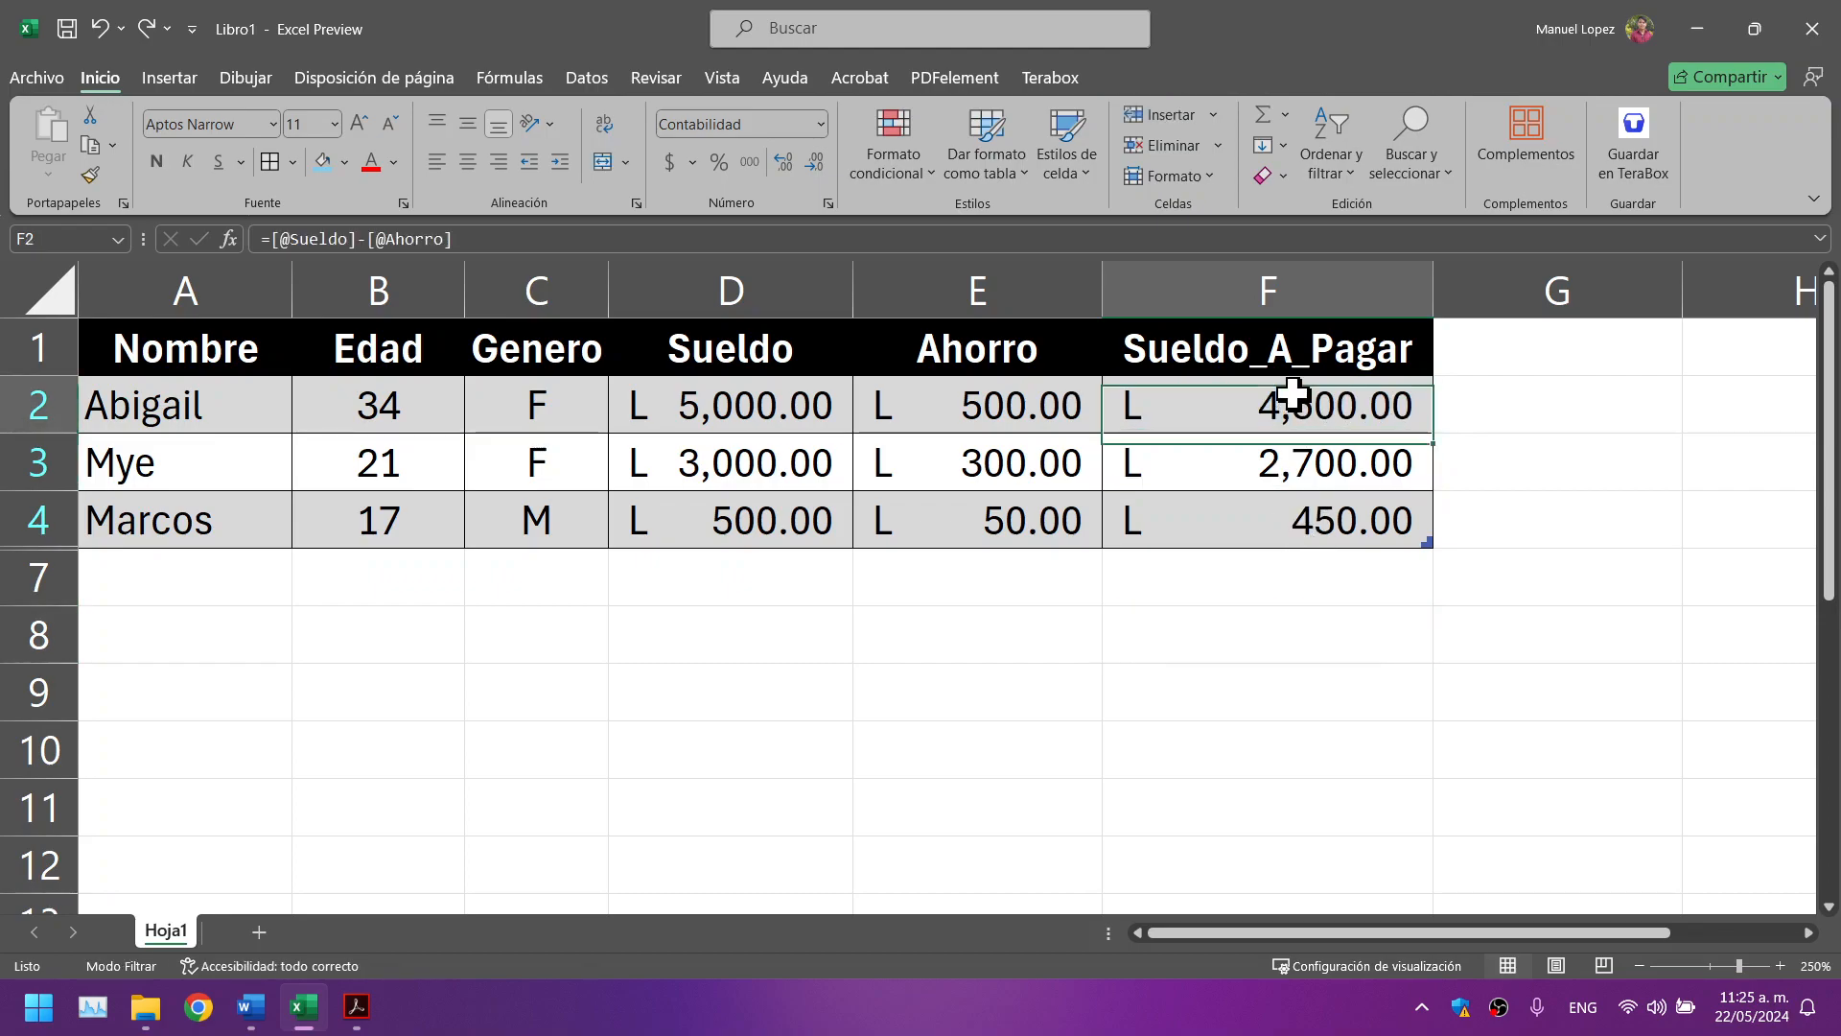
pyautogui.click(490, 238)
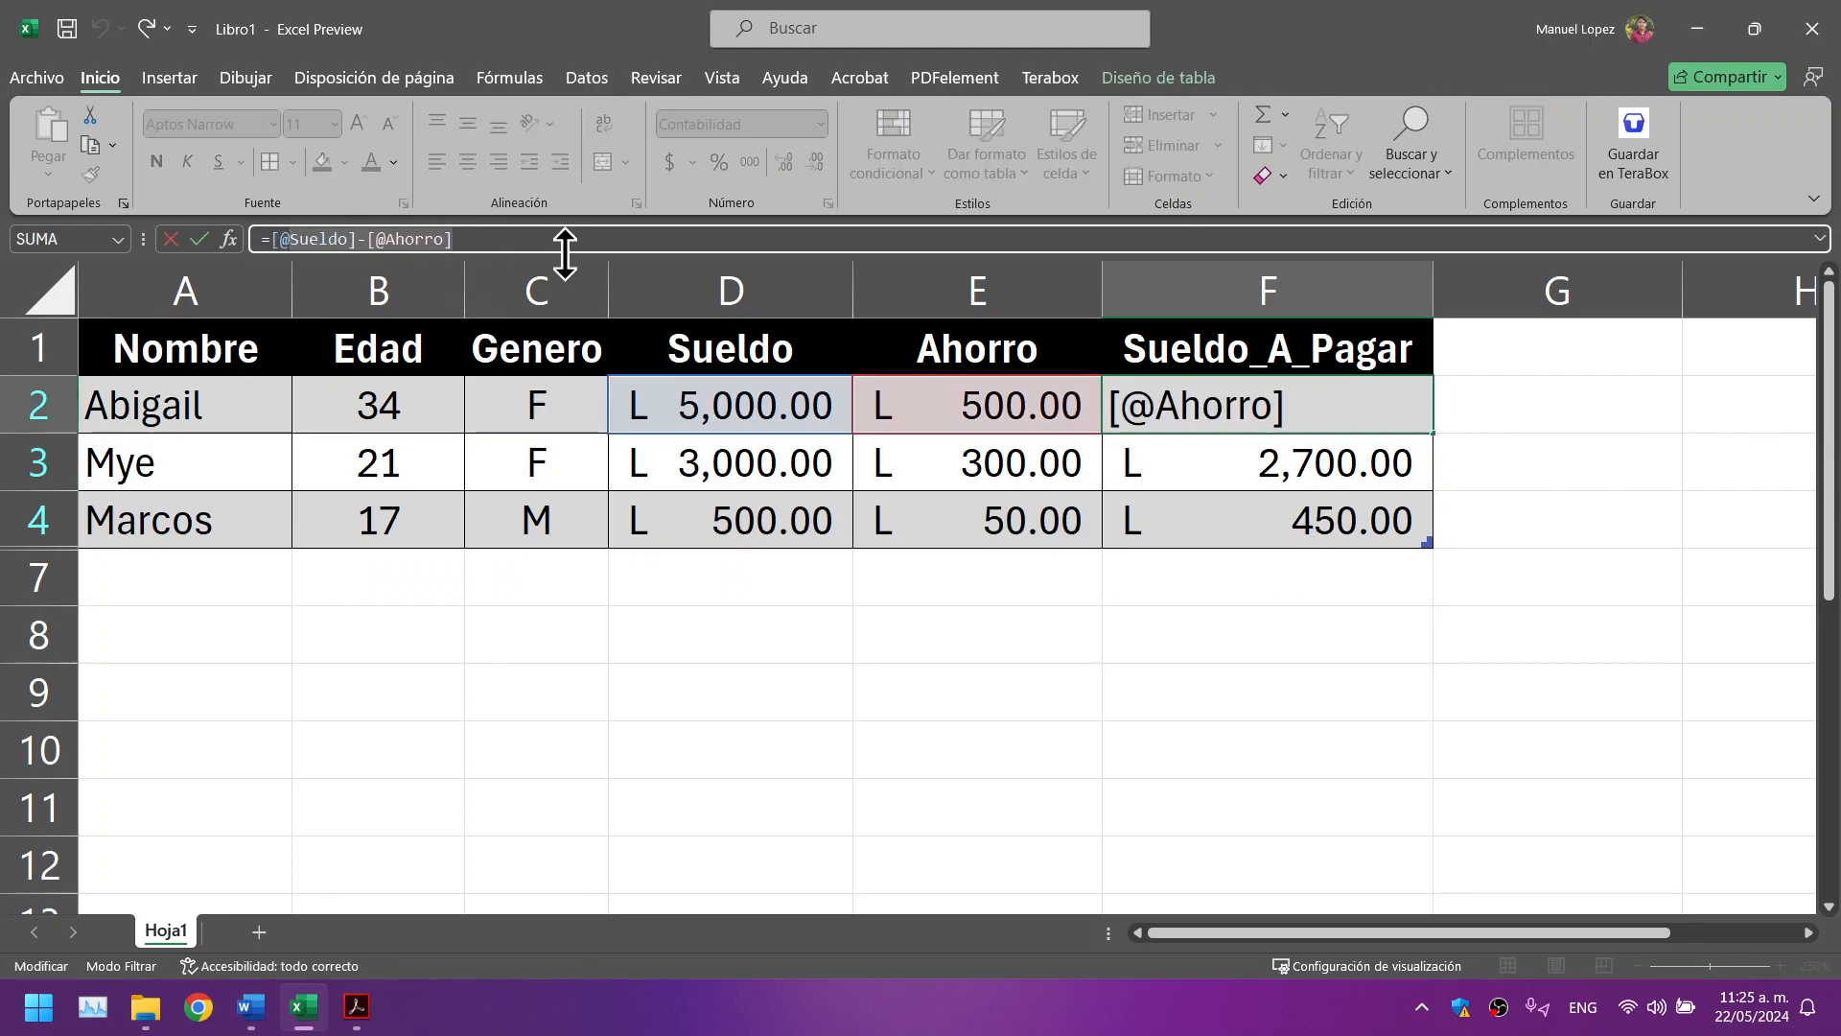
pyautogui.press('Return')
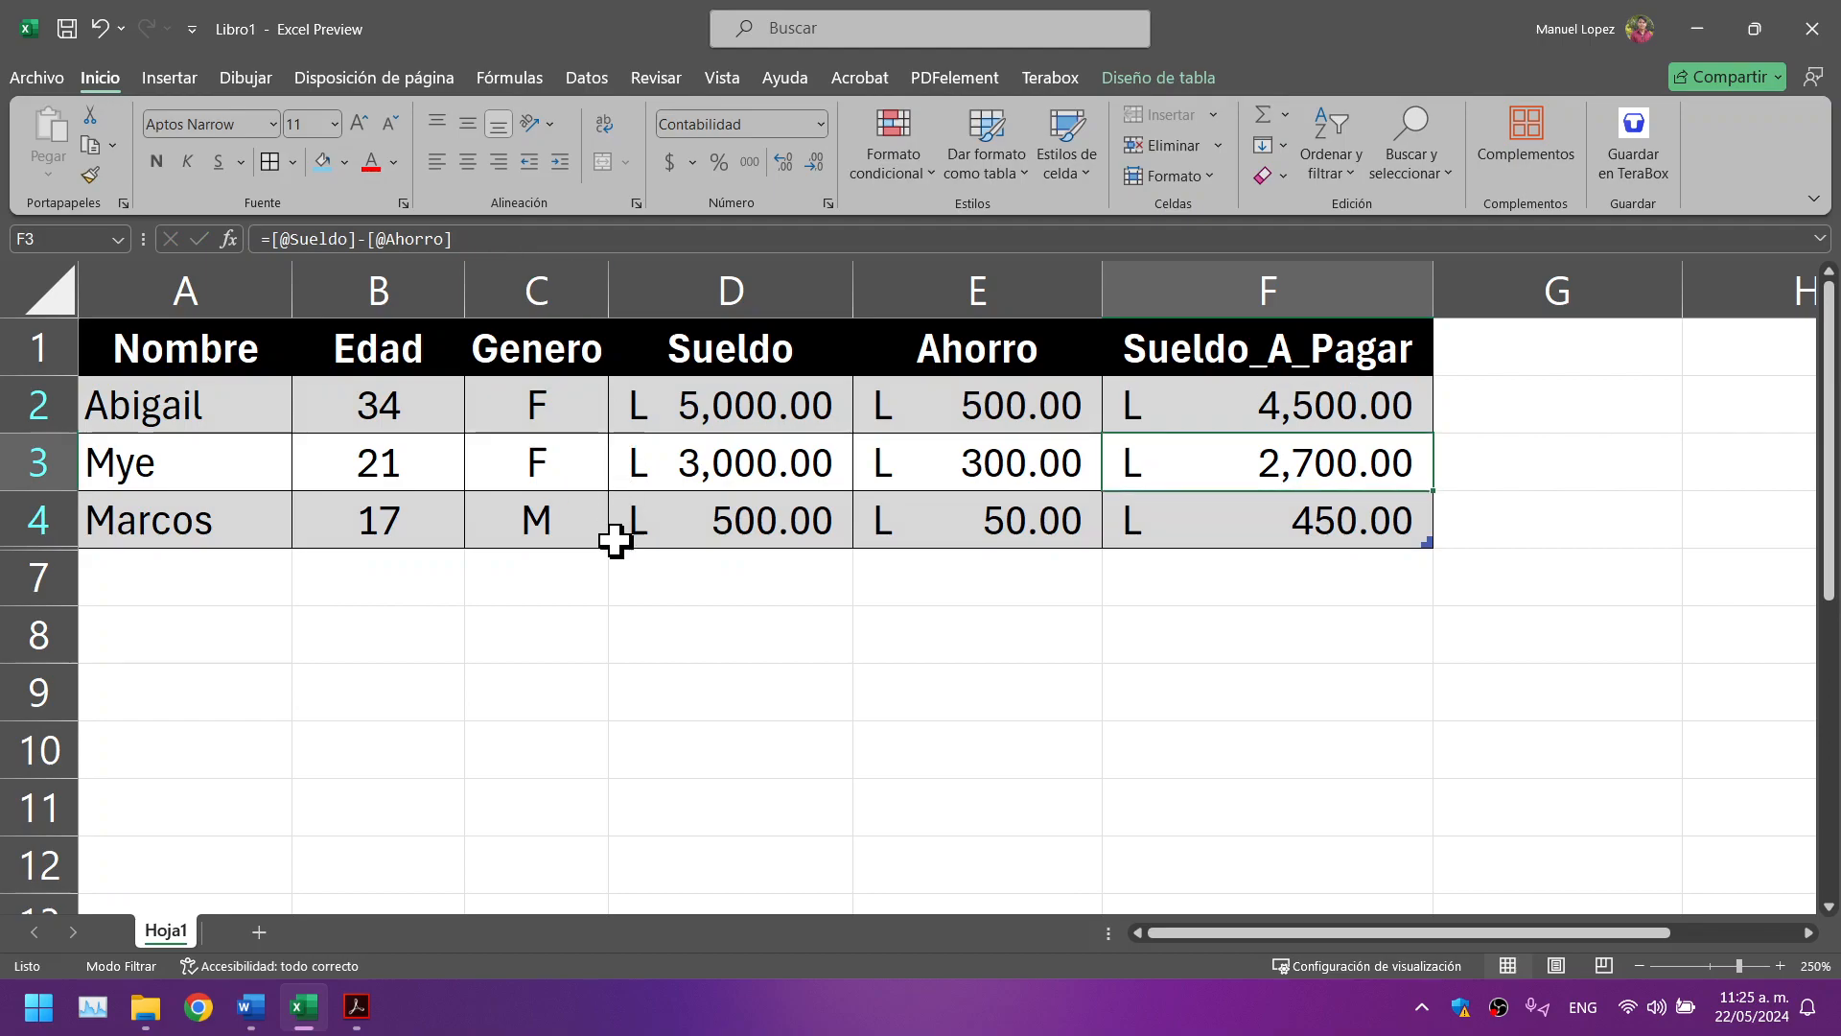
# Step: Switch to the PDF in Adobe Acrobat and examine the Ejemplo2 result table, especially its SueldoApagar column
pyautogui.click(368, 1030)
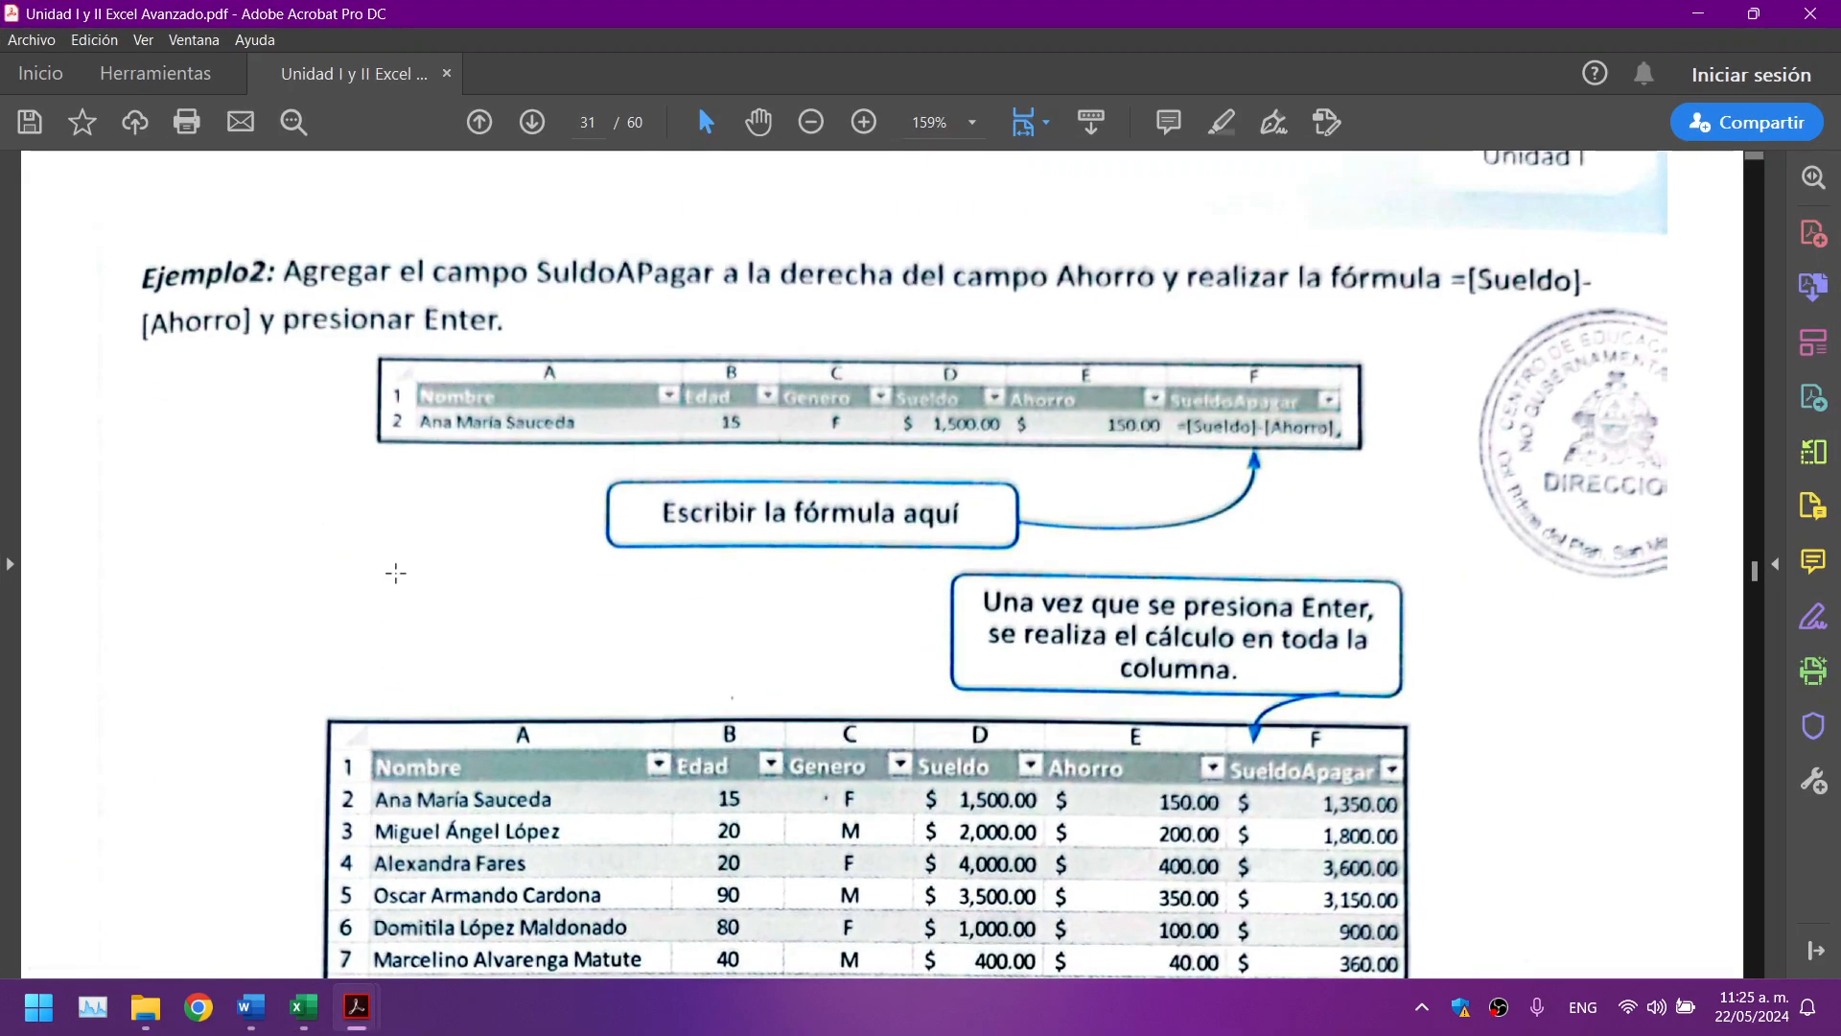
pyautogui.scroll(-1, 396, 574)
pyautogui.moveTo(1457, 434); pyautogui.dragTo(1183, 359)
pyautogui.scroll(-7, 1385, 537)
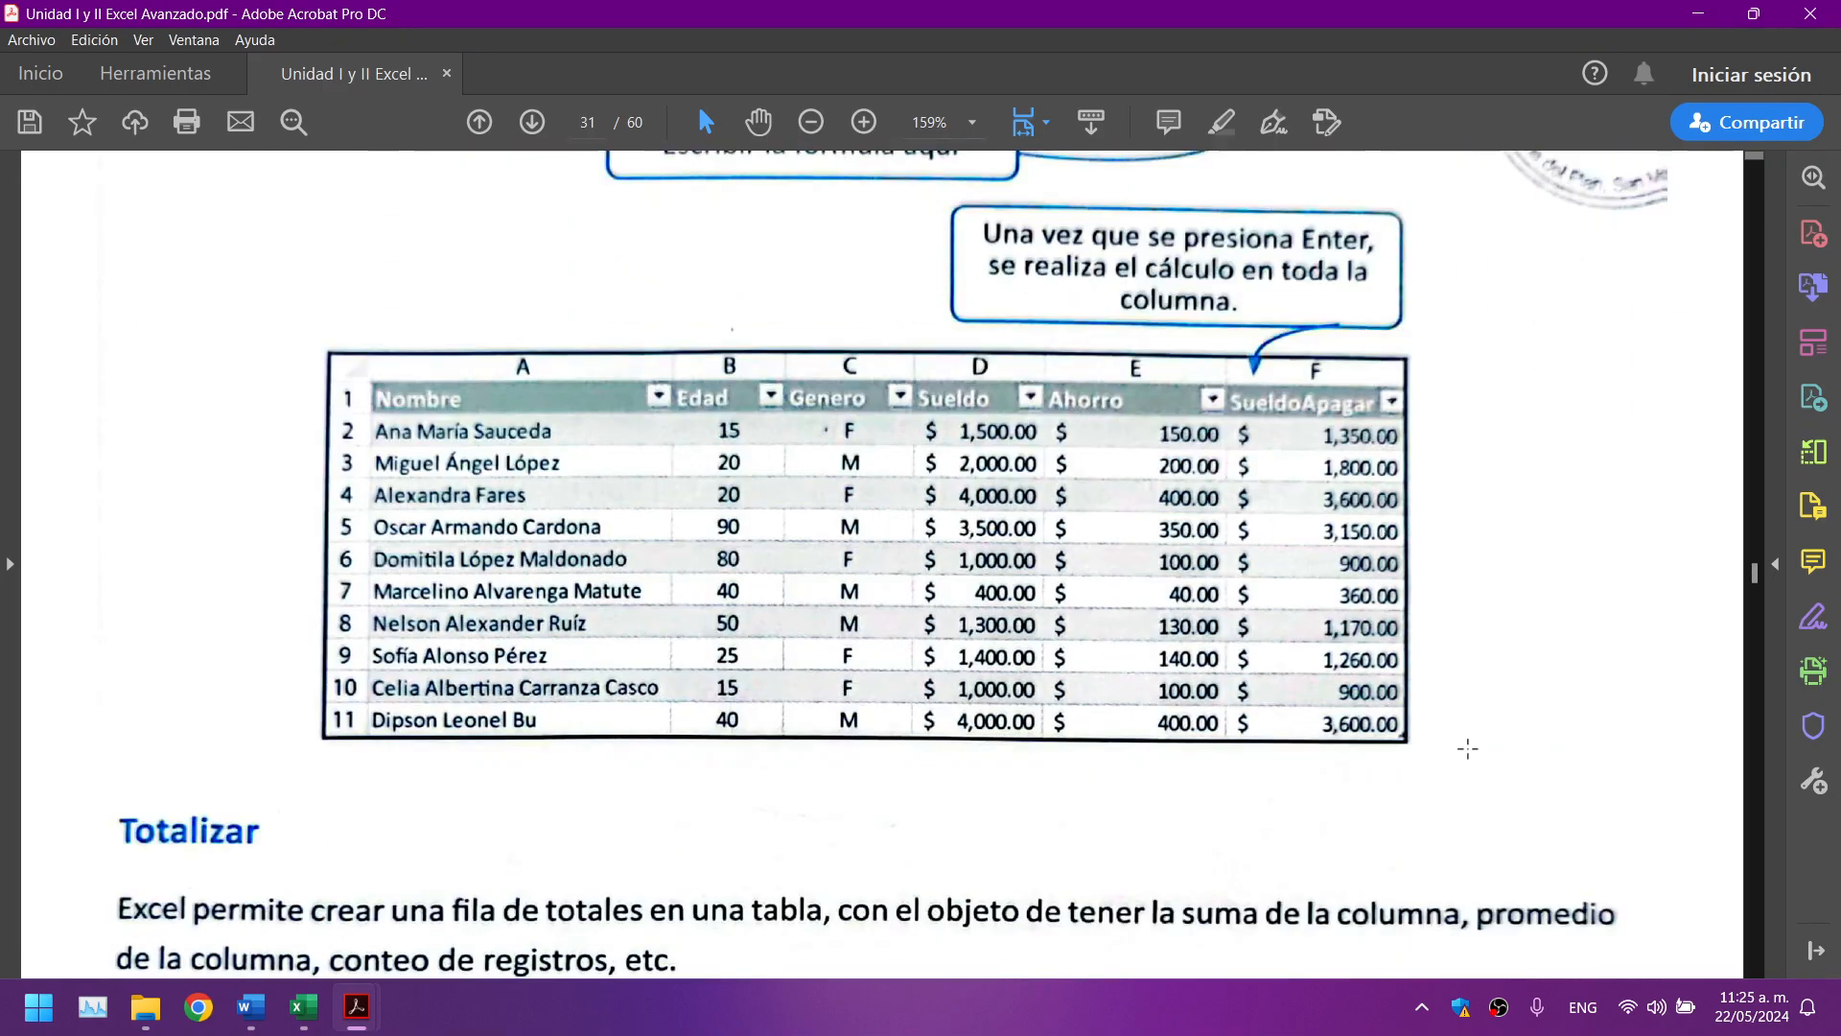
pyautogui.moveTo(1468, 816); pyautogui.dragTo(1244, 334)
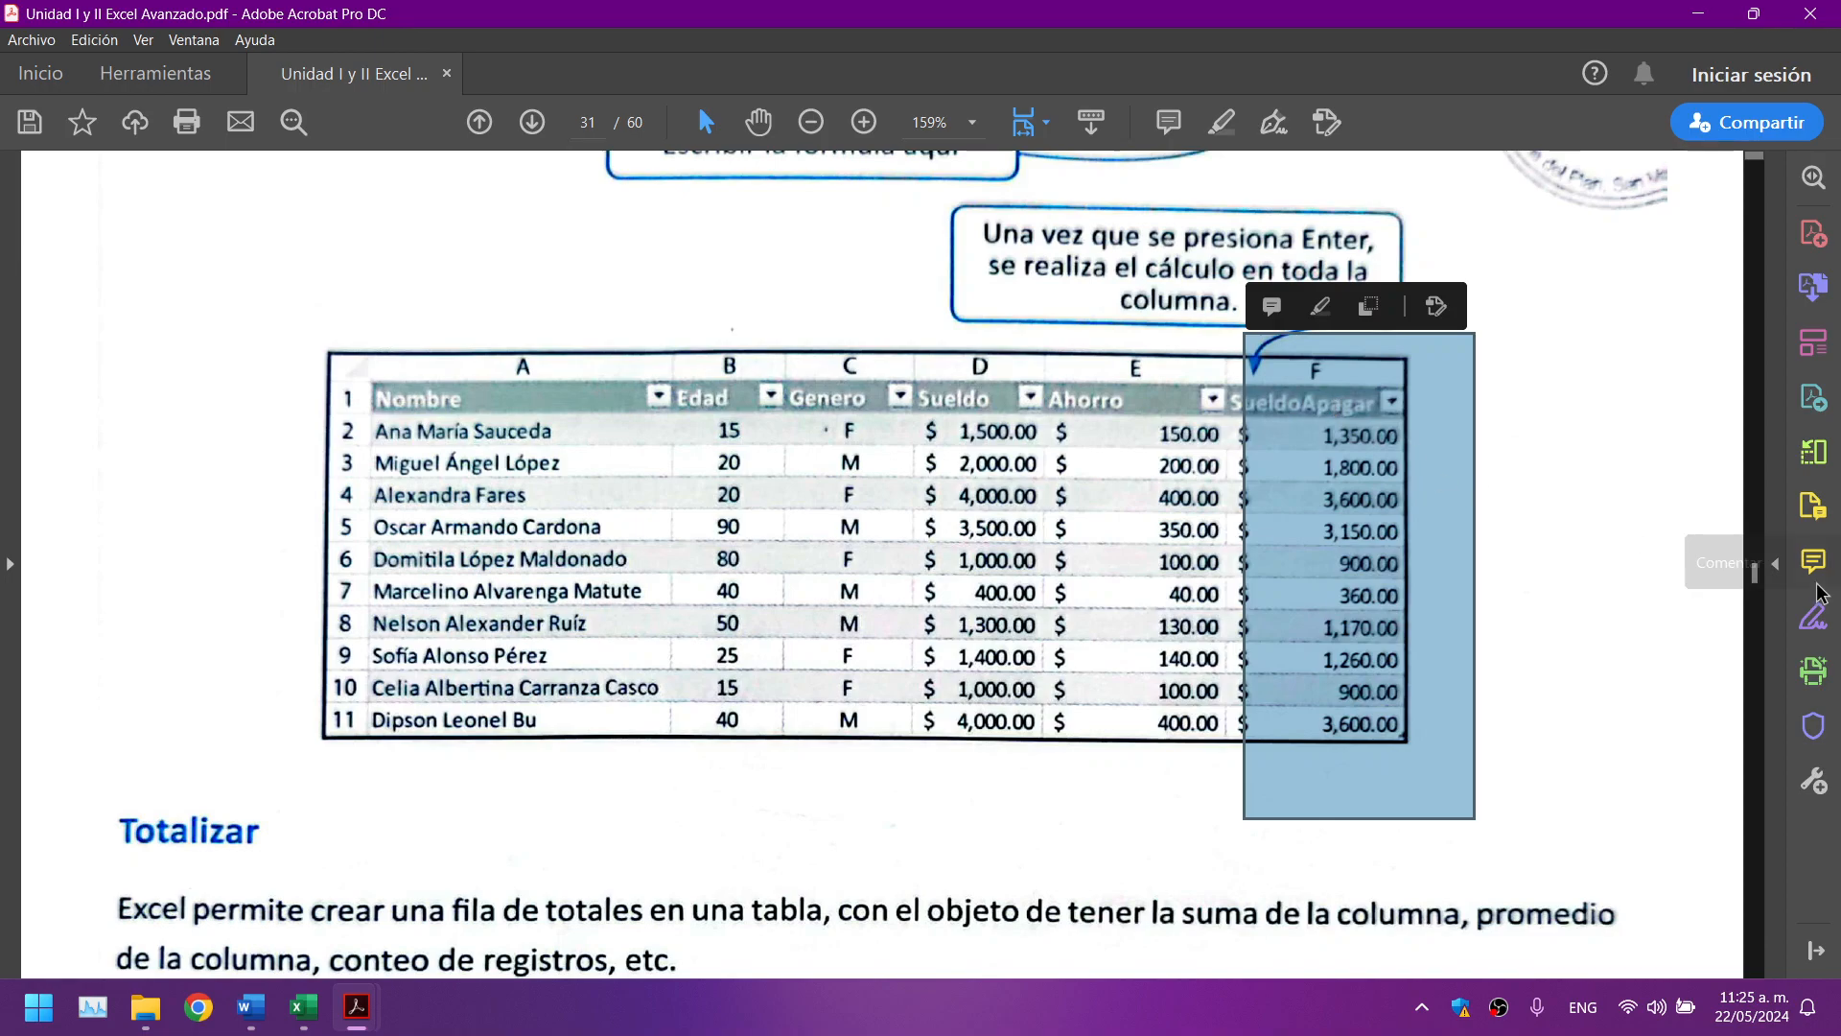
pyautogui.click(1651, 544)
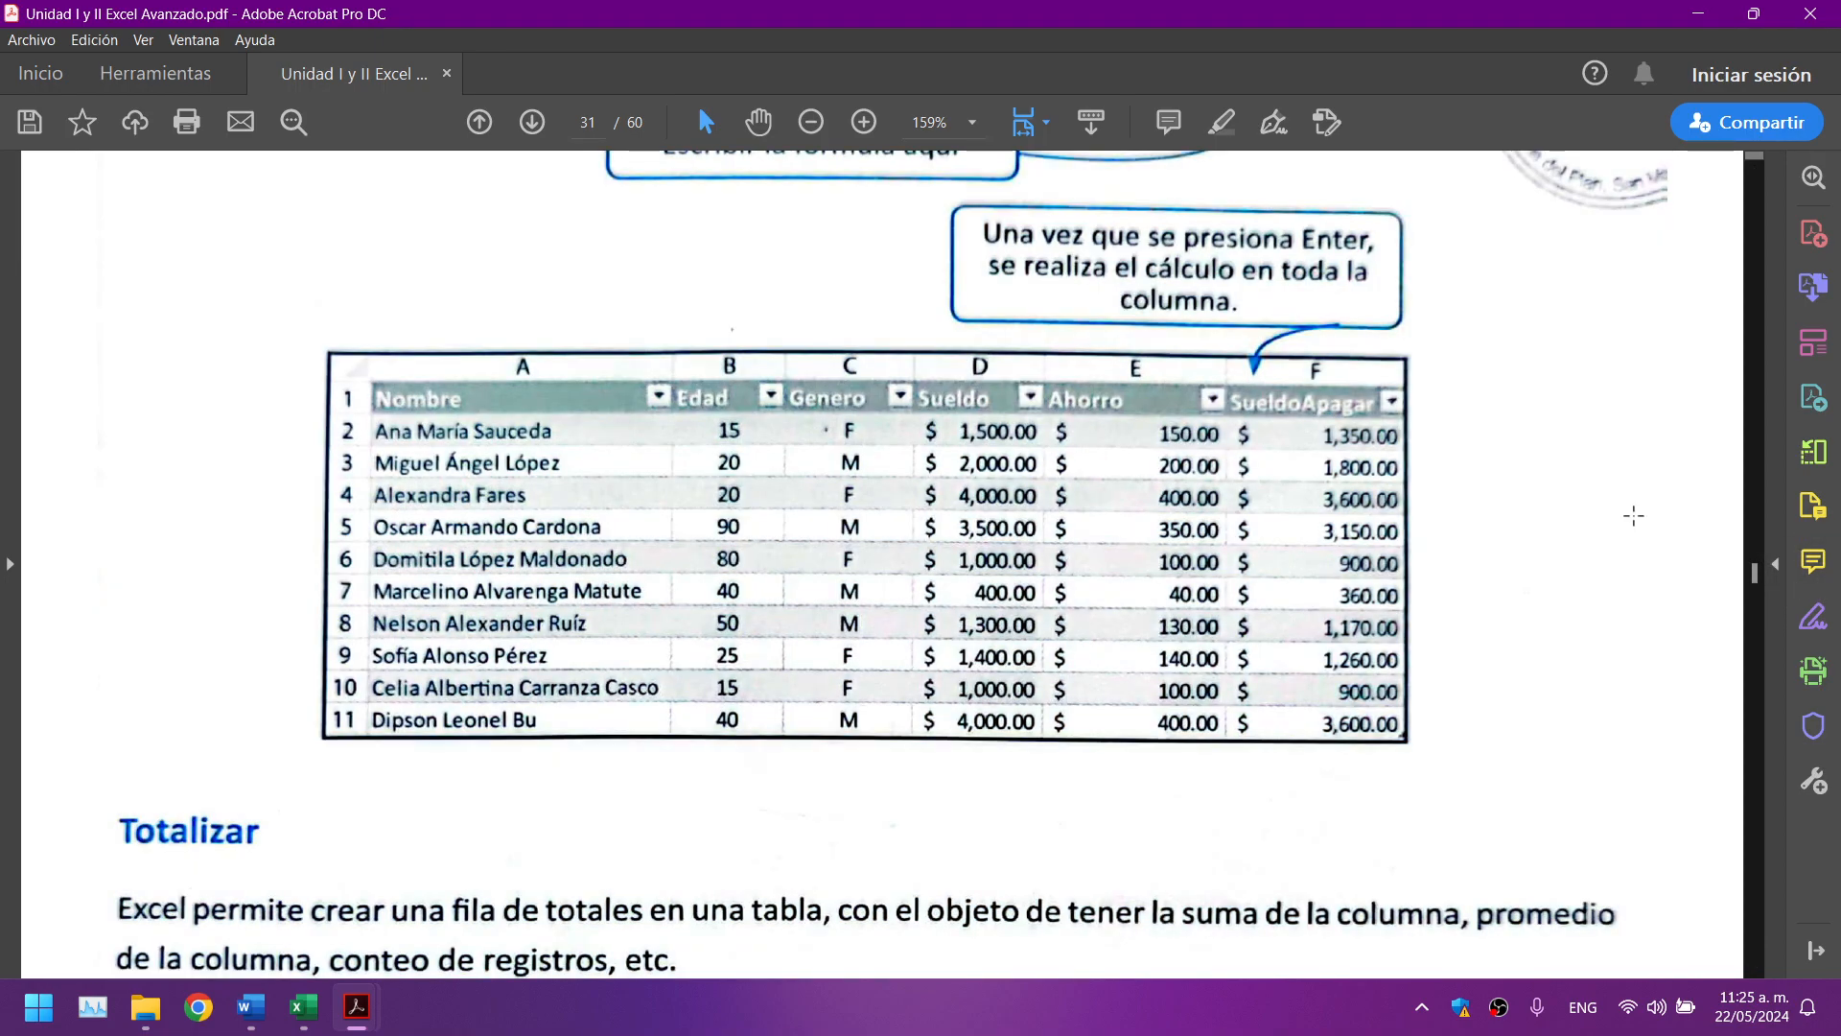
# Step: Read the PDF's Totalizar instructions for adding a totals row to a table, and return to Excel
pyautogui.scroll(-12, 1642, 516)
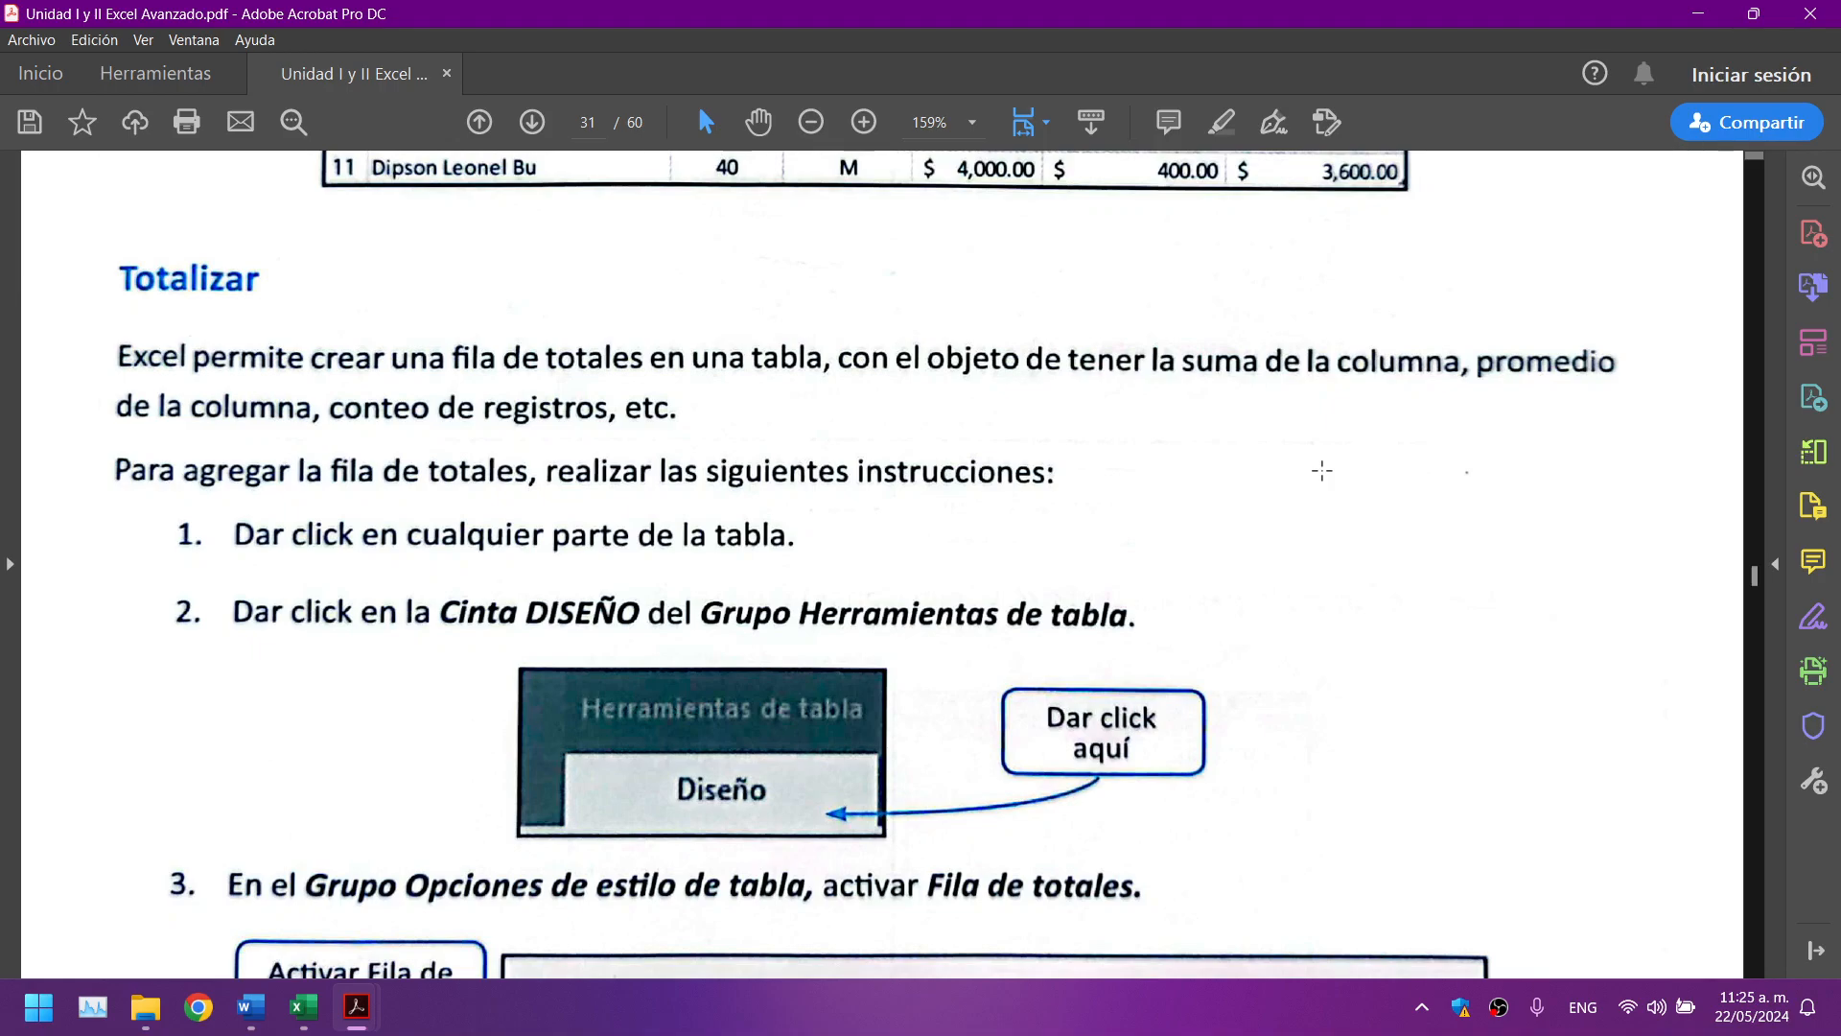
pyautogui.scroll(-5, 1322, 461)
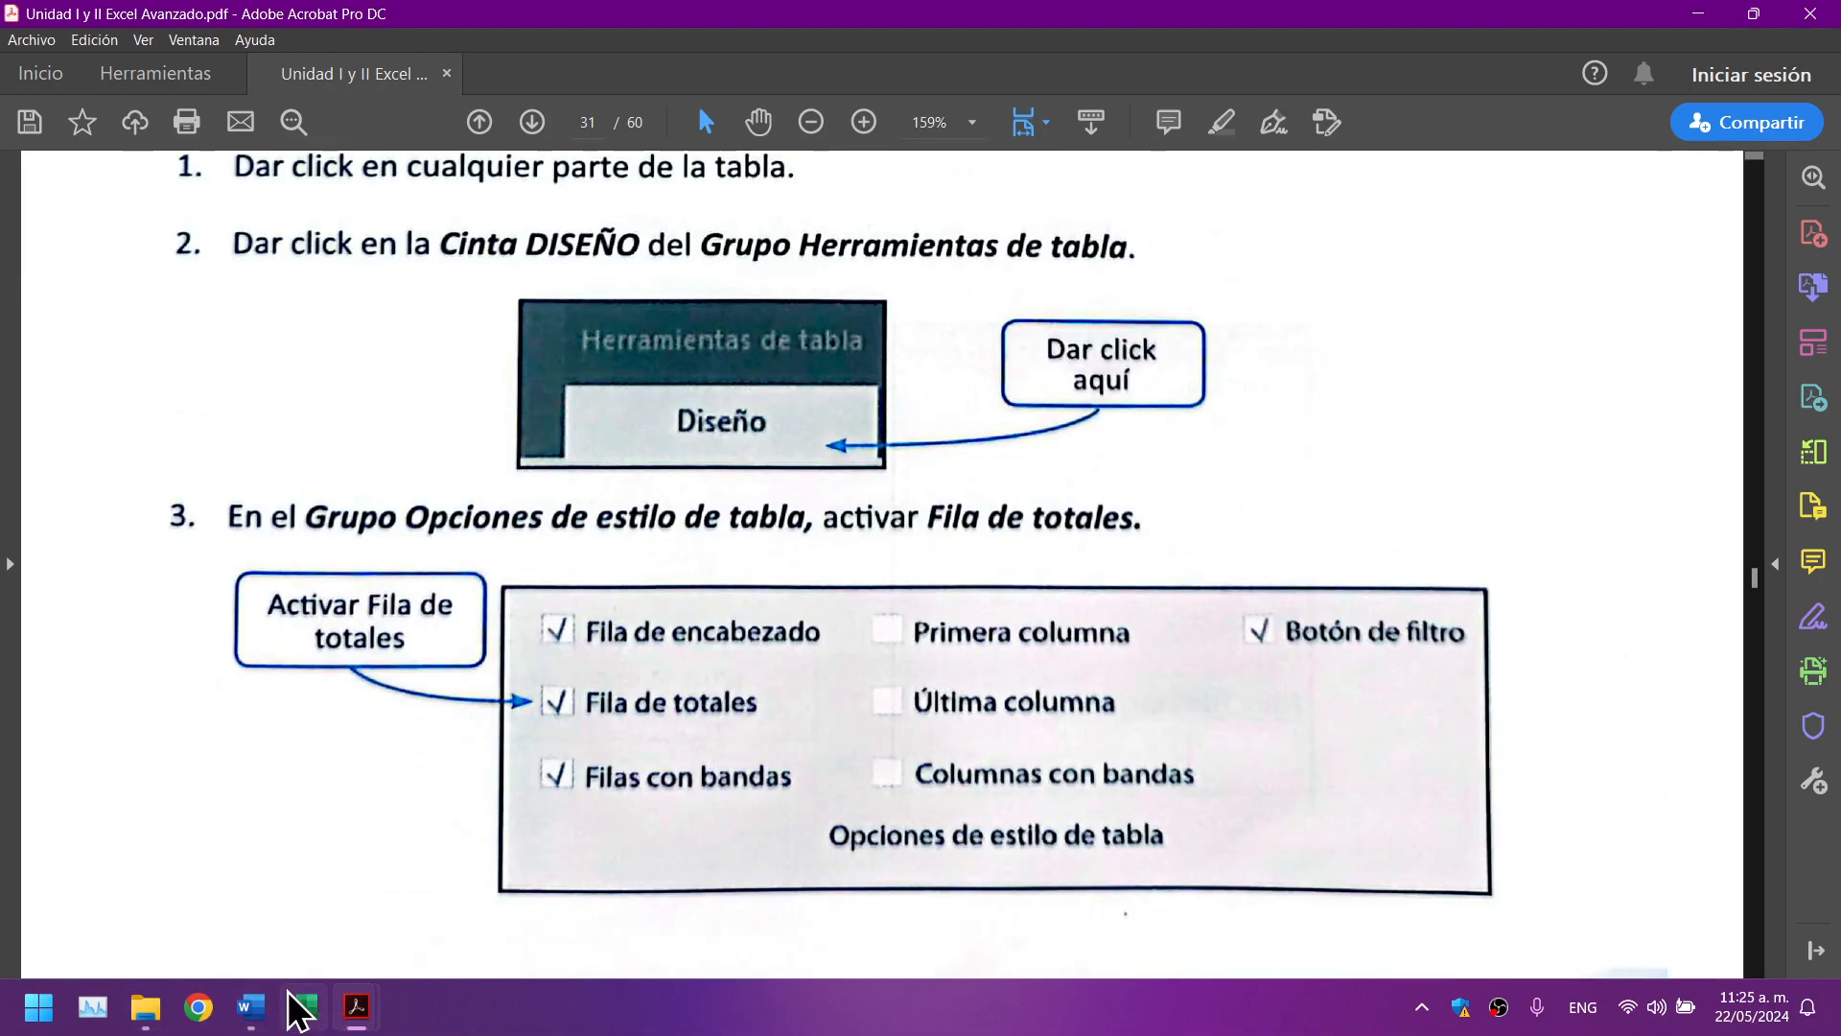
pyautogui.click(303, 1007)
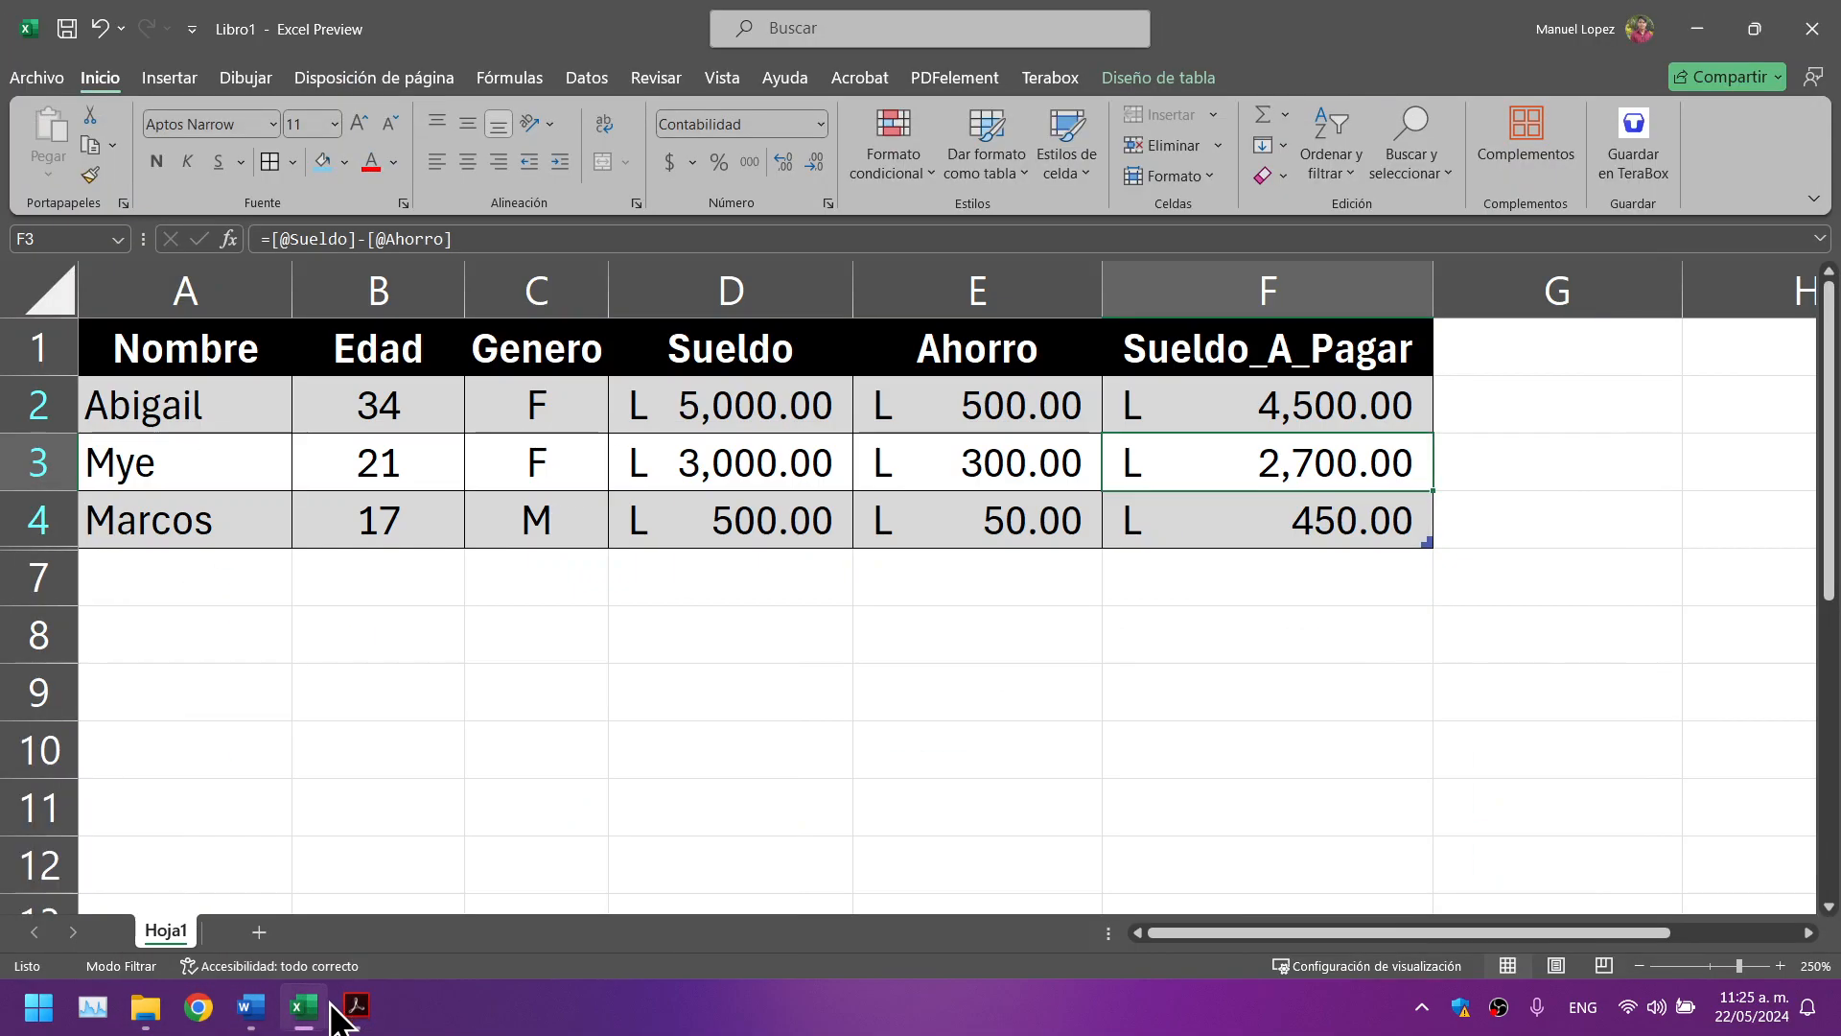
# Step: Toggle the Fila de totales option for the DatosP table and leave it turned on
pyautogui.click(1070, 727)
pyautogui.click(1239, 543)
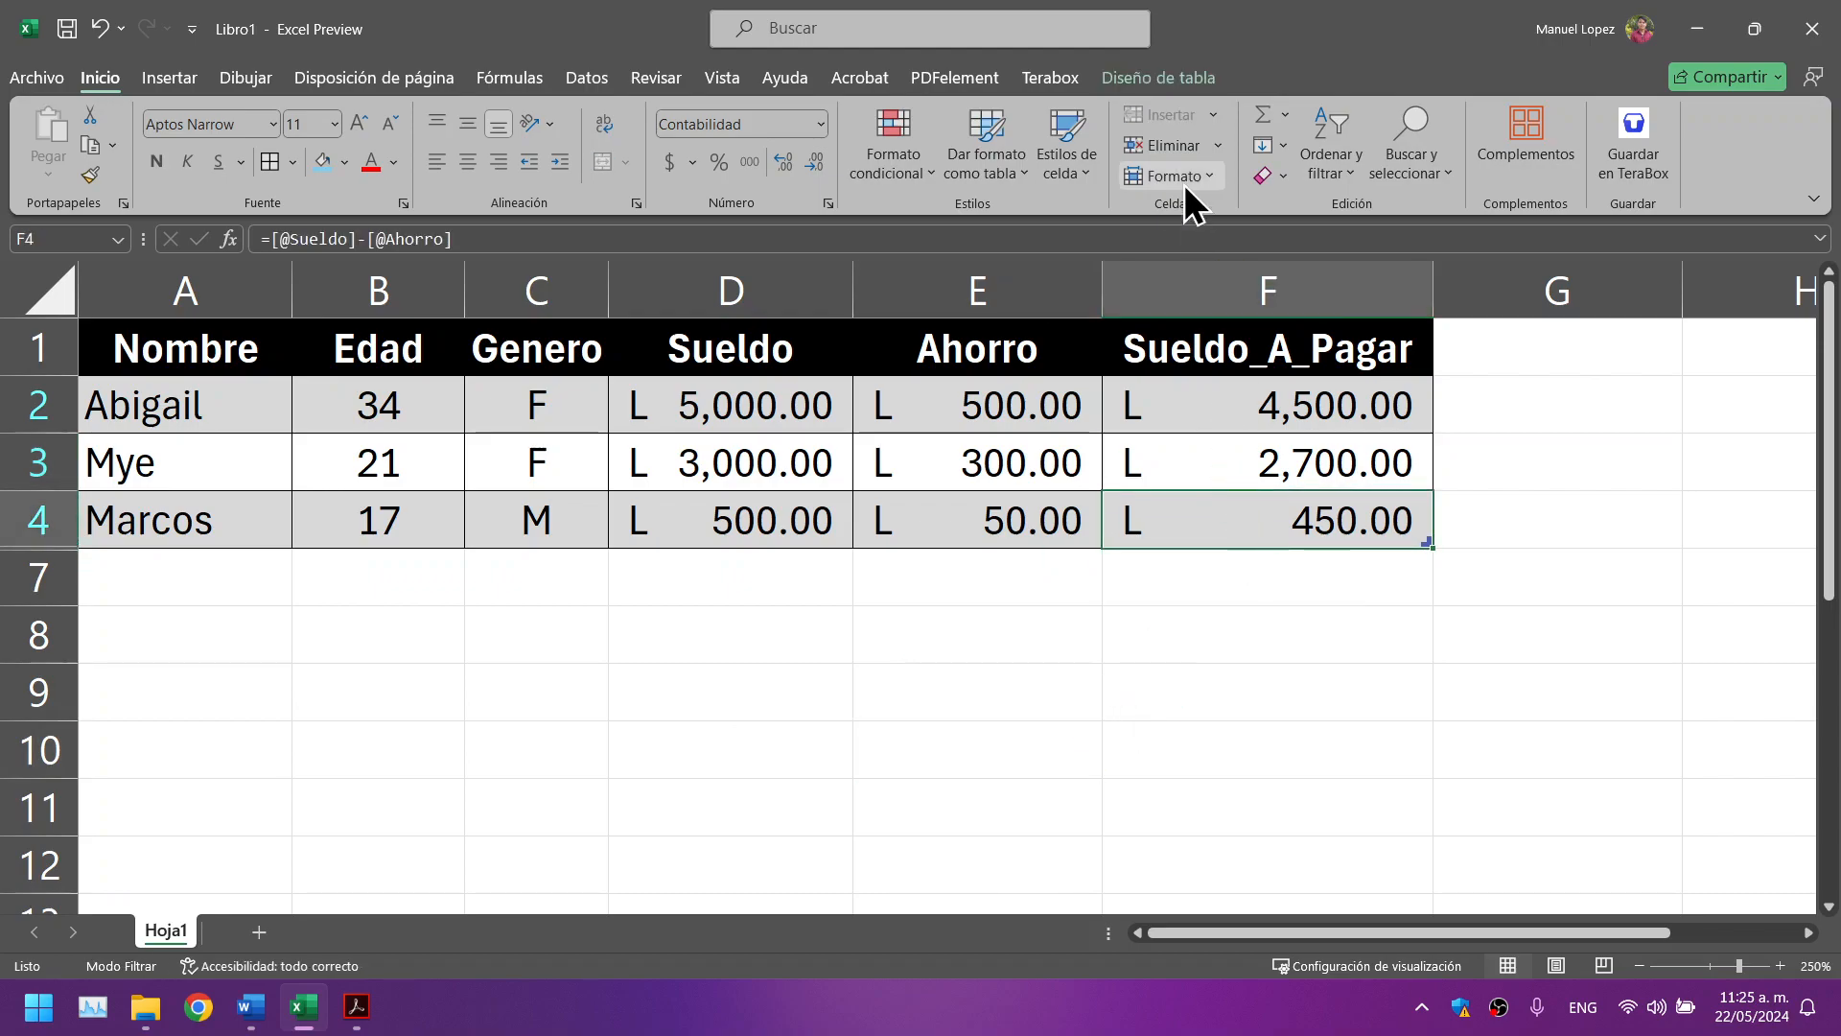
pyautogui.click(1155, 84)
pyautogui.click(1045, 151)
pyautogui.click(1045, 152)
pyautogui.click(1045, 152)
pyautogui.click(1045, 151)
pyautogui.click(1045, 152)
pyautogui.click(1045, 151)
pyautogui.click(1045, 152)
pyautogui.click(1046, 151)
pyautogui.click(1045, 151)
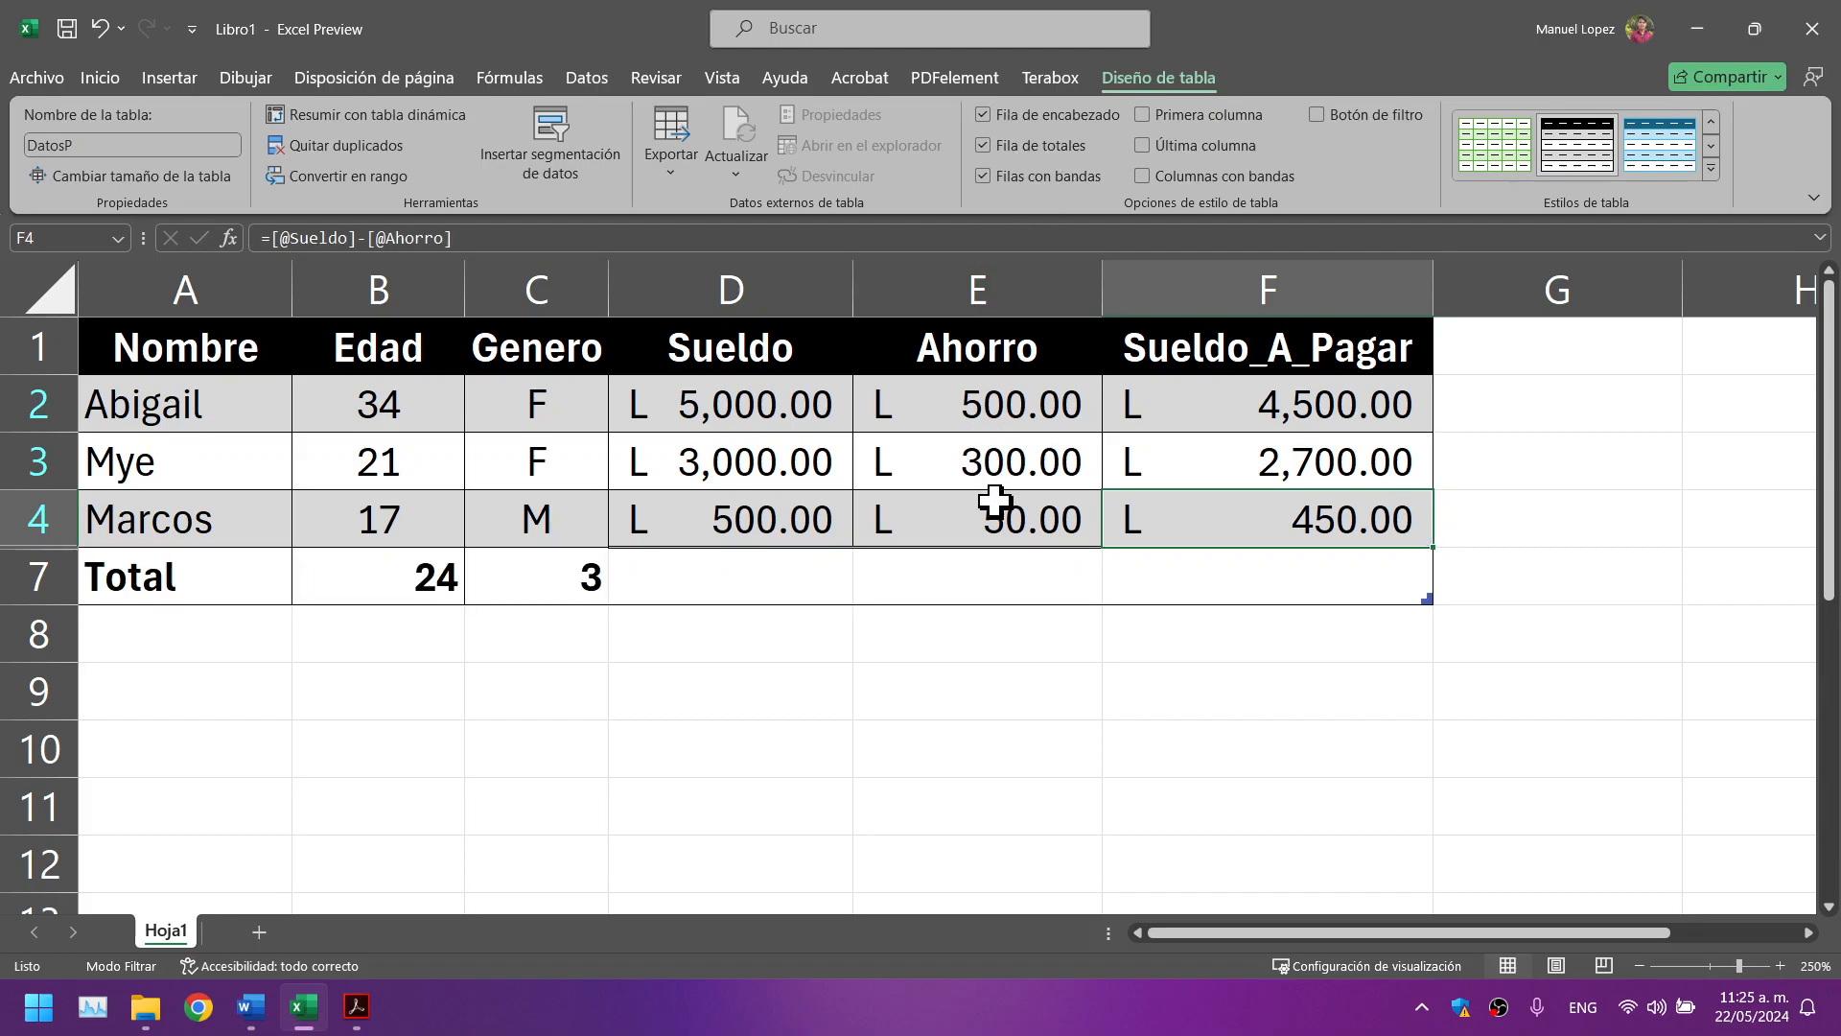
# Step: Apply borders to the cells of the Total row from A7 to F7 and select F7
pyautogui.click(1266, 573)
pyautogui.click(719, 728)
pyautogui.moveTo(259, 599); pyautogui.dragTo(1319, 581)
pyautogui.click(276, 164)
pyautogui.click(858, 674)
pyautogui.click(1286, 584)
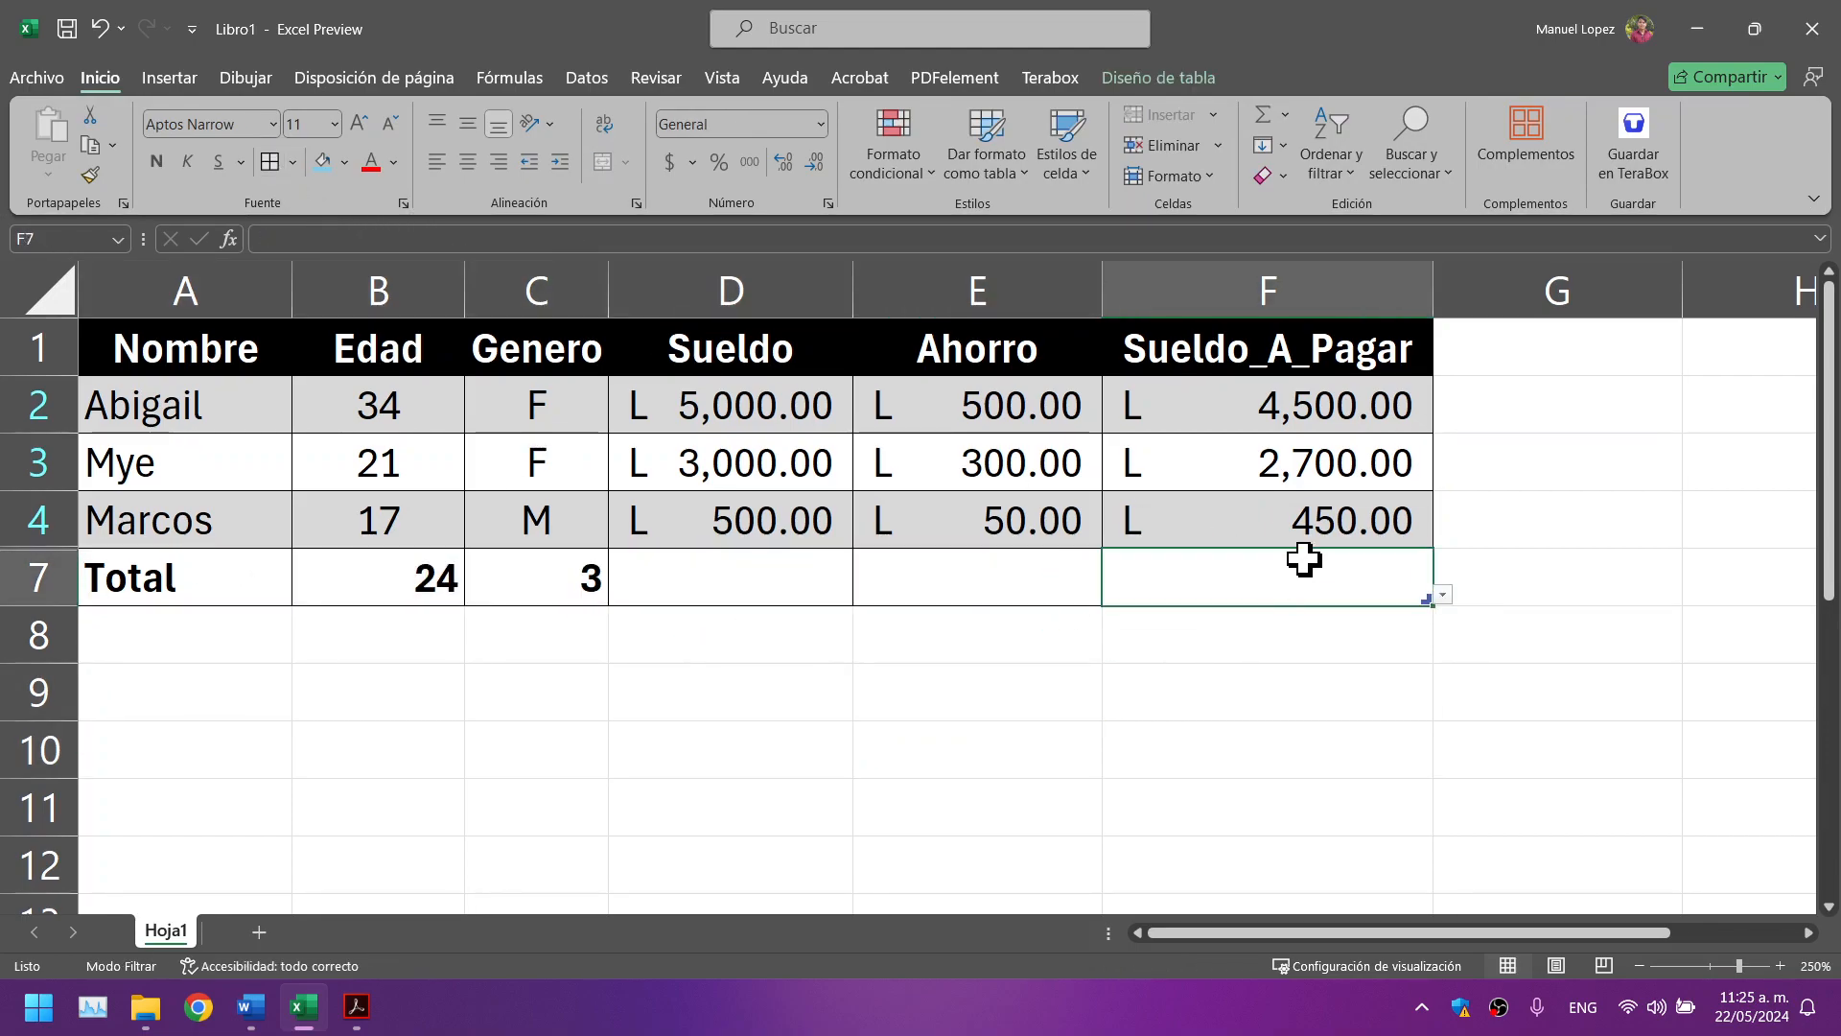
# Step: Set the Total row calculation to Suma for the Sueldo_A_Pagar, Ahorro and Sueldo columns
pyautogui.click(1444, 596)
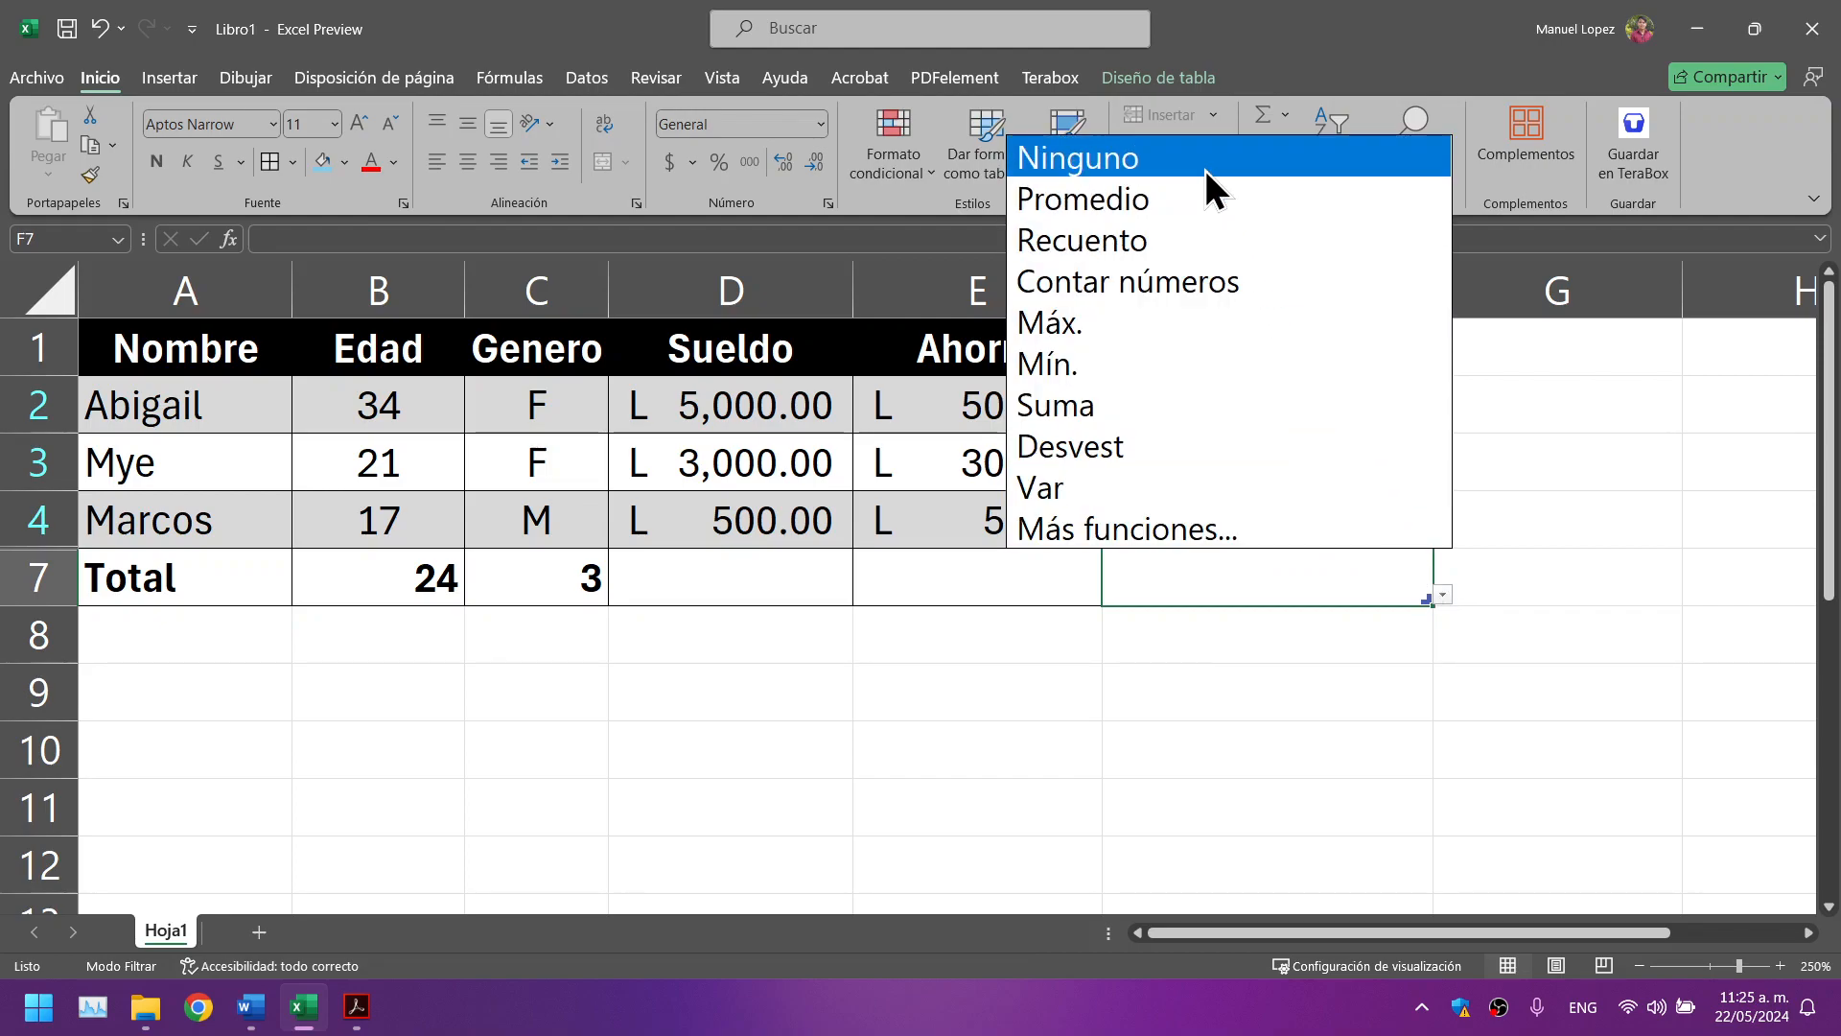
pyautogui.click(1103, 408)
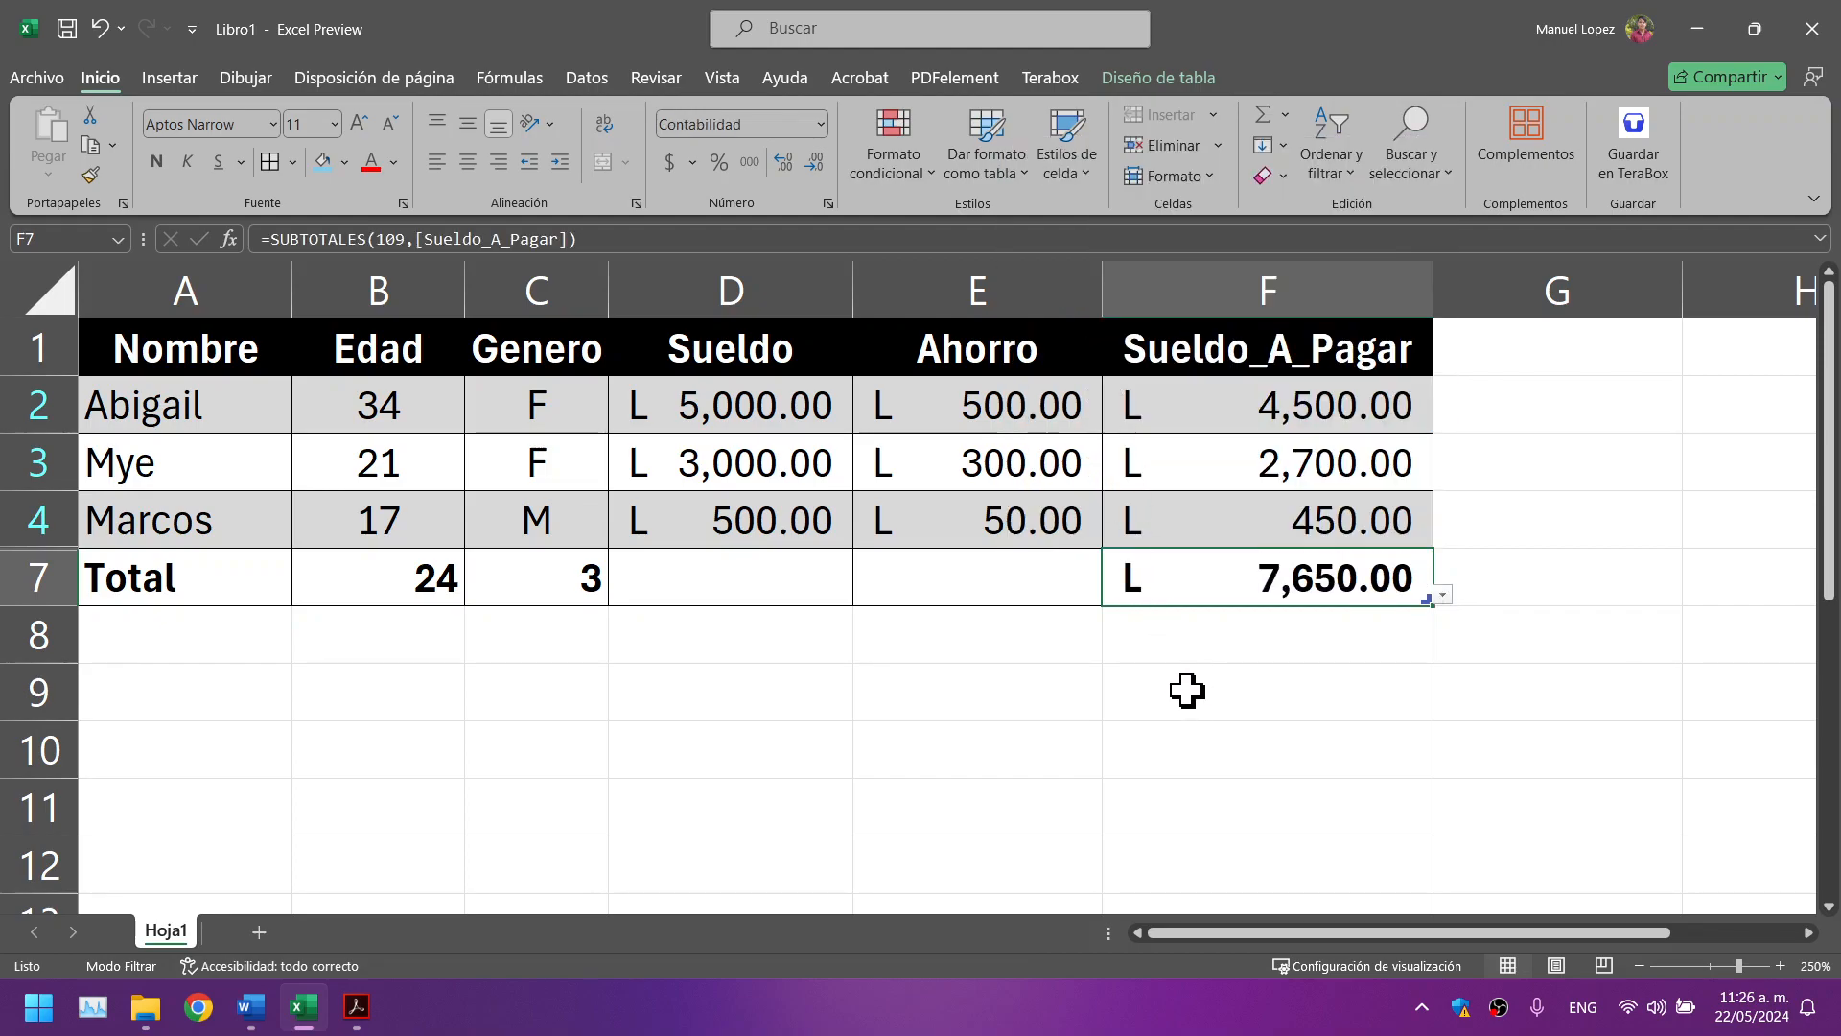
pyautogui.click(1060, 579)
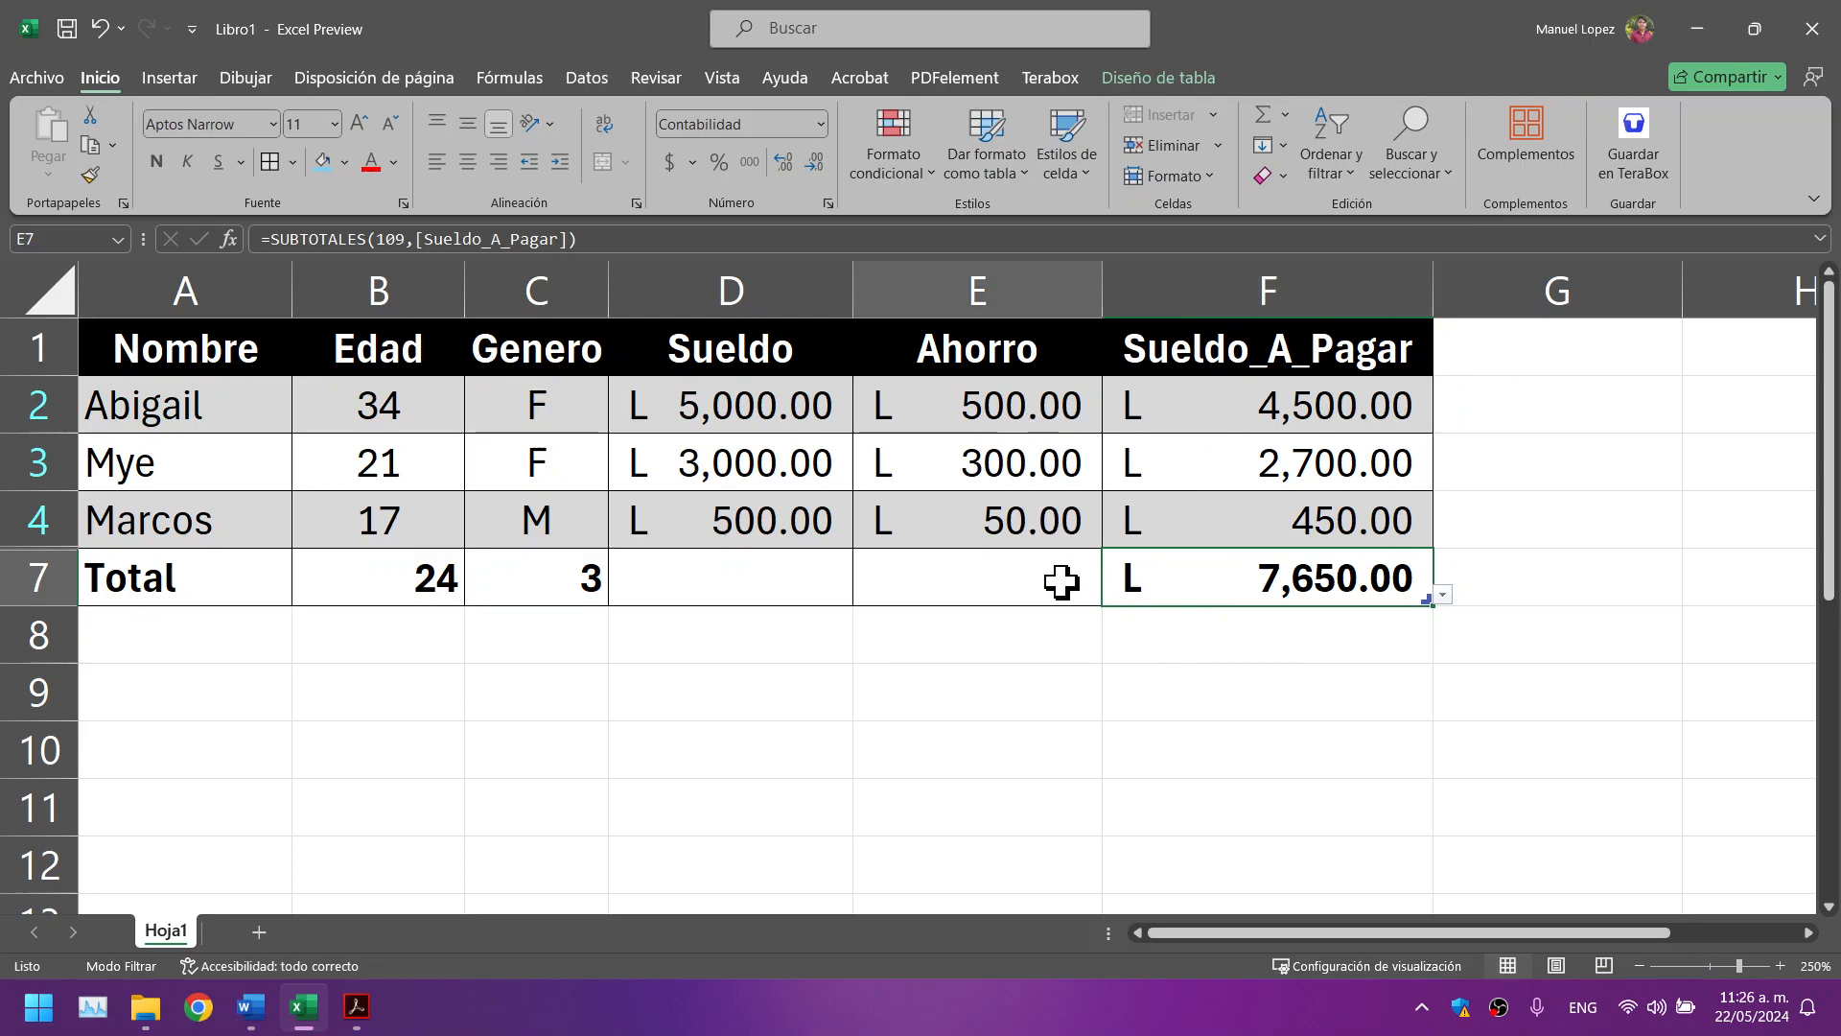
pyautogui.click(1112, 594)
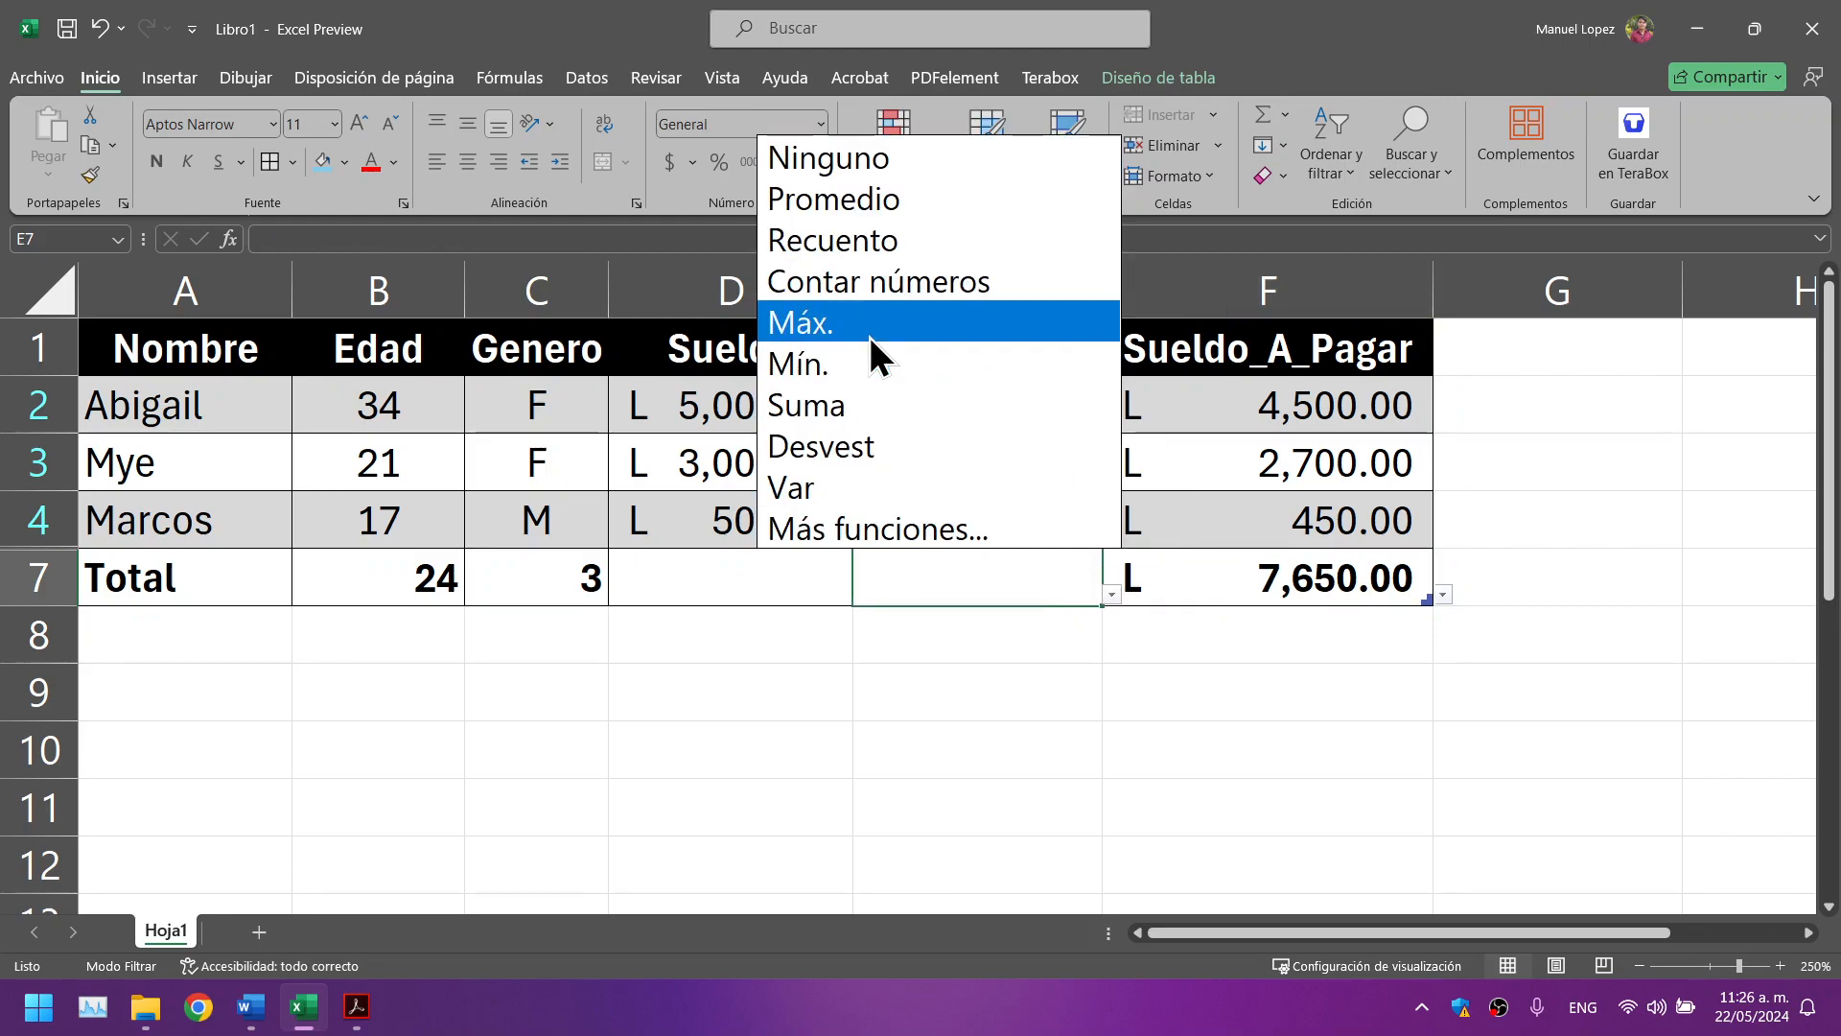
pyautogui.click(861, 411)
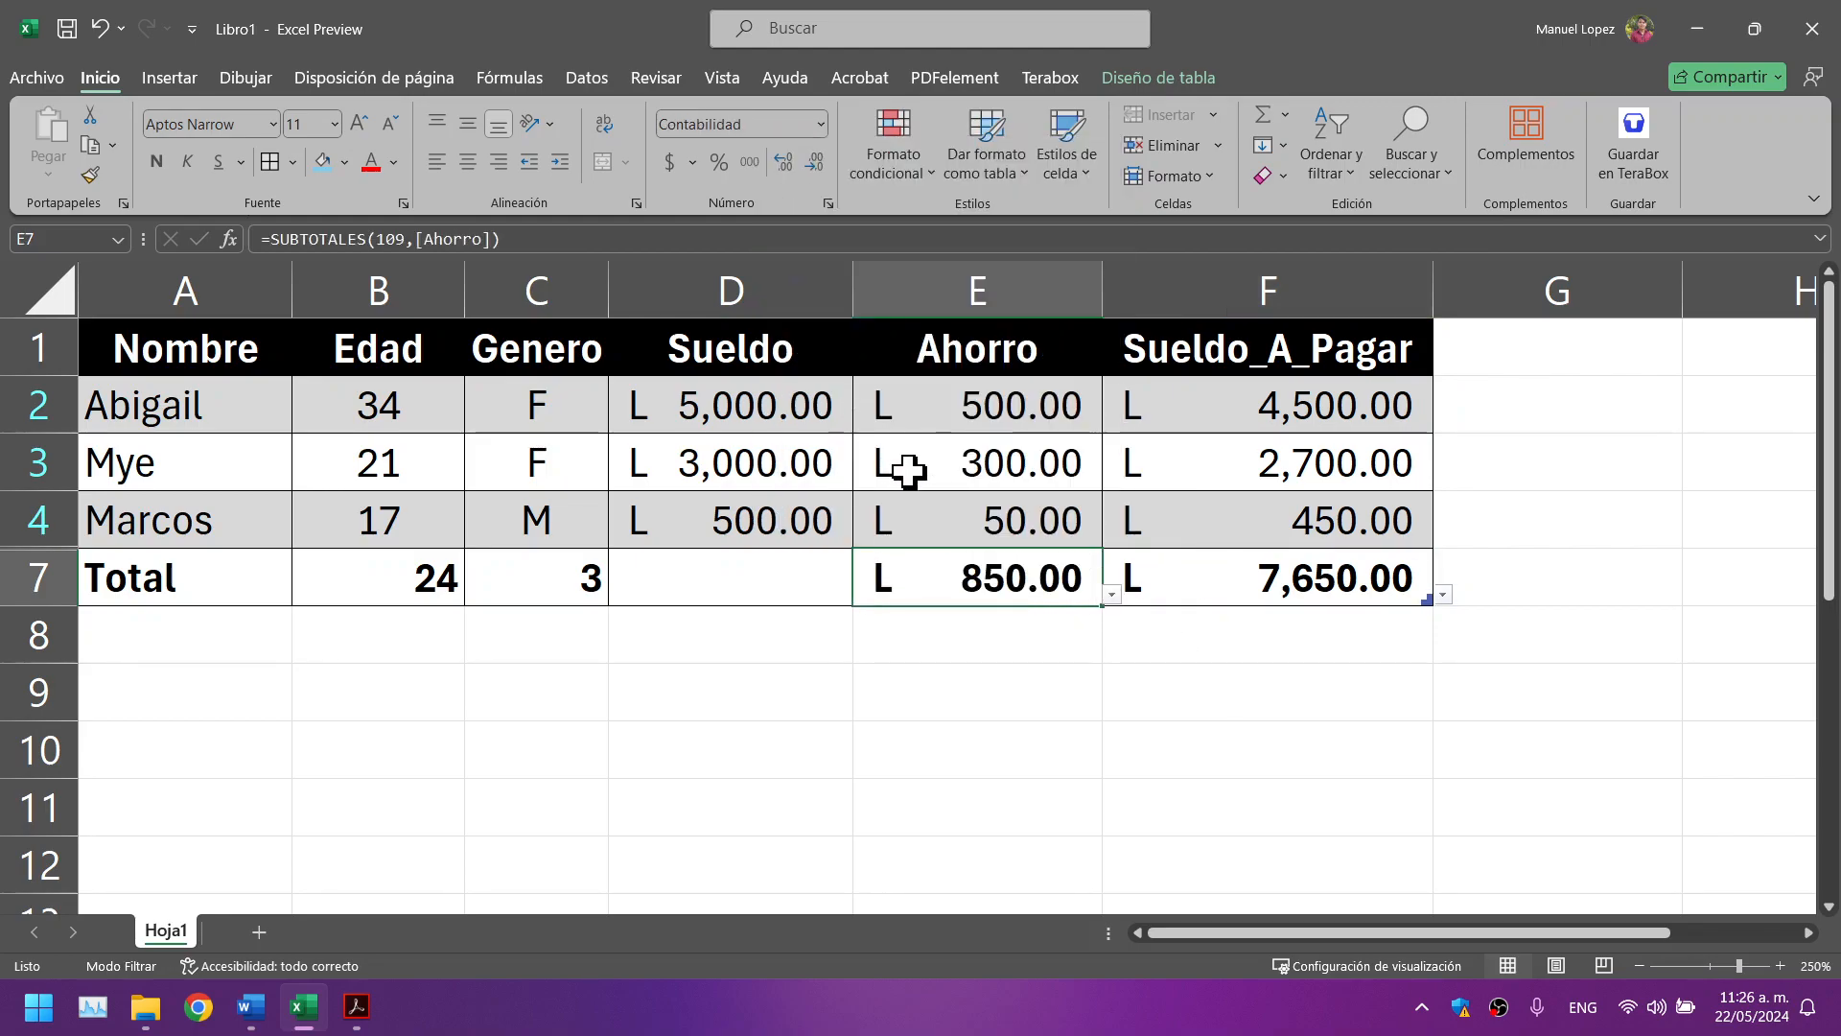
pyautogui.click(815, 577)
pyautogui.click(863, 594)
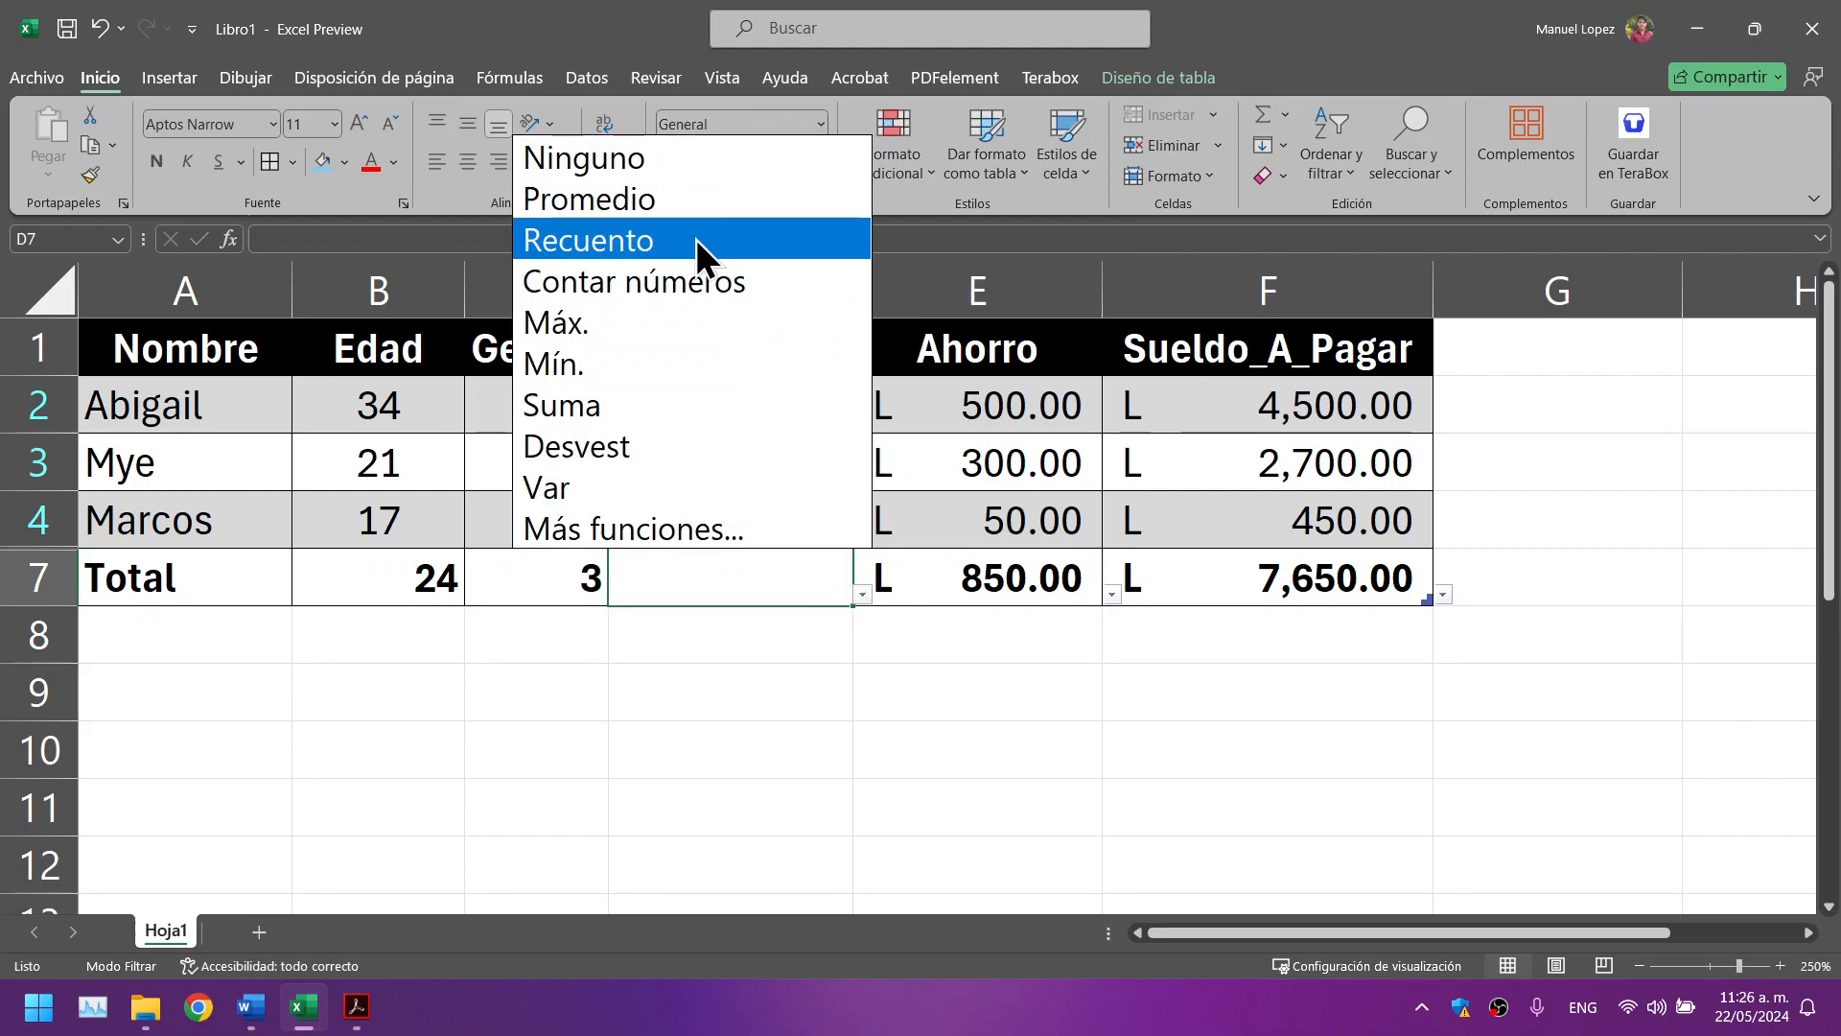
pyautogui.click(663, 415)
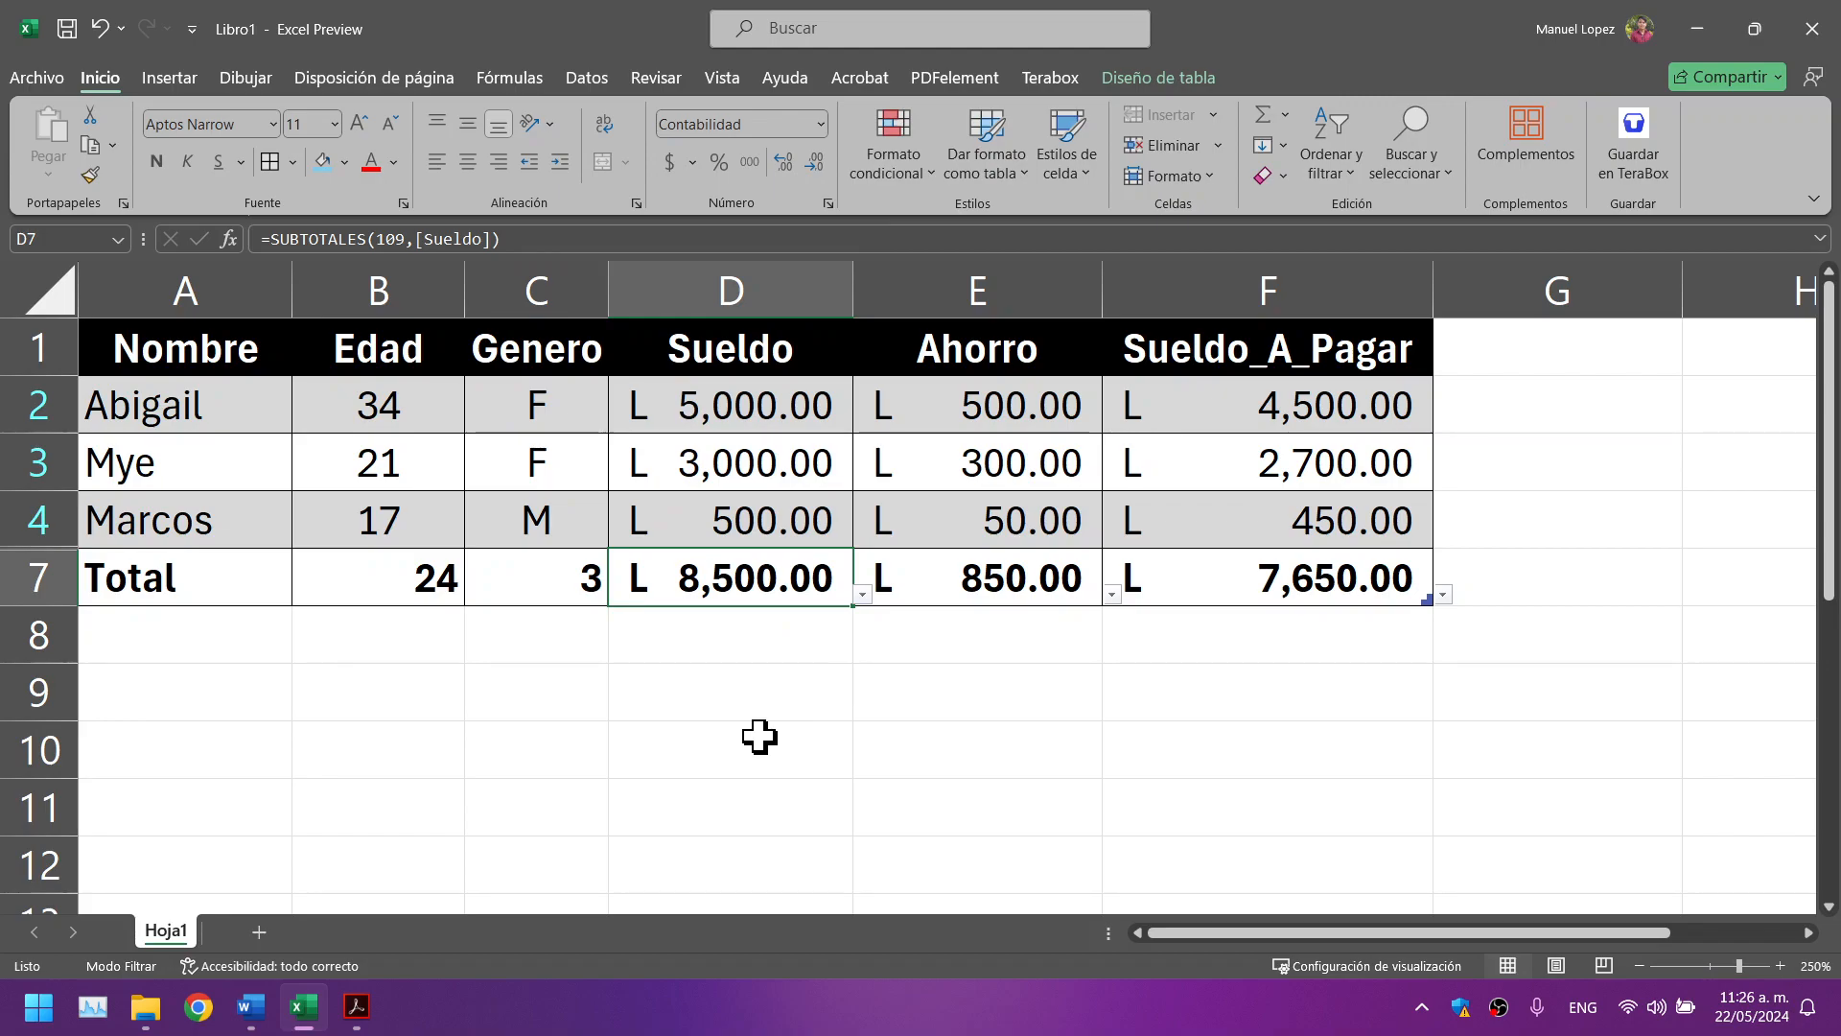
# Step: Review the Total row results in D7:F7 for the Sueldo, Ahorro and Sueldo_A_Pagar columns
pyautogui.click(998, 579)
pyautogui.click(1303, 580)
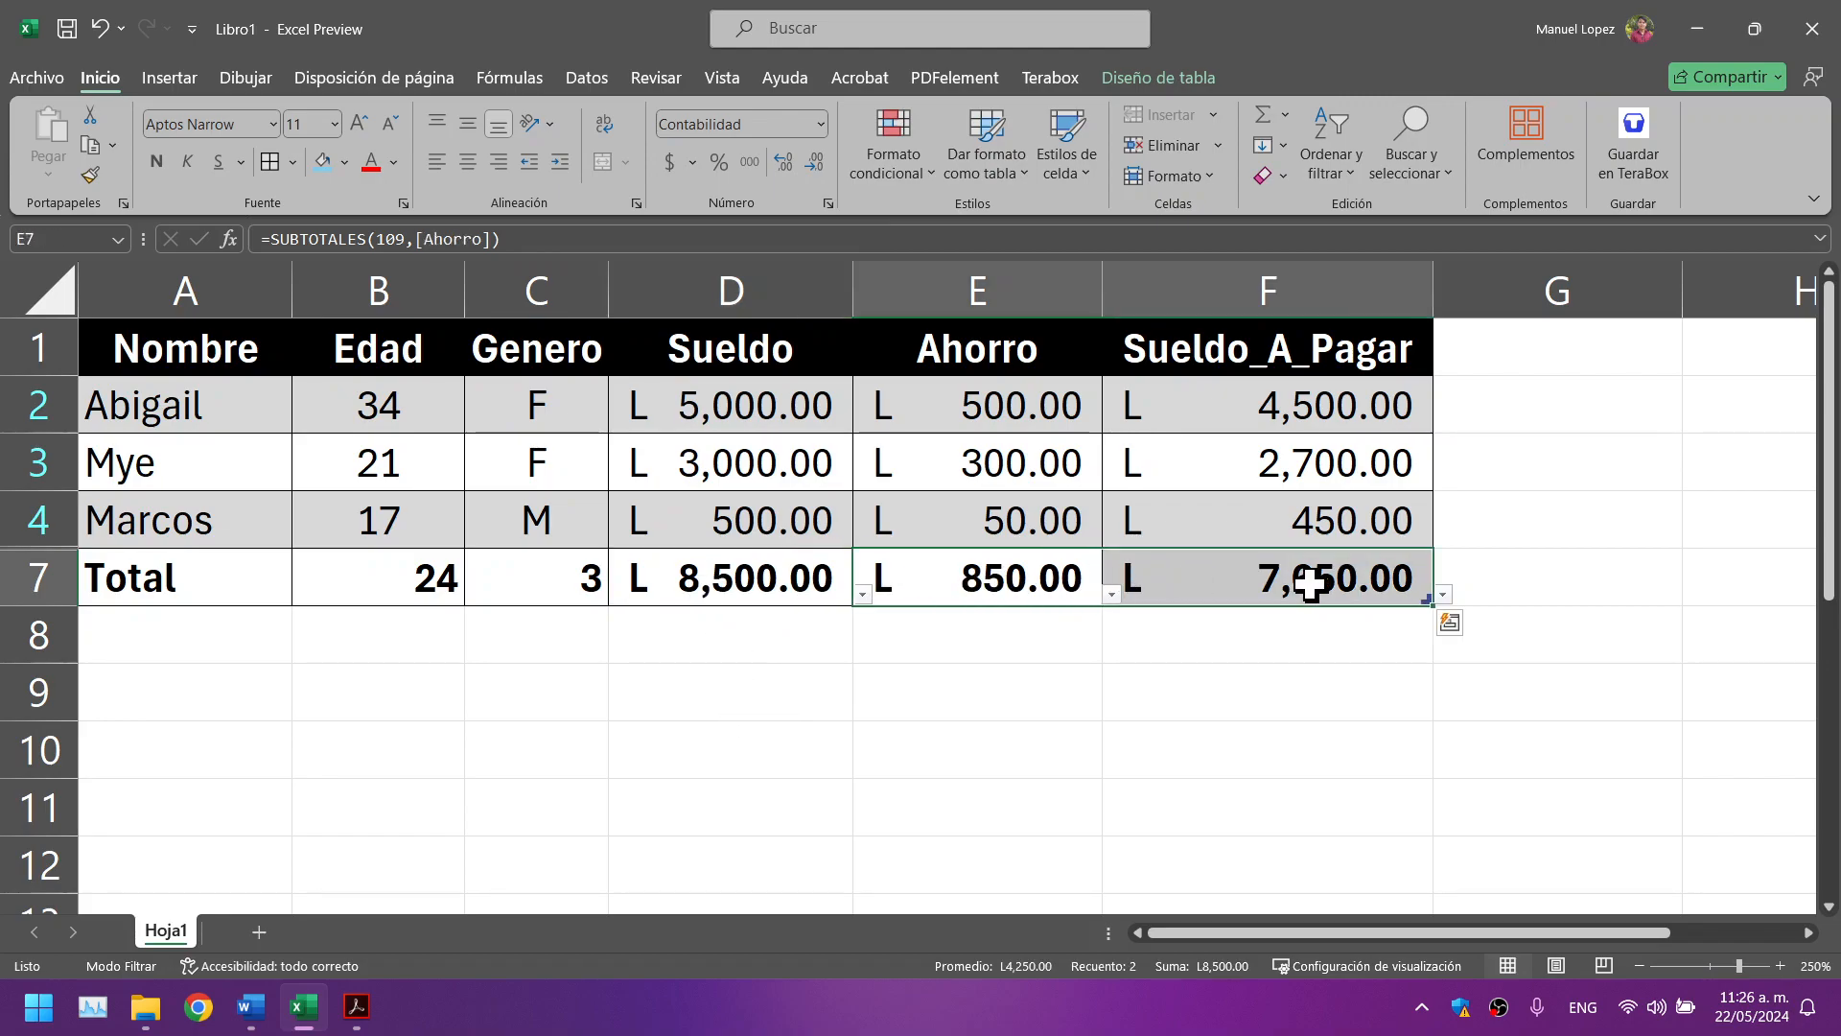
pyautogui.click(1132, 676)
pyautogui.moveTo(769, 585); pyautogui.dragTo(1144, 592)
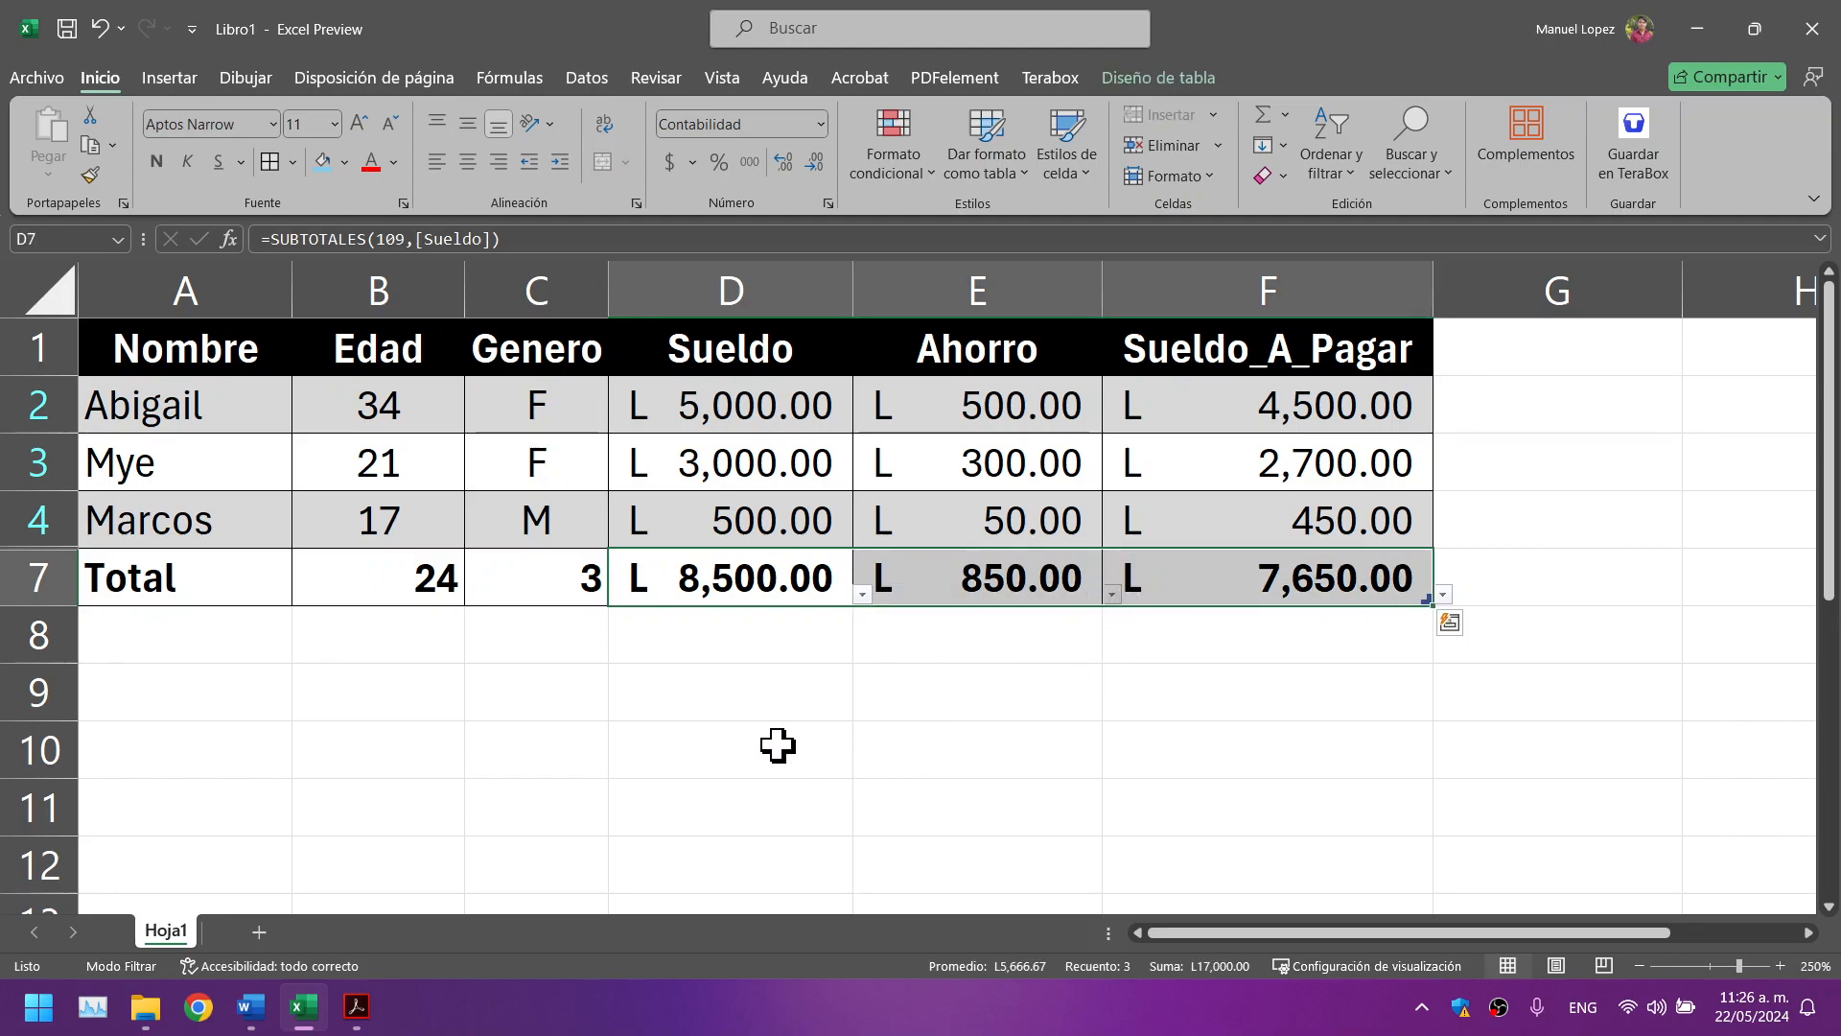
pyautogui.click(887, 747)
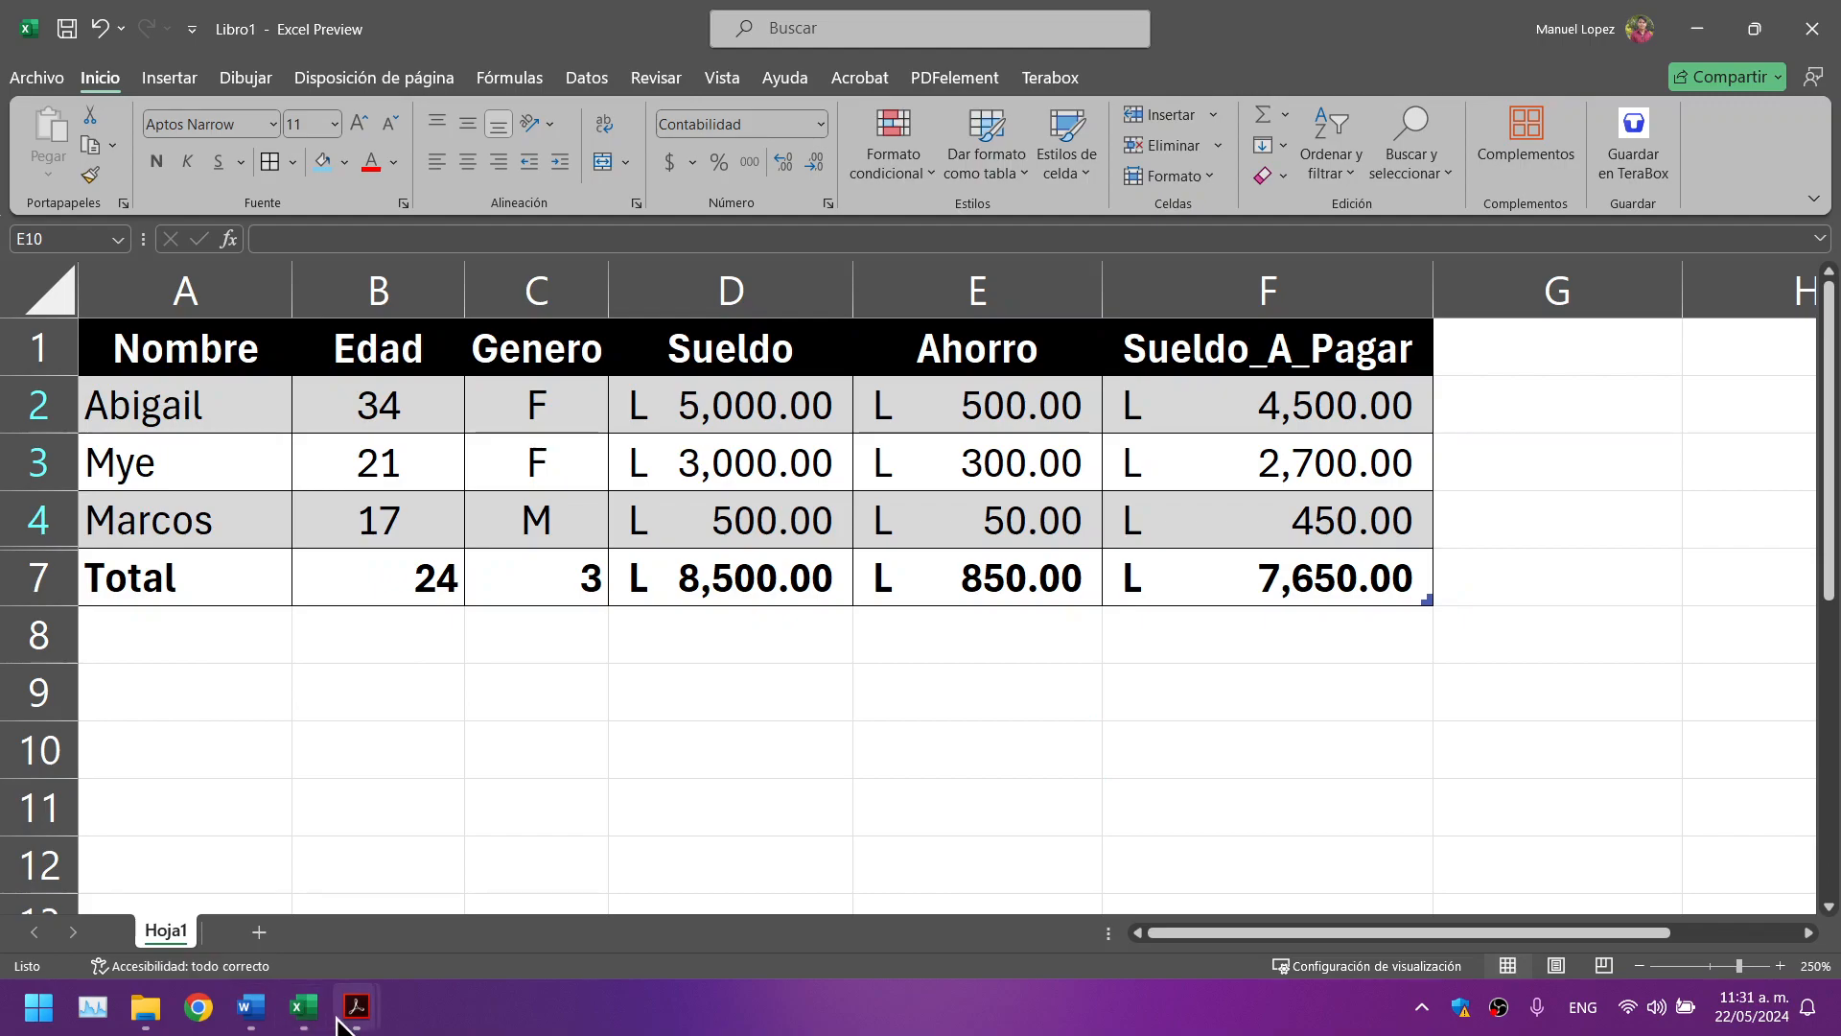
# Step: Switch to the PDF in Adobe Acrobat, reread the Fila de totales activation steps, and return to Excel
pyautogui.click(353, 1009)
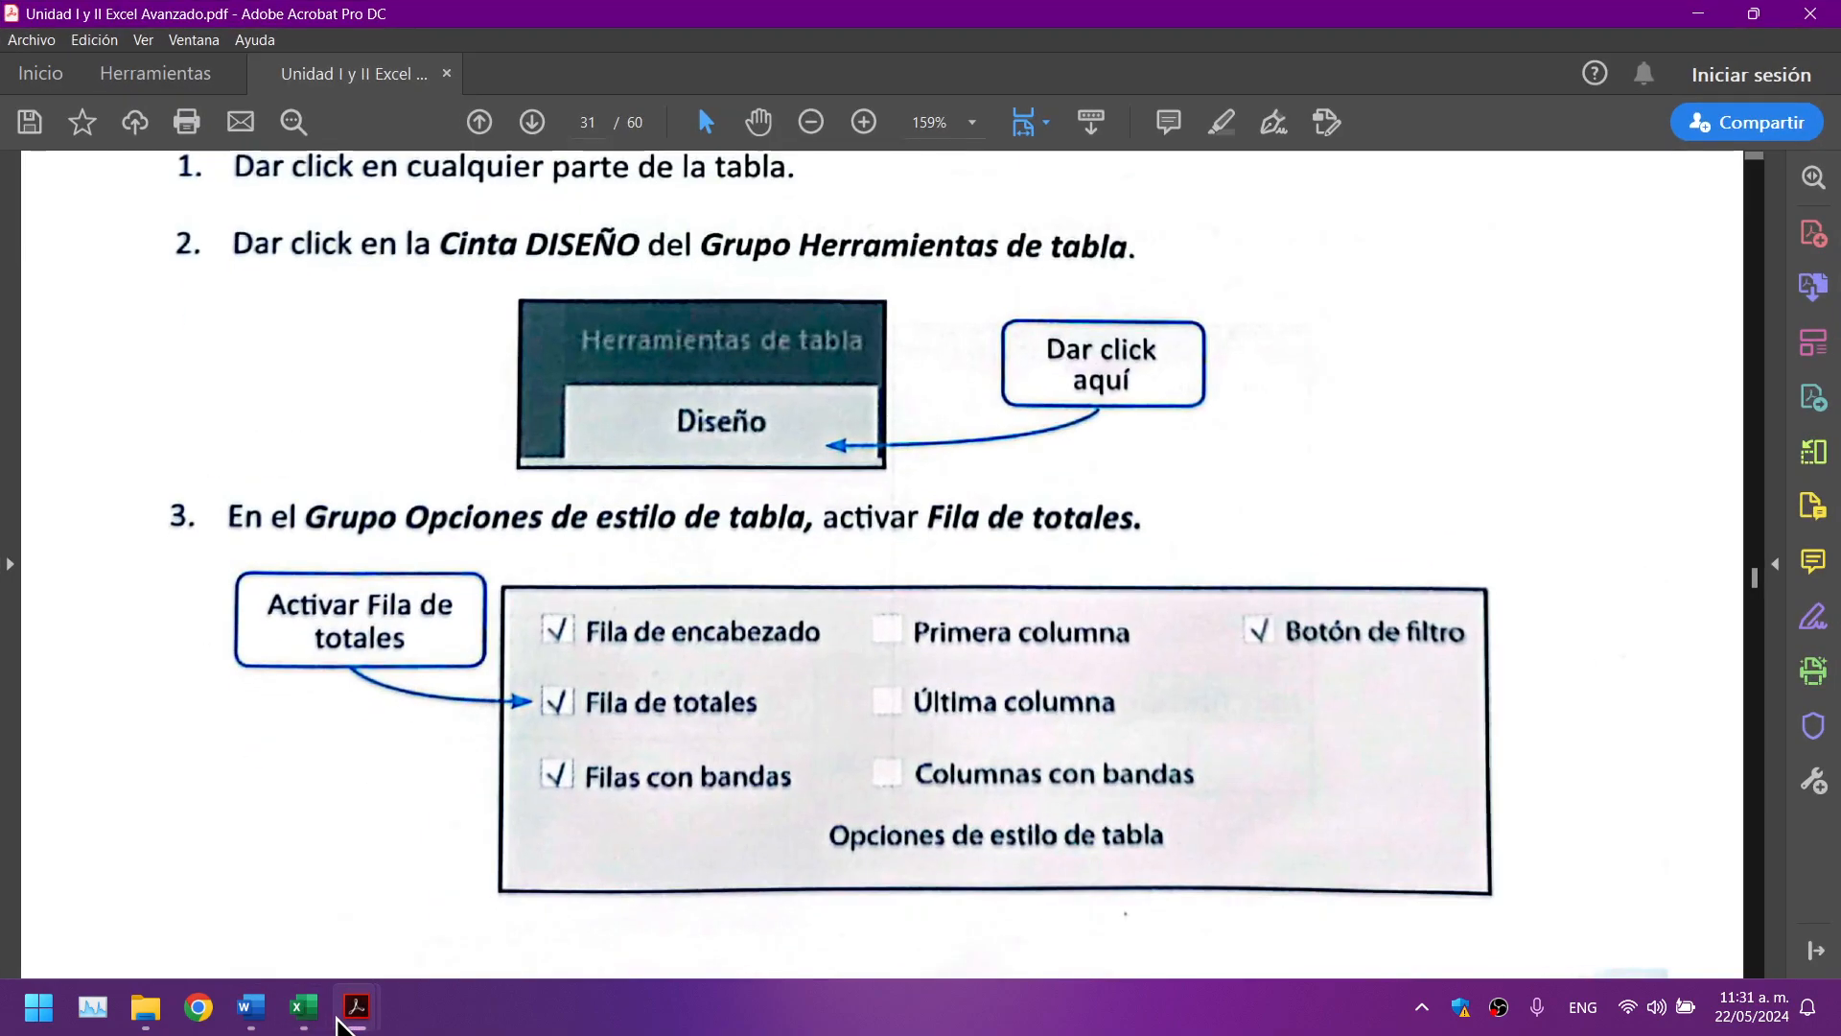
pyautogui.click(338, 1020)
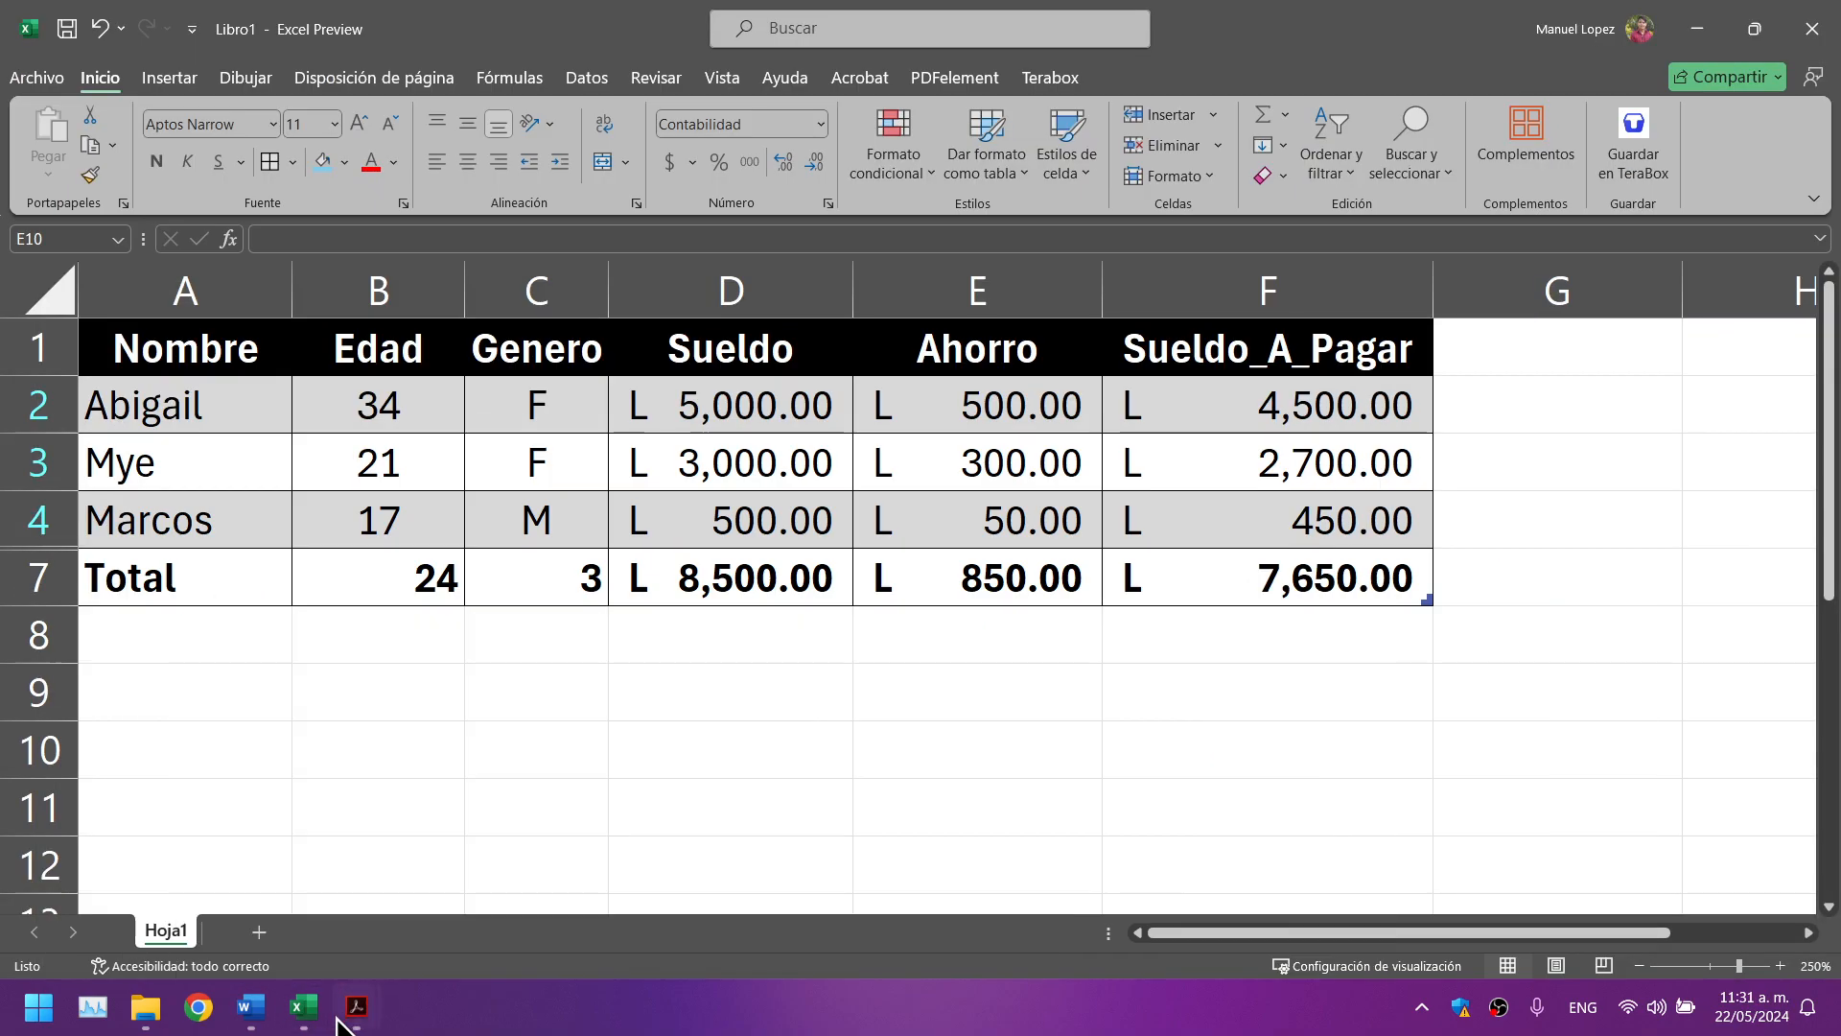
pyautogui.click(338, 1020)
pyautogui.scroll(2, 338, 608)
pyautogui.scroll(-3, 337, 608)
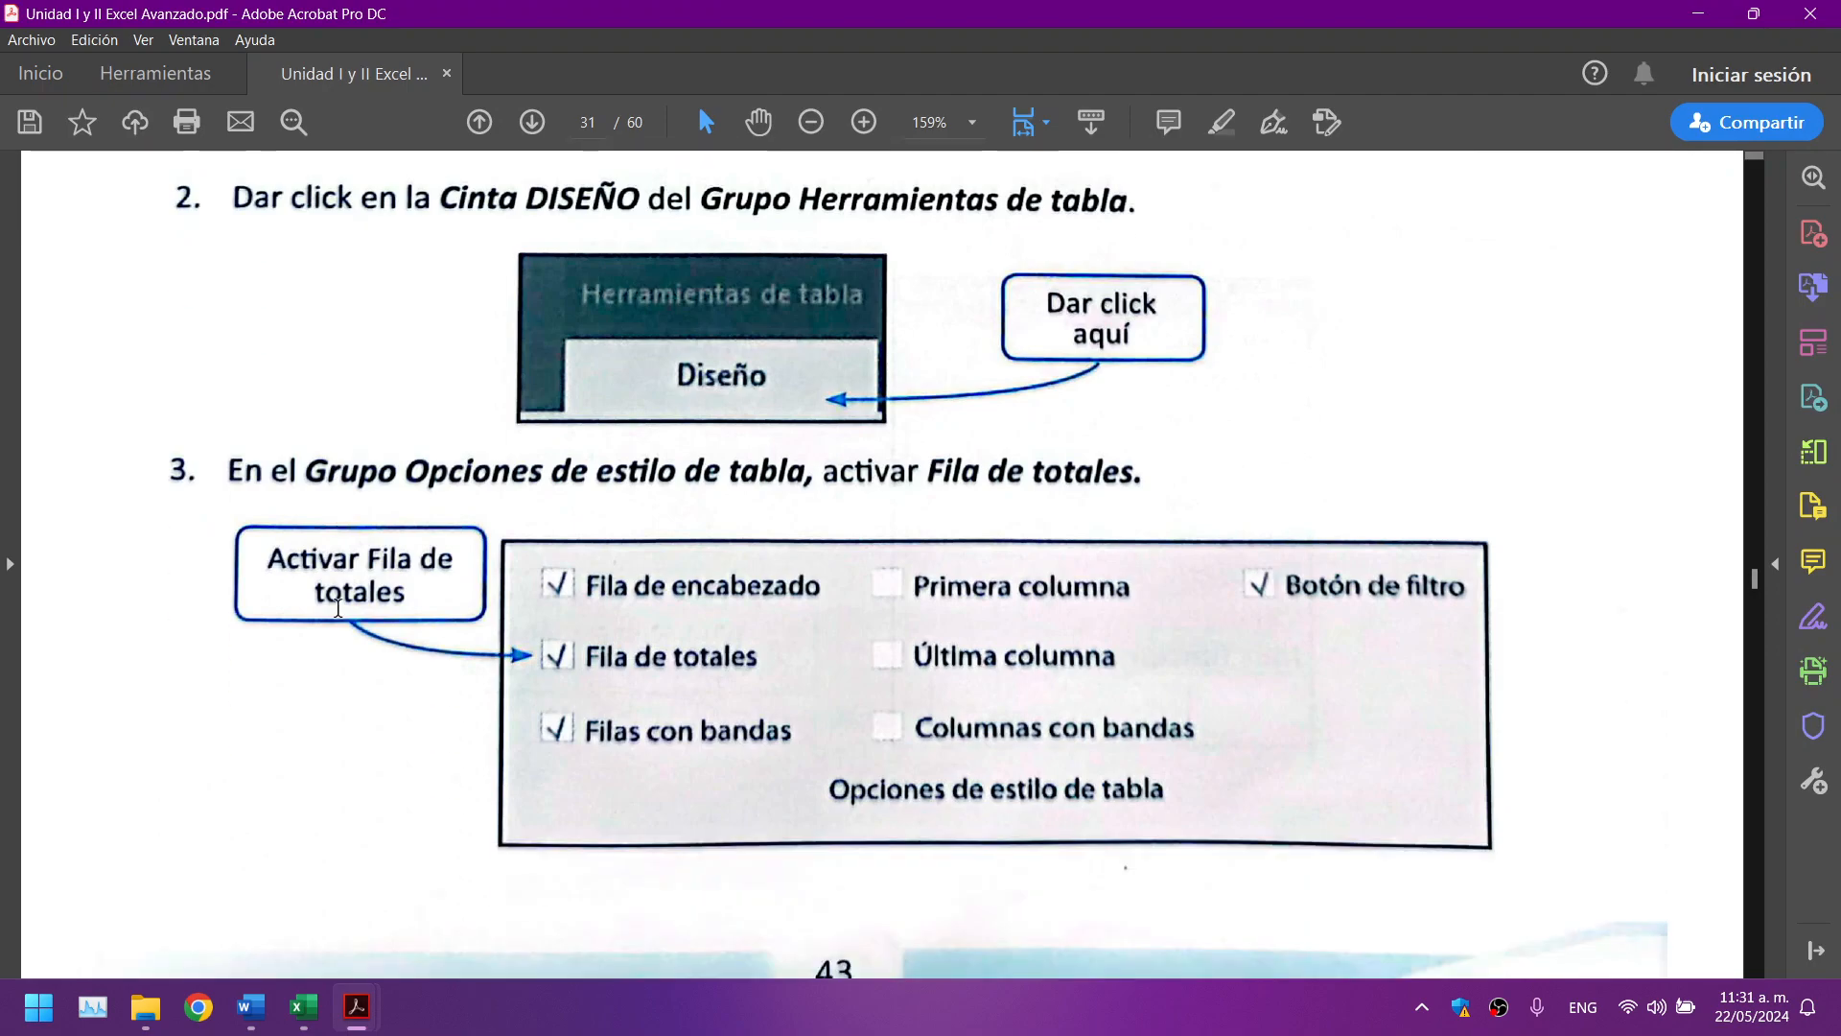
pyautogui.scroll(-1, 337, 608)
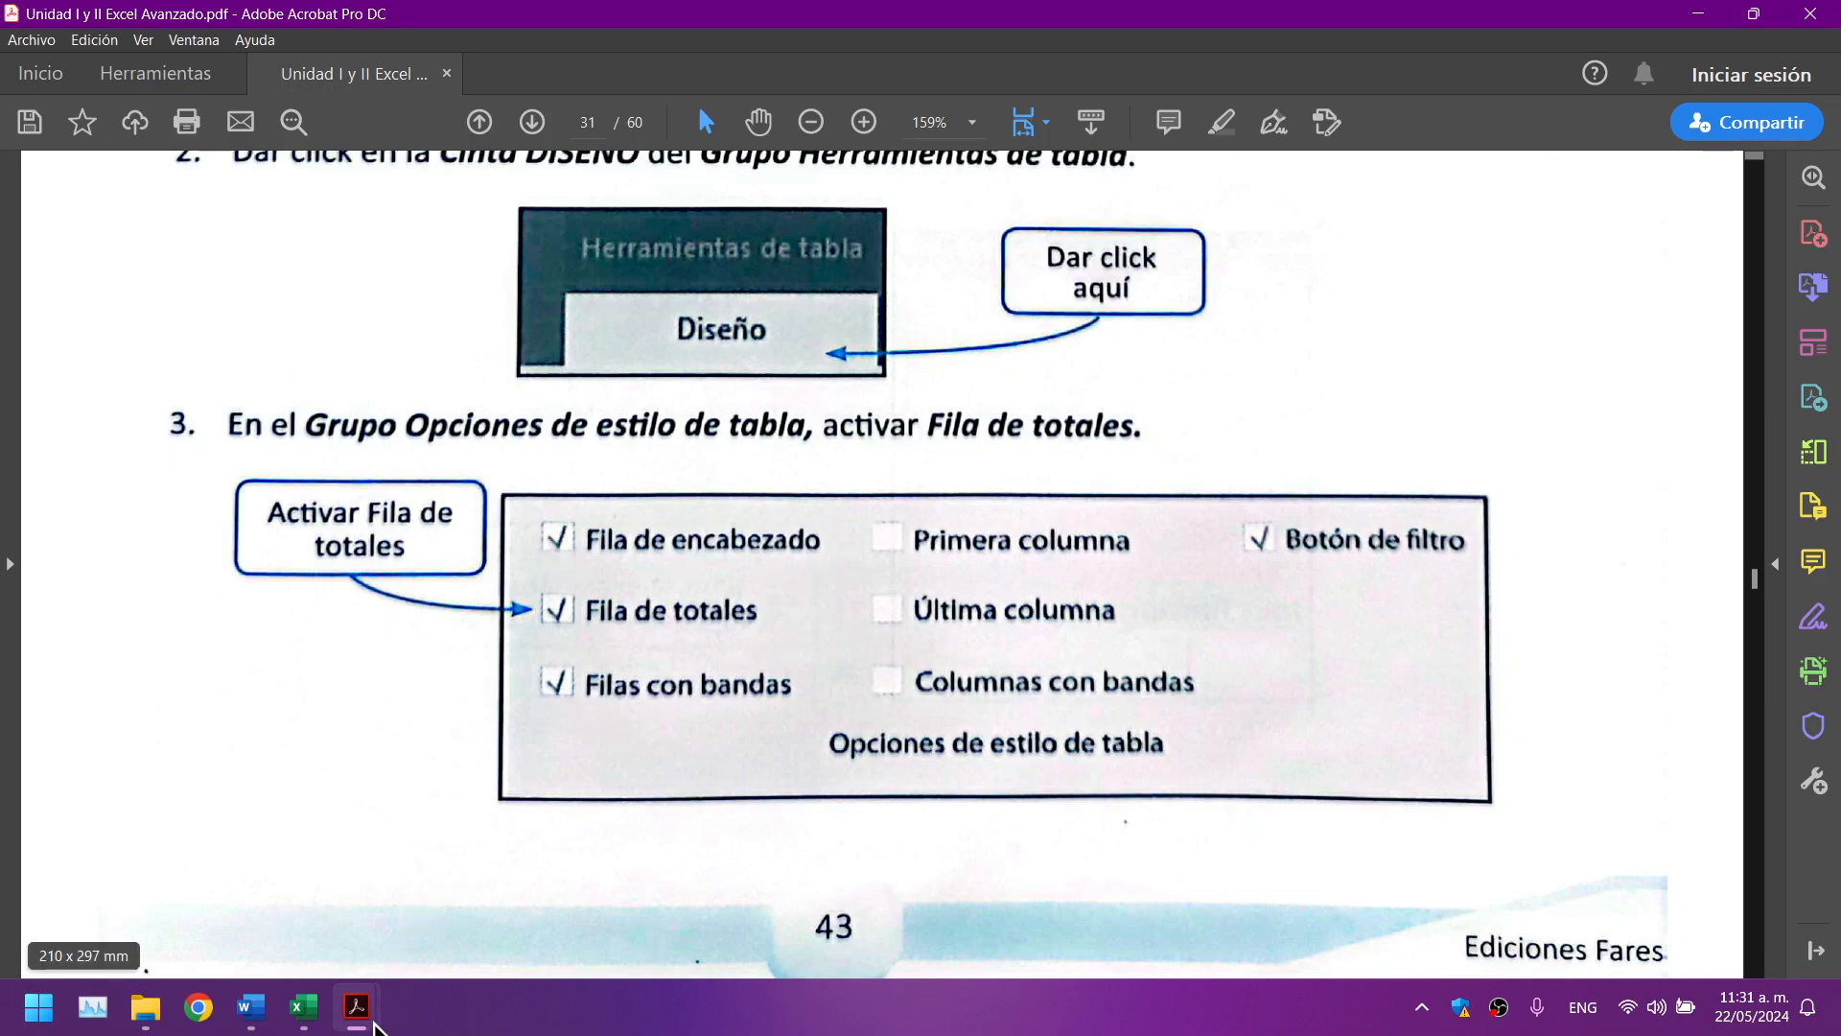
pyautogui.click(317, 1024)
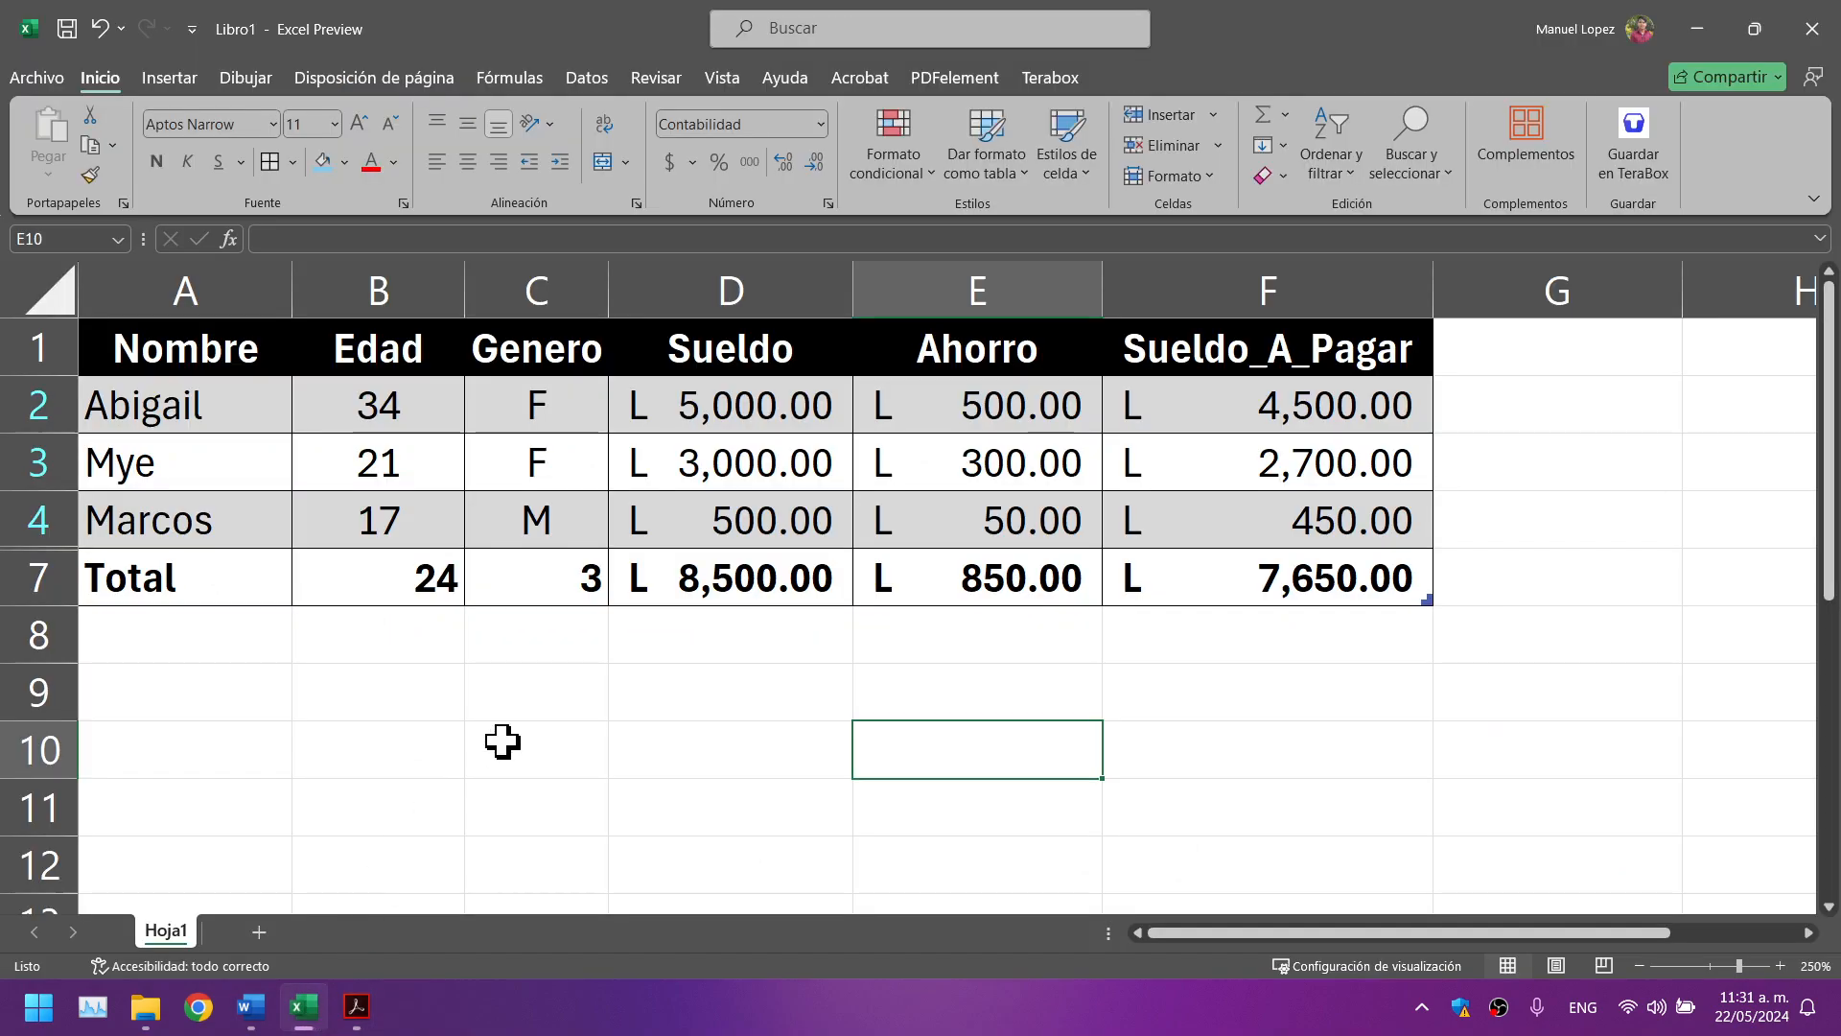
# Step: Toggle the Fila de encabezado option for the DatosP table and leave it turned on
pyautogui.click(629, 451)
pyautogui.click(275, 428)
pyautogui.click(330, 428)
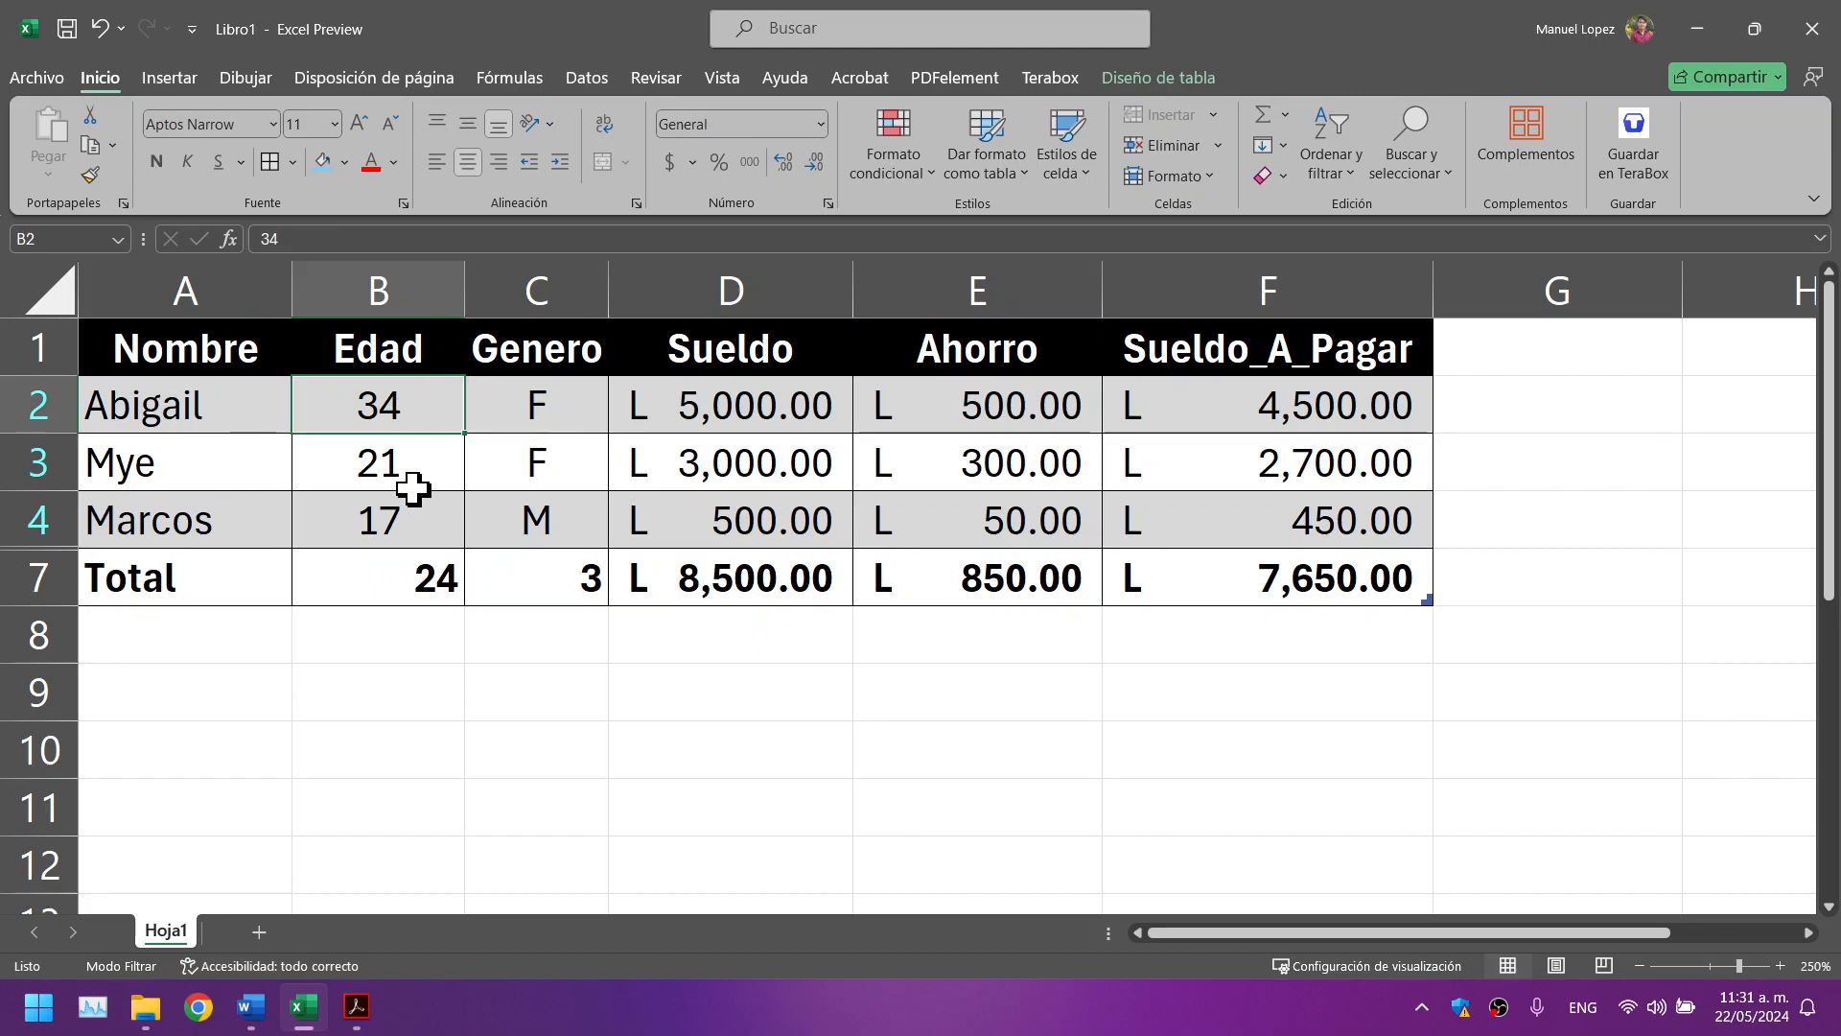
pyautogui.click(411, 485)
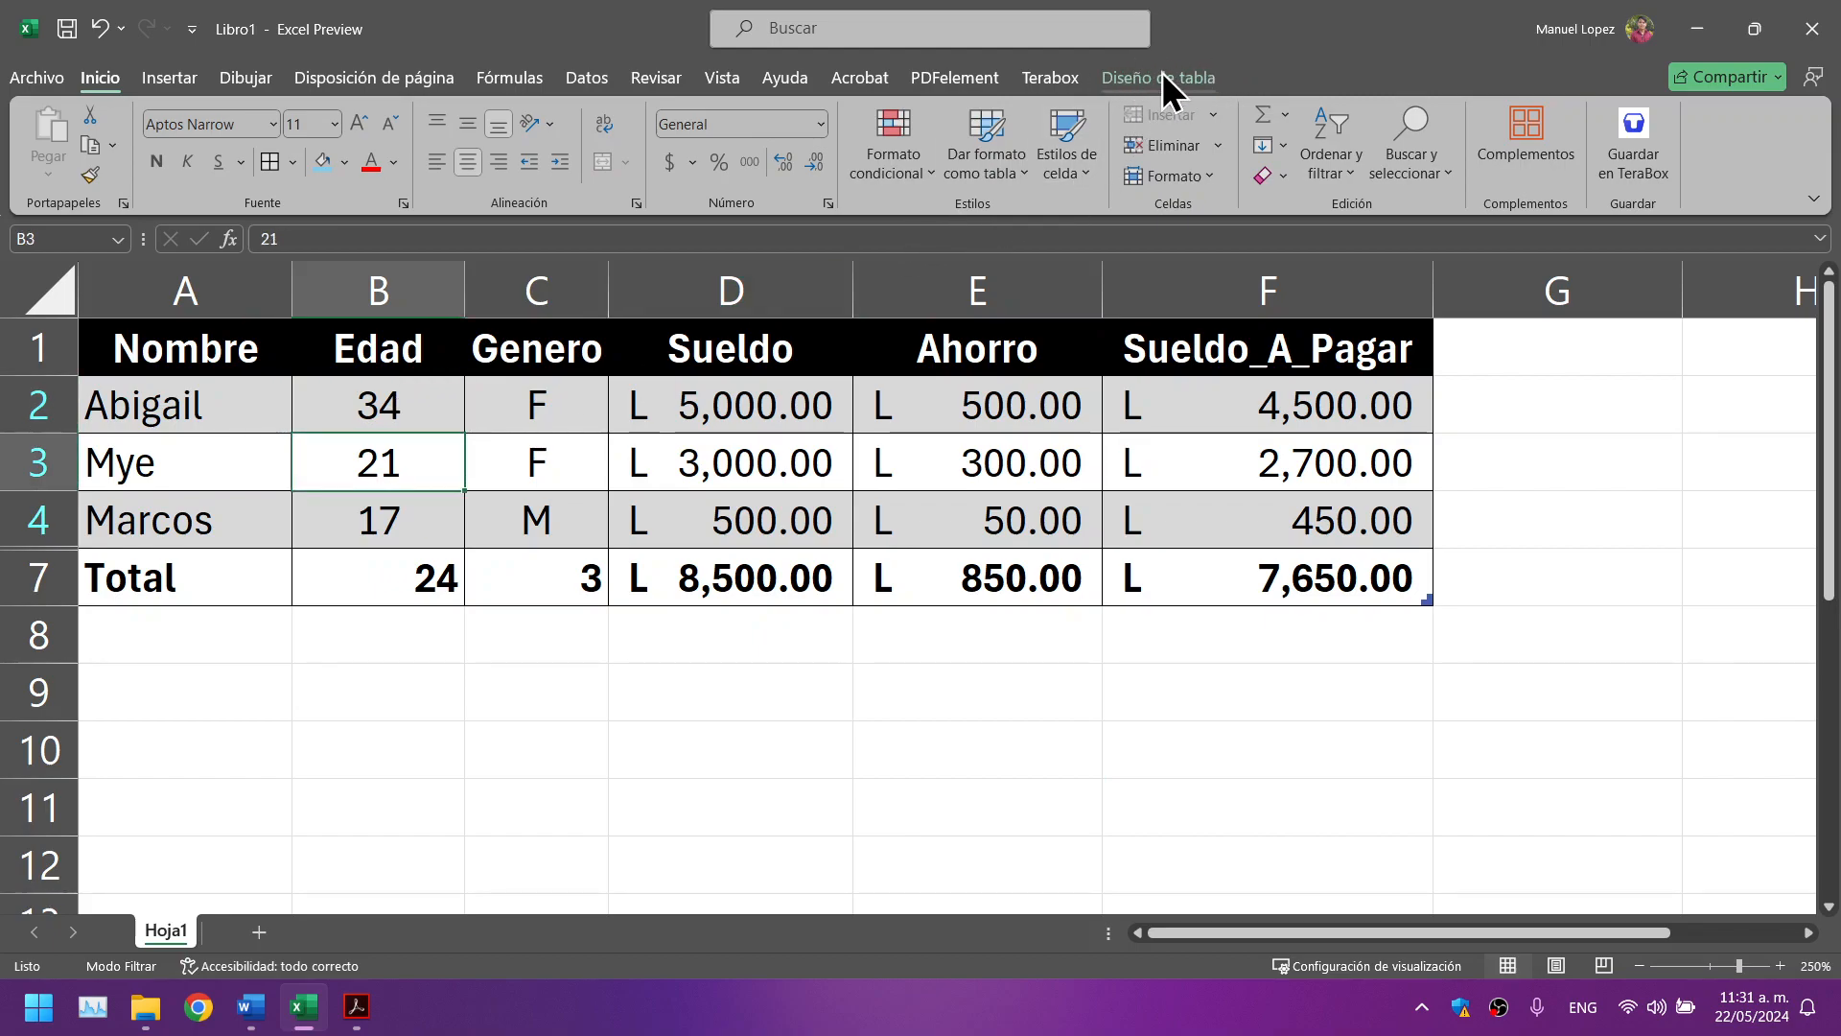
pyautogui.click(1199, 427)
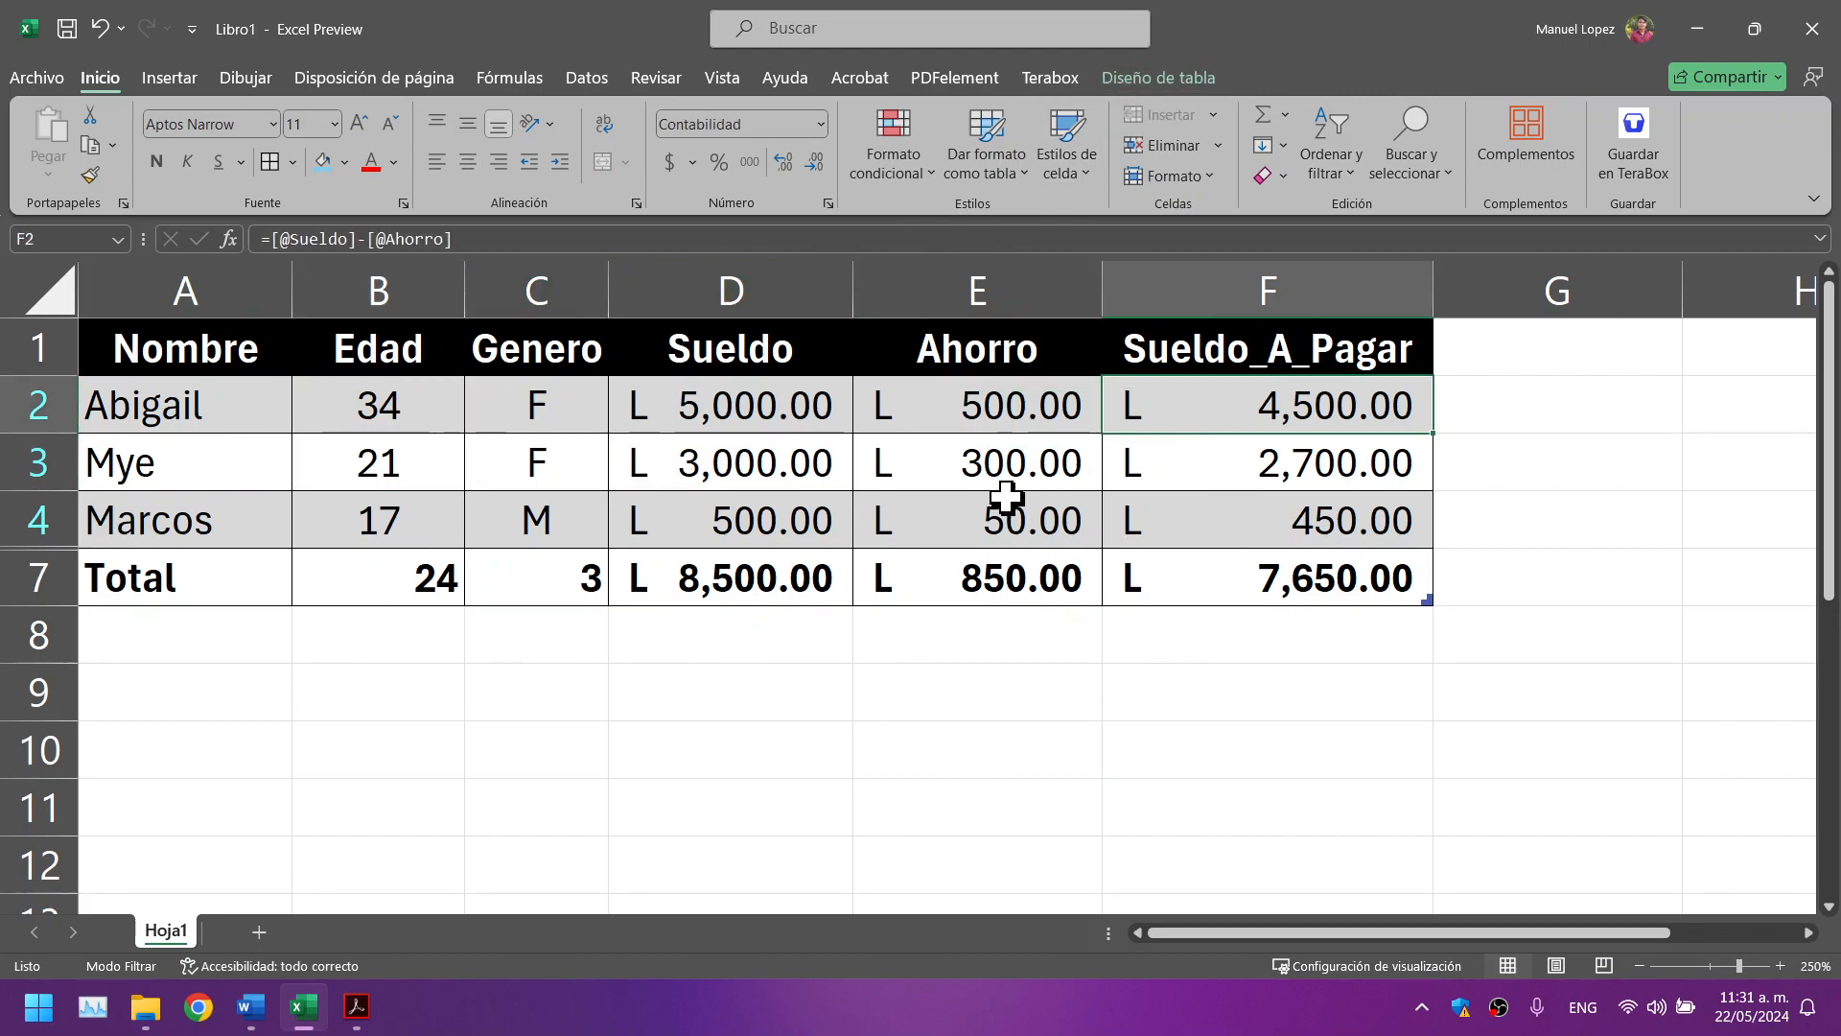
pyautogui.click(1006, 508)
pyautogui.click(1152, 75)
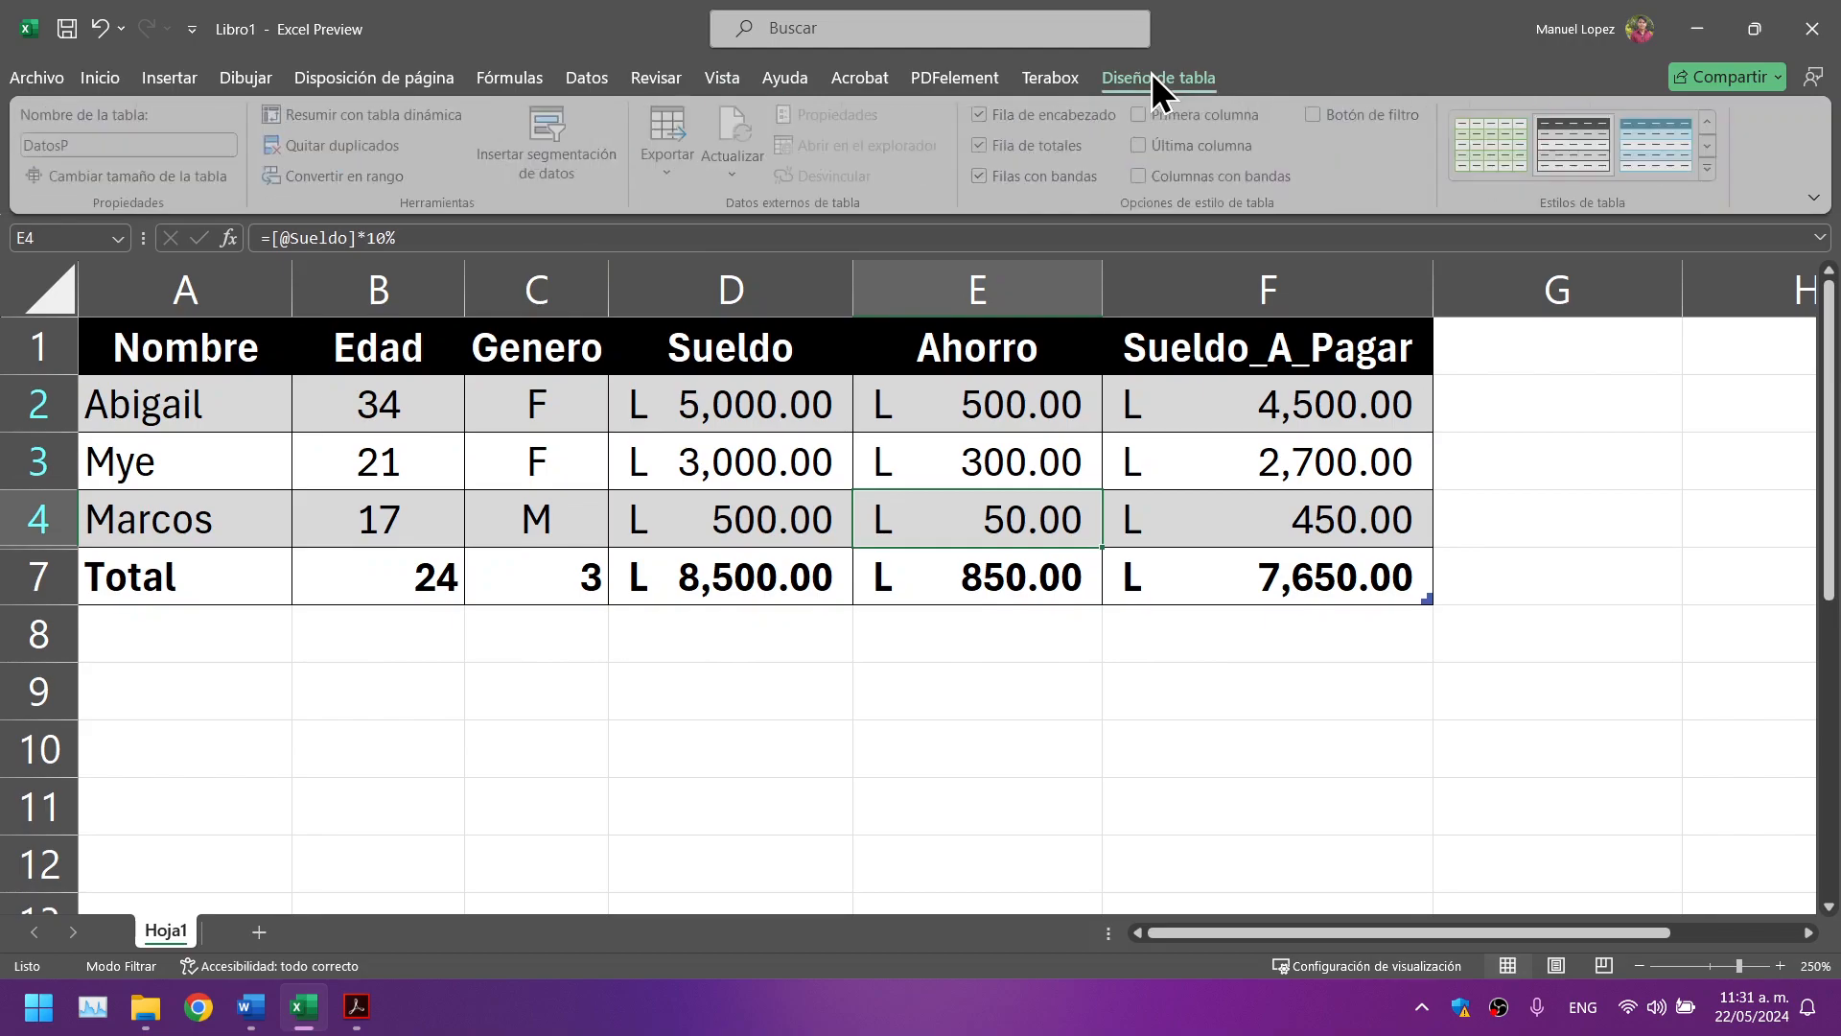
pyautogui.click(1063, 123)
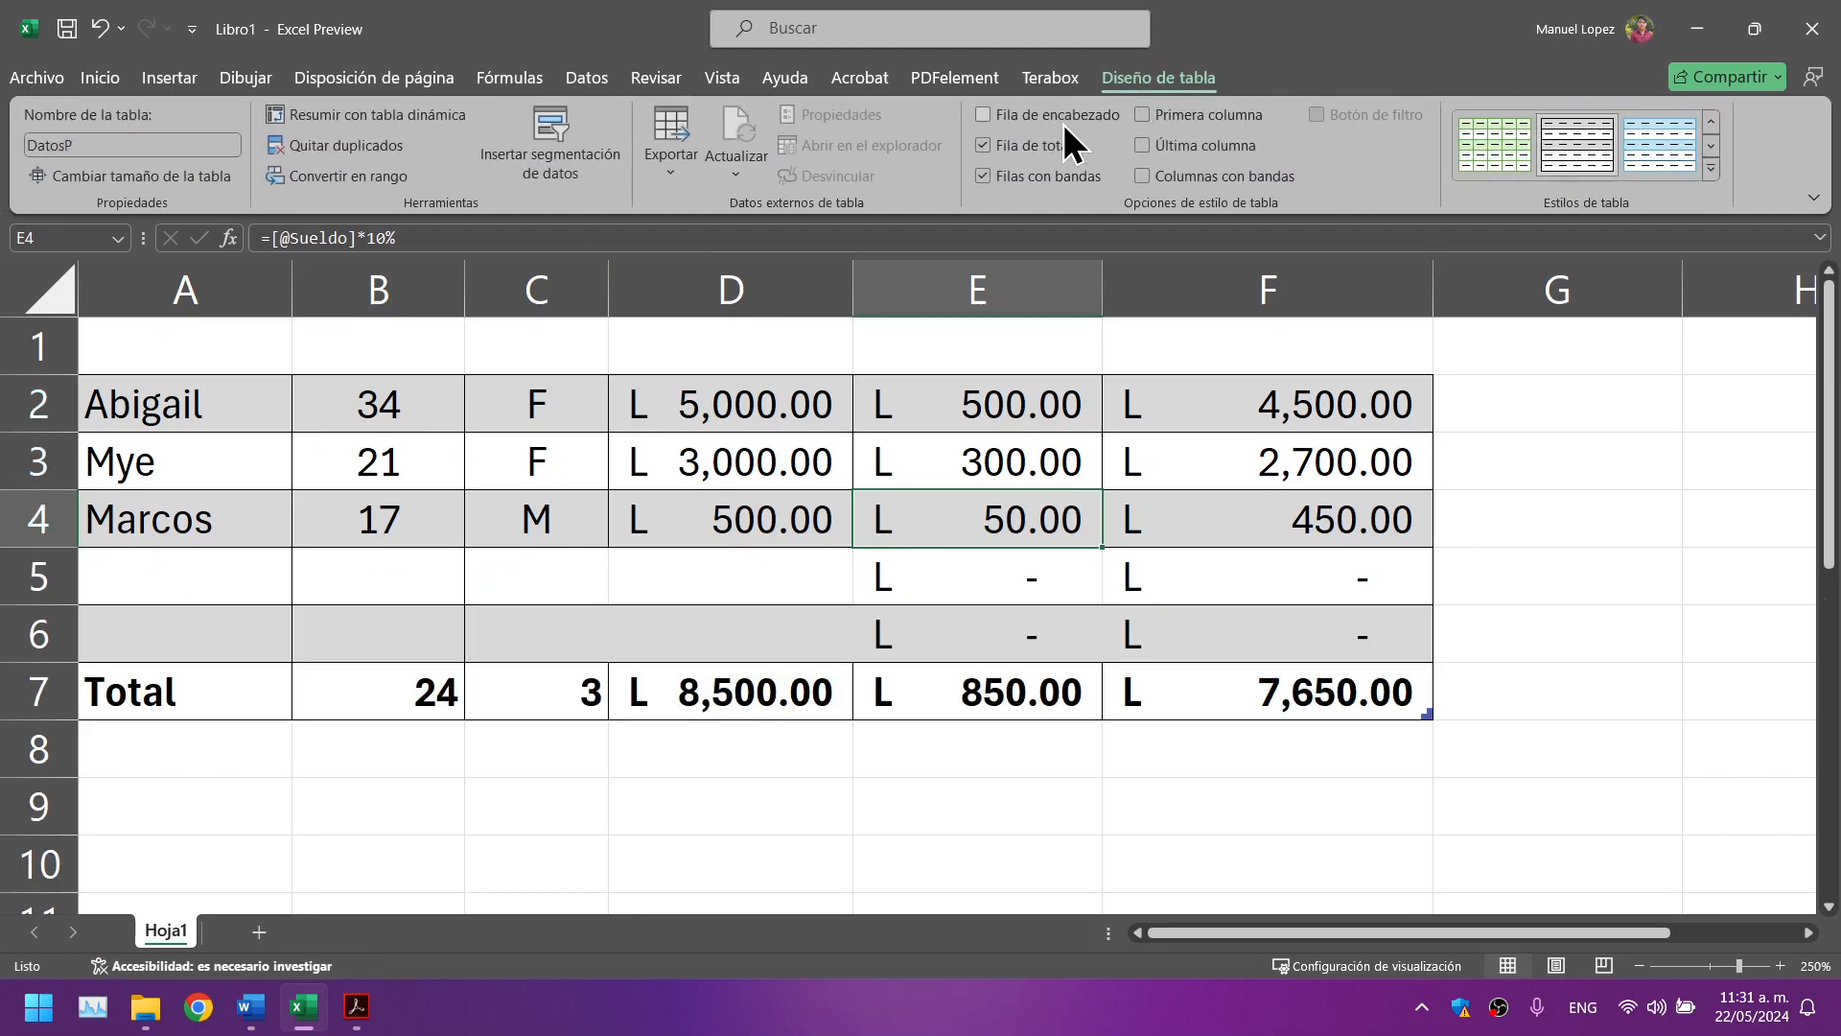
pyautogui.click(1063, 124)
pyautogui.click(1063, 123)
pyautogui.click(1063, 124)
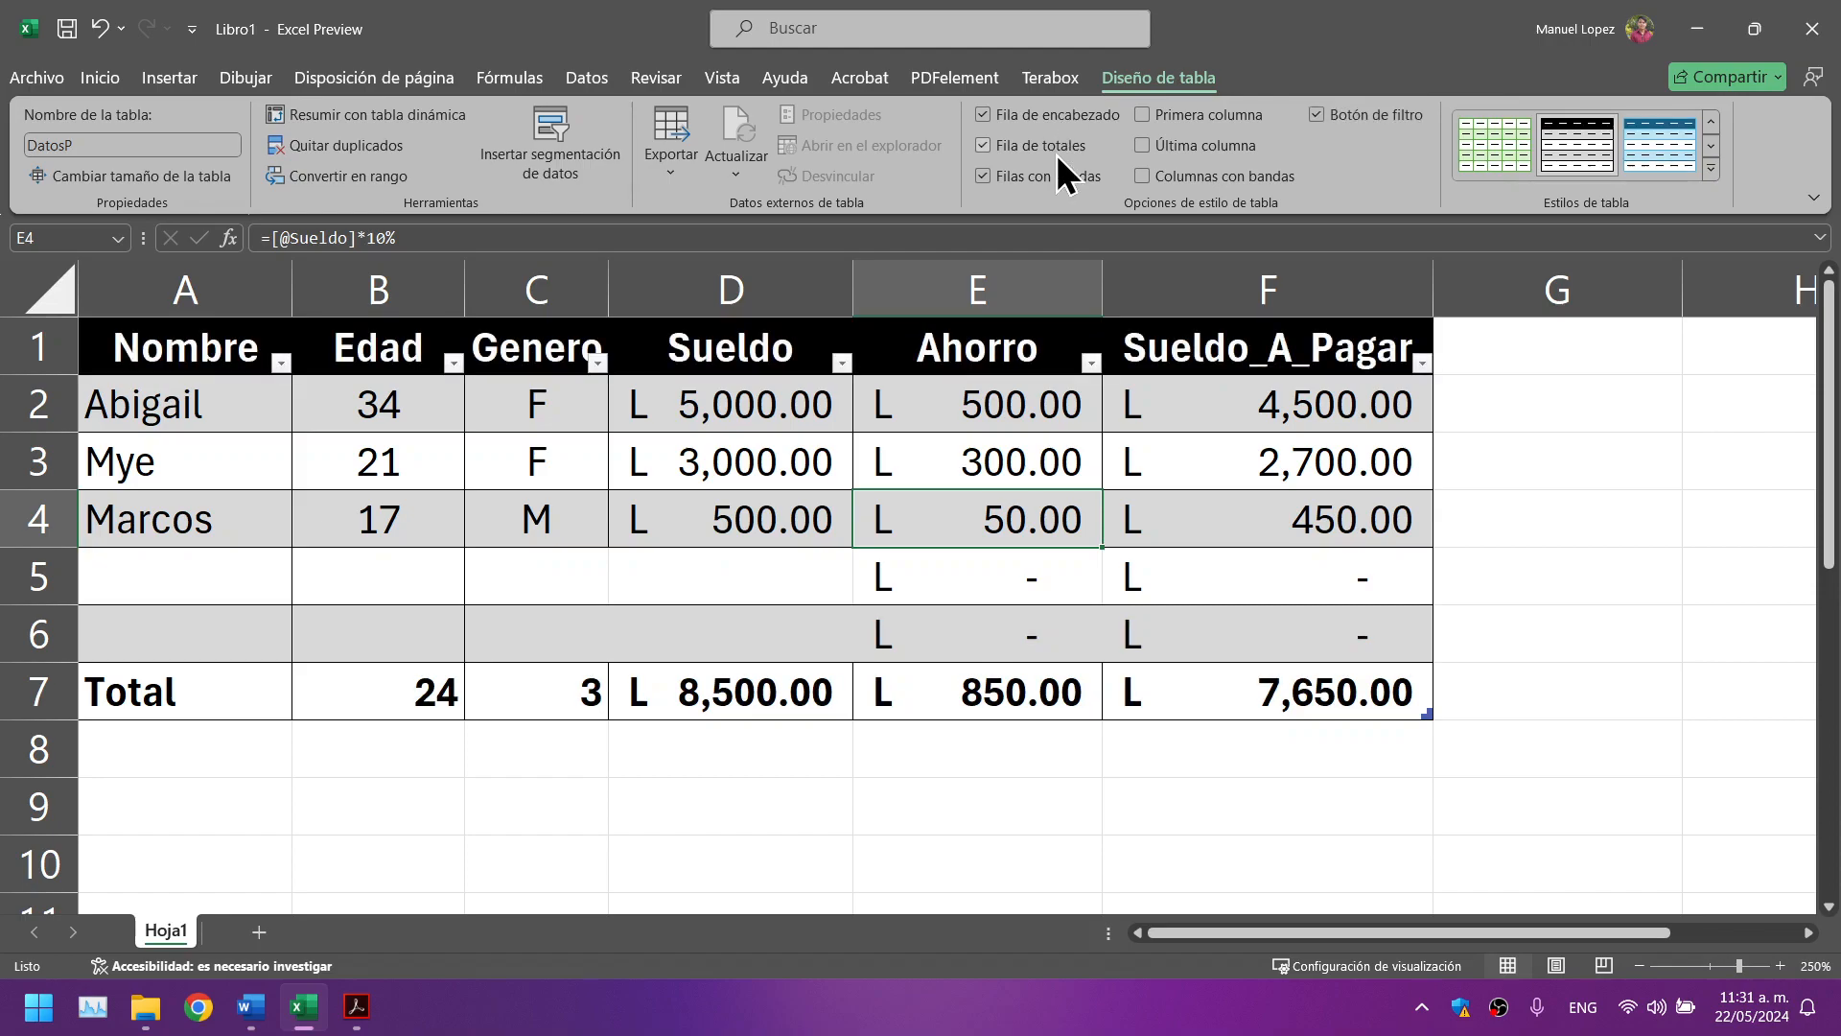
# Step: Try switching Fila de totales, Filas con bandas and Fila de encabezado off and back on for the table
pyautogui.click(1057, 153)
pyautogui.click(1057, 154)
pyautogui.click(1060, 176)
pyautogui.click(1061, 176)
pyautogui.click(1061, 176)
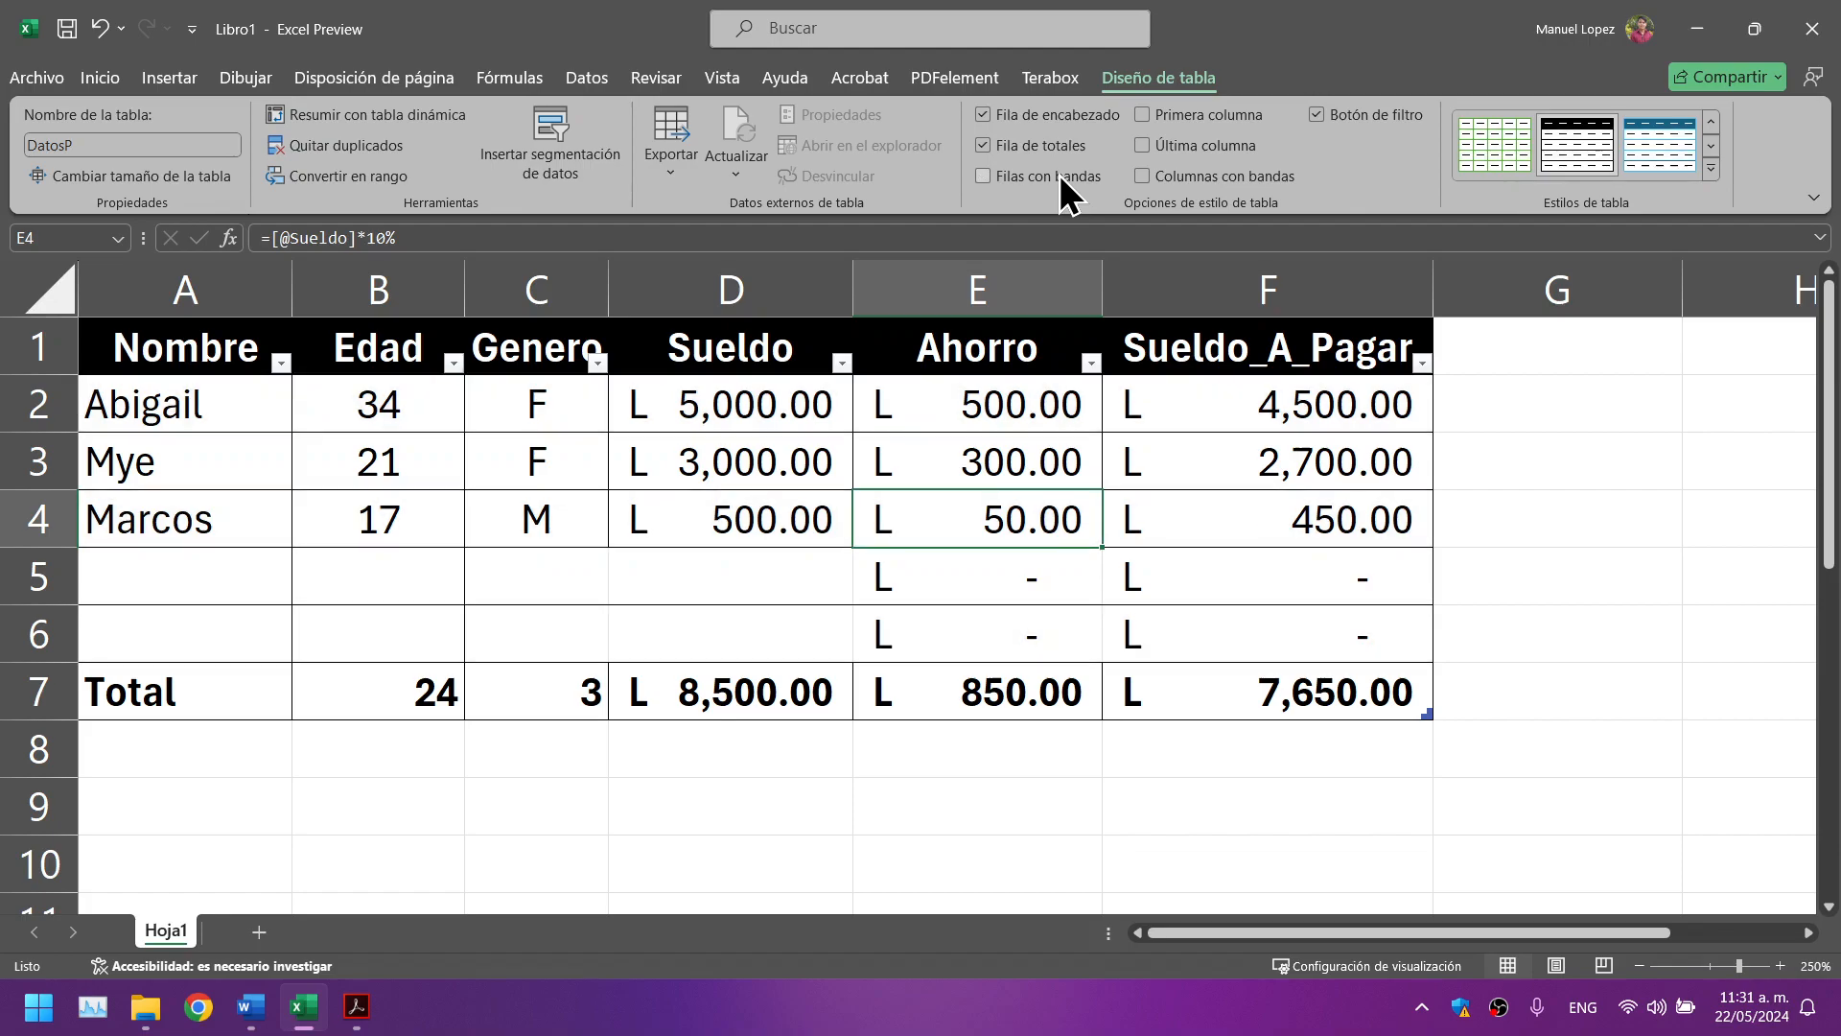
pyautogui.click(1060, 176)
pyautogui.click(1055, 114)
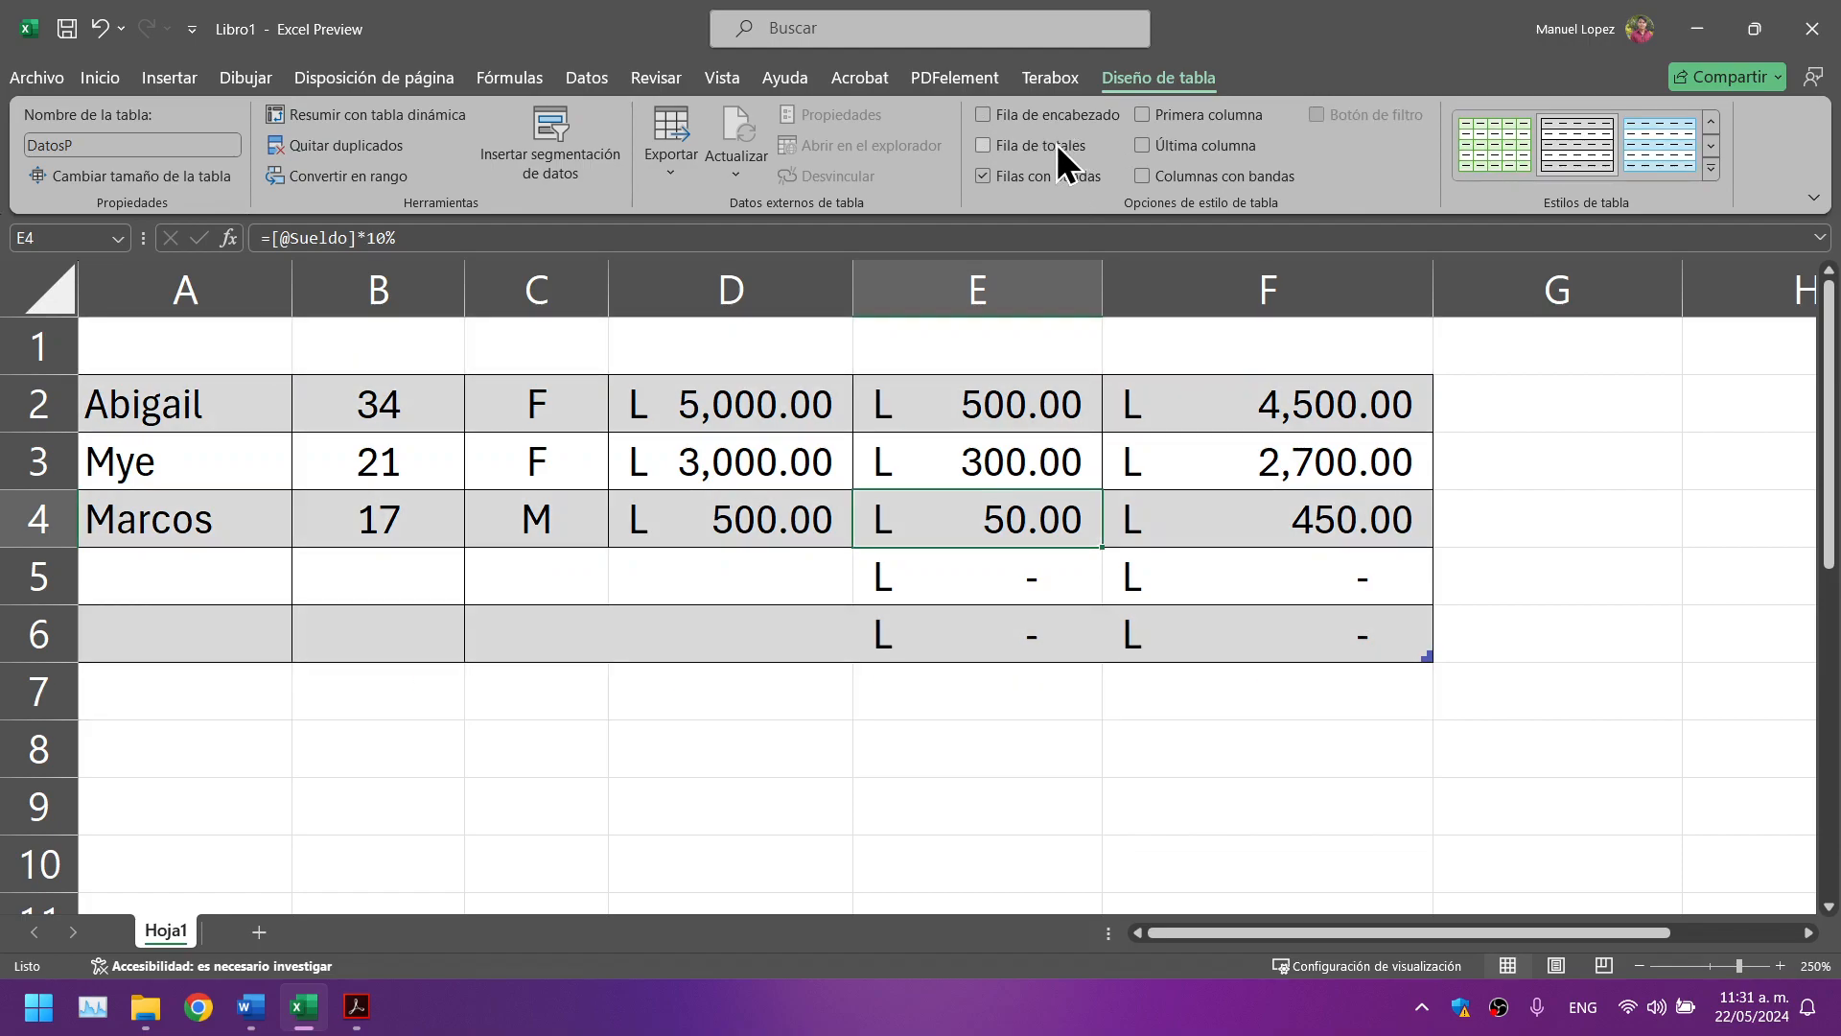
pyautogui.click(1055, 113)
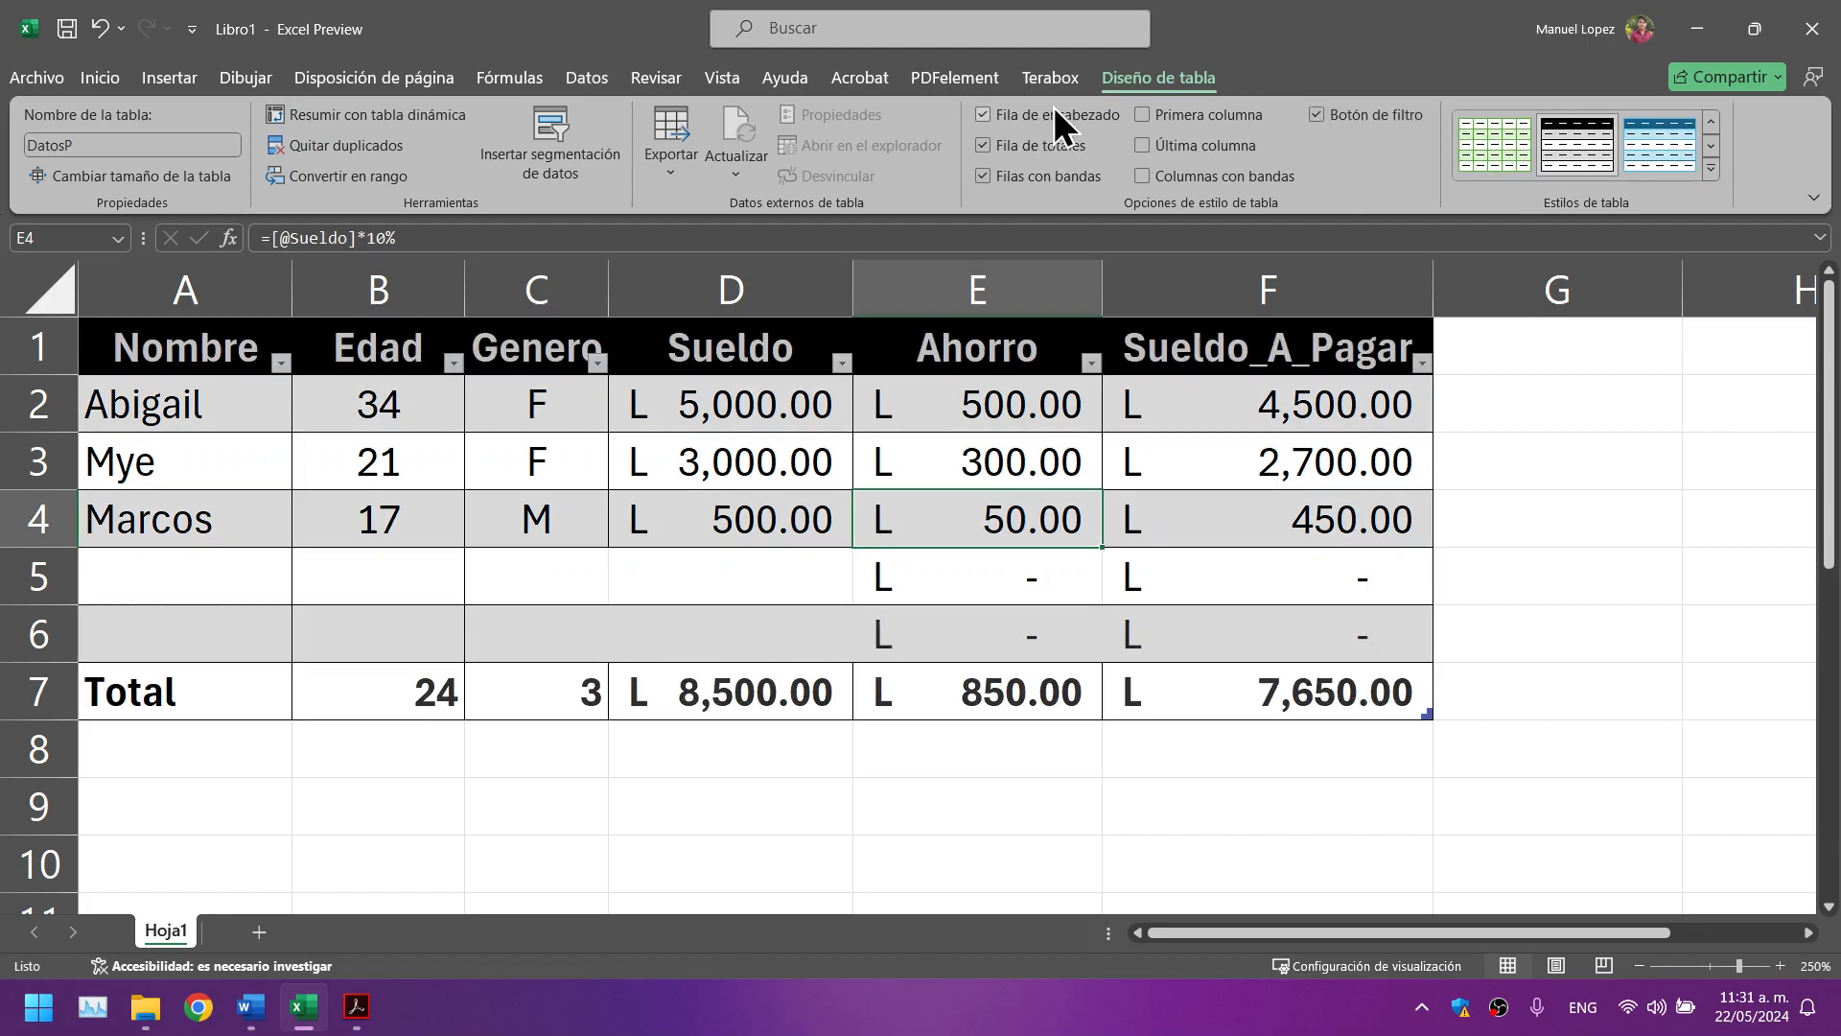
# Step: Turn on Primera columna and Última columna for the table, and turn off Botón de filtro
pyautogui.click(1164, 111)
pyautogui.click(1210, 140)
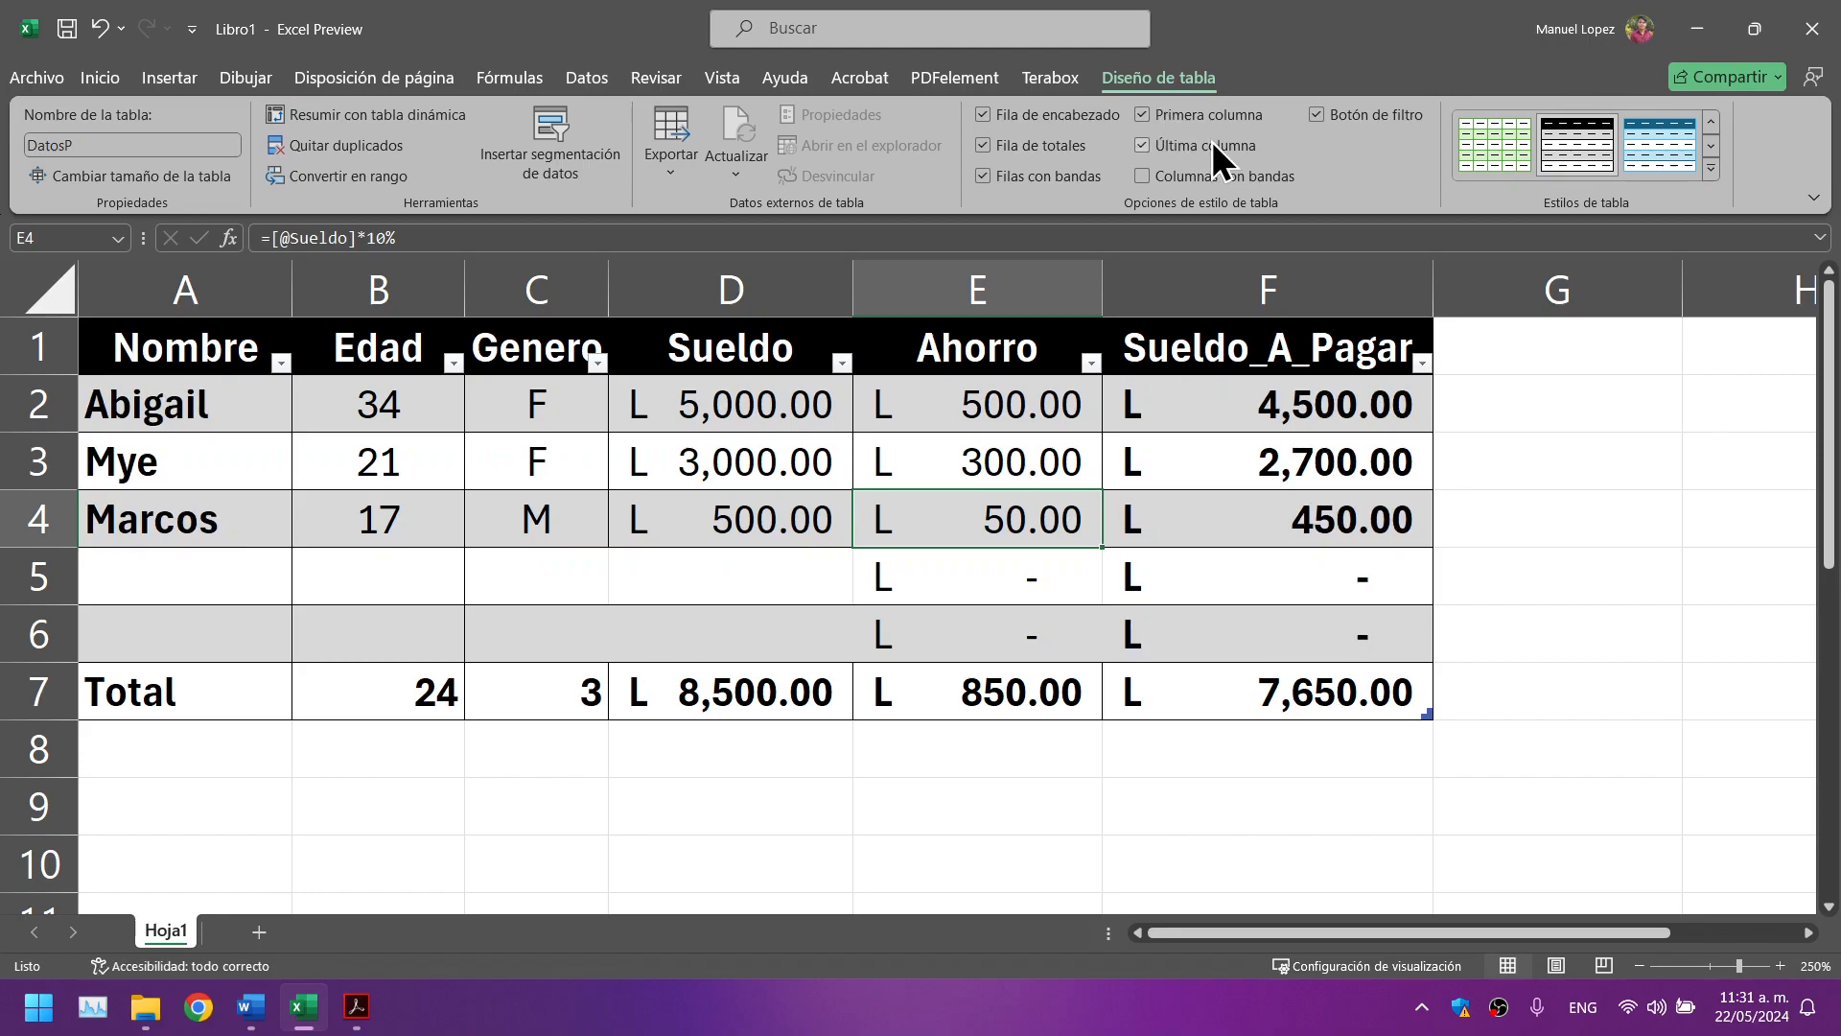
pyautogui.click(1360, 103)
pyautogui.click(1359, 103)
pyautogui.click(1360, 104)
pyautogui.click(1359, 104)
pyautogui.click(1359, 104)
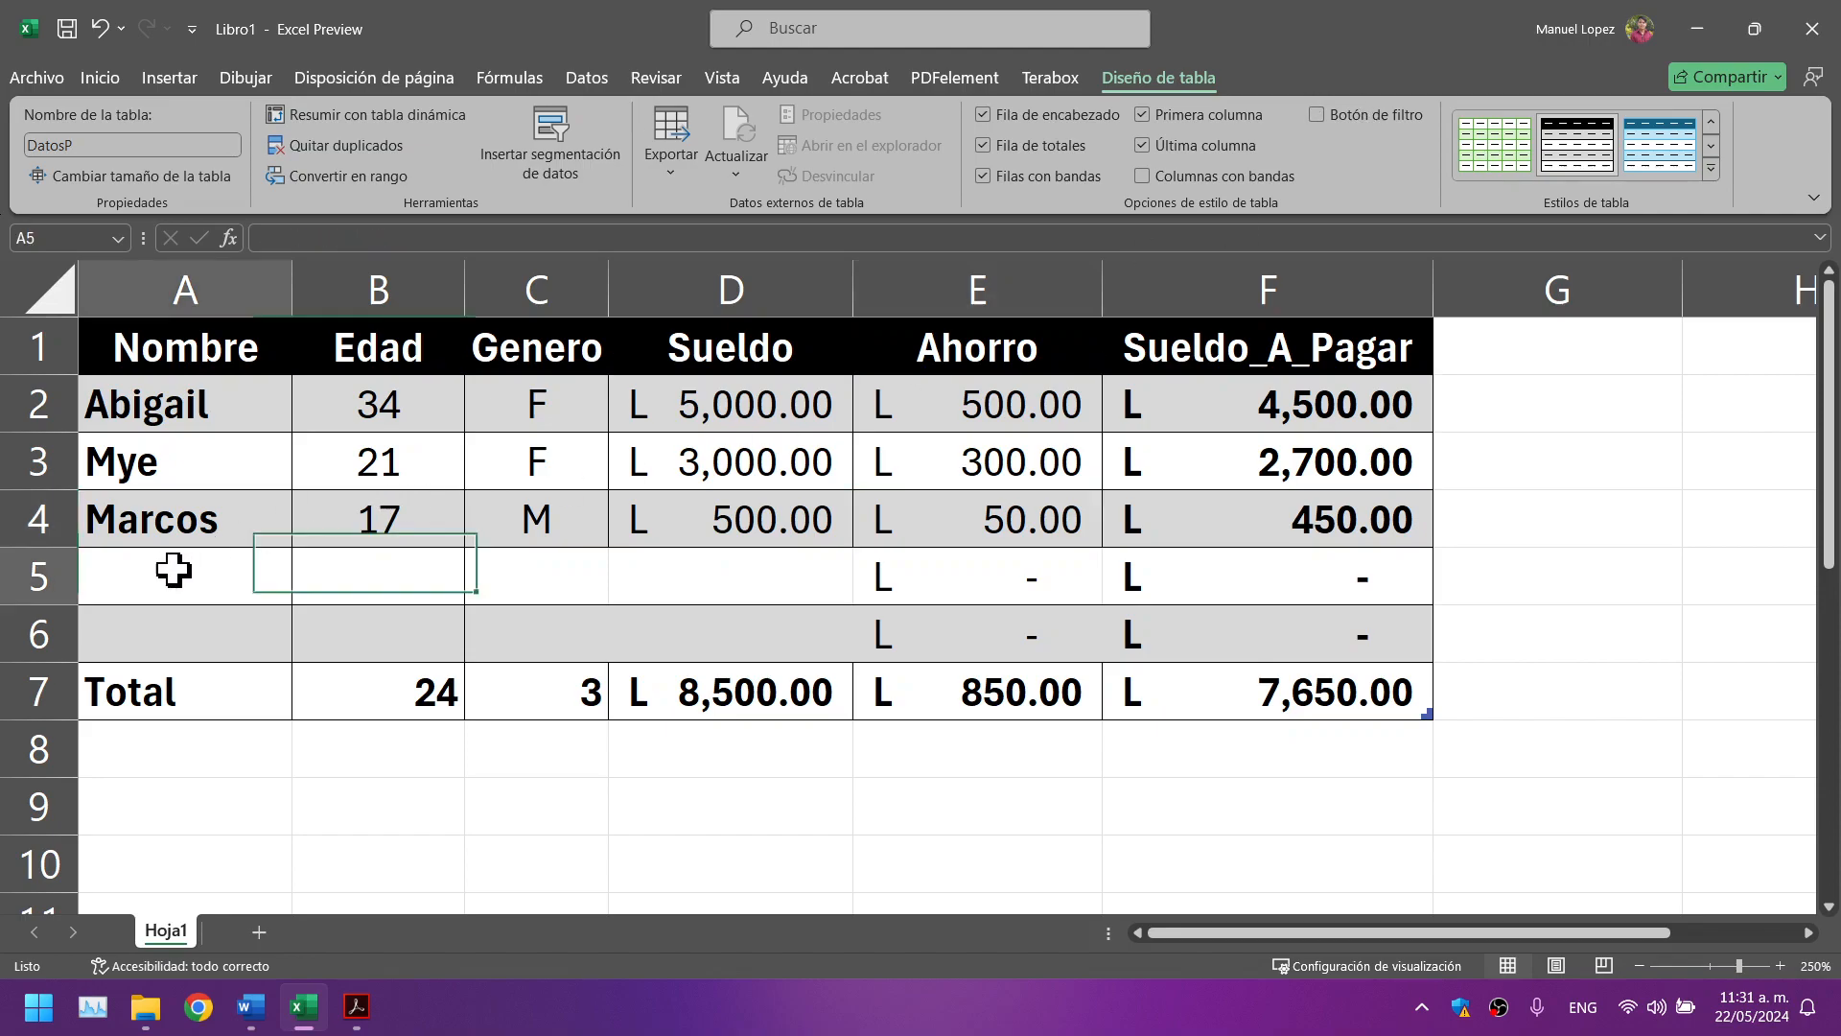
# Step: Delete rows 5 and 6, which have no names, from the table above its Total row
pyautogui.moveTo(160, 572); pyautogui.dragTo(1290, 624)
pyautogui.rightClick(1128, 604)
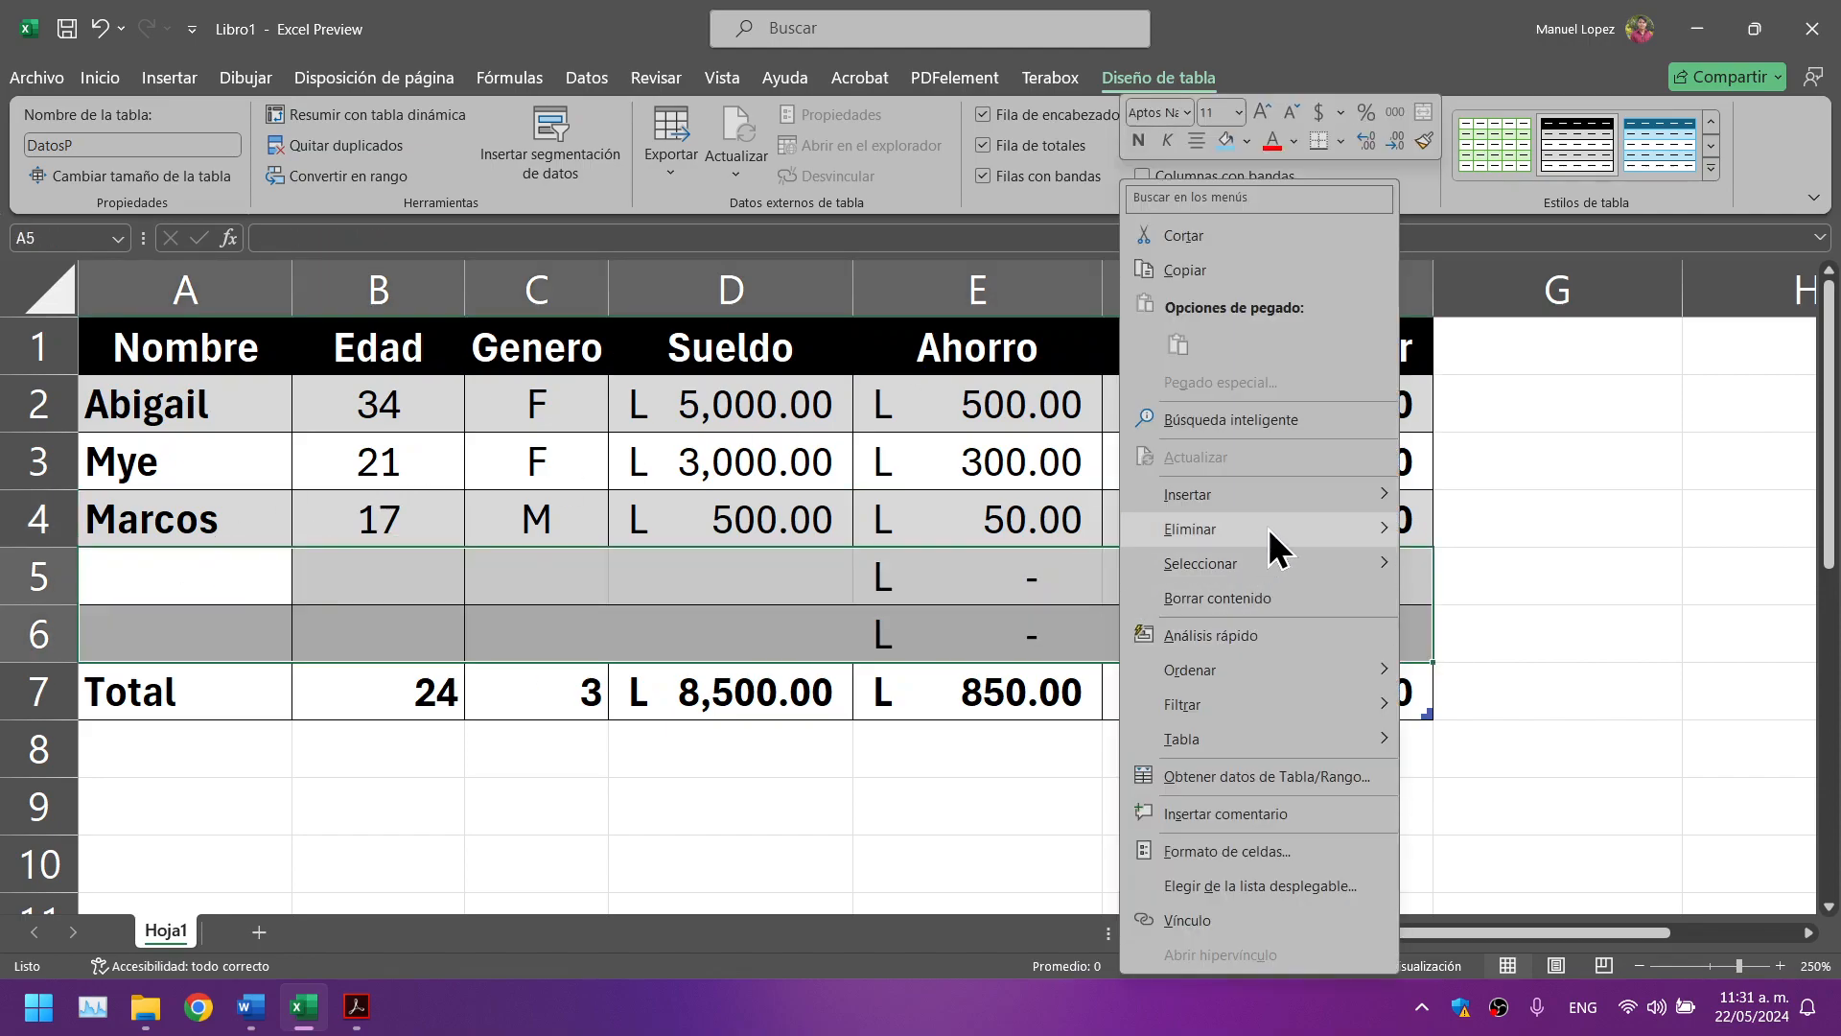
pyautogui.moveTo(1373, 527)
pyautogui.click(1469, 570)
pyautogui.click(957, 748)
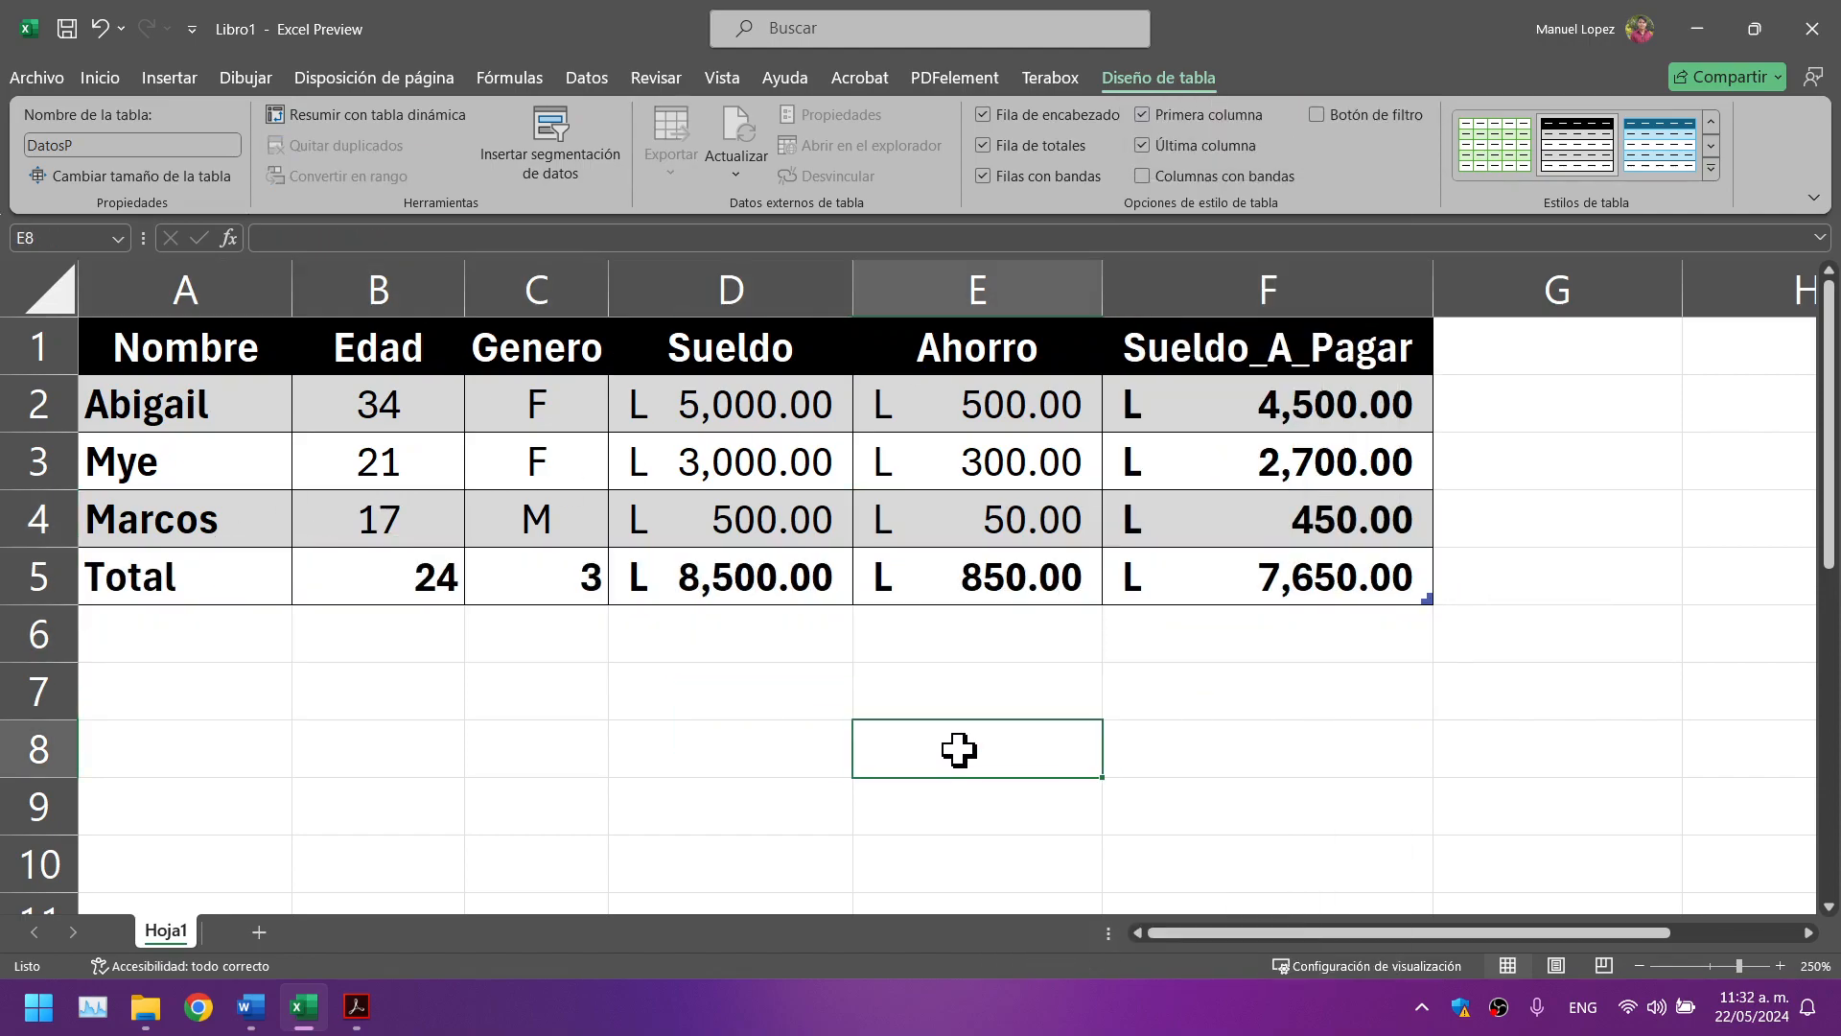
# Step: Switch to the PDF, read the totals row result and the Modificar la Fila Total instructions, and return to Excel
pyautogui.click(357, 1006)
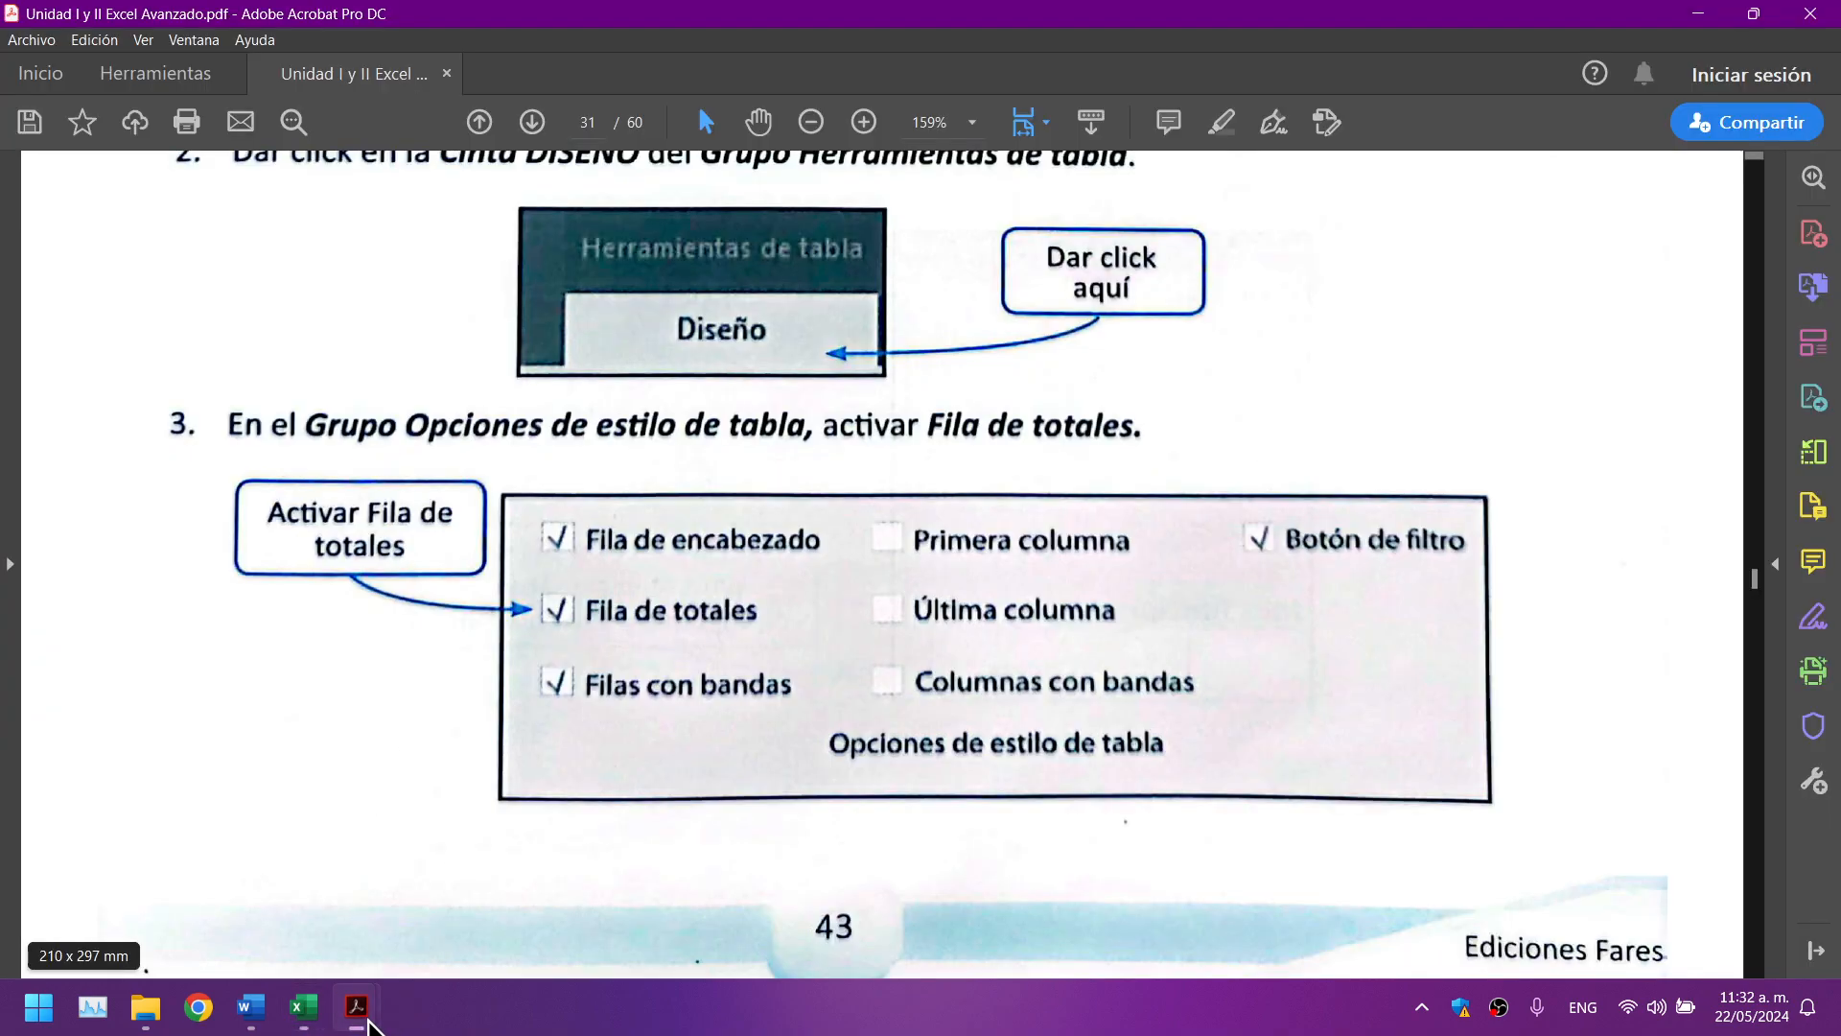
pyautogui.scroll(-8, 532, 506)
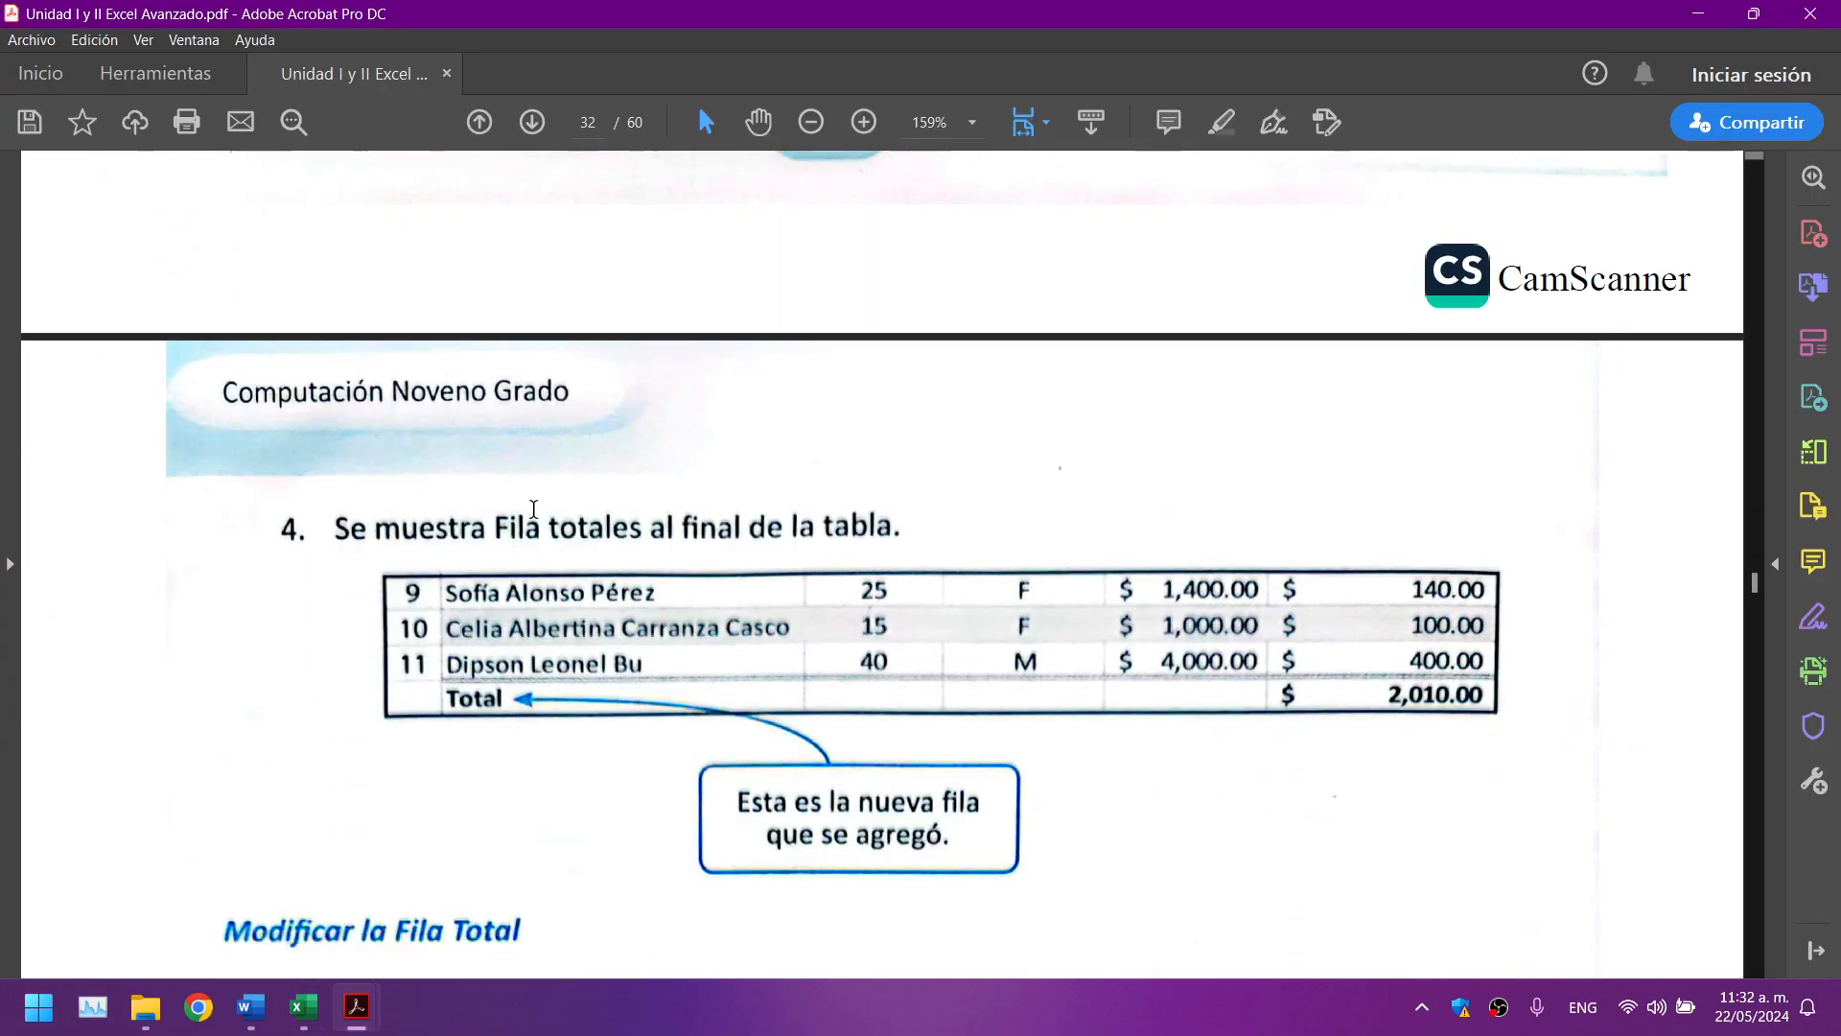
pyautogui.scroll(-3, 533, 508)
pyautogui.moveTo(296, 587); pyautogui.dragTo(1481, 788)
pyautogui.scroll(-6, 1128, 804)
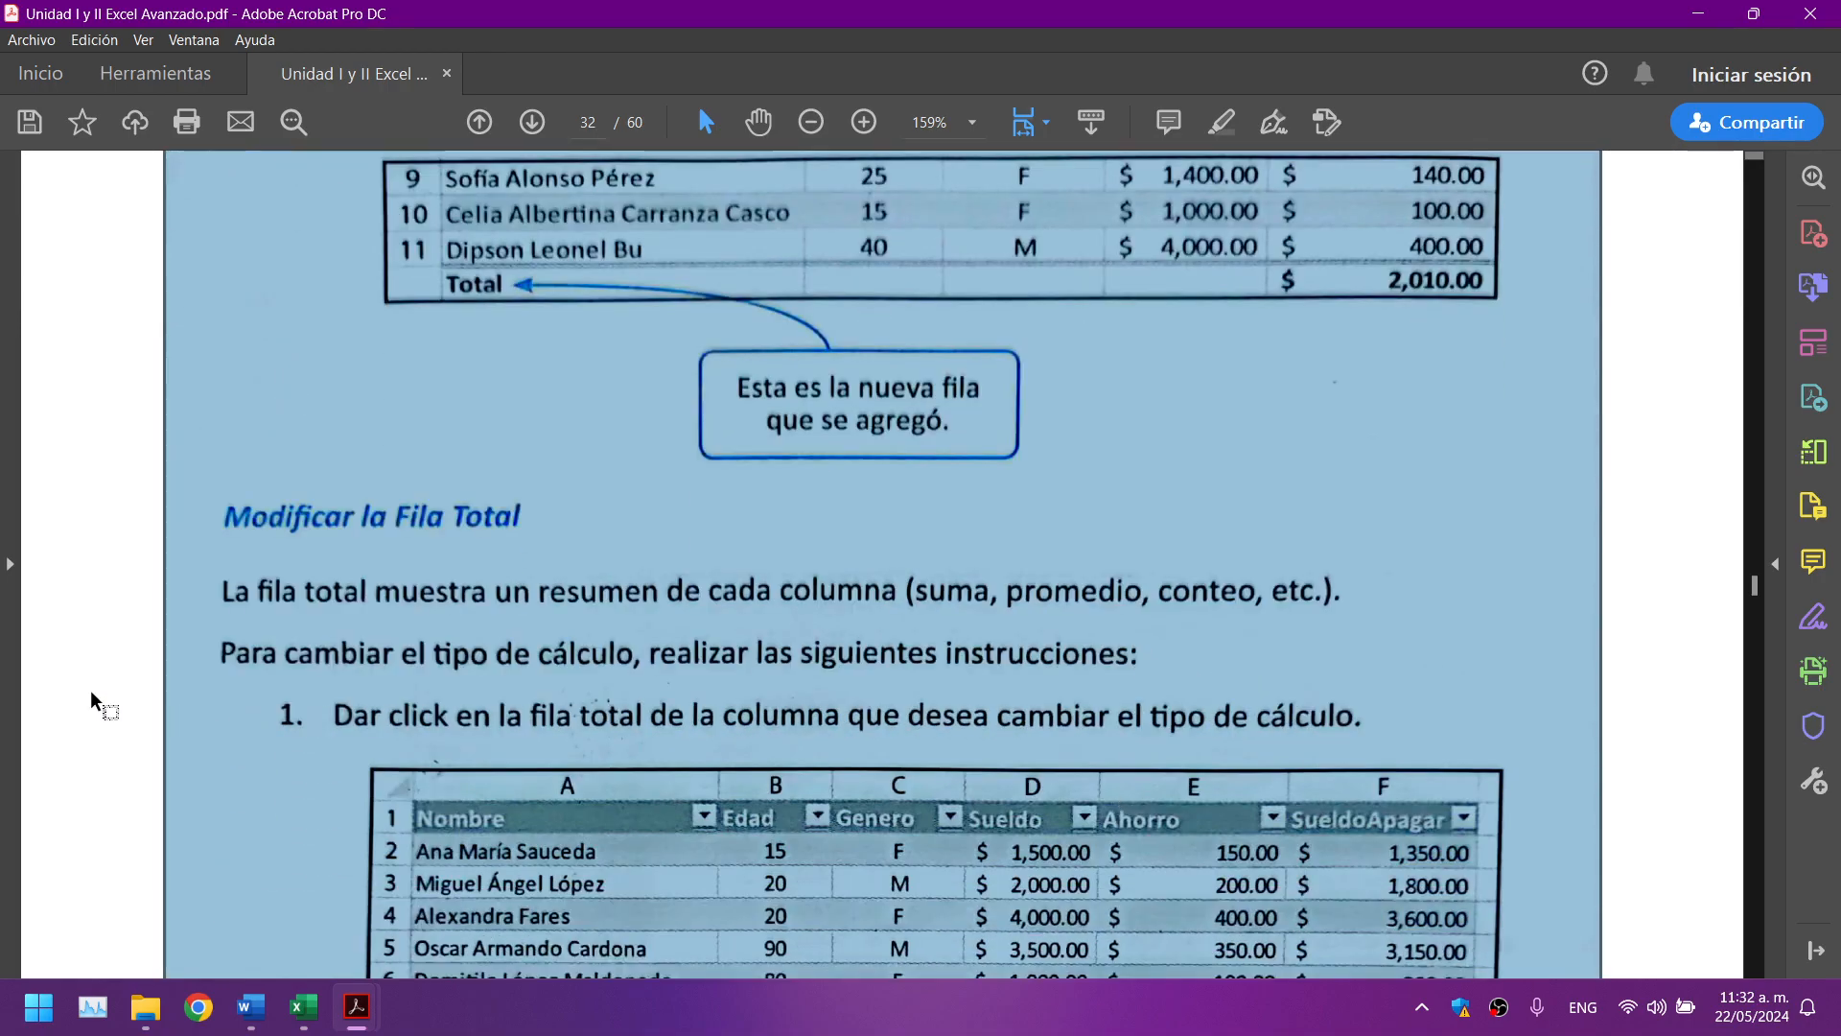
pyautogui.click(136, 585)
pyautogui.scroll(-7, 136, 585)
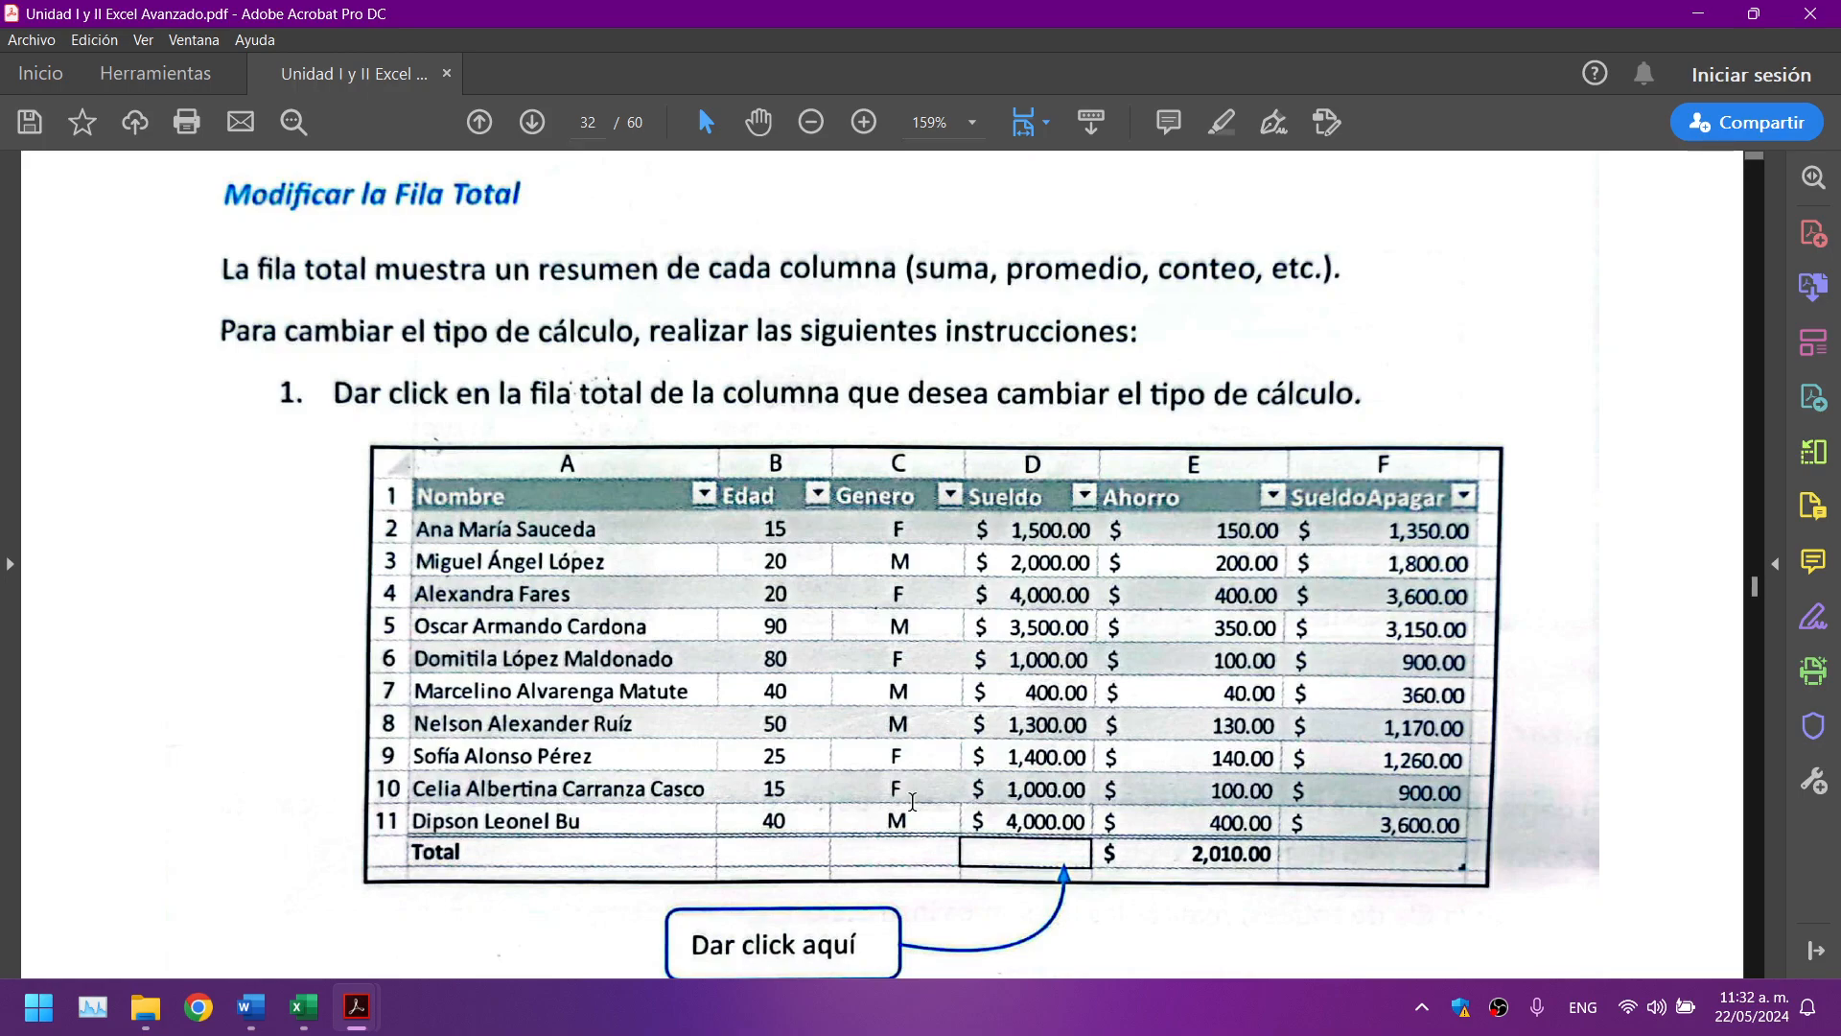
pyautogui.click(303, 1022)
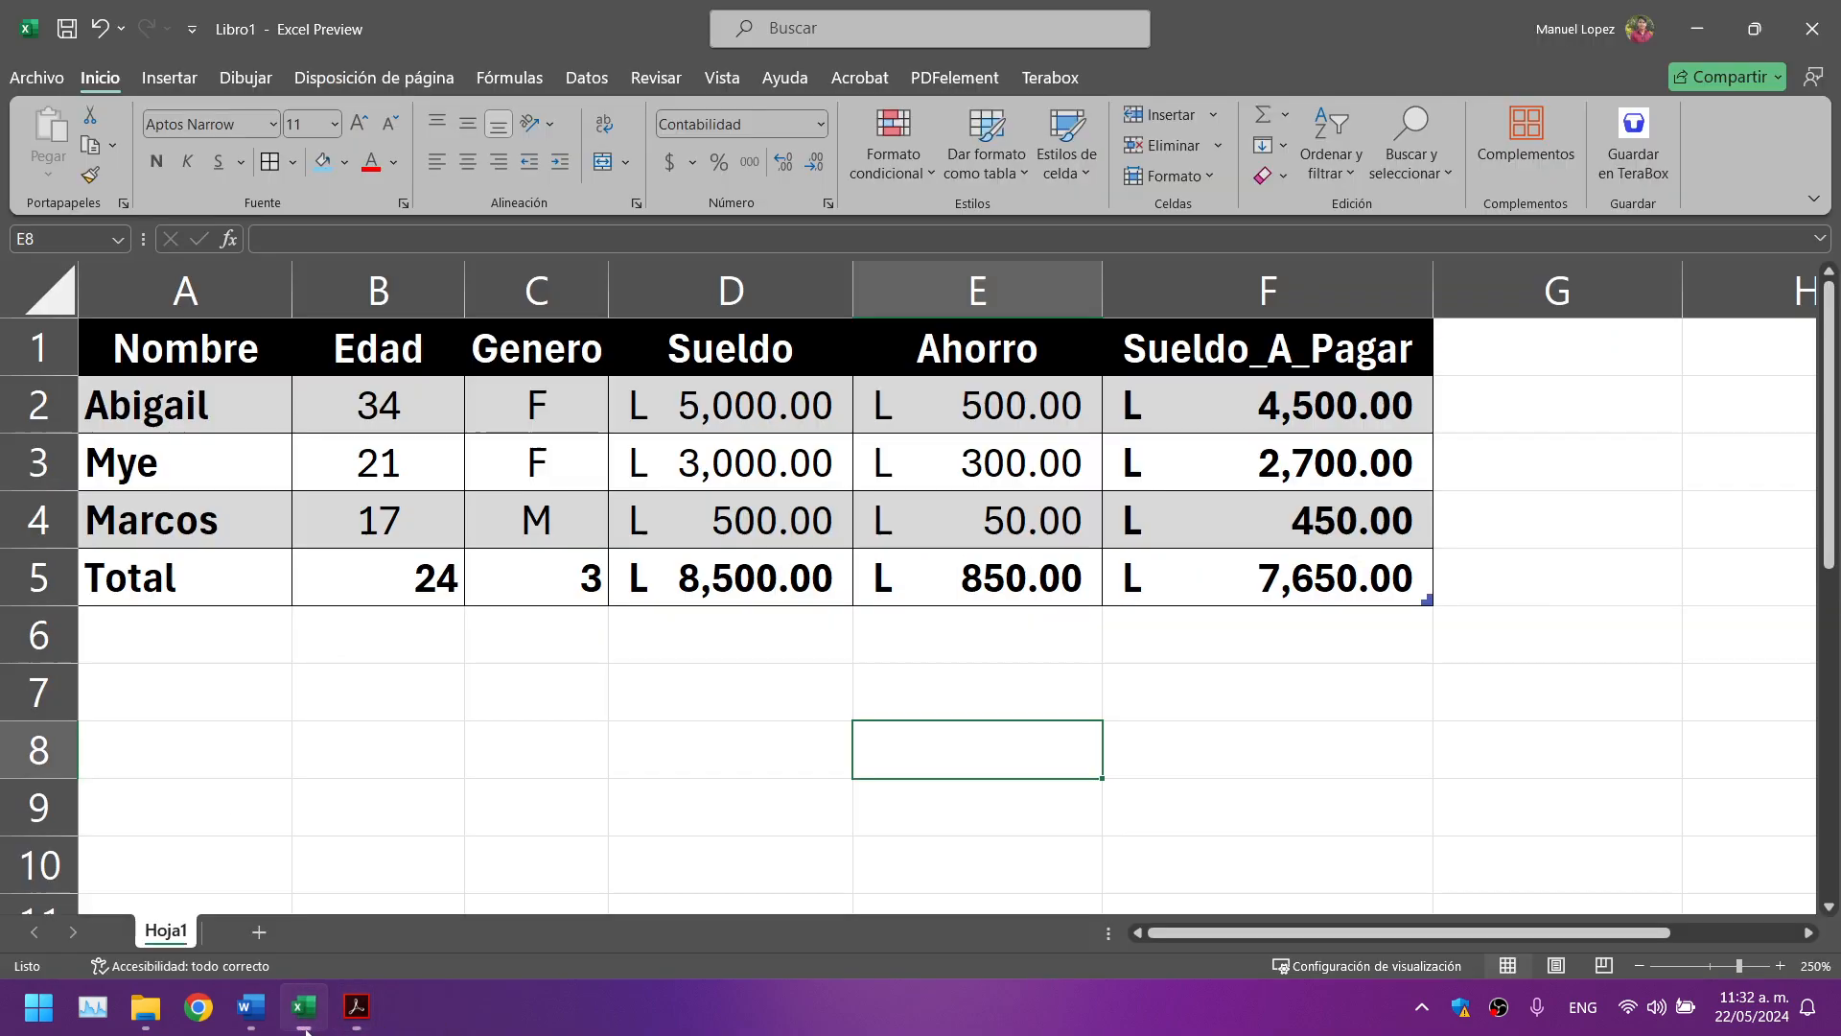
# Step: Examine the calculation in each Total row cell of row 5, from Sueldo_A_Pagar across to Edad
pyautogui.click(1373, 578)
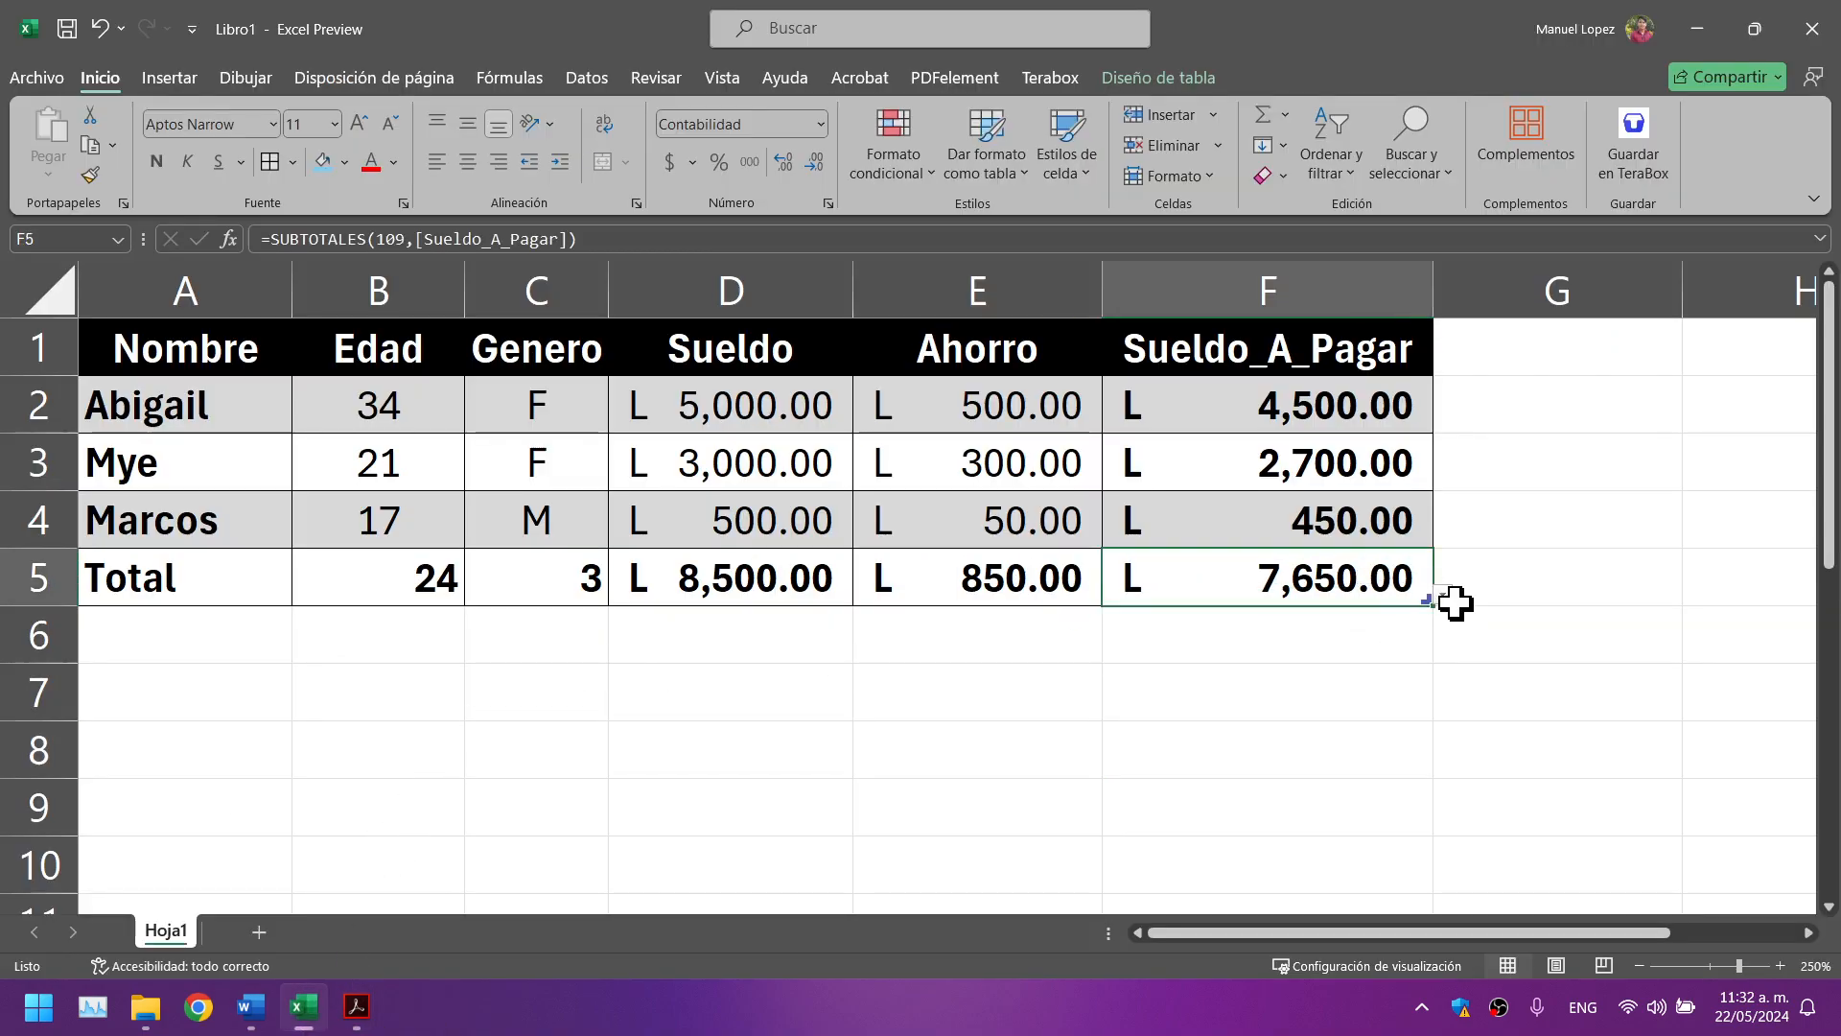
pyautogui.click(1455, 602)
pyautogui.click(1389, 590)
pyautogui.click(1444, 595)
pyautogui.click(1444, 596)
pyautogui.click(940, 577)
pyautogui.click(810, 575)
pyautogui.click(539, 576)
pyautogui.click(395, 576)
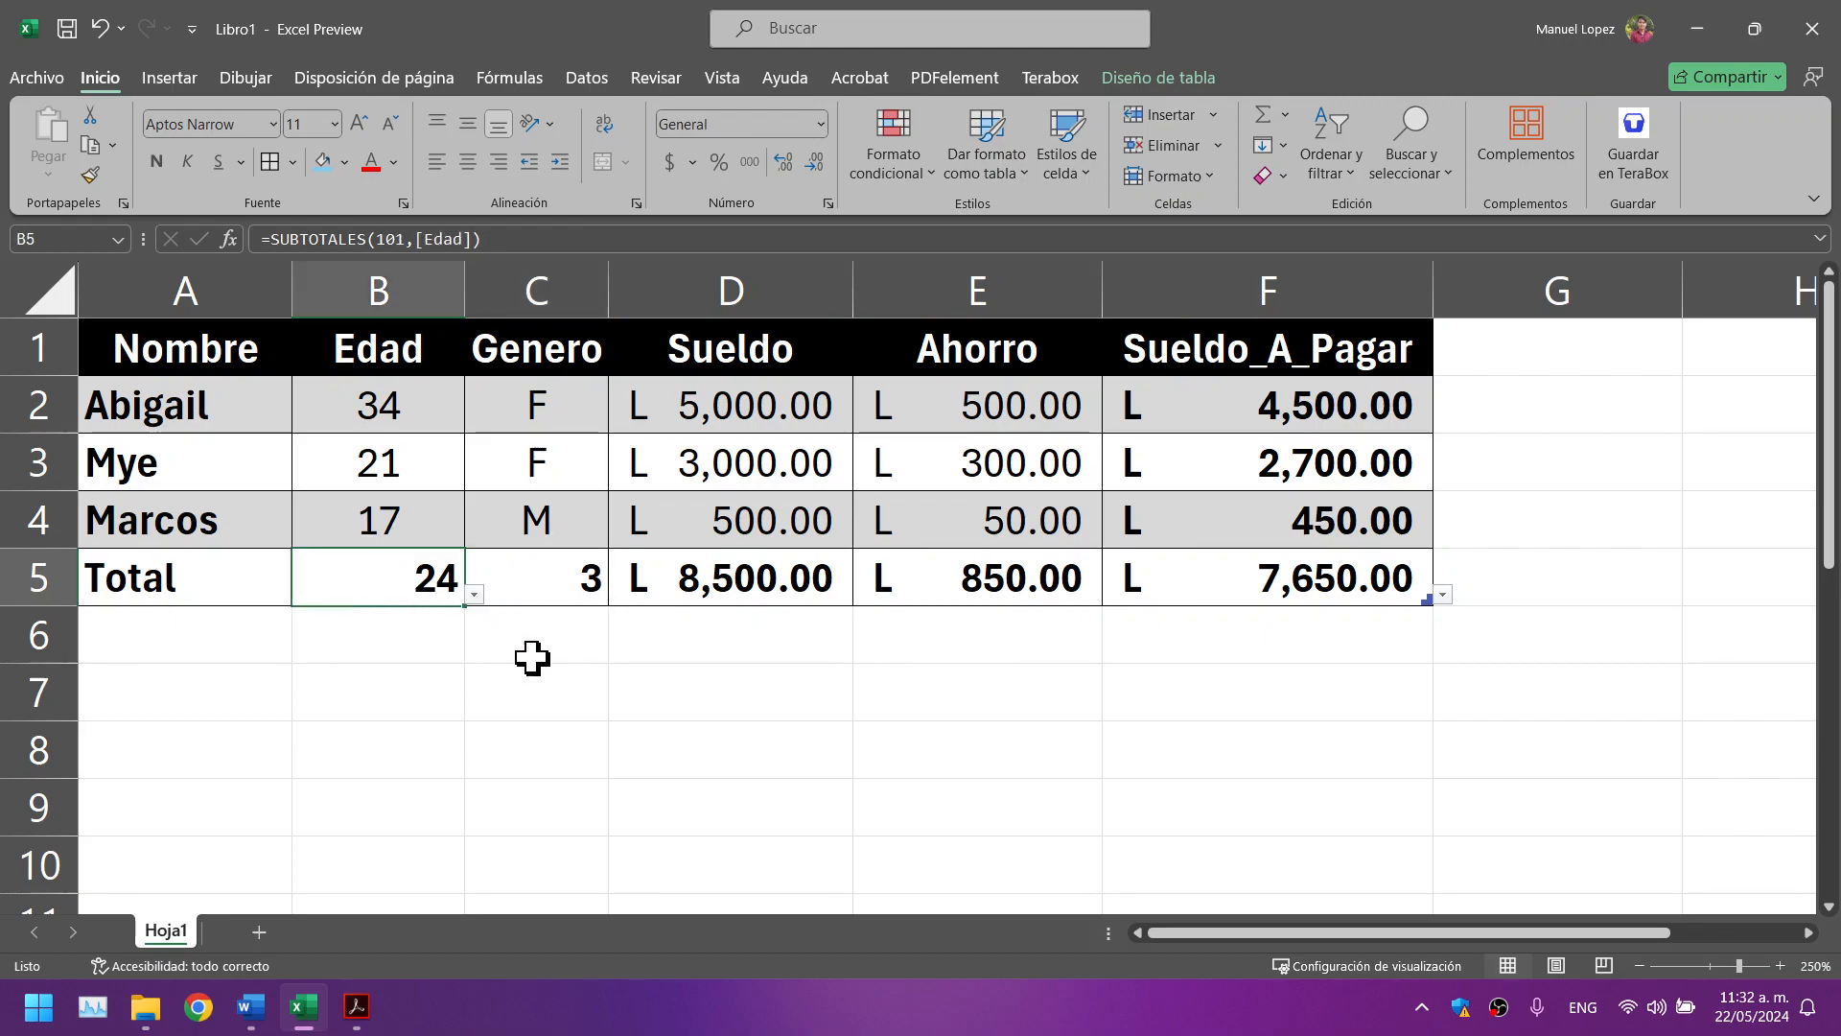
# Step: Switch to the PDF and read step 2 of Modificar la Fila Total, covering the list of available calculations
pyautogui.moveTo(355, 1007)
pyautogui.click(419, 973)
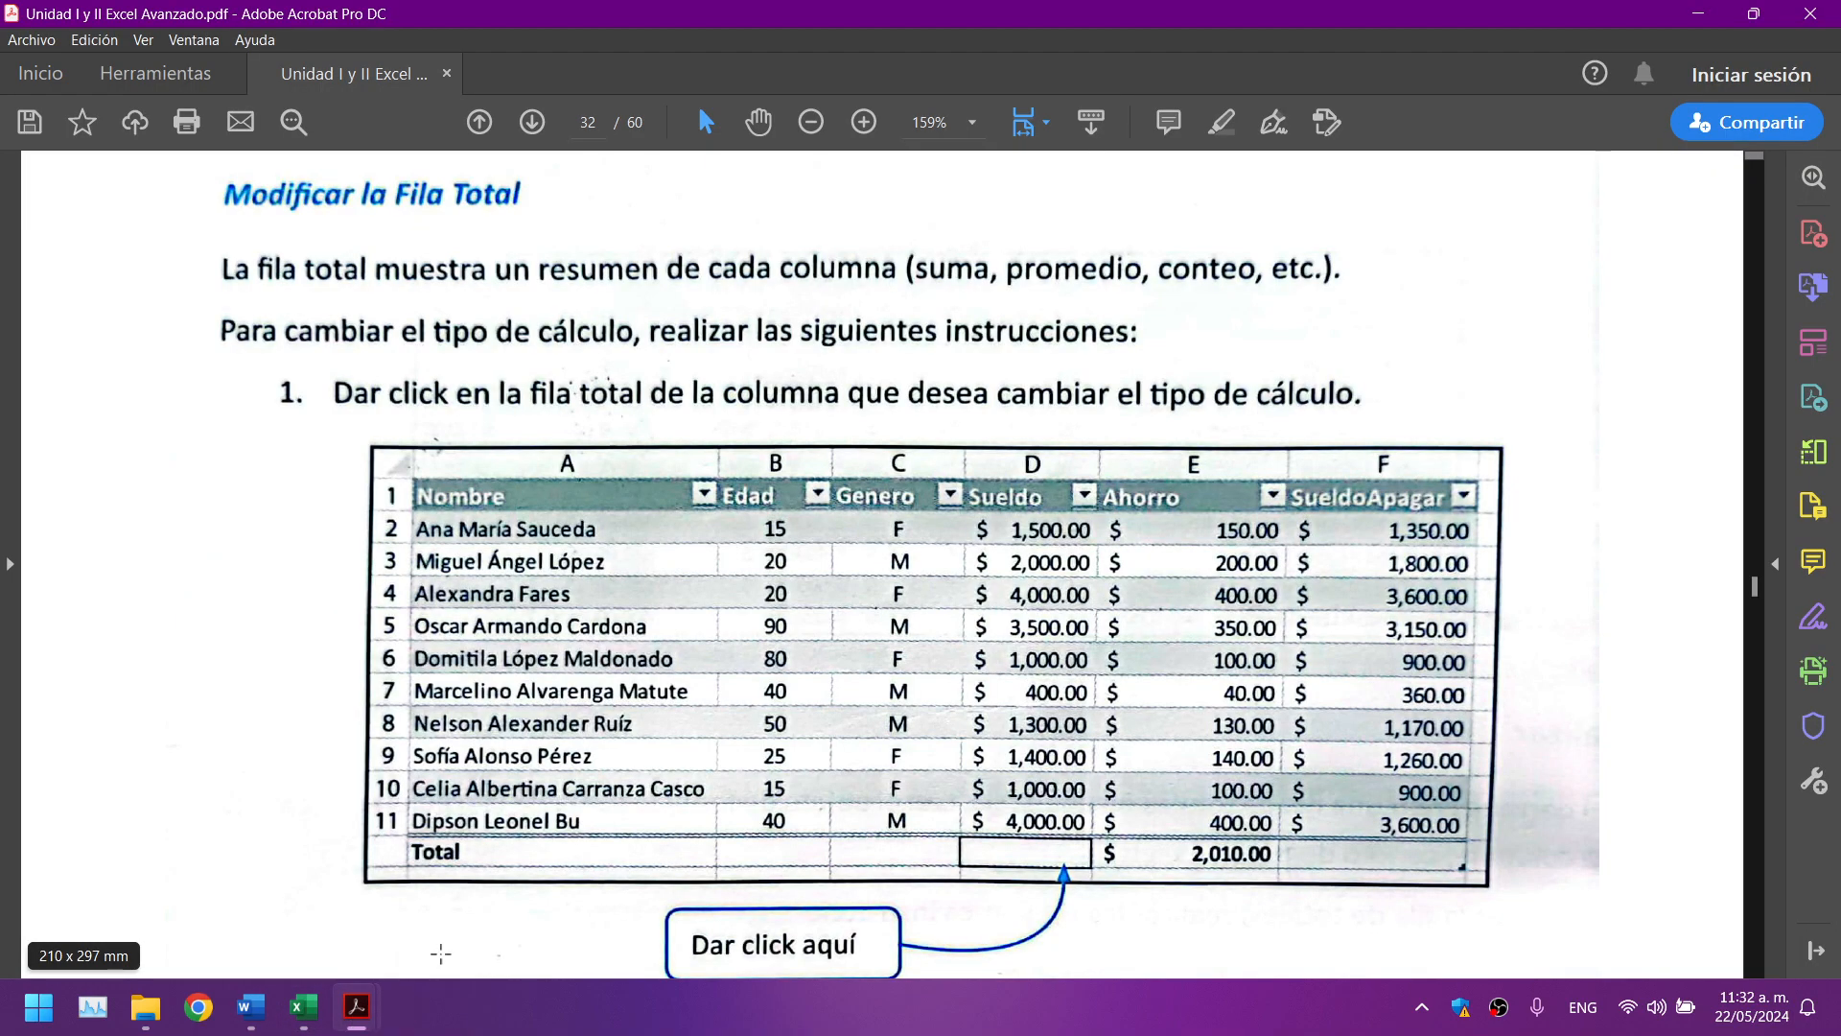
pyautogui.scroll(-6, 694, 621)
pyautogui.scroll(-1, 441, 579)
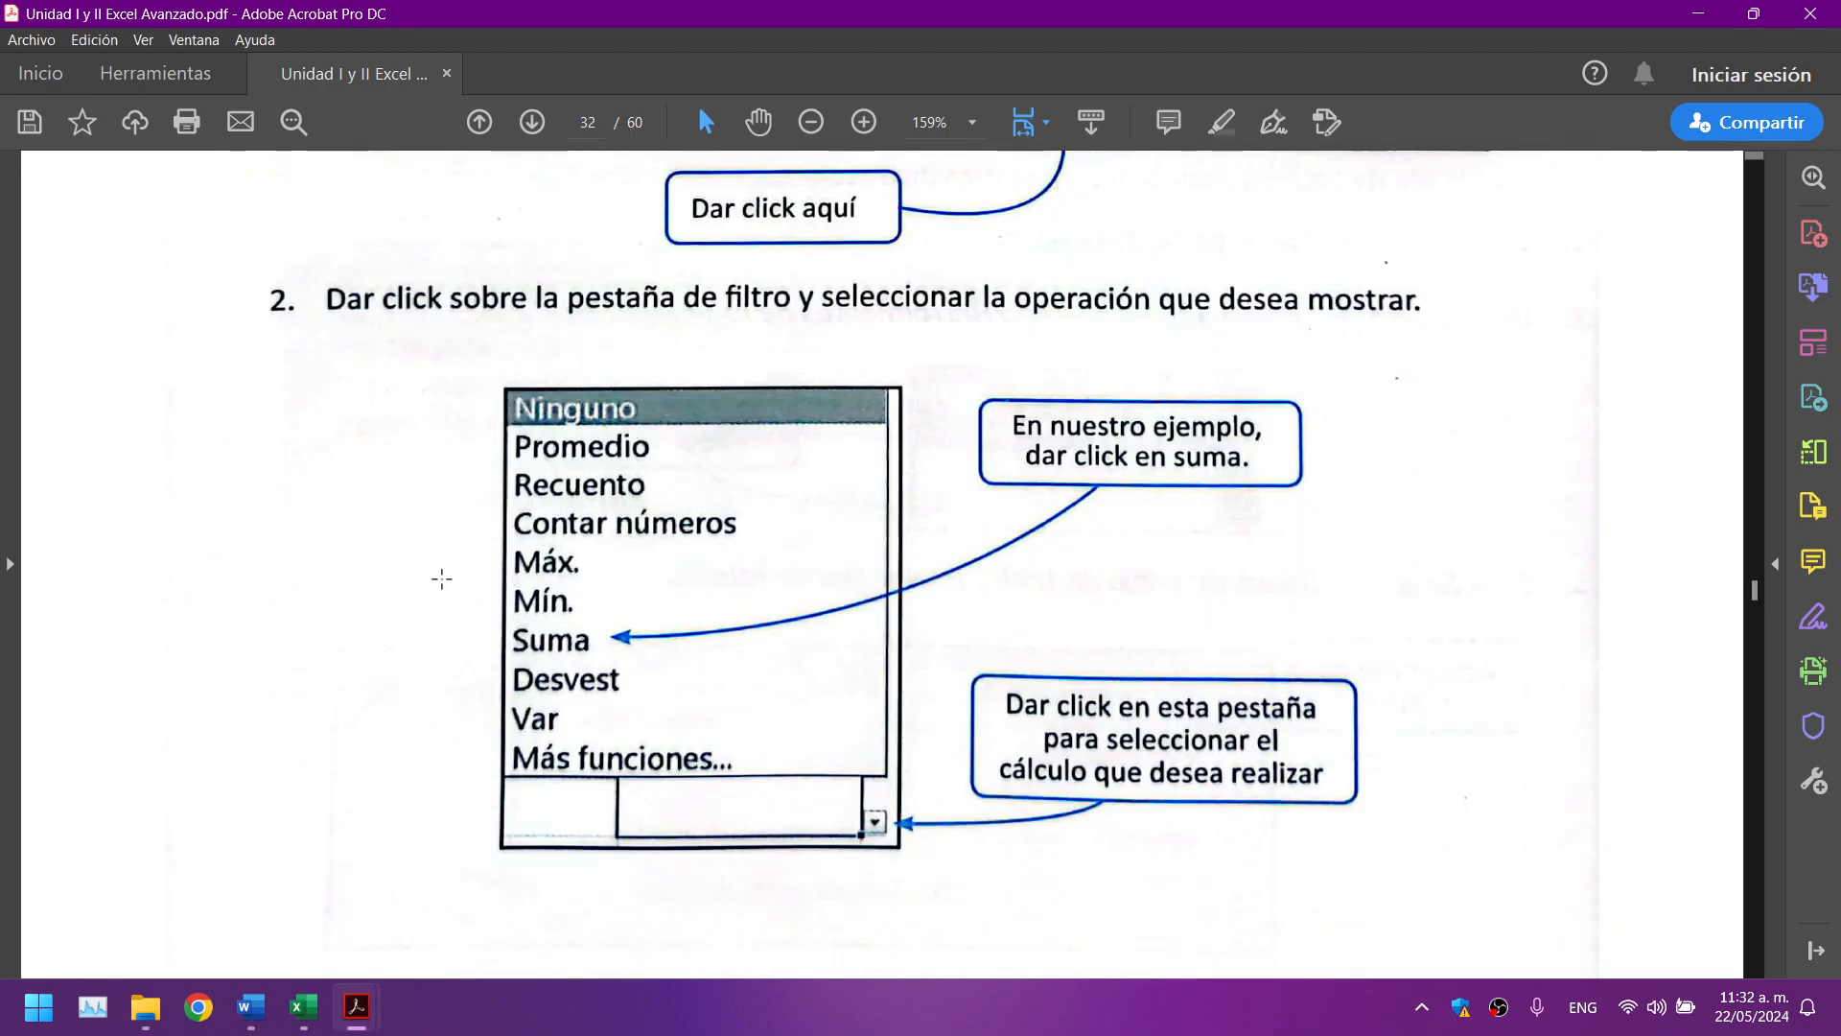
pyautogui.moveTo(388, 419); pyautogui.dragTo(471, 792)
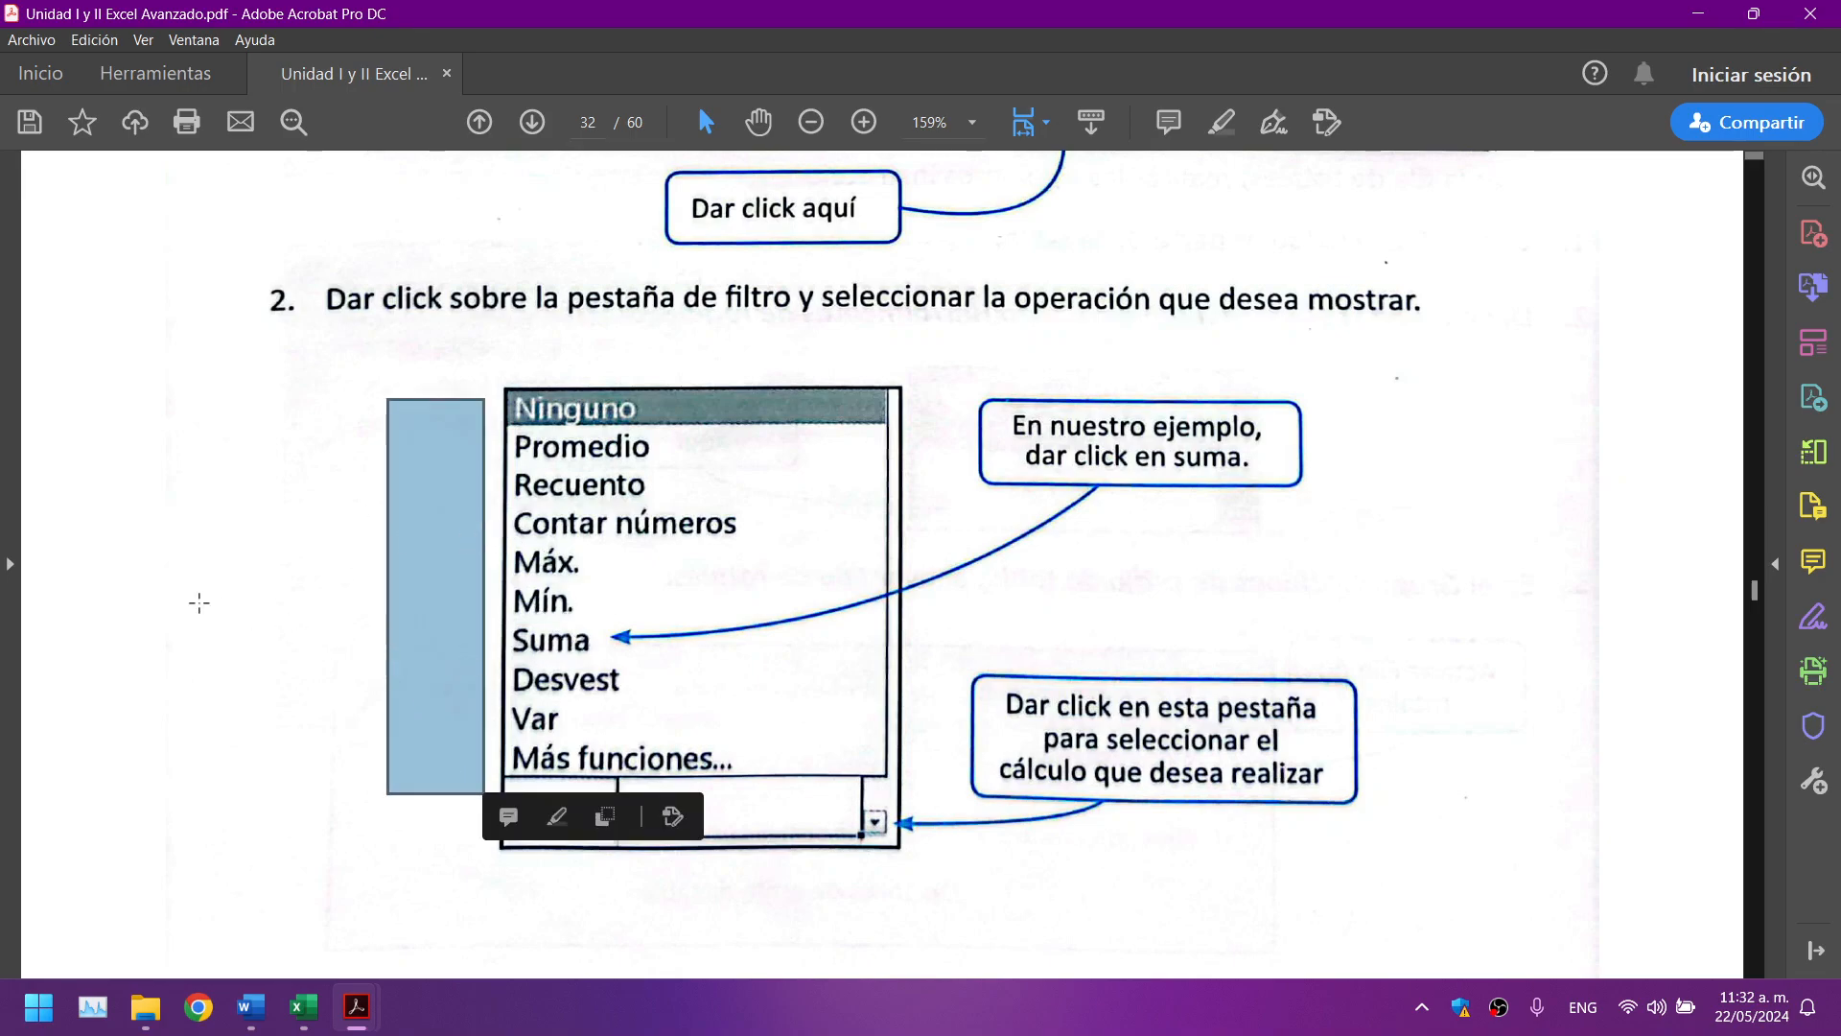
# Step: Read the PDF's step 3 result table with its Total row, and the Funciones de Tabla introduction on page 33
pyautogui.scroll(-3, 199, 602)
pyautogui.scroll(-10, 199, 602)
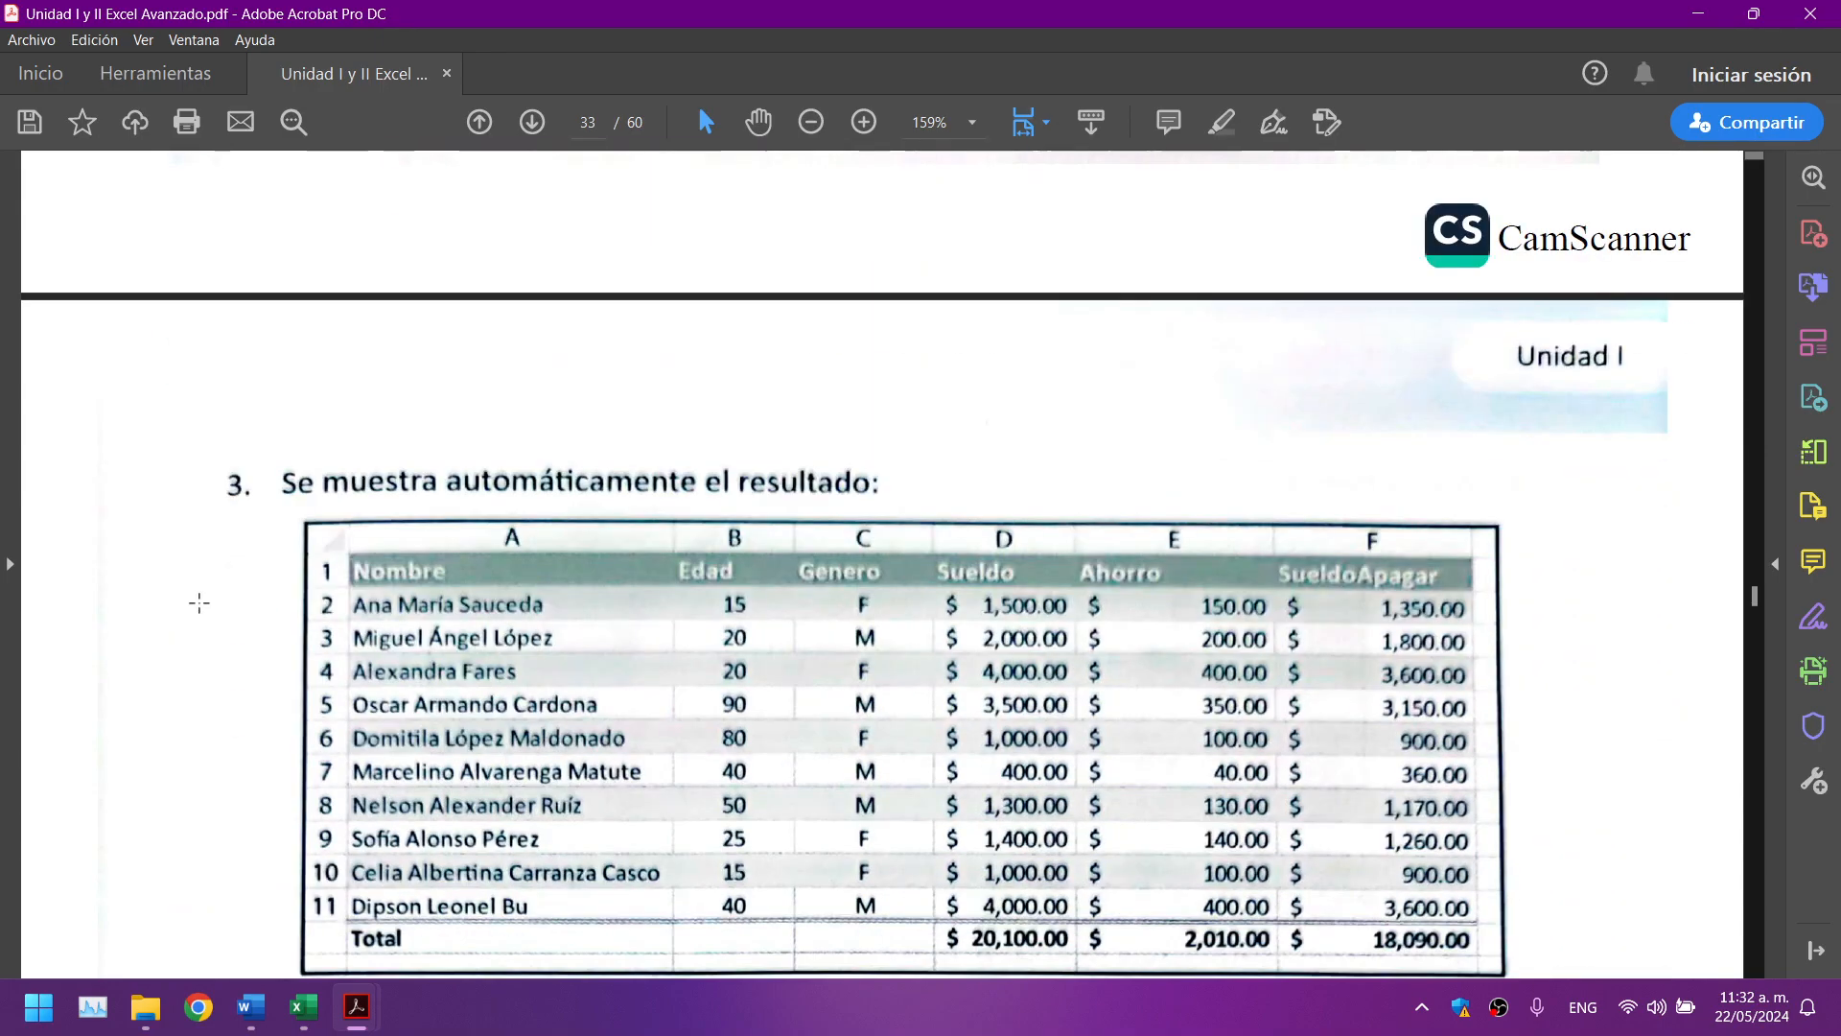
pyautogui.scroll(-6, 234, 527)
pyautogui.scroll(4, 235, 480)
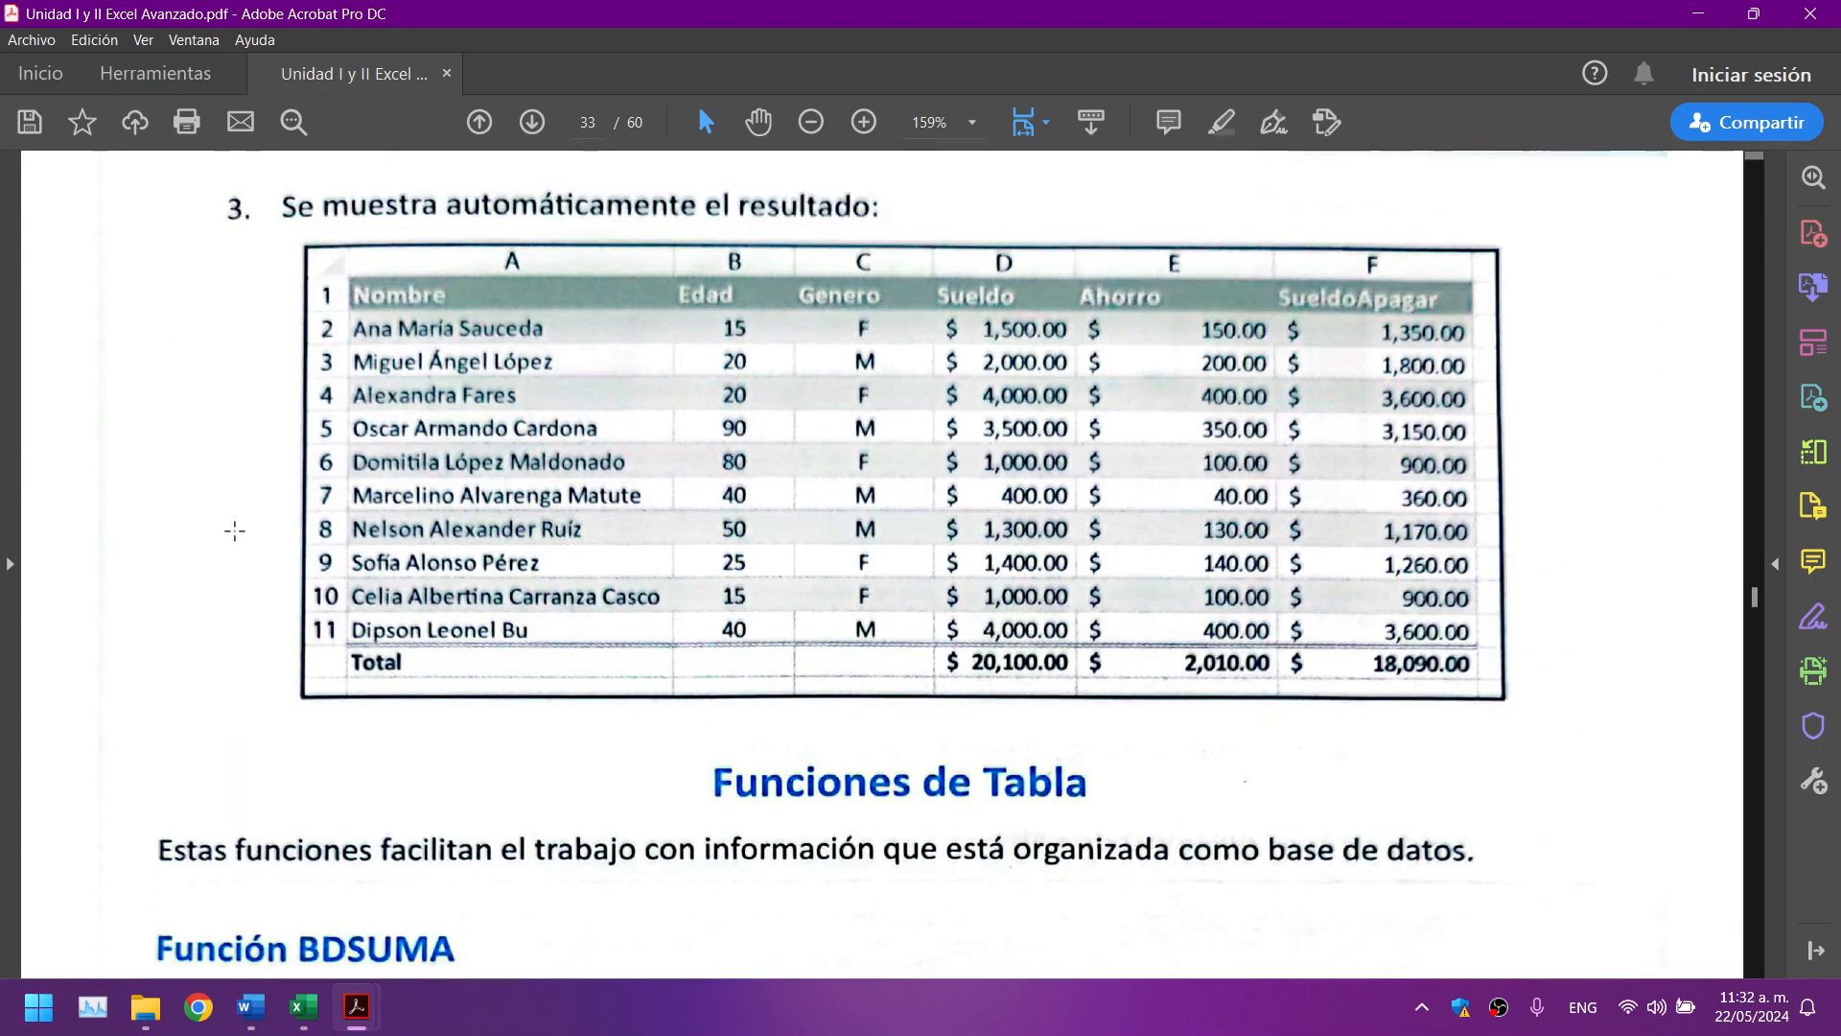
pyautogui.moveTo(166, 641); pyautogui.dragTo(1493, 731)
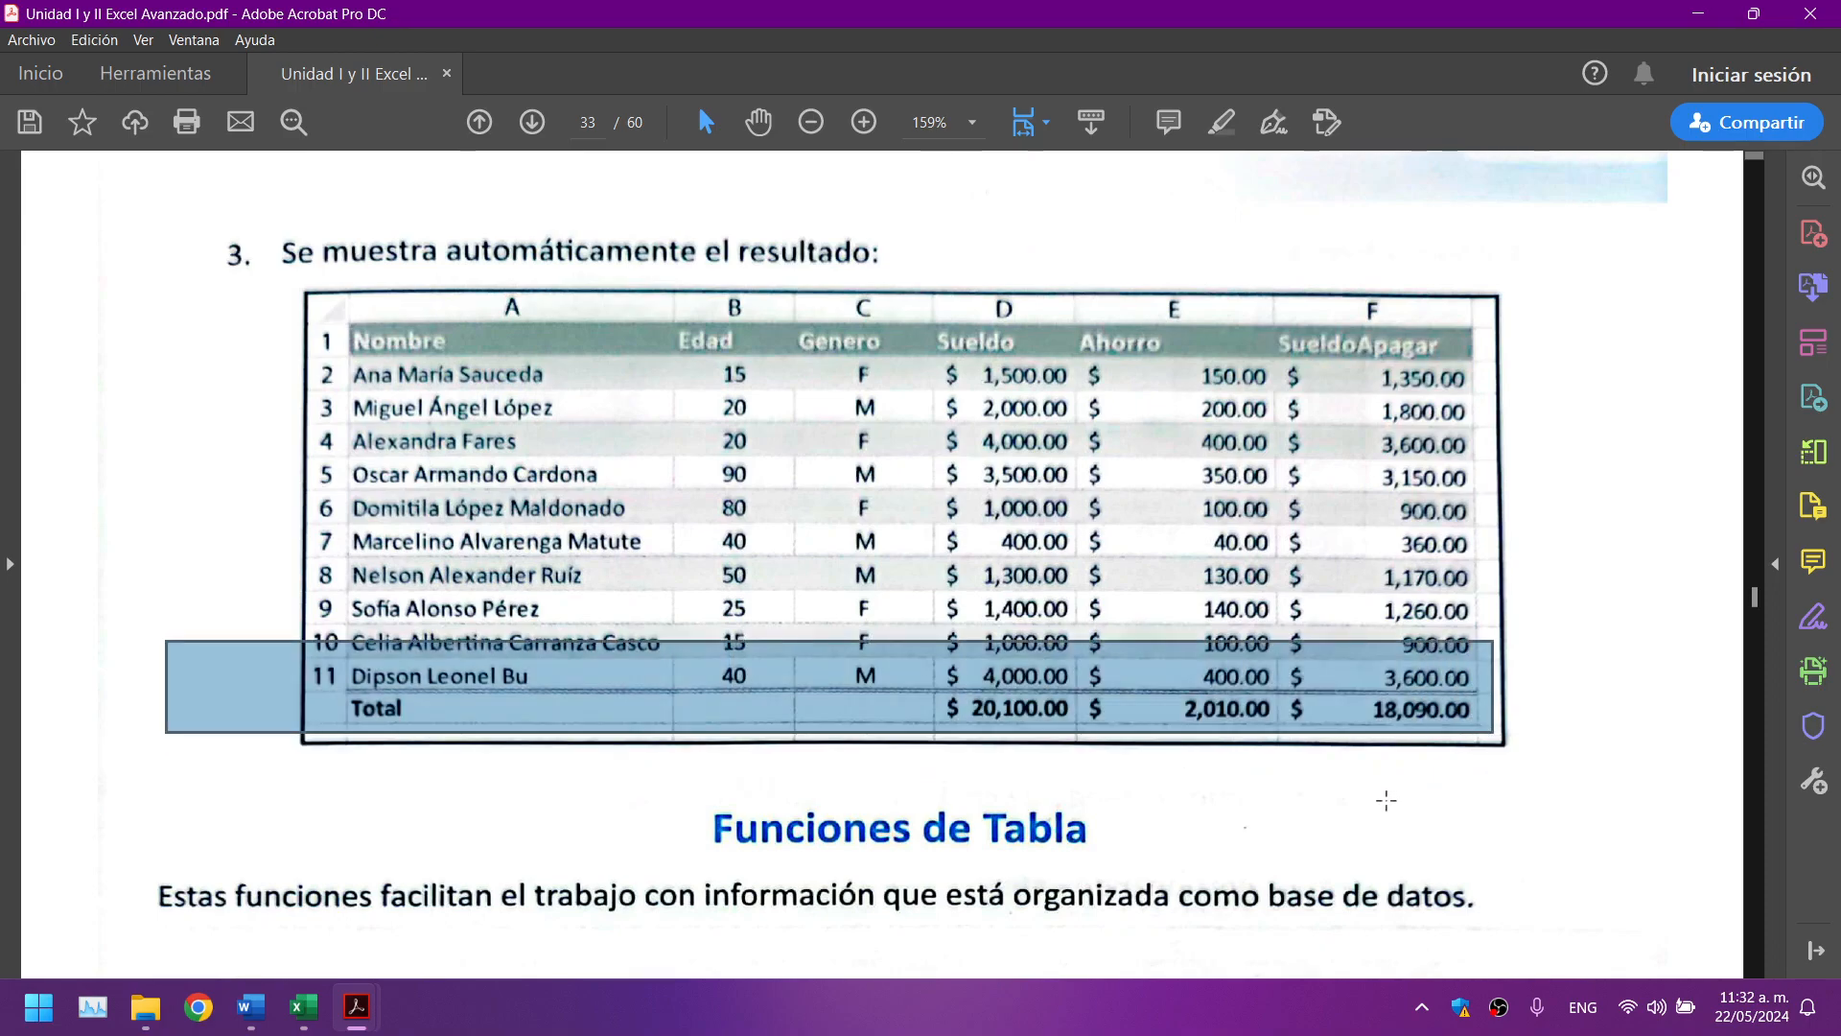
pyautogui.scroll(-3, 1387, 800)
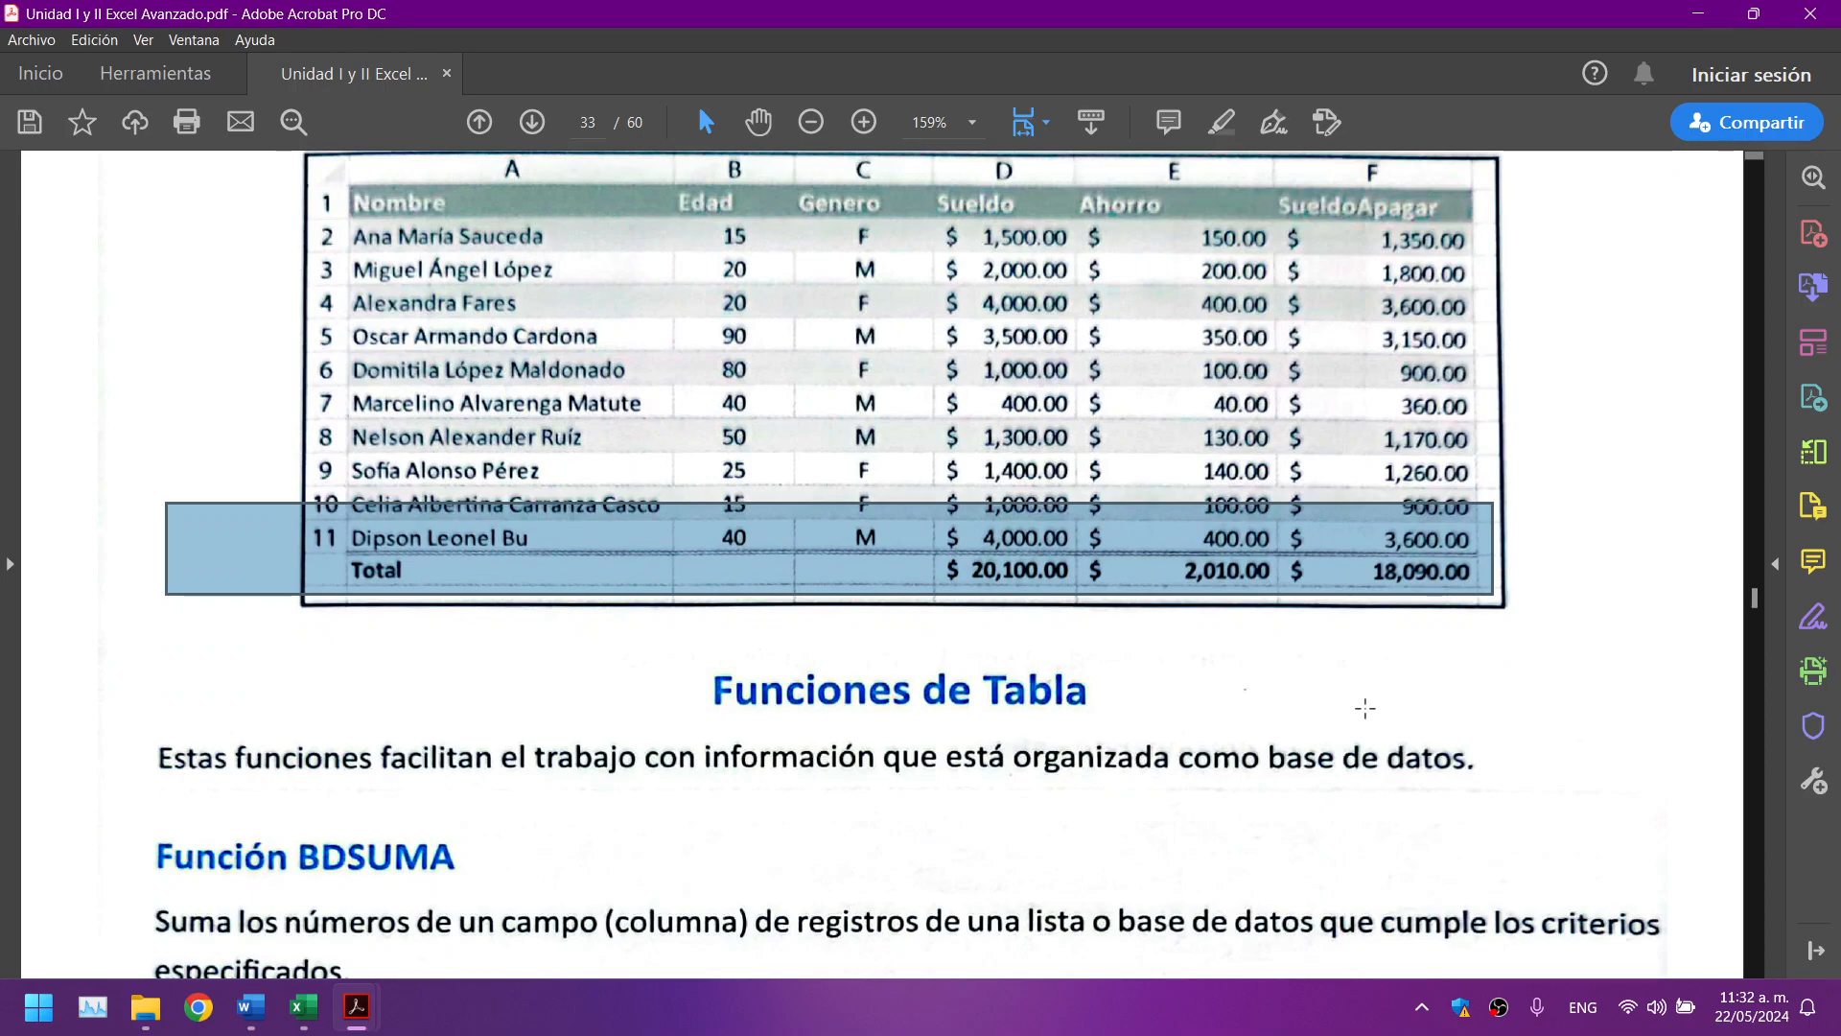
pyautogui.scroll(-3, 1366, 709)
pyautogui.scroll(-7, 276, 545)
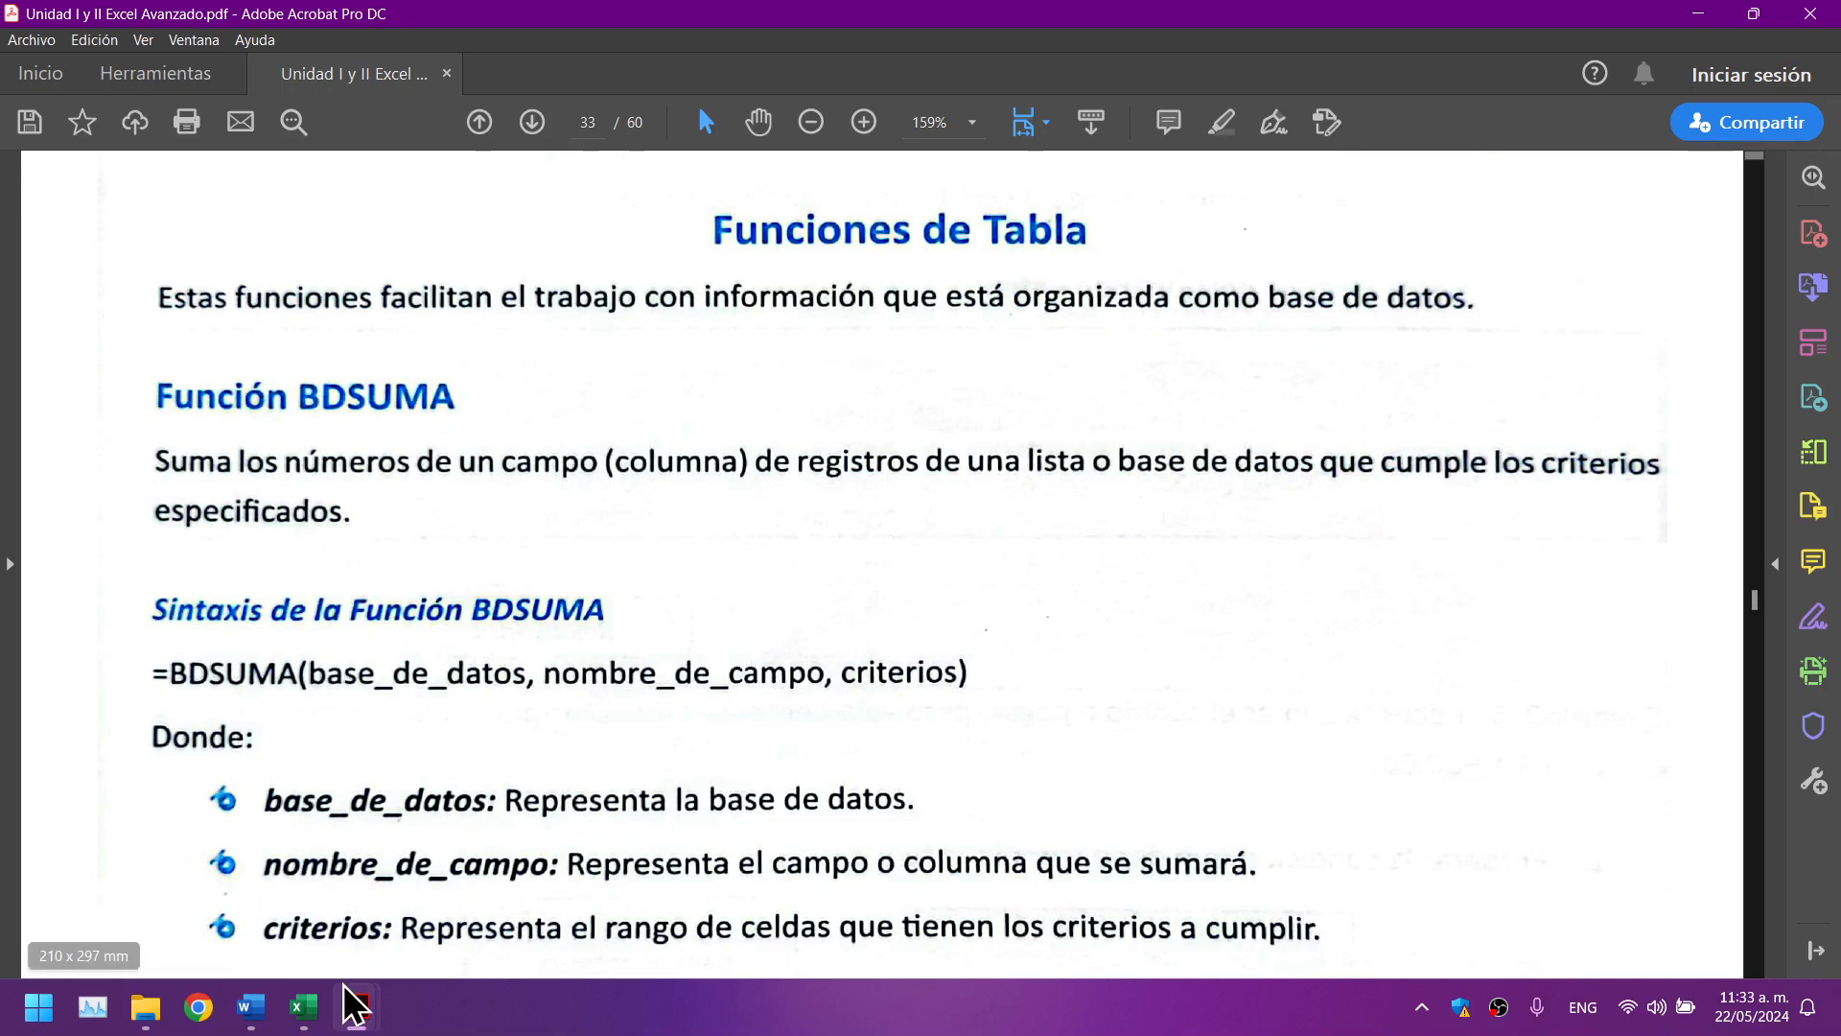
# Step: Return to Excel and examine the full table range A1:F5, from the Nombre header through the Total row
pyautogui.click(312, 1011)
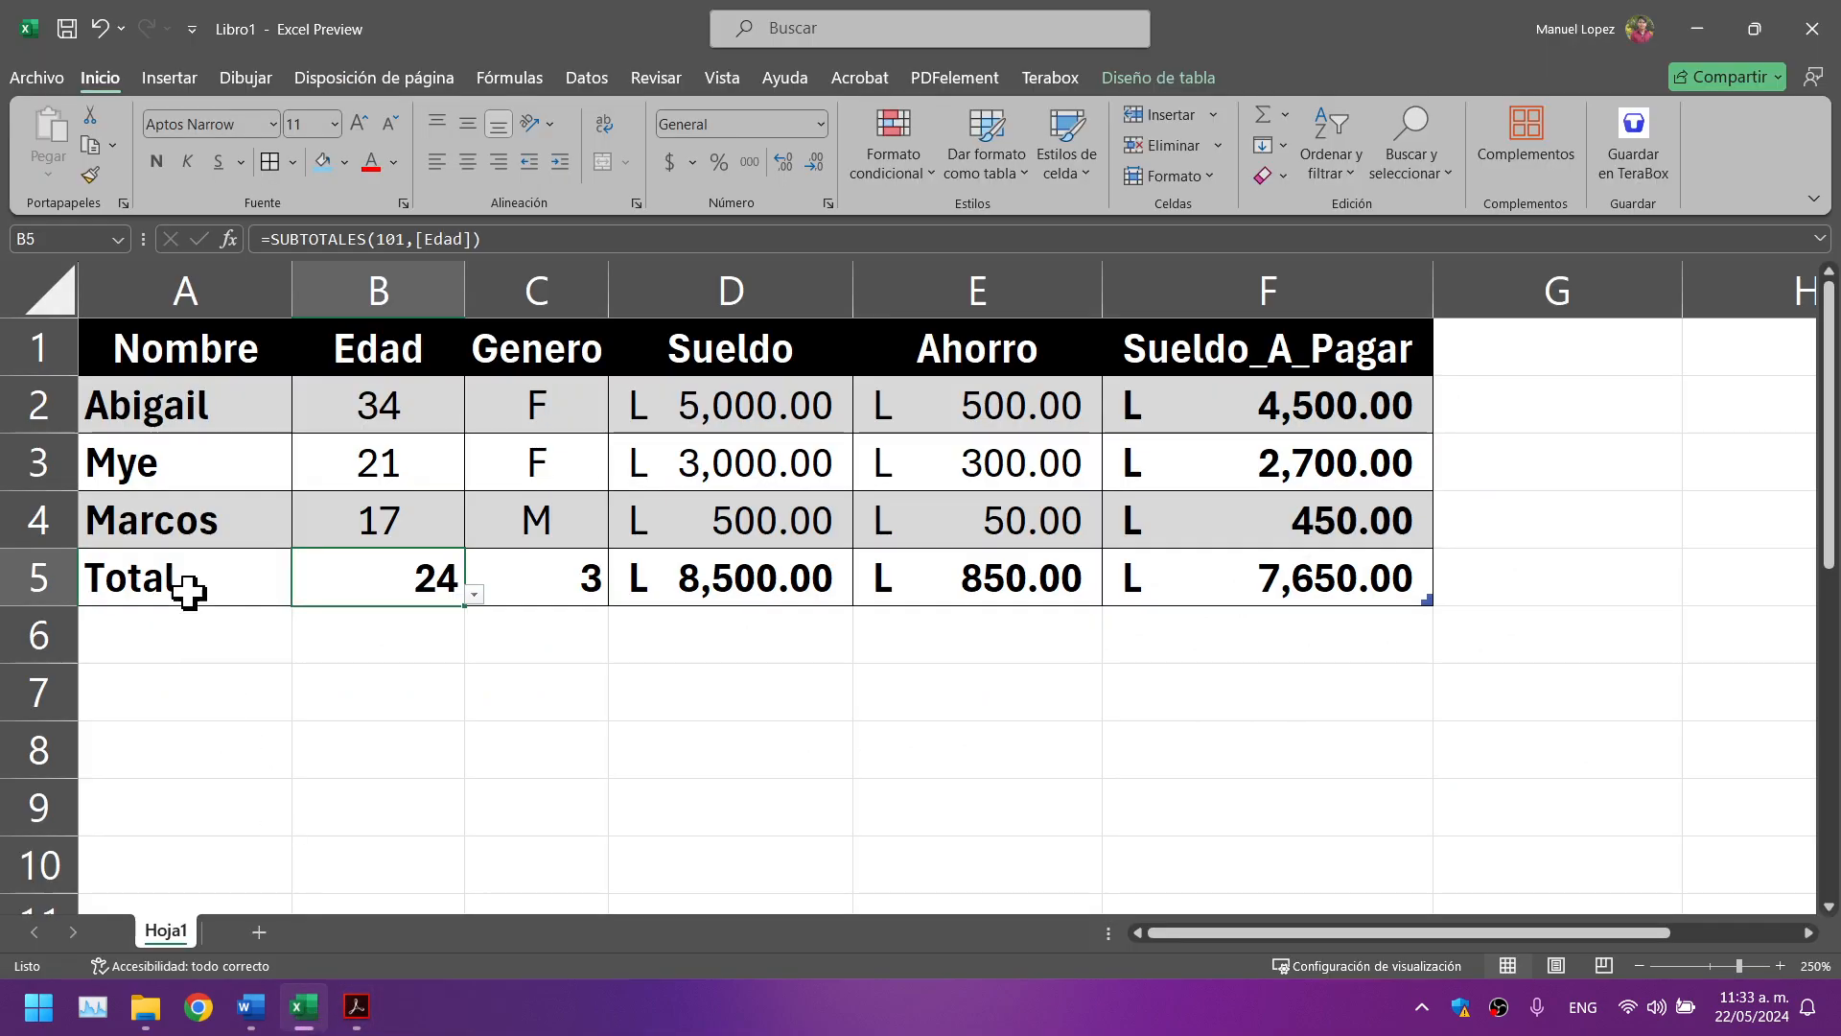
pyautogui.click(154, 355)
pyautogui.moveTo(154, 355); pyautogui.dragTo(1381, 596)
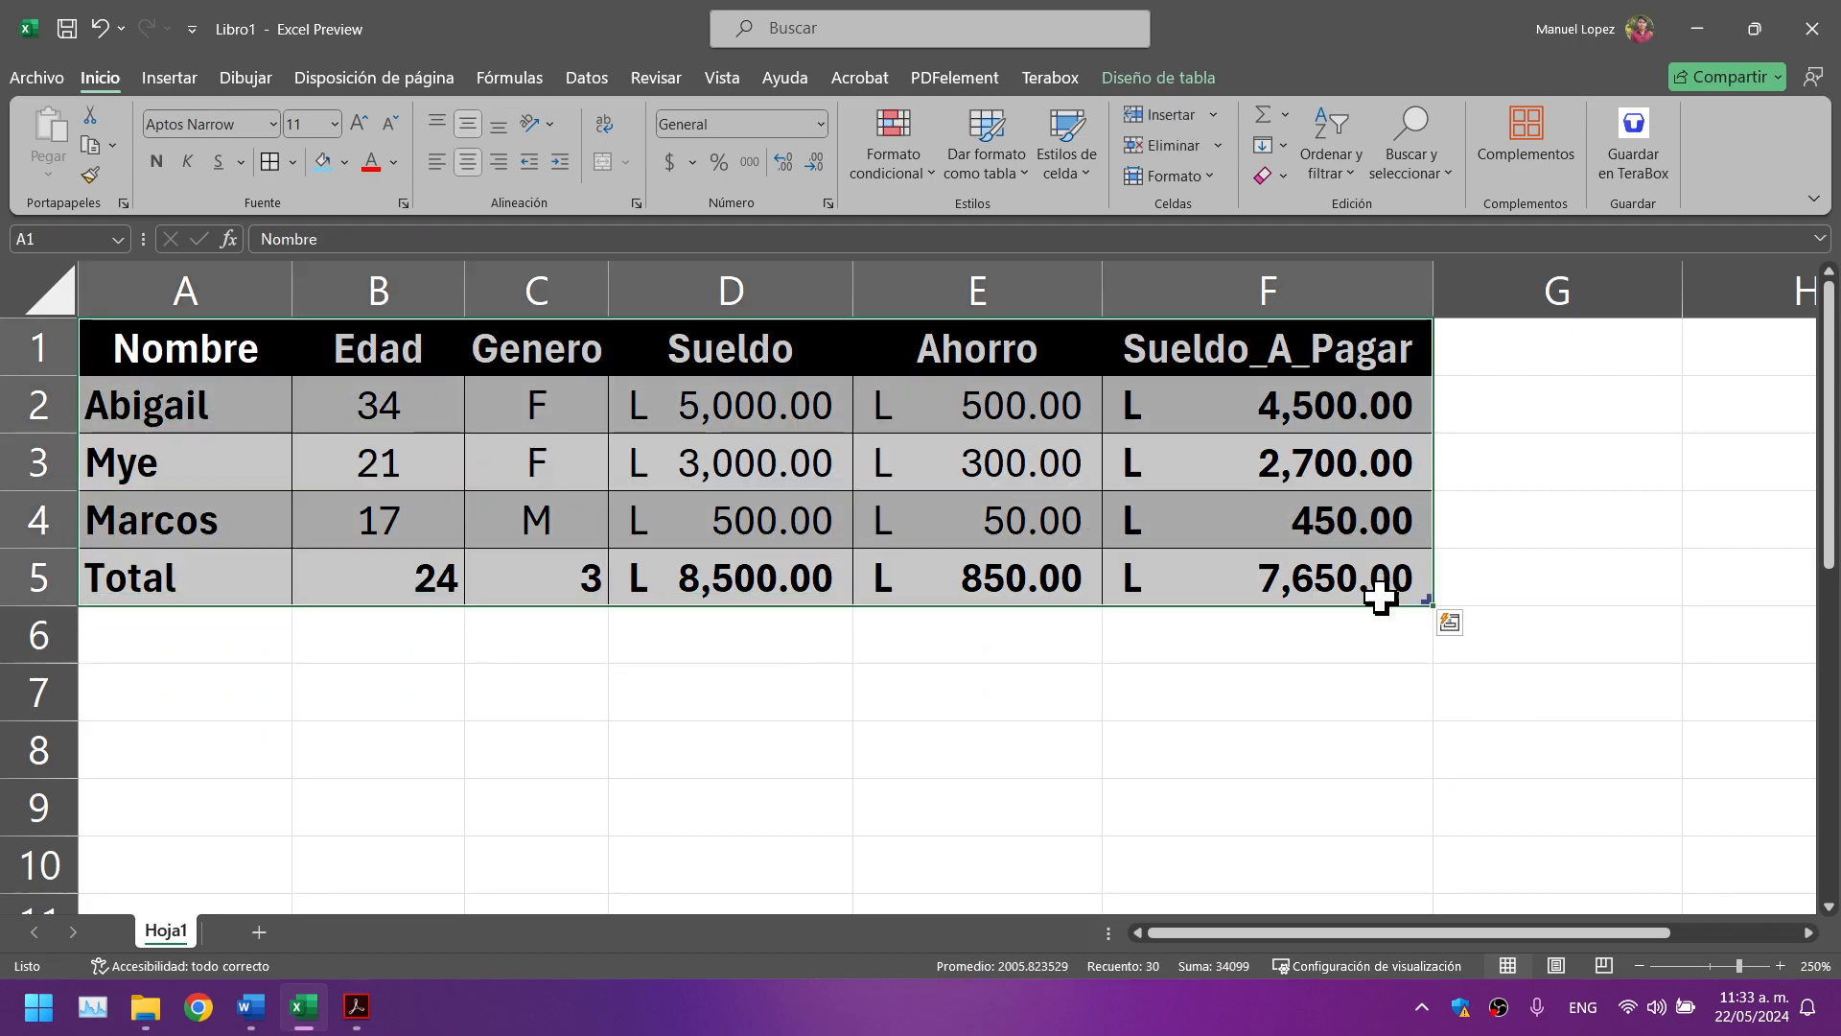
pyautogui.click(1159, 744)
pyautogui.moveTo(193, 349); pyautogui.dragTo(1372, 574)
pyautogui.click(1007, 745)
pyautogui.moveTo(205, 349); pyautogui.dragTo(1371, 595)
pyautogui.click(722, 724)
pyautogui.moveTo(153, 357); pyautogui.dragTo(1324, 579)
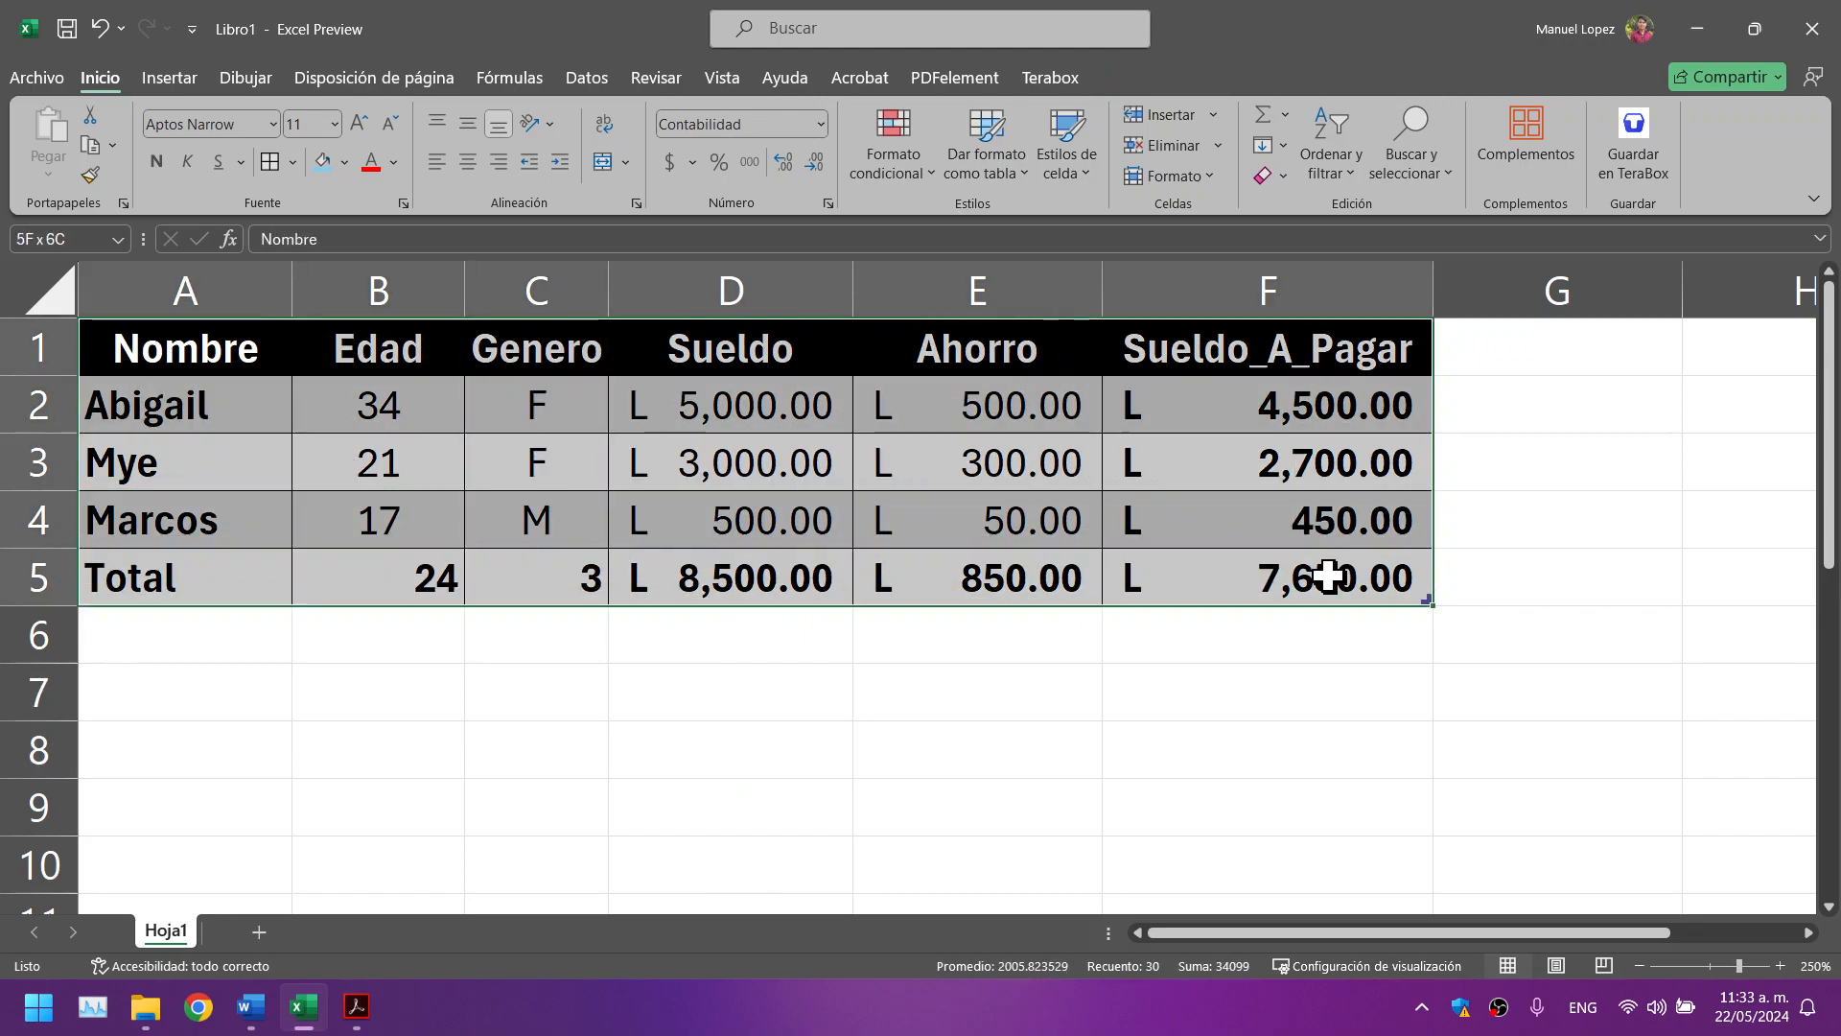
pyautogui.moveTo(192, 360); pyautogui.dragTo(1299, 580)
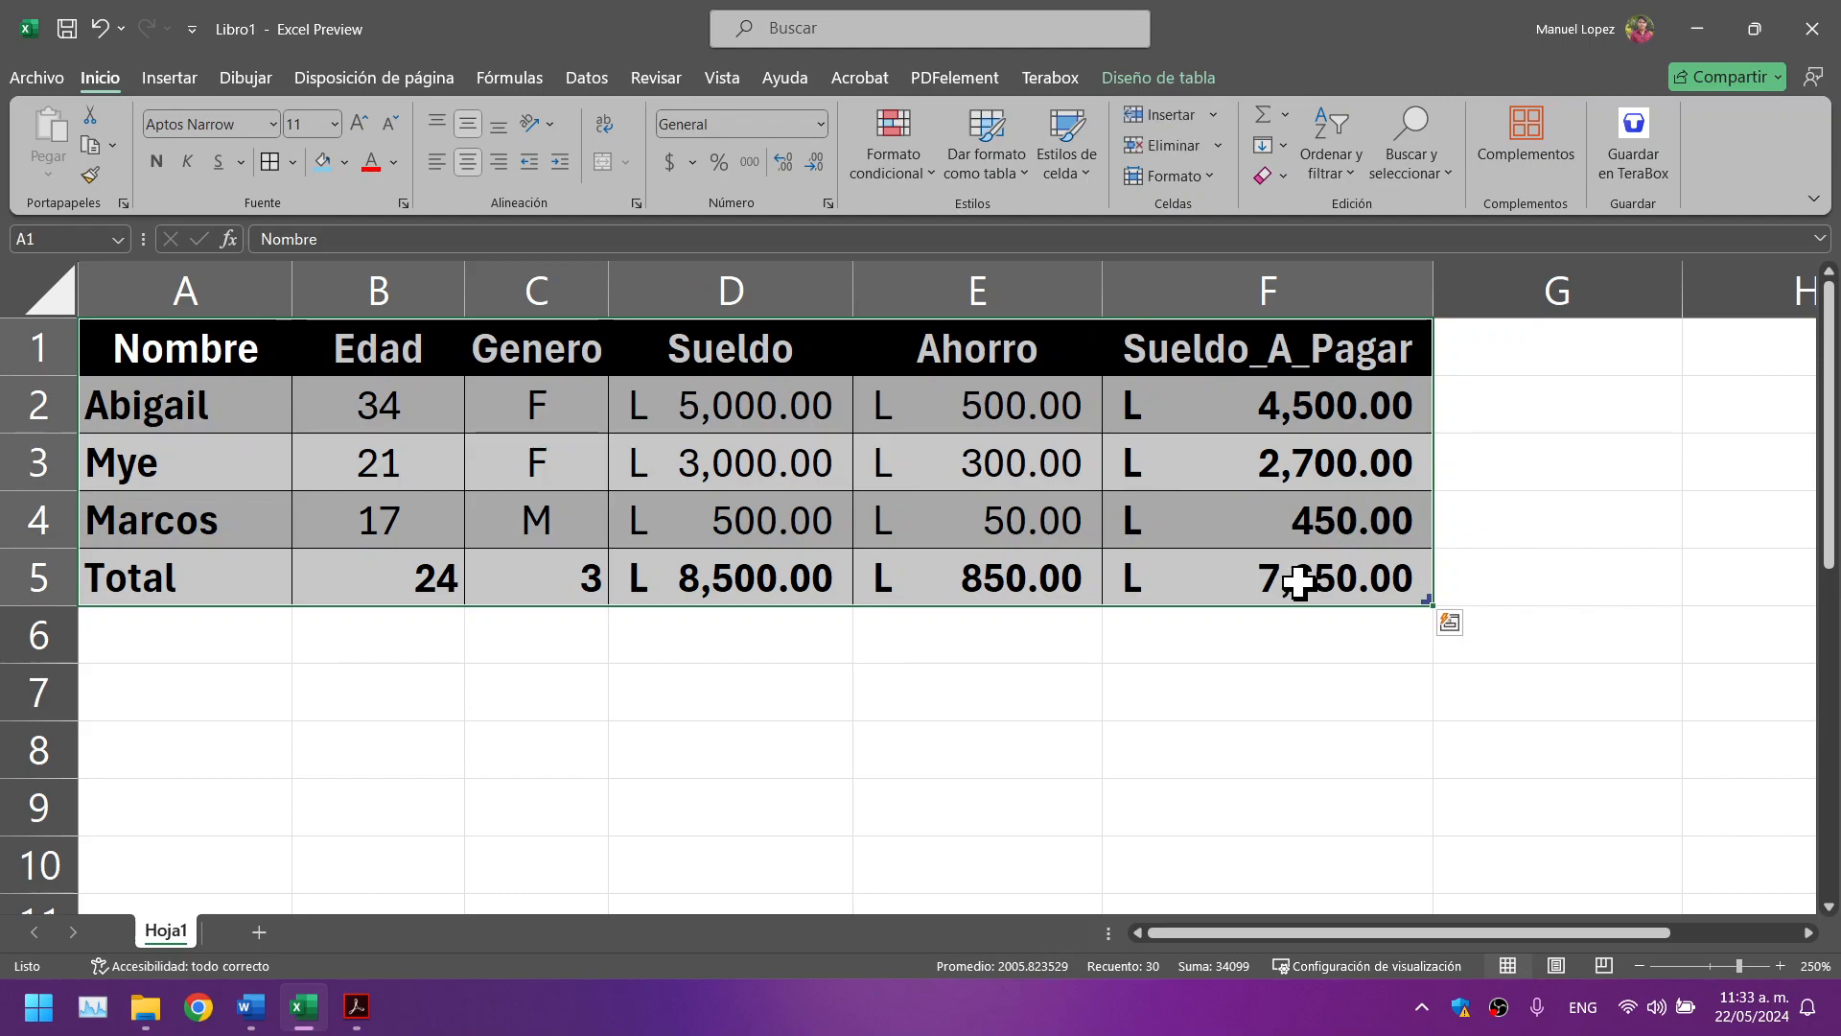
pyautogui.click(171, 345)
pyautogui.moveTo(173, 345); pyautogui.dragTo(1280, 566)
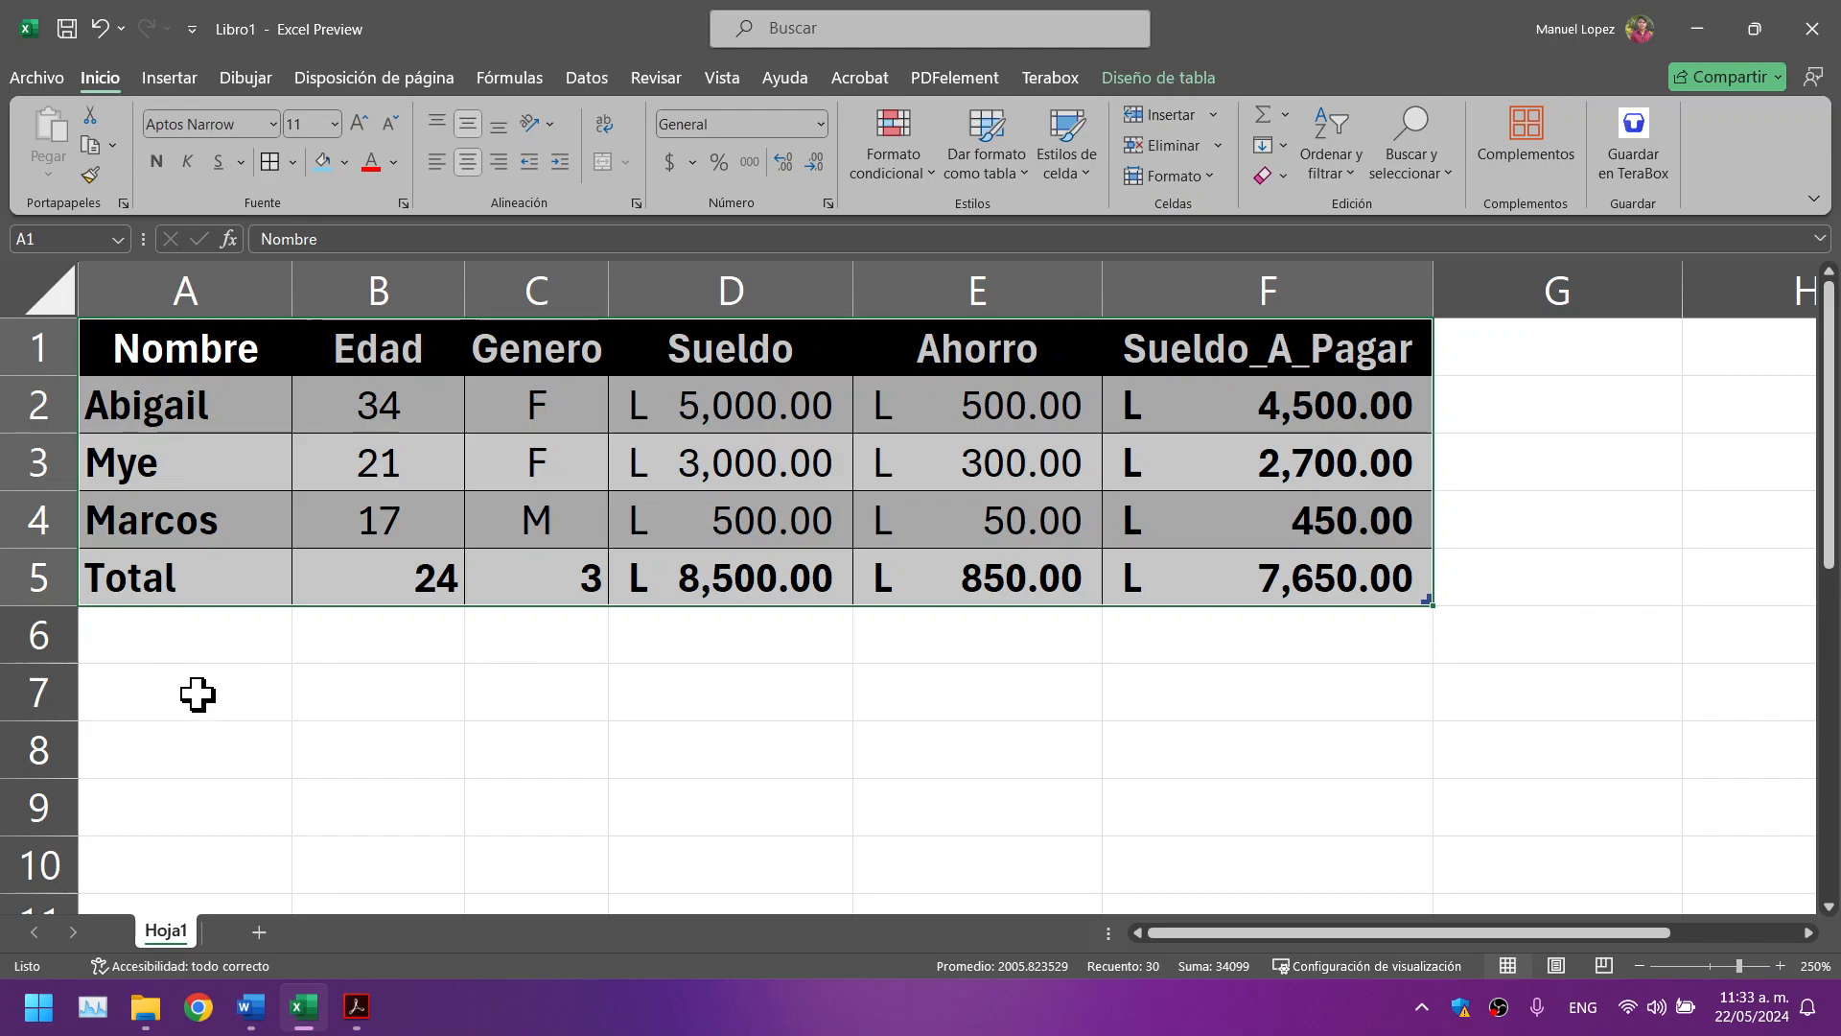
pyautogui.click(239, 653)
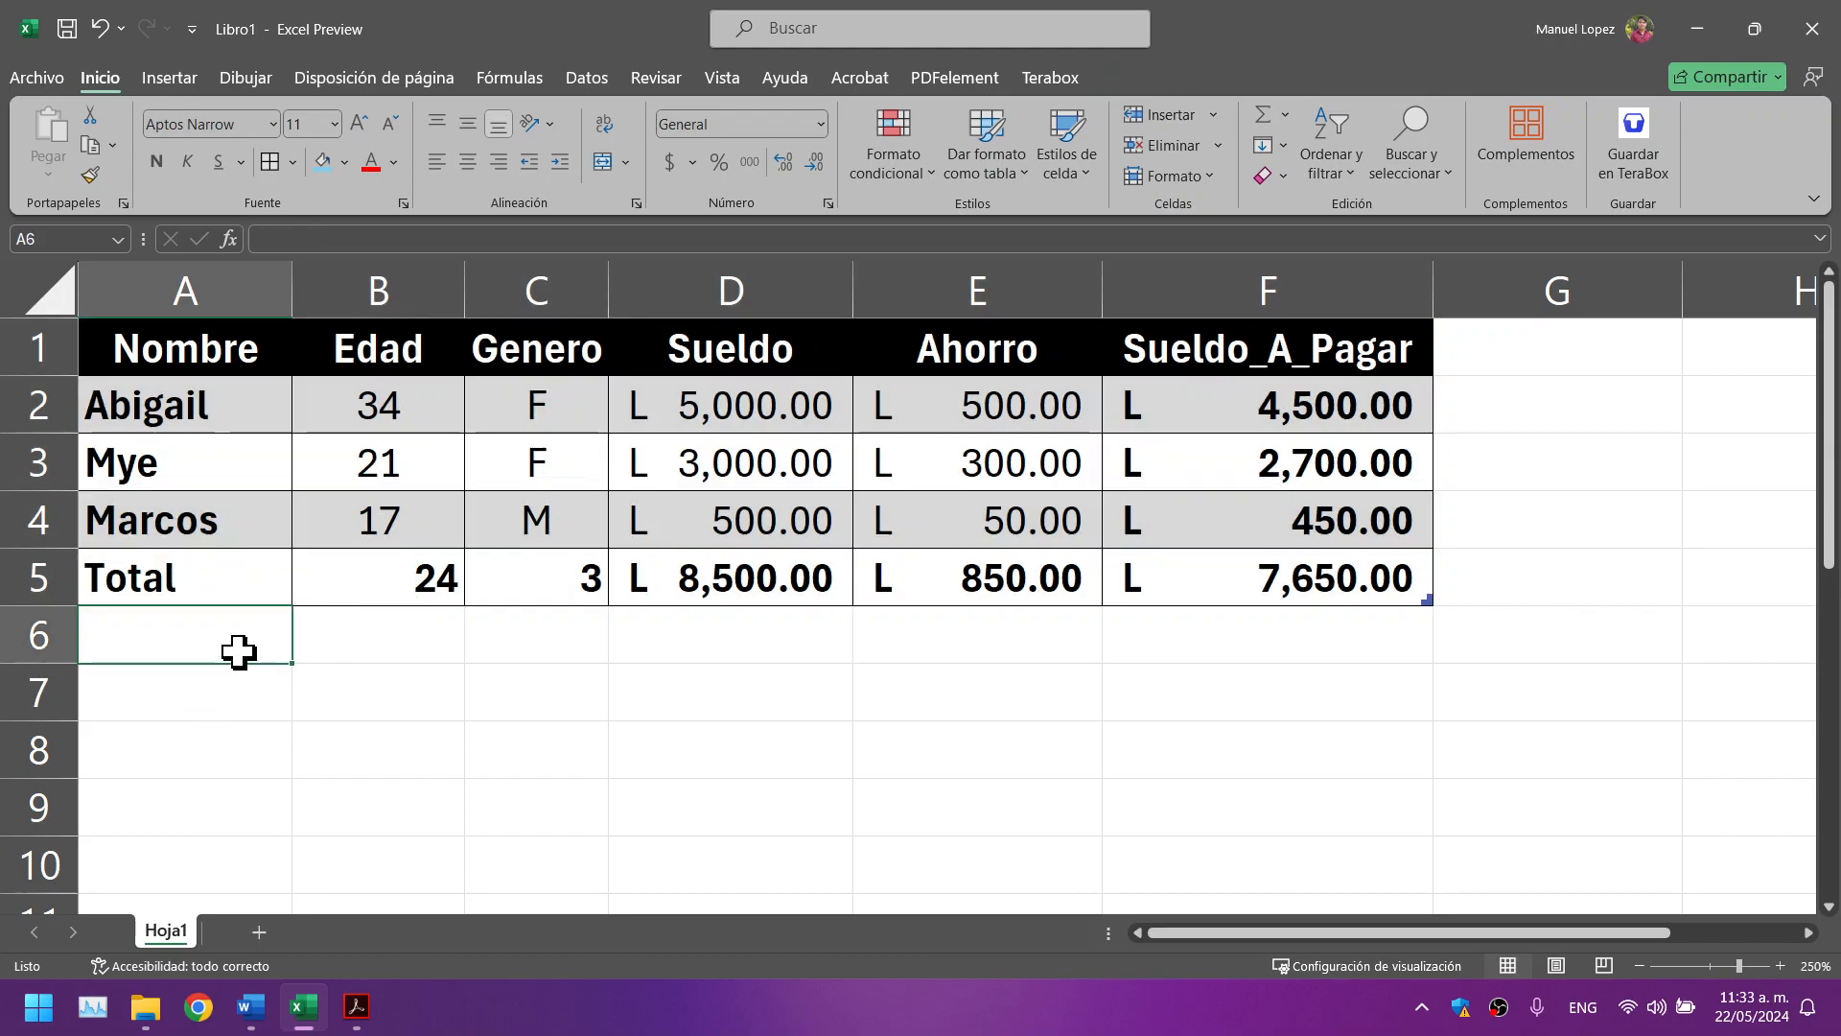
pyautogui.moveTo(177, 354); pyautogui.dragTo(1262, 551)
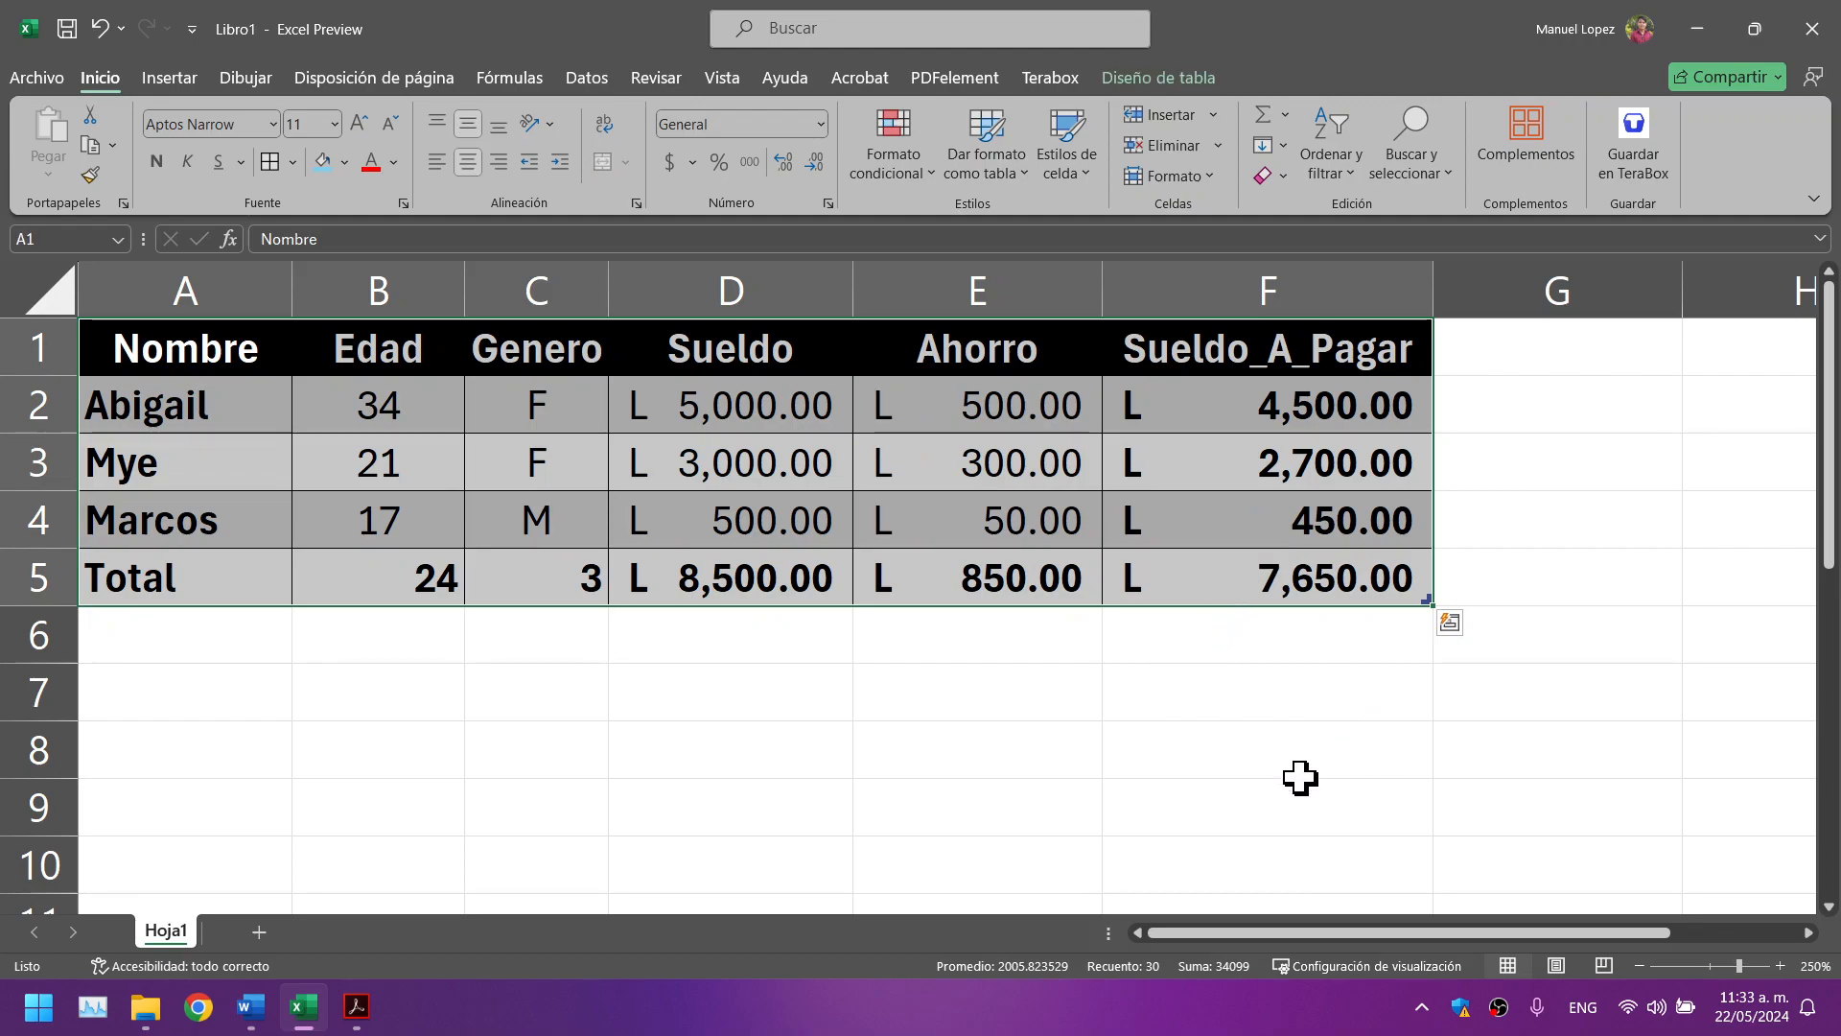
pyautogui.click(1242, 791)
pyautogui.click(140, 371)
pyautogui.moveTo(140, 371); pyautogui.dragTo(1254, 567)
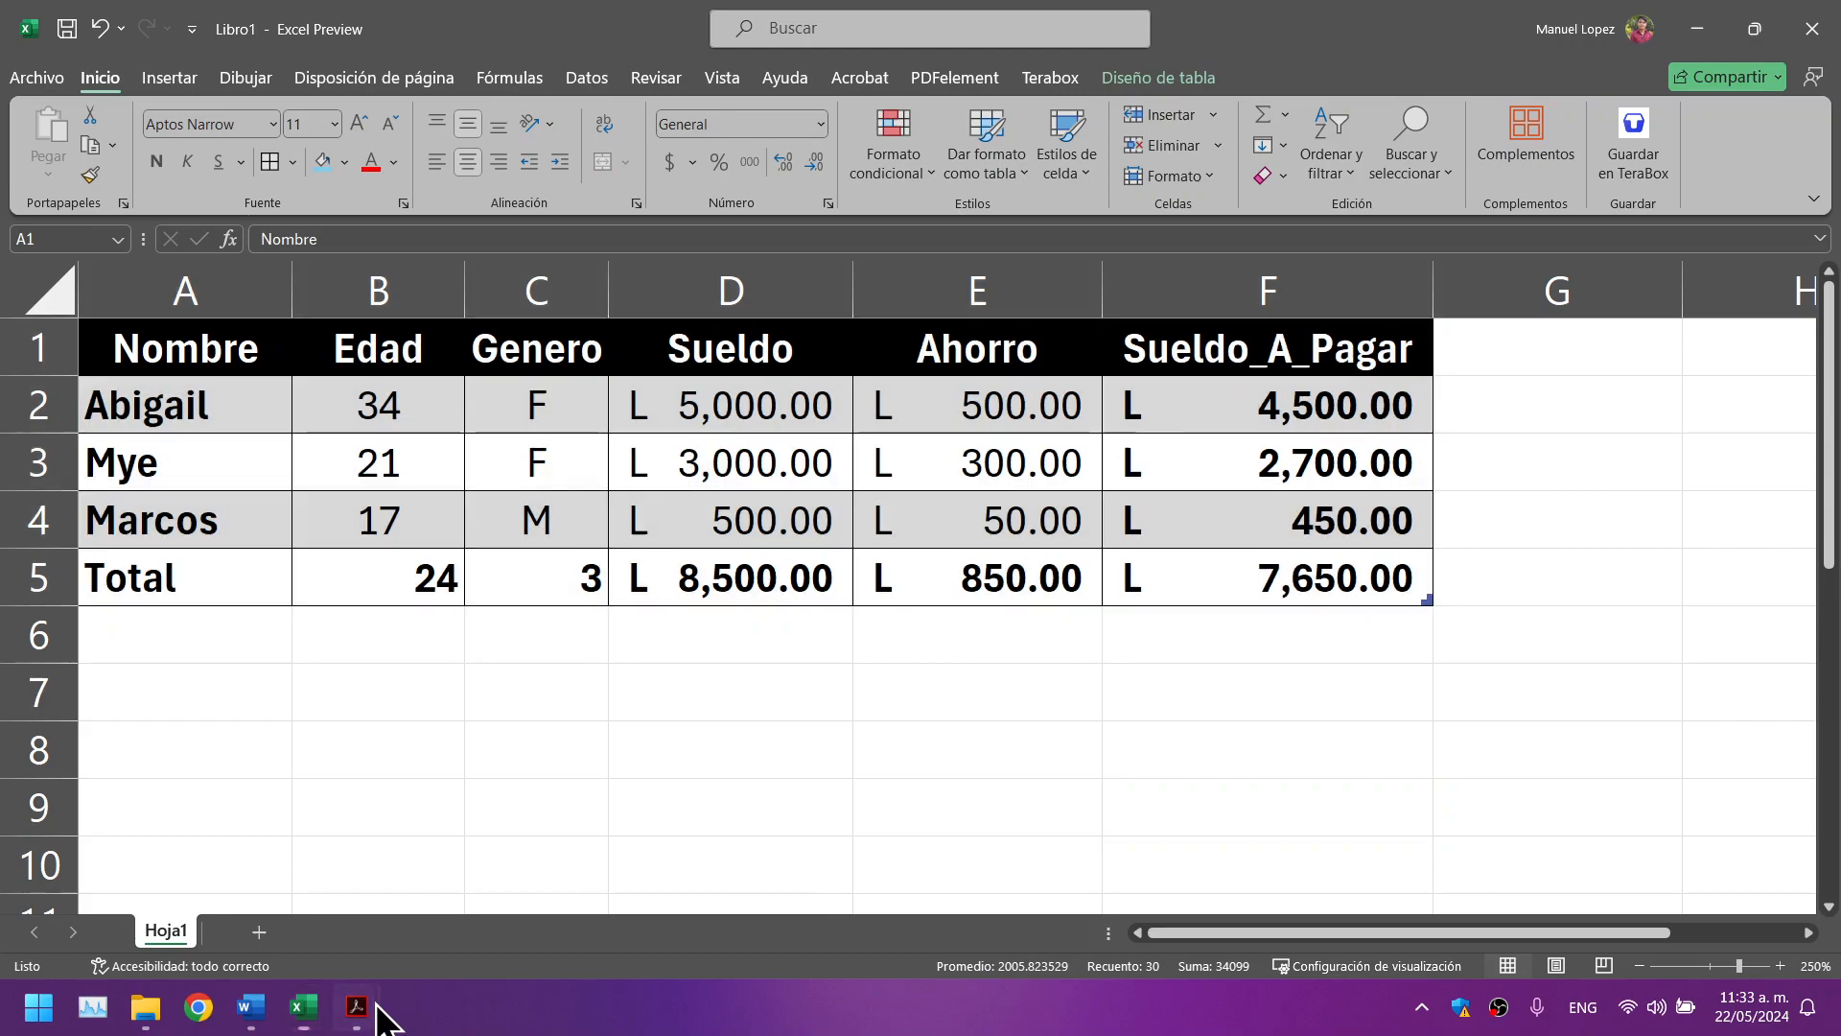
# Step: Switch to the PDF and read the definition of Función BDSUMA under Funciones de Tabla
pyautogui.click(374, 1007)
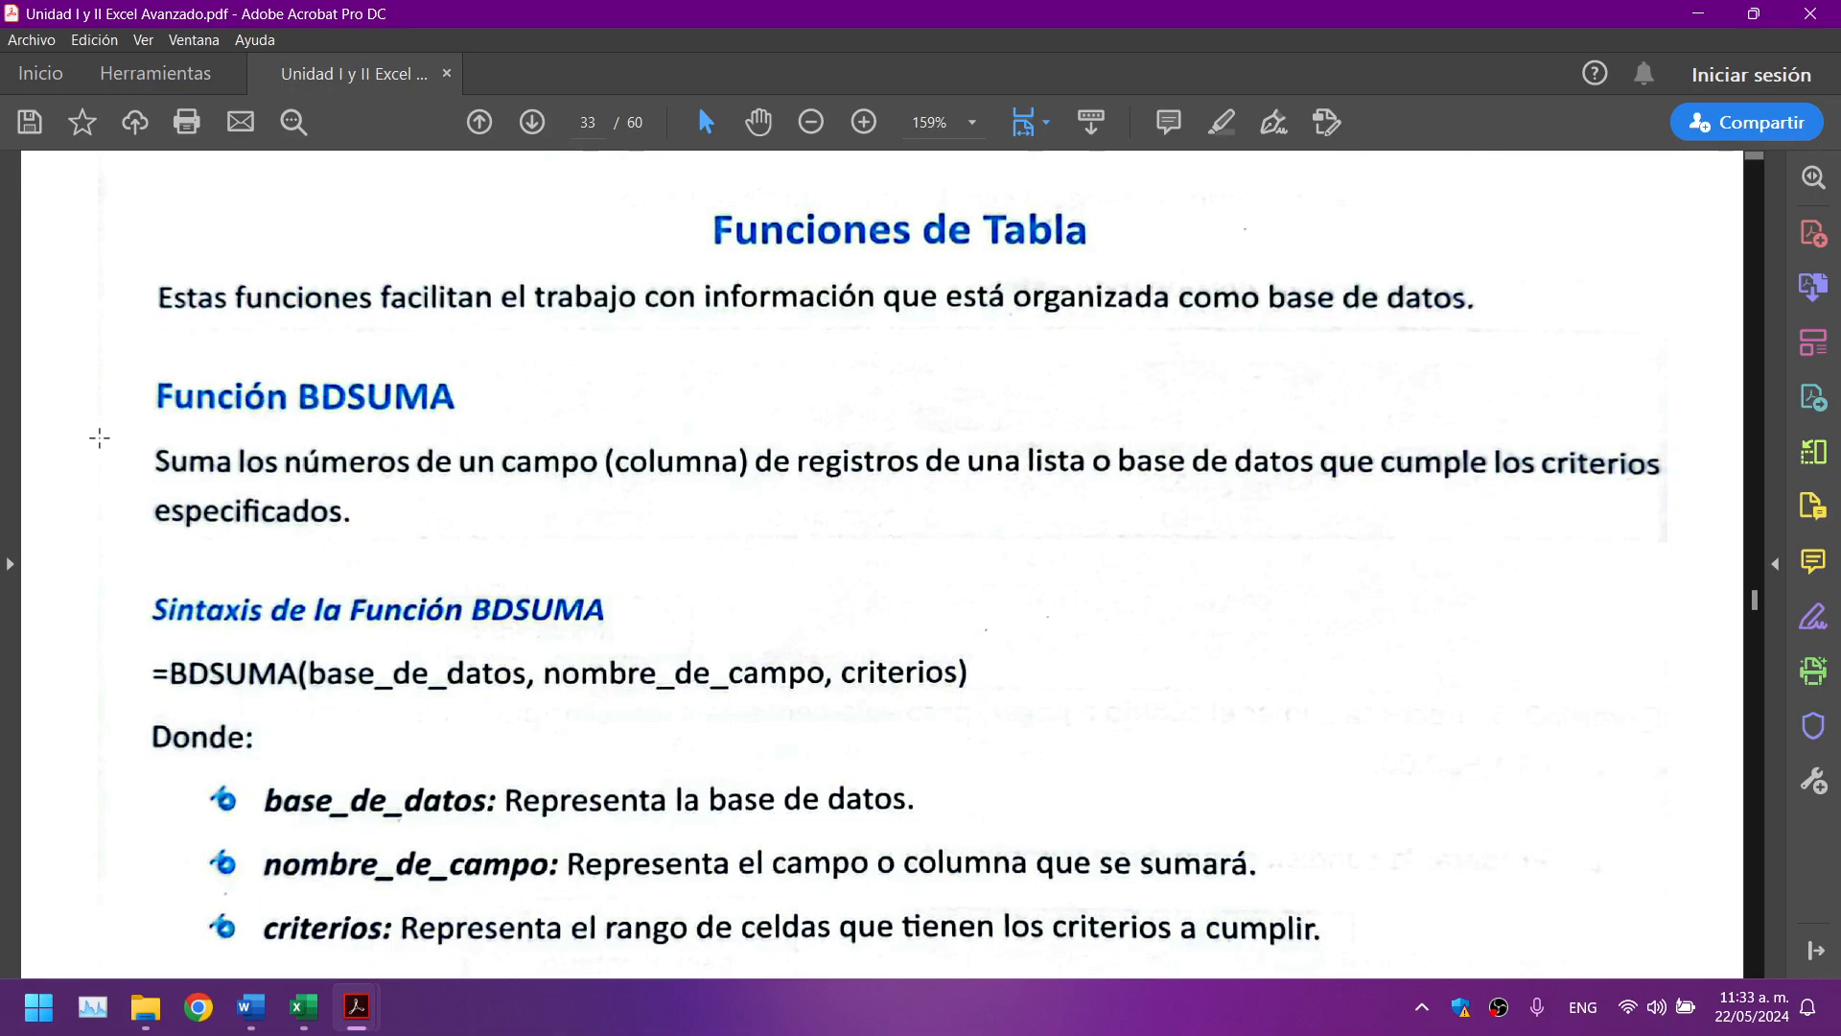
pyautogui.scroll(-2, 100, 438)
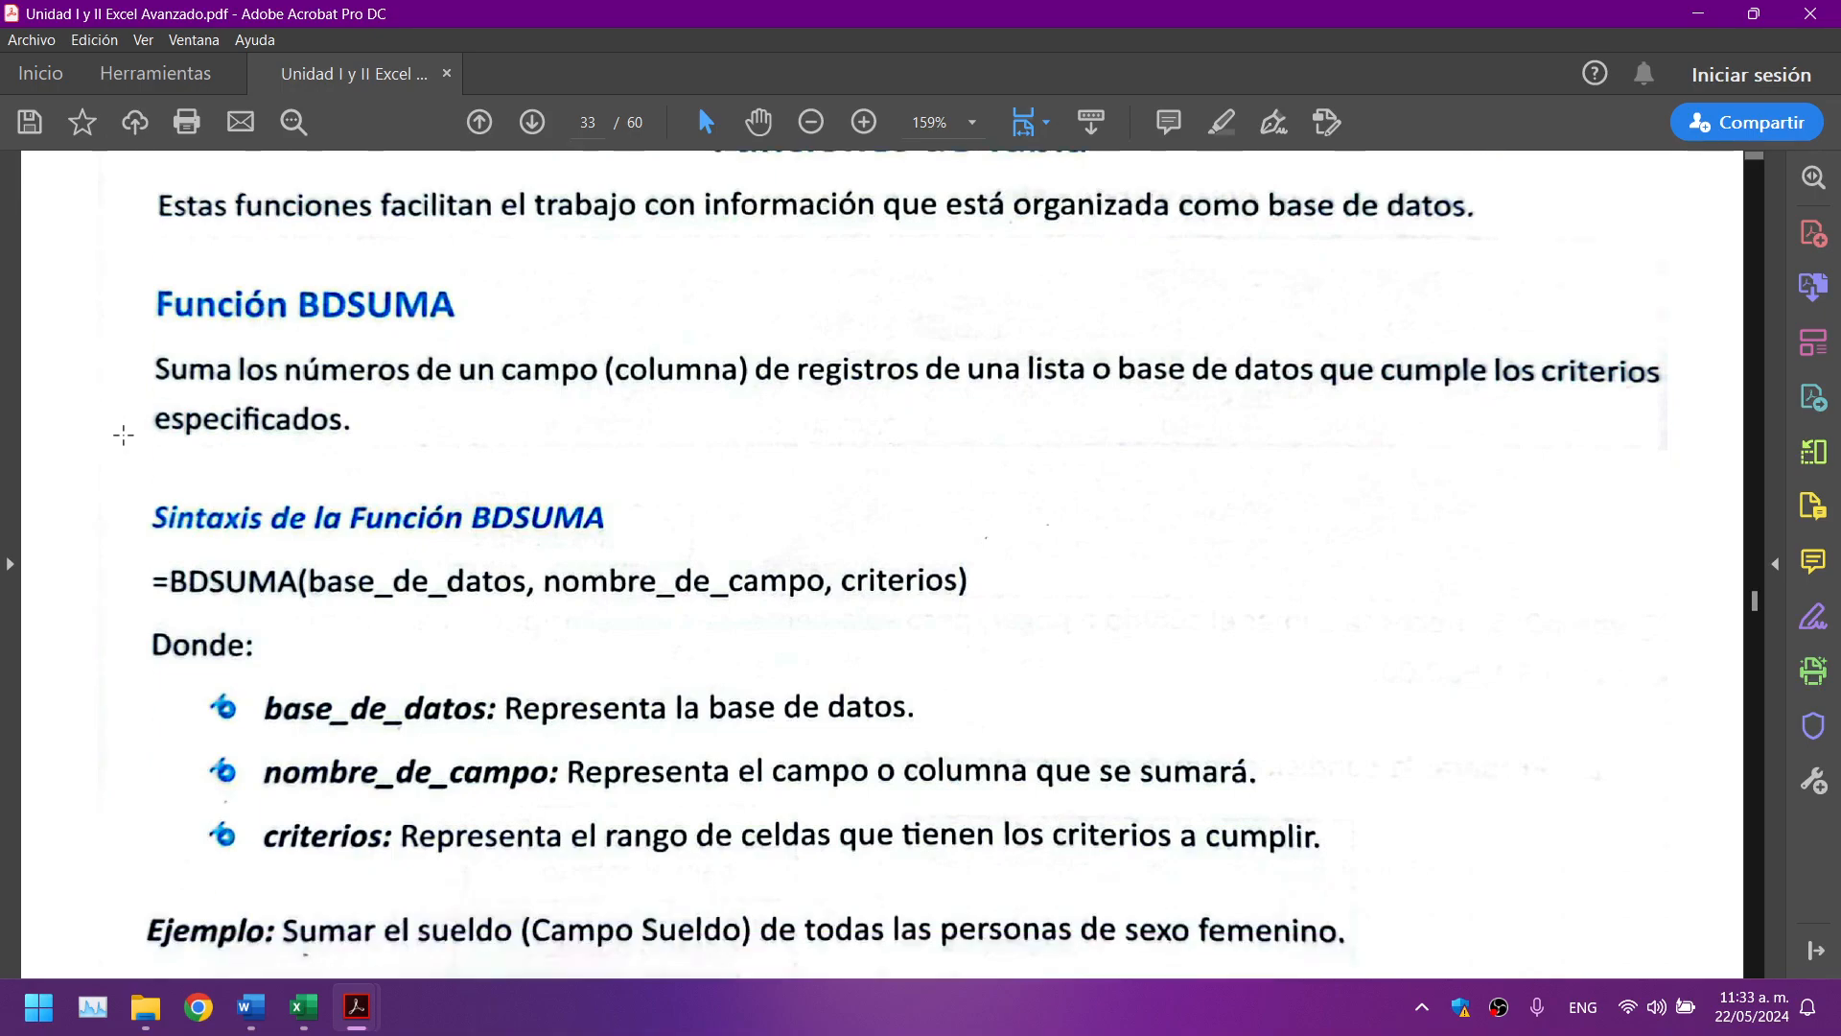
pyautogui.moveTo(490, 300); pyautogui.dragTo(286, 315)
pyautogui.click(150, 332)
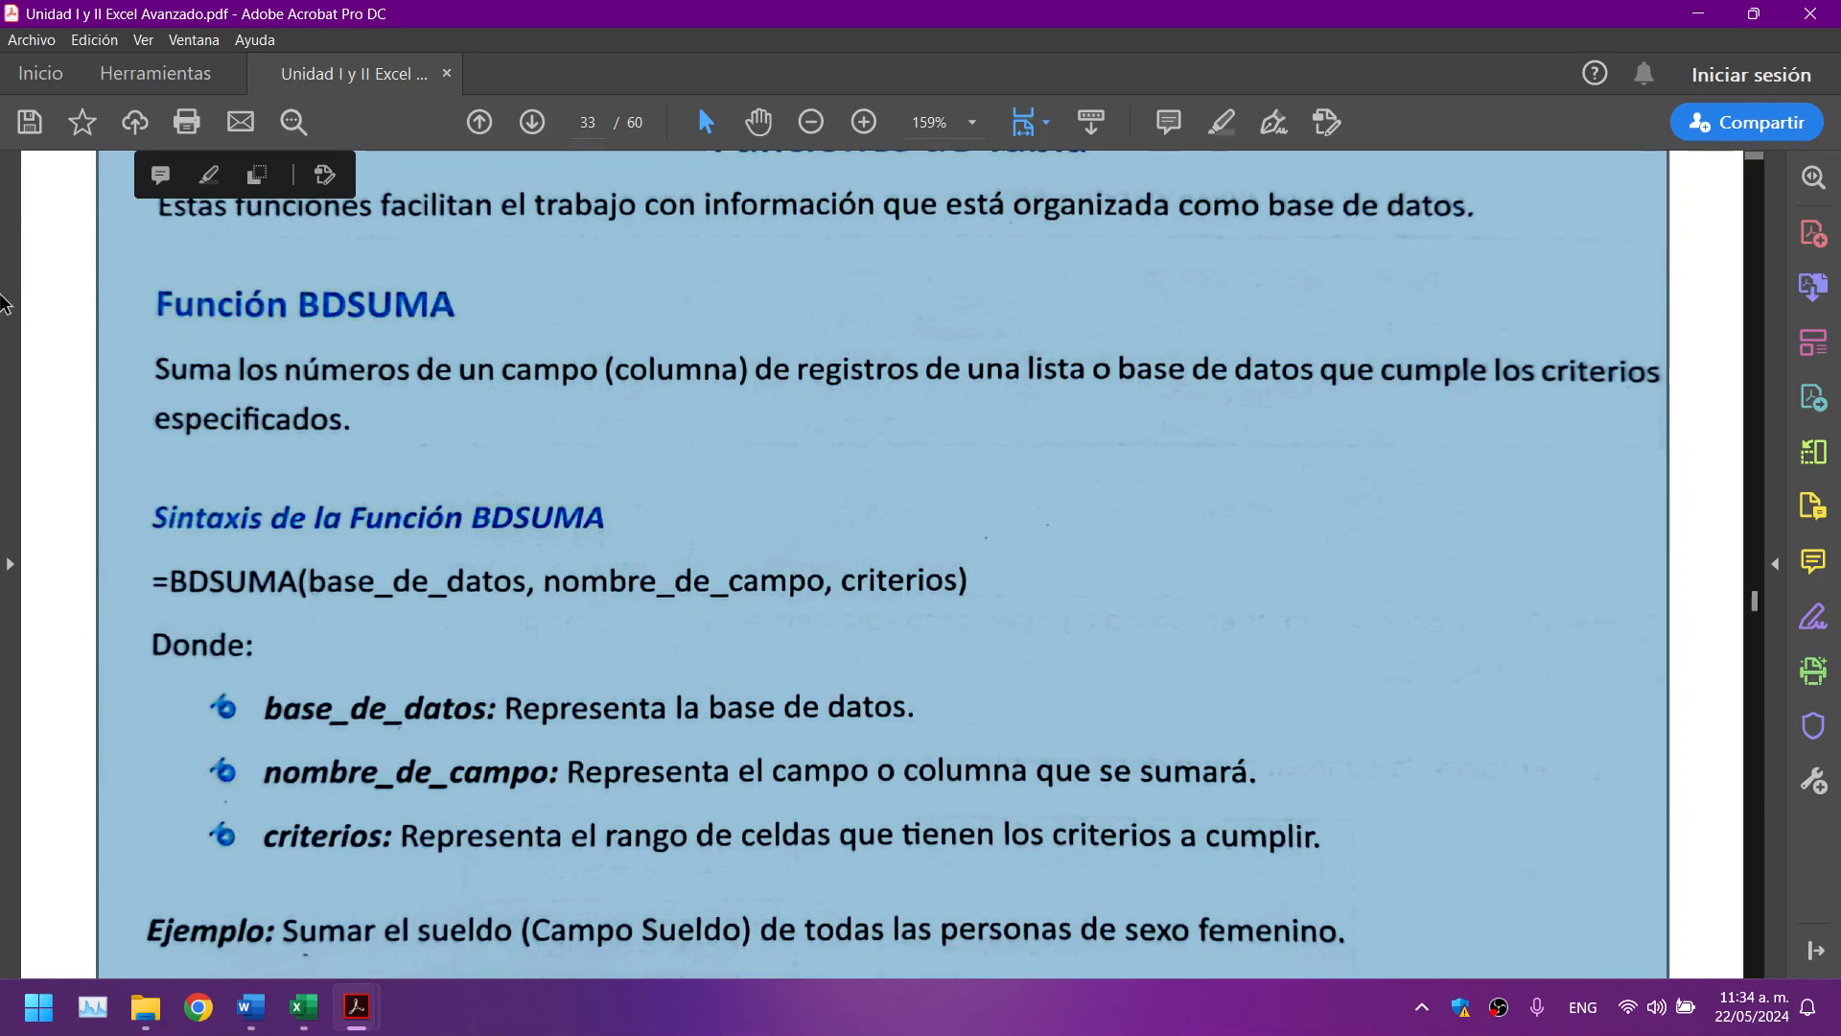
pyautogui.click(36, 301)
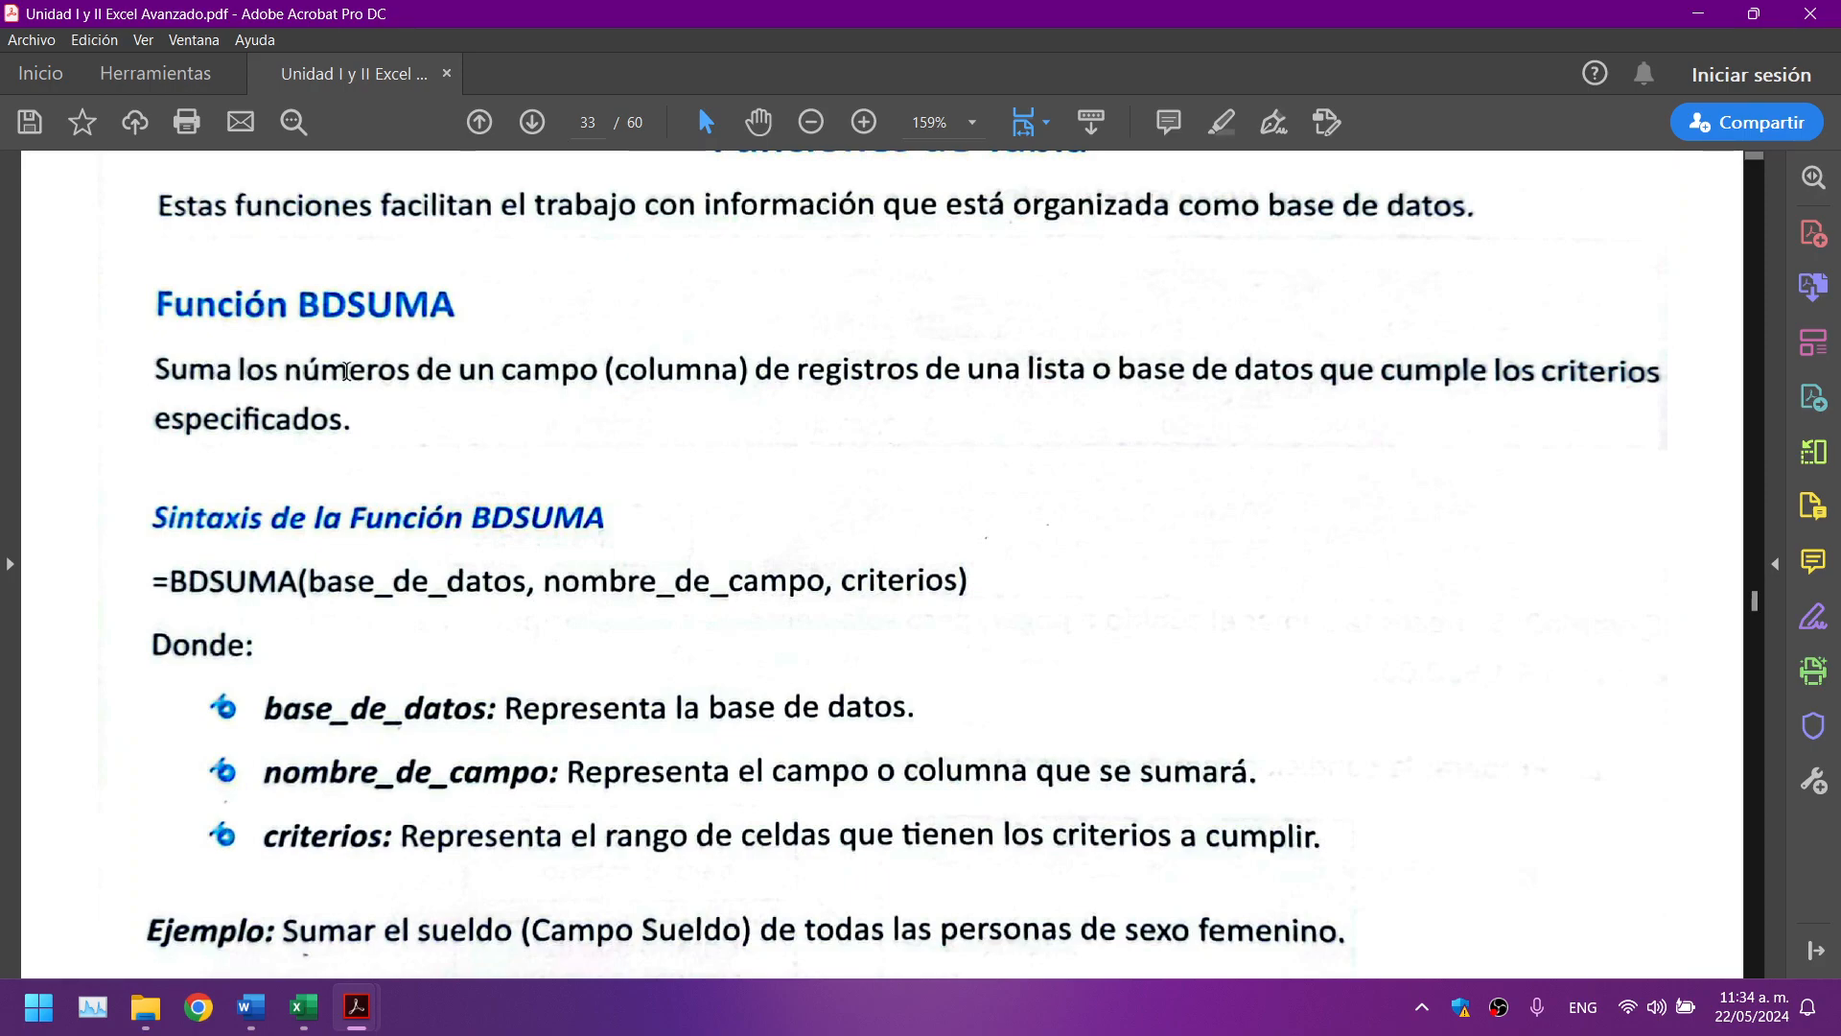
pyautogui.moveTo(630, 371); pyautogui.dragTo(737, 373)
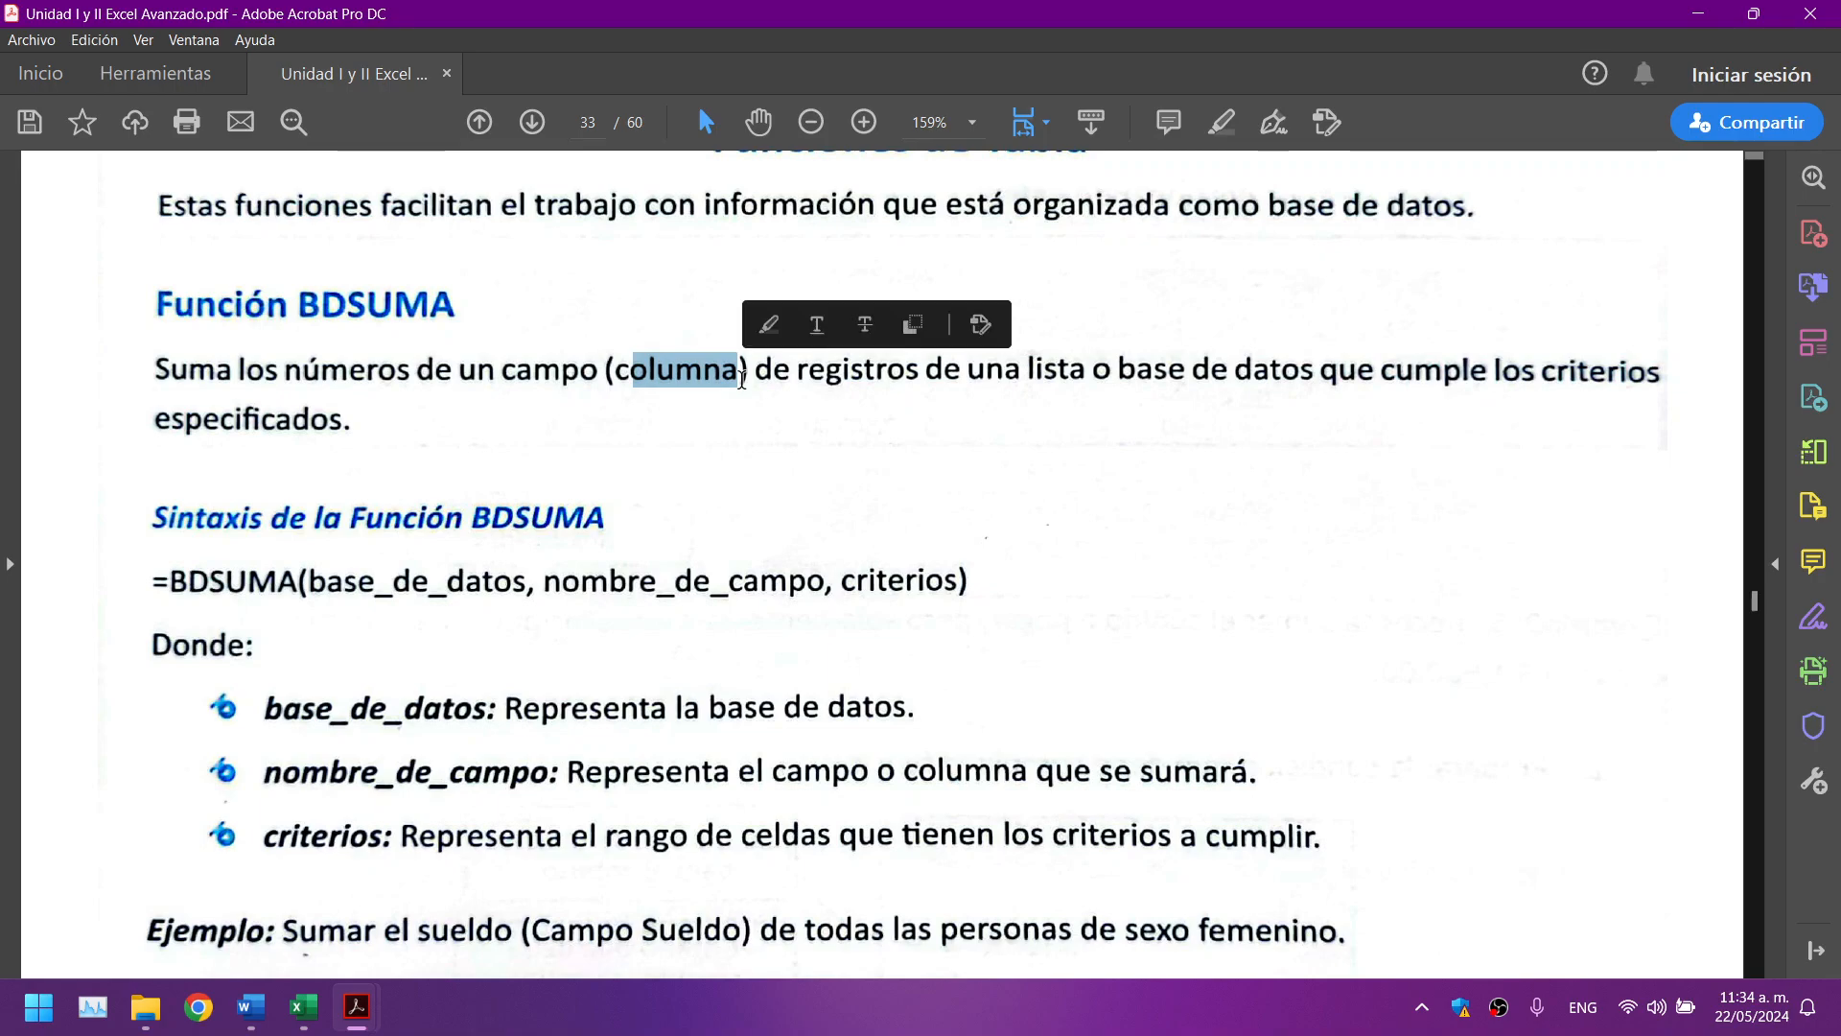
pyautogui.click(963, 374)
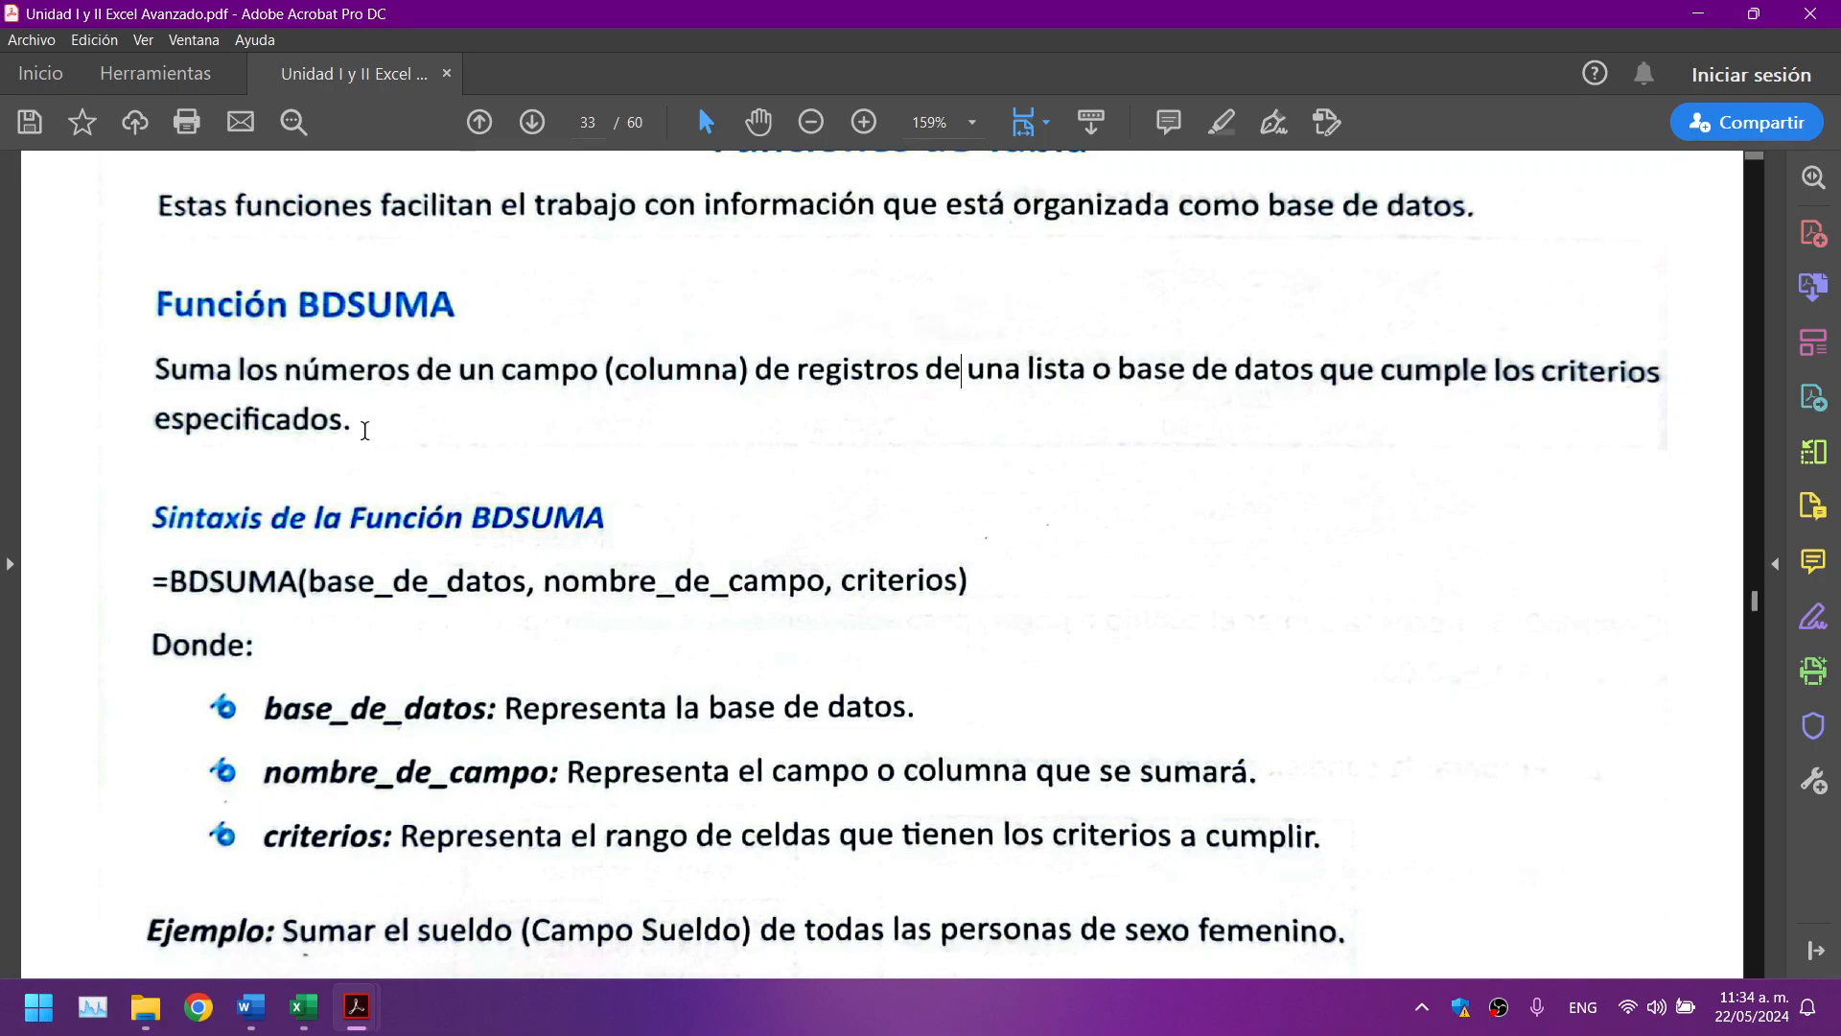
pyautogui.moveTo(399, 431)
pyautogui.mouseDown()
pyautogui.moveTo(156, 400)
pyautogui.moveTo(152, 373)
pyautogui.mouseUp()
pyautogui.click(526, 460)
pyautogui.scroll(-1, 485, 438)
pyautogui.scroll(-1, 485, 438)
pyautogui.click(57, 366)
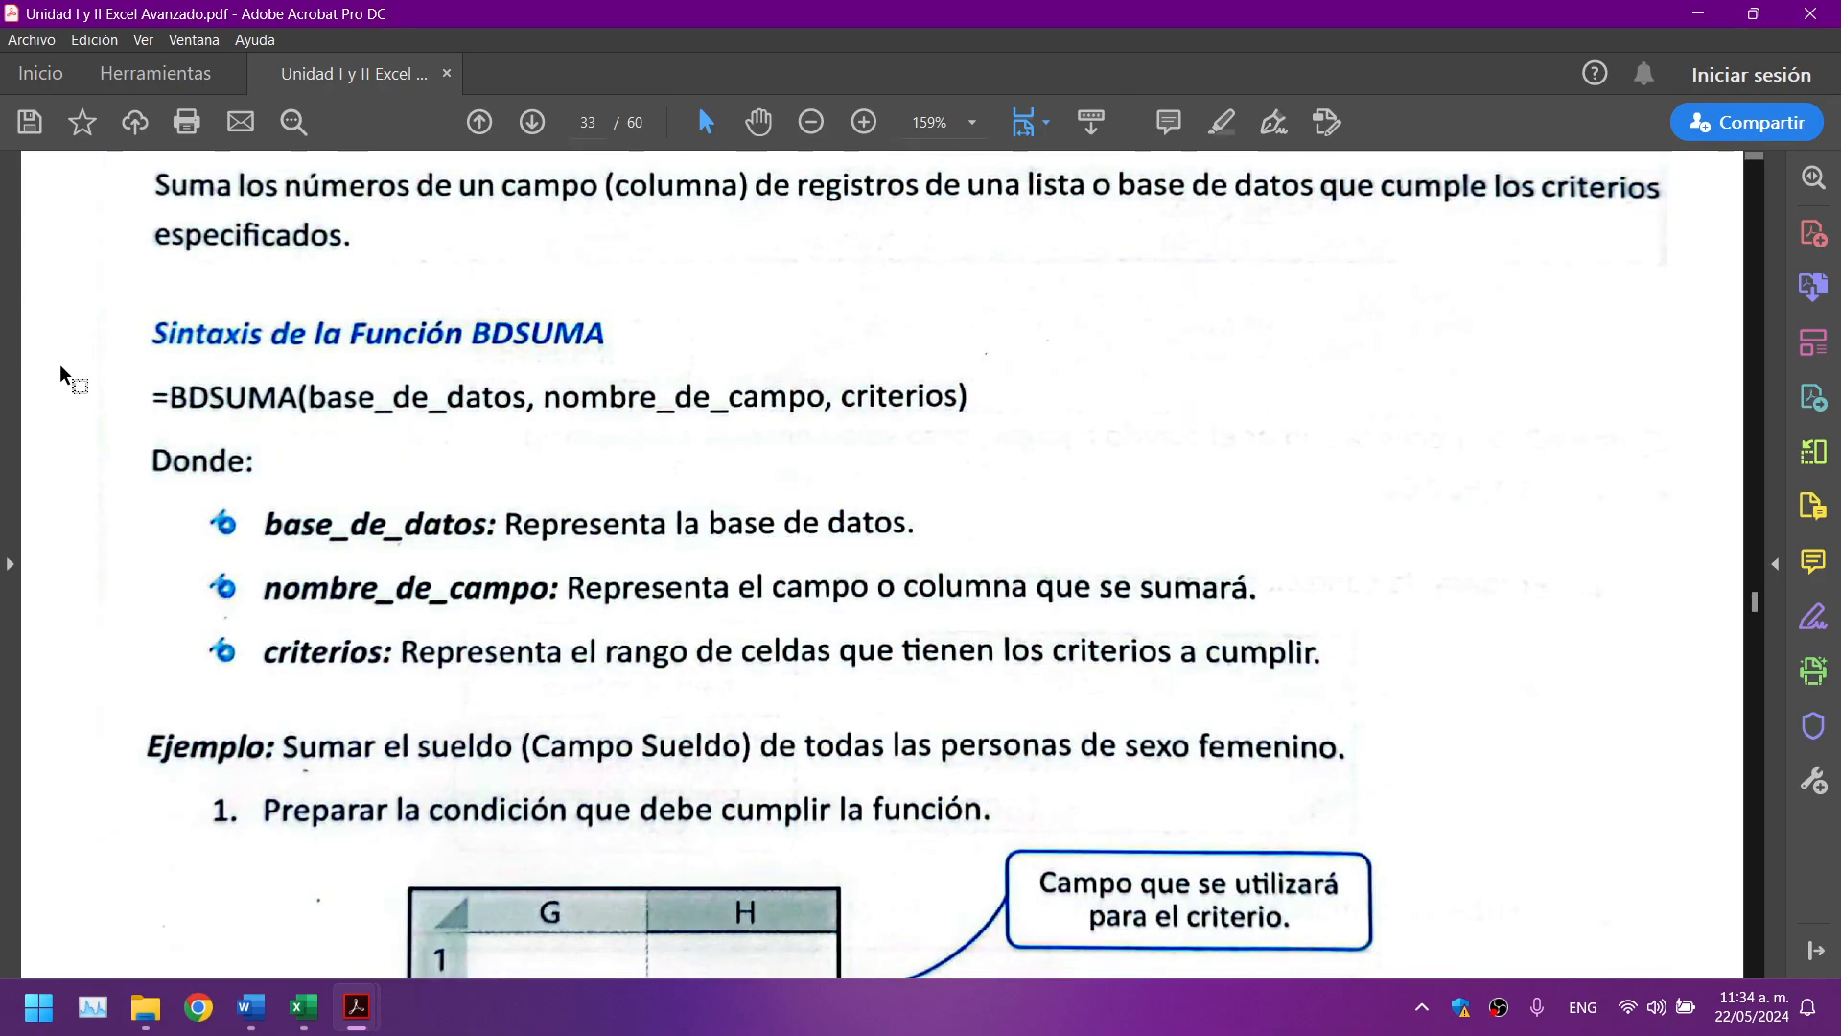
# Step: Examine the BDSUMA syntax argument by argument: base_de_datos, nombre_de_campo and criterios
pyautogui.scroll(1, 59, 365)
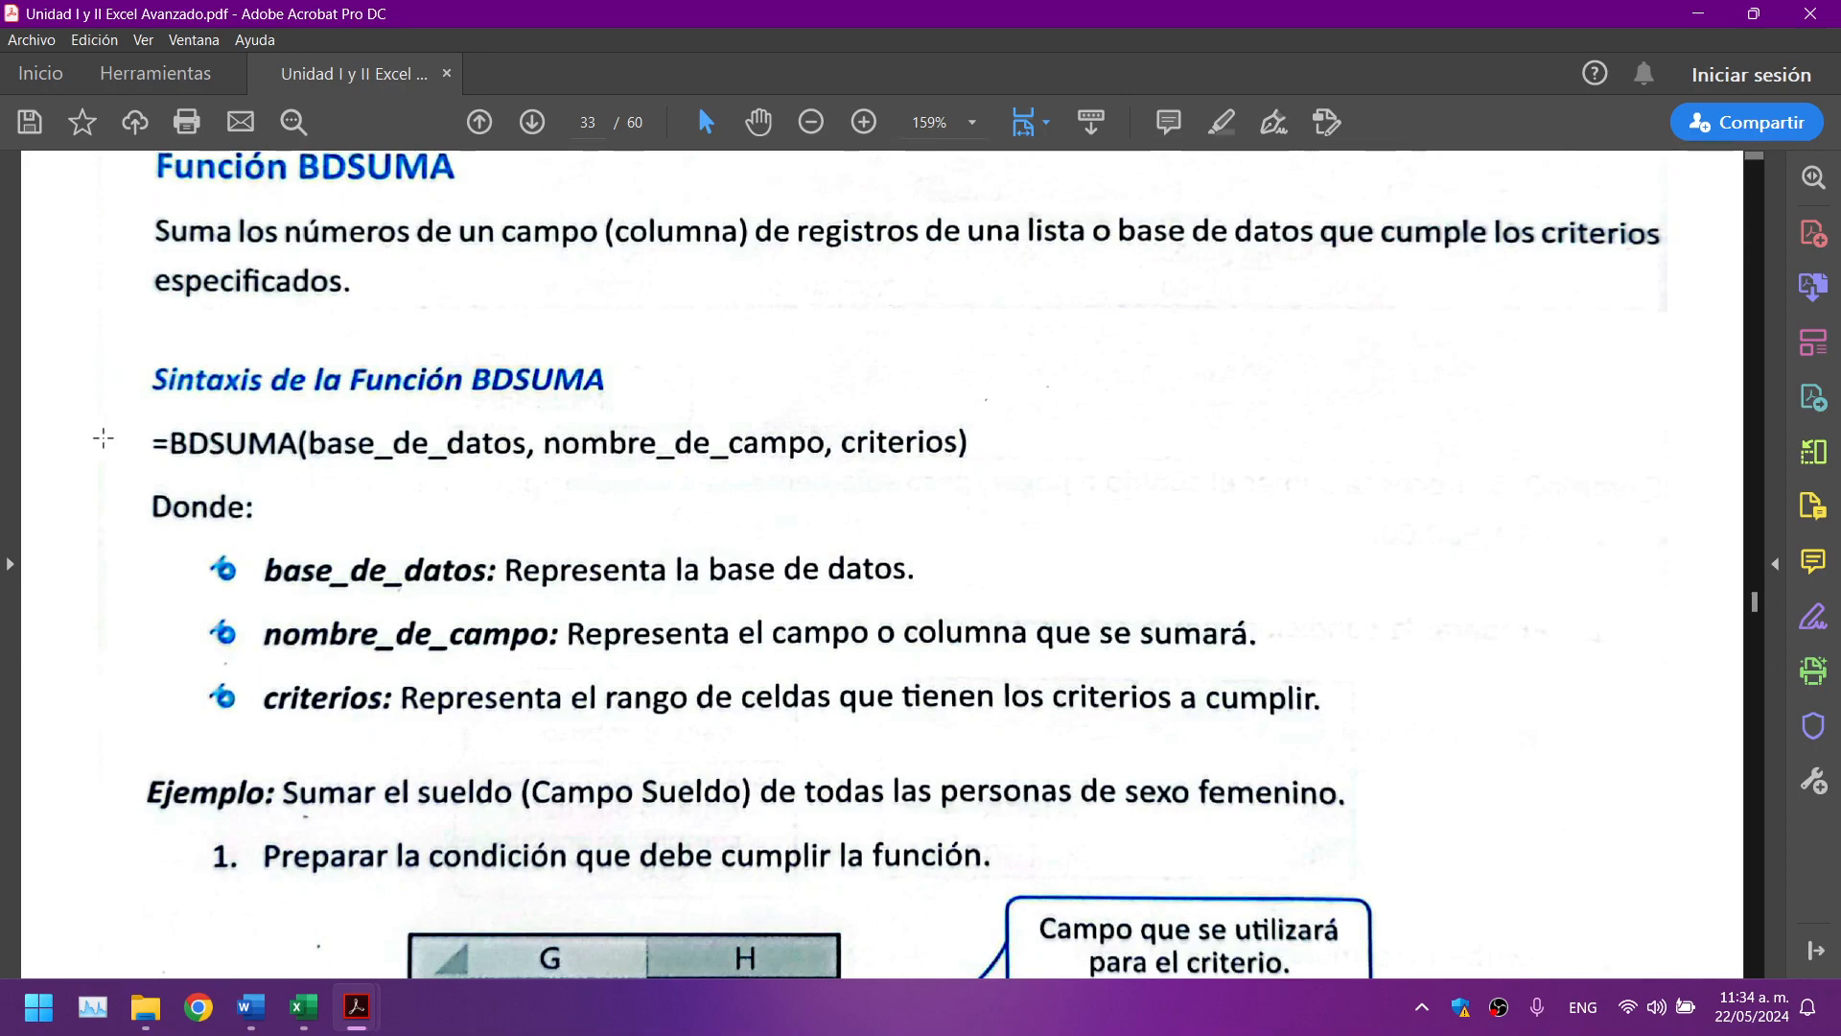
pyautogui.moveTo(173, 443); pyautogui.dragTo(300, 443)
pyautogui.click(160, 444)
pyautogui.click(203, 496)
pyautogui.click(206, 485)
pyautogui.click(302, 441)
pyautogui.doubleClick(302, 441)
pyautogui.click(304, 444)
pyautogui.moveTo(519, 447); pyautogui.dragTo(307, 445)
pyautogui.click(534, 452)
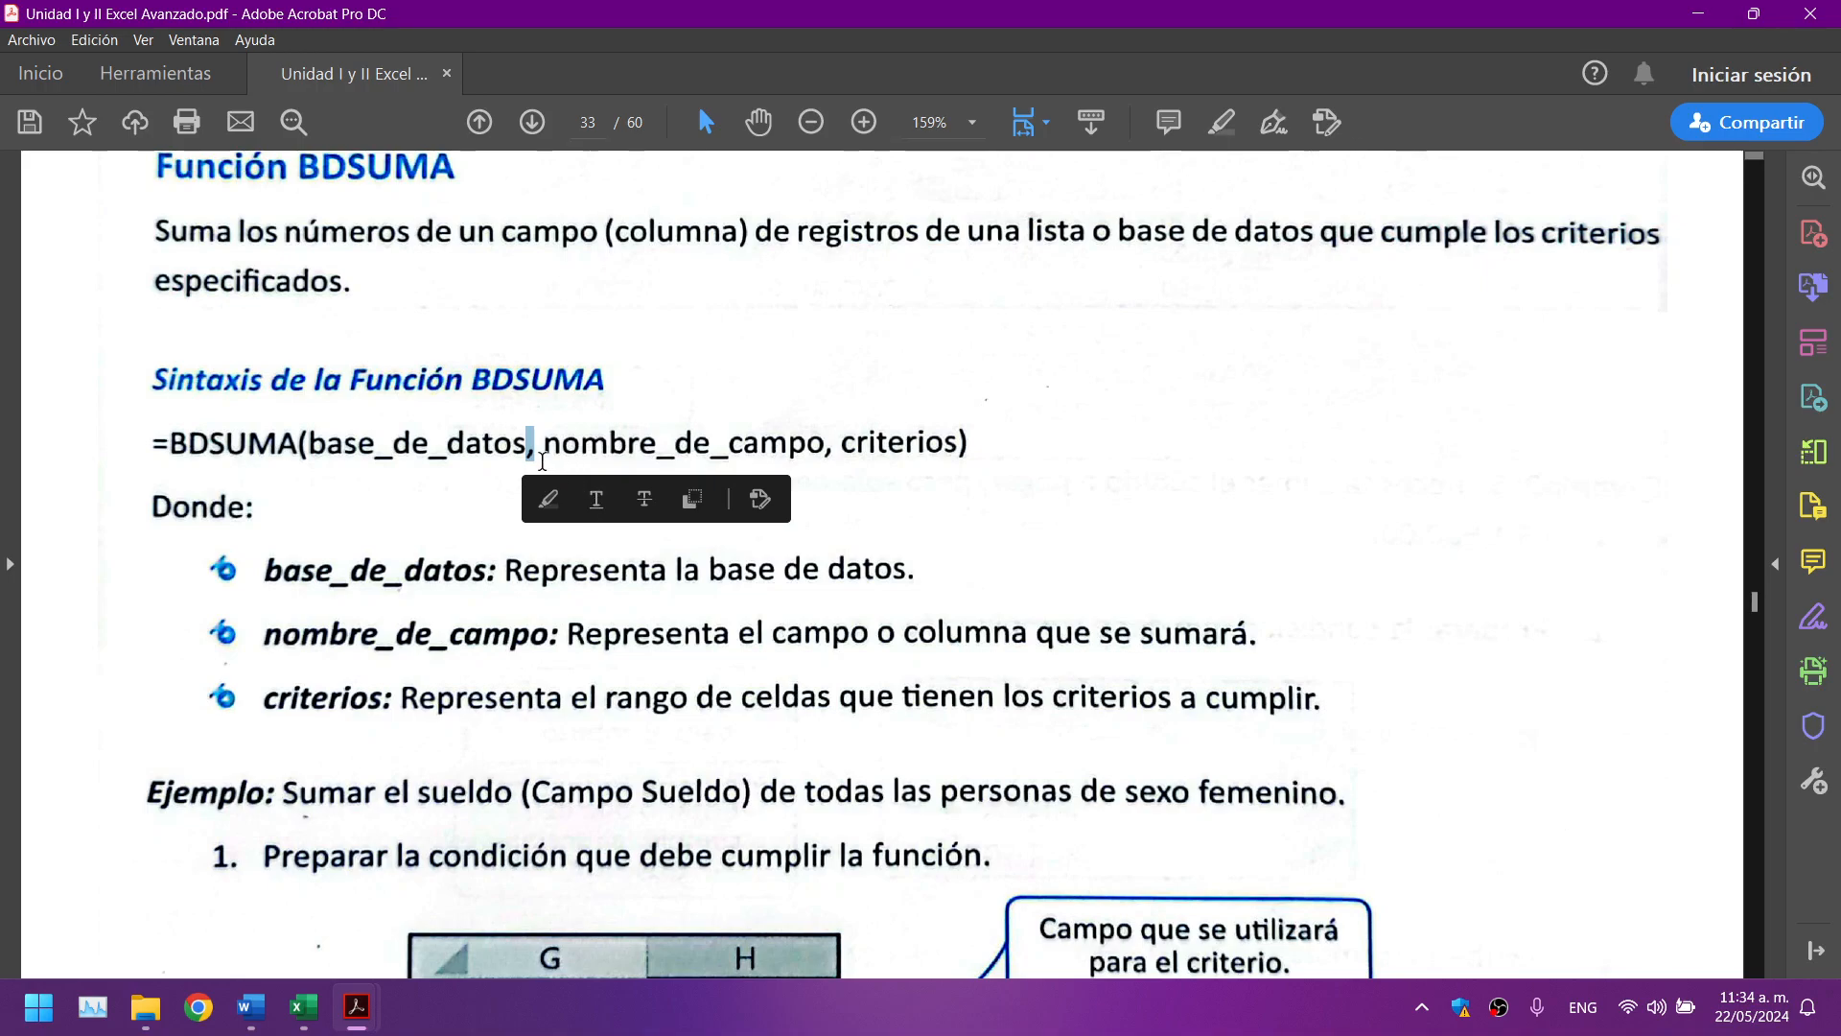
pyautogui.moveTo(543, 451); pyautogui.dragTo(825, 451)
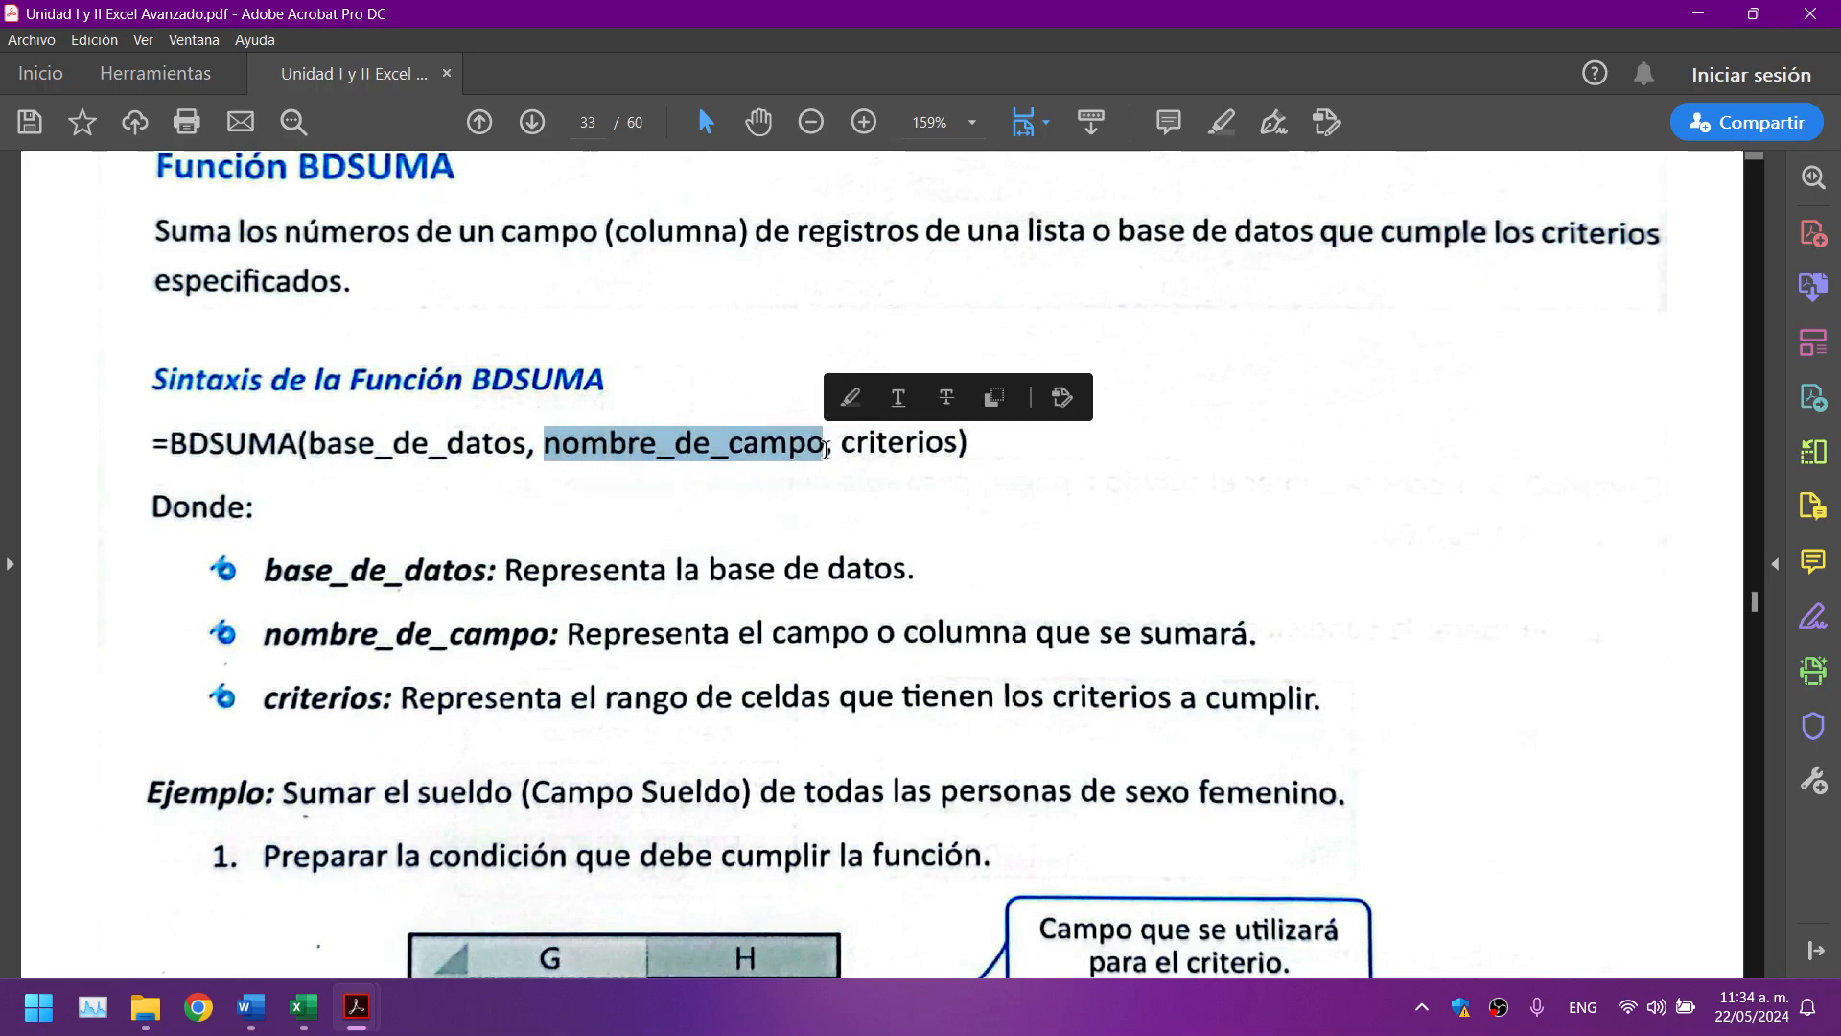
pyautogui.click(829, 444)
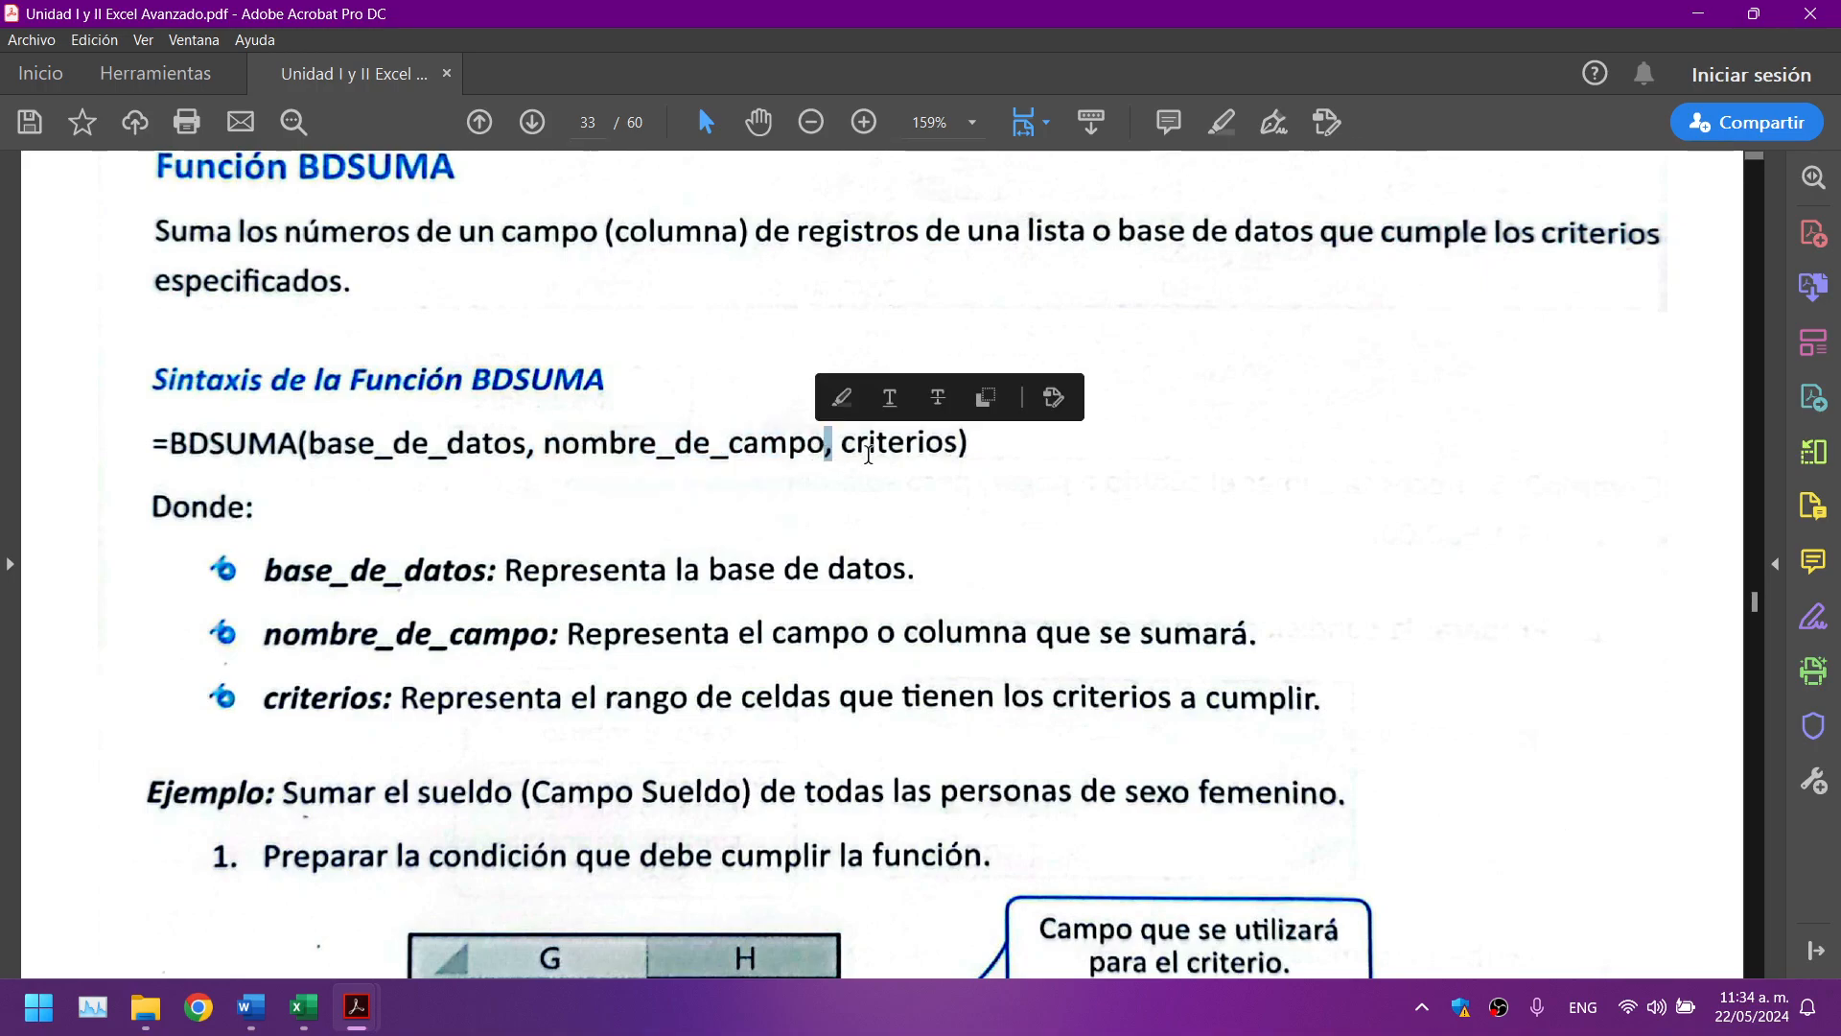
pyautogui.moveTo(844, 444); pyautogui.dragTo(952, 456)
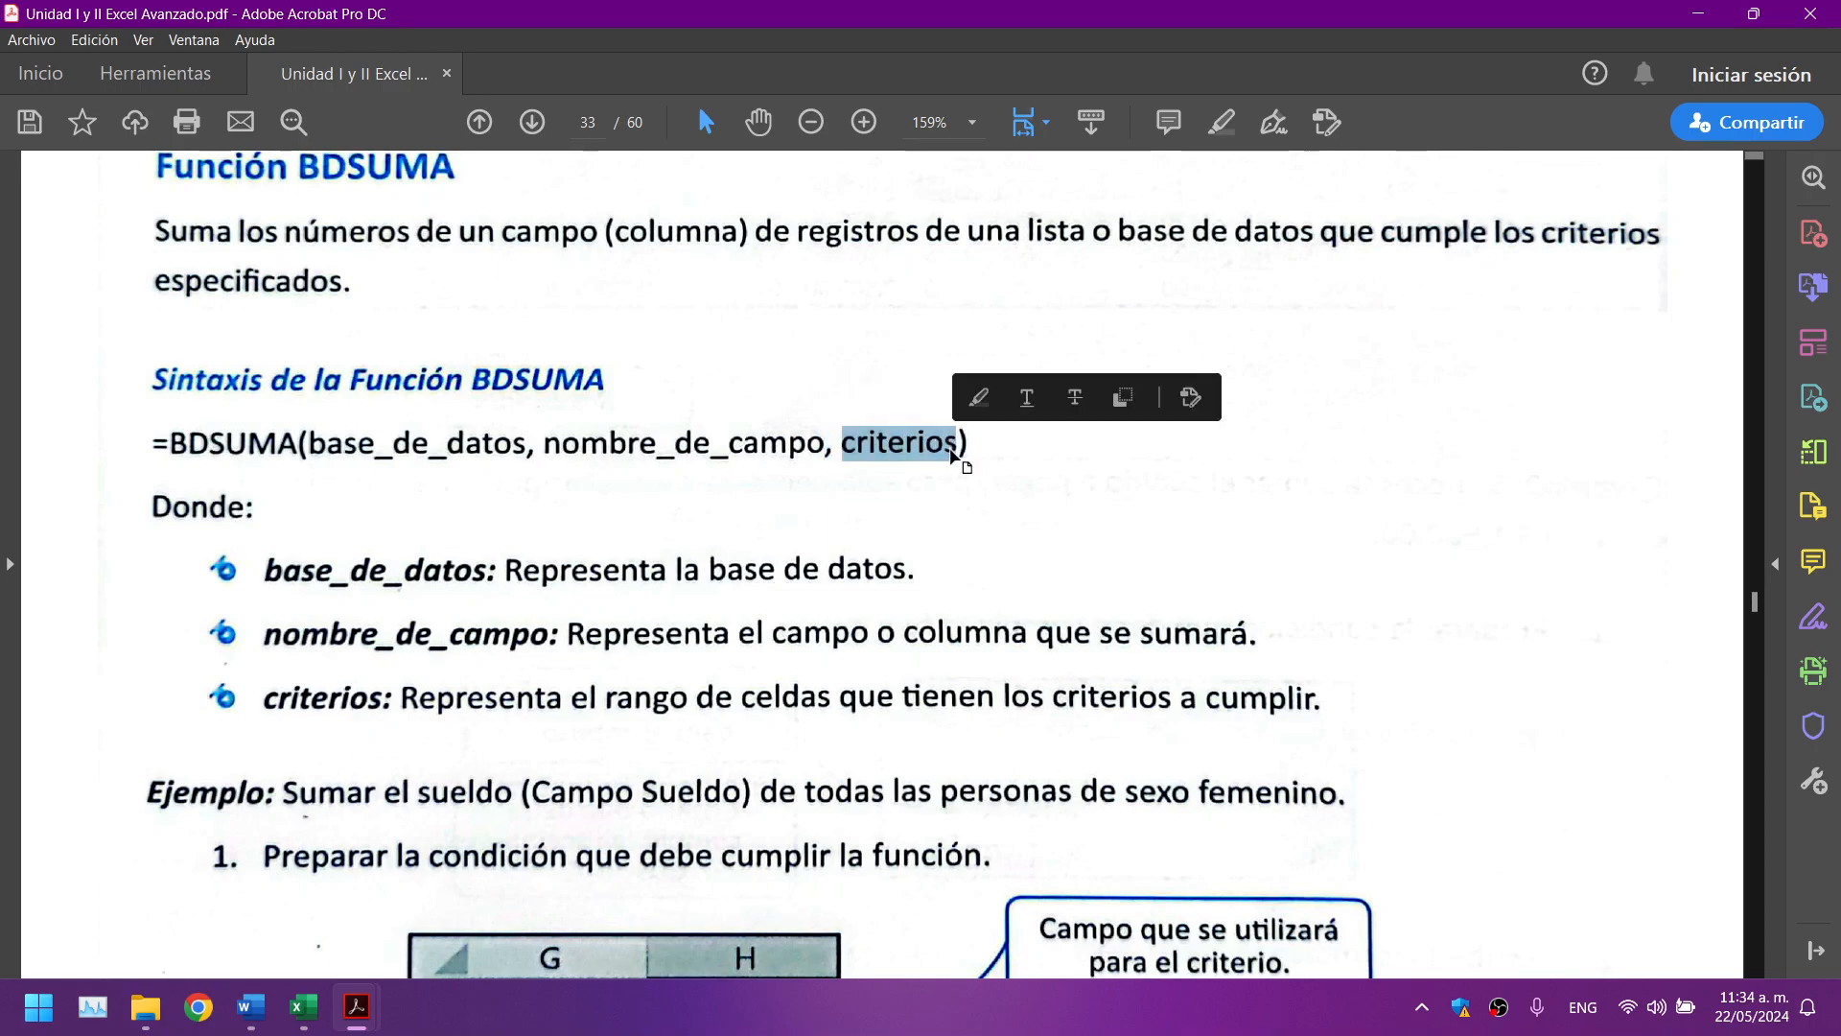
pyautogui.scroll(-1, 988, 465)
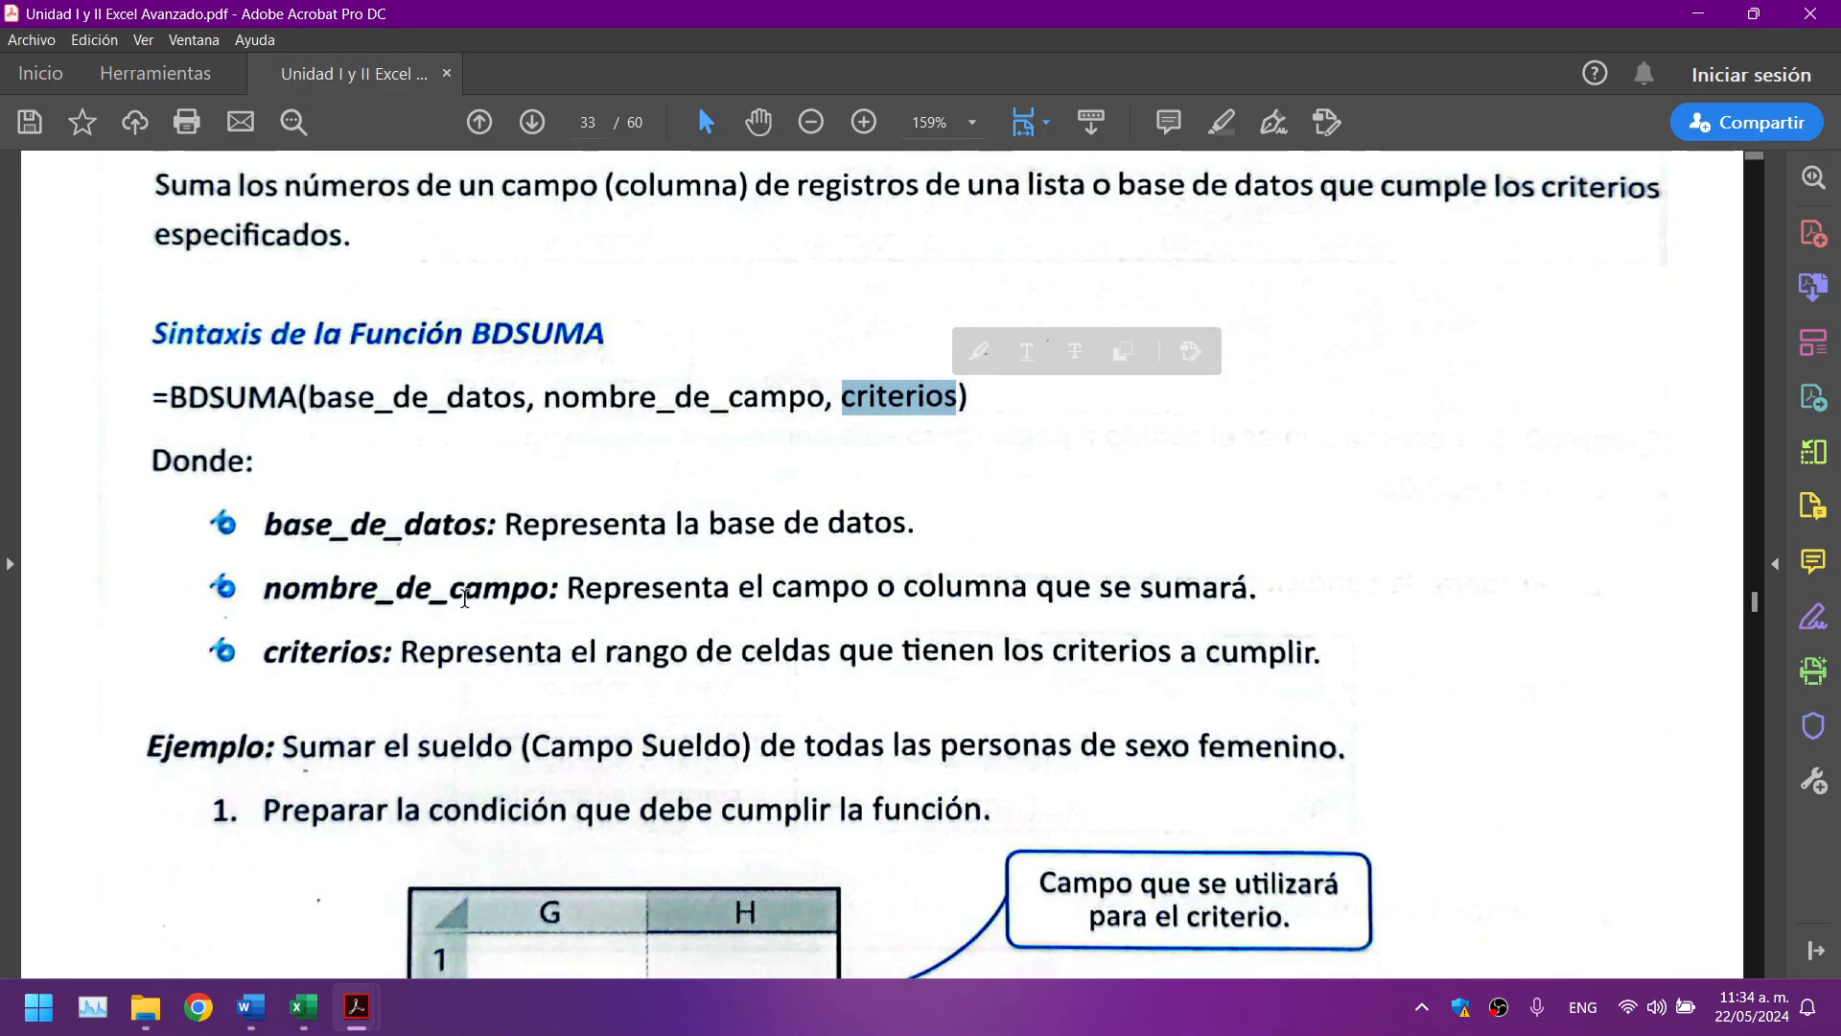
# Step: Read the base_de_datos description, then switch to Excel and check the table's name in its design properties
pyautogui.moveTo(258, 537); pyautogui.dragTo(493, 528)
pyautogui.moveTo(919, 528); pyautogui.dragTo(508, 527)
pyautogui.click(303, 1007)
pyautogui.click(185, 365)
pyautogui.click(1151, 77)
pyautogui.doubleClick(146, 146)
pyautogui.write('DatosP')
pyautogui.press('Return')
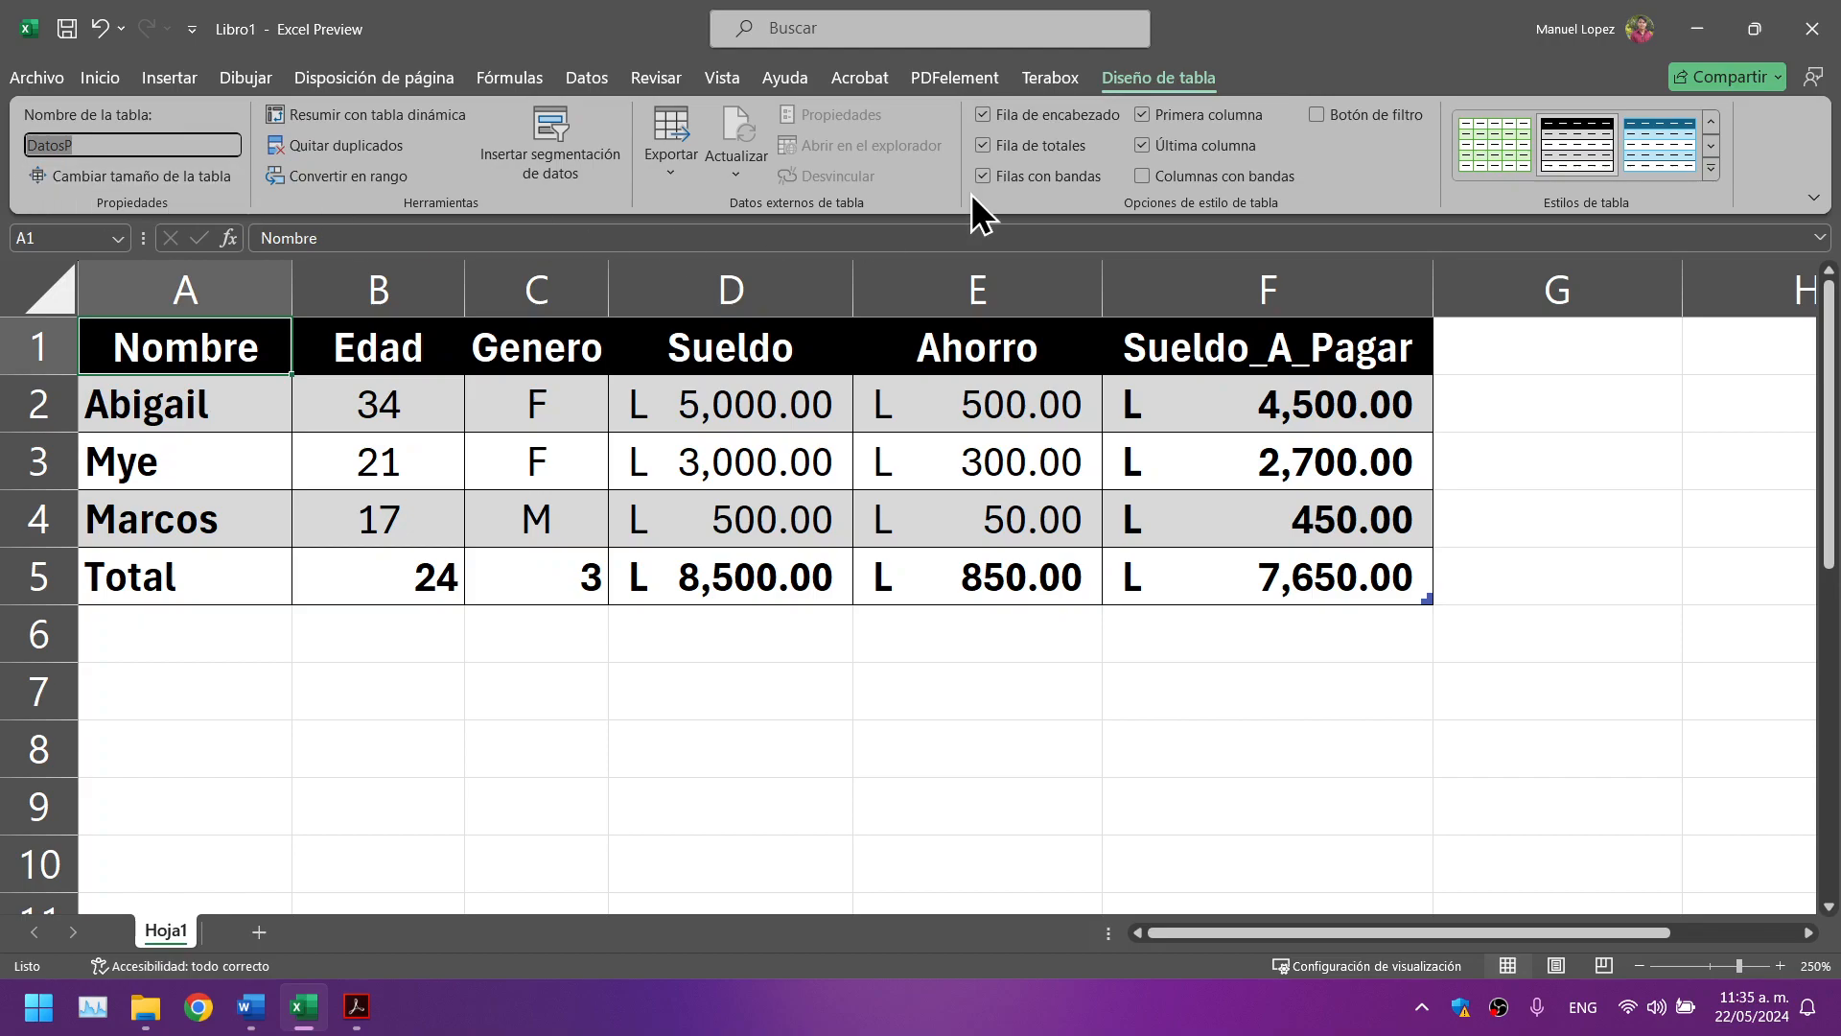
# Step: Read the nombre_de_campo description in the PDF, compare it with the column headings in Excel, and return to the PDF
pyautogui.click(357, 1007)
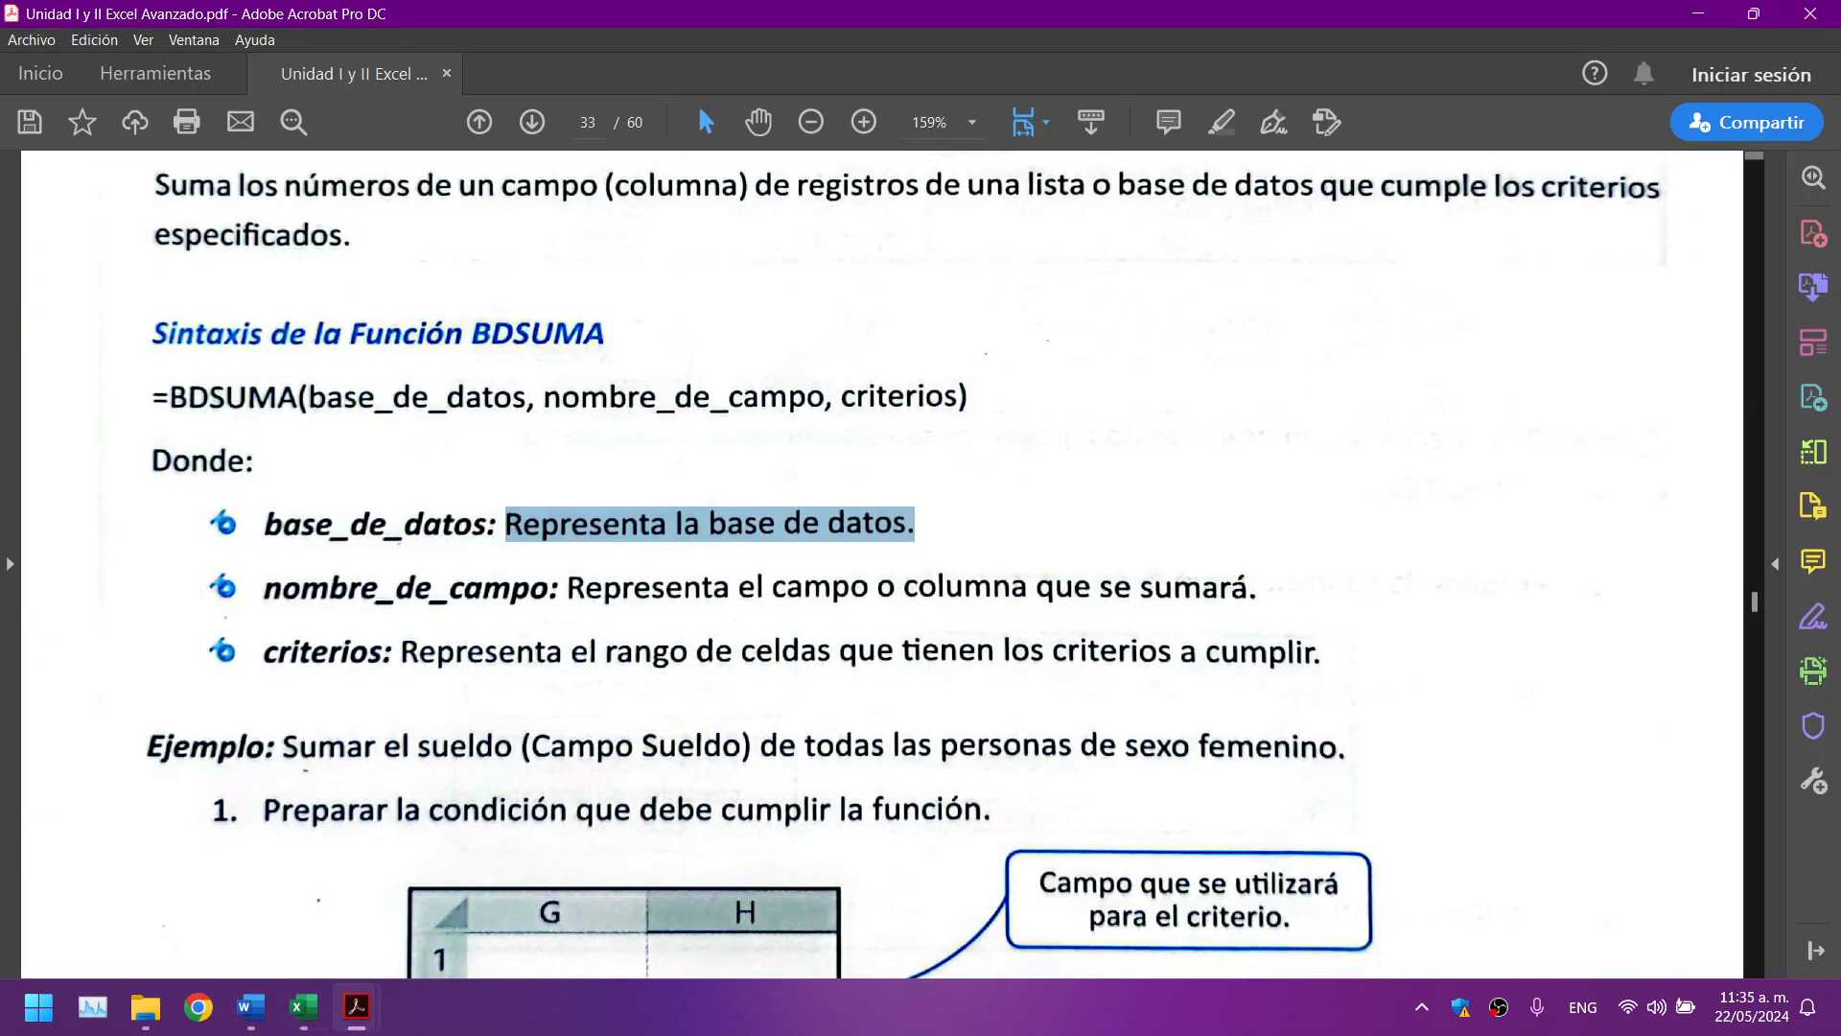
pyautogui.click(380, 587)
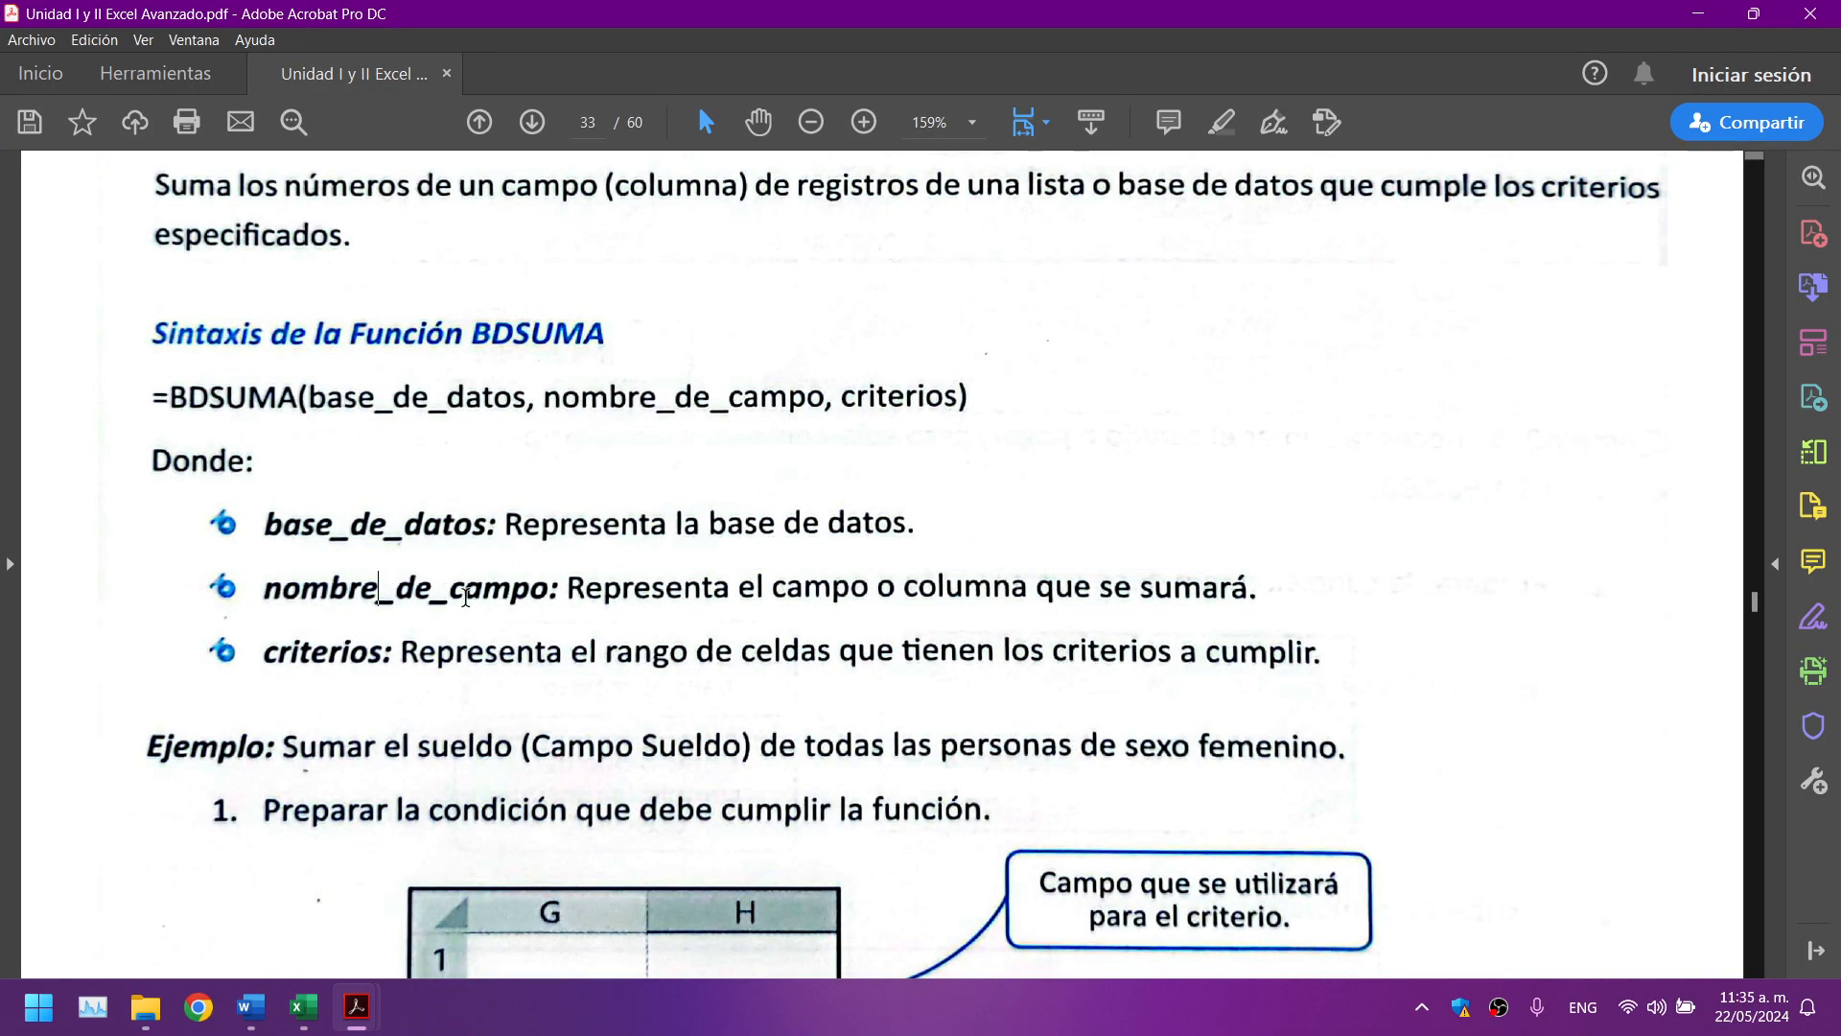
pyautogui.moveTo(569, 587); pyautogui.dragTo(1252, 587)
pyautogui.scroll(-1, 920, 575)
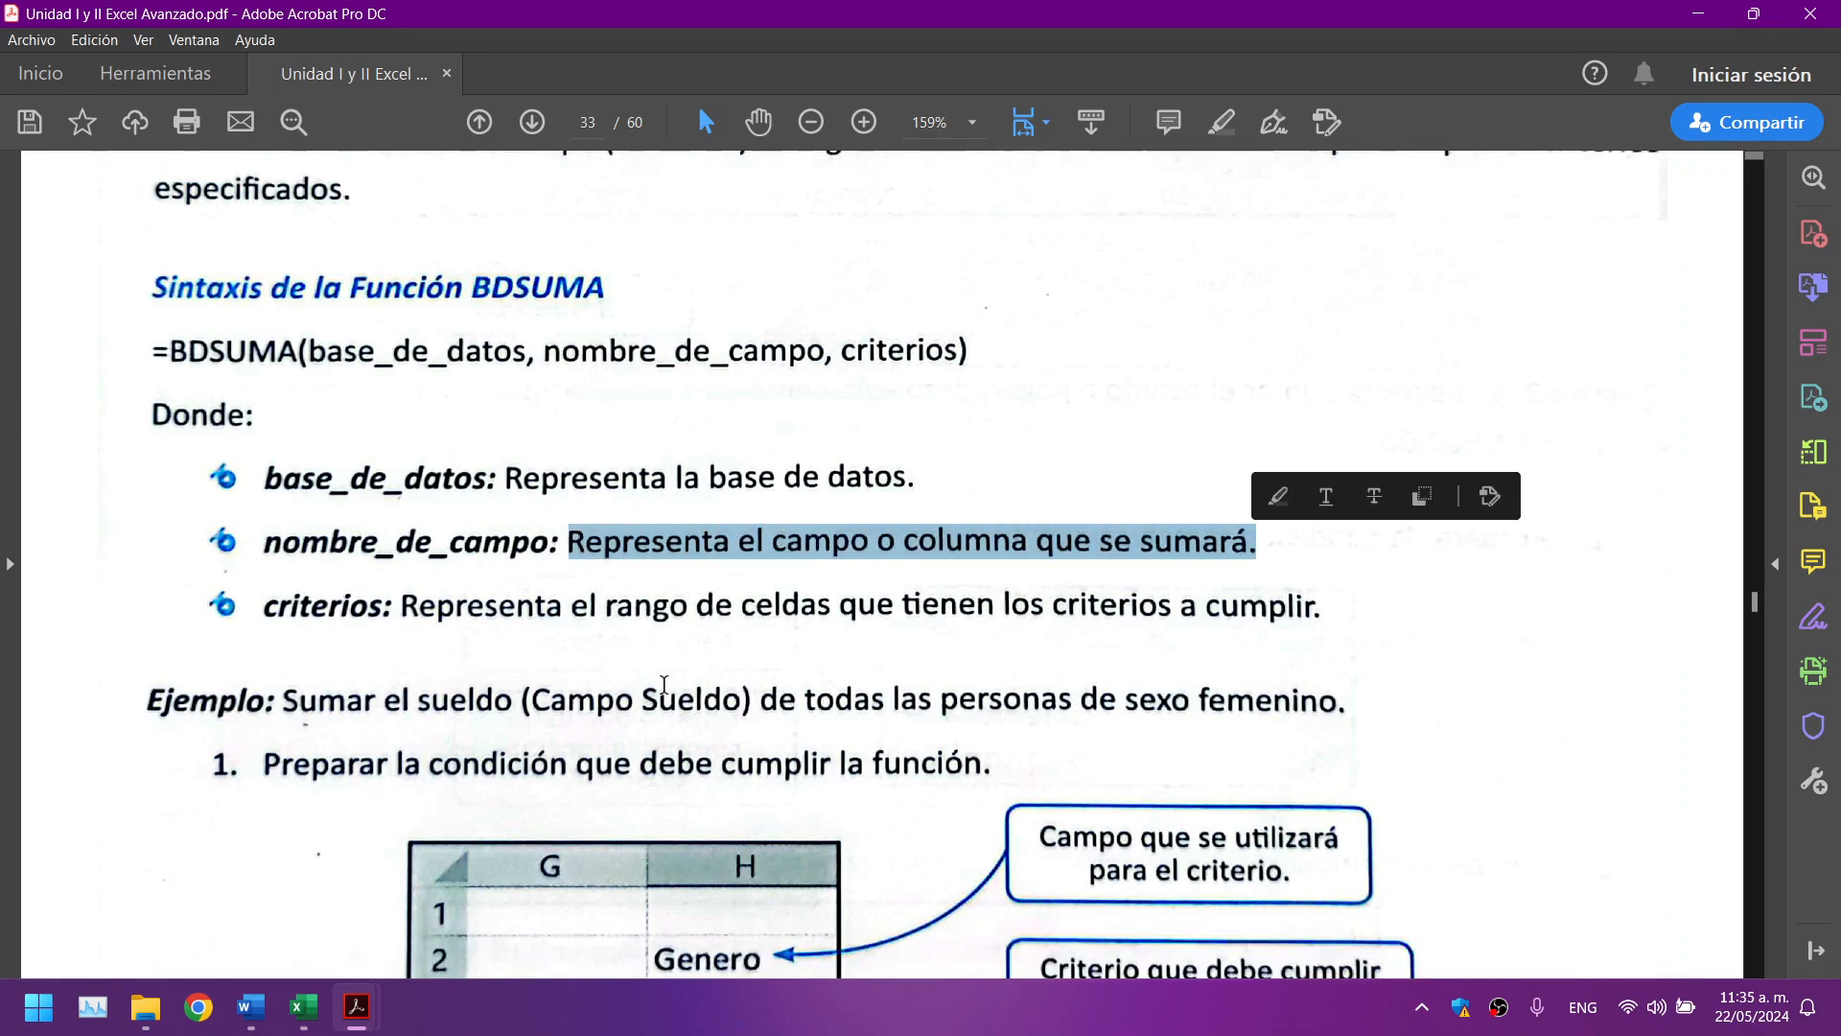
pyautogui.click(303, 1006)
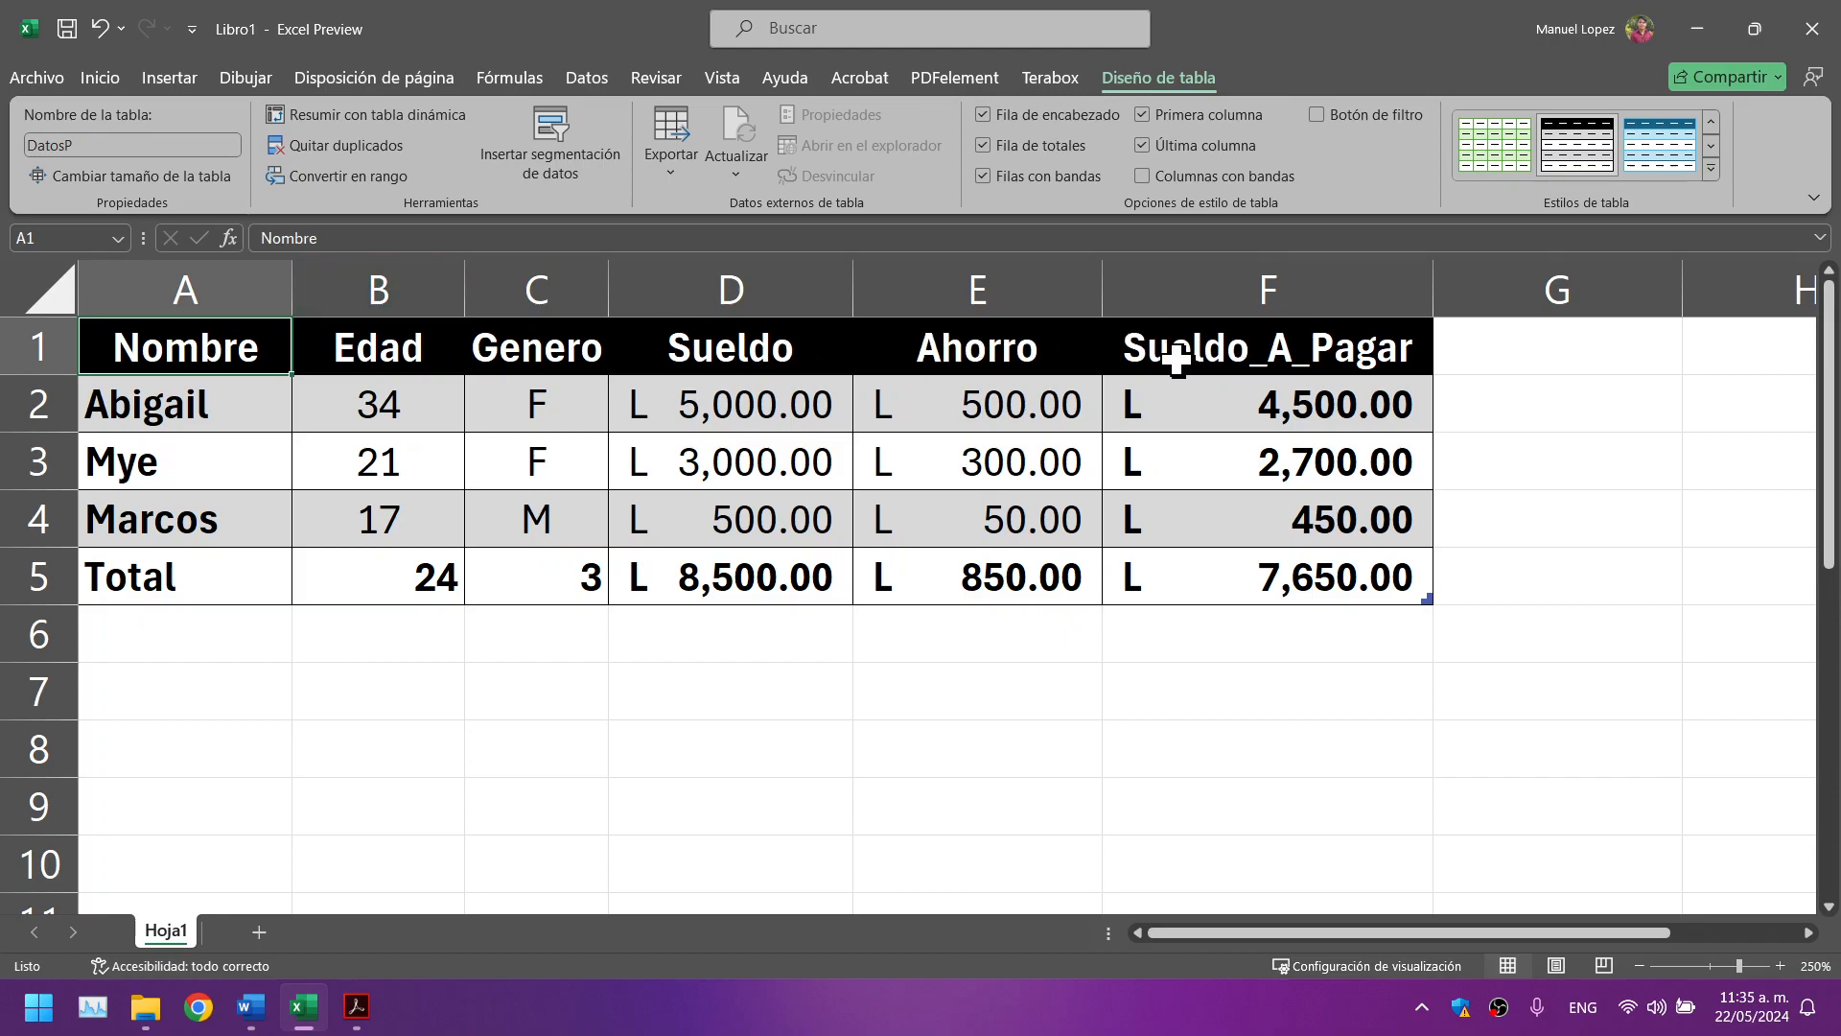
pyautogui.click(372, 1024)
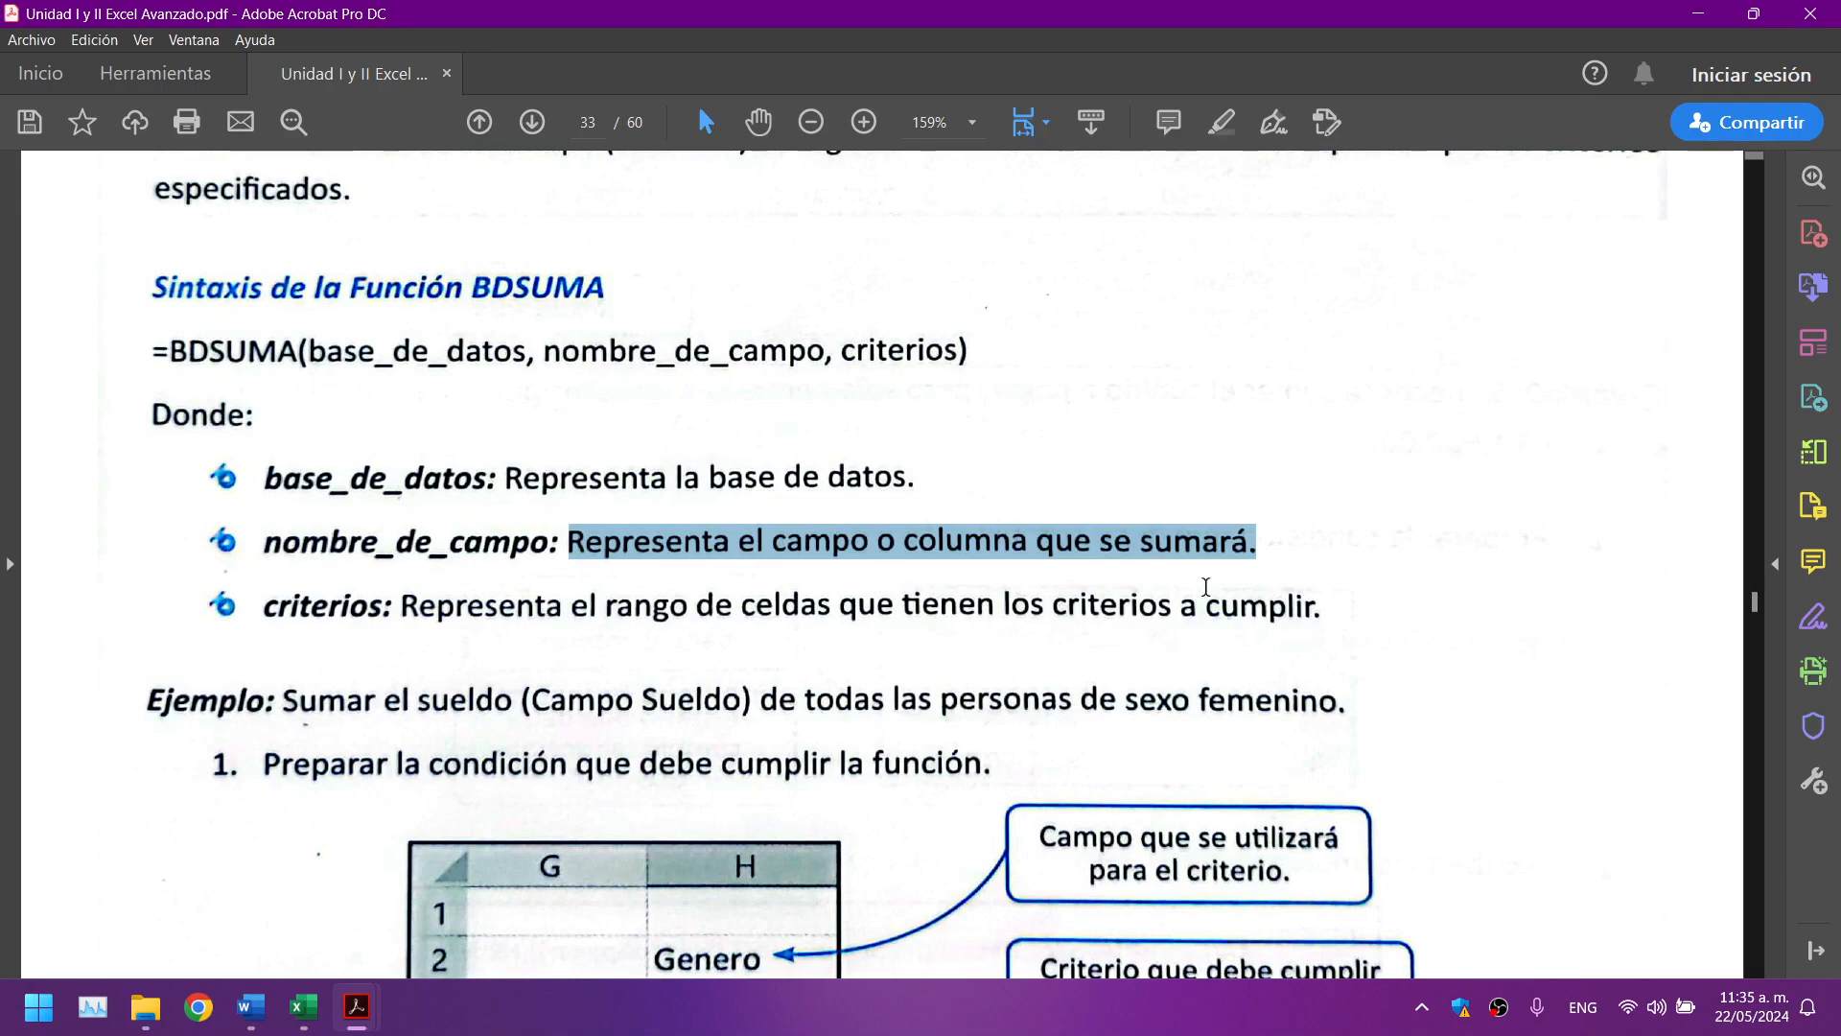
# Step: Read the criterios description and the example about summing Sueldo for female persons in the PDF, then switch to Excel
pyautogui.moveTo(1332, 604); pyautogui.dragTo(403, 612)
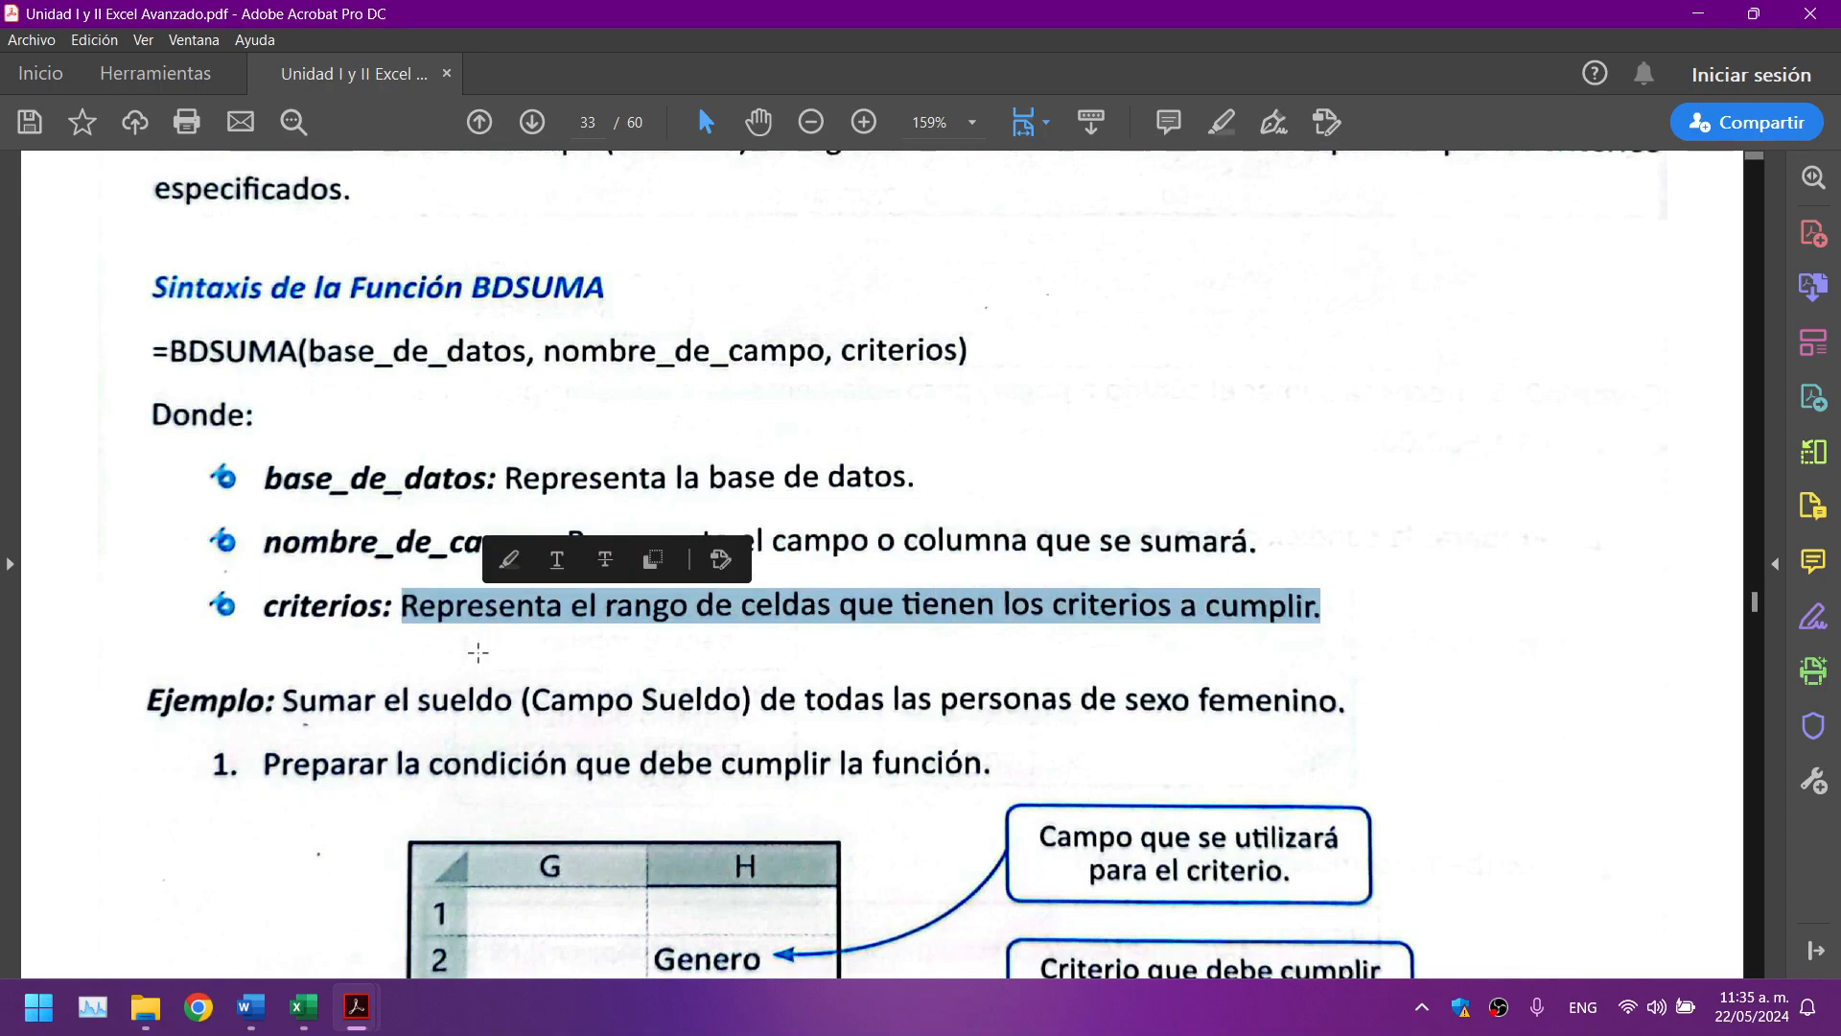
pyautogui.scroll(-1, 479, 652)
pyautogui.scroll(-1, 267, 633)
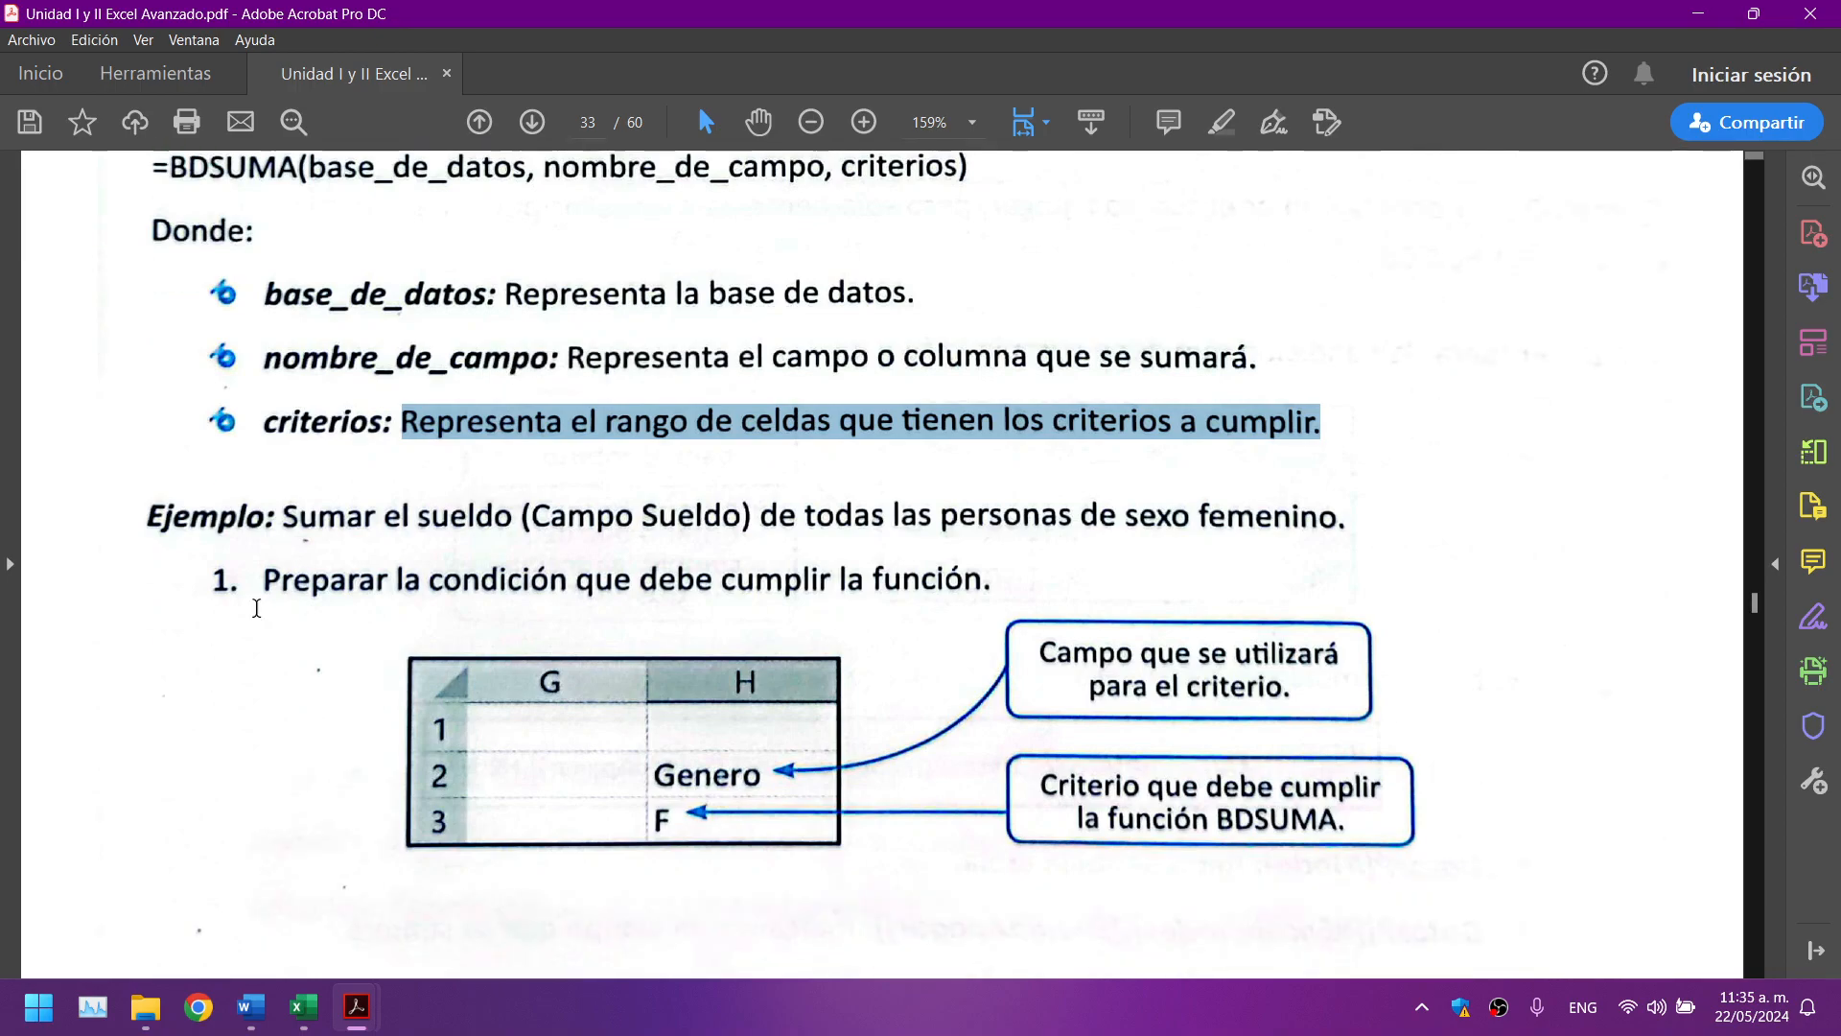
pyautogui.scroll(-1, 144, 513)
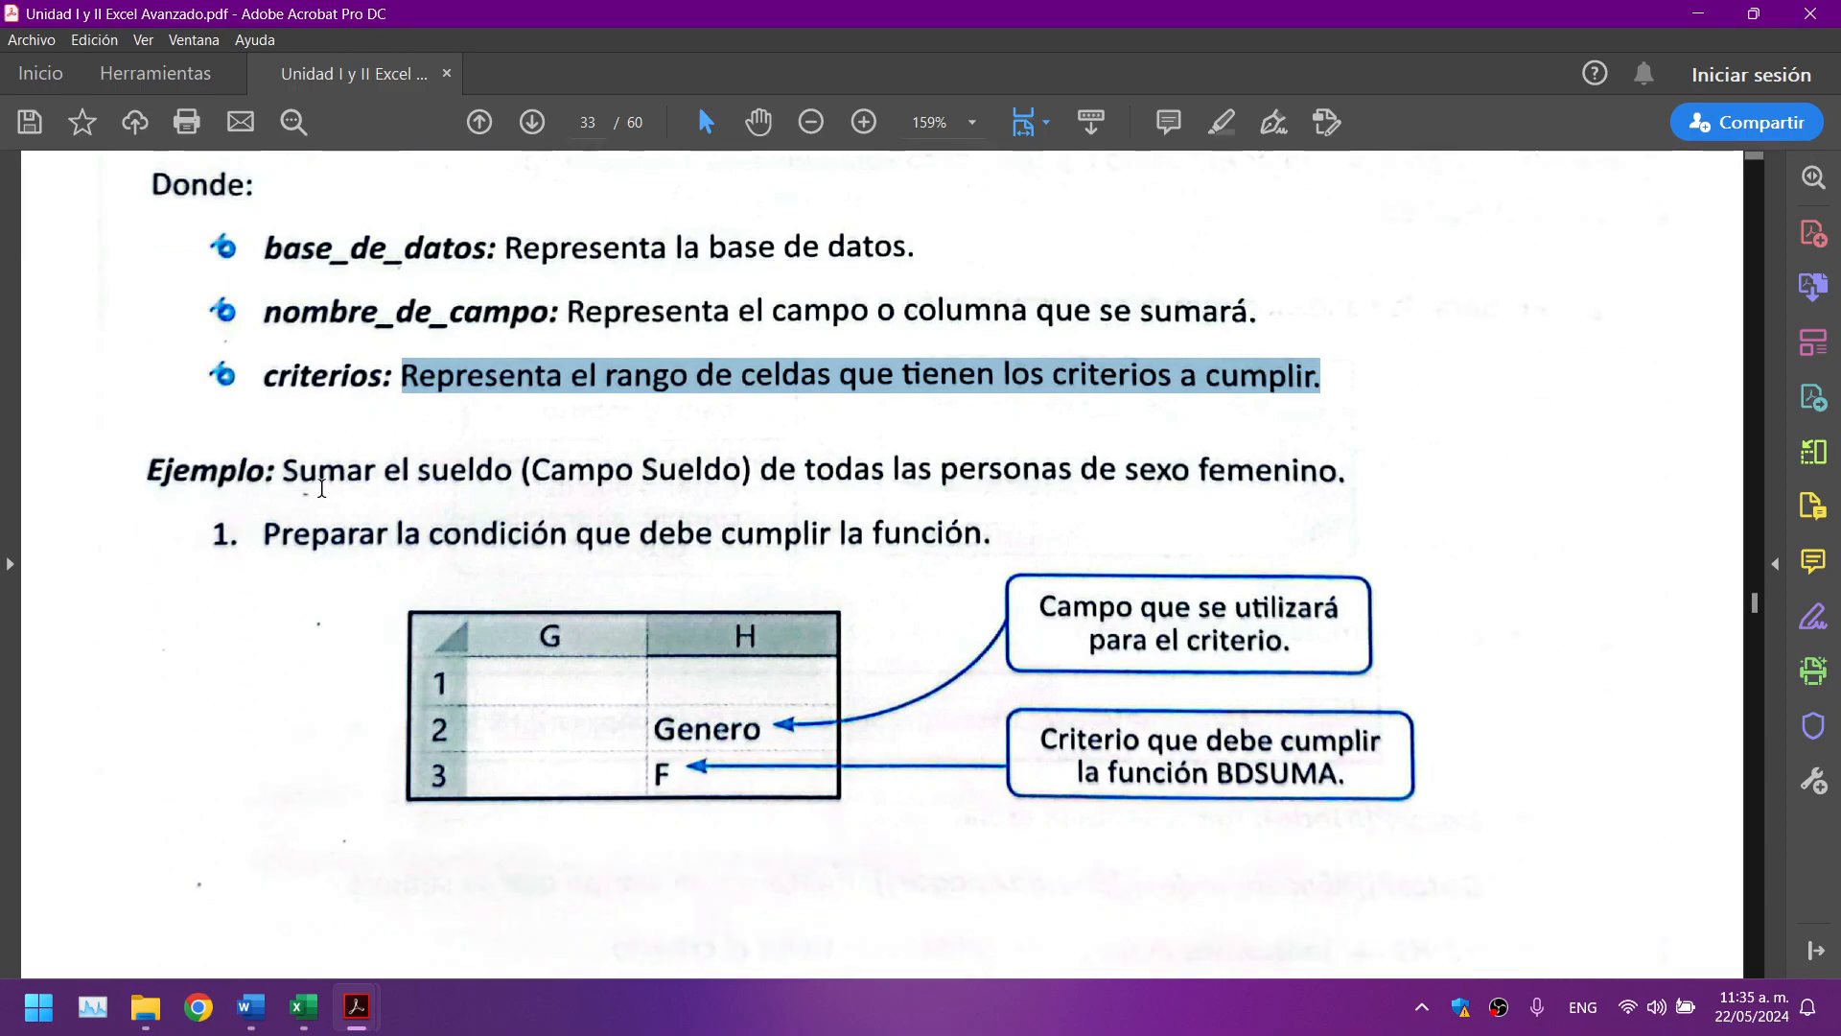
pyautogui.moveTo(534, 469); pyautogui.dragTo(1281, 471)
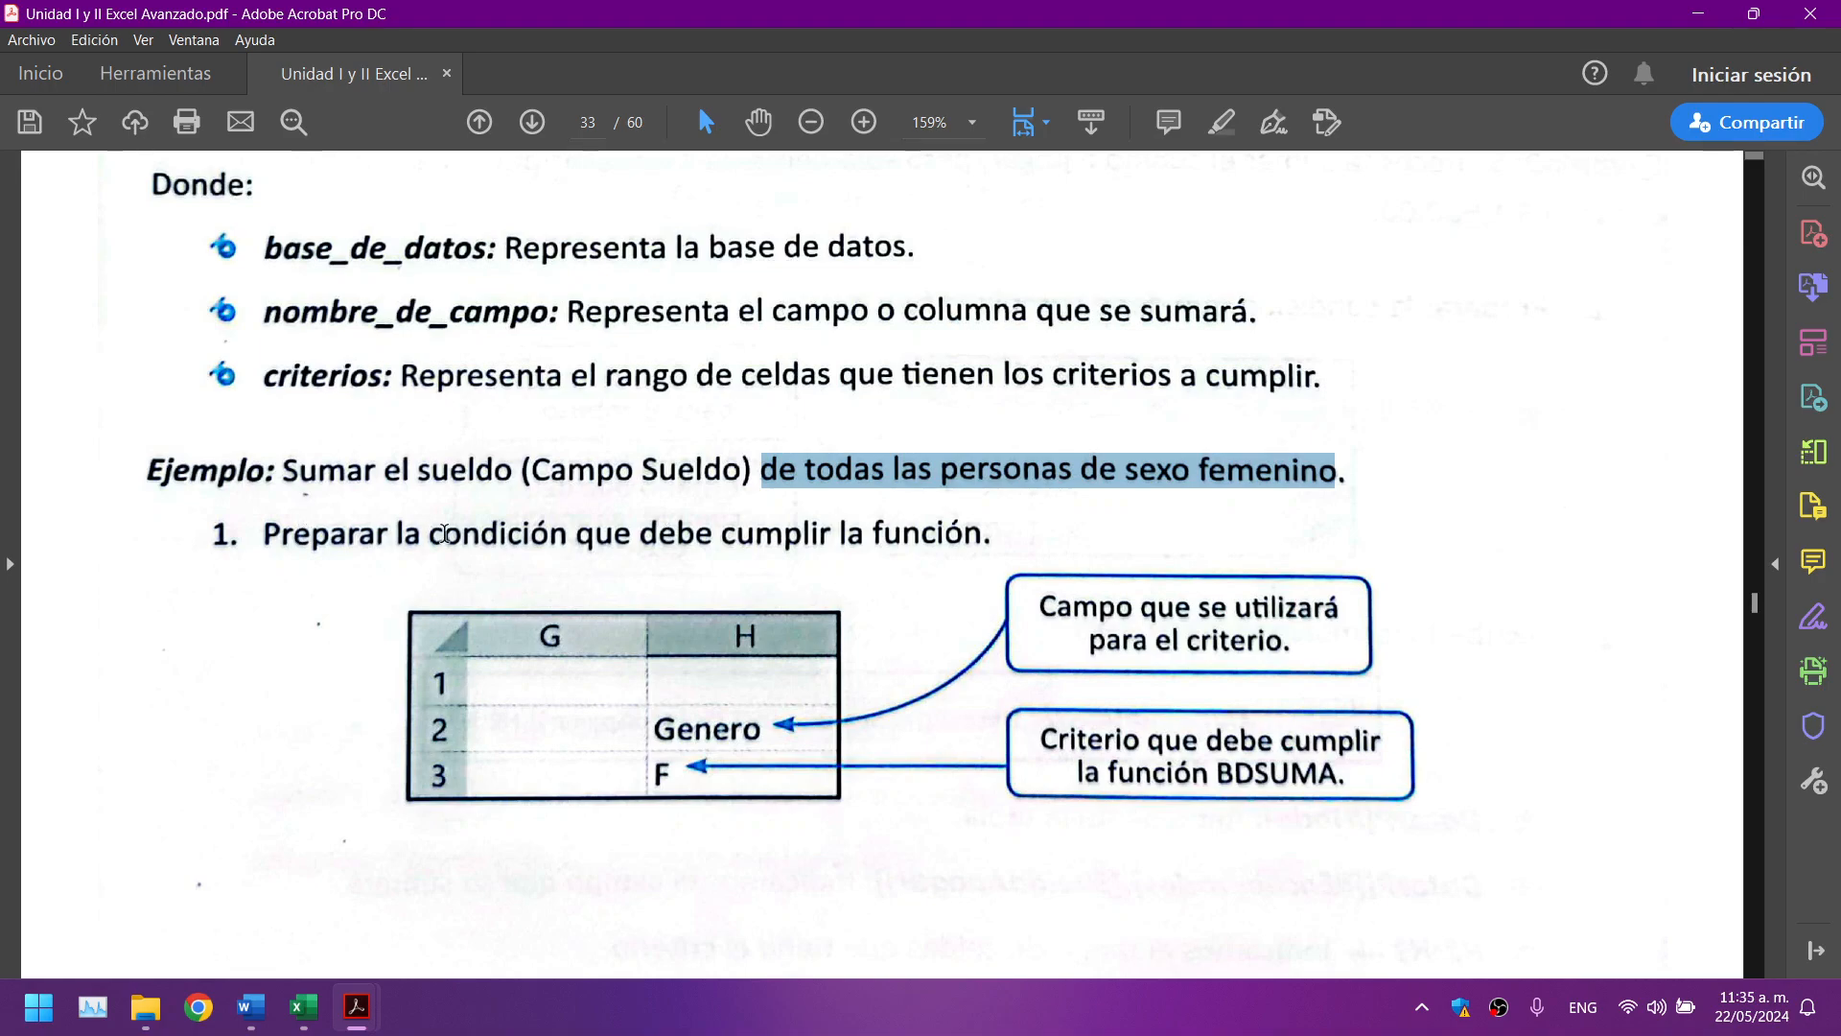
pyautogui.scroll(-1, 445, 534)
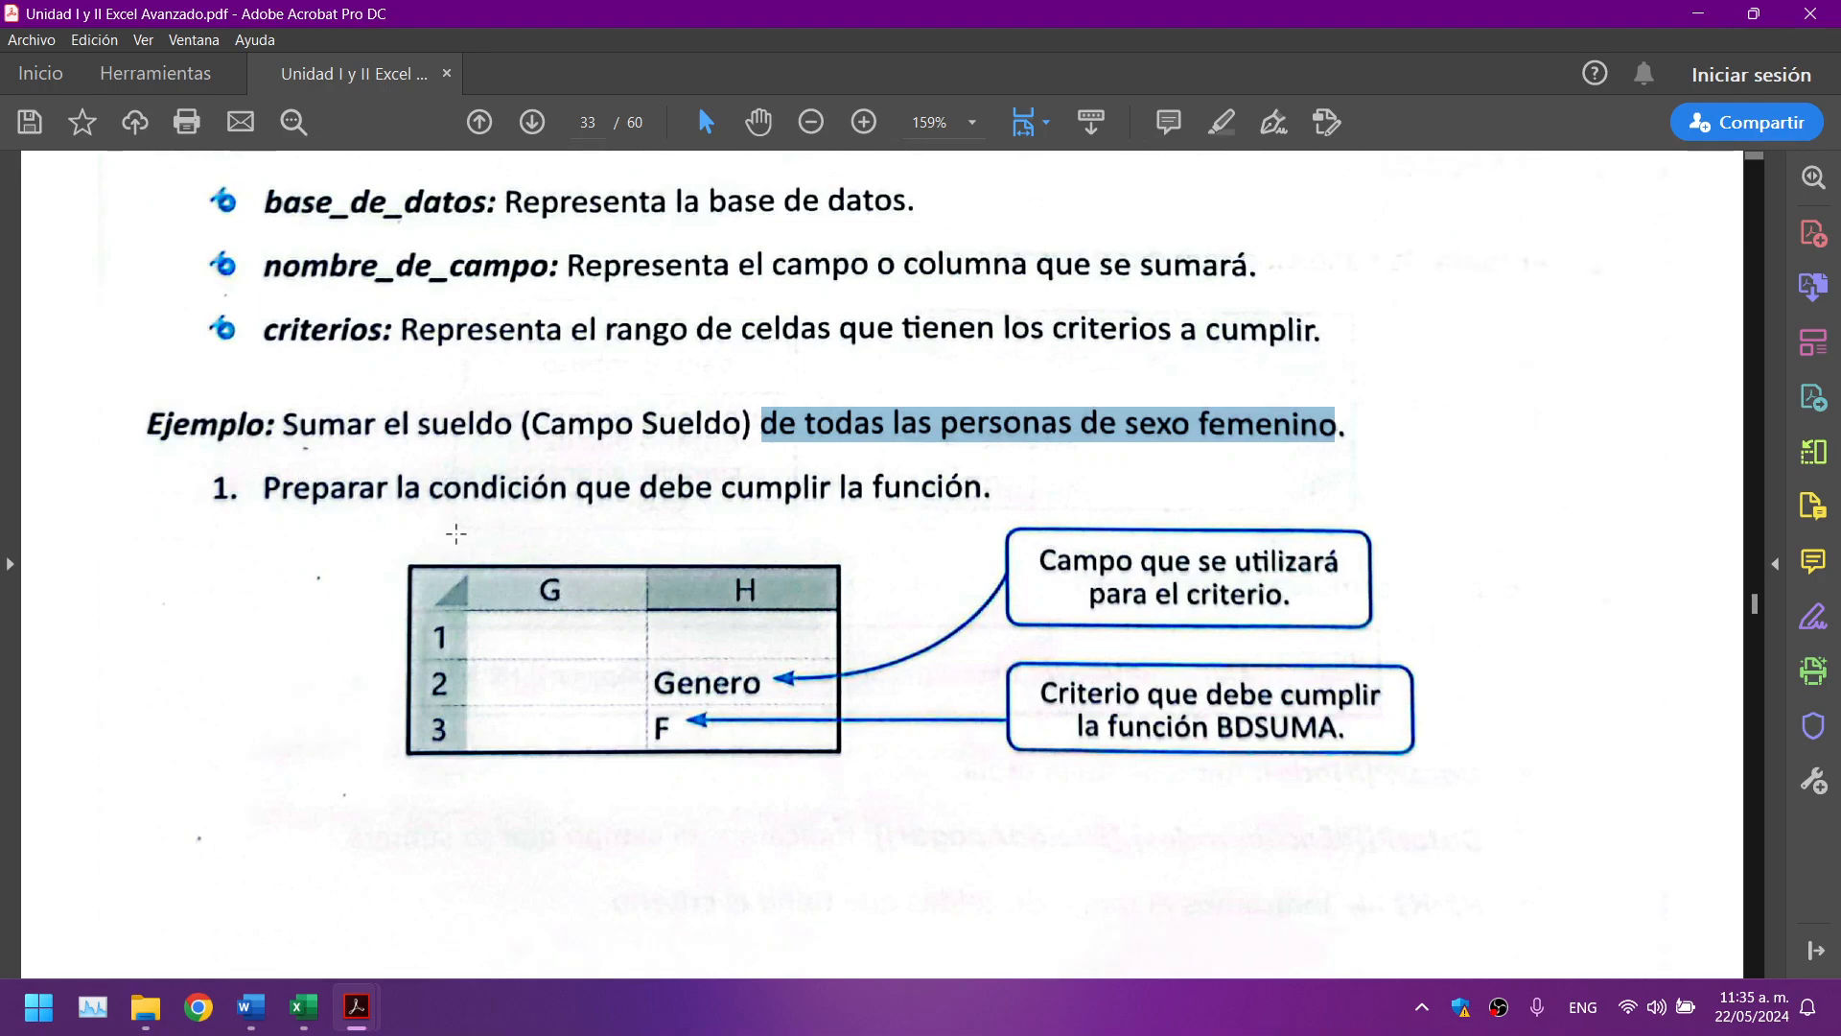
pyautogui.hotkey('alt', 'Tab')
pyautogui.moveTo(735, 773); pyautogui.dragTo(679, 813)
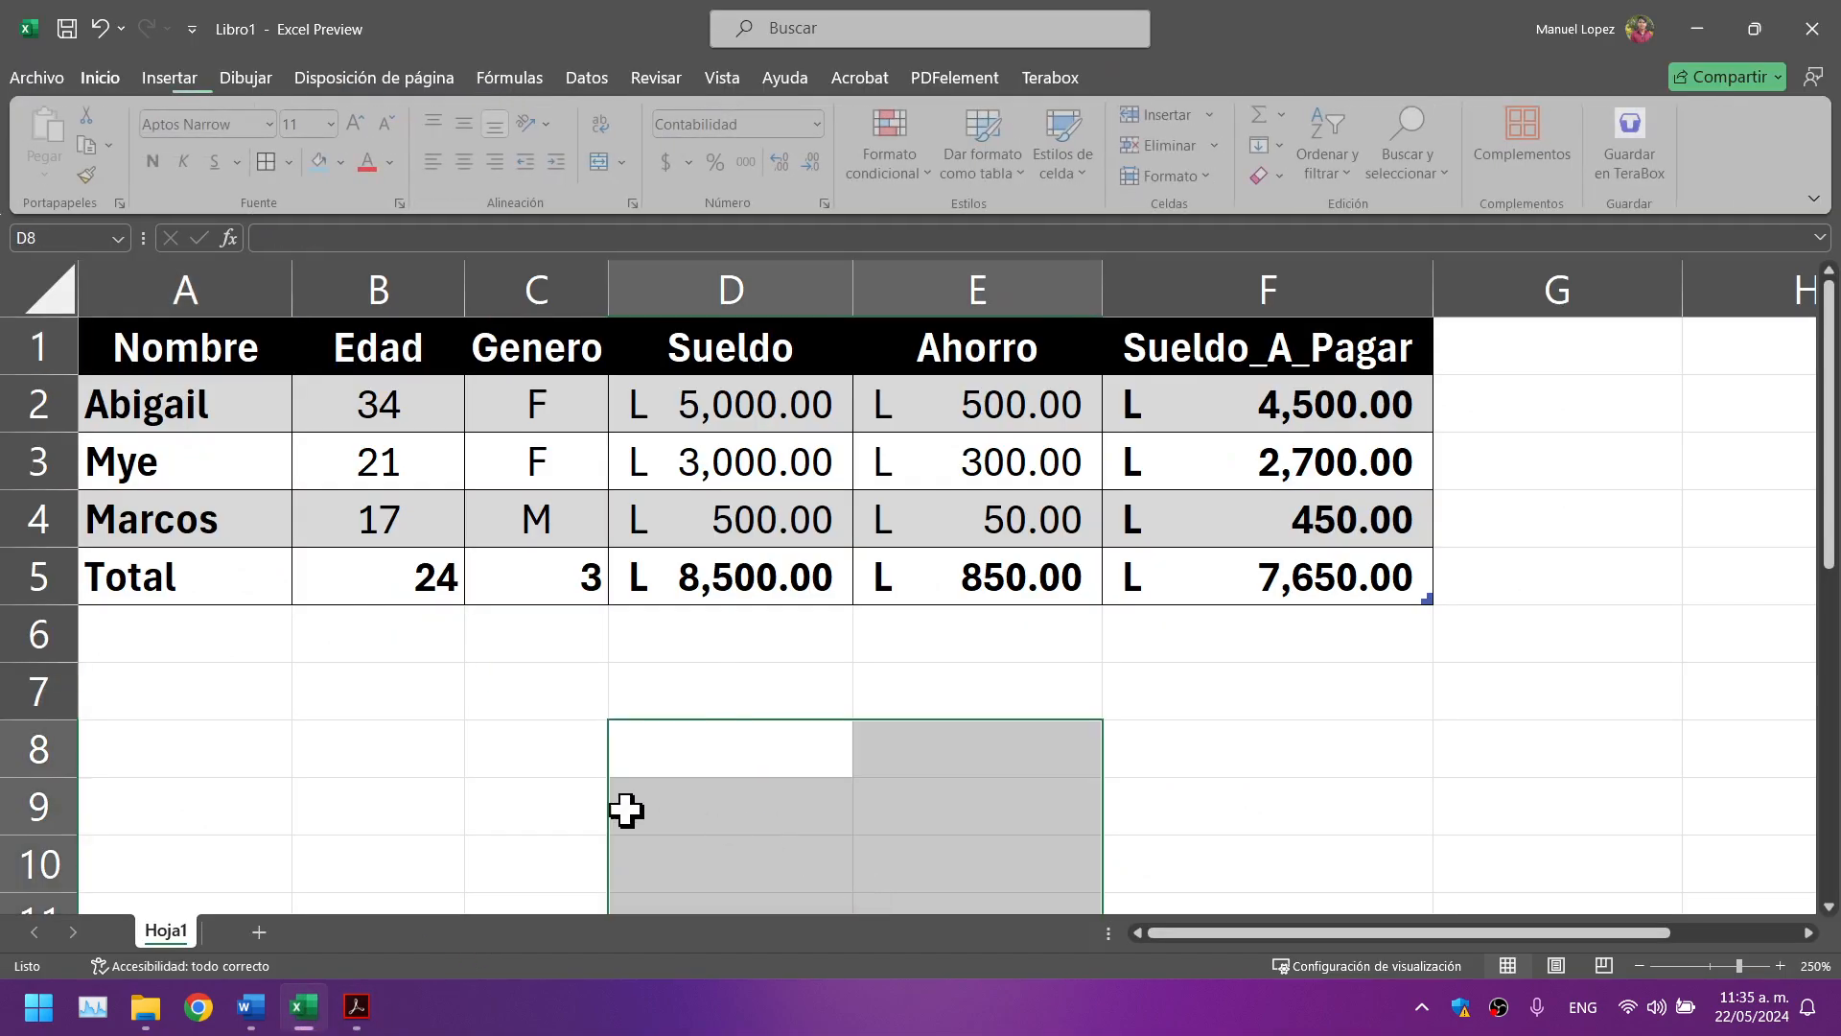
pyautogui.moveTo(196, 755); pyautogui.dragTo(358, 793)
pyautogui.moveTo(738, 698); pyautogui.dragTo(901, 708)
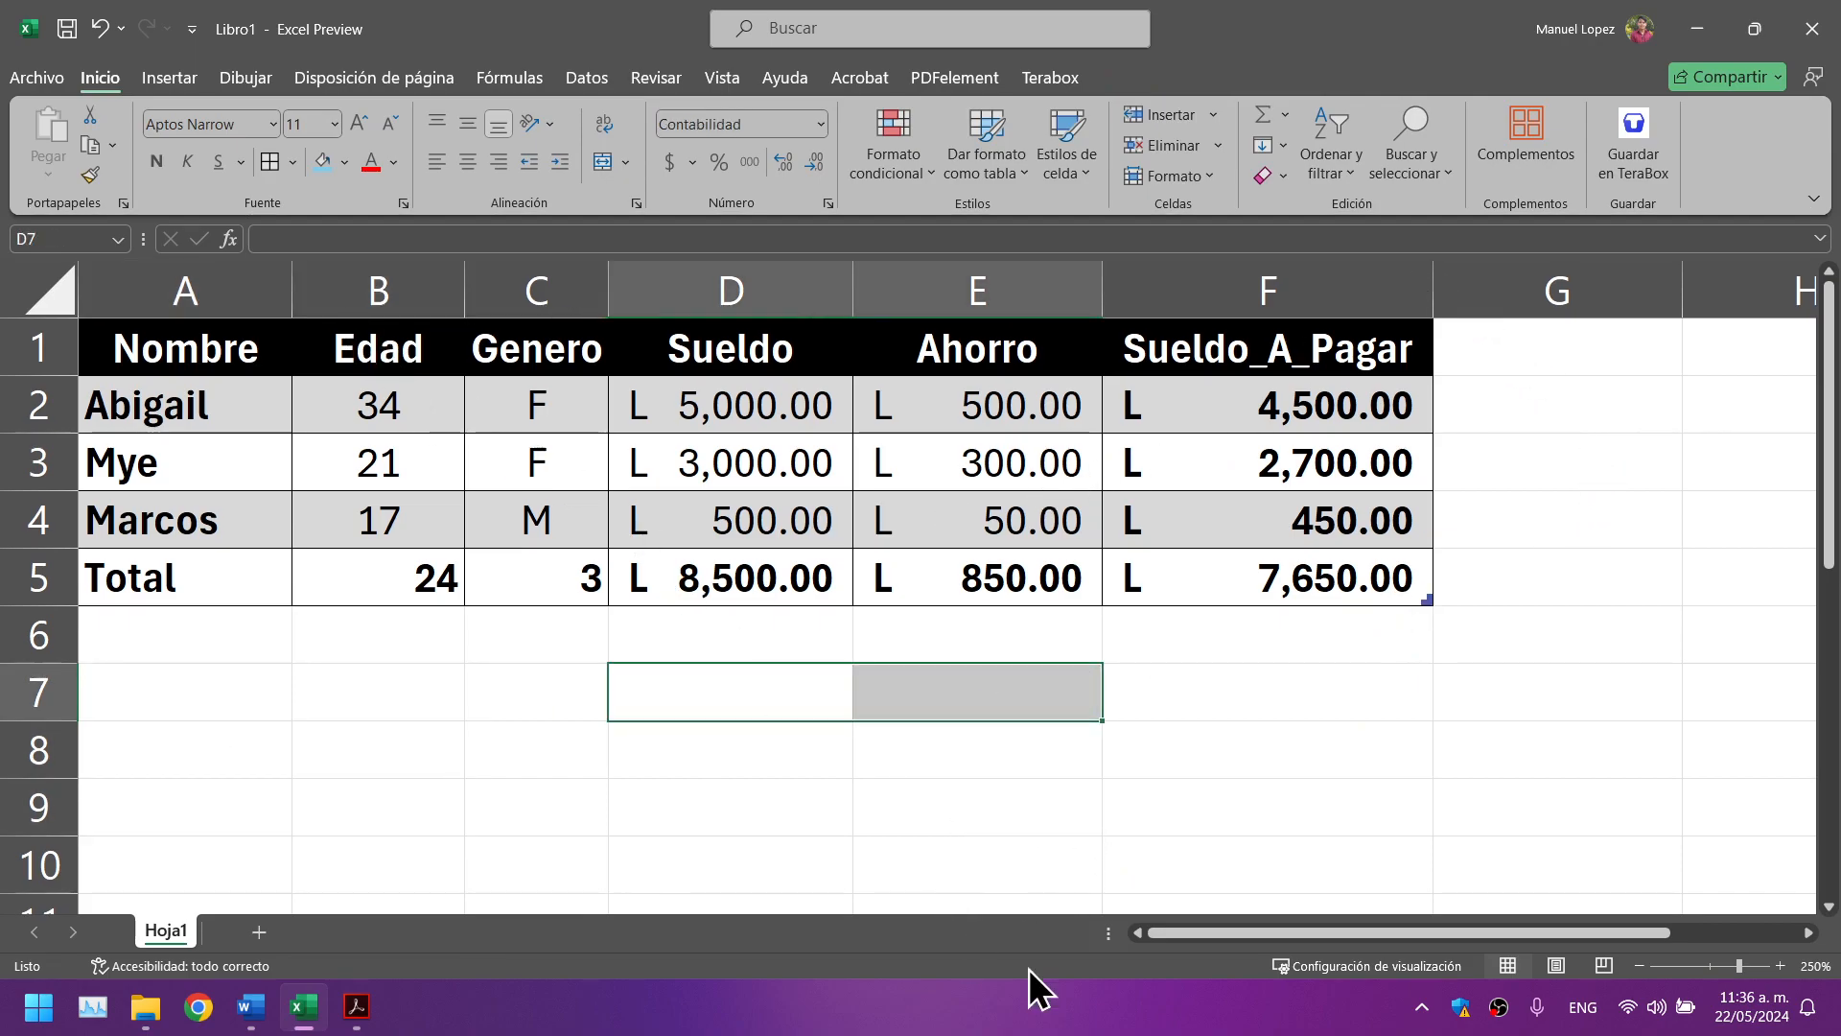
pyautogui.click(489, 765)
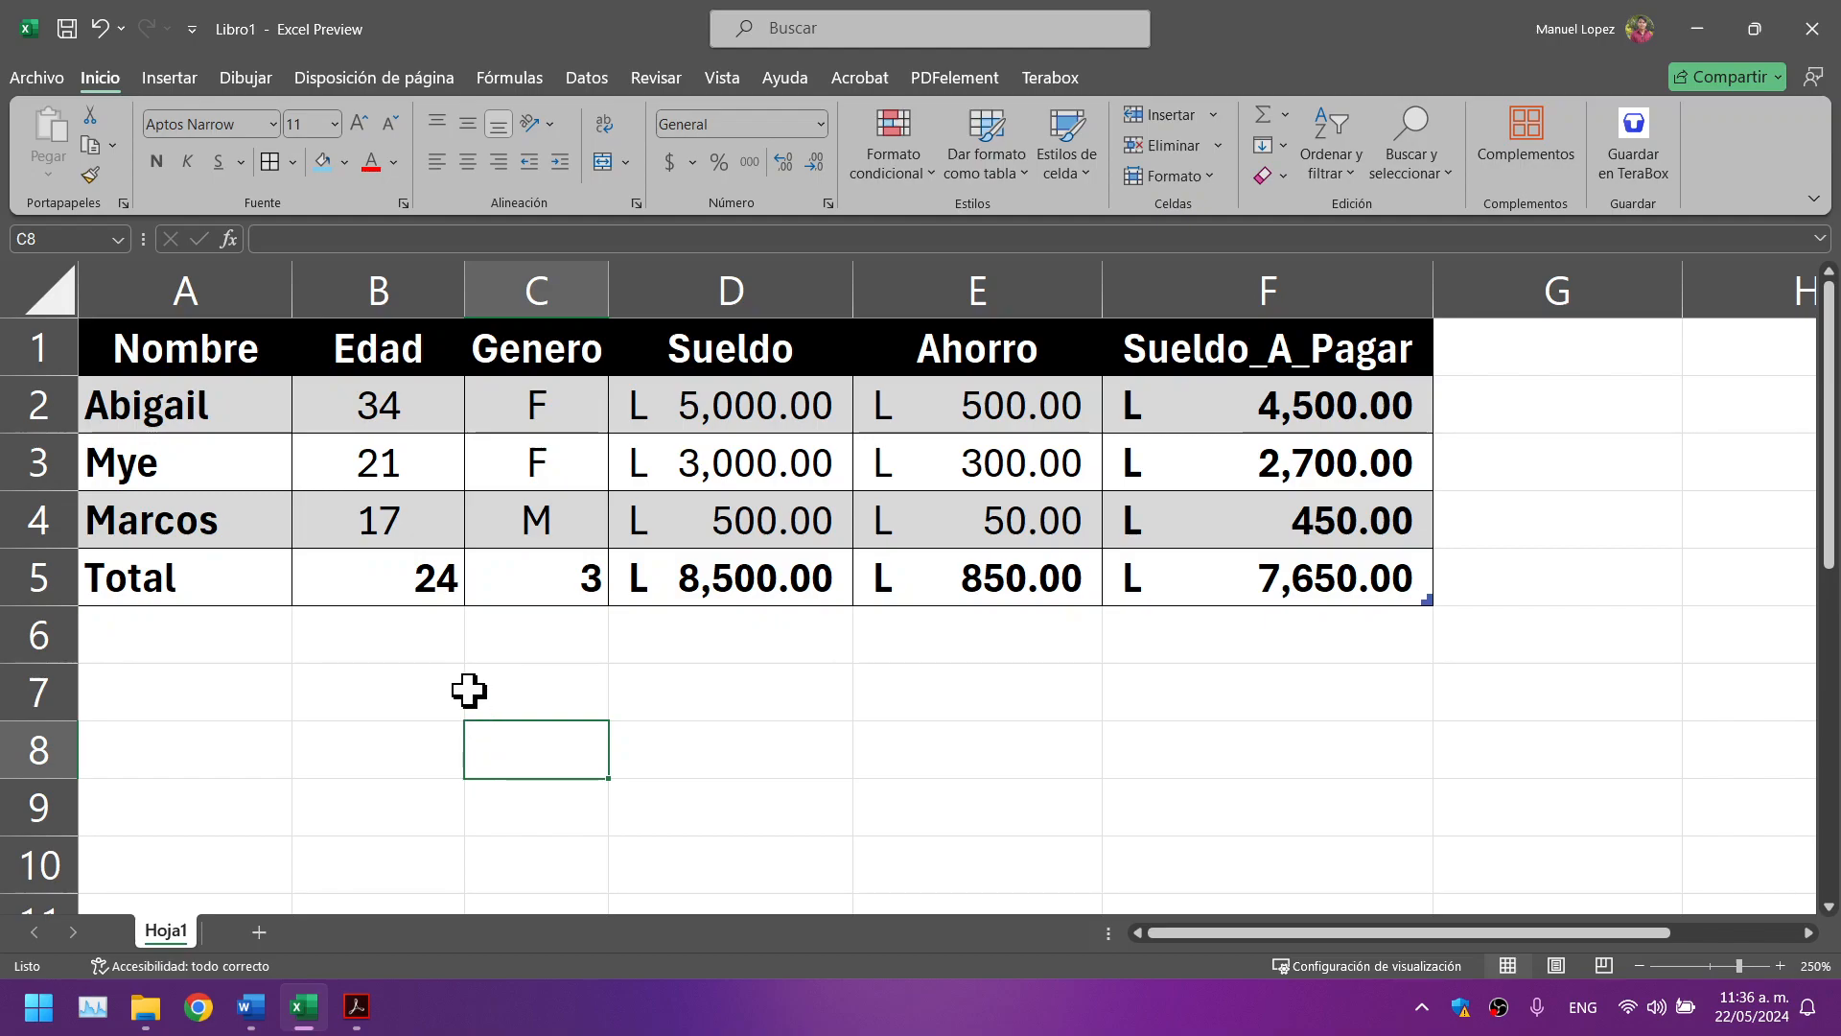
pyautogui.moveTo(264, 690); pyautogui.dragTo(1264, 673)
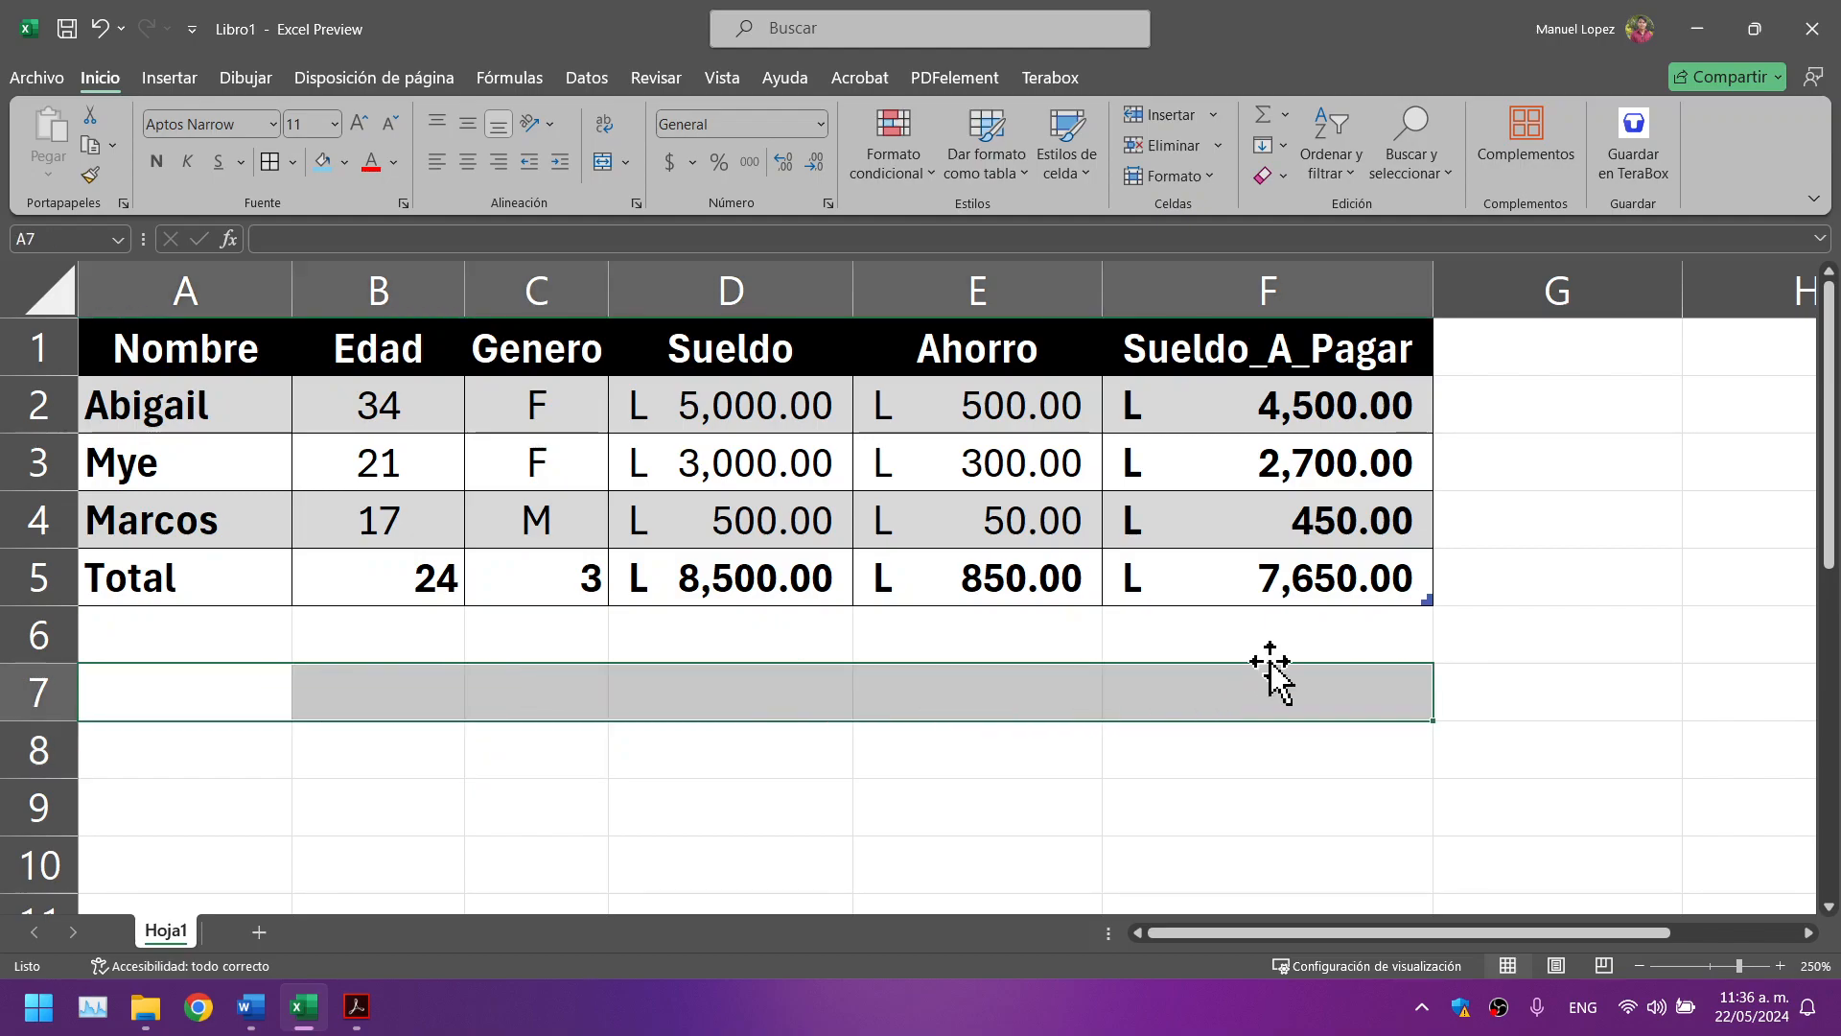
pyautogui.click(1277, 585)
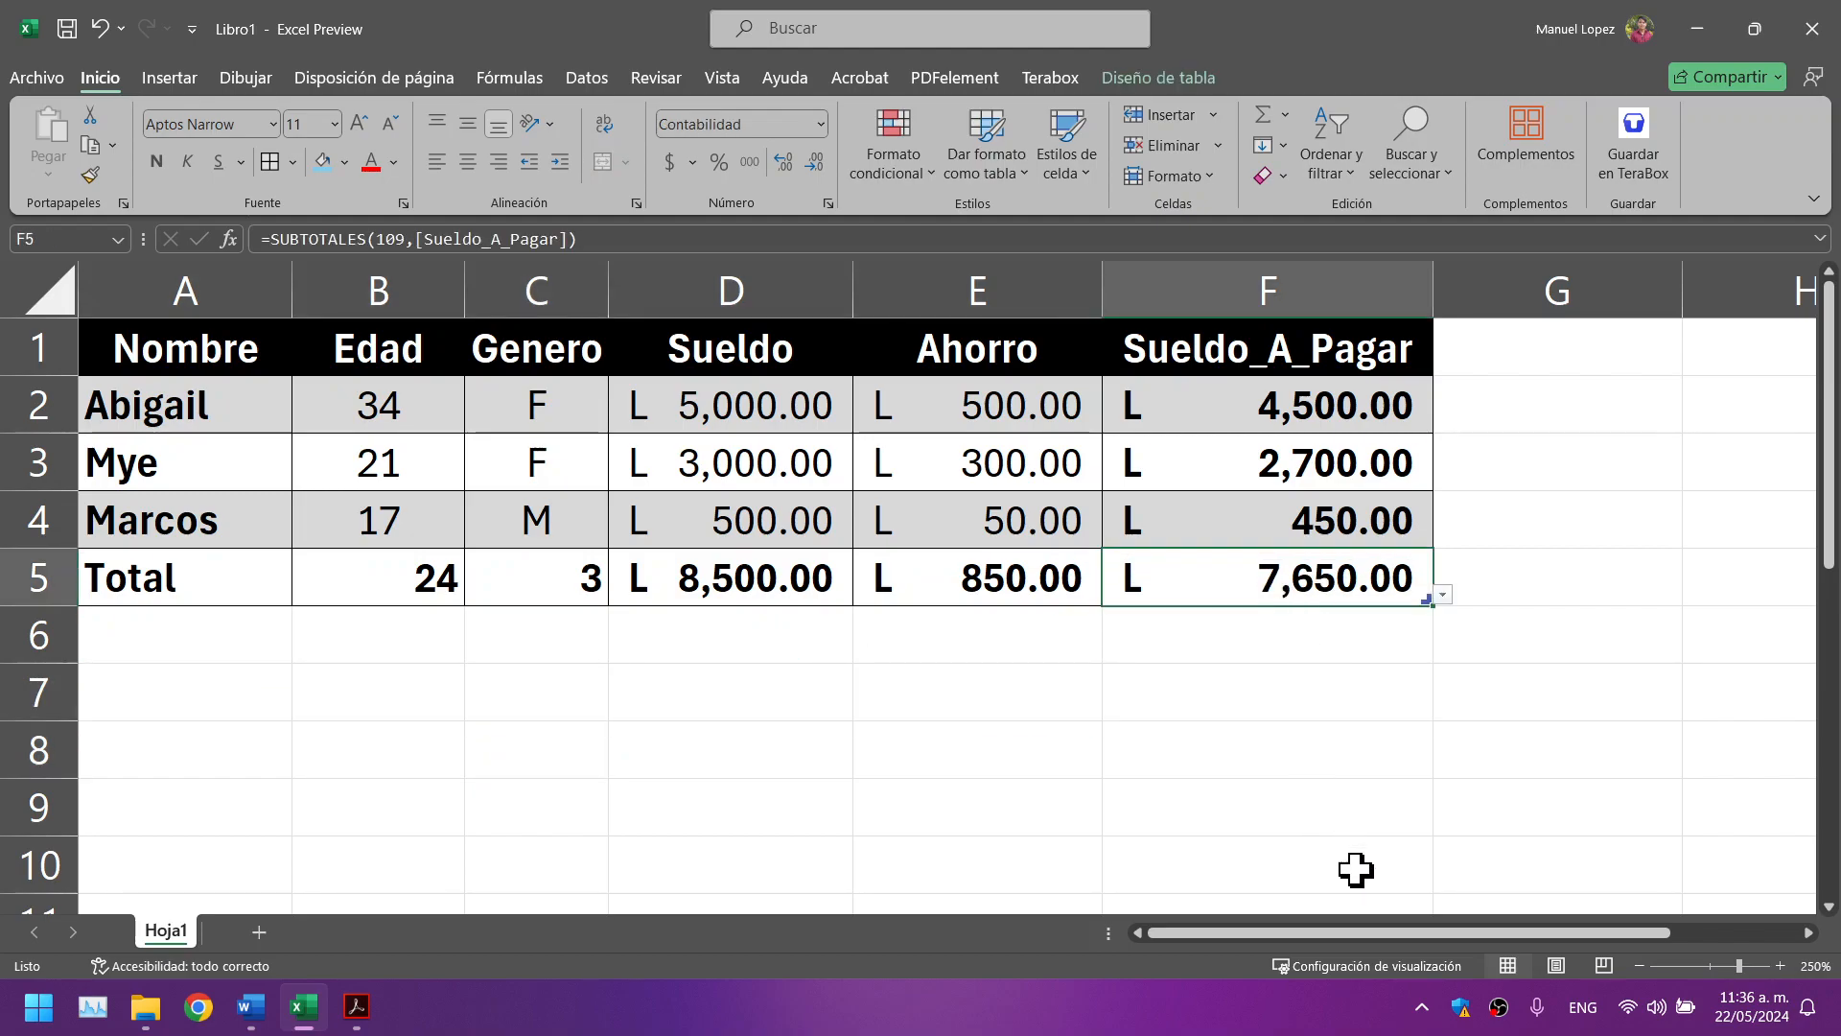
# Step: Narrow columns G and I and set column H to a width of about 8.78
pyautogui.moveTo(1680, 301); pyautogui.dragTo(1547, 279)
pyautogui.moveTo(1796, 291); pyautogui.dragTo(1673, 278)
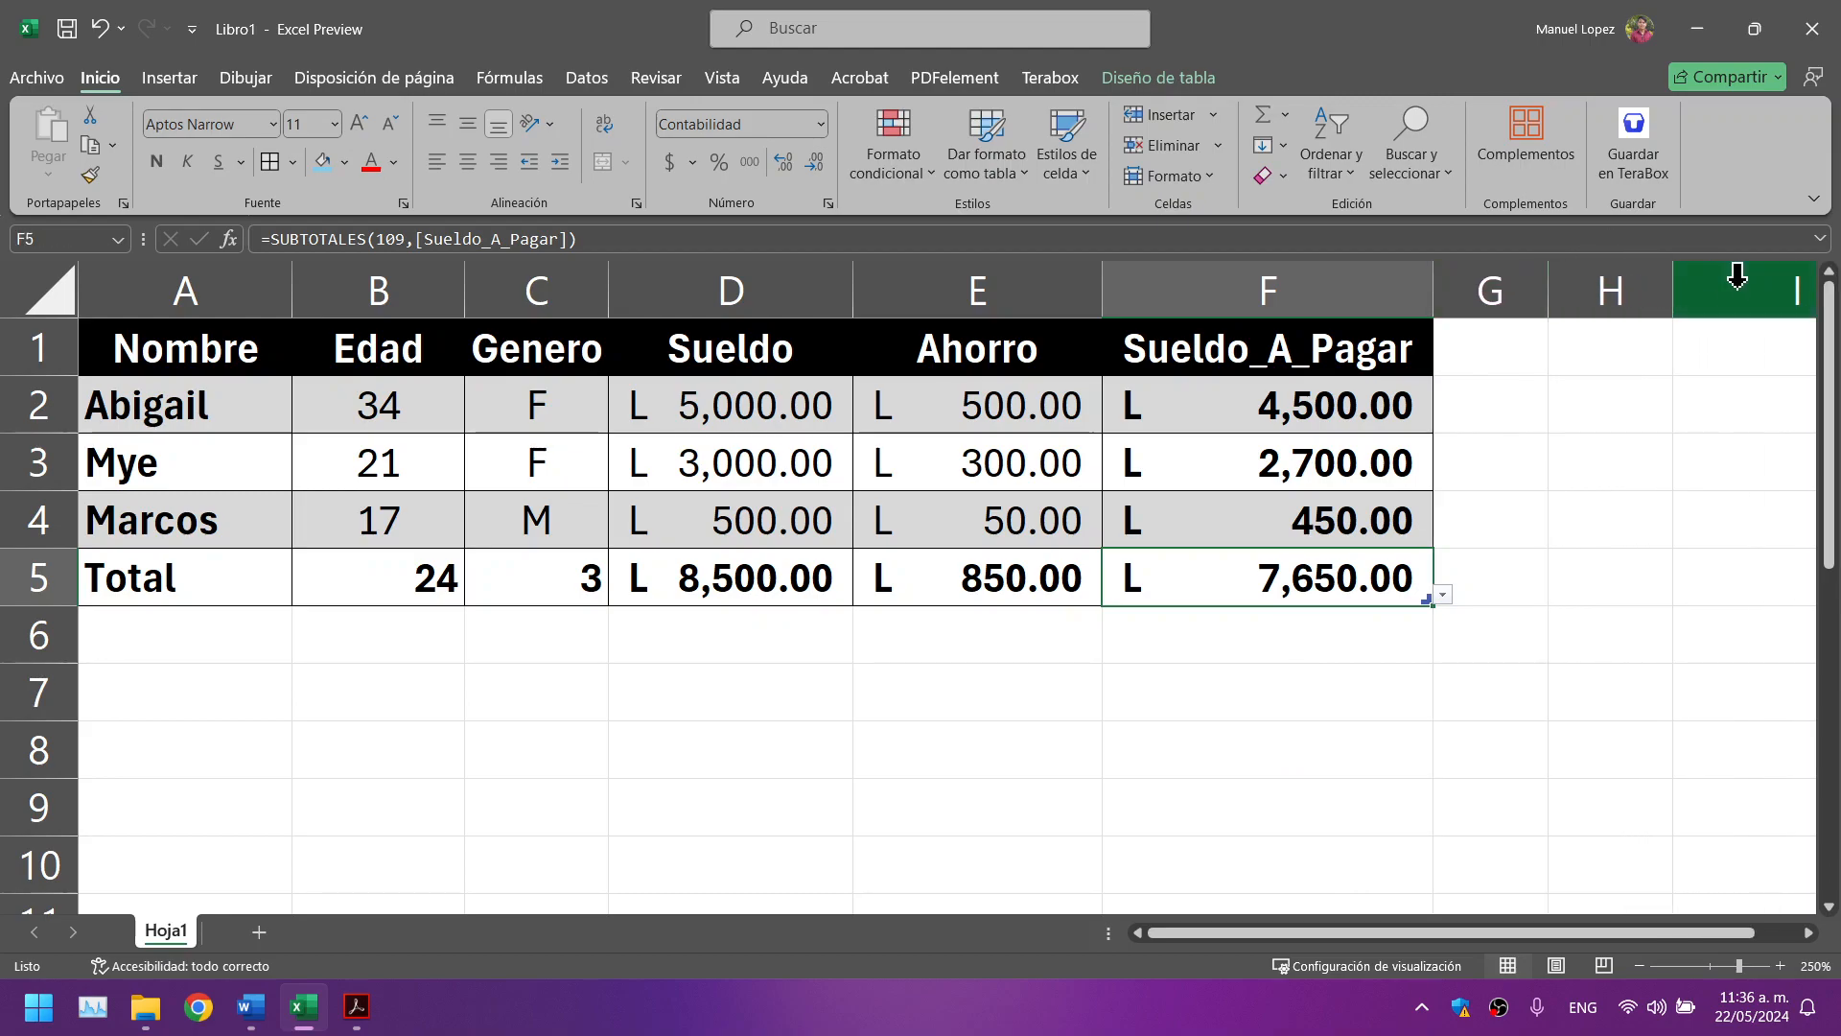
pyautogui.click(1639, 966)
pyautogui.click(1587, 280)
pyautogui.moveTo(1602, 283); pyautogui.dragTo(1684, 283)
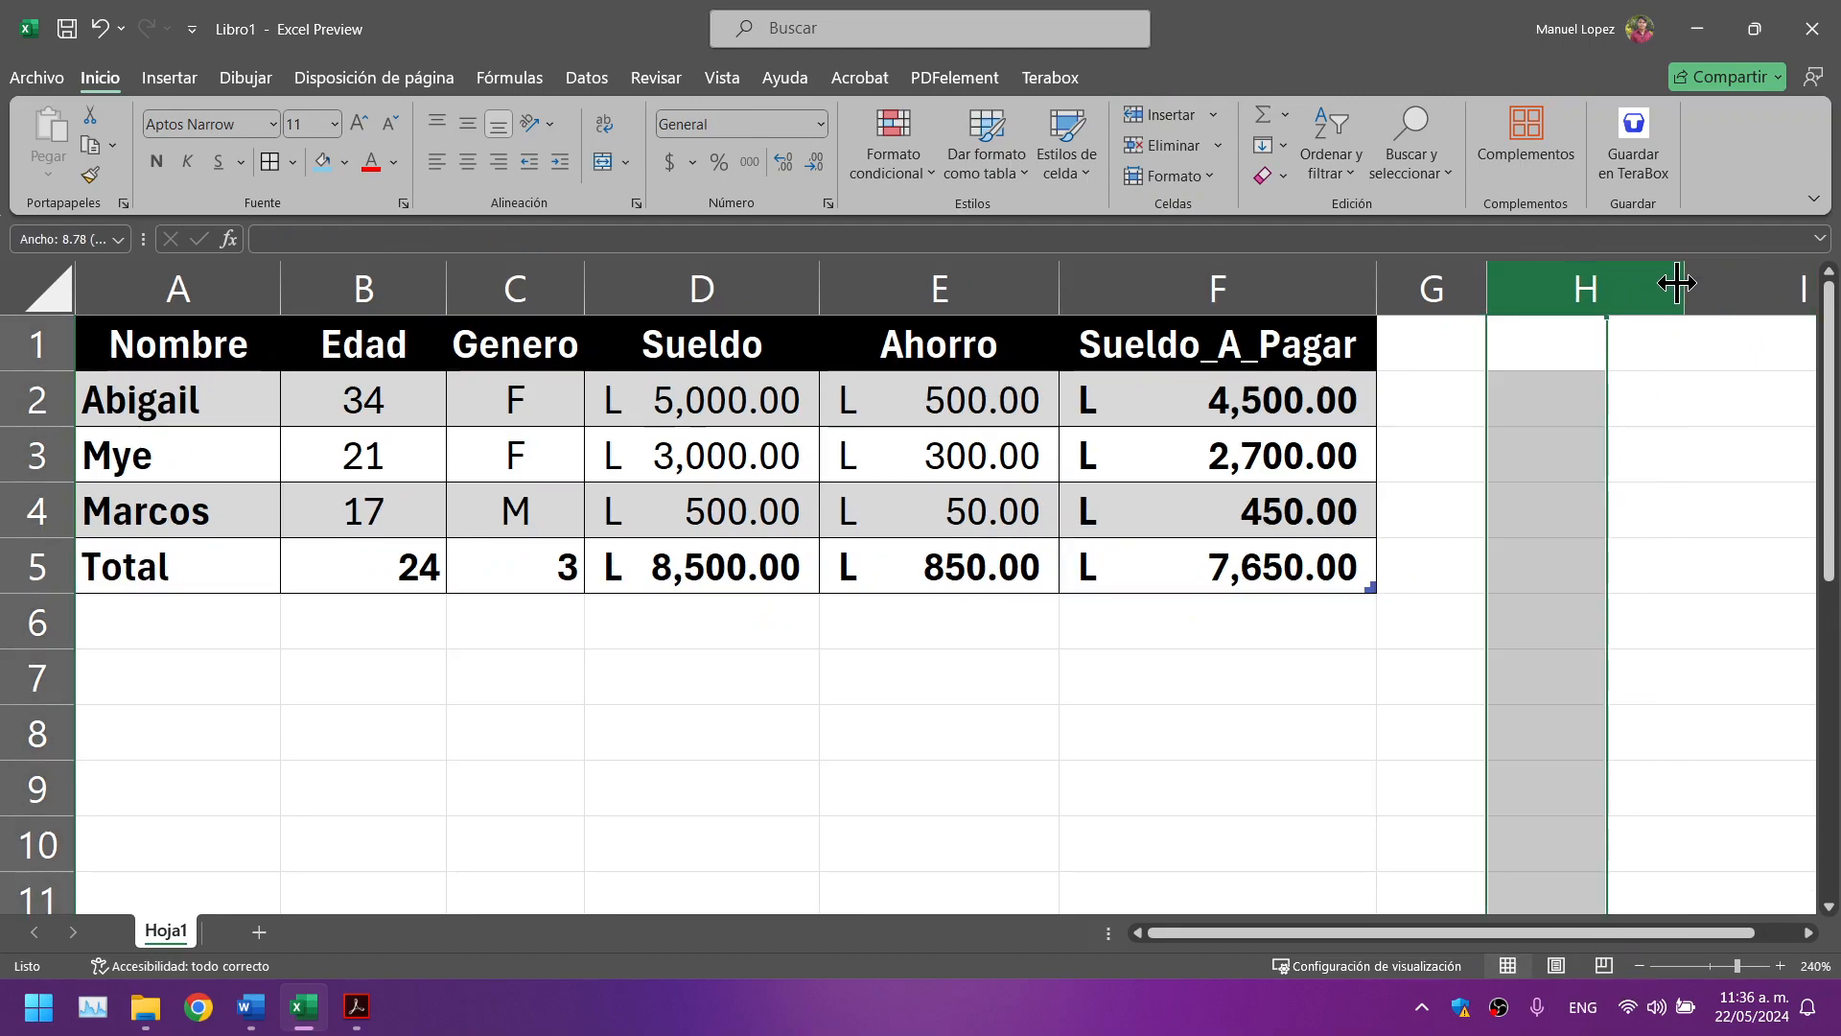
pyautogui.click(1639, 966)
pyautogui.click(1639, 965)
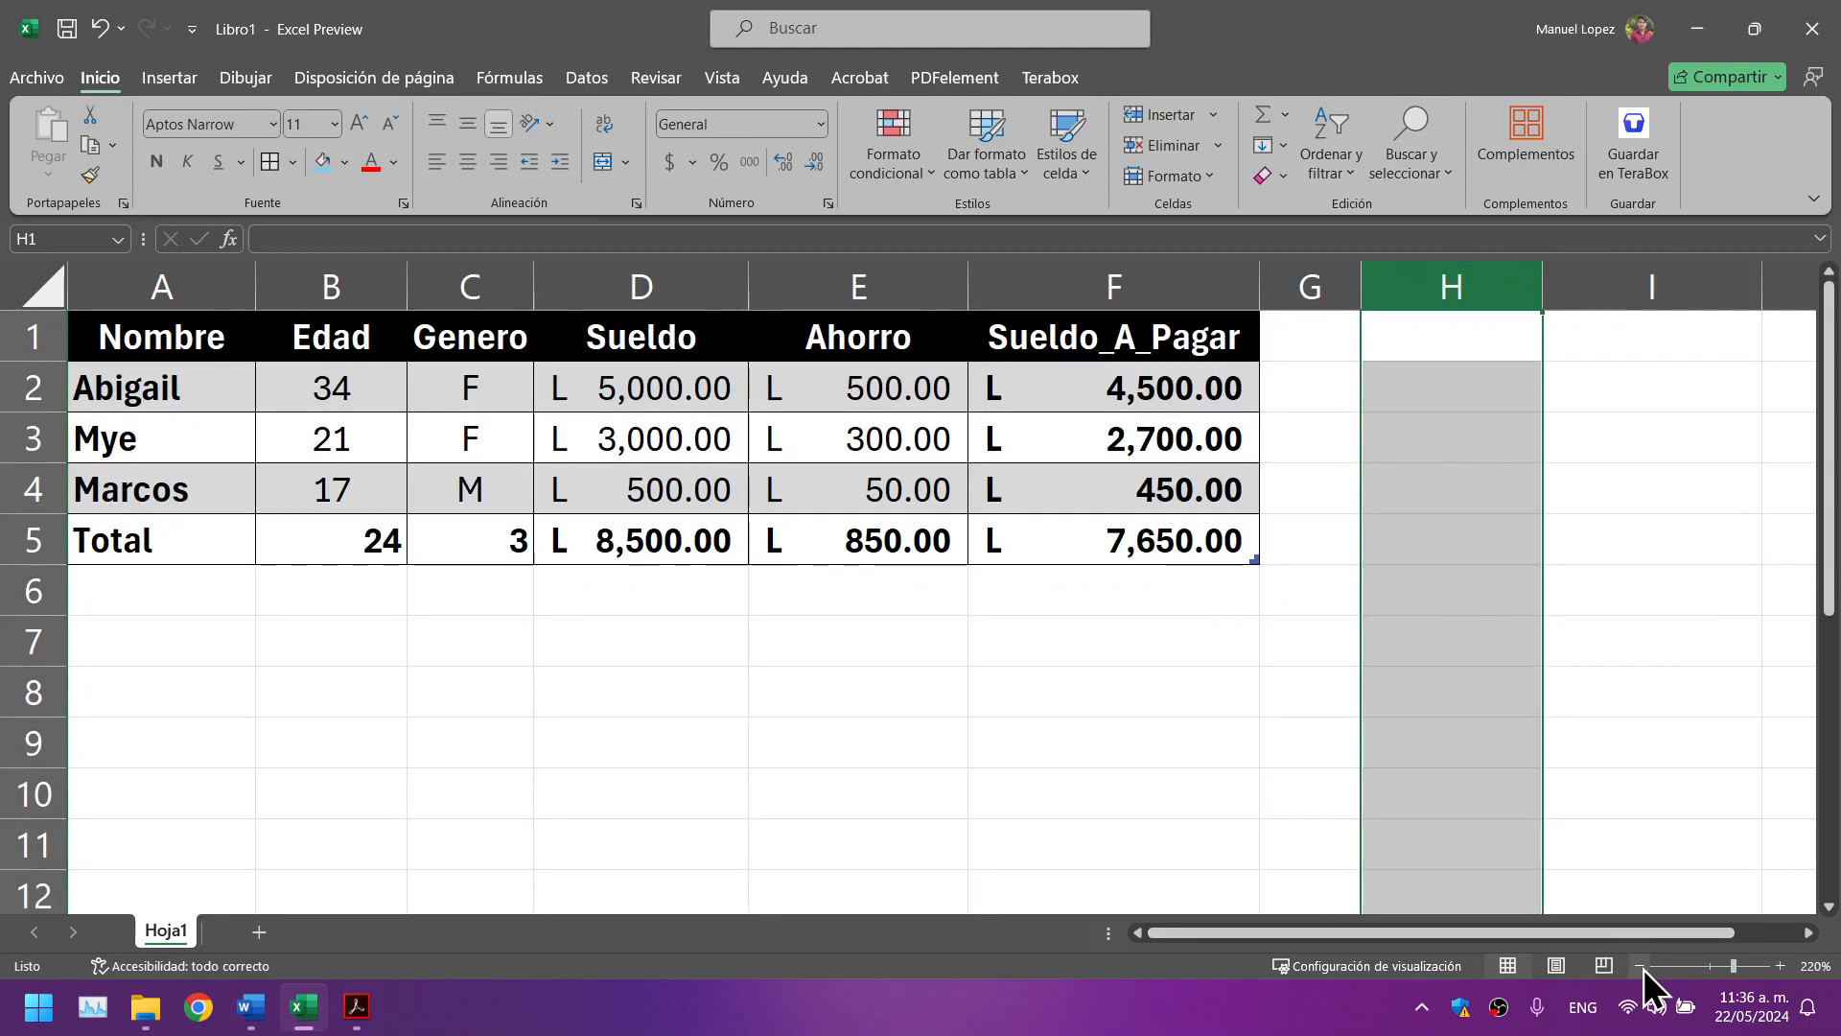
pyautogui.moveTo(1758, 295); pyautogui.dragTo(1722, 281)
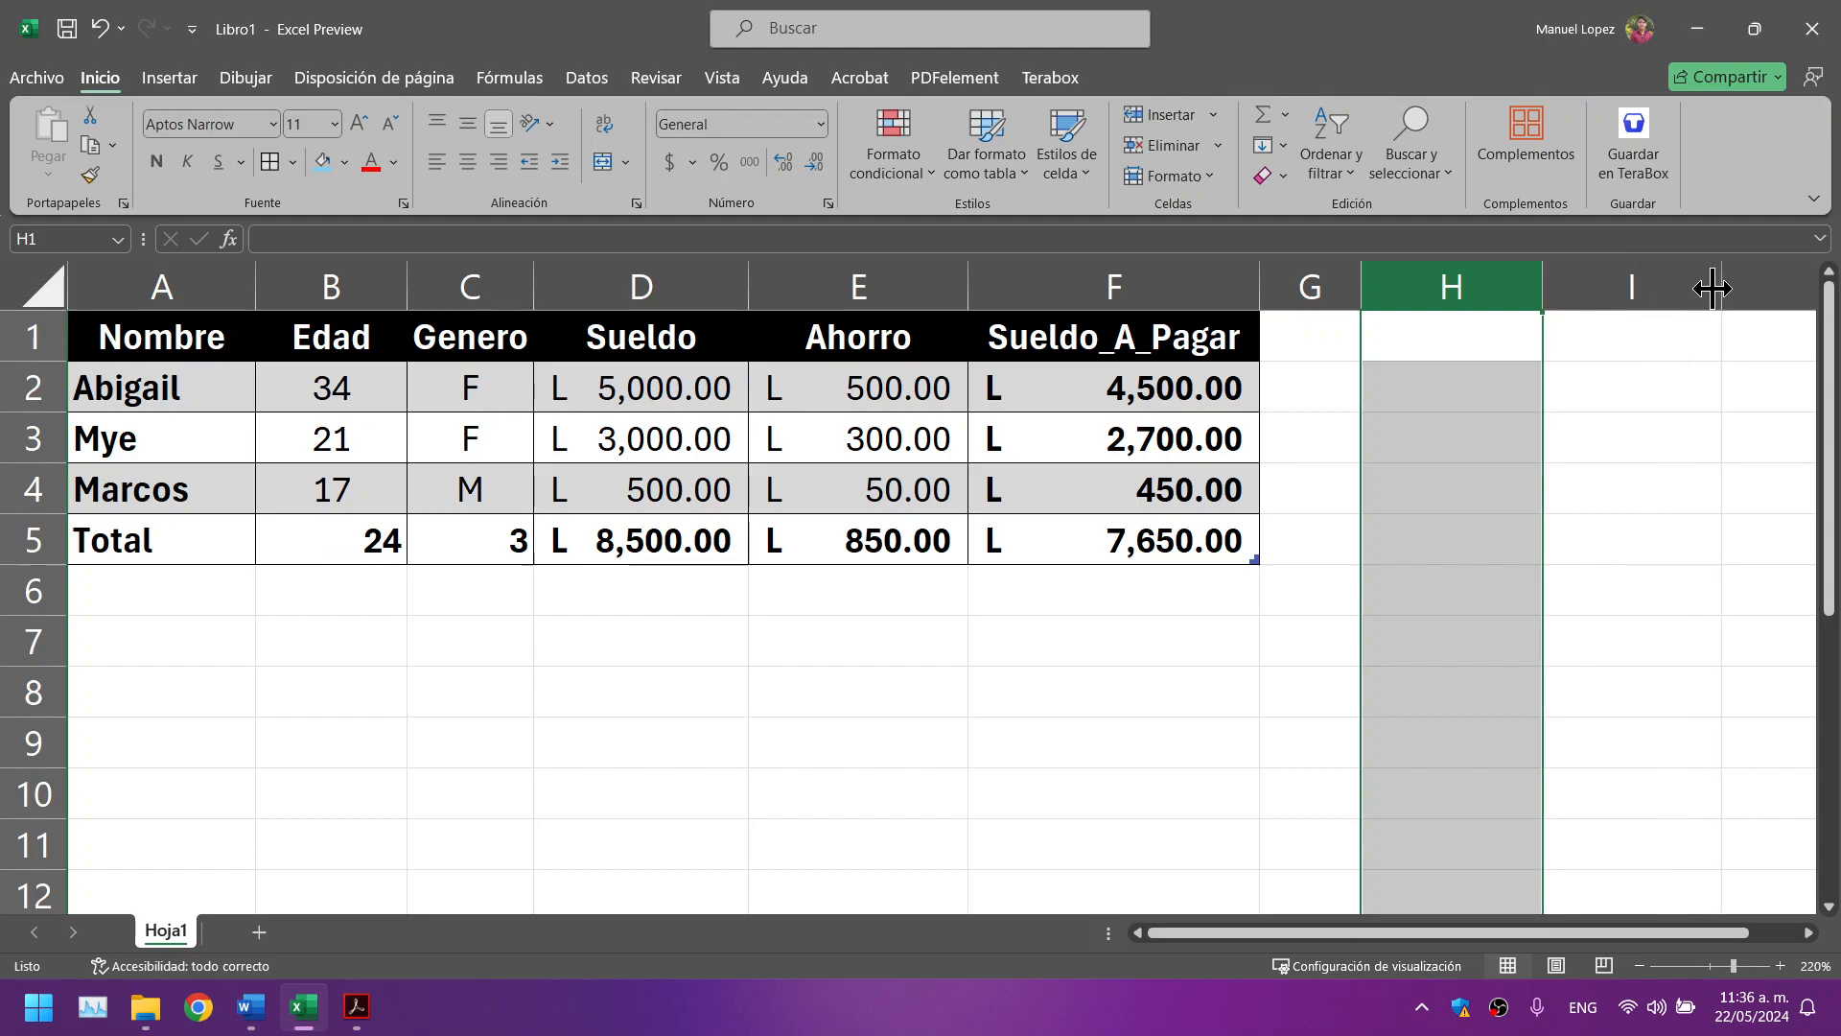
# Step: Check the criteria cells in the PDF example, then return to Excel and apply borders to cells H2:H3
pyautogui.click(354, 1007)
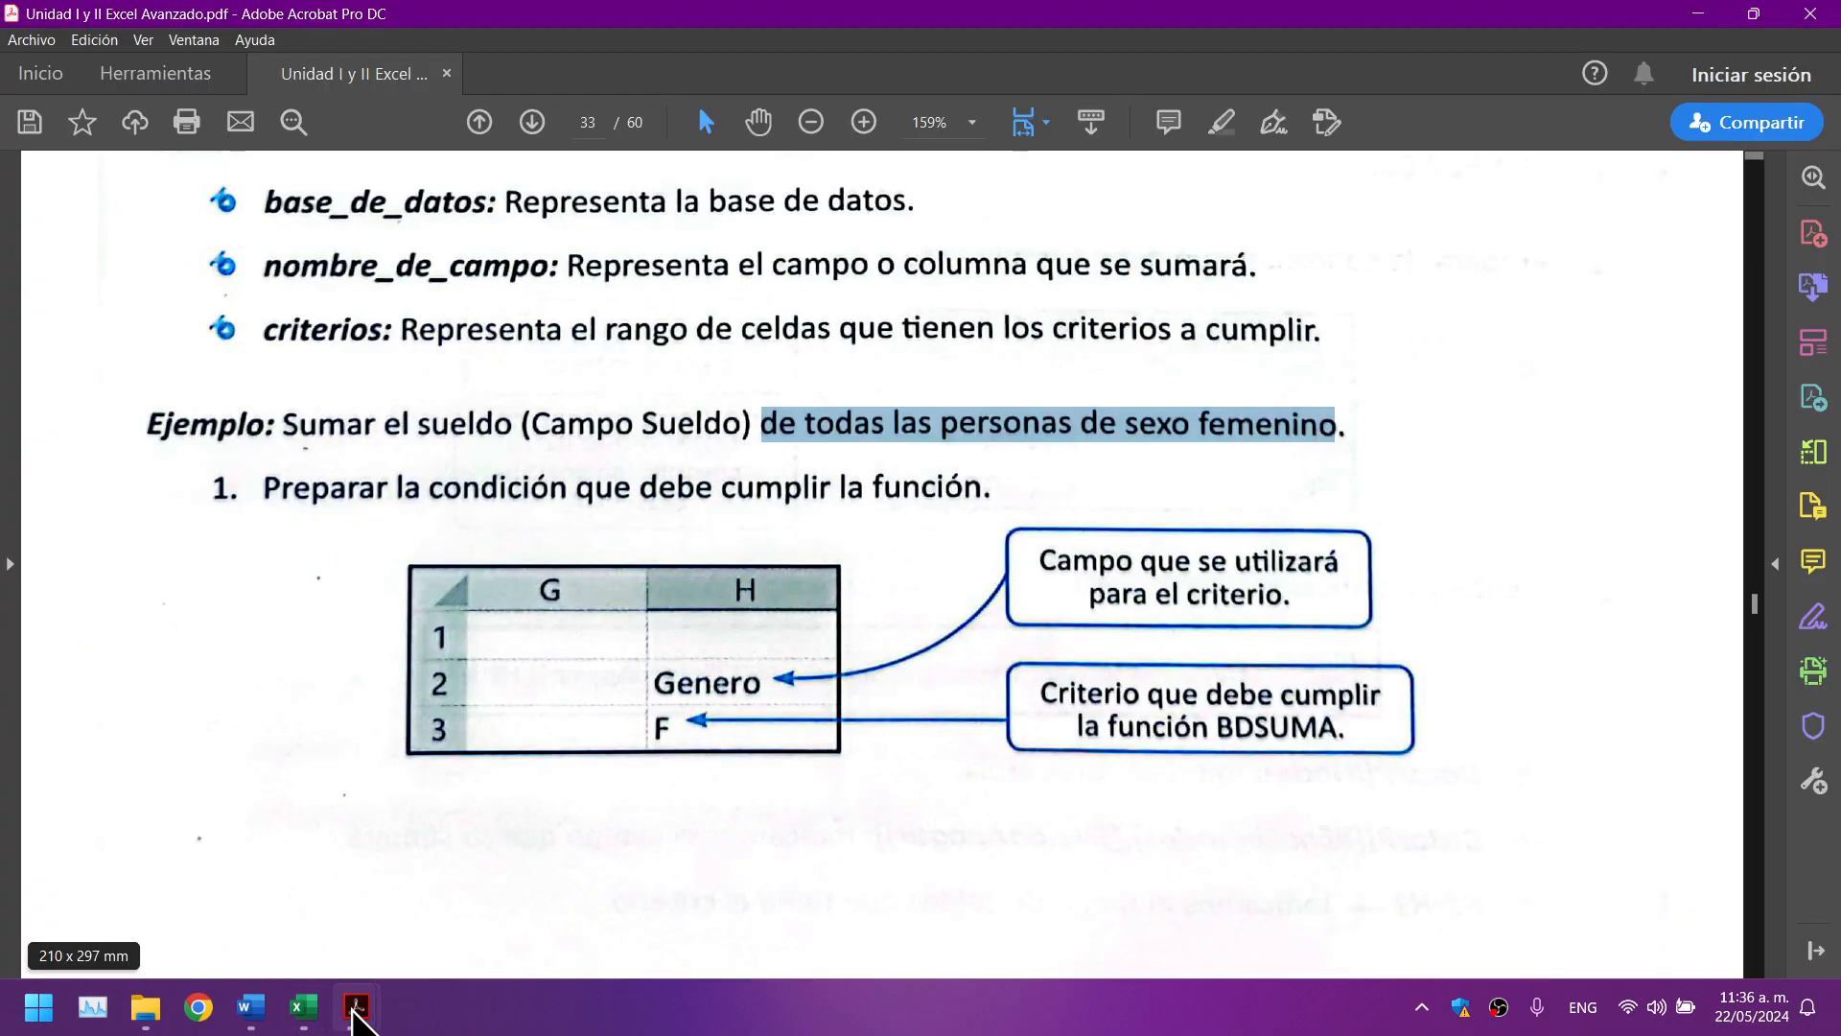
pyautogui.click(303, 1007)
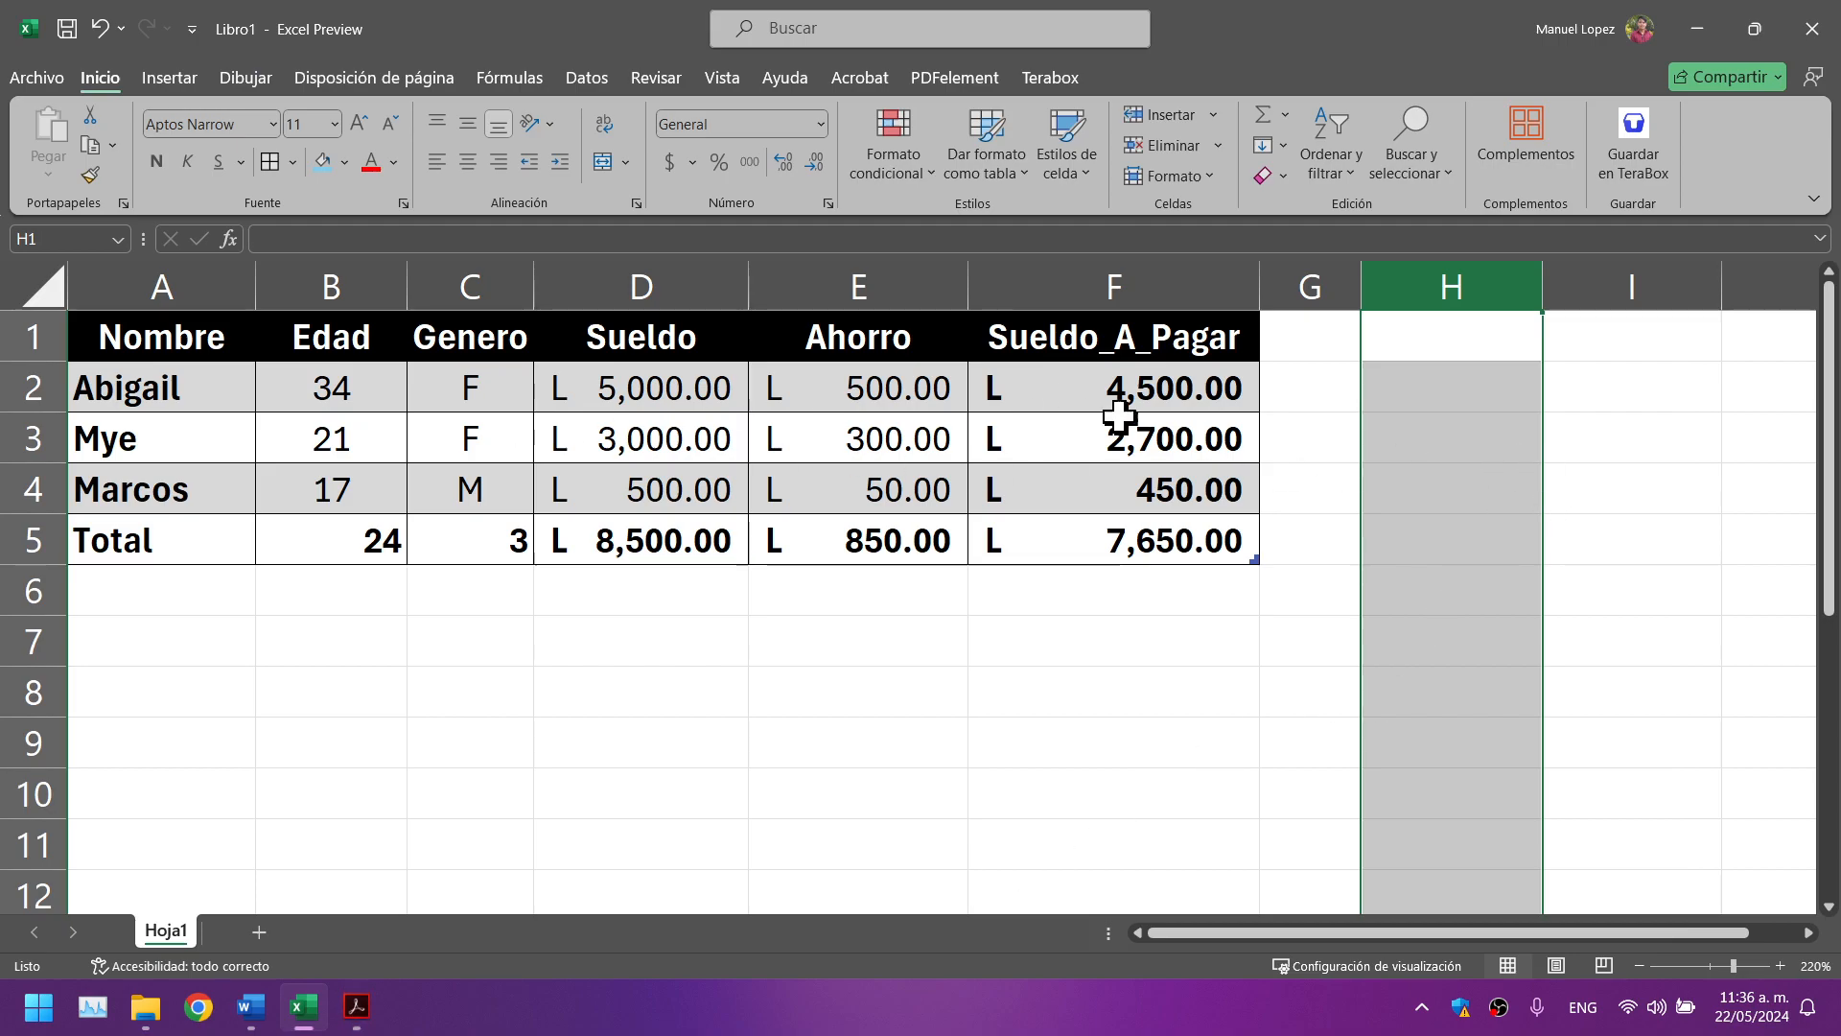
pyautogui.click(1442, 415)
pyautogui.moveTo(1408, 387); pyautogui.dragTo(1423, 423)
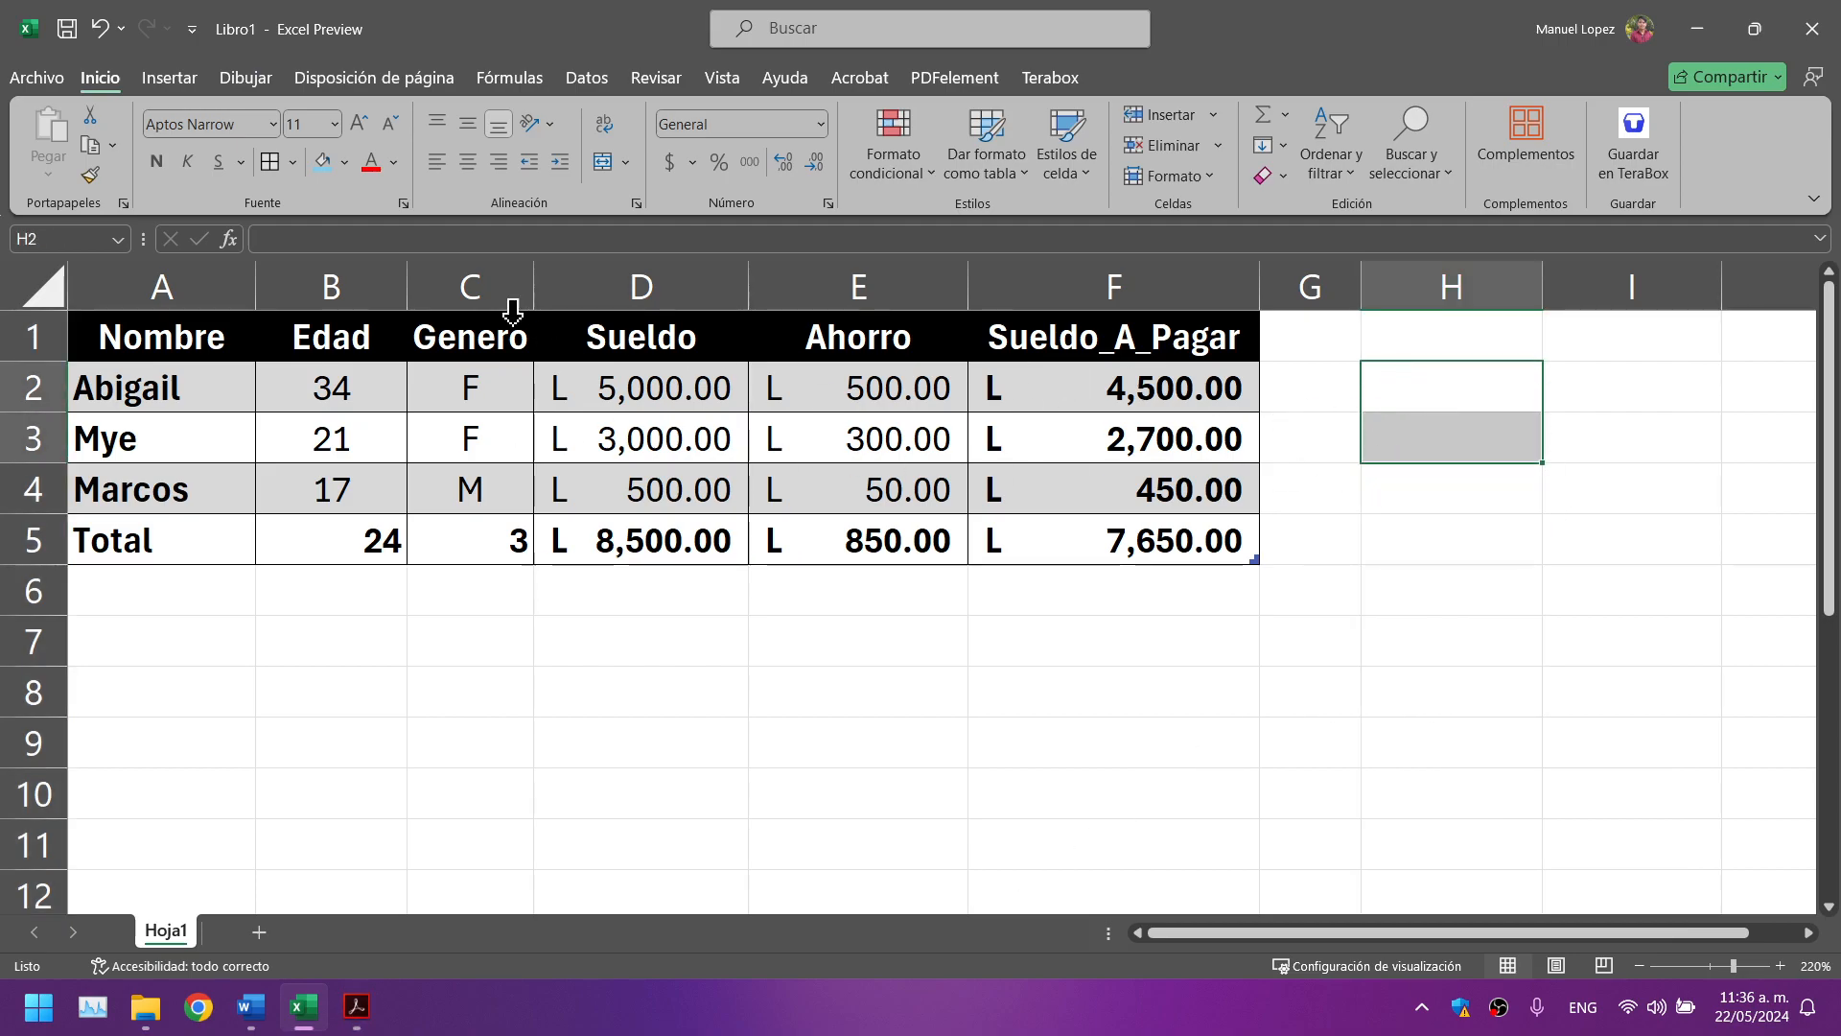
pyautogui.click(271, 161)
pyautogui.click(1426, 576)
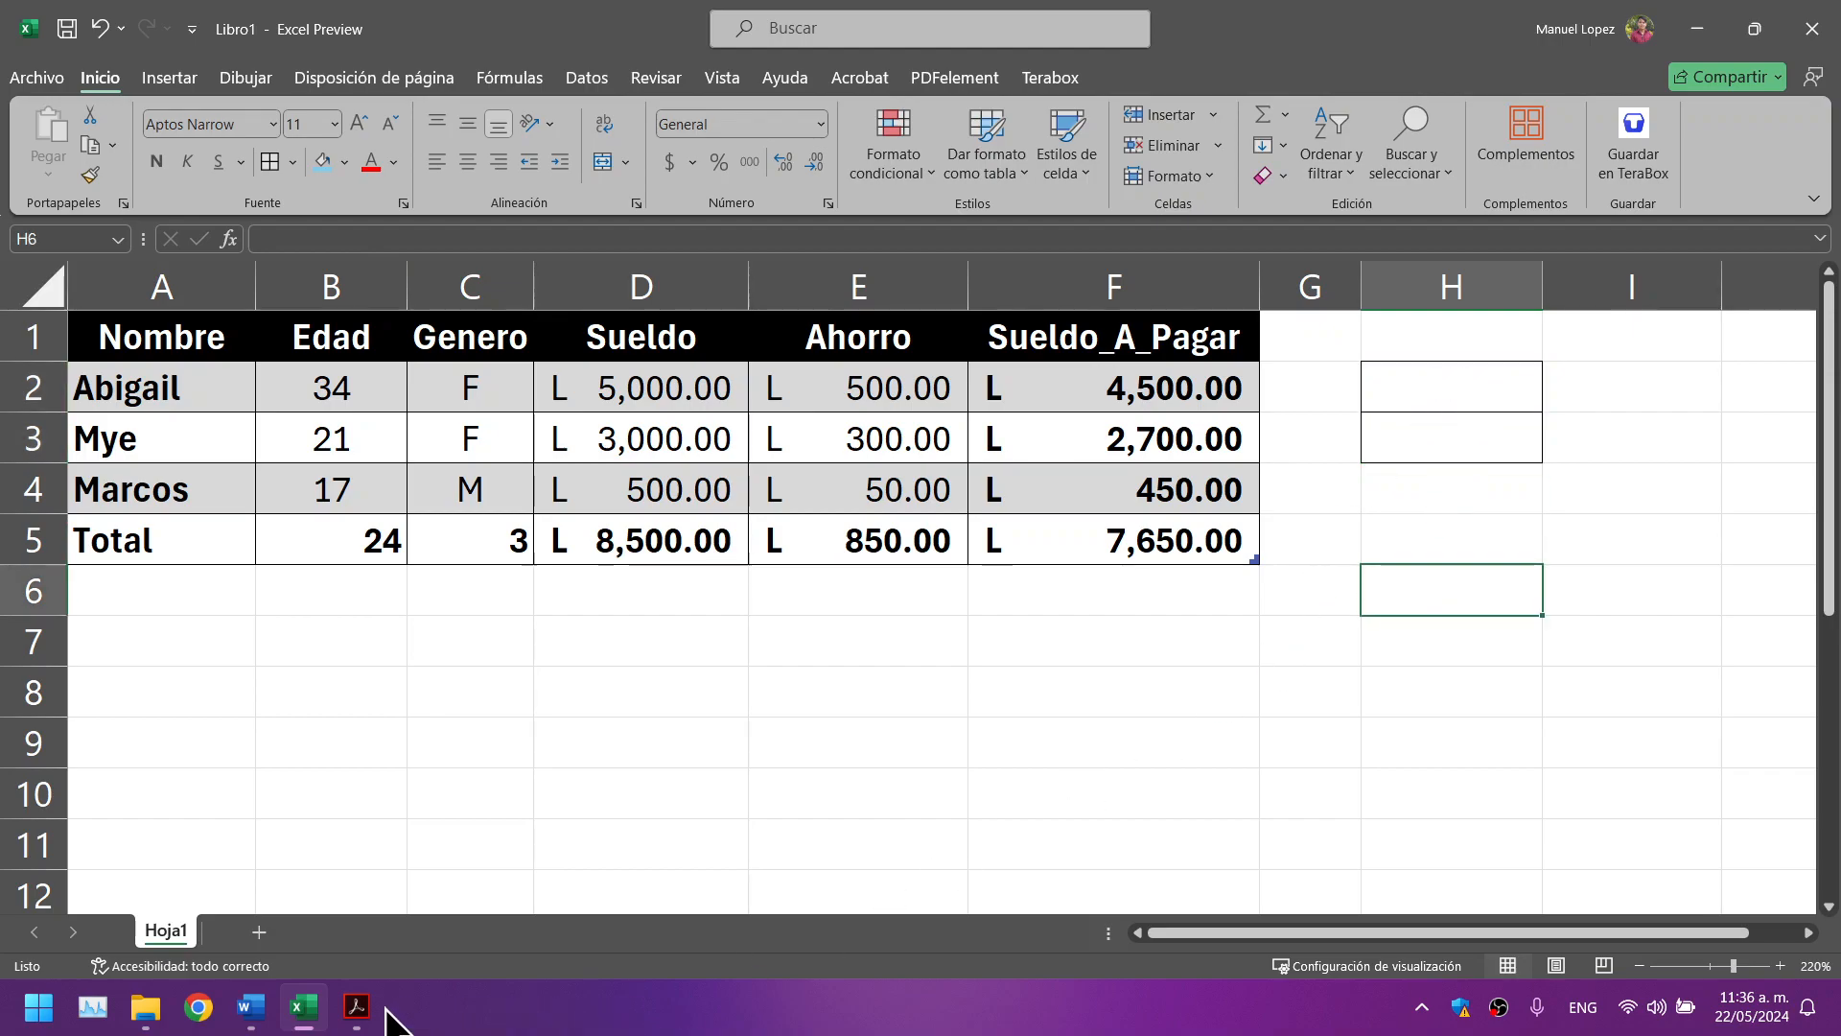
# Step: Glance at the PDF example again and enter the heading BDSUMA in cell H1
pyautogui.click(356, 1009)
pyautogui.click(358, 1006)
pyautogui.click(1407, 338)
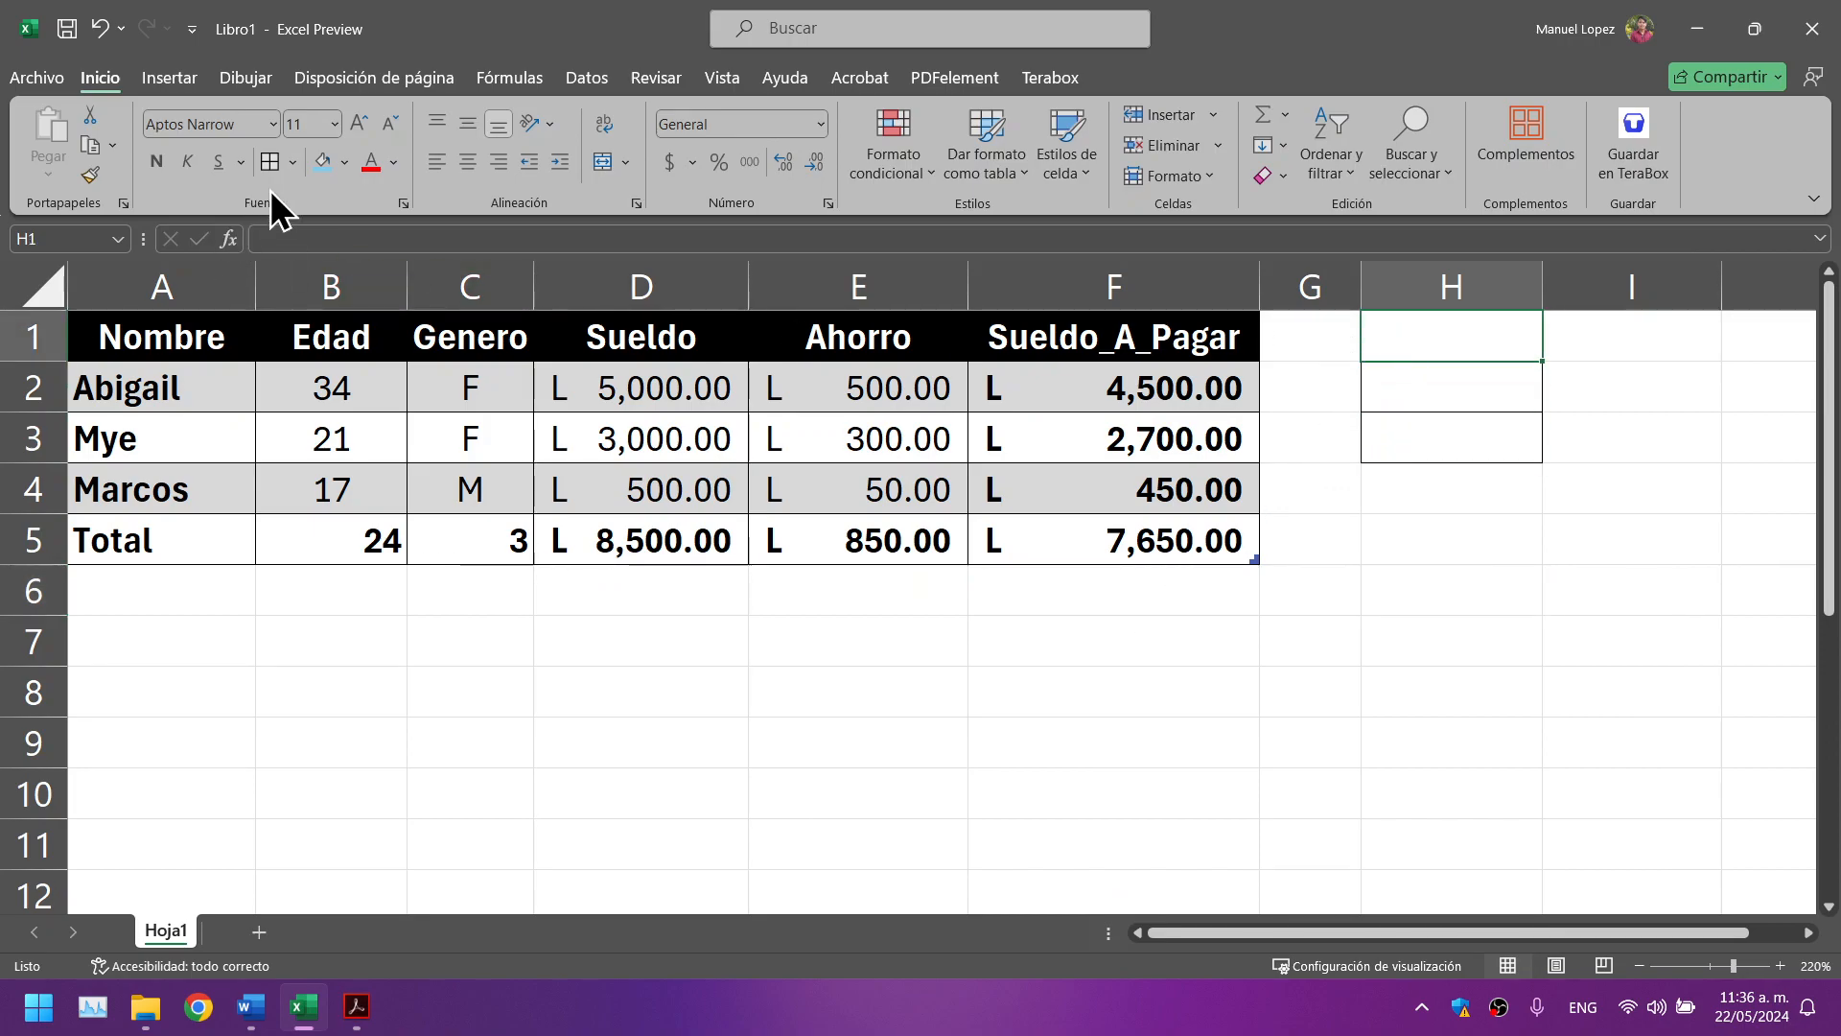
pyautogui.doubleClick(1389, 335)
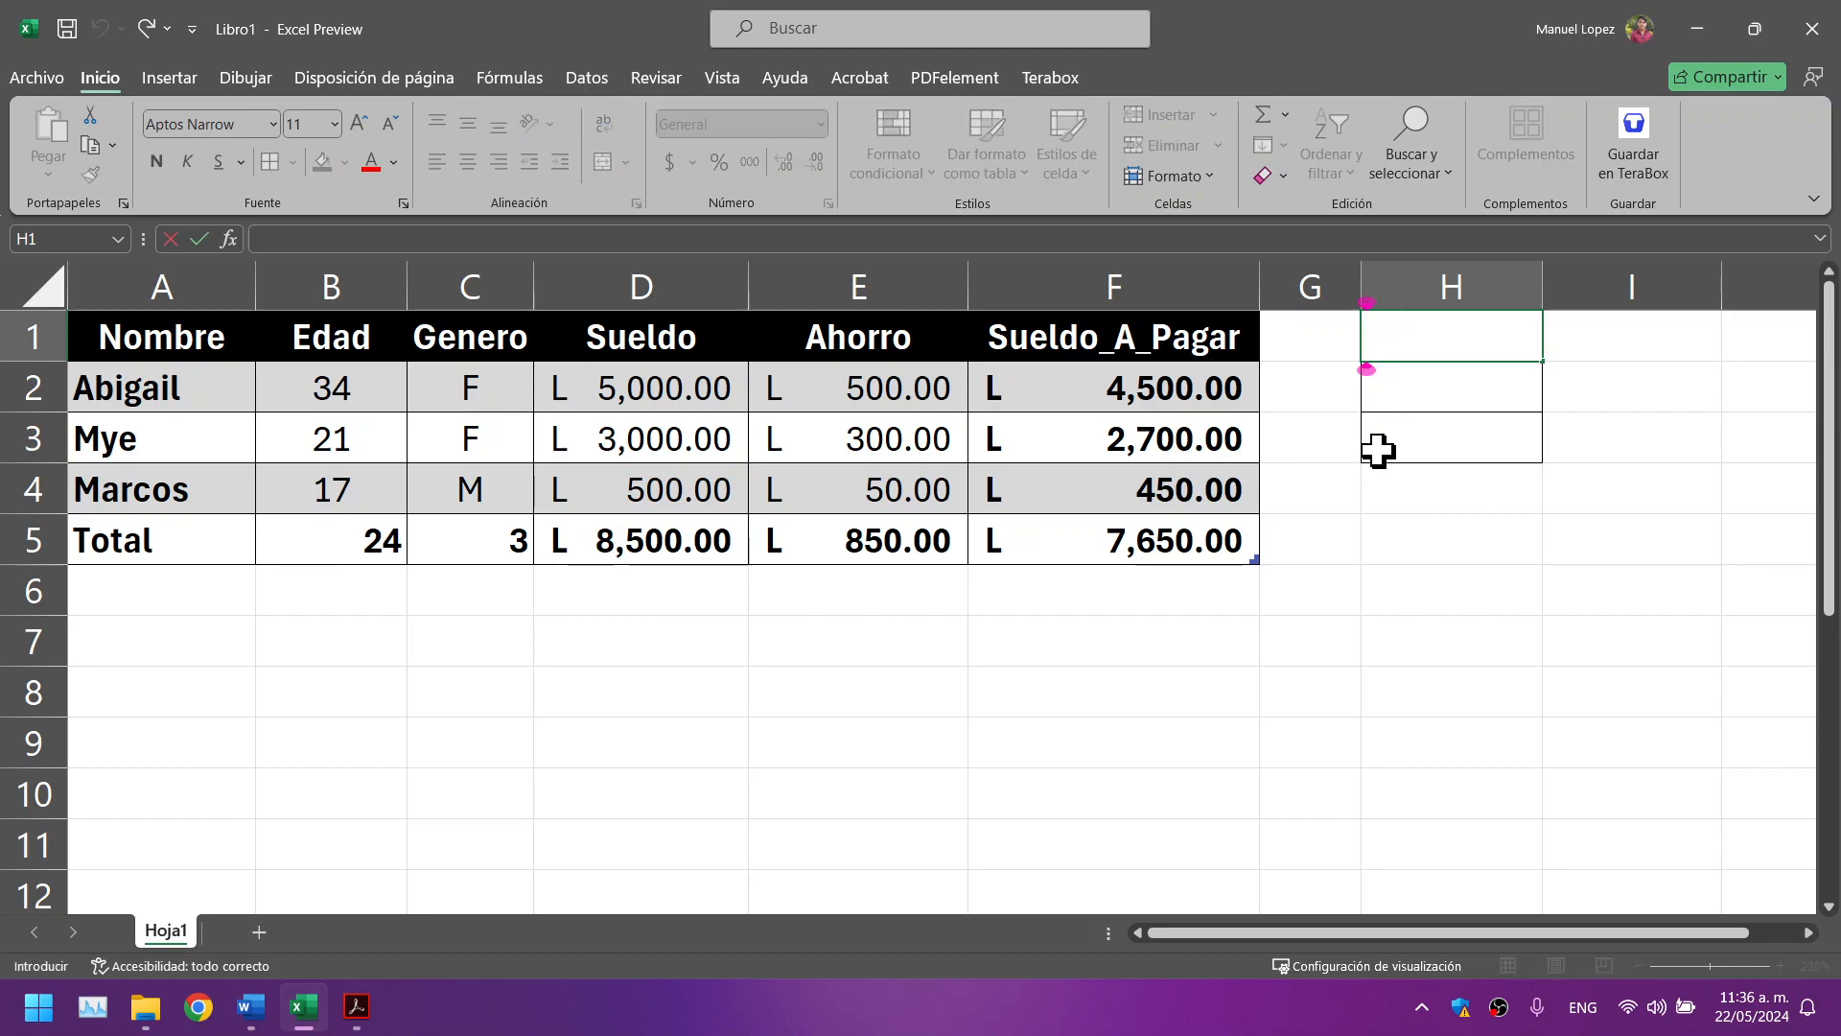
pyautogui.write('BD')
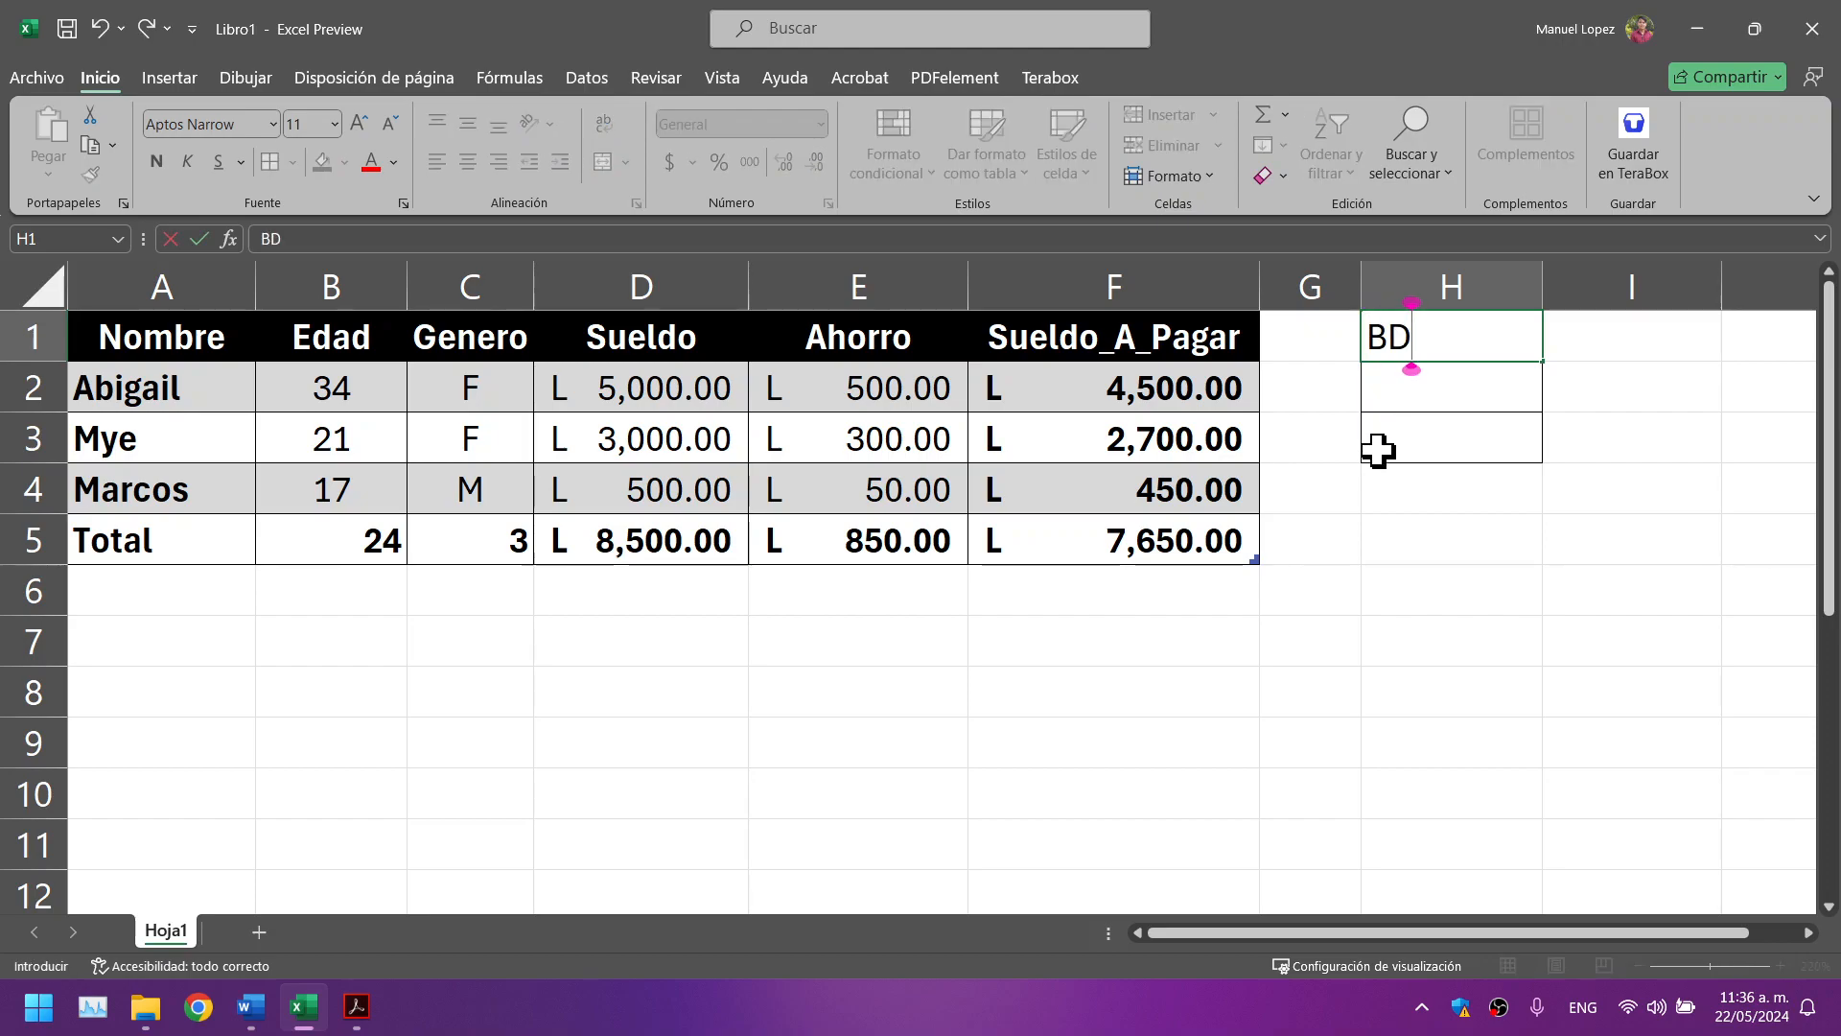
pyautogui.write('SMA')
pyautogui.press('BackSpace')
pyautogui.press('BackSpace')
pyautogui.write('UMA')
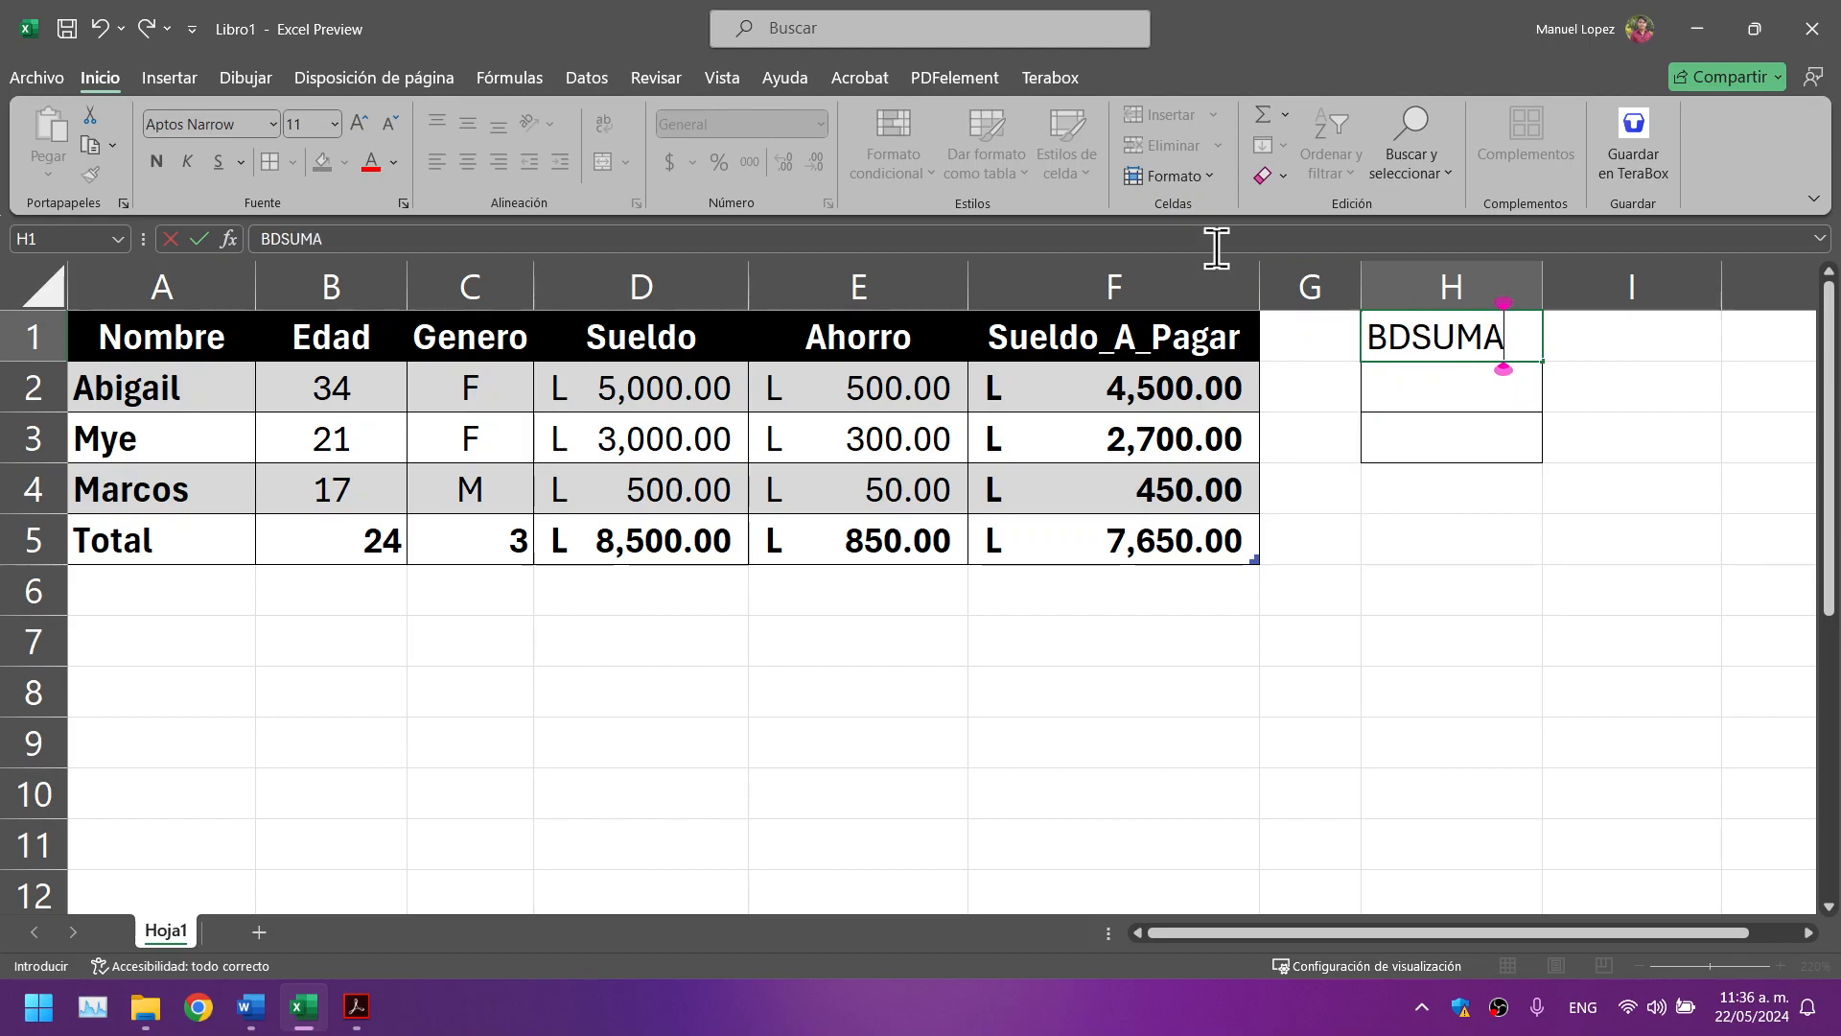
pyautogui.click(1656, 579)
# Step: Center the BDSUMA heading in H1 and fill the cell with light green
pyautogui.click(1467, 354)
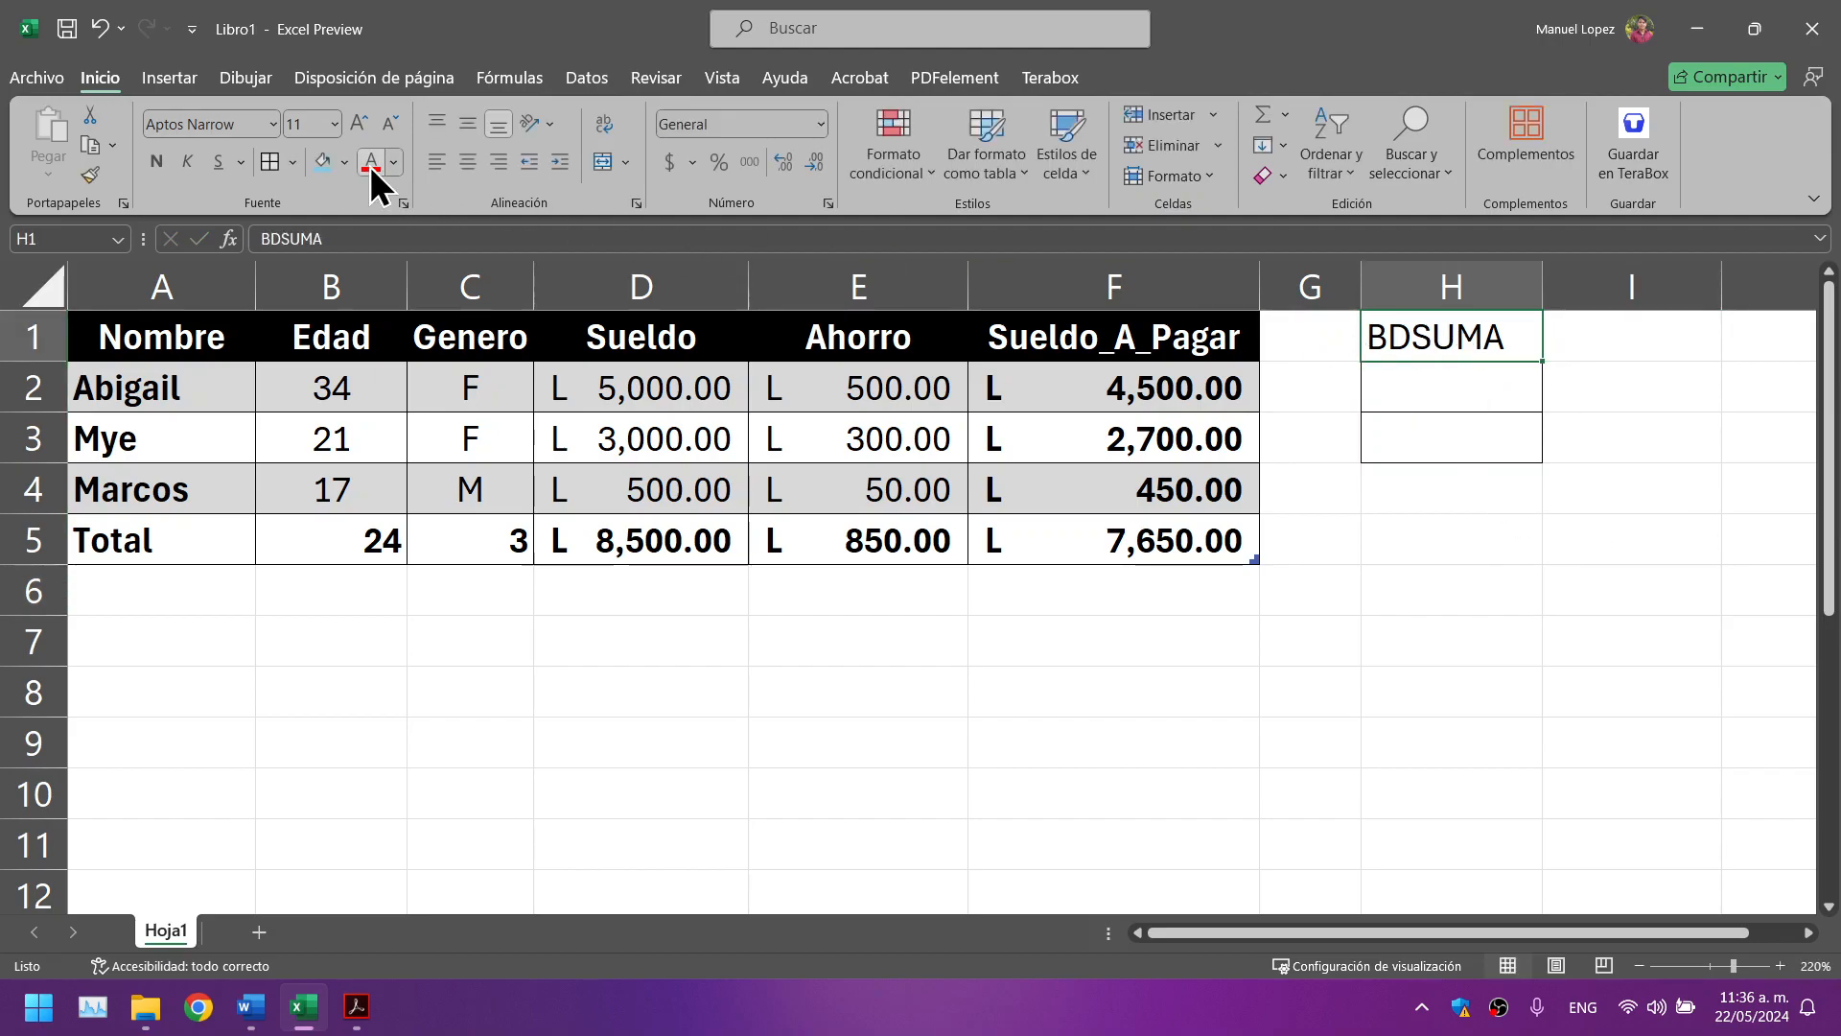
pyautogui.click(466, 165)
pyautogui.click(346, 163)
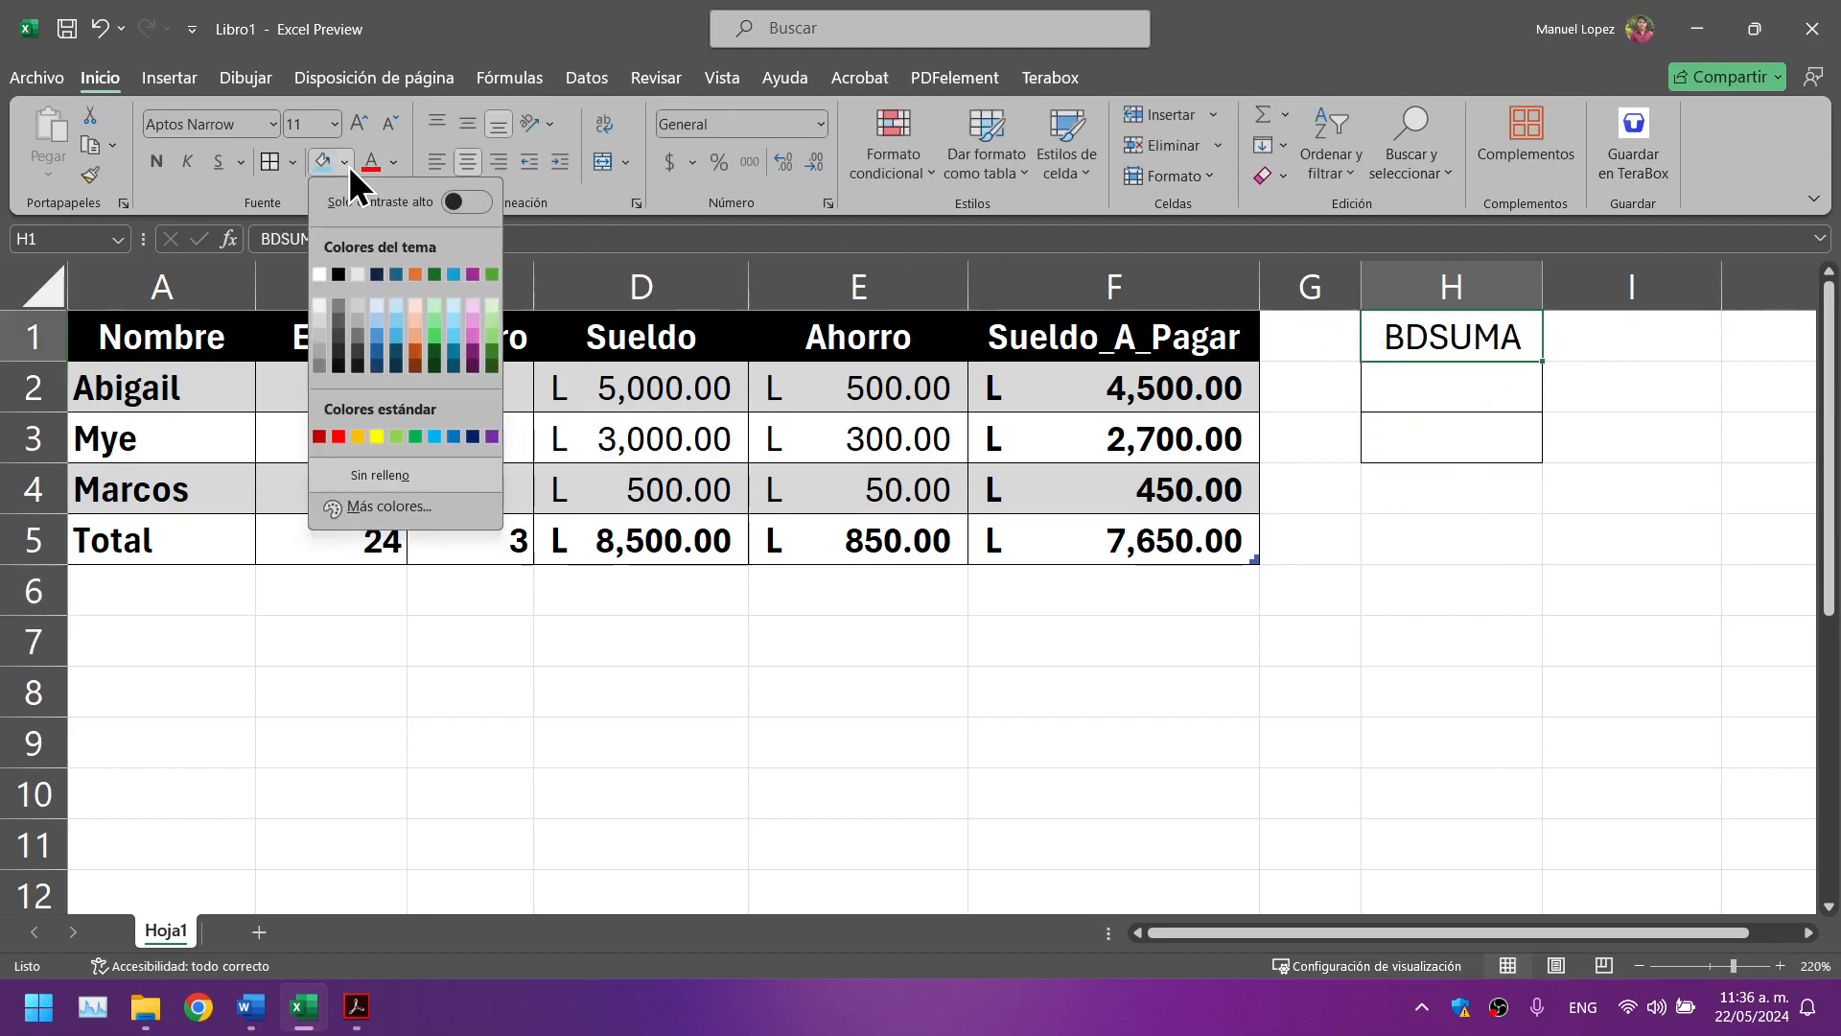
pyautogui.click(491, 338)
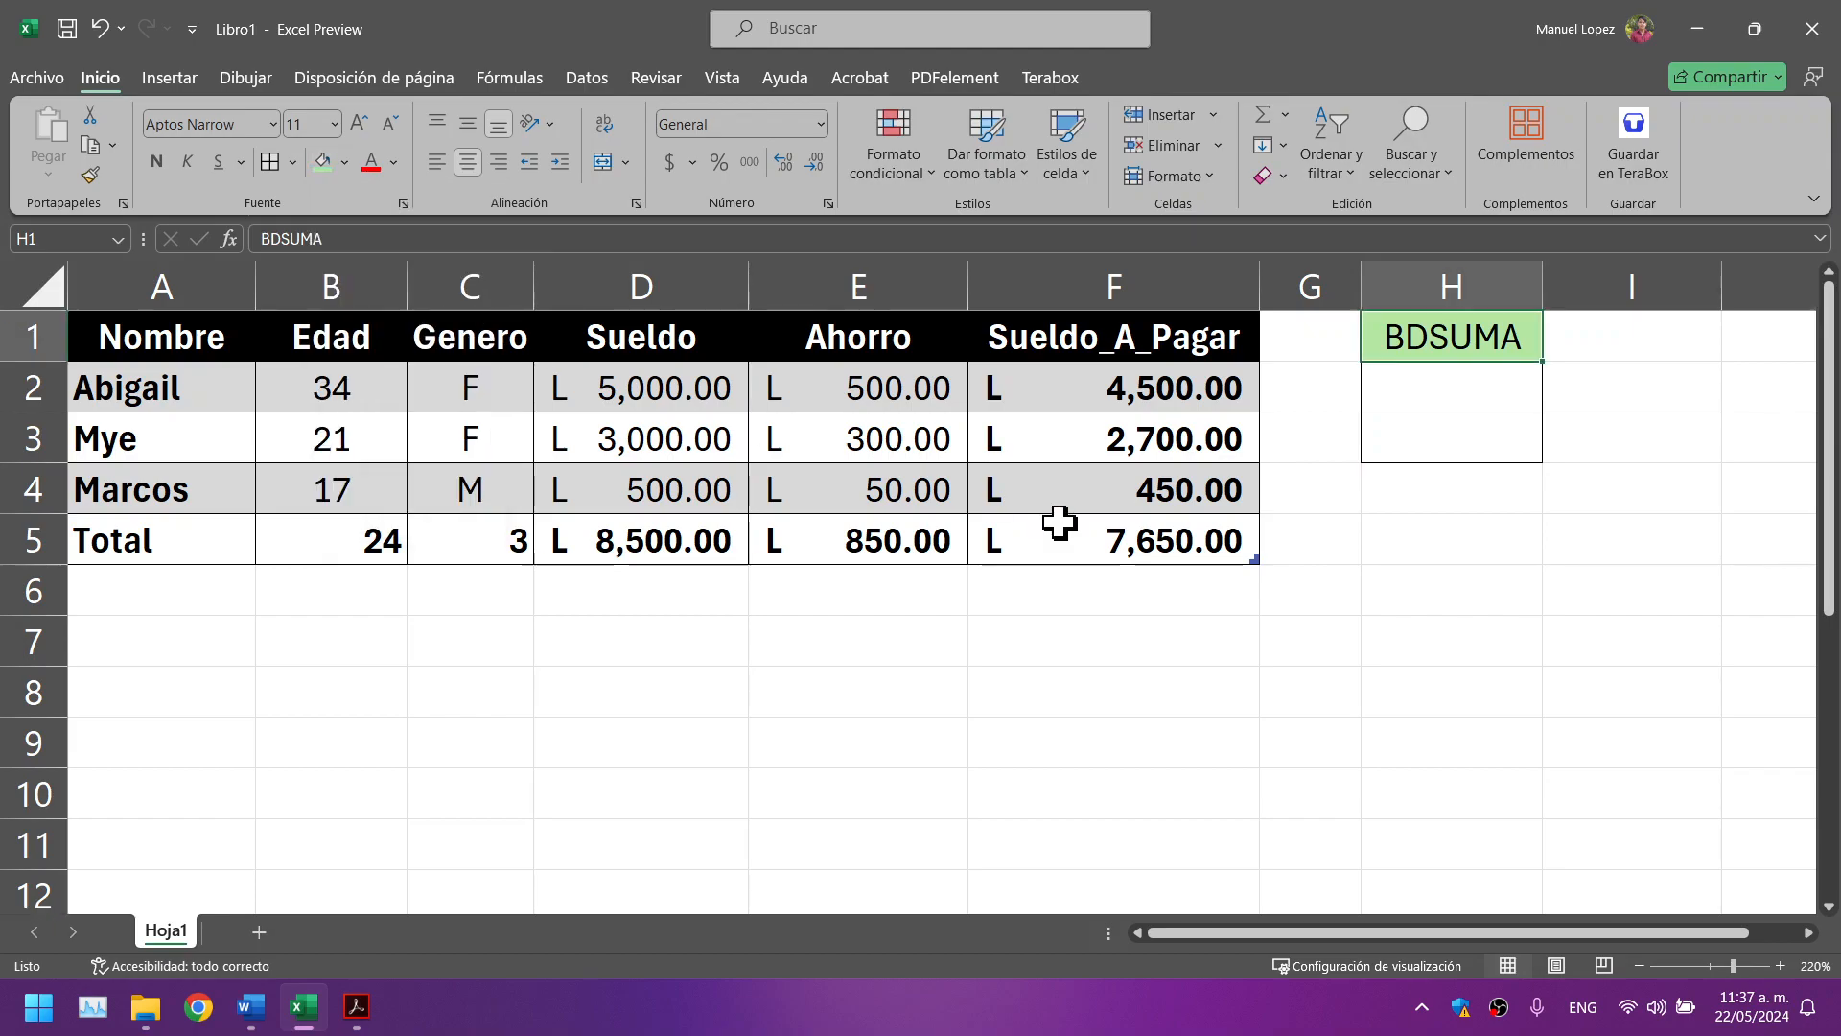
# Step: Compare the bordered cells below the BDSUMA heading with the cell positions in the PDF's condition example, and return to Excel
pyautogui.click(1343, 579)
pyautogui.click(1421, 424)
pyautogui.click(1421, 399)
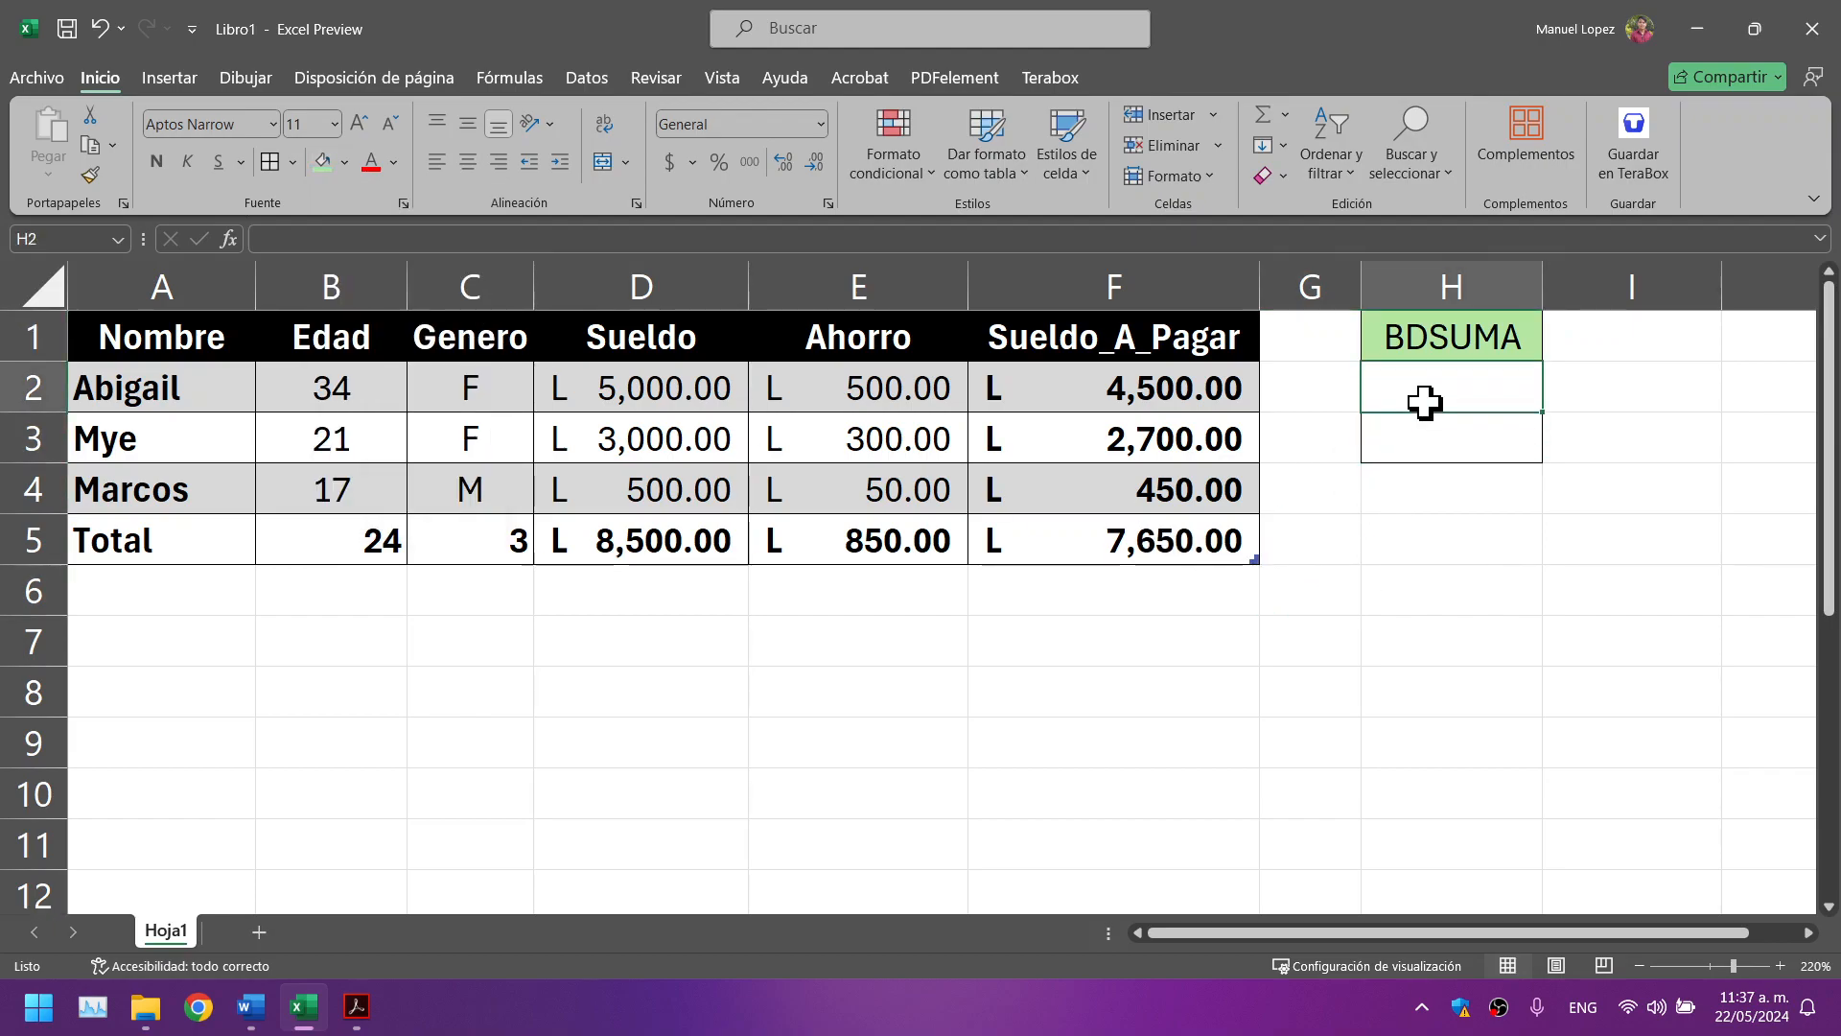
pyautogui.click(345, 1015)
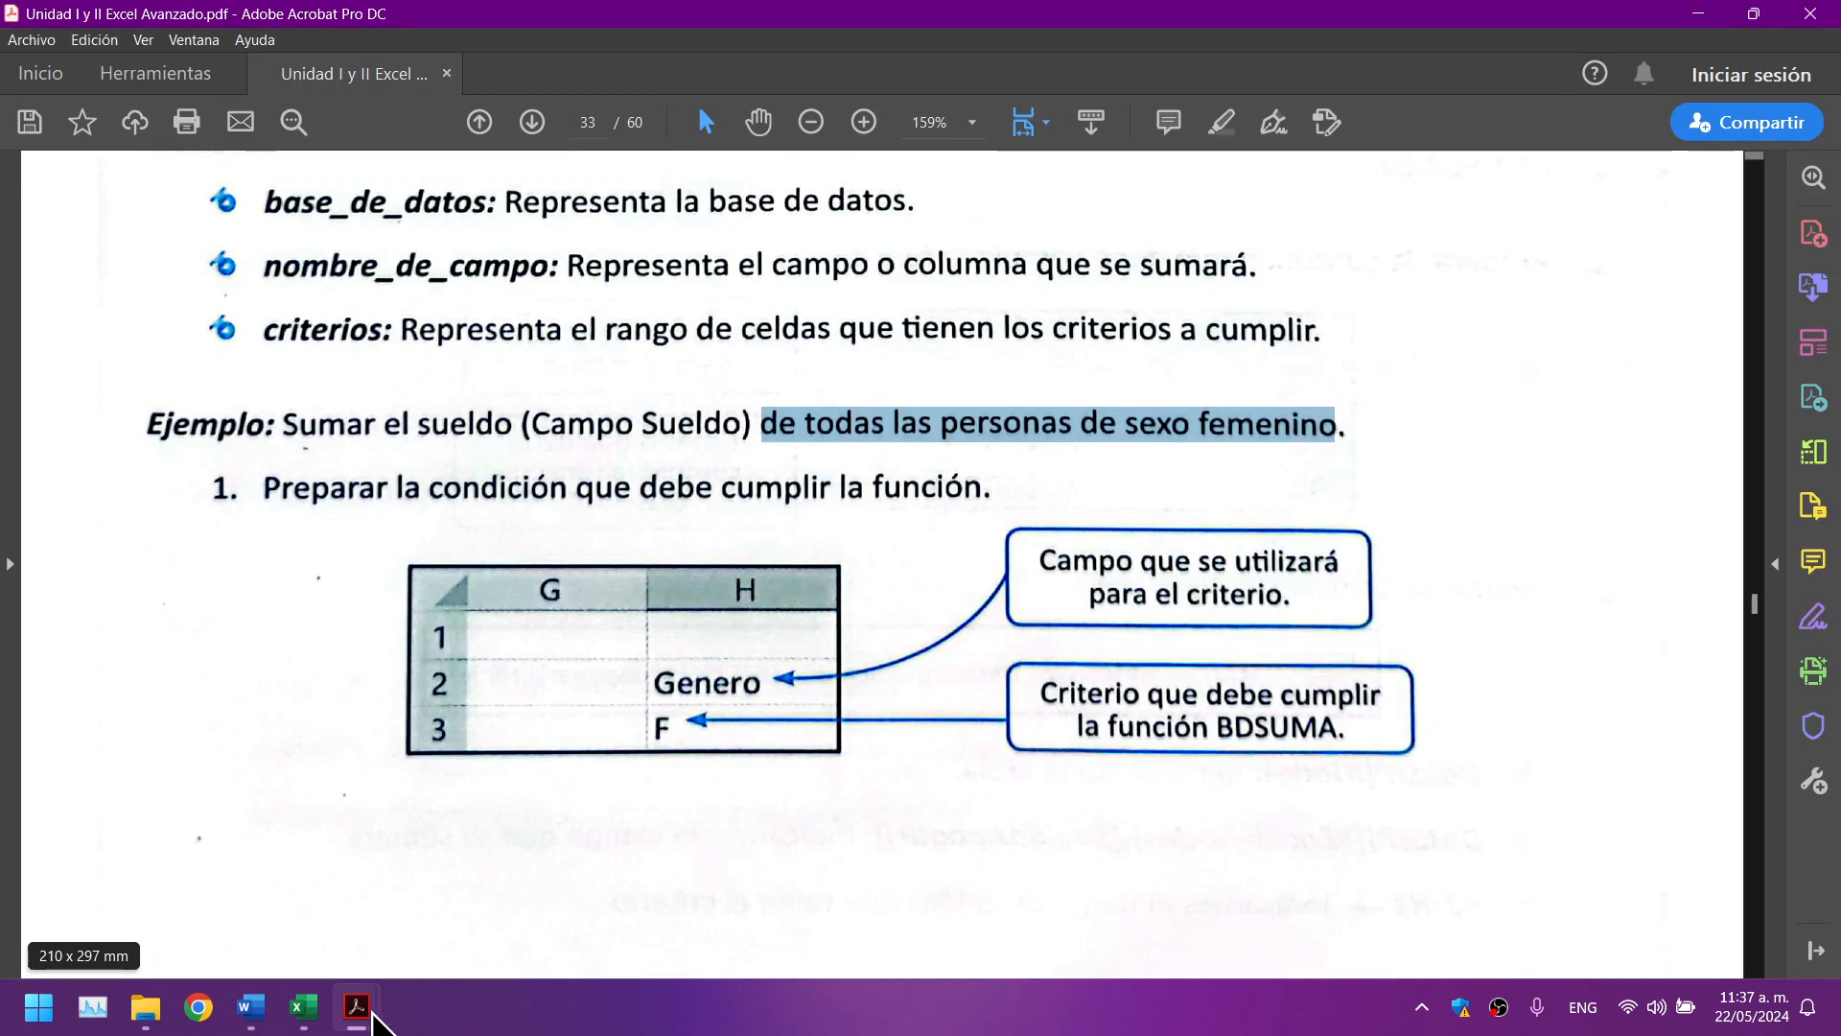
pyautogui.click(357, 1009)
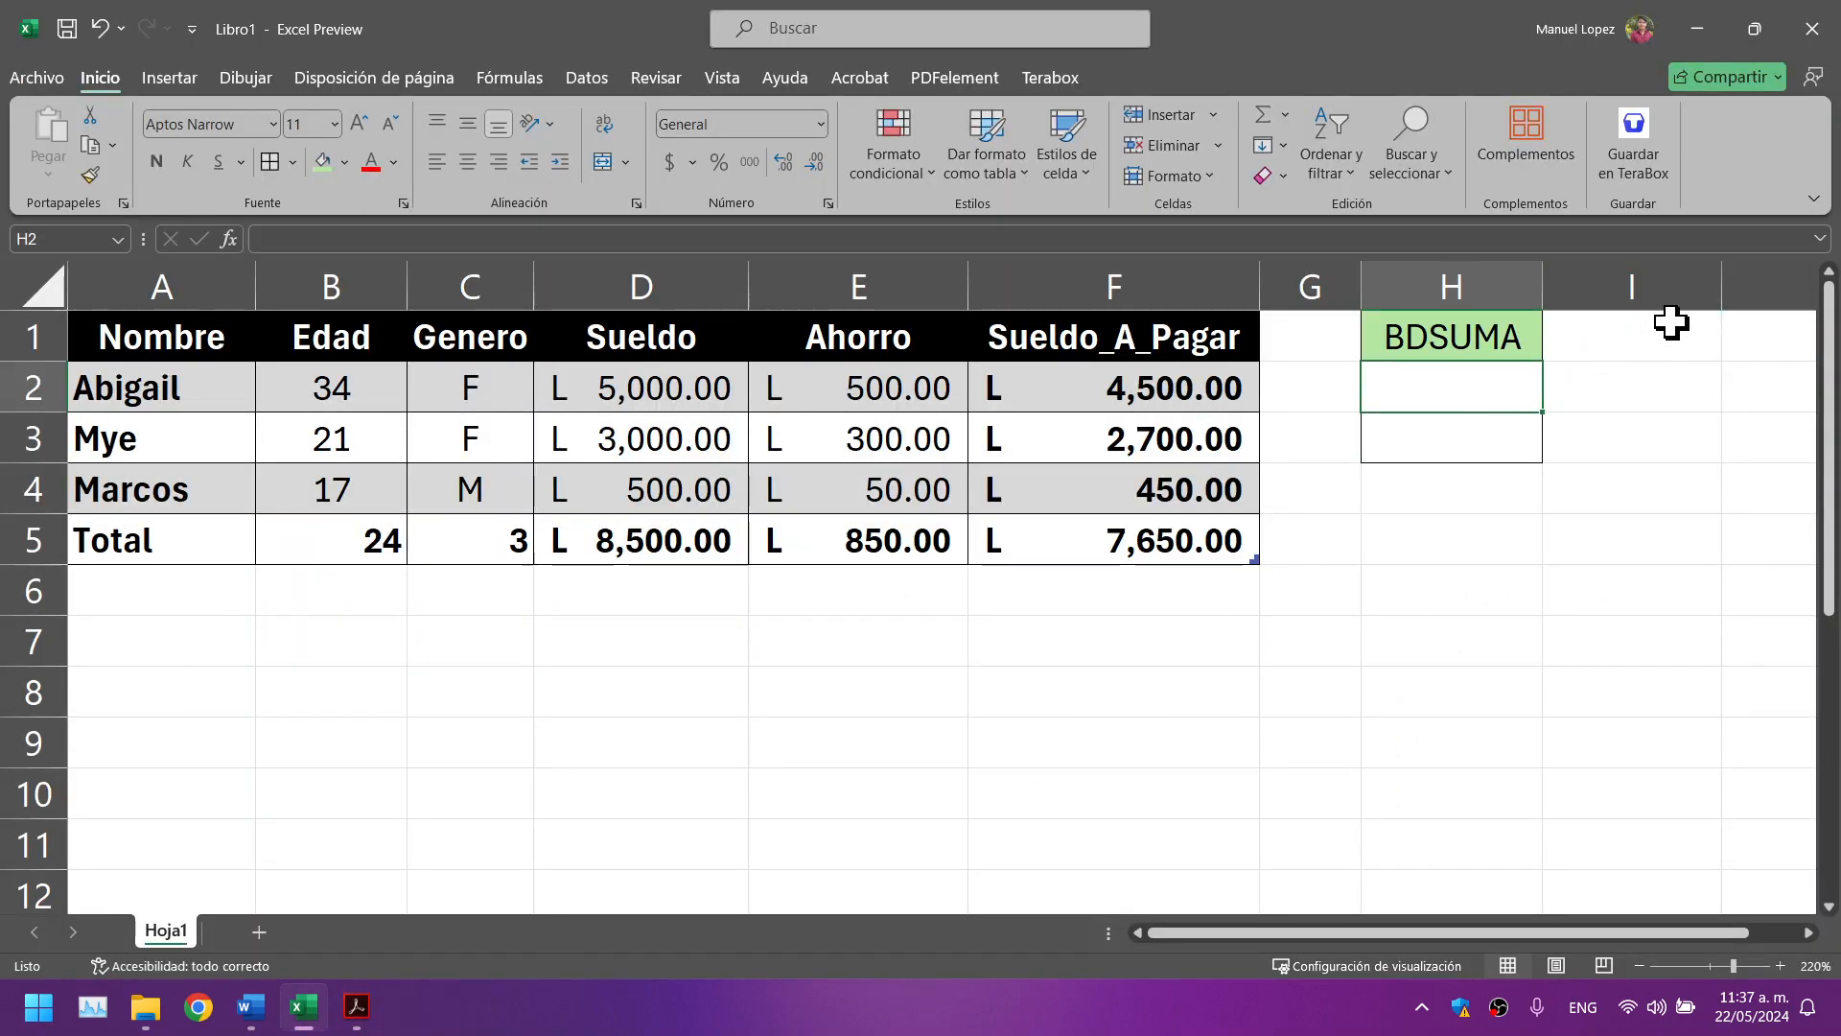
# Step: Move the BDSUMA heading with its two bordered cells one row down to H2:H4, and widen column G
pyautogui.moveTo(1724, 283); pyautogui.dragTo(1735, 283)
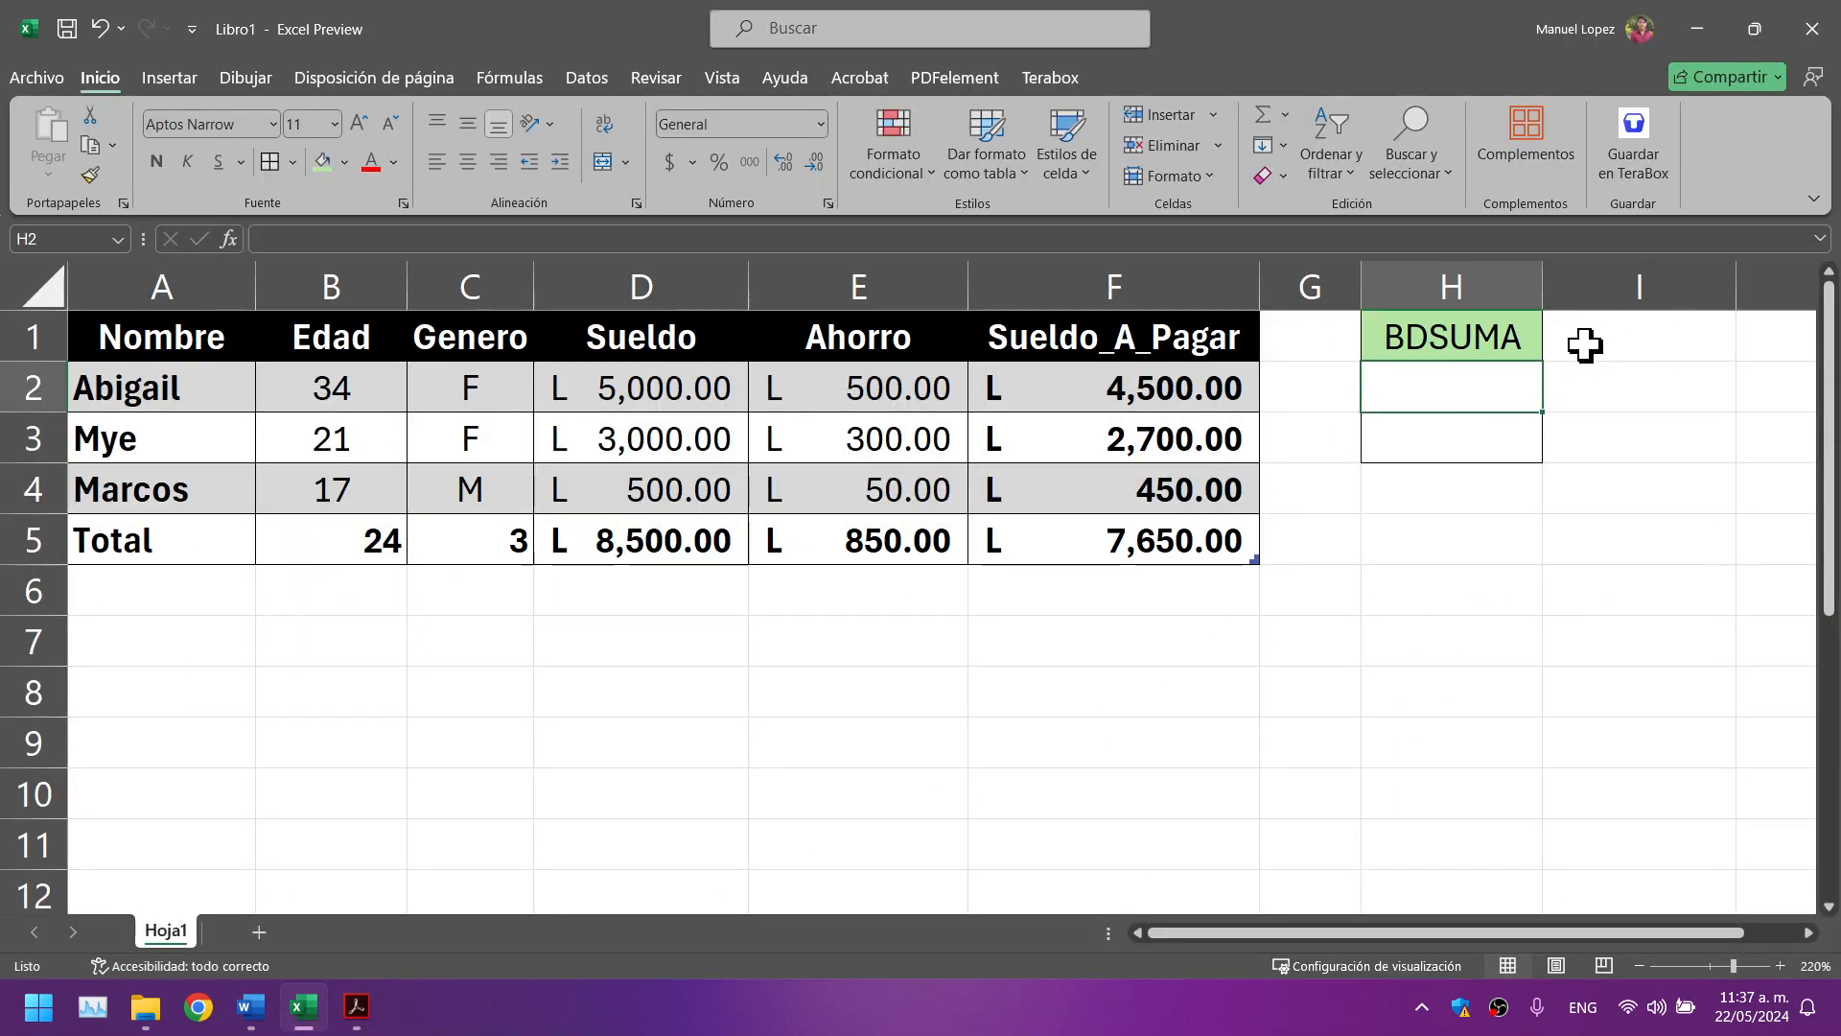
pyautogui.moveTo(1451, 321); pyautogui.dragTo(1430, 351)
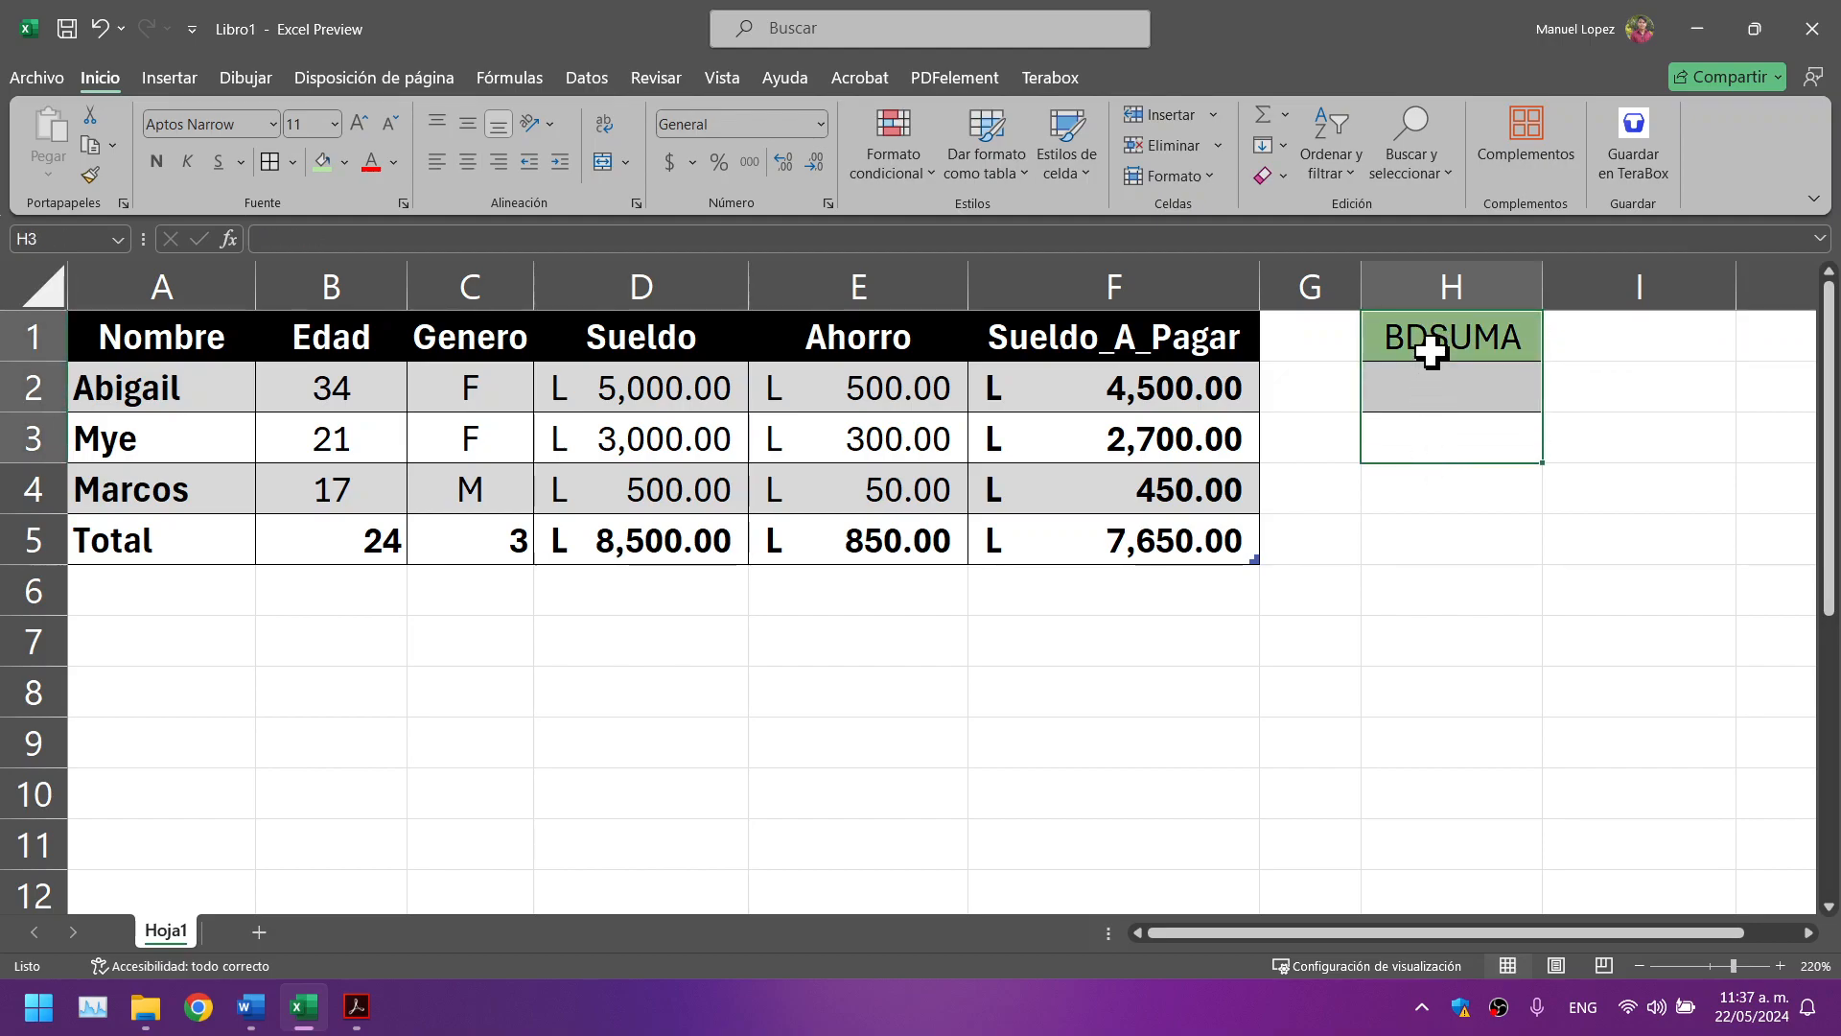
pyautogui.hotkey('ctrl', 'x')
pyautogui.click(1270, 705)
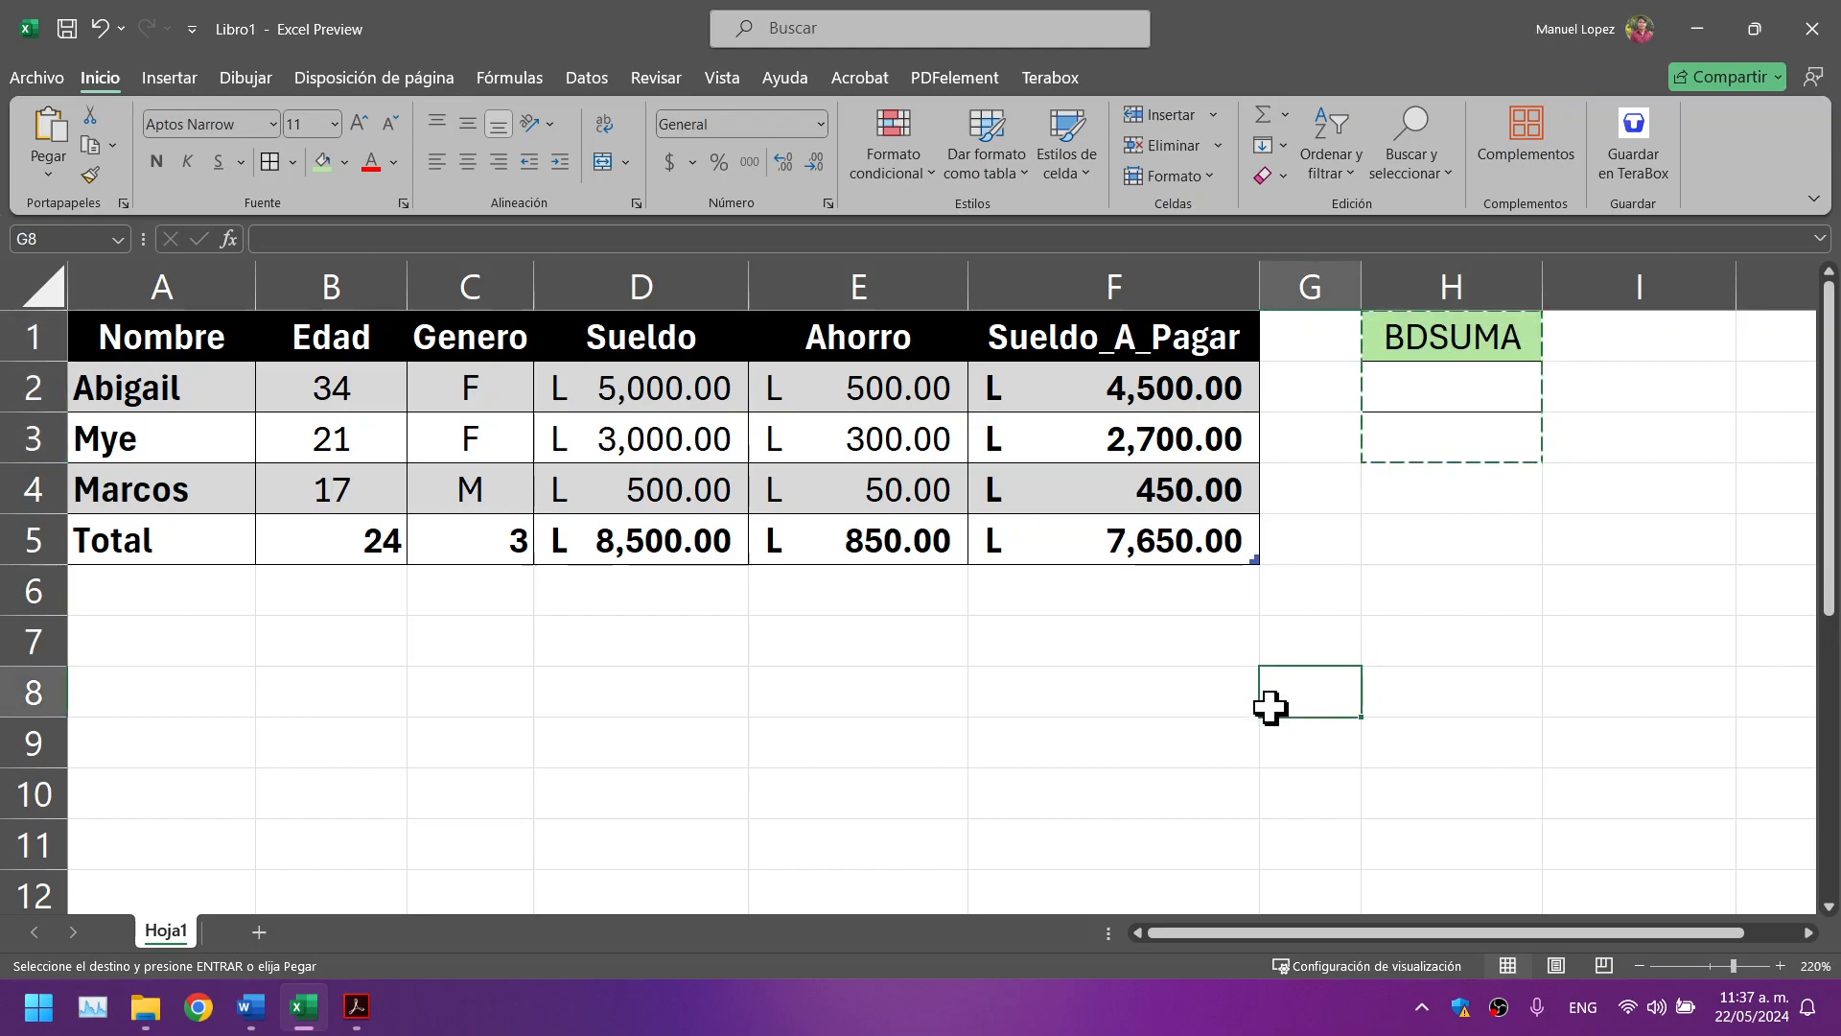
pyautogui.hotkey('ctrl', 'v')
pyautogui.moveTo(1362, 284); pyautogui.dragTo(1321, 277)
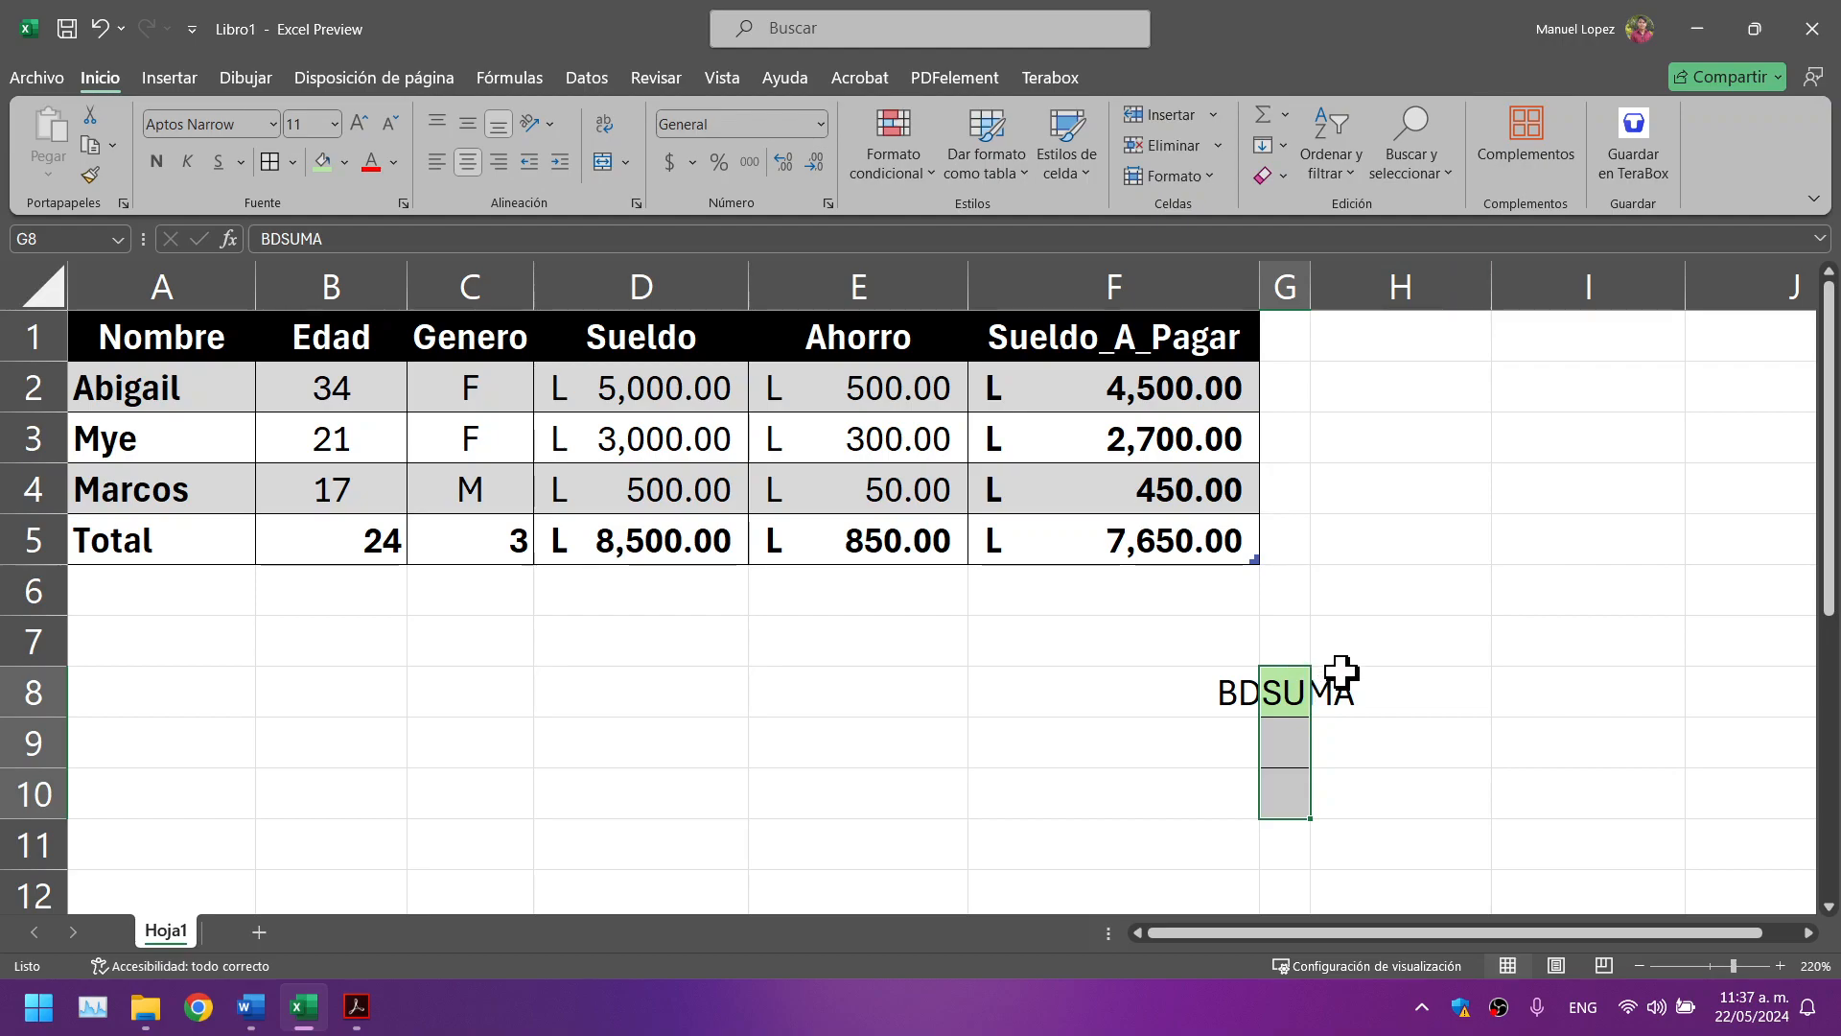
pyautogui.hotkey('ctrl', 'c')
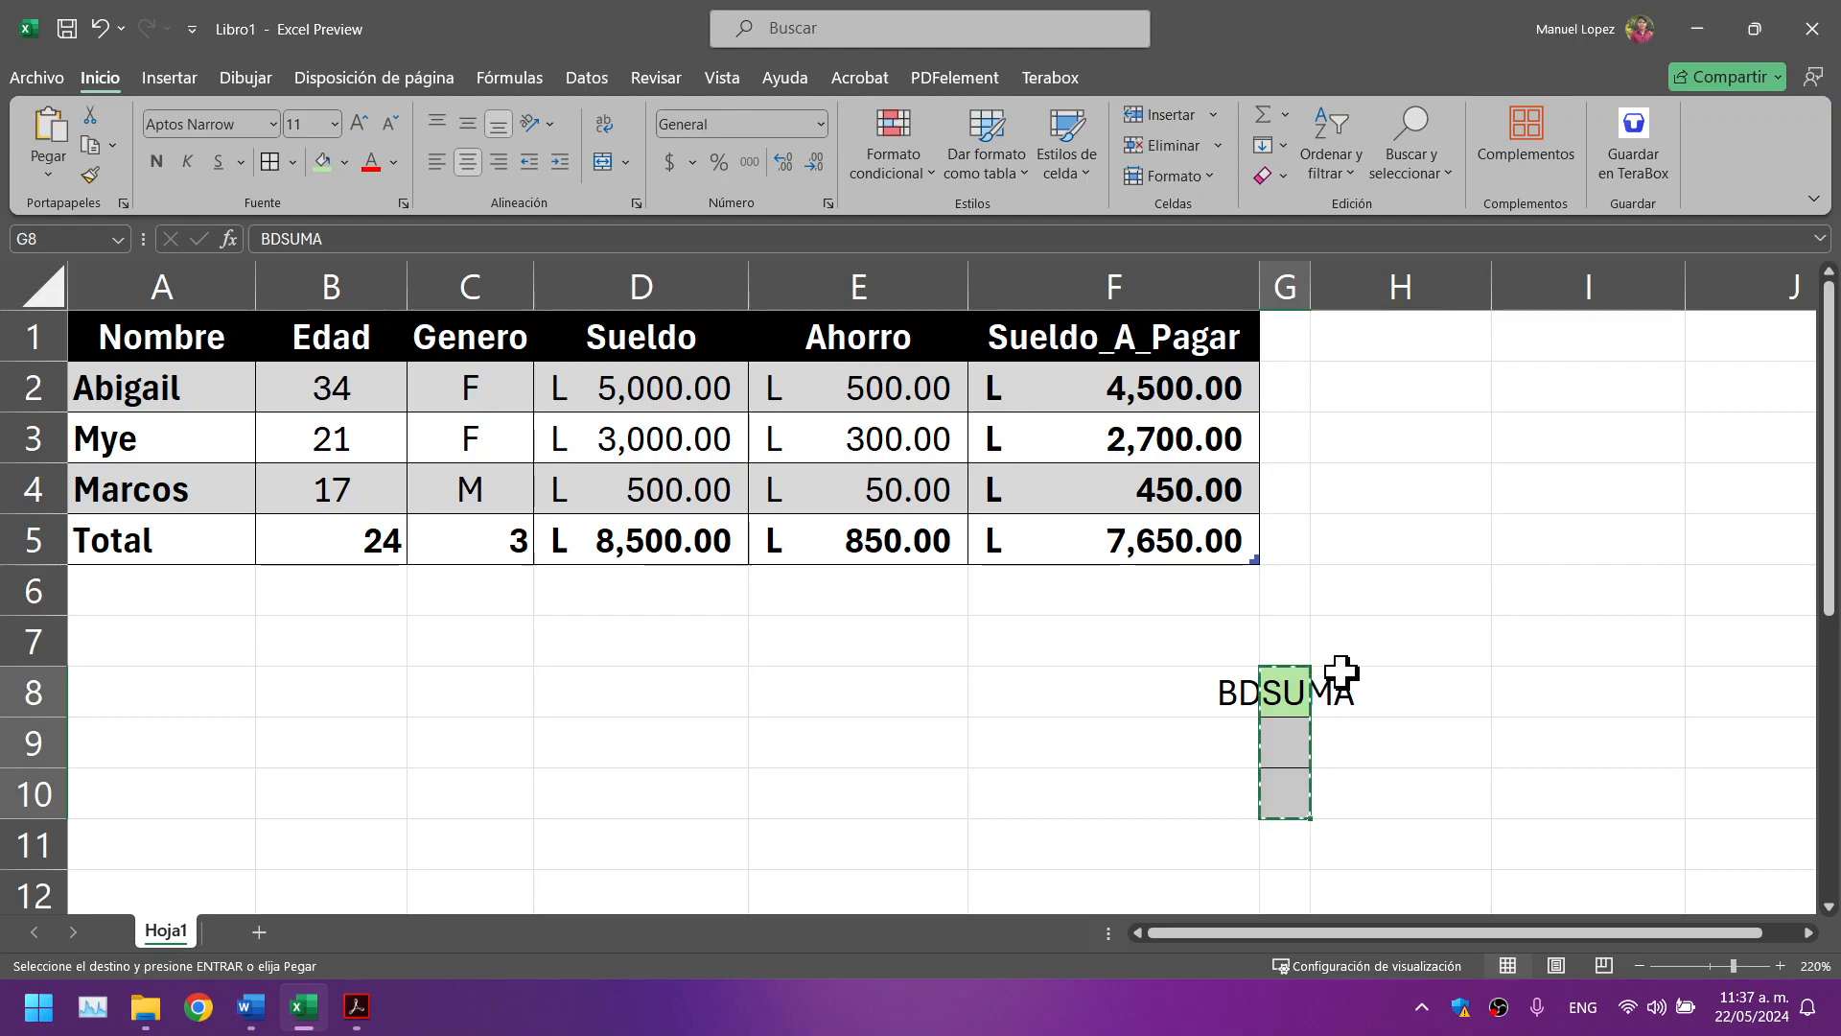
pyautogui.click(1401, 386)
pyautogui.hotkey('ctrl', 'v')
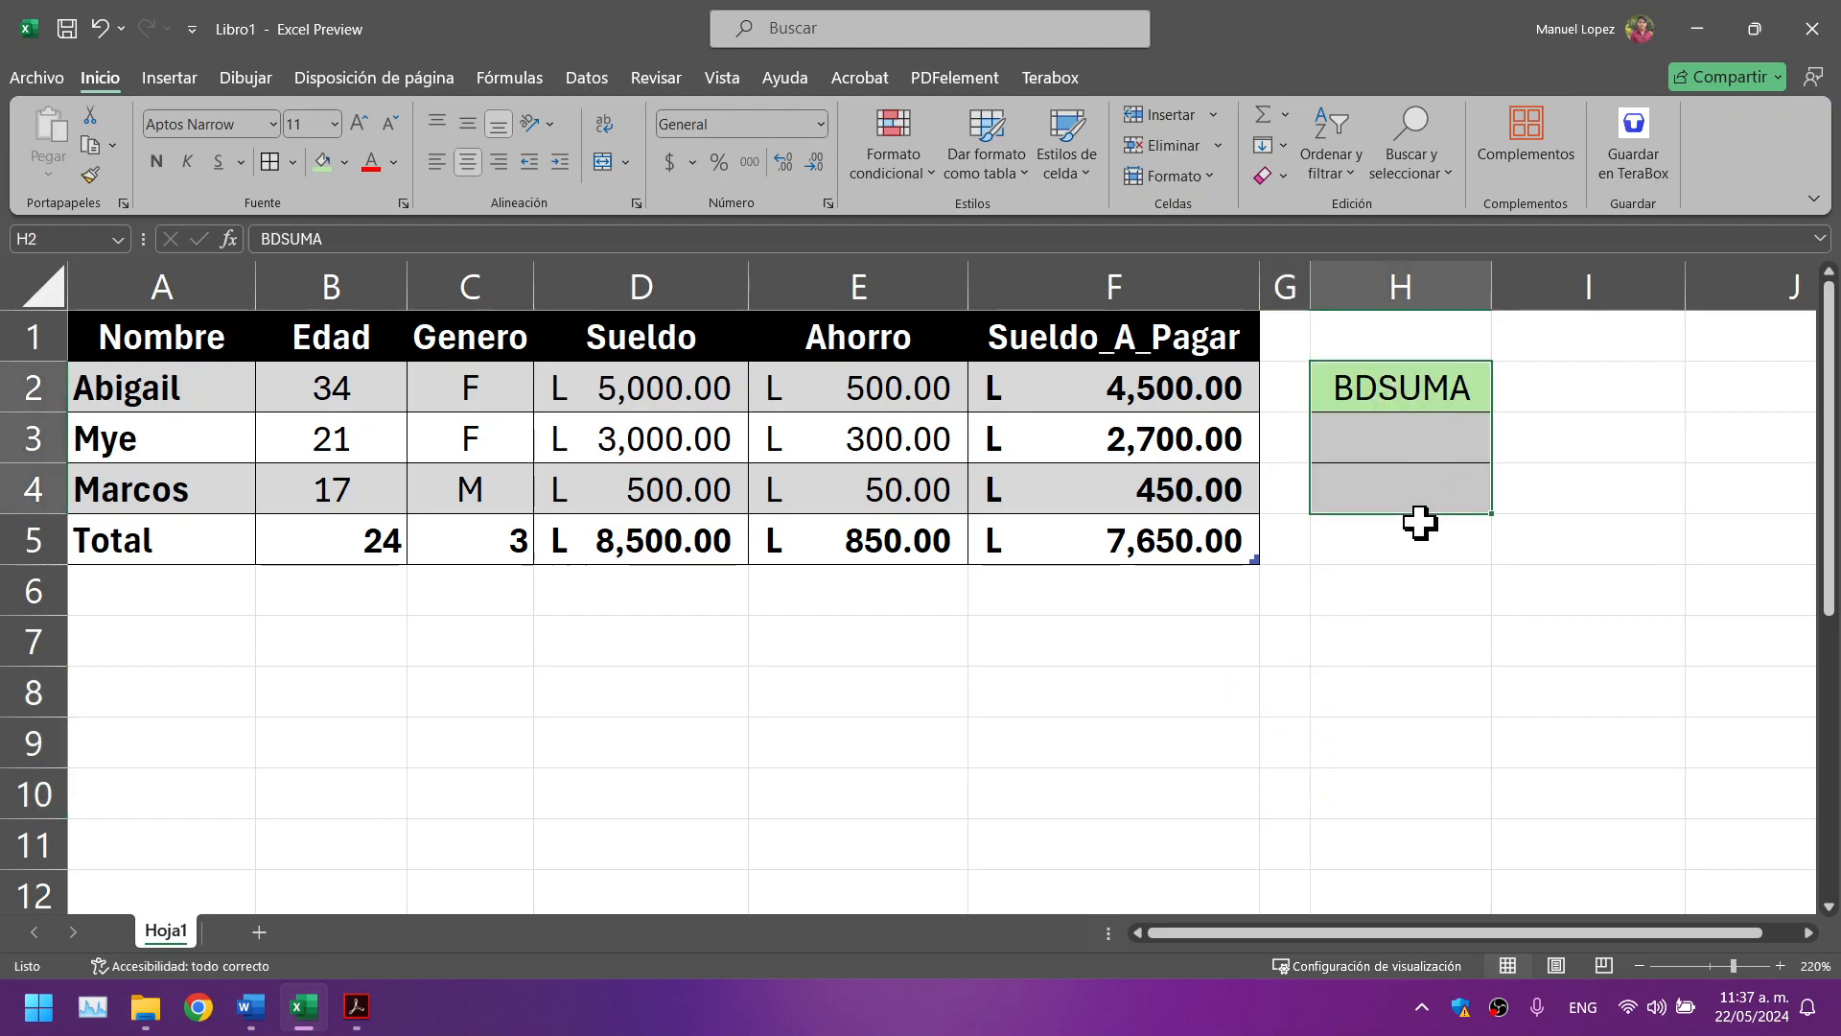
pyautogui.moveTo(1310, 286); pyautogui.dragTo(1436, 286)
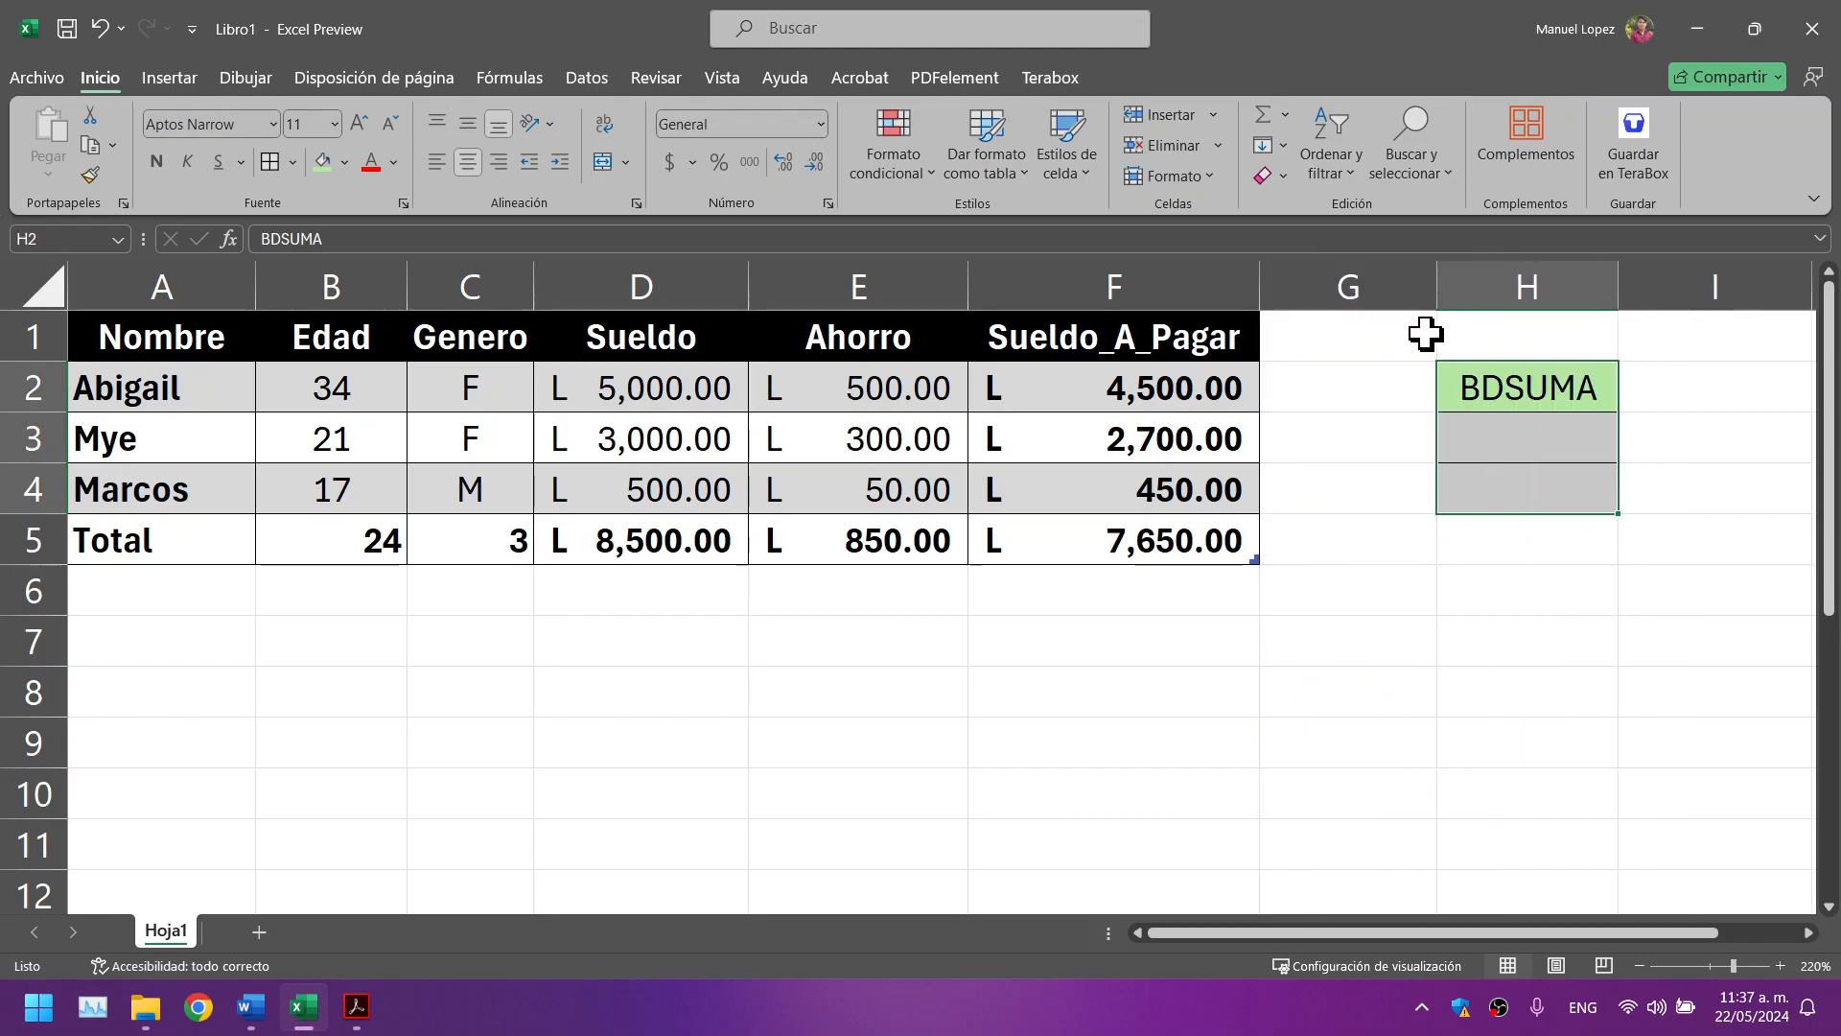
# Step: Try moving the BDSUMA block one row down to H3:H5, and undo back to its place in H2:H4
pyautogui.click(1381, 396)
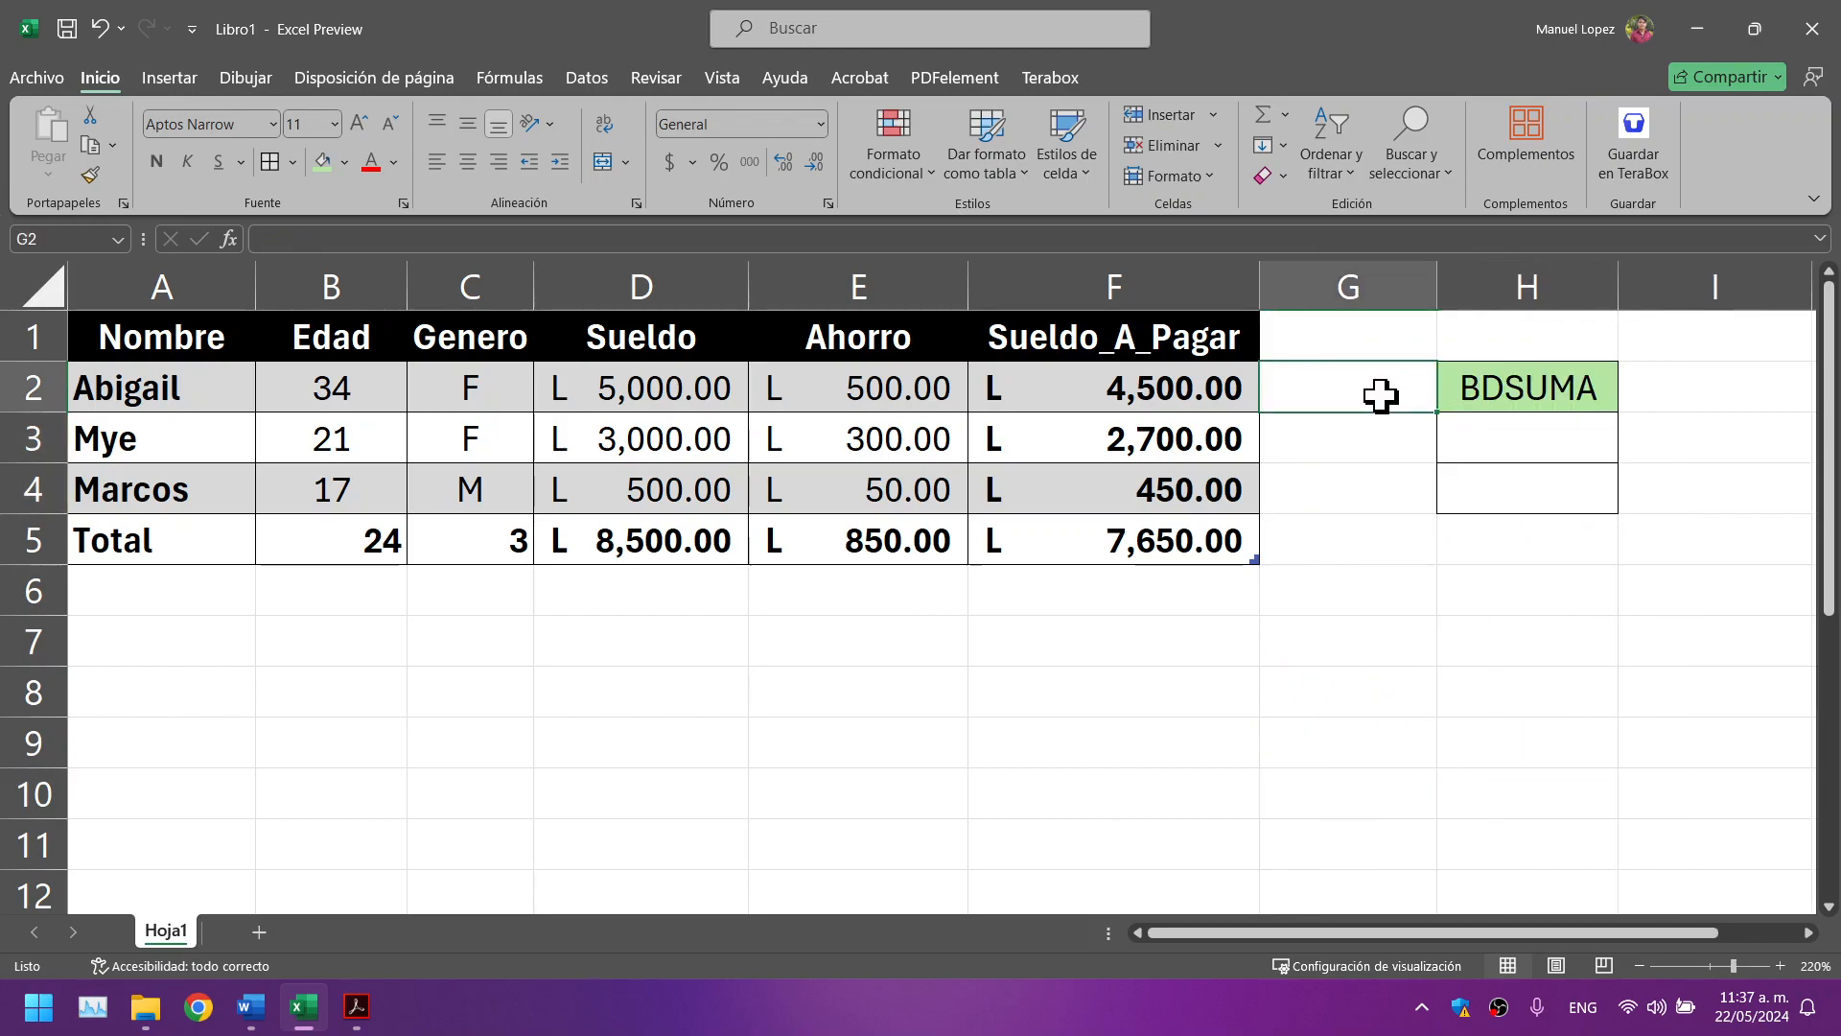
pyautogui.click(1469, 389)
pyautogui.moveTo(1467, 414); pyautogui.dragTo(1483, 478)
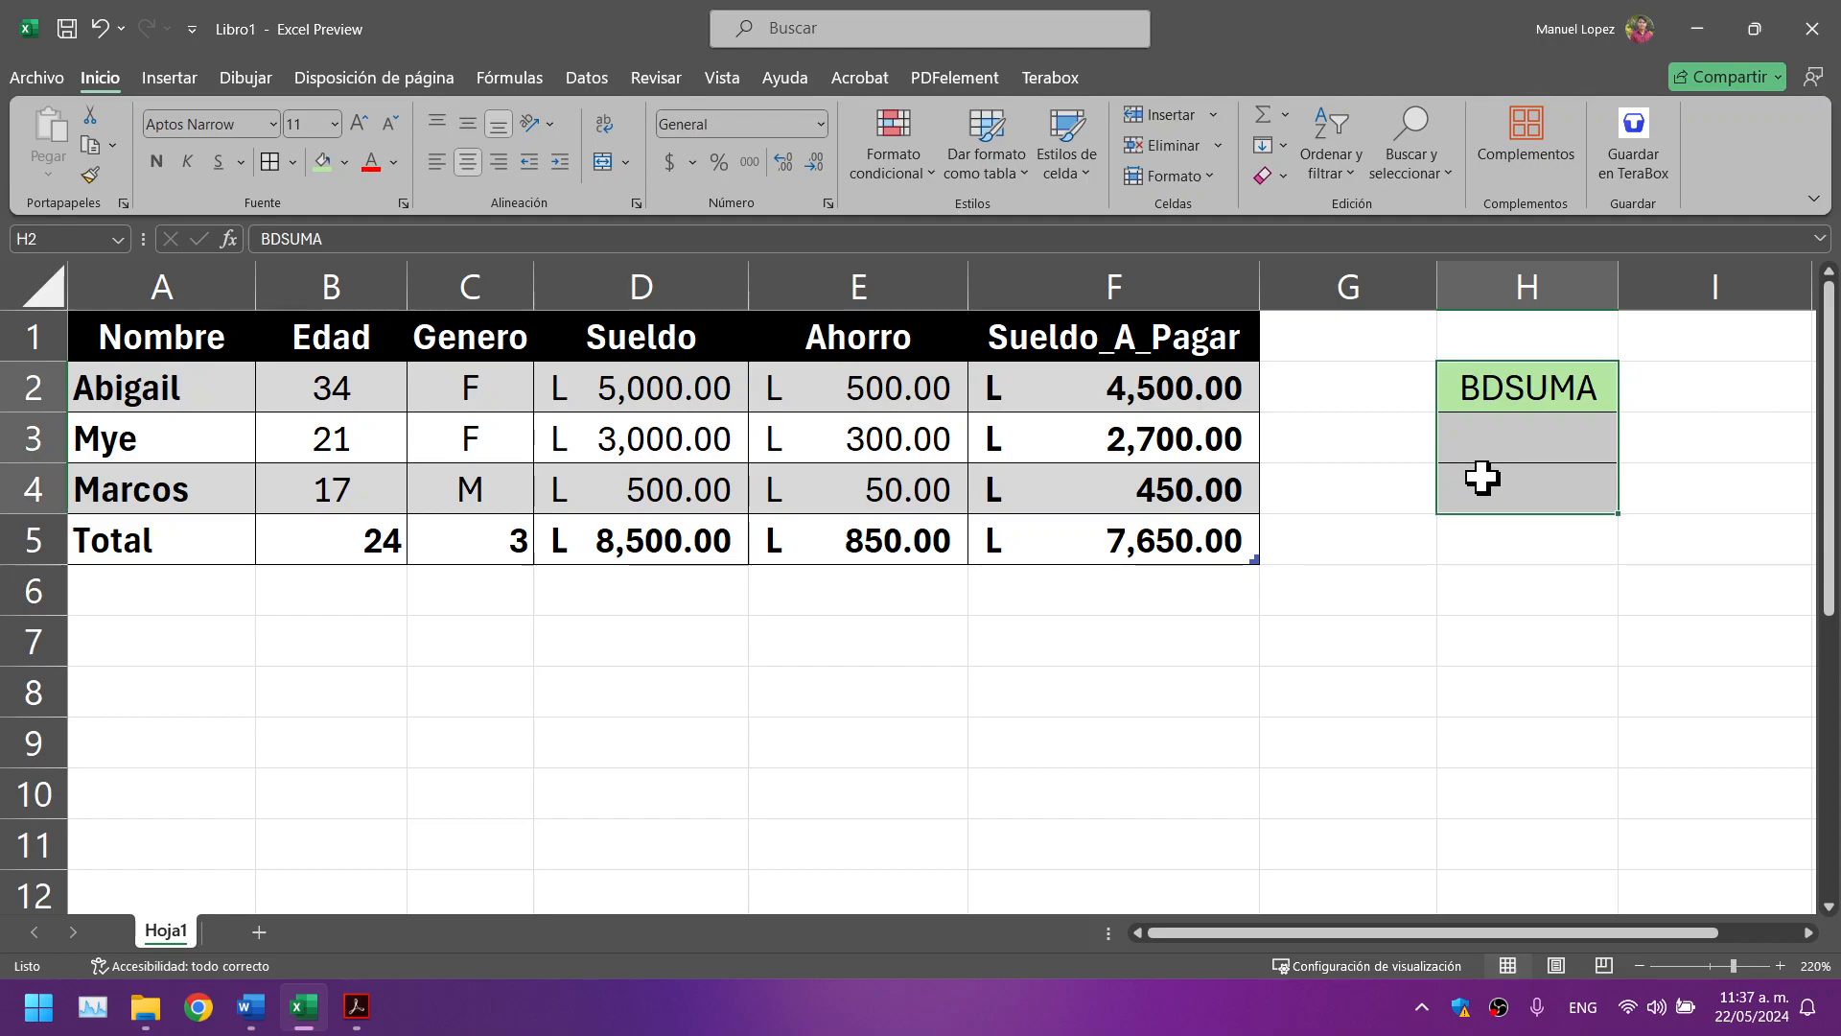
pyautogui.hotkey('ctrl', 'c')
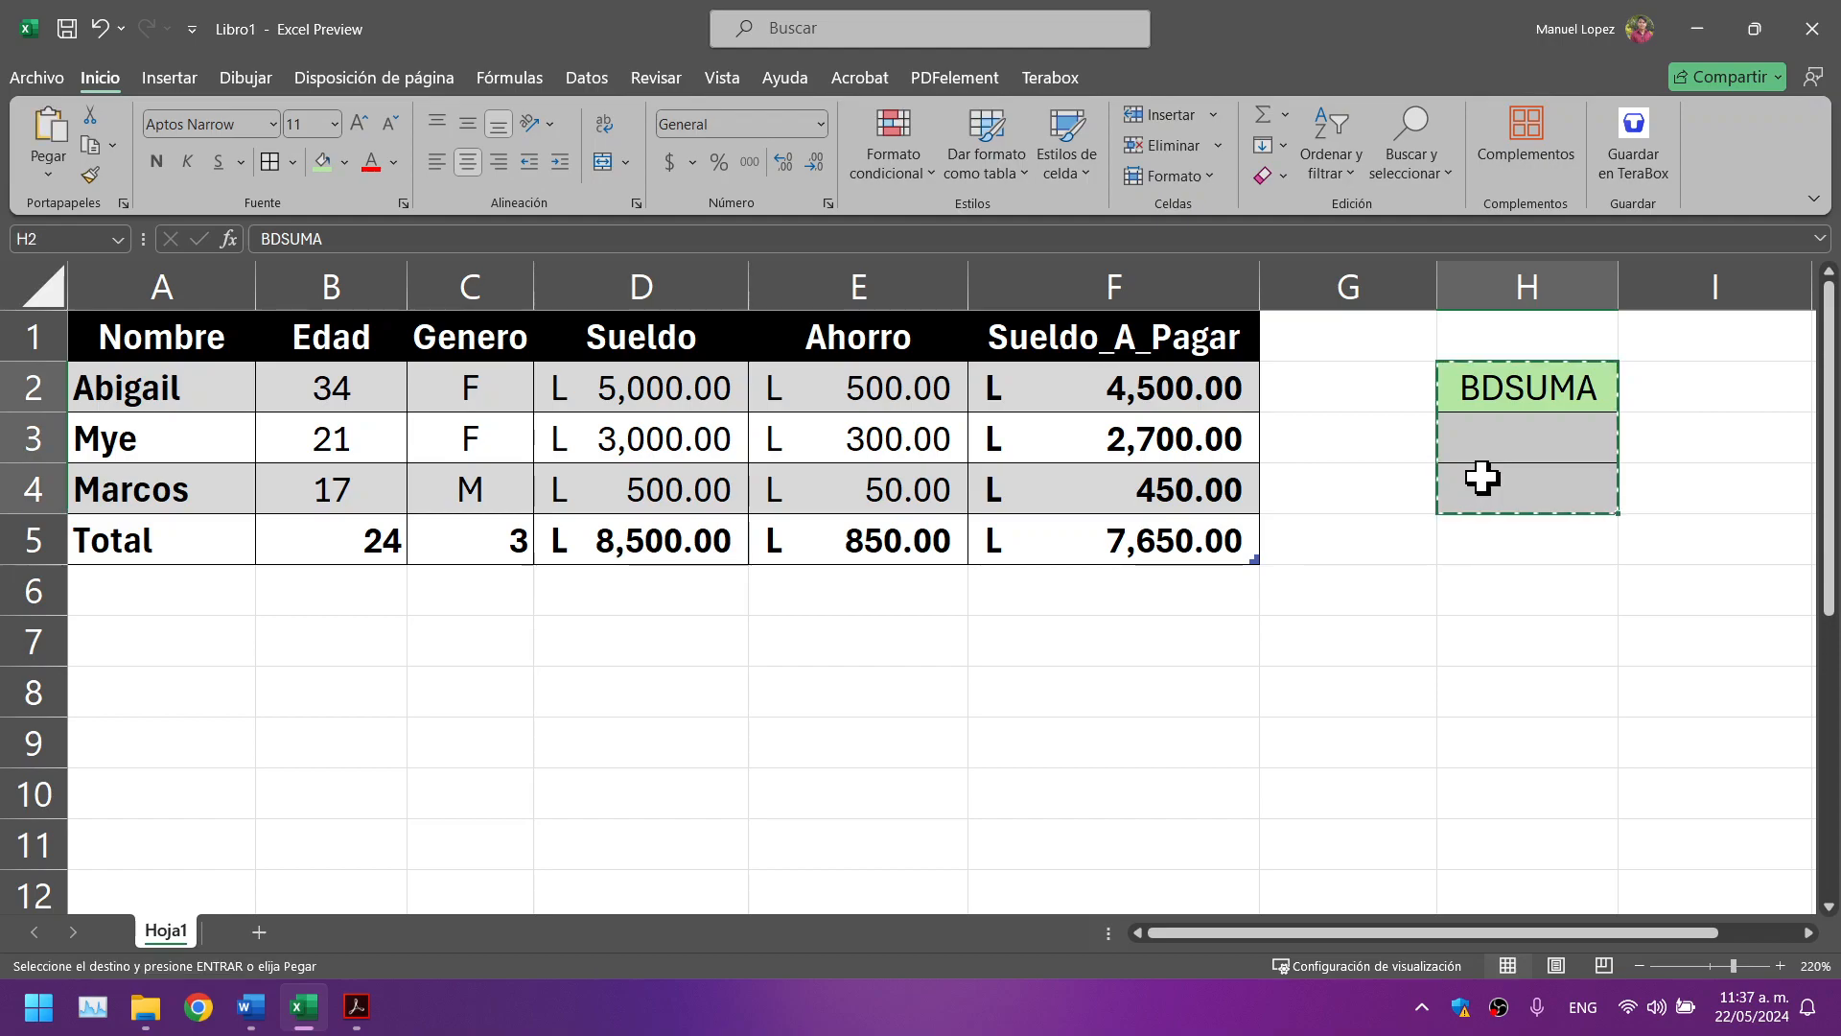
pyautogui.click(1483, 541)
pyautogui.click(1411, 458)
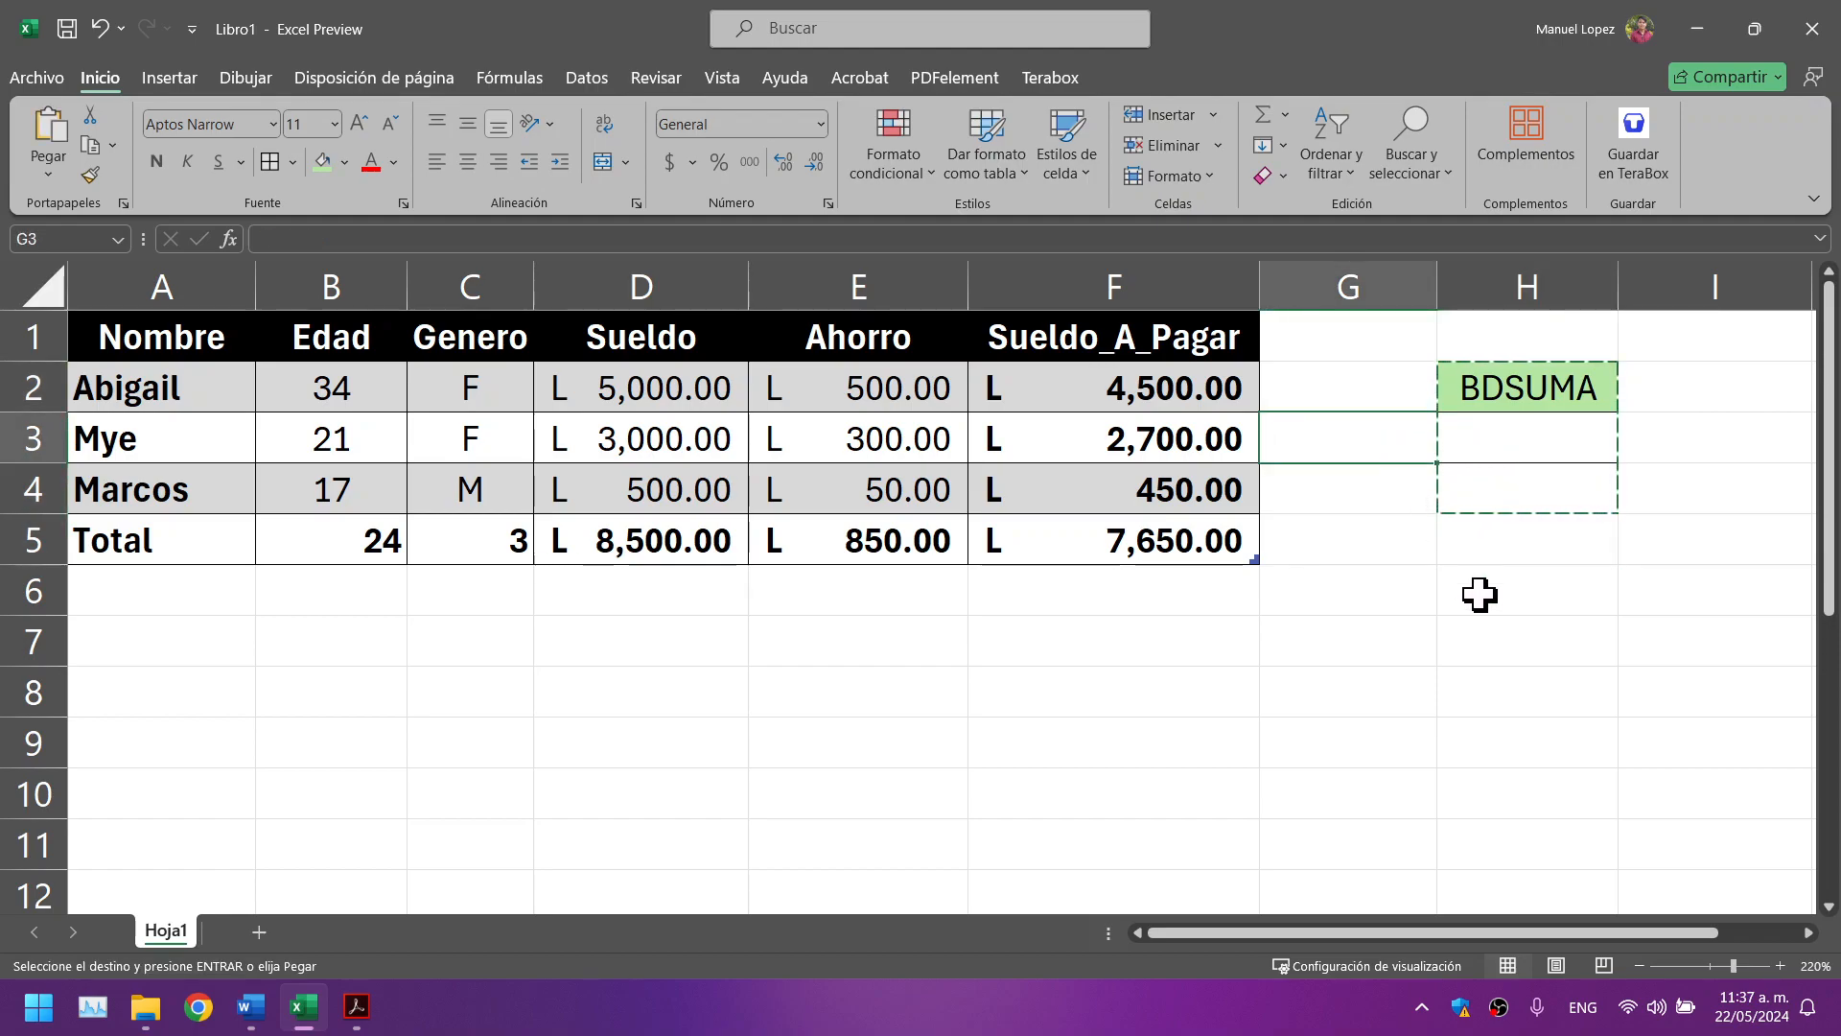
pyautogui.click(1520, 425)
pyautogui.hotkey('ctrl', 'v')
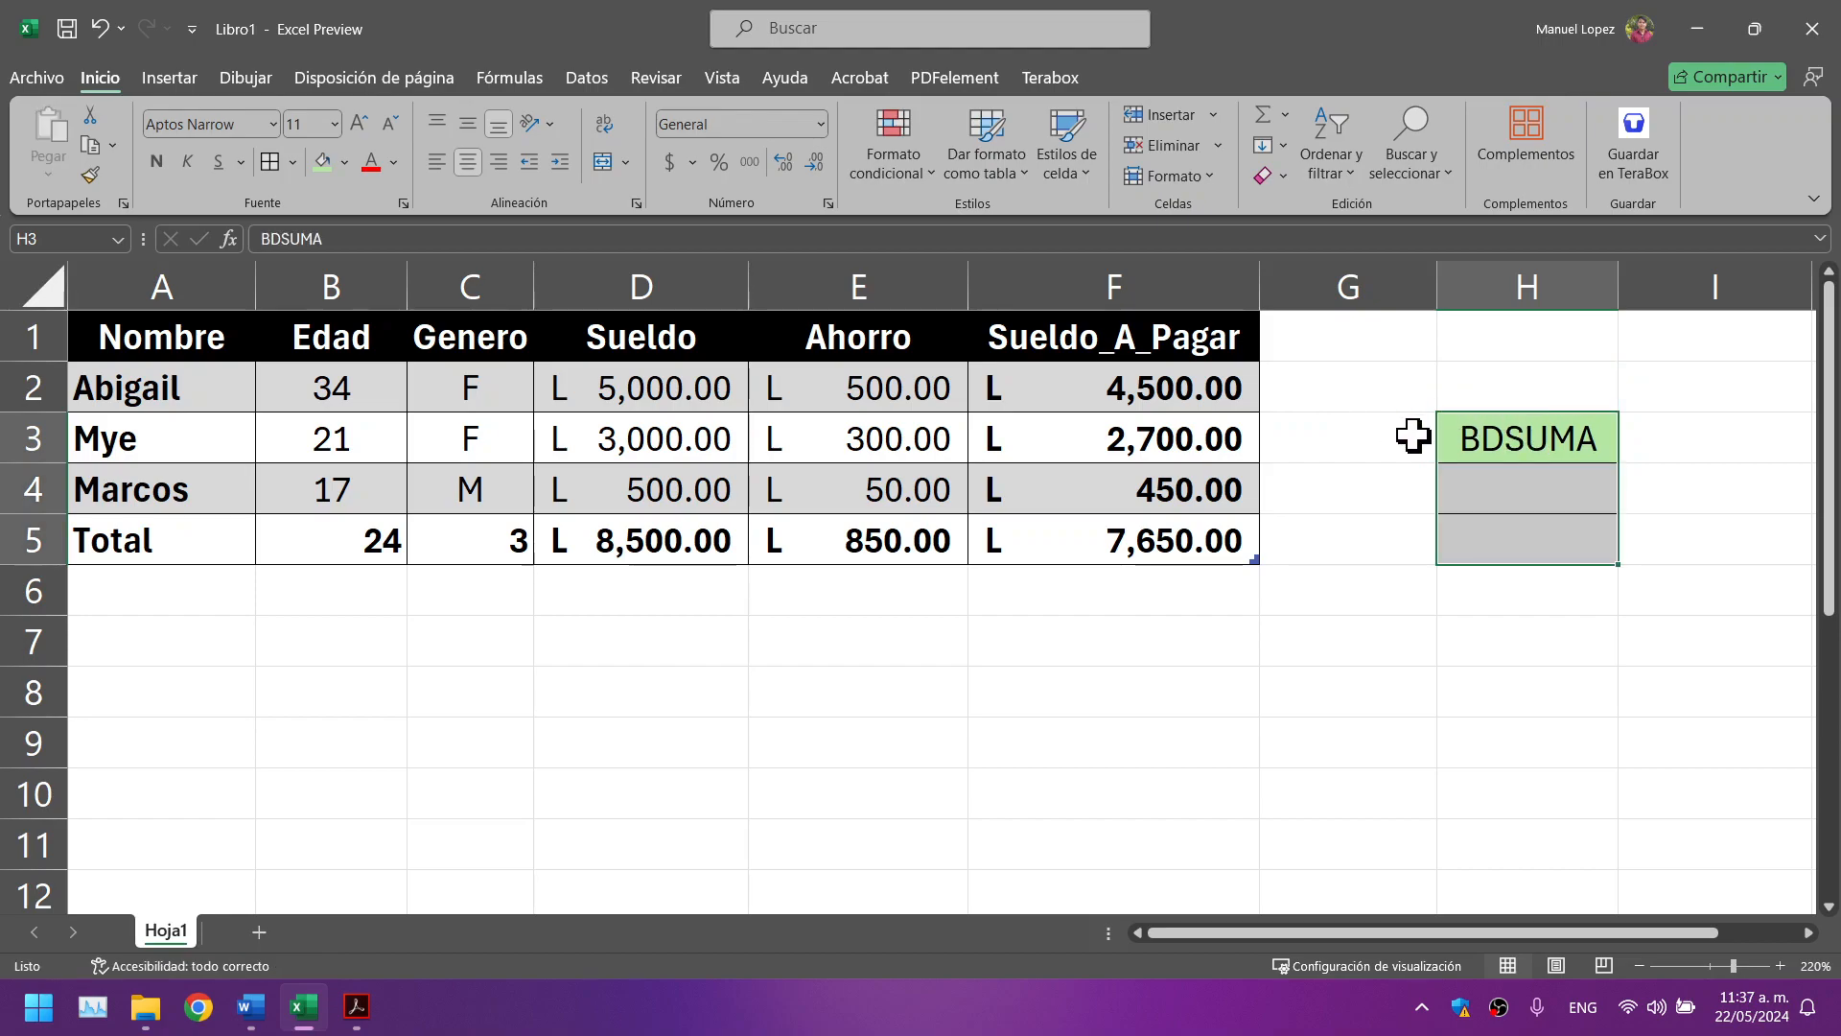
pyautogui.hotkey('ctrl', 'z')
pyautogui.click(1422, 555)
pyautogui.click(1503, 428)
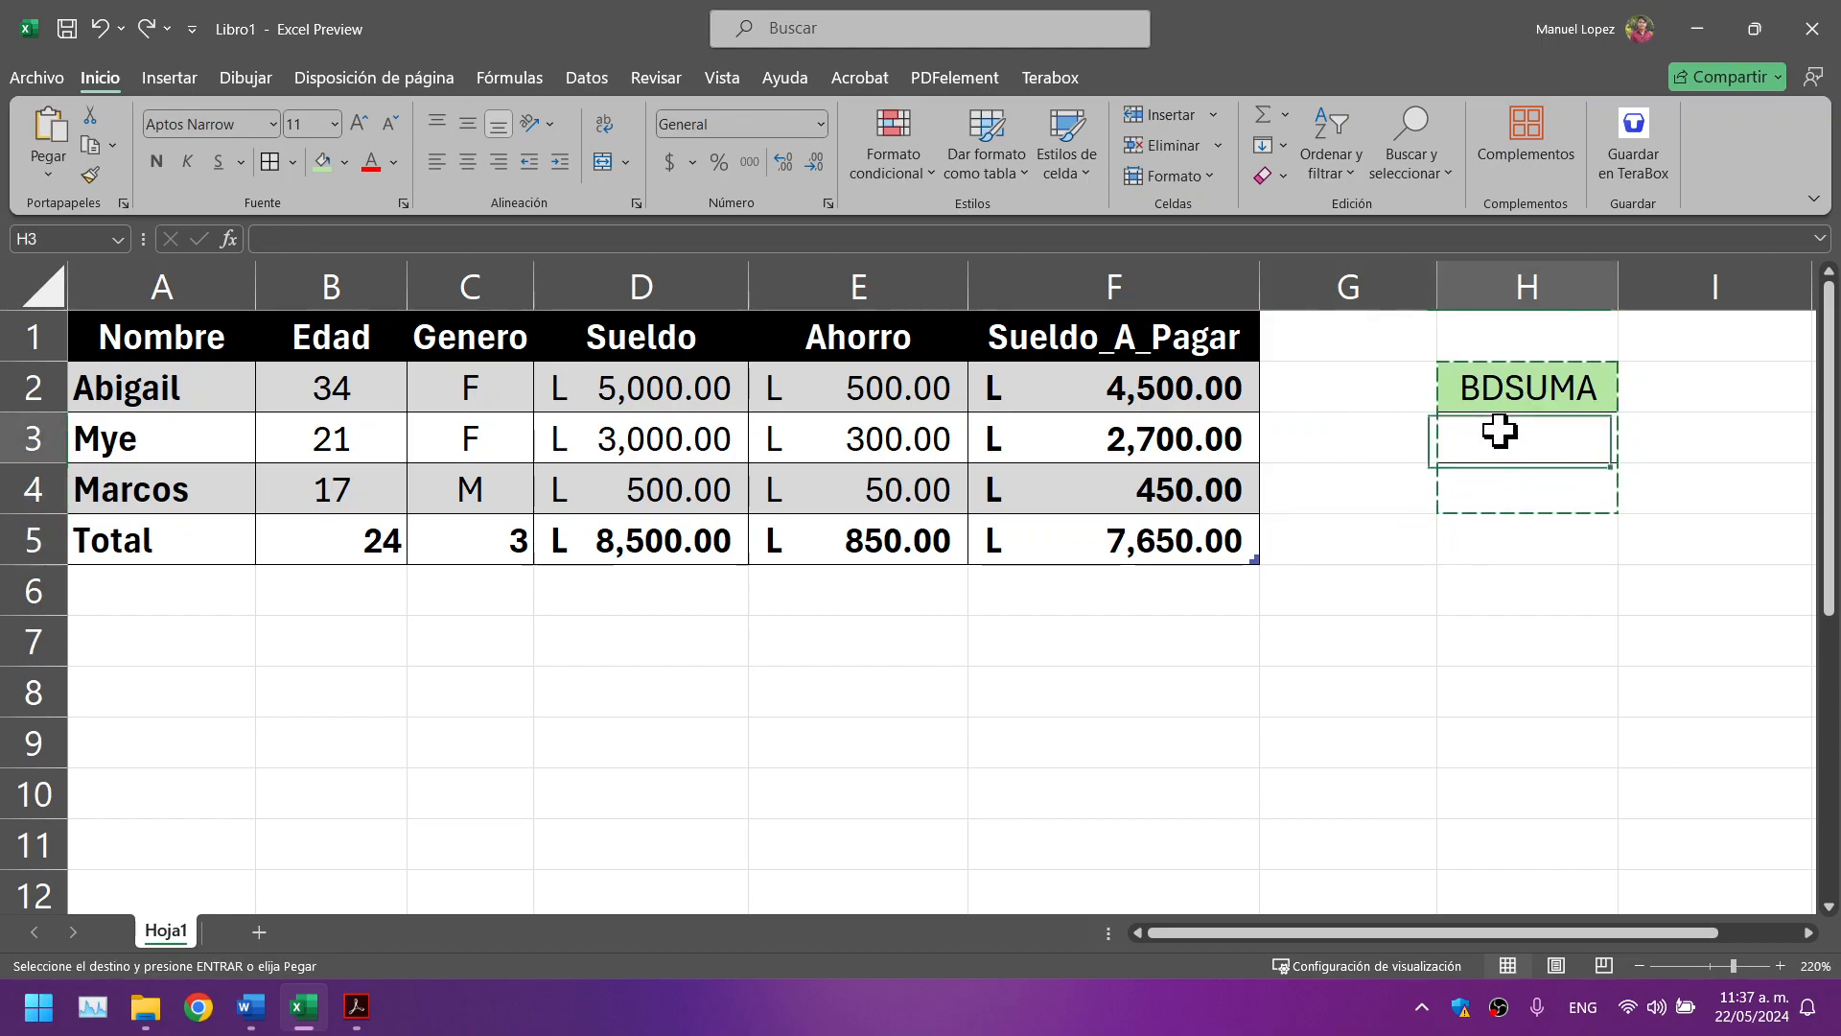
pyautogui.hotkey('ctrl', 'v')
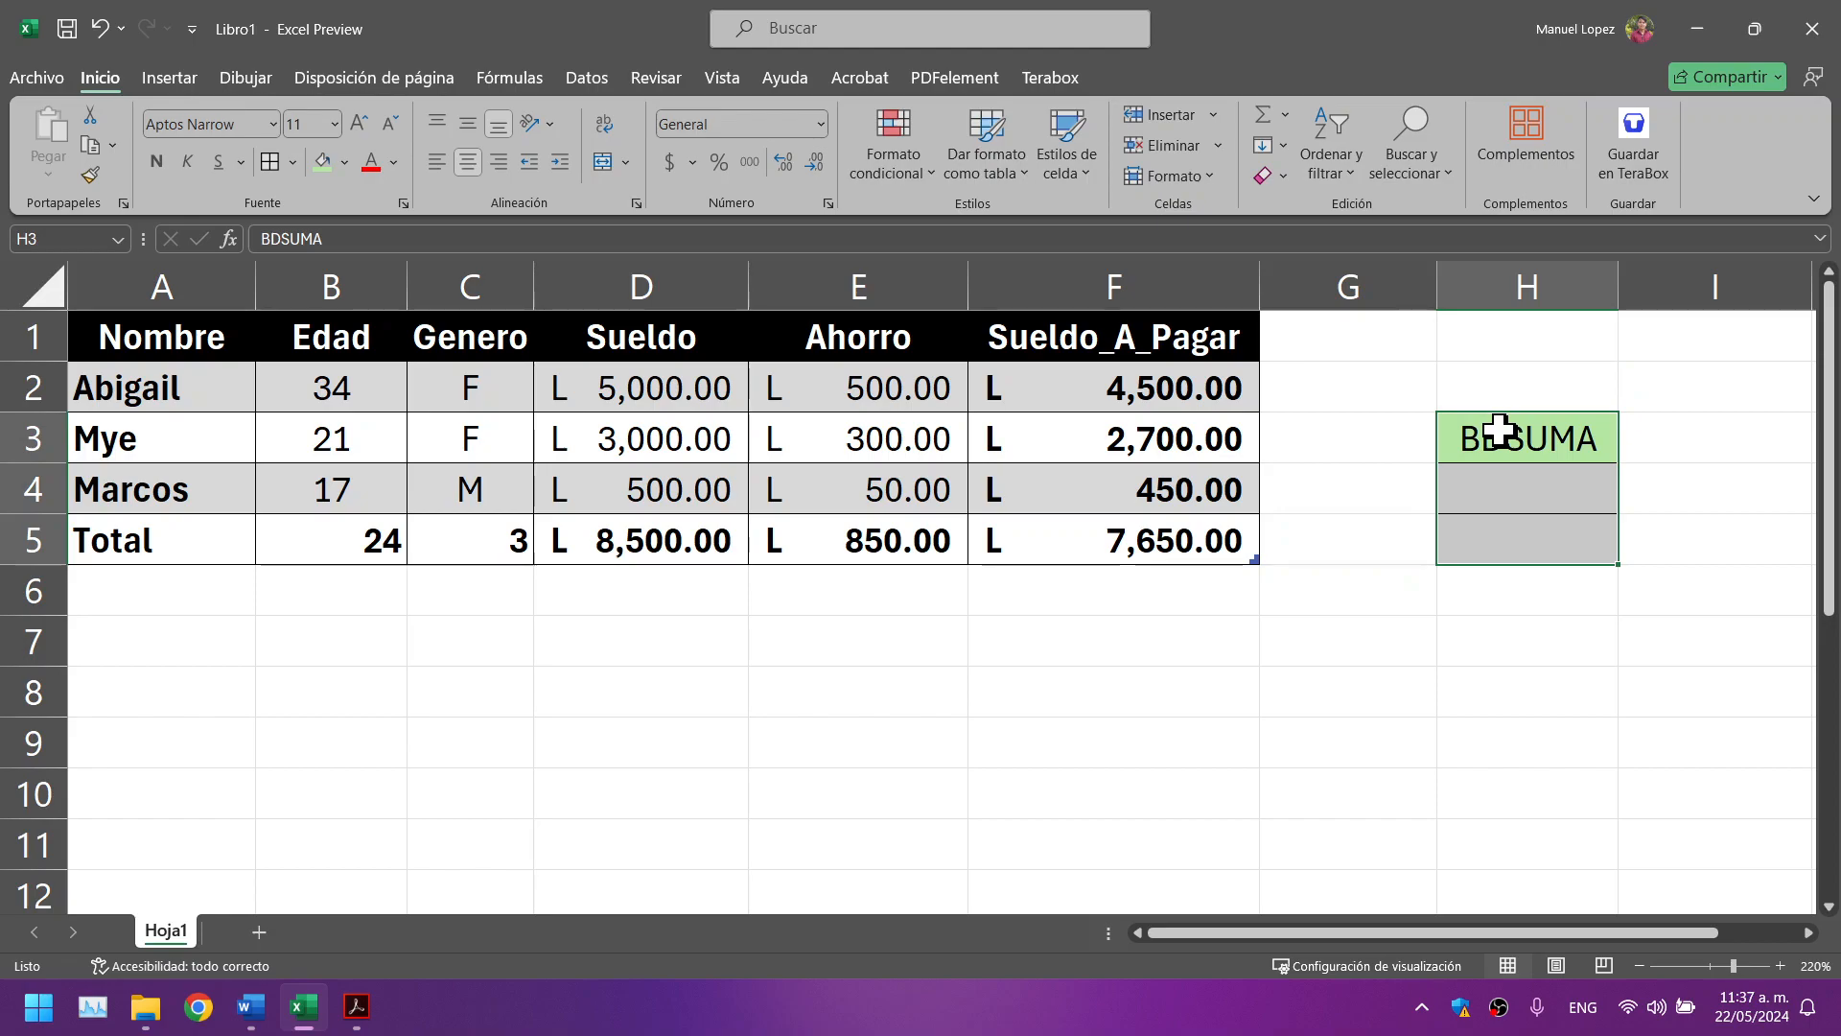
pyautogui.hotkey('ctrl', 'z')
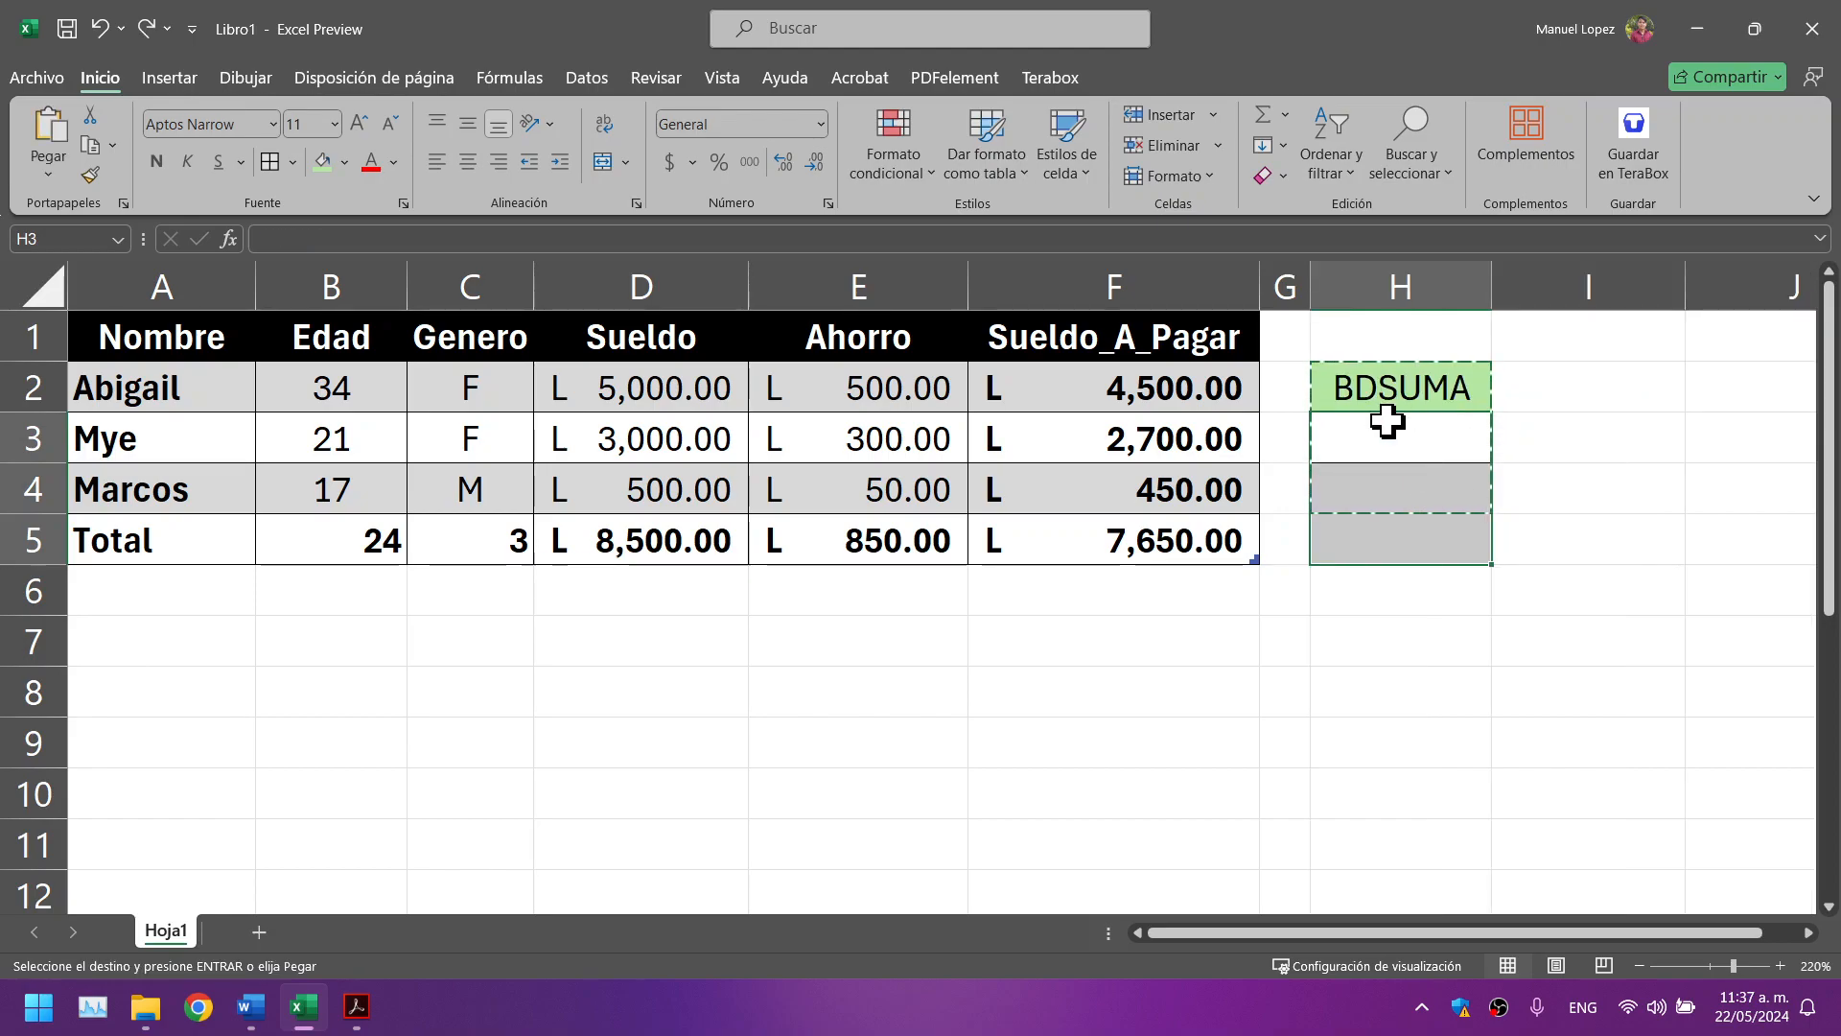
# Step: Widen column G, glance at the PDF example, and enter the label Campo in cell G3
pyautogui.moveTo(1309, 293); pyautogui.dragTo(1470, 297)
pyautogui.click(1395, 416)
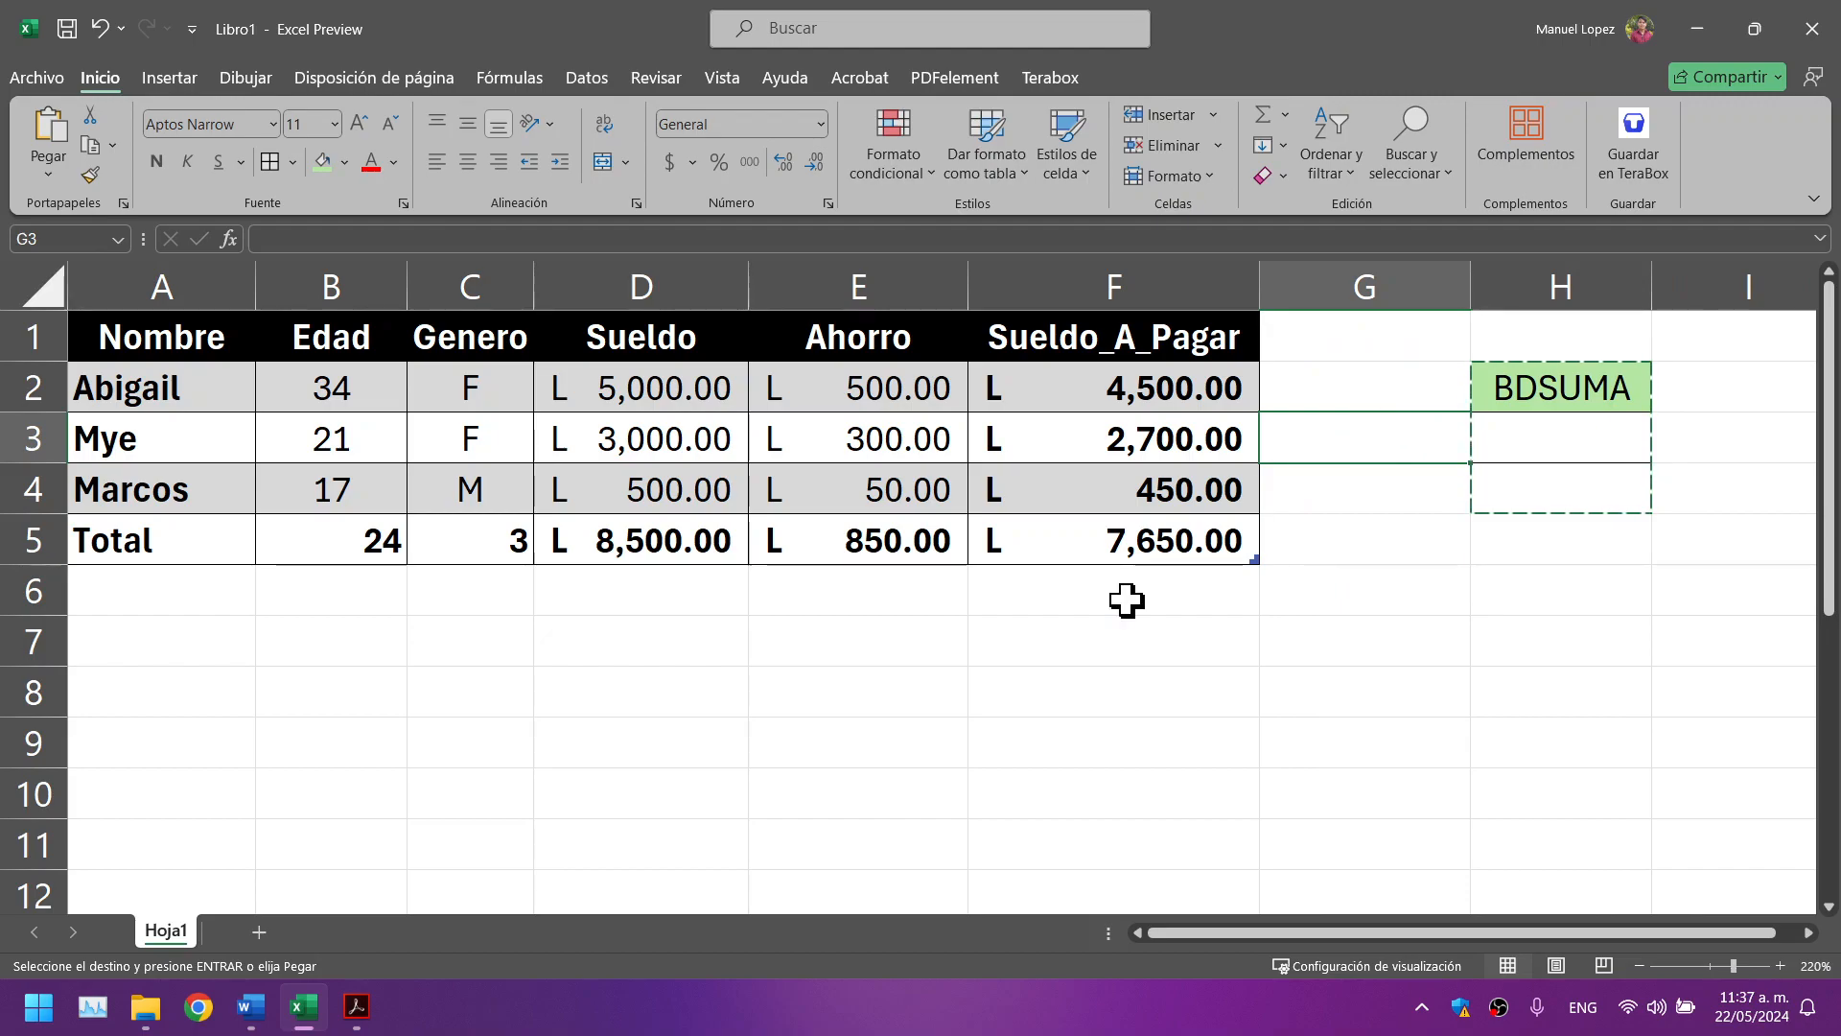
pyautogui.click(357, 1009)
pyautogui.click(358, 1009)
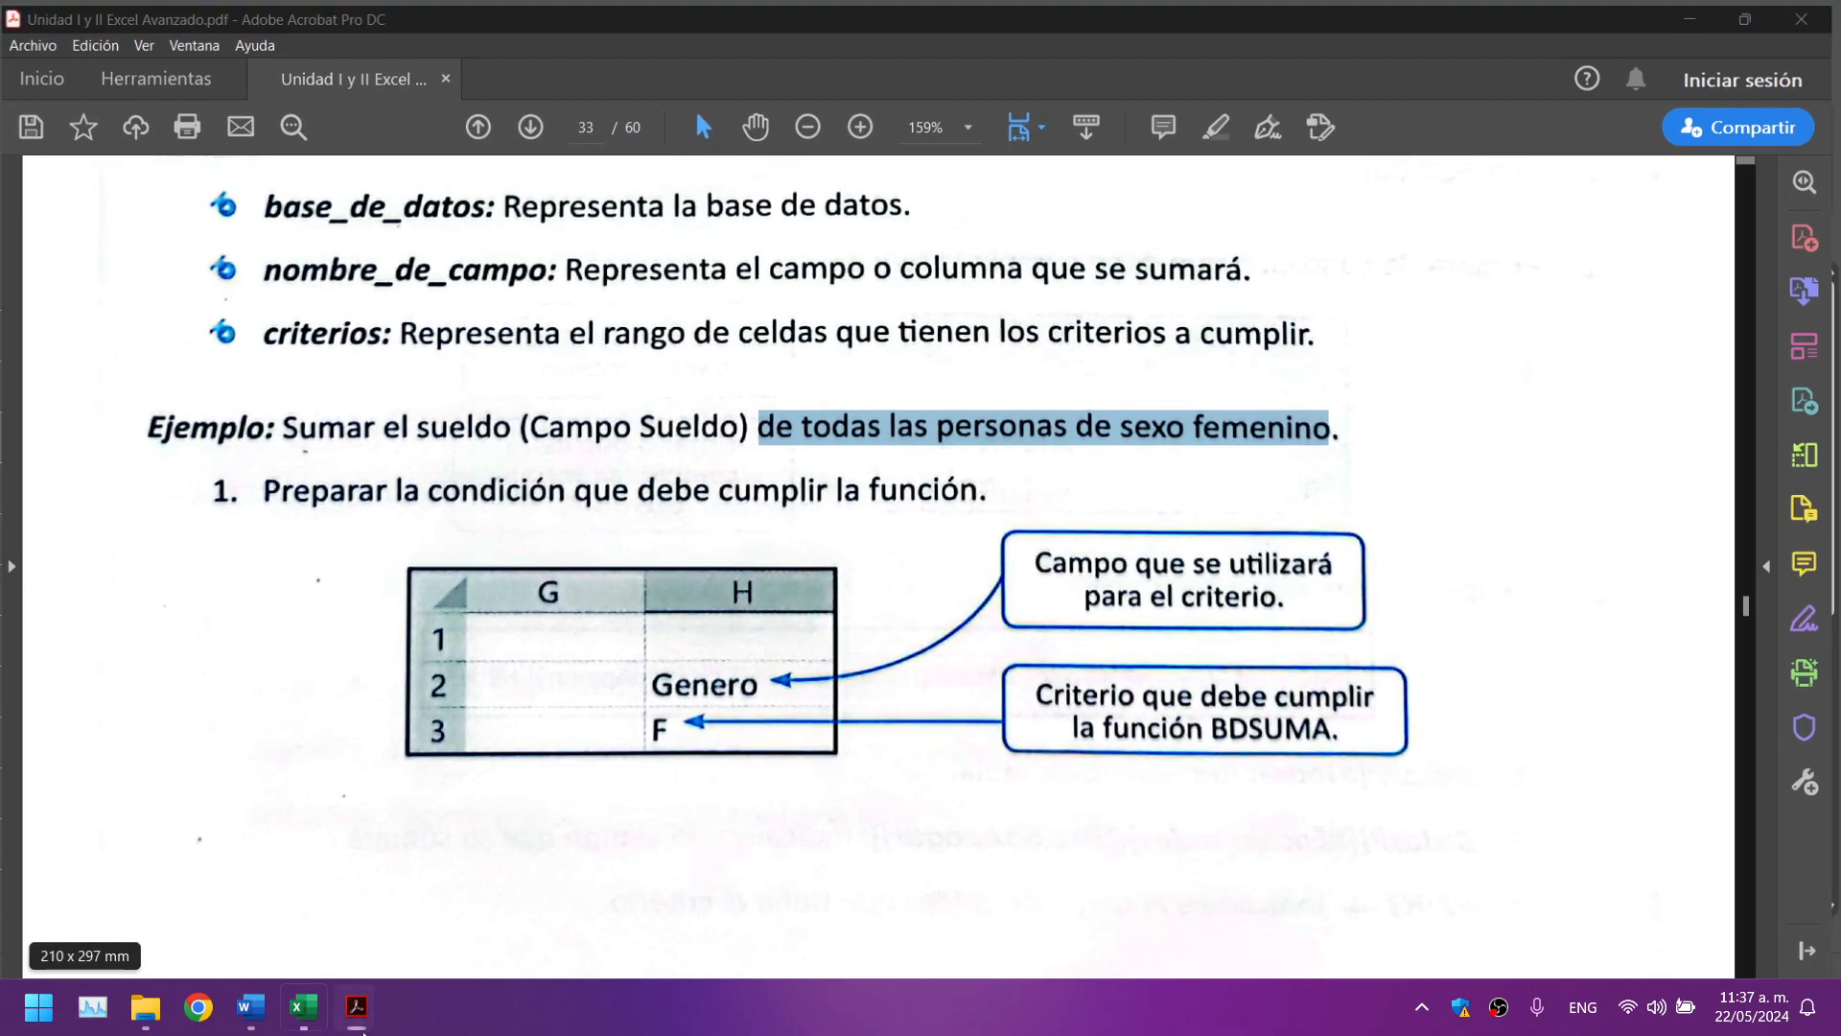
pyautogui.write('C')
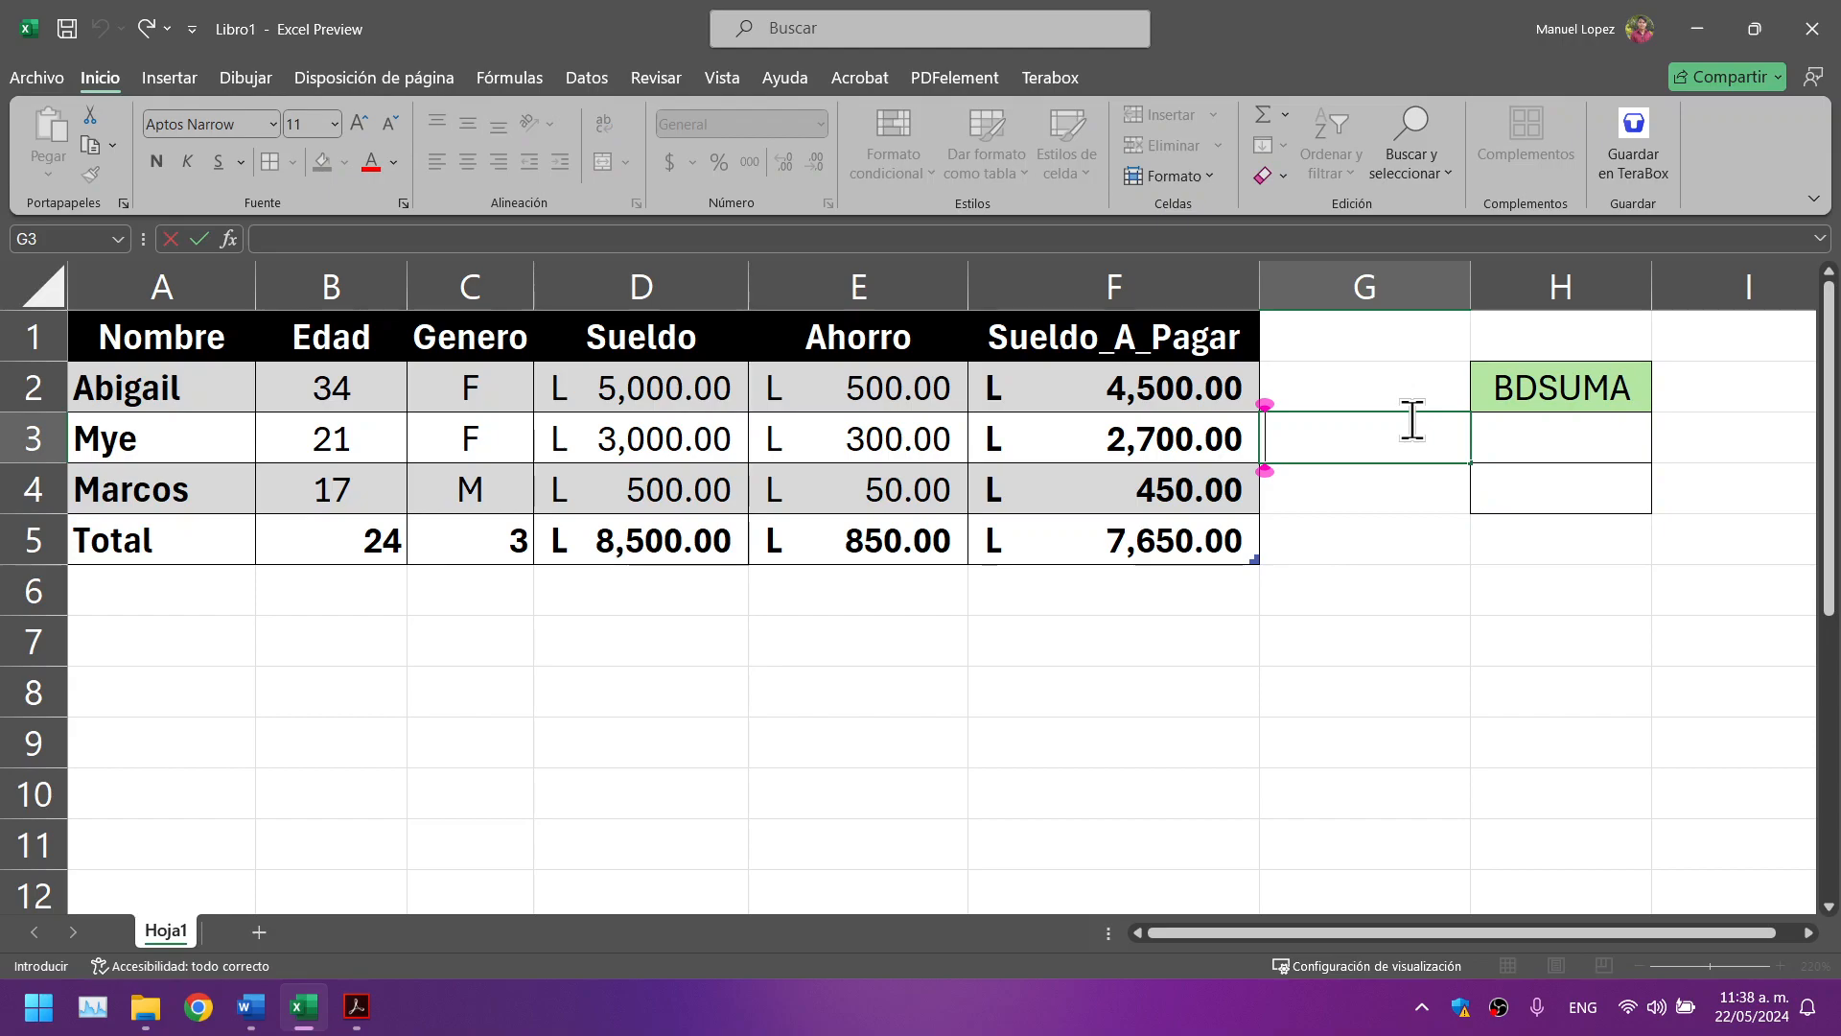
pyautogui.write('amp')
pyautogui.write('i')
pyautogui.press('BackSpace')
pyautogui.write('0')
pyautogui.press('BackSpace')
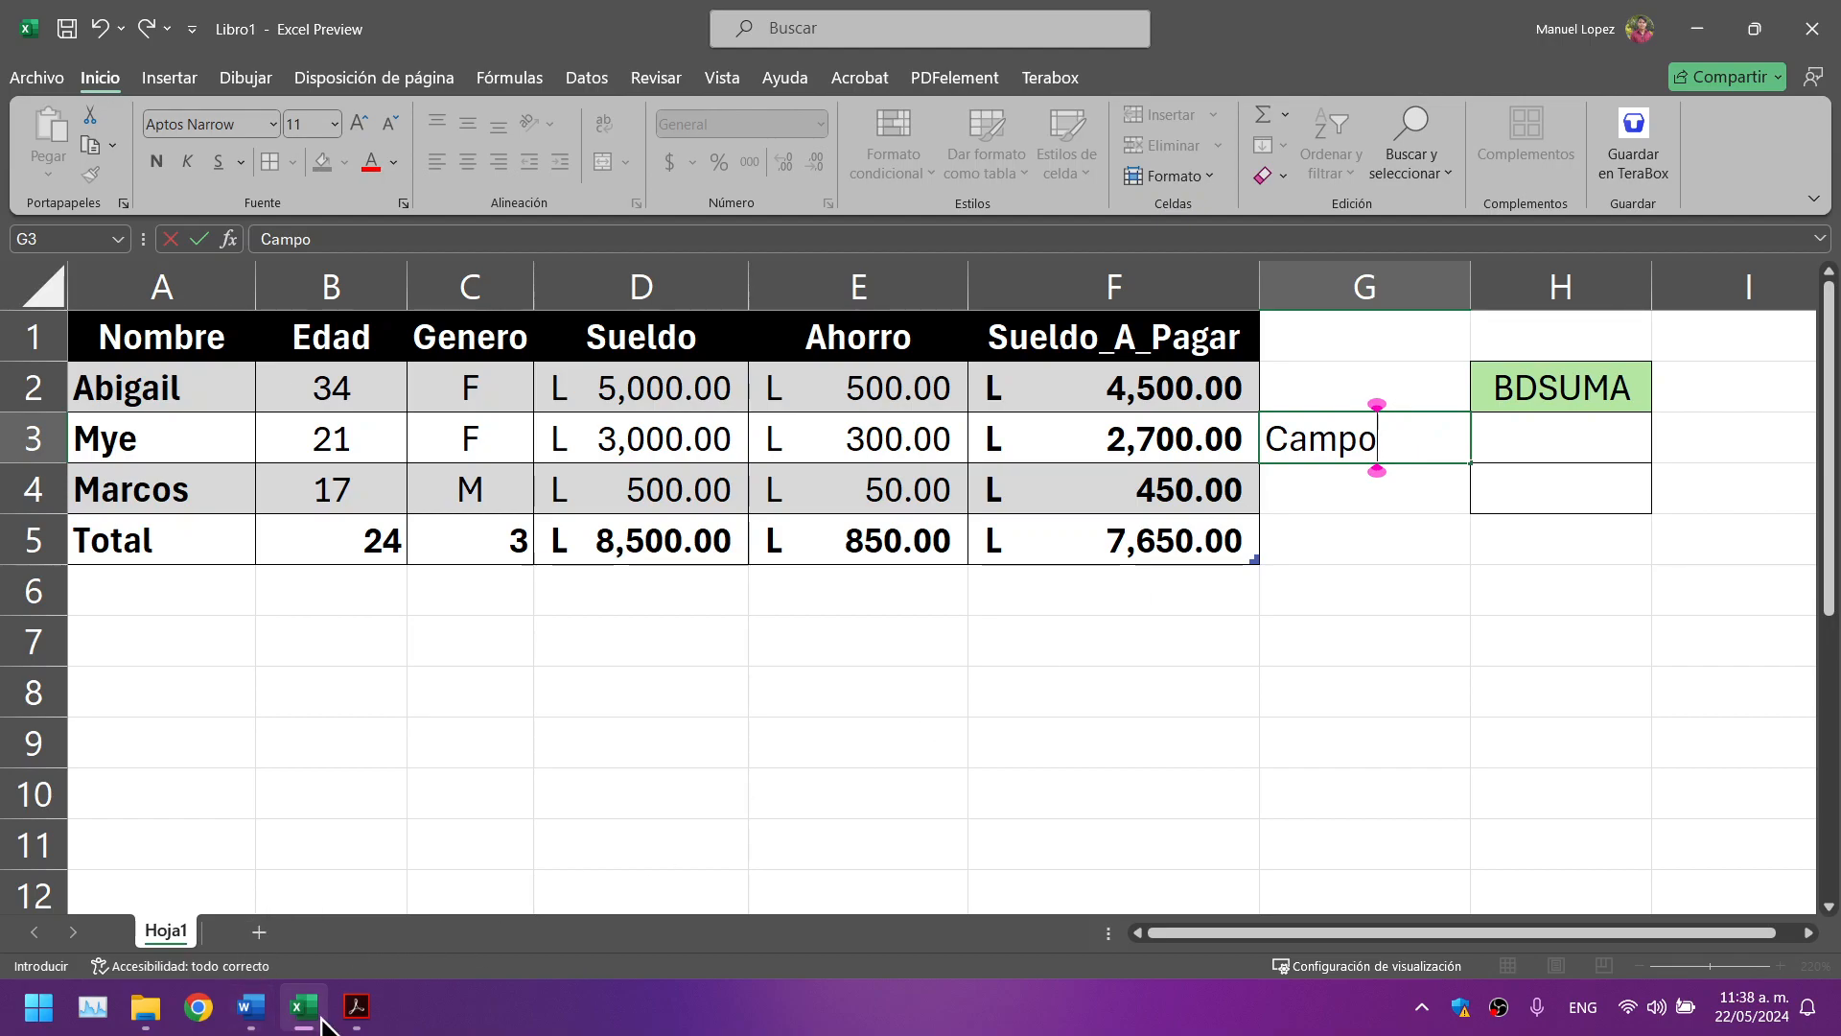
# Step: Check the PDF's condition example, return to Excel, and undo the table's automatic expansion into column G while keeping Campo in G3
pyautogui.click(323, 1021)
pyautogui.click(341, 1009)
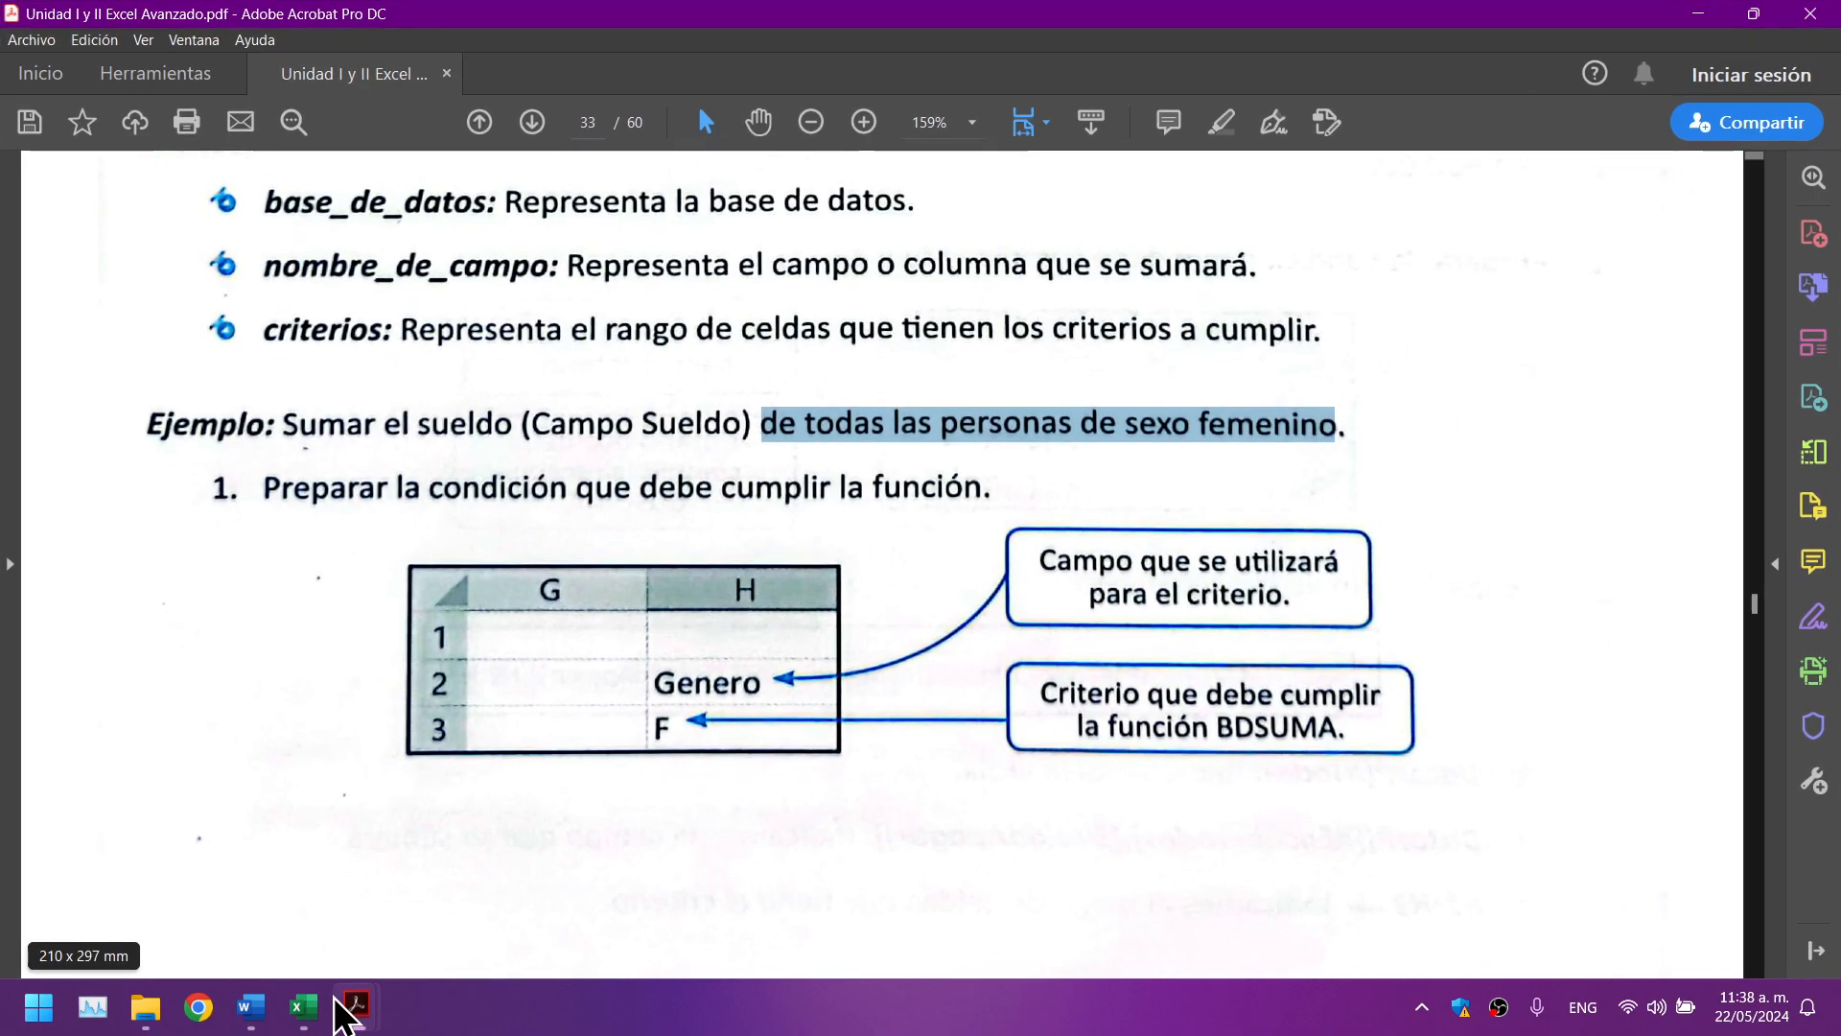
pyautogui.click(380, 1008)
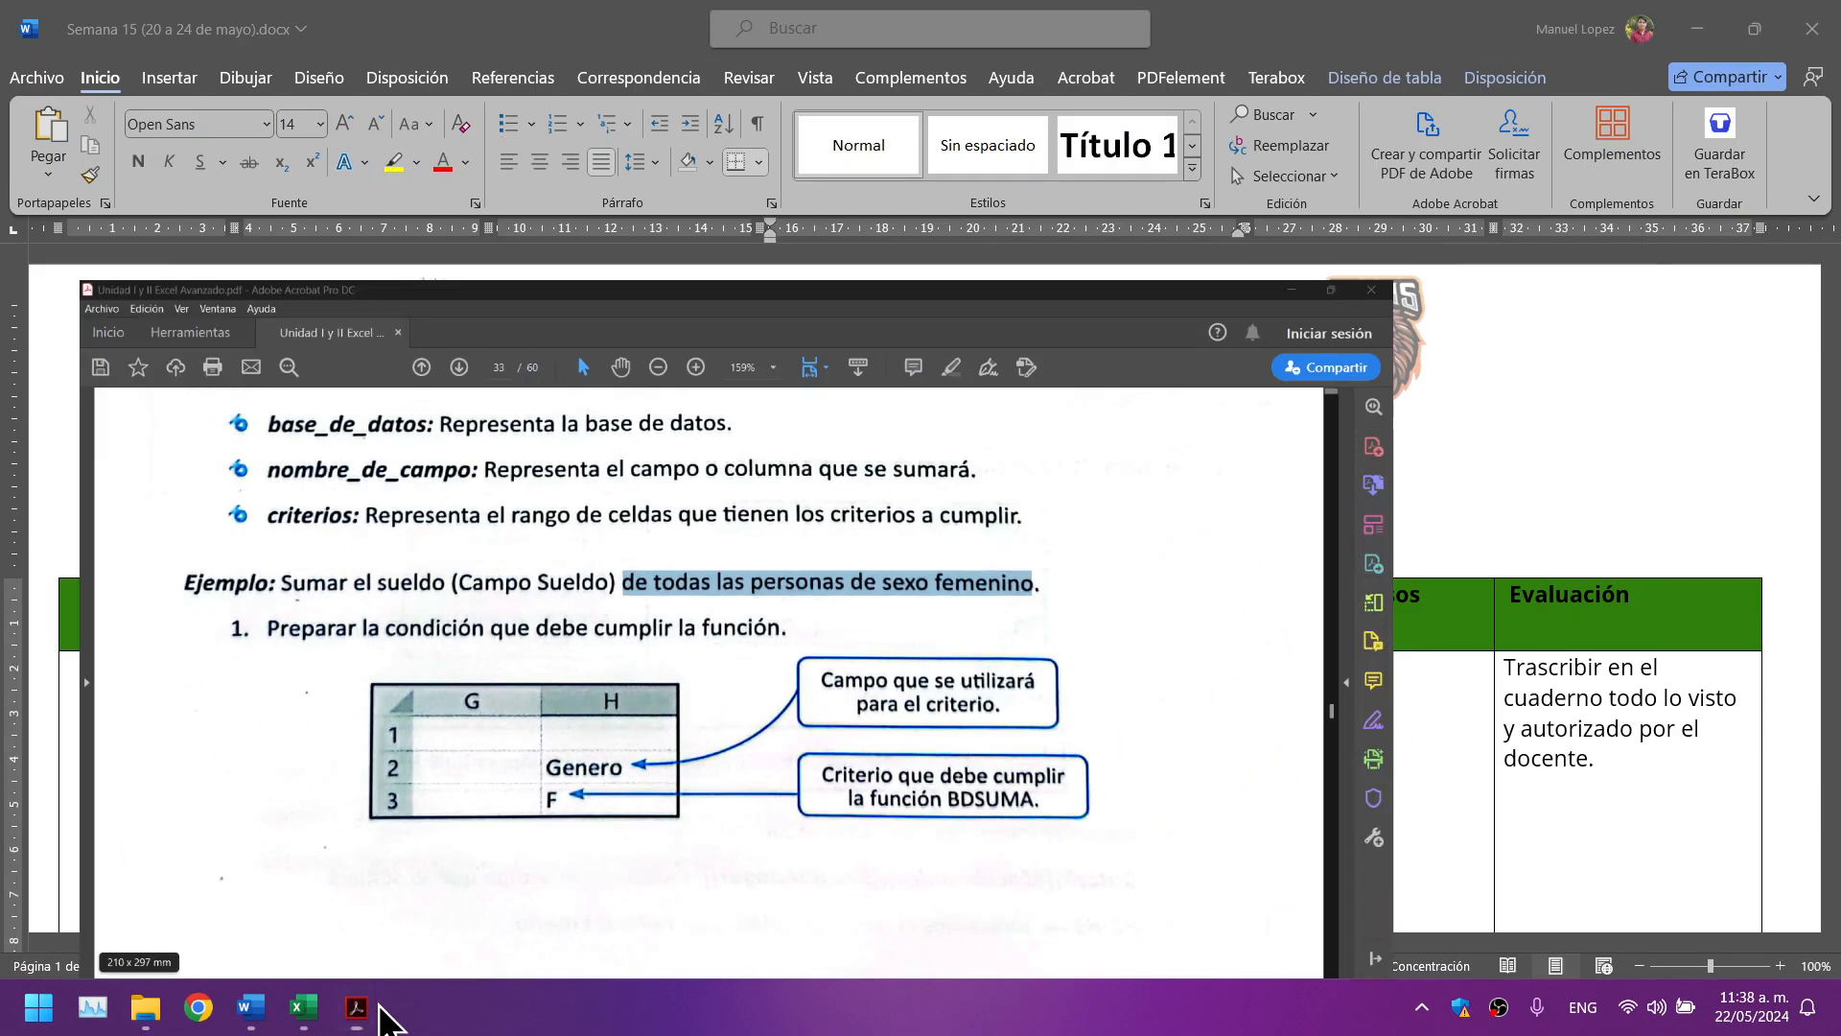
pyautogui.click(303, 1003)
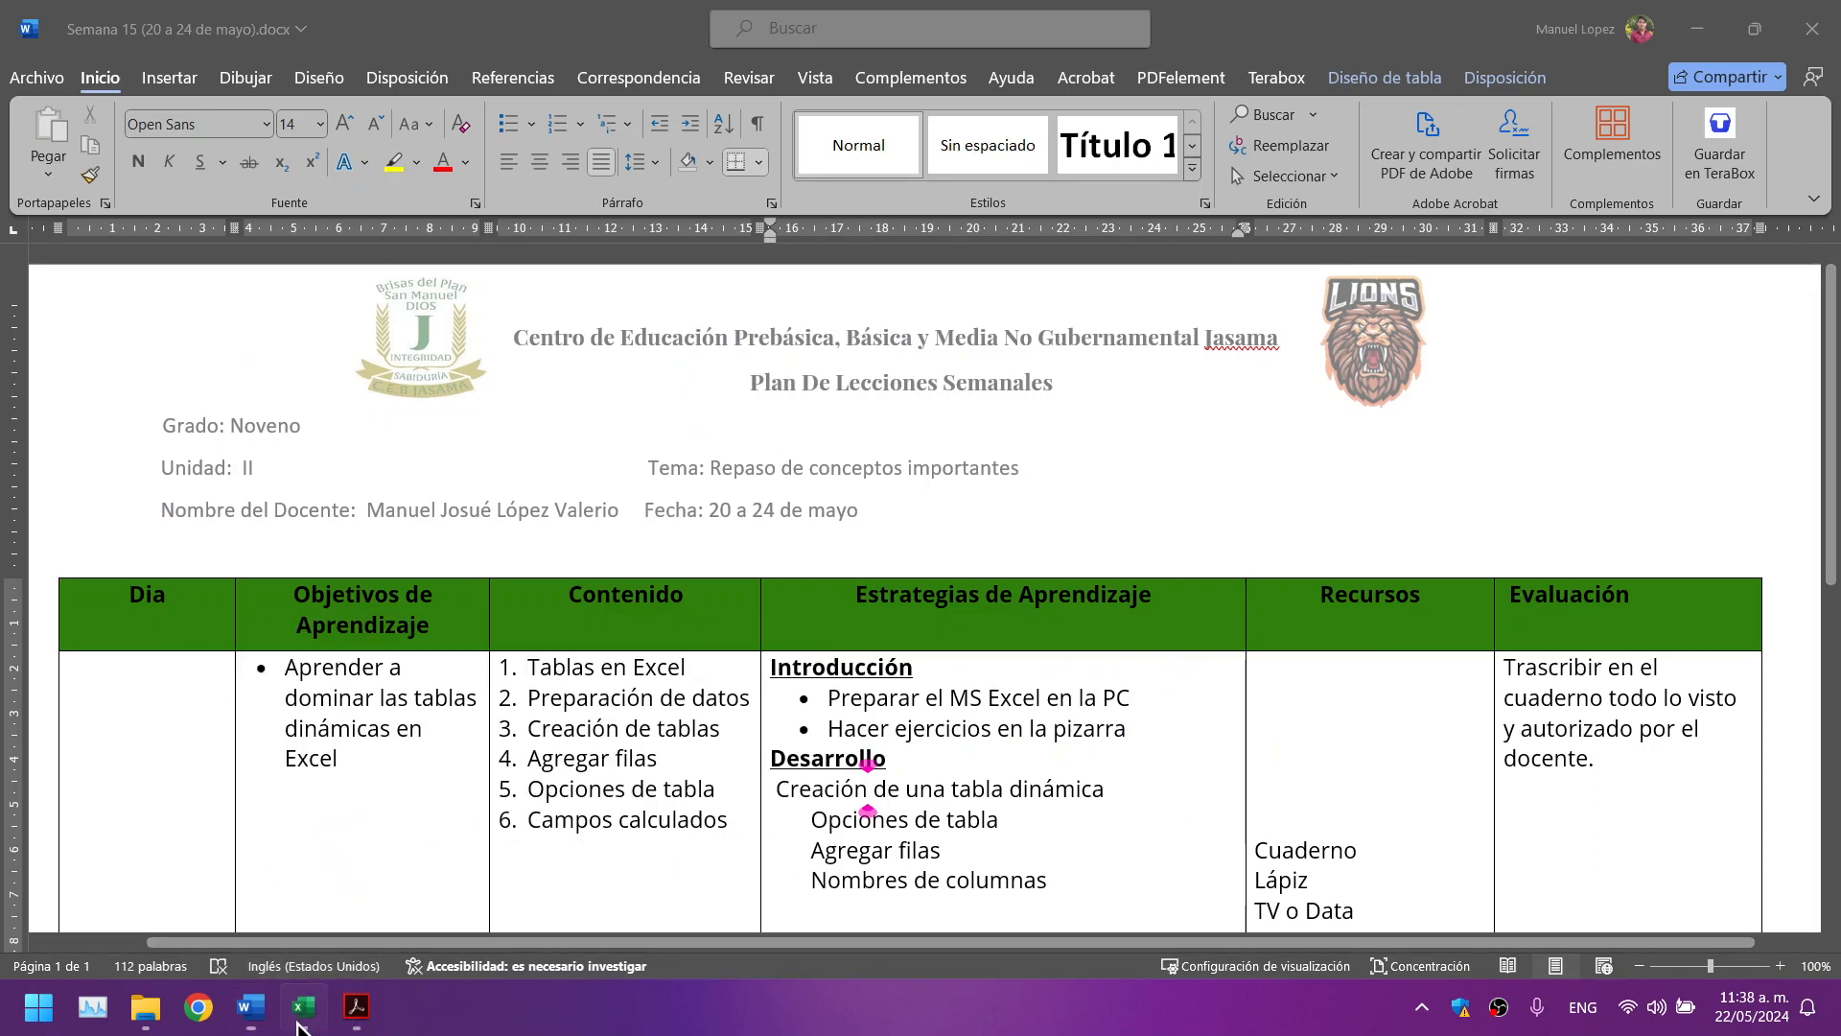
pyautogui.click(1328, 487)
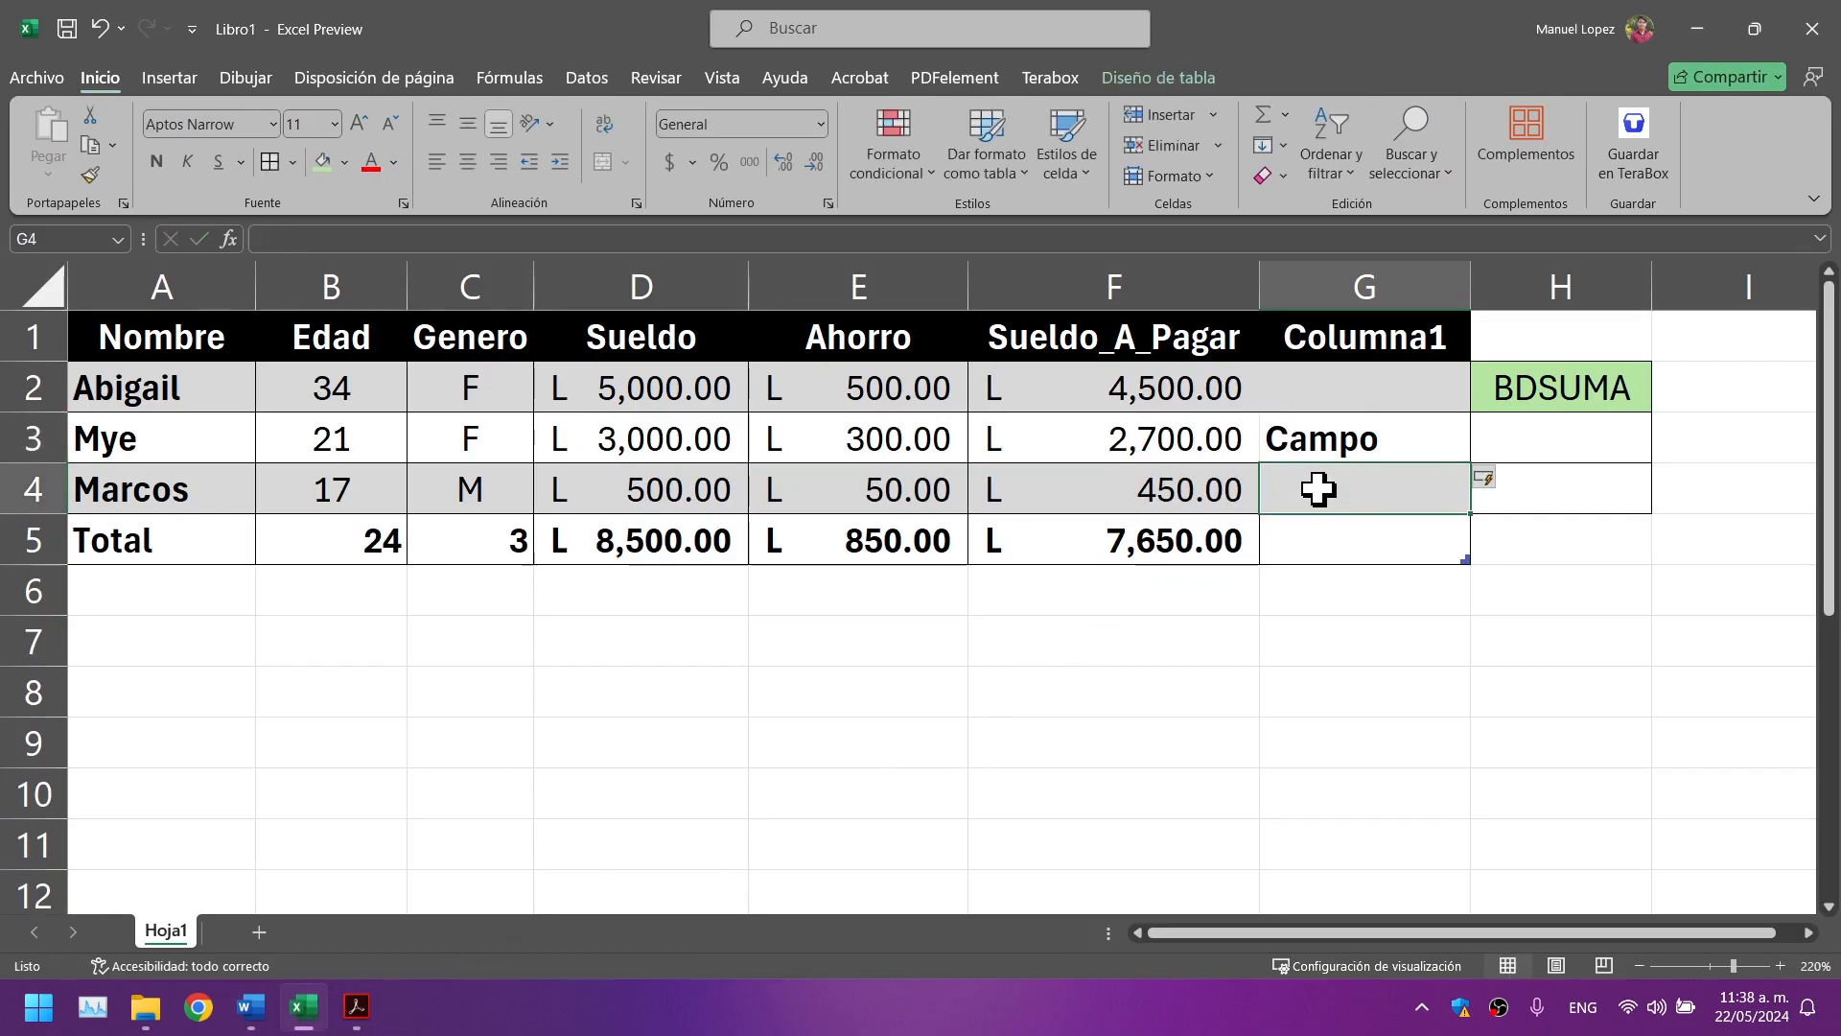
pyautogui.hotkey('ctrl', 'z')
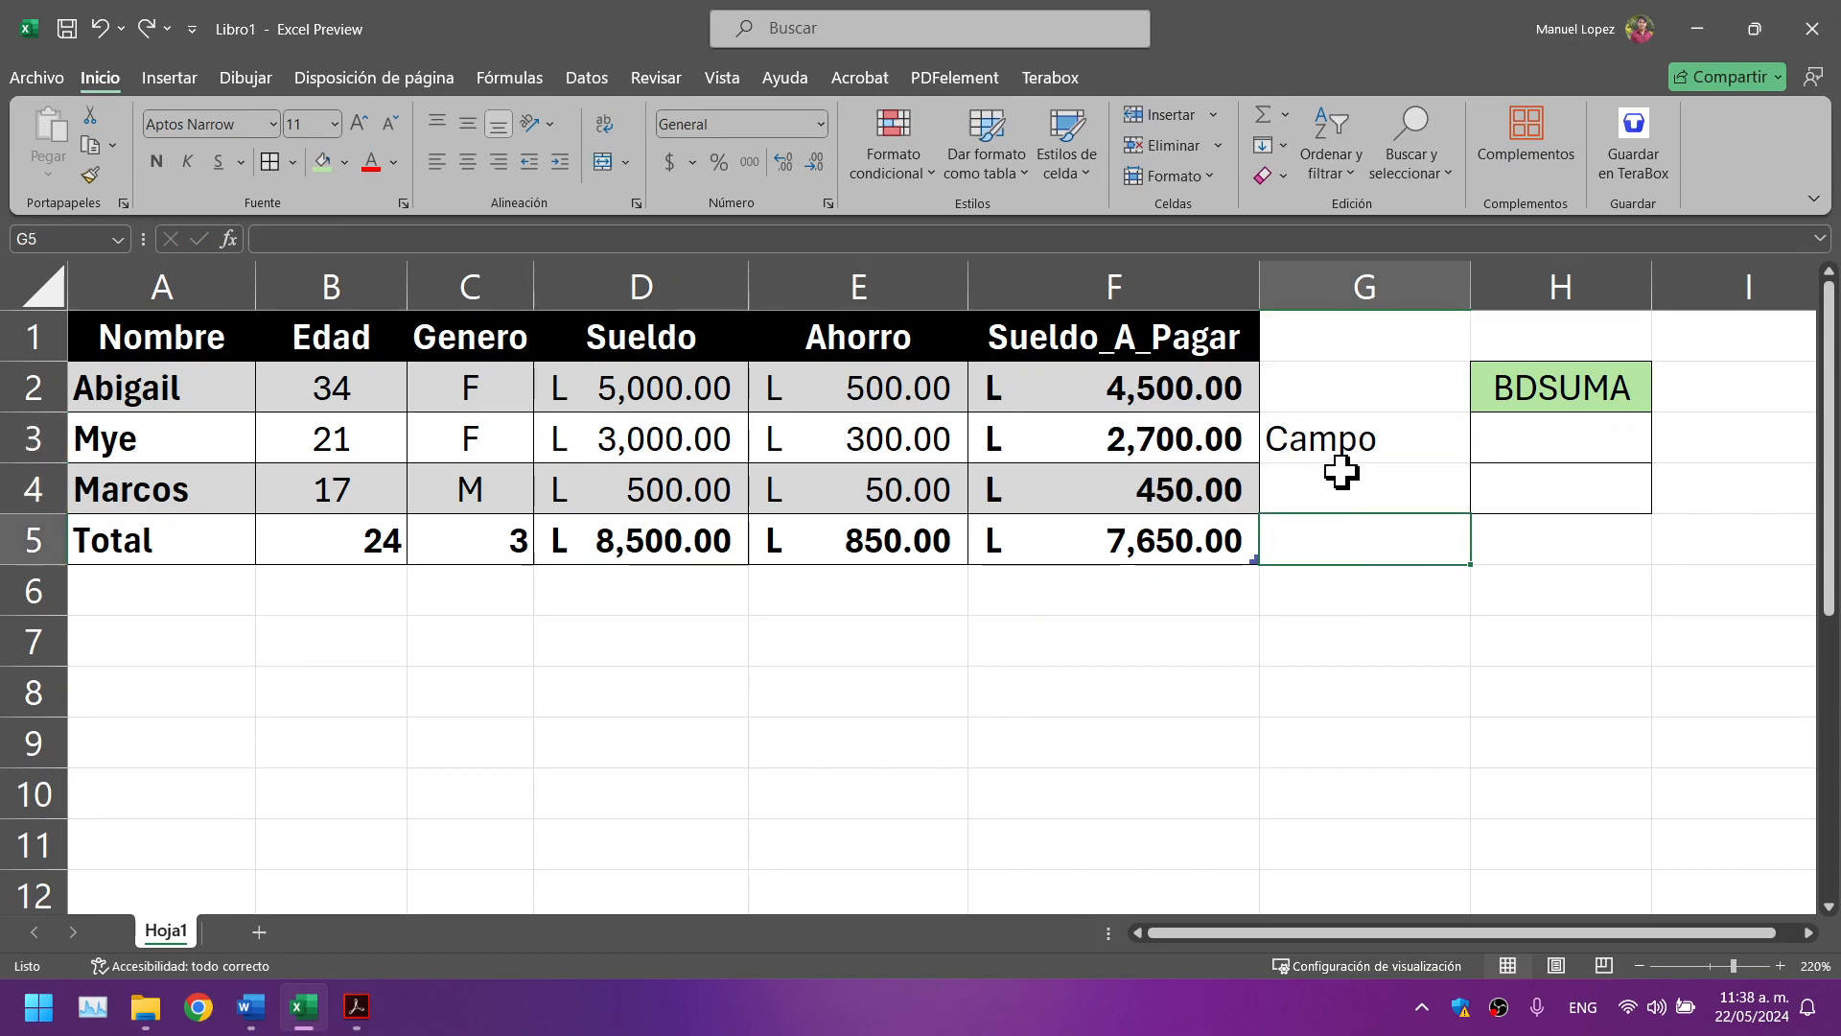
# Step: Enter the label Criterio in G4 and right-align the two labels in G3:G4
pyautogui.write('Criterio')
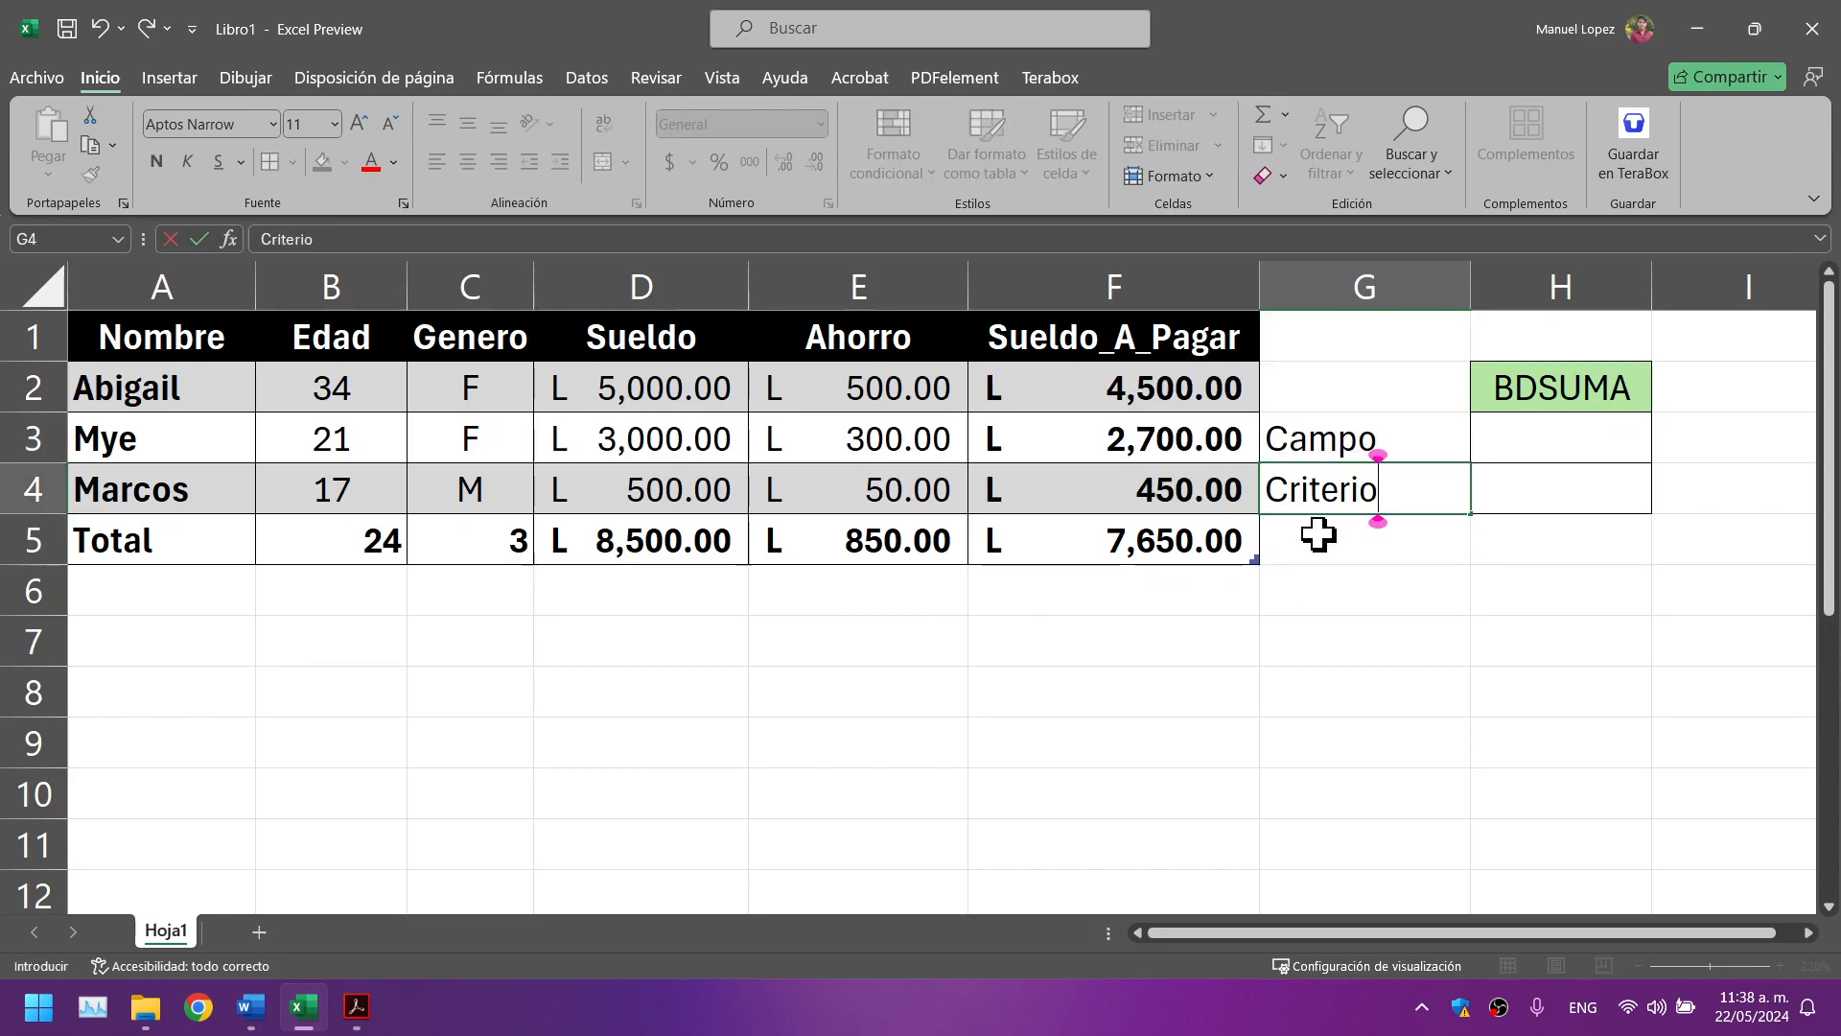
pyautogui.click(1285, 703)
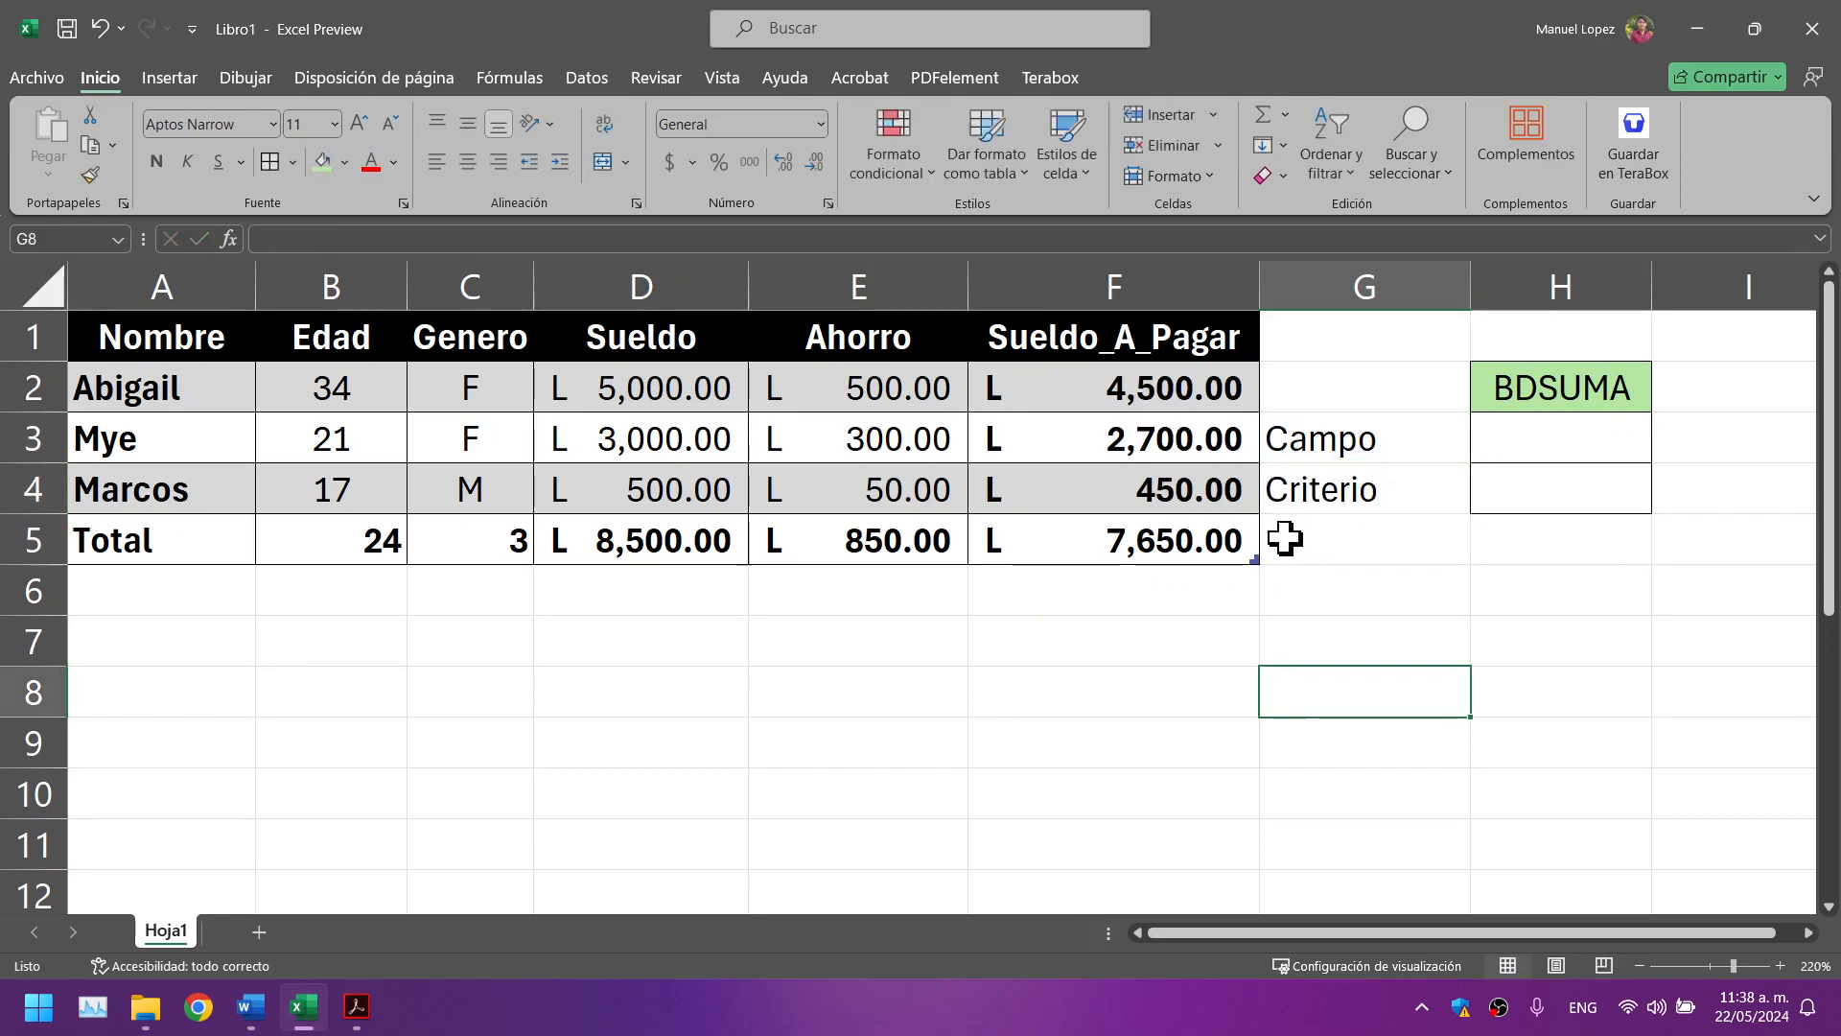
pyautogui.moveTo(1286, 434); pyautogui.dragTo(1339, 489)
pyautogui.click(498, 161)
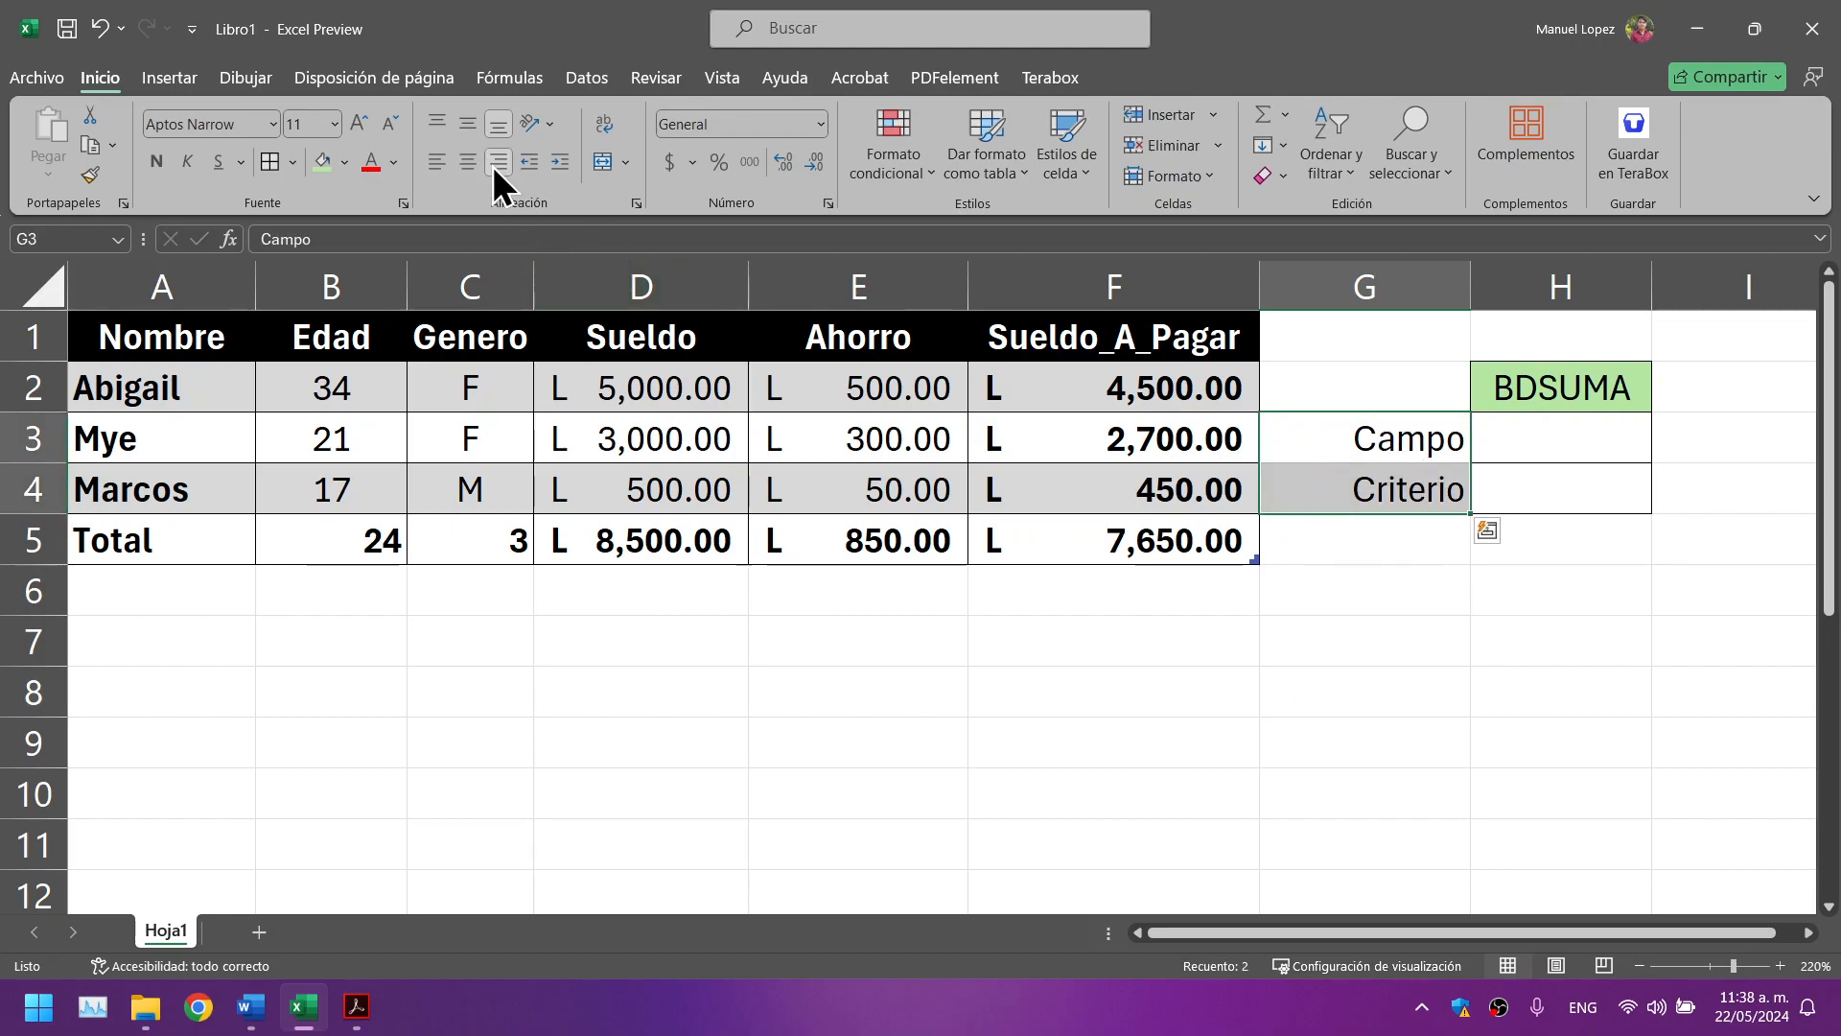
pyautogui.click(1309, 574)
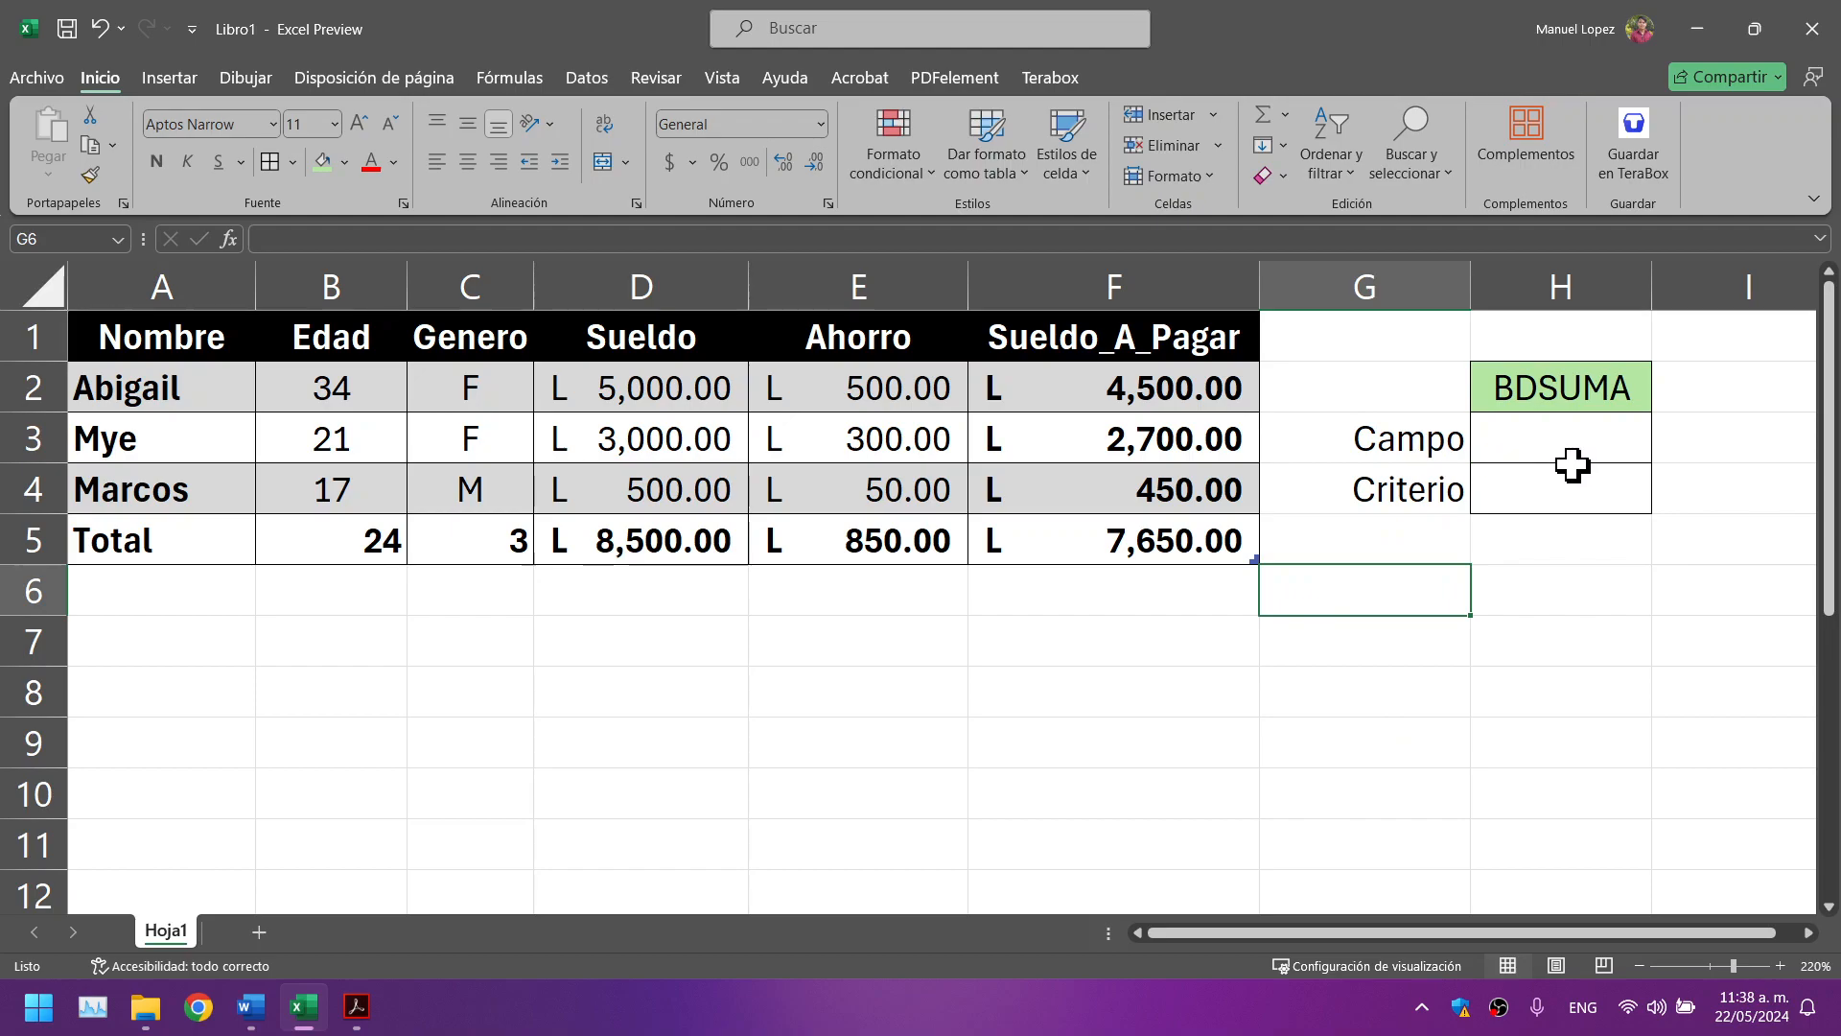
# Step: Compare the empty cells H3 and H4 with the condition example in the PDF, and return to Excel
pyautogui.click(1620, 443)
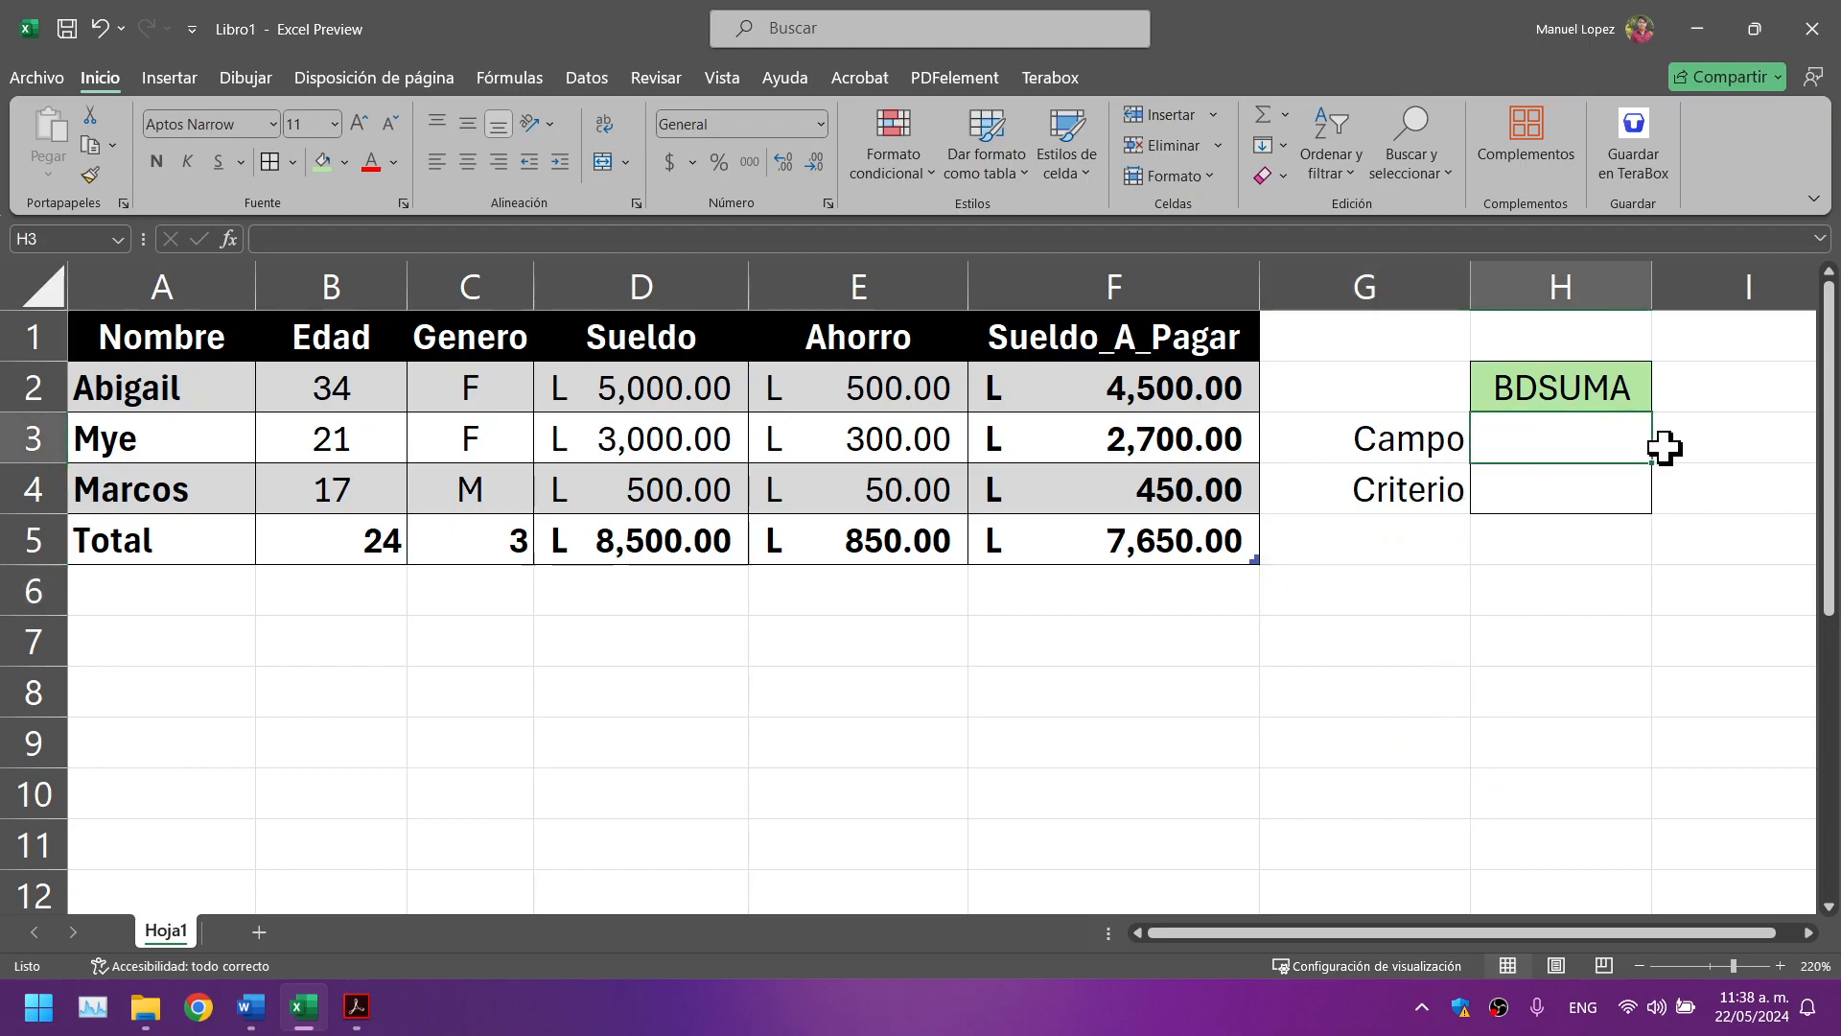
pyautogui.click(1565, 491)
pyautogui.click(1562, 432)
pyautogui.click(357, 1007)
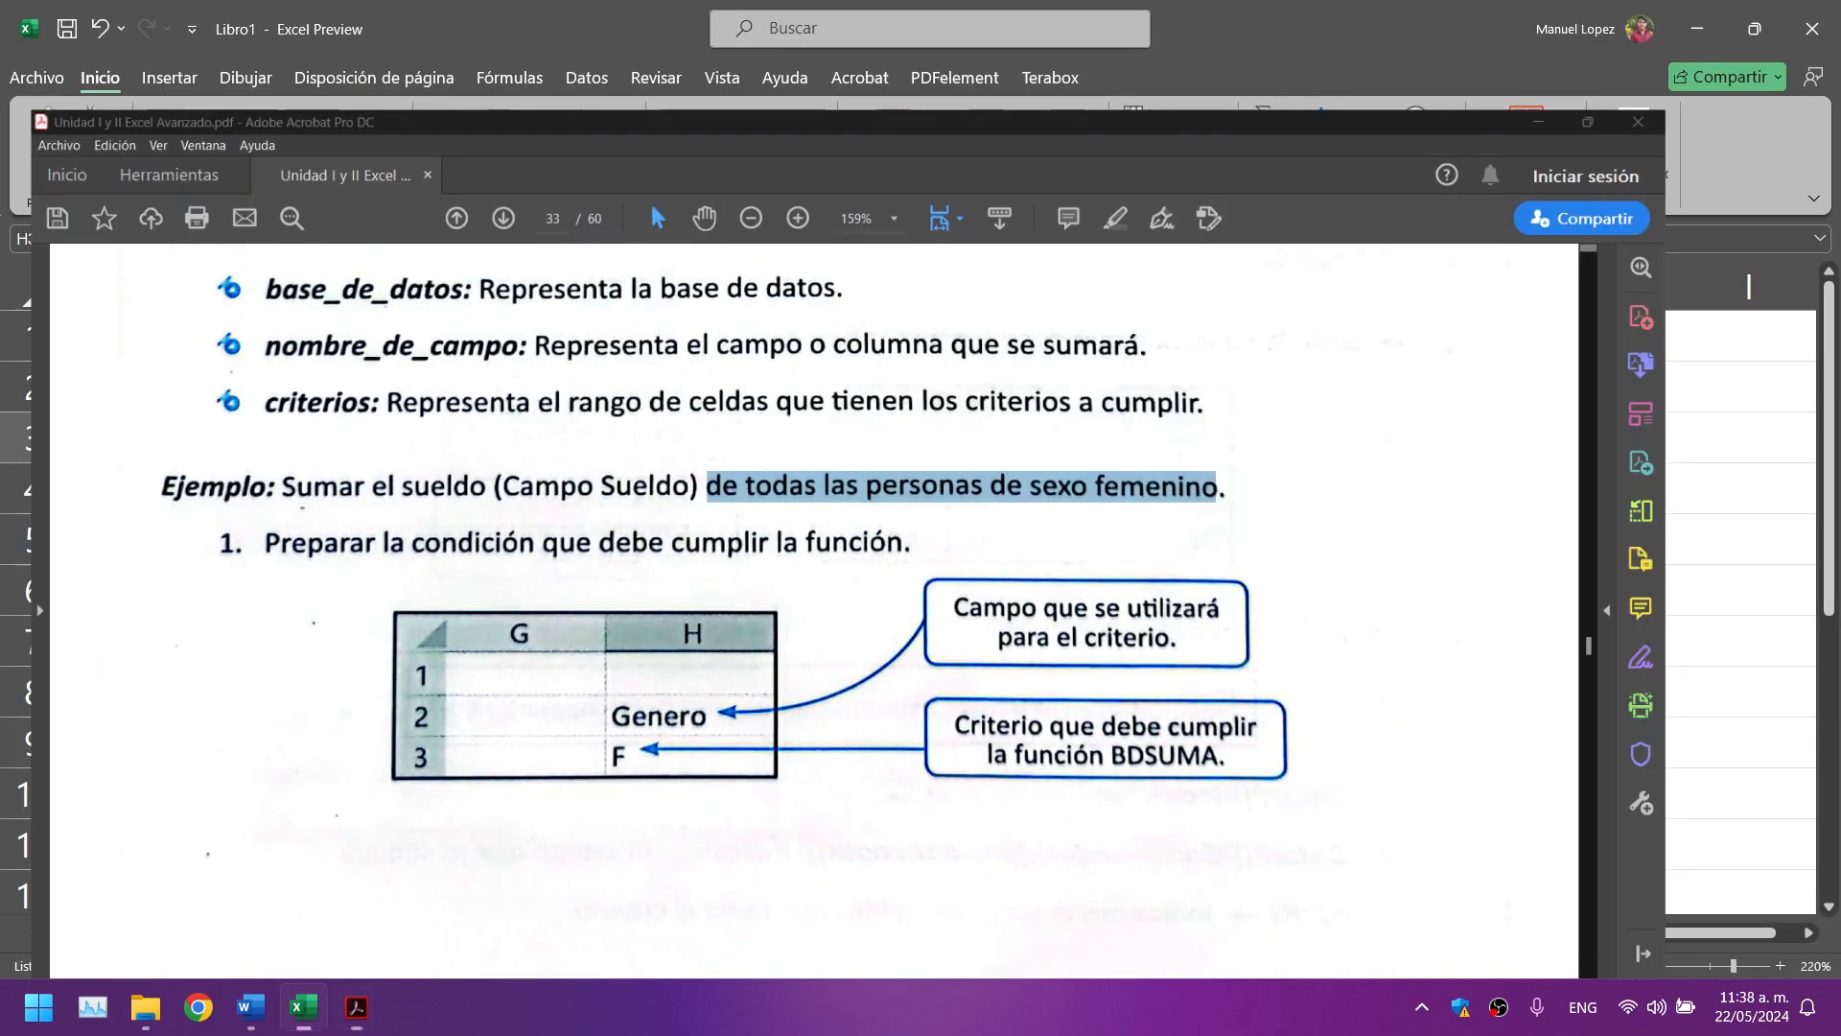
pyautogui.click(303, 1007)
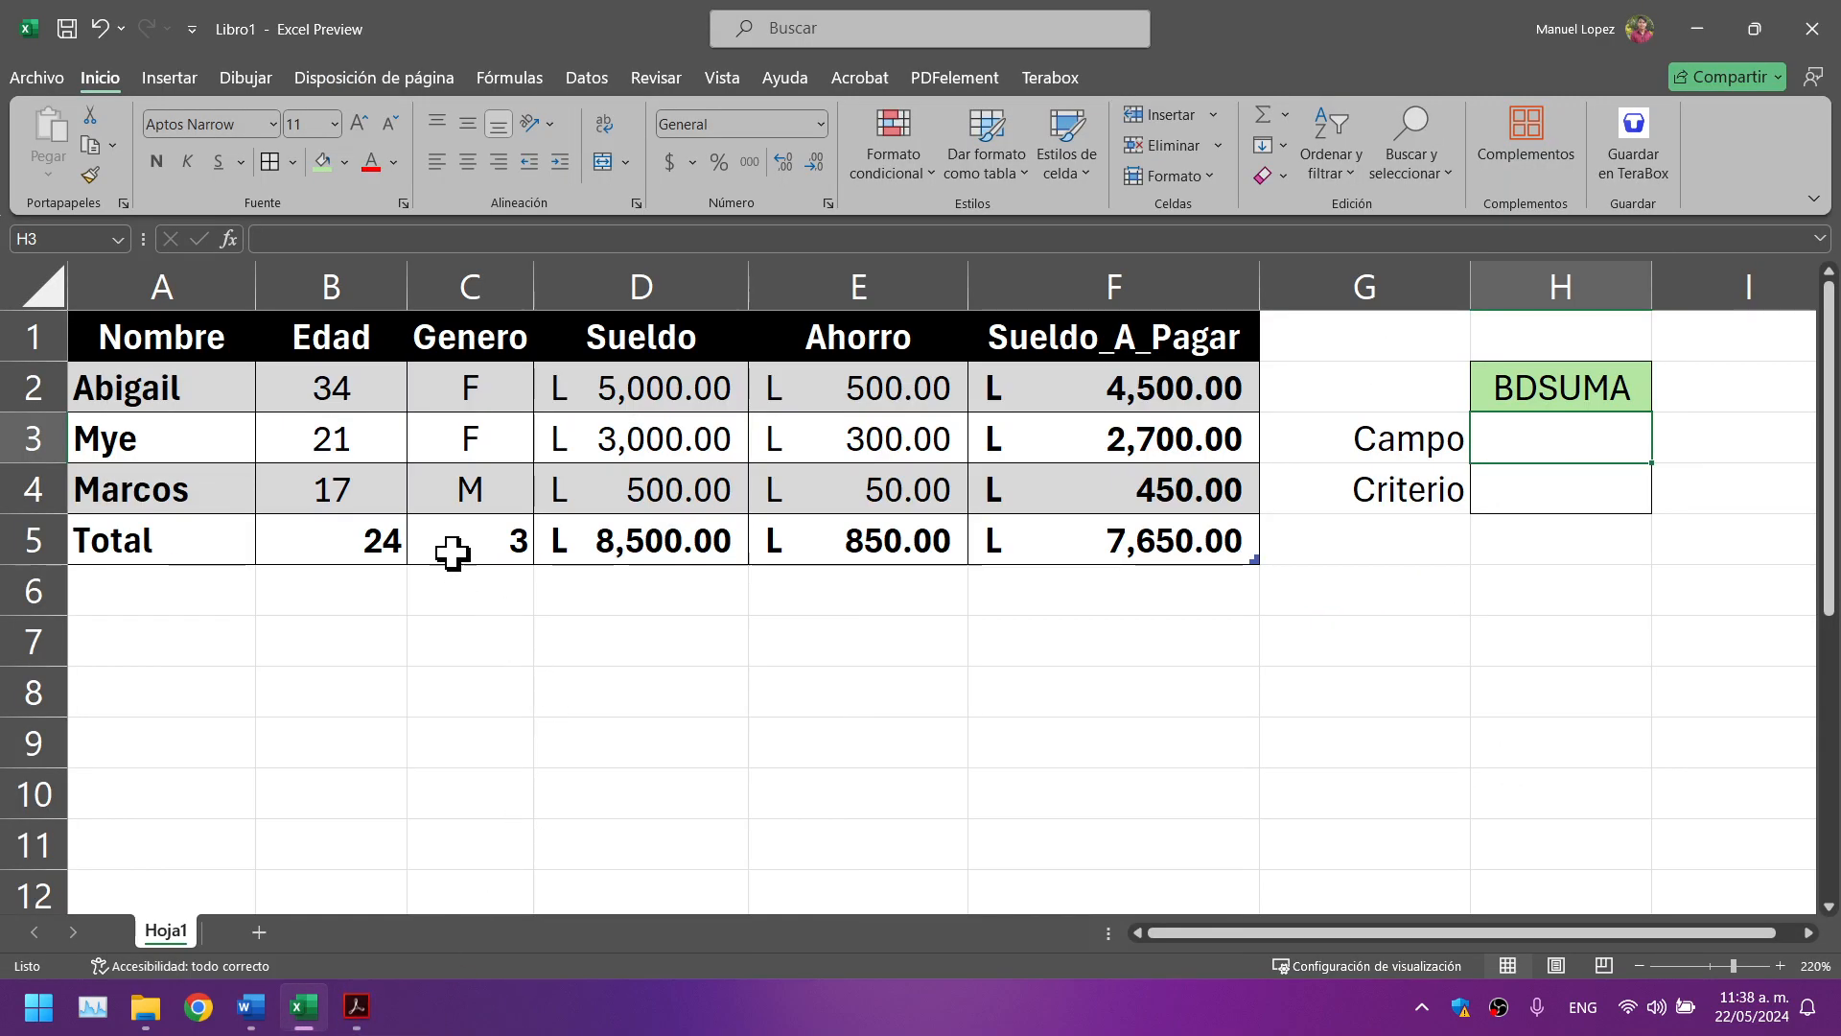
# Step: Try the field name in H3 as Genero and as lowercase genero, clearing each entry
pyautogui.doubleClick(1492, 426)
pyautogui.write('G')
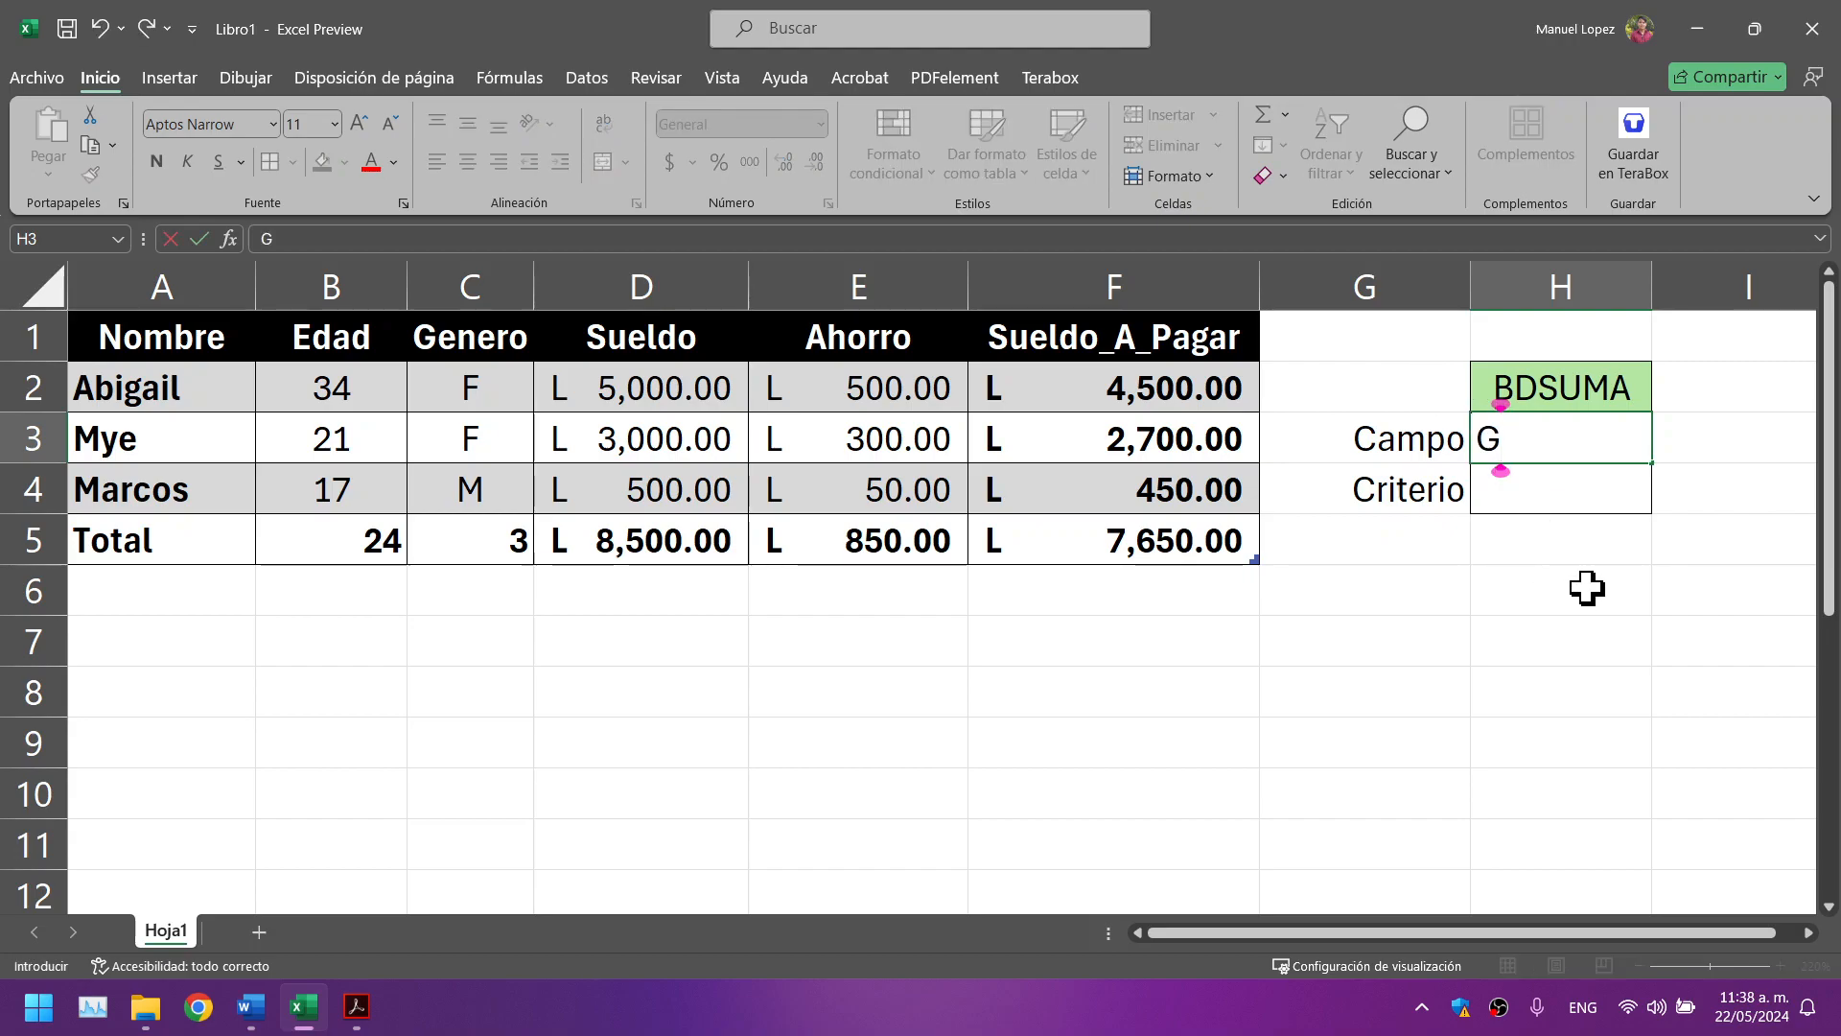
pyautogui.write('enero')
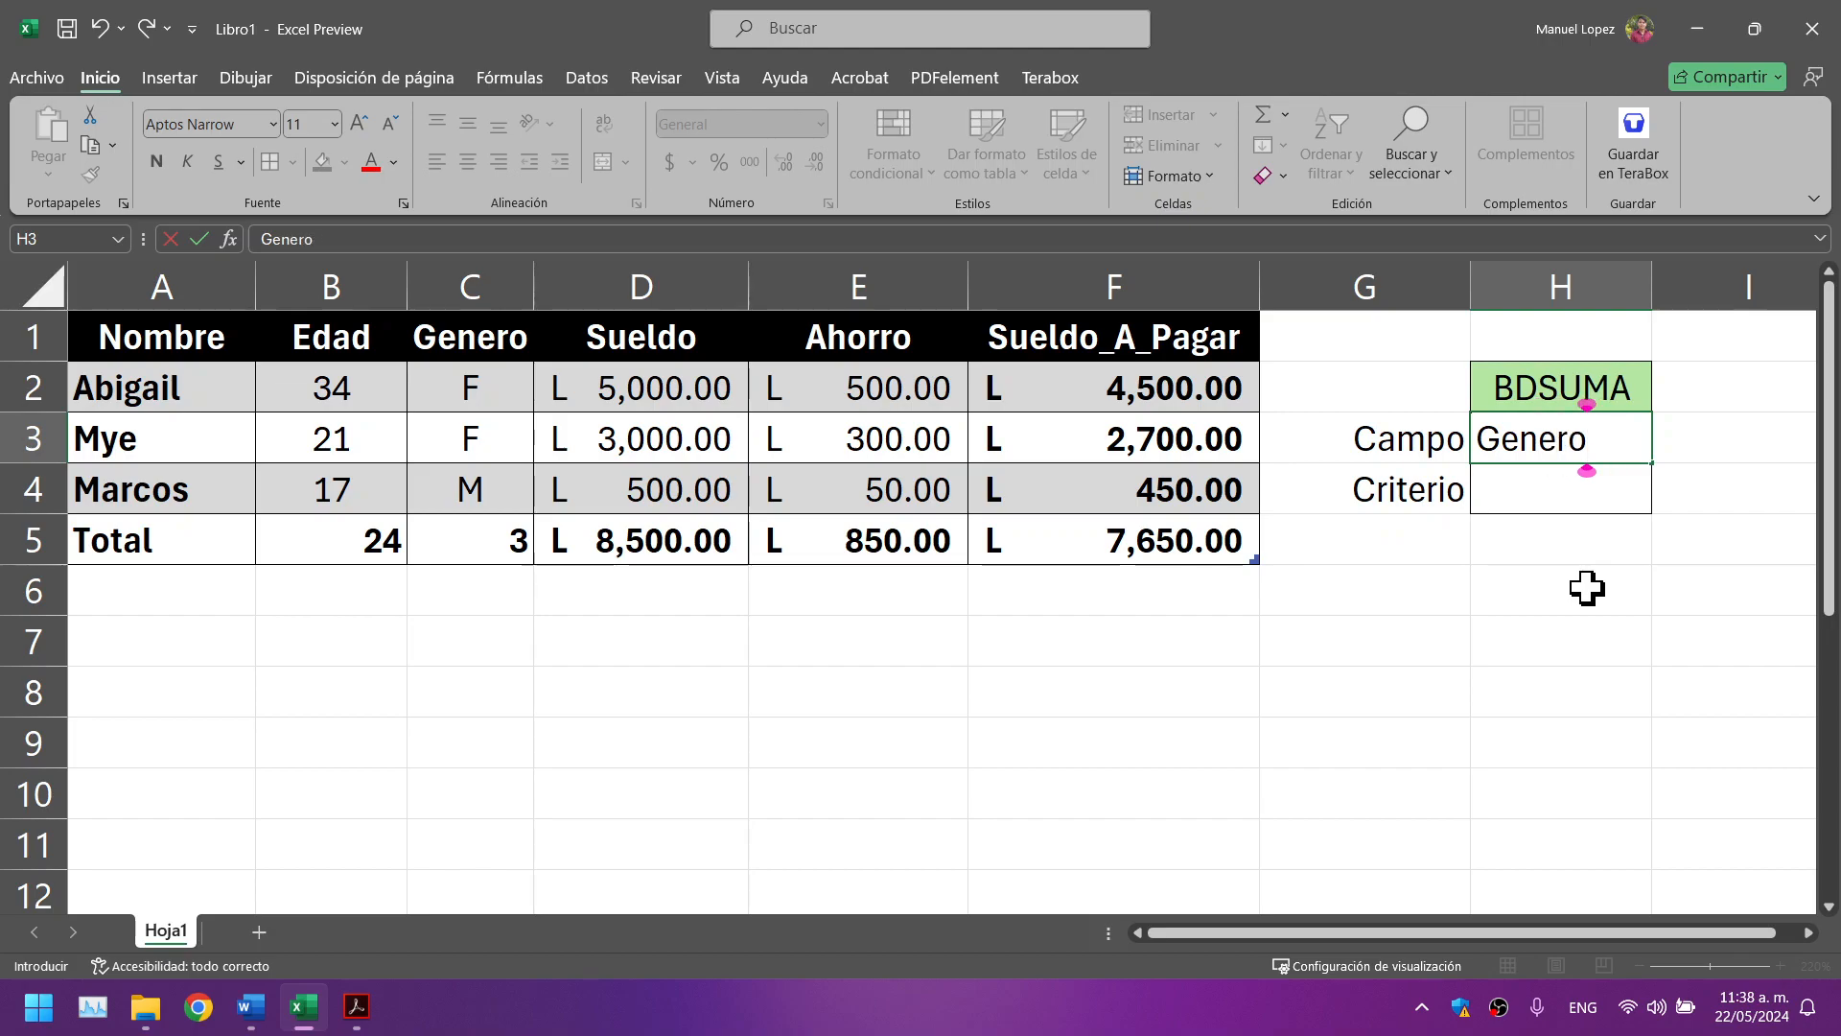
pyautogui.press('BackSpace')
pyautogui.press('BackSpace')
pyautogui.press('BackSpace')
pyautogui.press('BackSpace')
pyautogui.press('BackSpace')
pyautogui.press('BackSpace')
pyautogui.write('genero')
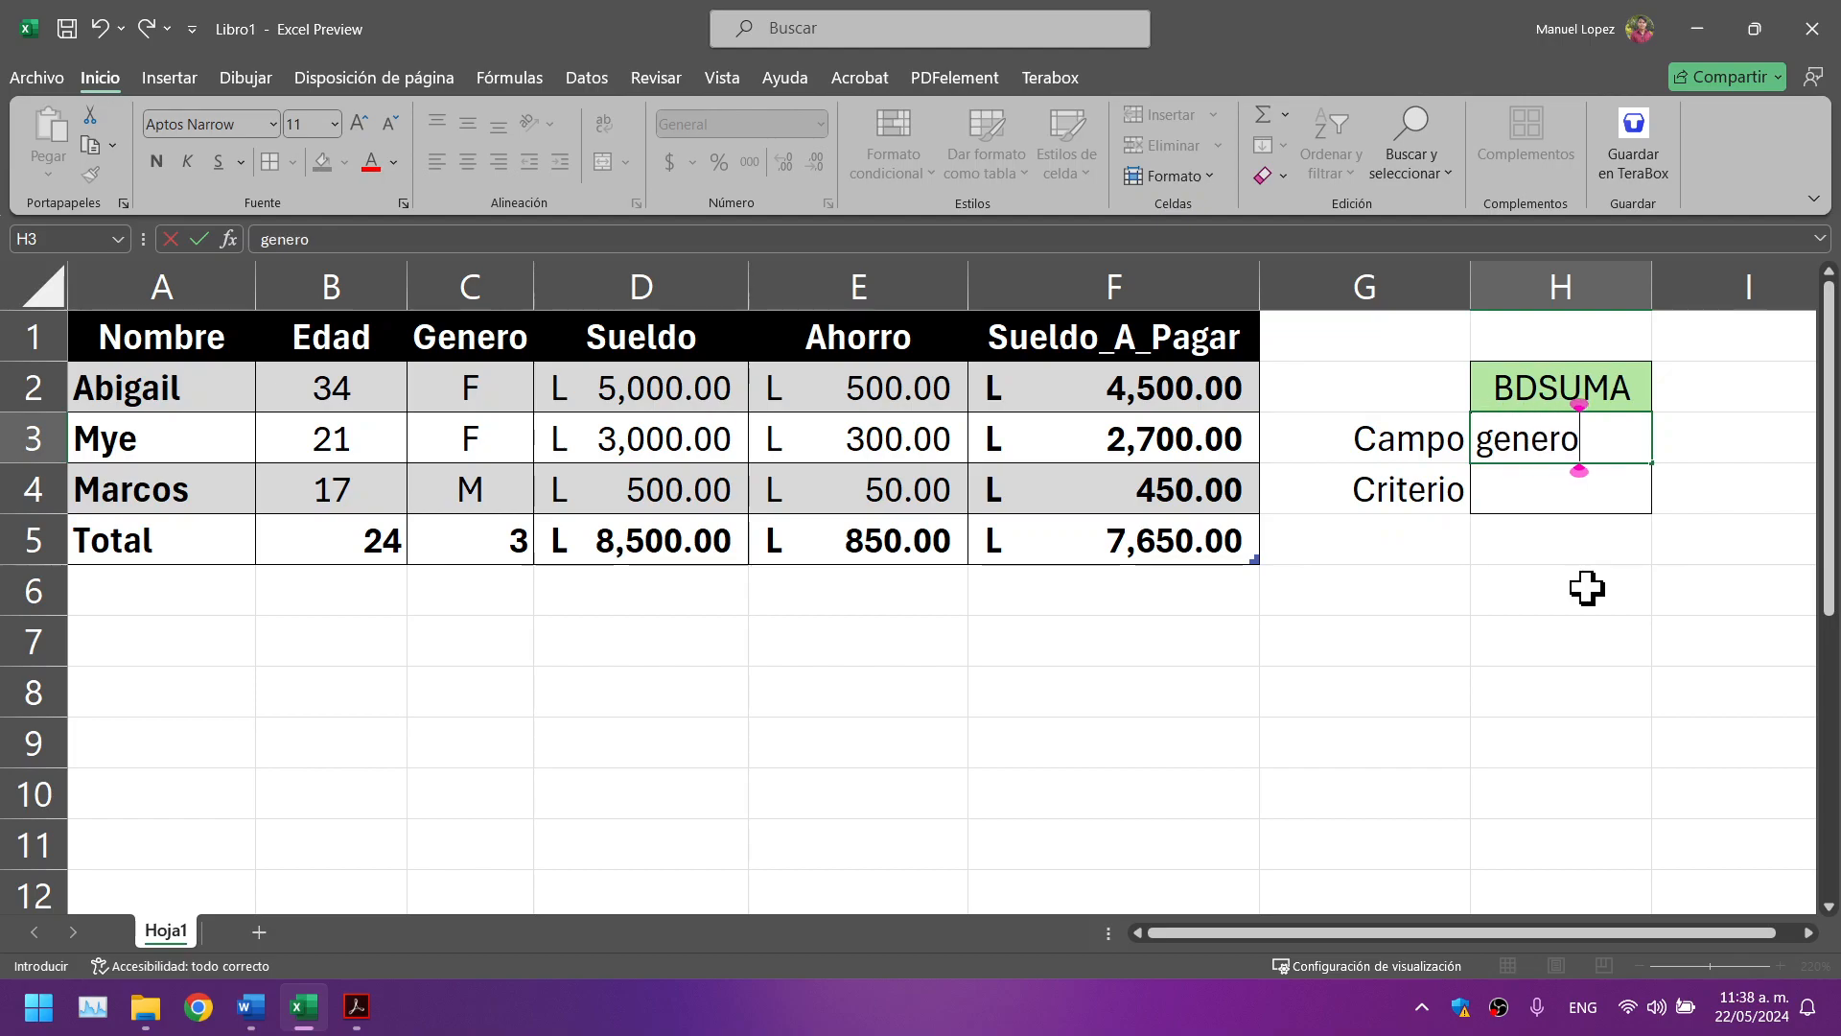
pyautogui.press('BackSpace')
pyautogui.press('BackSpace')
pyautogui.press('BackSpace')
pyautogui.press('BackSpace')
pyautogui.press('BackSpace')
pyautogui.press('BackSpace')
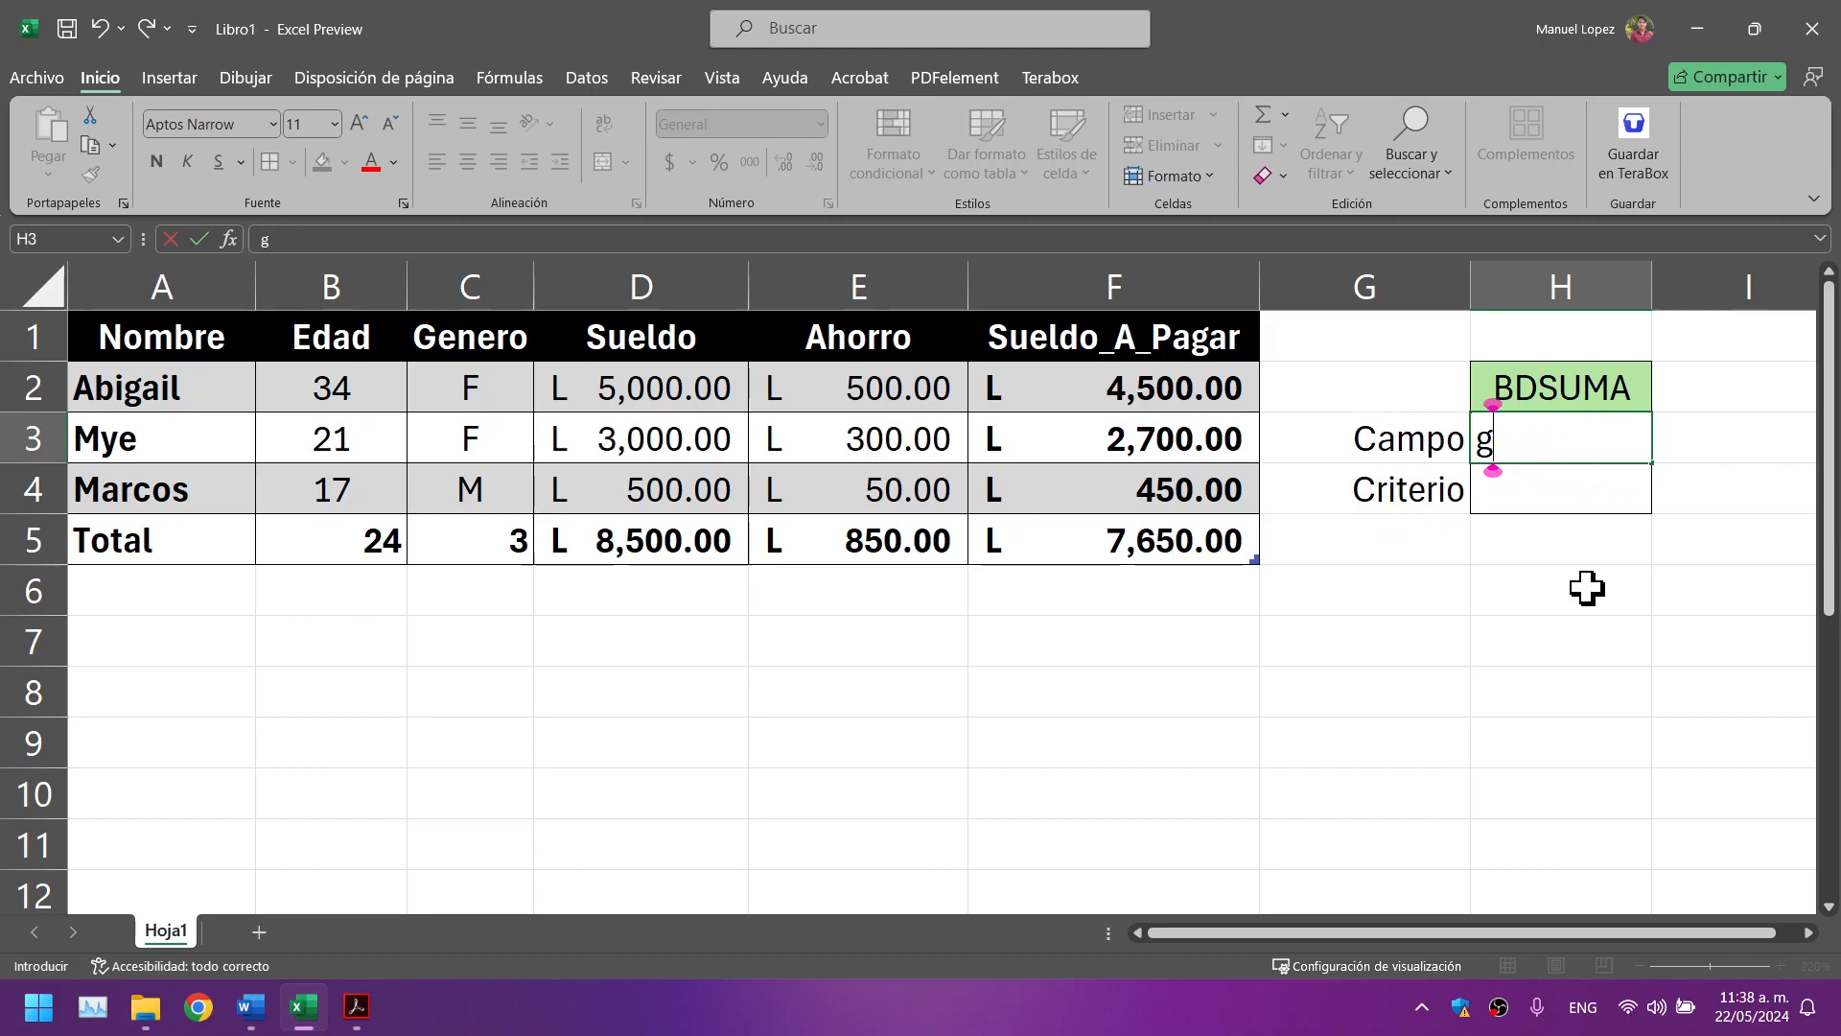
# Step: Enter the field name Genero in cell H3 beside Campo and center it
pyautogui.write('Genero')
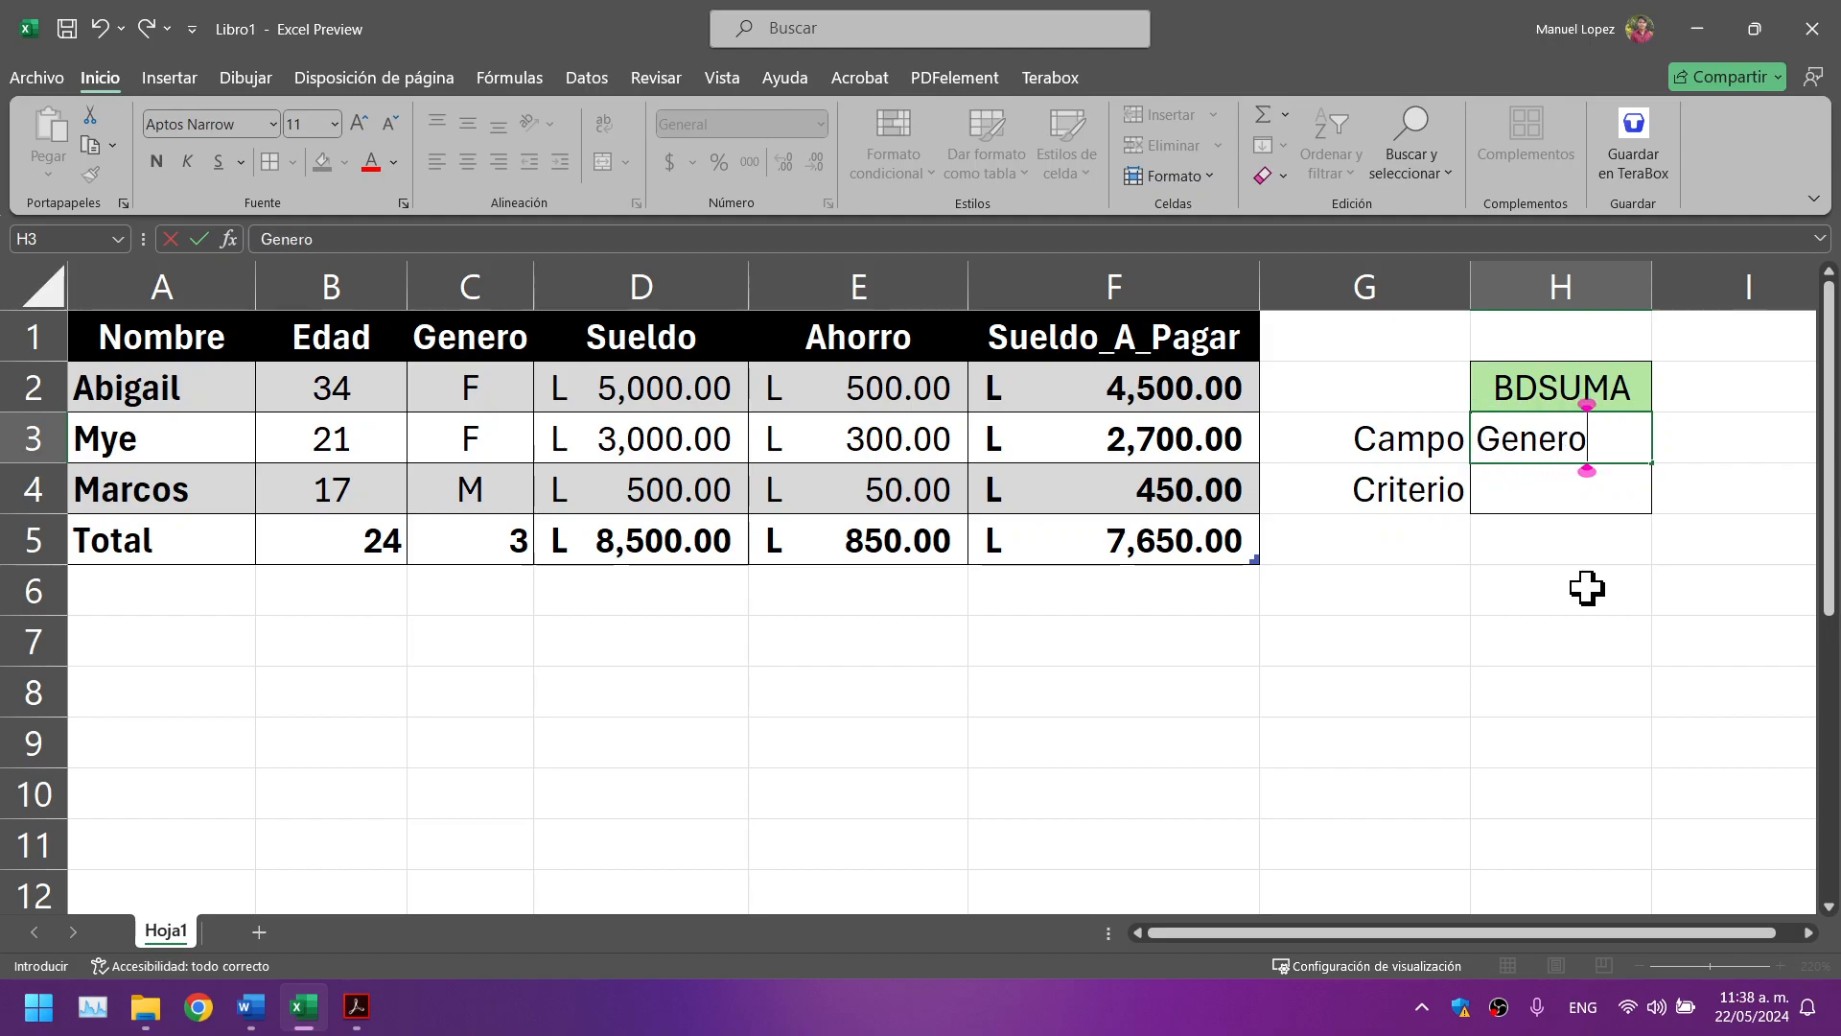
pyautogui.click(1587, 588)
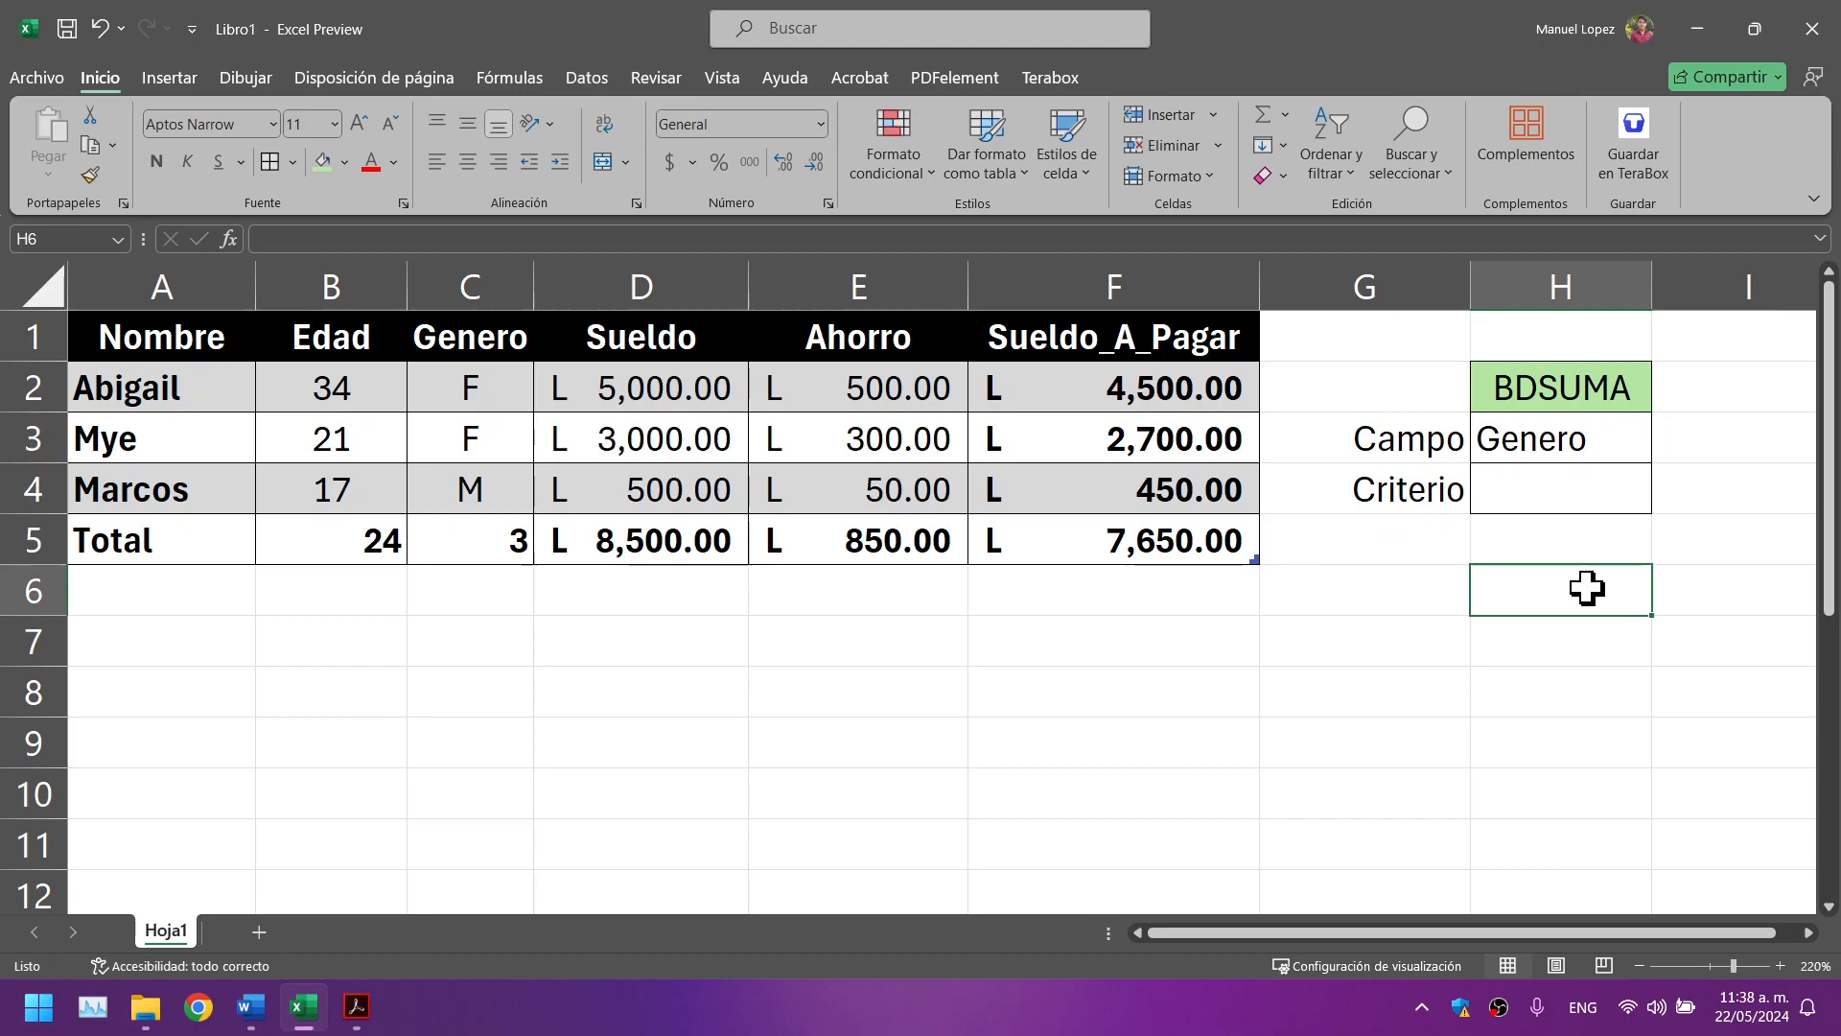
pyautogui.click(1574, 432)
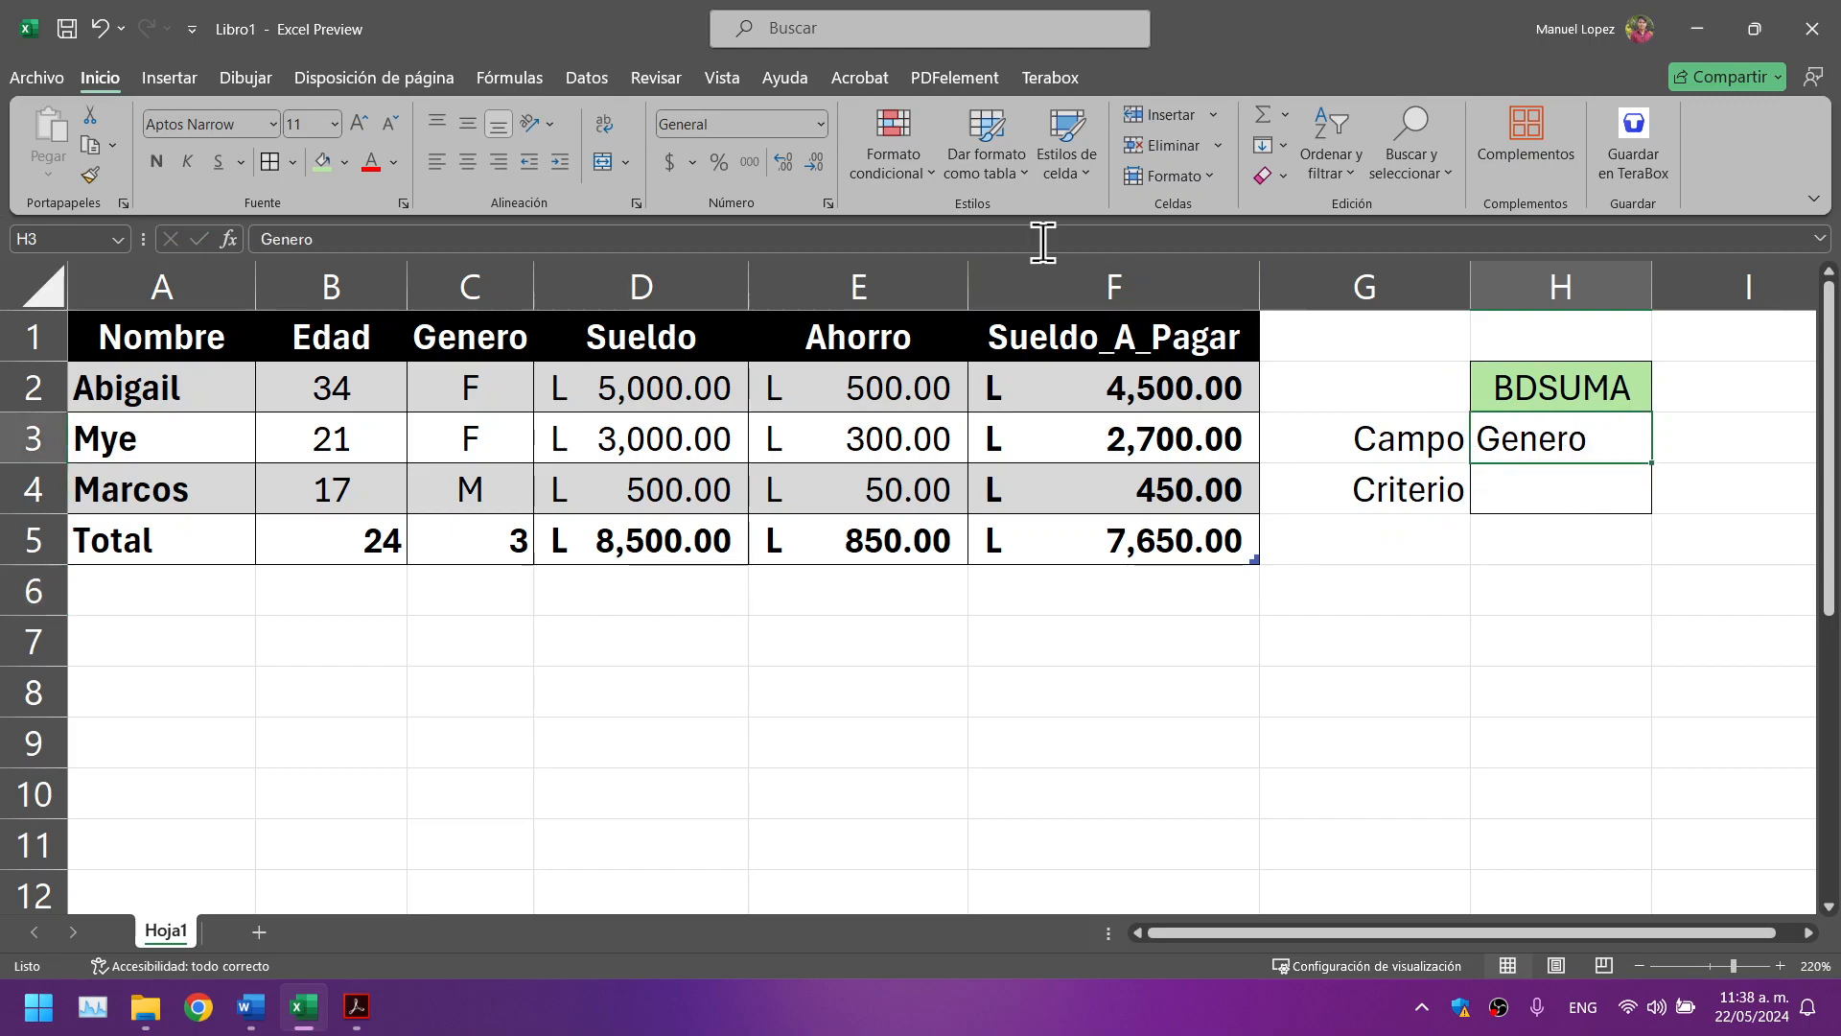
pyautogui.click(468, 161)
pyautogui.click(1534, 705)
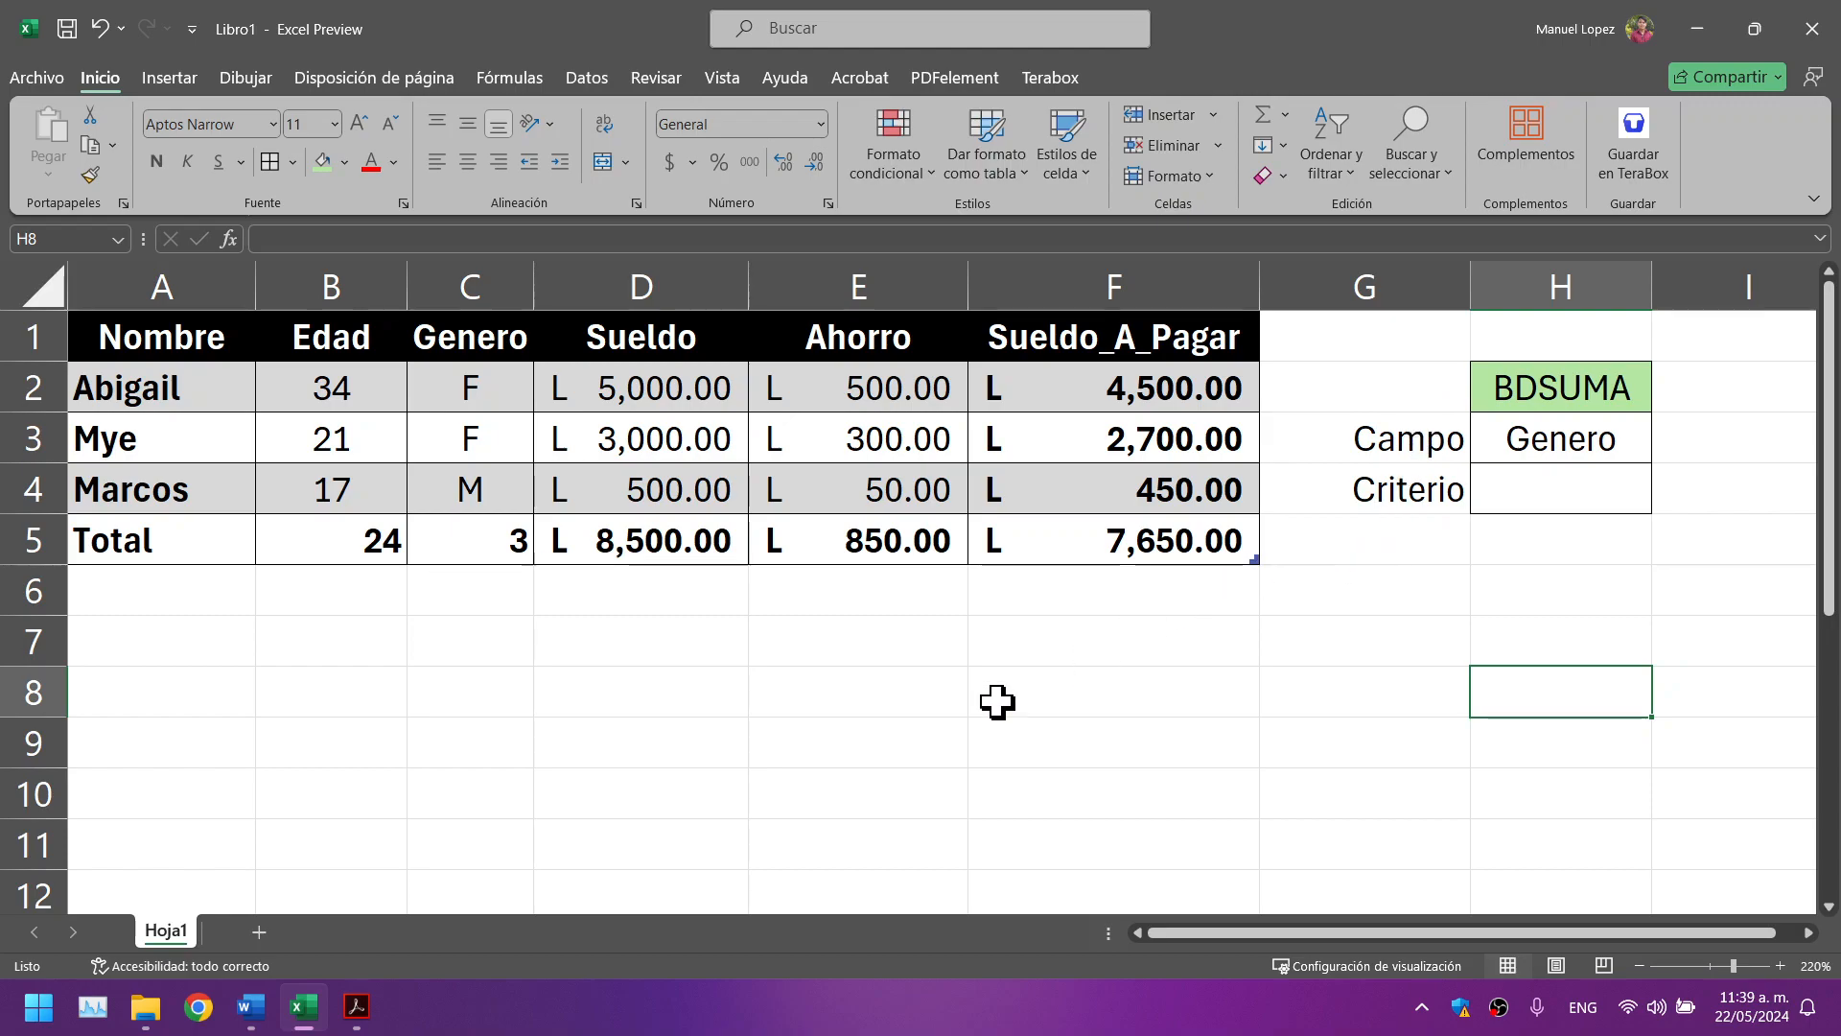
# Step: Check the criterion value in the PDF's condition example and return to Excel
pyautogui.moveTo(1409, 437); pyautogui.dragTo(1484, 434)
pyautogui.click(1364, 590)
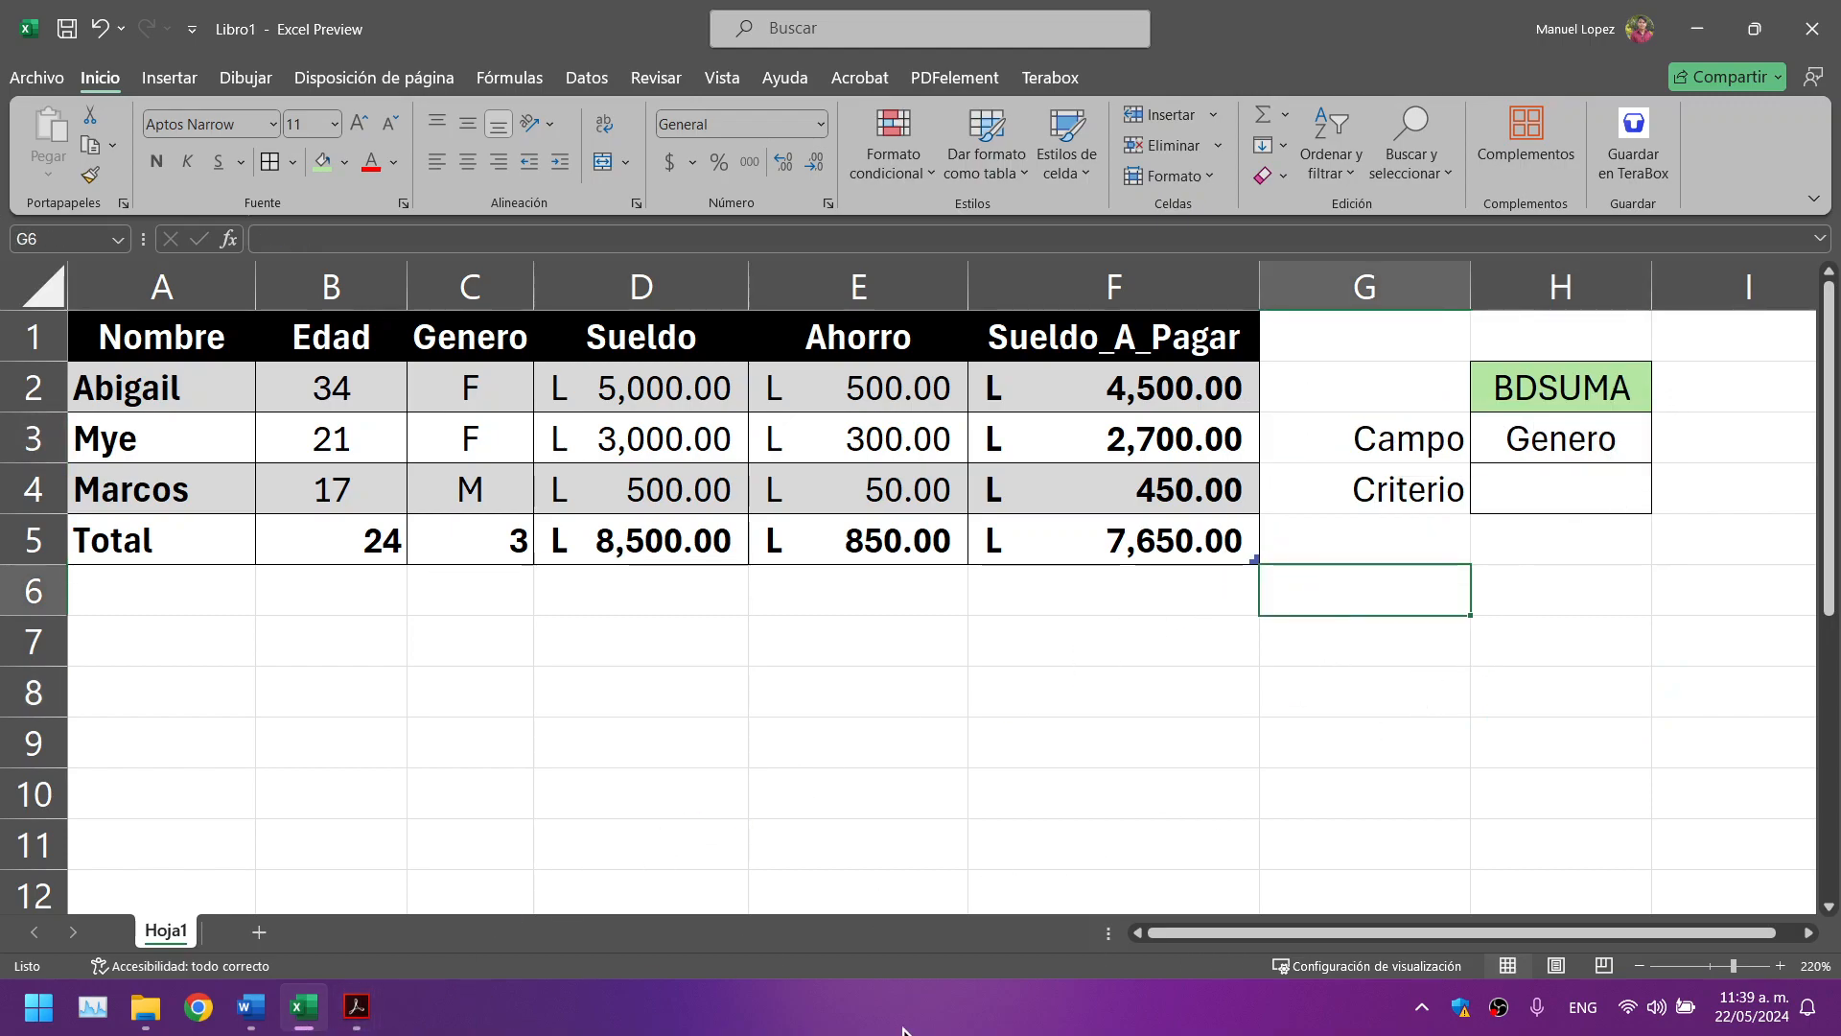
pyautogui.click(357, 1006)
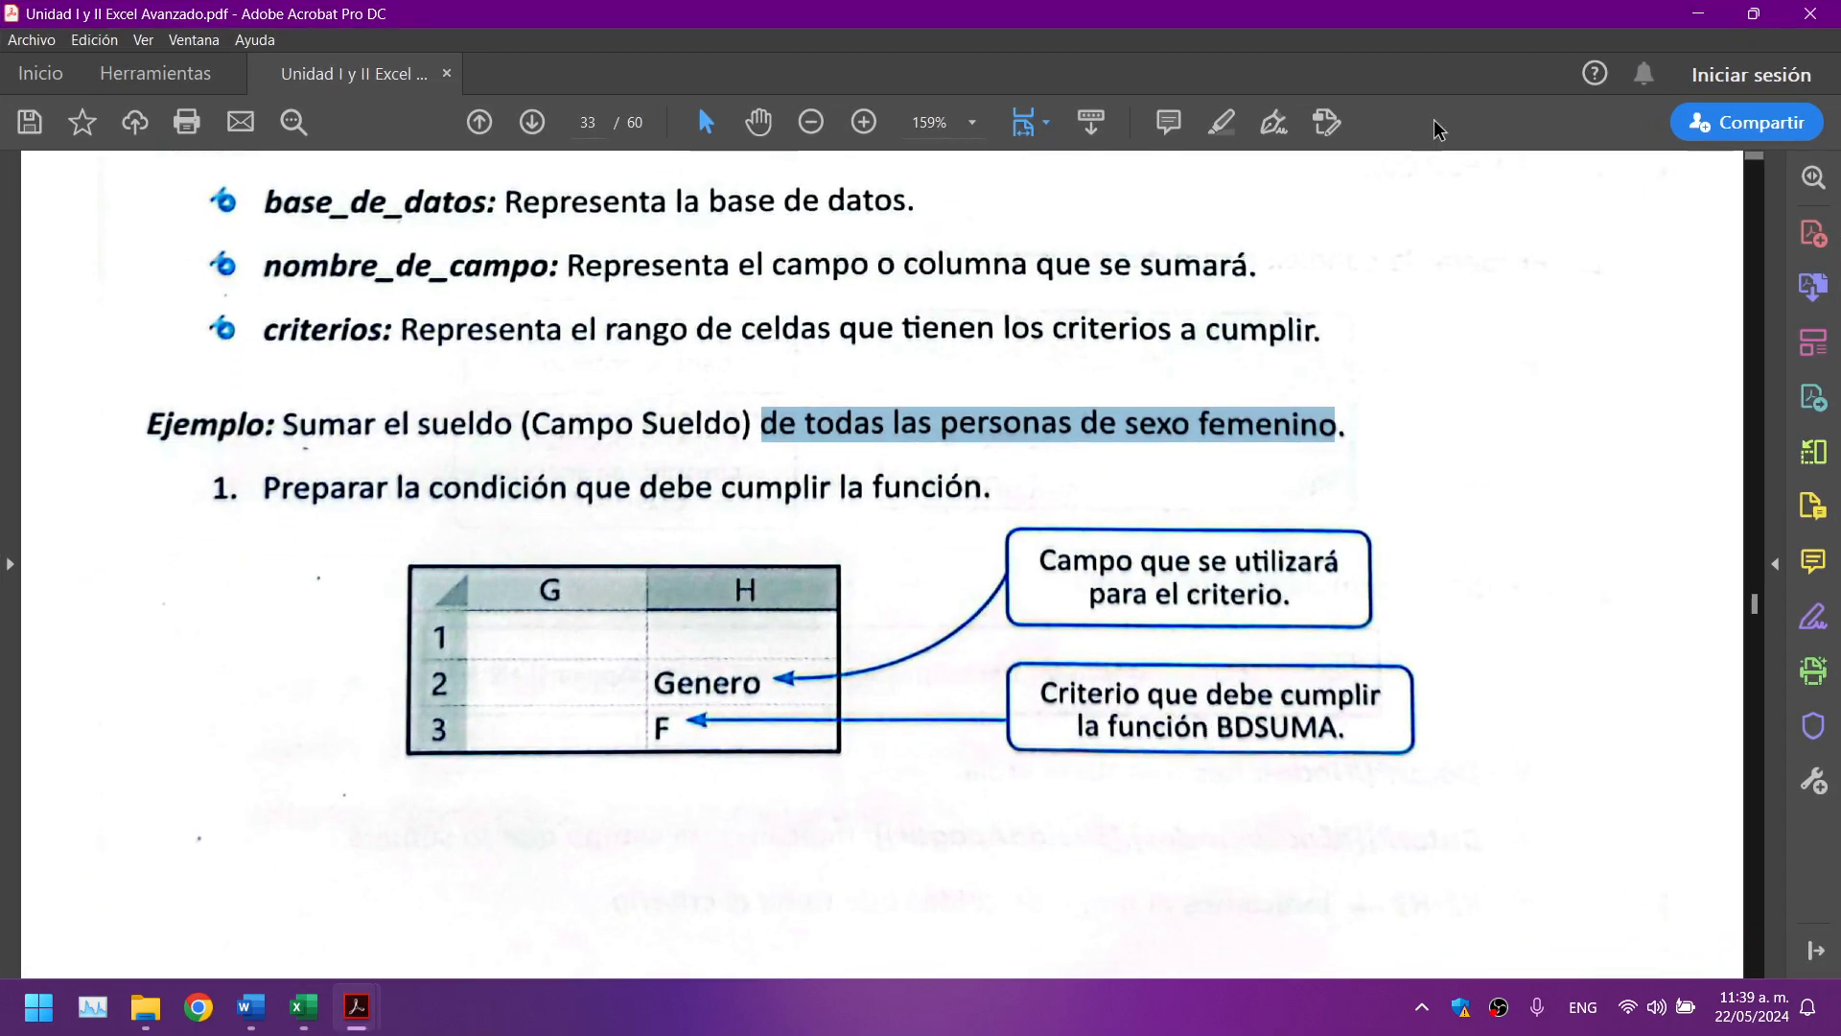
pyautogui.click(1699, 13)
# Step: Enter the criterion F in cell H4 beside Criterio and compare it with the table's Genero column
pyautogui.click(1602, 491)
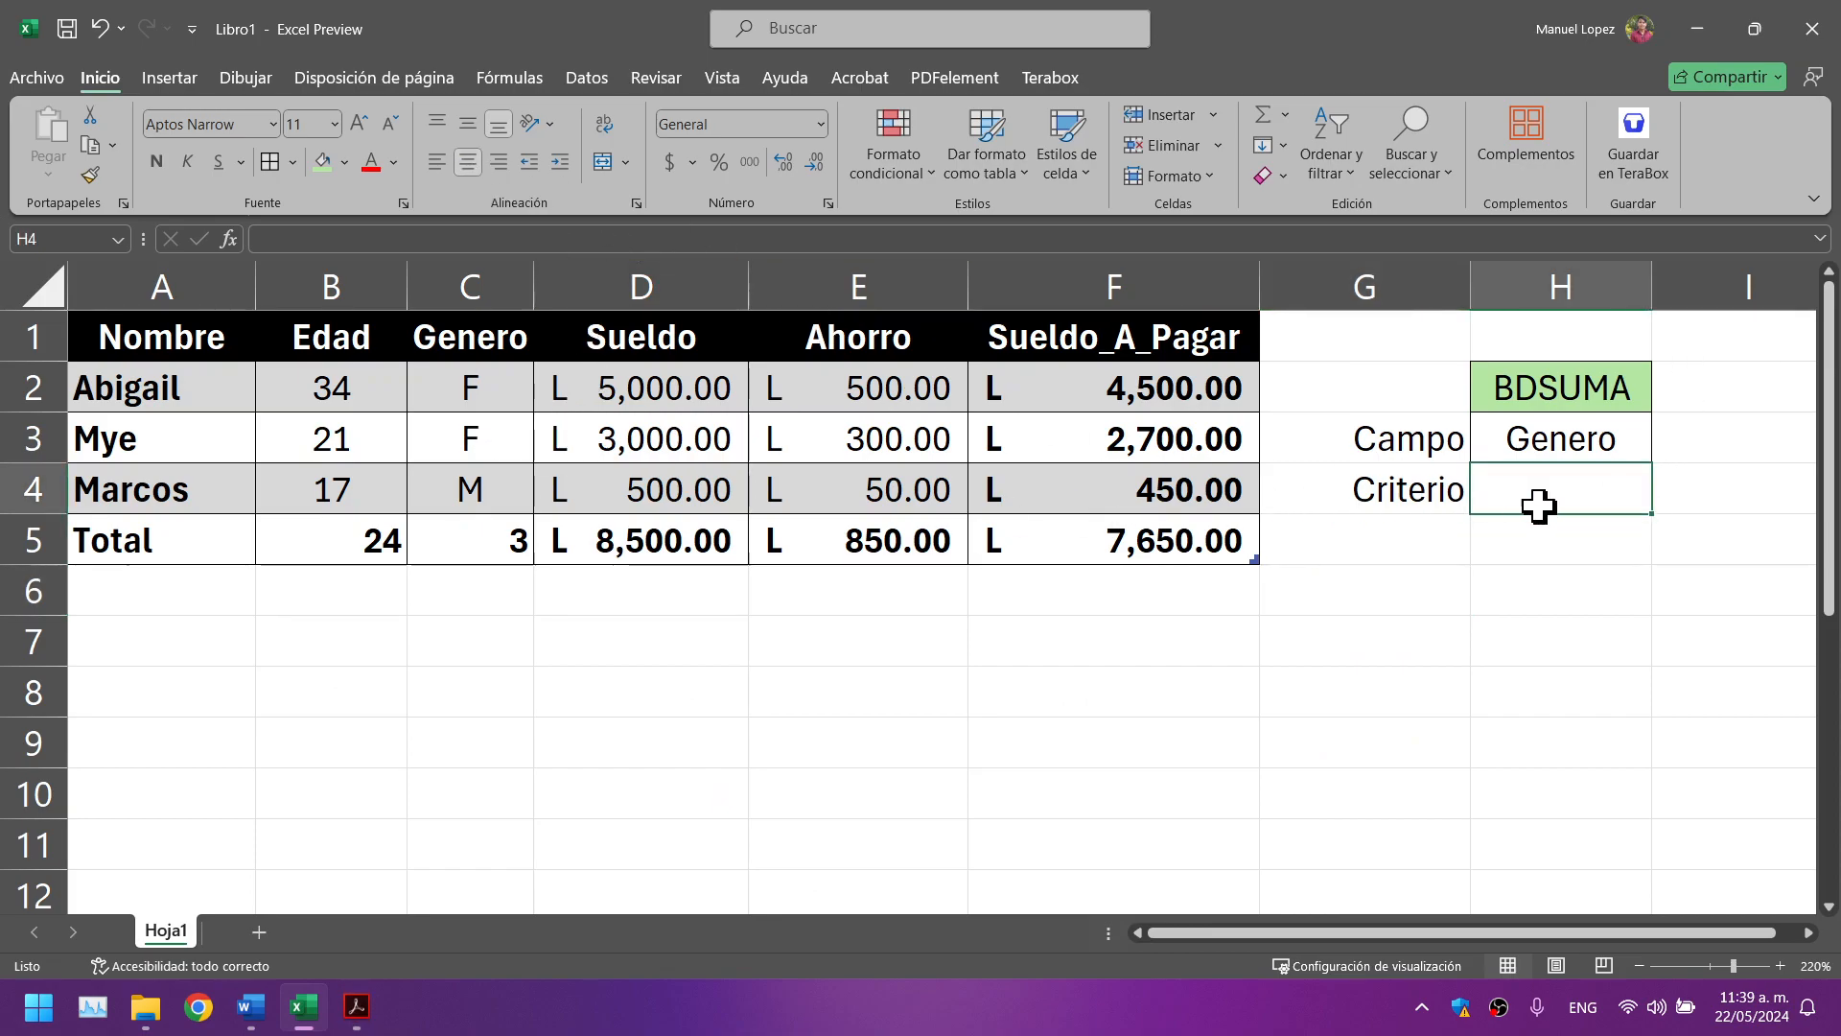
pyautogui.write('F')
pyautogui.click(1605, 585)
pyautogui.click(1578, 484)
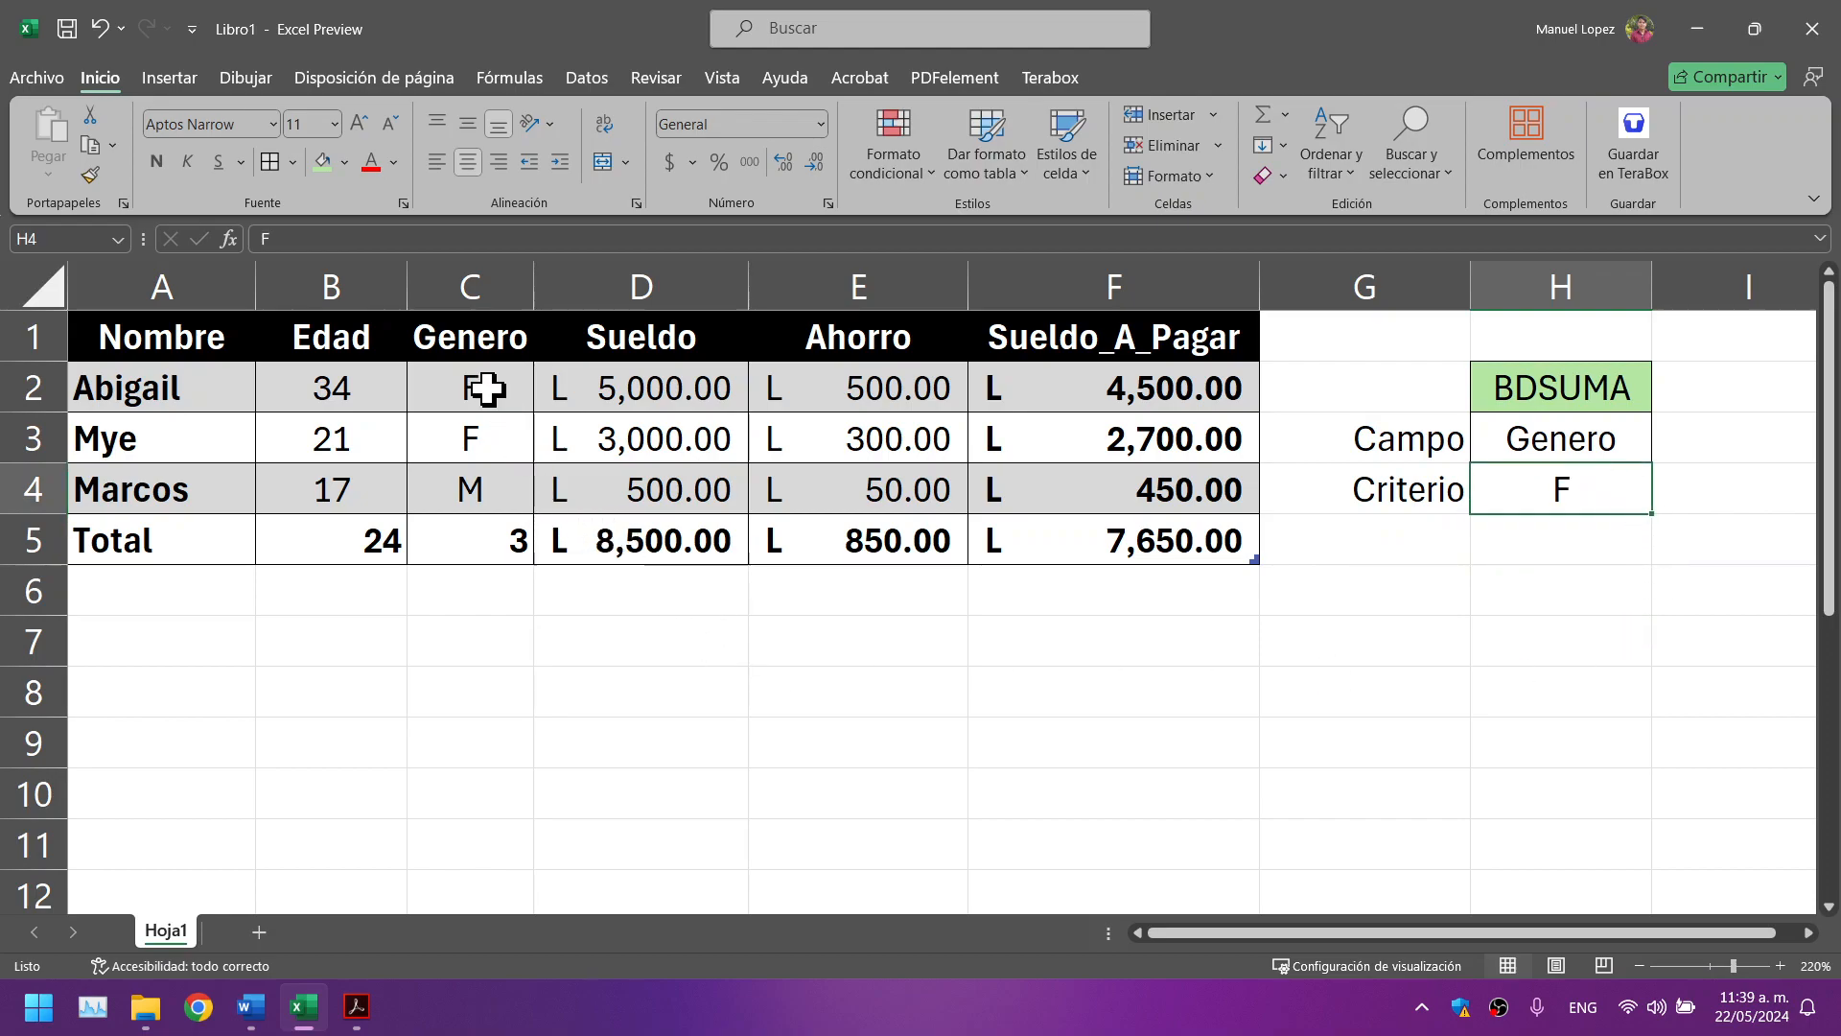
pyautogui.moveTo(487, 389); pyautogui.dragTo(464, 490)
pyautogui.click(1070, 737)
pyautogui.click(1534, 484)
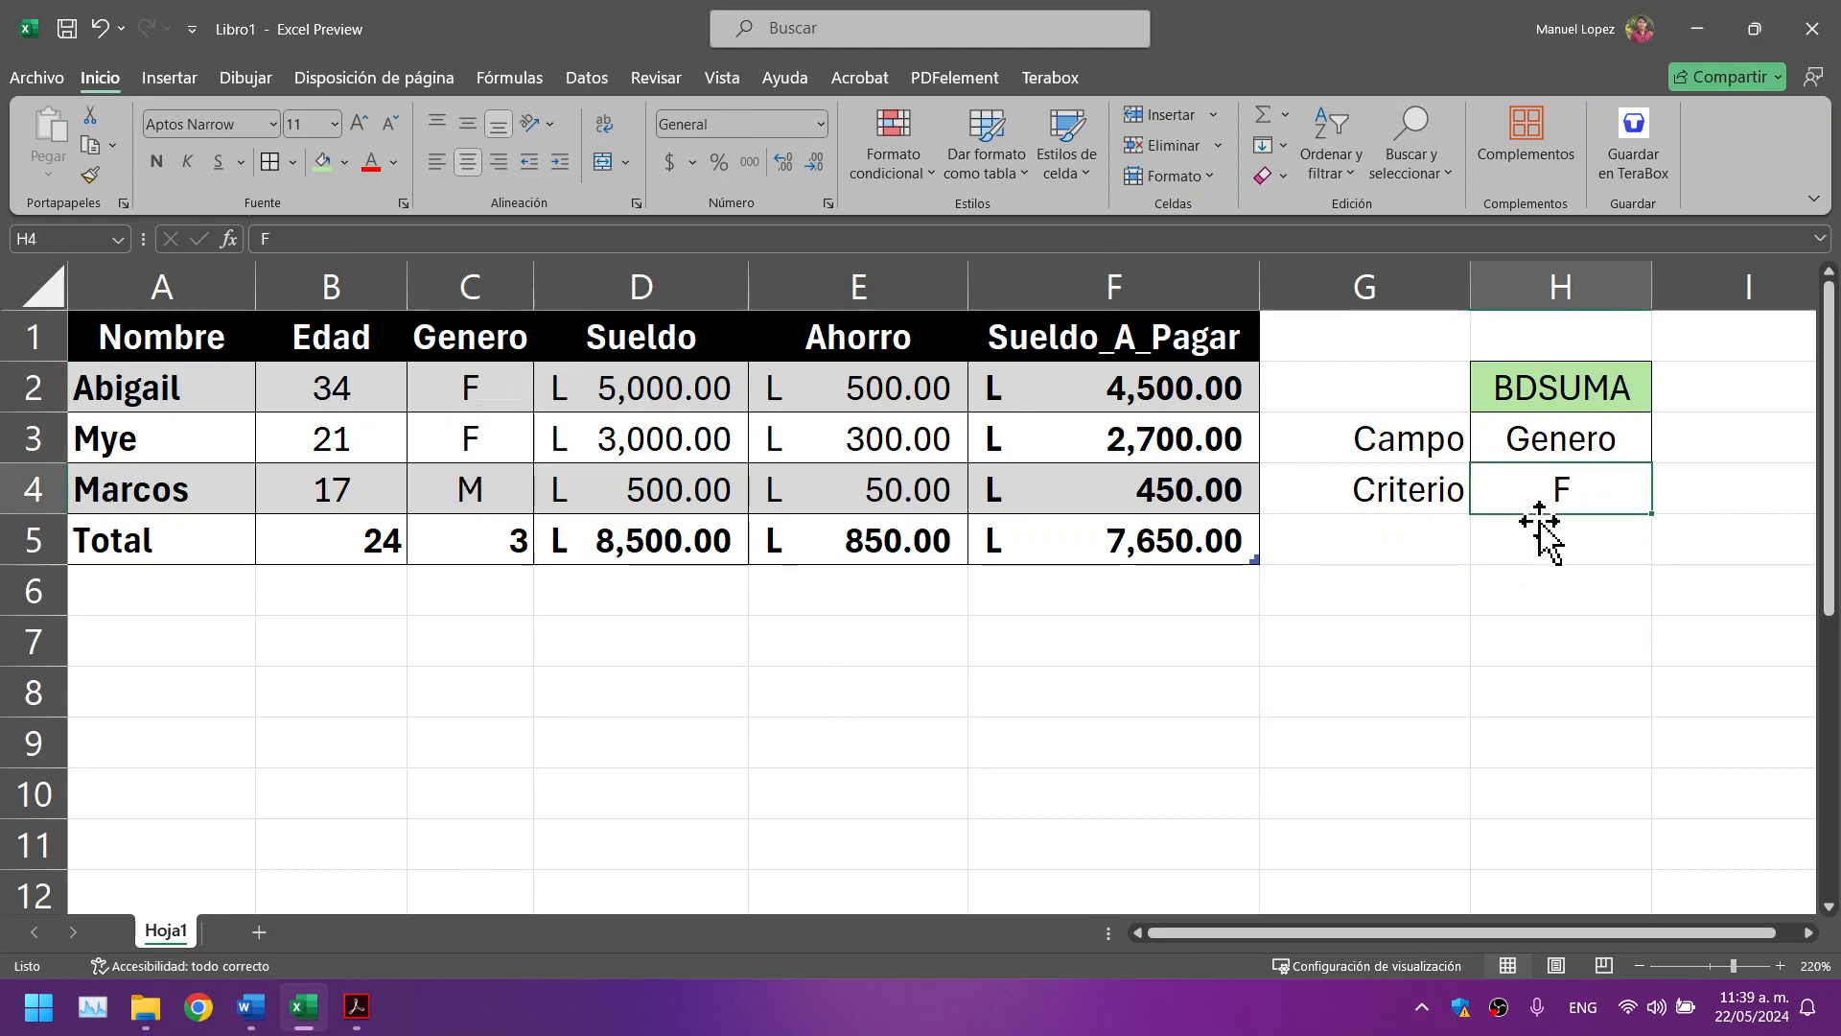
pyautogui.click(1546, 575)
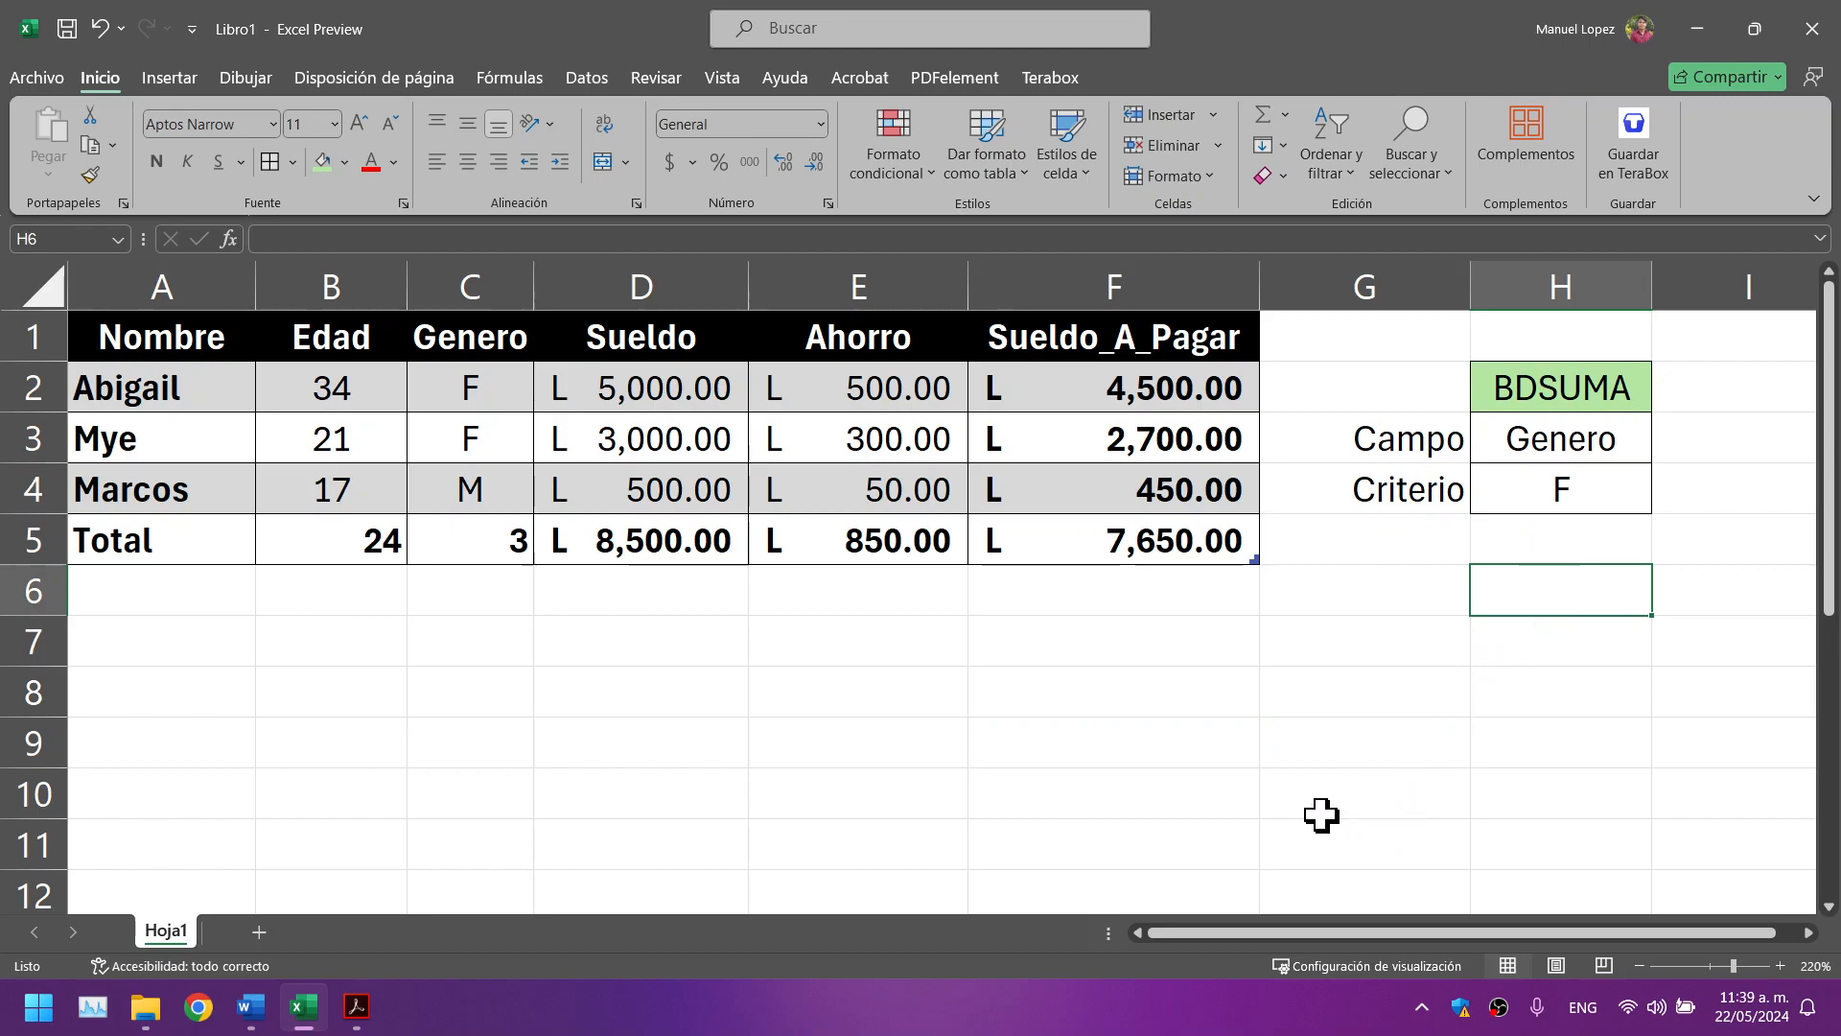
# Step: Read the BDSUMA formula example under step 2 in the PDF, and move the PDF window away to uncover Excel
pyautogui.click(356, 1006)
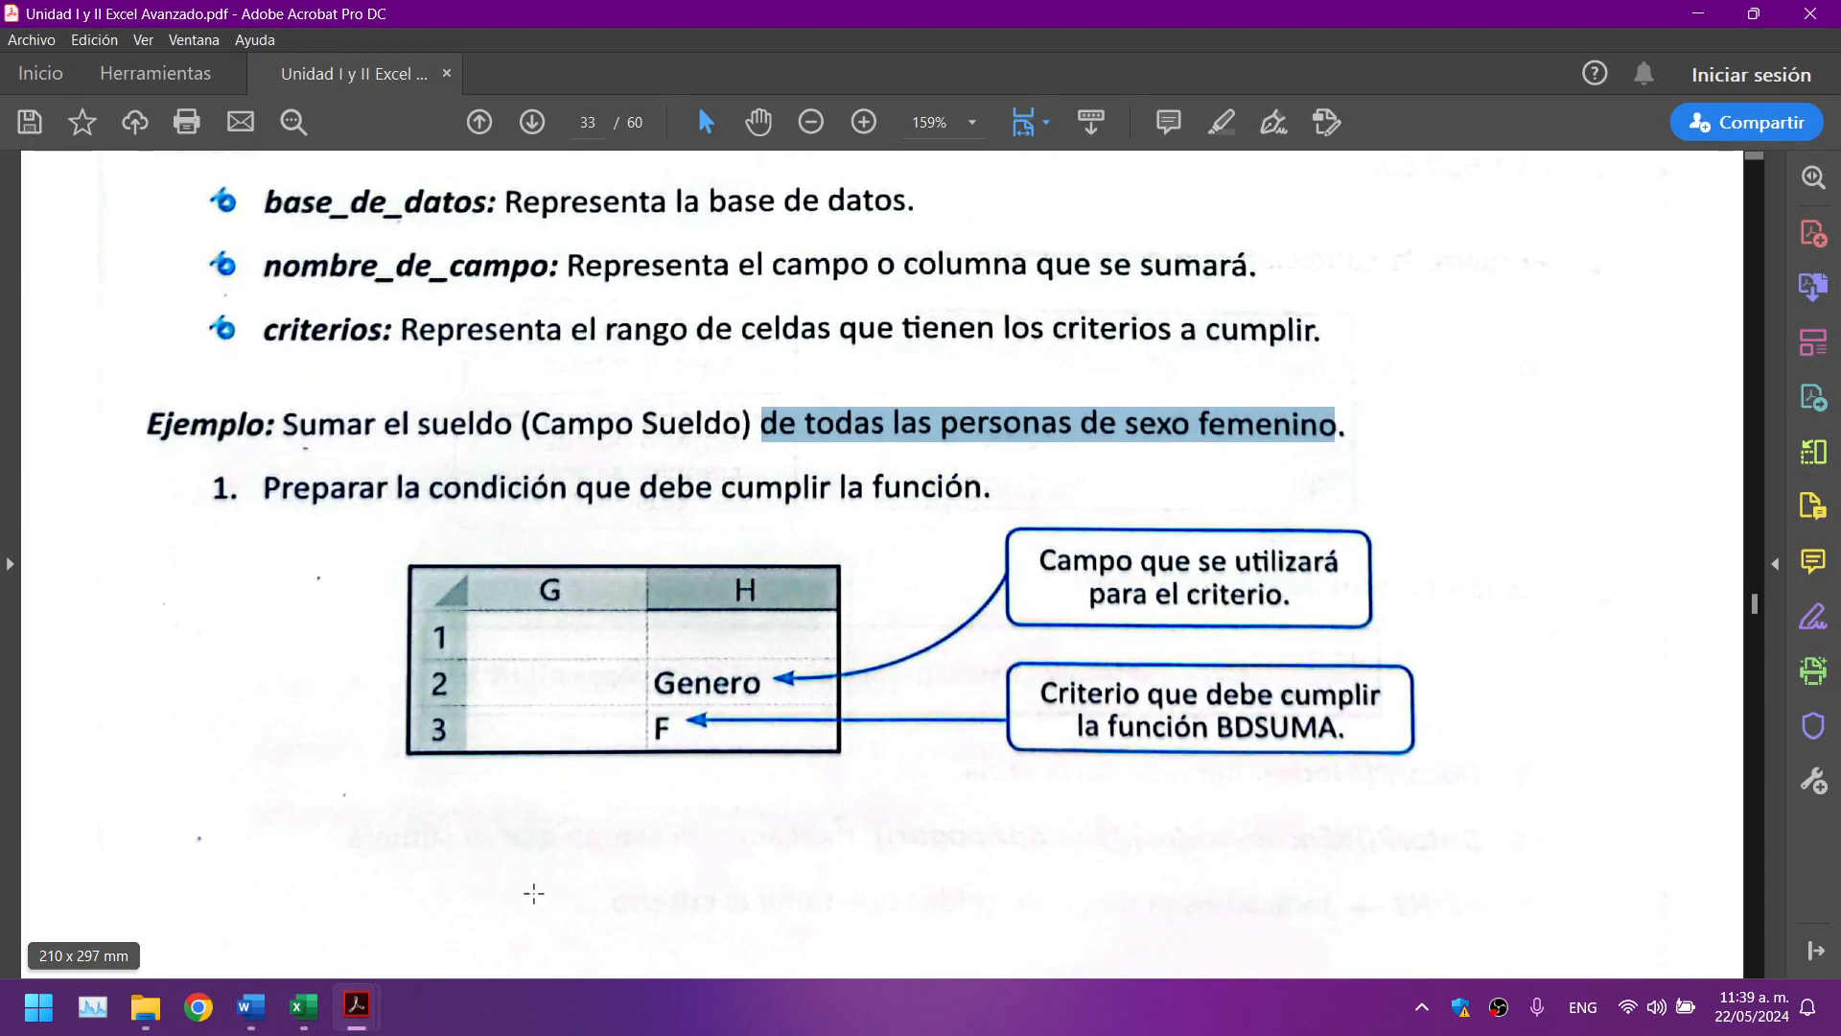
pyautogui.scroll(-5, 885, 524)
pyautogui.scroll(1, 884, 524)
pyautogui.scroll(-2, 885, 524)
pyautogui.scroll(-5, 886, 524)
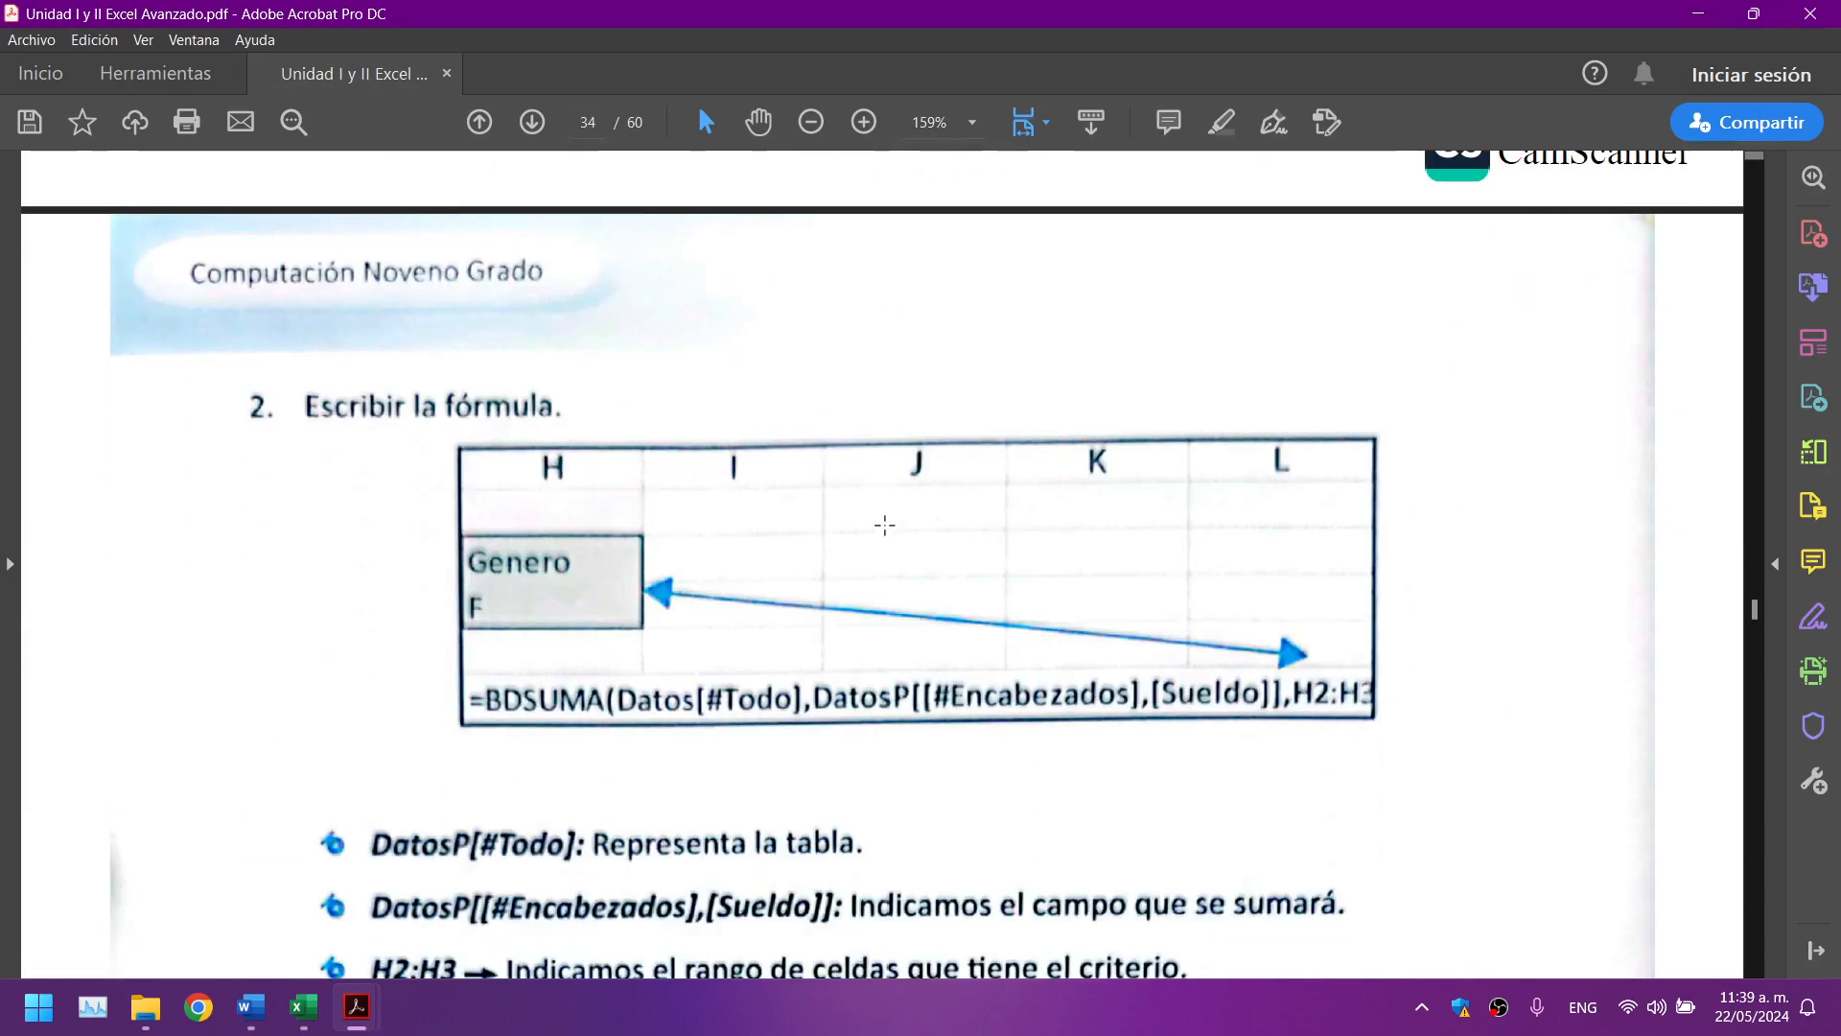
pyautogui.scroll(-2, 884, 525)
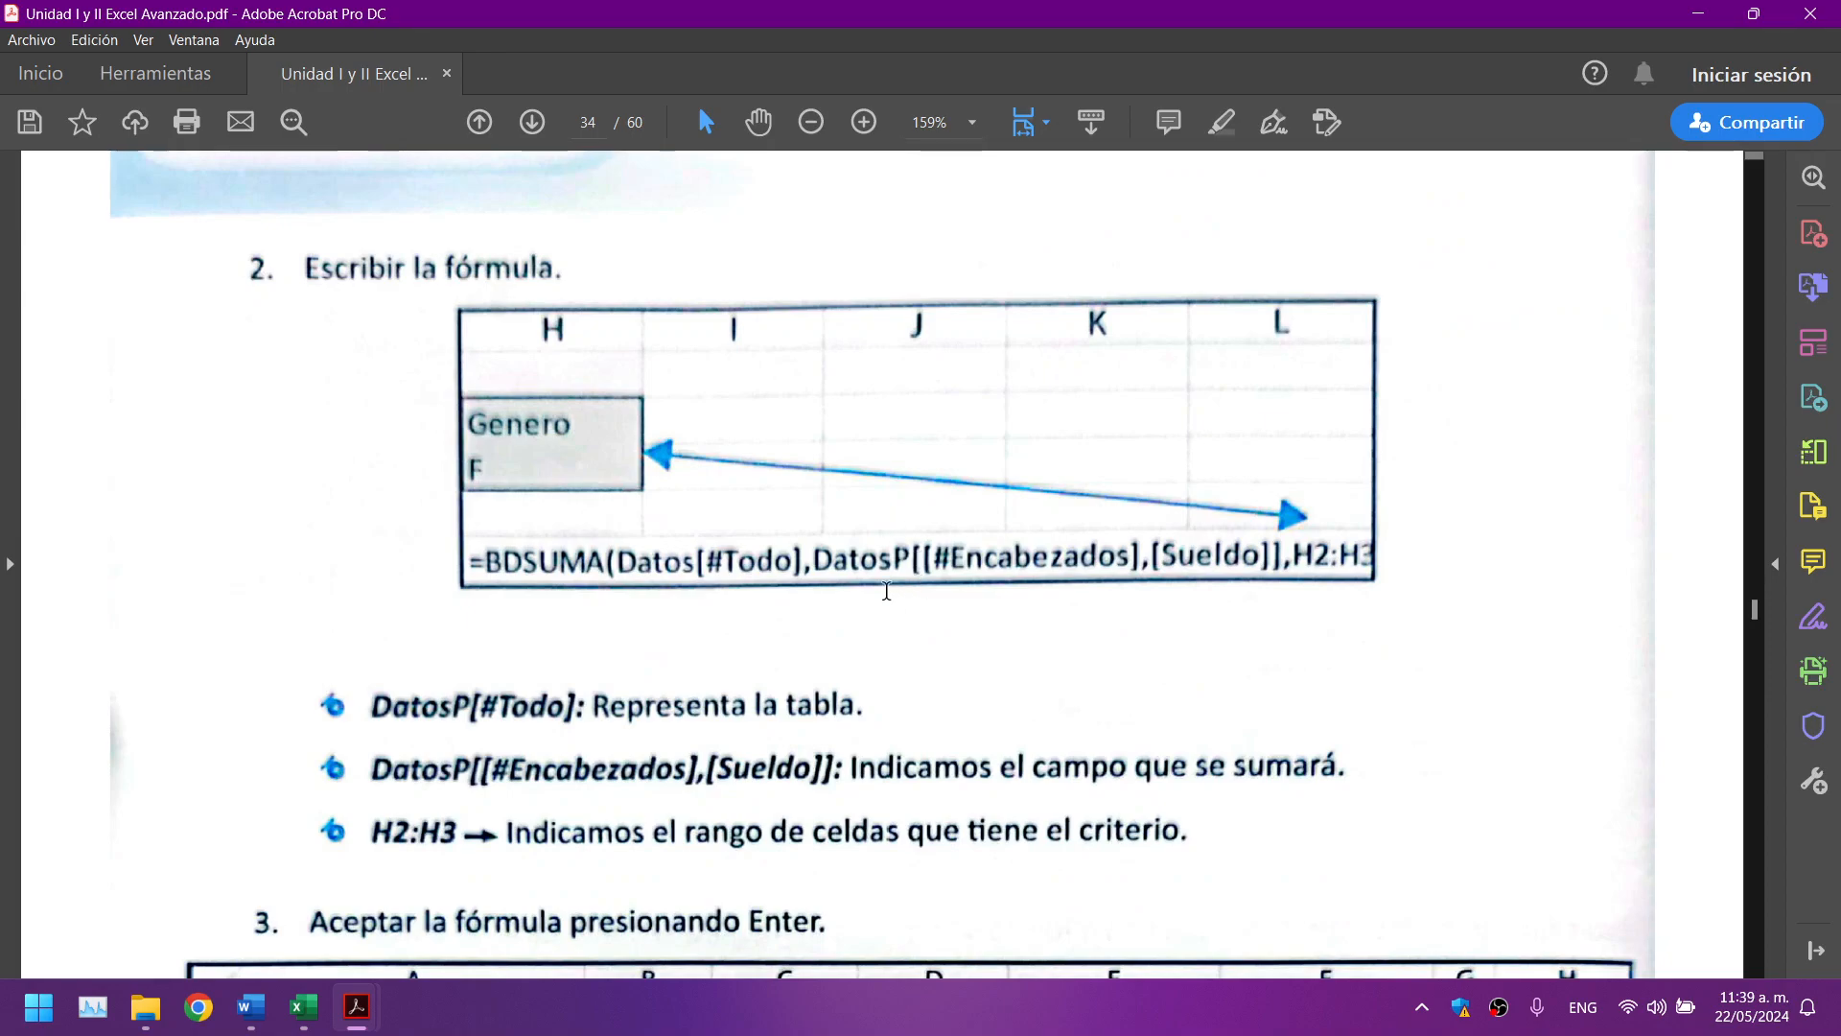
pyautogui.moveTo(1213, 28); pyautogui.dragTo(1840, 211)
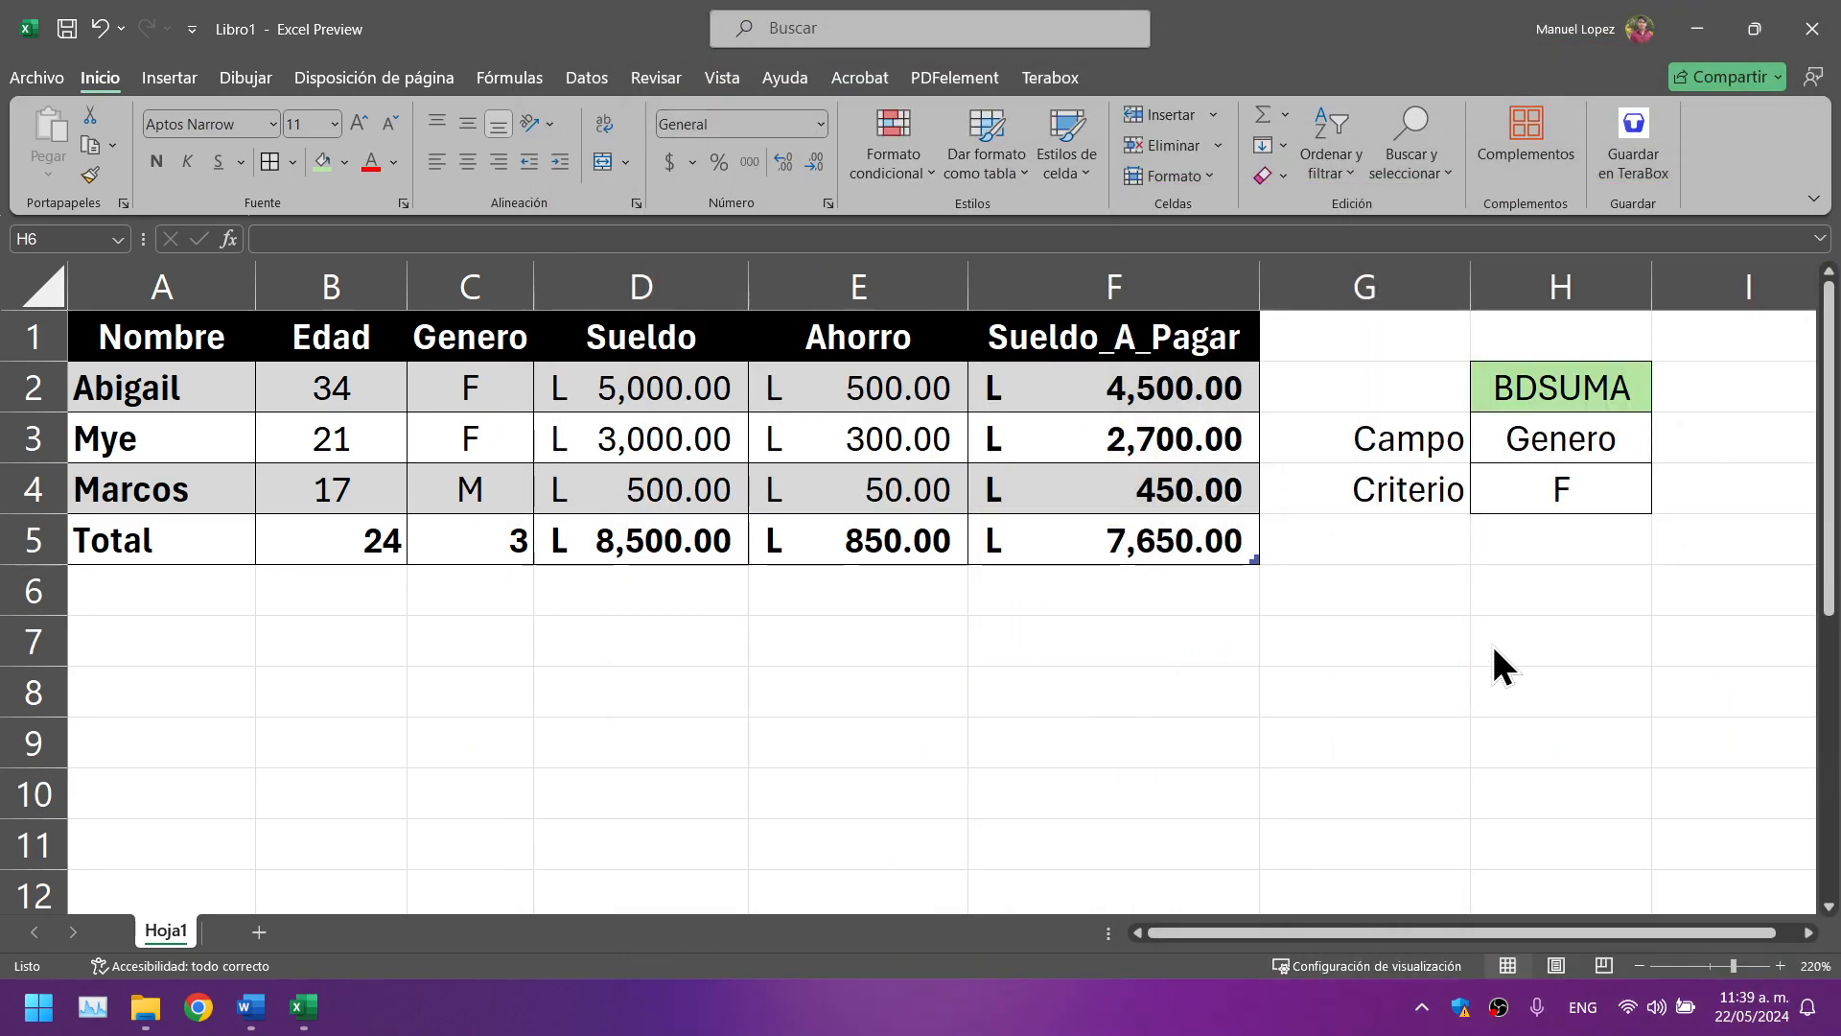
# Step: Enter the label Resultado in cell G5 below Criterio and right-align it
pyautogui.click(1423, 539)
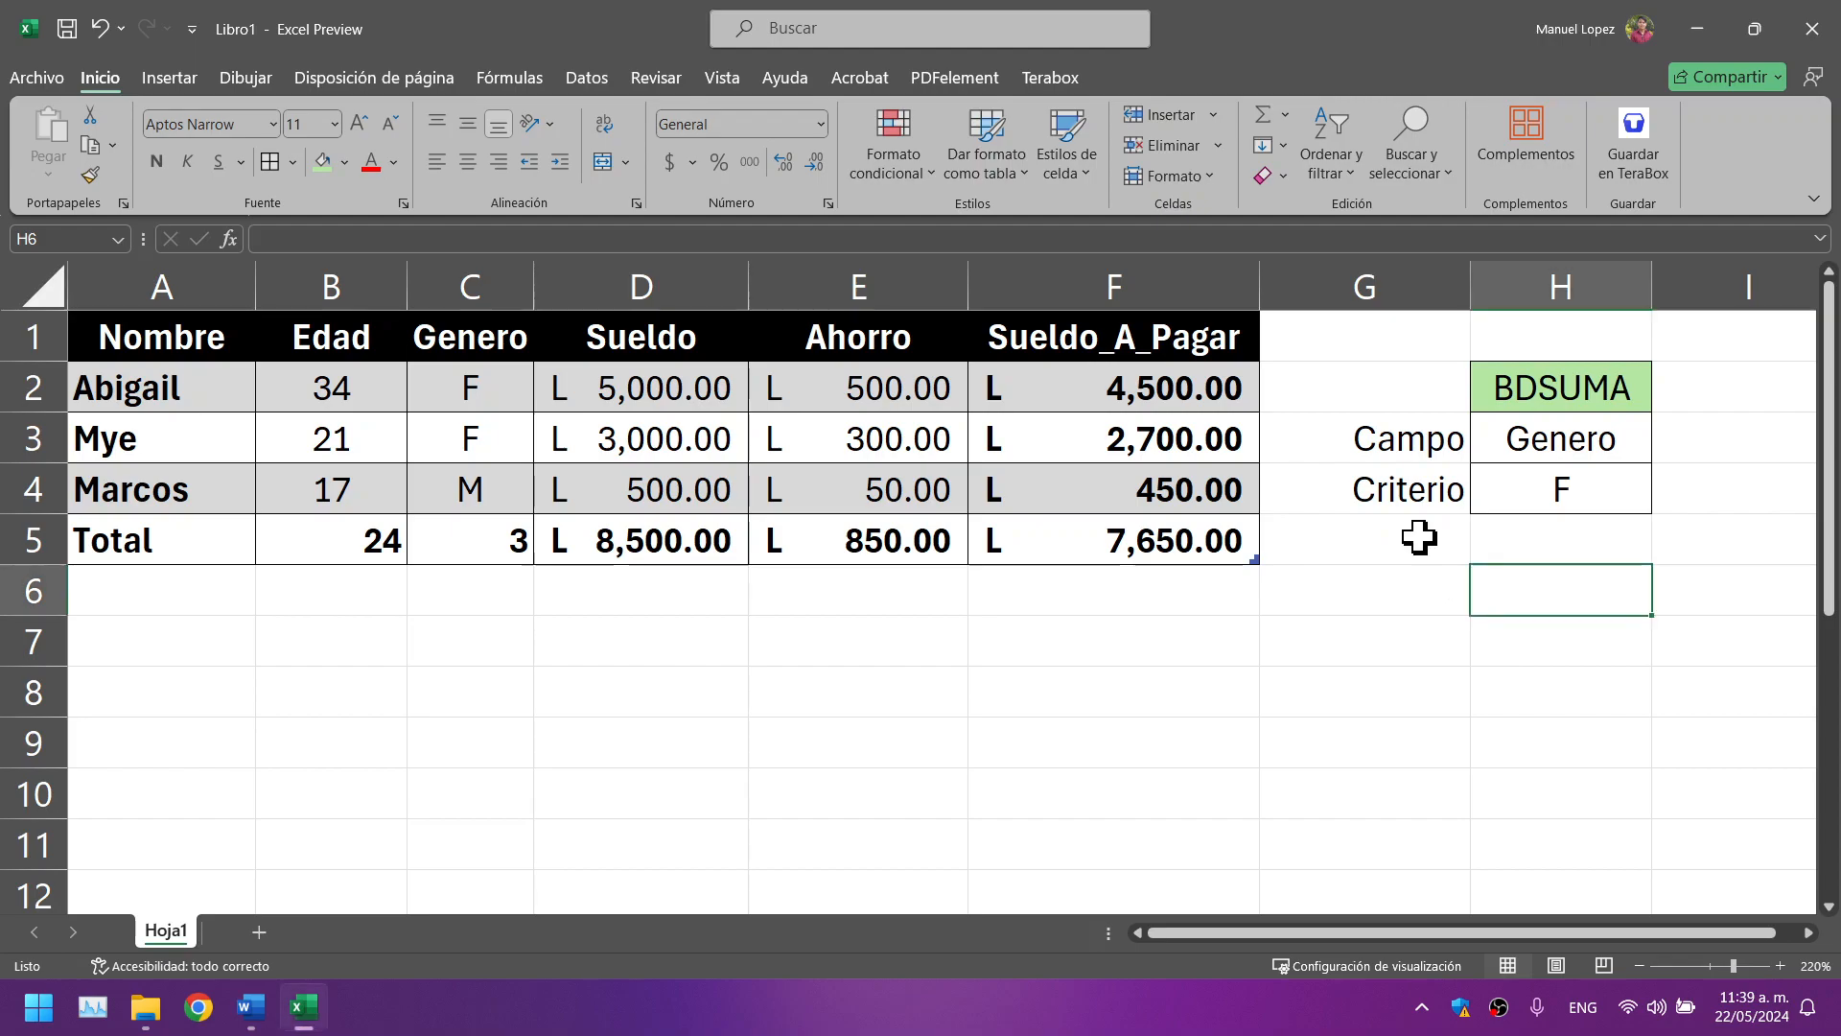
pyautogui.press('F2')
pyautogui.click(1419, 539)
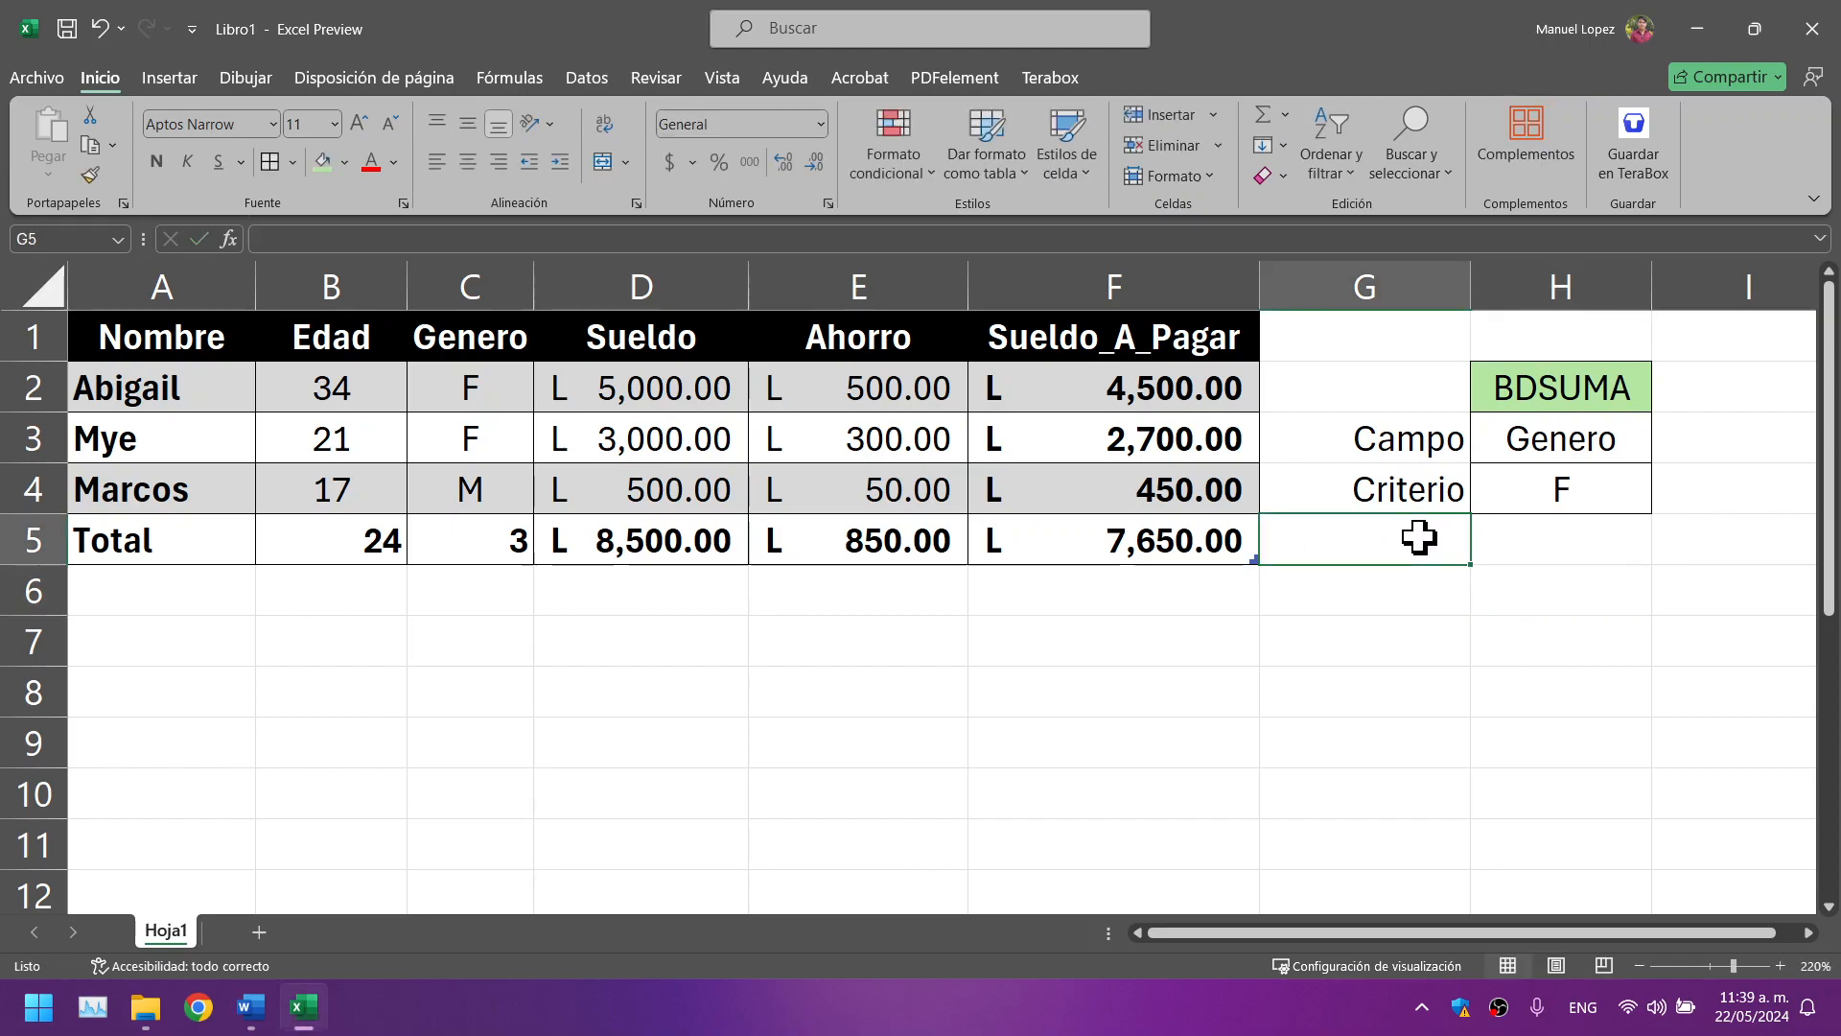
pyautogui.write('Resultado')
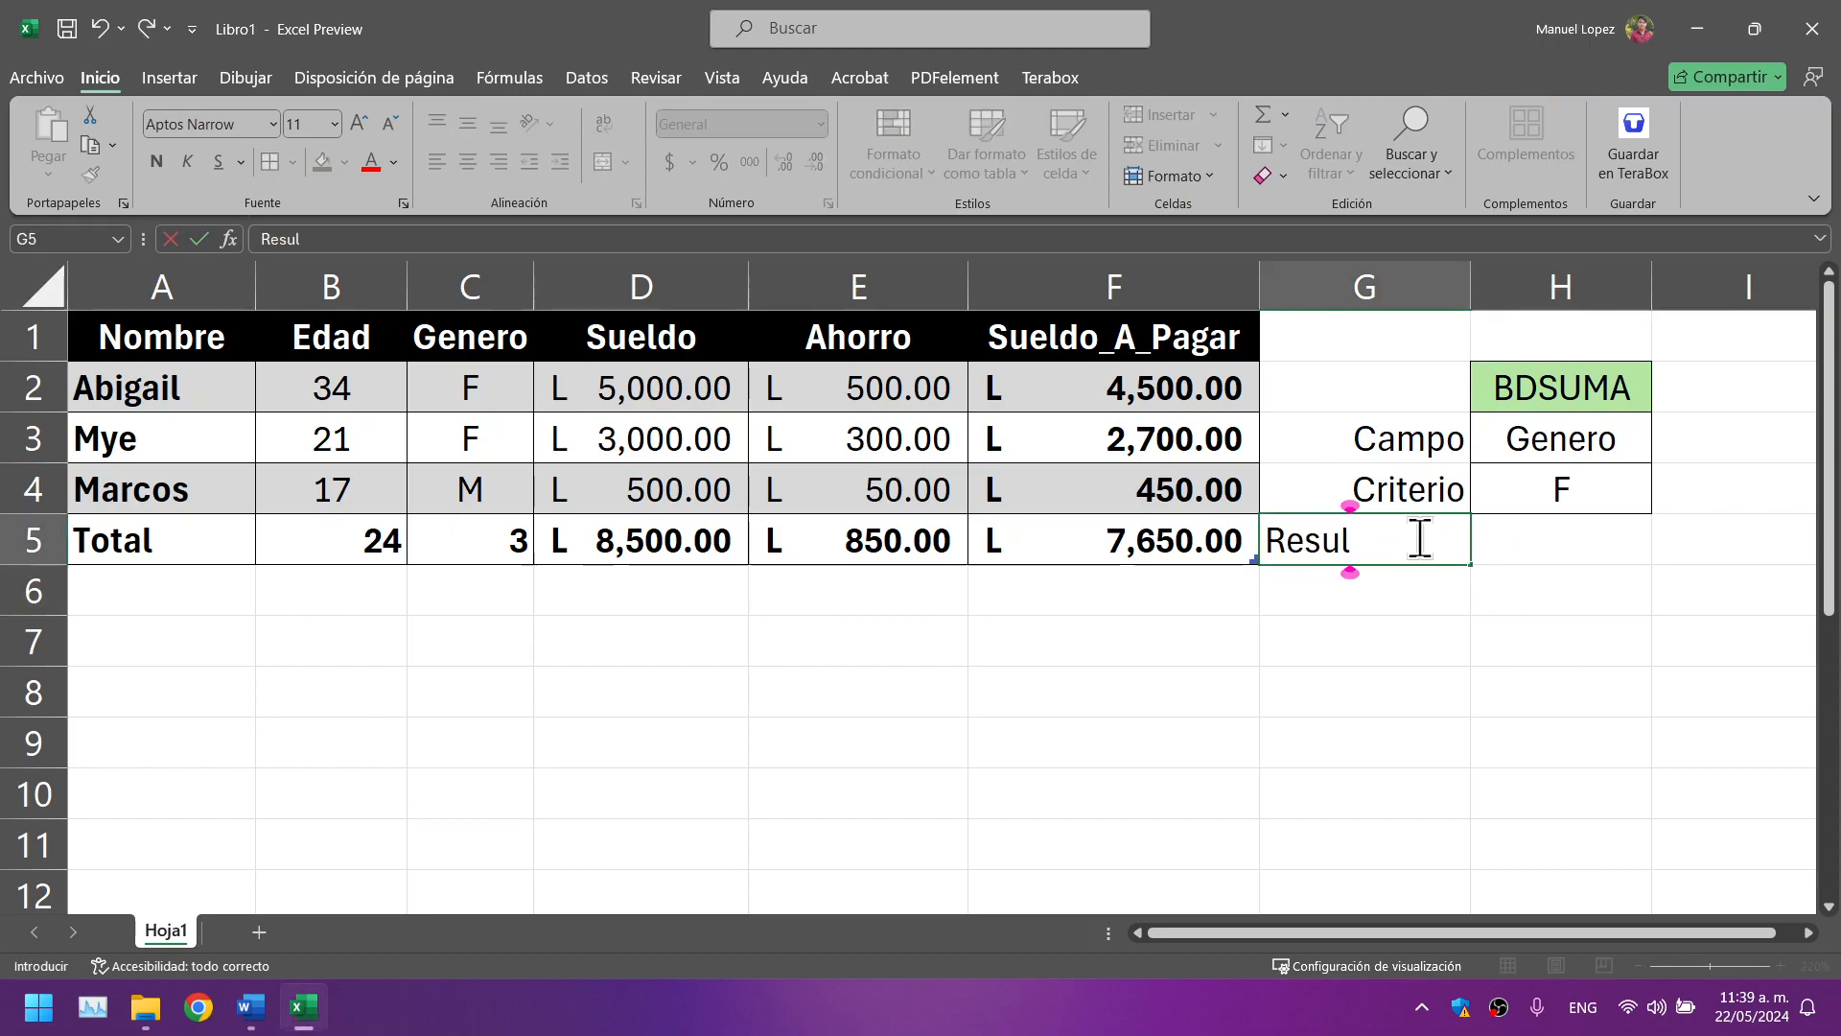
pyautogui.click(1150, 811)
pyautogui.click(1377, 560)
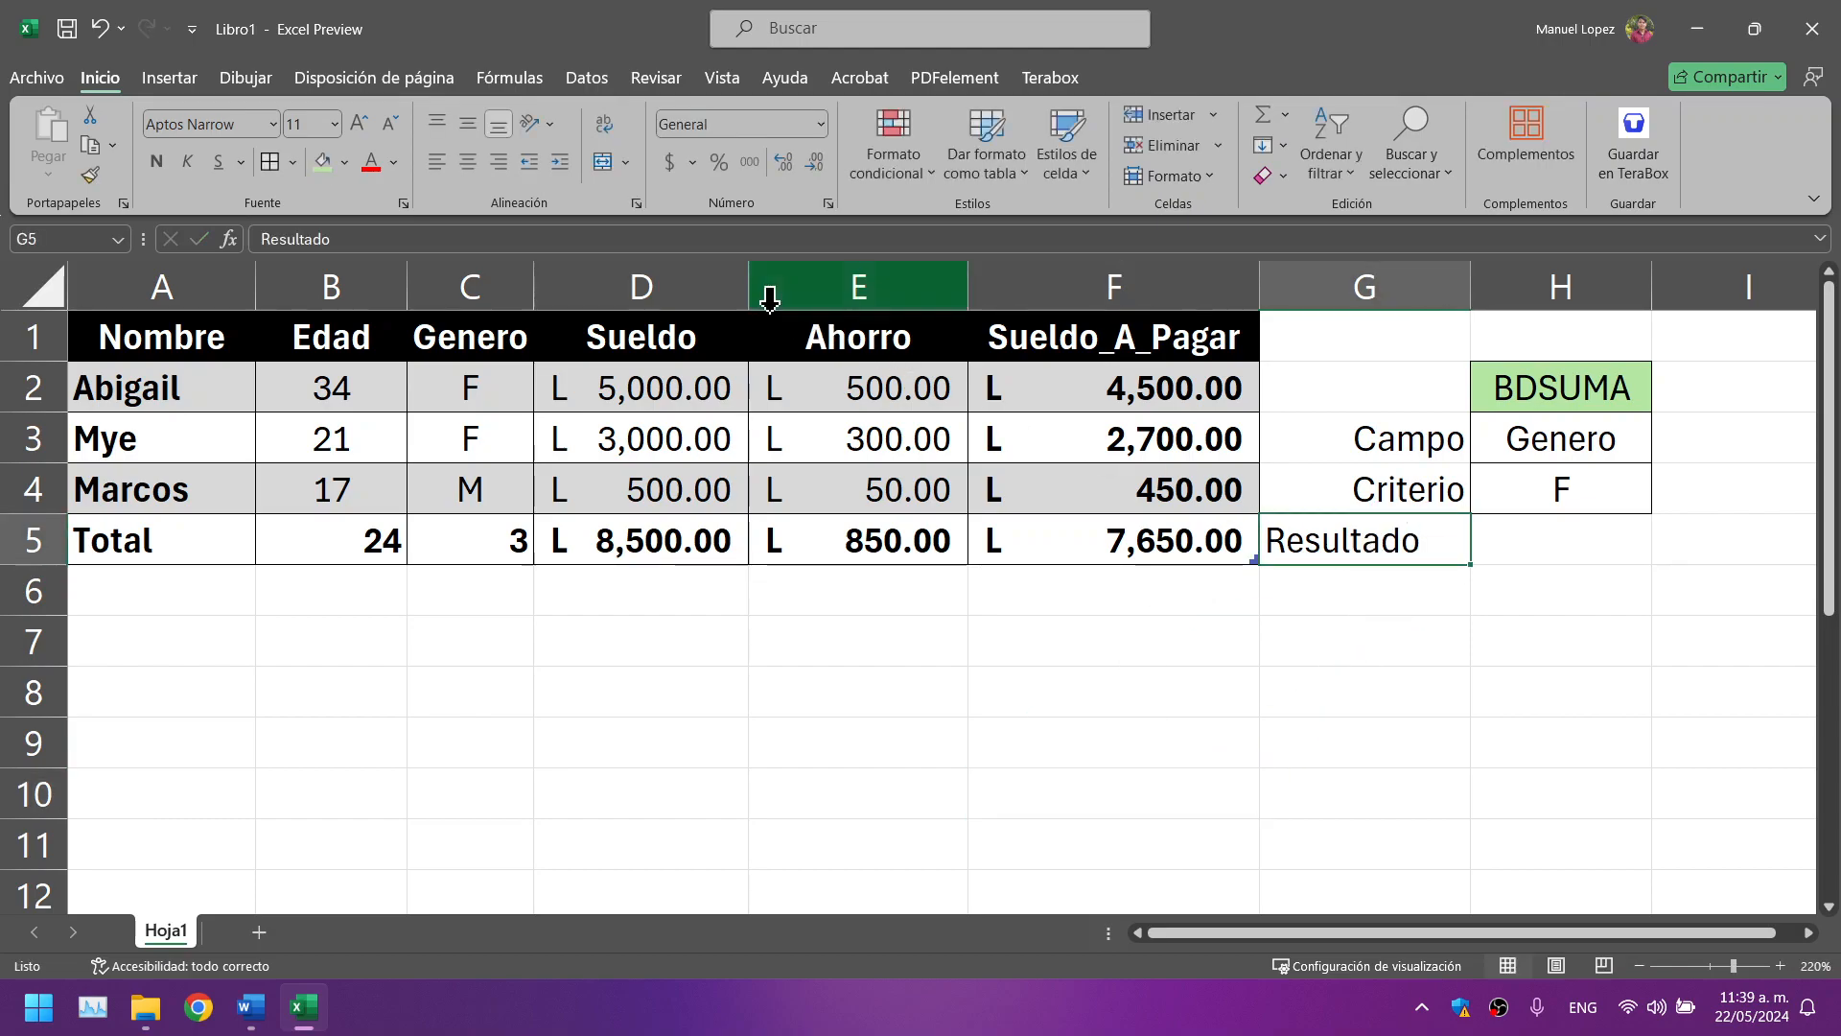
pyautogui.click(498, 161)
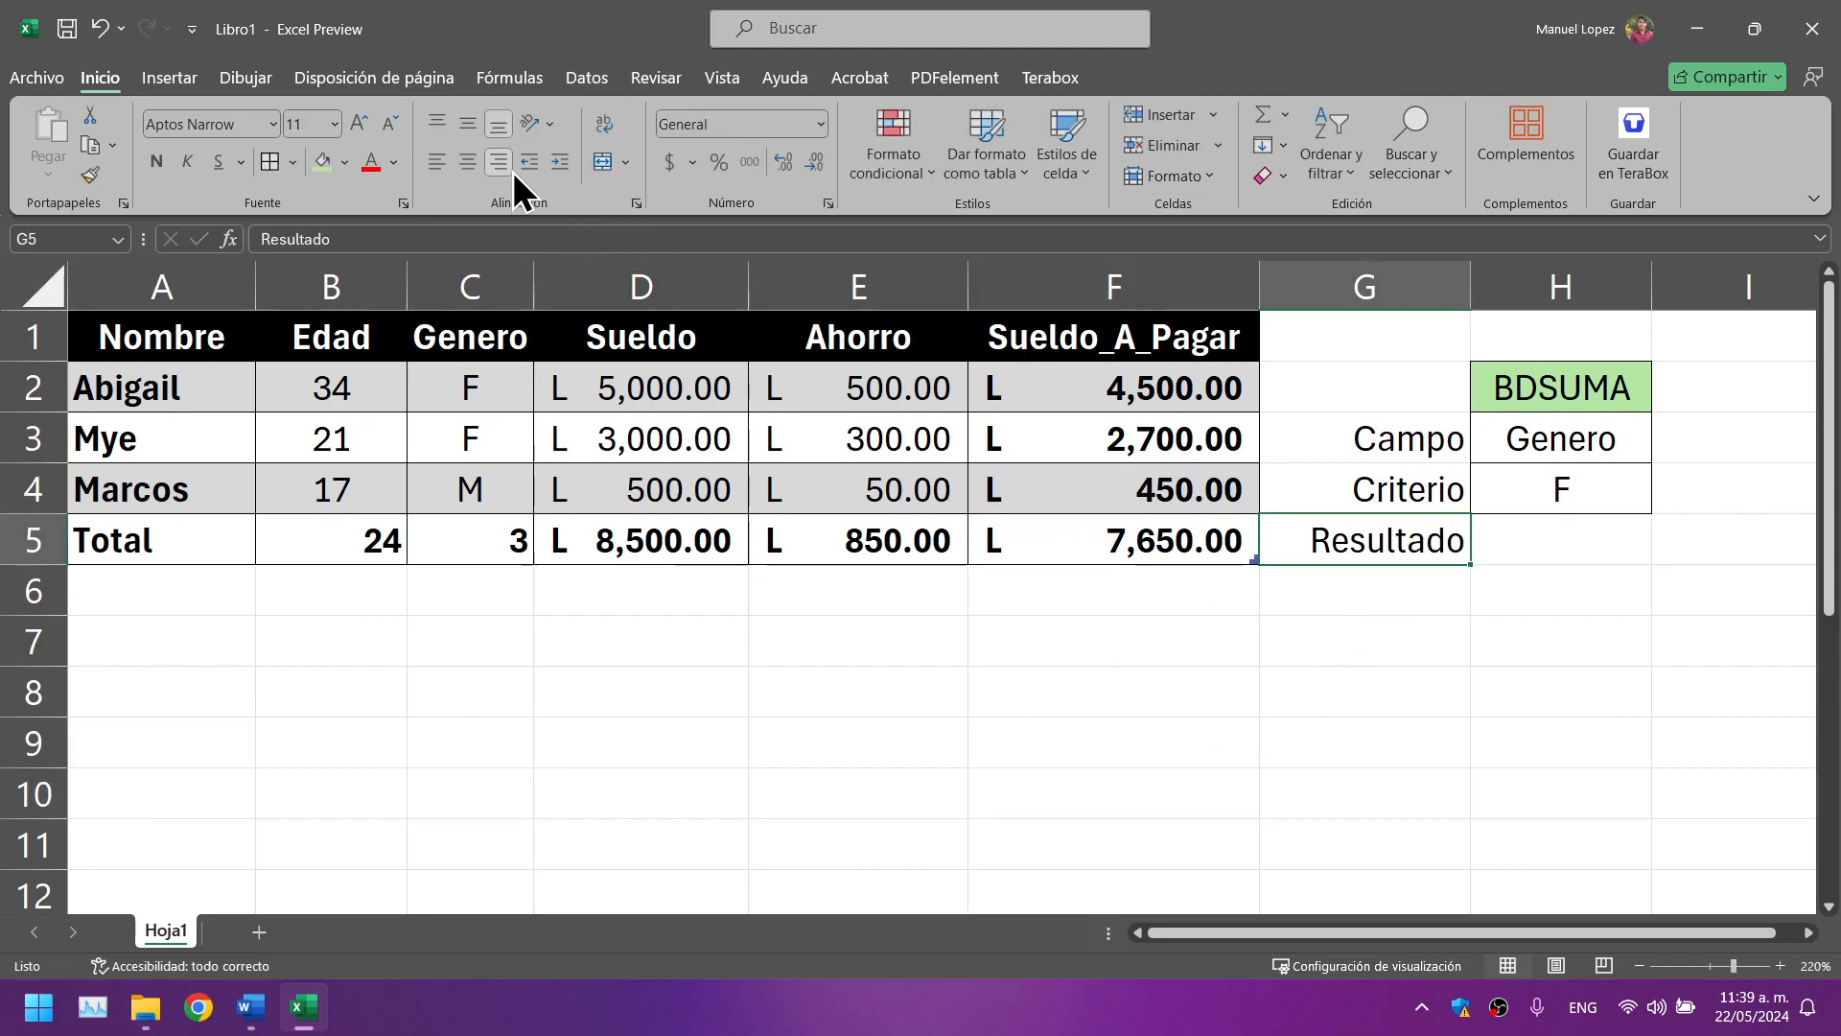
# Step: Widen column H slightly and fill the result cell H5 with light blue
pyautogui.click(1566, 547)
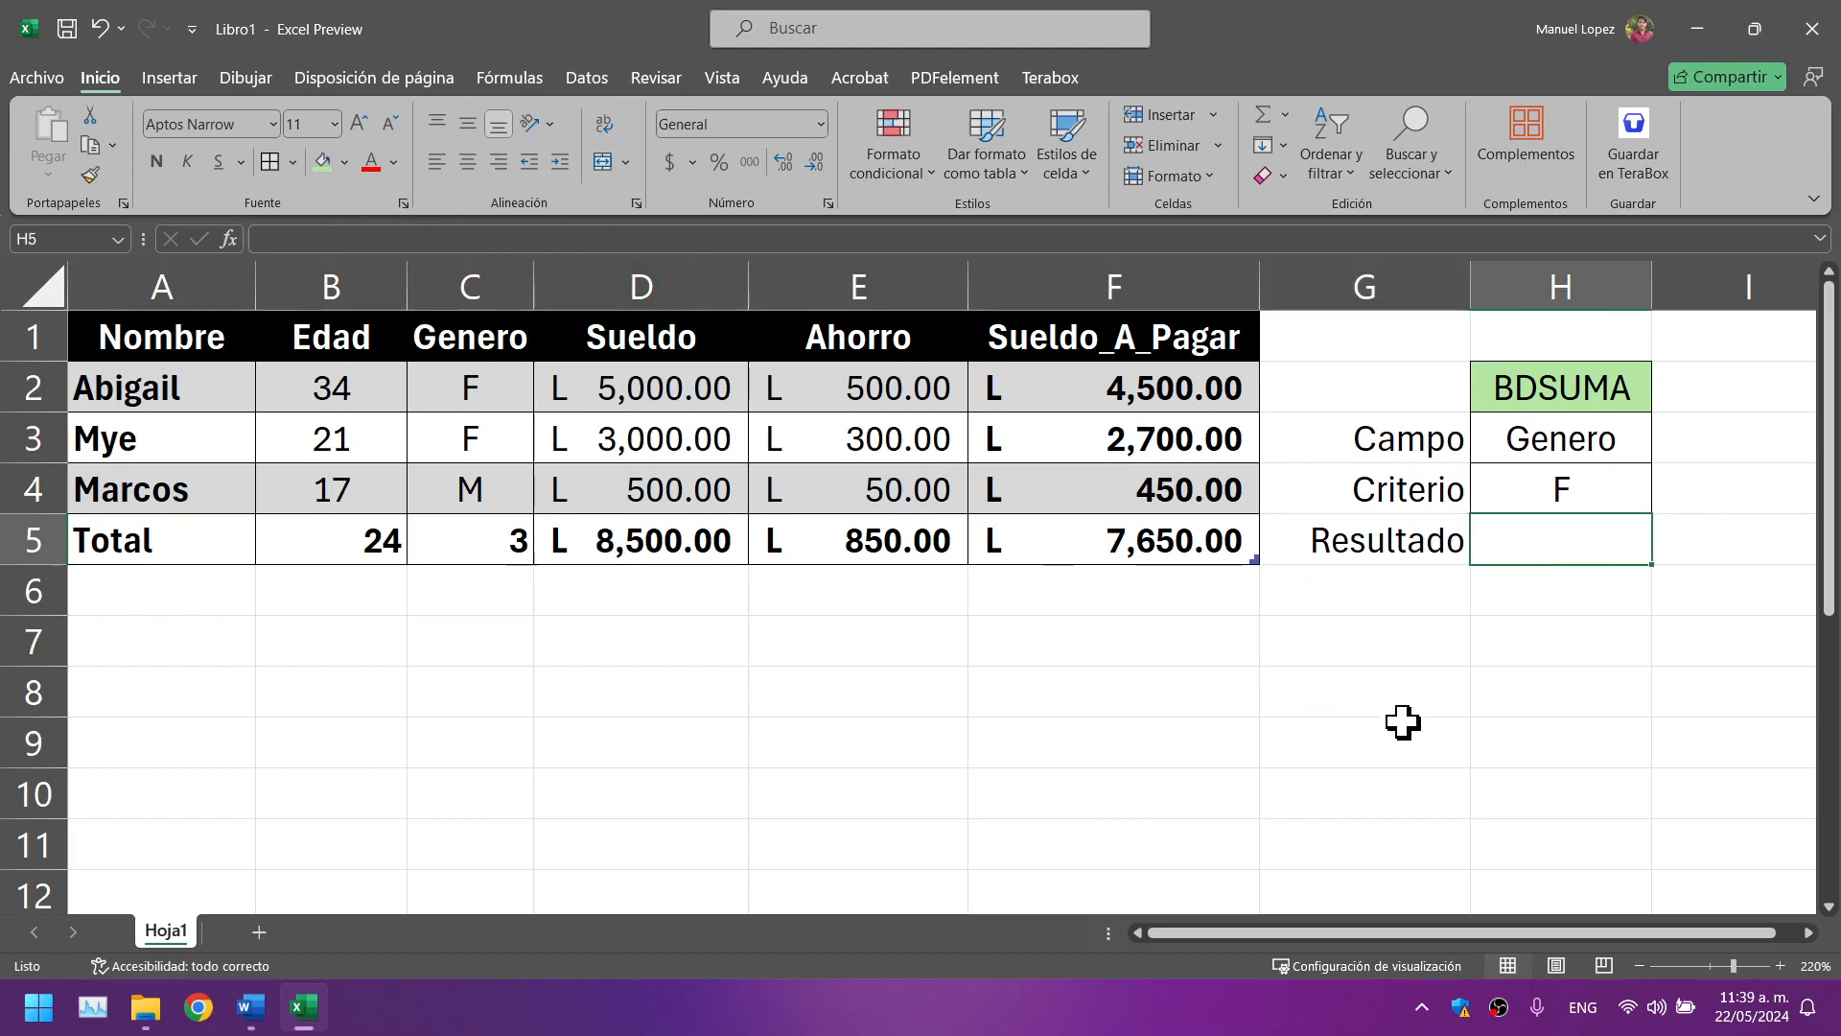
pyautogui.click(1515, 734)
pyautogui.click(1521, 539)
pyautogui.moveTo(1650, 274); pyautogui.dragTo(1674, 284)
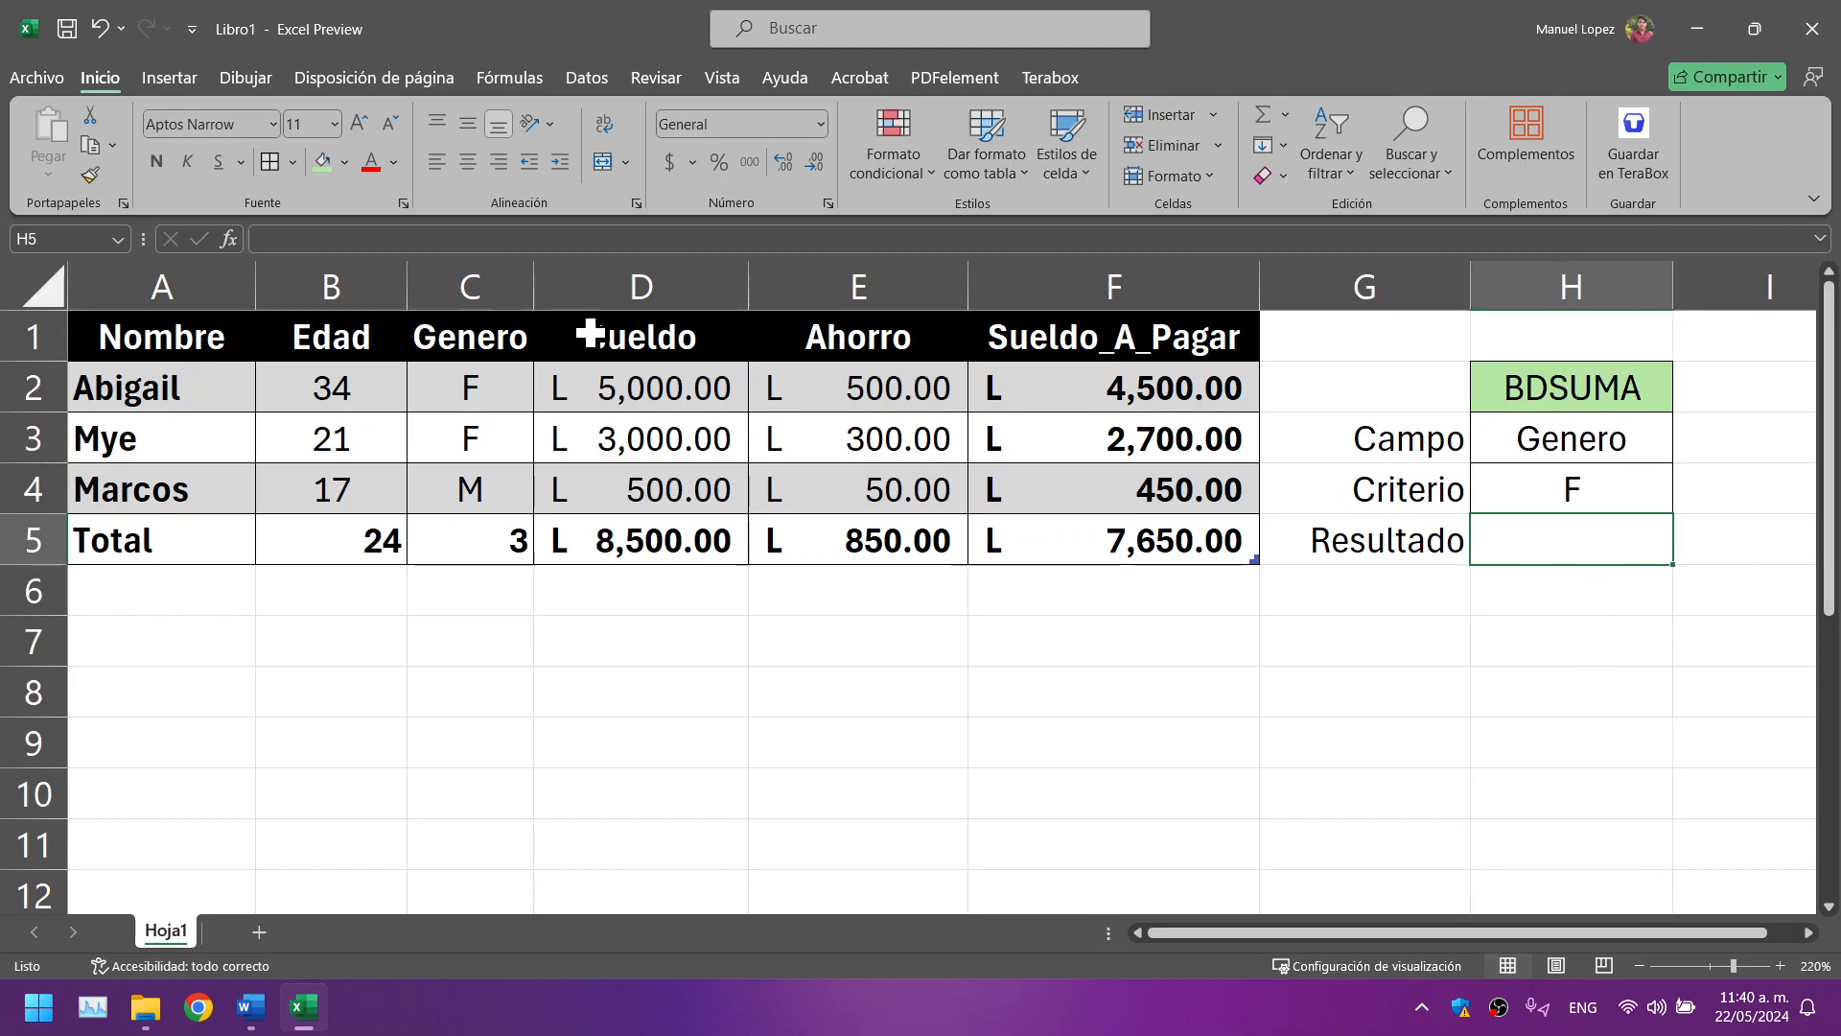
pyautogui.click(346, 162)
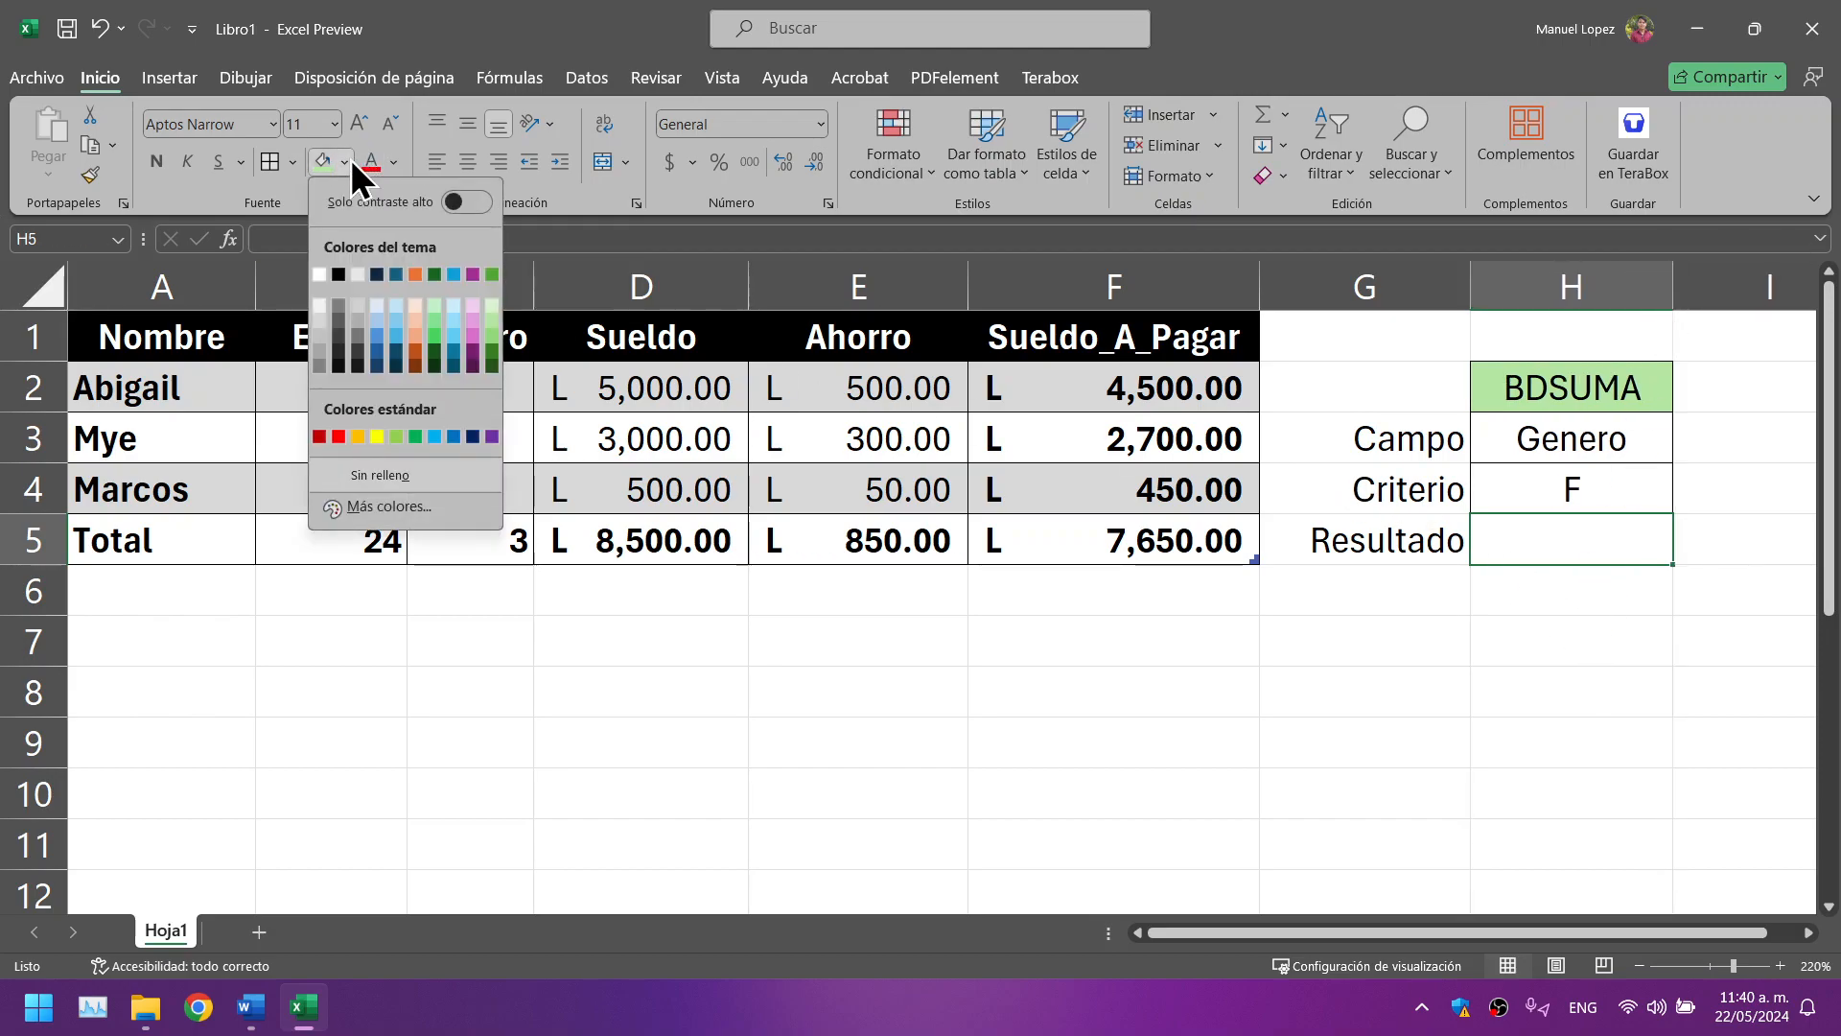
pyautogui.click(376, 324)
# Step: Start a BDSUMA formula in cell H5 and open the screen magnifier to inspect its arguments
pyautogui.doubleClick(1499, 546)
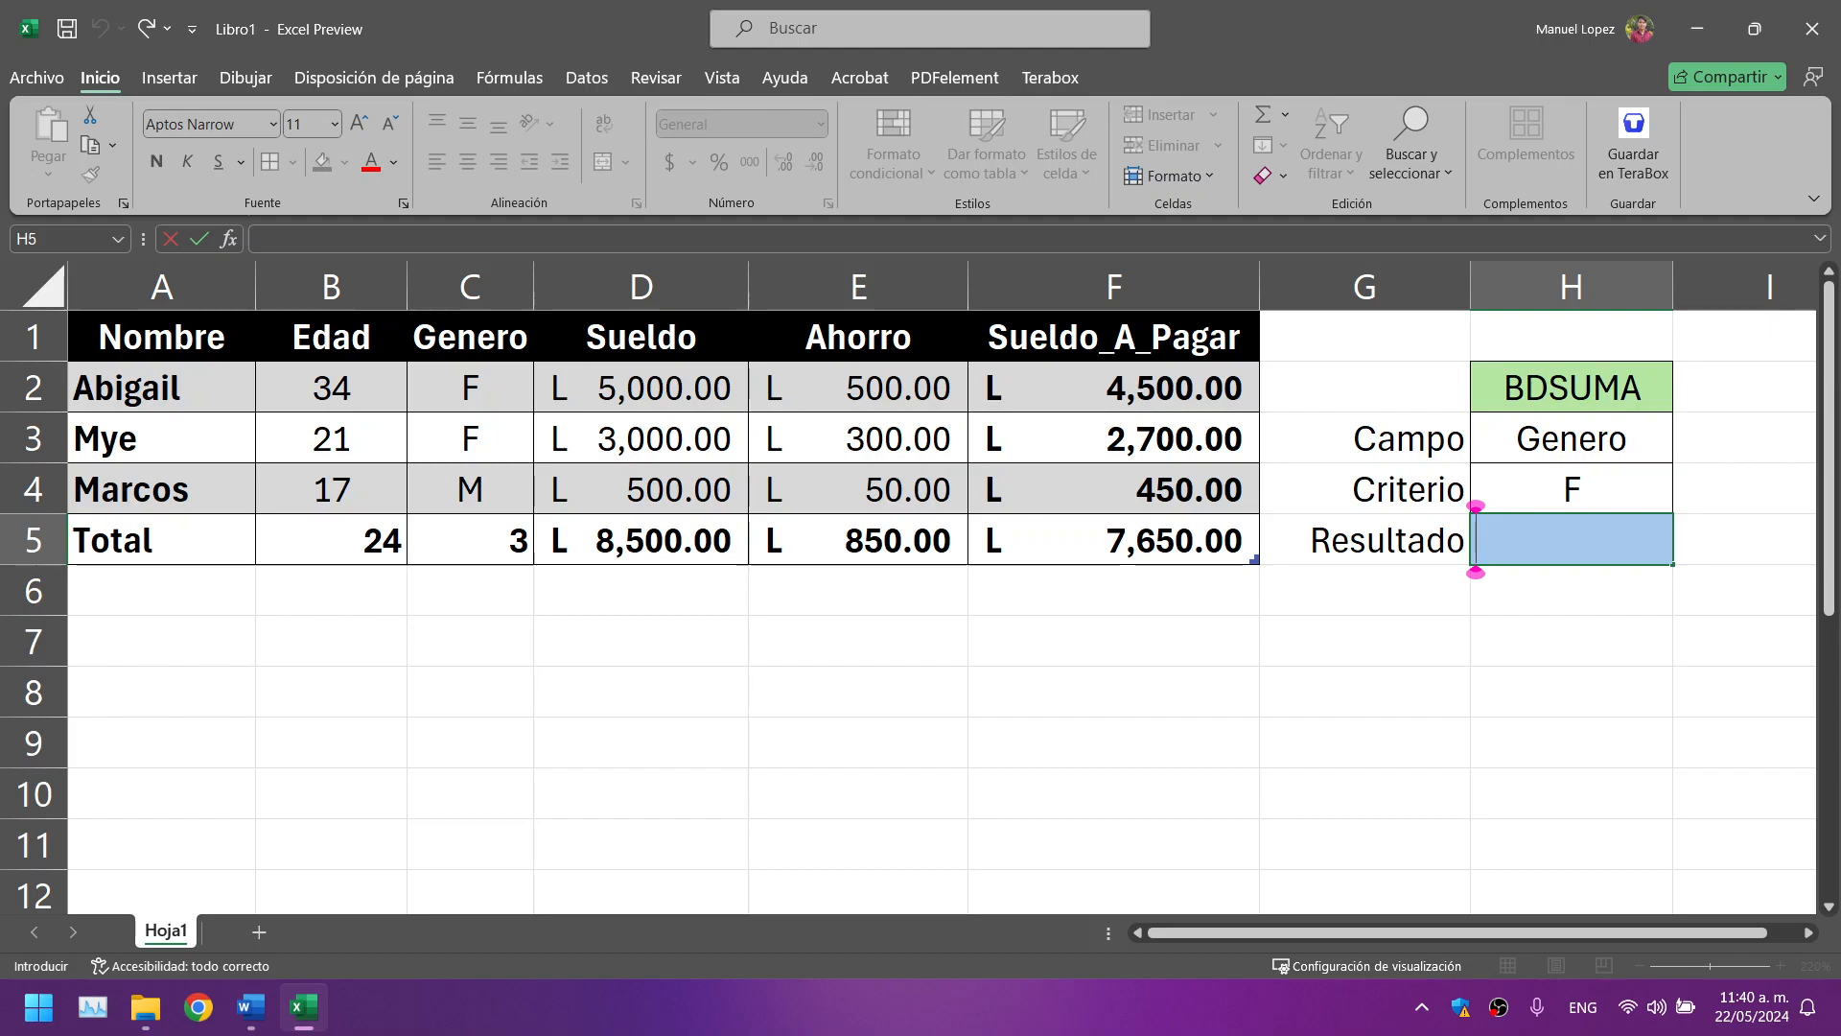
pyautogui.write('=')
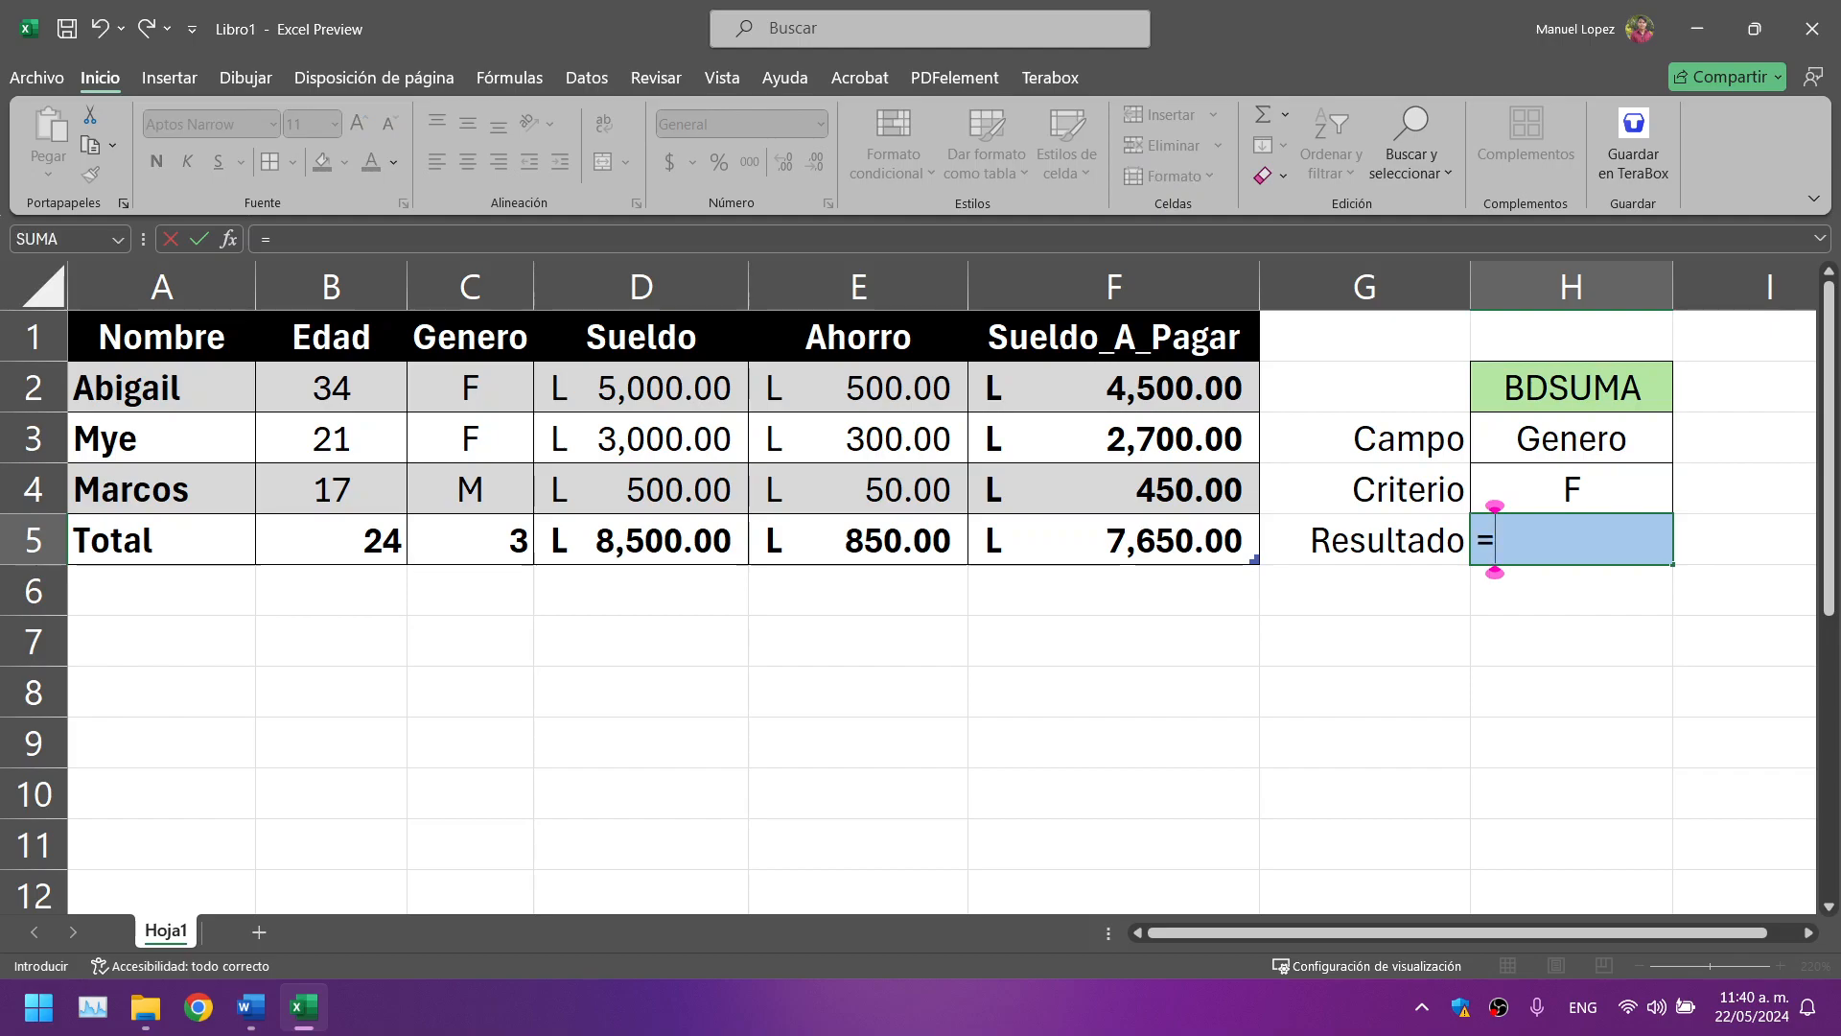
pyautogui.write('BD')
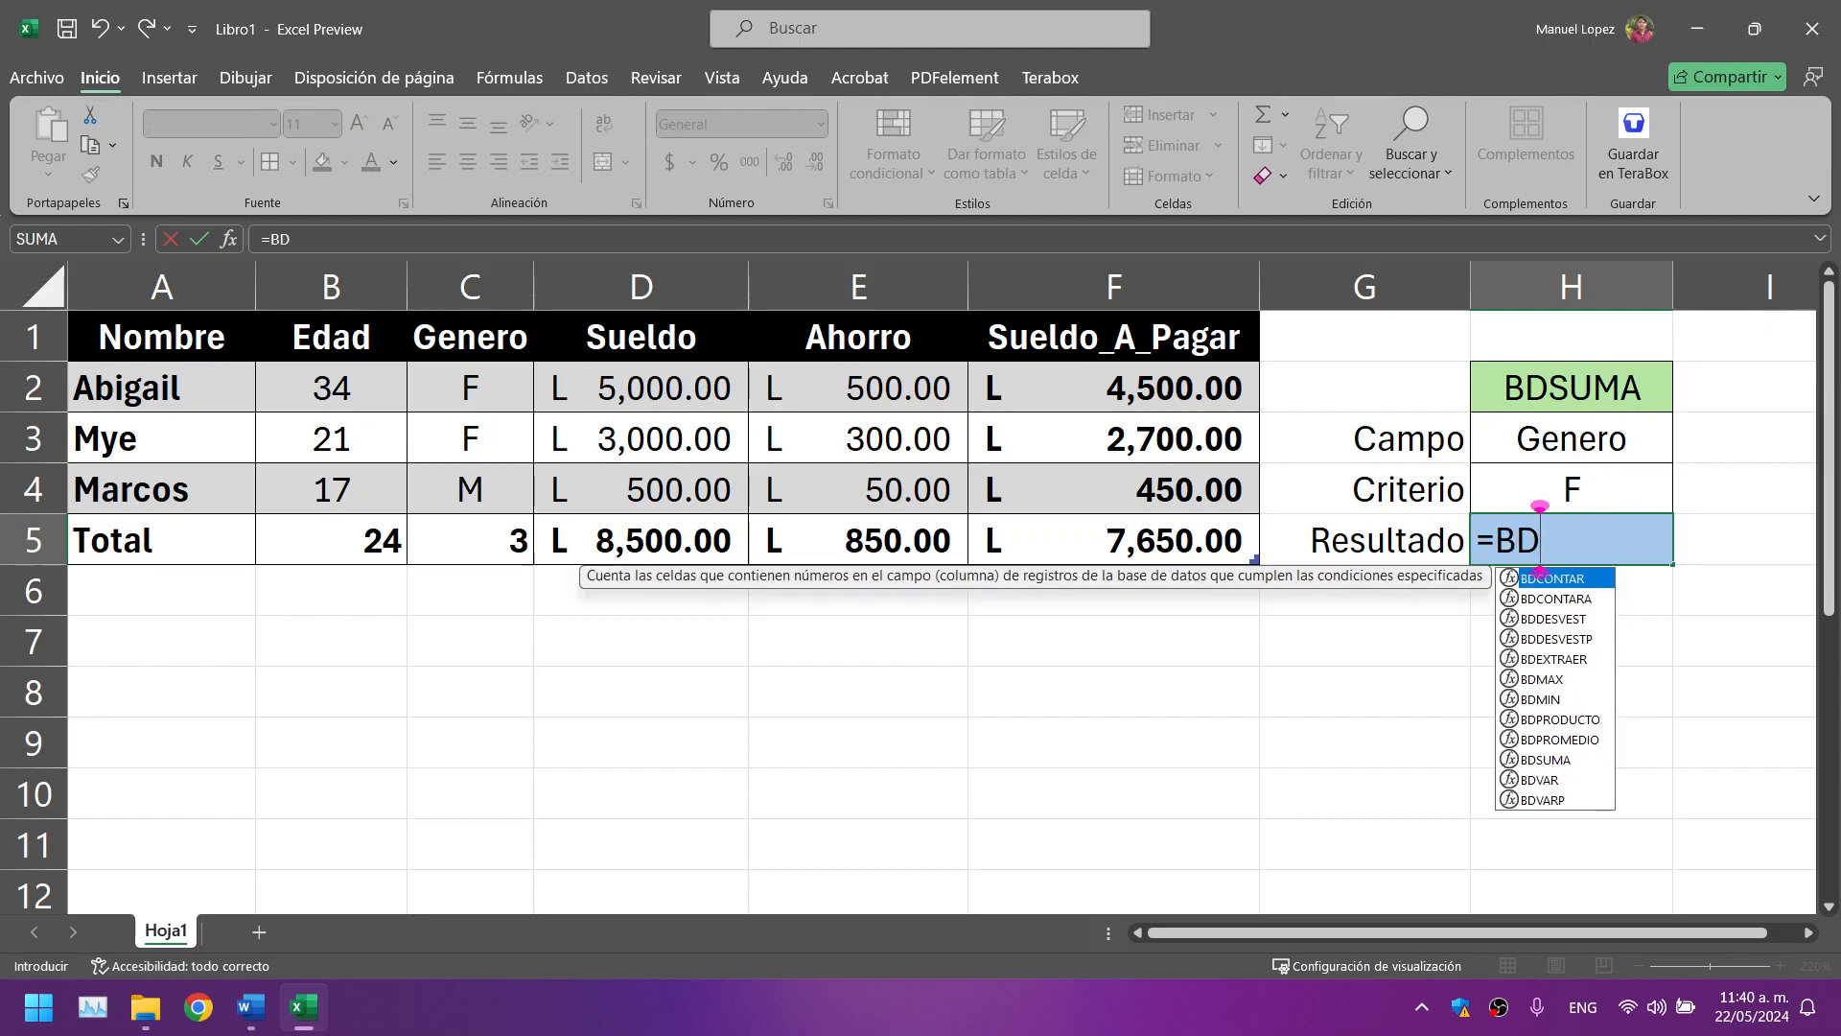
pyautogui.write('S')
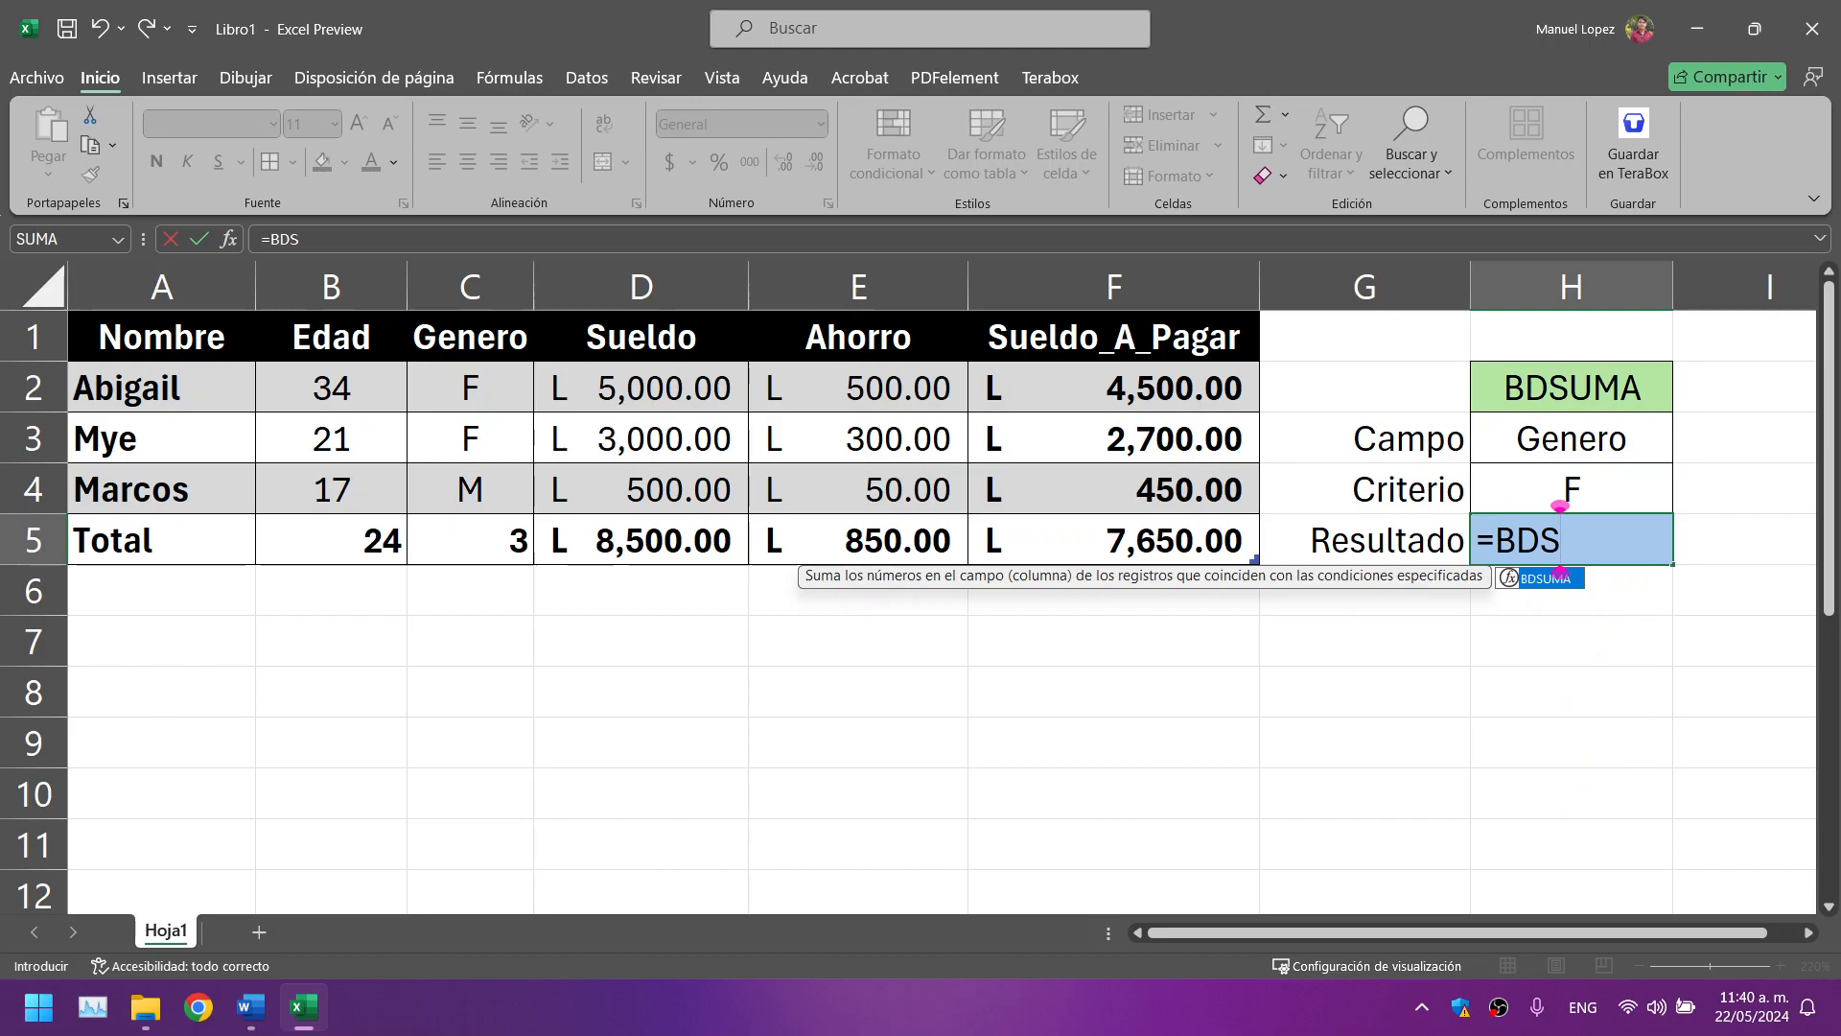
pyautogui.press('Tab')
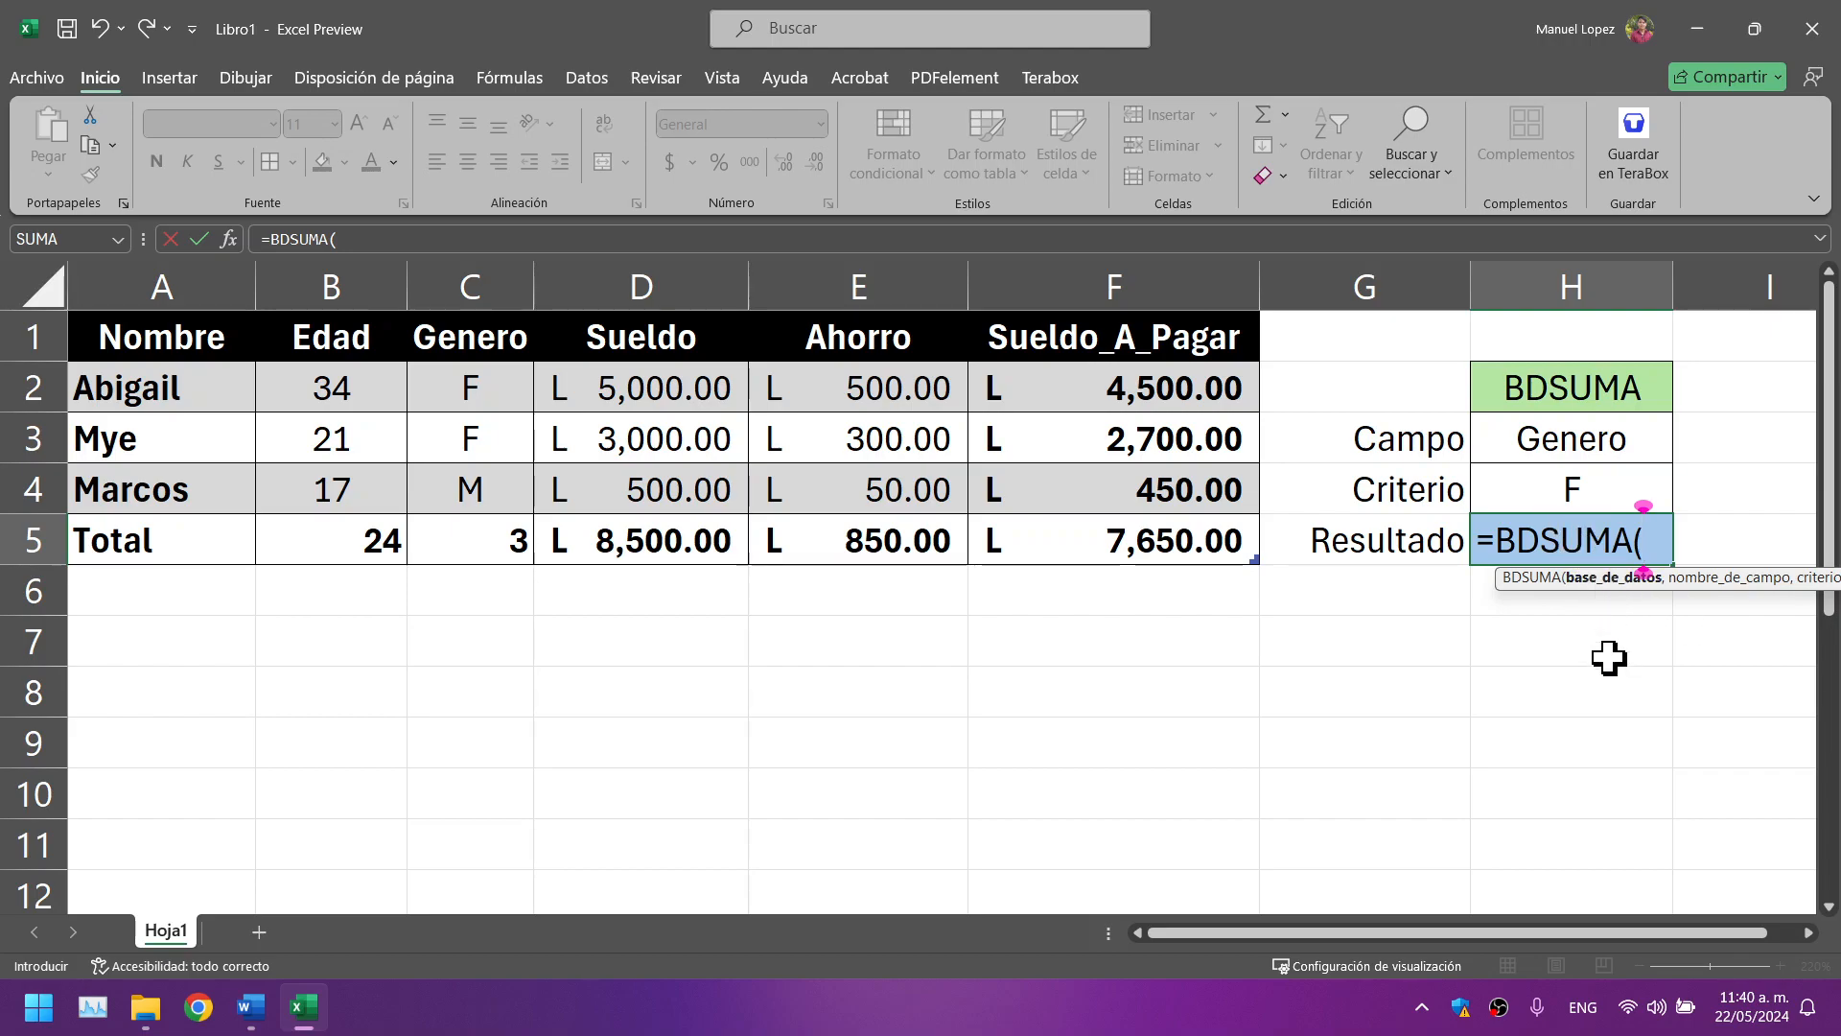
pyautogui.press('super+plus')
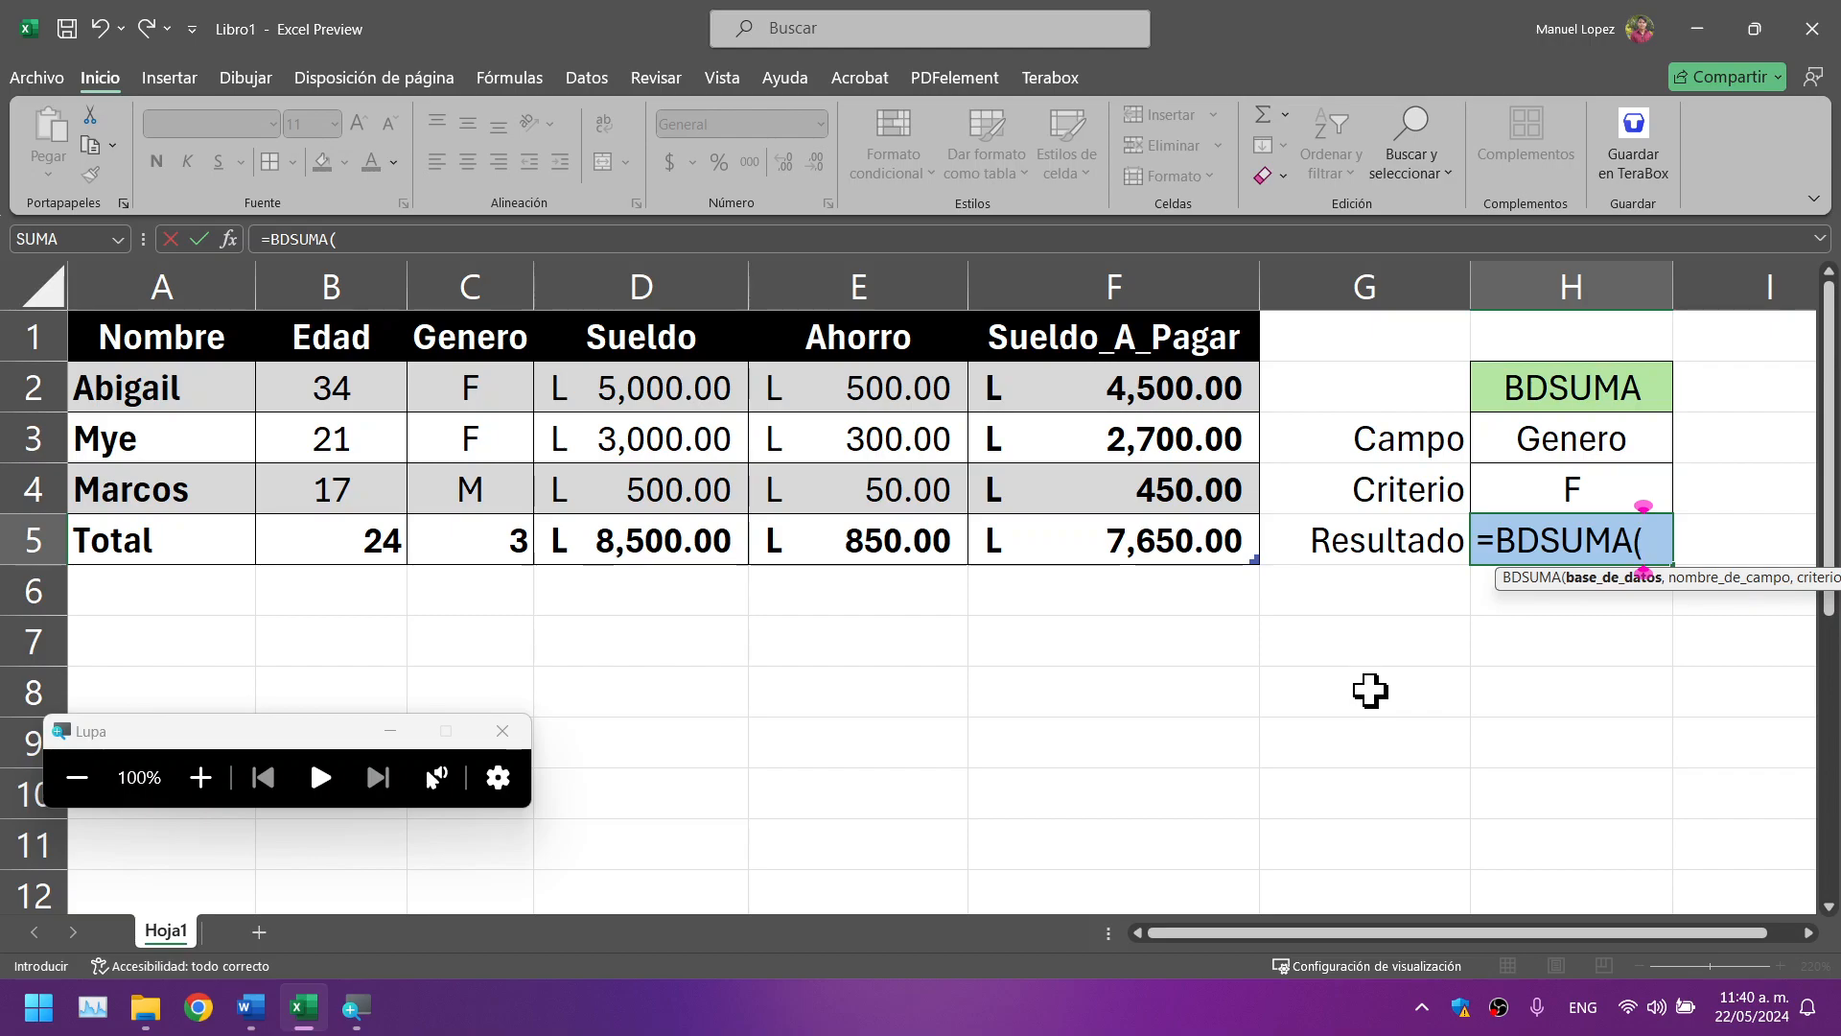
# Step: Enter DatosP[#Todo] as the base_de_datos argument of the BDSUMA formula in H5
pyautogui.write('Da')
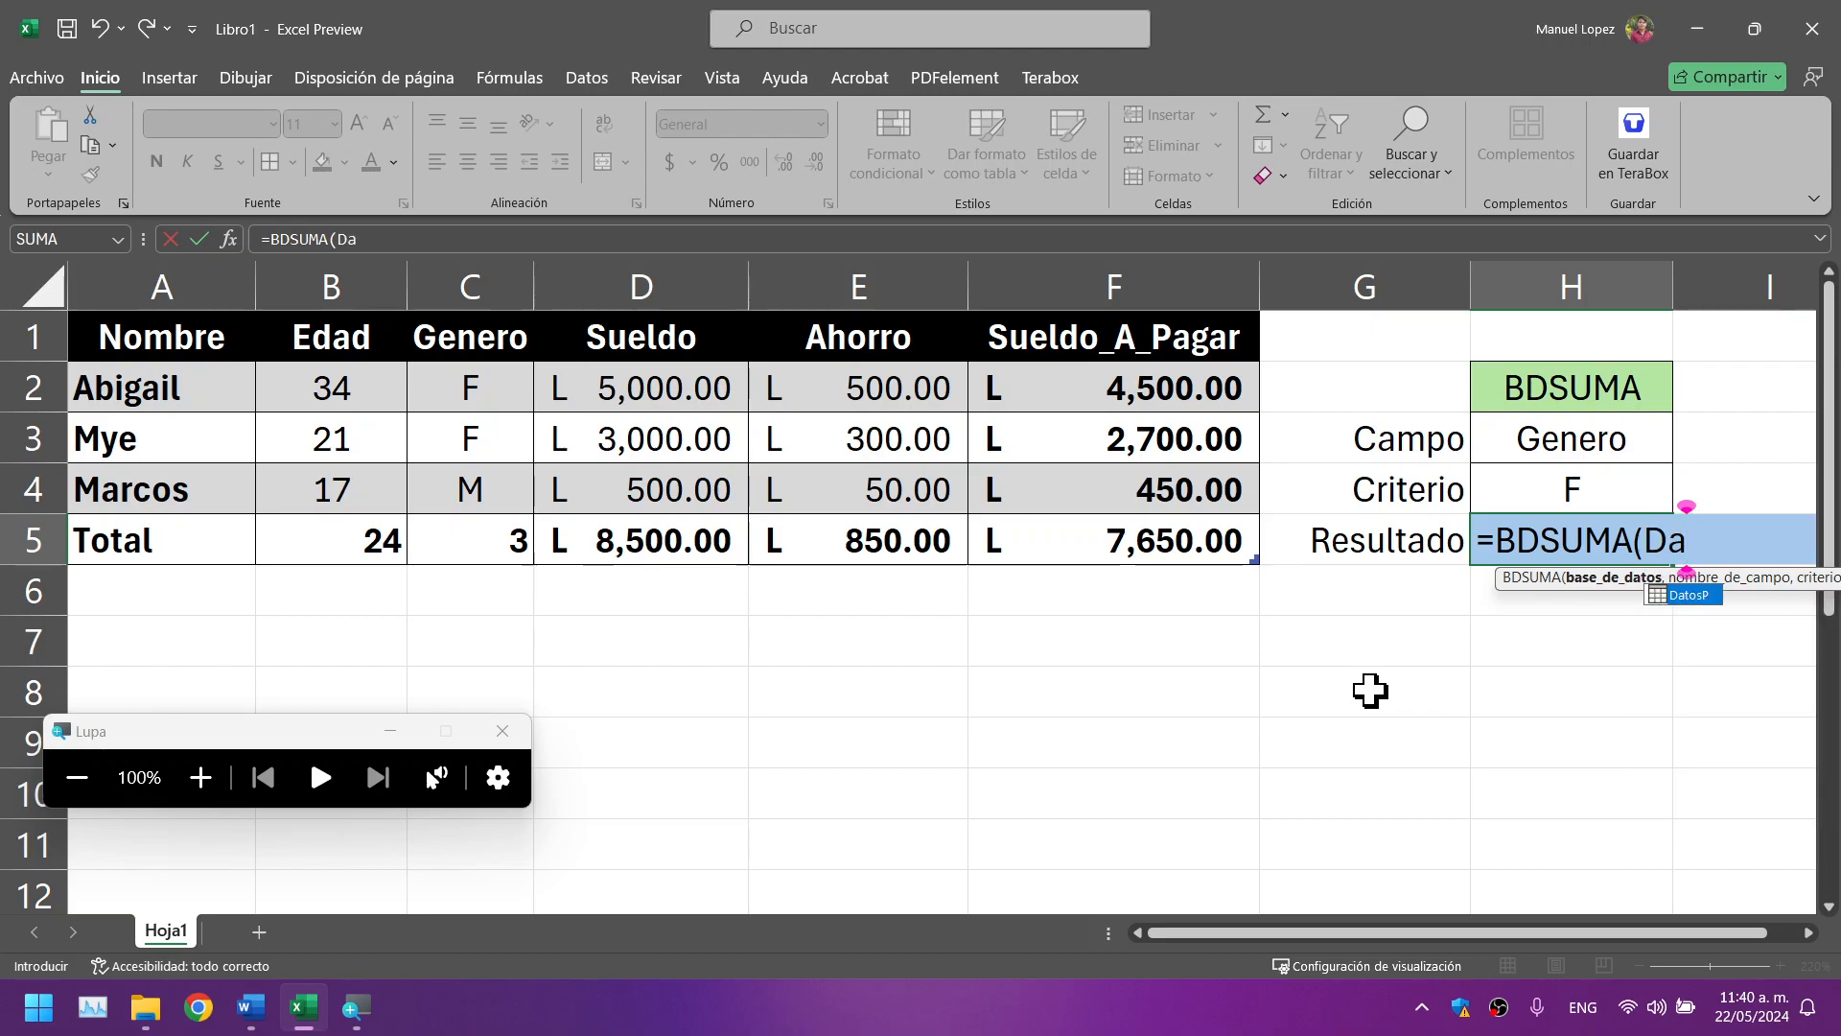
pyautogui.press('Tab')
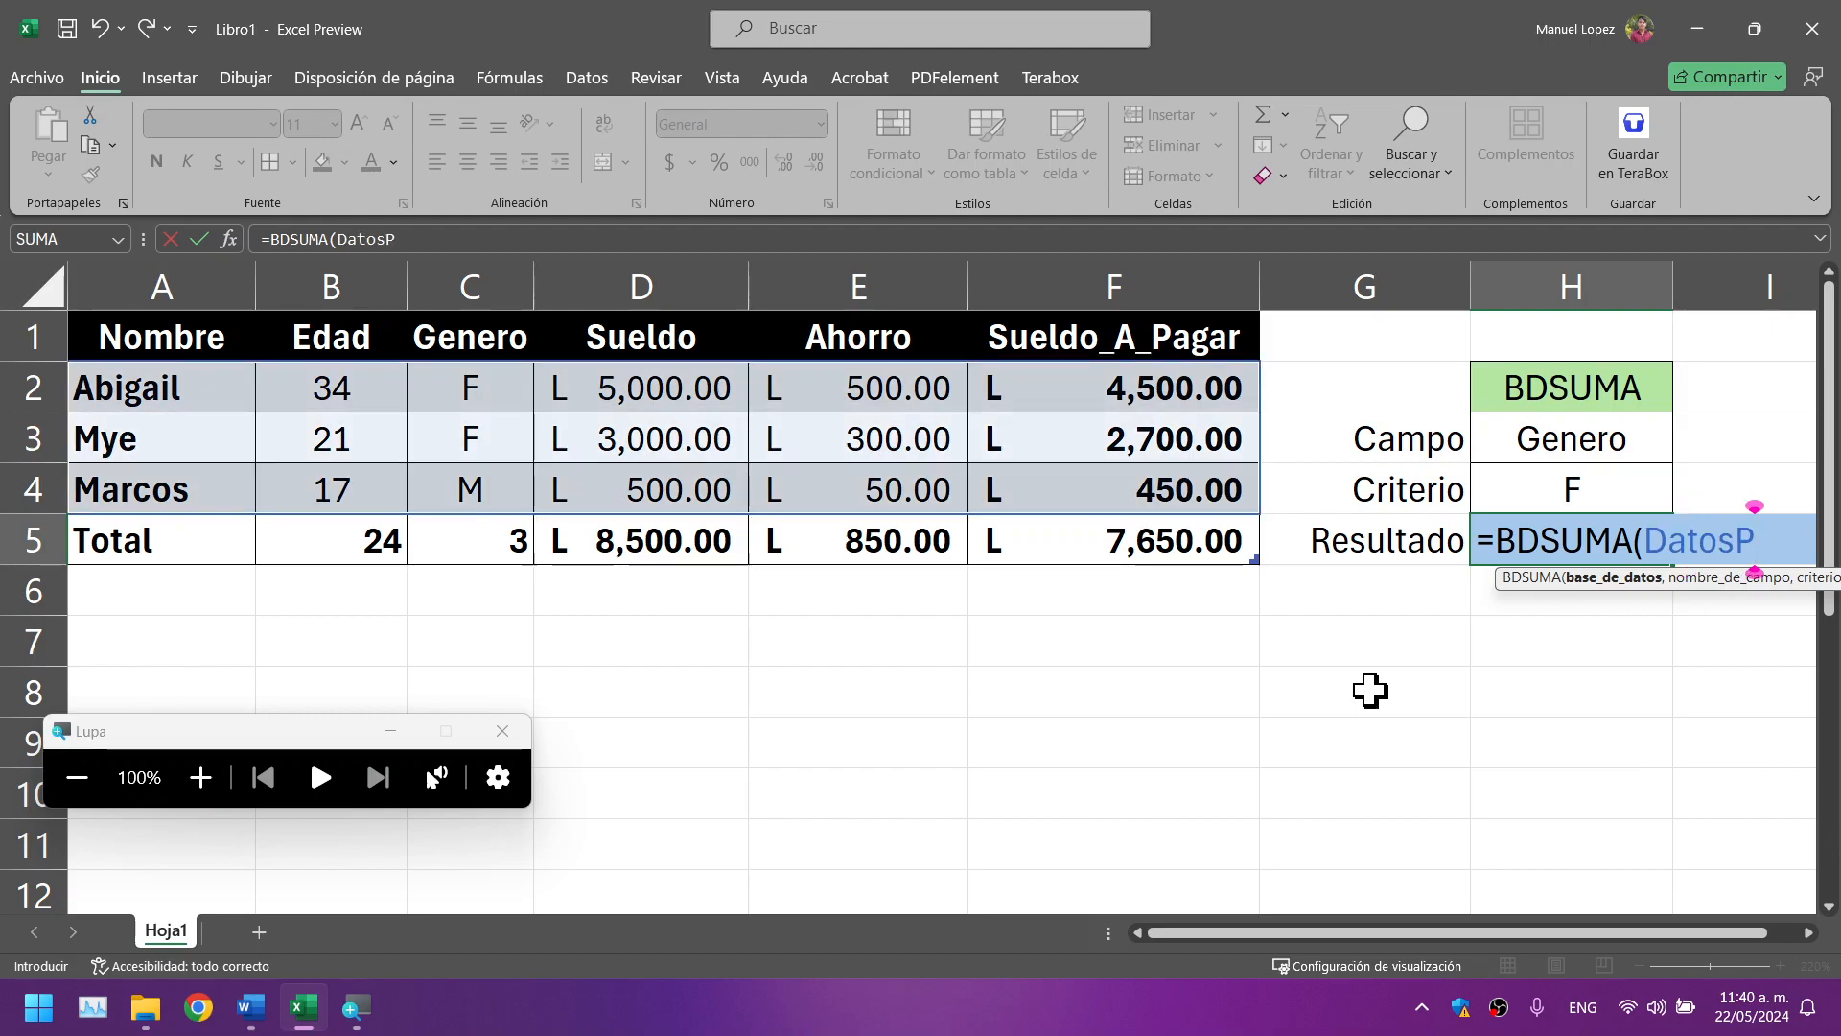
pyautogui.write('[')
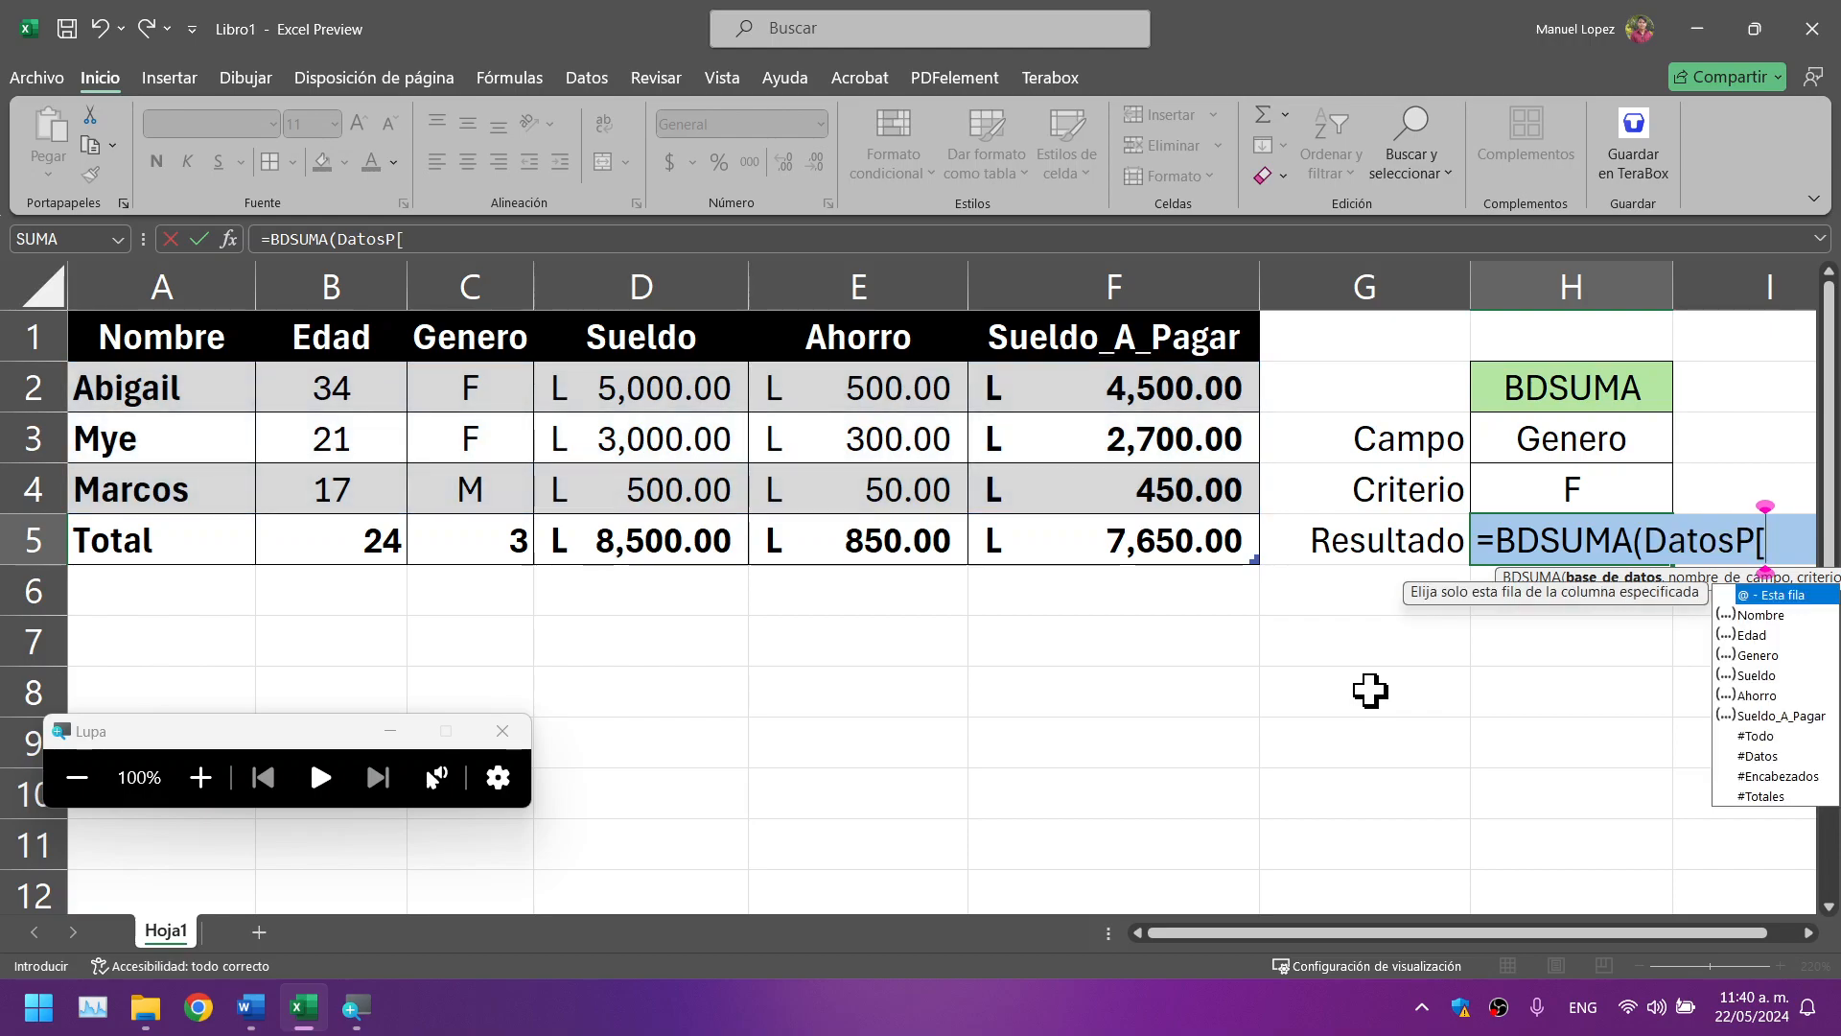
pyautogui.write('#')
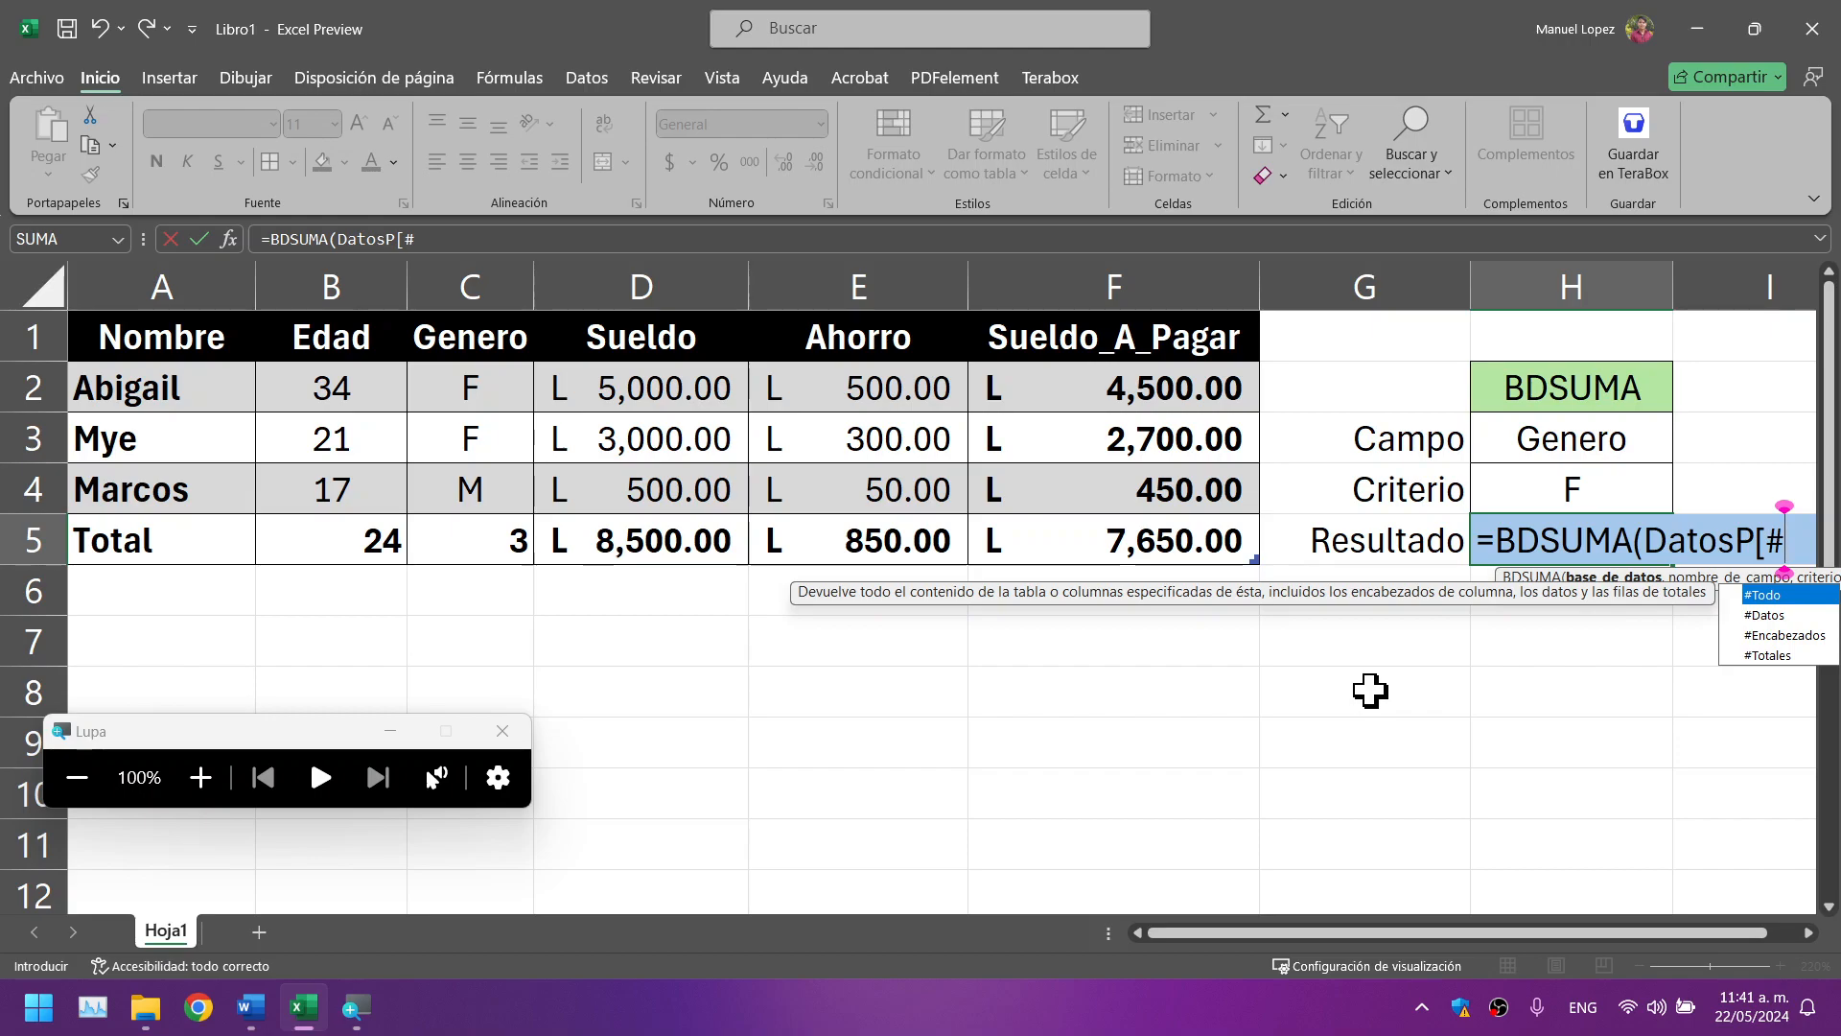
pyautogui.press('Tab')
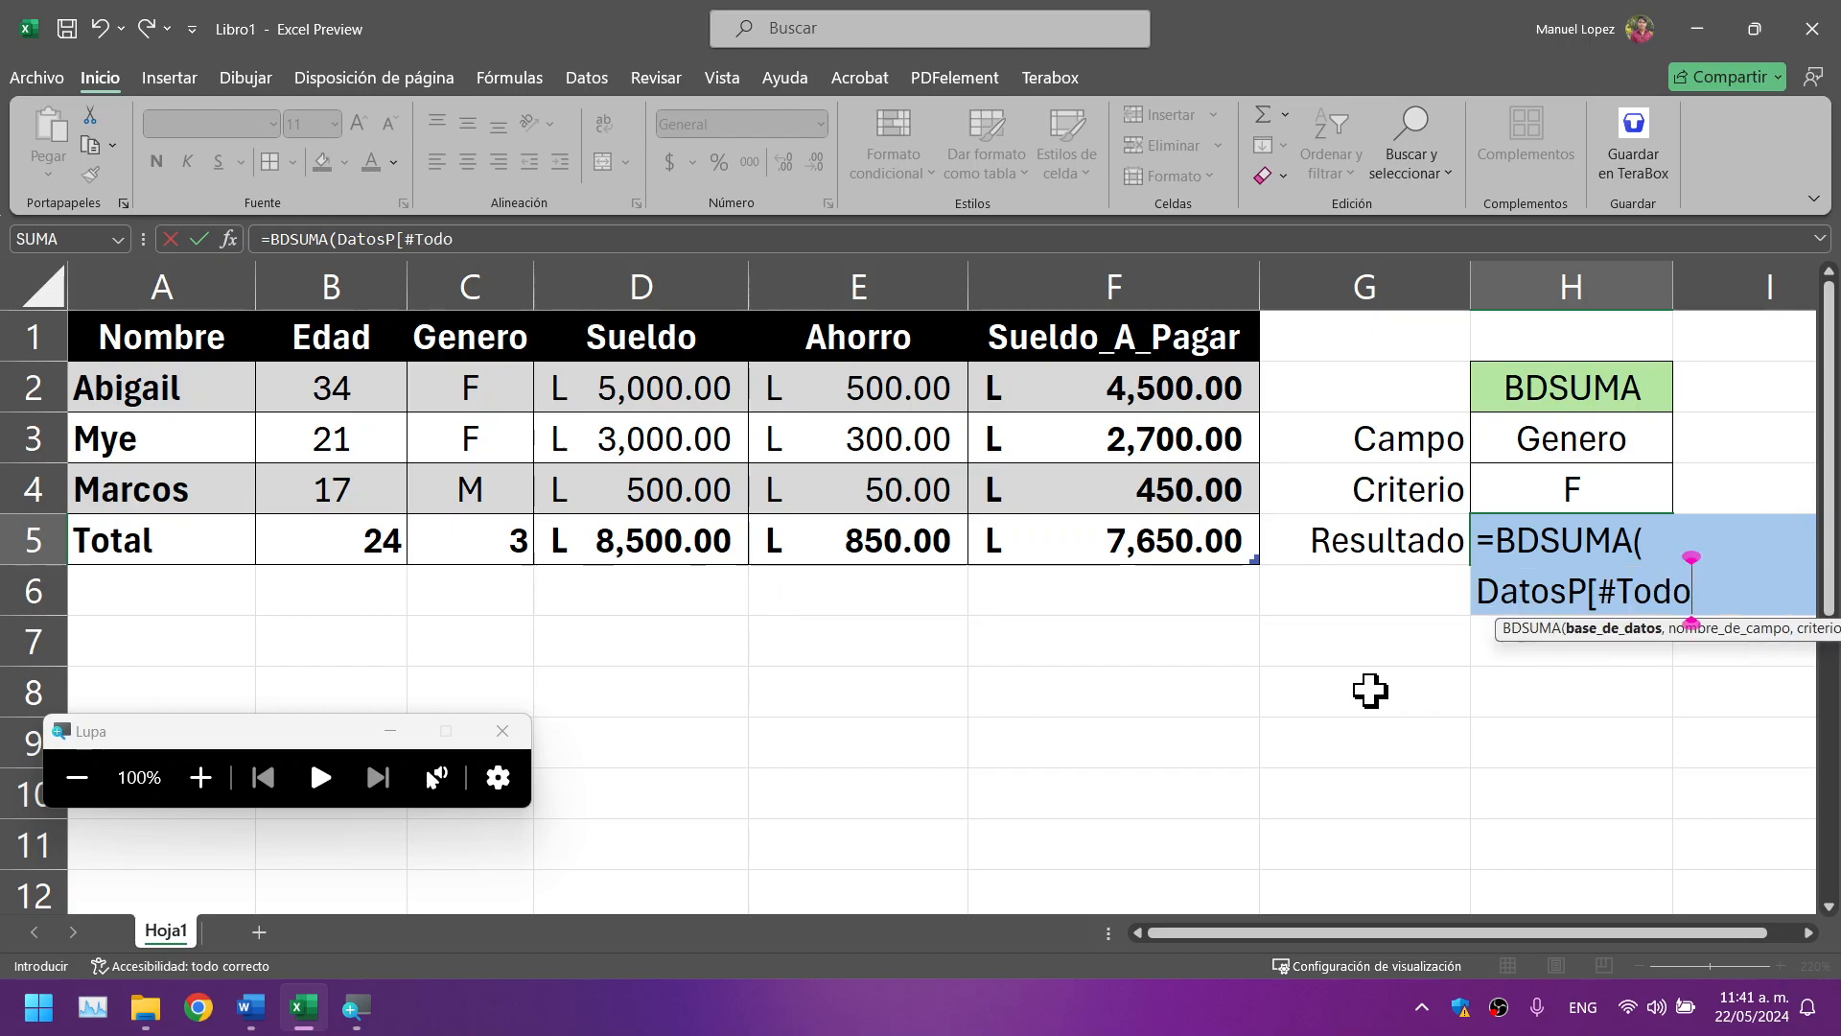
pyautogui.write('}')
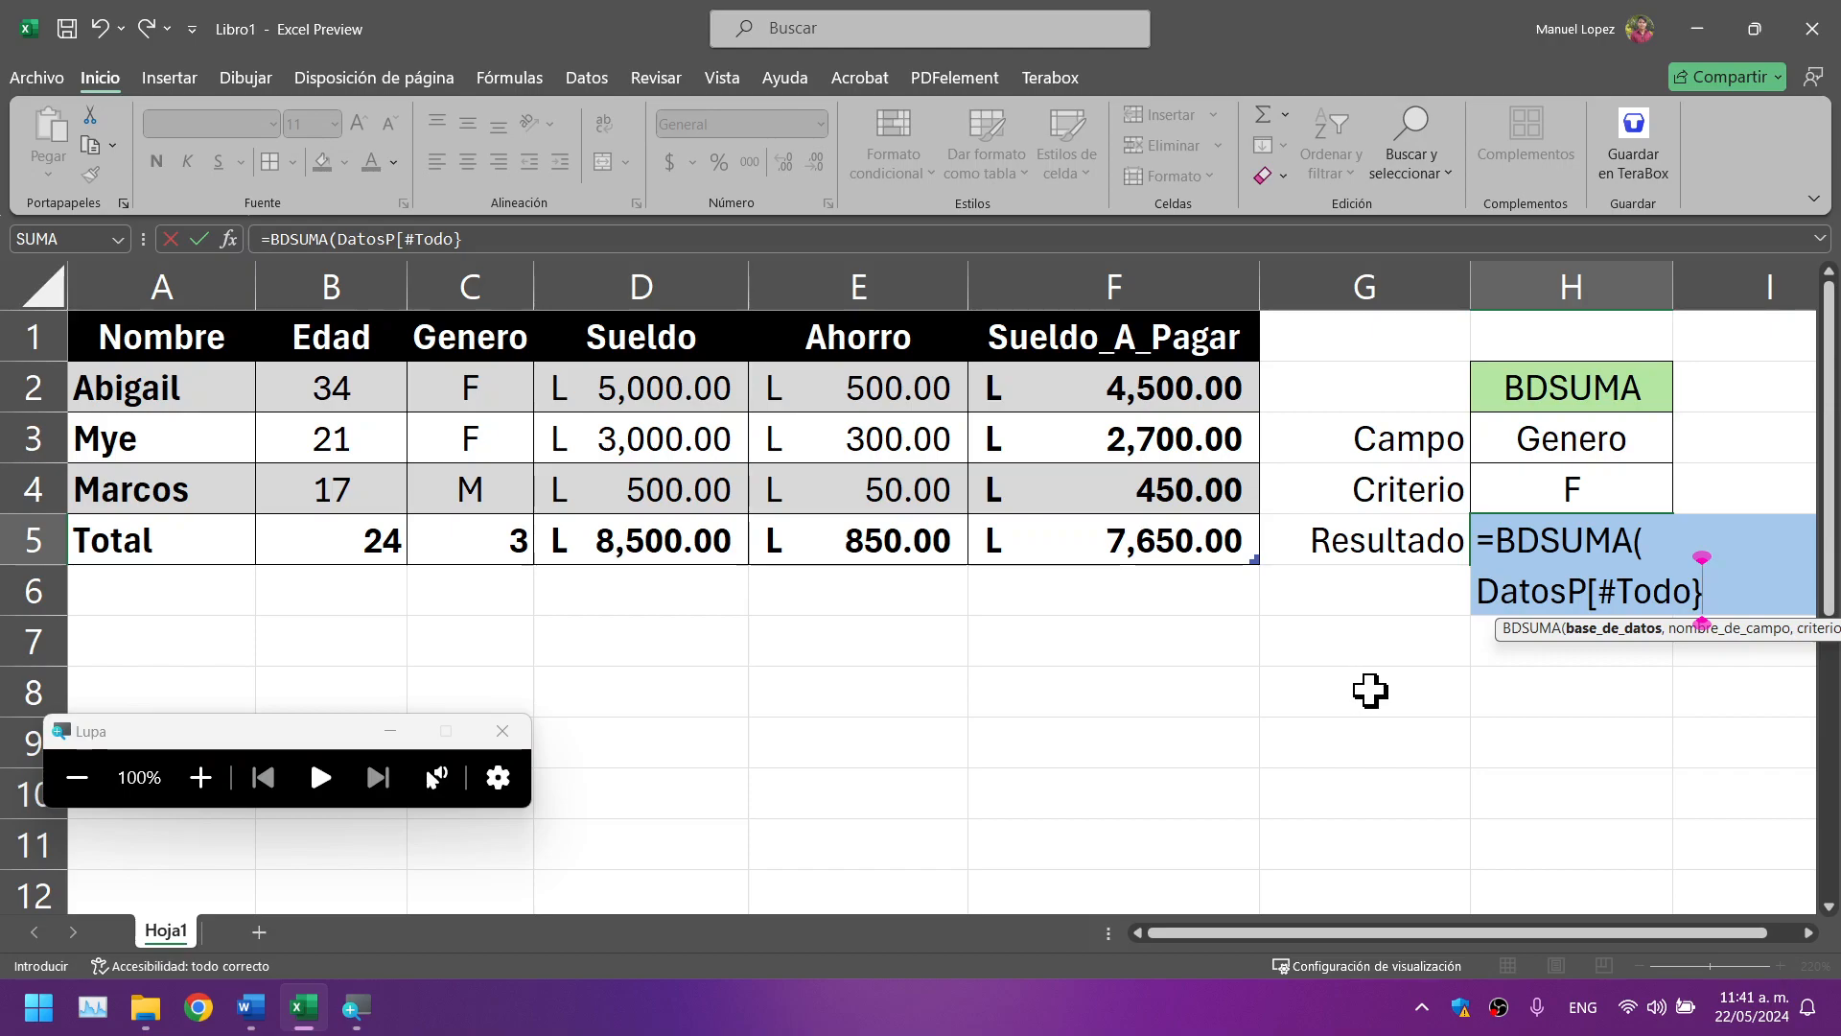
pyautogui.press('BackSpace')
pyautogui.write(']')
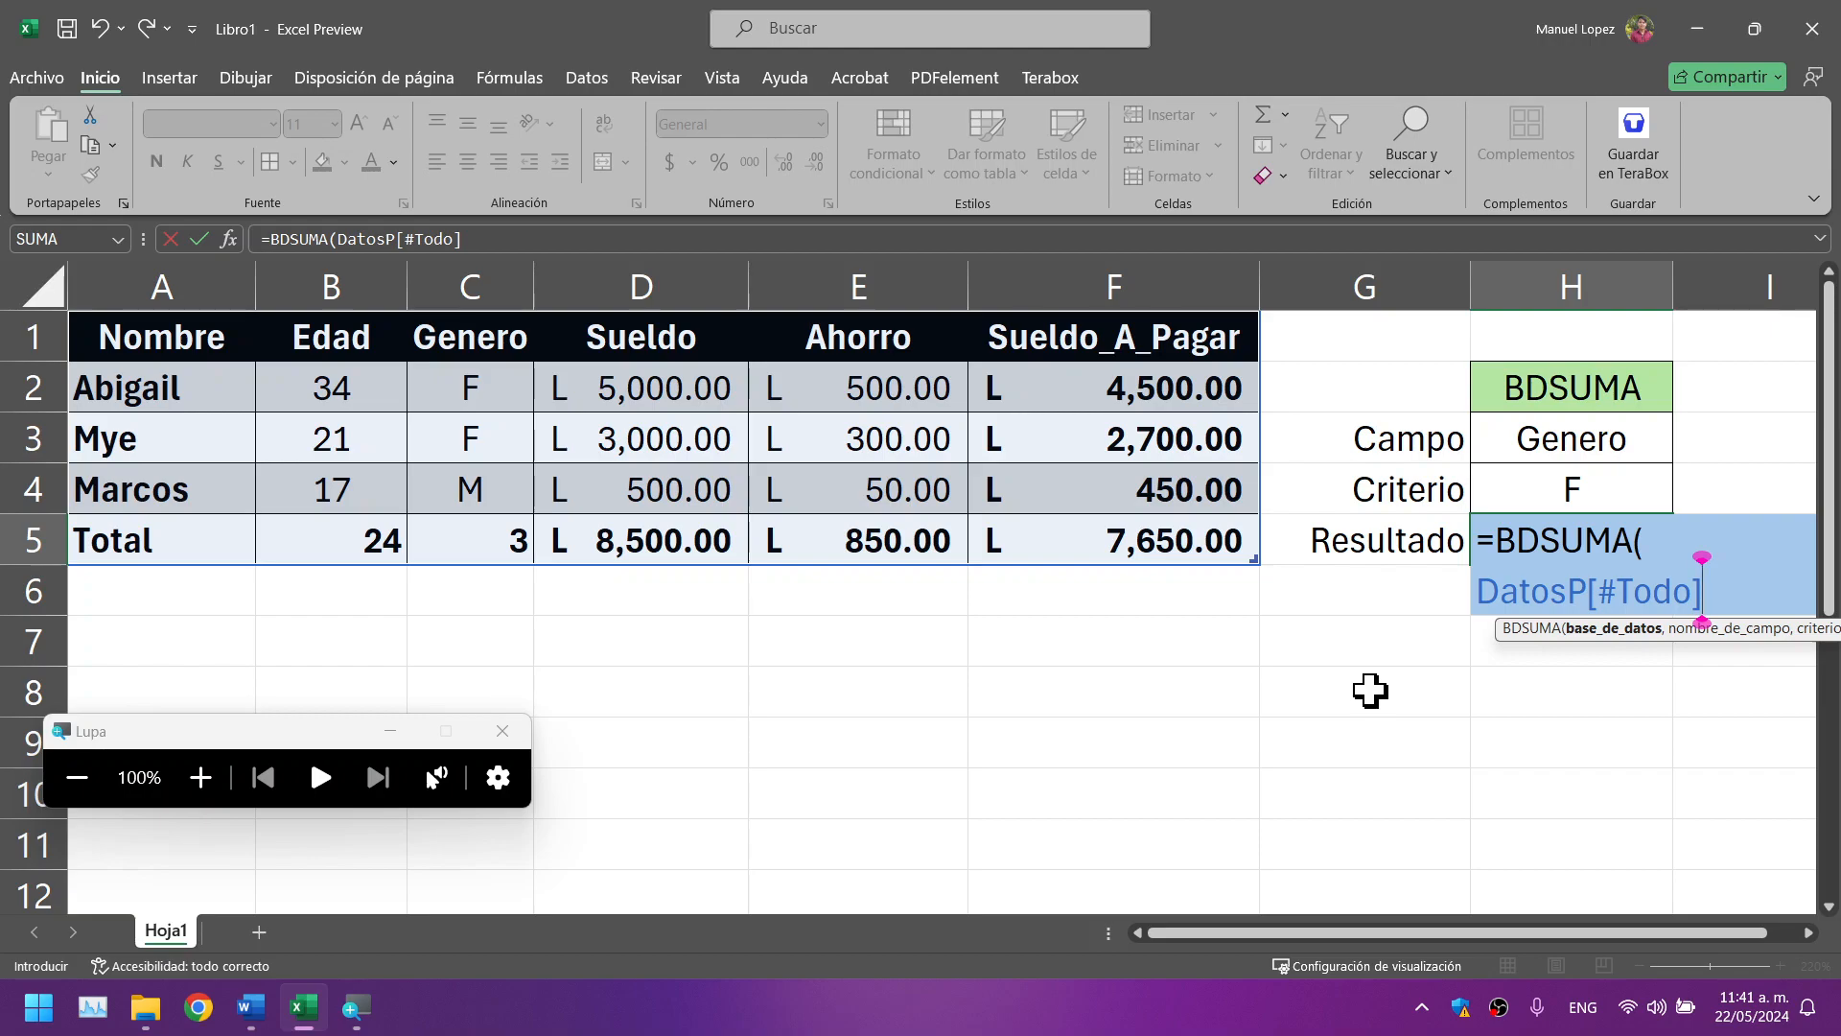
# Step: Begin the nombre_de_campo argument of the BDSUMA formula in H5 with a reference to the header row, DatosP[[#Encabezados]
pyautogui.write(',')
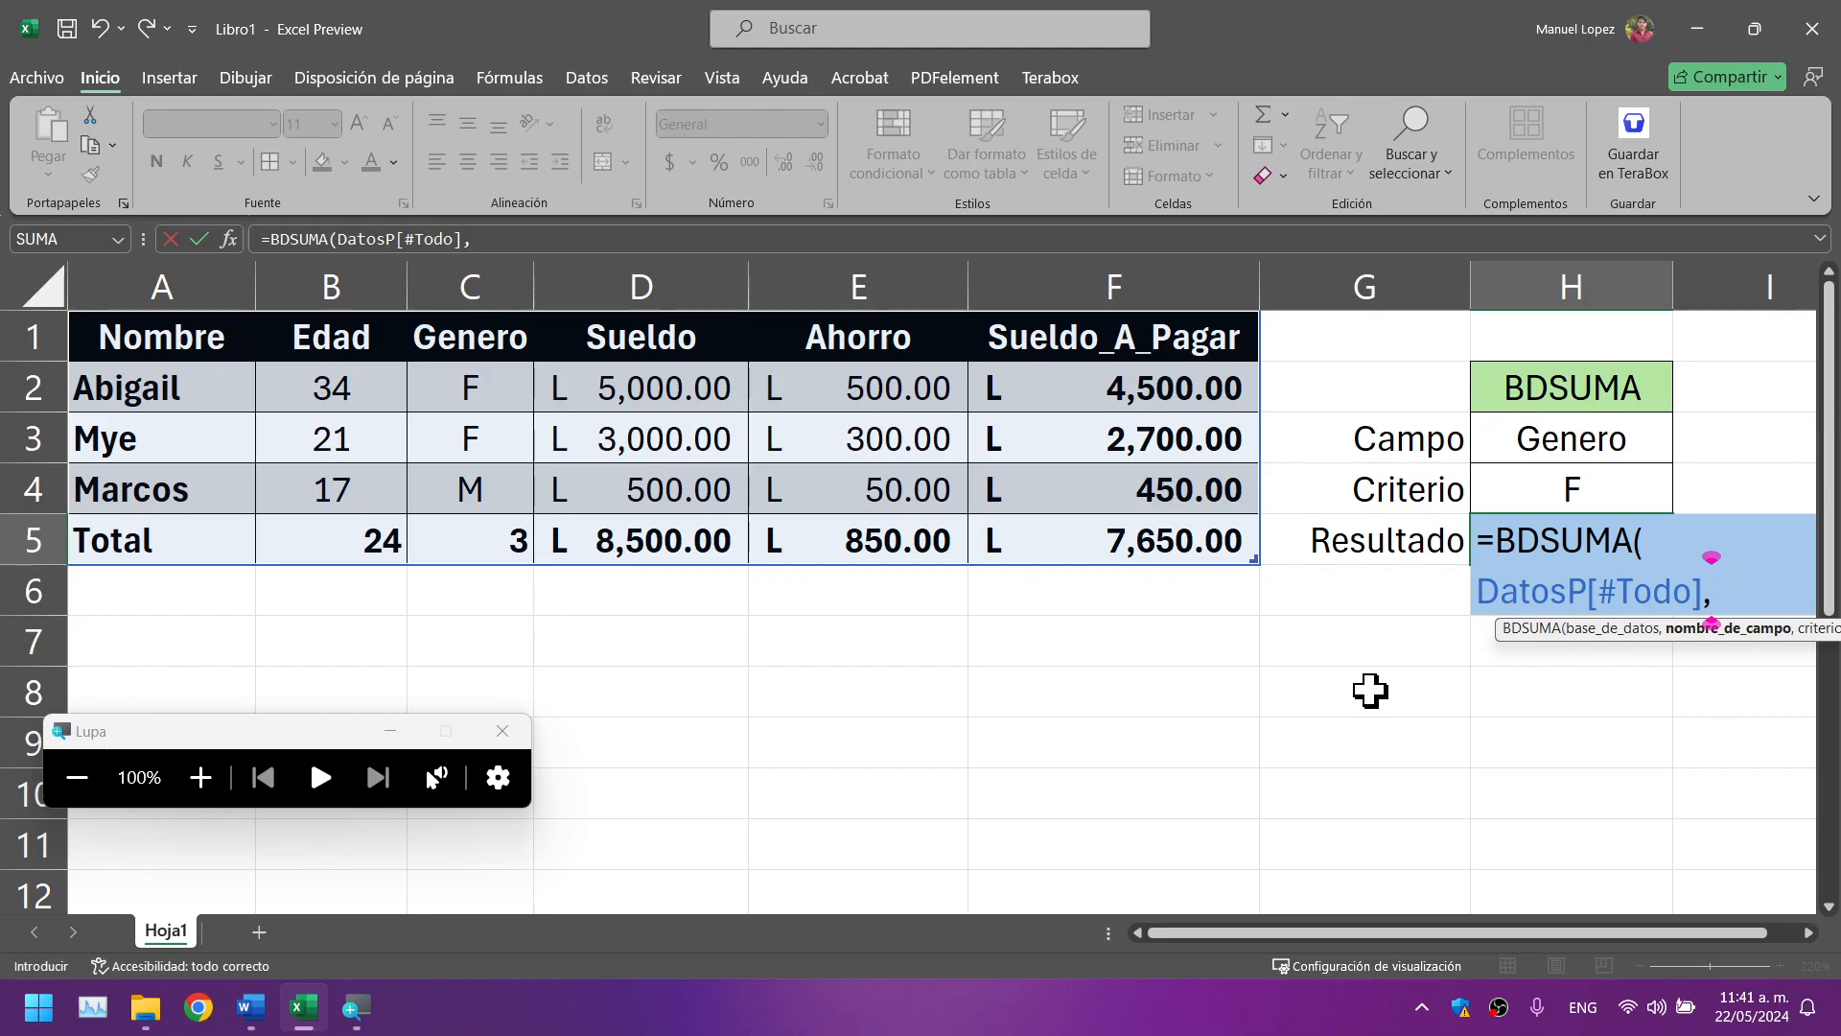
pyautogui.write('Dat')
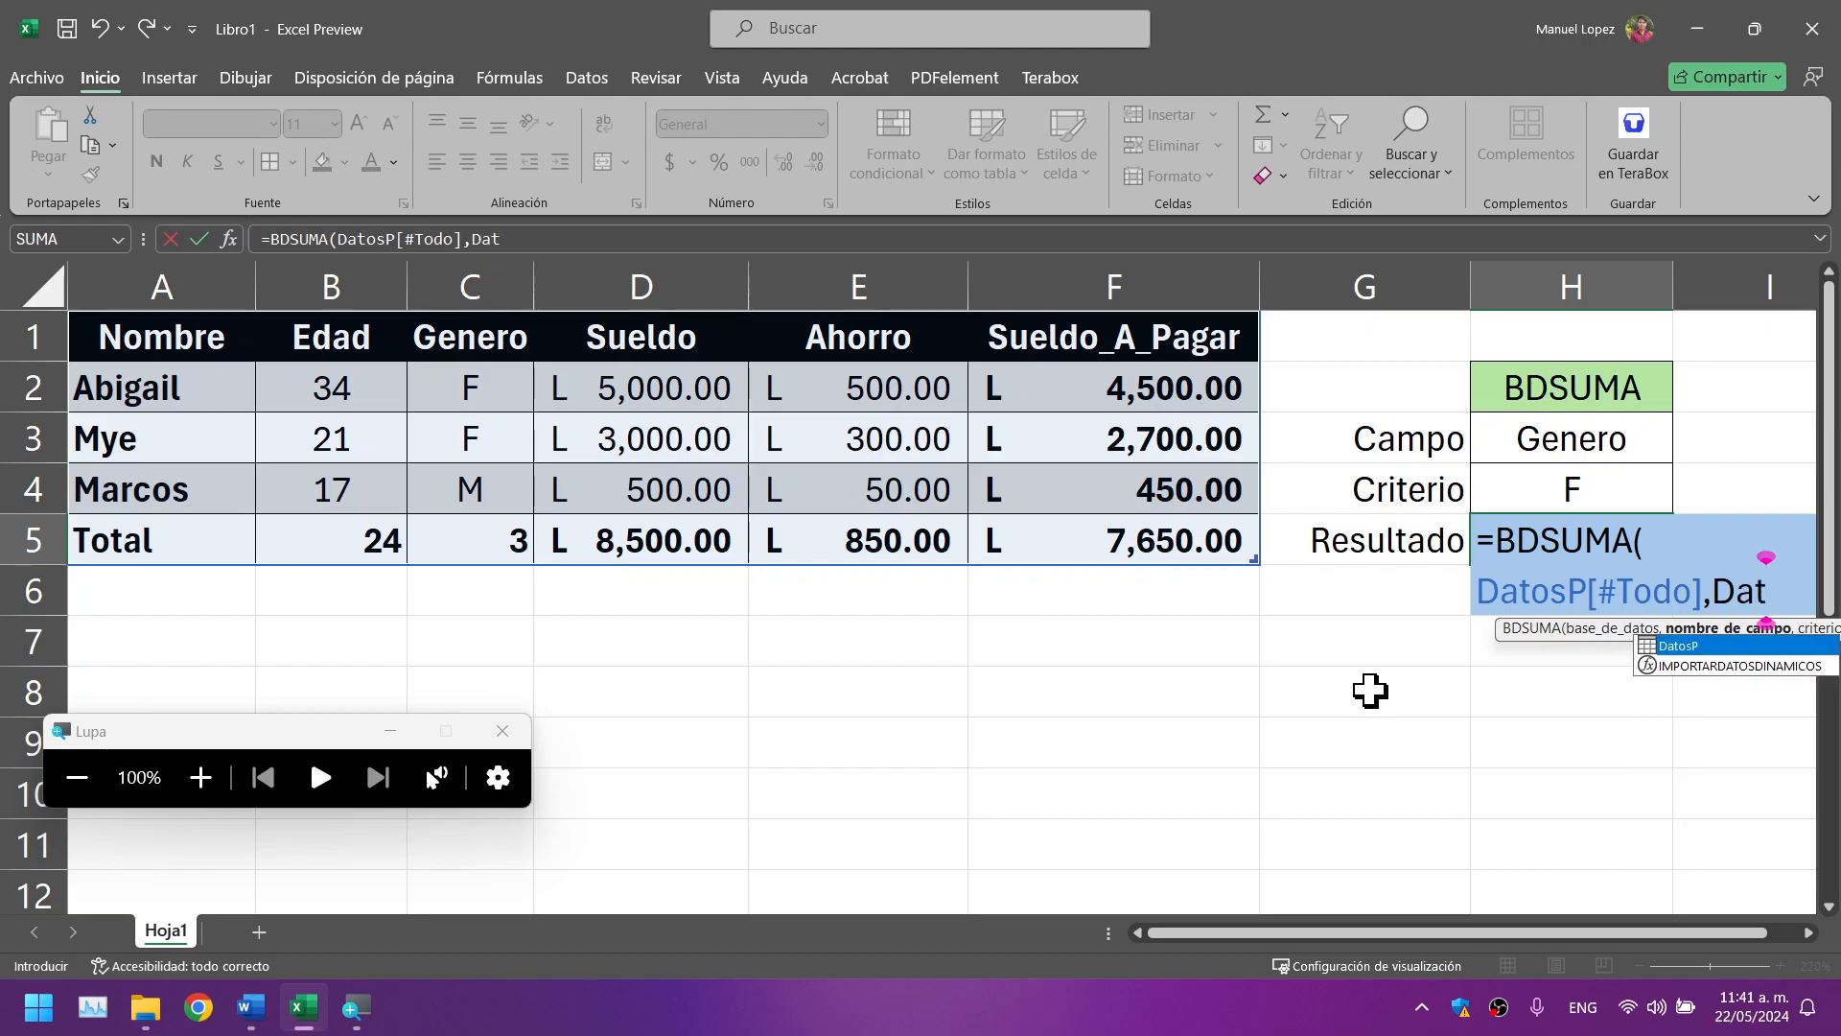
pyautogui.press('Tab')
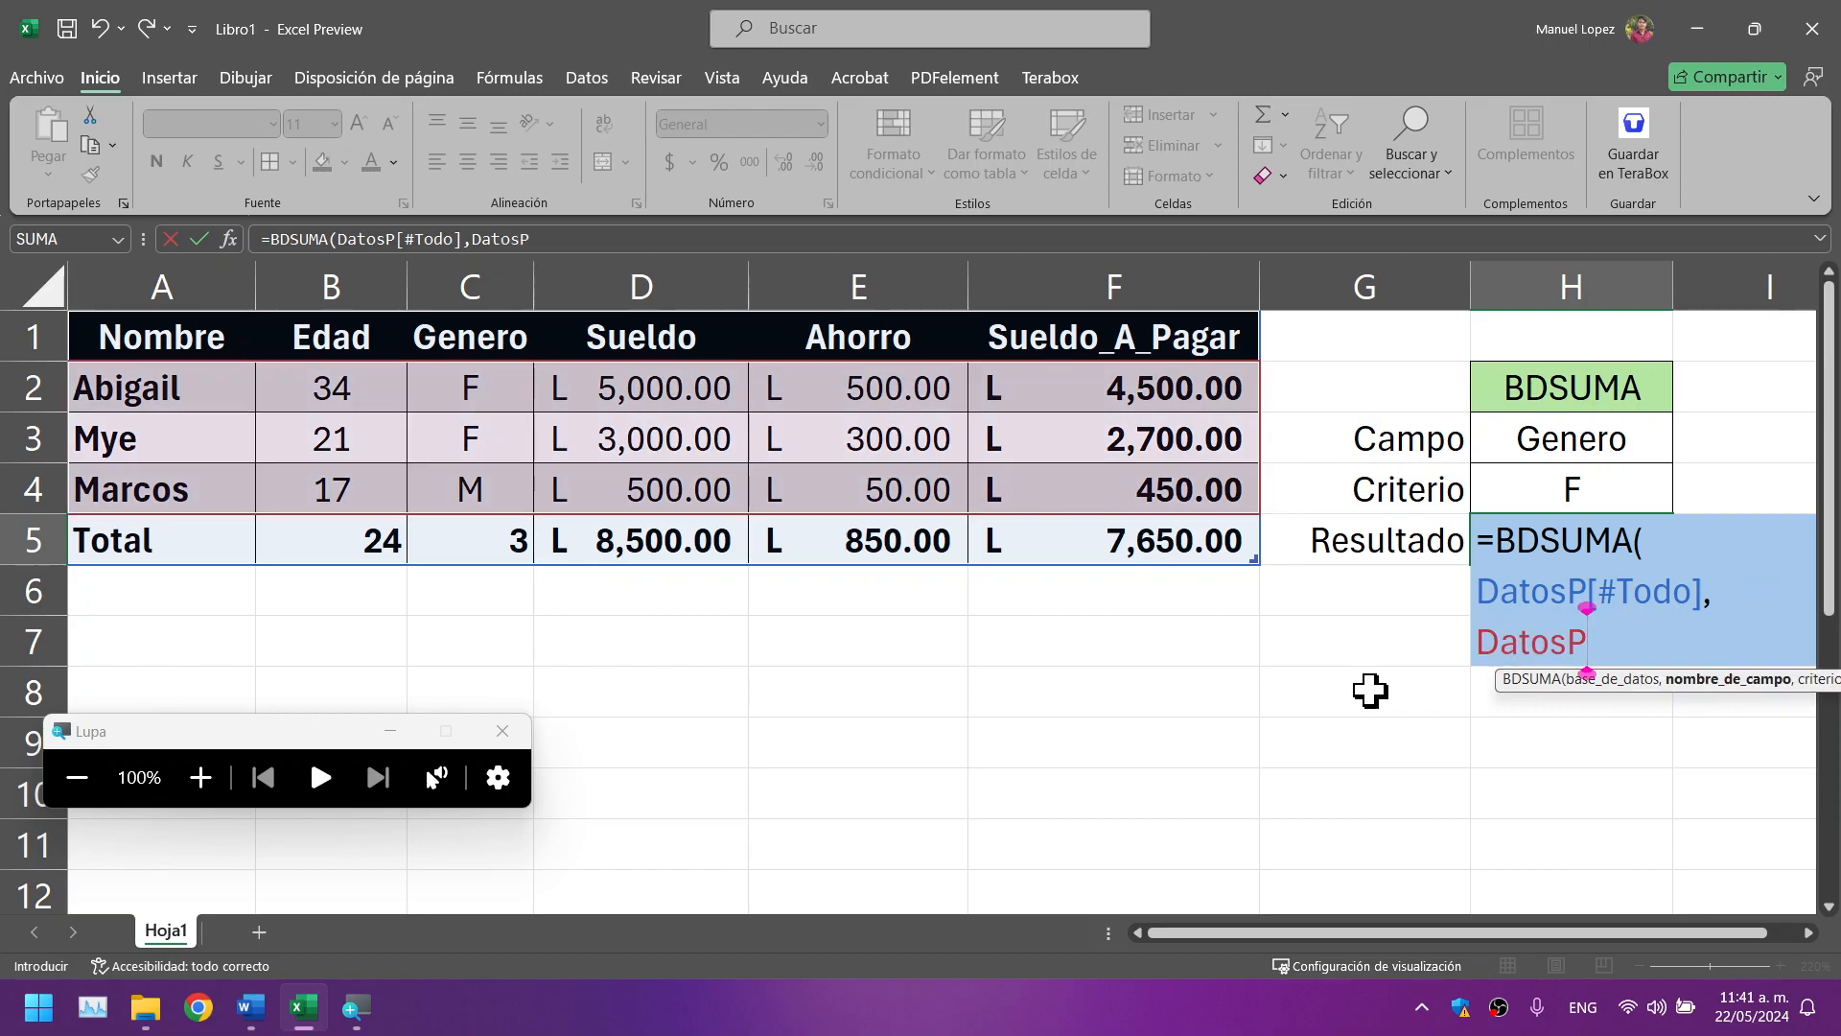
pyautogui.write('[')
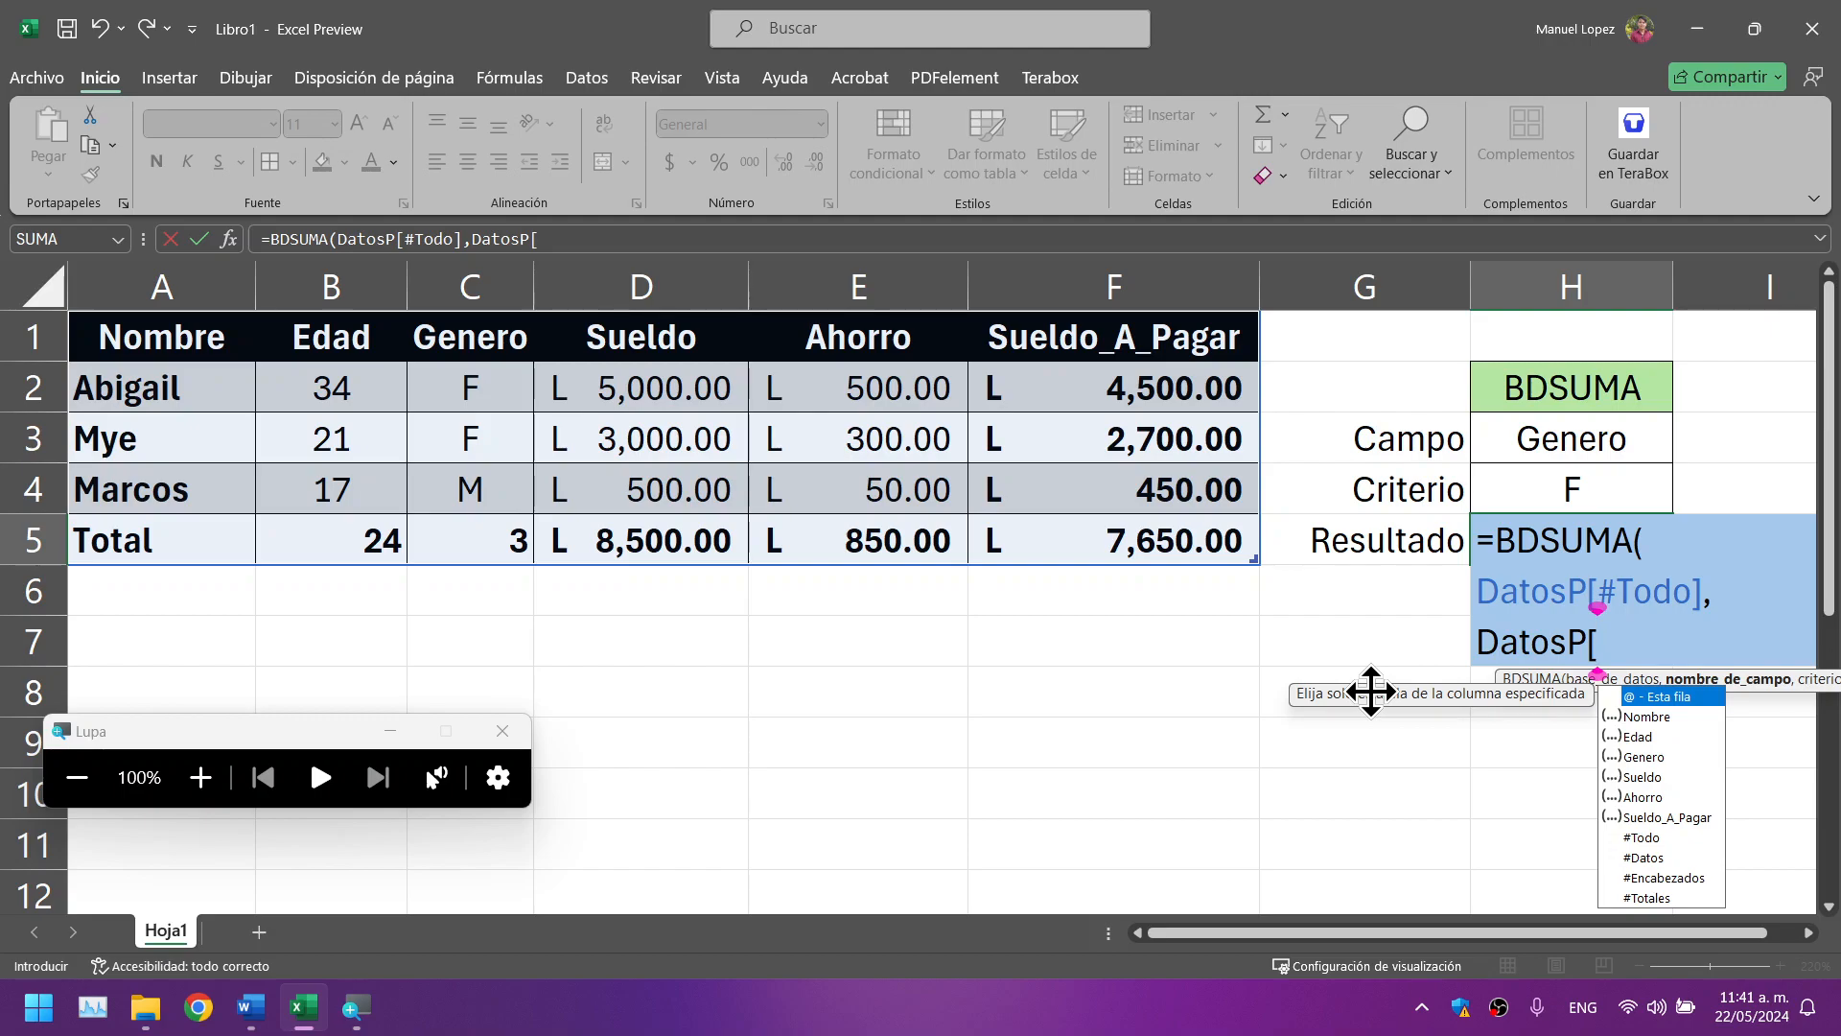
pyautogui.write('[')
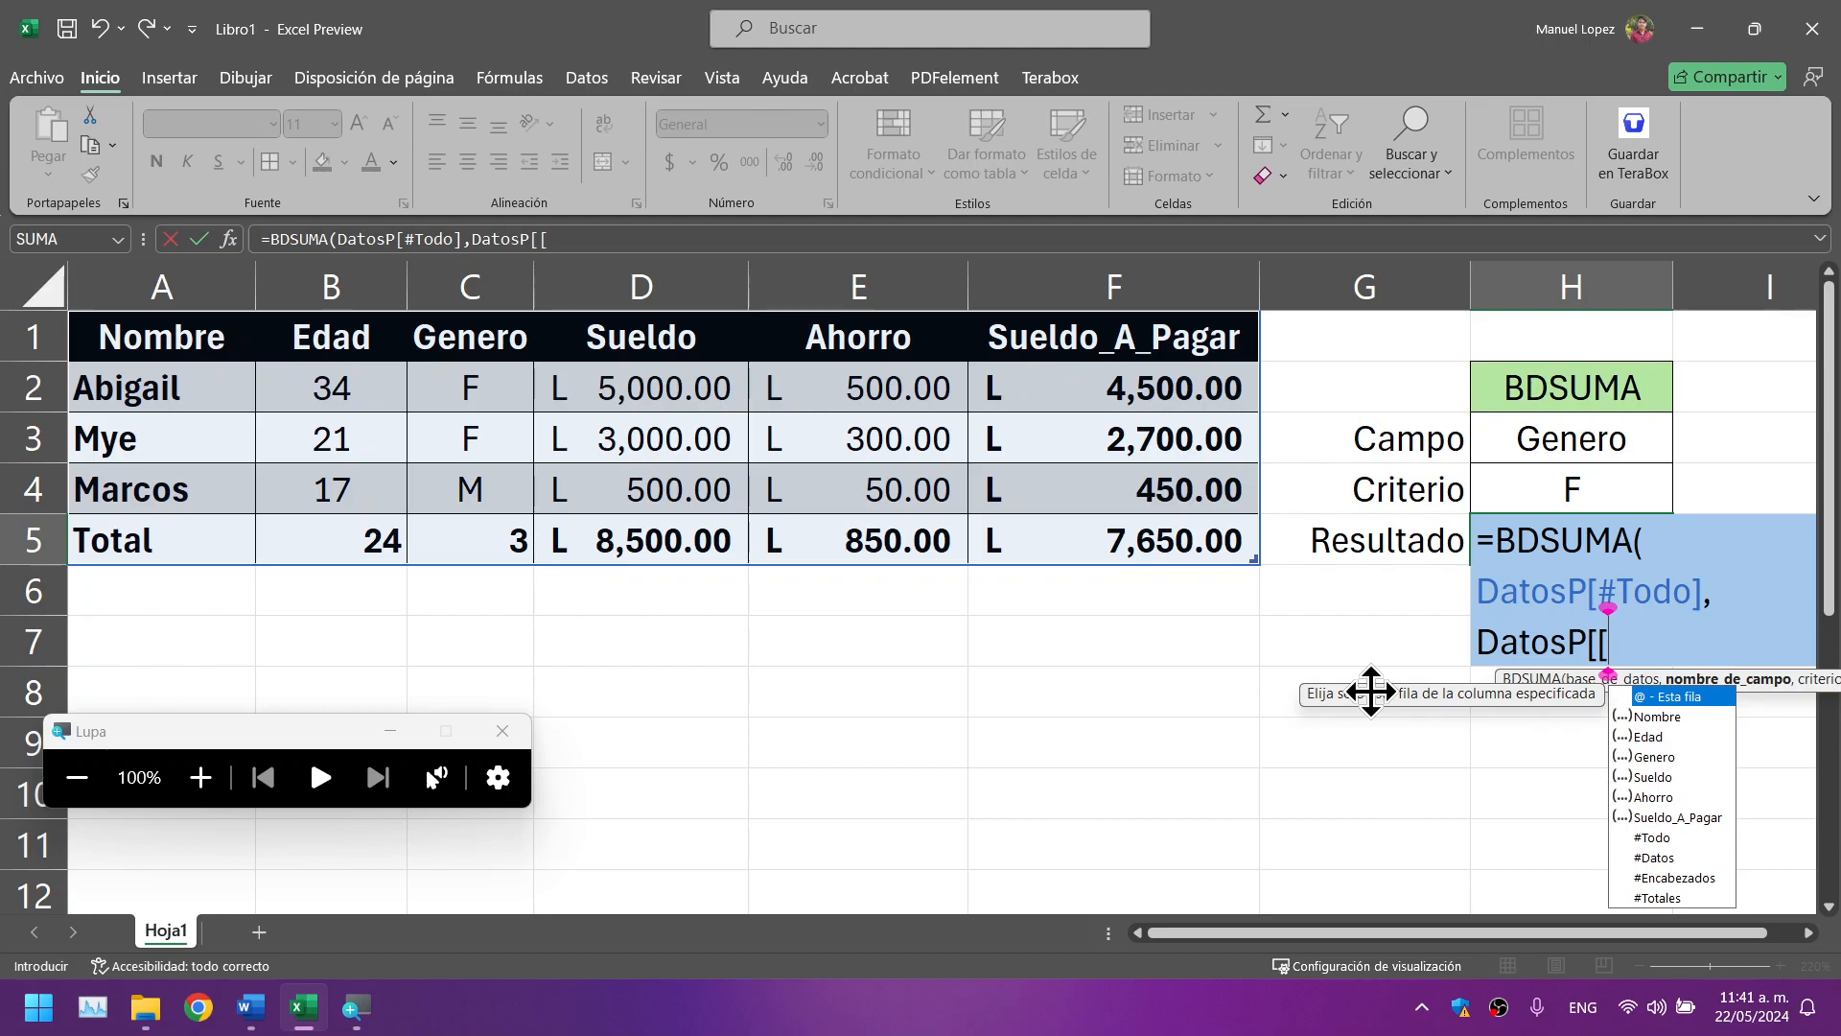
pyautogui.write('#')
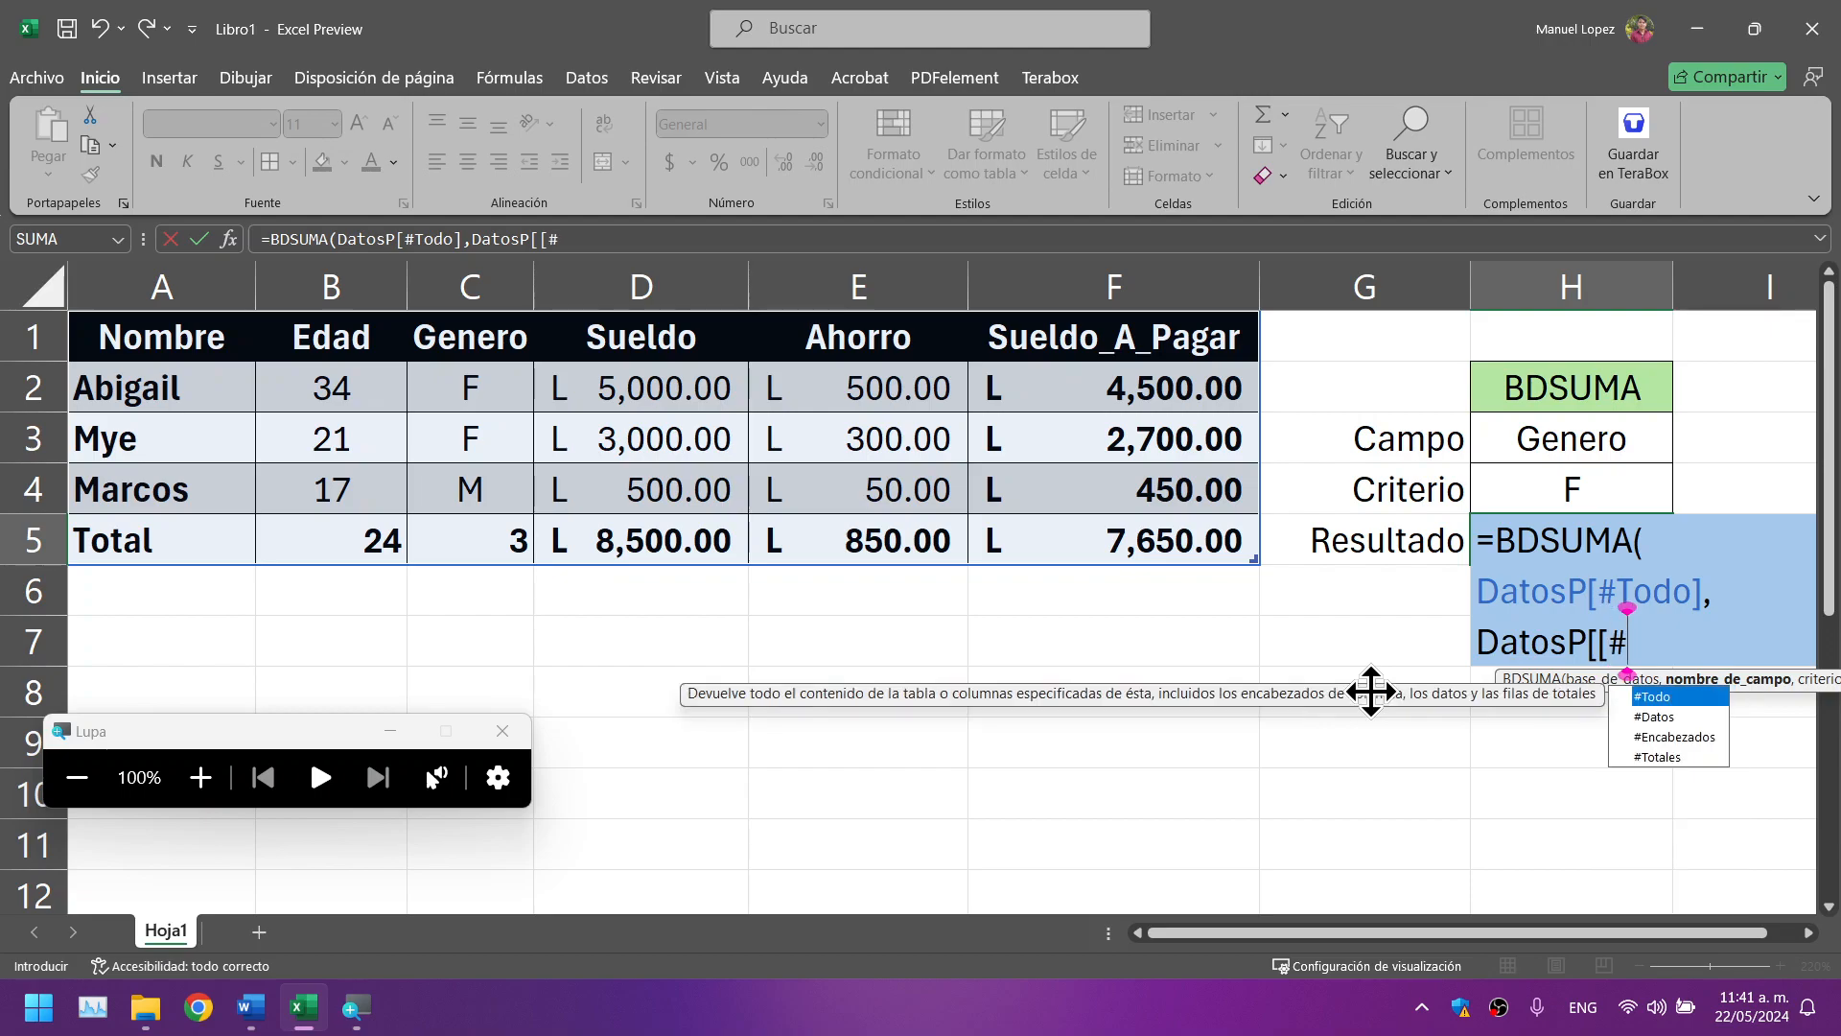
pyautogui.press('Down')
pyautogui.press('Down')
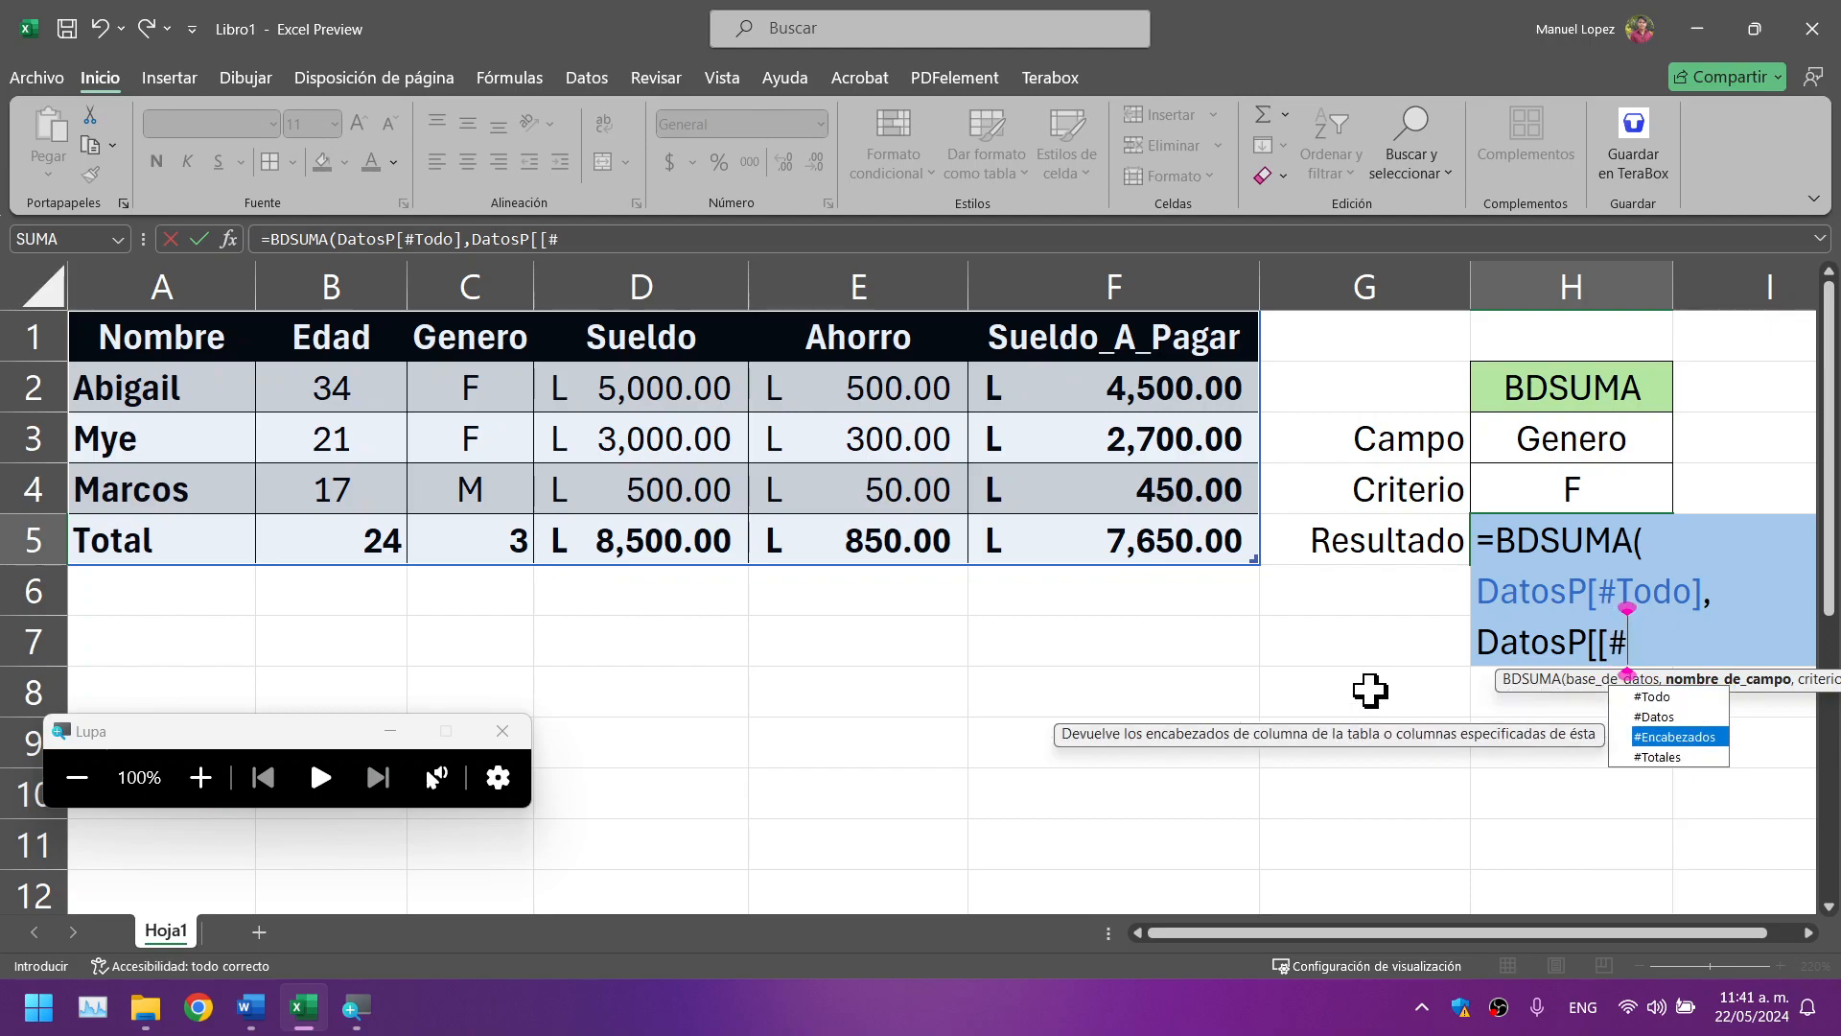
pyautogui.press('Tab')
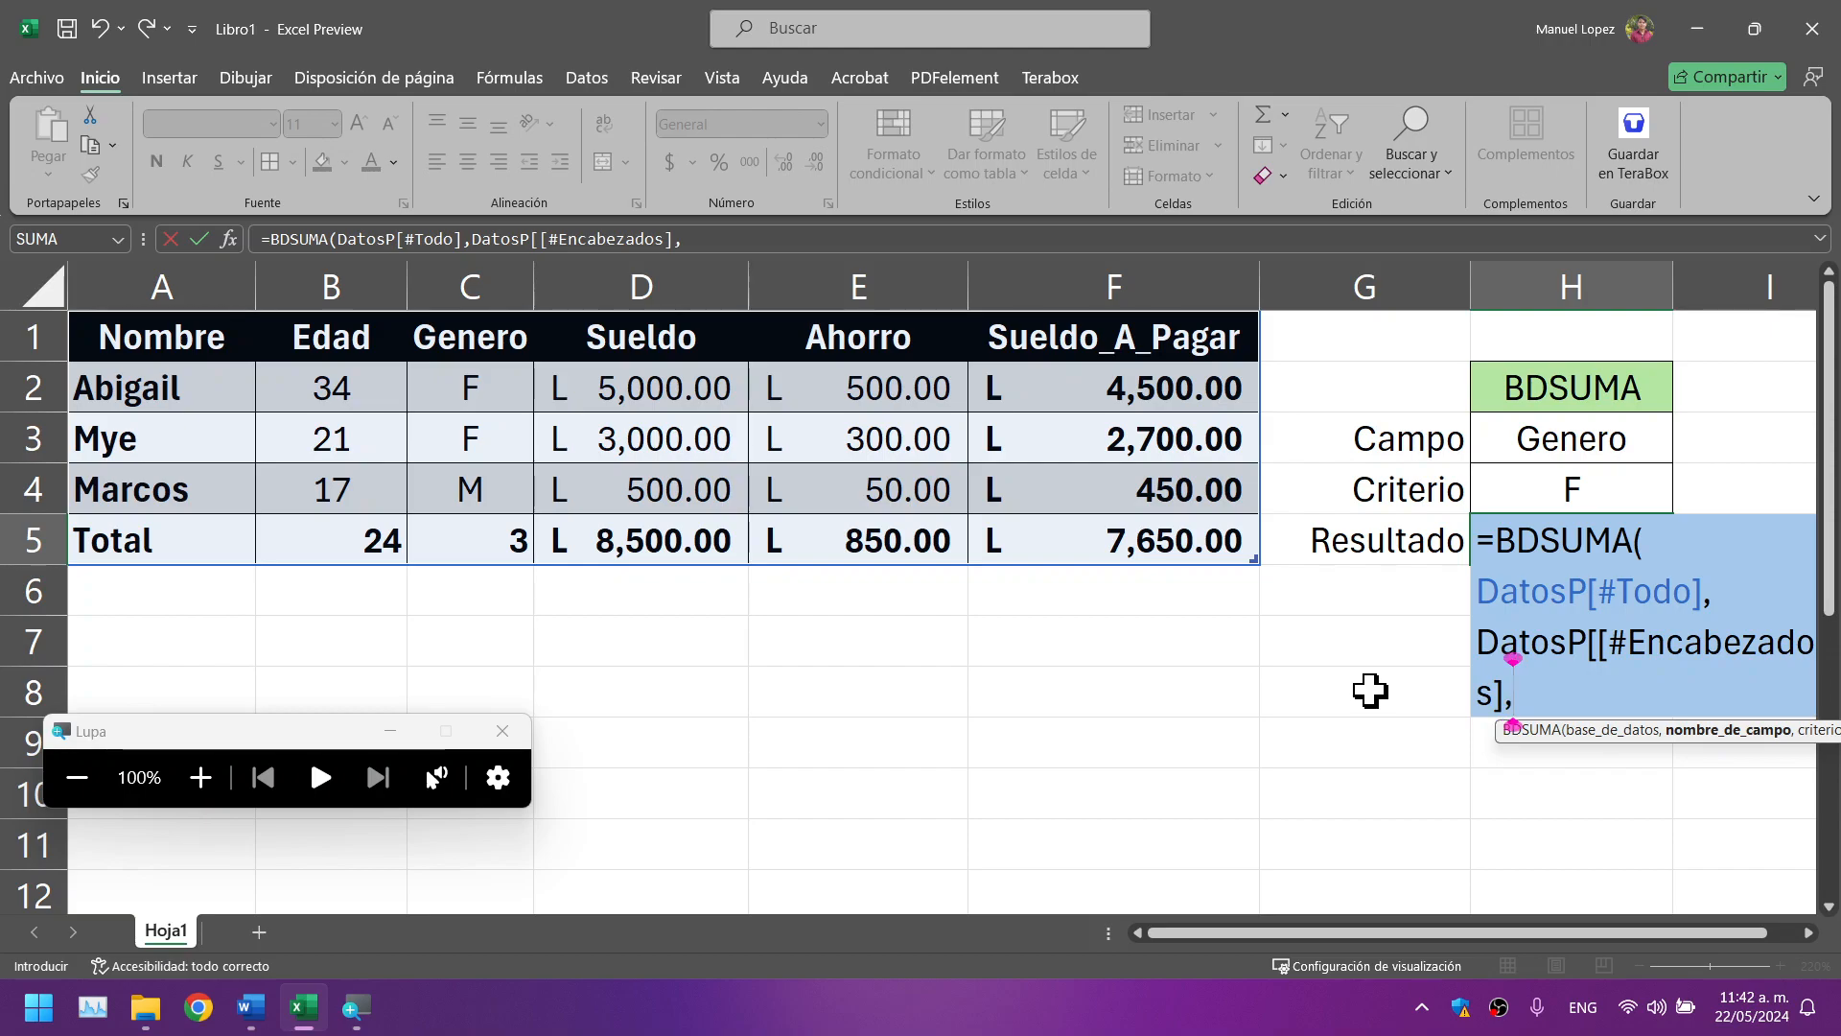
# Step: Add the Sueldo column to the header reference, completing the field argument as DatosP[[#Encabezados],[Sueldo]]
pyautogui.write('[')
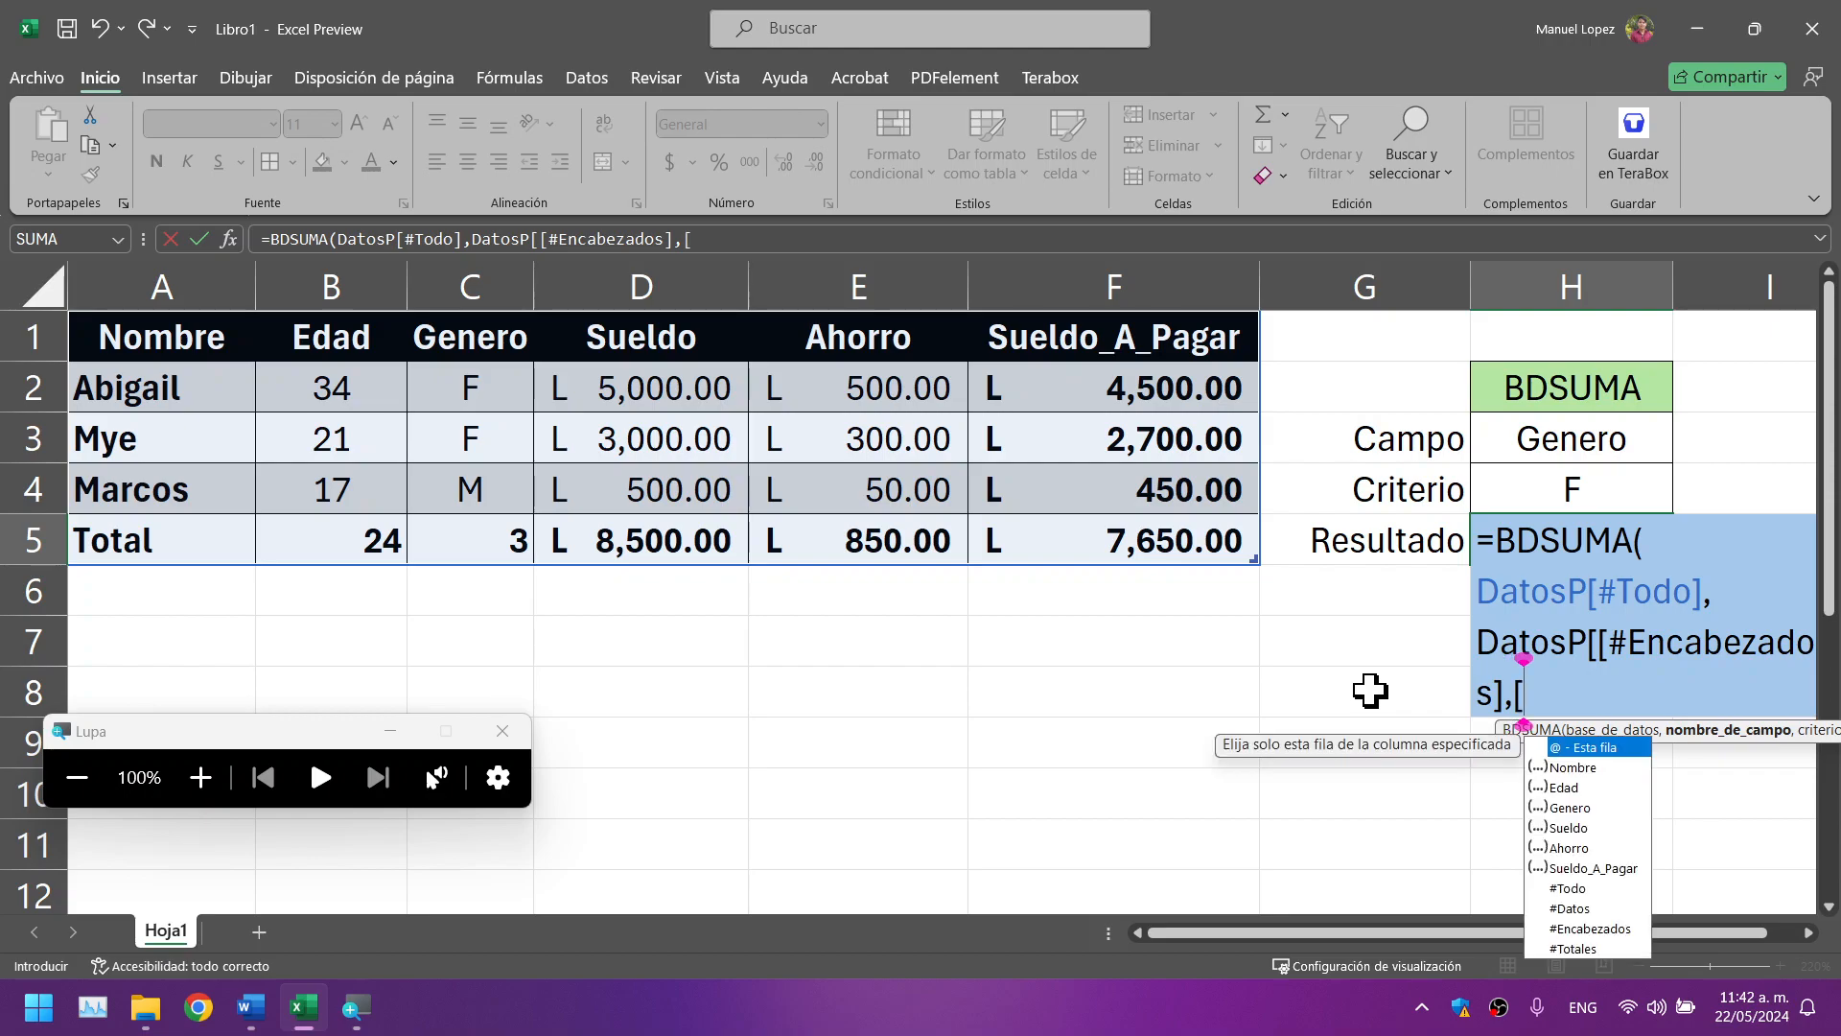
pyautogui.press('Down')
pyautogui.press('Down')
pyautogui.press('Down')
pyautogui.press('Down')
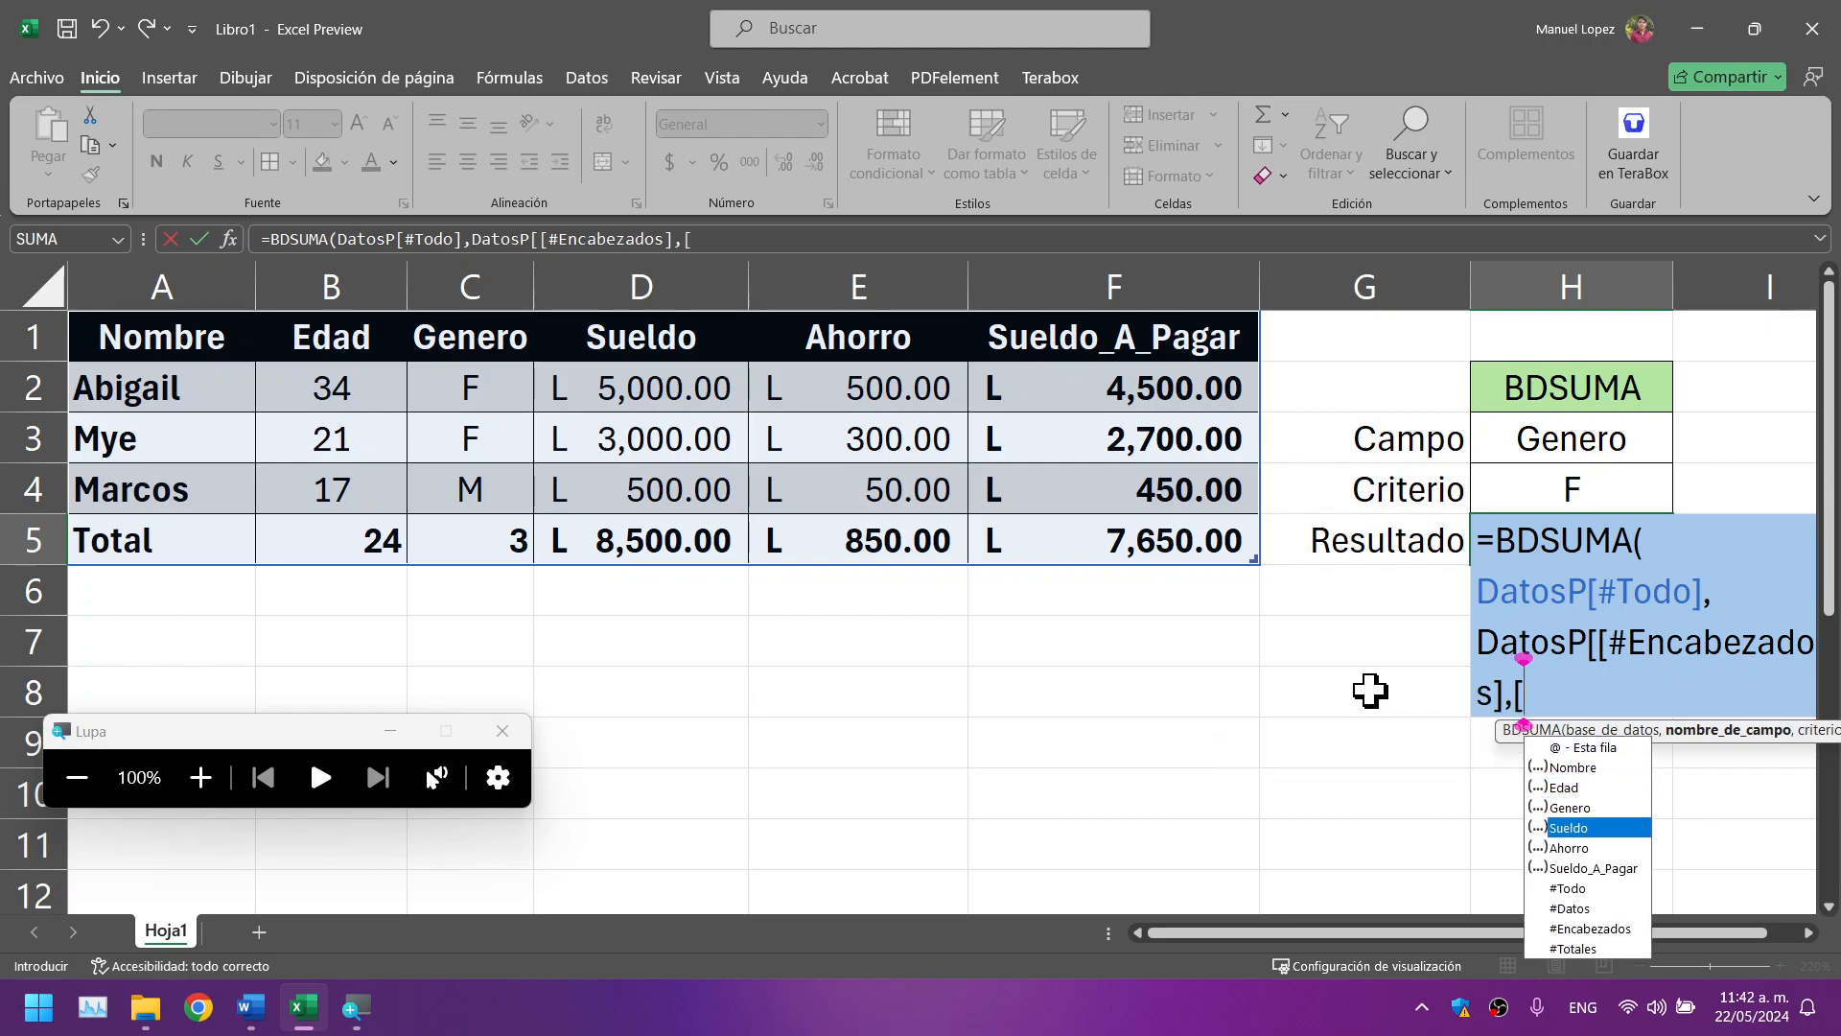
pyautogui.press('Tab')
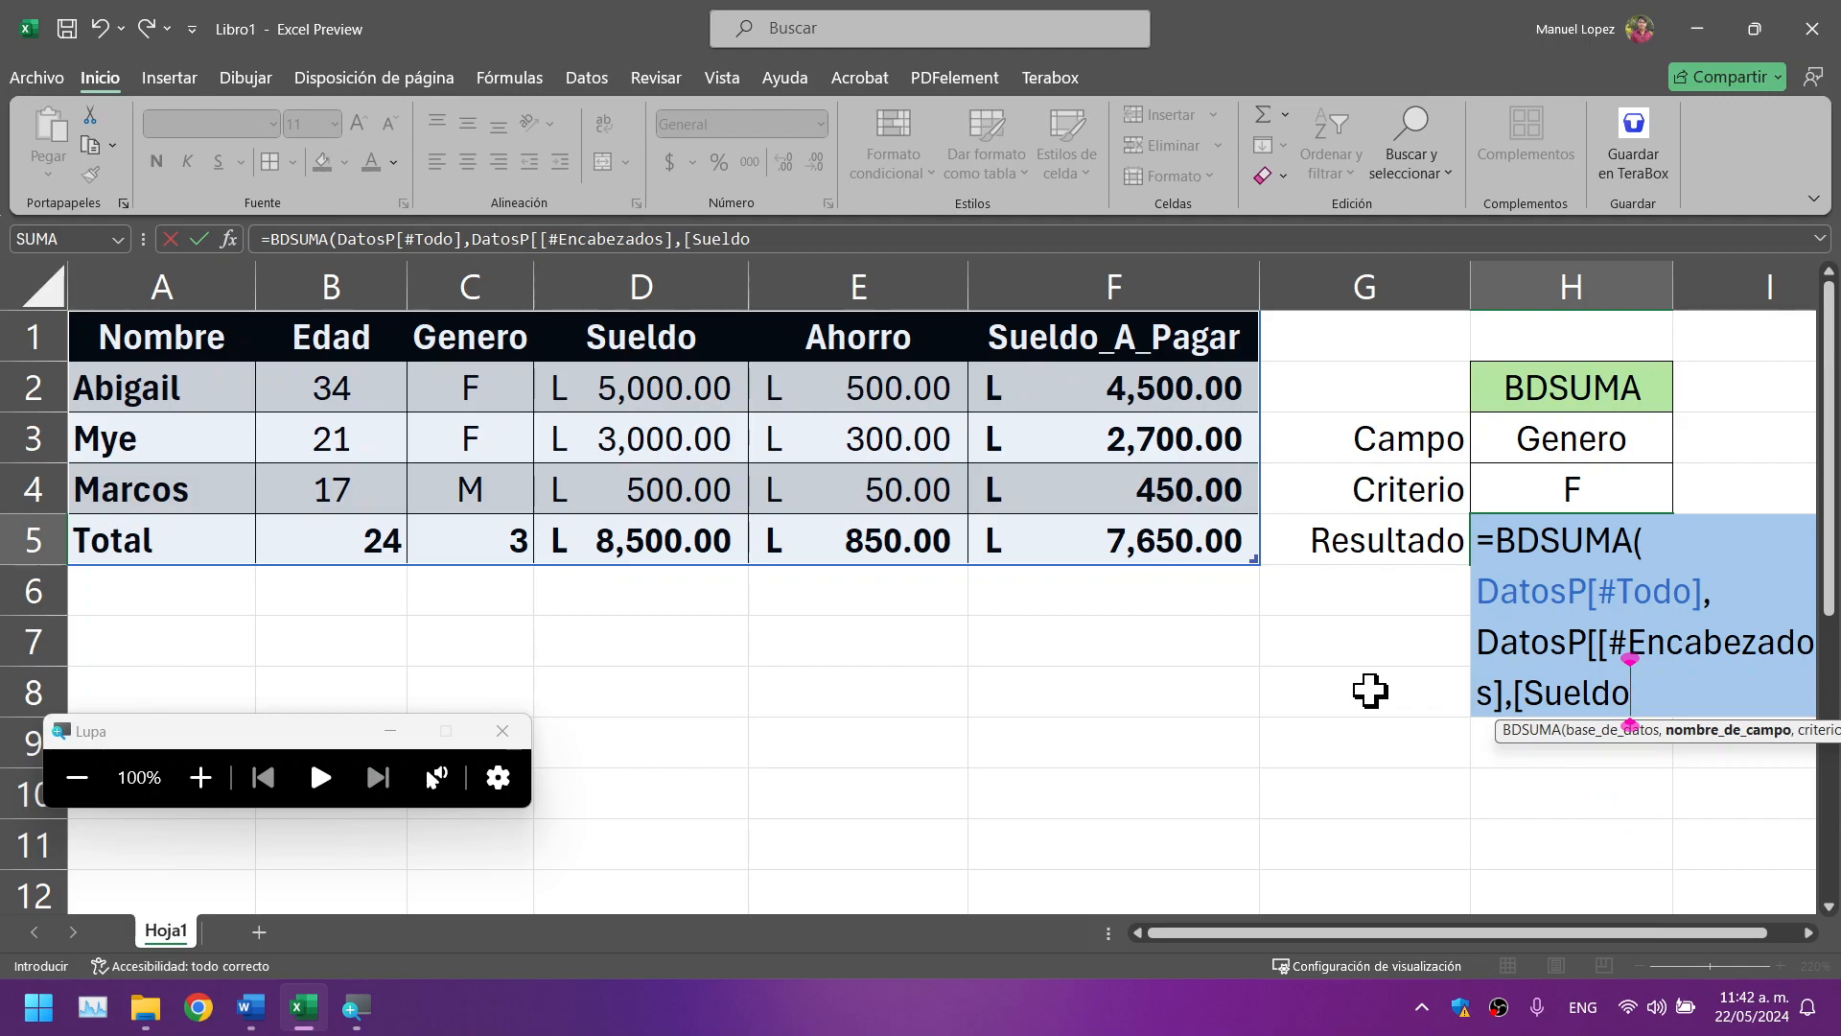
pyautogui.write(']]')
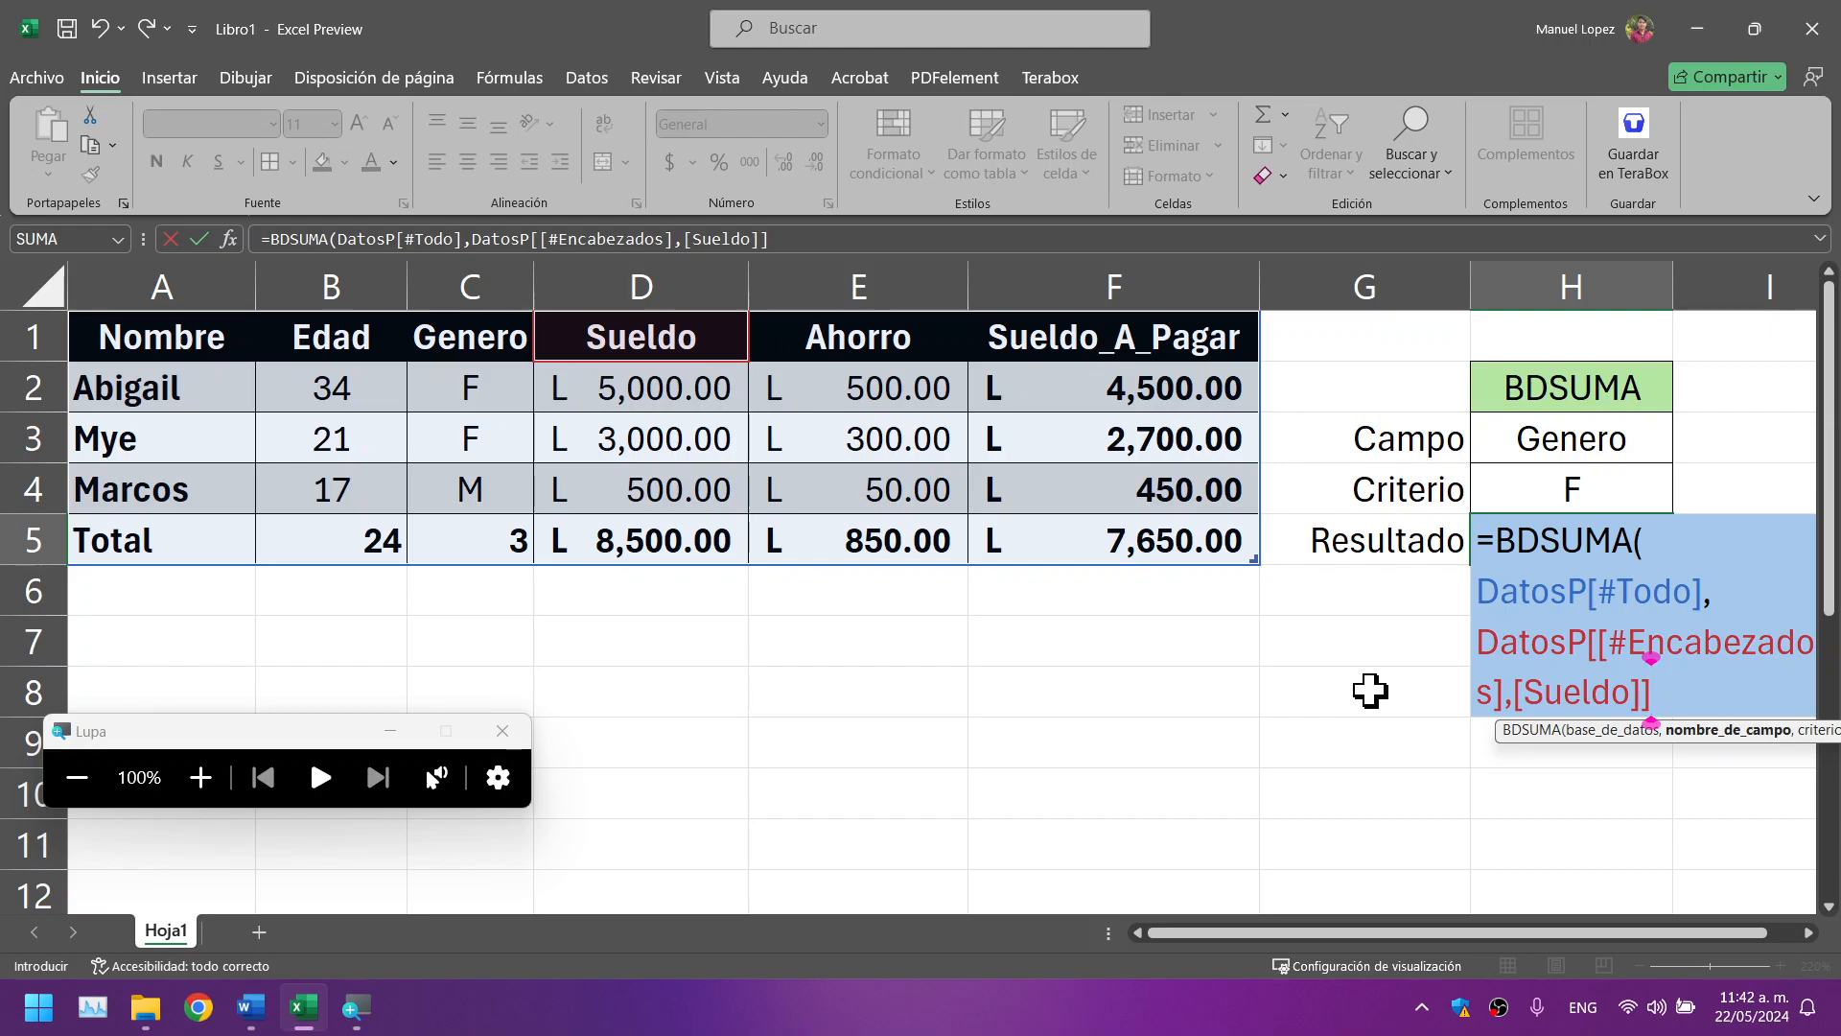
# Step: Try adding @ before Sueldo in the nombre_de_campo argument, and undo that edit
pyautogui.click(1537, 691)
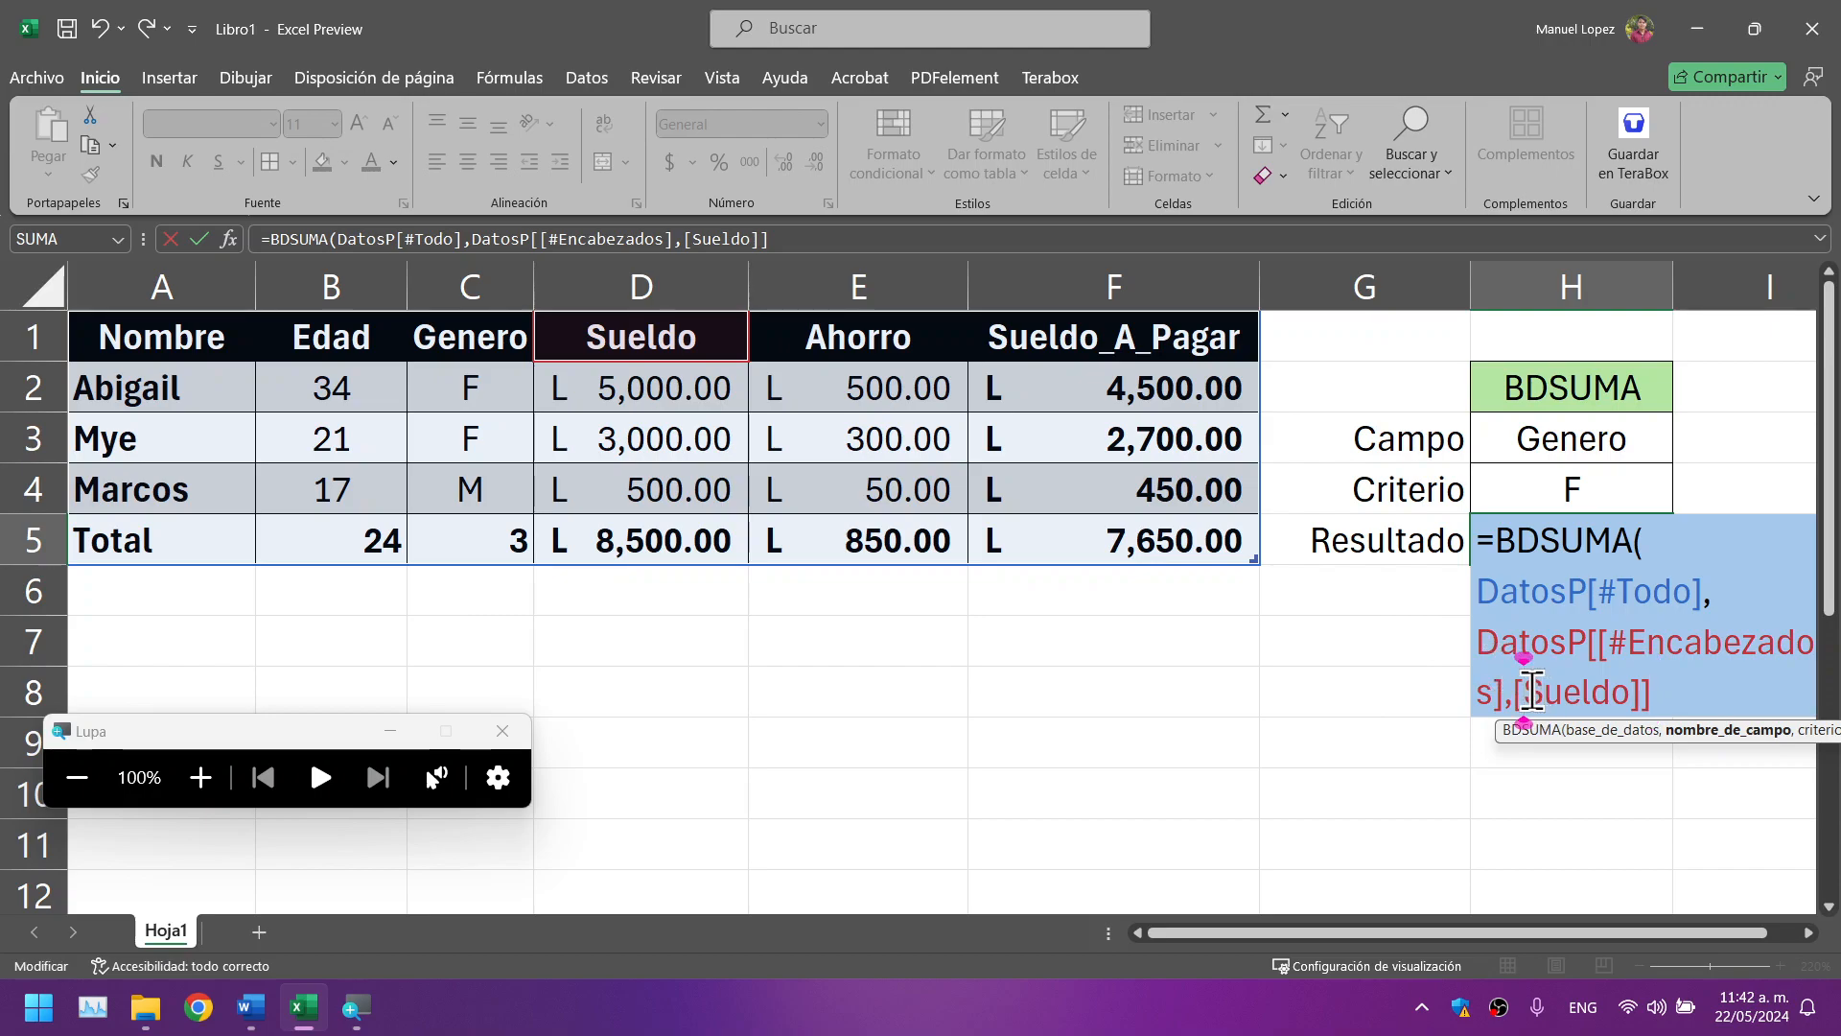
pyautogui.write('@')
pyautogui.click(1696, 683)
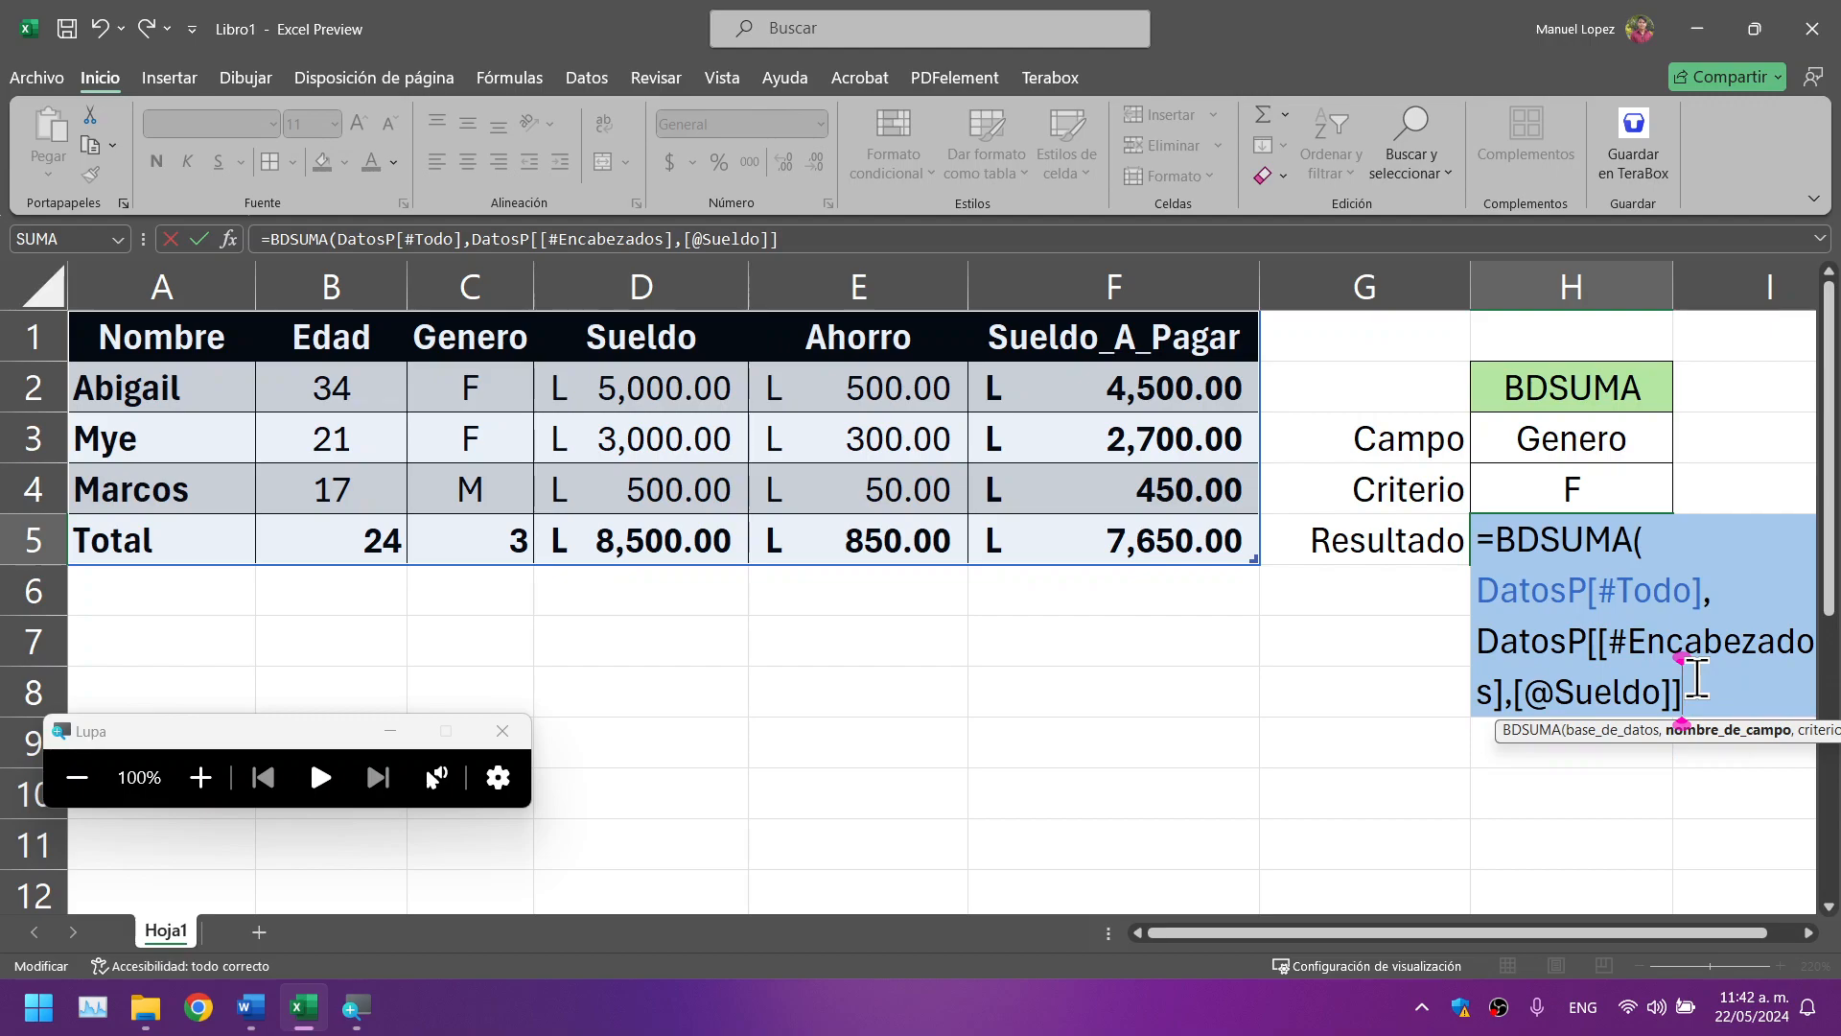
pyautogui.hotkey('ctrl', 'z')
pyautogui.click(1724, 697)
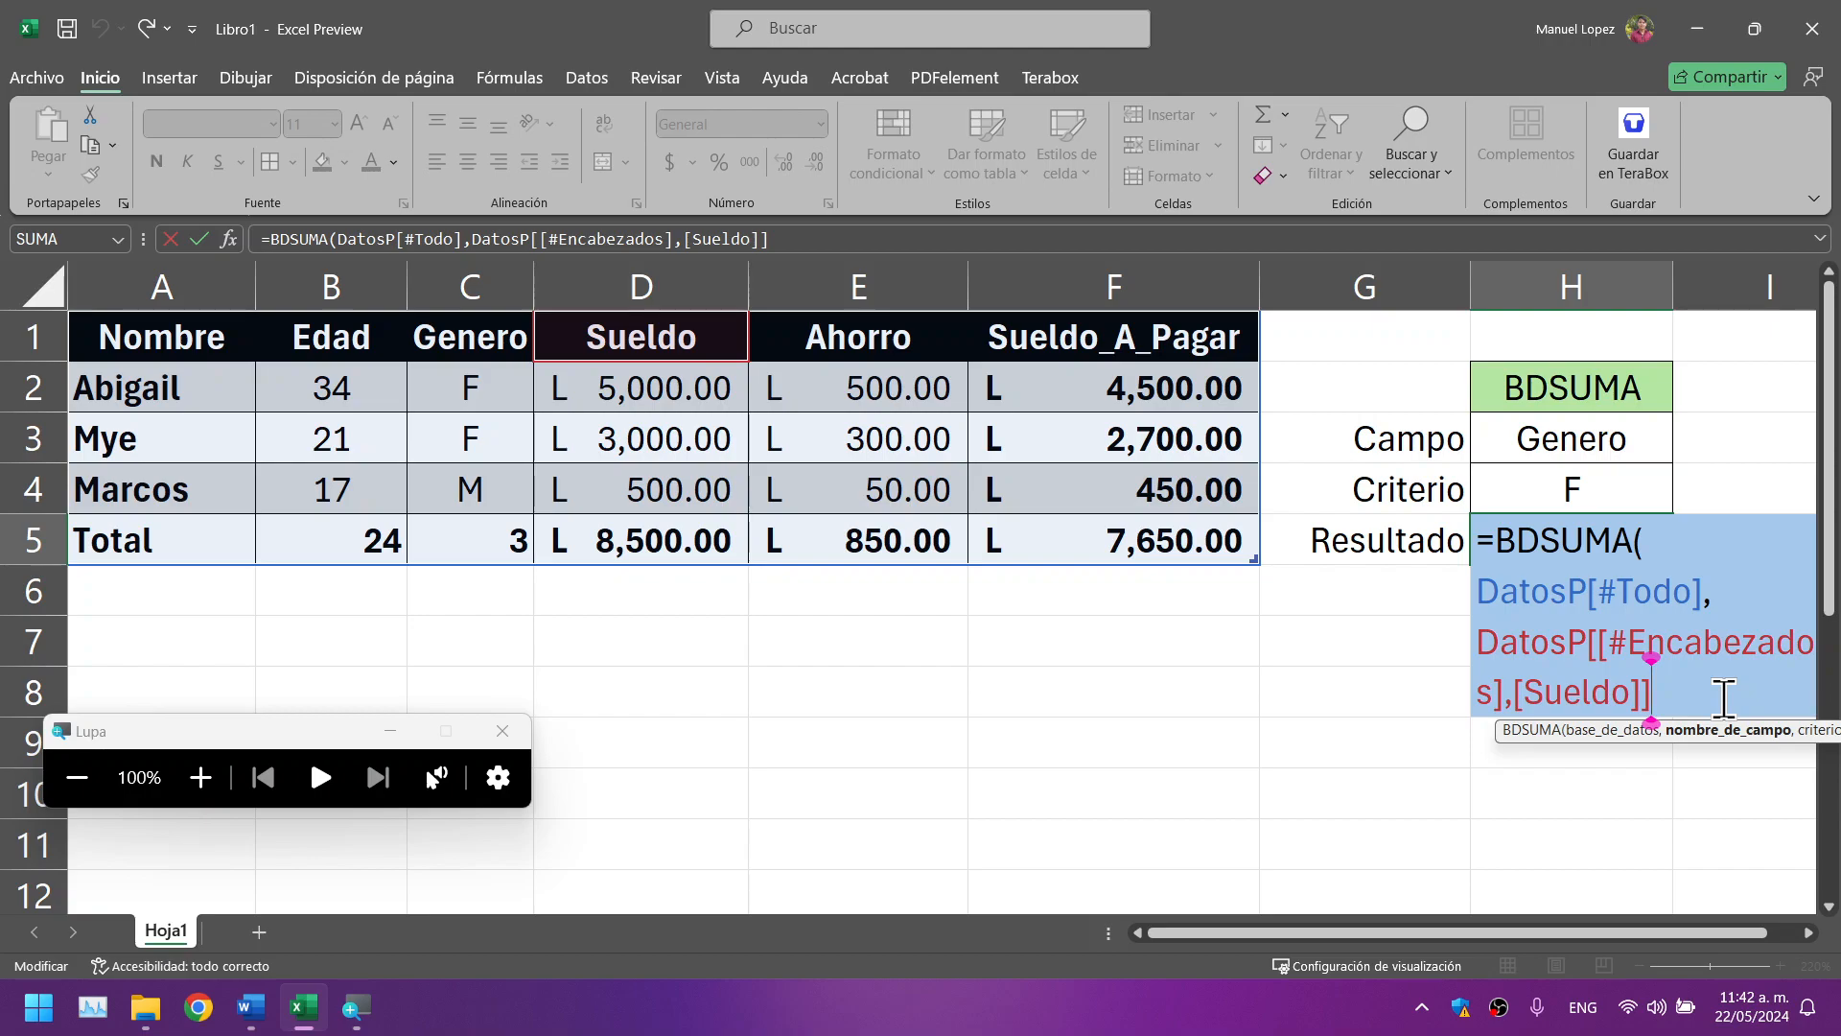
# Step: Review the field argument, add H3:H4 as the criterios argument, and close and enter the BDSUMA formula in H5
pyautogui.click(1505, 698)
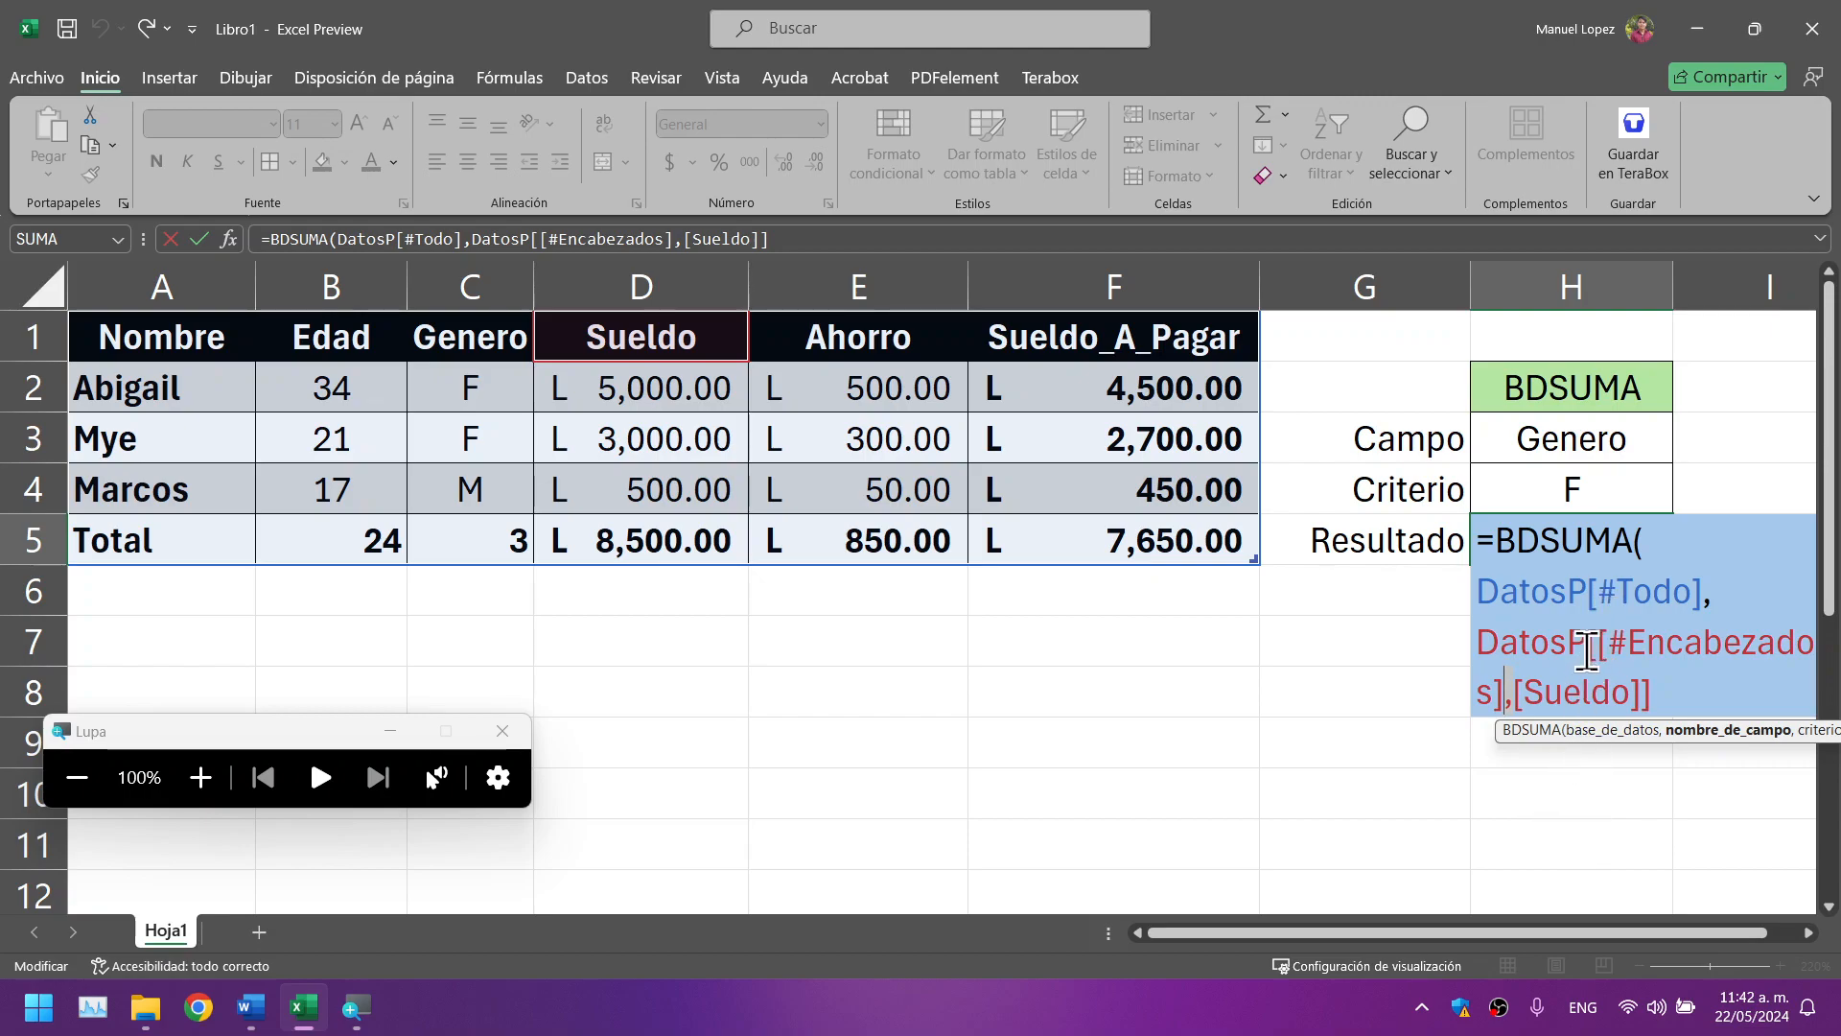
pyautogui.moveTo(1587, 651); pyautogui.dragTo(1595, 655)
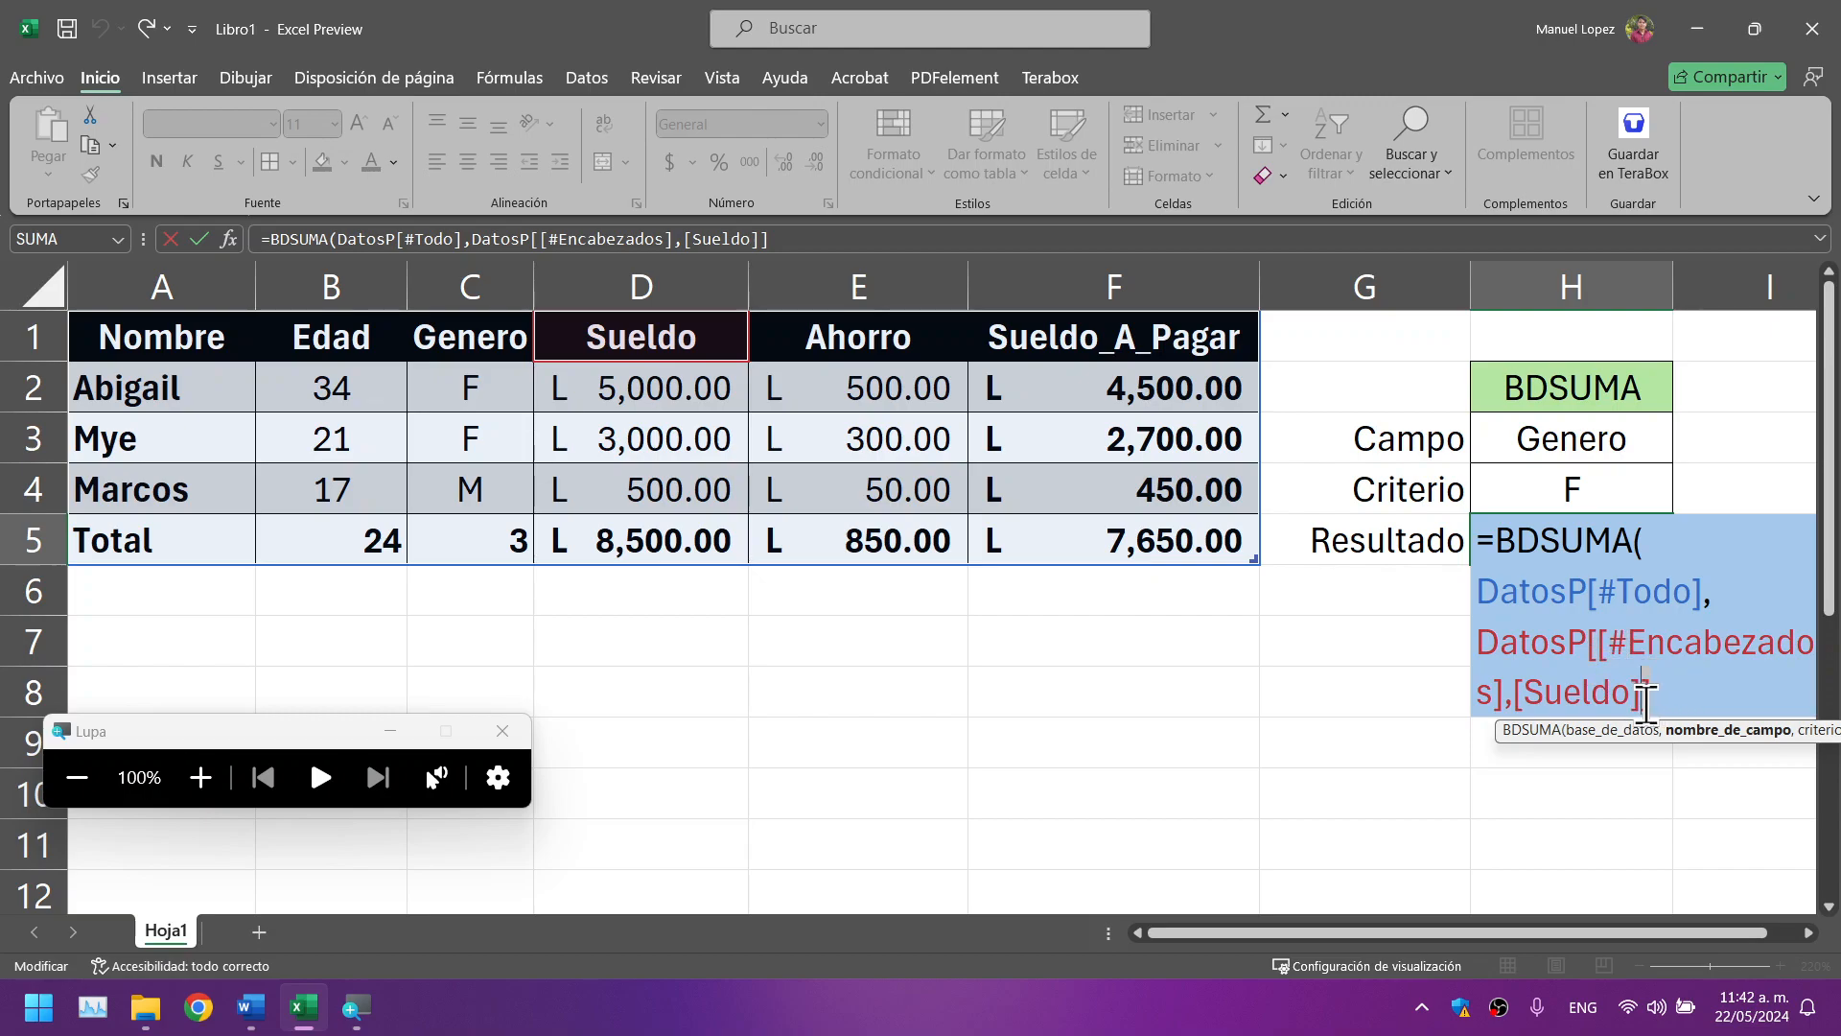
pyautogui.moveTo(1611, 656); pyautogui.dragTo(1730, 662)
pyautogui.moveTo(1517, 695); pyautogui.dragTo(1555, 699)
pyautogui.write(',')
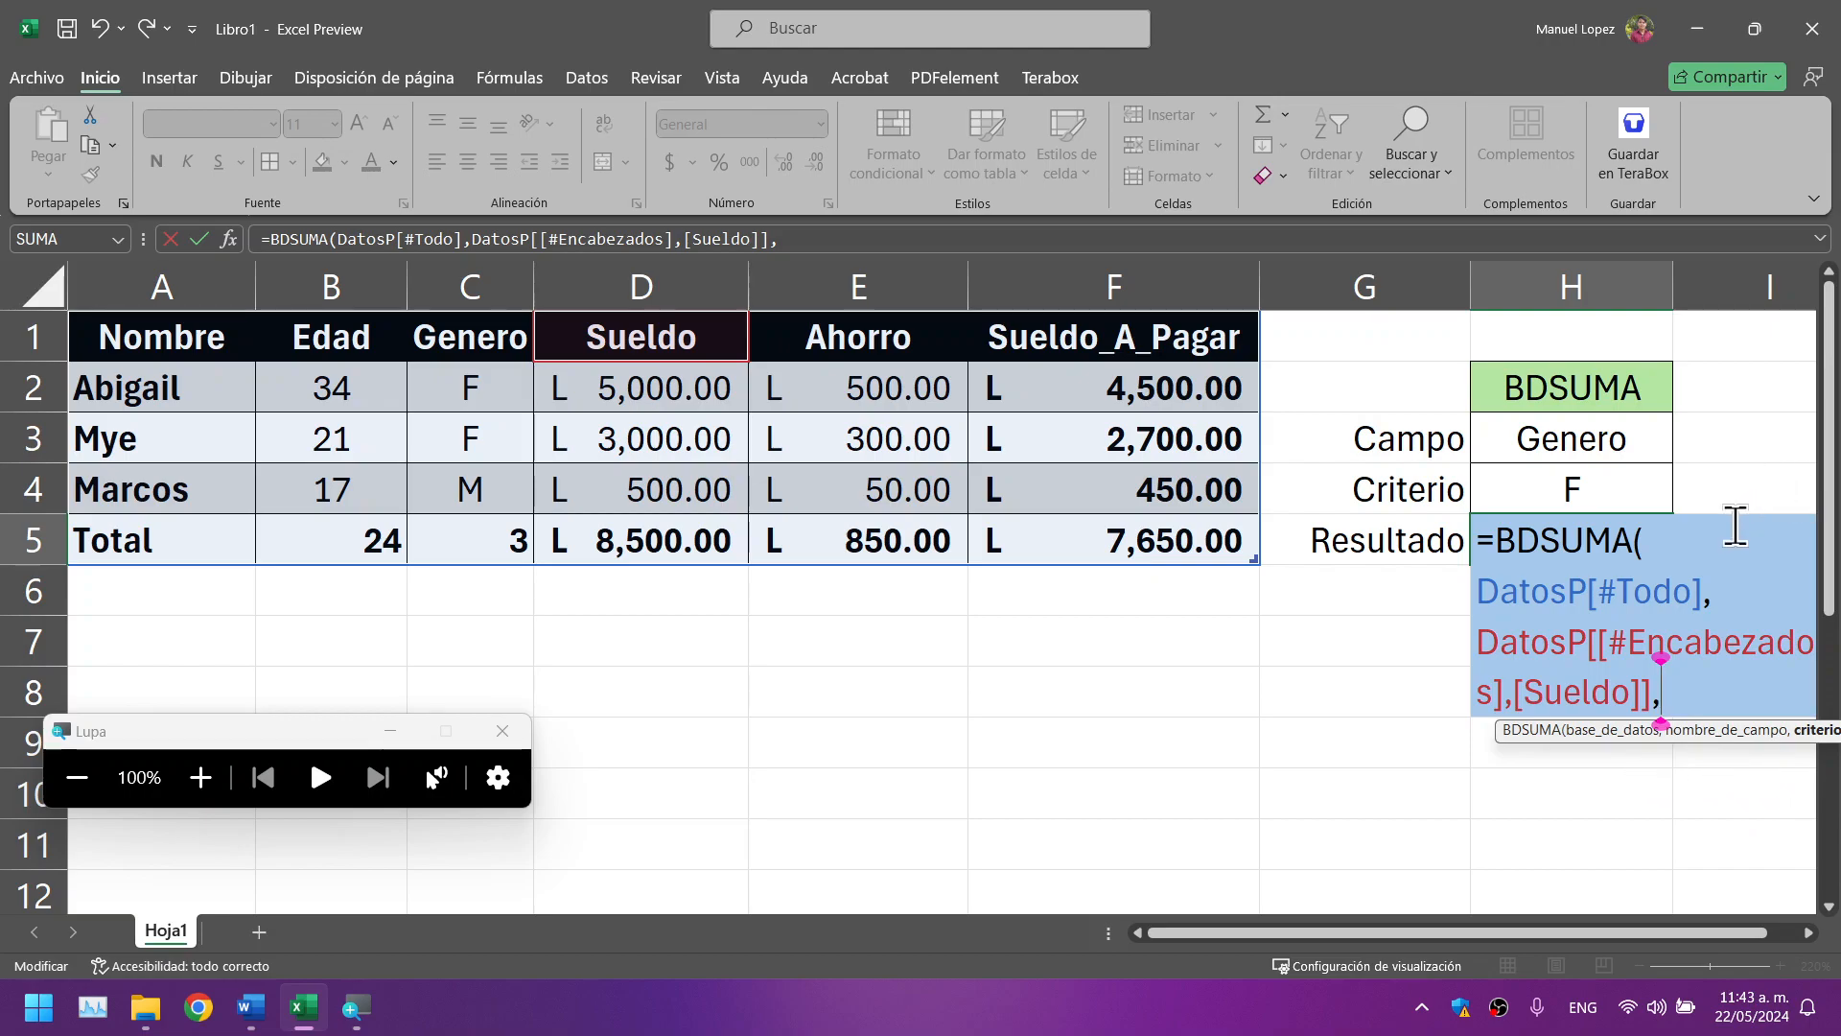
pyautogui.click(1540, 441)
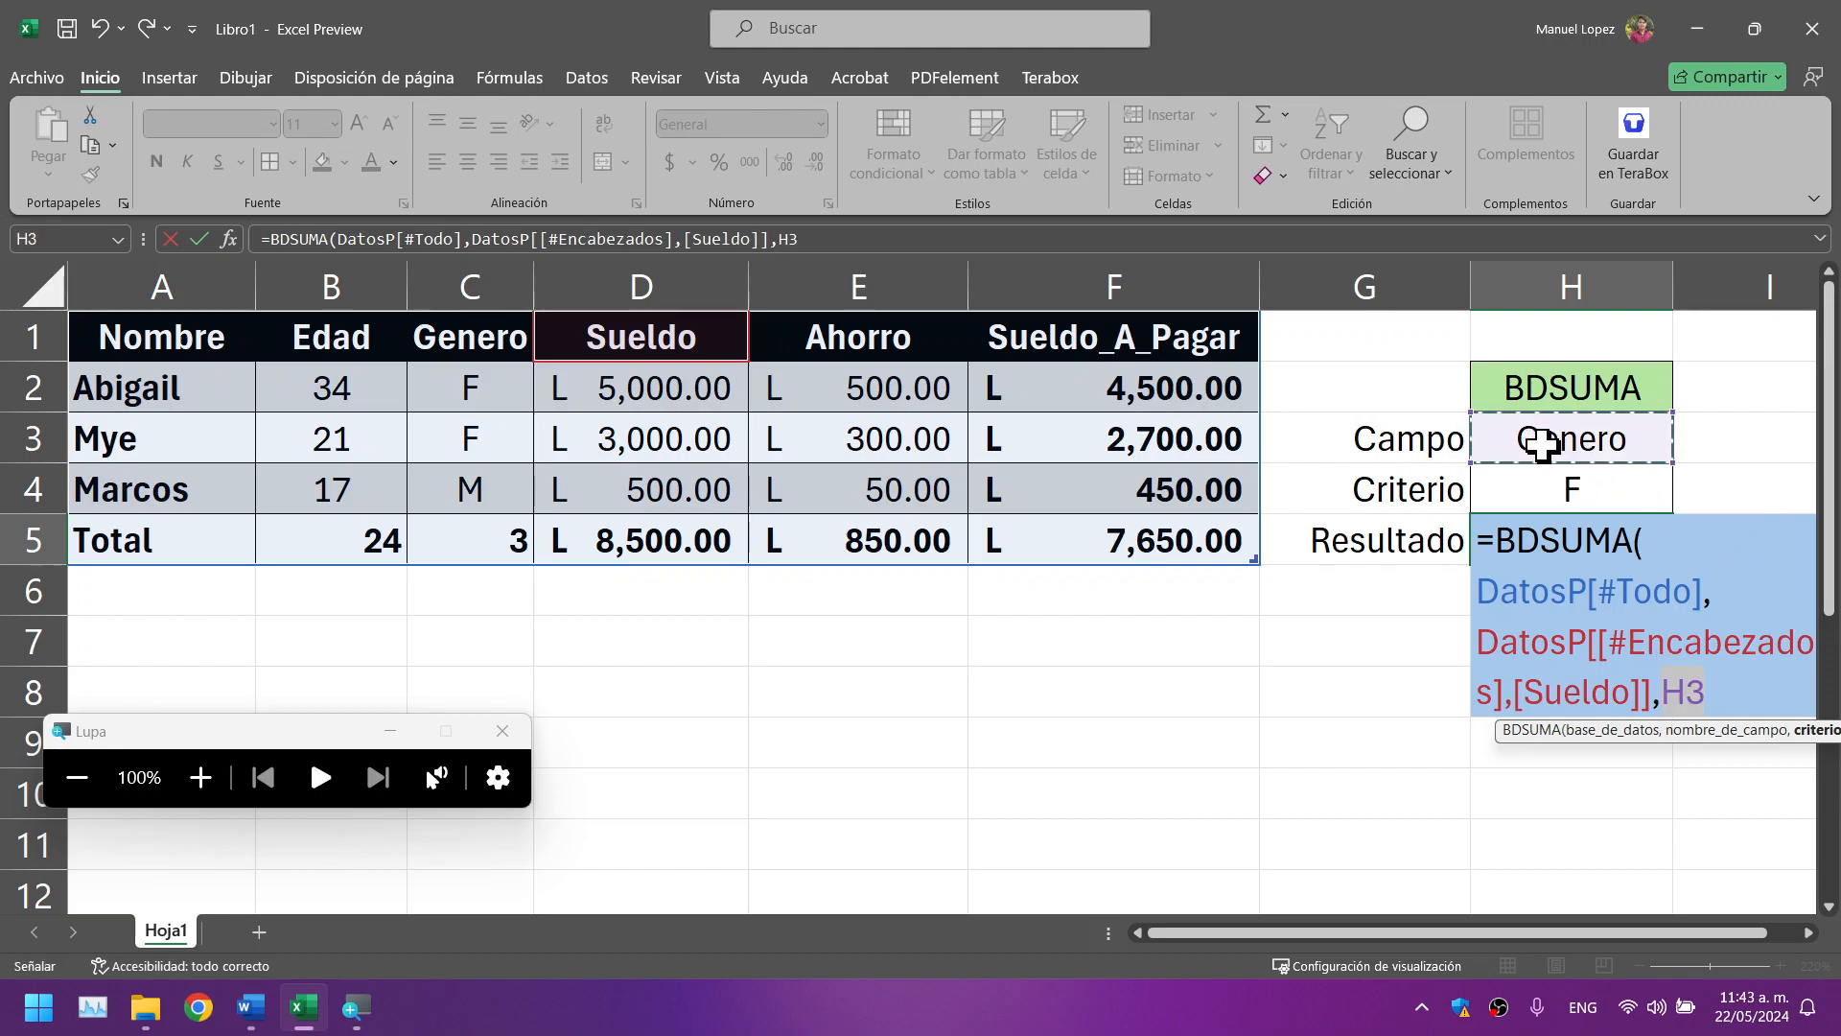
pyautogui.moveTo(1544, 441); pyautogui.dragTo(1533, 473)
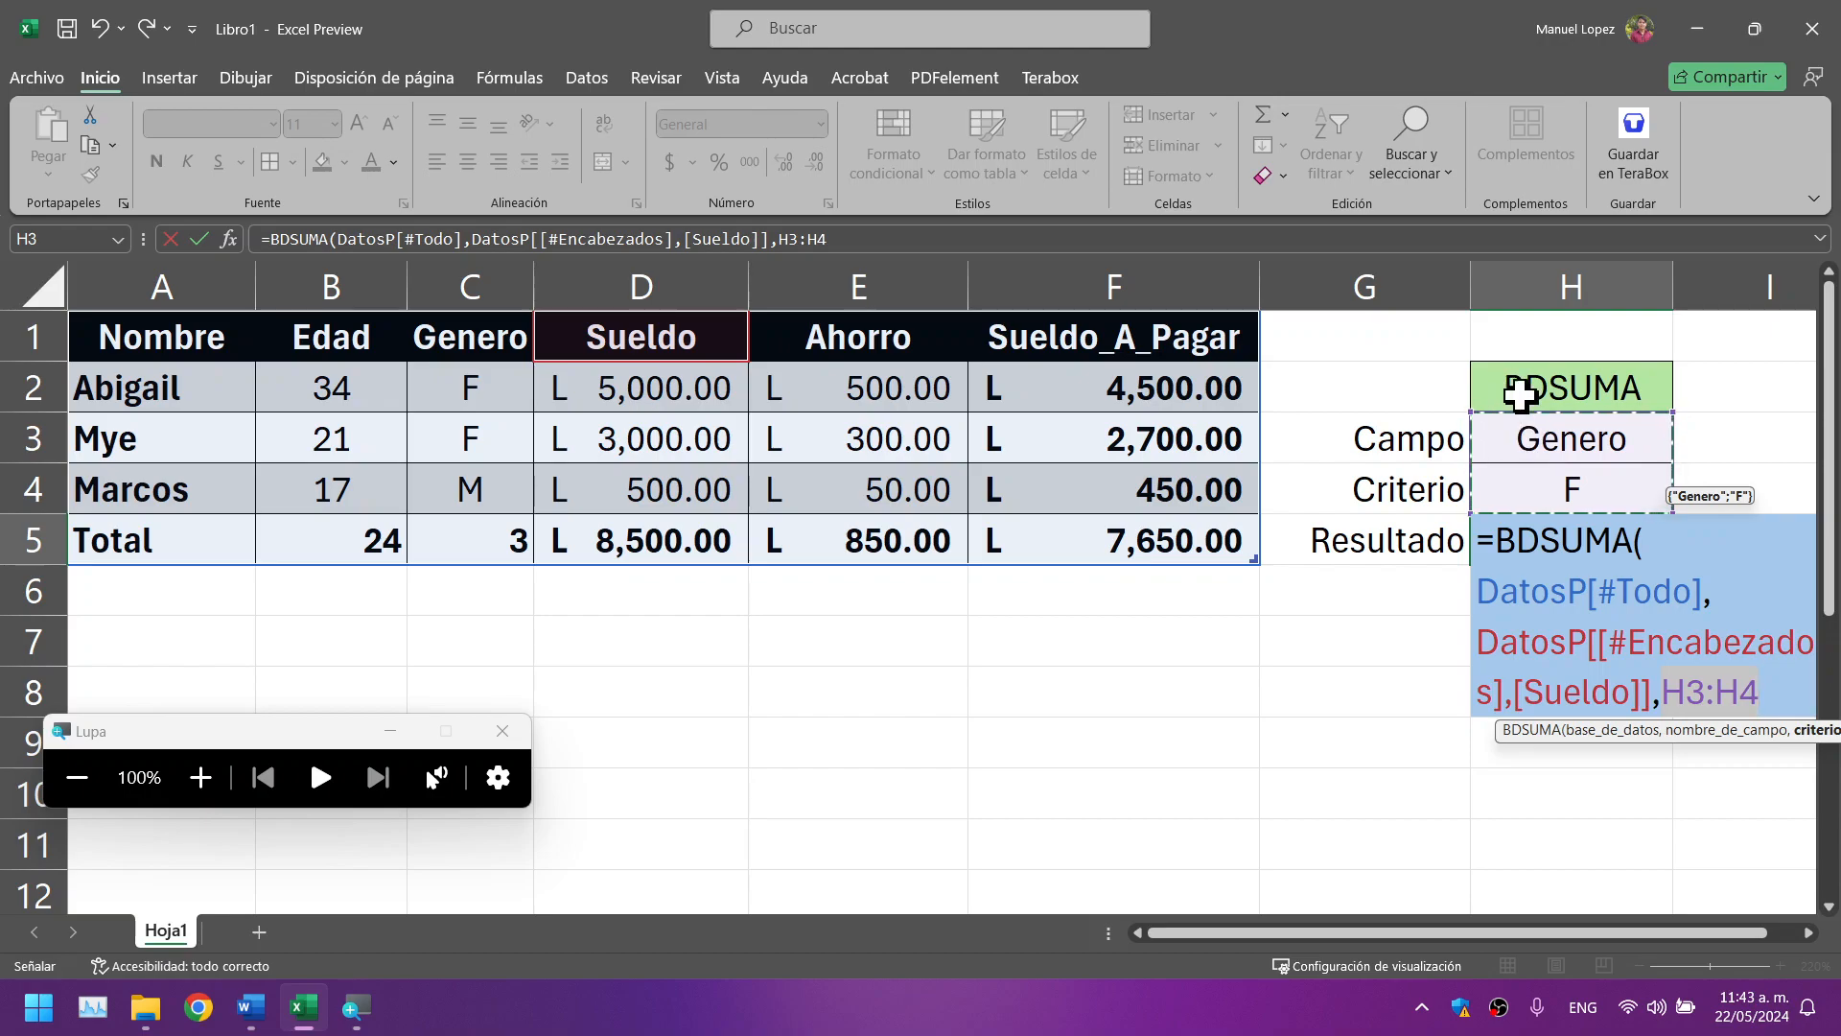
pyautogui.click(1776, 707)
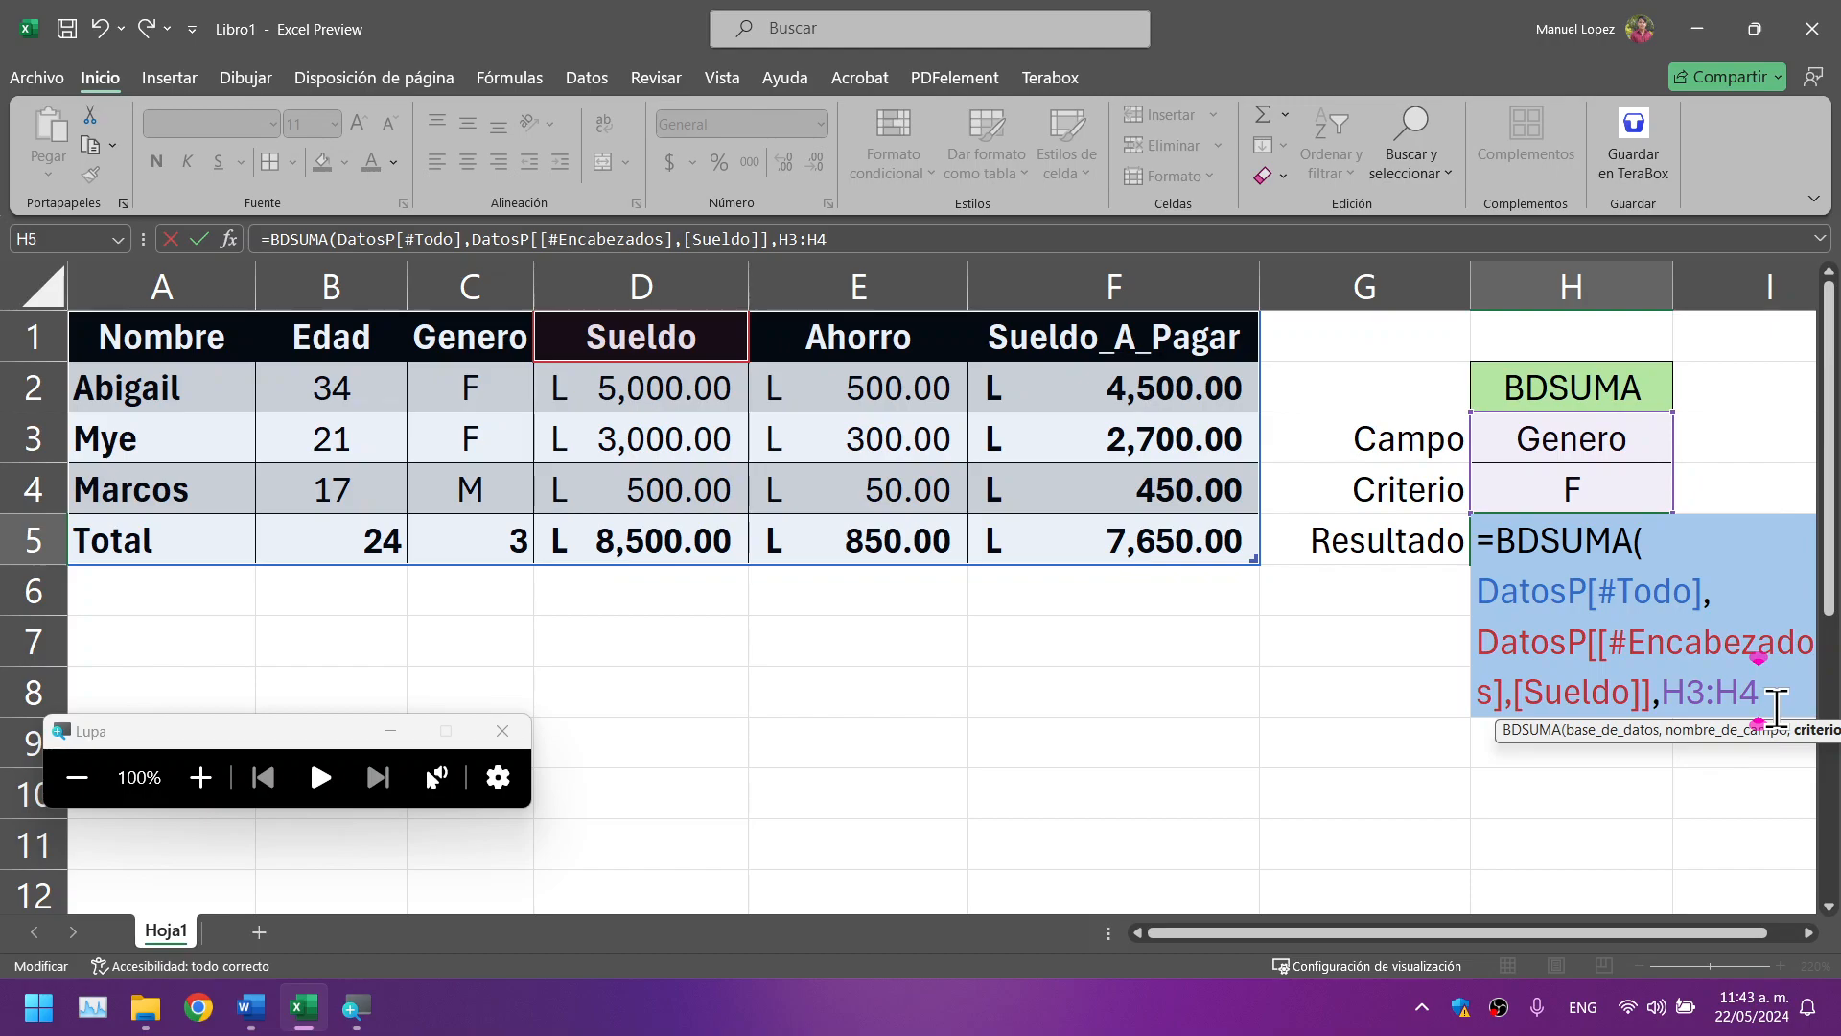
pyautogui.write(')')
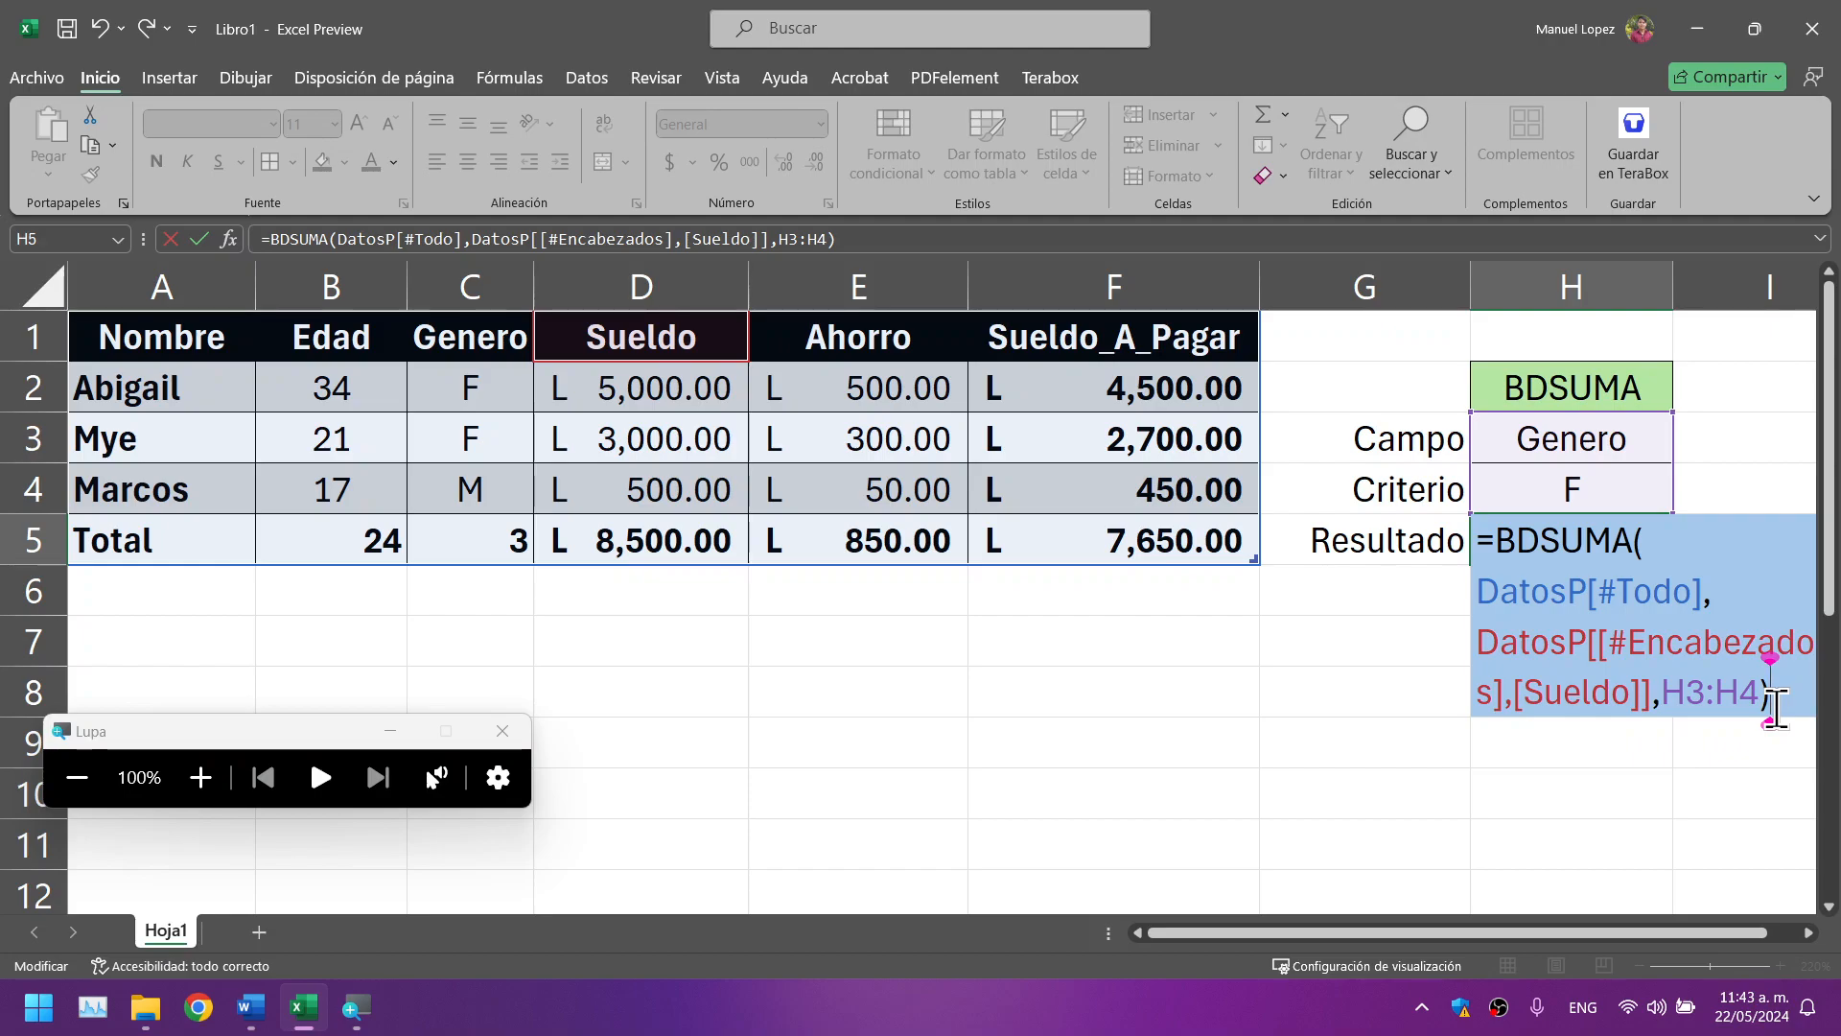
pyautogui.press('Return')
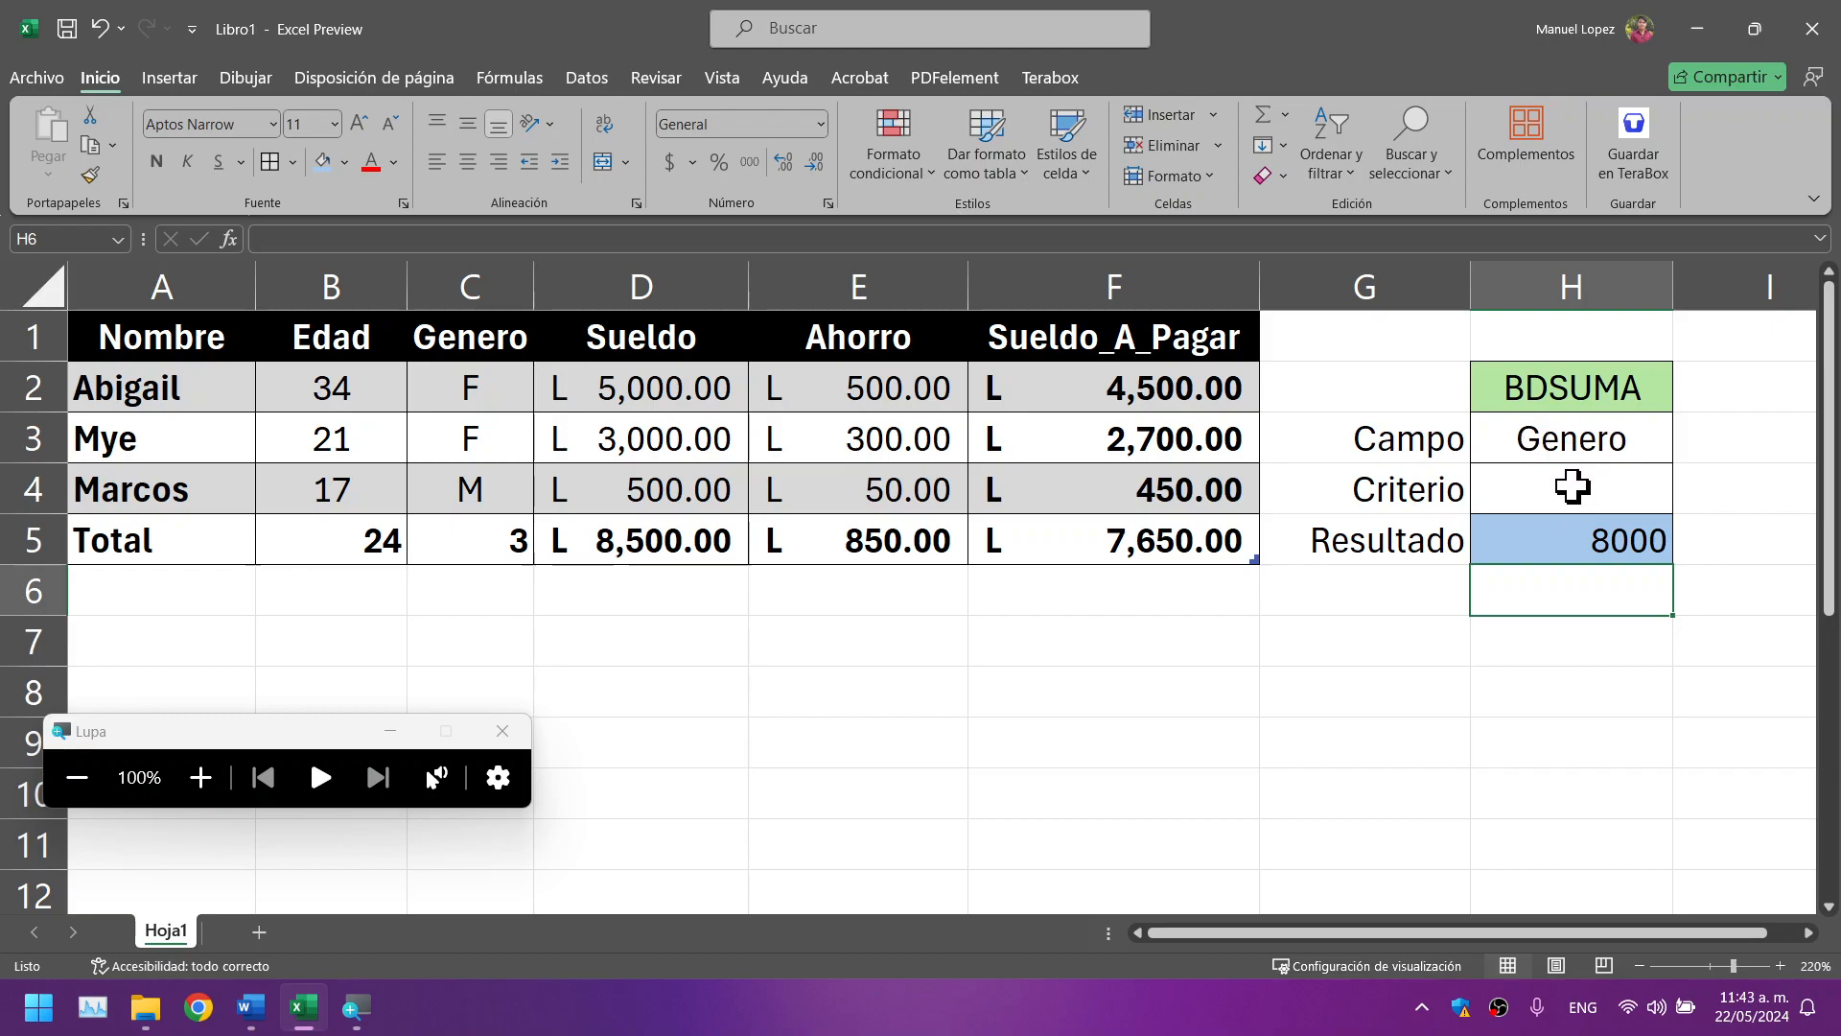
# Step: Turn on the filter buttons in the header row of the DatosP table
pyautogui.moveTo(486, 386); pyautogui.dragTo(487, 422)
pyautogui.click(726, 332)
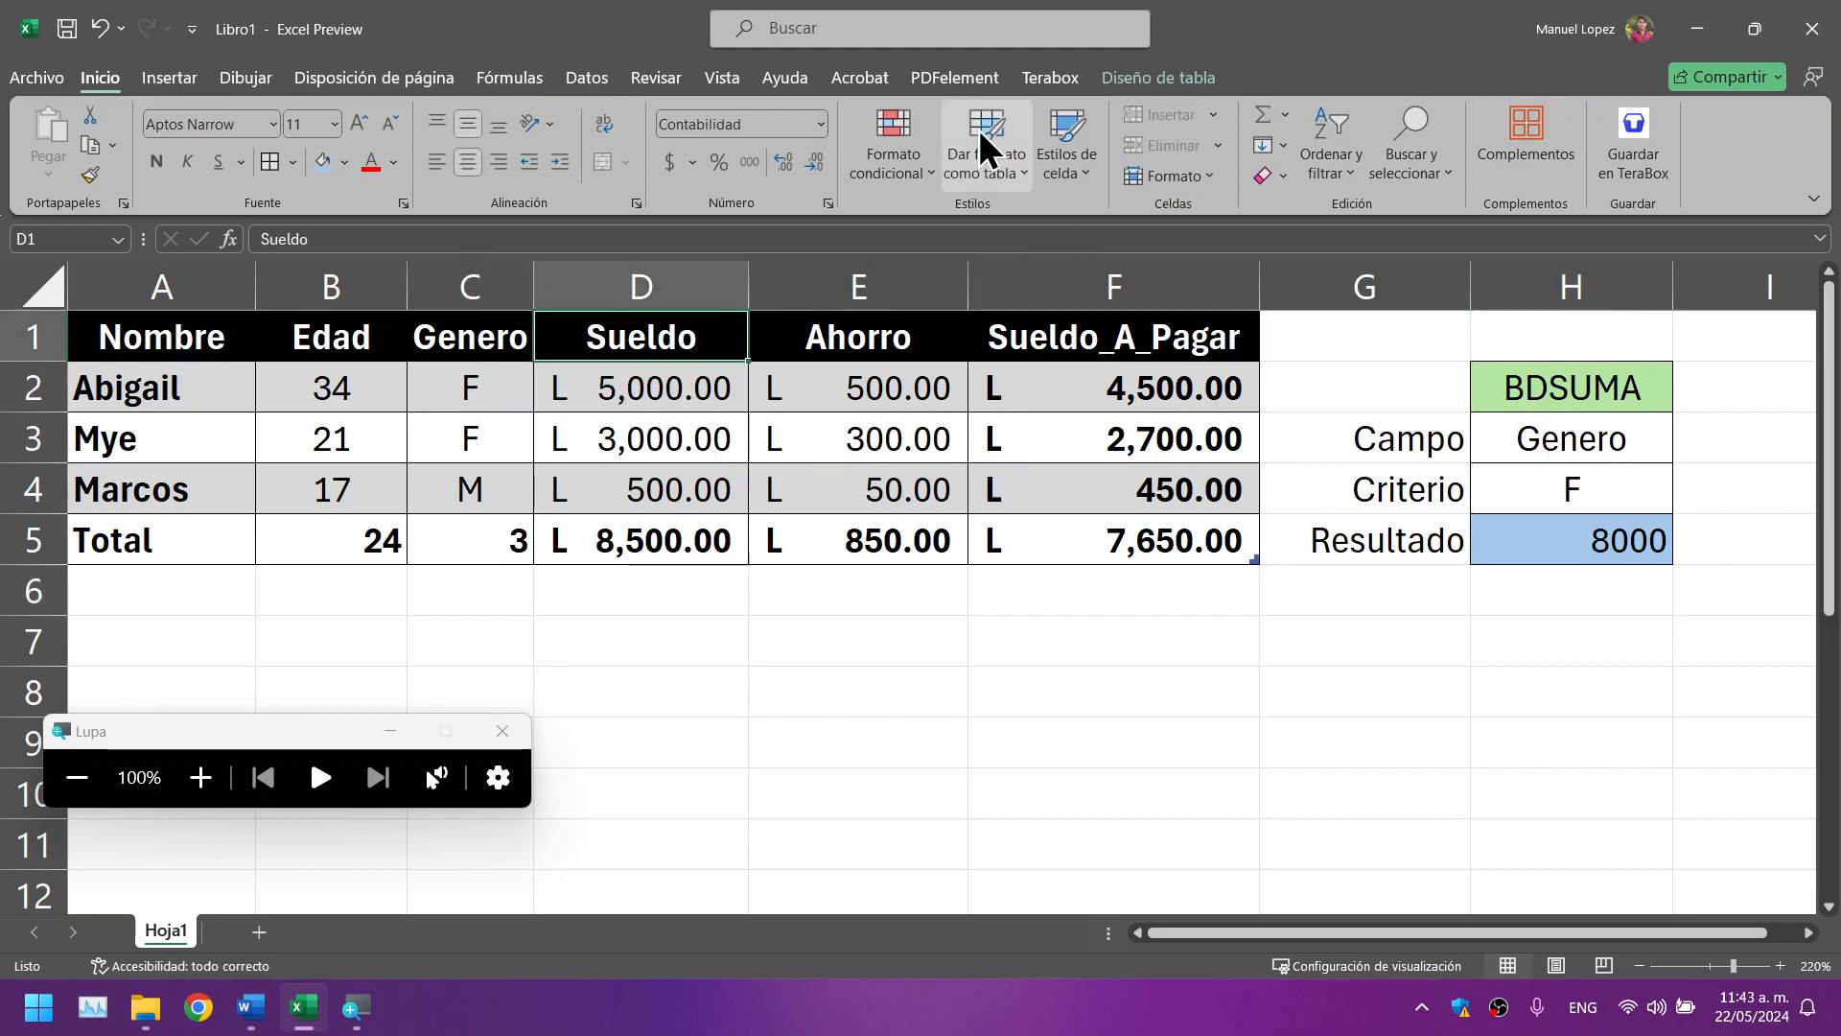
pyautogui.click(1118, 82)
pyautogui.click(1335, 117)
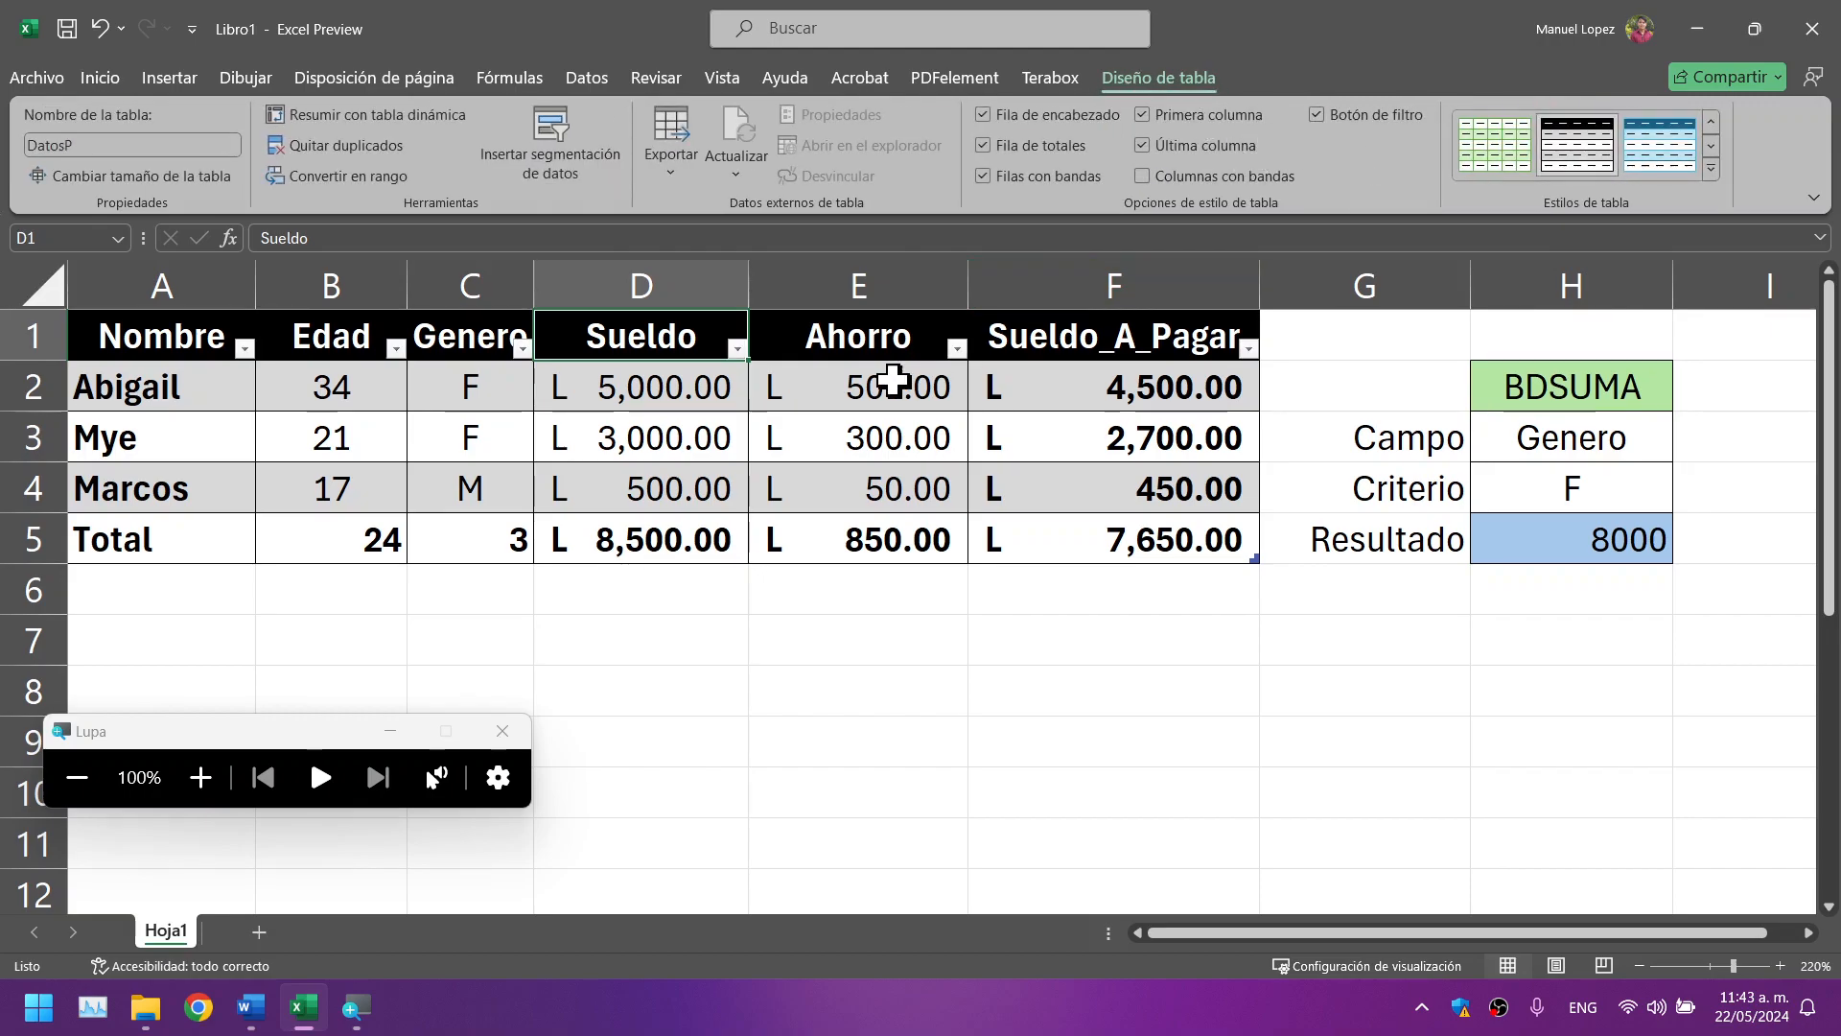
# Step: Close the screen magnifier, filter the Genero column to show only F, and check the filtered Sueldo total in D5
pyautogui.click(522, 348)
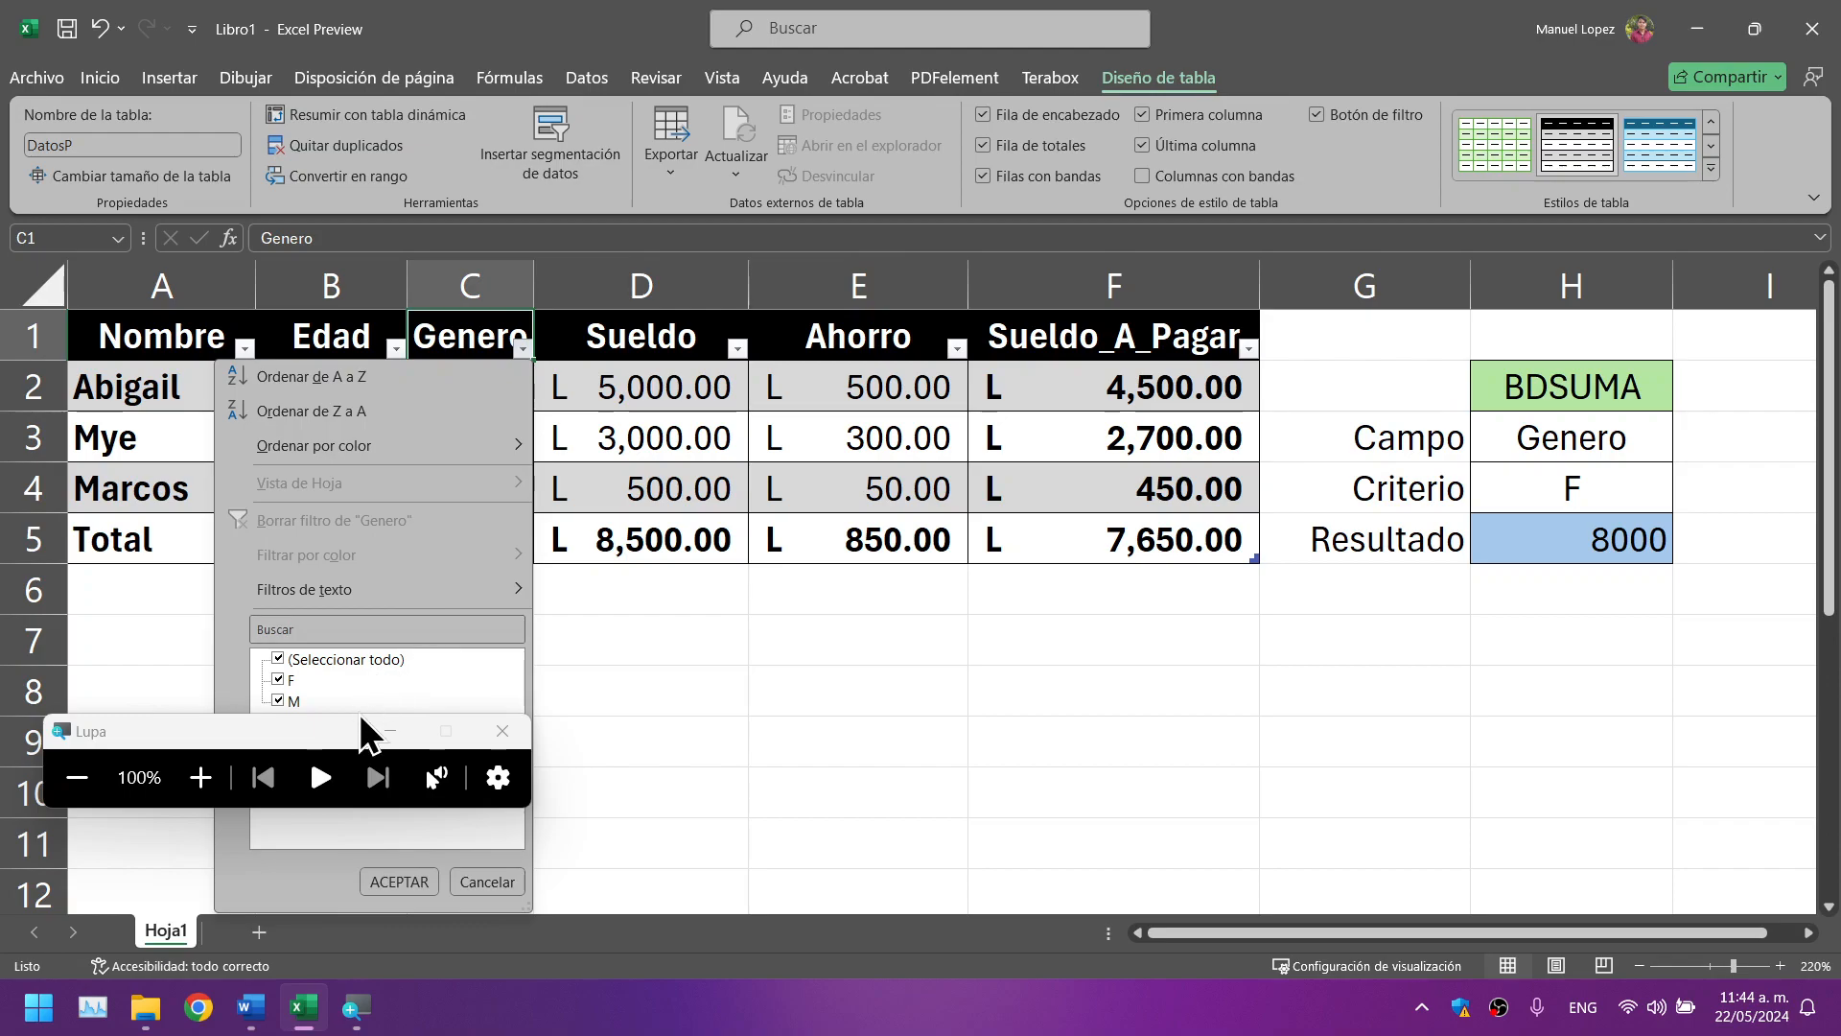
pyautogui.click(503, 731)
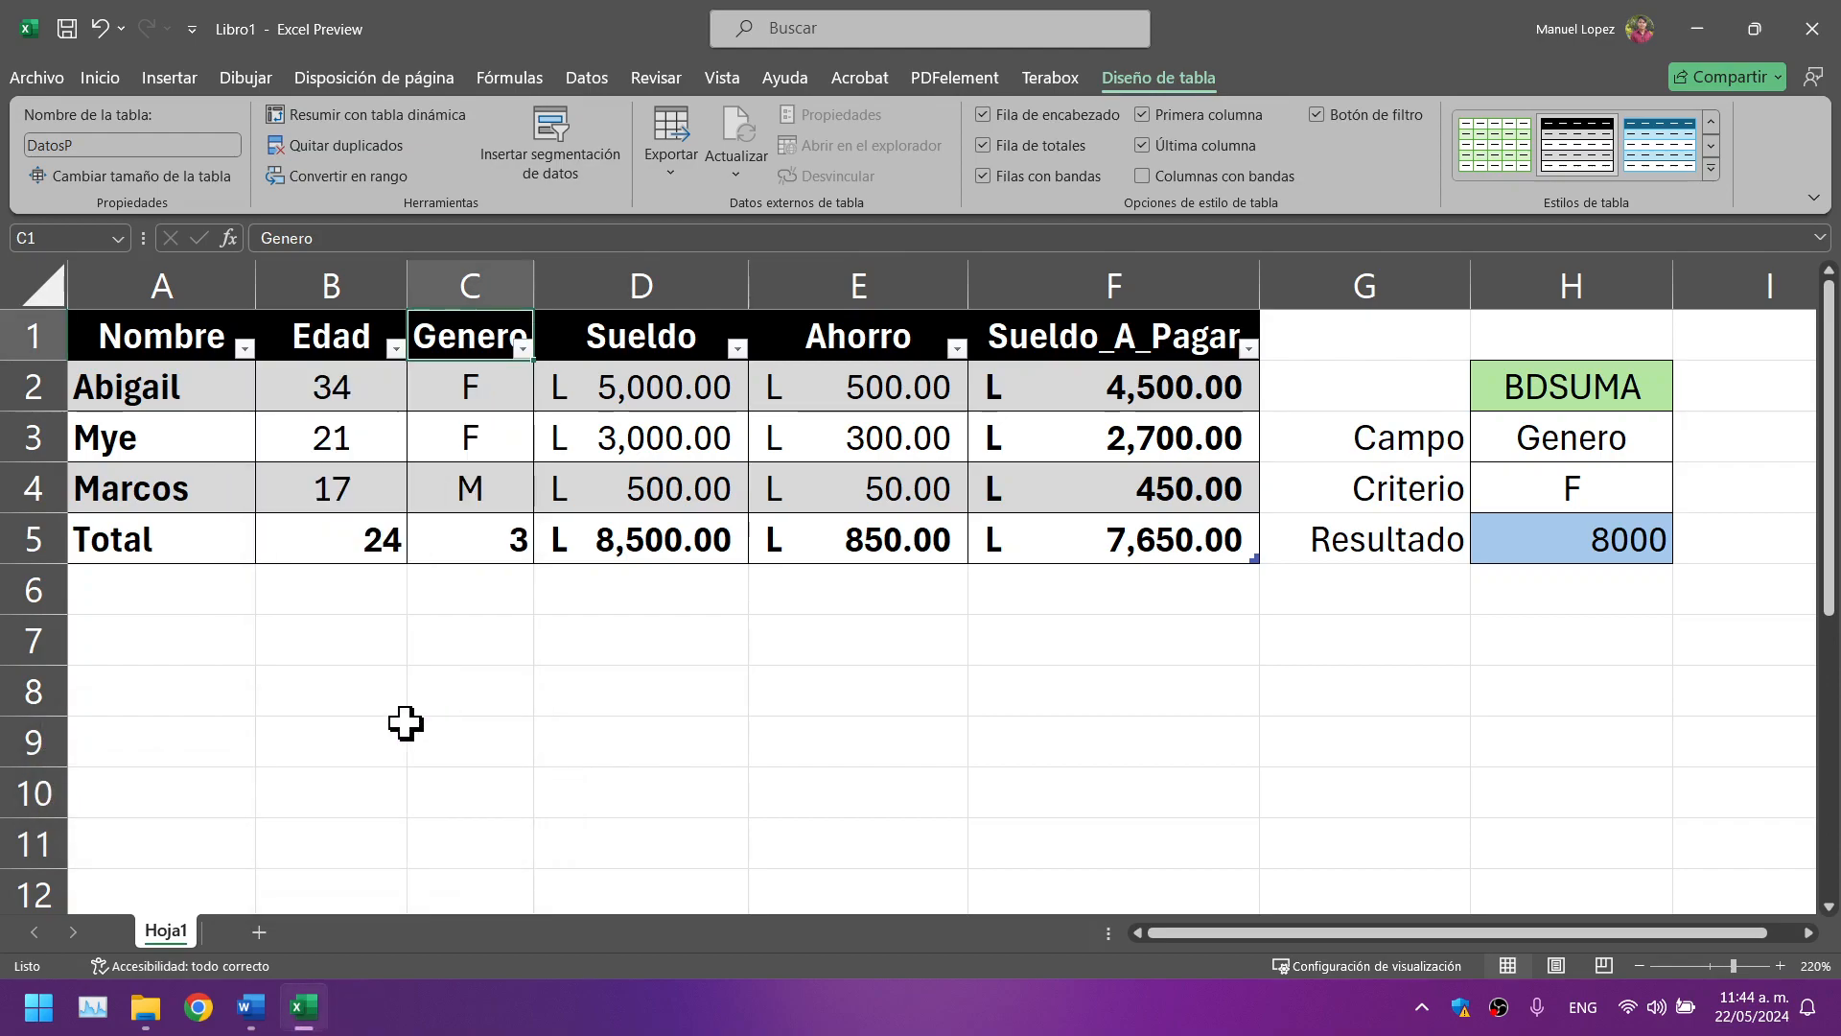
pyautogui.click(521, 348)
pyautogui.click(279, 700)
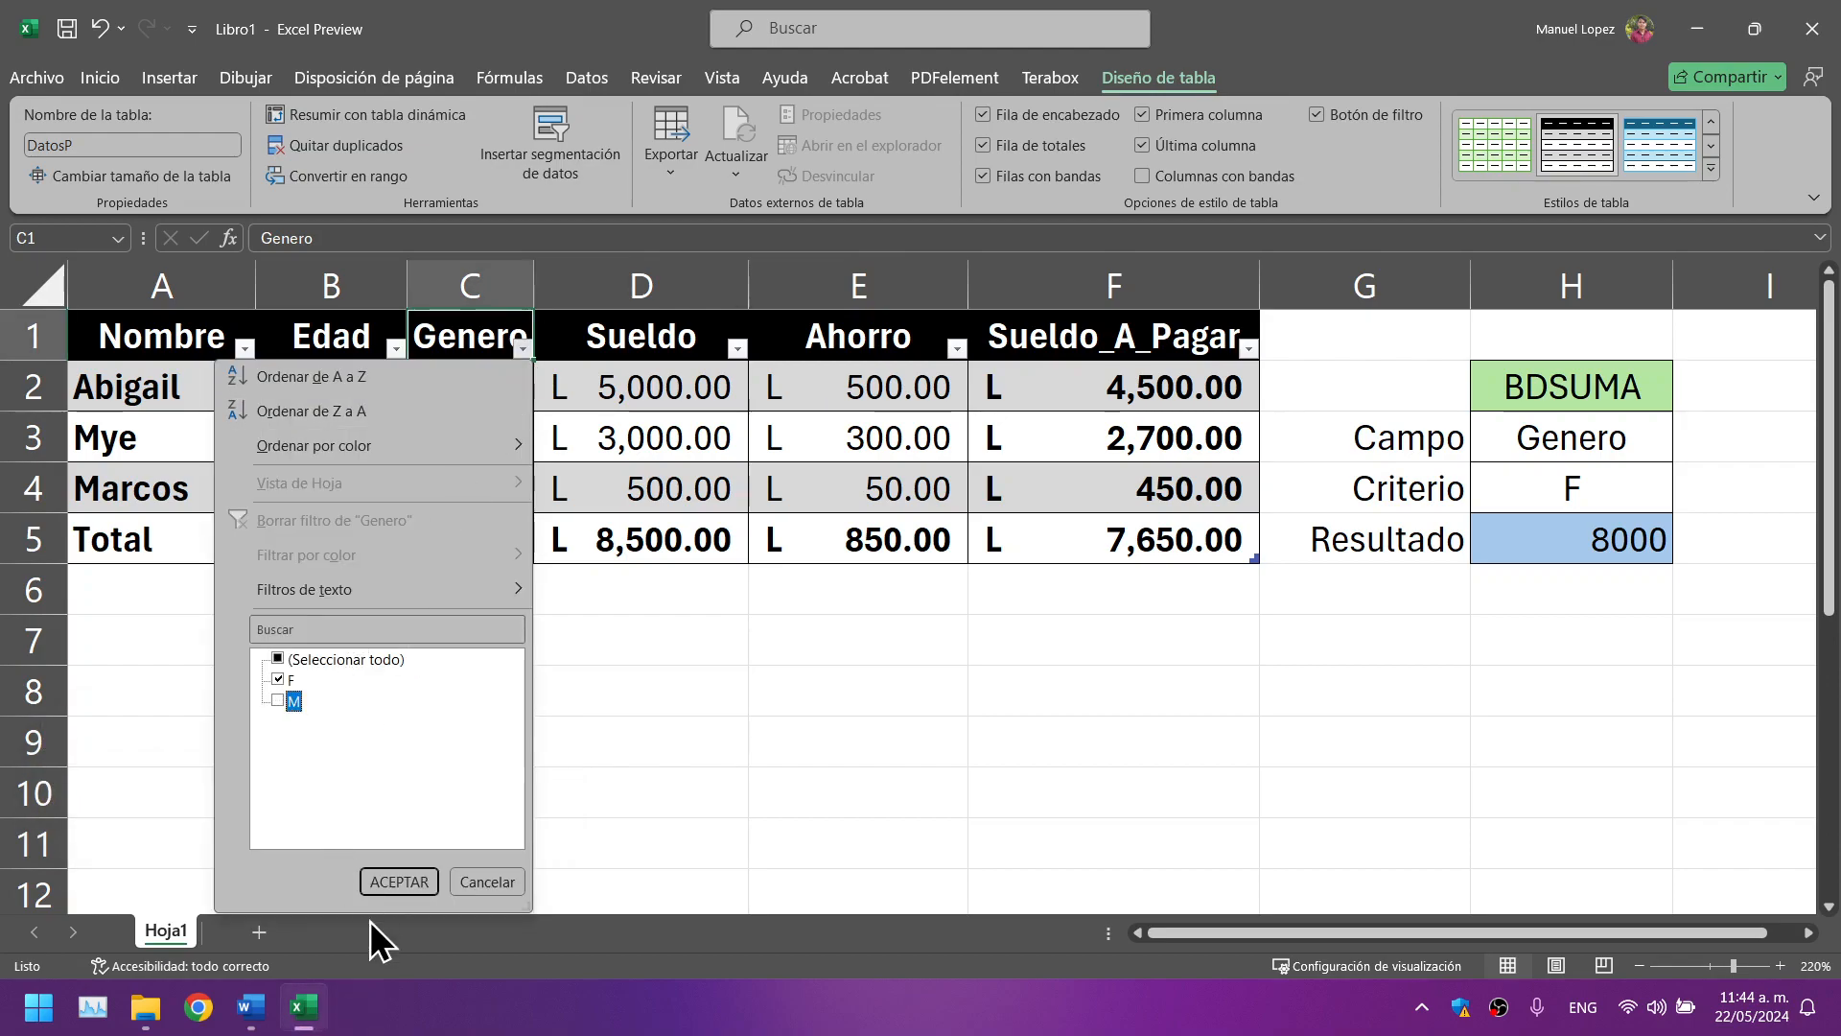
pyautogui.click(399, 881)
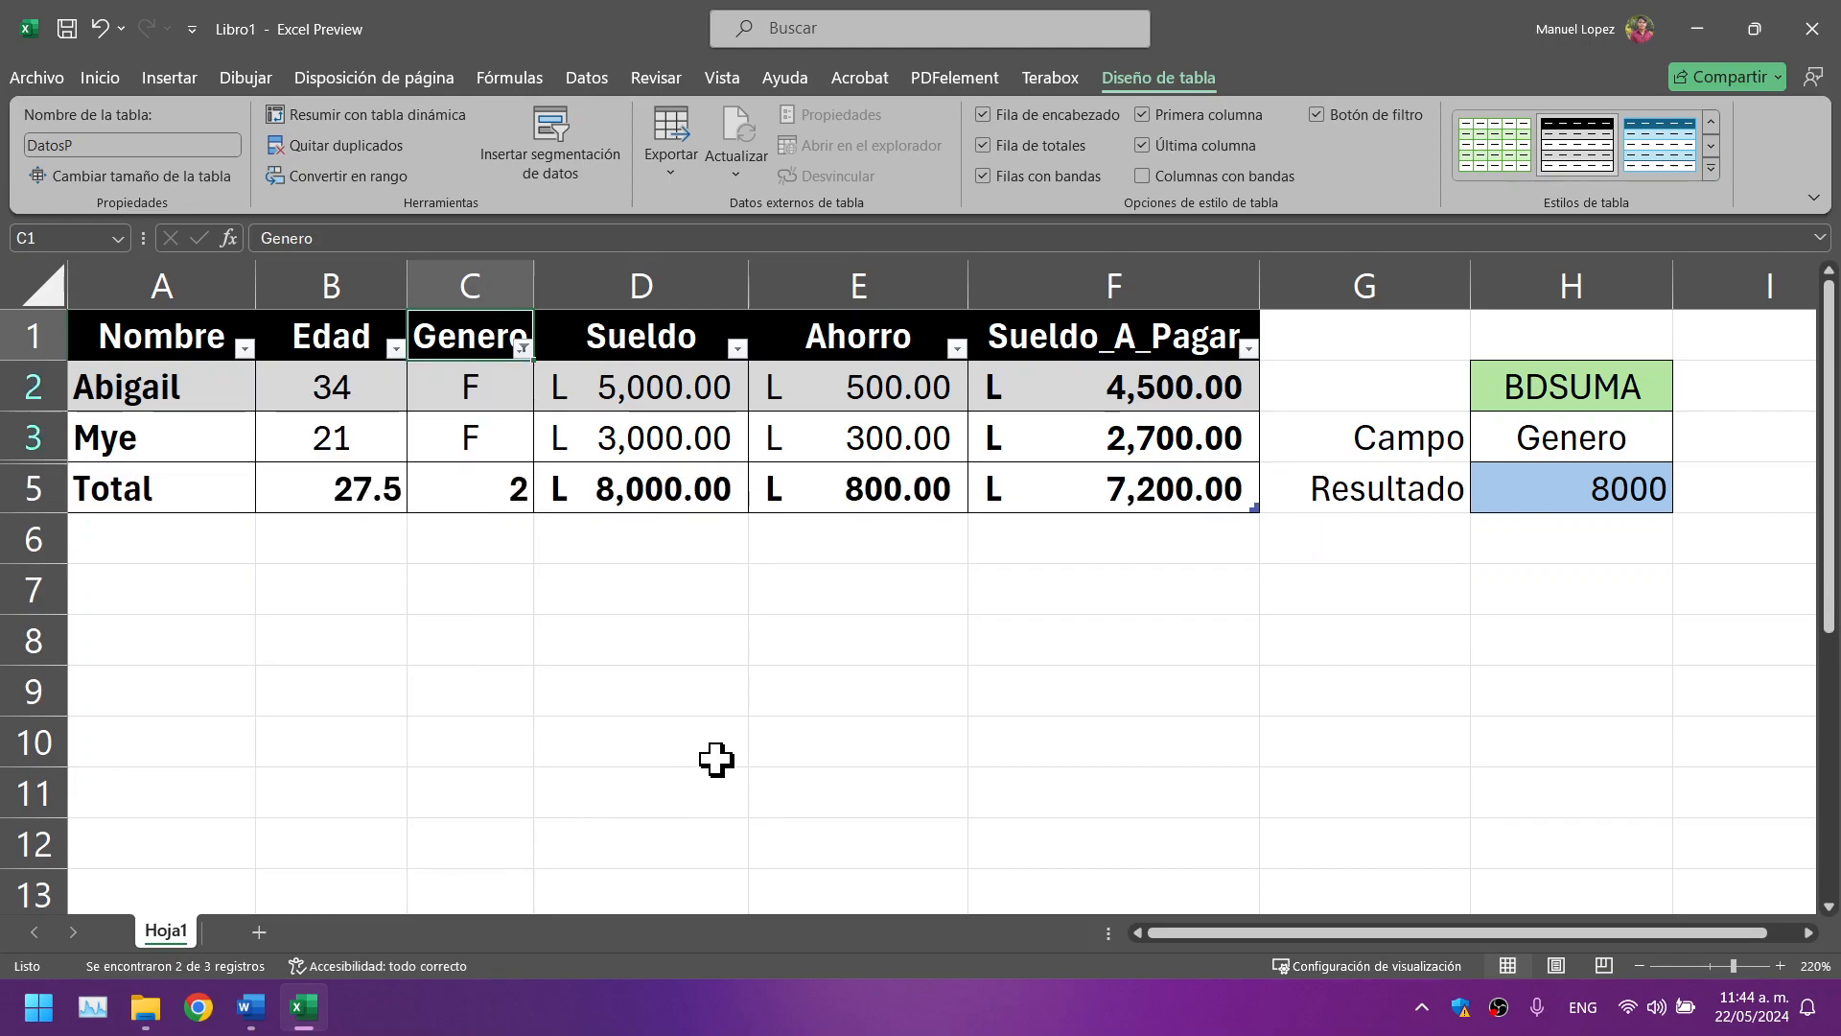
pyautogui.click(625, 482)
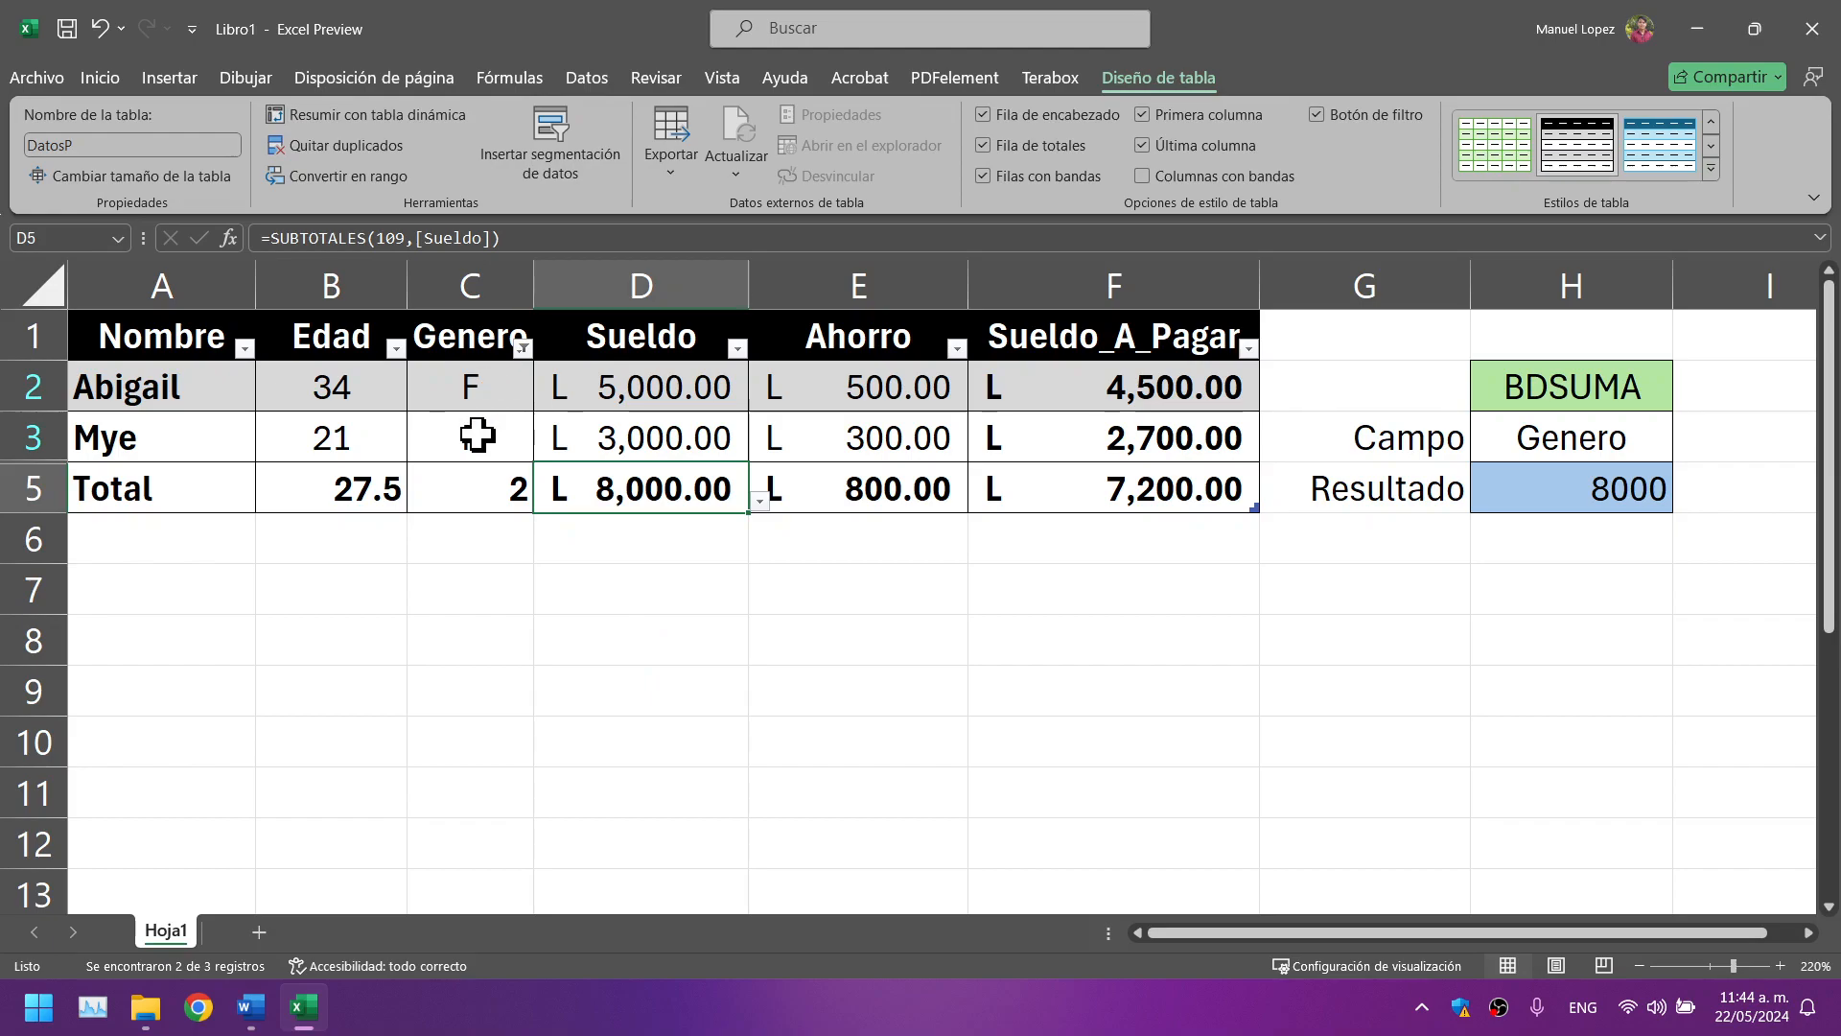
# Step: Open the BDSUMA formula in H5 for review with the screen magnifier at 300% and examine its base_de_datos argument
pyautogui.click(1525, 480)
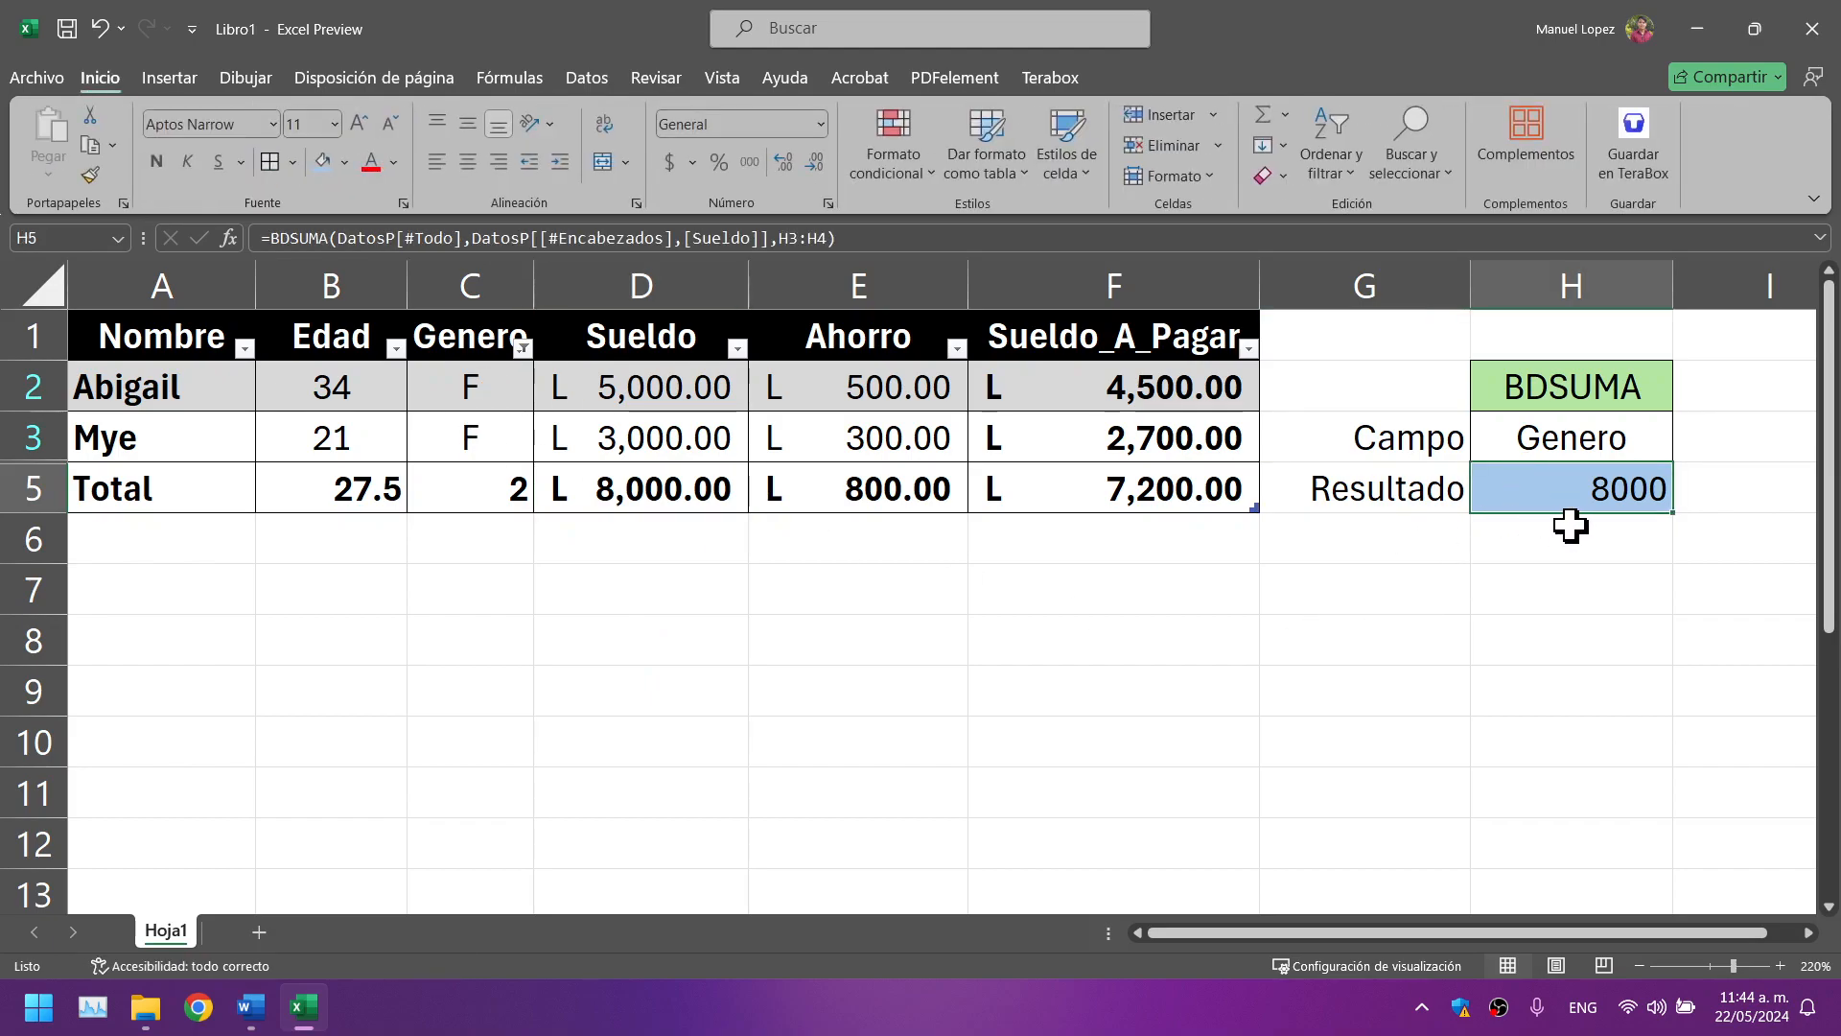
pyautogui.click(852, 236)
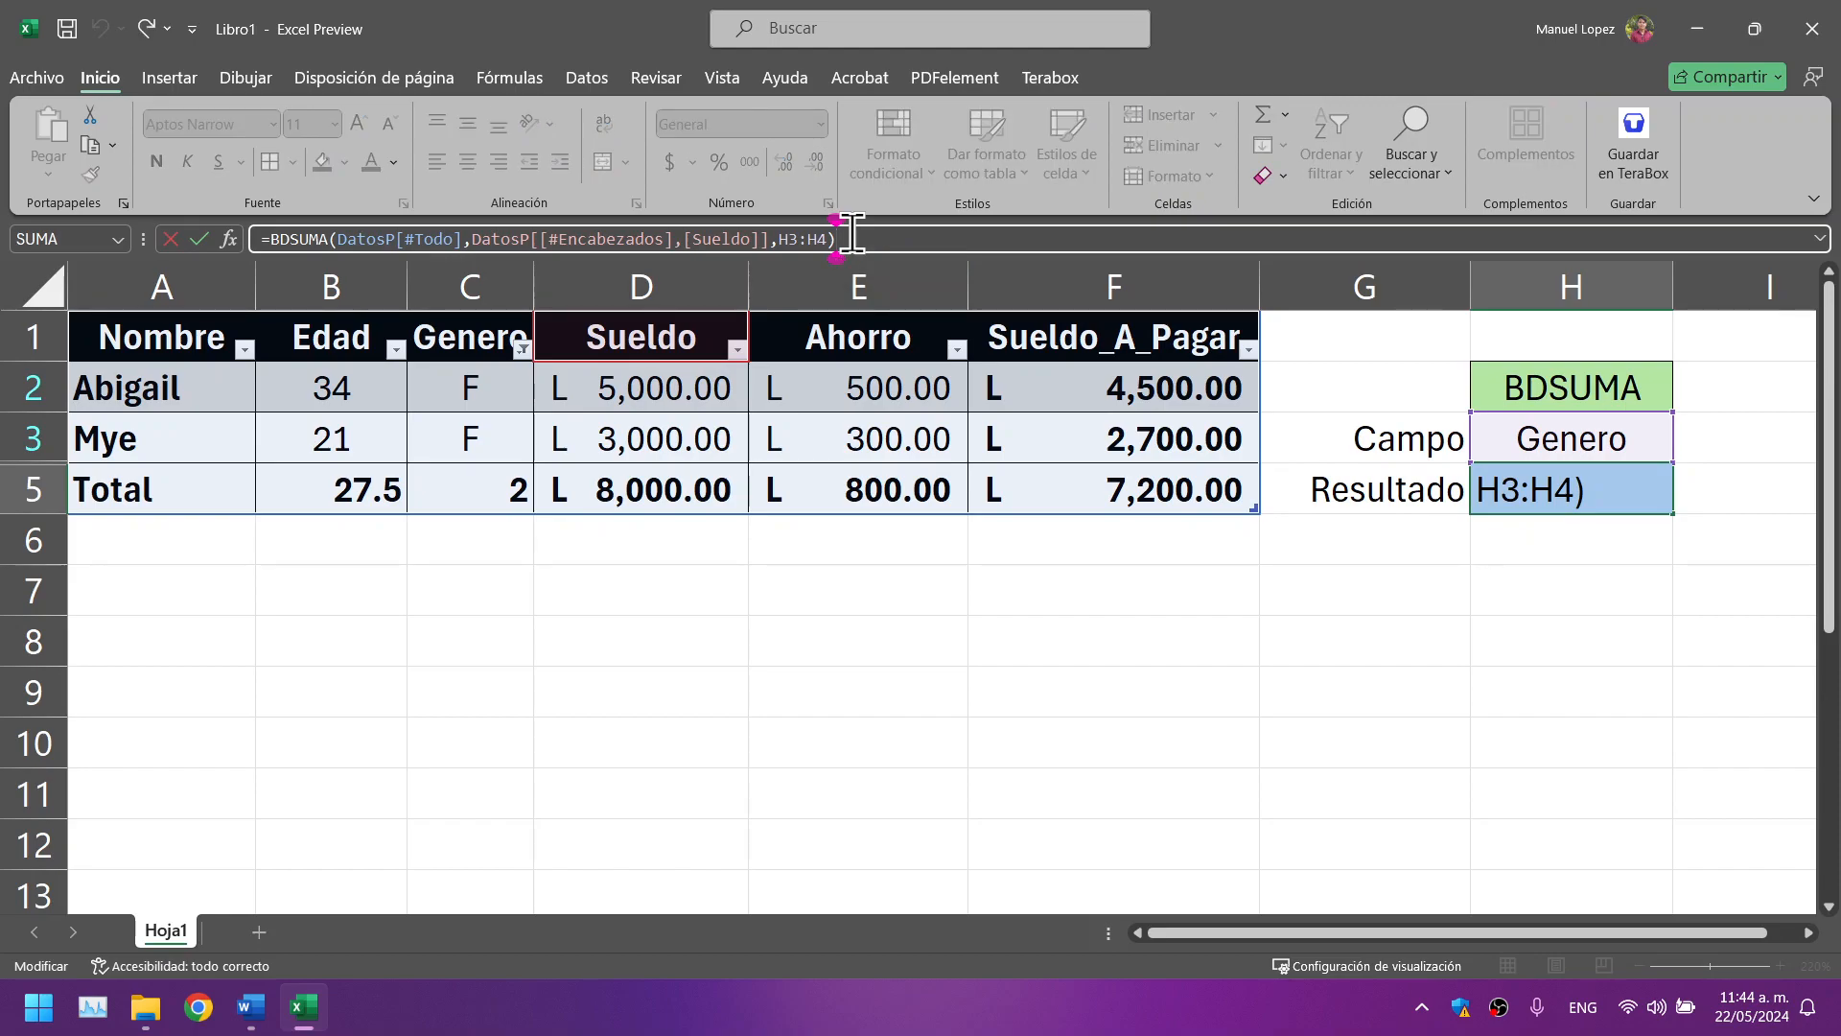
pyautogui.press('super+plus')
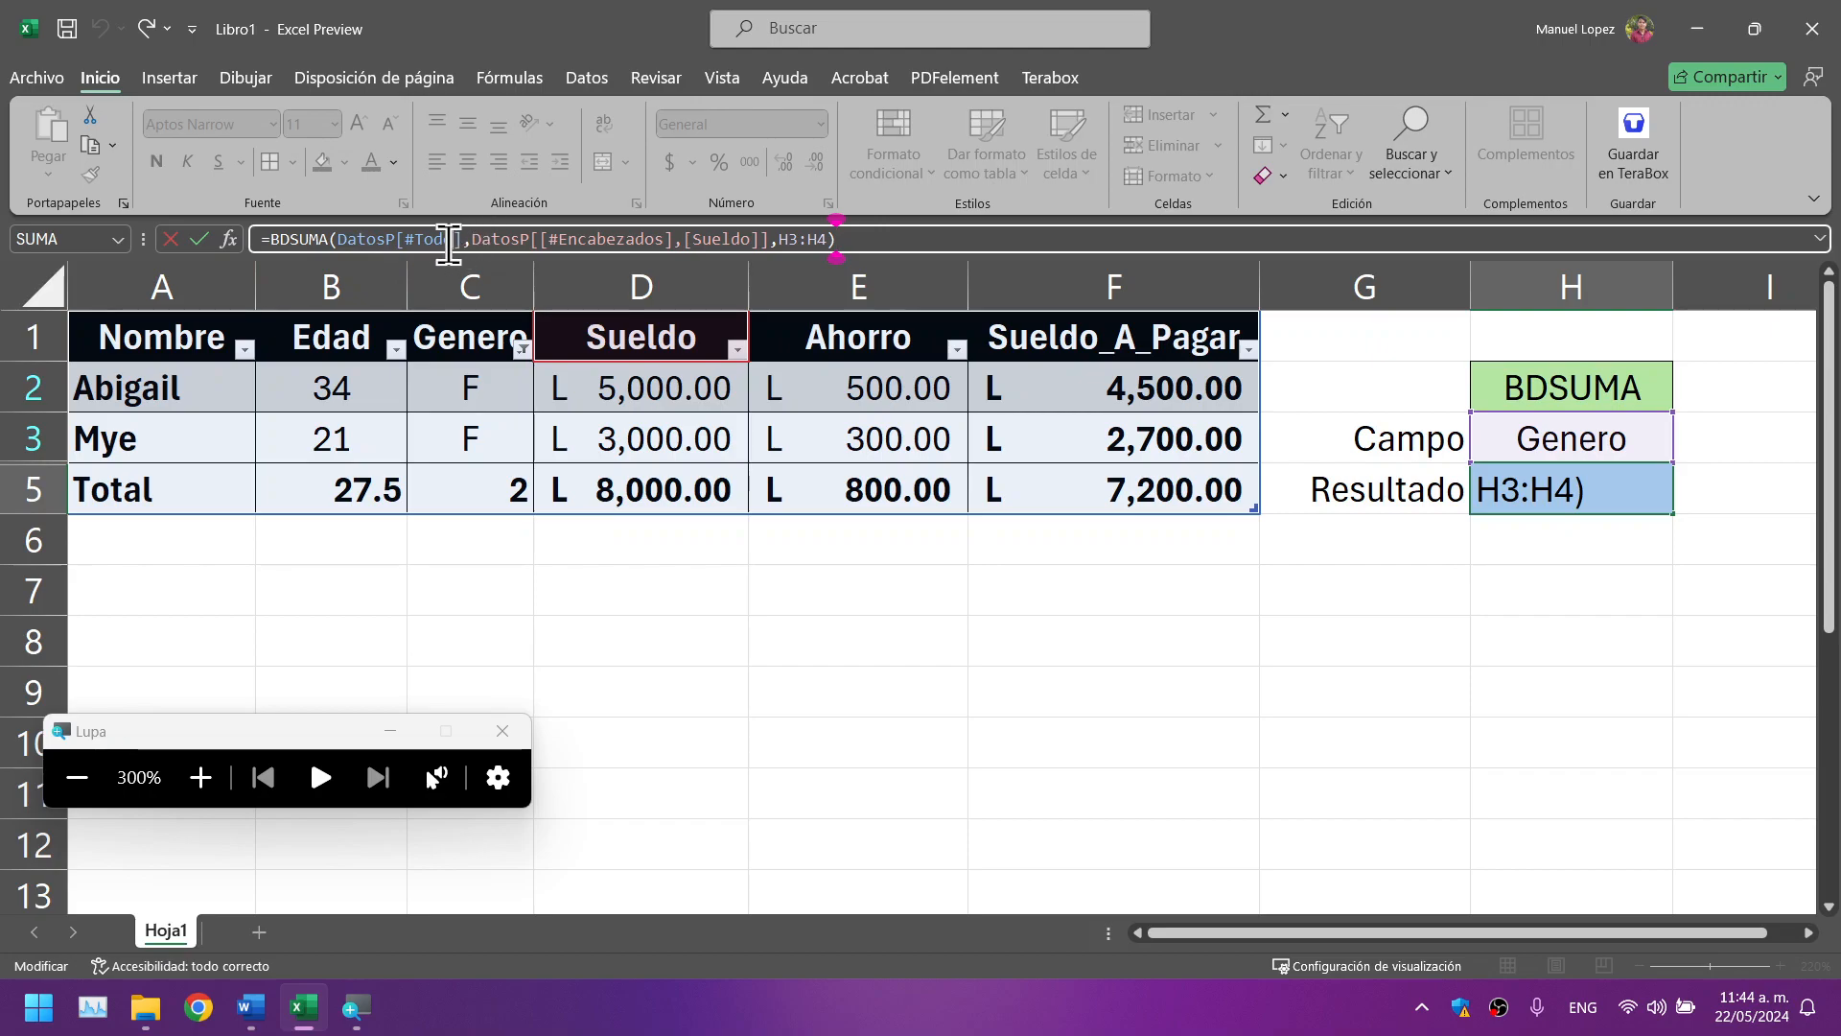
pyautogui.moveTo(325, 251); pyautogui.dragTo(343, 239)
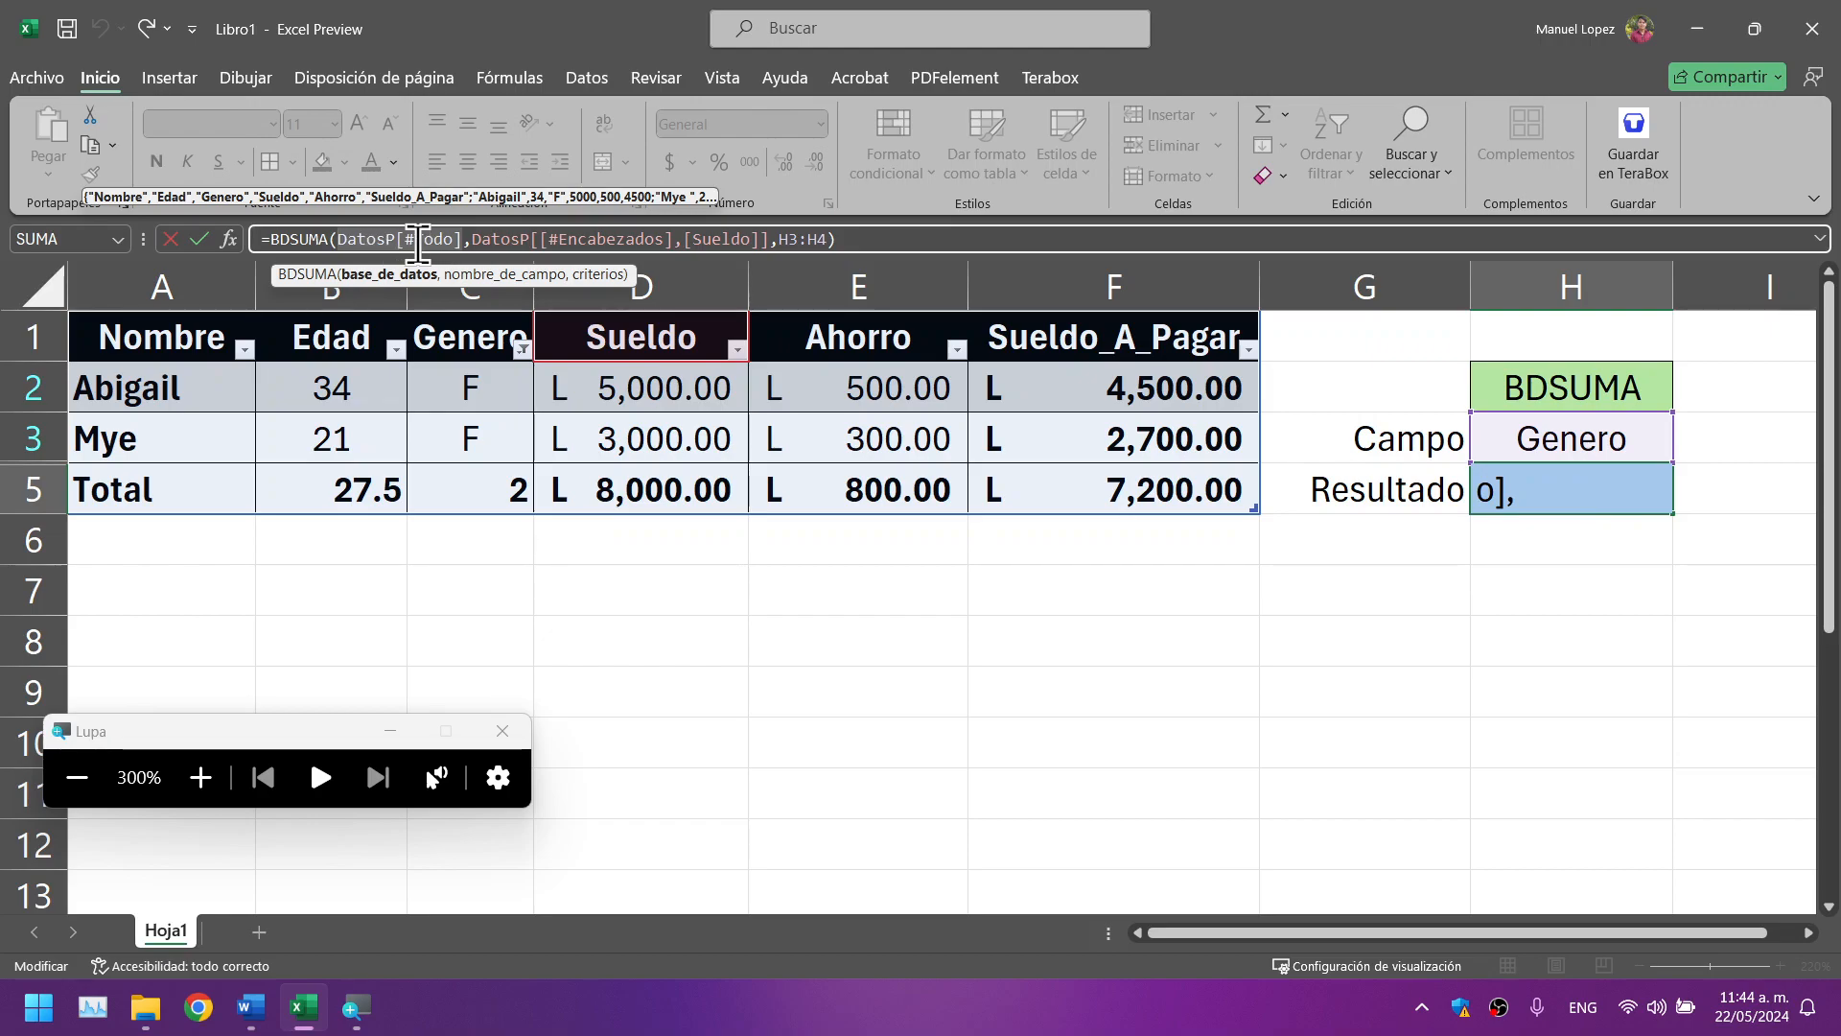
pyautogui.click(446, 241)
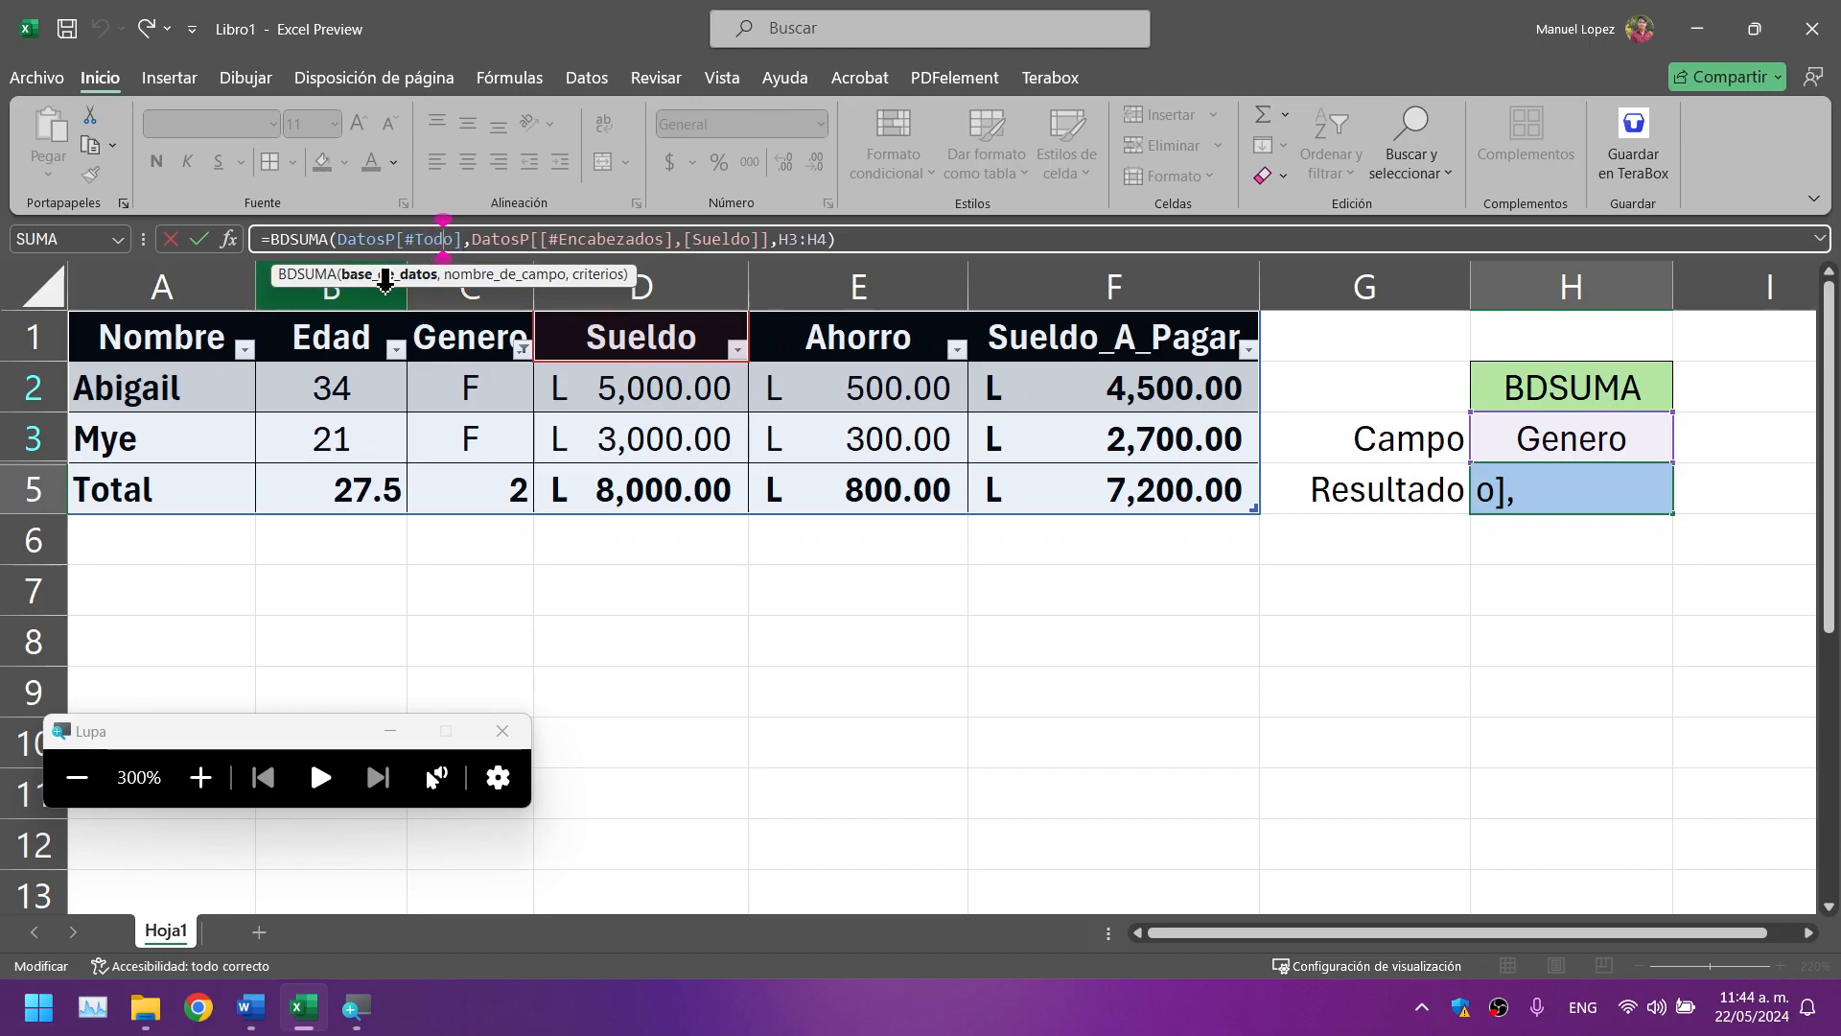
# Step: Examine the nombre_de_campo argument, DatosP[[#Encabezados],[Sueldo]], in the BDSUMA formula
pyautogui.press('Right')
pyautogui.press('Right')
pyautogui.press('Right')
pyautogui.press('Right')
pyautogui.press('Right')
pyautogui.press('Right')
pyautogui.press('Right')
pyautogui.press('Right')
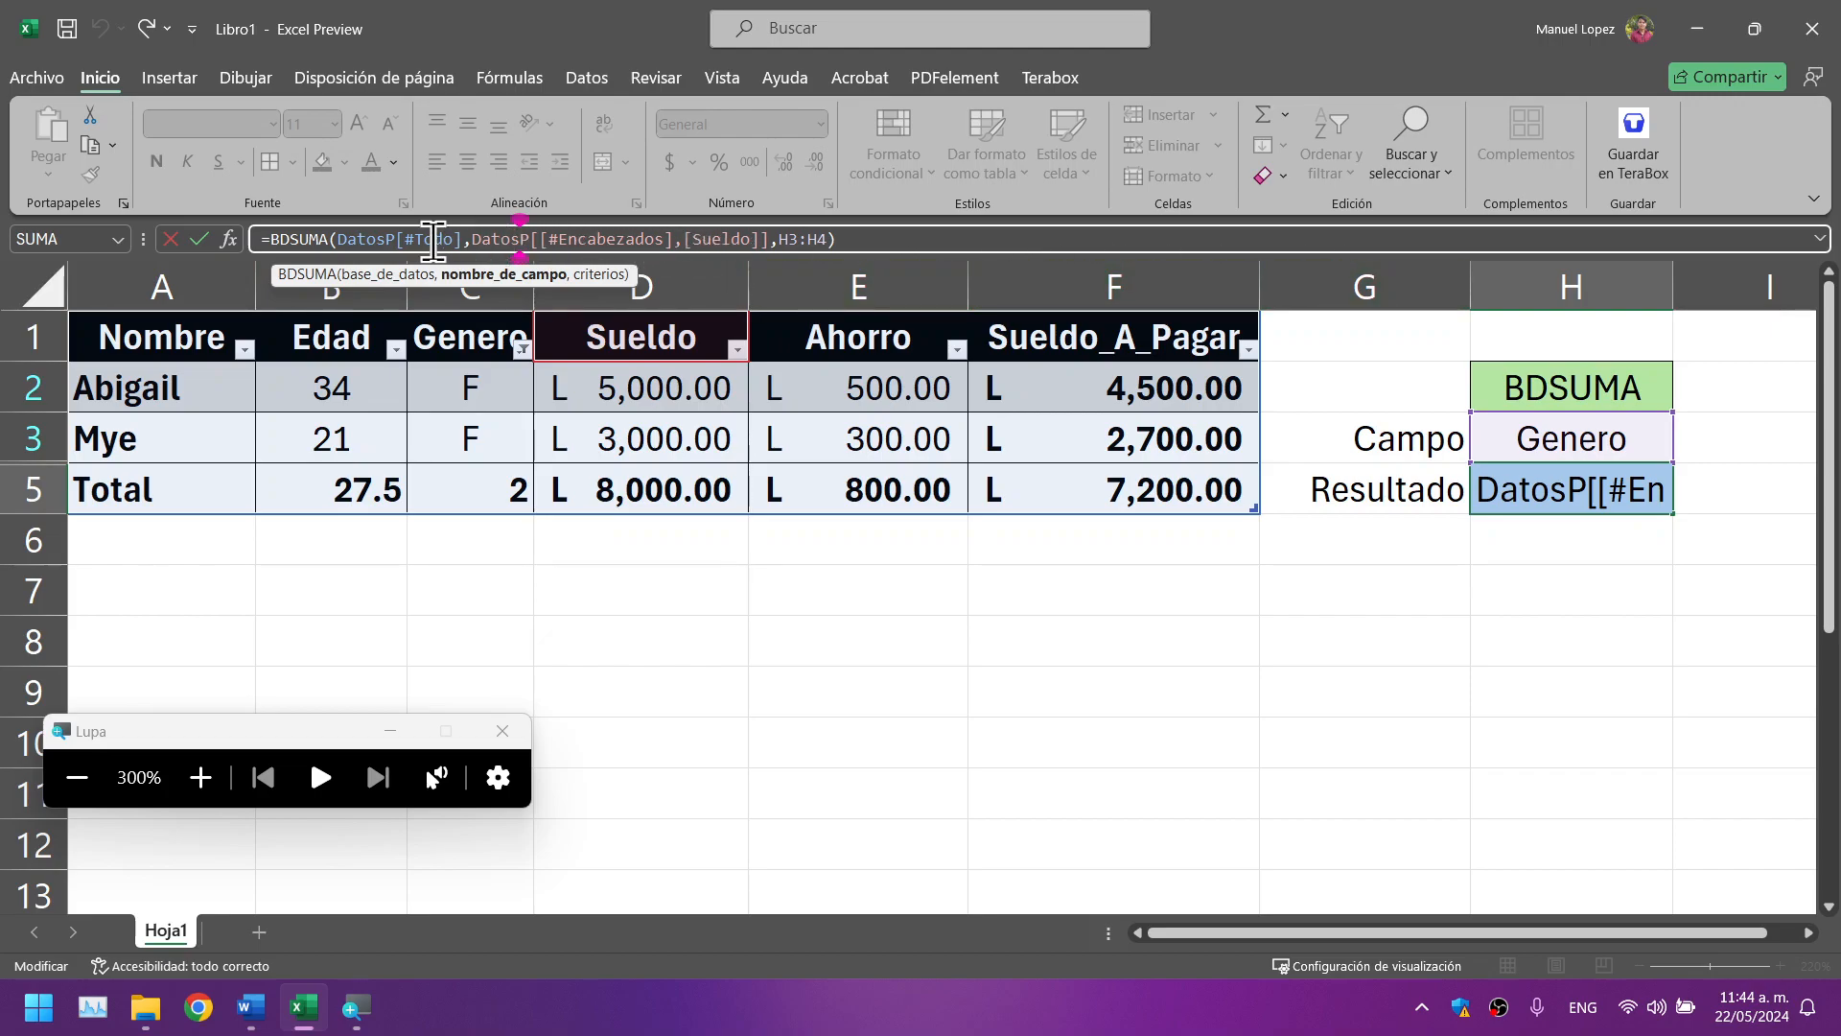
pyautogui.click(682, 239)
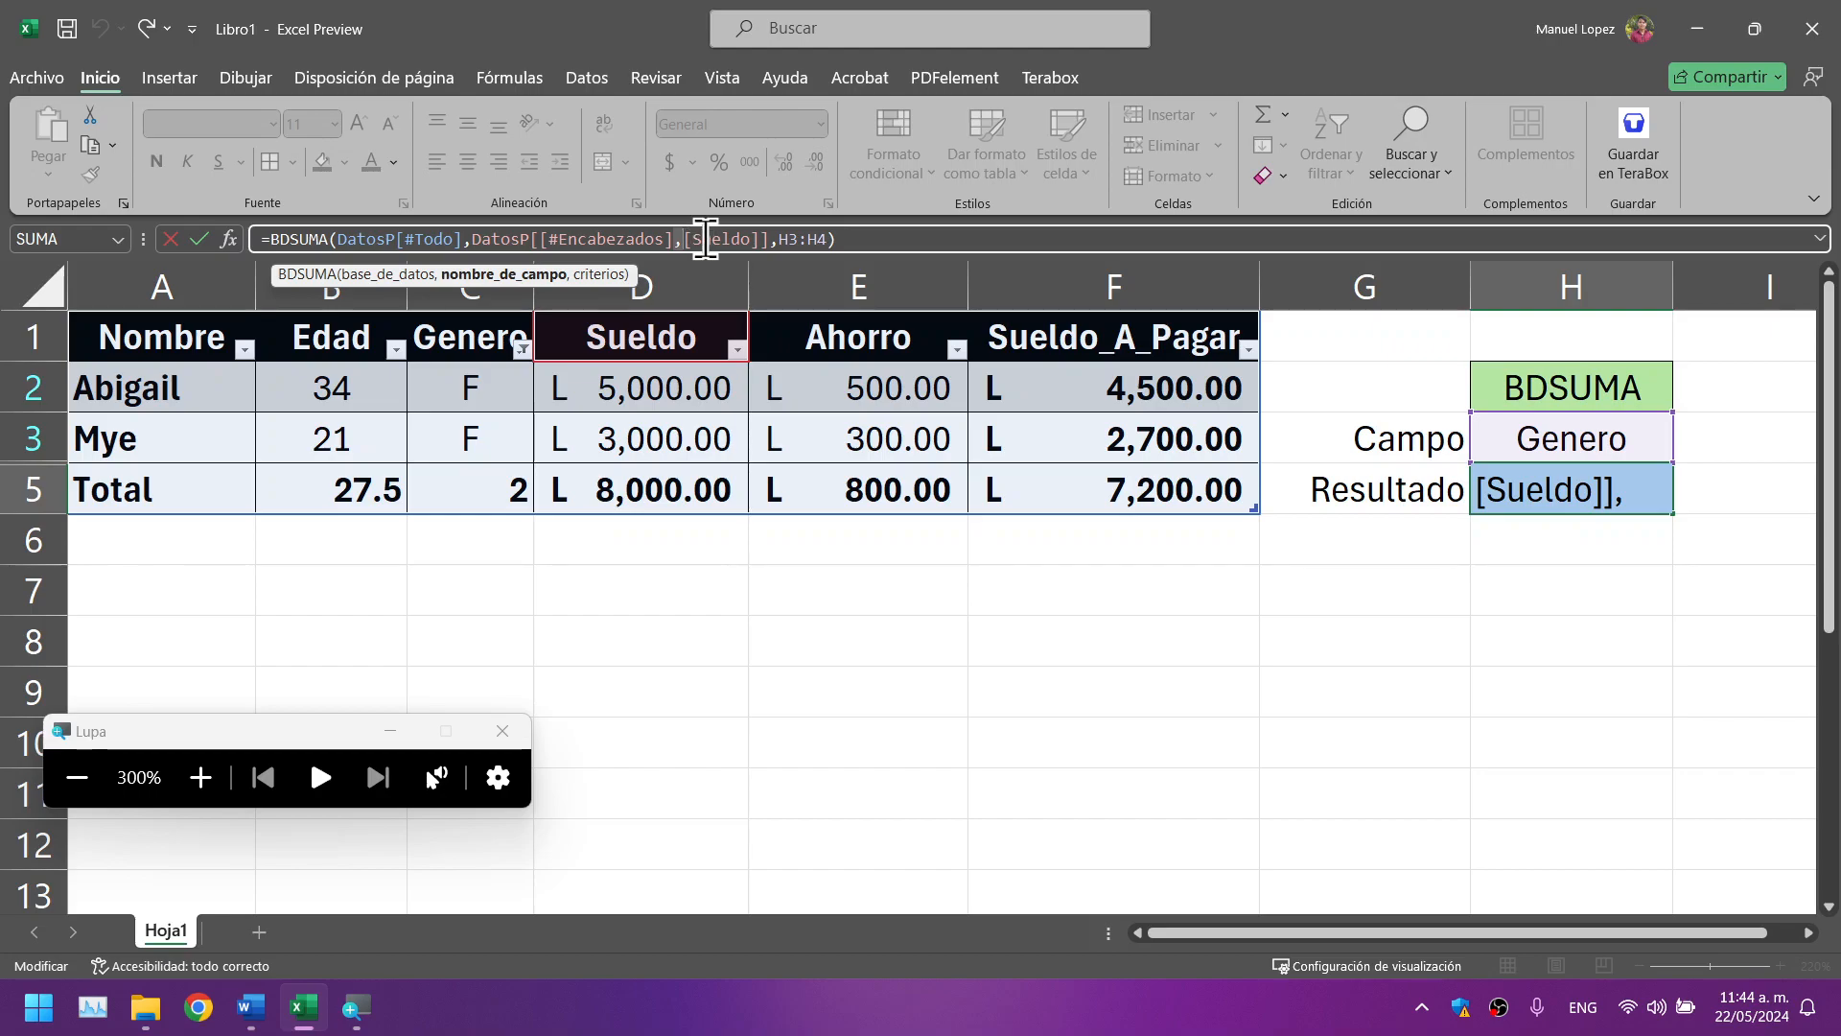
pyautogui.moveTo(761, 239); pyautogui.dragTo(666, 239)
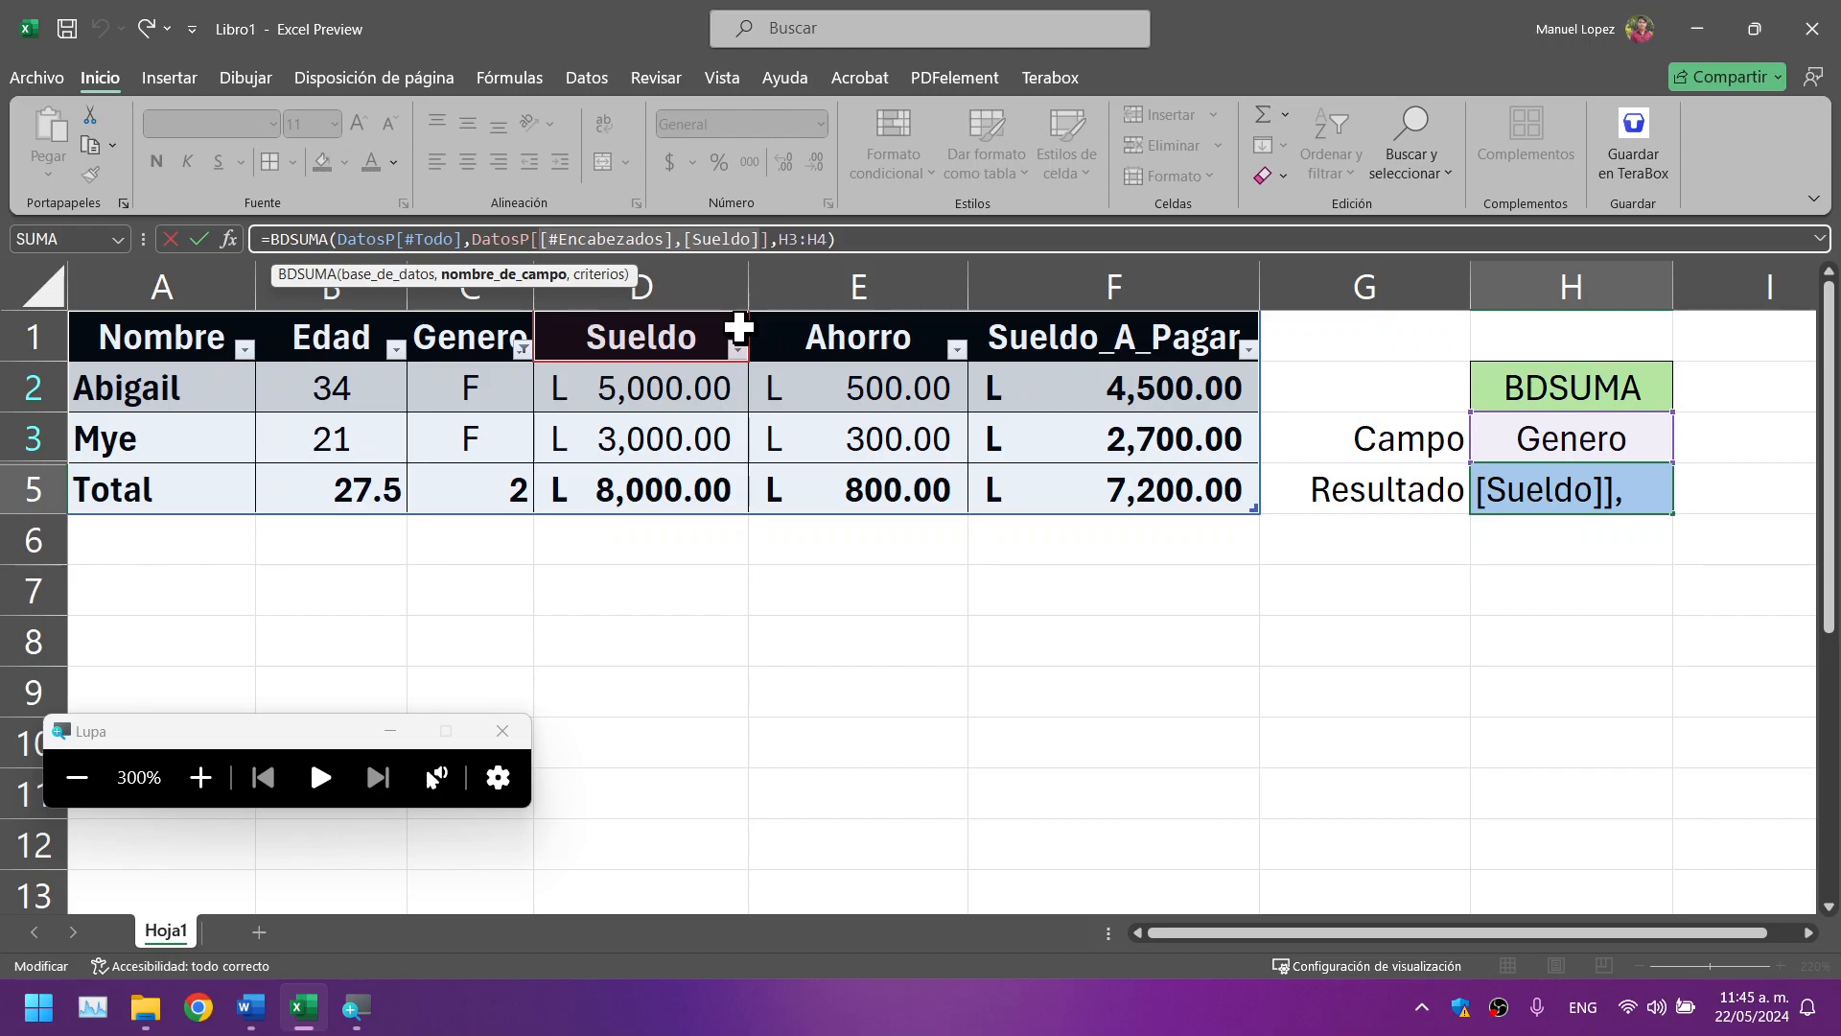
pyautogui.click(770, 239)
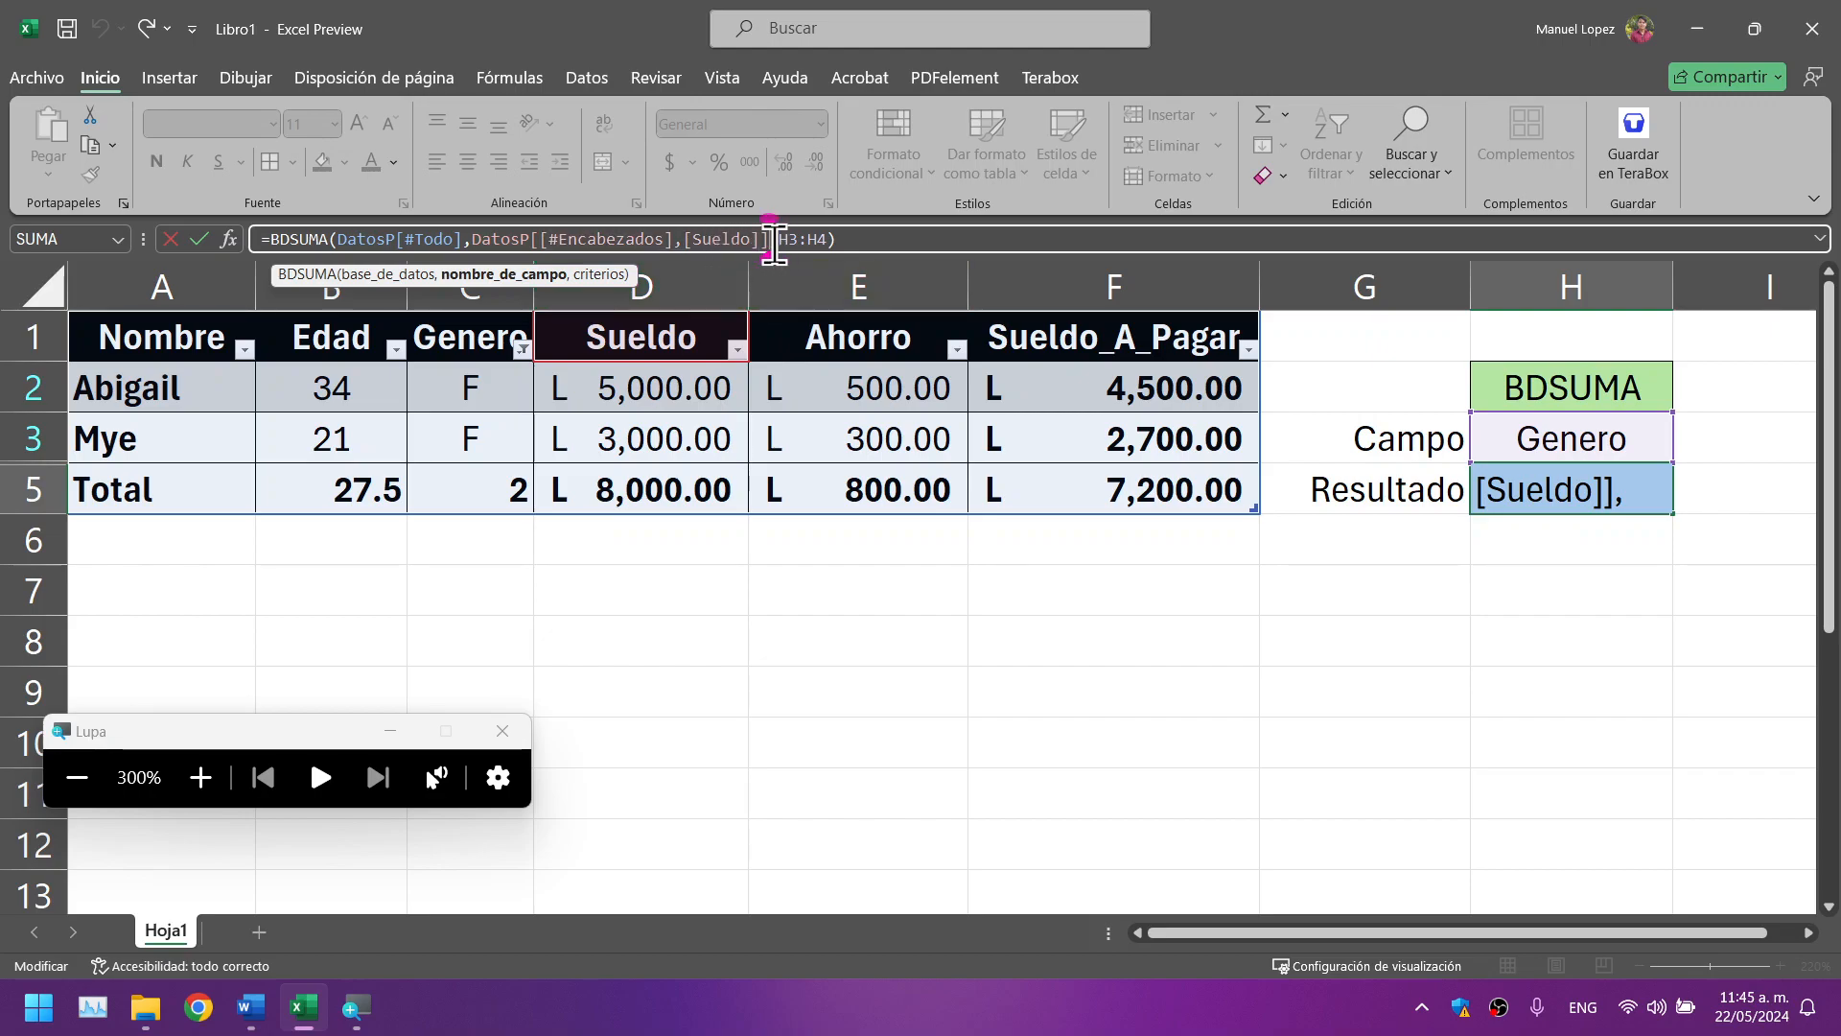
# Step: Examine the H3:H4 criterios argument, close the BDSUMA formula in H5, and look over the criteria and result cells
pyautogui.click(837, 238)
pyautogui.click(796, 239)
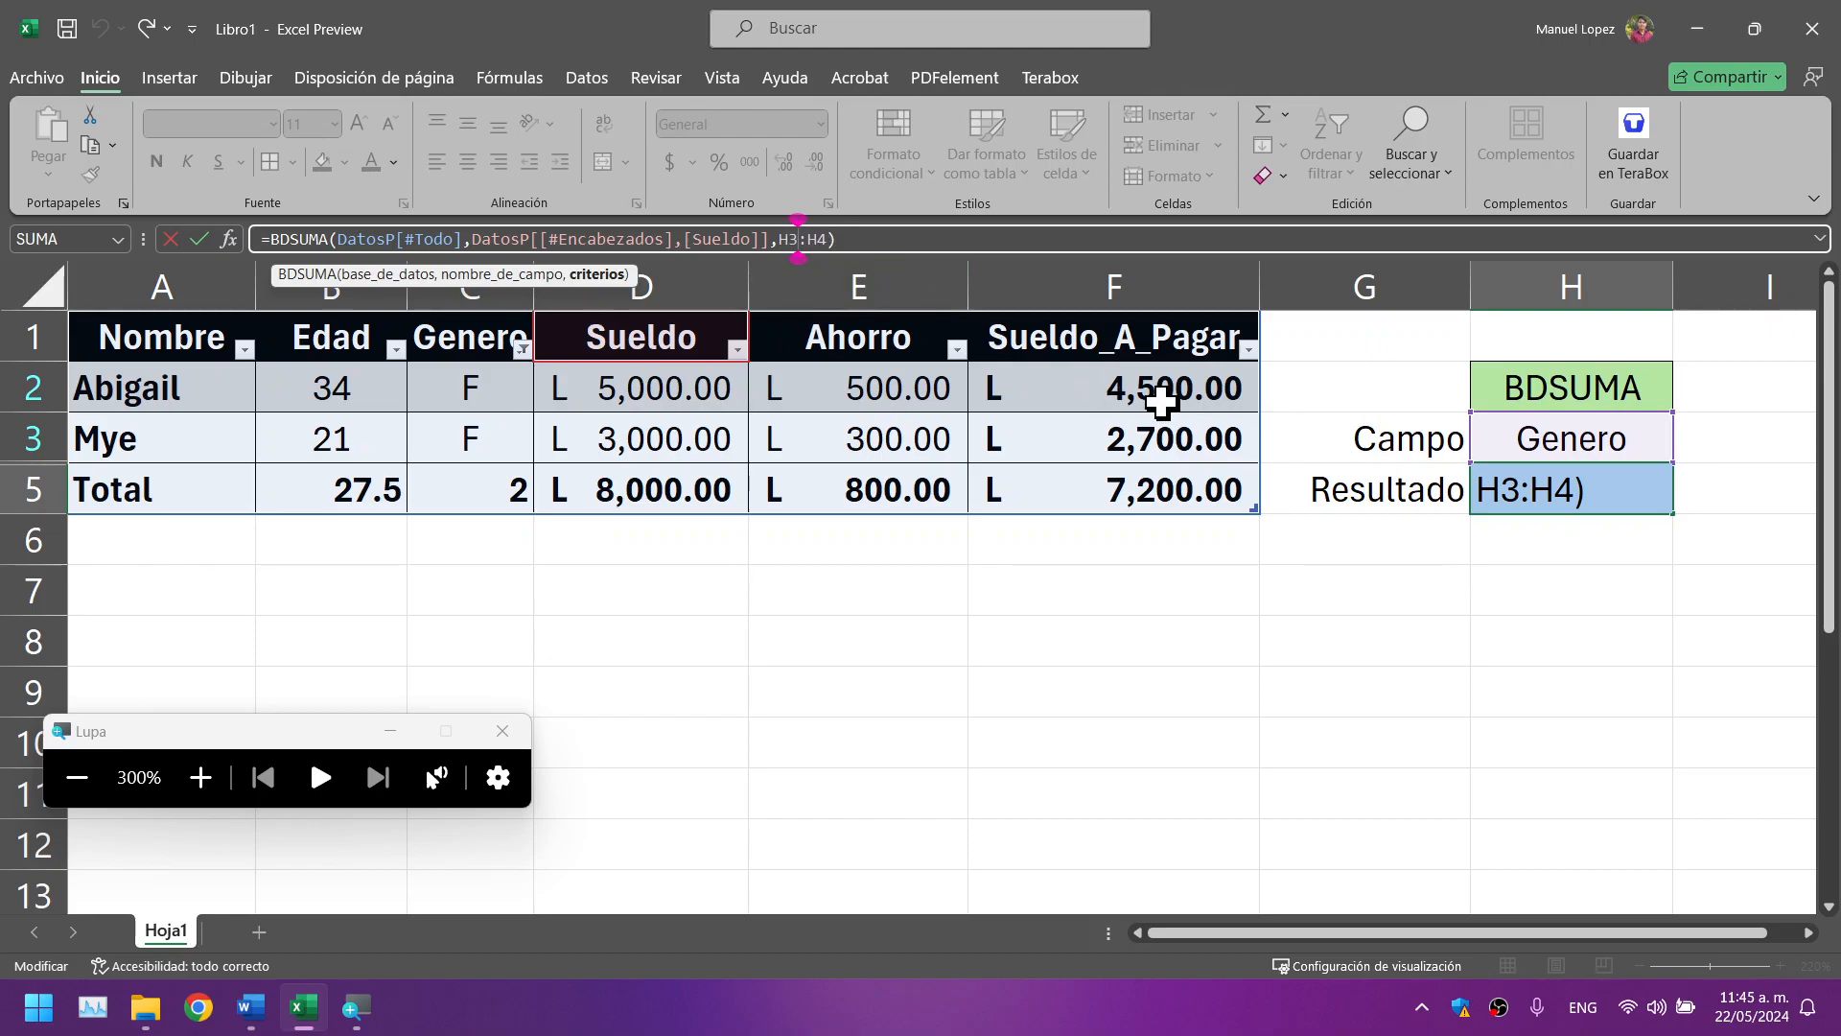
pyautogui.press('Return')
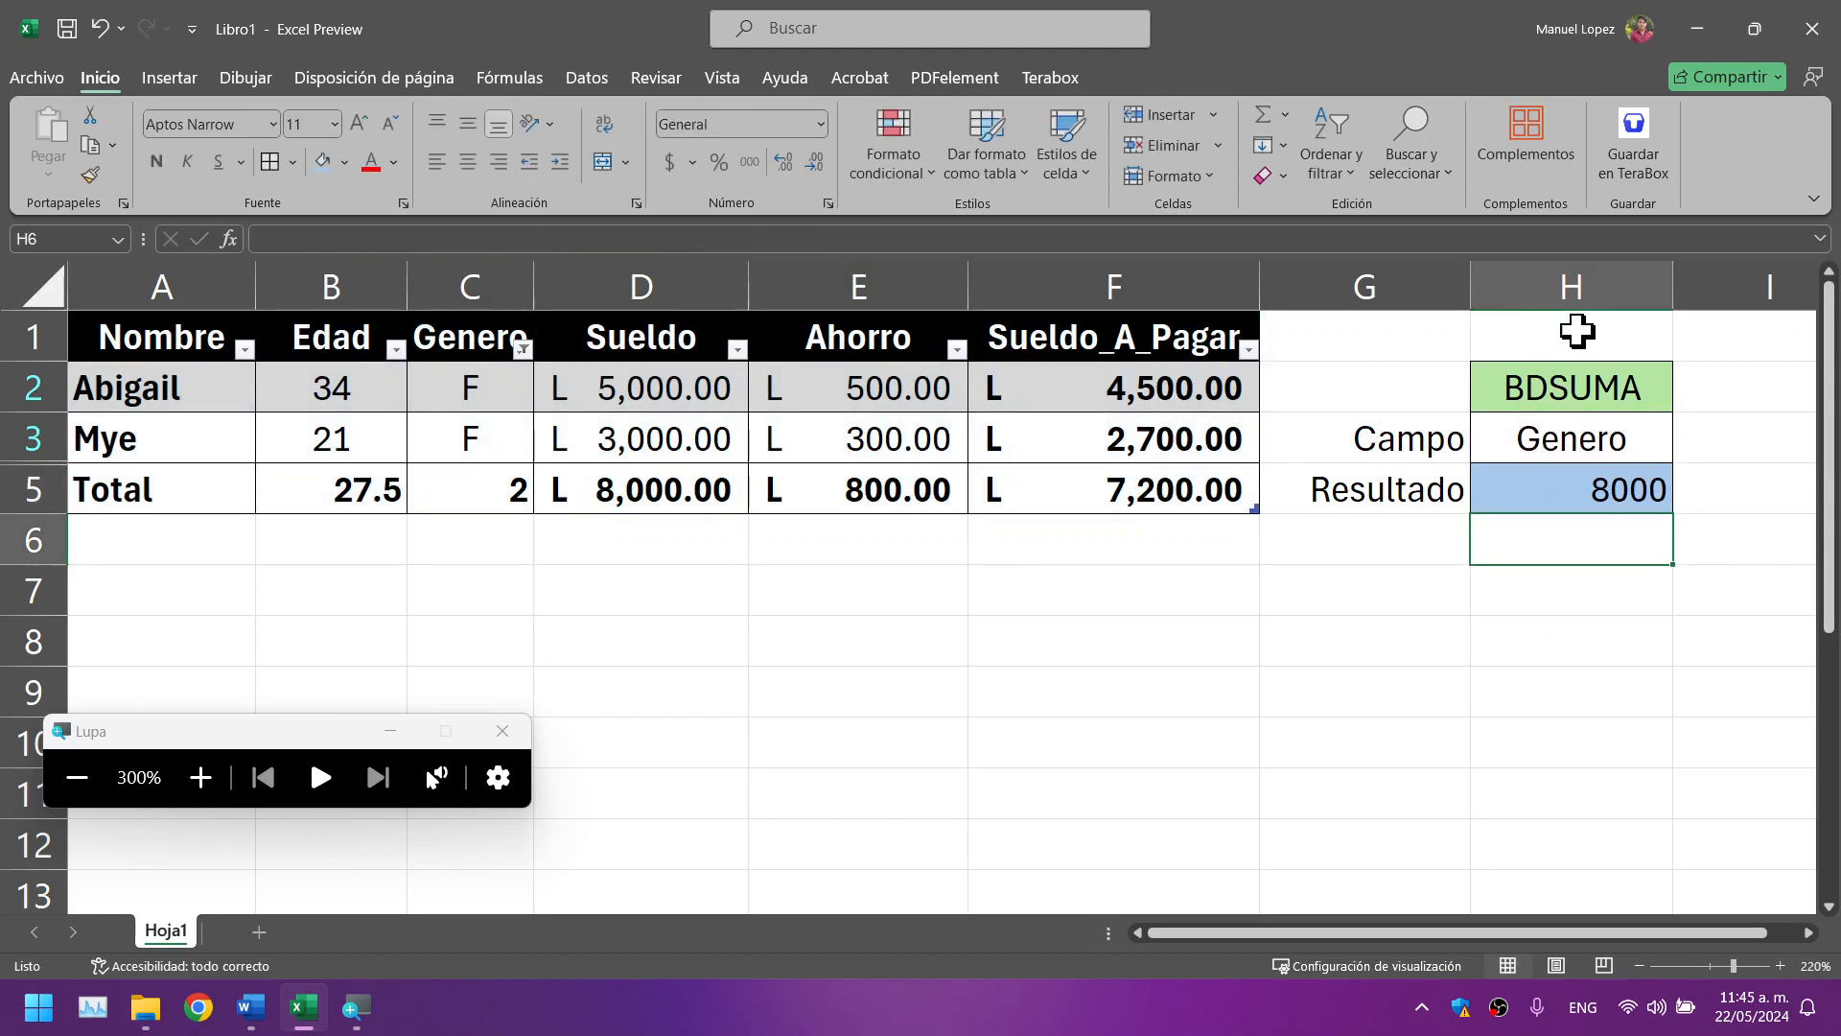
pyautogui.click(1557, 451)
pyautogui.moveTo(1547, 469); pyautogui.dragTo(1549, 472)
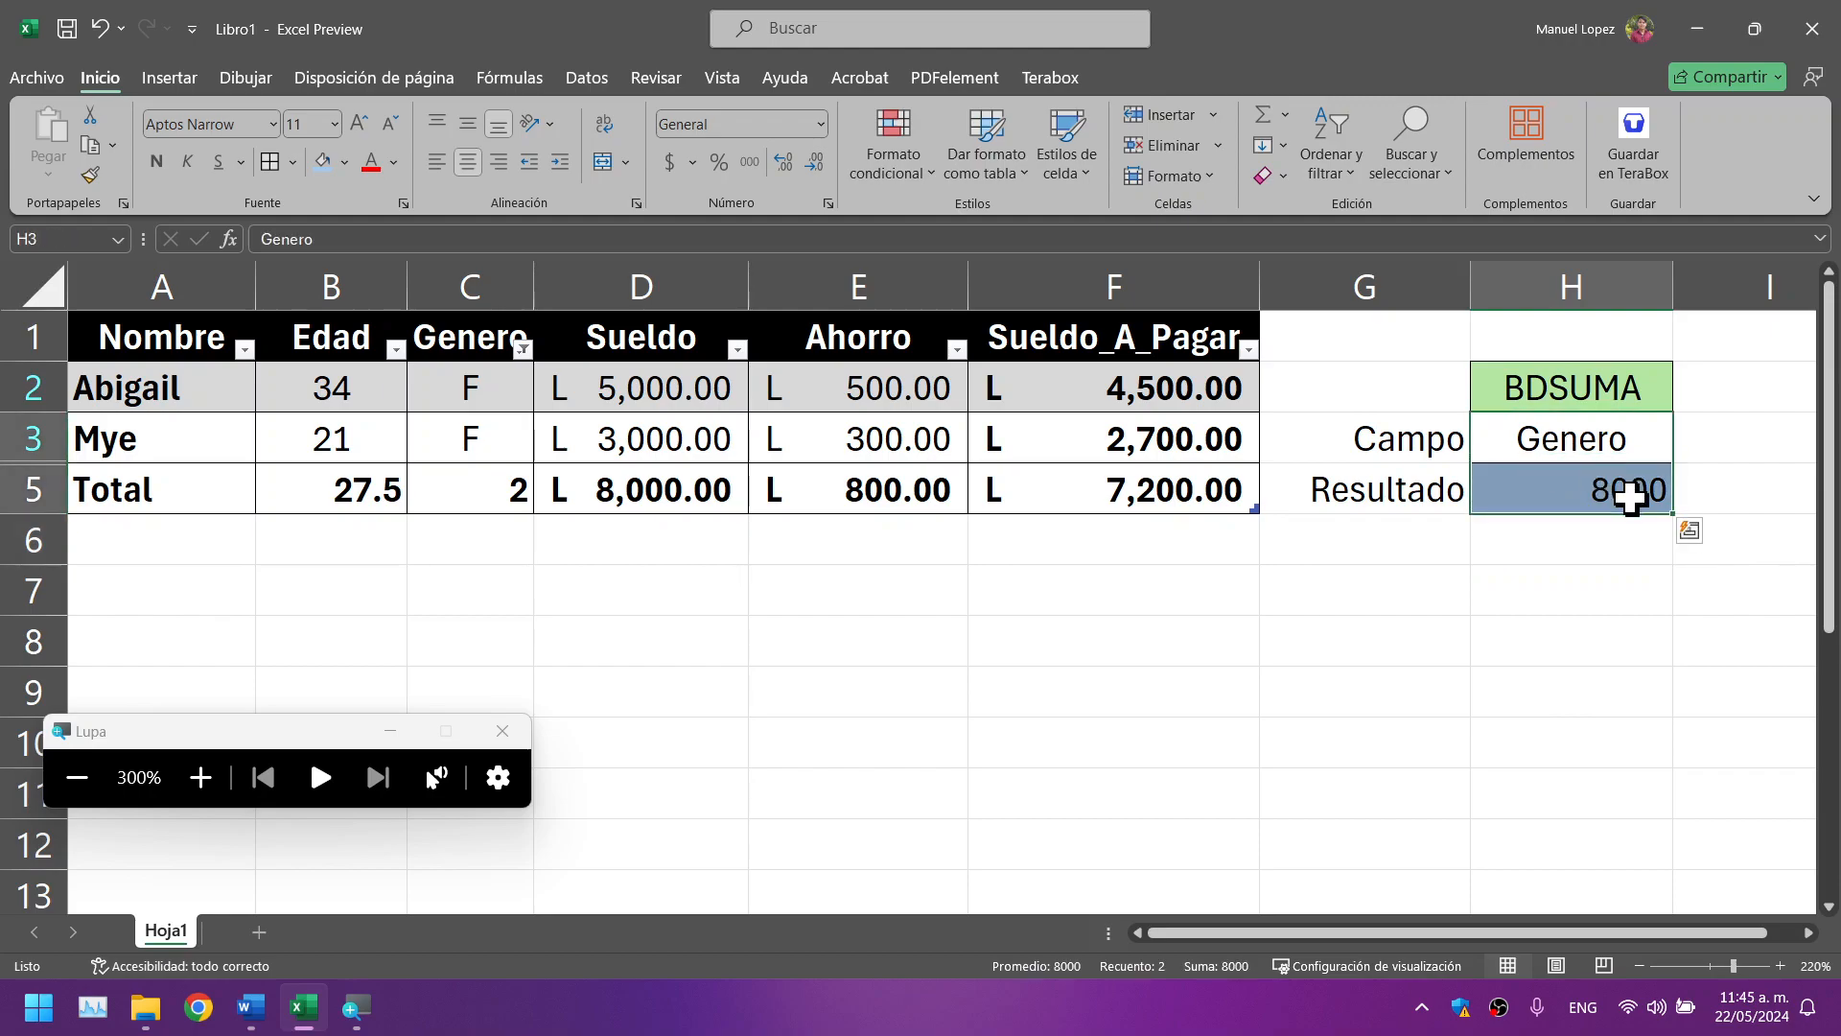
pyautogui.click(1633, 574)
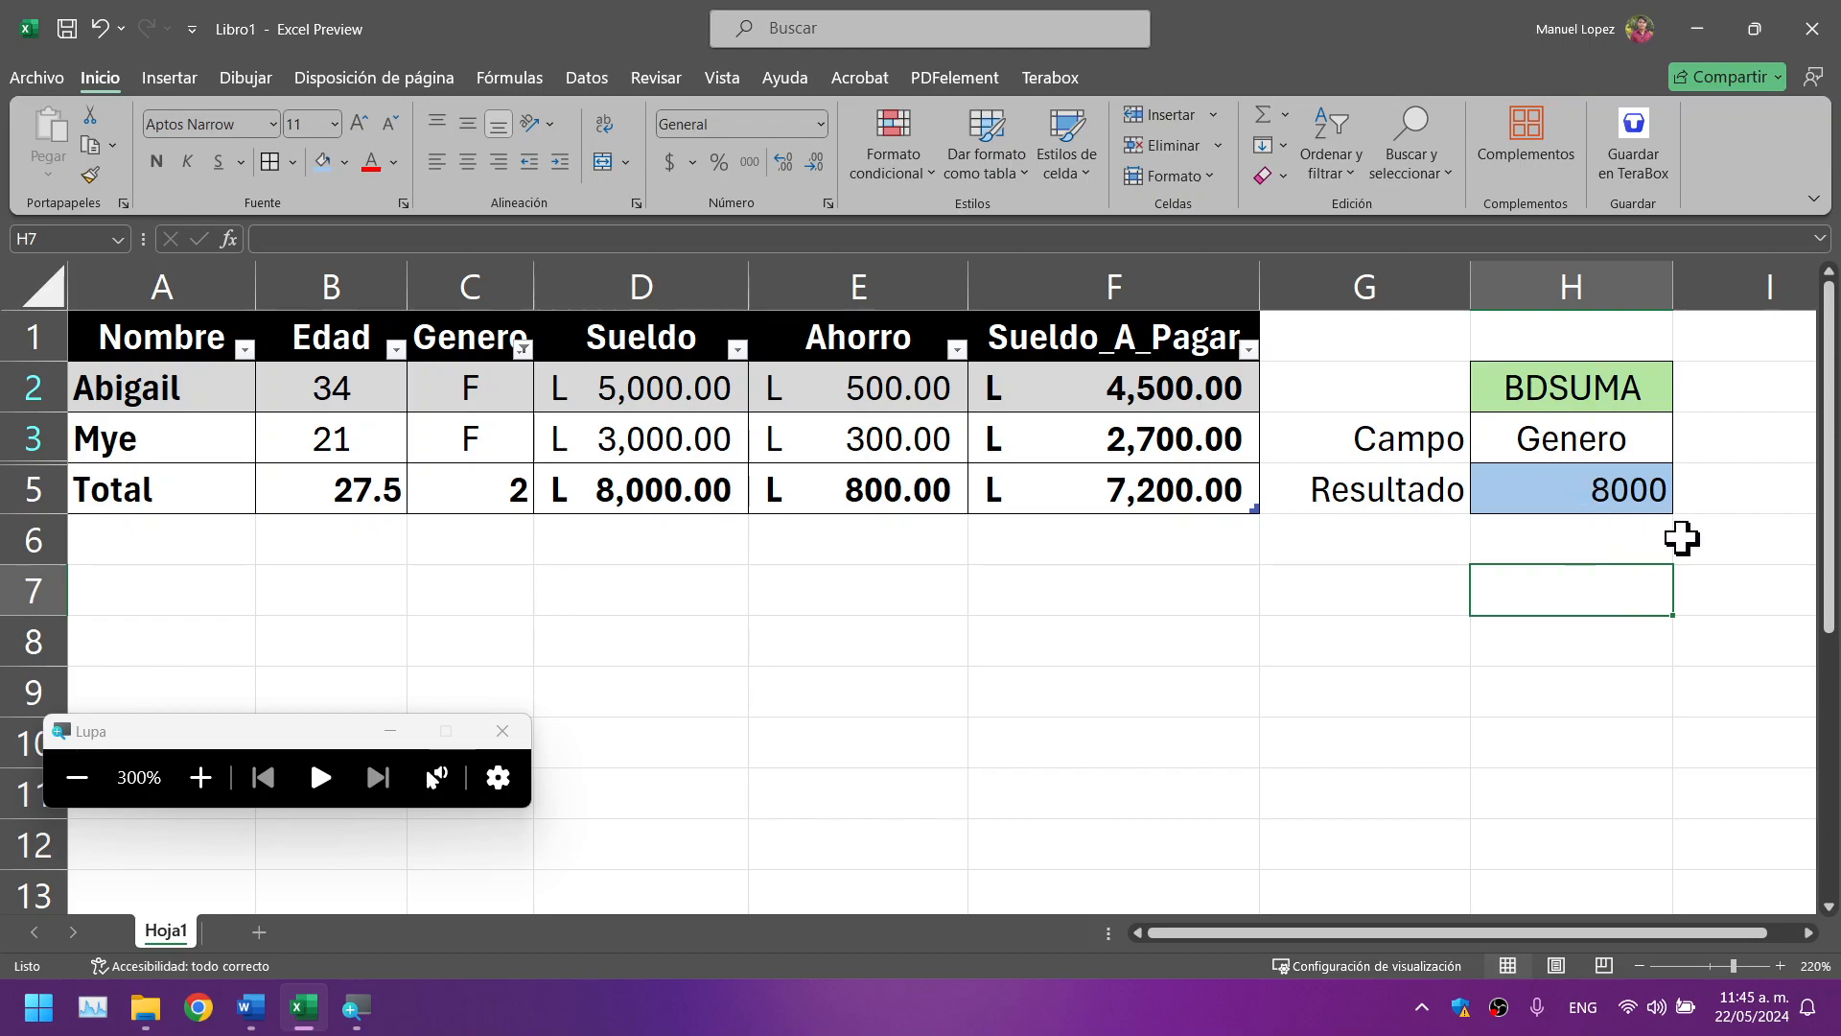
# Step: Reduce the screen magnifier to 100% and undo the F filter on the Genero column
pyautogui.write('-')
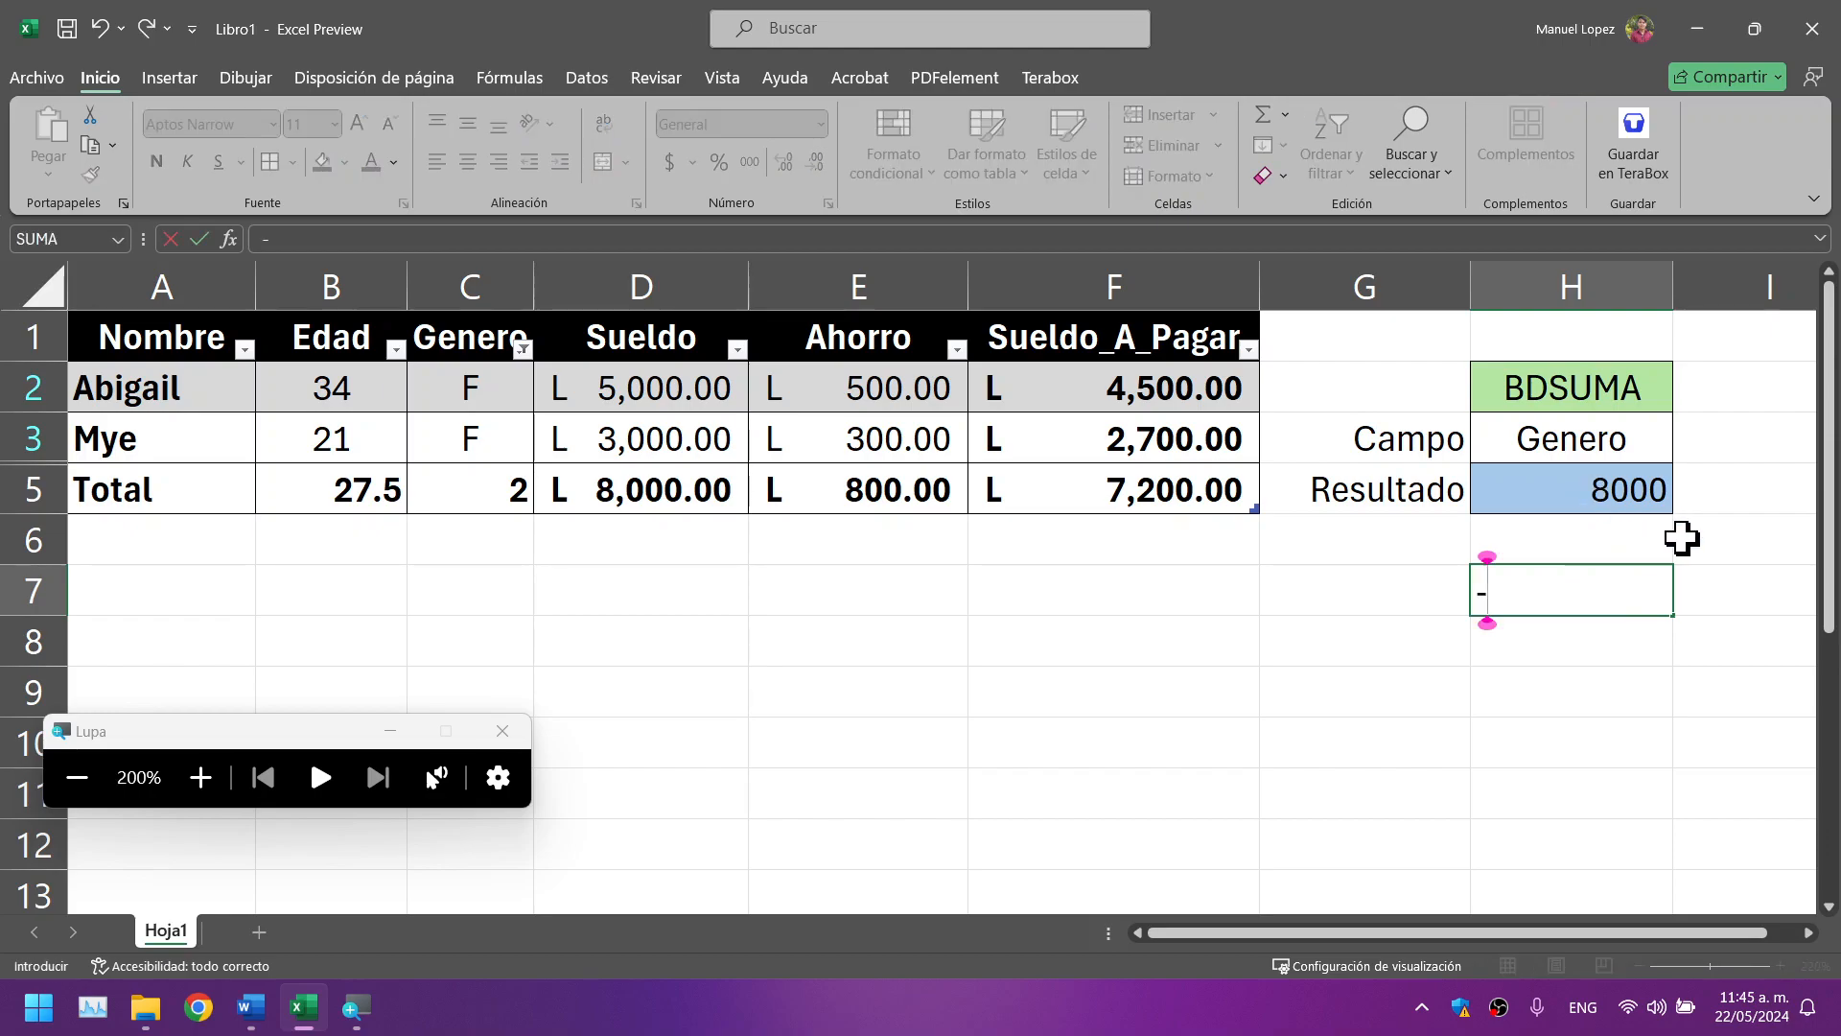
pyautogui.press('BackSpace')
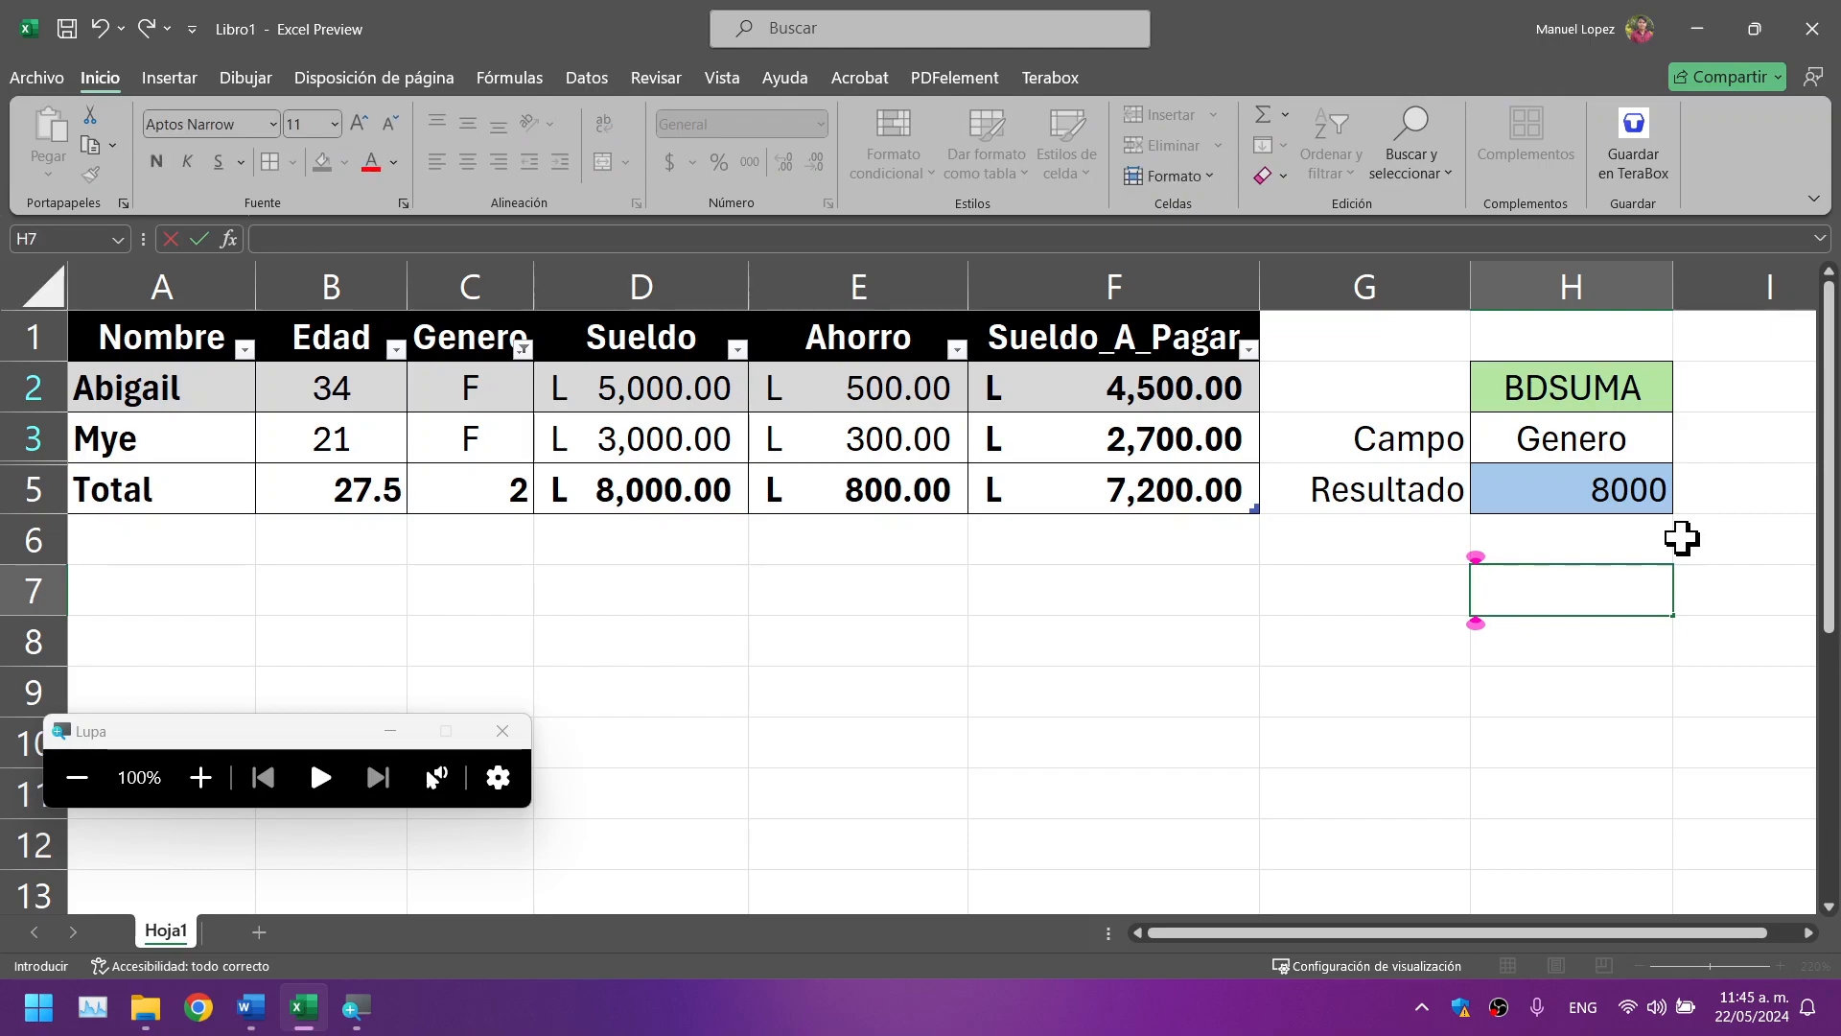
pyautogui.click(1628, 660)
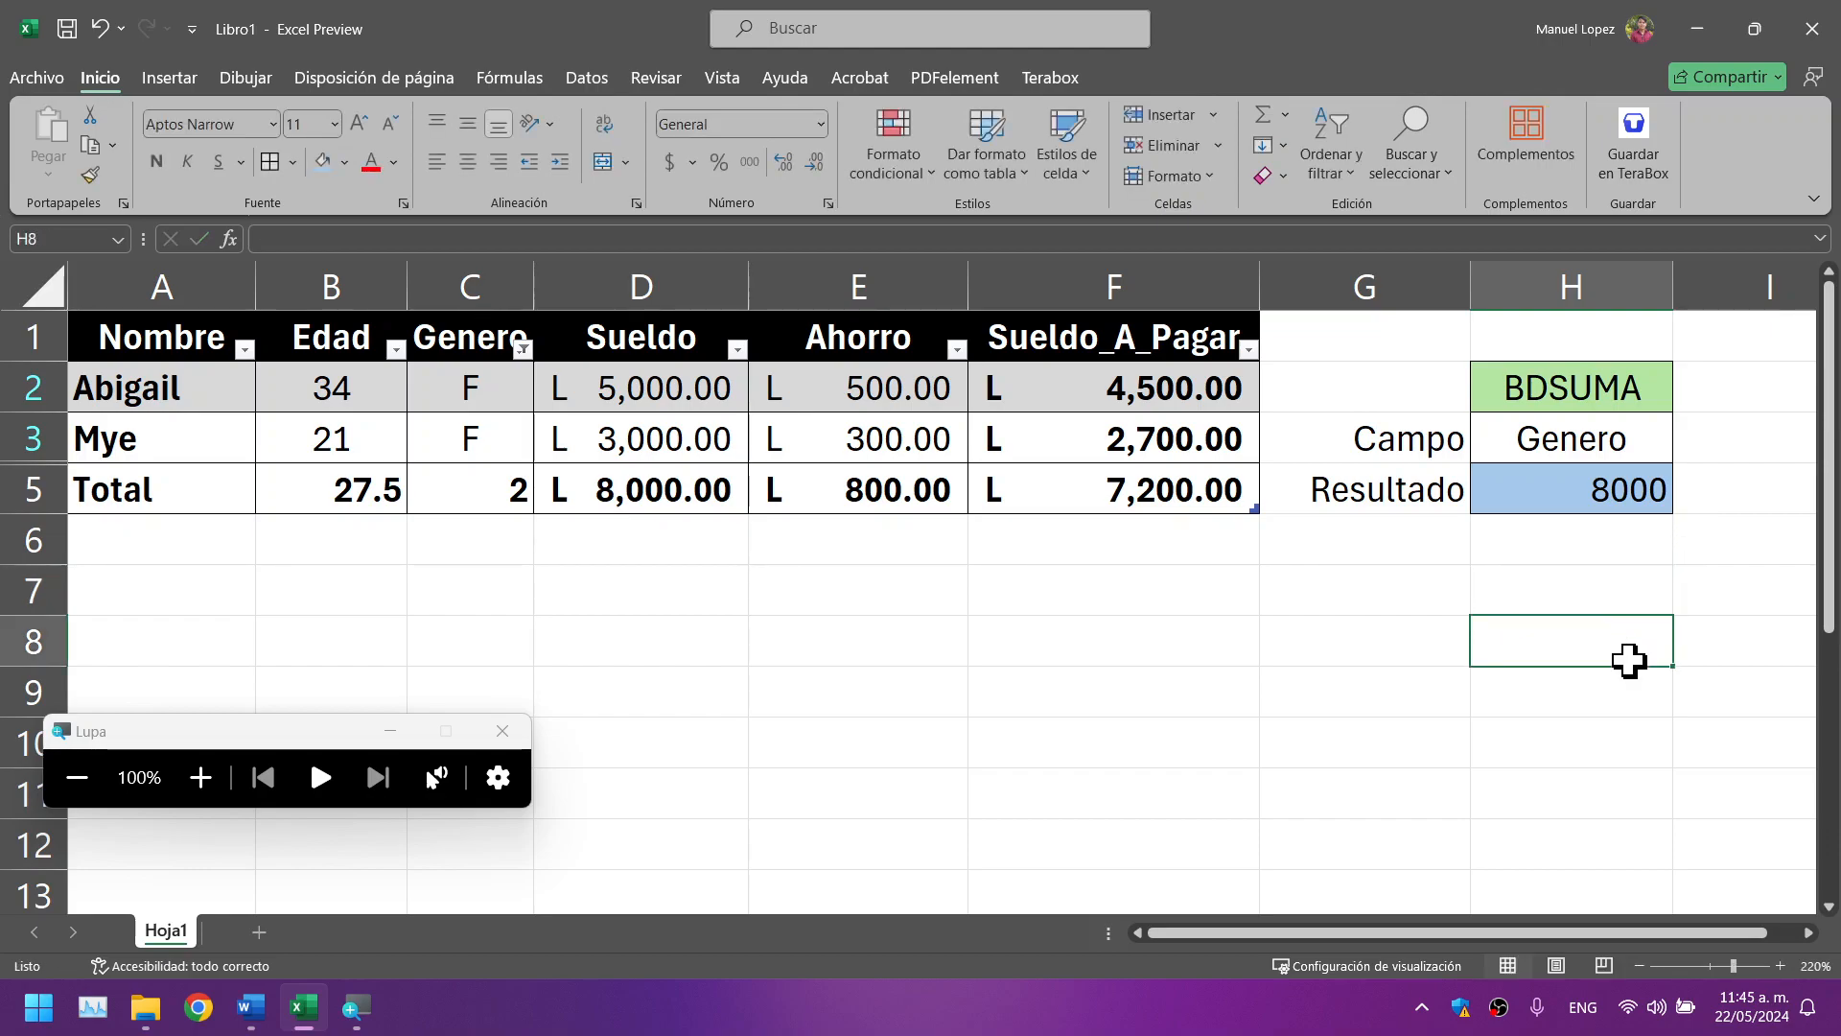
pyautogui.press('Up')
pyautogui.hotkey('ctrl', 'z')
pyautogui.hotkey('ctrl', 'z')
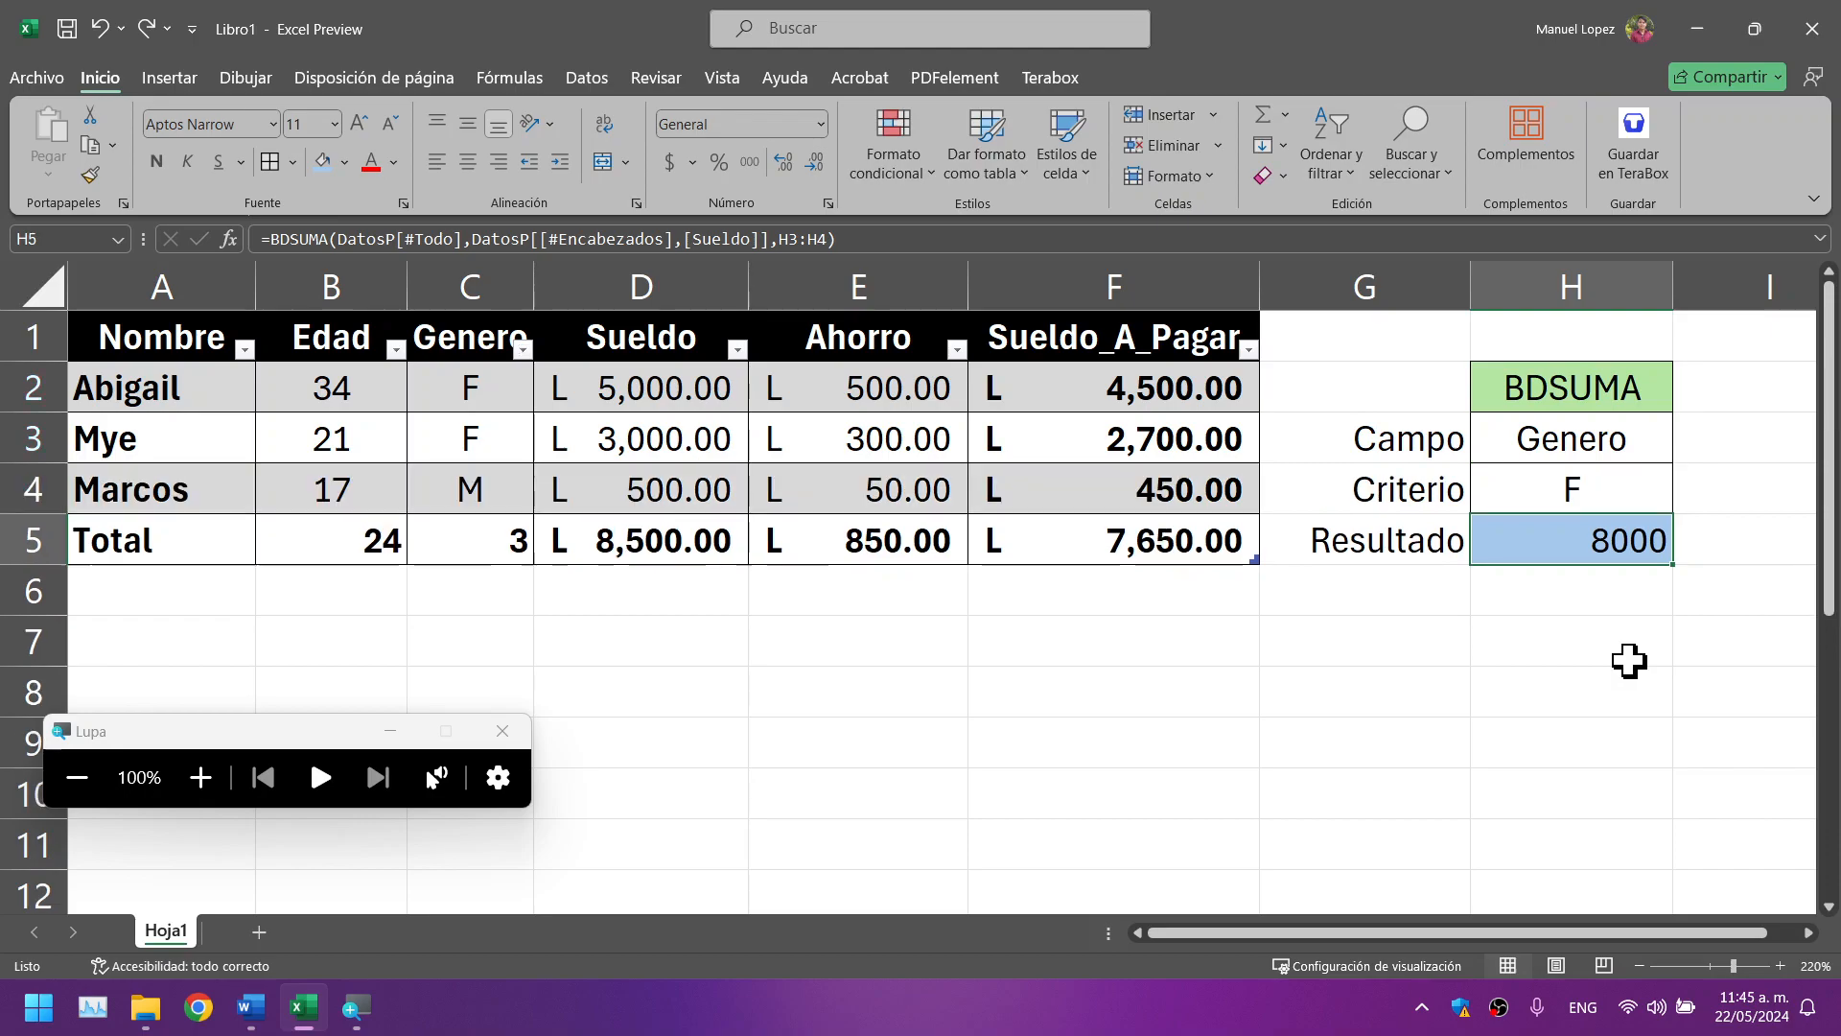
pyautogui.click(1555, 695)
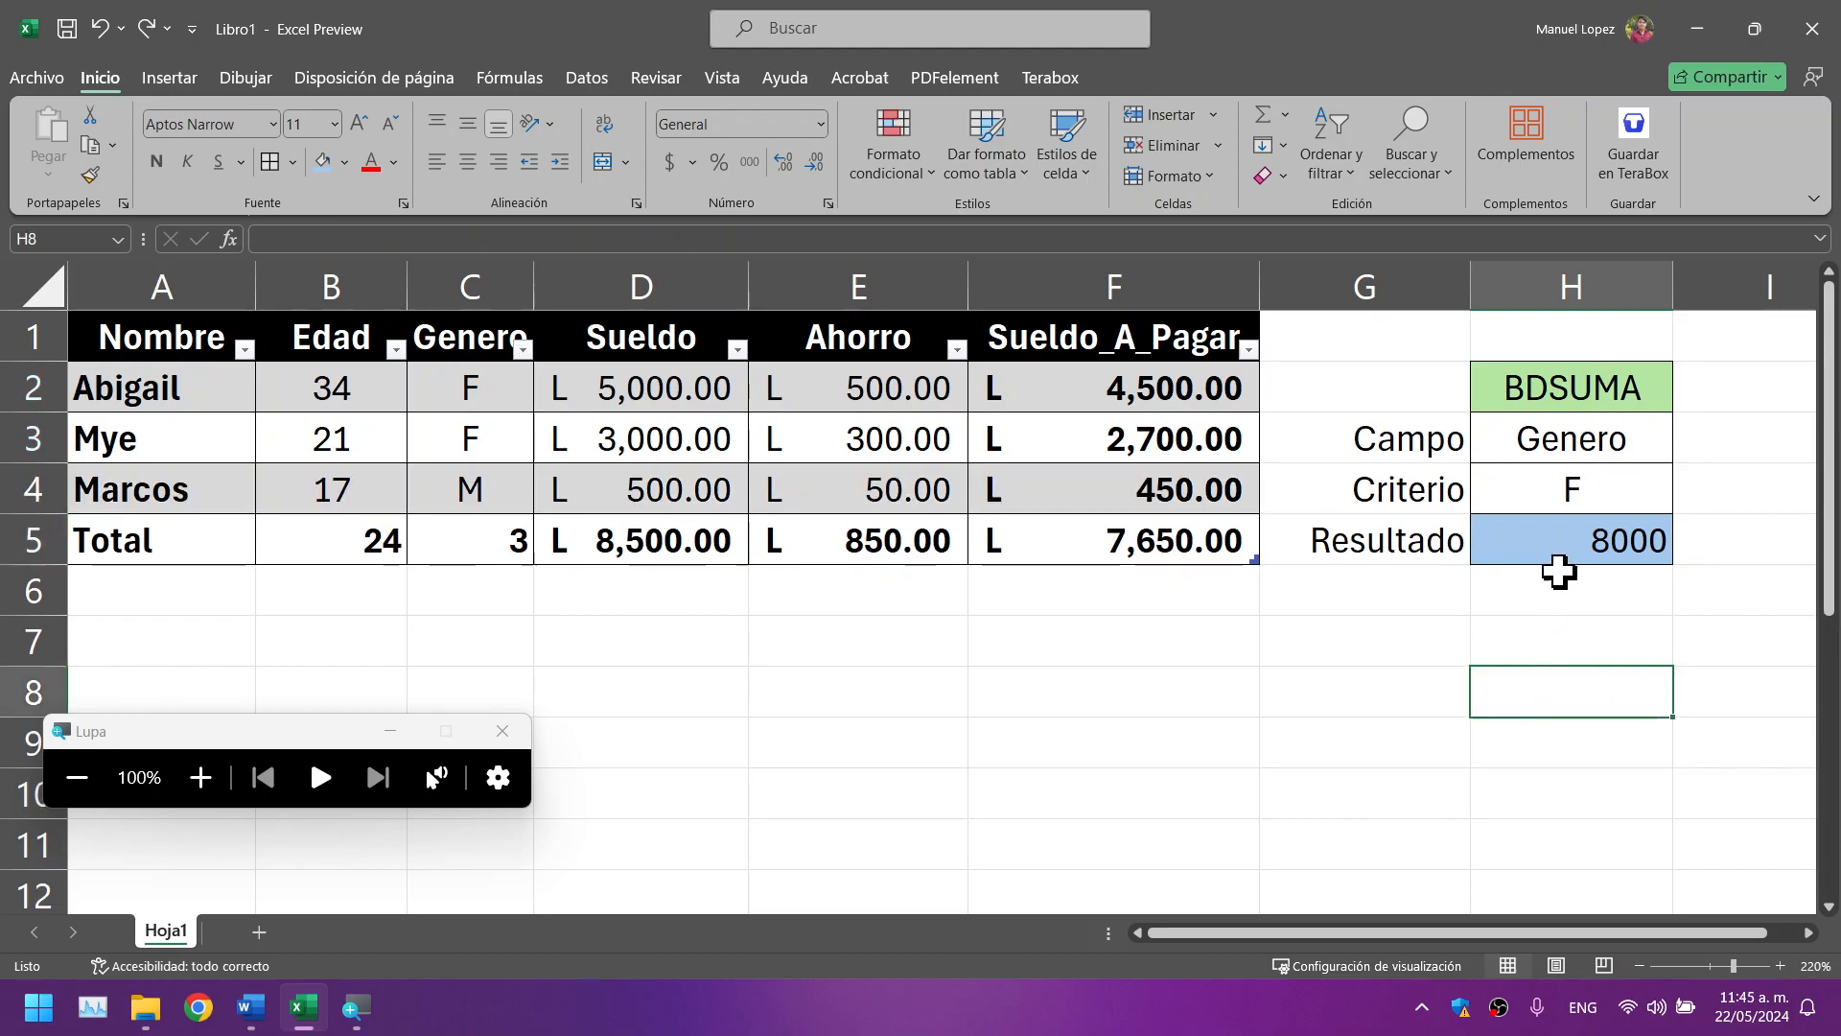
# Step: Move the BDSUMA block in G2:H5 to a location starting at G7
pyautogui.click(1567, 433)
pyautogui.moveTo(1563, 439); pyautogui.dragTo(1562, 480)
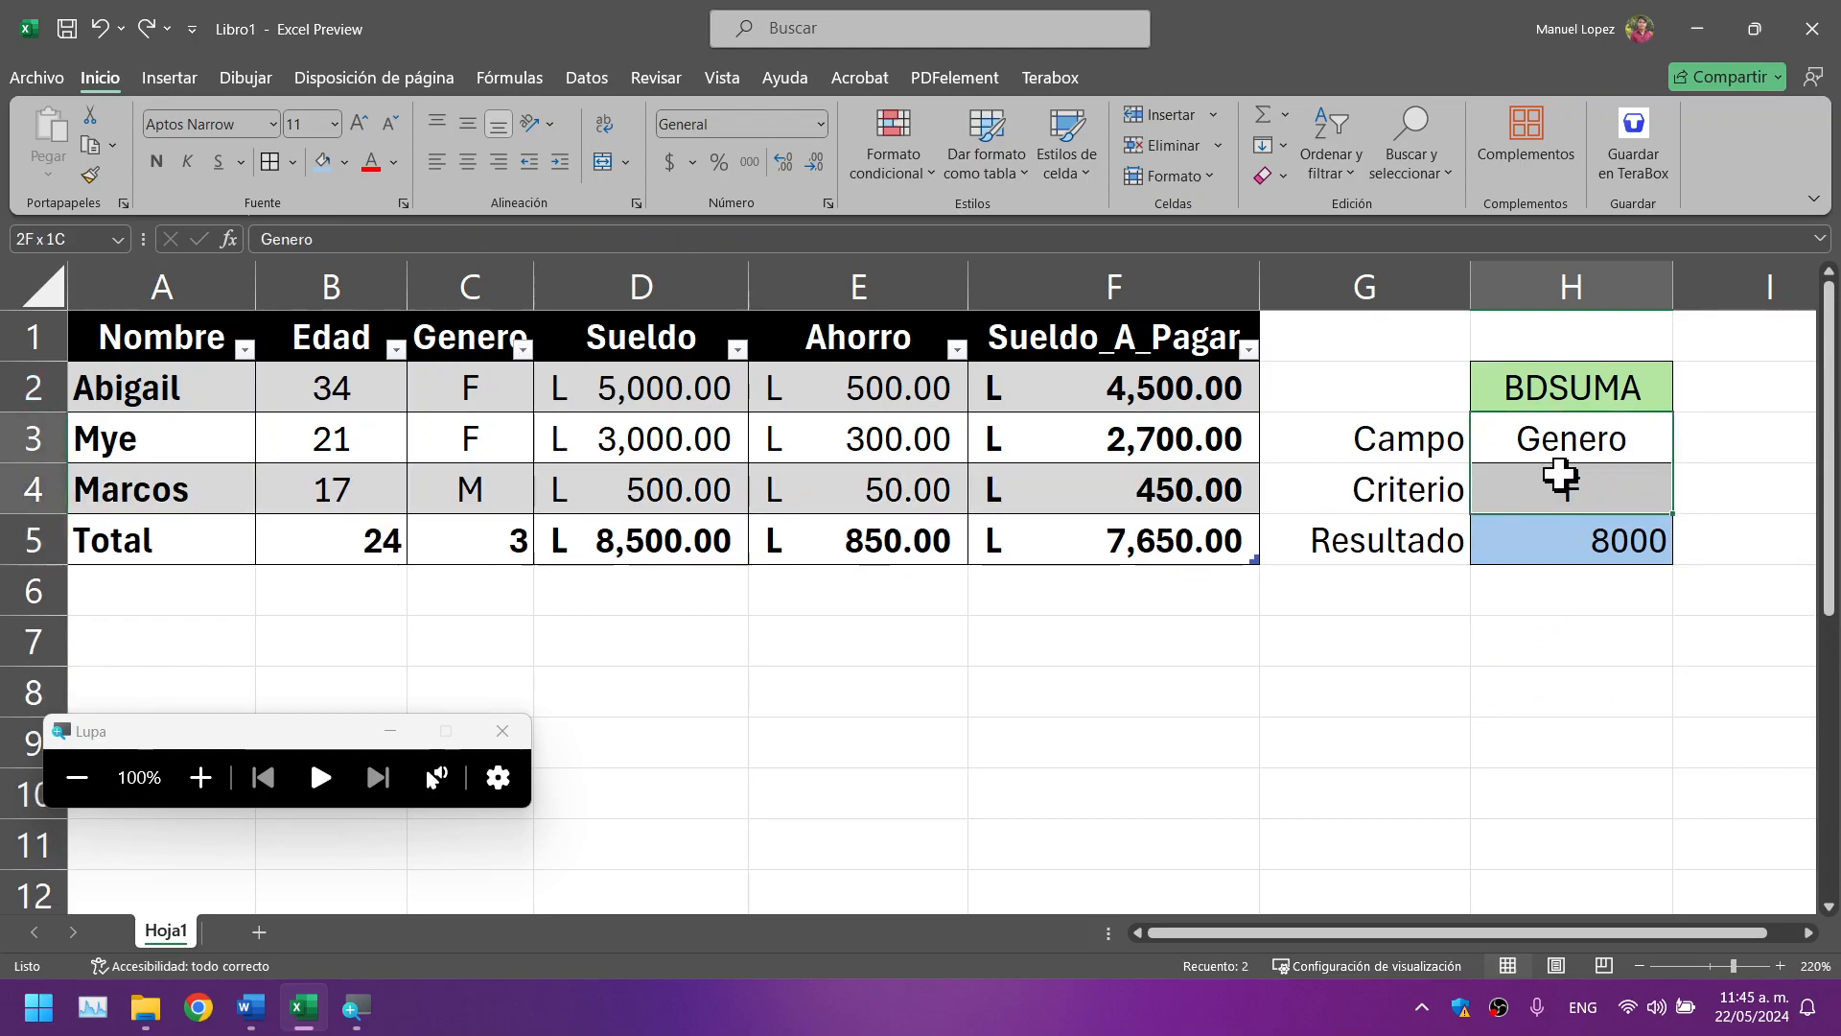
pyautogui.click(1721, 429)
pyautogui.moveTo(1706, 393)
pyautogui.mouseDown()
pyautogui.moveTo(1706, 431)
pyautogui.moveTo(1706, 390)
pyautogui.moveTo(1685, 422)
pyautogui.mouseUp()
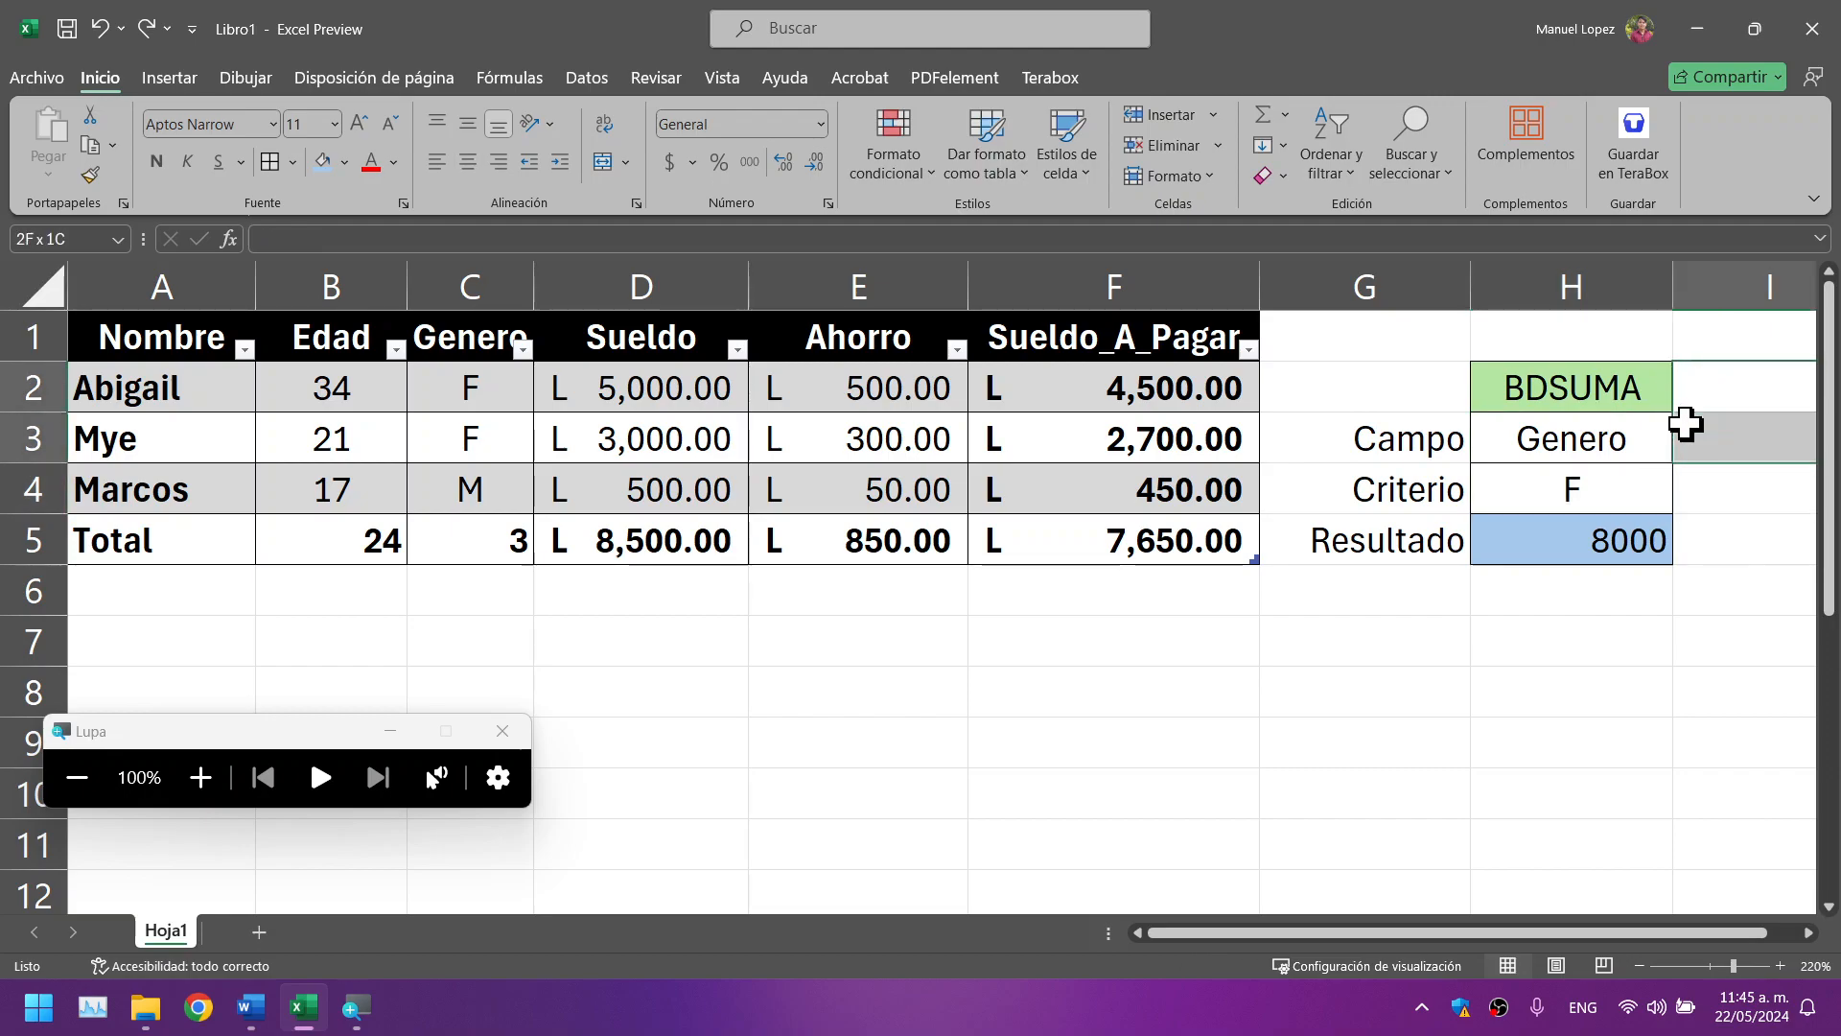
pyautogui.moveTo(1520, 370); pyautogui.dragTo(1567, 515)
pyautogui.moveTo(1385, 370); pyautogui.dragTo(1487, 521)
pyautogui.hotkey('ctrl', 'c')
pyautogui.click(1525, 337)
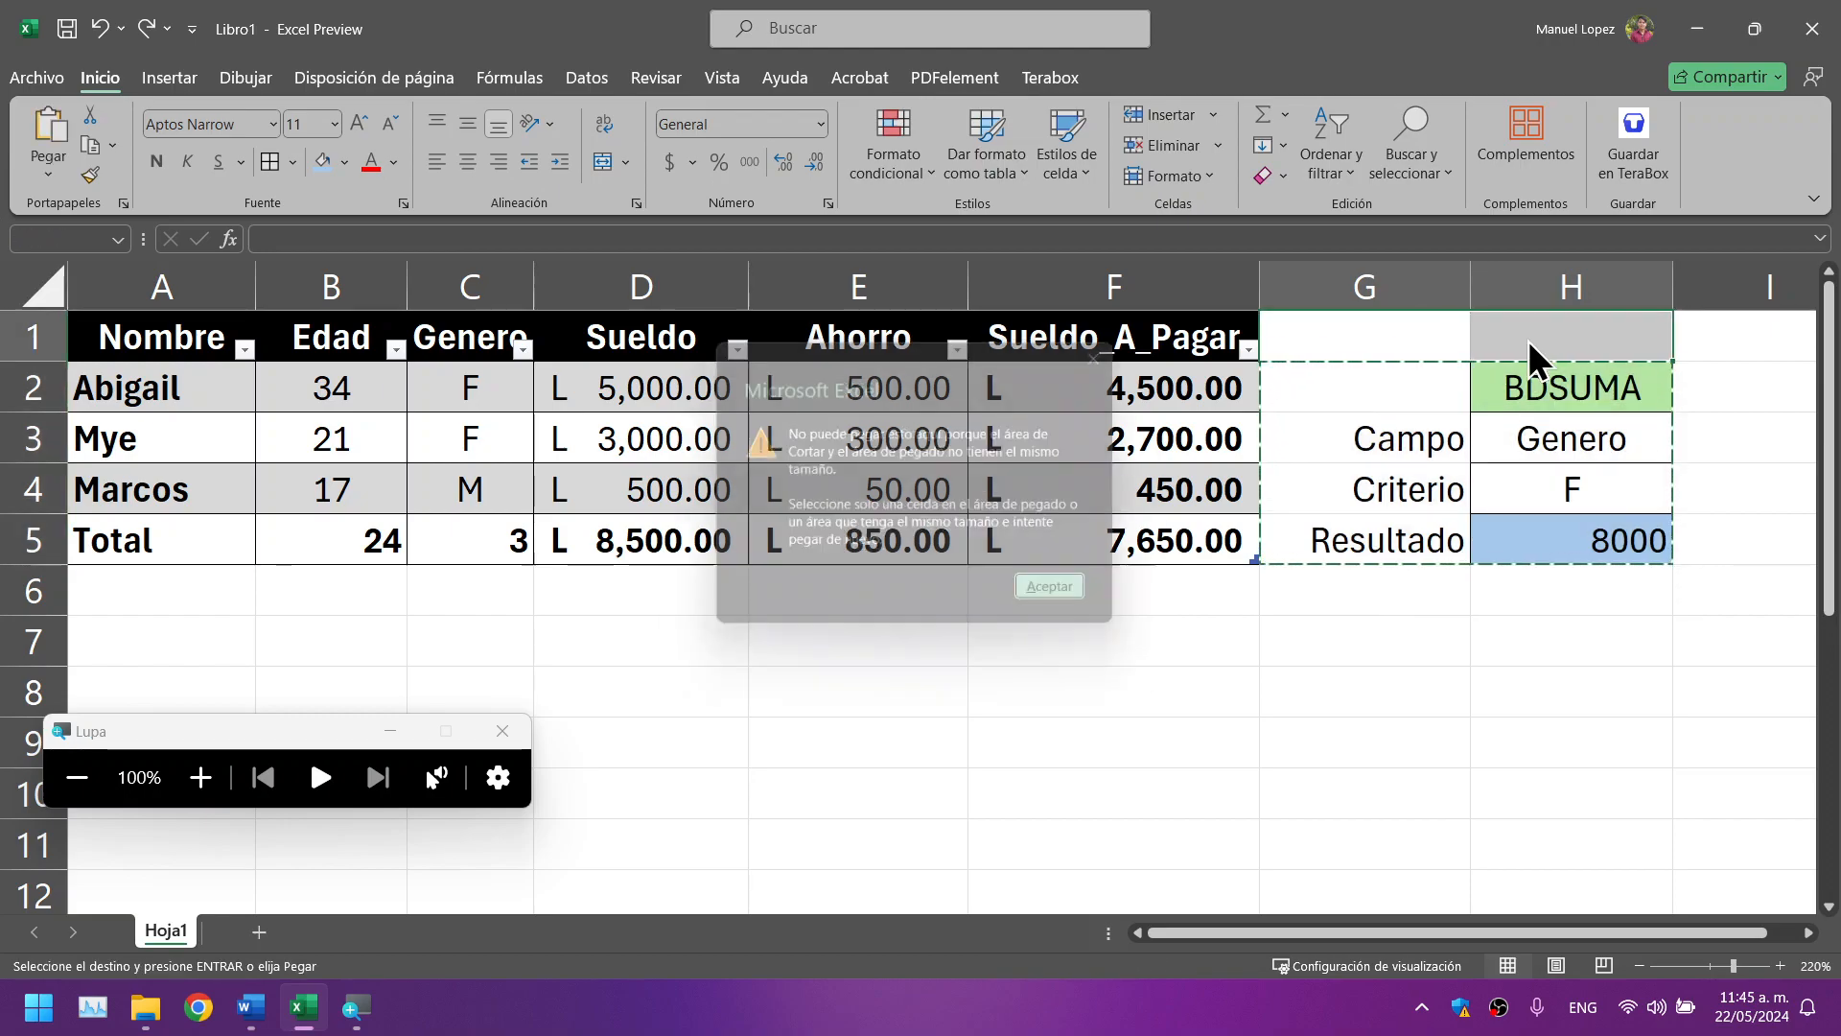
pyautogui.click(1088, 603)
pyautogui.click(1446, 637)
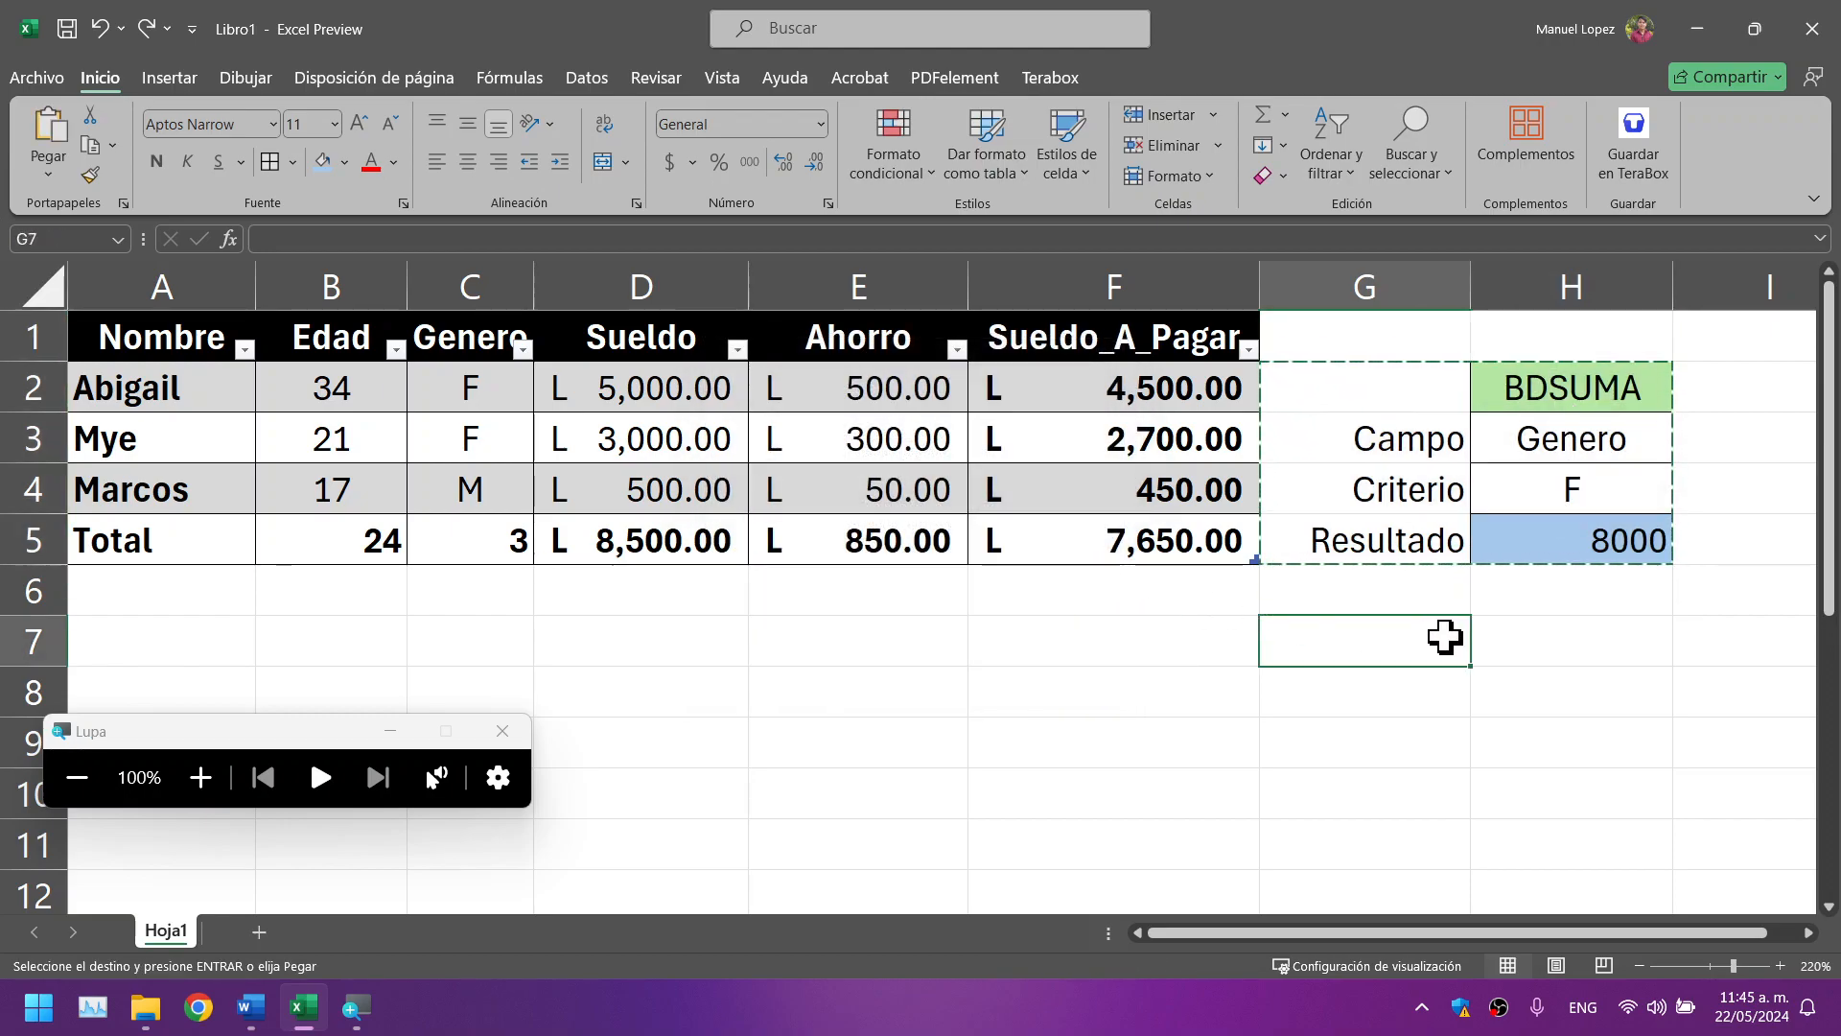
pyautogui.press('Return')
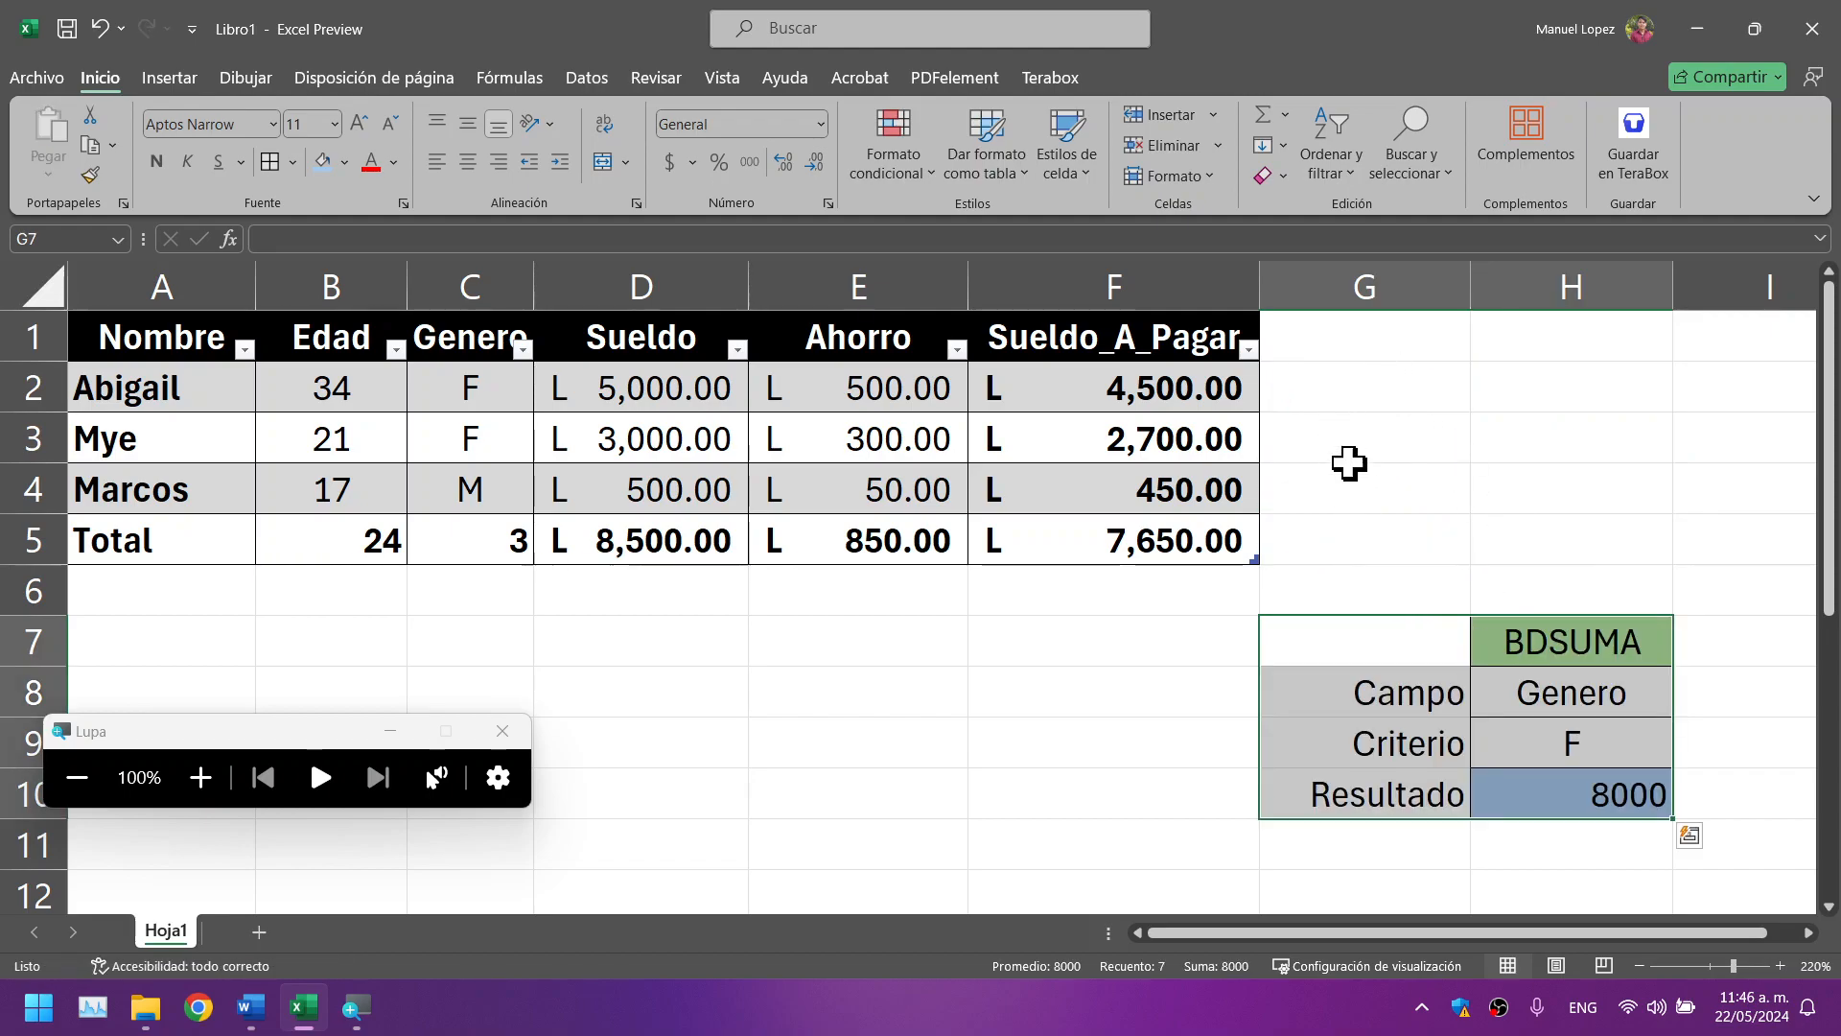
# Step: Try to move the BDSUMA block from G7 up to G1, and undo its relocation back to G2:H5
pyautogui.rightClick(1391, 660)
pyautogui.press('Escape')
pyautogui.hotkey('ctrl', 'x')
pyautogui.click(1381, 333)
pyautogui.rightClick(1382, 335)
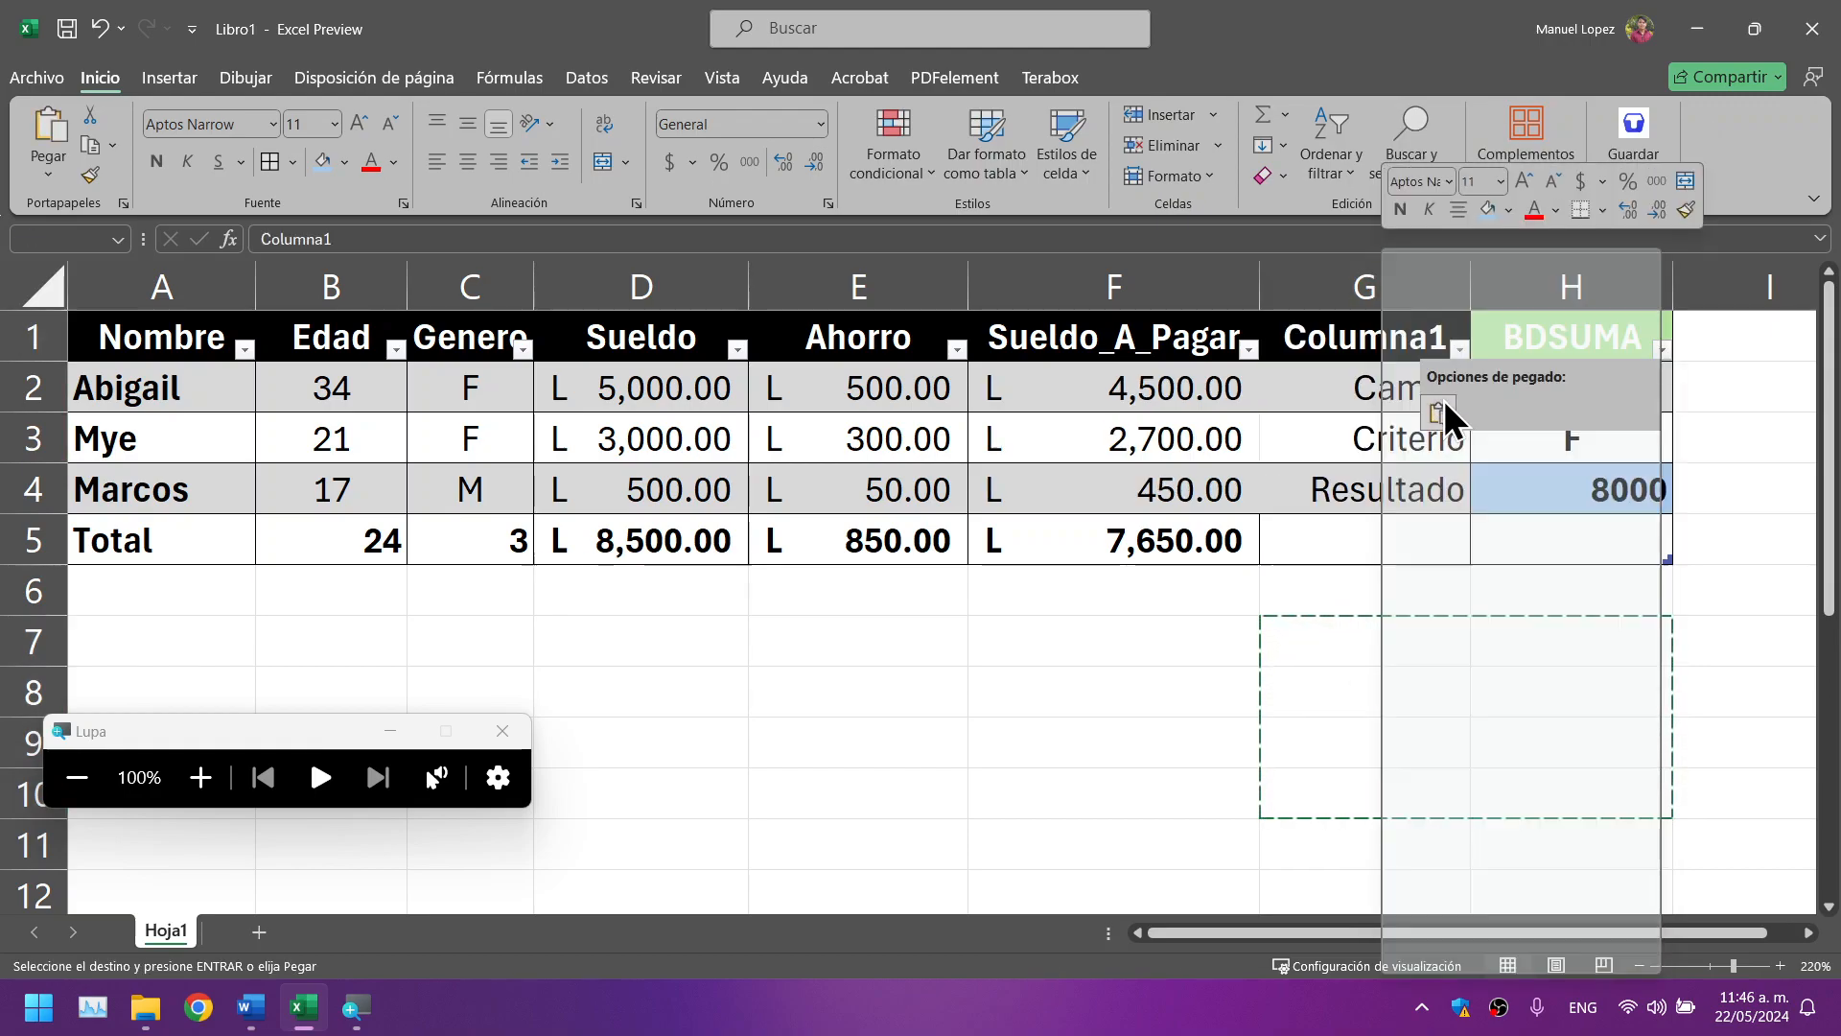
pyautogui.press('Escape')
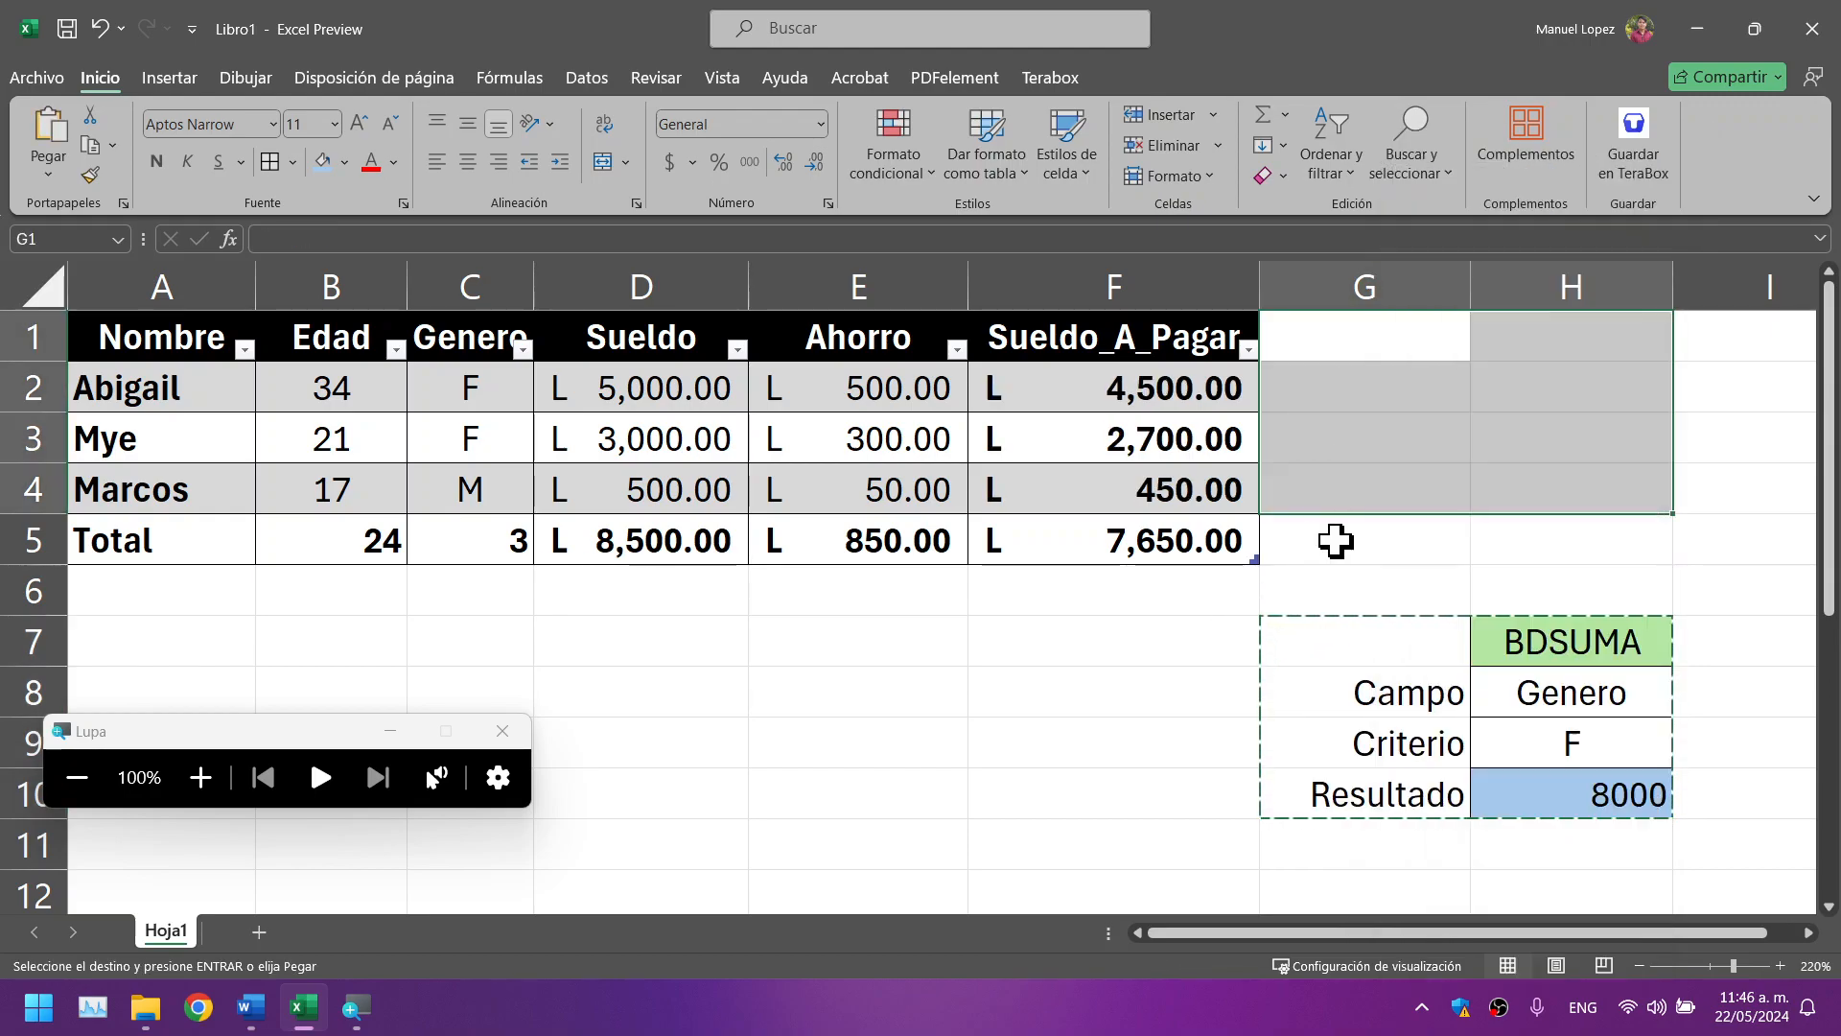
pyautogui.click(1422, 387)
pyautogui.click(1448, 544)
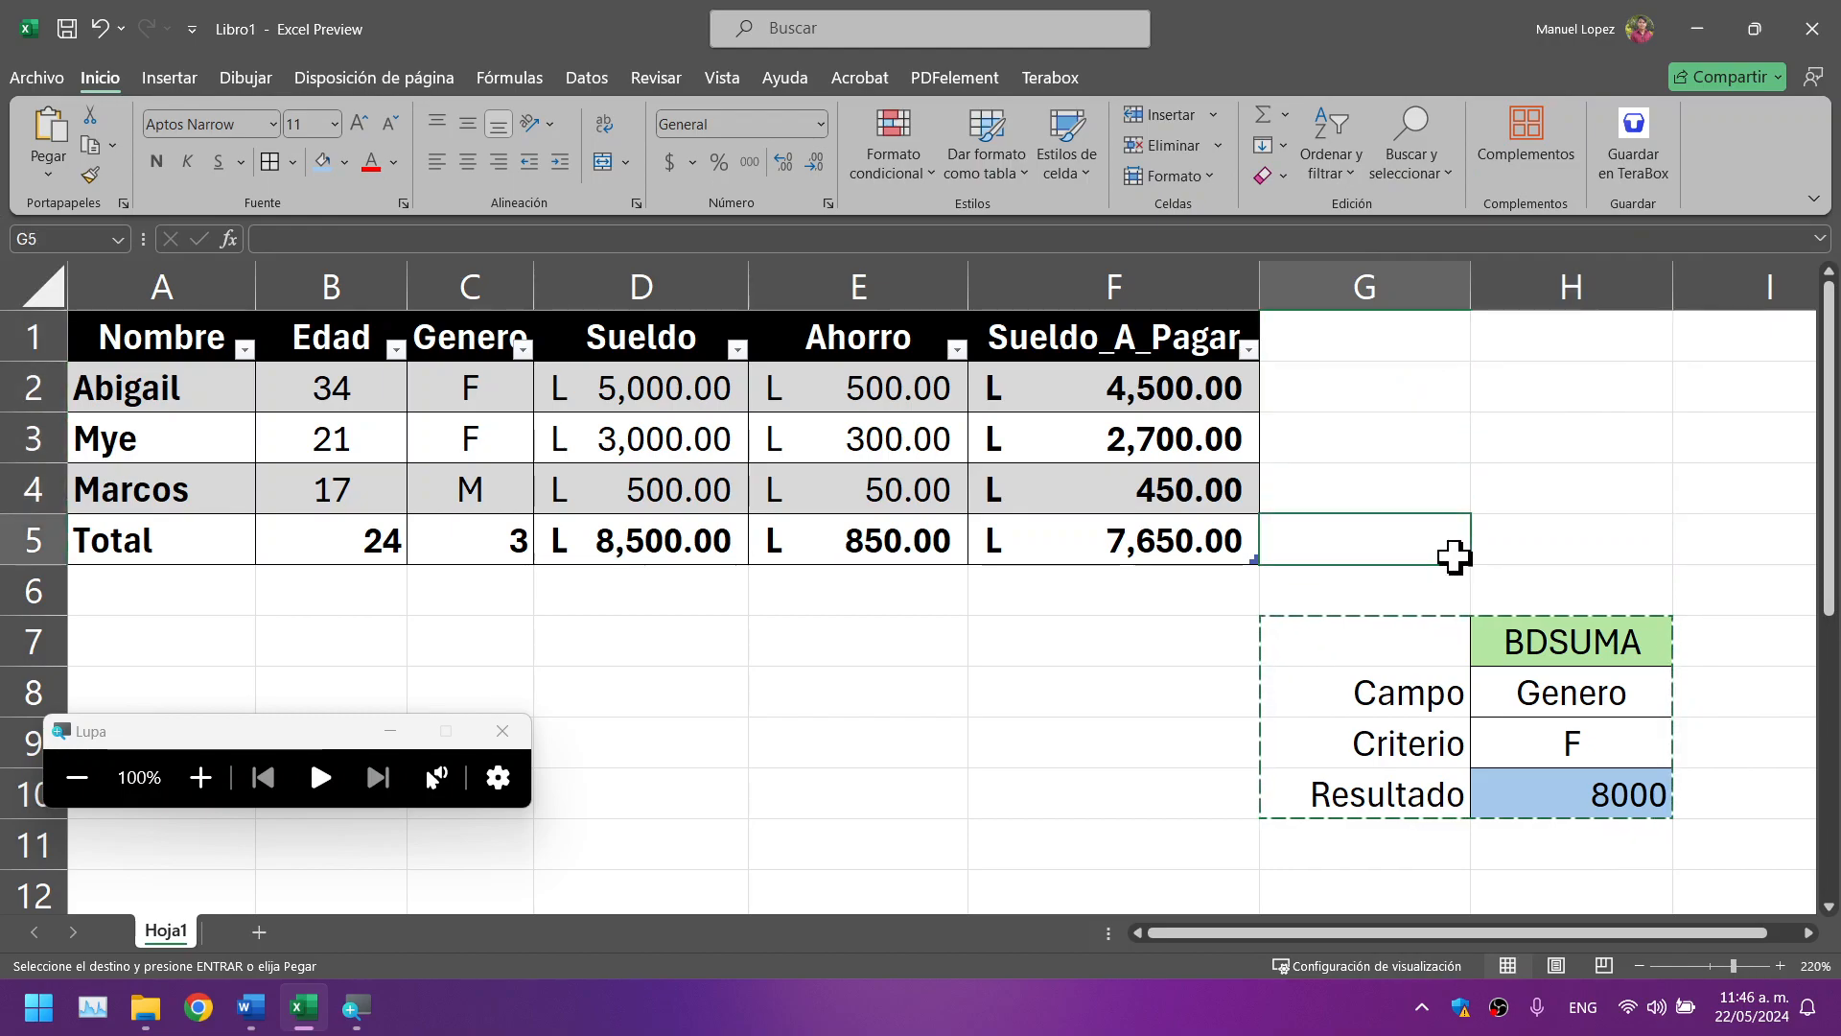
pyautogui.hotkey('ctrl', 'z')
# Step: Try pasting the BDSUMA block at E9, and undo the paste and the table's filter buttons
pyautogui.click(935, 762)
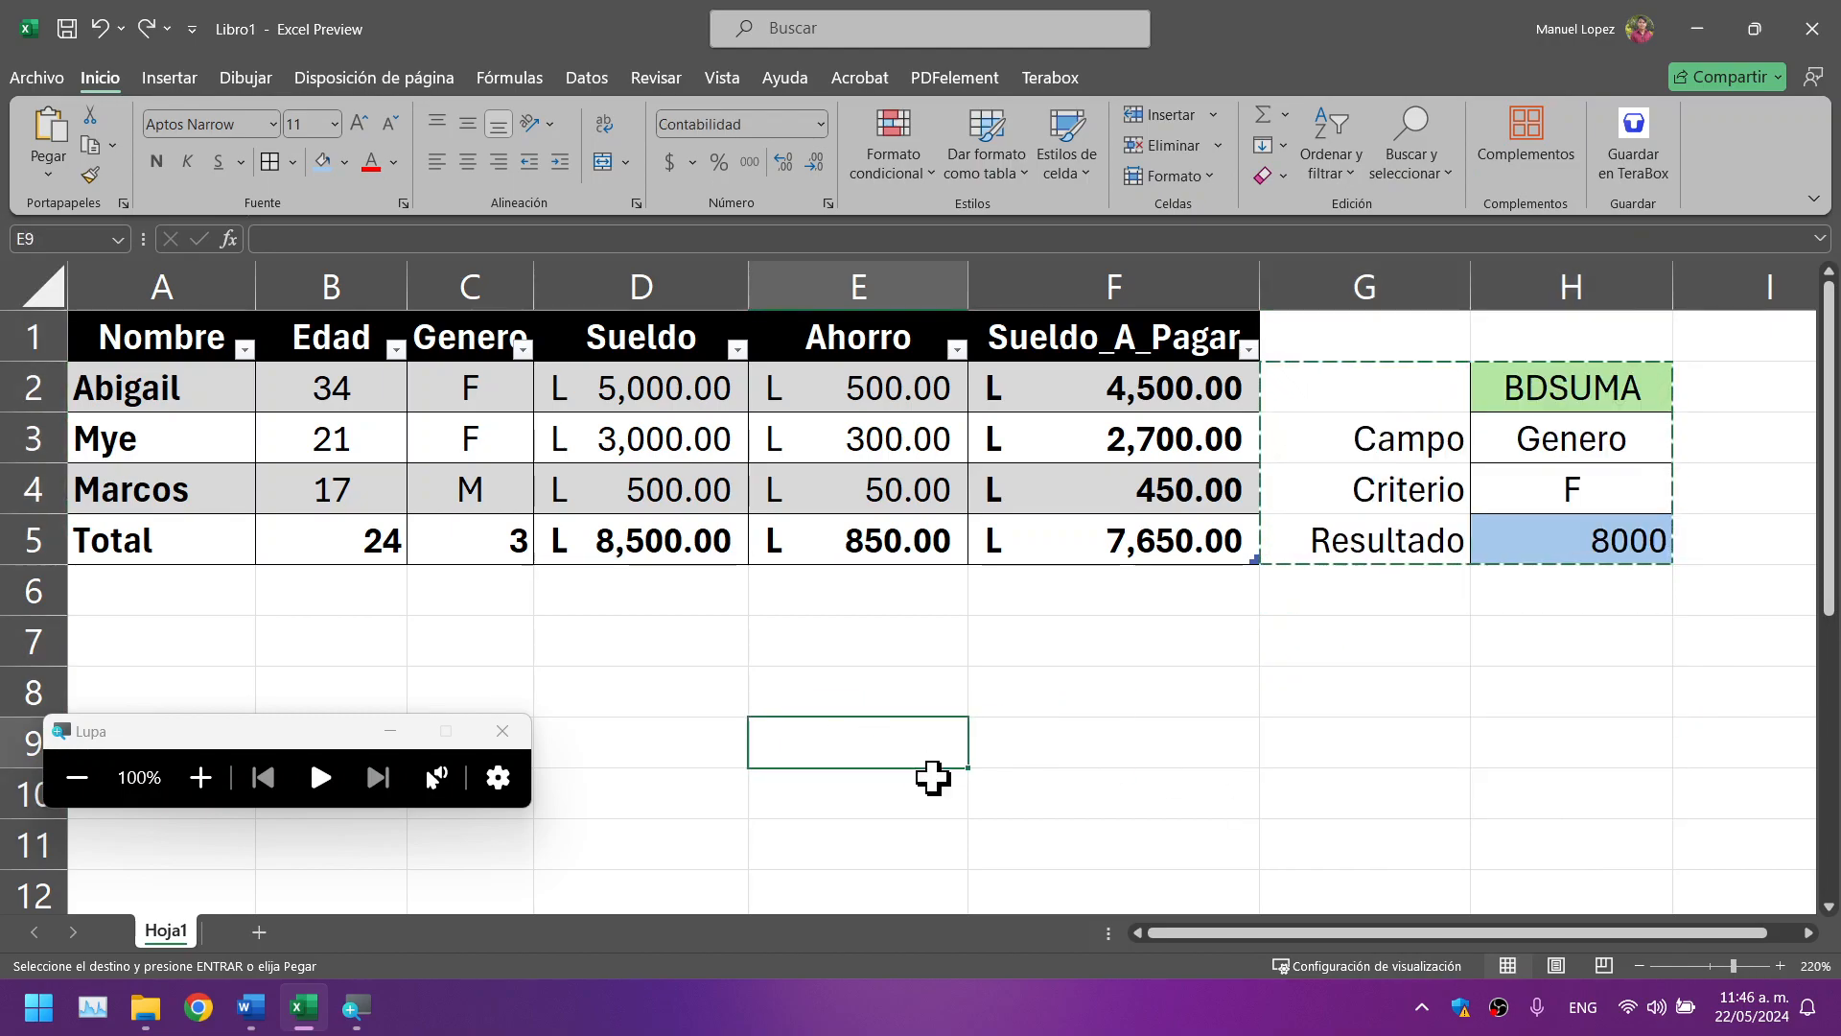
pyautogui.hotkey('ctrl', 'v')
pyautogui.hotkey('ctrl', 'z')
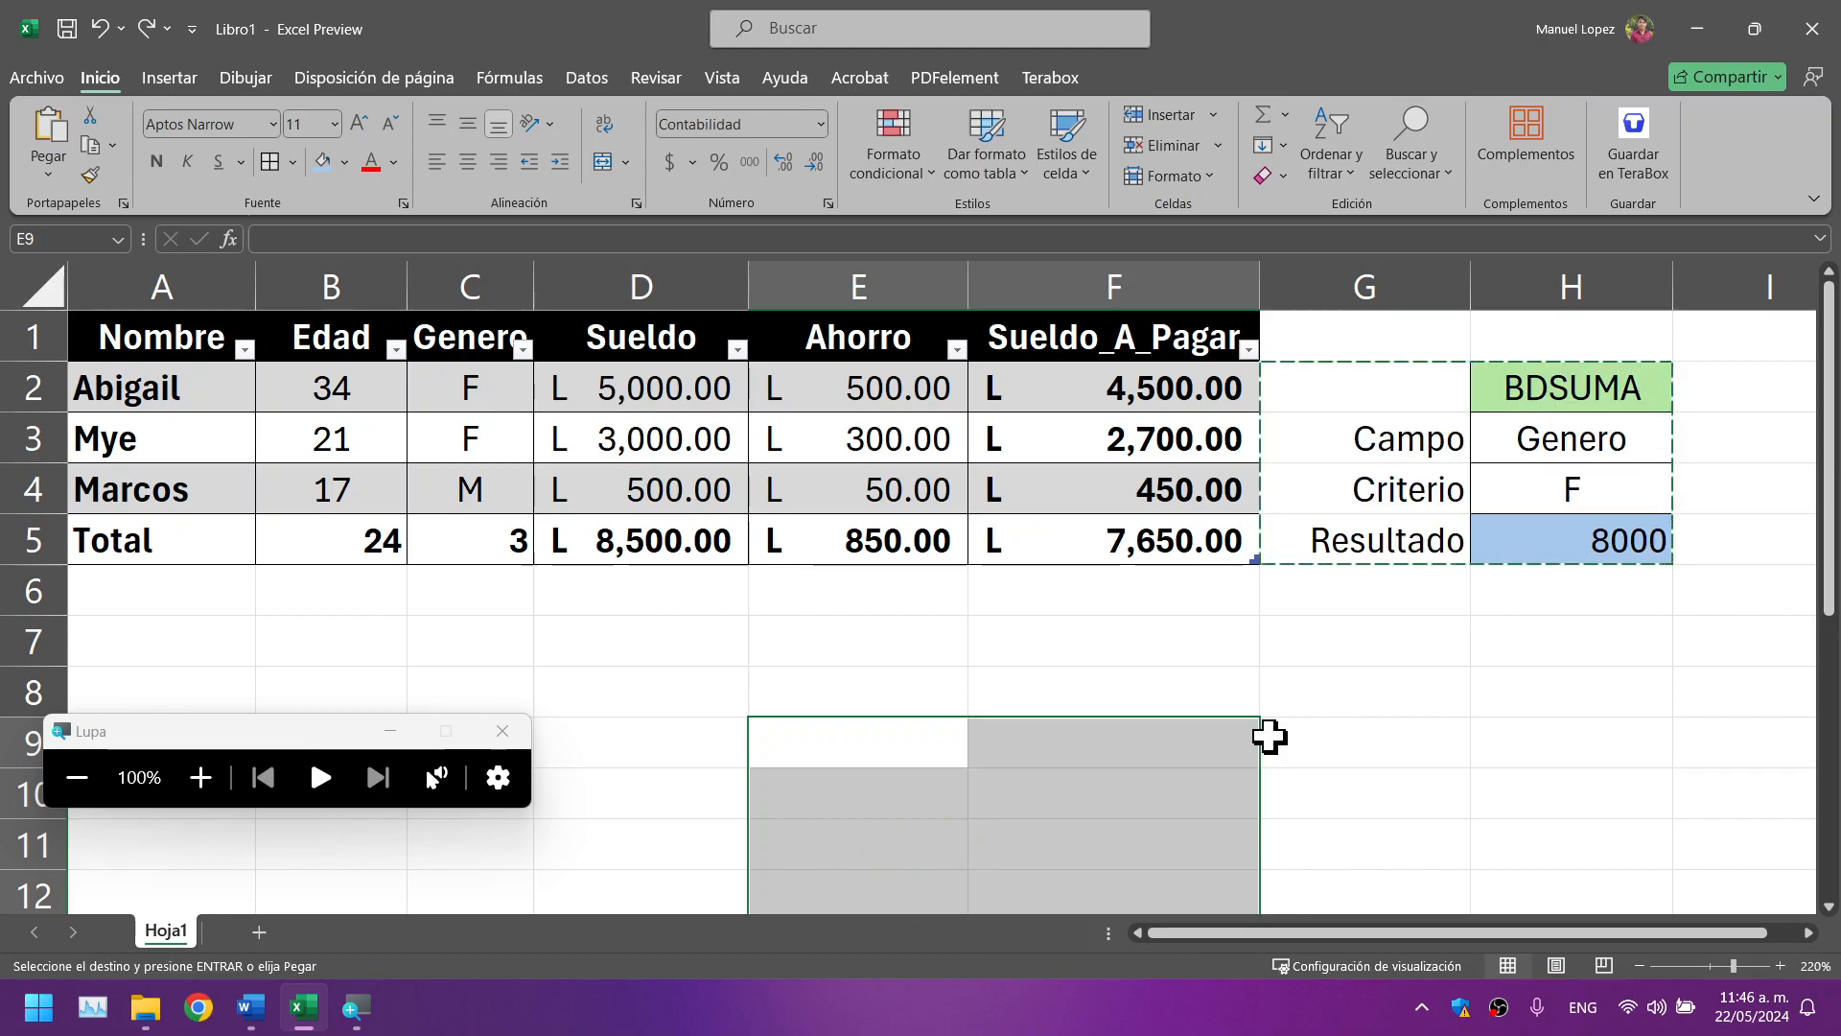
pyautogui.click(664, 353)
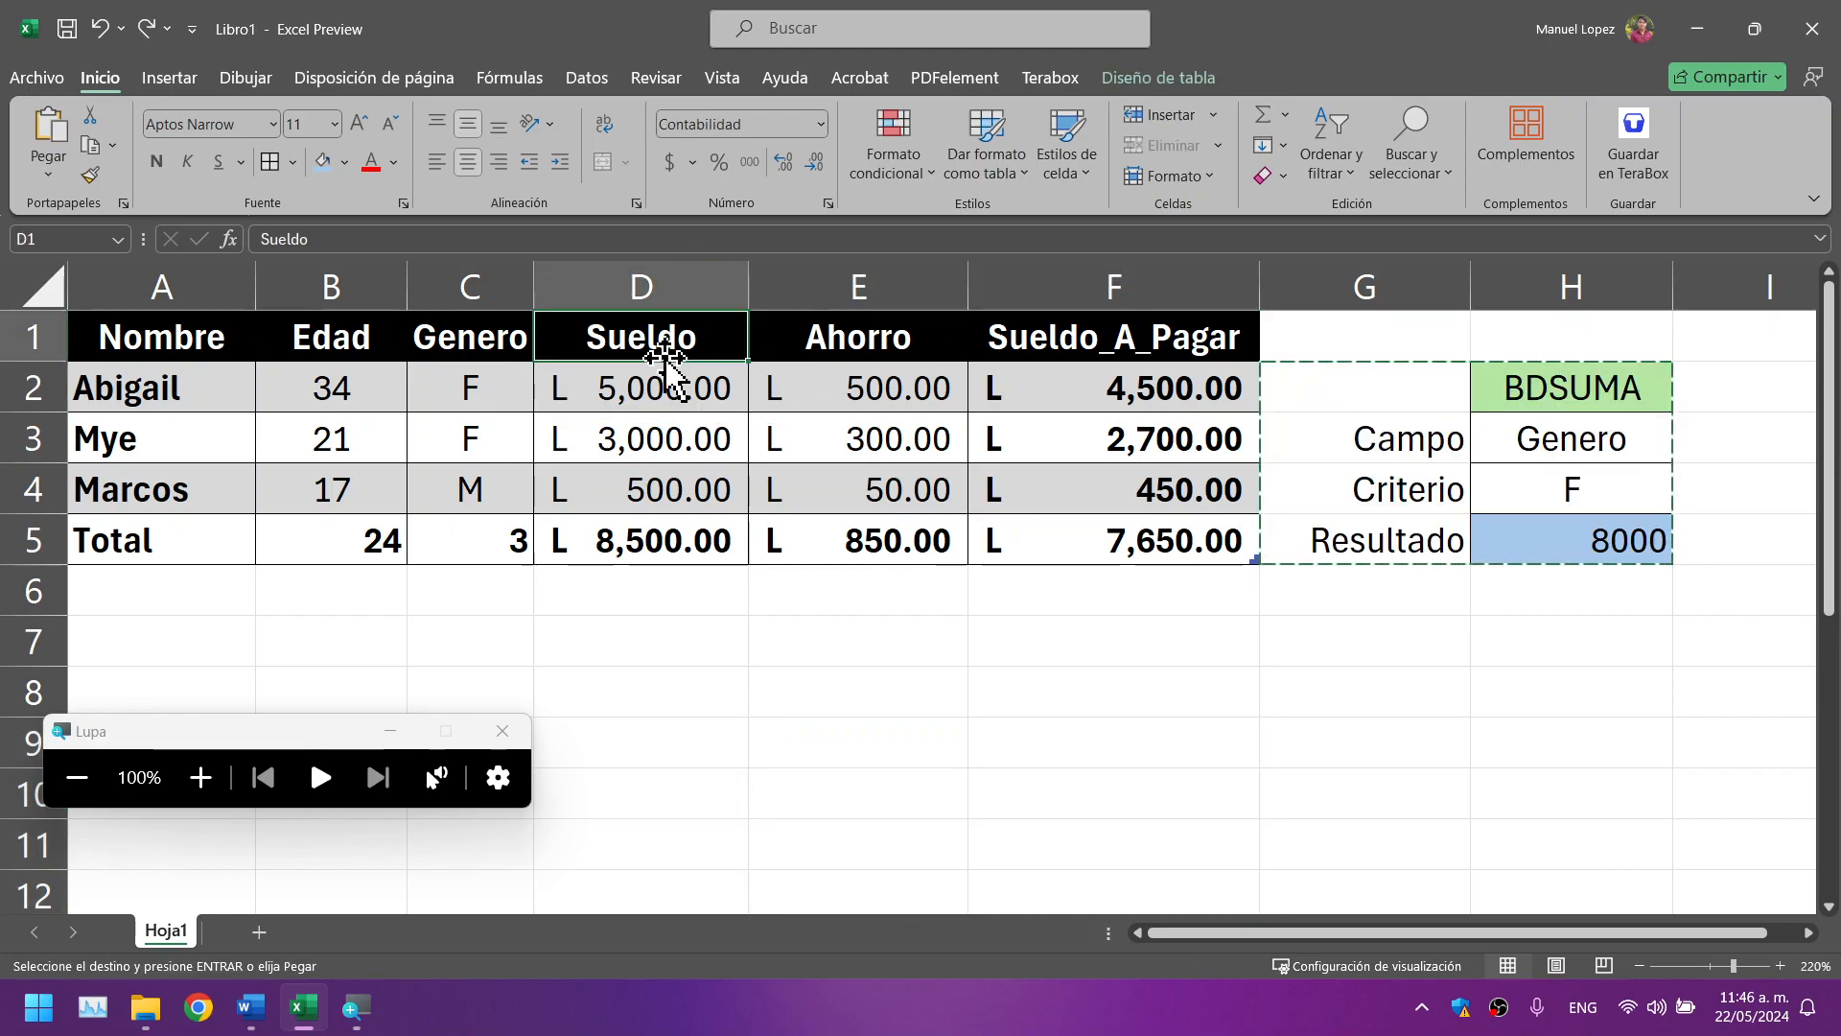
pyautogui.click(664, 355)
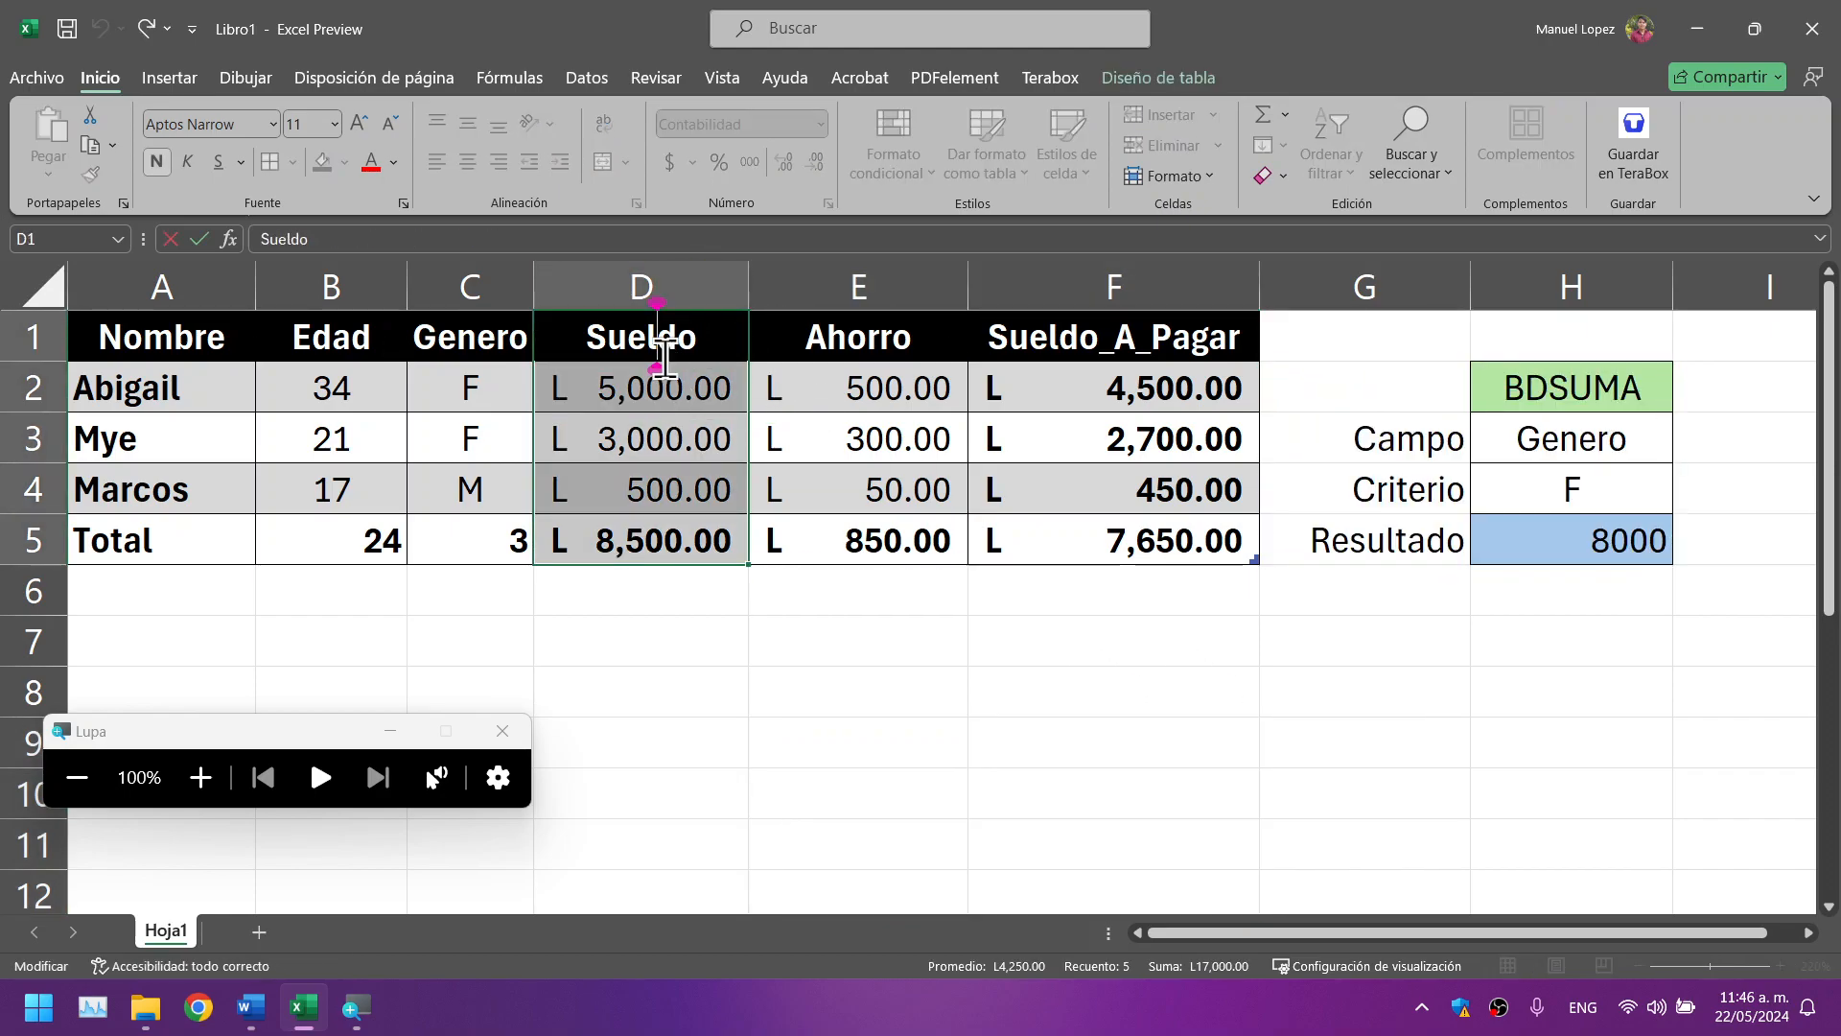
pyautogui.click(671, 484)
pyautogui.click(982, 691)
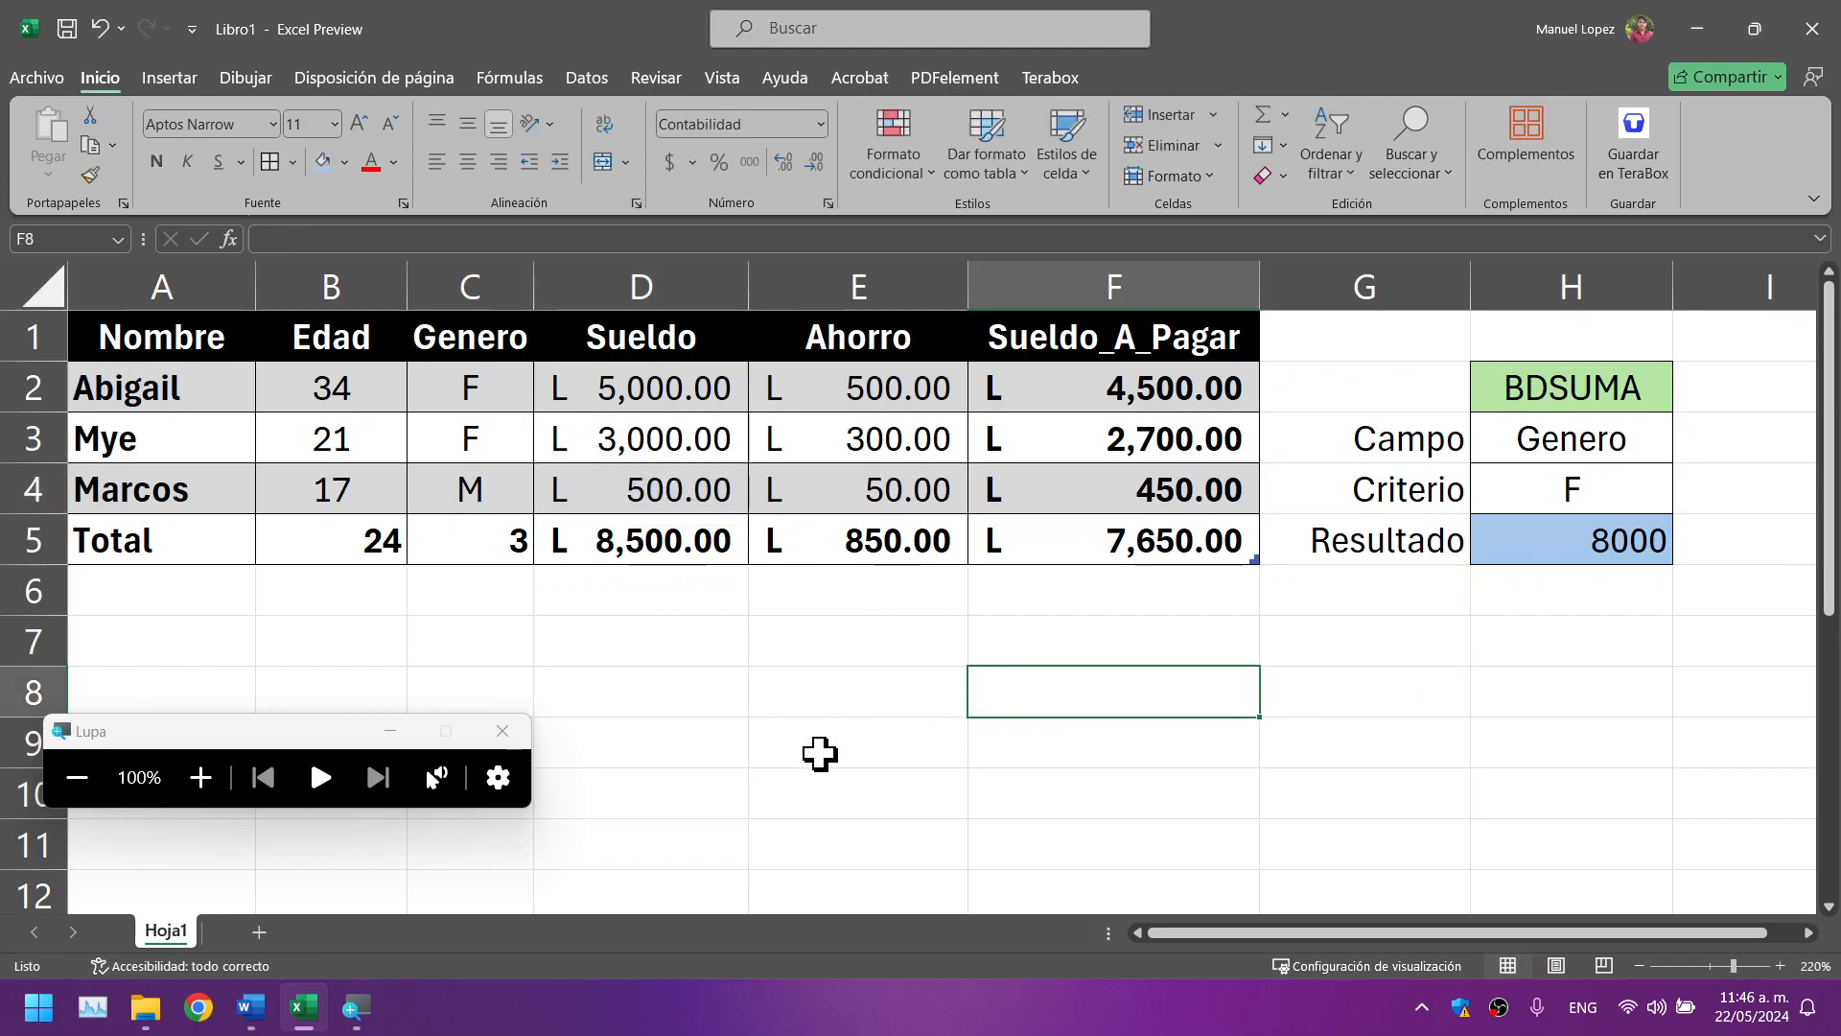
# Step: Close the screen magnifier and center the BDSUMA result in H5
pyautogui.click(500, 732)
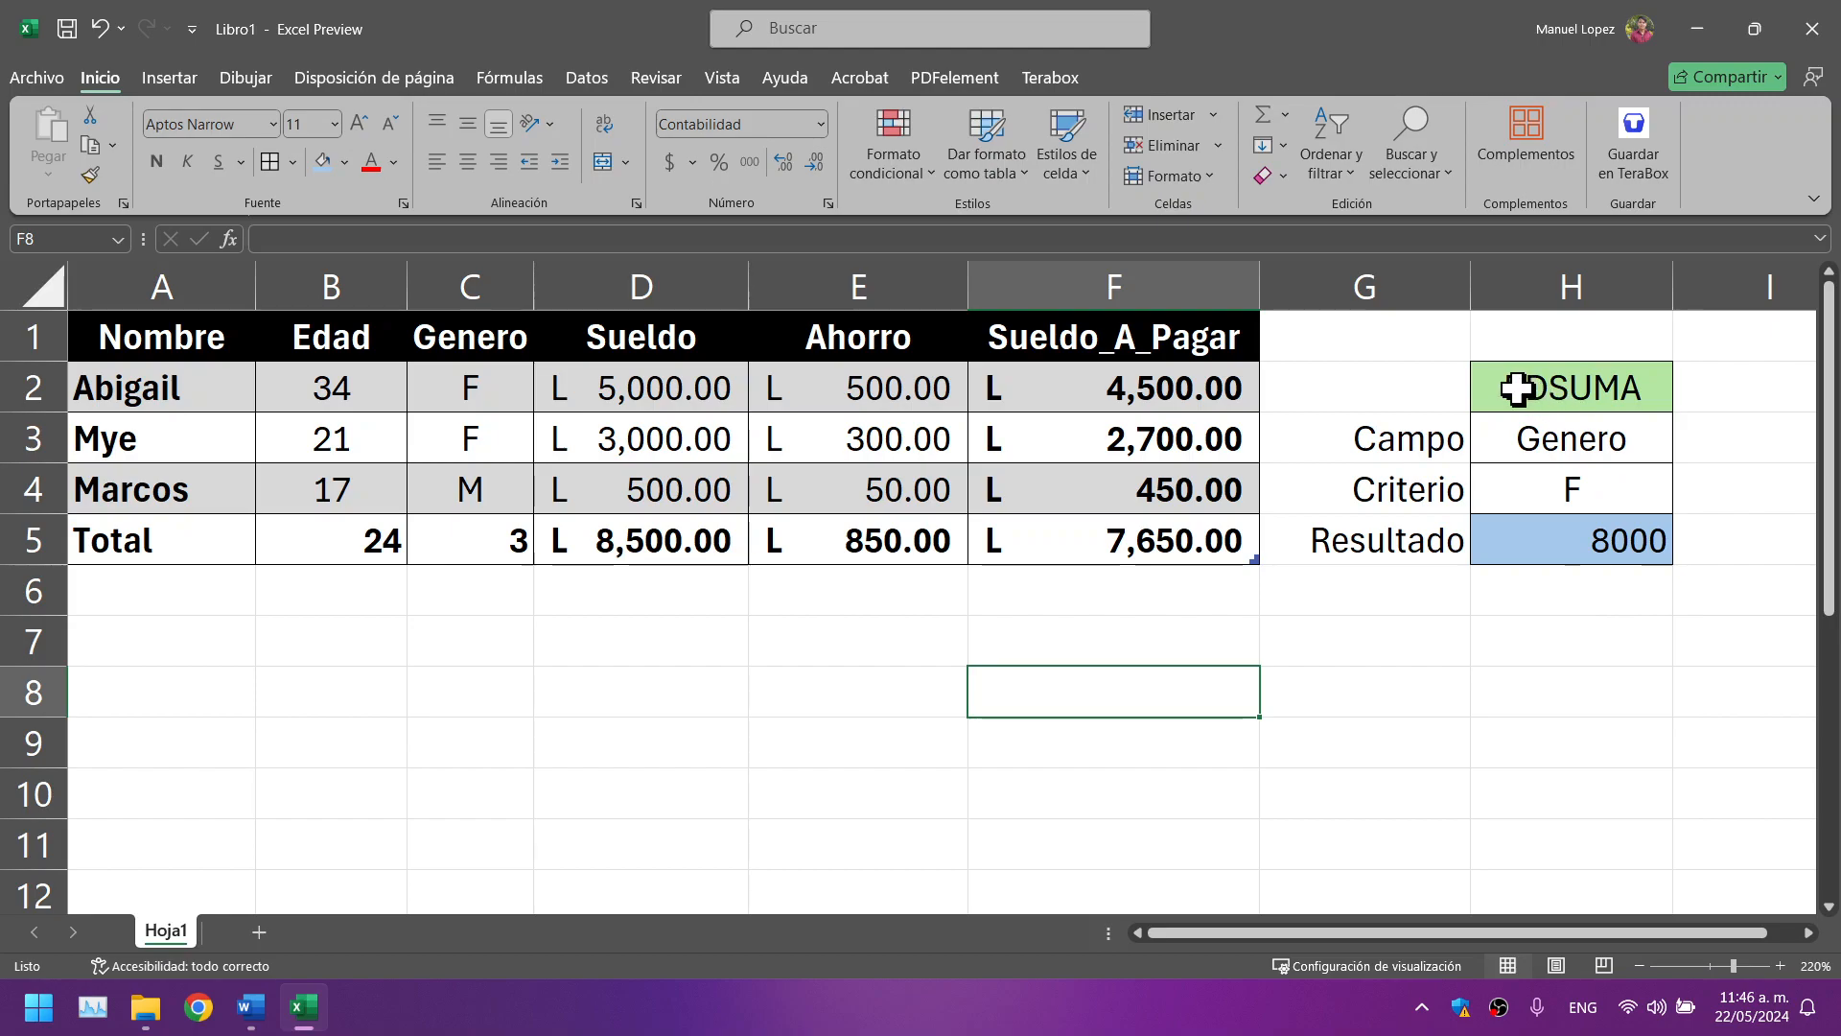
pyautogui.click(1587, 540)
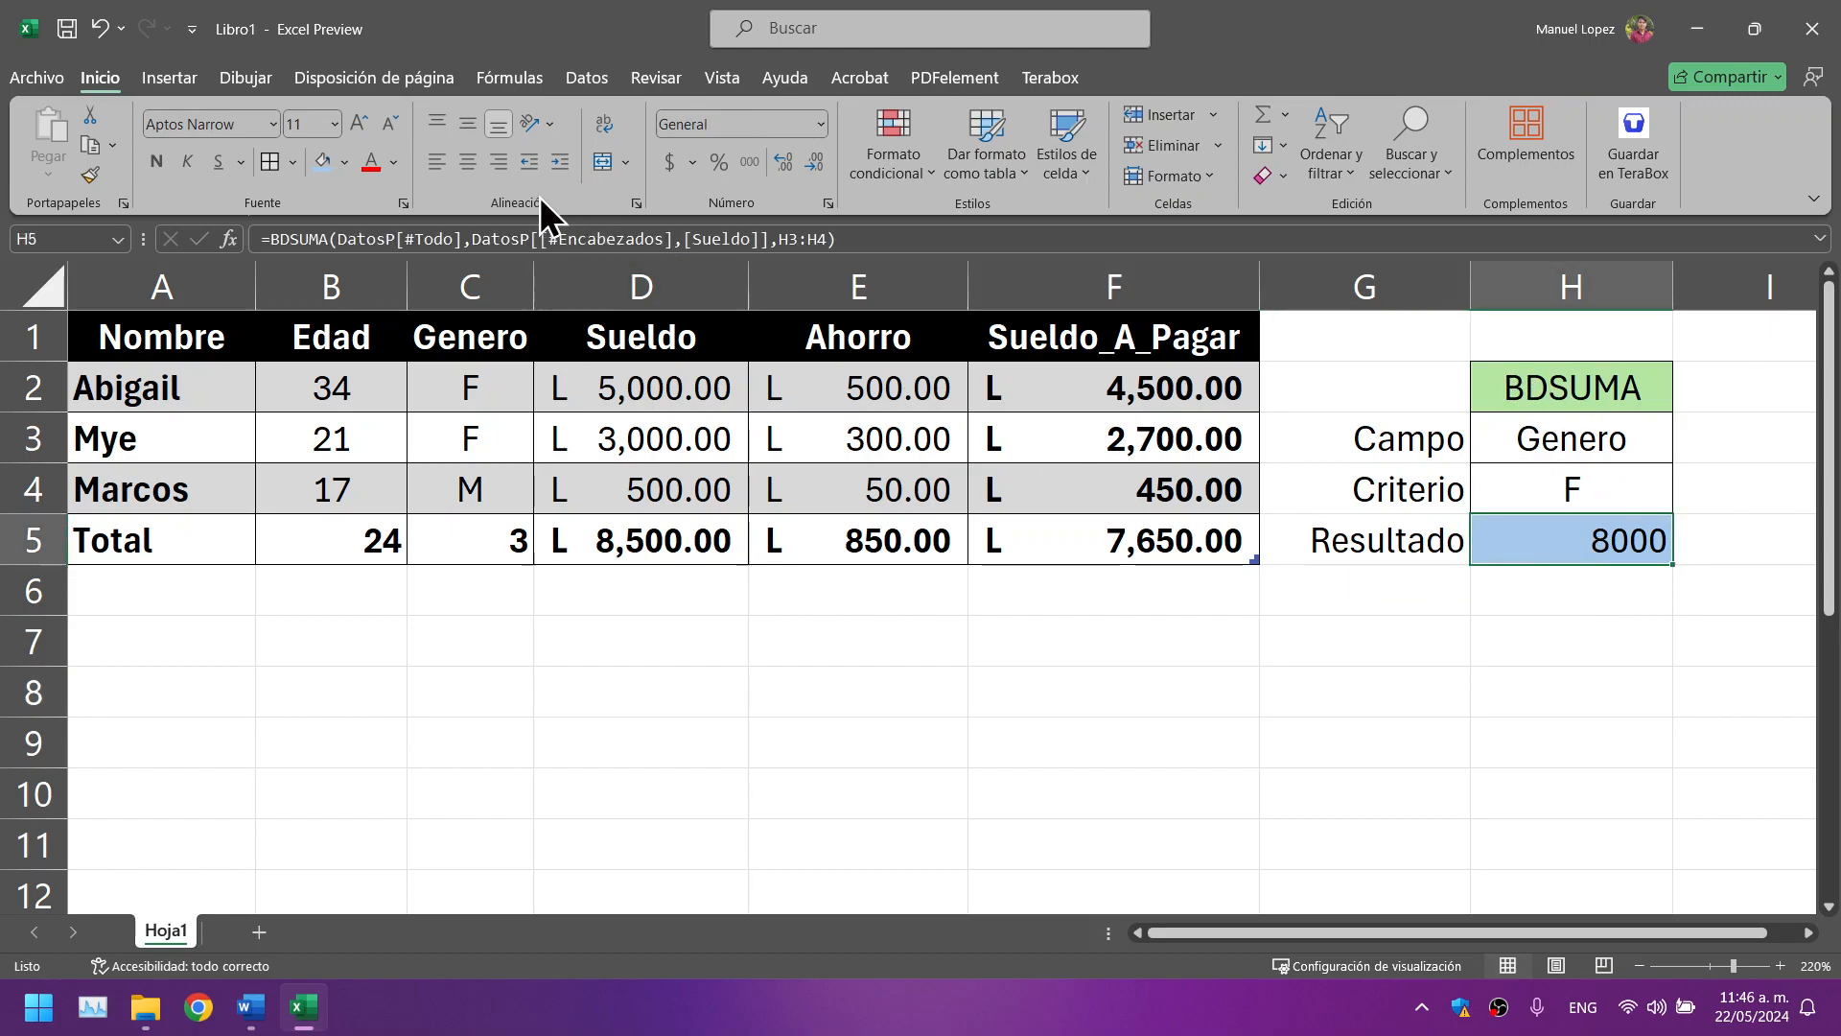
pyautogui.click(479, 170)
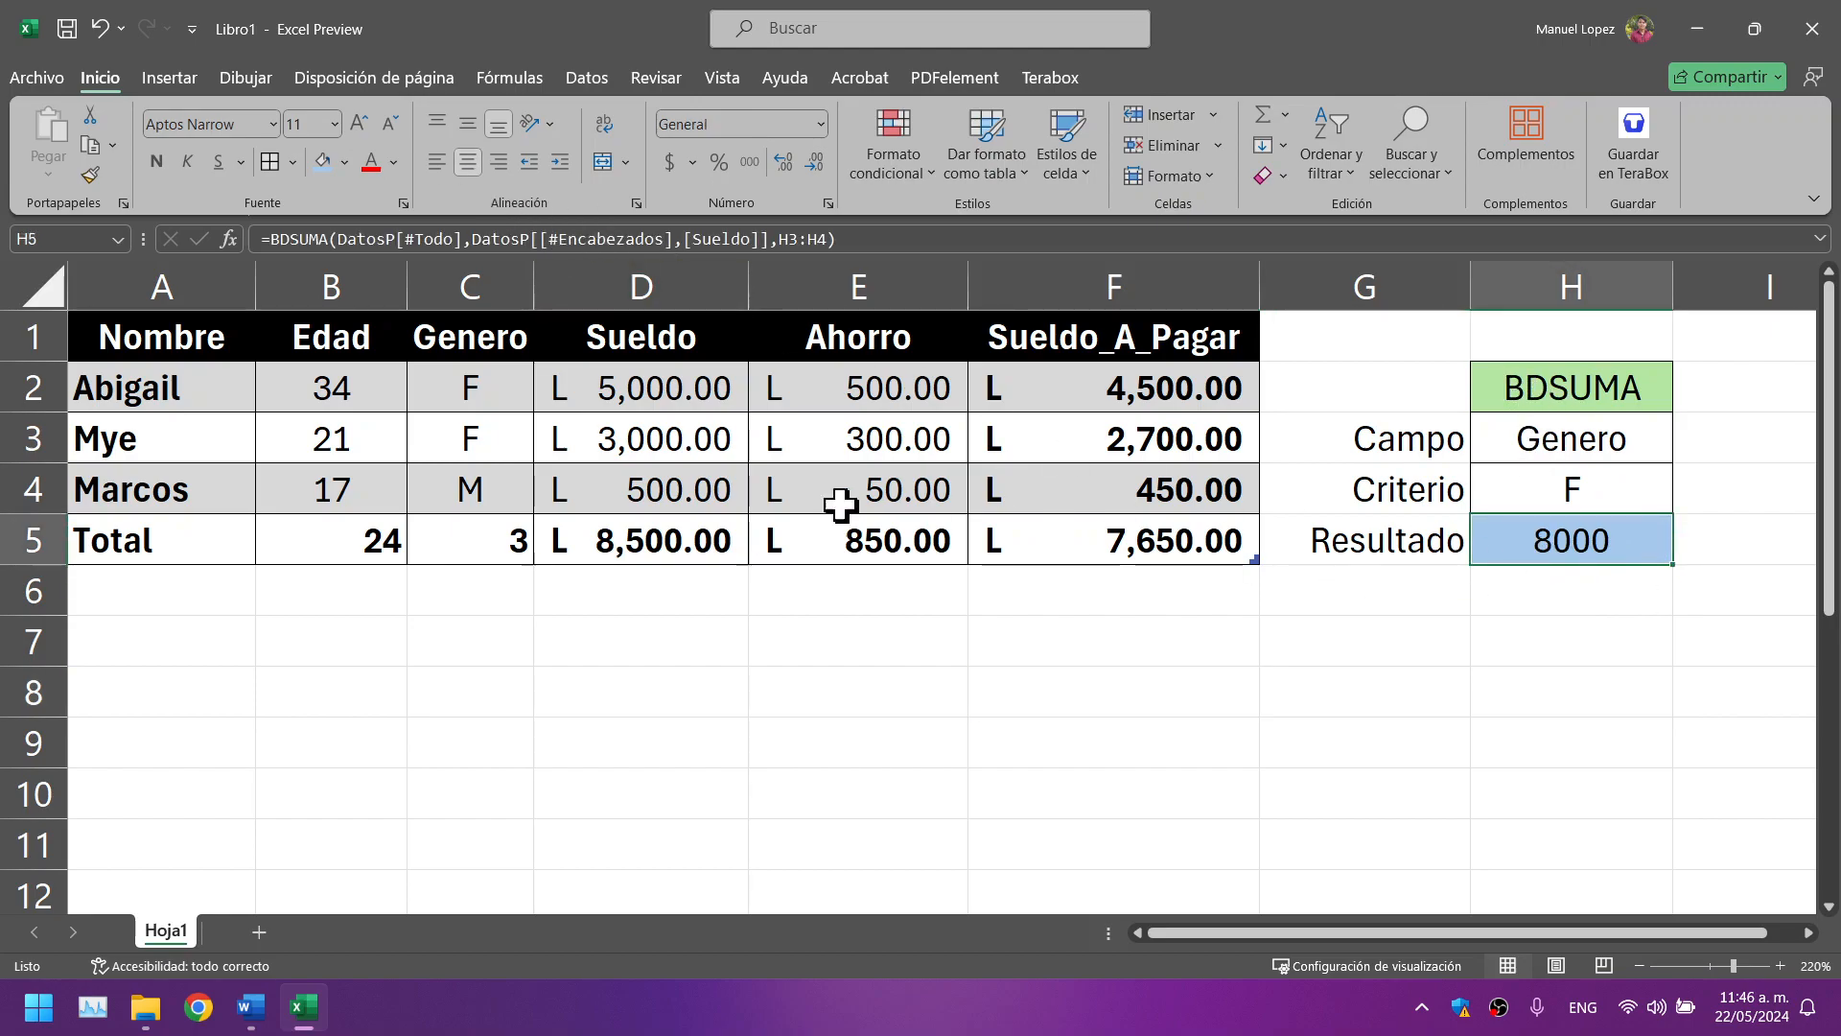
# Step: Turn the DatosP table's filter buttons back on and check the Genero column's filter
pyautogui.click(608, 357)
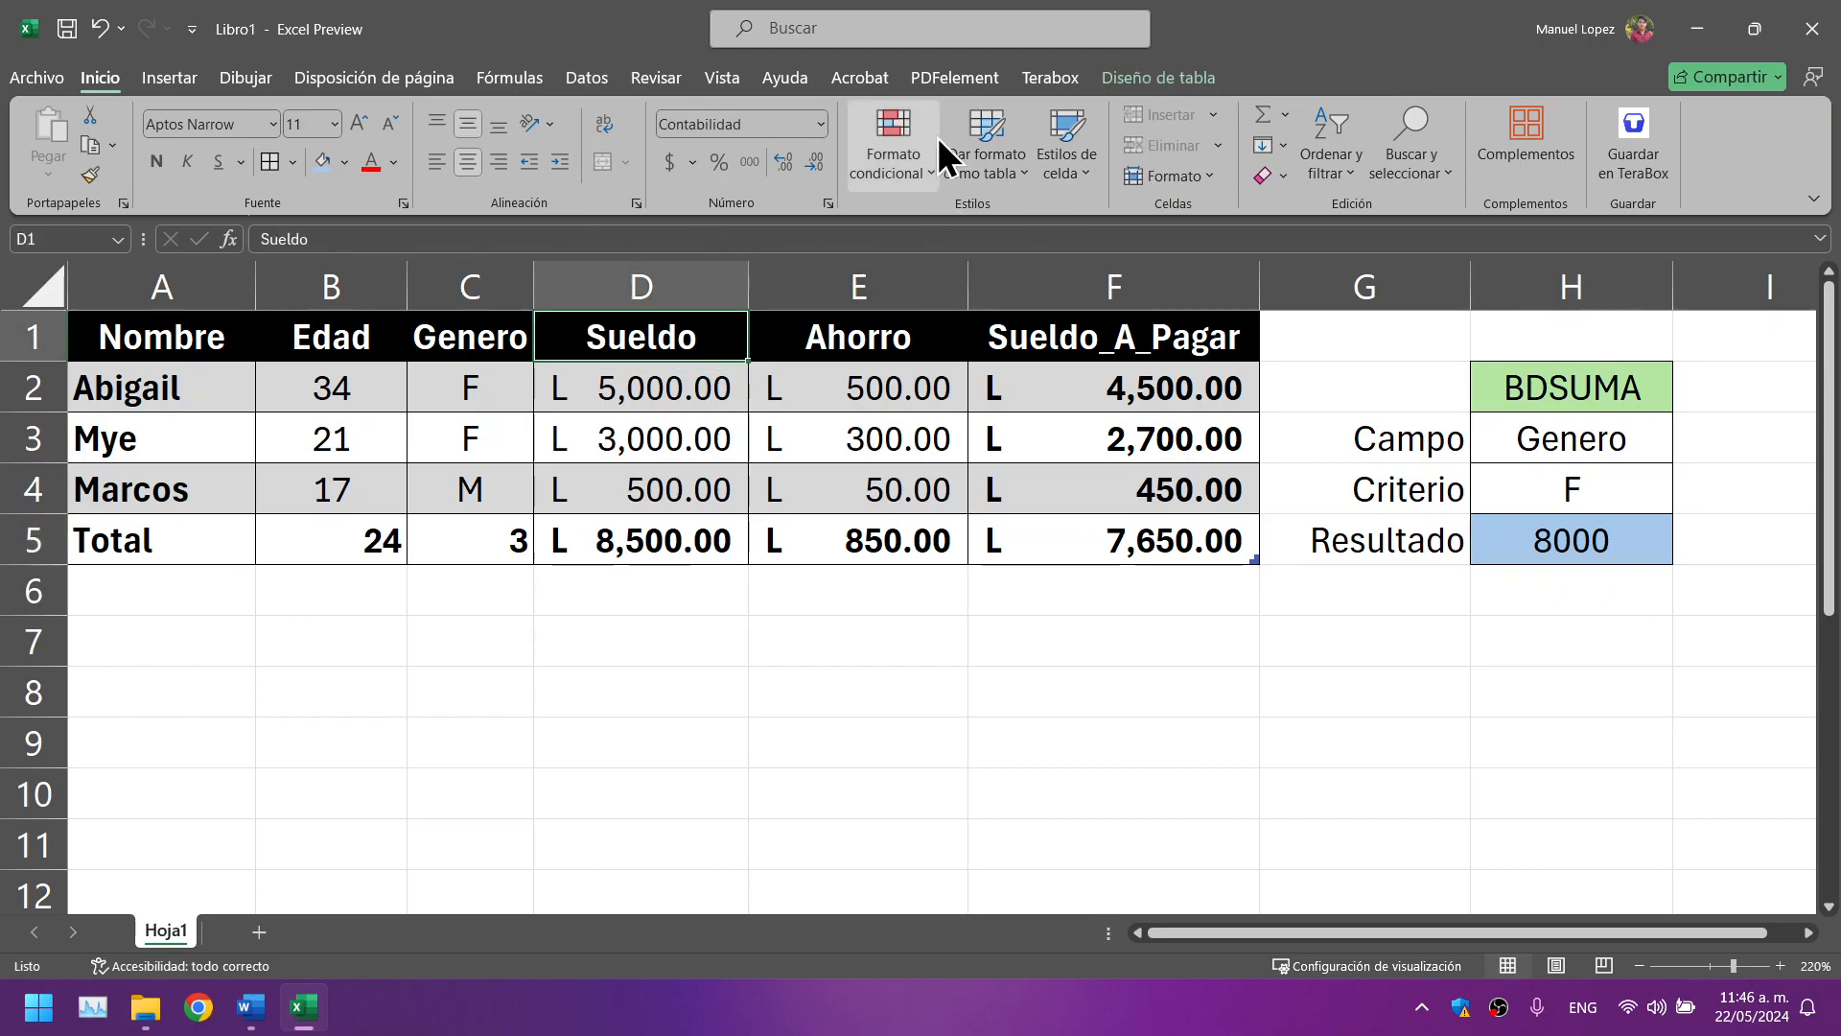
pyautogui.click(1156, 76)
pyautogui.click(1321, 114)
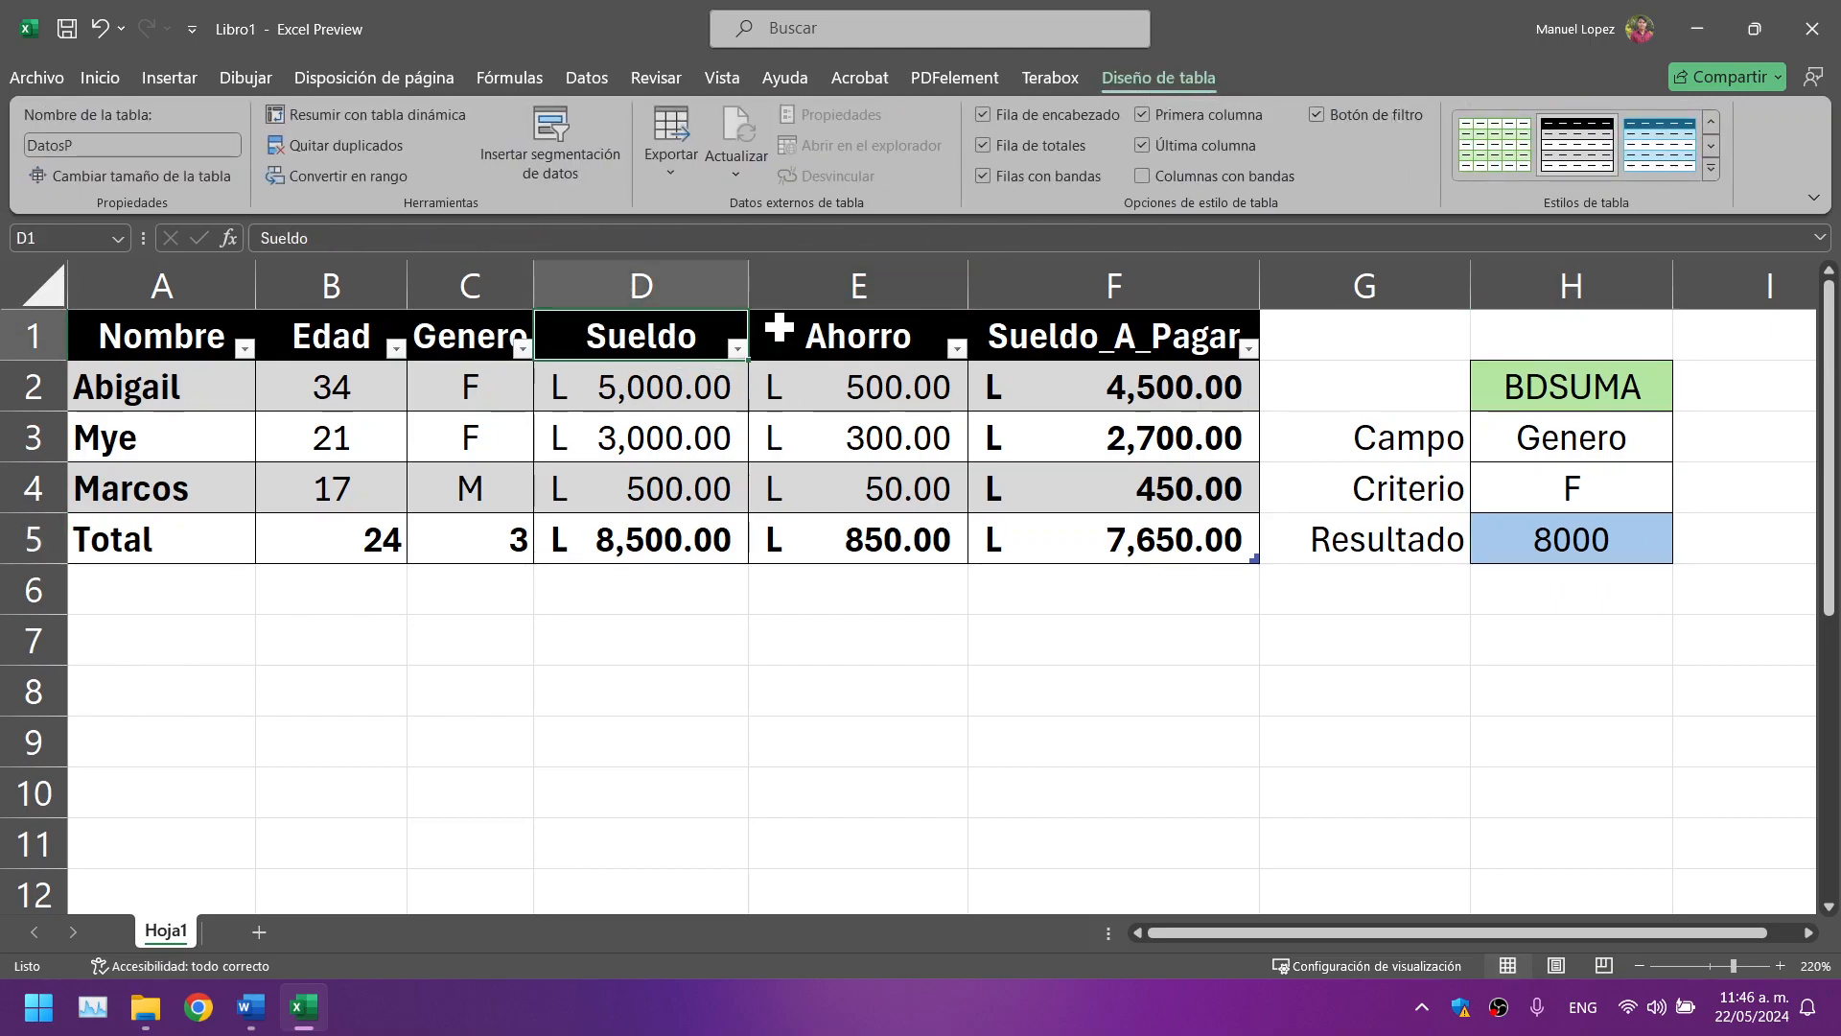
pyautogui.click(523, 349)
pyautogui.click(526, 356)
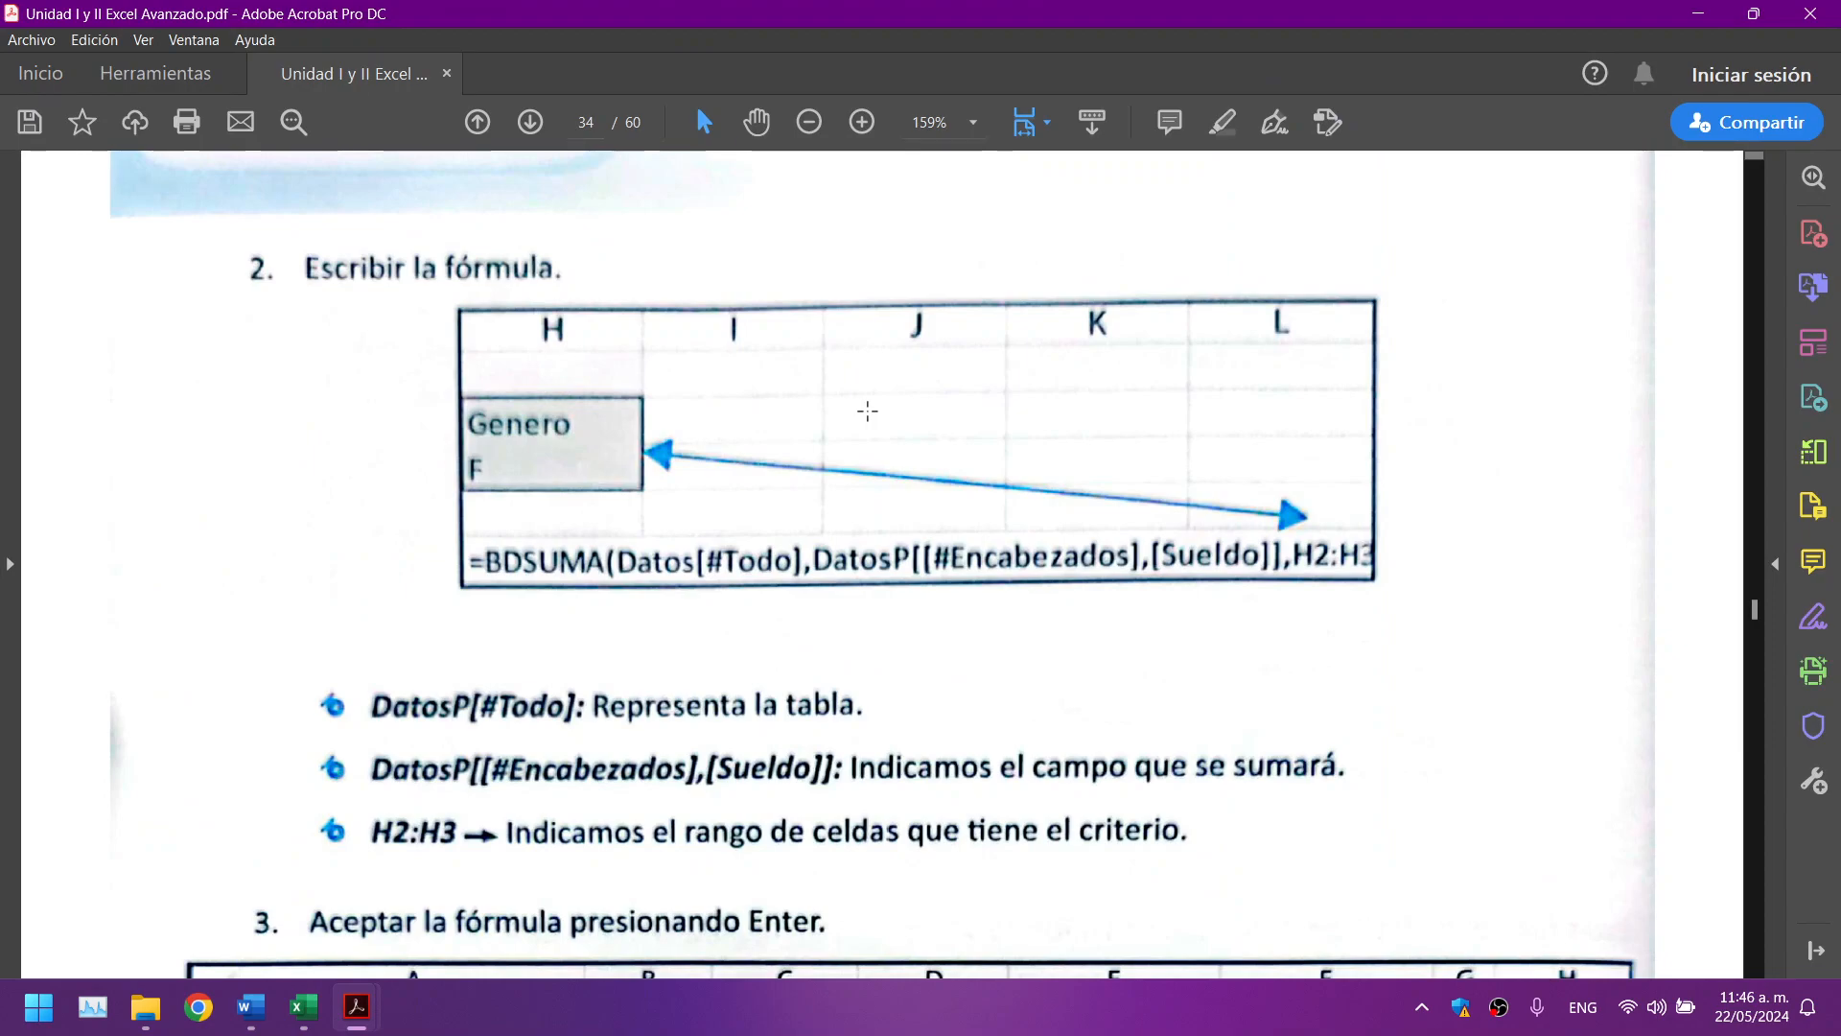
# Step: Review the step 3 result example on page 34 of the PDF and read the Ejemplo2 statement
pyautogui.scroll(-5, 867, 412)
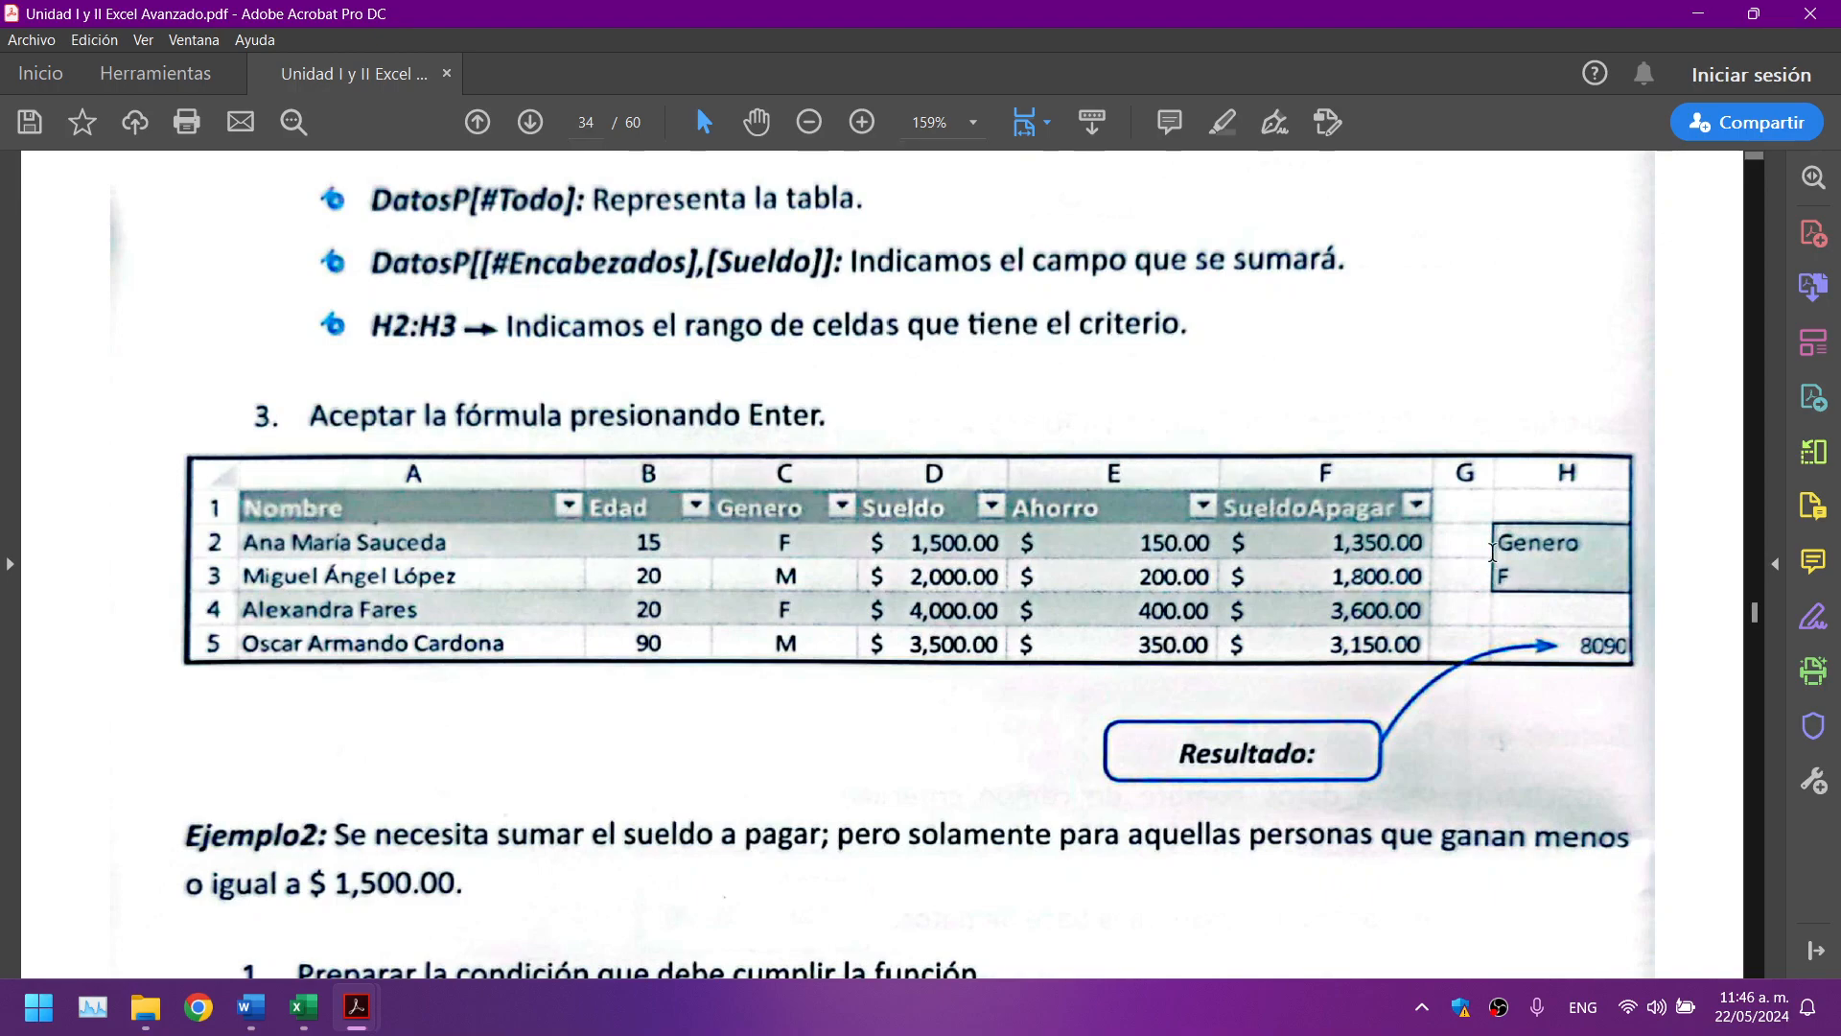
pyautogui.moveTo(1643, 705); pyautogui.dragTo(1456, 461)
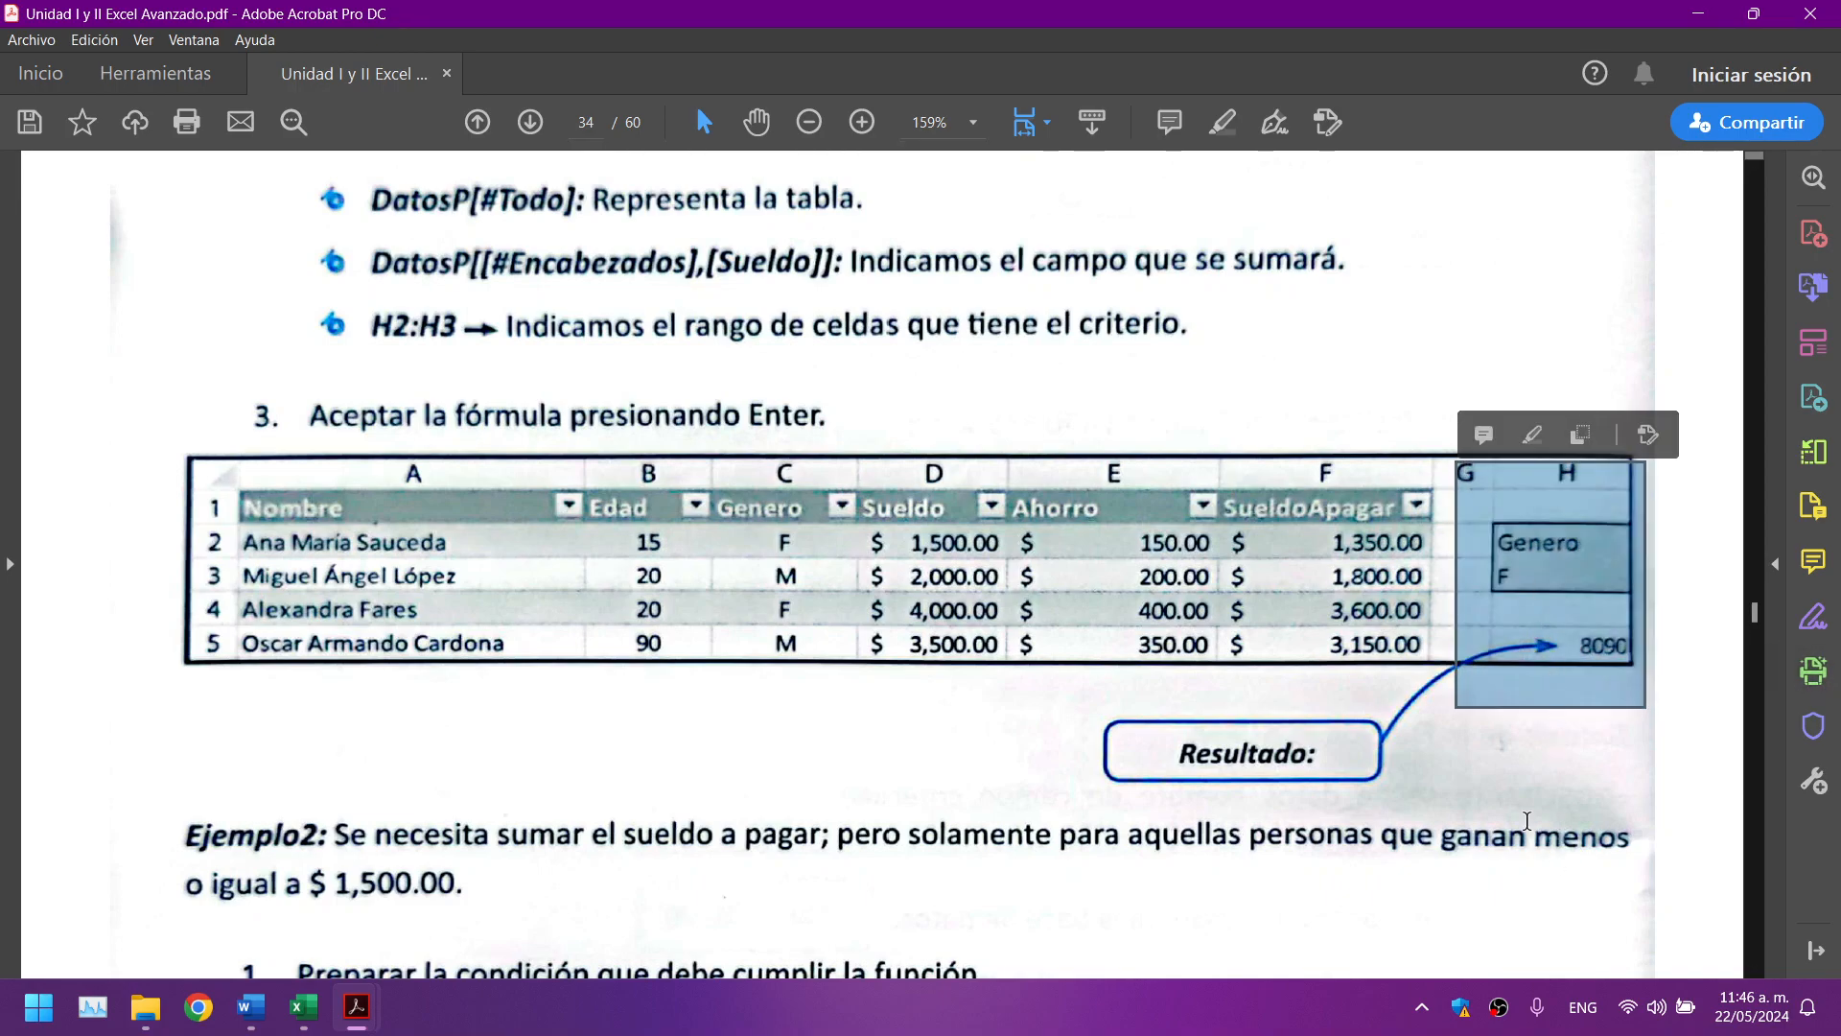
pyautogui.click(1596, 721)
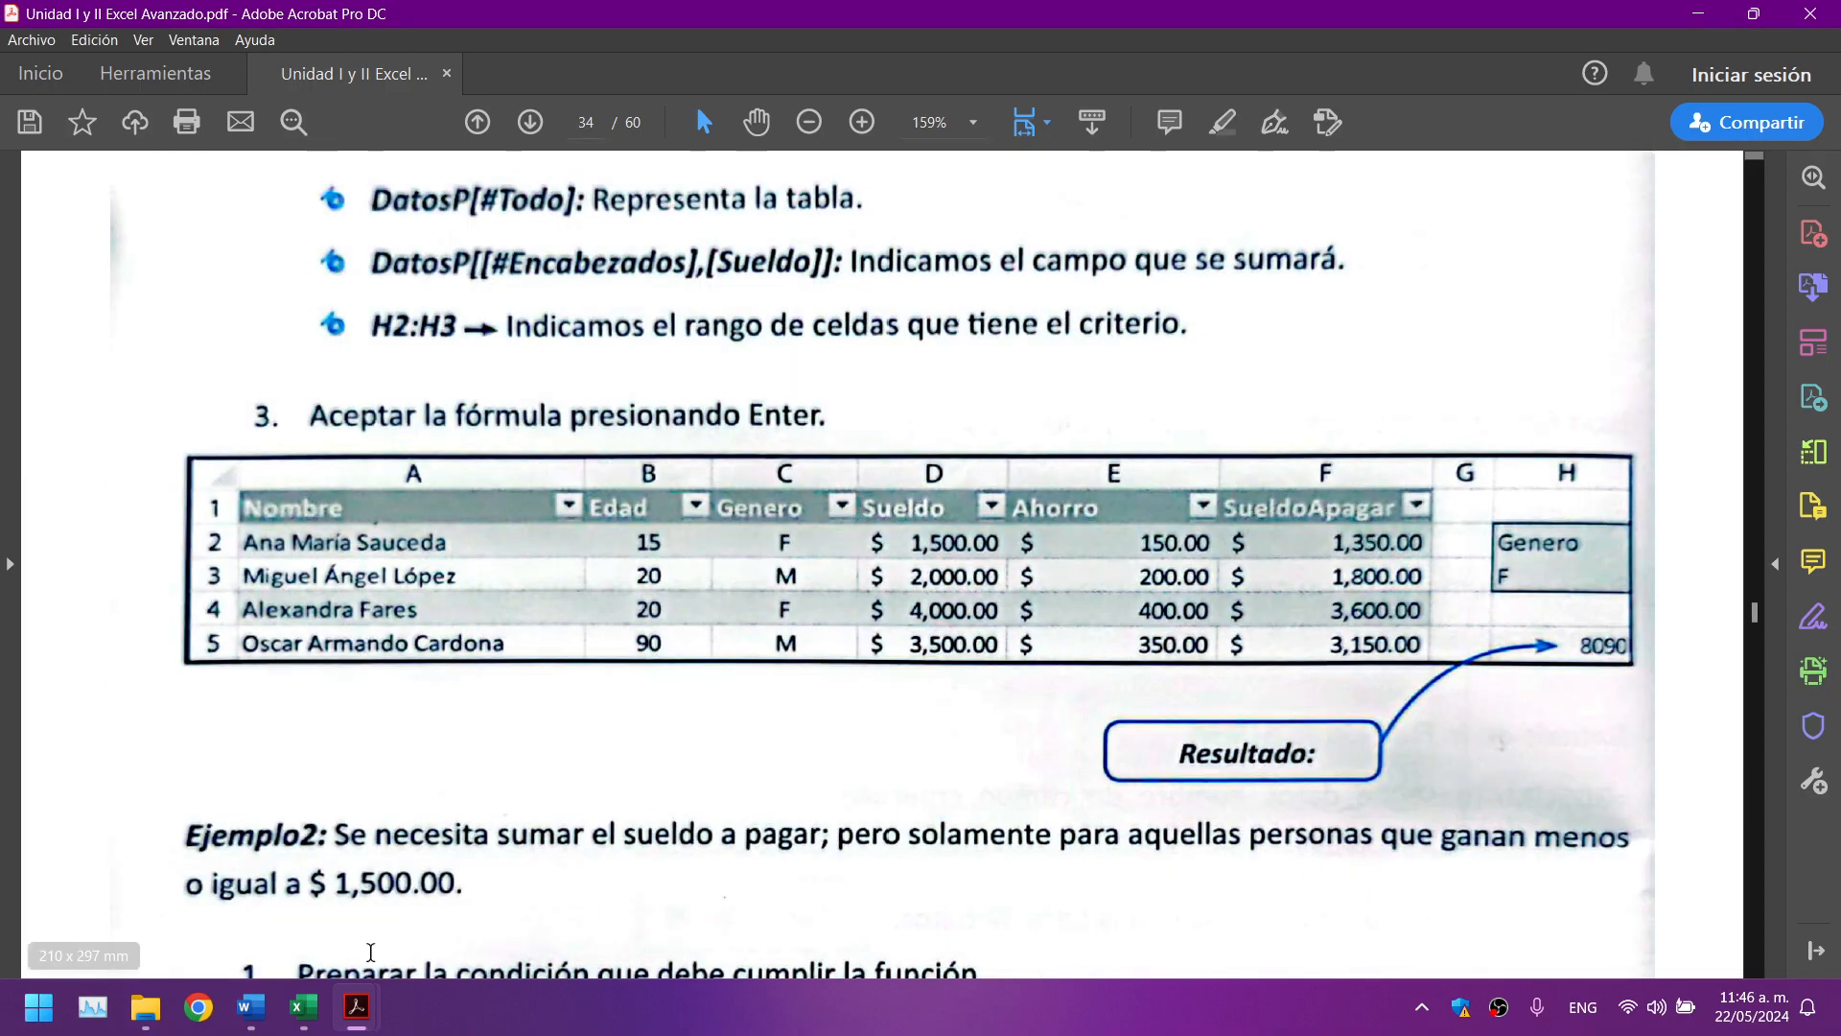
# Step: Check the PDF's result example against the sheet and fill the criterion cells H3:H4 with light orange
pyautogui.click(303, 1007)
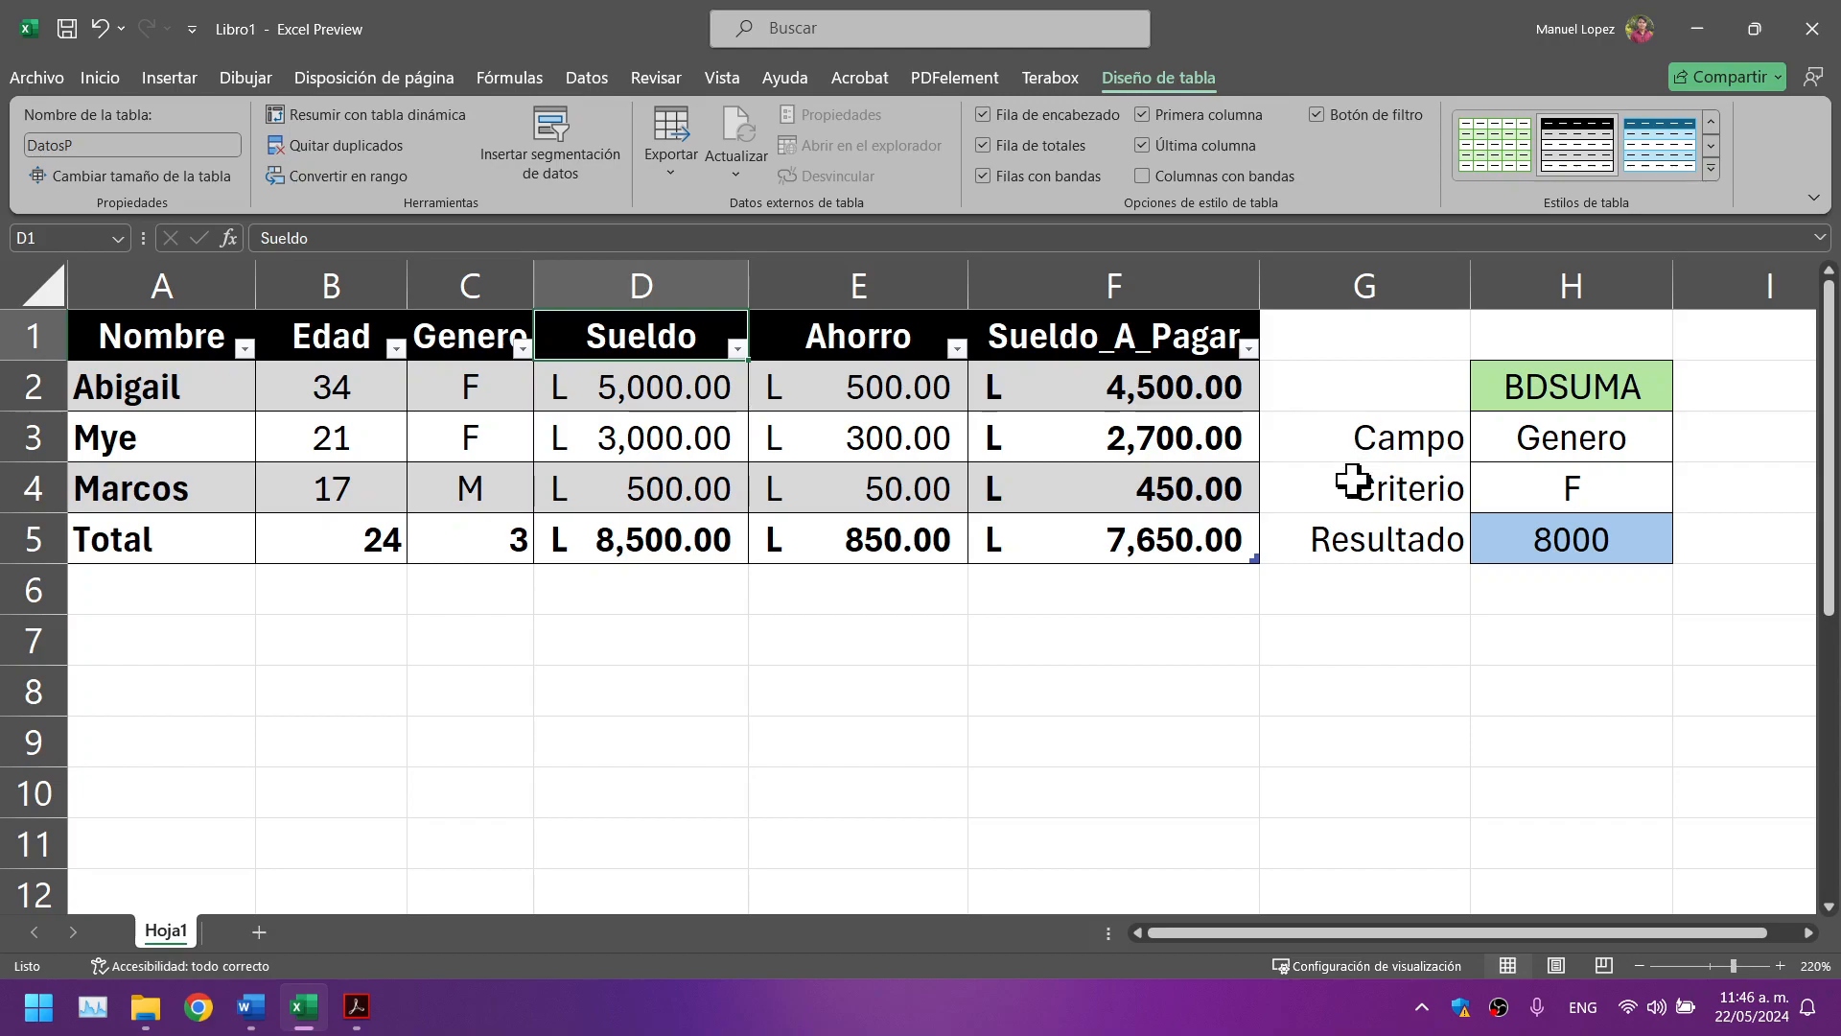
pyautogui.click(1725, 34)
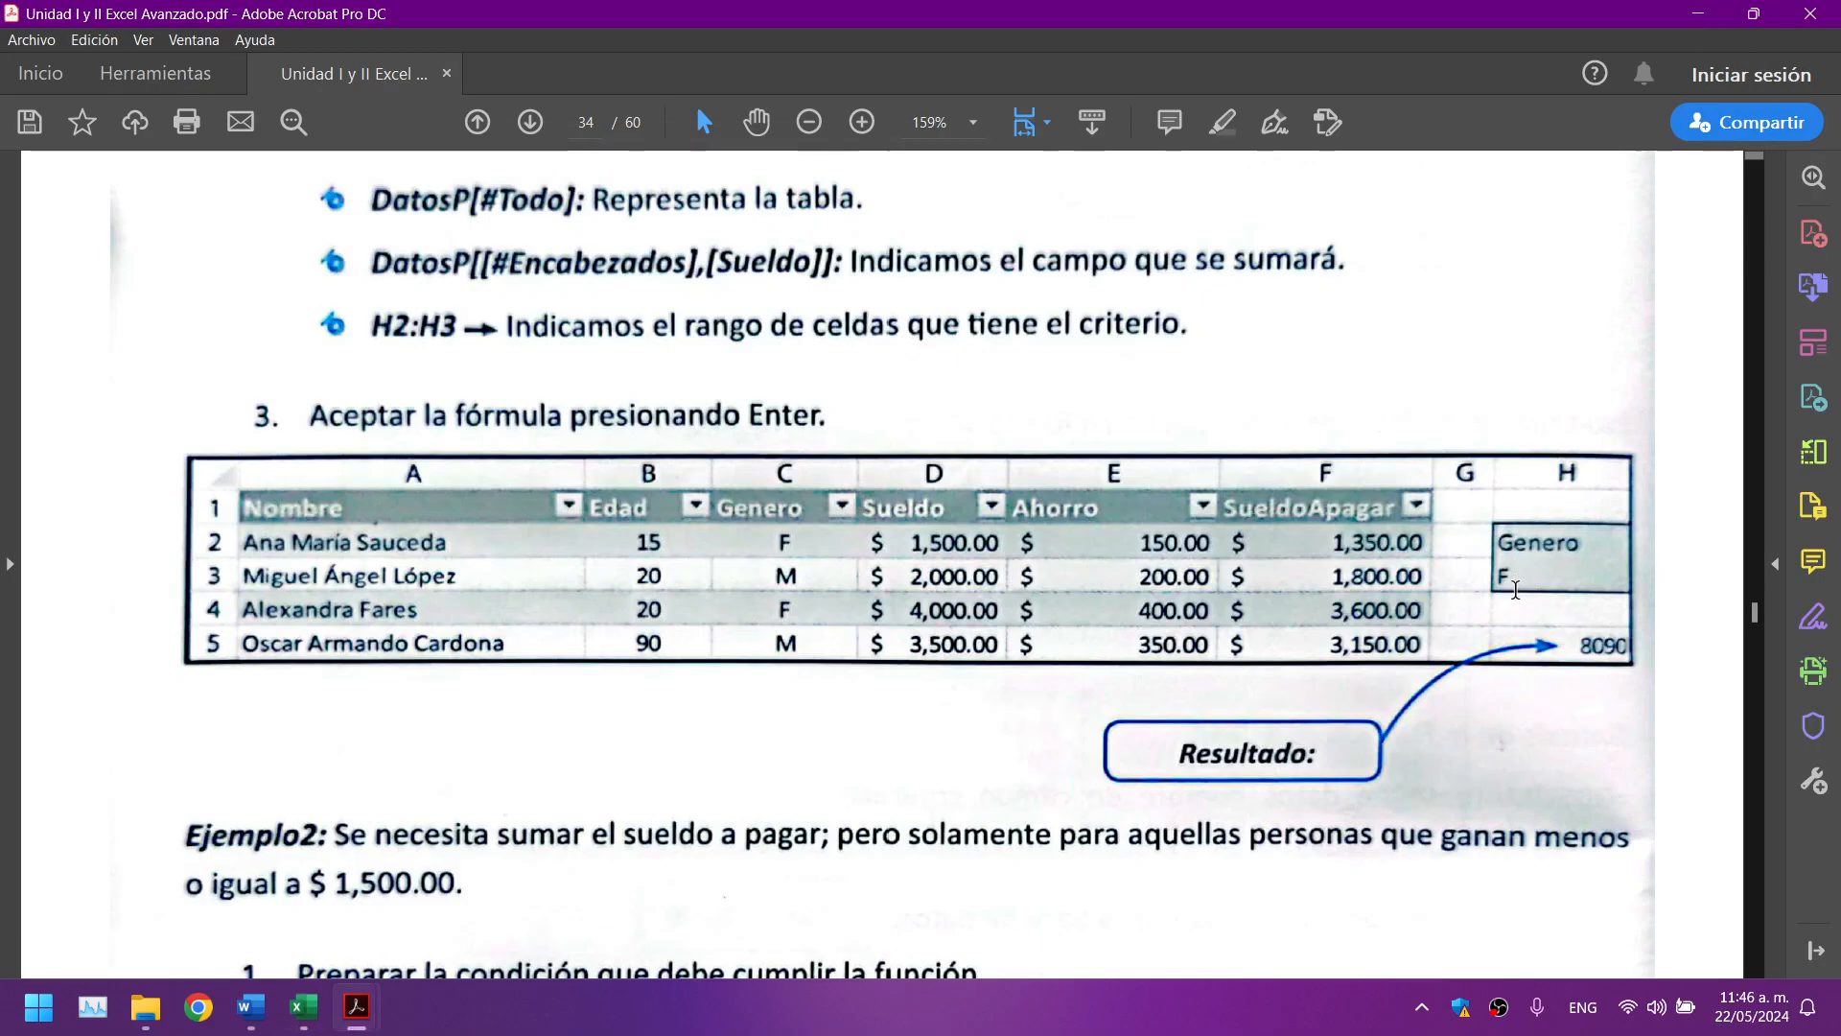
pyautogui.scroll(-3, 1455, 643)
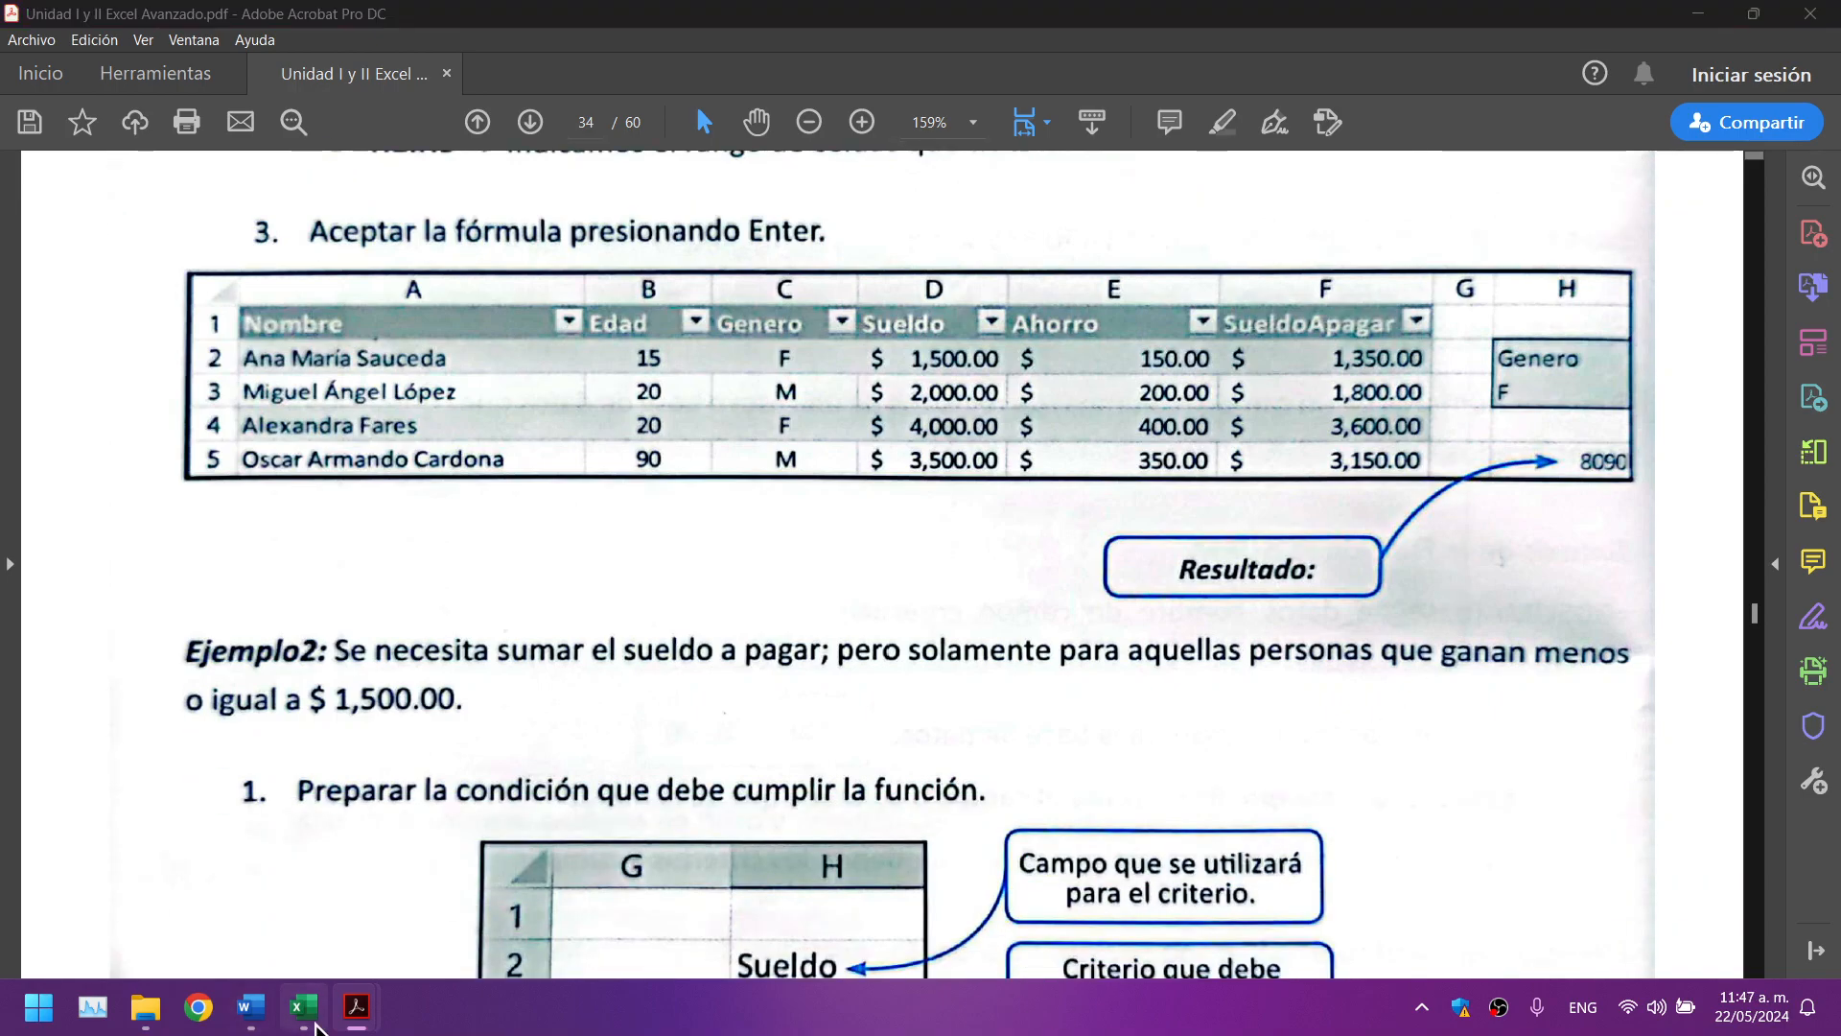
pyautogui.click(303, 1006)
pyautogui.moveTo(1488, 423); pyautogui.dragTo(1545, 485)
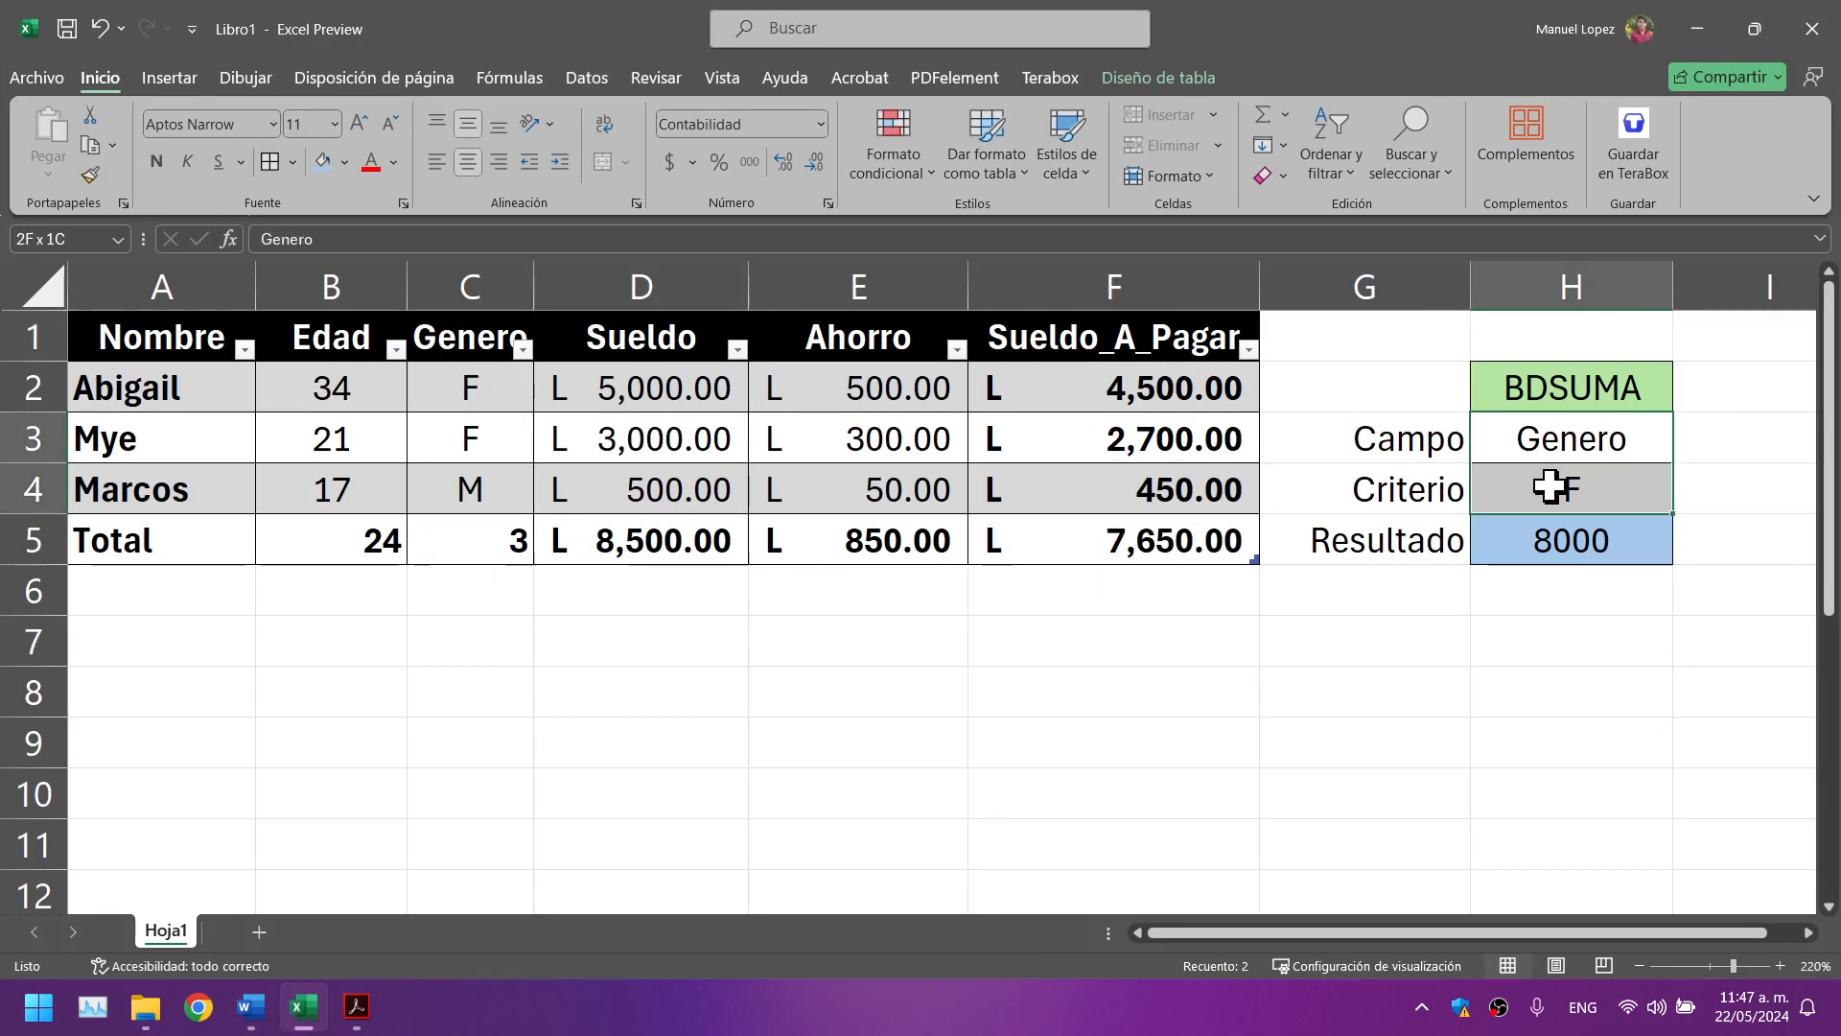
pyautogui.click(392, 165)
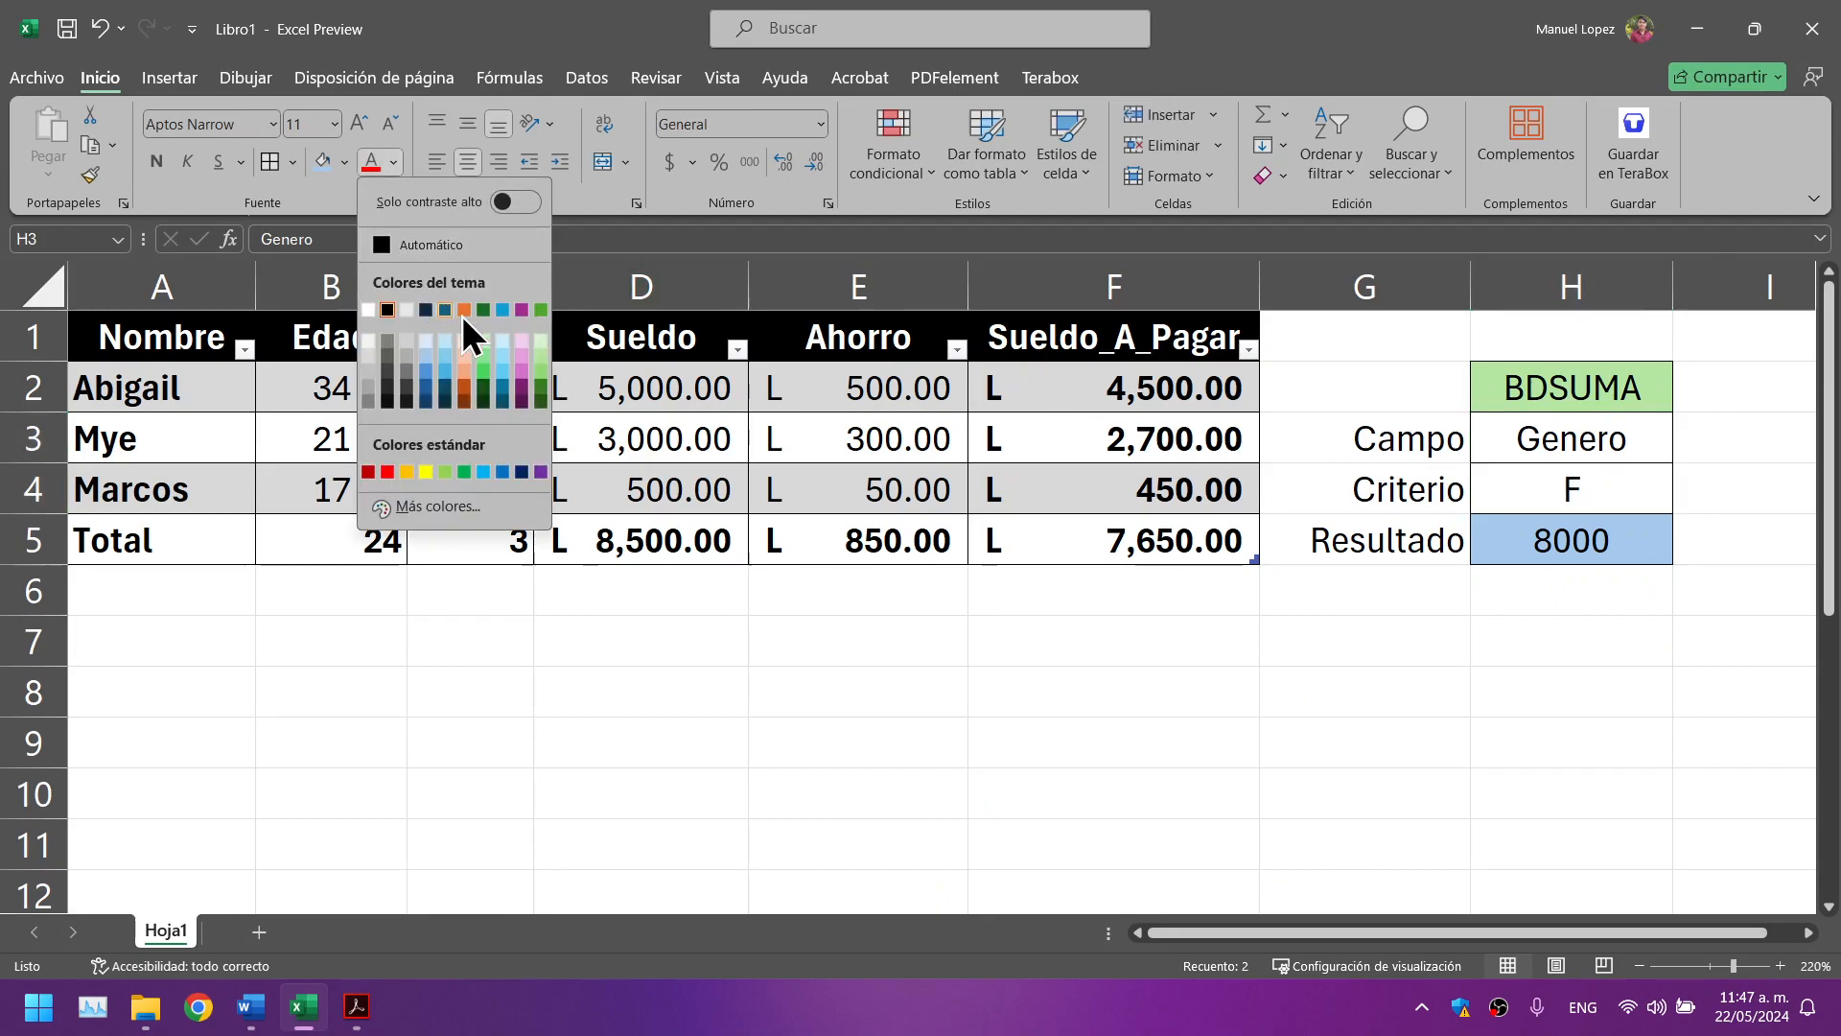
pyautogui.click(344, 163)
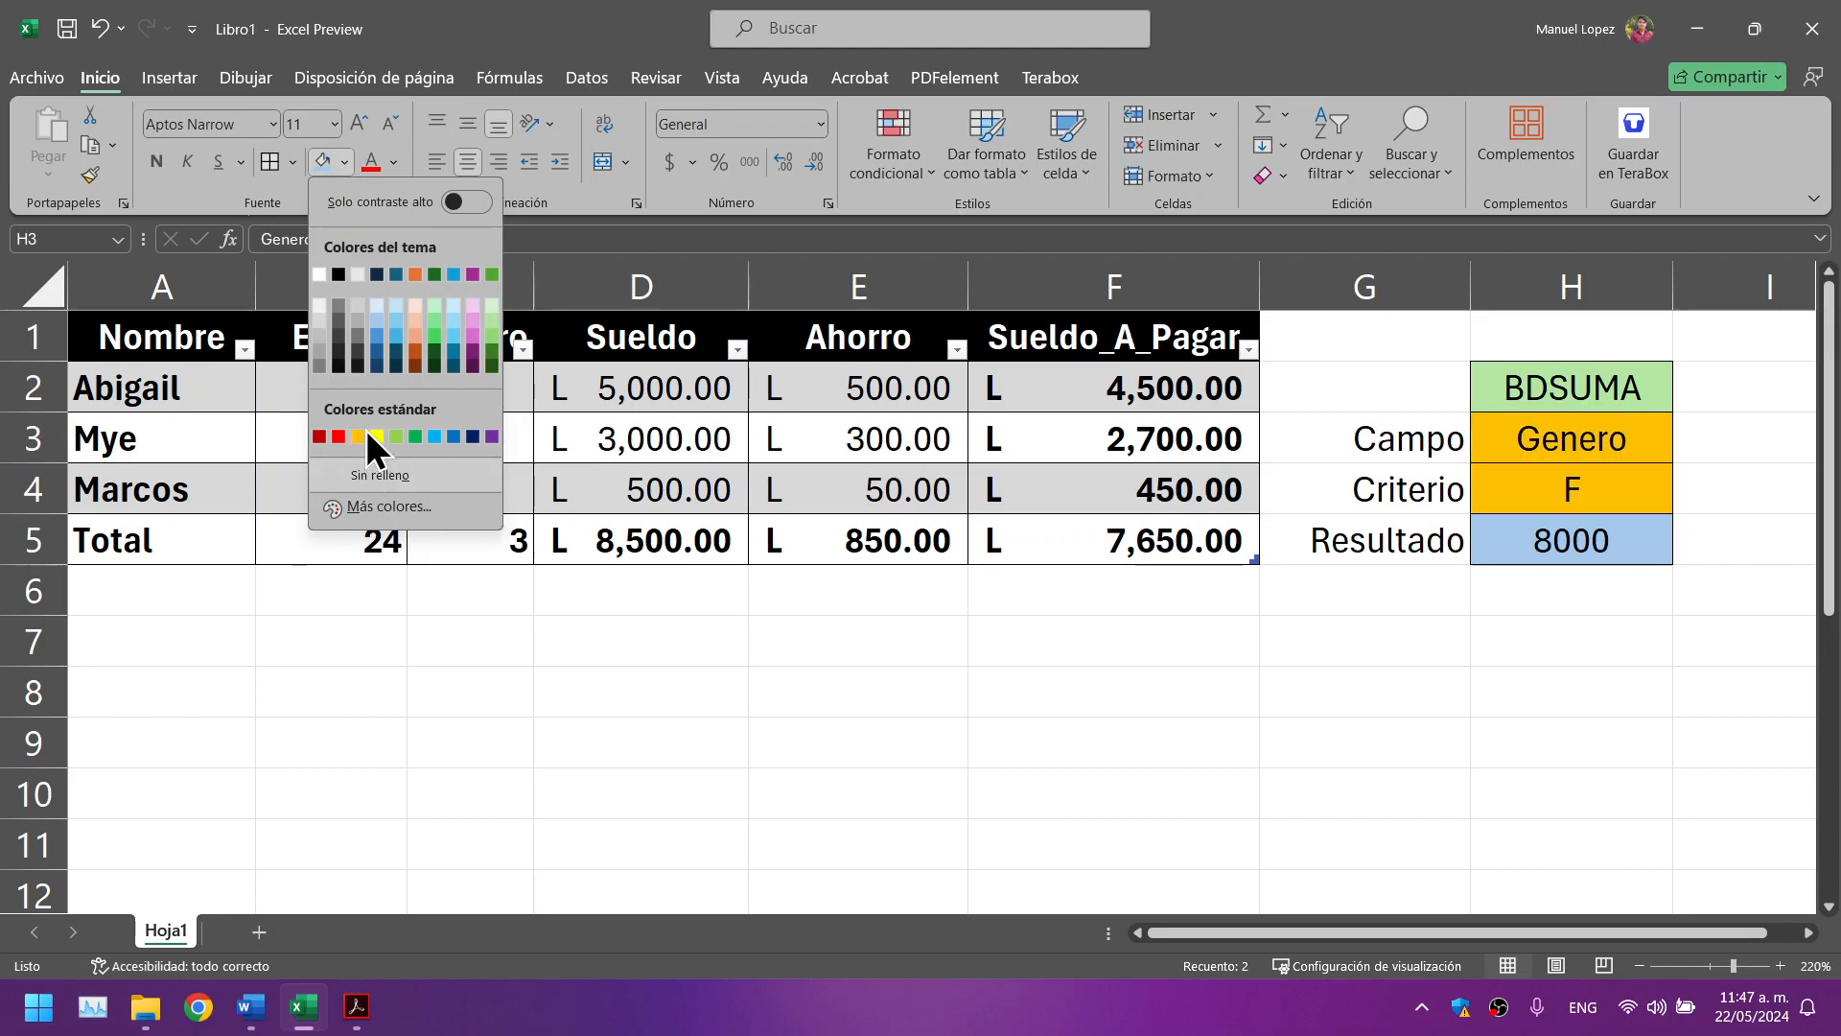
pyautogui.click(420, 325)
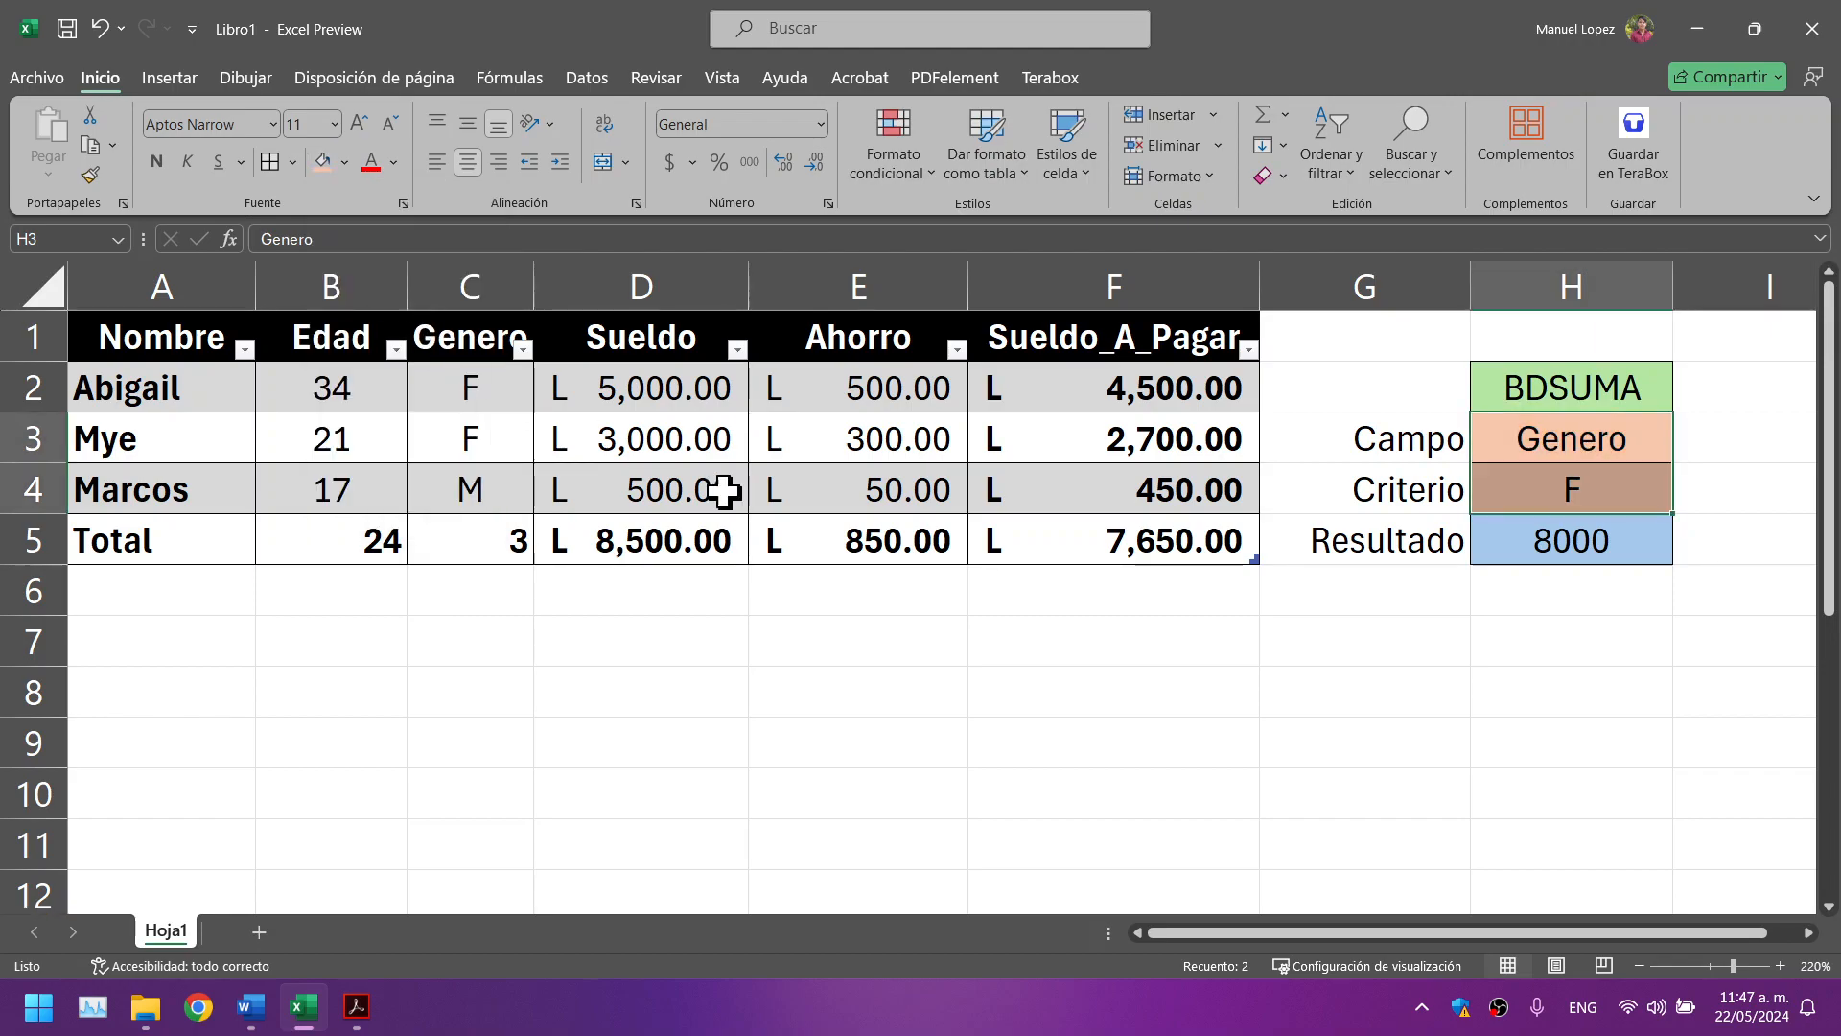
pyautogui.click(1505, 660)
pyautogui.click(1565, 508)
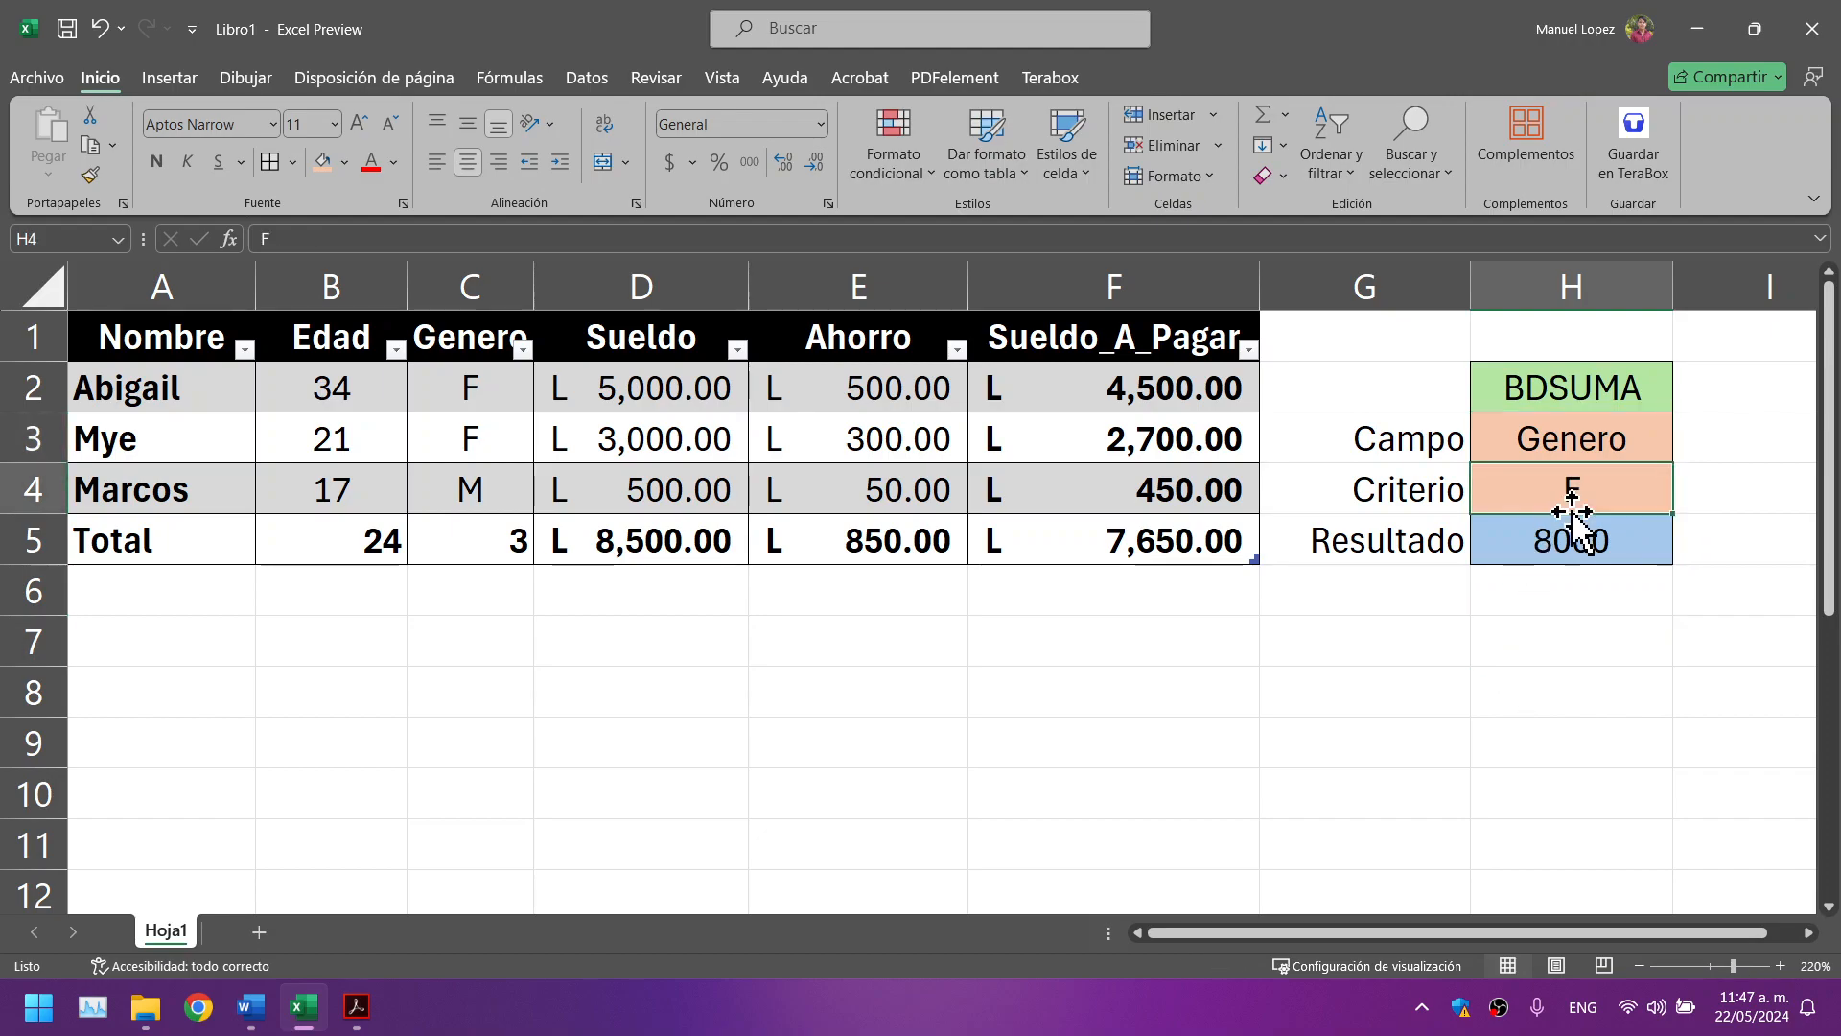
pyautogui.click(1541, 547)
pyautogui.click(1431, 805)
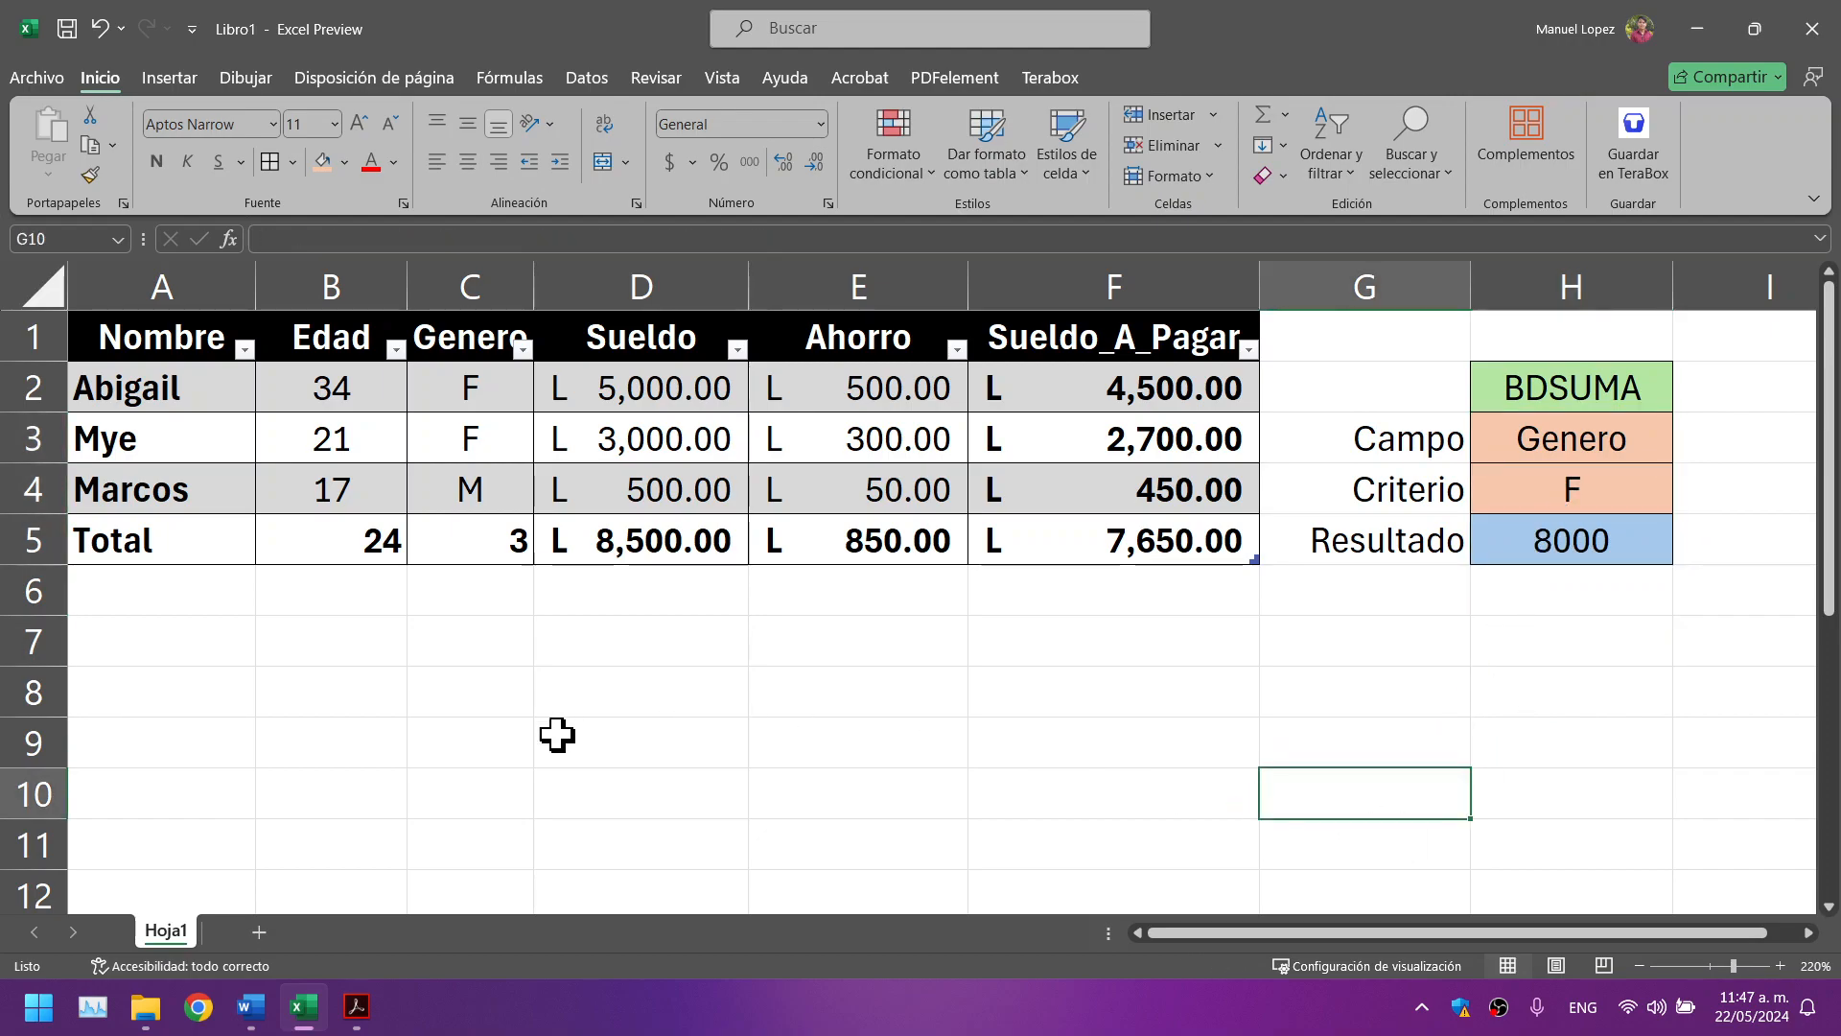
# Step: Highlight "menos o igual" in the PDF's Ejemplo2 statement and move the PDF window aside to work in Excel
pyautogui.click(372, 1026)
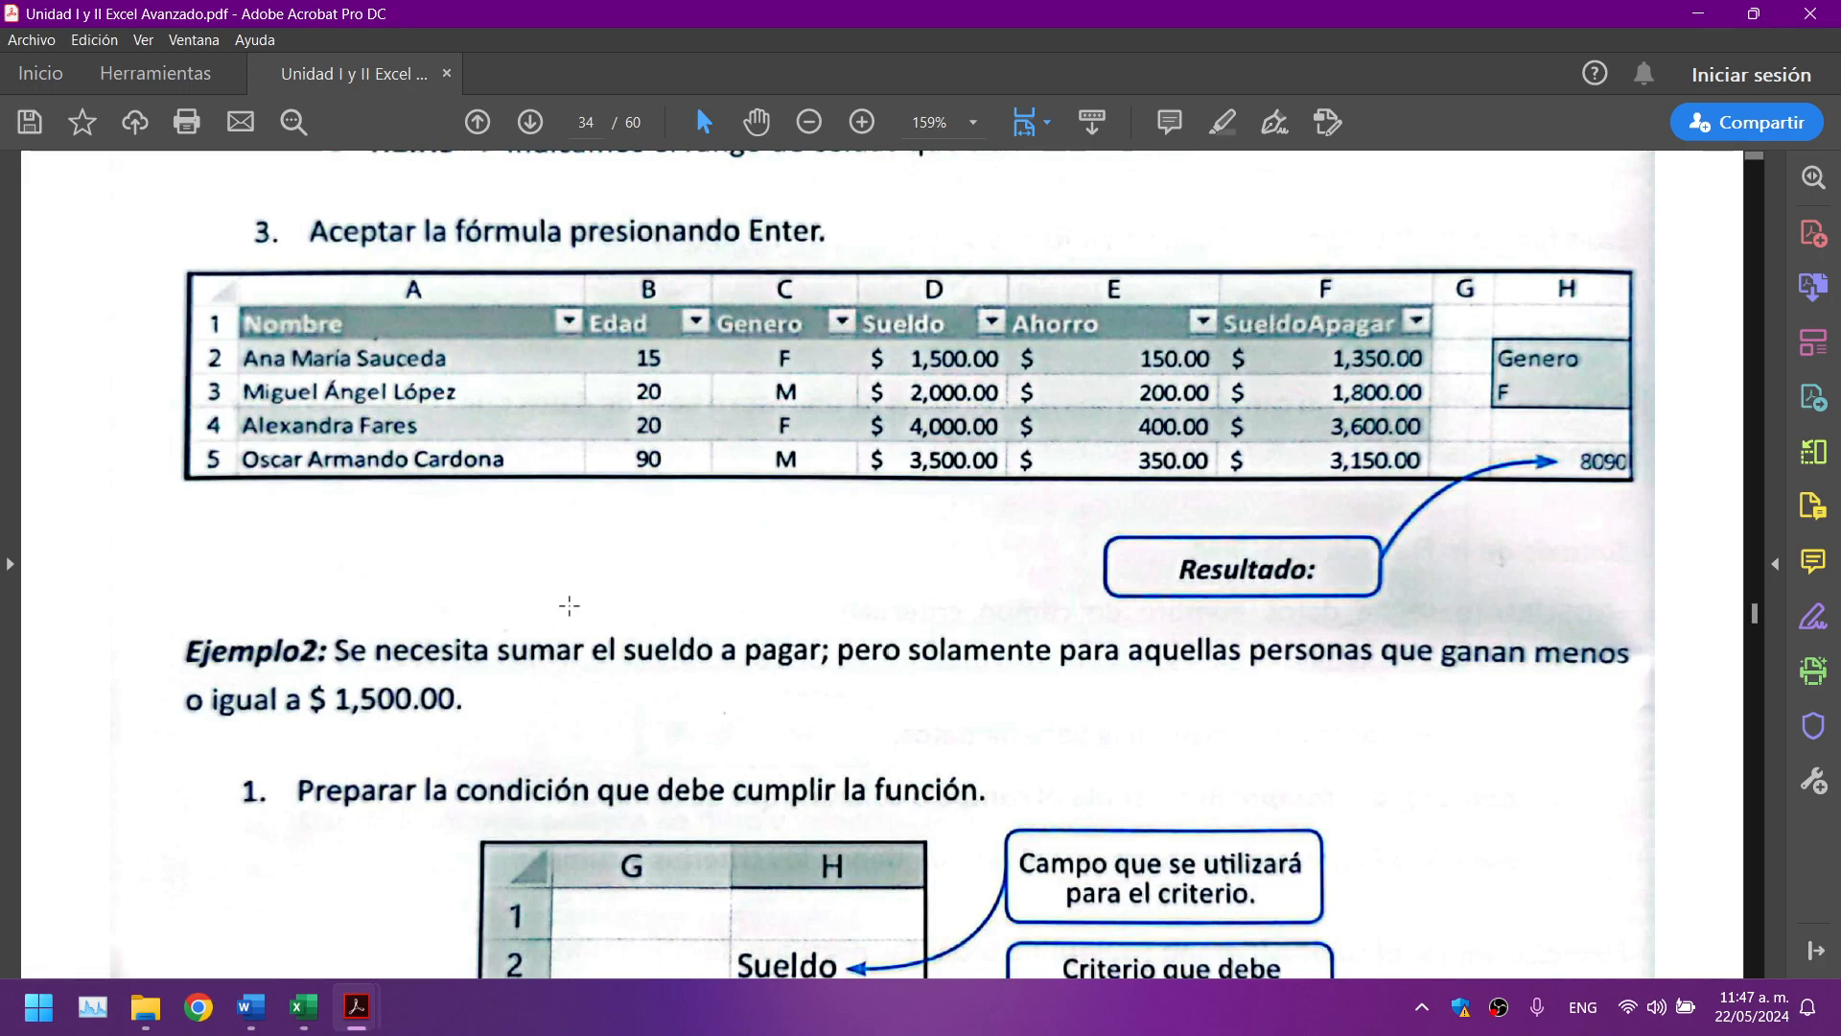
pyautogui.scroll(-3, 569, 605)
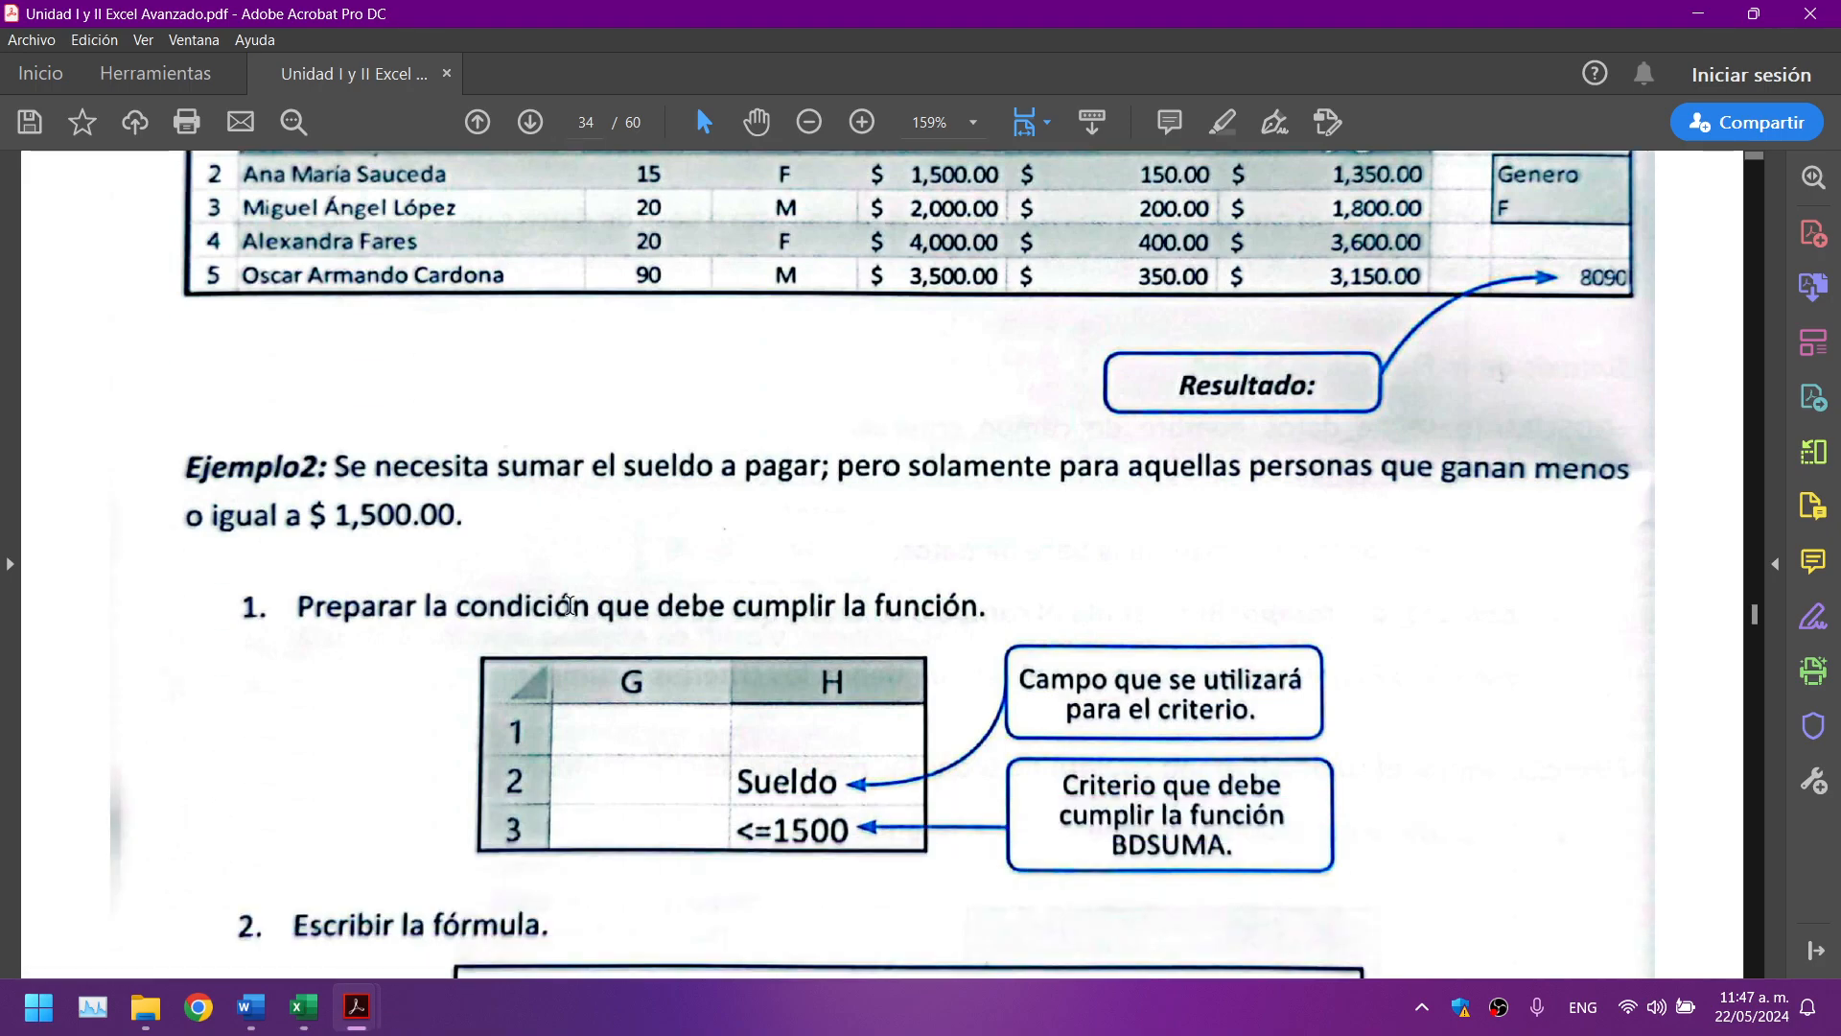
pyautogui.scroll(-3, 569, 605)
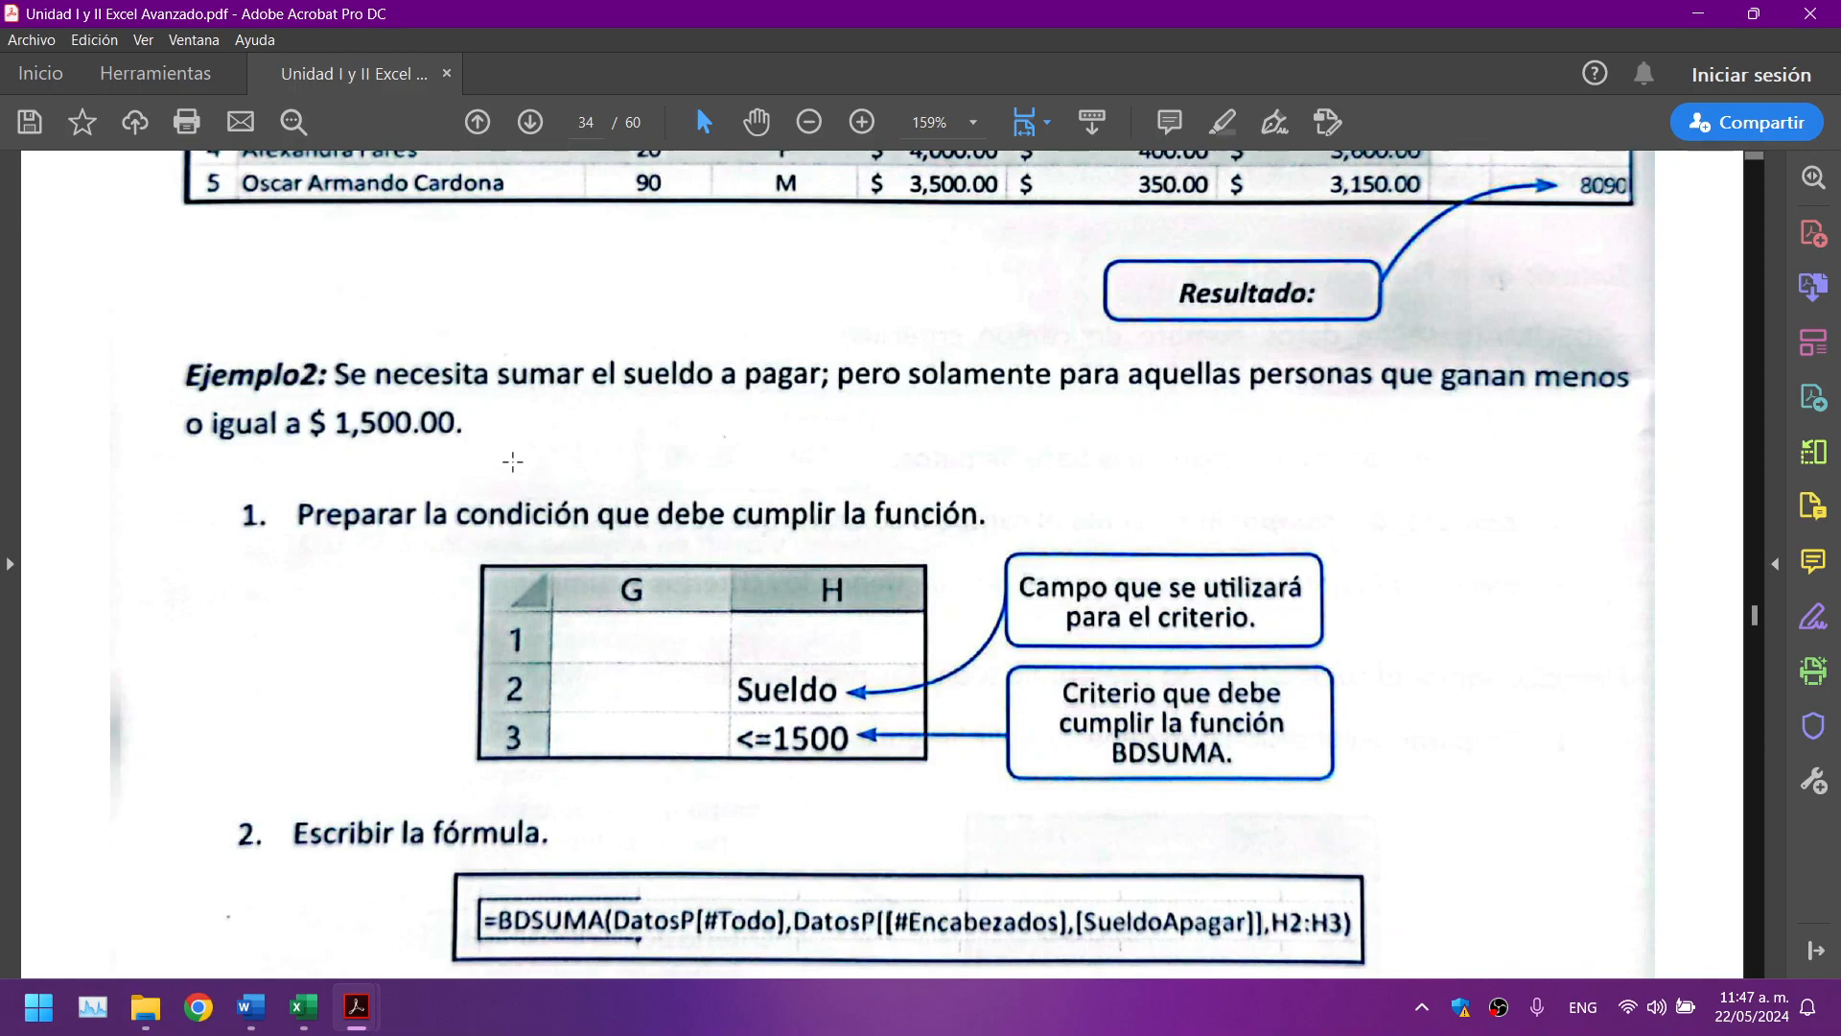
pyautogui.scroll(-1, 475, 446)
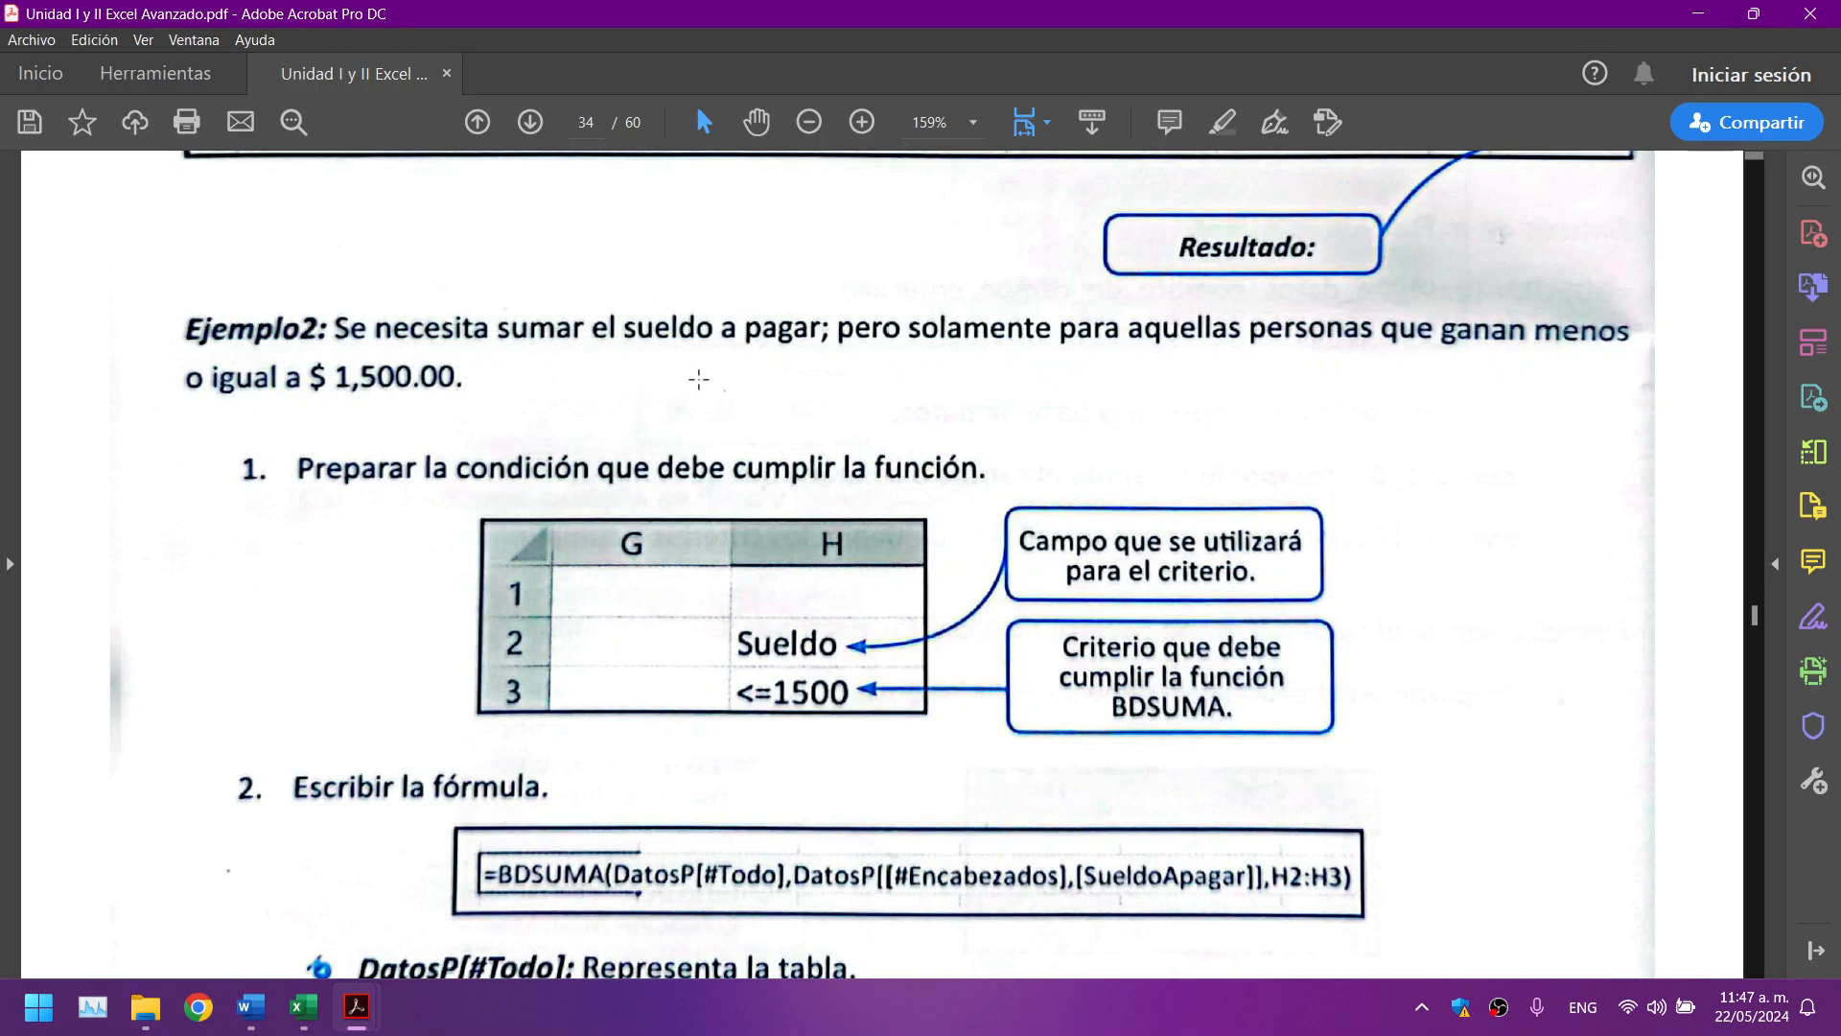
pyautogui.moveTo(1550, 326); pyautogui.dragTo(273, 377)
pyautogui.click(1552, 353)
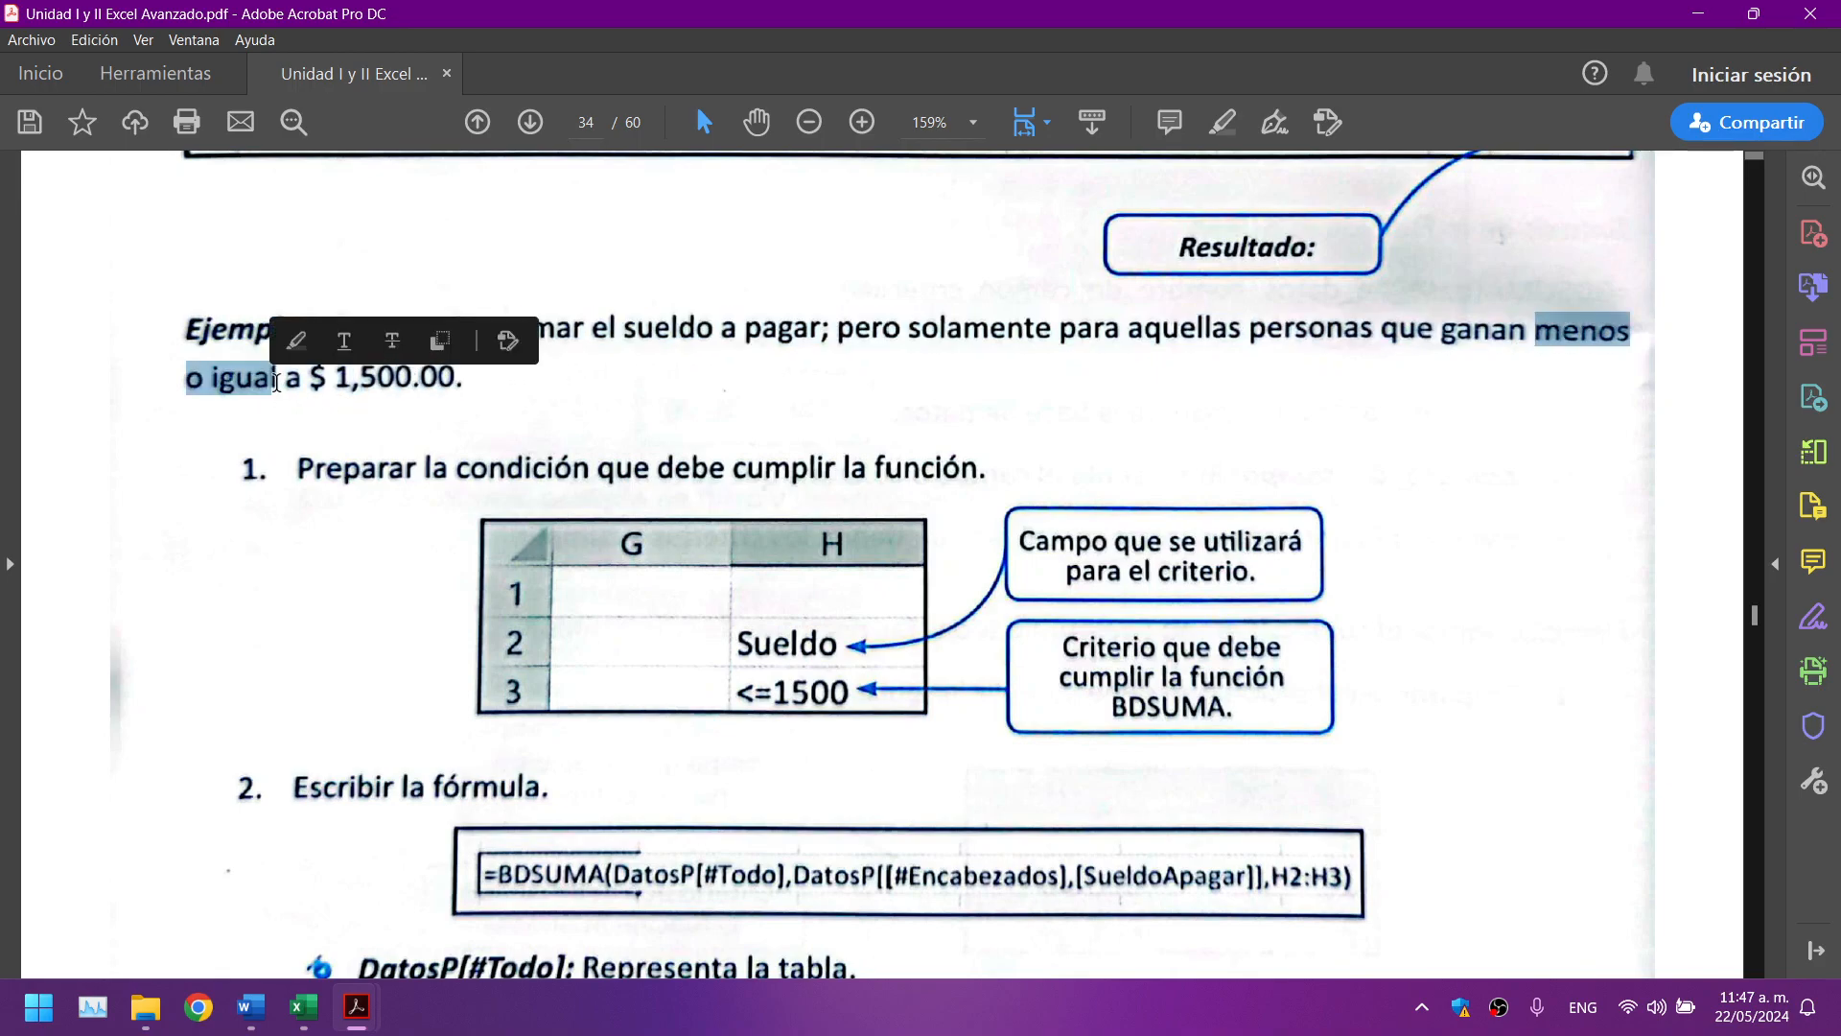
pyautogui.click(1226, 122)
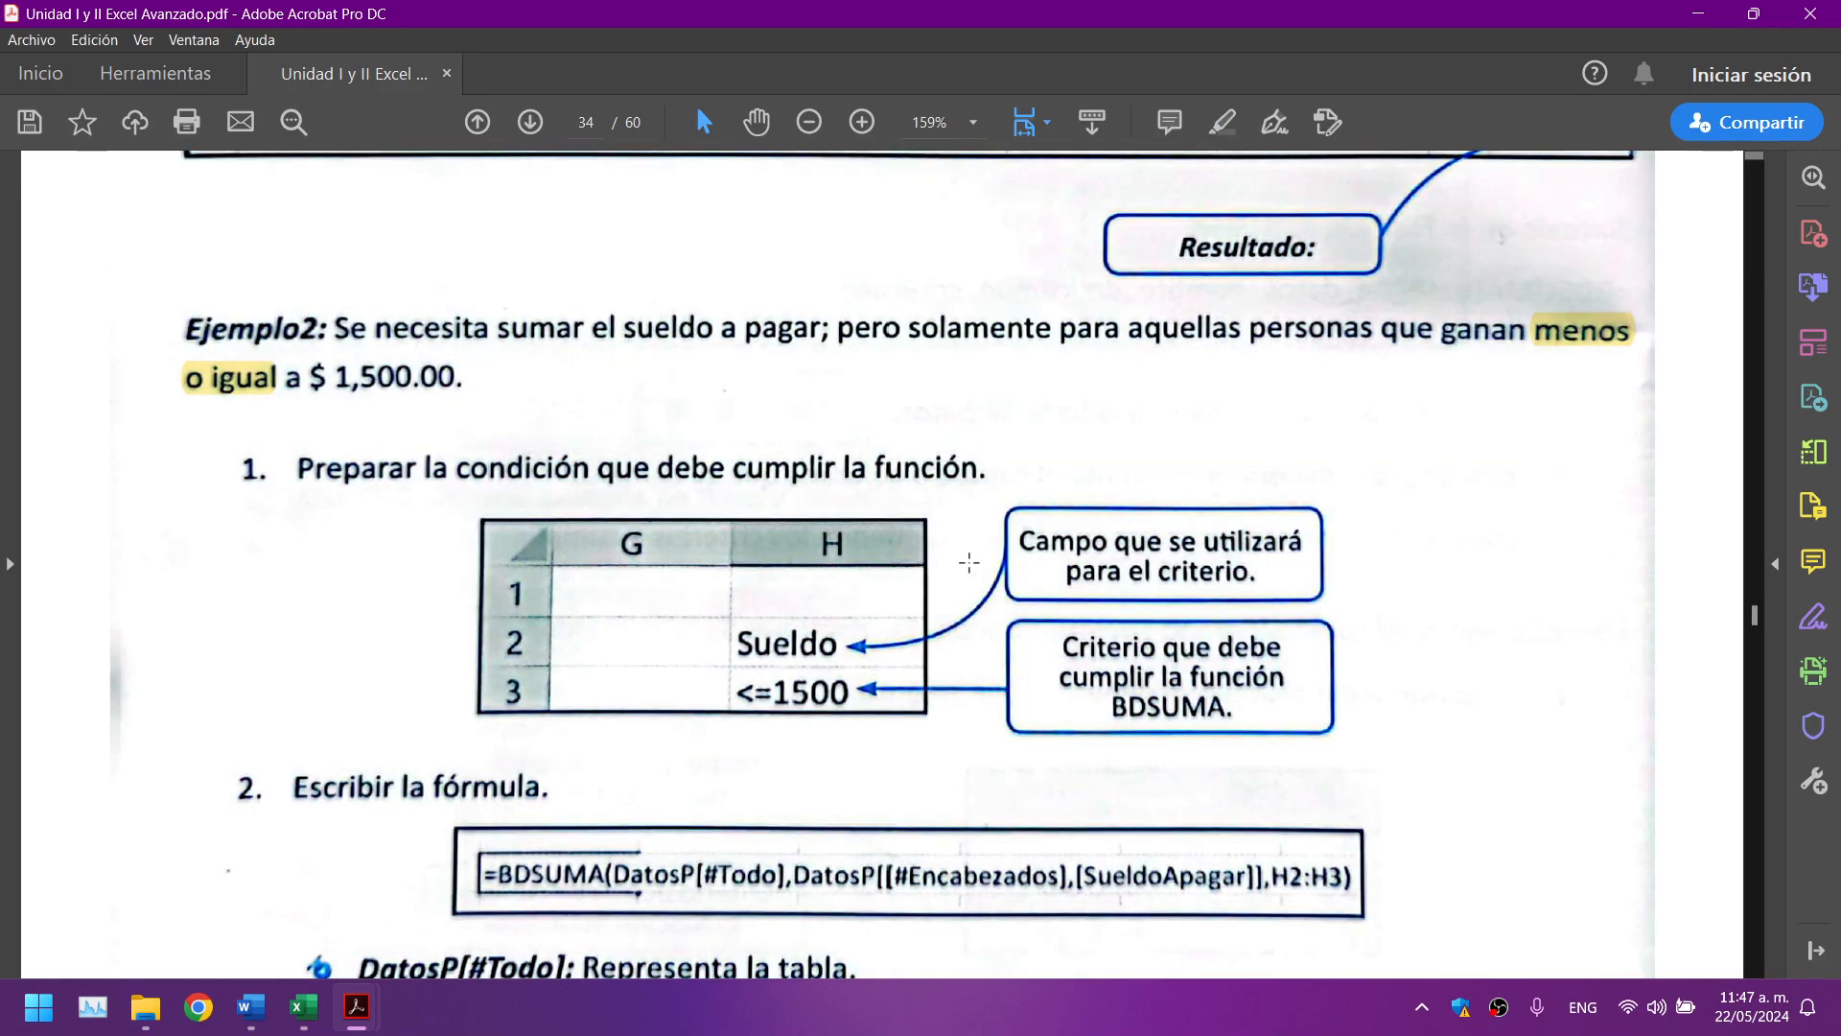
pyautogui.scroll(-1, 971, 493)
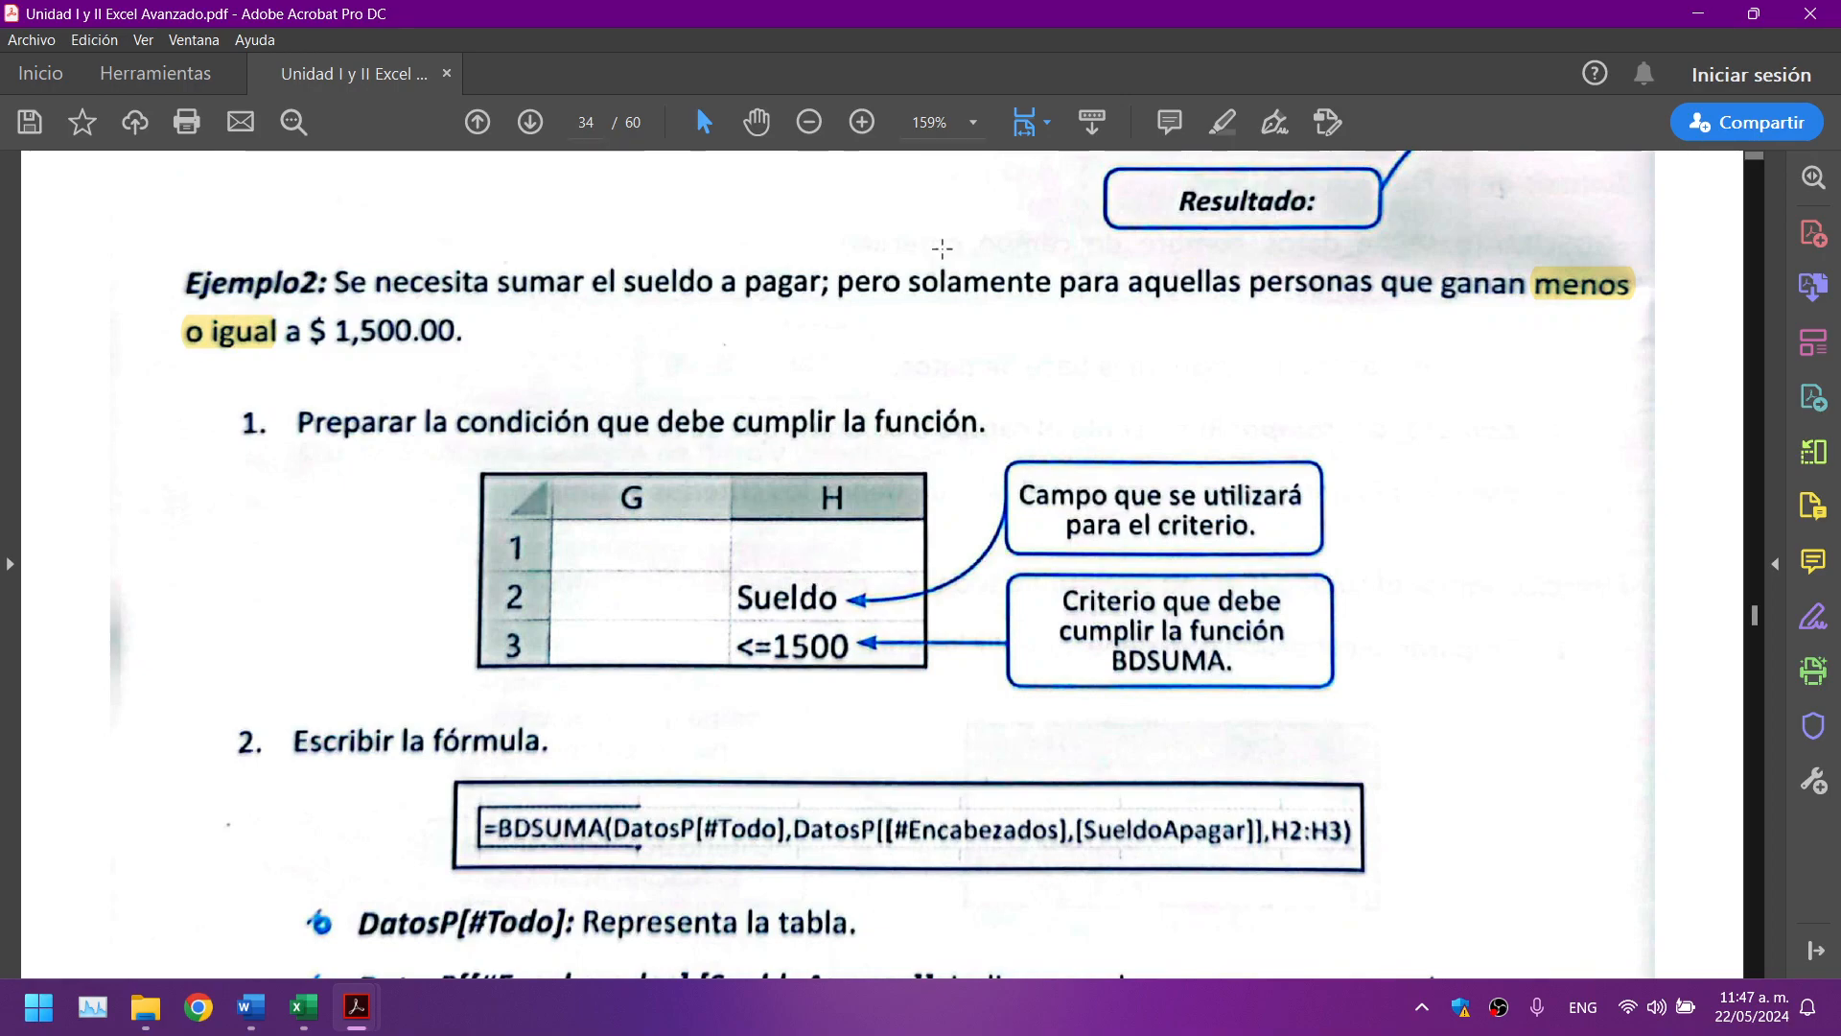
pyautogui.moveTo(1051, 8); pyautogui.dragTo(1838, 255)
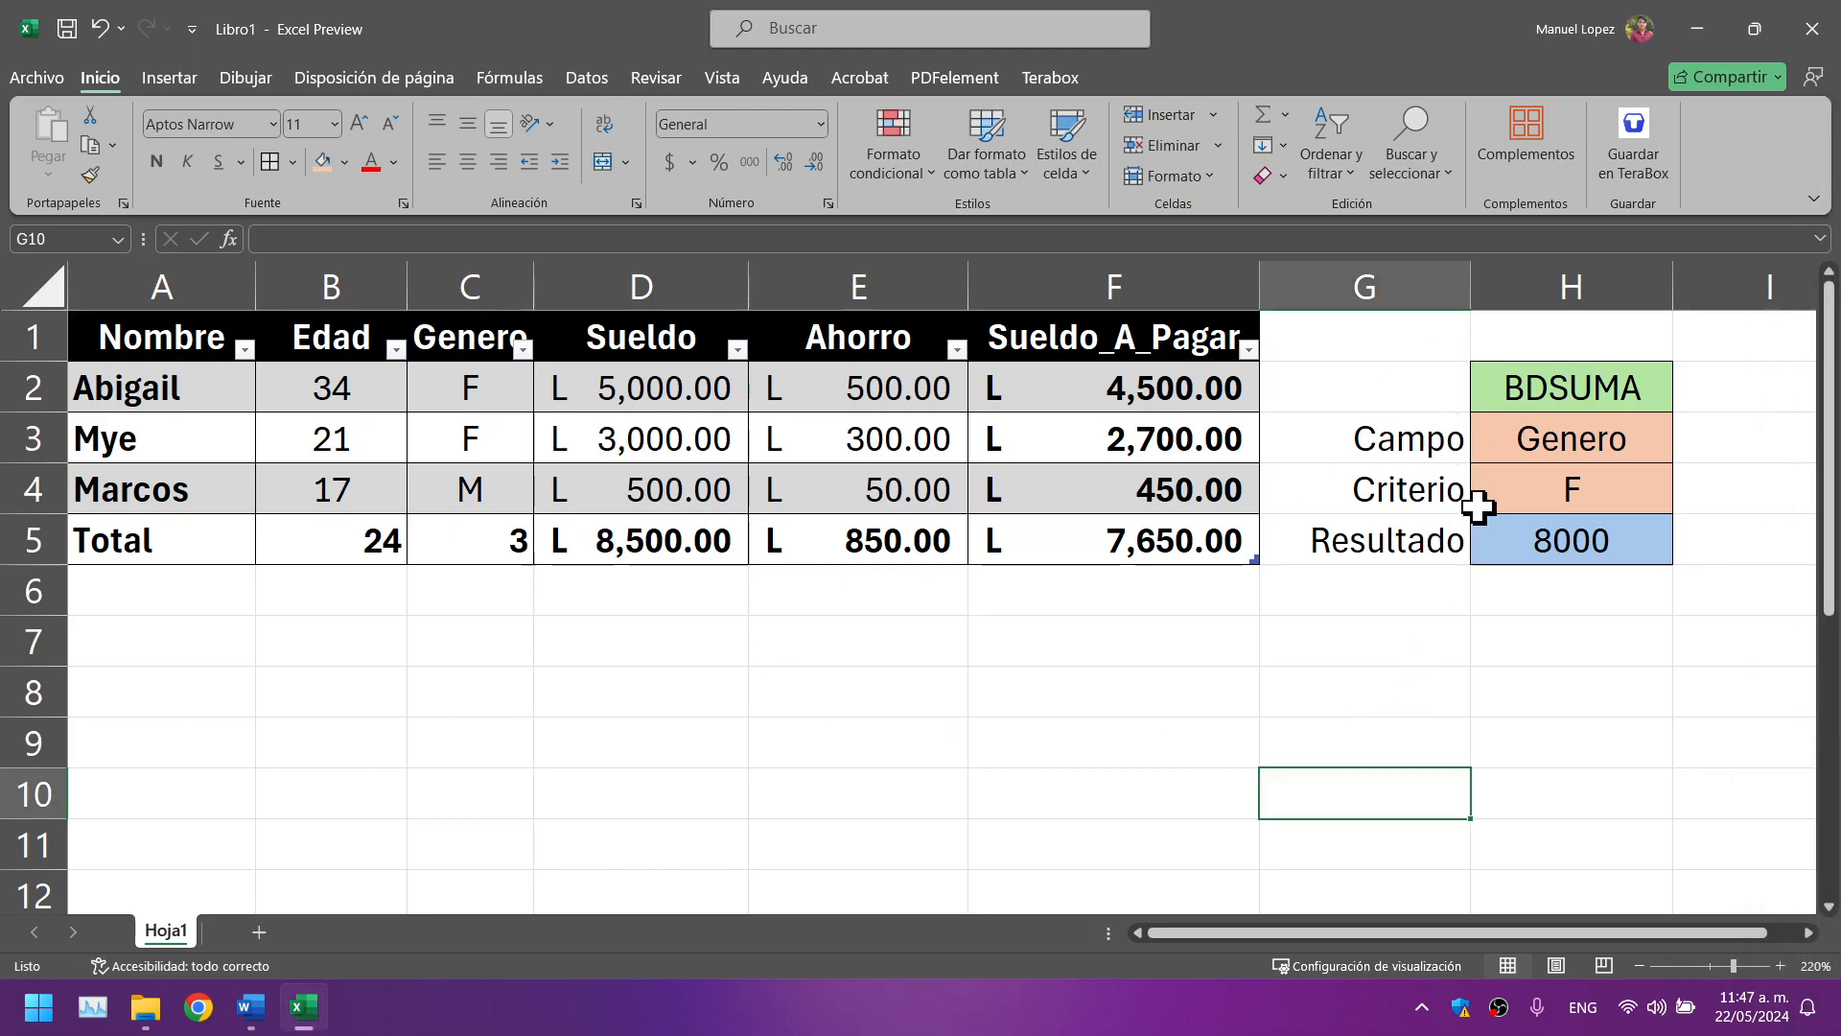
# Step: Try copying the BDSUMA block G2:H5 to G7 and clearing the copied result in H10
pyautogui.moveTo(1400, 384); pyautogui.dragTo(1499, 517)
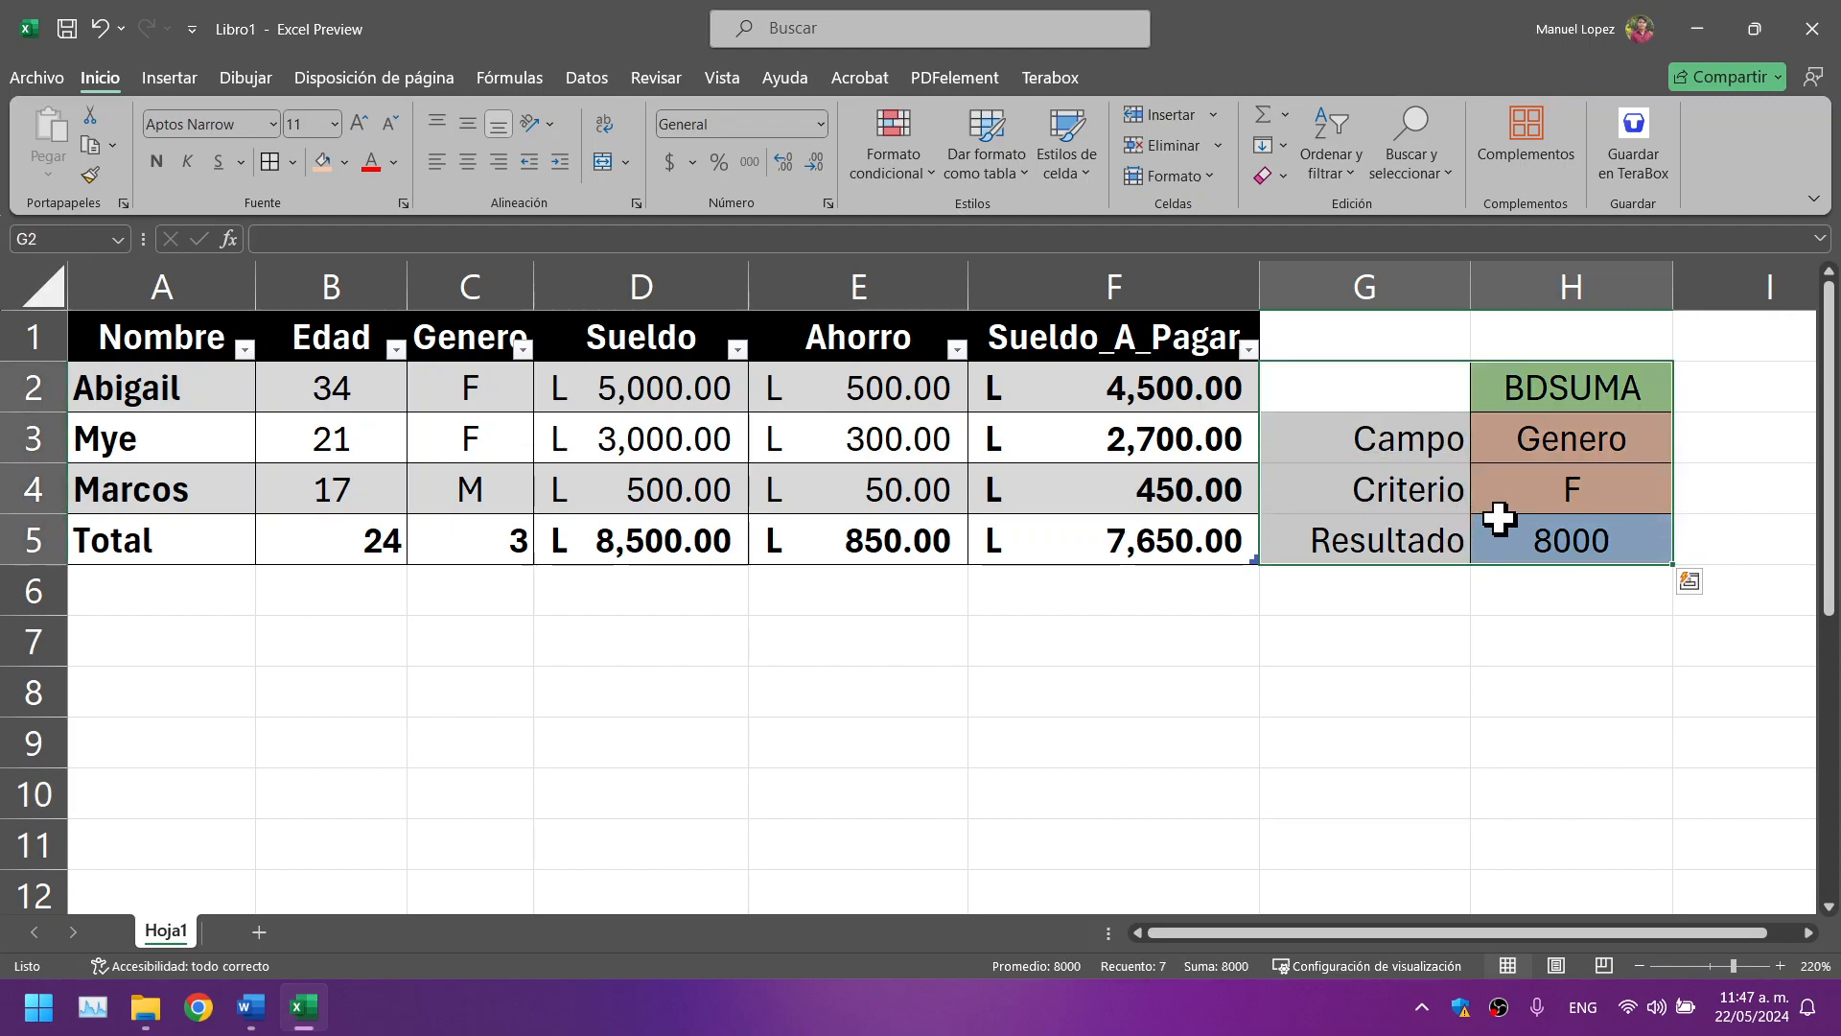
pyautogui.hotkey('ctrl', 'c')
pyautogui.click(1372, 634)
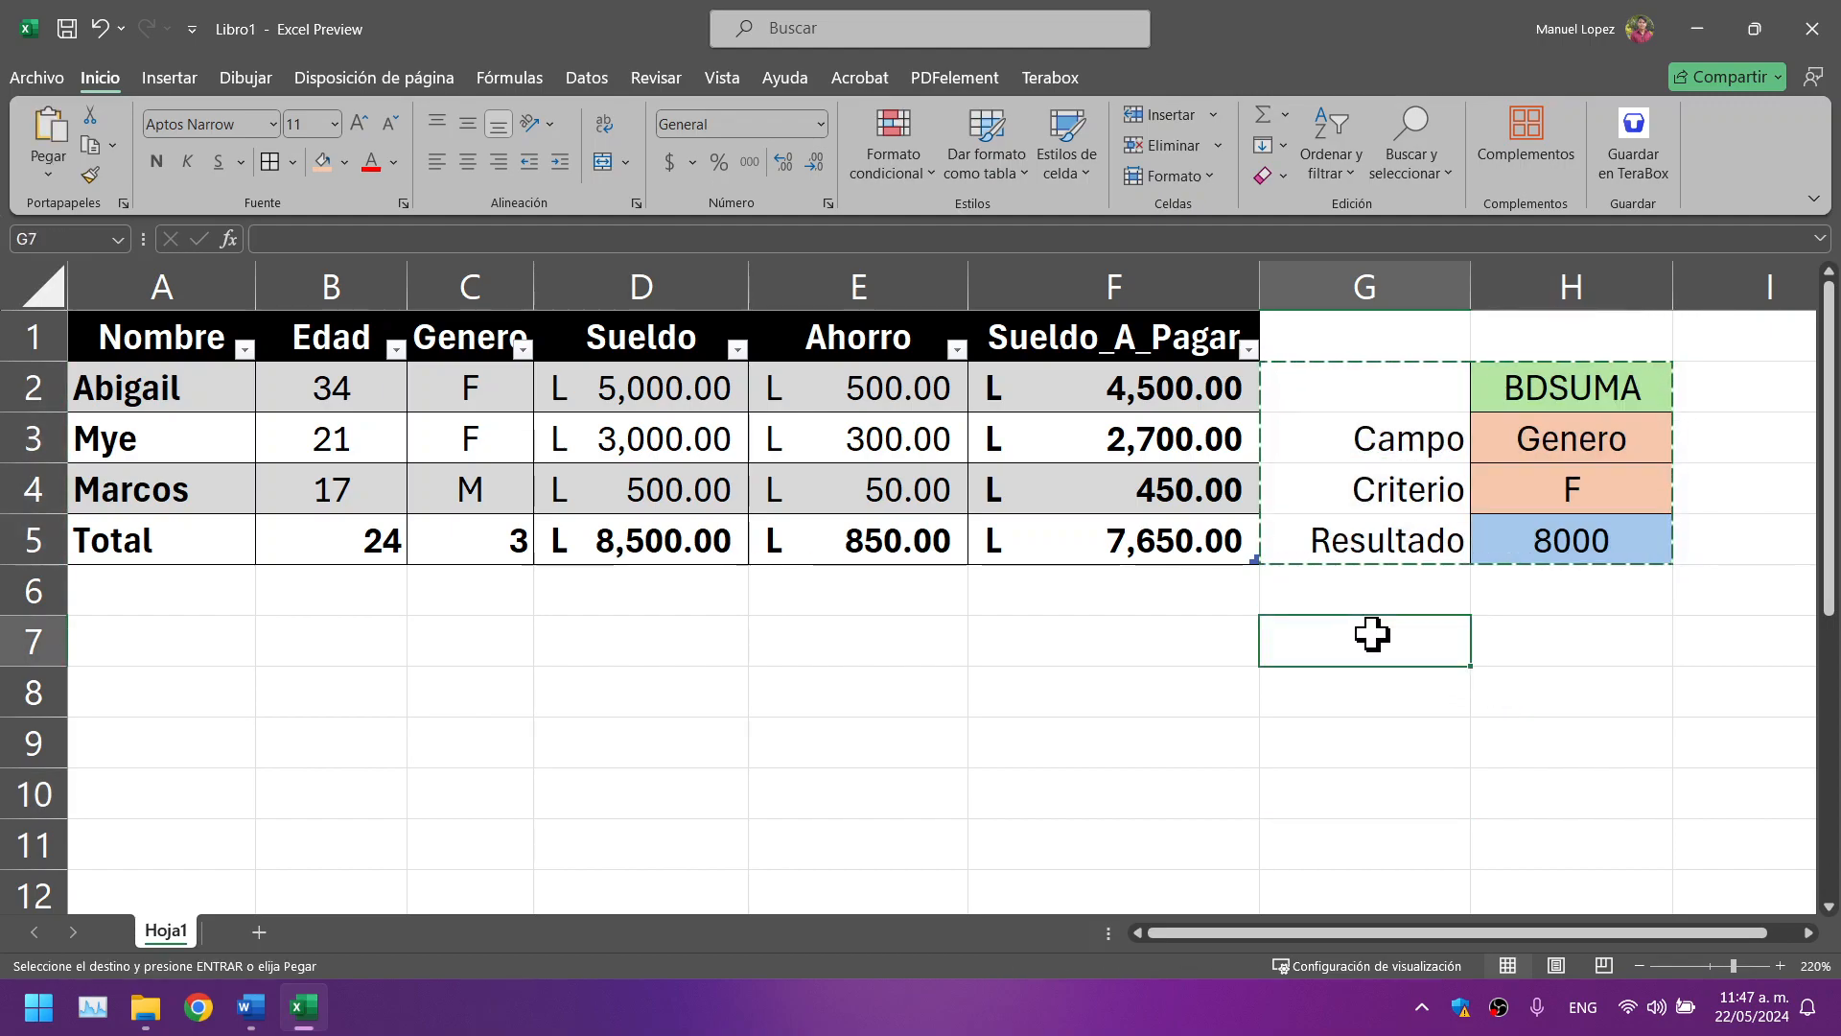
pyautogui.hotkey('ctrl', 'v')
pyautogui.click(1522, 775)
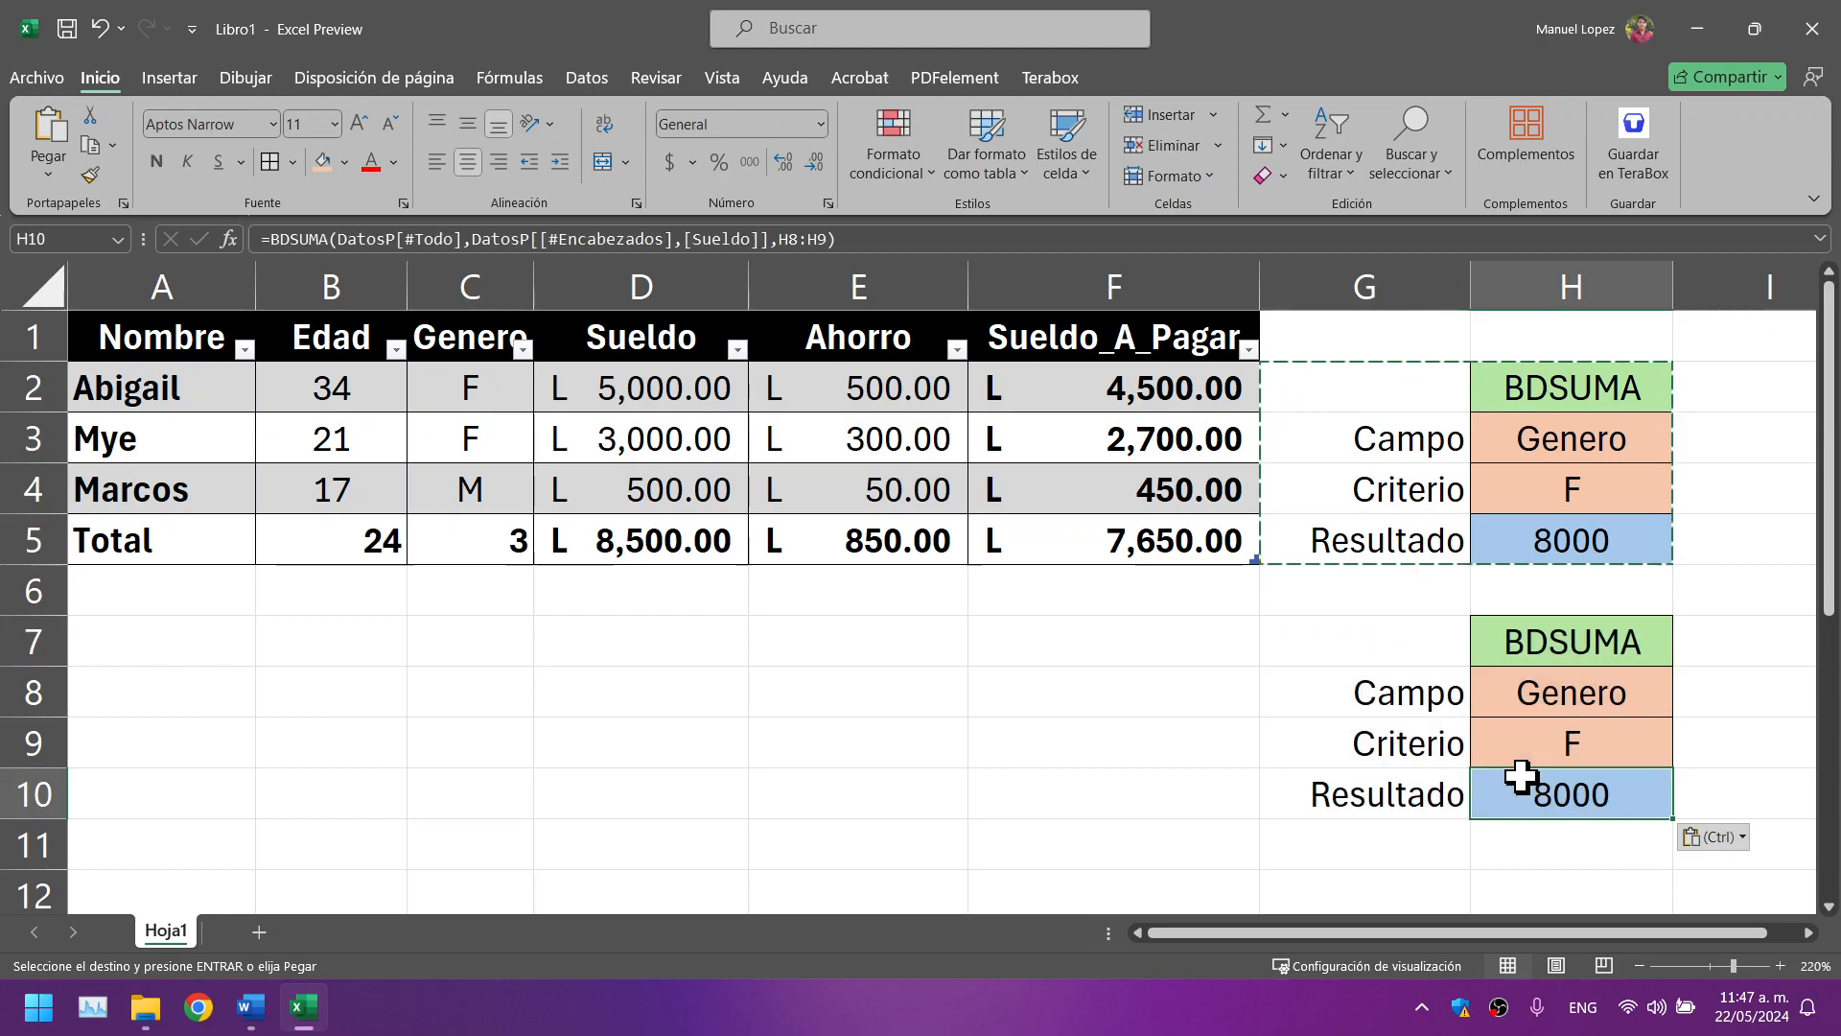
pyautogui.press('Return')
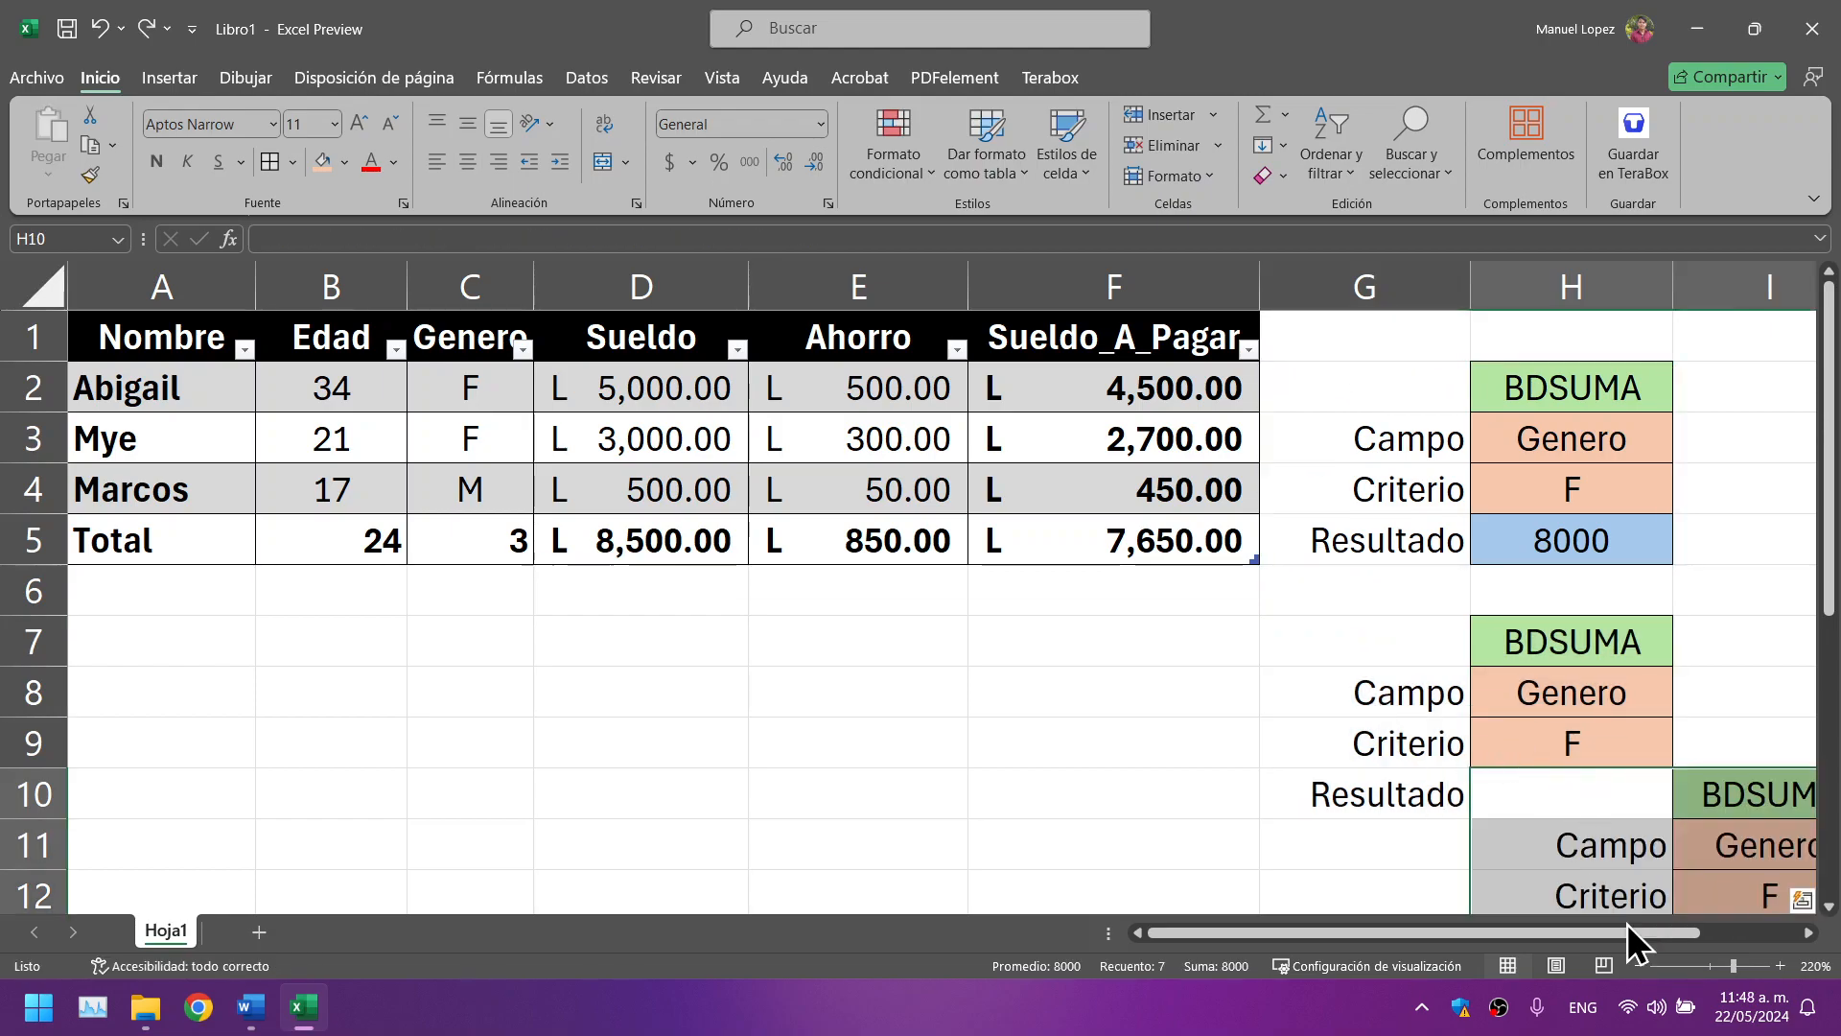
pyautogui.hotkey('ctrl', 'z')
pyautogui.click(1590, 808)
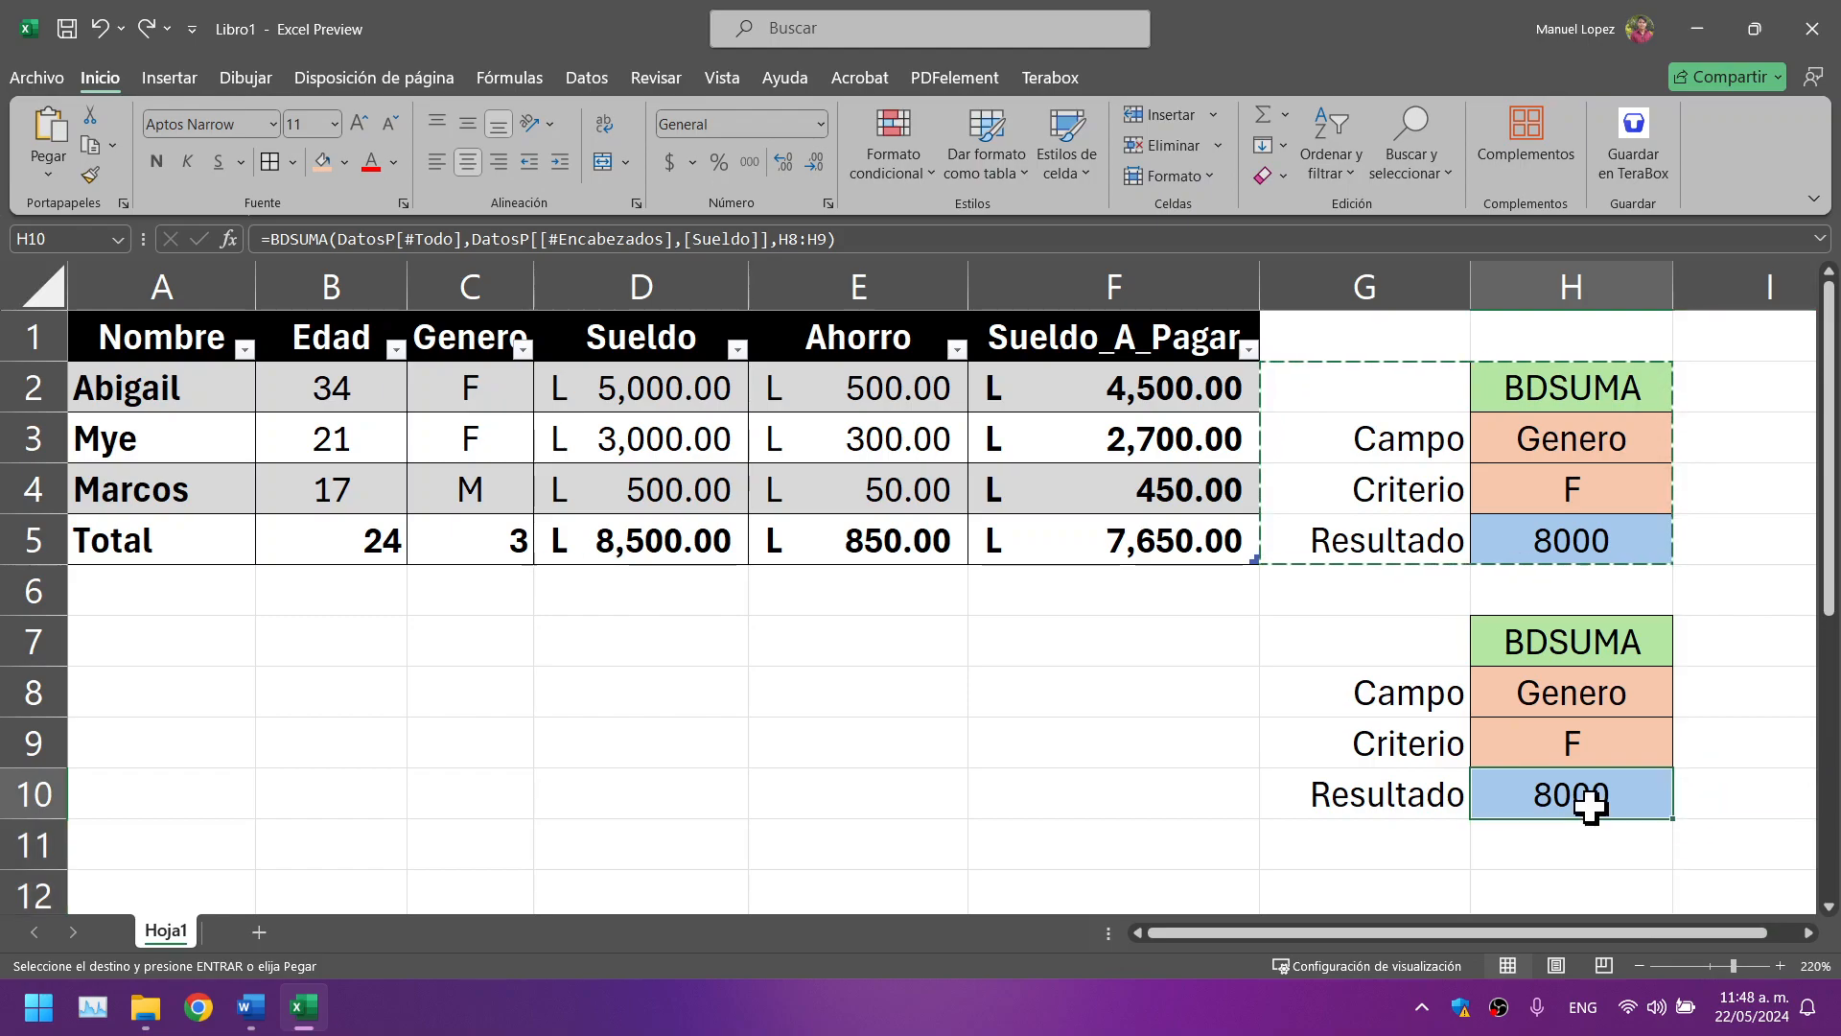
pyautogui.press('Delete')
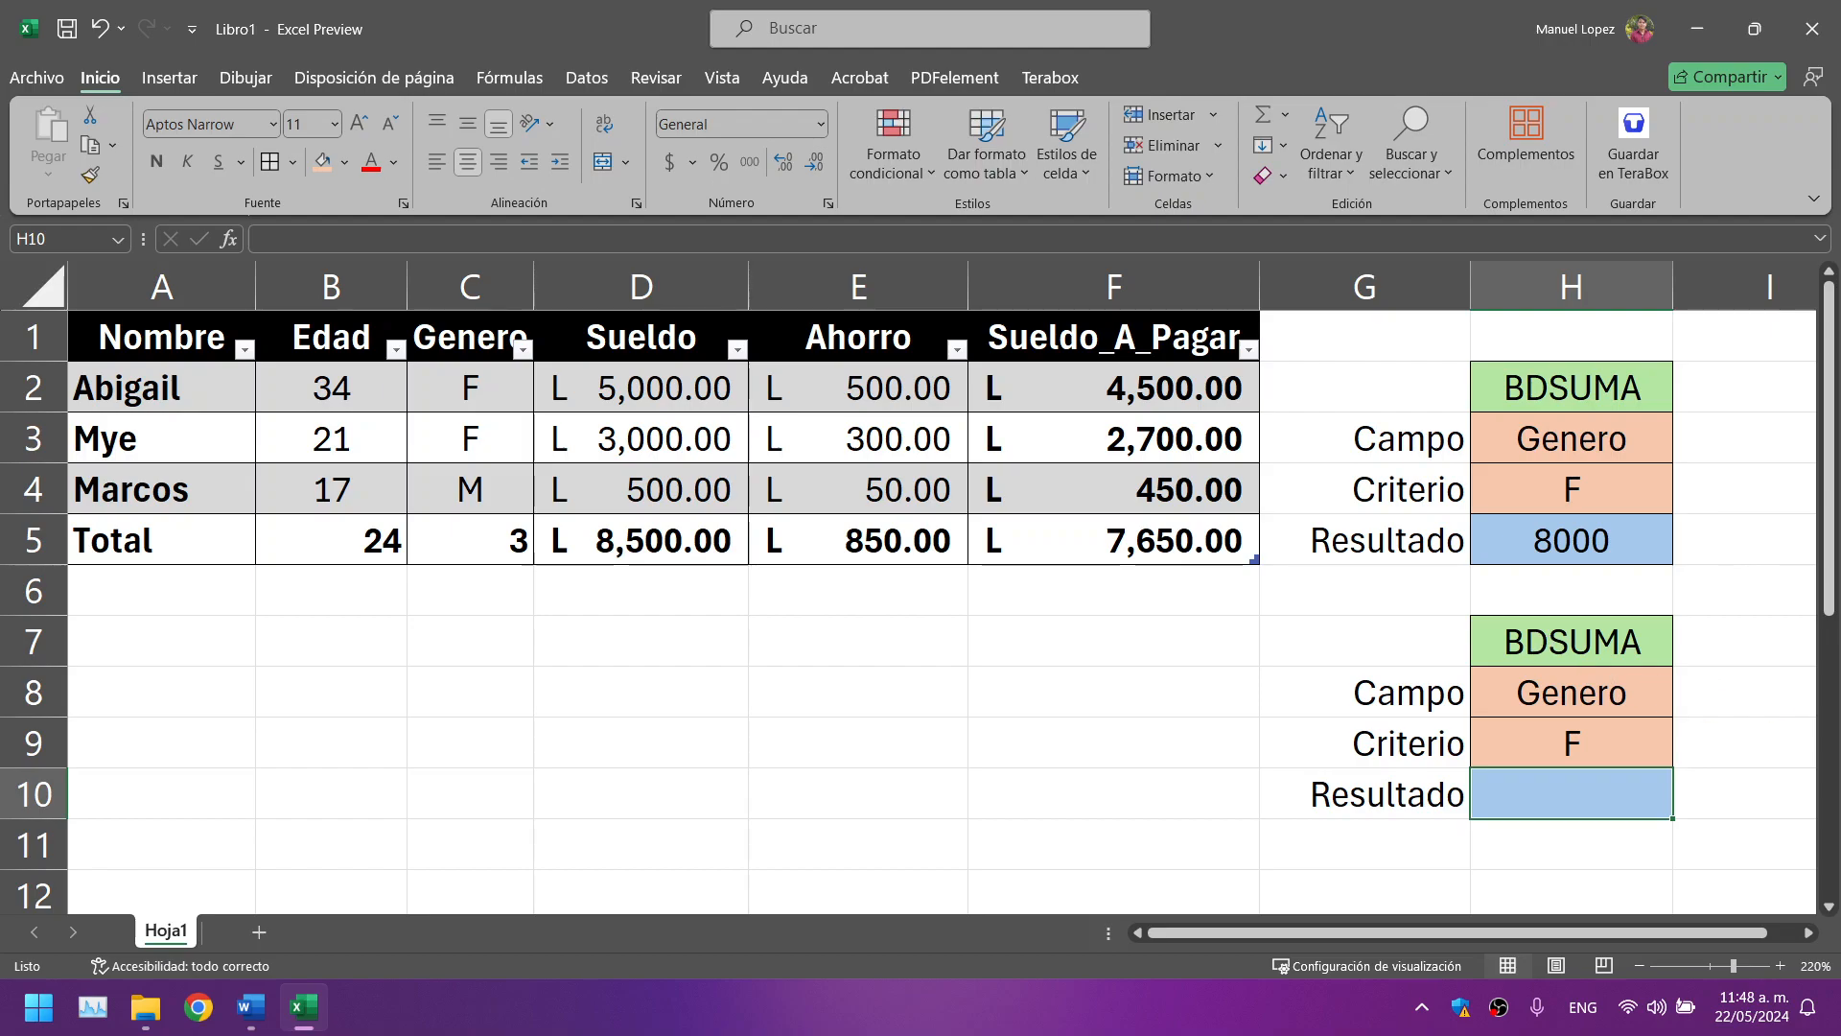
# Step: Try Sueldo as the criterion field in H8, and undo the edits together with the block pasted at G7
pyautogui.click(1584, 694)
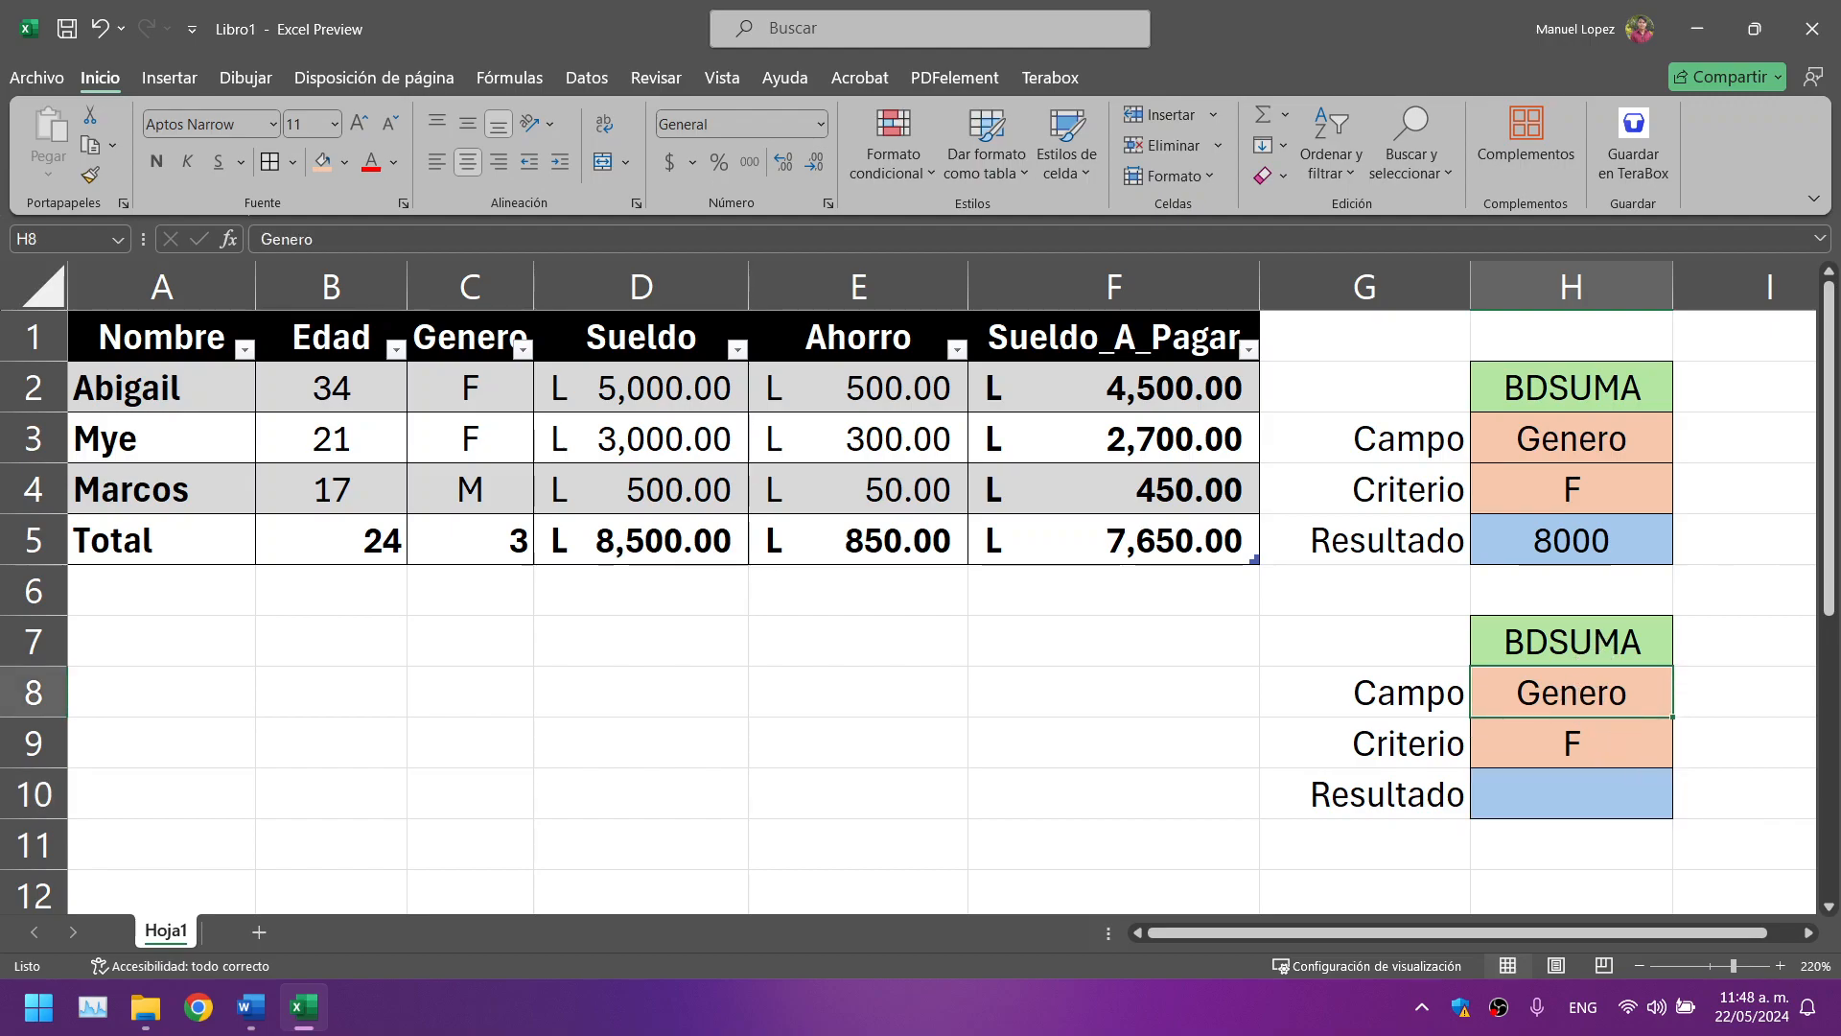
pyautogui.write('Sued')
pyautogui.press('BackSpace')
pyautogui.write('ldo')
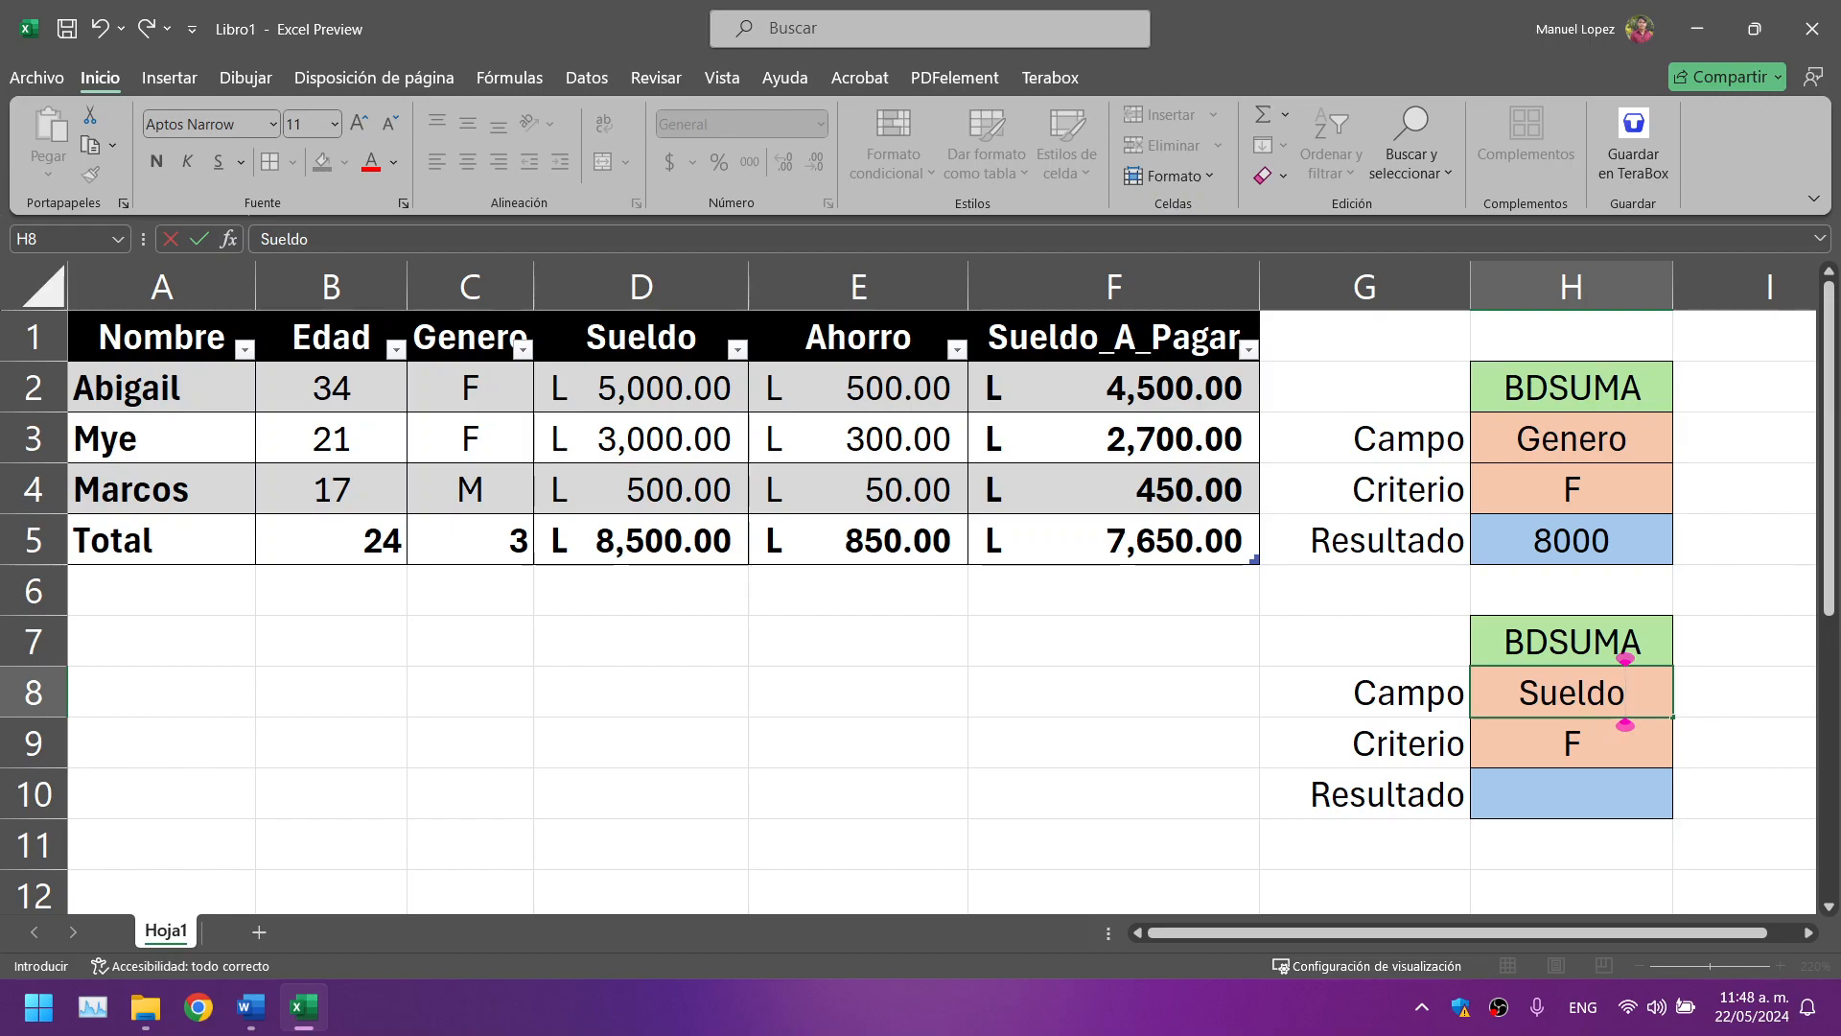
pyautogui.moveTo(1379, 650); pyautogui.dragTo(1489, 794)
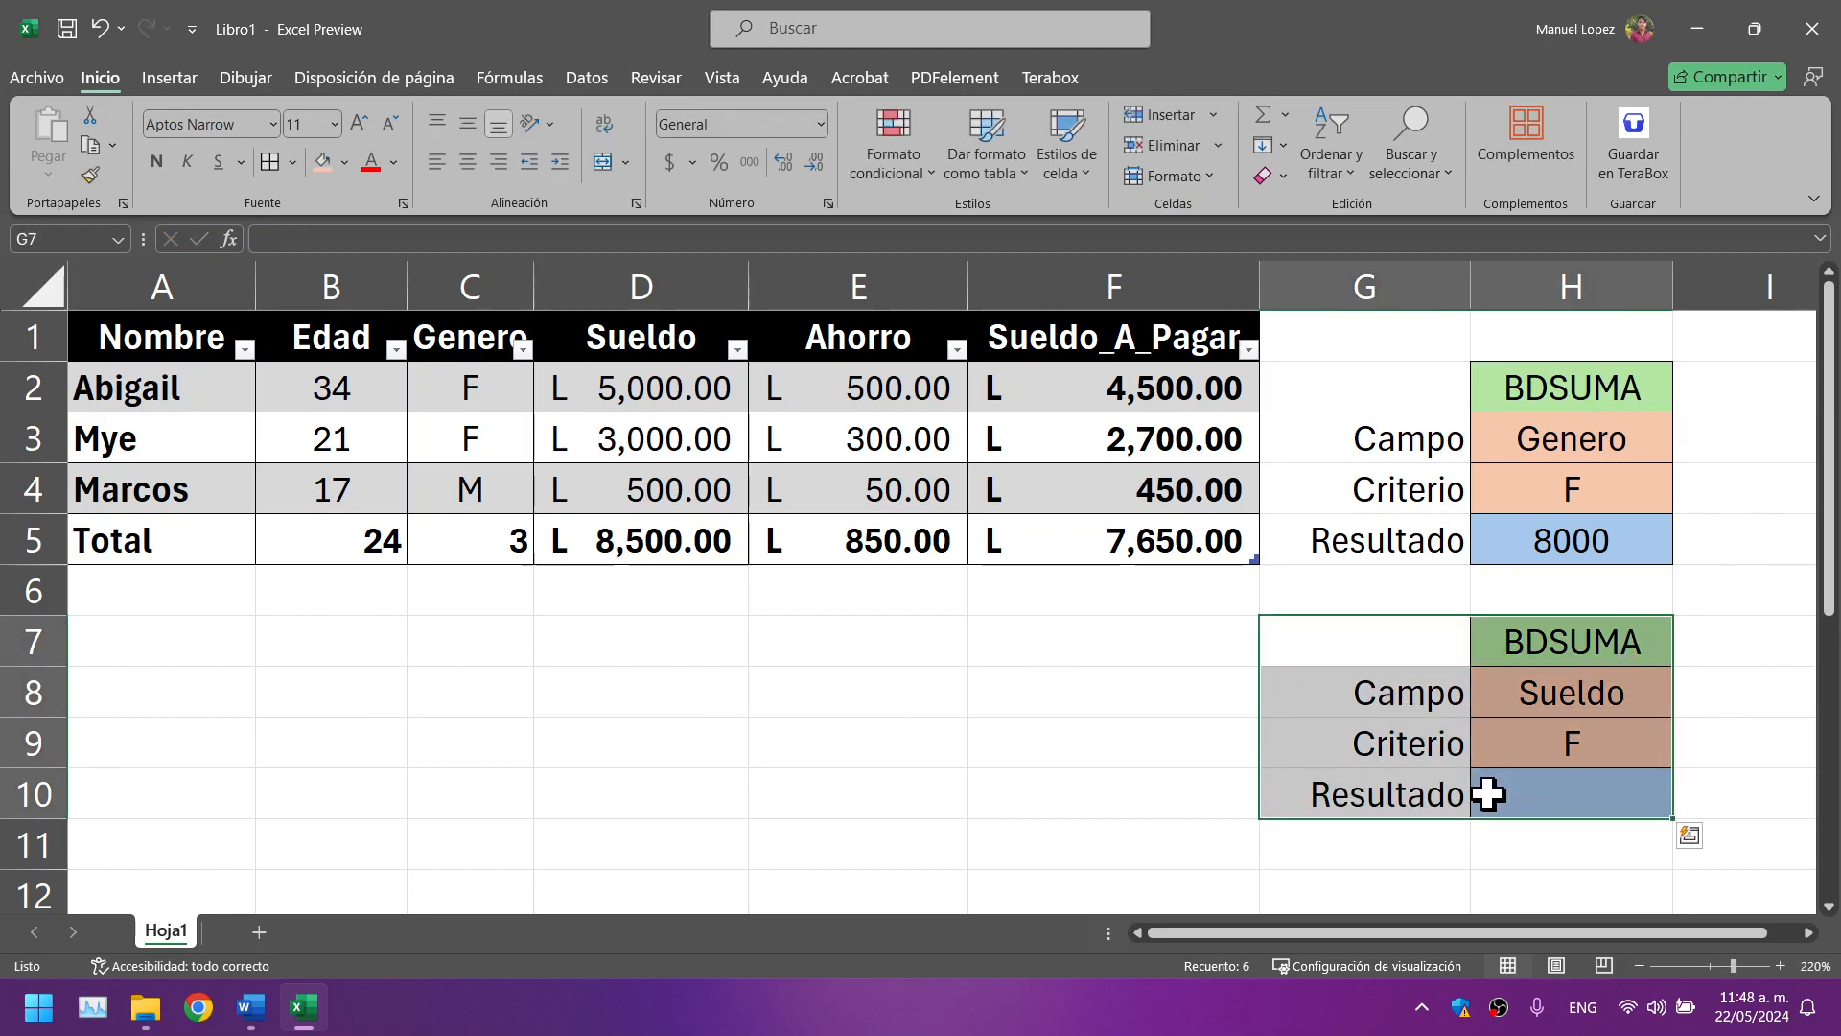
pyautogui.hotkey('ctrl', 'z')
pyautogui.hotkey('ctrl', 'z')
pyautogui.hotkey('ctrl', 'z')
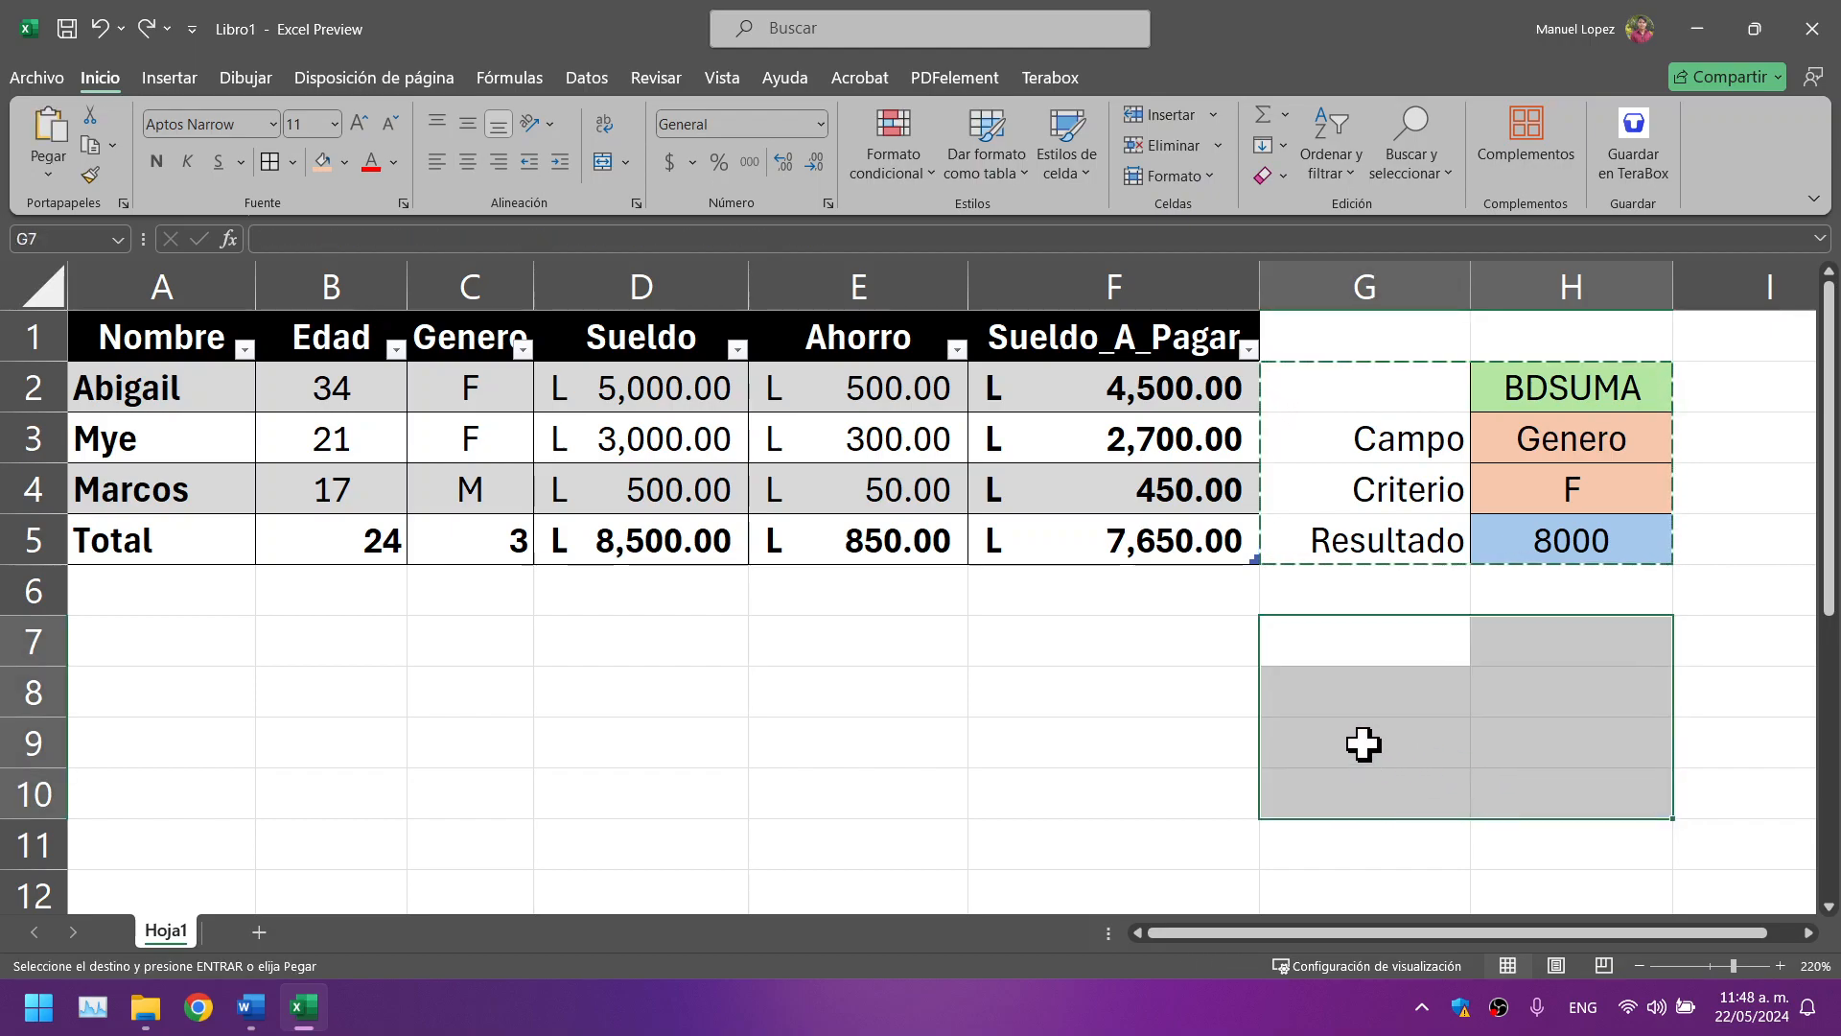
# Step: Paste a copy of the BDSUMA block G2:H5 at G8, leaving row 7 free above it
pyautogui.click(1364, 743)
pyautogui.click(1319, 688)
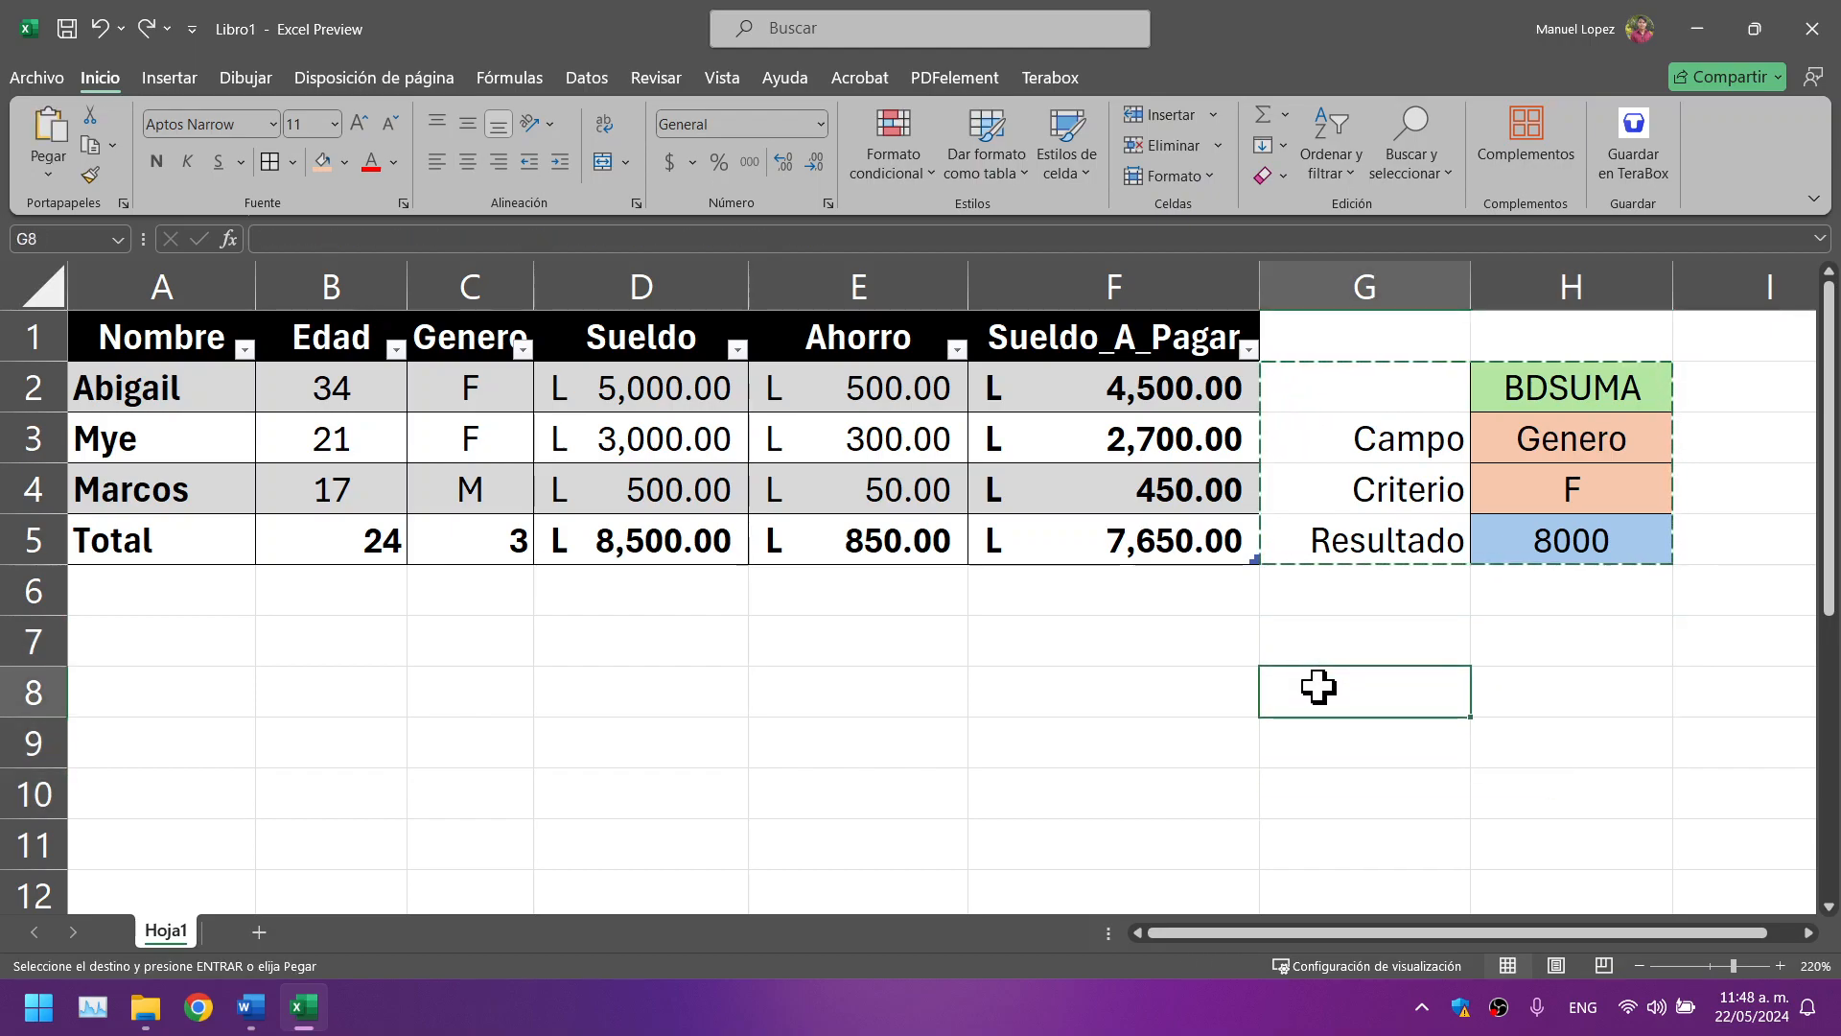
pyautogui.hotkey('ctrl', 'v')
# Step: Merge G1:H1 above the first BDSUMA block and enter the right-aligned heading "Ejercicio #1"
pyautogui.click(1424, 331)
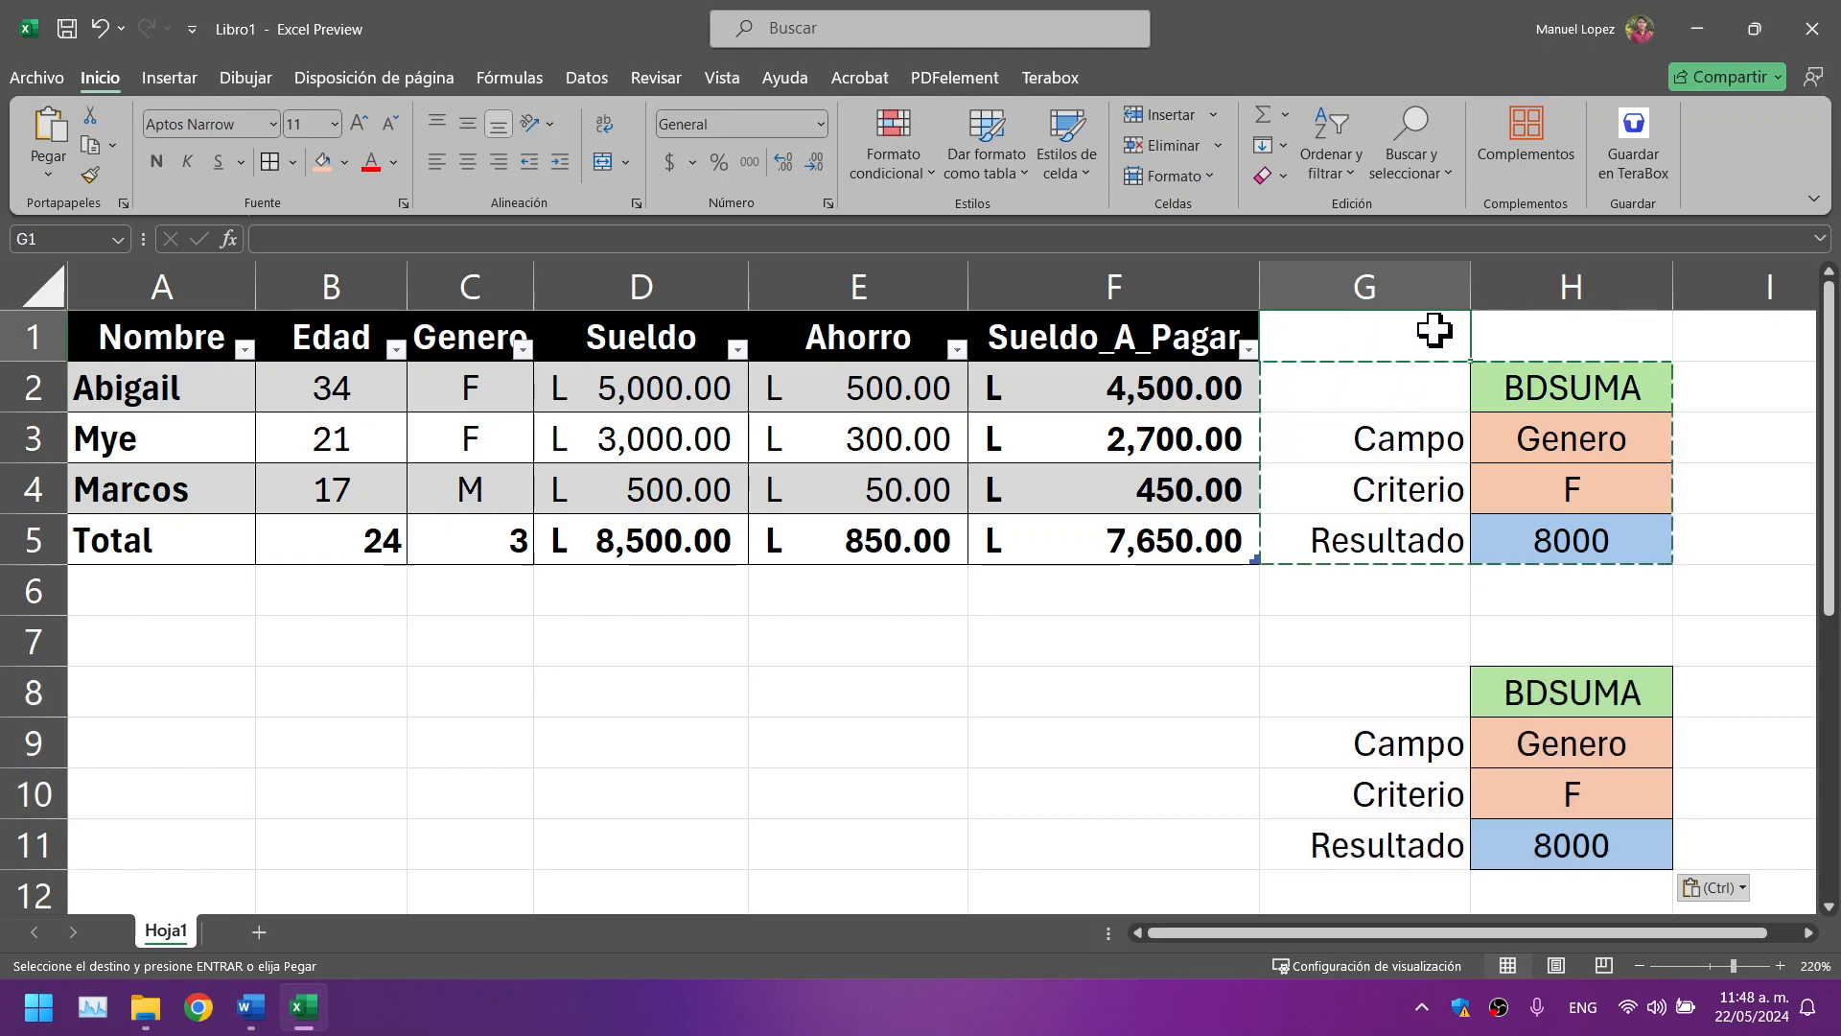
pyautogui.moveTo(1423, 330); pyautogui.dragTo(1508, 330)
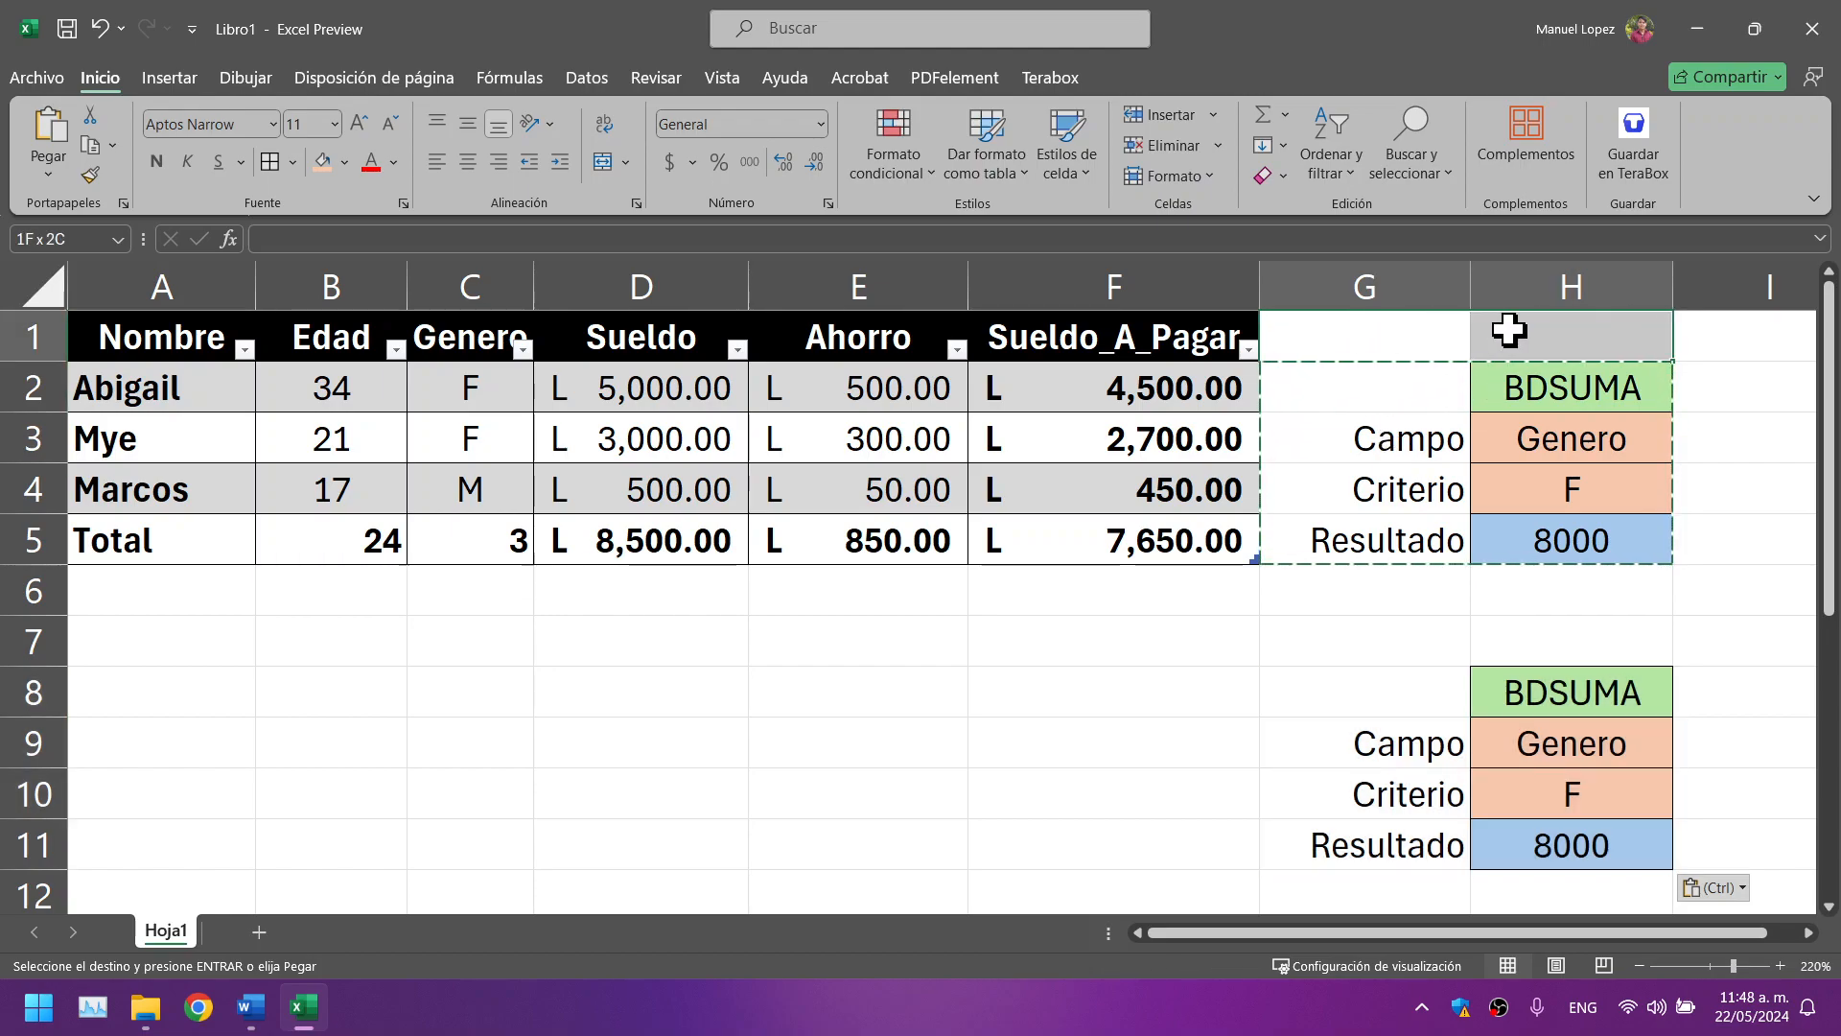
pyautogui.click(601, 163)
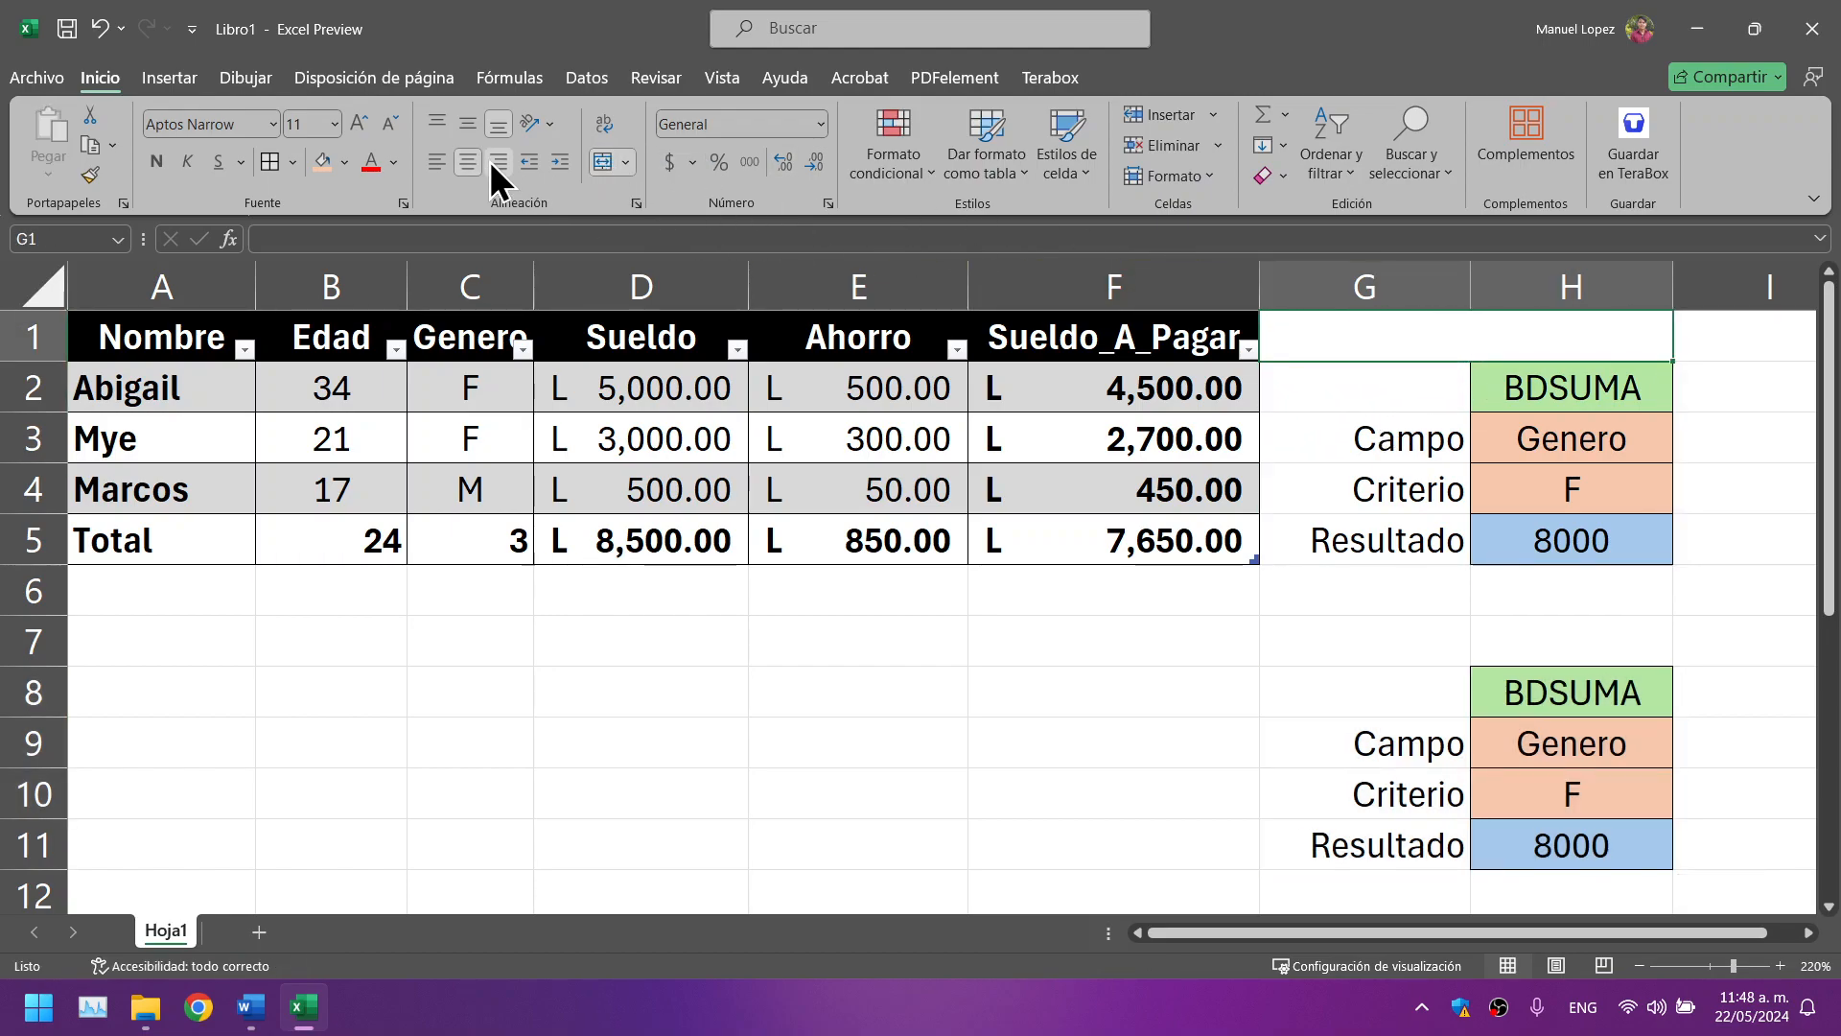
pyautogui.doubleClick(1390, 331)
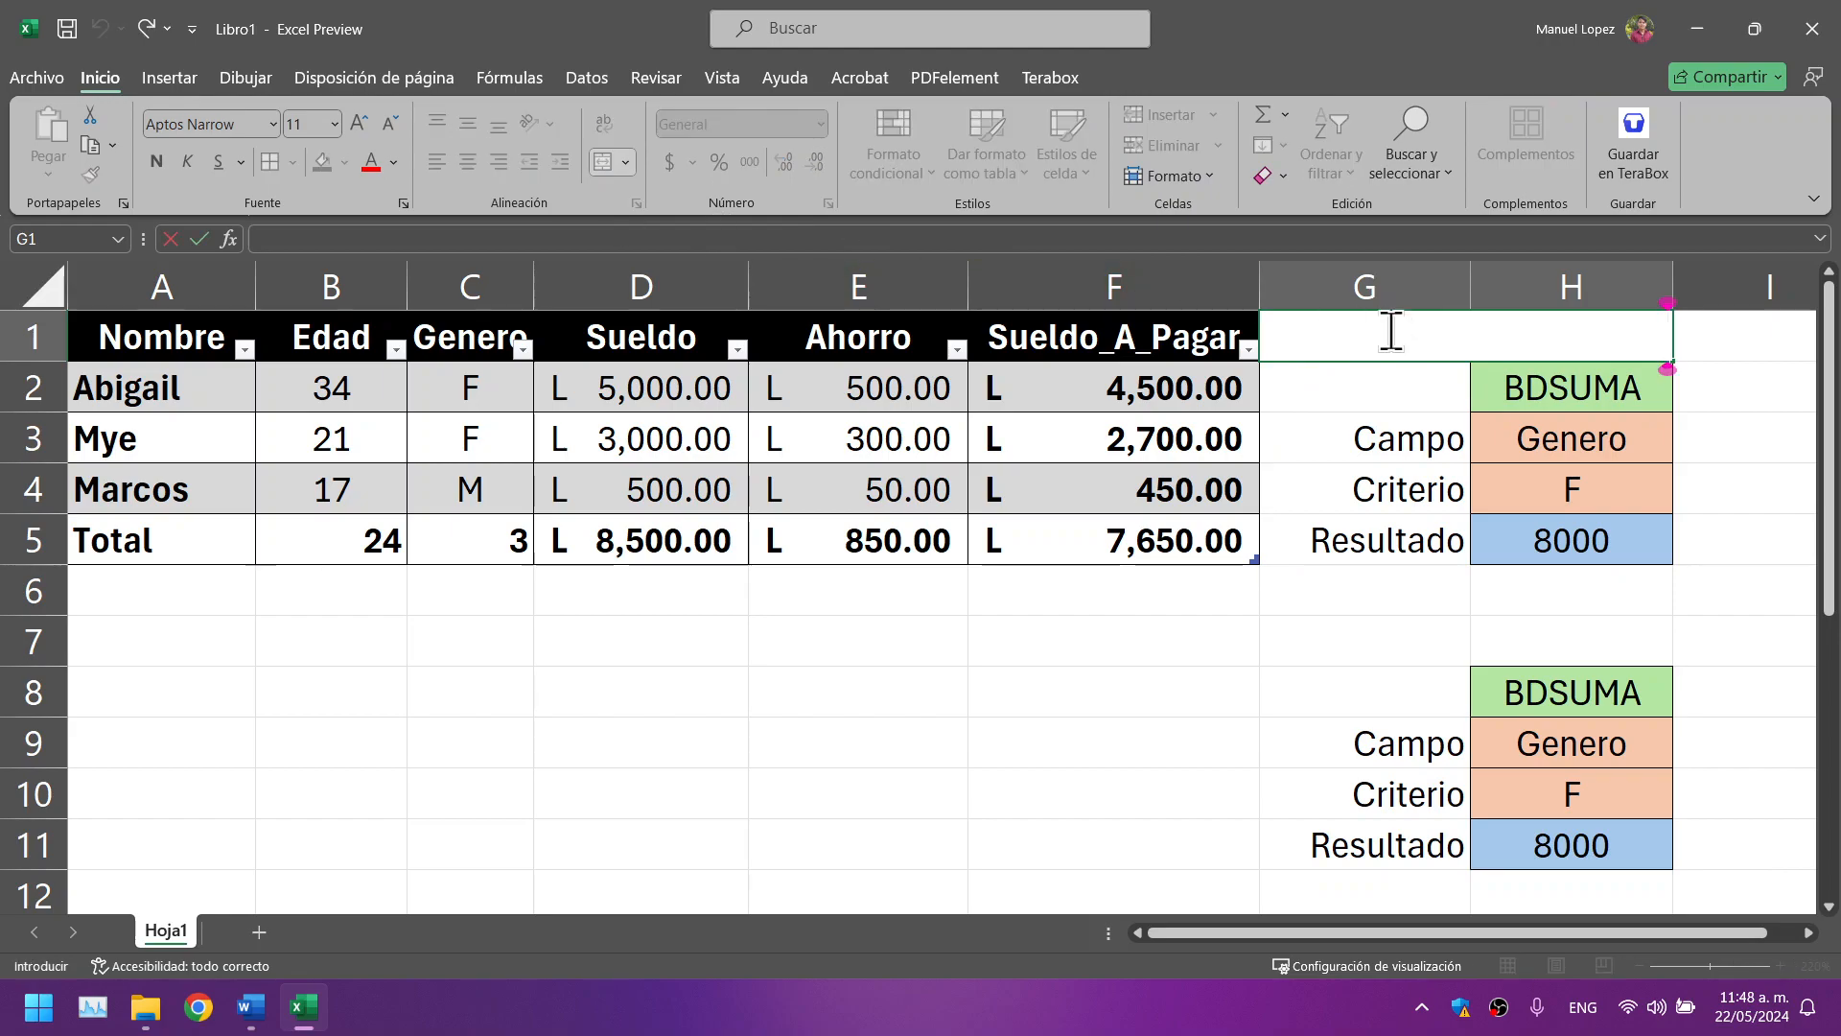
pyautogui.write('cio')
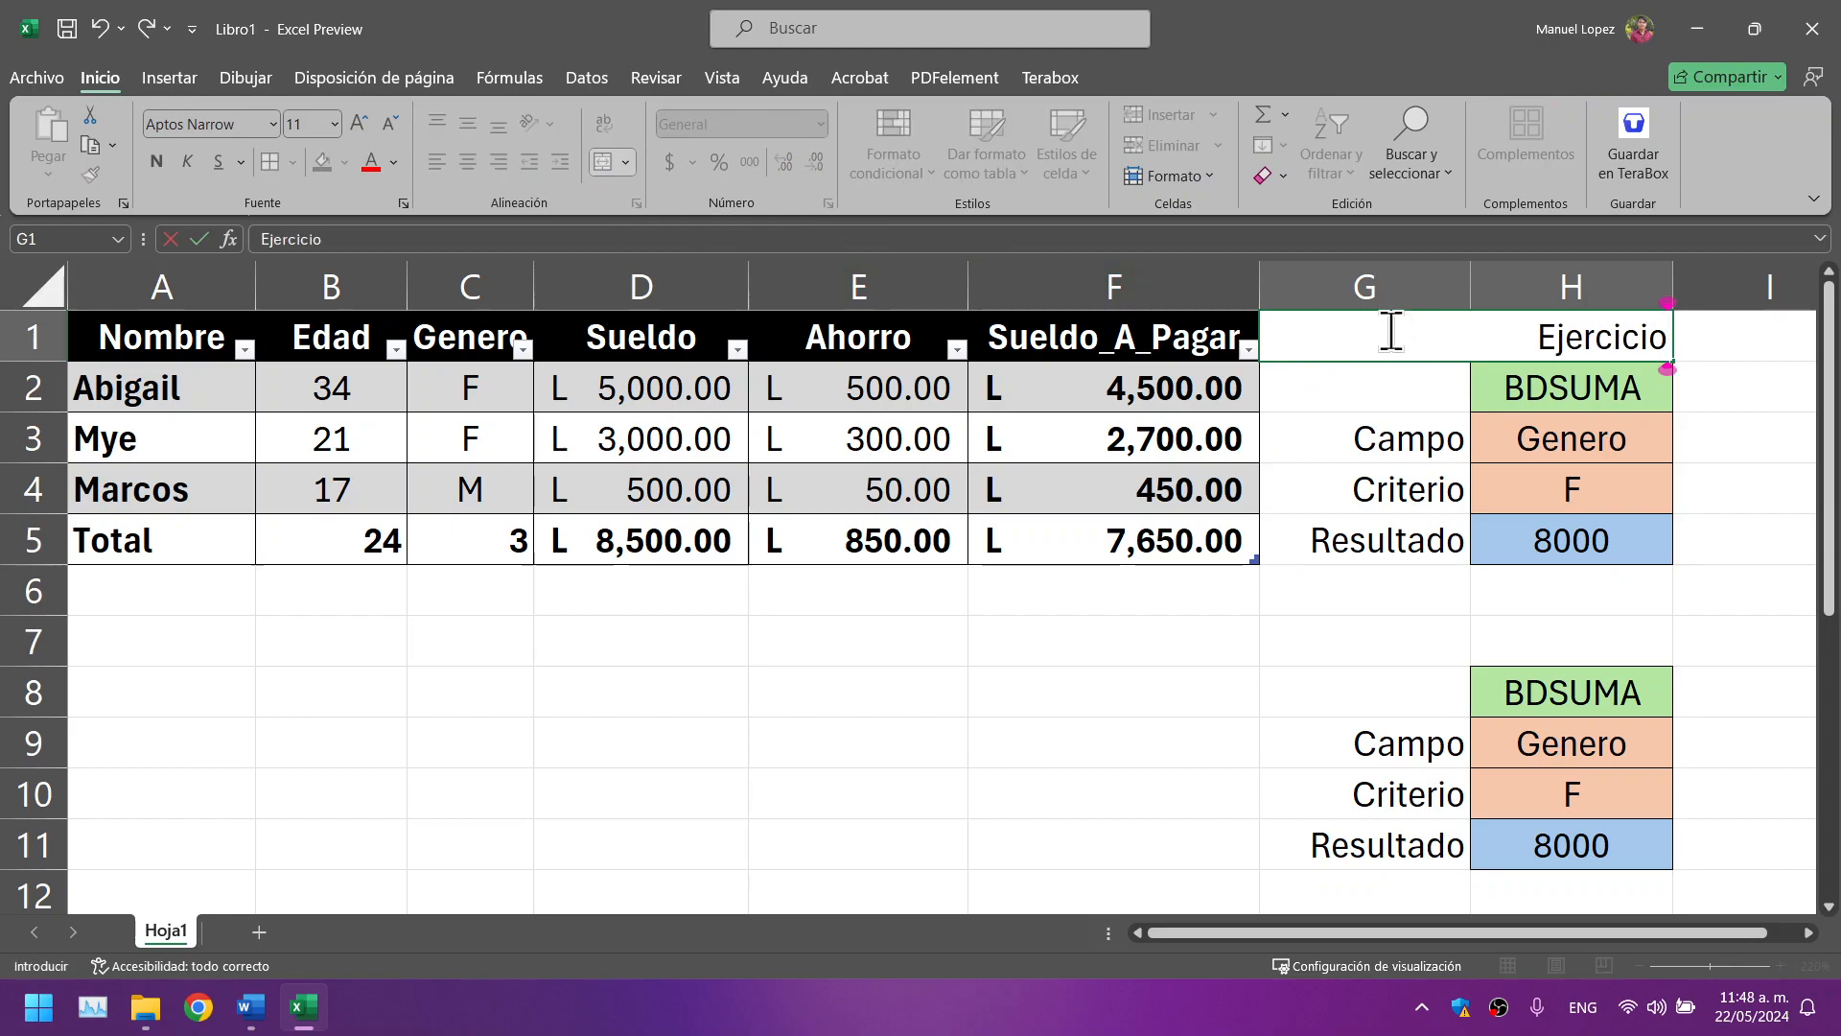
pyautogui.write(' #1')
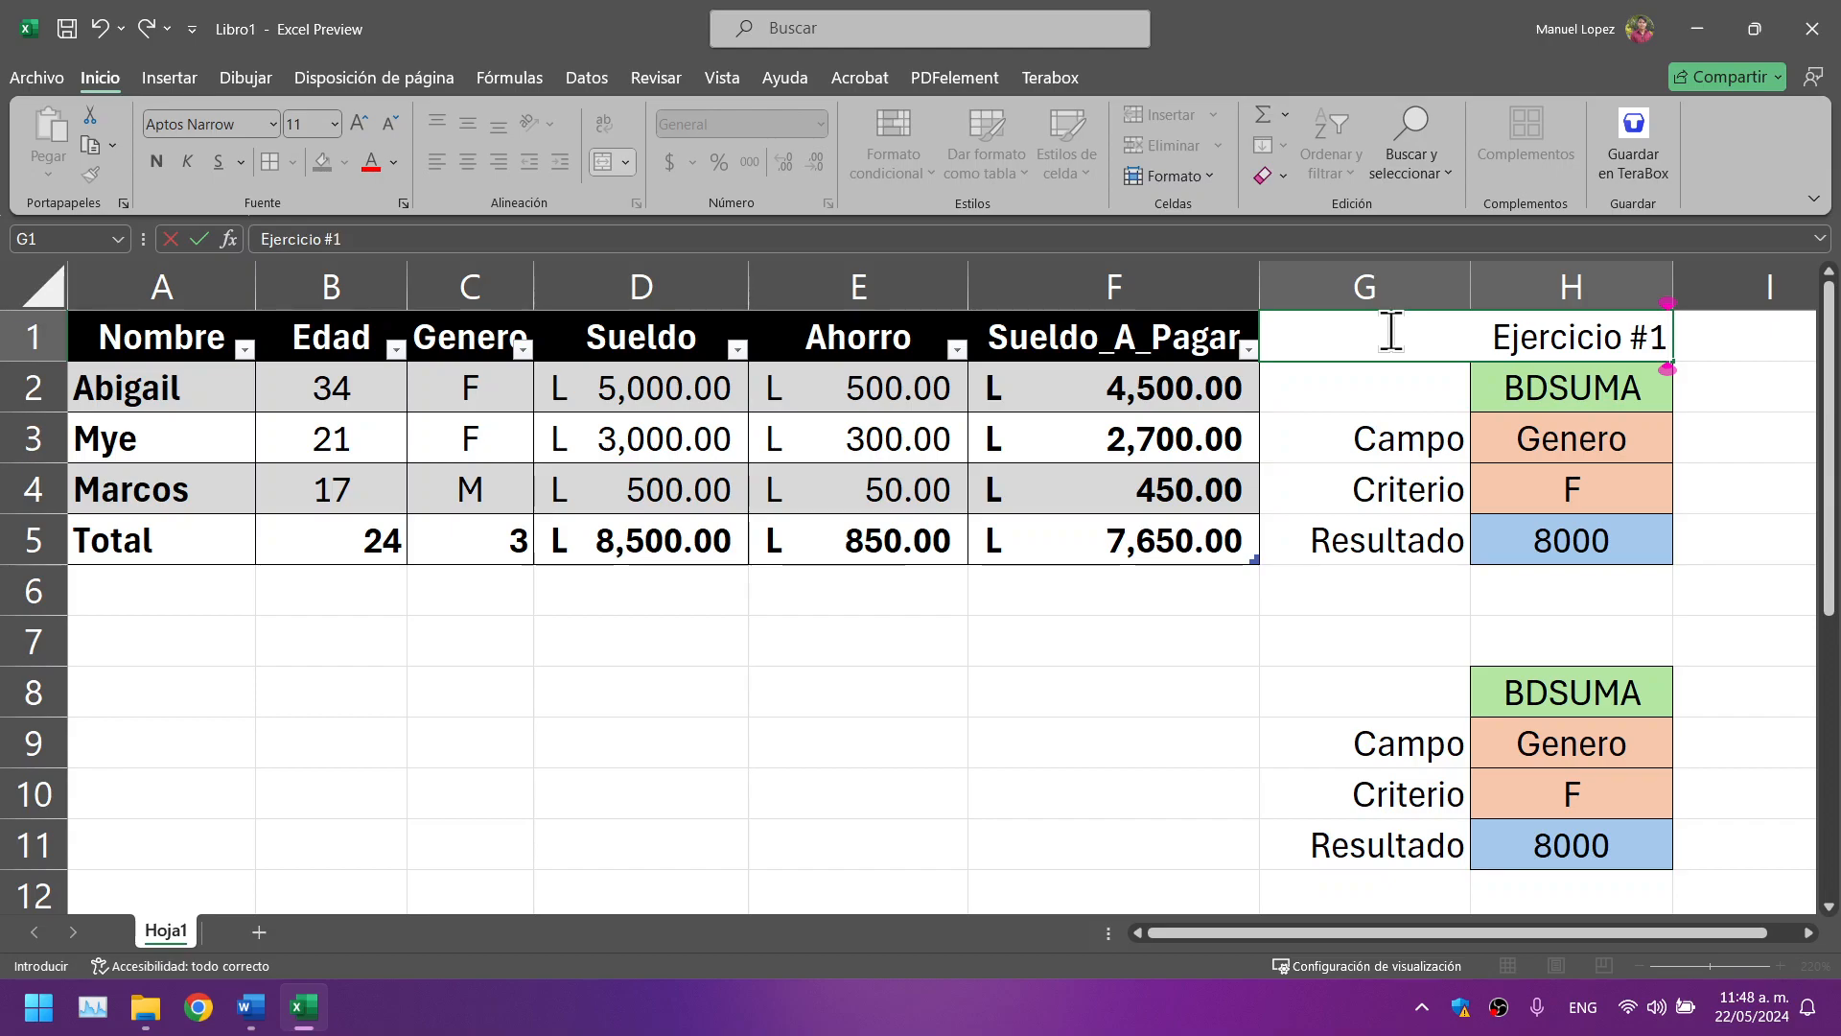
pyautogui.moveTo(1414, 646); pyautogui.dragTo(1521, 637)
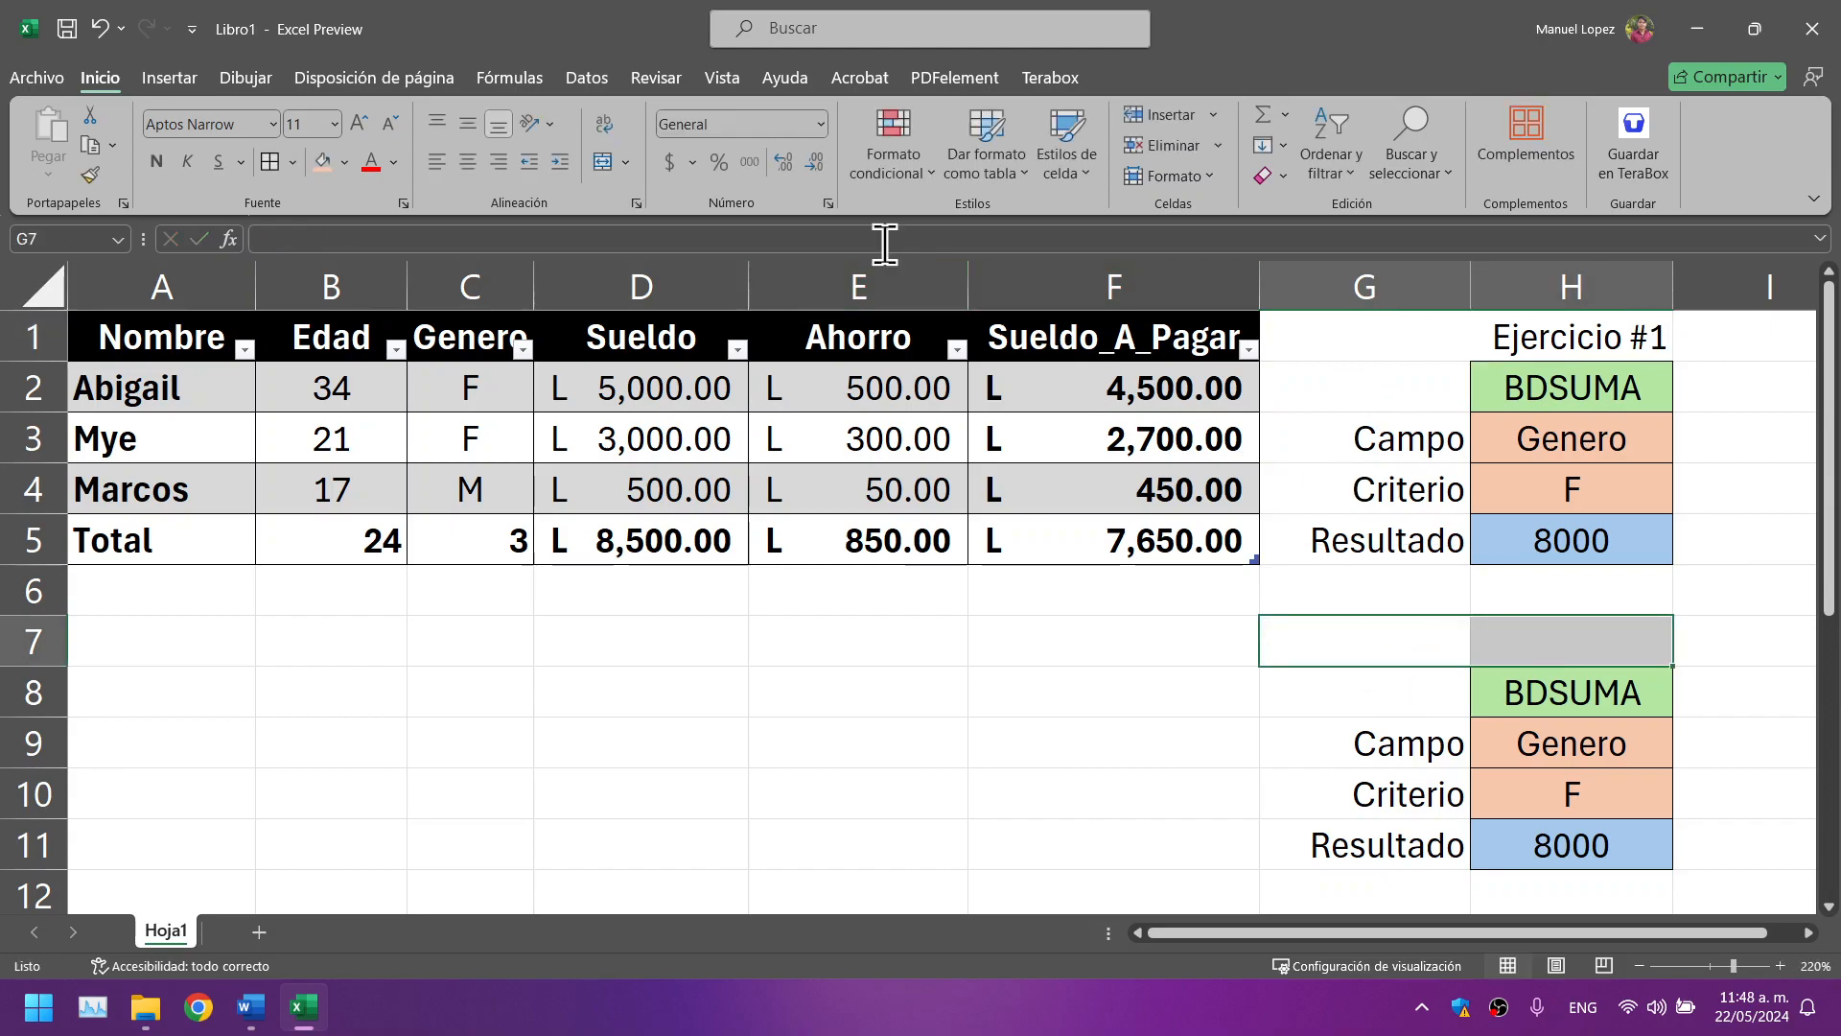
# Step: Merge and center G7:H7 with the heading "Ejercicio #2", and center the "Ejercicio #1" heading in G1:H1
pyautogui.click(605, 161)
pyautogui.write('E')
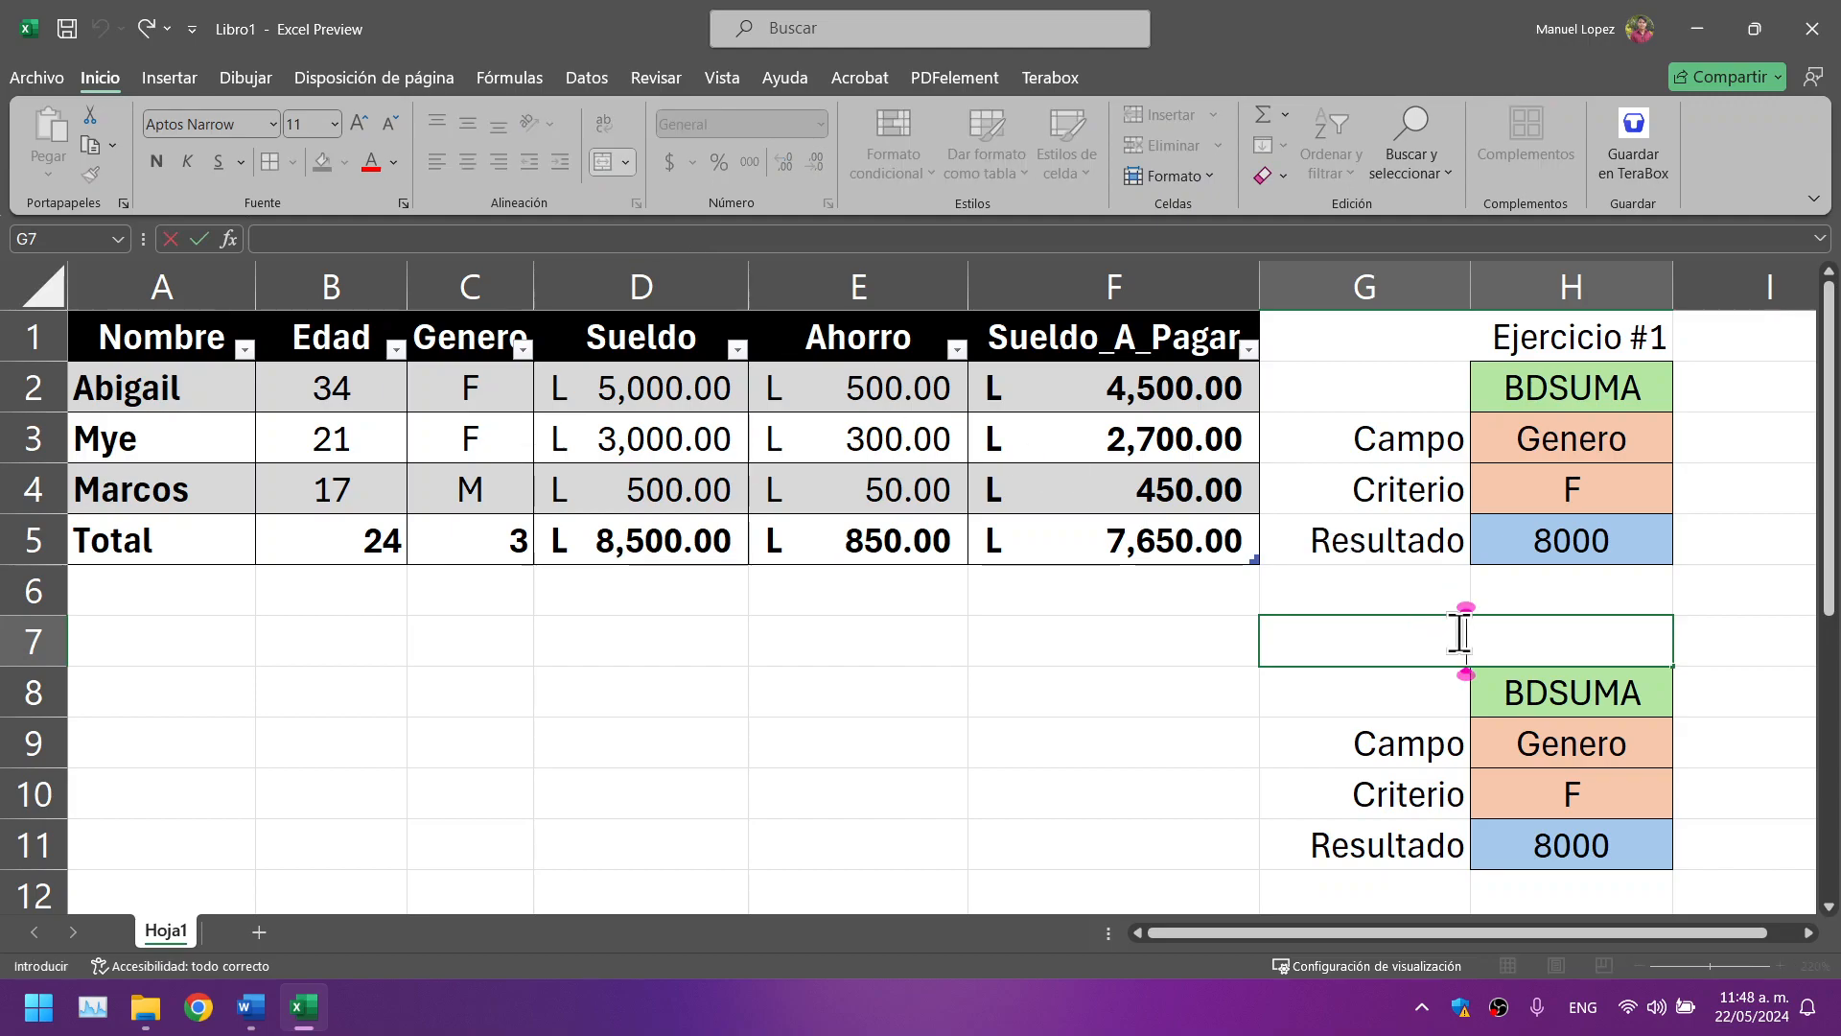
pyautogui.write('jercicio ')
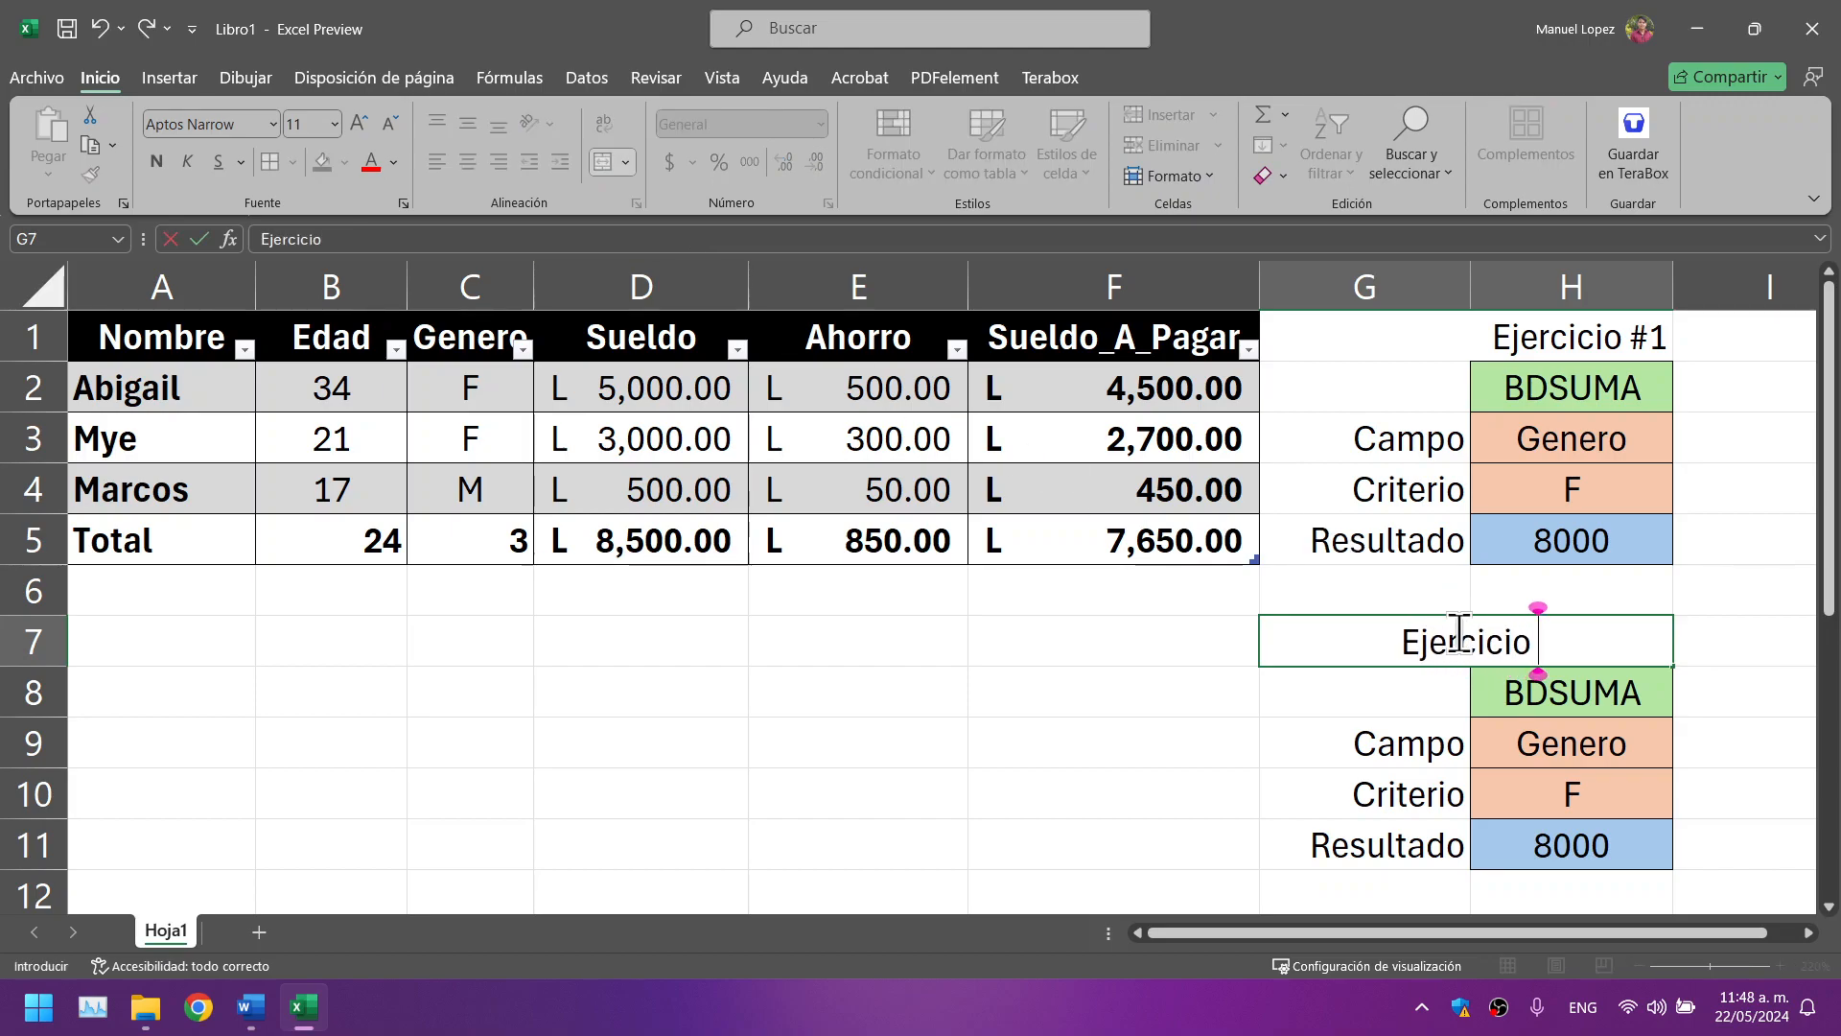
pyautogui.write('#2')
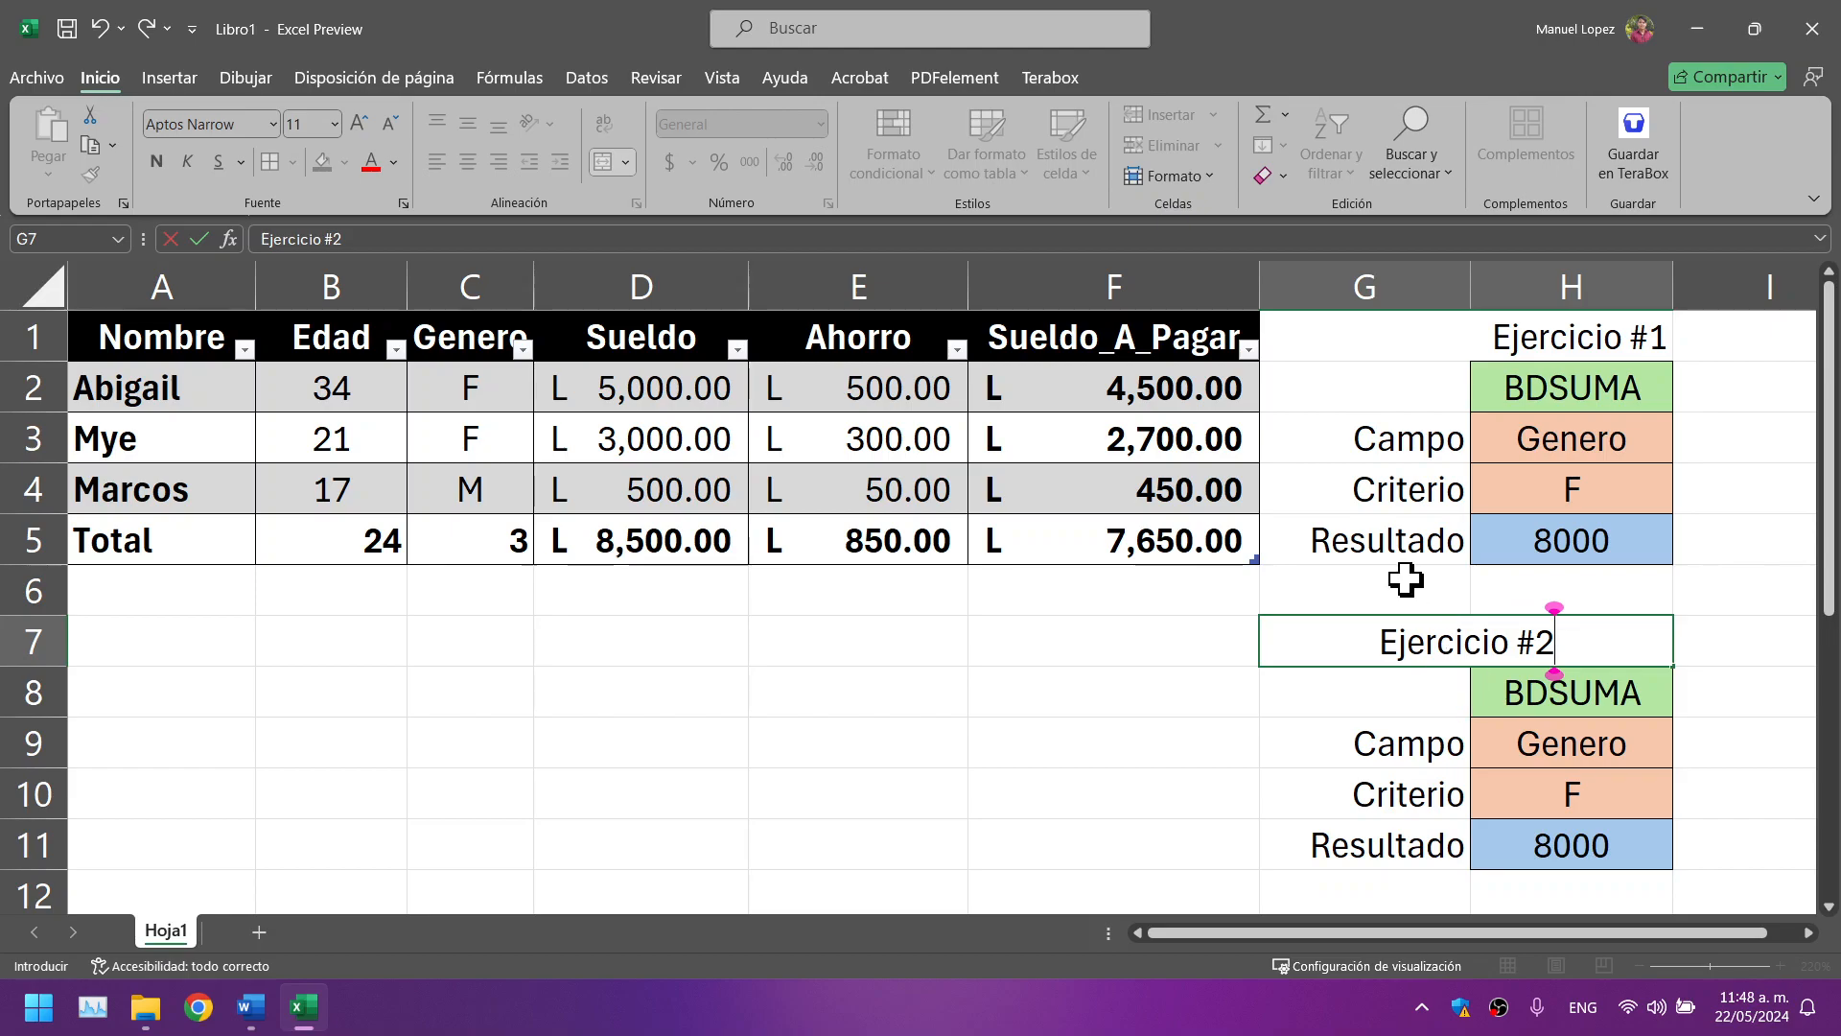
pyautogui.click(1024, 578)
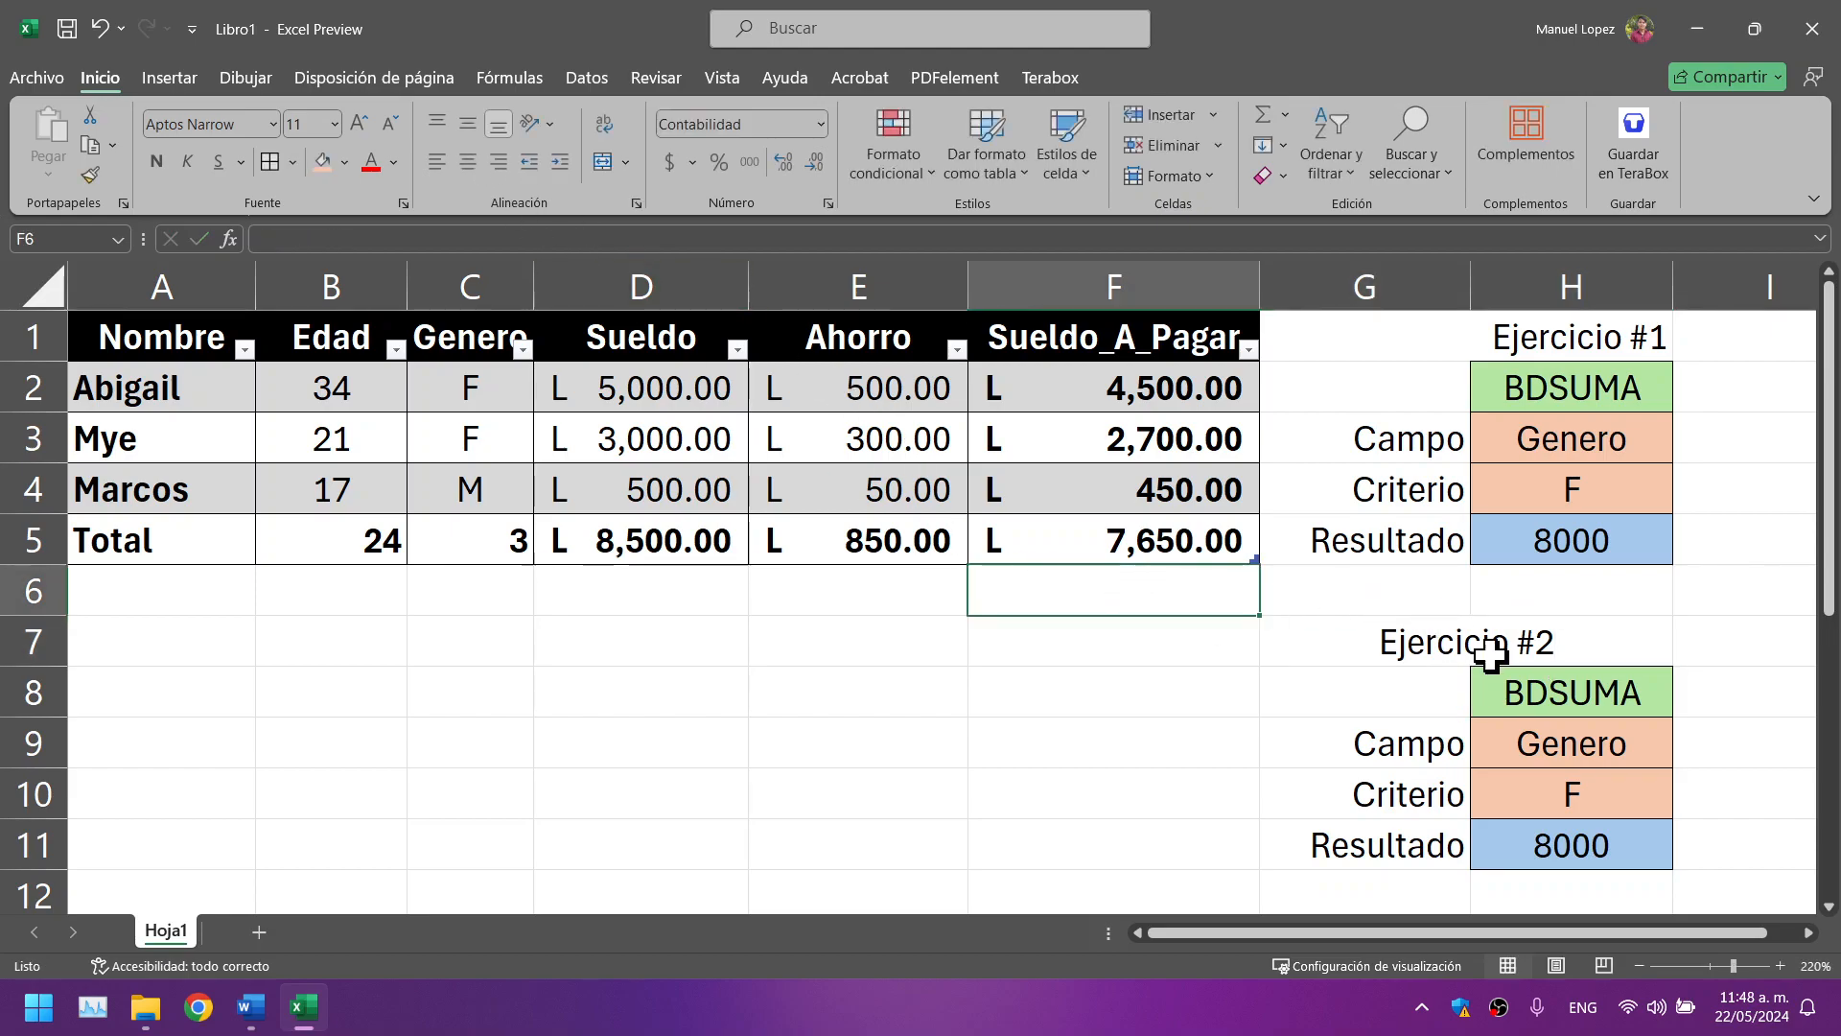
pyautogui.click(1490, 355)
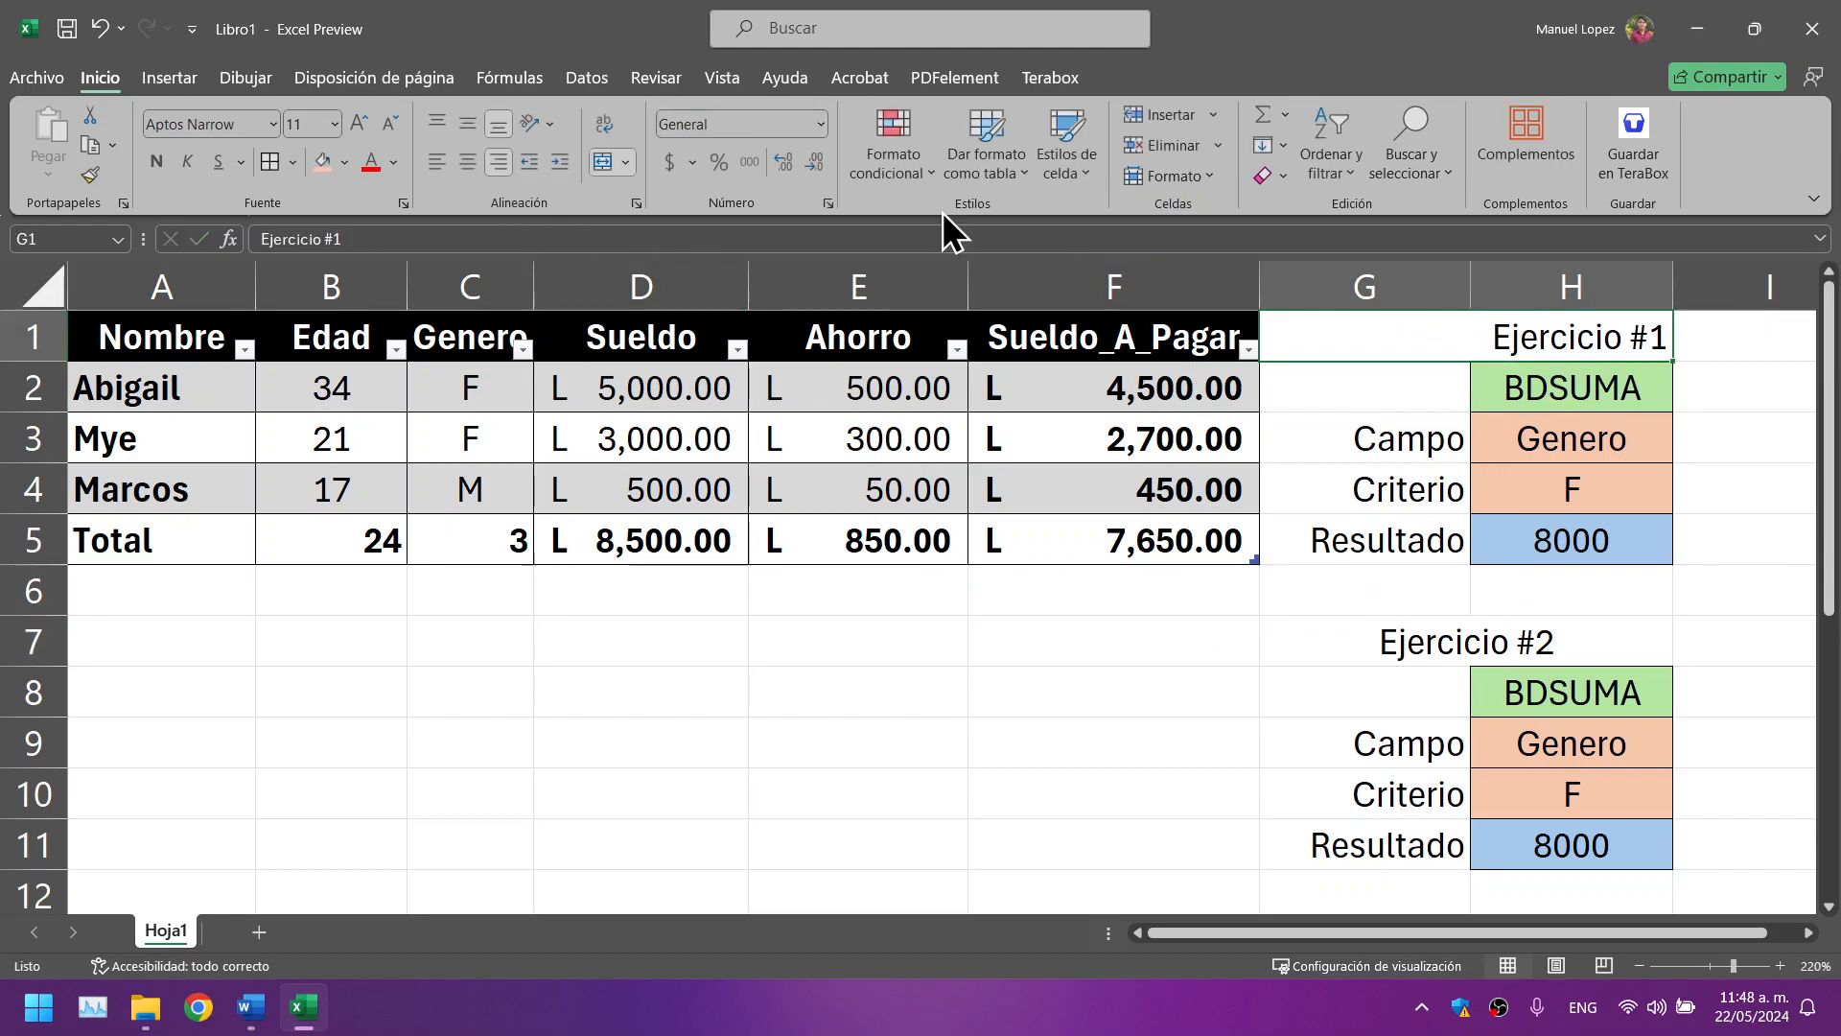
pyautogui.click(475, 157)
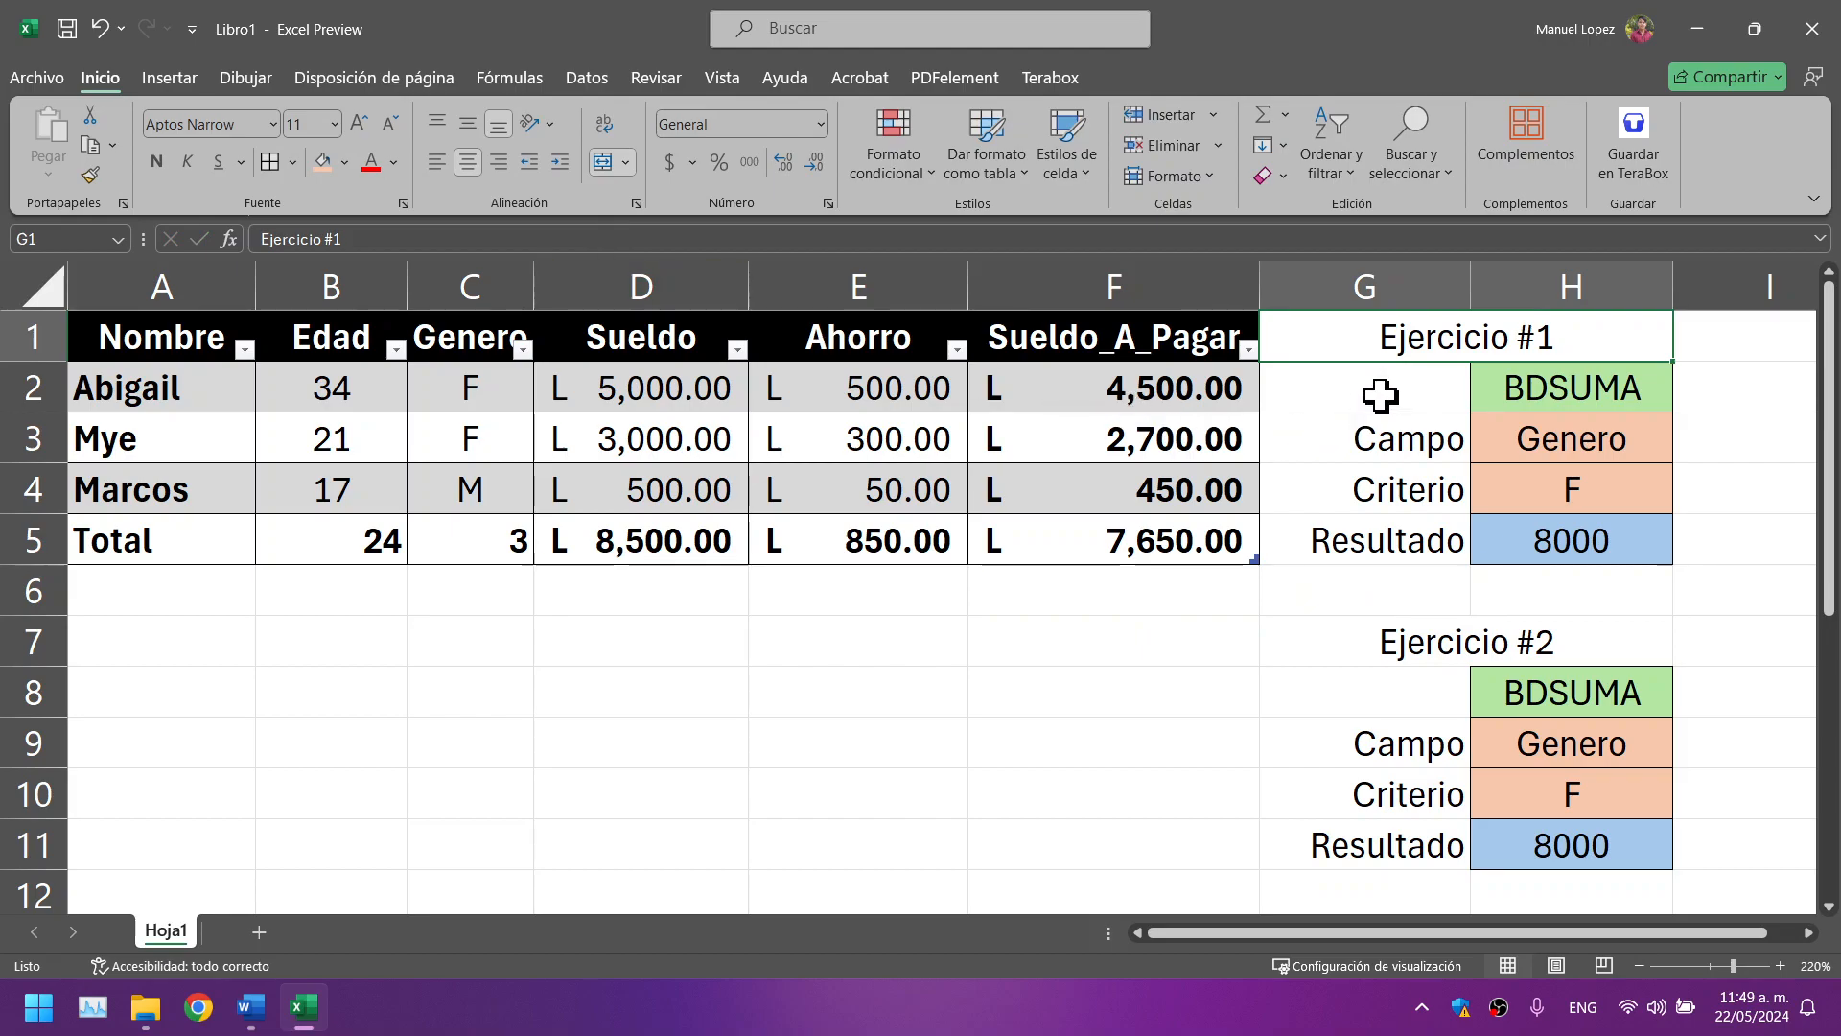
# Step: Remove all cell borders from the first exercise block, G1:H5
pyautogui.scroll(-1, 1381, 393)
pyautogui.scroll(1, 1368, 493)
pyautogui.moveTo(1362, 328); pyautogui.dragTo(1409, 538)
pyautogui.click(273, 158)
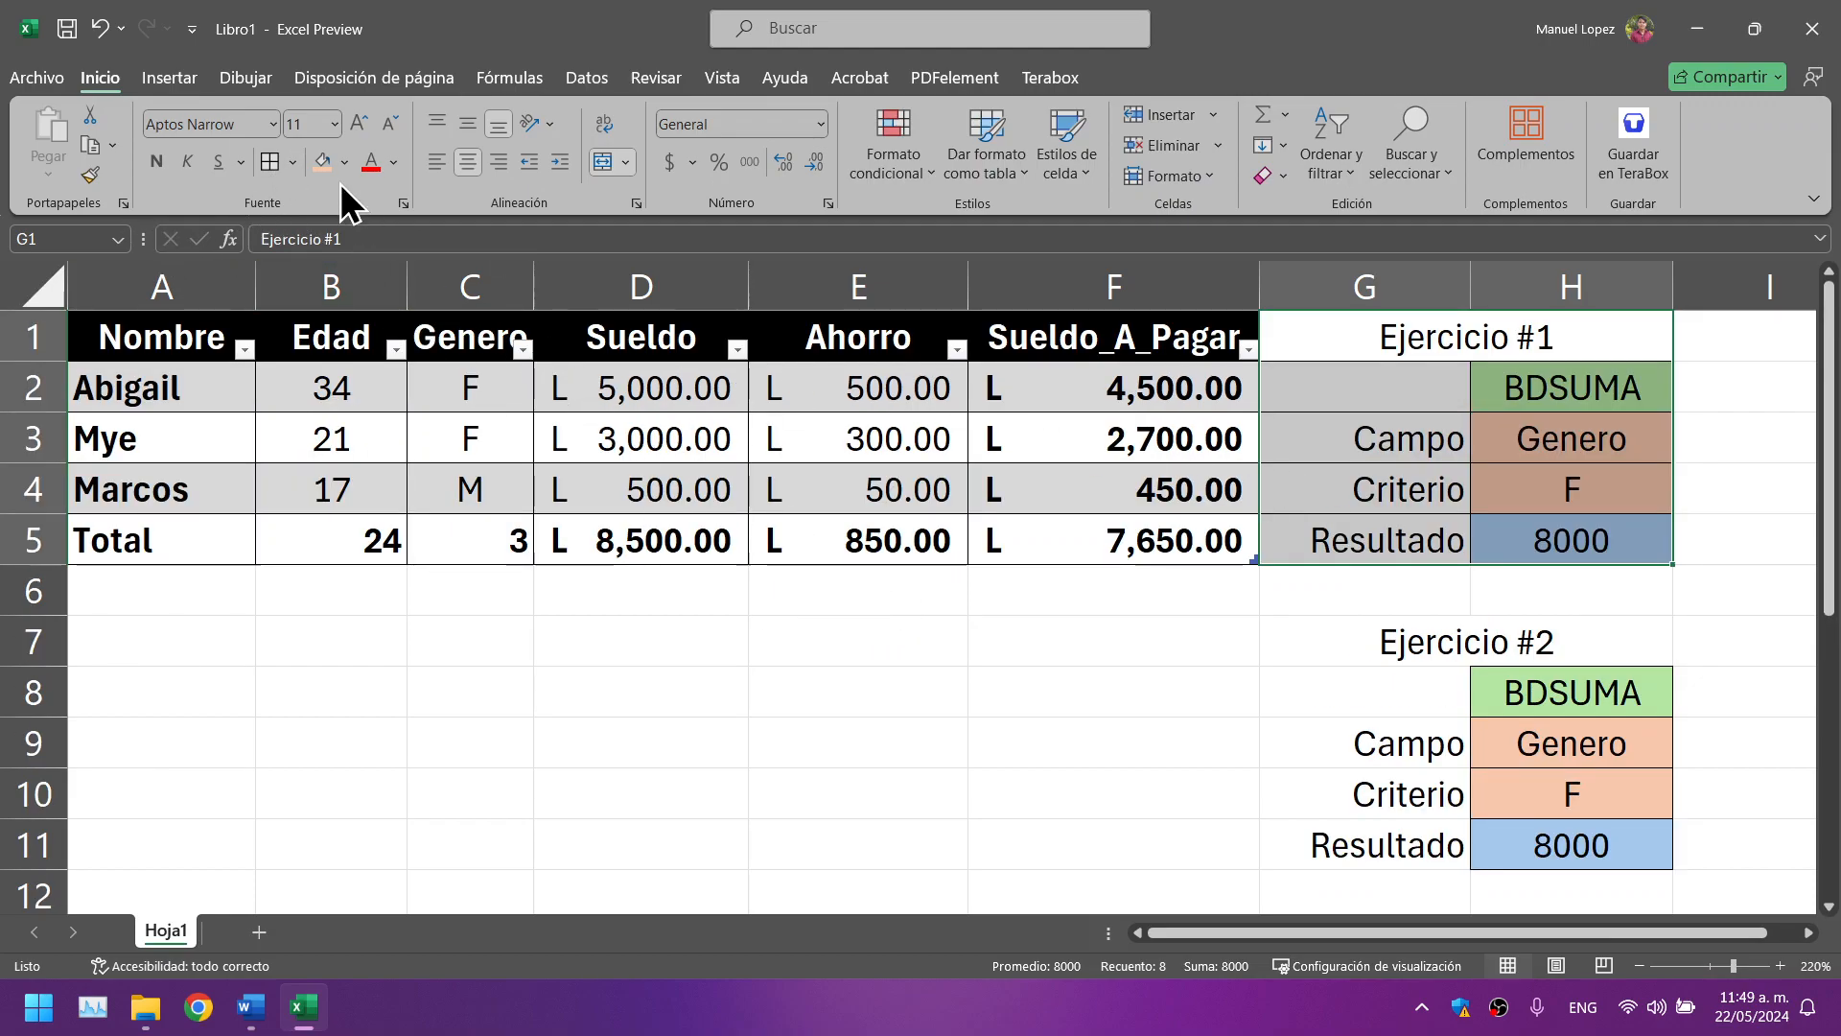
pyautogui.click(292, 161)
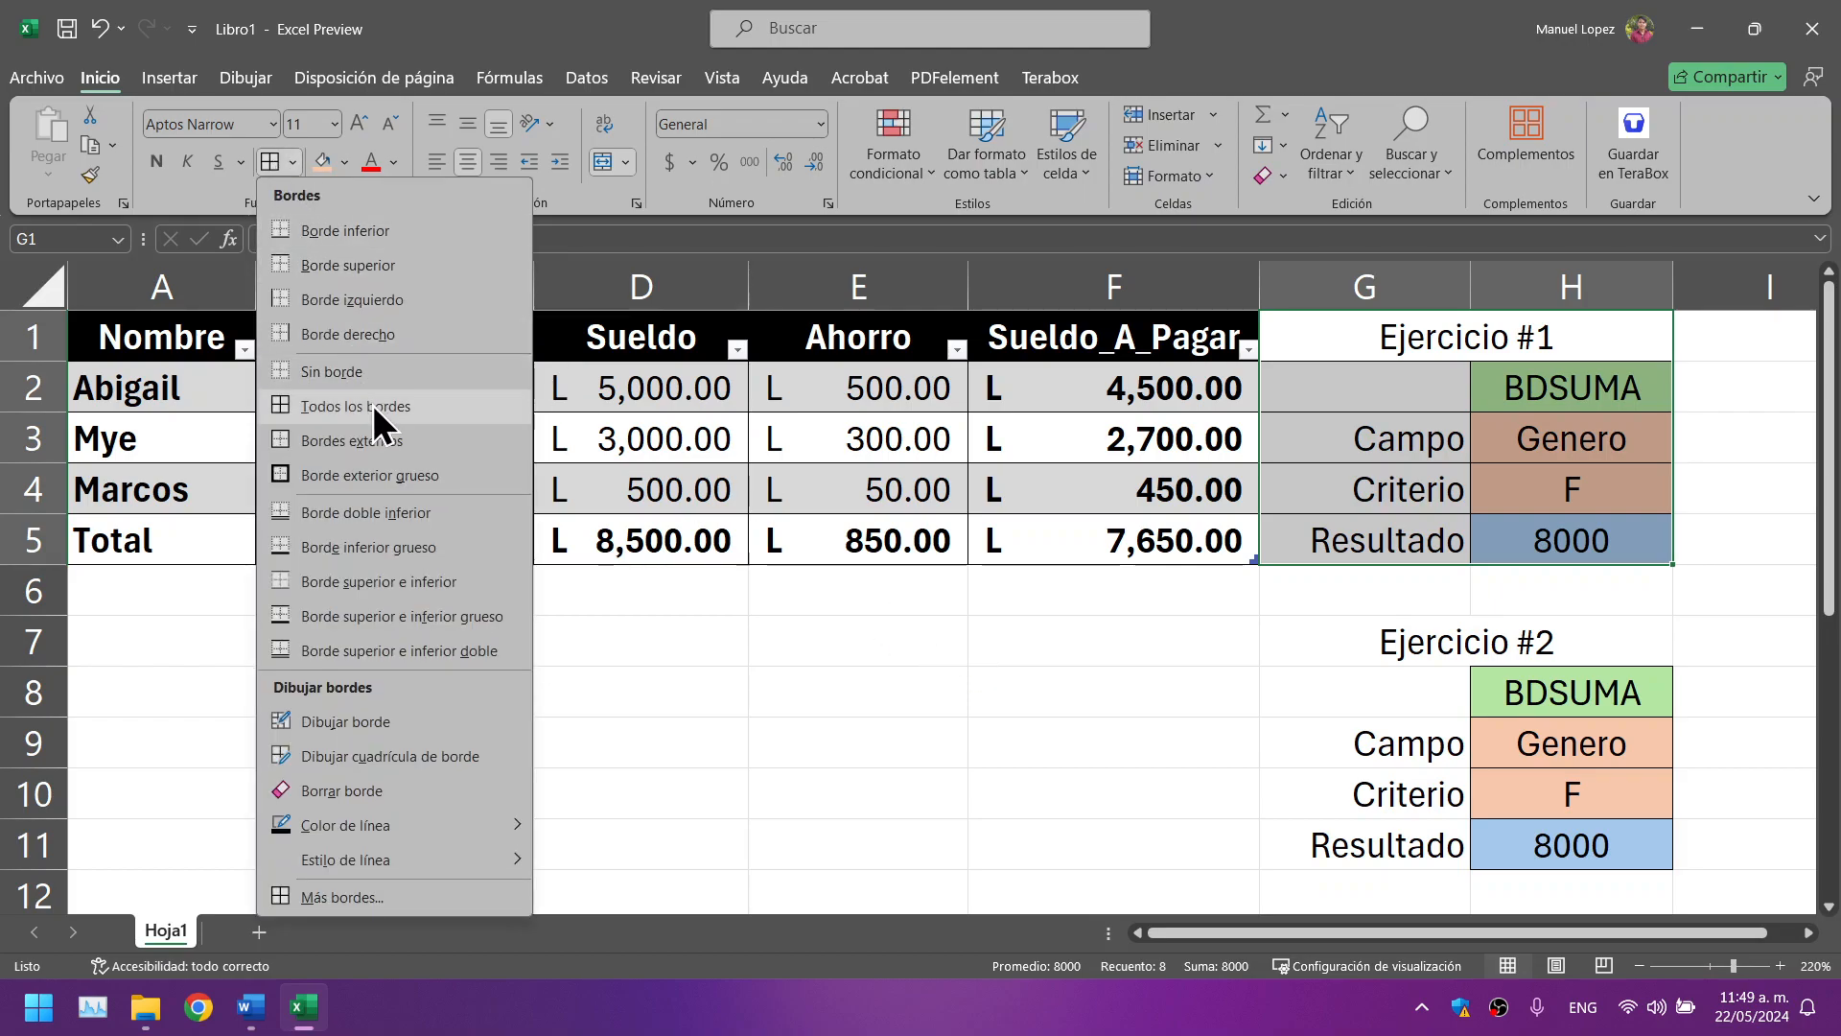
pyautogui.click(372, 374)
pyautogui.click(1122, 678)
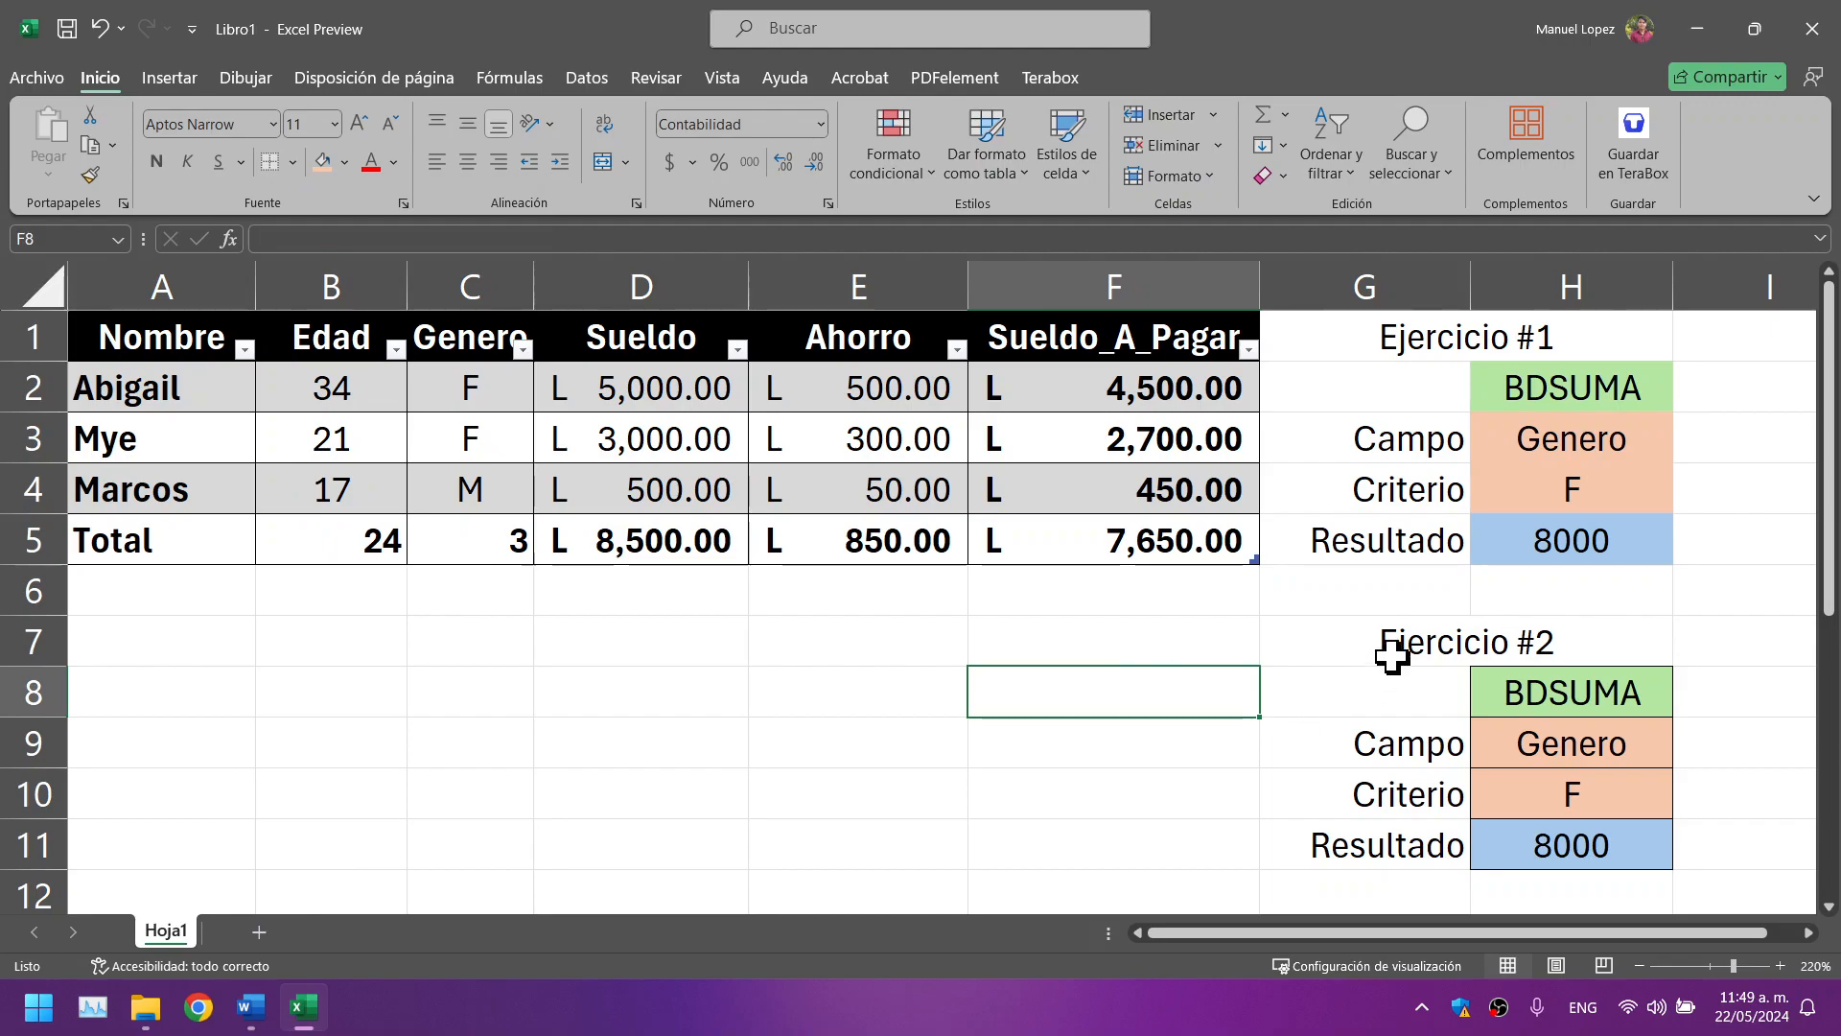
# Step: Fill the "Ejercicio #1" and "Ejercicio #2" heading cells with the same dark gray theme color
pyautogui.click(1381, 337)
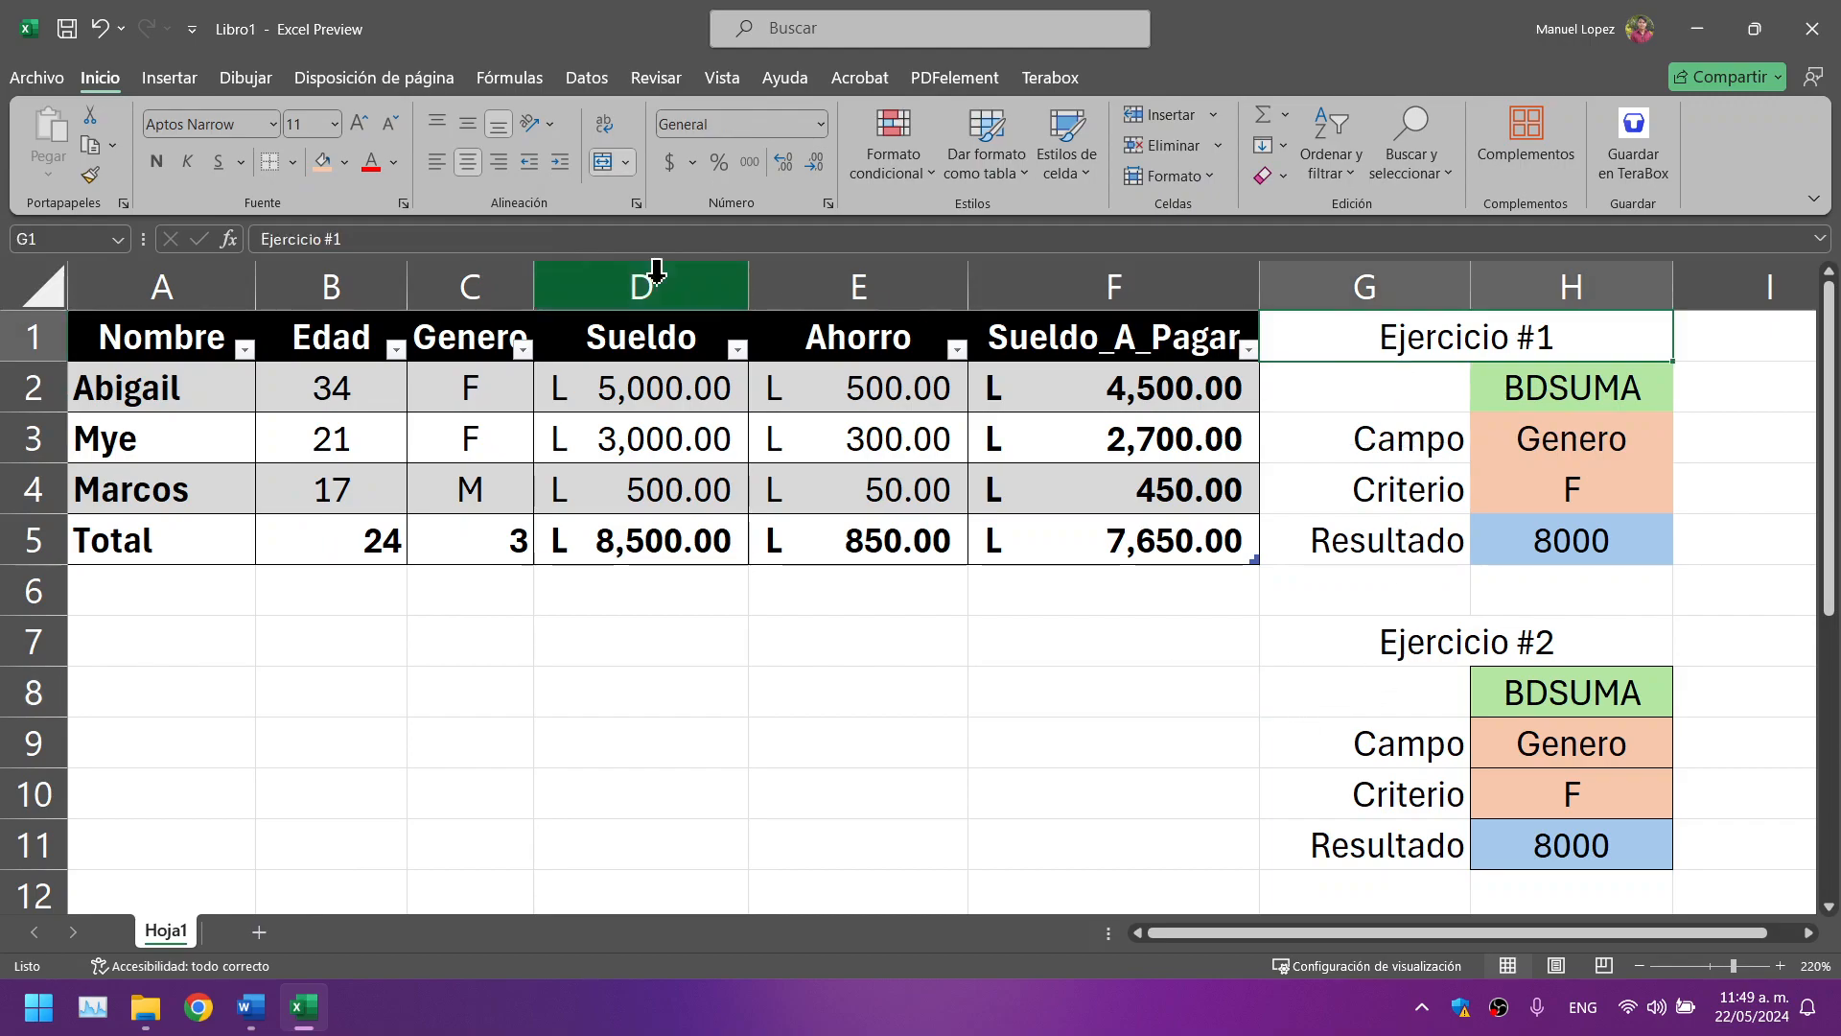
pyautogui.click(345, 162)
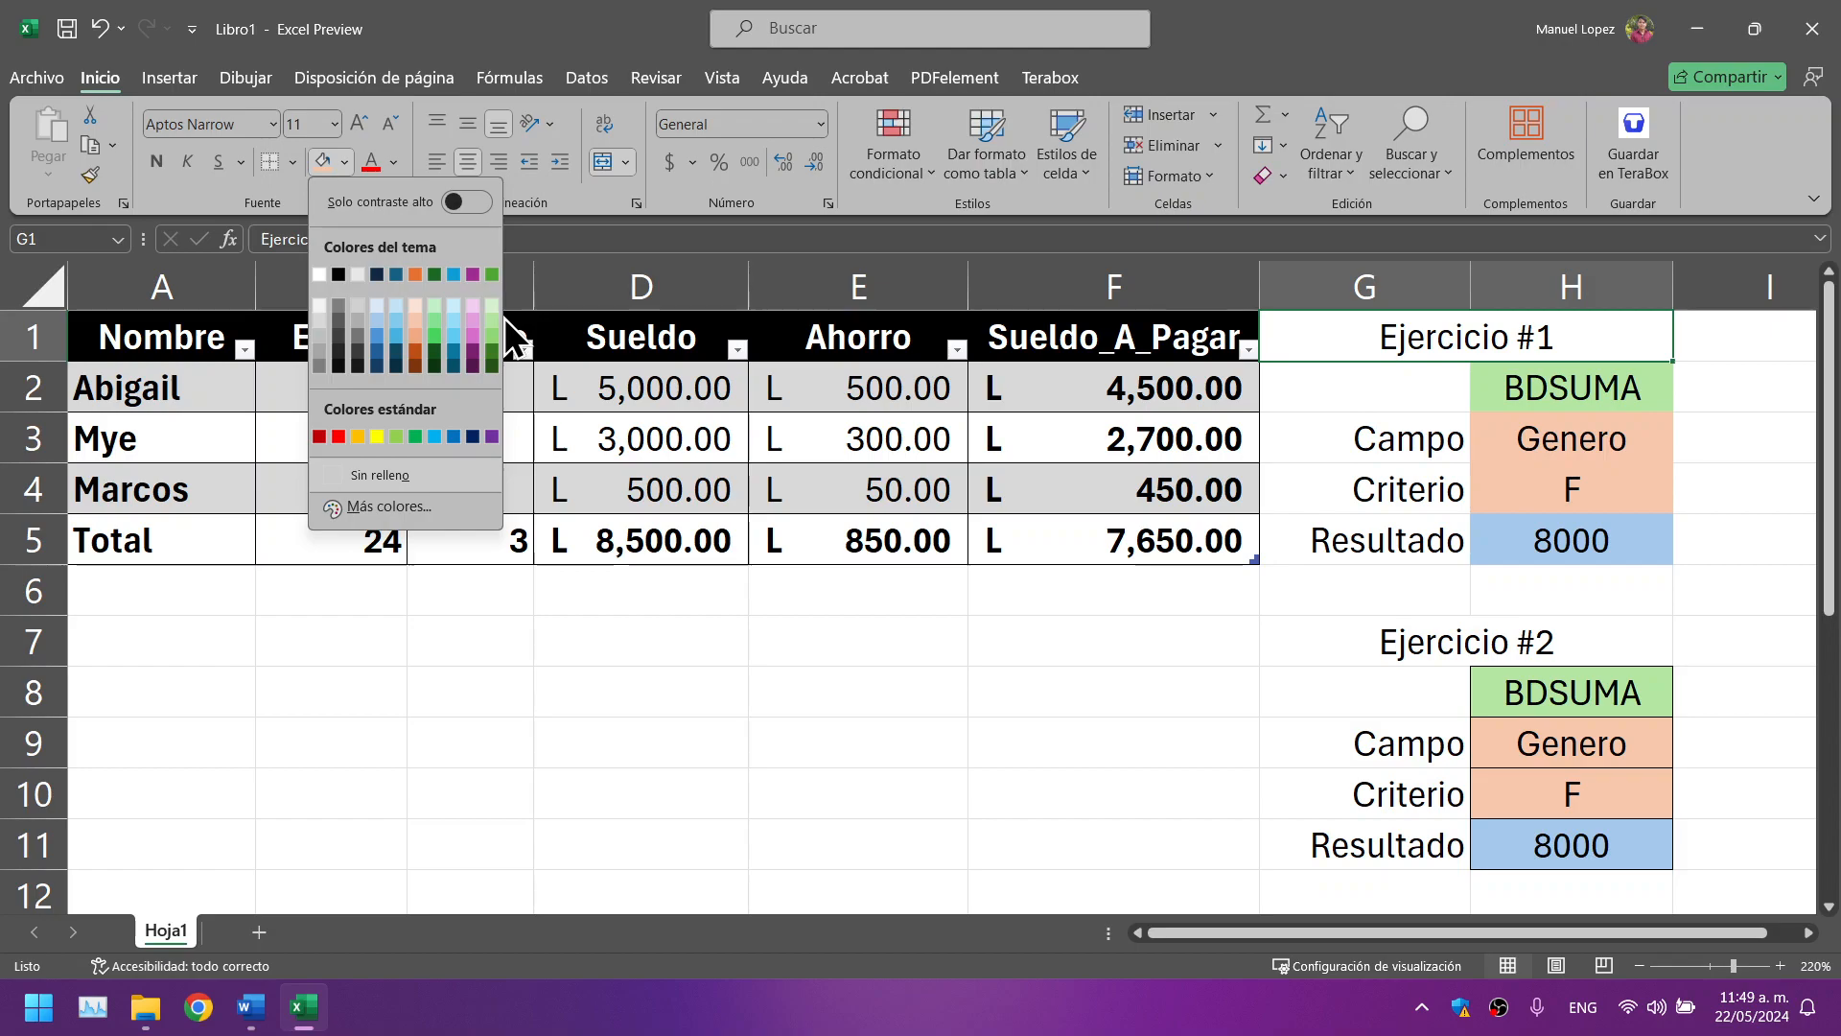
pyautogui.click(339, 308)
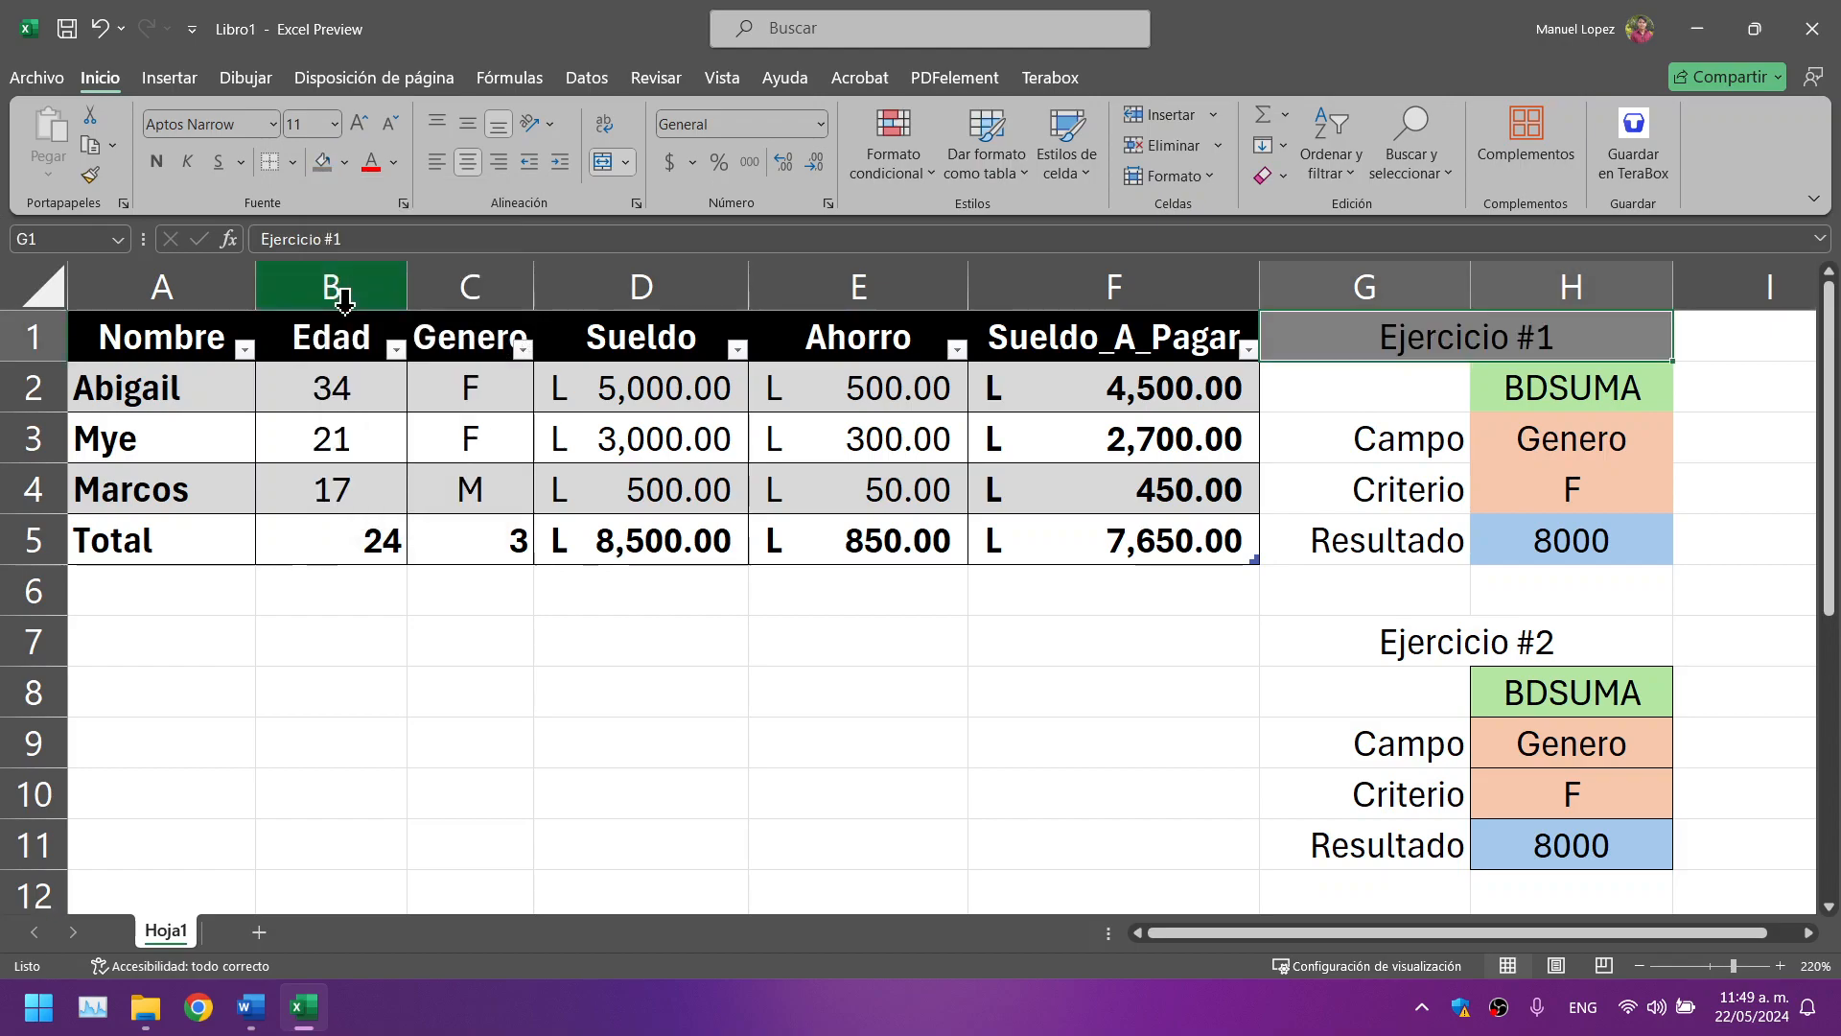
pyautogui.click(1384, 643)
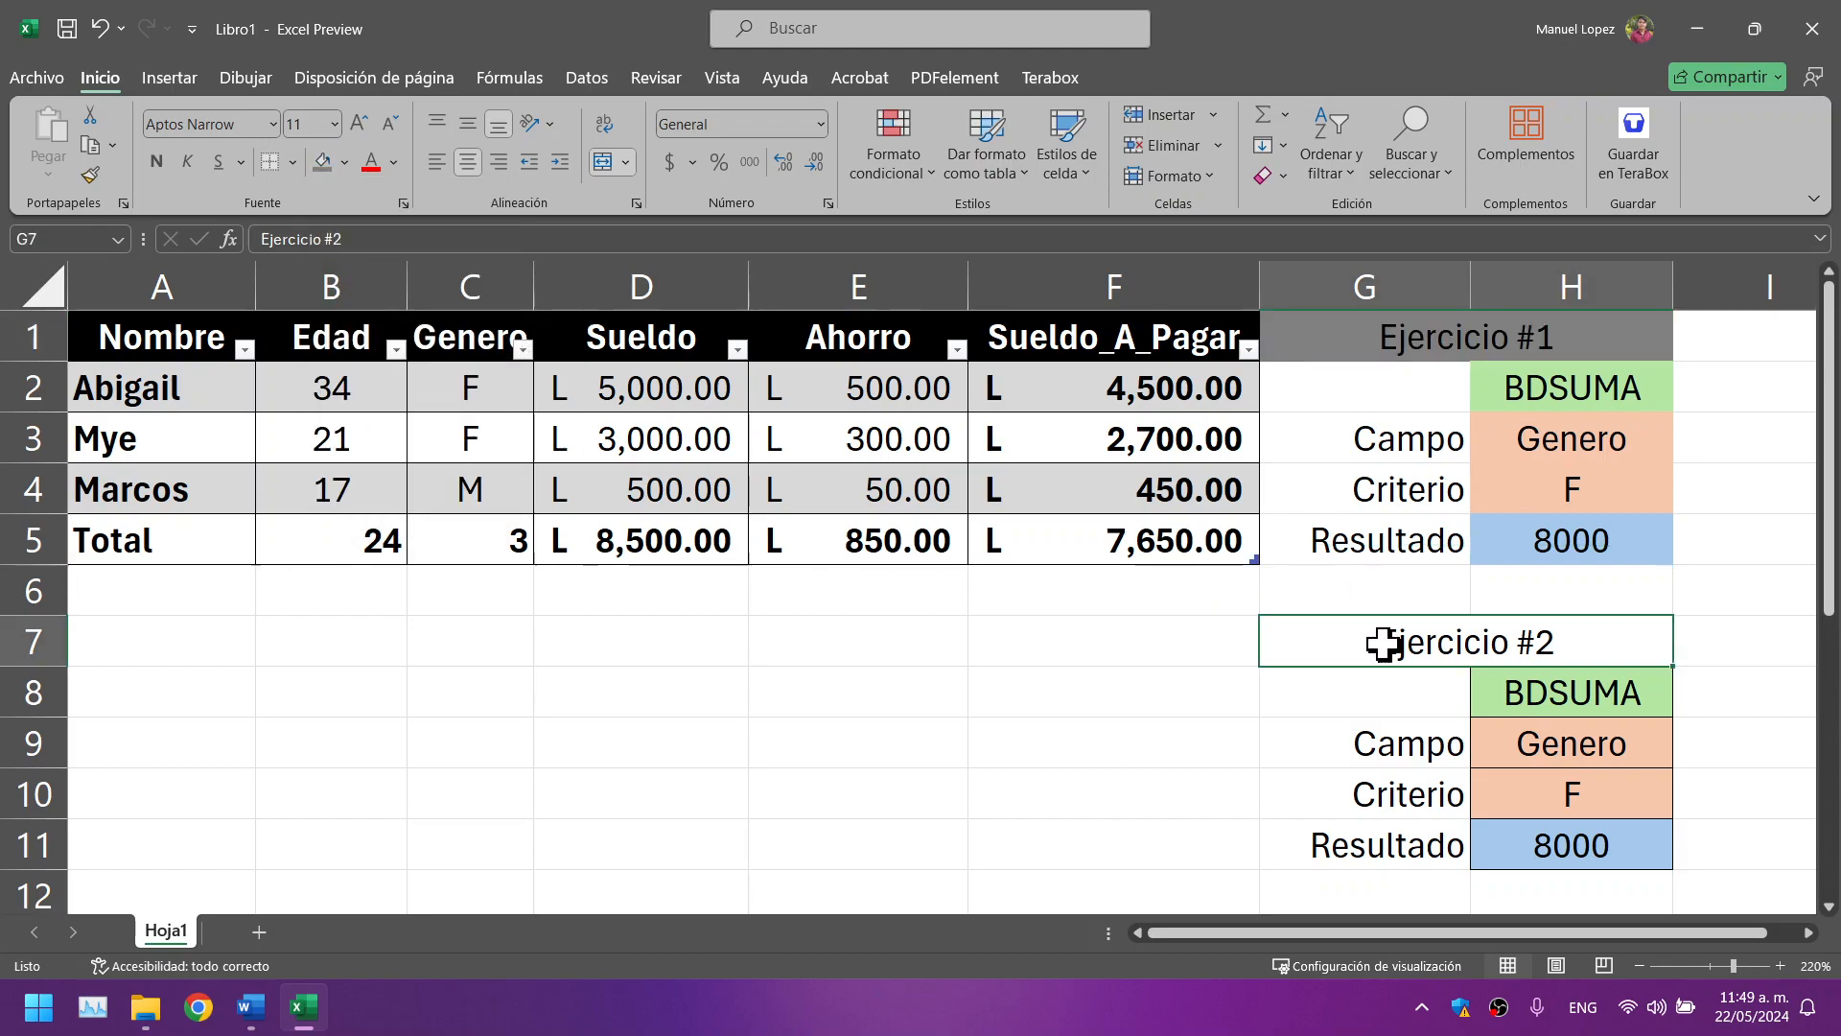
pyautogui.click(320, 164)
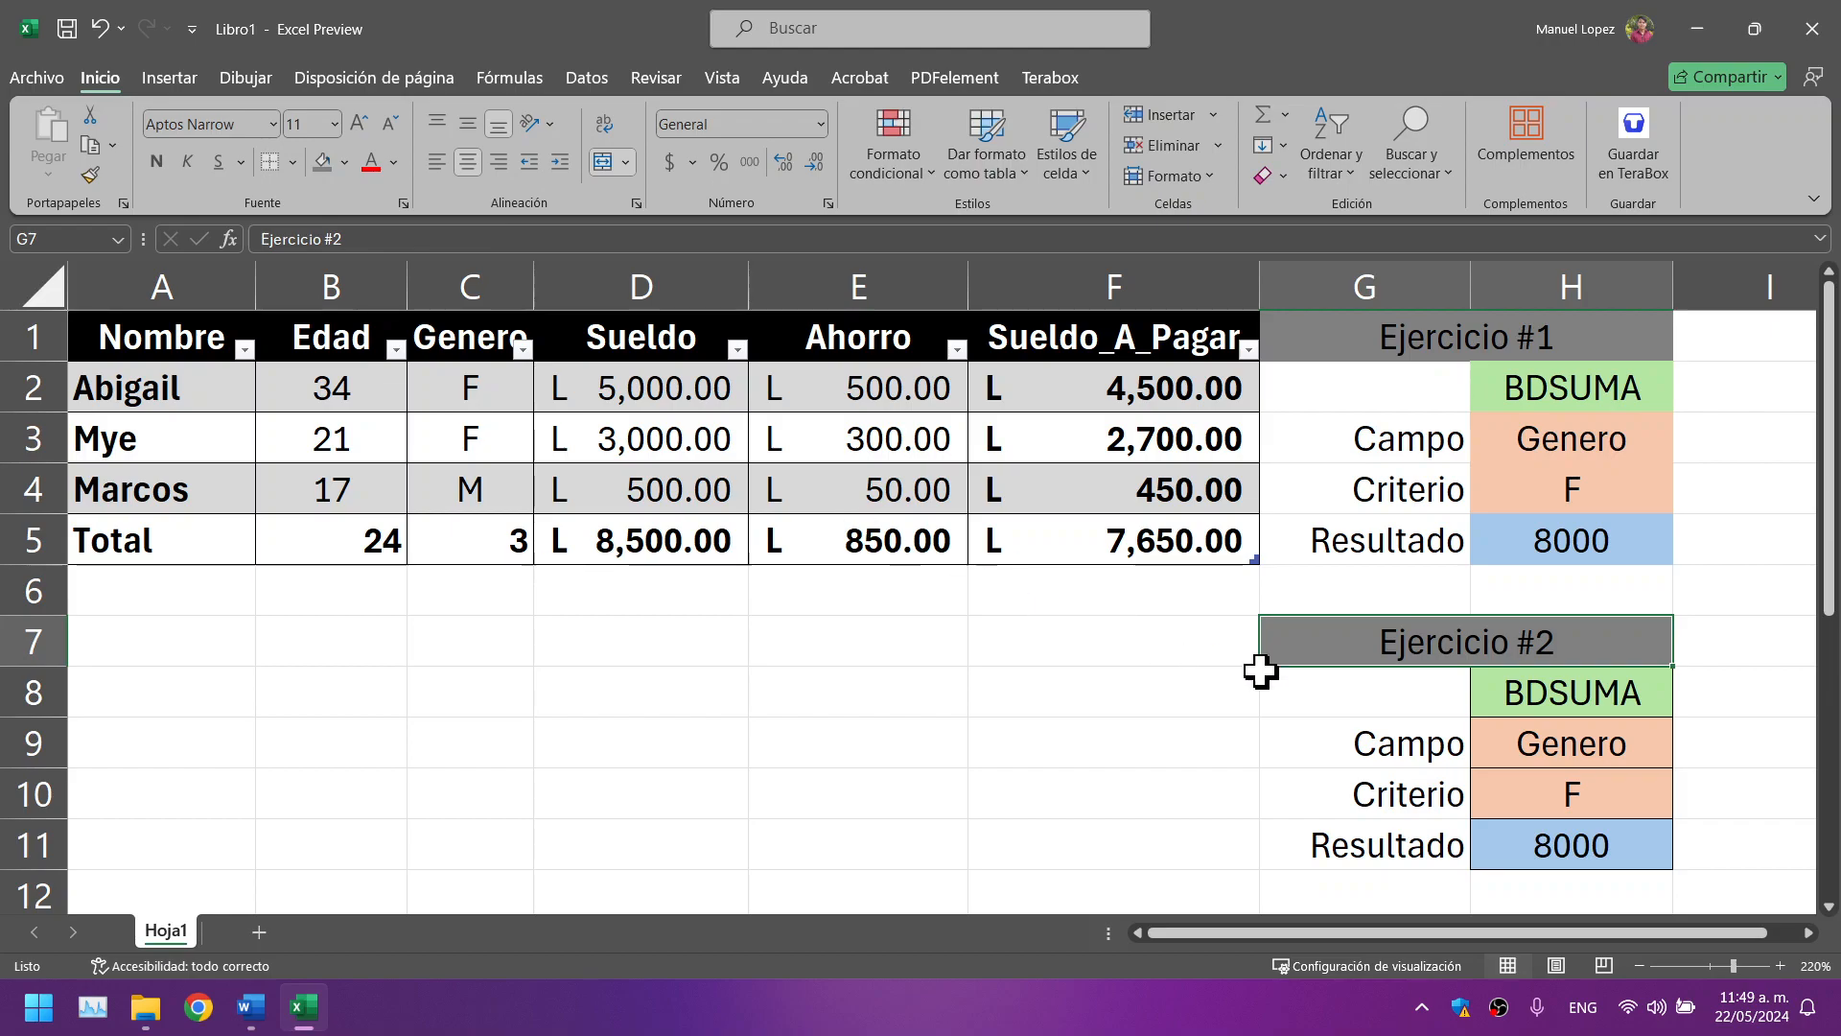
# Step: Replace the Campo value in H9 of the second BDSUMA block with "Sueldo"
pyautogui.scroll(-1, 1210, 661)
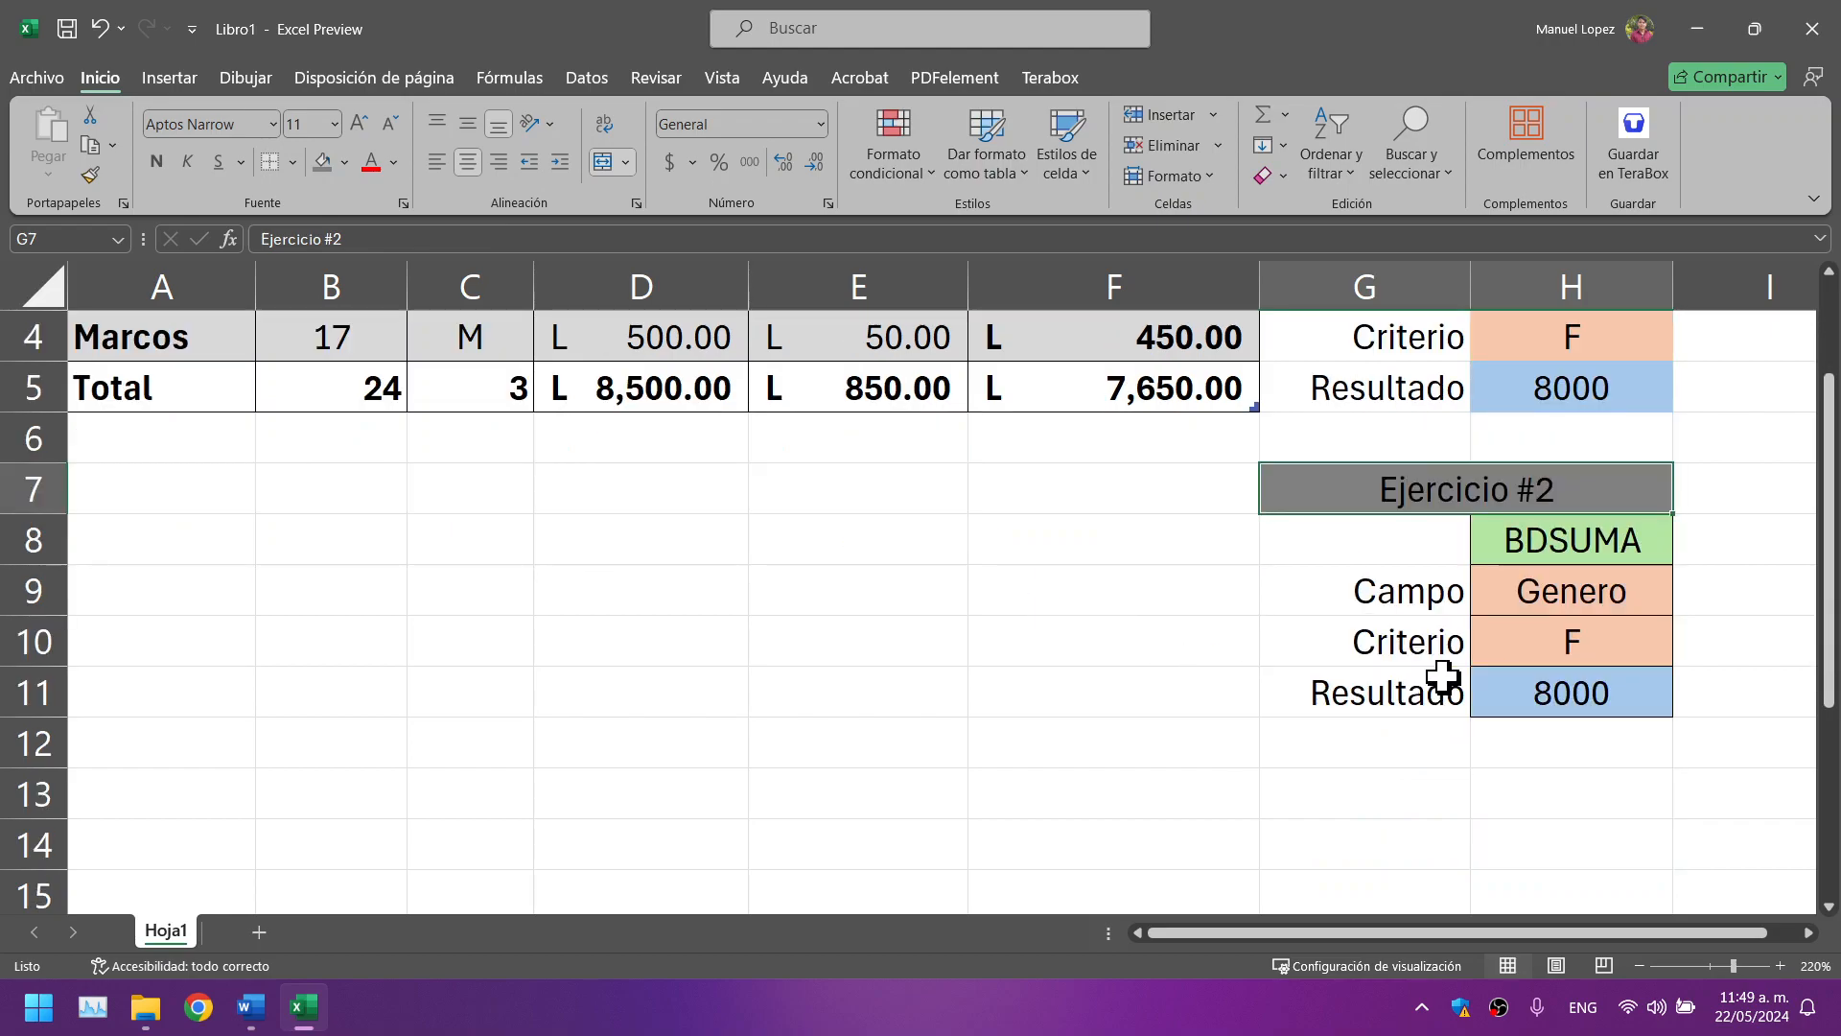
pyautogui.click(1605, 604)
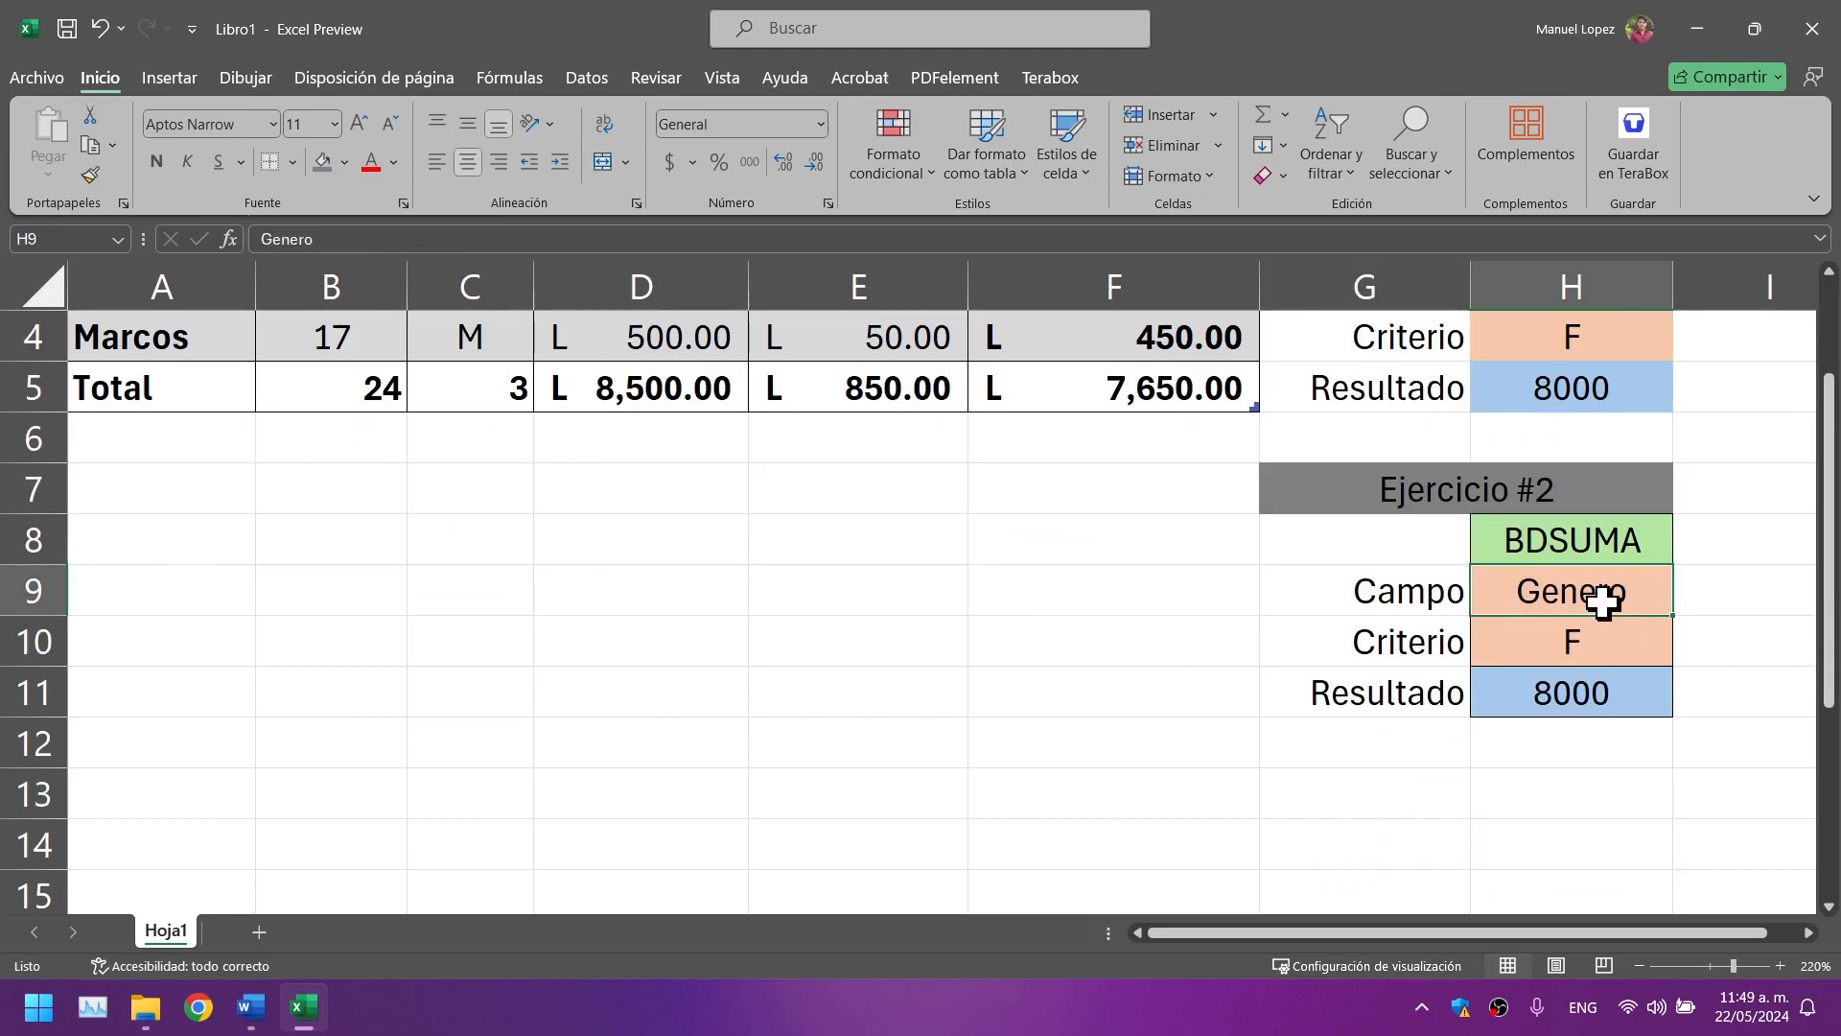
pyautogui.write('Sueldo')
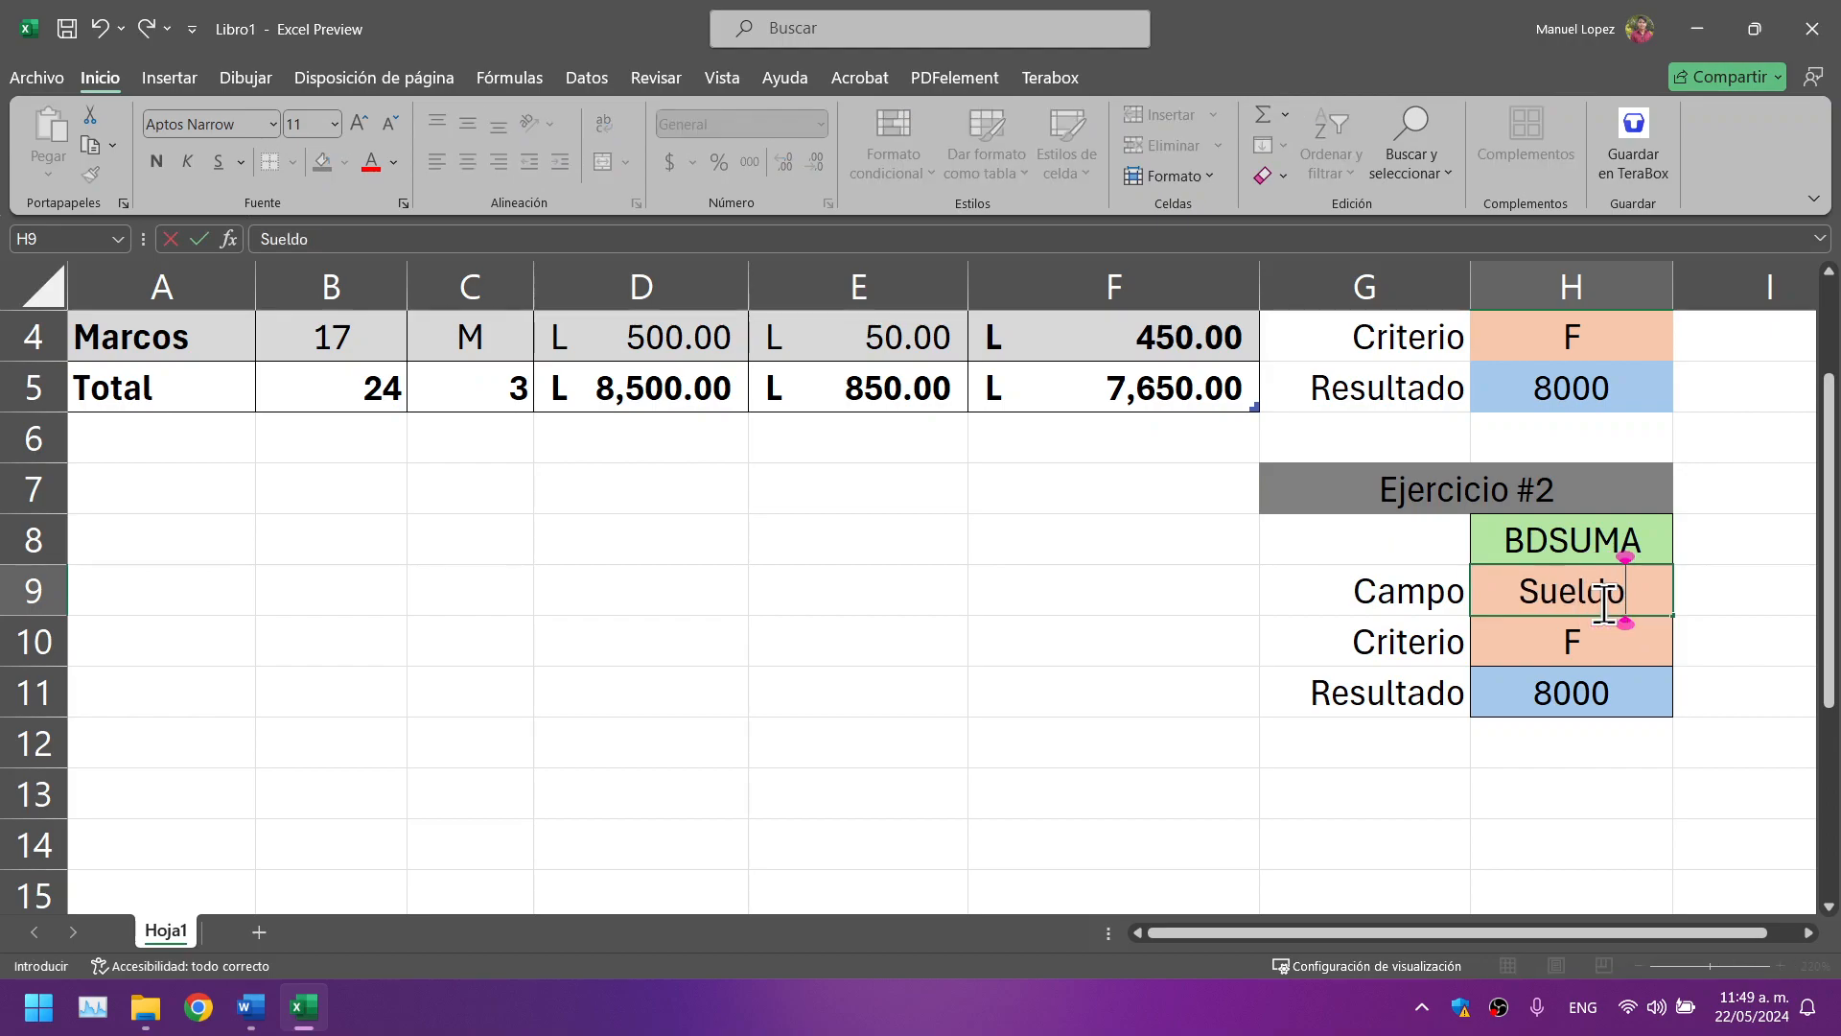
pyautogui.scroll(1, 1541, 575)
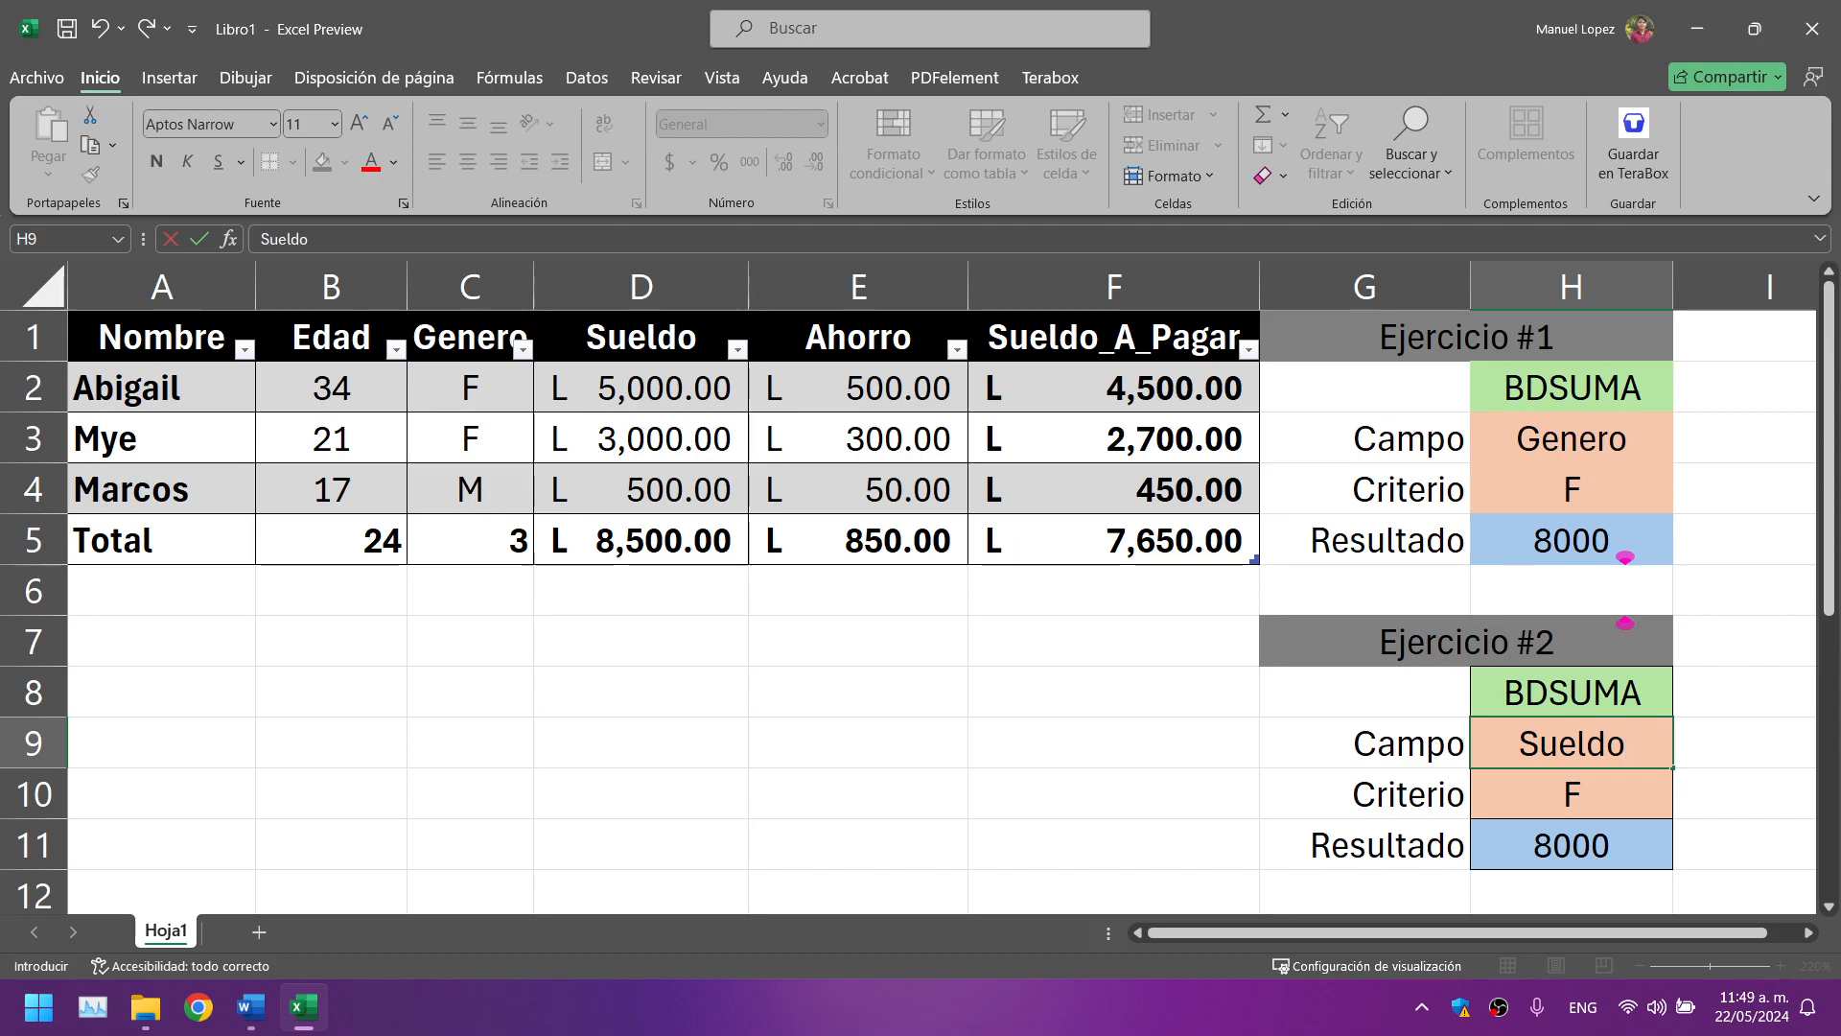
# Step: Confirm Sueldo as the Campo of Ejercicio #2 and set its Criterio in H10 to <=1500
pyautogui.click(1593, 784)
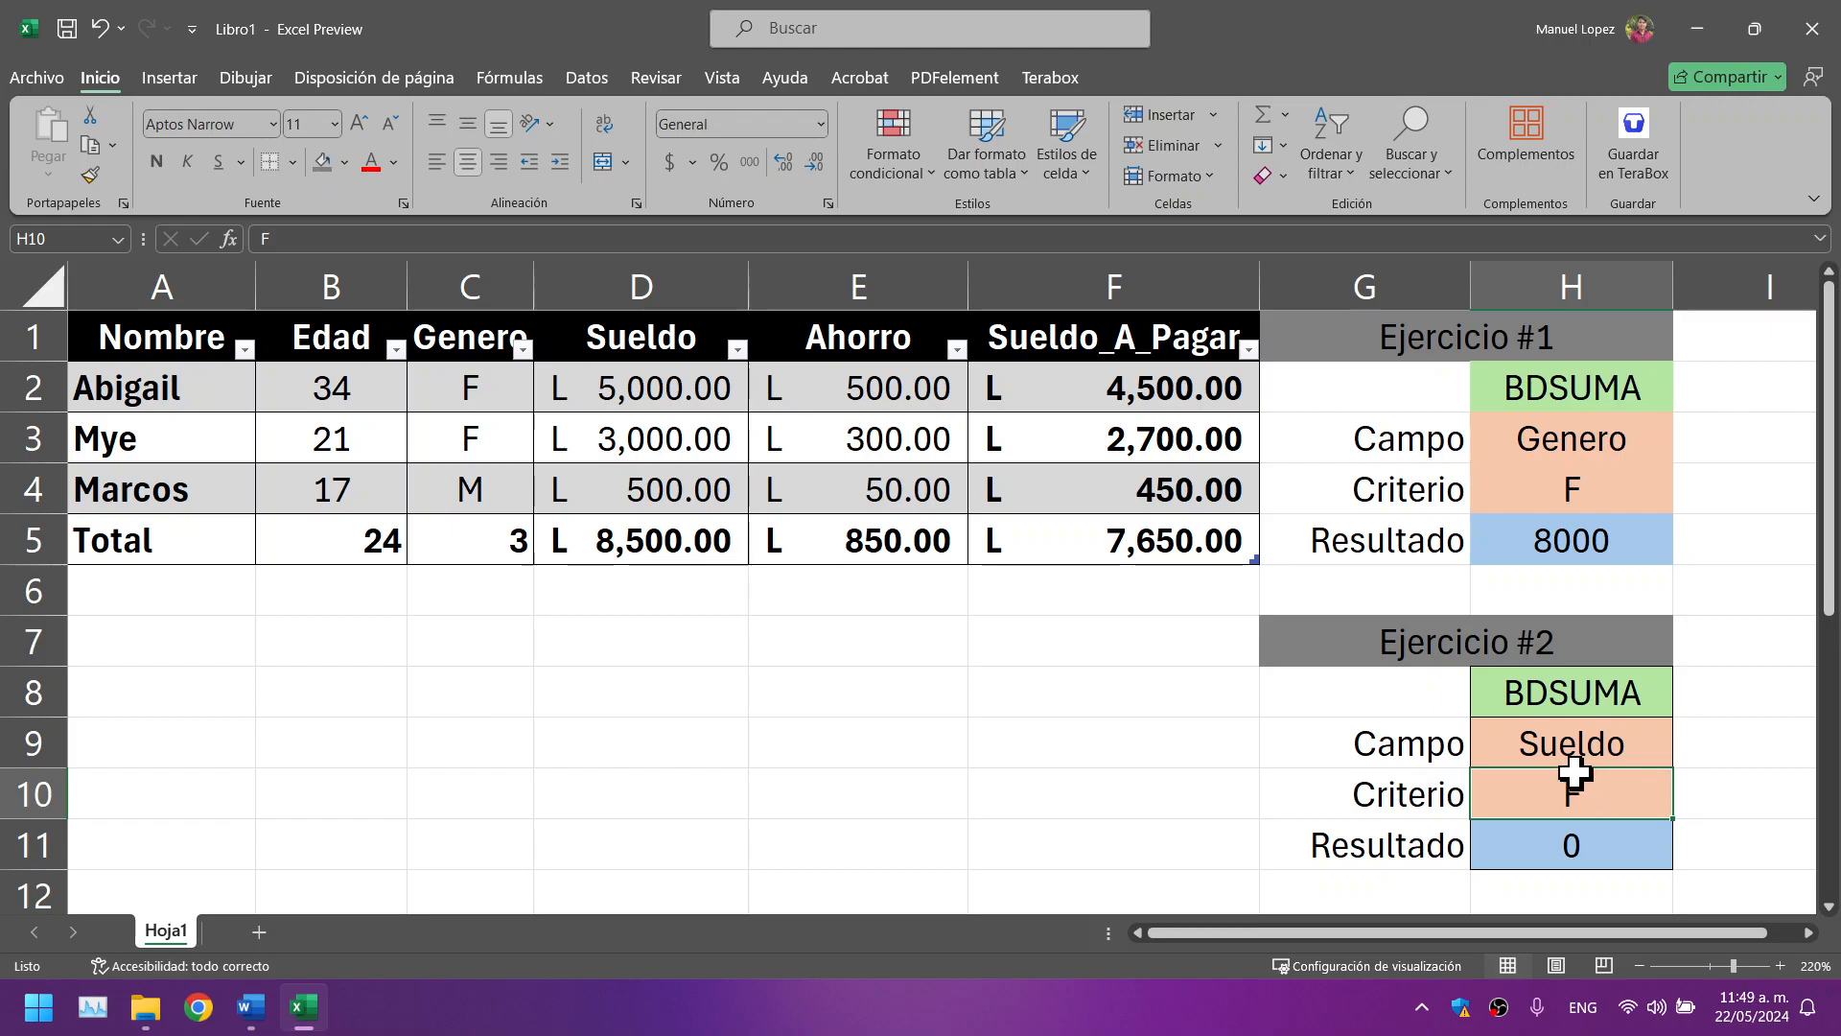
pyautogui.write('<=1500')
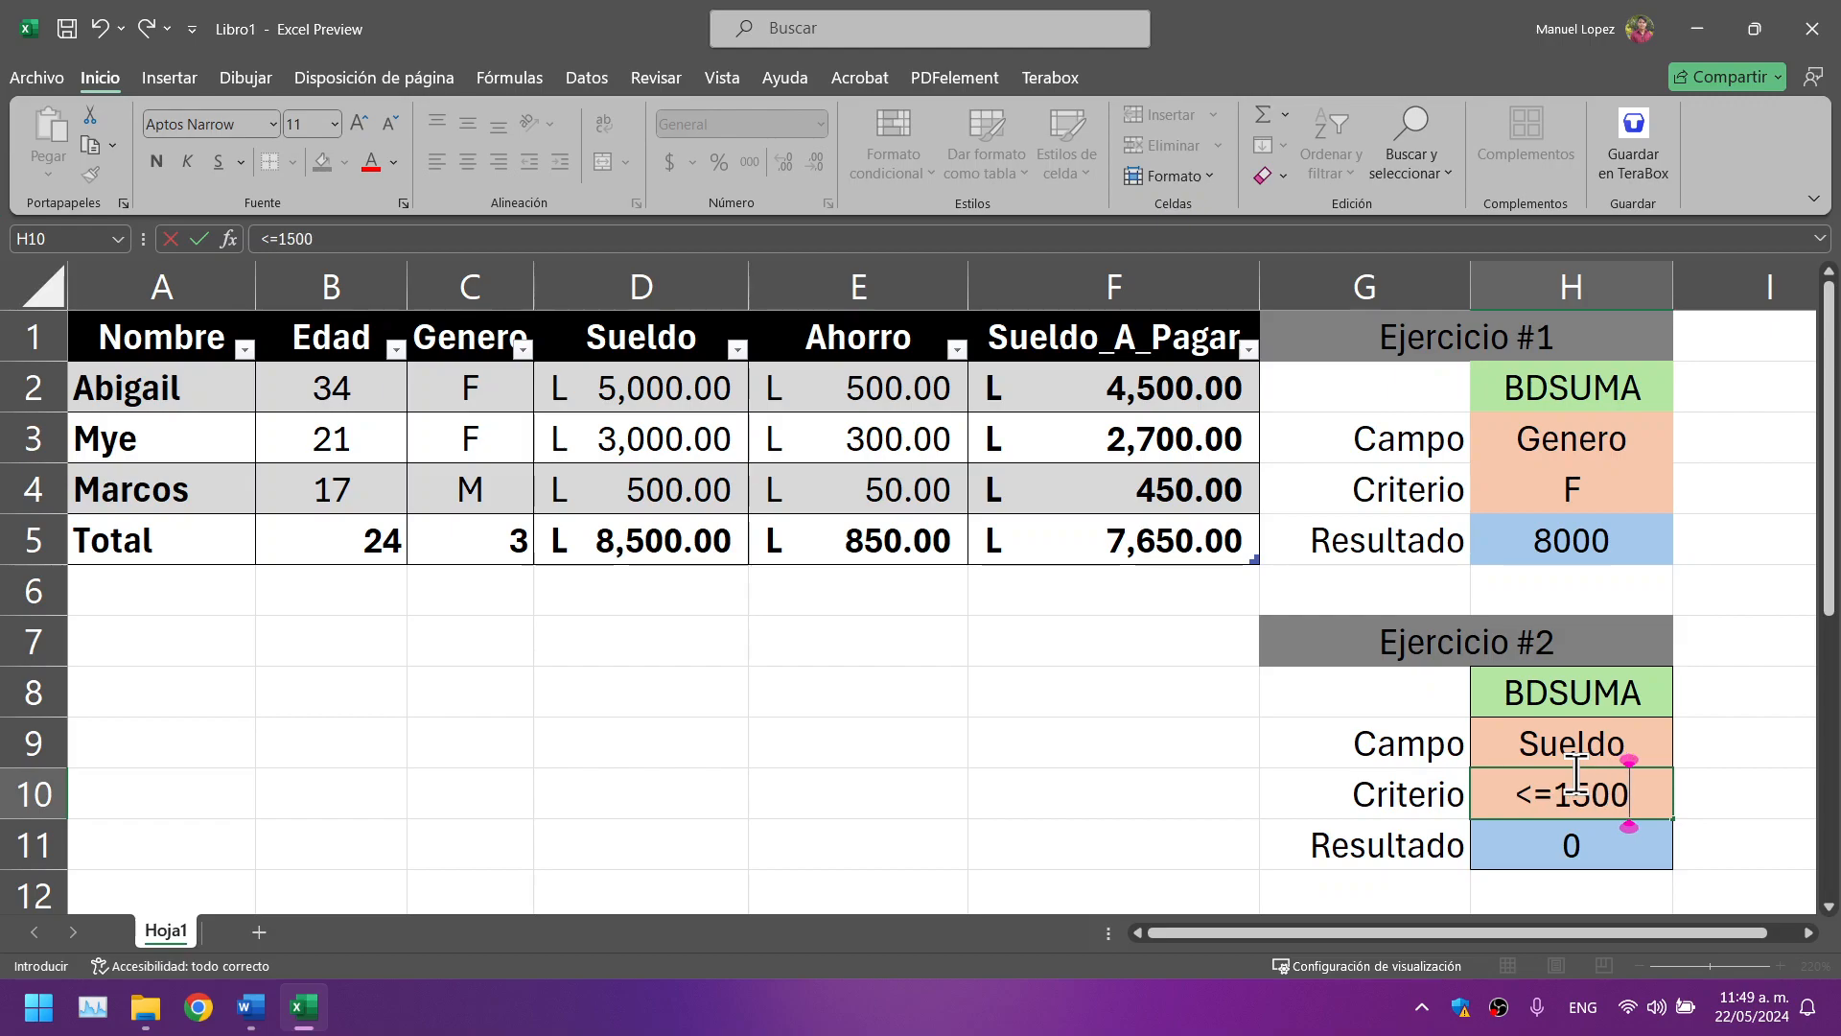
pyautogui.click(1067, 710)
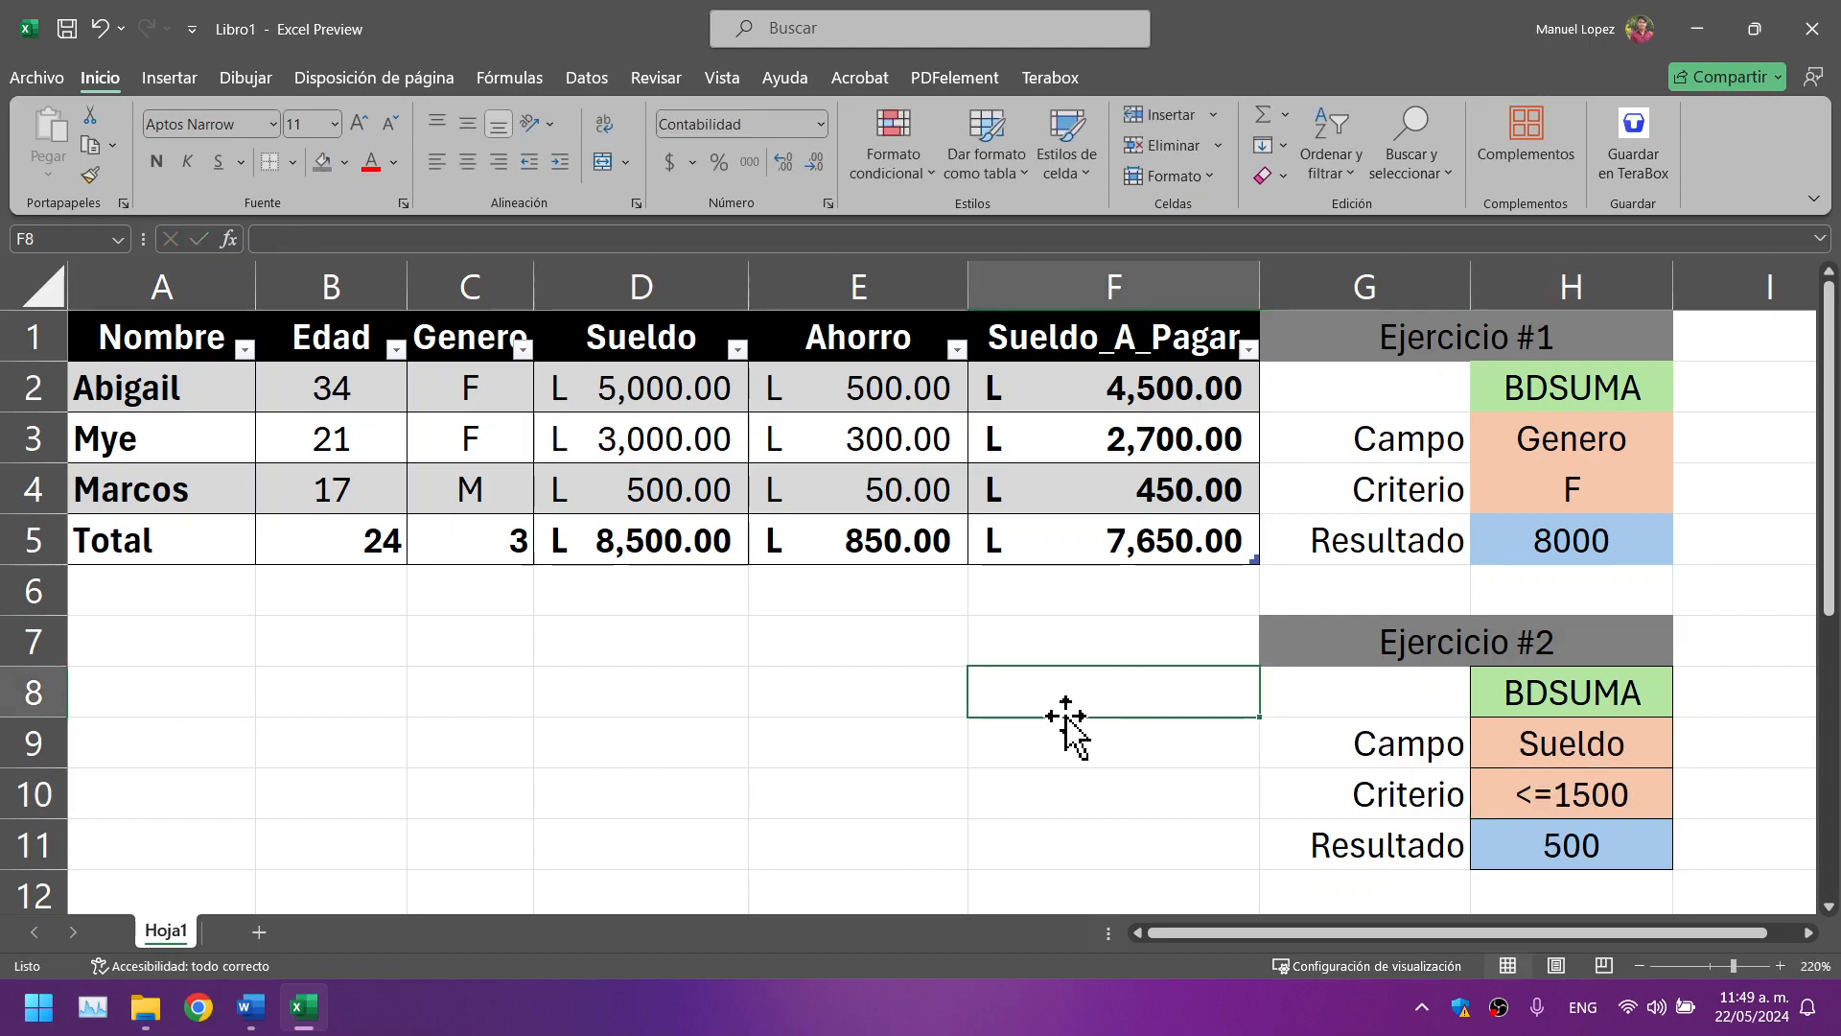
pyautogui.click(599, 498)
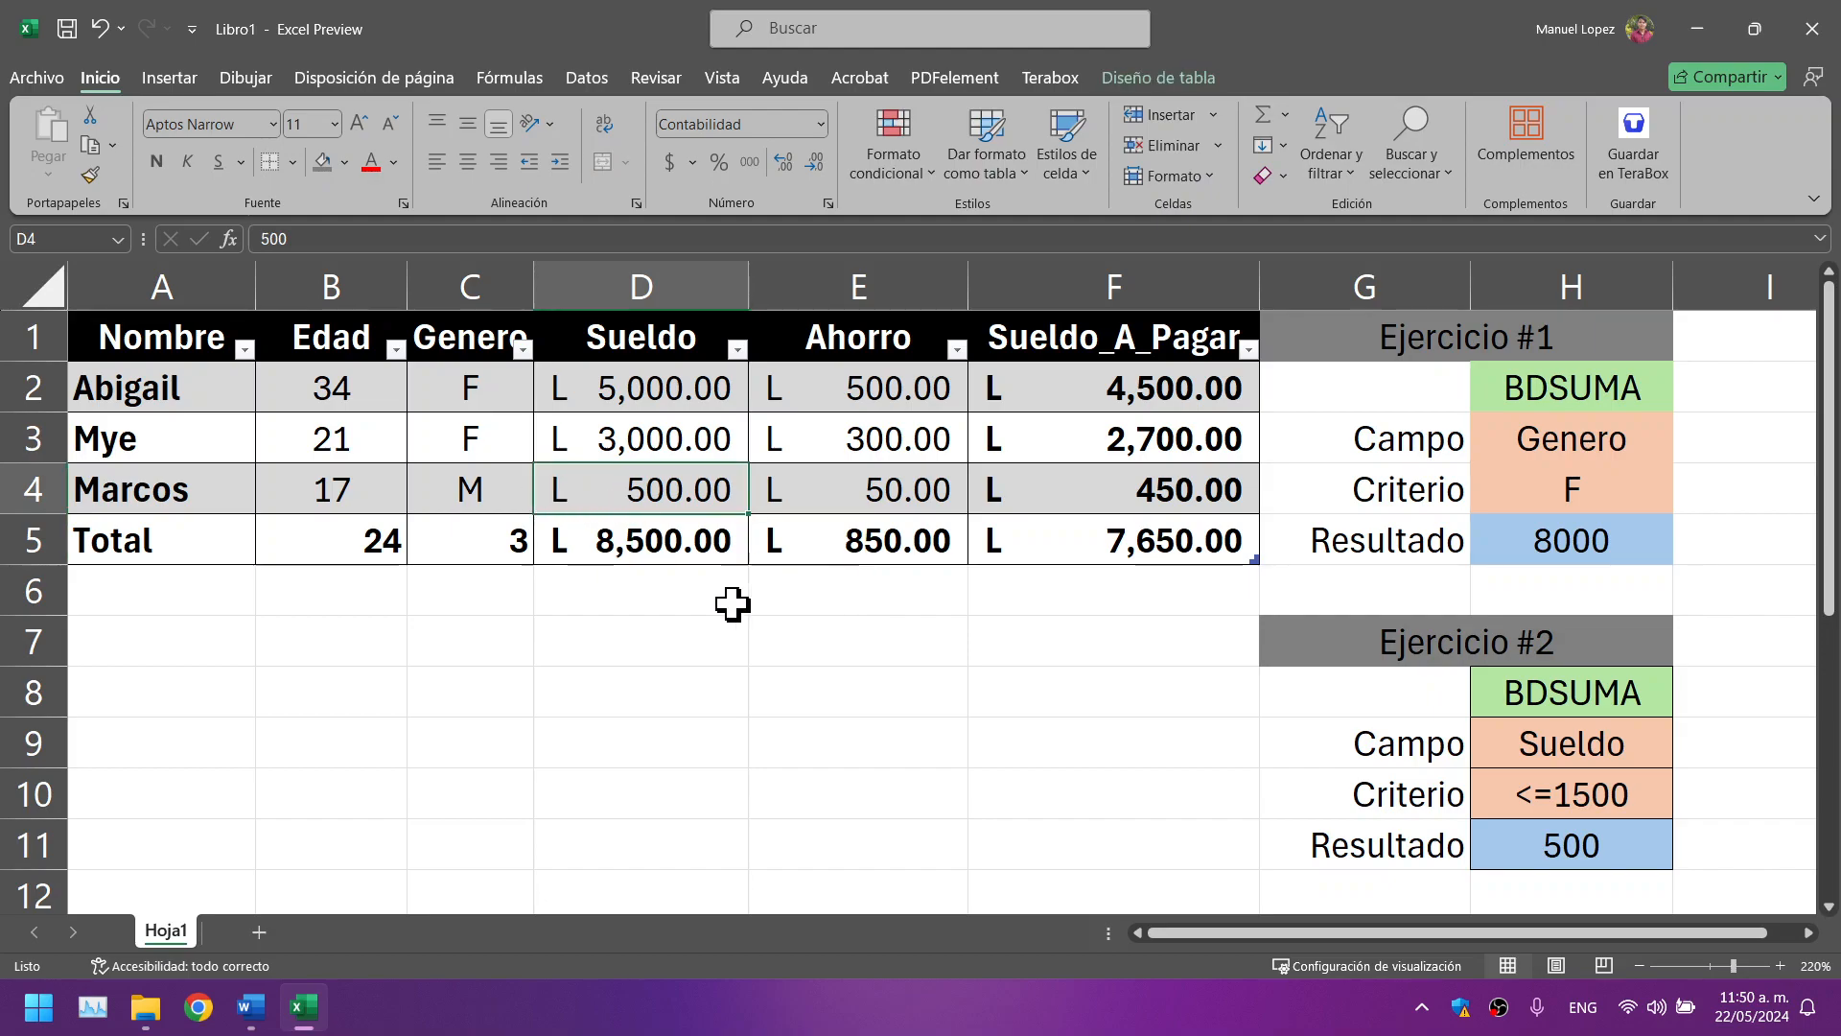
# Step: Remove the totals row from the salary table
pyautogui.click(1077, 530)
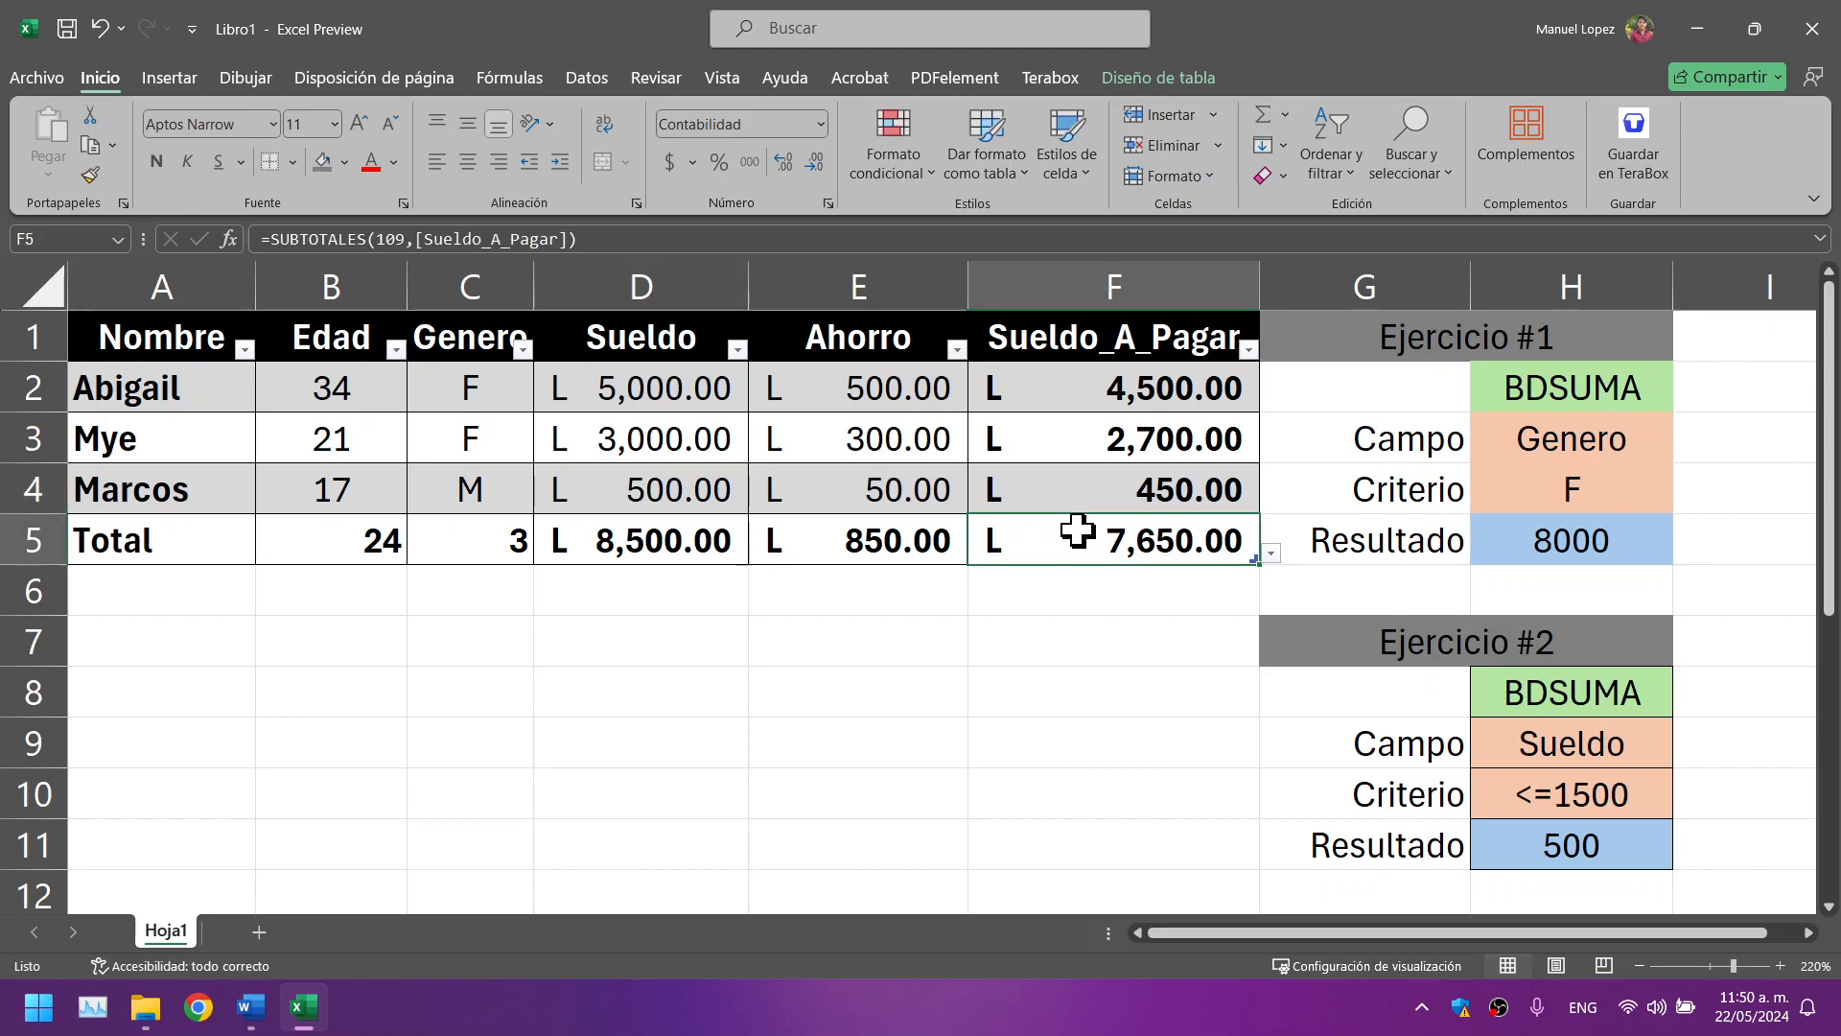
pyautogui.click(1139, 85)
pyautogui.click(1034, 146)
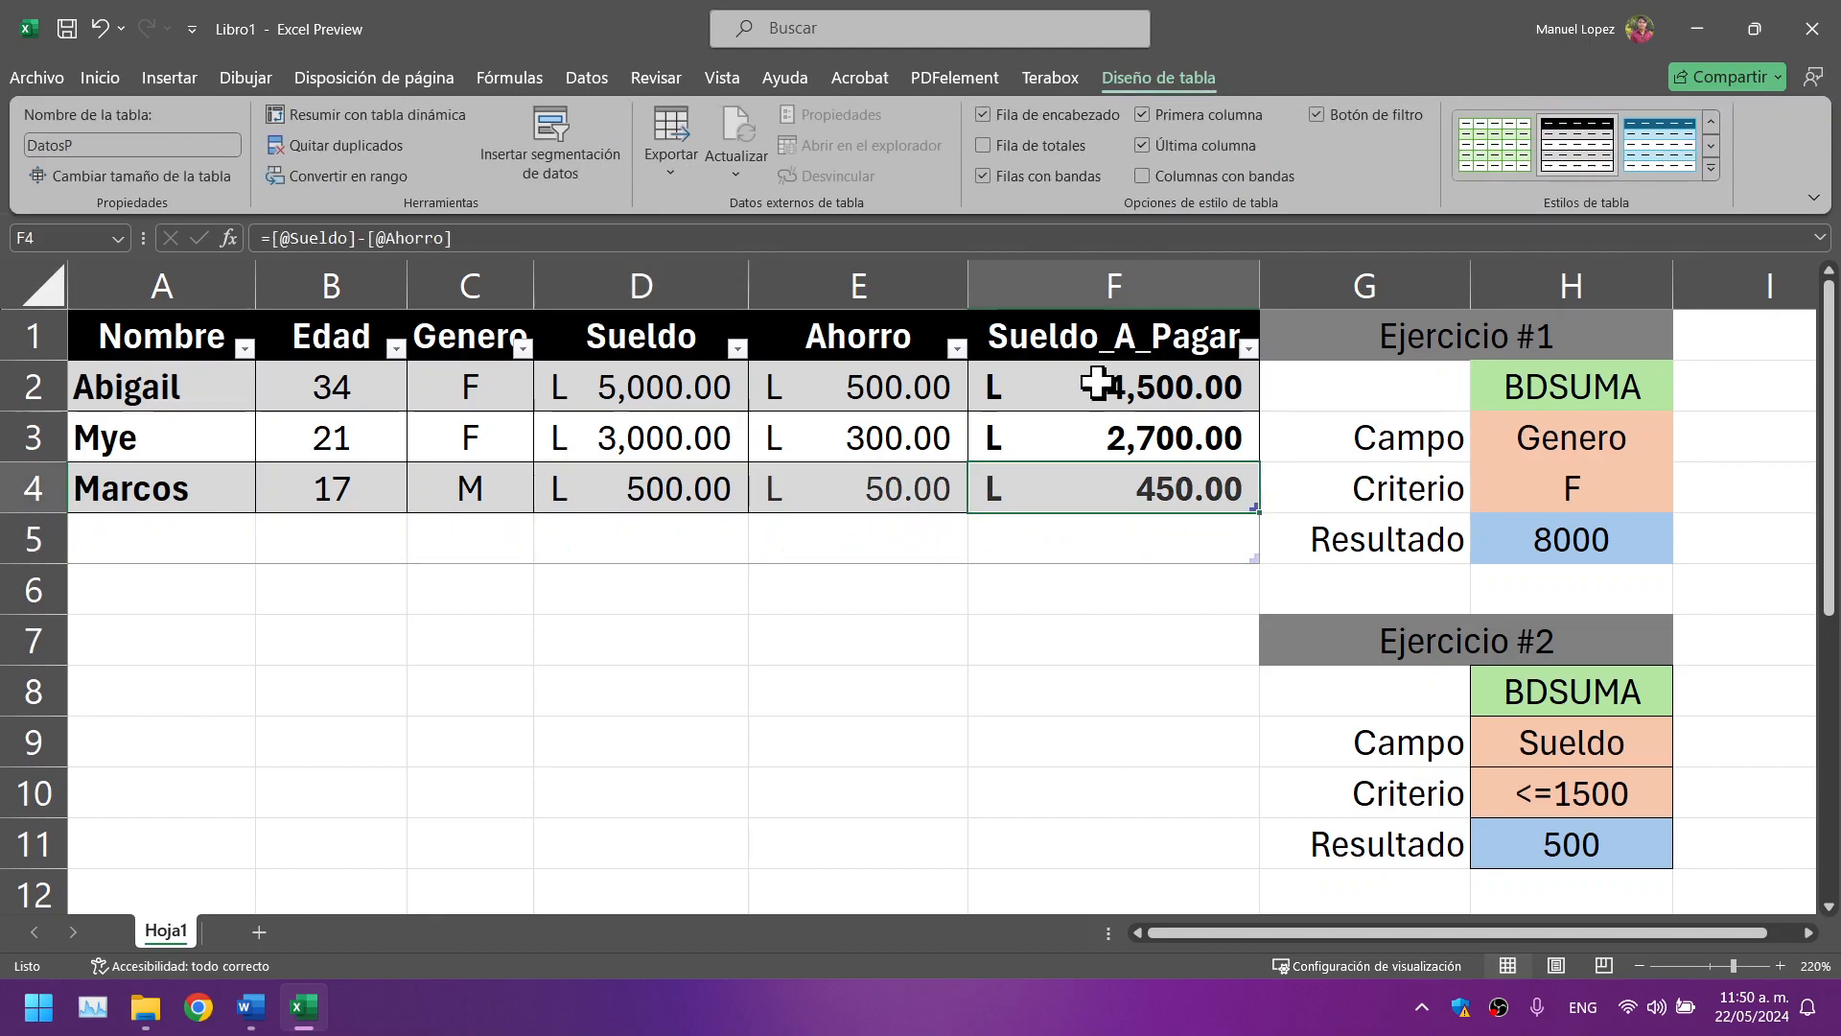
pyautogui.click(1184, 671)
pyautogui.click(1211, 532)
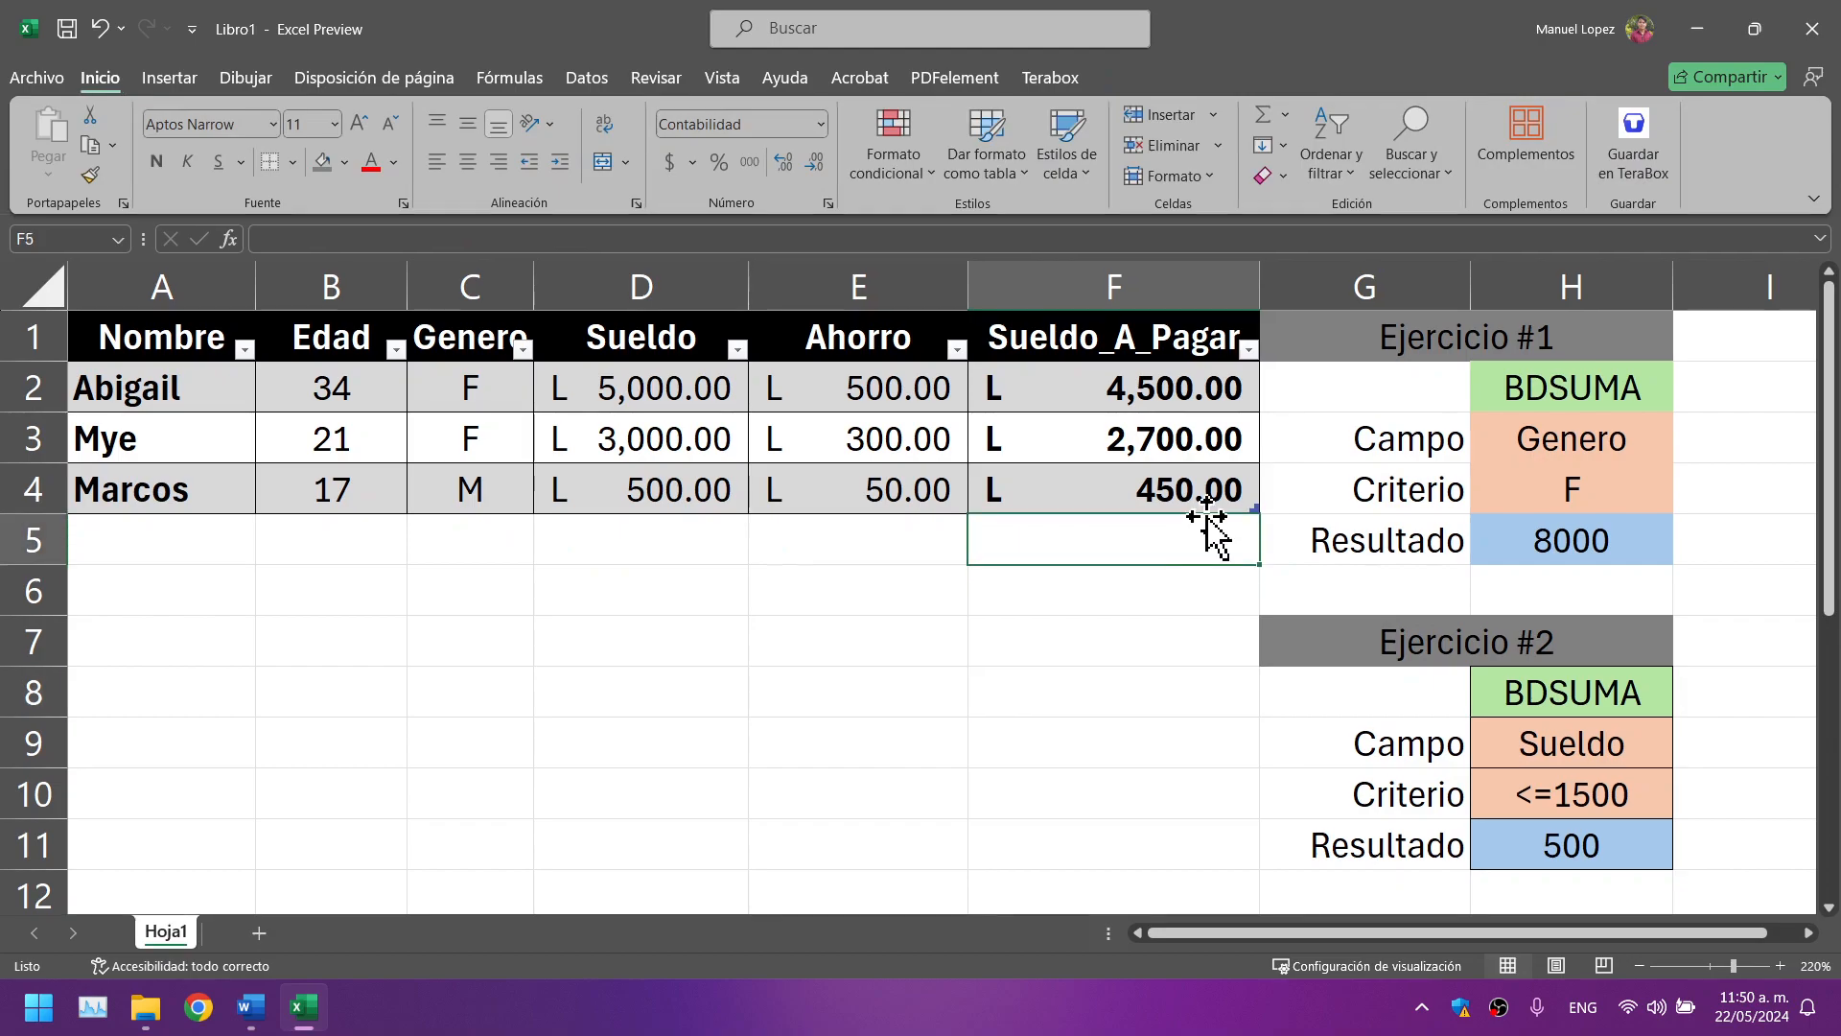
pyautogui.moveTo(1252, 604); pyautogui.dragTo(1217, 707)
pyautogui.moveTo(1342, 336); pyautogui.dragTo(1371, 844)
# Step: Append a table record in row 5 with the person's name, Edad 22 and Genero F
pyautogui.click(1194, 503)
pyautogui.press('Tab')
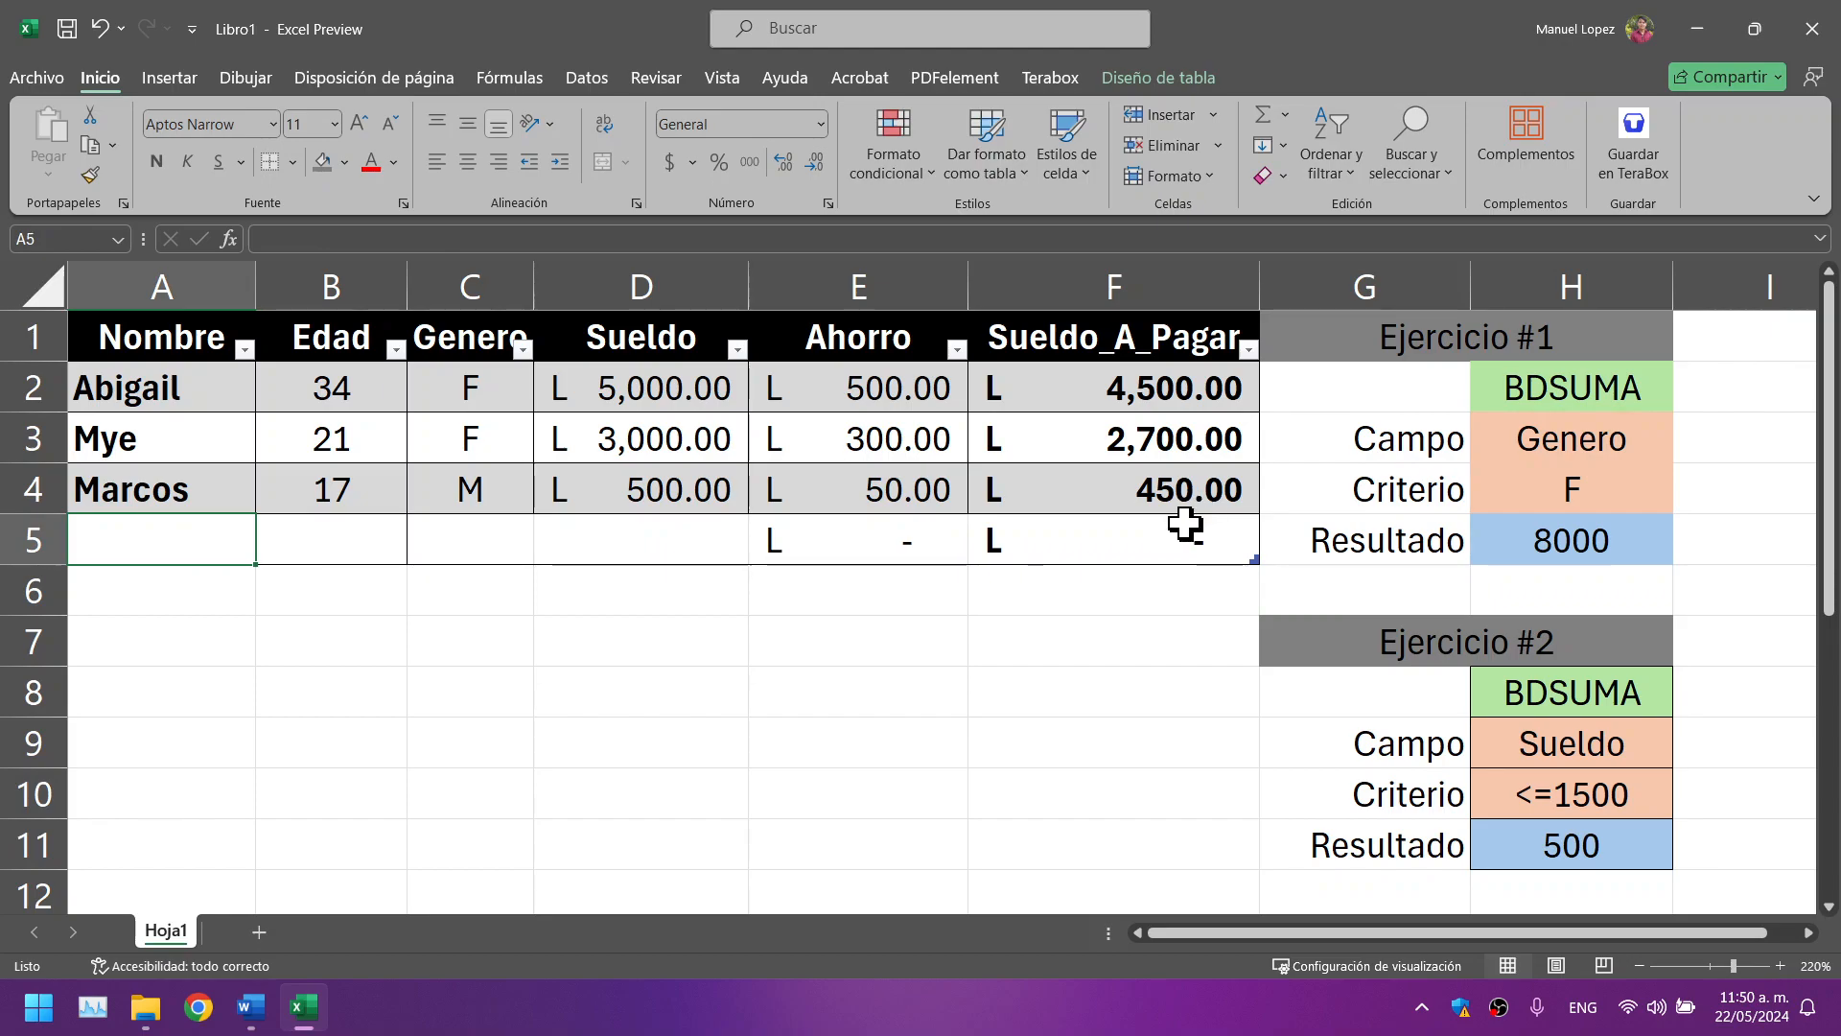
pyautogui.write('Lily')
pyautogui.press('Tab')
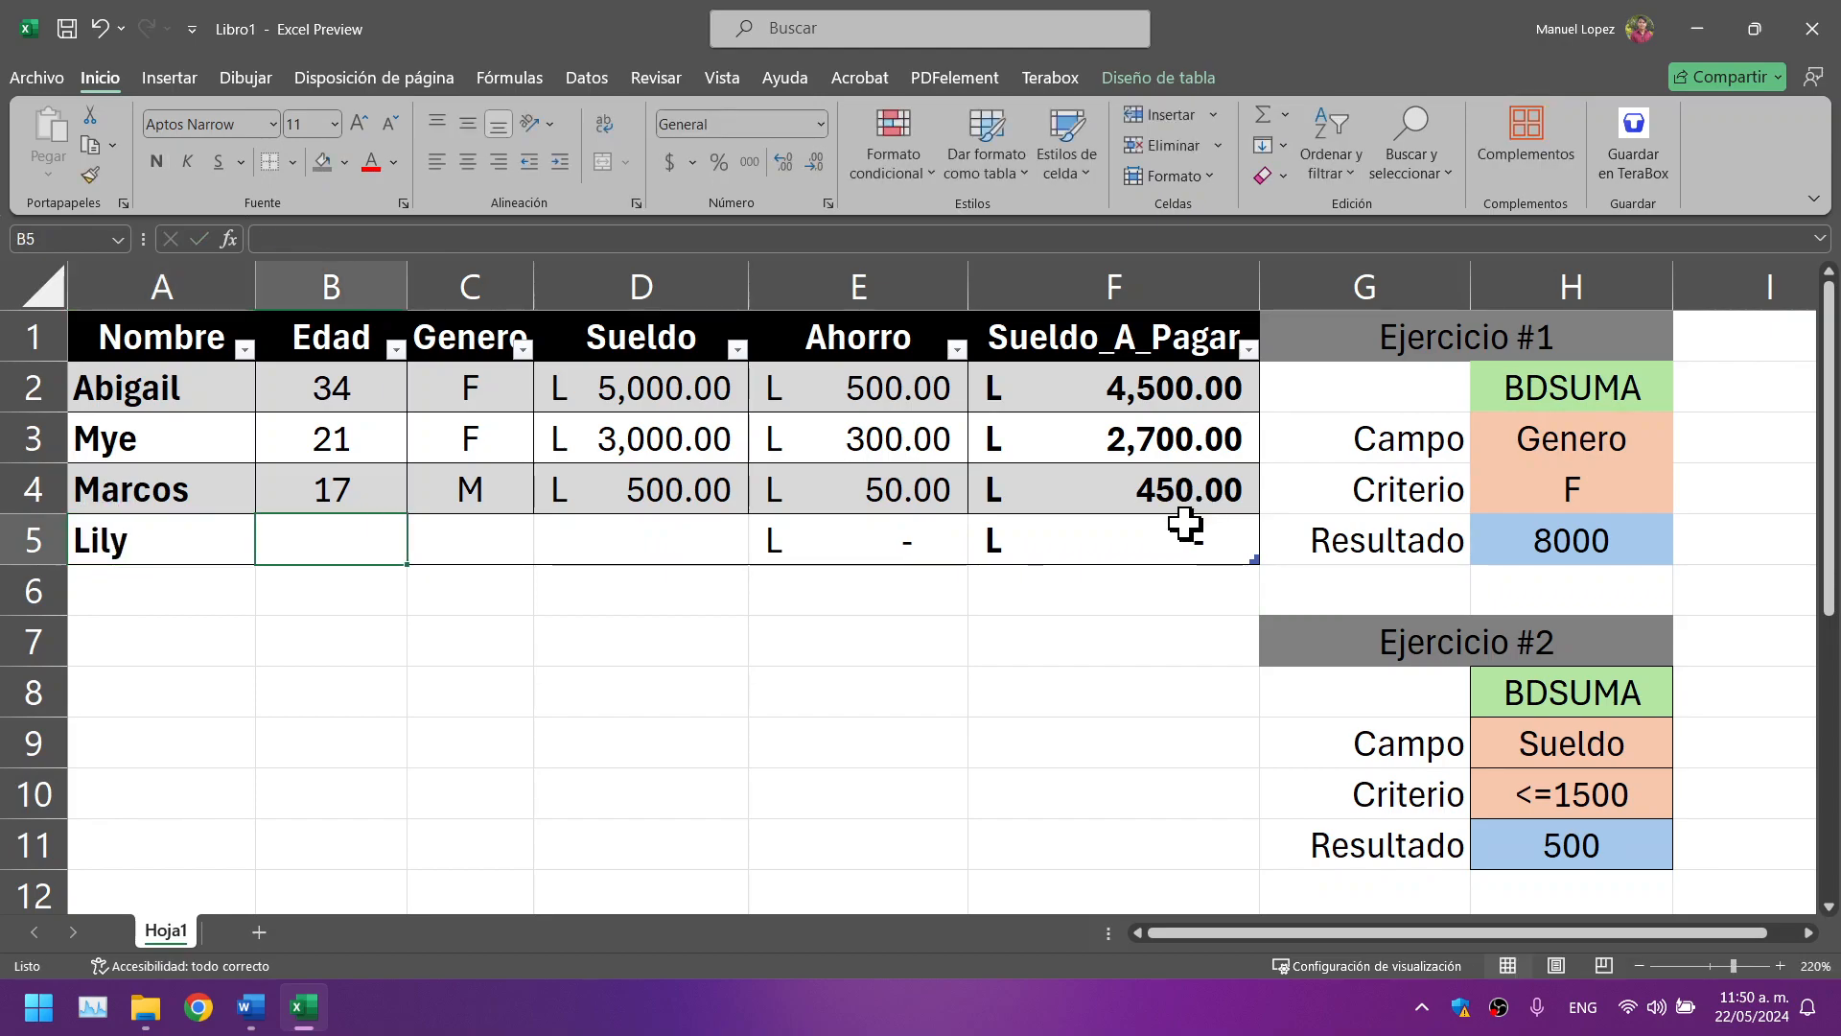
pyautogui.write('22')
pyautogui.press('Tab')
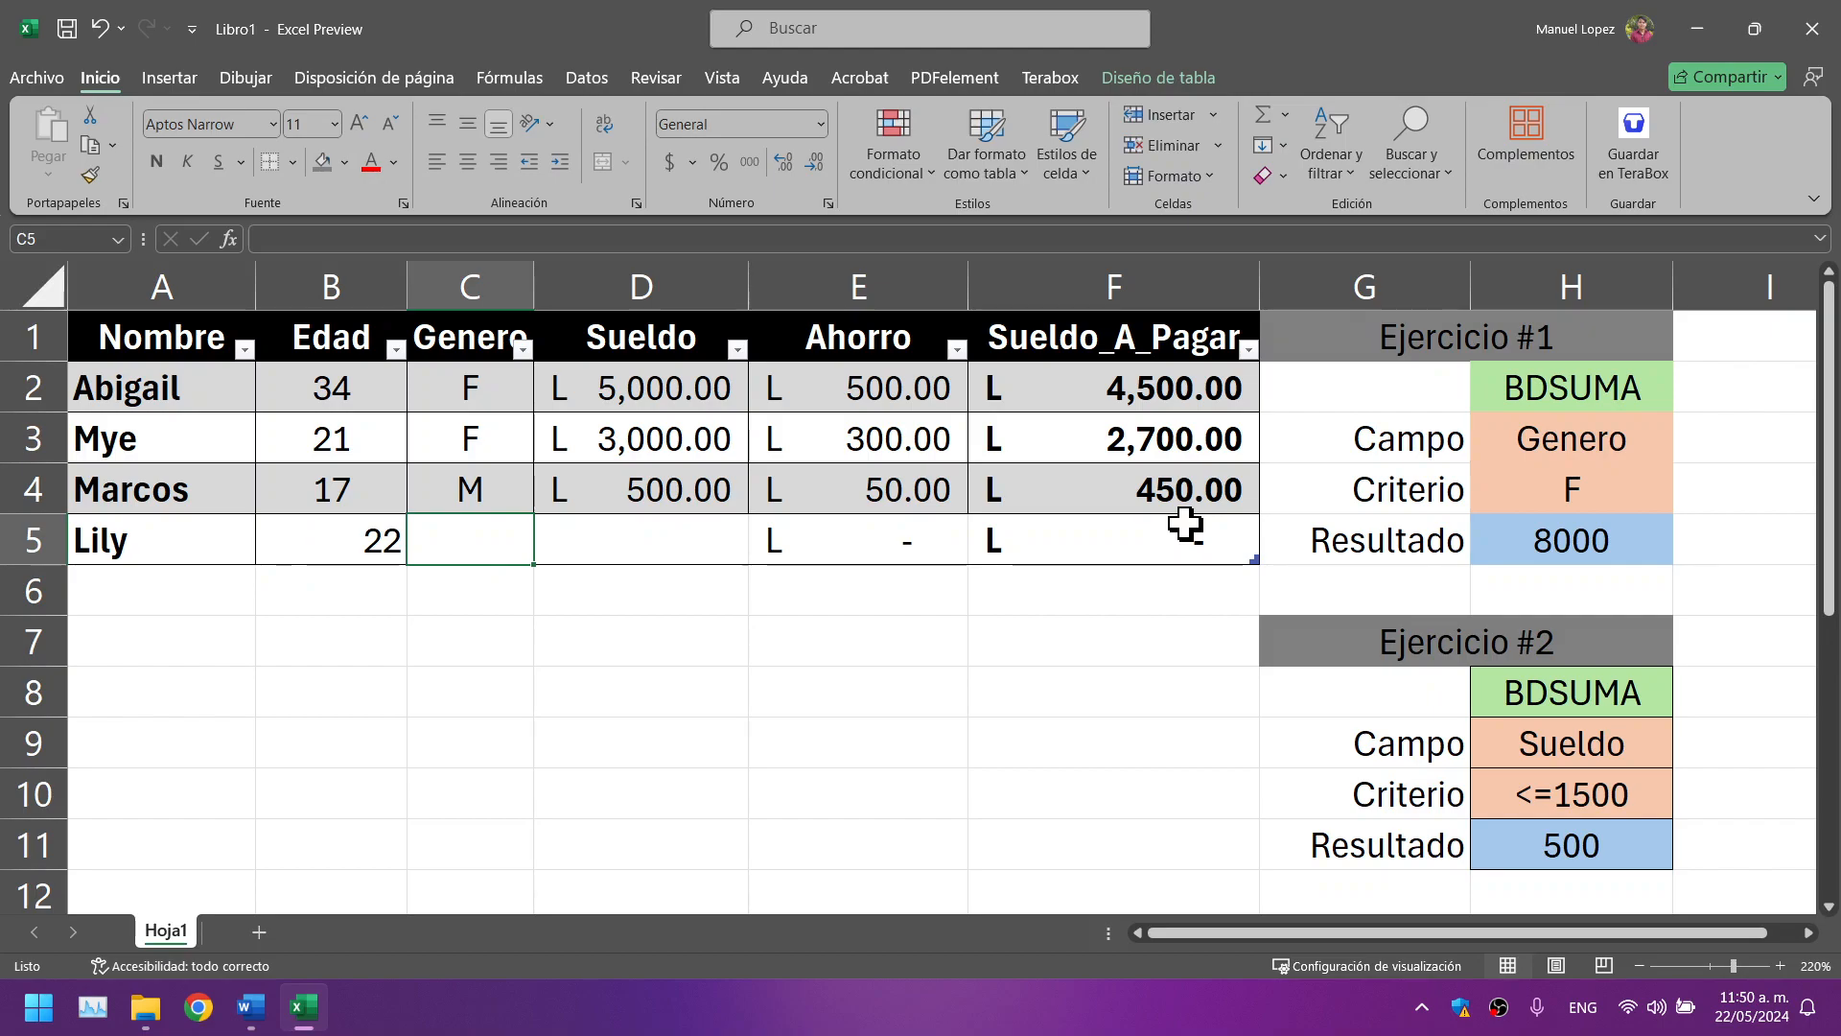
pyautogui.write('f')
pyautogui.press('BackSpace')
pyautogui.write('F')
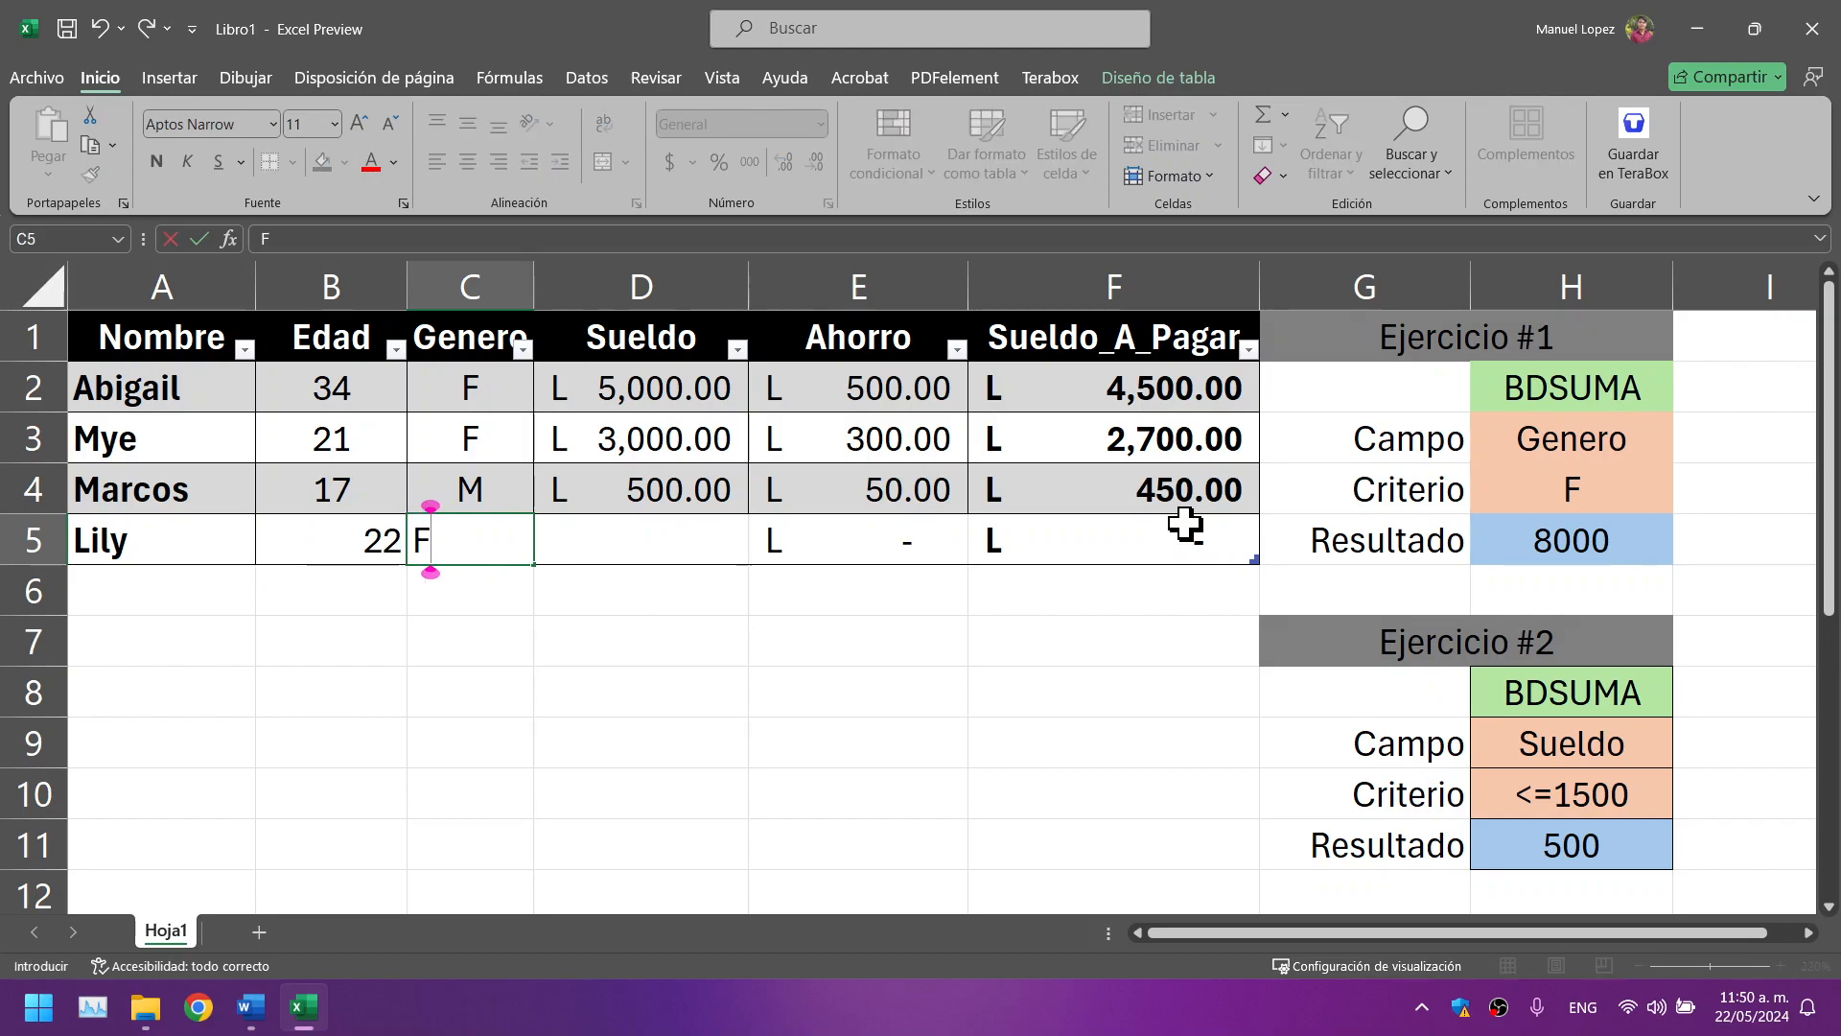
pyautogui.press('Tab')
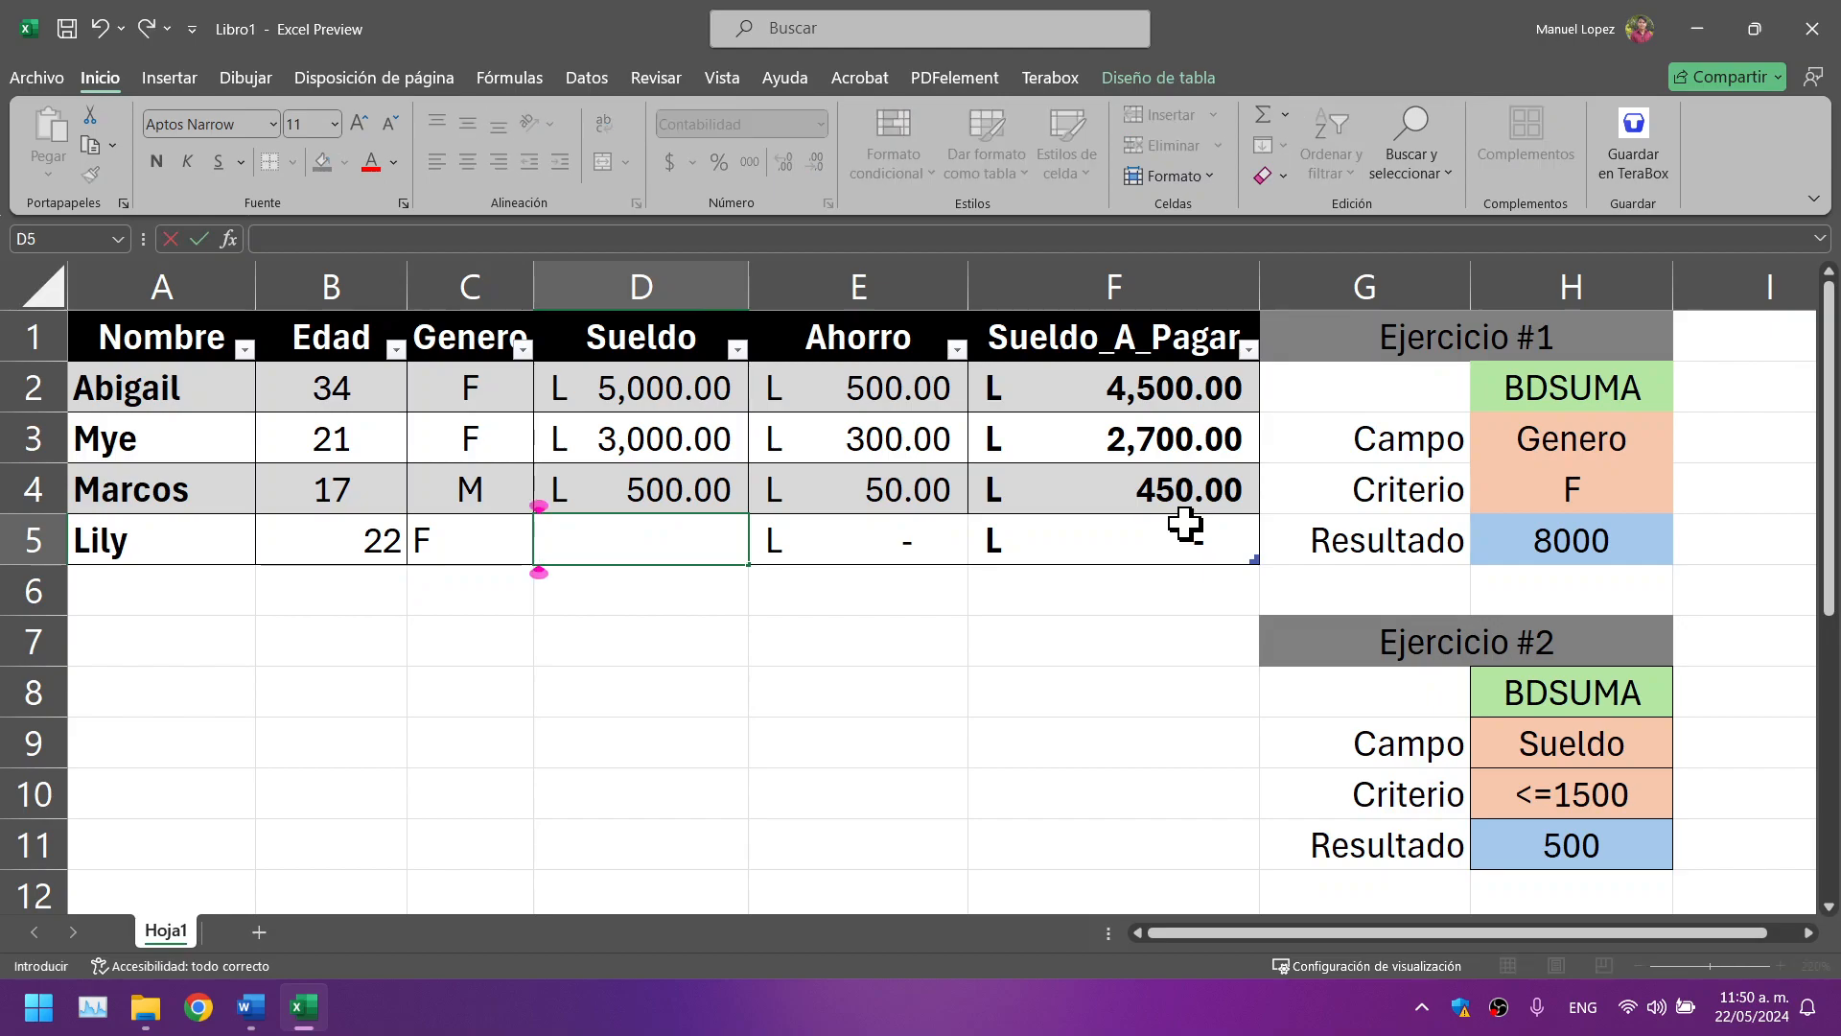
# Step: Center the contents of the Genero column horizontally
pyautogui.click(455, 284)
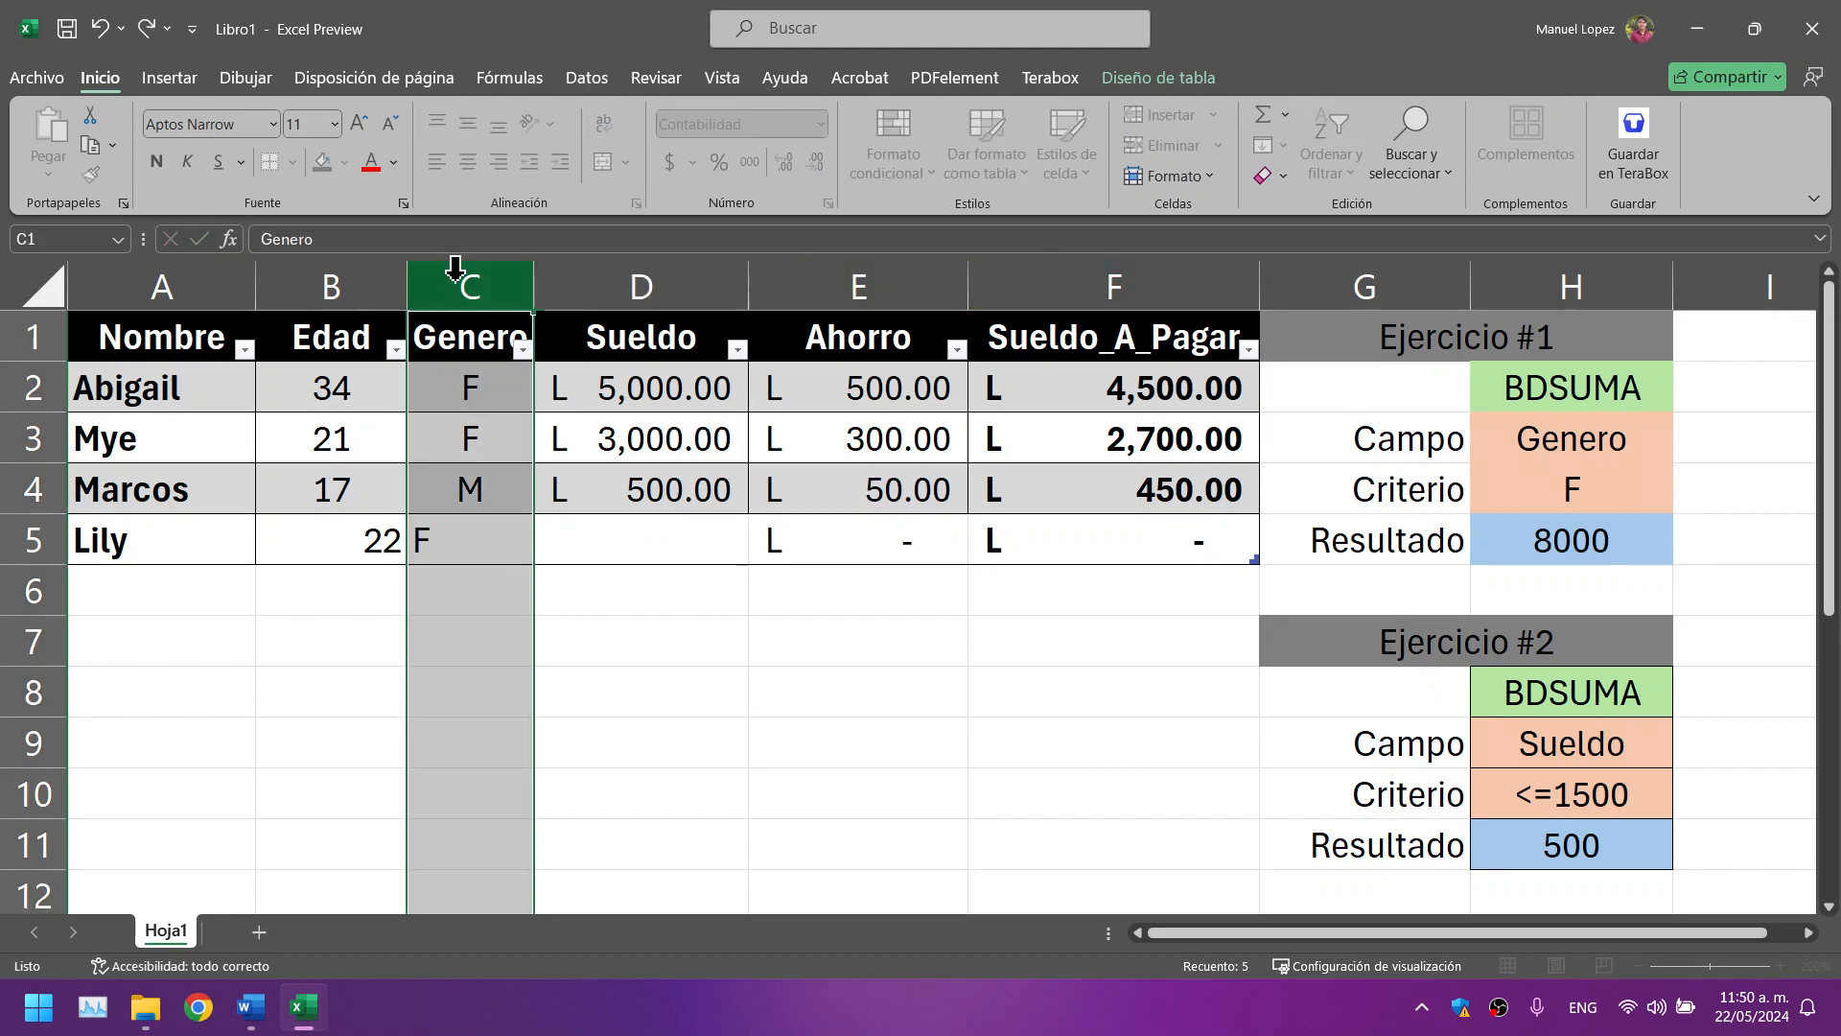
pyautogui.click(479, 156)
pyautogui.click(479, 155)
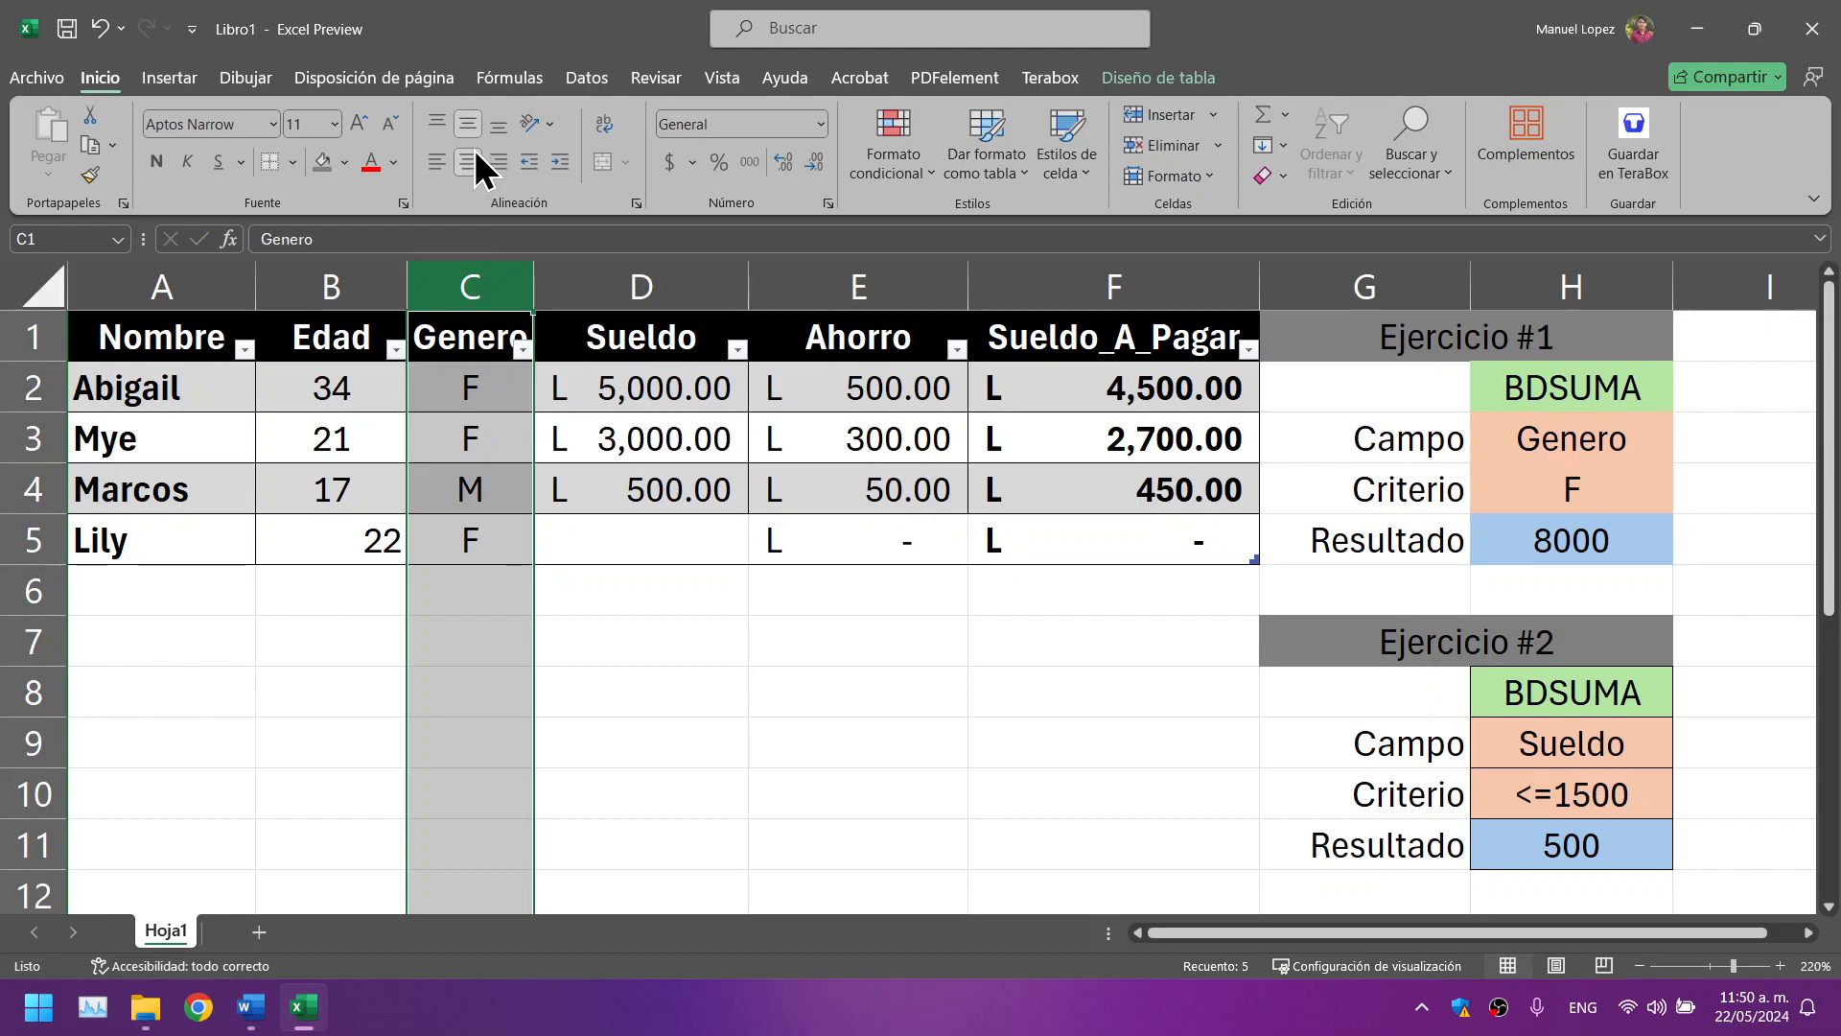
# Step: Enter 900 as the Sueldo of the new record in row 5
pyautogui.click(588, 544)
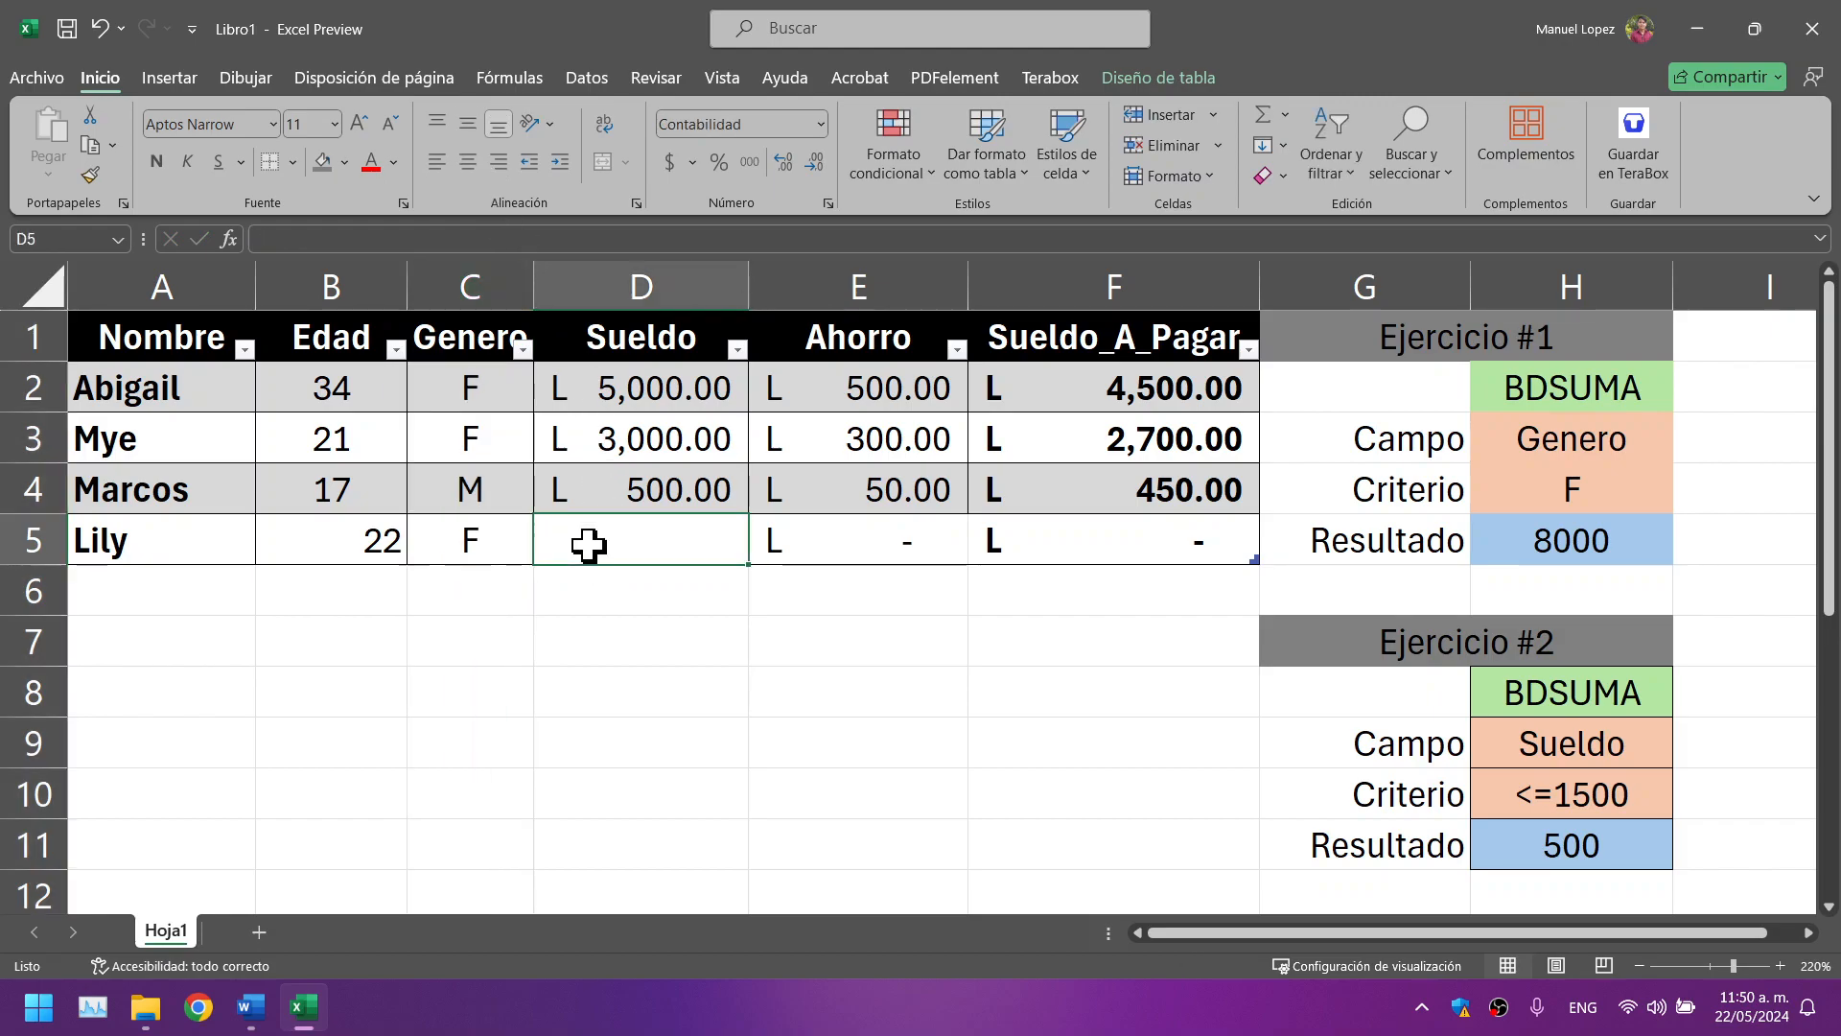
pyautogui.write('900')
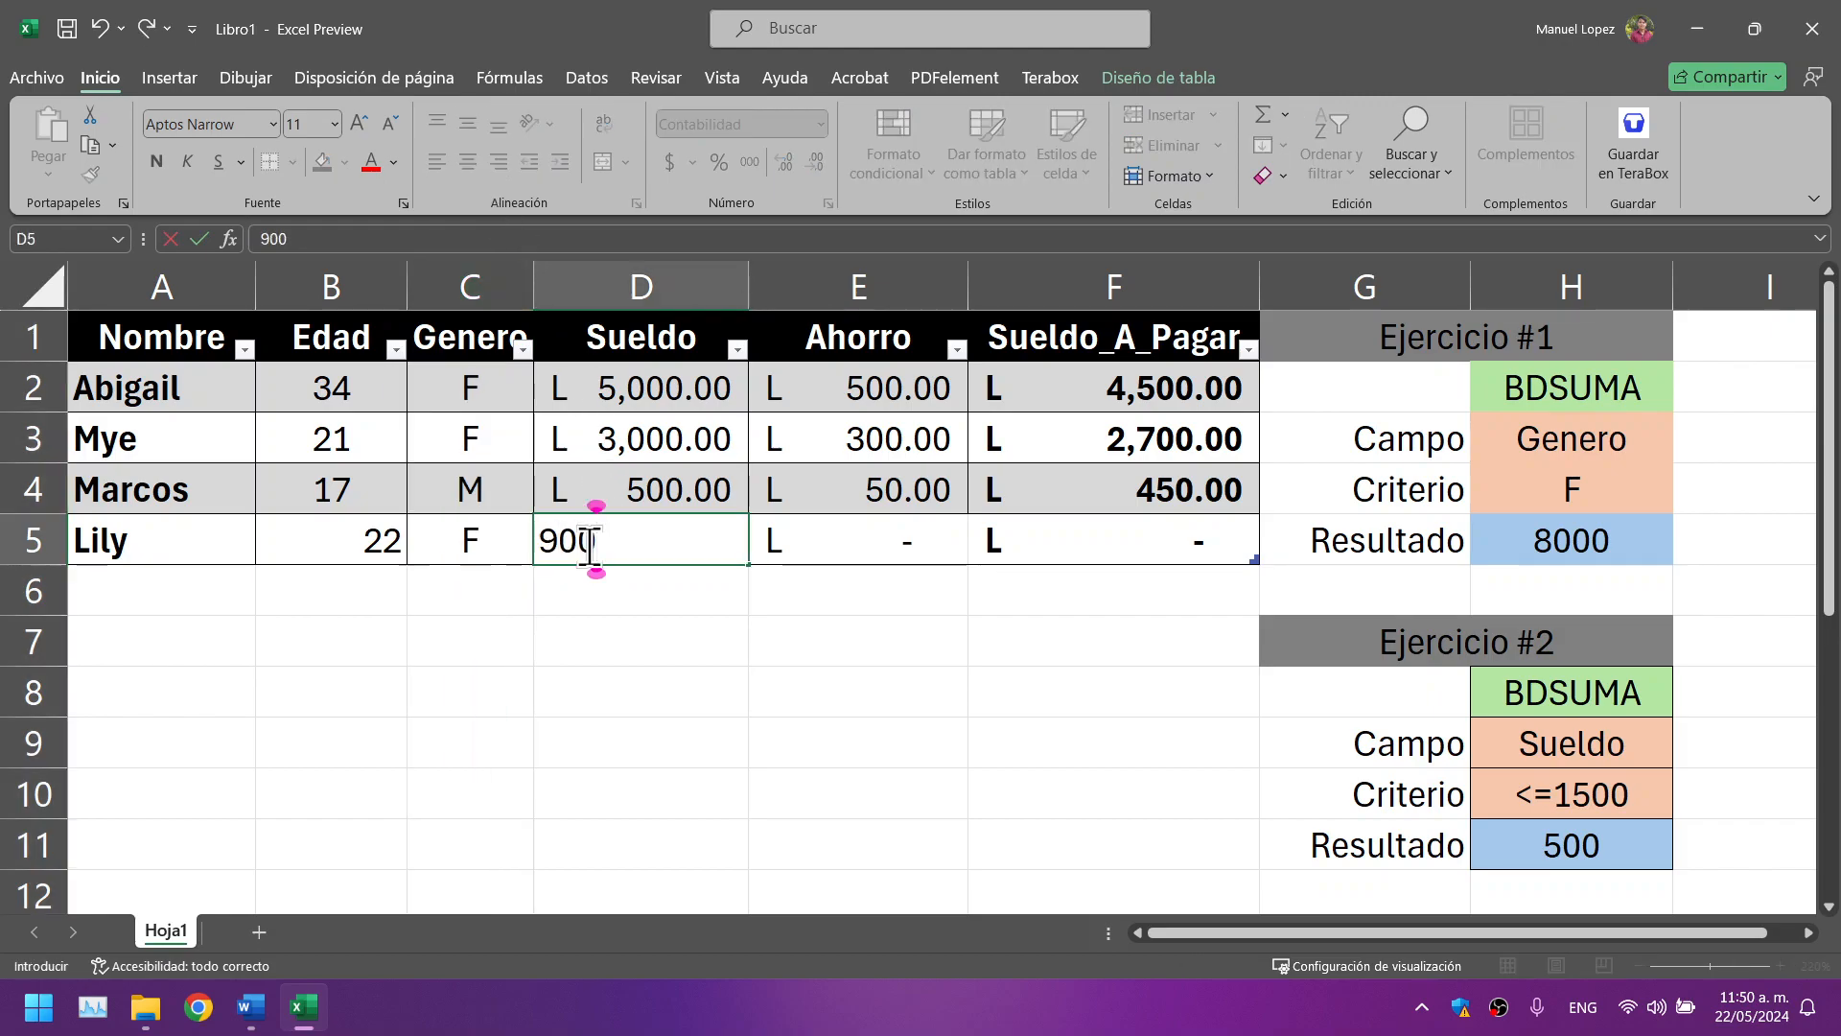
pyautogui.press('Tab')
pyautogui.press('Tab')
# Step: Append another table record in row 6 with the person's name and Edad 18
pyautogui.press('Tab')
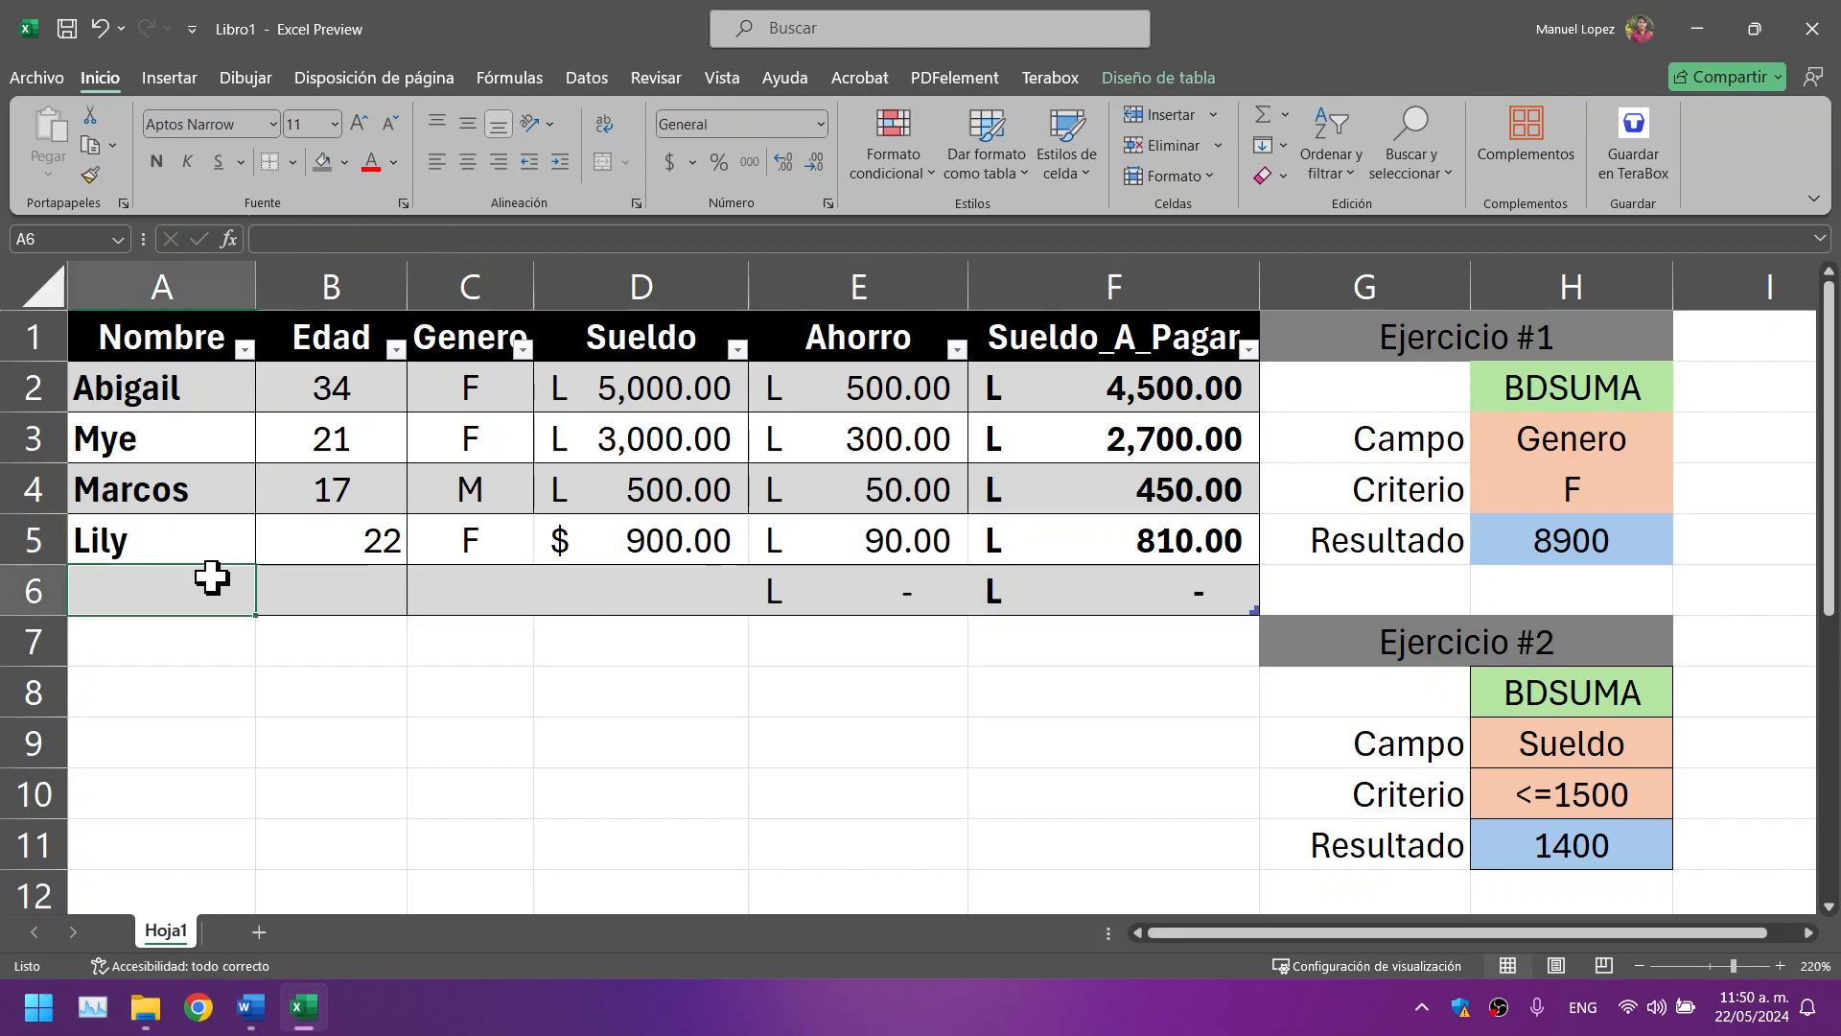
pyautogui.write('Emi')
pyautogui.press('Tab')
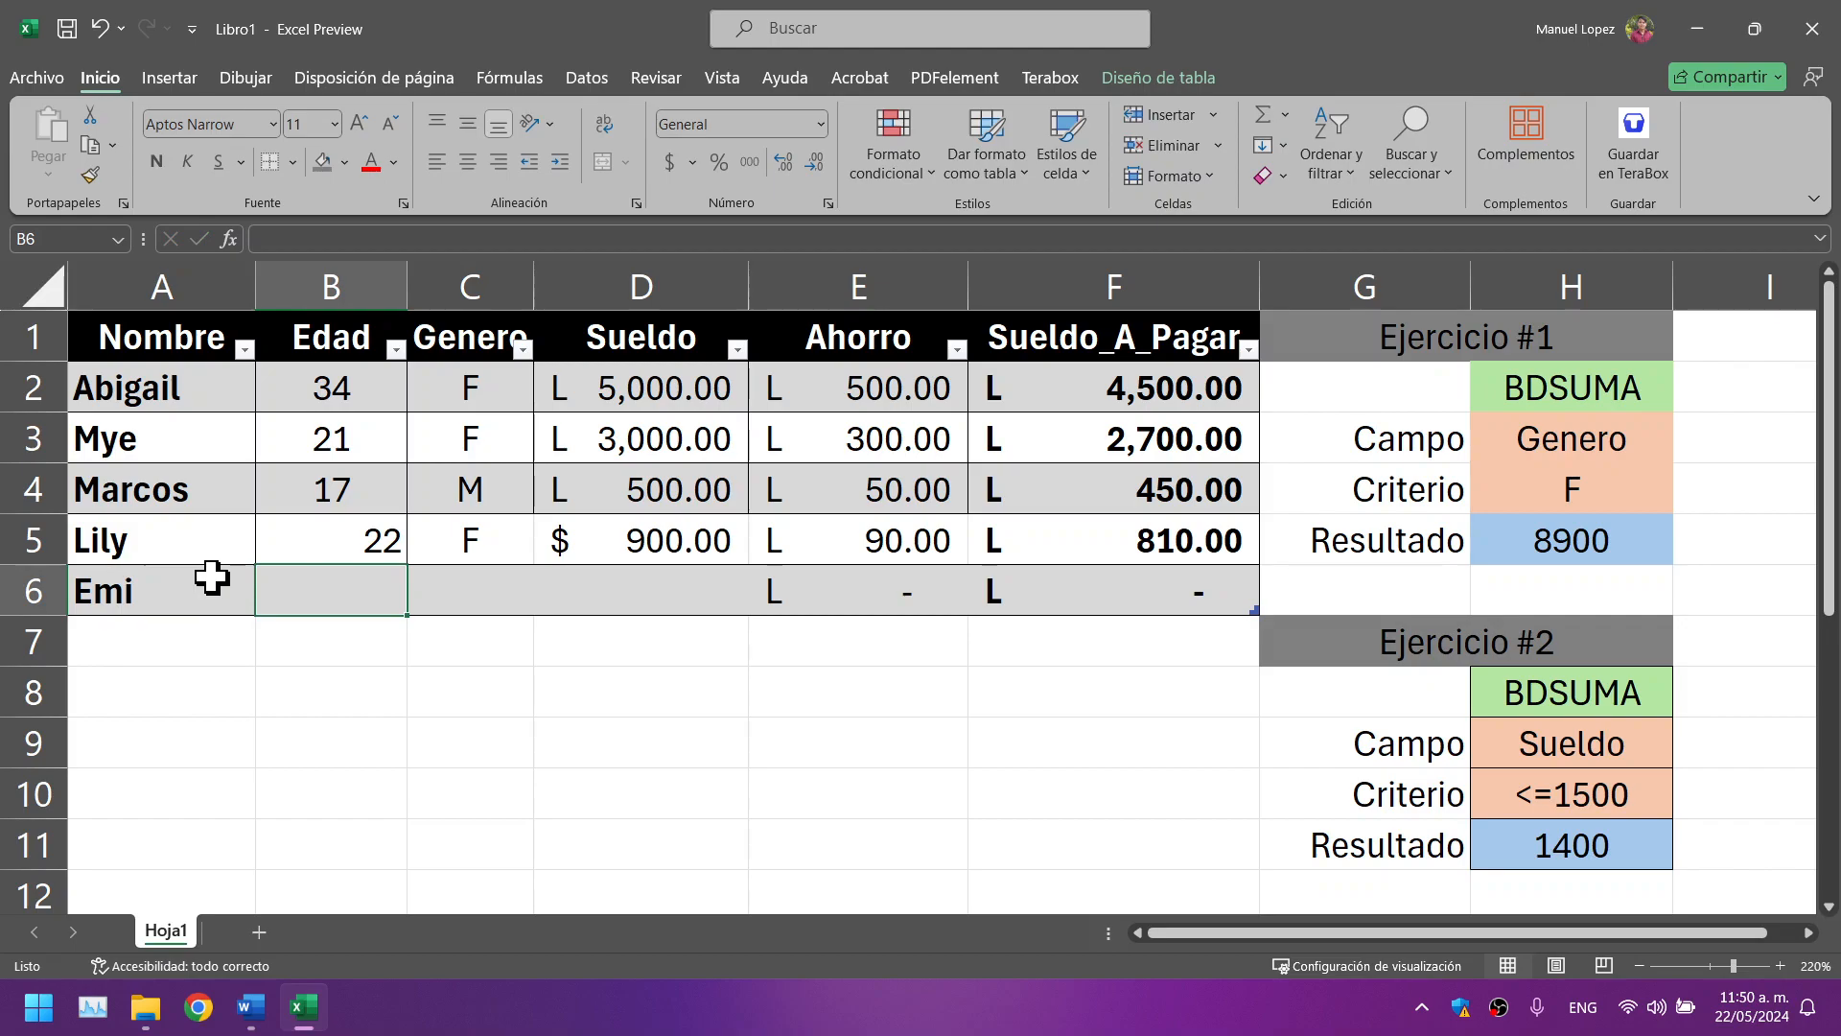
pyautogui.write('18')
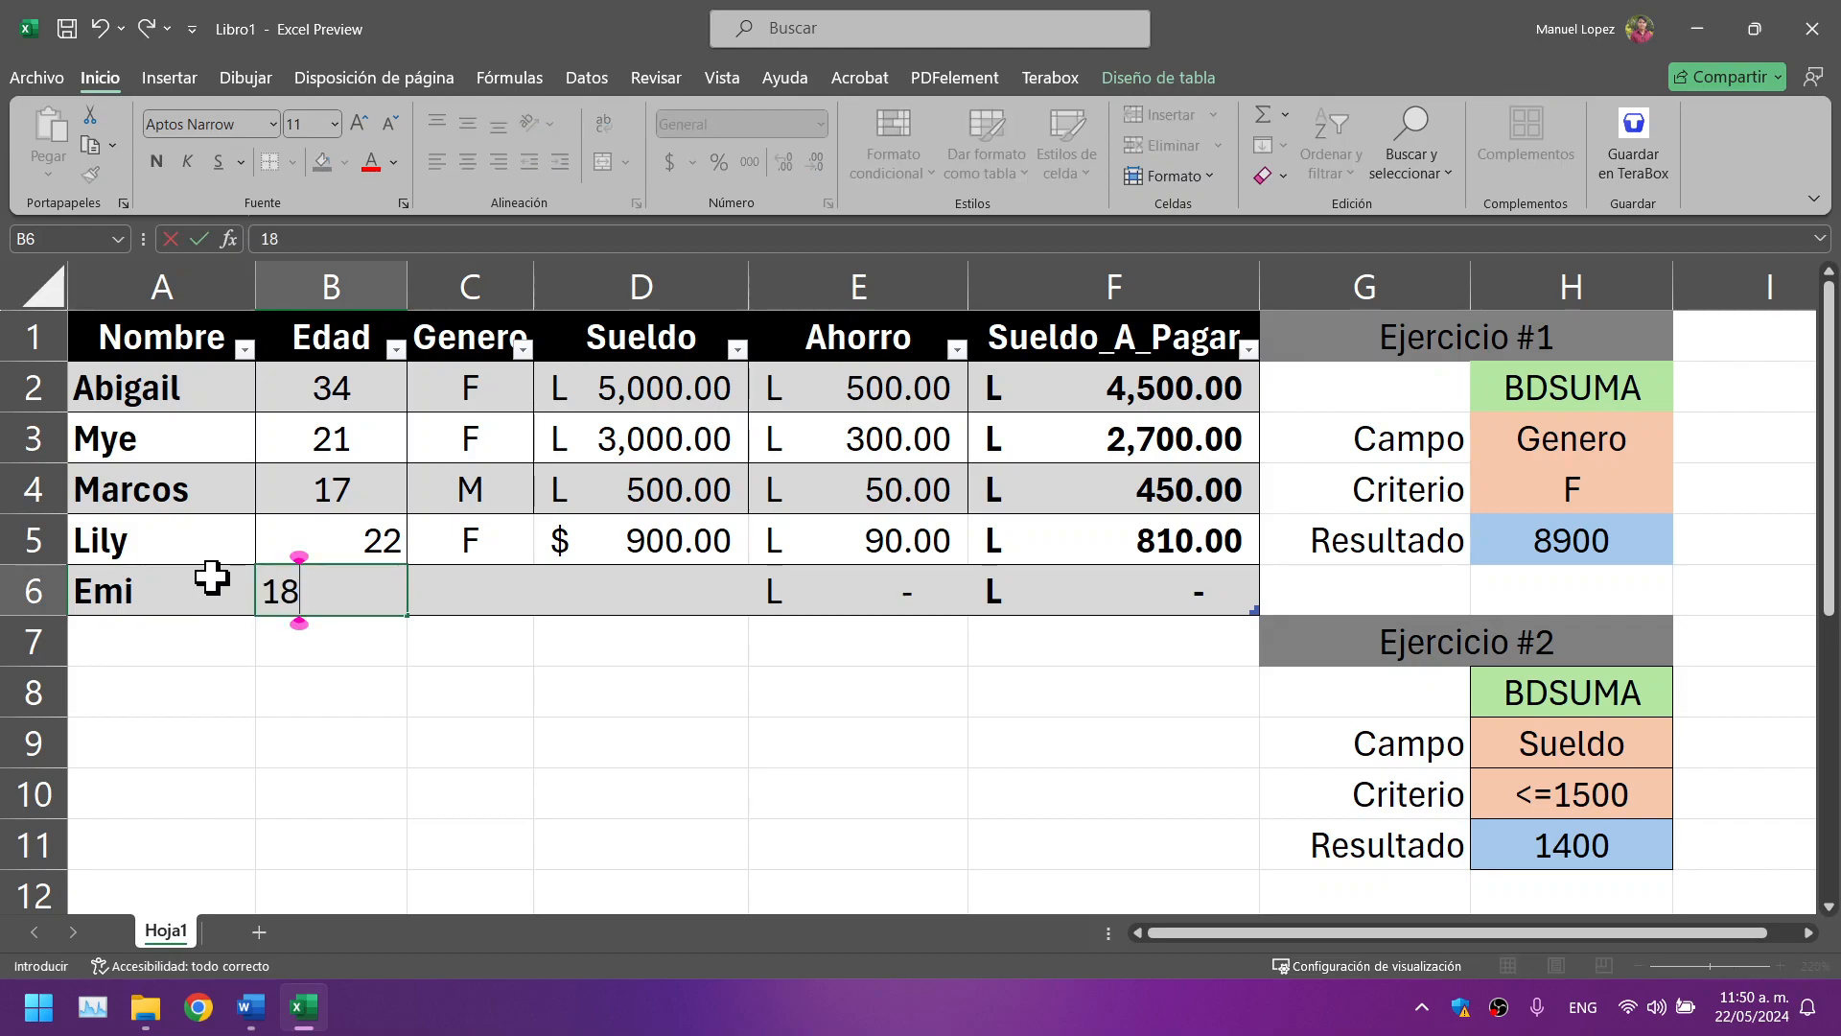
# Step: Center the contents of the Edad column horizontally
pyautogui.click(337, 551)
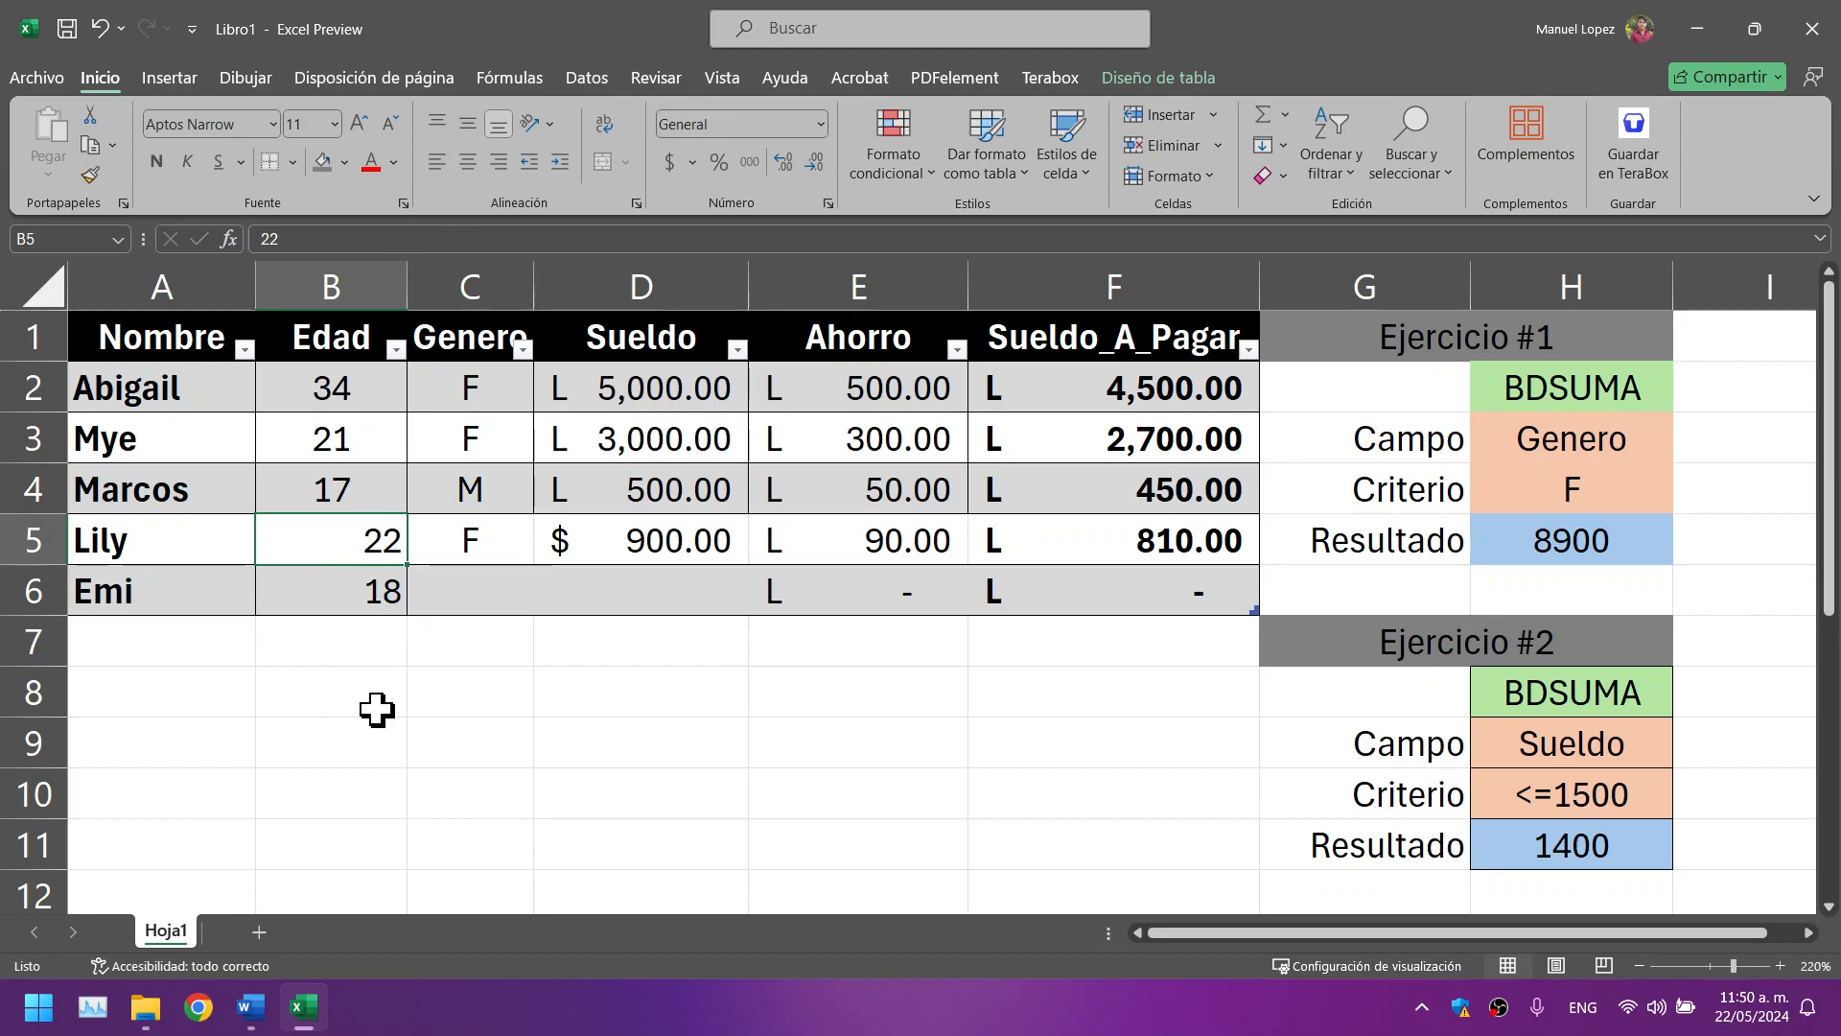
pyautogui.moveTo(374, 710); pyautogui.dragTo(349, 588)
pyautogui.click(353, 287)
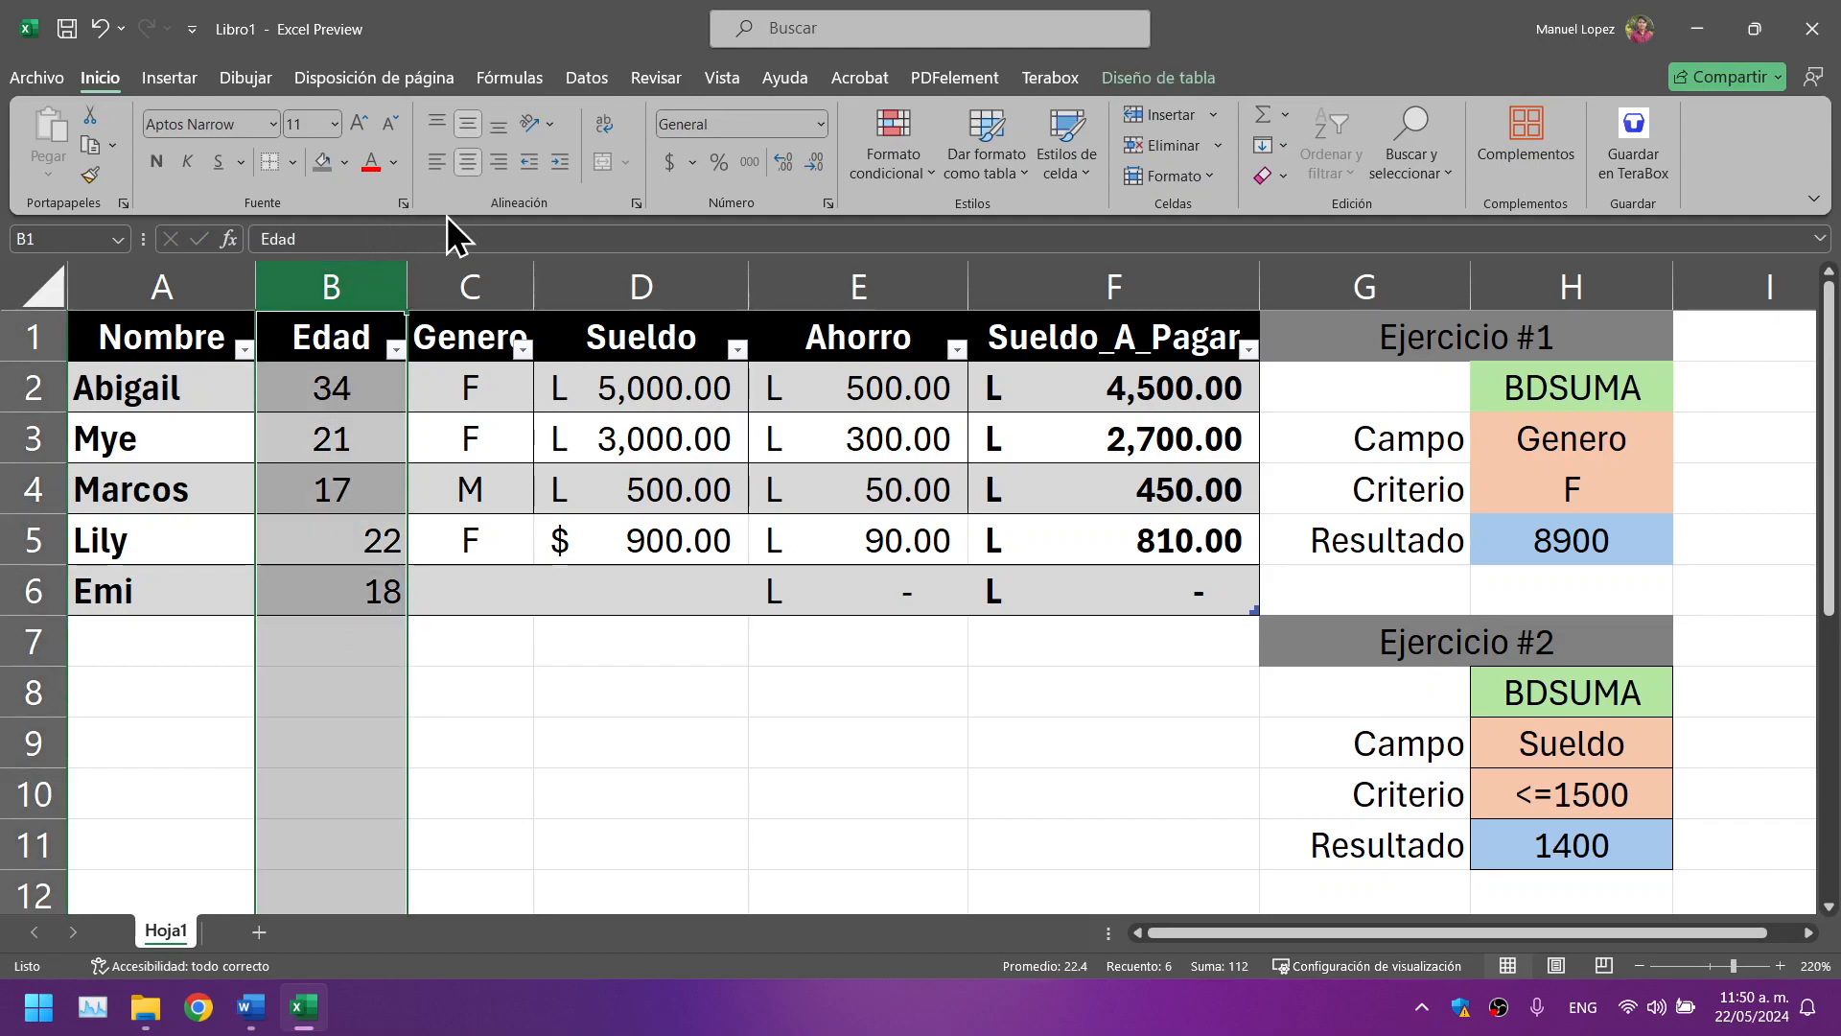
pyautogui.click(466, 163)
pyautogui.click(466, 163)
# Step: Complete the record in row 6 with Genero F and Sueldo 1000
pyautogui.click(491, 604)
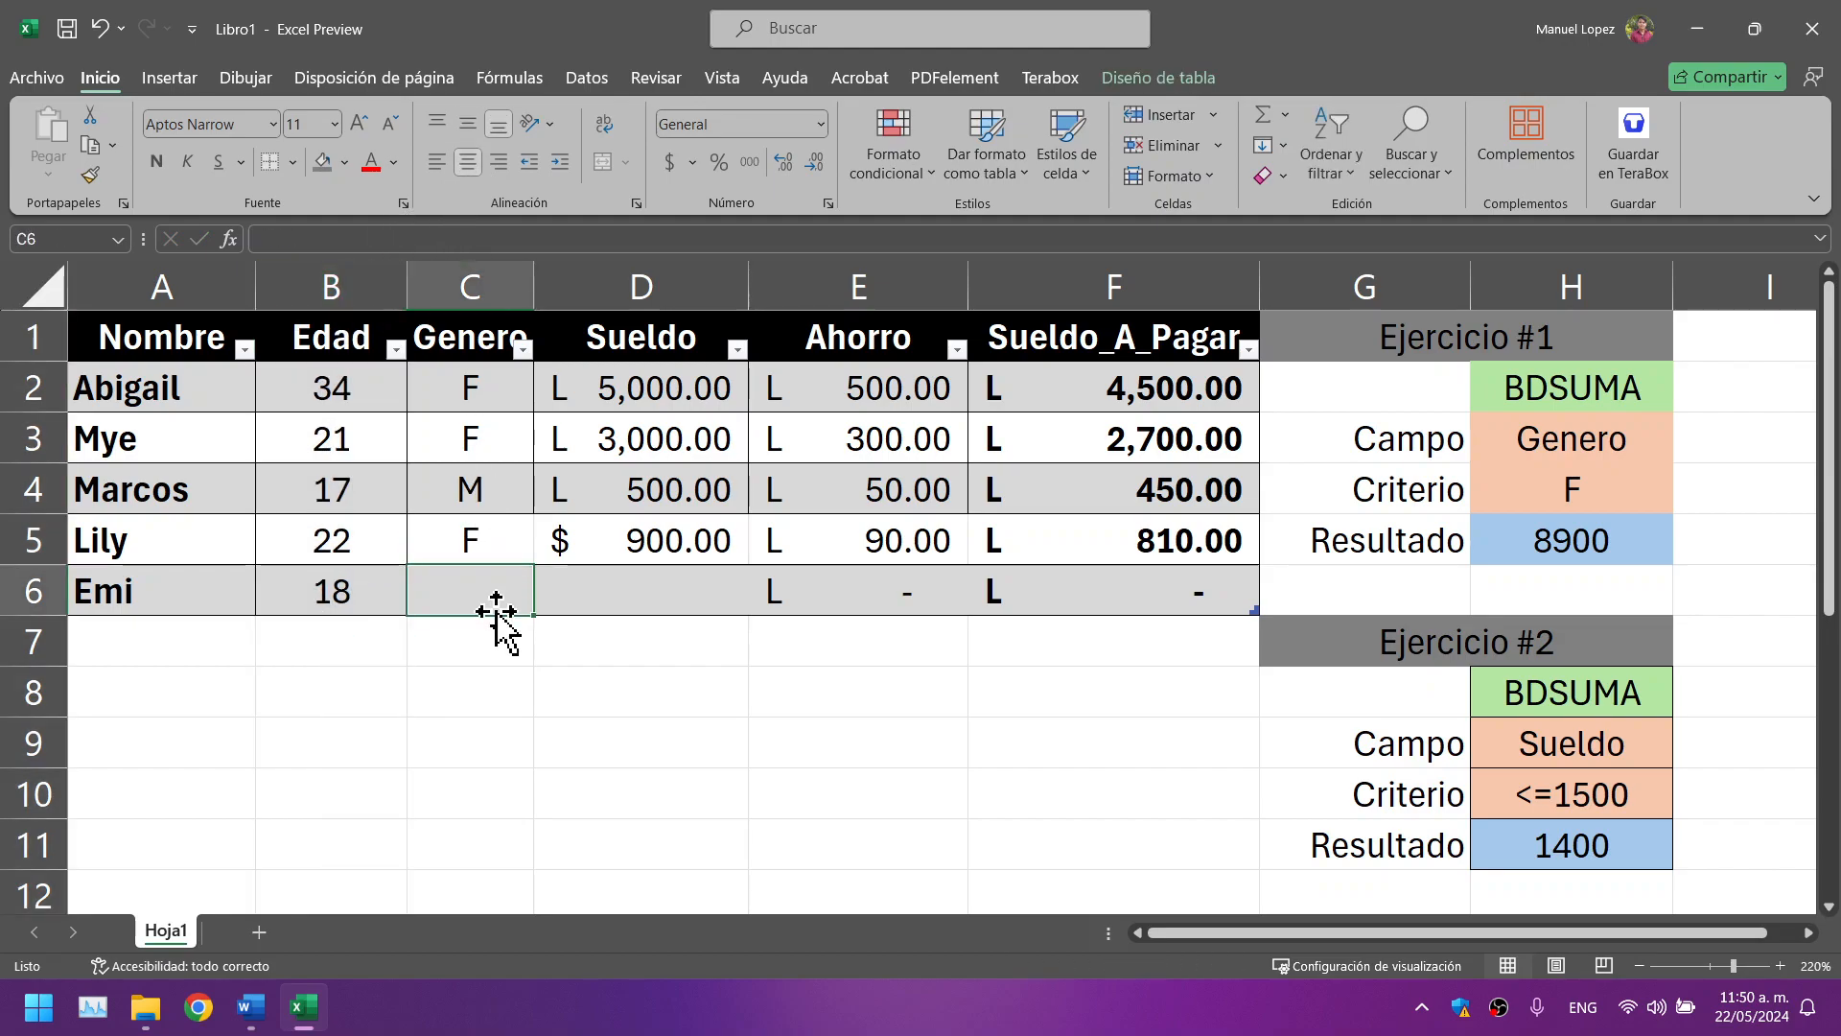
pyautogui.write('F')
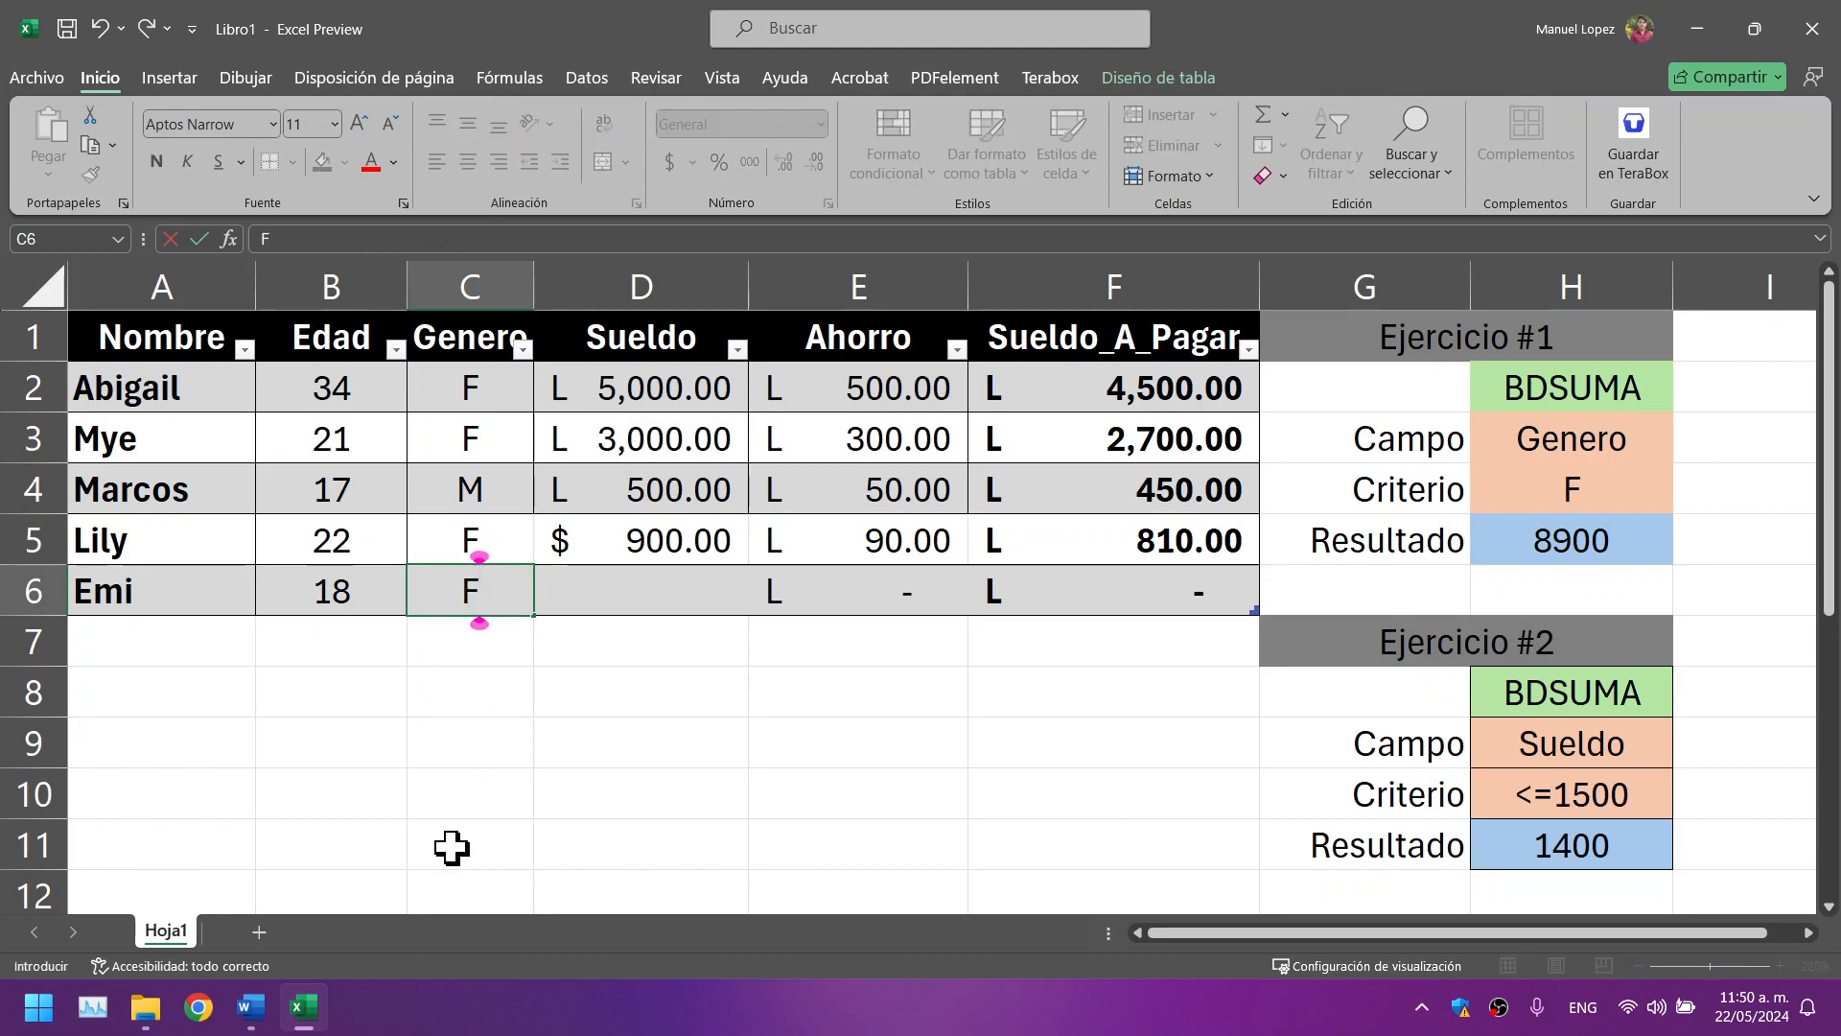
pyautogui.press('Tab')
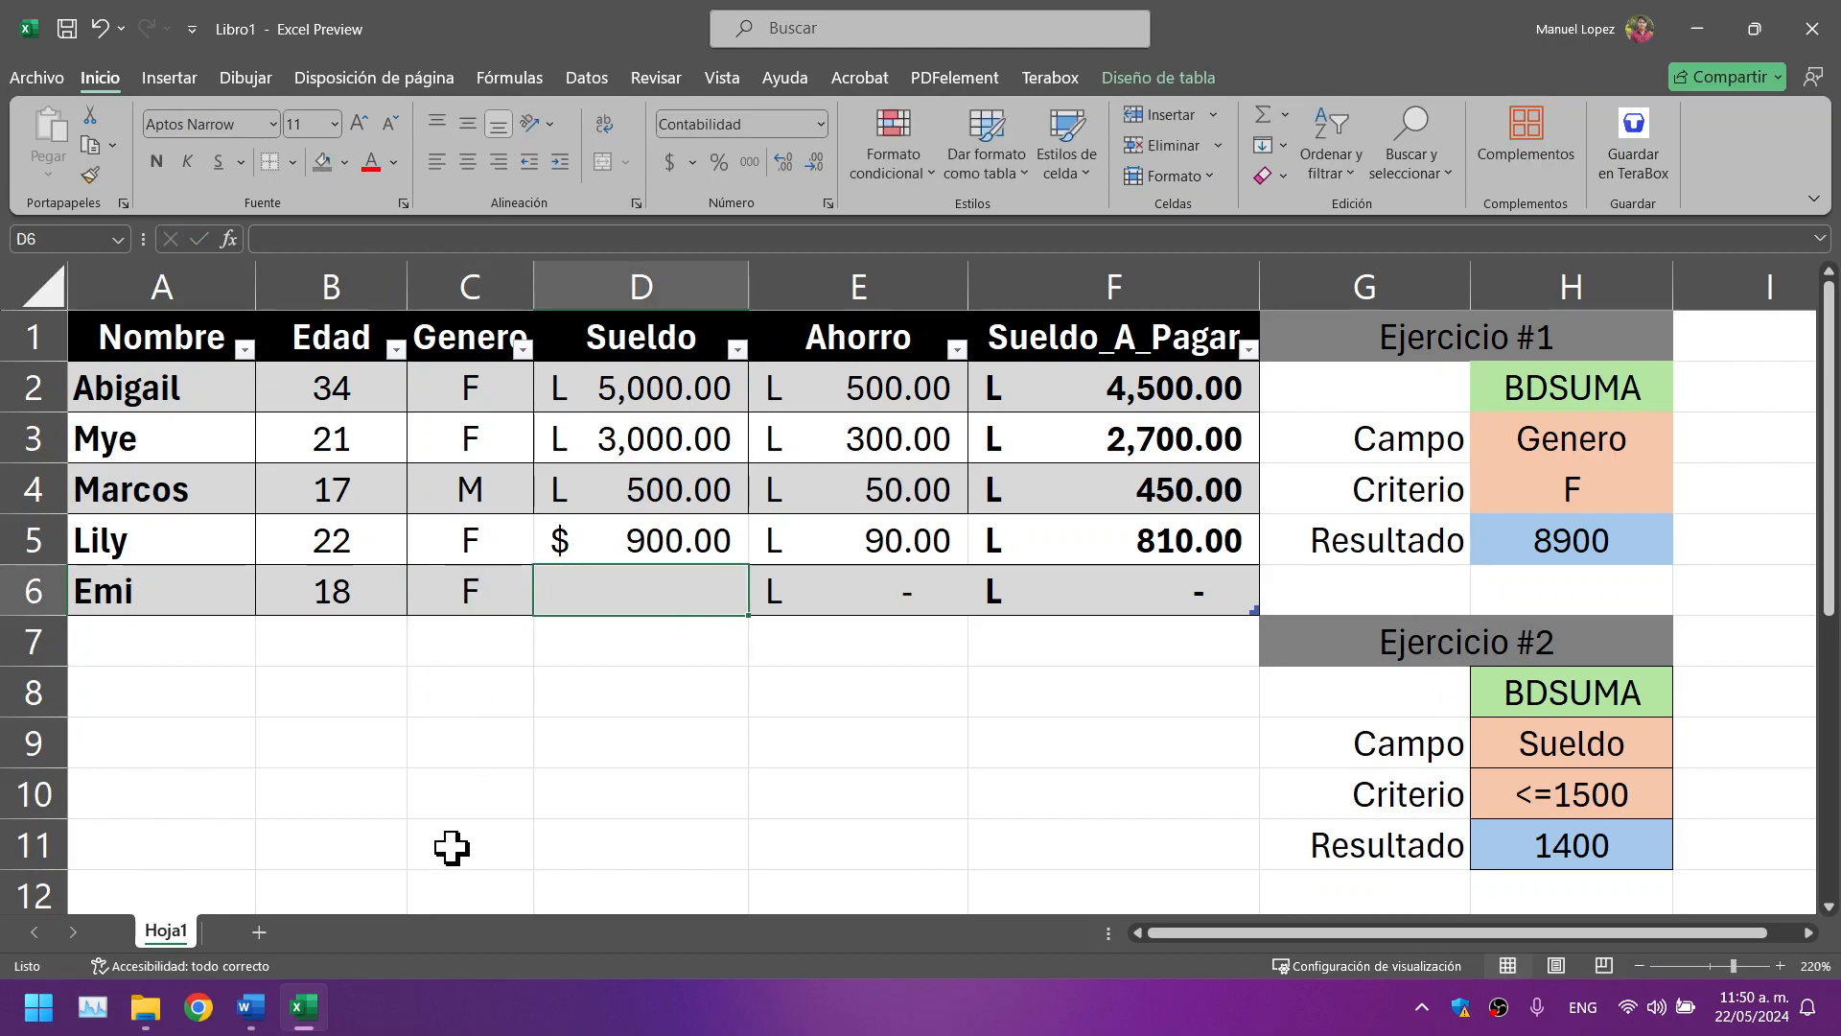
pyautogui.write('1000')
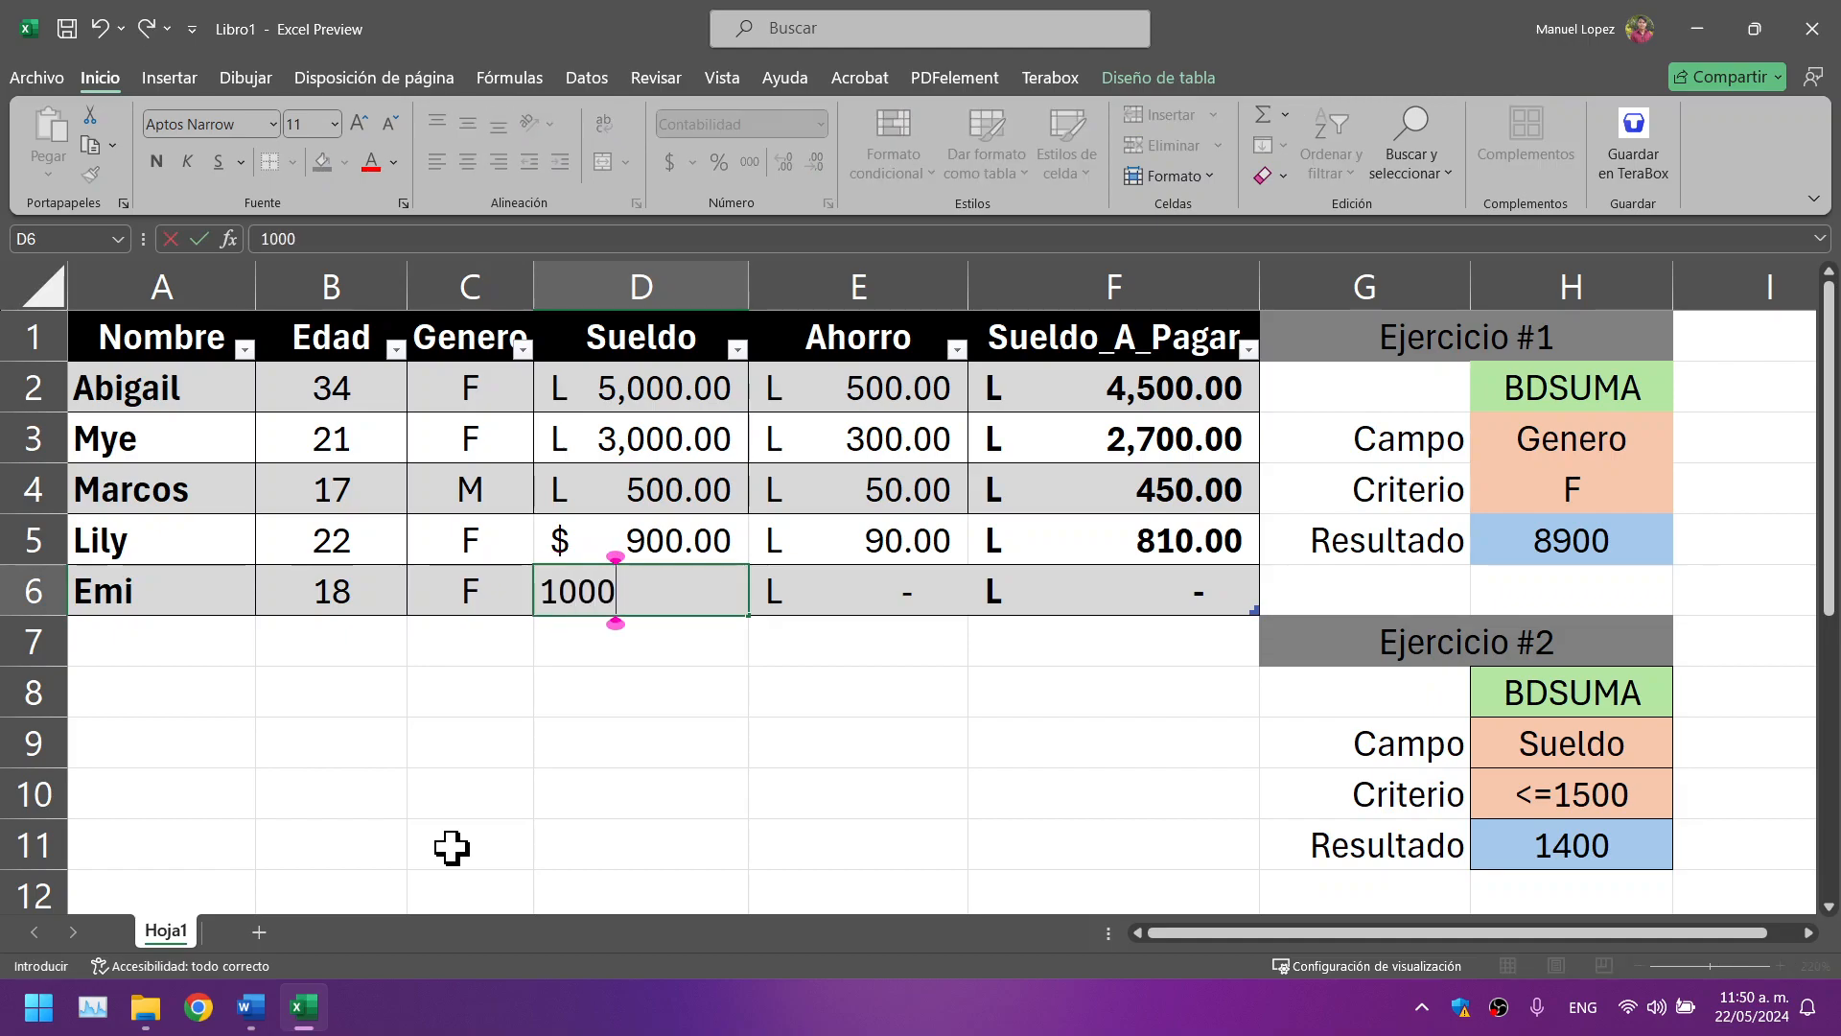
pyautogui.press('Tab')
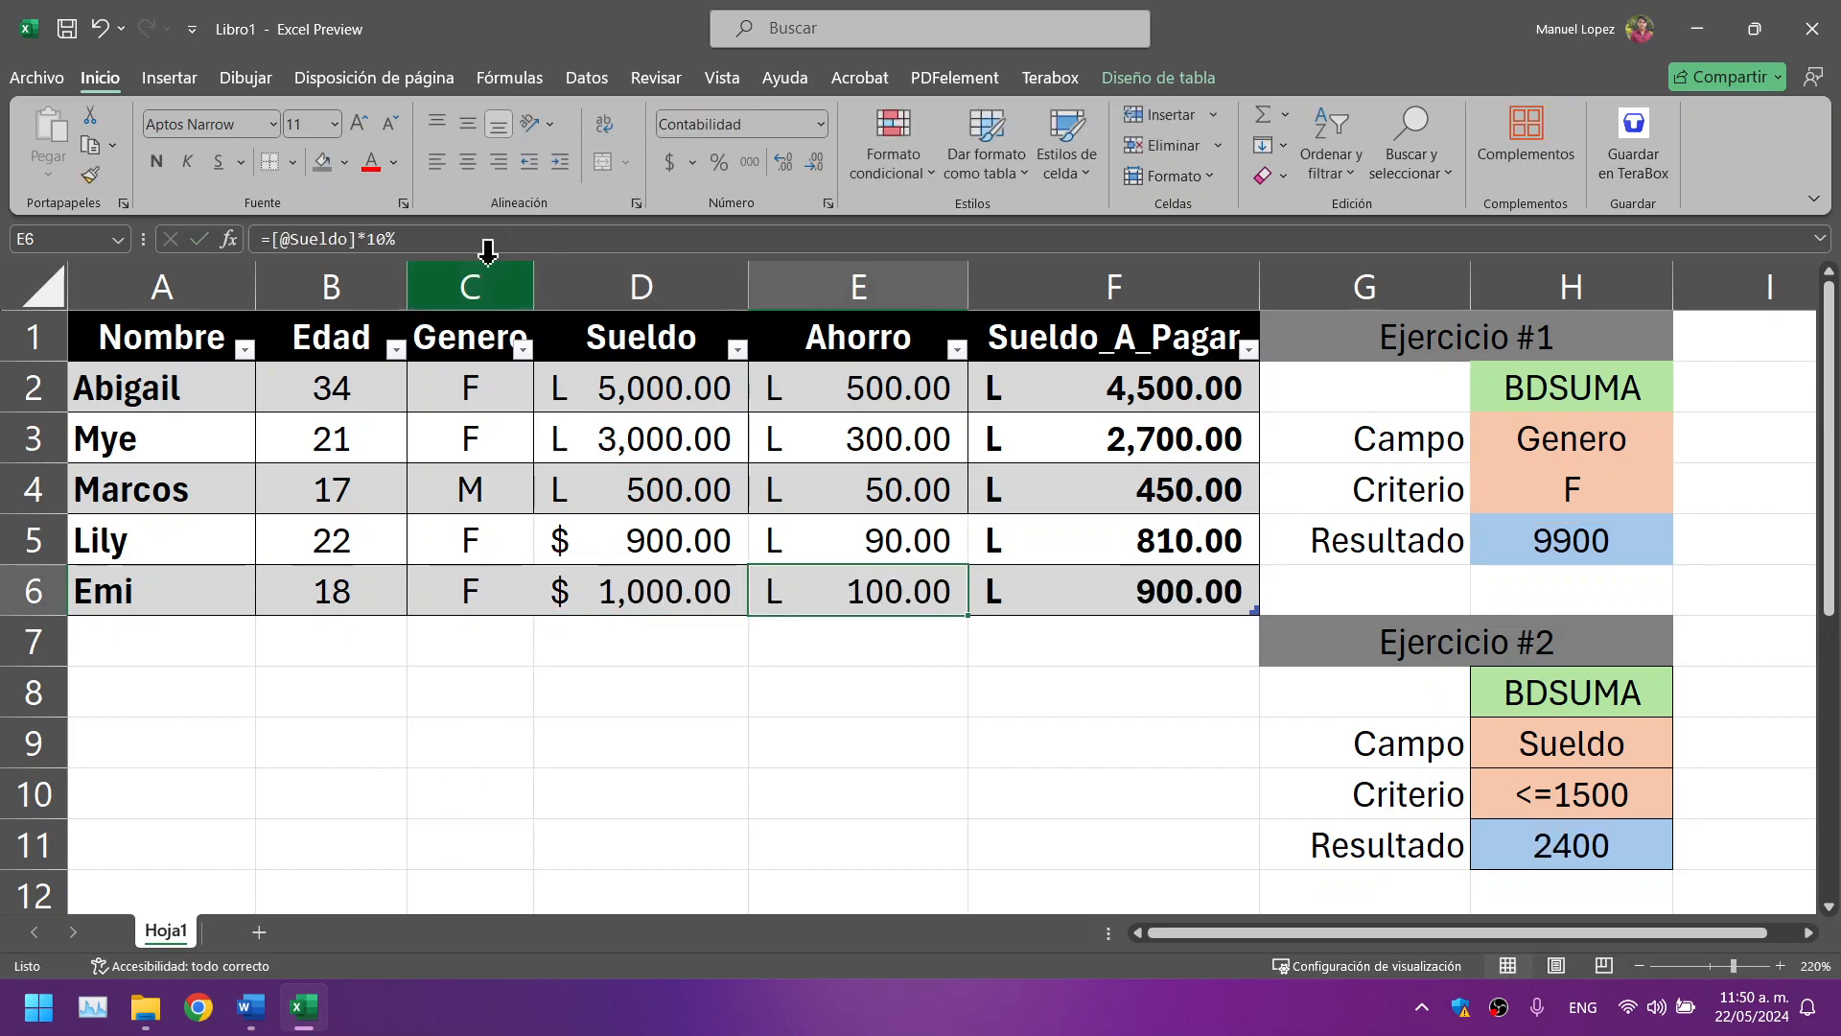
pyautogui.click(1061, 583)
pyautogui.click(876, 587)
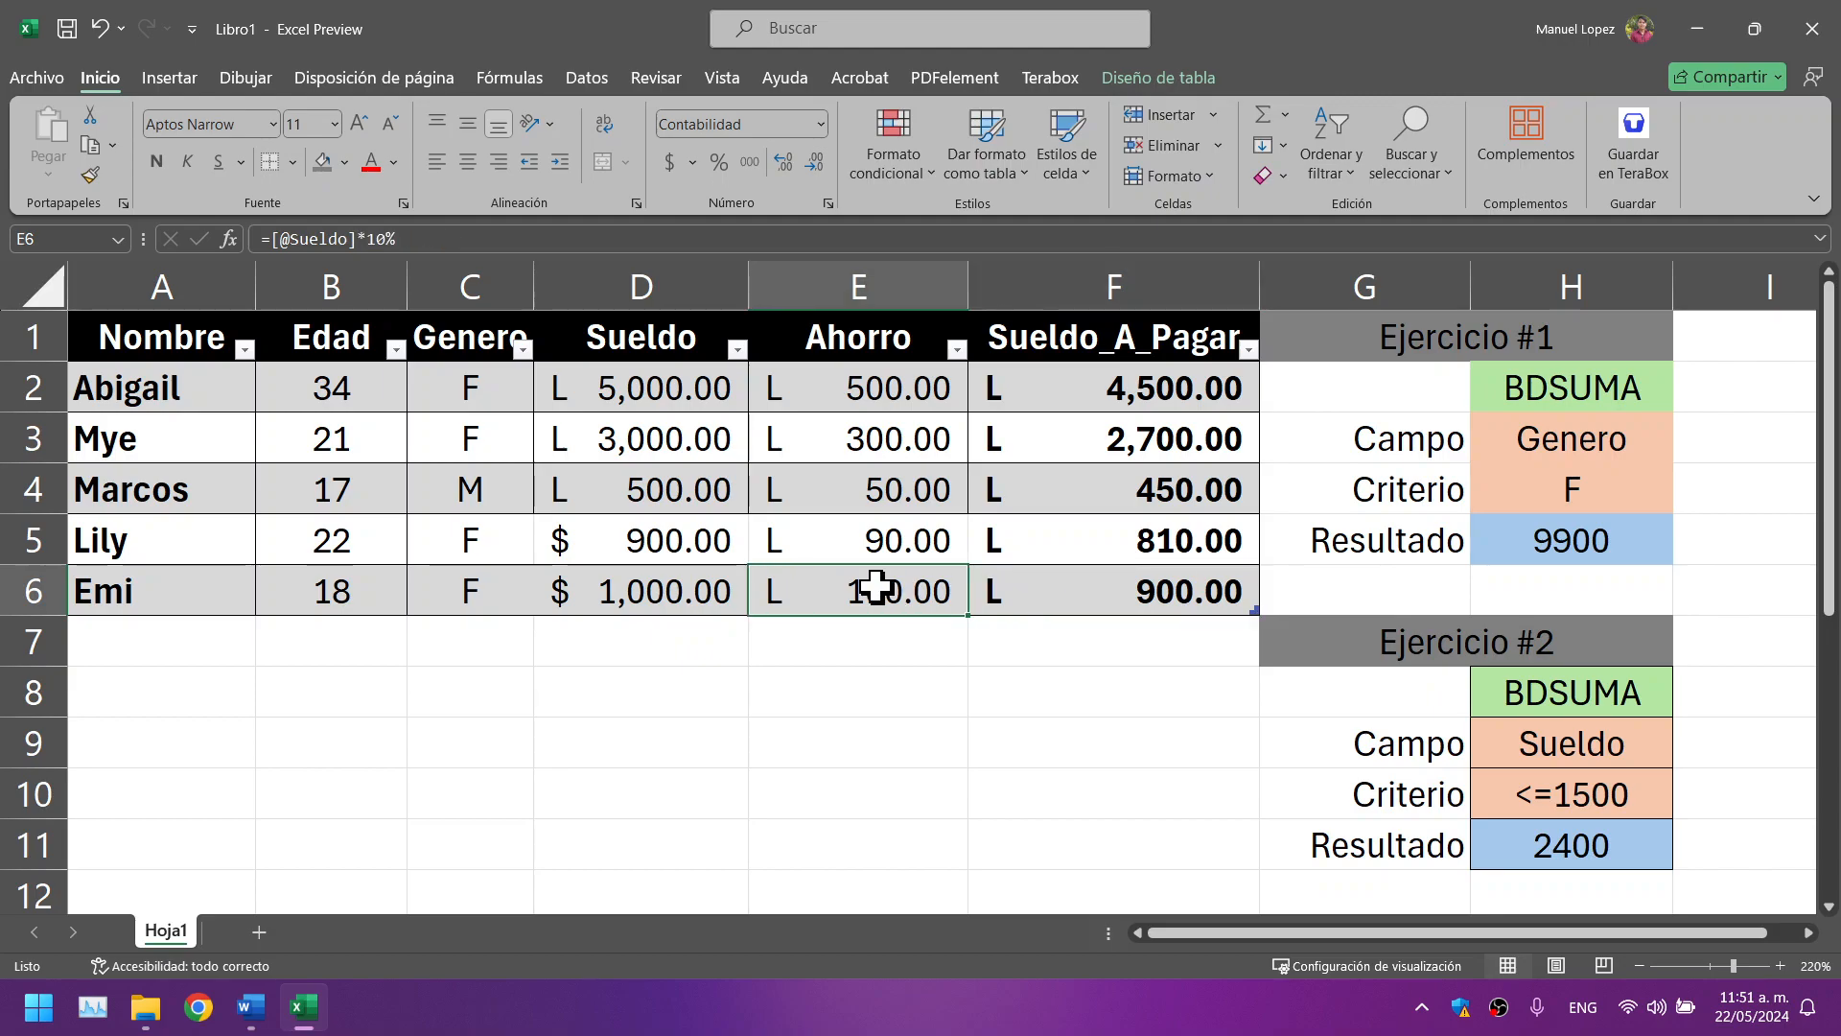
pyautogui.click(1060, 594)
pyautogui.click(879, 594)
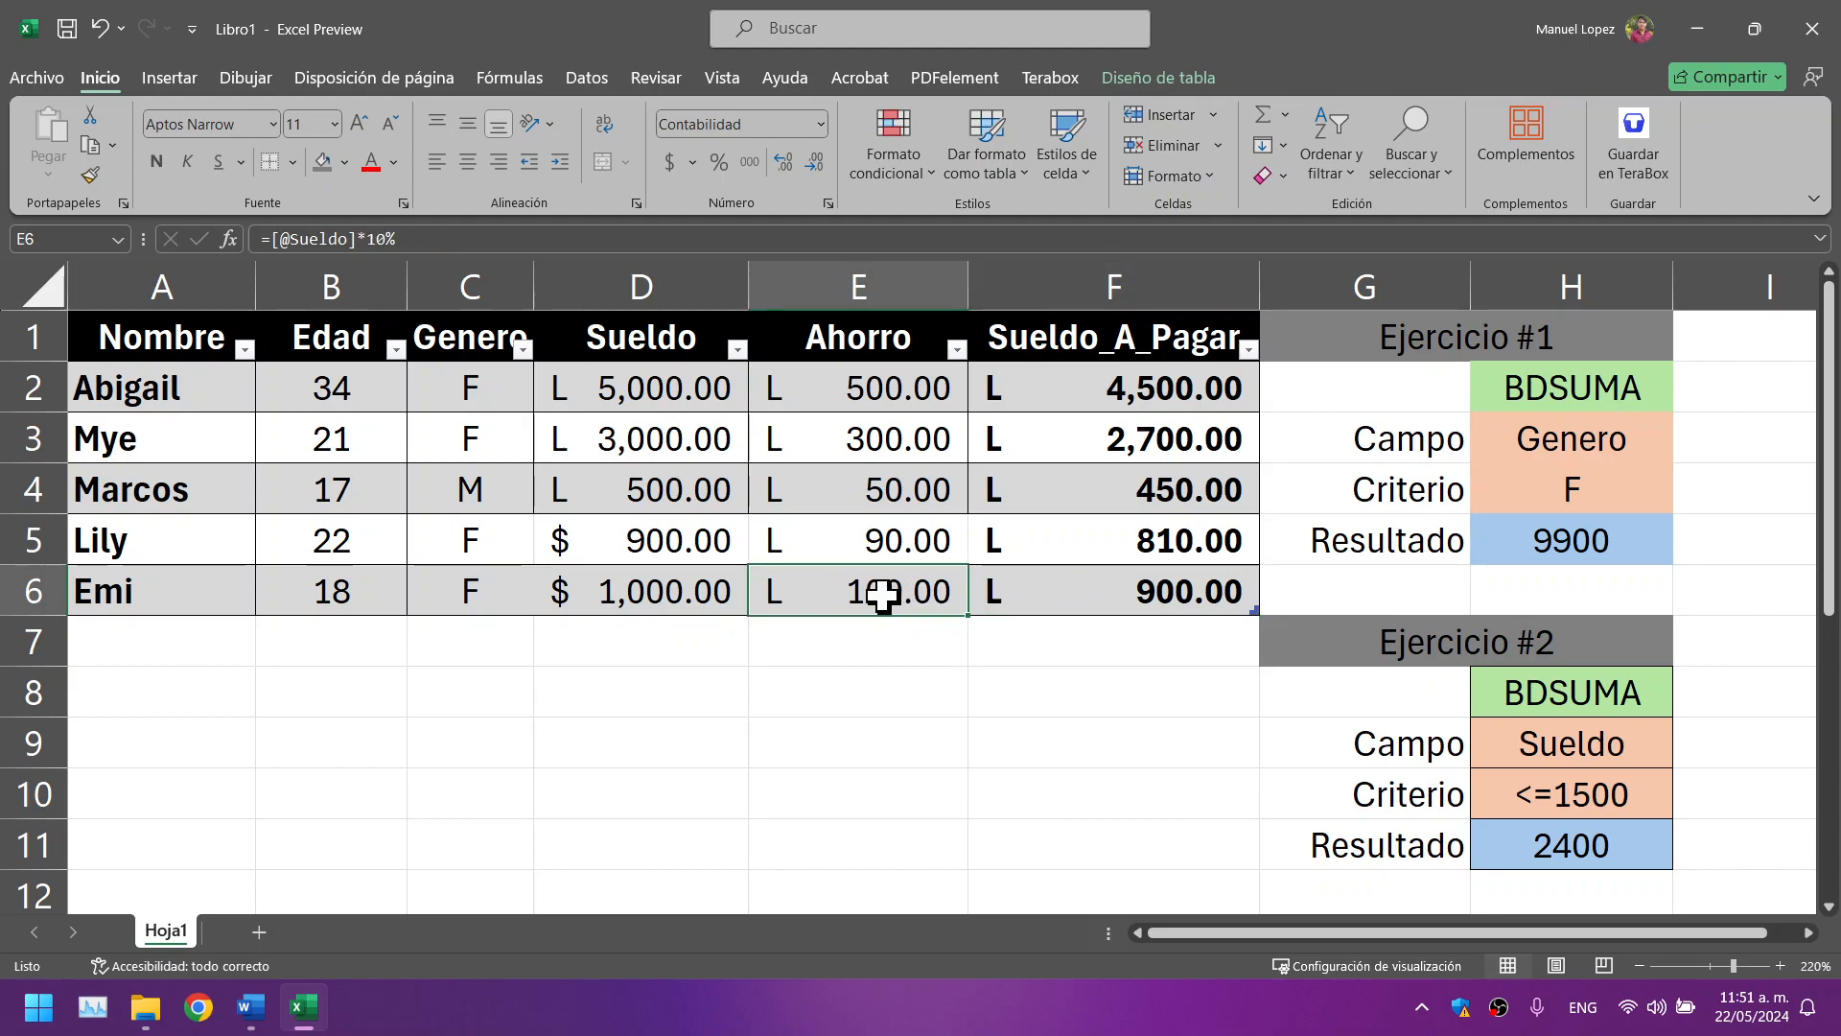
# Step: Format the Sueldo column D as Contabilidad with two decimal places and the L Español (Honduras) currency symbol
pyautogui.moveTo(613, 542); pyautogui.dragTo(614, 583)
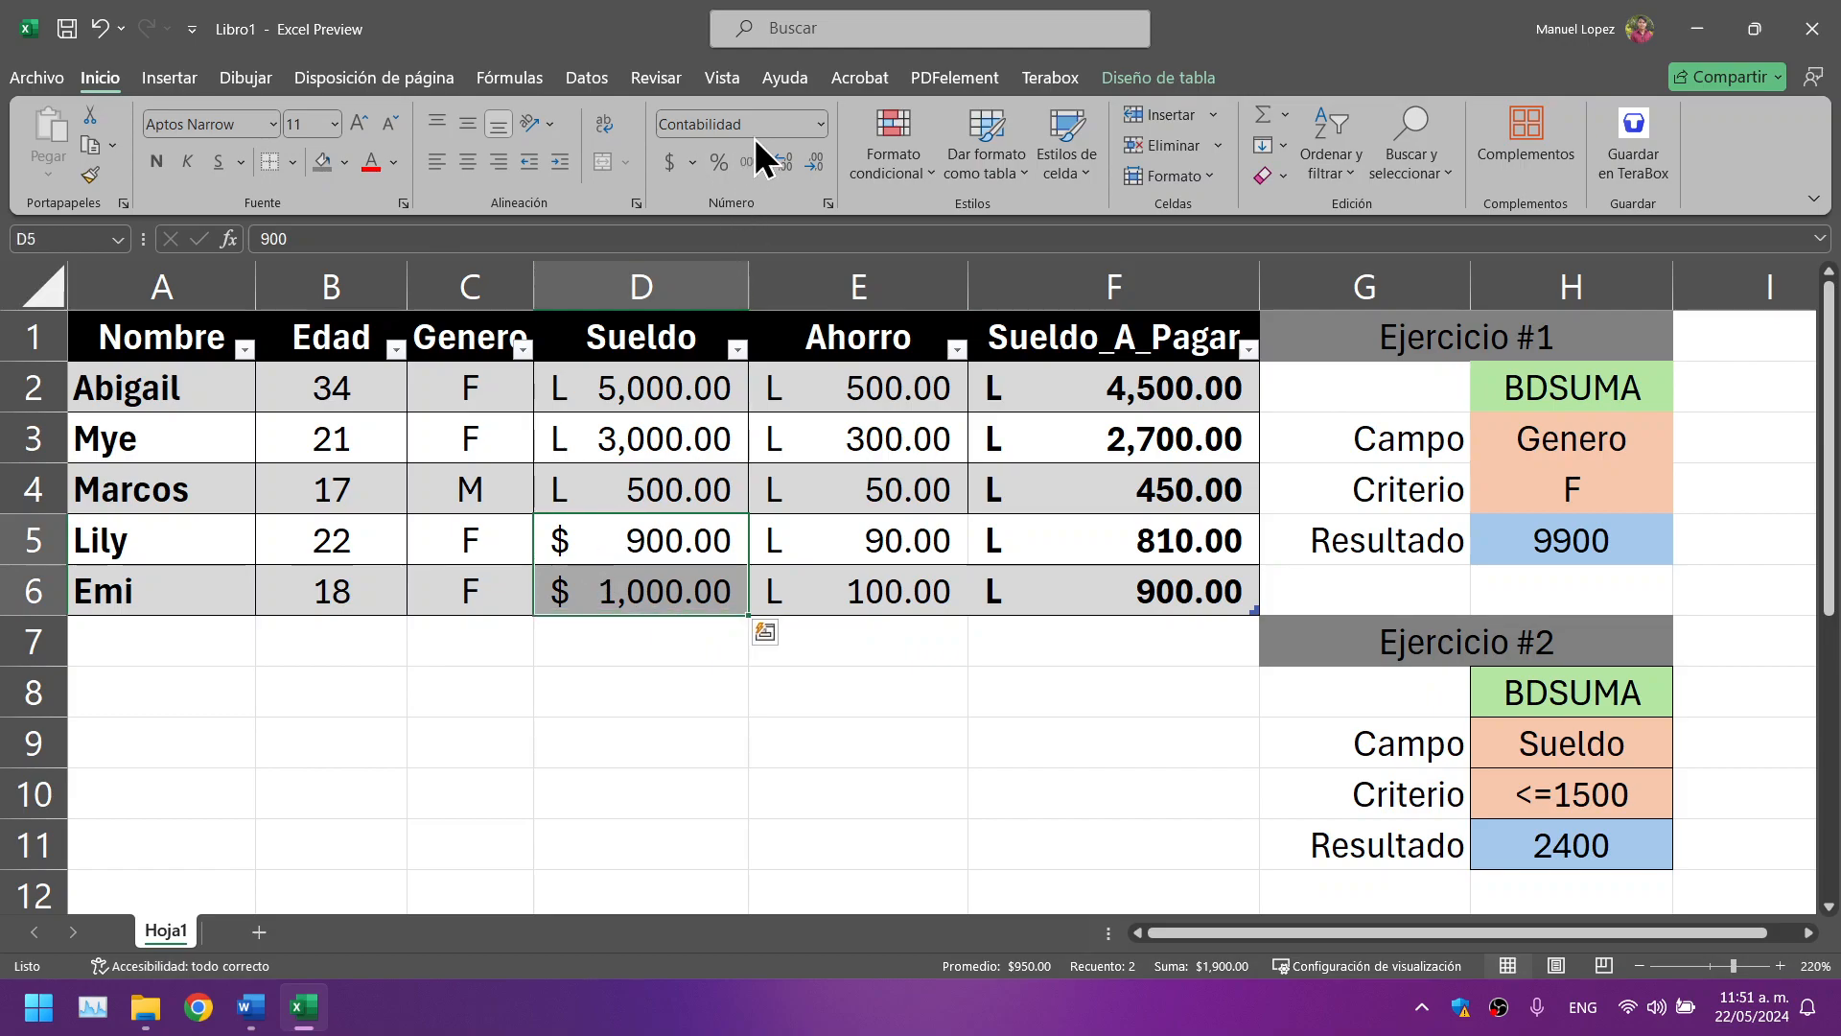
pyautogui.click(657, 286)
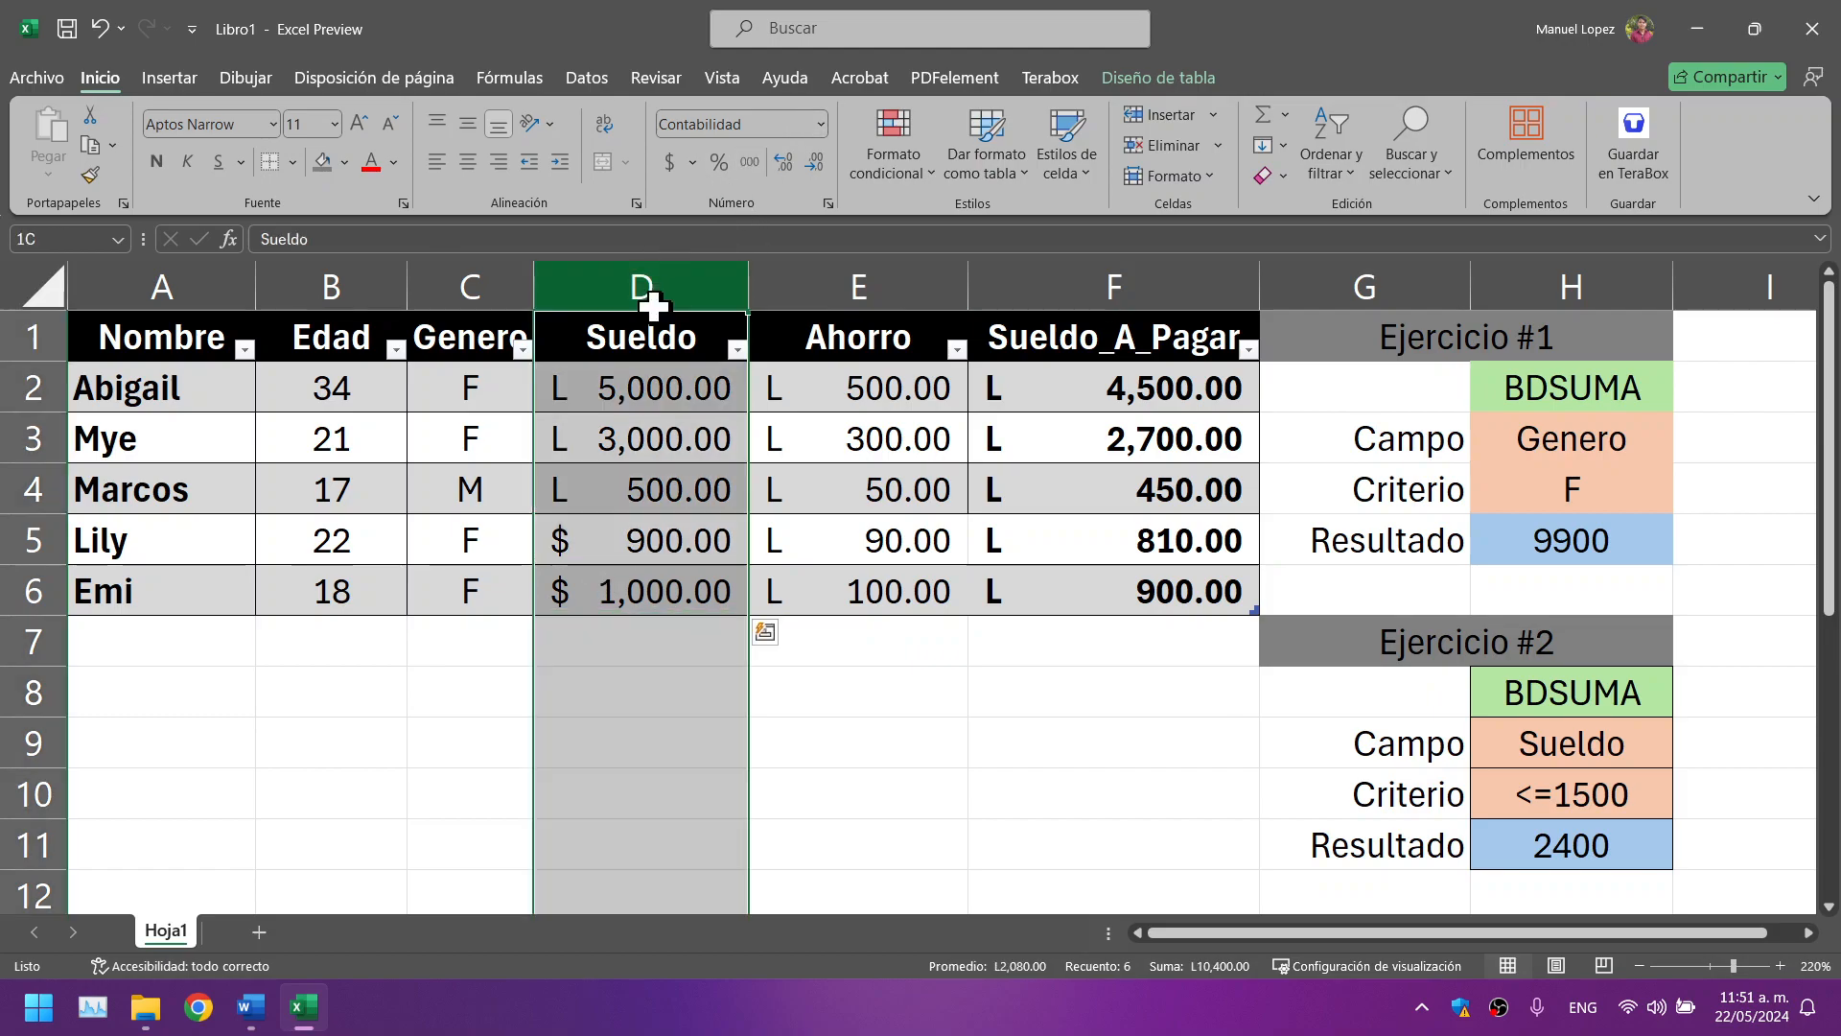
pyautogui.click(820, 125)
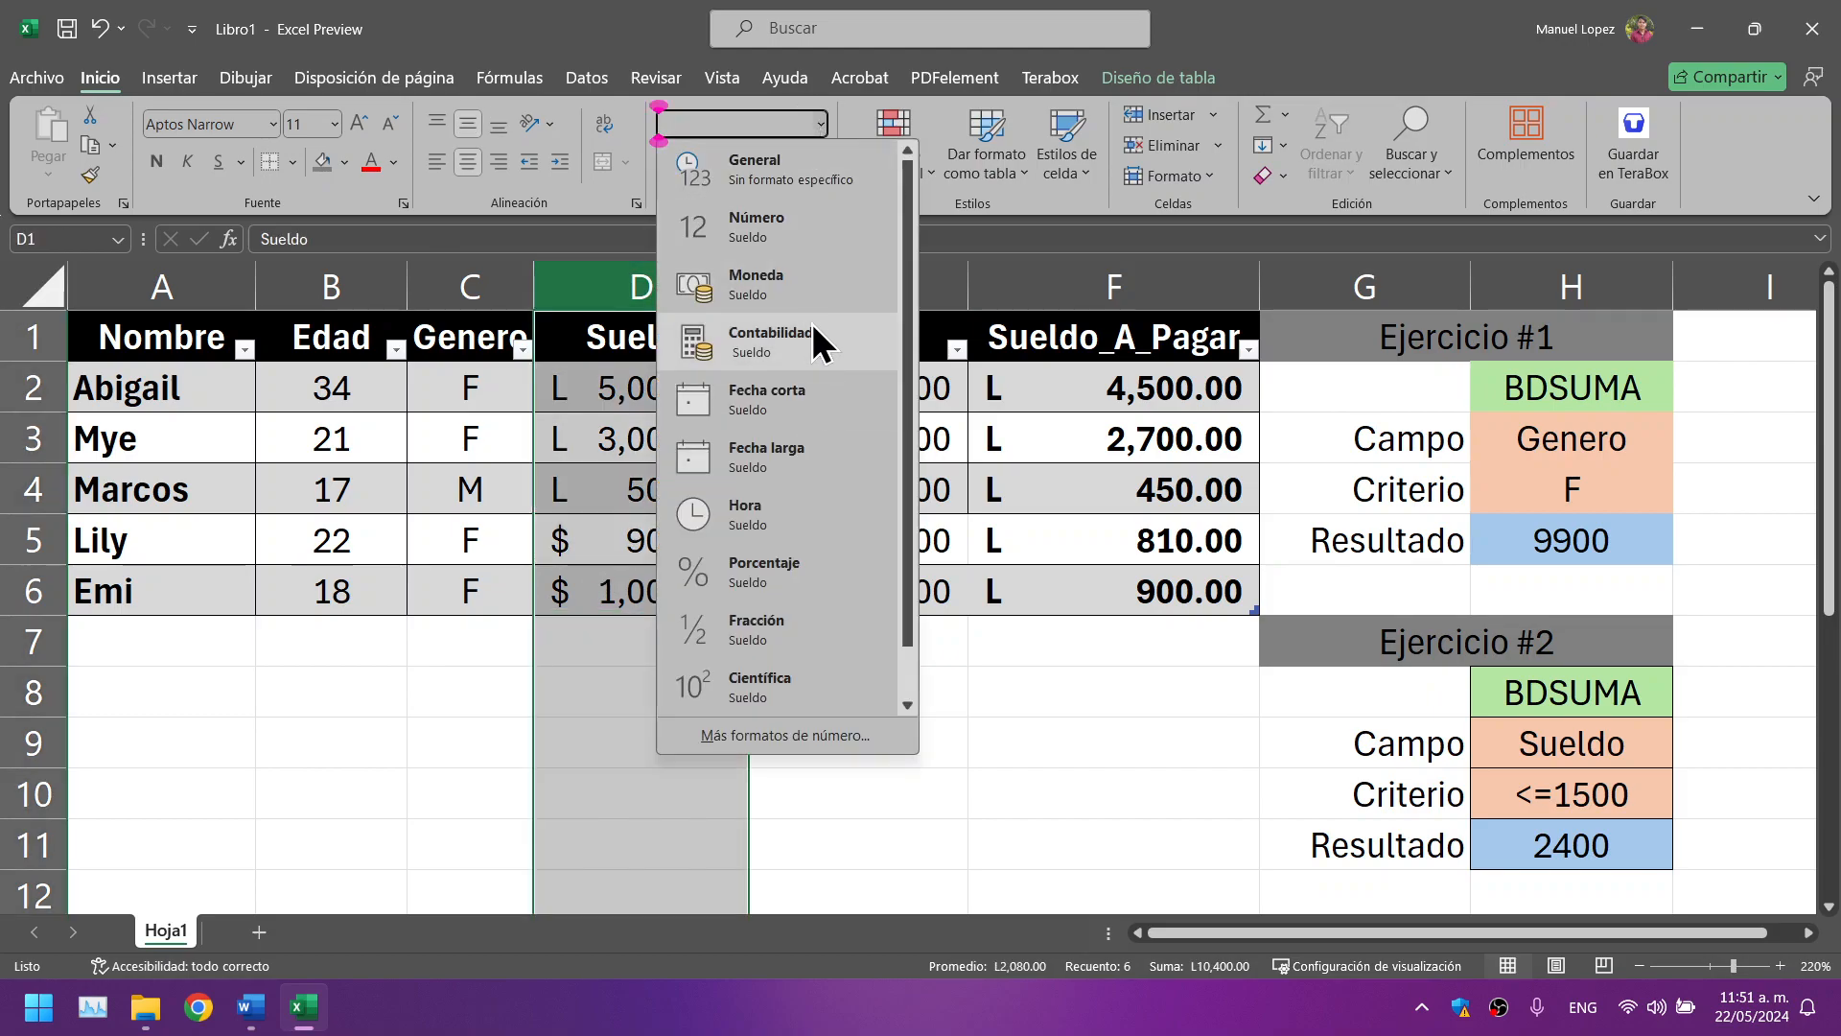
pyautogui.click(815, 725)
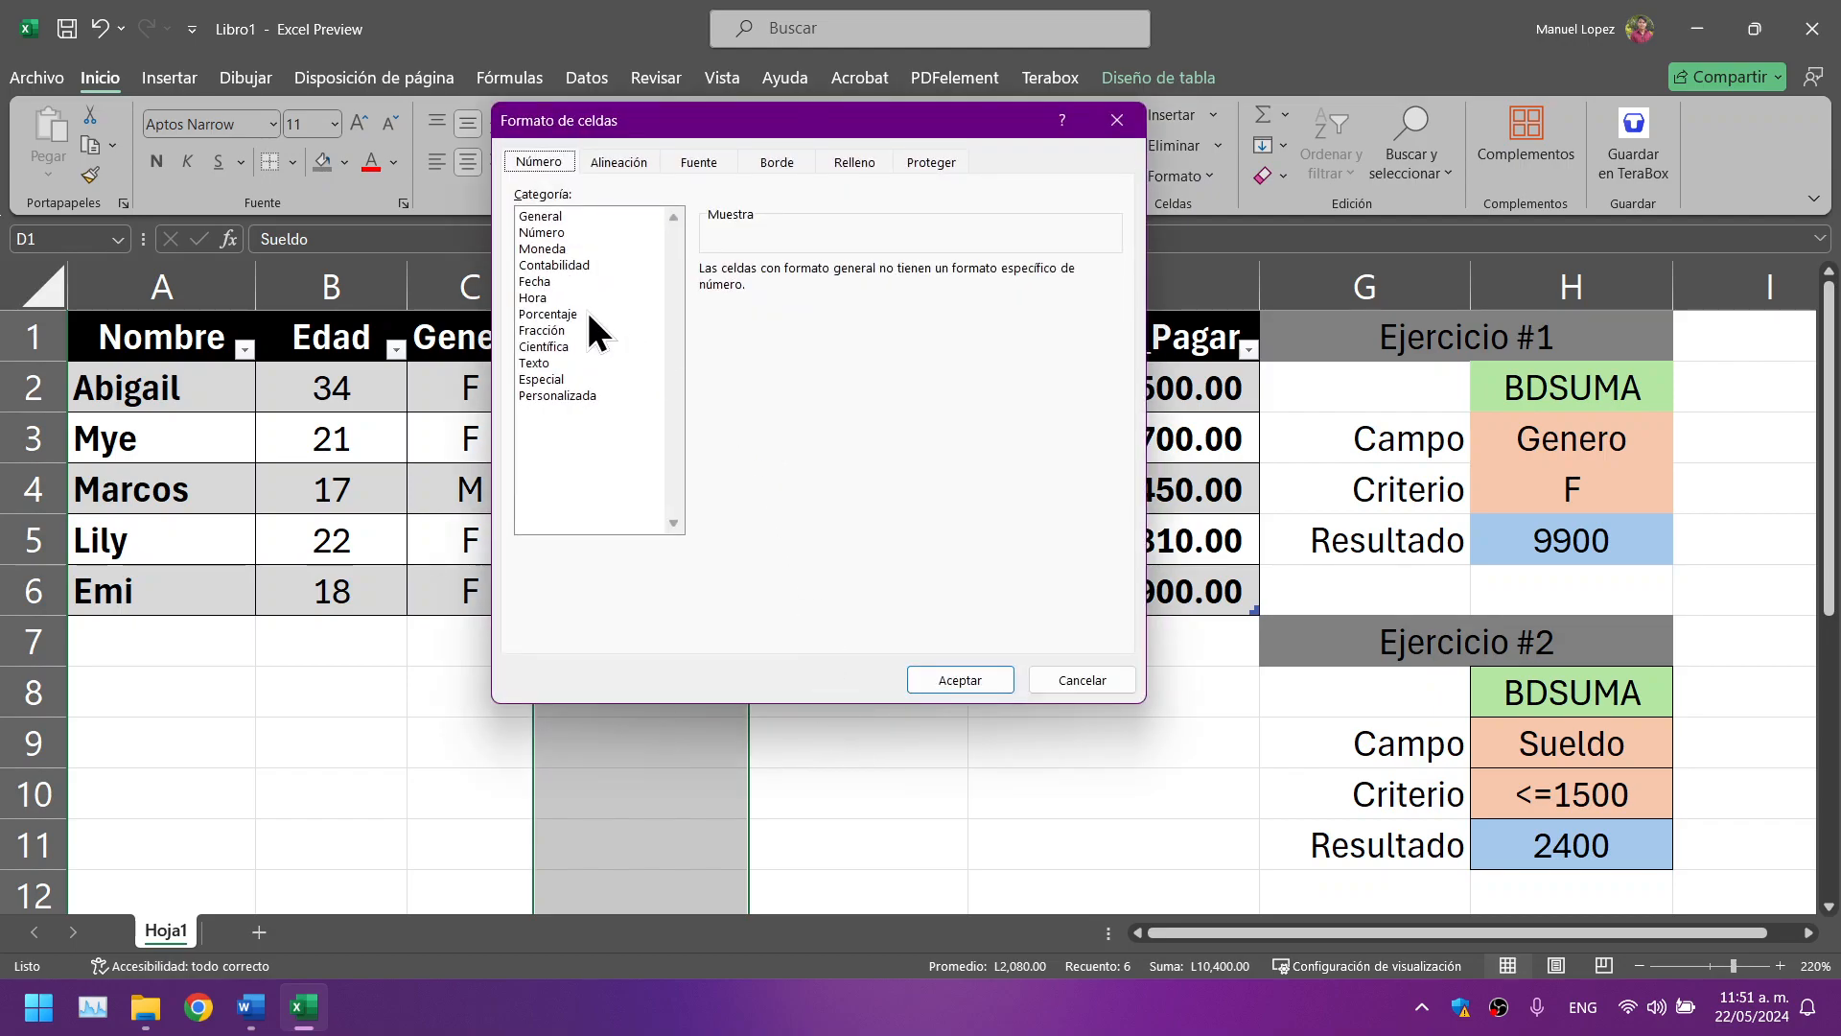
pyautogui.click(560, 253)
pyautogui.click(559, 265)
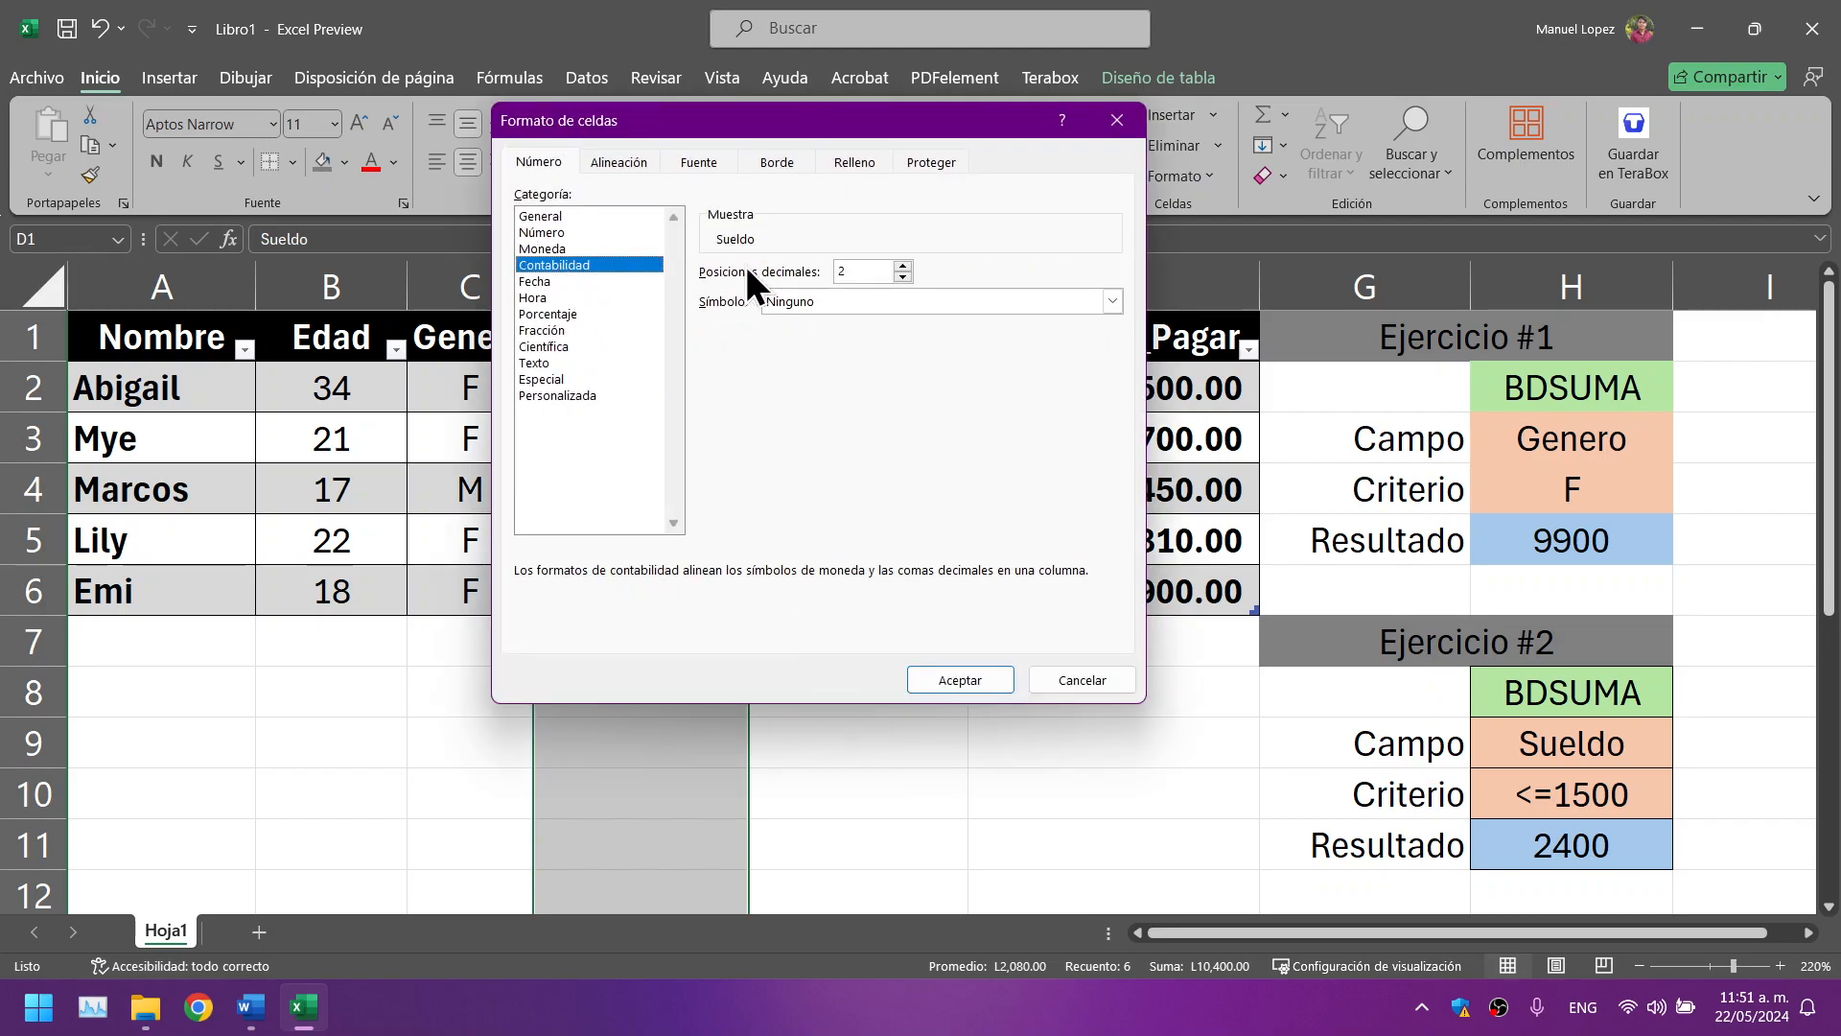
pyautogui.click(1112, 303)
pyautogui.moveTo(1111, 353); pyautogui.dragTo(1109, 449)
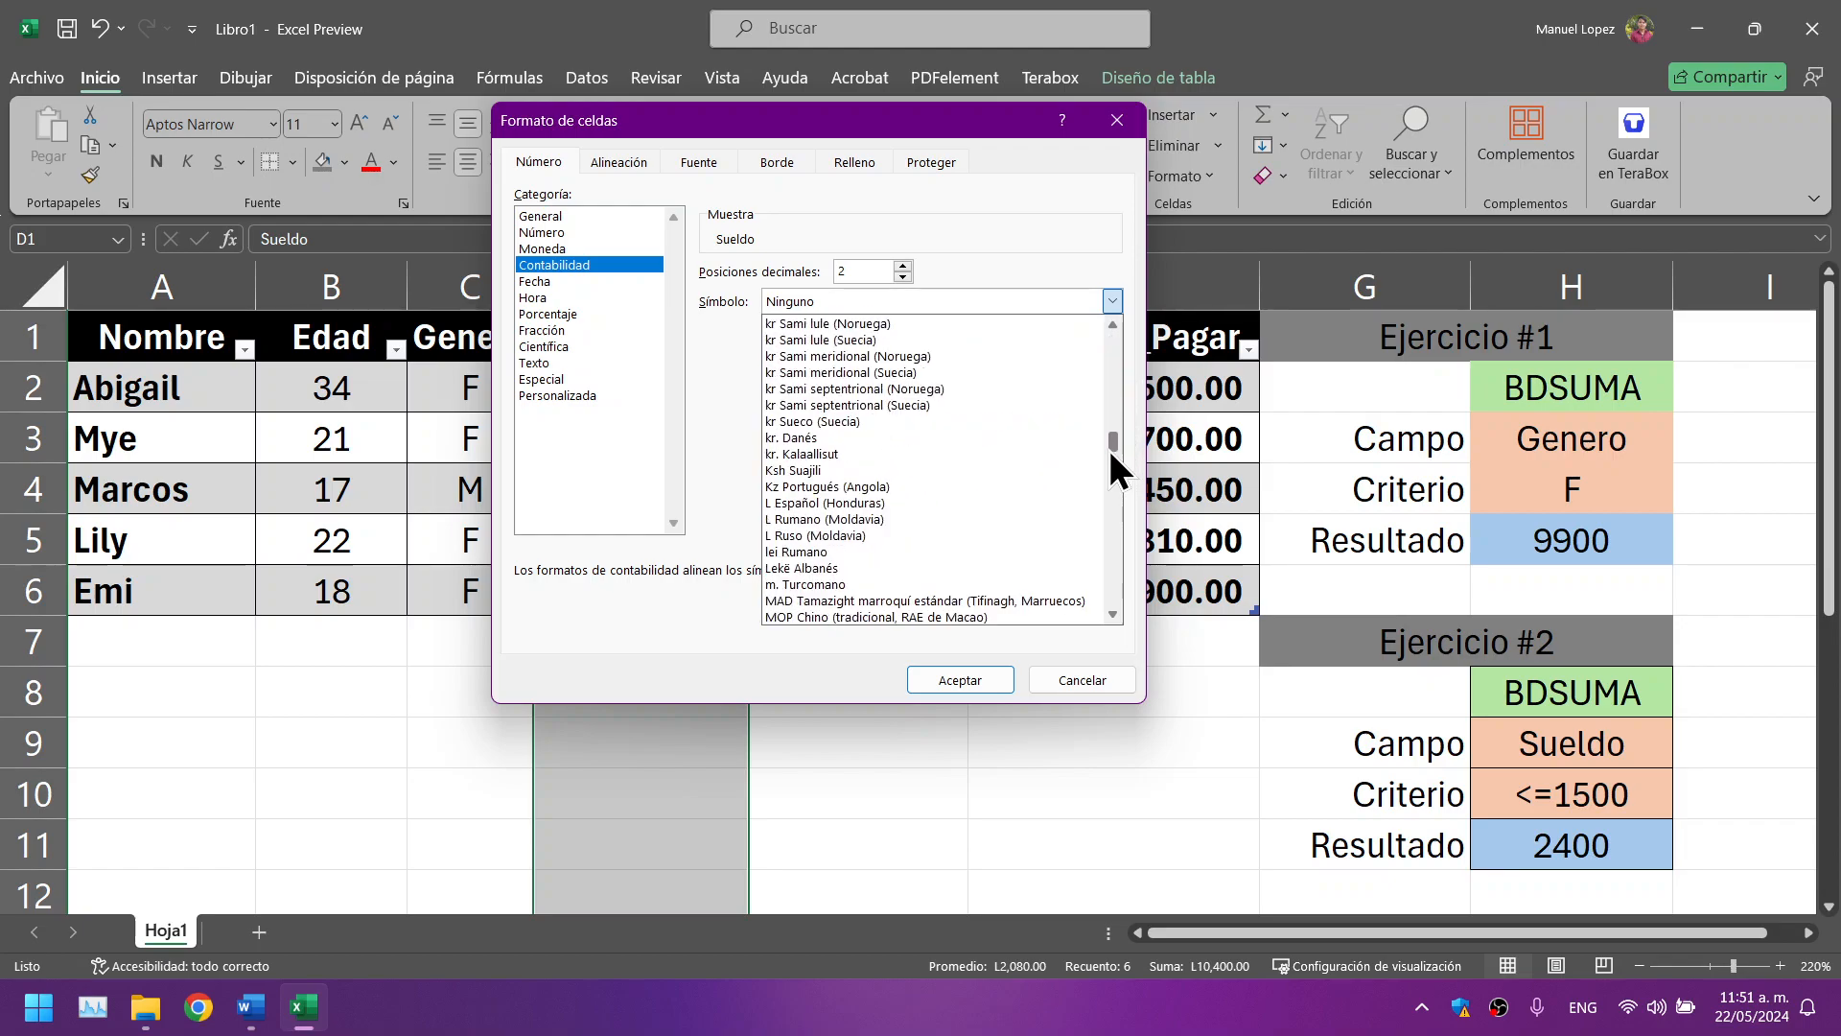
pyautogui.click(880, 487)
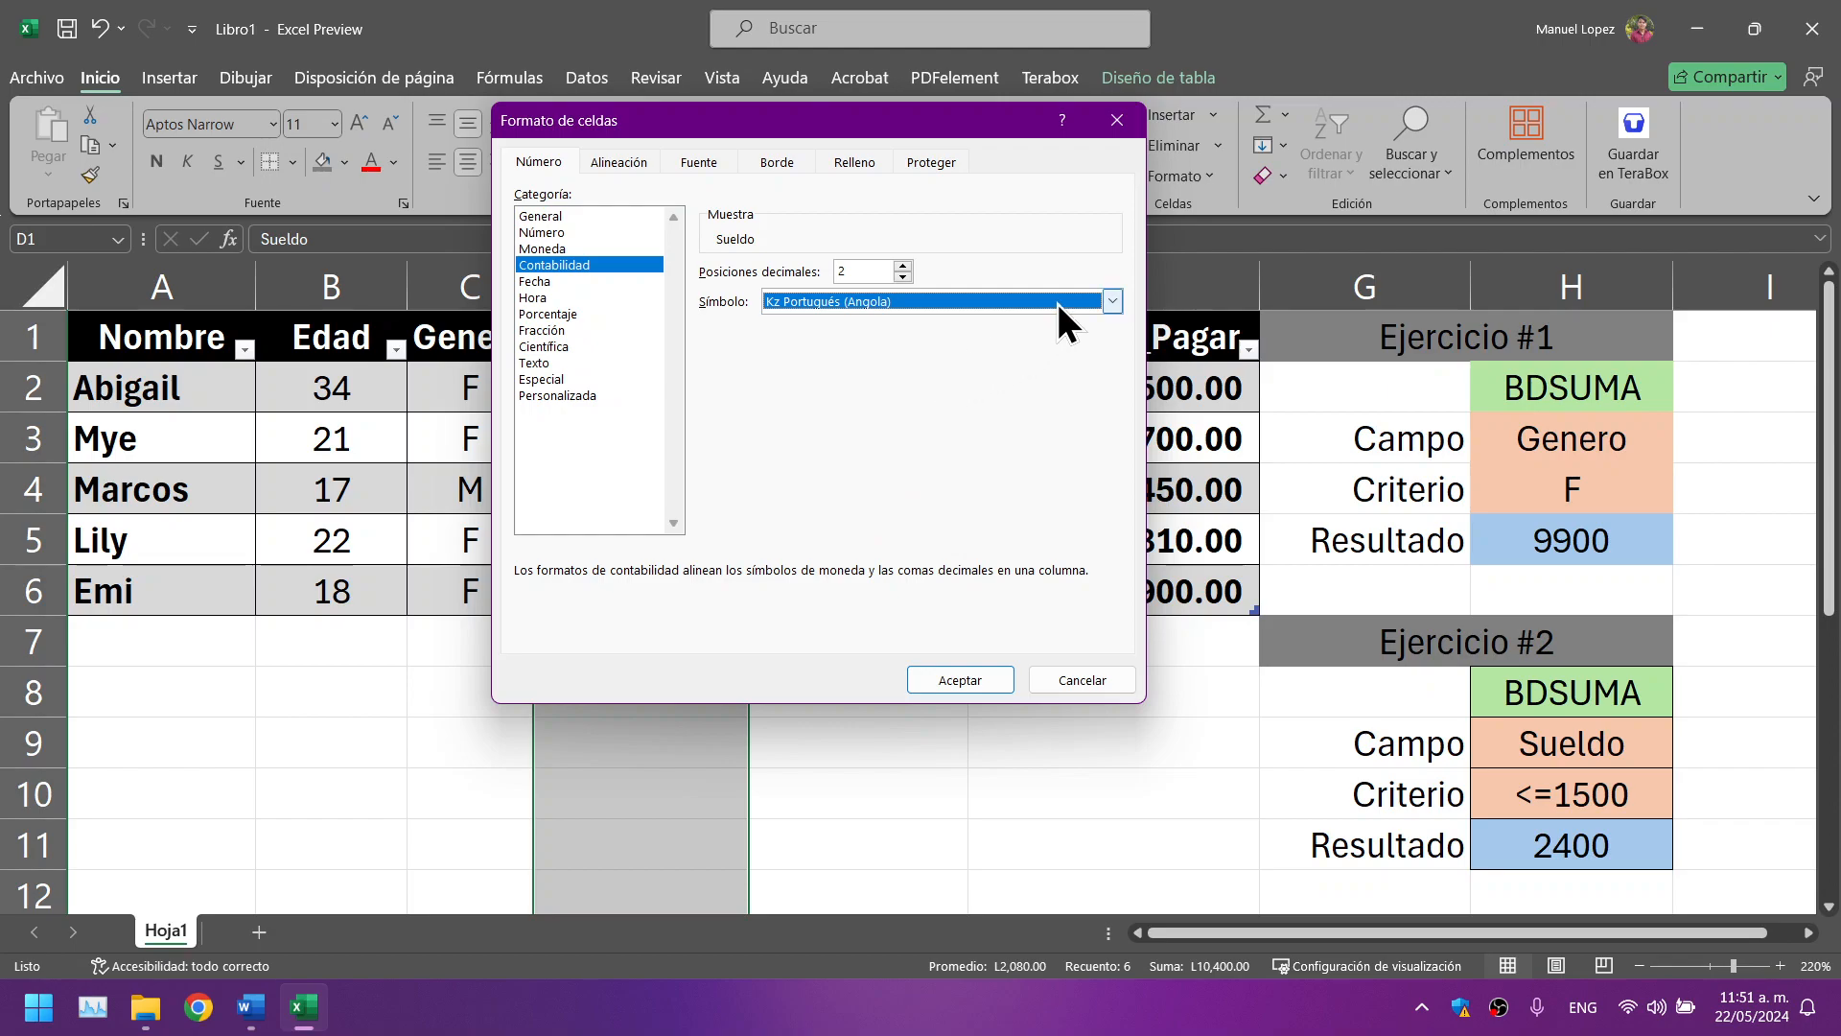
pyautogui.click(1115, 302)
pyautogui.click(863, 471)
pyautogui.click(942, 680)
pyautogui.click(961, 763)
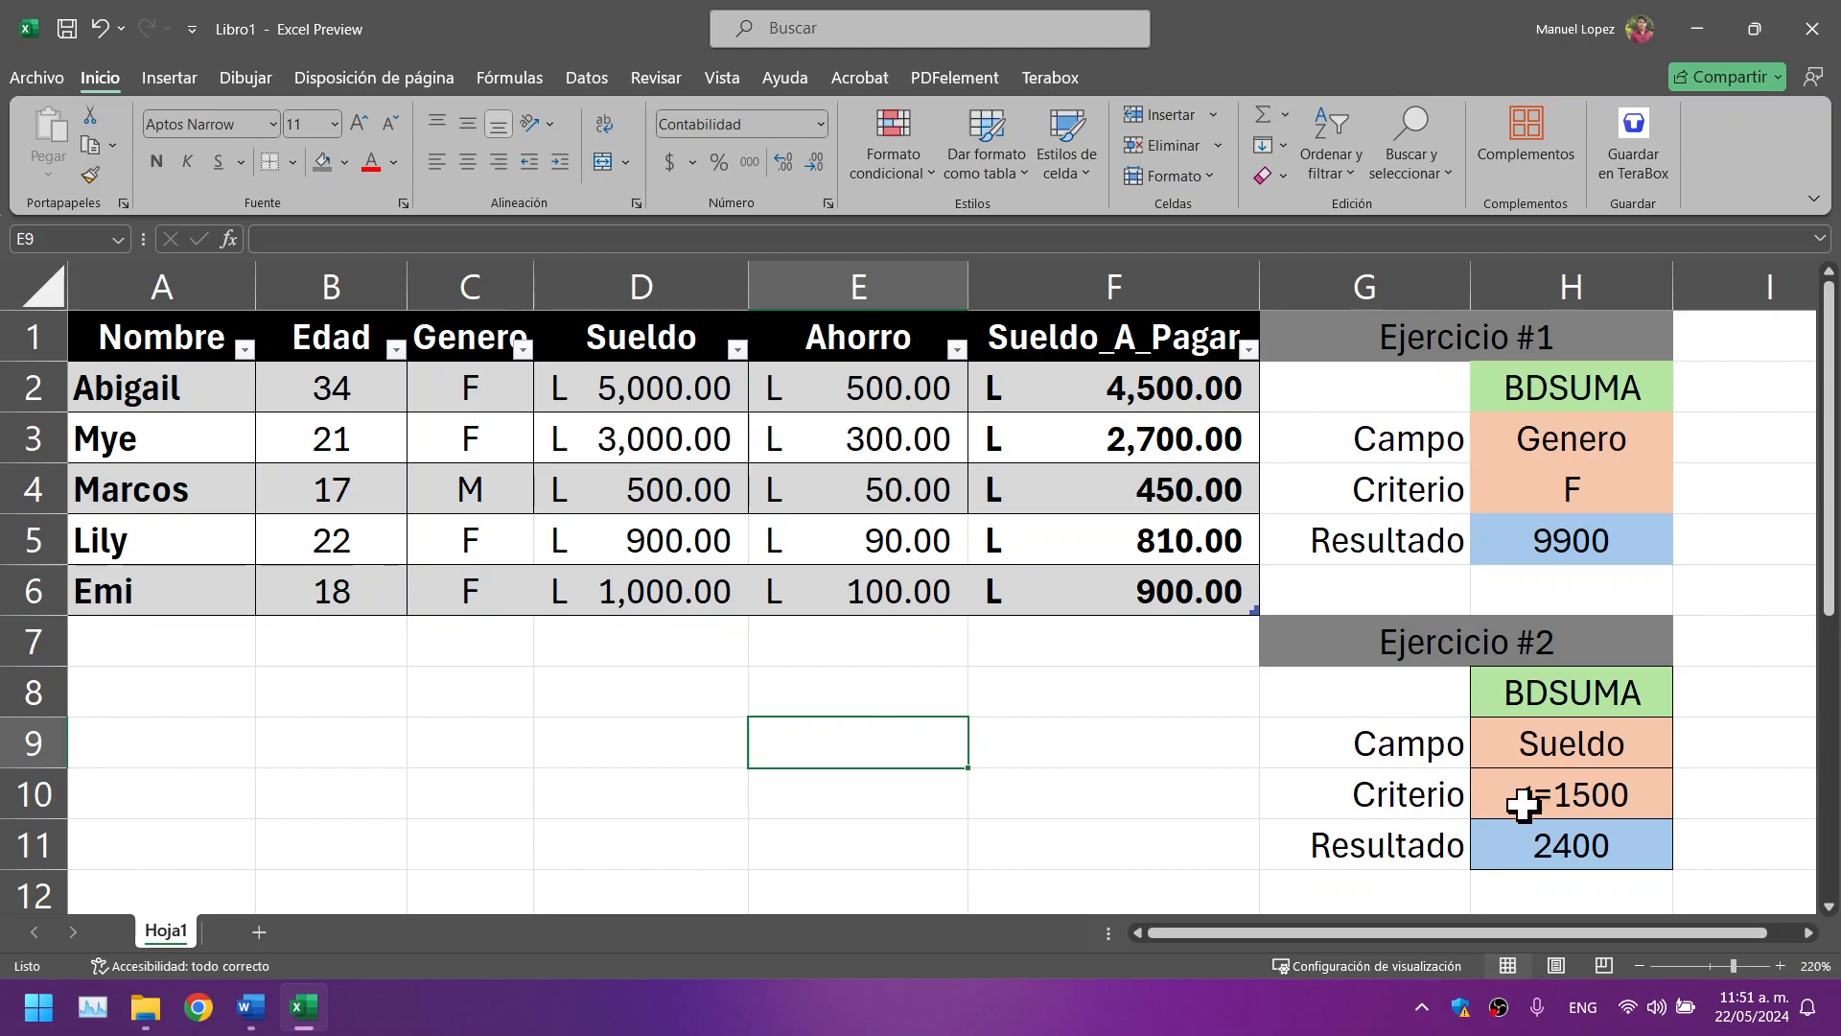
# Step: Clear the existing BDSUMA formula from the Resultado cell H11 of Ejercicio #2
pyautogui.click(1563, 836)
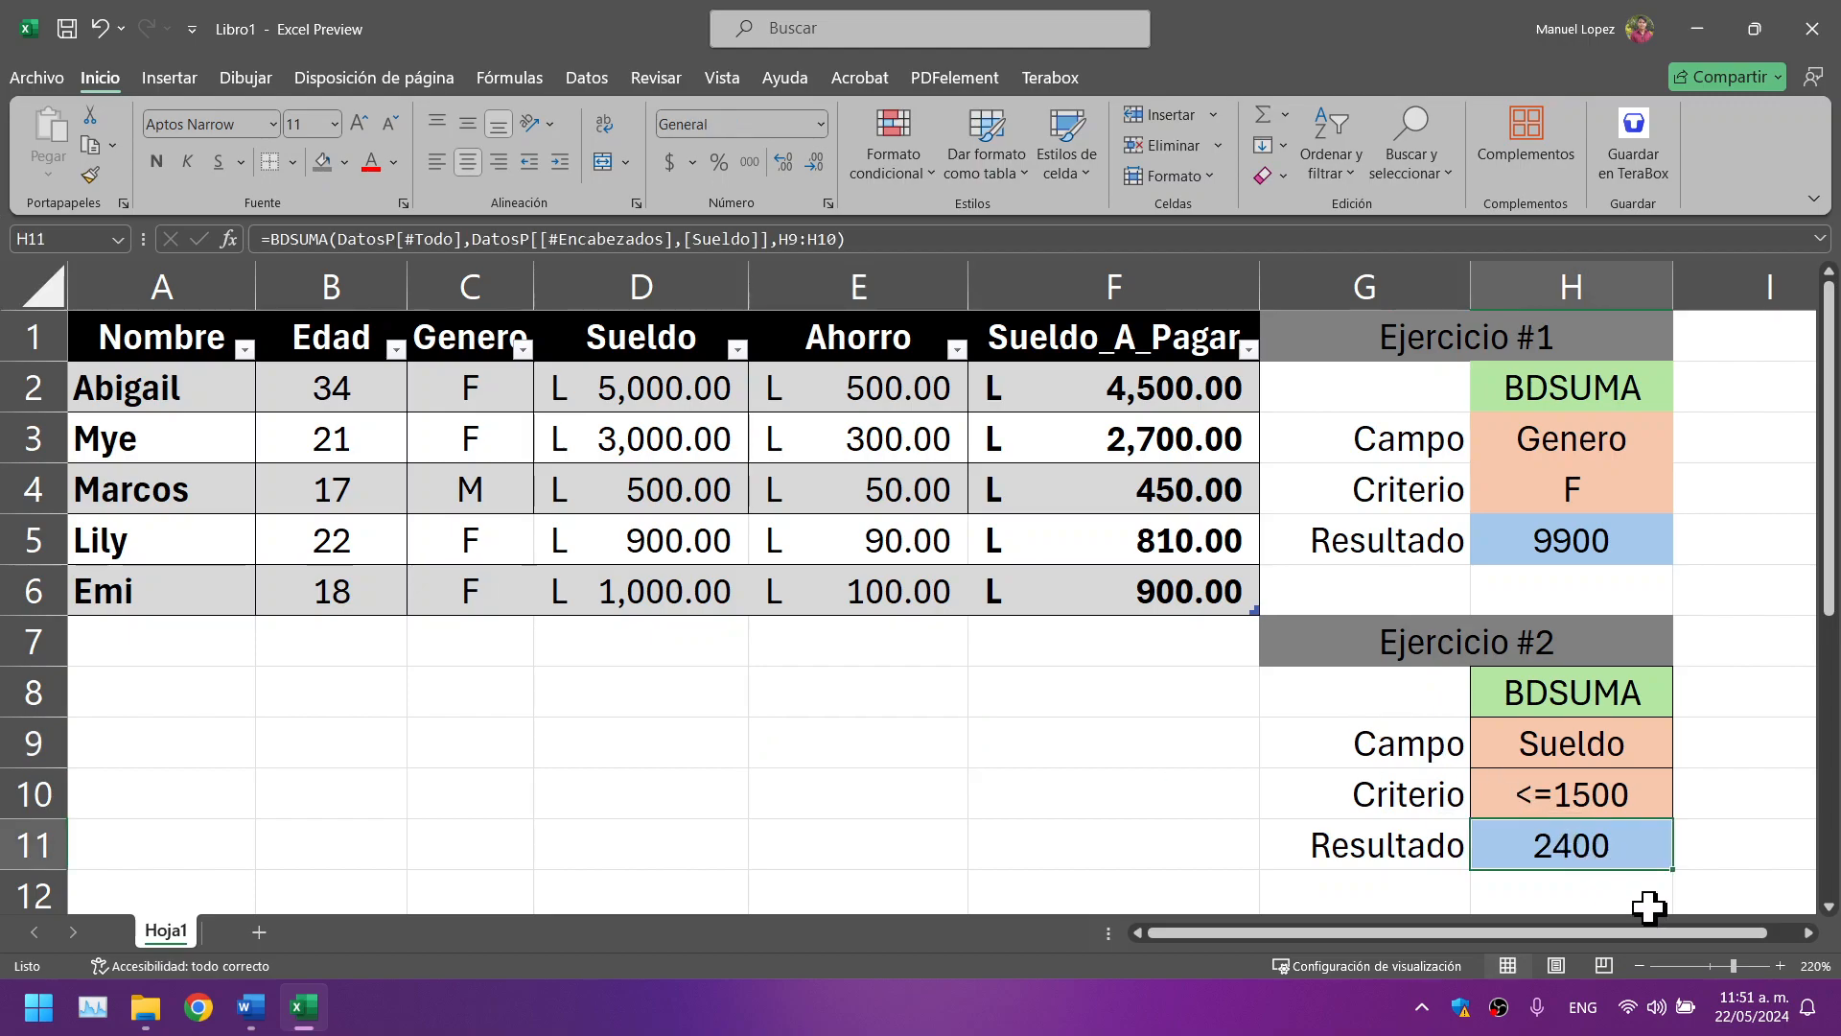
pyautogui.press('F2')
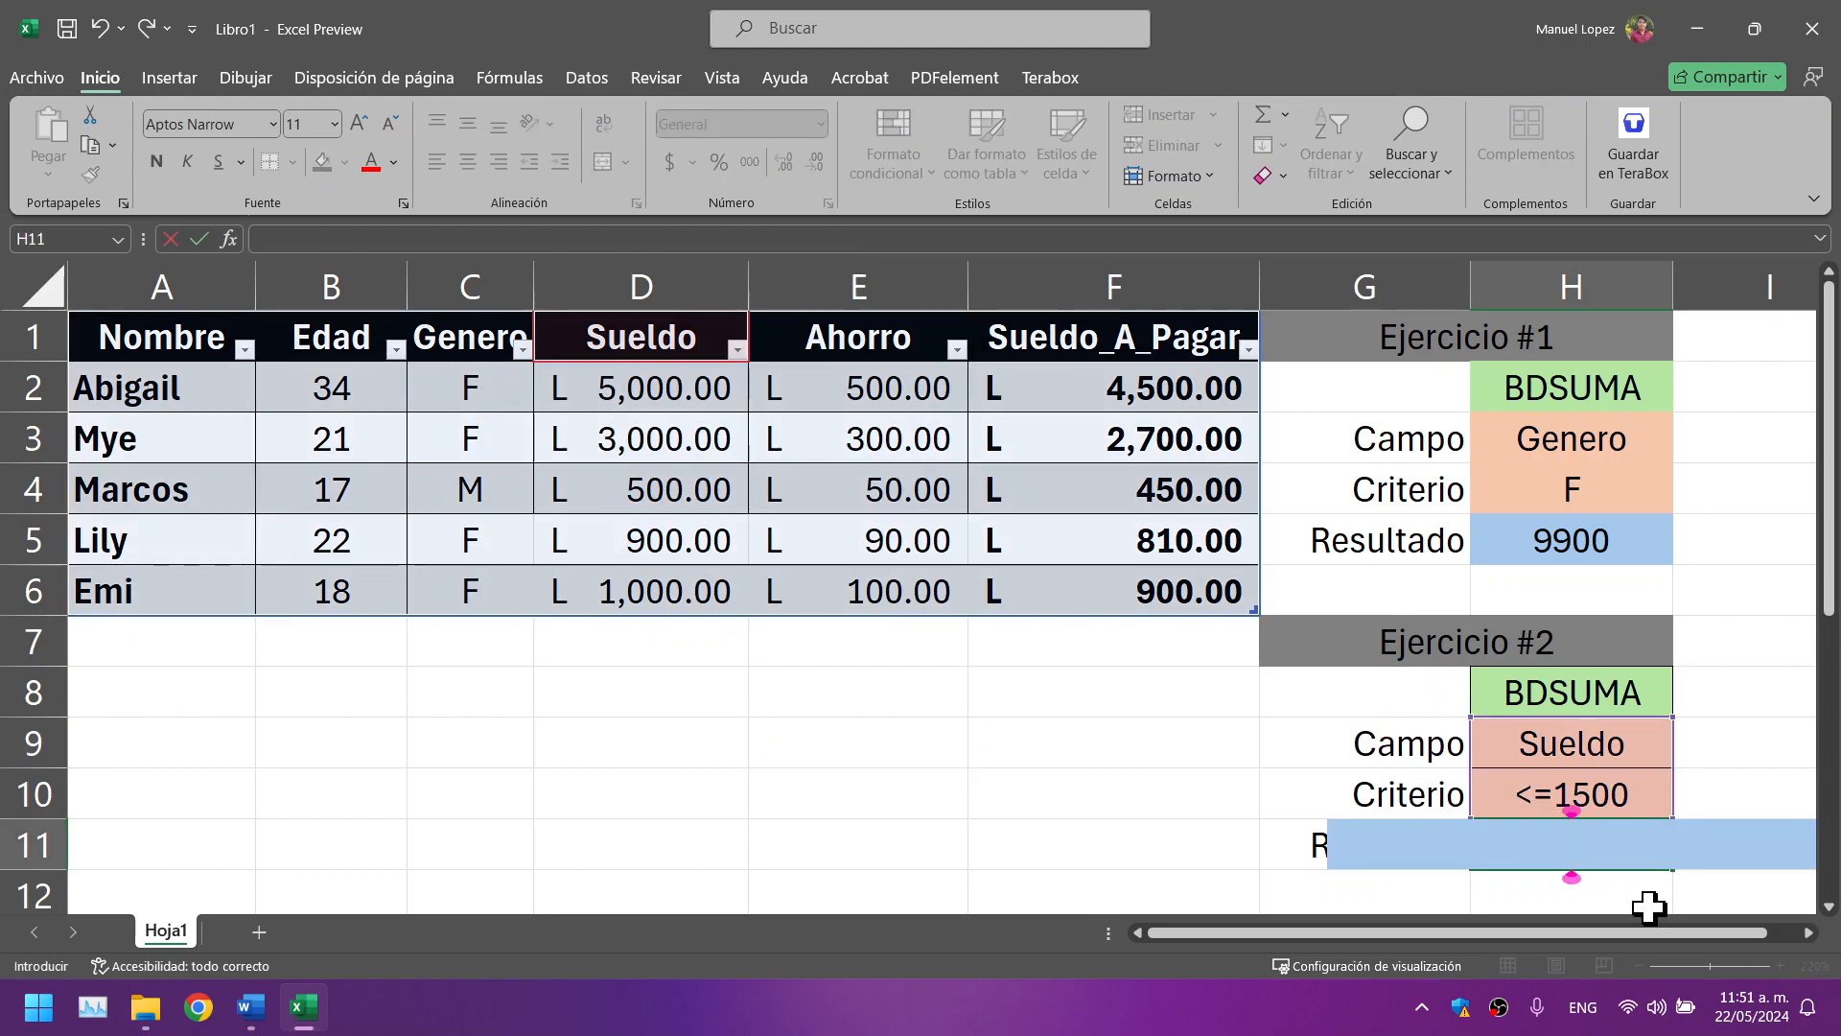
pyautogui.click(1192, 847)
pyautogui.scroll(-1, 1506, 862)
pyautogui.scroll(1, 1506, 861)
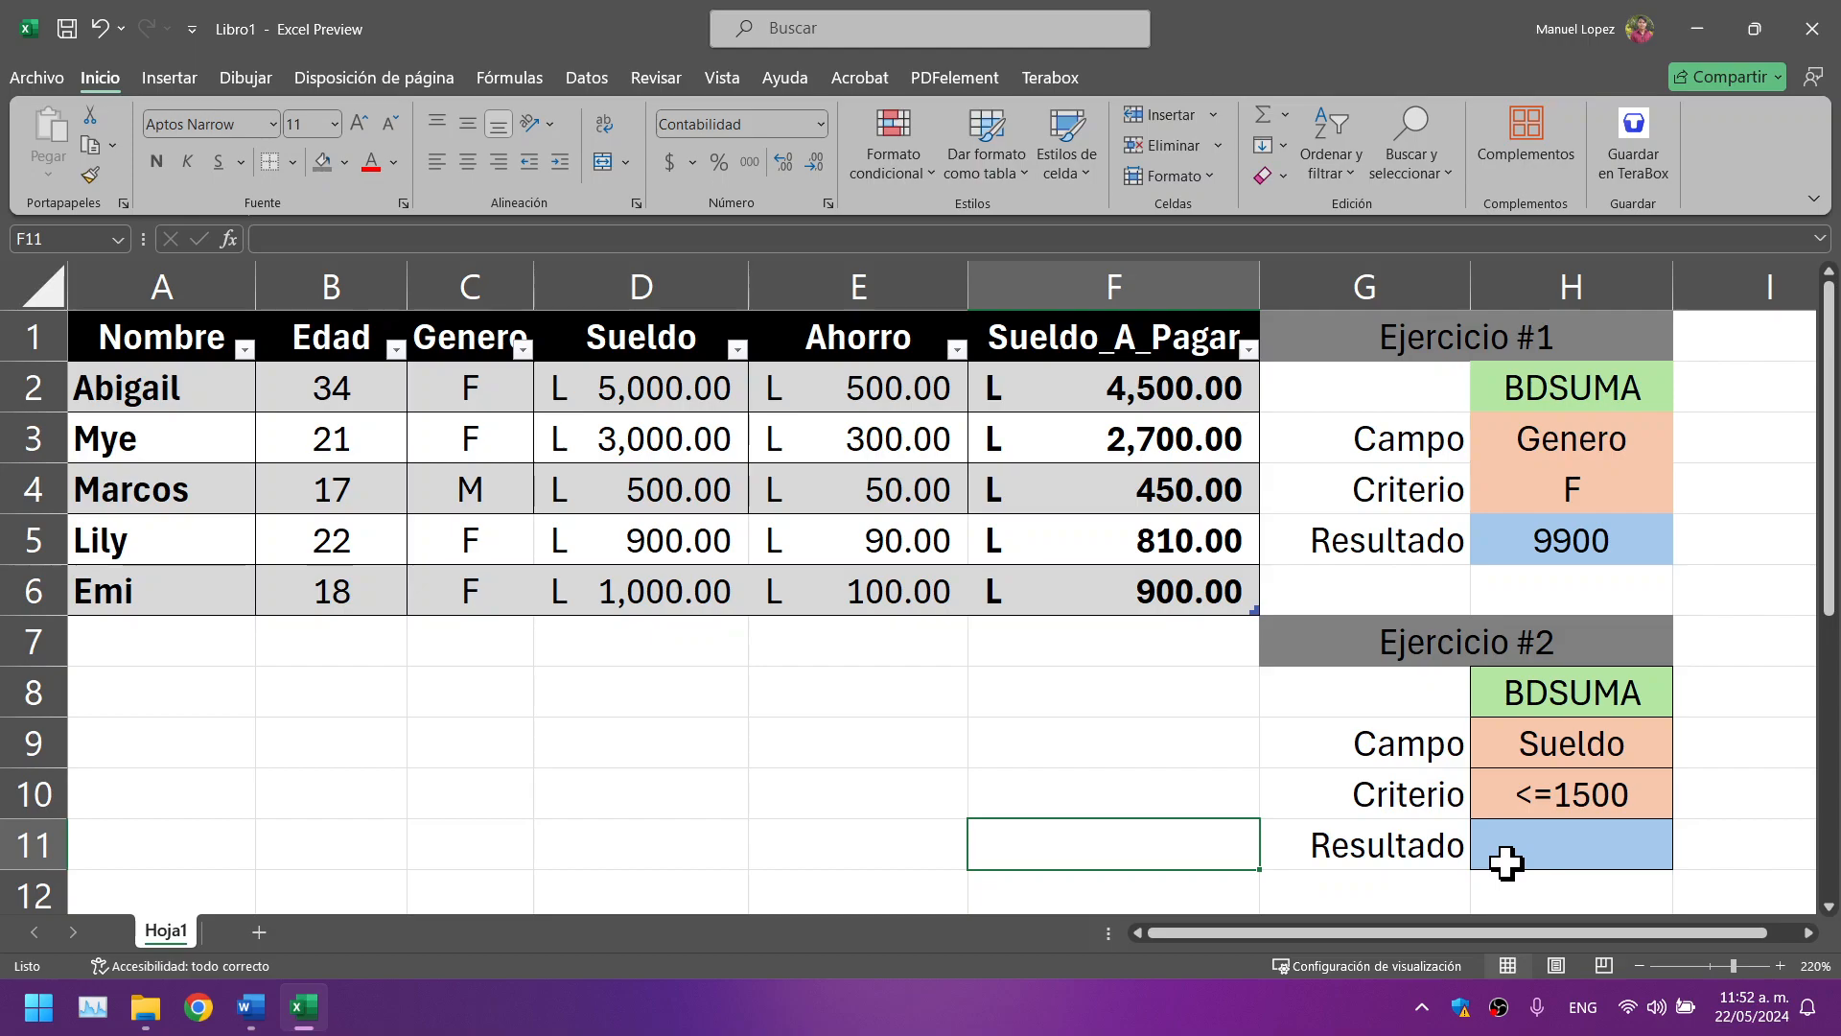
# Step: Start a BDSUMA formula in cell H11 with DatosP[#Todo] as the database argument
pyautogui.doubleClick(1507, 862)
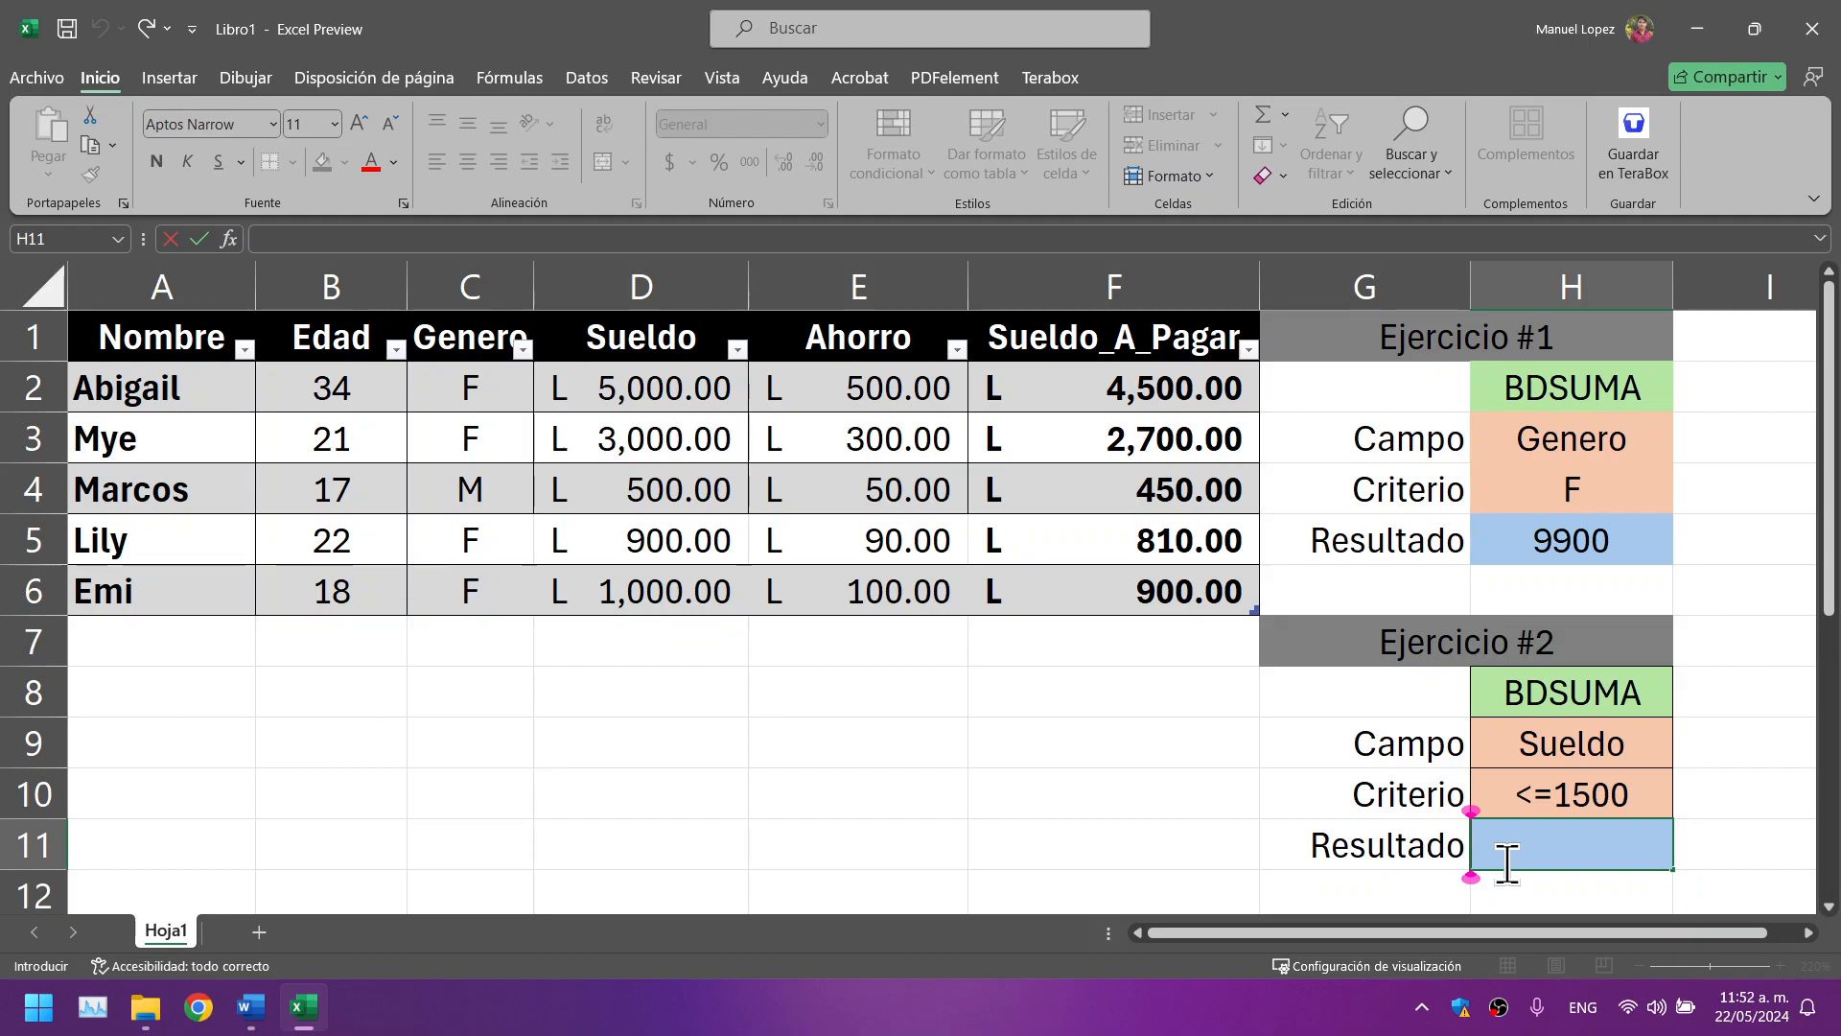
pyautogui.write('=')
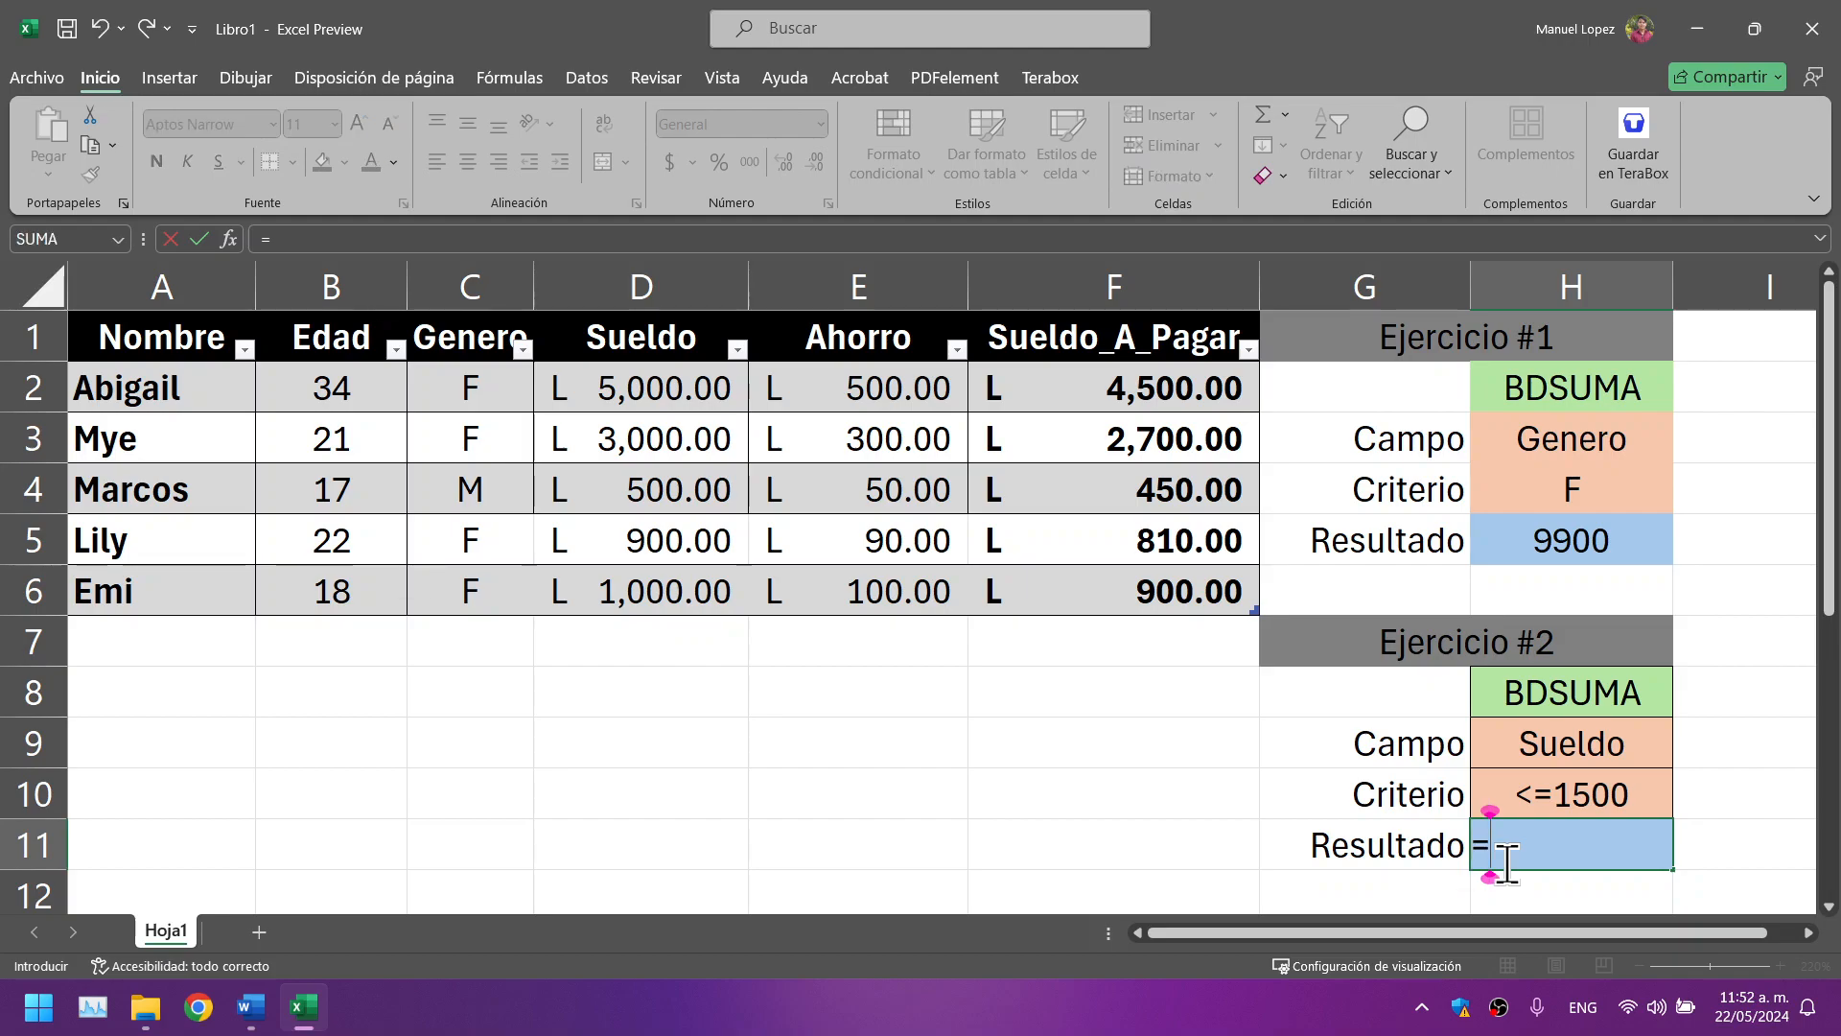
pyautogui.write('BD')
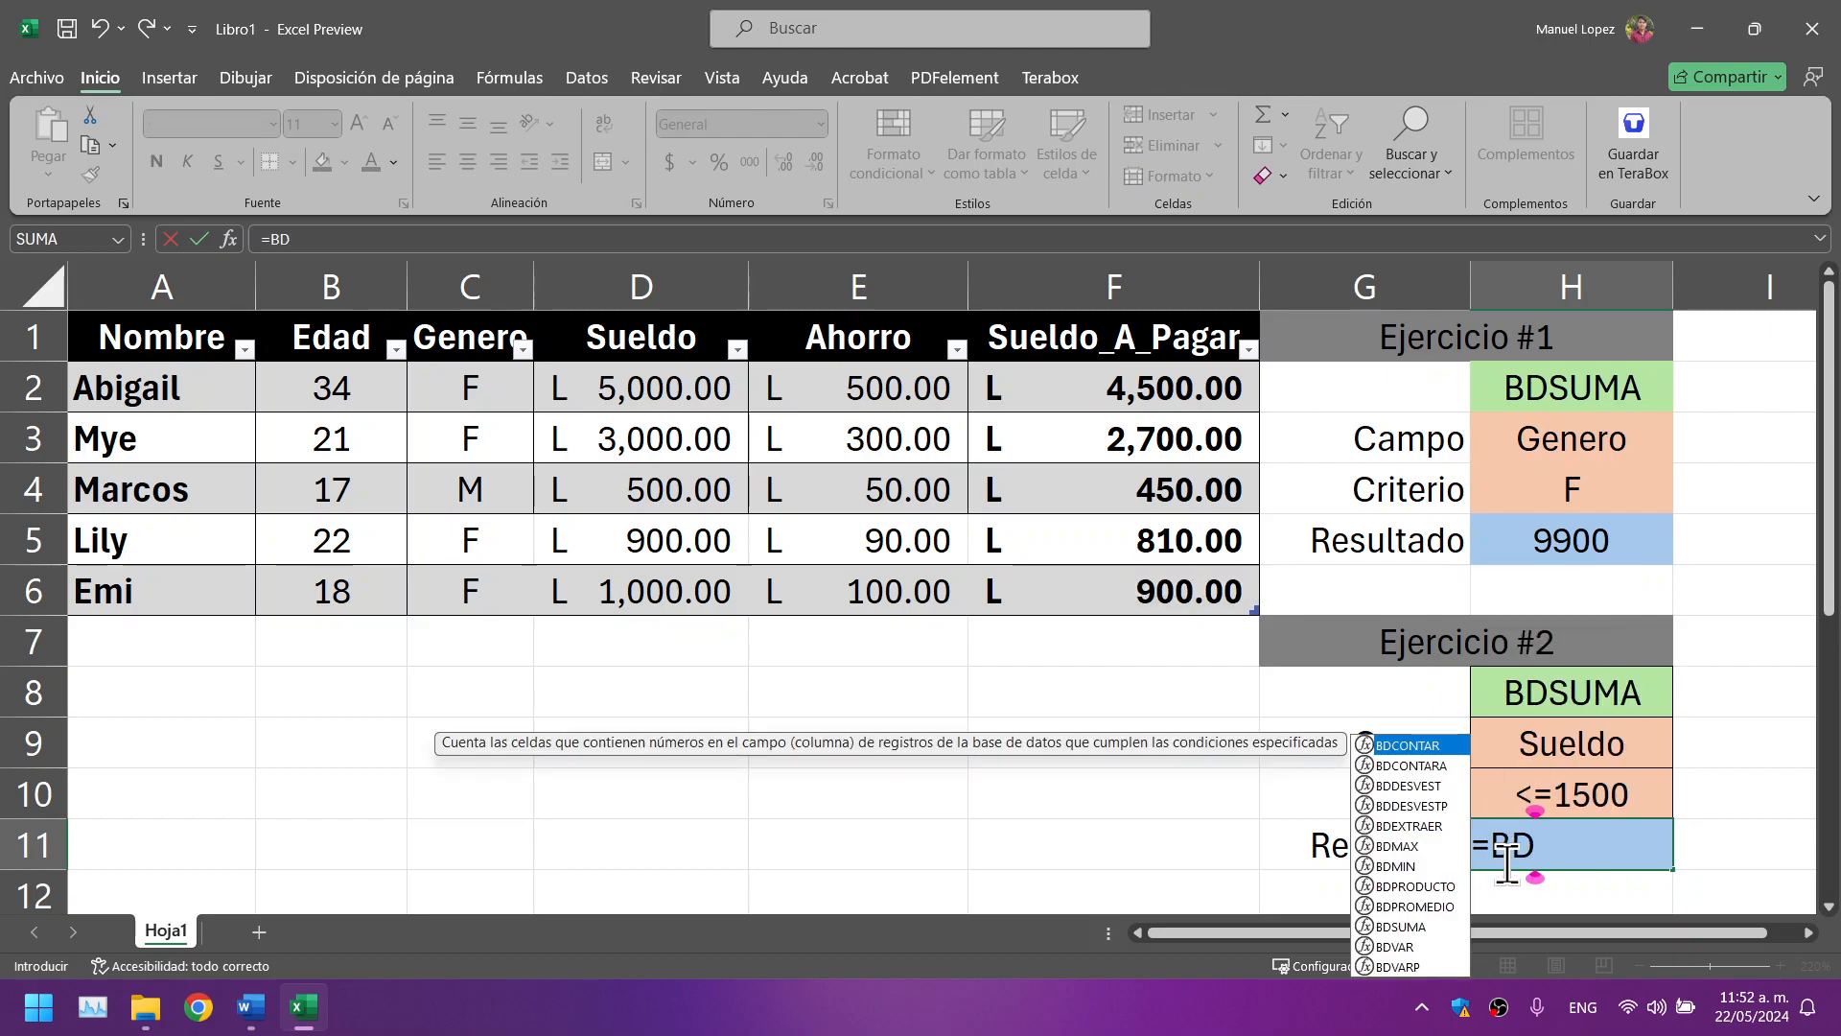
pyautogui.write('SU')
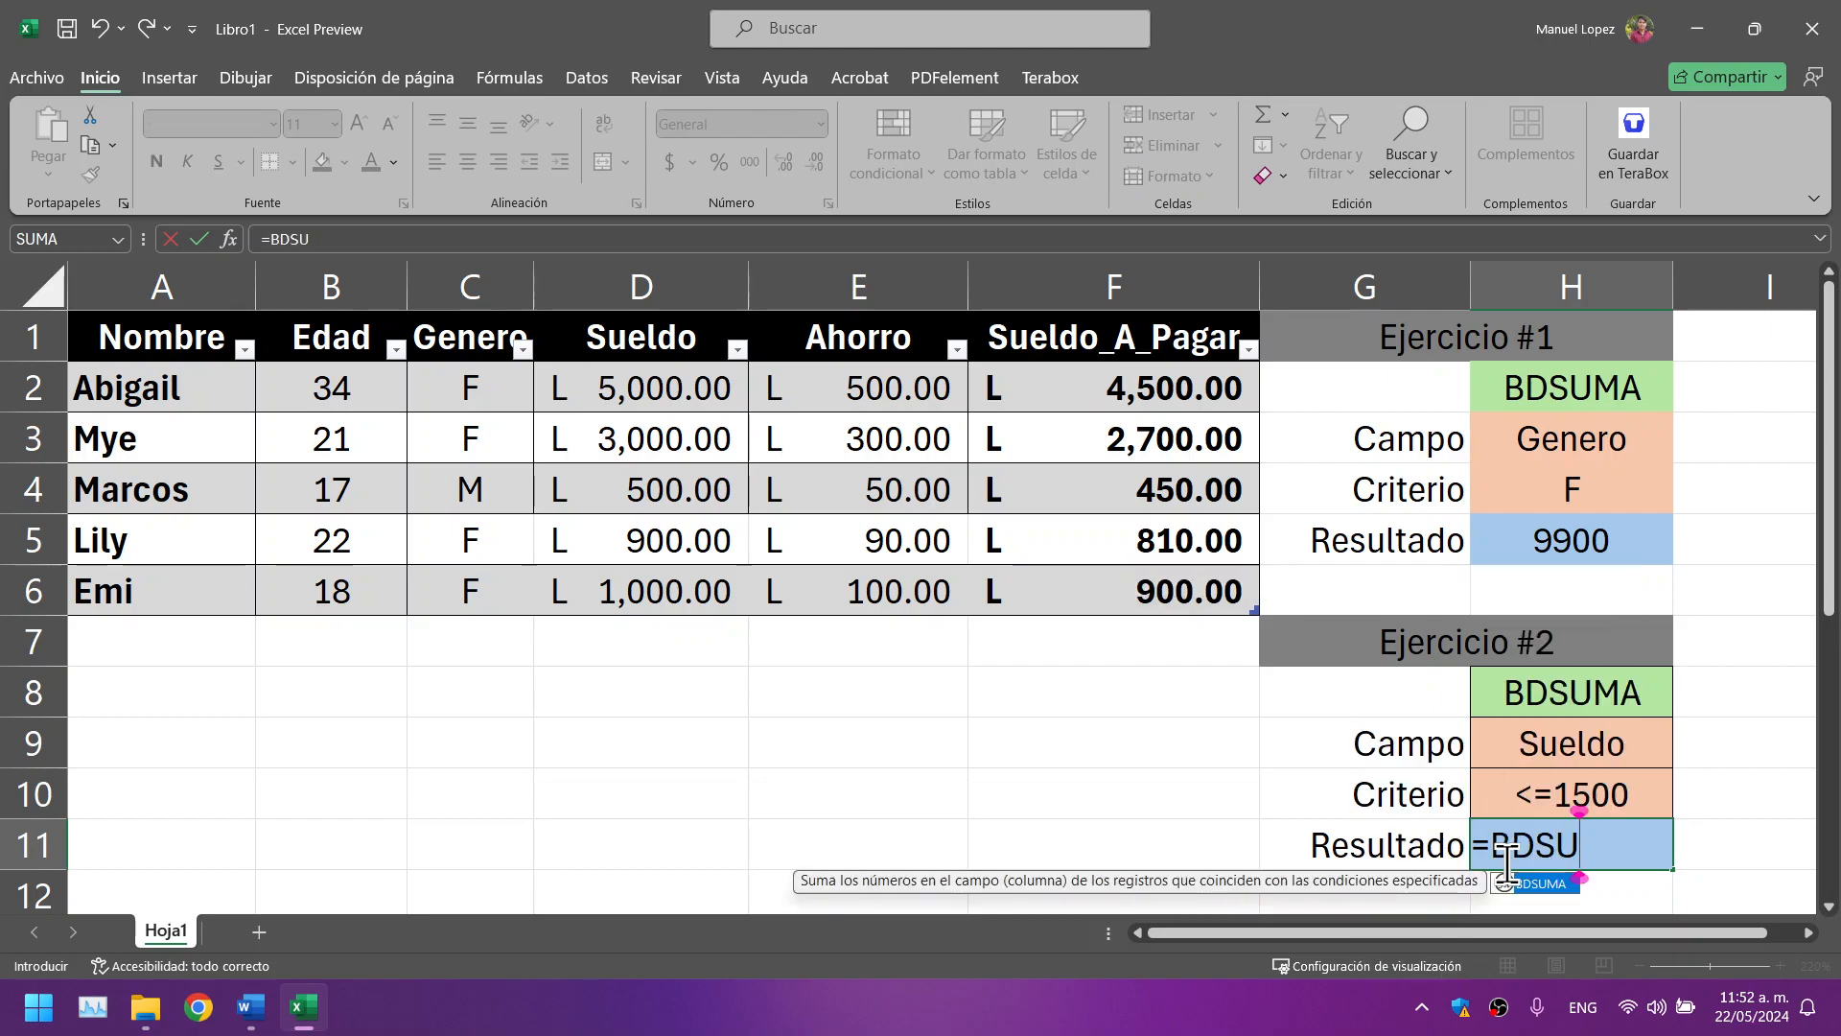
pyautogui.press('Tab')
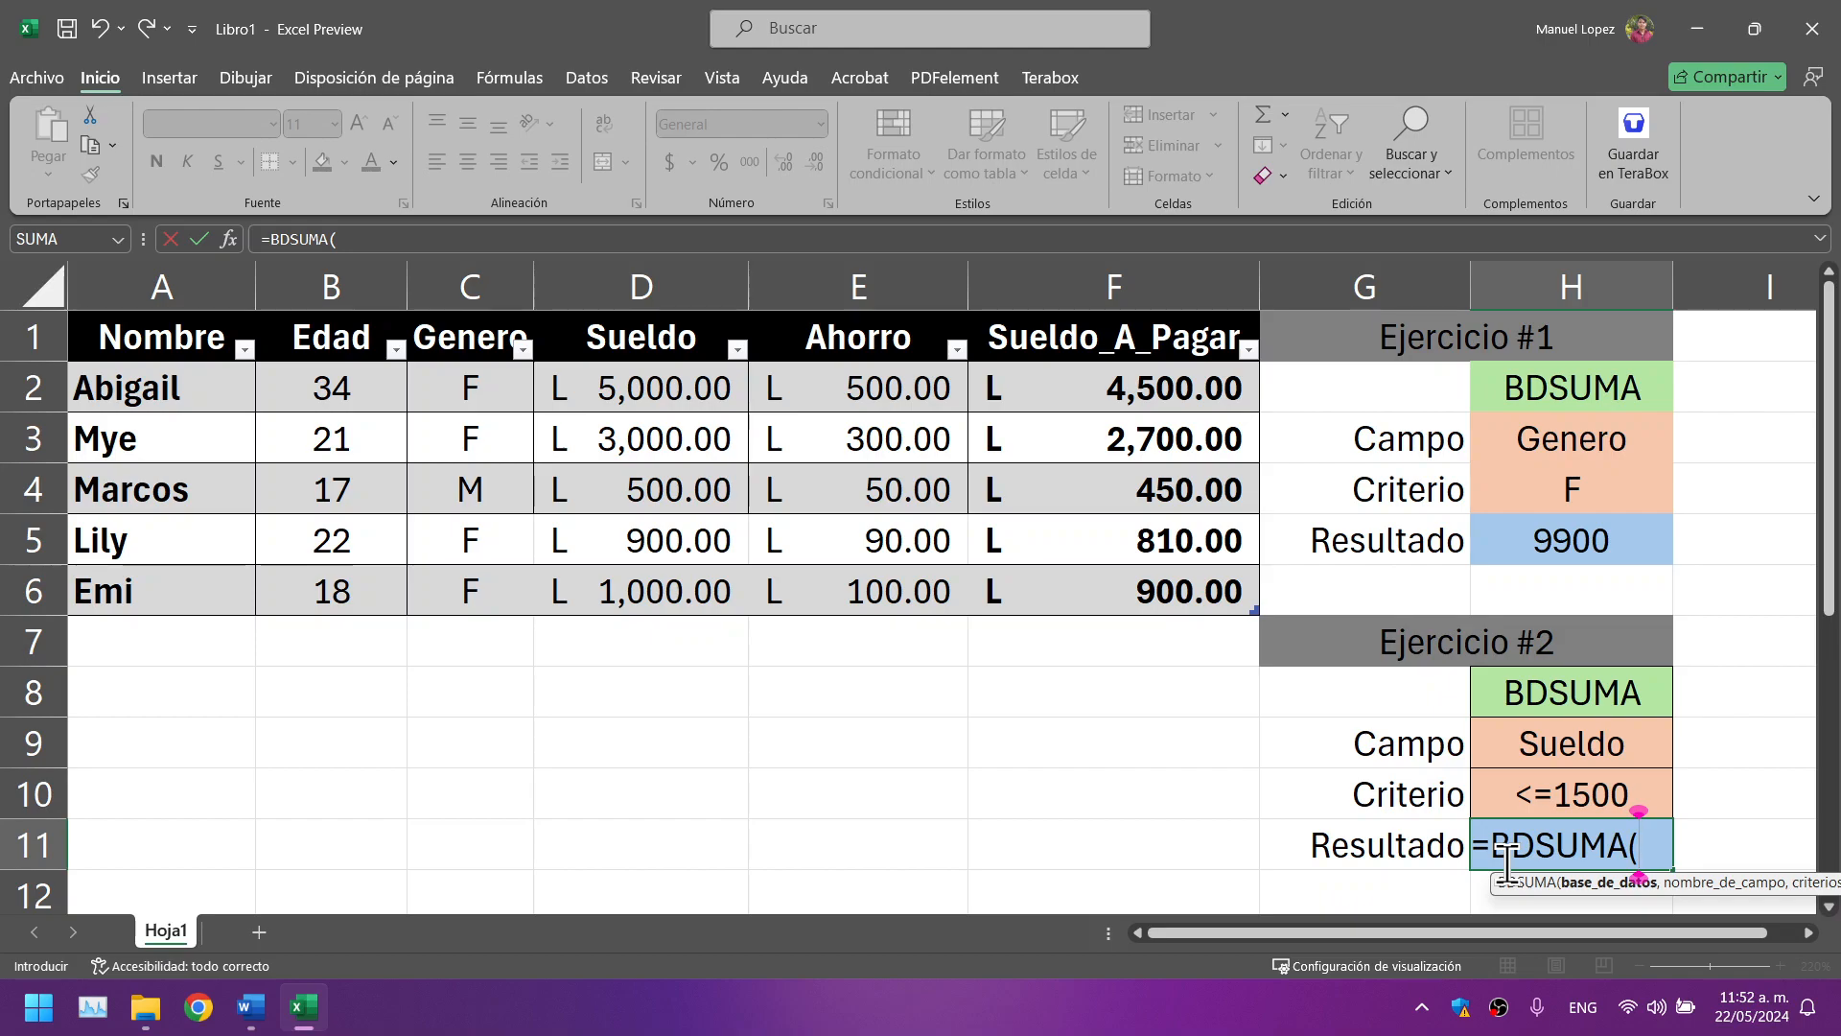
pyautogui.write('D')
pyautogui.press('Tab')
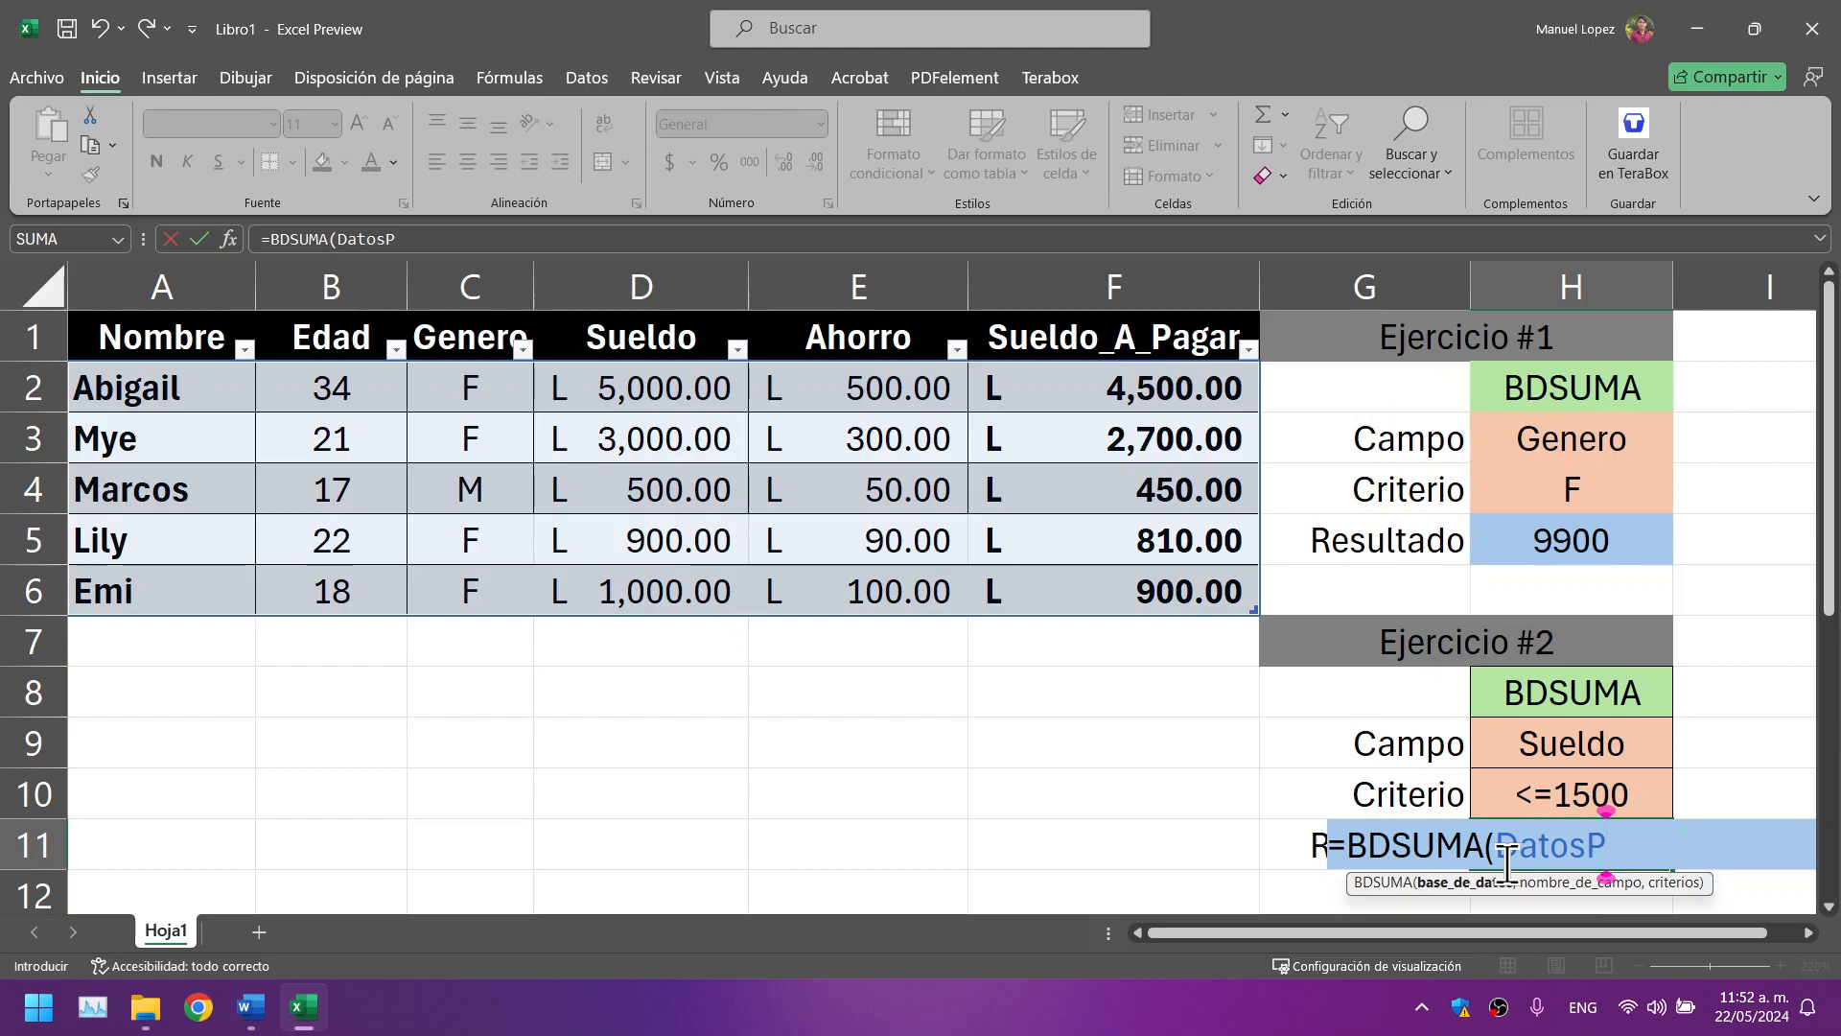
pyautogui.write('[')
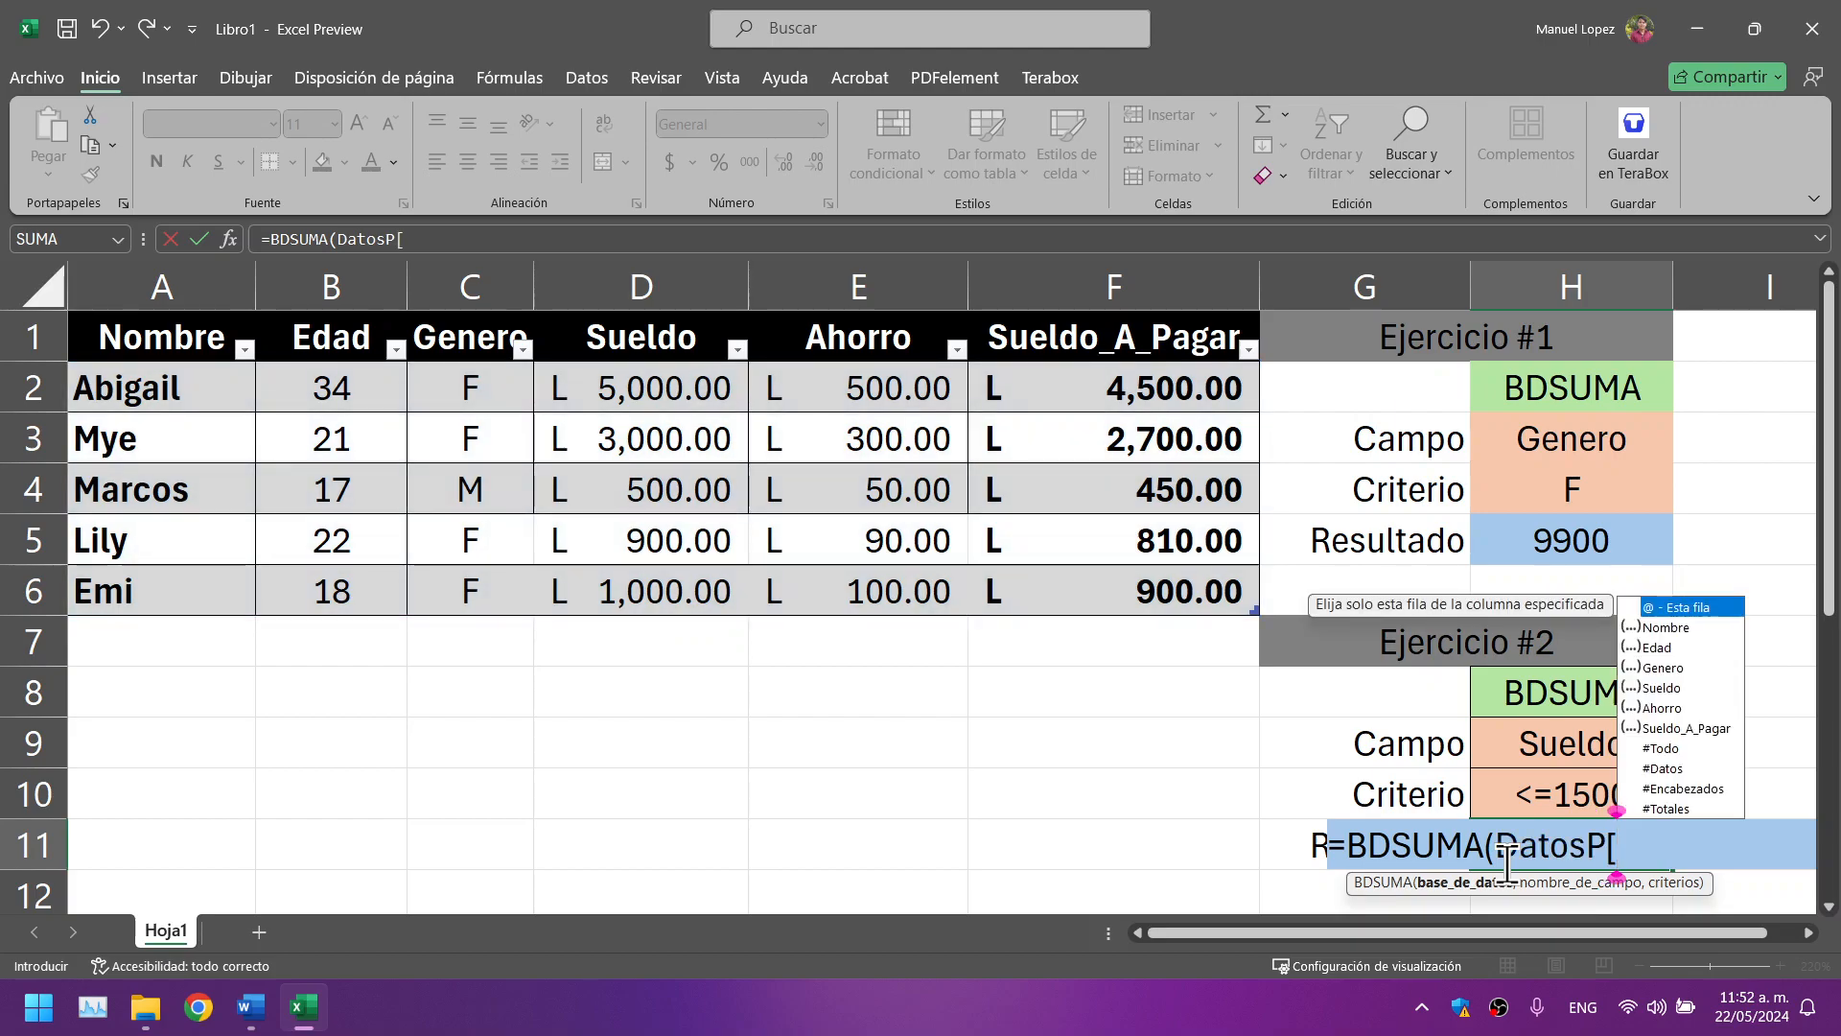
pyautogui.write('#')
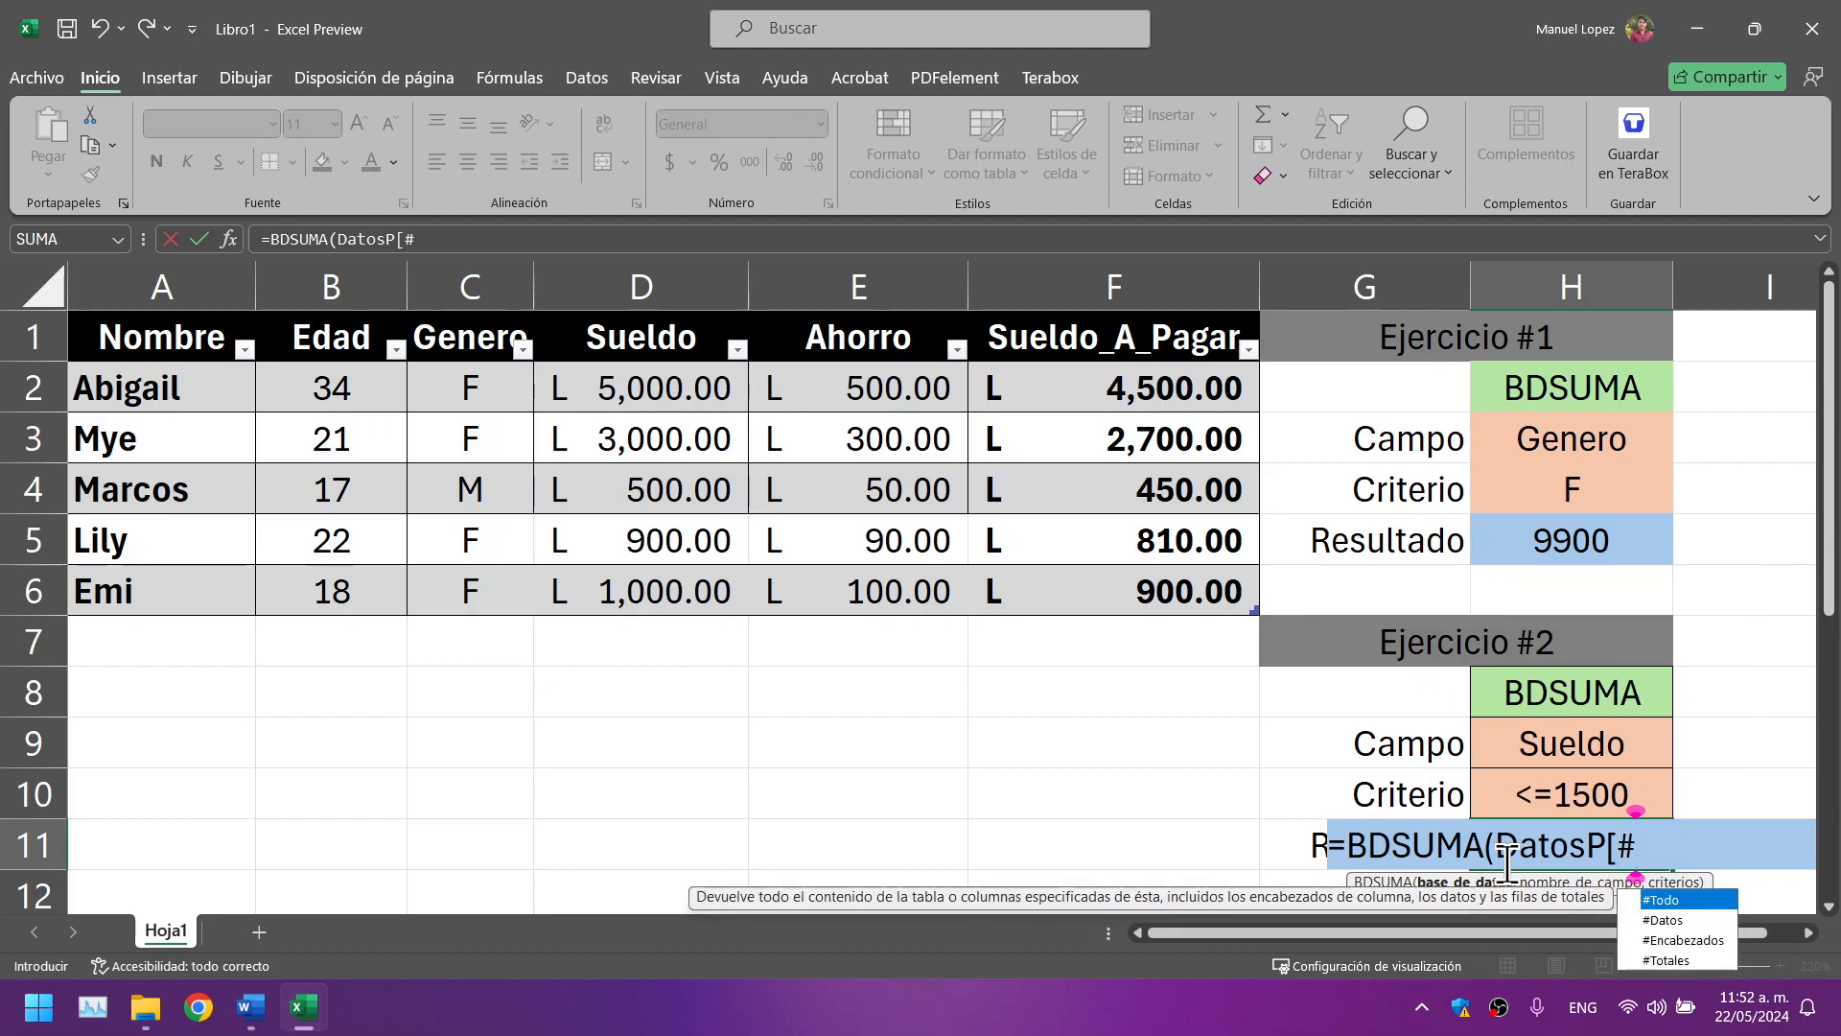
pyautogui.press('Tab')
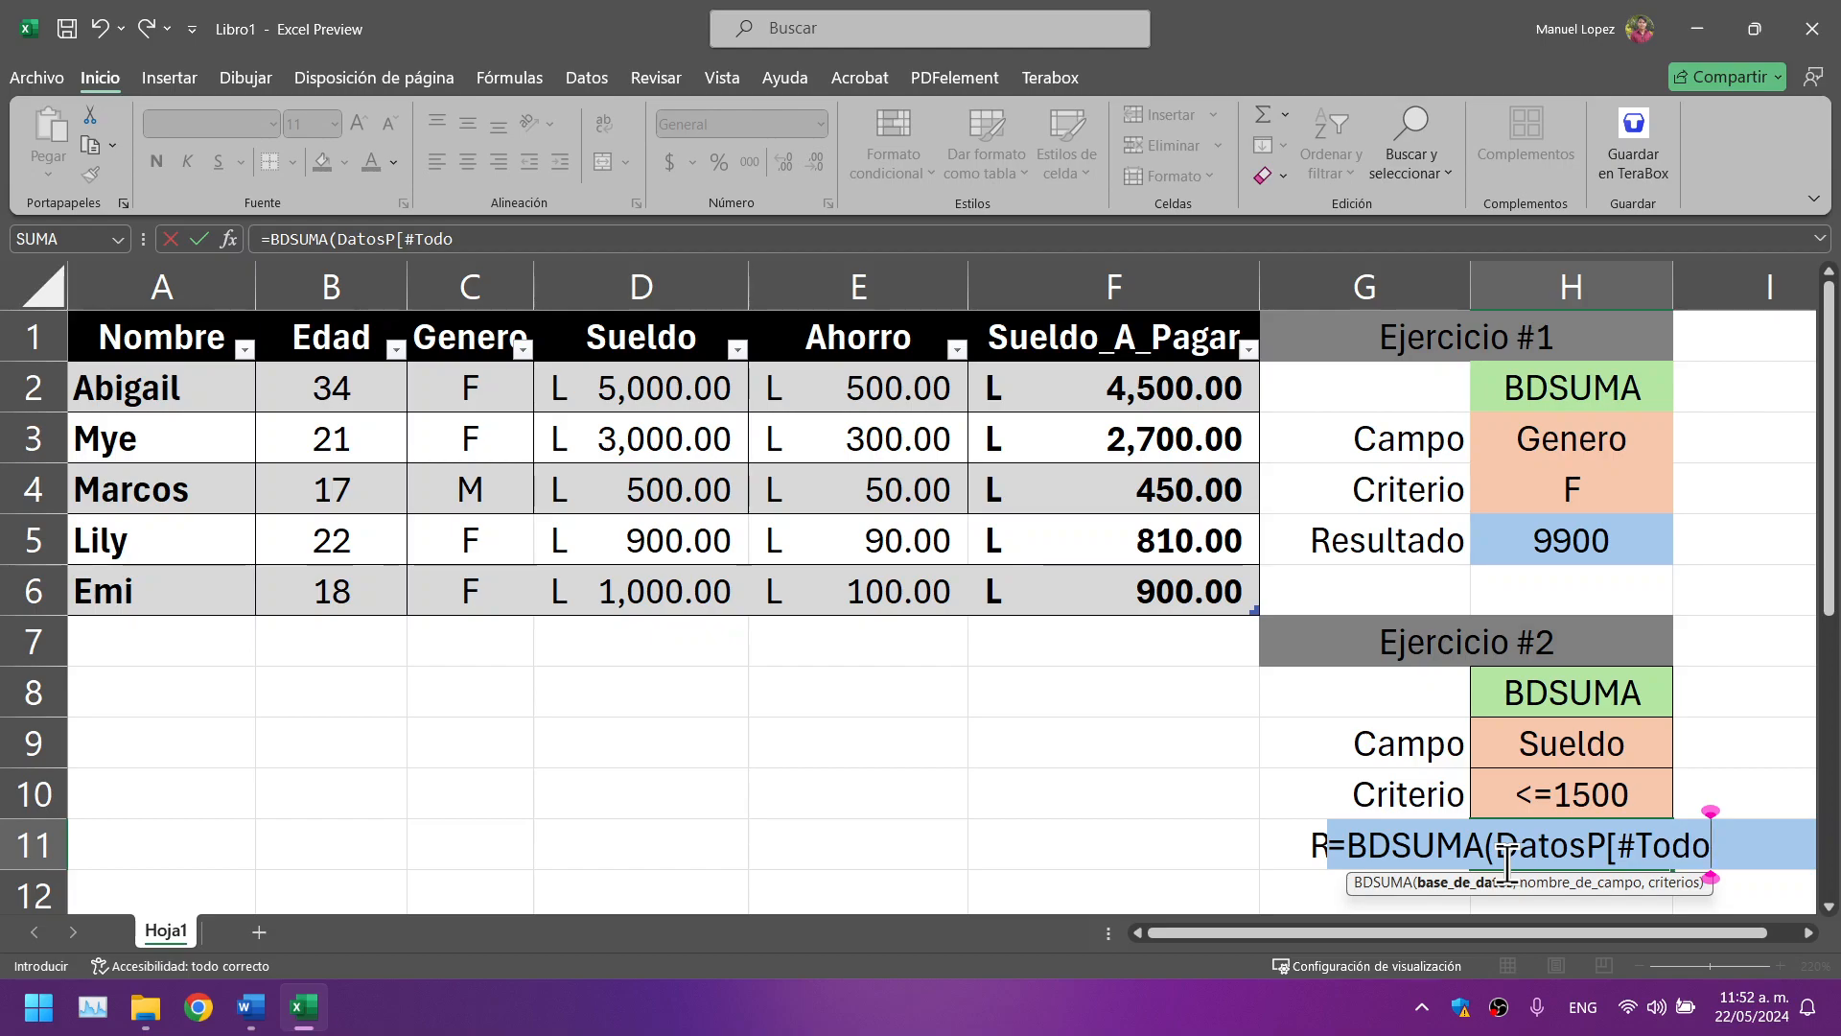
pyautogui.write(']')
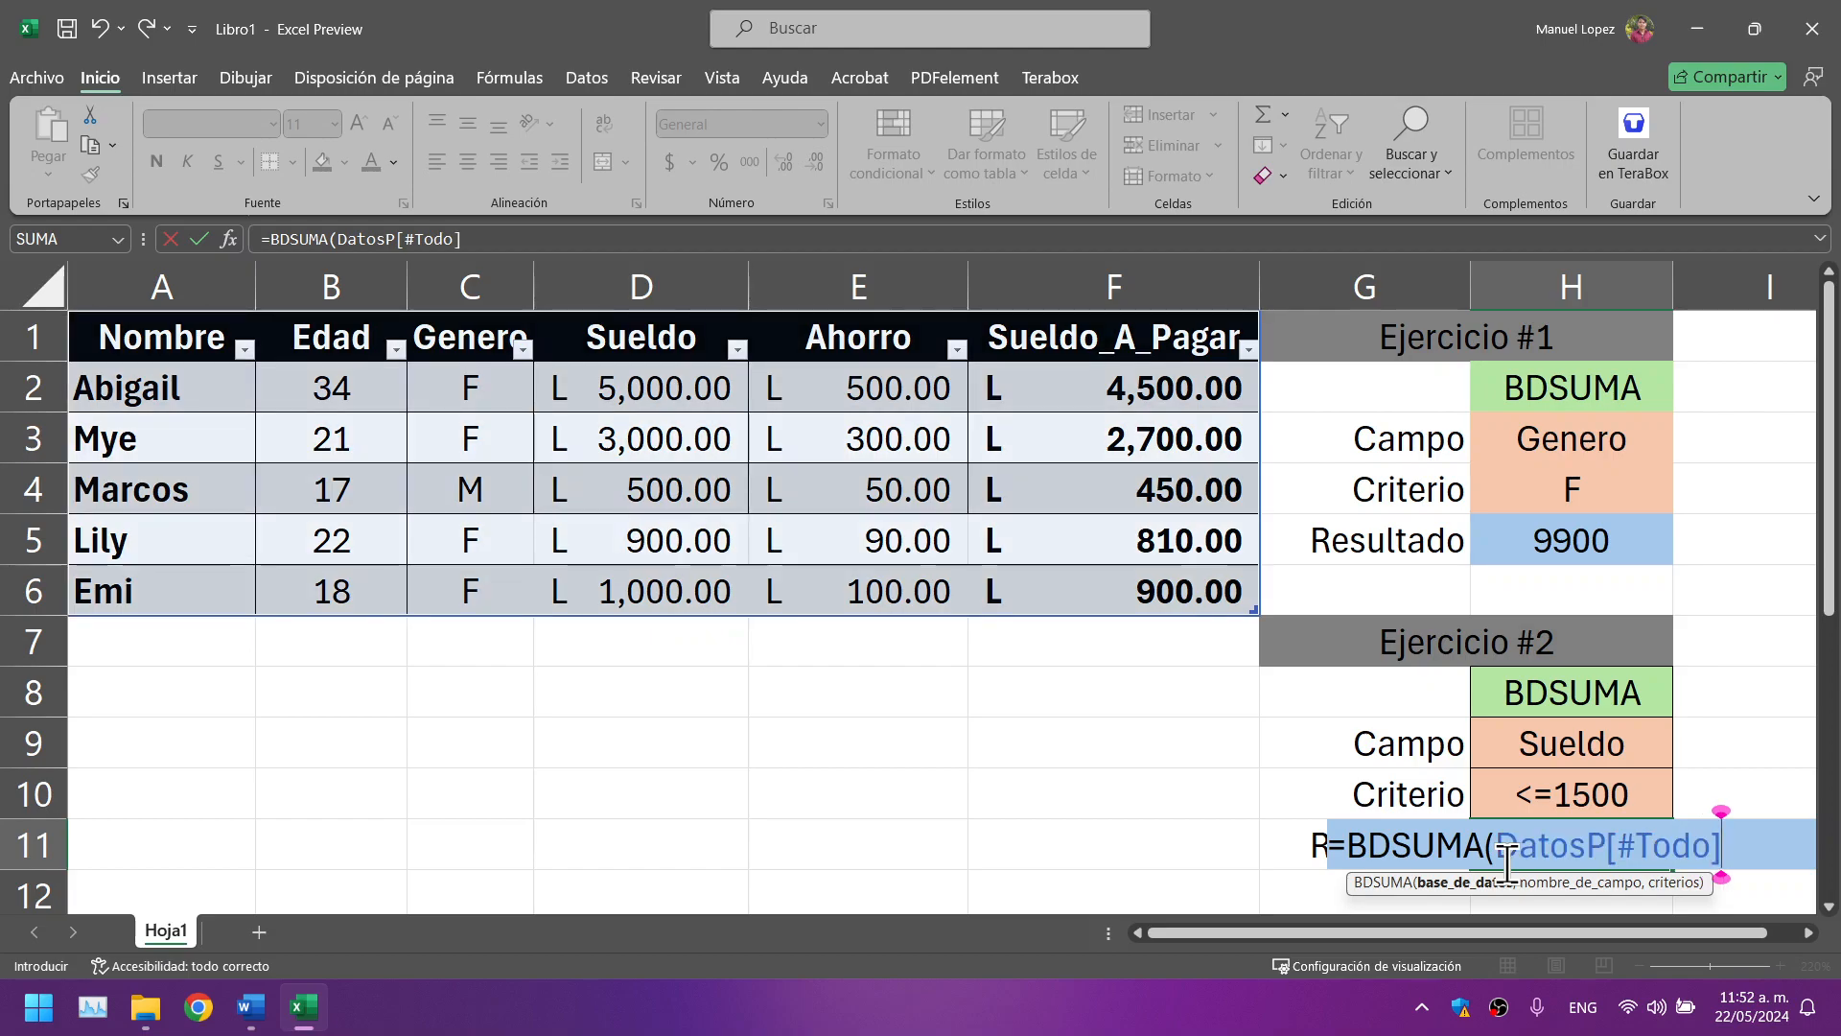
pyautogui.write(',')
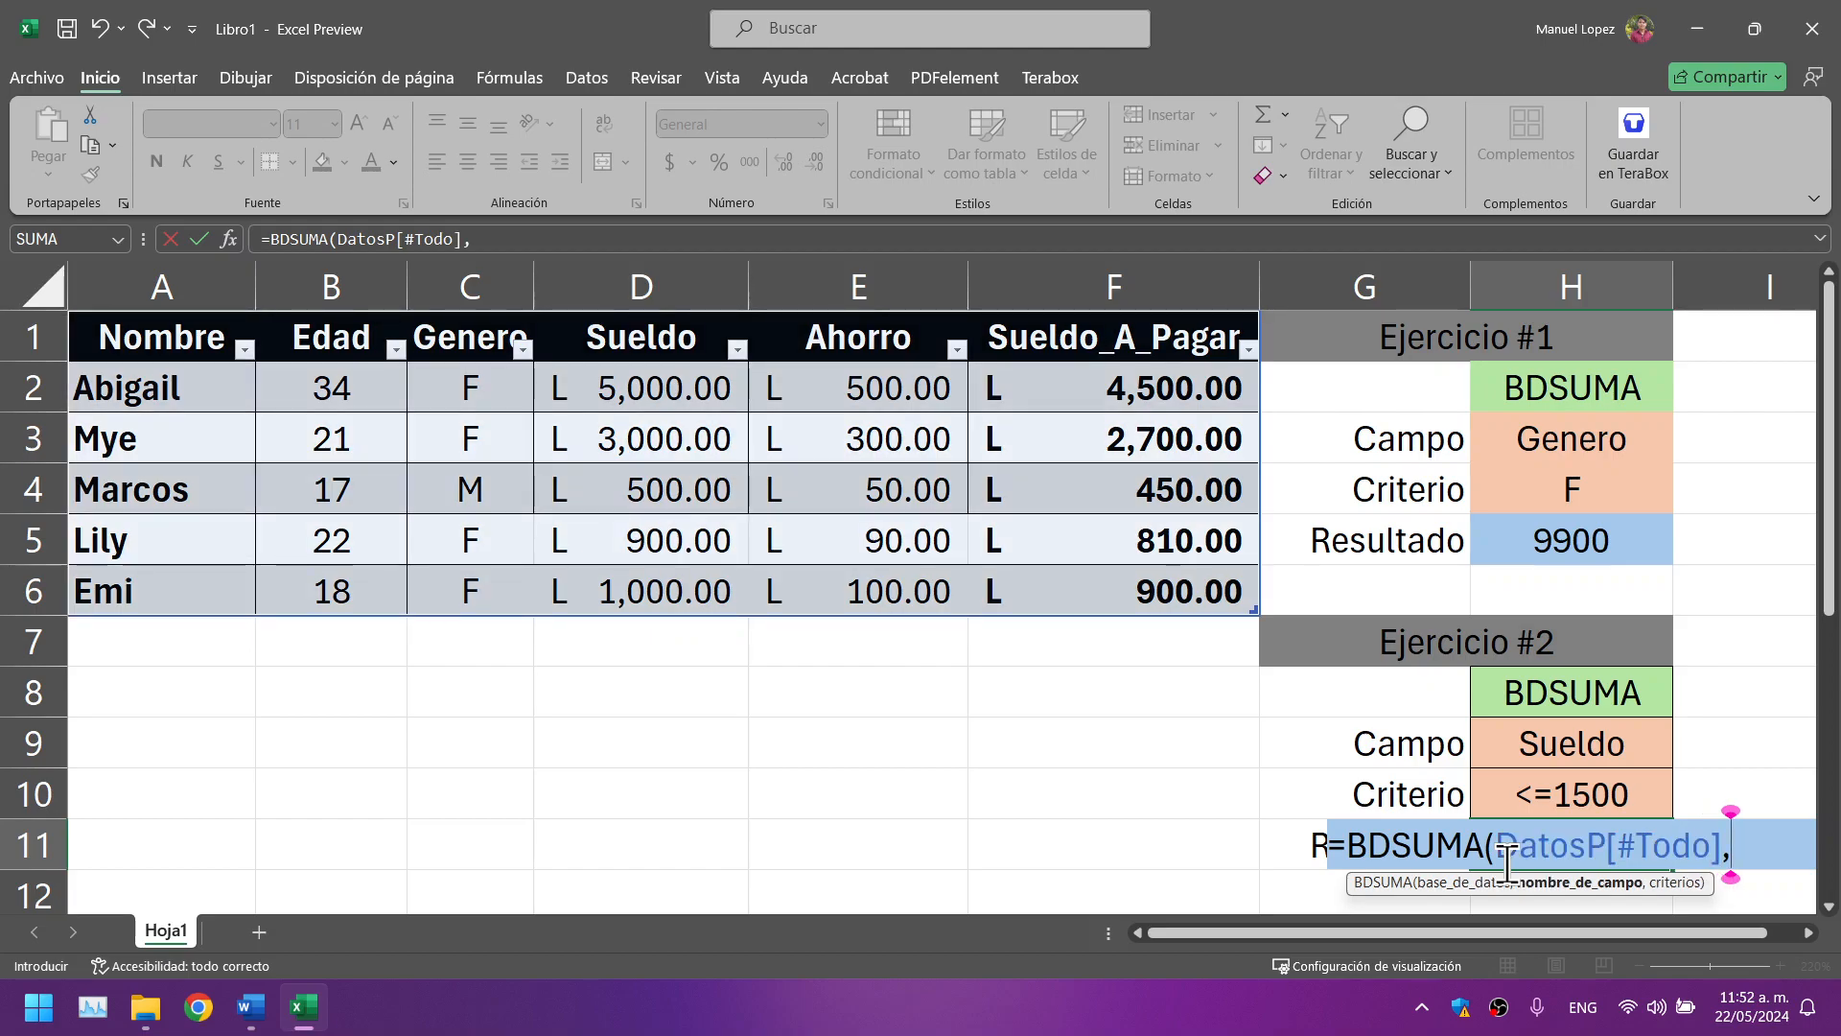
# Step: Give the H11 formula DatosP[[#Encabezados],[Sueldo_A_Pagar]] as its field name argument
pyautogui.scroll(-3, 1477, 671)
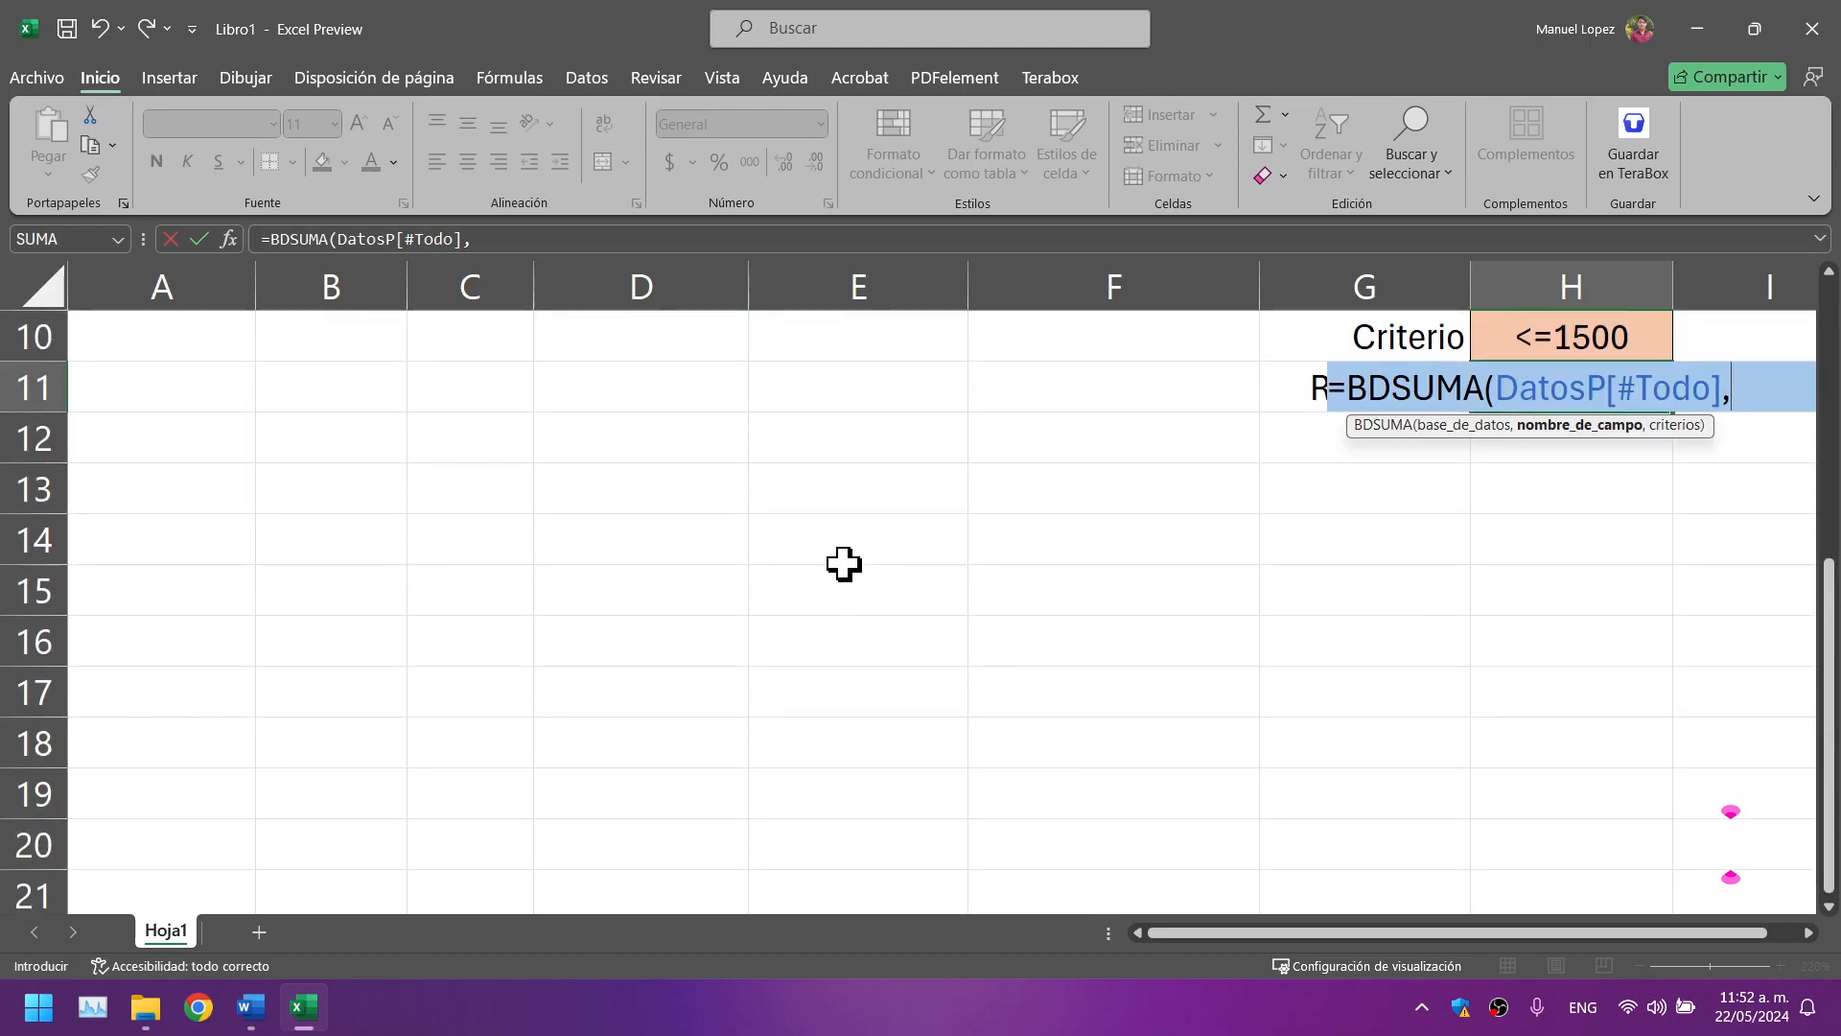
pyautogui.write('Dat')
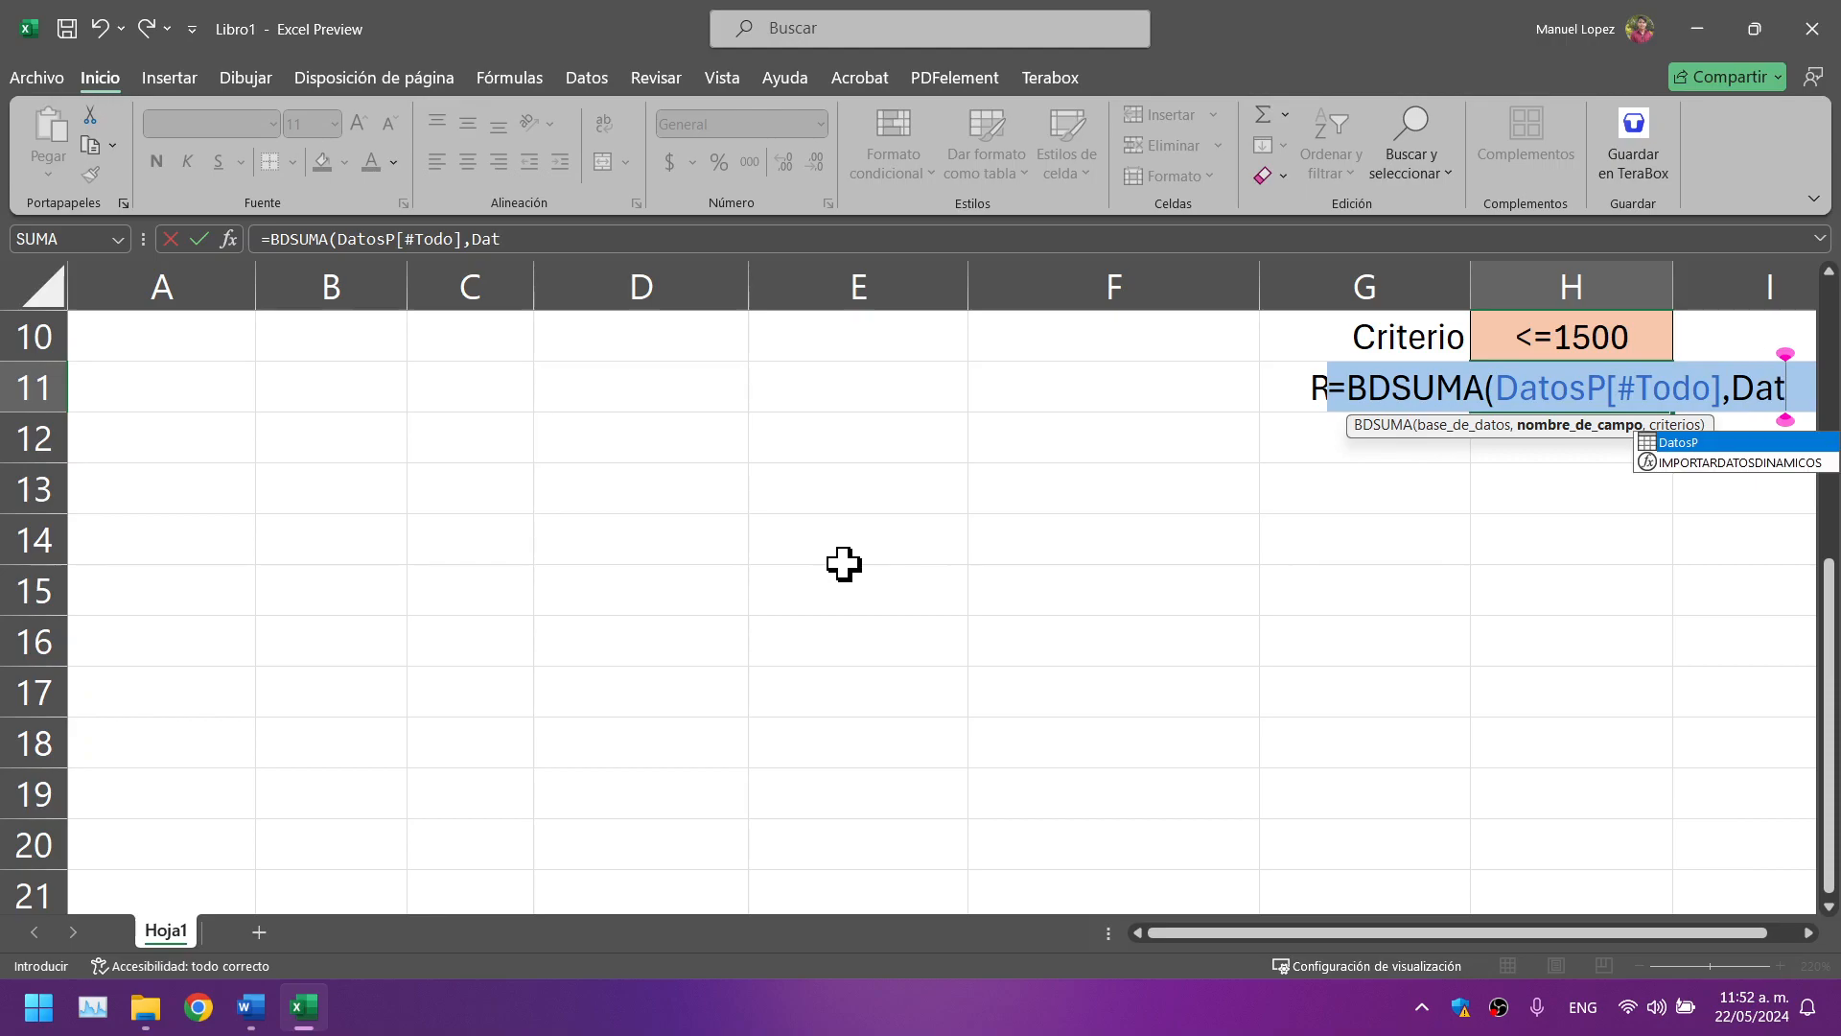
pyautogui.press('Tab')
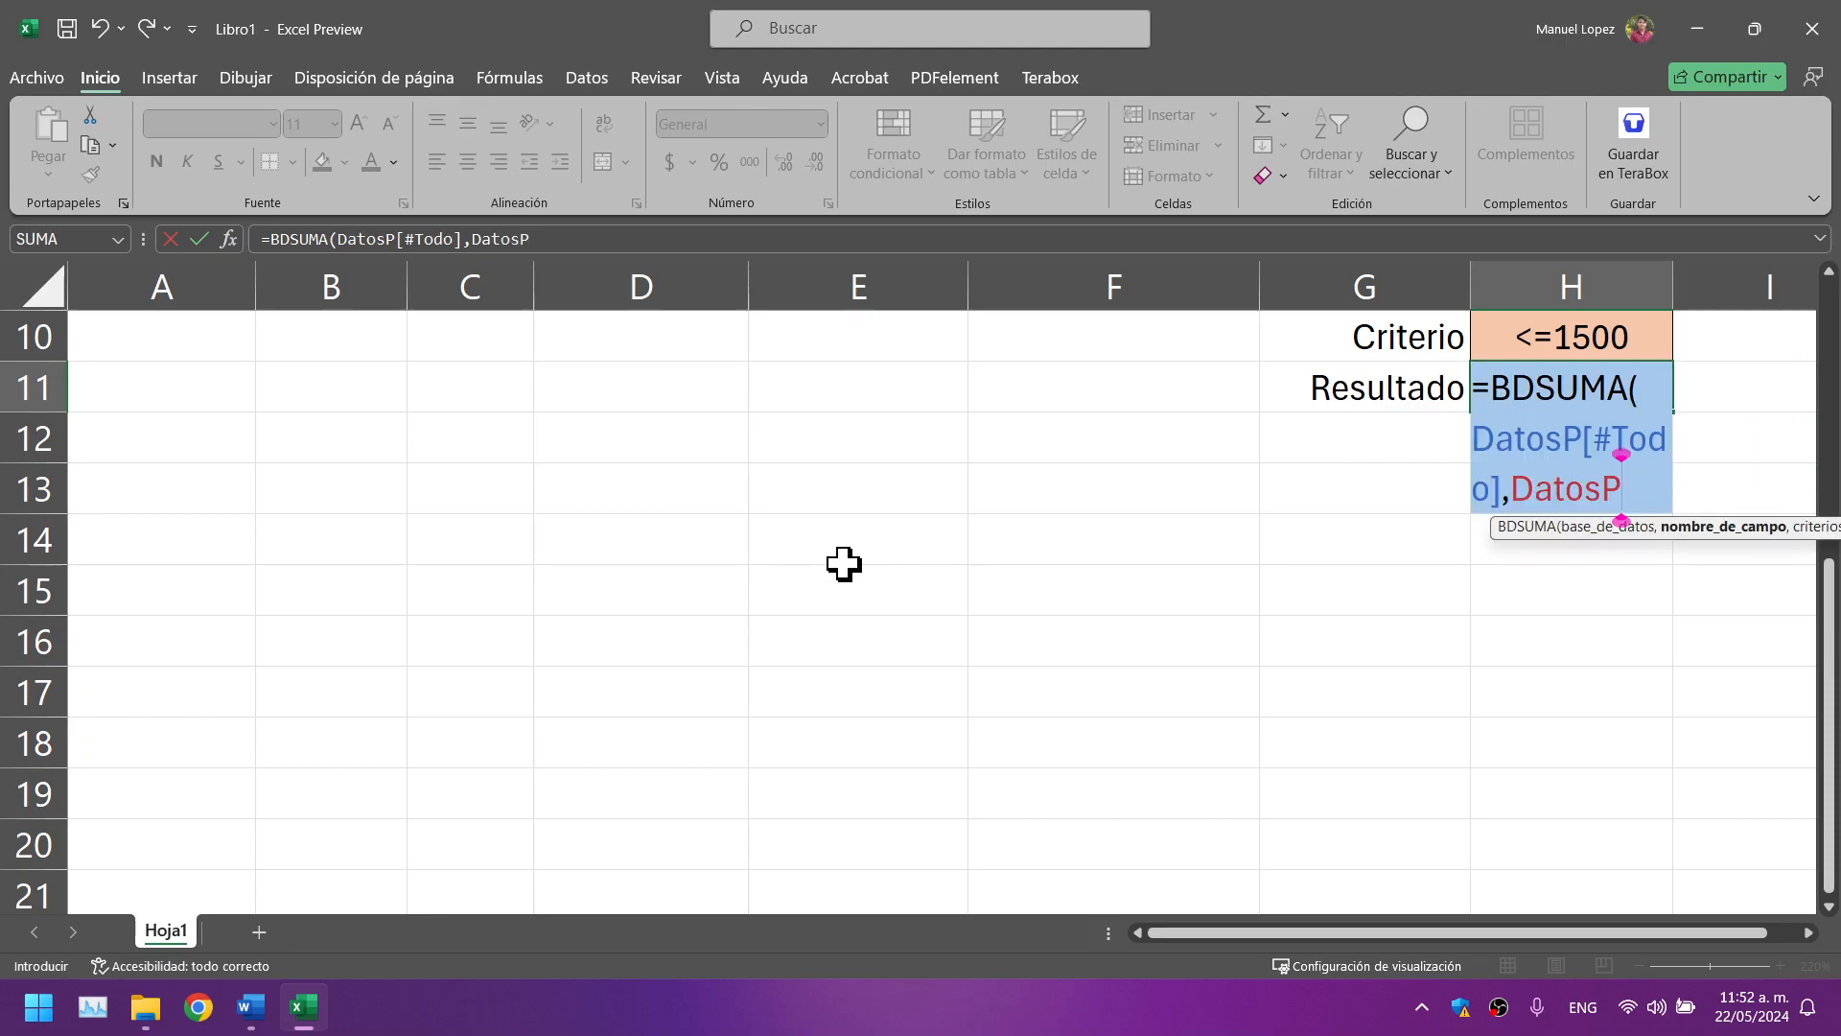
pyautogui.write('[')
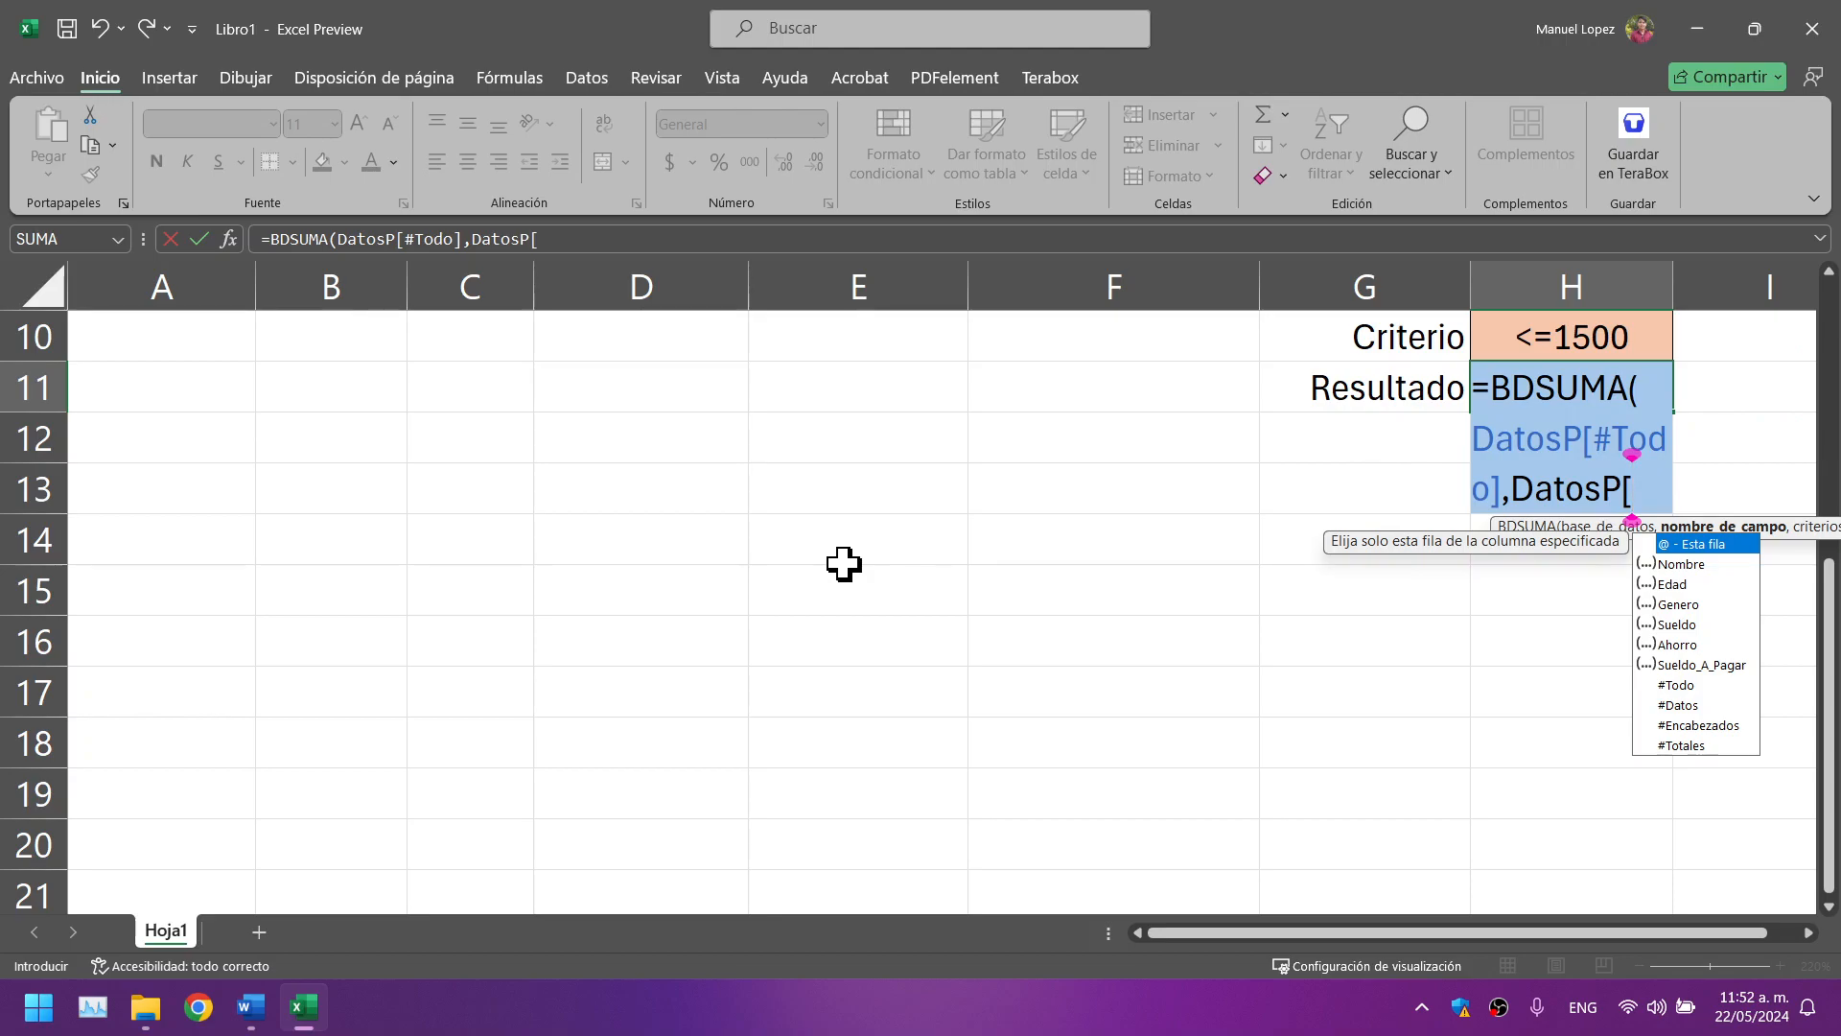
pyautogui.write('[')
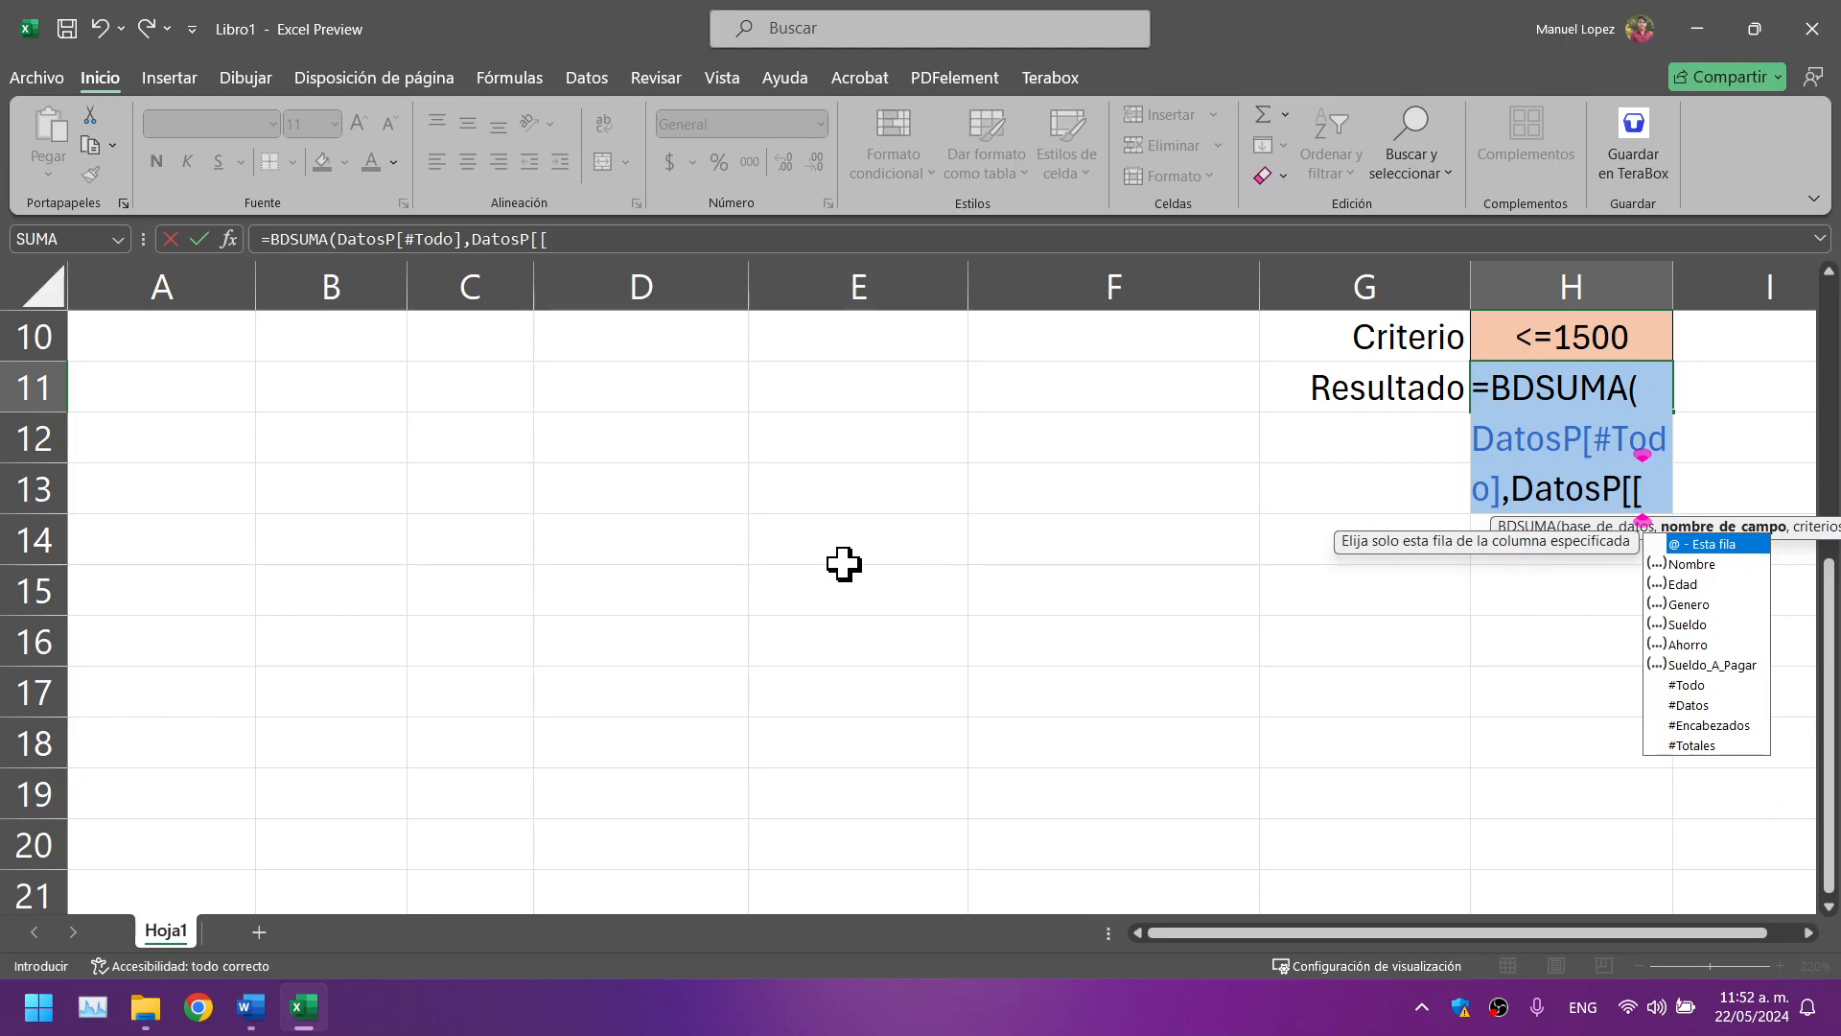
pyautogui.write('#e')
pyautogui.press('Tab')
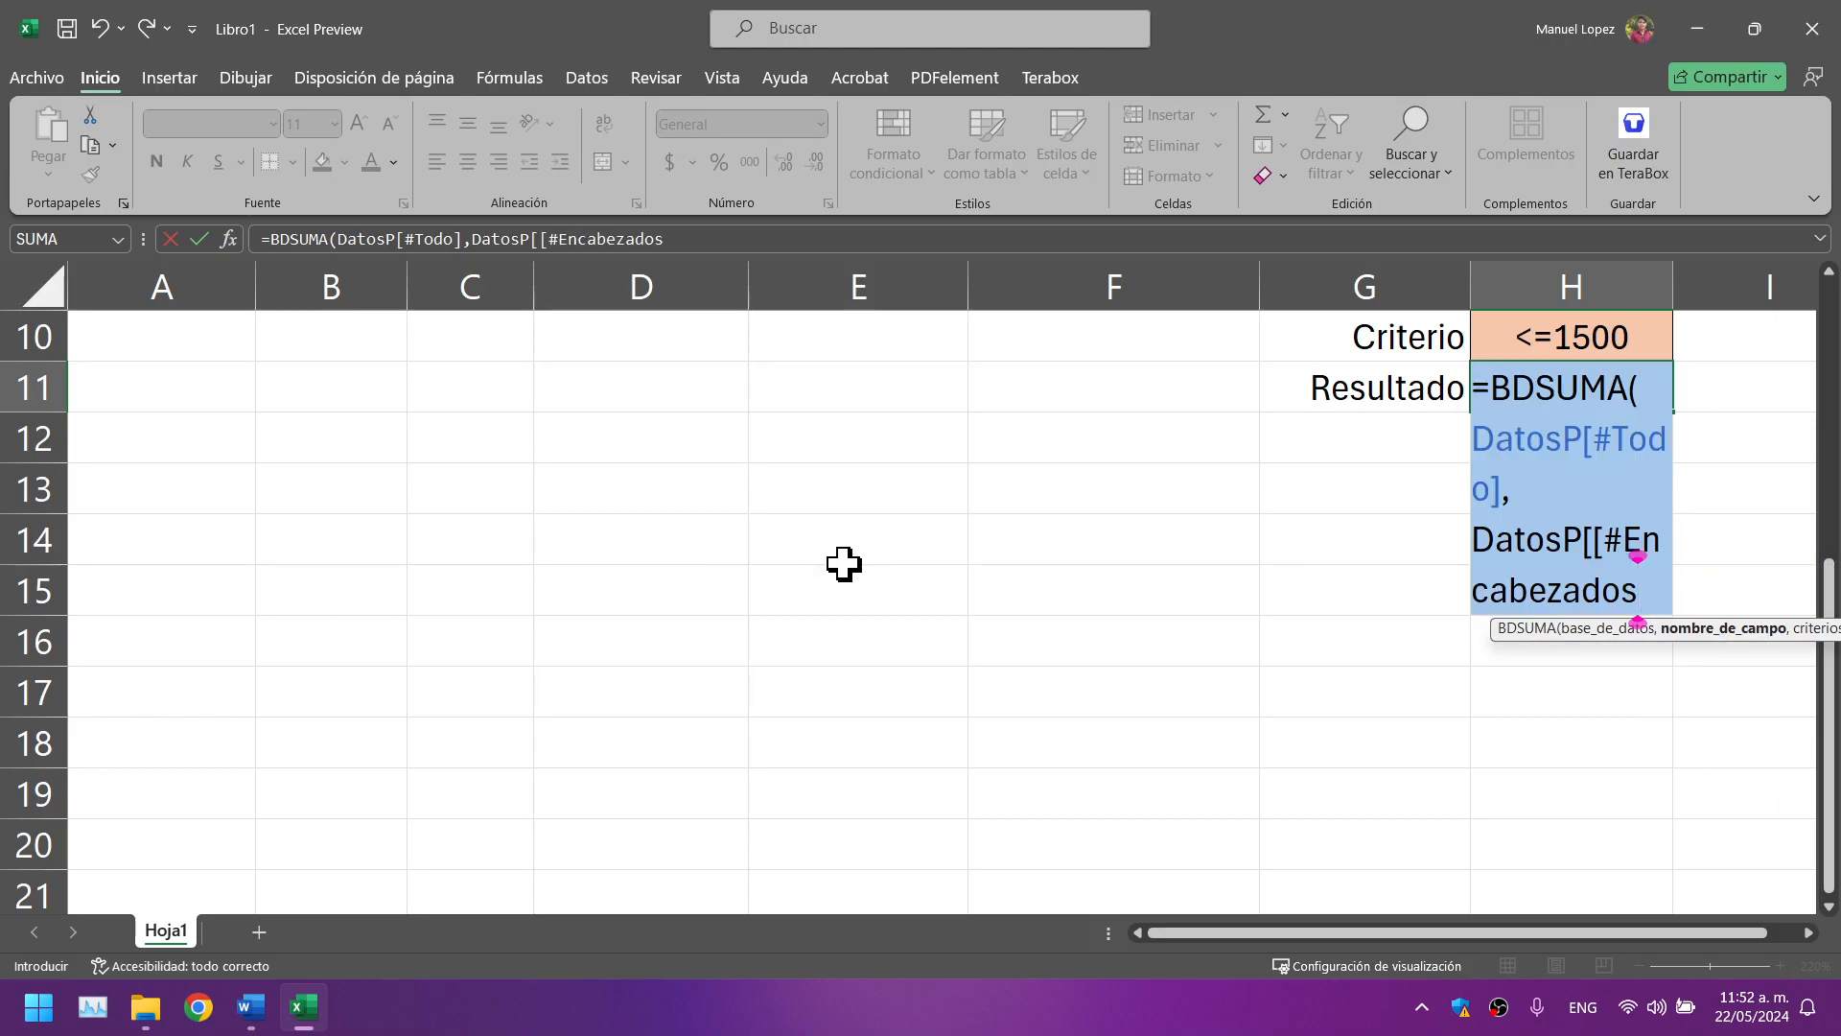
pyautogui.write('],')
pyautogui.write('[')
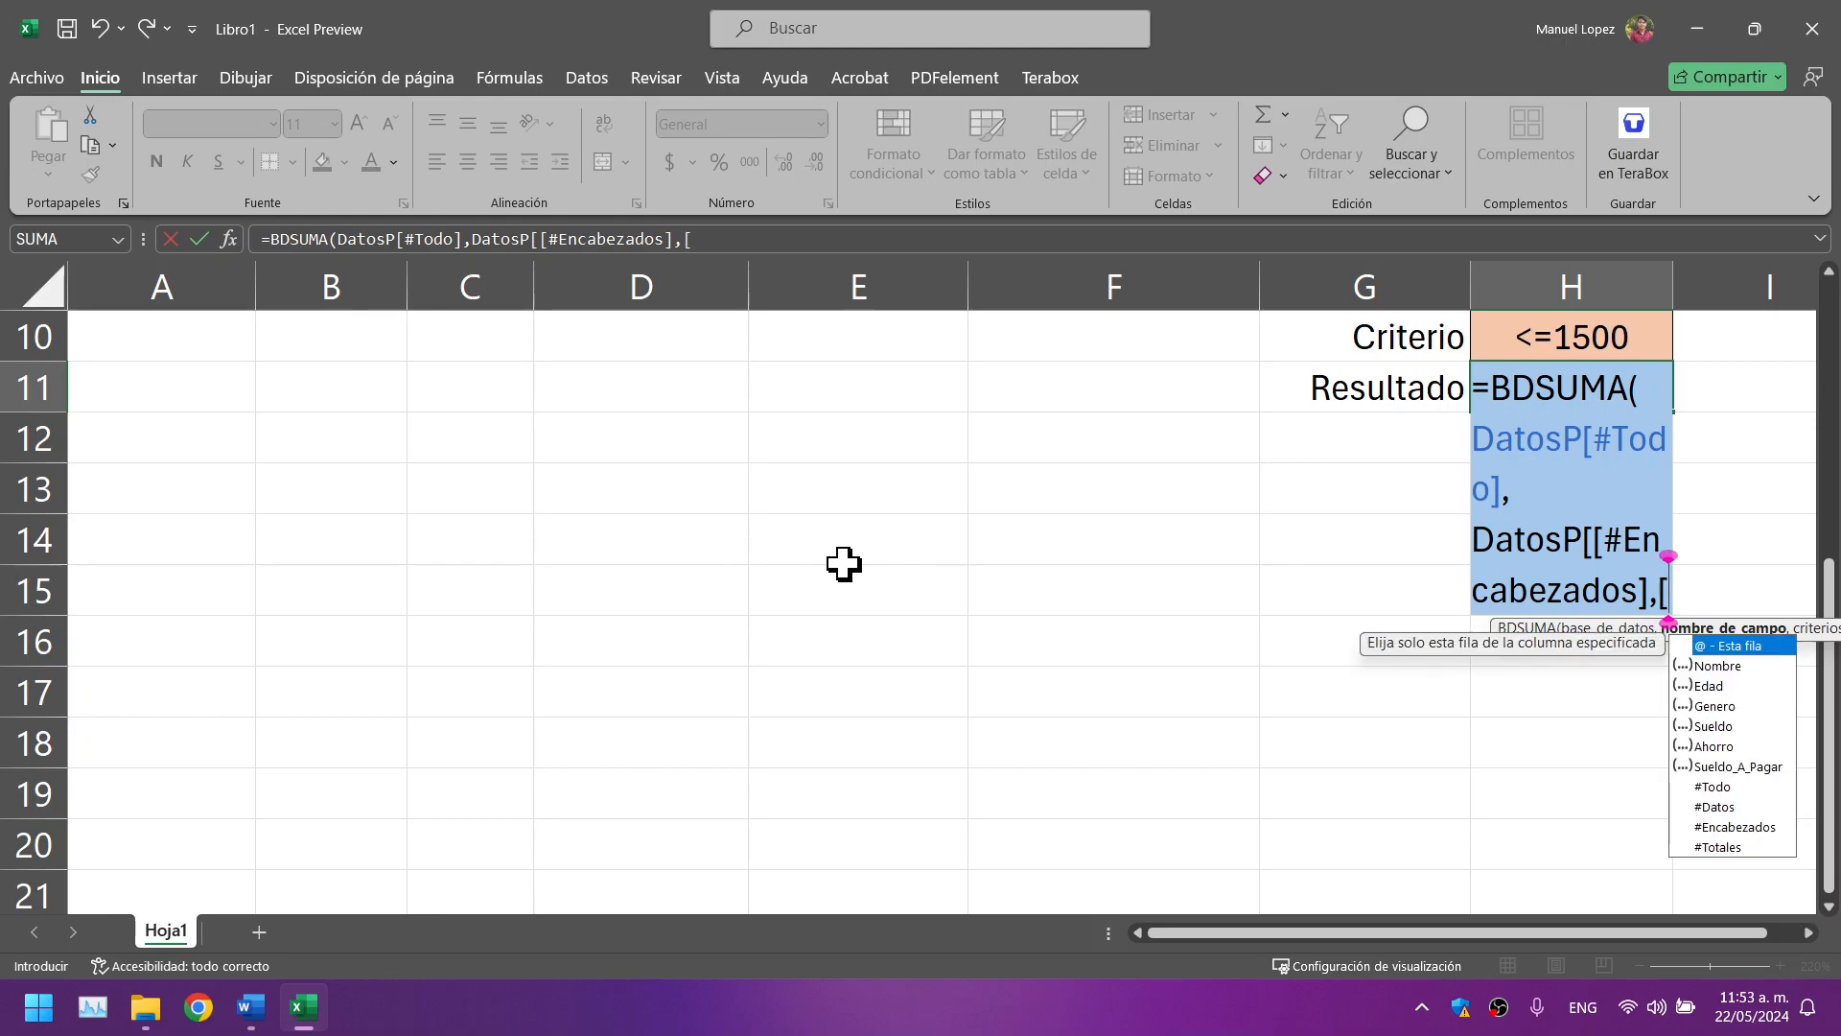
pyautogui.write('S')
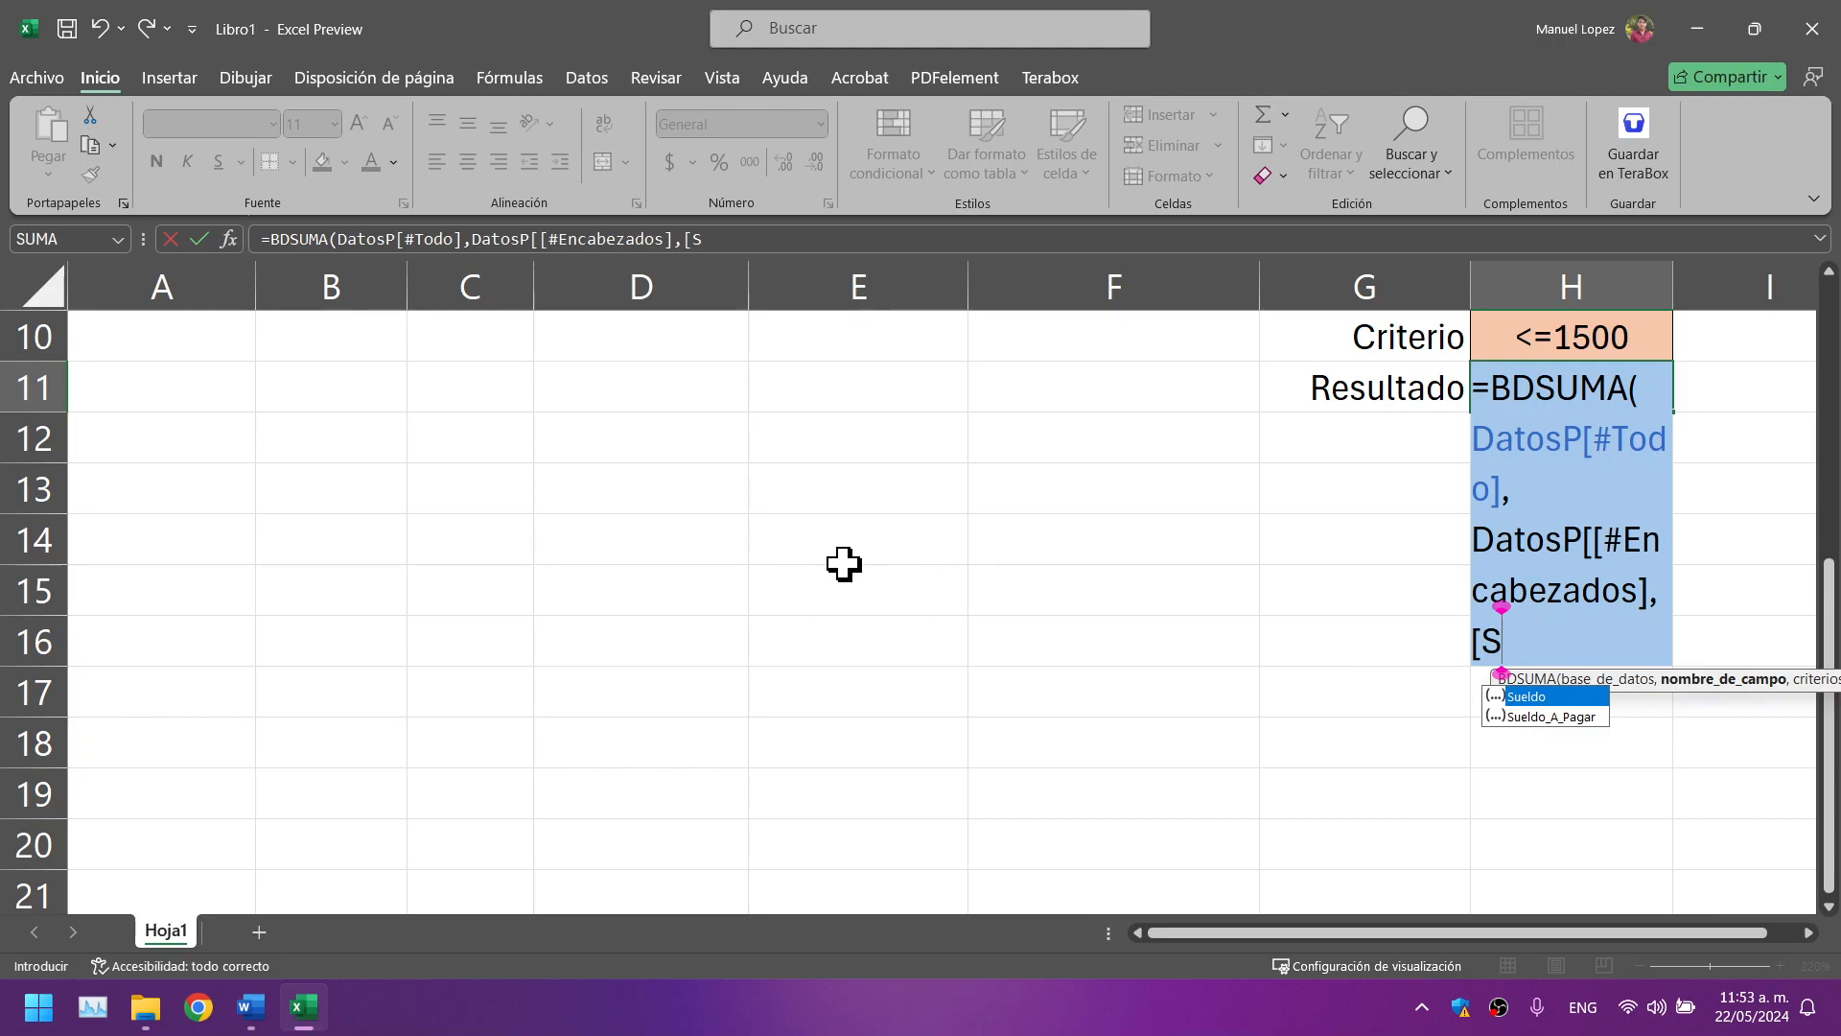
pyautogui.press('Down')
pyautogui.press('Tab')
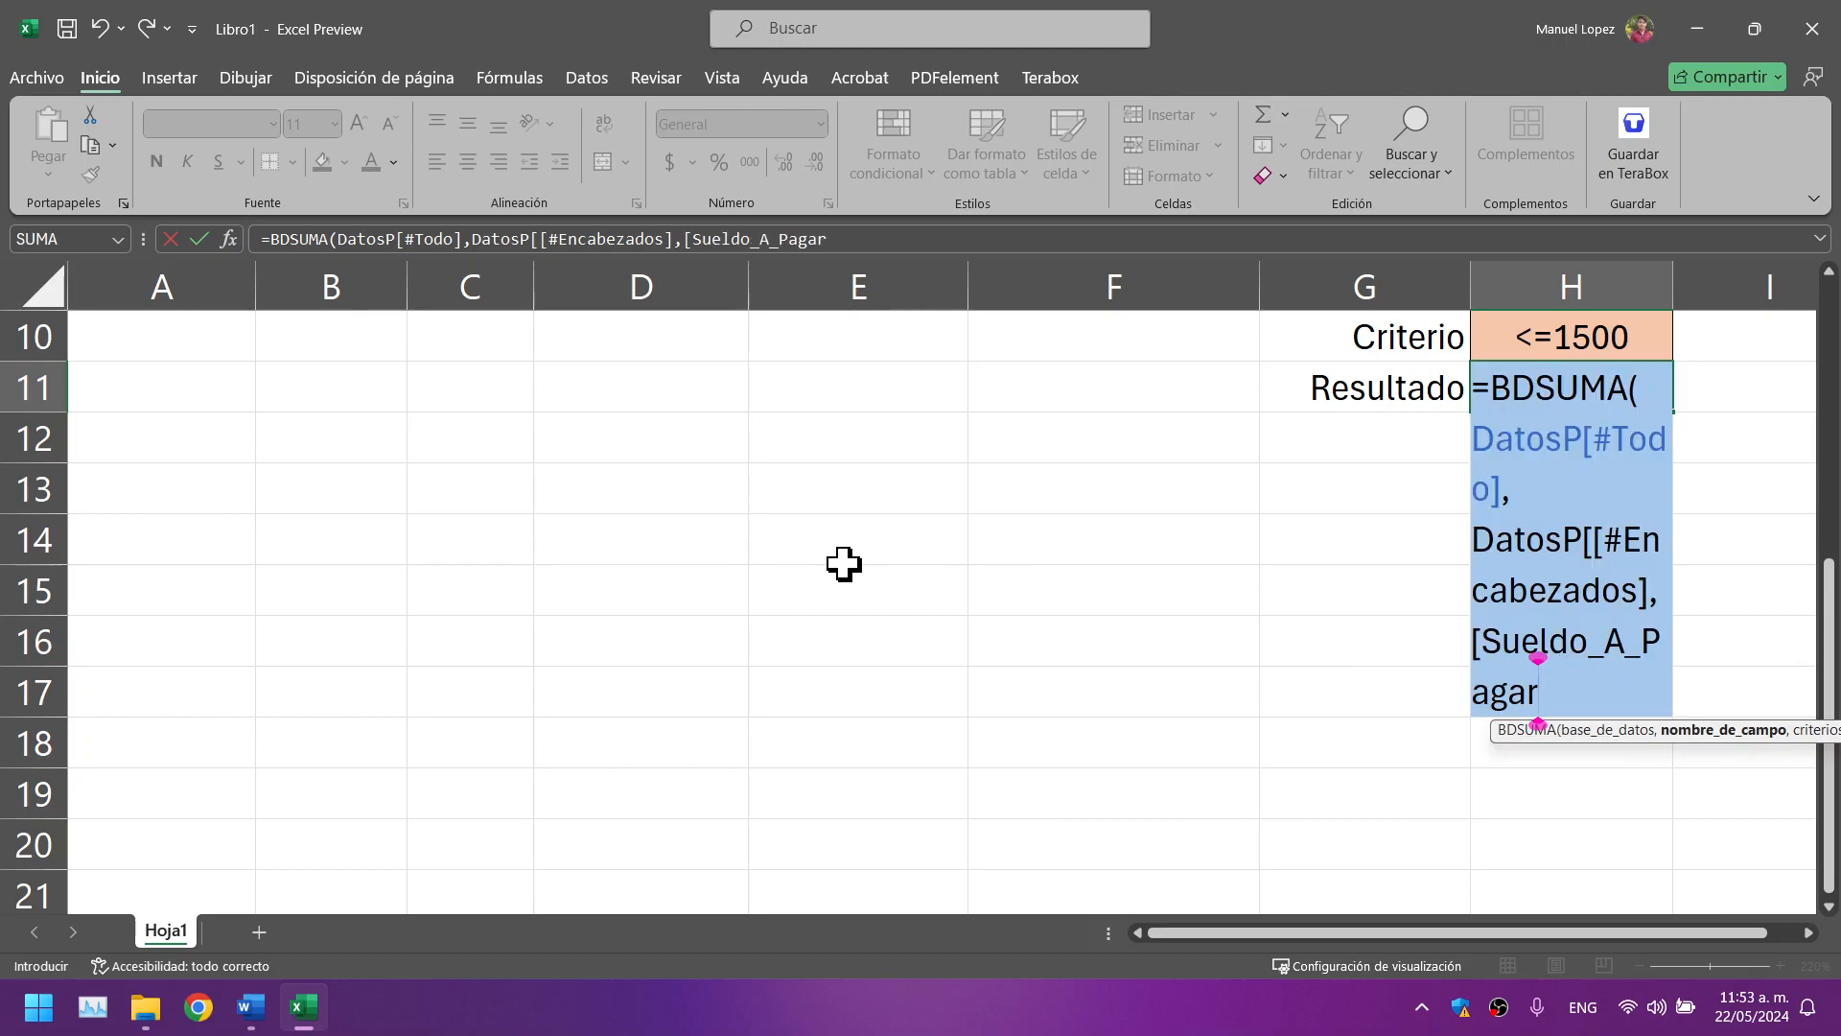
pyautogui.write(']]')
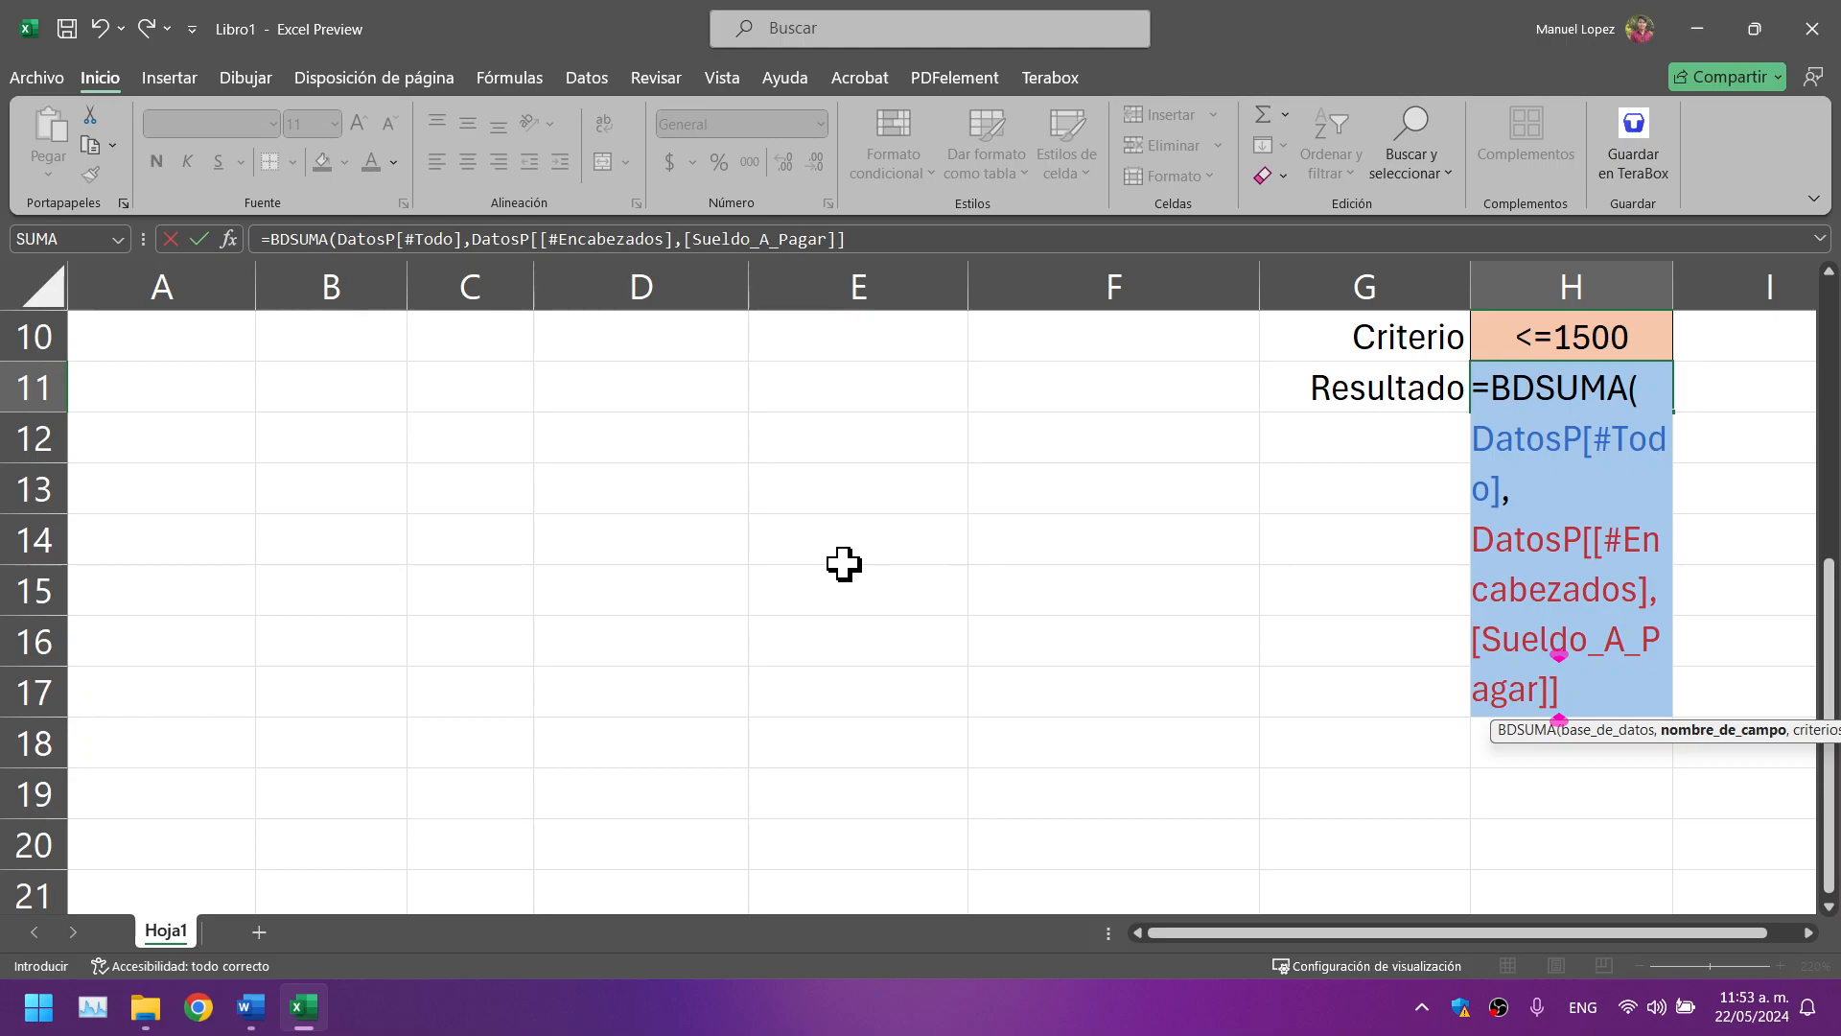
# Step: Complete the H11 BDSUMA formula with H9:H10 as its criteria argument and close the parenthesis
pyautogui.write(',')
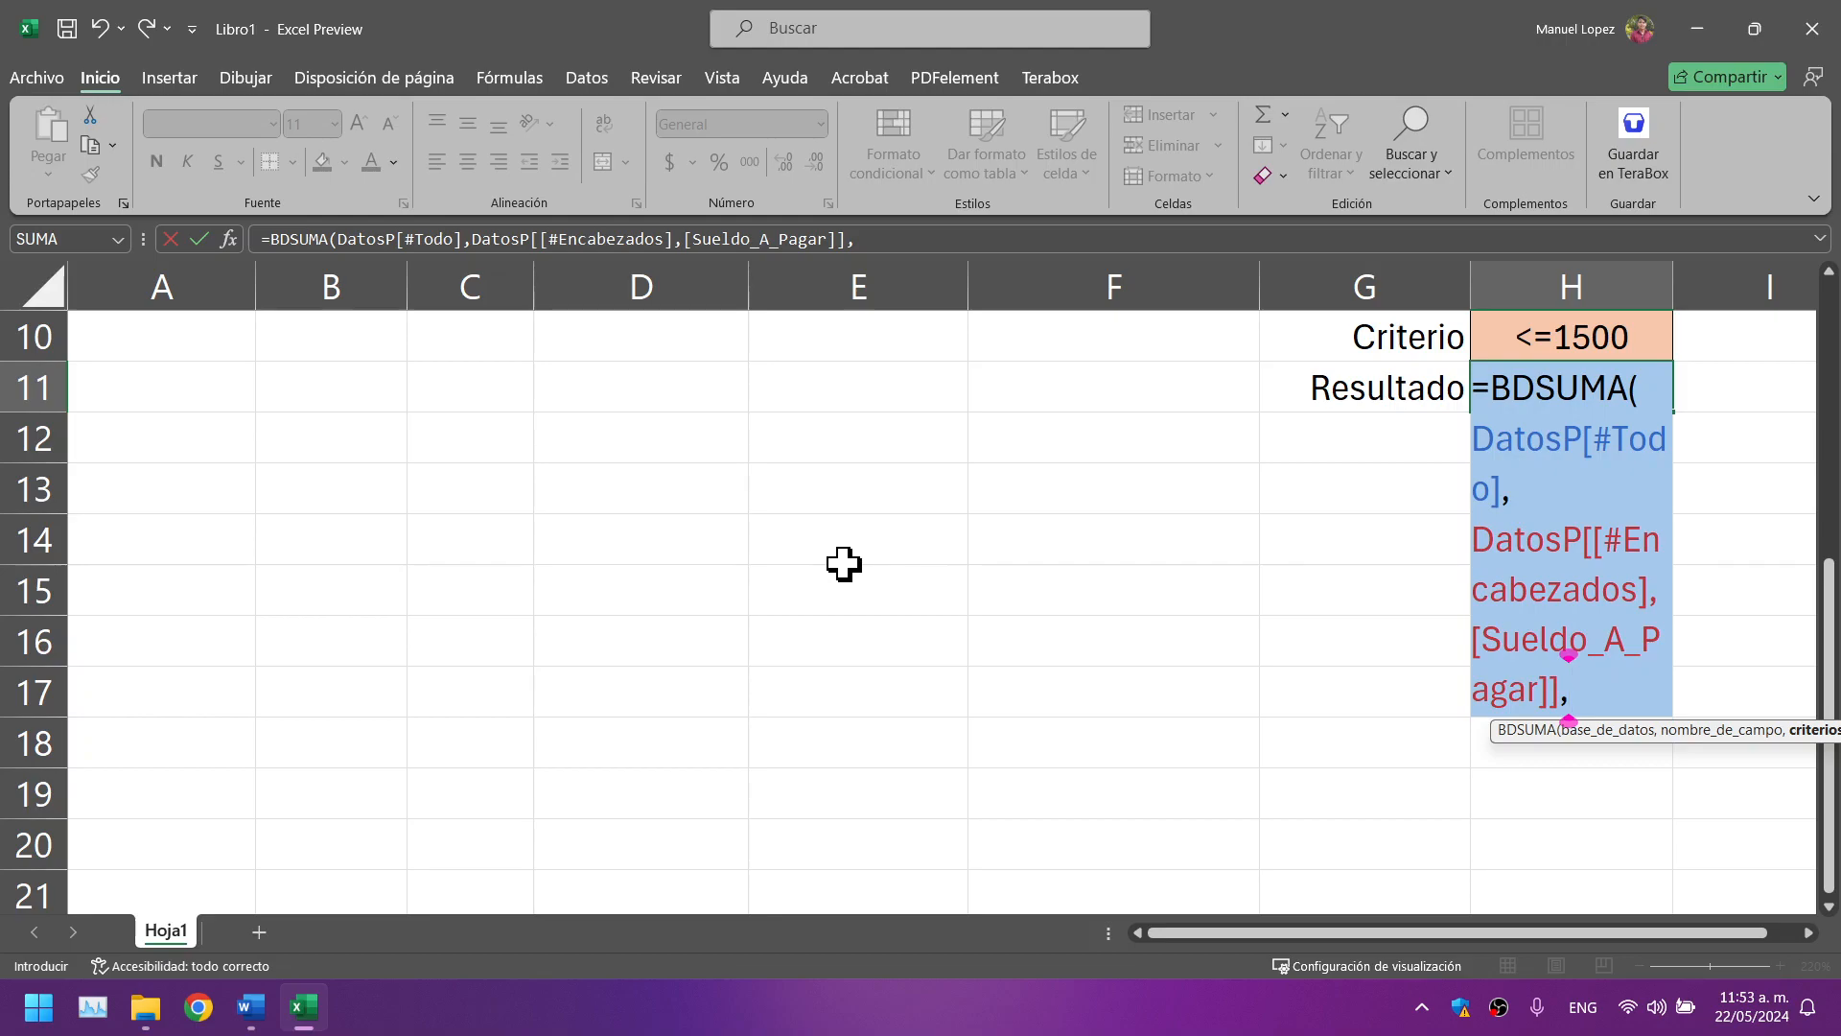
pyautogui.scroll(1, 853, 546)
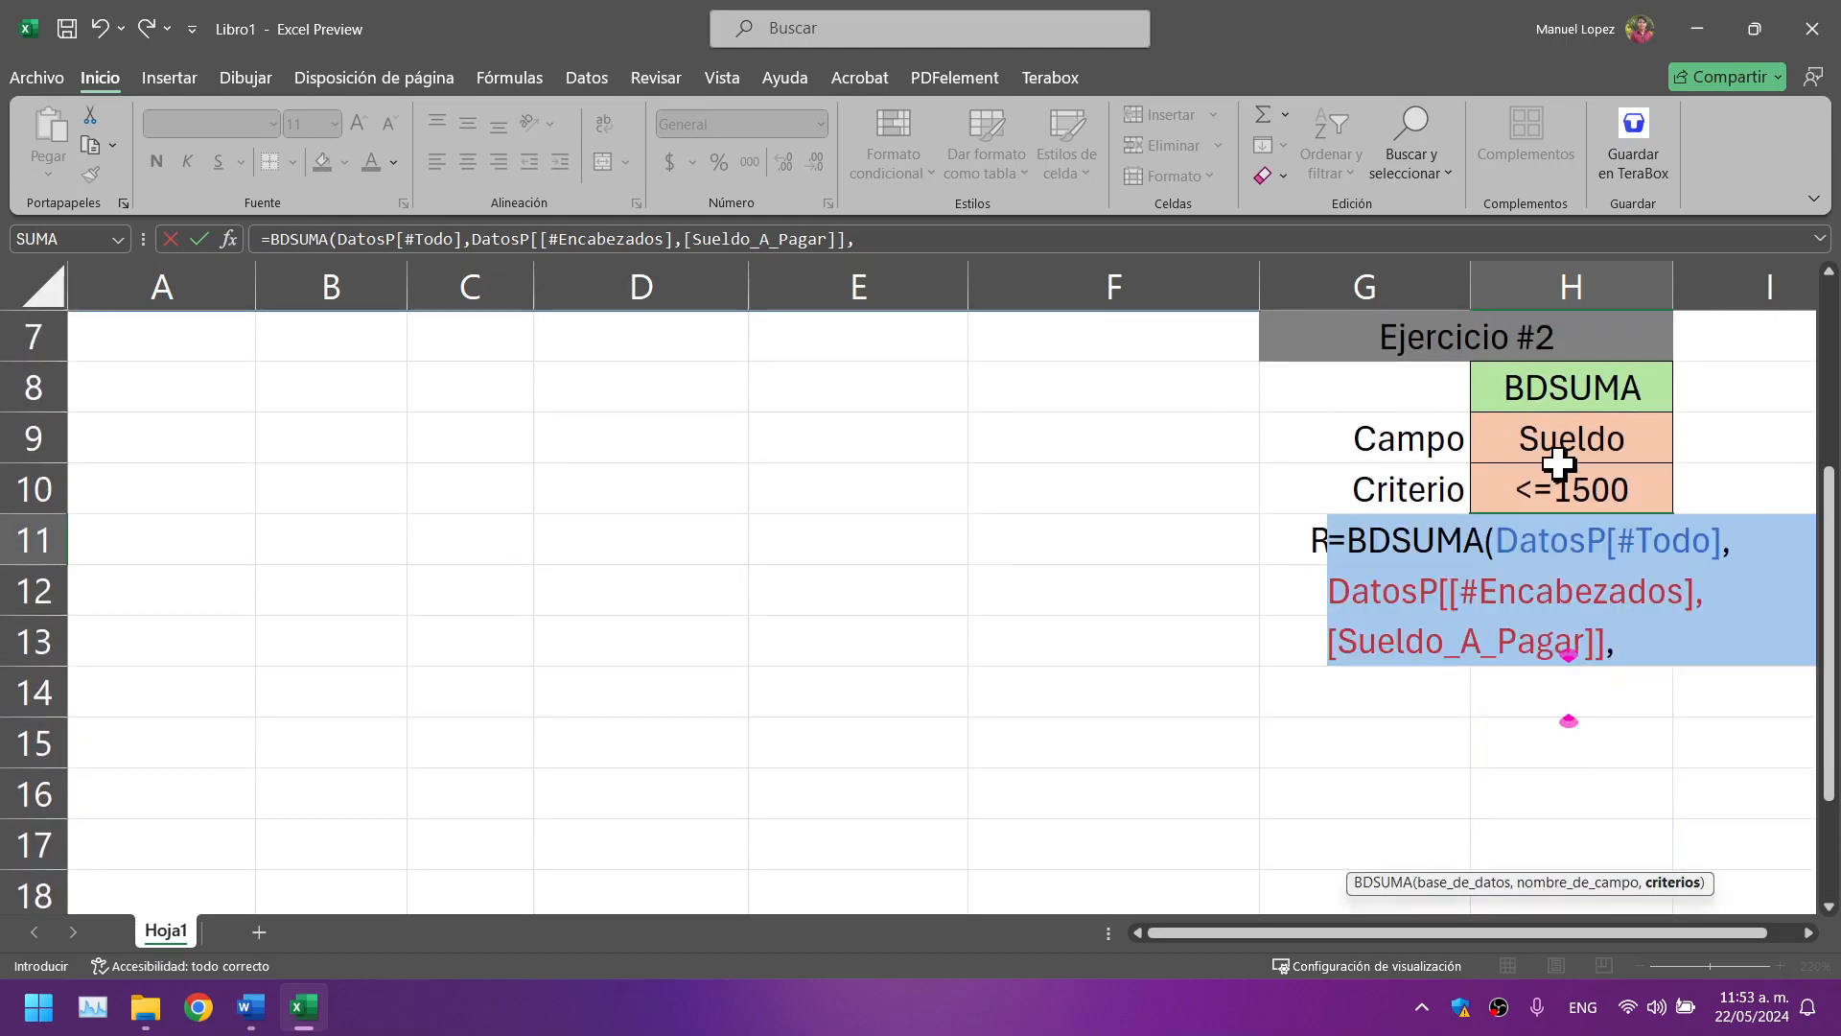
pyautogui.moveTo(1525, 440); pyautogui.dragTo(1478, 475)
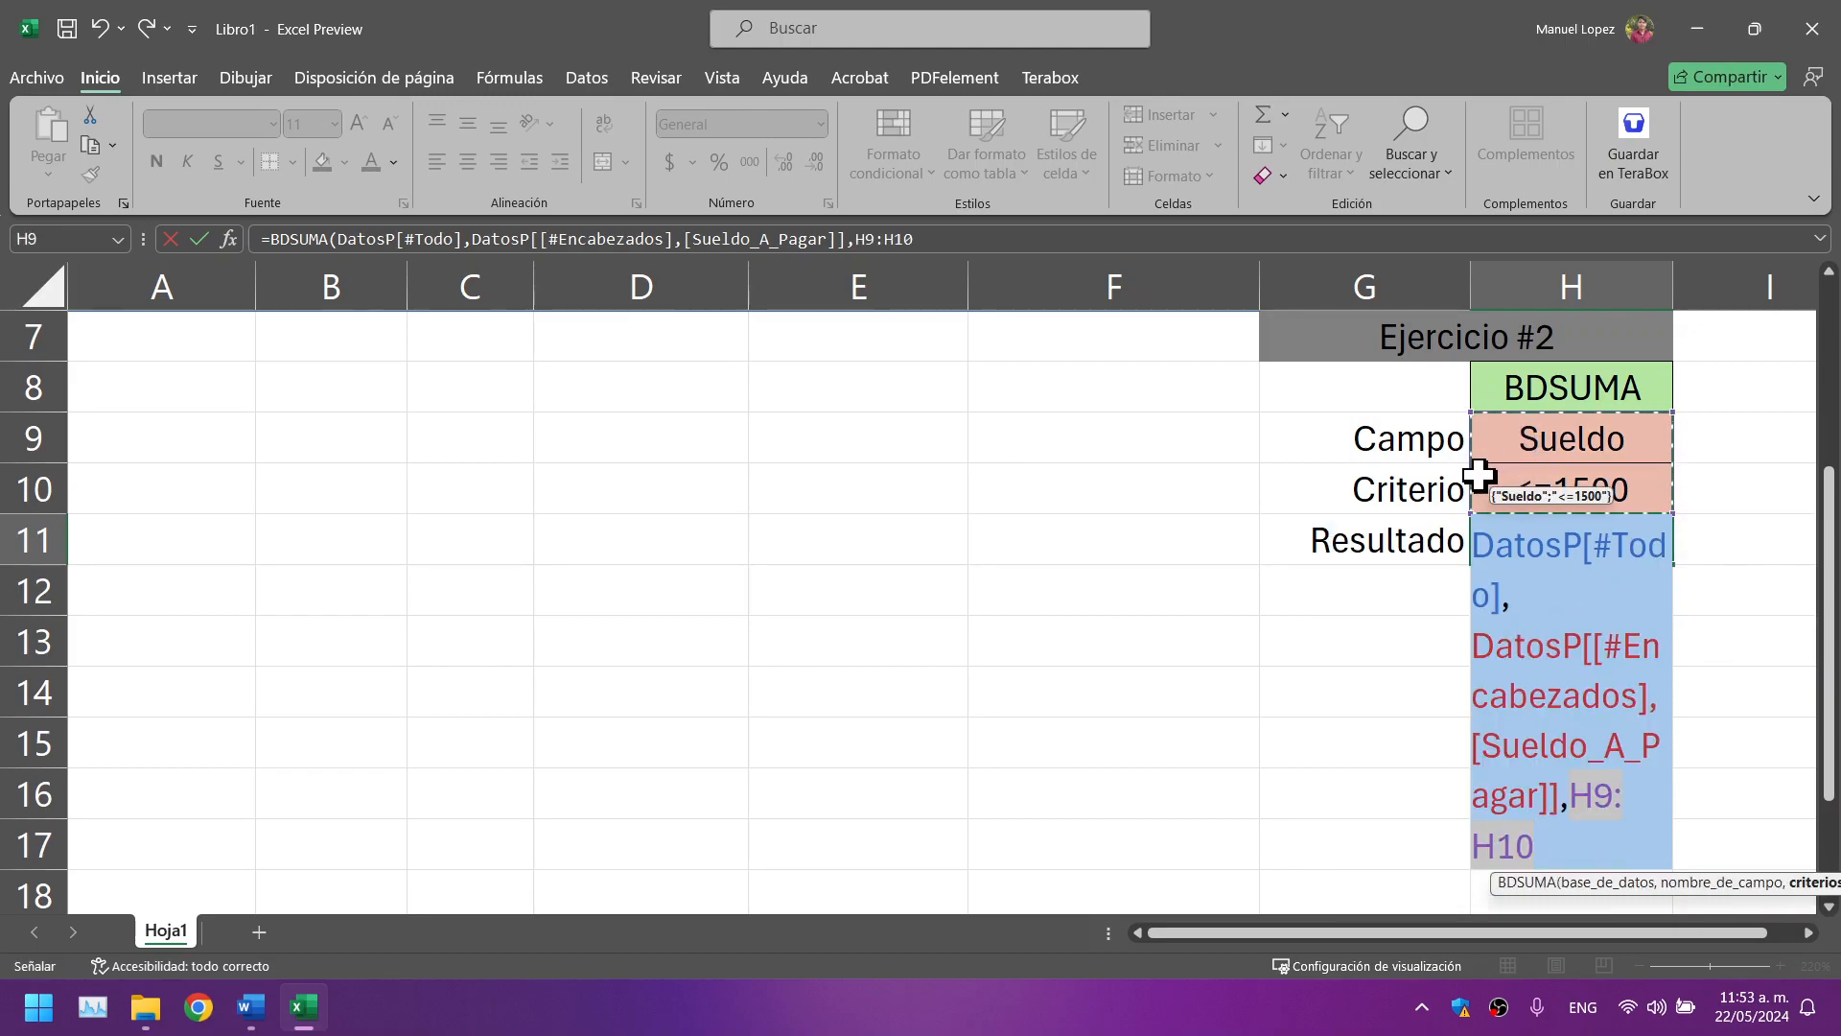
pyautogui.click(1563, 830)
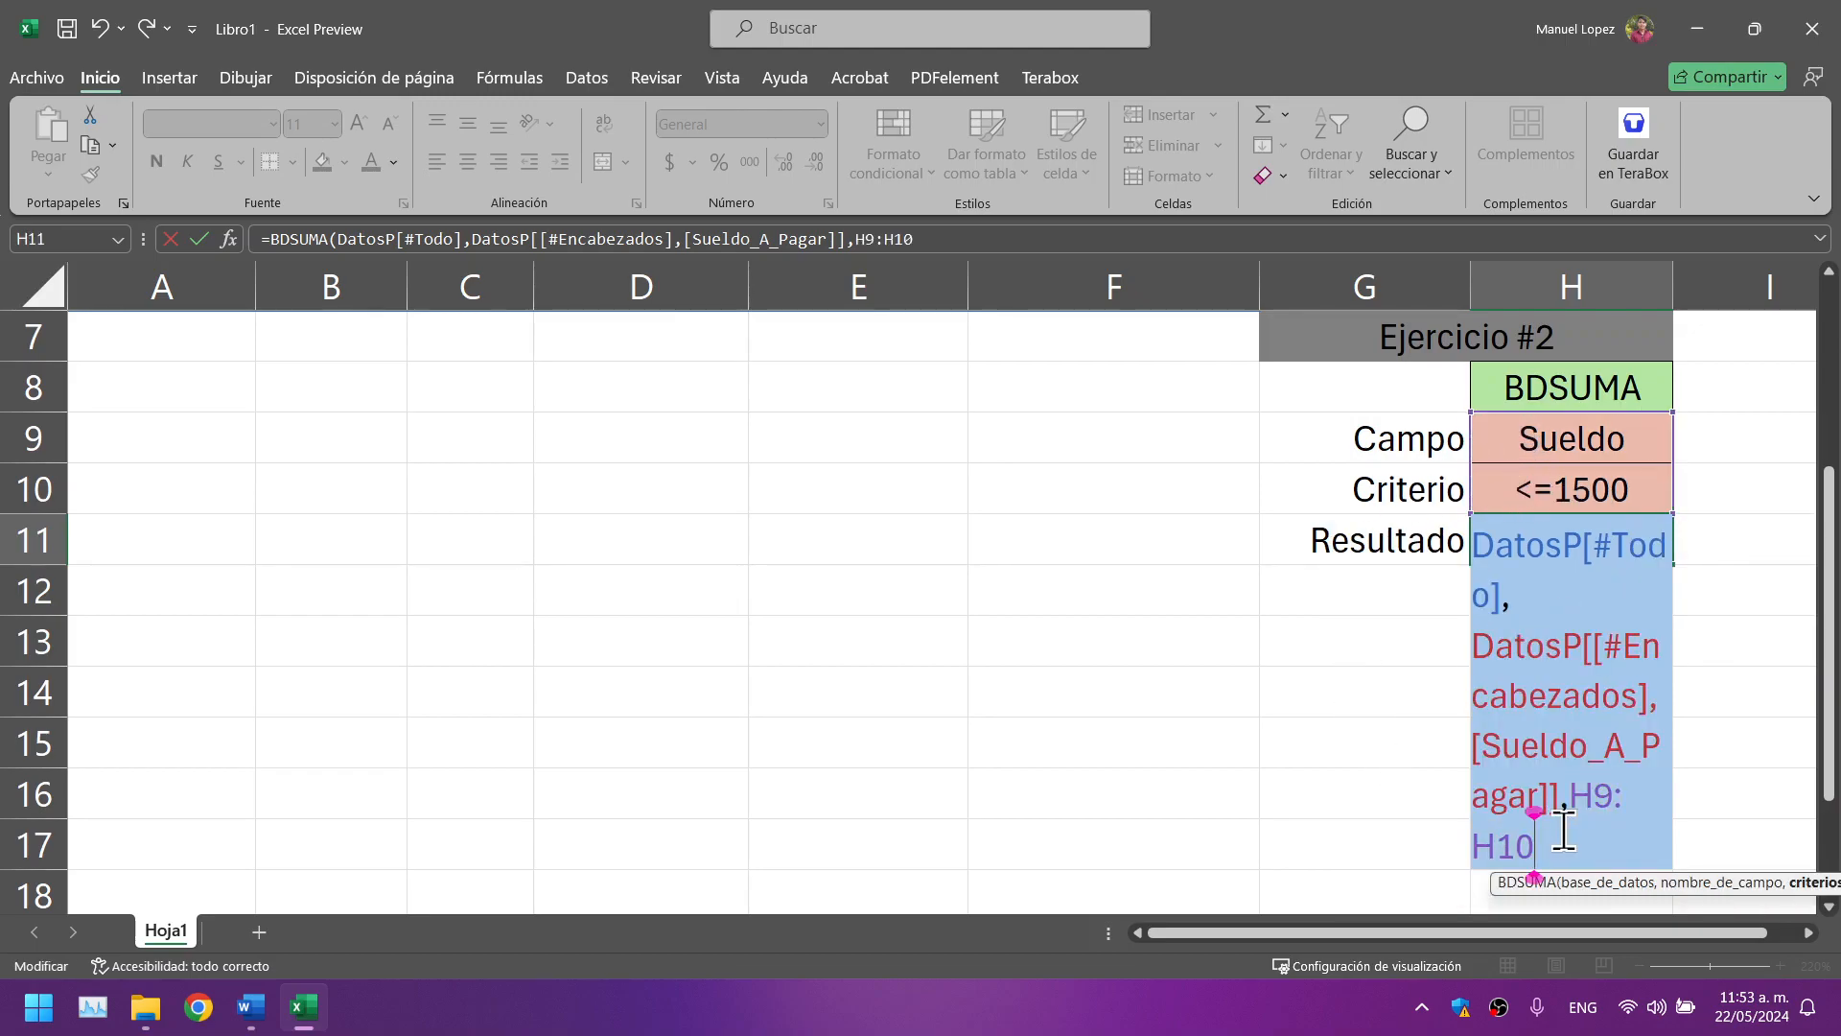
pyautogui.write(')')
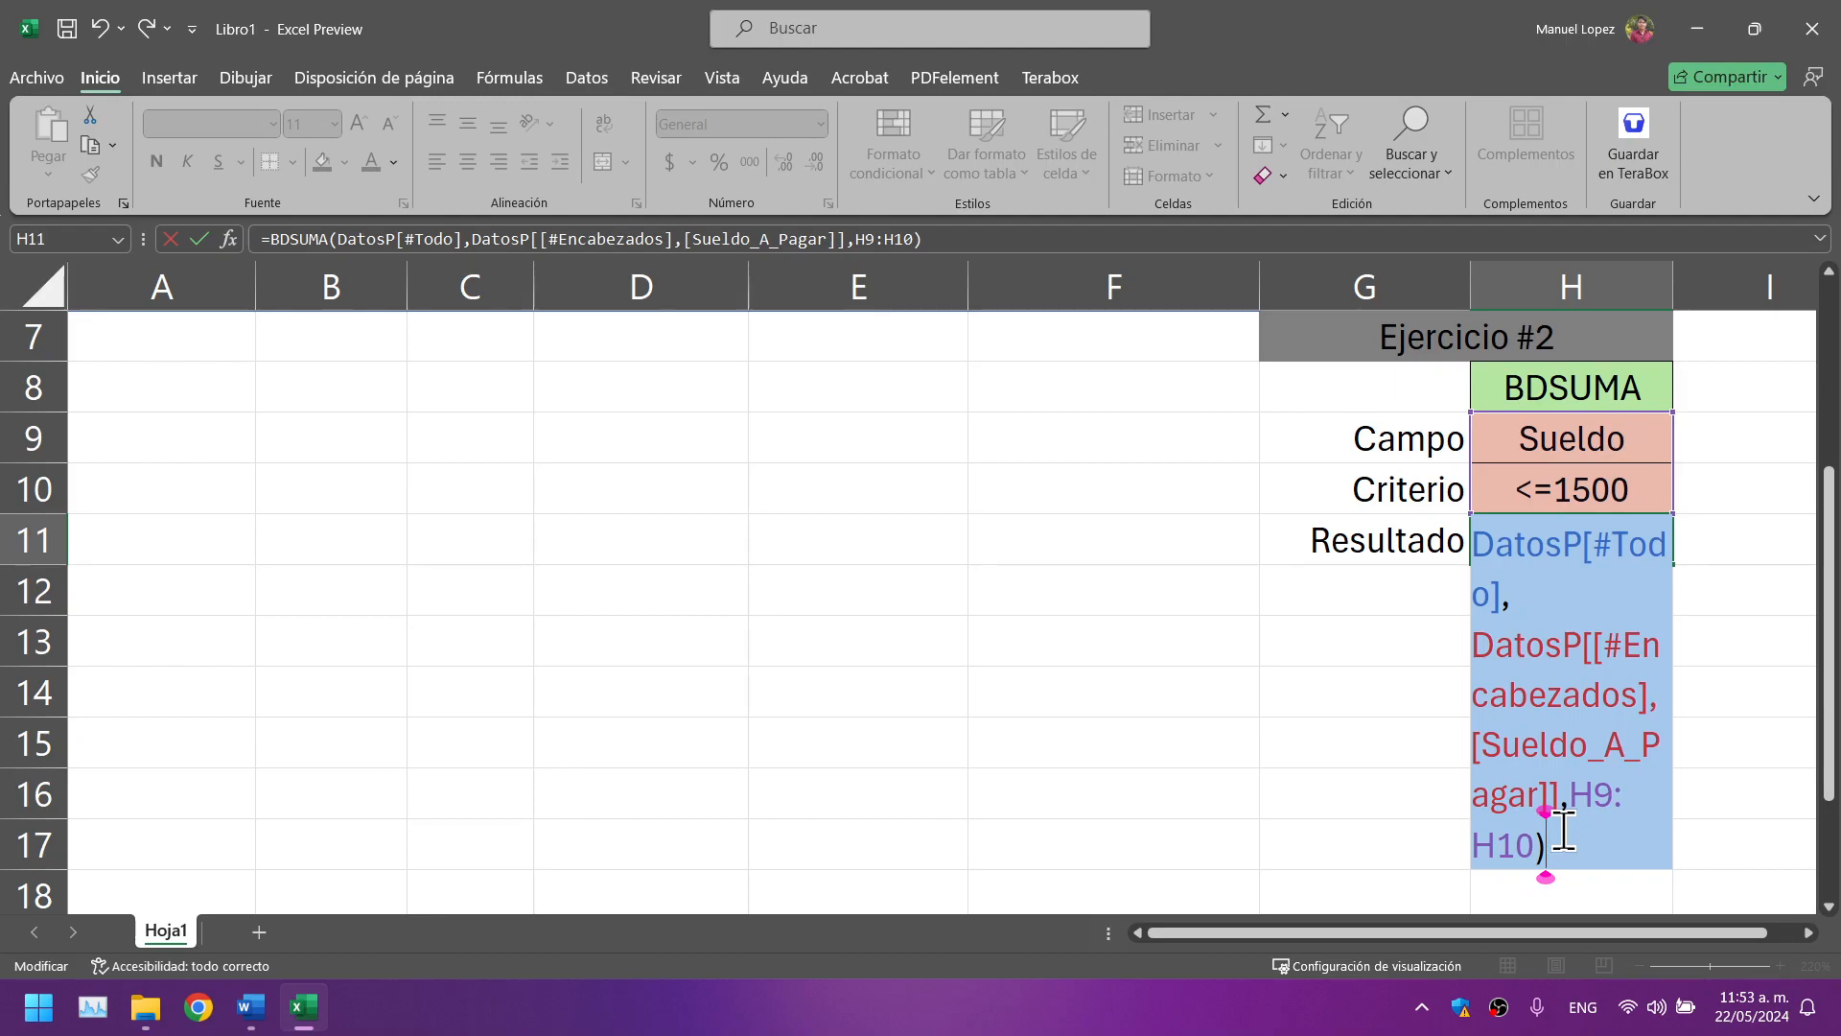
pyautogui.press('Return')
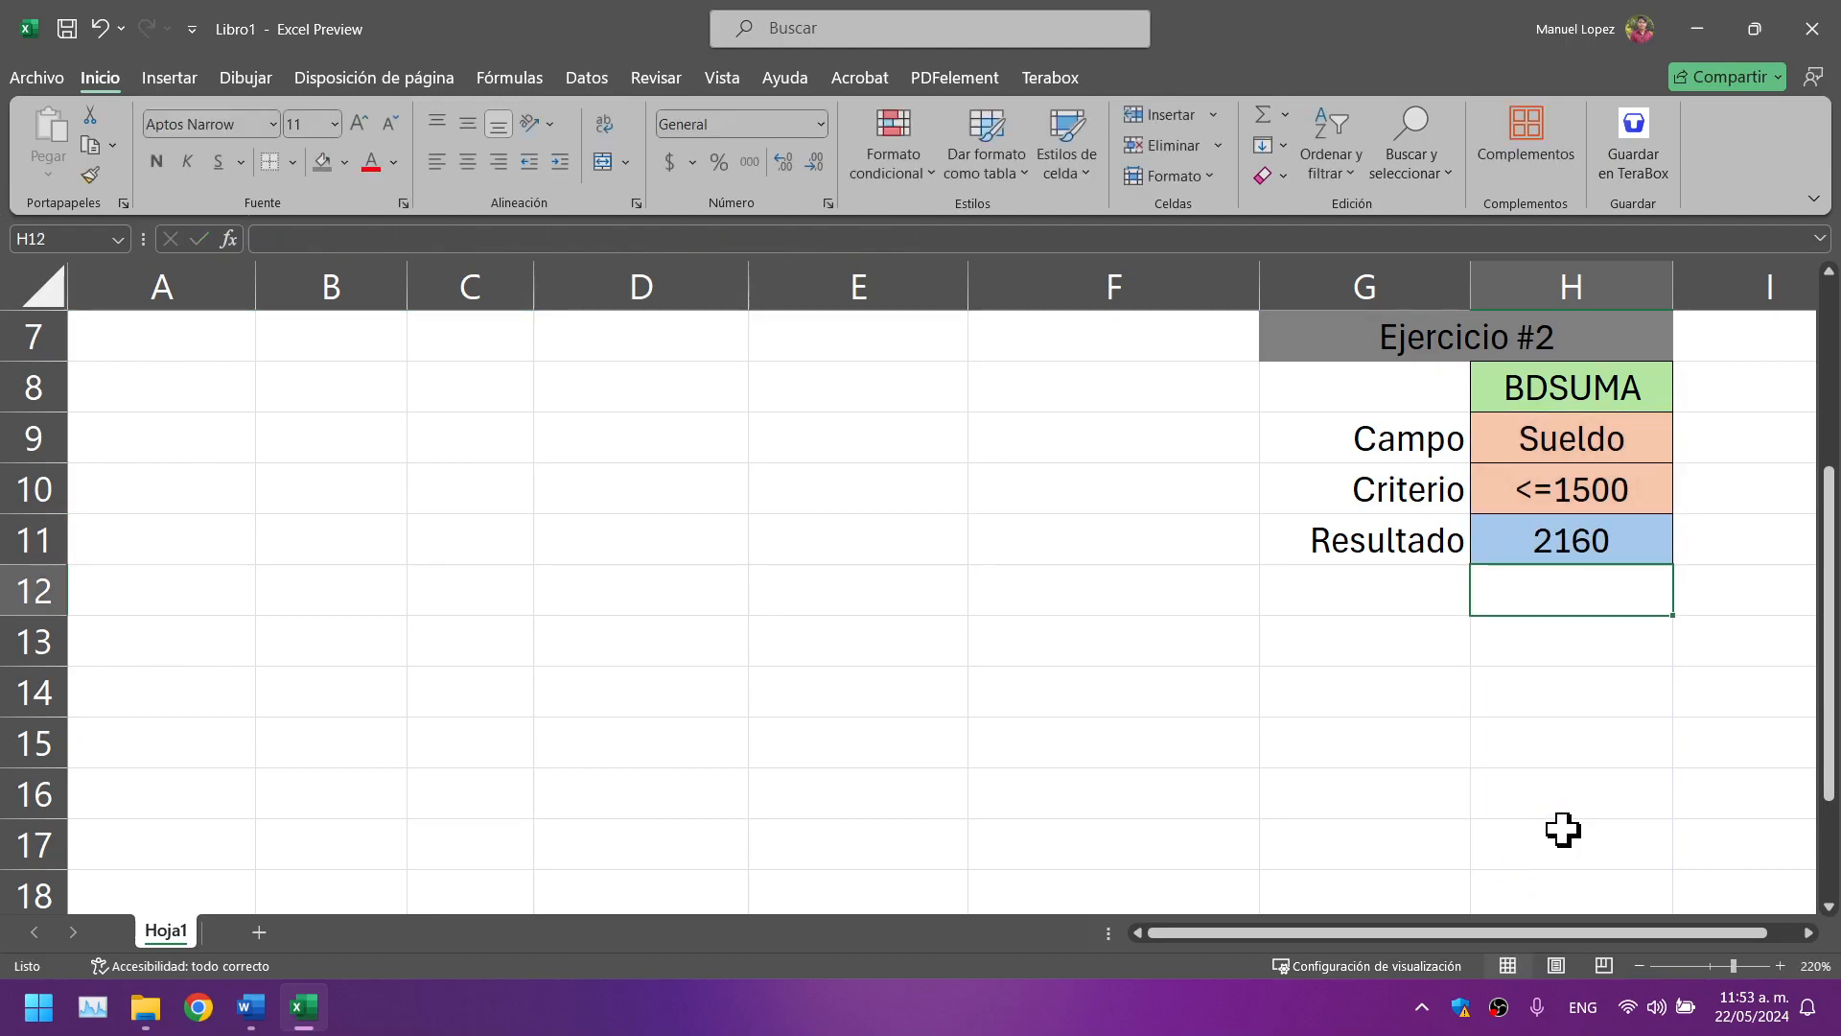
# Step: Filter the table's Sueldo_A_Pagar column to values greater than or equal to 1500
pyautogui.scroll(2, 1563, 831)
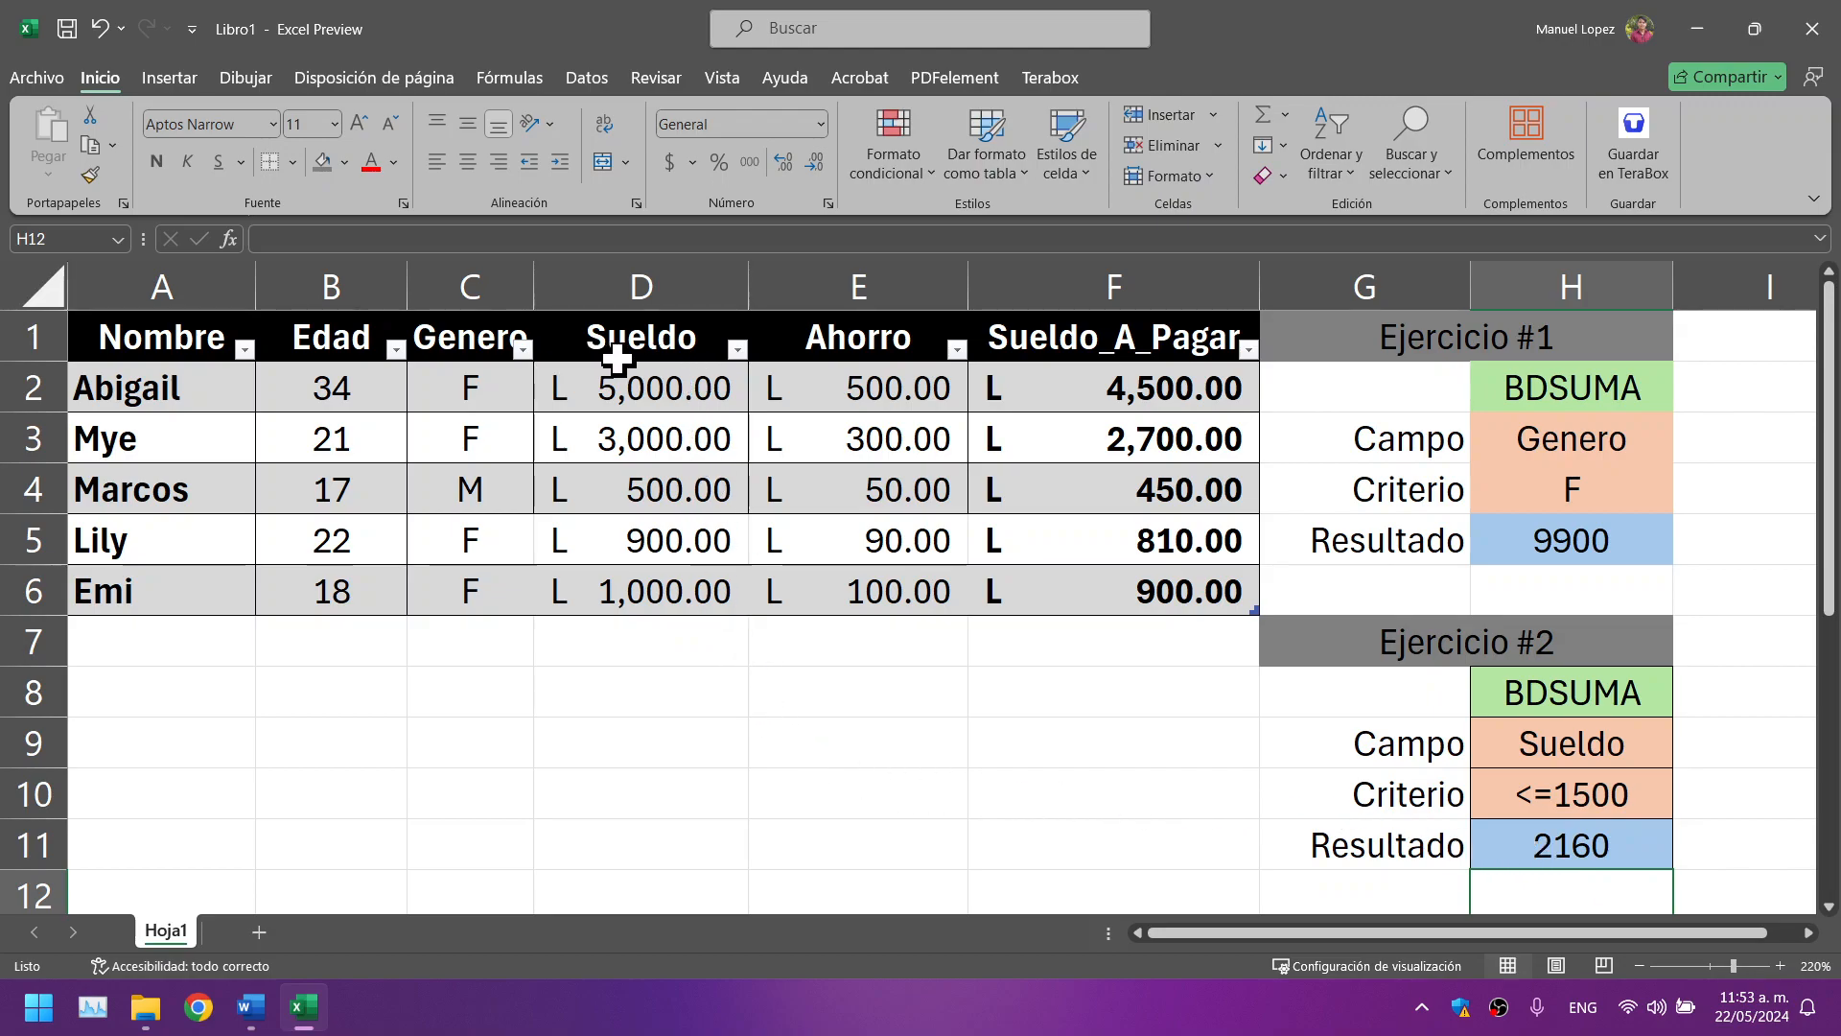
pyautogui.click(737, 349)
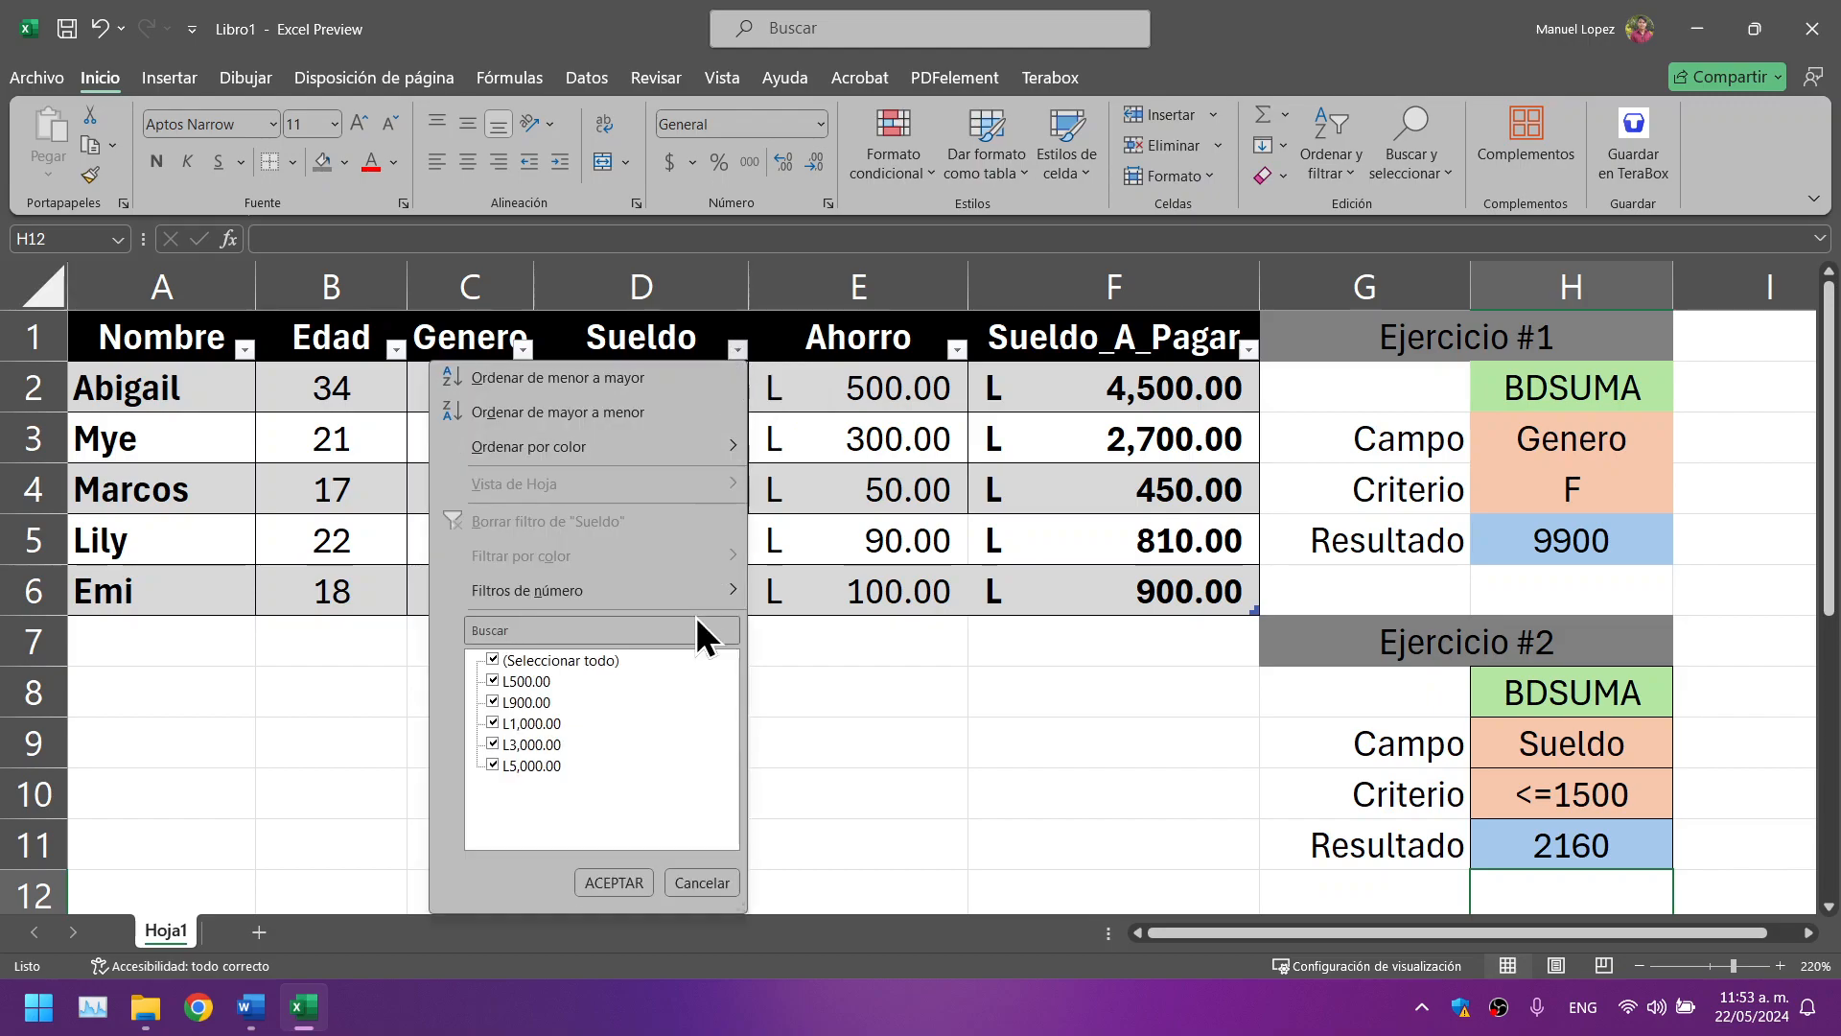
pyautogui.moveTo(725, 601)
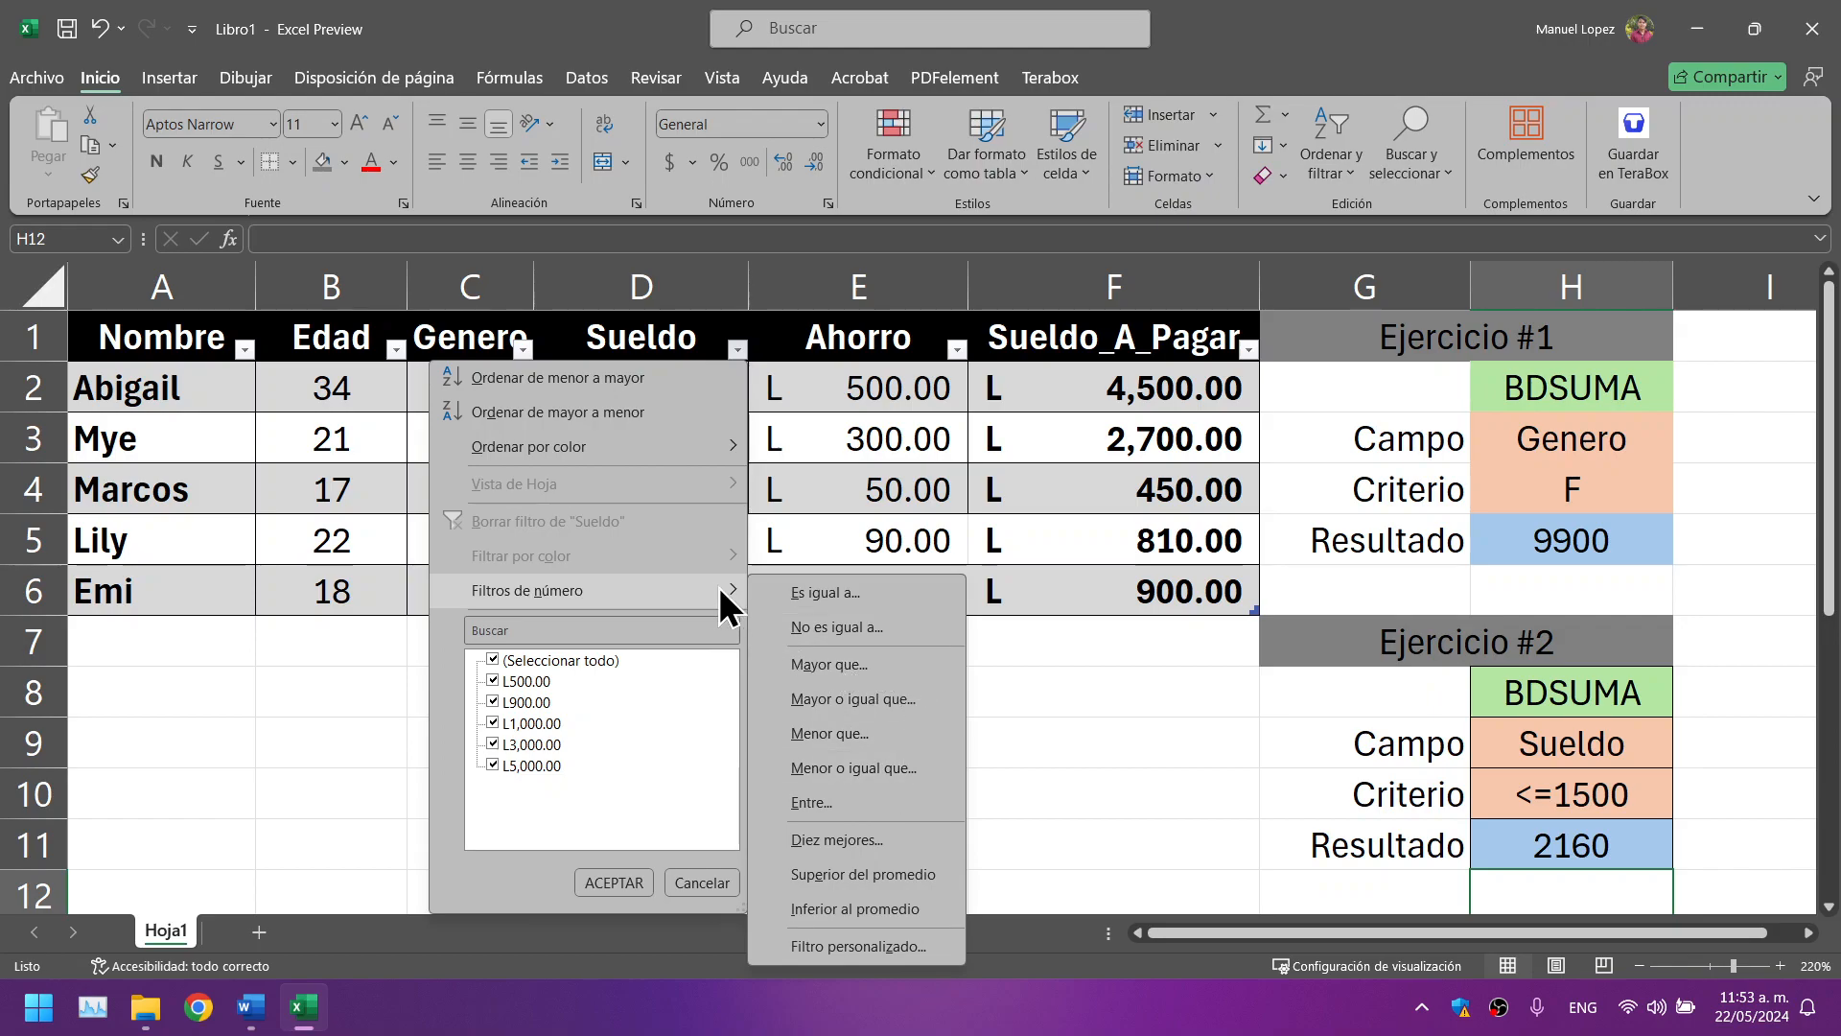
pyautogui.click(1250, 351)
pyautogui.click(1249, 351)
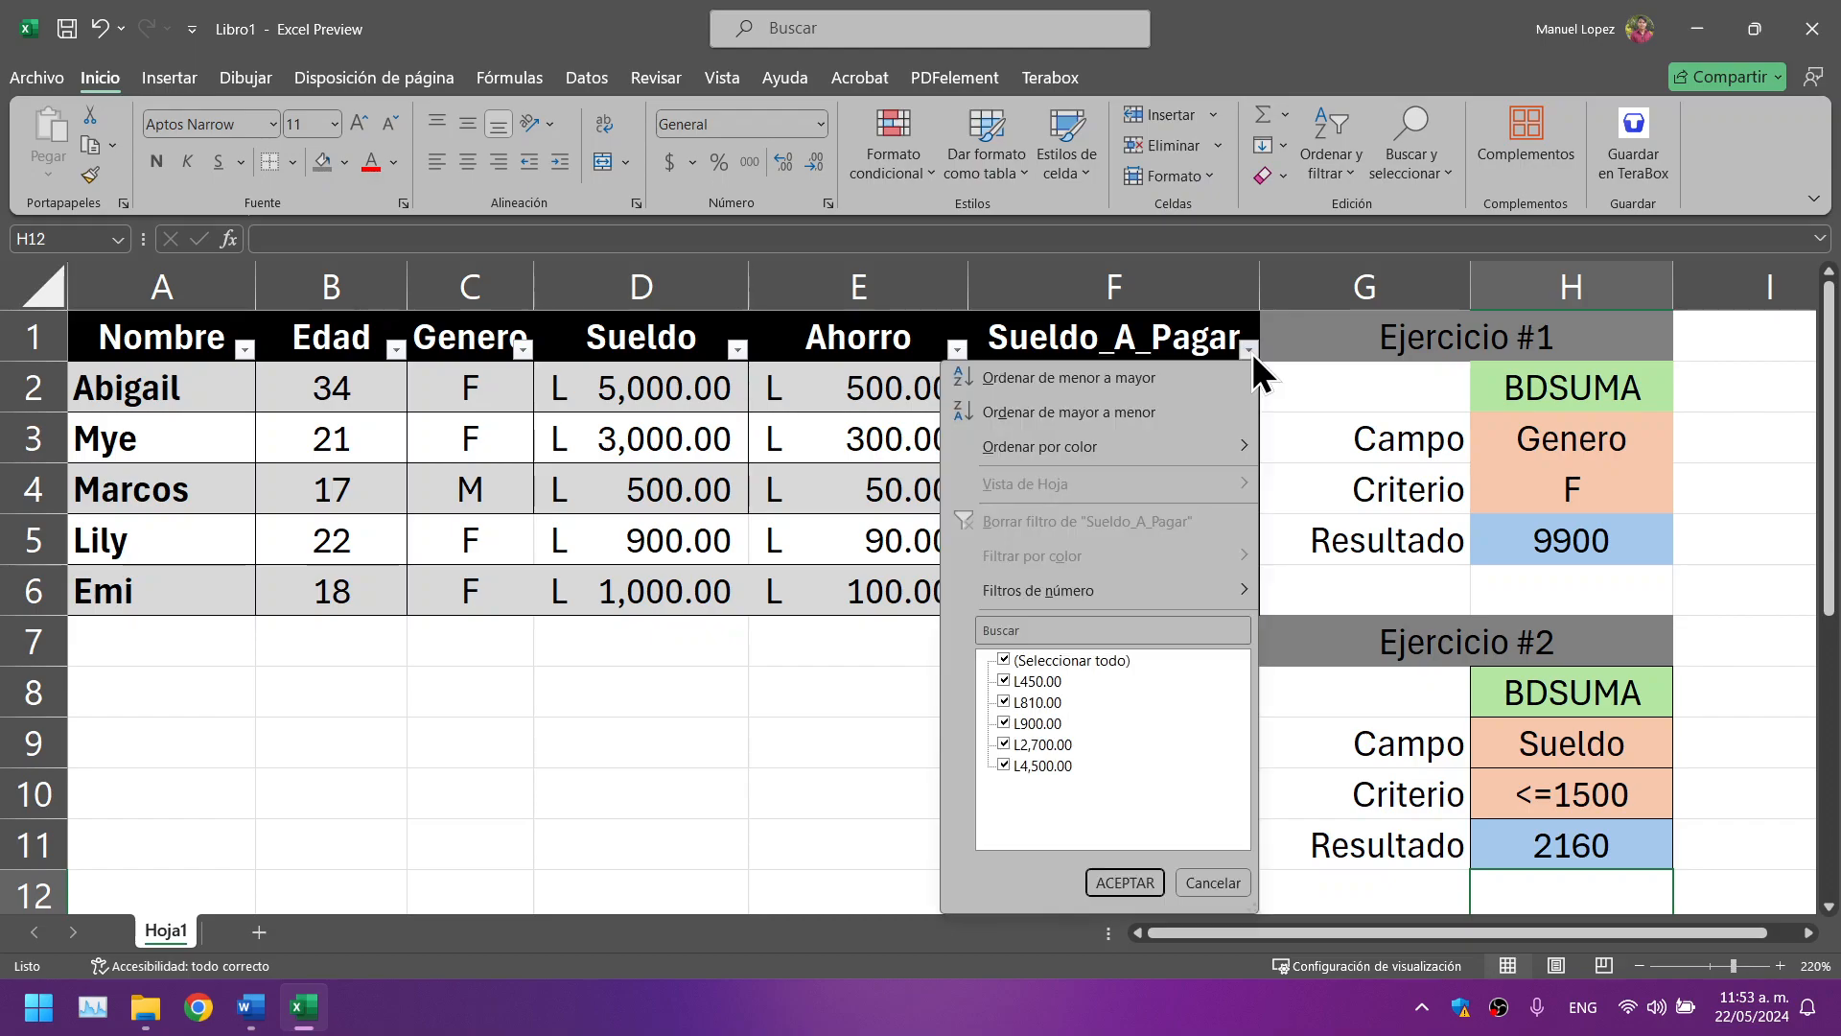
pyautogui.moveTo(1225, 582)
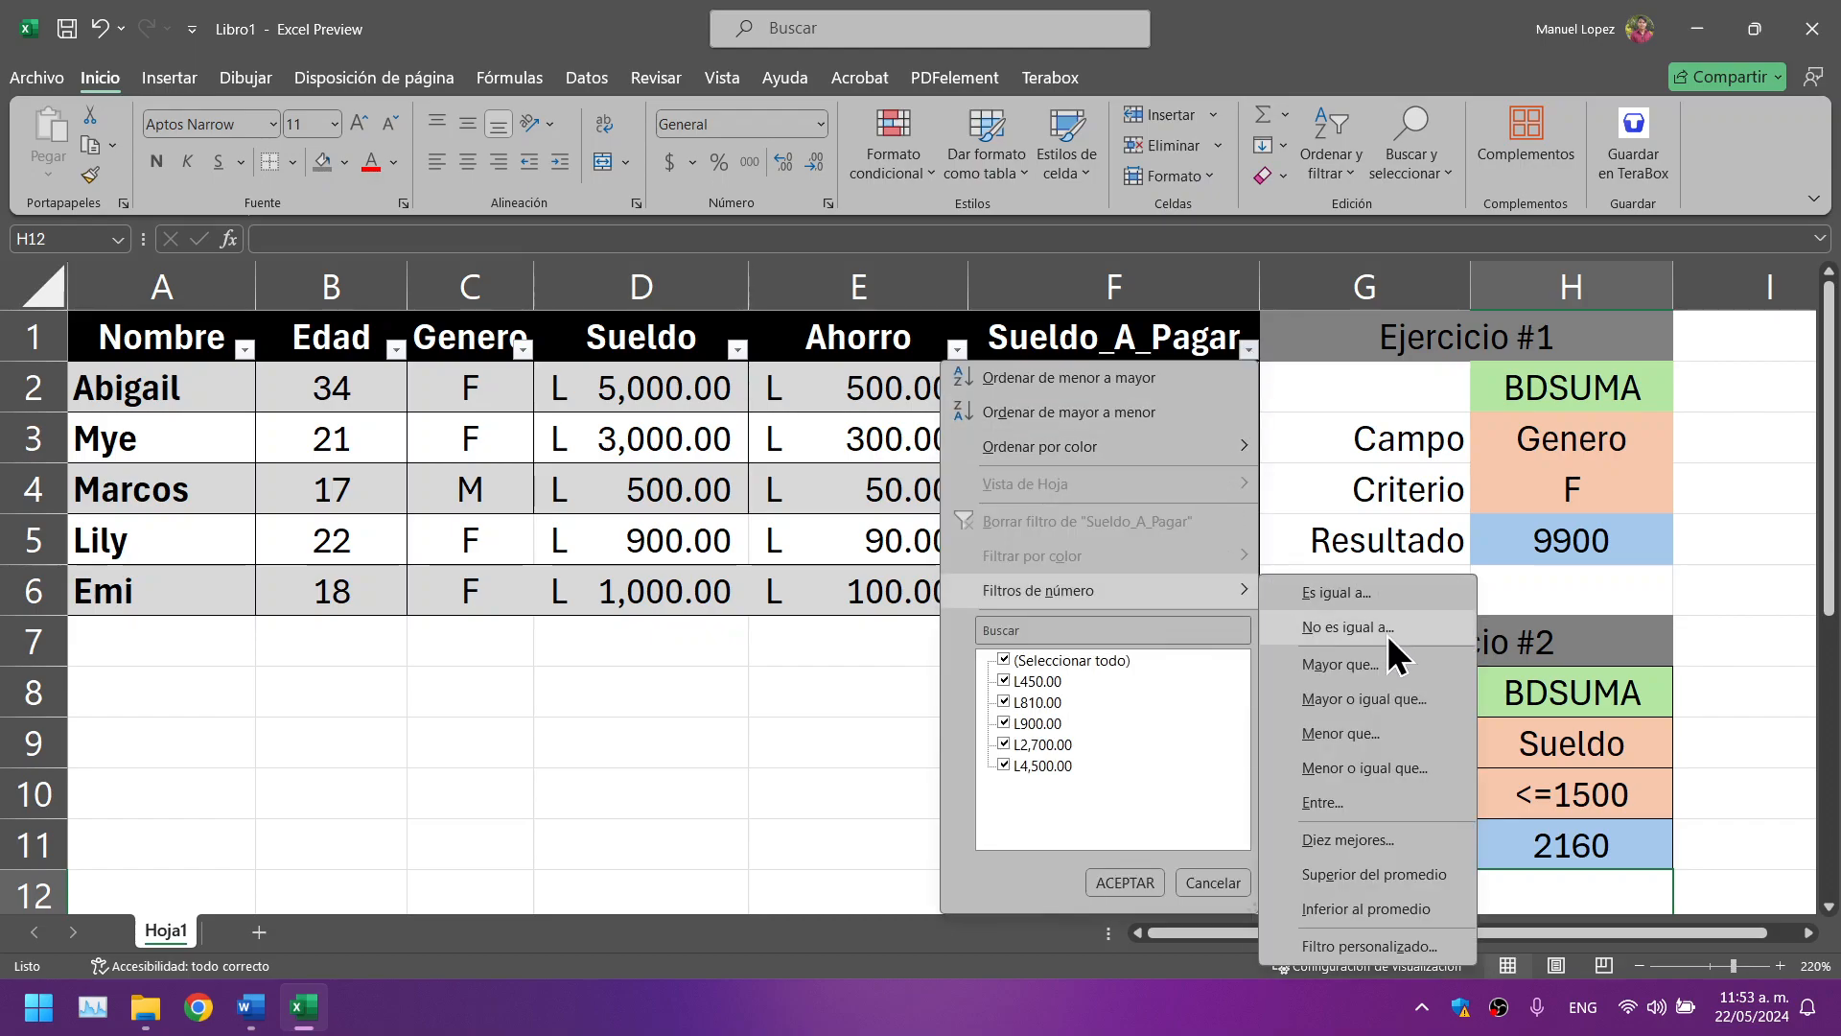
pyautogui.click(1388, 699)
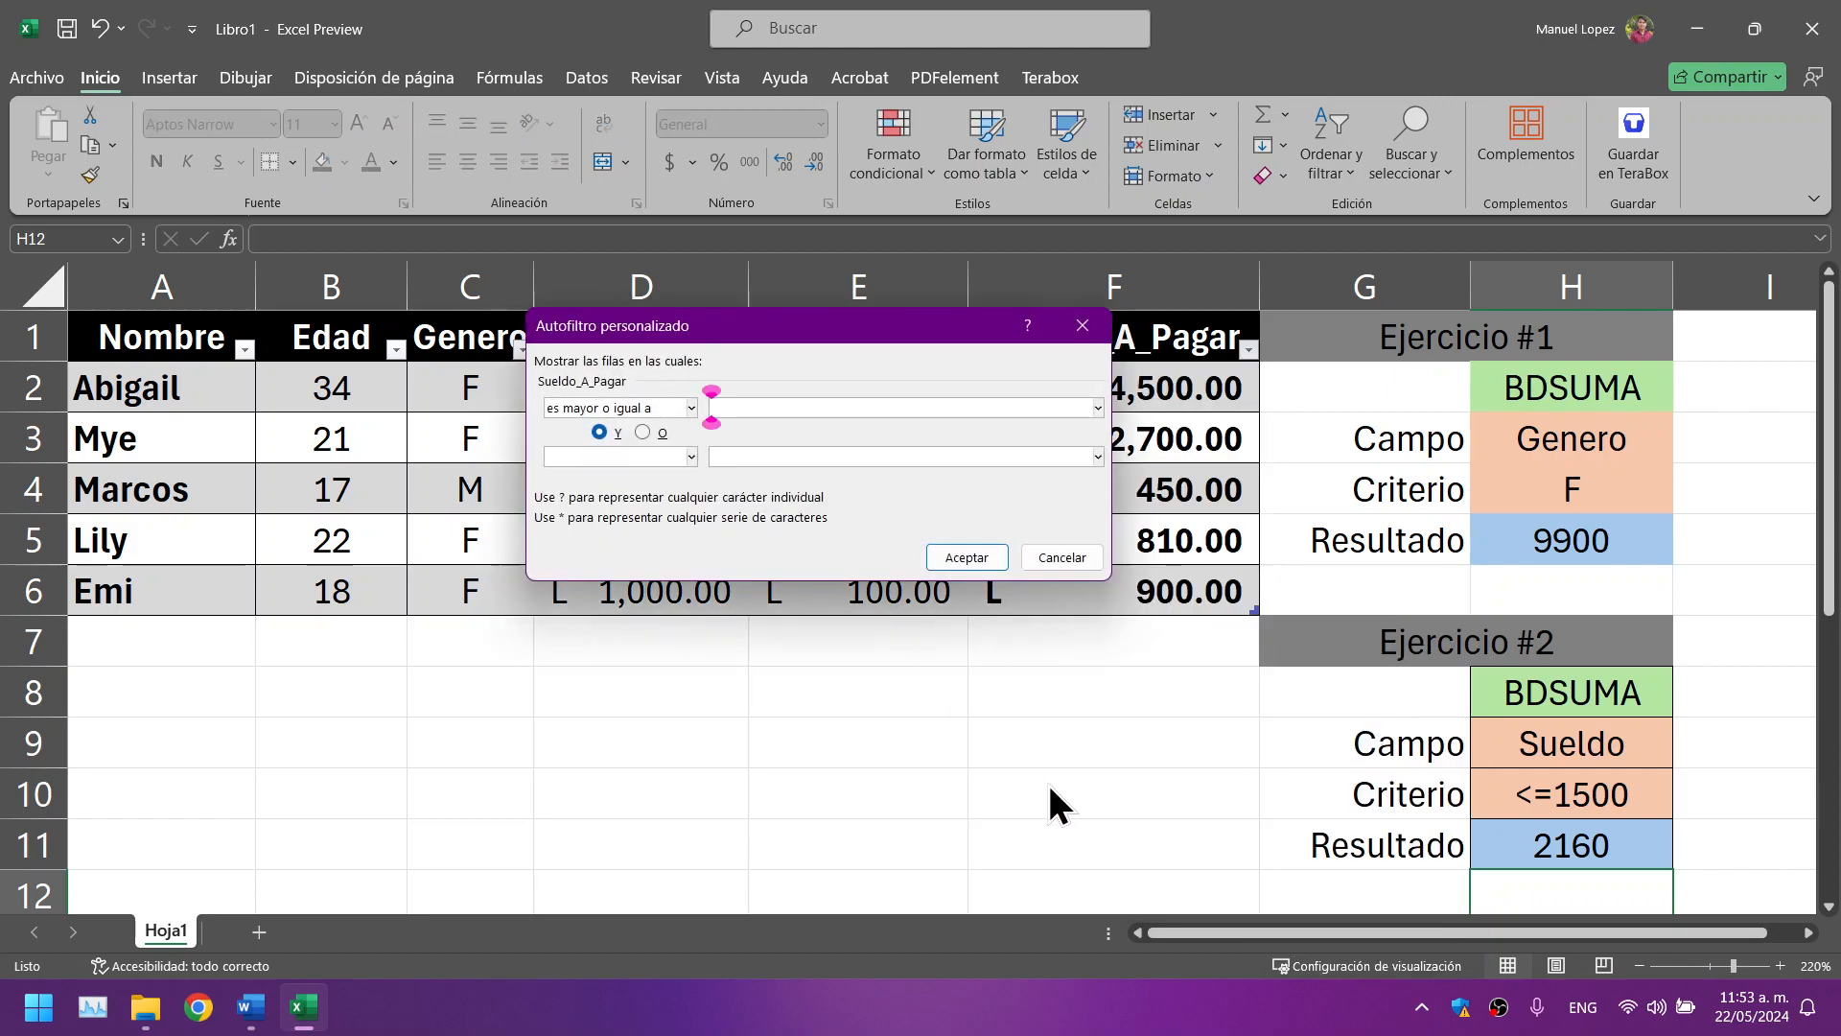
pyautogui.write('1500')
pyautogui.click(965, 554)
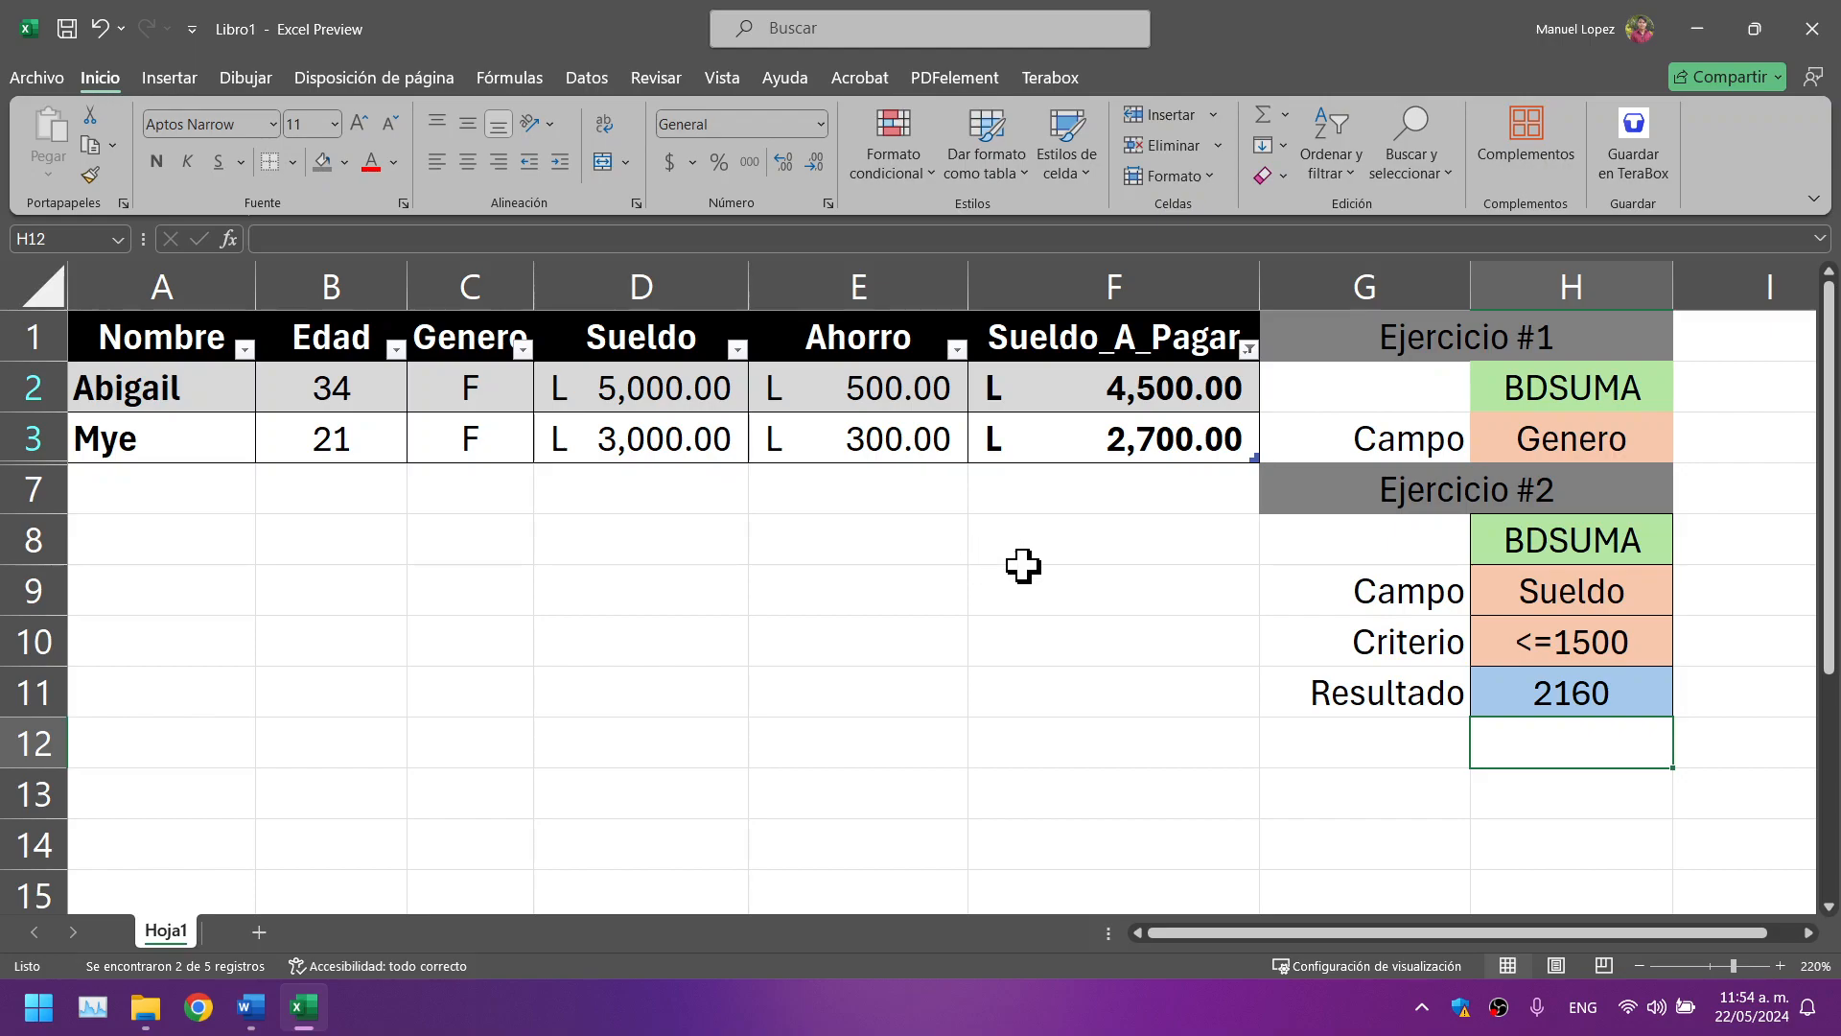
# Step: Change the Sueldo_A_Pagar number filter to values less than or equal to 1500
pyautogui.click(1250, 353)
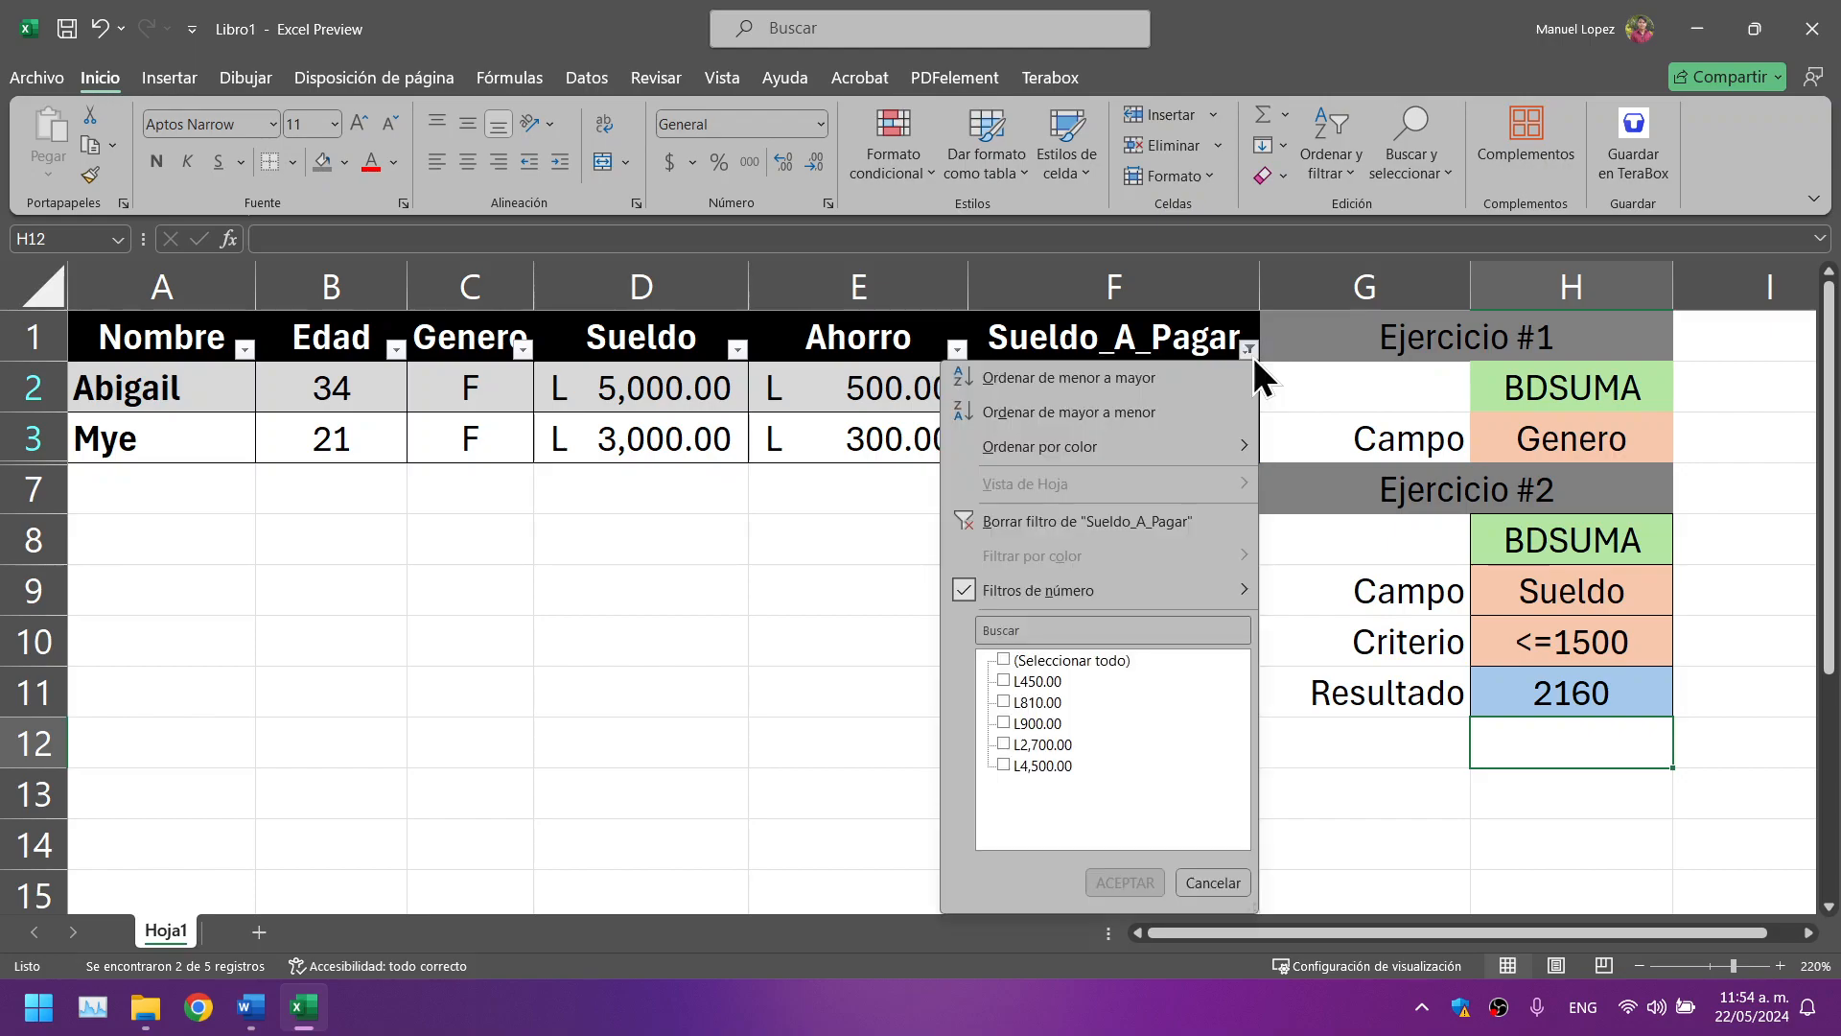
pyautogui.moveTo(1106, 603)
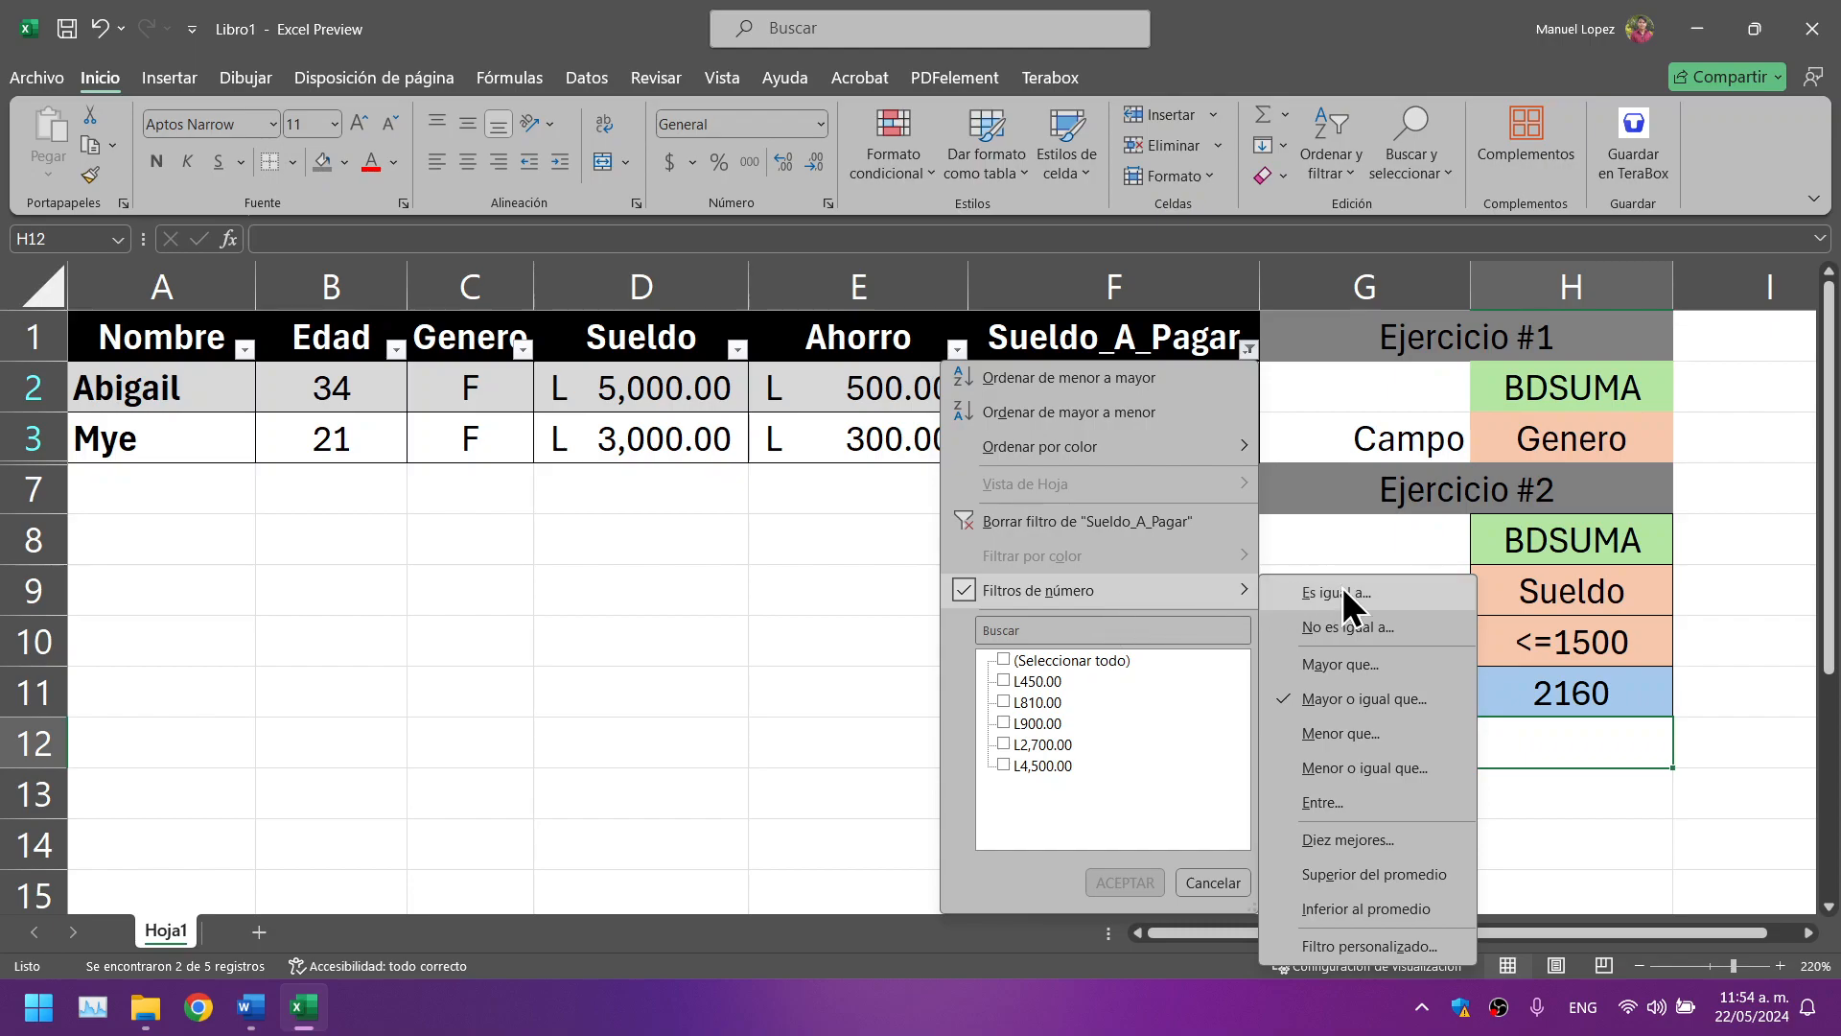
pyautogui.click(1385, 767)
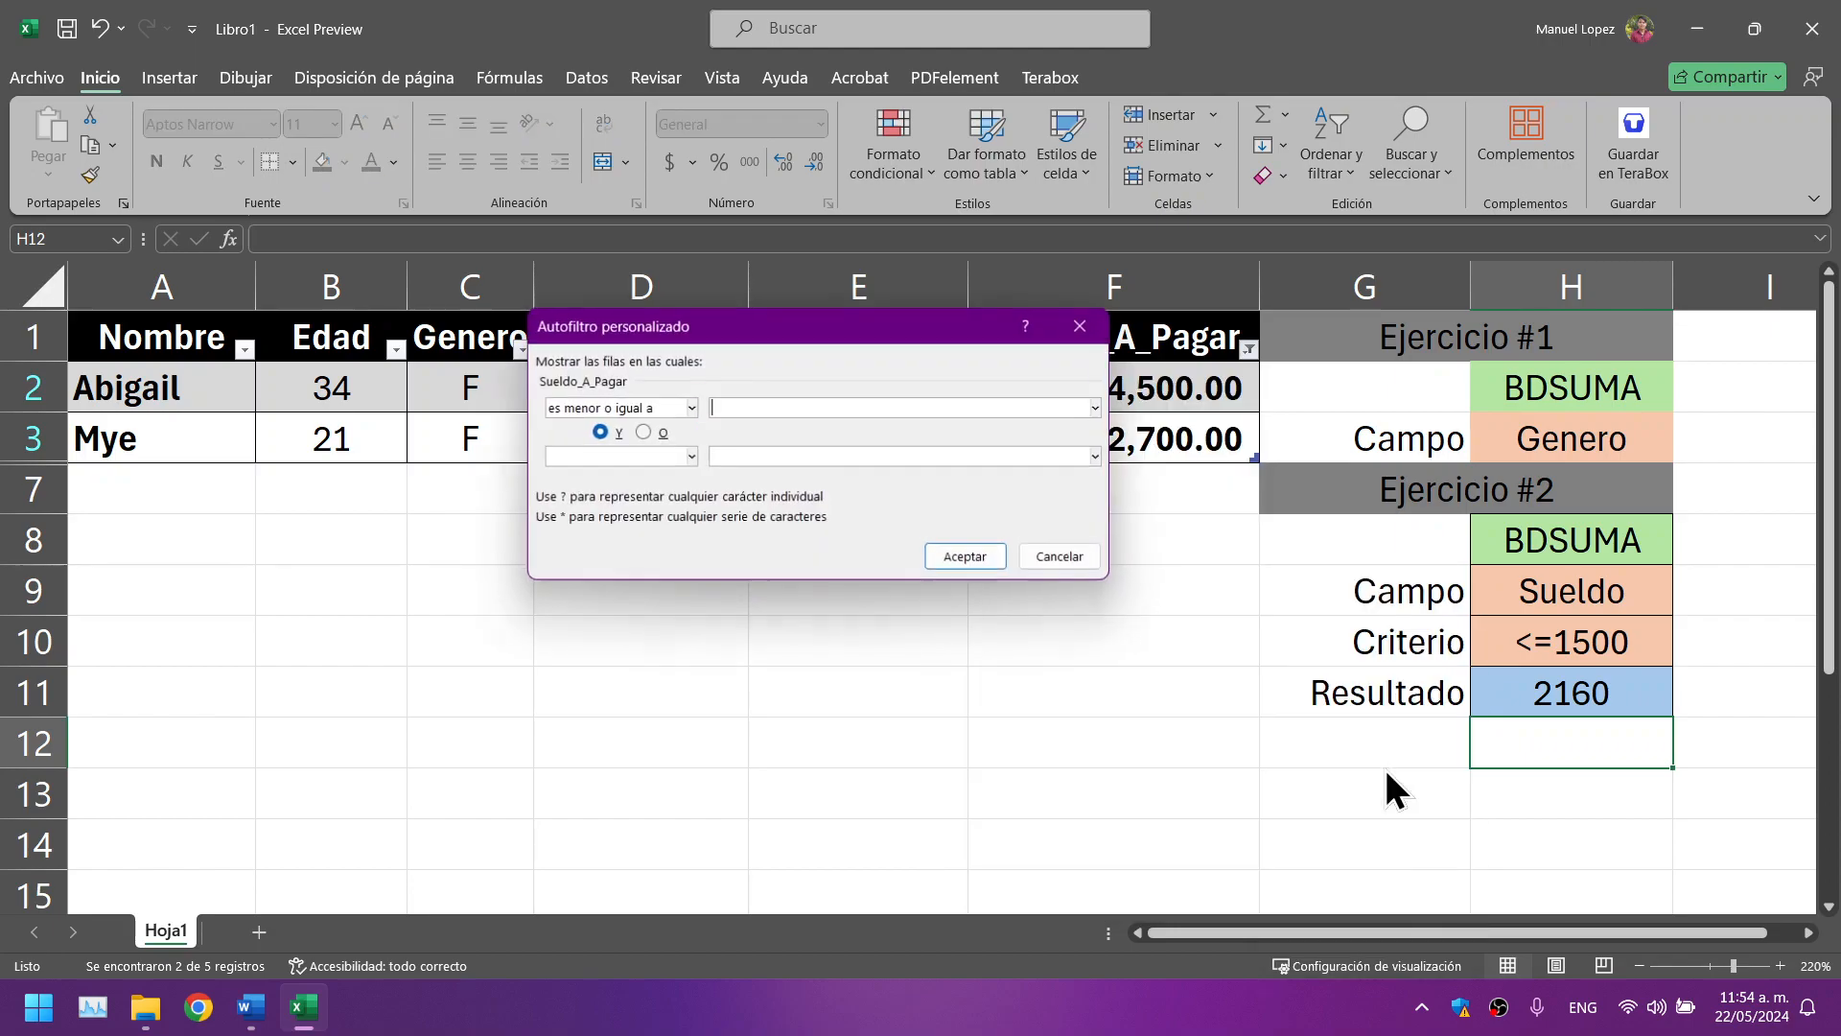
pyautogui.write('1500')
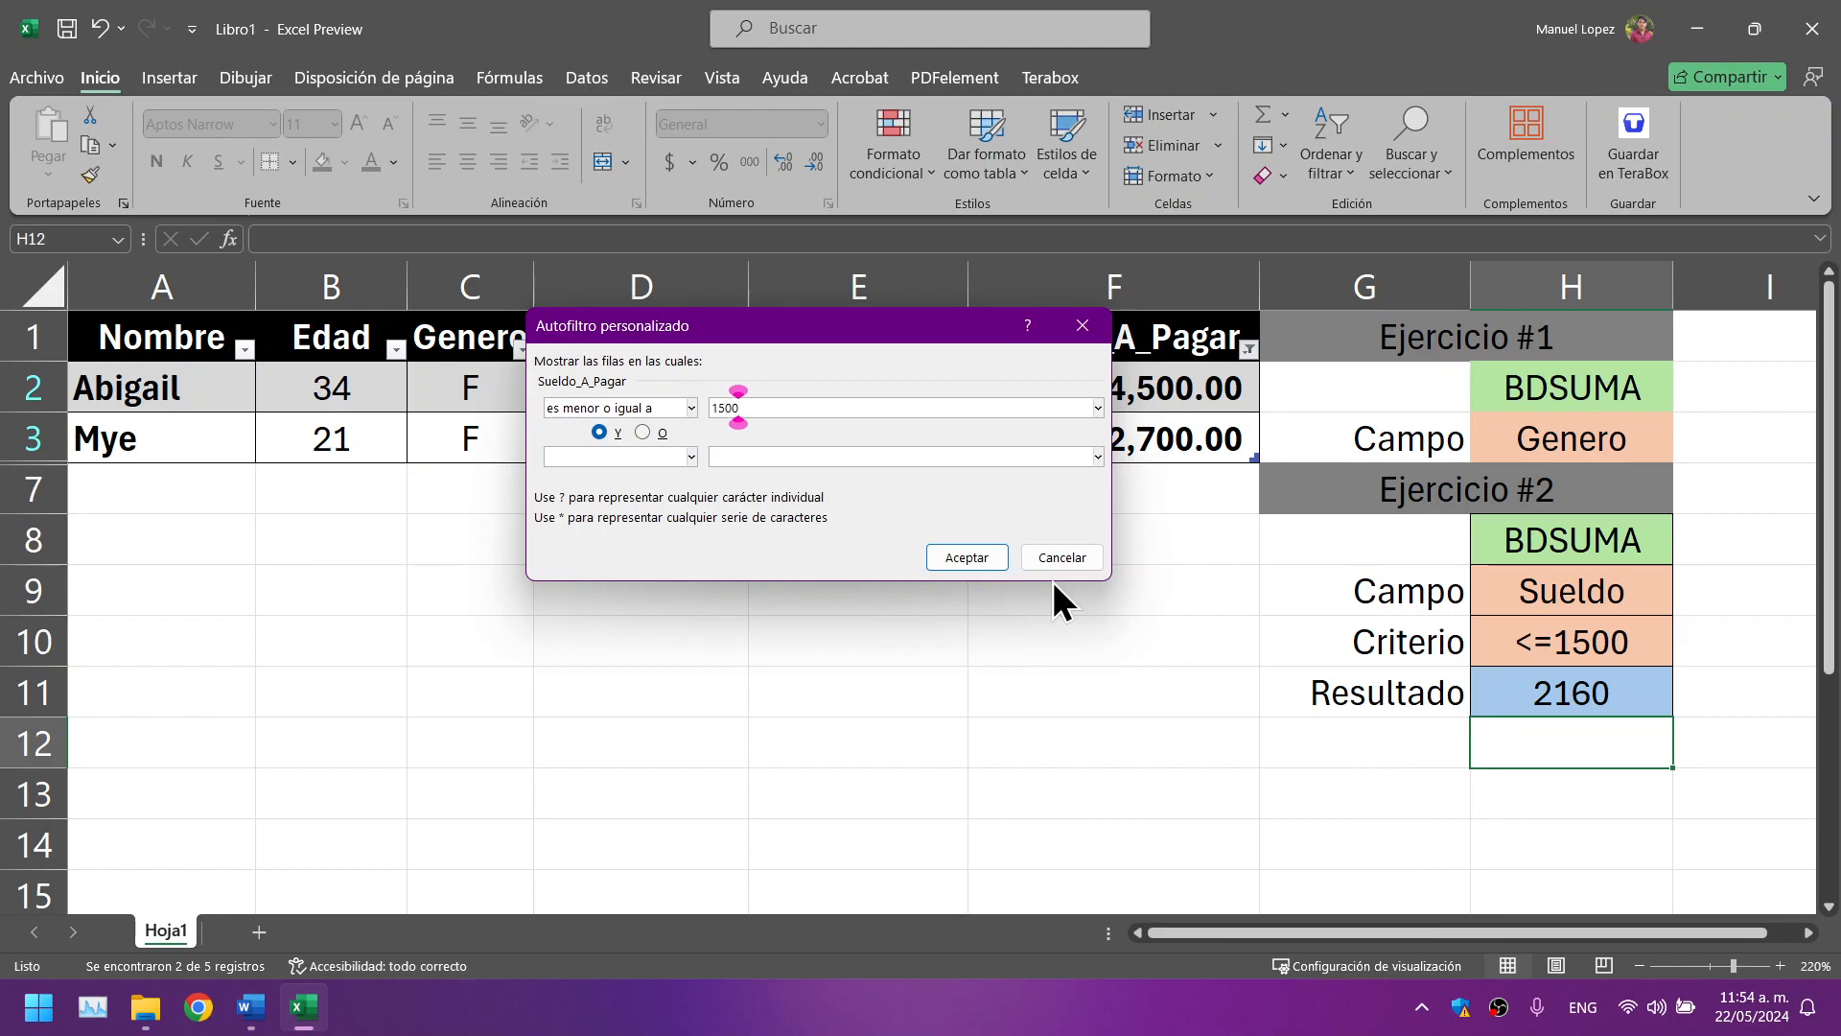
pyautogui.press('Return')
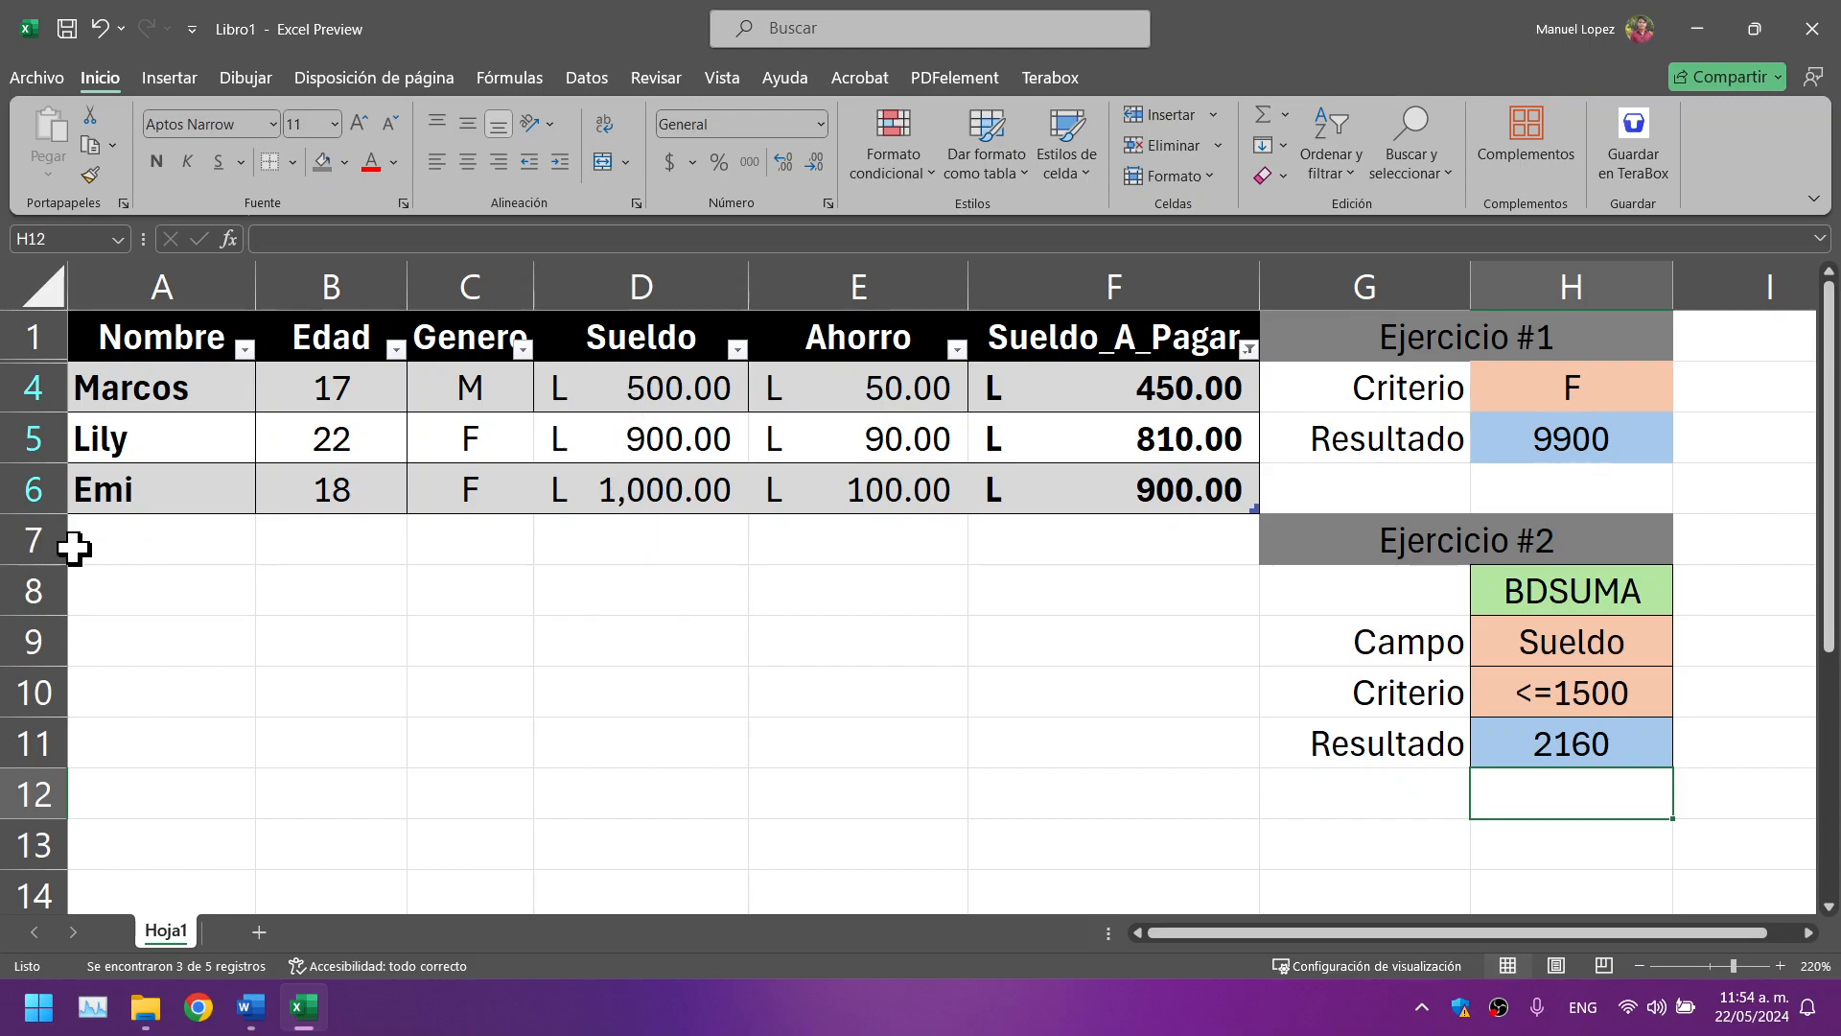
# Step: Add a totals row to the DatosP table
pyautogui.click(870, 439)
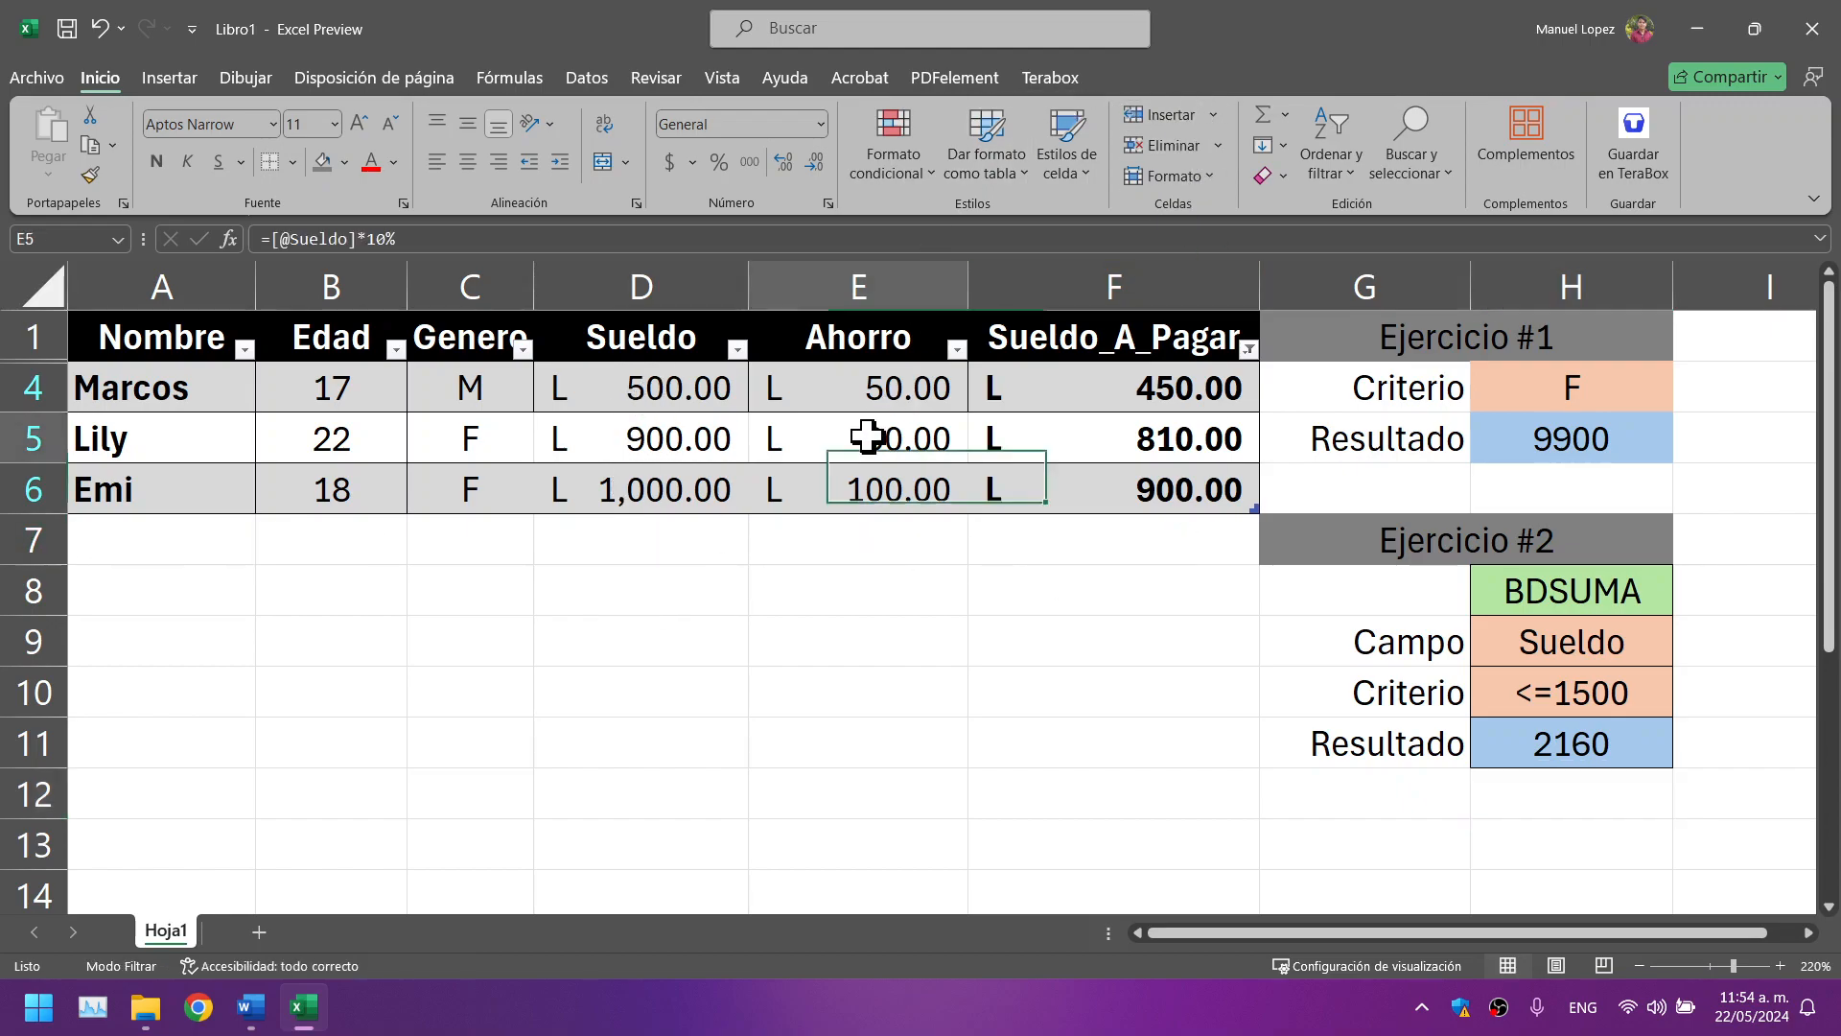
pyautogui.click(1146, 76)
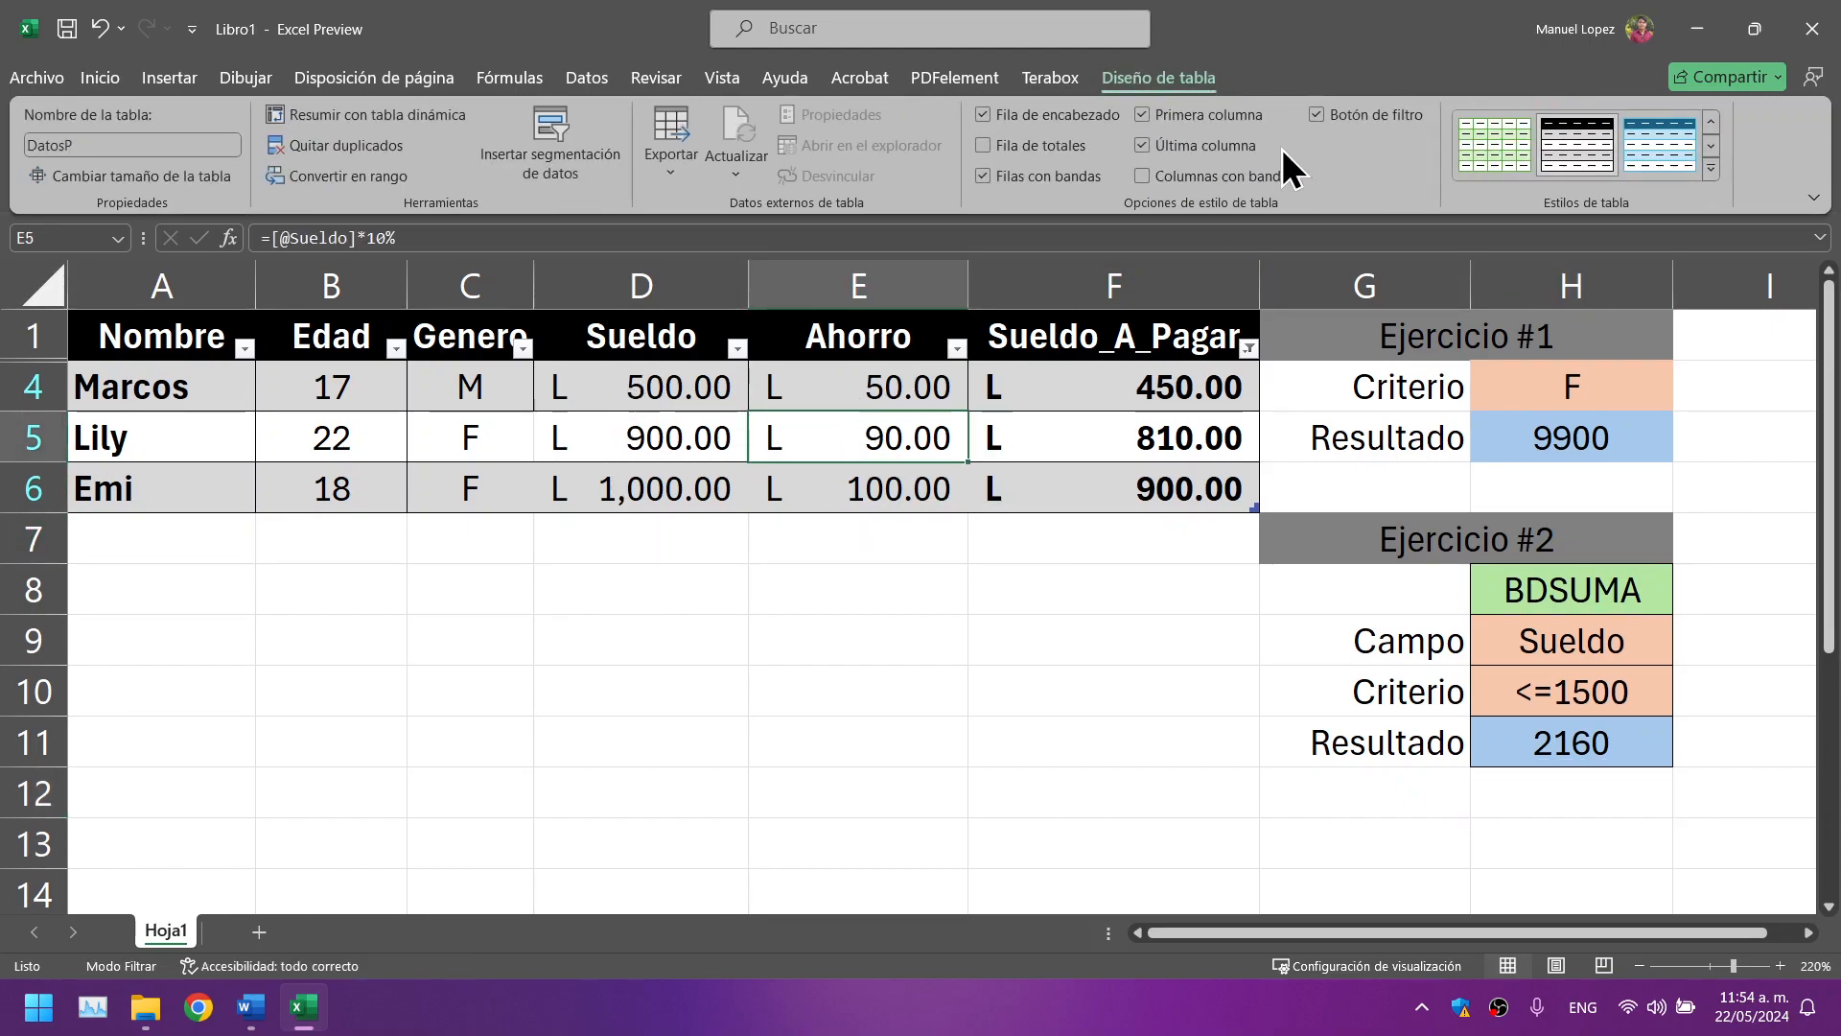
pyautogui.click(1036, 146)
pyautogui.click(898, 699)
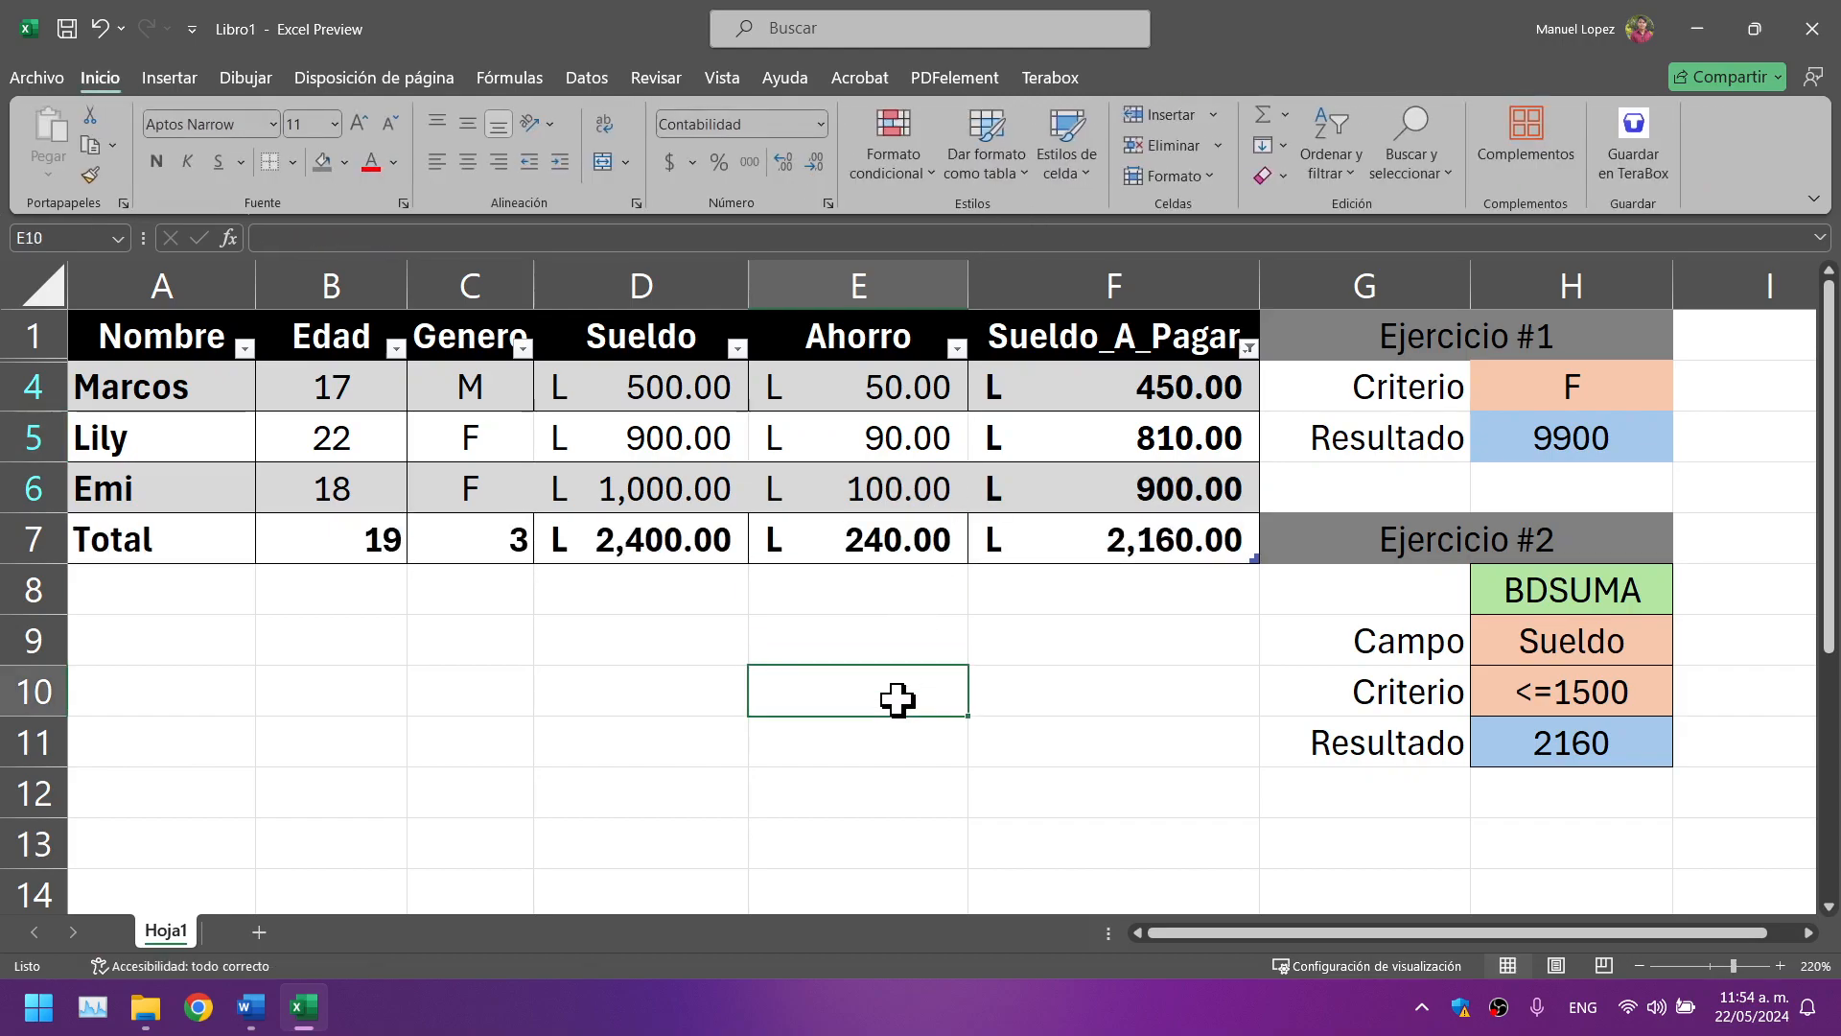
# Step: Compare the Sueldo_A_Pagar total with the Ejercicio #2 result and examine the Ejercicio #1 BDSUMA formula
pyautogui.click(1151, 378)
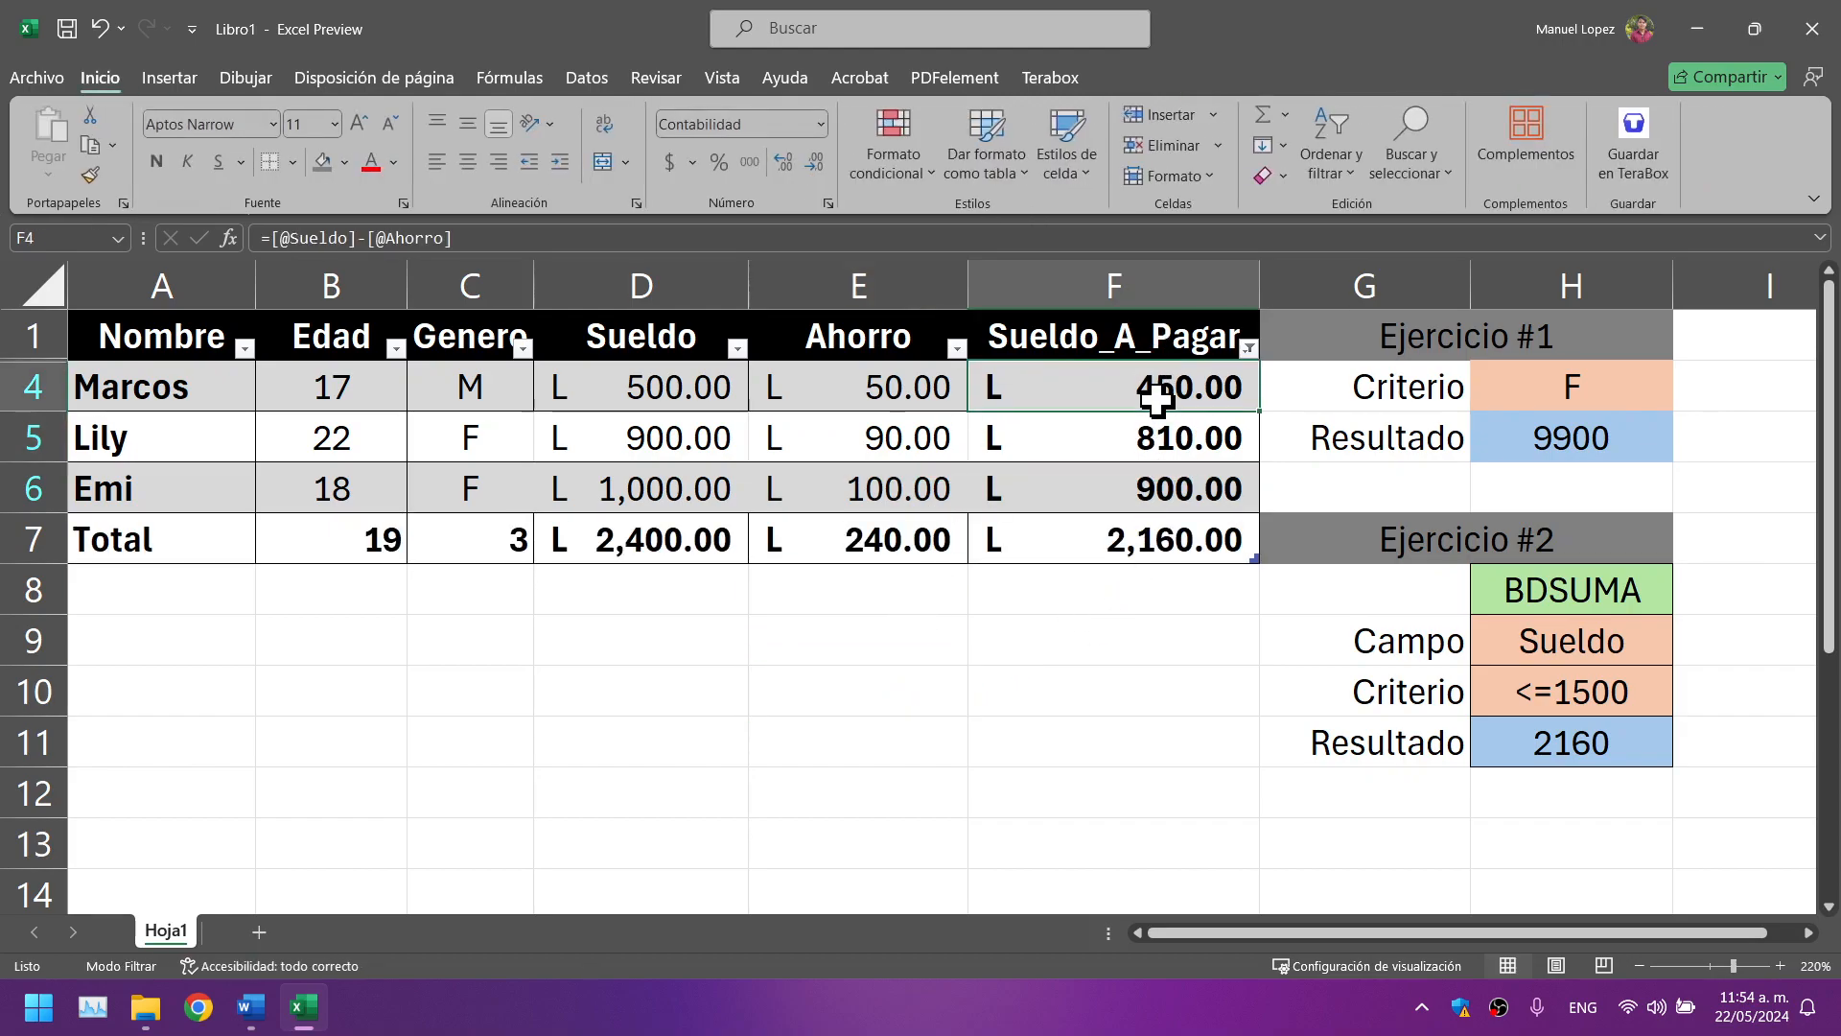
pyautogui.click(1139, 538)
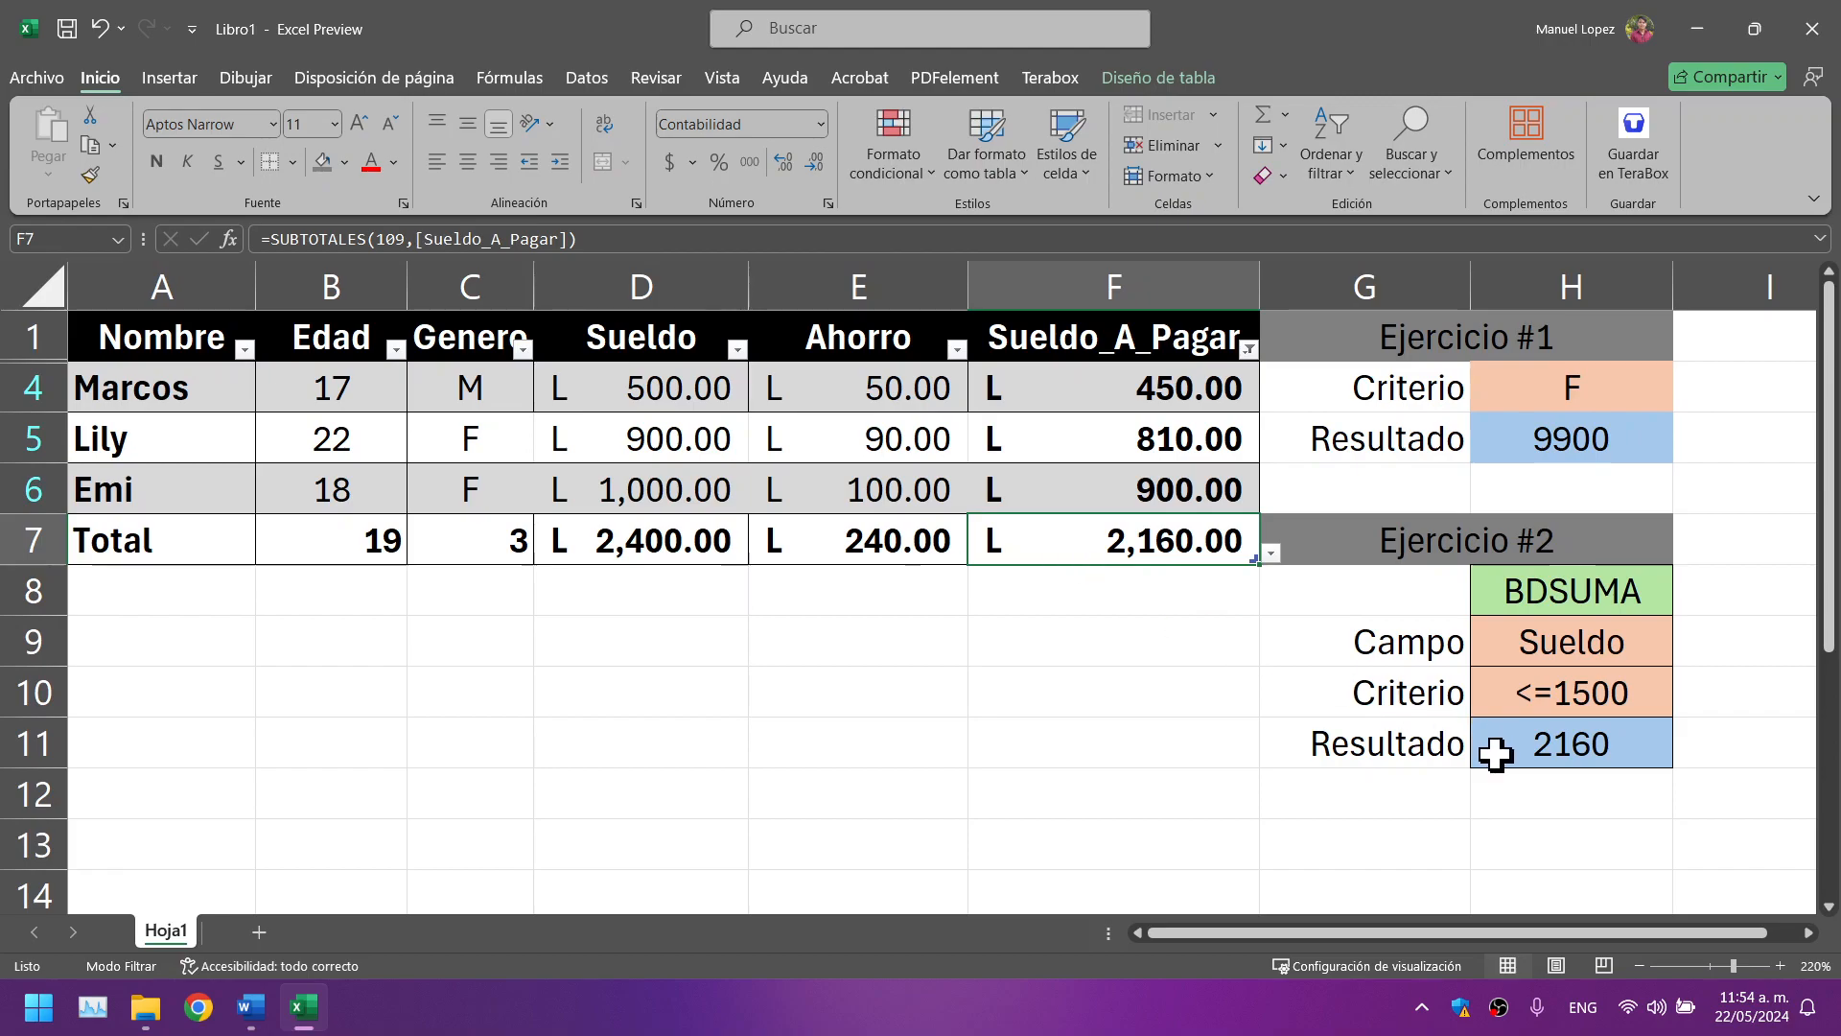
pyautogui.click(1525, 744)
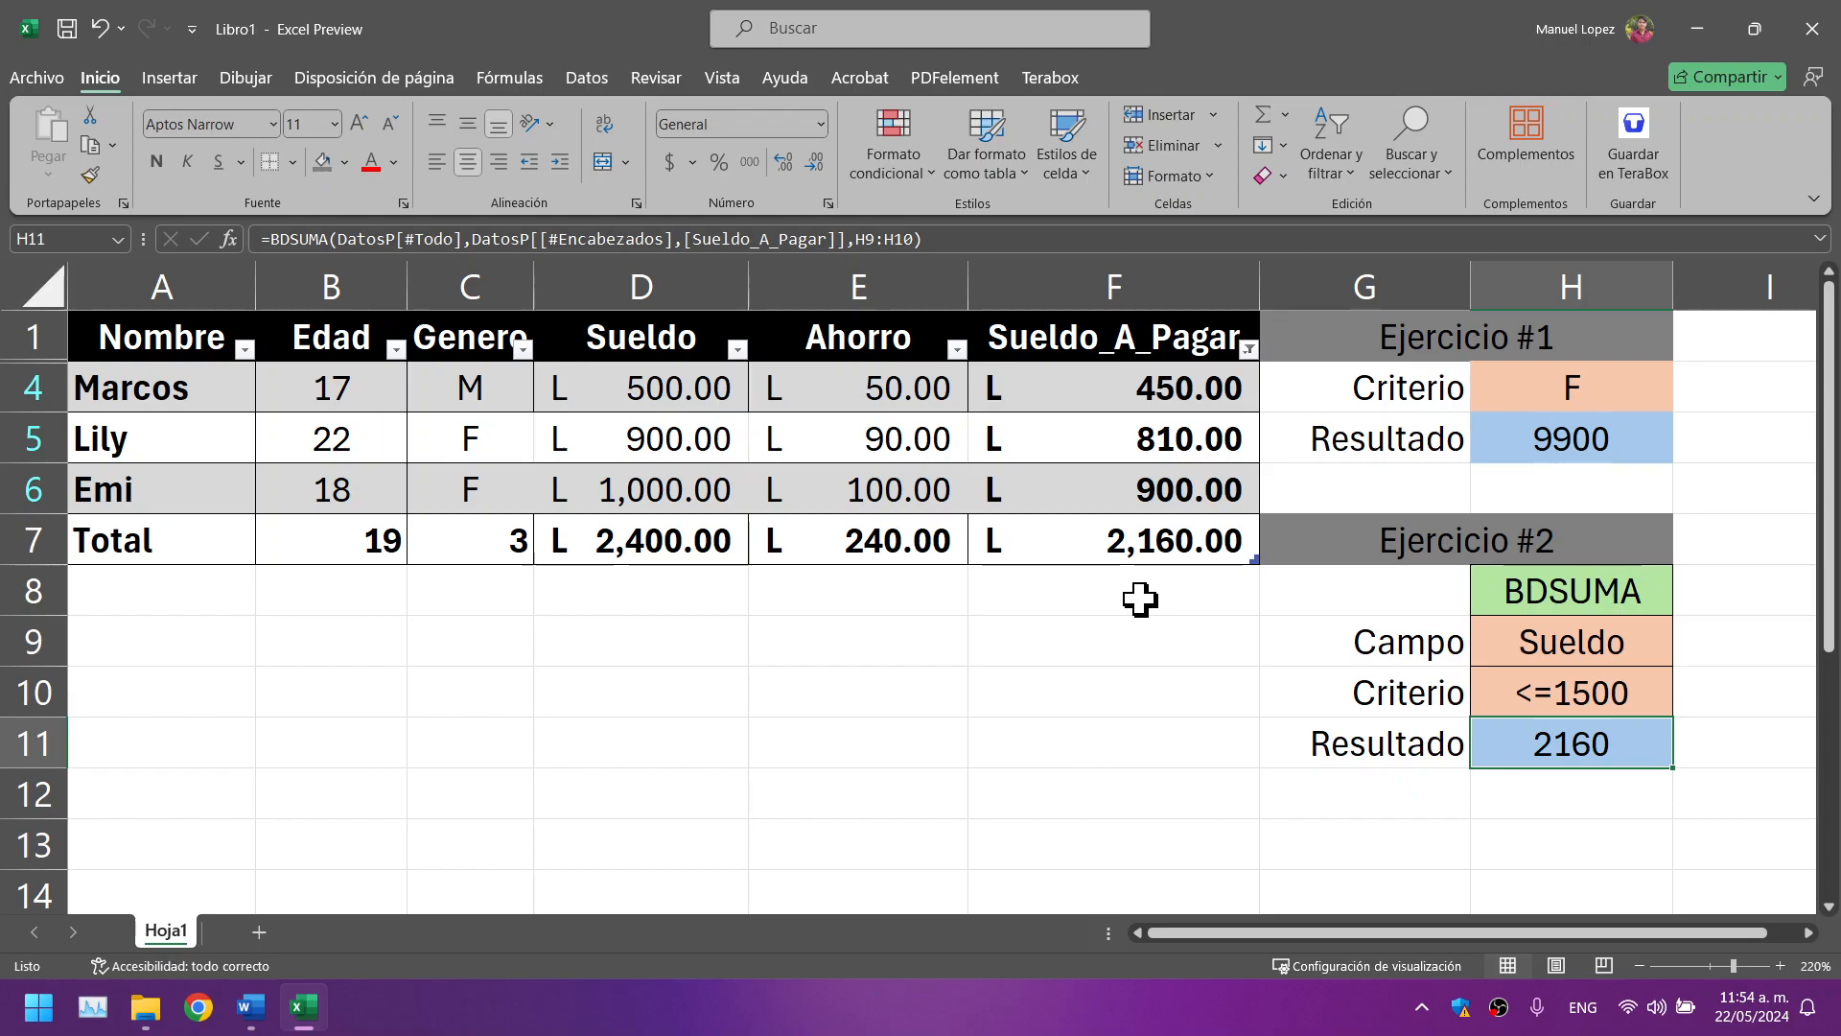
pyautogui.click(1551, 439)
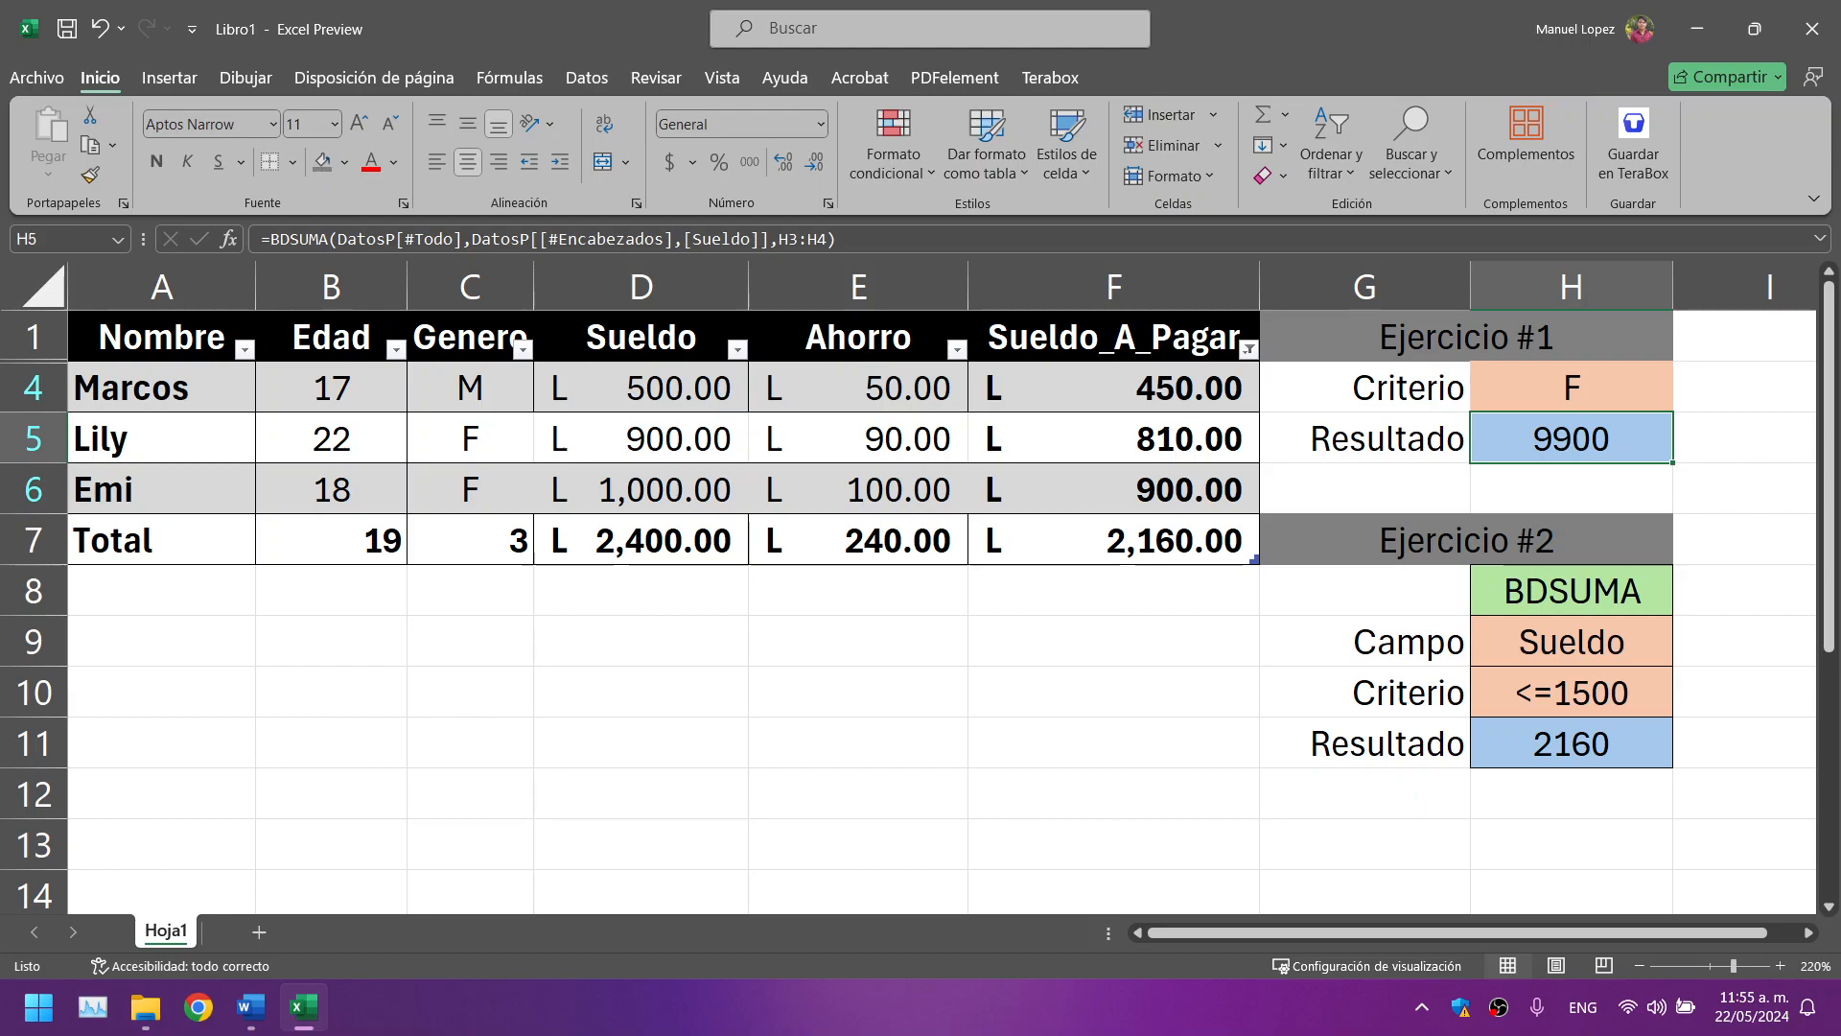
# Step: Center the totals row cells from Edad through Sueldo_A_Pagar horizontally
pyautogui.click(461, 629)
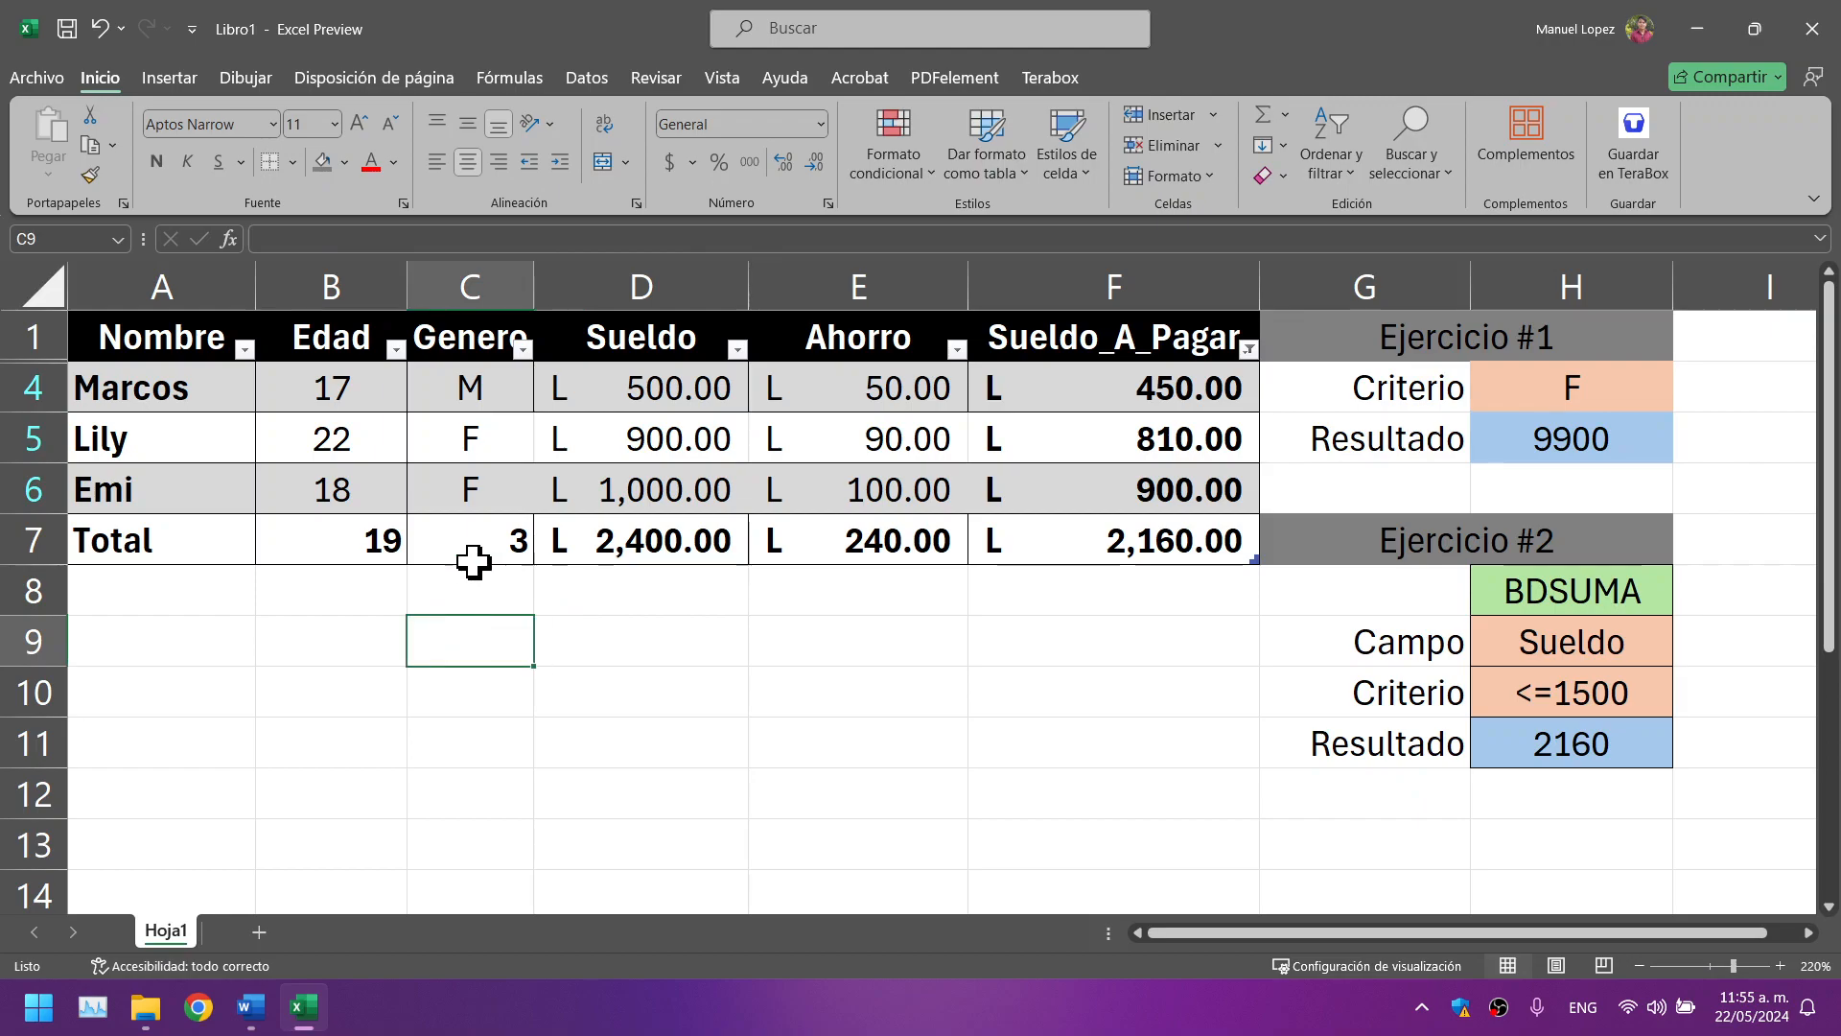
pyautogui.moveTo(324, 534); pyautogui.dragTo(1089, 537)
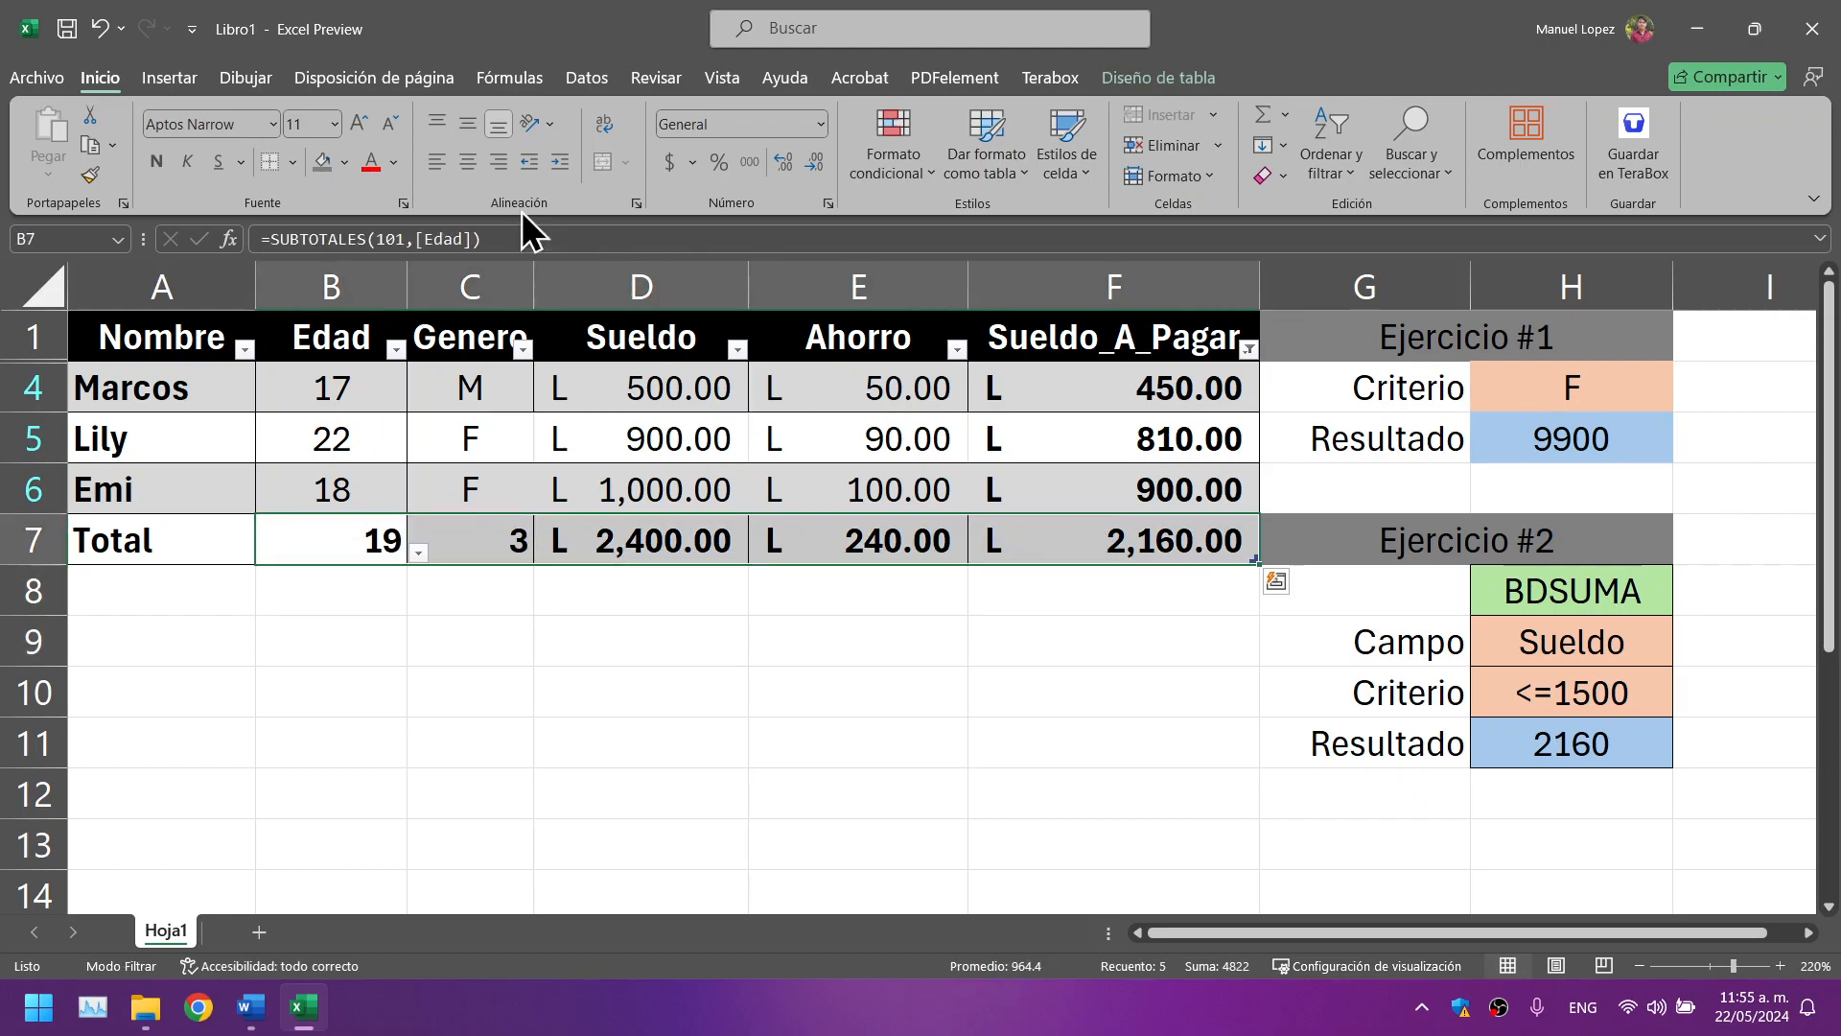
pyautogui.click(468, 163)
pyautogui.click(664, 755)
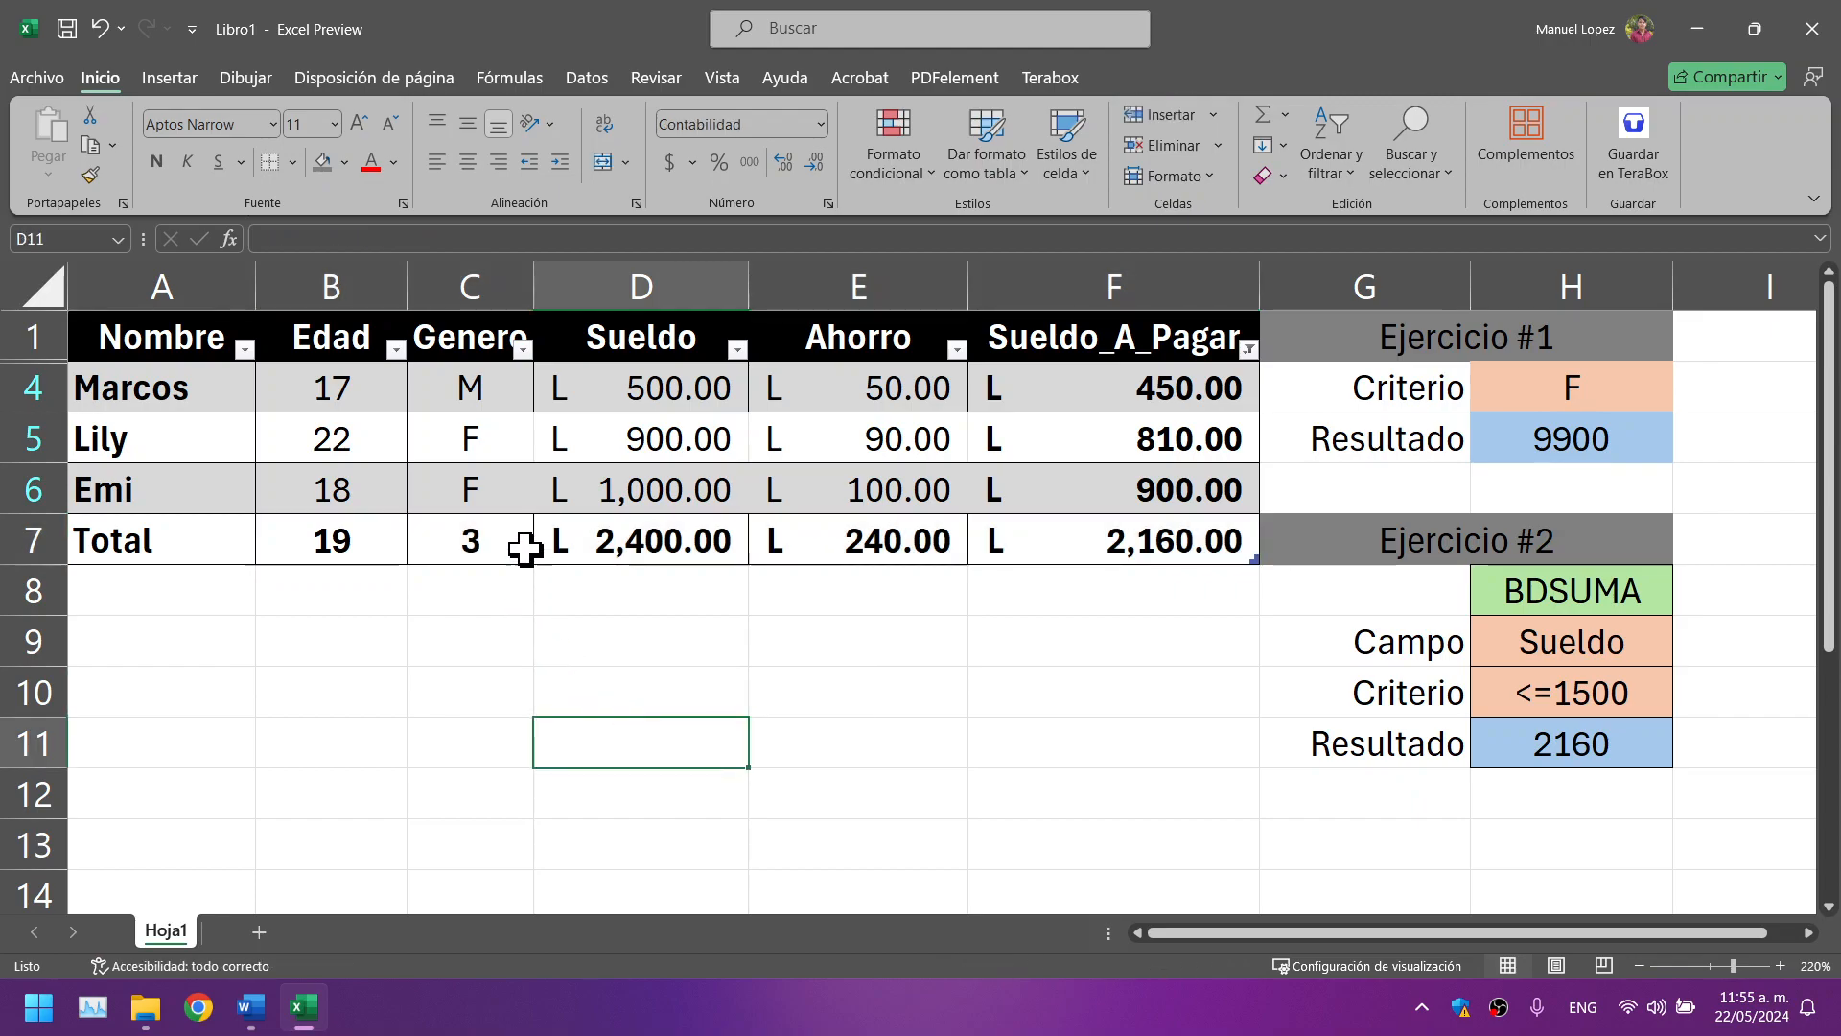
# Step: Try the Texto number format on the Sueldo cell D5 and undo the format change
pyautogui.click(708, 443)
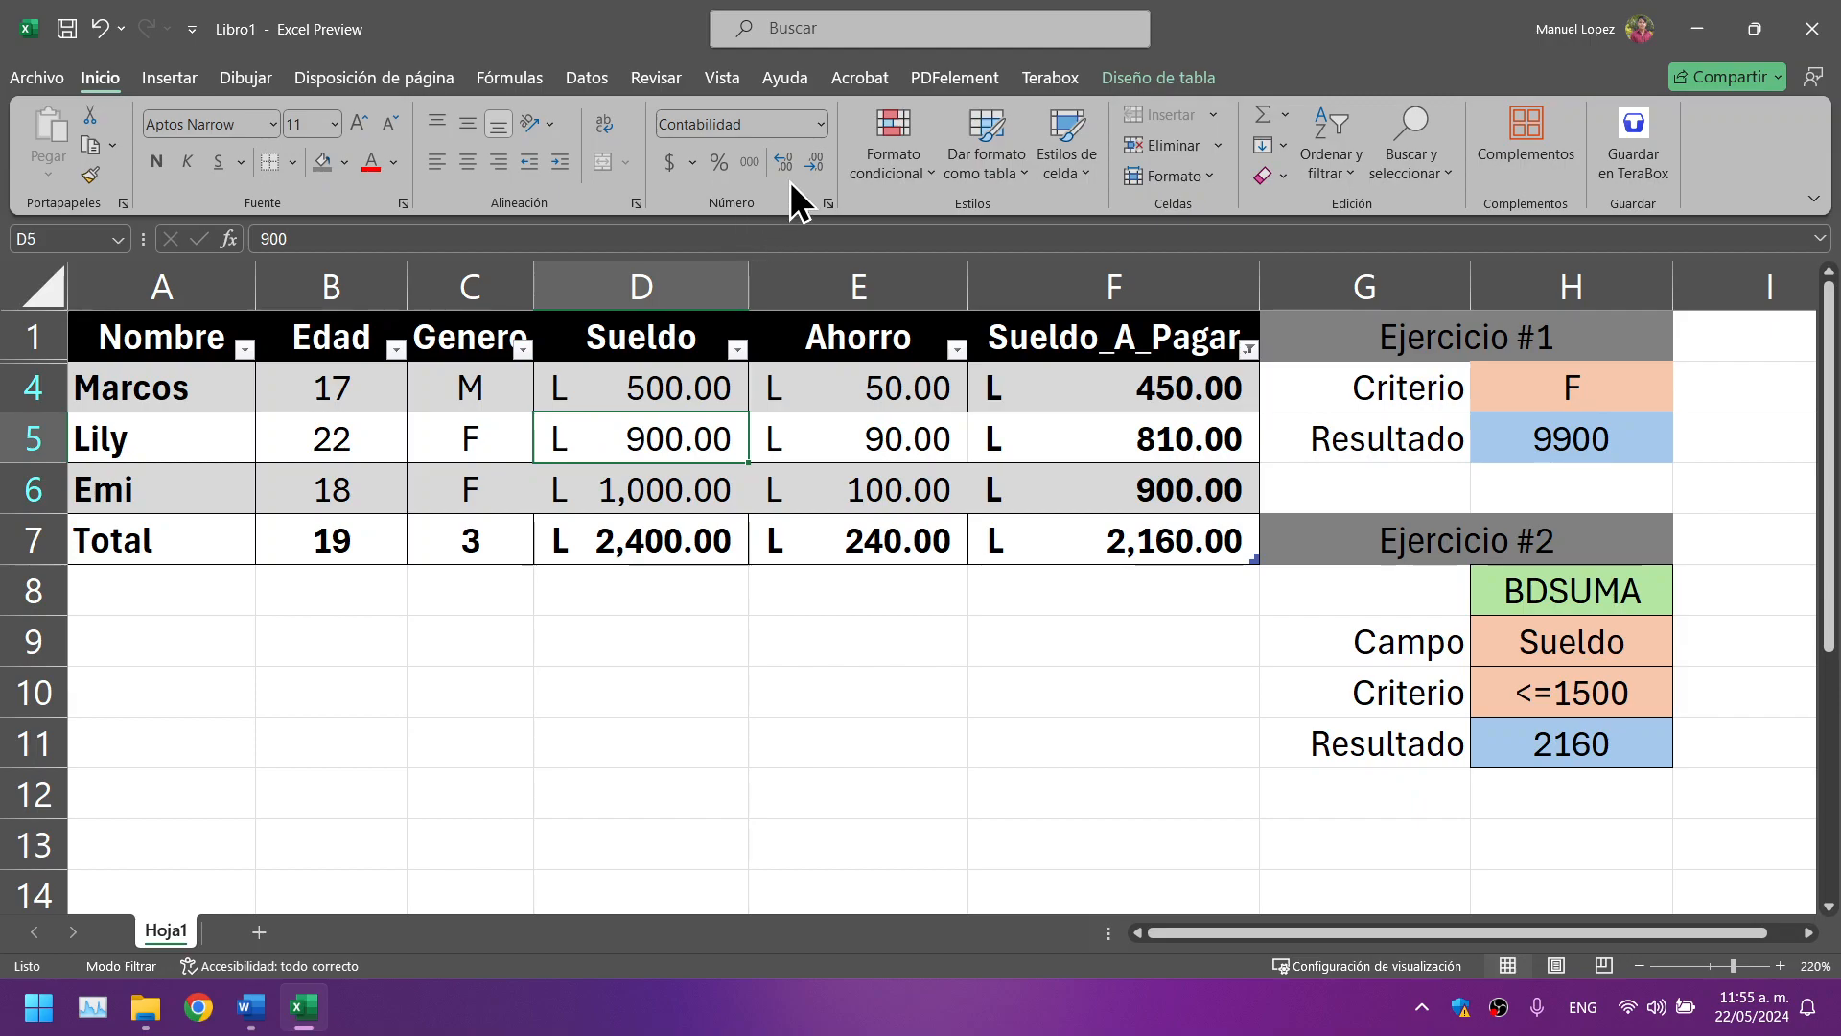
pyautogui.click(821, 124)
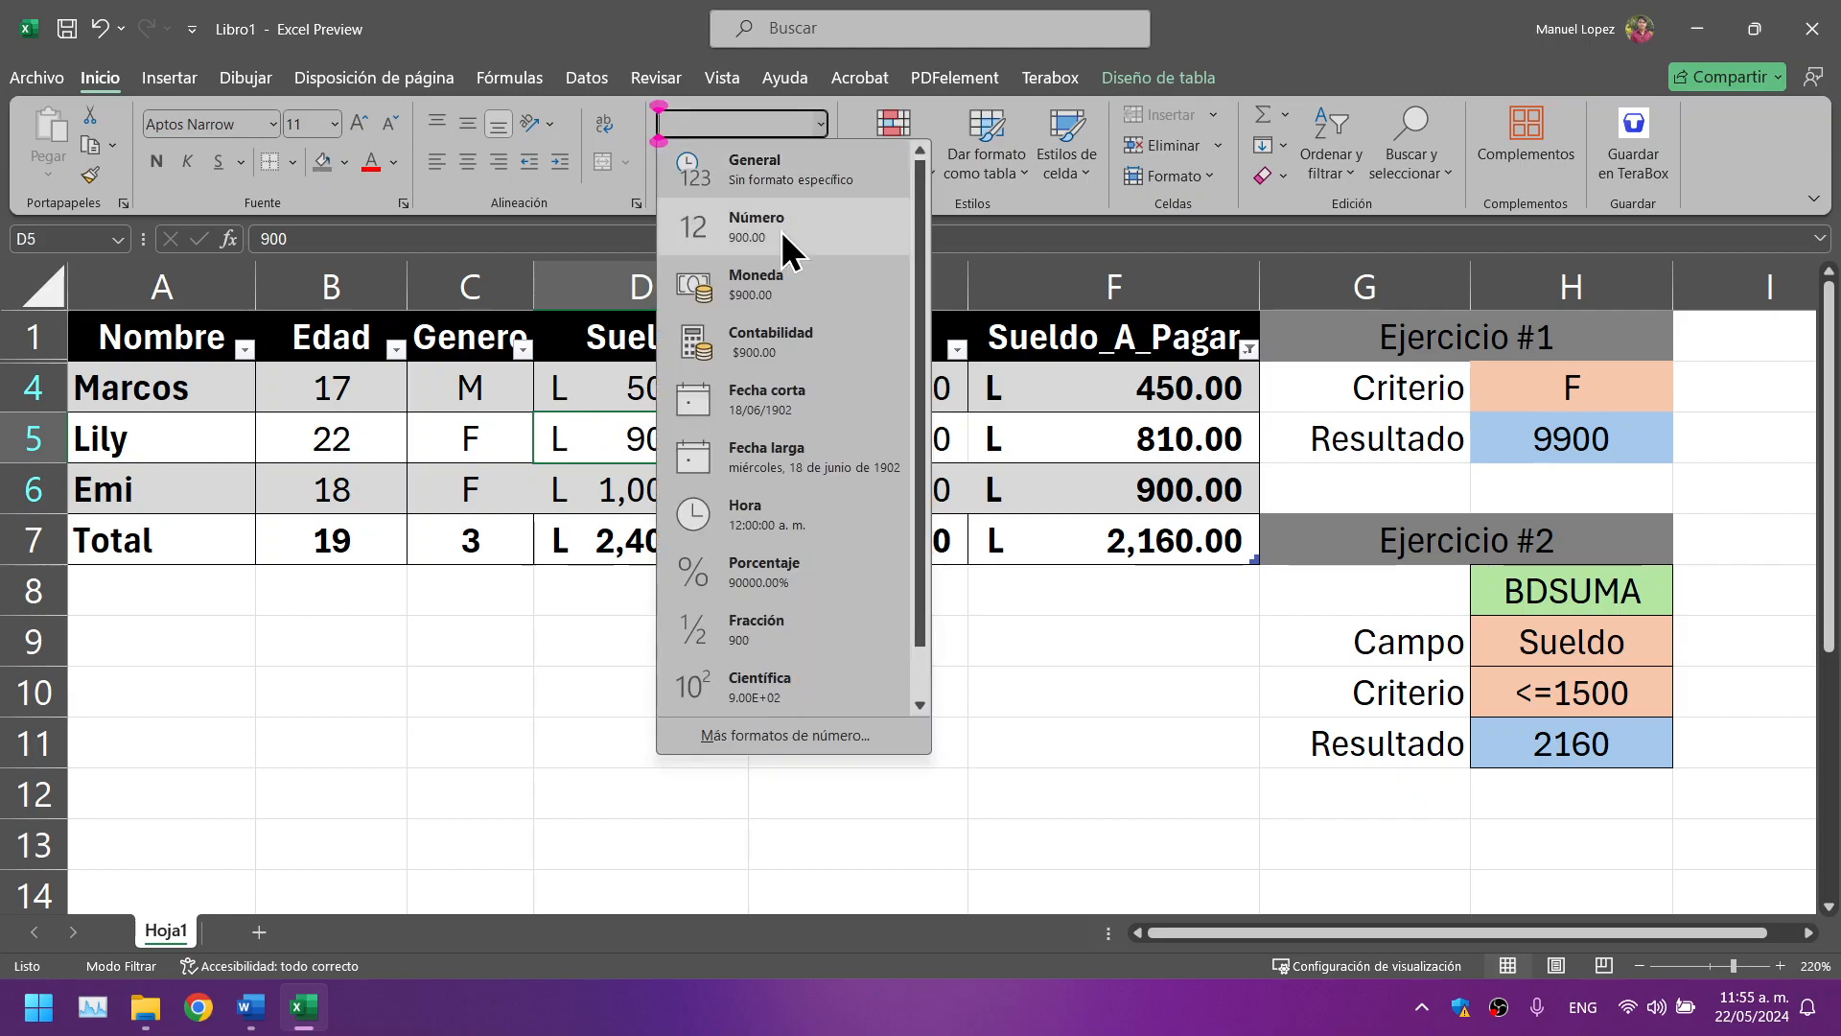
pyautogui.scroll(-1, 792, 652)
pyautogui.click(785, 670)
pyautogui.click(782, 662)
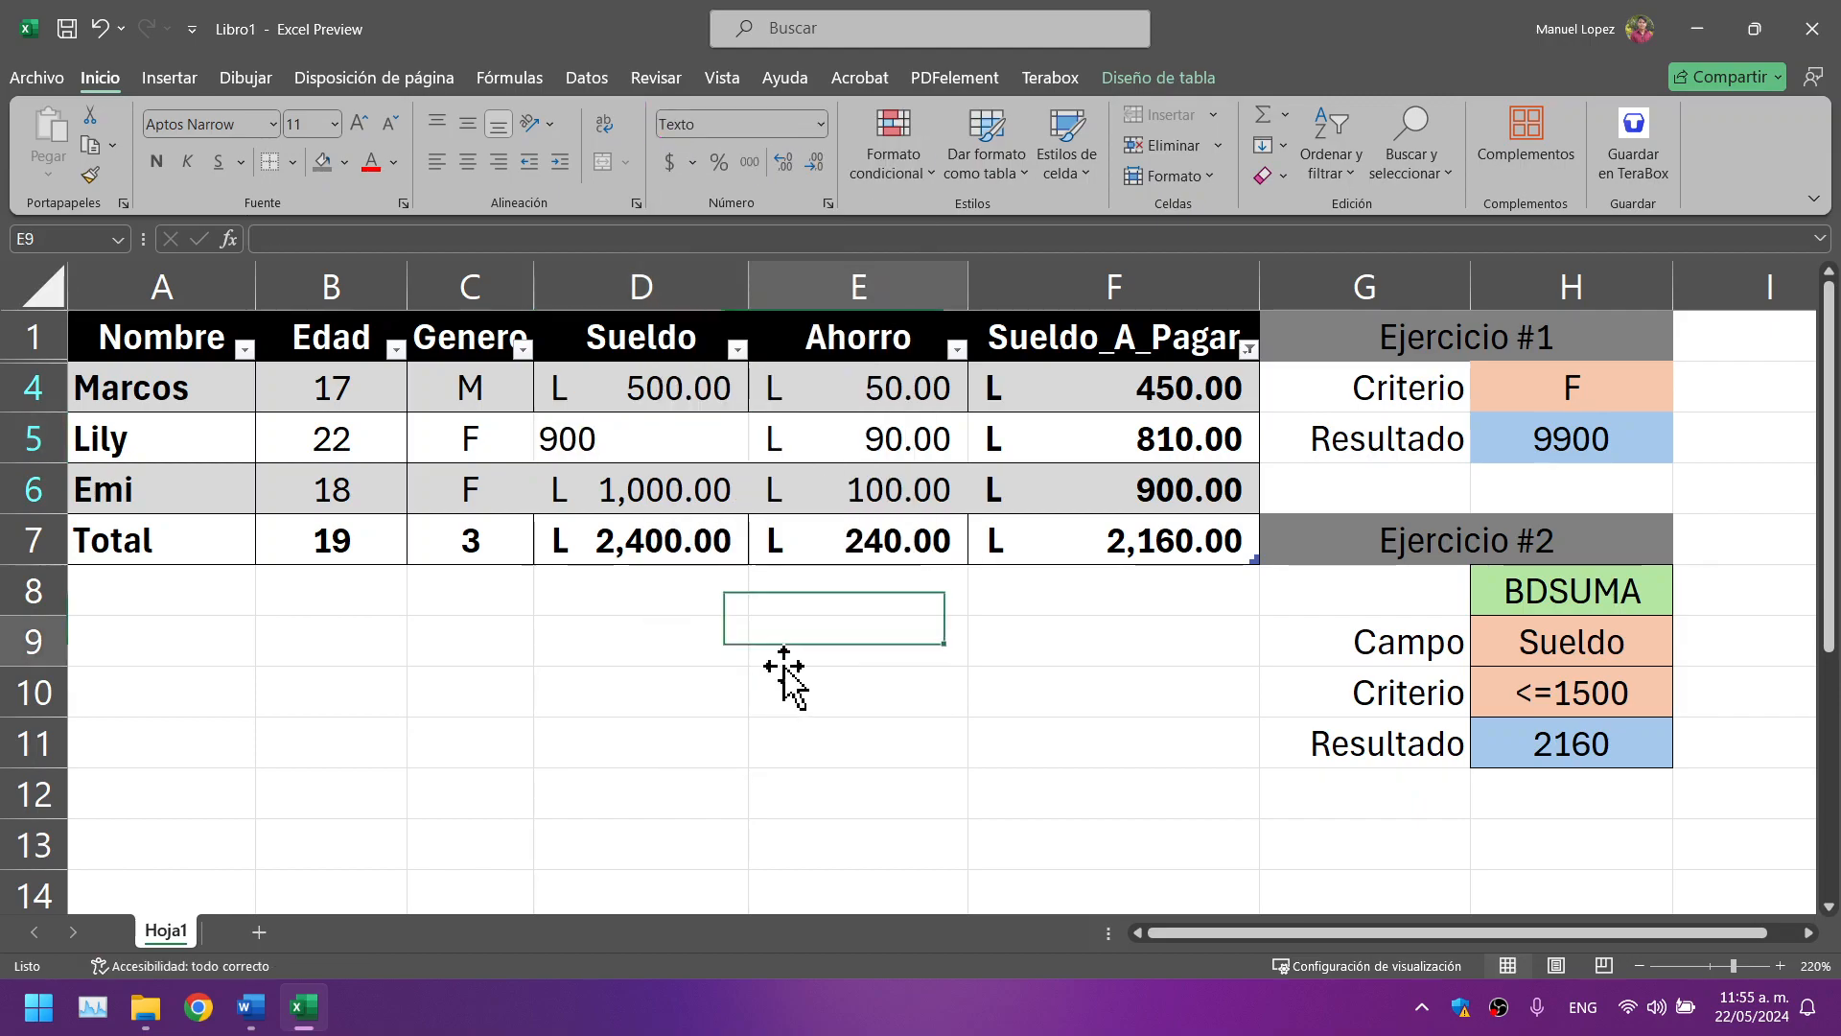
pyautogui.click(711, 641)
pyautogui.click(655, 438)
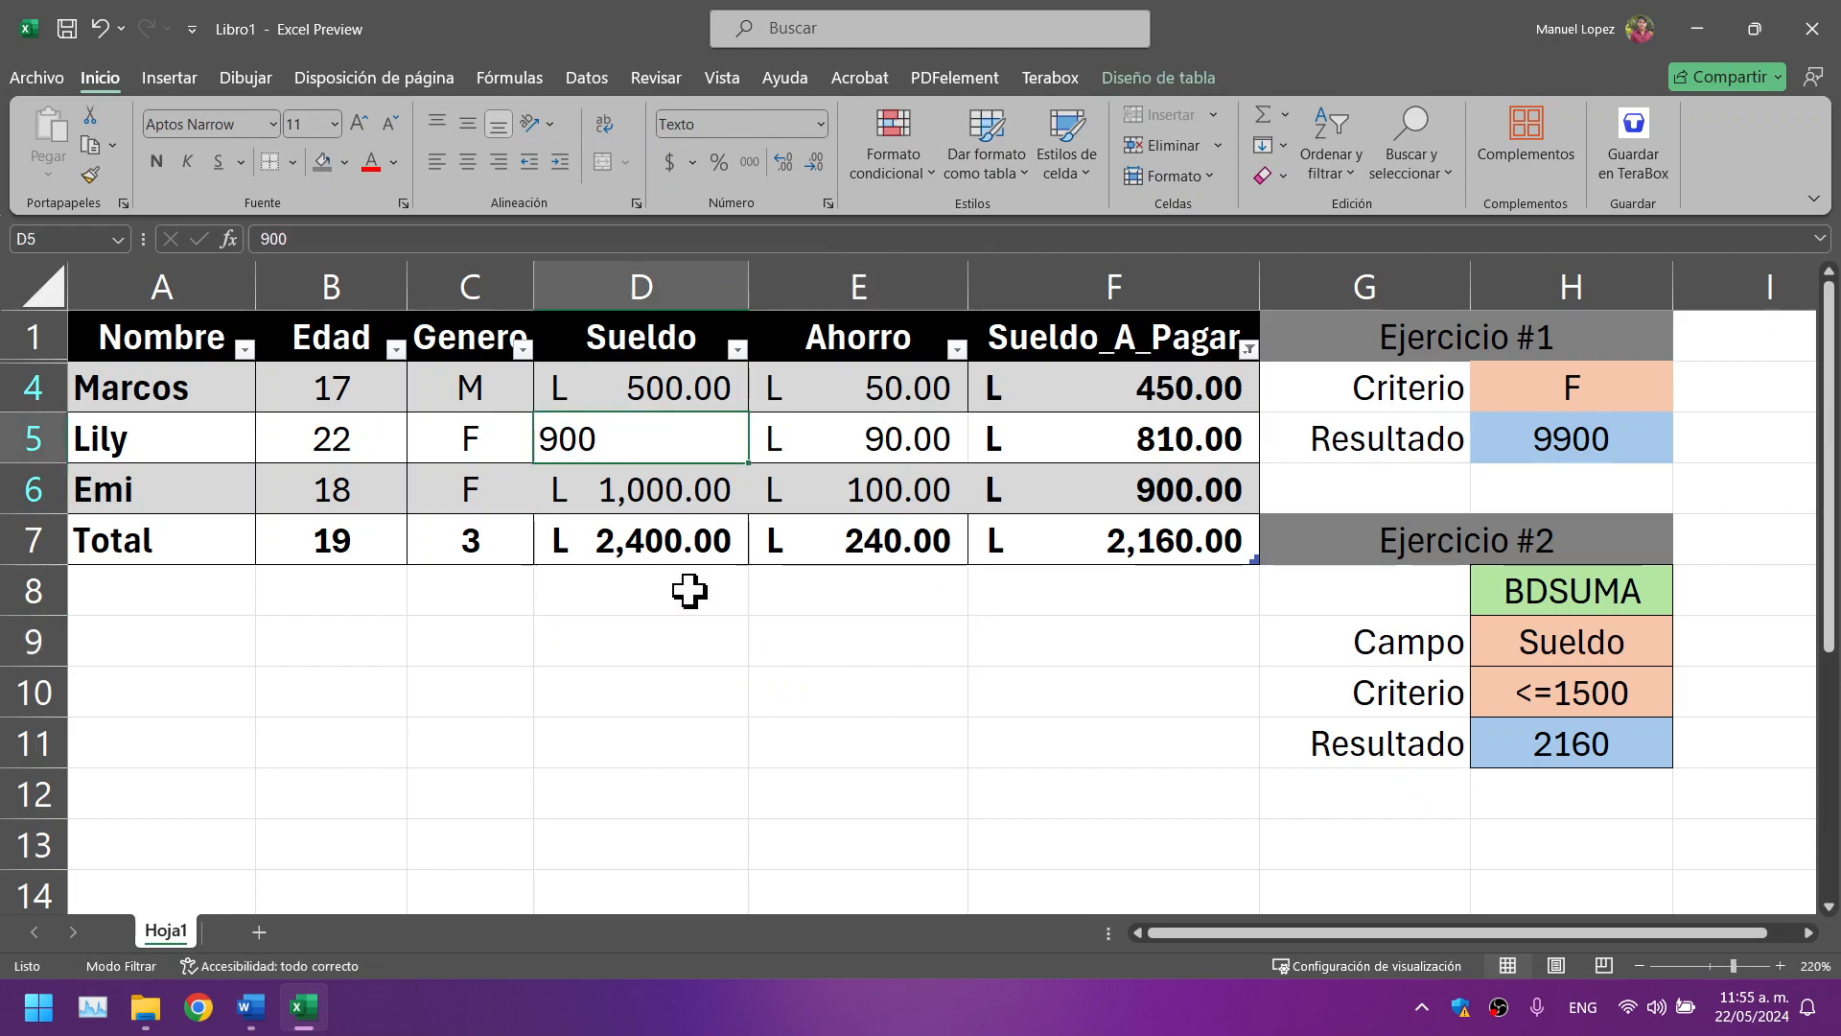
pyautogui.hotkey('ctrl', 'z')
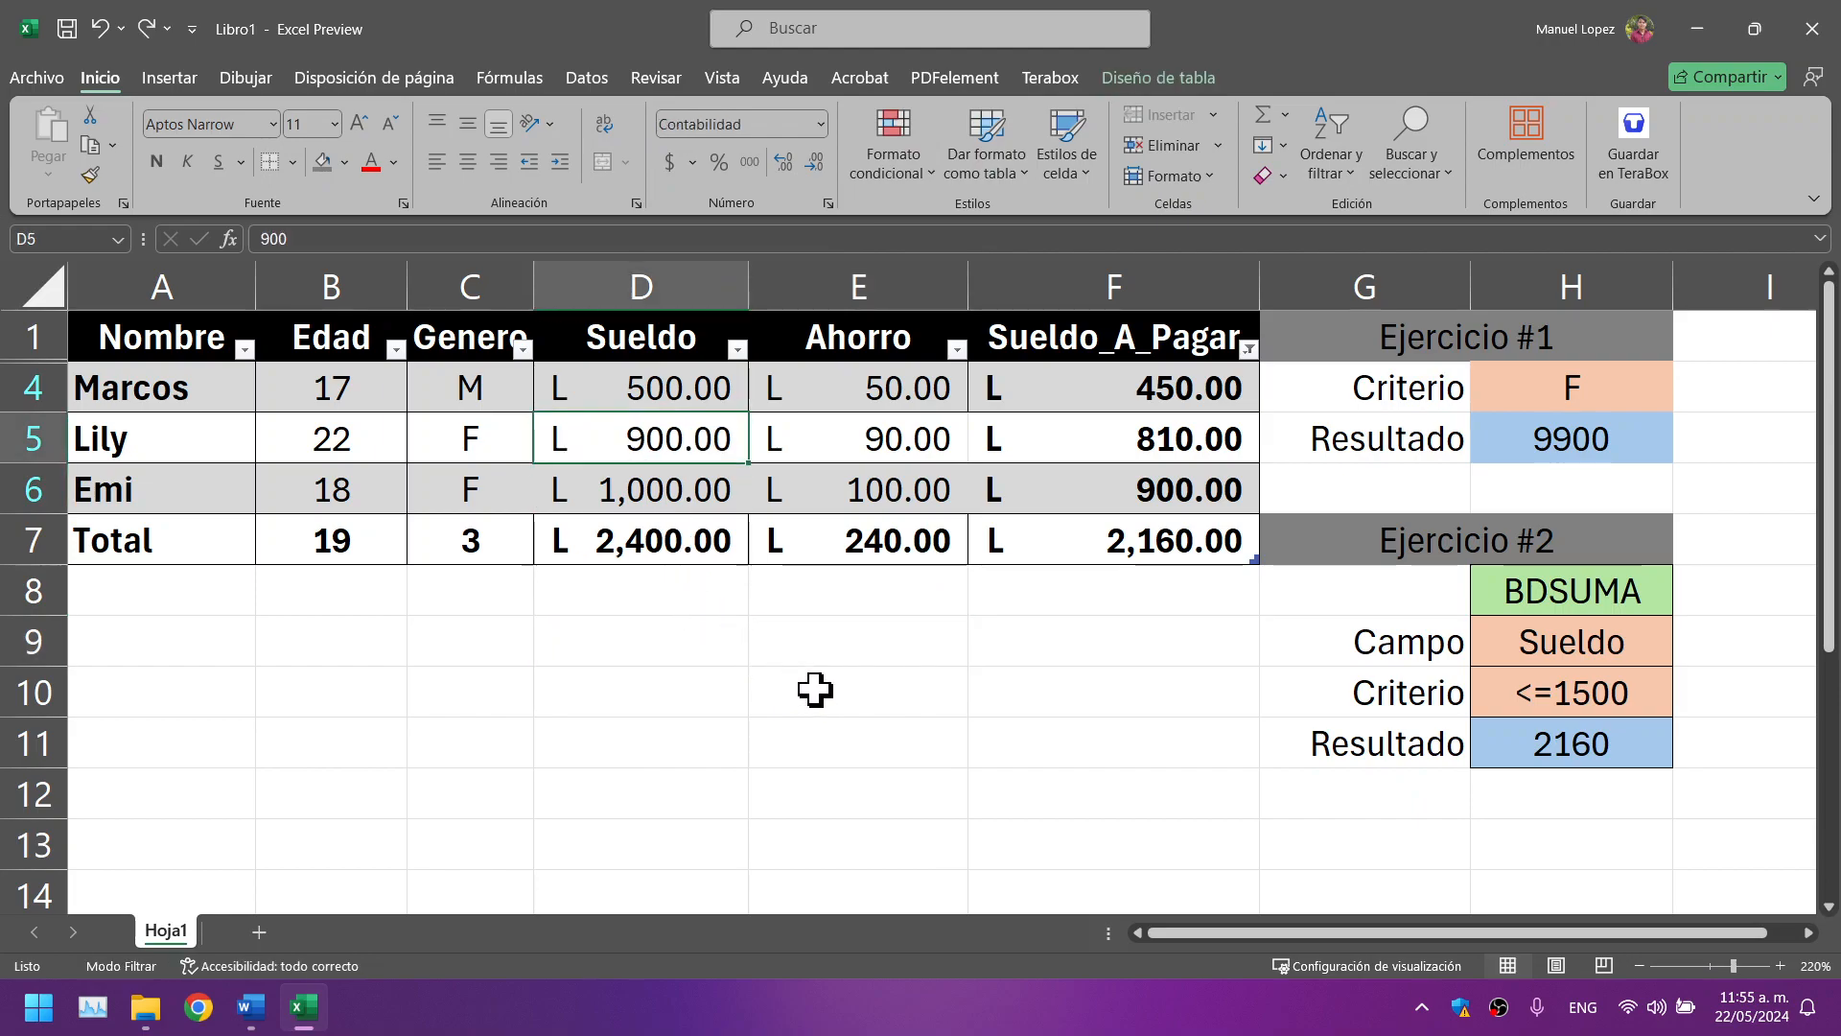
# Step: Switch to the Excel Avanzado PDF in Adobe Acrobat and review Ejemplo2's BDSUMA formula and the explanation of its arguments
pyautogui.click(817, 685)
pyautogui.moveTo(1840, 317); pyautogui.dragTo(871, 5)
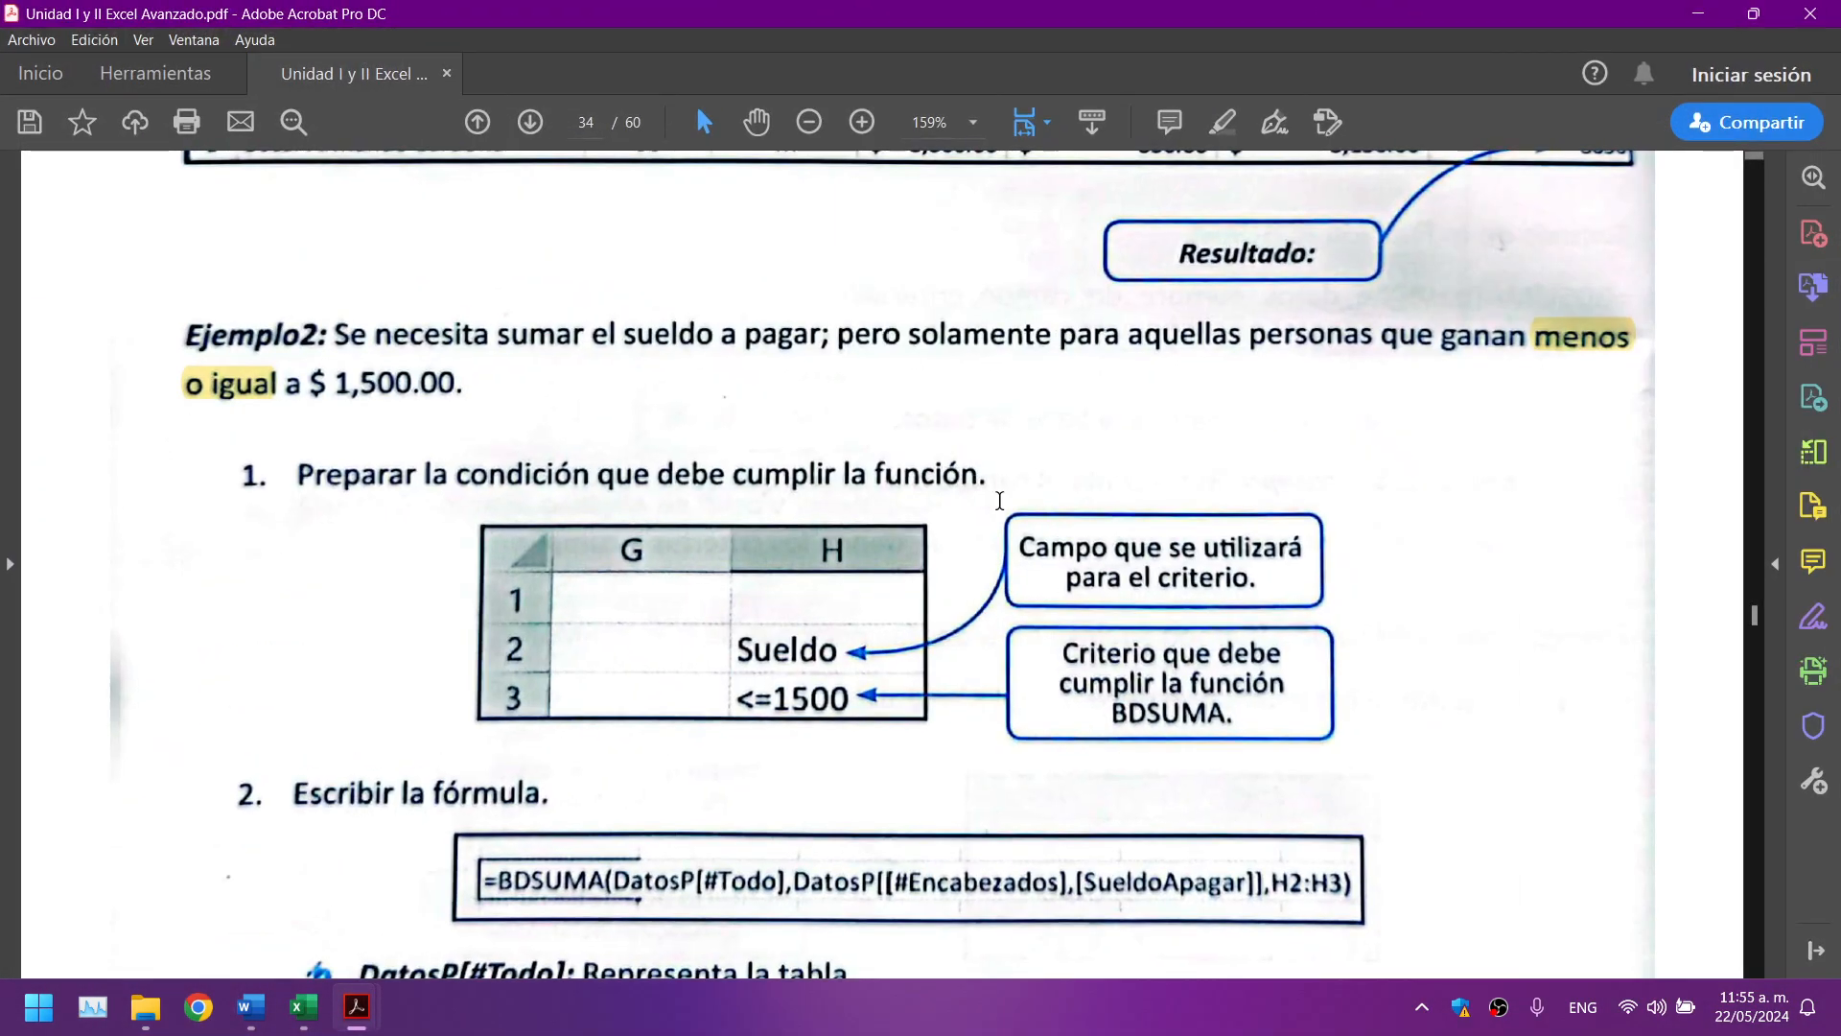
pyautogui.scroll(-5, 488, 630)
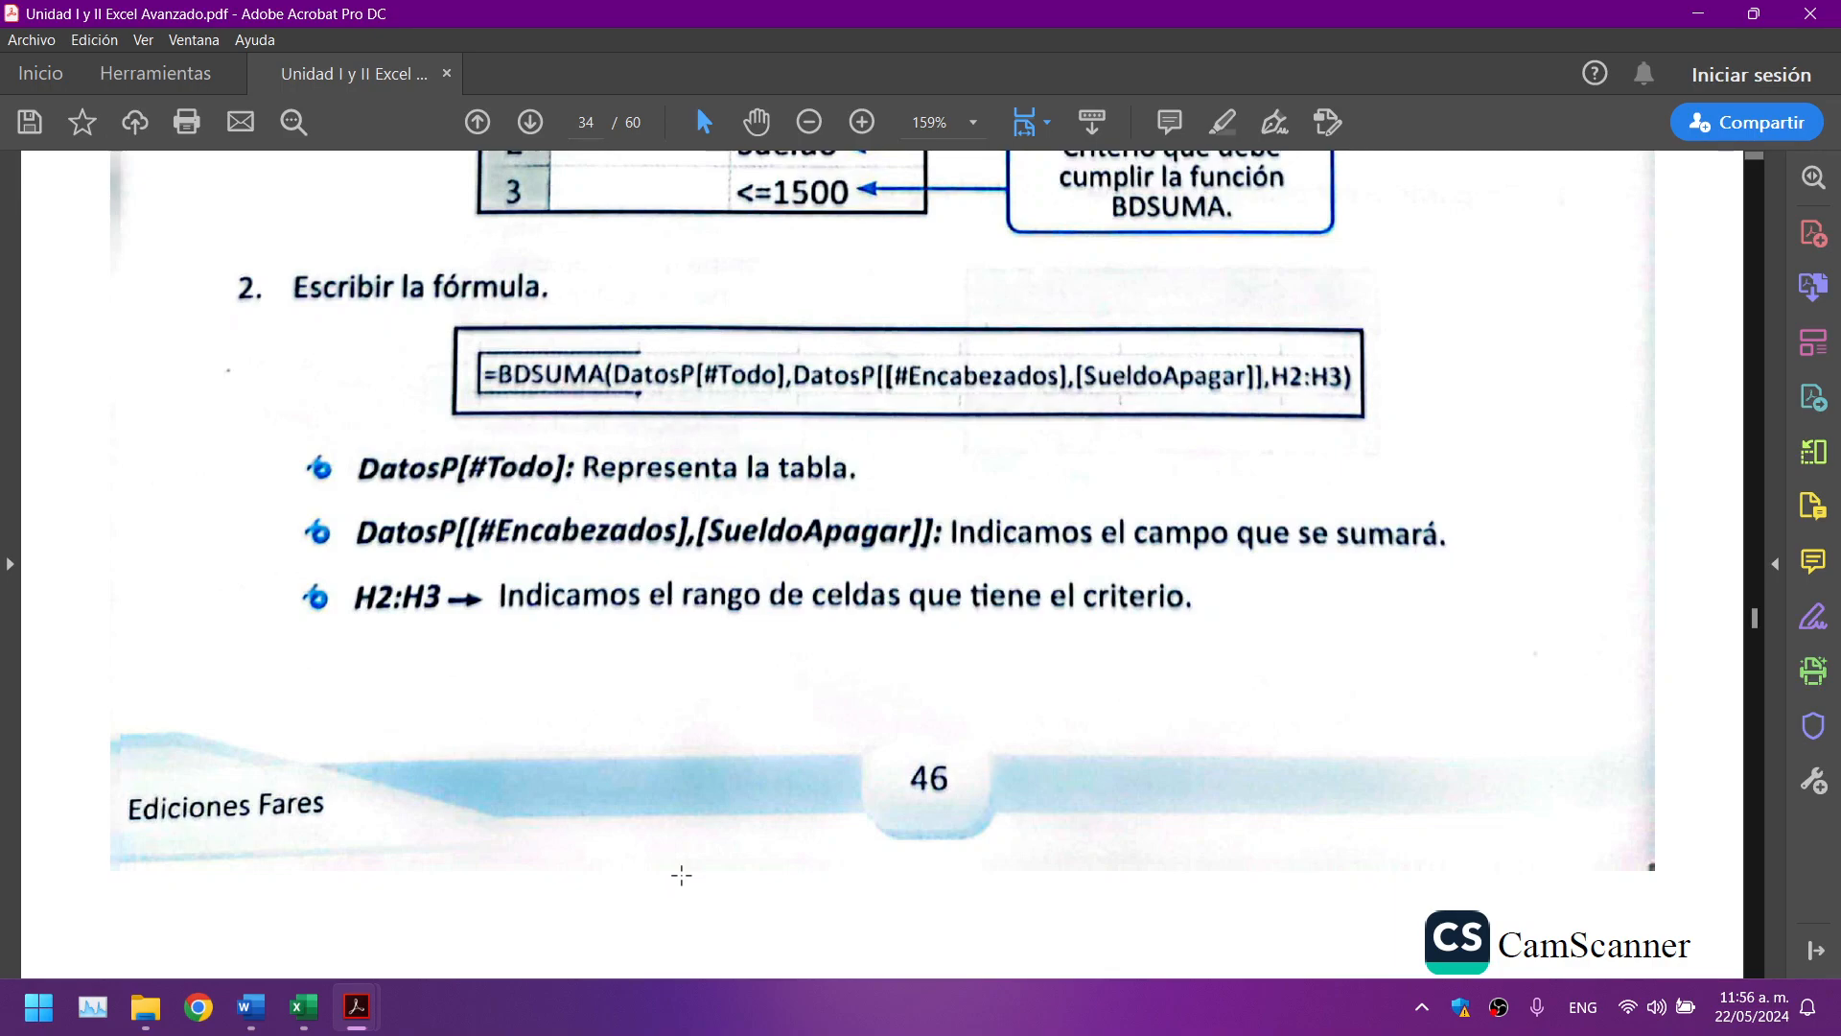
# Step: Review Ejemplo2's condition, BDSUMA formula and argument explanations, and locate its result on page 35 of the PDF
pyautogui.scroll(10, 681, 875)
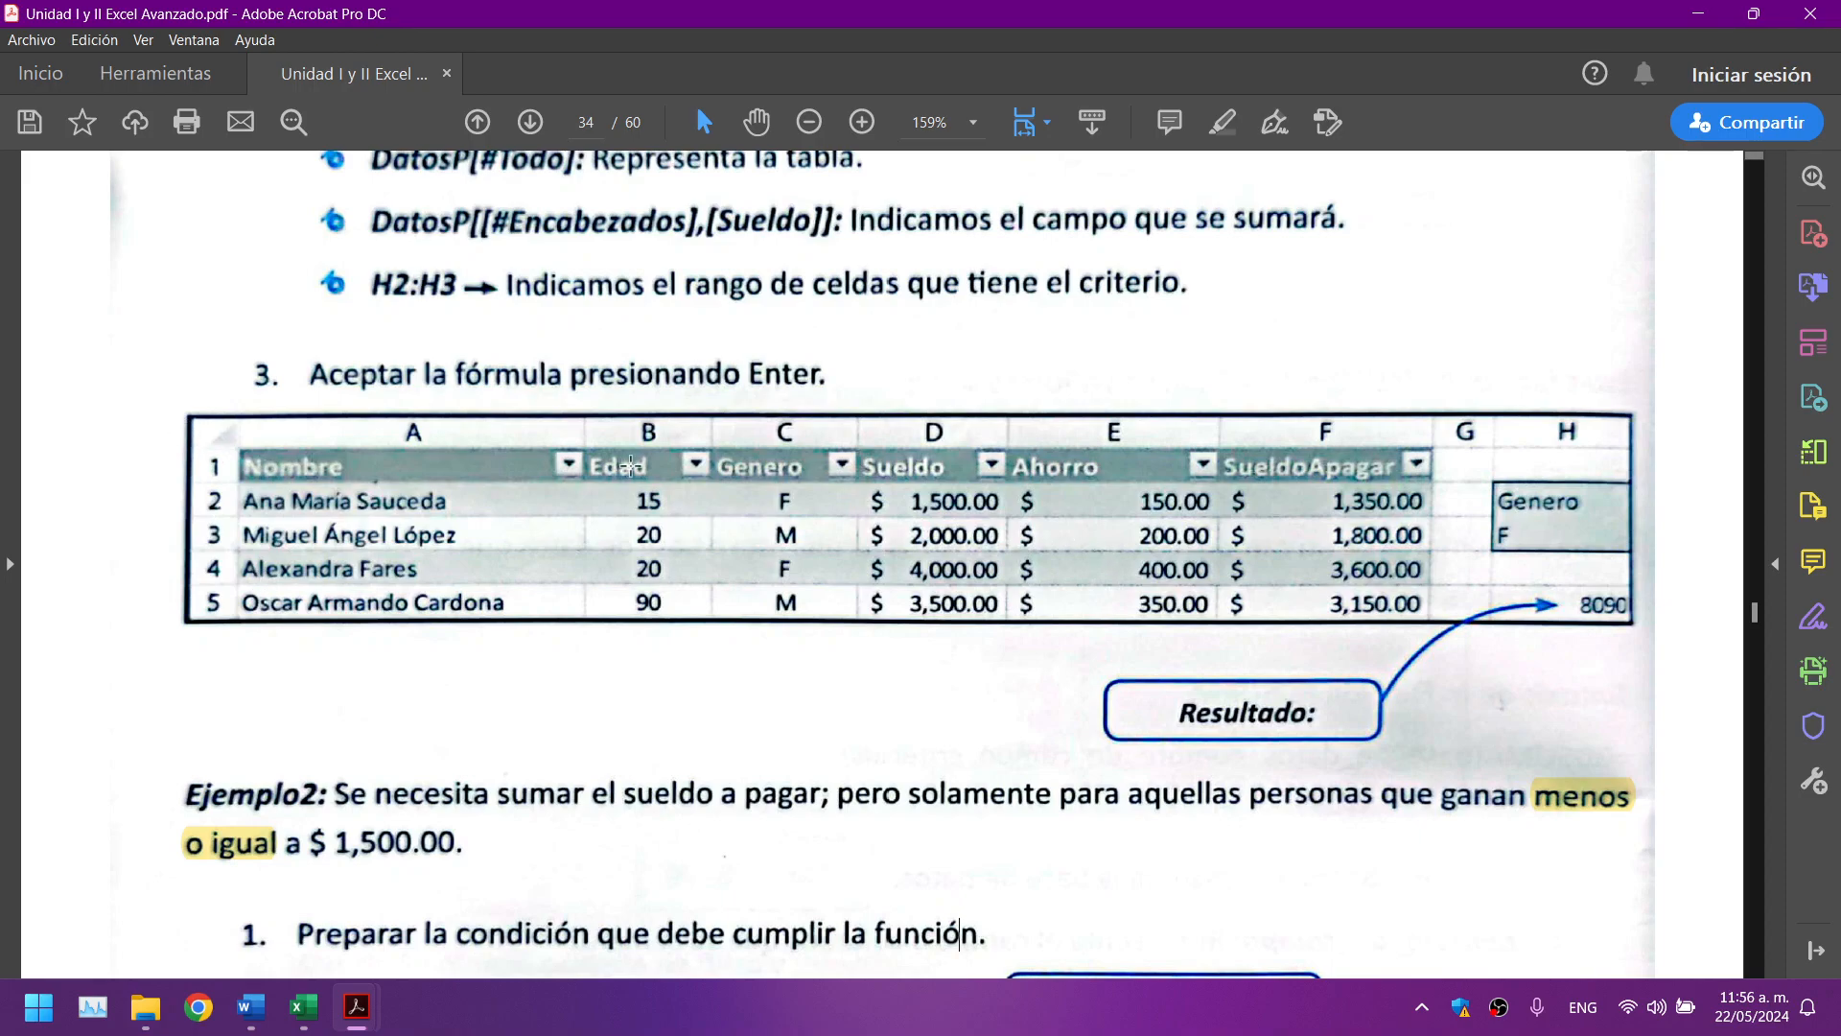
pyautogui.scroll(-4, 338, 480)
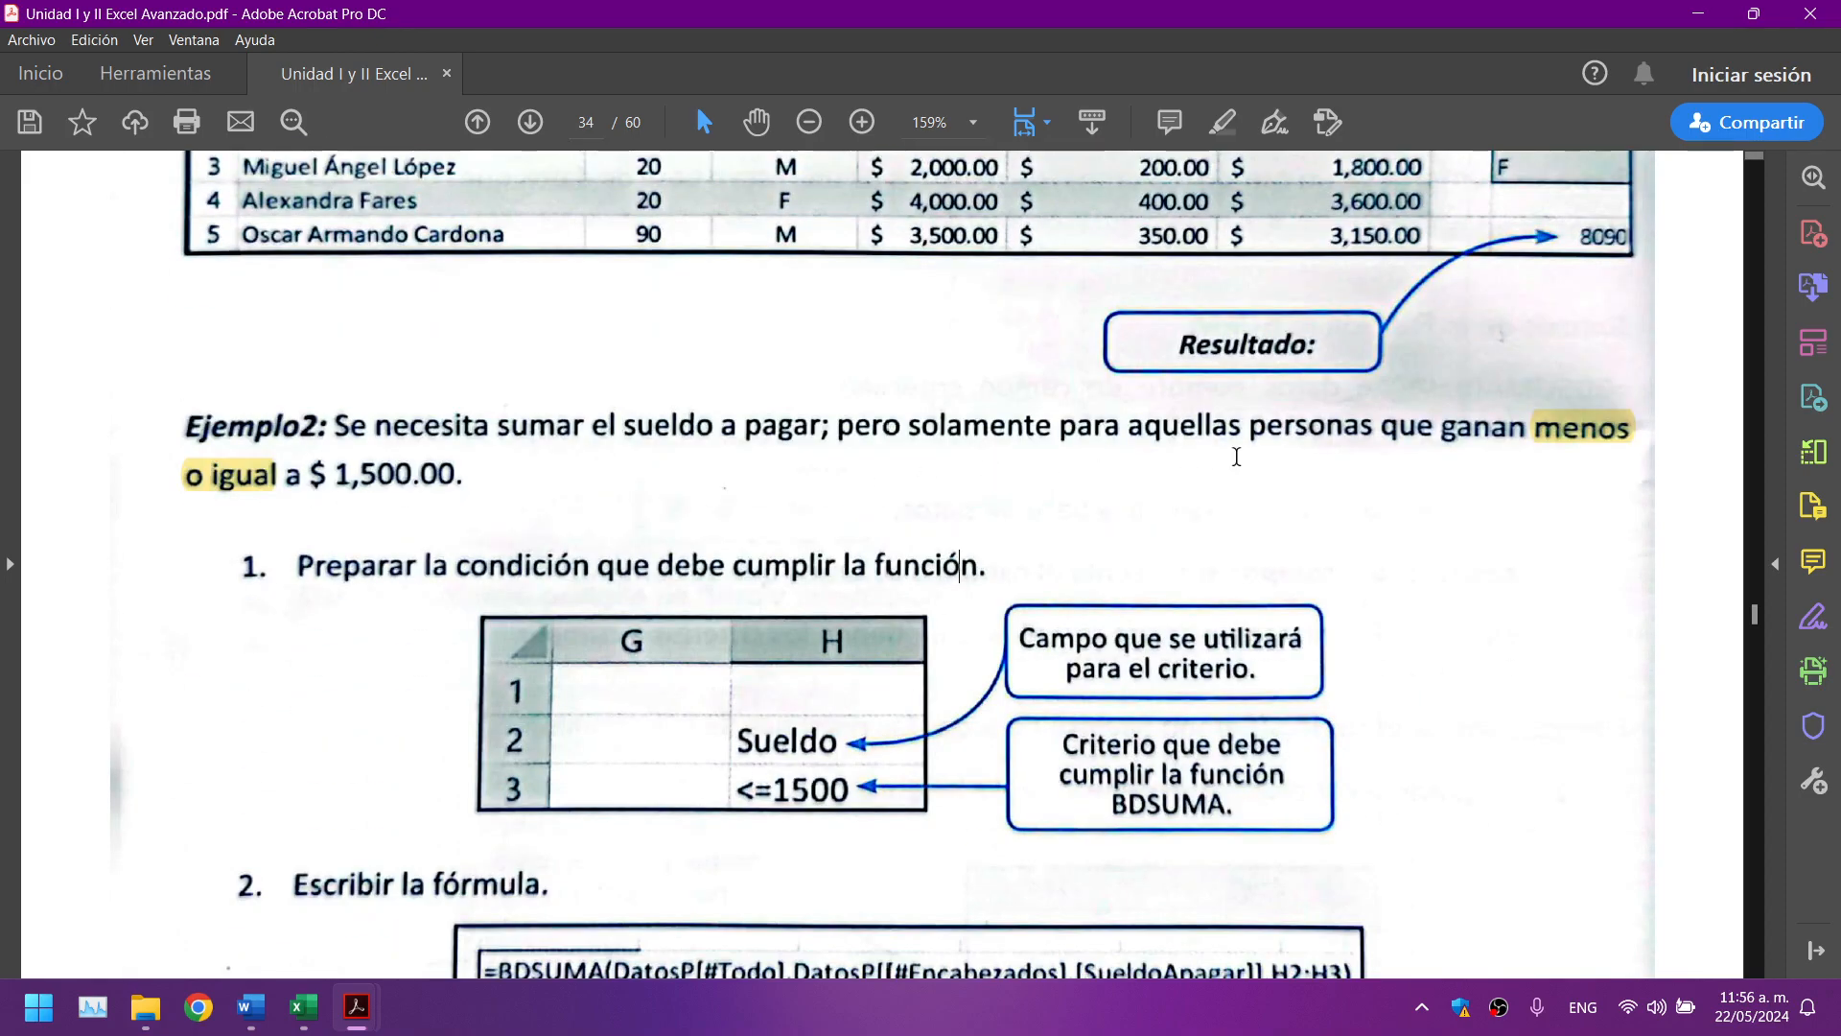
pyautogui.scroll(1, 1535, 307)
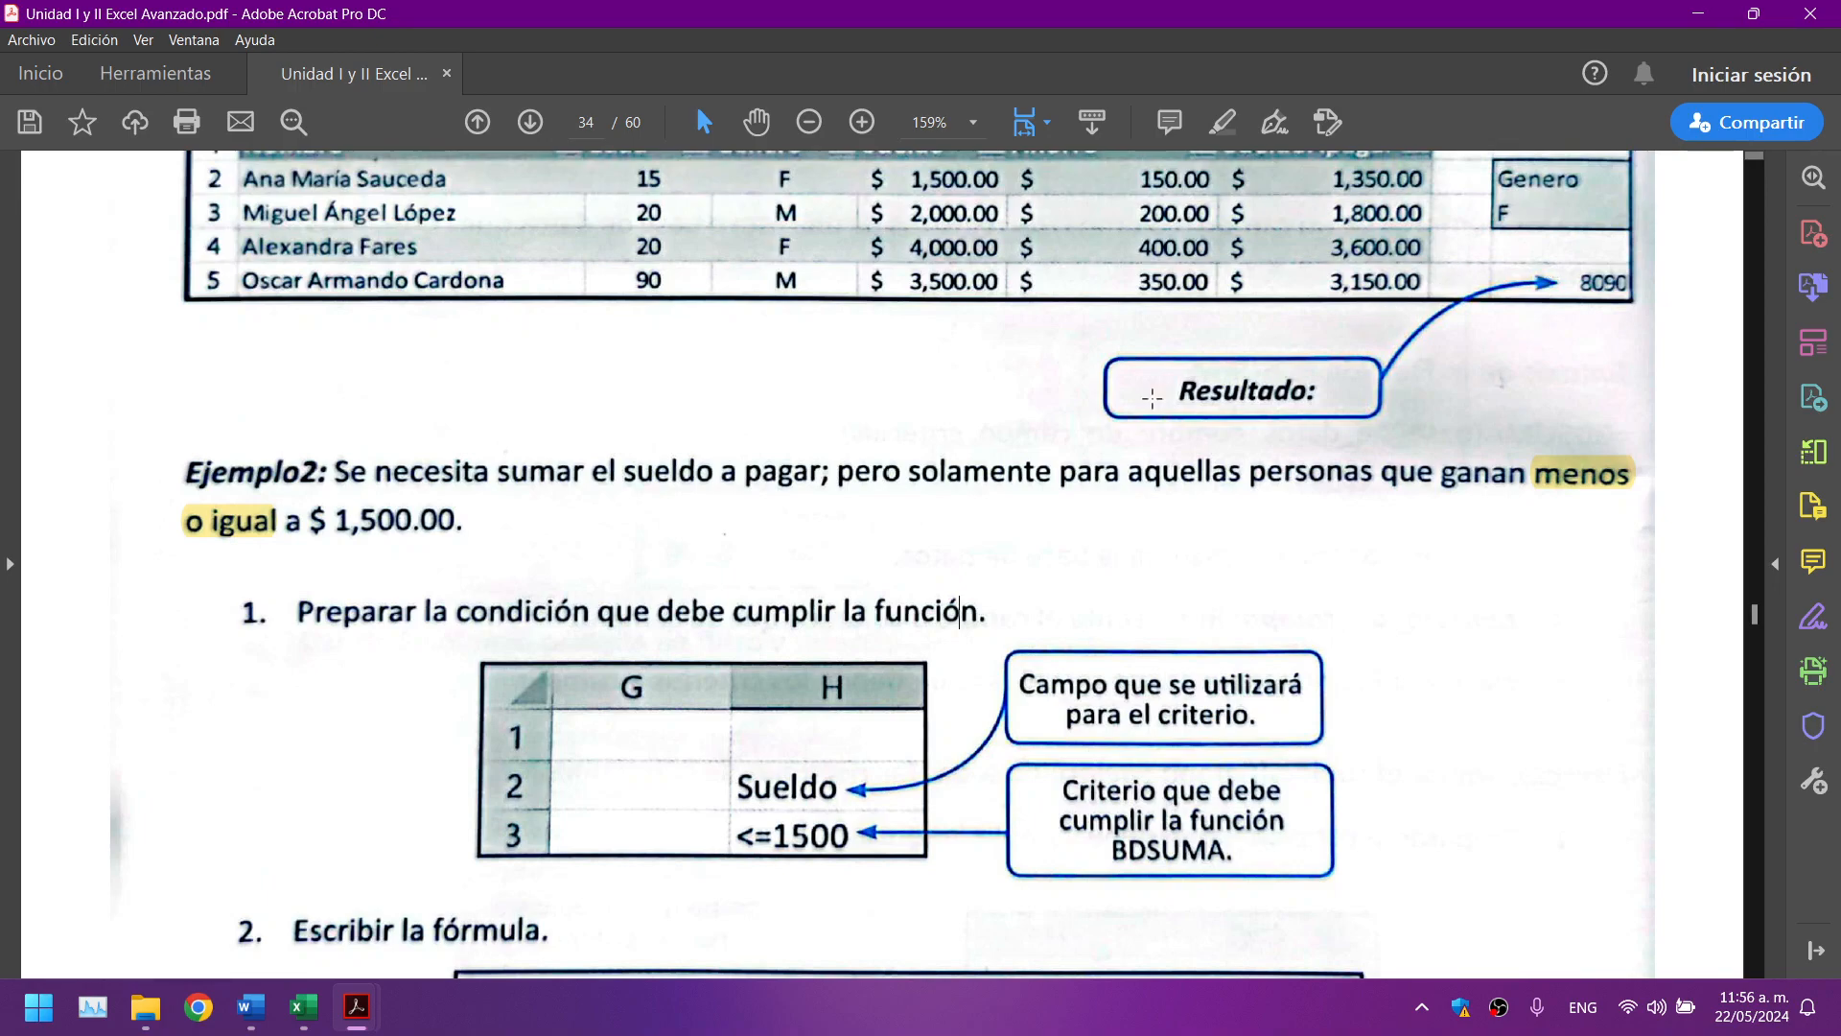
pyautogui.scroll(-2, 394, 636)
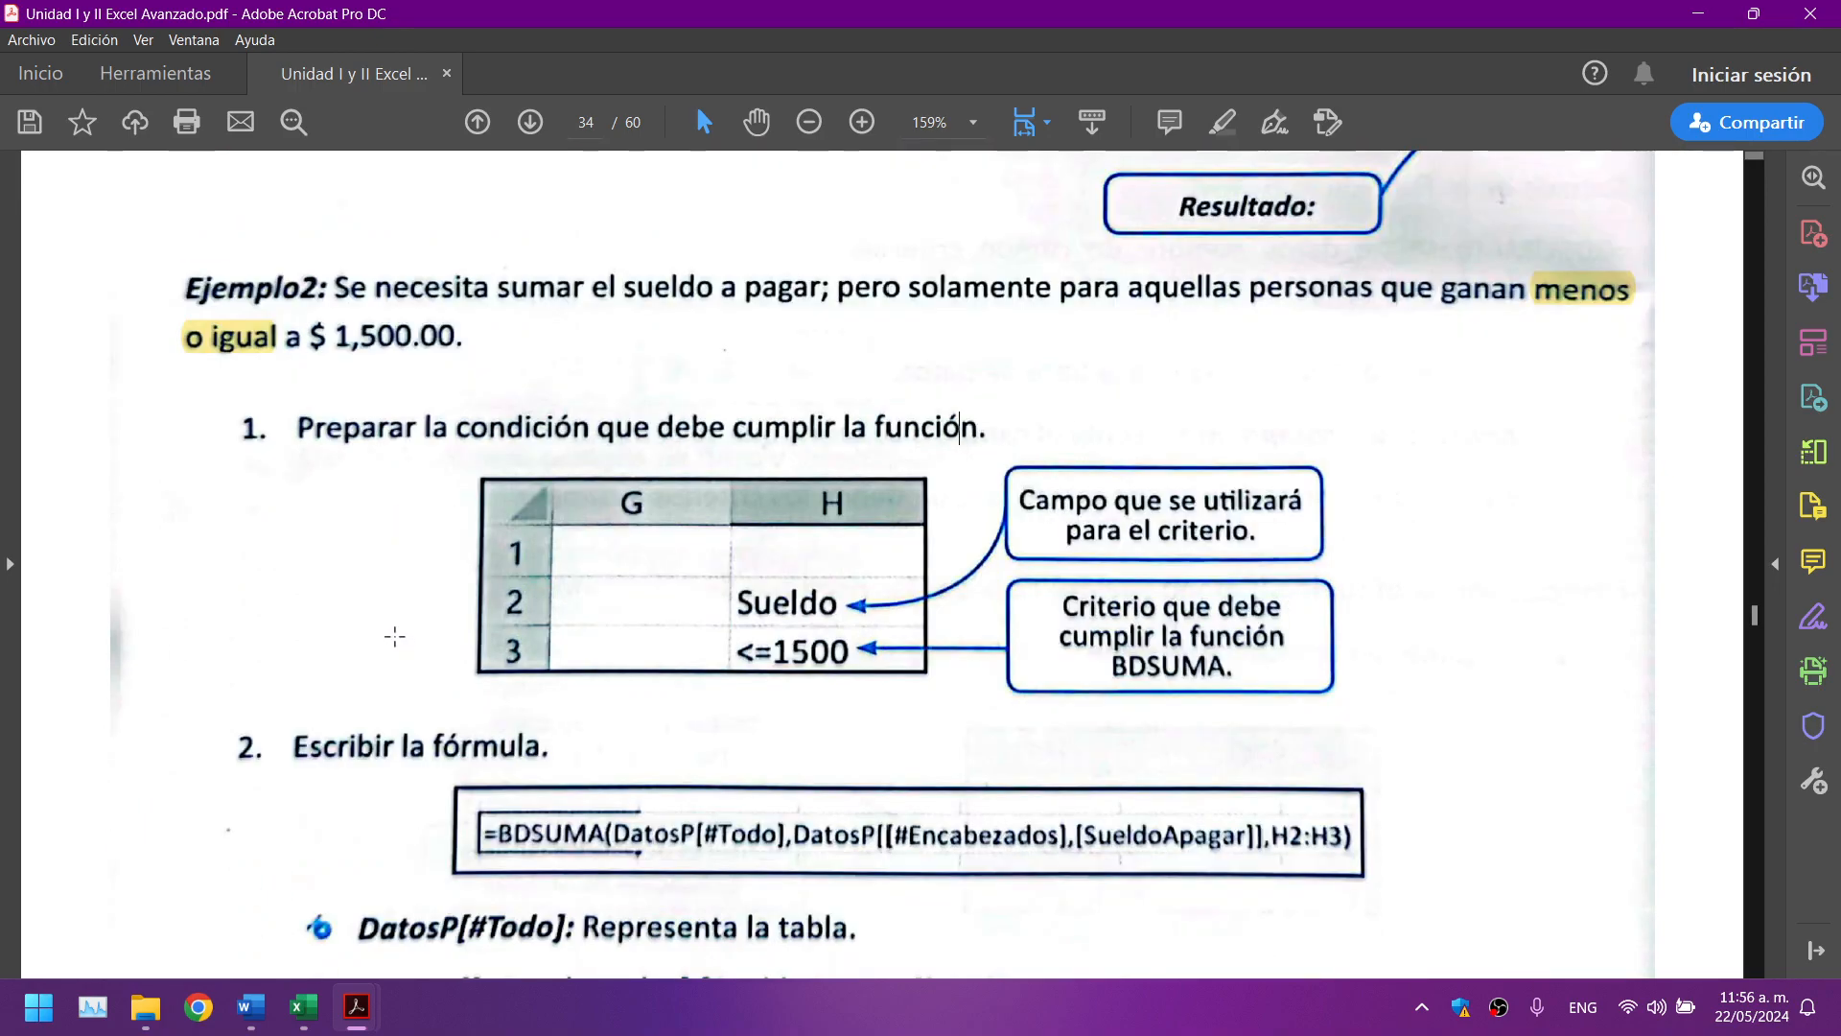
pyautogui.scroll(-4, 395, 635)
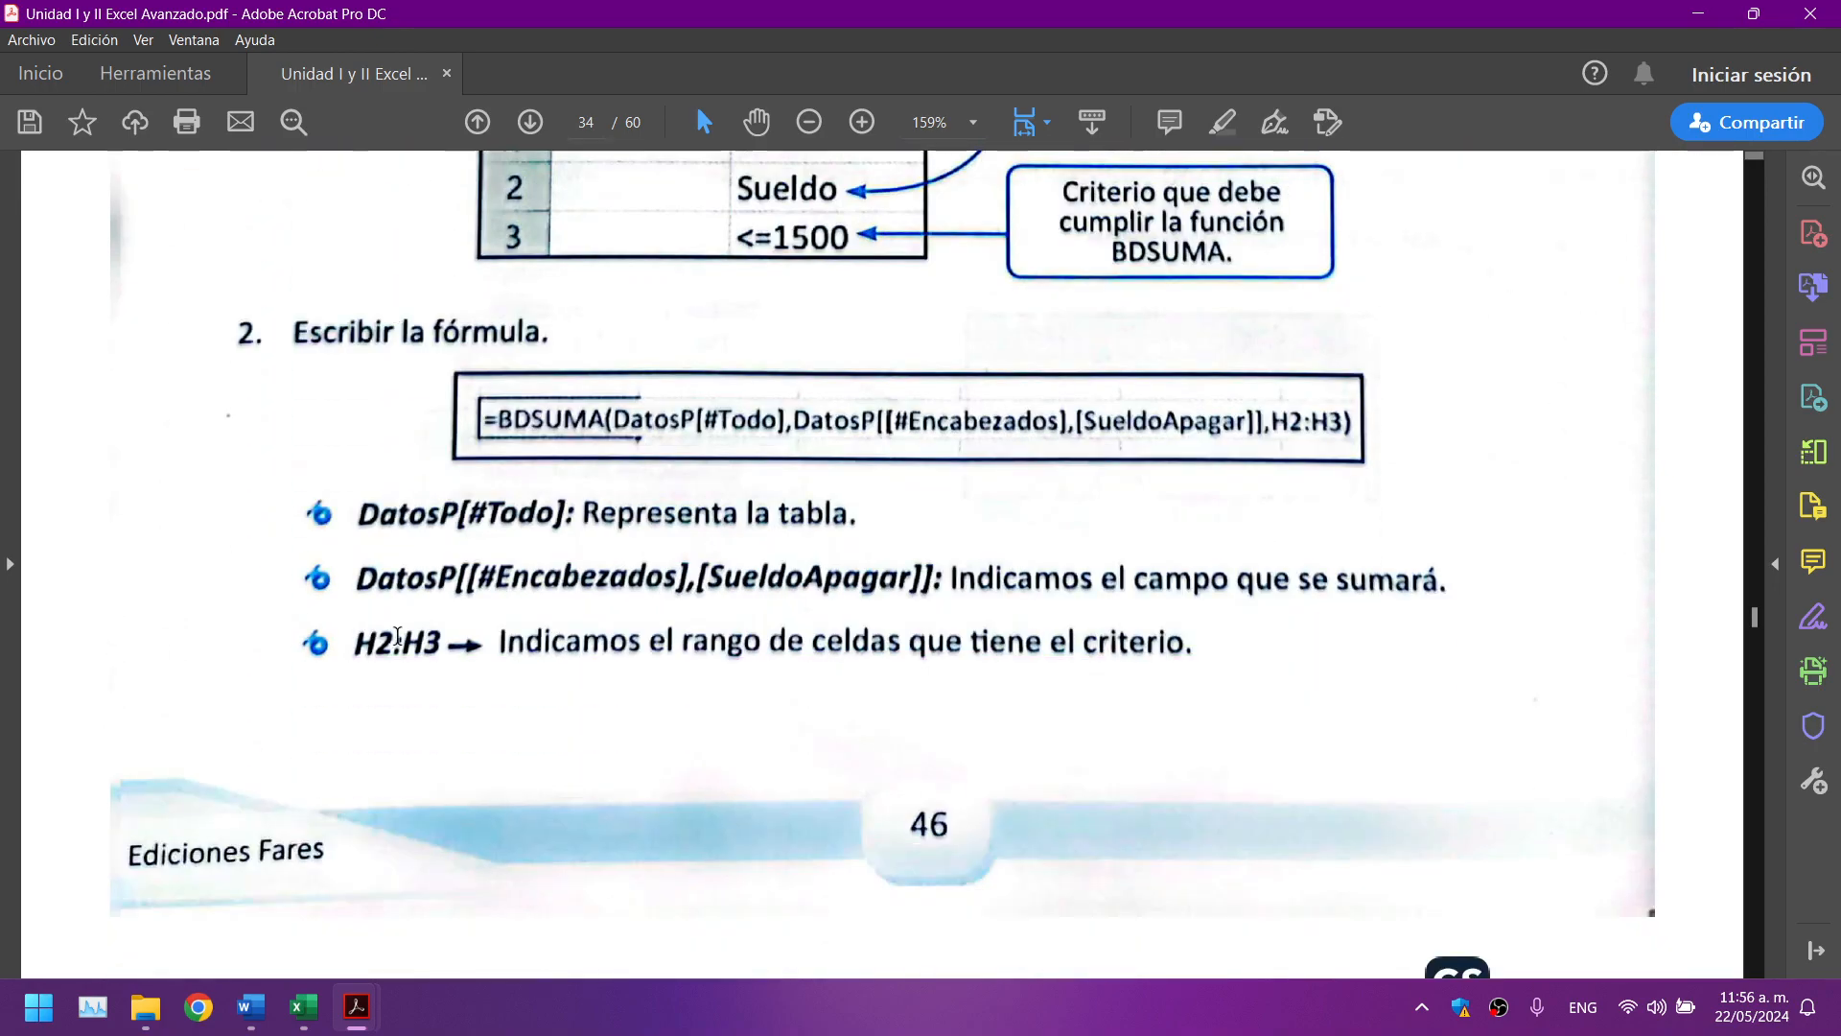
pyautogui.scroll(-13, 397, 636)
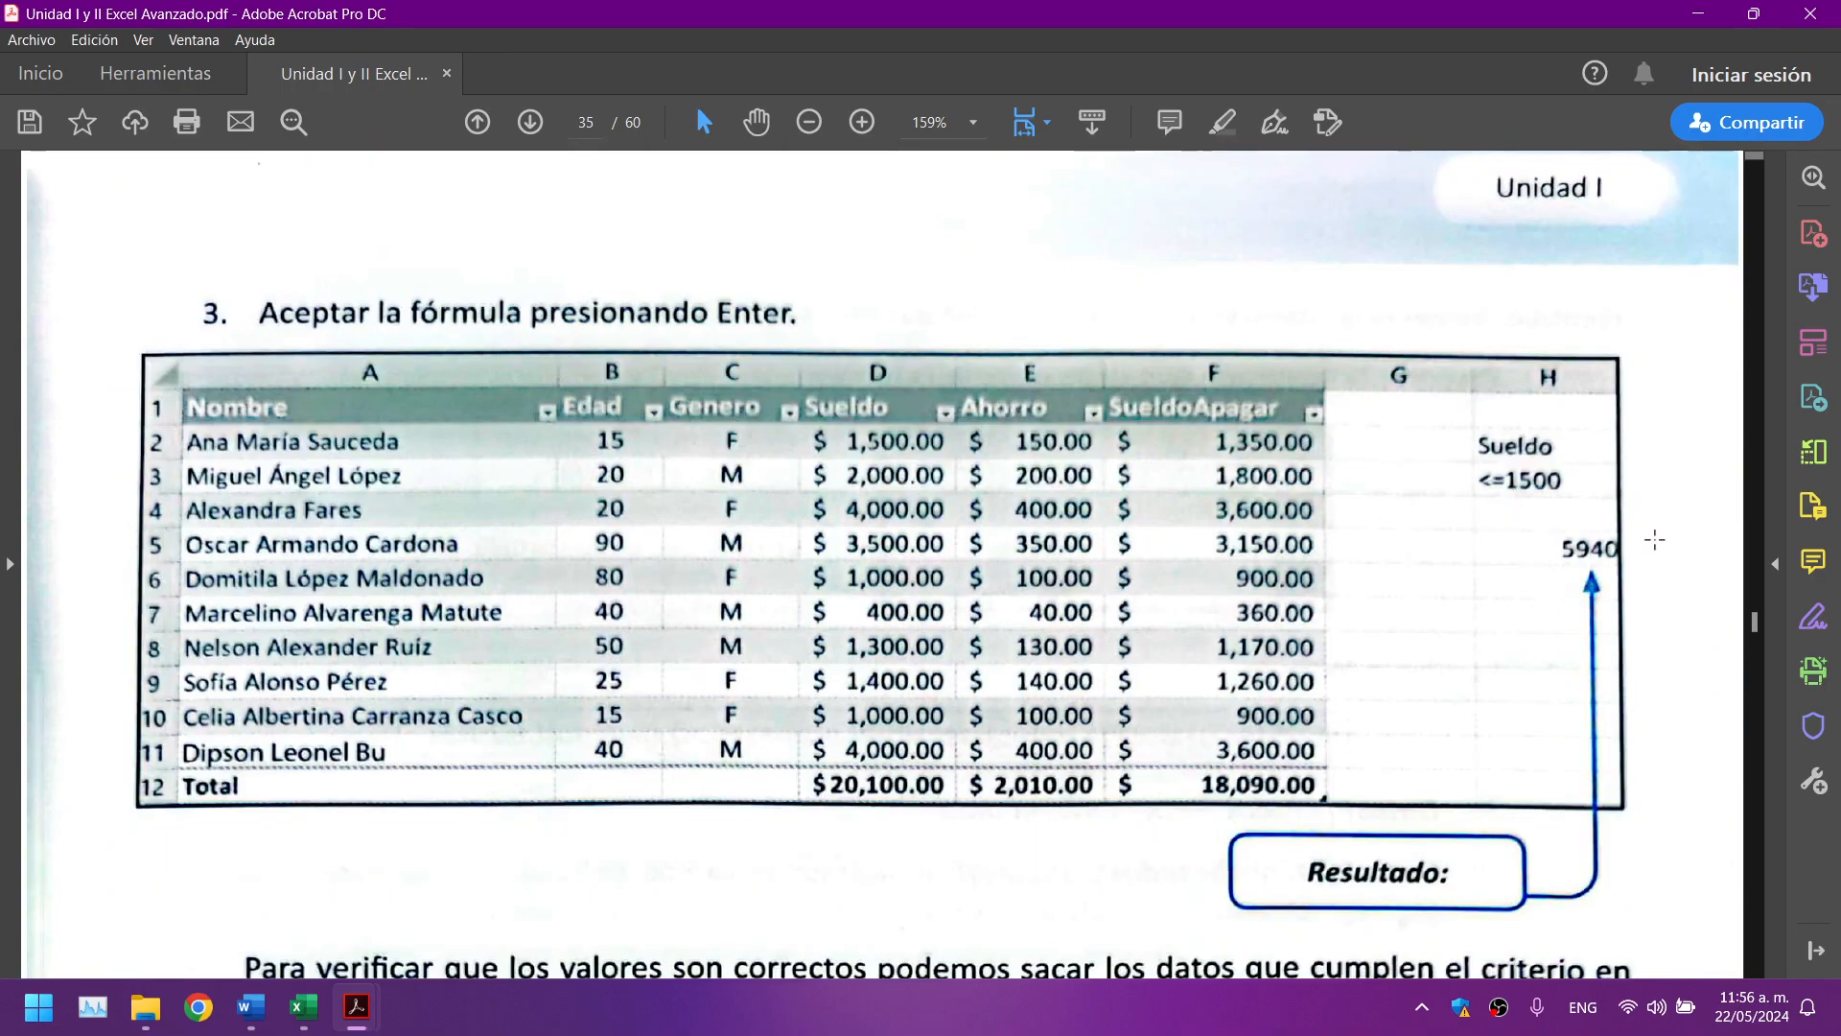
pyautogui.click(1508, 549)
pyautogui.click(1583, 541)
pyautogui.moveTo(1638, 554); pyautogui.dragTo(1641, 555)
pyautogui.click(1676, 562)
pyautogui.click(1726, 543)
pyautogui.moveTo(1717, 467); pyautogui.dragTo(1555, 558)
# Step: Examine the verification table of records meeting the Ejemplo2 criterion and compare its SueldoApagar total with the formula's result
pyautogui.scroll(-5, 1618, 427)
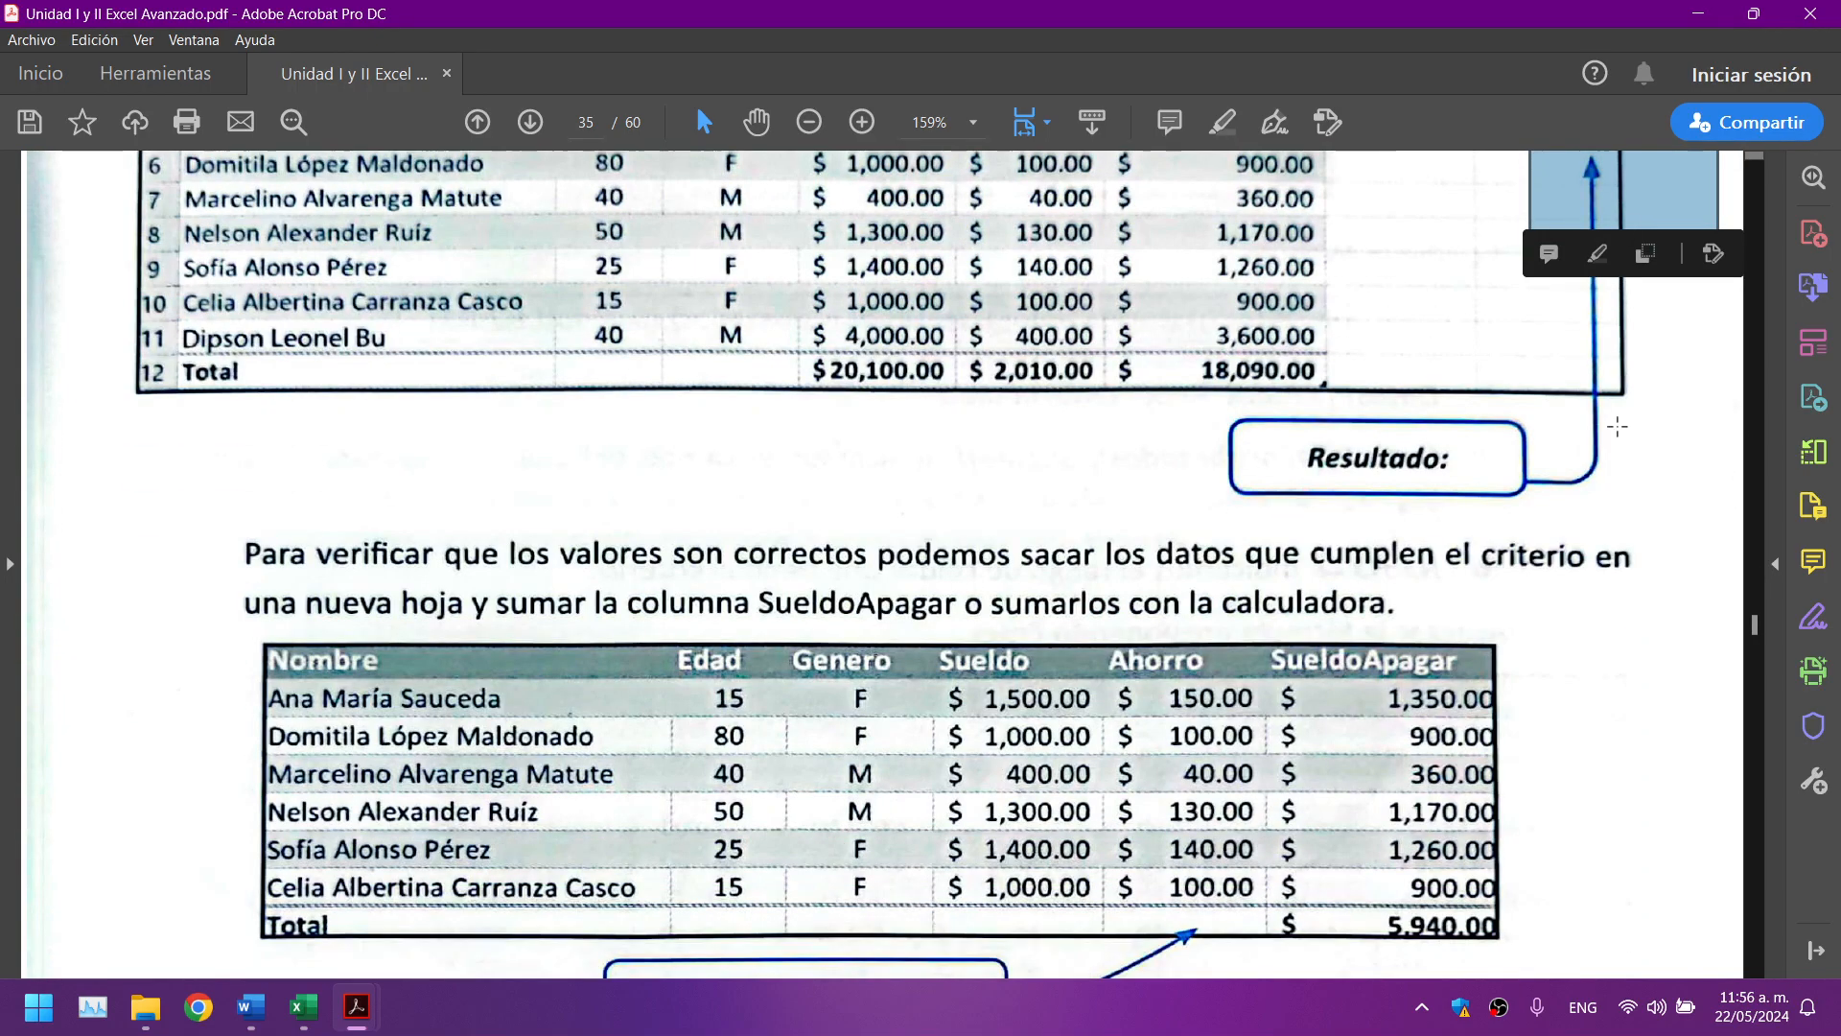
pyautogui.scroll(-1, 1618, 432)
pyautogui.scroll(-2, 1615, 444)
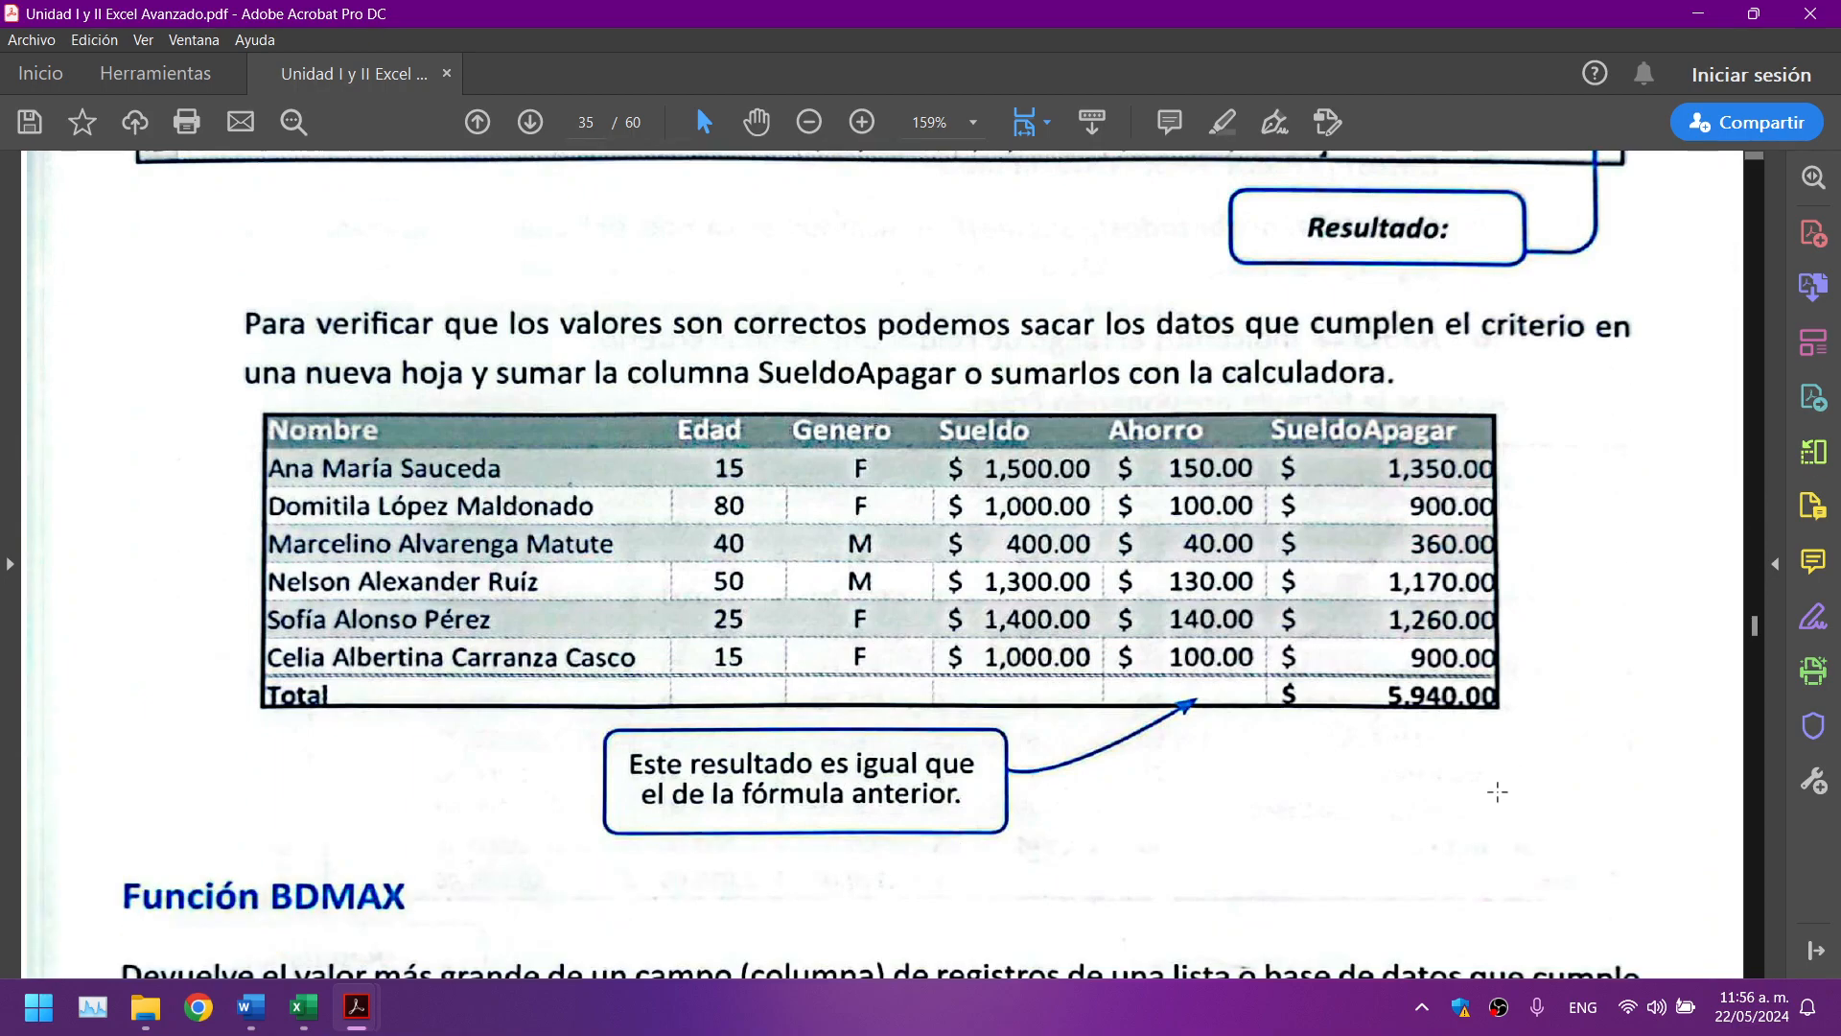
pyautogui.scroll(2, 876, 822)
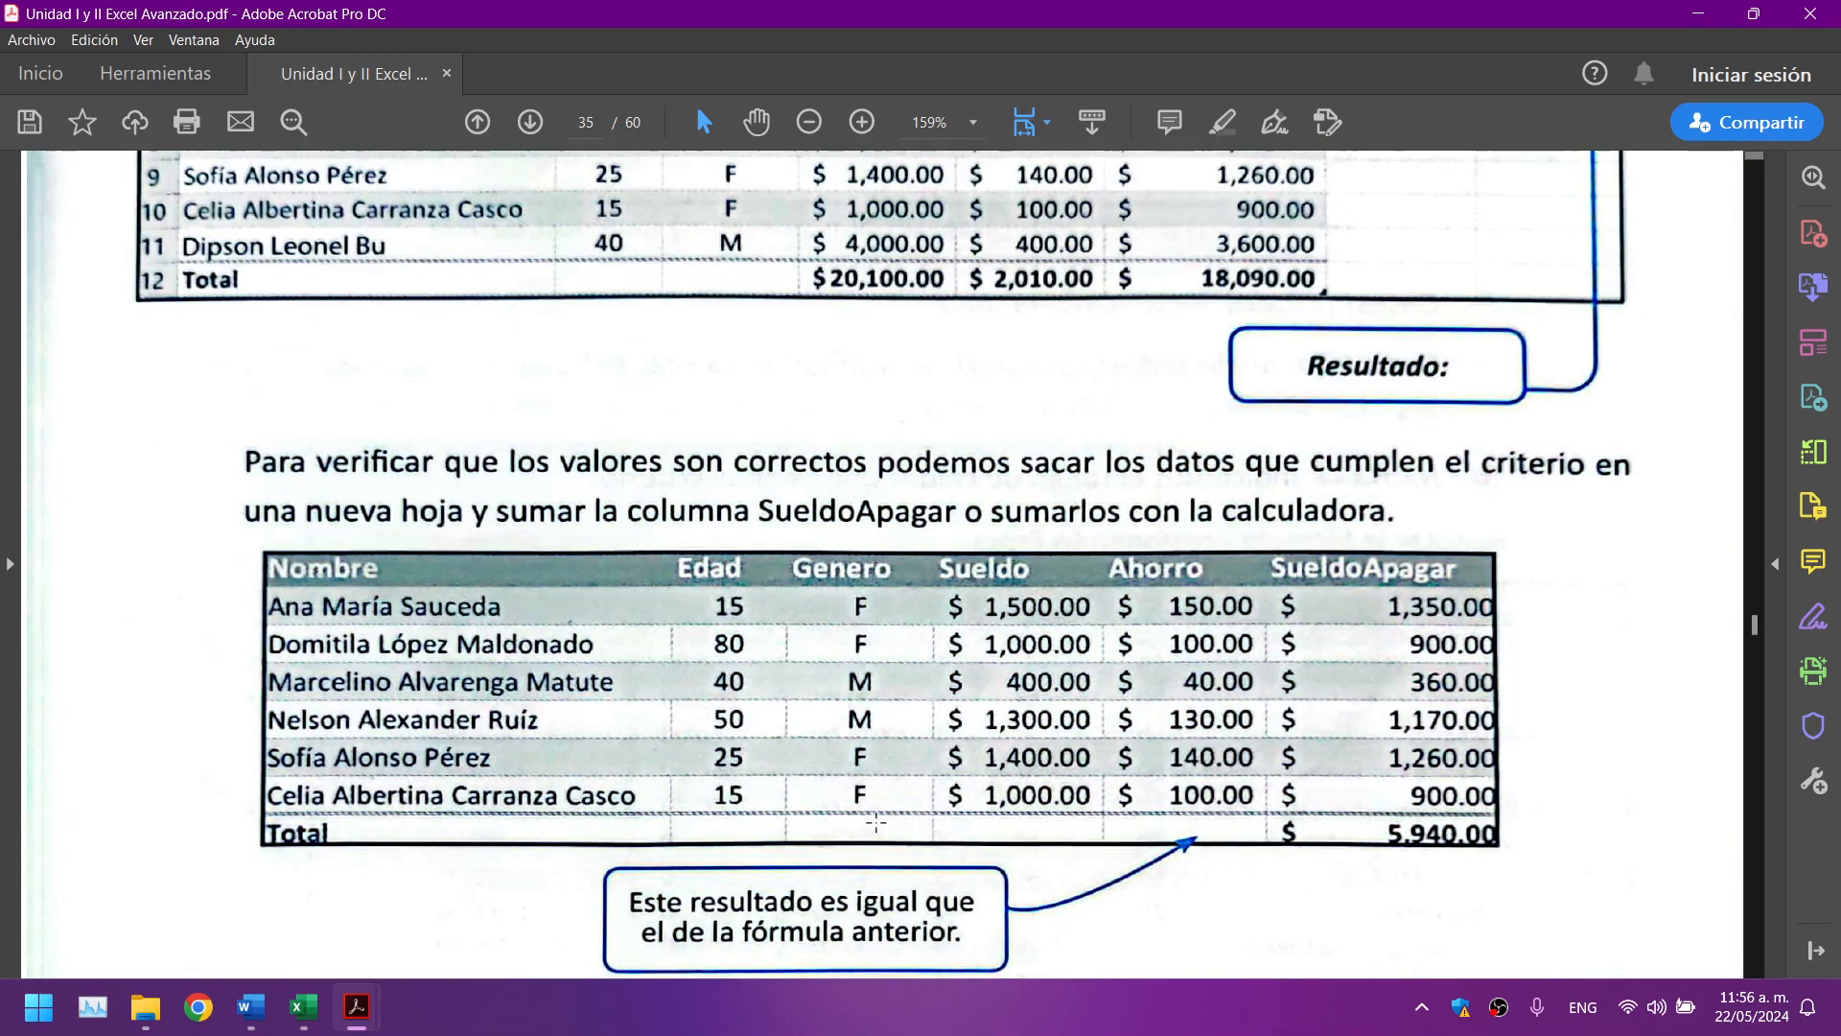
pyautogui.scroll(4, 875, 821)
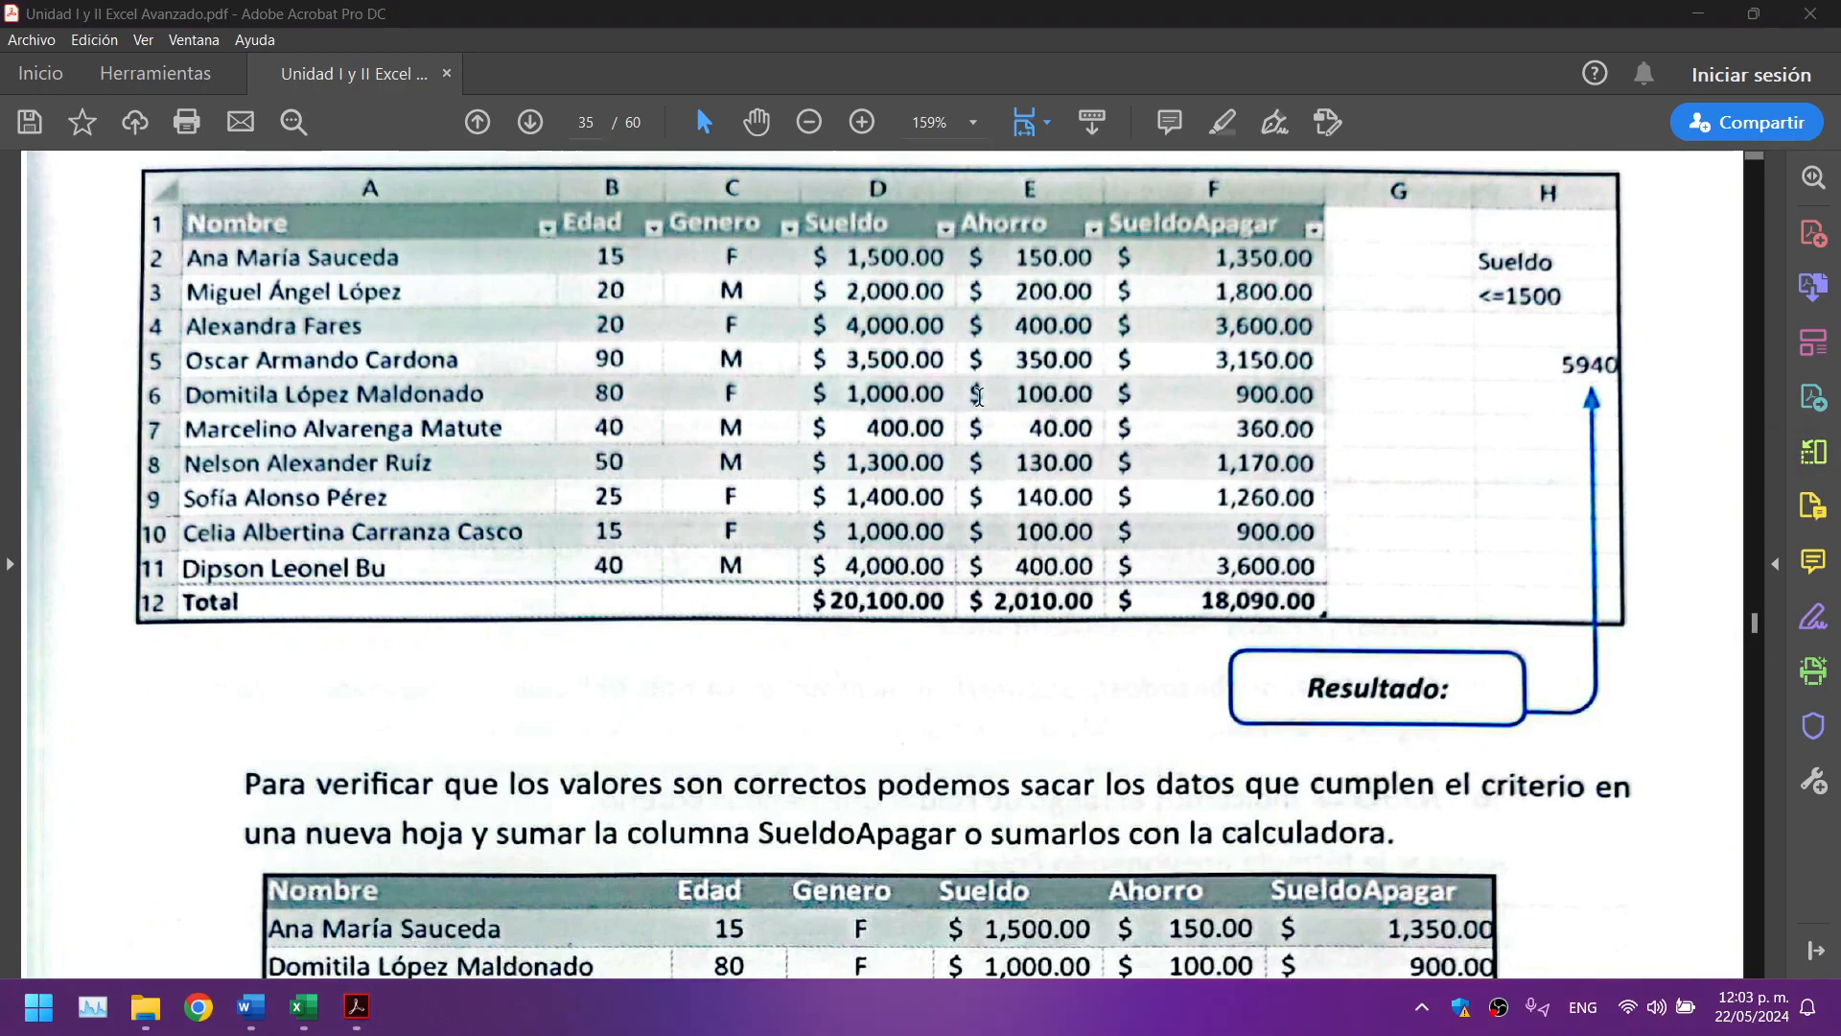
pyautogui.scroll(-4, 1469, 403)
pyautogui.scroll(4, 1470, 404)
pyautogui.scroll(-2, 1529, 345)
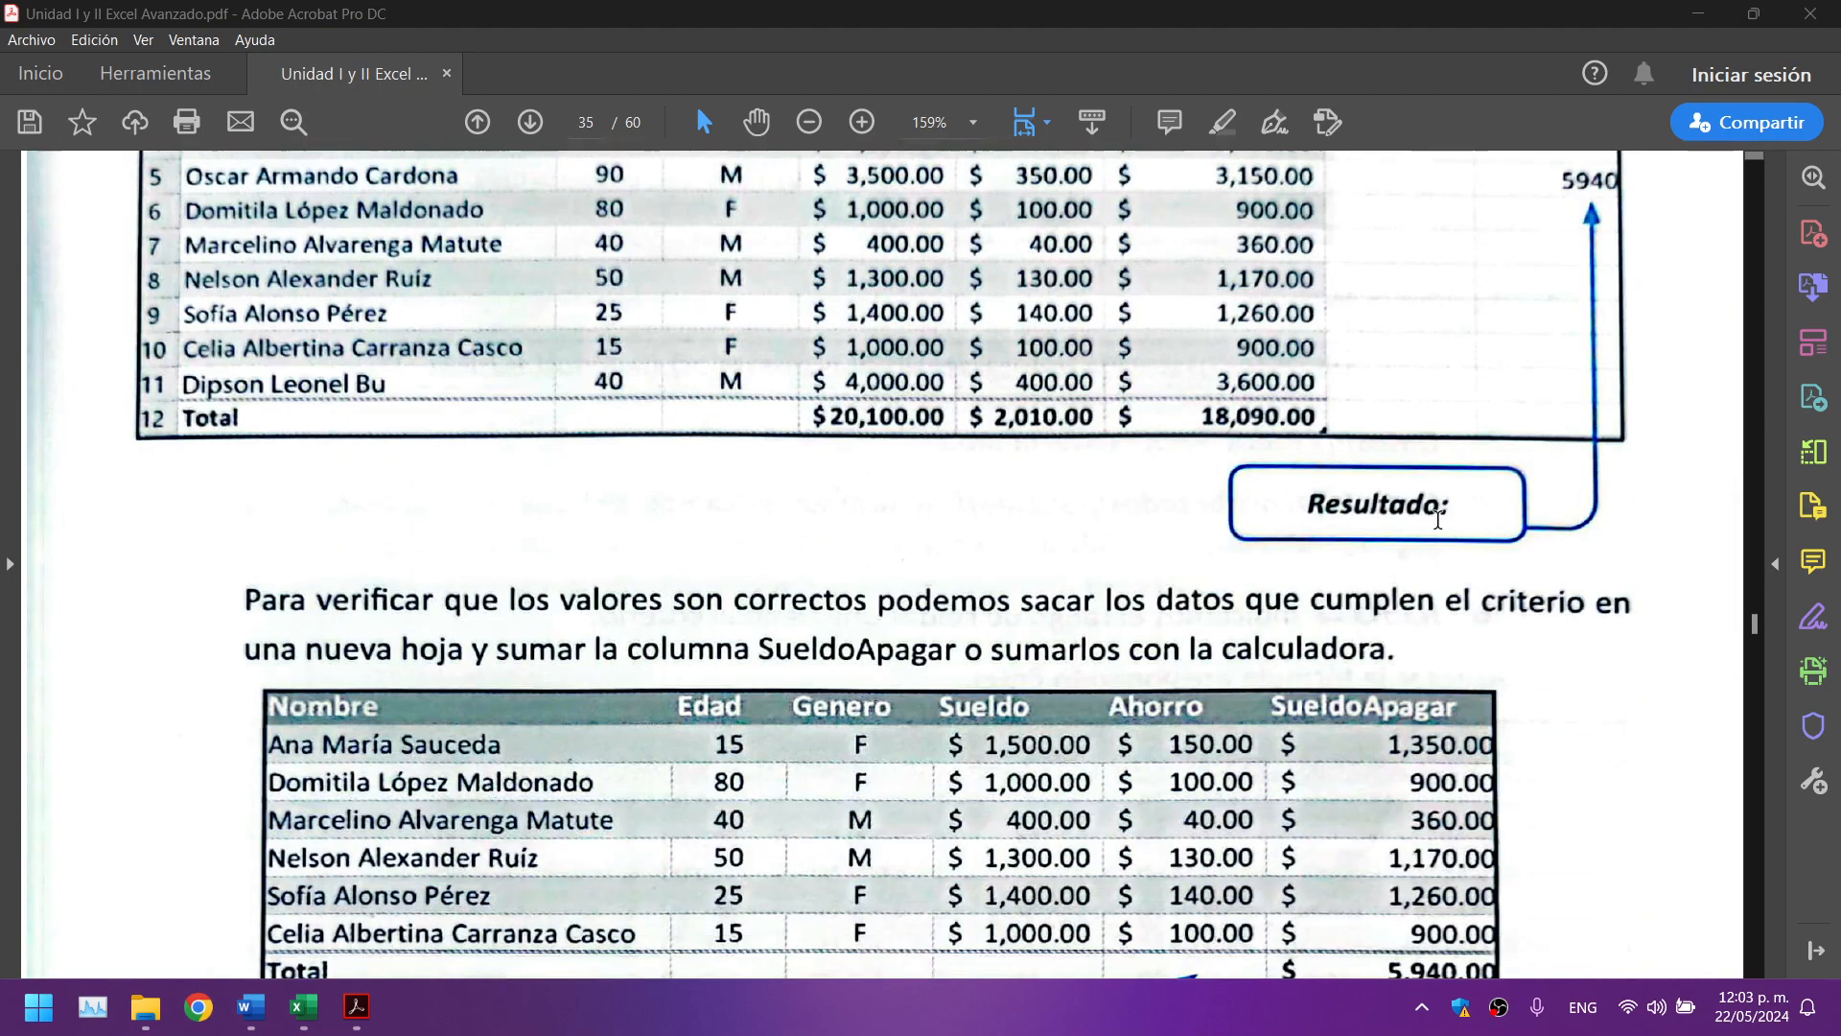
# Step: Read the BDMAX function's description and syntax, and its example on the highest salary paid to men
pyautogui.scroll(-5, 1324, 595)
pyautogui.scroll(-5, 1130, 628)
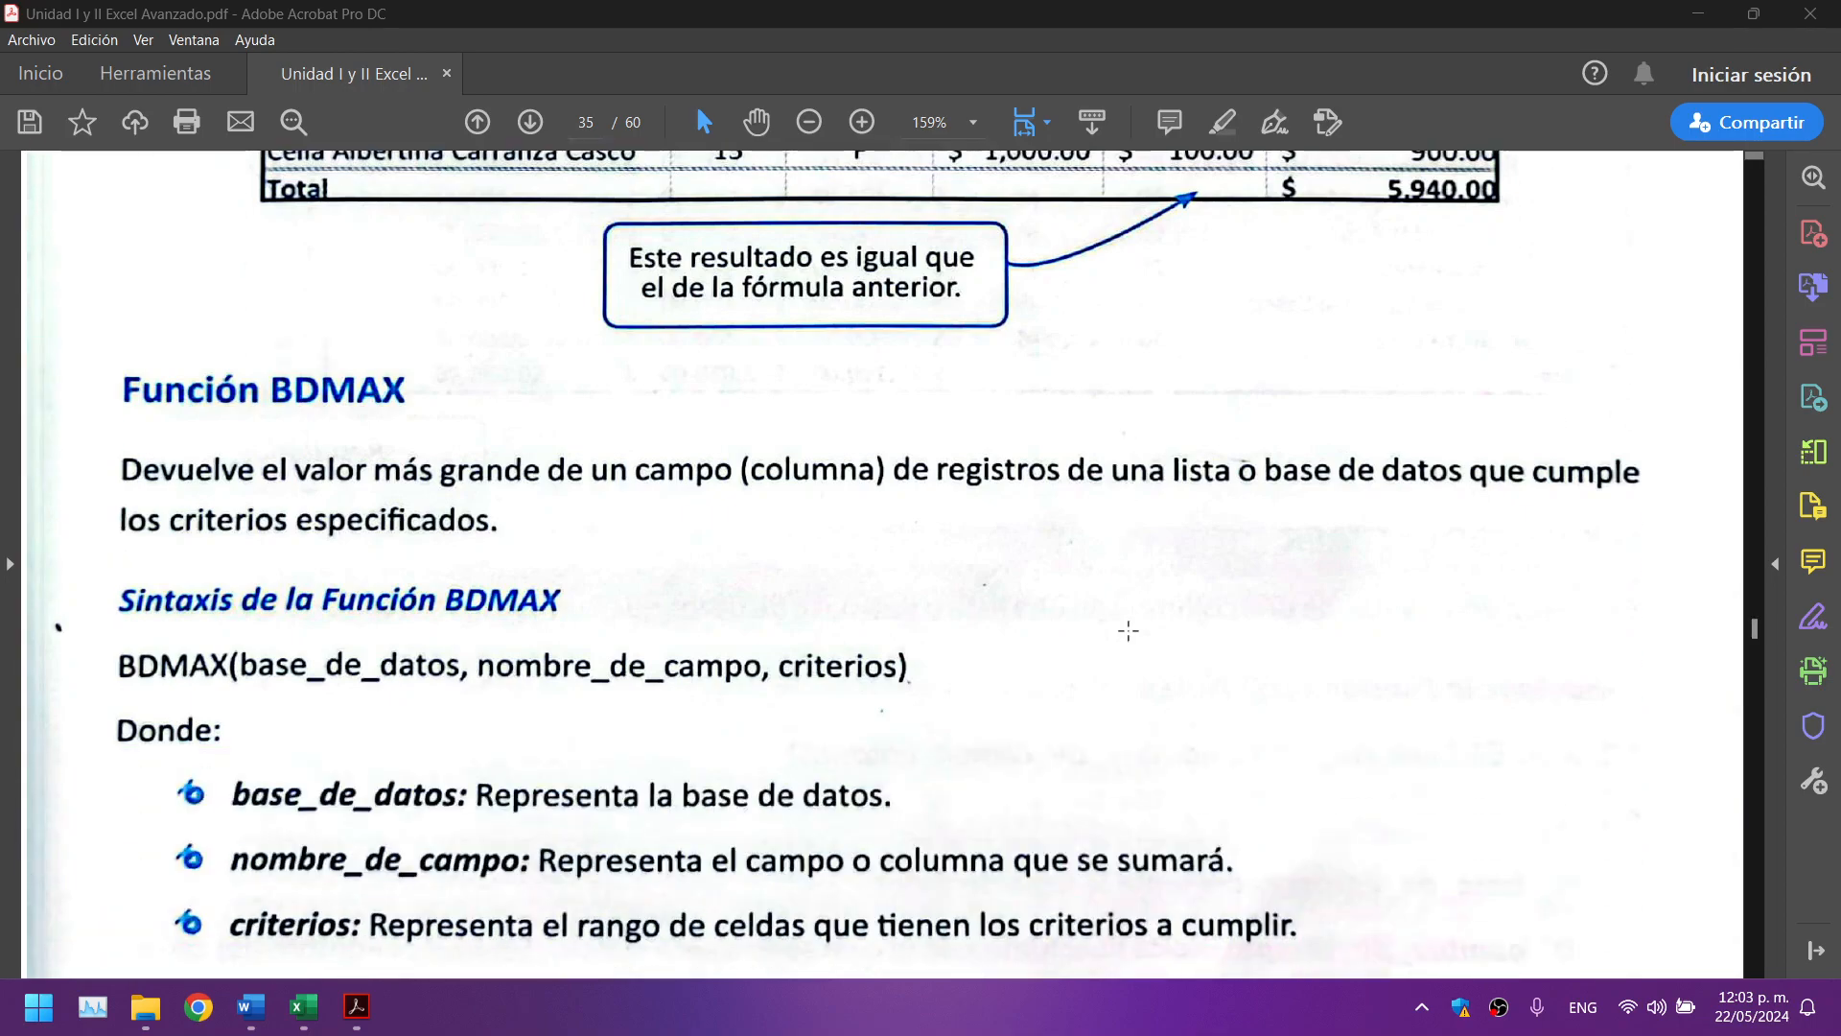
pyautogui.scroll(-2, 1129, 630)
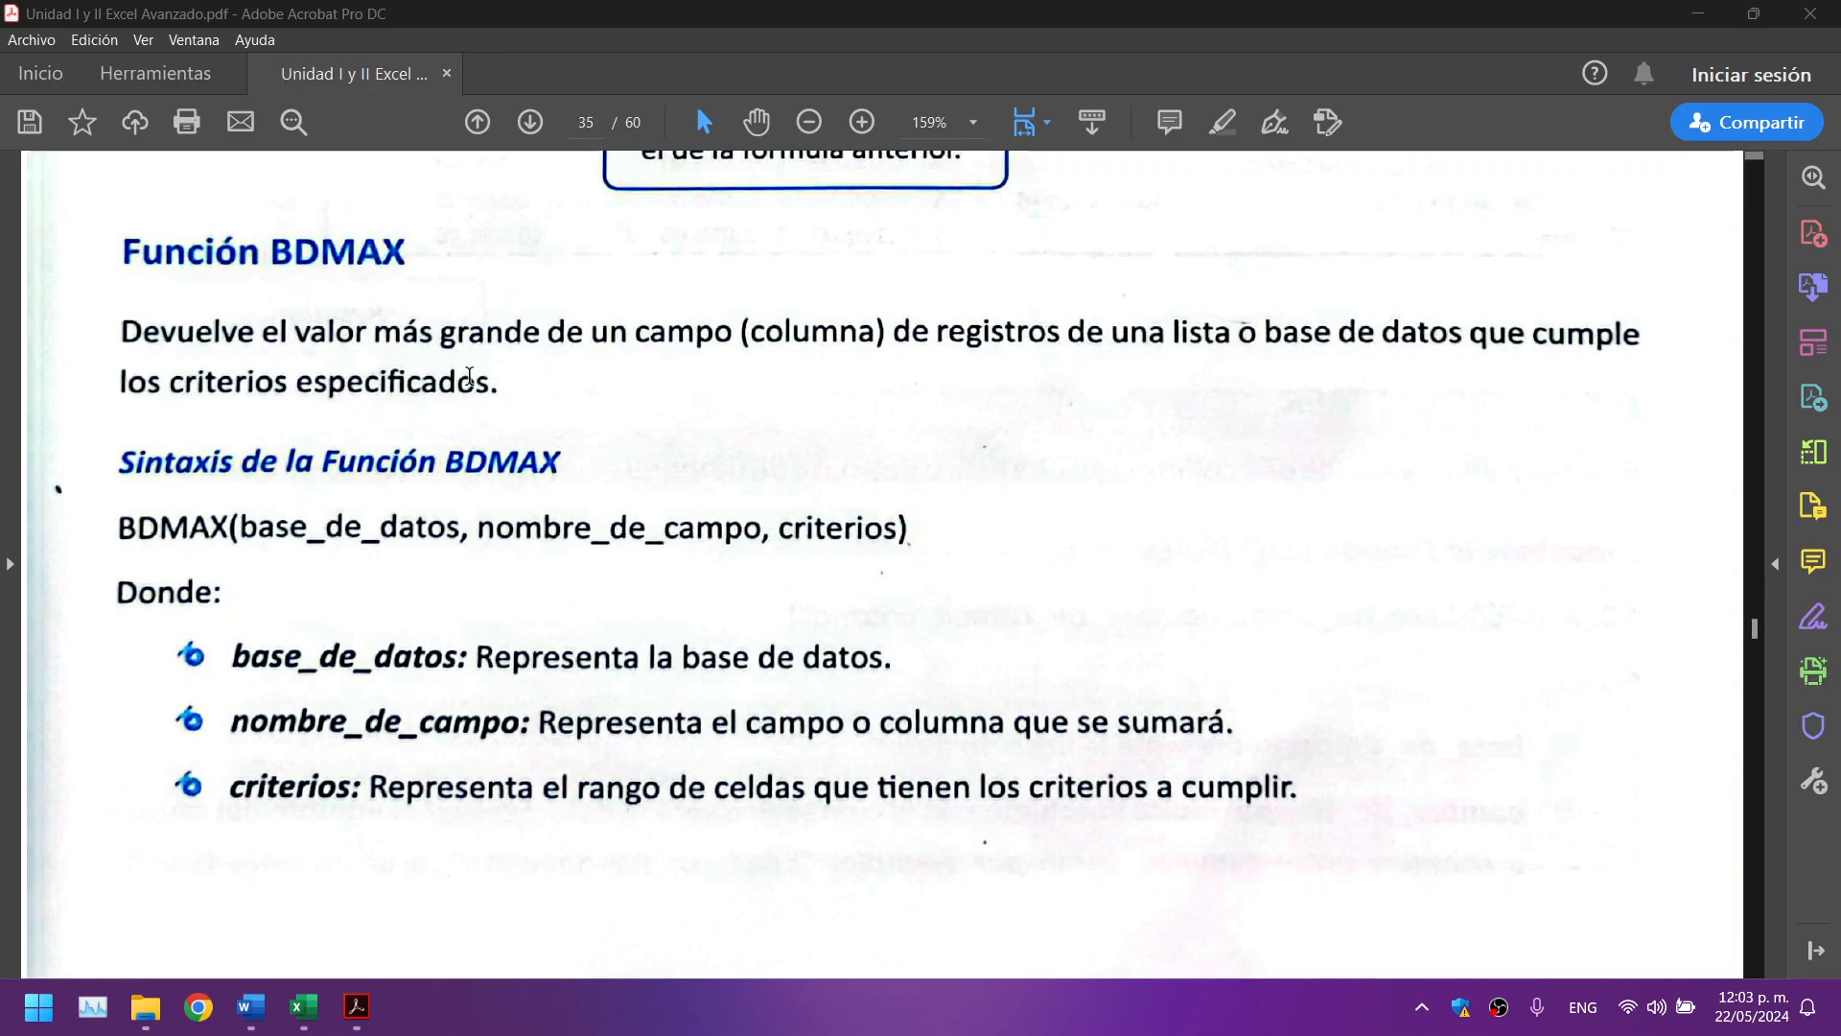
pyautogui.scroll(-2, 662, 377)
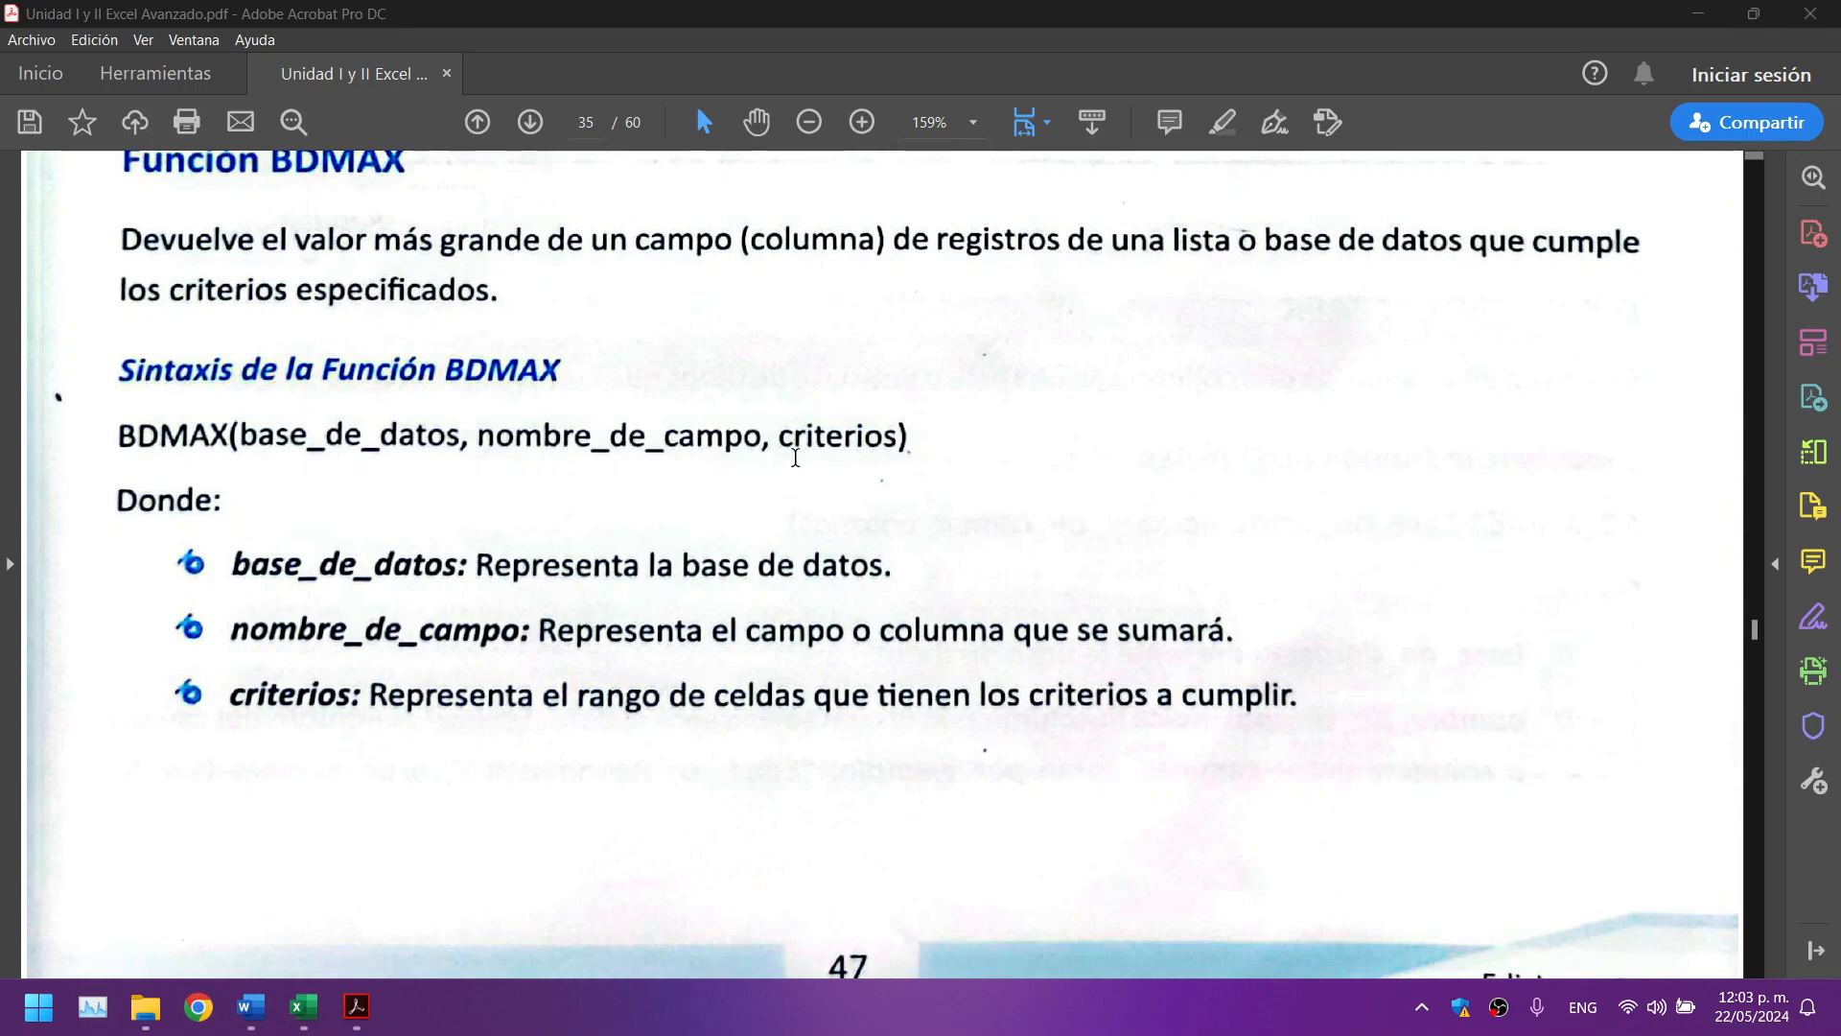
pyautogui.scroll(-3, 1223, 457)
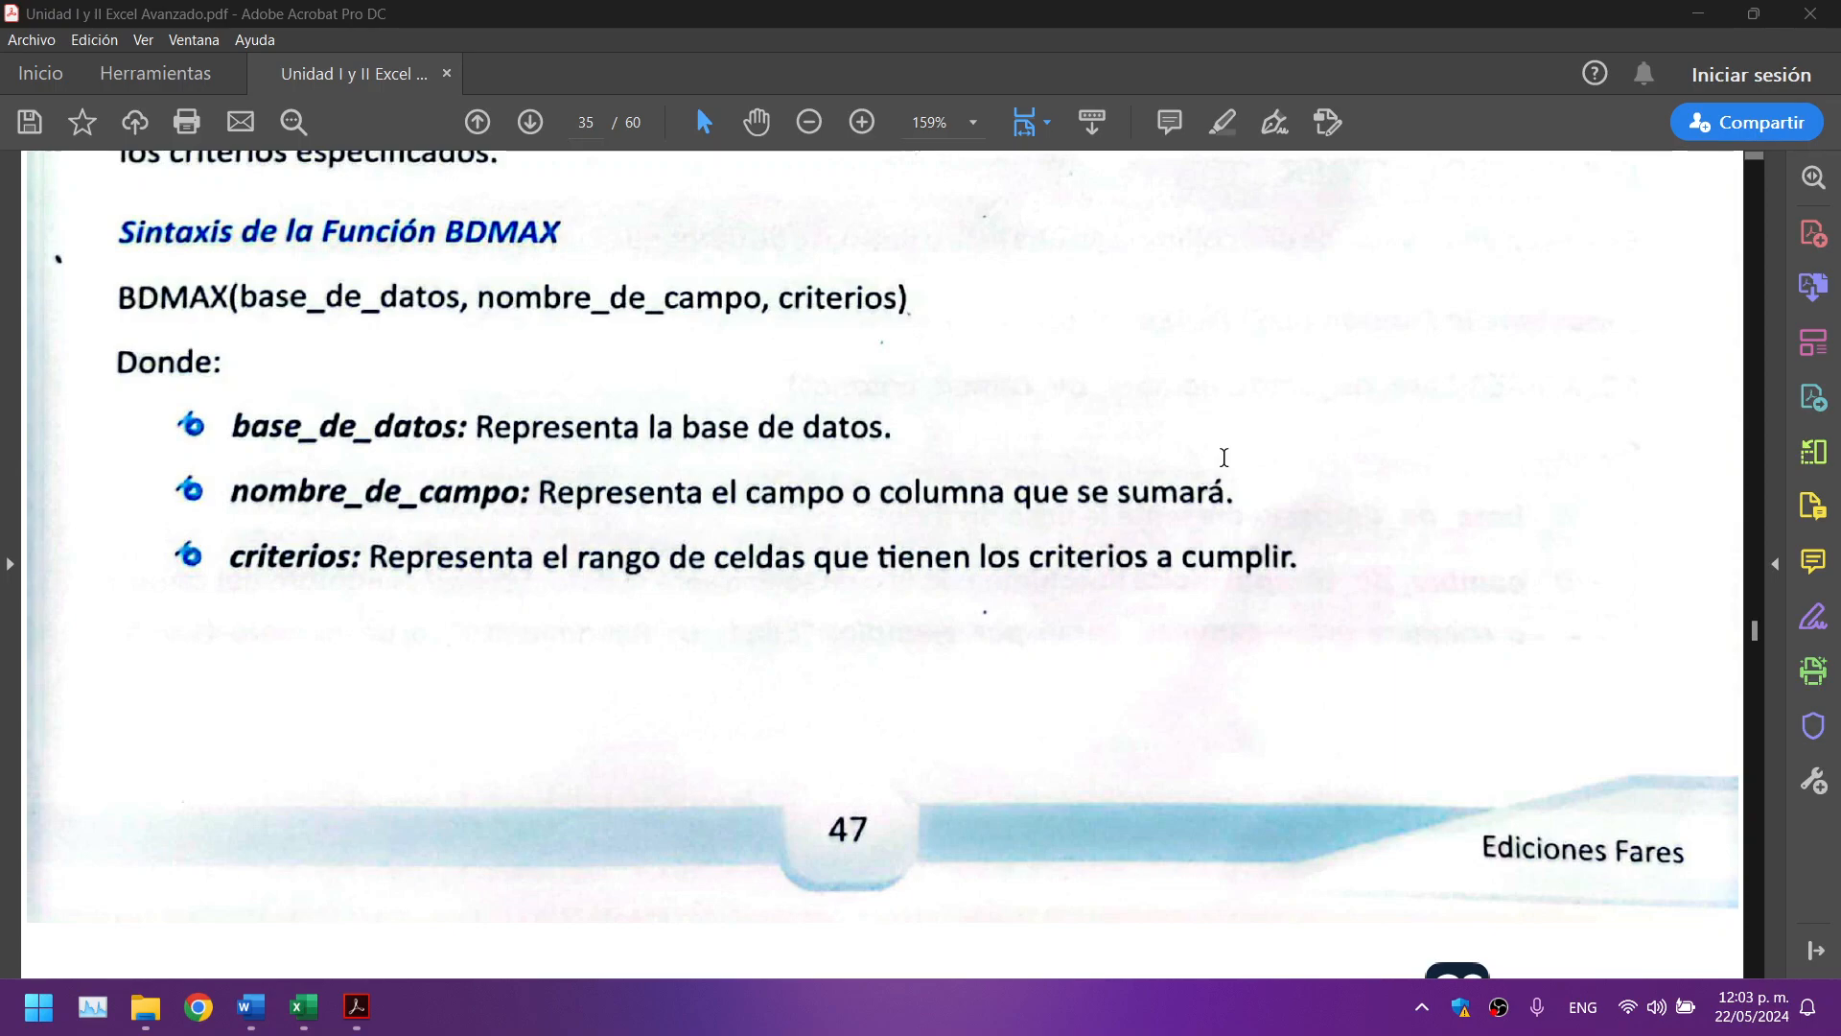
pyautogui.scroll(-4, 1223, 458)
pyautogui.scroll(2, 1224, 457)
pyautogui.scroll(1, 1224, 457)
pyautogui.scroll(-8, 1224, 458)
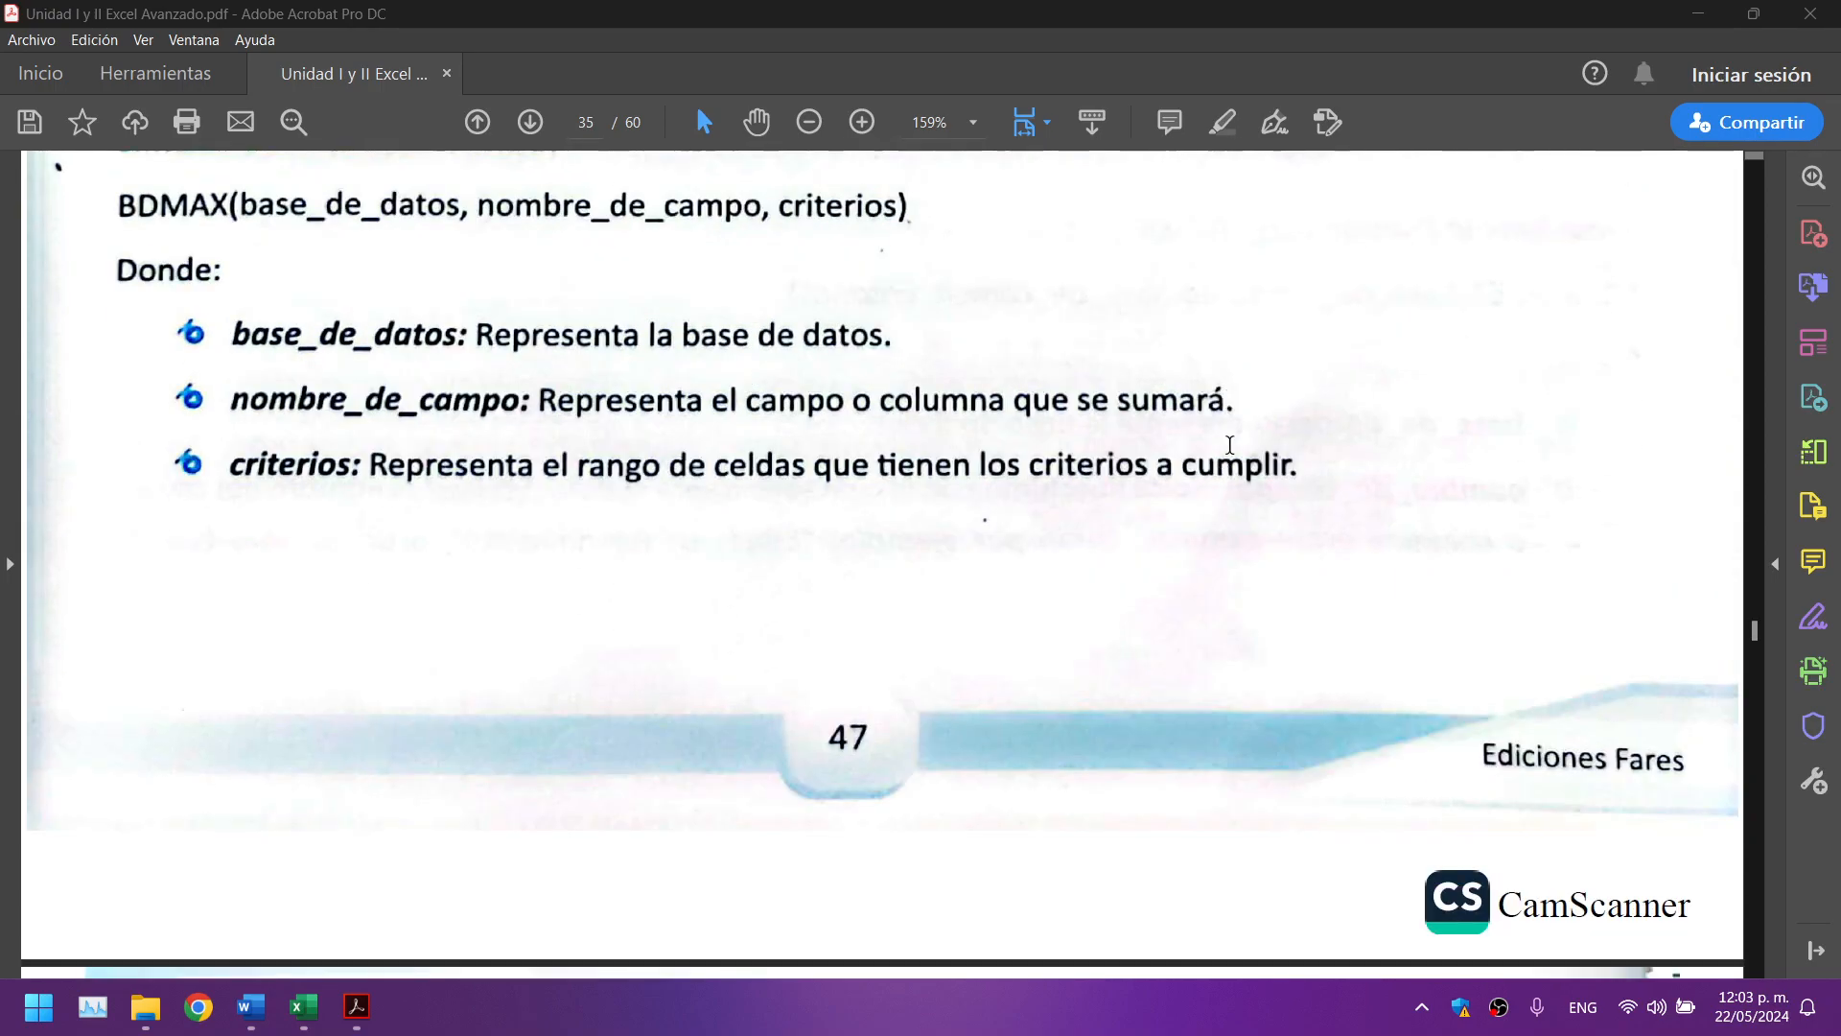
pyautogui.scroll(-5, 1229, 445)
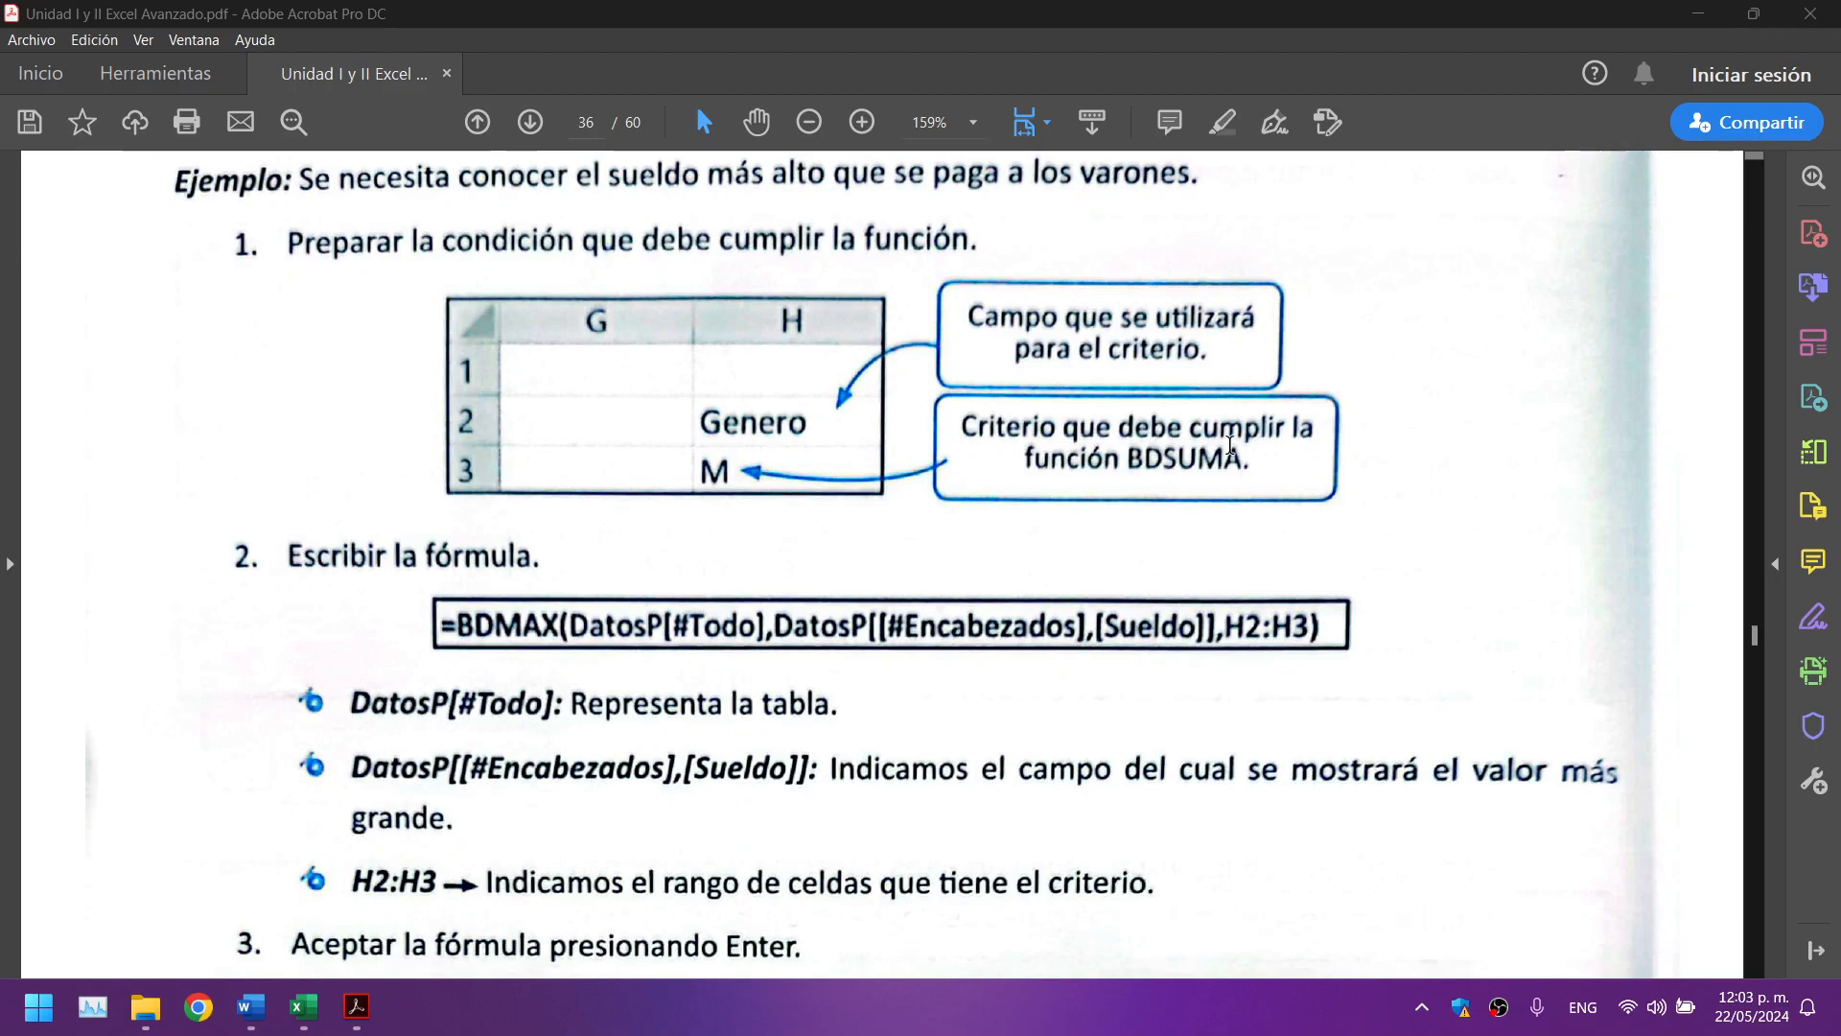
pyautogui.scroll(1, 1231, 445)
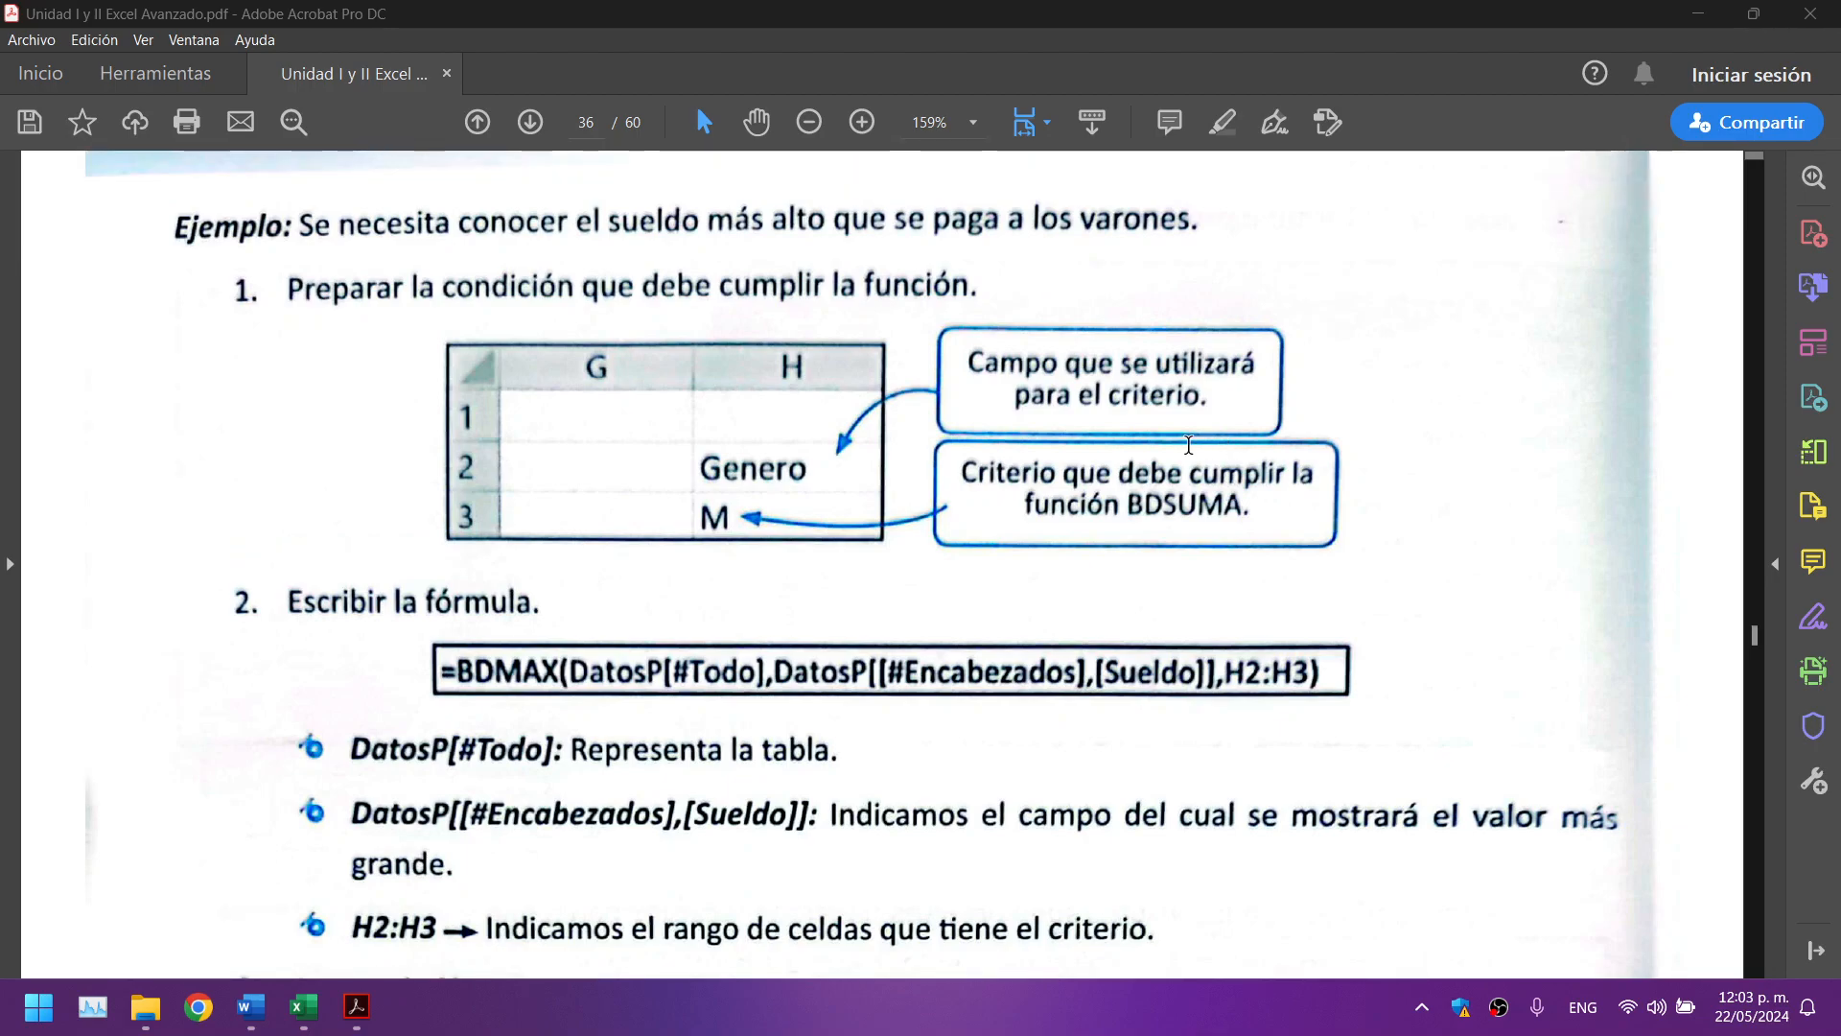
pyautogui.scroll(2, 1188, 444)
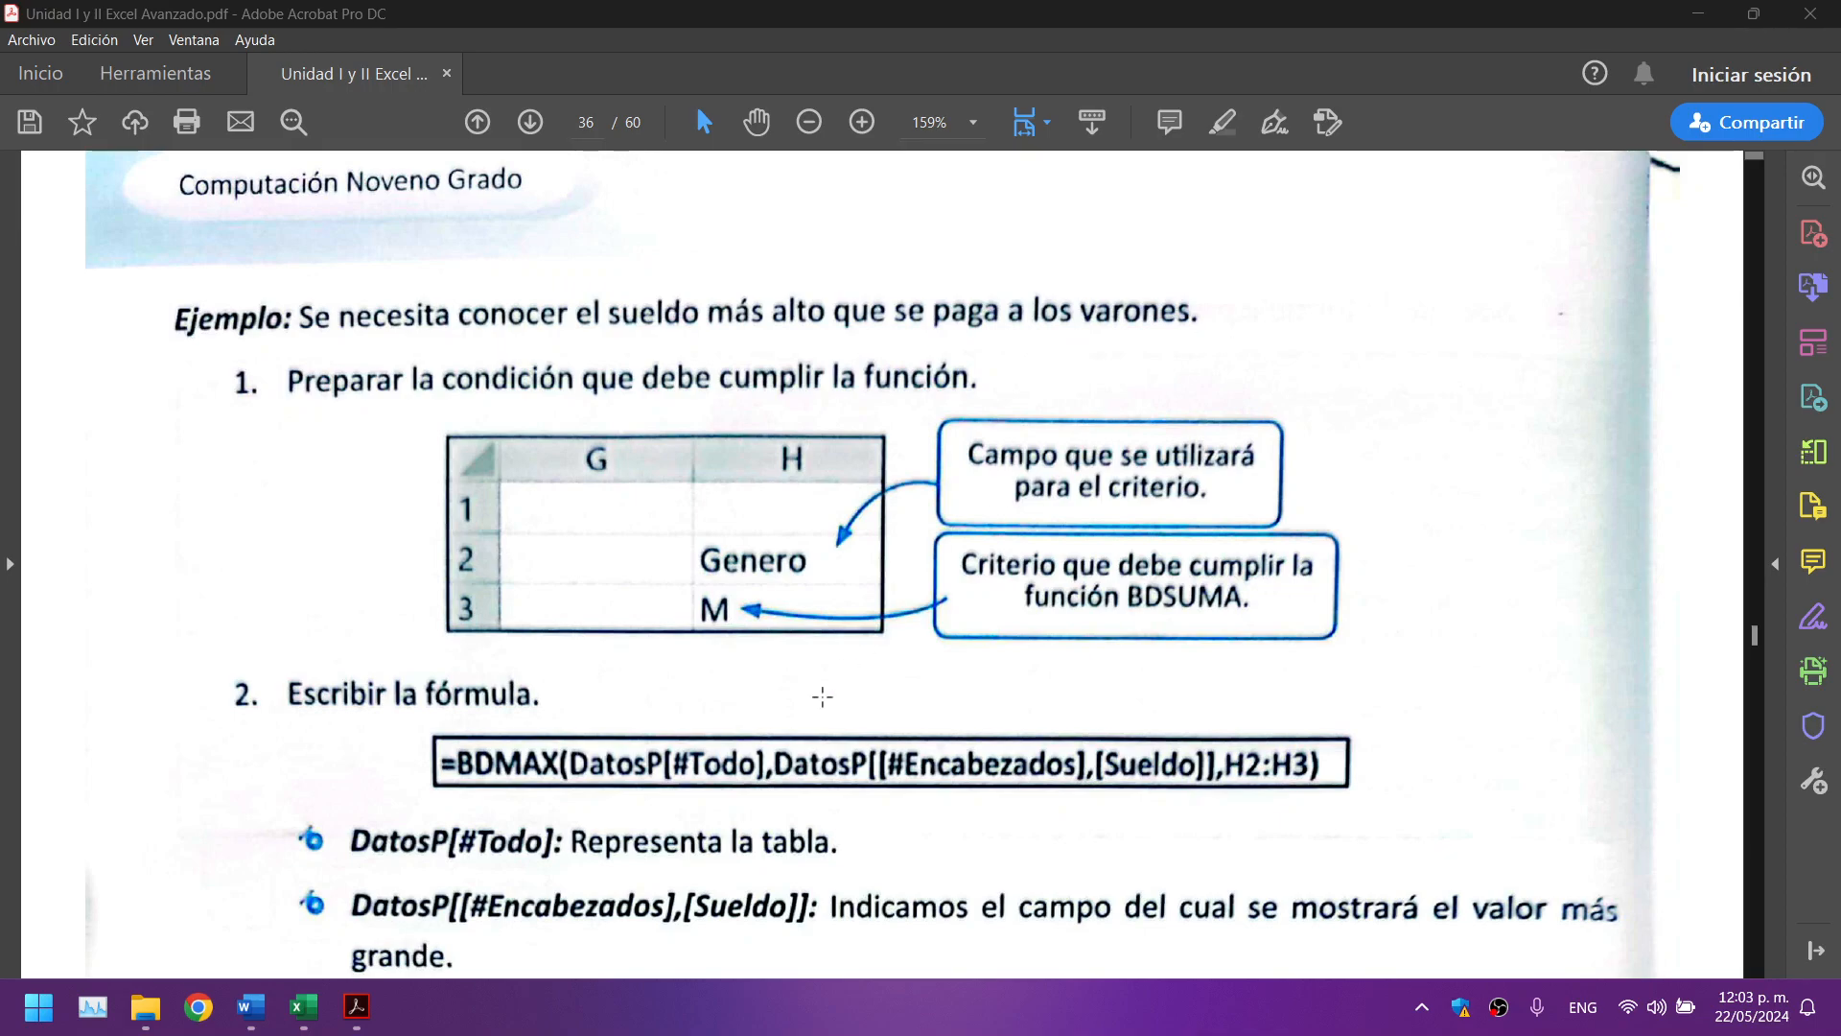
# Step: Switch to the Excel workbook and copy the Ejercicio #2 block G7:H11 to G13
pyautogui.click(303, 1006)
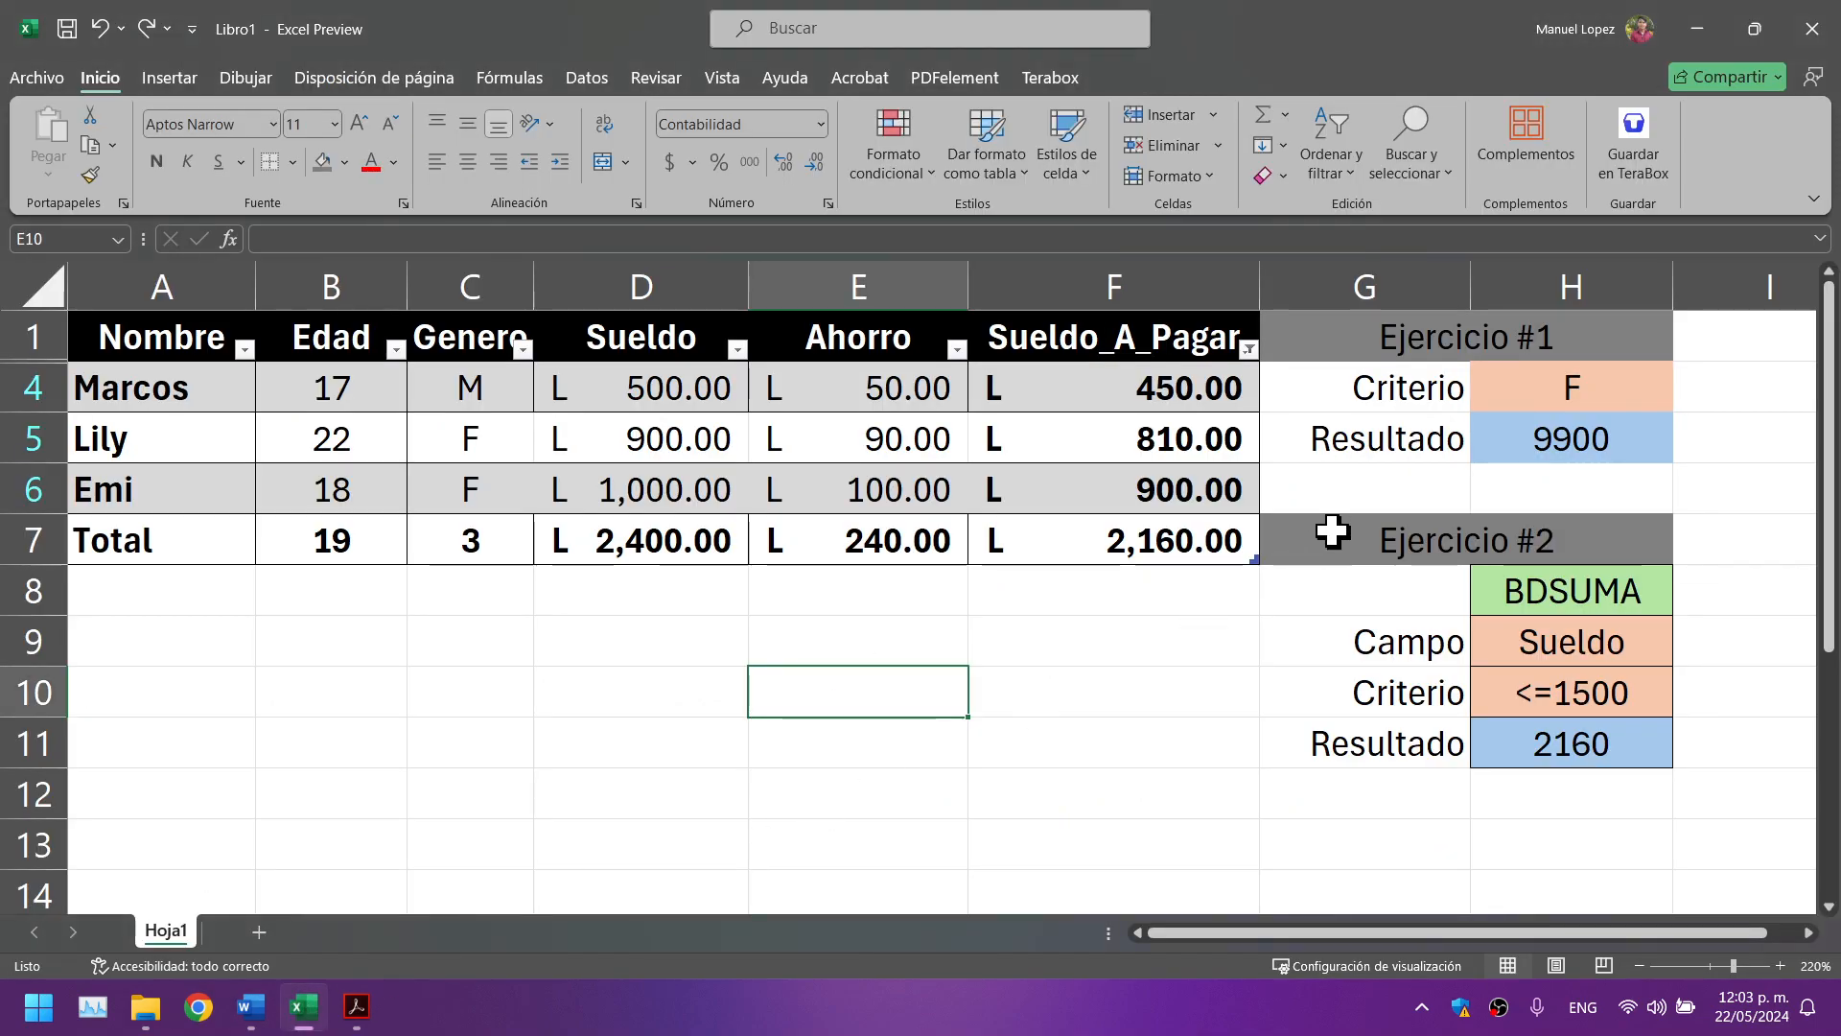
pyautogui.moveTo(1415, 522); pyautogui.dragTo(1431, 726)
pyautogui.press('super+c')
pyautogui.press('super+c')
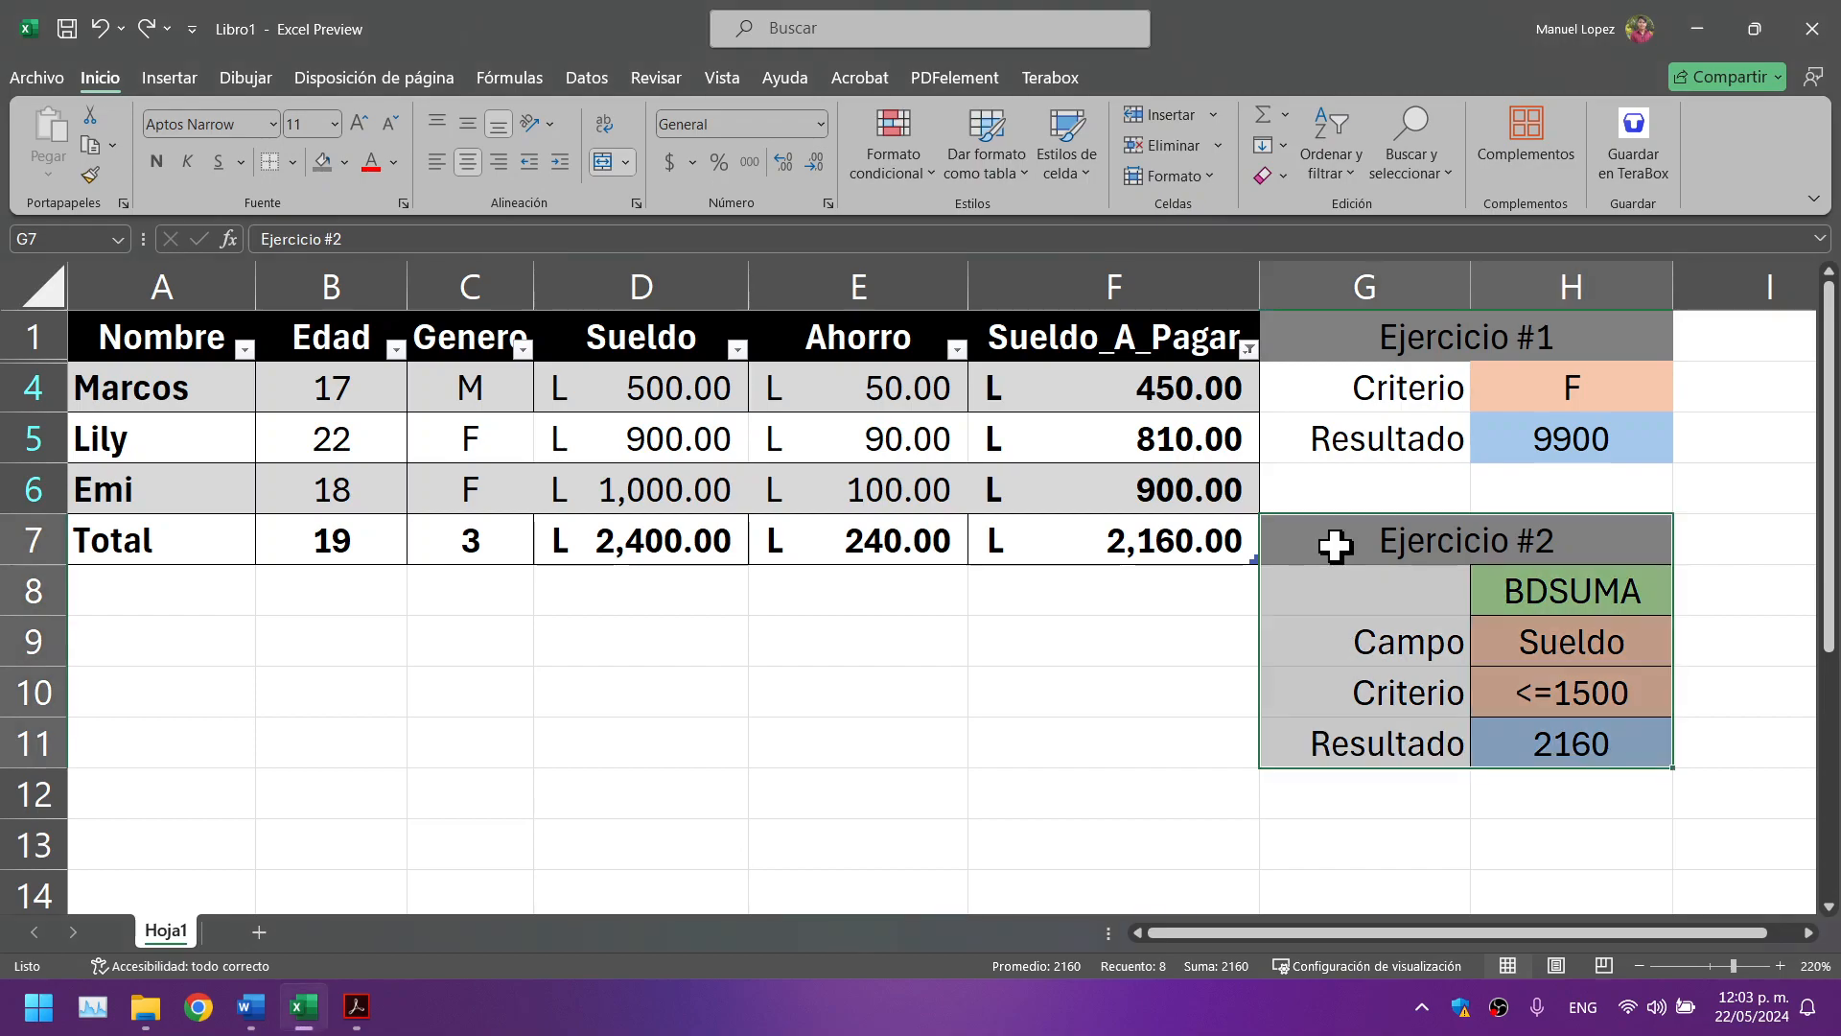
pyautogui.hotkey('ctrl', 'c')
pyautogui.scroll(-1, 1332, 576)
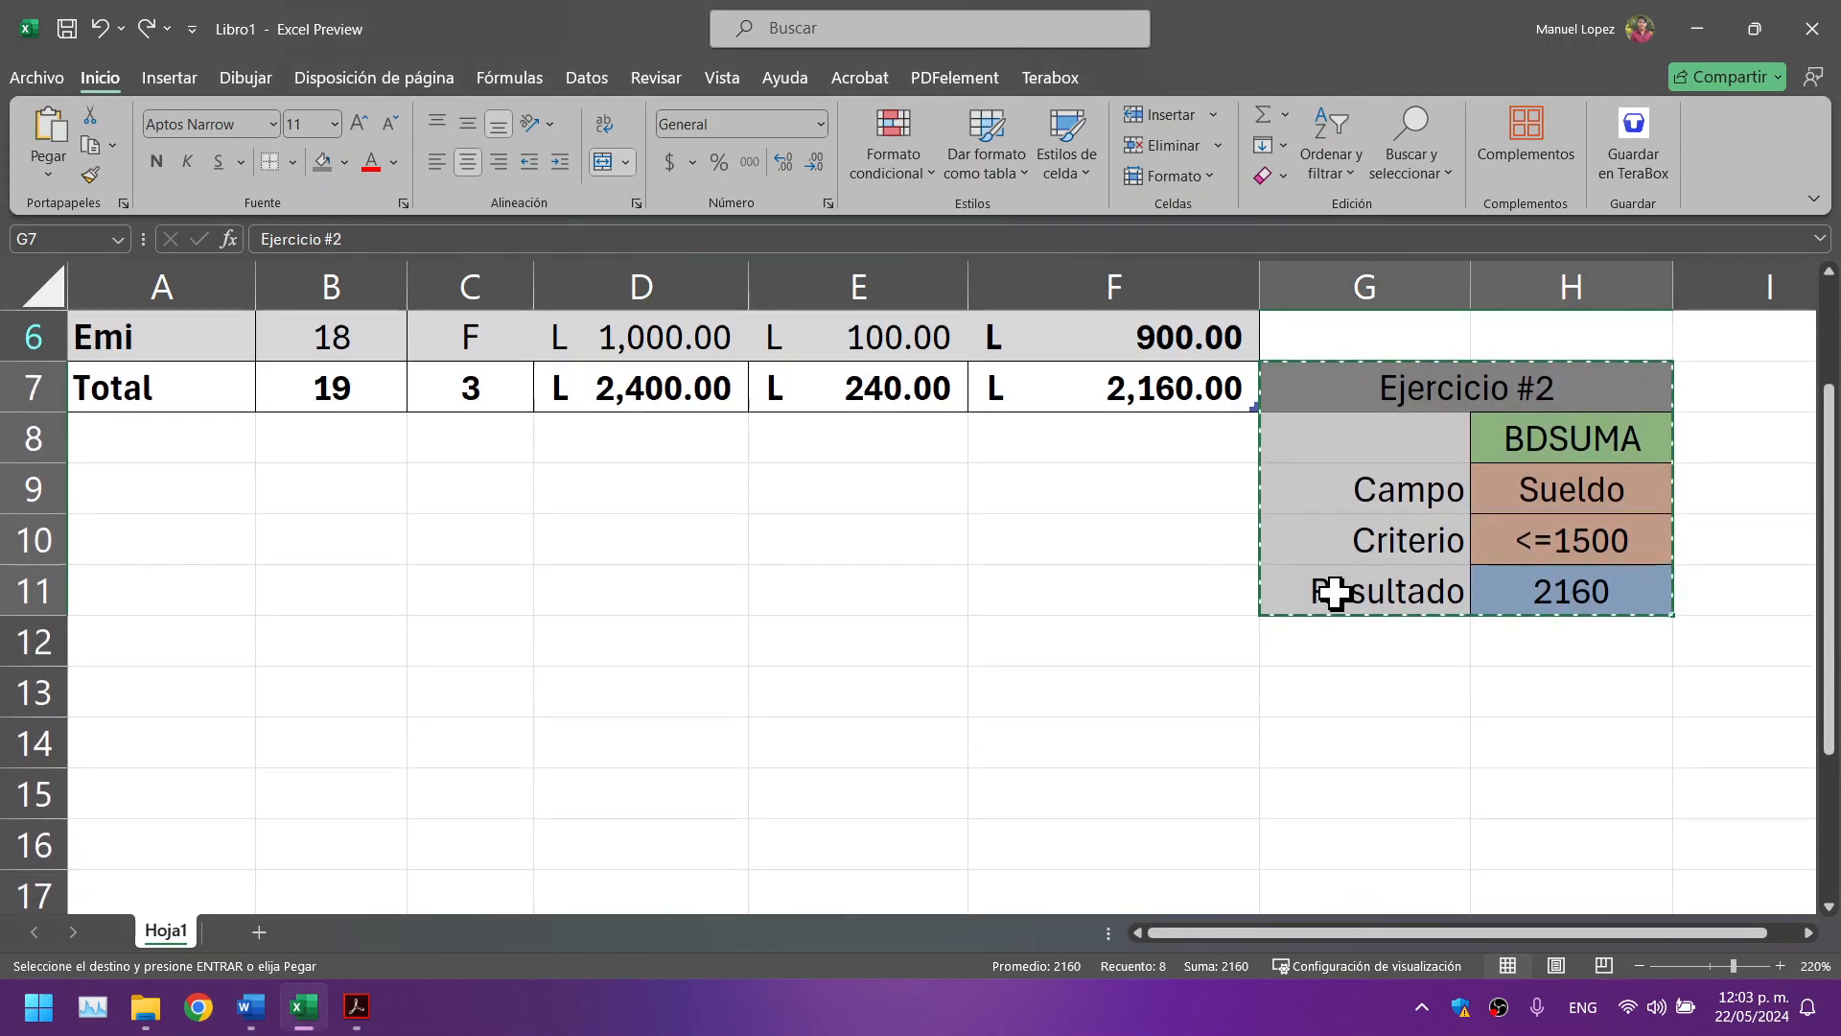
pyautogui.click(1319, 707)
pyautogui.hotkey('ctrl', 'v')
pyautogui.scroll(-2, 1315, 703)
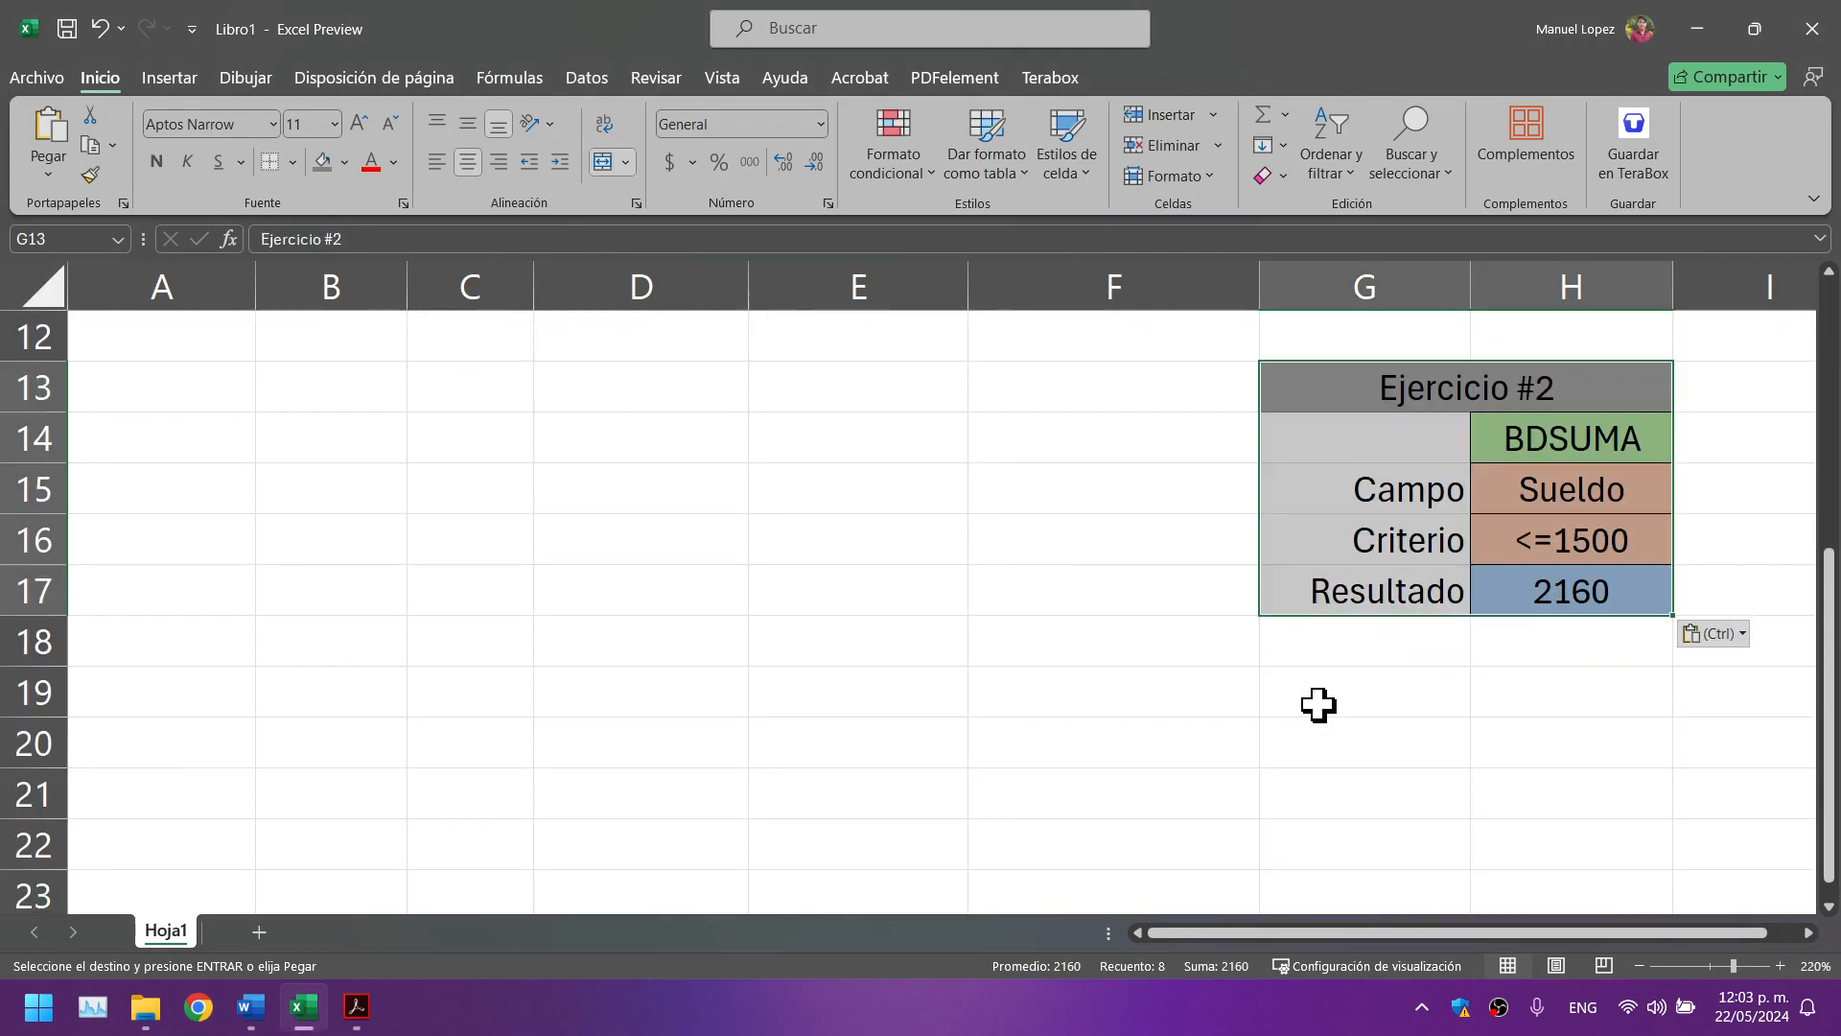
# Step: Rename the copied block's title in G13 to Ejercicio #3
pyautogui.scroll(1, 1368, 658)
pyautogui.doubleClick(1588, 545)
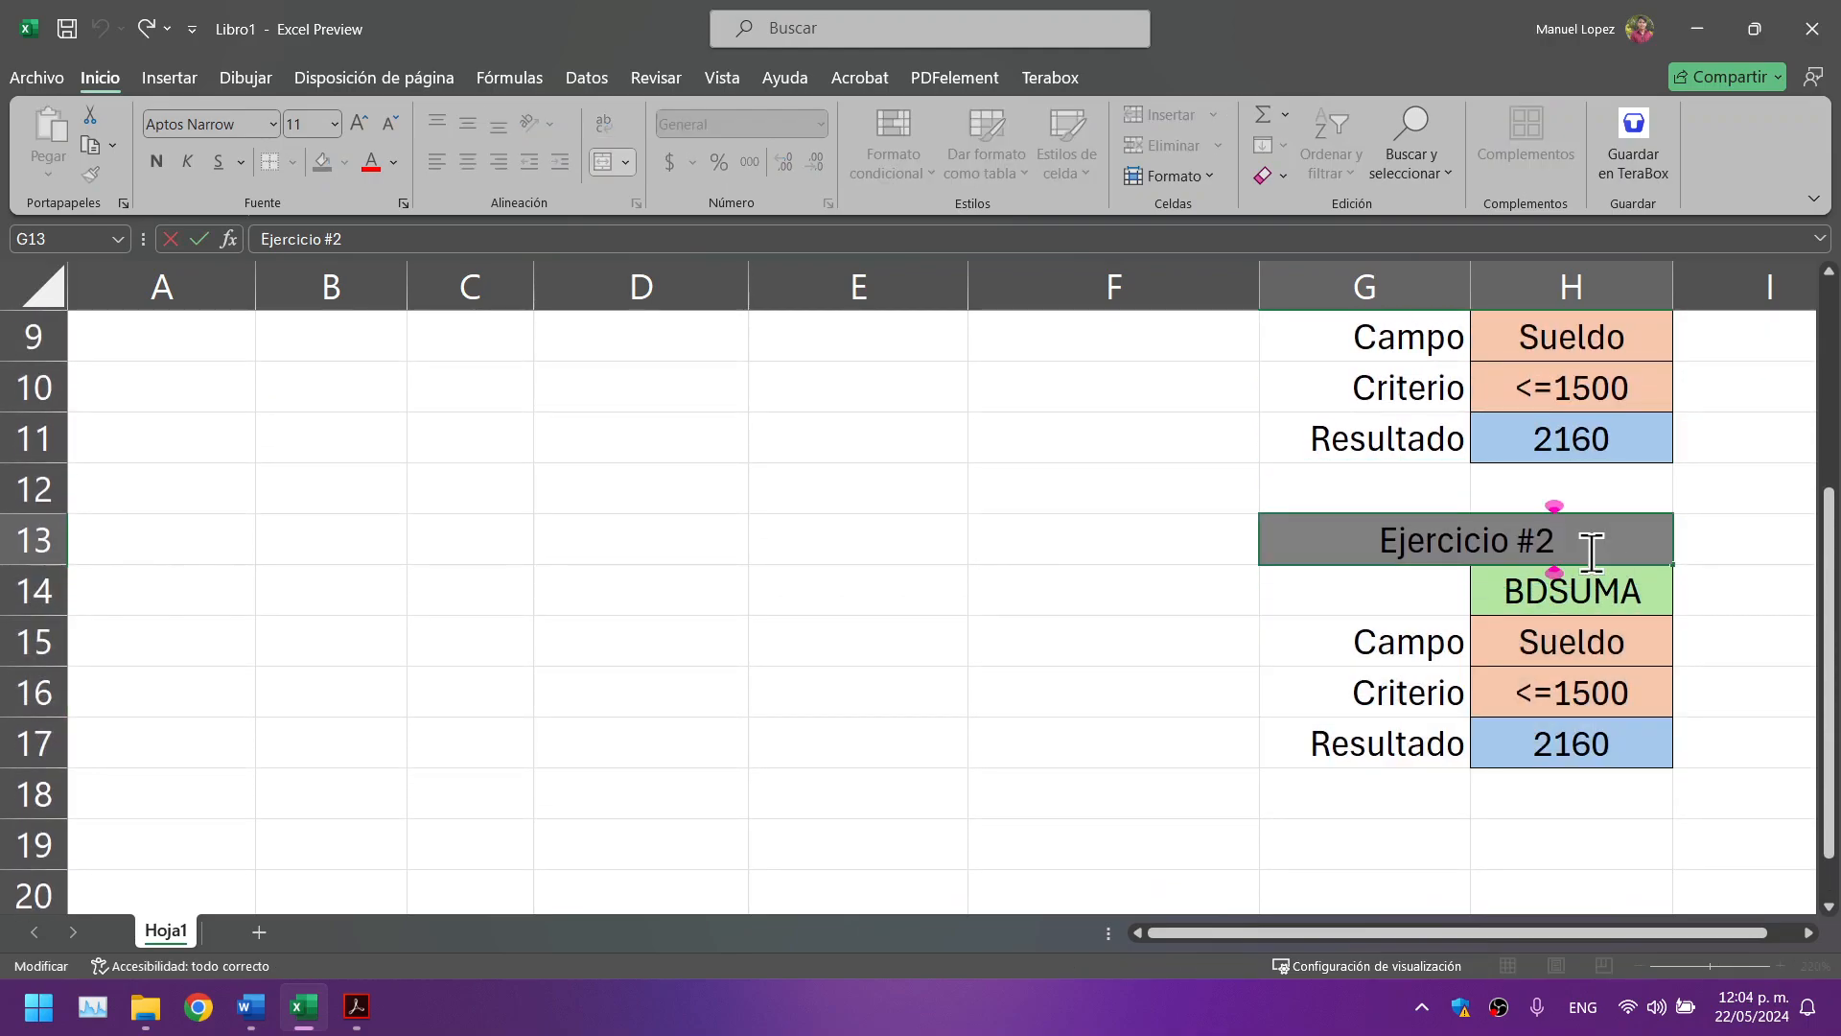
pyautogui.press('BackSpace')
pyautogui.write('3')
pyautogui.click(1607, 587)
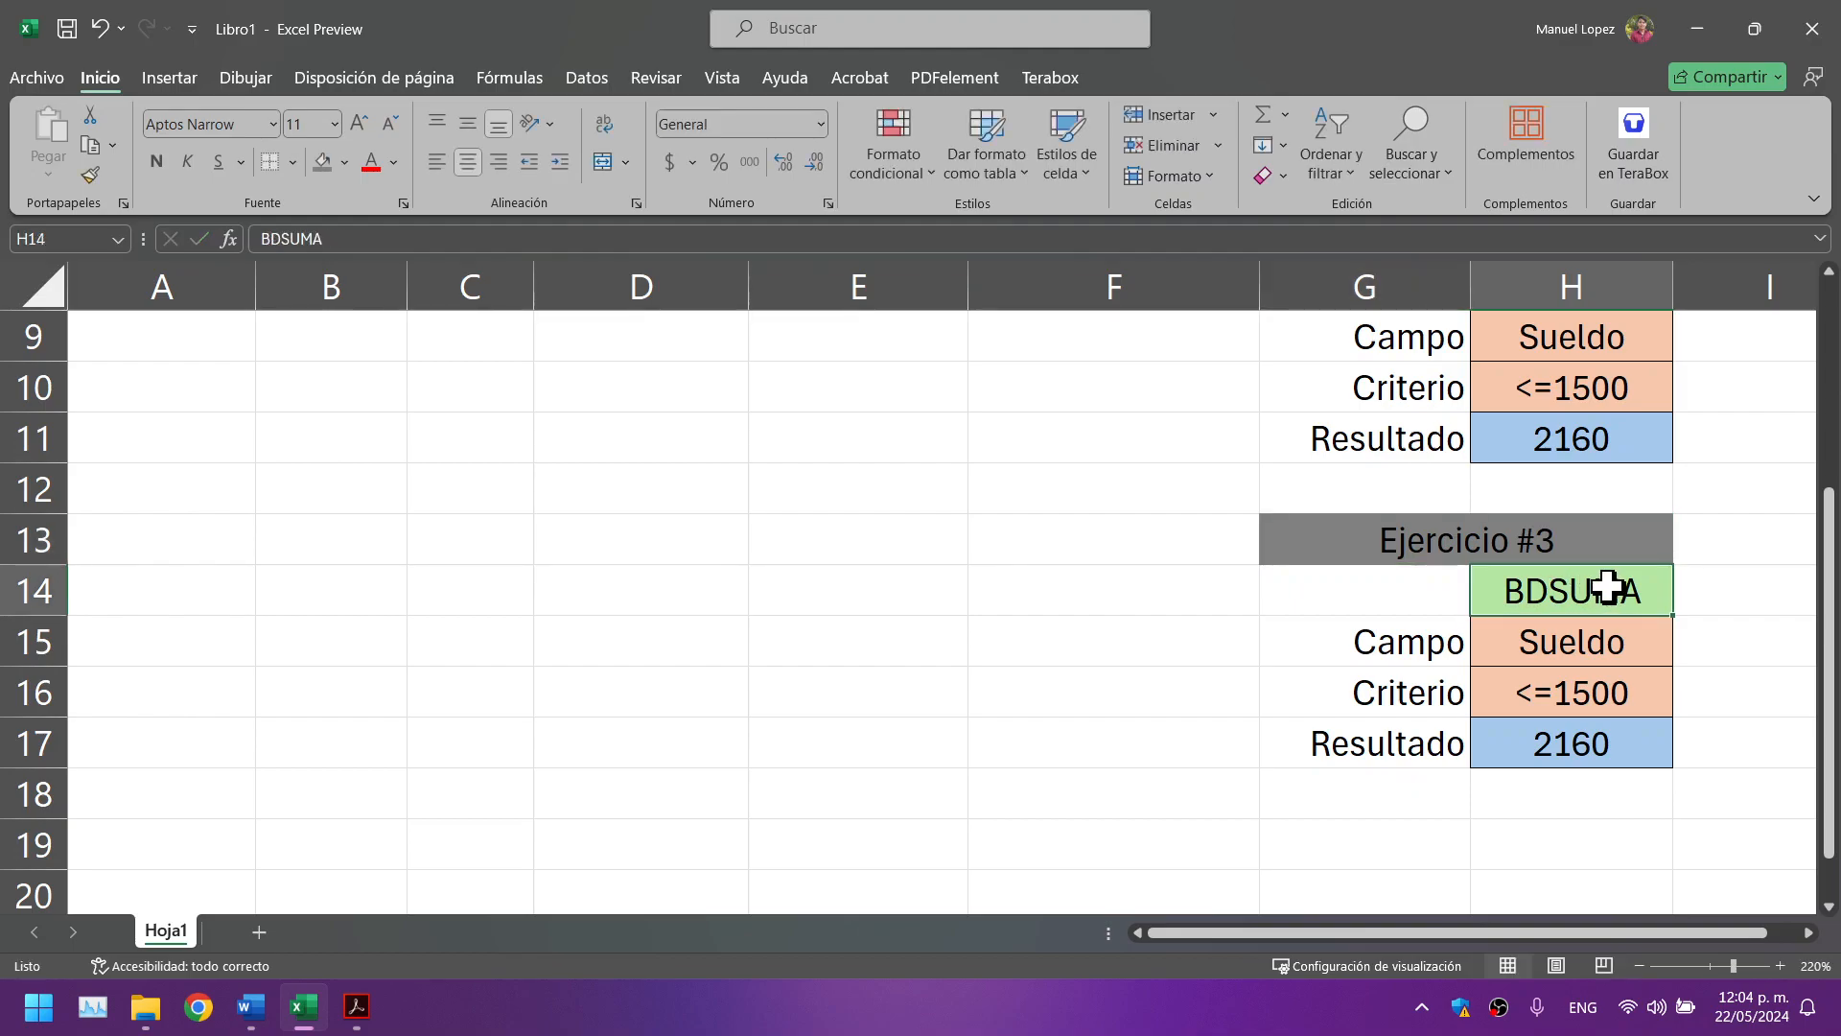
# Step: Change the function label in H14 of the Ejercicio #3 block to BDMAX
pyautogui.doubleClick(1642, 596)
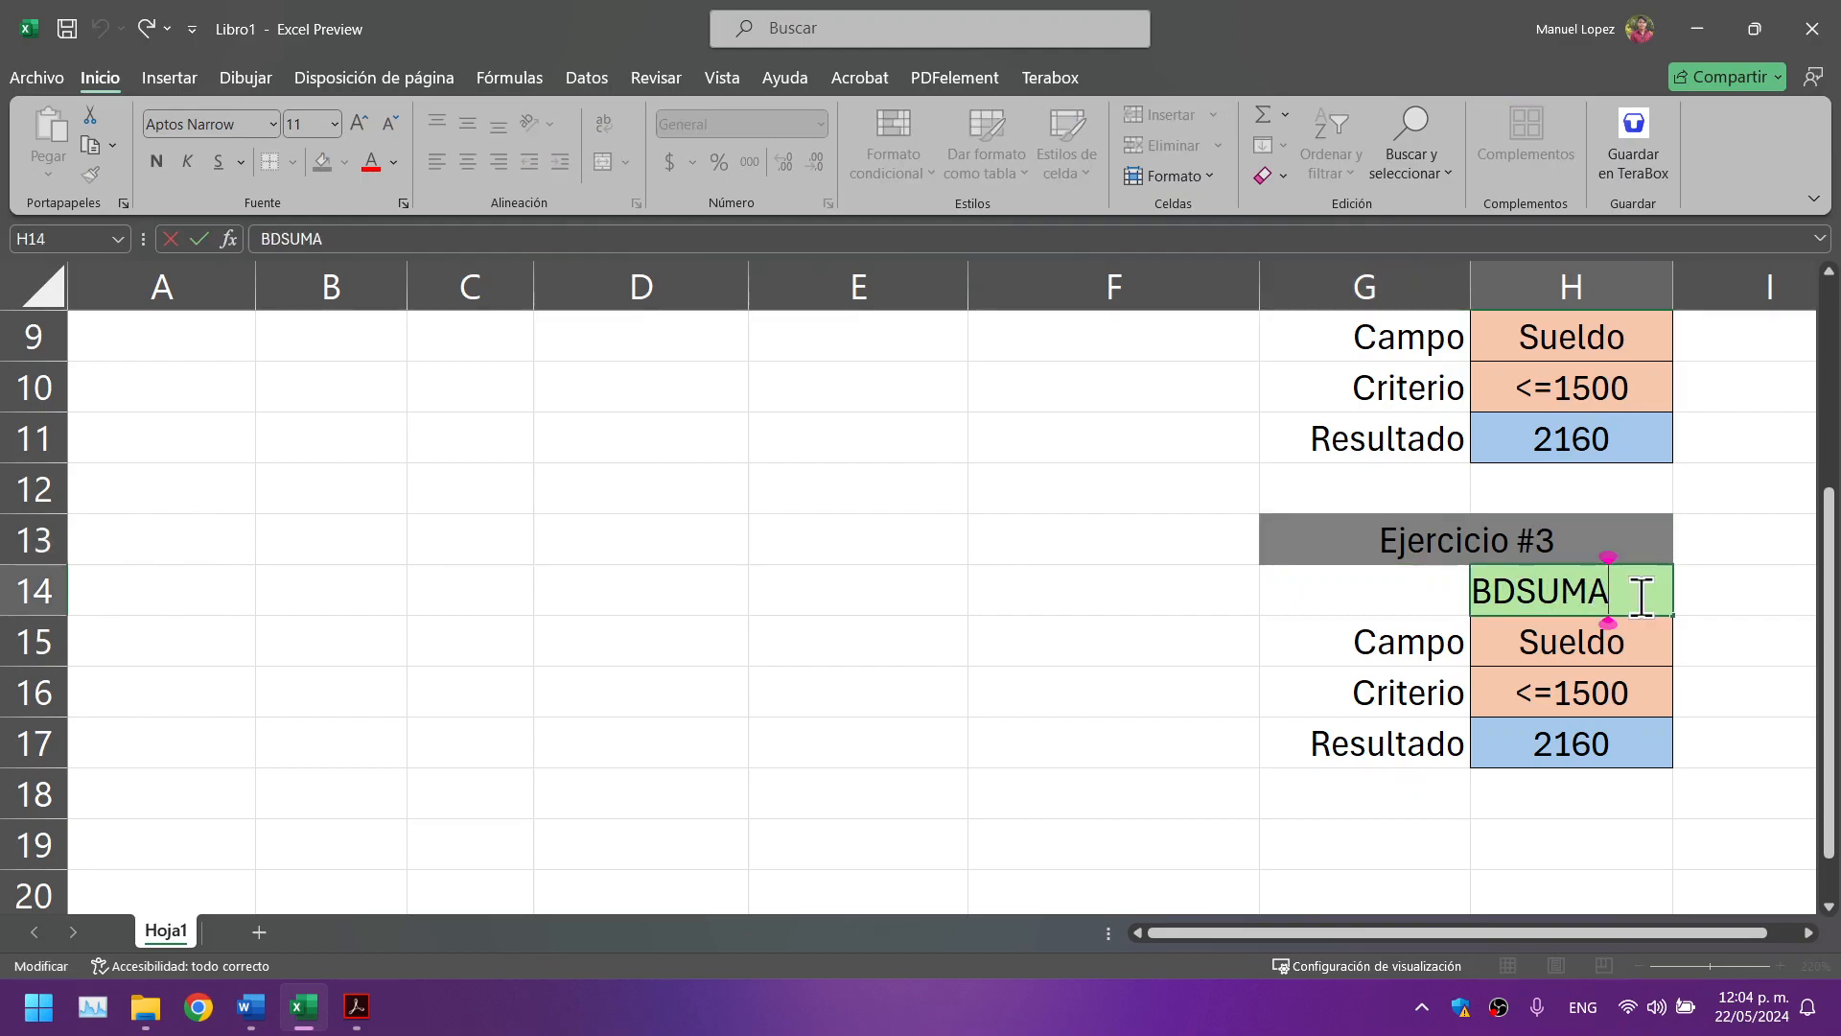
pyautogui.press('BackSpace')
pyautogui.press('BackSpace')
pyautogui.press('BackSpace')
pyautogui.press('BackSpace')
pyautogui.write('MAX')
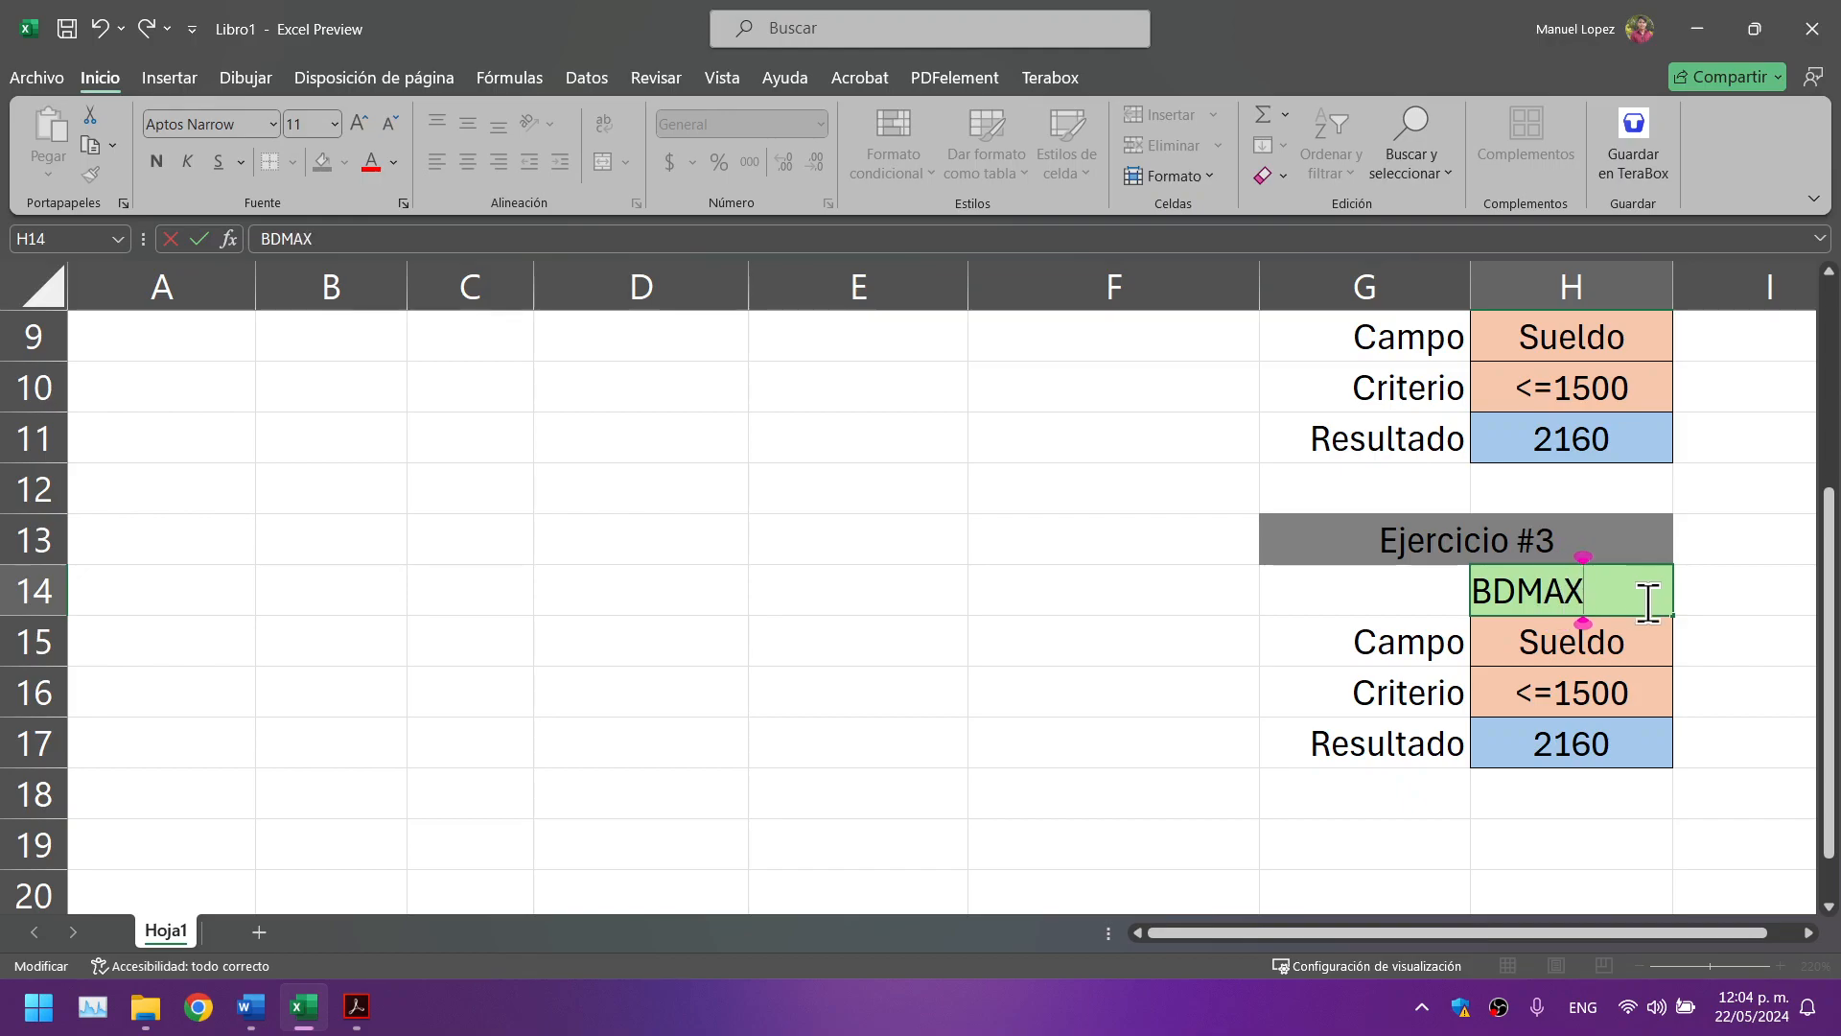
pyautogui.click(1753, 554)
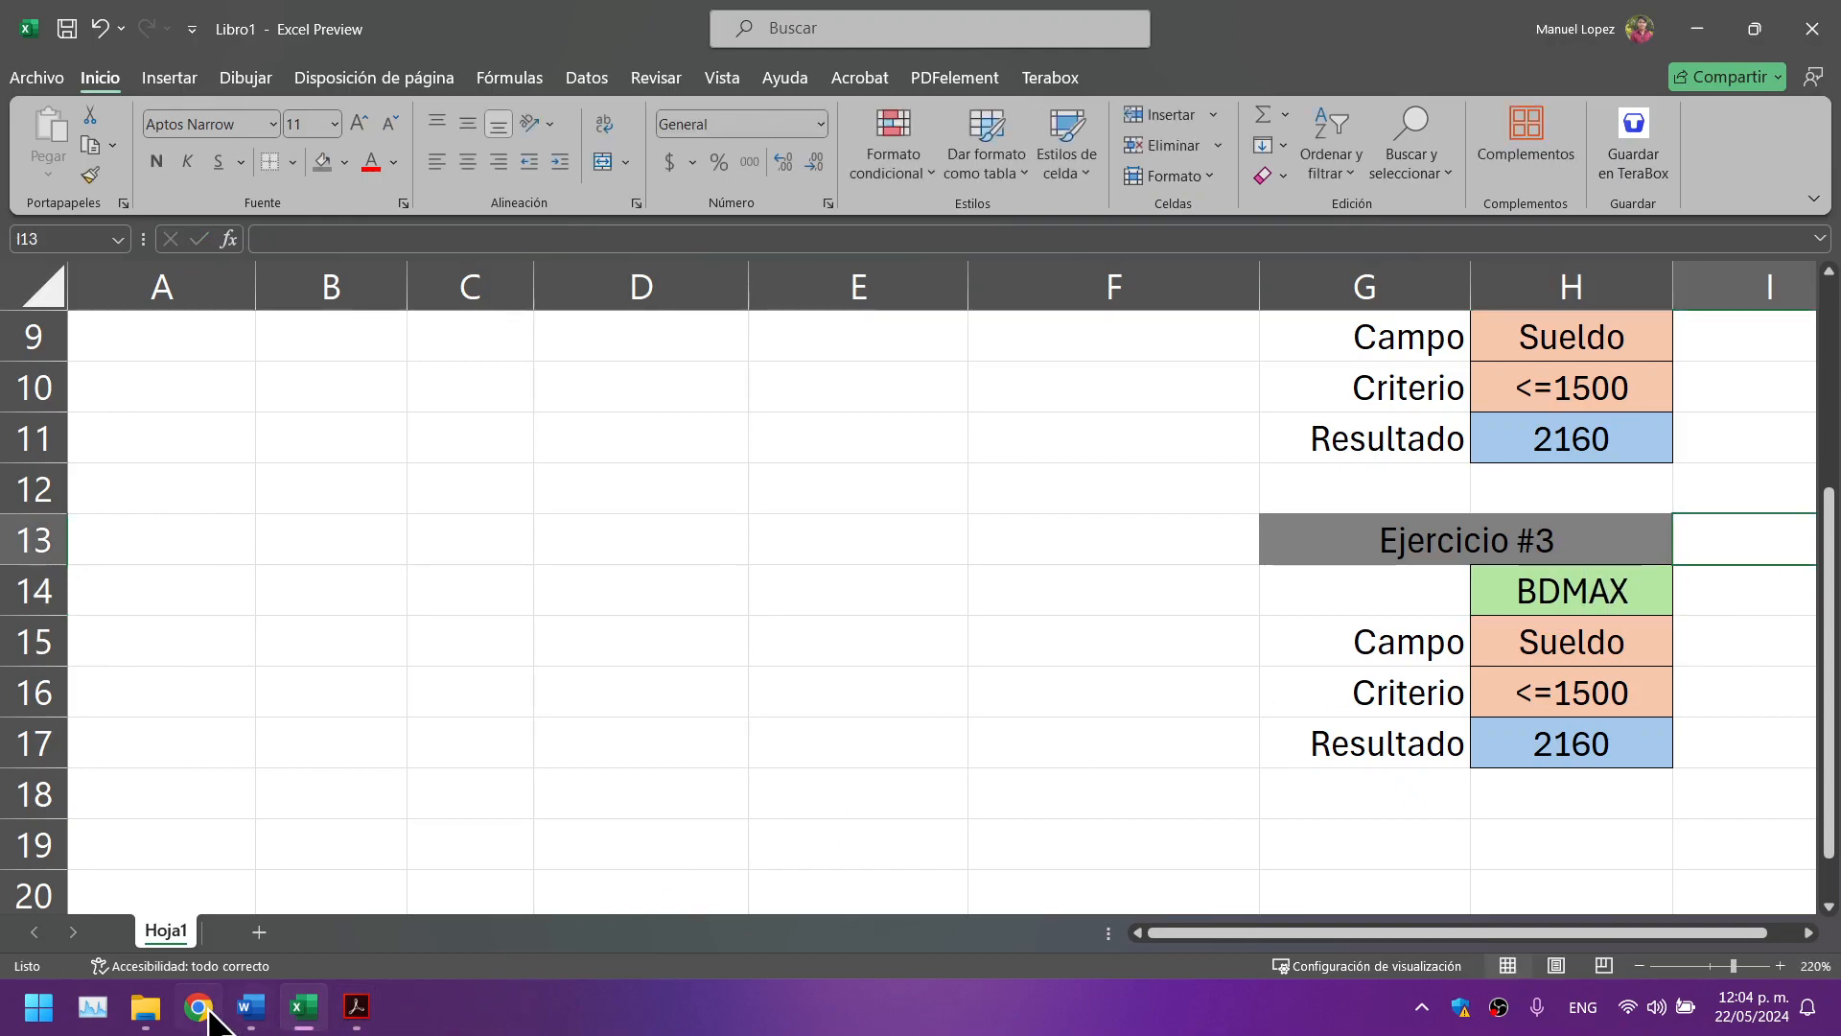
# Step: Switch to the PDF in Acrobat, check the criterion field and value of the BDMAX example, and close Acrobat
pyautogui.click(354, 1013)
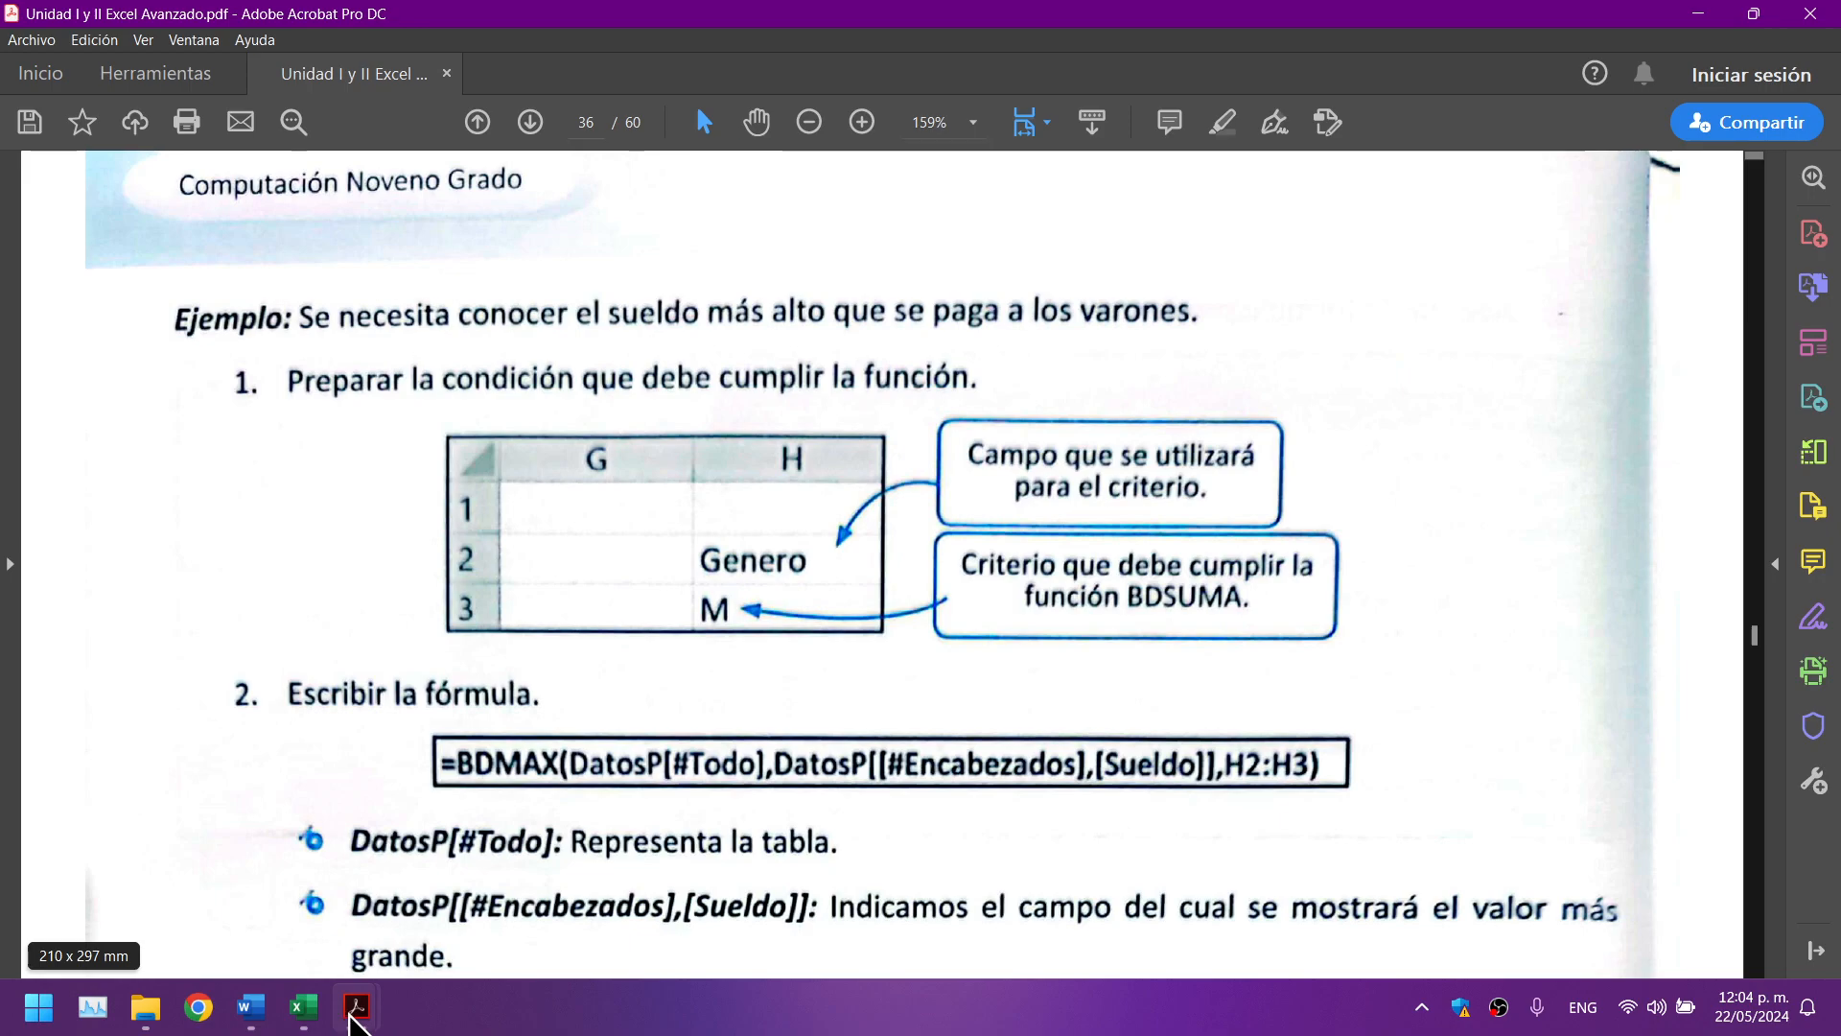
pyautogui.click(356, 1009)
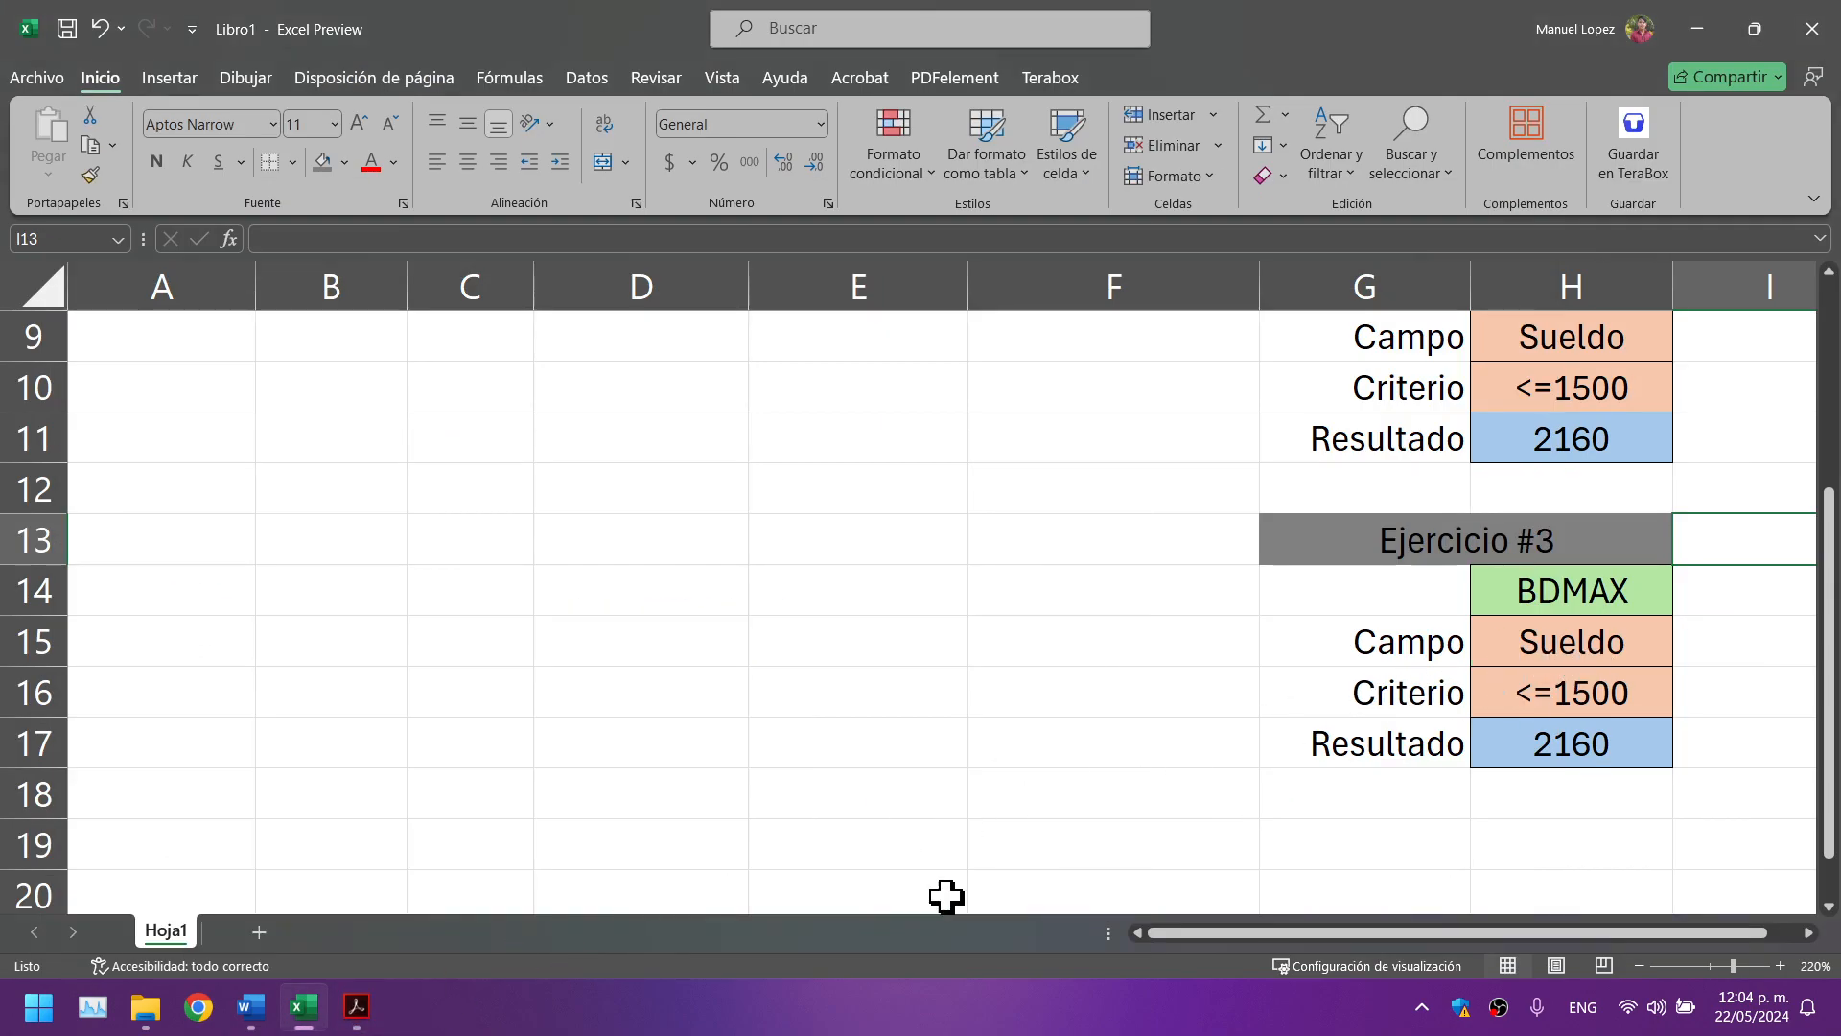
pyautogui.click(356, 1006)
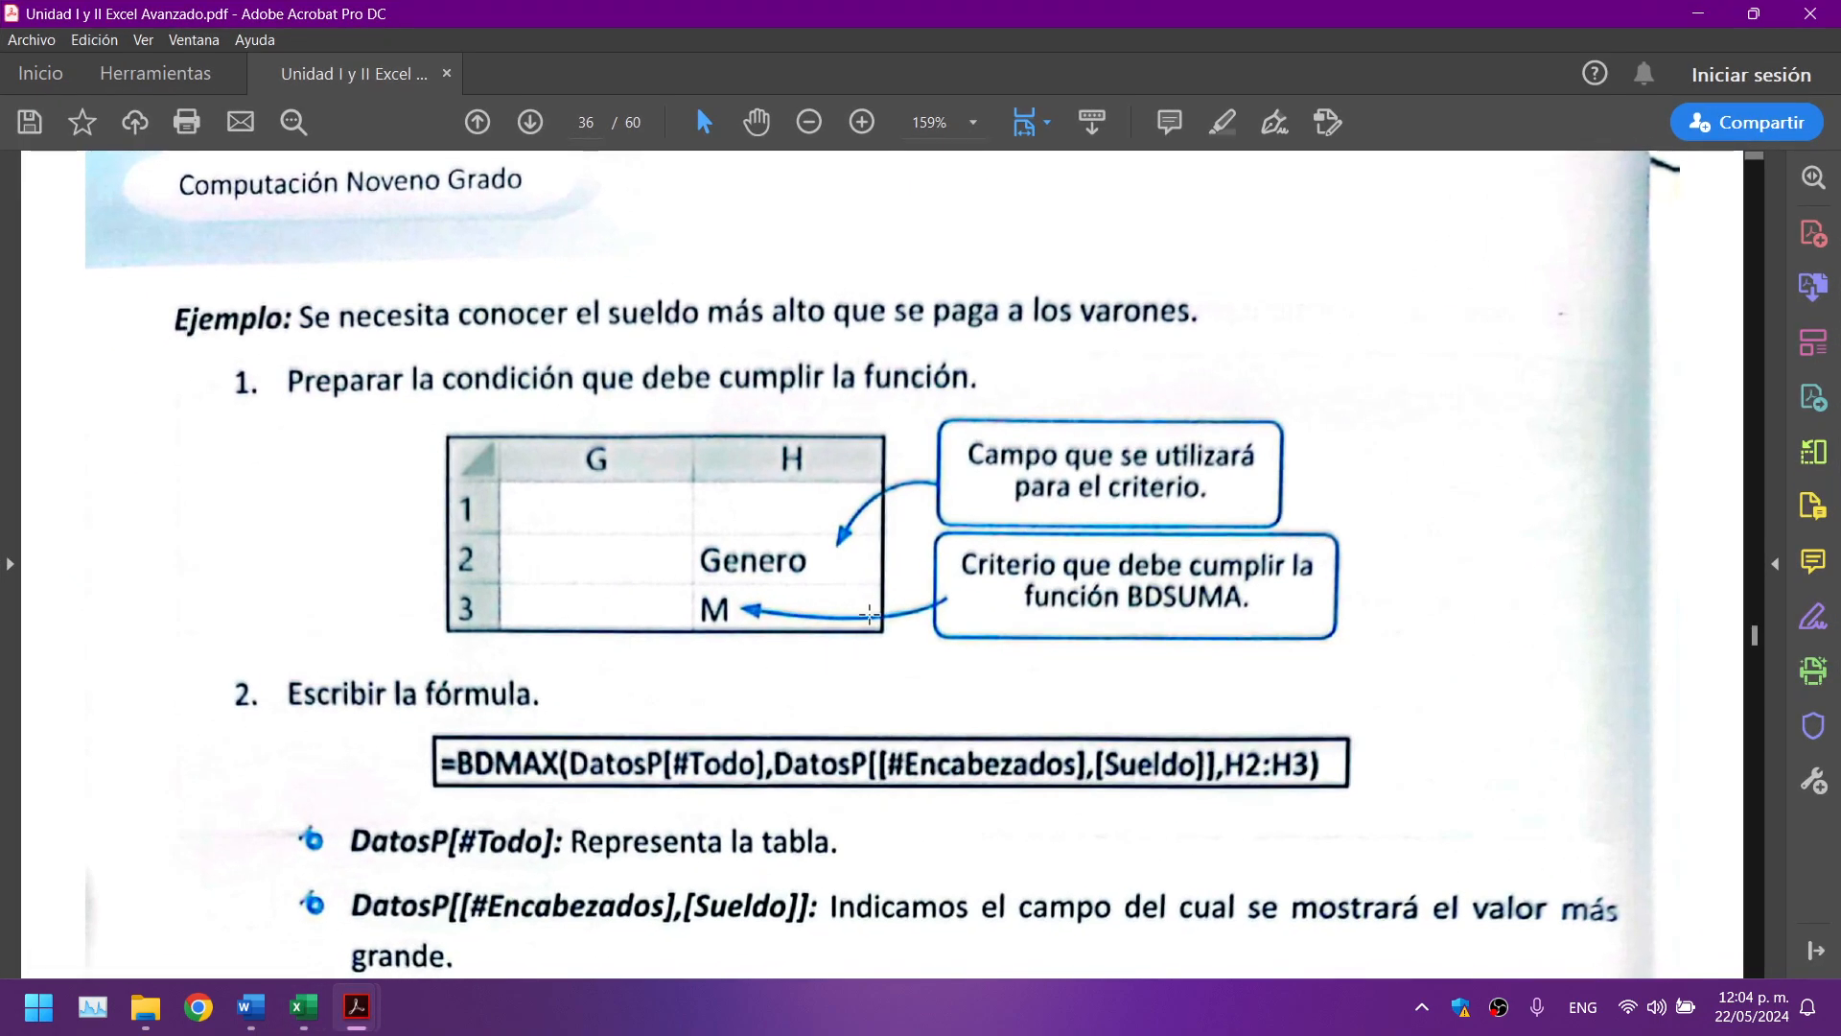
pyautogui.click(1811, 14)
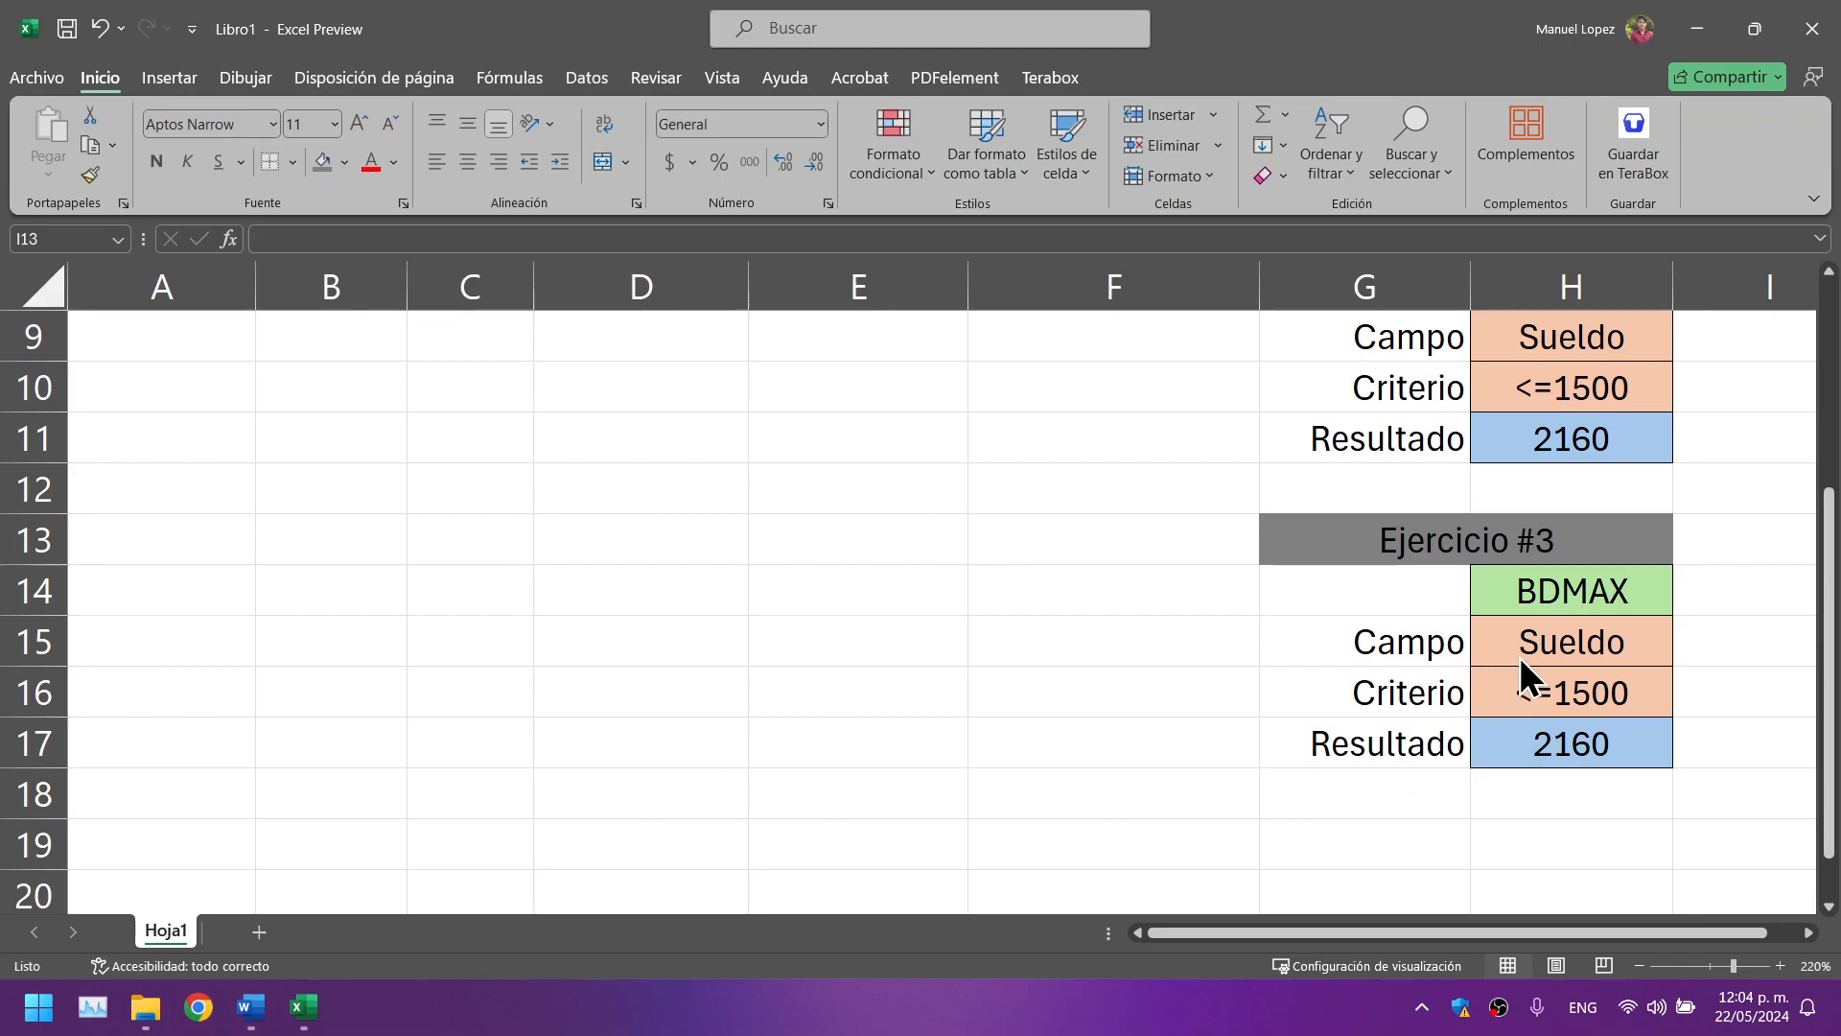
# Step: Set the Campo cell H15 of the Ejercicio #3 block to Genero
pyautogui.click(1553, 645)
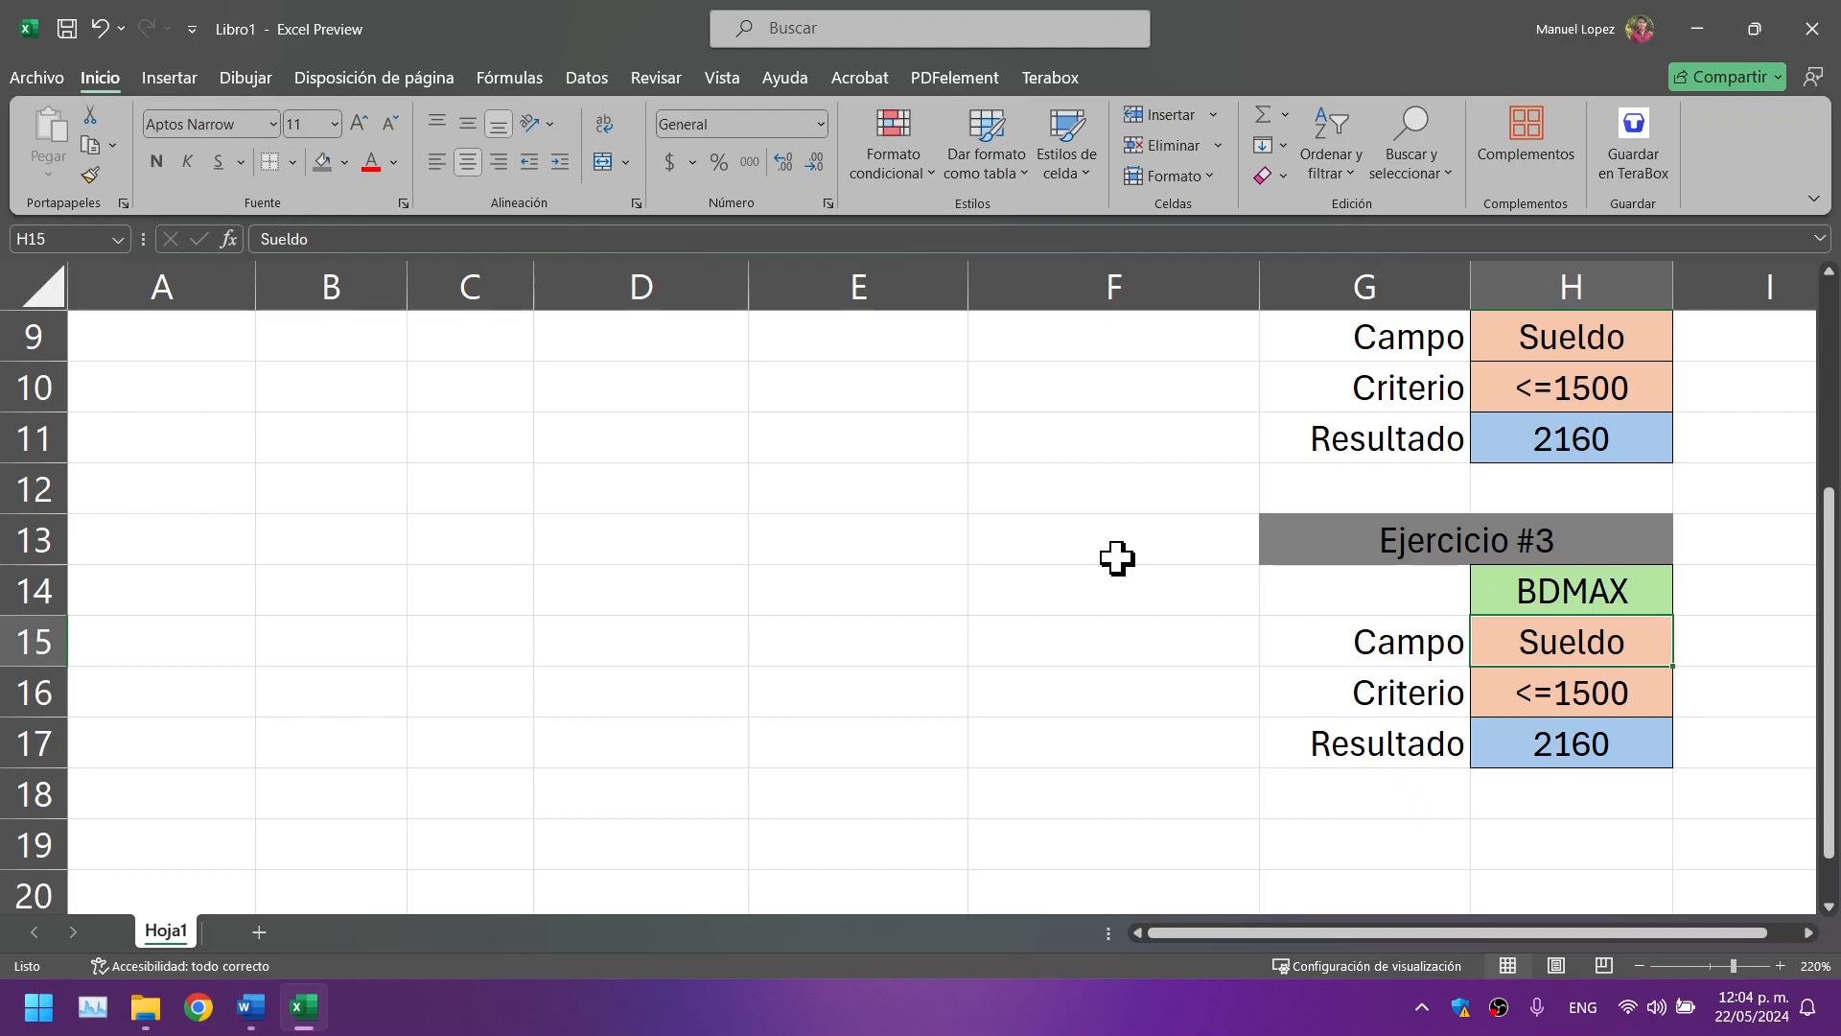
pyautogui.write('G')
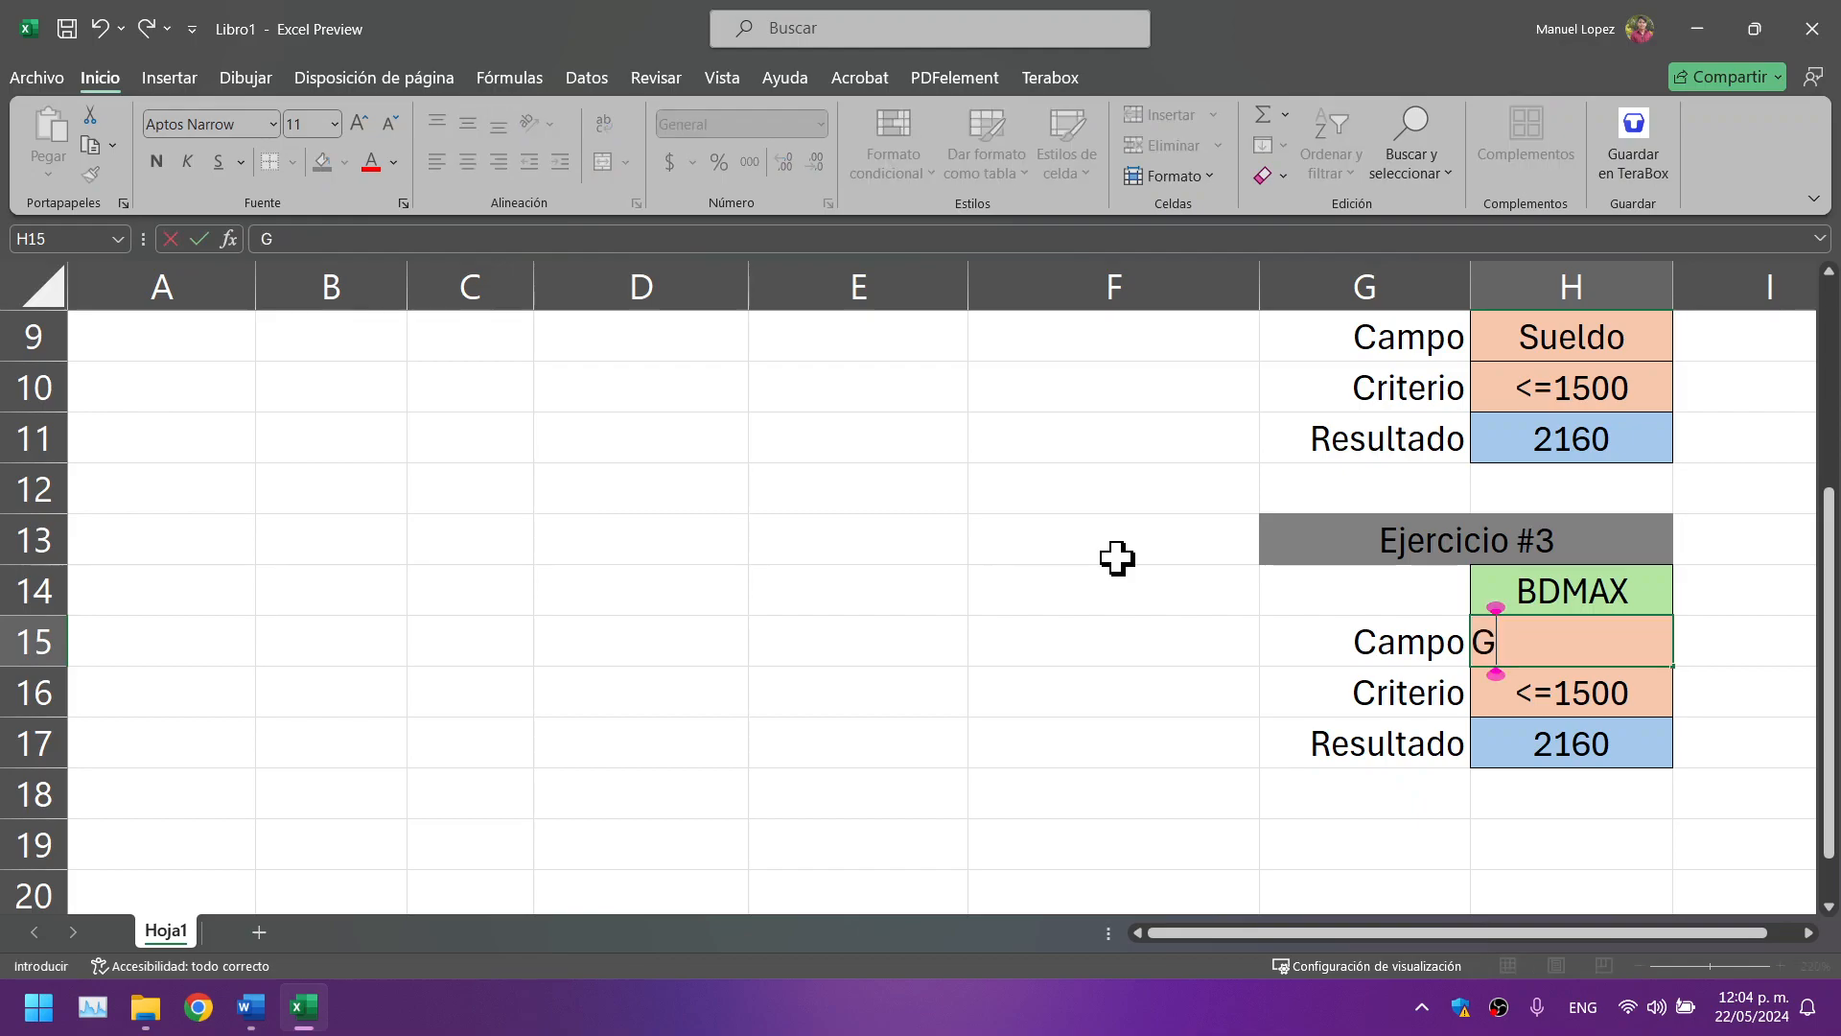
pyautogui.write('enero')
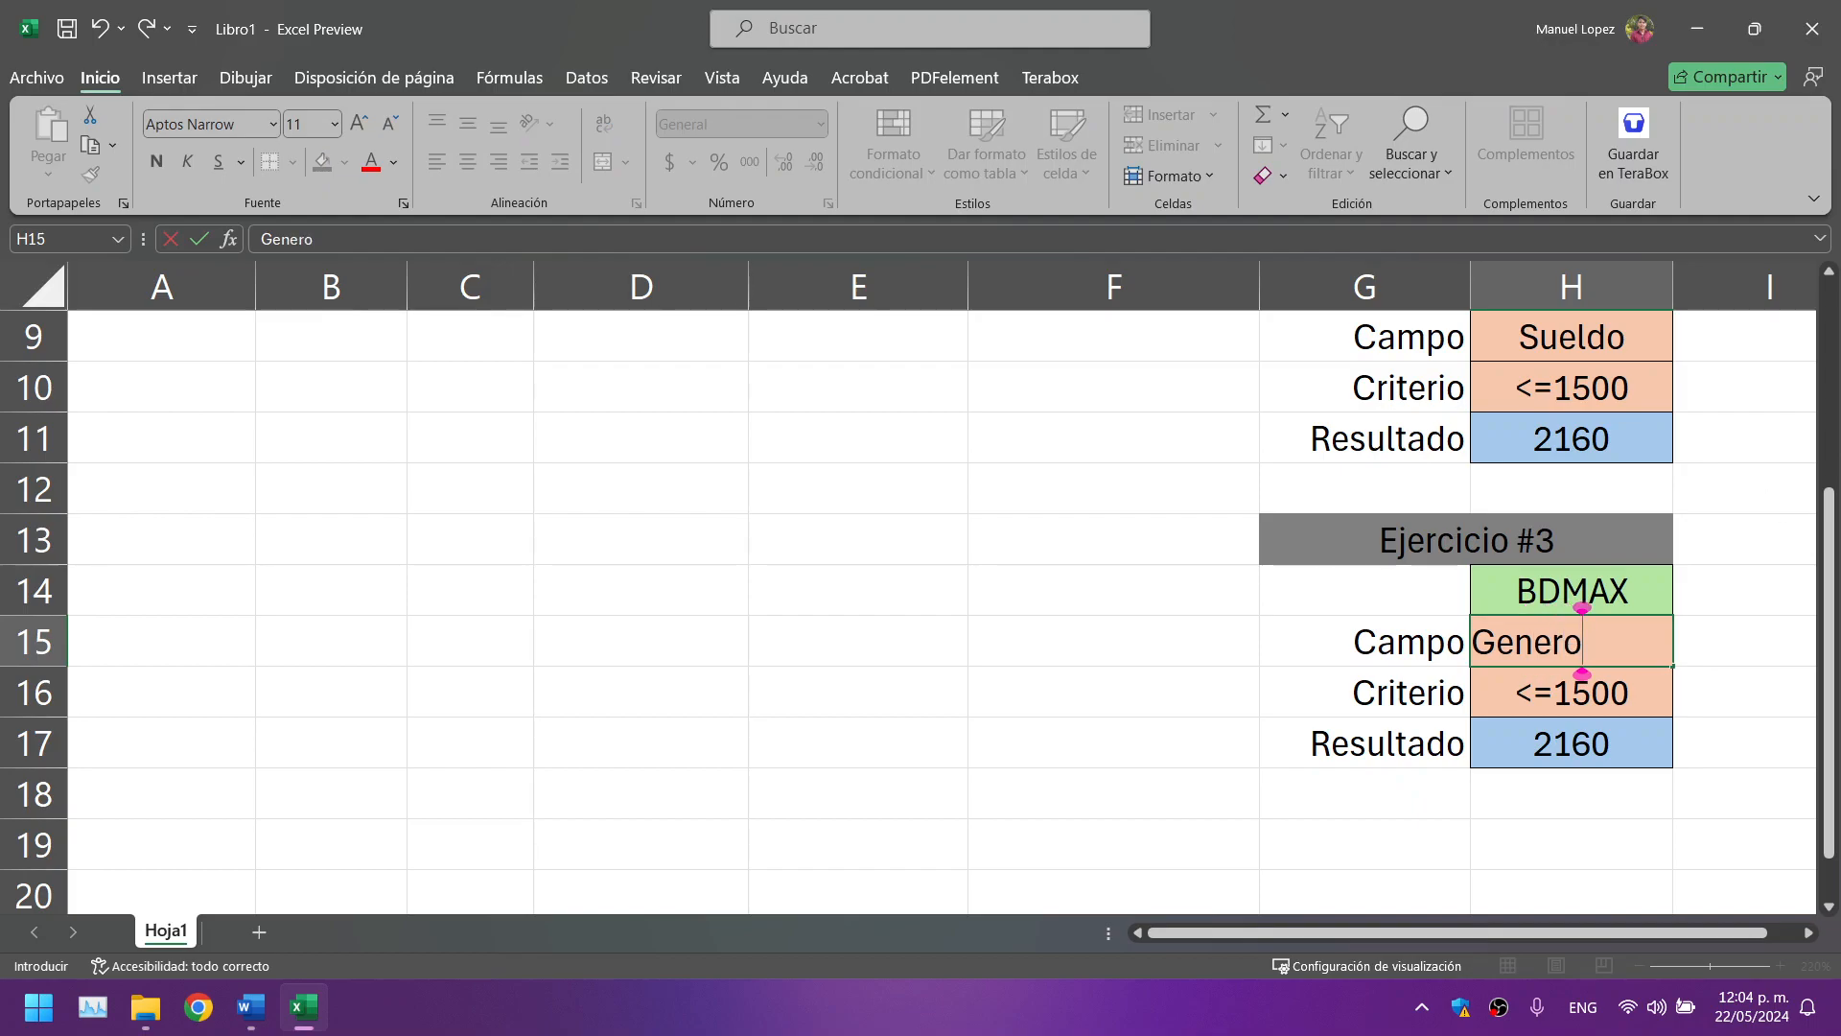
pyautogui.click(1580, 642)
pyautogui.click(1192, 650)
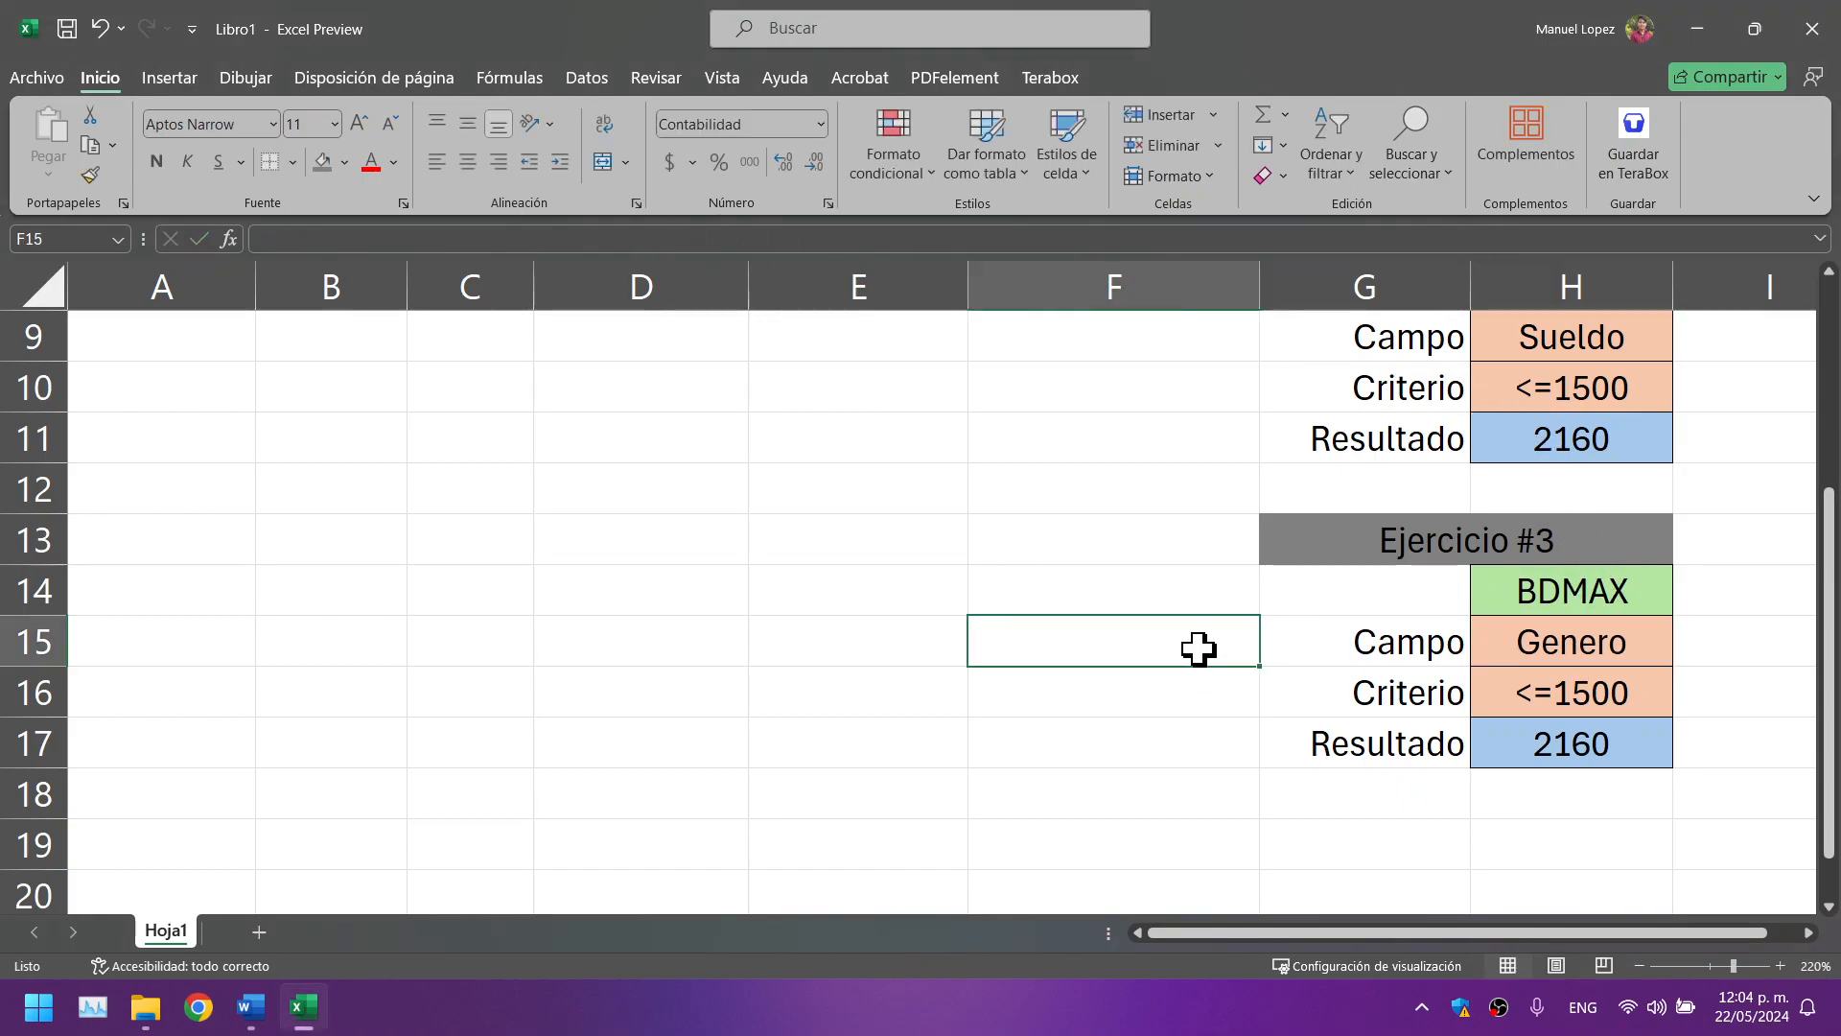
# Step: Set the Criterio cell H16 of the Ejercicio #3 block to M
pyautogui.click(1563, 681)
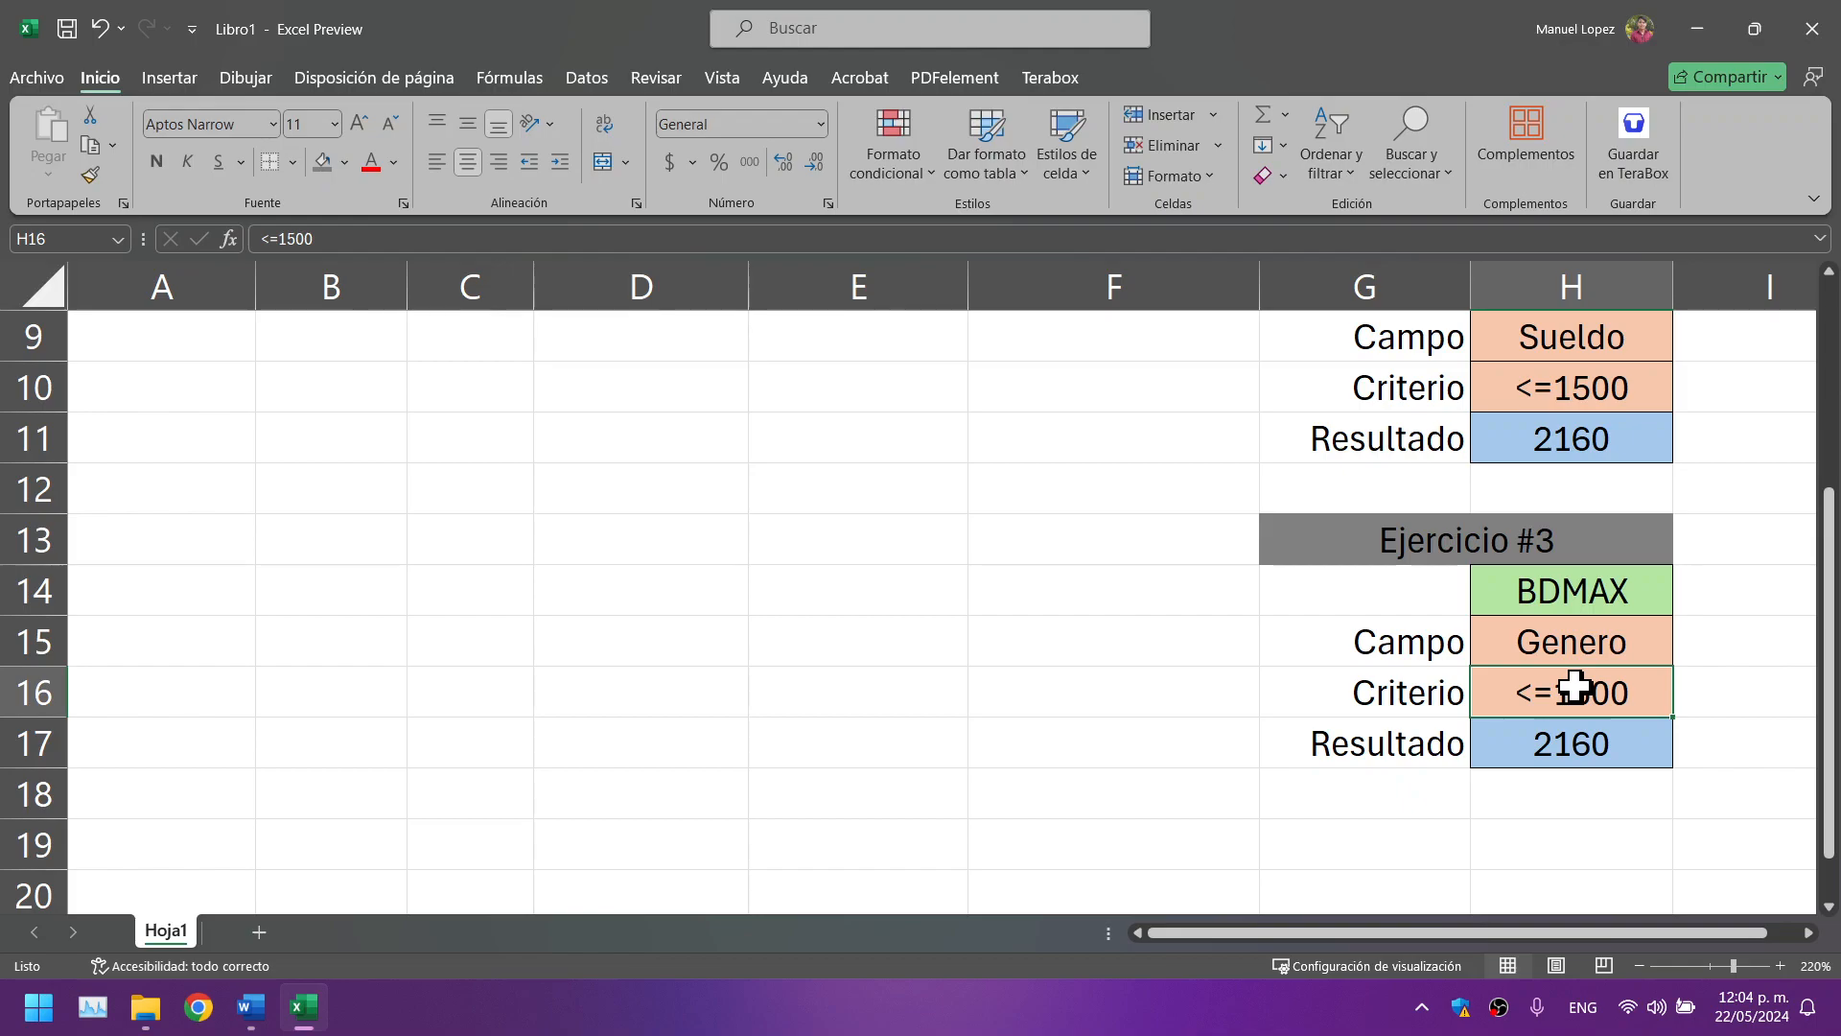
pyautogui.write('M')
pyautogui.click(1102, 631)
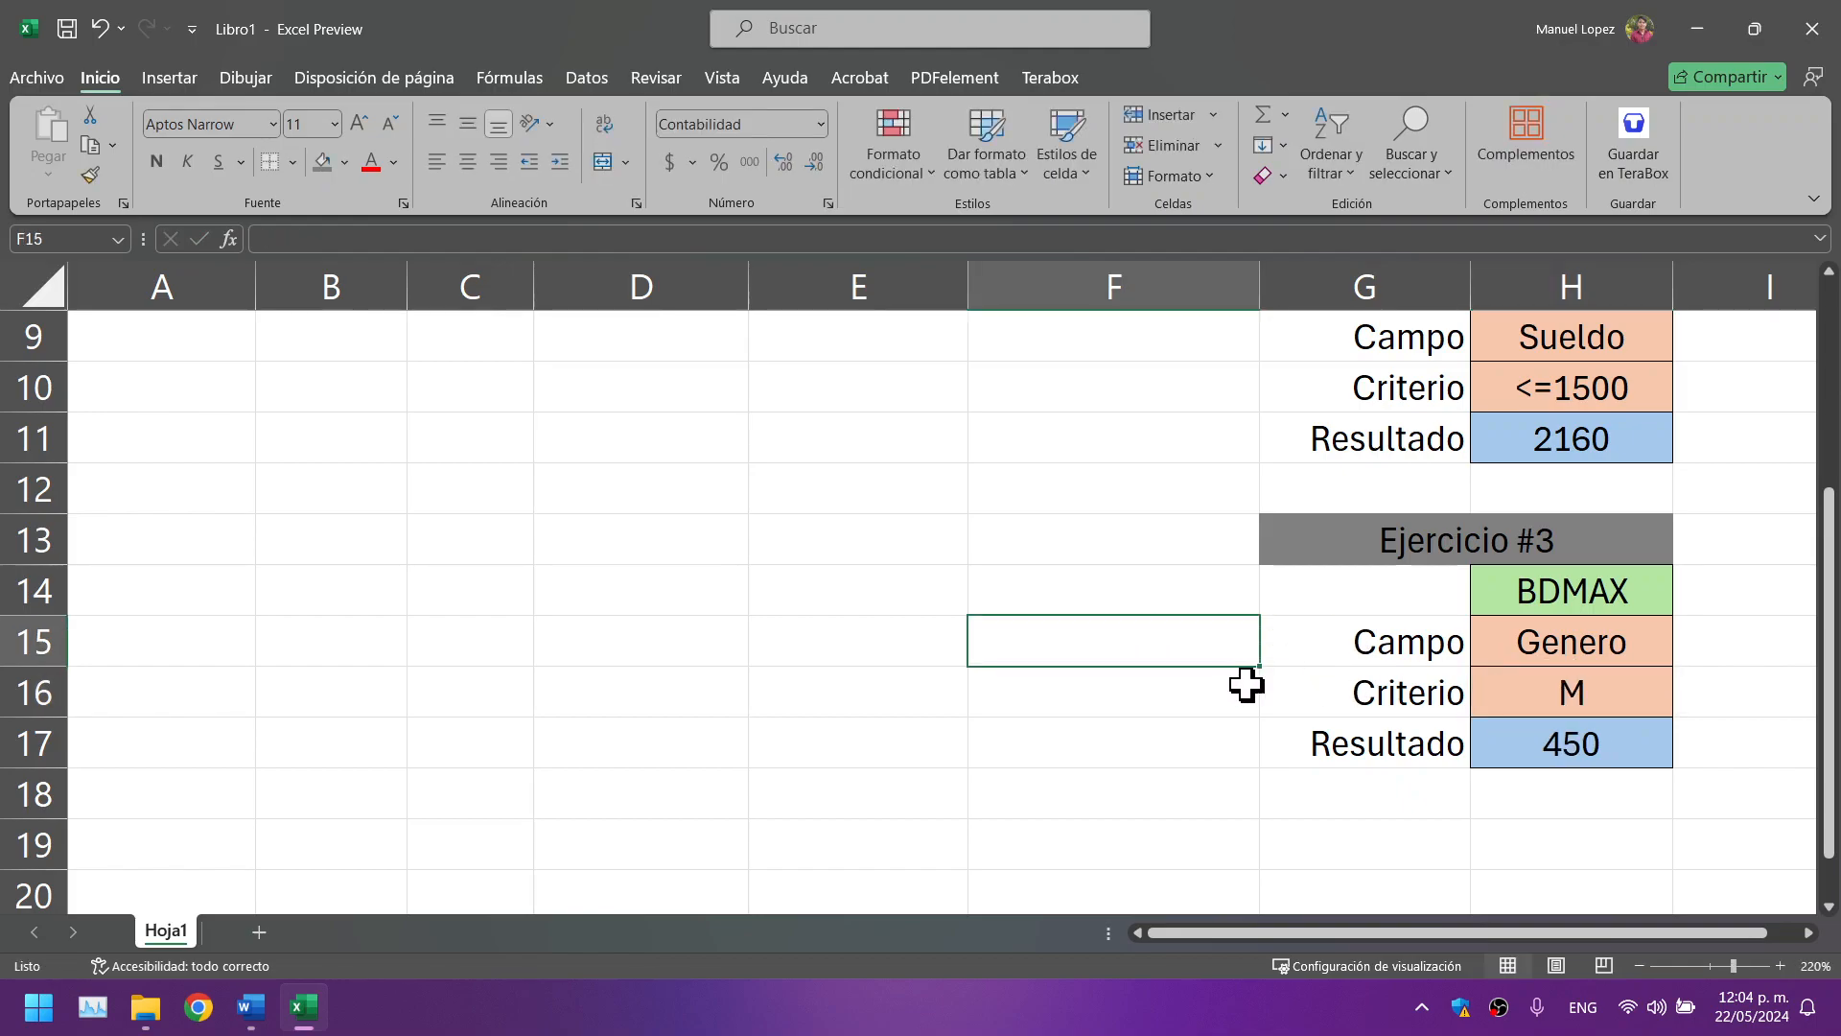
# Step: In the H17 result formula, change the field argument's column from Sueldo_A_Pagar to Sueldo, keeping the closing brackets balanced
pyautogui.click(1599, 744)
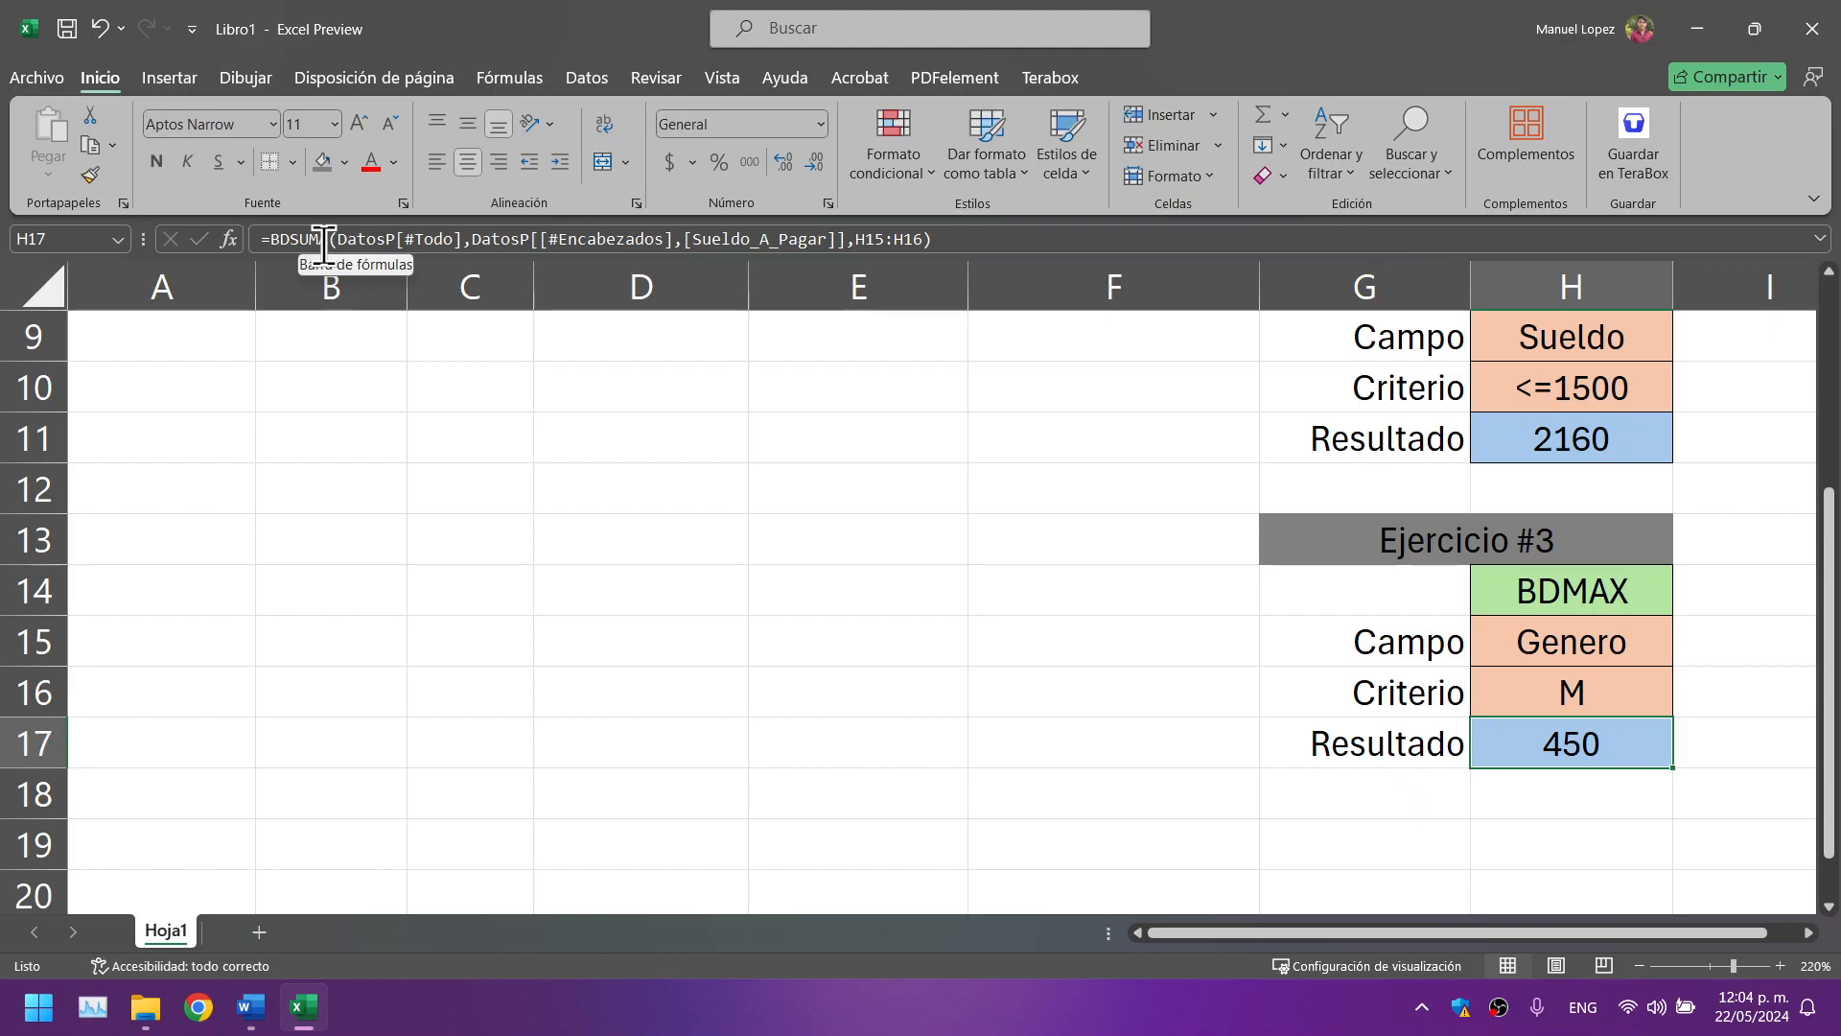
pyautogui.click(325, 242)
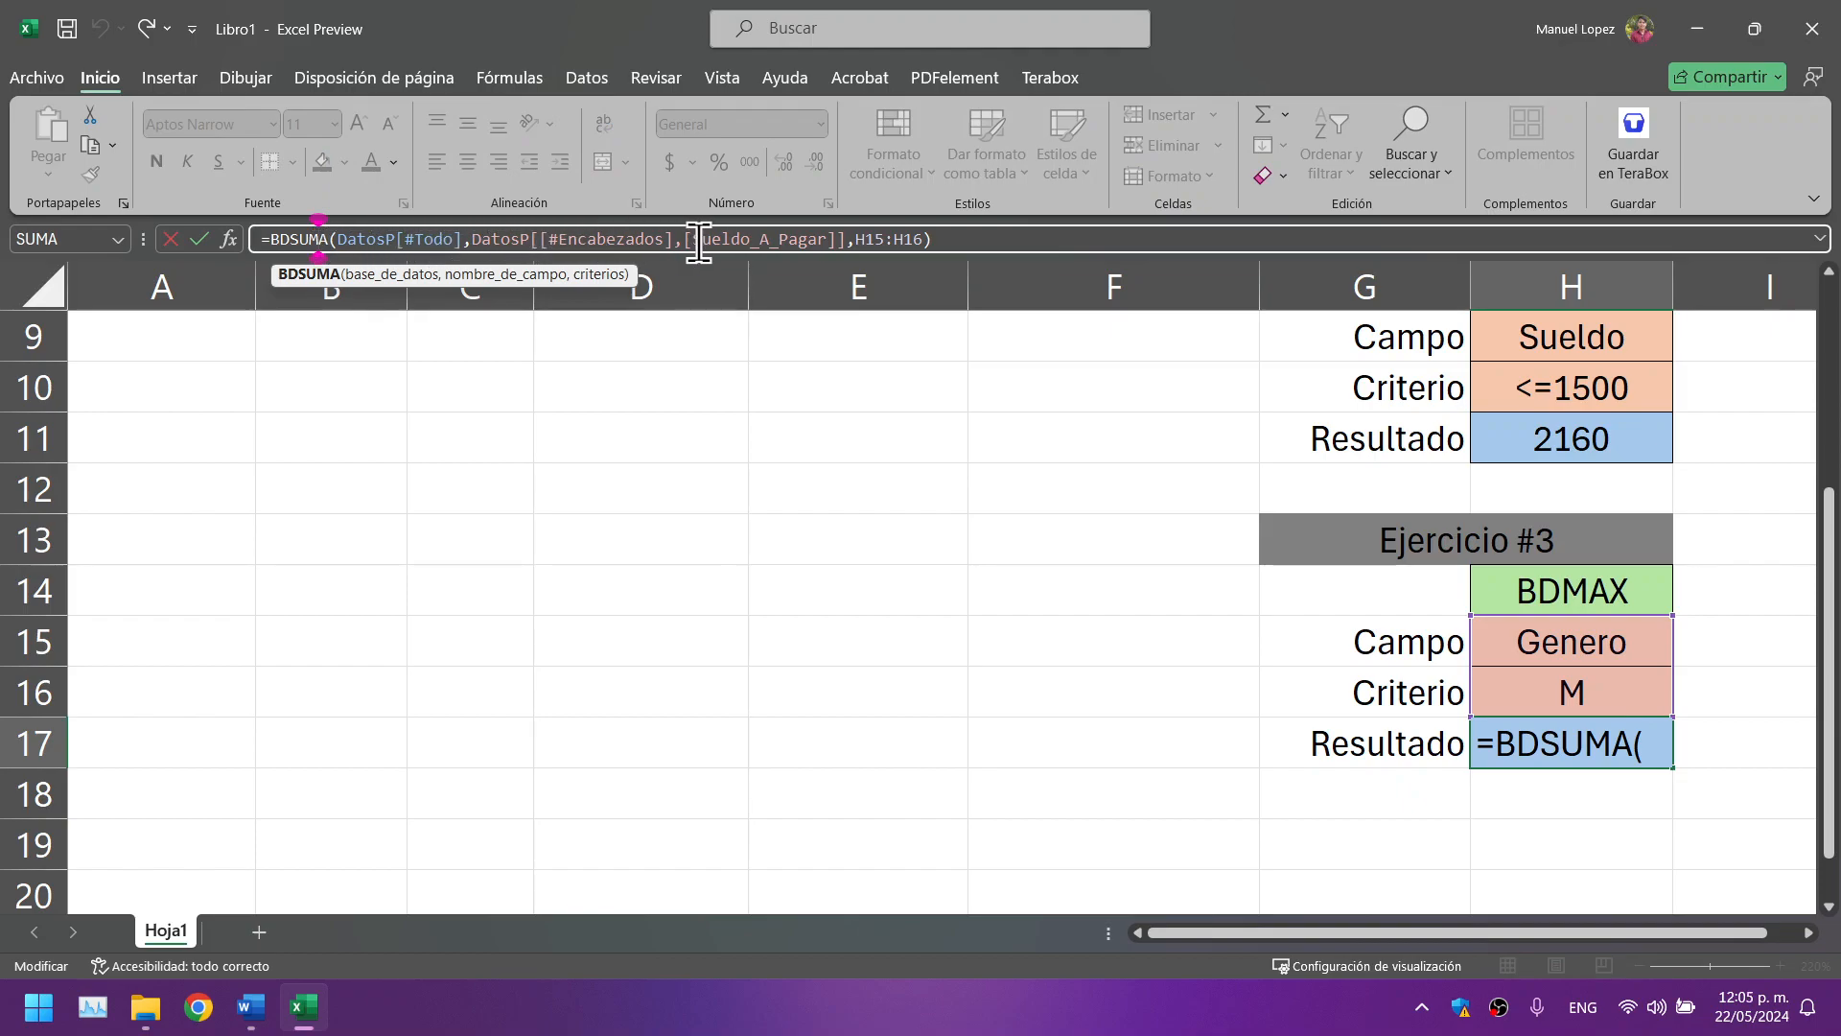
pyautogui.click(1530, 748)
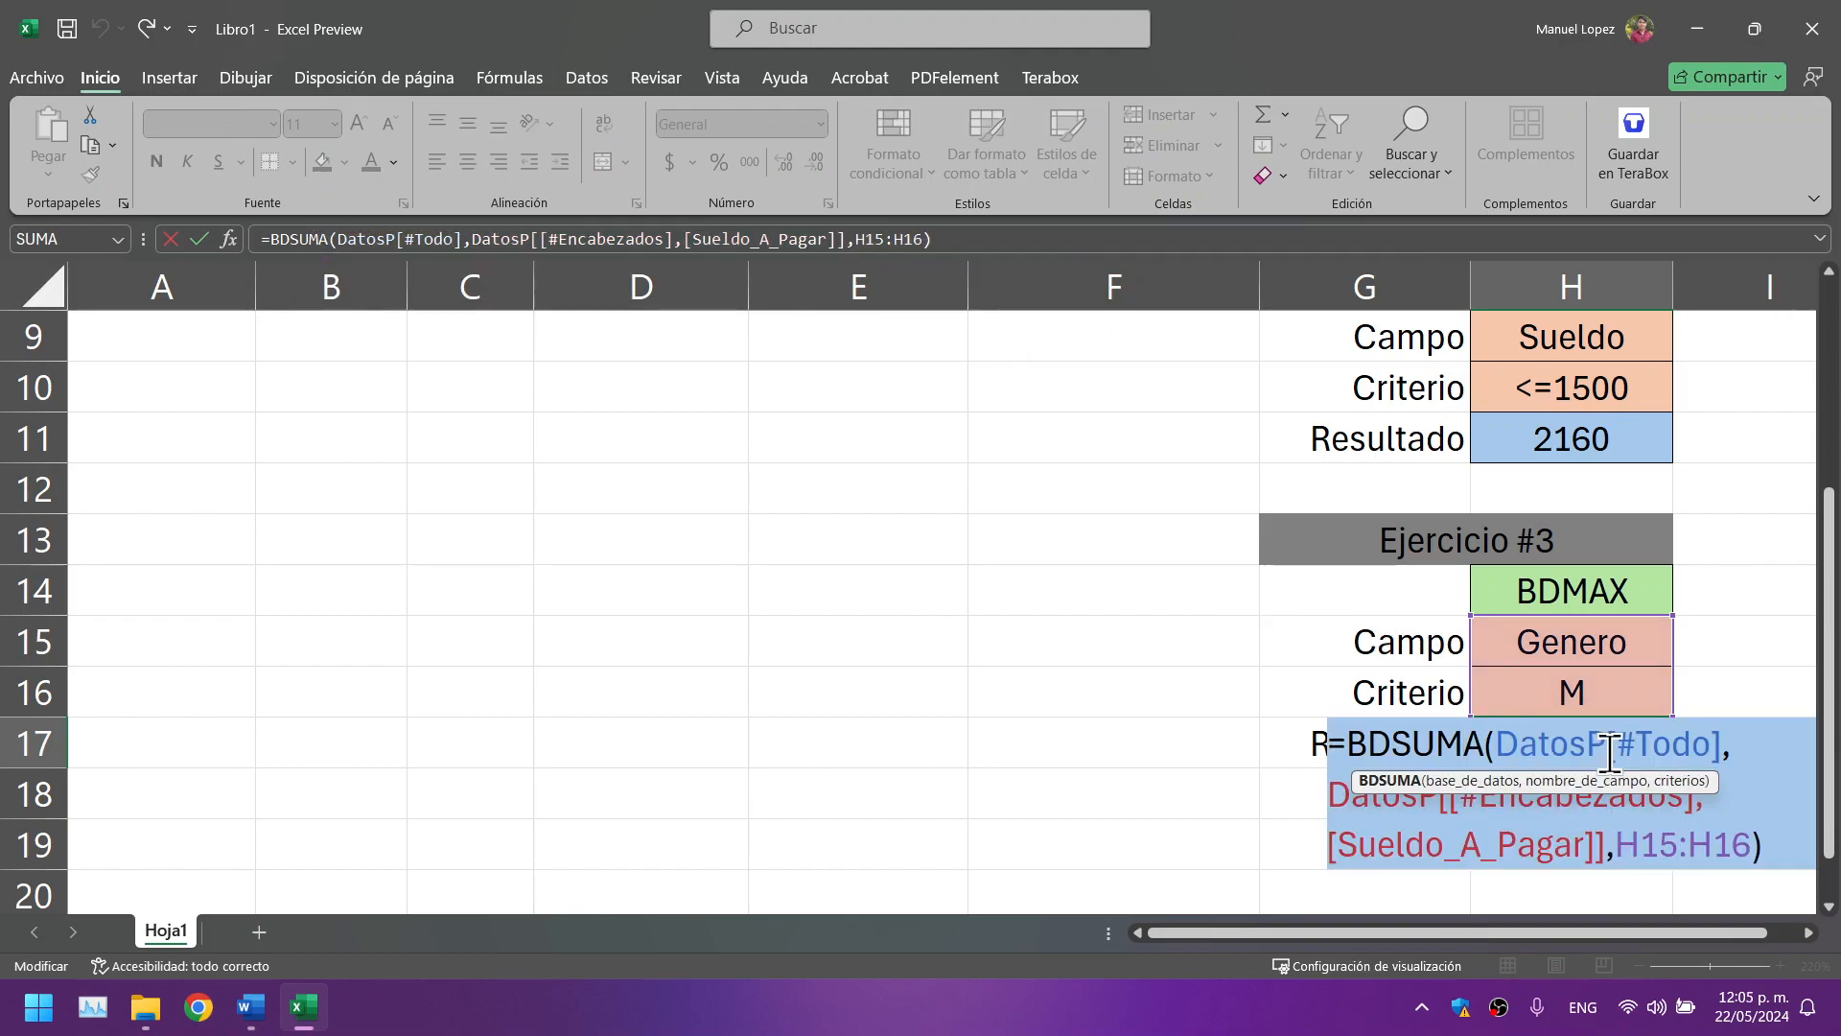
pyautogui.click(1716, 846)
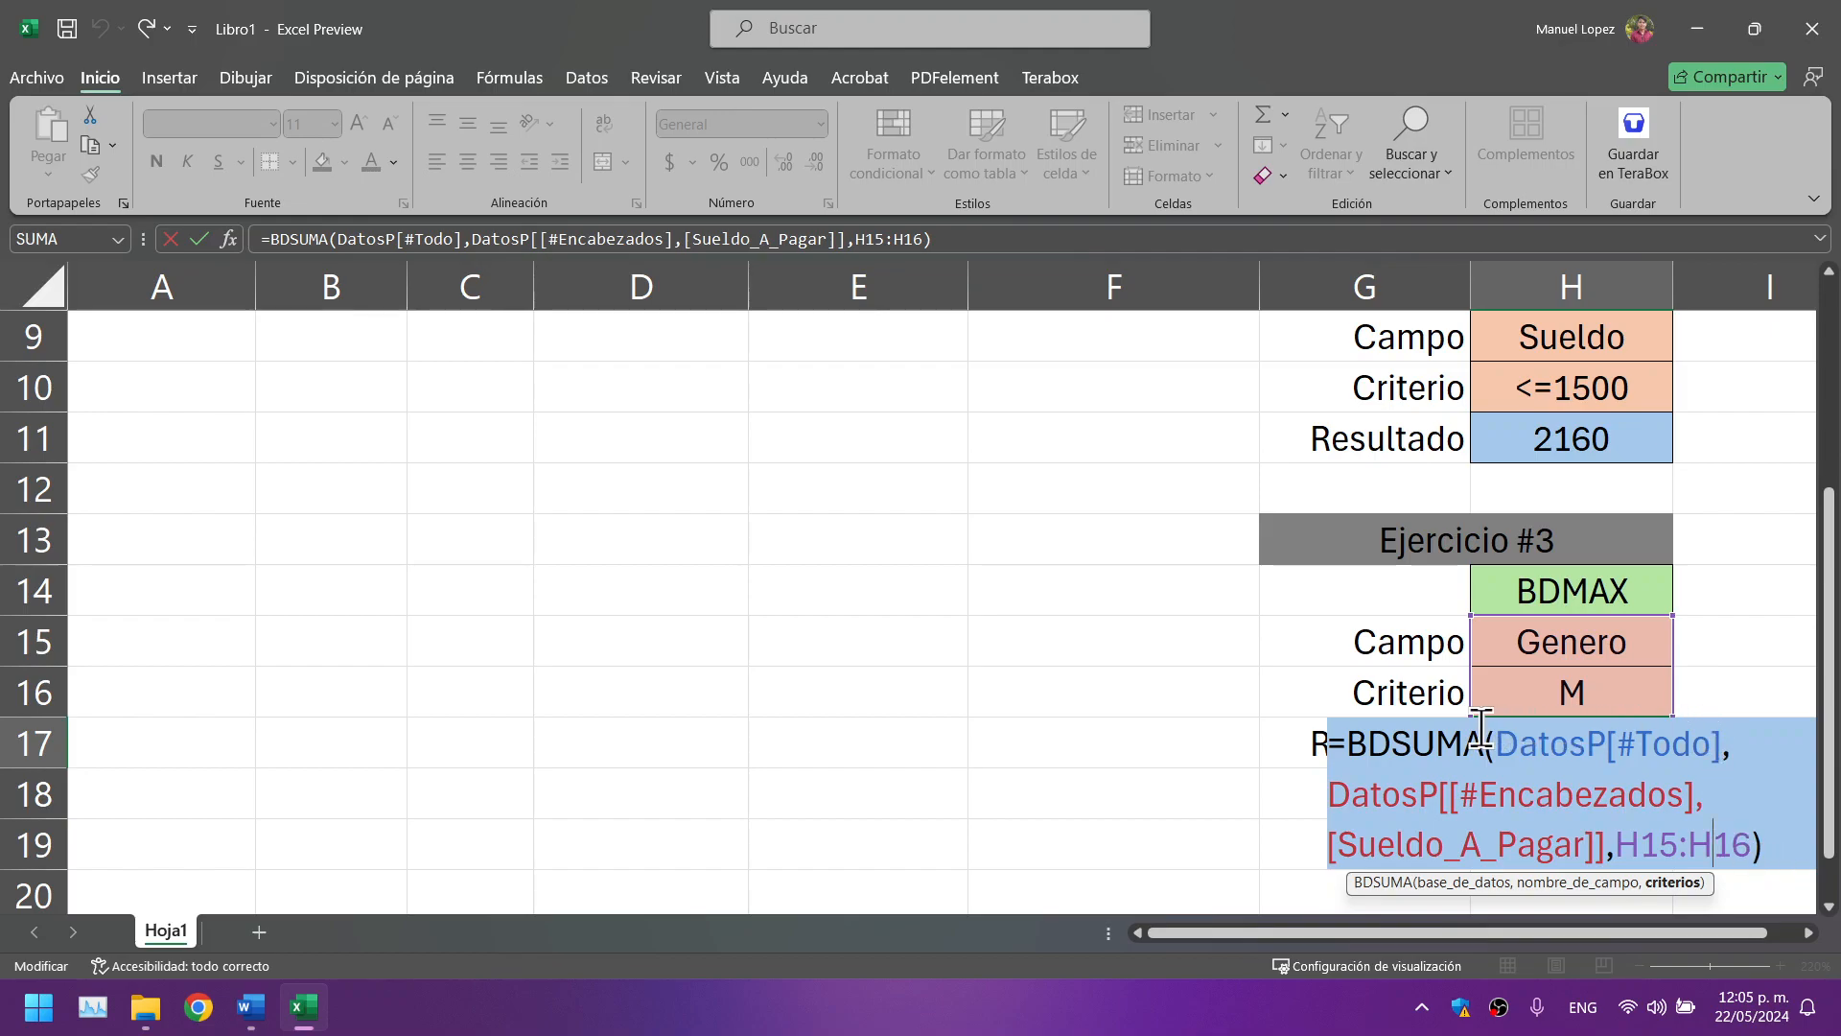
pyautogui.moveTo(1502, 747); pyautogui.dragTo(1765, 752)
pyautogui.moveTo(1731, 750); pyautogui.dragTo(1726, 754)
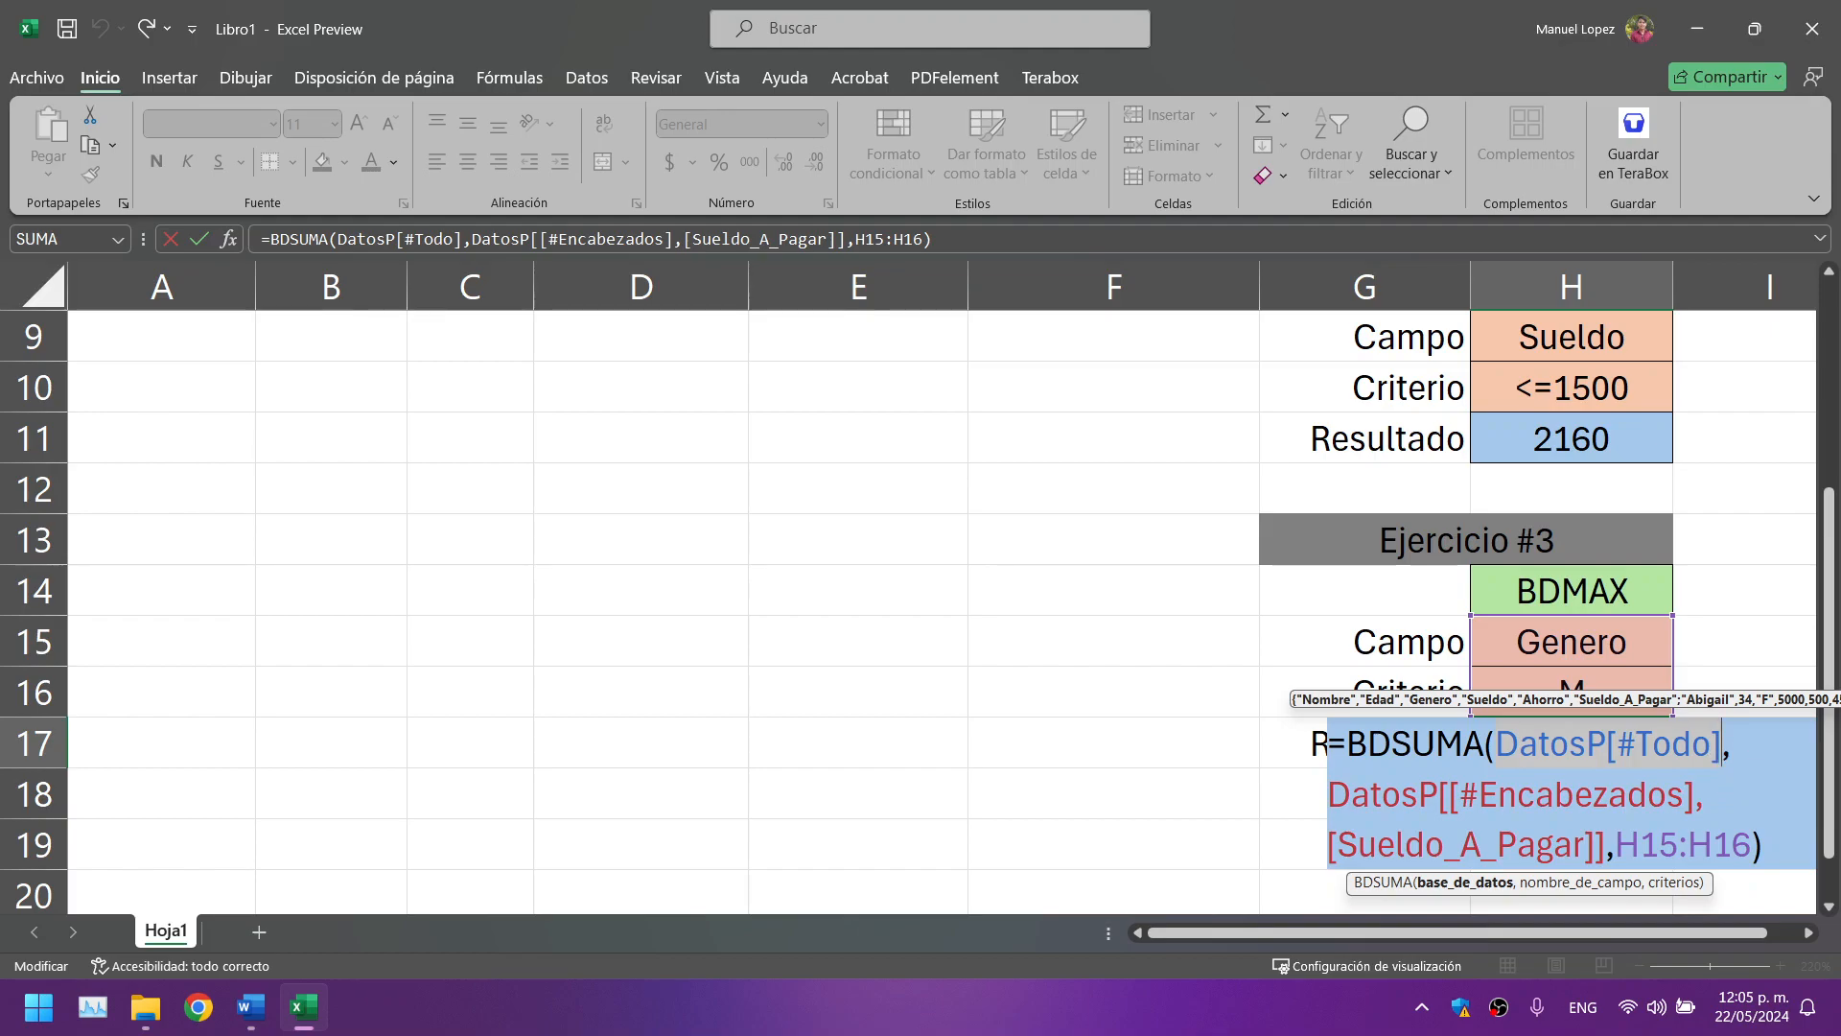
pyautogui.click(1402, 796)
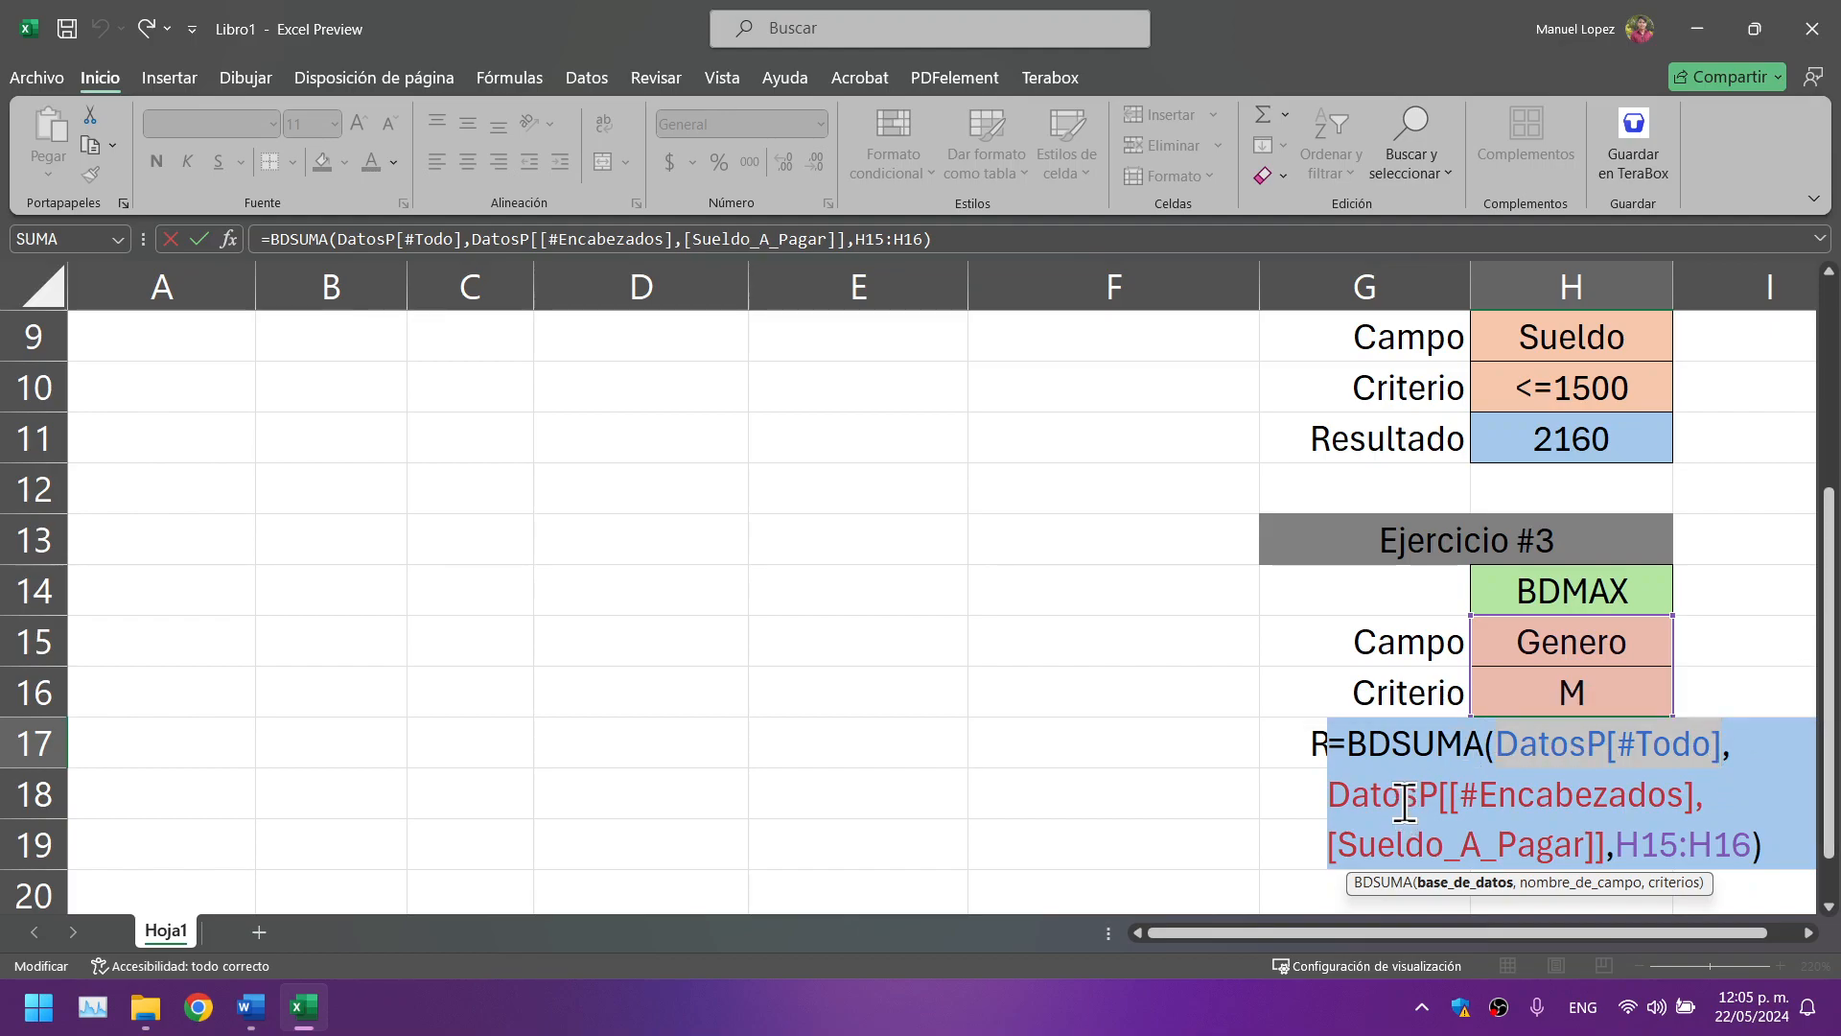
pyautogui.click(1553, 814)
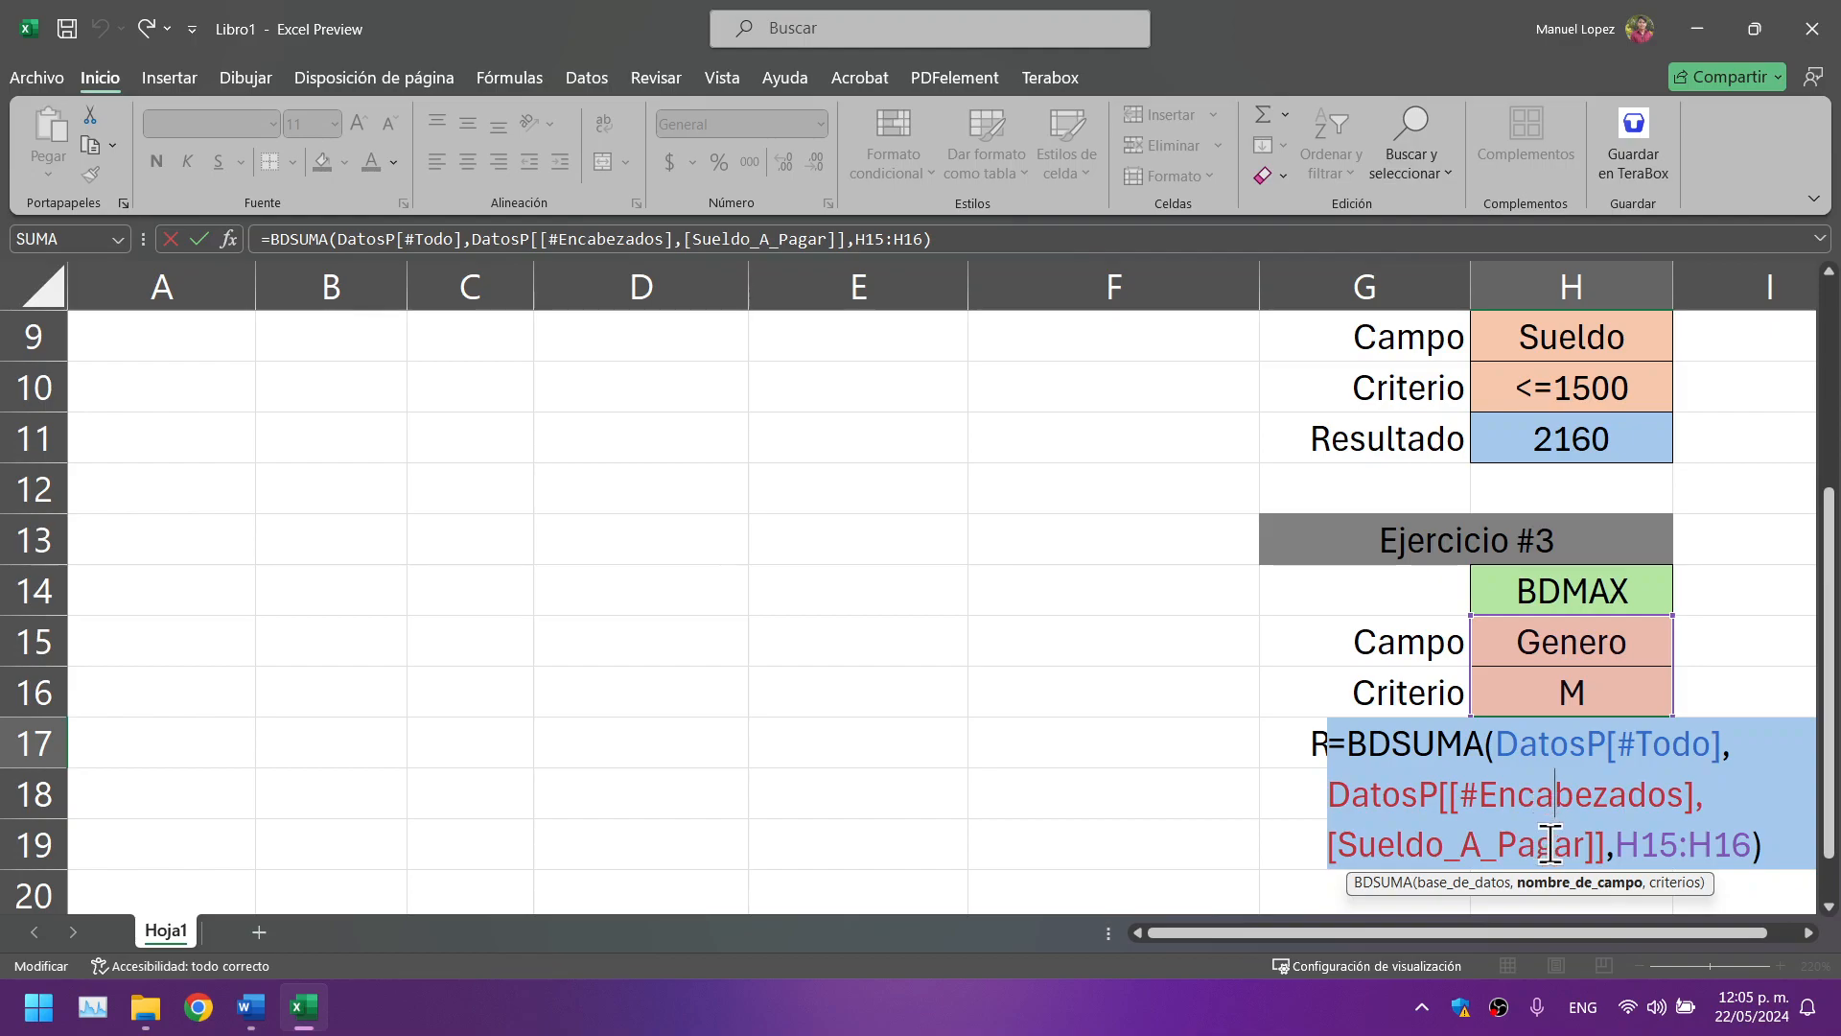
pyautogui.moveTo(1593, 849); pyautogui.dragTo(1446, 854)
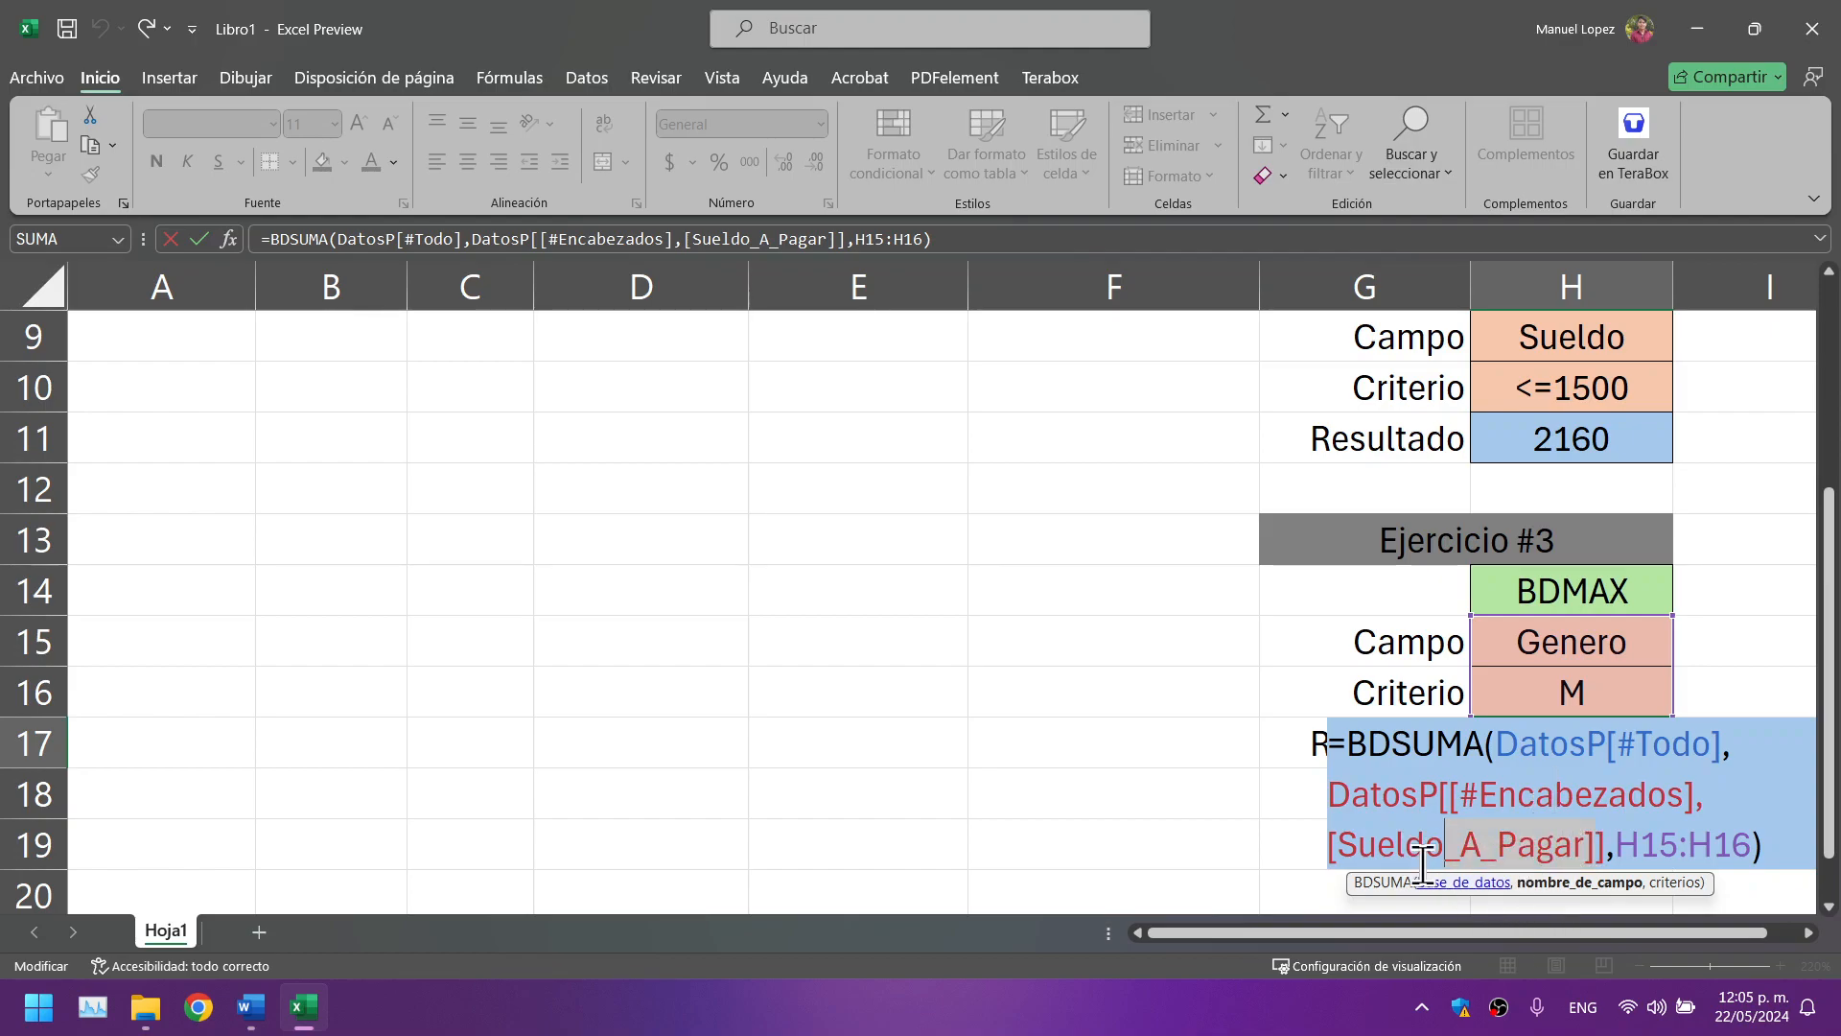
pyautogui.press('BackSpace')
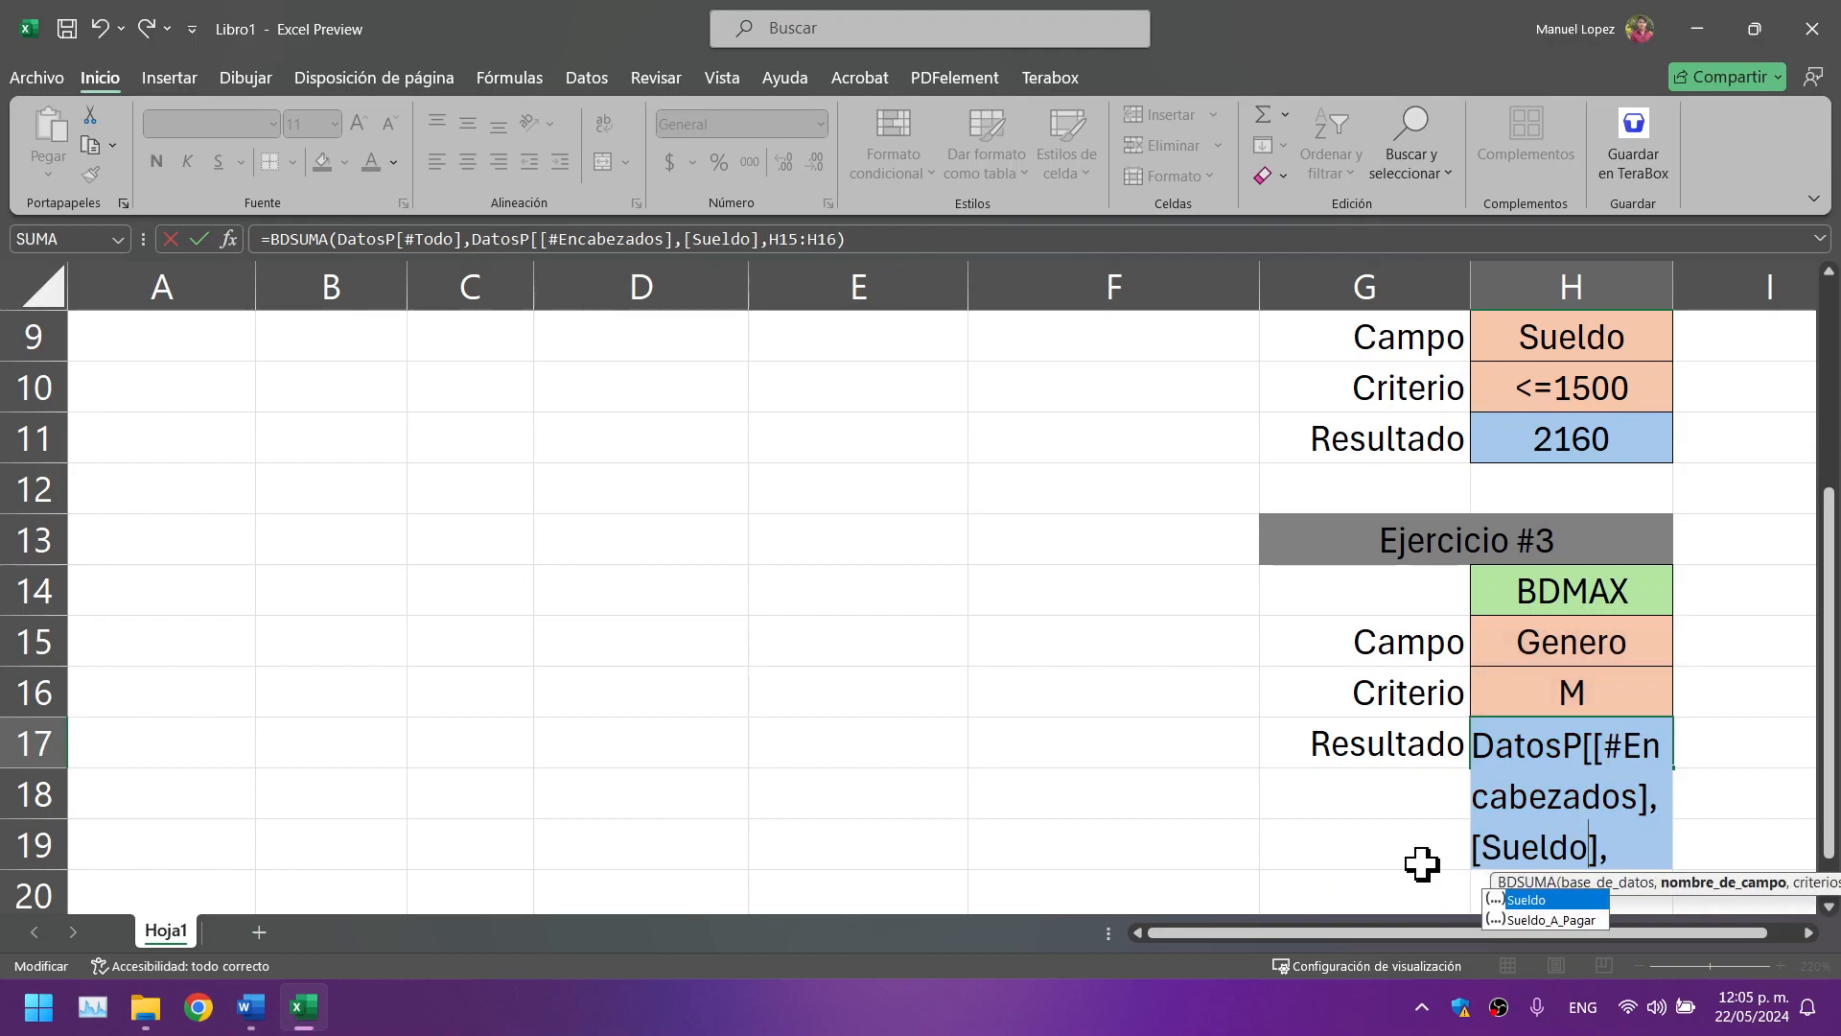
pyautogui.scroll(-2, 1480, 855)
pyautogui.click(1513, 523)
pyautogui.click(1445, 539)
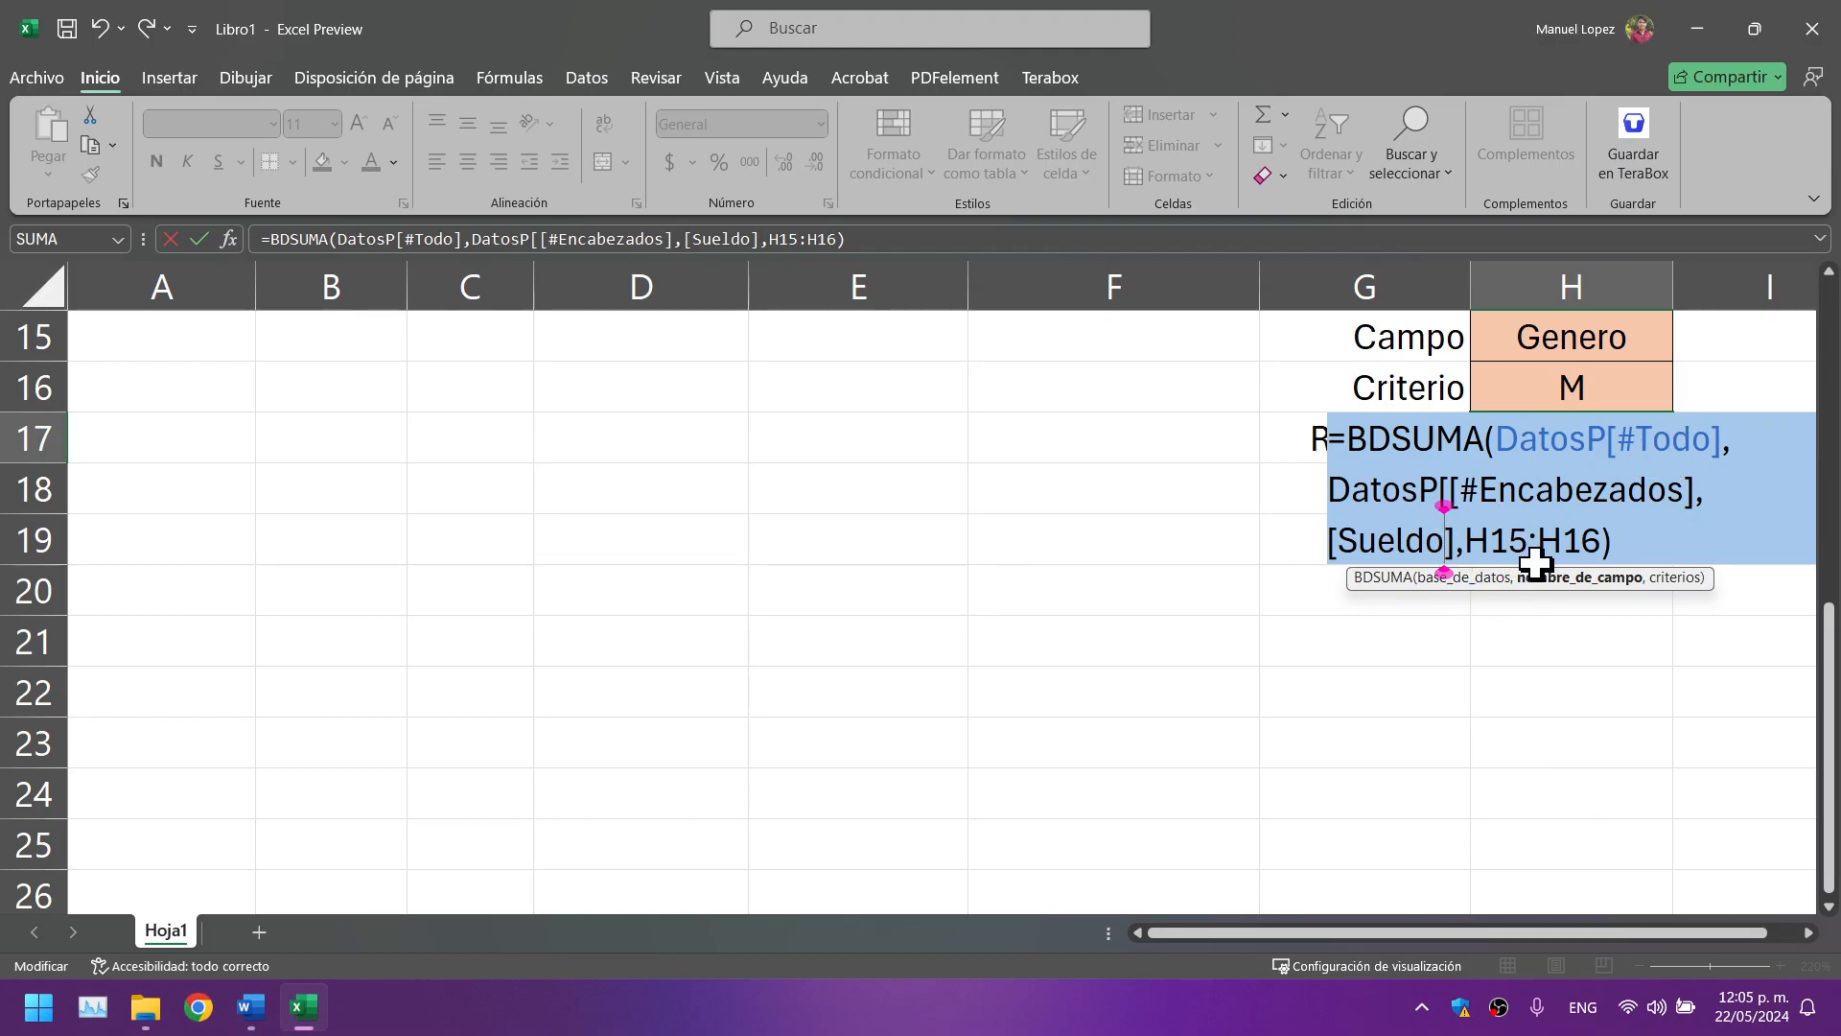
pyautogui.write(']')
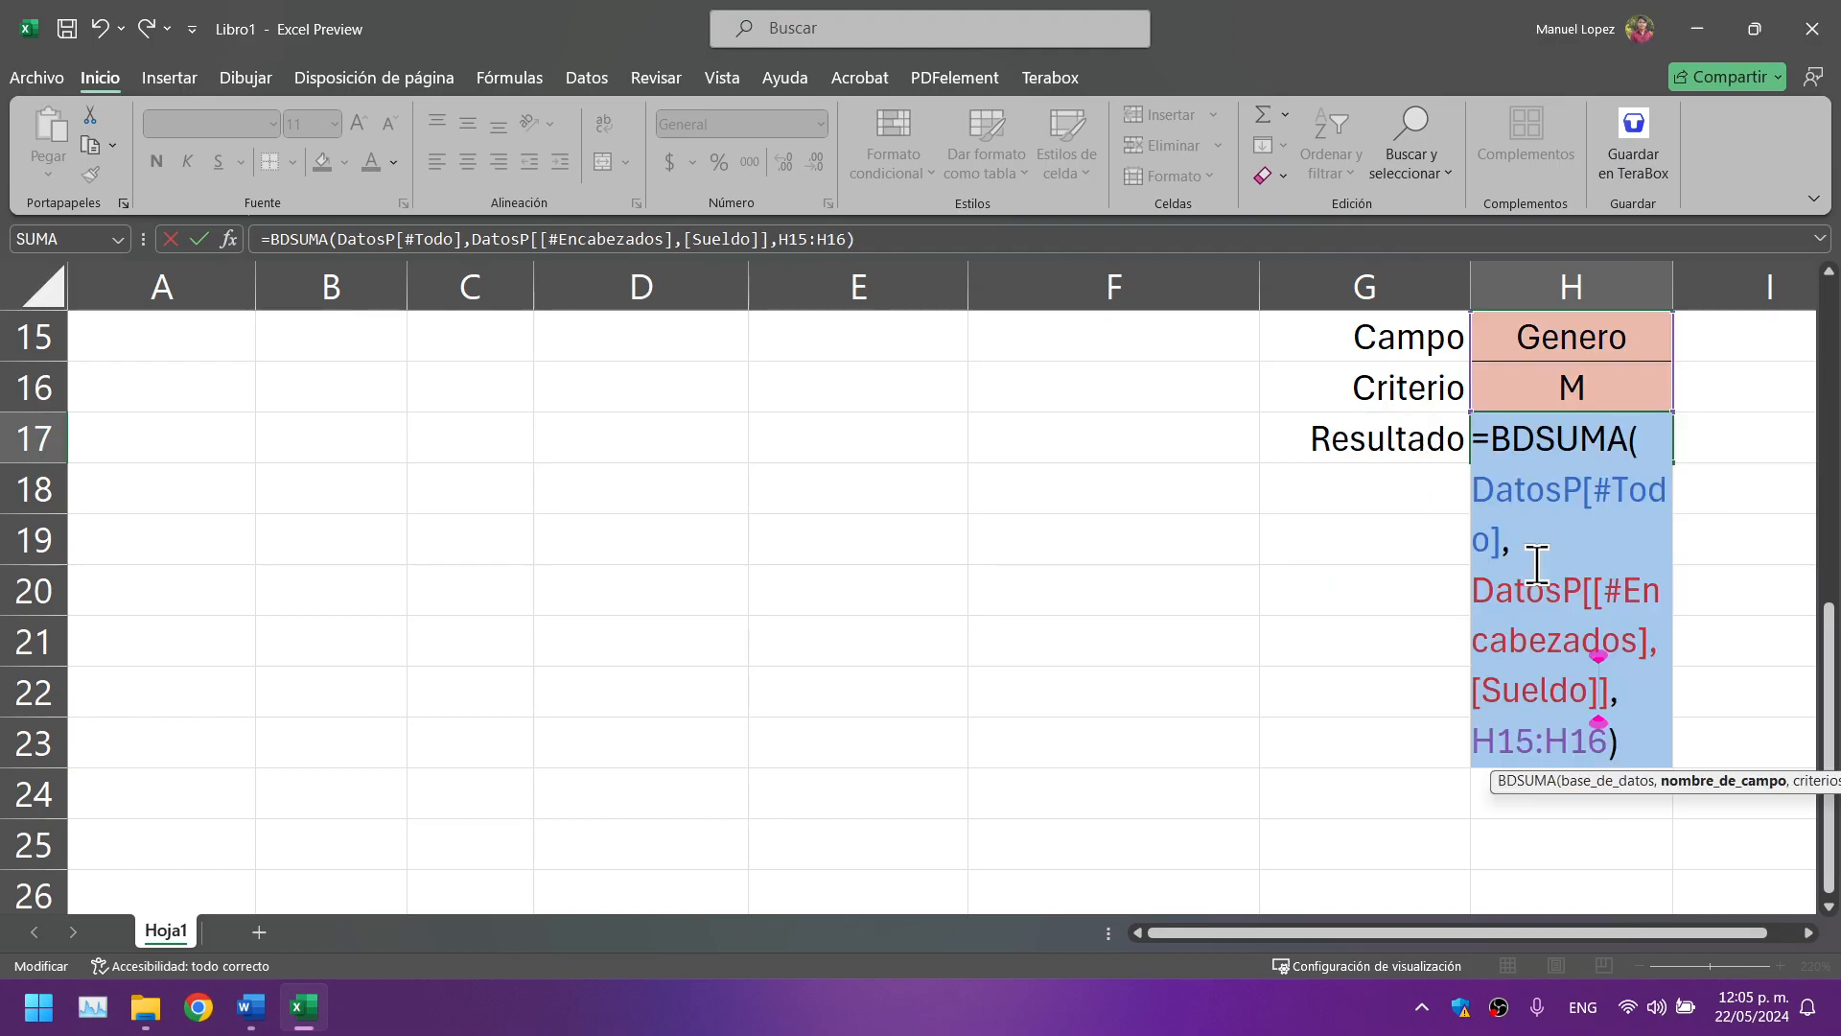
# Step: Clear the criteria argument of the H17 formula, reselect H15:H16 as the criteria range, and confirm the formula
pyautogui.click(1532, 652)
pyautogui.click(1634, 692)
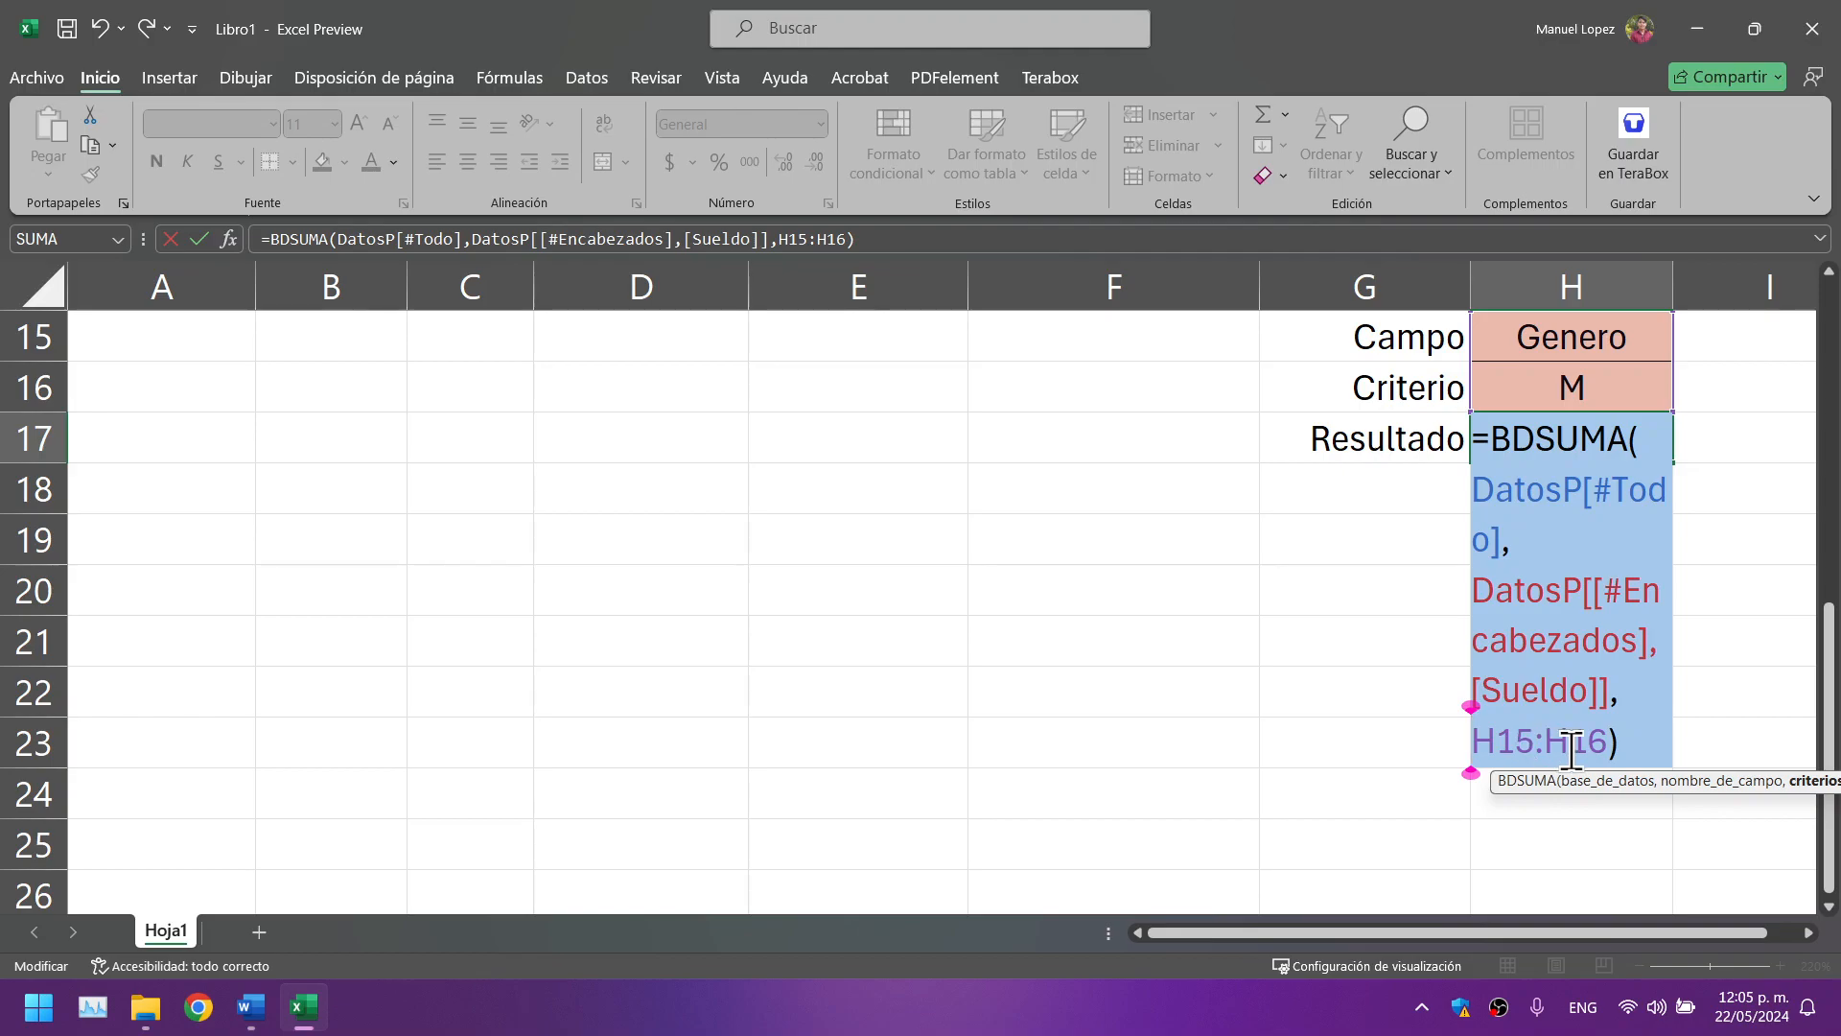
pyautogui.moveTo(1606, 743); pyautogui.dragTo(1488, 744)
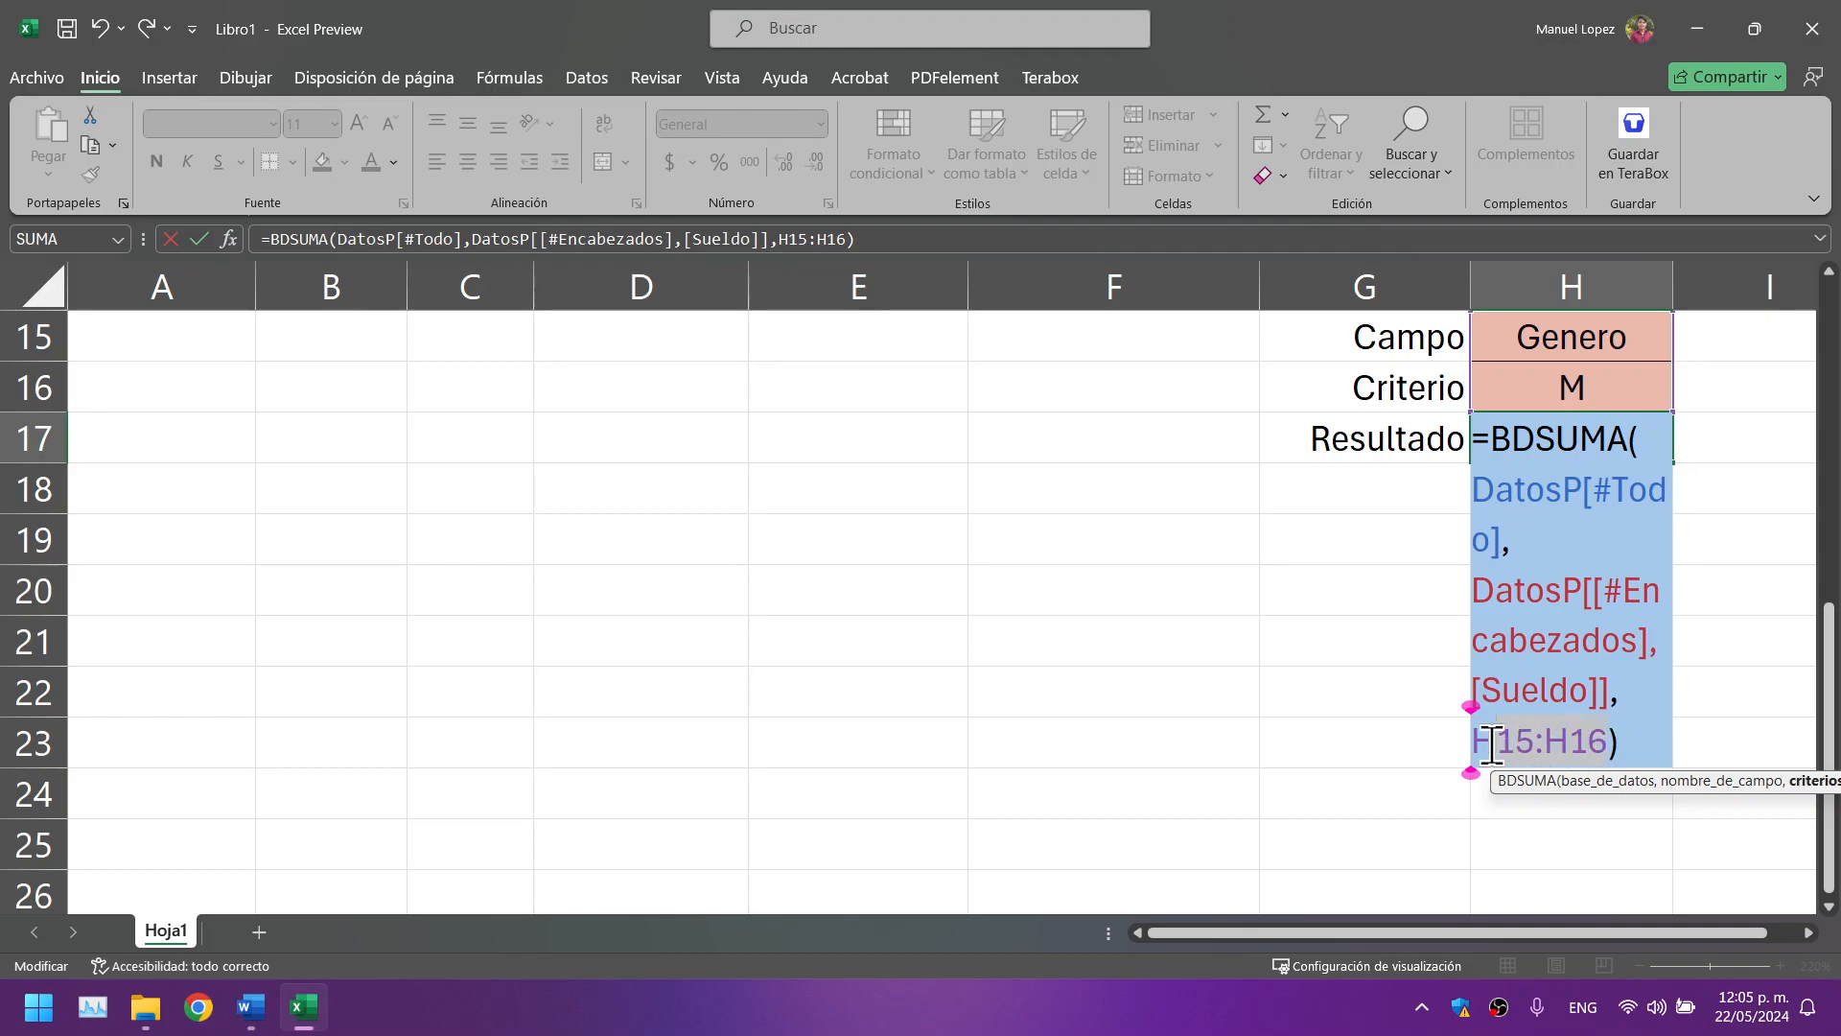
pyautogui.write('H')
pyautogui.press('BackSpace')
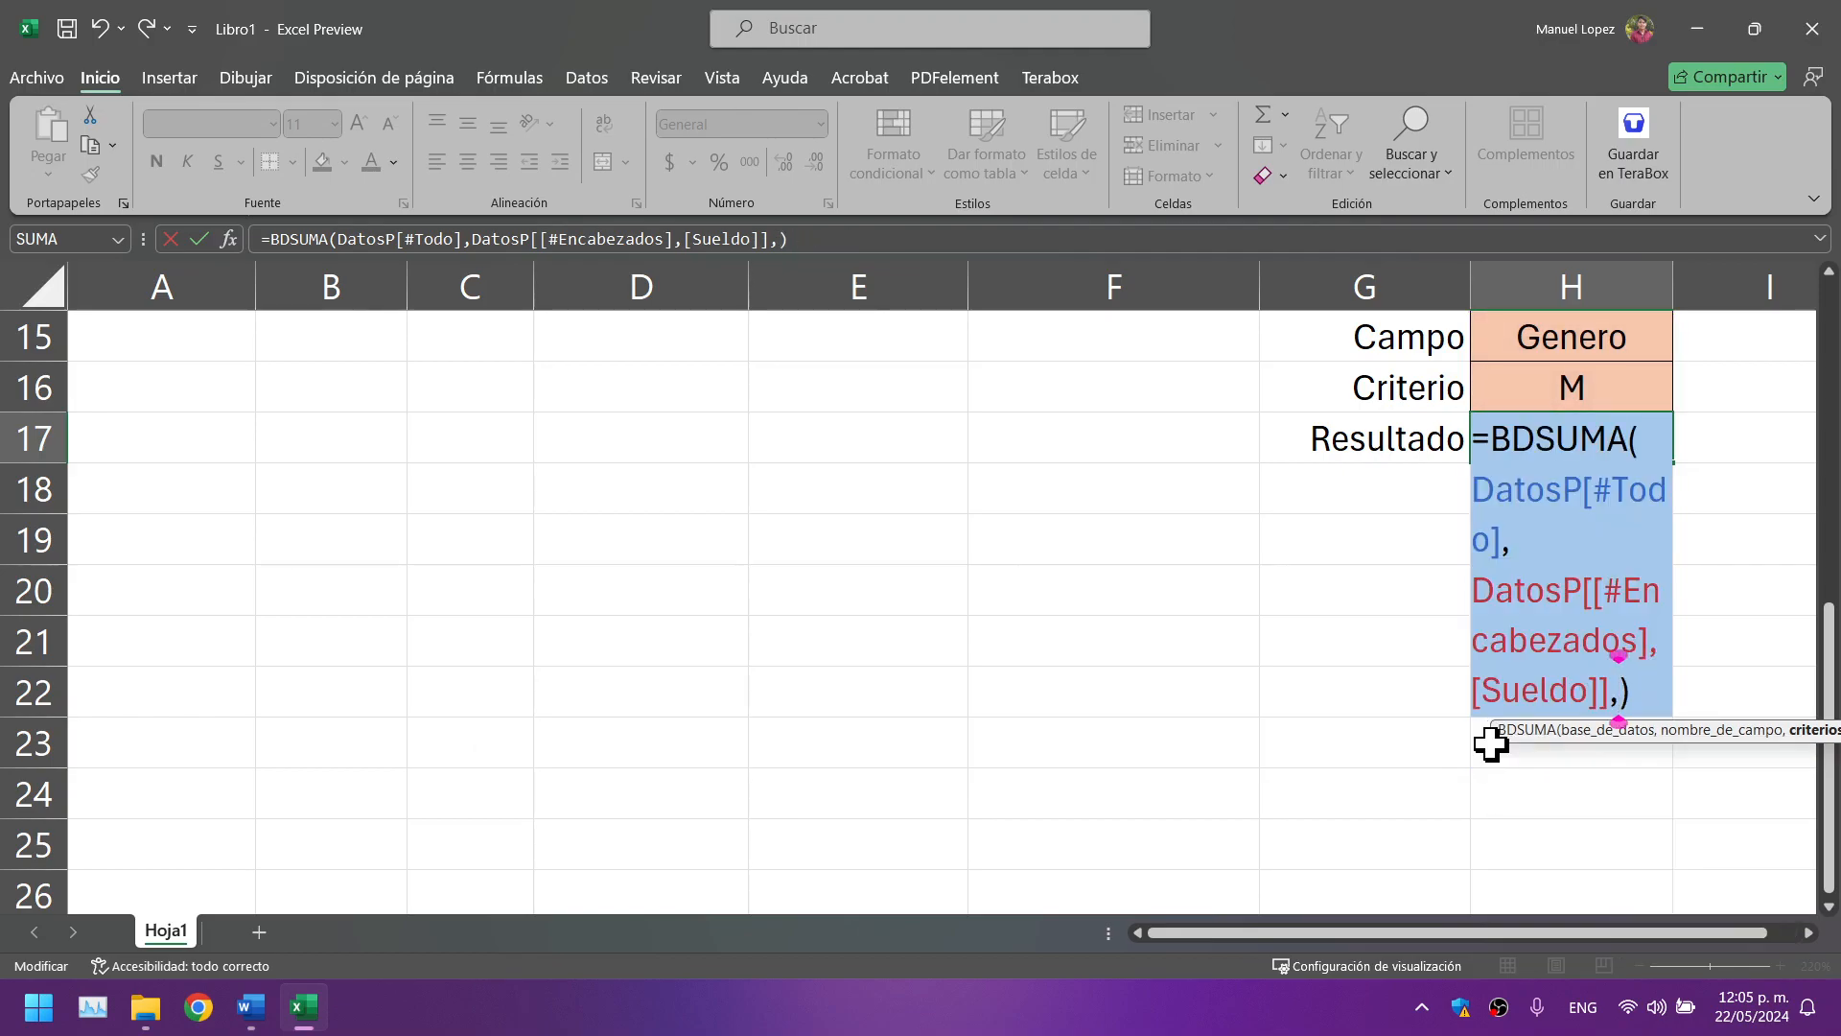
pyautogui.scroll(1, 1492, 595)
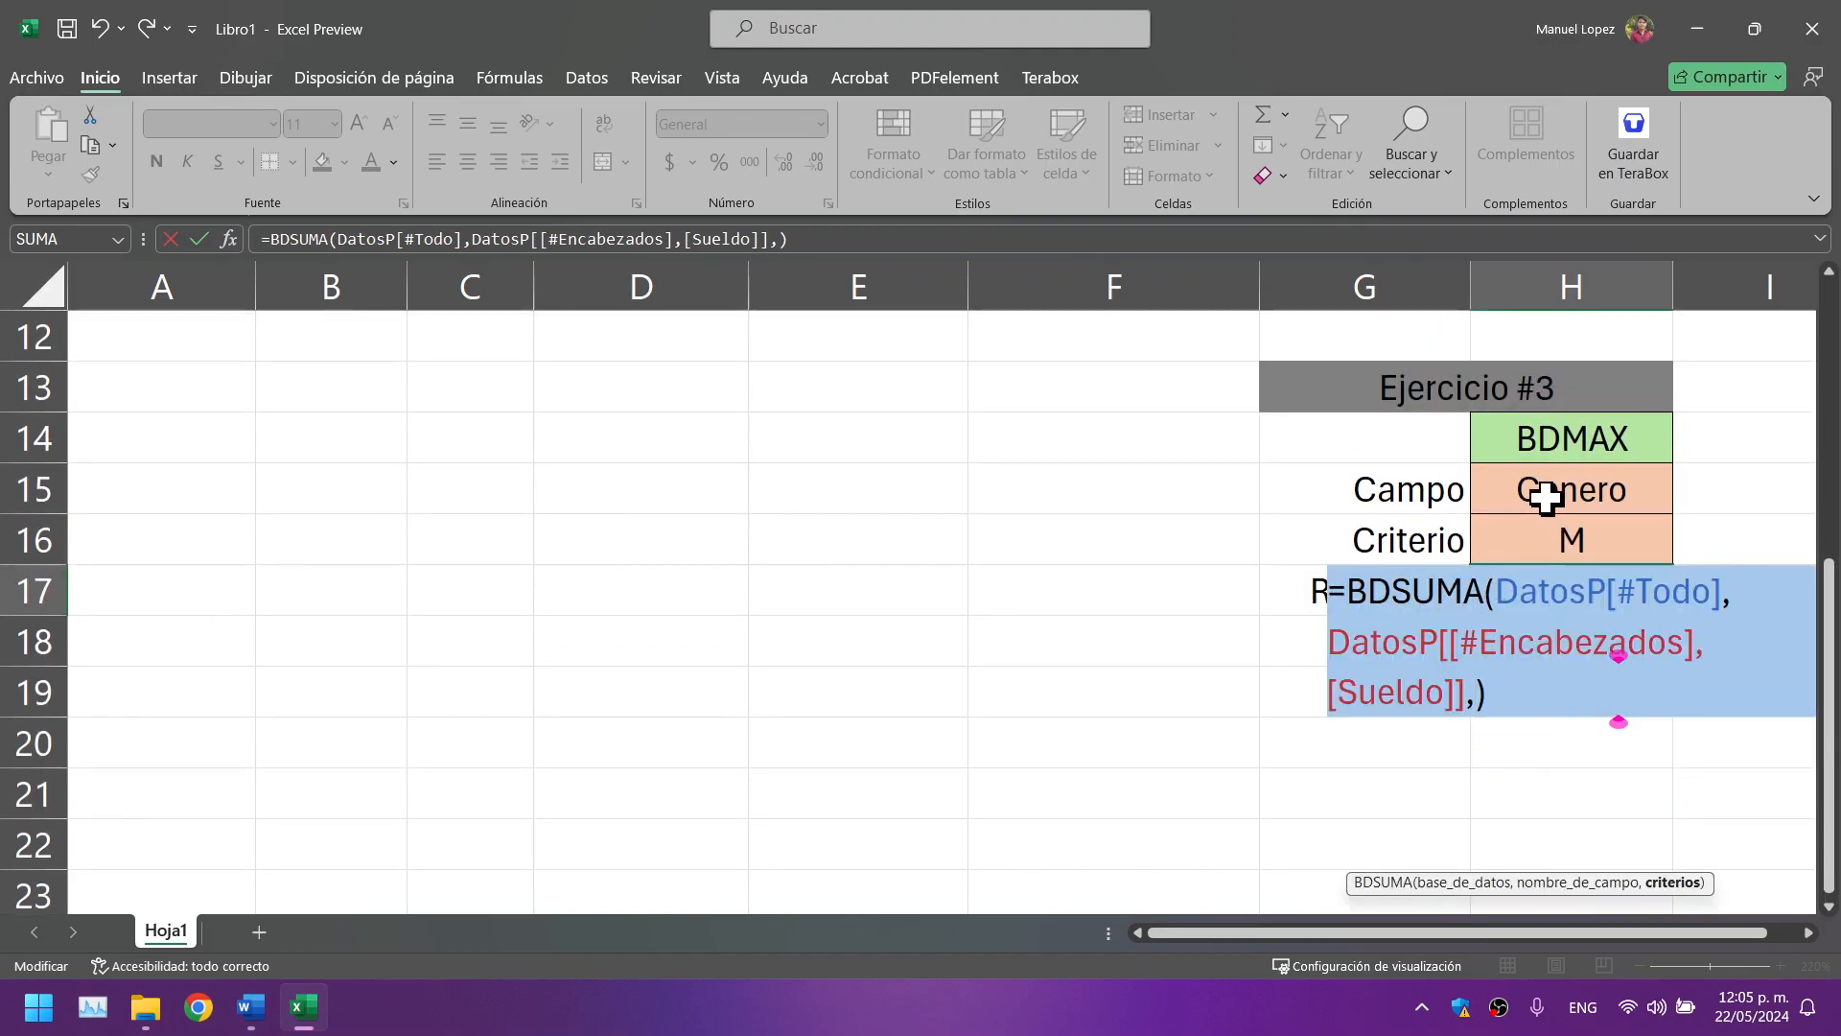
pyautogui.moveTo(1573, 496); pyautogui.dragTo(1577, 573)
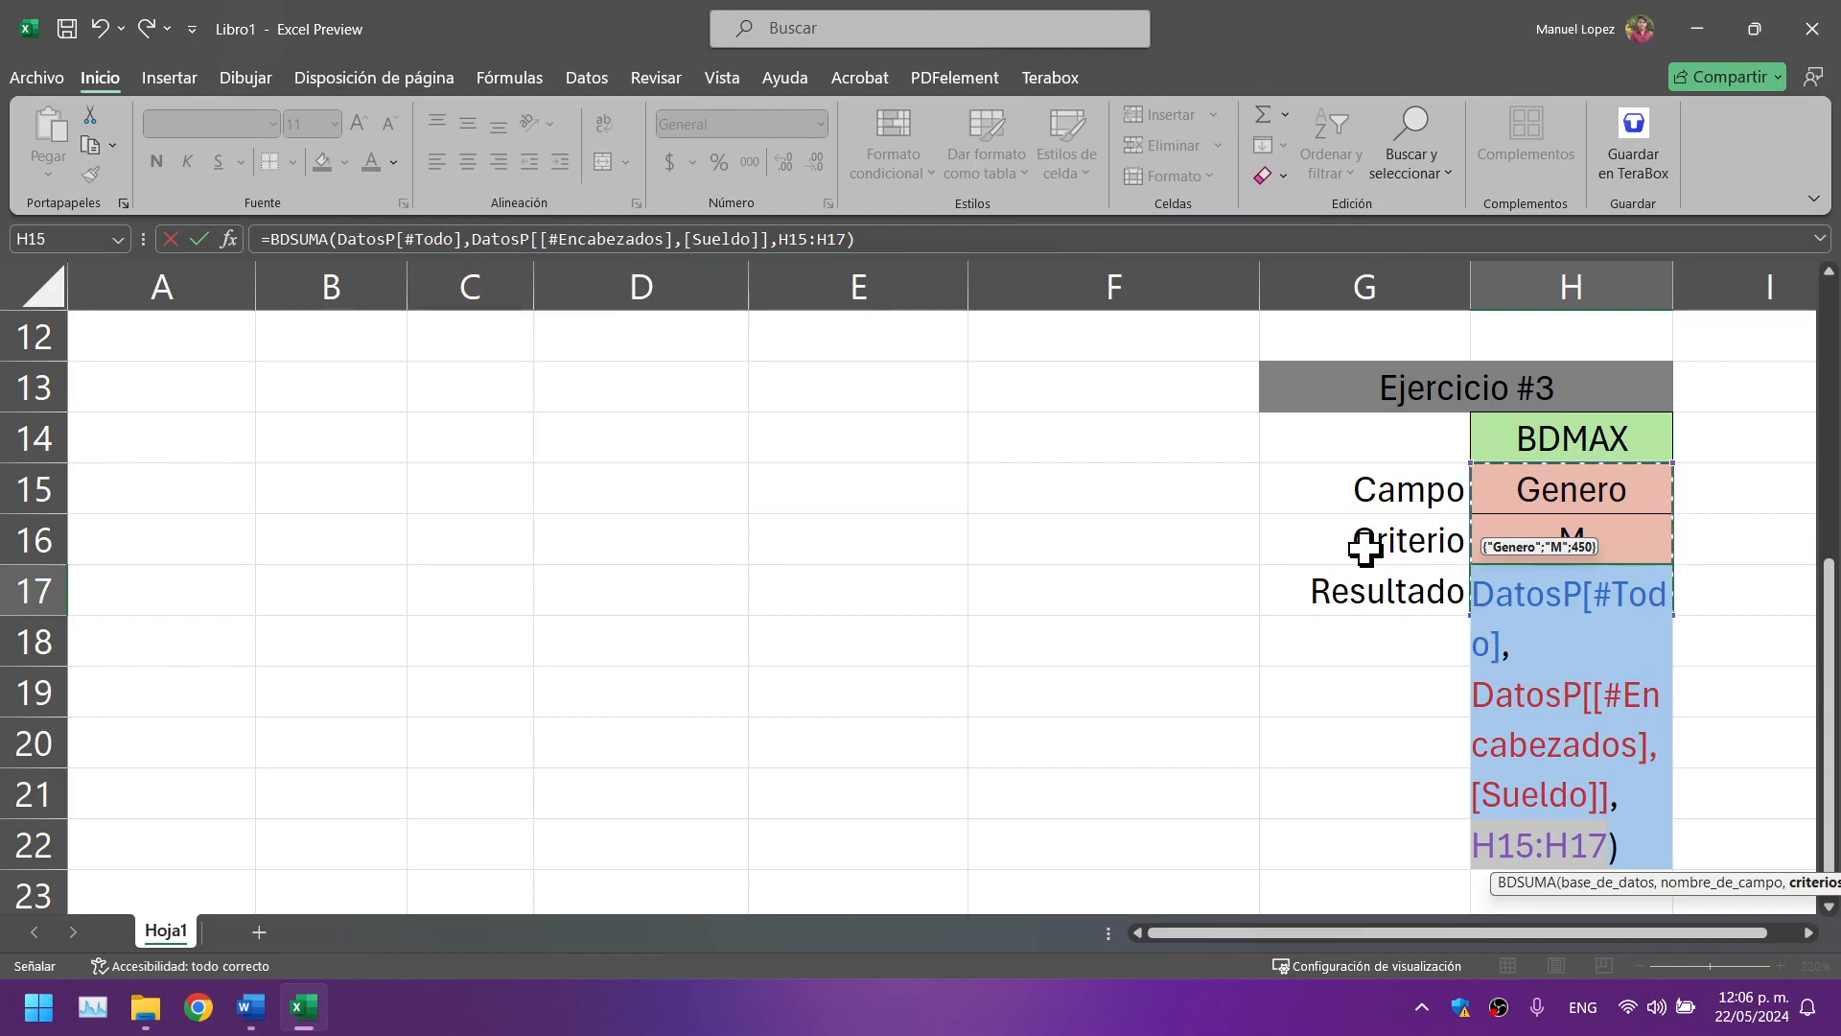
pyautogui.moveTo(1534, 499); pyautogui.dragTo(1535, 537)
pyautogui.press('Return')
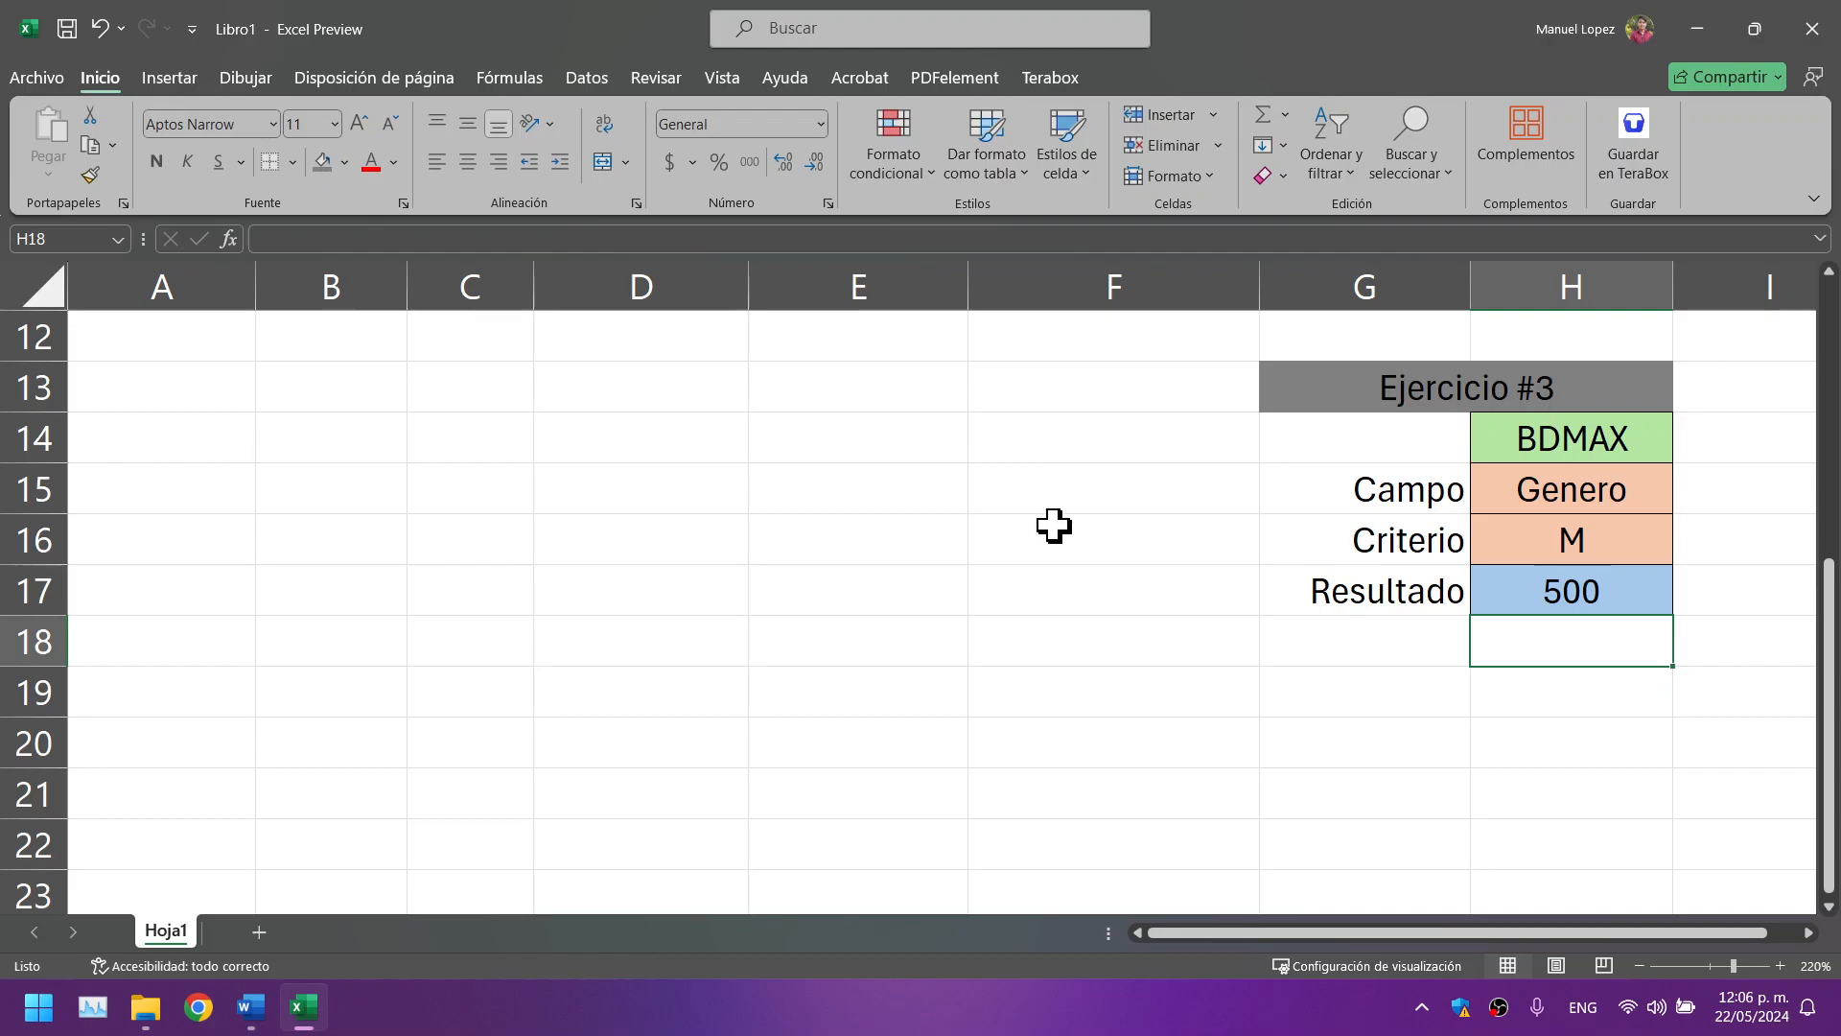
# Step: Compare the H17 result with the M rows and Sueldo values in the table, and inspect the H17 and H5 formulas
pyautogui.scroll(4, 1101, 518)
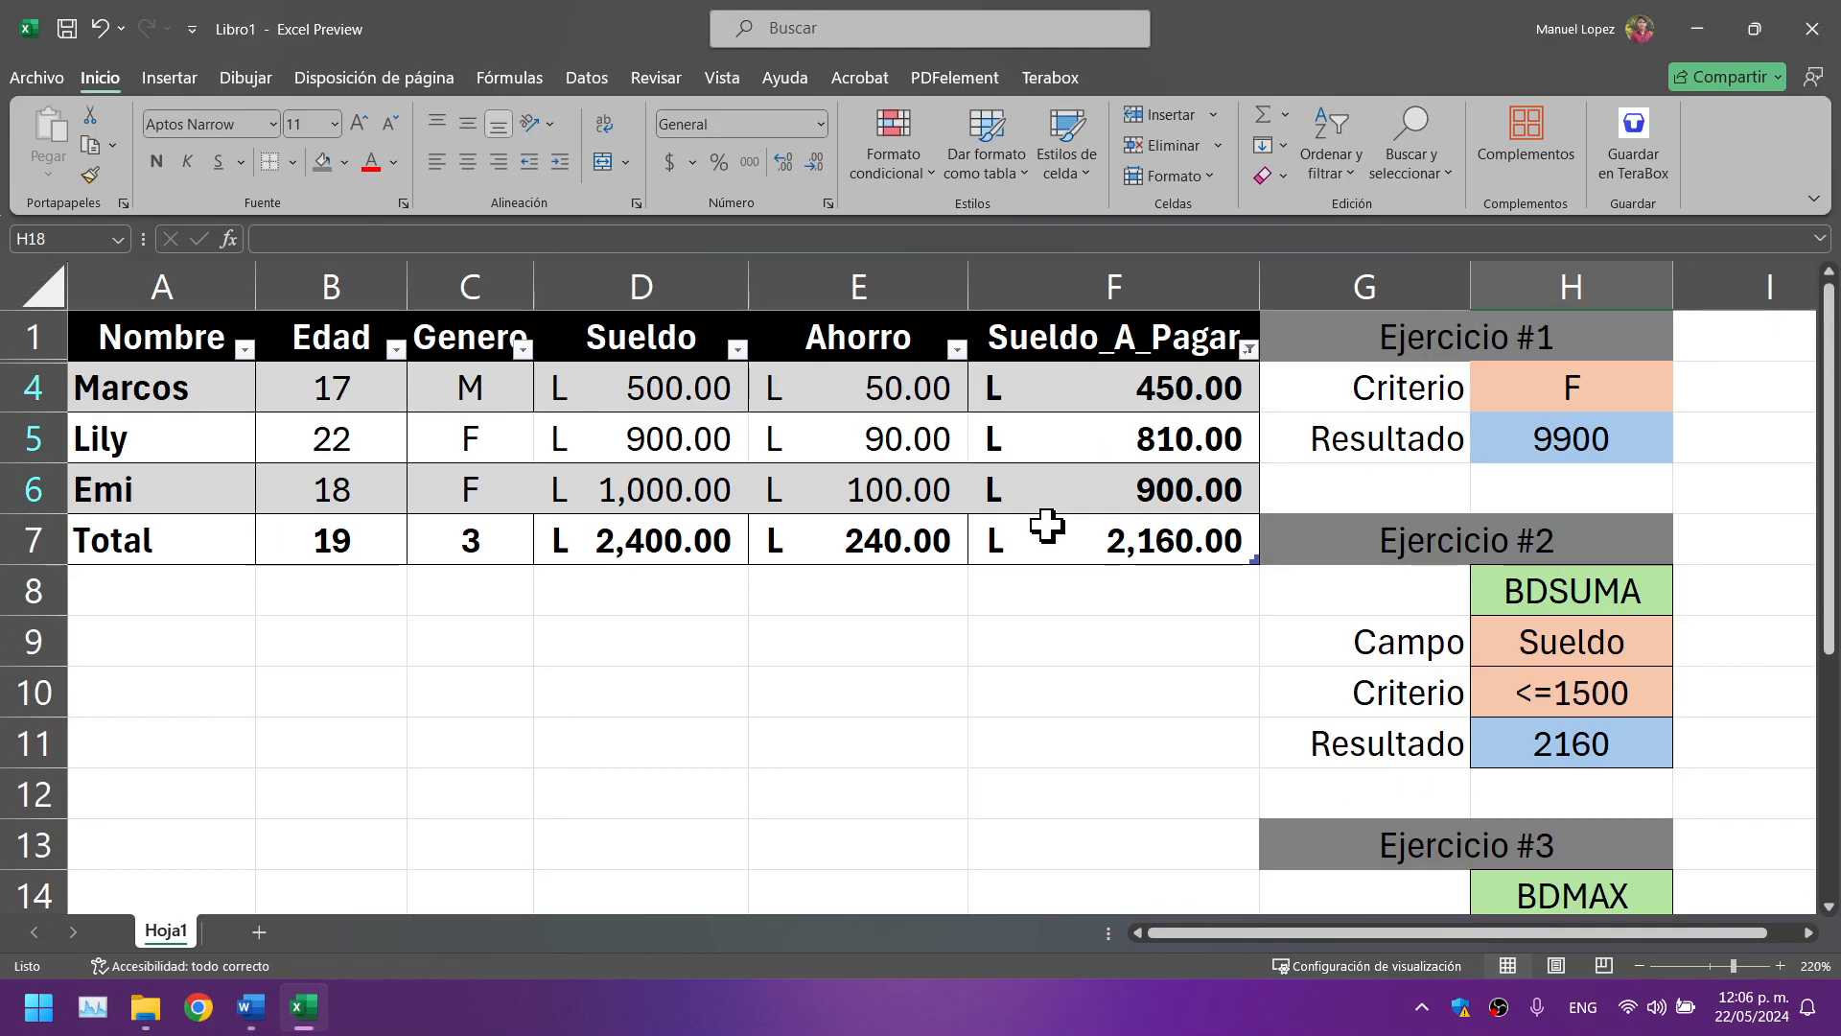
pyautogui.click(489, 387)
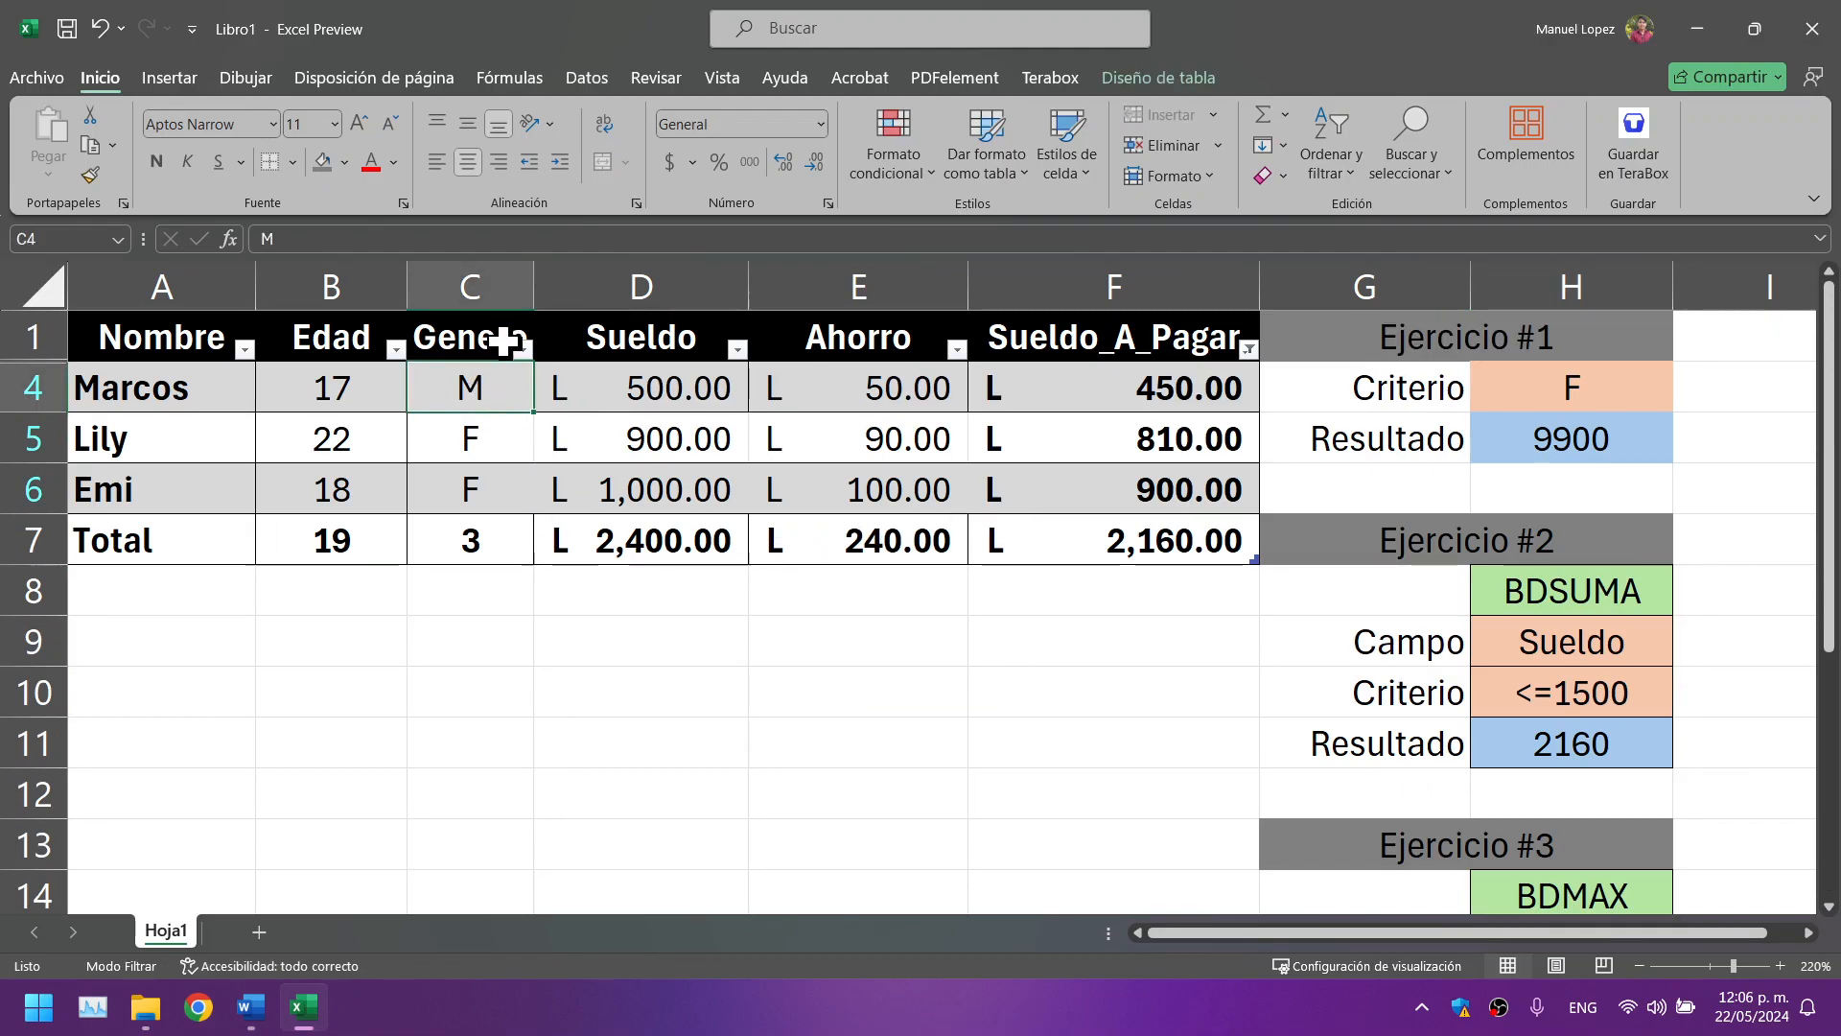
pyautogui.click(521, 348)
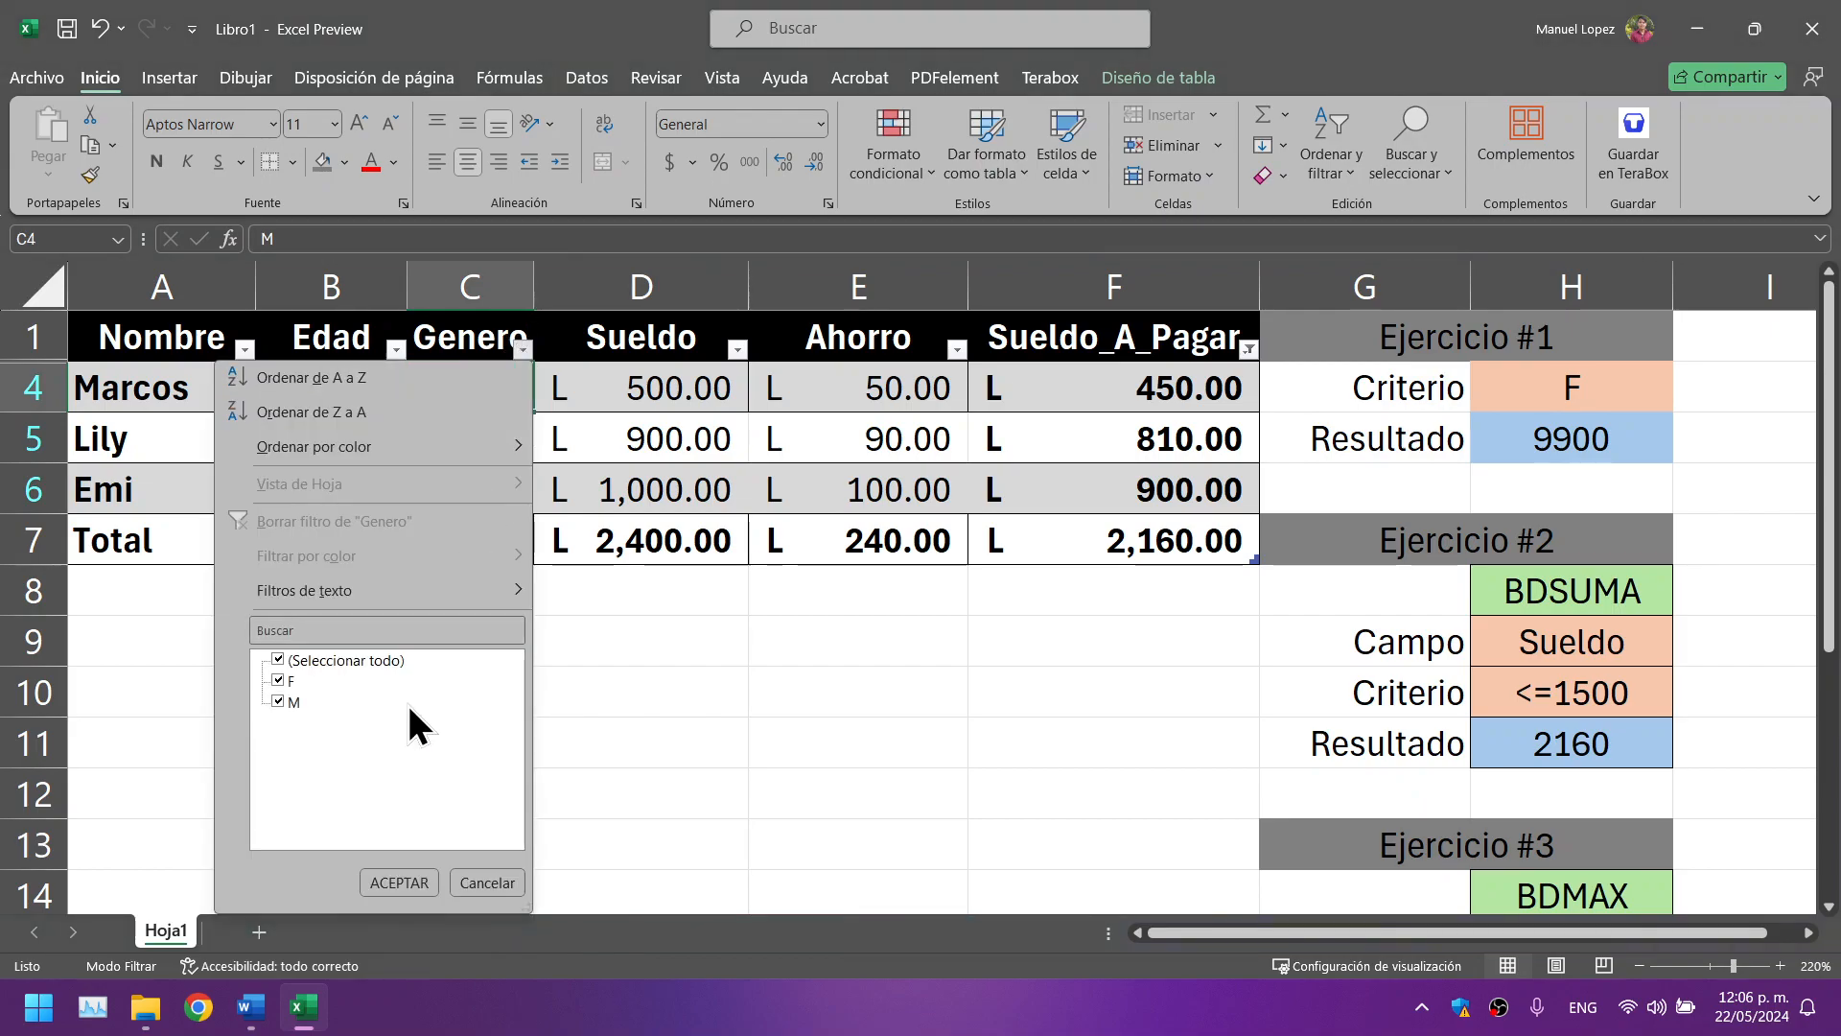
pyautogui.click(537, 353)
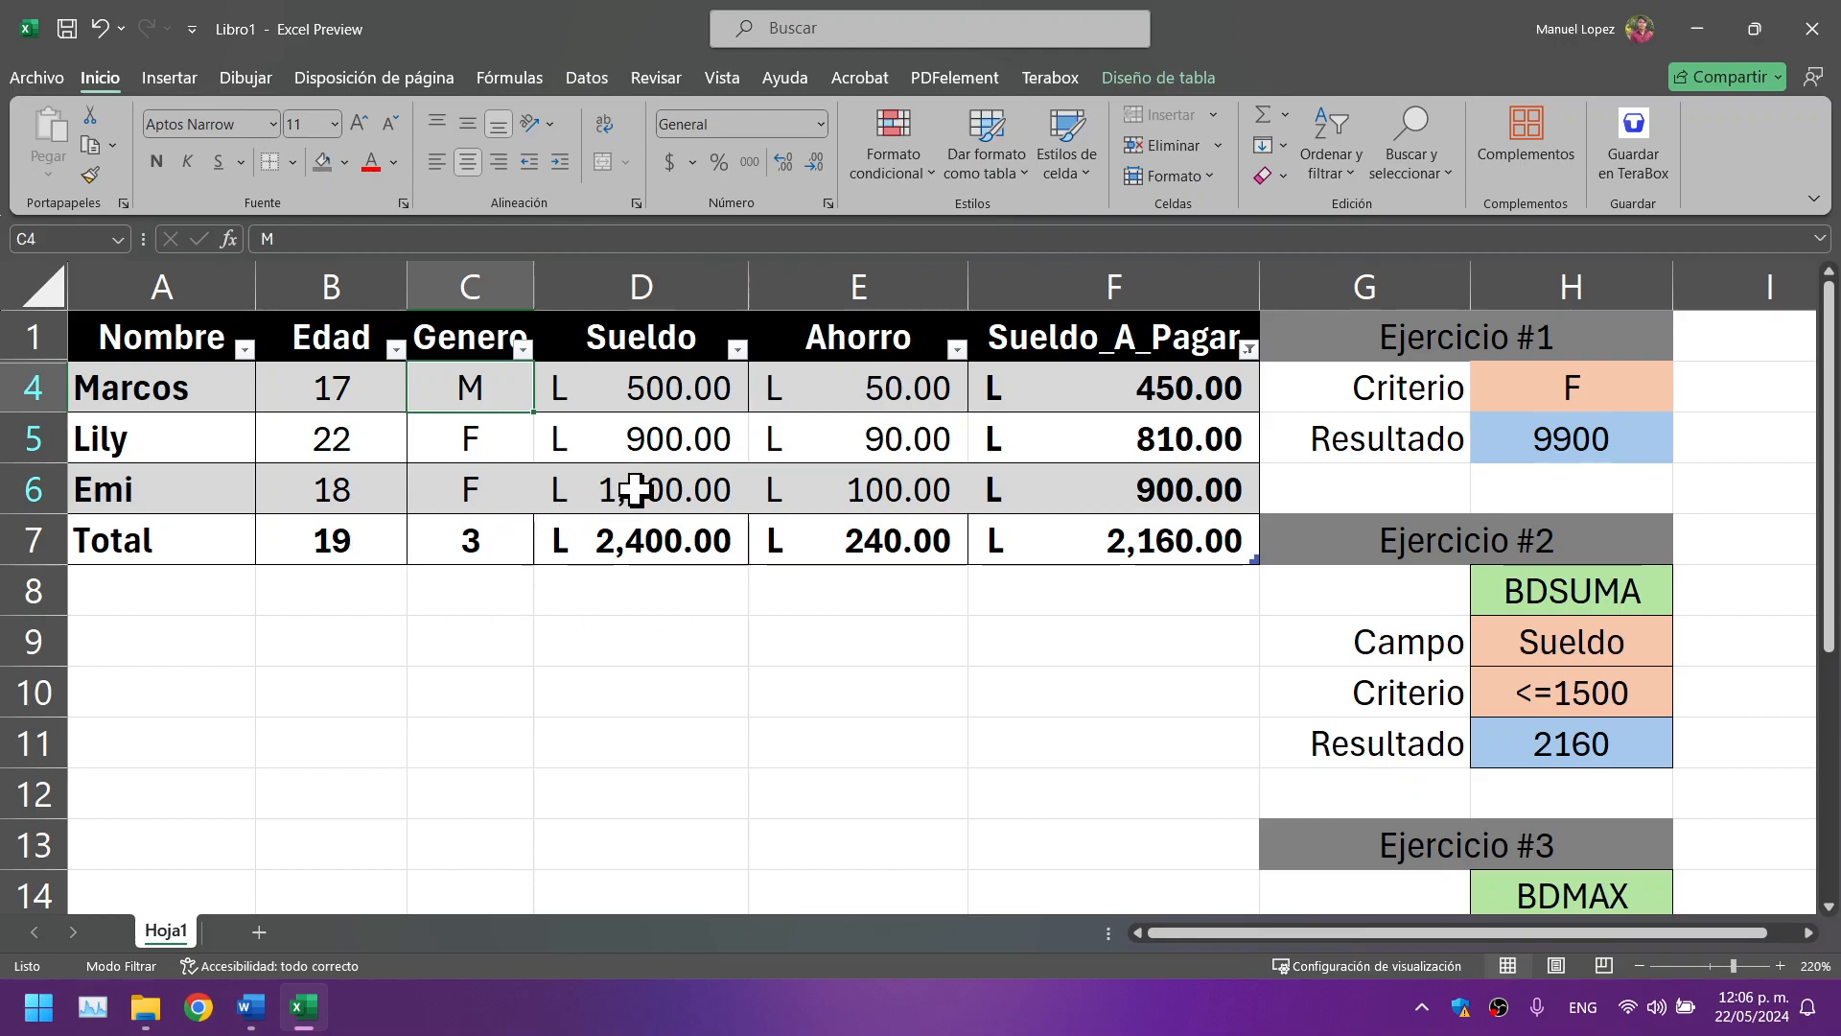
pyautogui.click(671, 401)
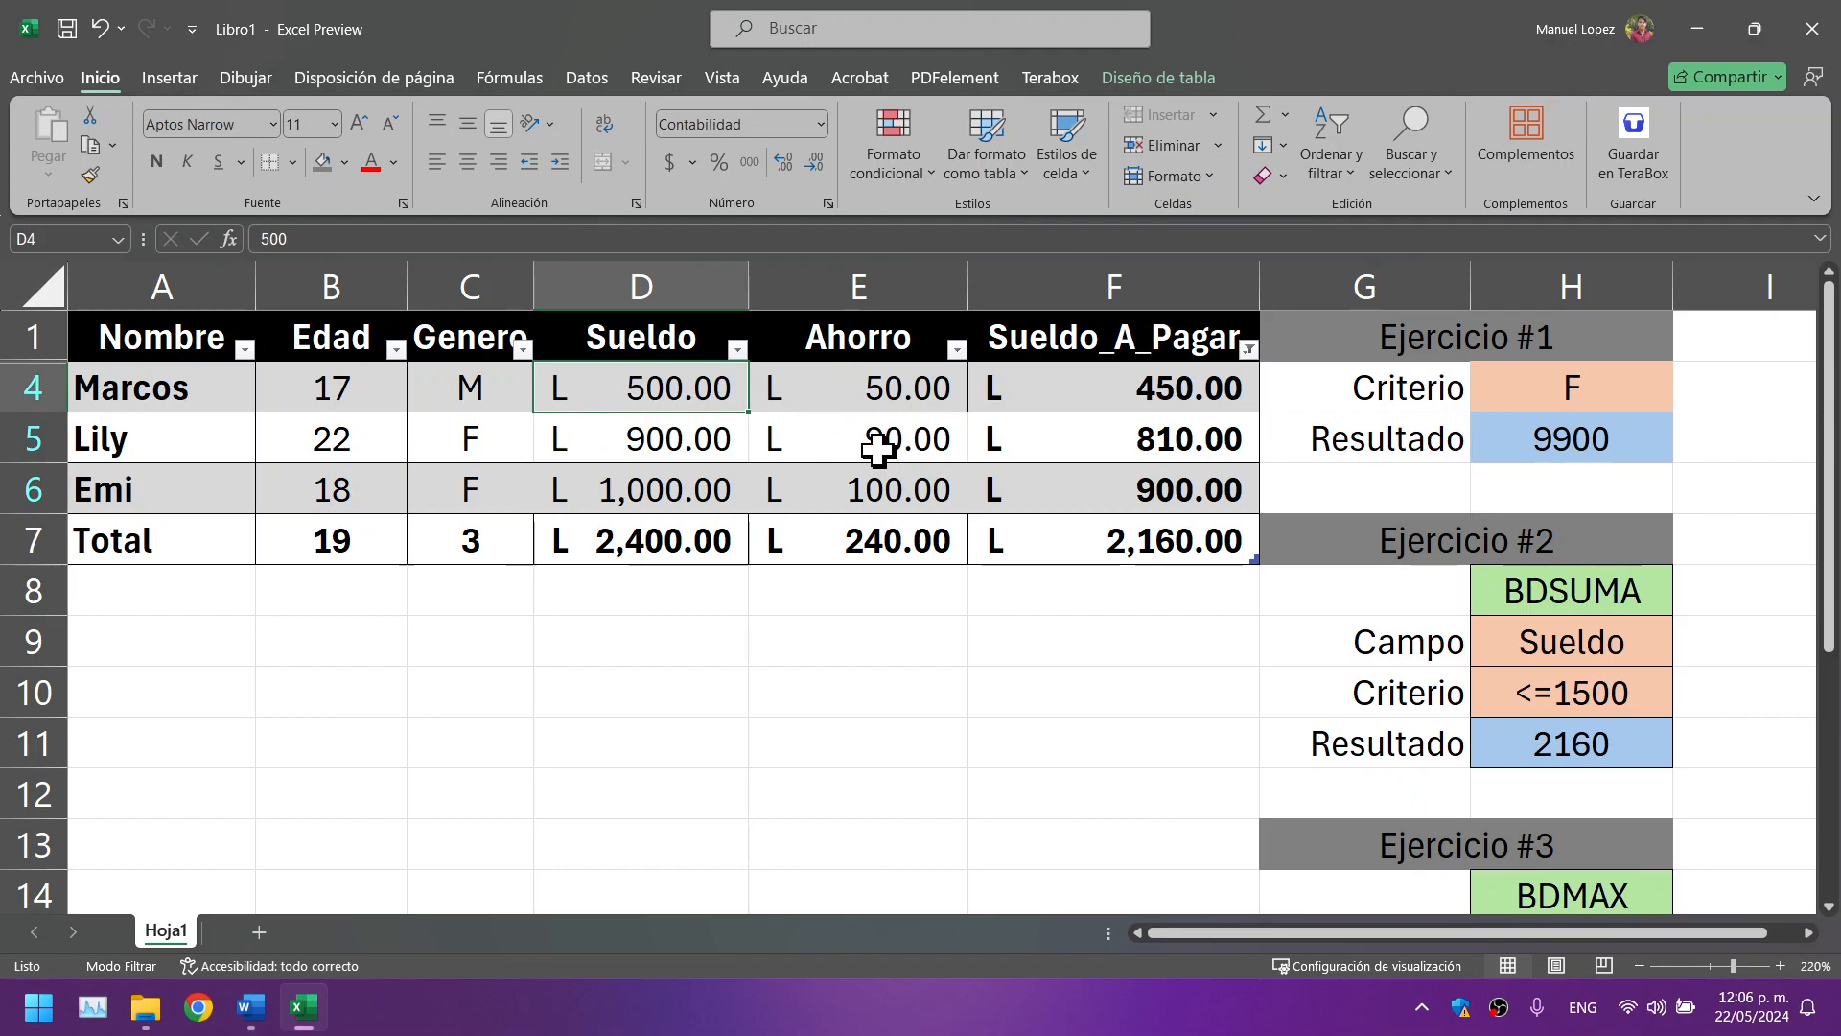
pyautogui.scroll(-1, 841, 474)
pyautogui.scroll(1, 841, 474)
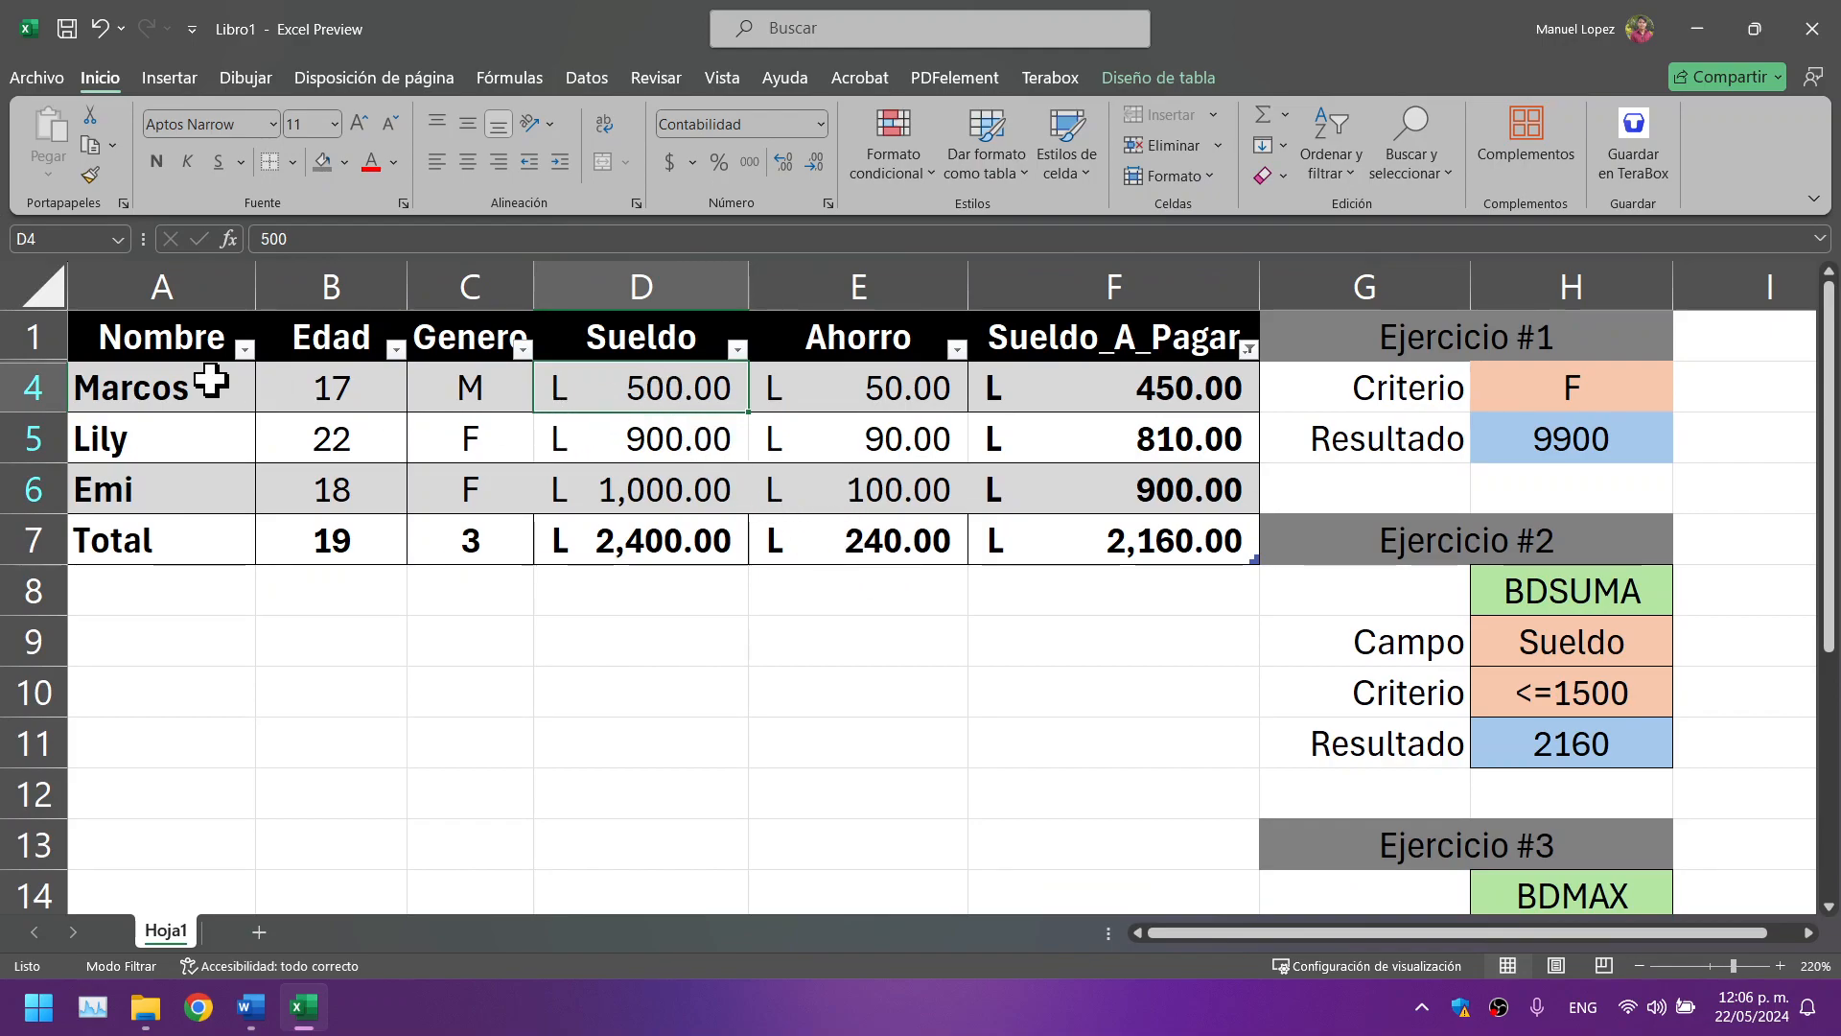
pyautogui.scroll(-5, 920, 489)
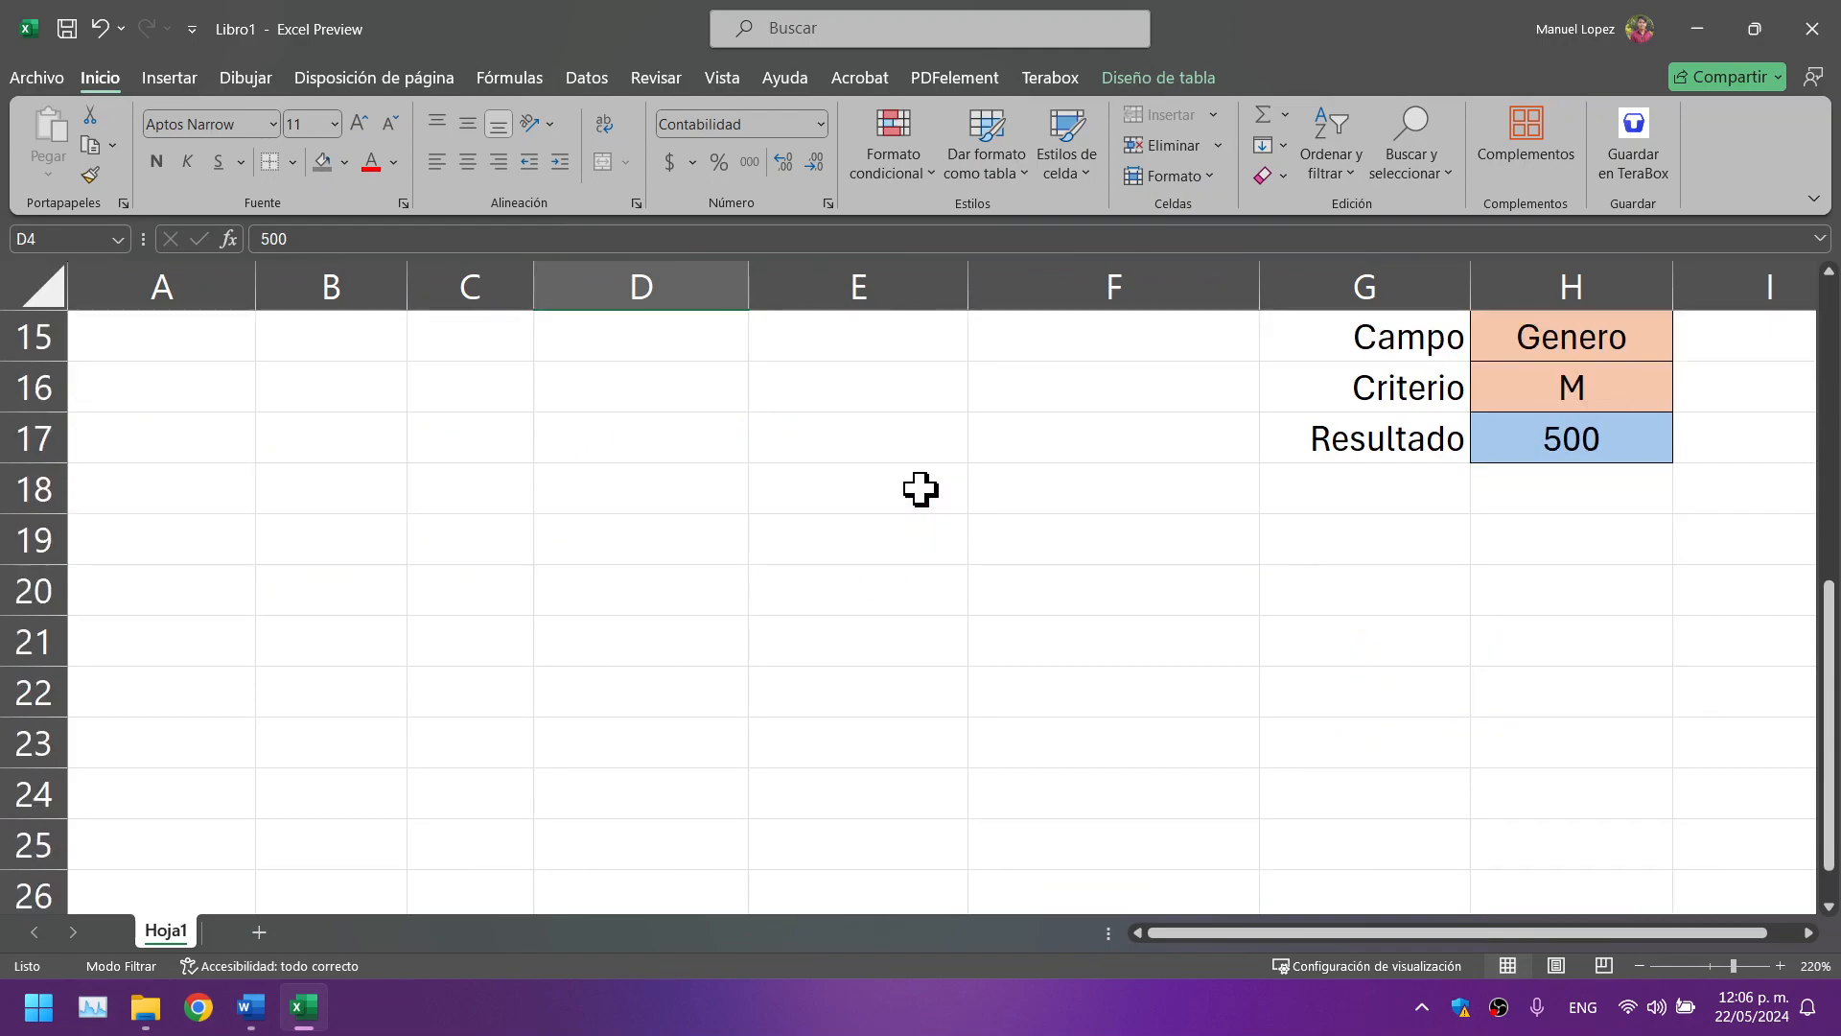
pyautogui.click(1587, 449)
pyautogui.scroll(4, 1270, 559)
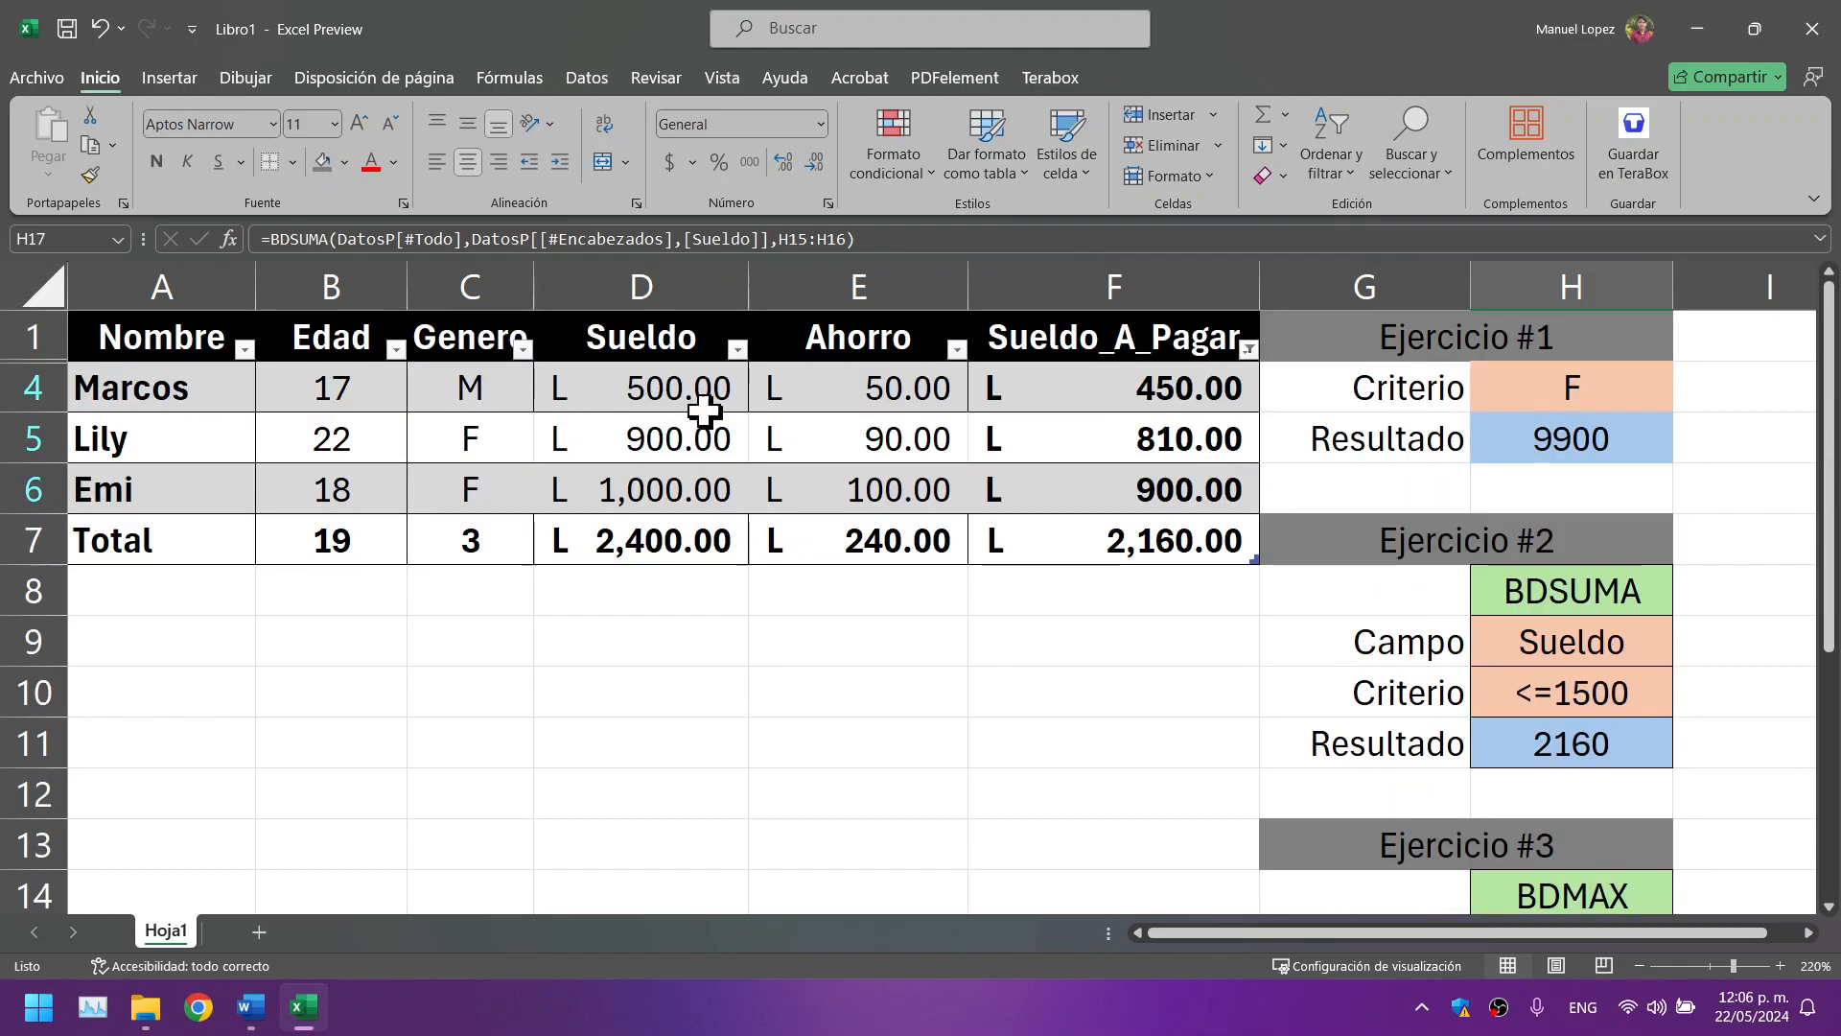
pyautogui.click(1514, 433)
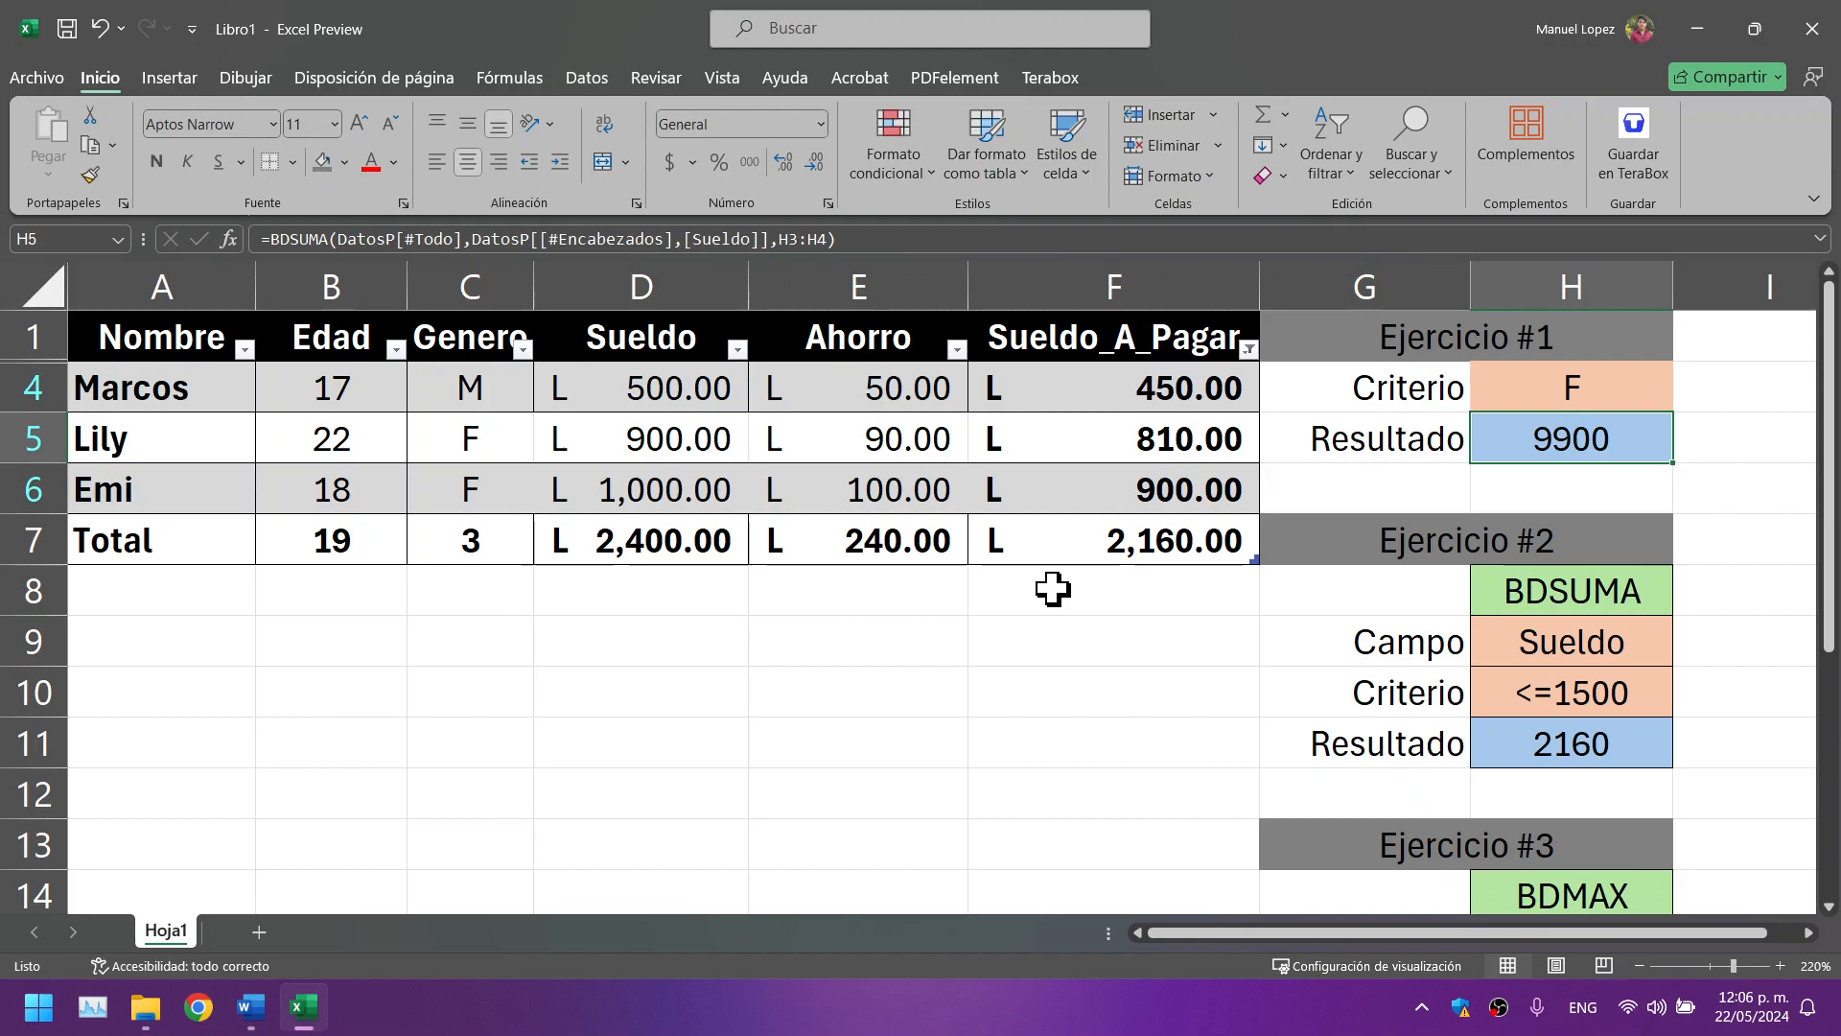
# Step: Reselect all values in the Sueldo_A_Pagar filter so that every row of the table is included
pyautogui.click(1249, 350)
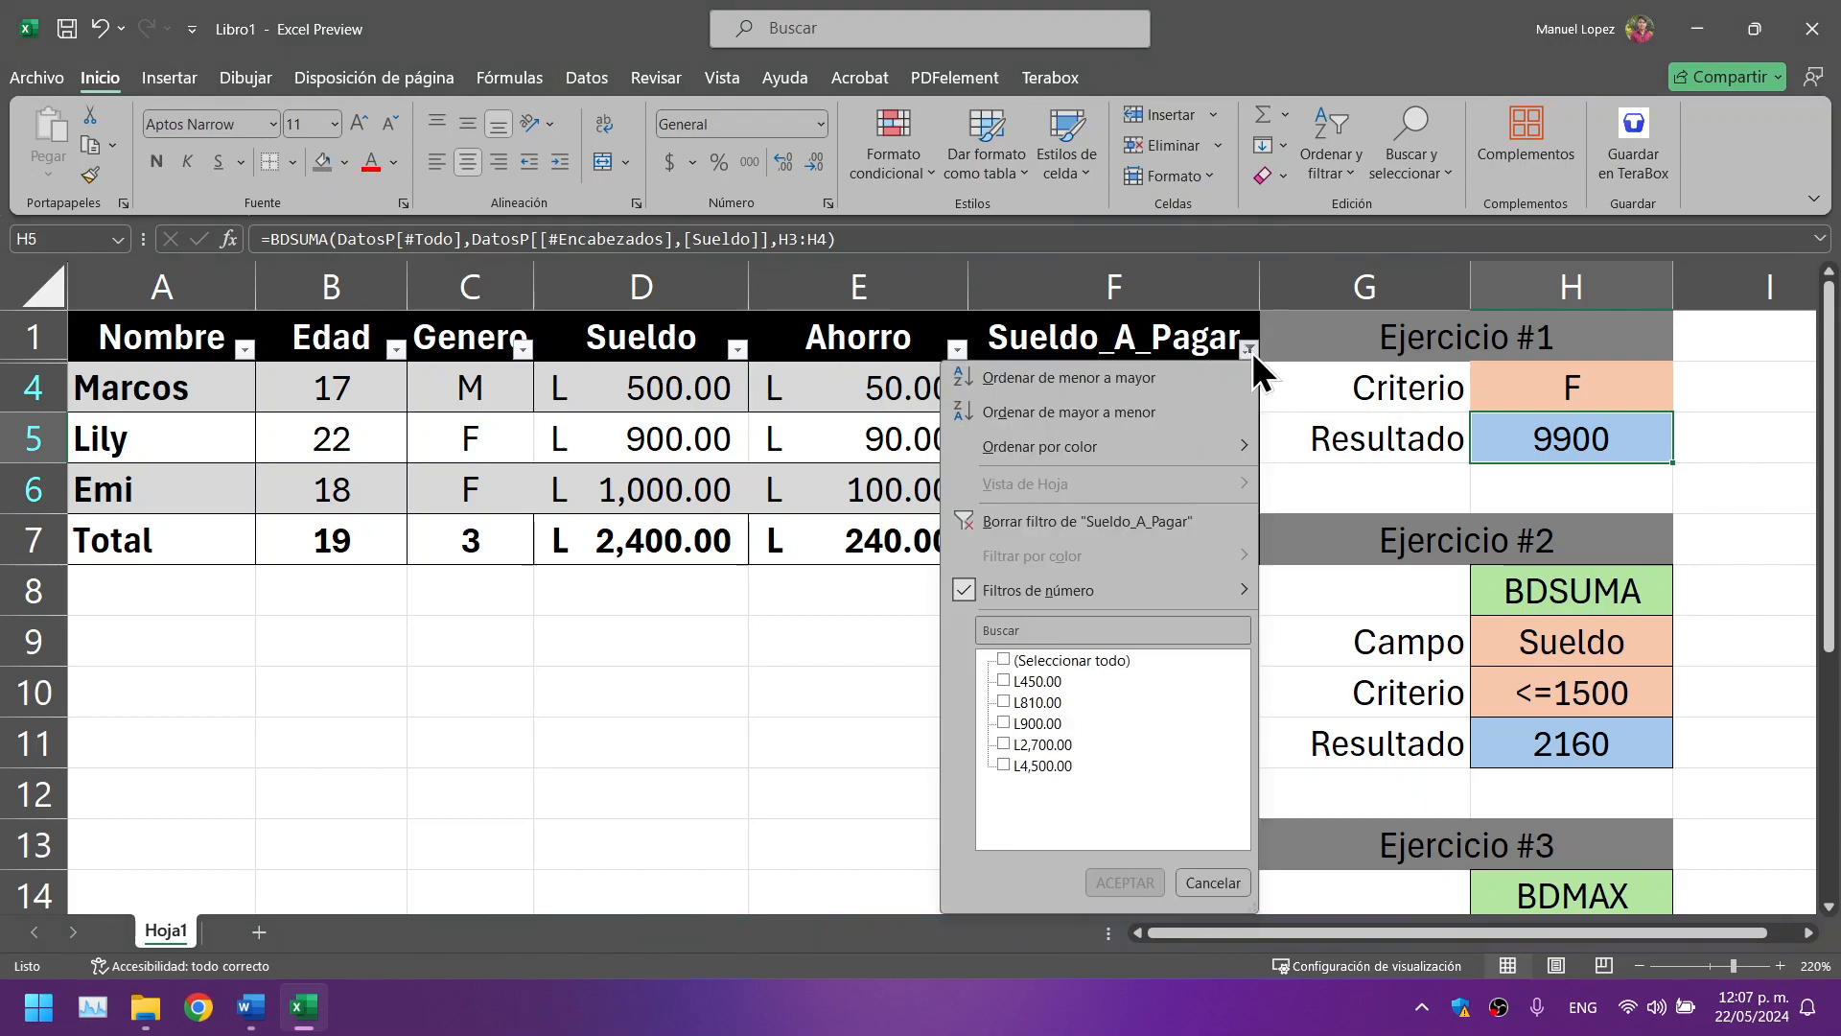
pyautogui.moveTo(1026, 591)
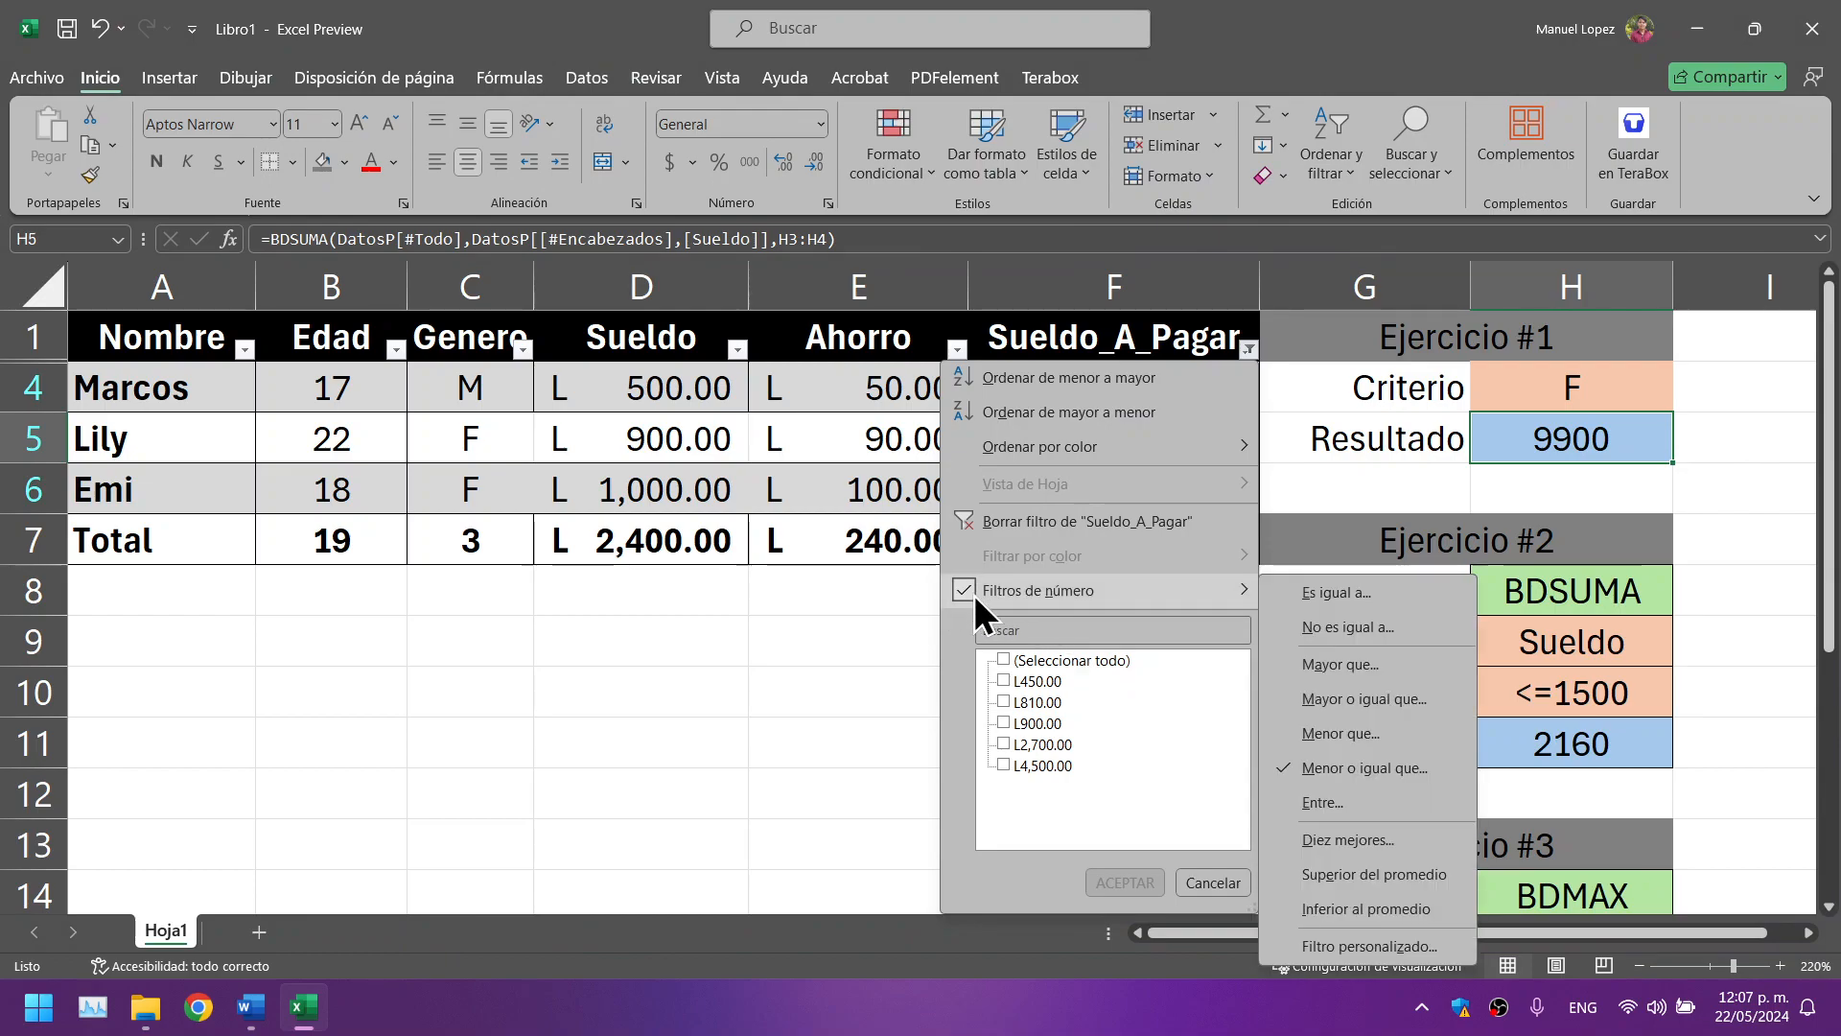
pyautogui.click(1029, 664)
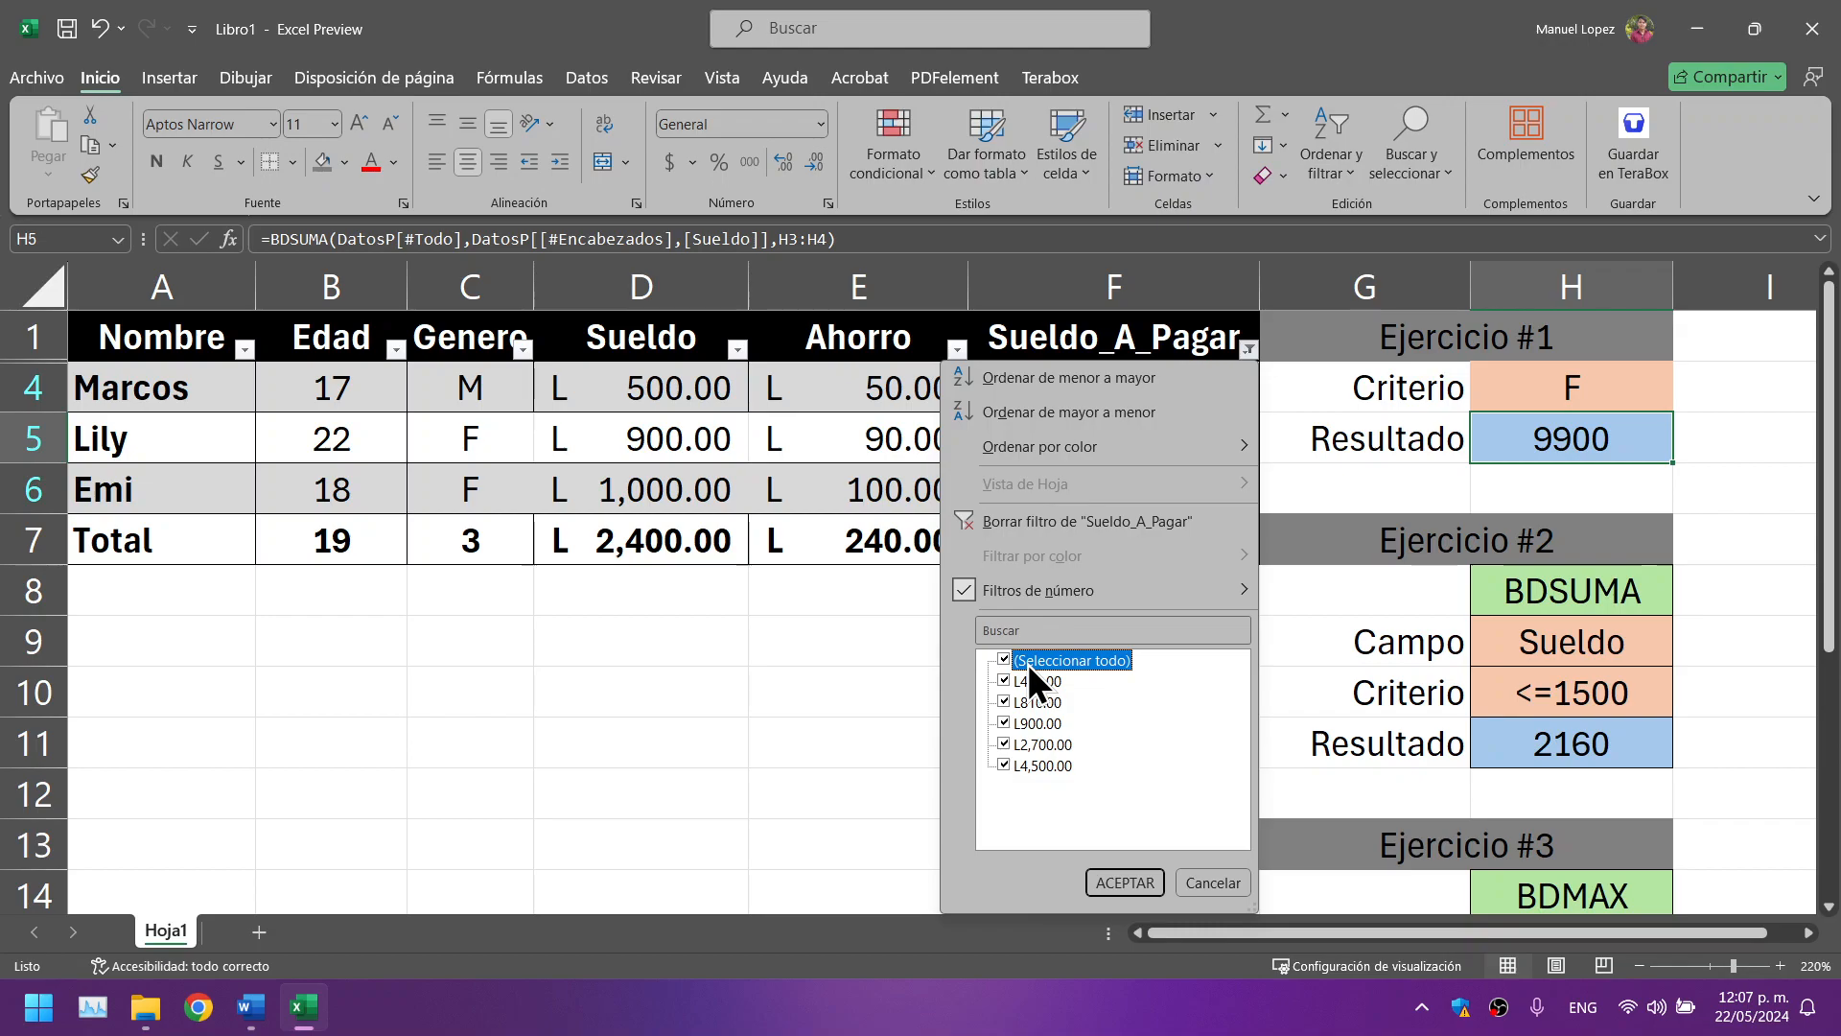
pyautogui.click(1112, 881)
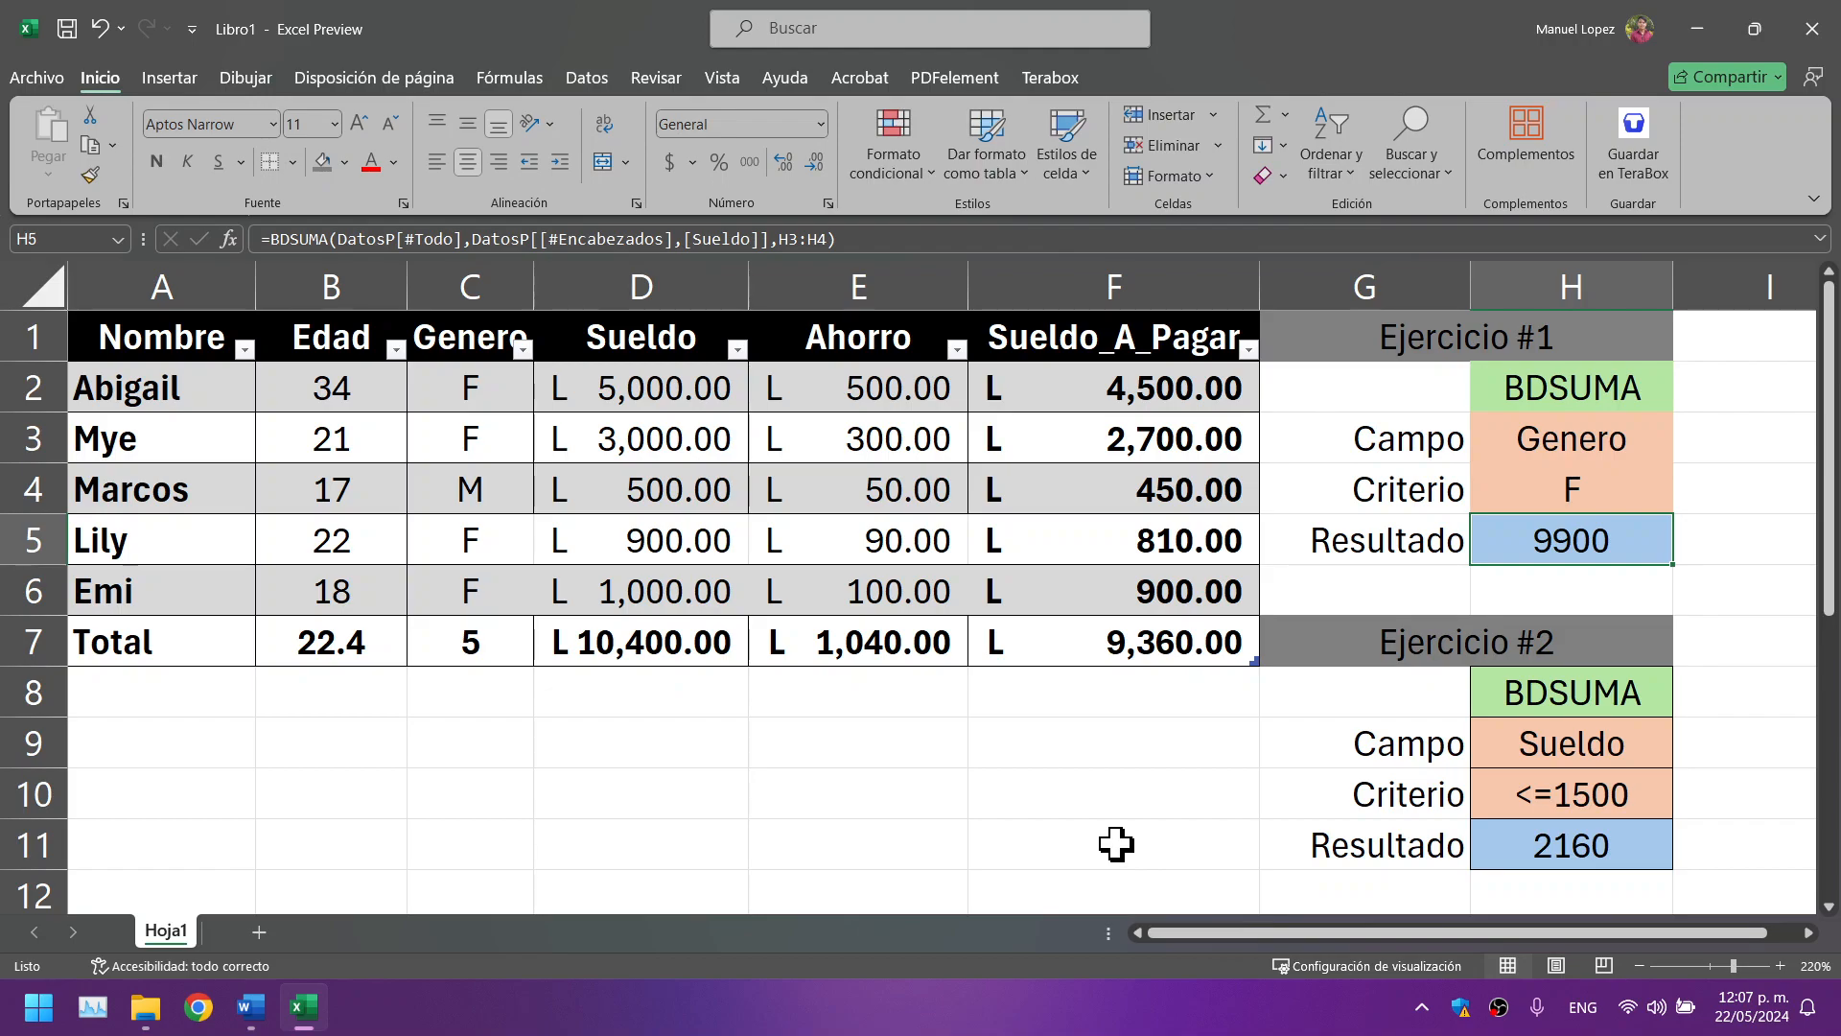
# Step: Check the Ejercicio #3 result and its H17 formula against the Sueldo value of the table's M row
pyautogui.scroll(-2, 1104, 744)
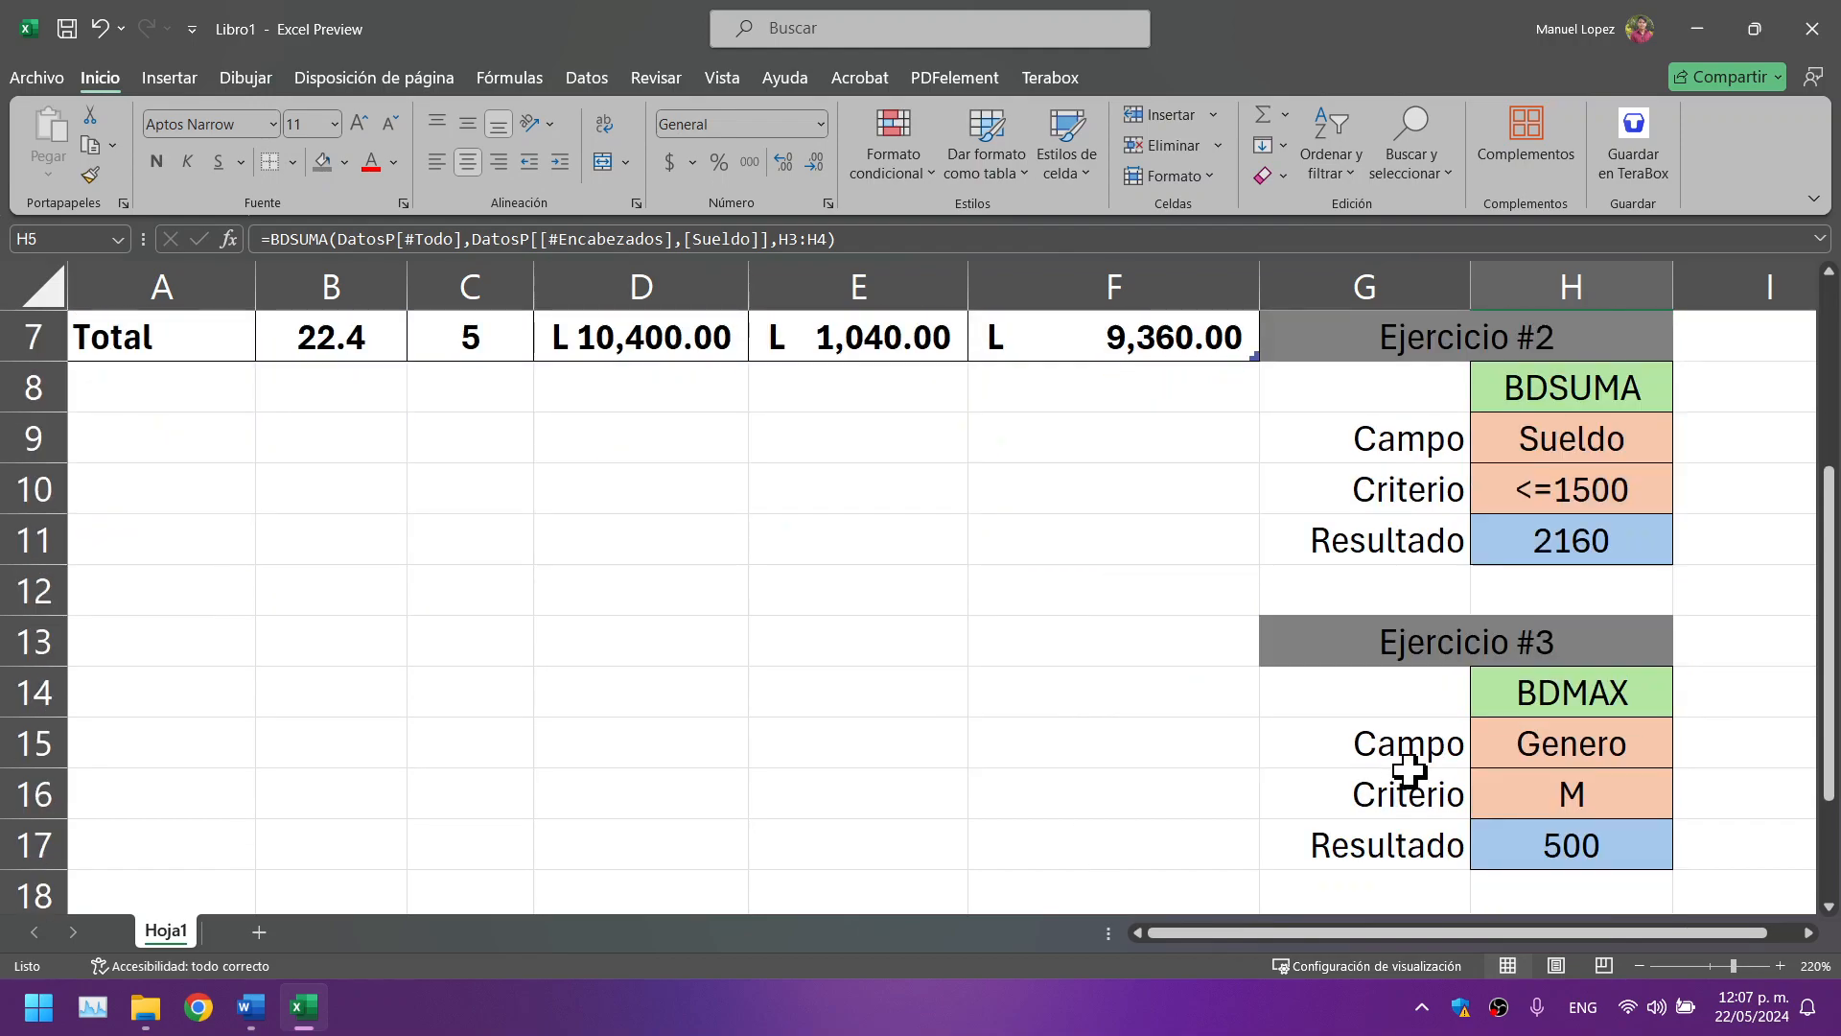
pyautogui.scroll(2, 962, 739)
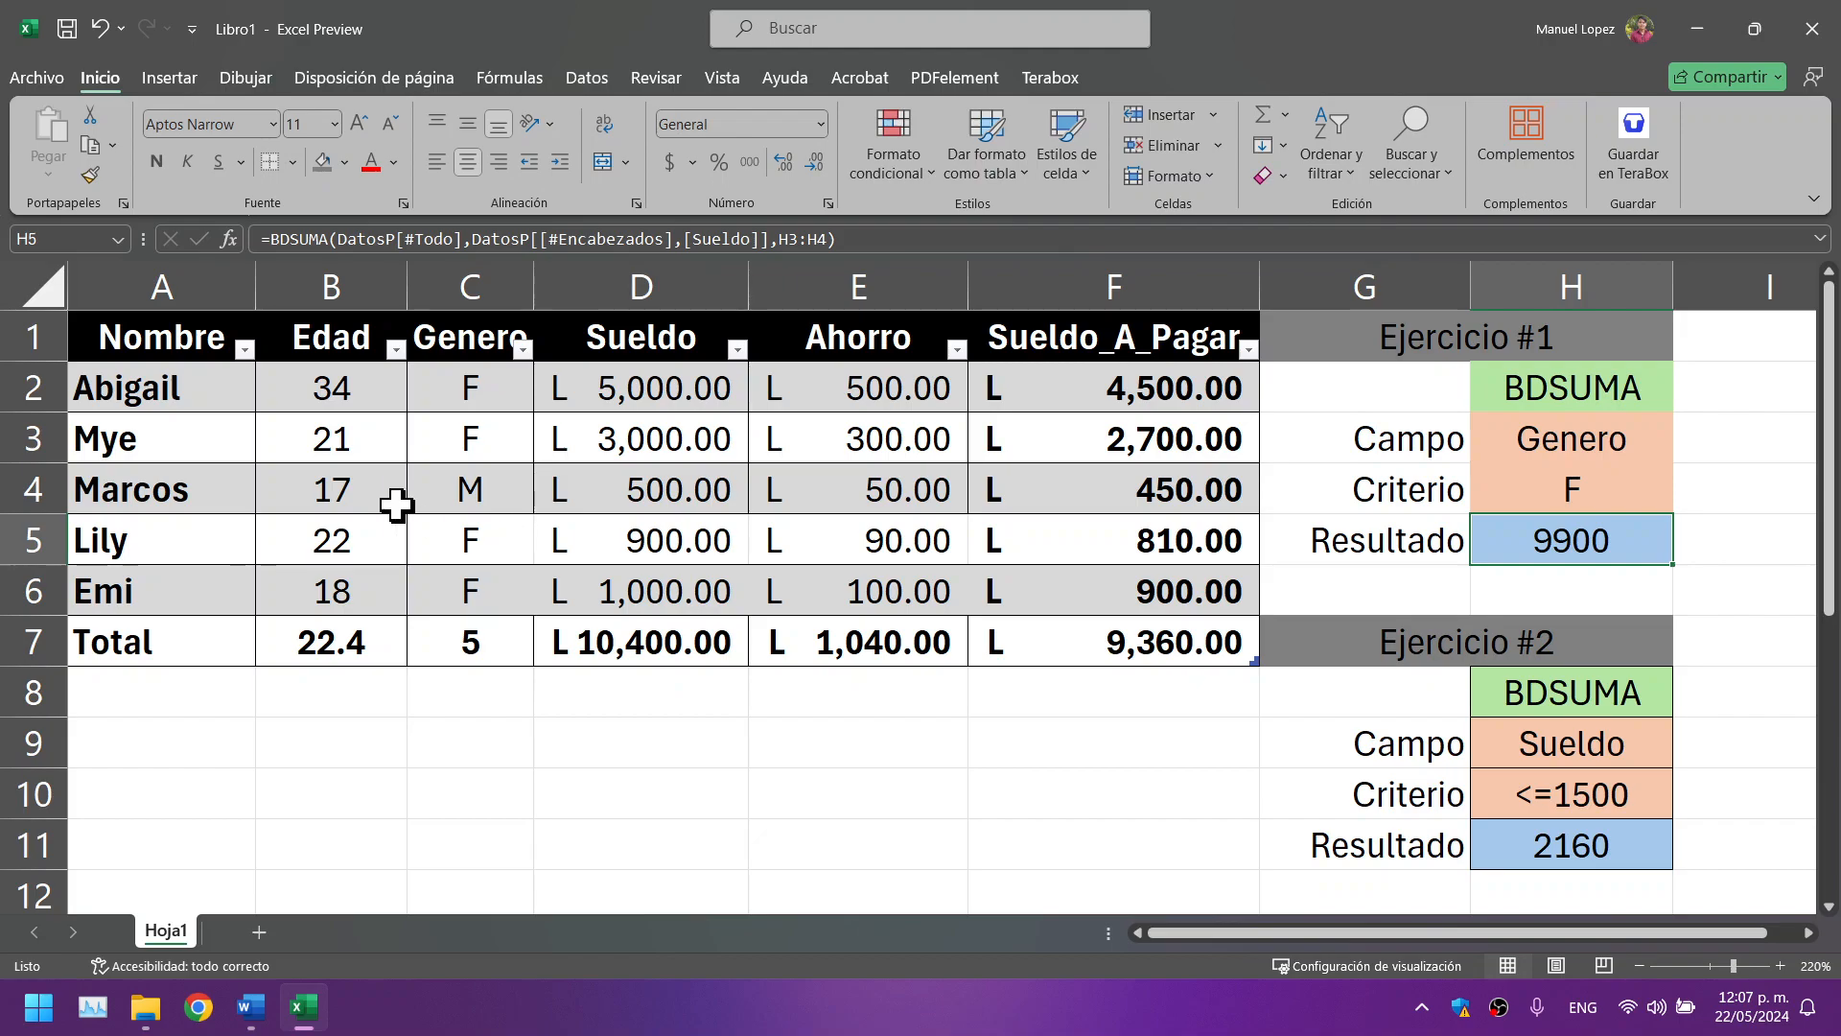
pyautogui.click(618, 489)
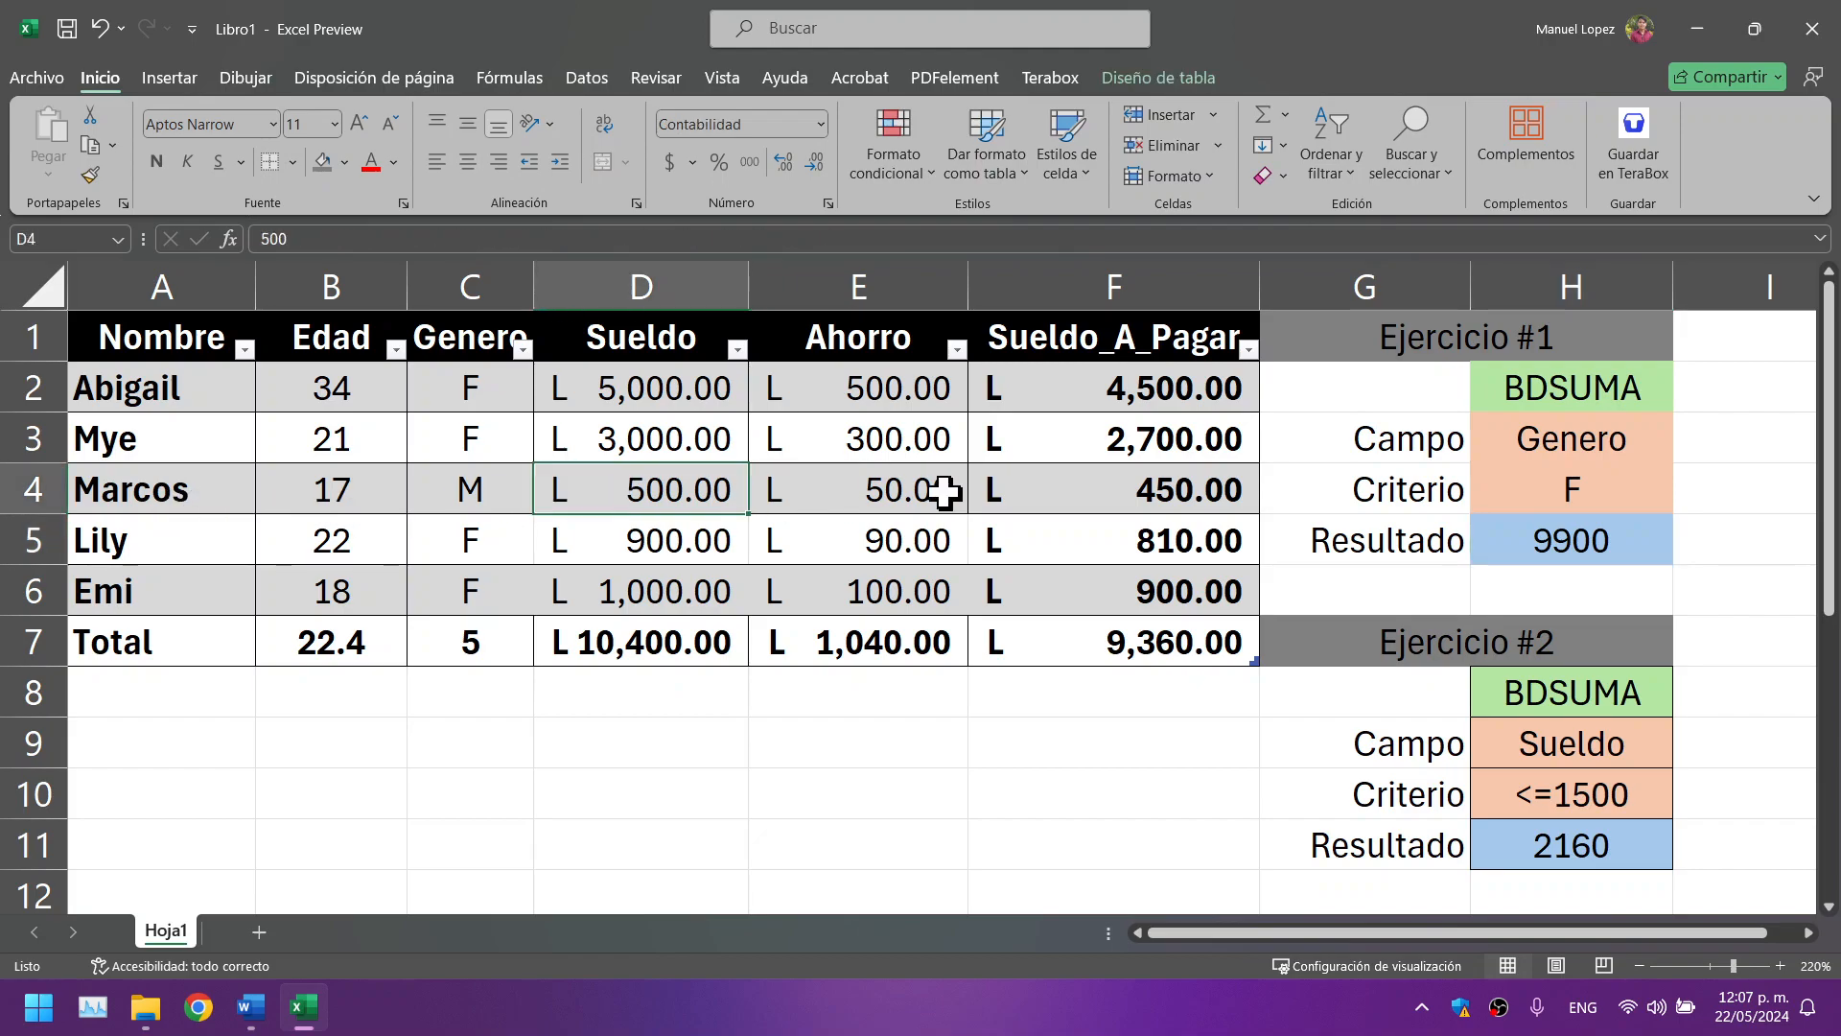
pyautogui.scroll(-2, 944, 491)
pyautogui.click(1573, 846)
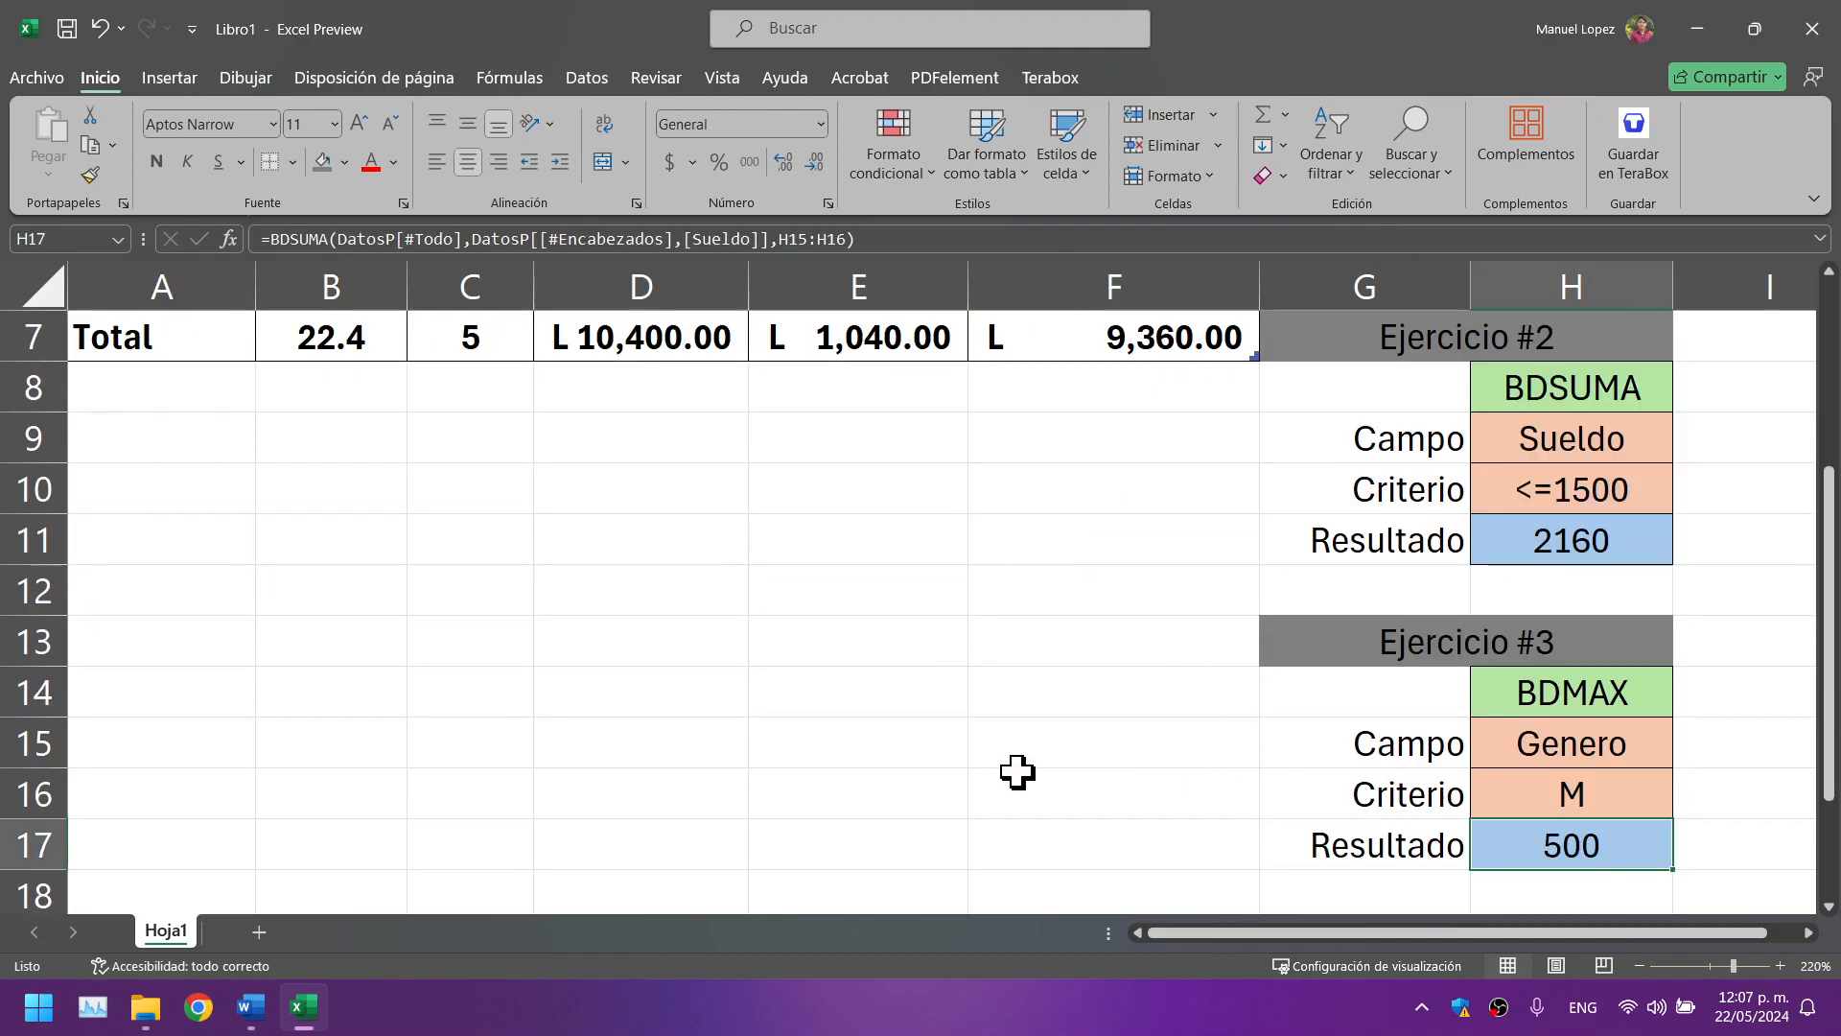
pyautogui.scroll(-1, 970, 768)
pyautogui.scroll(2, 975, 640)
pyautogui.scroll(1, 975, 640)
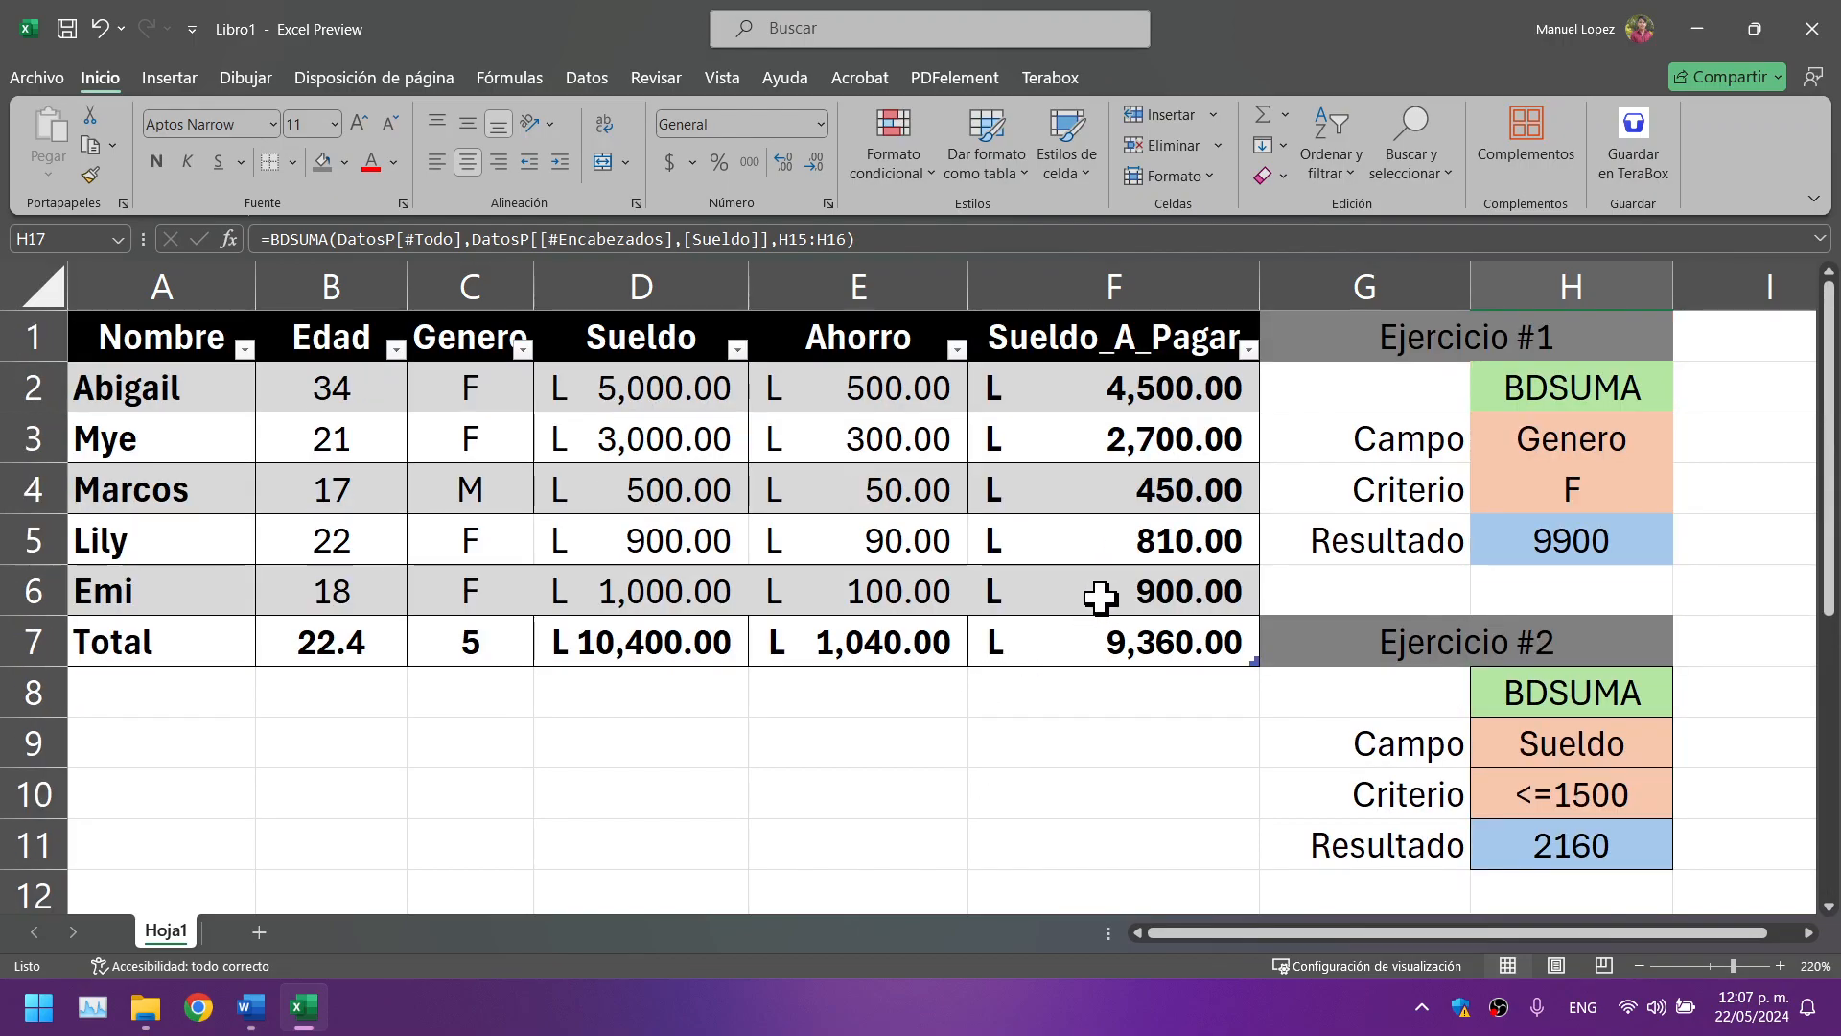
# Step: Turn off the table's totals row and add a blank record below the last row
pyautogui.click(1122, 641)
pyautogui.click(1151, 75)
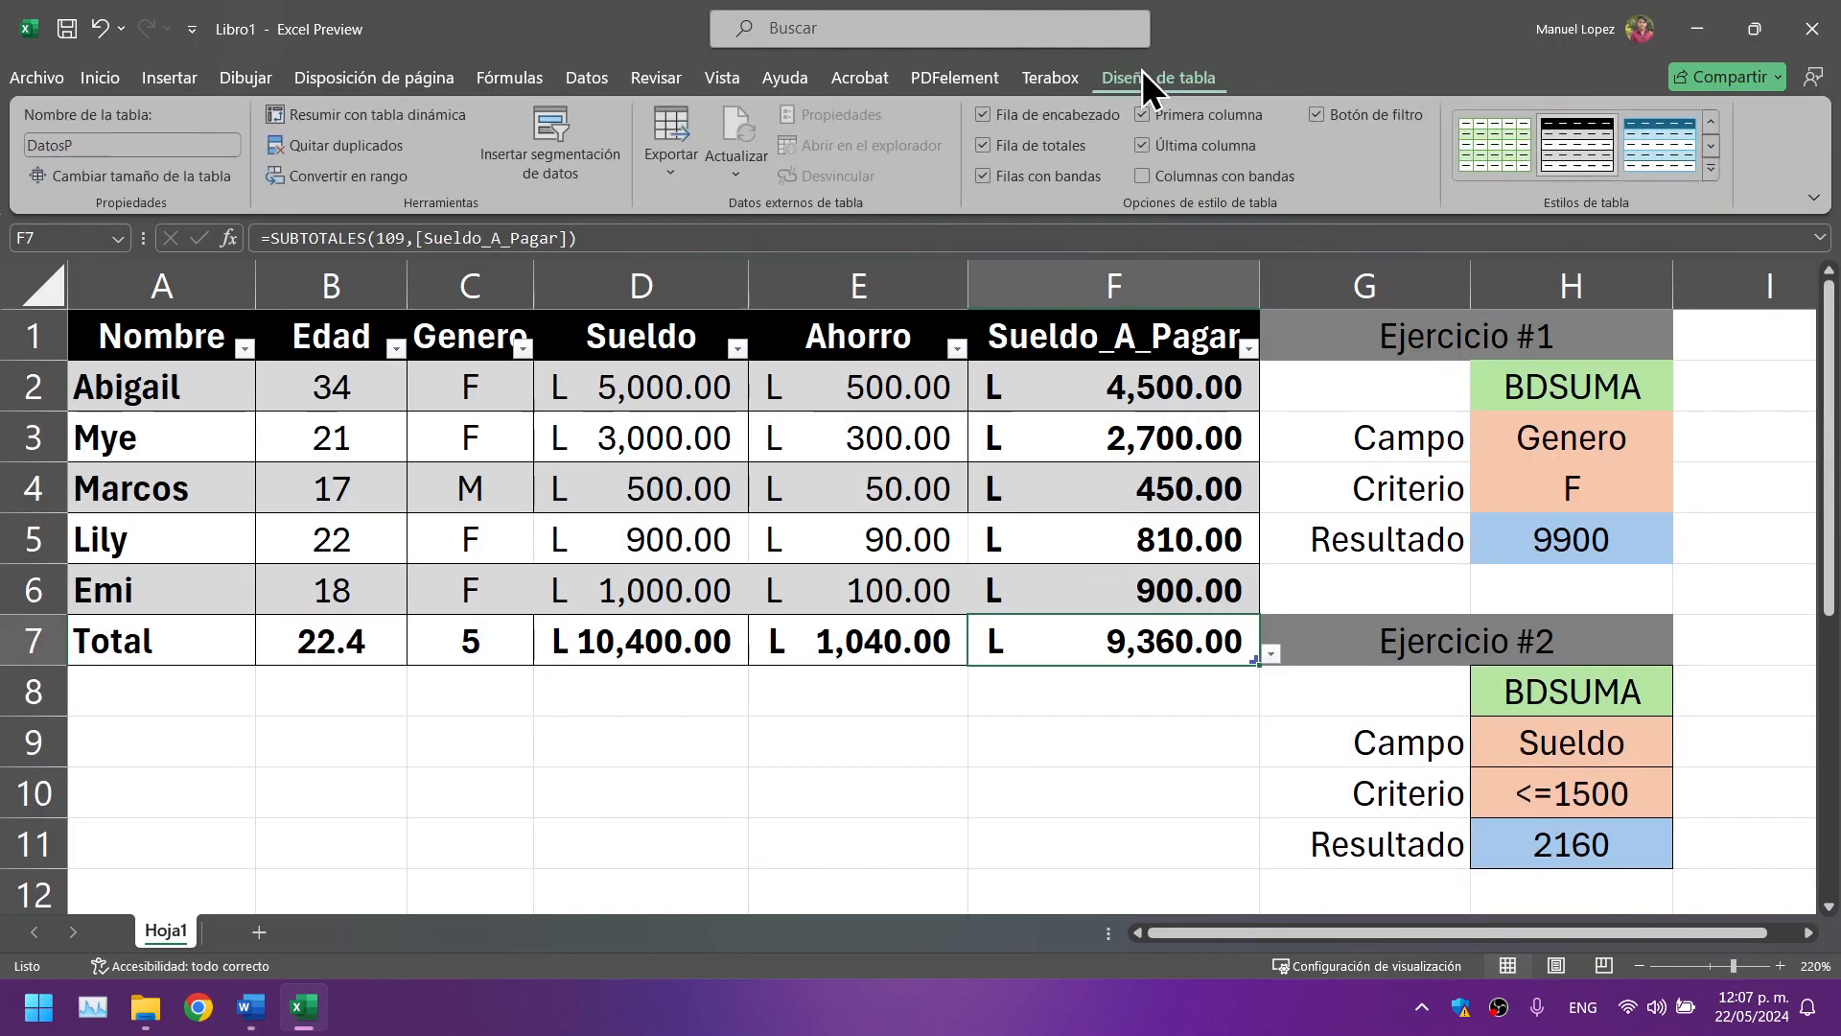
pyautogui.click(1080, 145)
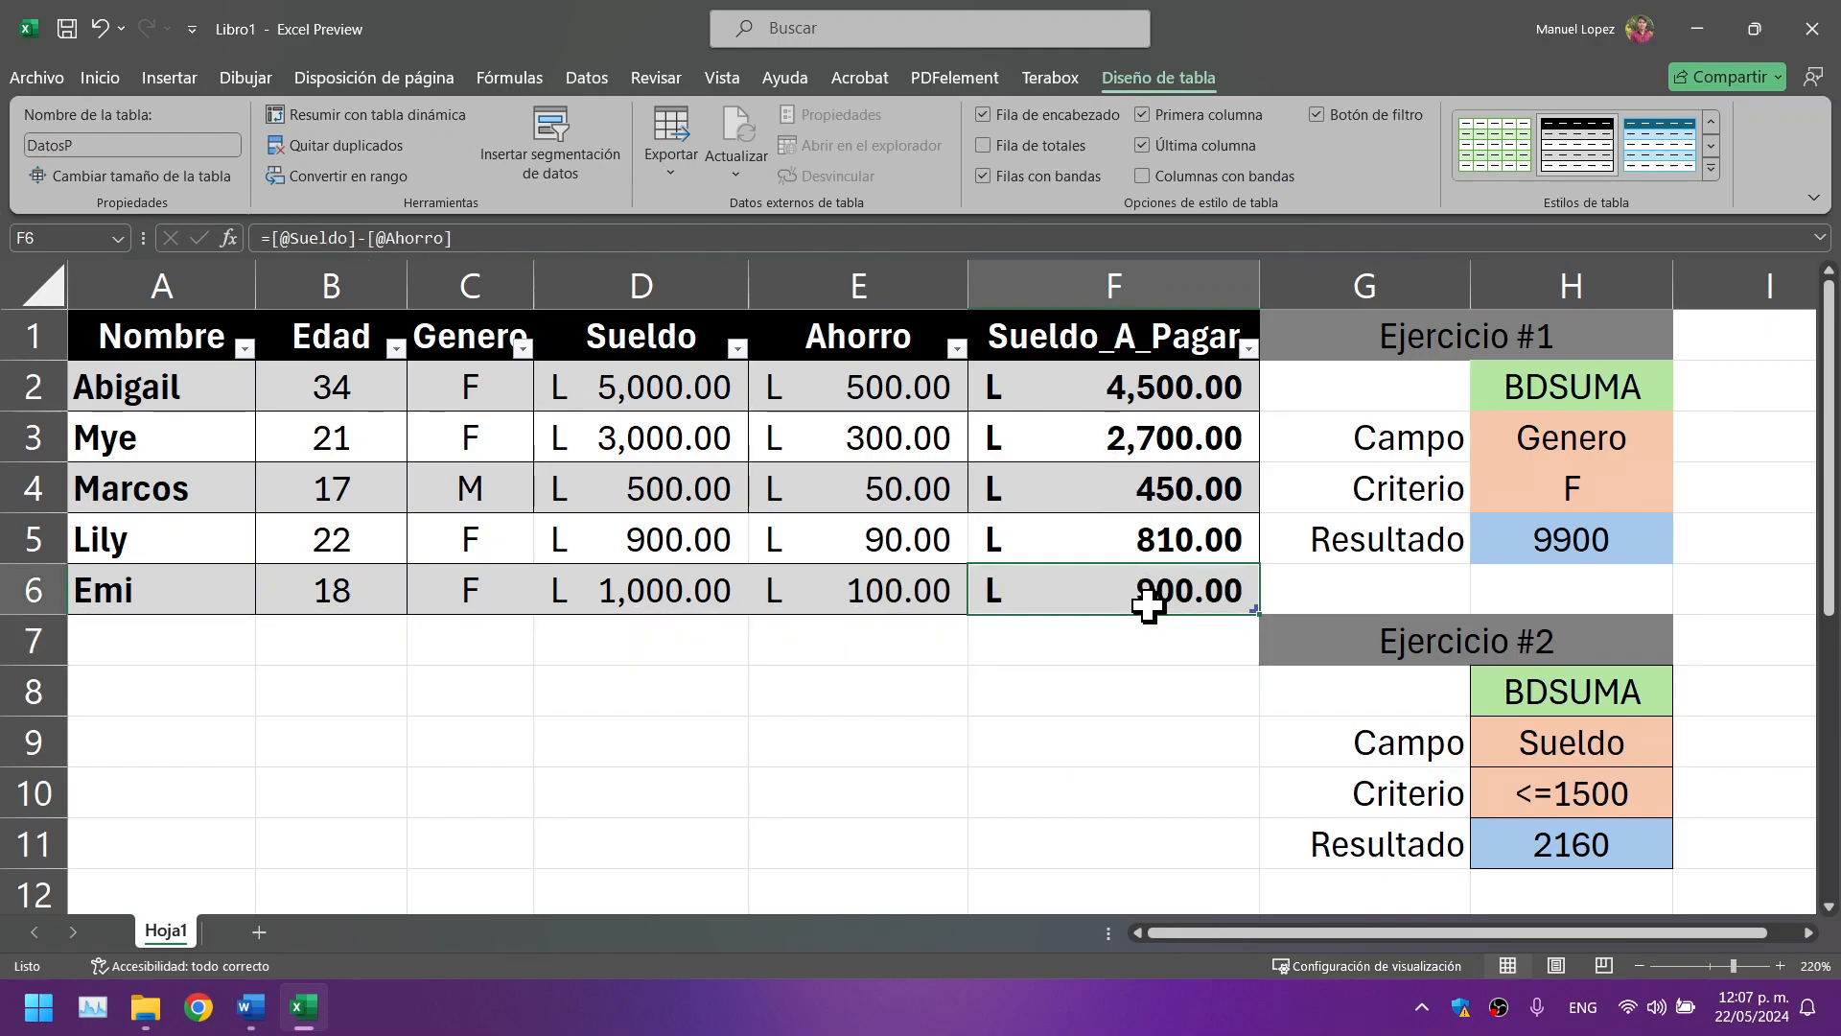
pyautogui.press('Tab')
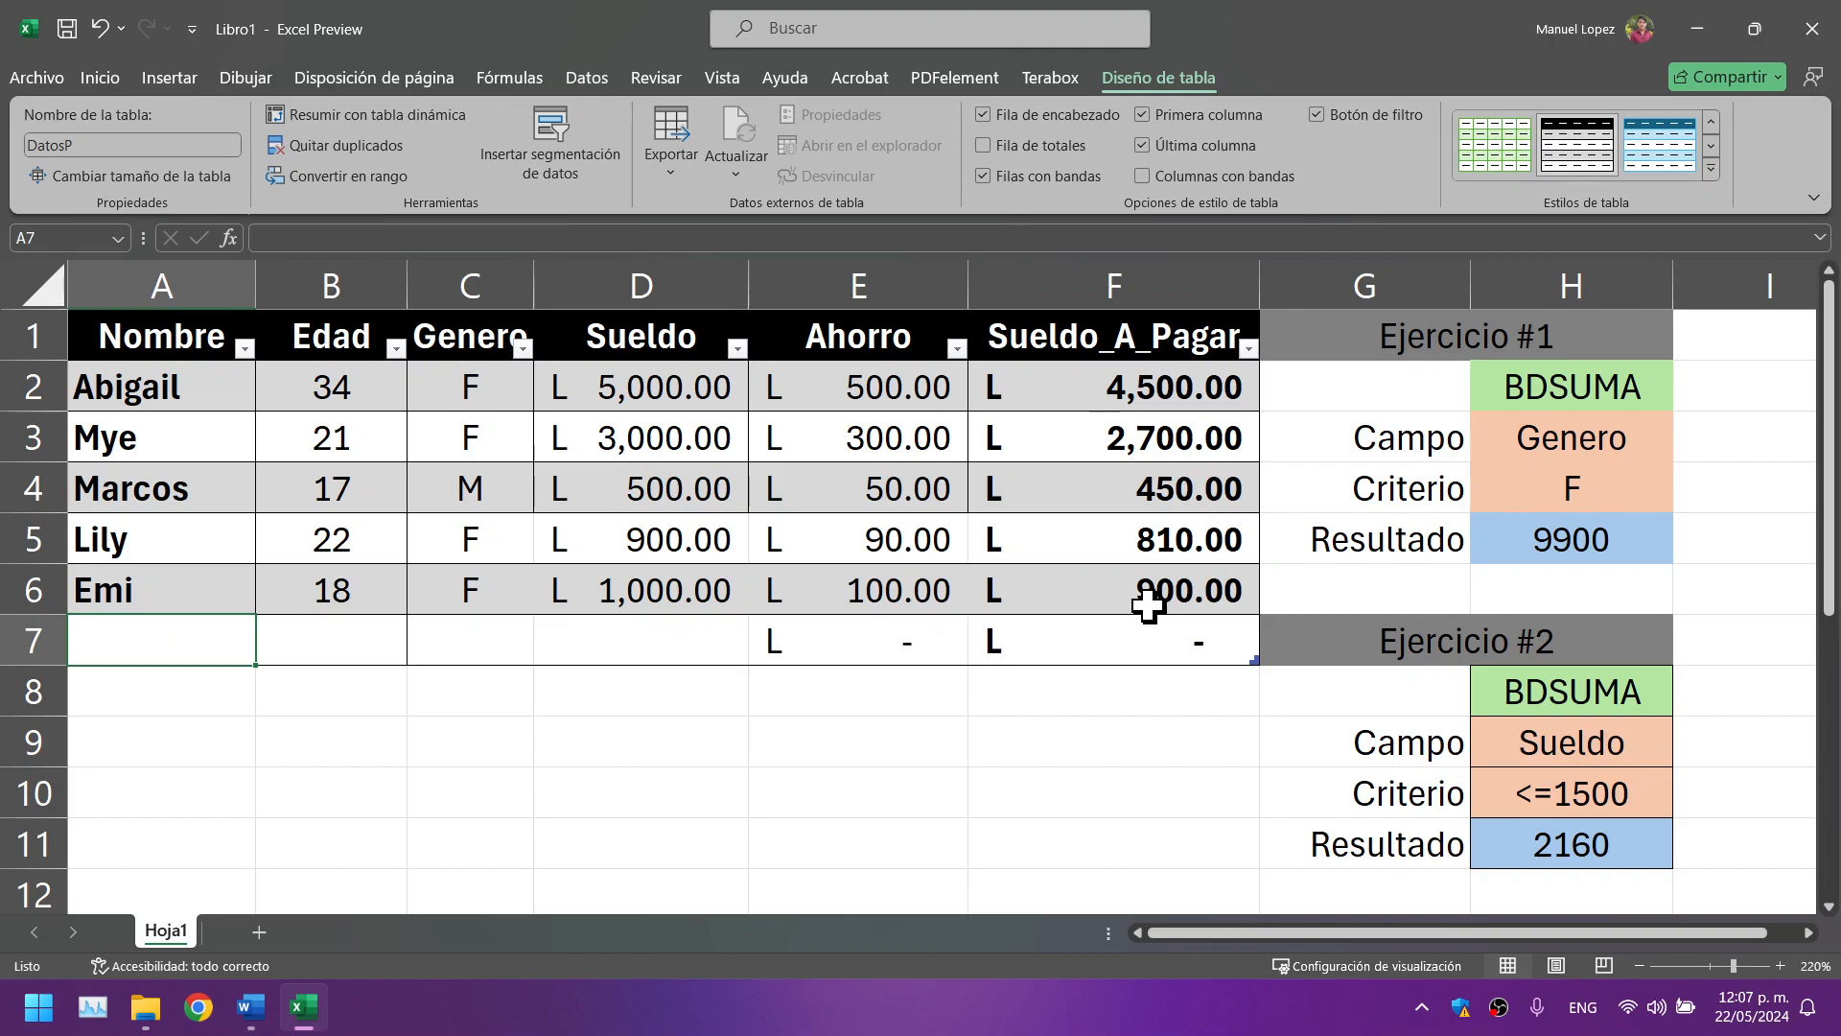
# Step: Fill the new row 7 record with a first name, Edad 22, Genero M and Sueldo 2000
pyautogui.write('M')
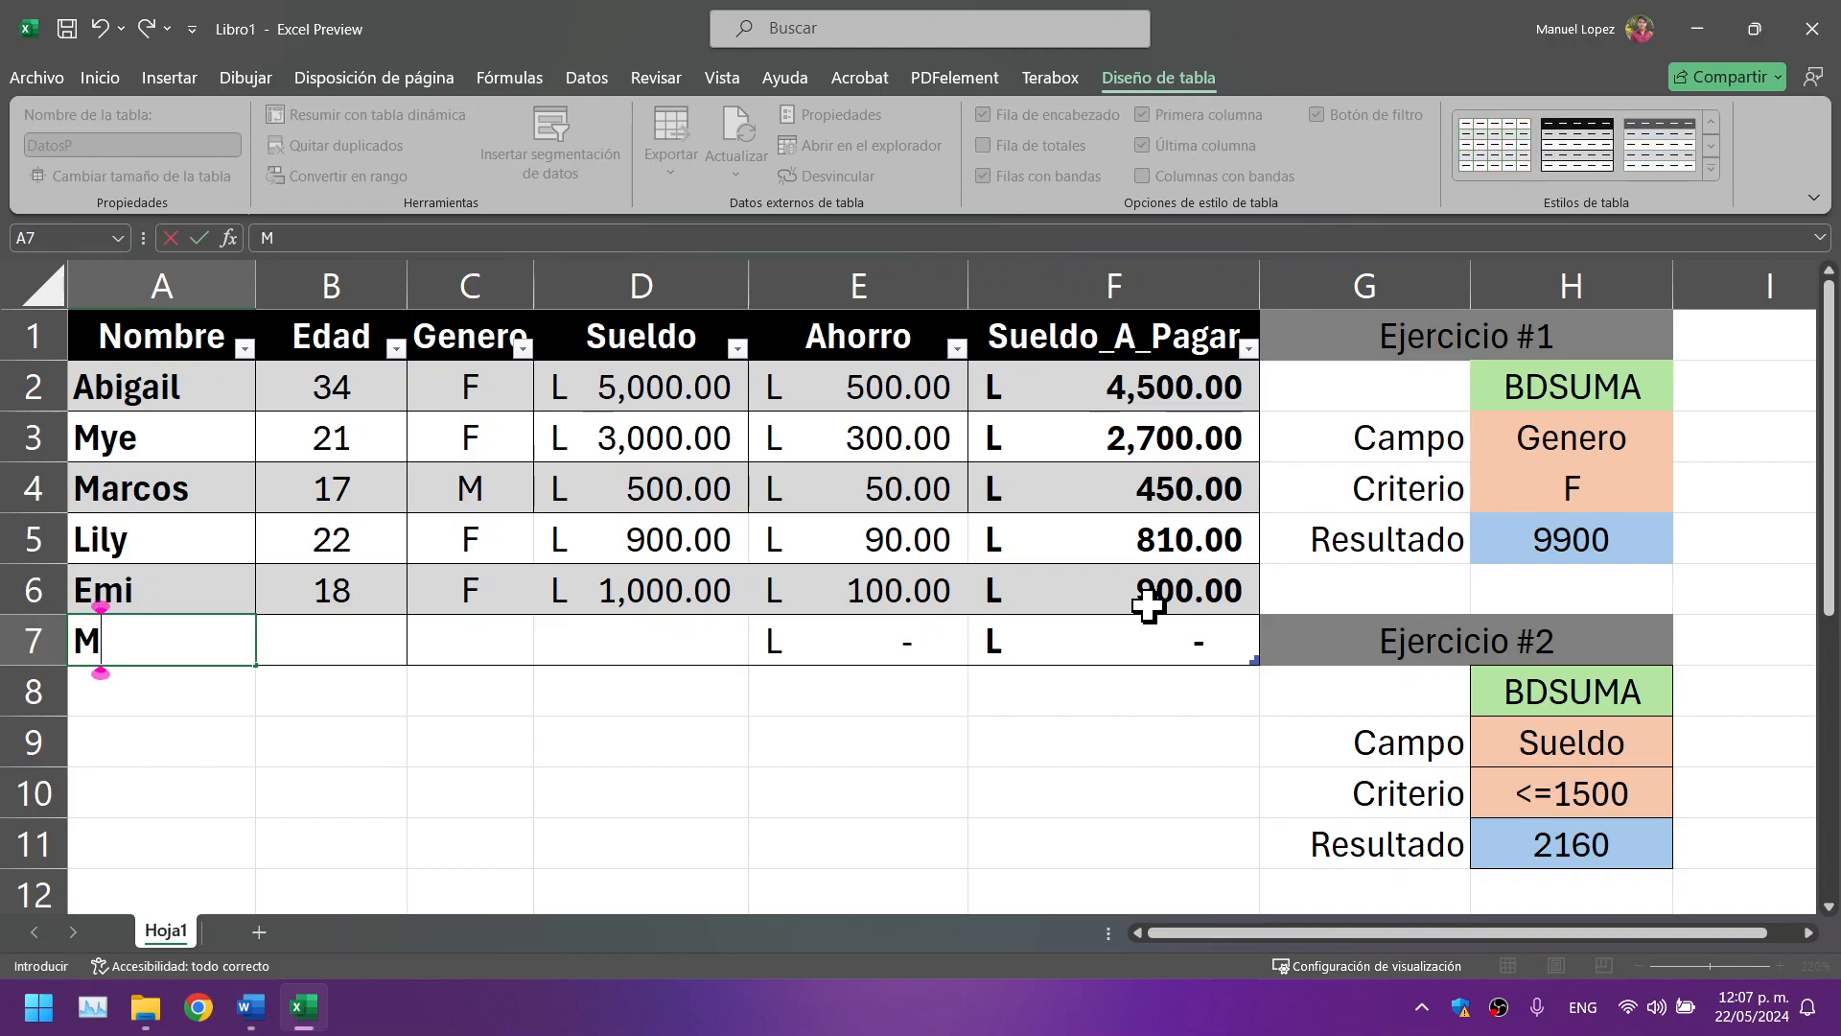
pyautogui.write('ax')
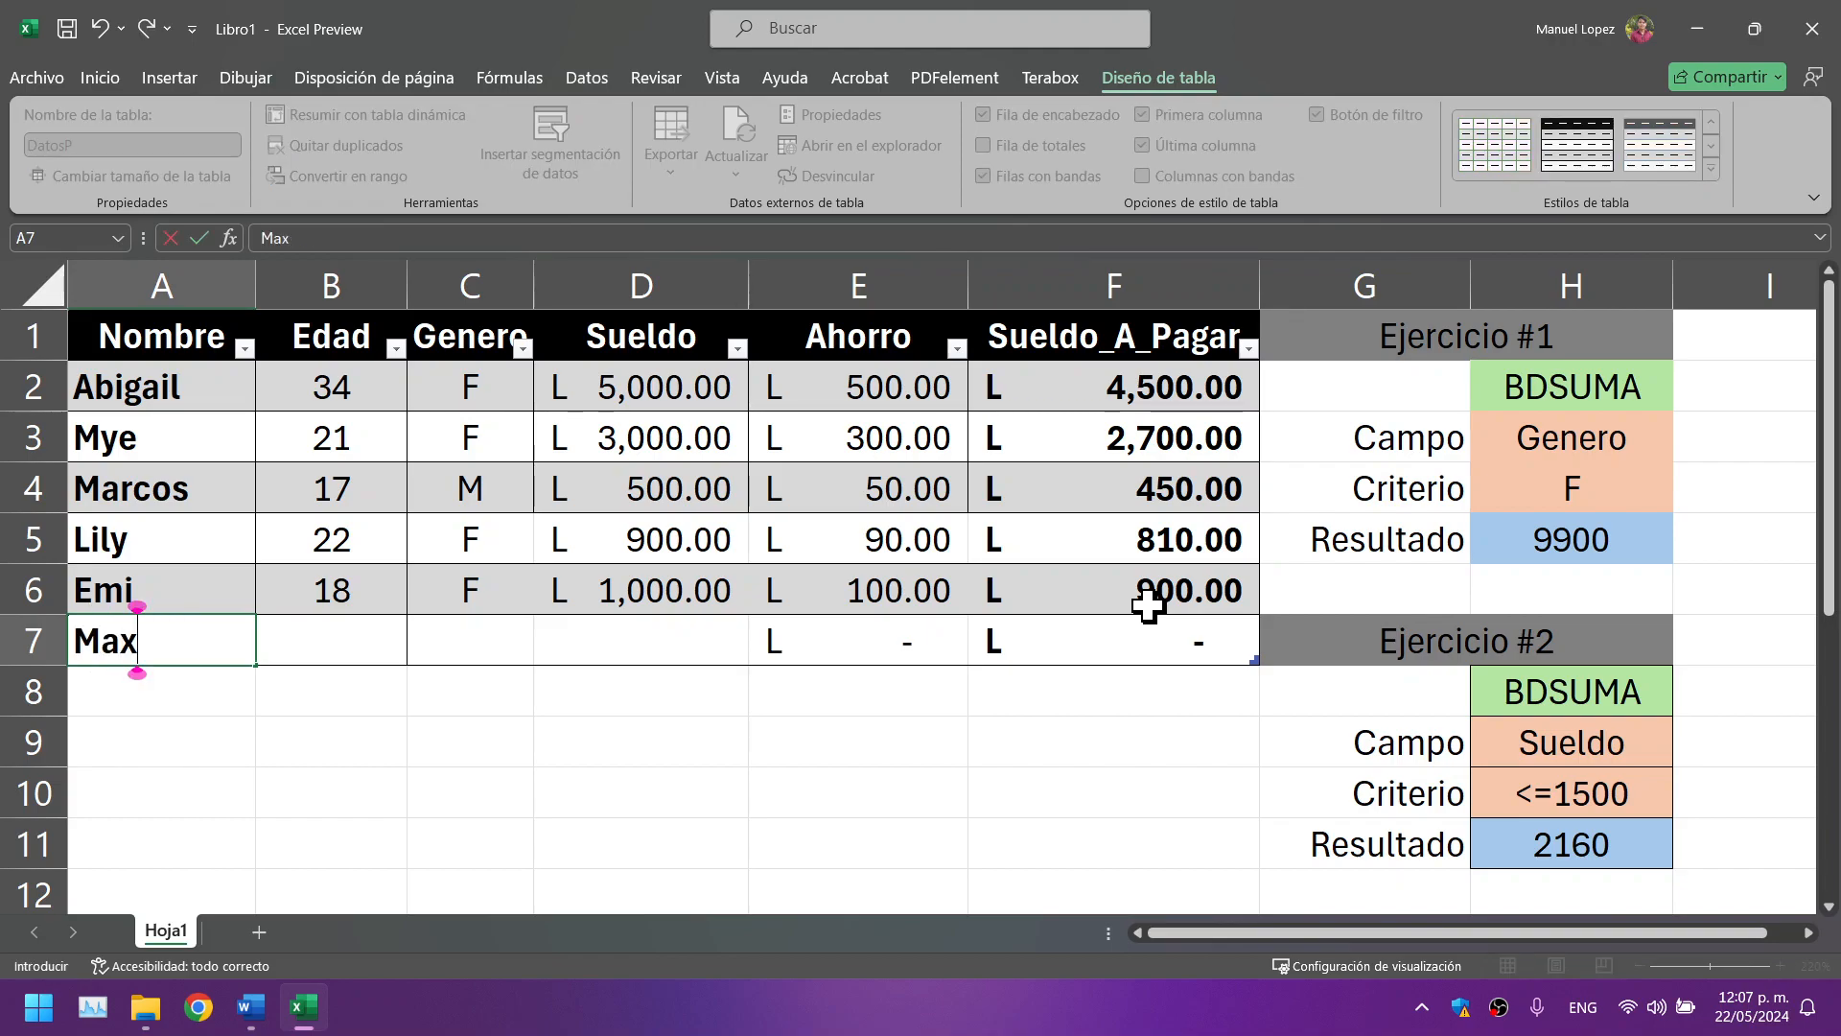
pyautogui.hotkey('ctrl', 'Return')
pyautogui.press('Tab')
pyautogui.write('22')
pyautogui.press('Tab')
pyautogui.write('M`')
pyautogui.press('BackSpace')
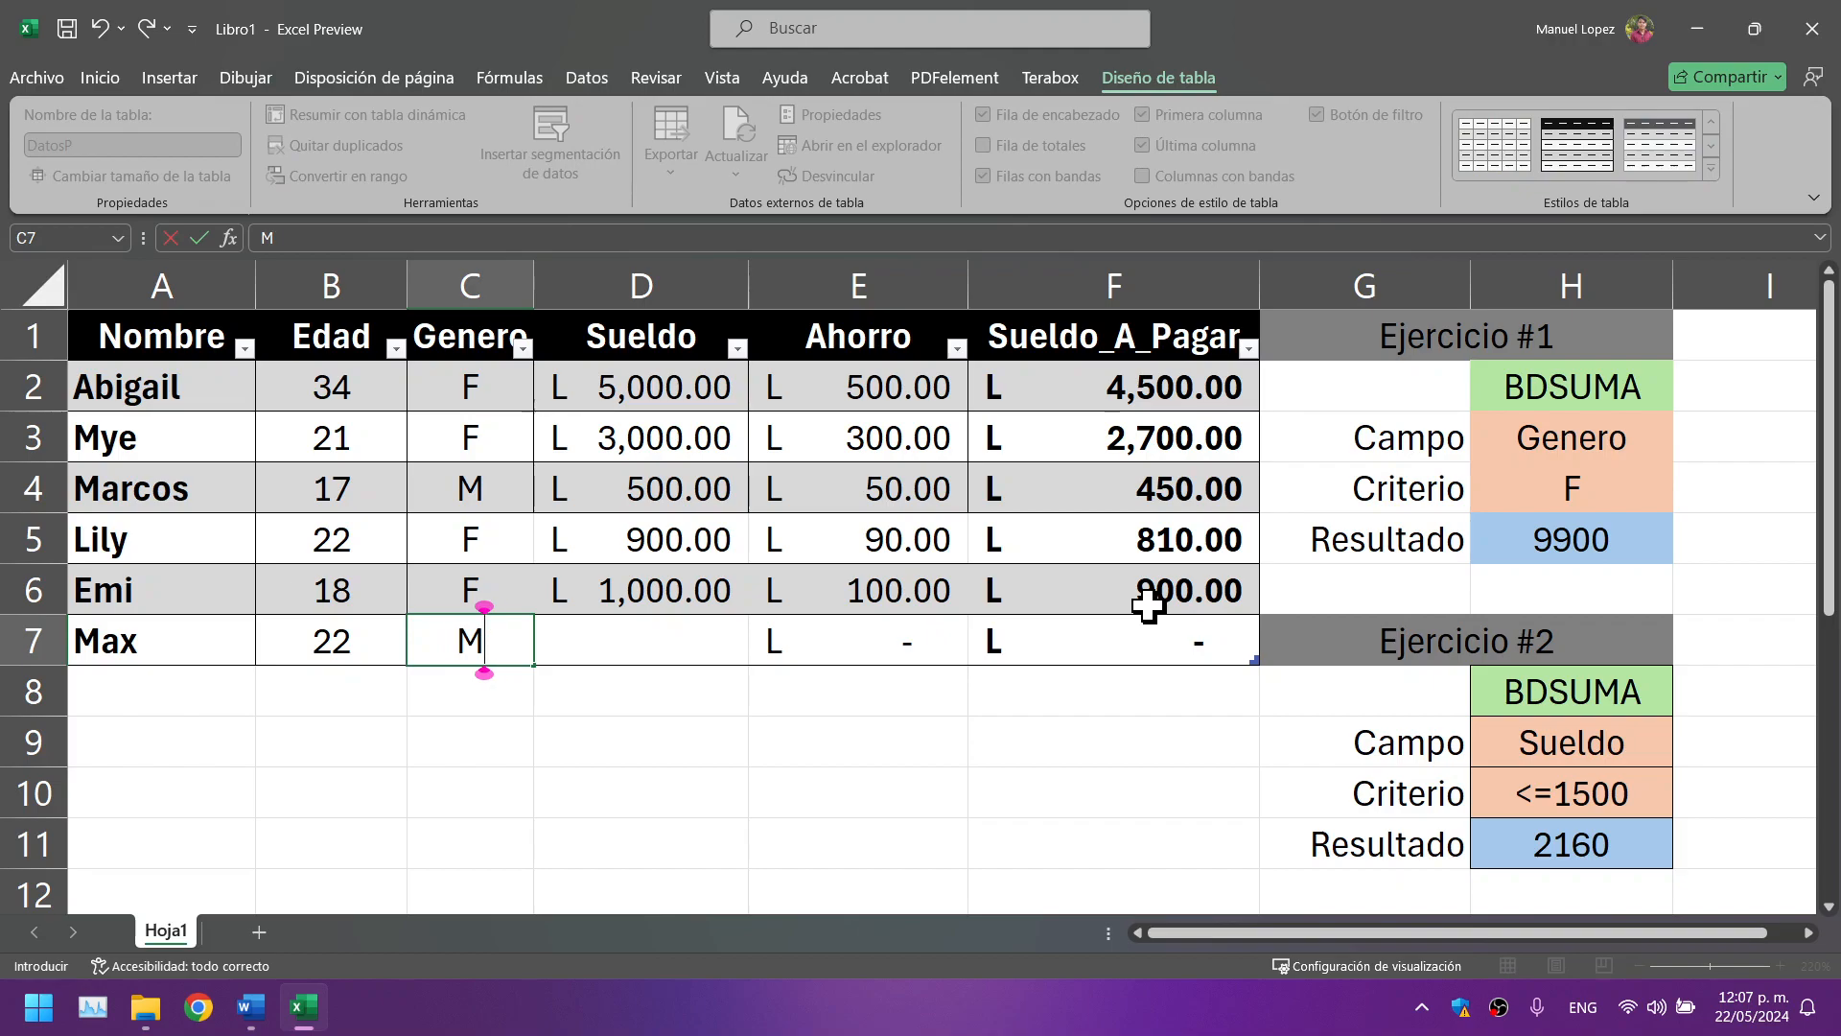
pyautogui.write('1')
pyautogui.press('BackSpace')
pyautogui.press('Tab')
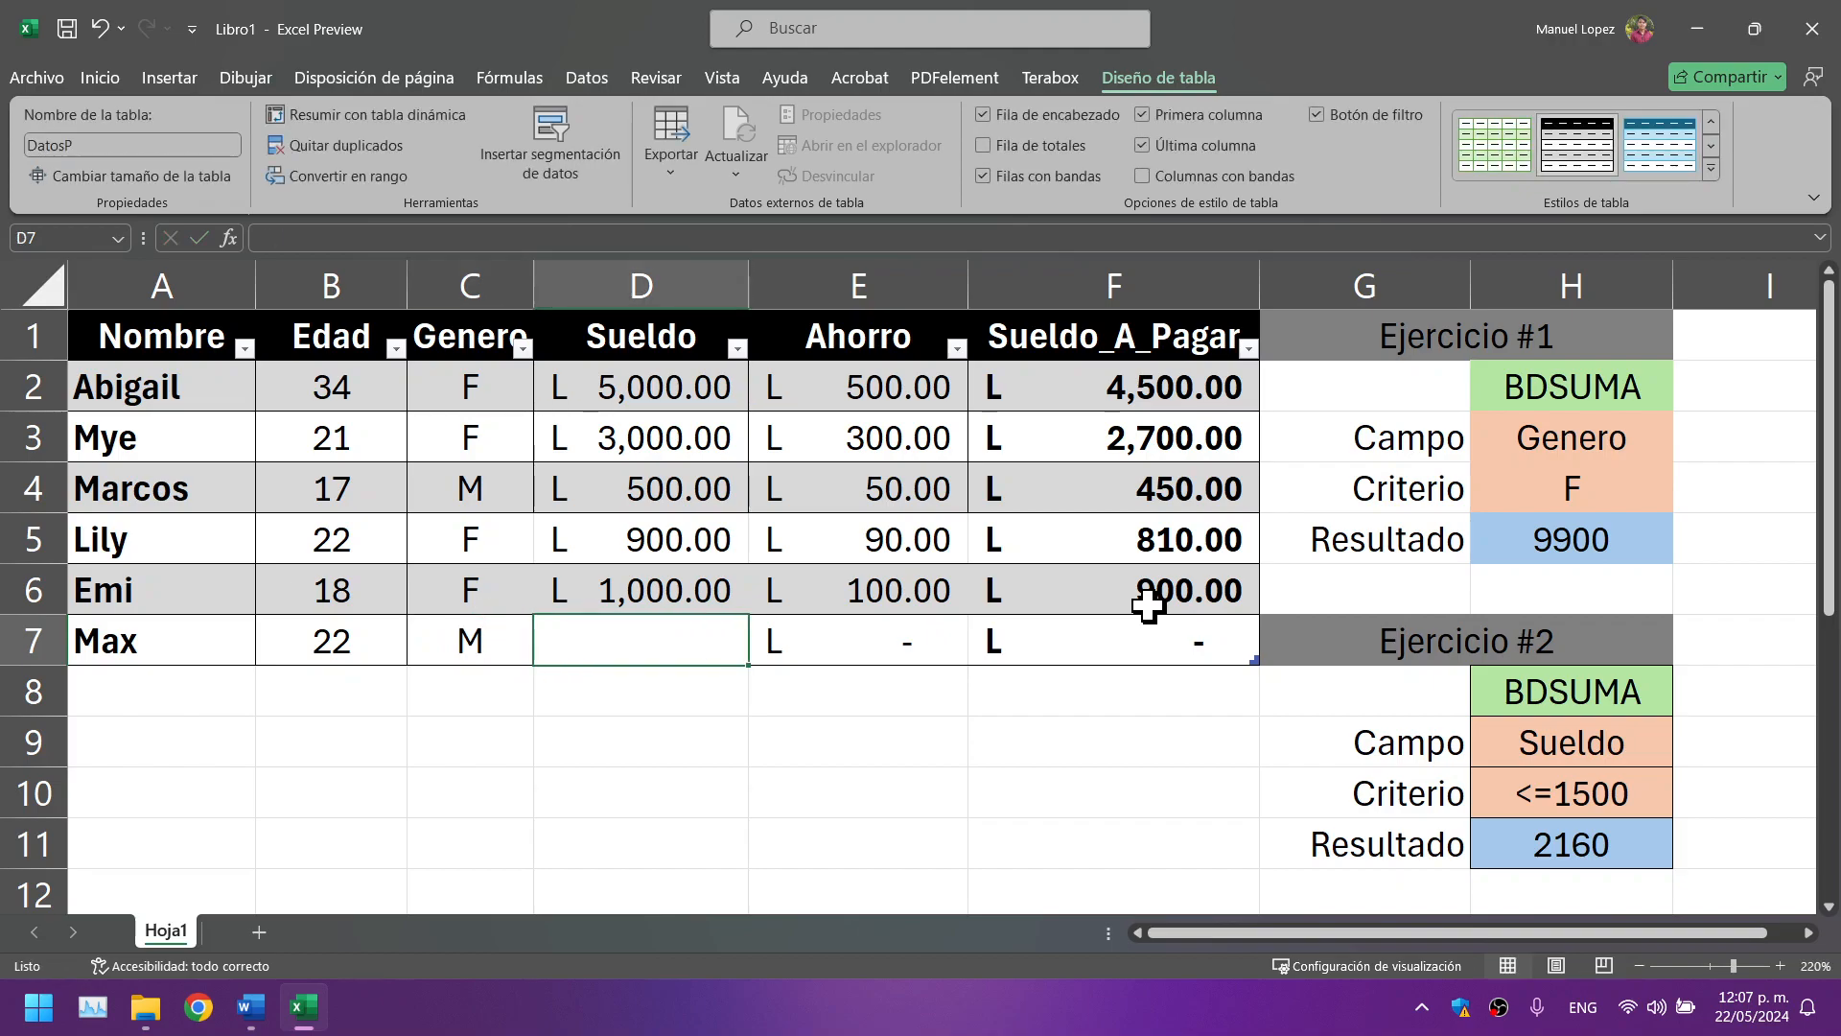
pyautogui.write('2000')
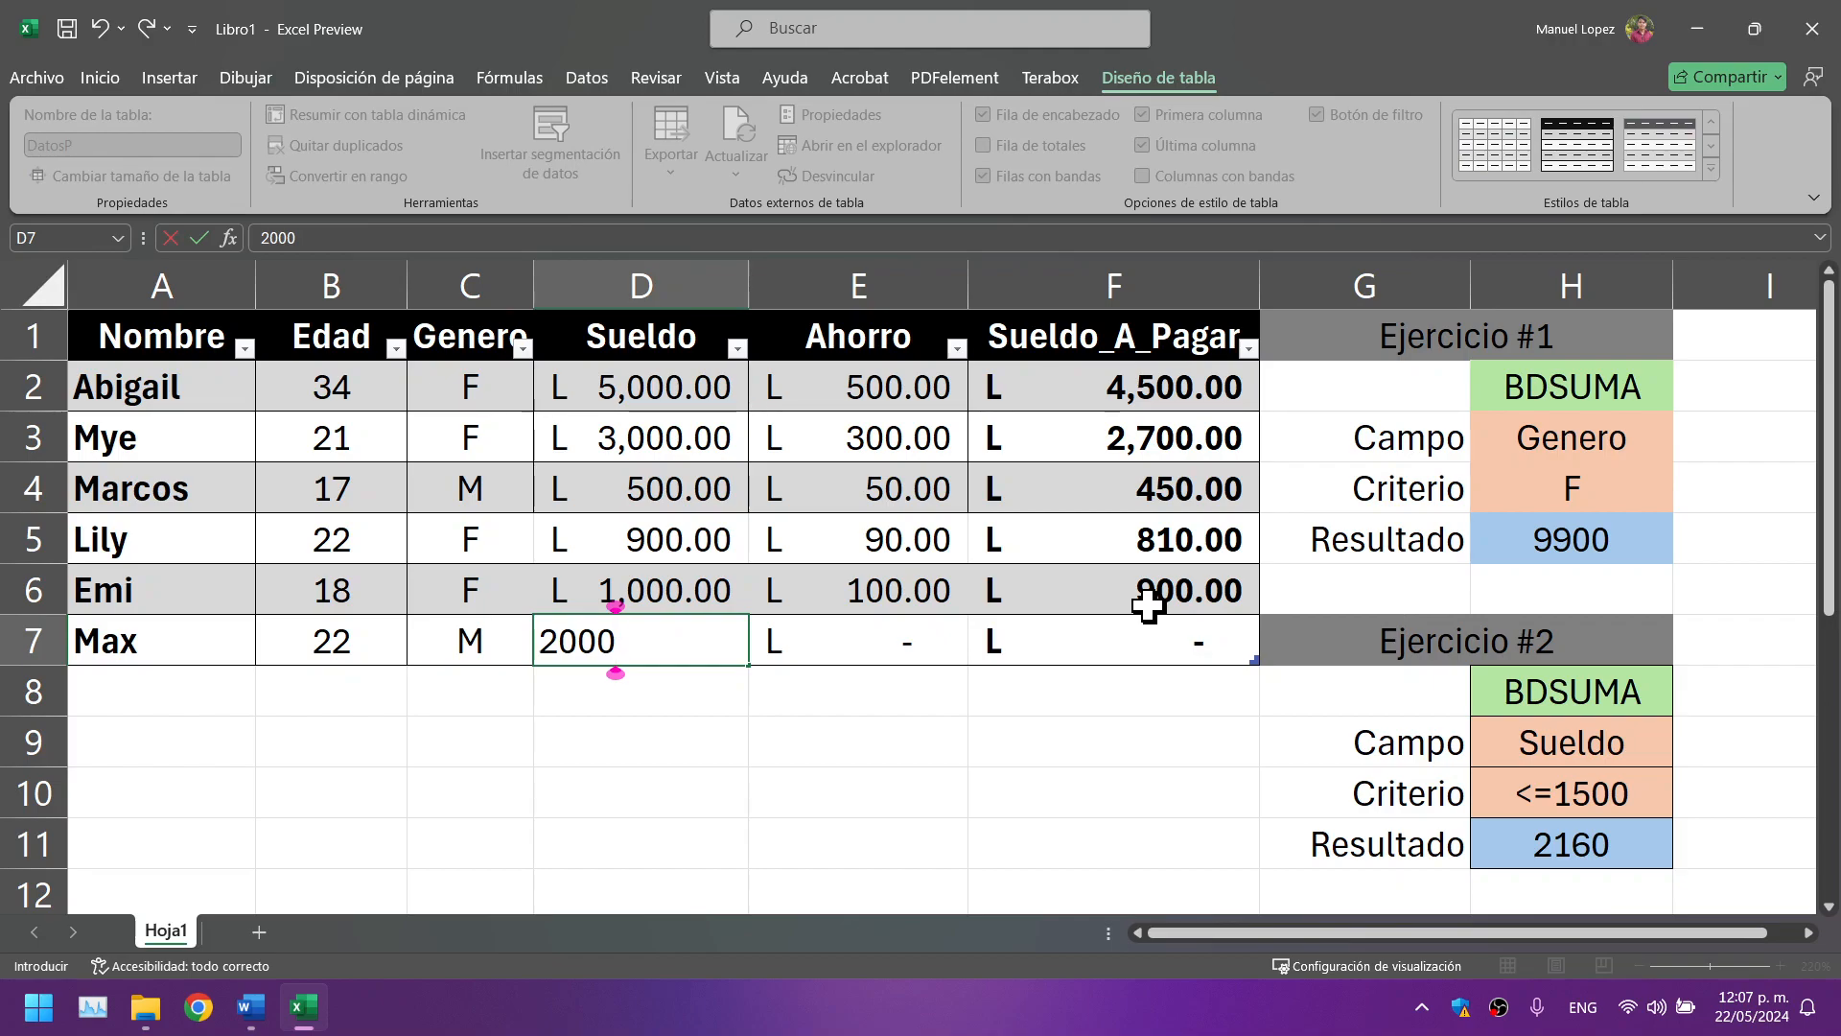
pyautogui.press('Return')
# Step: Examine how the H17 result responds to the added M record, and review the formula behind it
pyautogui.scroll(-2, 1148, 604)
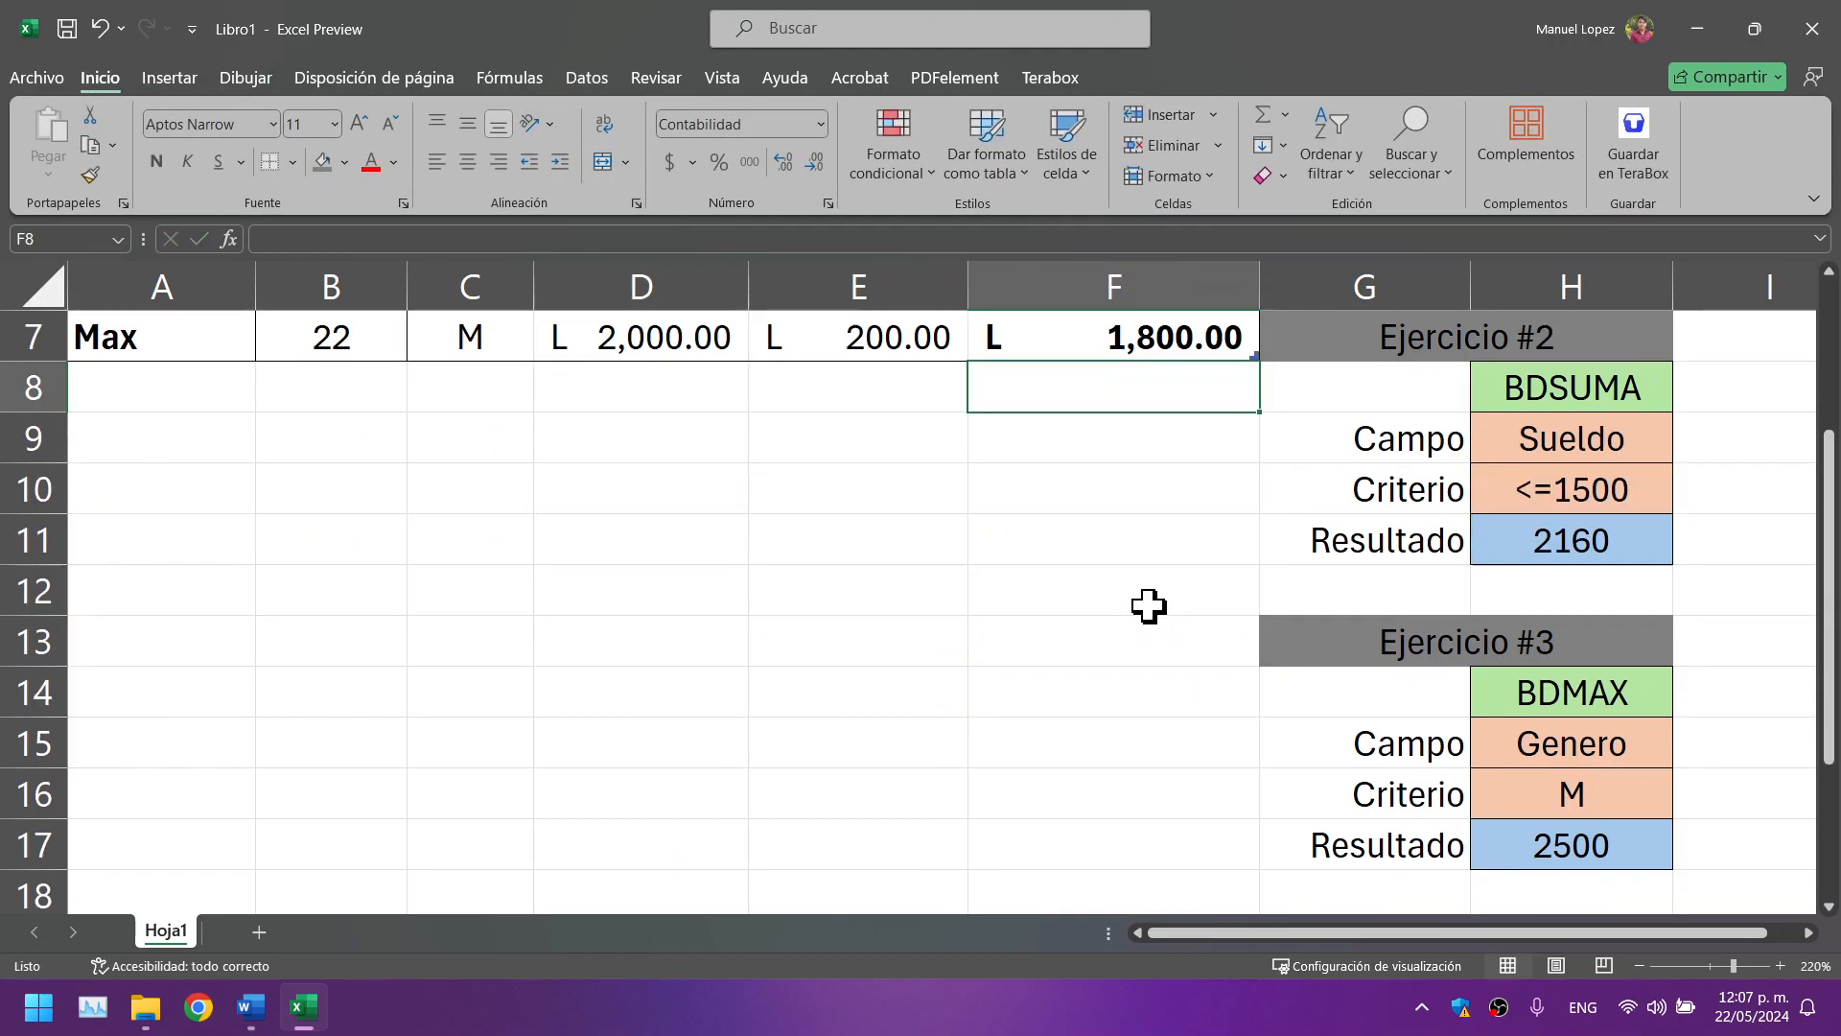
pyautogui.scroll(2, 863, 707)
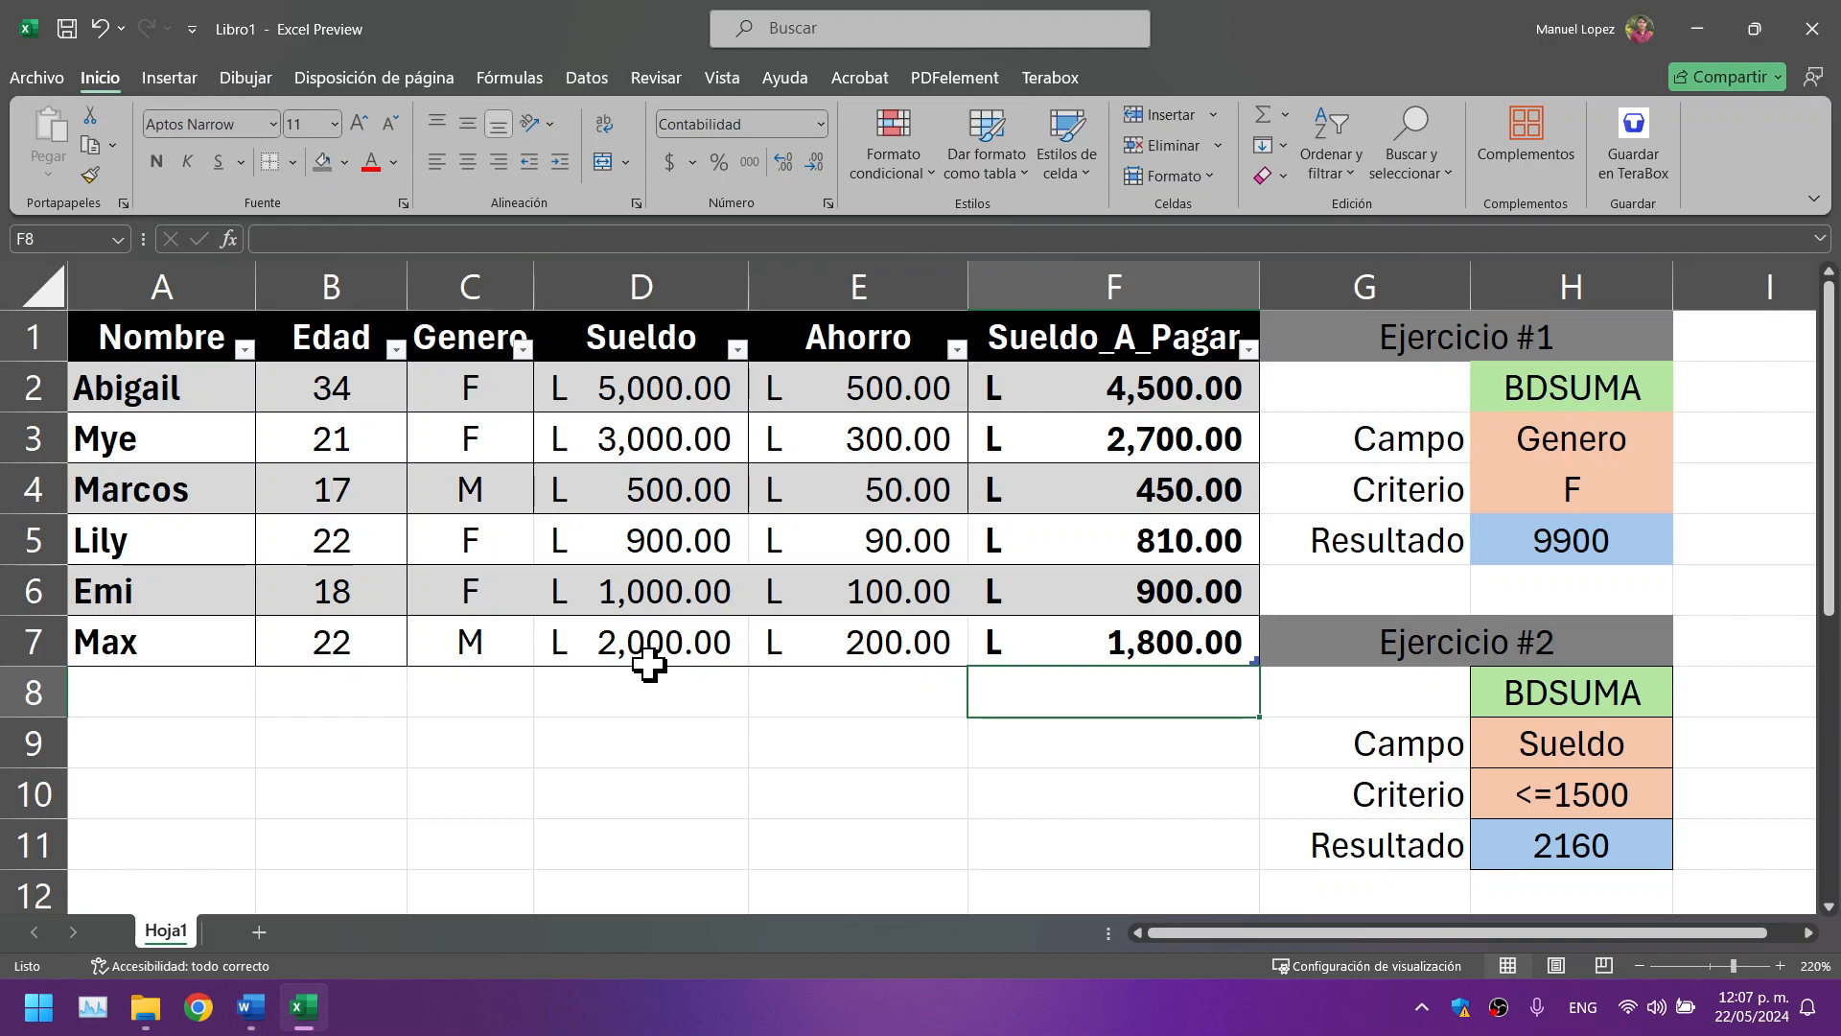
pyautogui.scroll(-2, 801, 649)
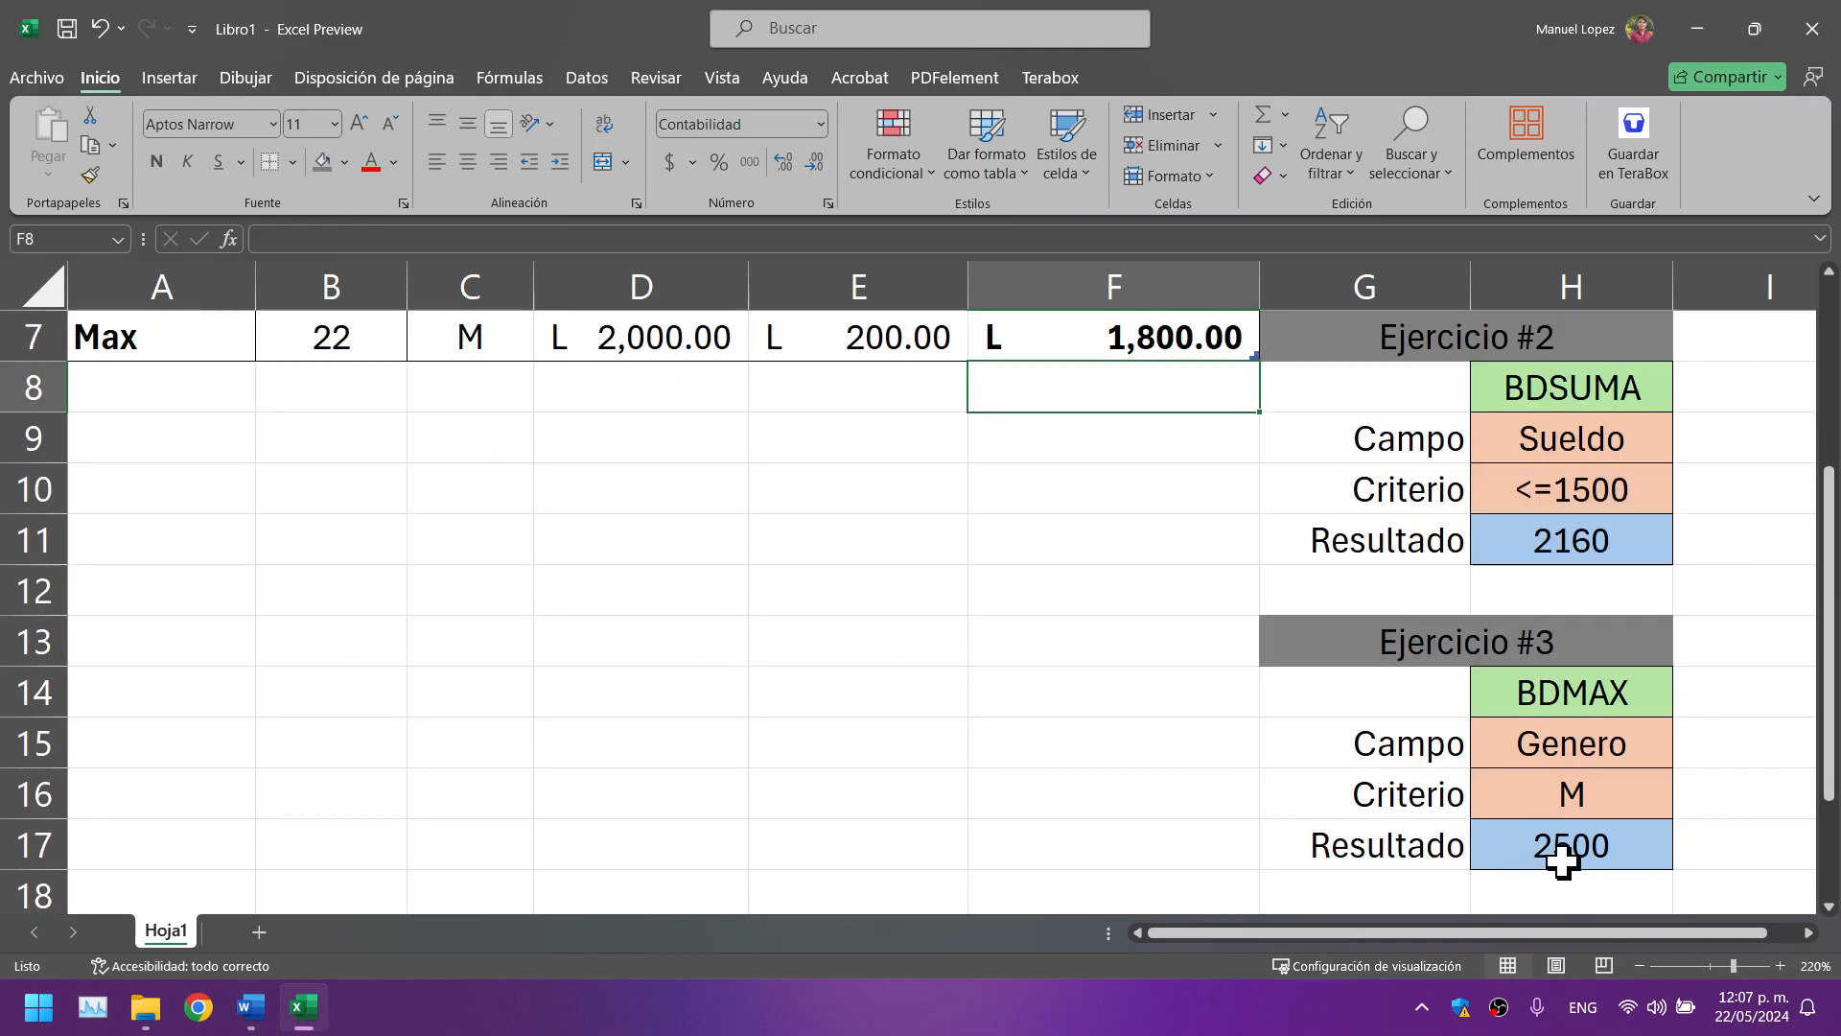
pyautogui.click(1562, 861)
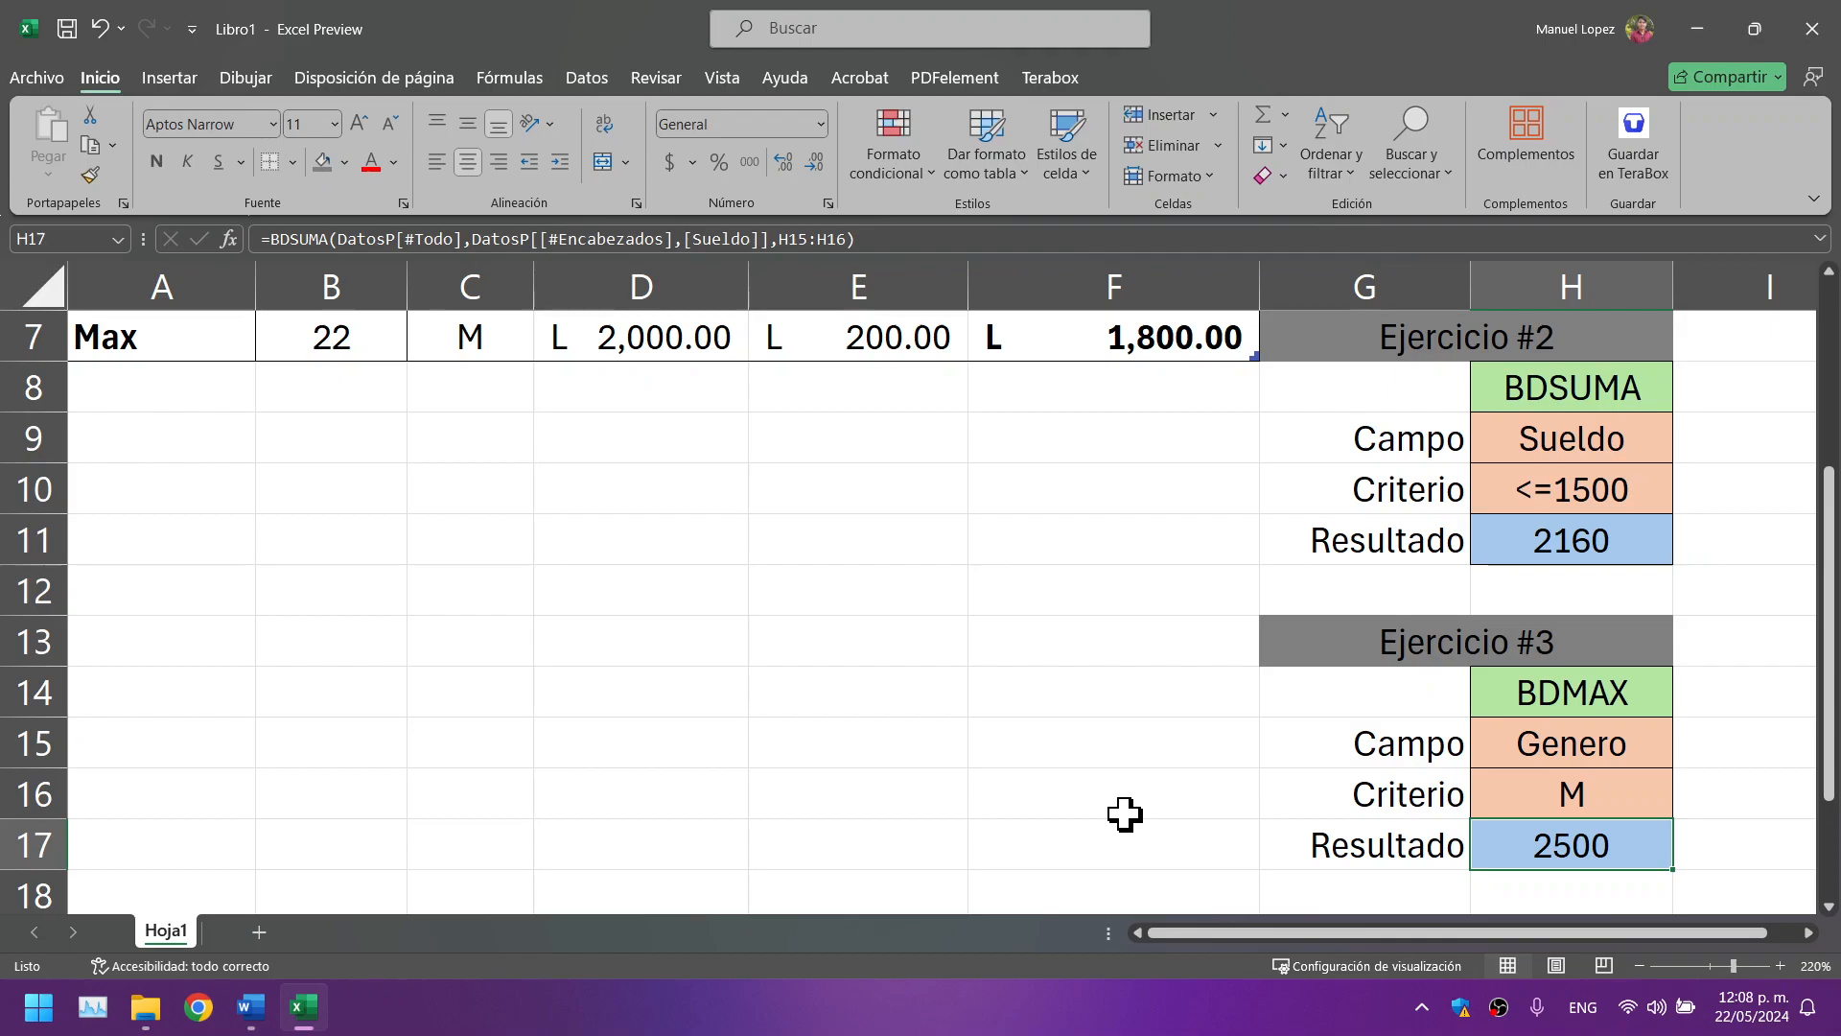
pyautogui.scroll(1, 1124, 814)
pyautogui.scroll(-1, 1124, 815)
pyautogui.scroll(1, 1124, 814)
pyautogui.scroll(-2, 1124, 814)
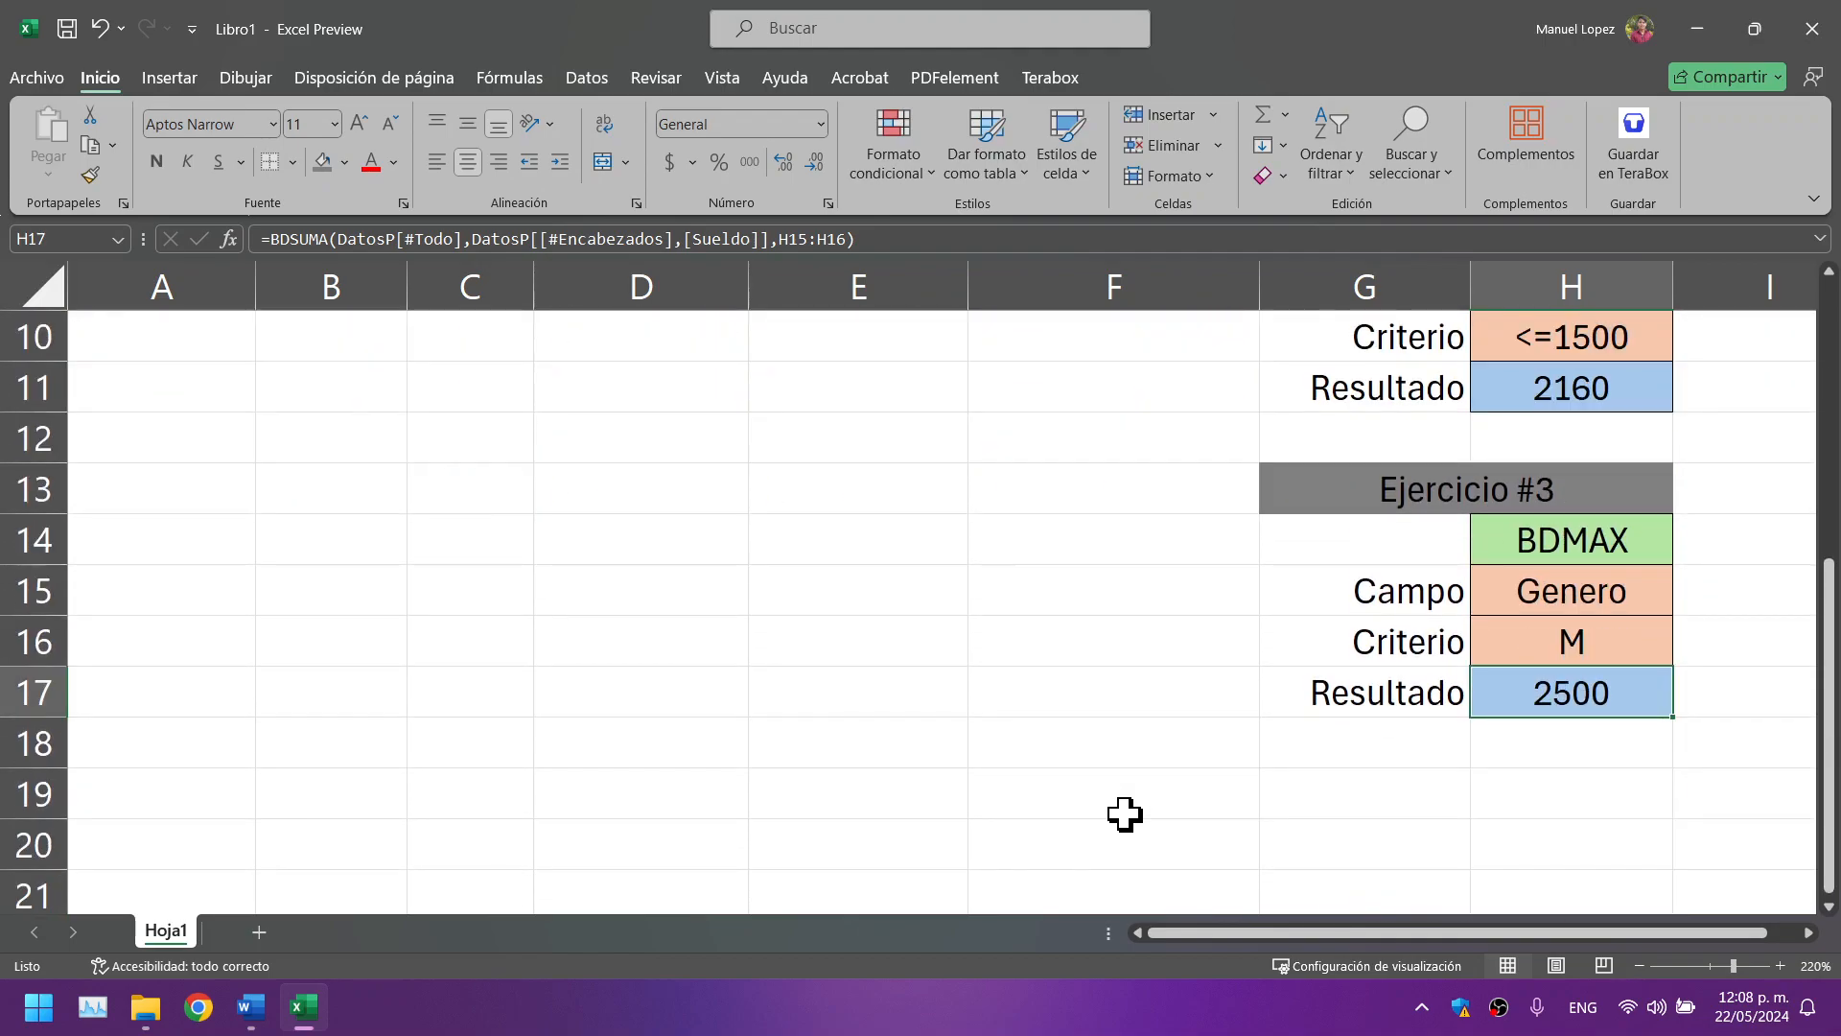
# Step: Switch to the PDF in Acrobat and review the BDMAX example's criteria, formula and result table, highlighting the function name
pyautogui.moveTo(1840, 158); pyautogui.dragTo(964, 0)
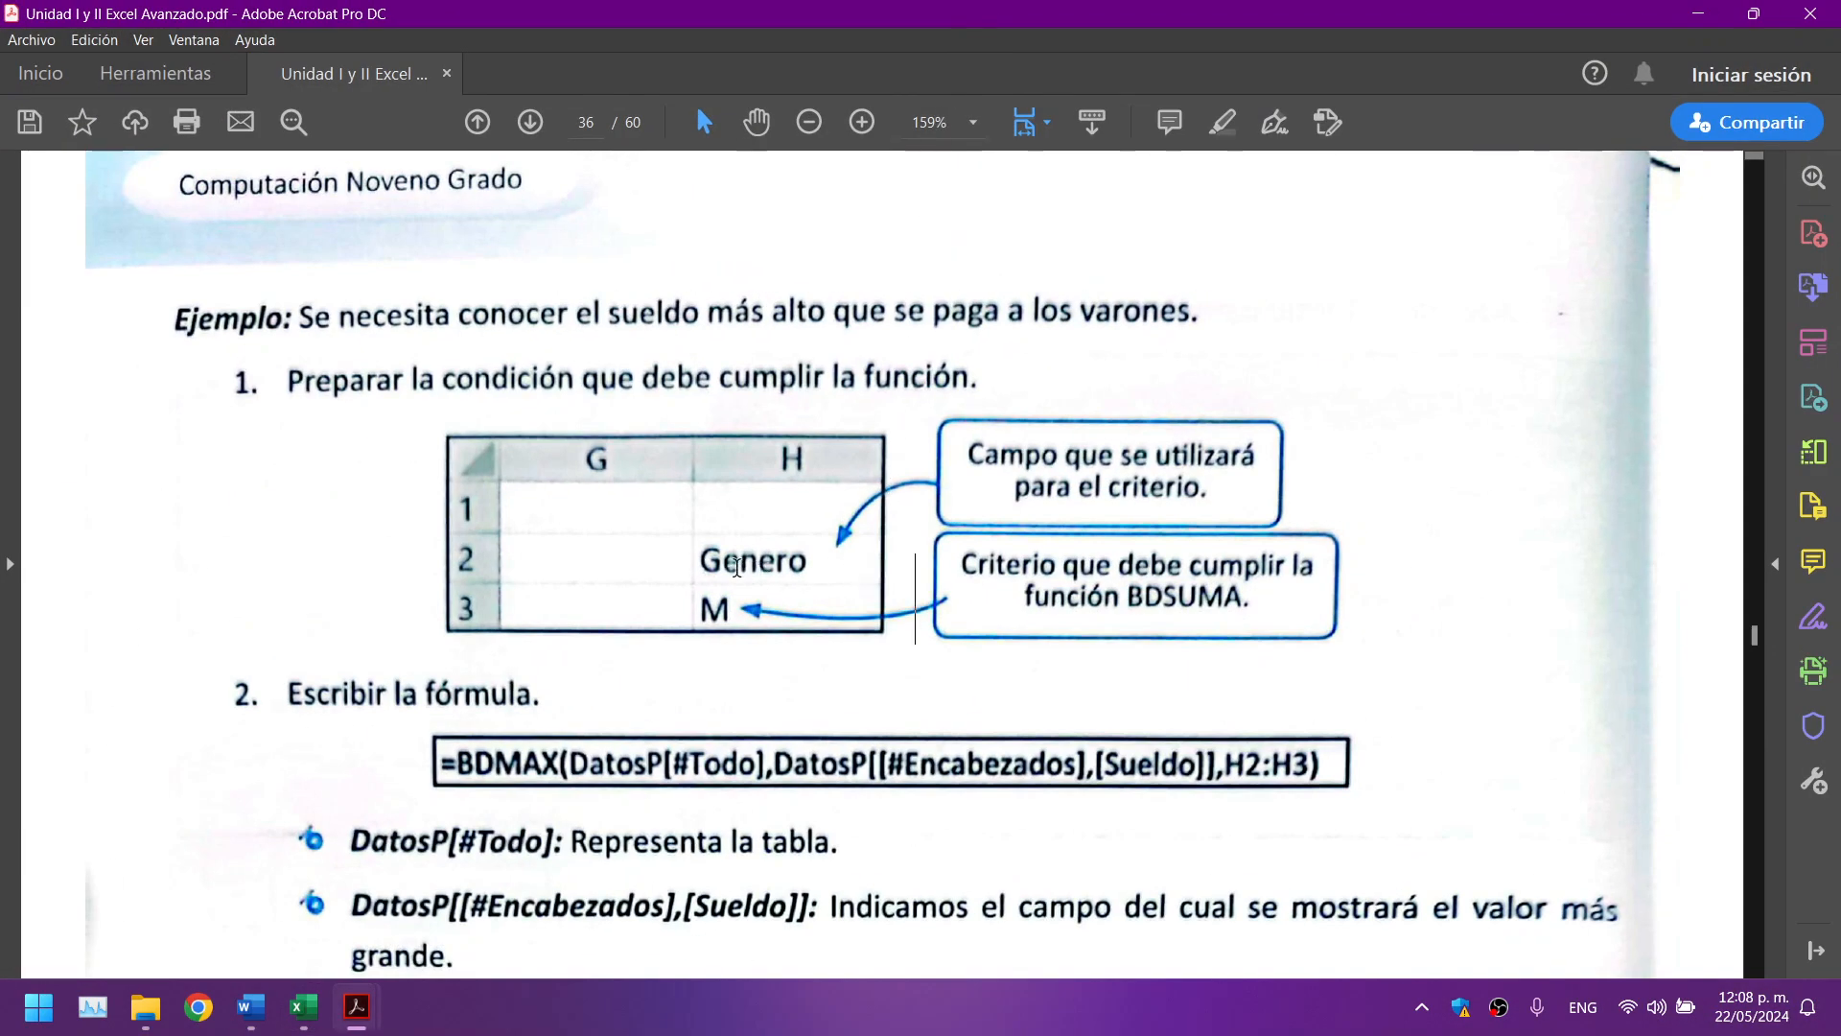
pyautogui.doubleClick(769, 573)
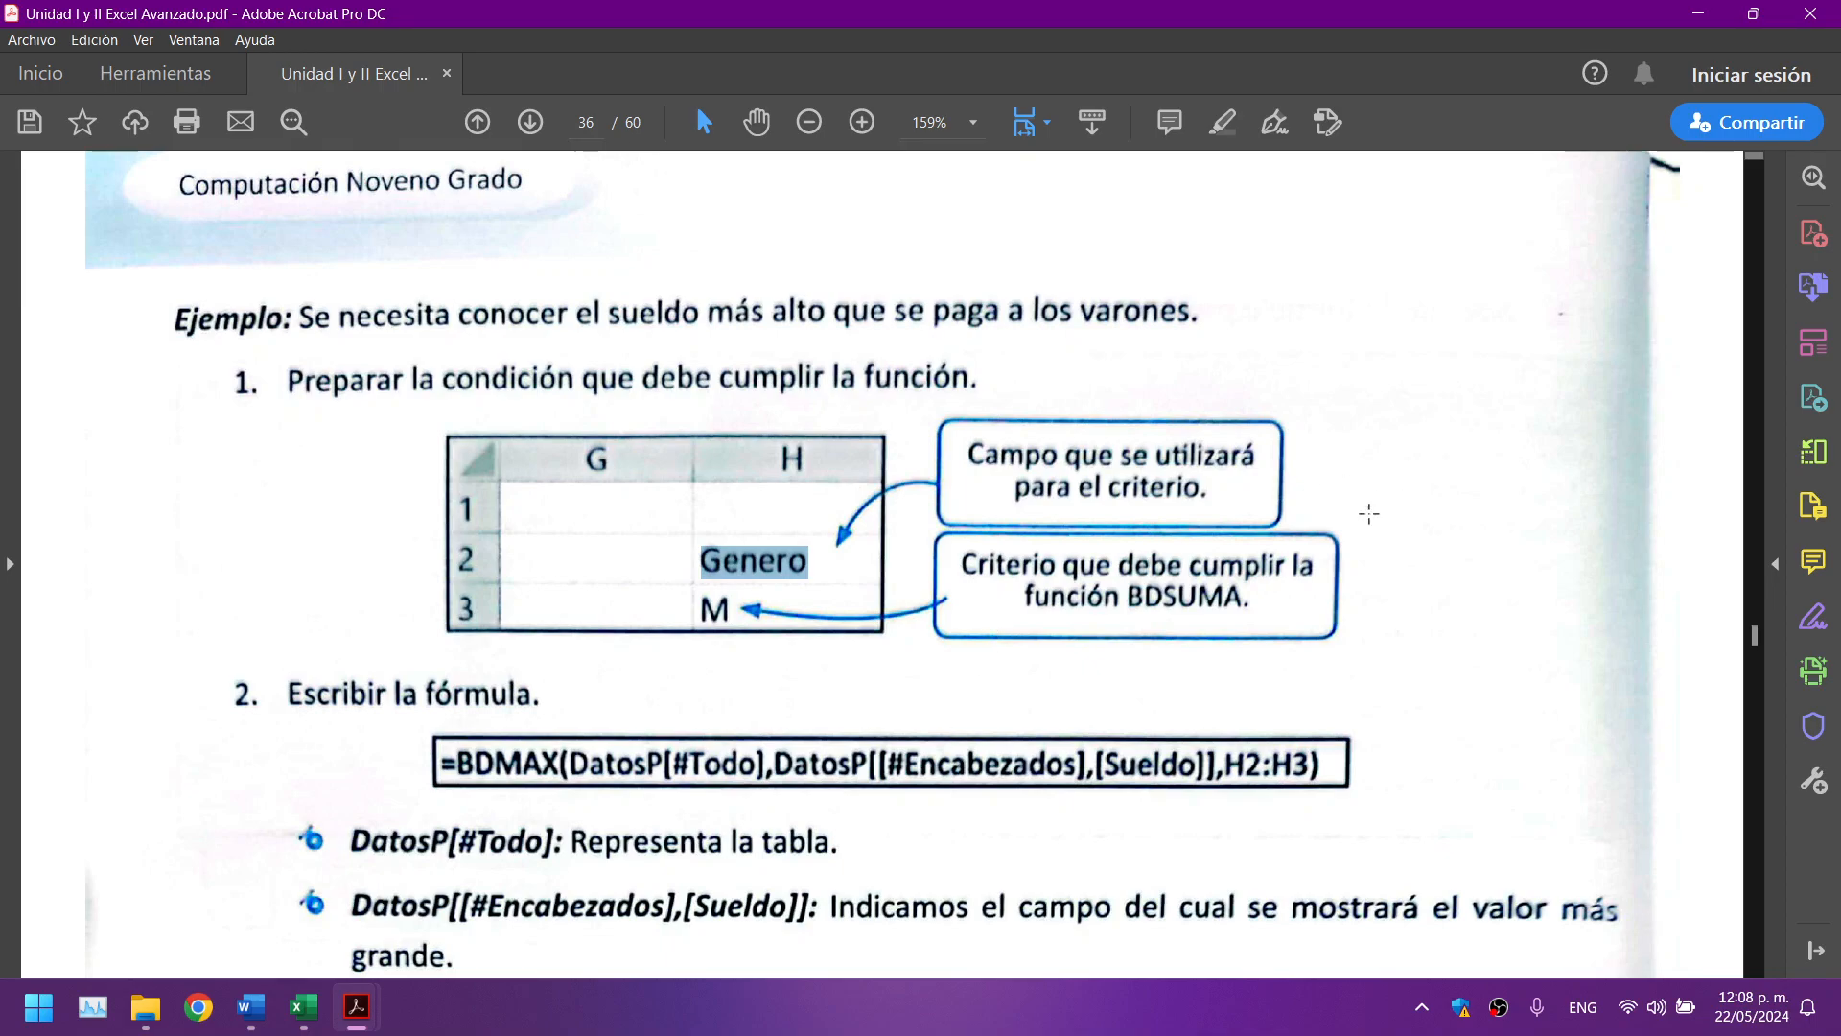
pyautogui.scroll(-3, 1147, 481)
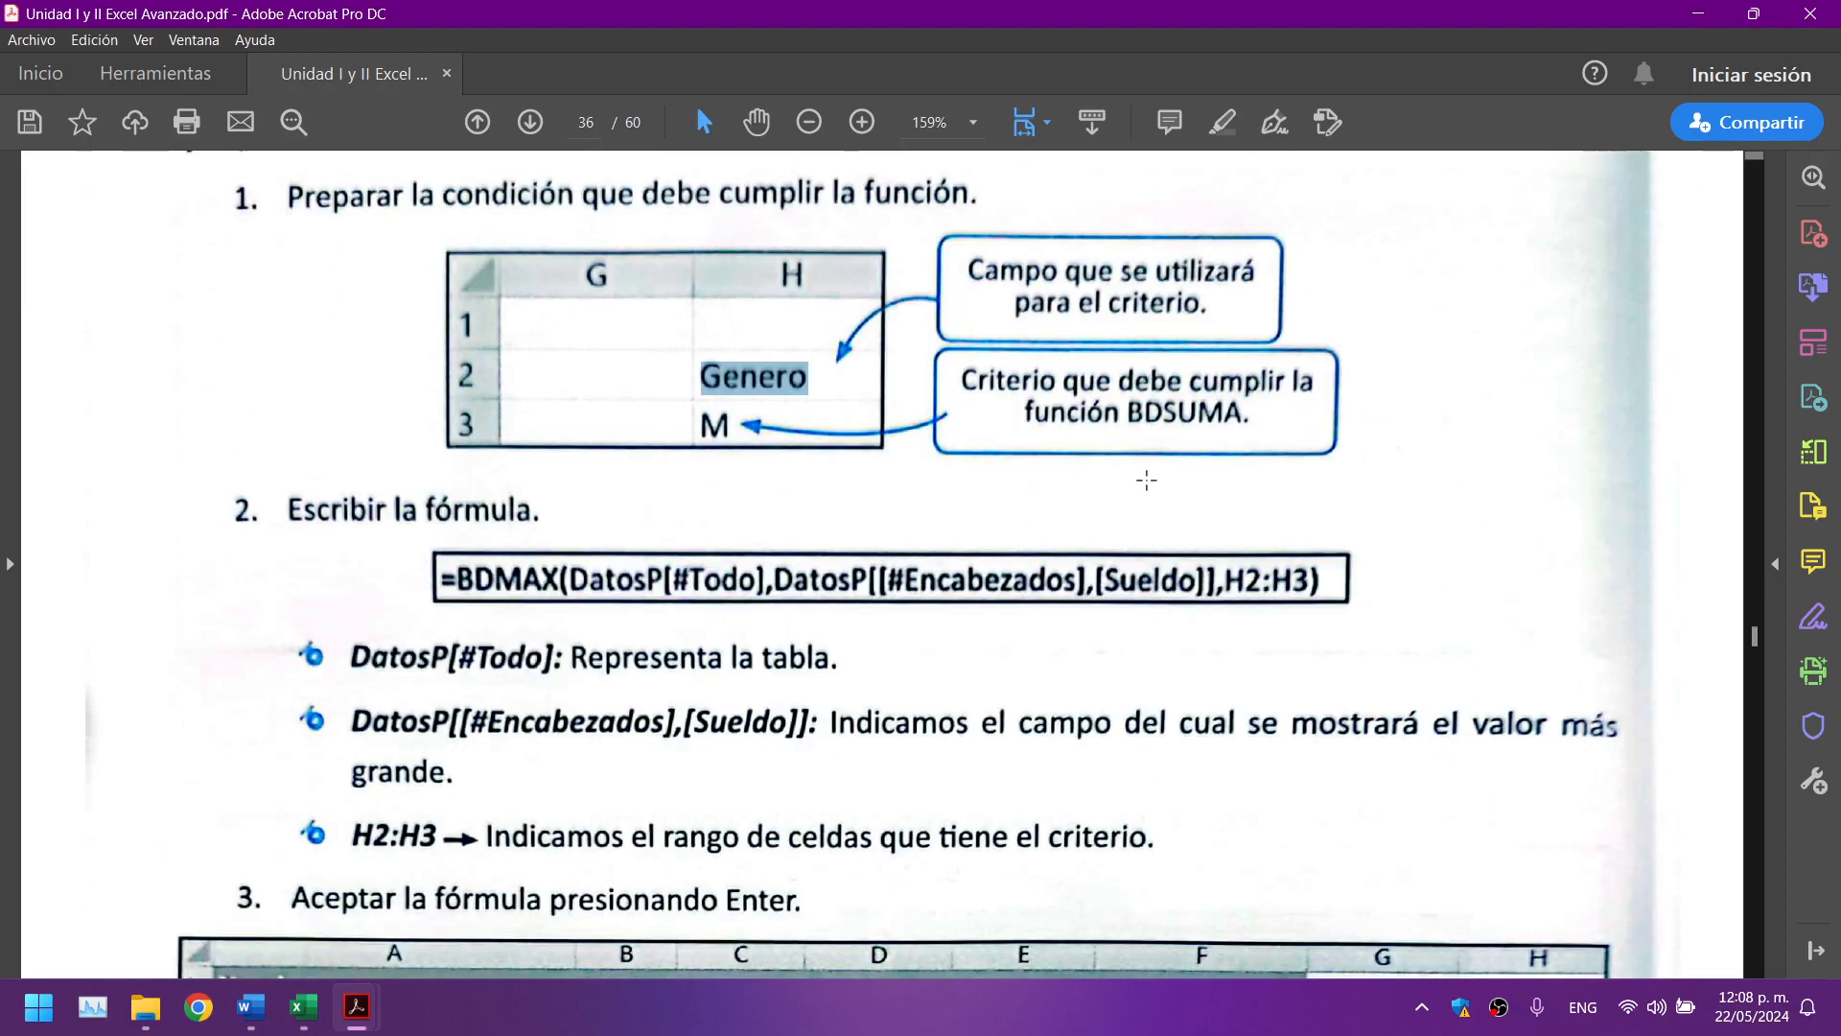
pyautogui.scroll(-12, 1147, 481)
pyautogui.scroll(-6, 1147, 481)
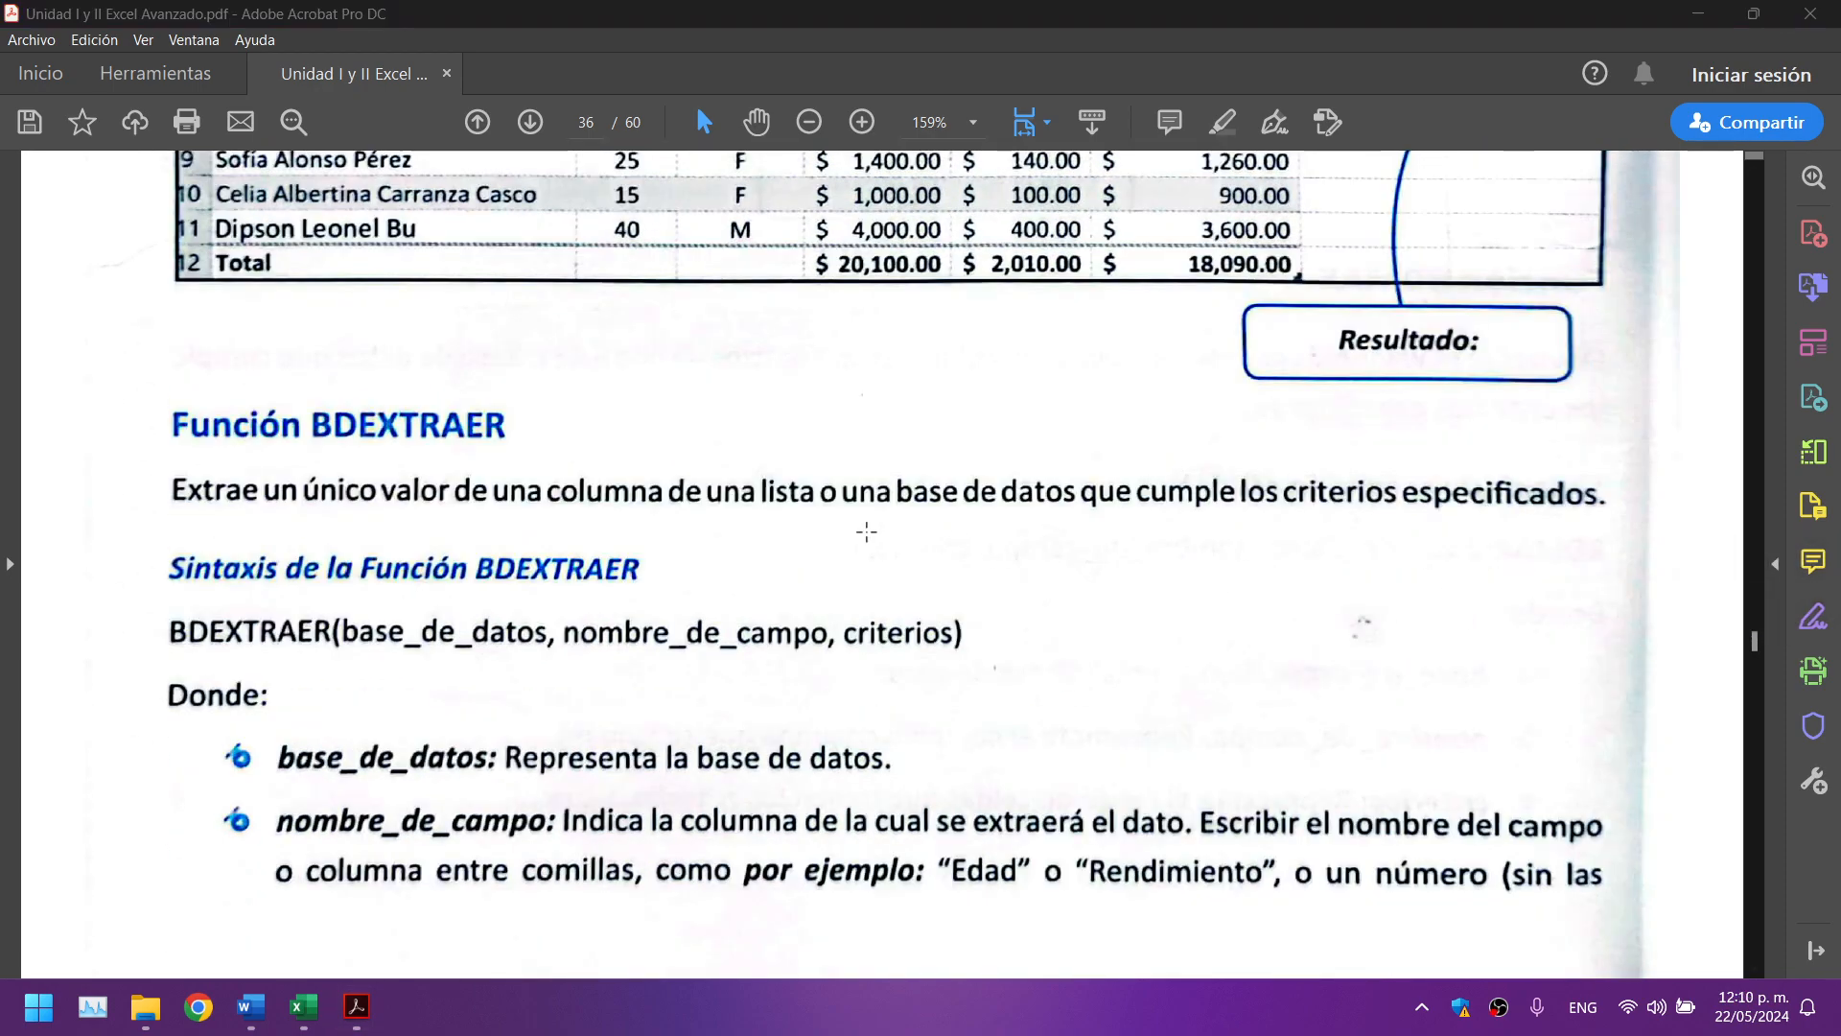
pyautogui.scroll(2, 866, 531)
pyautogui.scroll(5, 866, 532)
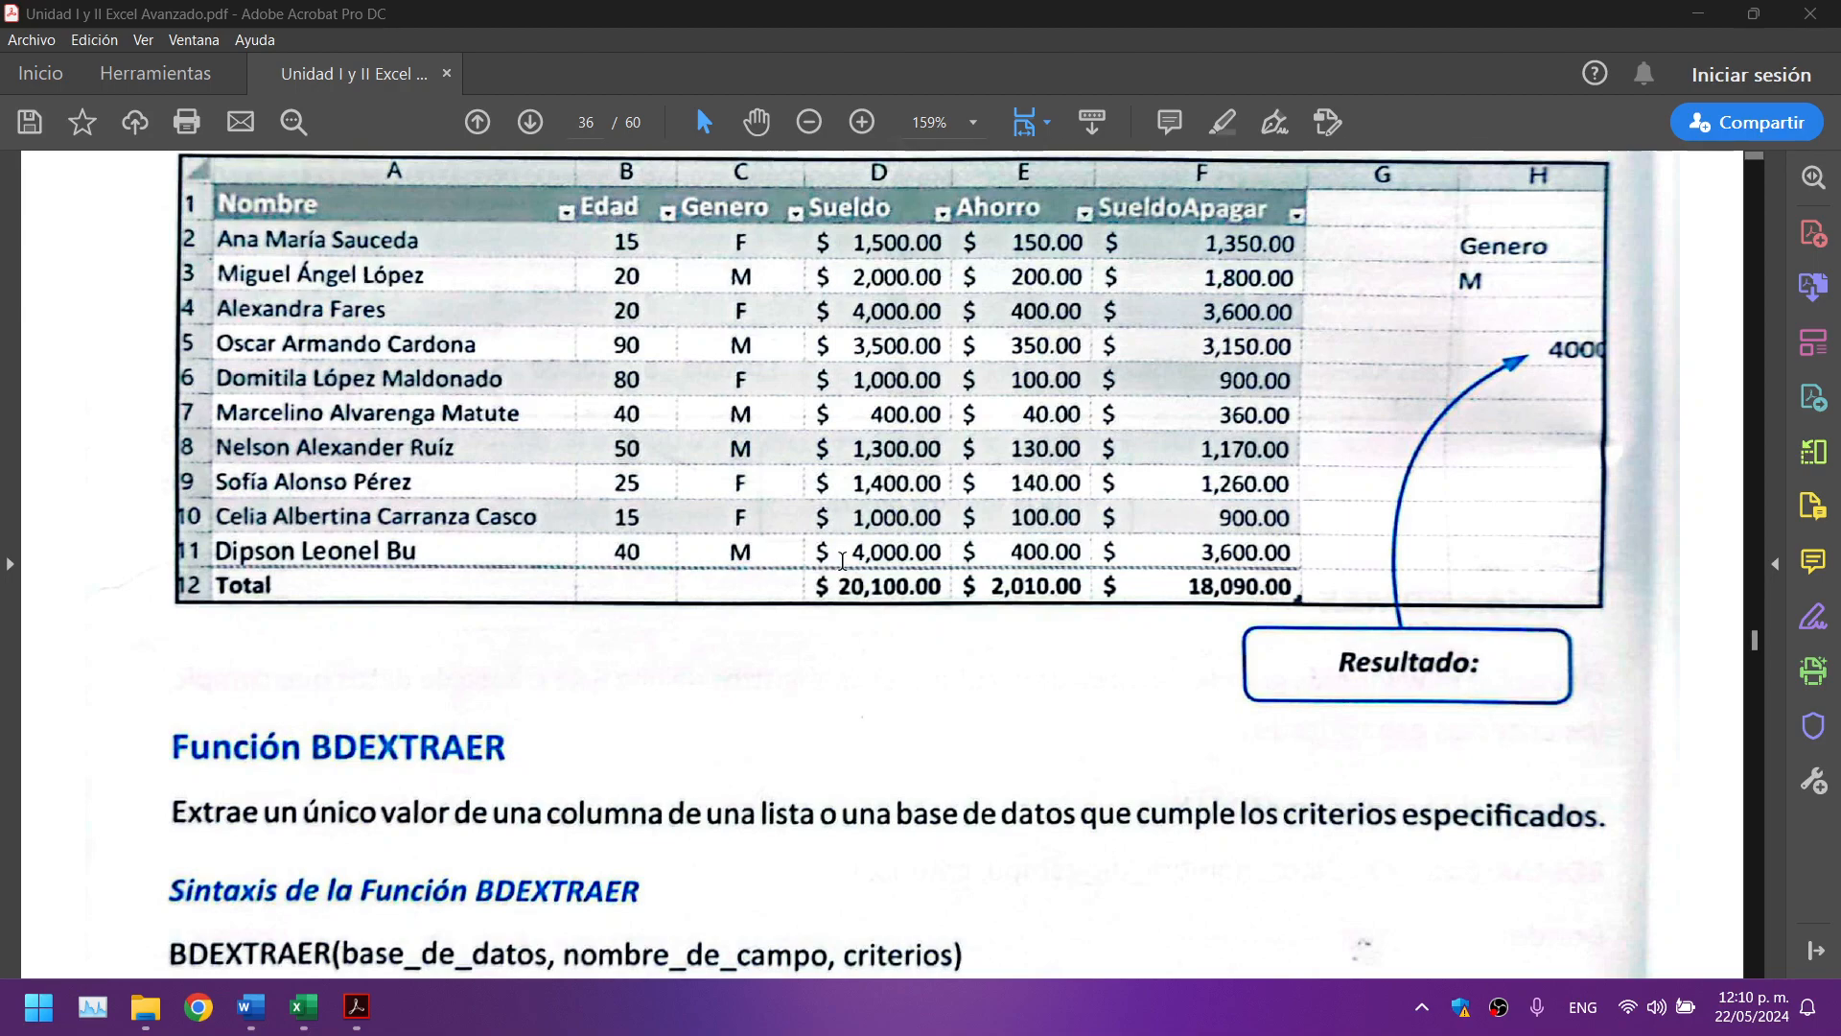
pyautogui.scroll(3, 842, 561)
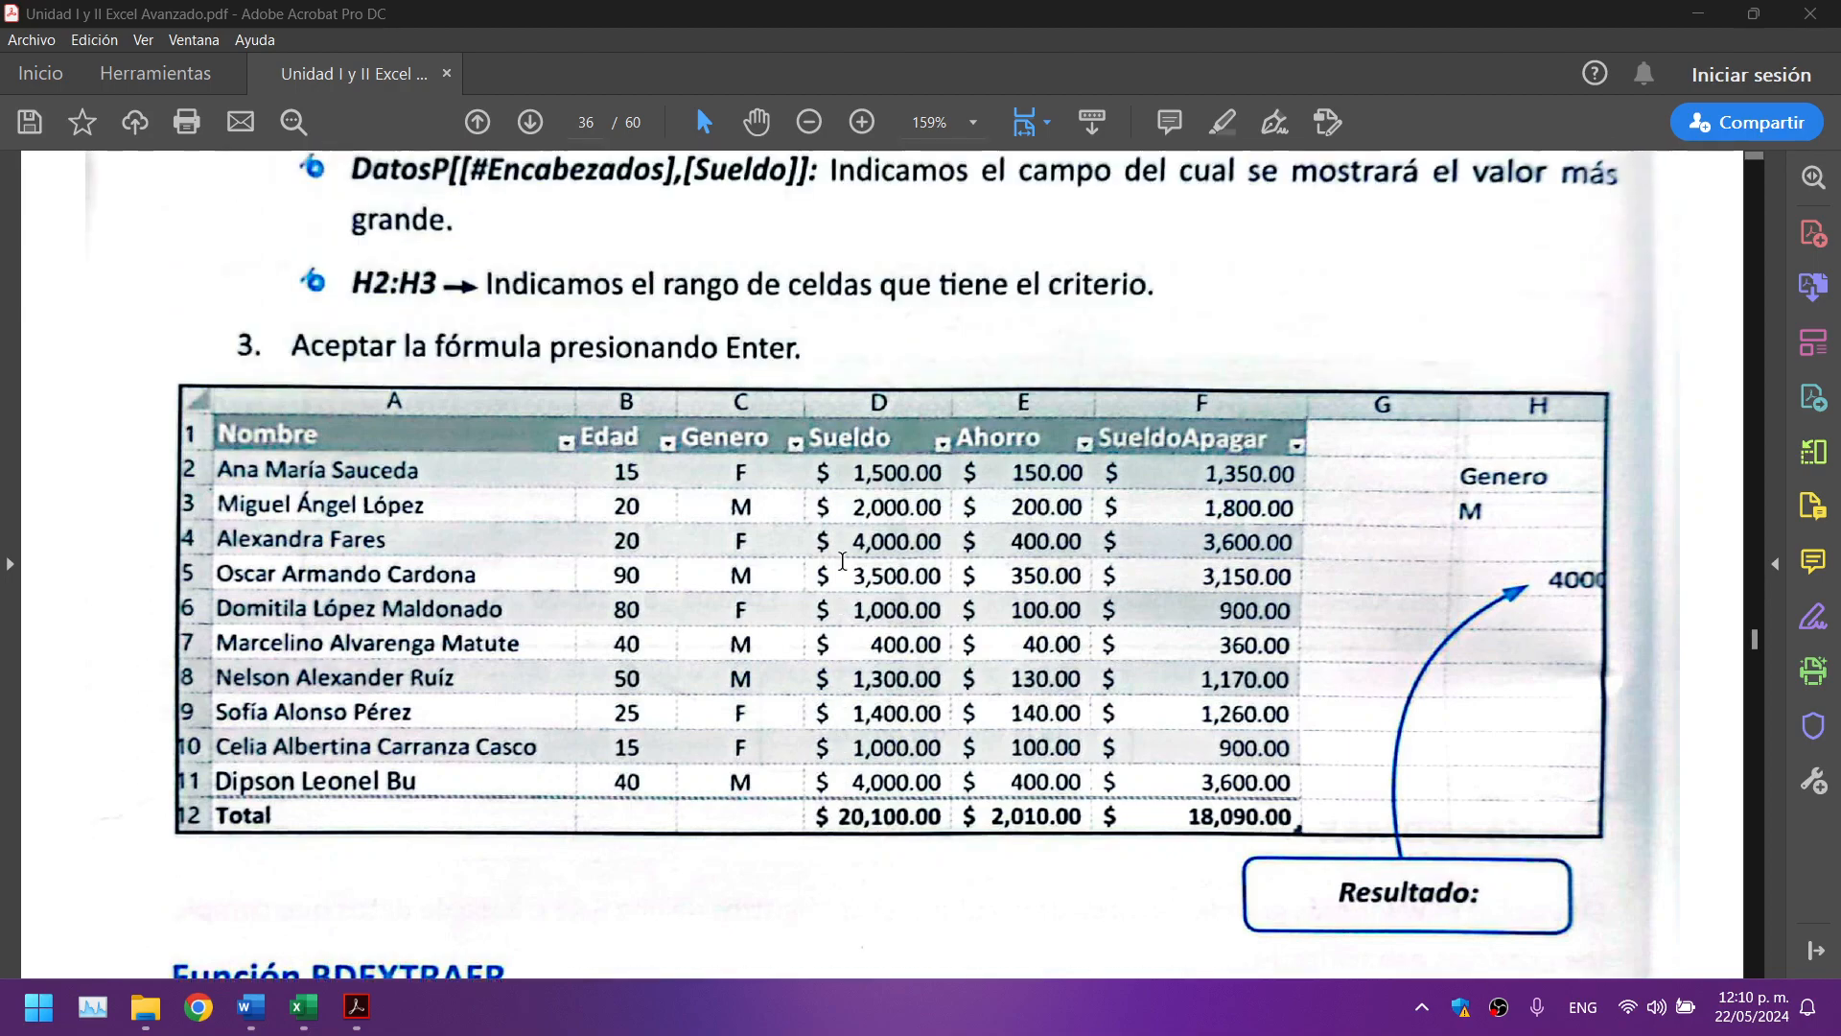
pyautogui.scroll(3, 842, 561)
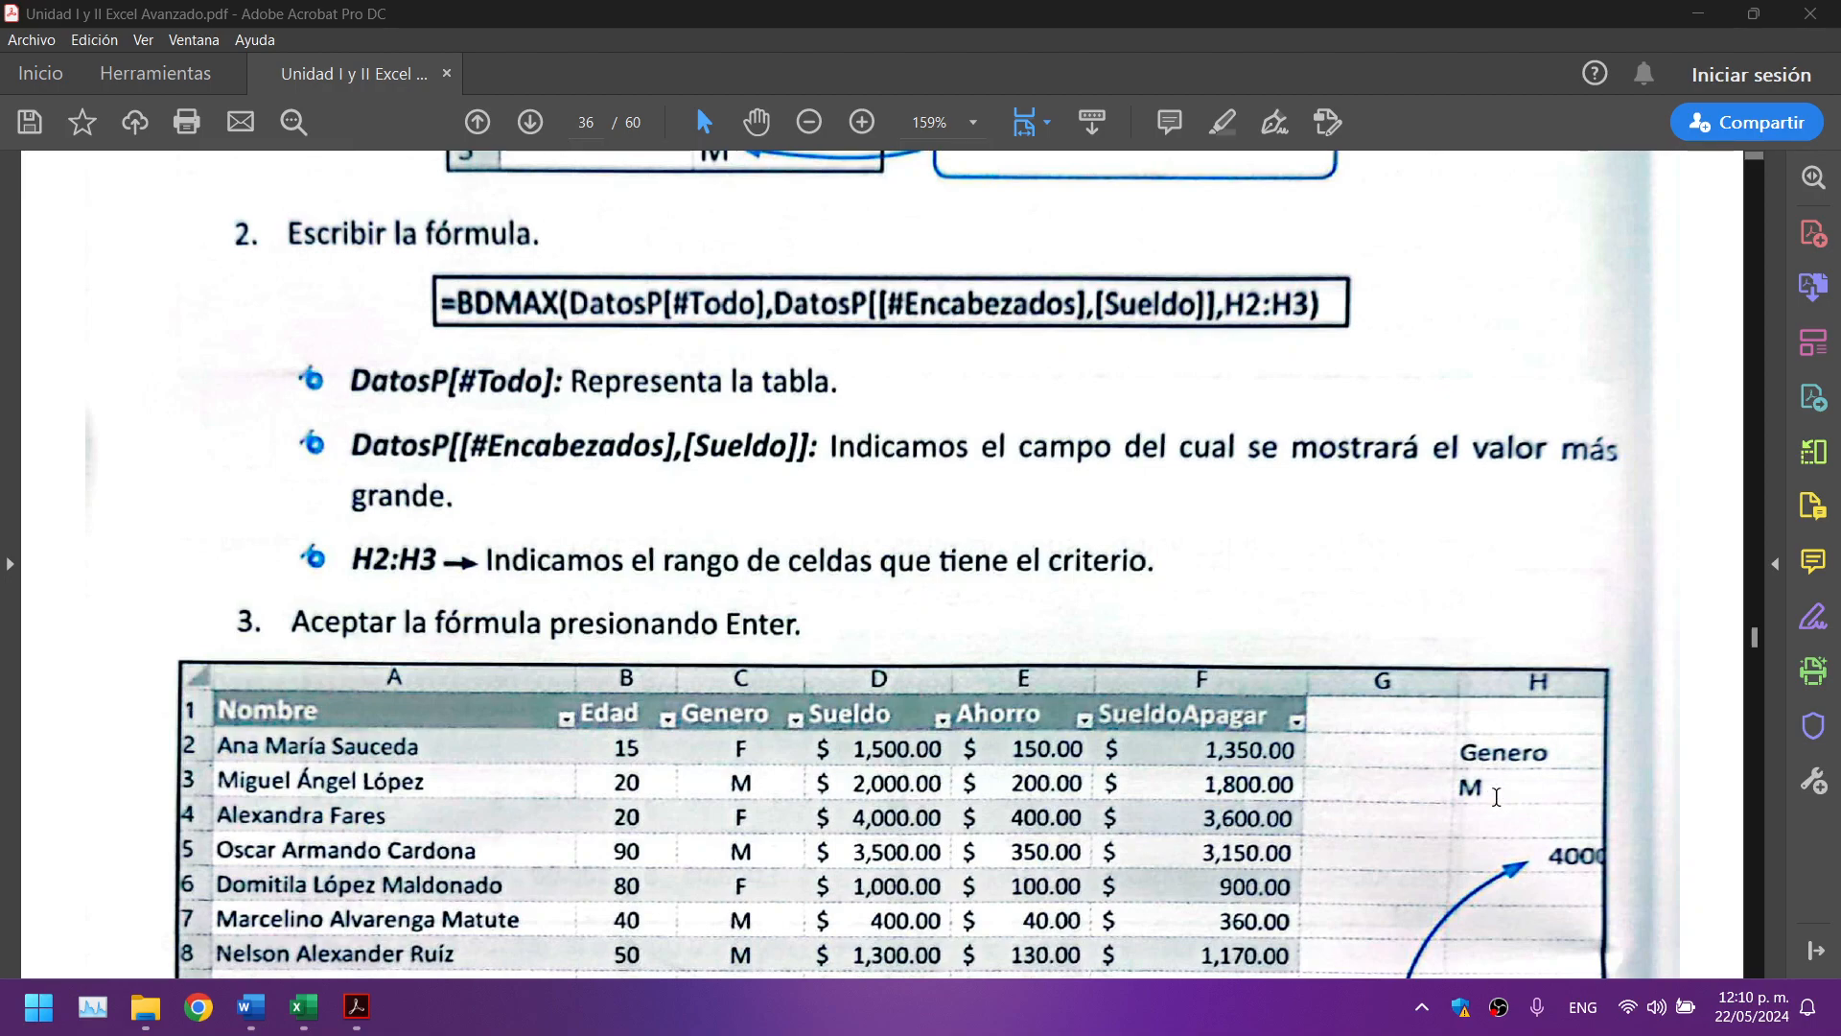
pyautogui.scroll(4, 945, 550)
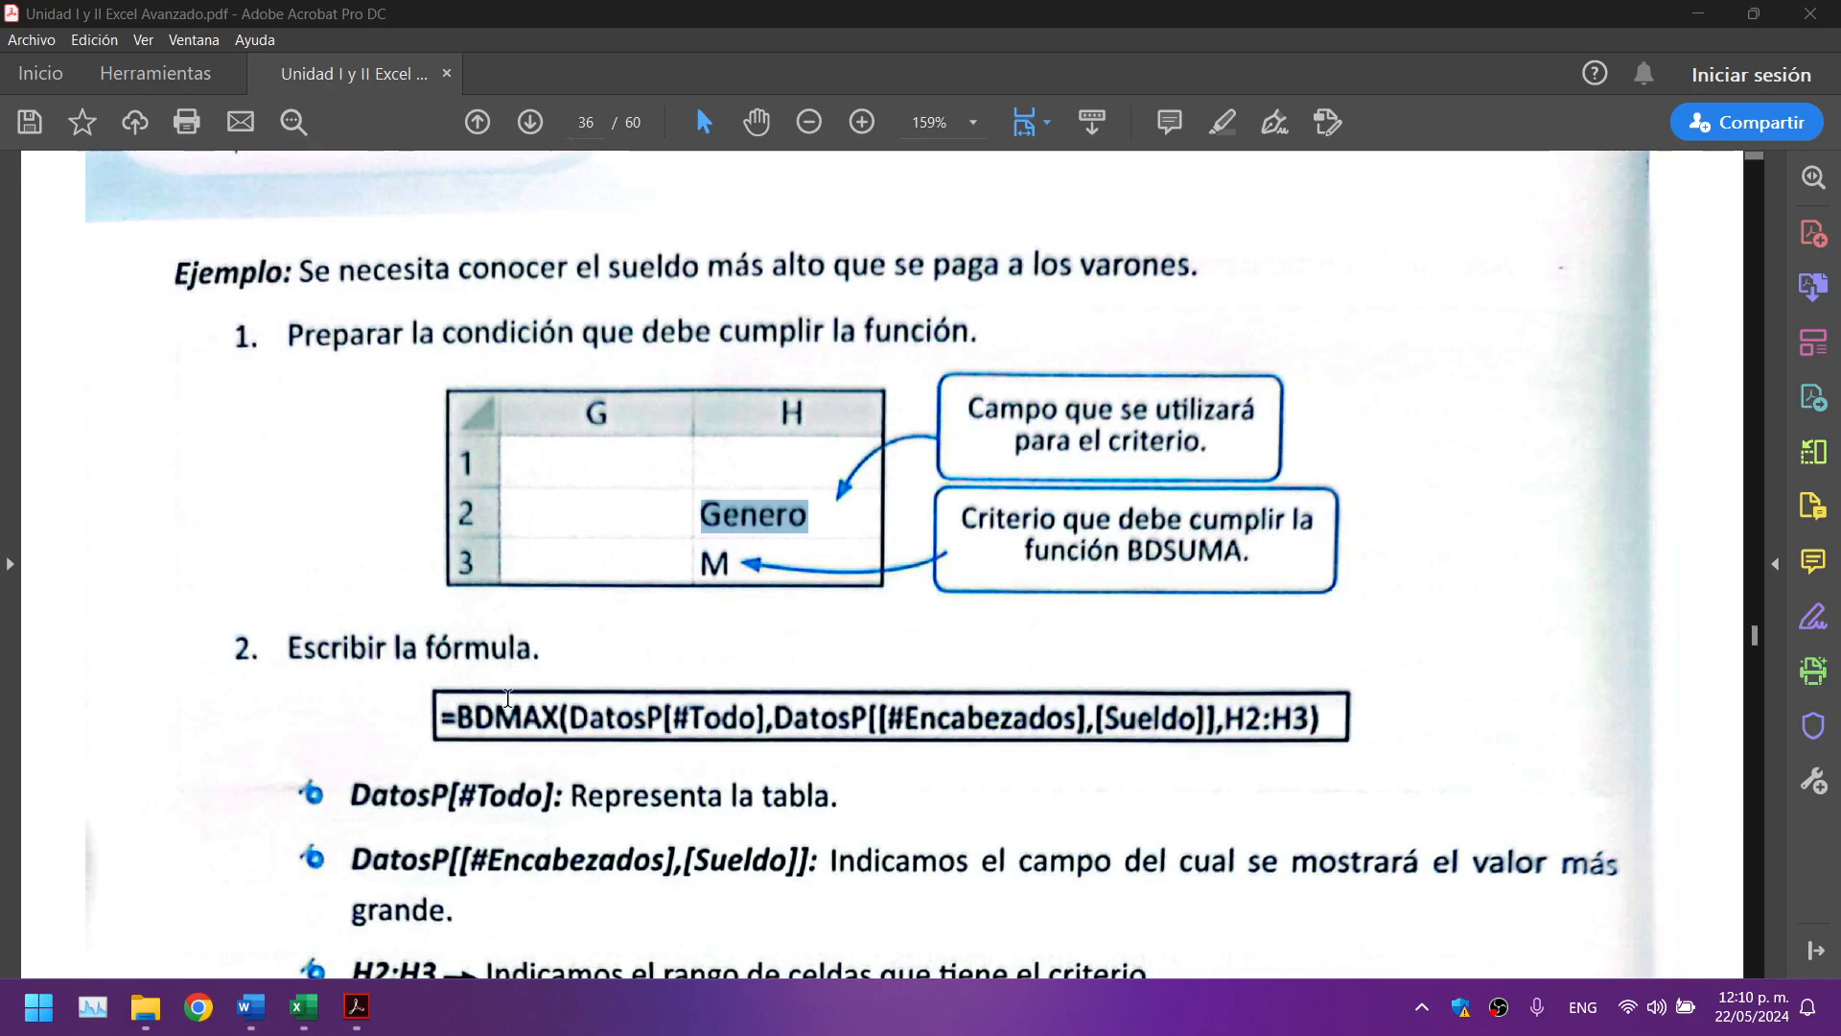
pyautogui.moveTo(457, 717); pyautogui.dragTo(542, 718)
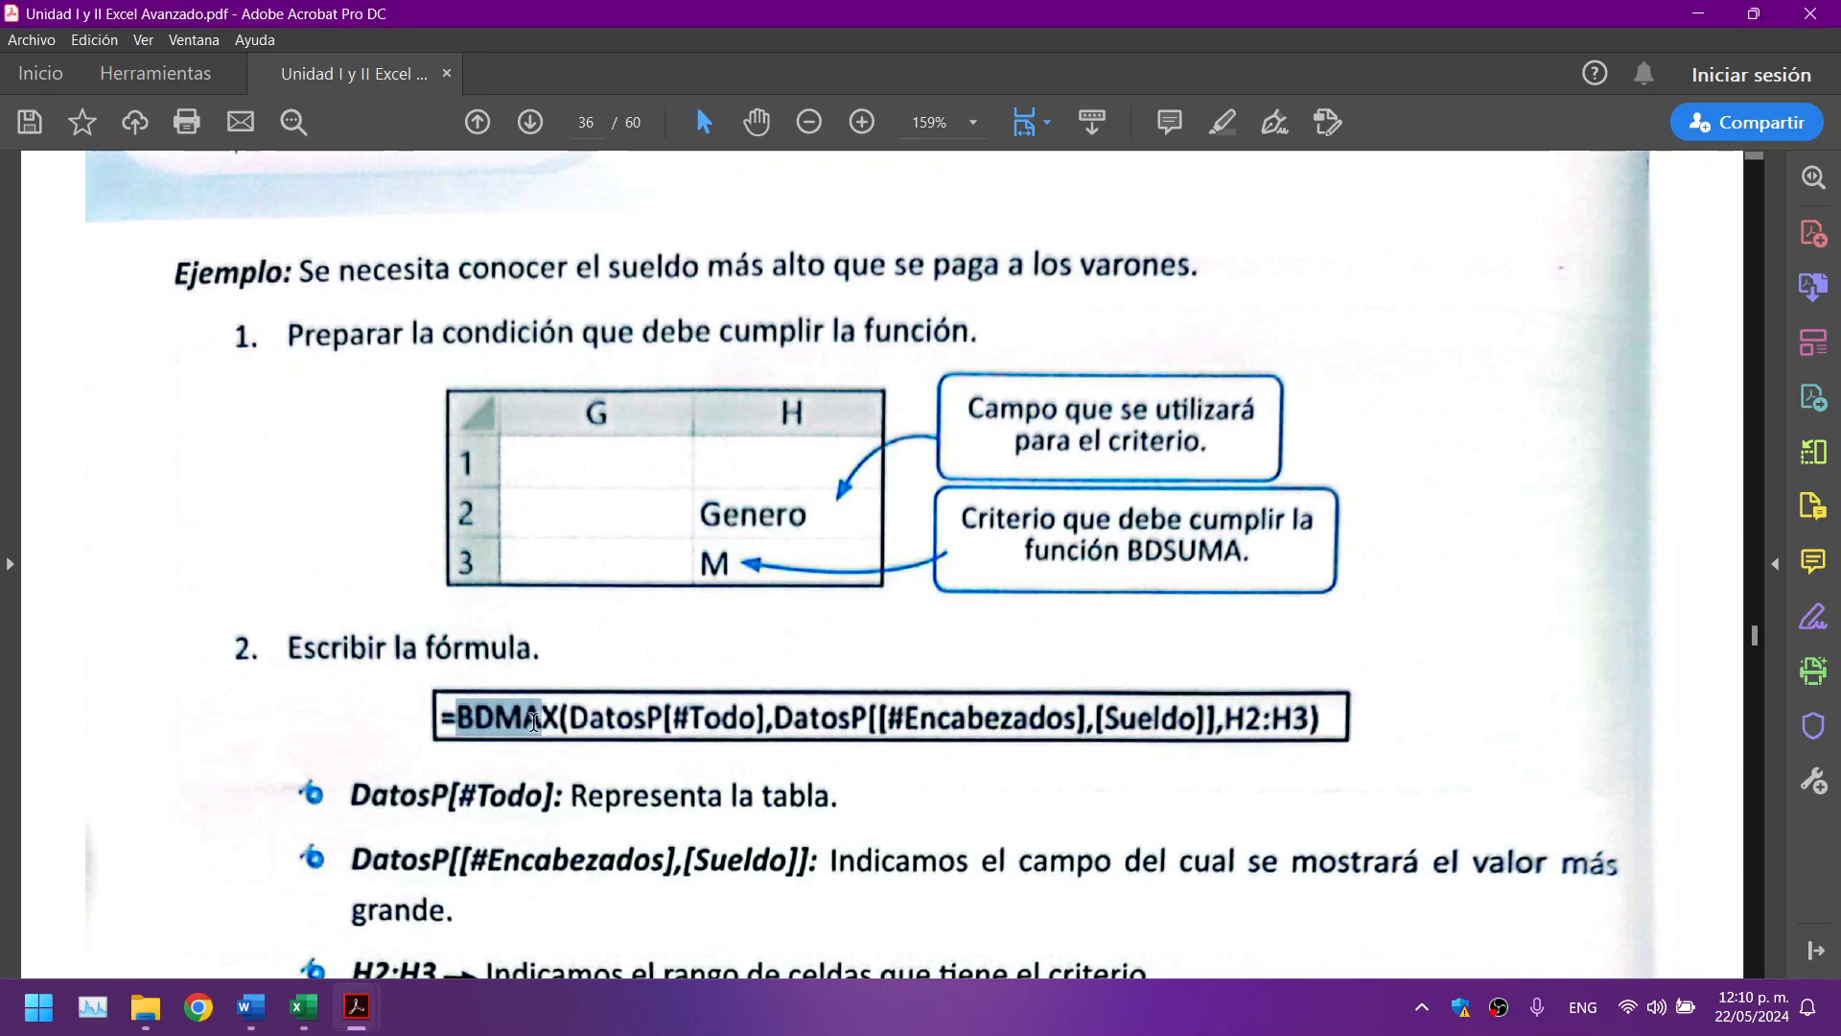
# Step: Switch to the Excel workbook and replace the BDSUMA function in H17's formula with BDMAX, keeping the existing arguments
pyautogui.click(303, 1006)
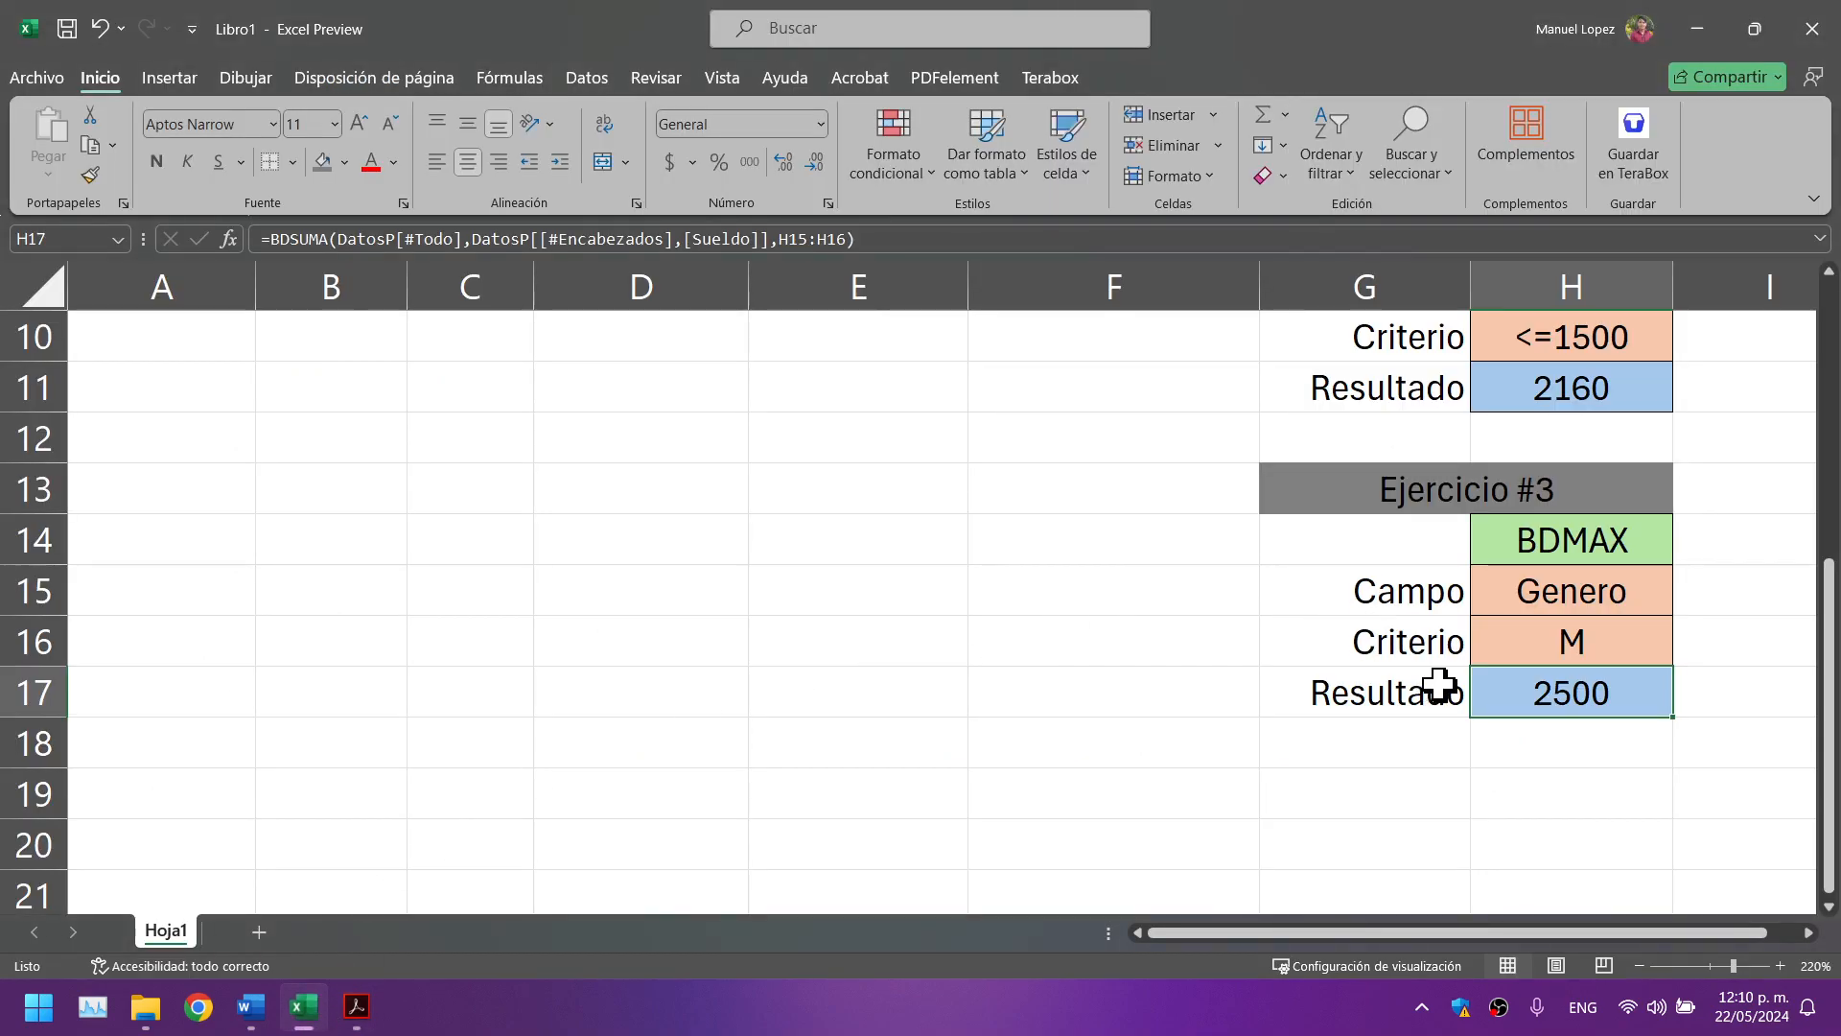
pyautogui.doubleClick(1571, 694)
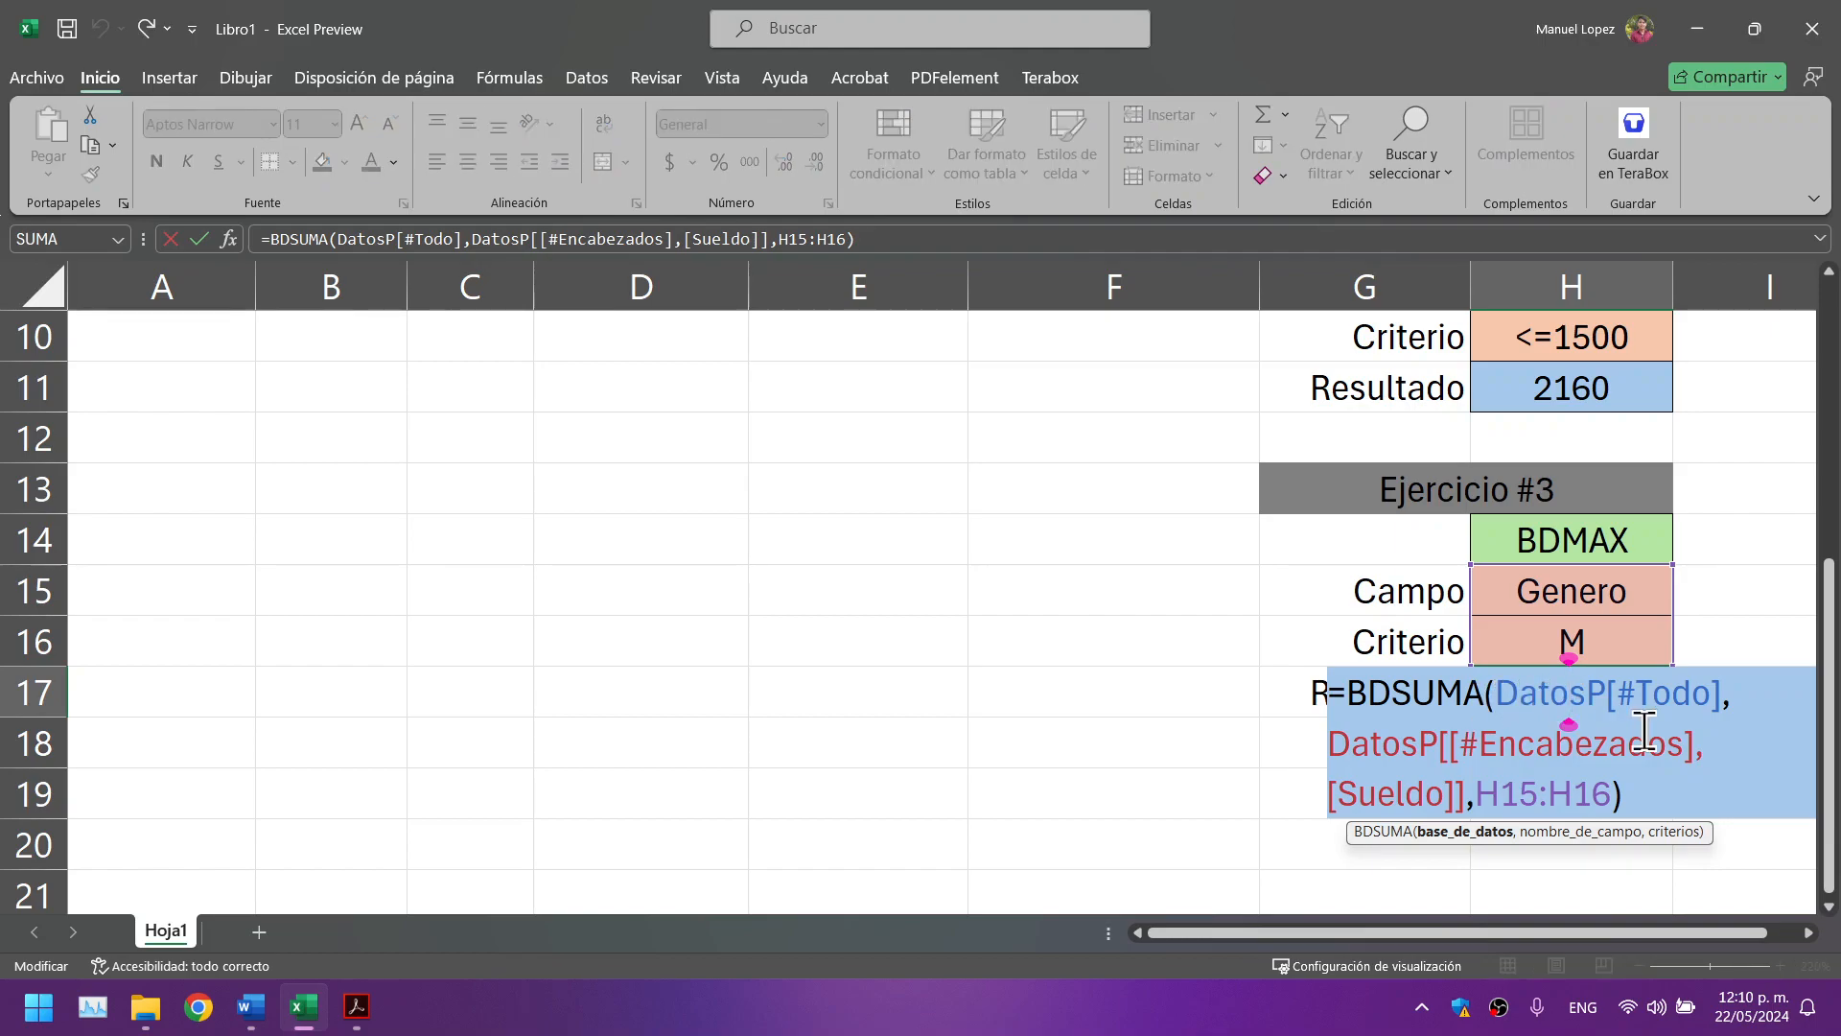
pyautogui.click(1484, 692)
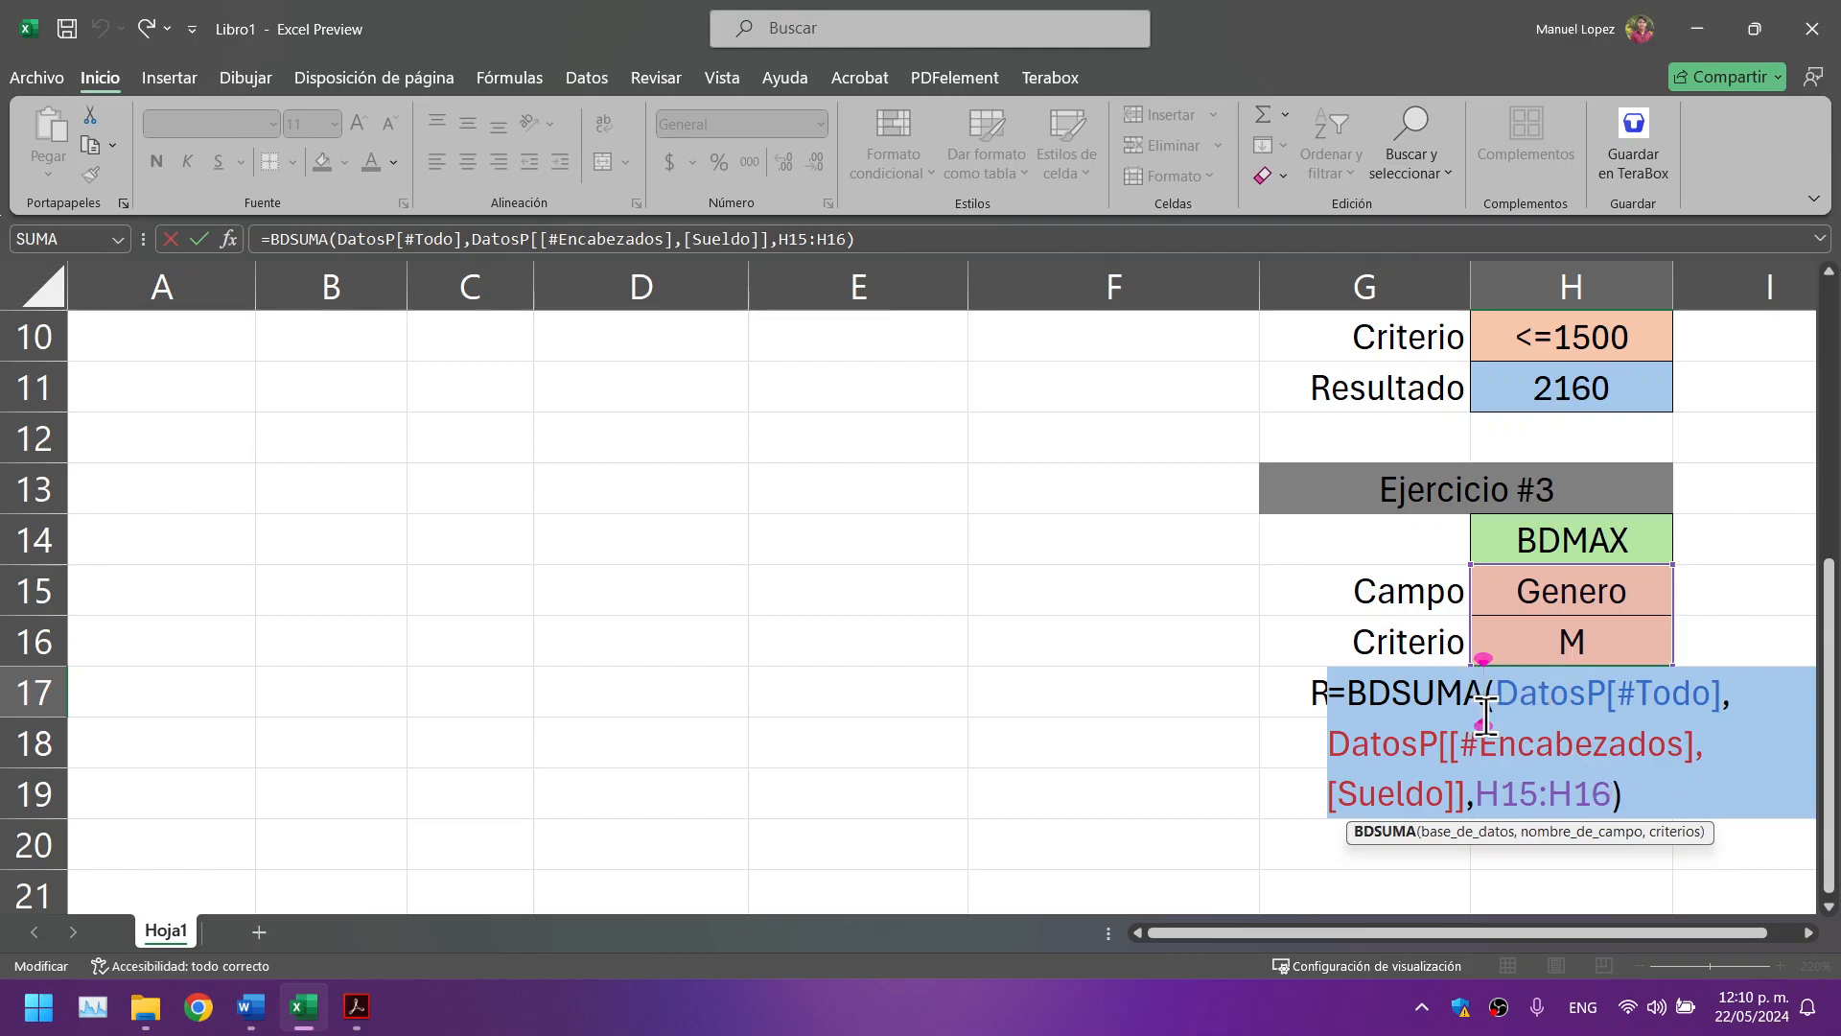
pyautogui.press('Left')
pyautogui.press('Left')
pyautogui.press('Left')
pyautogui.press('Delete')
pyautogui.press('BackSpace')
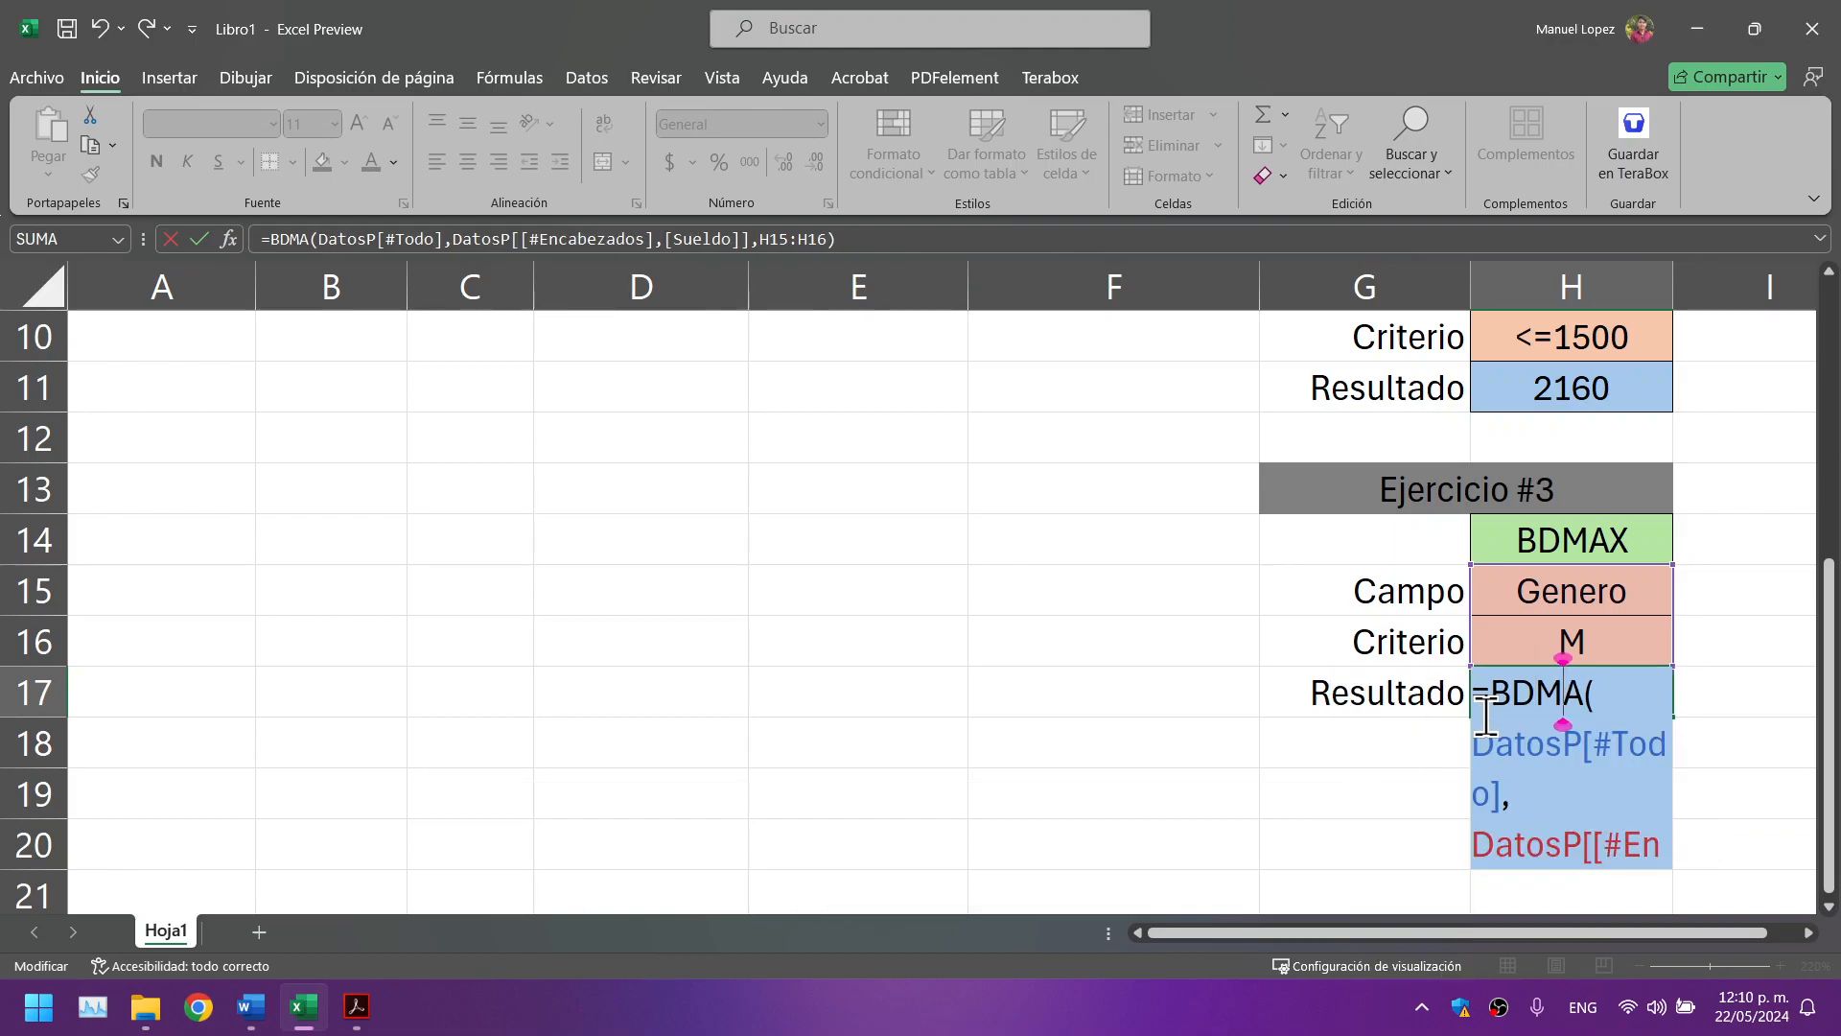
pyautogui.write('X')
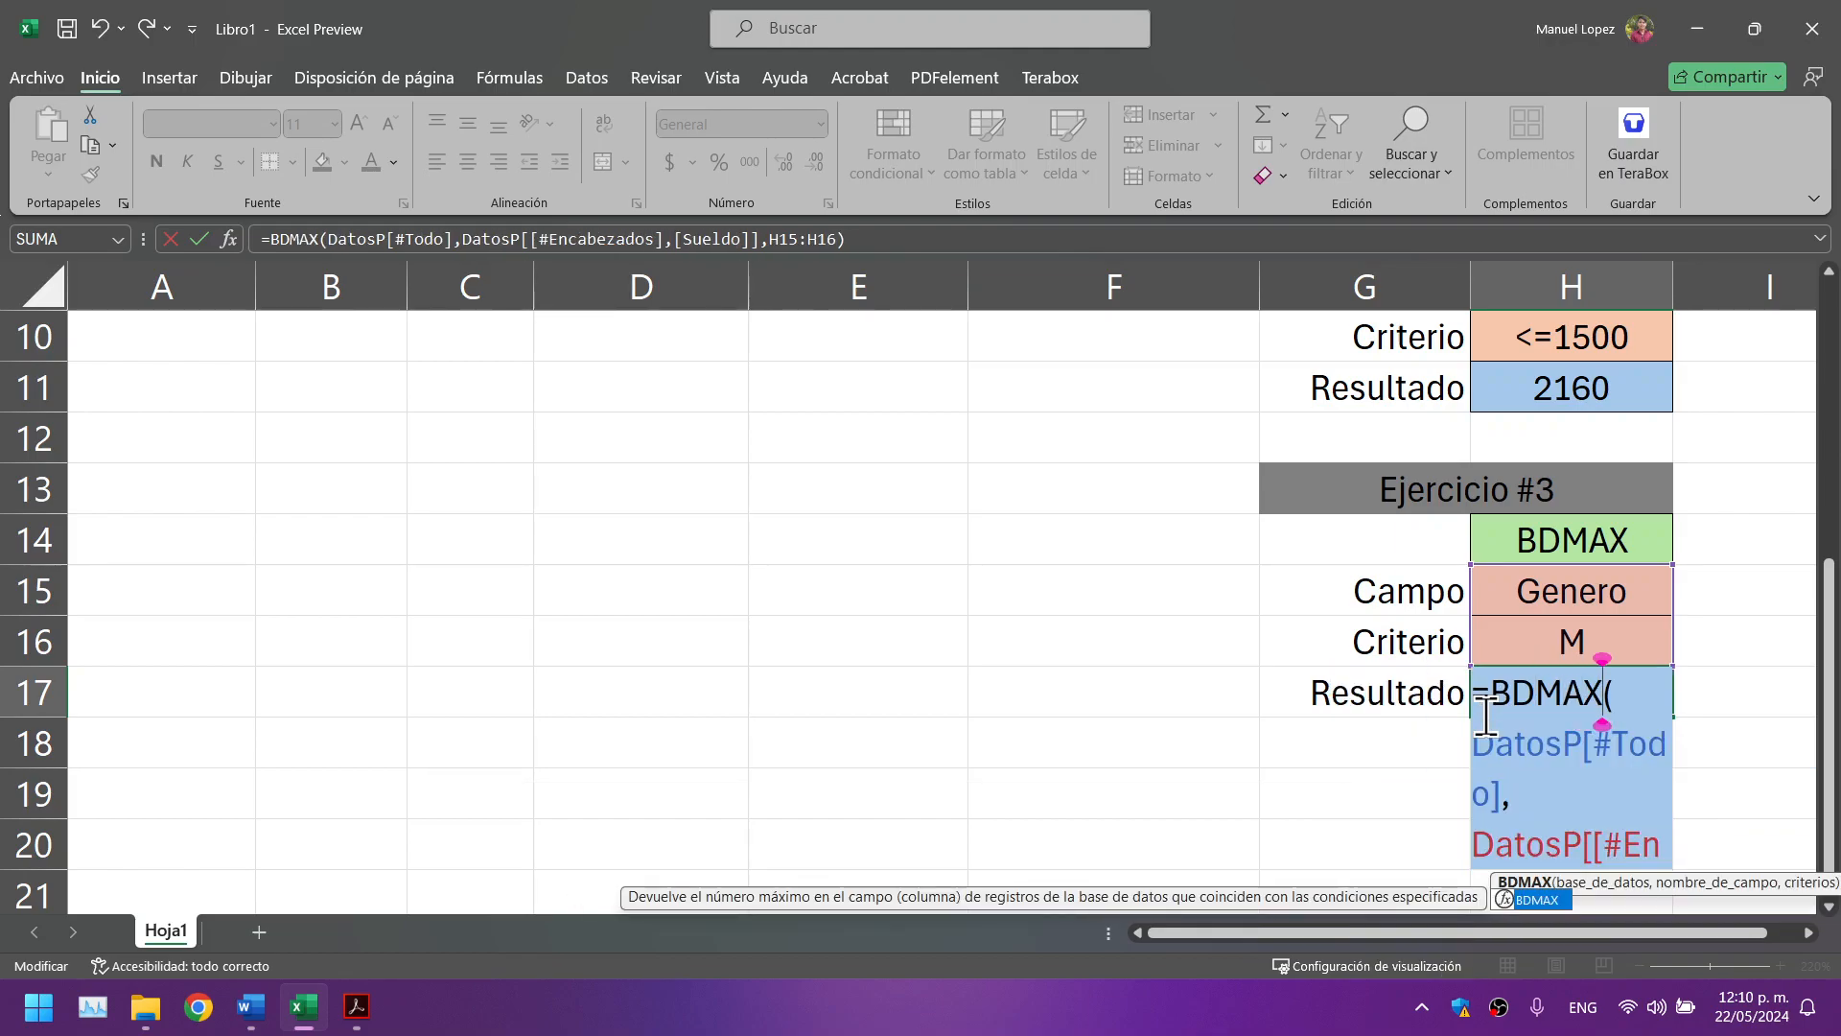
pyautogui.press('Return')
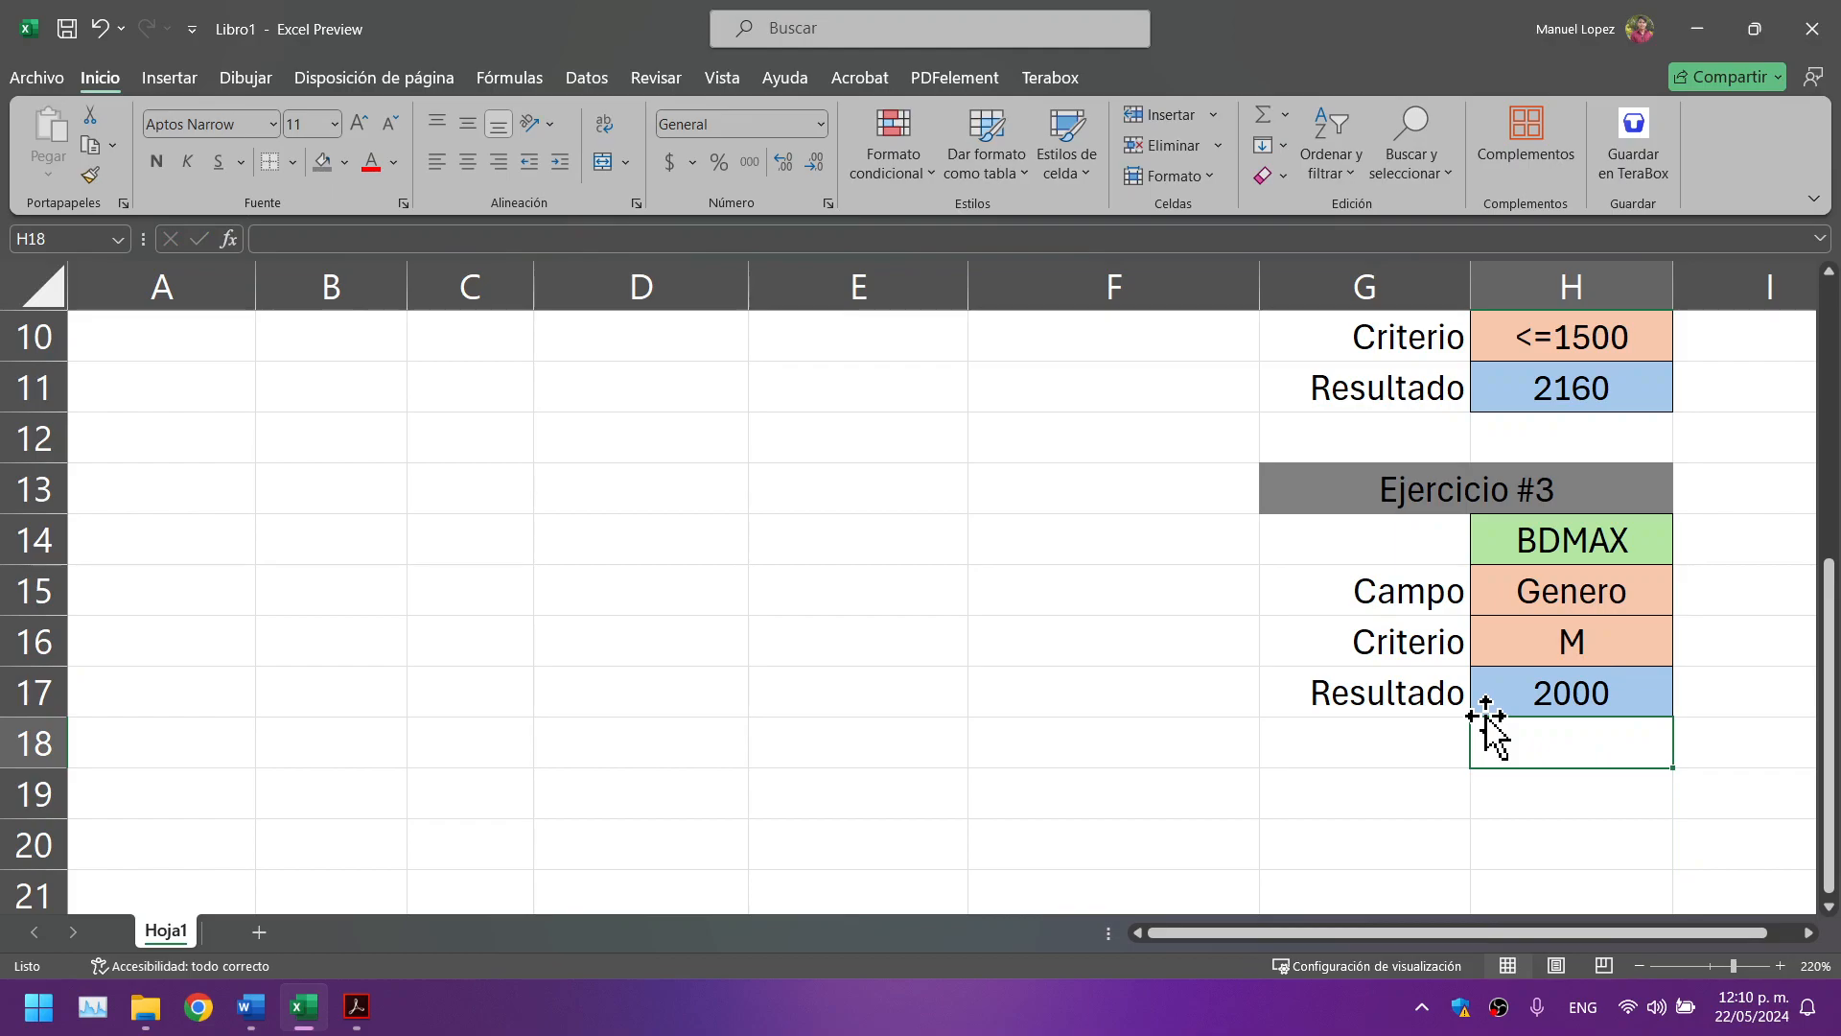
# Step: Turn the DatosP table's totals row back on and compare the Ejercicio #3 result in H17 with the Sueldo column
pyautogui.scroll(3, 911, 767)
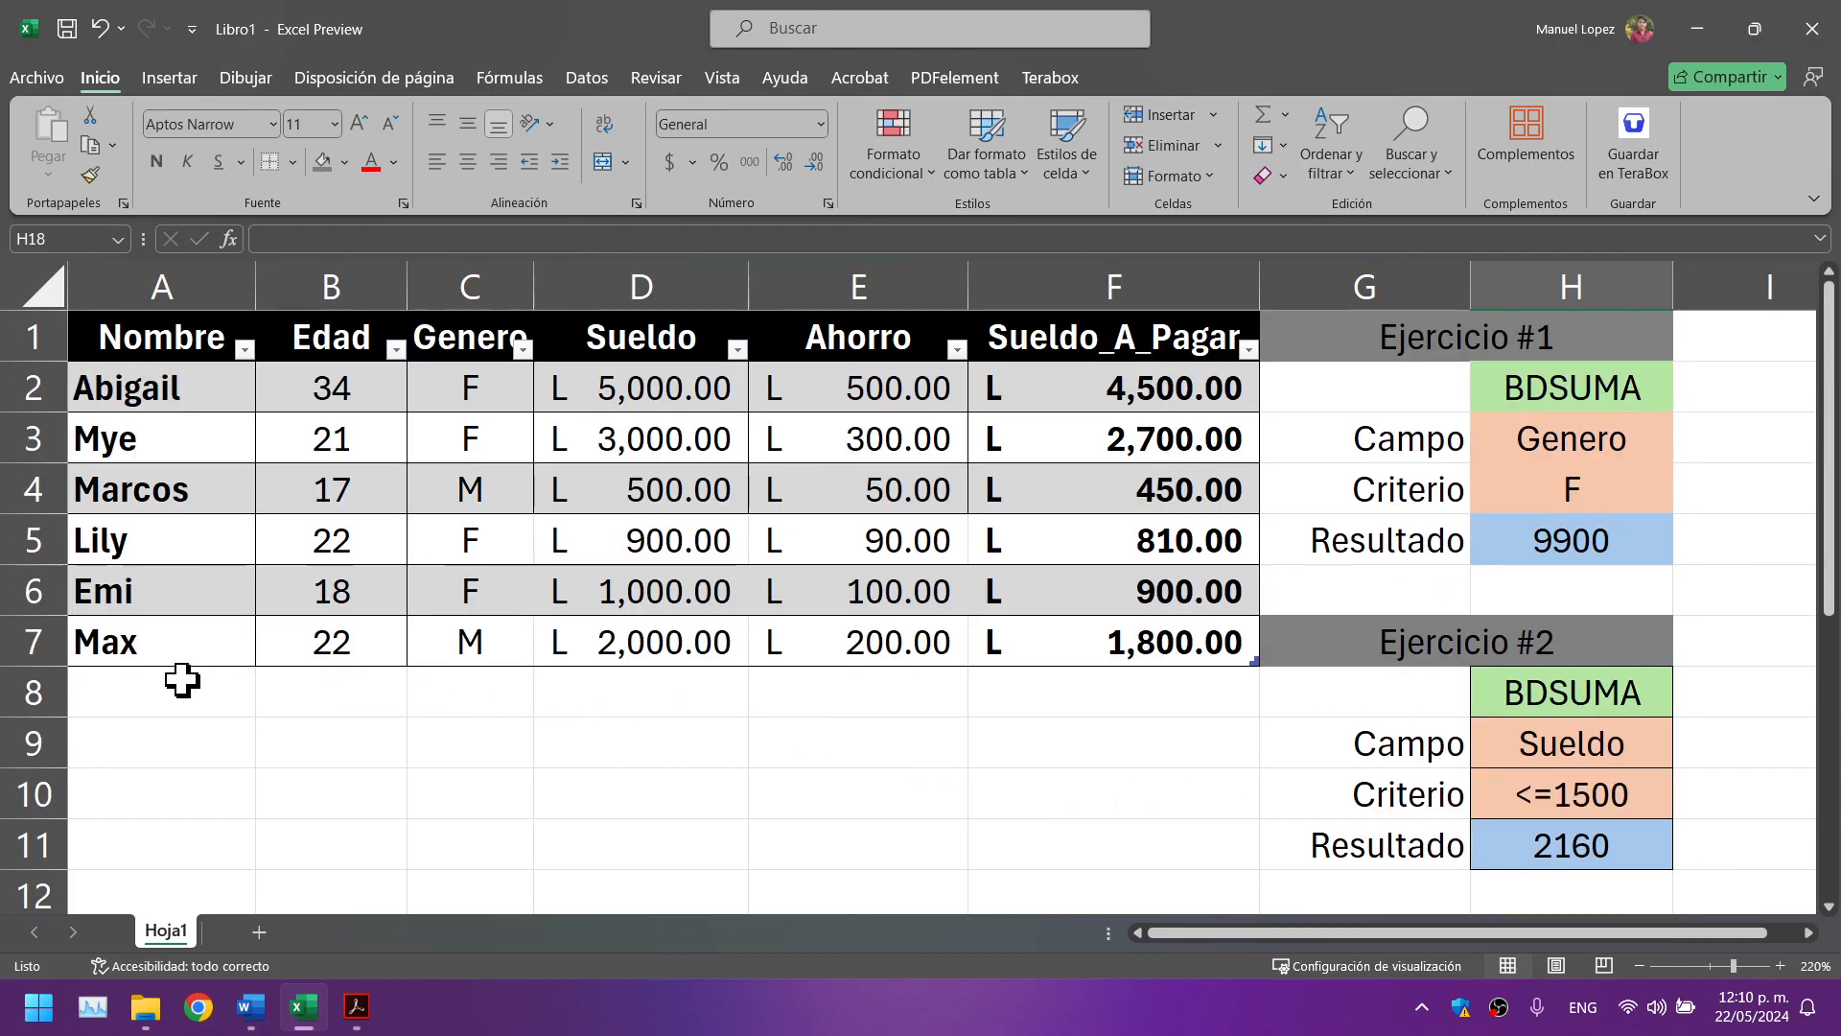
pyautogui.click(640, 628)
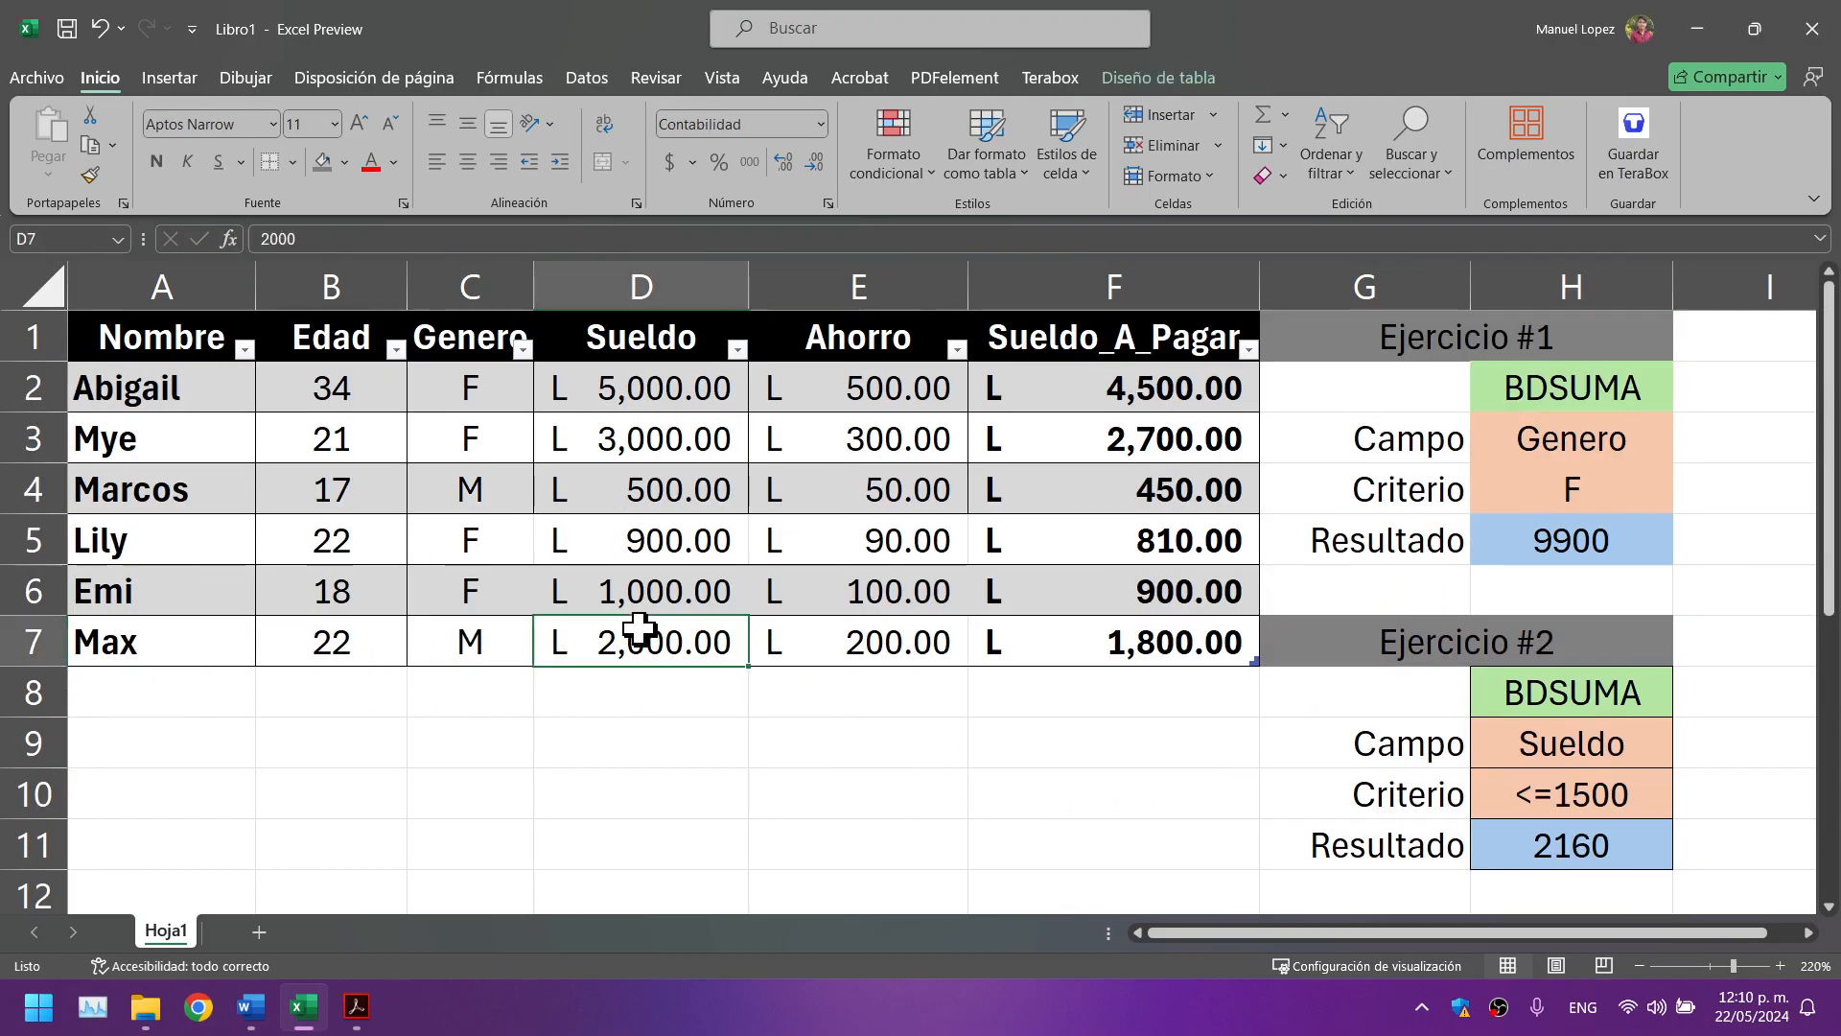
pyautogui.click(1160, 77)
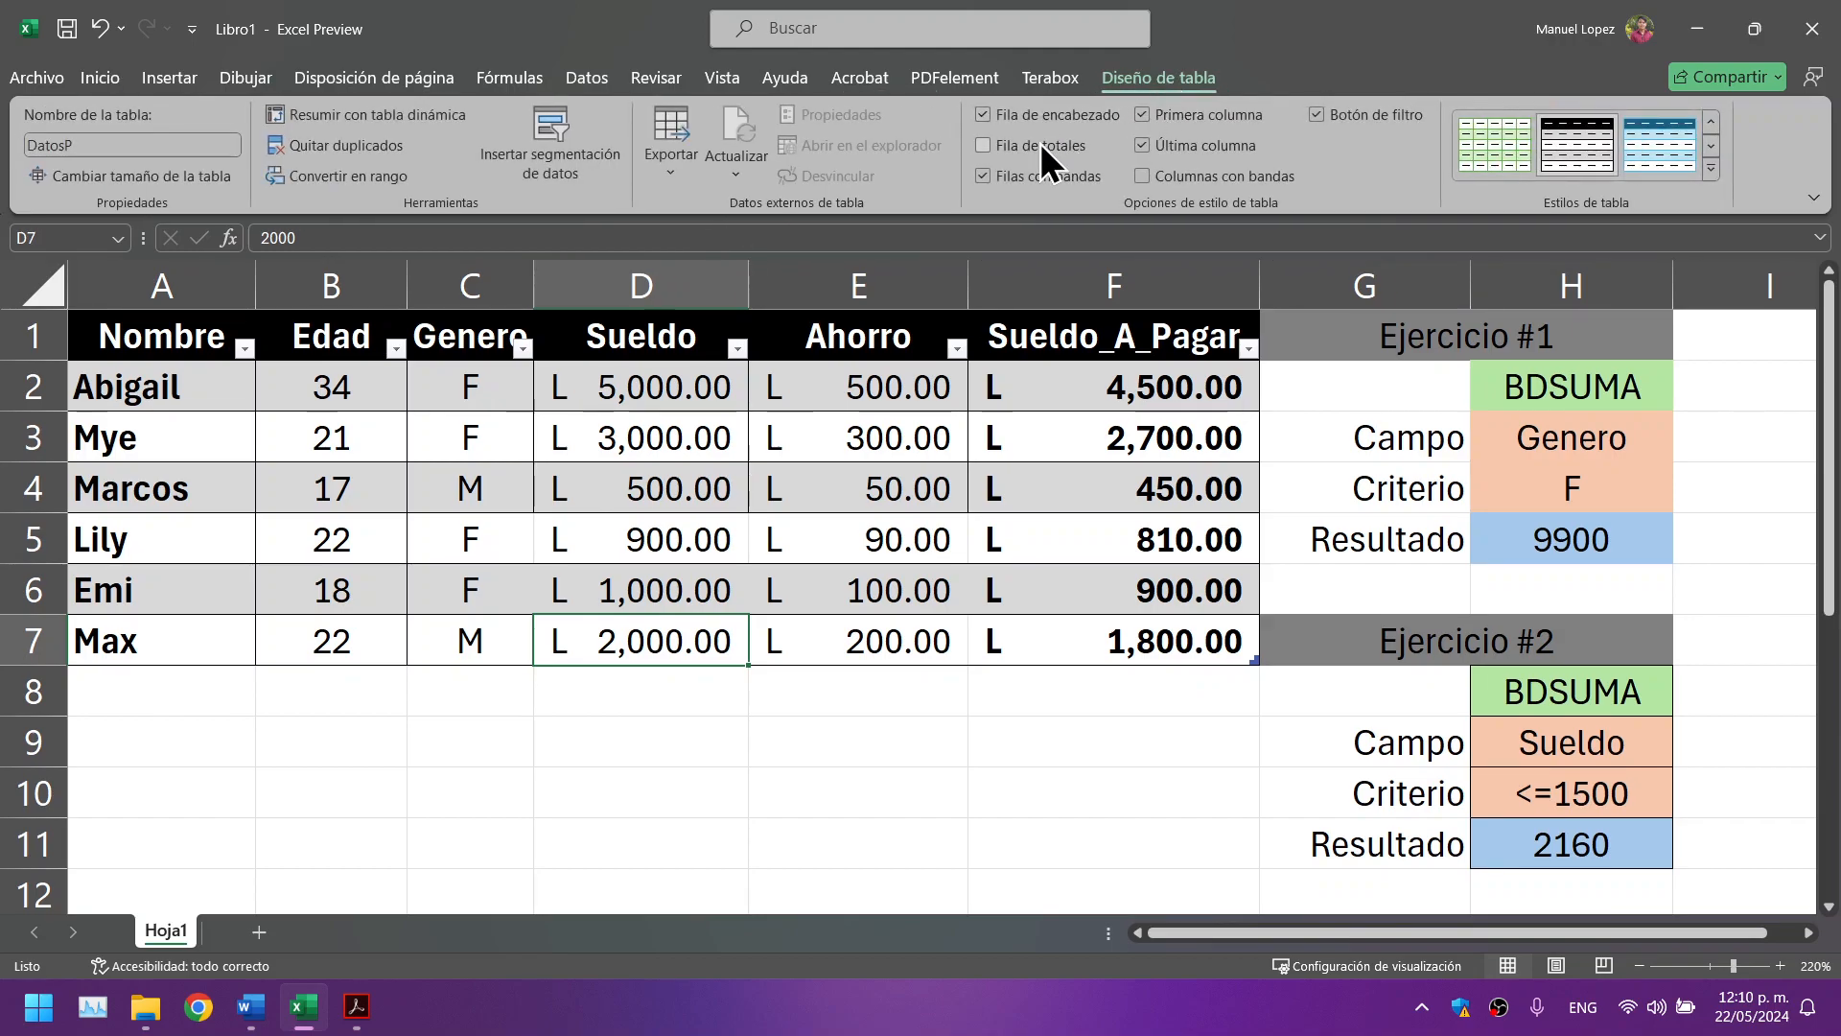
pyautogui.click(1044, 145)
pyautogui.click(888, 744)
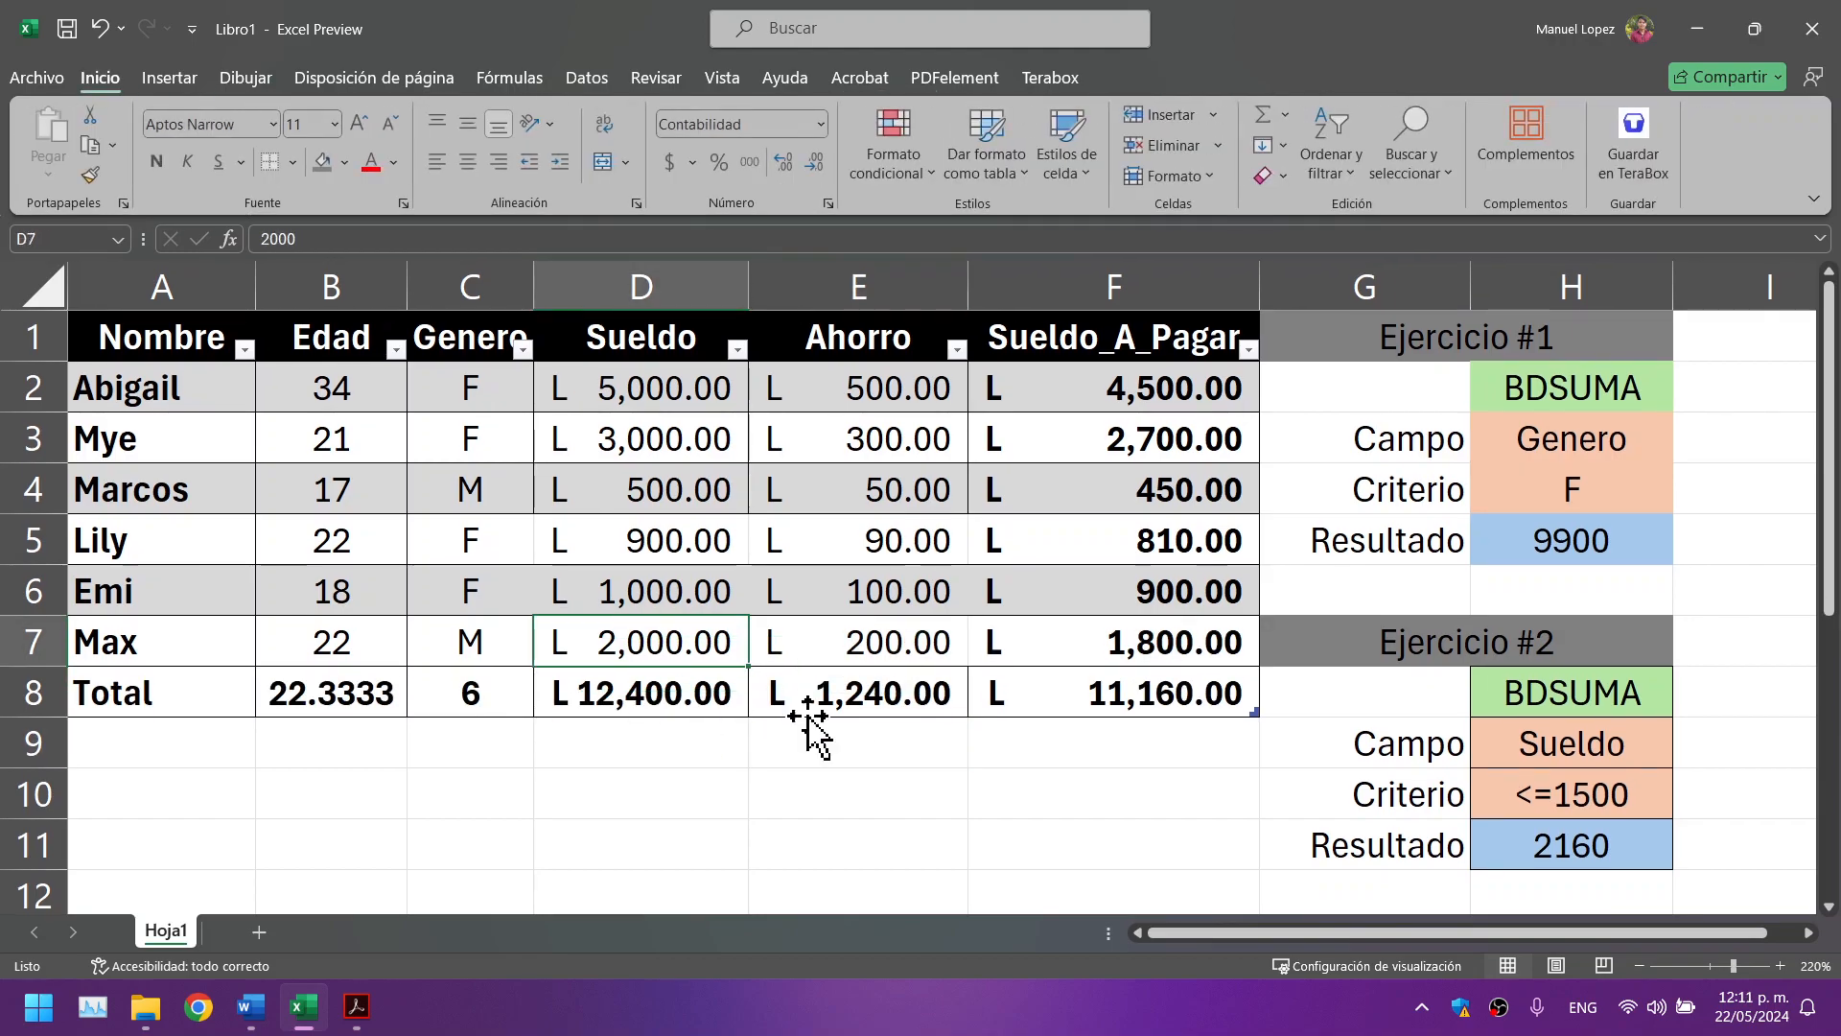
pyautogui.scroll(-2, 867, 732)
pyautogui.click(1566, 843)
pyautogui.scroll(-2, 925, 467)
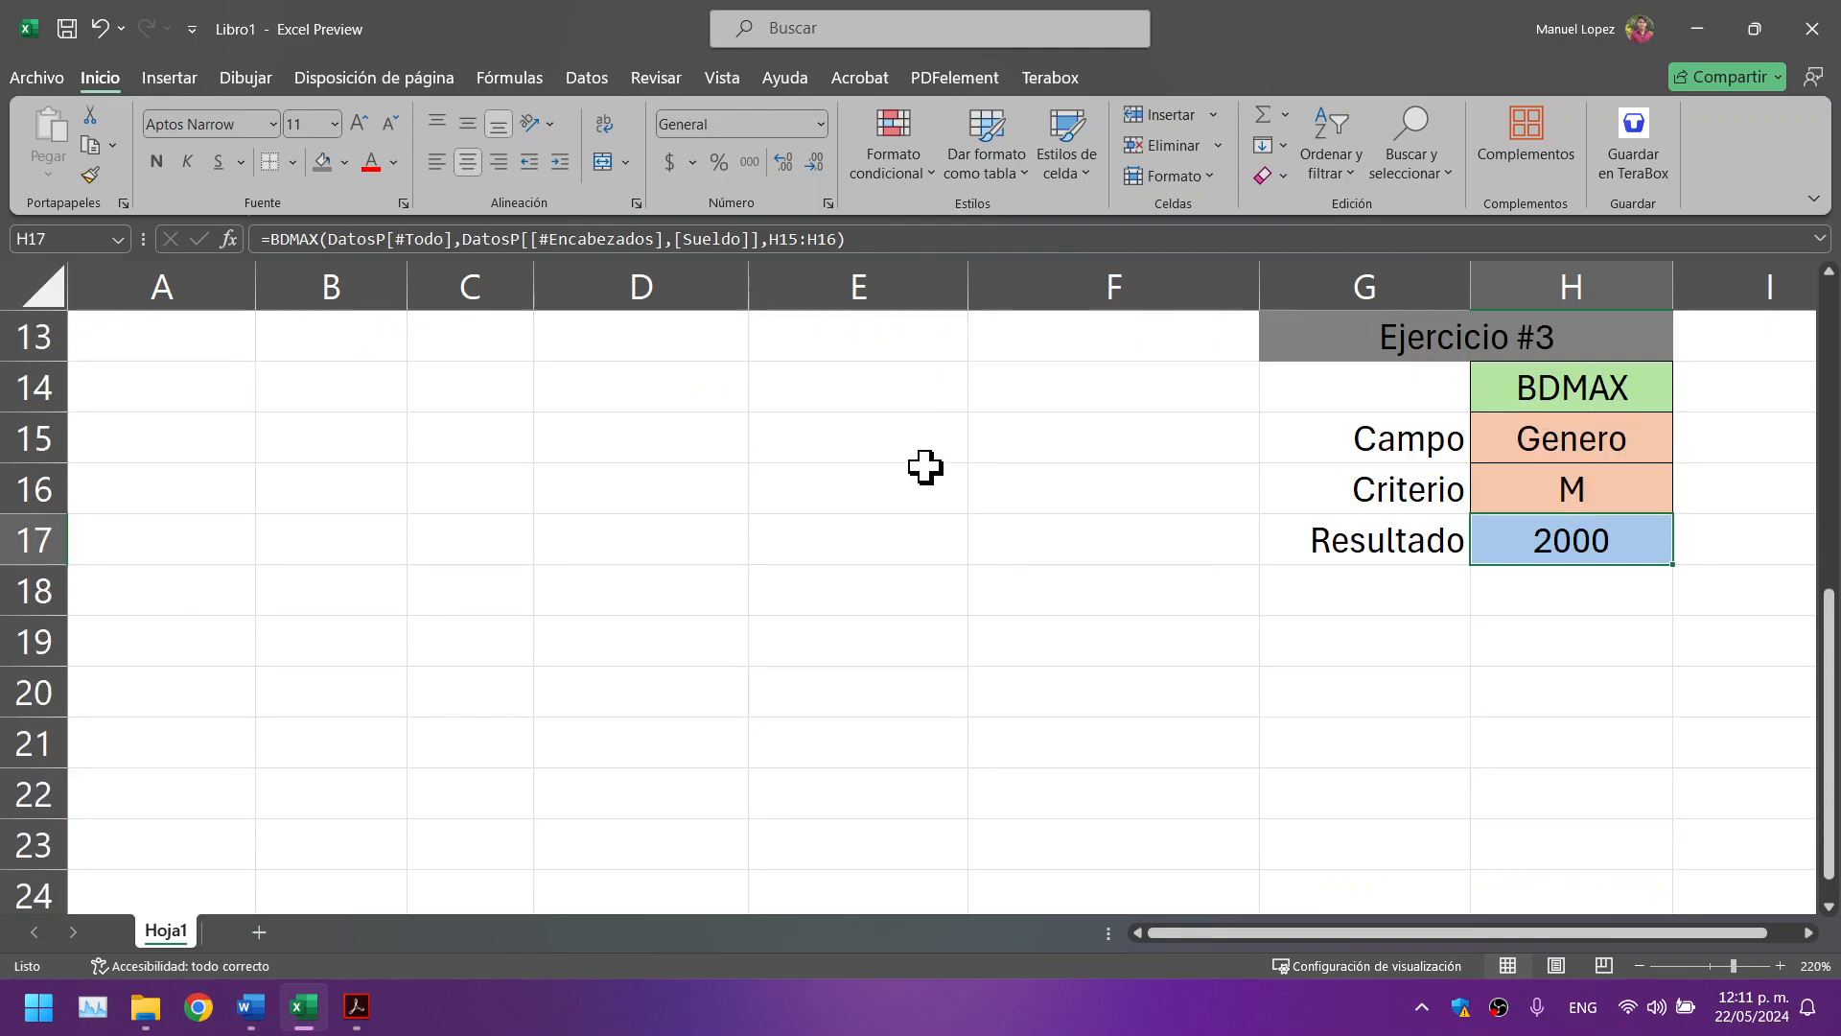
pyautogui.scroll(4, 925, 467)
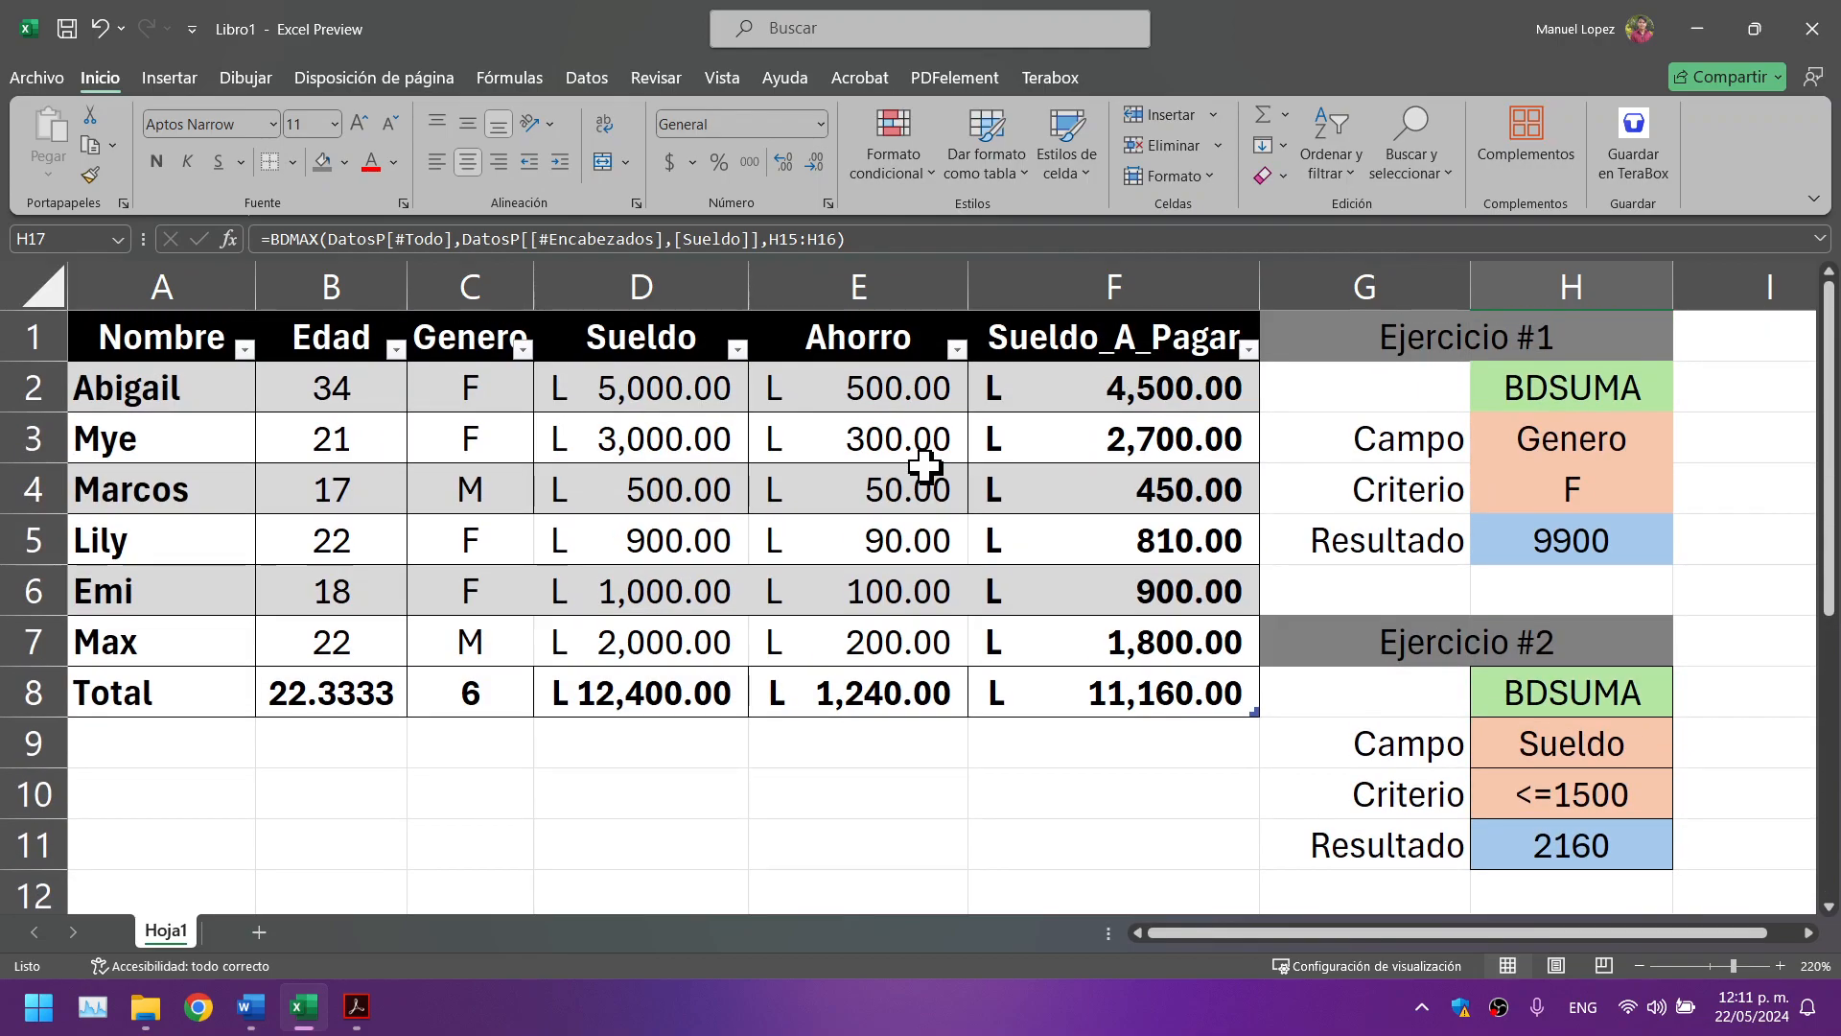
pyautogui.scroll(-2, 926, 474)
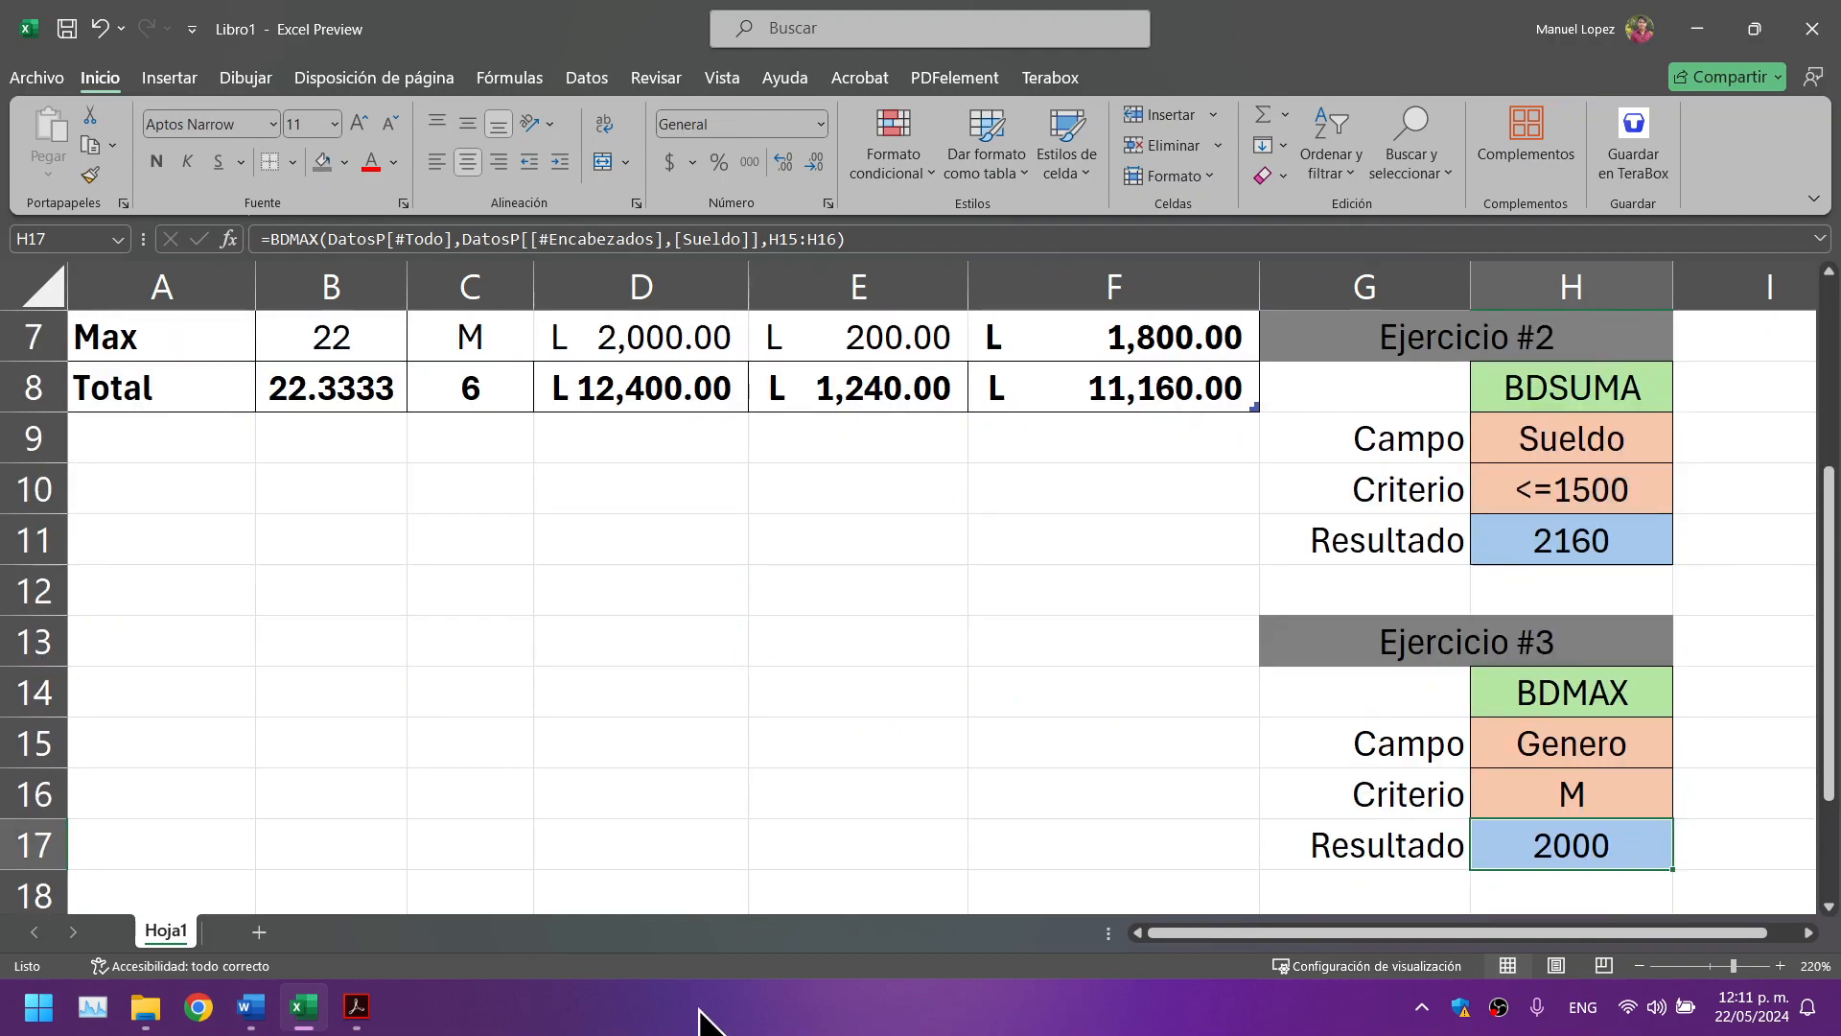
# Step: Switch to the PDF in Acrobat and review the BDEXTRAER section's description, syntax and arguments after the BDMAX example
pyautogui.click(373, 1024)
pyautogui.scroll(-1, 376, 699)
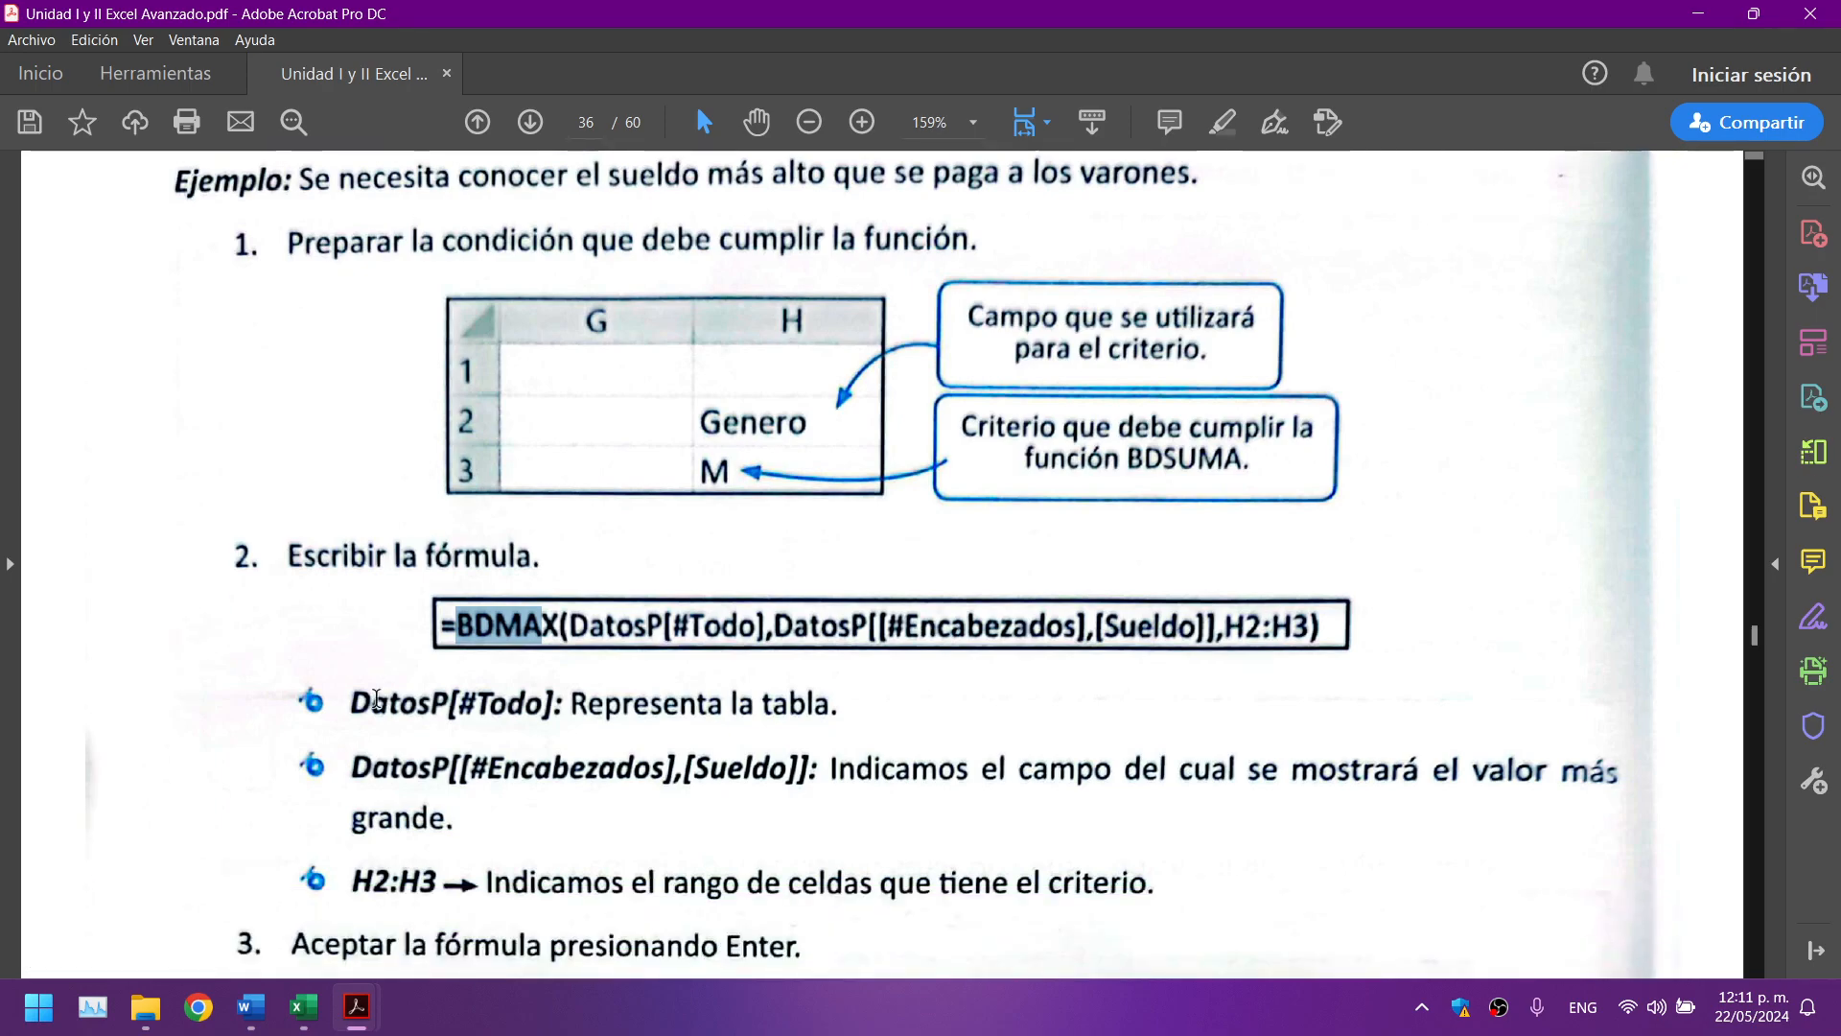
pyautogui.scroll(-1, 376, 699)
pyautogui.scroll(-2, 376, 698)
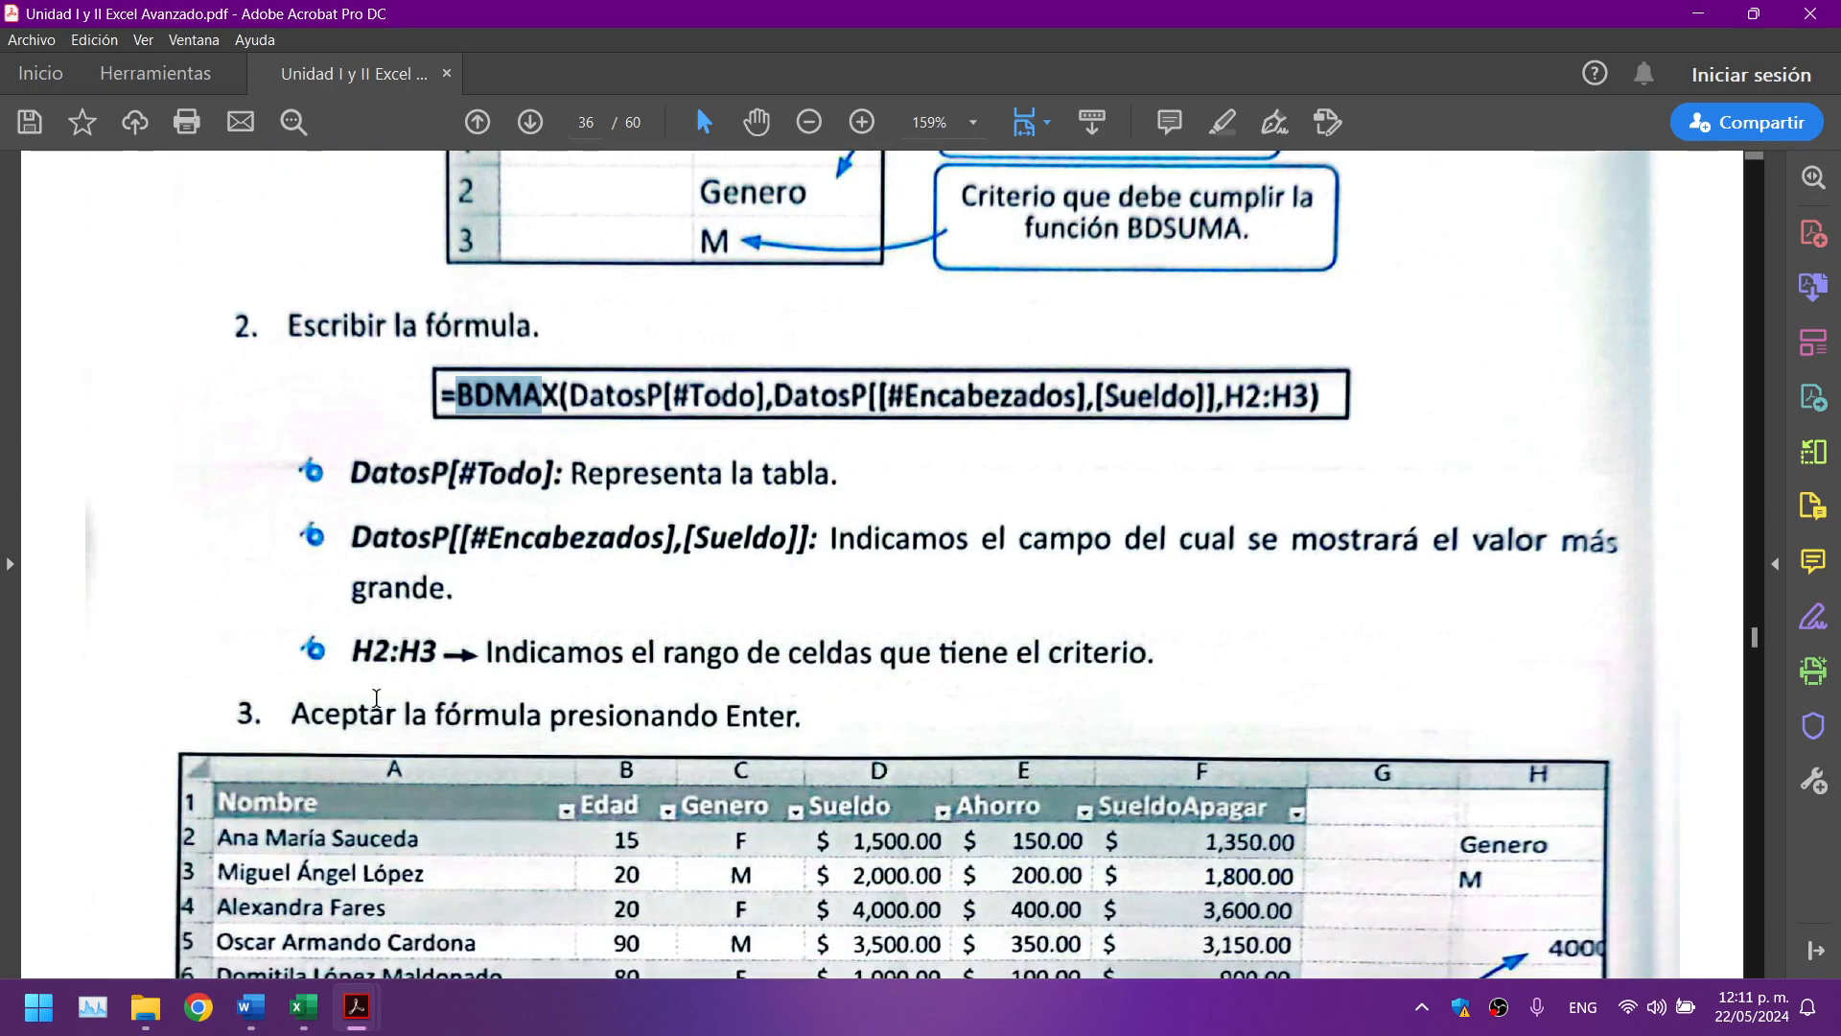
pyautogui.scroll(-4, 376, 698)
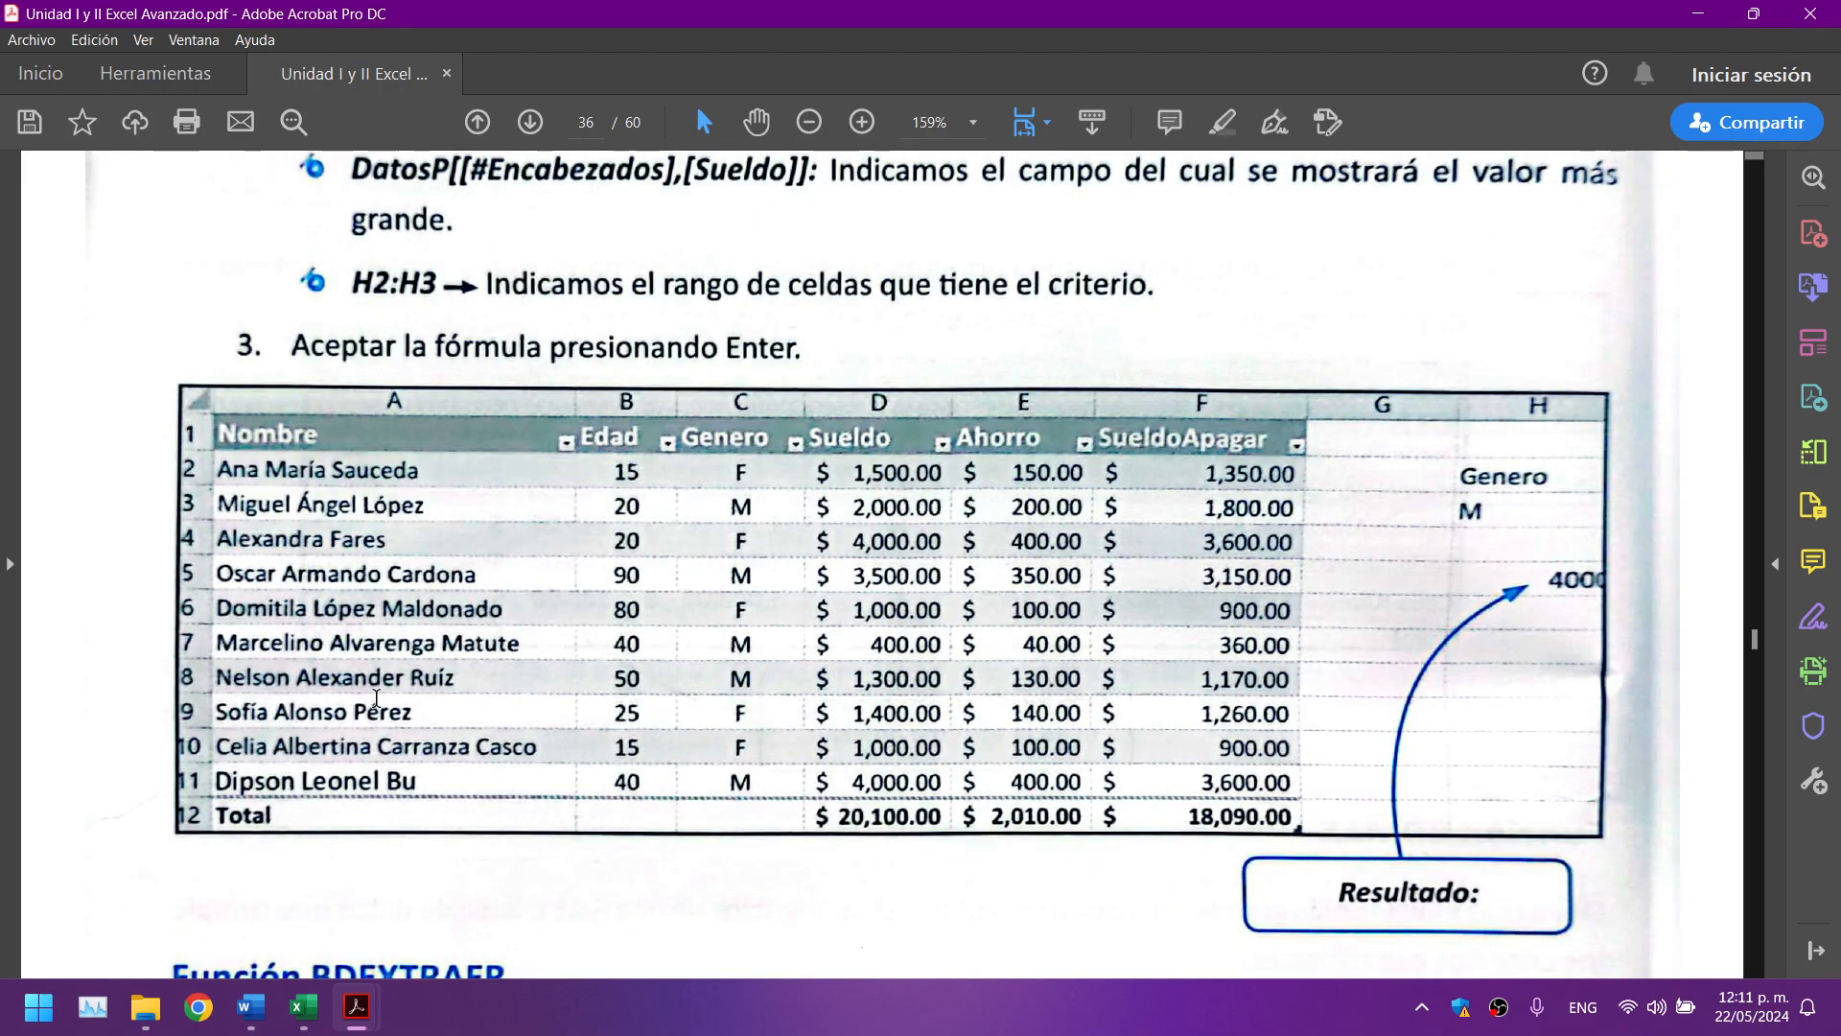
pyautogui.scroll(-7, 376, 698)
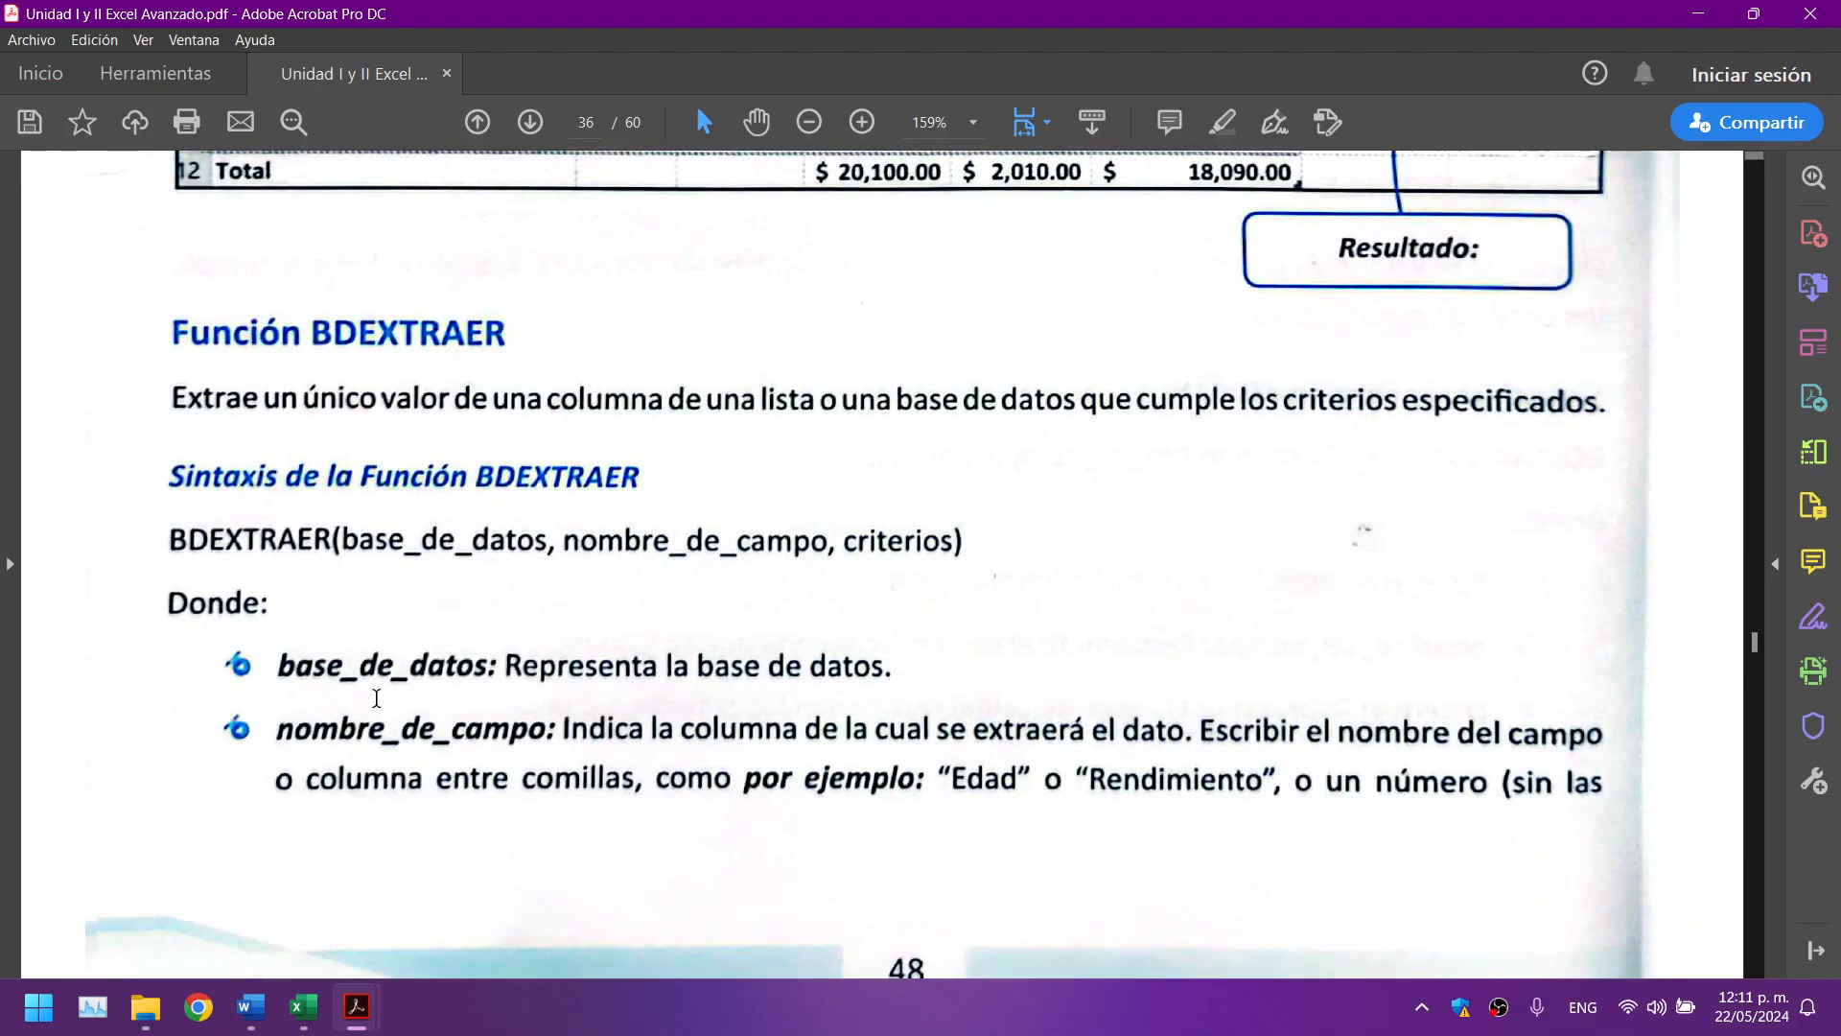
pyautogui.scroll(-1, 376, 698)
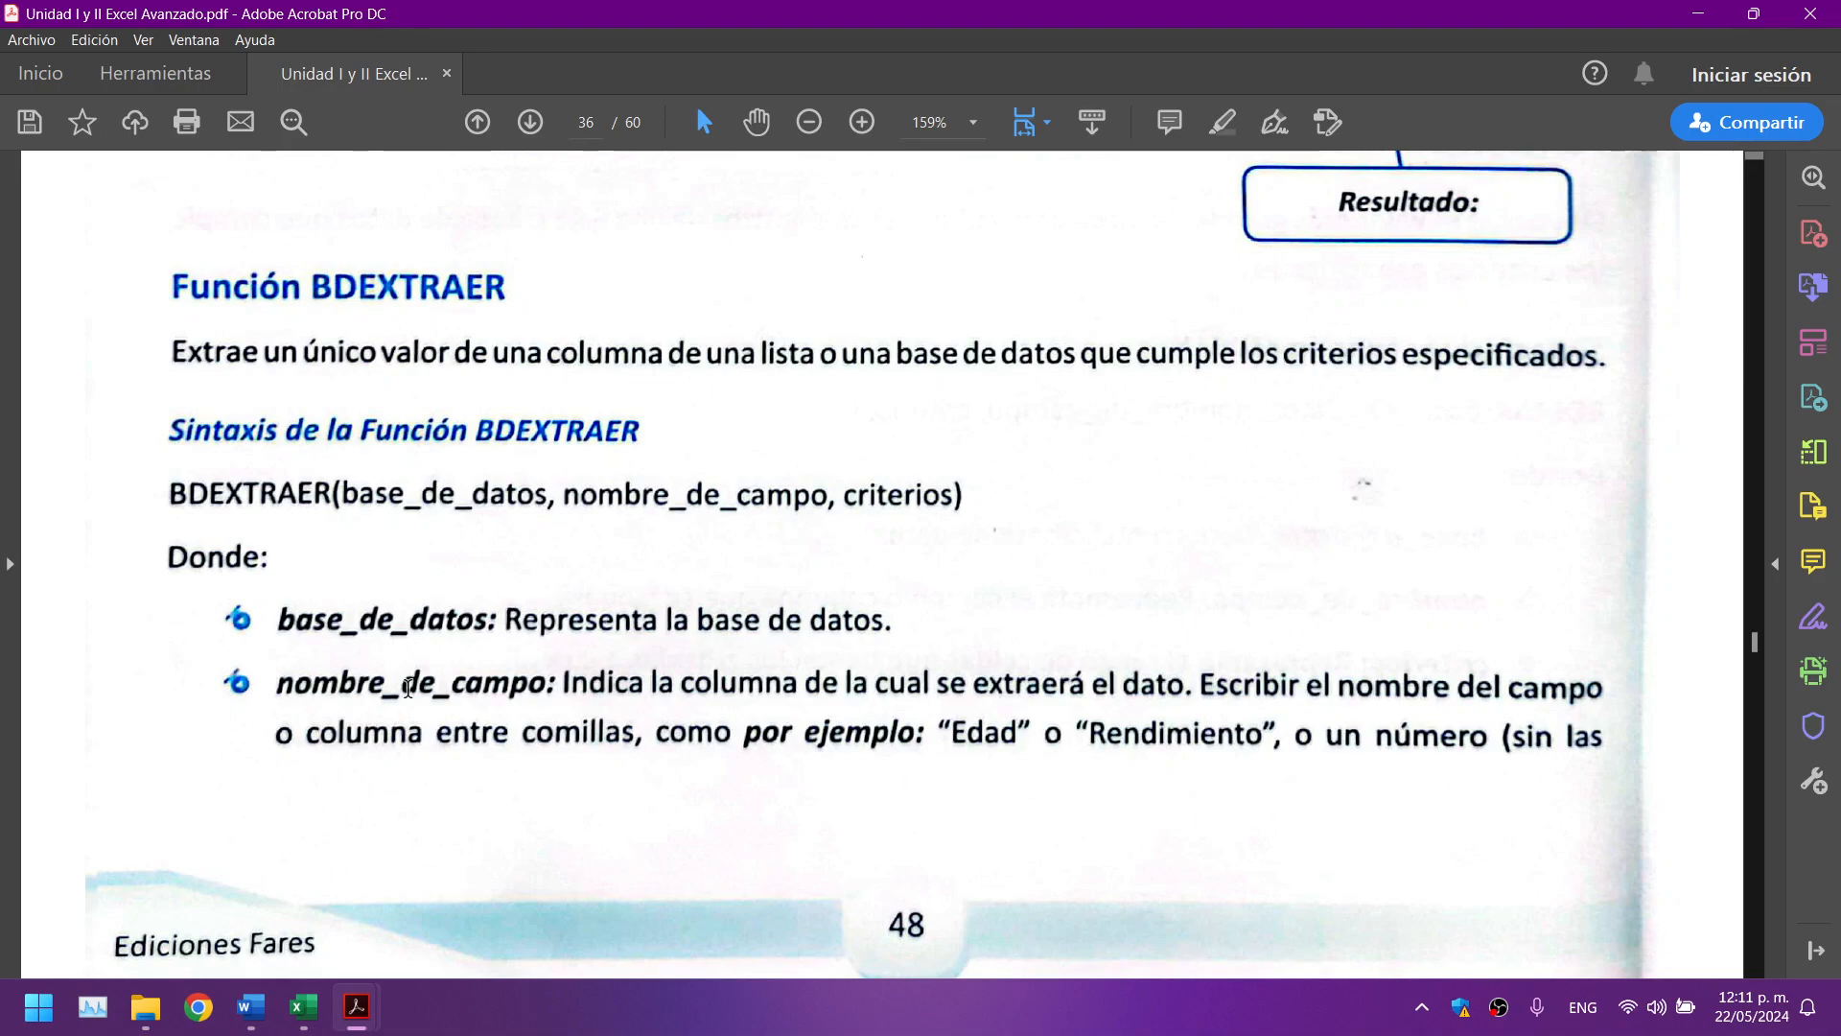
pyautogui.scroll(-5, 408, 688)
pyautogui.scroll(-3, 403, 690)
pyautogui.scroll(5, 401, 683)
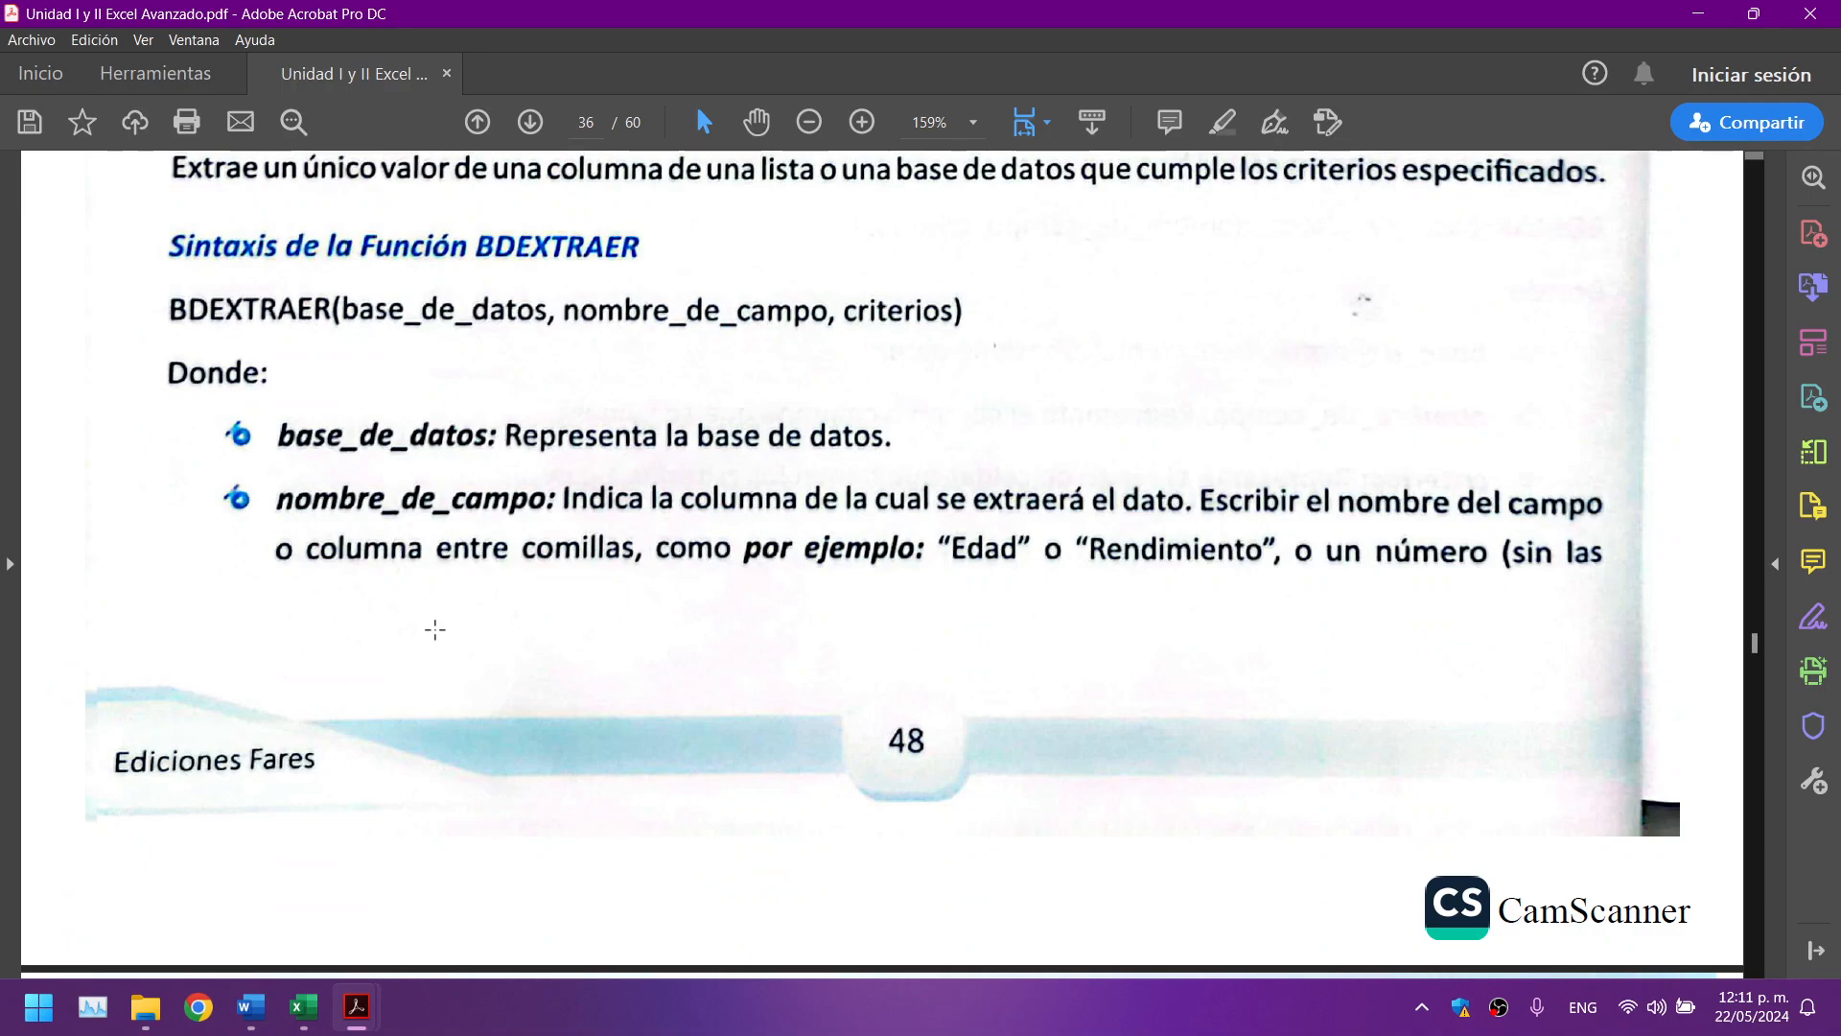
pyautogui.scroll(-10, 345, 662)
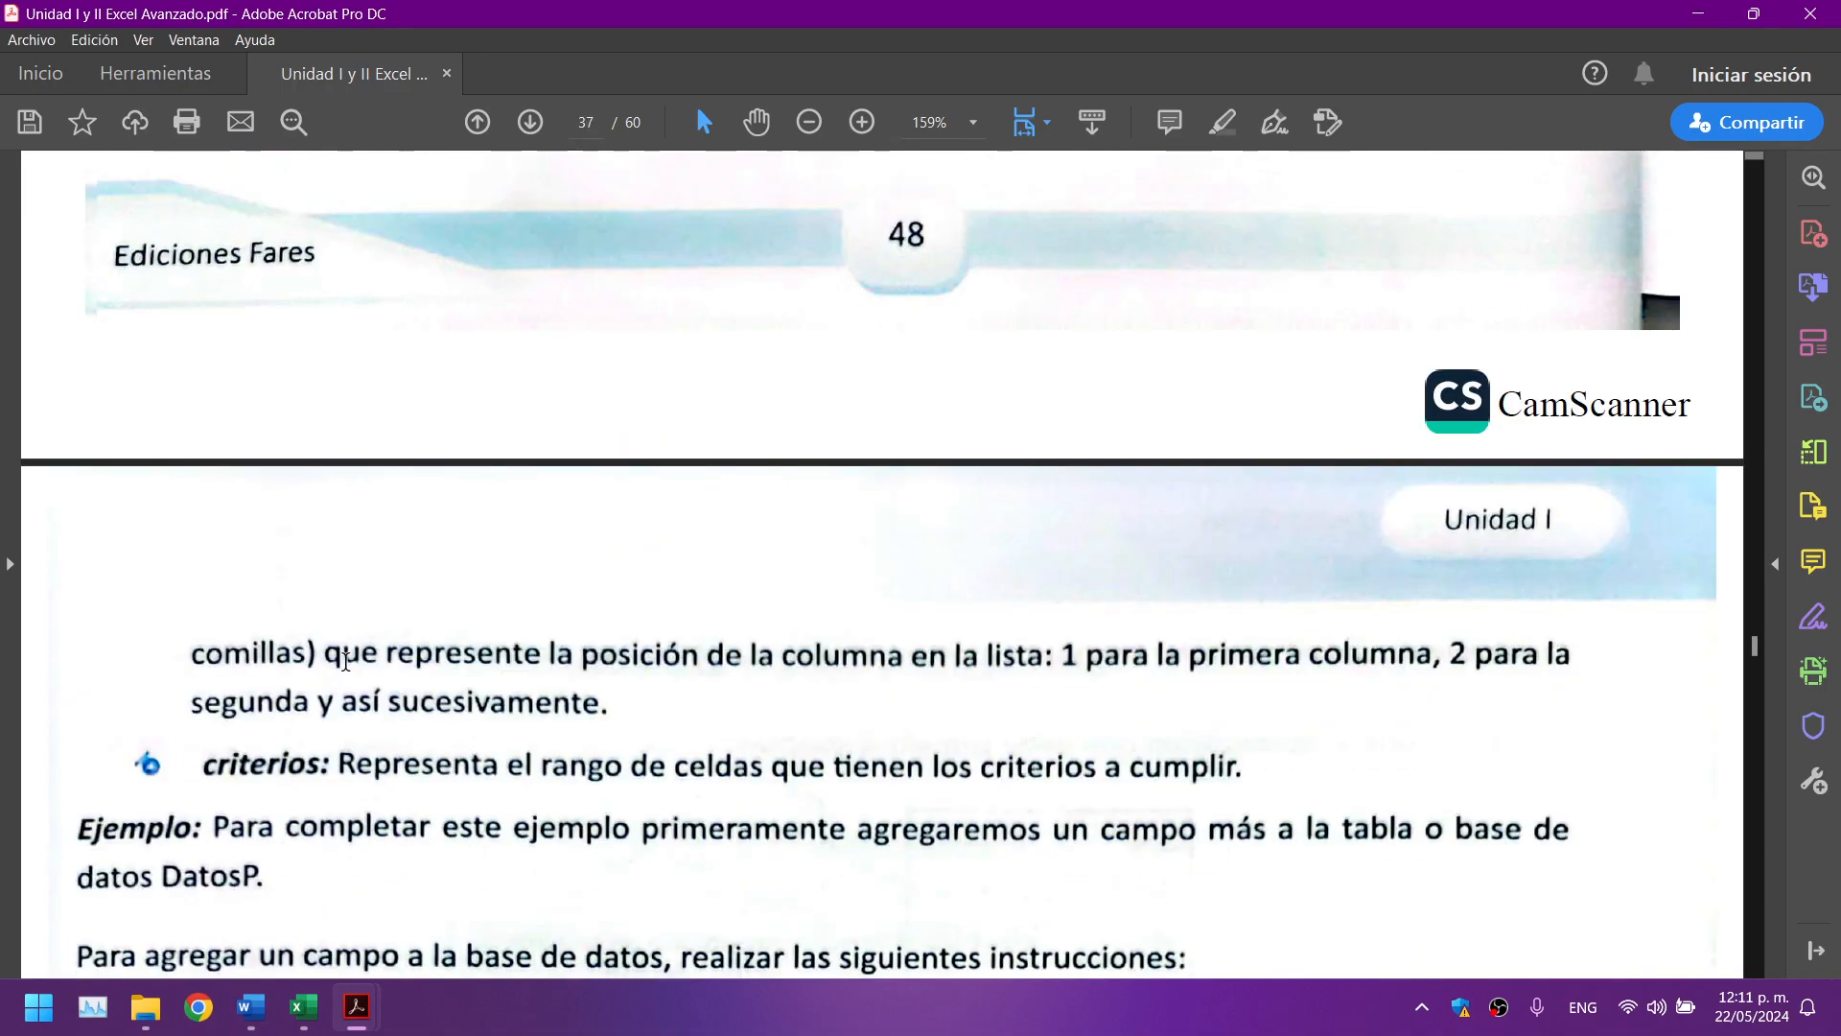
pyautogui.scroll(-2, 345, 662)
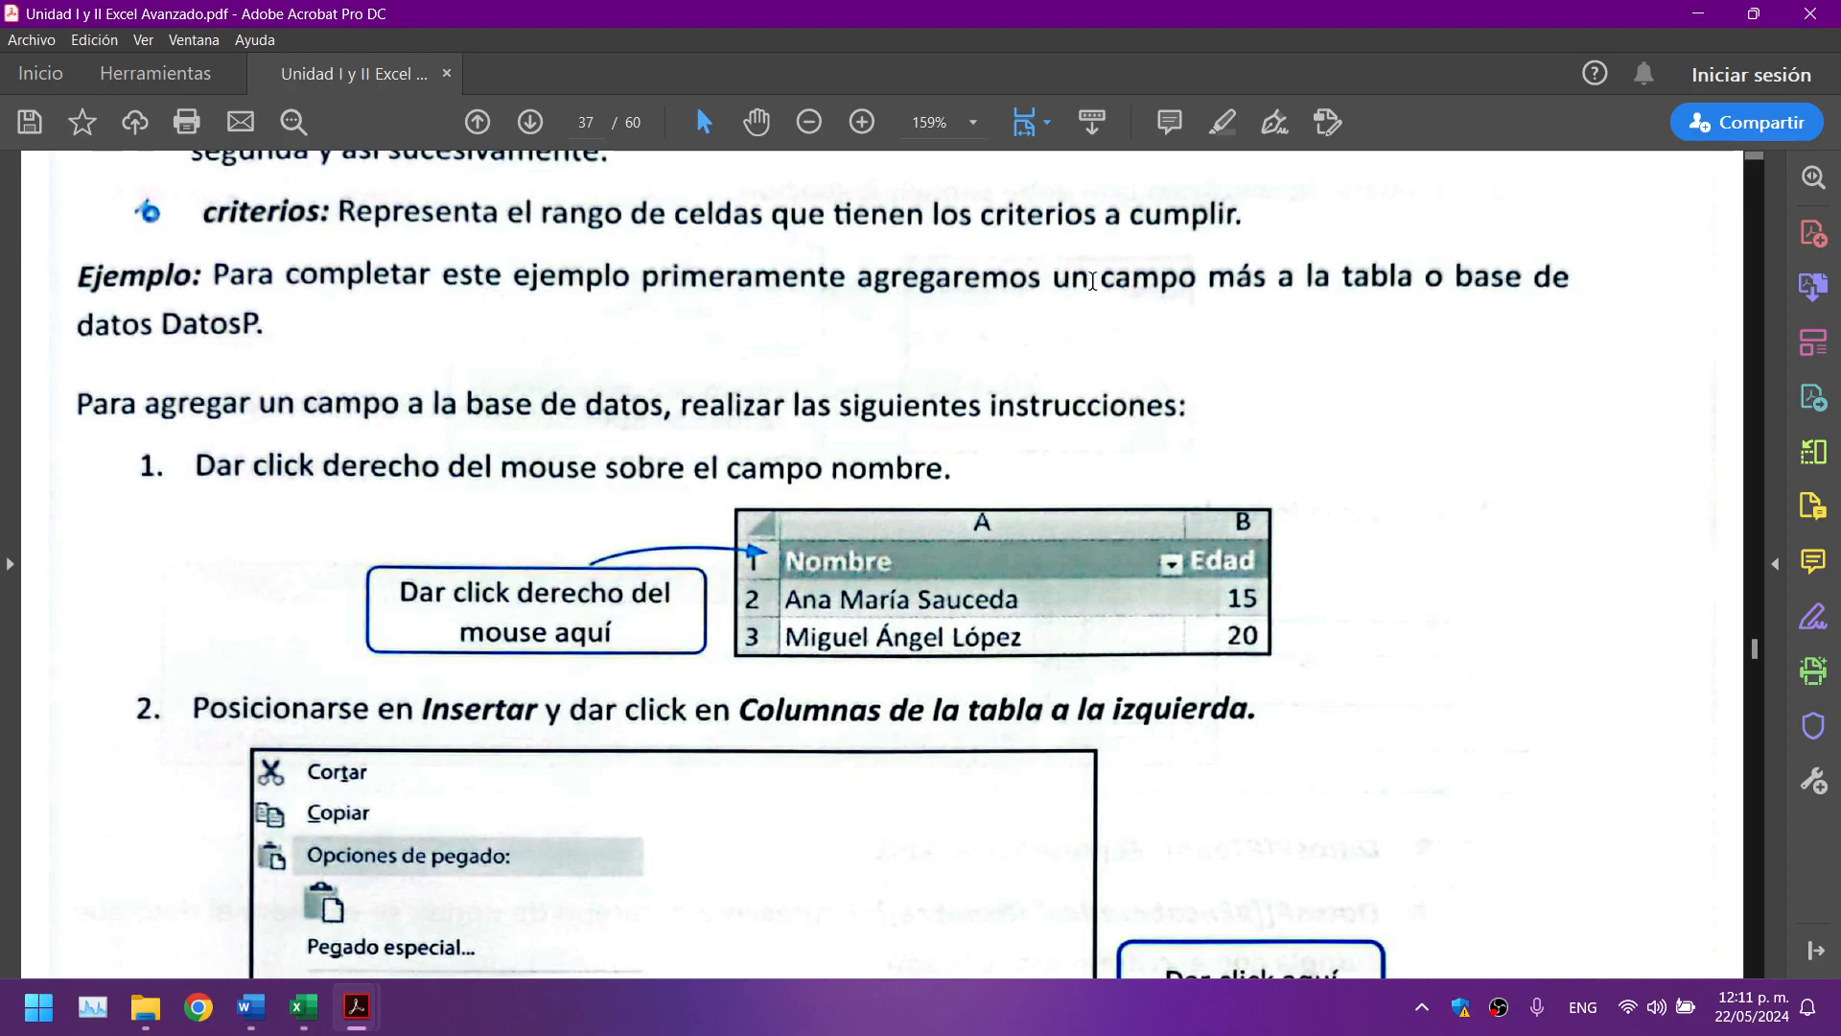
pyautogui.scroll(-1, 1092, 281)
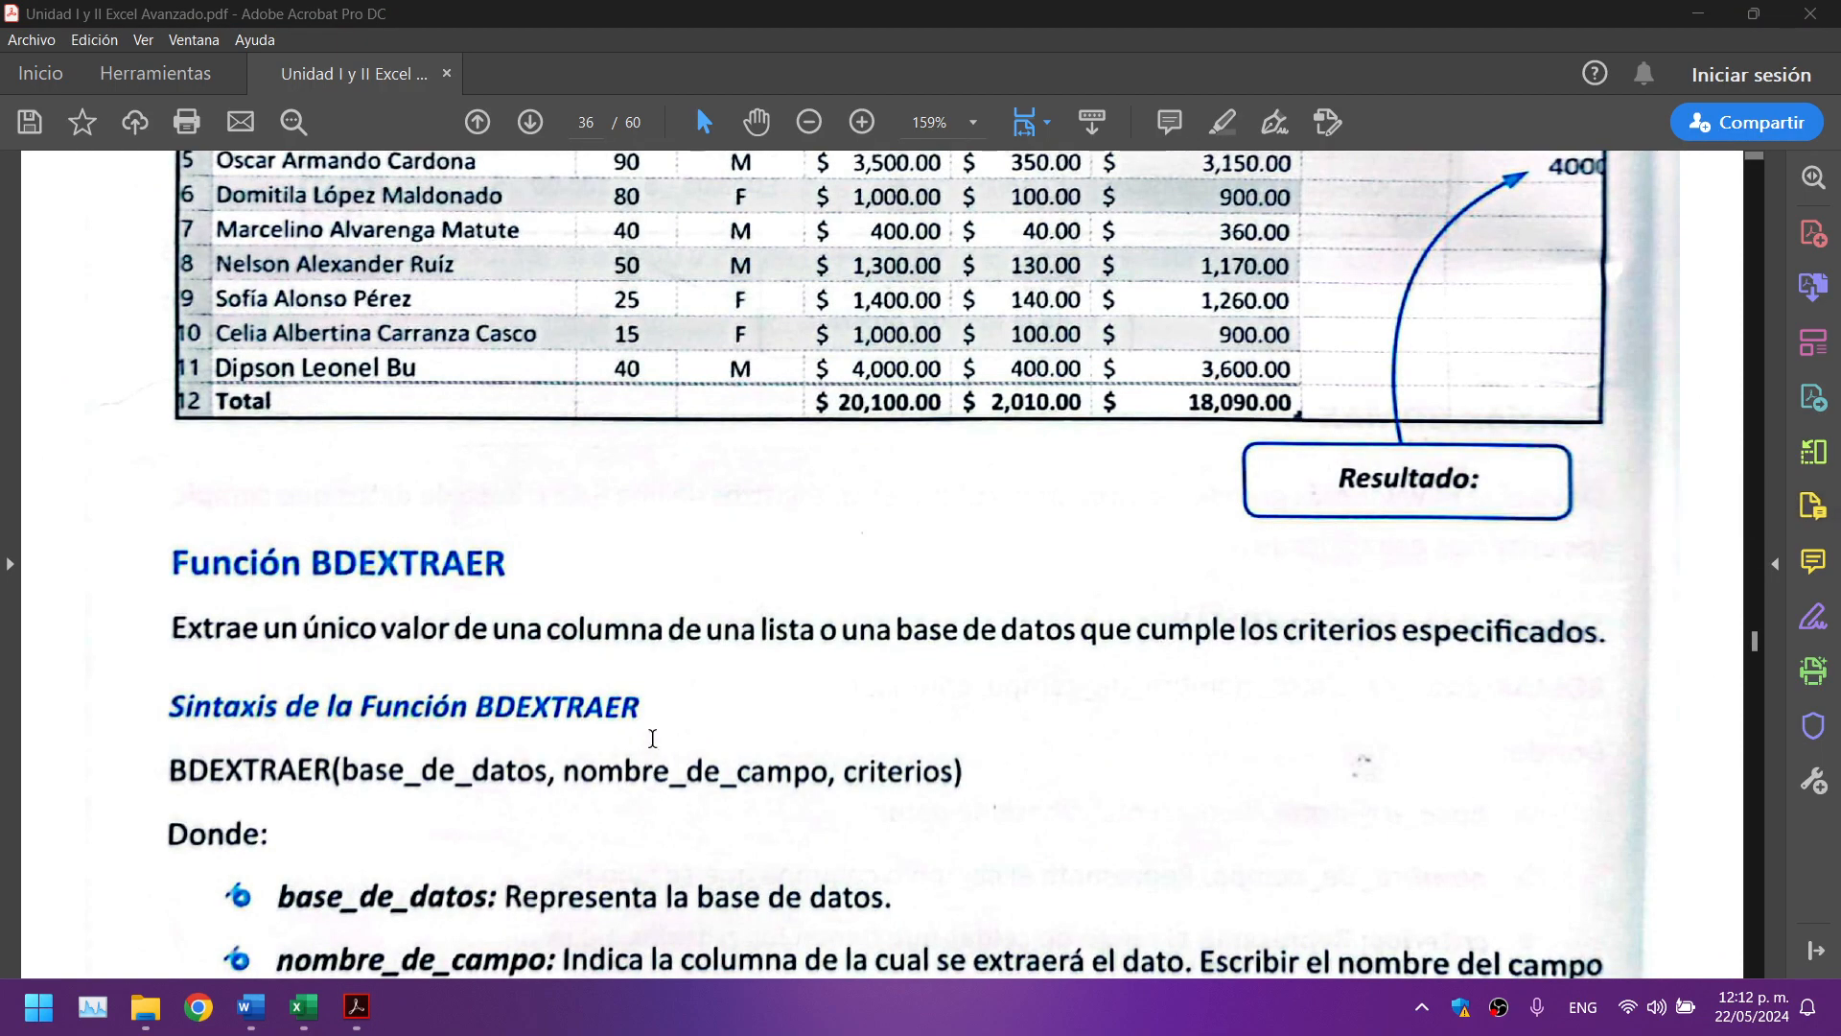
pyautogui.scroll(-5, 657, 735)
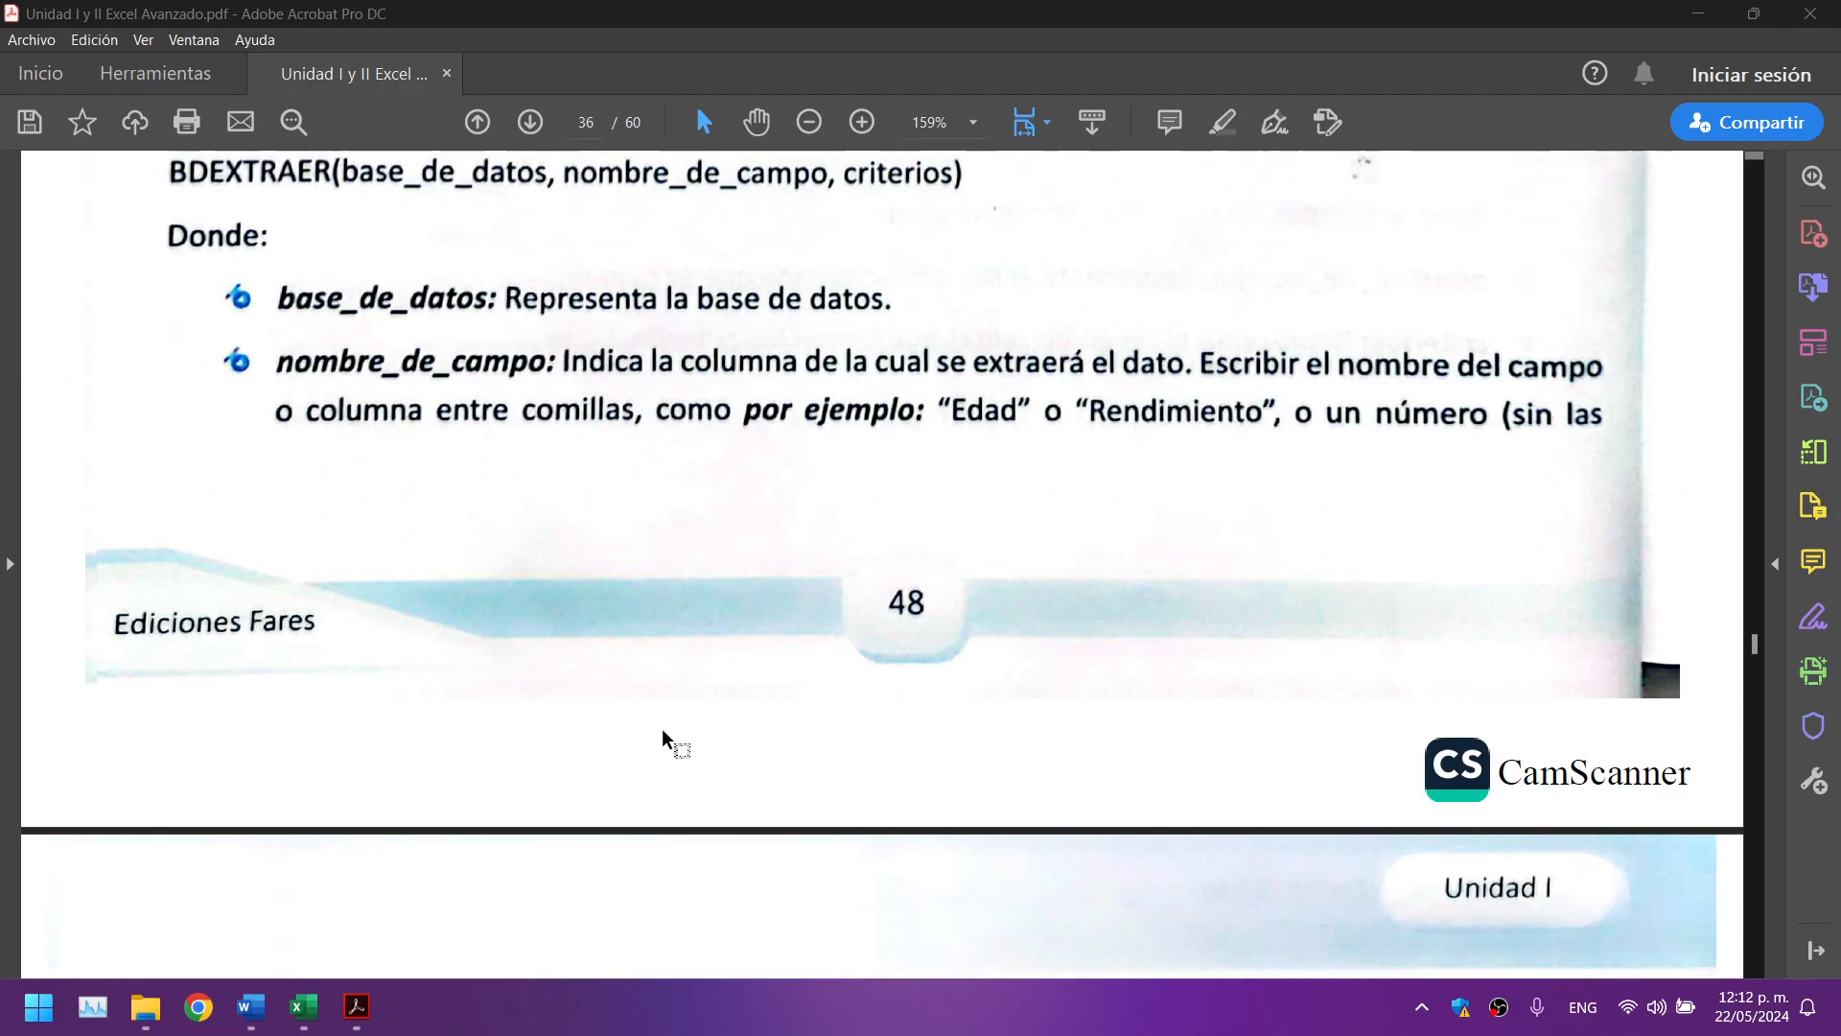
pyautogui.scroll(2, 661, 734)
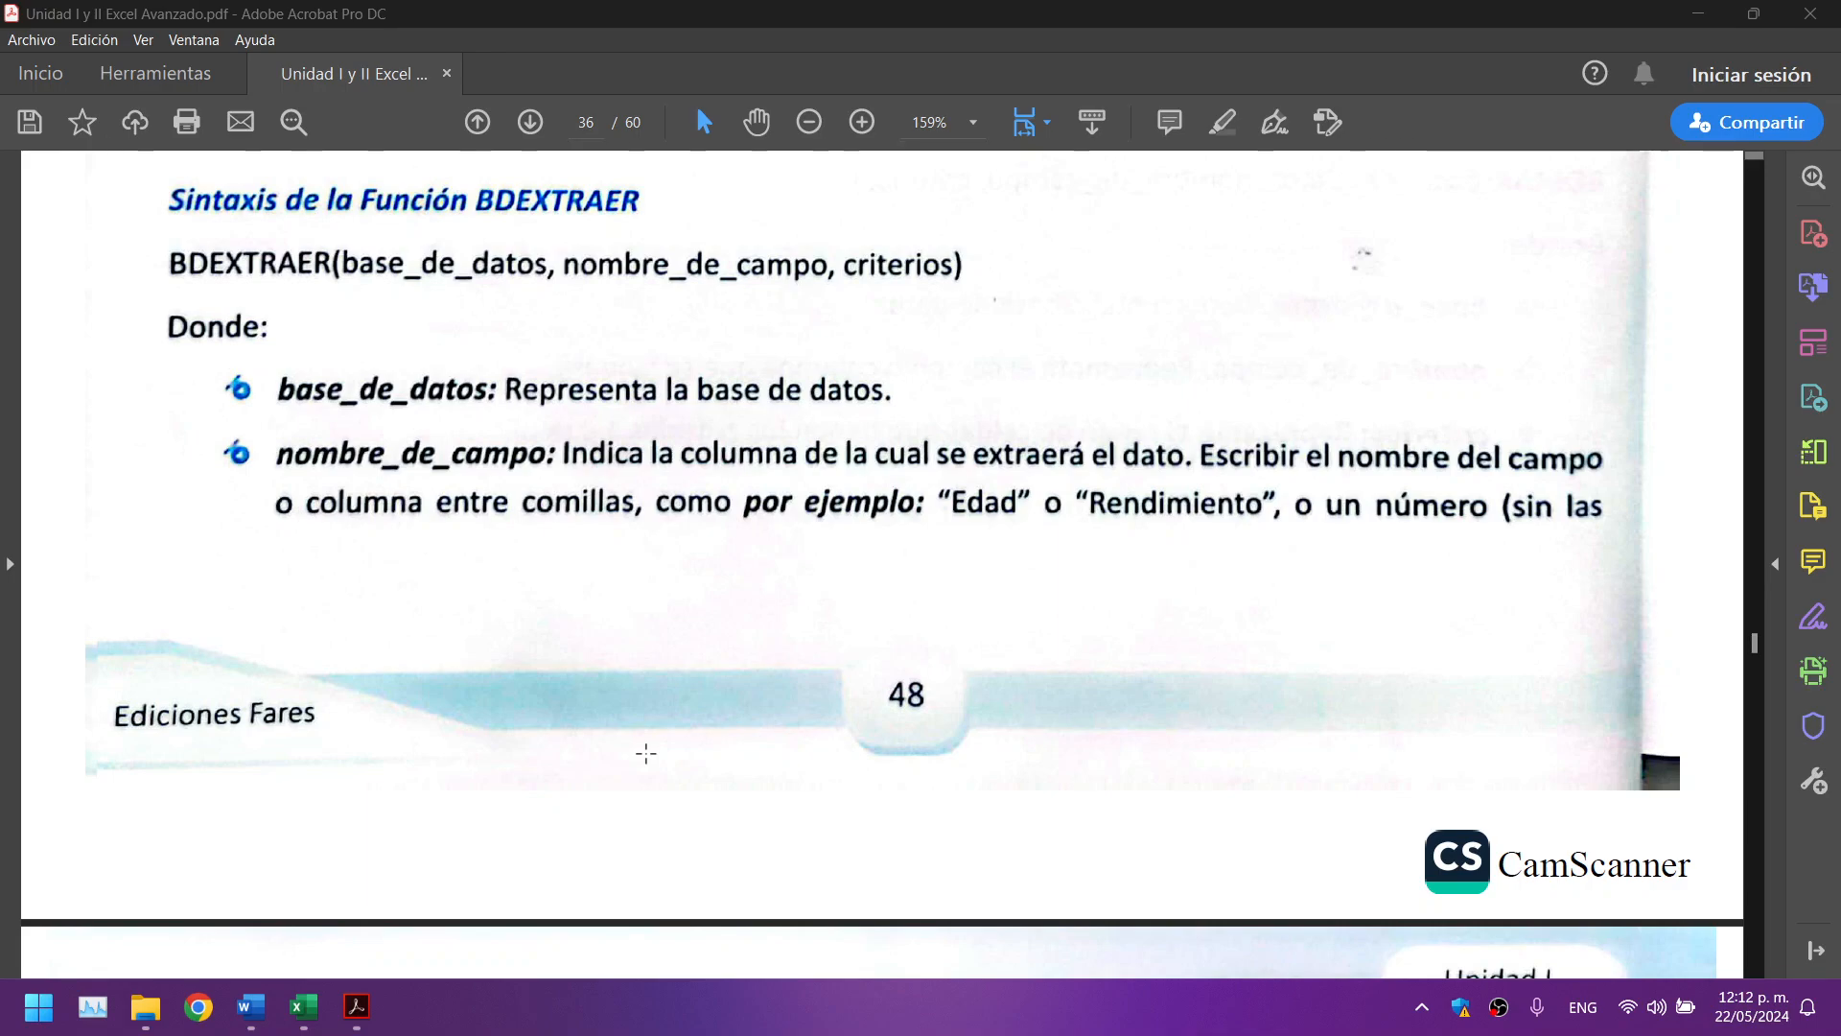
# Step: Review the BDEXTRAER example's instructions for inserting a table column before Nombre and filling it with Codigo values
pyautogui.scroll(-10, 645, 753)
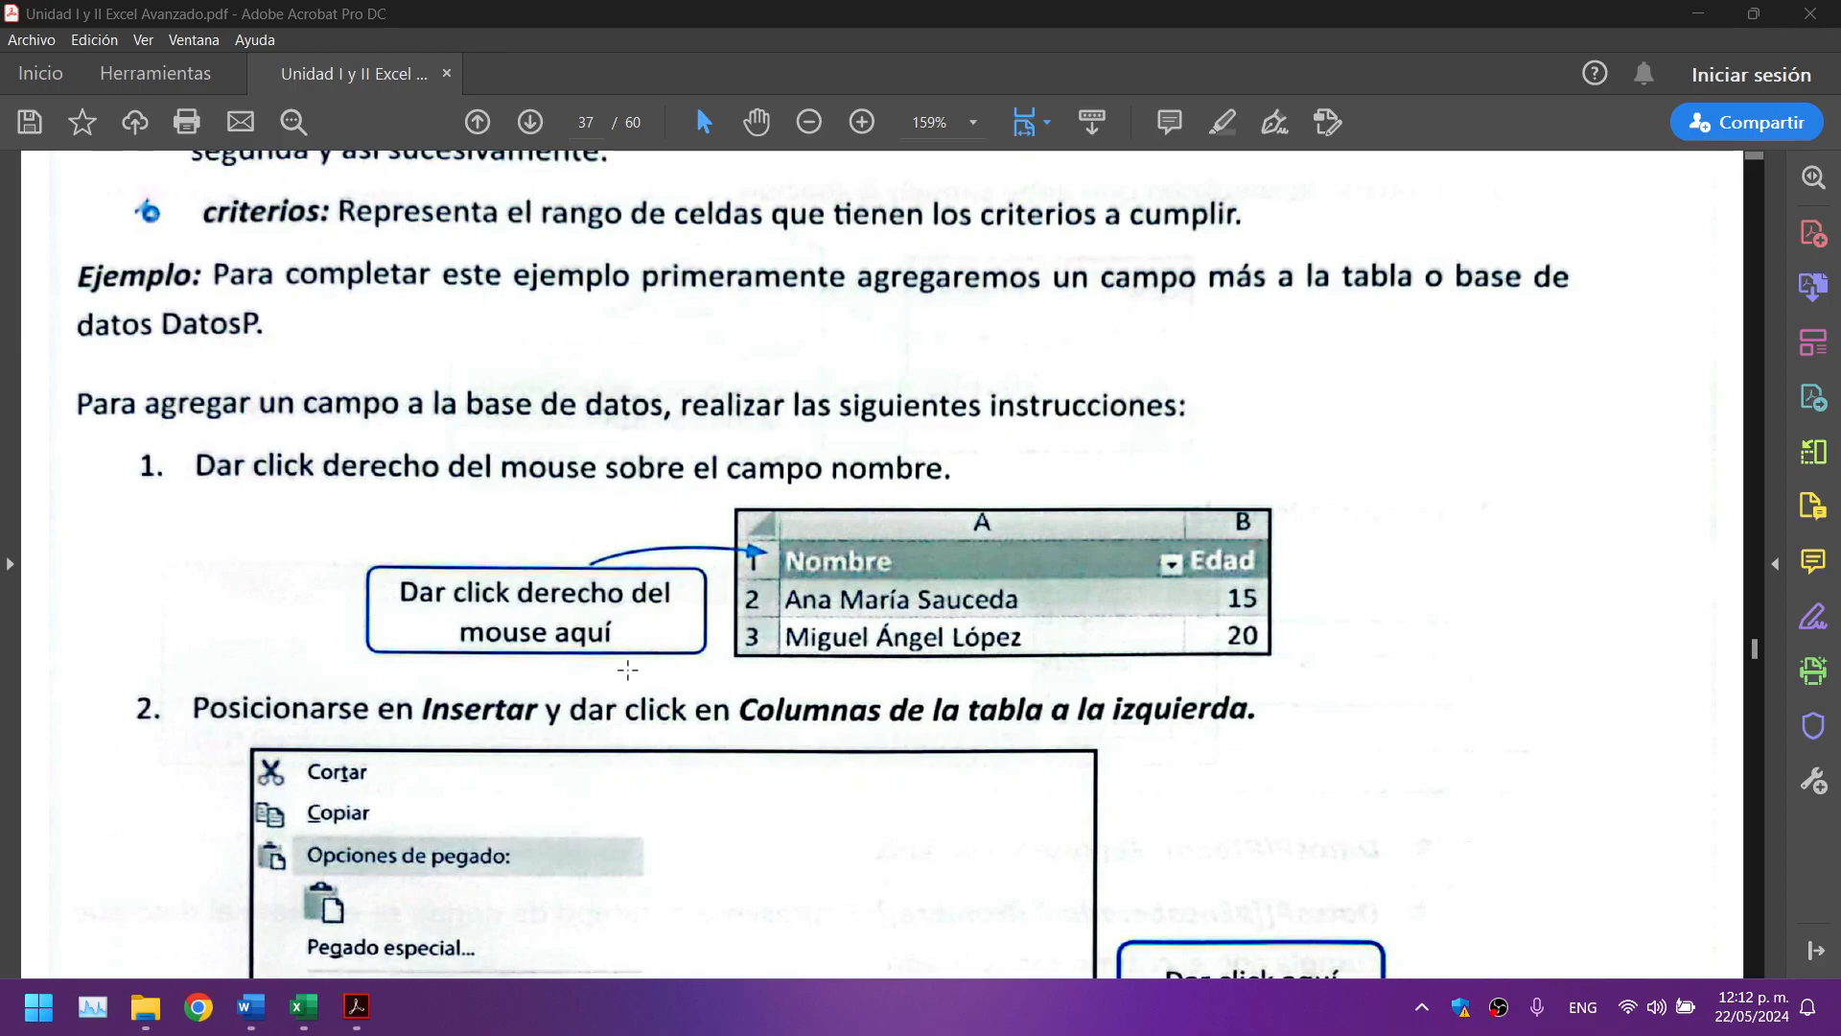
pyautogui.scroll(-3, 628, 671)
pyautogui.scroll(-2, 628, 670)
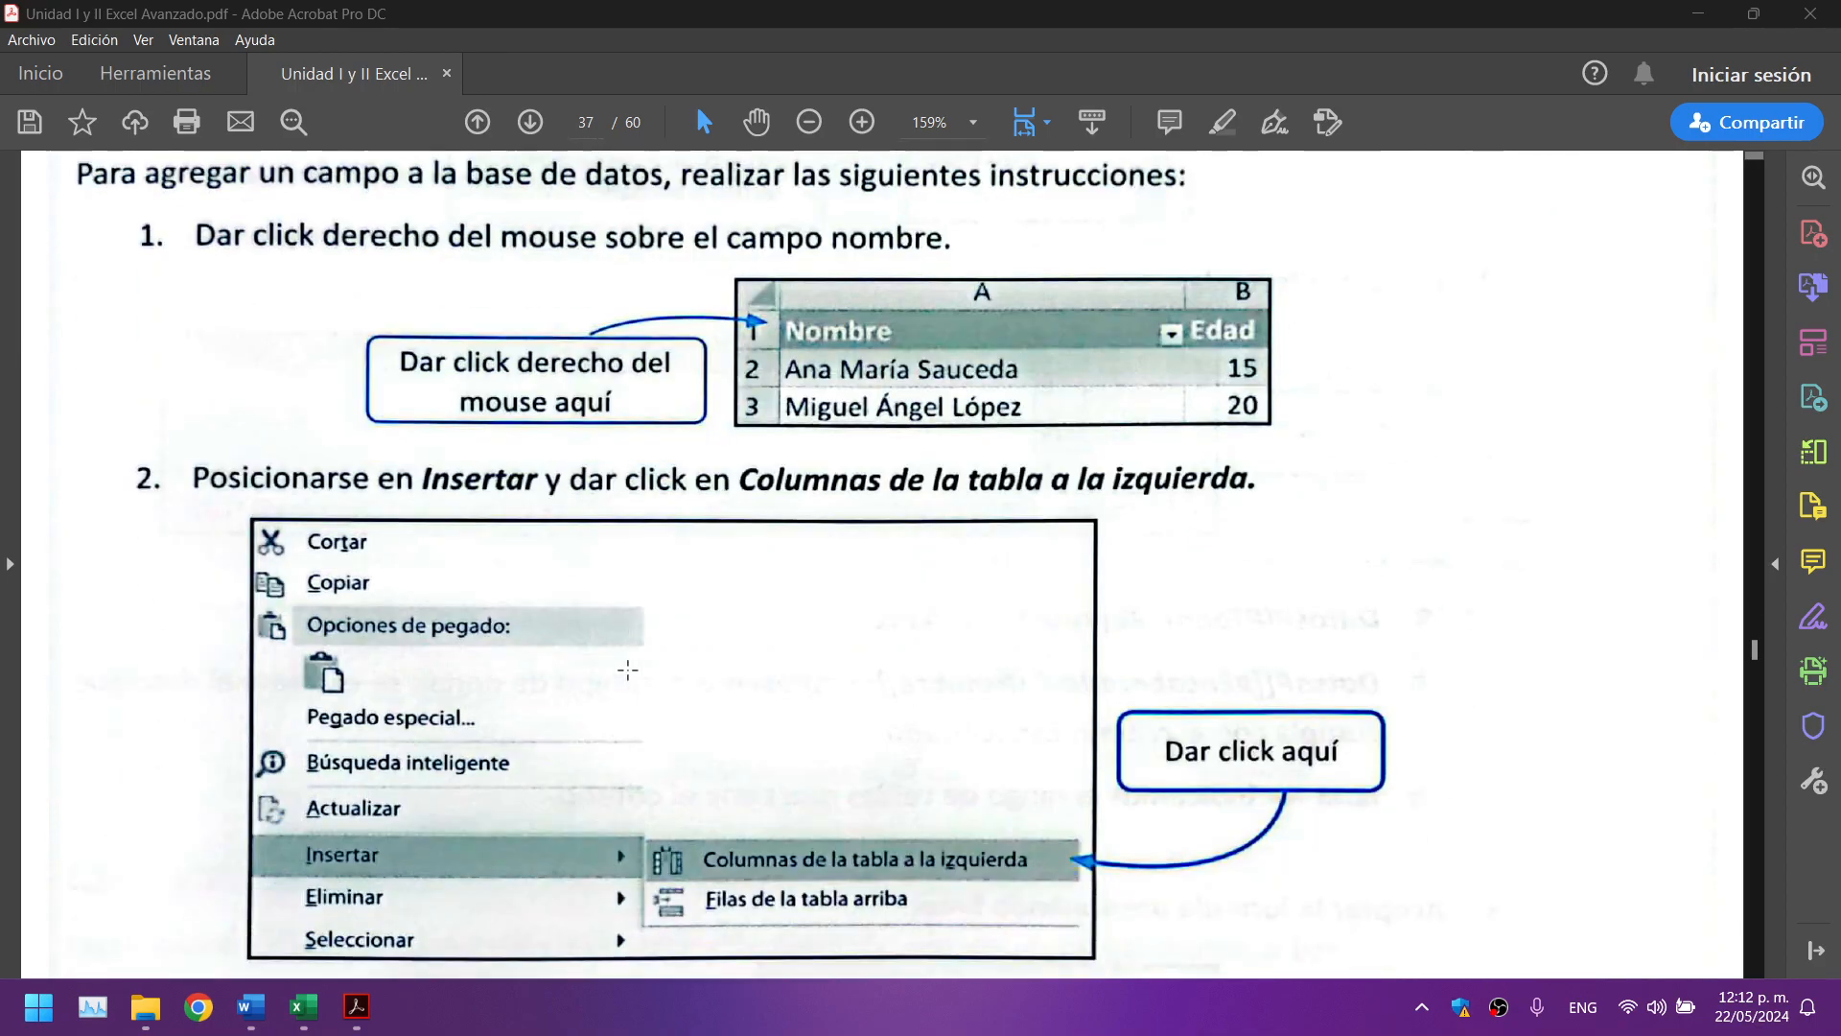
pyautogui.scroll(-12, 628, 670)
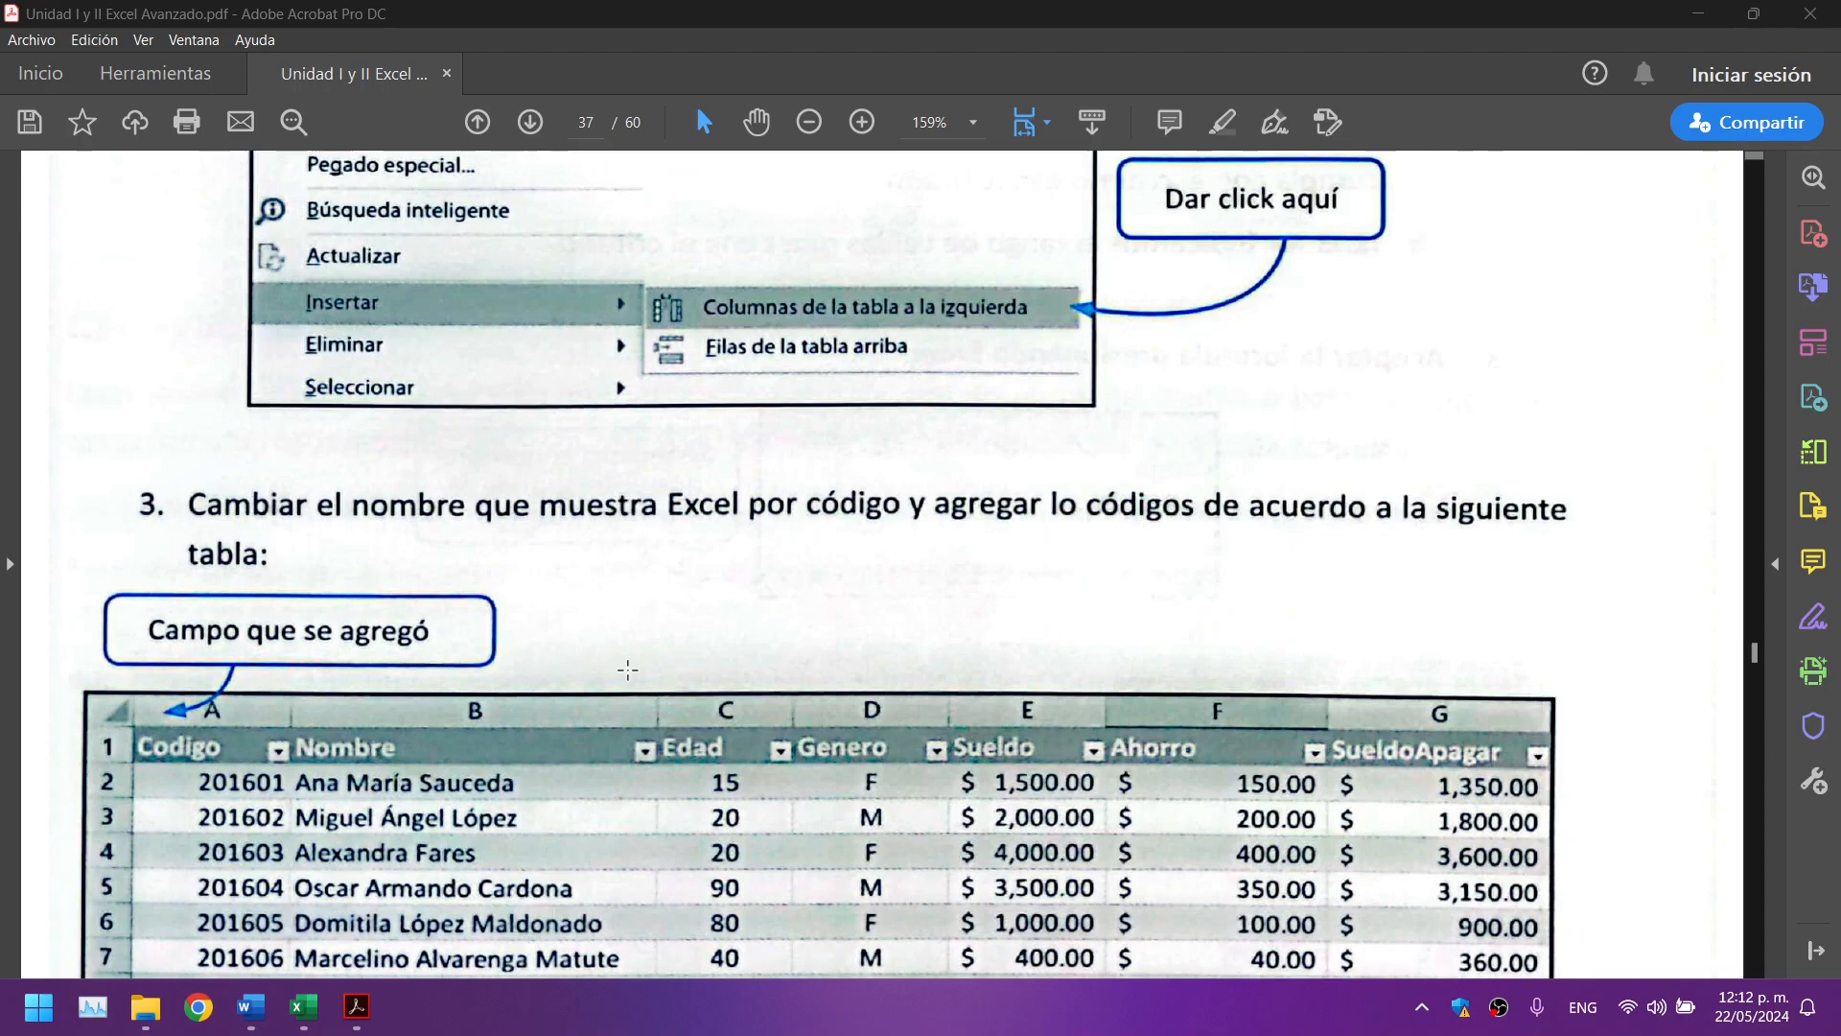
pyautogui.scroll(-3, 626, 668)
pyautogui.scroll(-3, 277, 727)
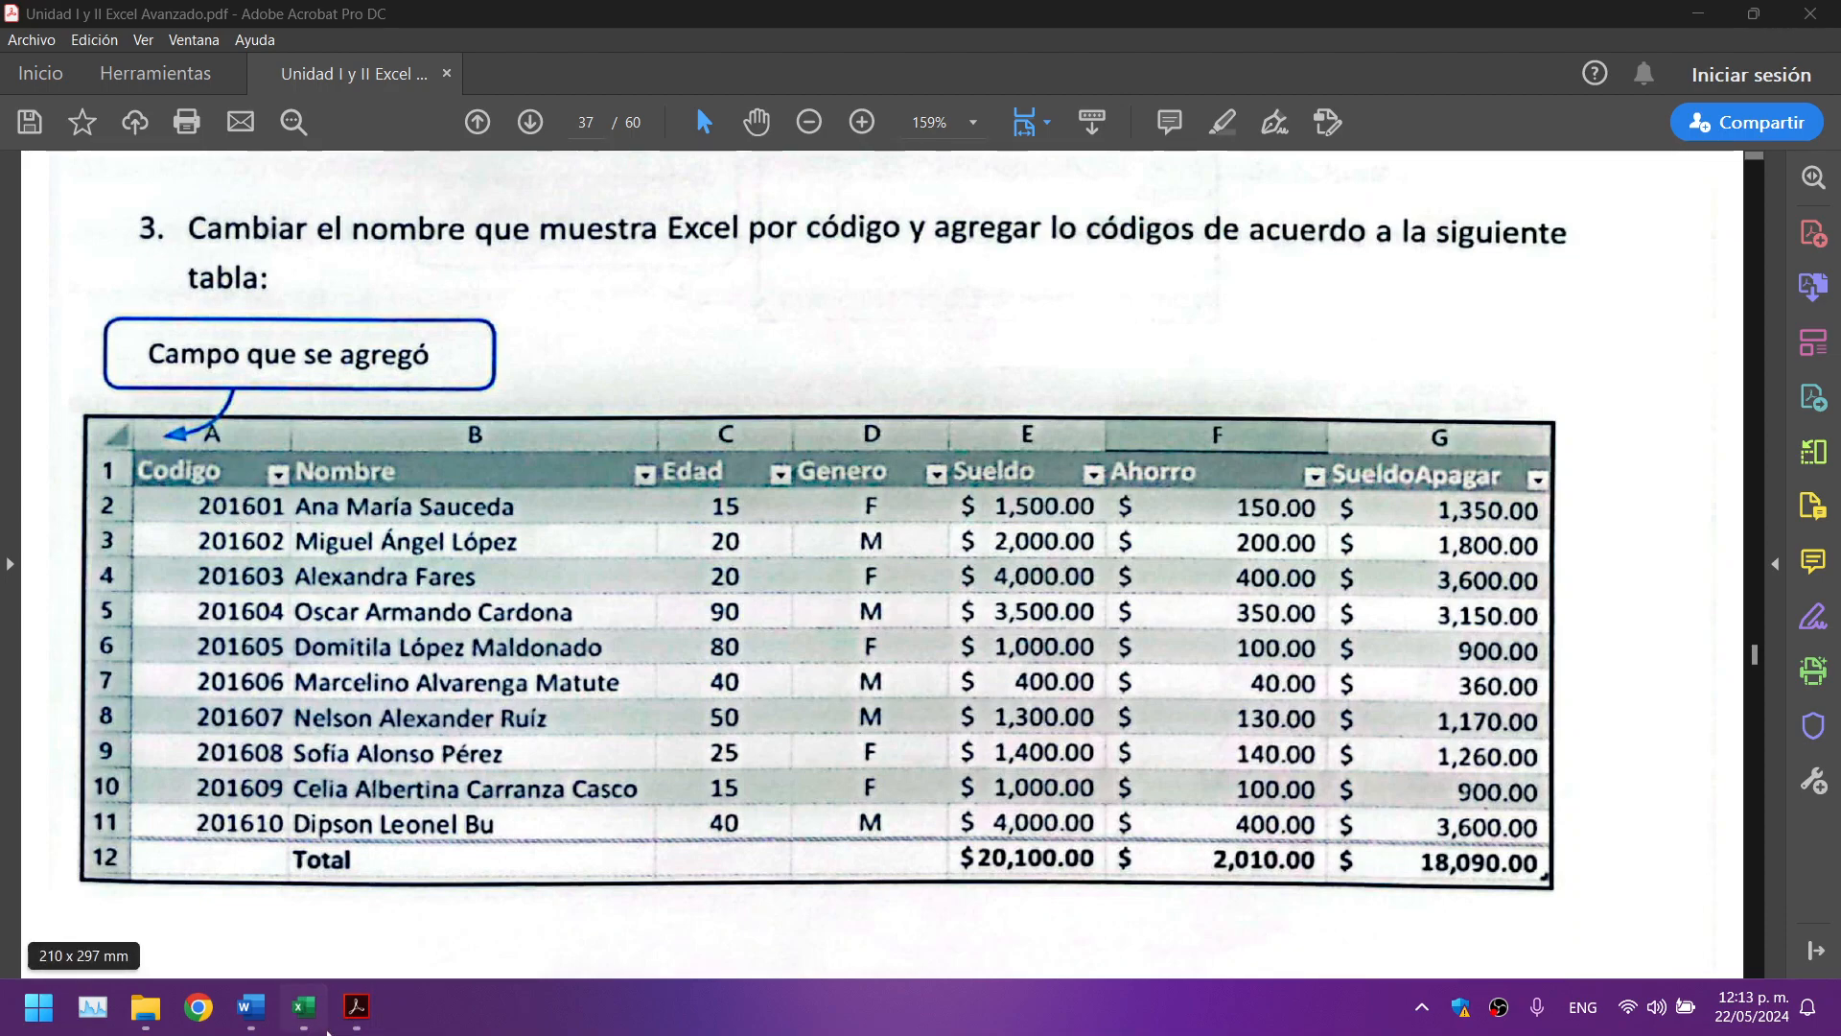
# Step: Switch to the Excel workbook and move the Ejercicio #1 and #2 blocks from G1:H11 to I1
pyautogui.click(305, 1009)
pyautogui.scroll(2, 1043, 614)
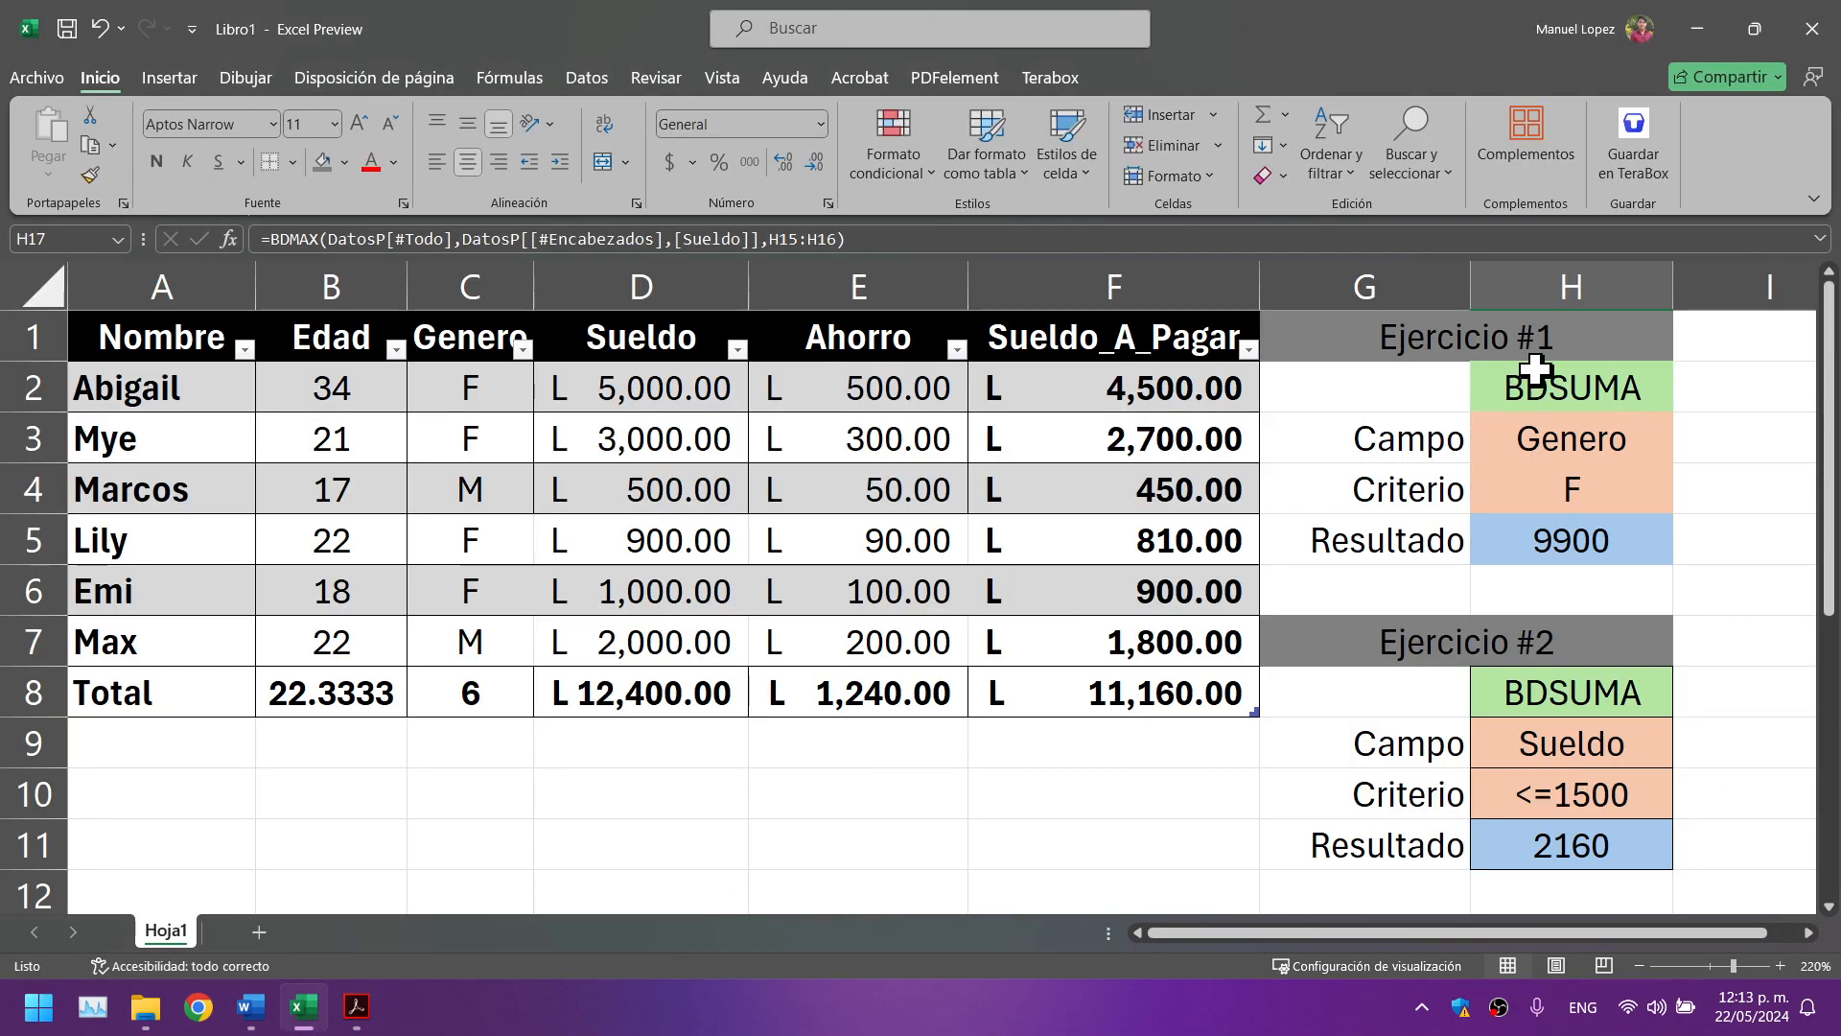
pyautogui.moveTo(1355, 345); pyautogui.dragTo(1472, 854)
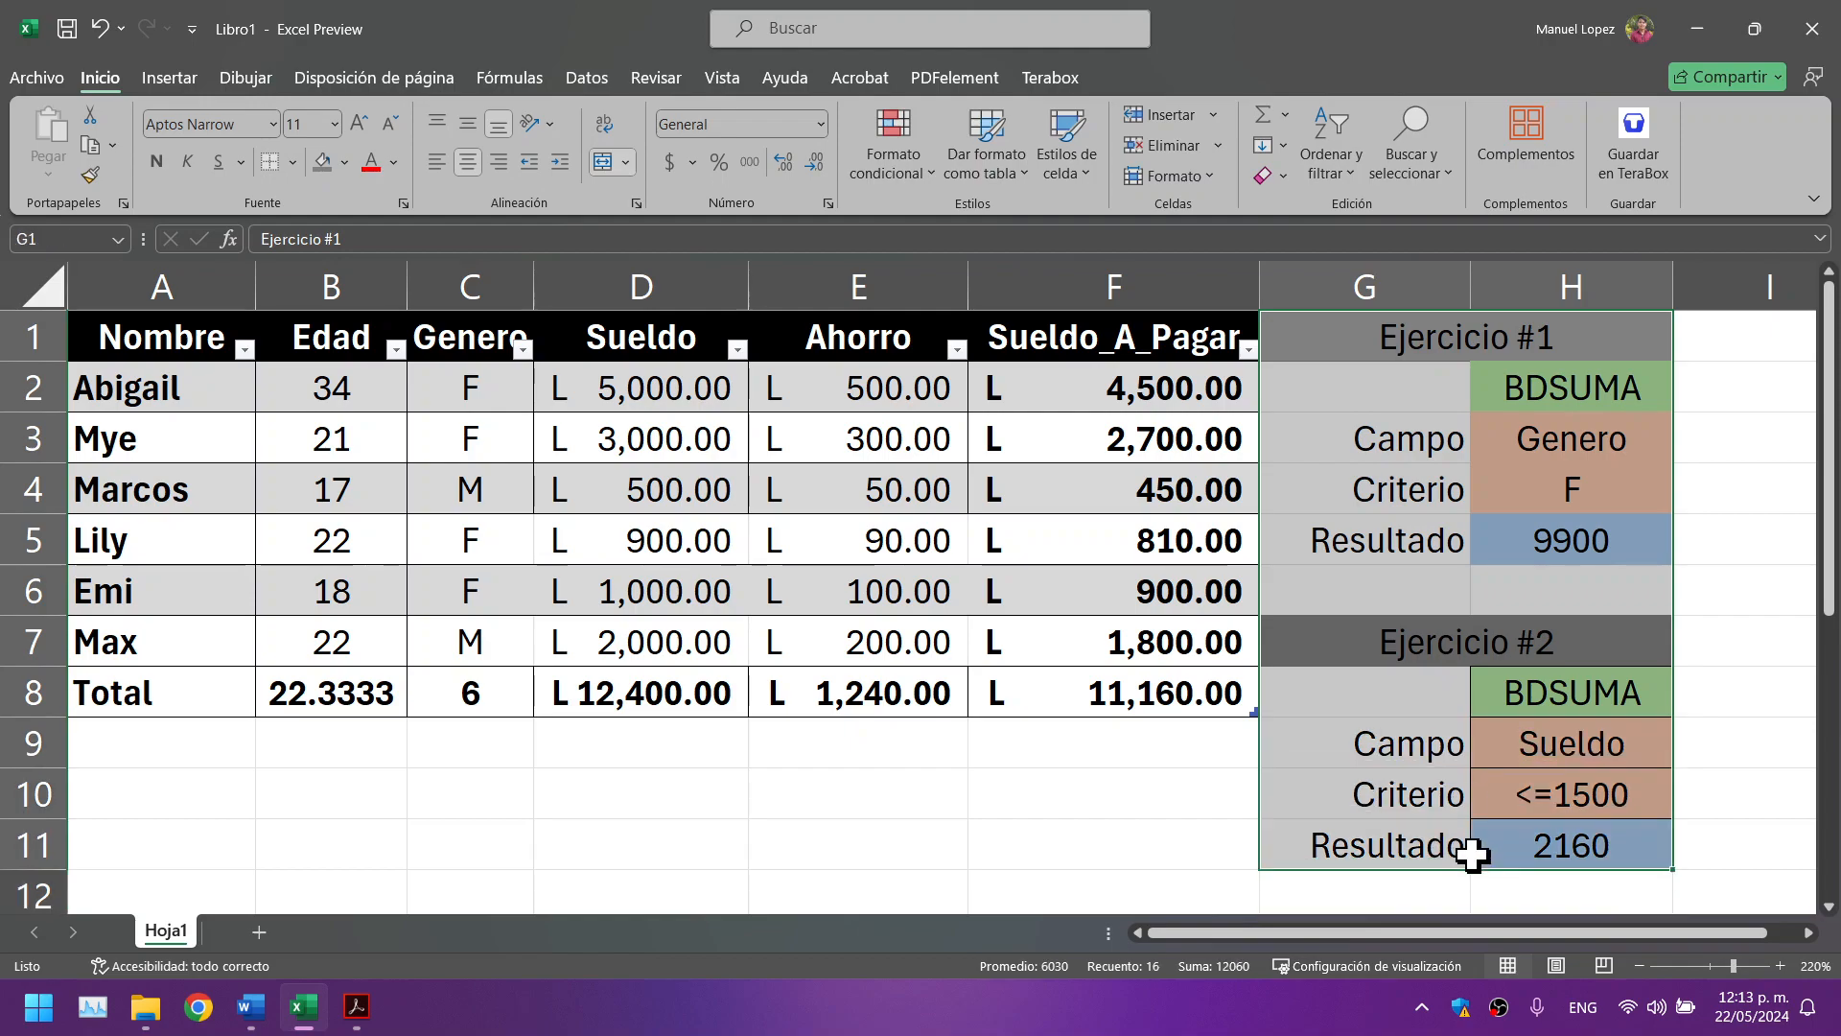
pyautogui.hotkey('ctrl', 'c')
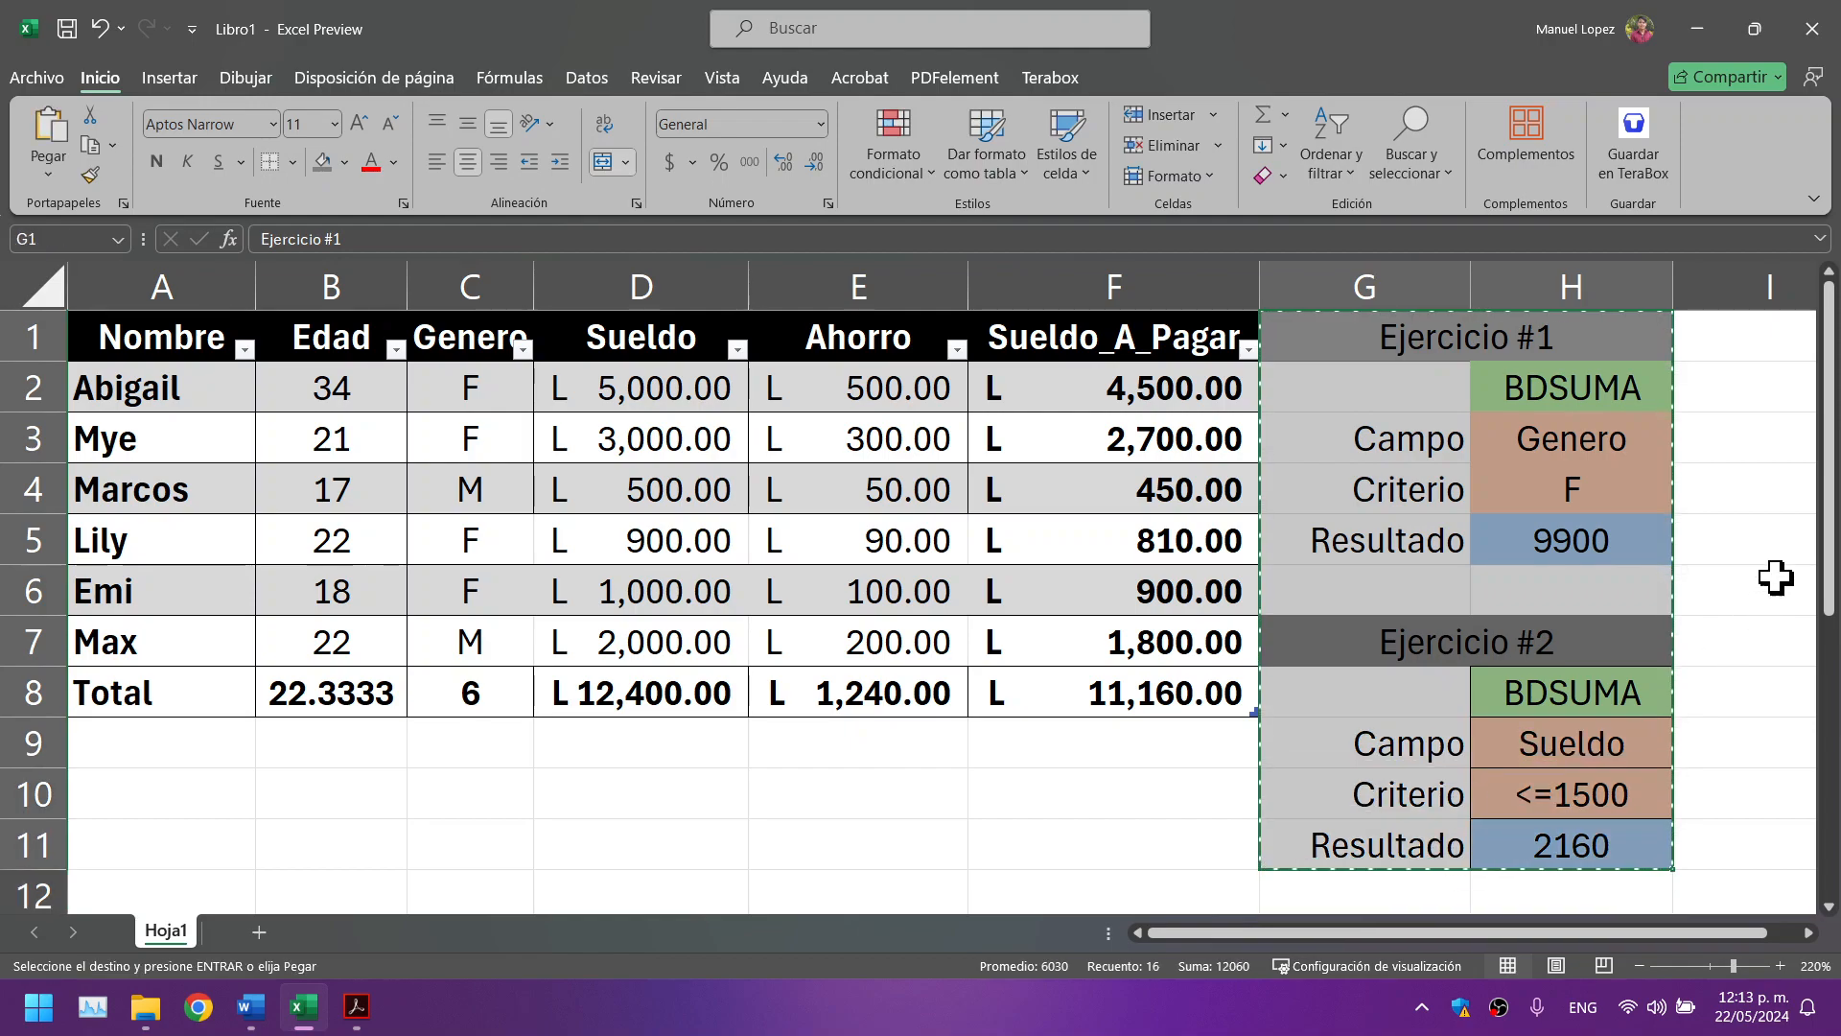
pyautogui.click(1687, 338)
pyautogui.hotkey('ctrl', 'v')
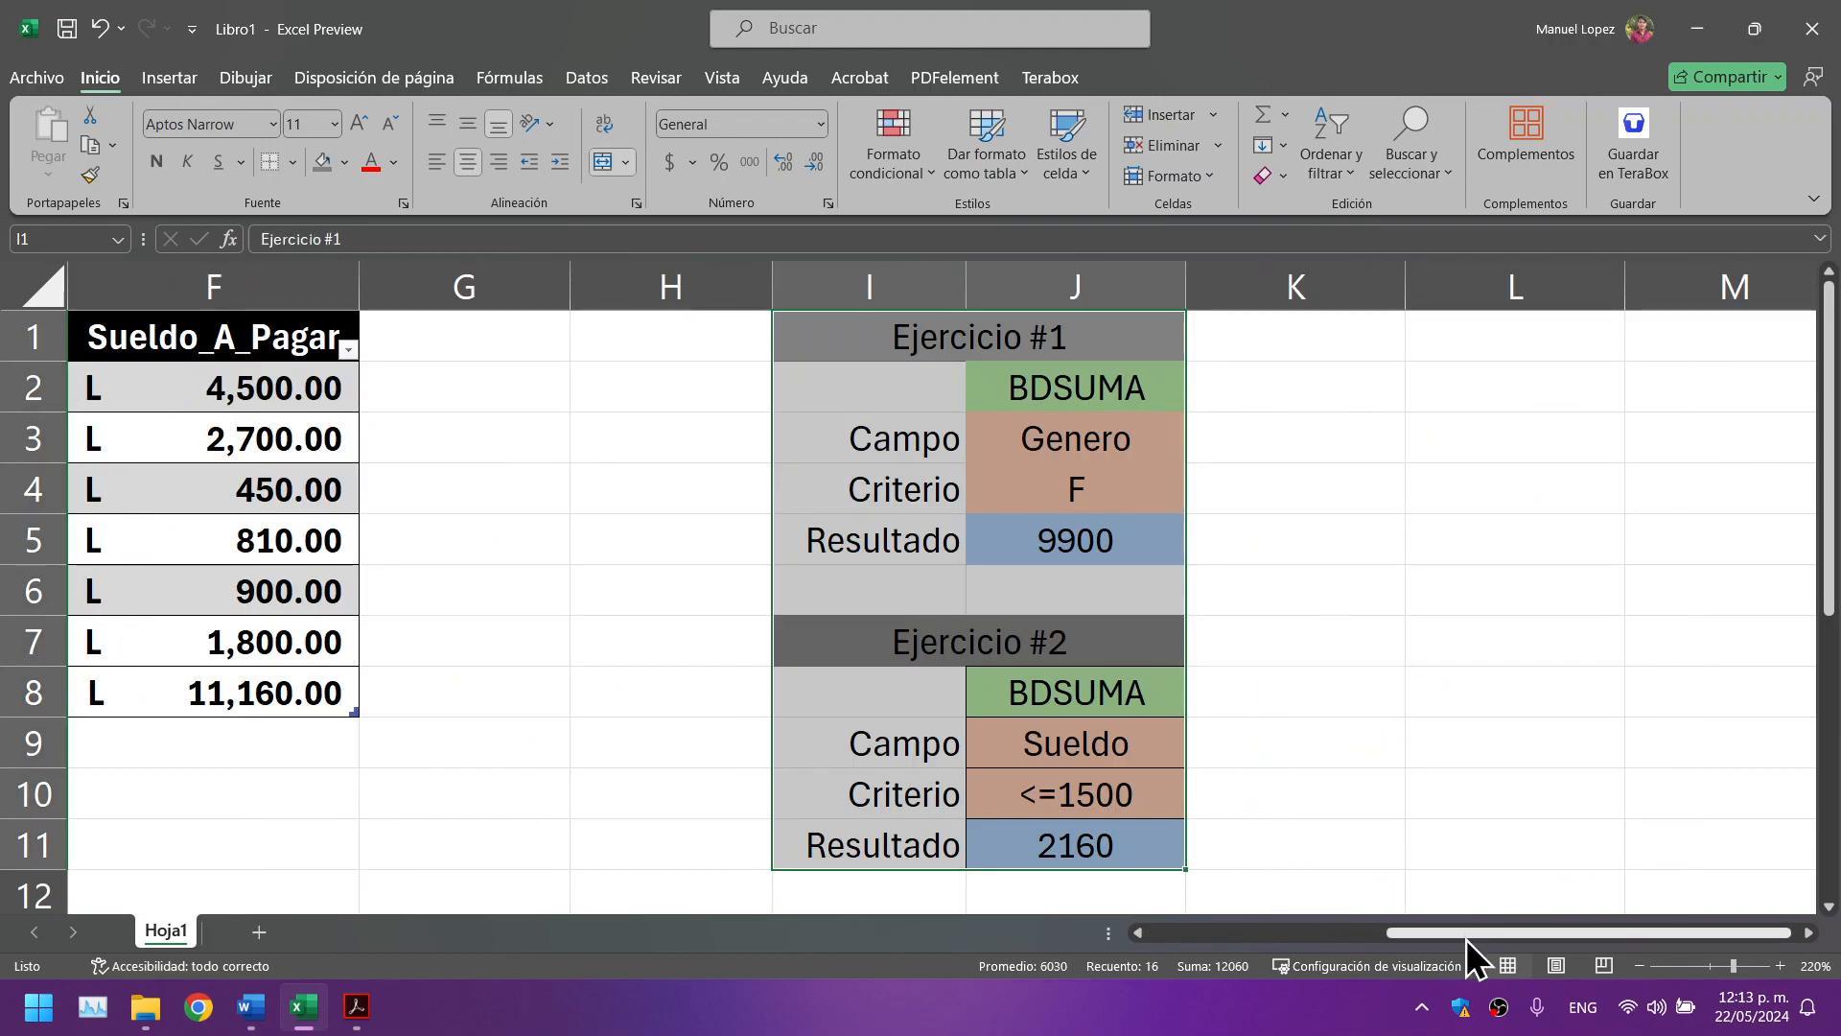
# Step: Move the Ejercicio #1 and #2 blocks from I1:J11 to H1, accepting that merged cells are separated
pyautogui.hotkey('ctrl', 'x')
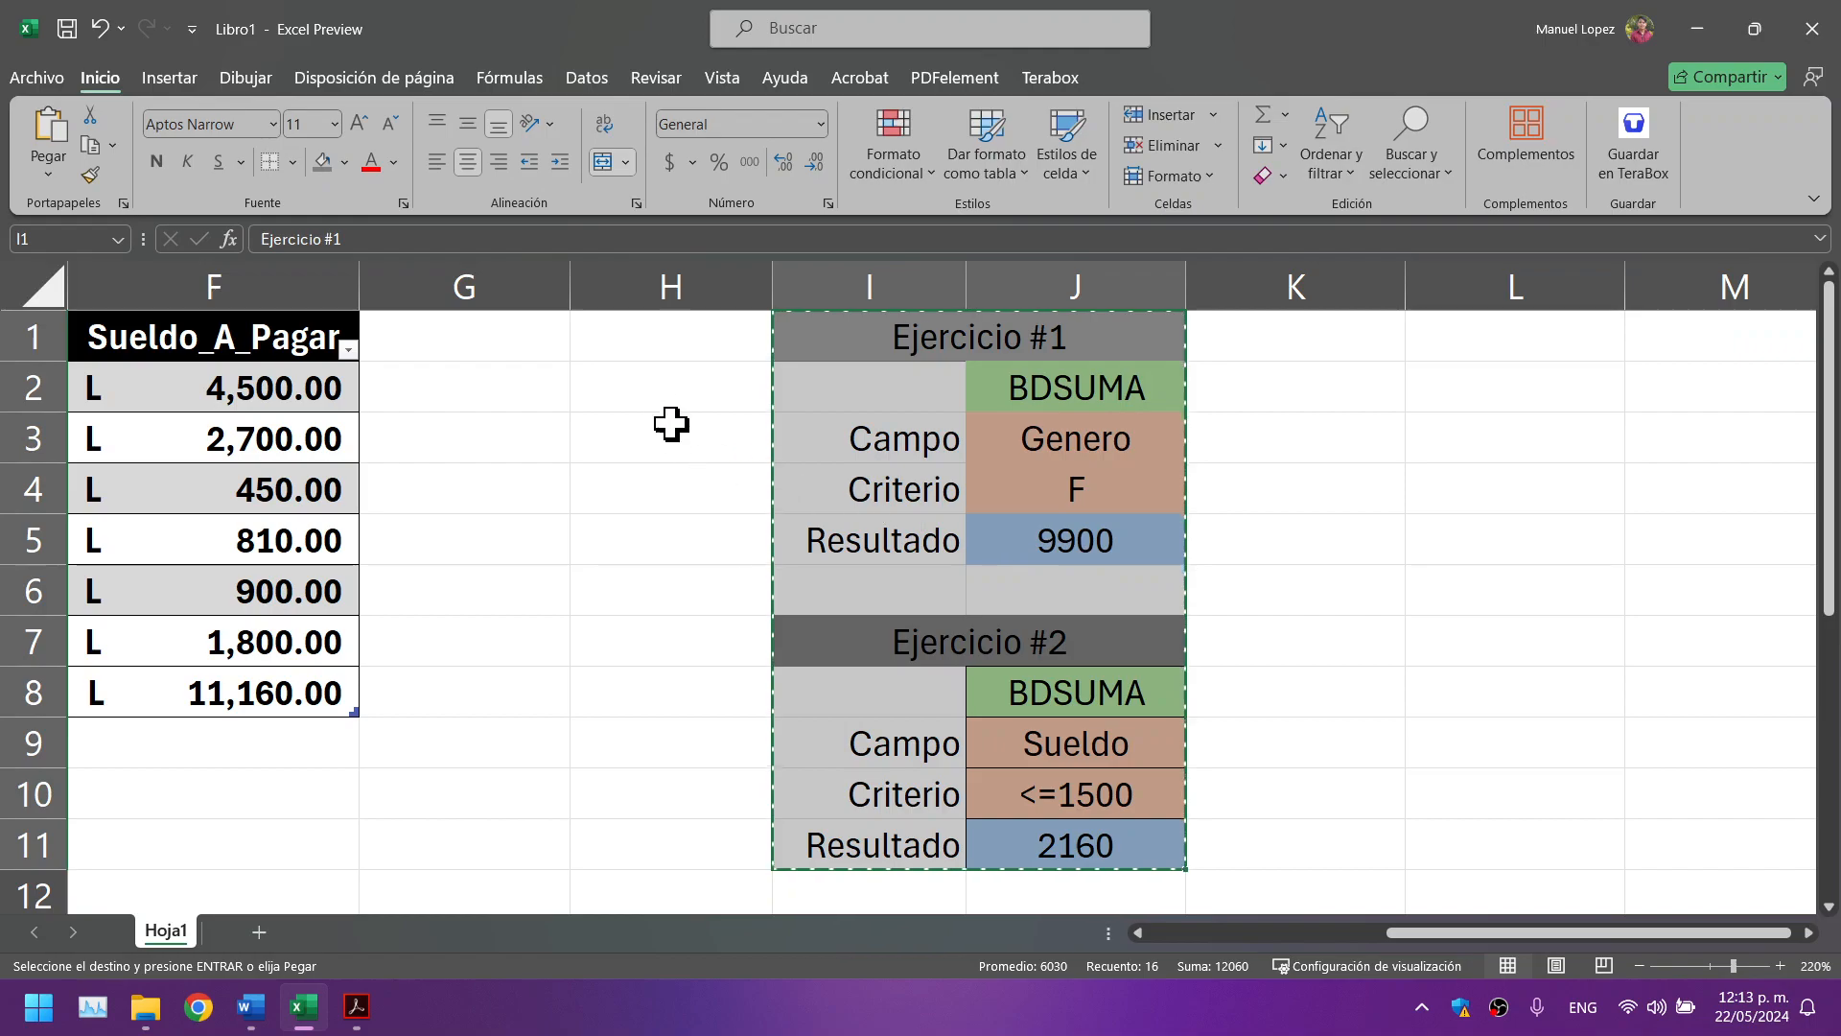
pyautogui.click(669, 351)
pyautogui.hotkey('ctrl', 'v')
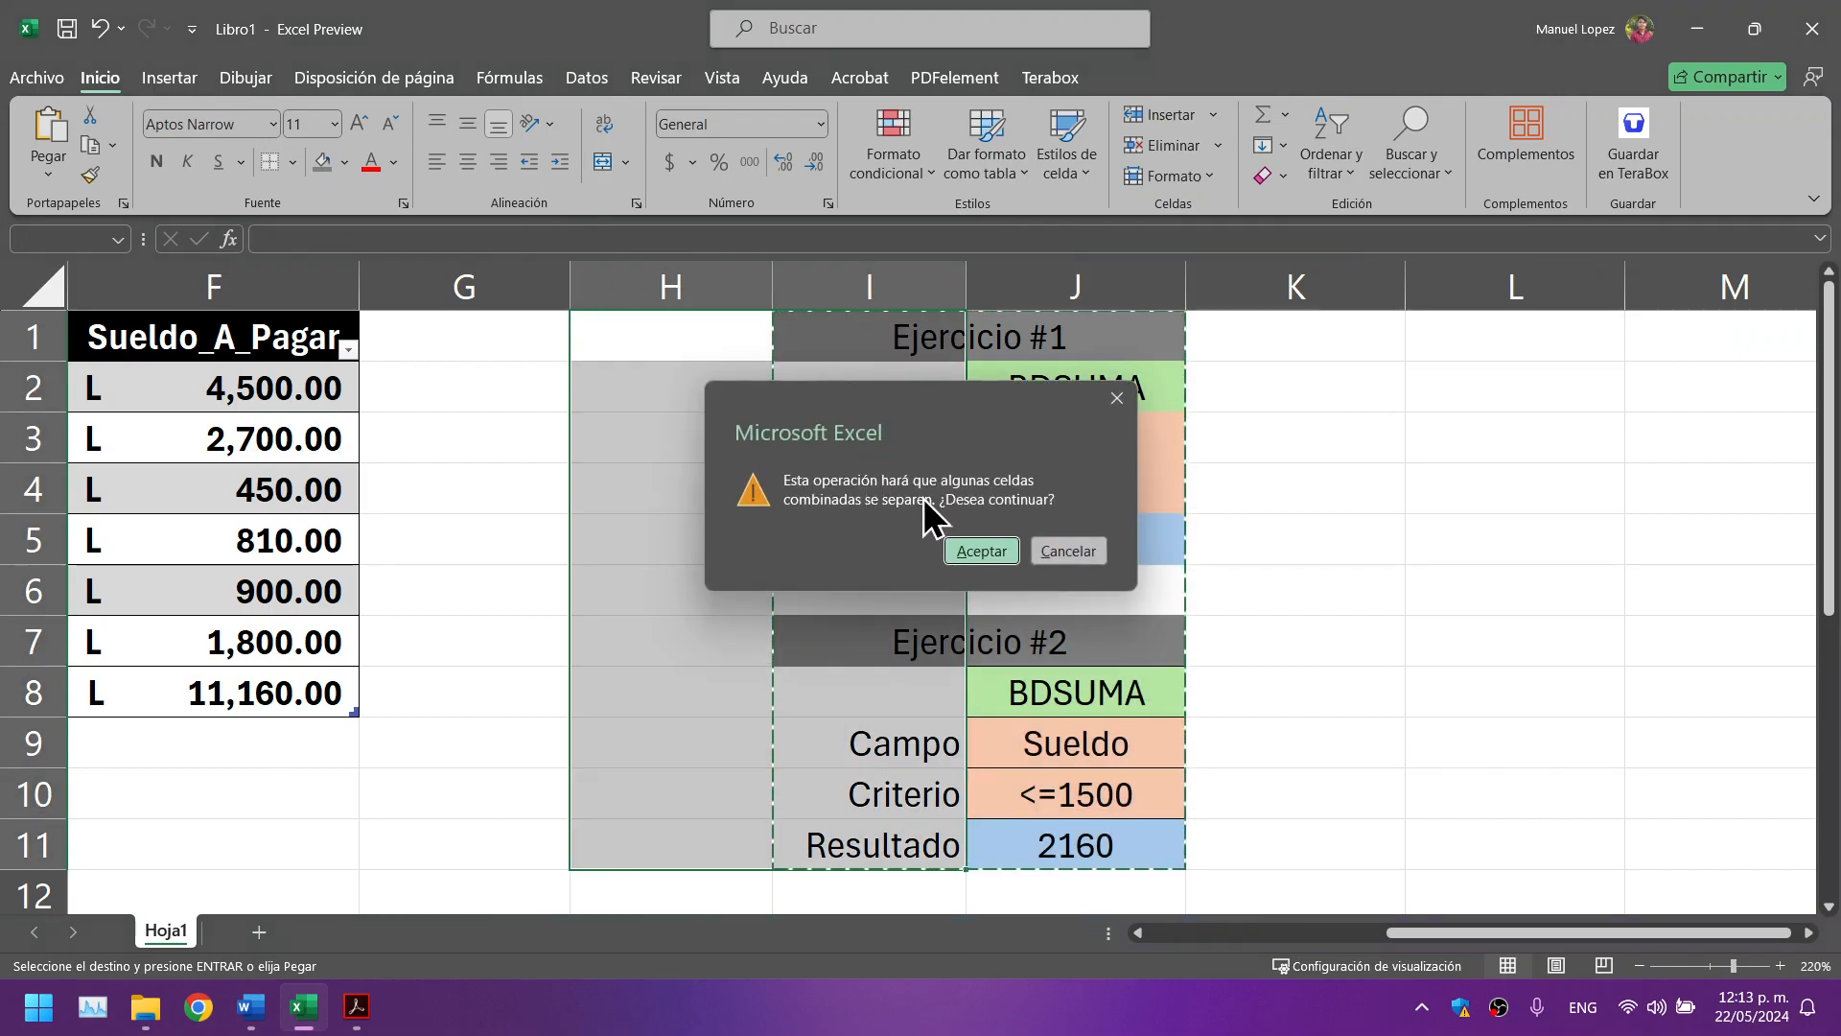
pyautogui.click(984, 545)
pyautogui.click(1126, 579)
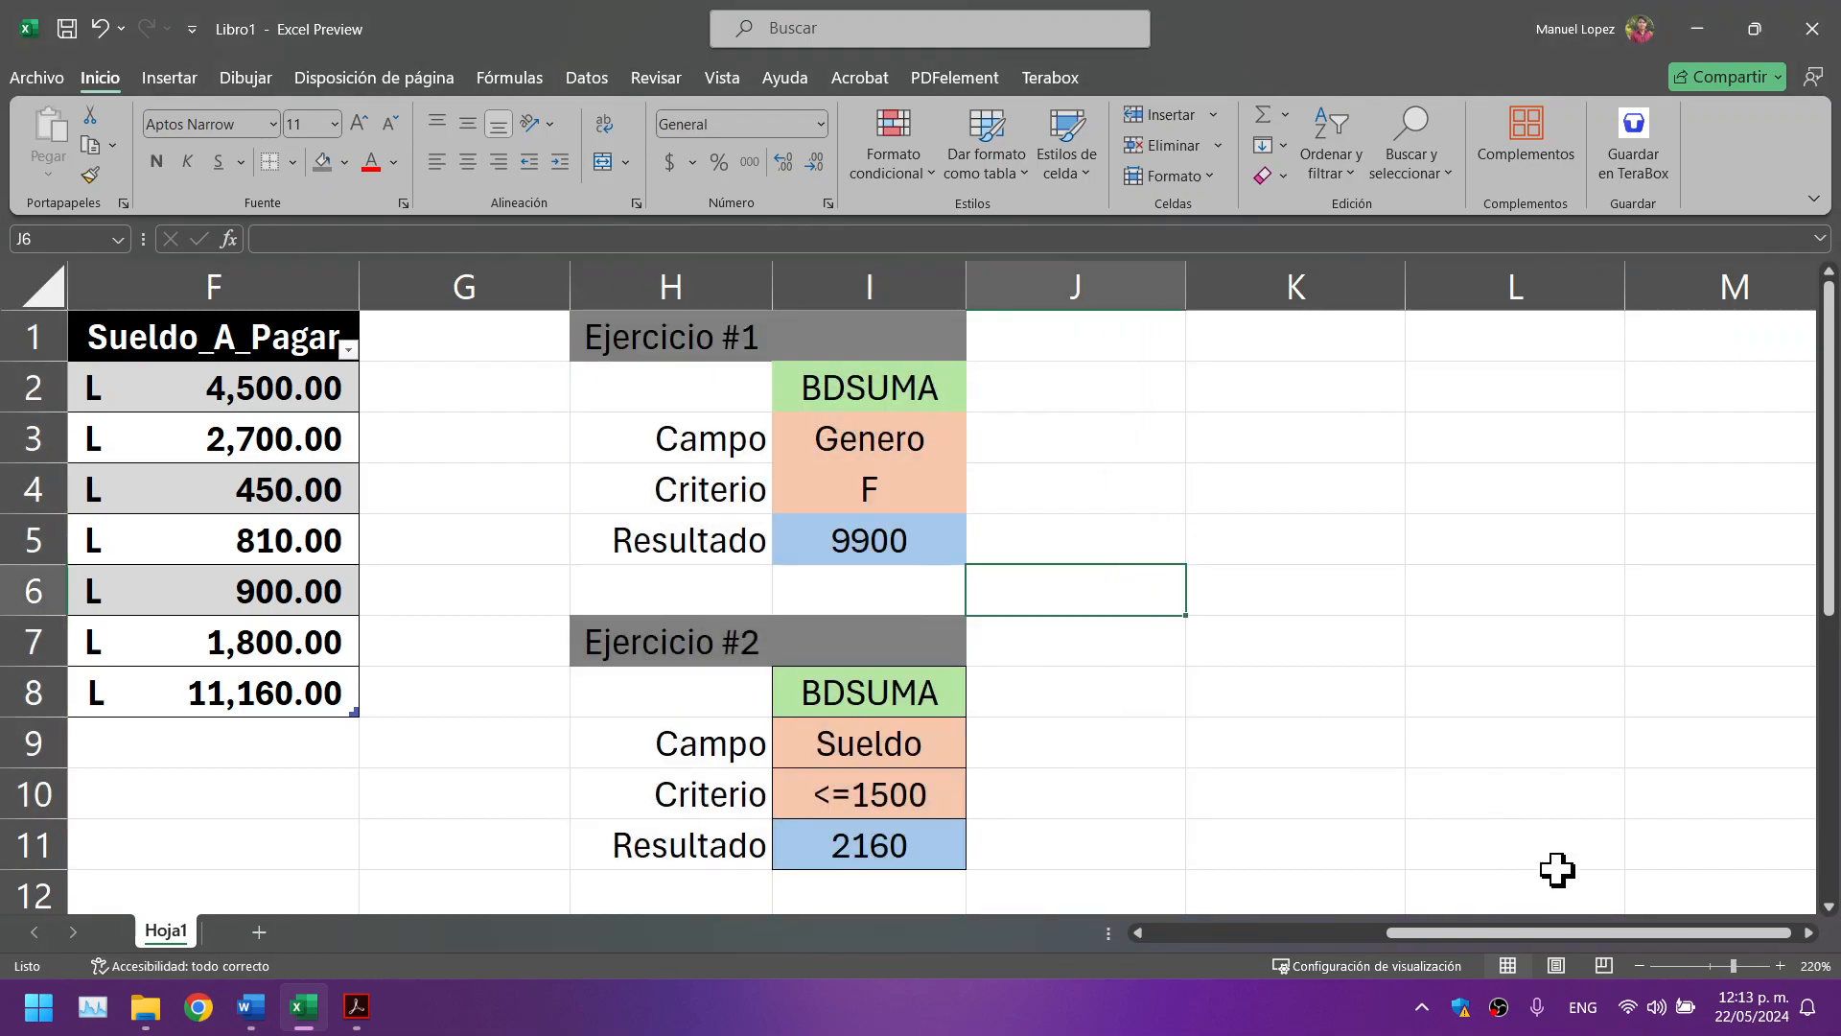
# Step: Insert a new column in the DatosP table before the Nombre column
pyautogui.moveTo(1553, 932); pyautogui.dragTo(1287, 912)
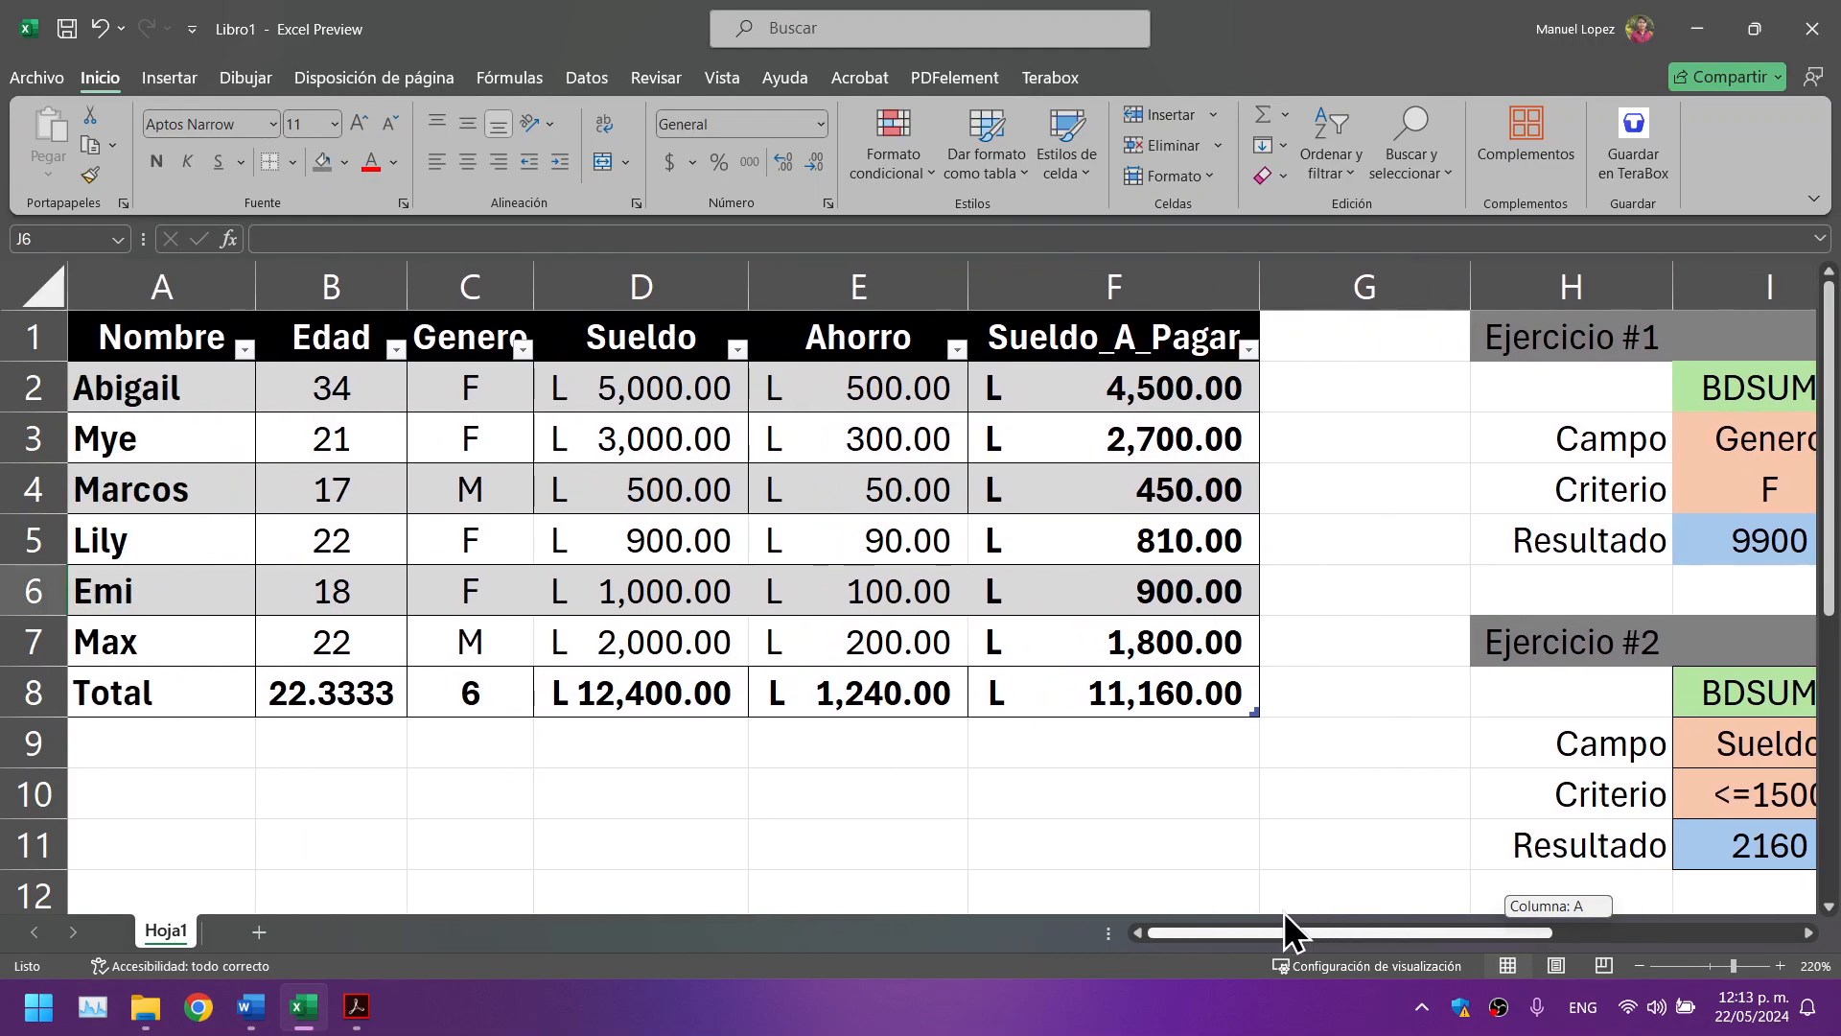
pyautogui.rightClick(152, 333)
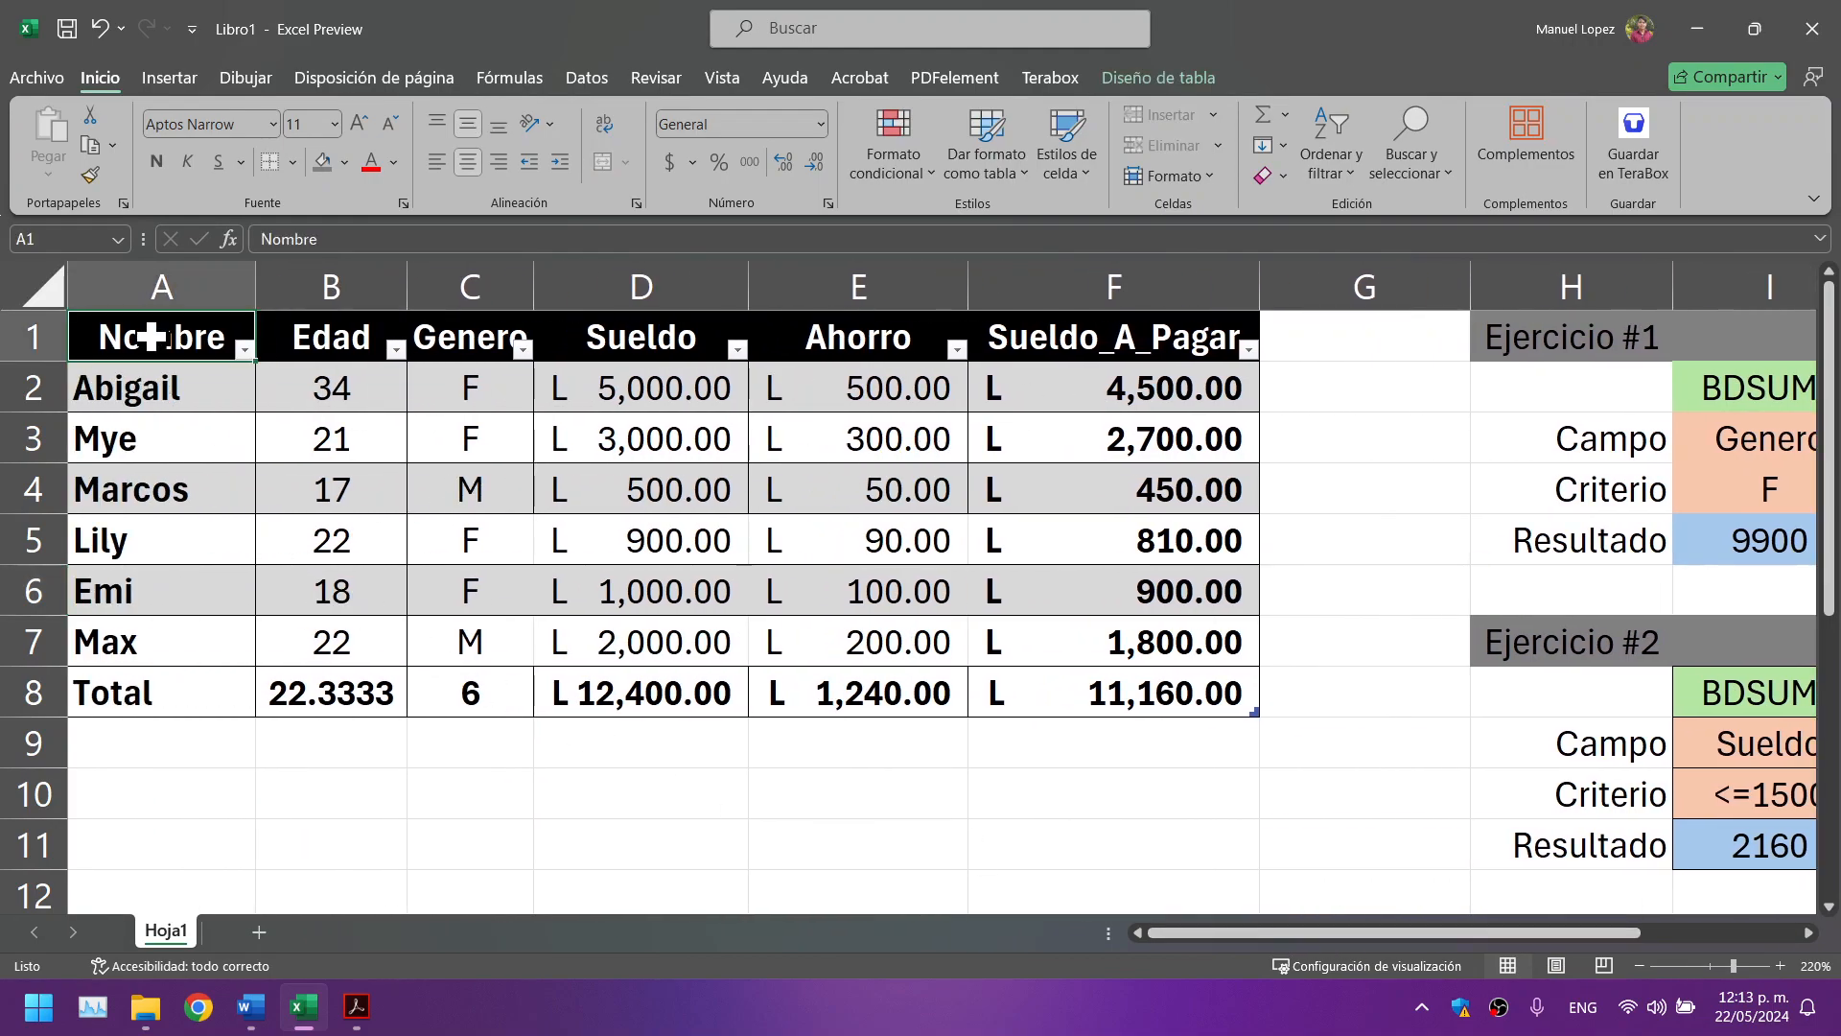
pyautogui.moveTo(265, 492)
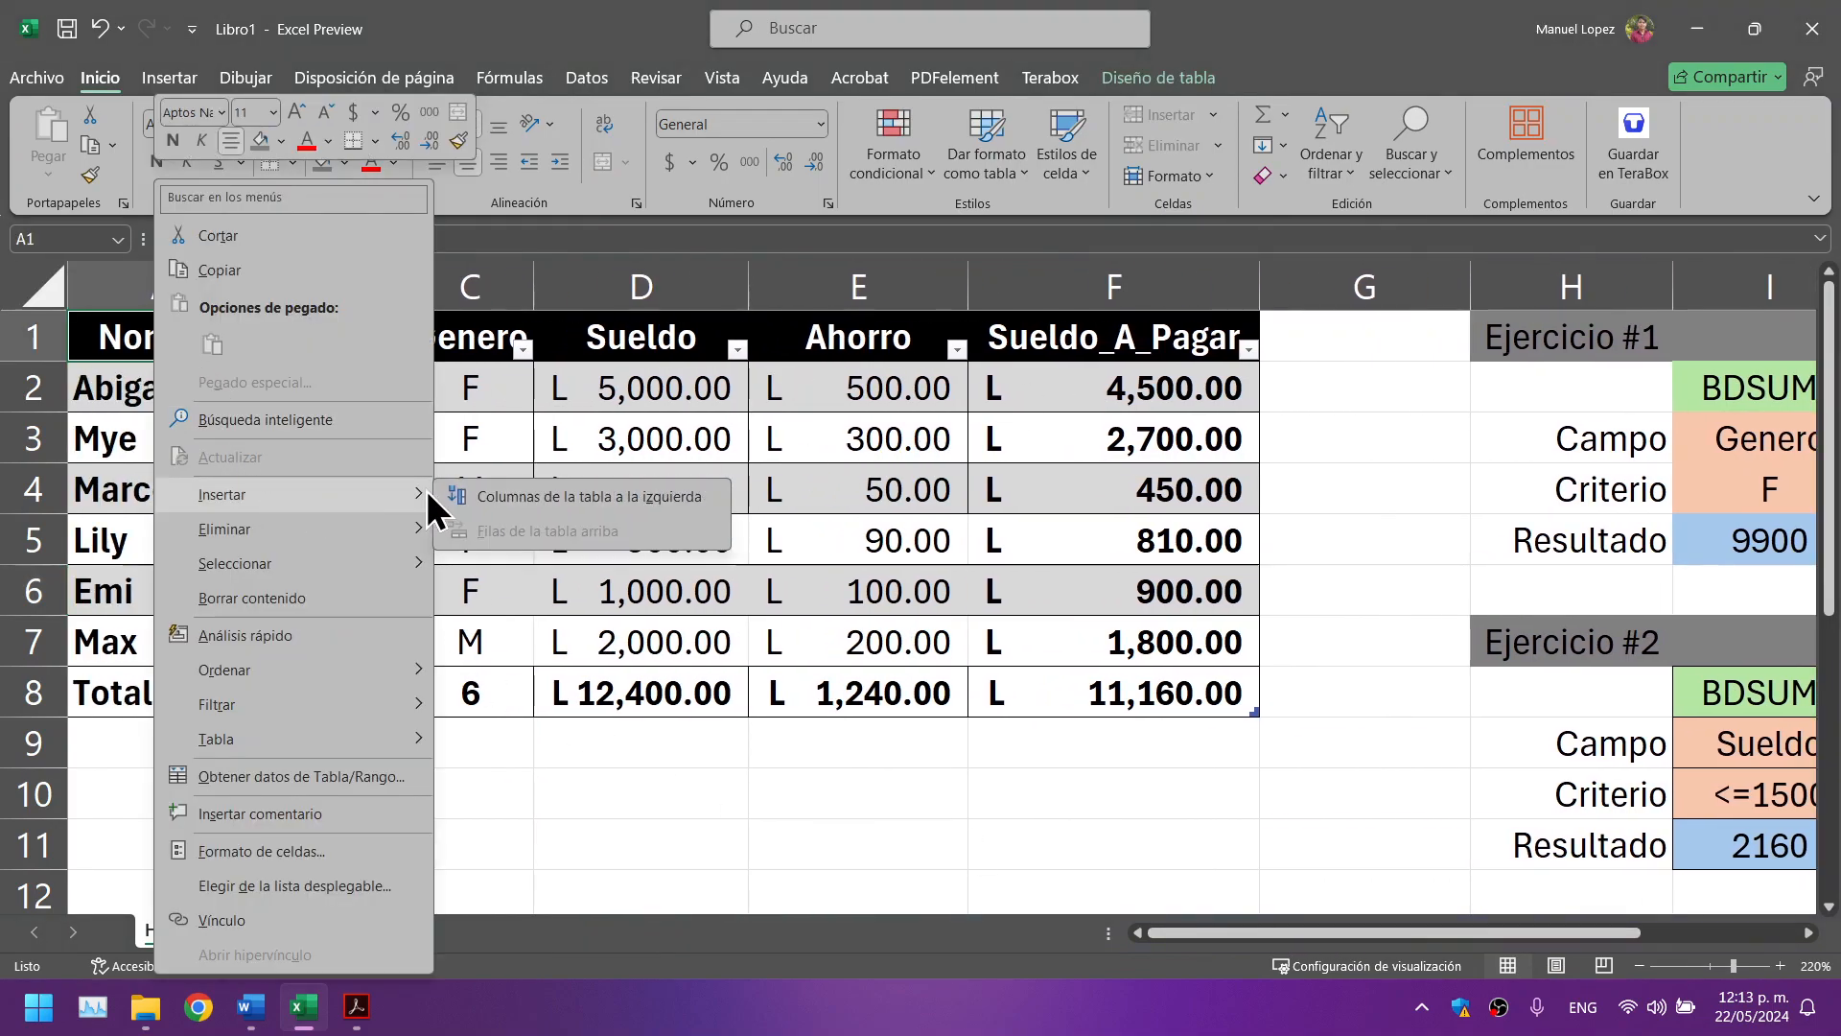
pyautogui.click(564, 495)
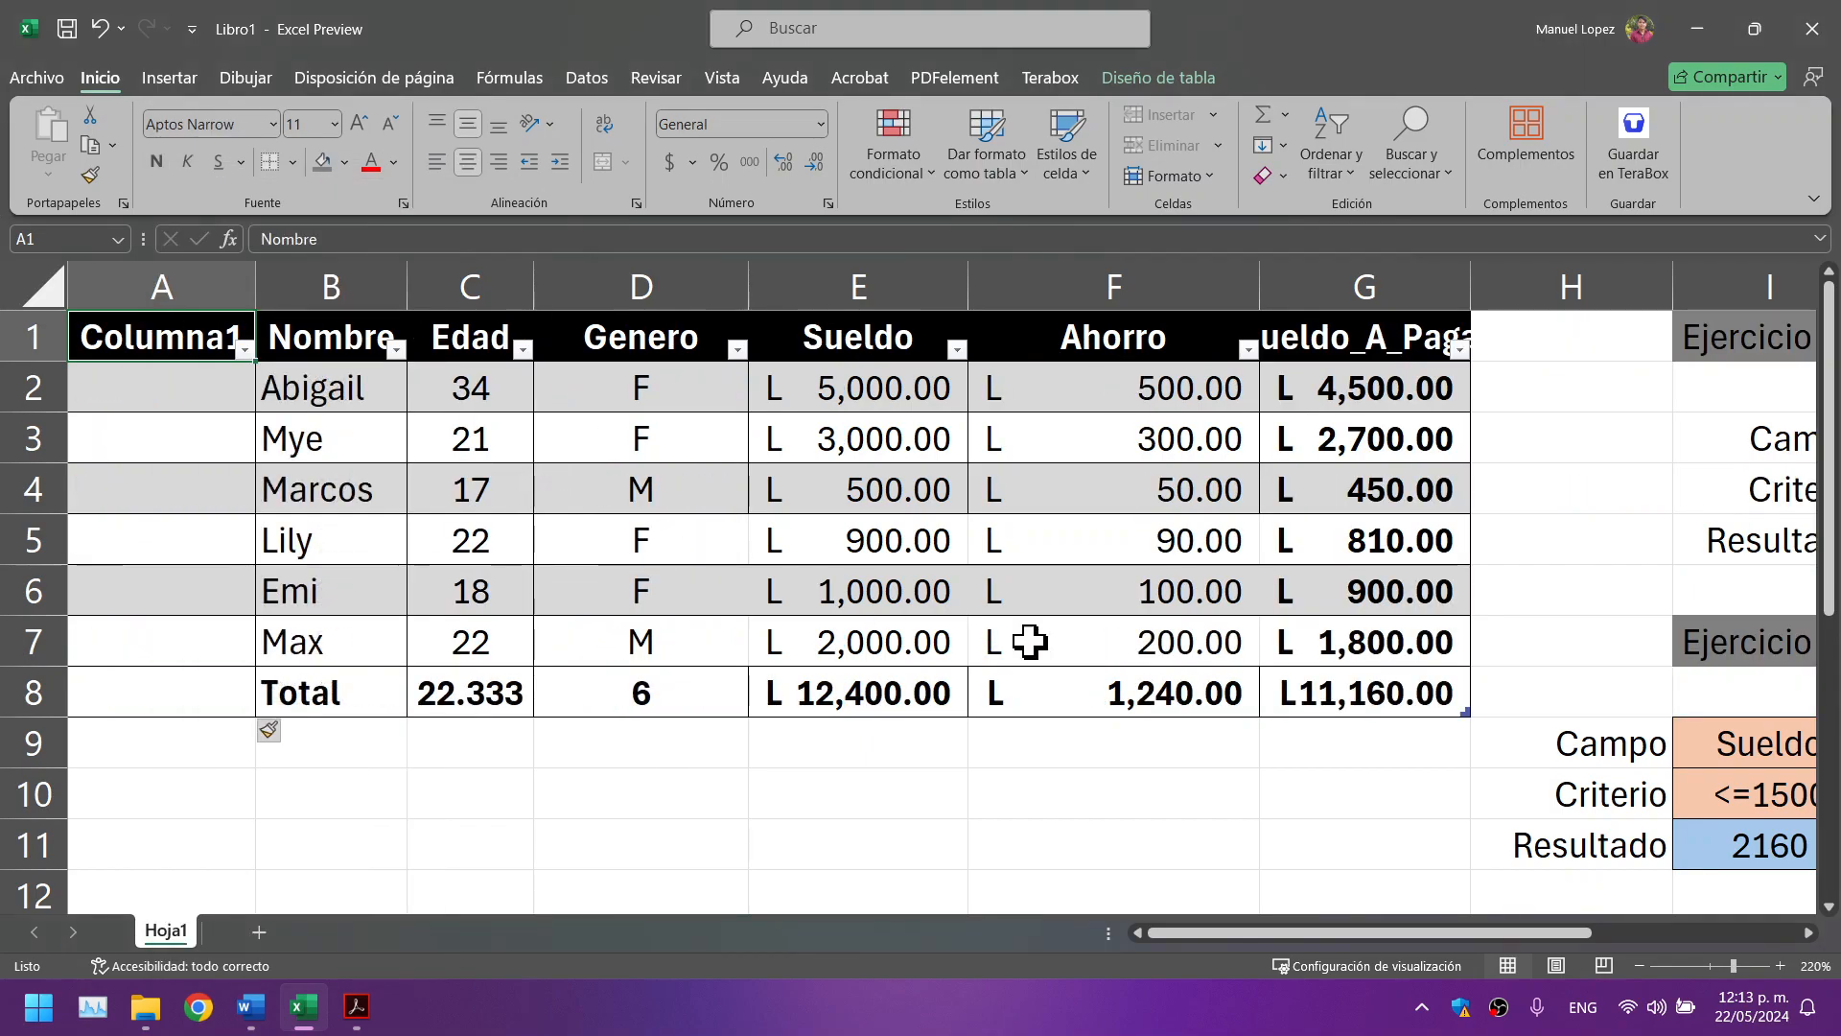
# Step: Move the exercise cells I1:J9 to H1 and widen column G so the Sueldo_A_Pagar header fits
pyautogui.moveTo(1308, 936); pyautogui.dragTo(1489, 936)
pyautogui.moveTo(1109, 354); pyautogui.dragTo(1331, 722)
pyautogui.hotkey('ctrl', 'c')
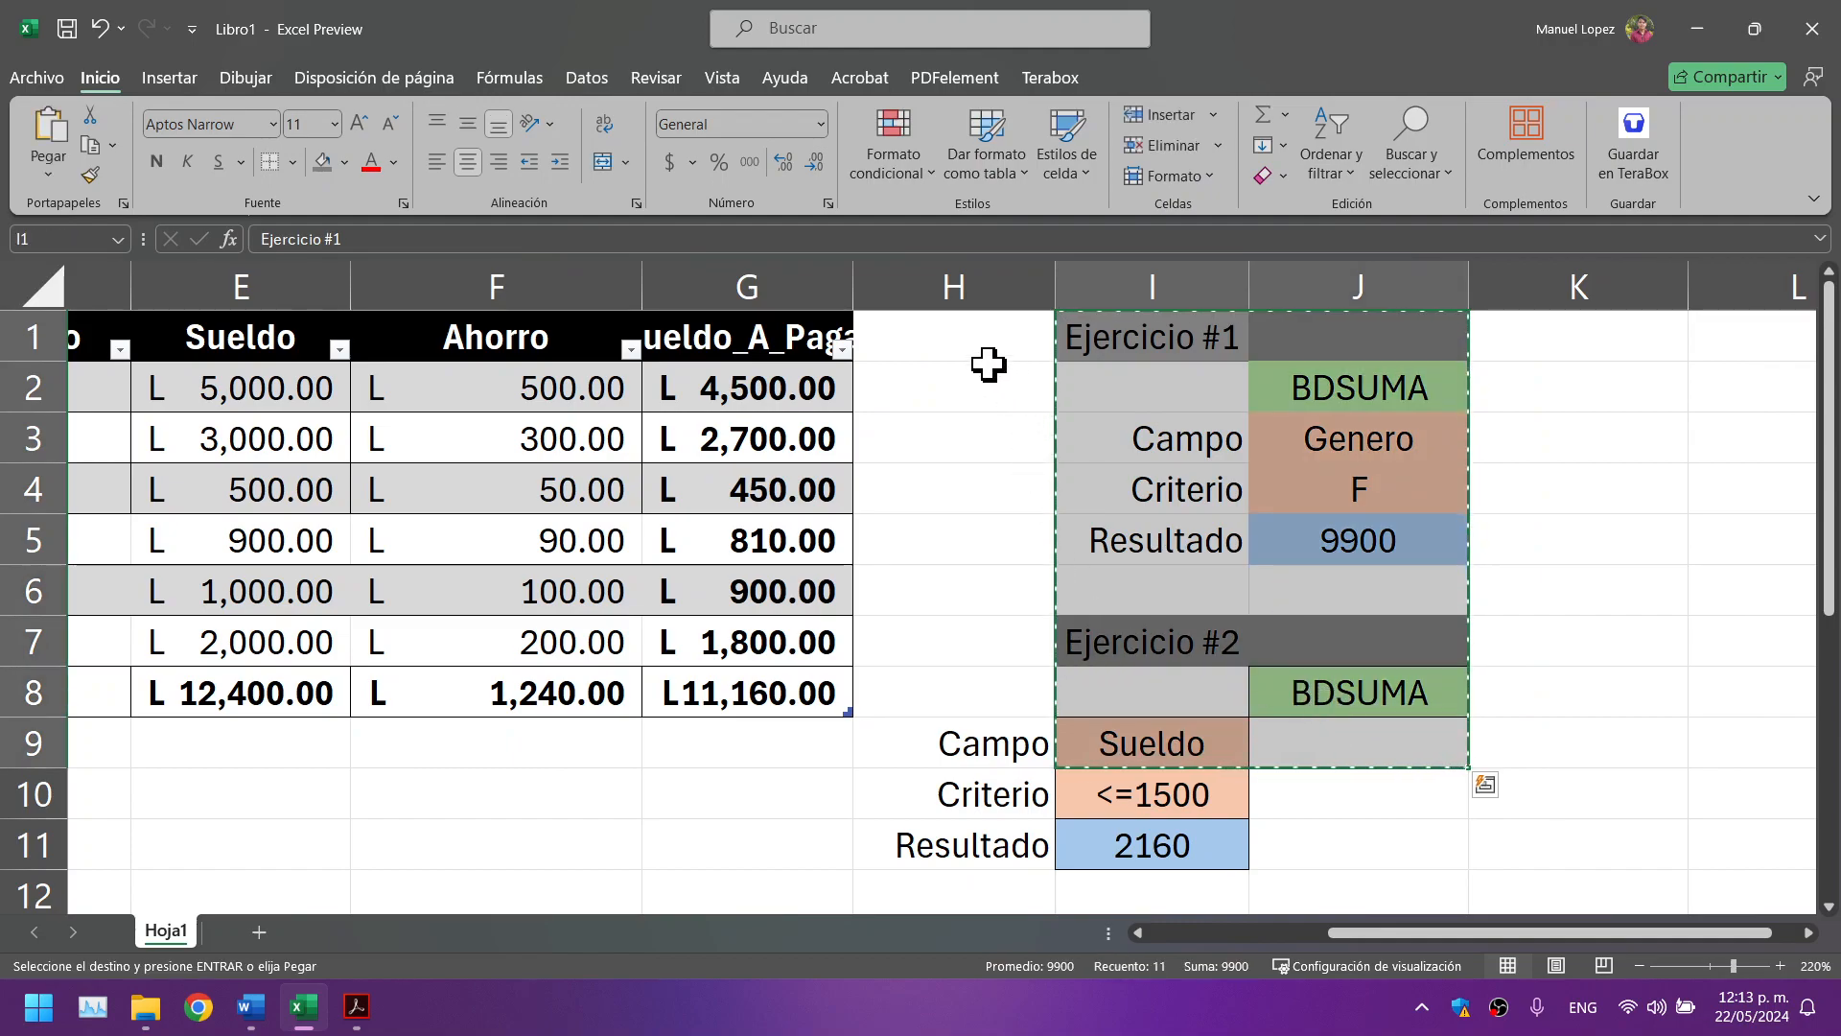
pyautogui.click(949, 339)
pyautogui.hotkey('ctrl', 'v')
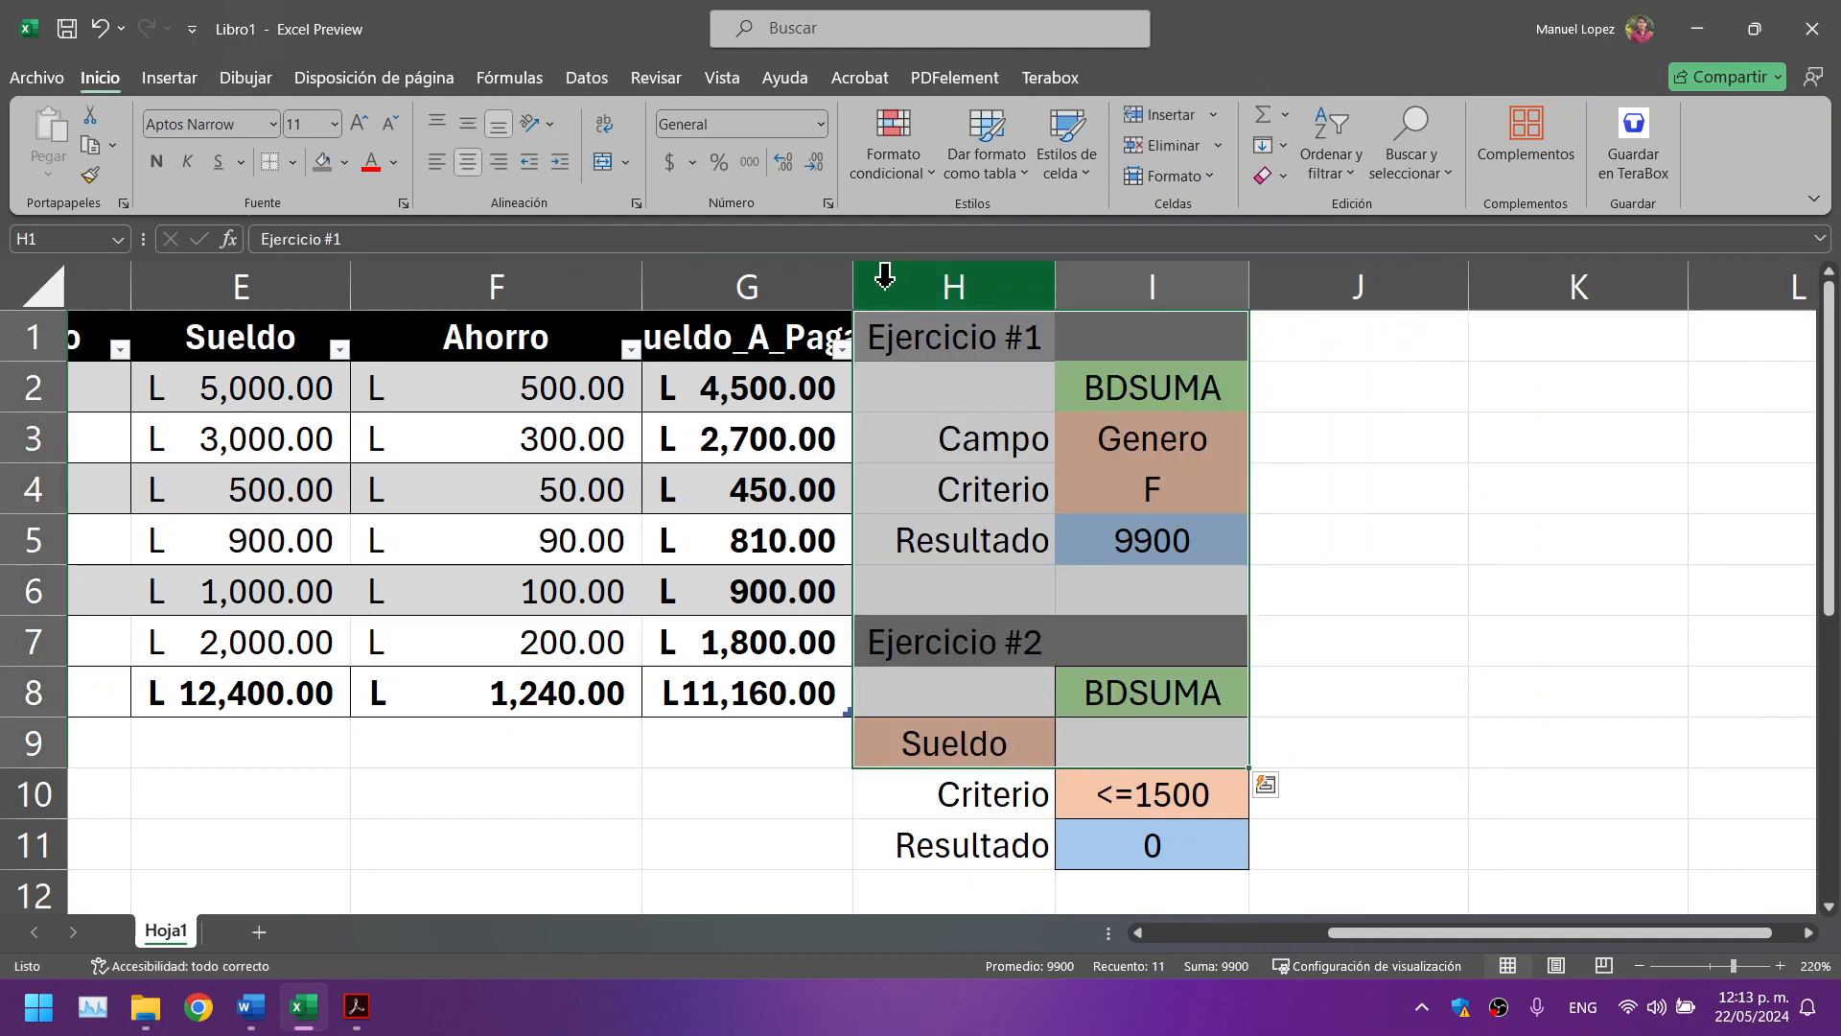
pyautogui.moveTo(852, 280); pyautogui.dragTo(918, 317)
pyautogui.click(1550, 559)
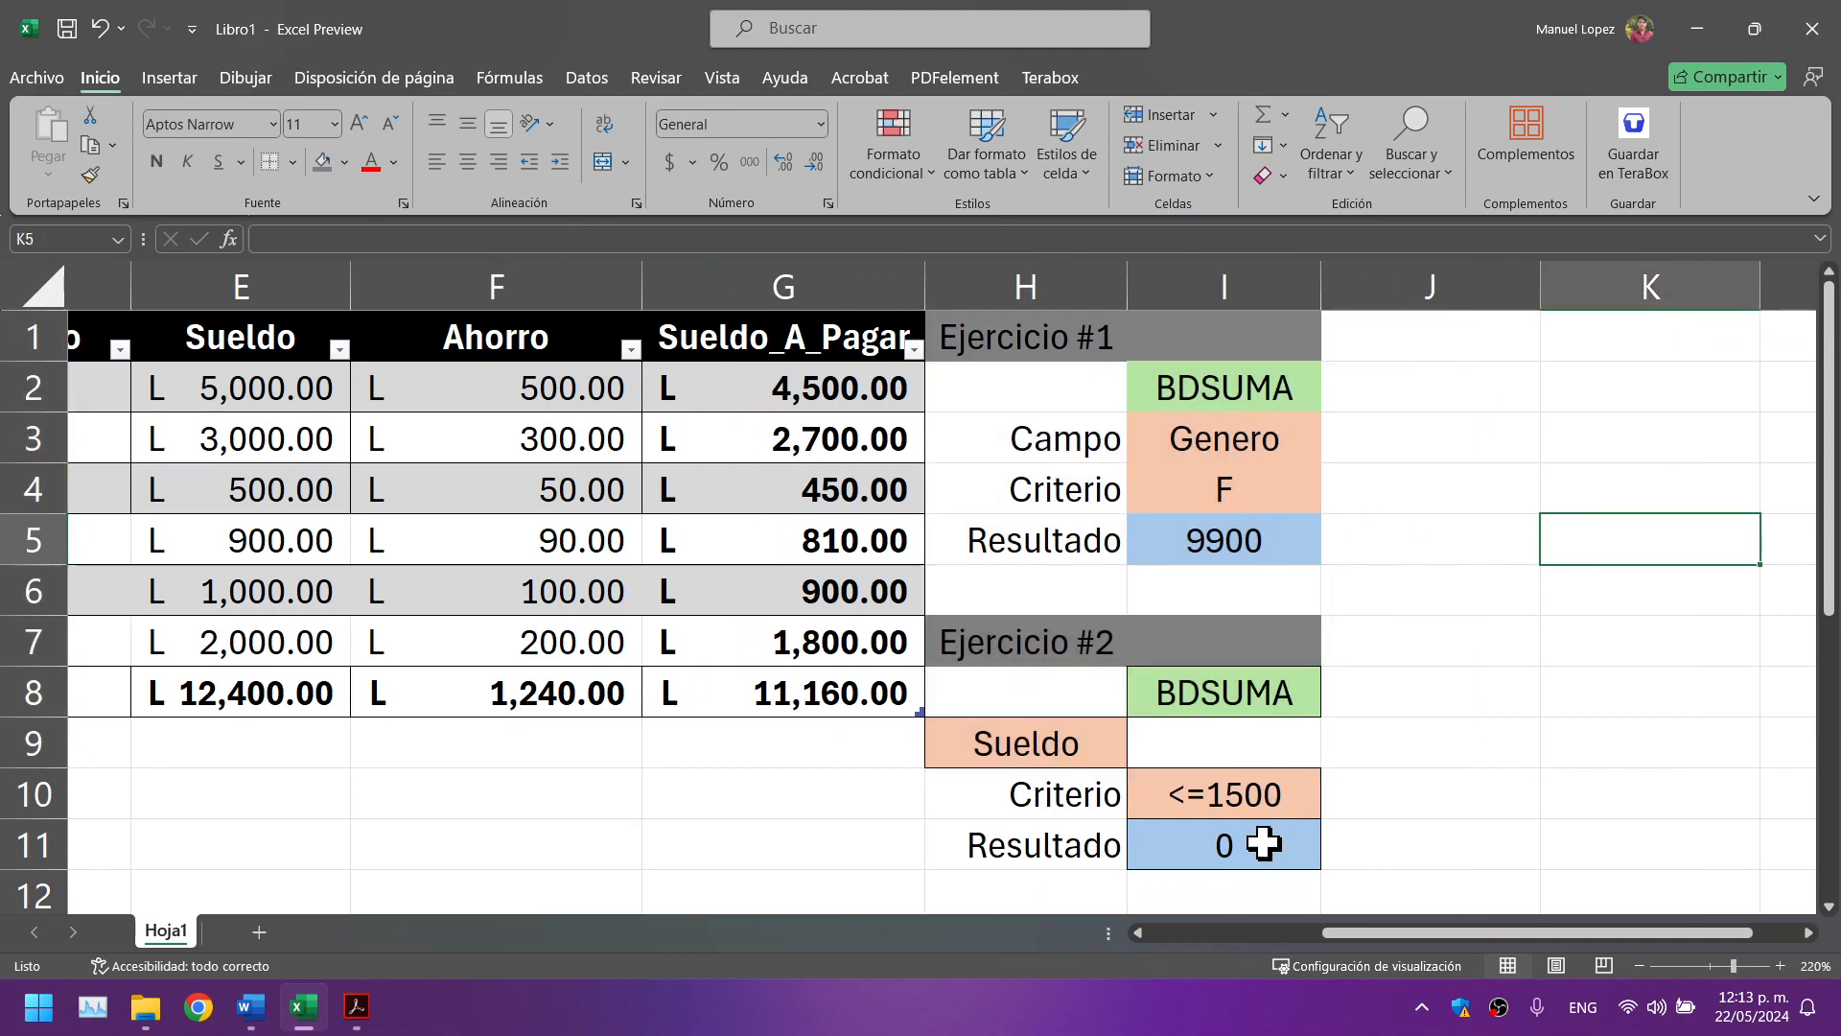
# Step: Move the Ejercicio #3 block from G13:H17 to I18
pyautogui.moveTo(1384, 935); pyautogui.dragTo(1309, 945)
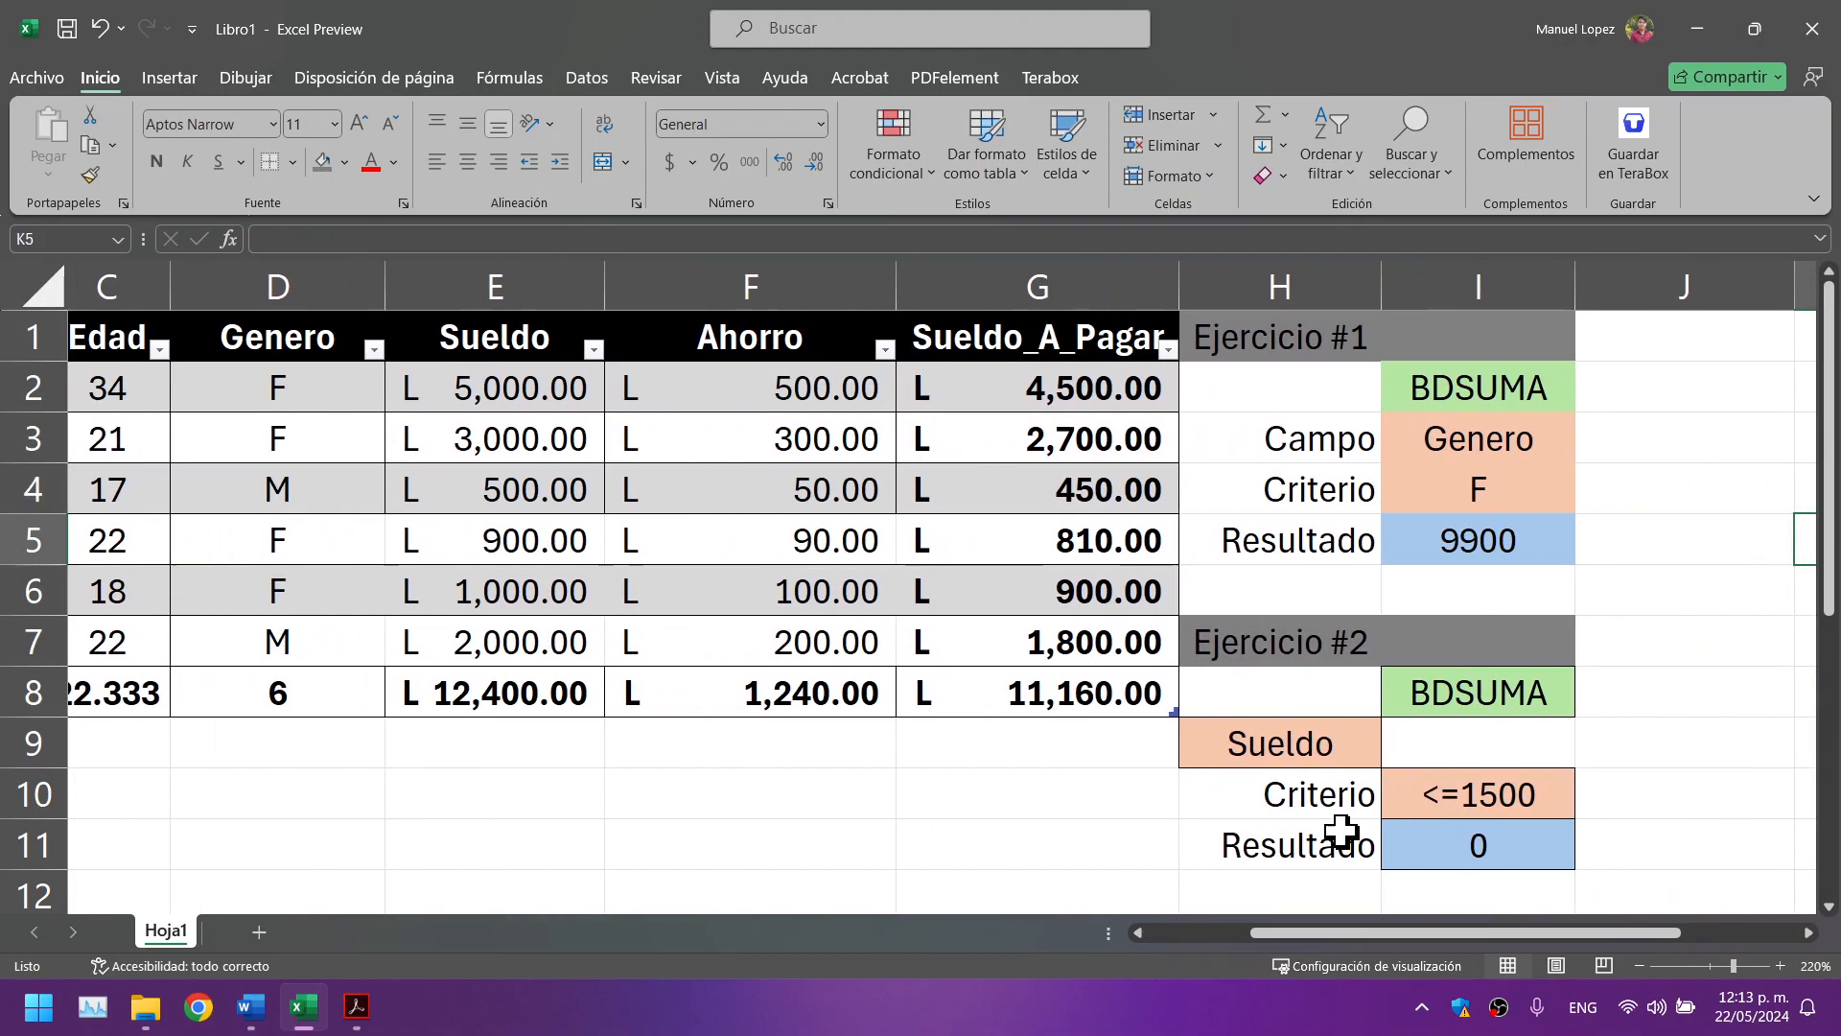
pyautogui.scroll(-1, 1344, 835)
pyautogui.scroll(-2, 1393, 697)
pyautogui.moveTo(978, 498); pyautogui.dragTo(1101, 721)
pyautogui.click(1103, 690)
pyautogui.moveTo(1023, 485); pyautogui.dragTo(1083, 693)
pyautogui.hotkey('ctrl', 'c')
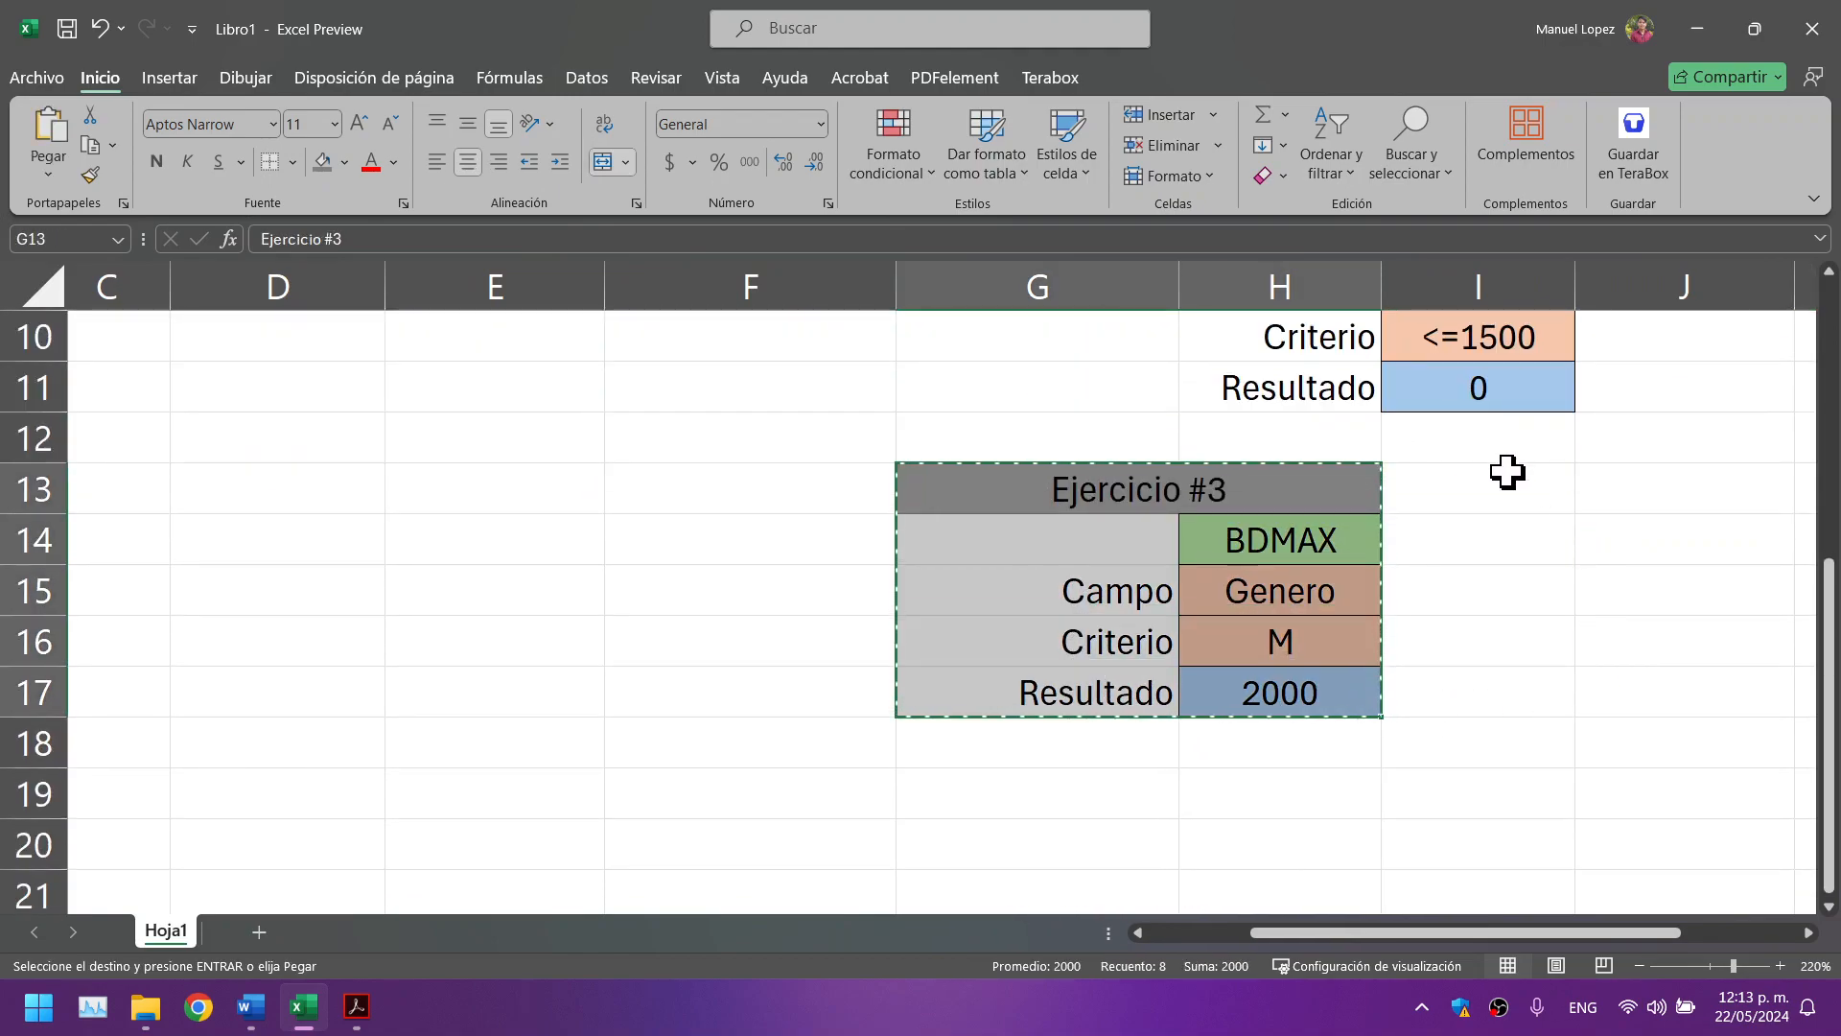
pyautogui.click(1480, 756)
pyautogui.hotkey('ctrl', 'v')
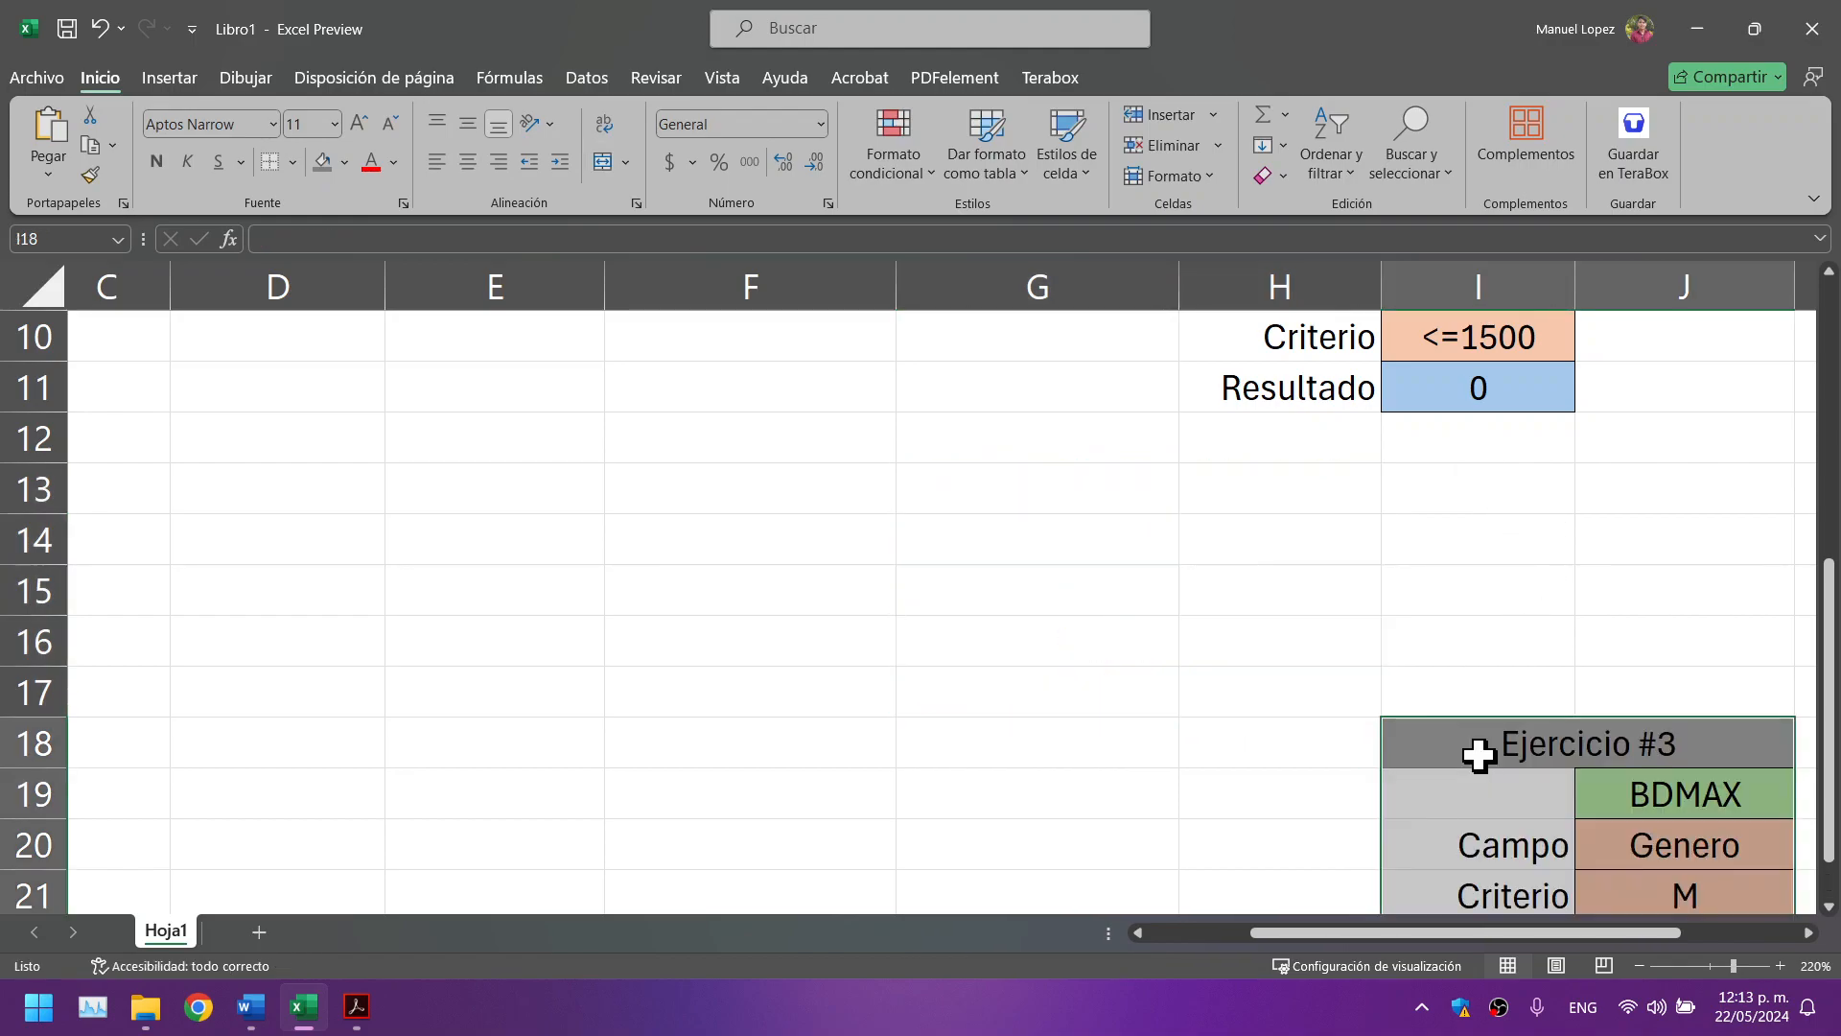
# Step: Move the Ejercicio #3 block from I18 to H13, beneath the Ejercicio #2 block
pyautogui.click(1291, 485)
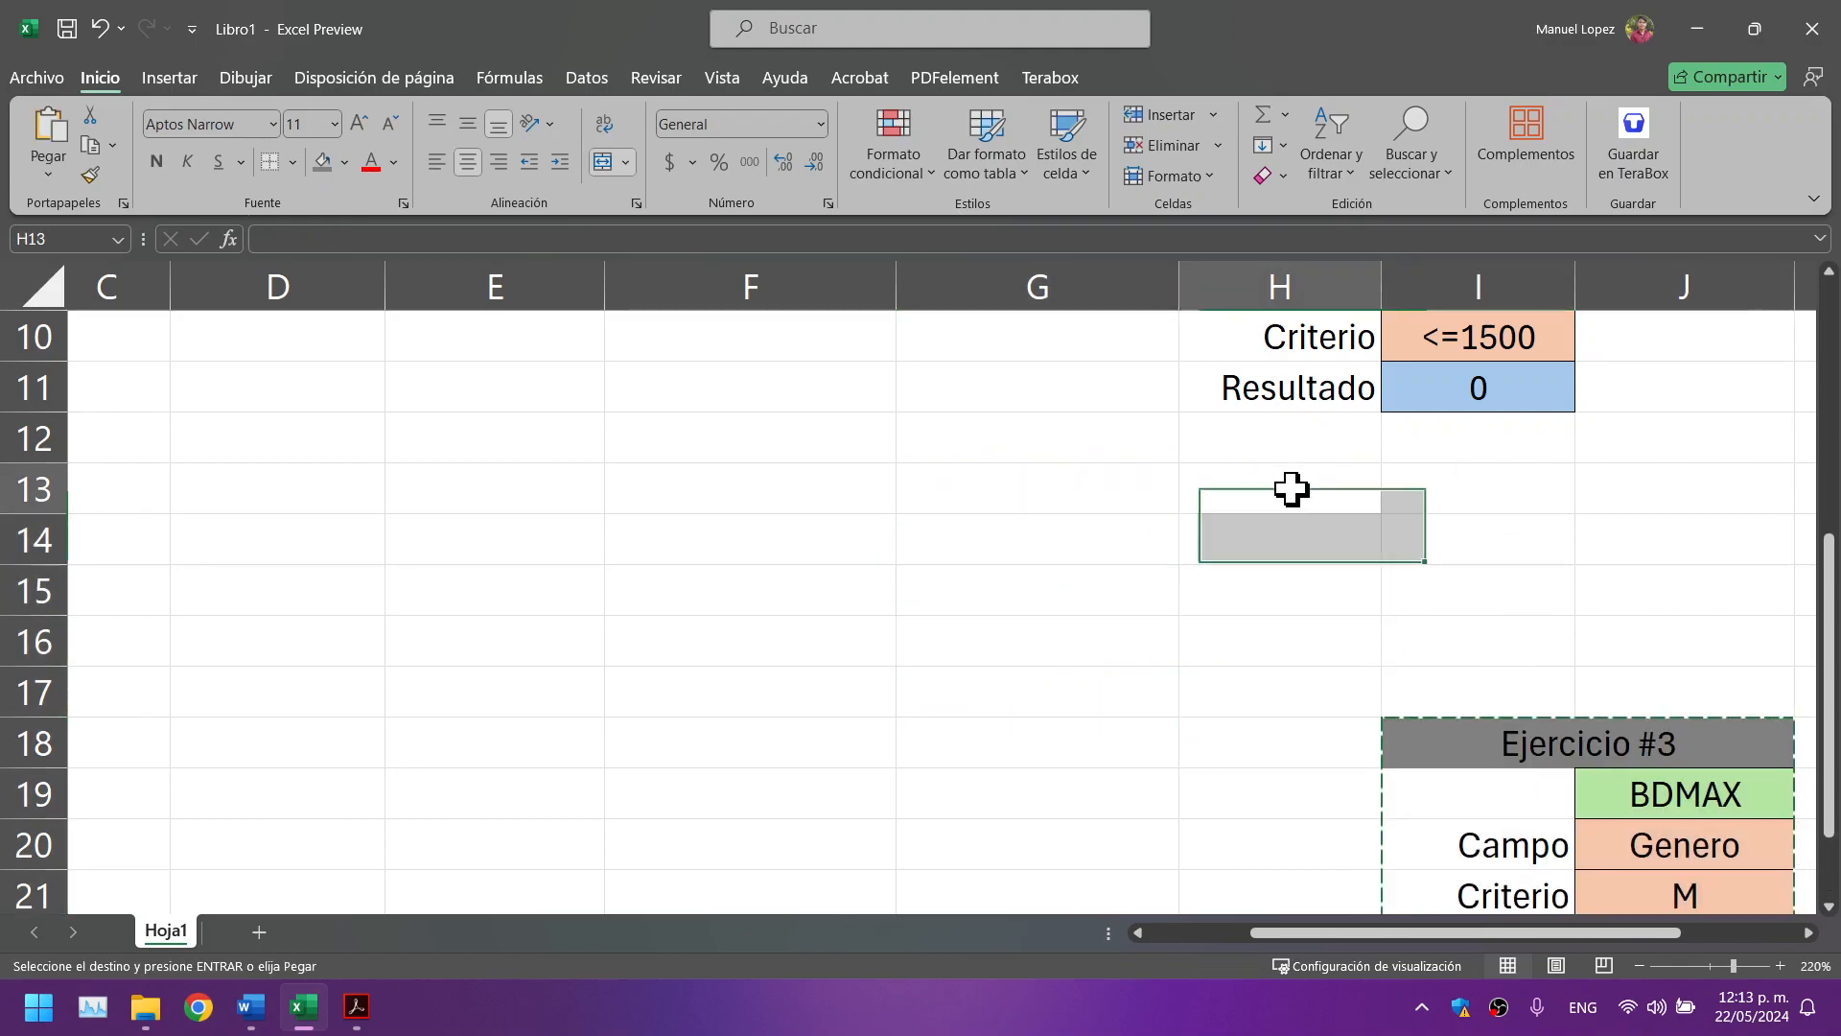
pyautogui.hotkey('ctrl', 'z')
pyautogui.scroll(3, 1285, 489)
pyautogui.scroll(-2, 1328, 764)
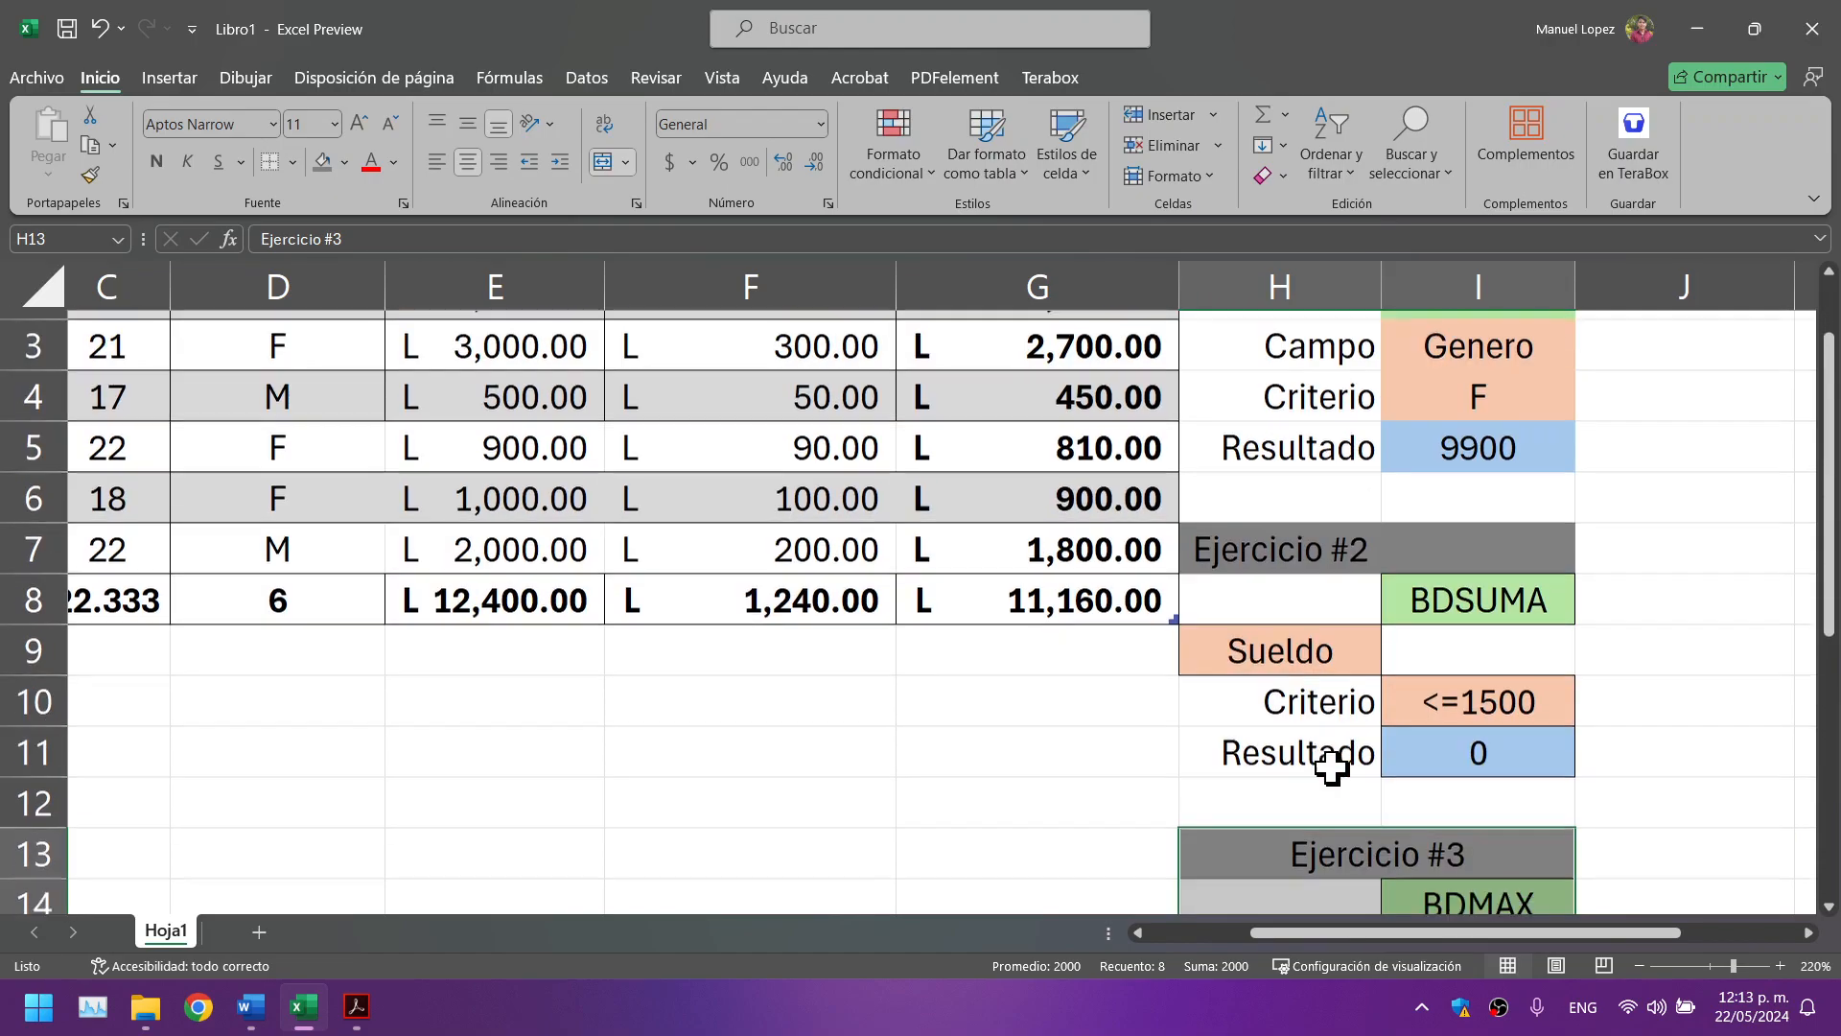
# Step: Check the BDSUMA formula in the Ejercicio #2 result cell and review the relocated exercise blocks
pyautogui.click(1414, 554)
pyautogui.scroll(2, 1032, 624)
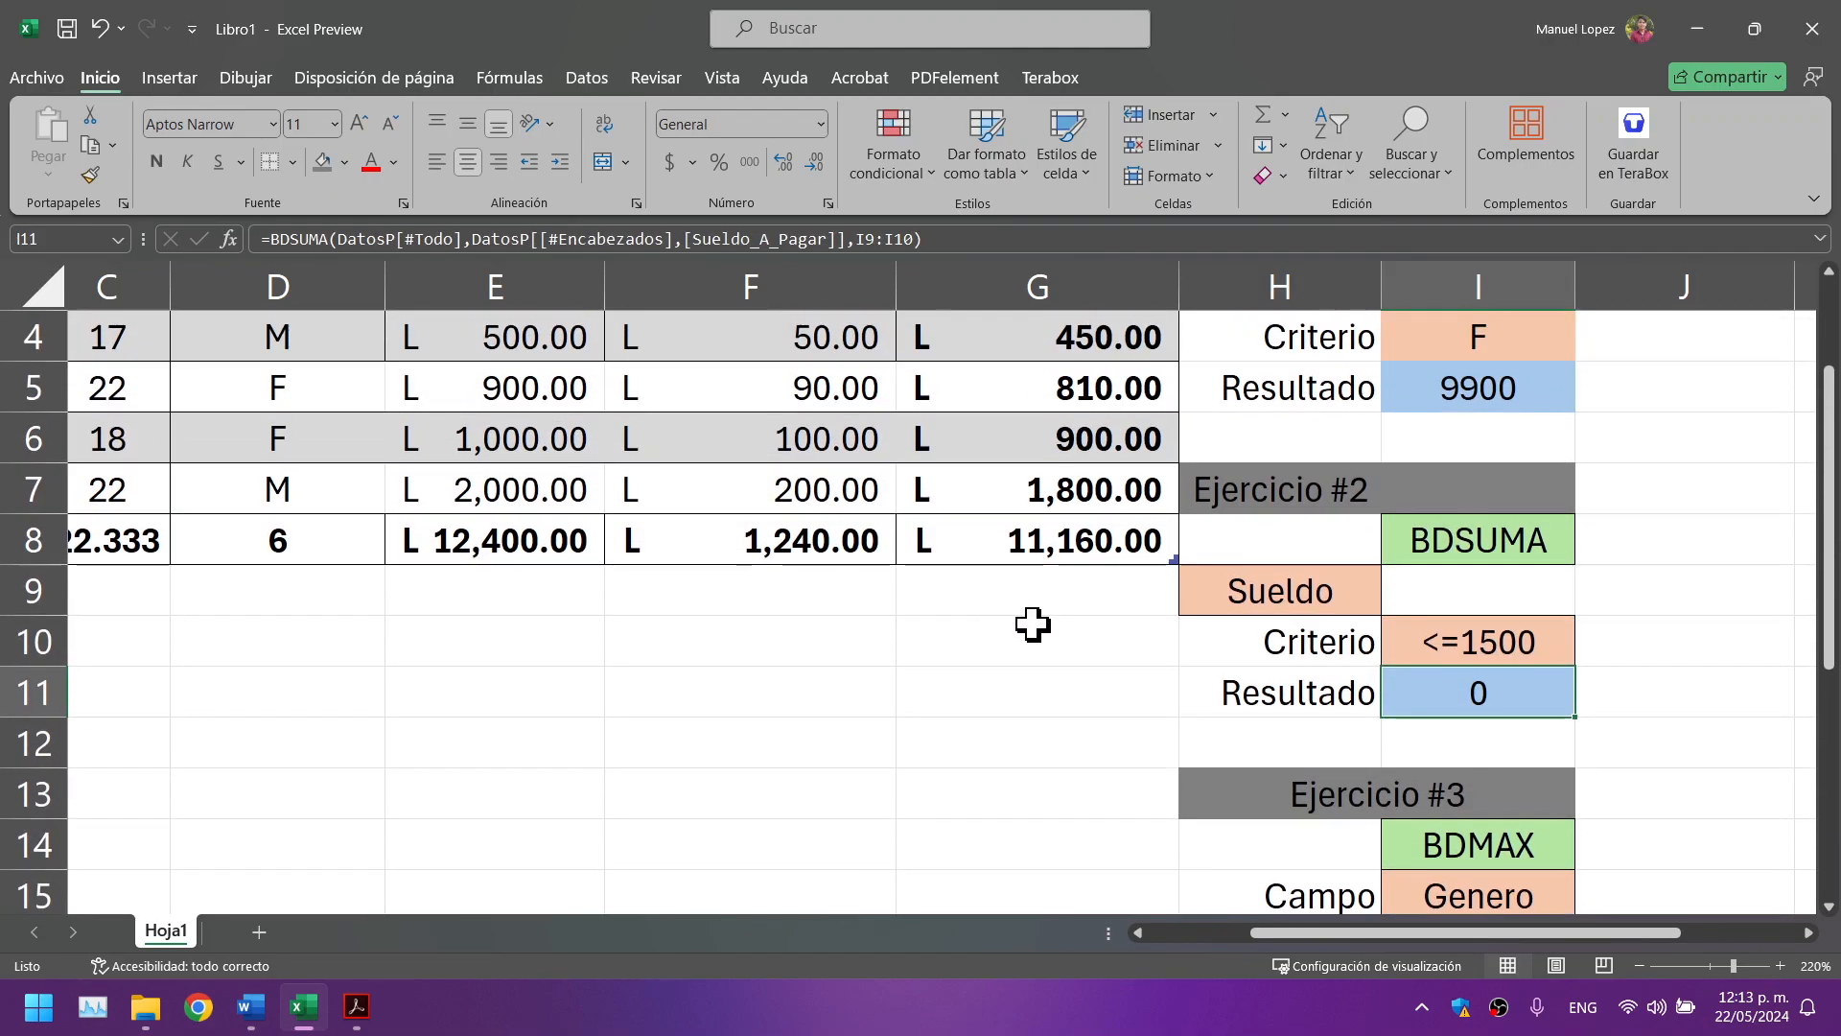
pyautogui.click(983, 791)
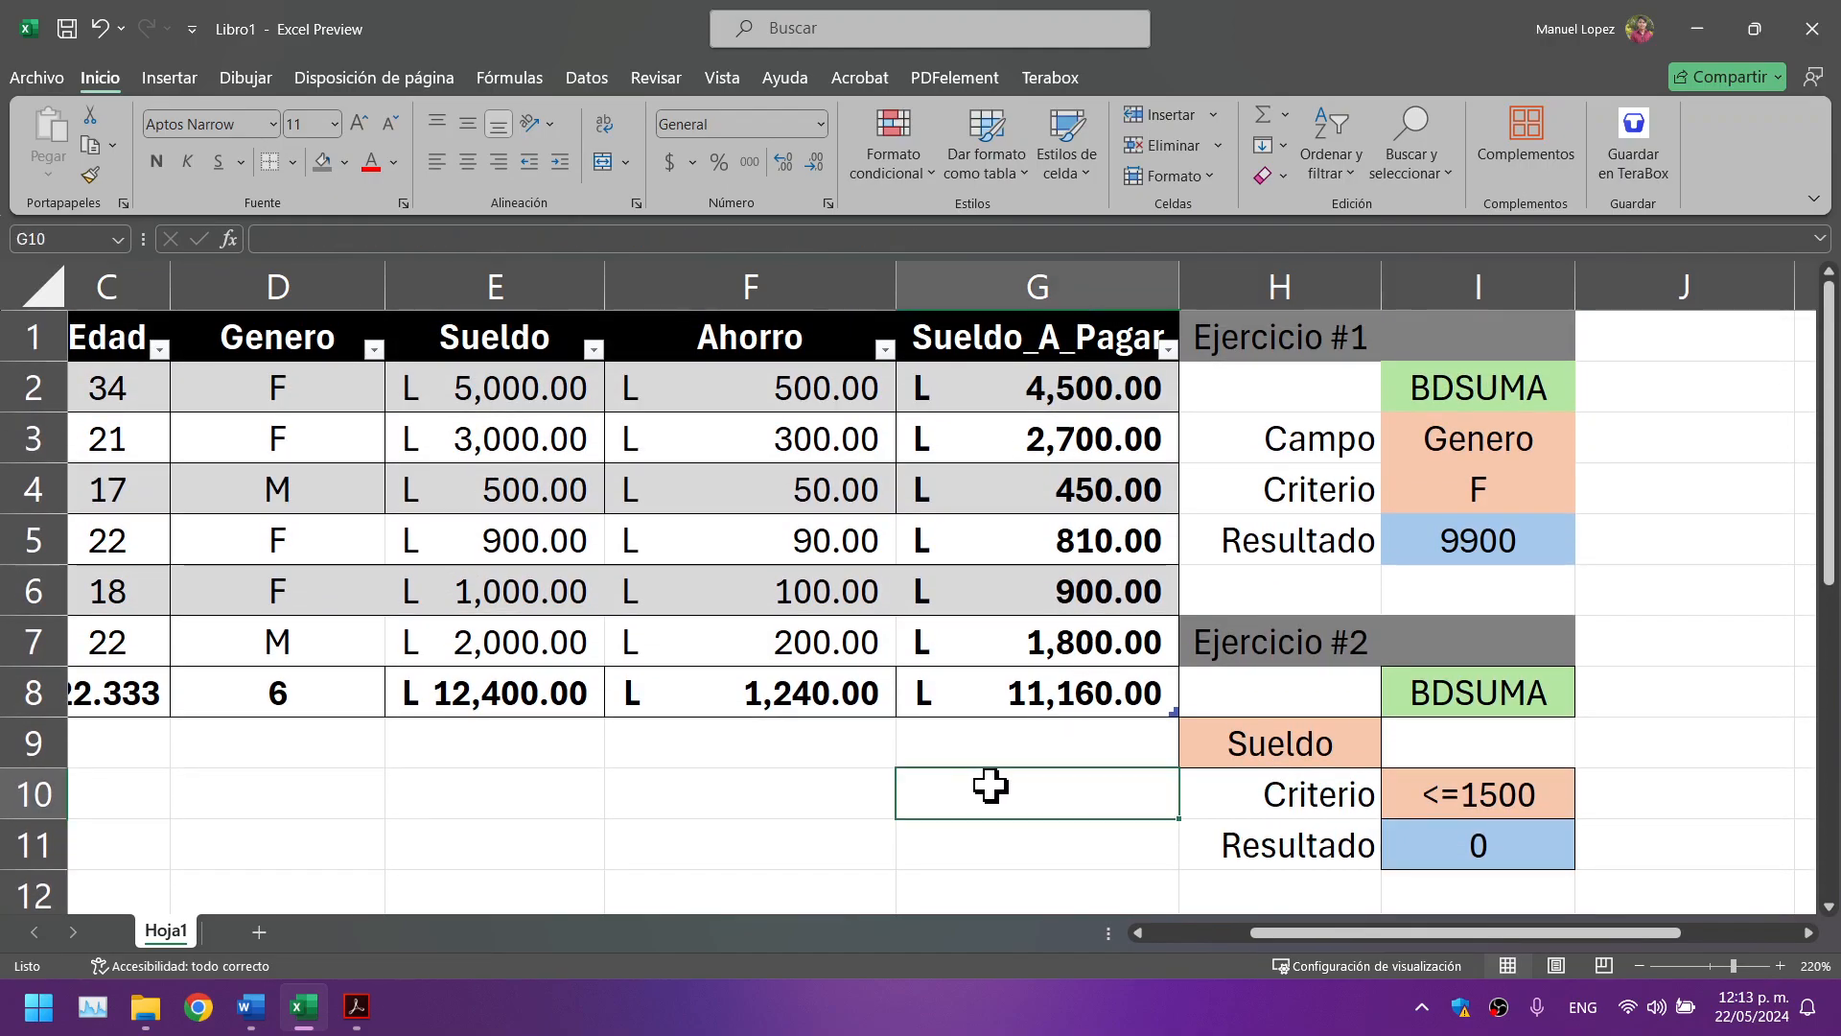
pyautogui.scroll(-3, 1426, 591)
pyautogui.moveTo(1397, 757); pyautogui.dragTo(1280, 337)
pyautogui.moveTo(1260, 942); pyautogui.dragTo(1160, 911)
pyautogui.click(983, 810)
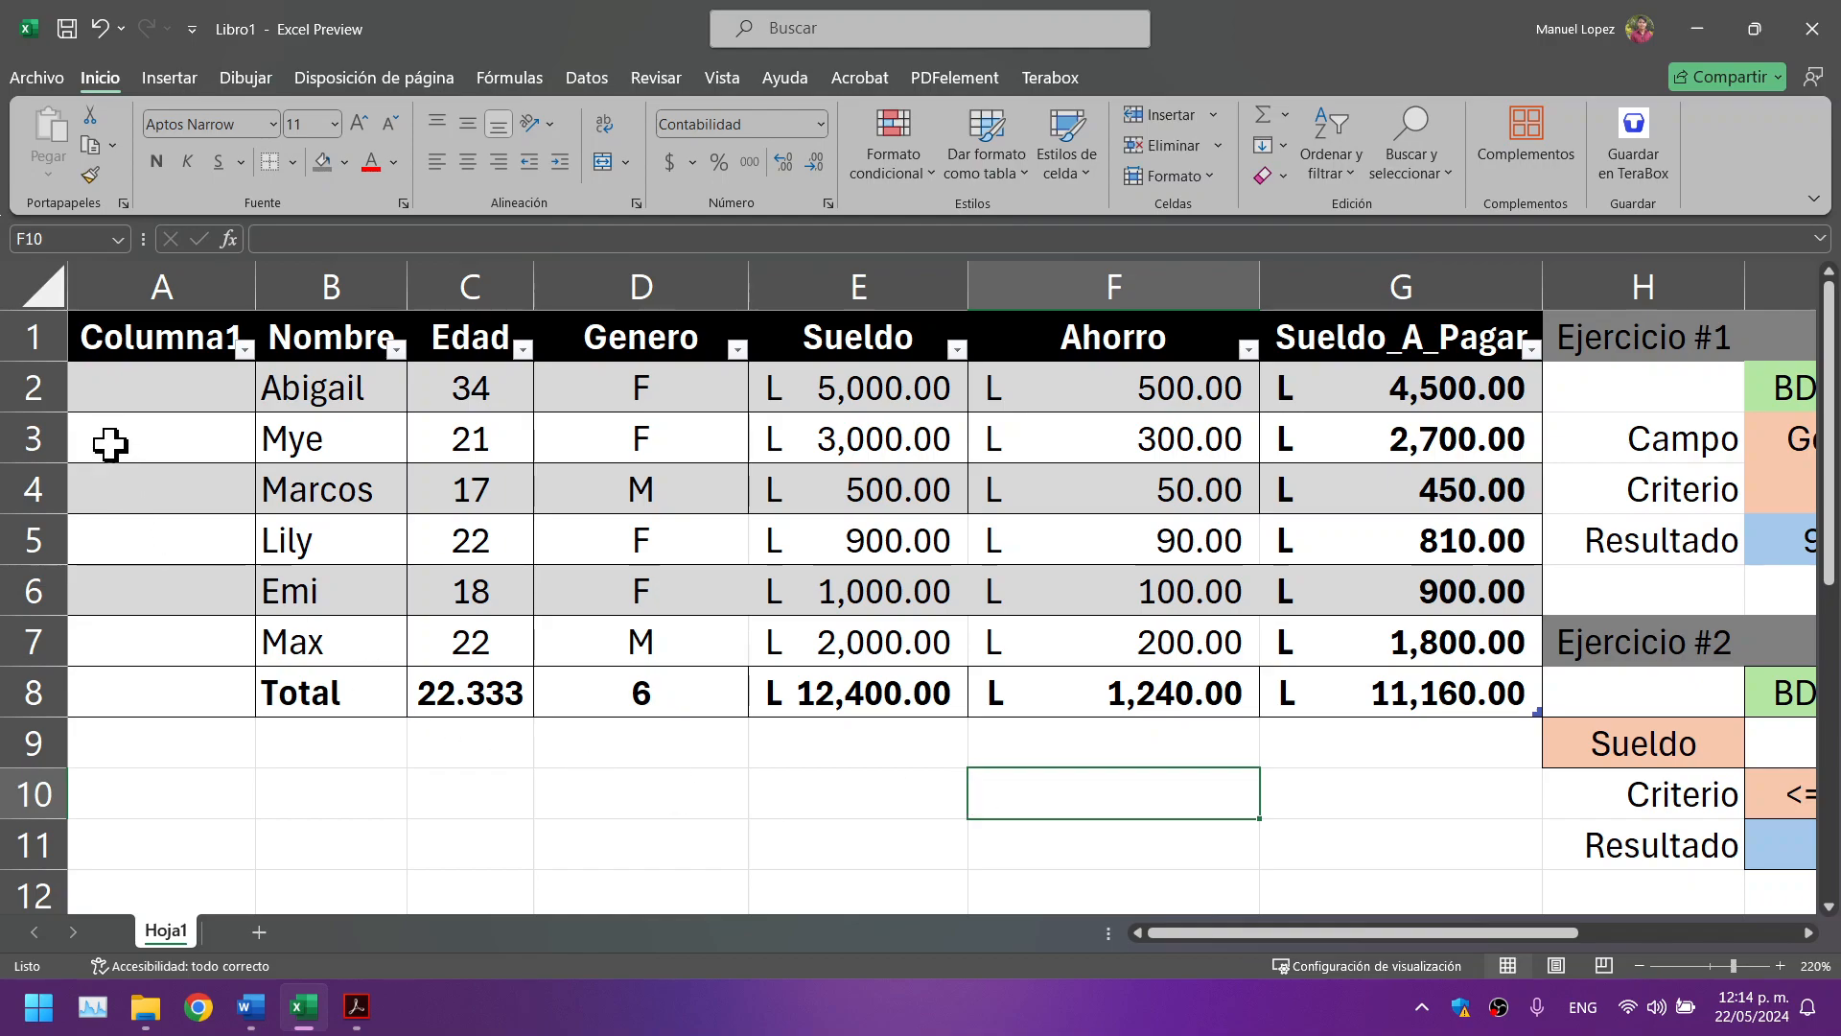
# Step: Name the new first table column Codigo, enter 34342 in A2 and 2323 in A3, and clear A2
pyautogui.click(146, 345)
pyautogui.write('Codigo')
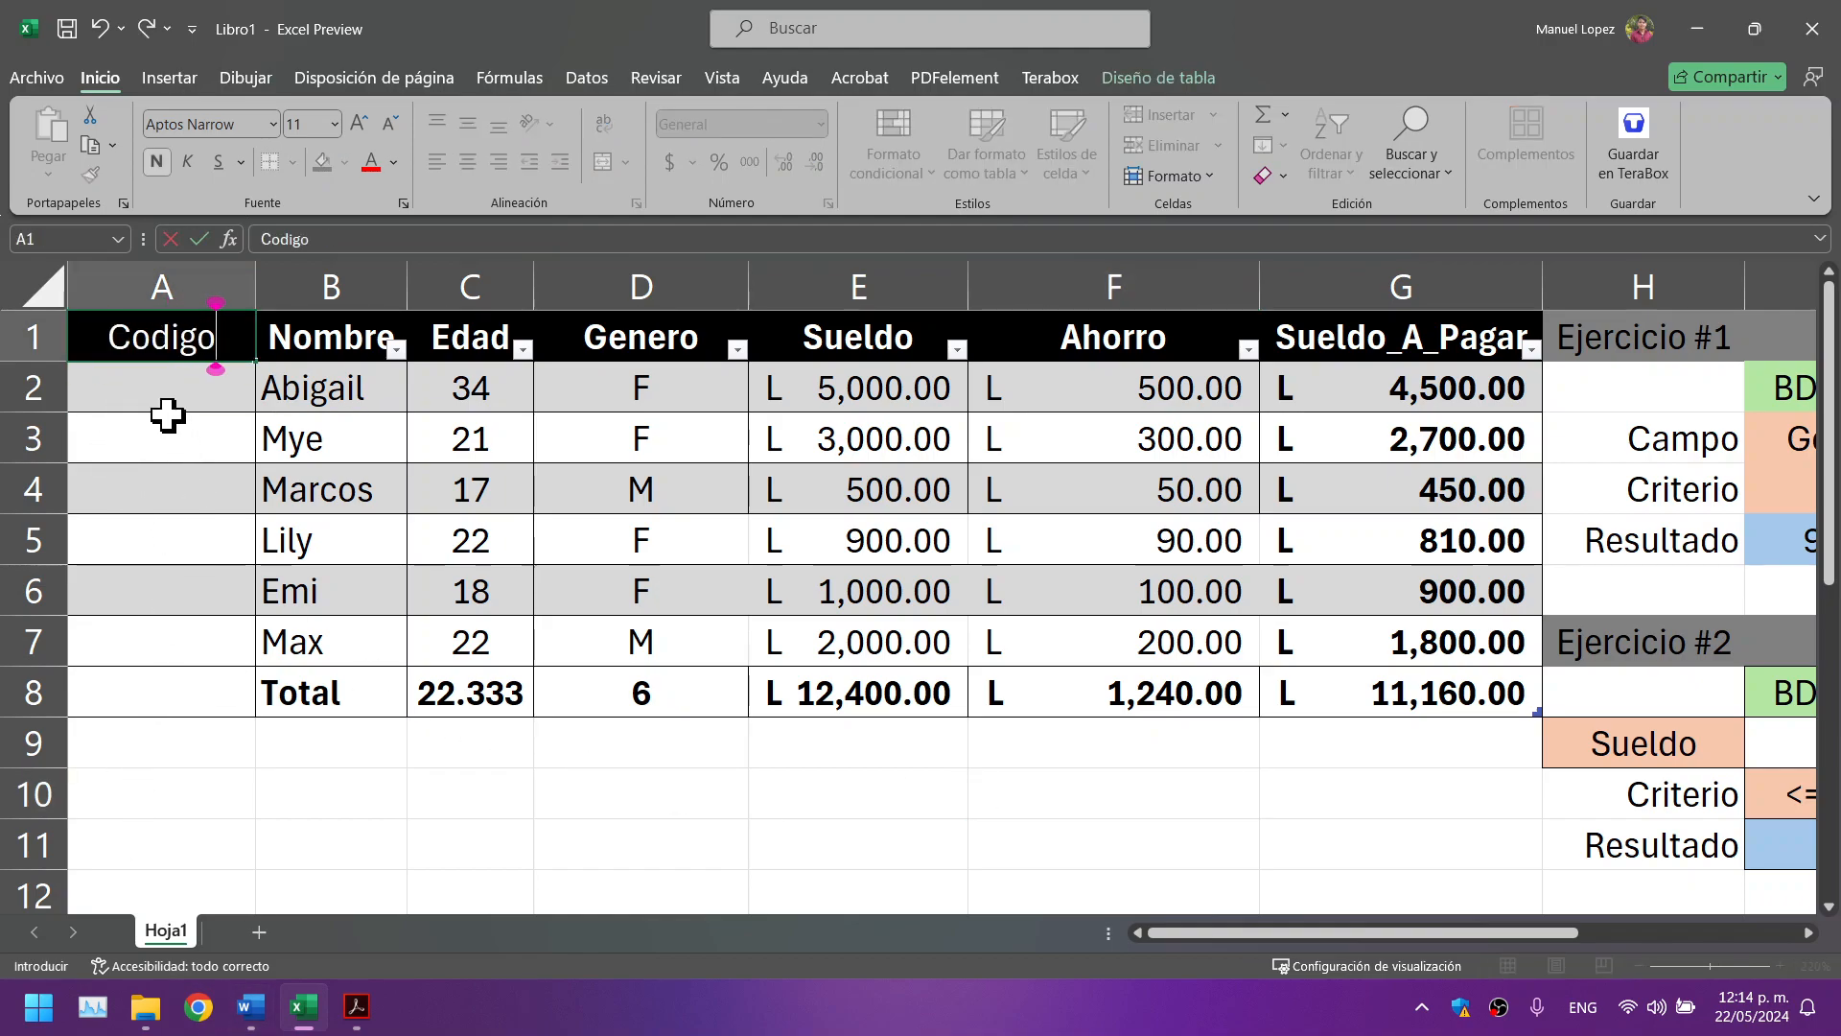
pyautogui.click(141, 393)
pyautogui.write('34342')
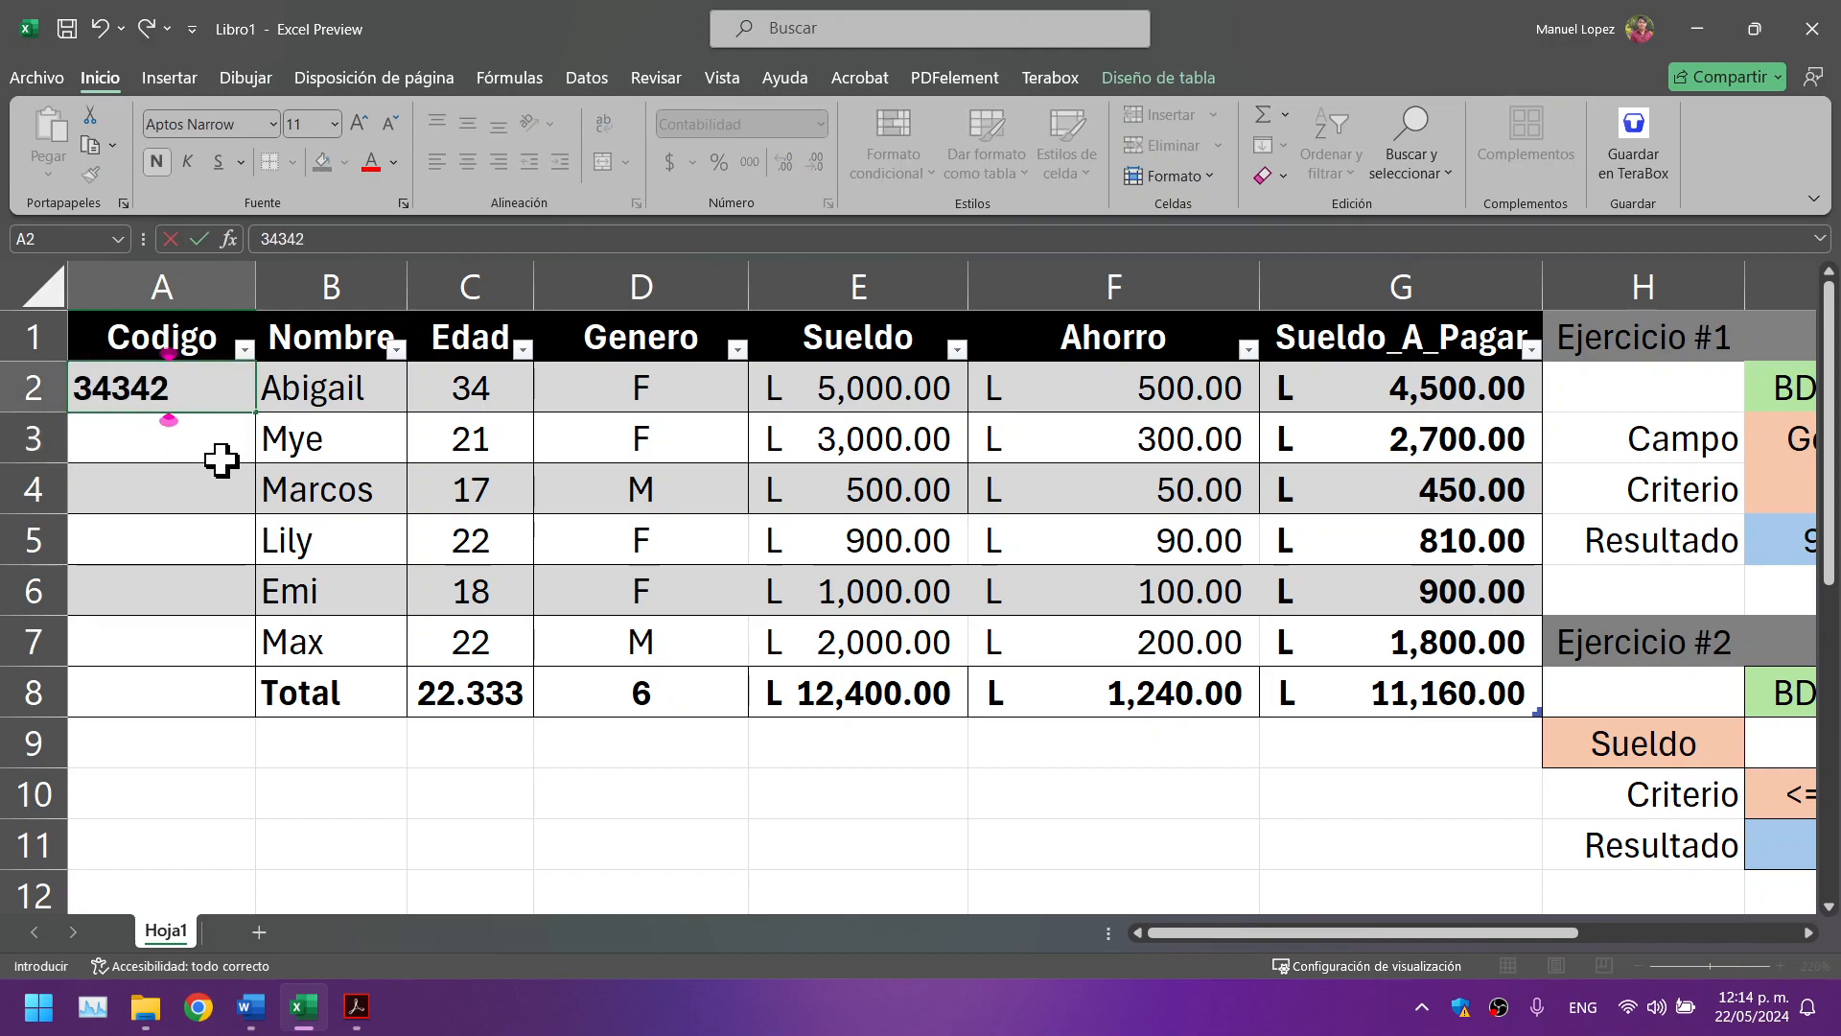
pyautogui.press('Return')
pyautogui.write('2323')
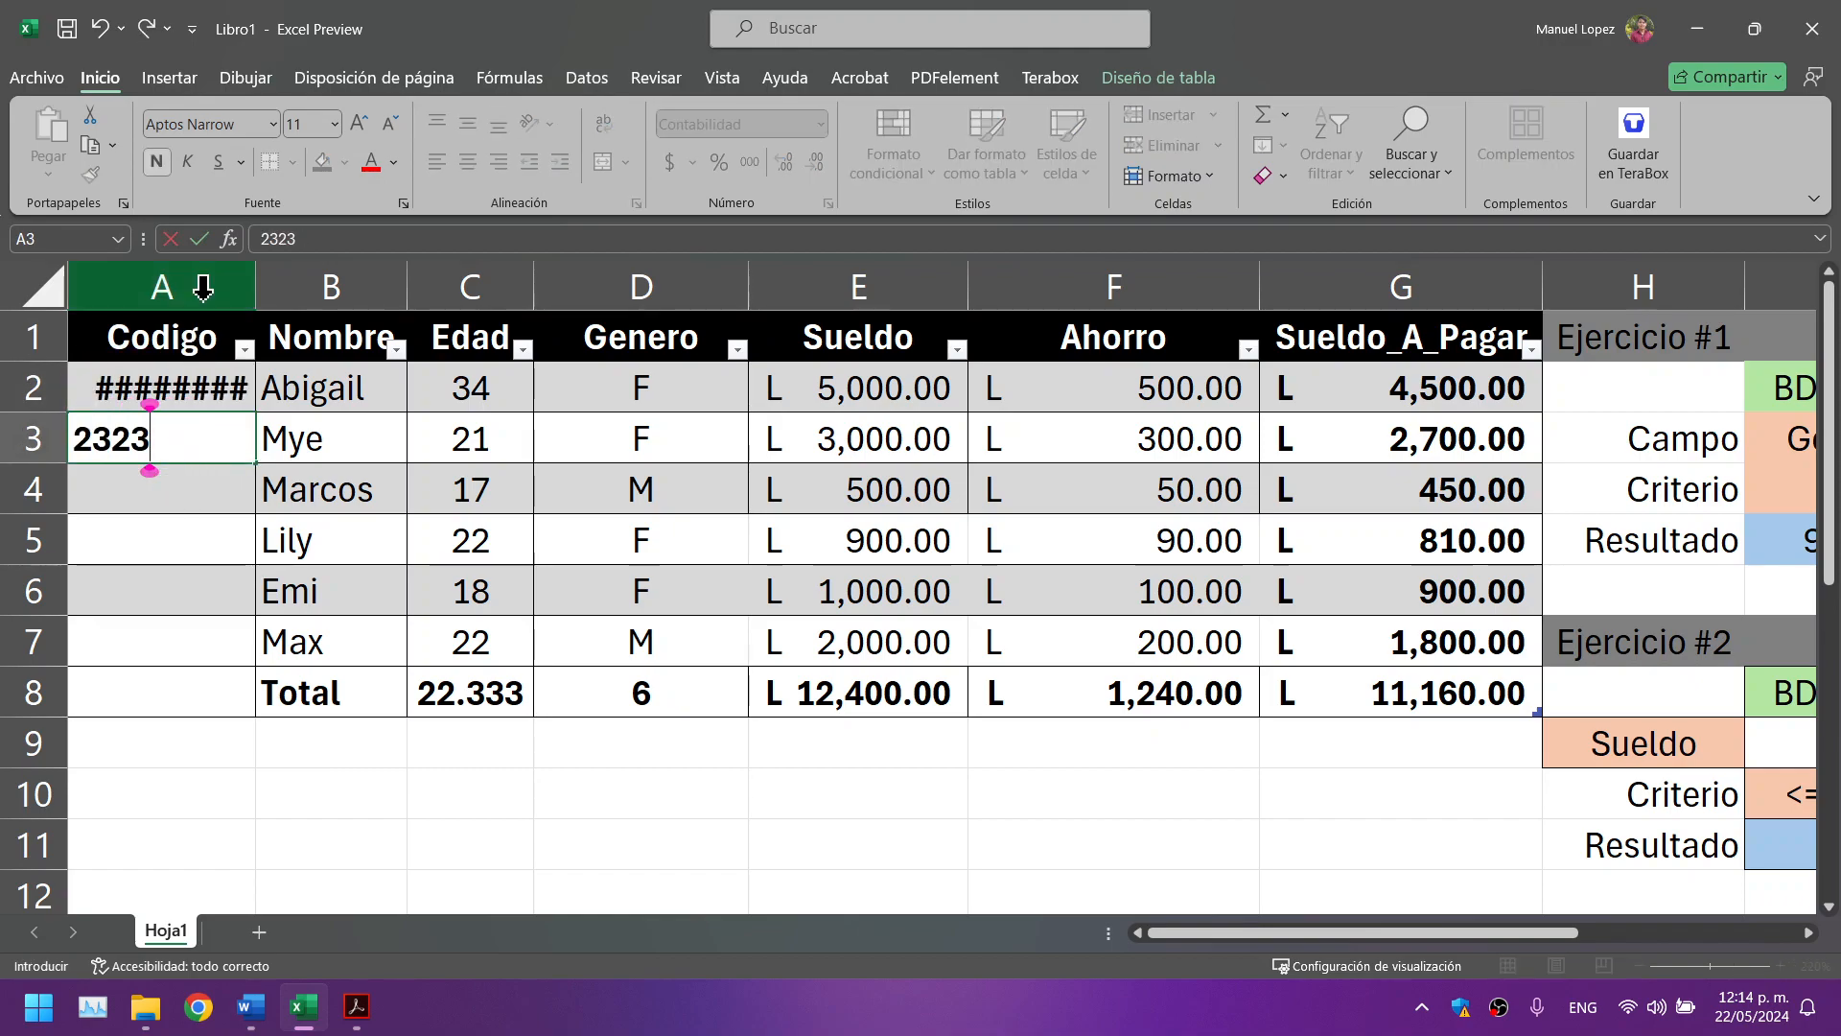
pyautogui.write('3')
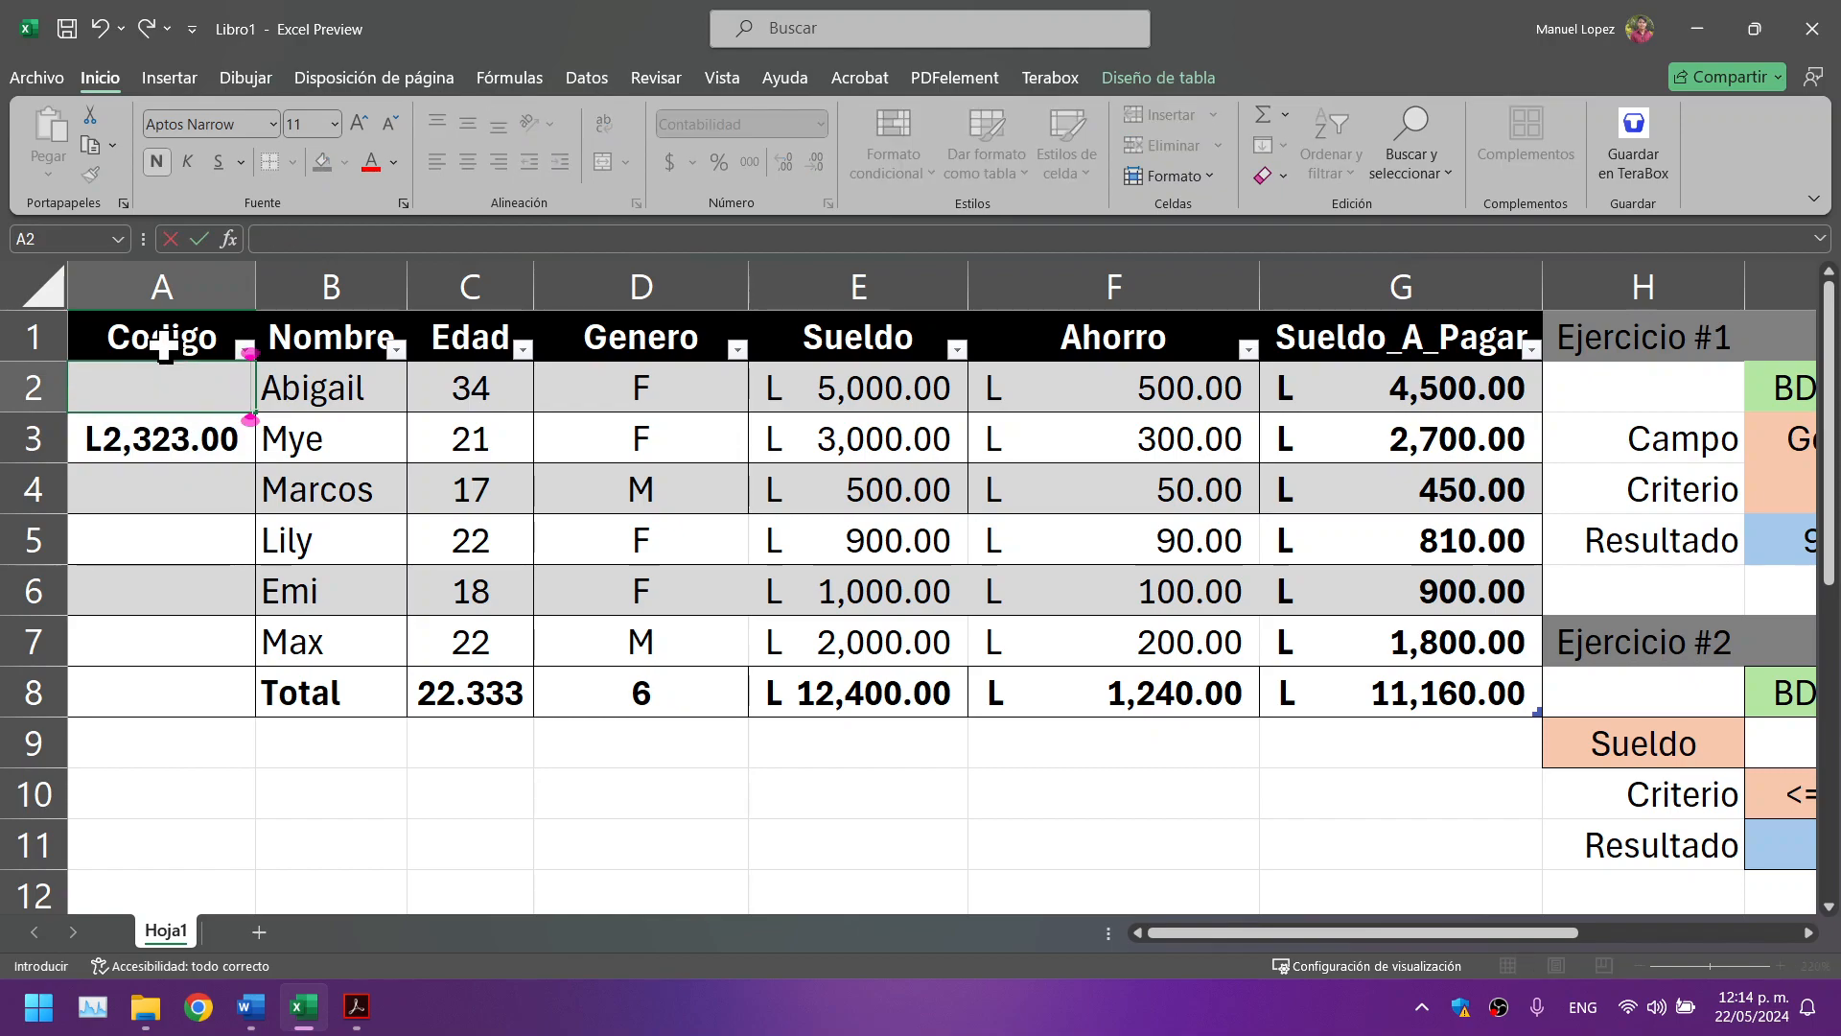
# Step: Set the number format of column A to Texto
pyautogui.click(174, 305)
pyautogui.click(823, 125)
pyautogui.scroll(-1, 784, 516)
pyautogui.click(773, 710)
# Step: Enter the Codigo values 2123 in A2 and 3232 in A4
pyautogui.click(137, 383)
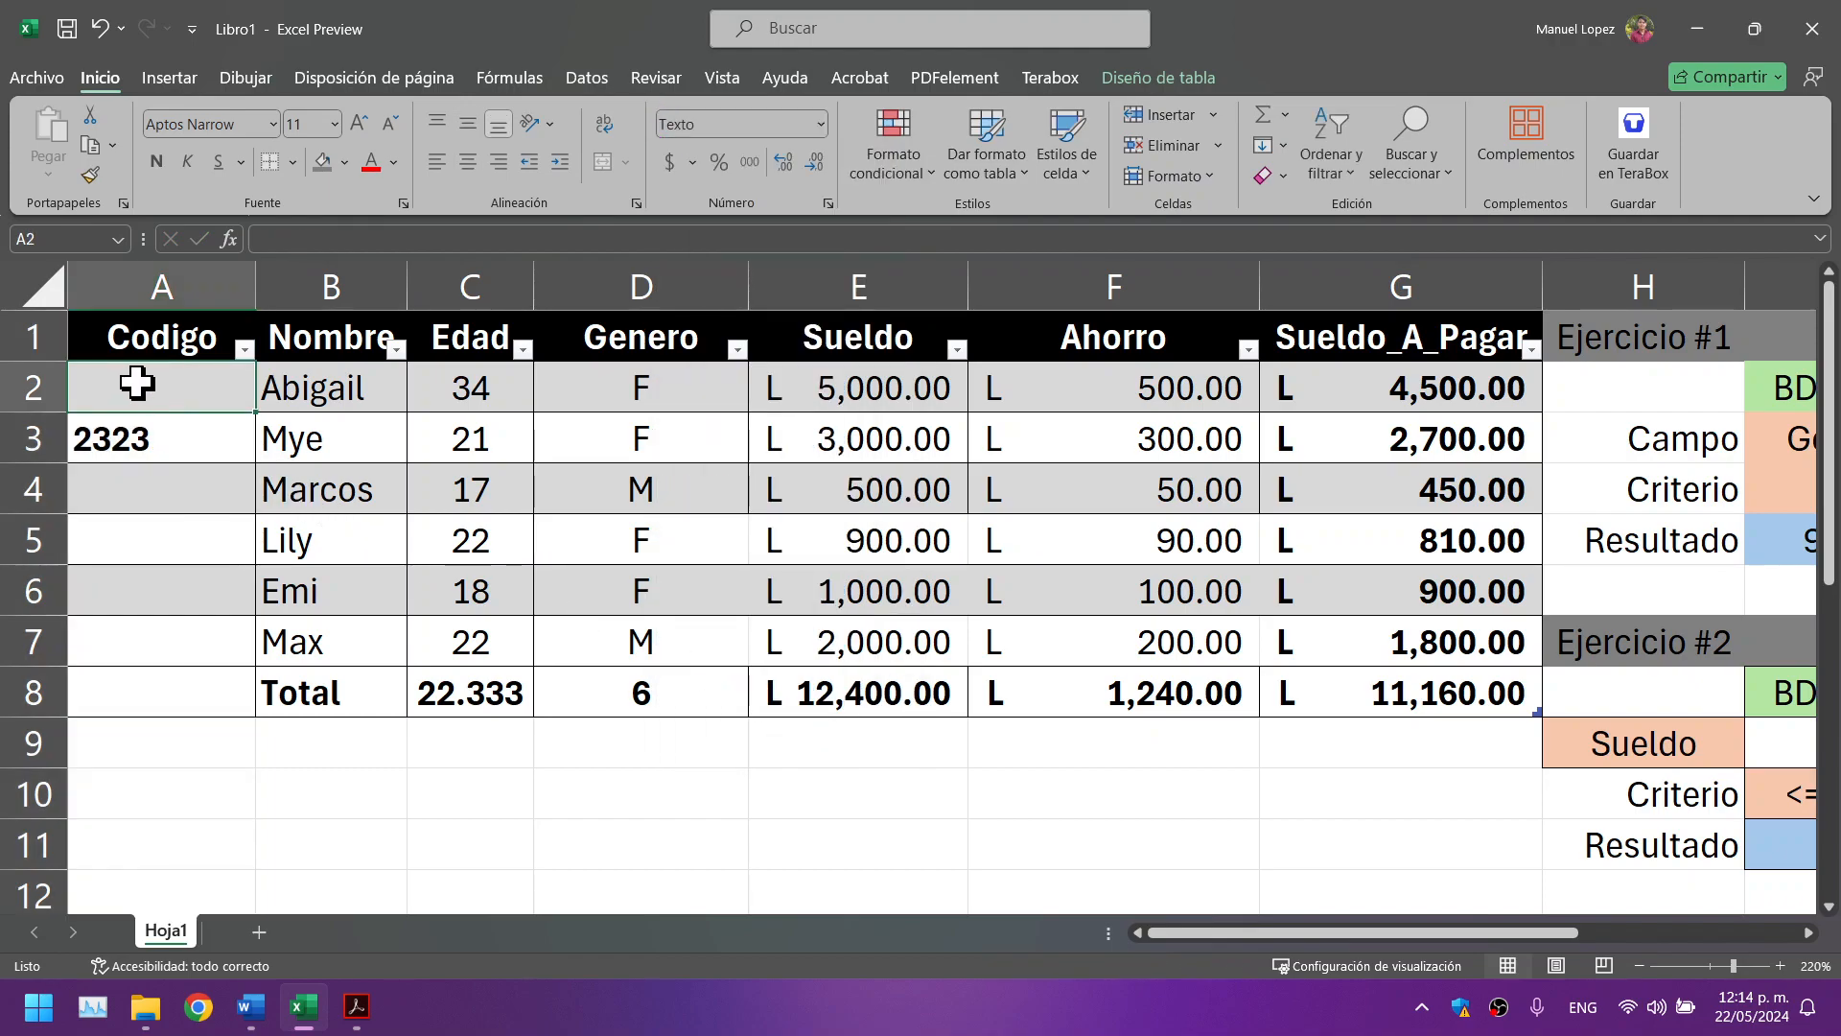
pyautogui.write('212')
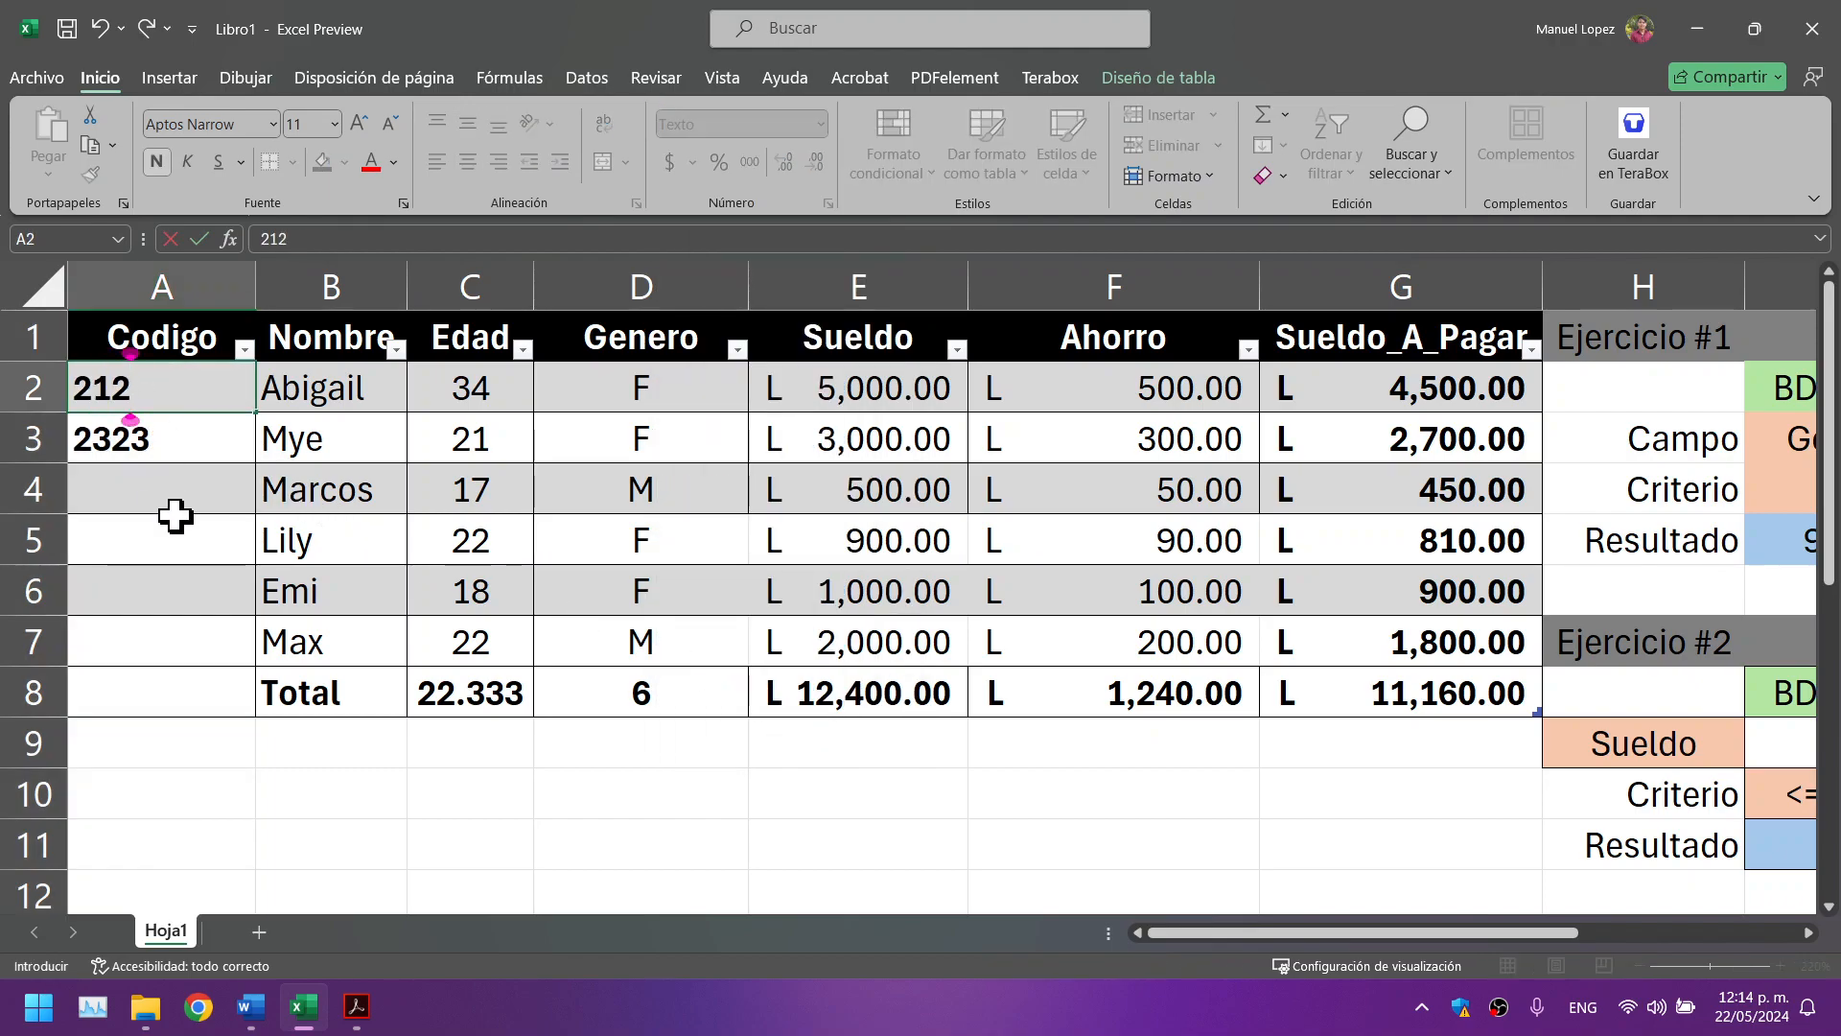
pyautogui.write('3')
pyautogui.click(173, 489)
pyautogui.write('3232')
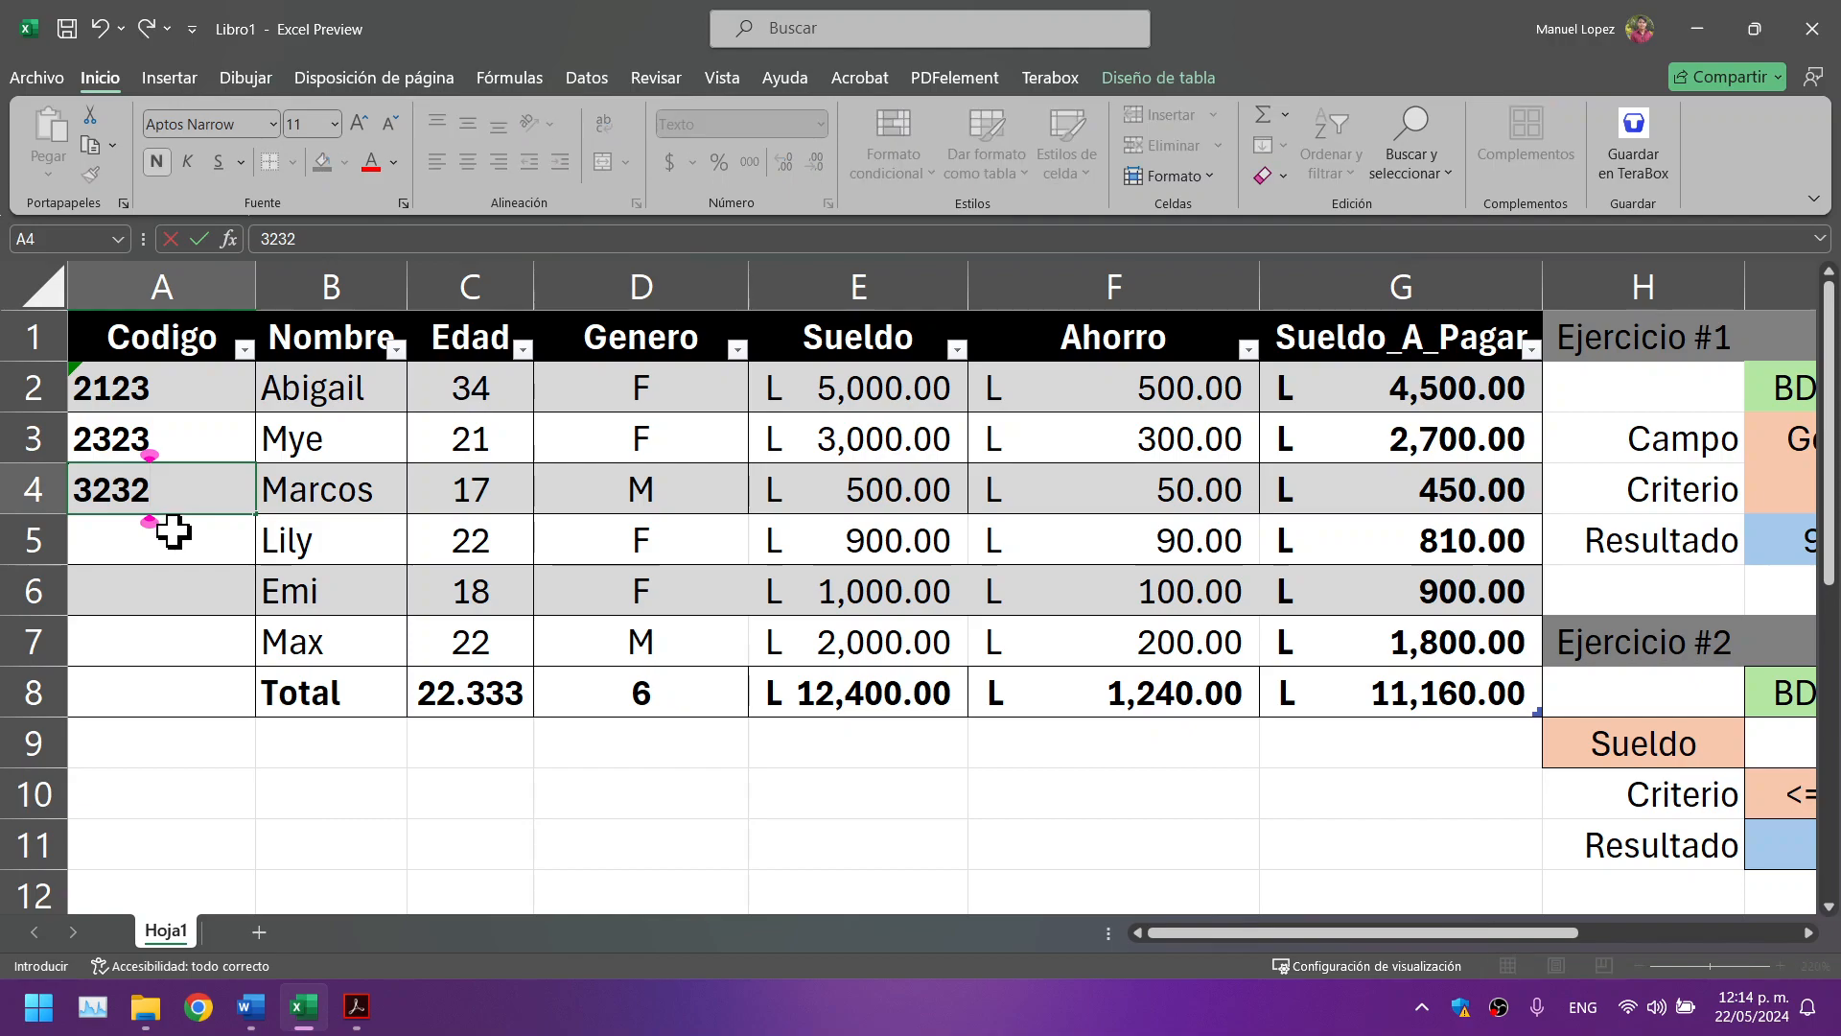
# Step: Enter the trial codes qwq in A5 and qw2 in A6, and replace the one in A6 with 2
pyautogui.click(171, 529)
pyautogui.write('qwq')
pyautogui.click(151, 612)
pyautogui.write('qw2')
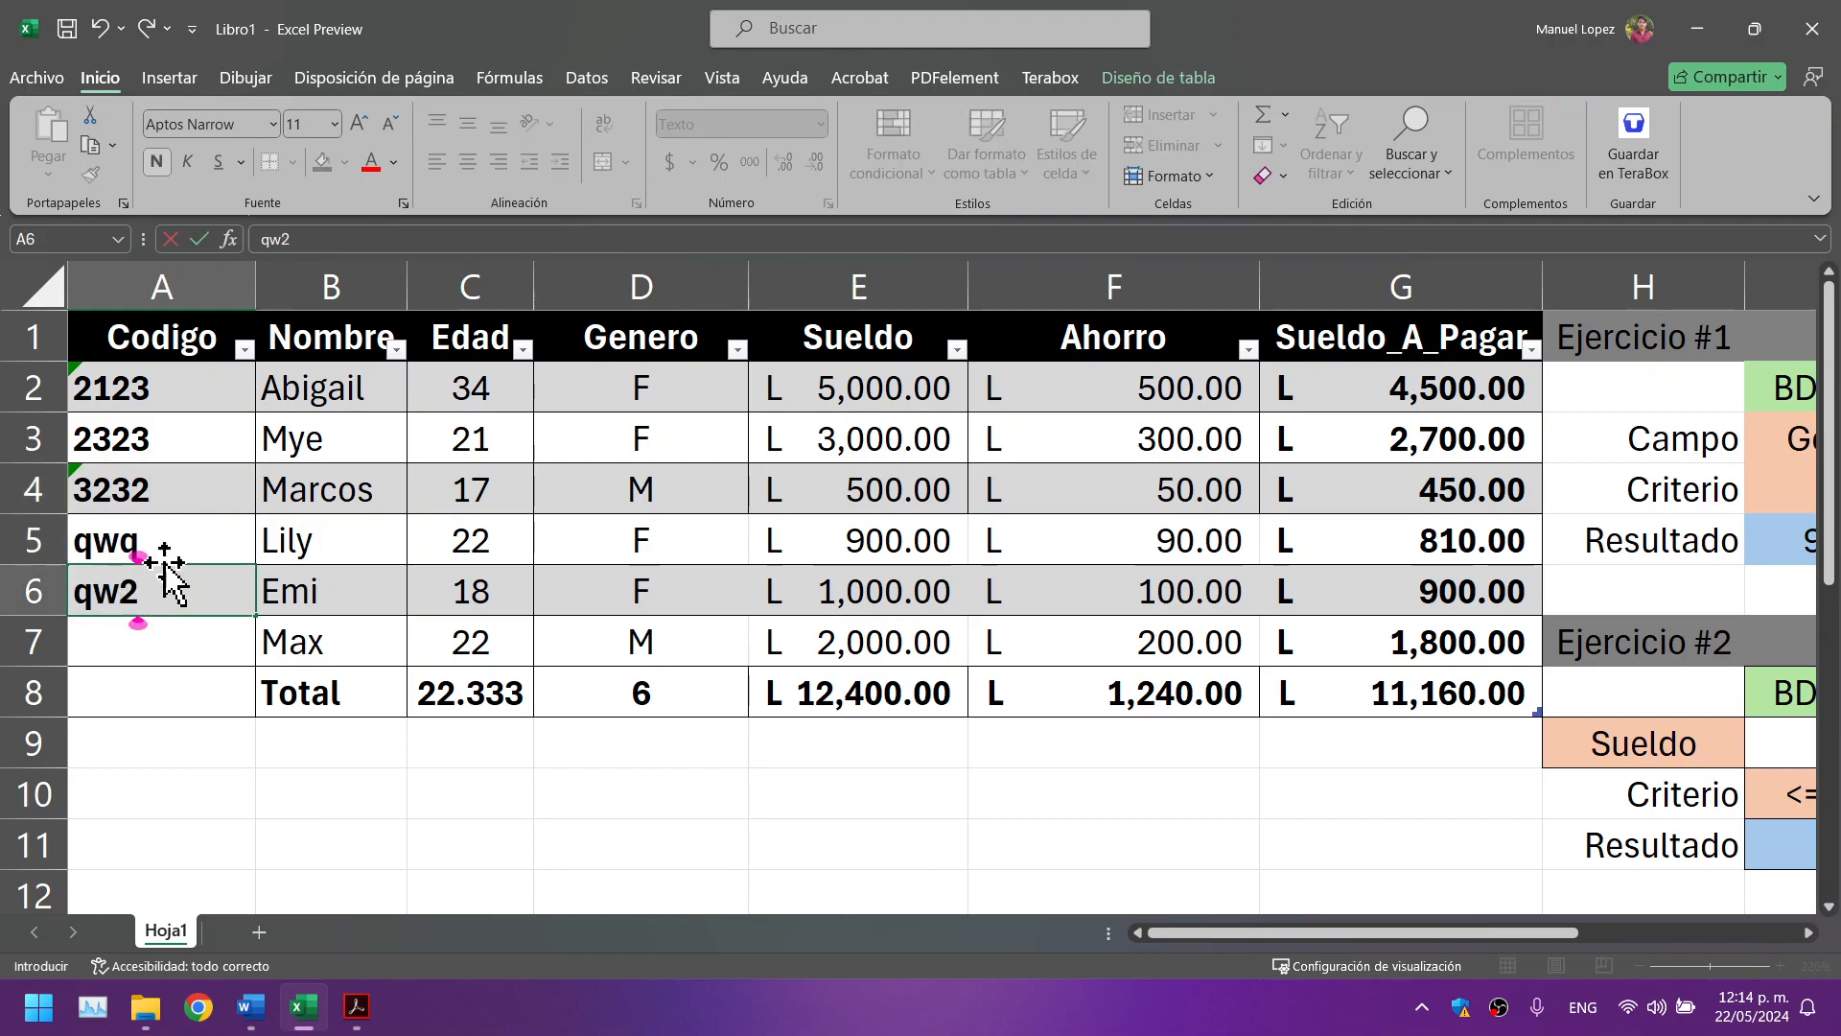
pyautogui.moveTo(164, 575); pyautogui.dragTo(91, 561)
pyautogui.click(1063, 553)
pyautogui.write('2')
# Step: Enter the Codigo values 3342, 1112 and 4444 in A5:A7, and set A3 to 4444
pyautogui.click(192, 545)
pyautogui.write('3342')
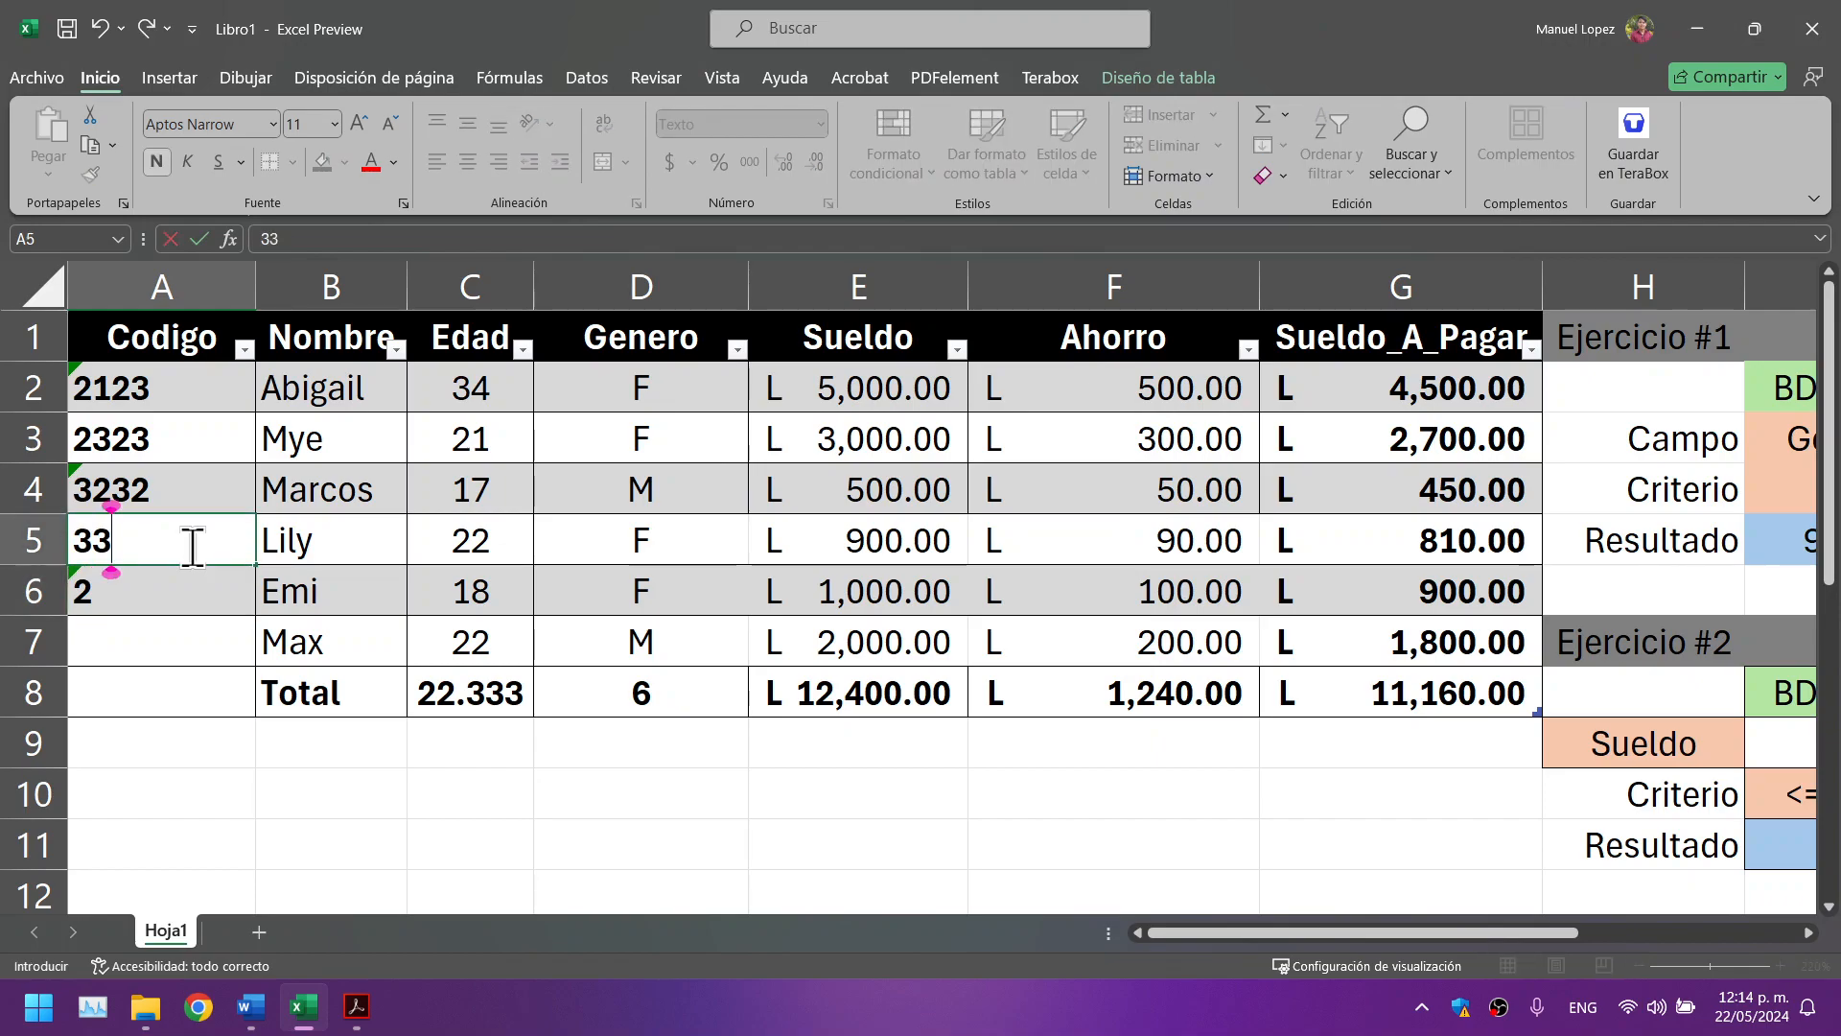
pyautogui.click(165, 610)
pyautogui.write('1112')
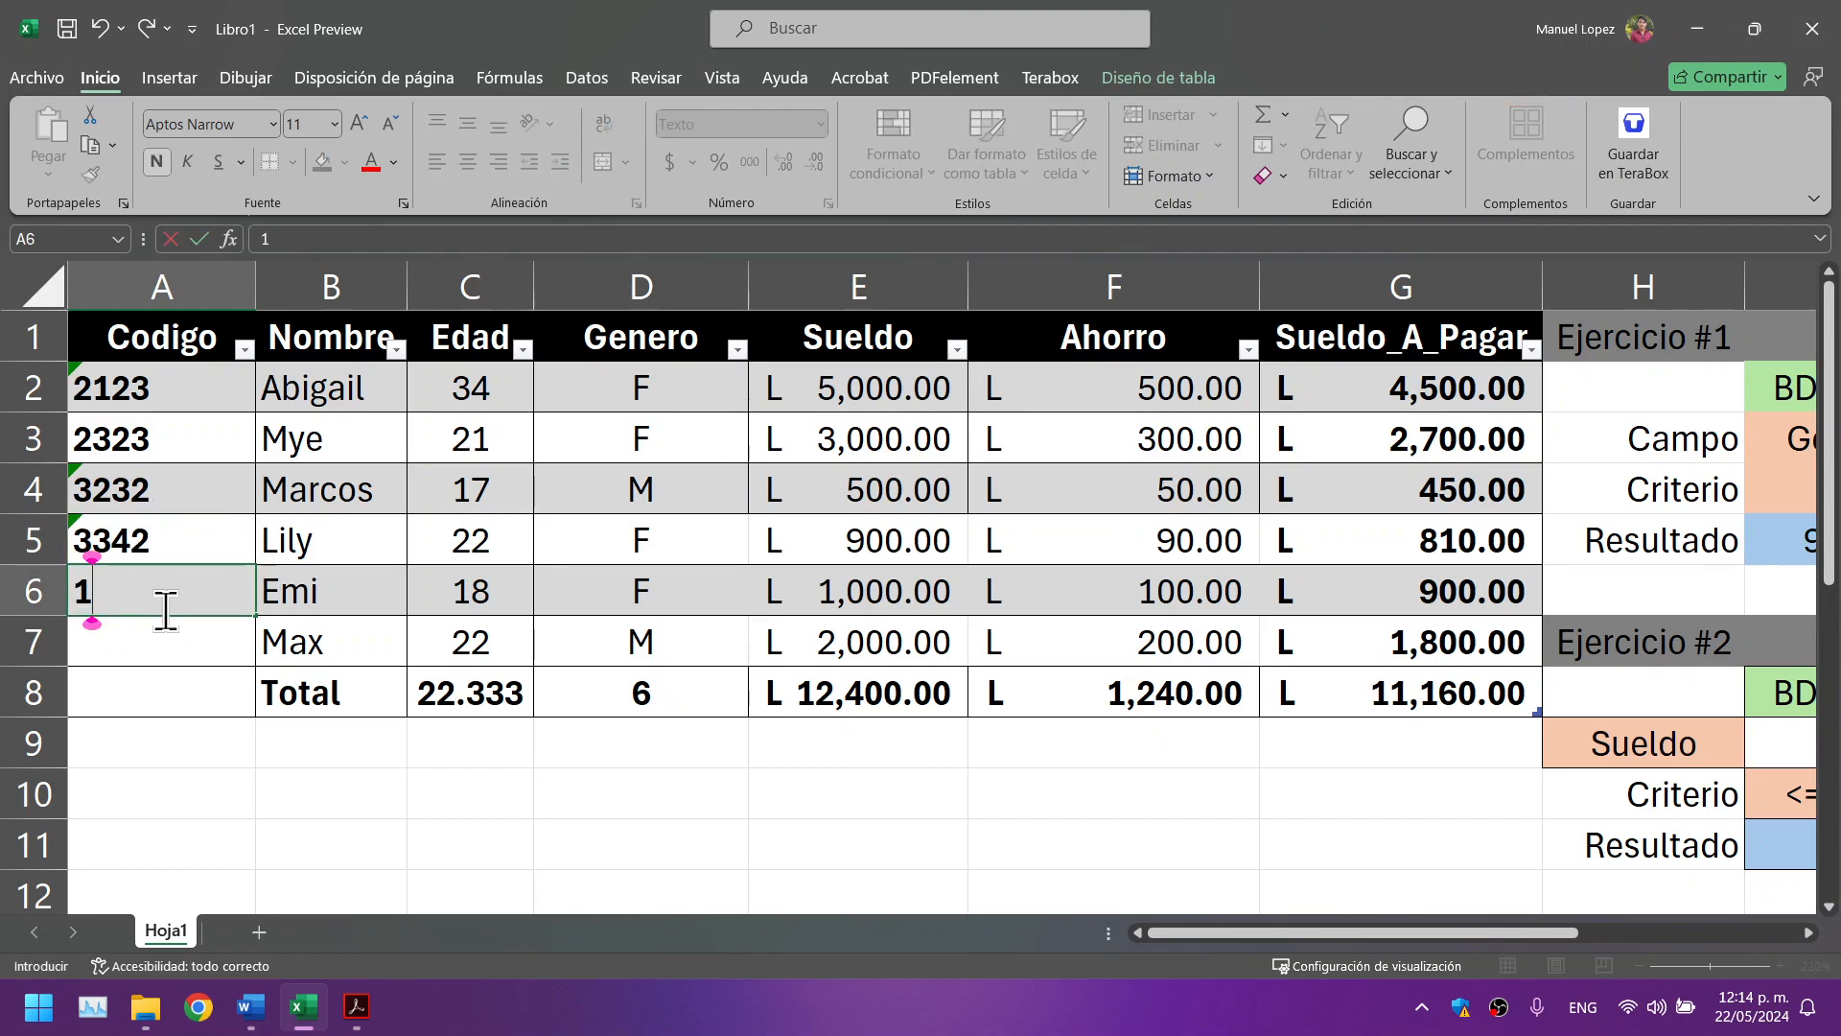
pyautogui.click(161, 650)
pyautogui.write('4444')
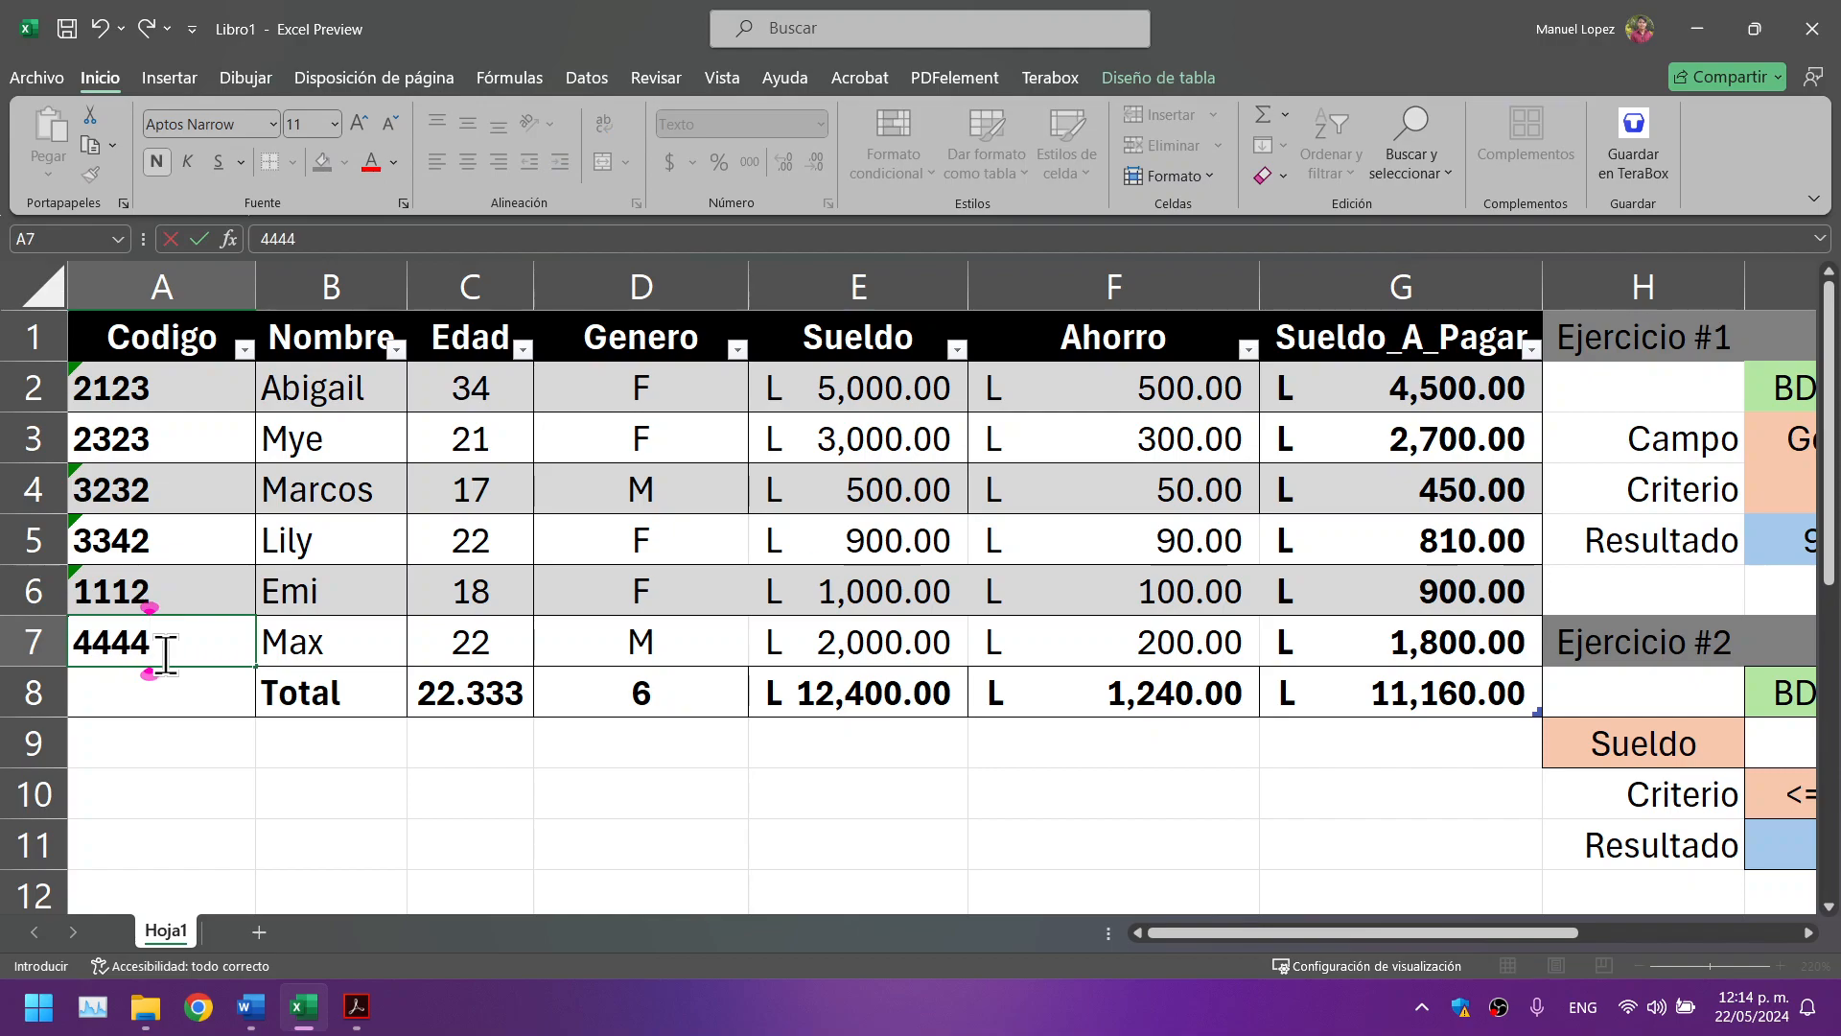
pyautogui.click(165, 441)
pyautogui.write('4444')
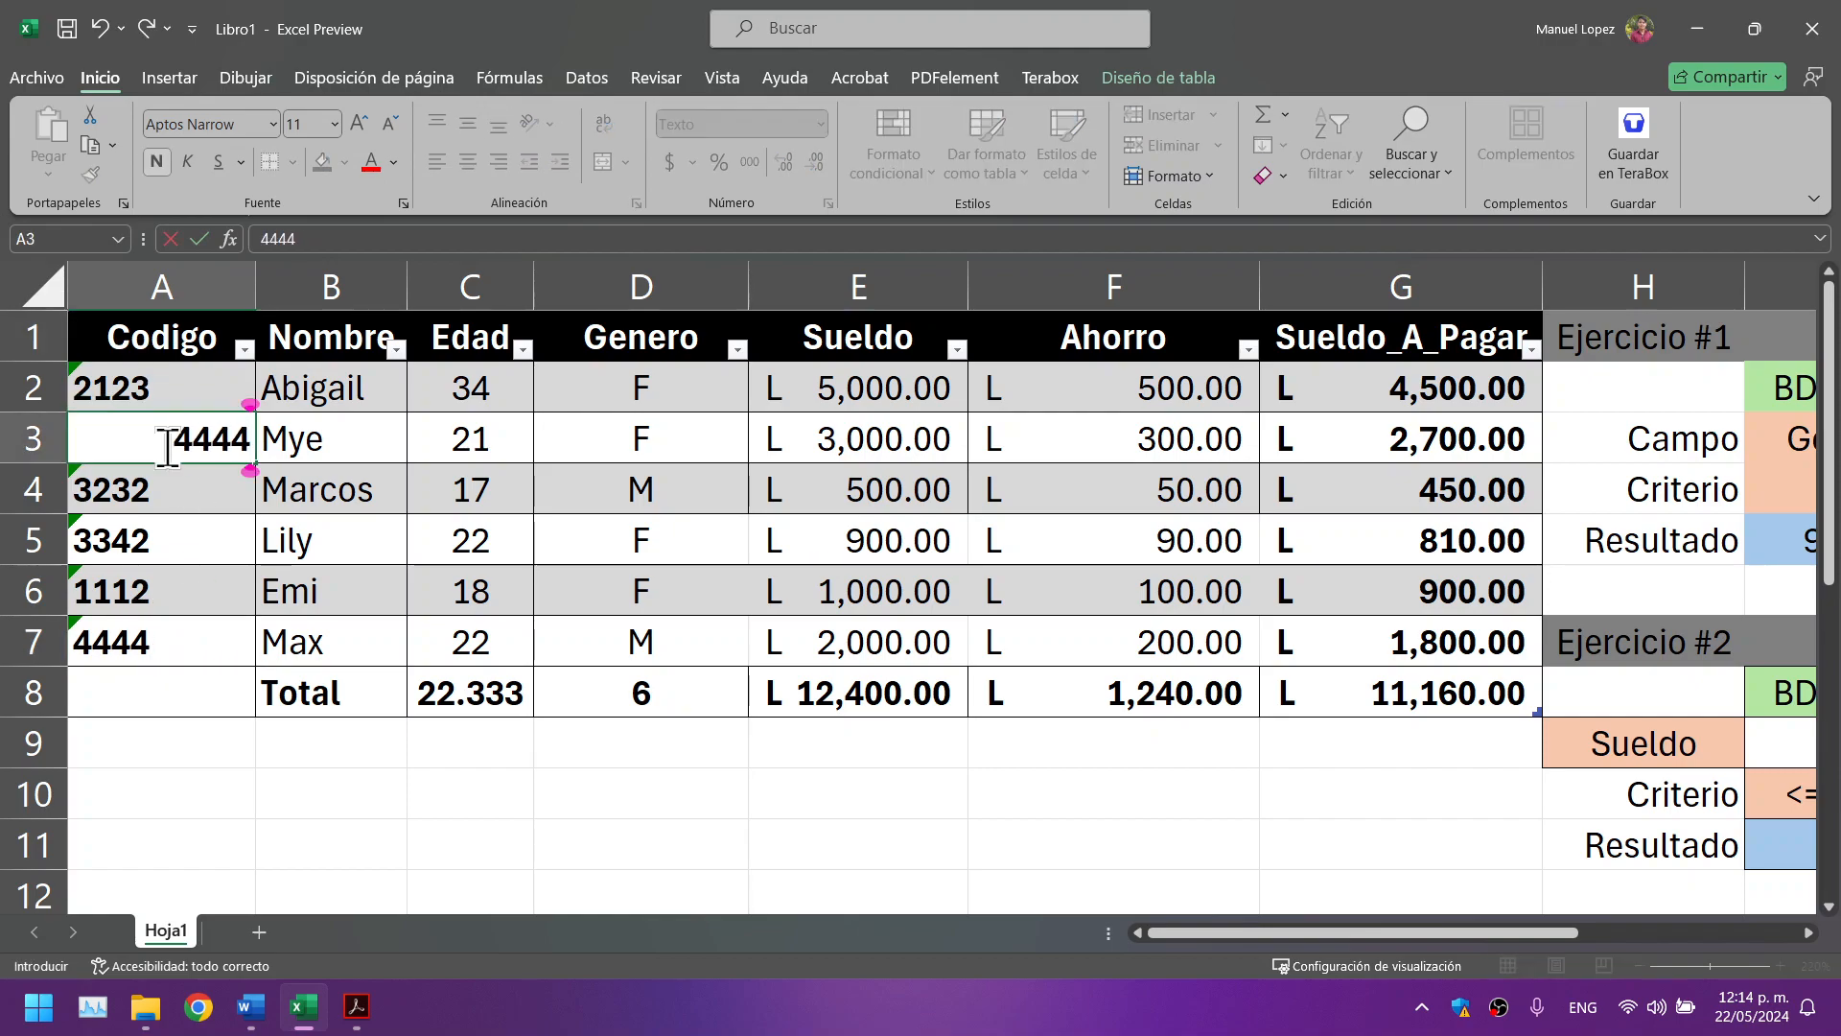
pyautogui.click(198, 528)
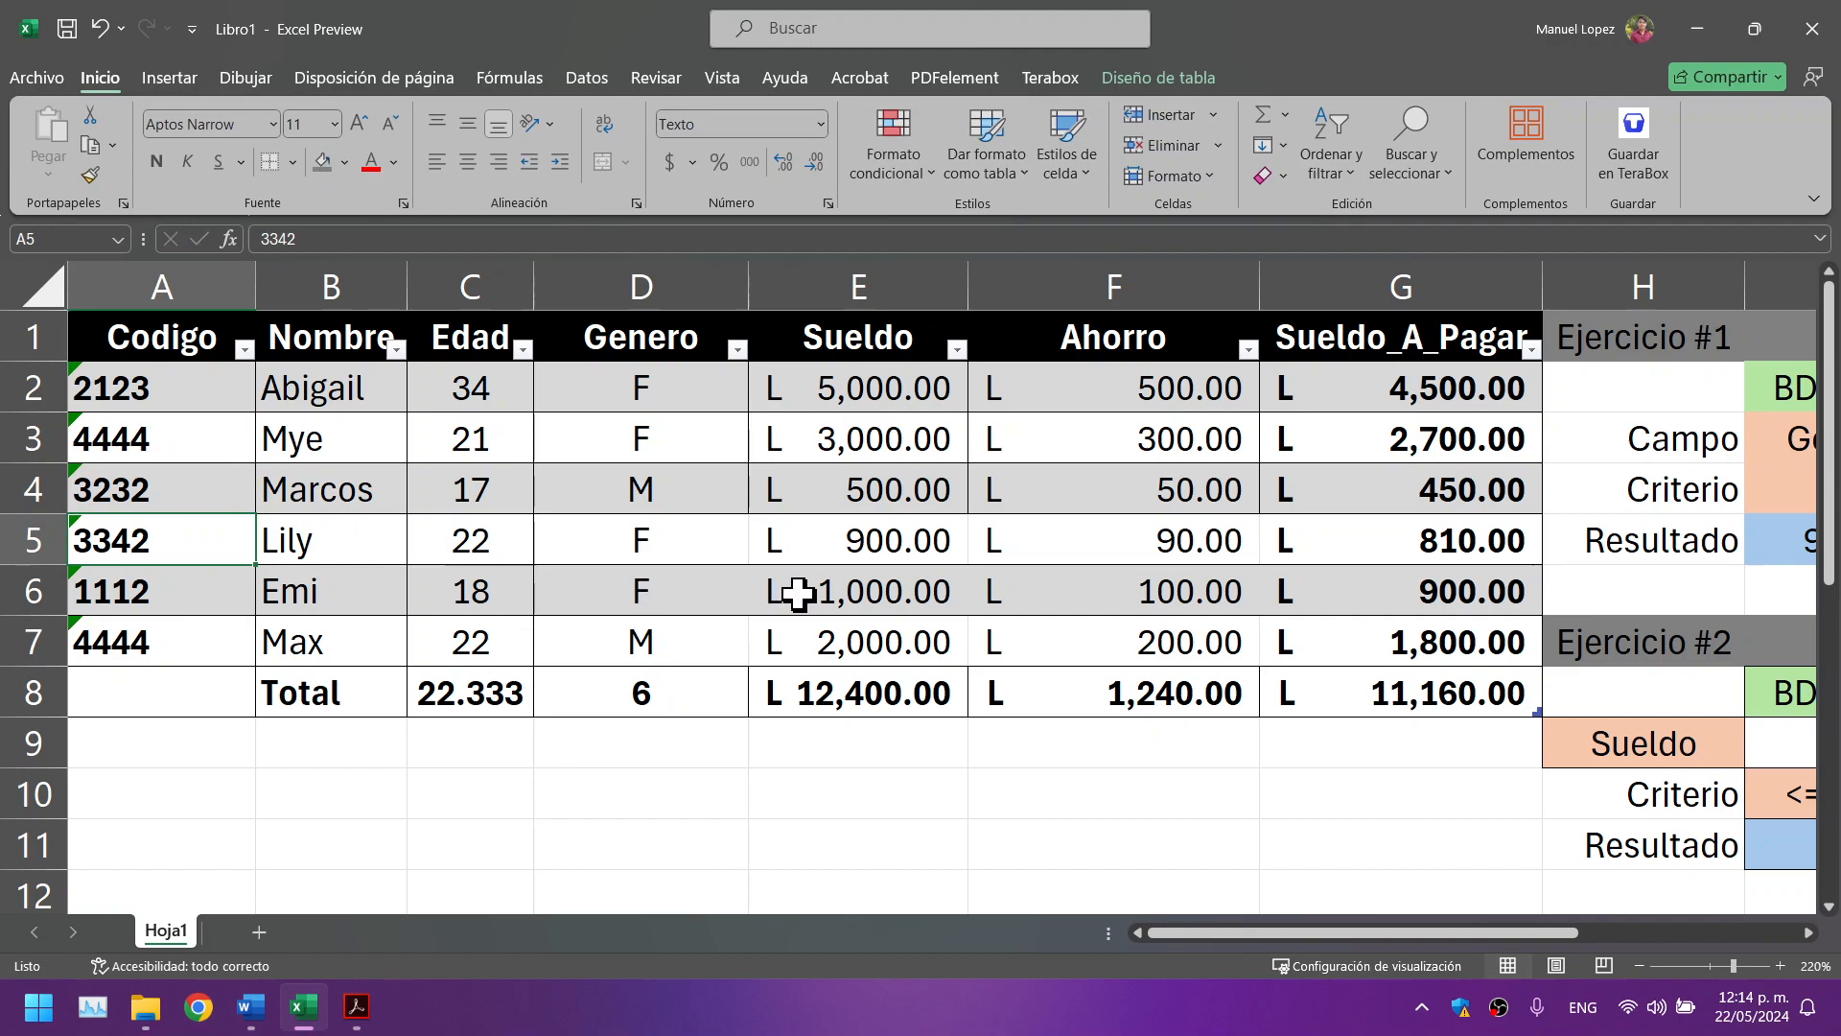
# Step: Switch to the PDF in Acrobat and review the BDEXTRAER example's Codigo table, criterion setup and formula
pyautogui.click(377, 1013)
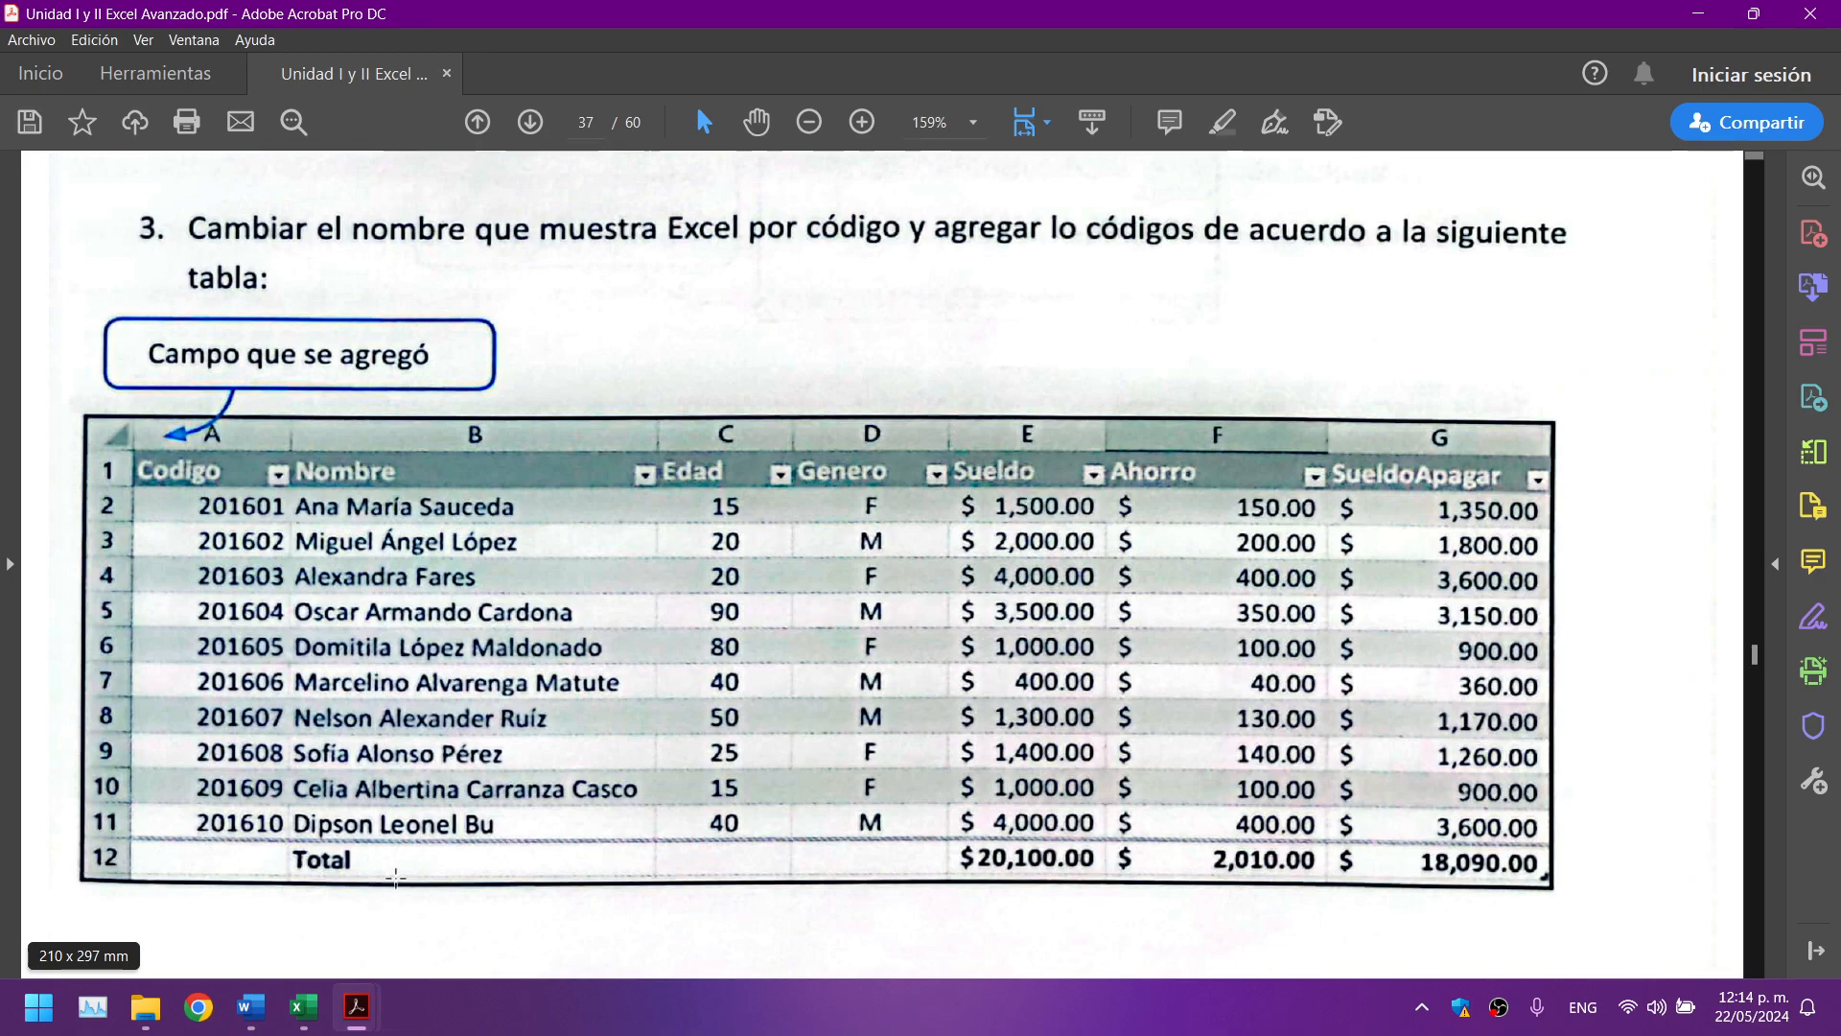
pyautogui.scroll(-10, 627, 623)
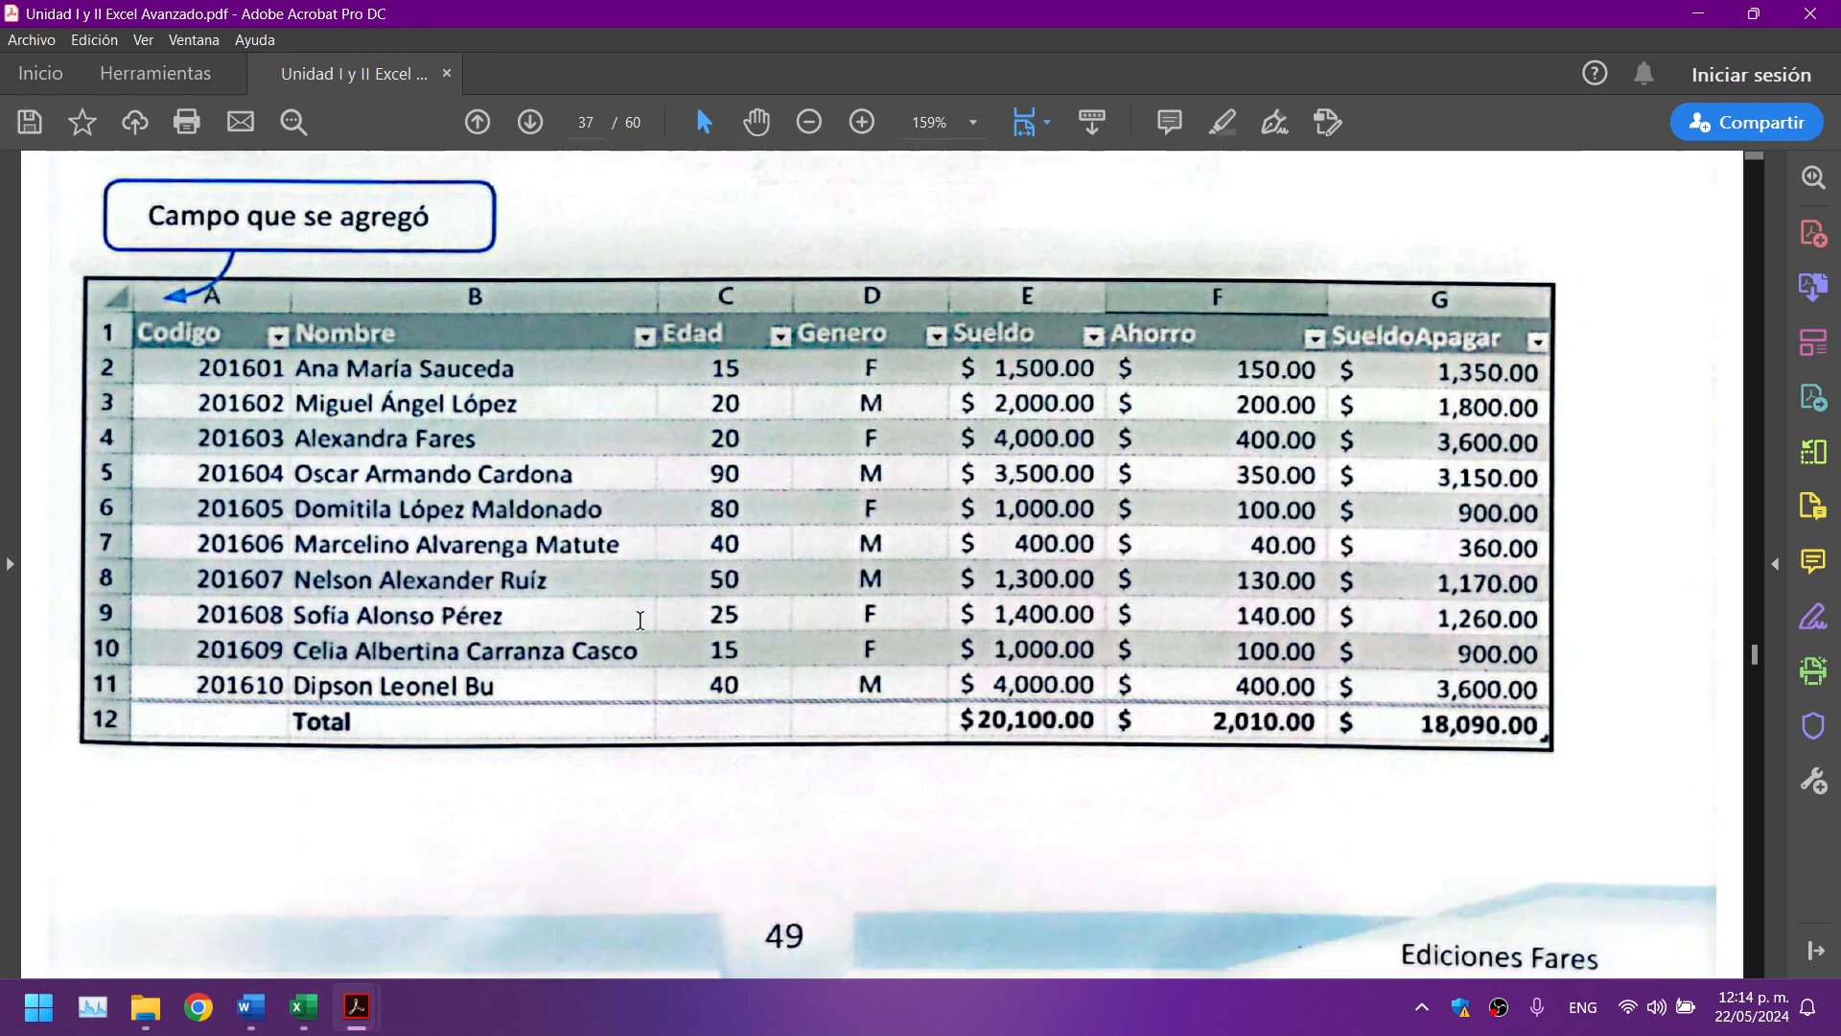
pyautogui.scroll(-4, 639, 621)
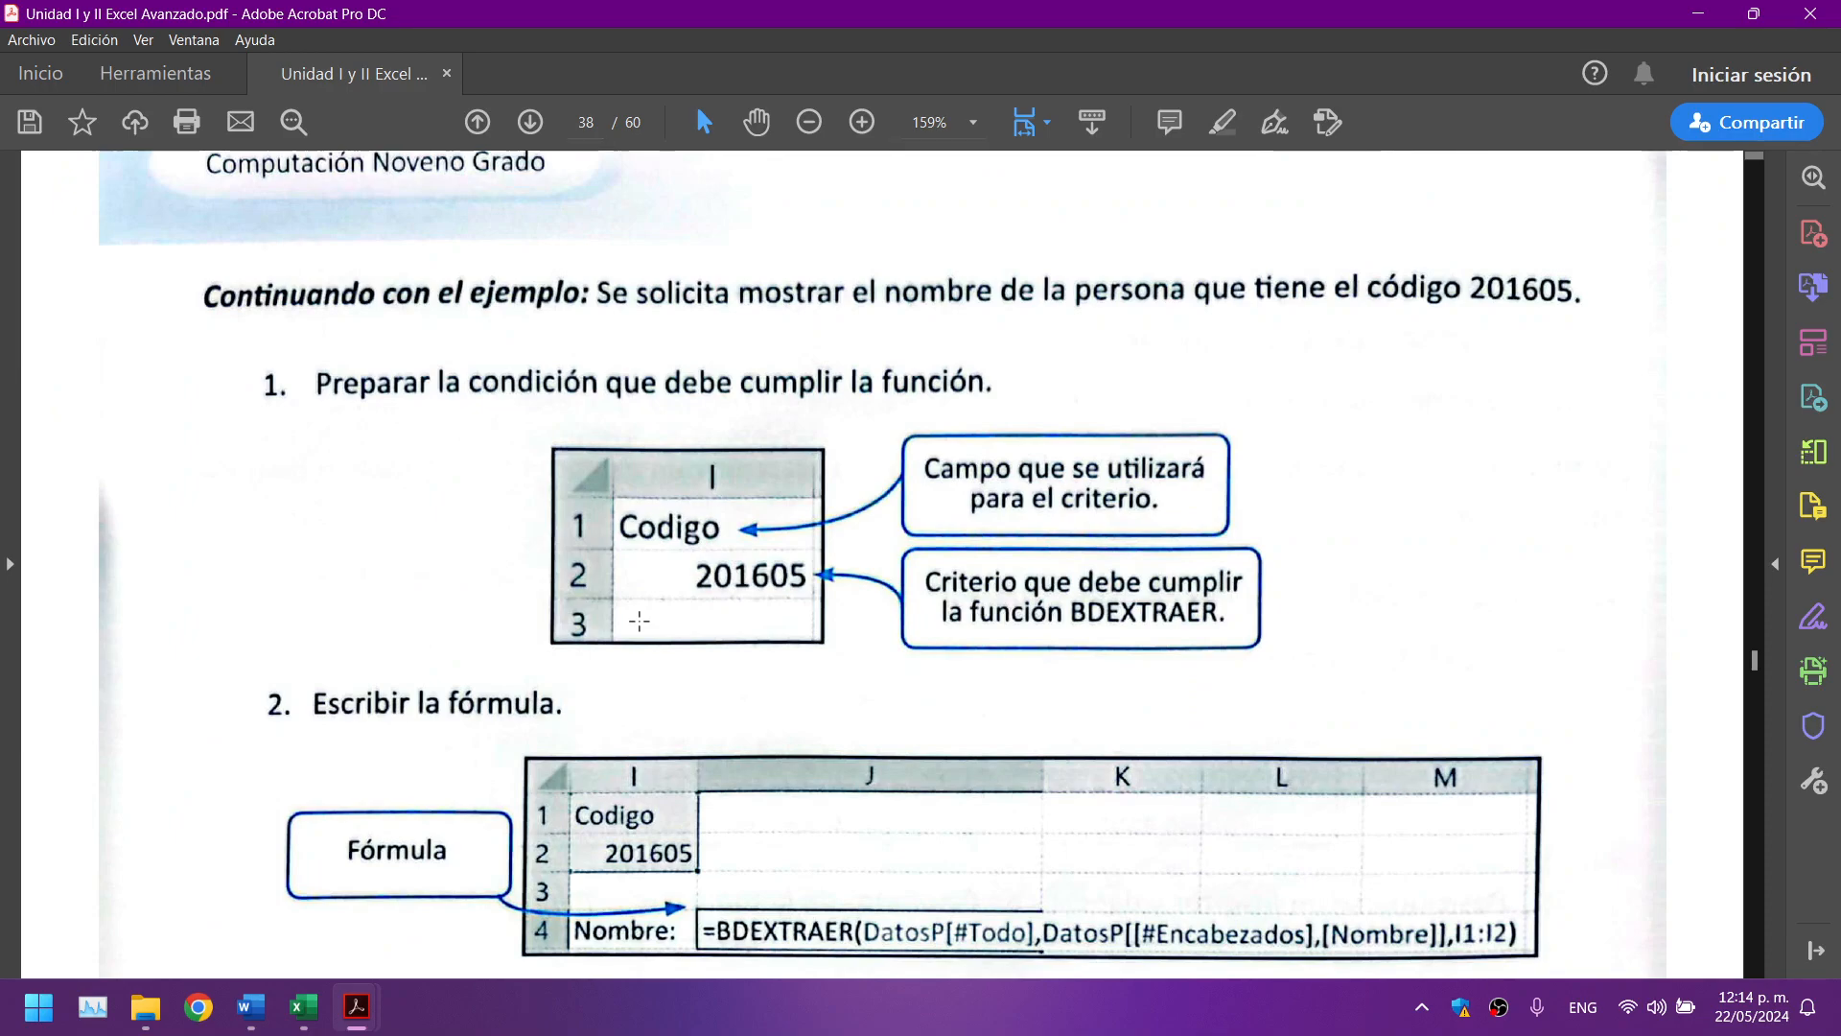
# Step: Switch to the Excel workbook and copy the Ejercicio #3 block from H13:I17 to H19
pyautogui.click(303, 1006)
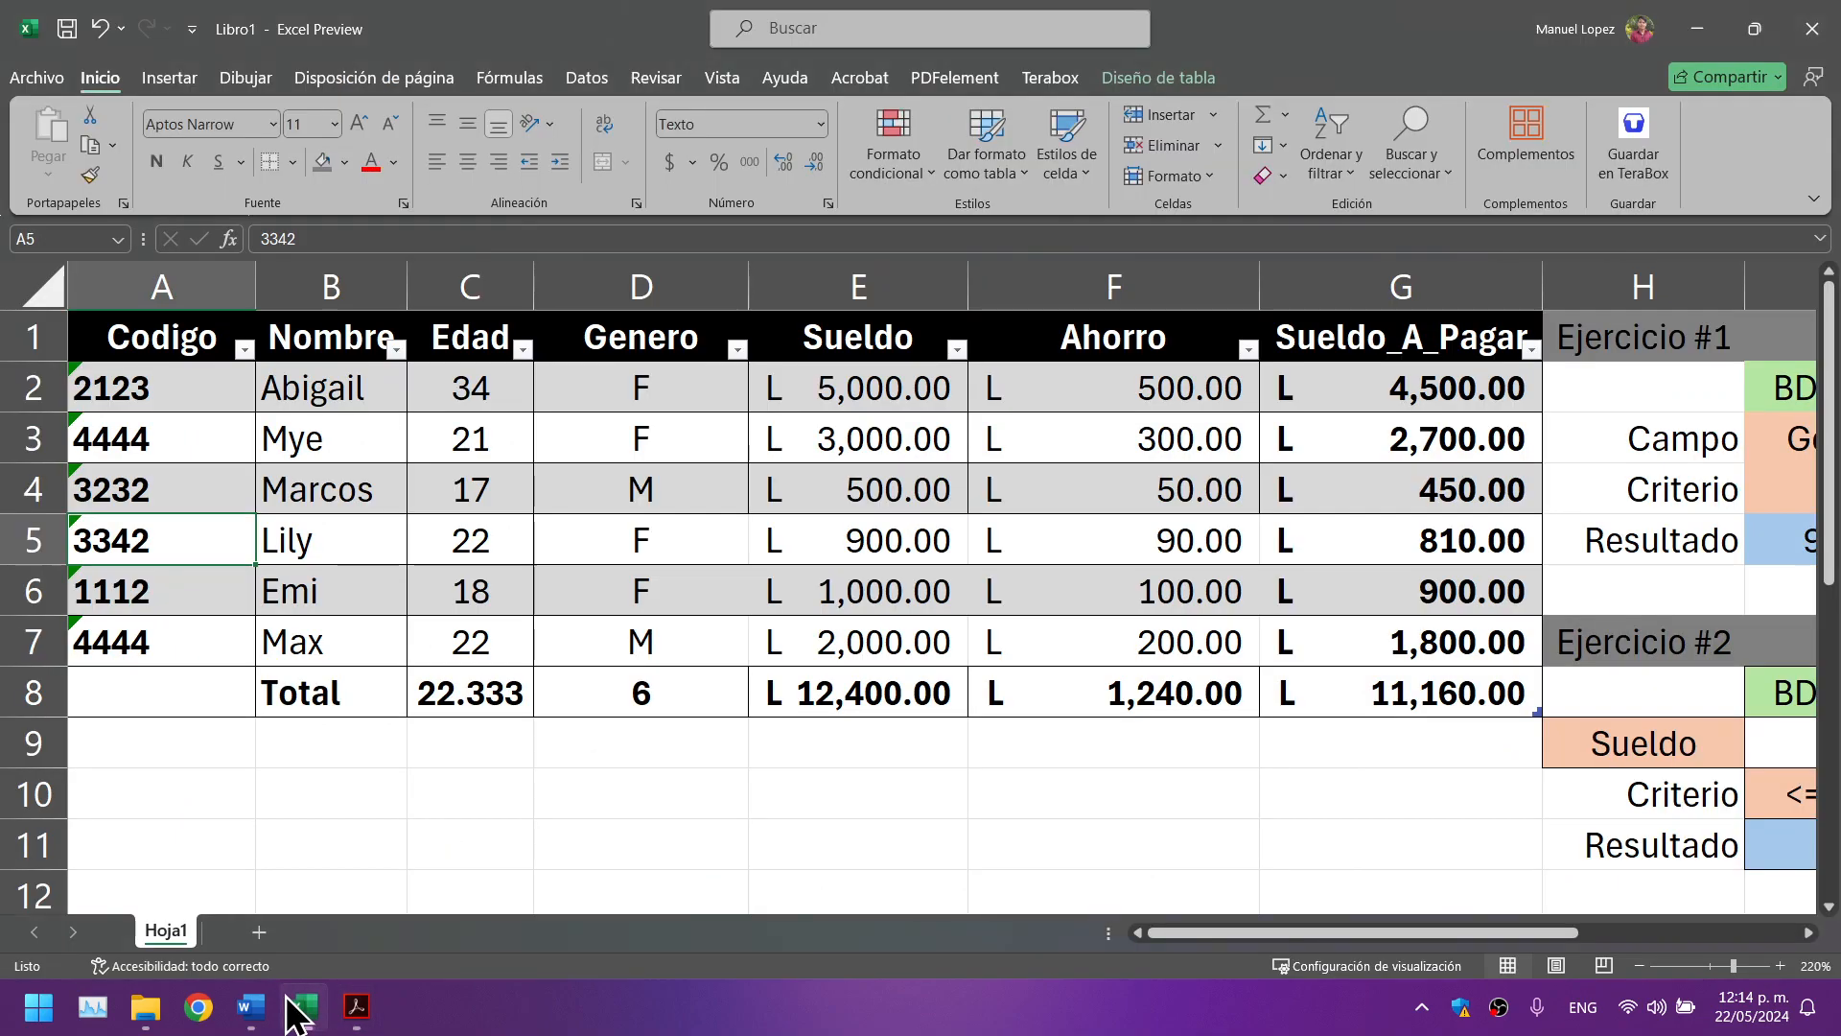
pyautogui.moveTo(1247, 949); pyautogui.dragTo(1426, 957)
pyautogui.scroll(-5, 1328, 662)
pyautogui.scroll(3, 1327, 652)
pyautogui.scroll(-1, 1322, 641)
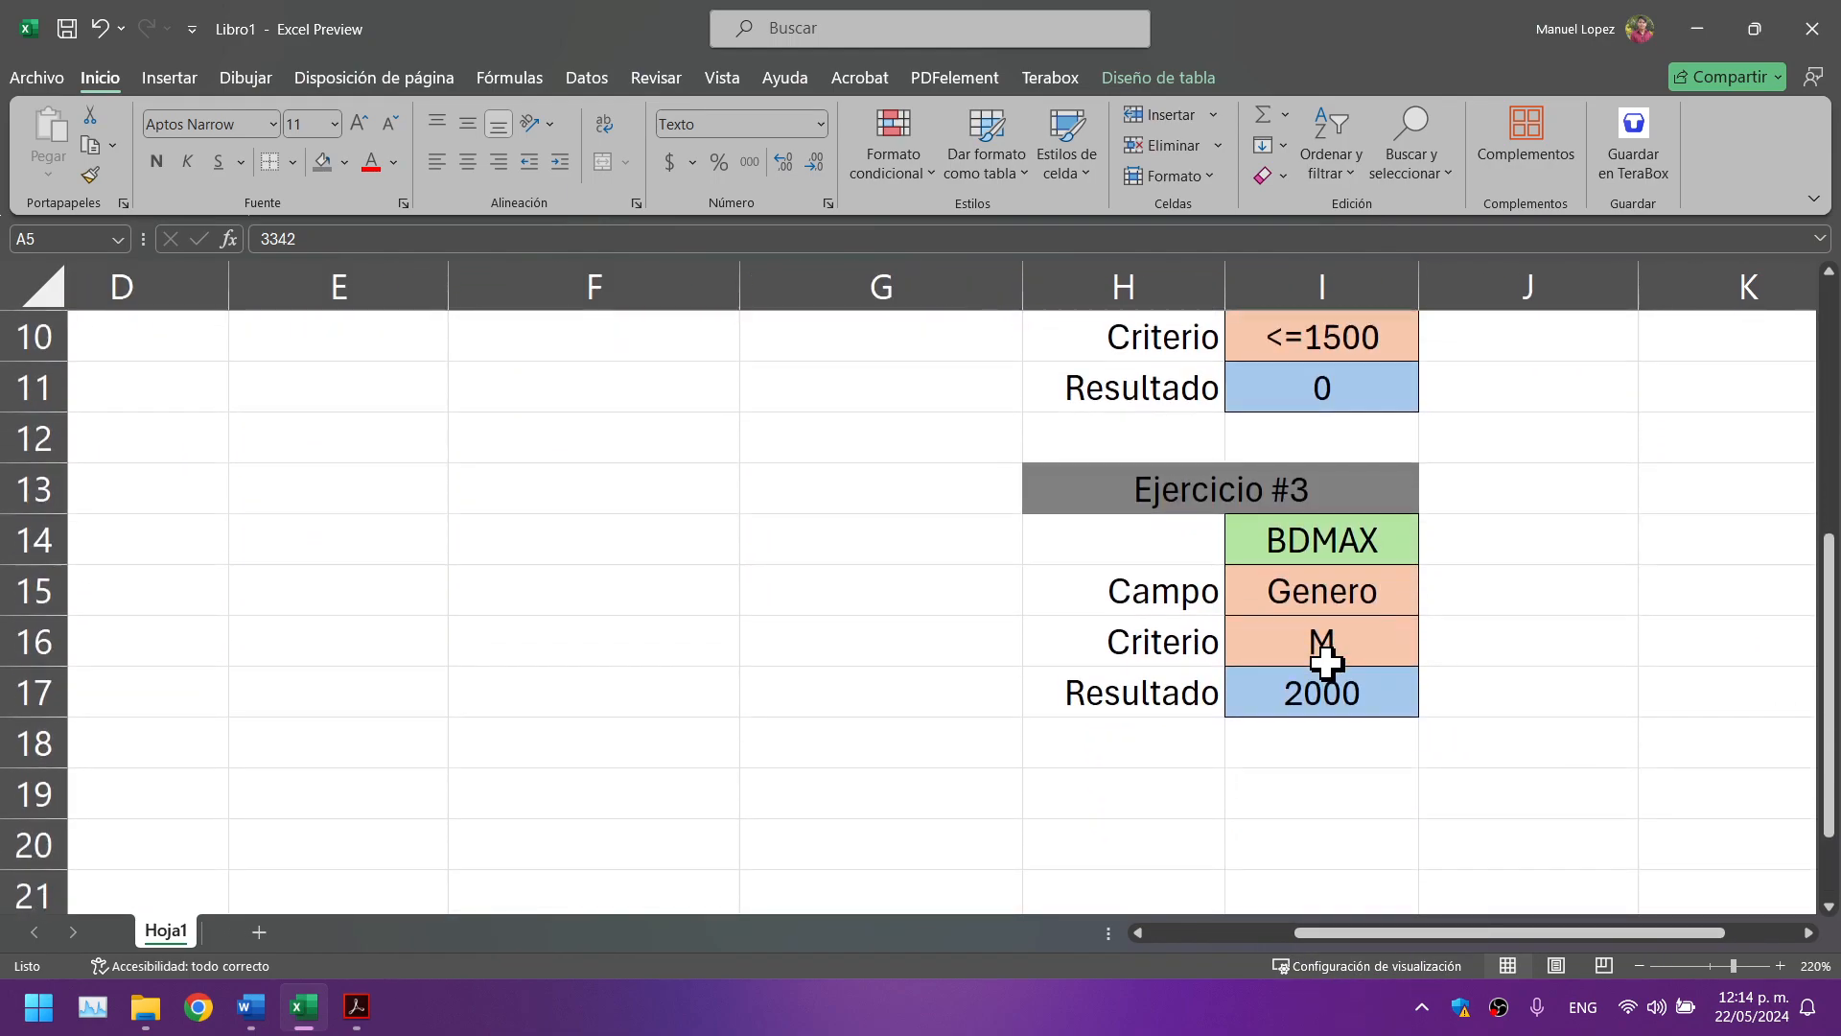
pyautogui.moveTo(1123, 497); pyautogui.dragTo(1155, 683)
pyautogui.hotkey('ctrl', 'c')
pyautogui.scroll(-2, 1153, 600)
pyautogui.click(1108, 503)
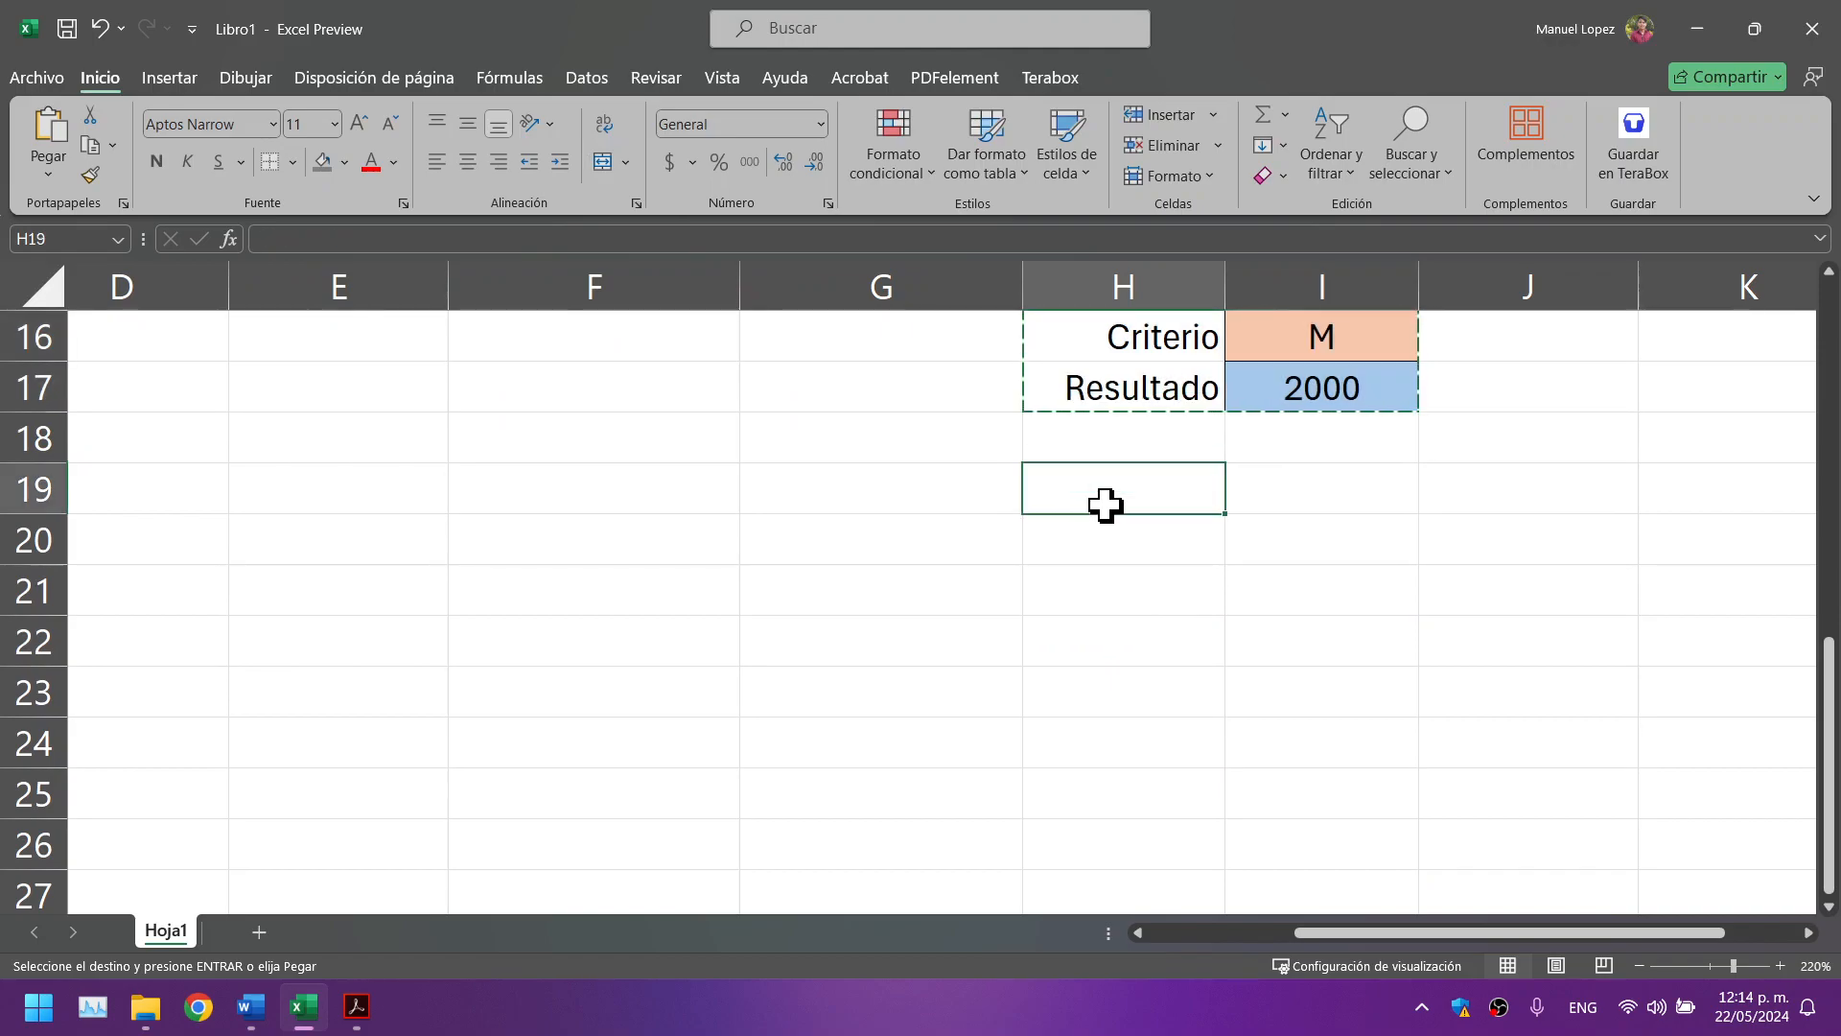
pyautogui.hotkey('ctrl', 'v')
pyautogui.click(1309, 782)
pyautogui.click(1301, 690)
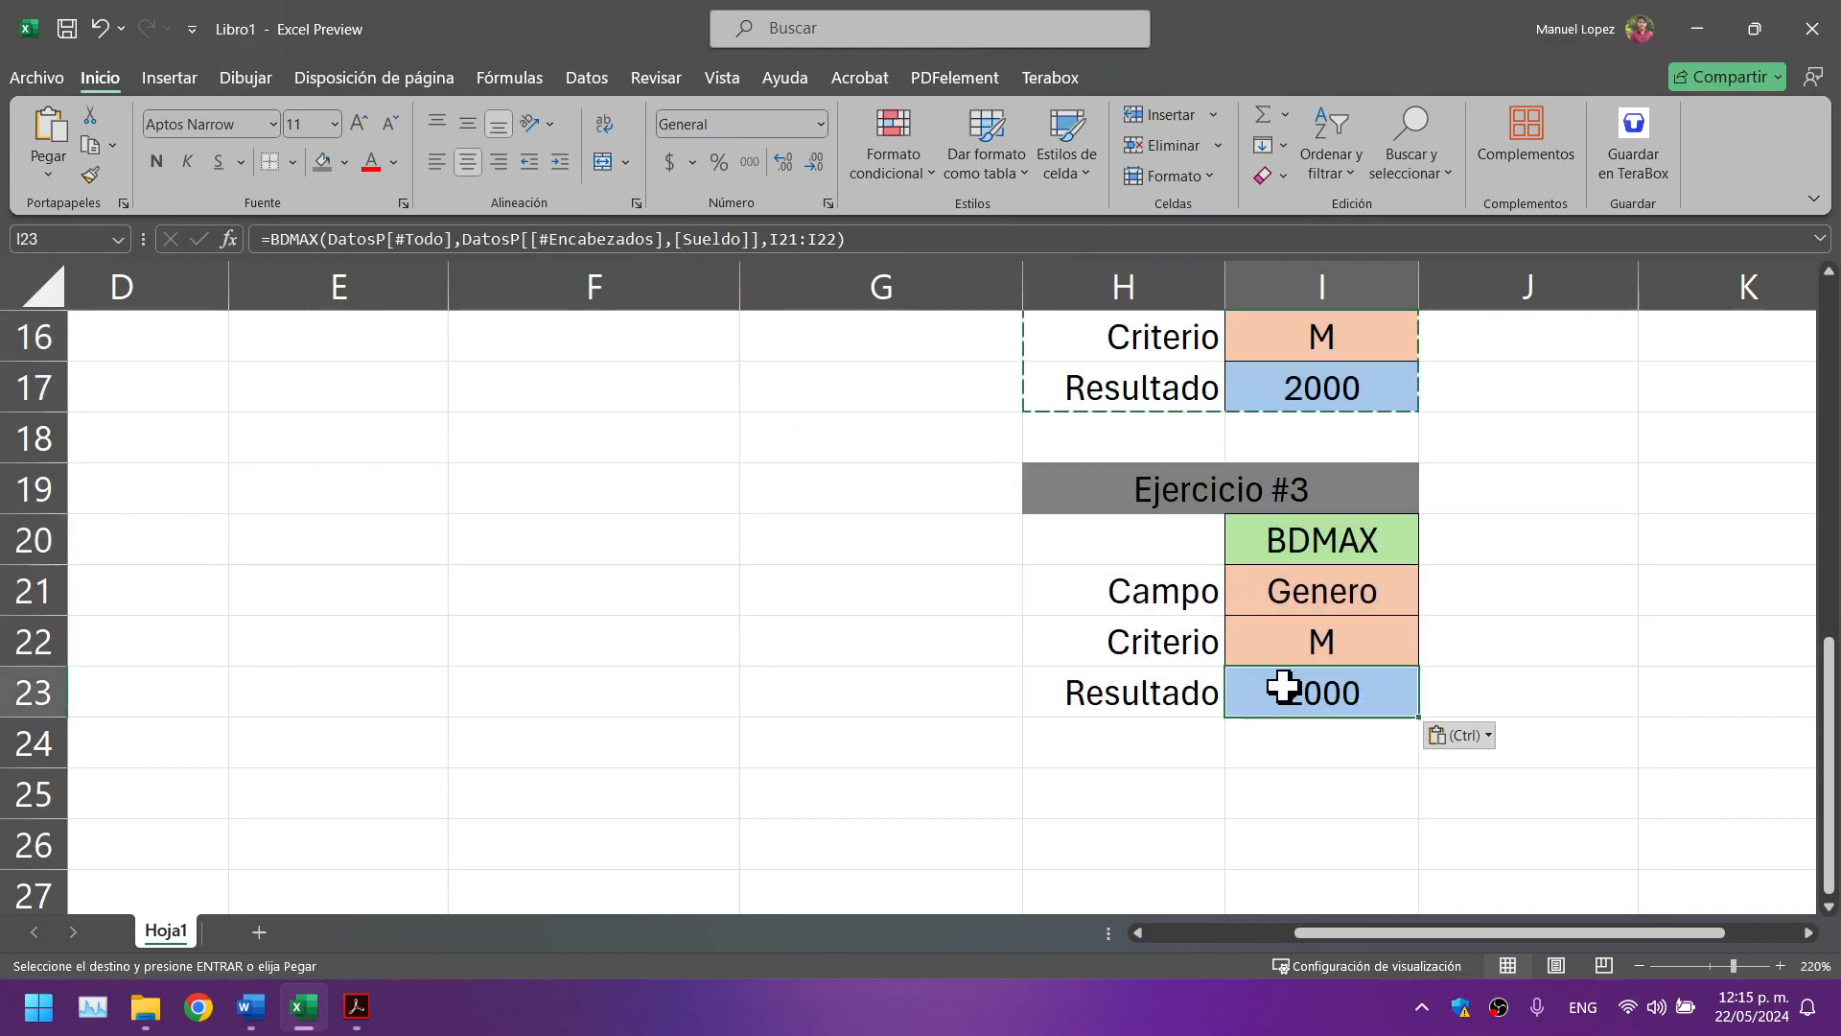
# Step: Clear the copied result in I23 and change the function label in I20 to BDEXTRAER
pyautogui.press('Escape')
pyautogui.click(1299, 779)
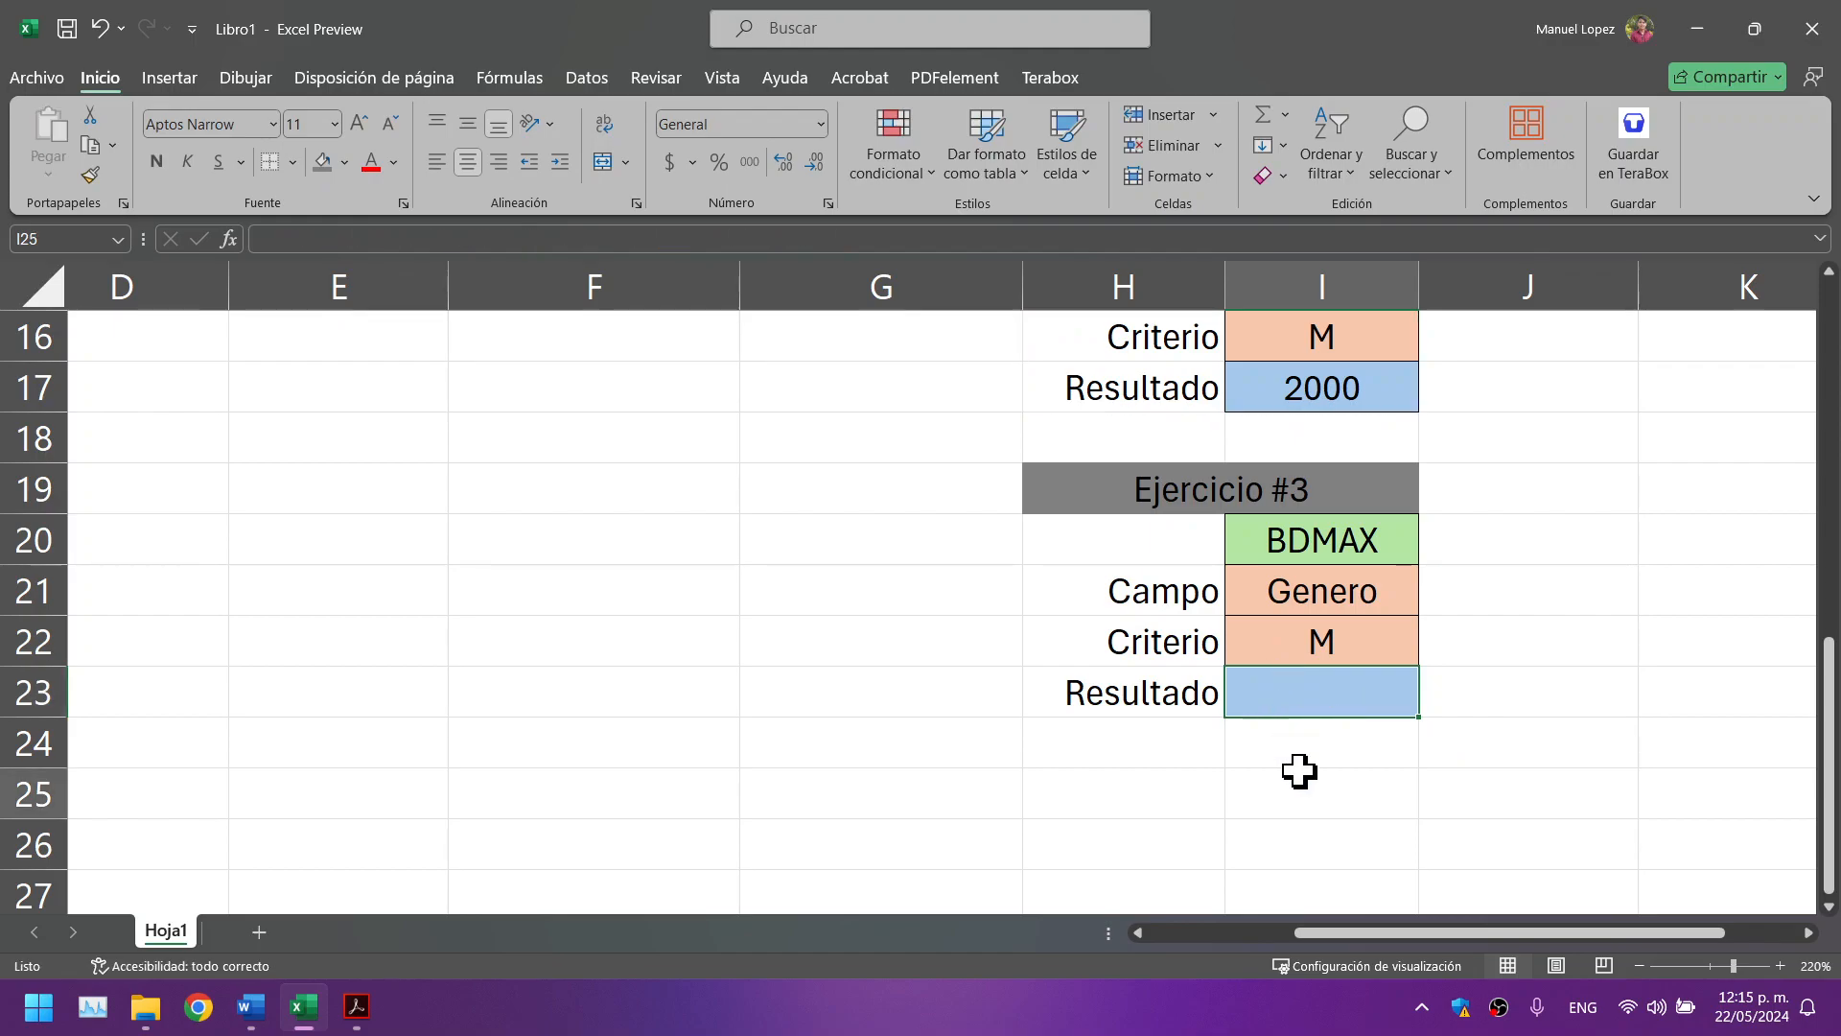
pyautogui.click(1356, 527)
pyautogui.scroll(1, 1359, 599)
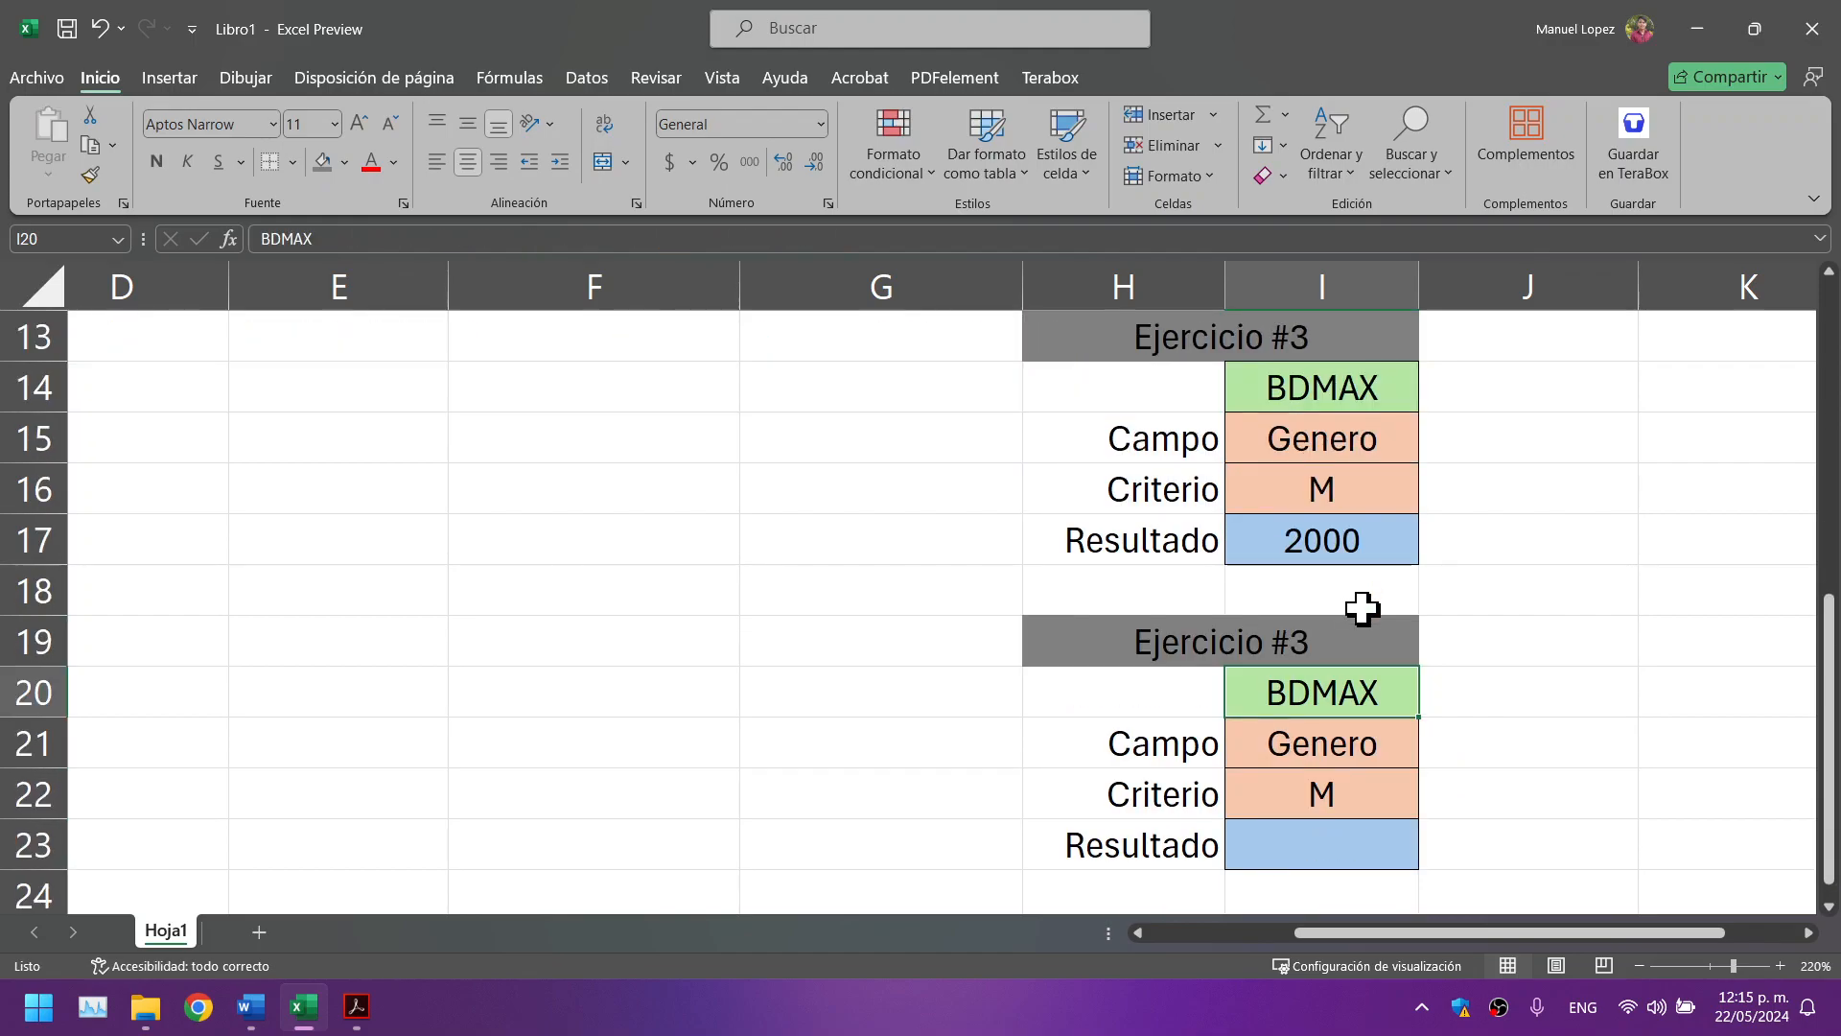
pyautogui.doubleClick(1383, 702)
pyautogui.press('BackSpace')
pyautogui.press('BackSpace')
pyautogui.press('BackSpace')
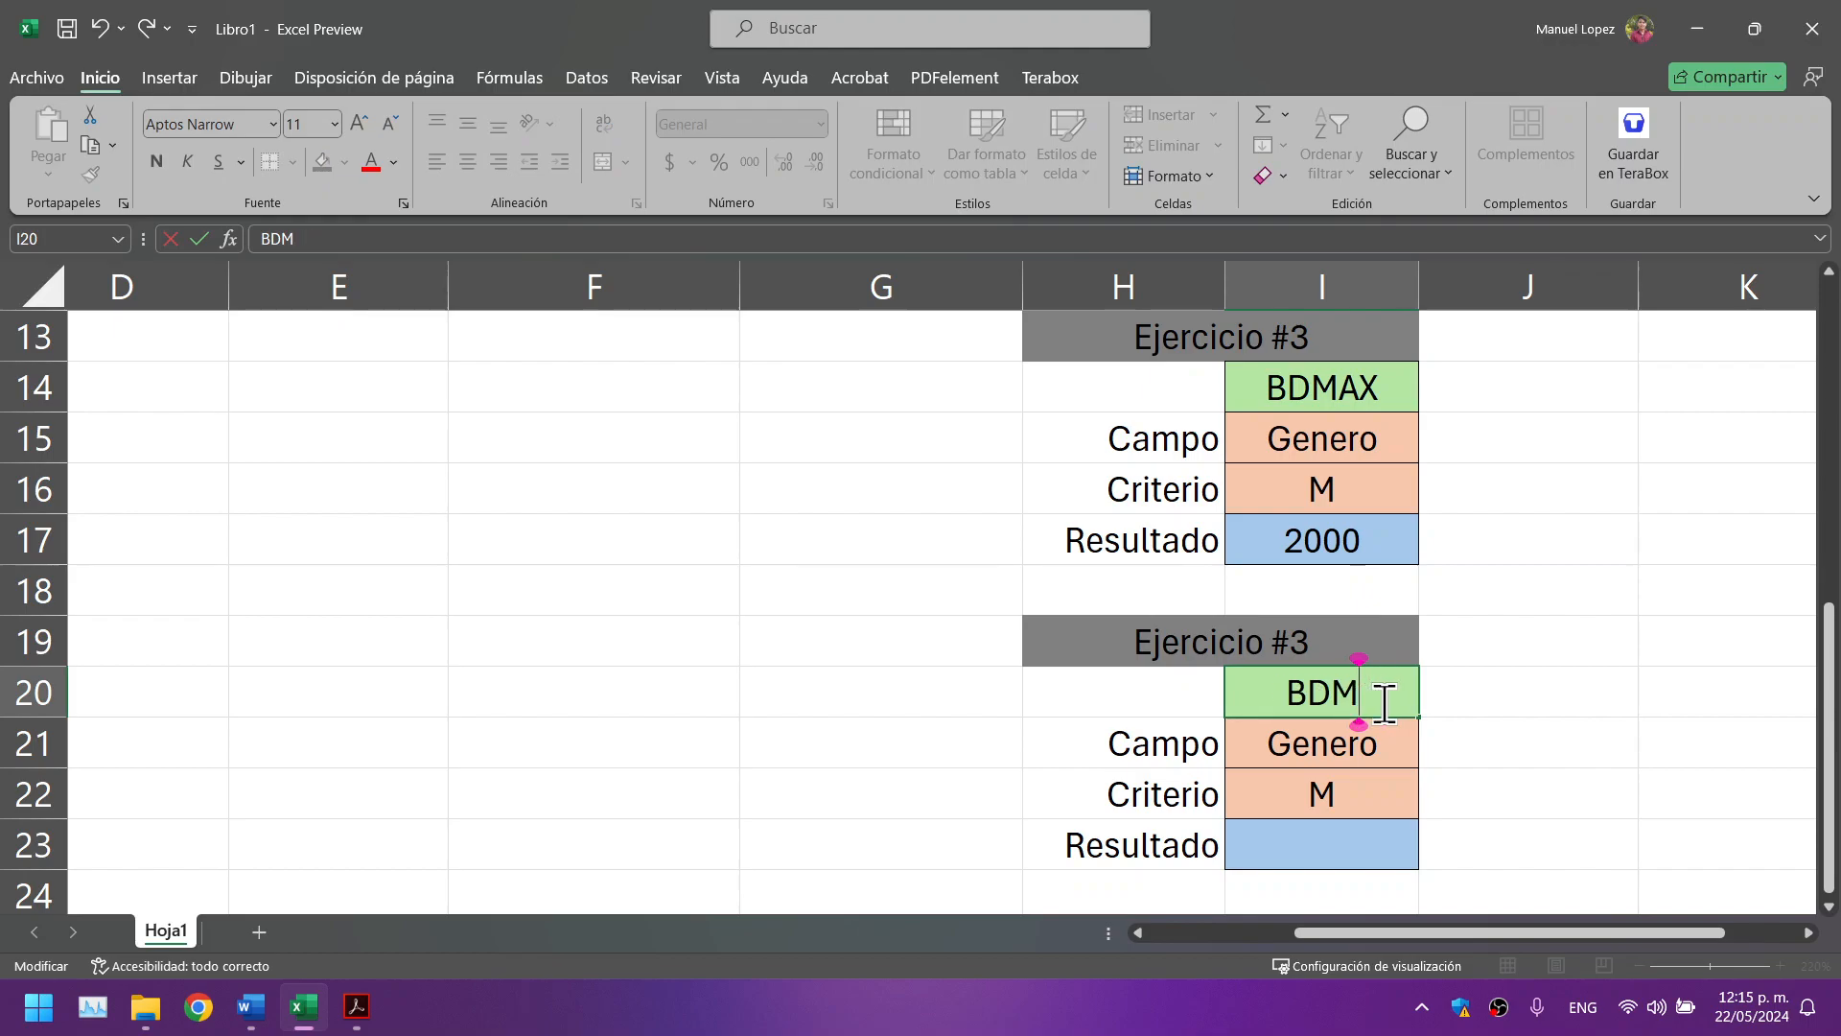
pyautogui.write('EXTRAER')
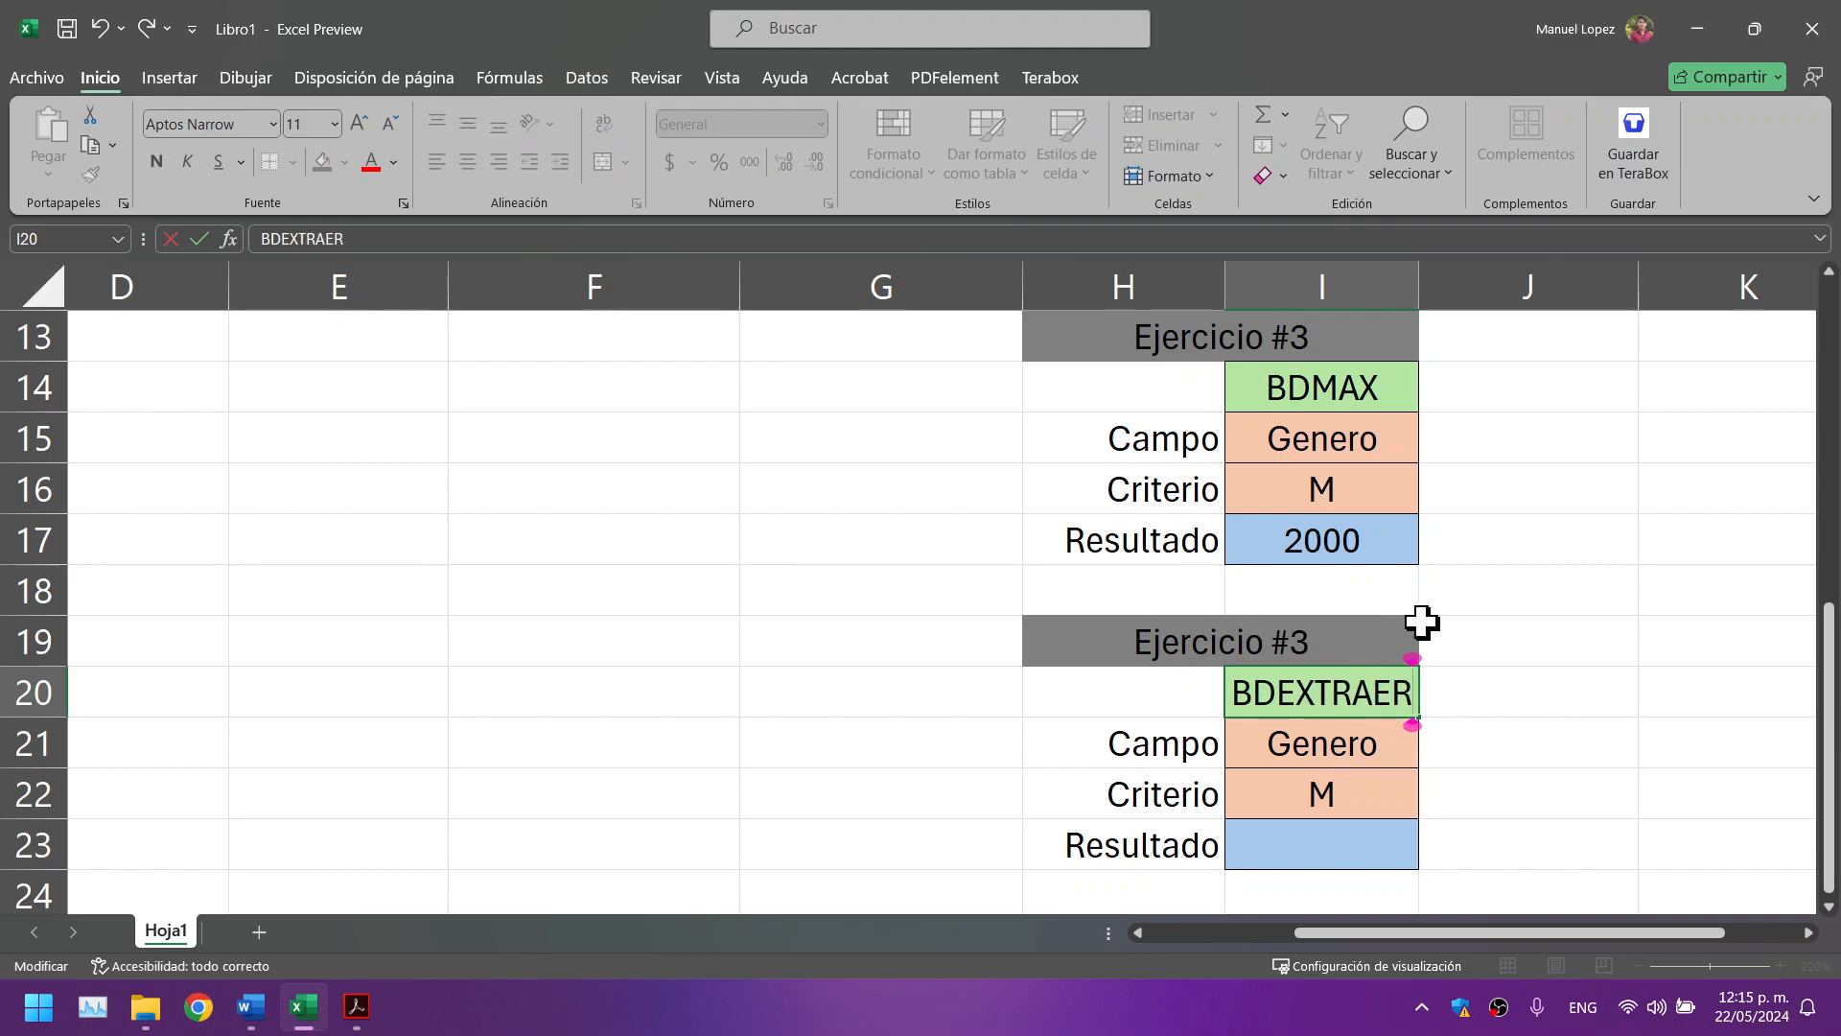
pyautogui.click(1607, 625)
pyautogui.press('capslock')
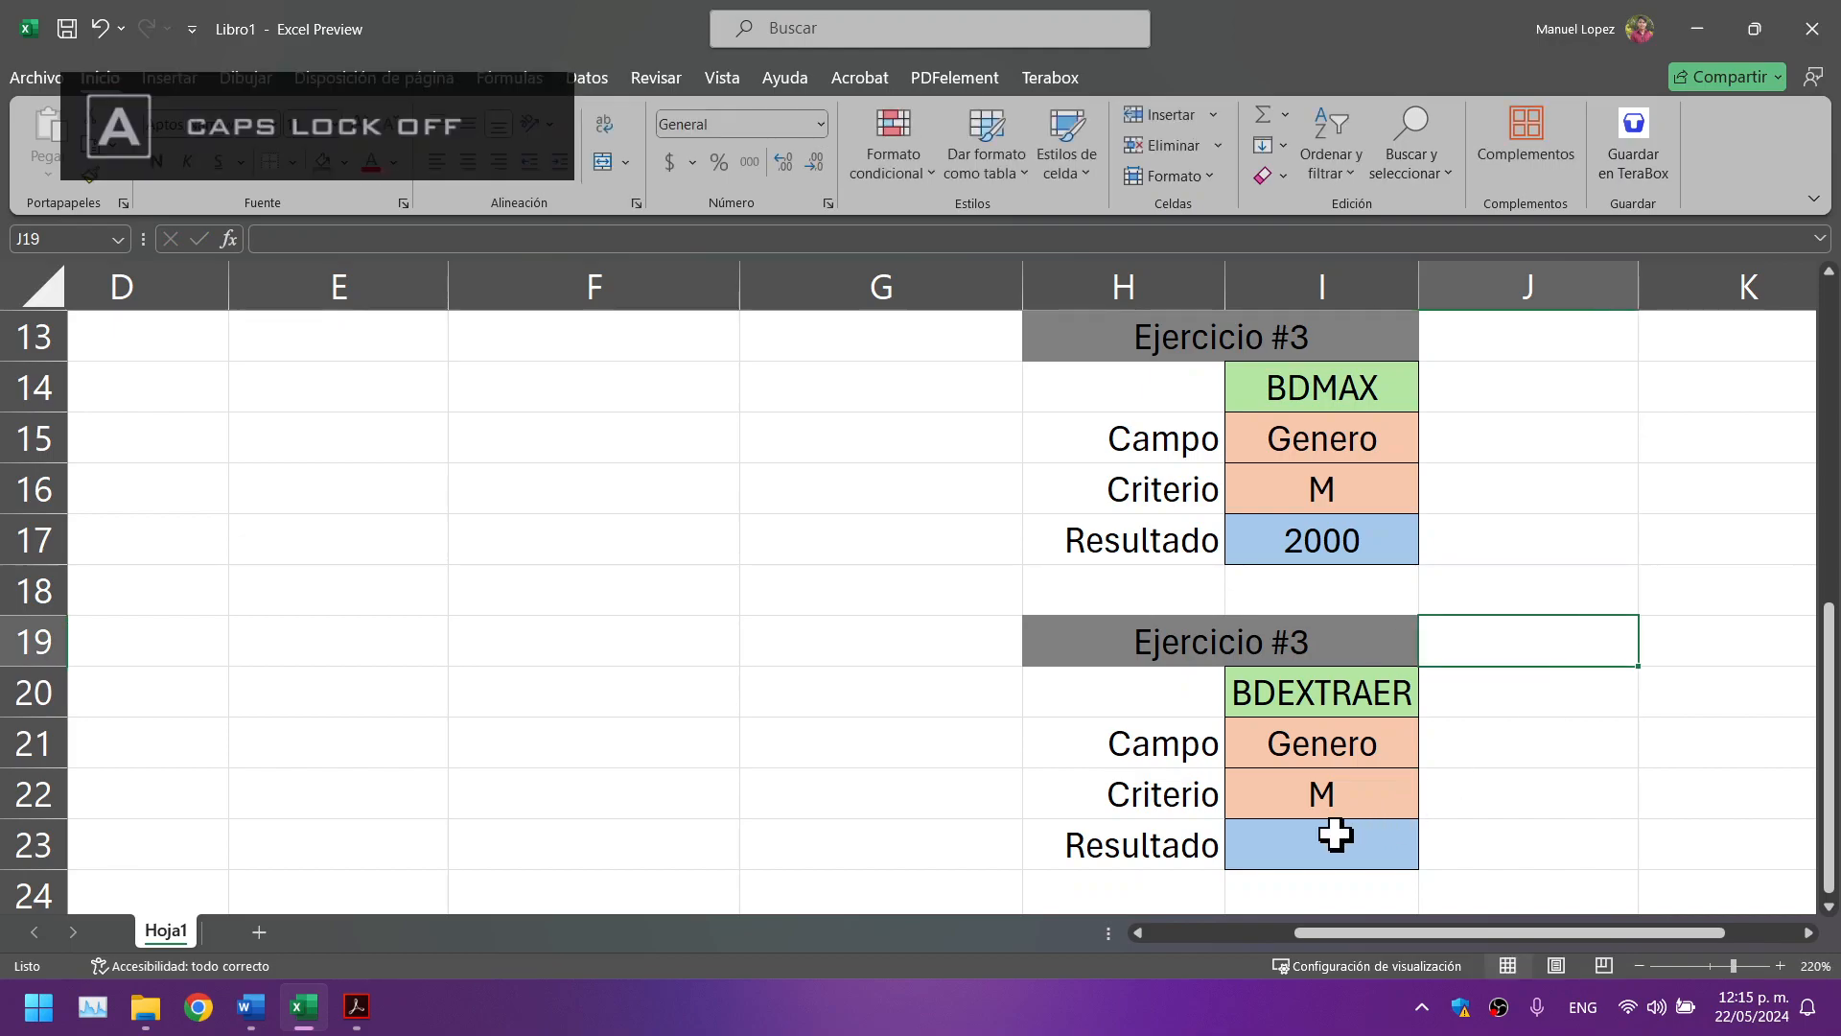
# Step: Check the example code in the Acrobat PDF, return to the Excel workbook and set the Codigo in A2 to 201605
pyautogui.click(1335, 834)
pyautogui.scroll(4, 875, 744)
pyautogui.scroll(-4, 799, 734)
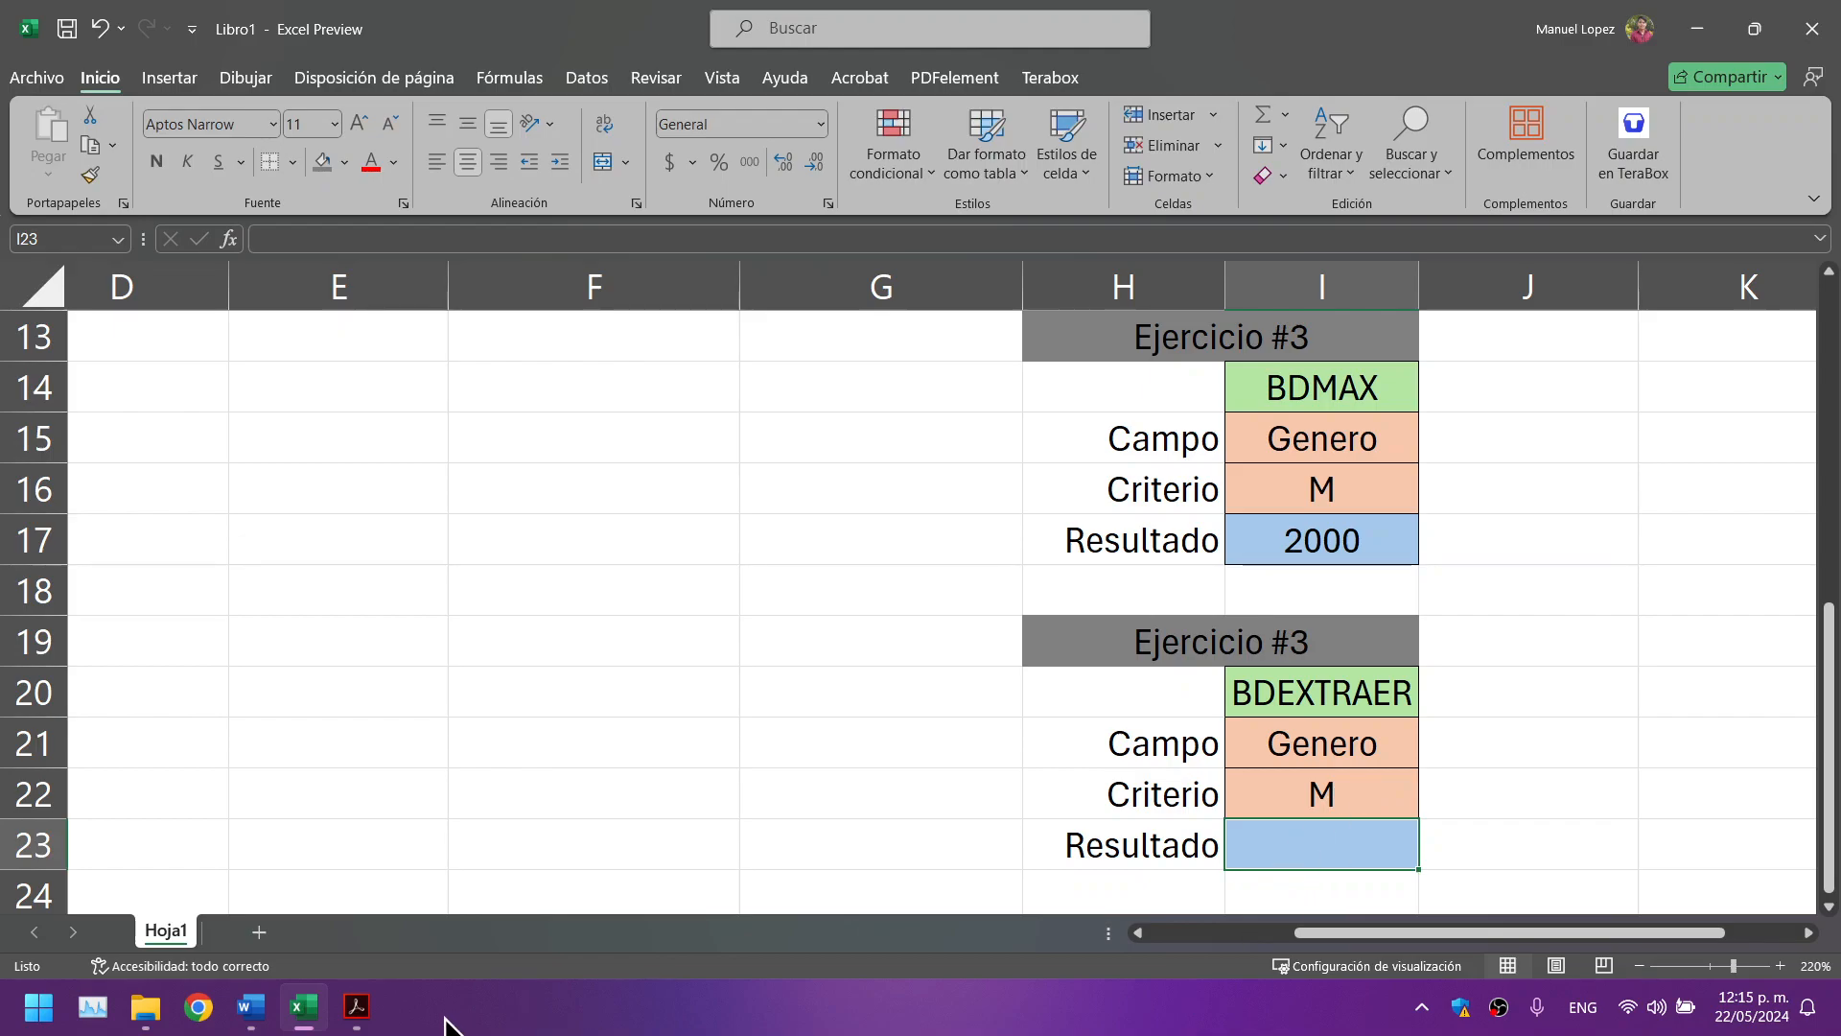
pyautogui.click(351, 1022)
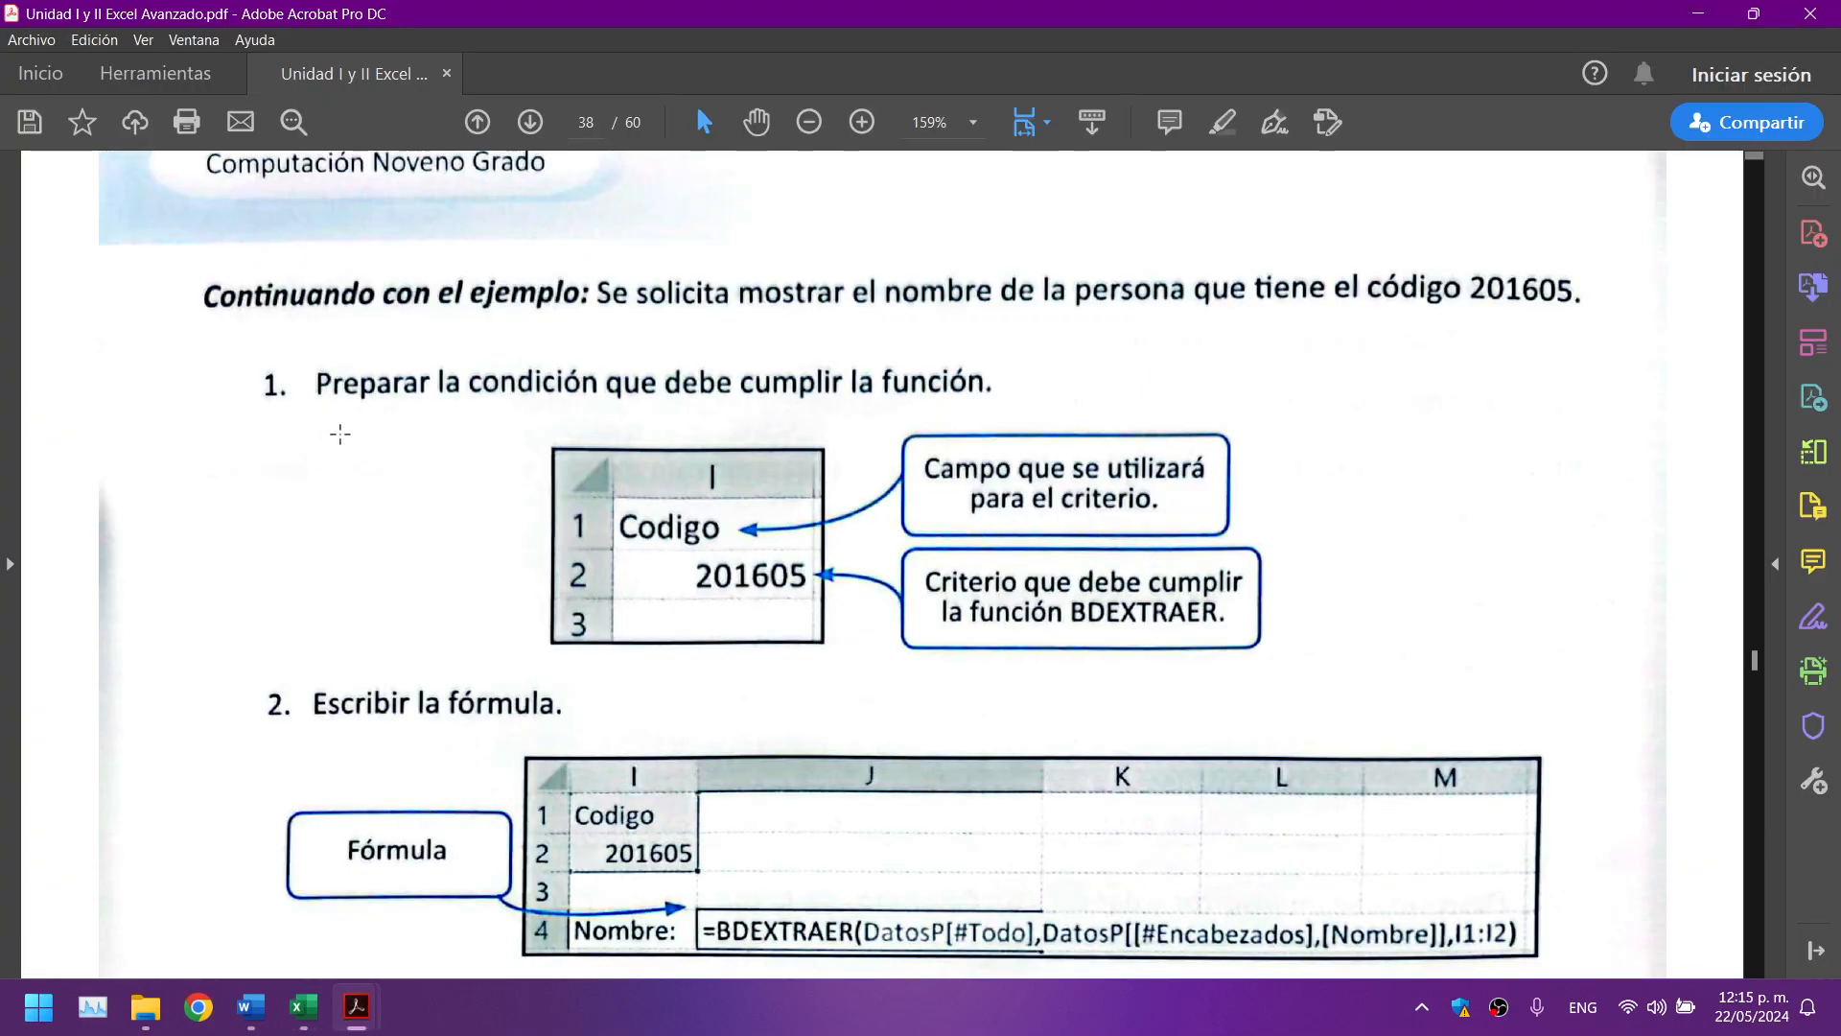
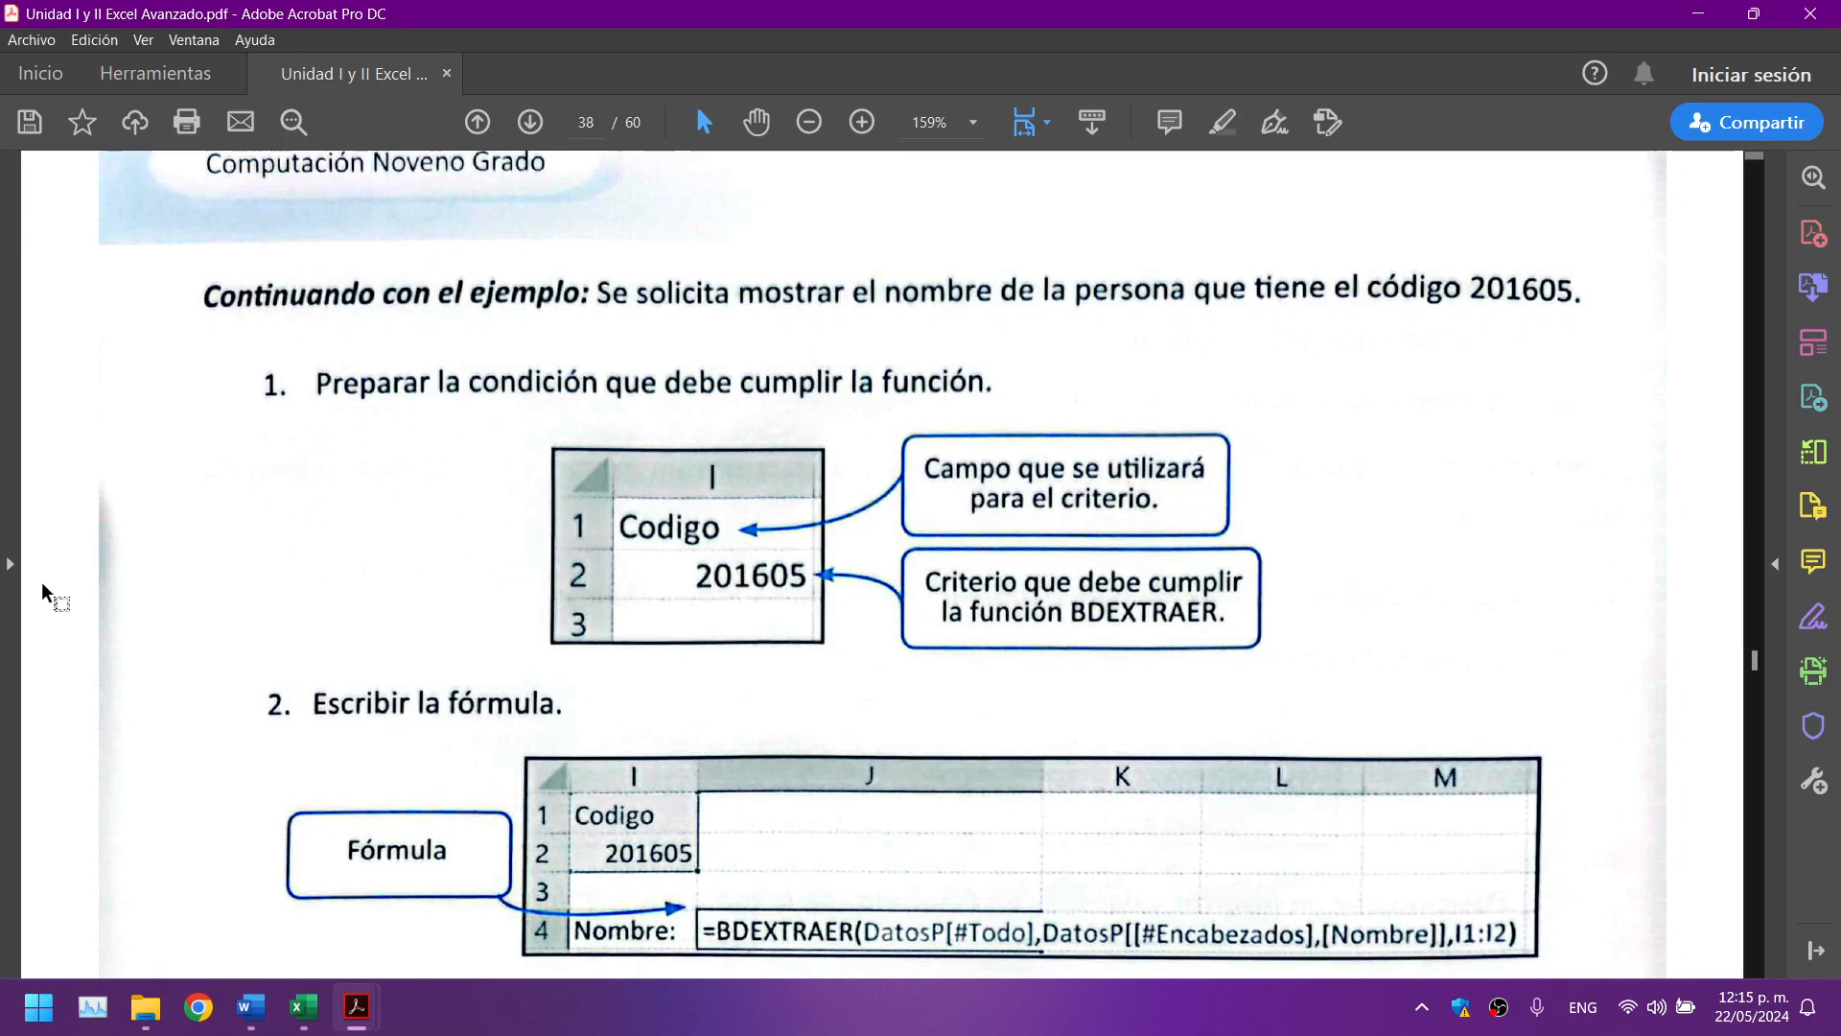
pyautogui.click(303, 1007)
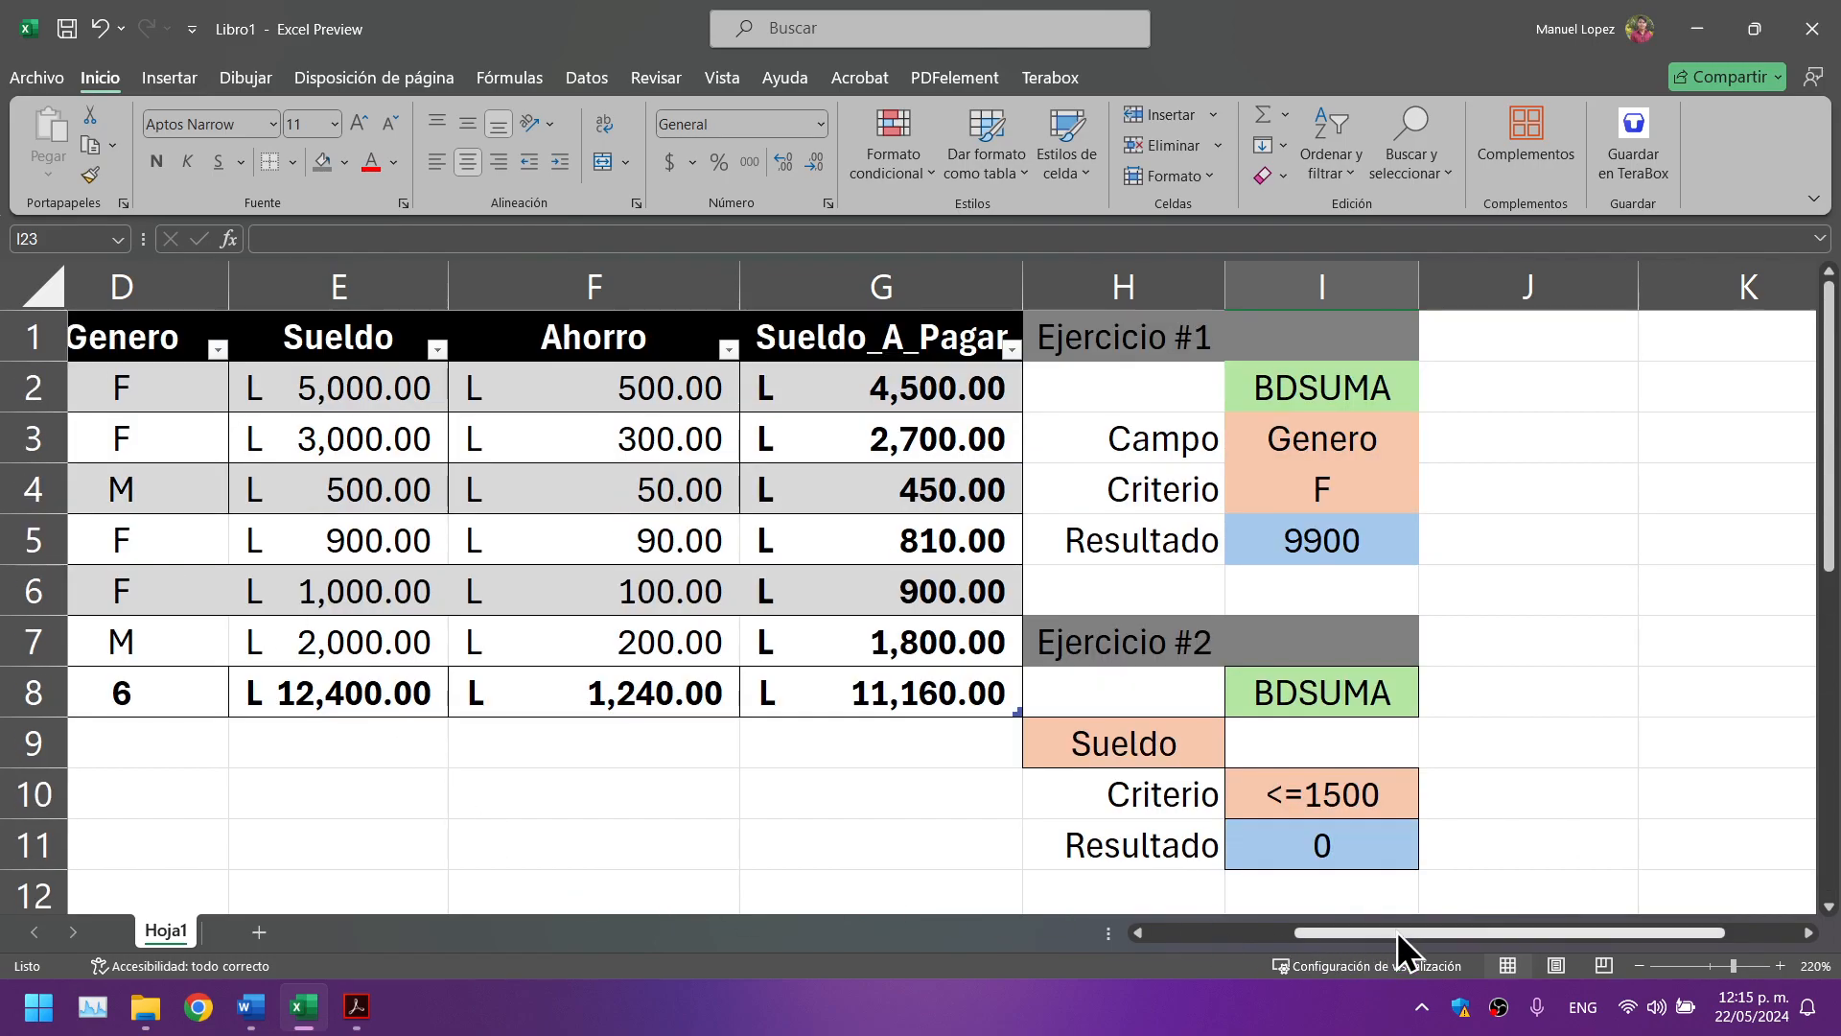
pyautogui.moveTo(1397, 931); pyautogui.dragTo(1250, 932)
pyautogui.click(141, 394)
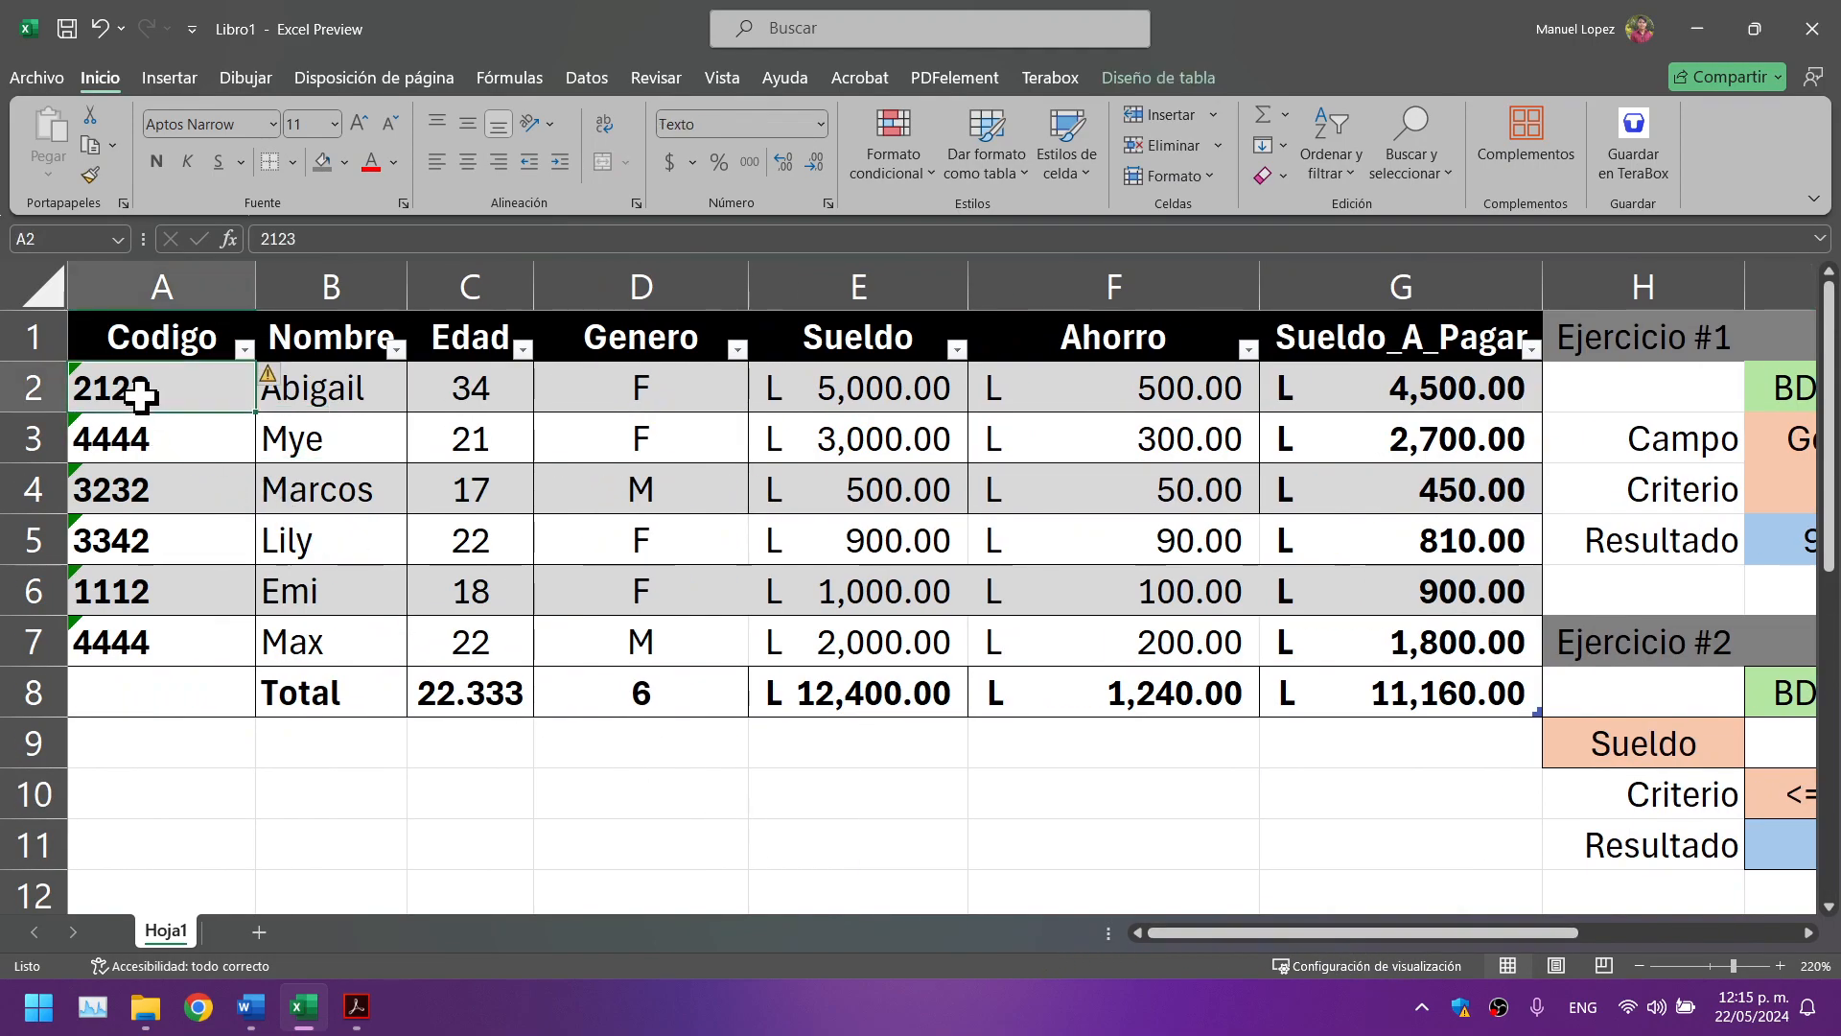
pyautogui.write('201605')
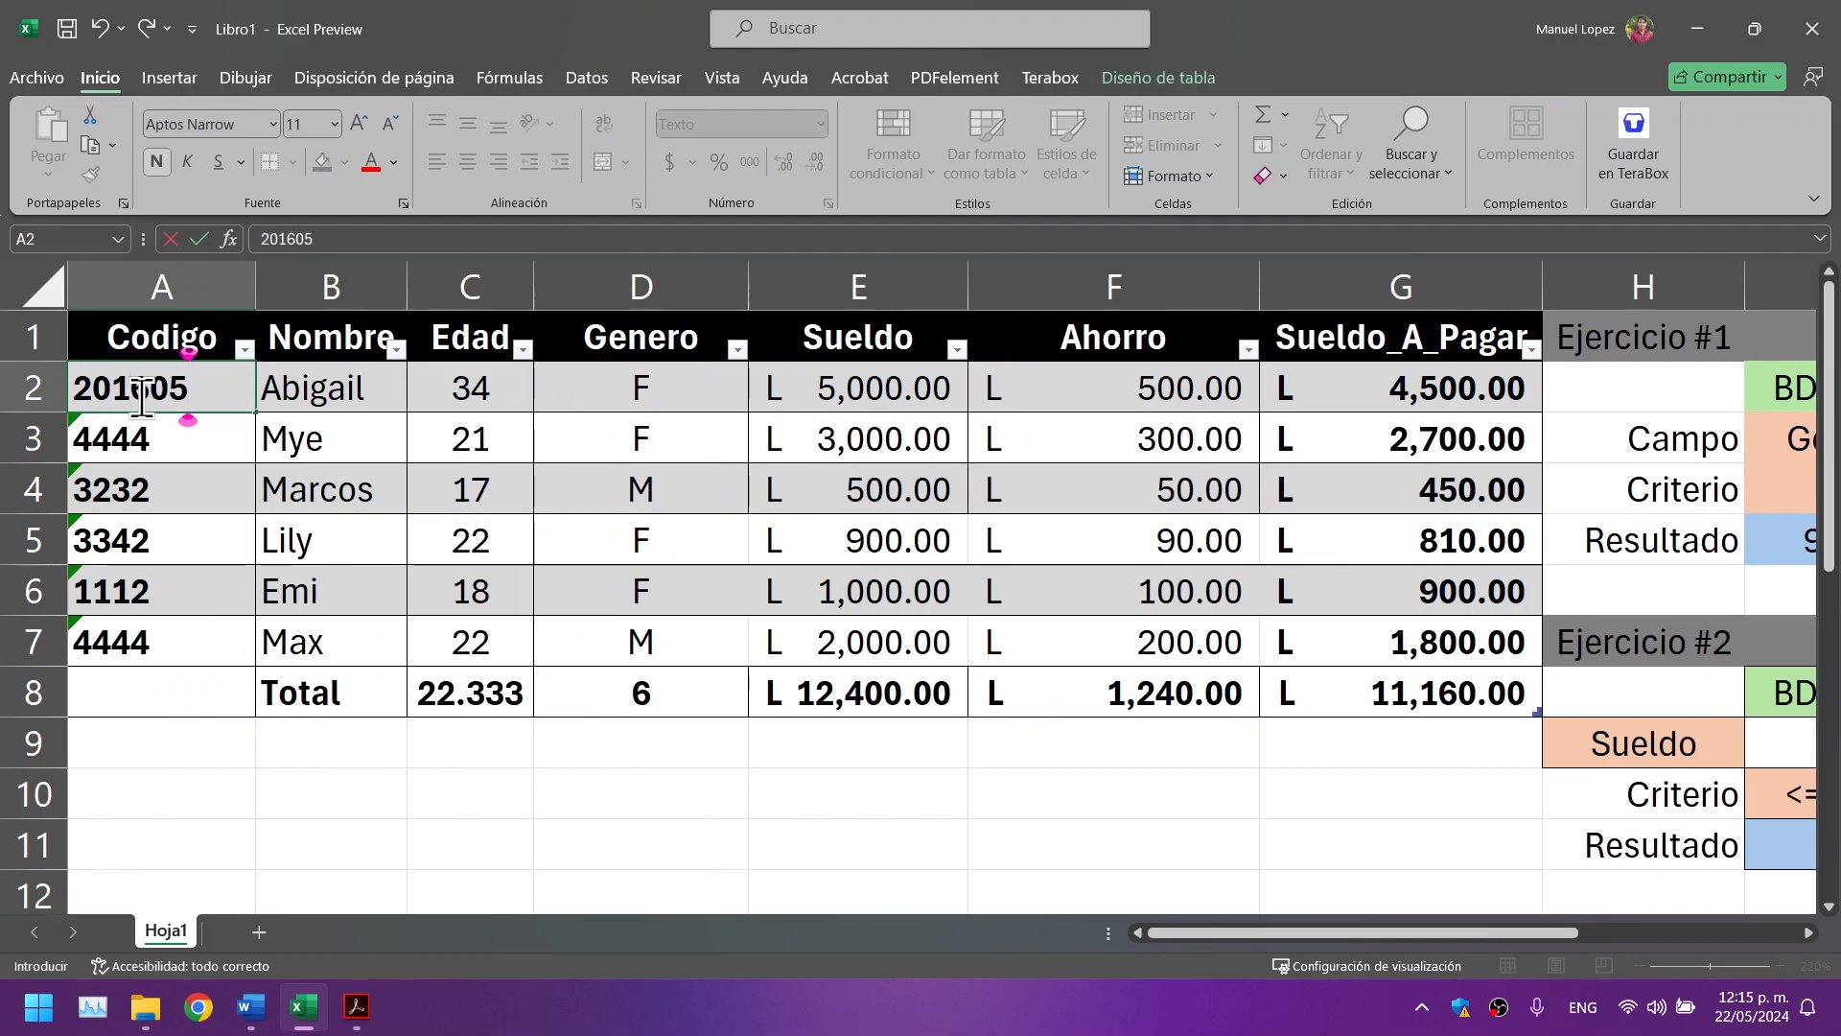
pyautogui.click(398, 890)
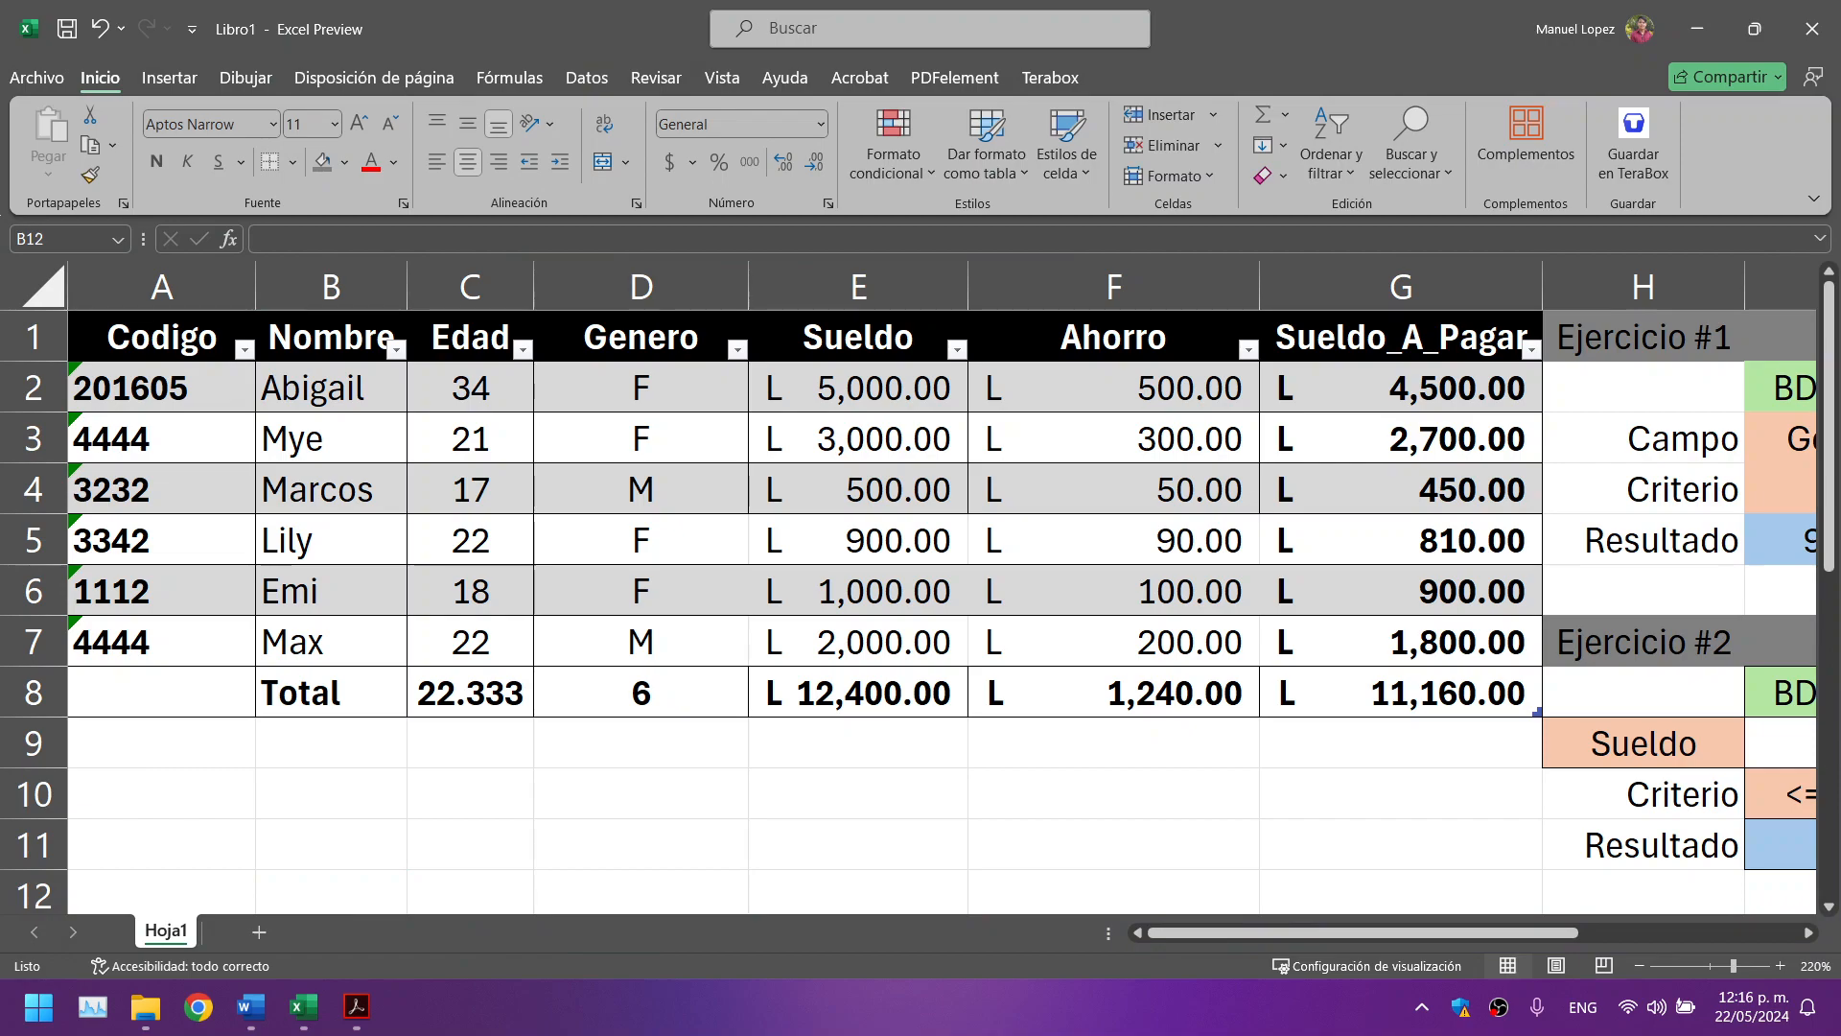
# Step: Clear the copied Campo and Criterio values in I21 and I22 of the BDEXTRAER block
pyautogui.scroll(-6, 1319, 752)
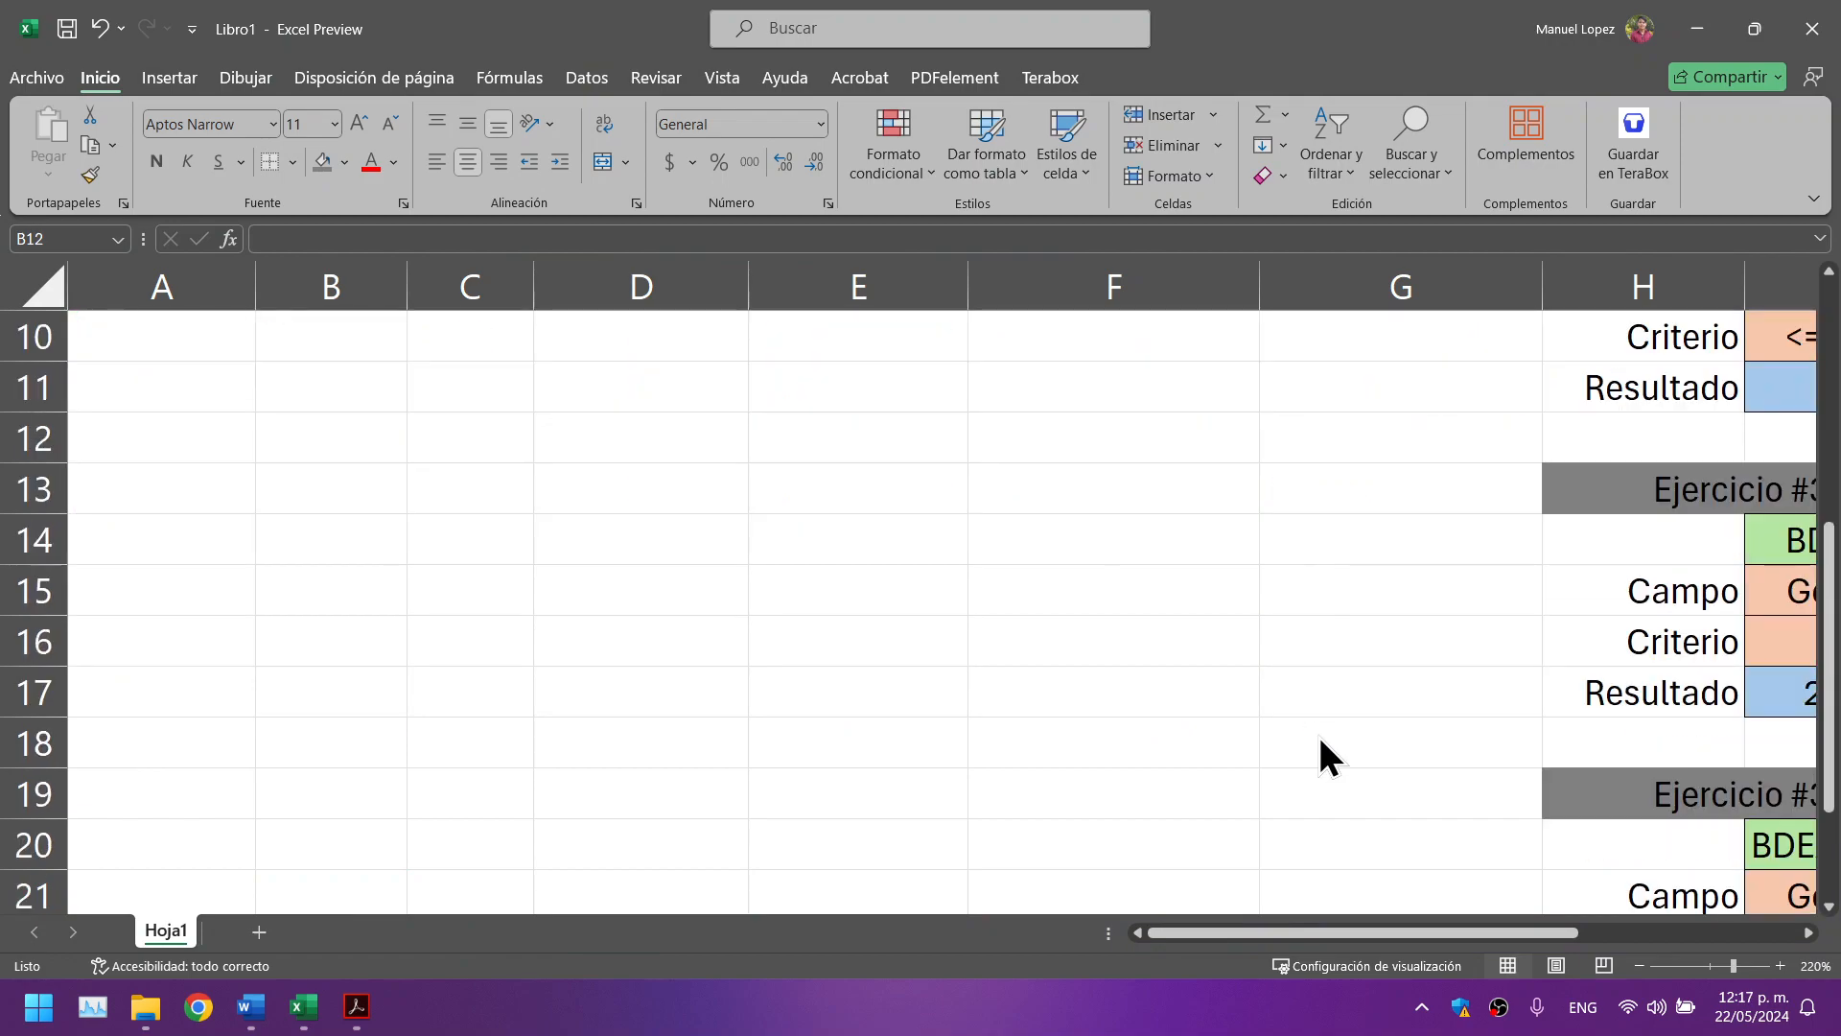
pyautogui.scroll(1, 1324, 823)
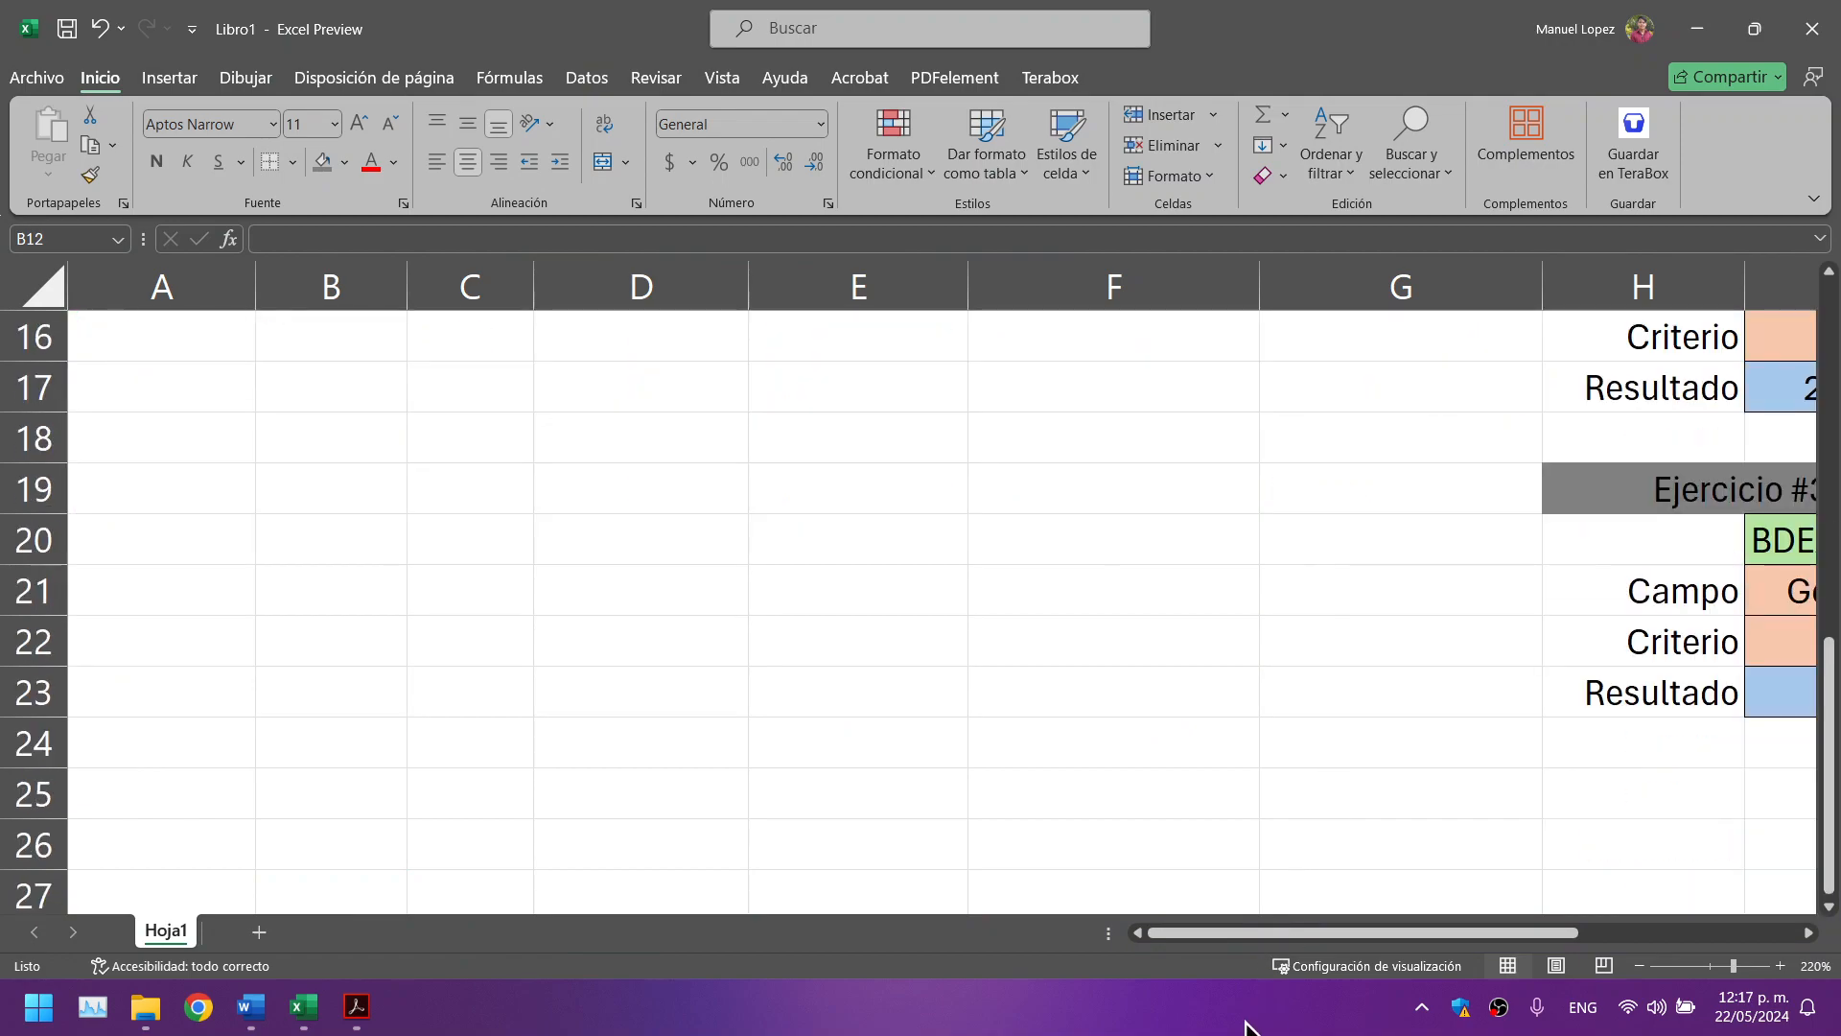
pyautogui.click(1362, 935)
pyautogui.moveTo(1579, 929); pyautogui.dragTo(1717, 944)
pyautogui.moveTo(1314, 587); pyautogui.dragTo(1312, 626)
pyautogui.press('BackSpace')
pyautogui.click(1312, 633)
pyautogui.press('BackSpace')
pyautogui.press('Return')
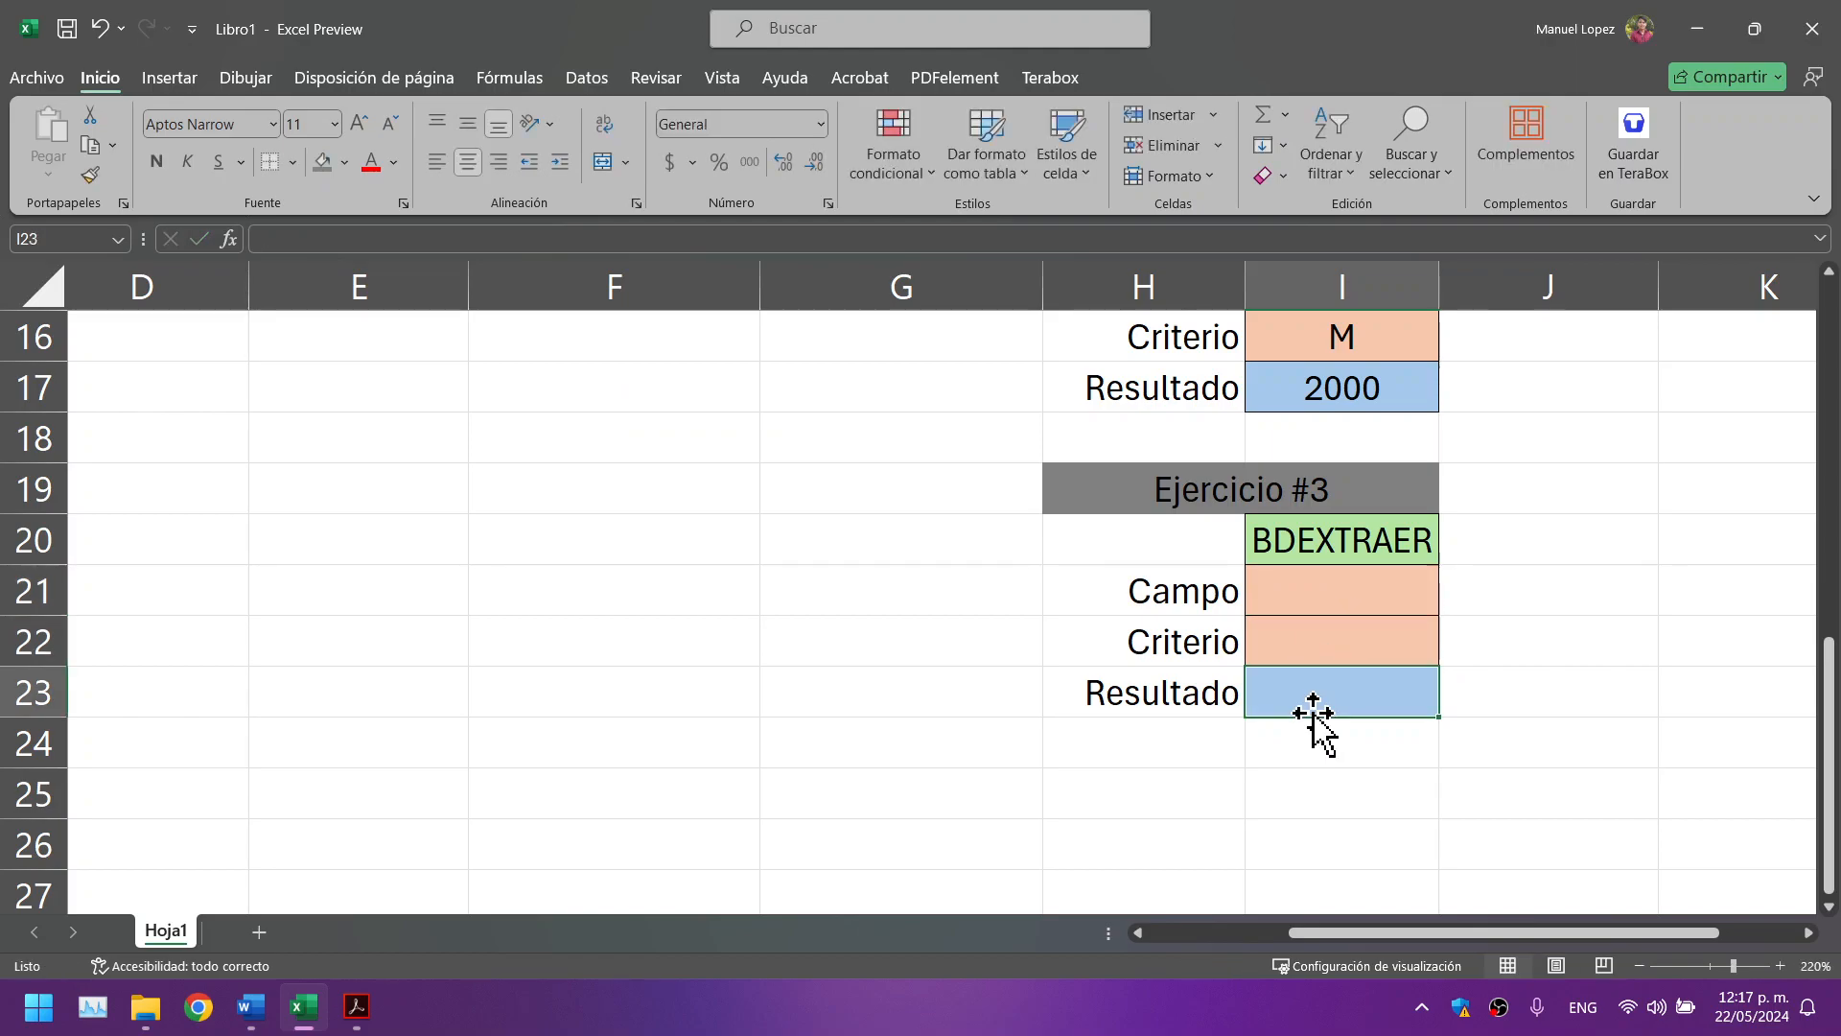
# Step: Bring up the PDF in Acrobat and move its window out of the way of the Excel workbook
pyautogui.click(1303, 581)
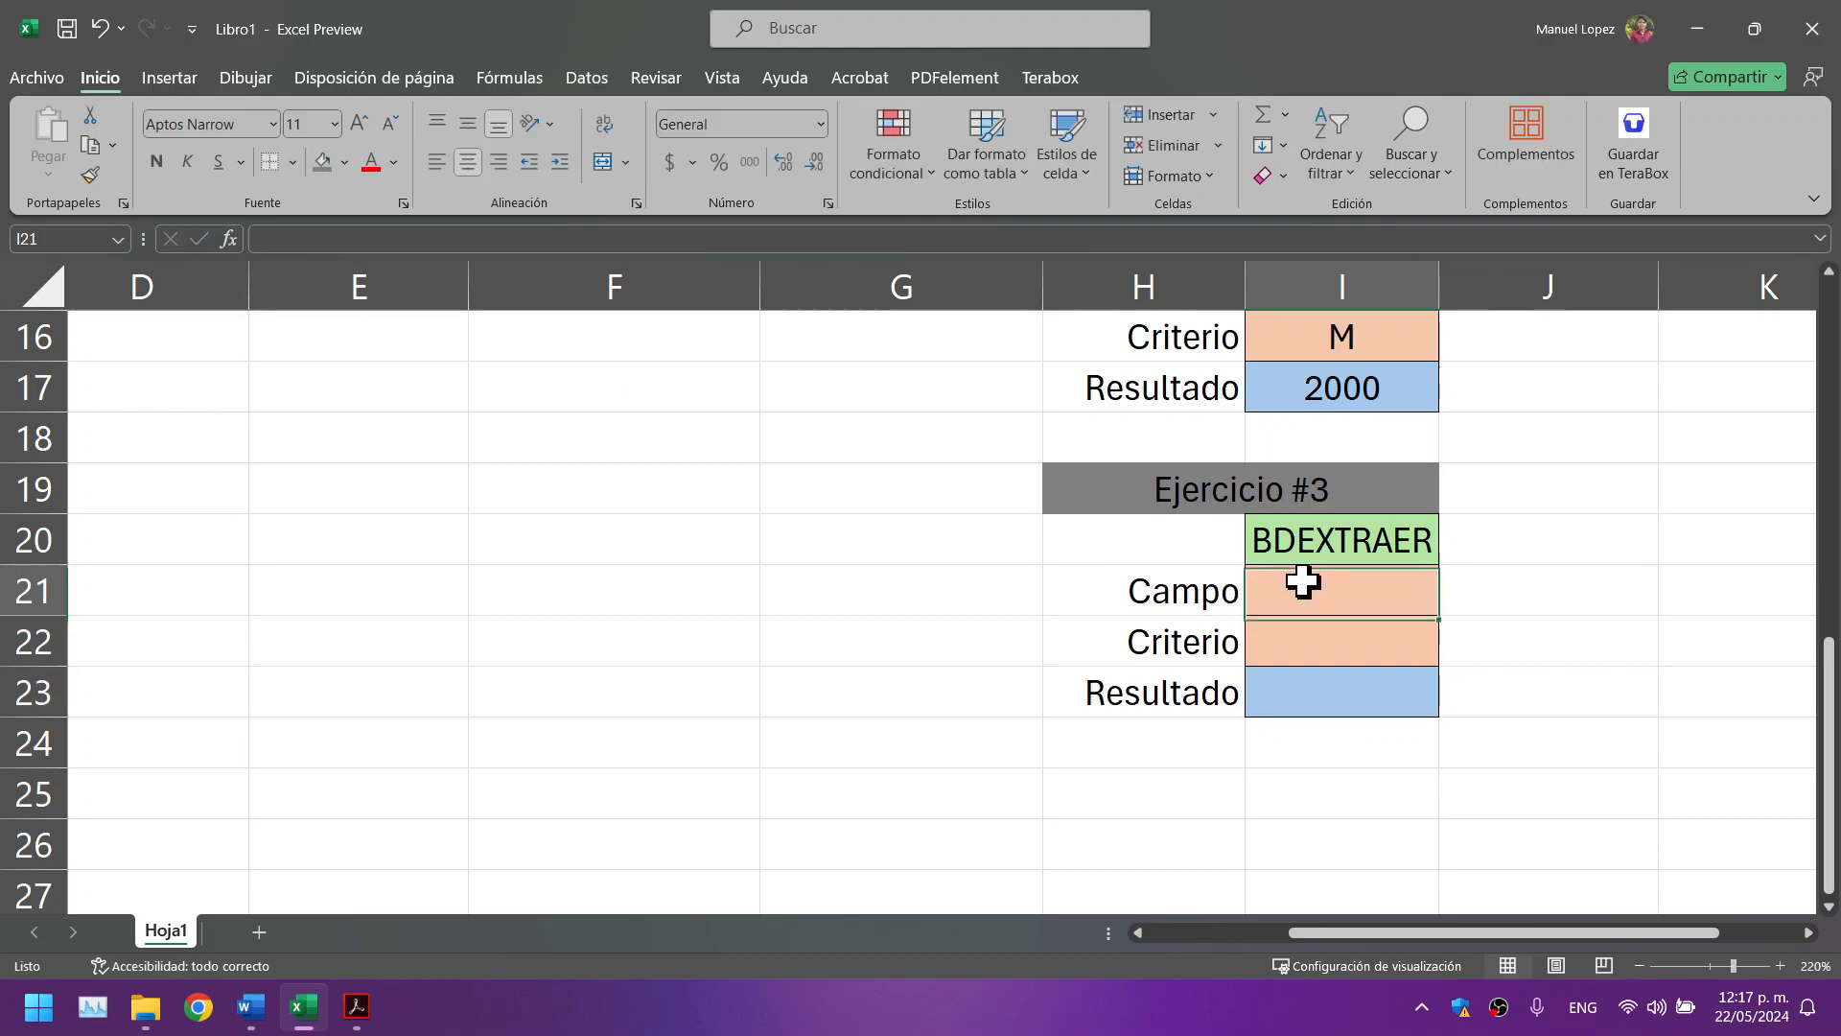
pyautogui.click(356, 1006)
pyautogui.moveTo(989, 10); pyautogui.dragTo(1840, 72)
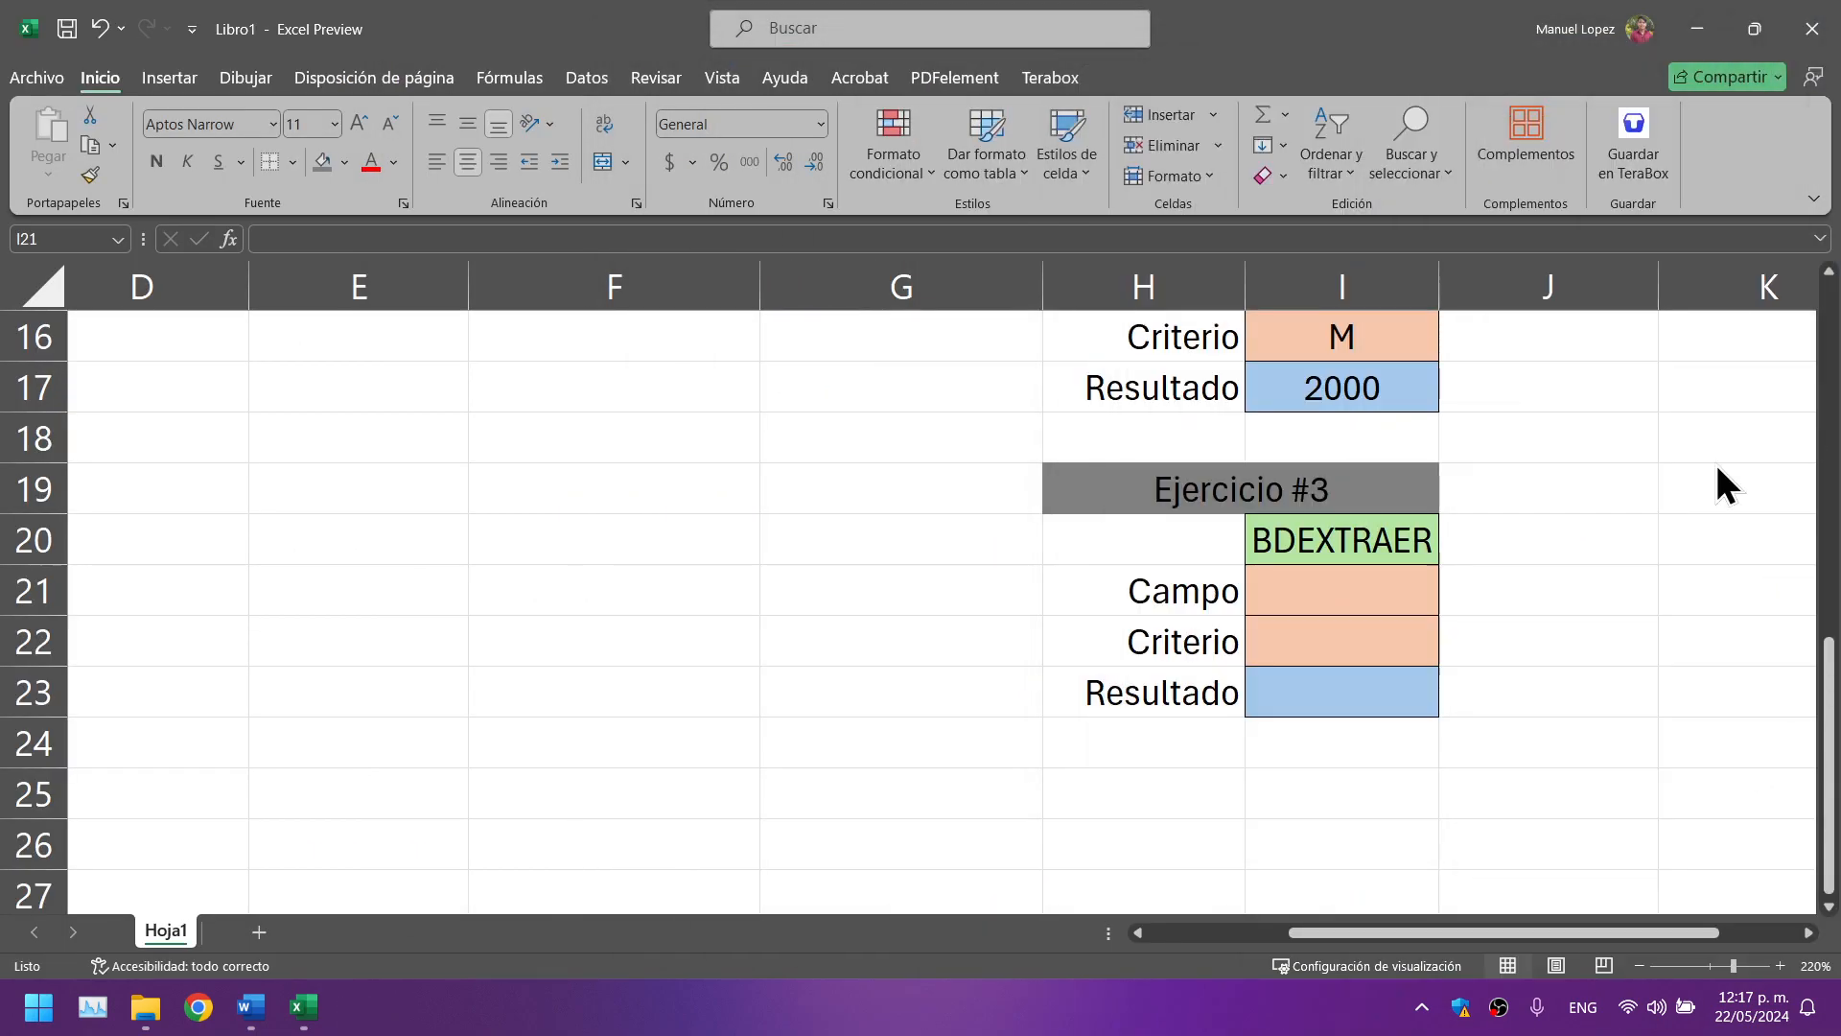
# Step: Enter Codigo as the Campo in I21 and 201605 as the Criterio in I22, and check it against the code in A2
pyautogui.click(1308, 581)
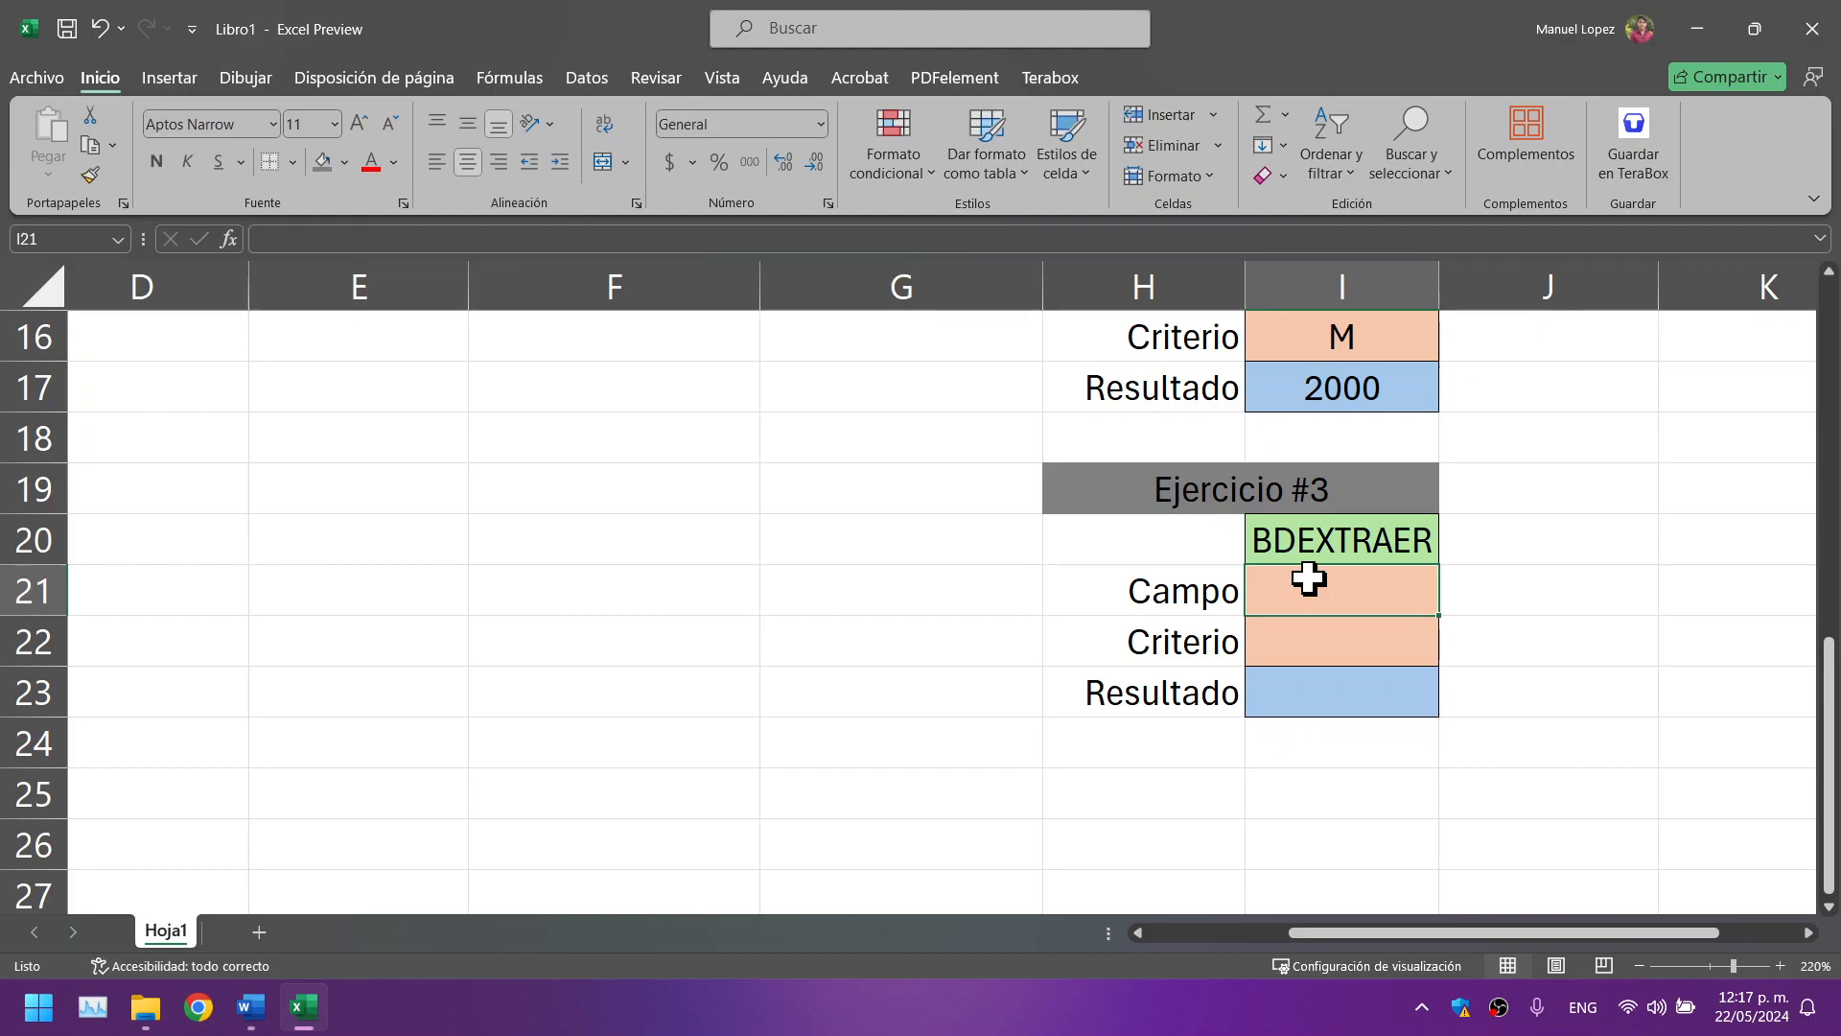
pyautogui.write('Codigo')
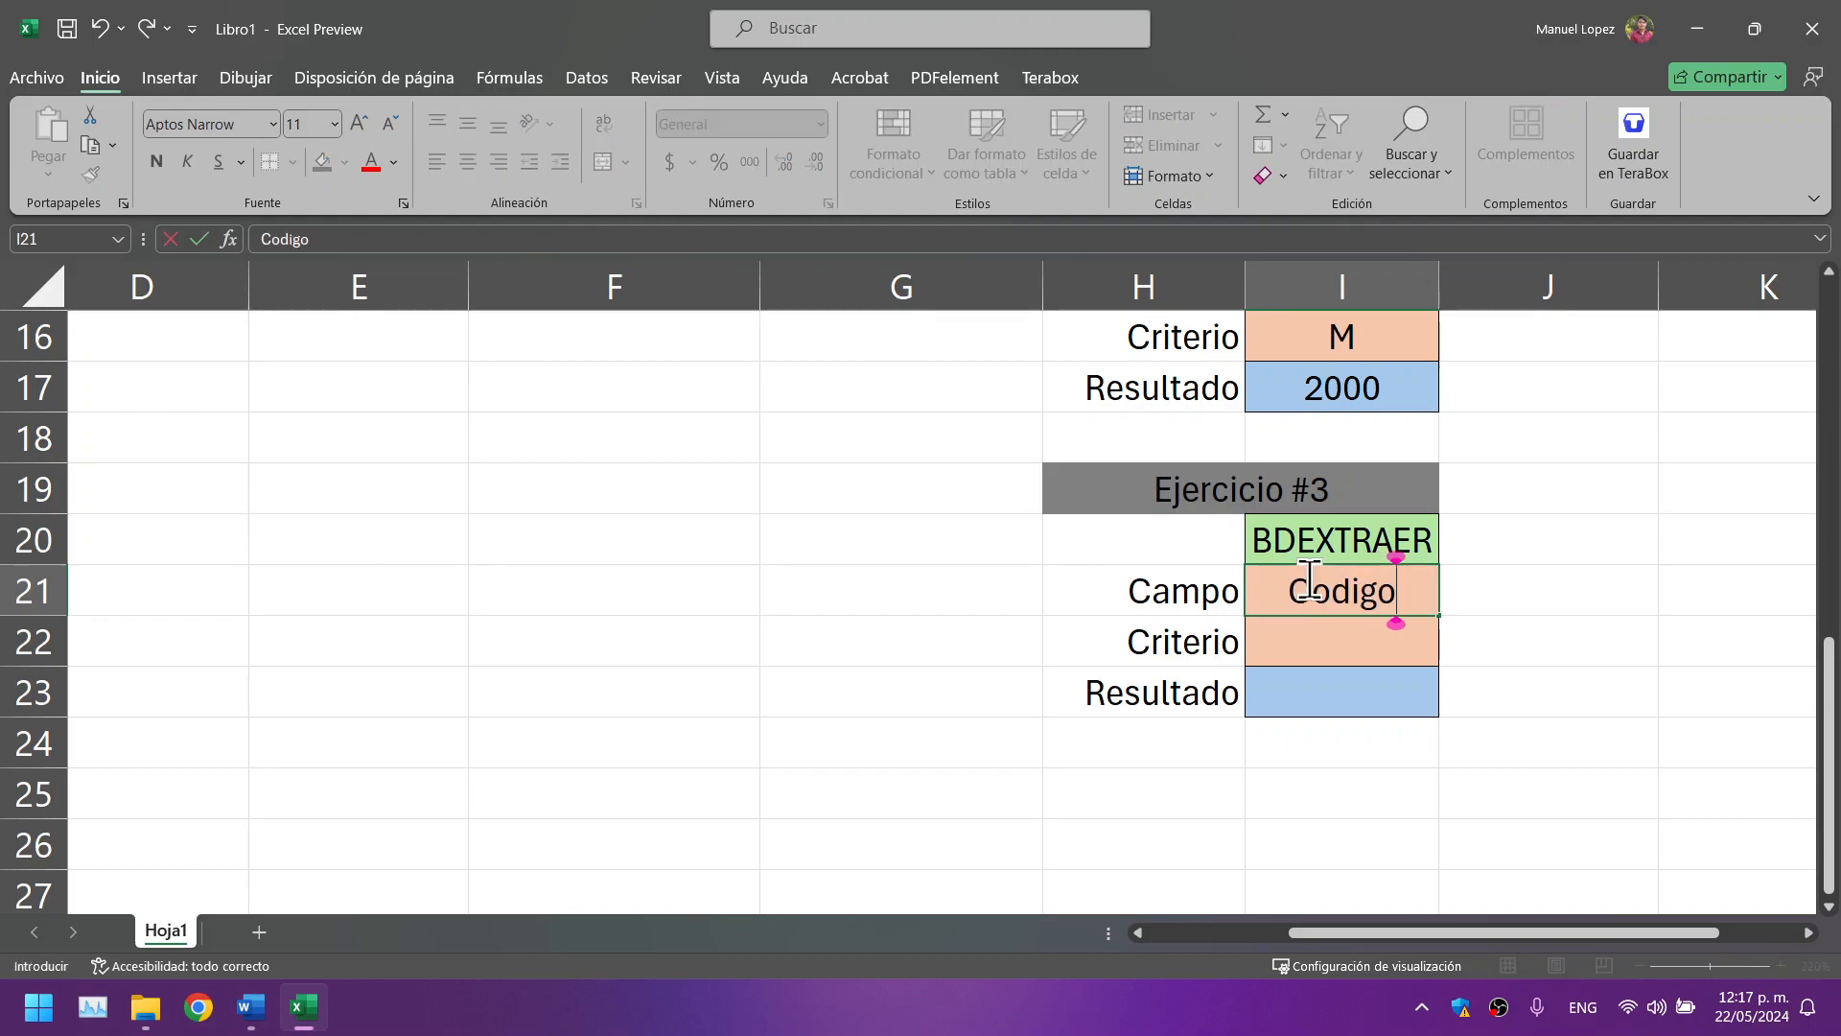
pyautogui.click(1039, 692)
pyautogui.click(1396, 652)
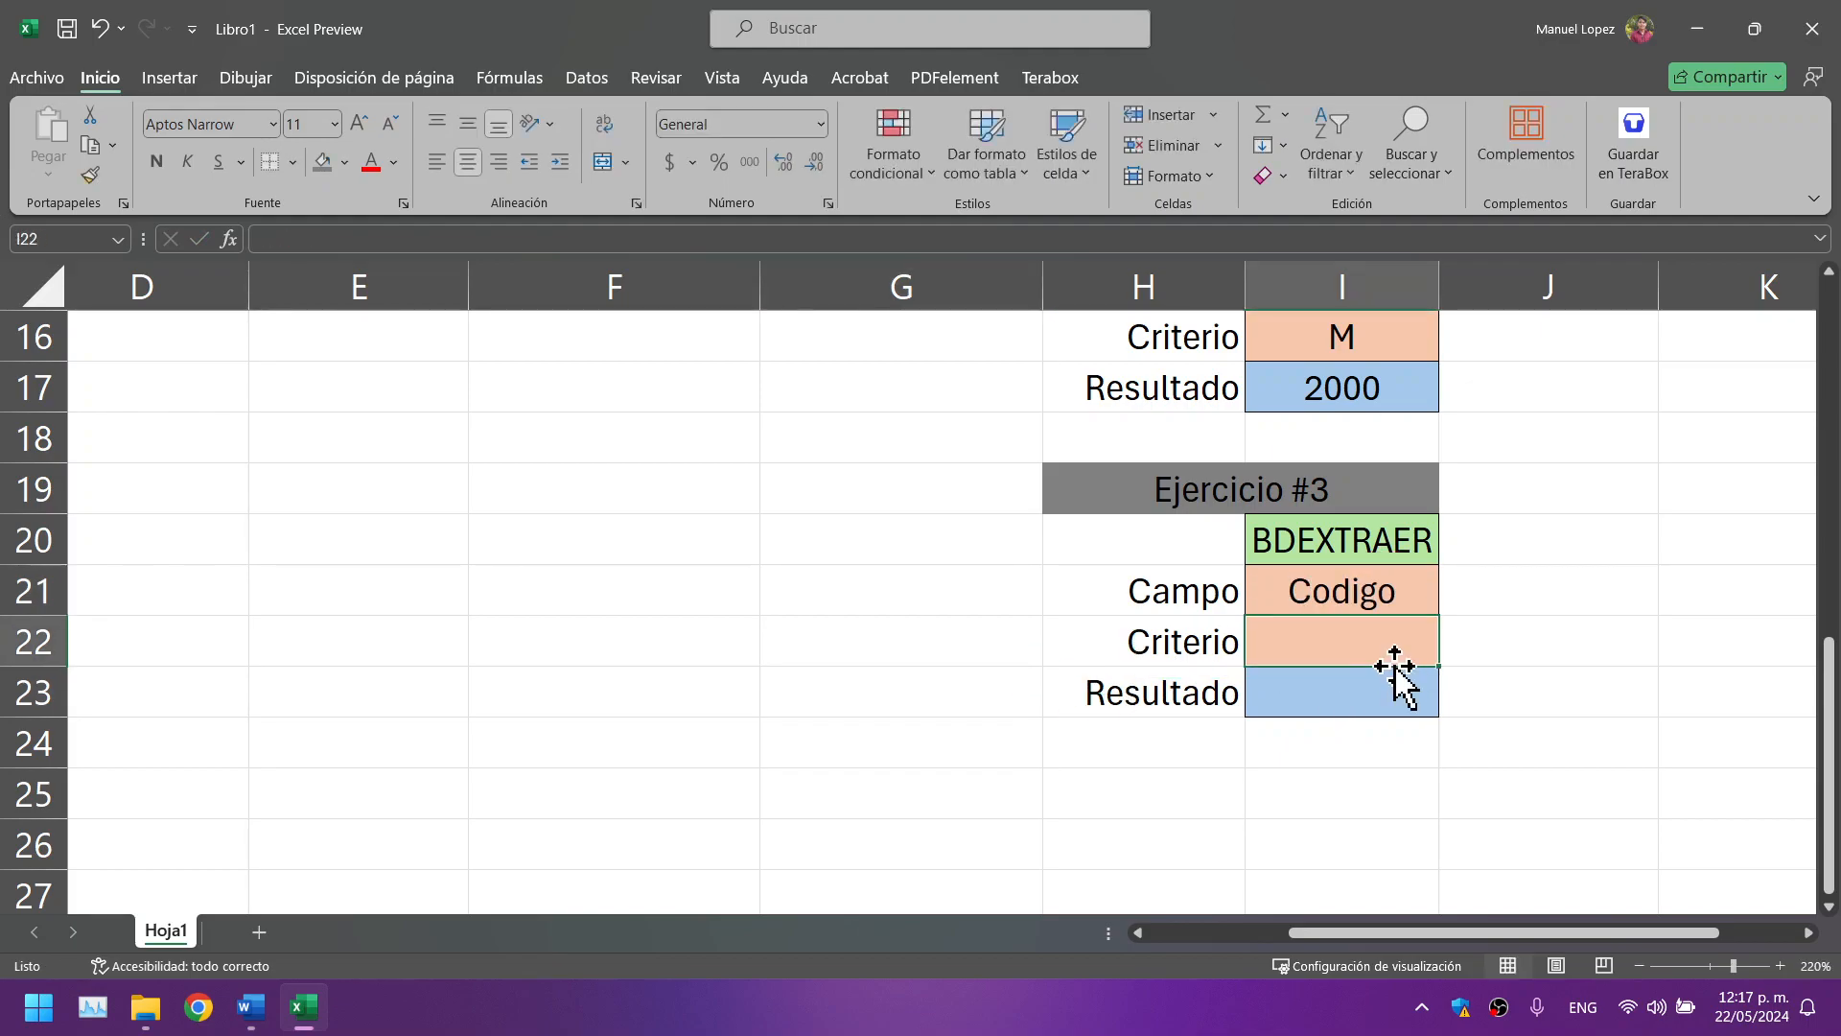
pyautogui.write('201')
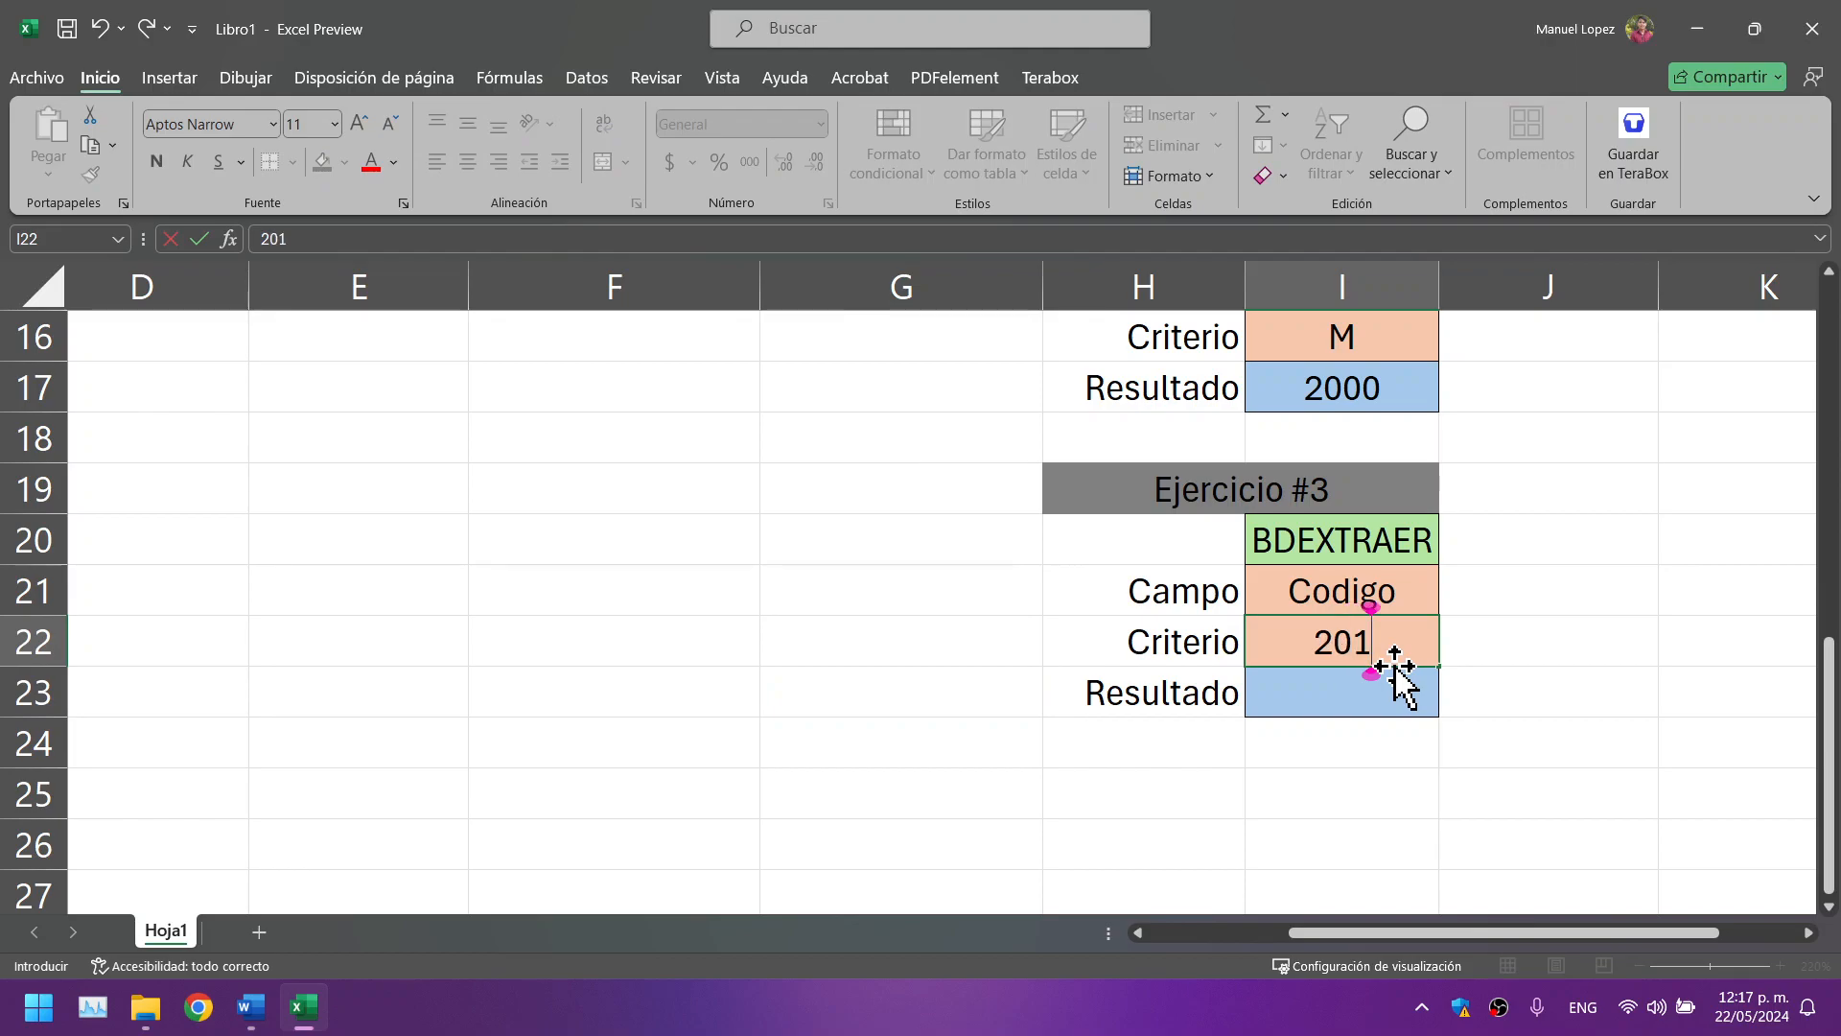
pyautogui.write('605')
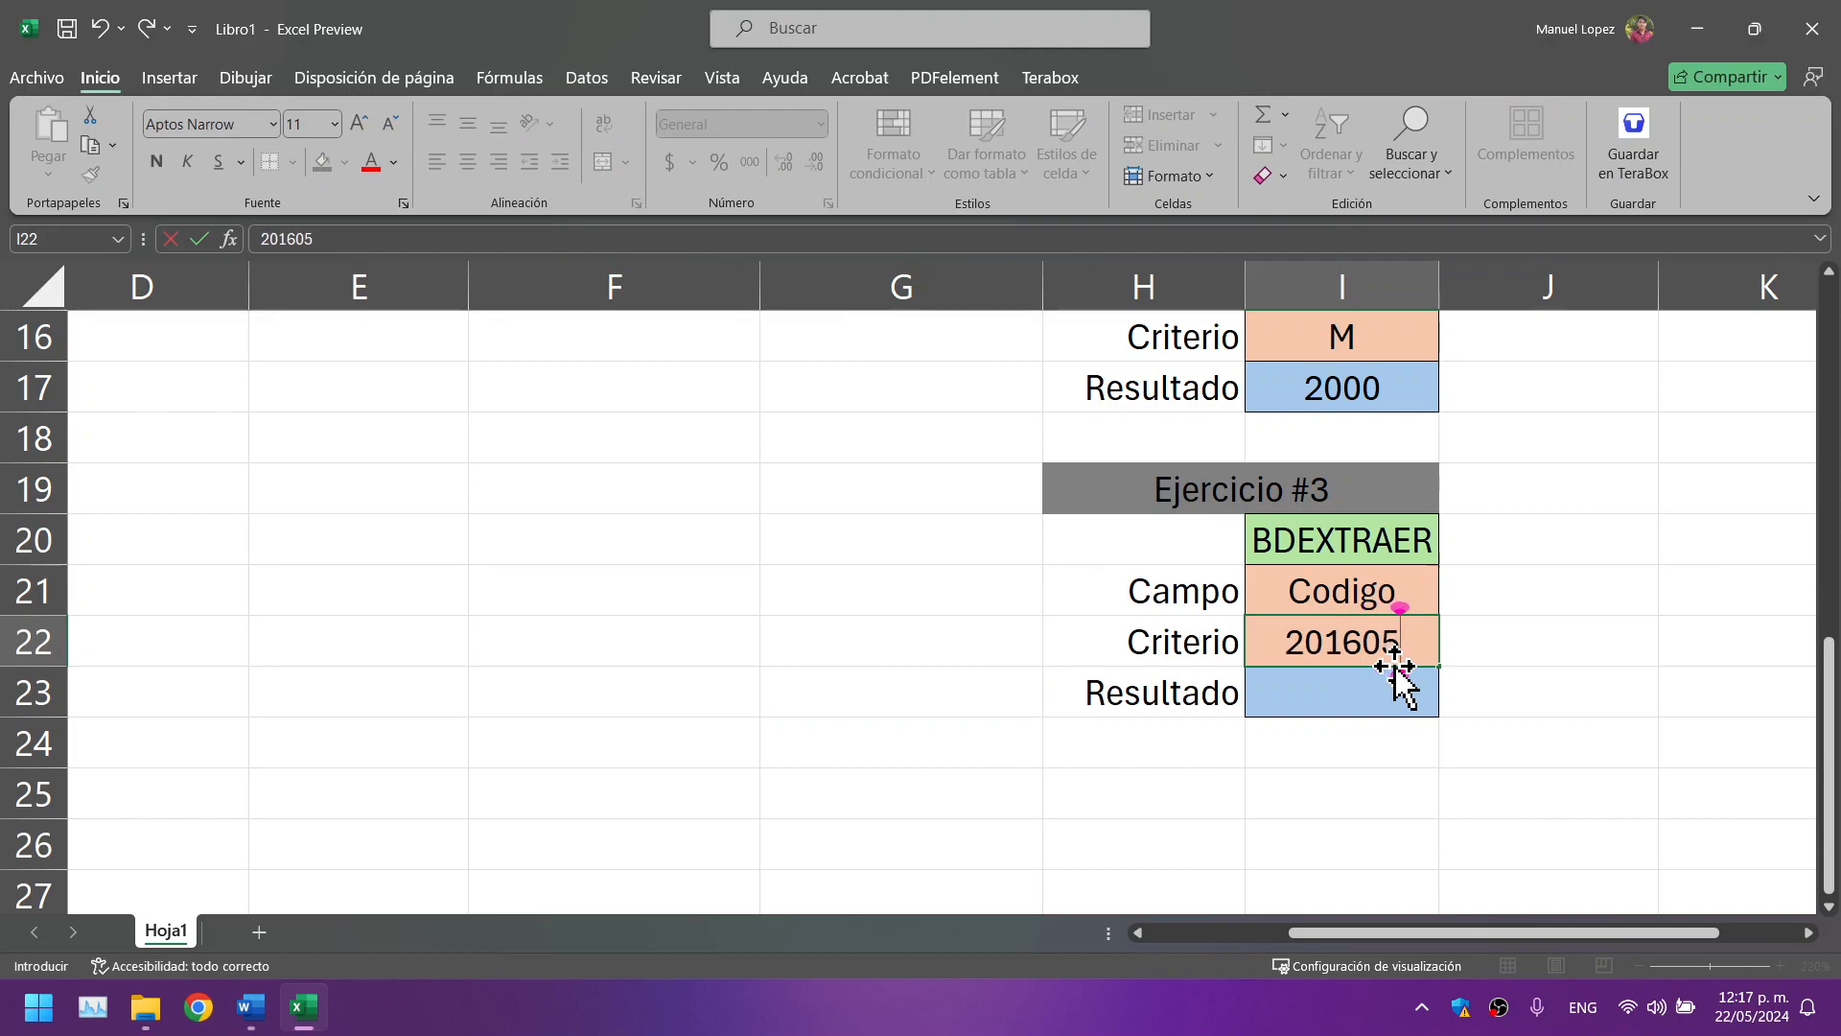
pyautogui.click(585, 734)
pyautogui.scroll(5, 561, 692)
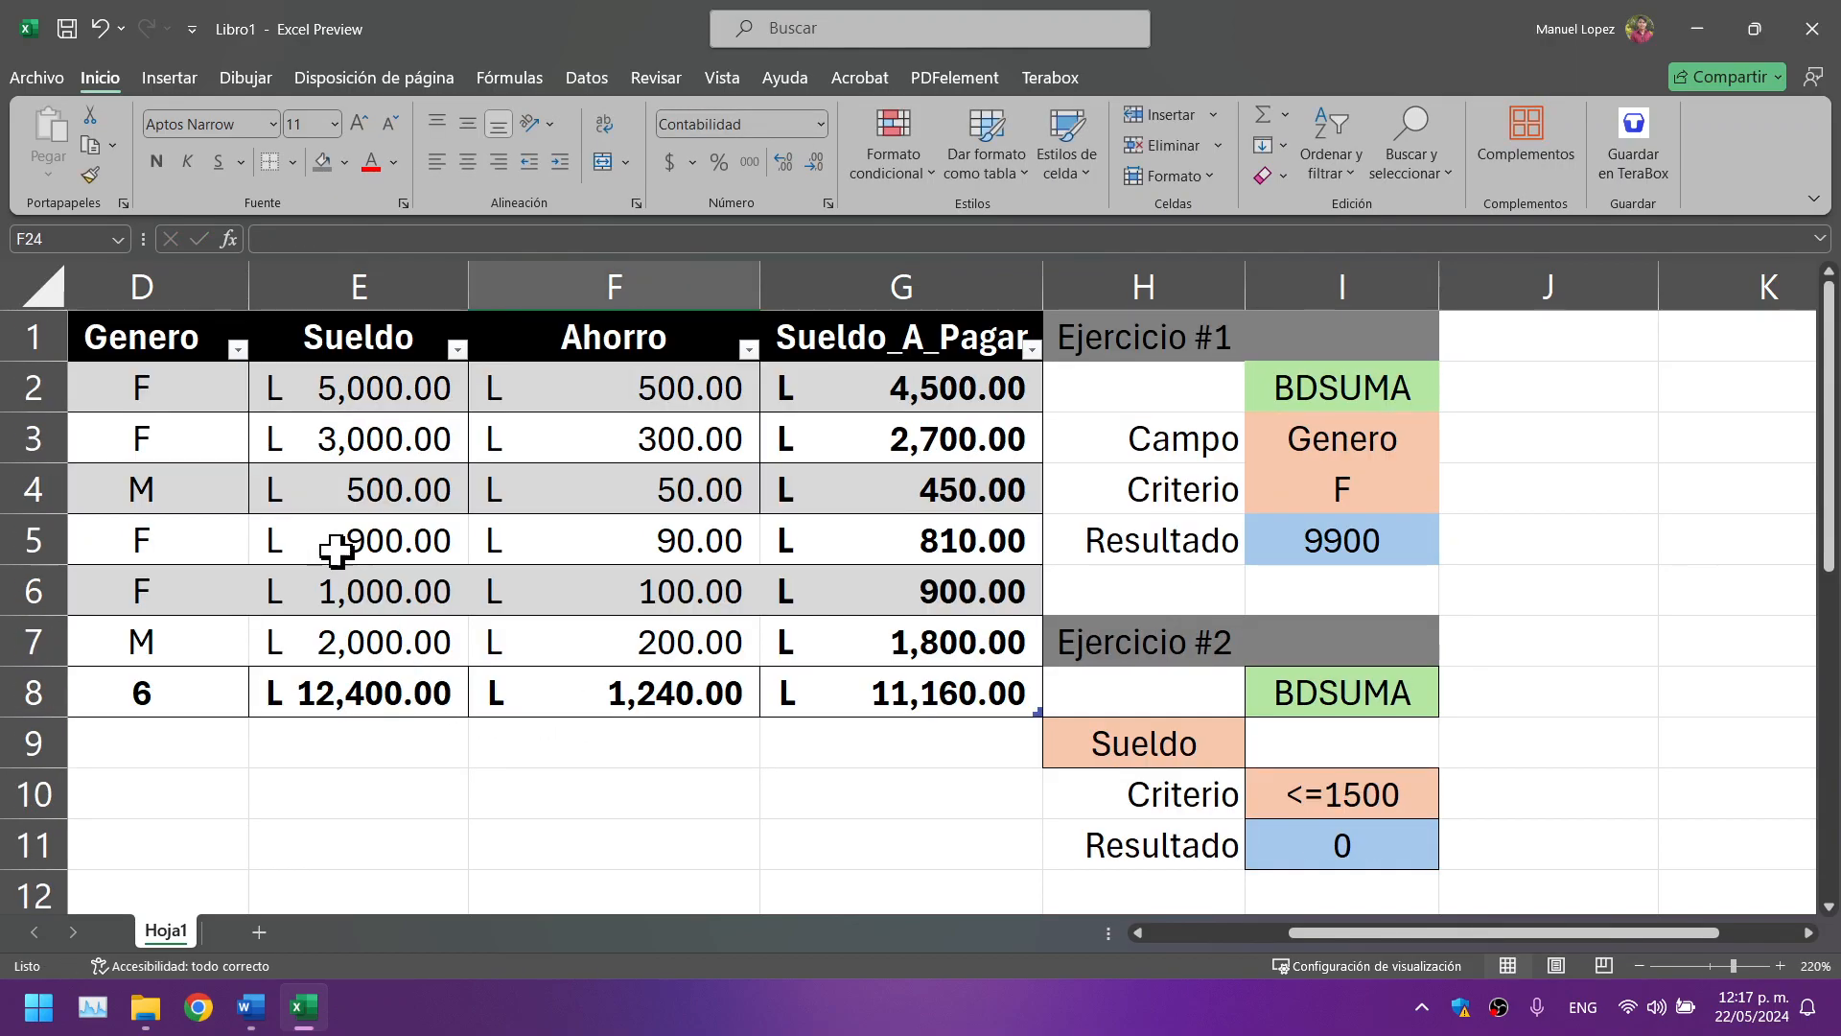
pyautogui.moveTo(1268, 932); pyautogui.dragTo(1209, 935)
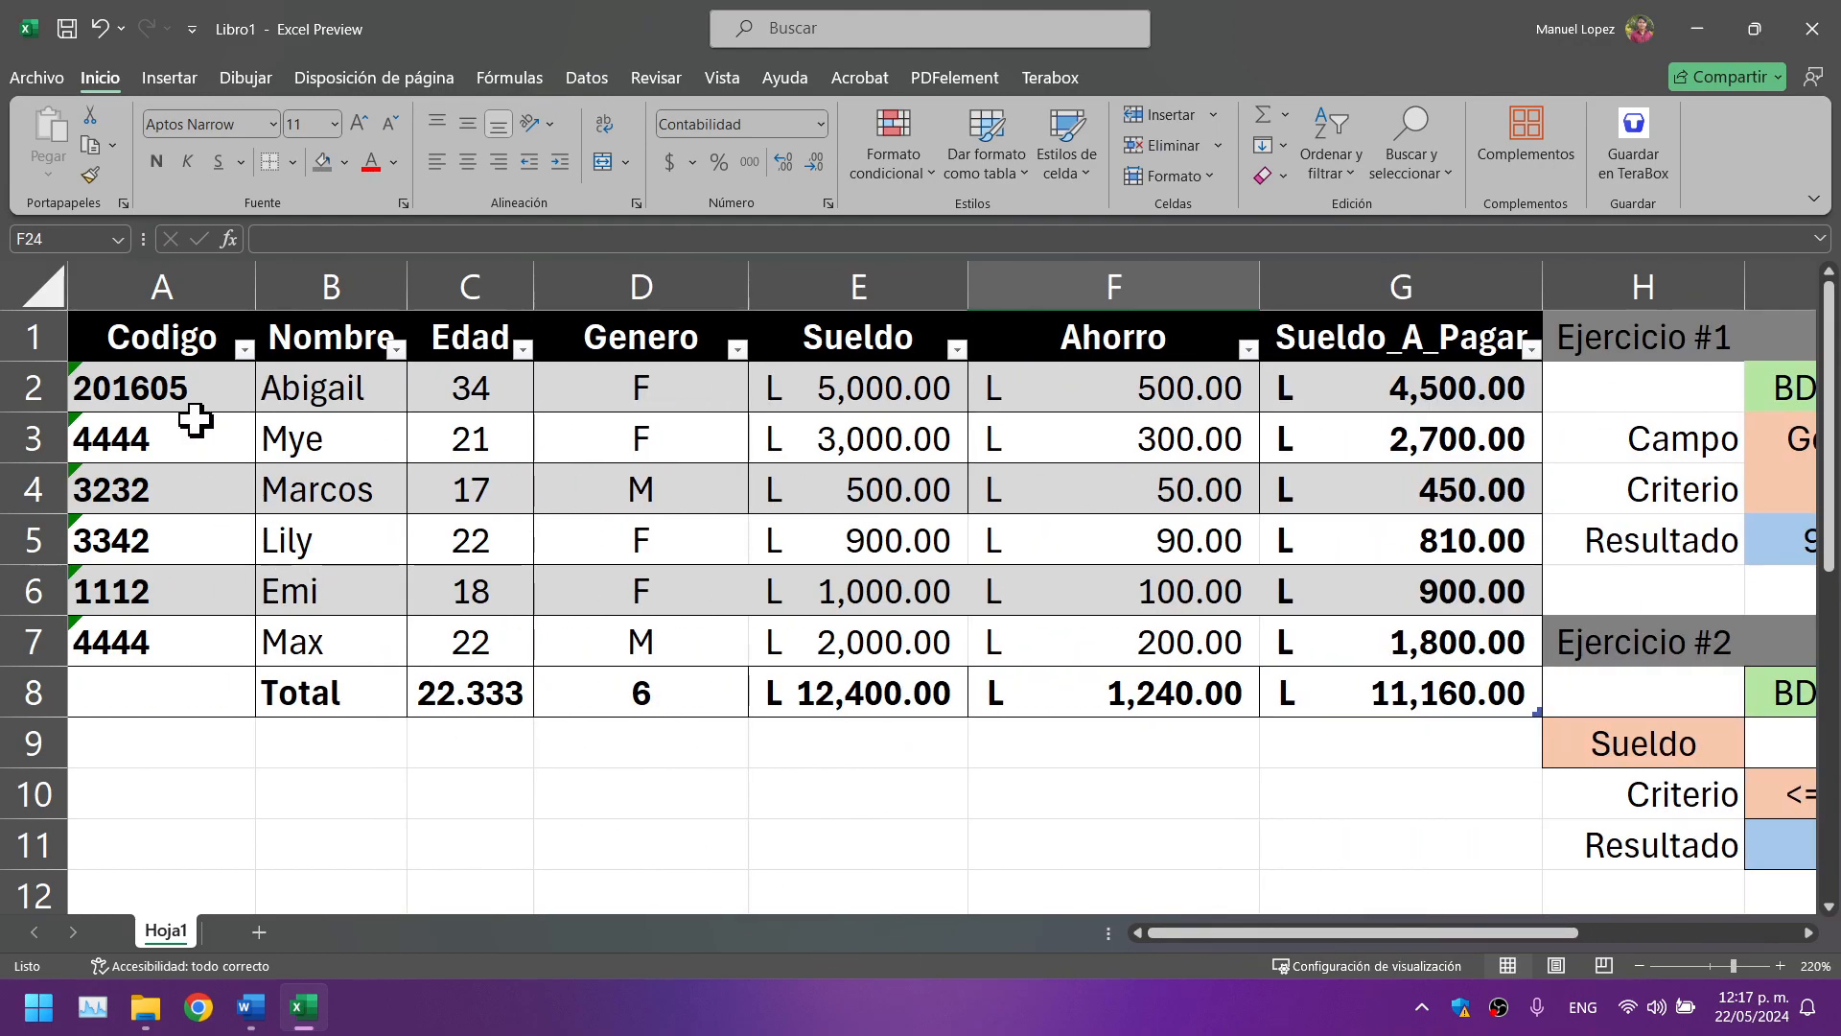
pyautogui.click(144, 395)
pyautogui.moveTo(1387, 935); pyautogui.dragTo(1488, 930)
pyautogui.scroll(-5, 1322, 642)
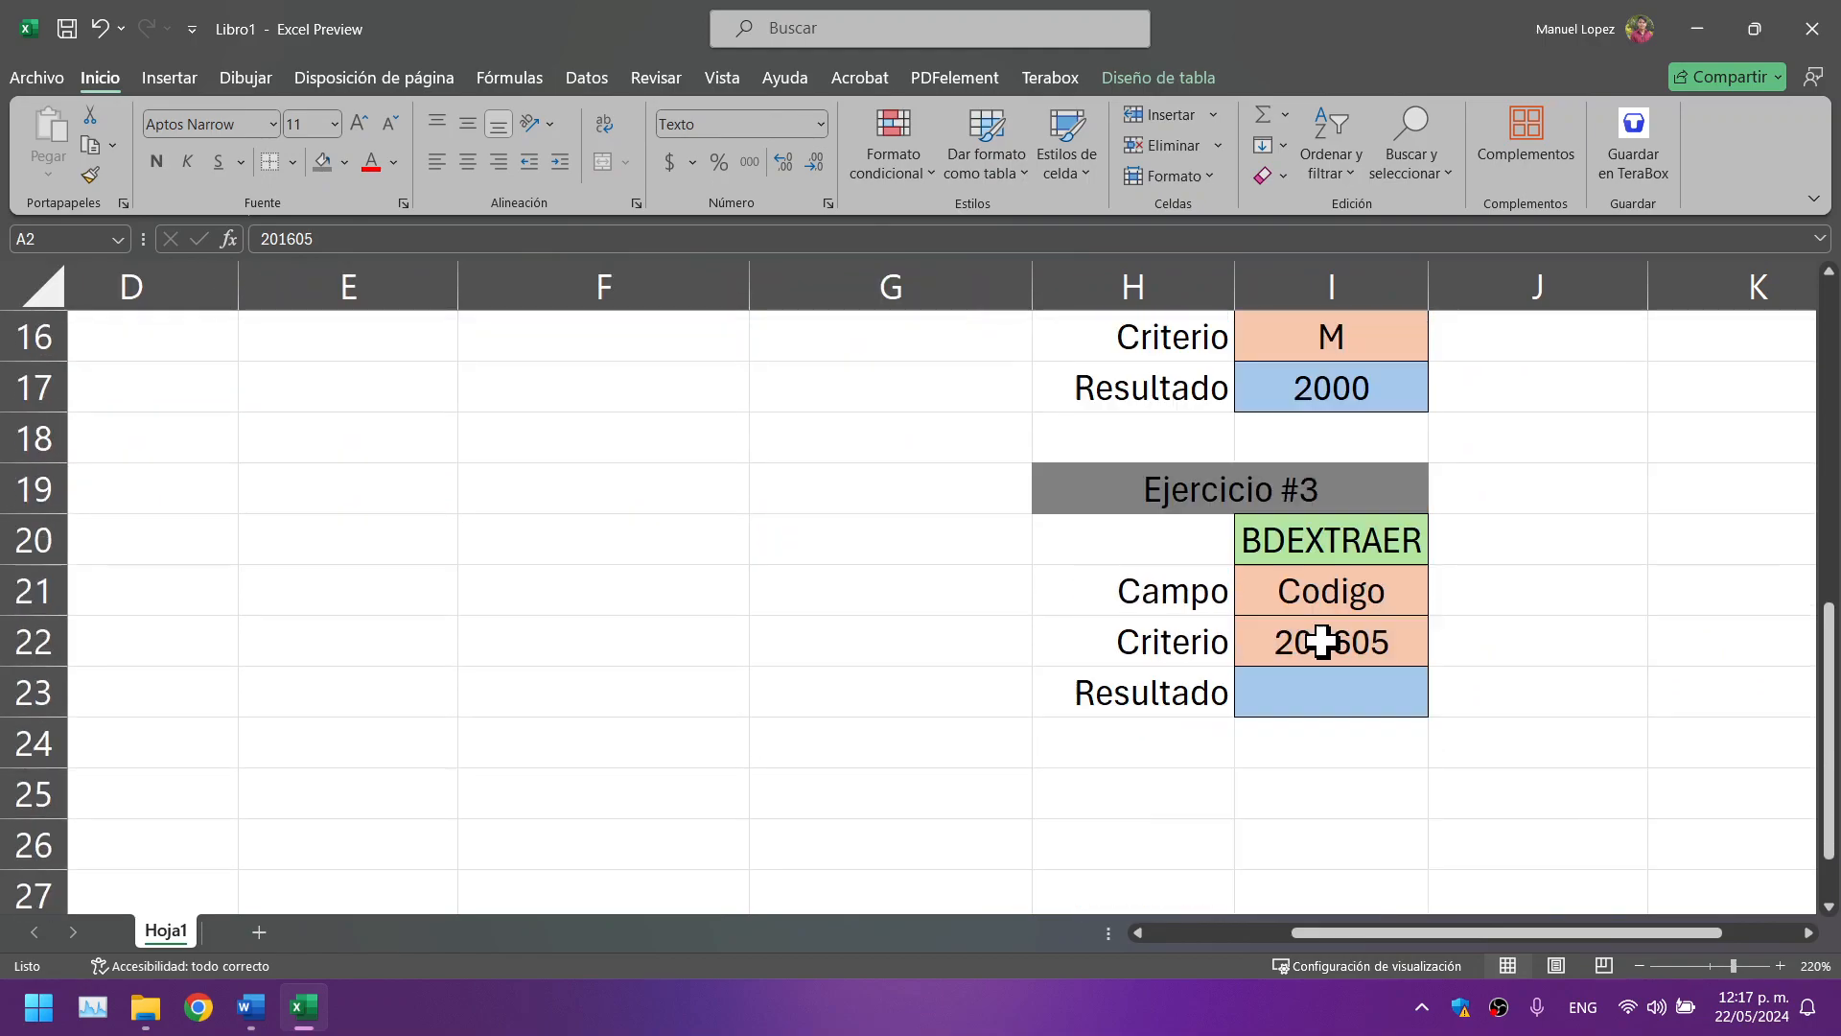
# Step: Start a BDEXTRAER formula in the Resultado cell I23 with DatosP[#Todo] as the database argument
pyautogui.click(1388, 700)
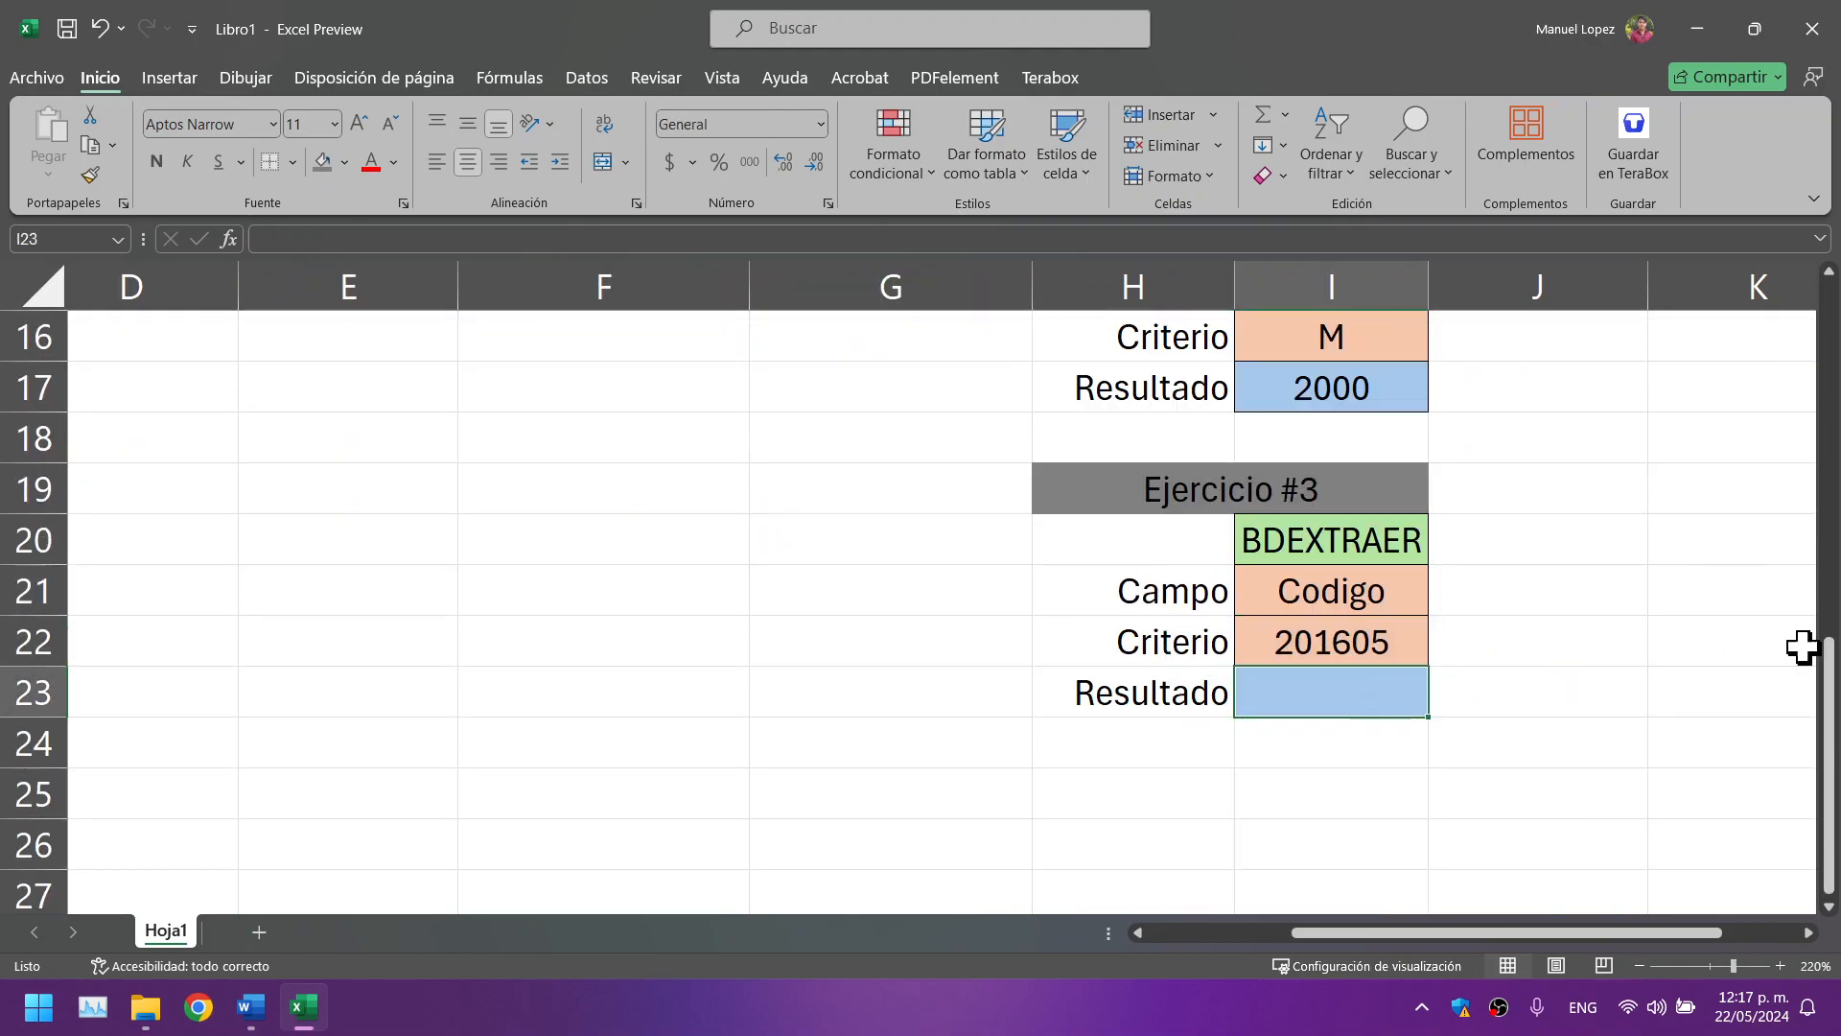
pyautogui.write('=')
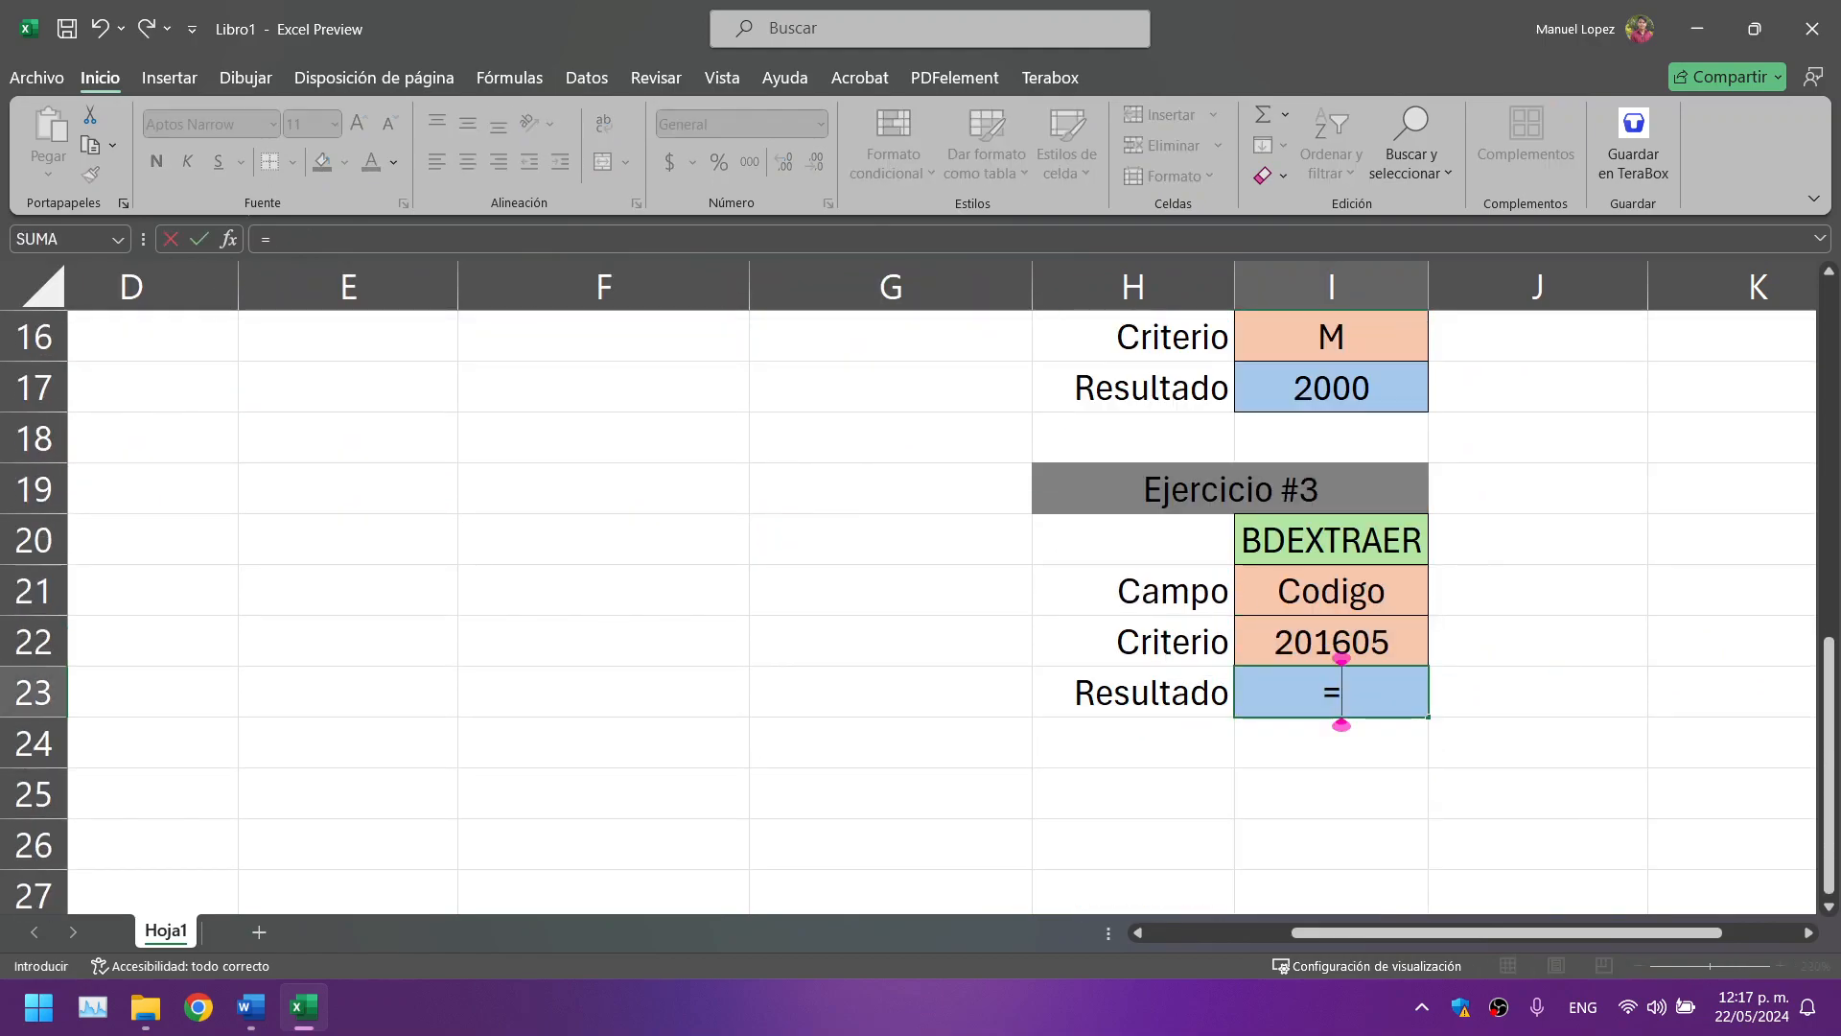
pyautogui.write('BDE')
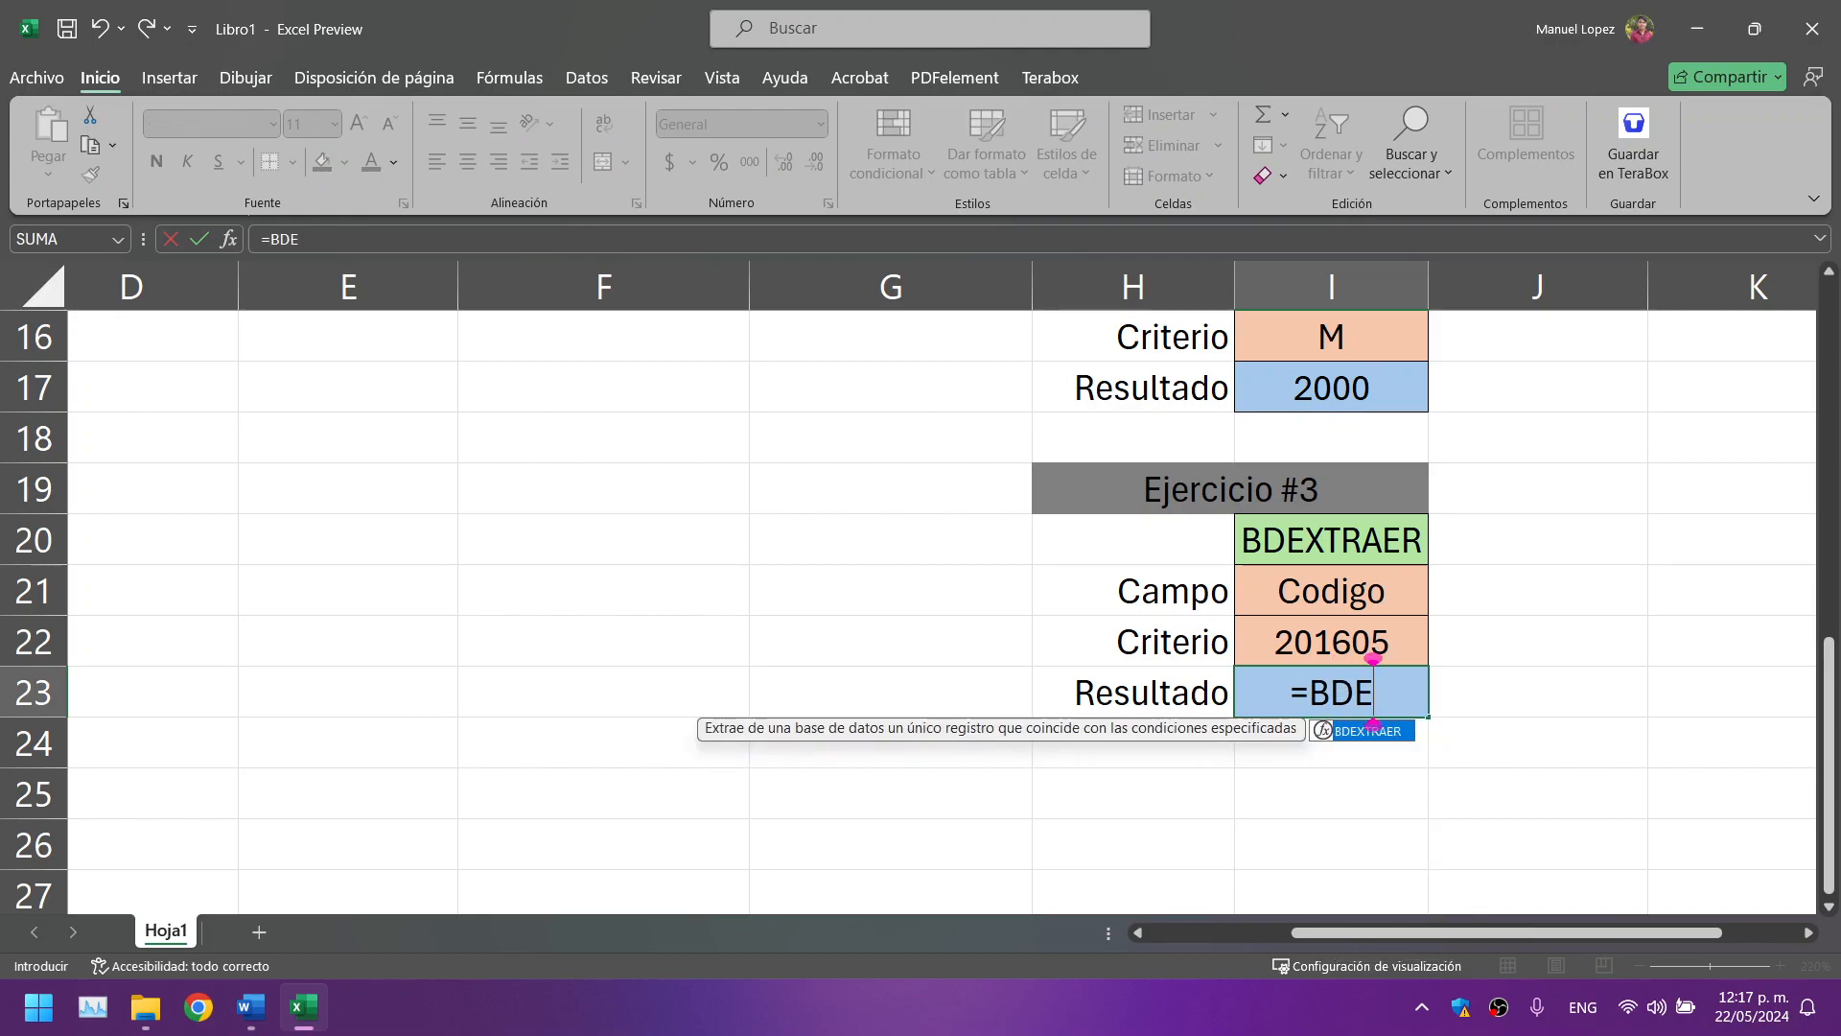
pyautogui.press('Tab')
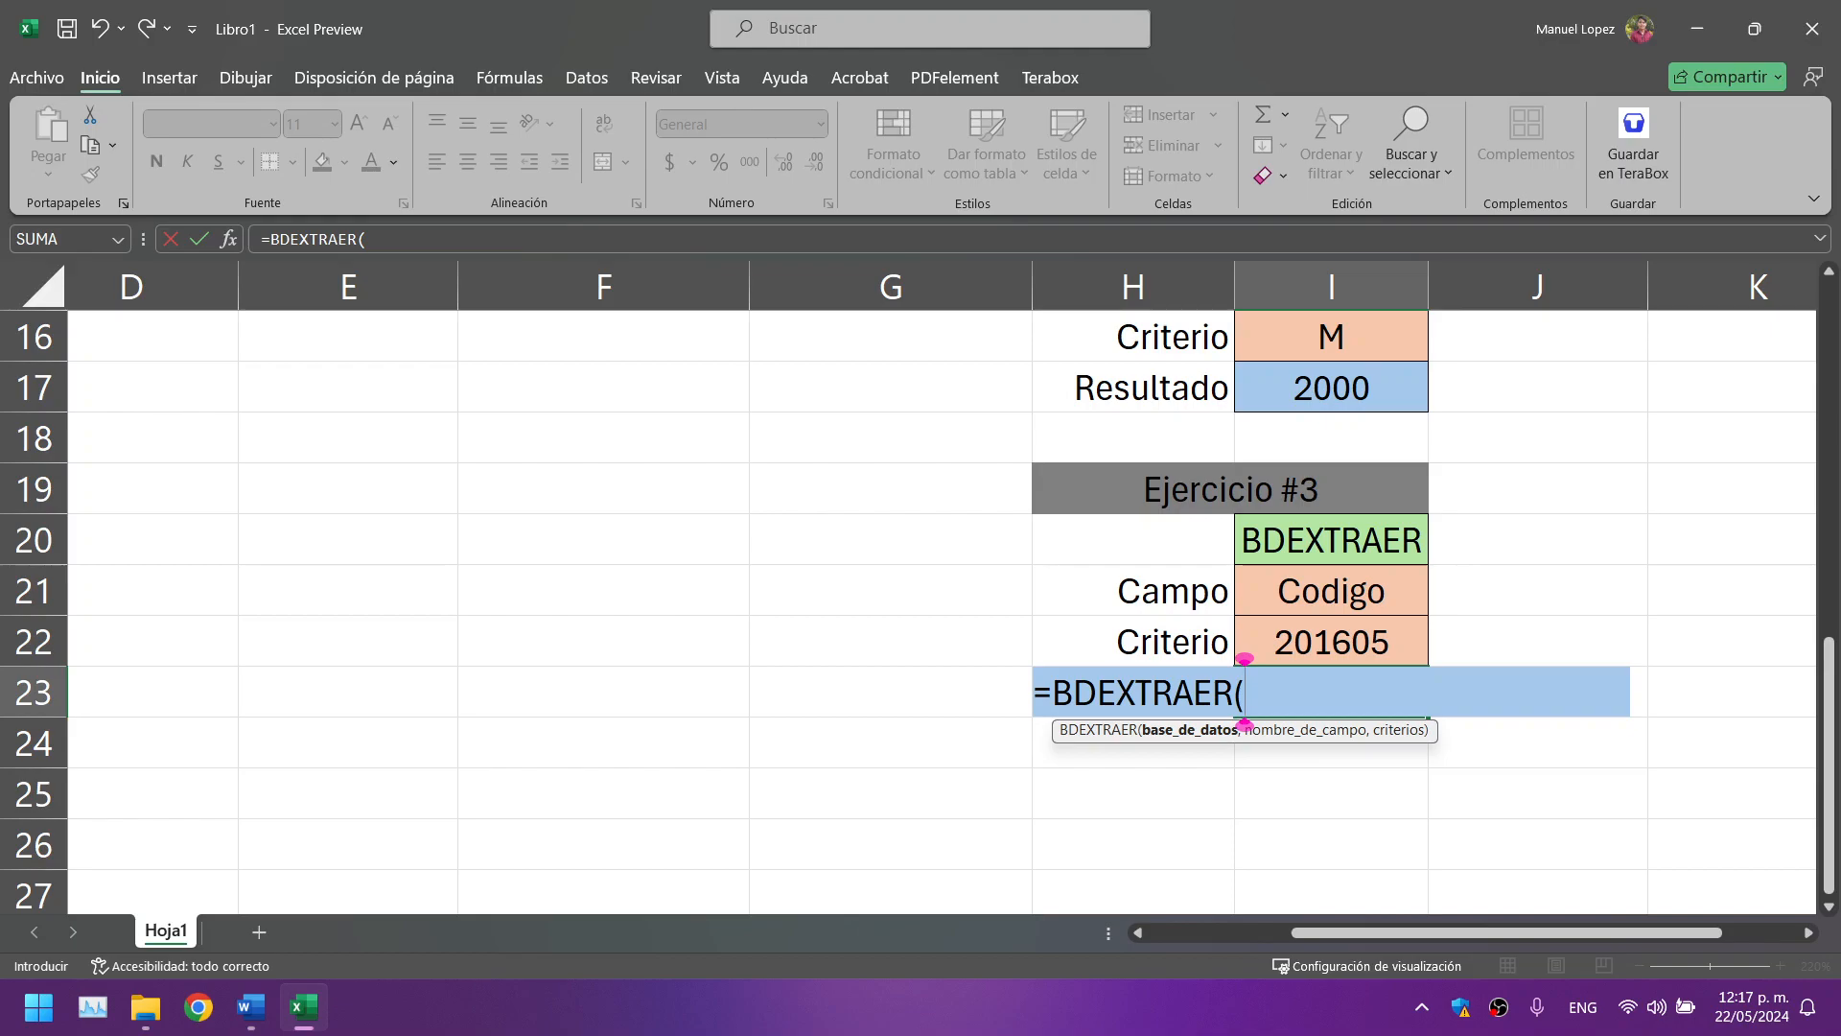
pyautogui.write('DatosP')
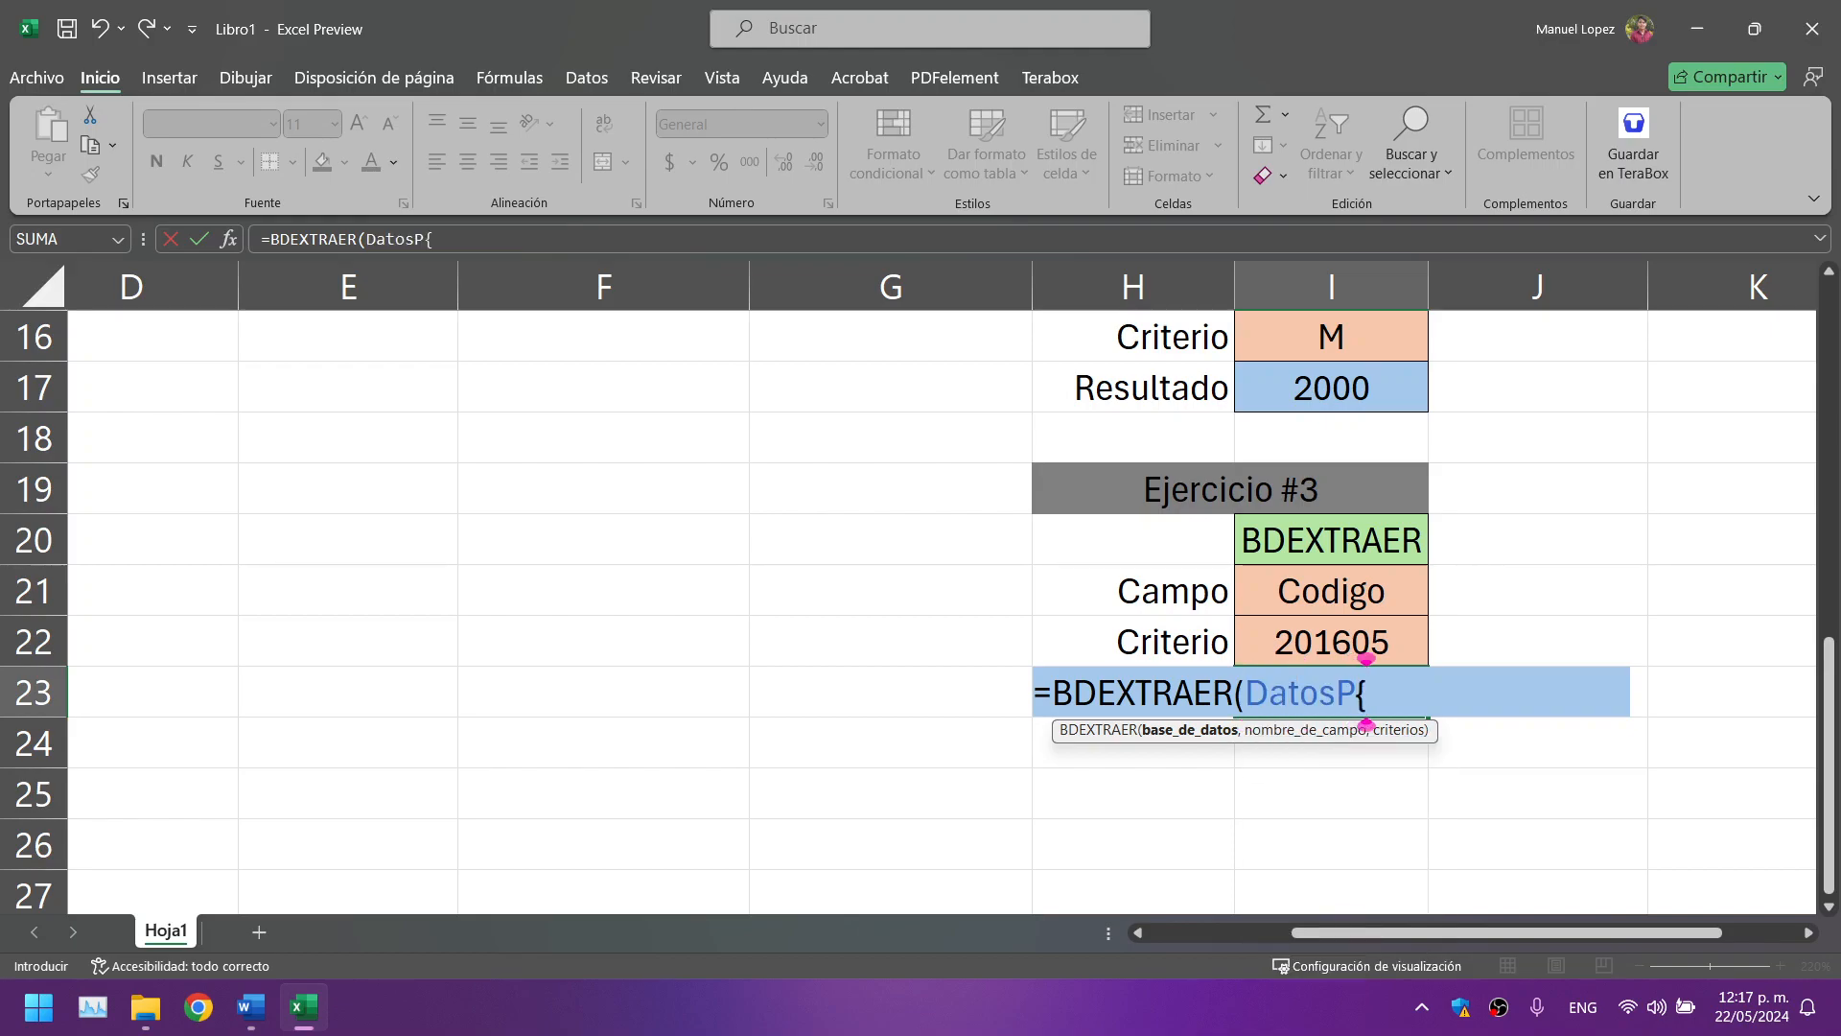
pyautogui.write('{')
pyautogui.press('BackSpace')
pyautogui.write('[')
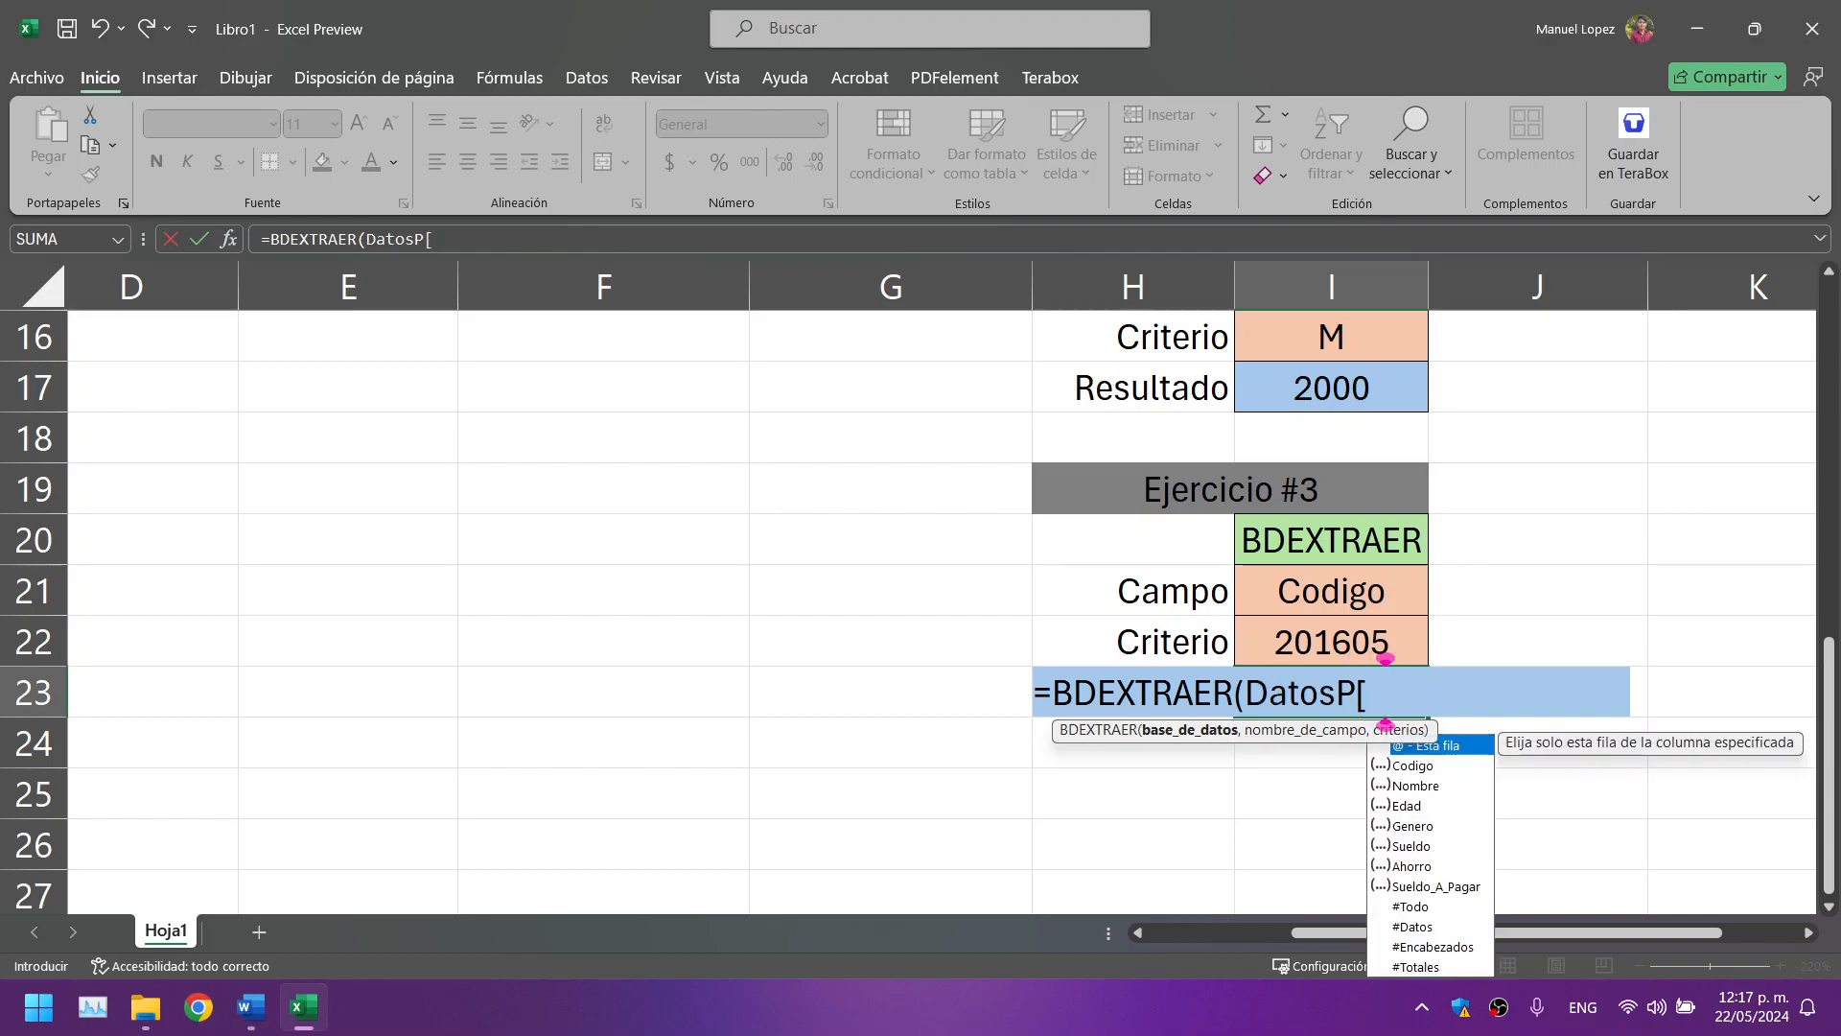
pyautogui.write('#')
pyautogui.press('Tab')
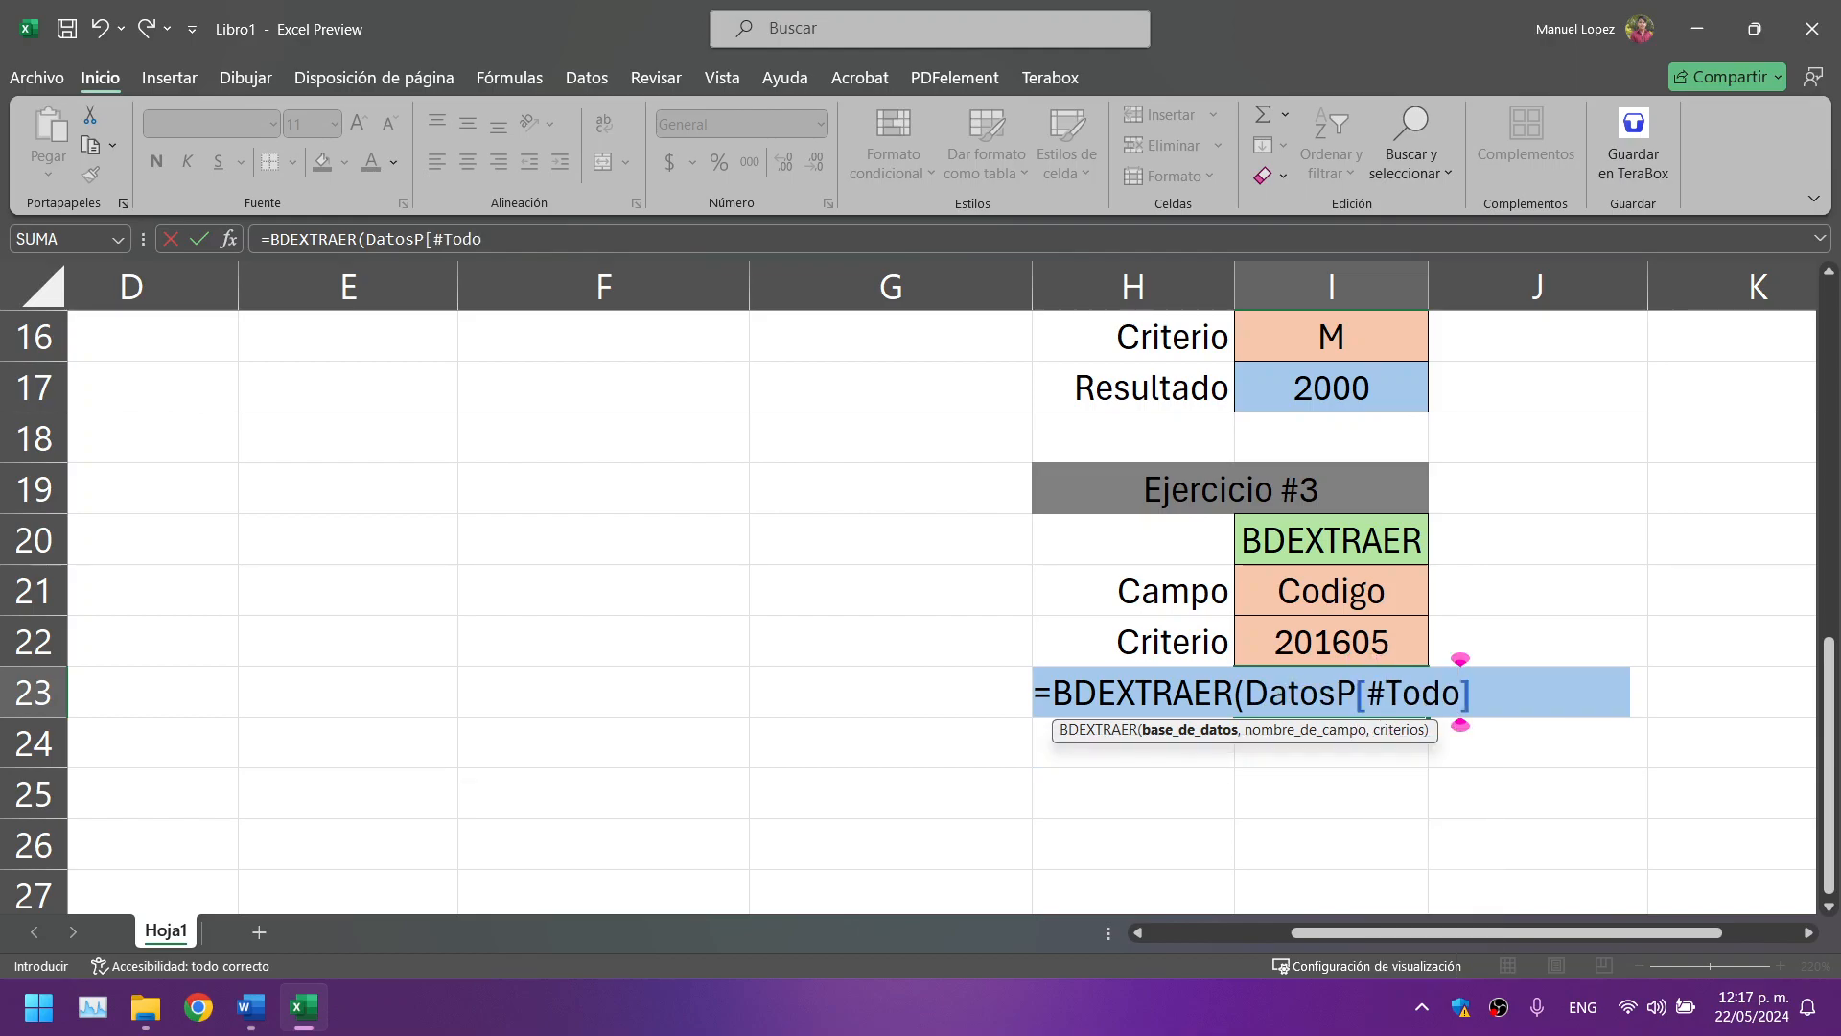
# Step: Add DatosP[[#Encabezados],[Nombre]] as the field argument of the BDEXTRAER formula in I23
pyautogui.write('],Dat')
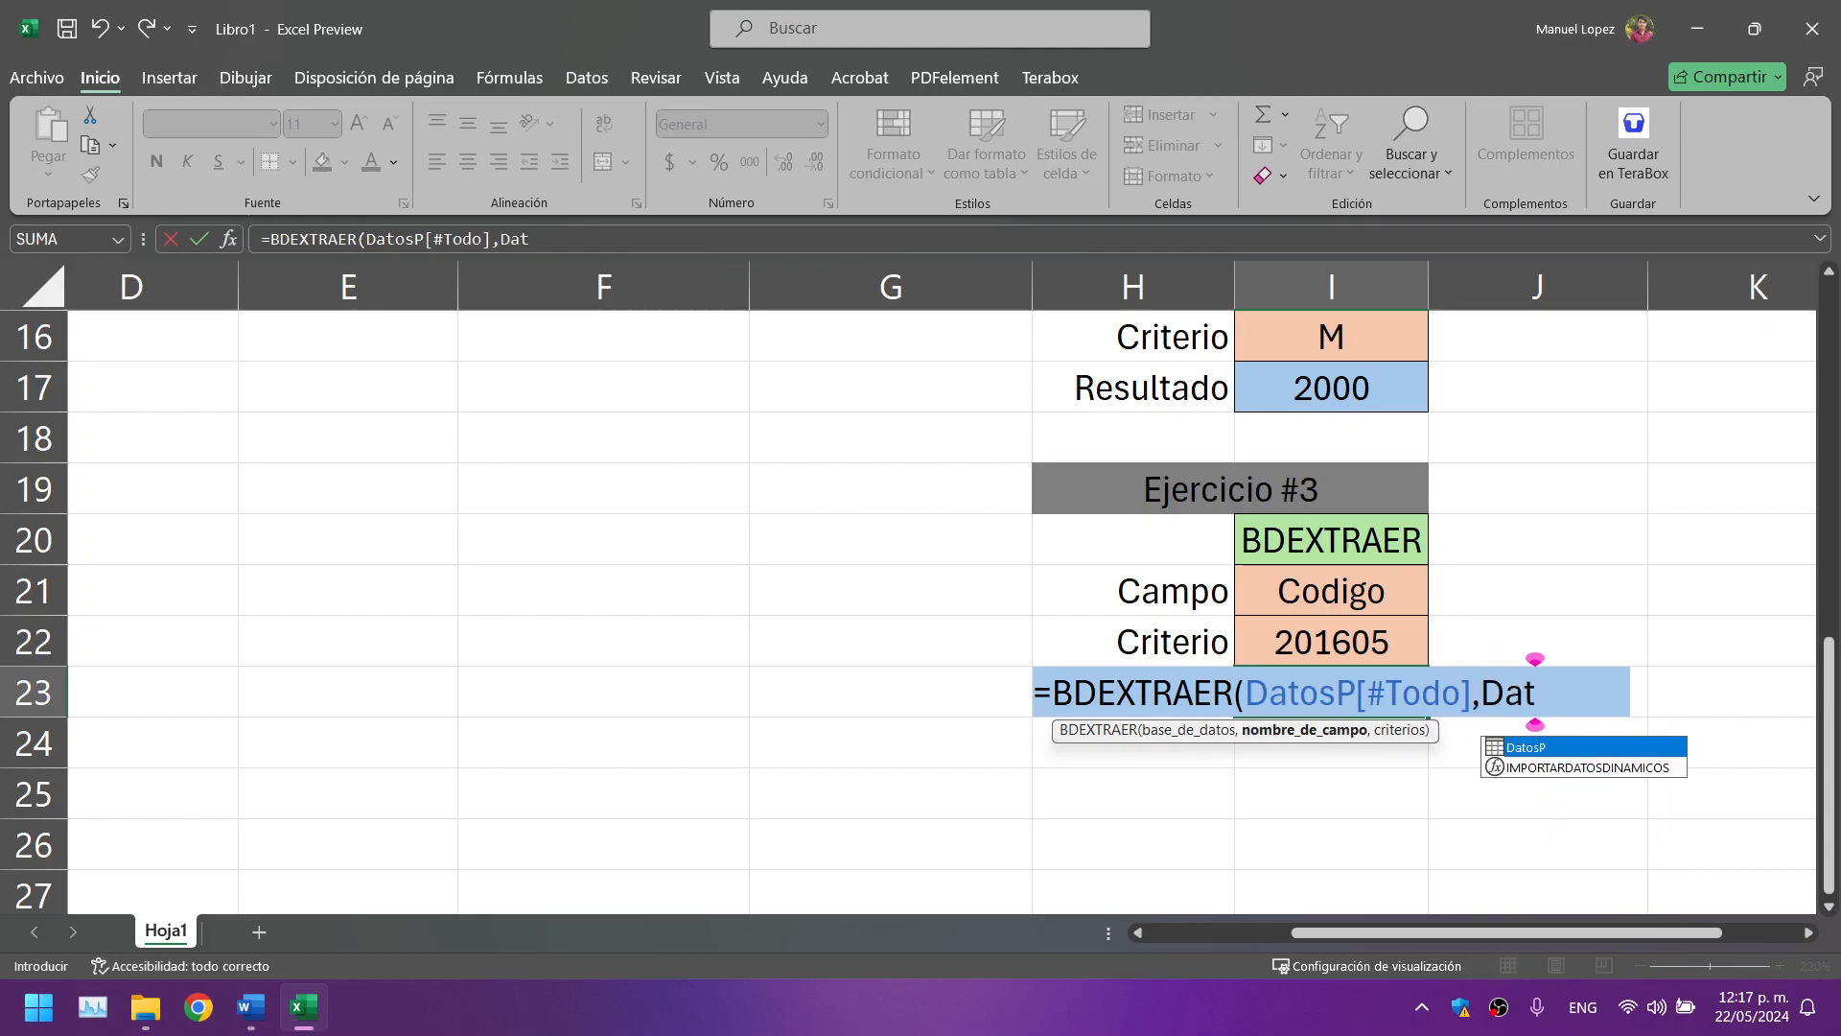
pyautogui.press('Tab')
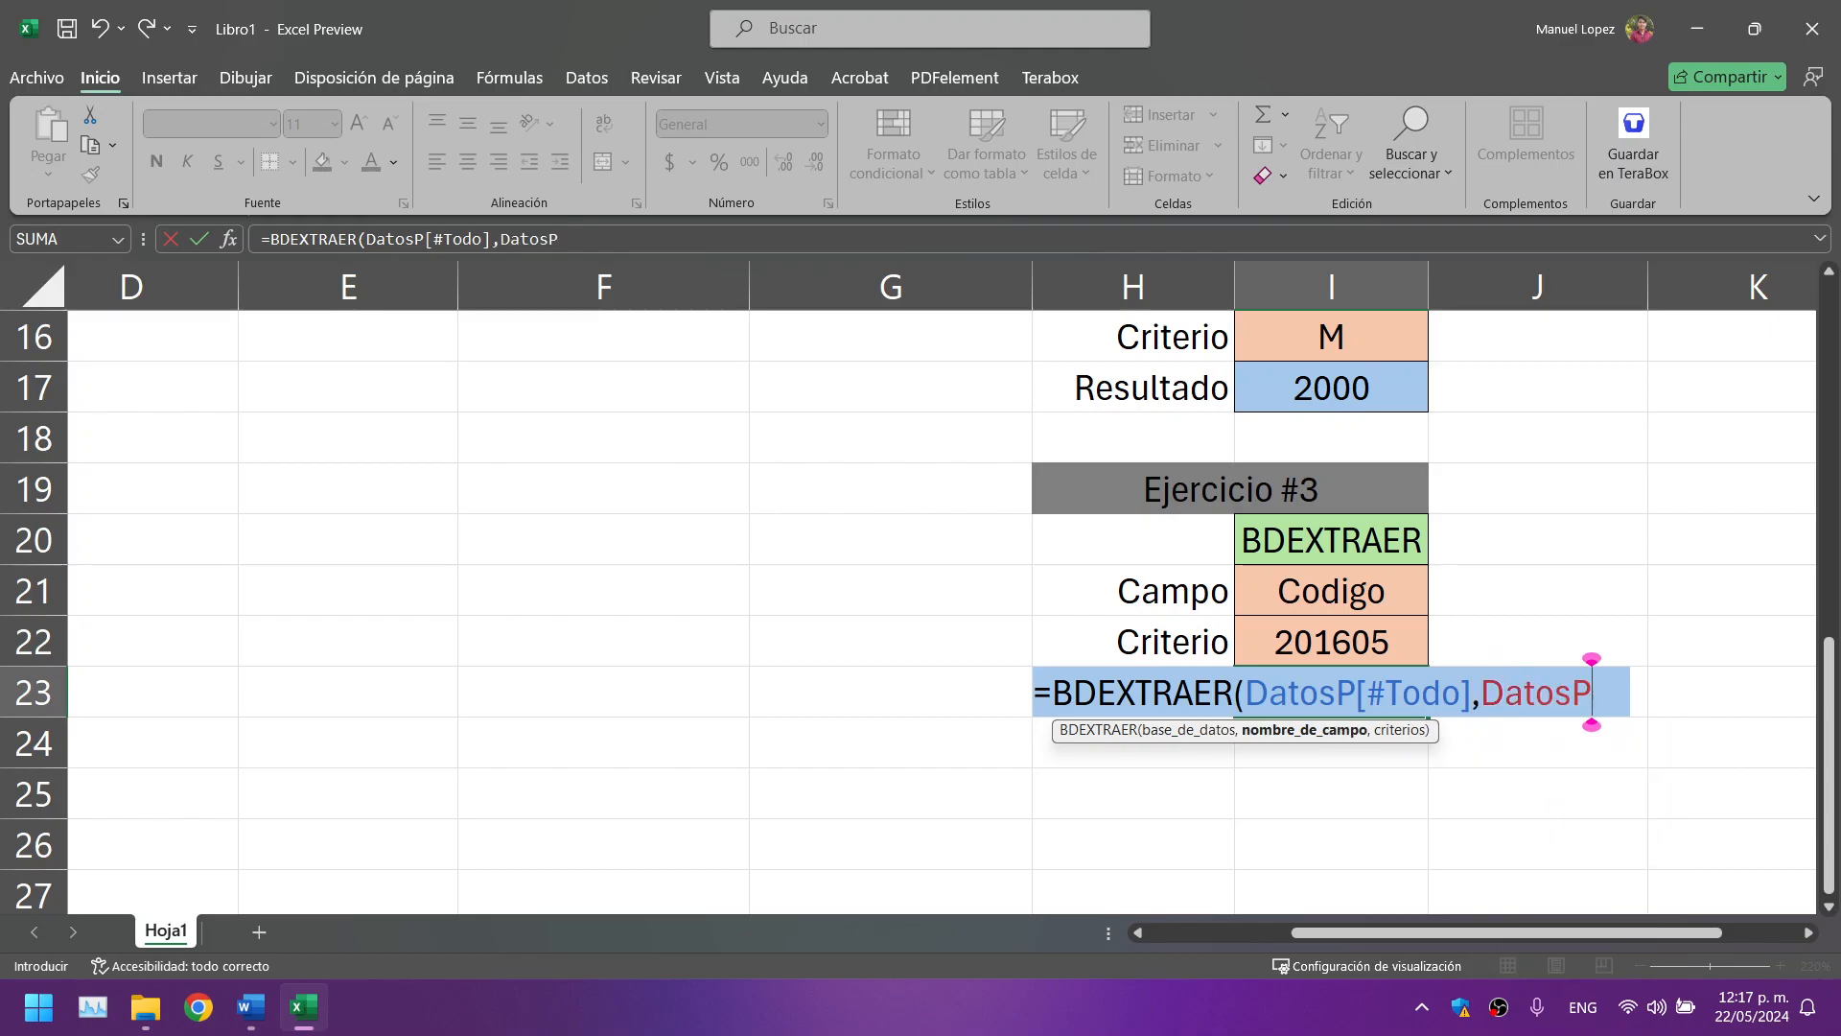
pyautogui.write('[[E')
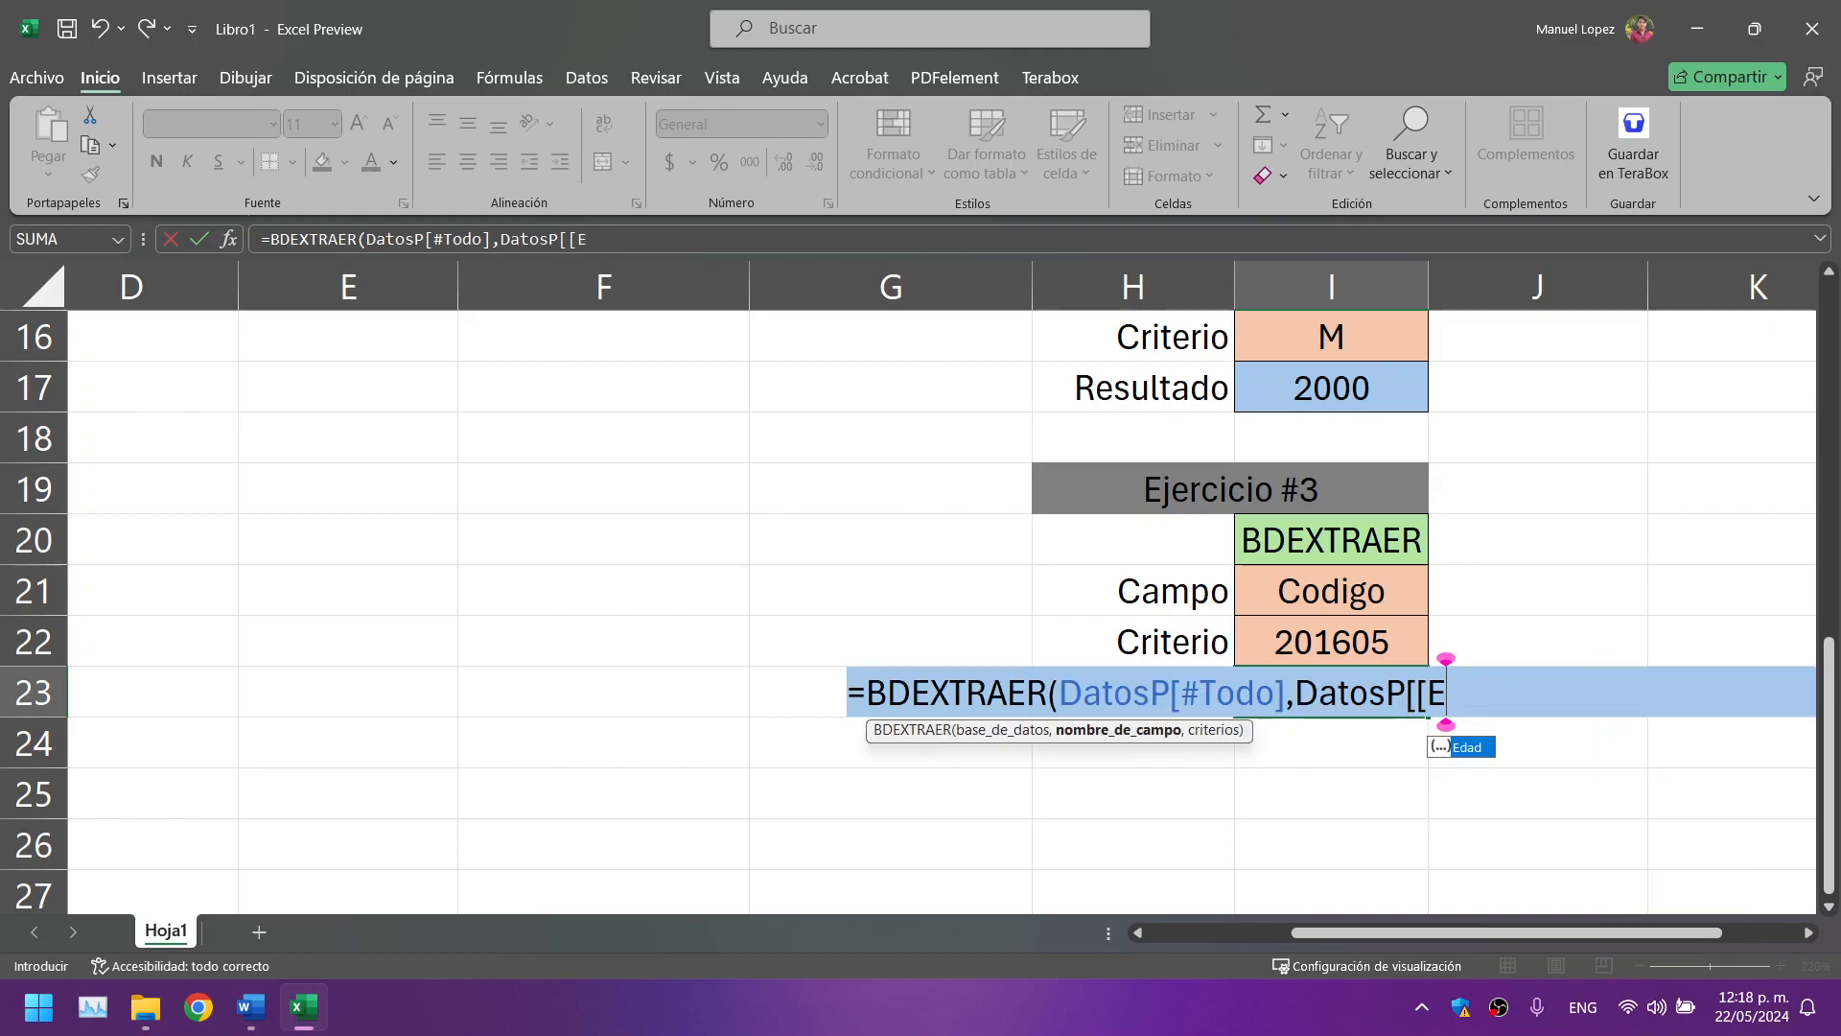
pyautogui.press('BackSpace')
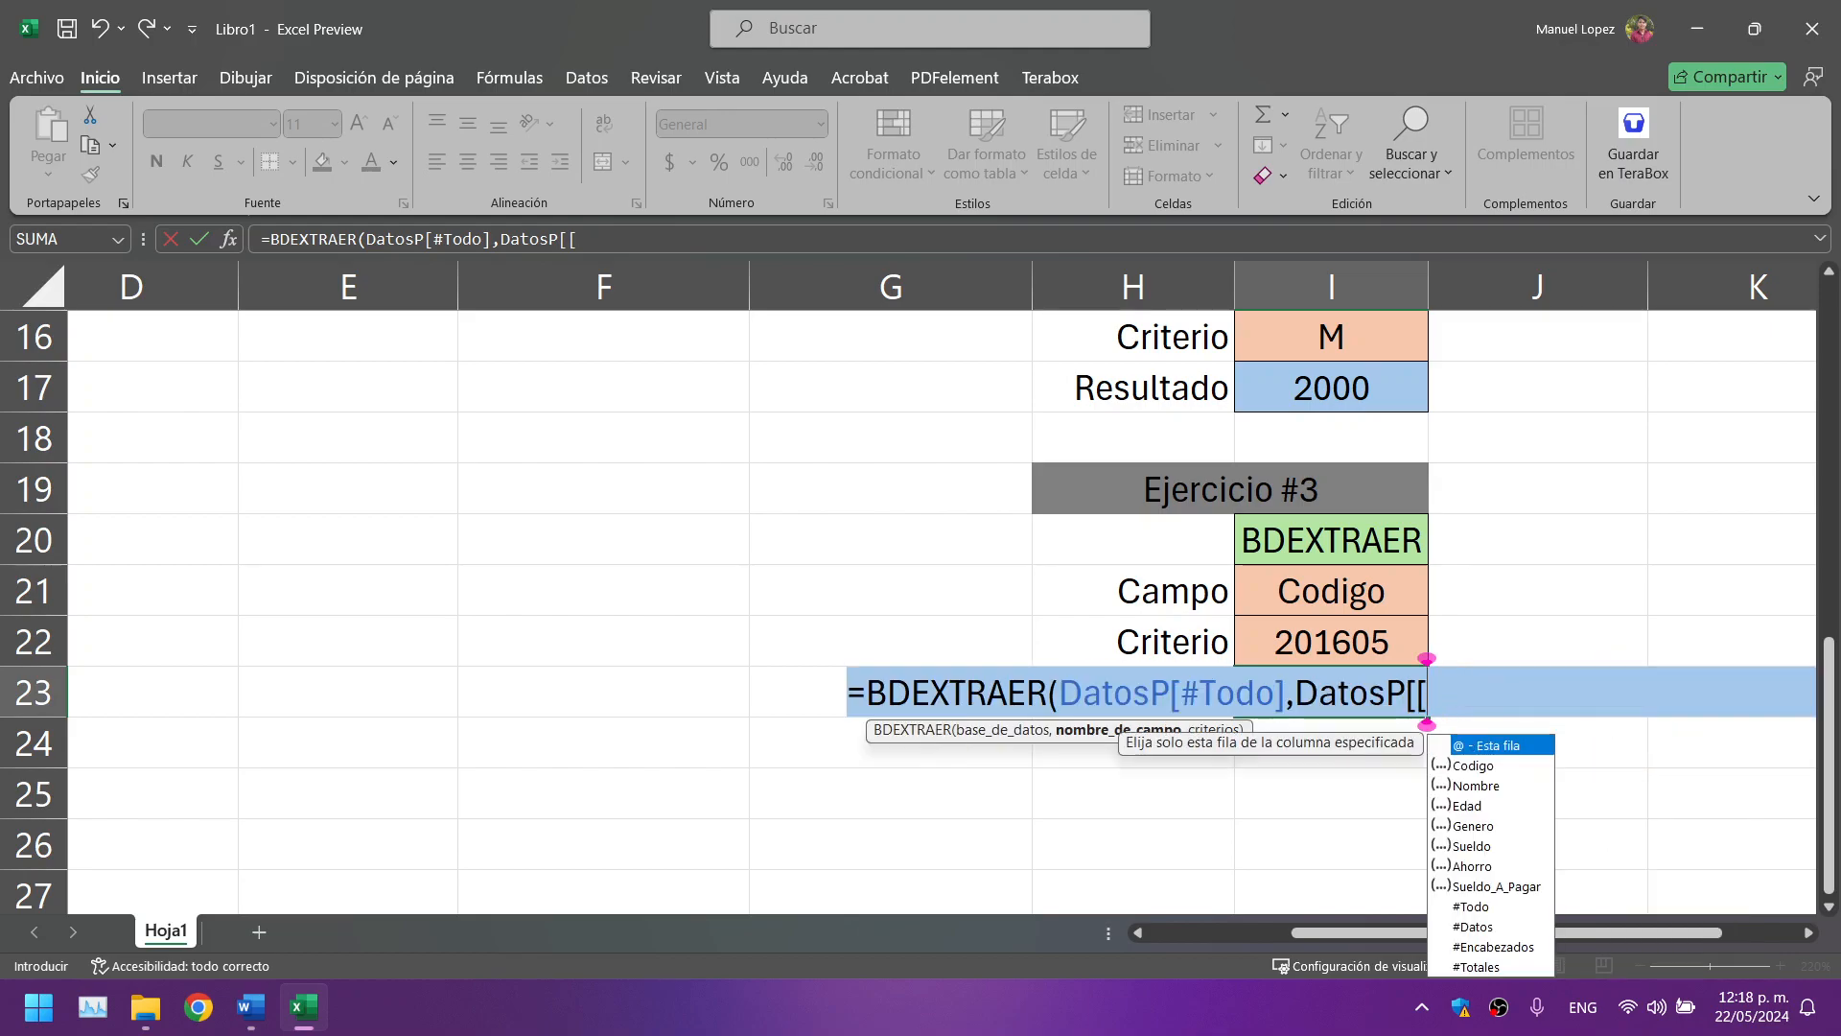
pyautogui.write('#')
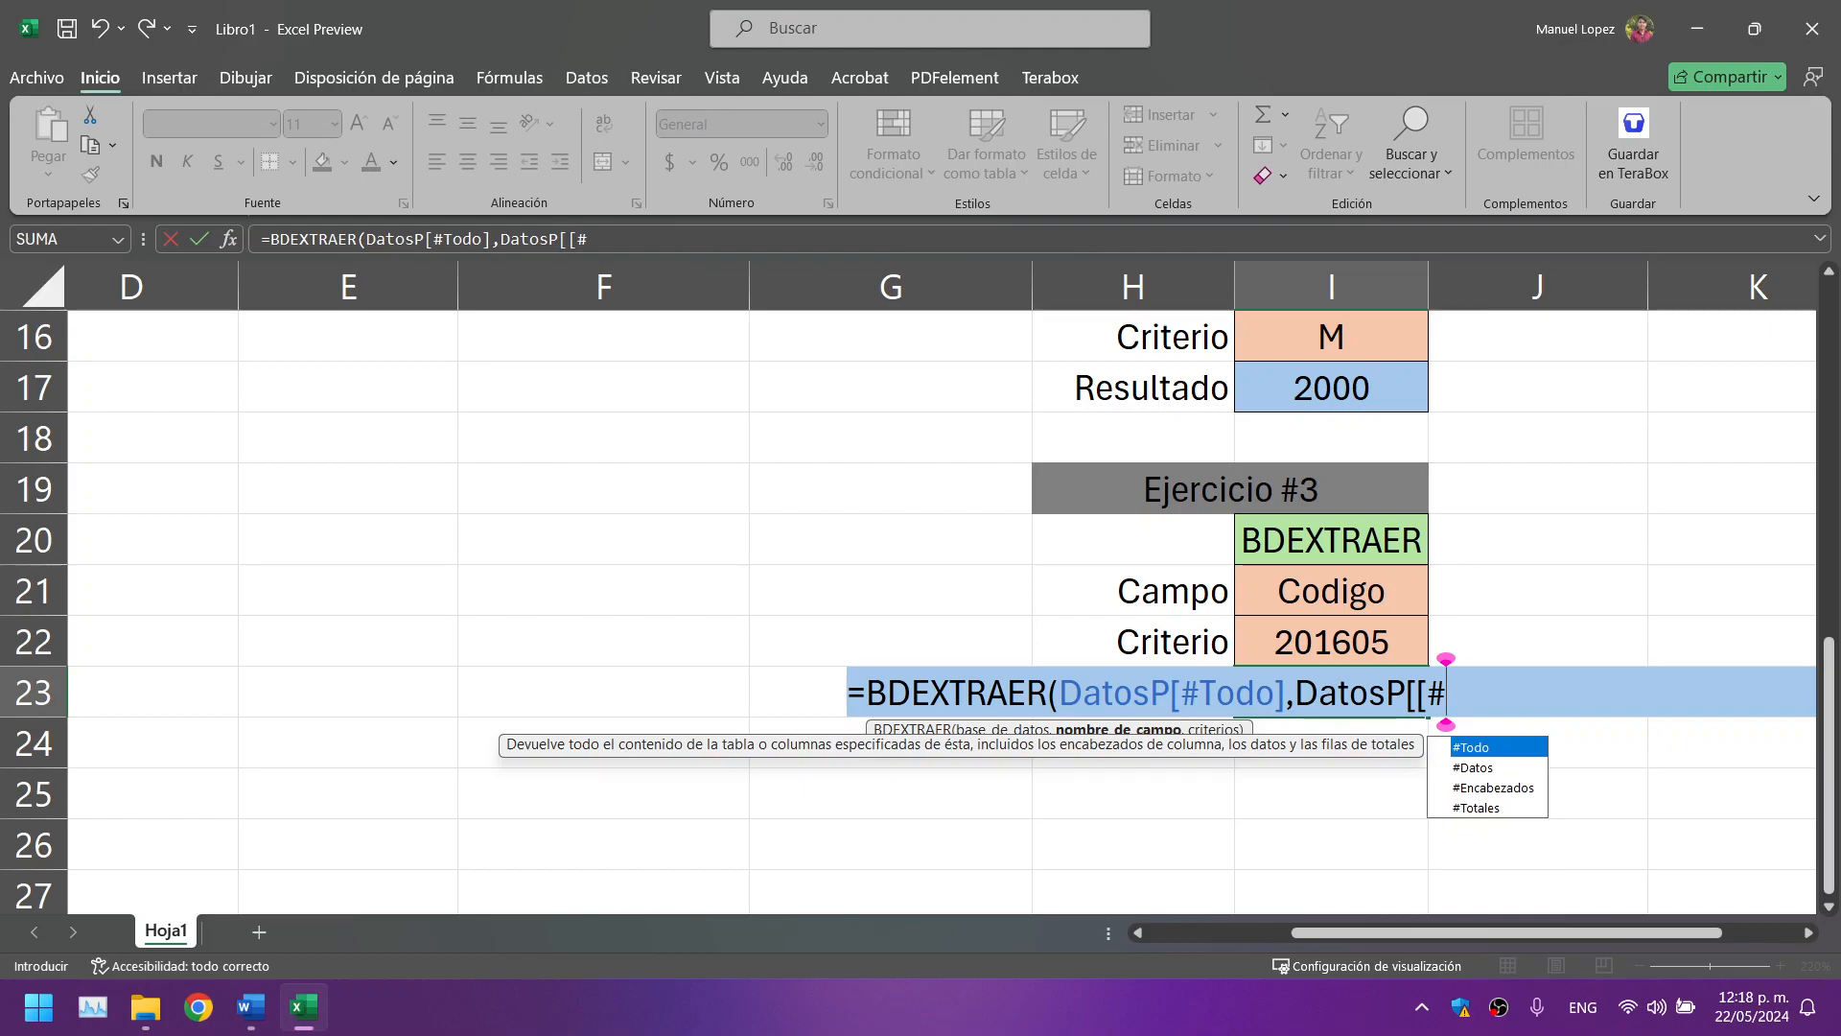
pyautogui.press('Down')
pyautogui.press('Down')
pyautogui.press('Tab')
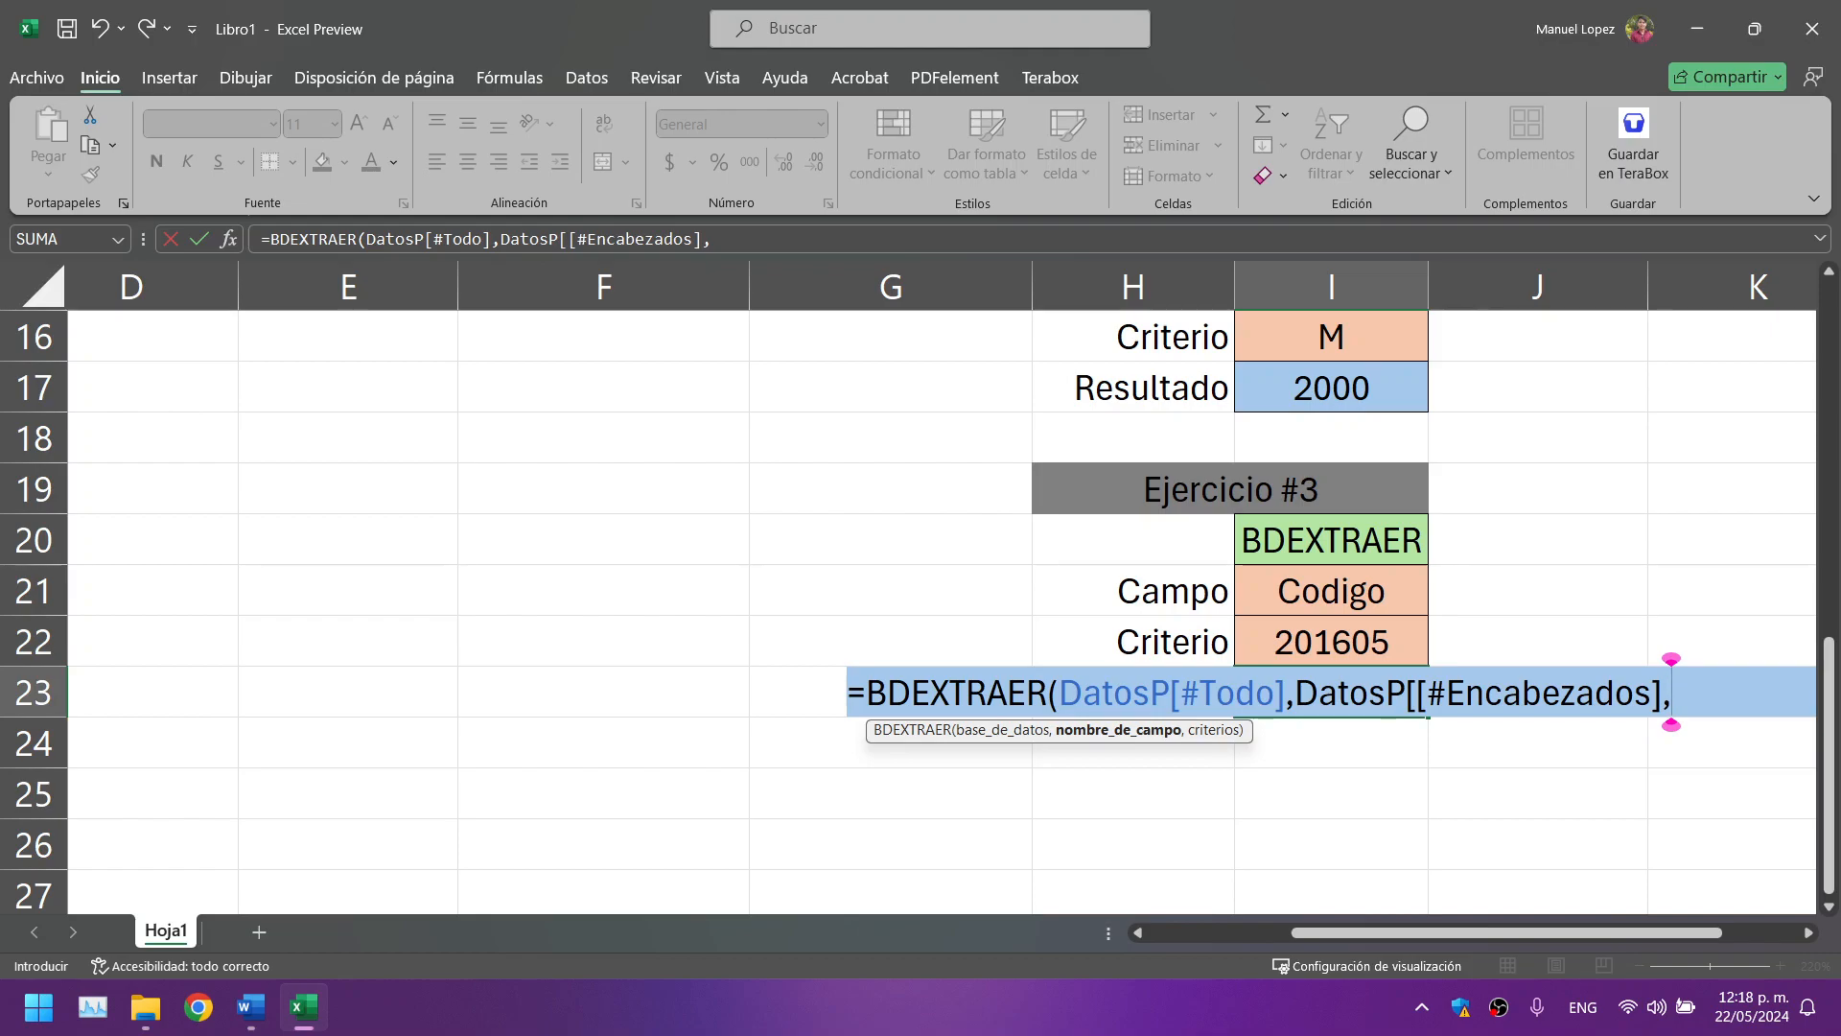
pyautogui.write(',[')
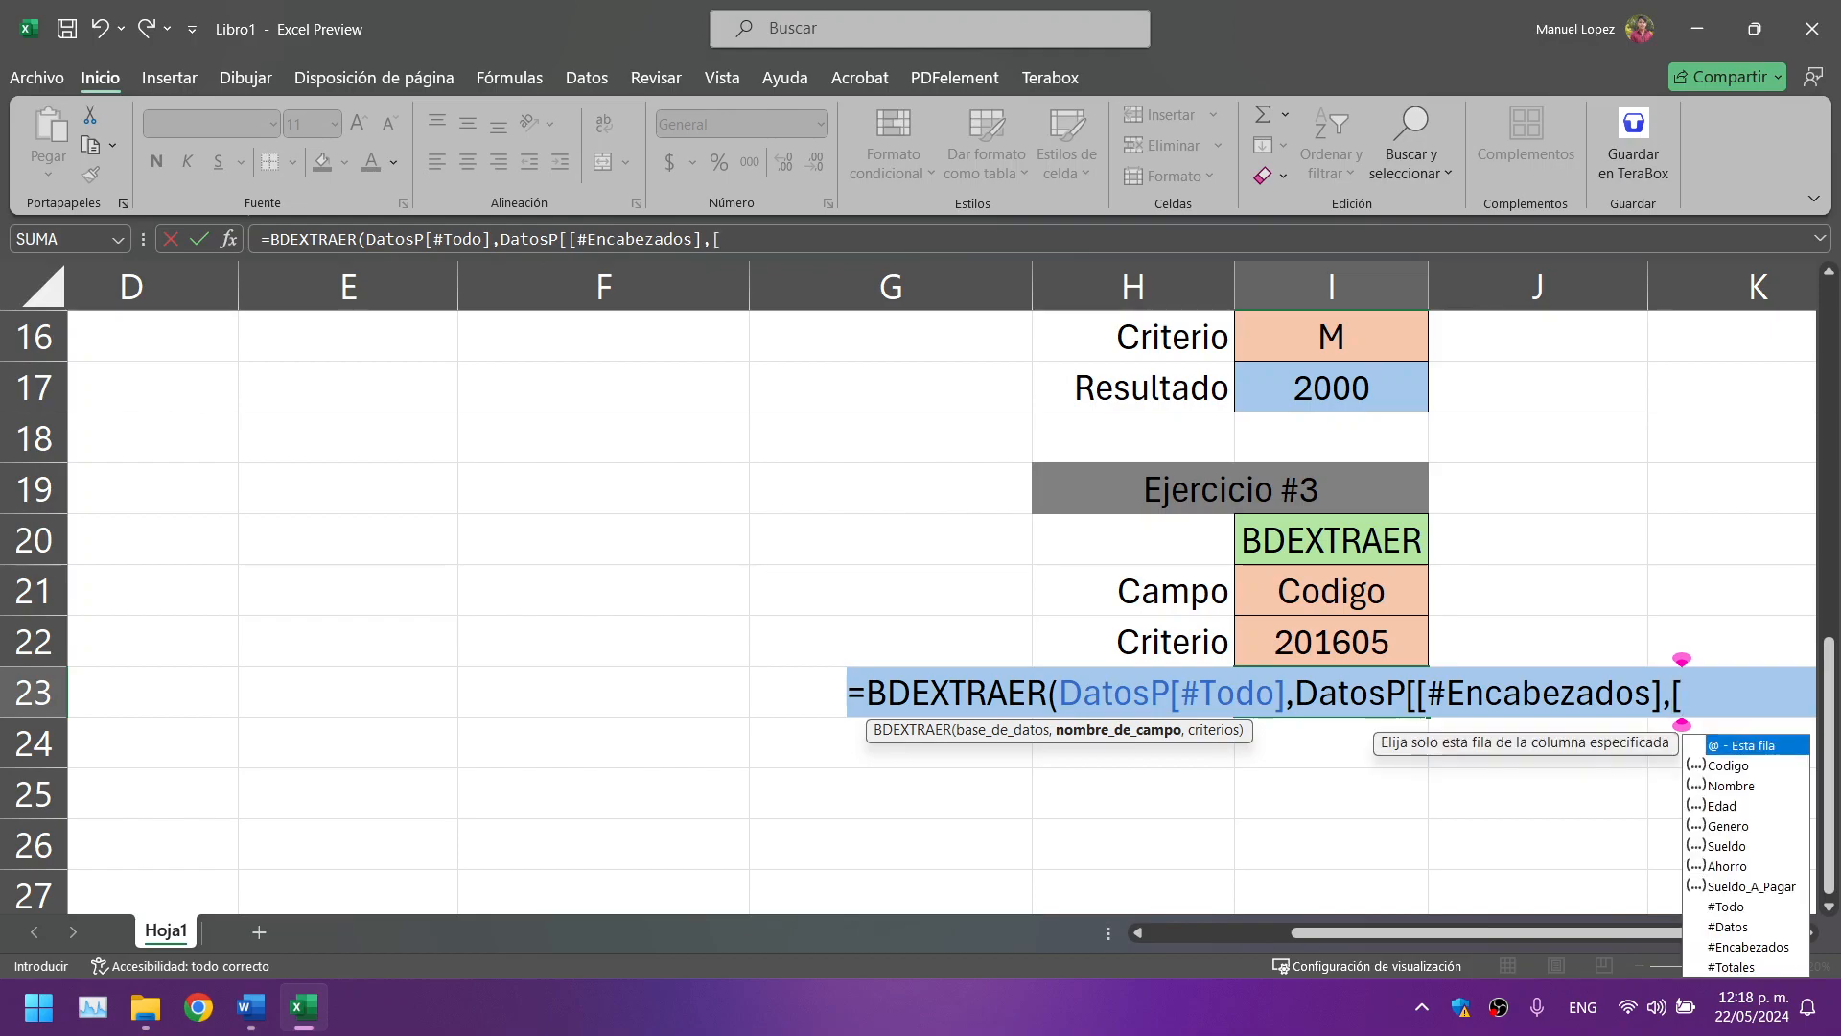
pyautogui.write('n')
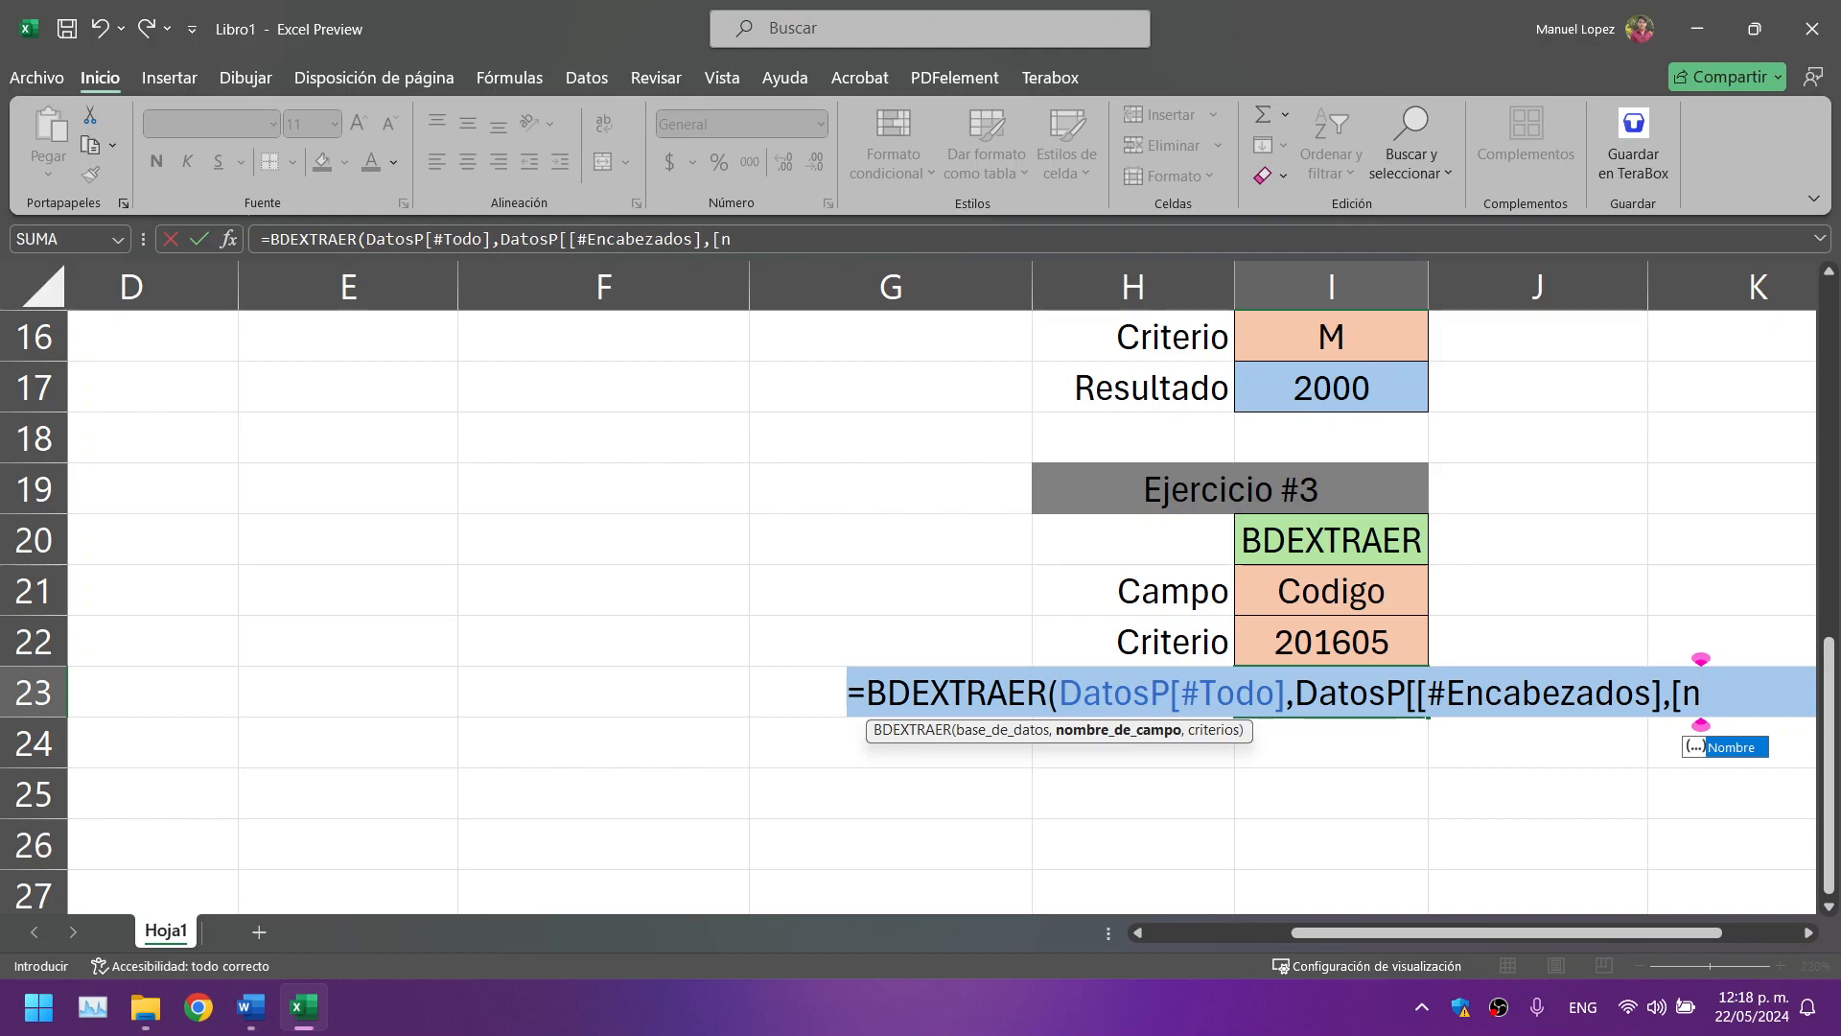
pyautogui.press('Tab')
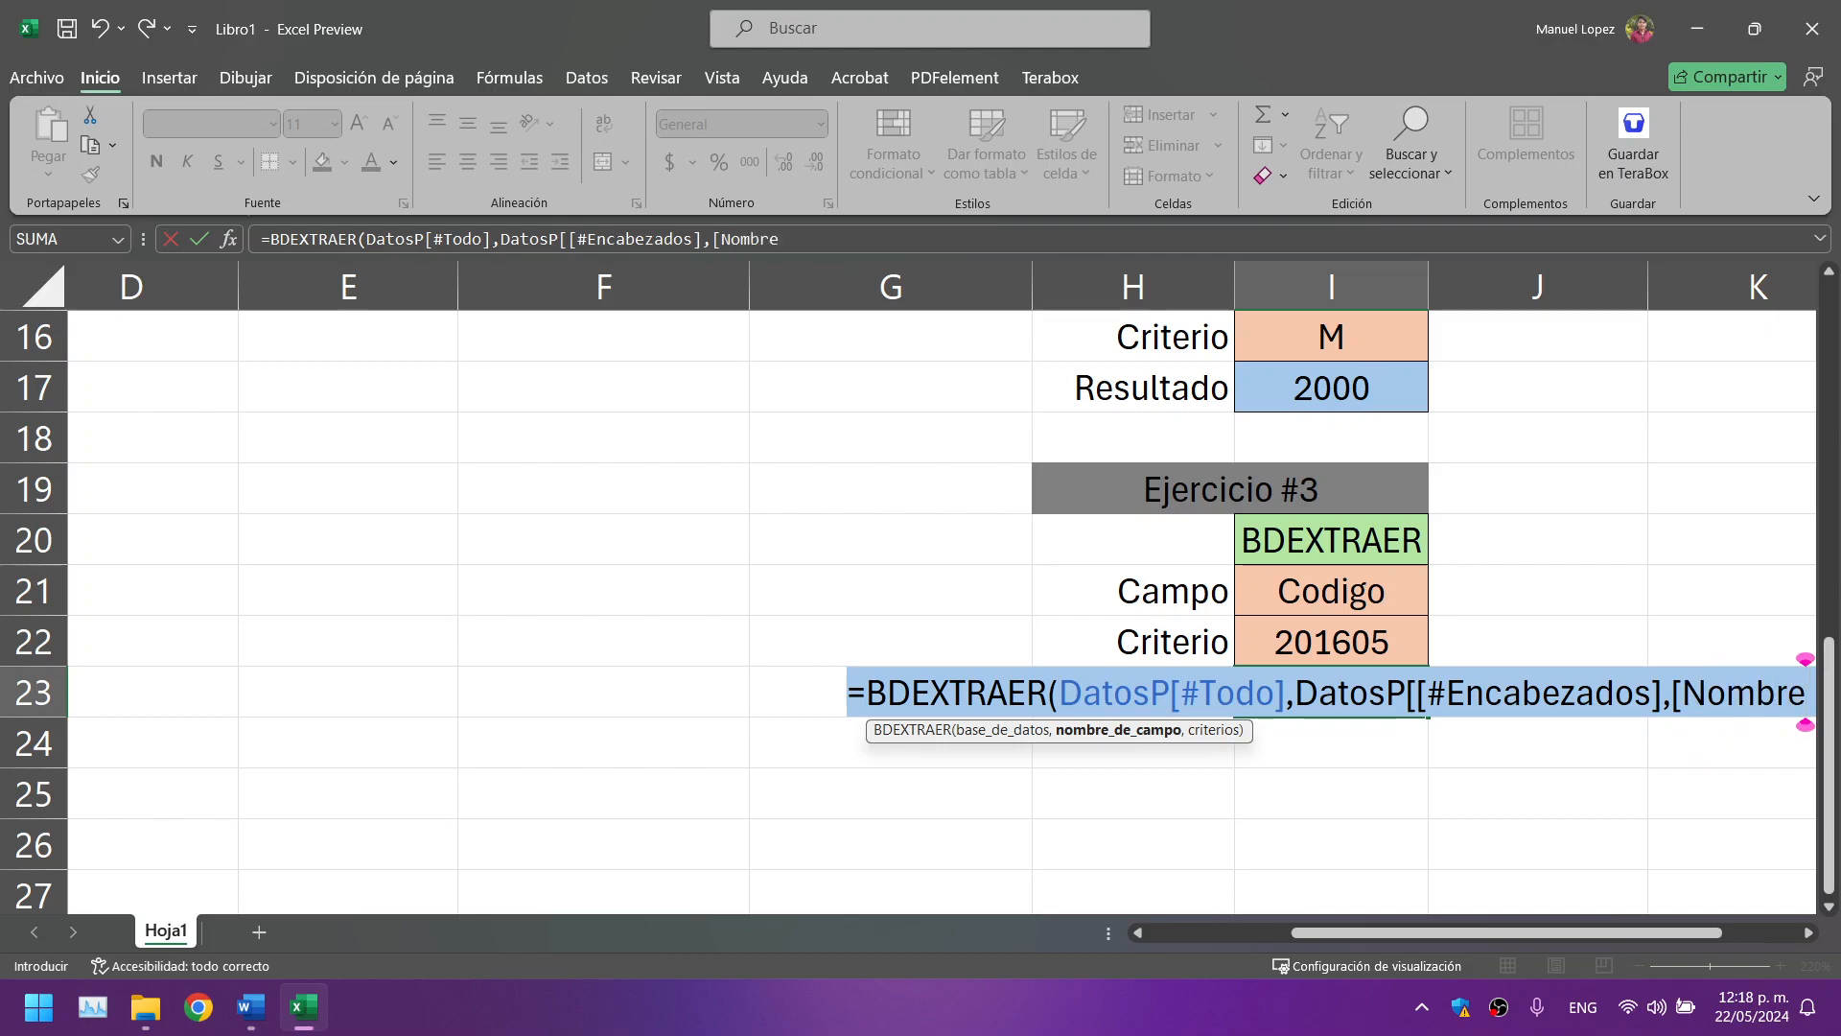
pyautogui.write(']],')
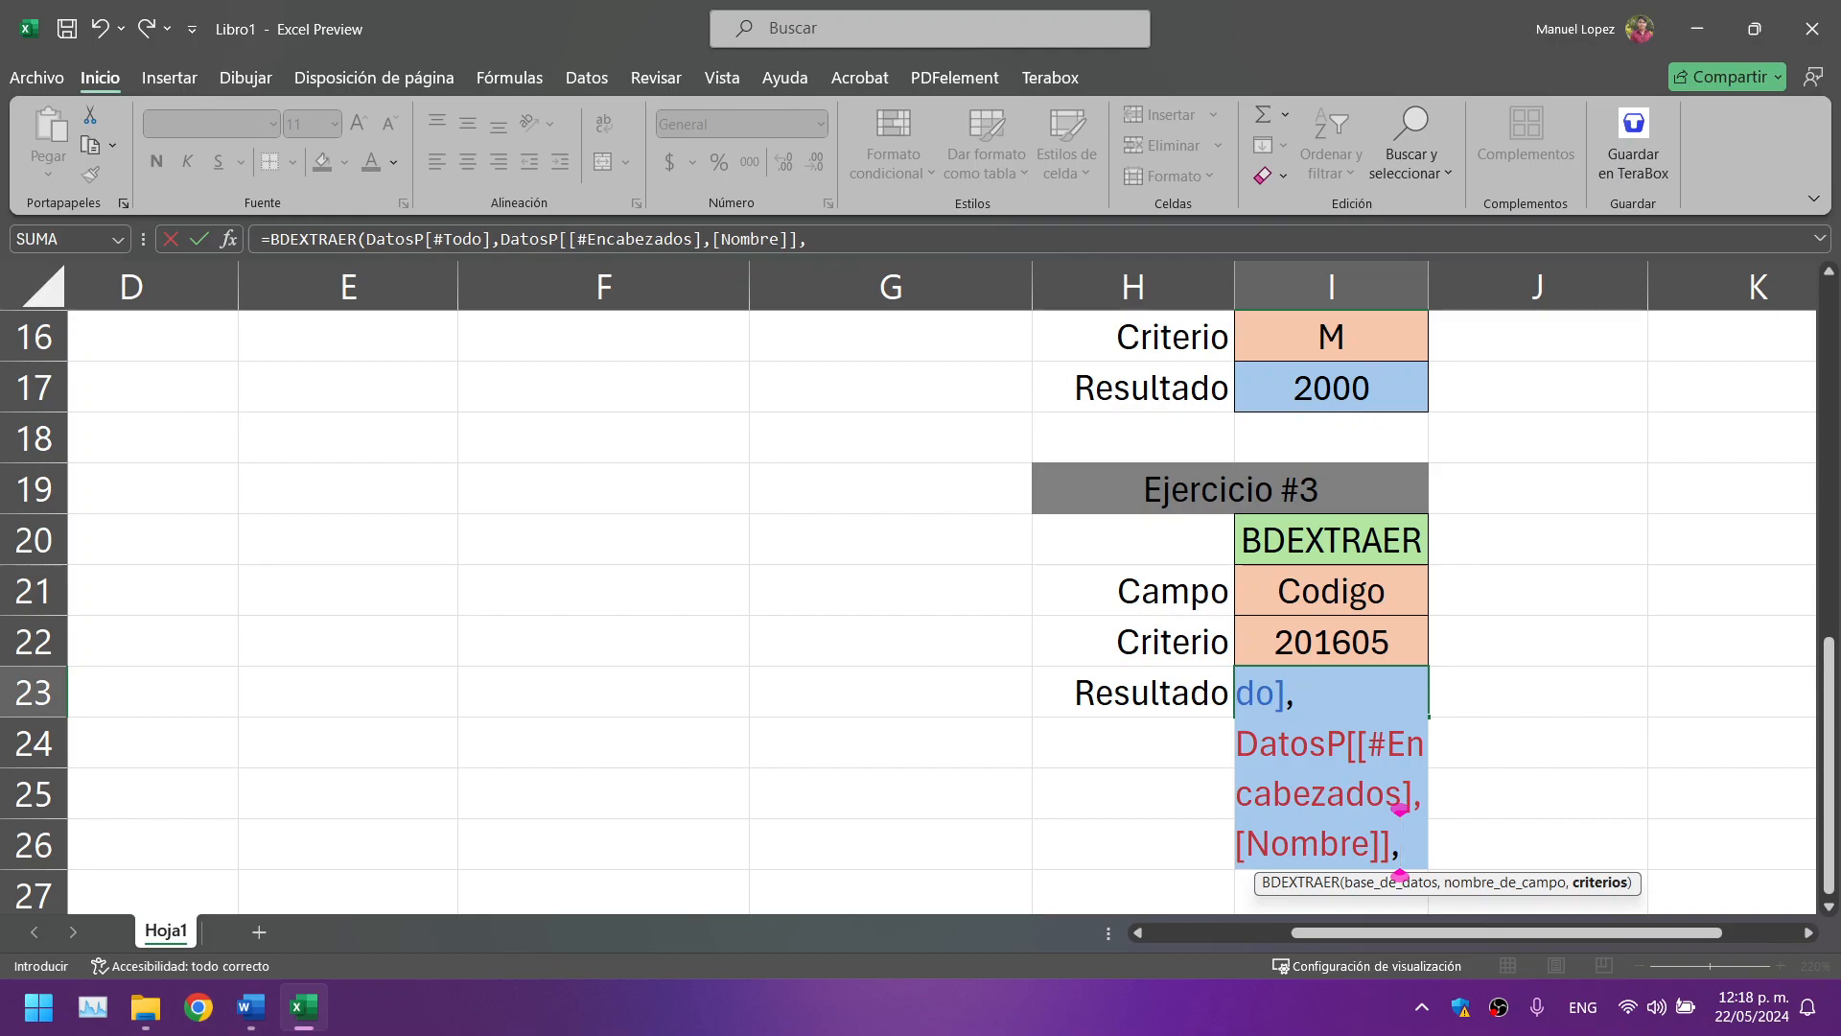
# Step: Complete the BDEXTRAER formula with I21:I22 as the criteria range, and check its result against the Nombre in B2
pyautogui.moveTo(1354, 589); pyautogui.dragTo(1324, 636)
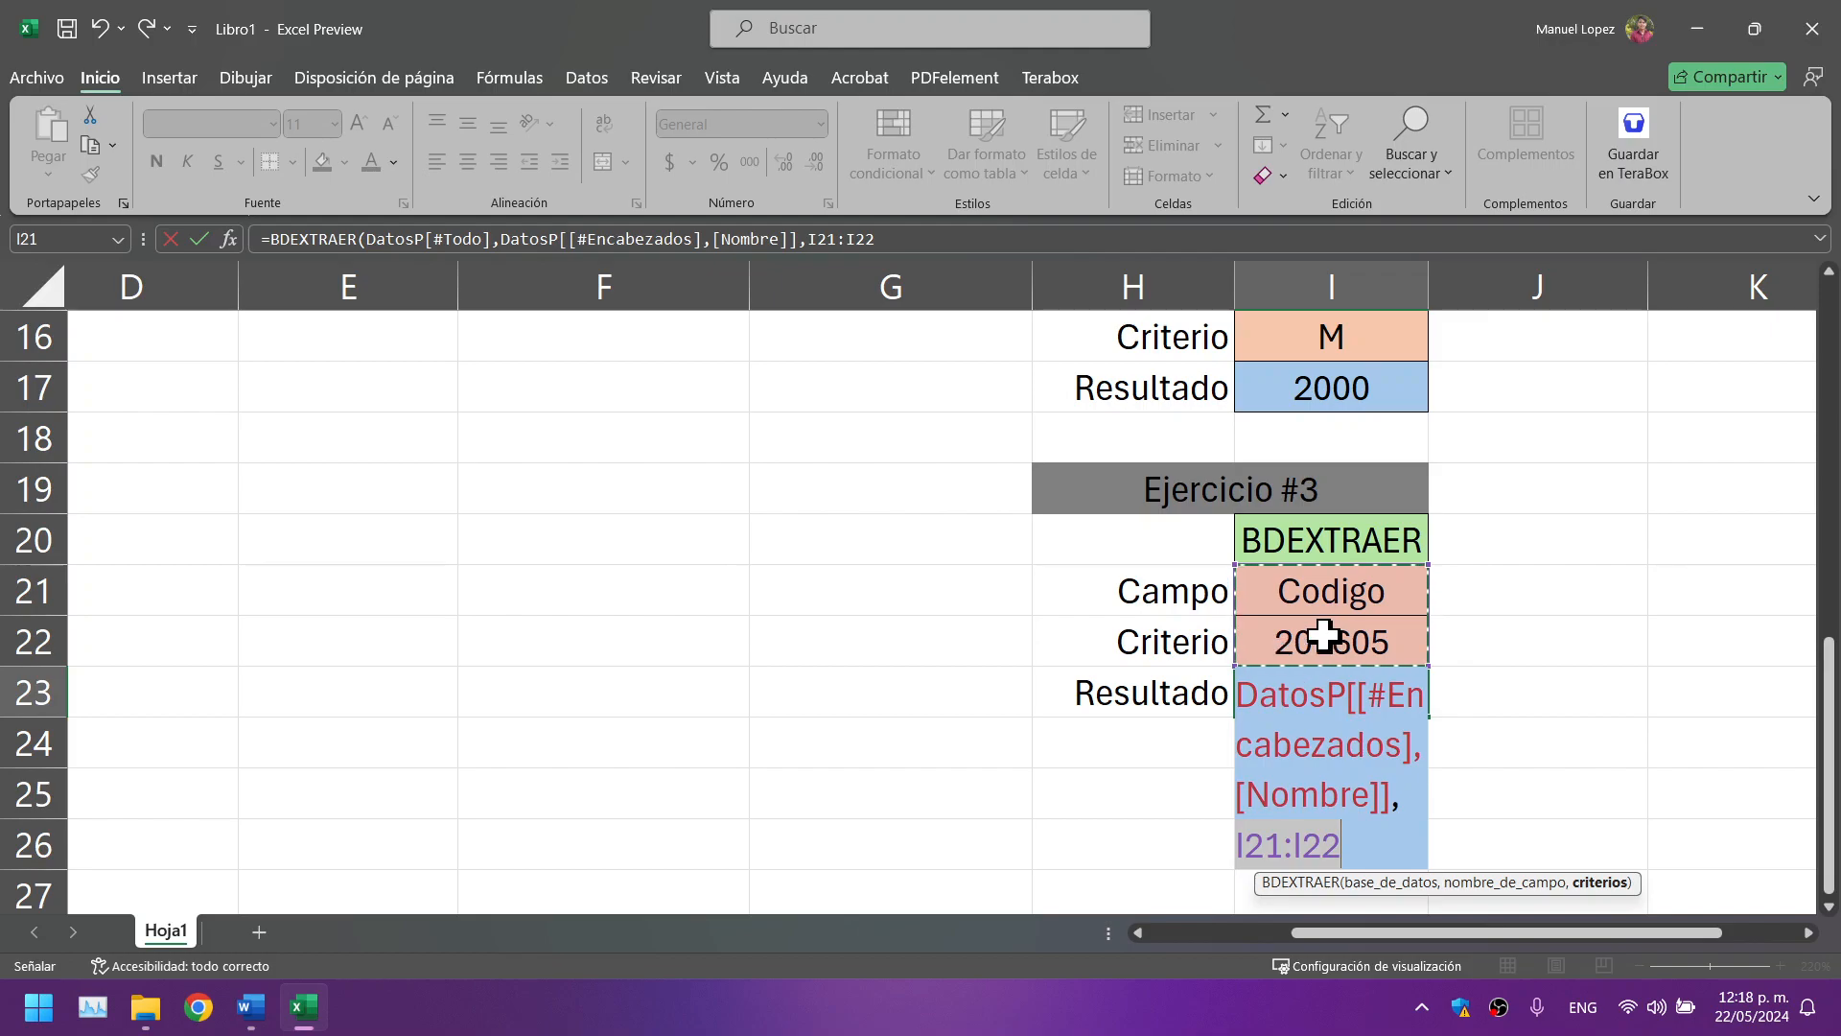
pyautogui.write(')')
pyautogui.press('Return')
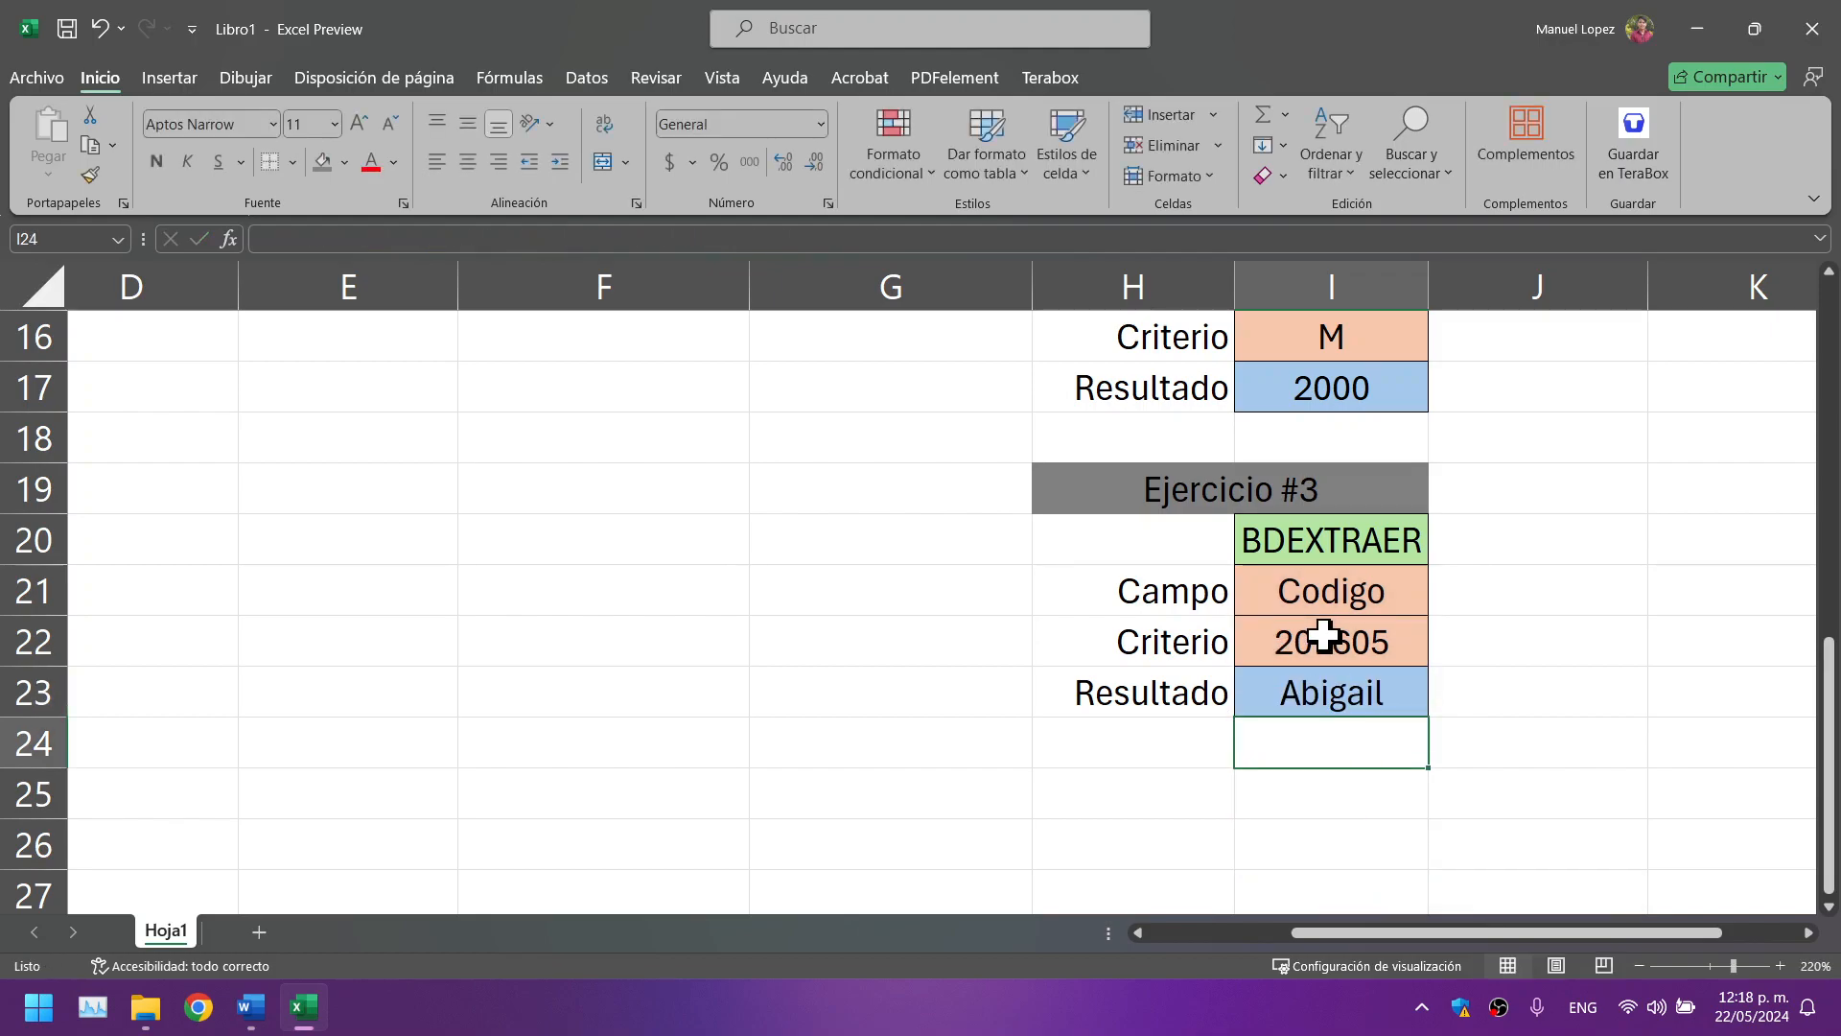
pyautogui.click(1305, 676)
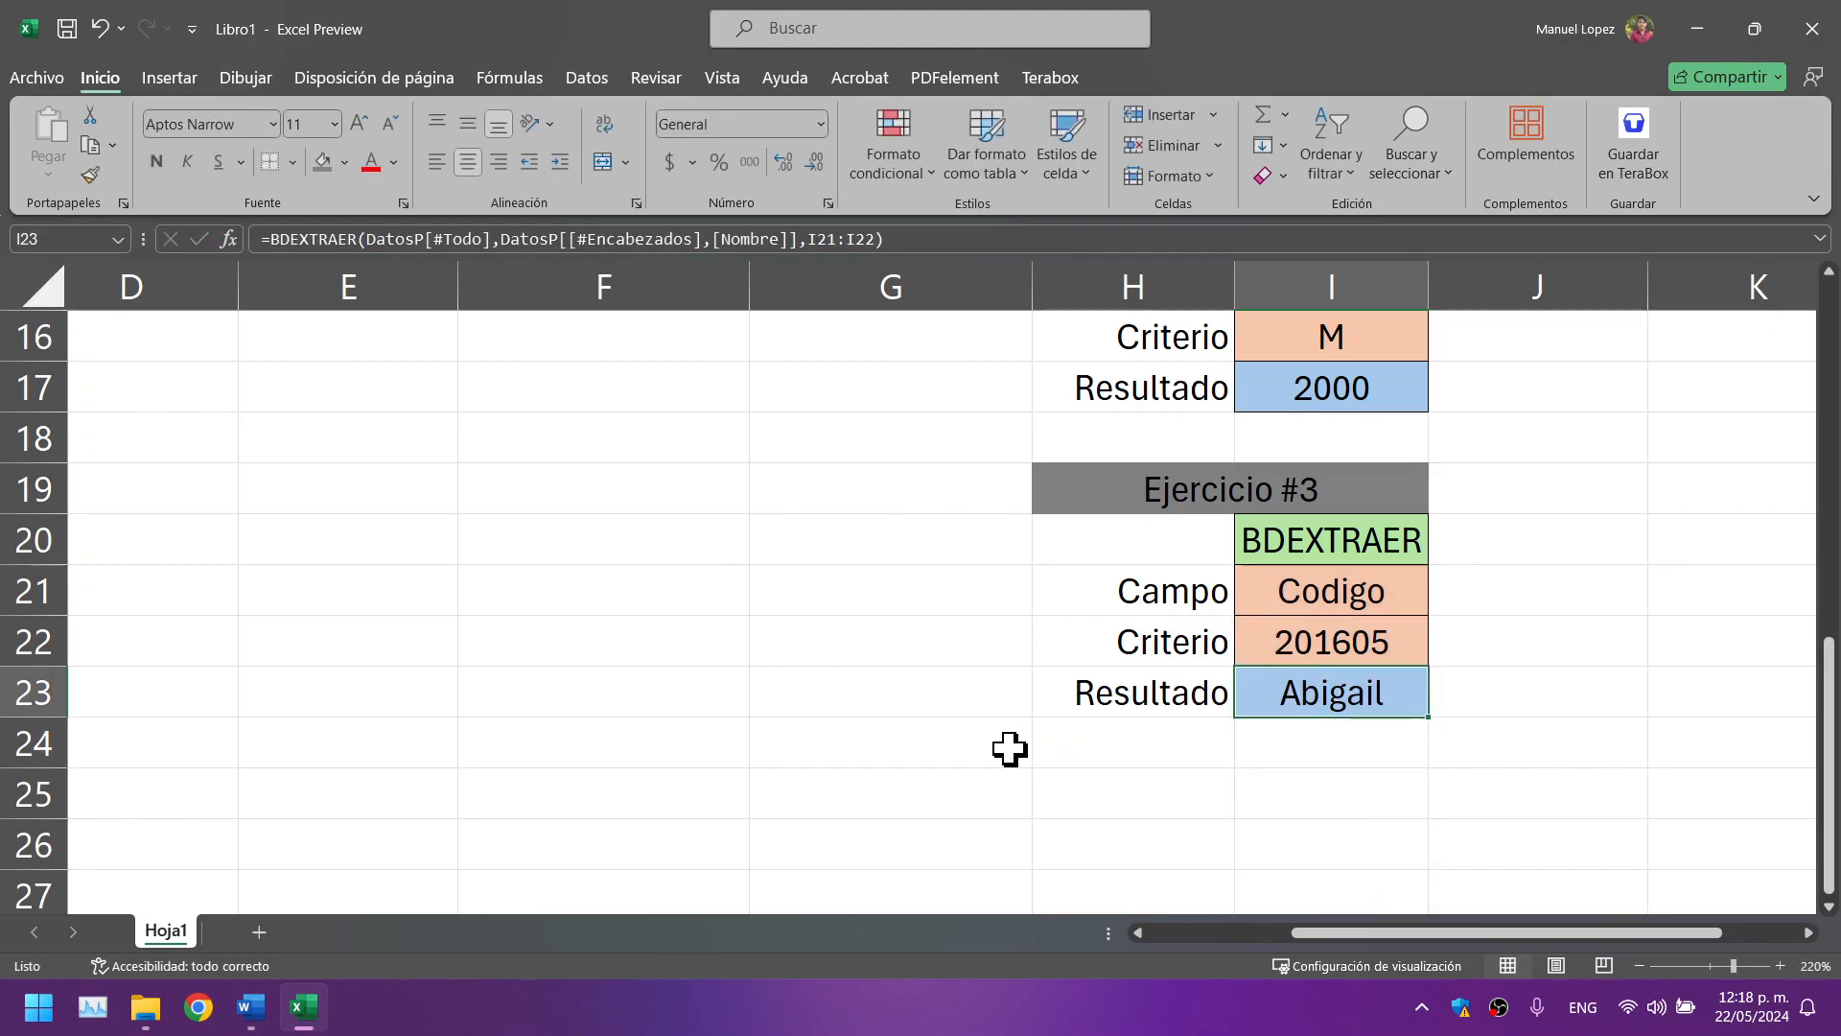
pyautogui.scroll(3, 485, 687)
pyautogui.scroll(2, 485, 686)
pyautogui.moveTo(1308, 932); pyautogui.dragTo(1124, 932)
pyautogui.click(267, 401)
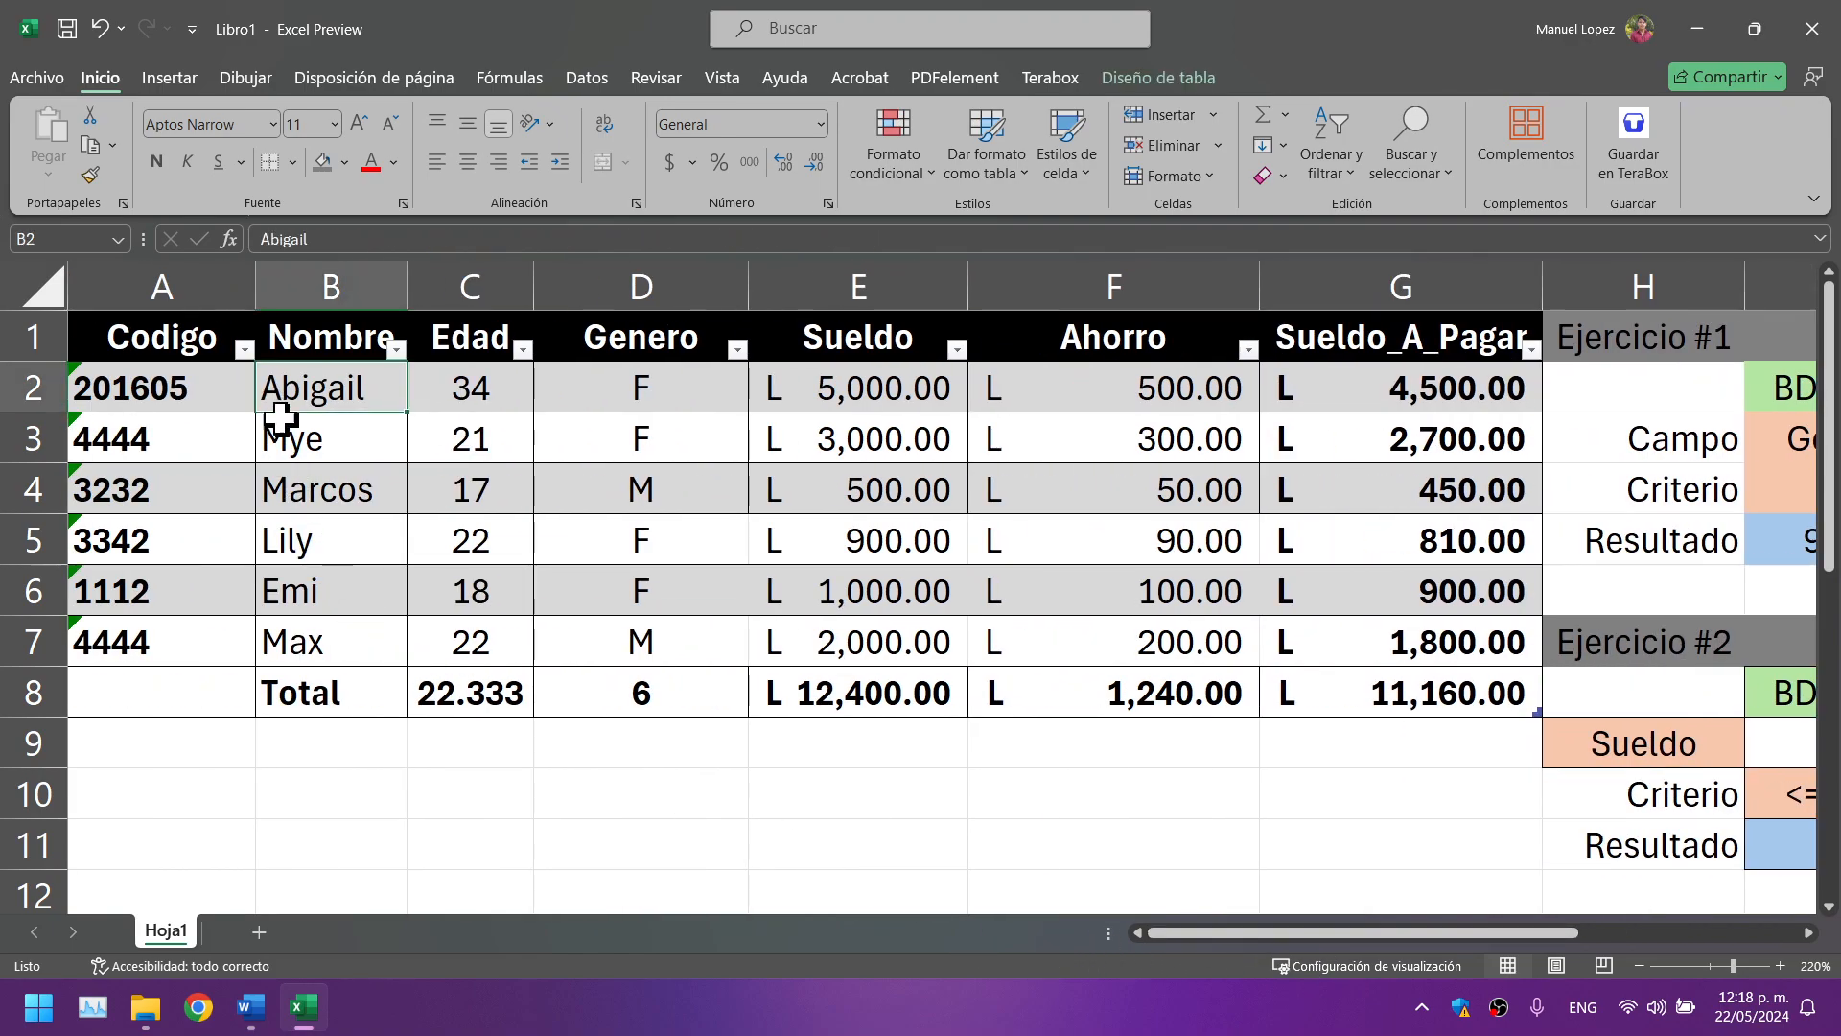
# Step: Change the Criterio in I22 of the BDEXTRAER block to 4444, the code in A3
pyautogui.click(230, 449)
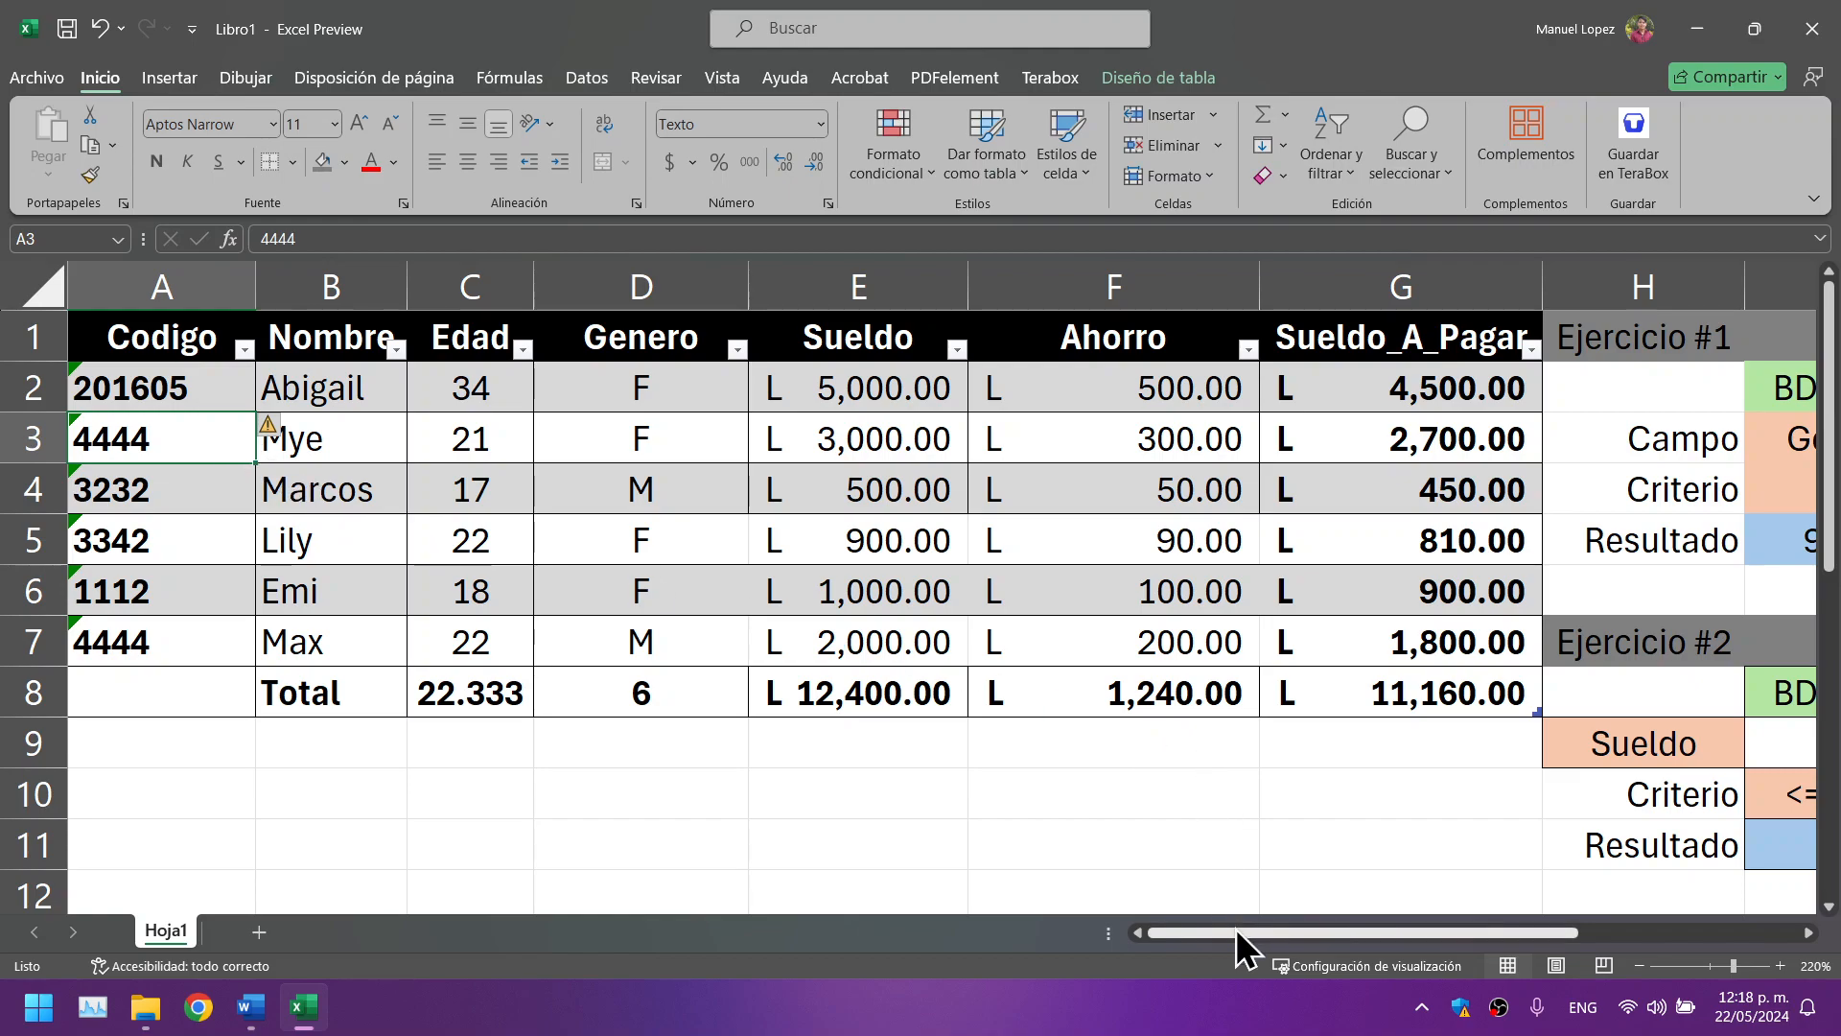
pyautogui.moveTo(1237, 933); pyautogui.dragTo(1336, 859)
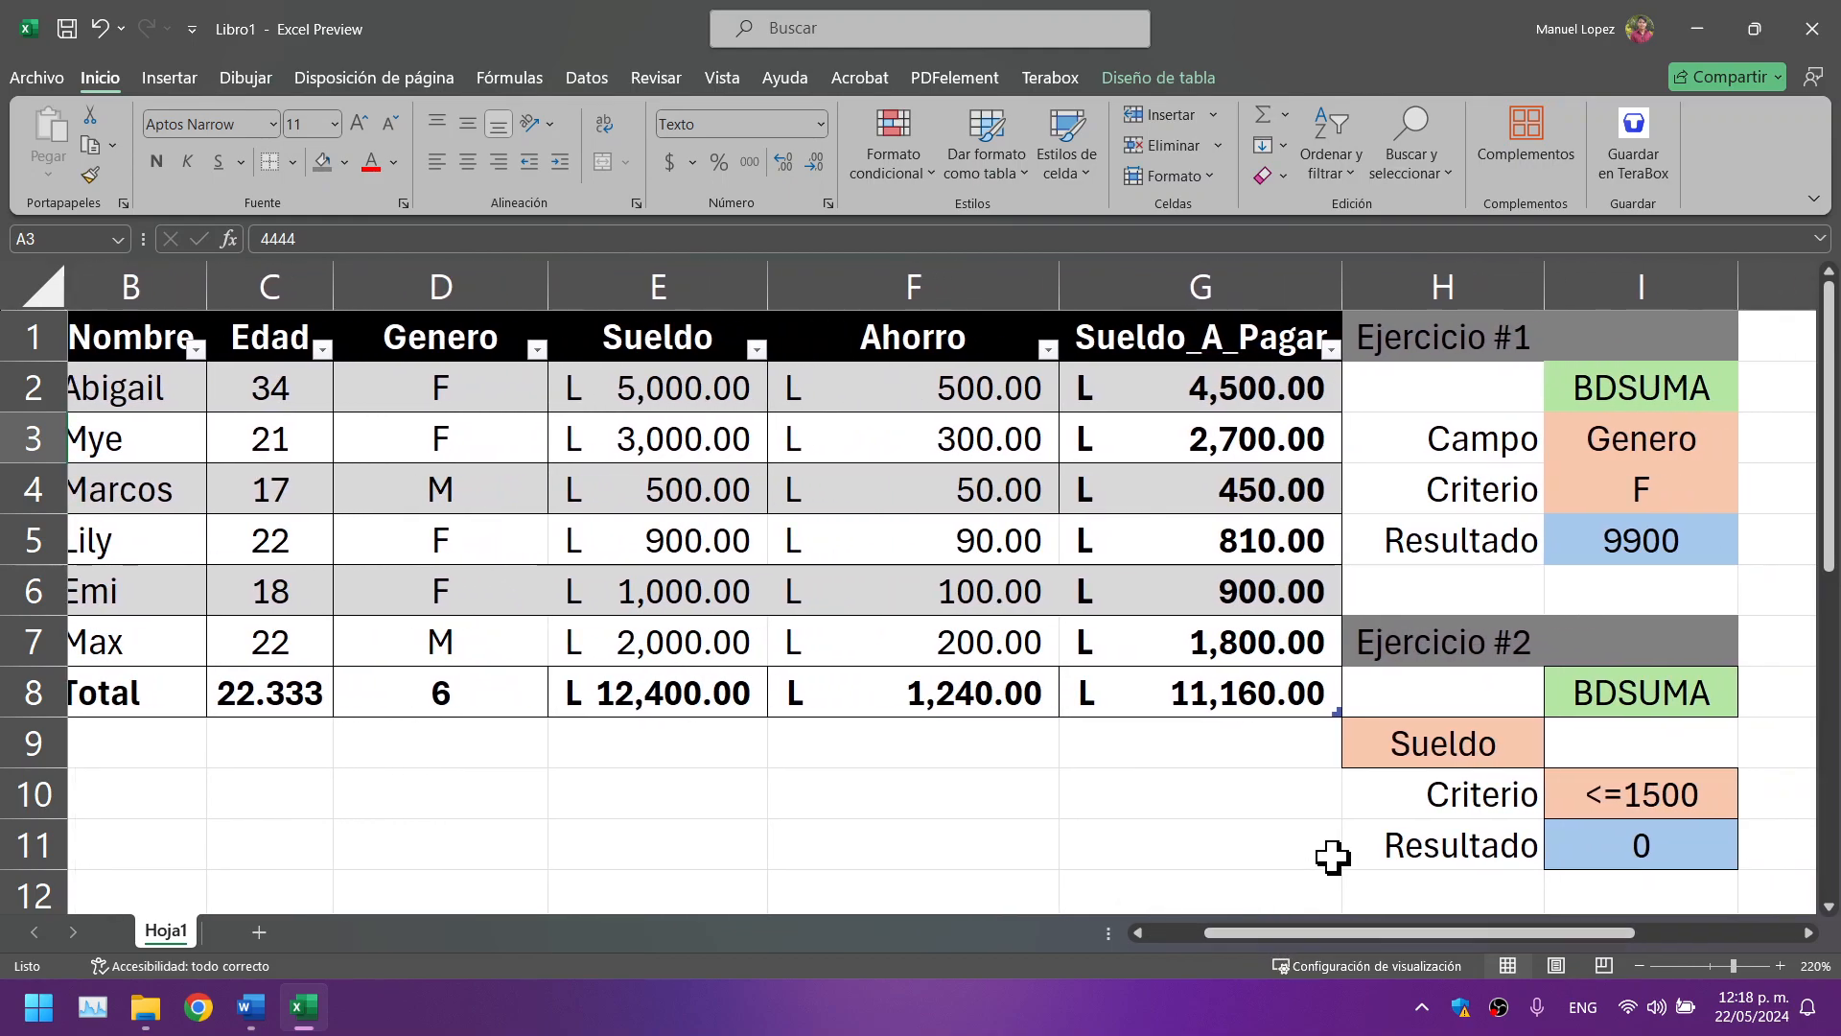
pyautogui.scroll(-2, 1335, 842)
pyautogui.scroll(-2, 1616, 794)
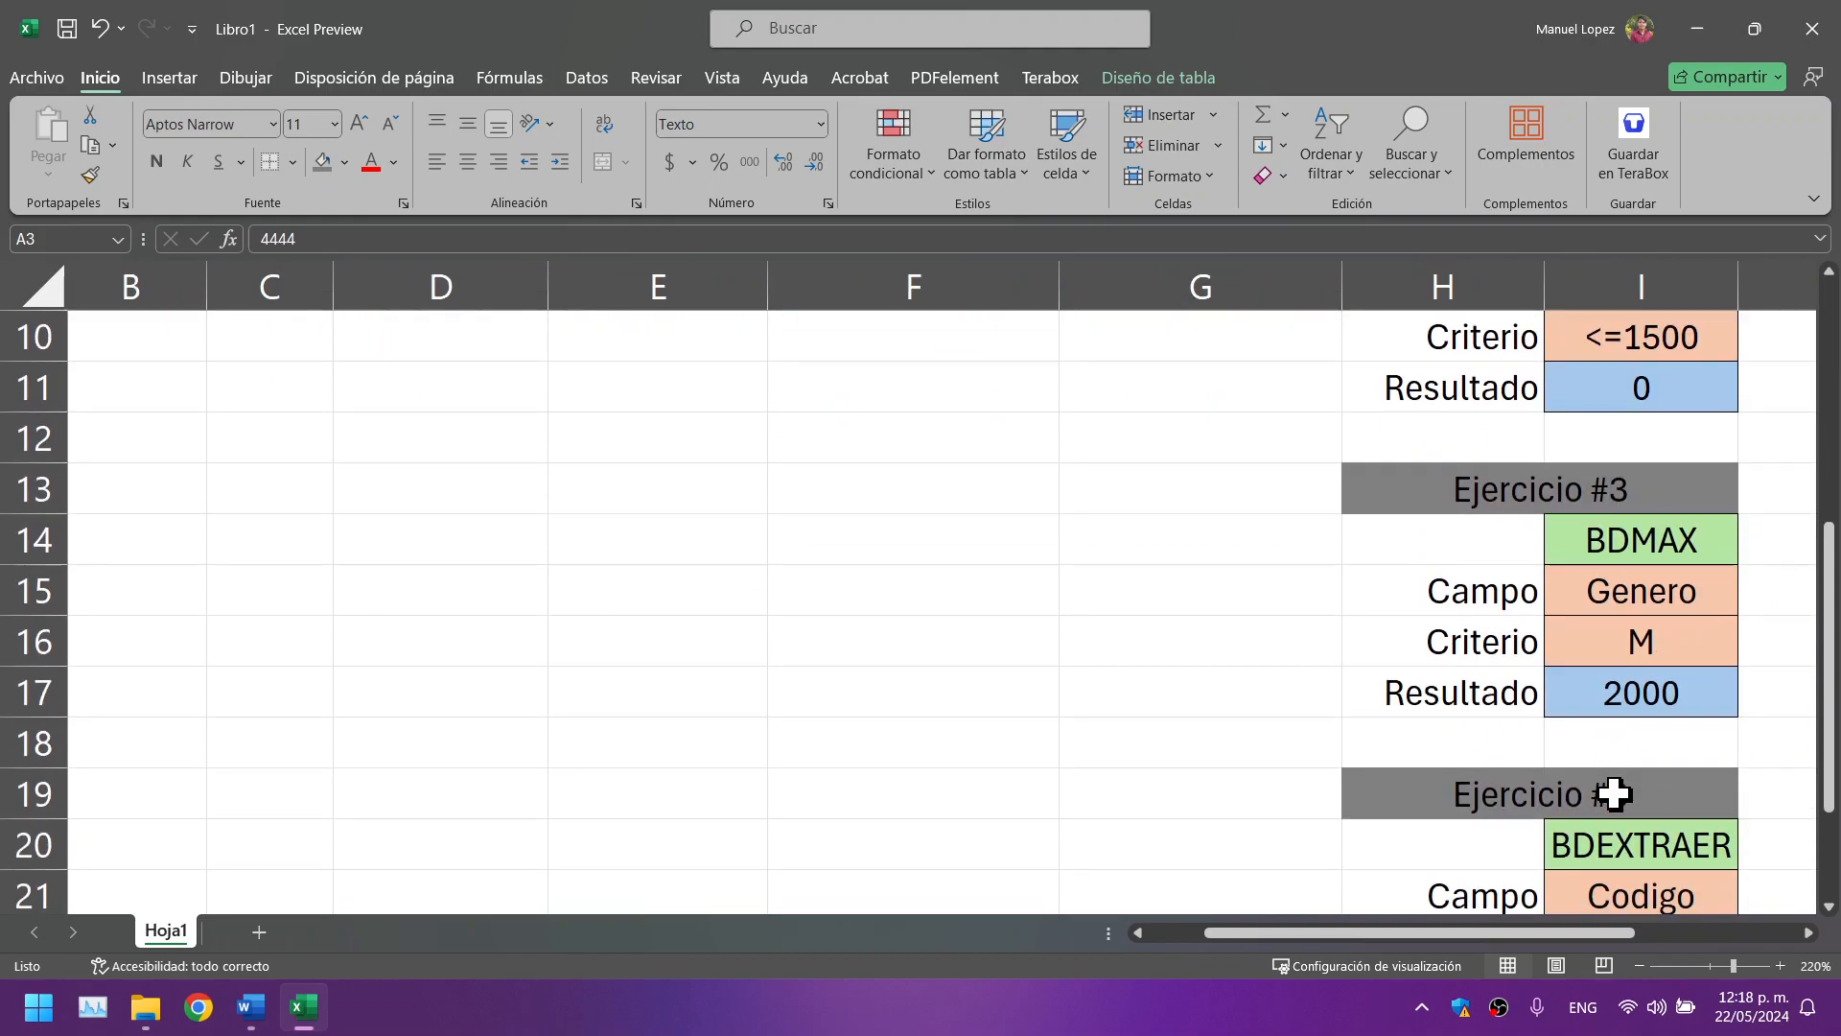
pyautogui.click(1616, 794)
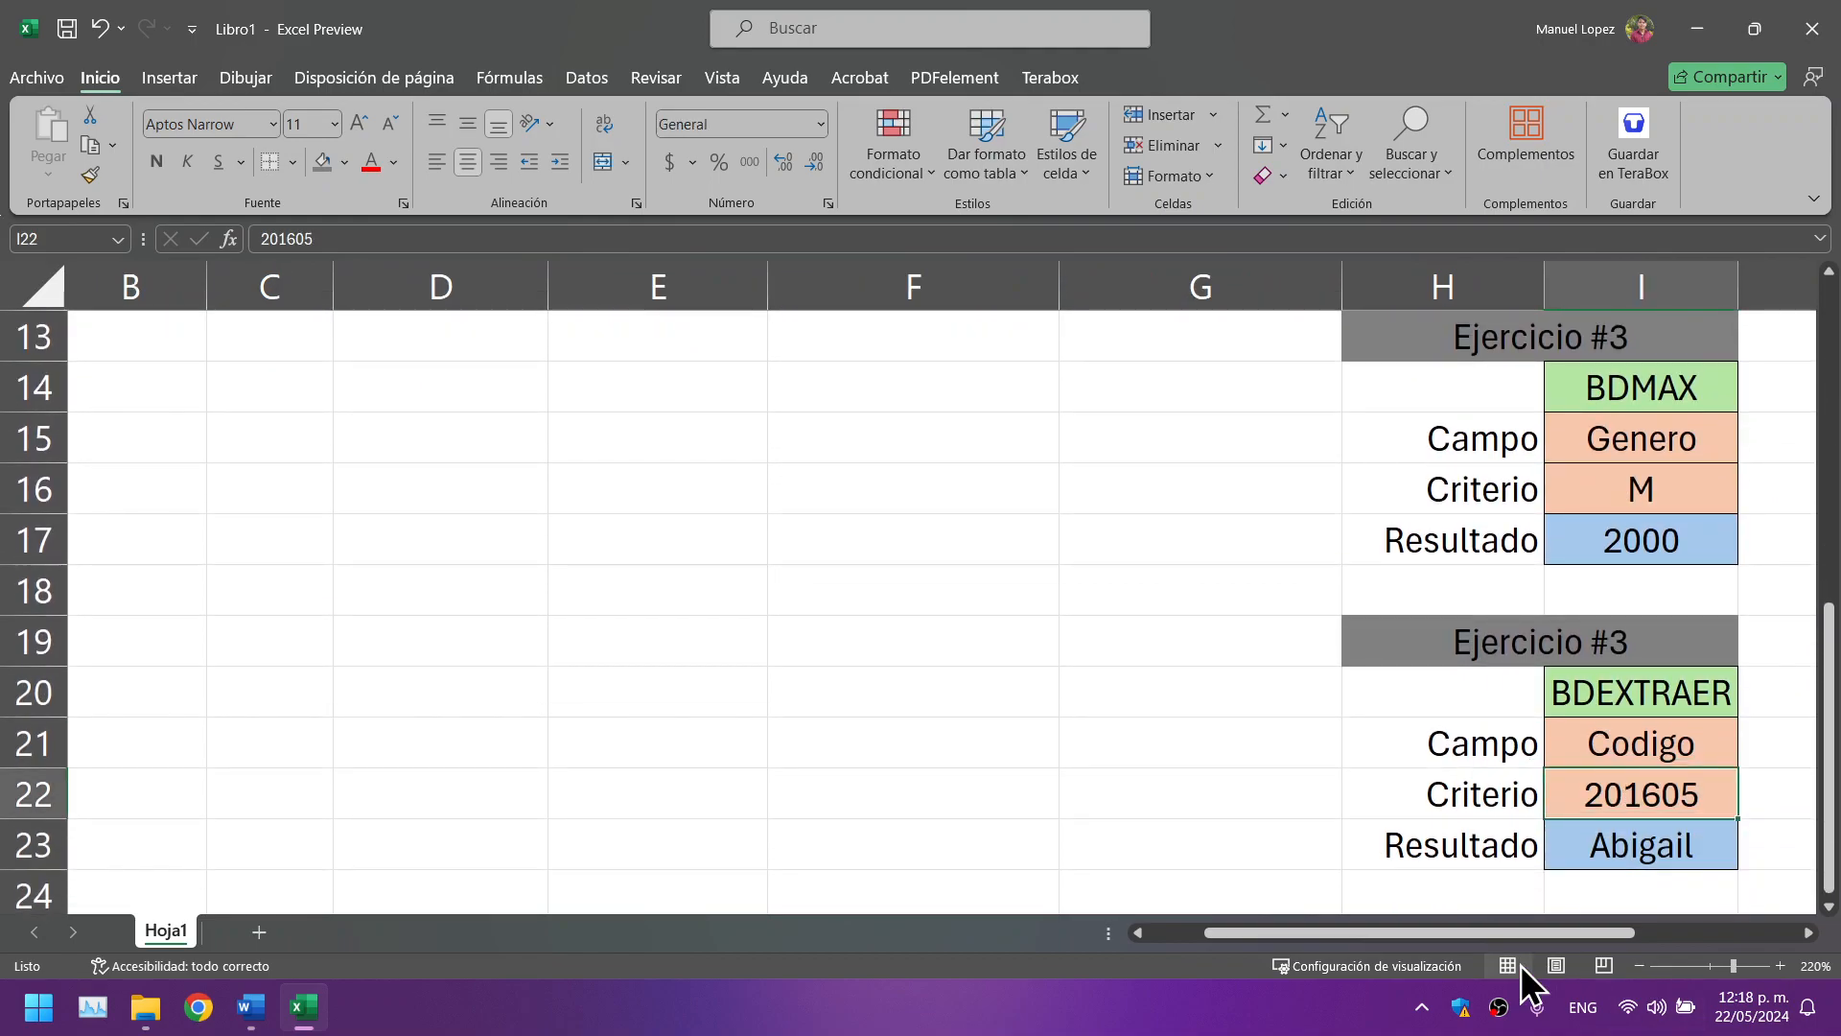
pyautogui.write('4444')
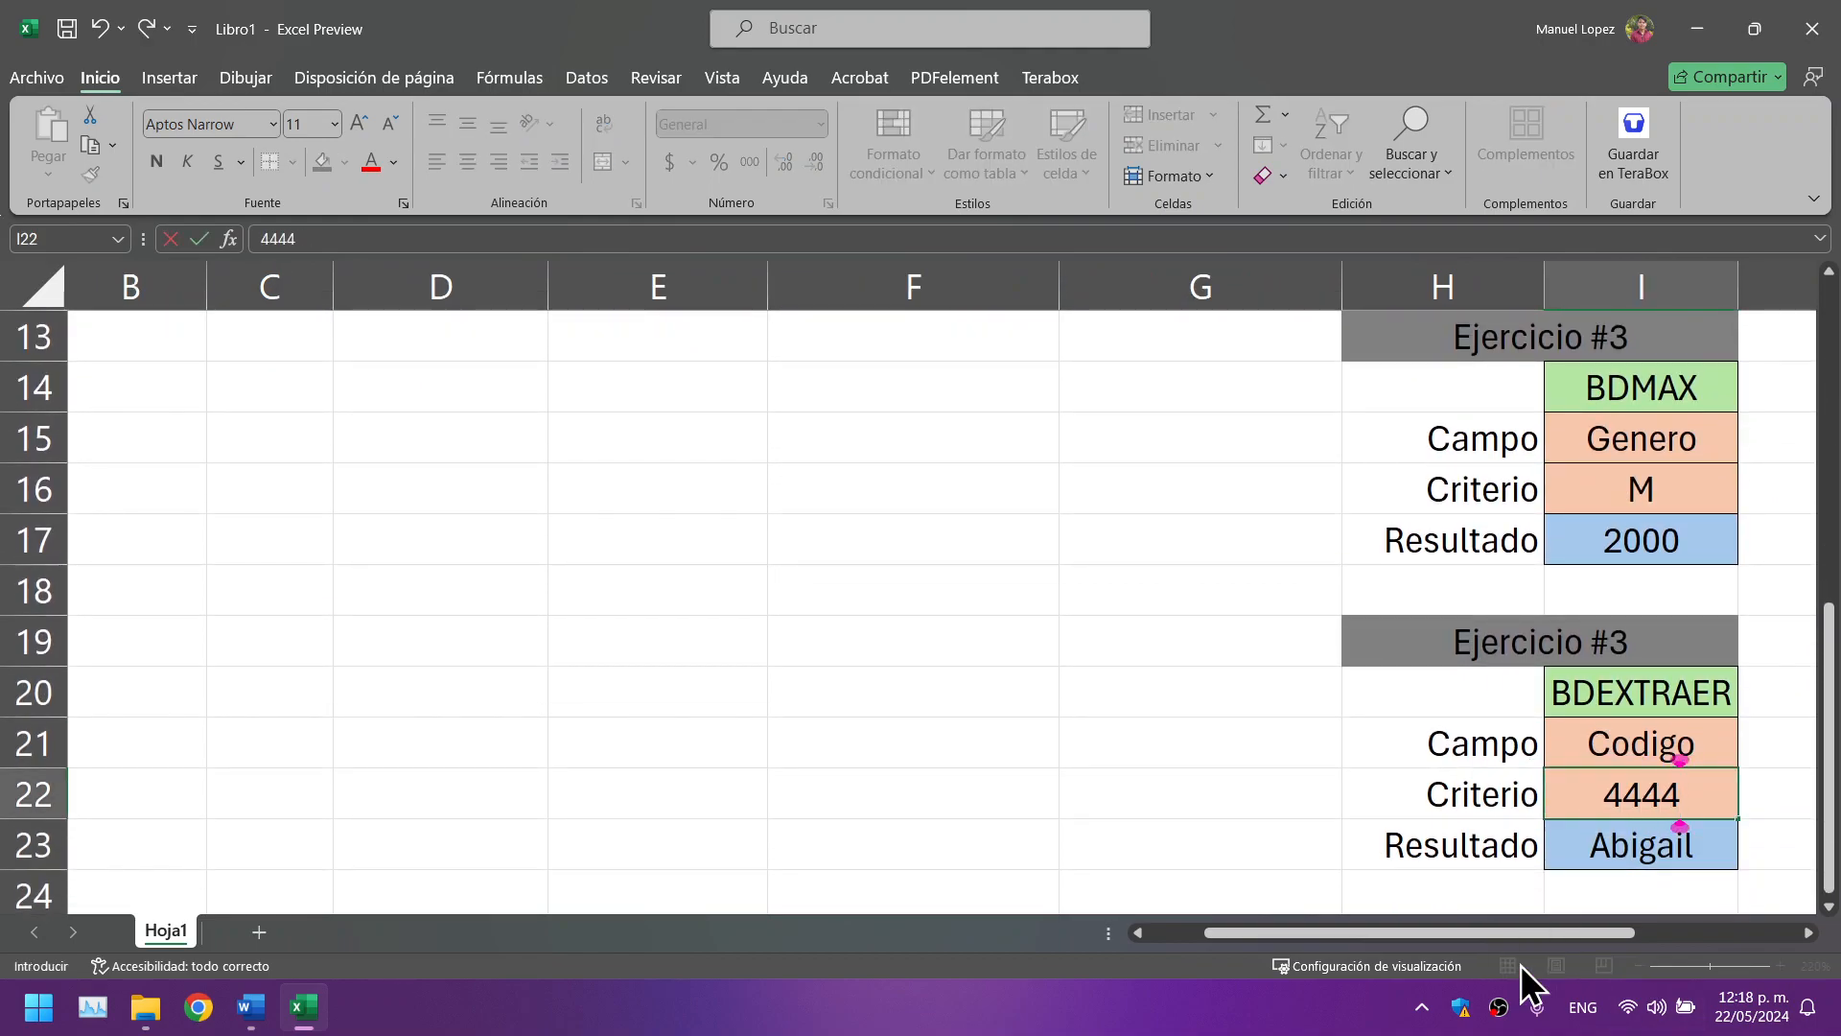
pyautogui.press('Return')
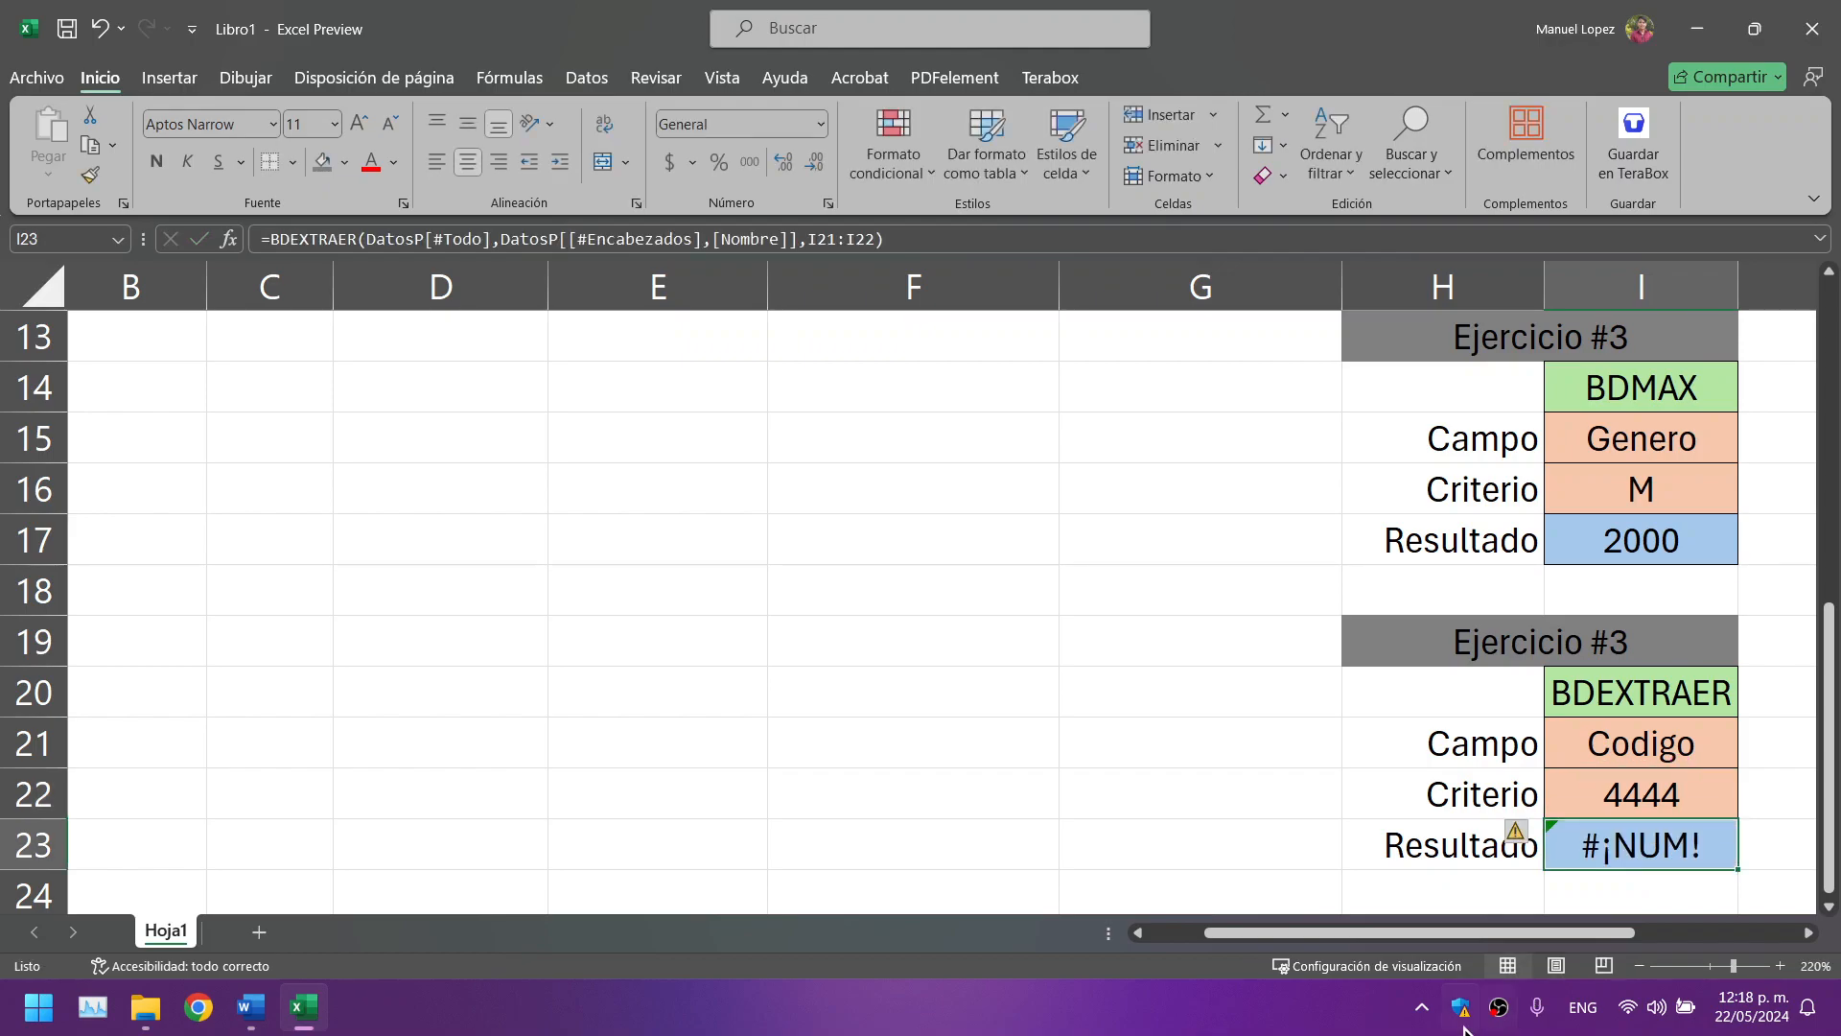
# Step: Convert the code stored as text in A3 of the DatosP table to a number
pyautogui.moveTo(1315, 935); pyautogui.dragTo(1258, 935)
pyautogui.scroll(4, 613, 743)
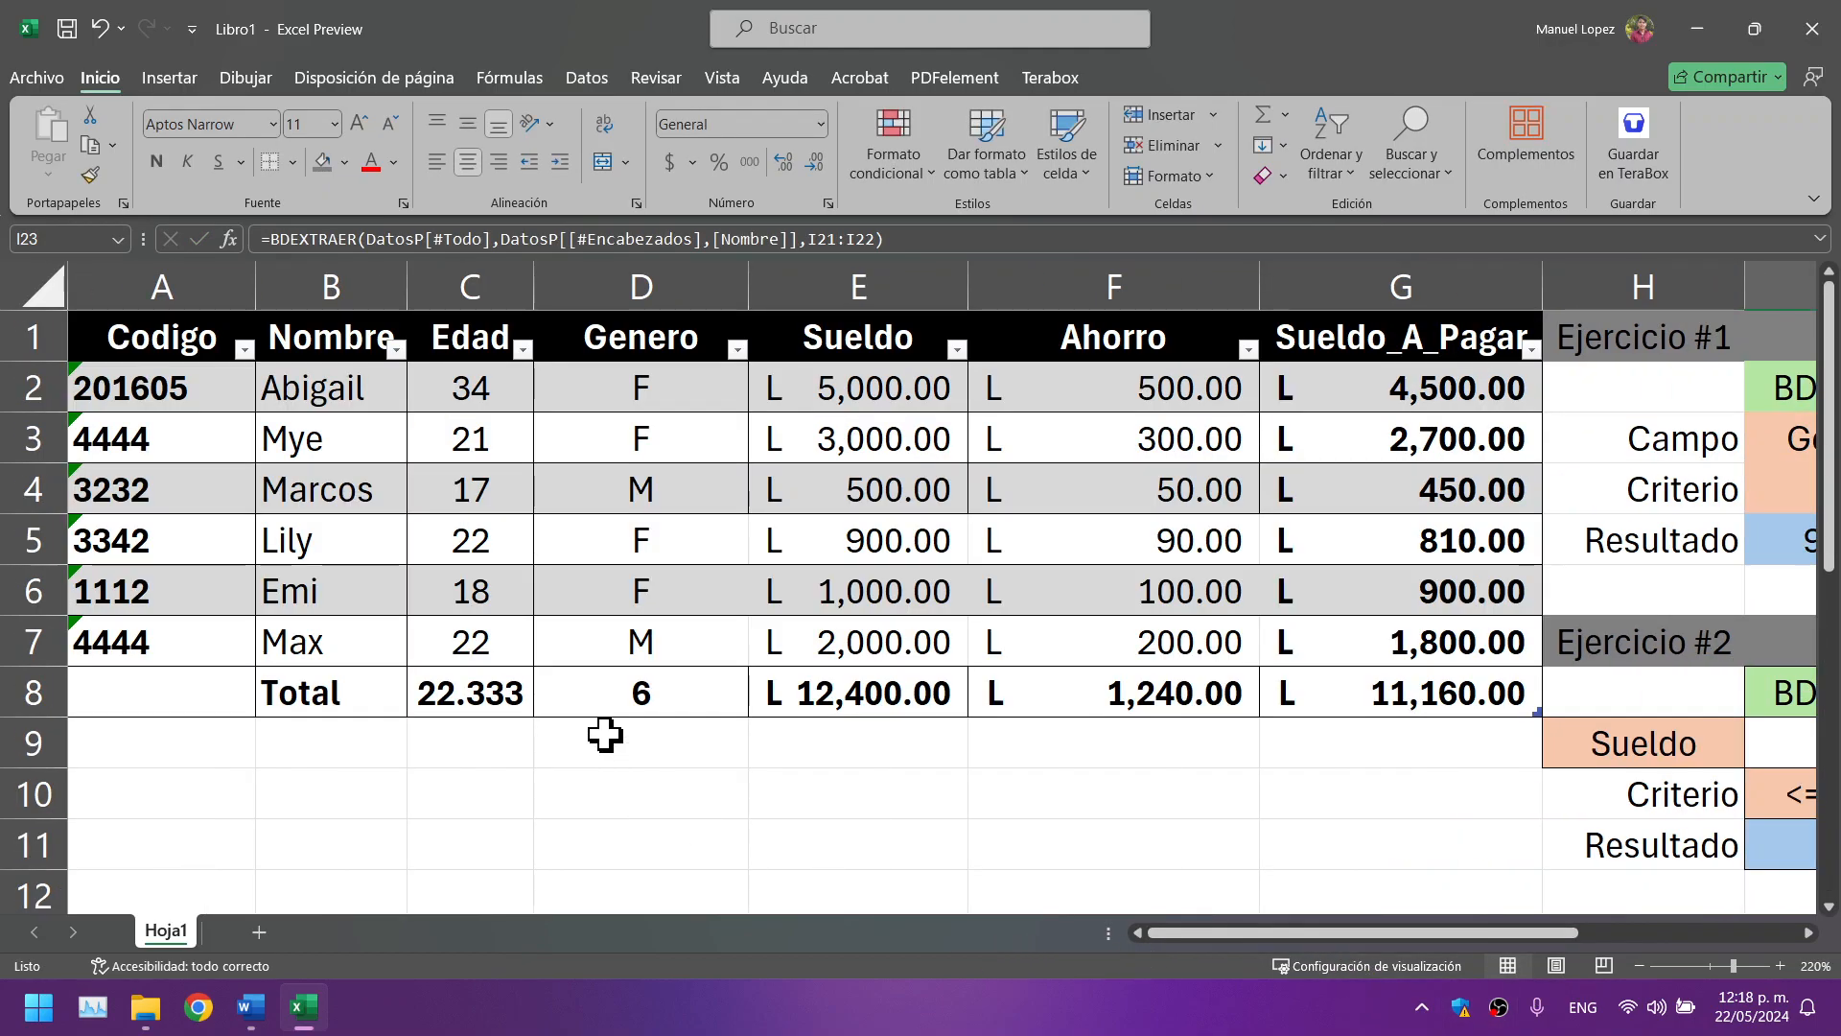
pyautogui.click(170, 450)
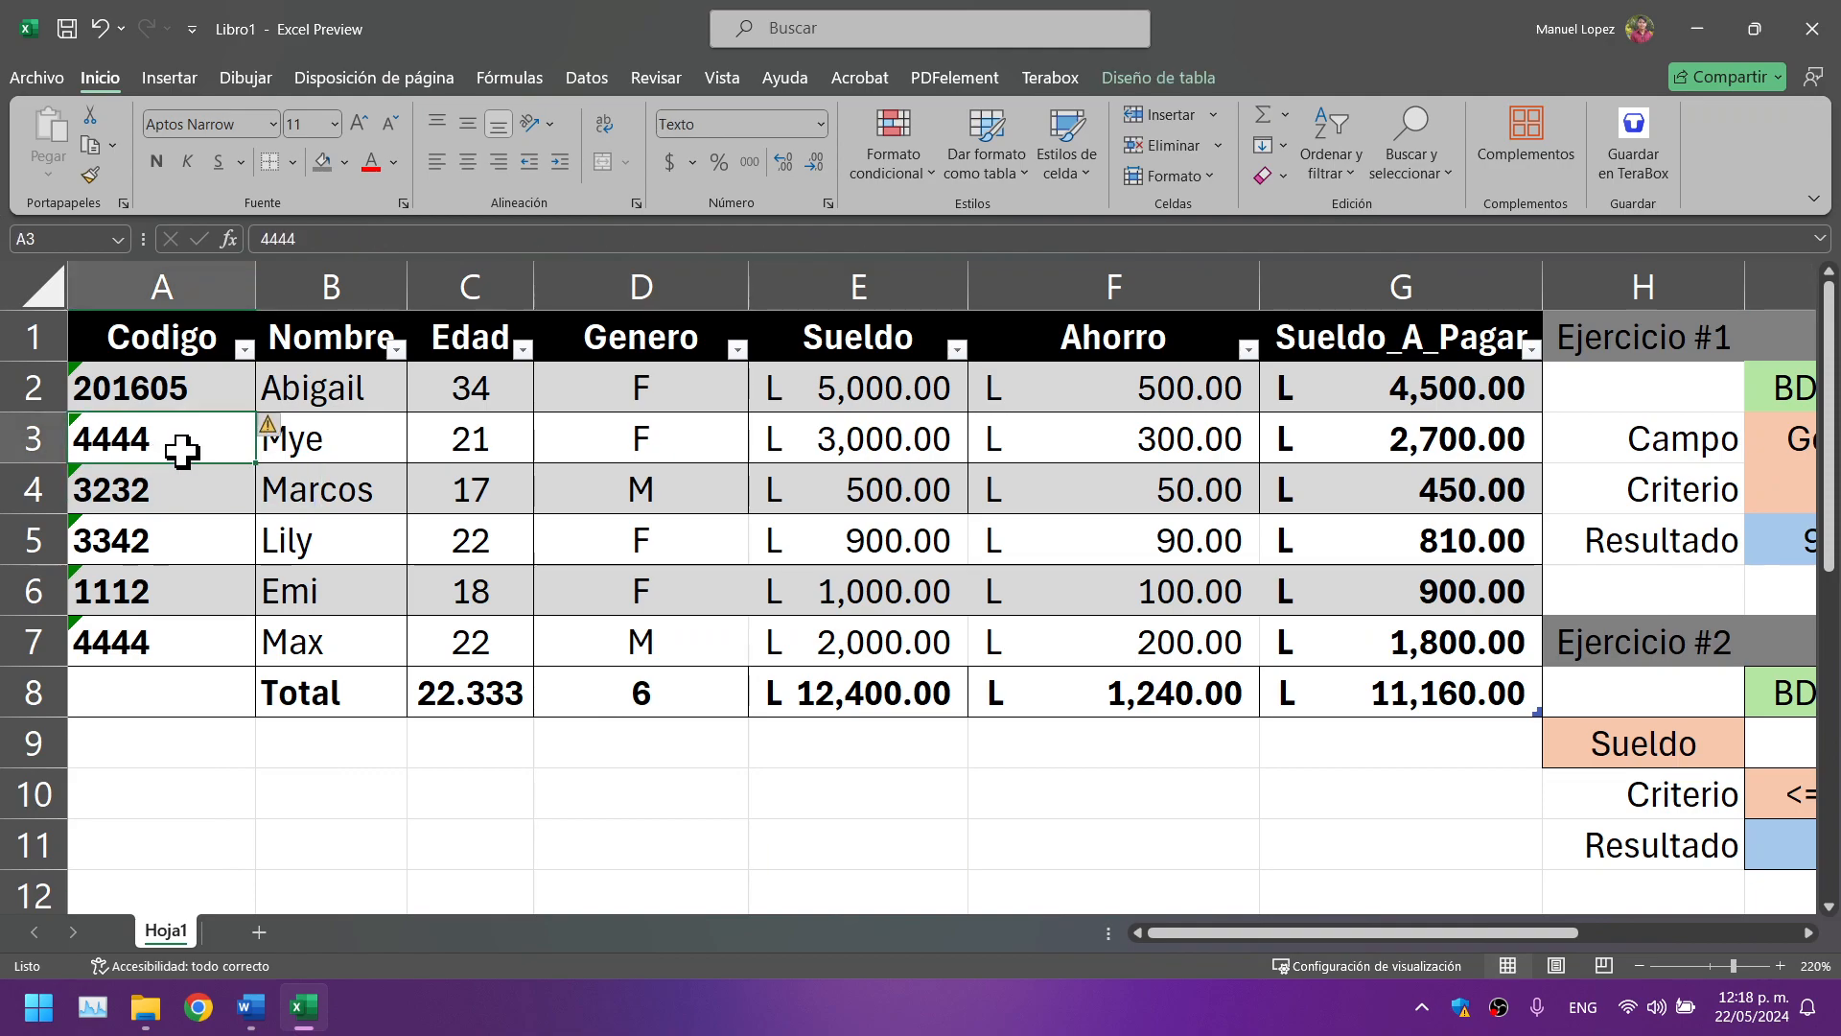
pyautogui.click(269, 433)
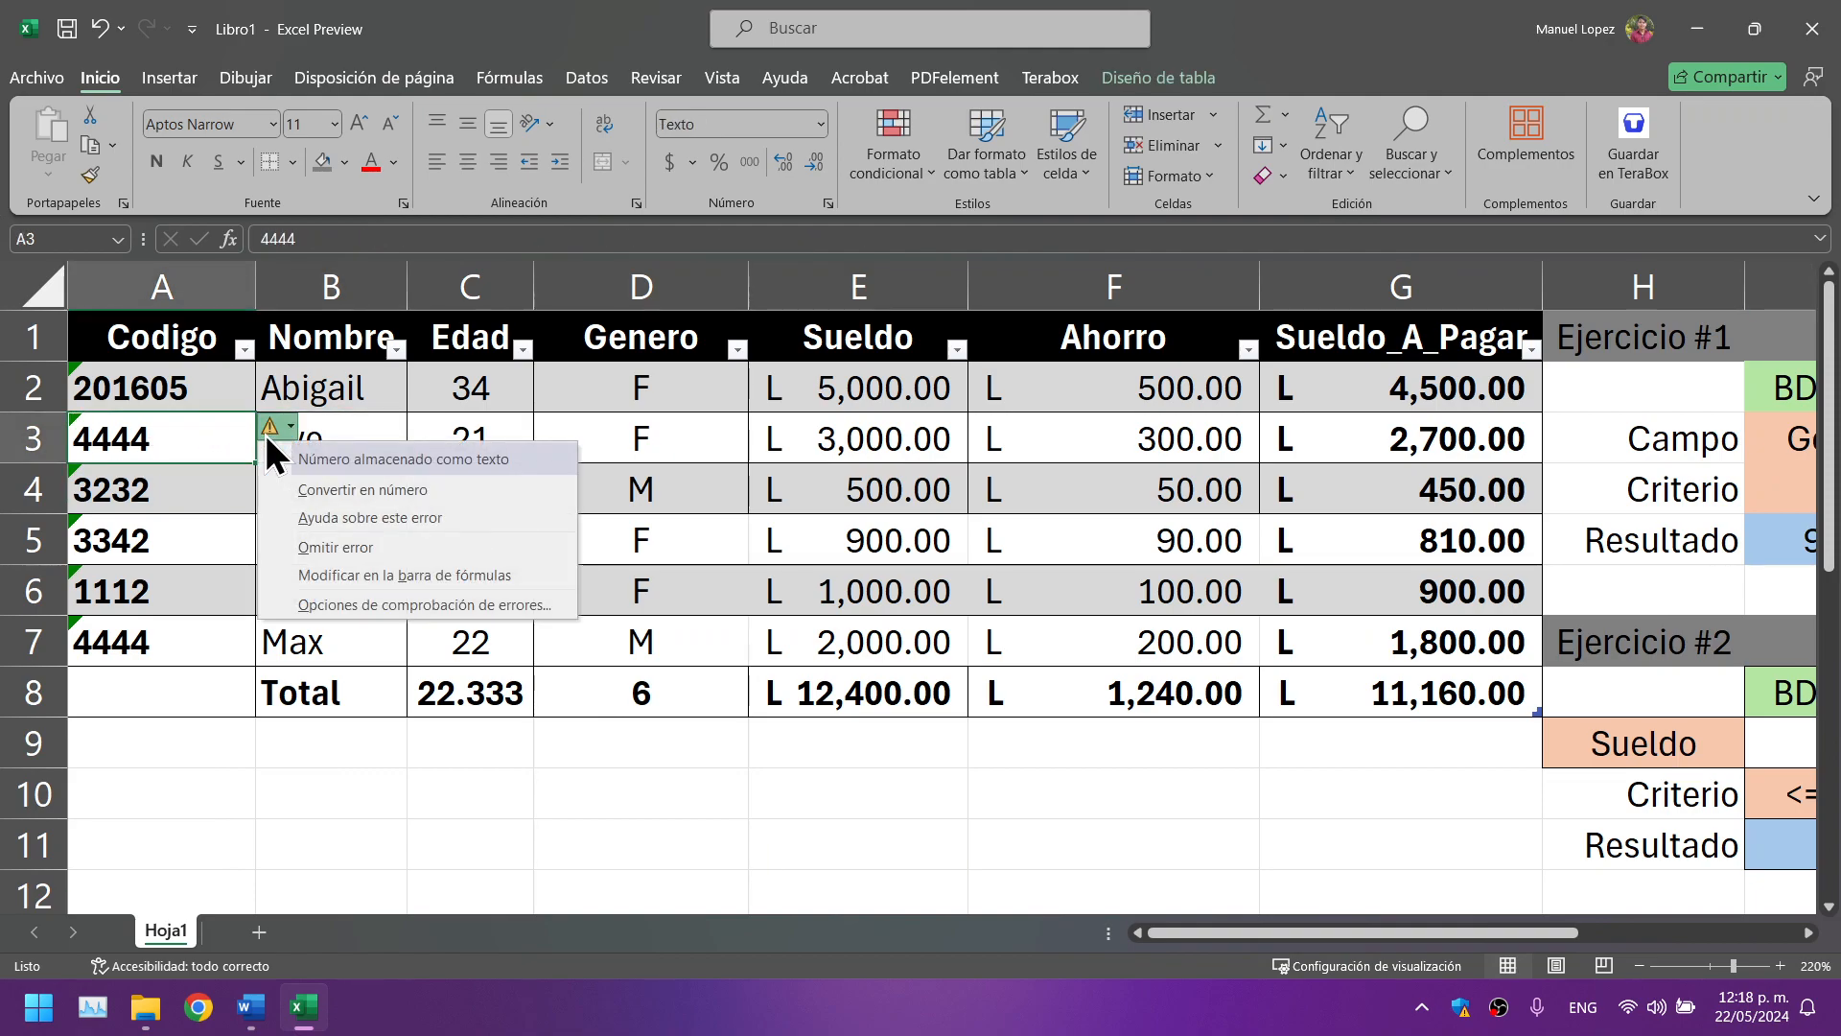
pyautogui.click(360, 489)
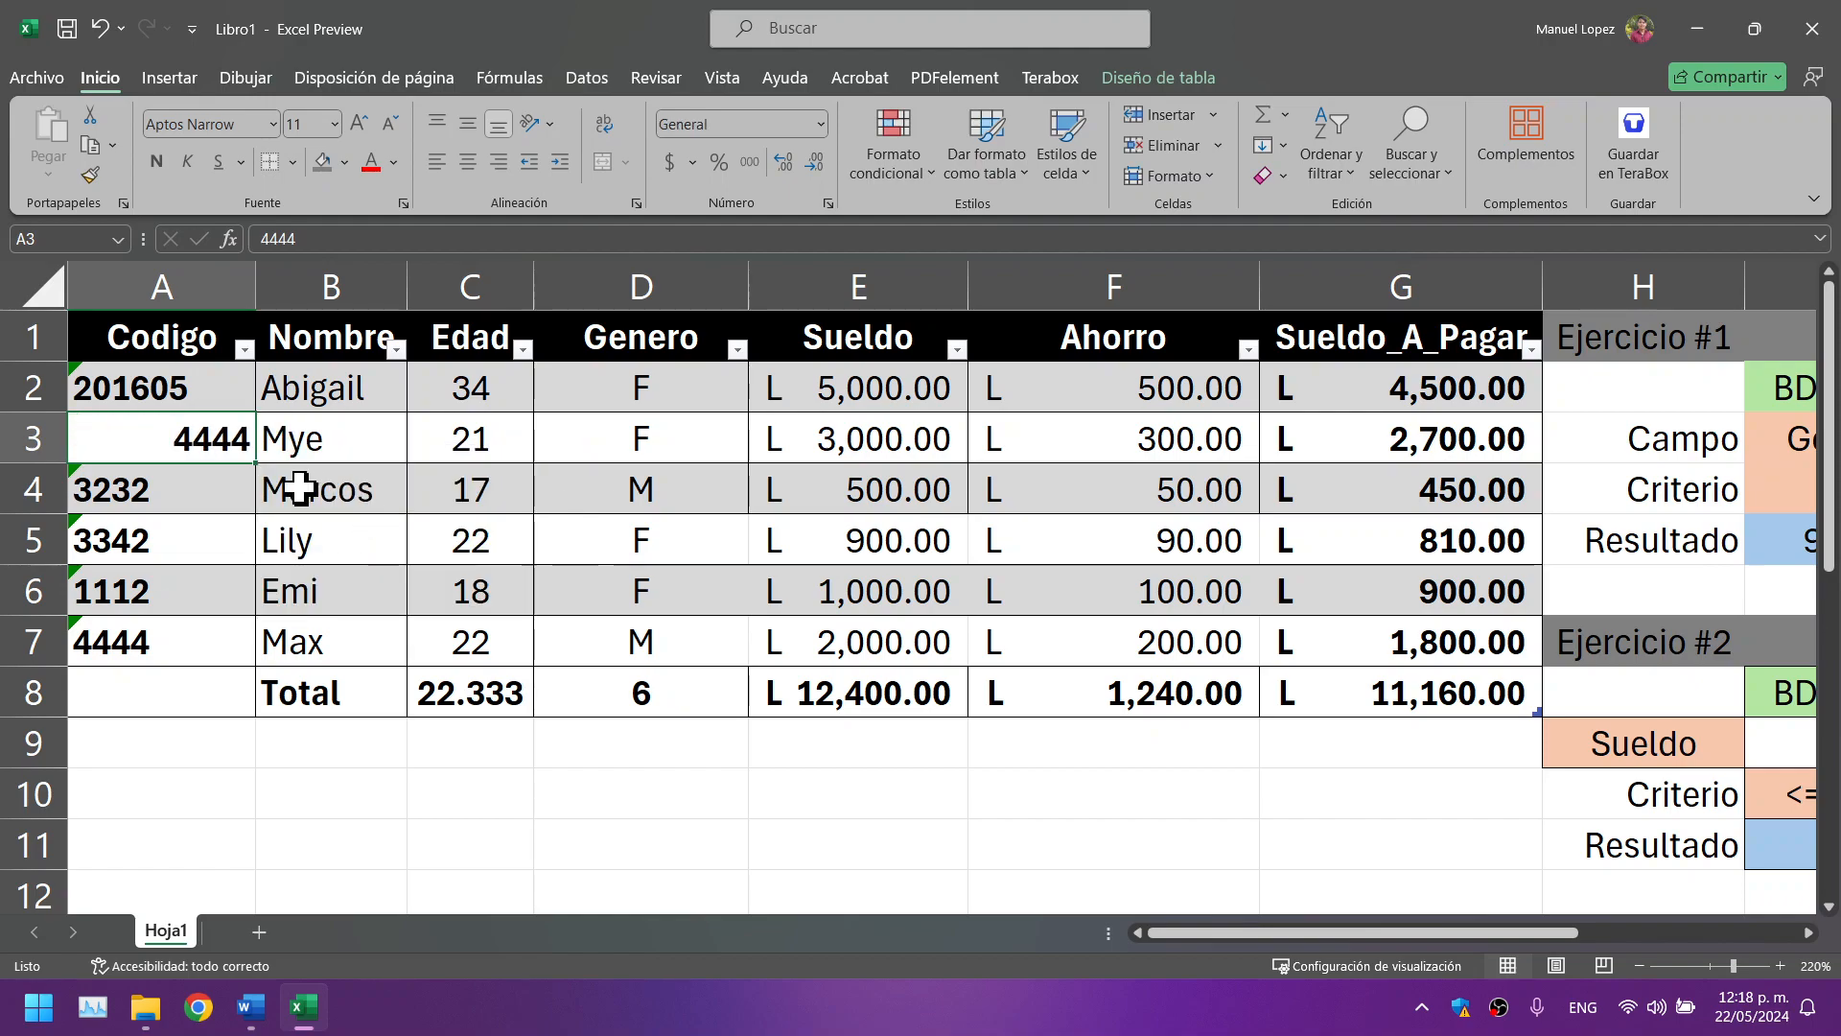
# Step: Examine the Campo, Criterio and Resultado cells I21 to I23 of the BDEXTRAER block
pyautogui.scroll(-2, 489, 566)
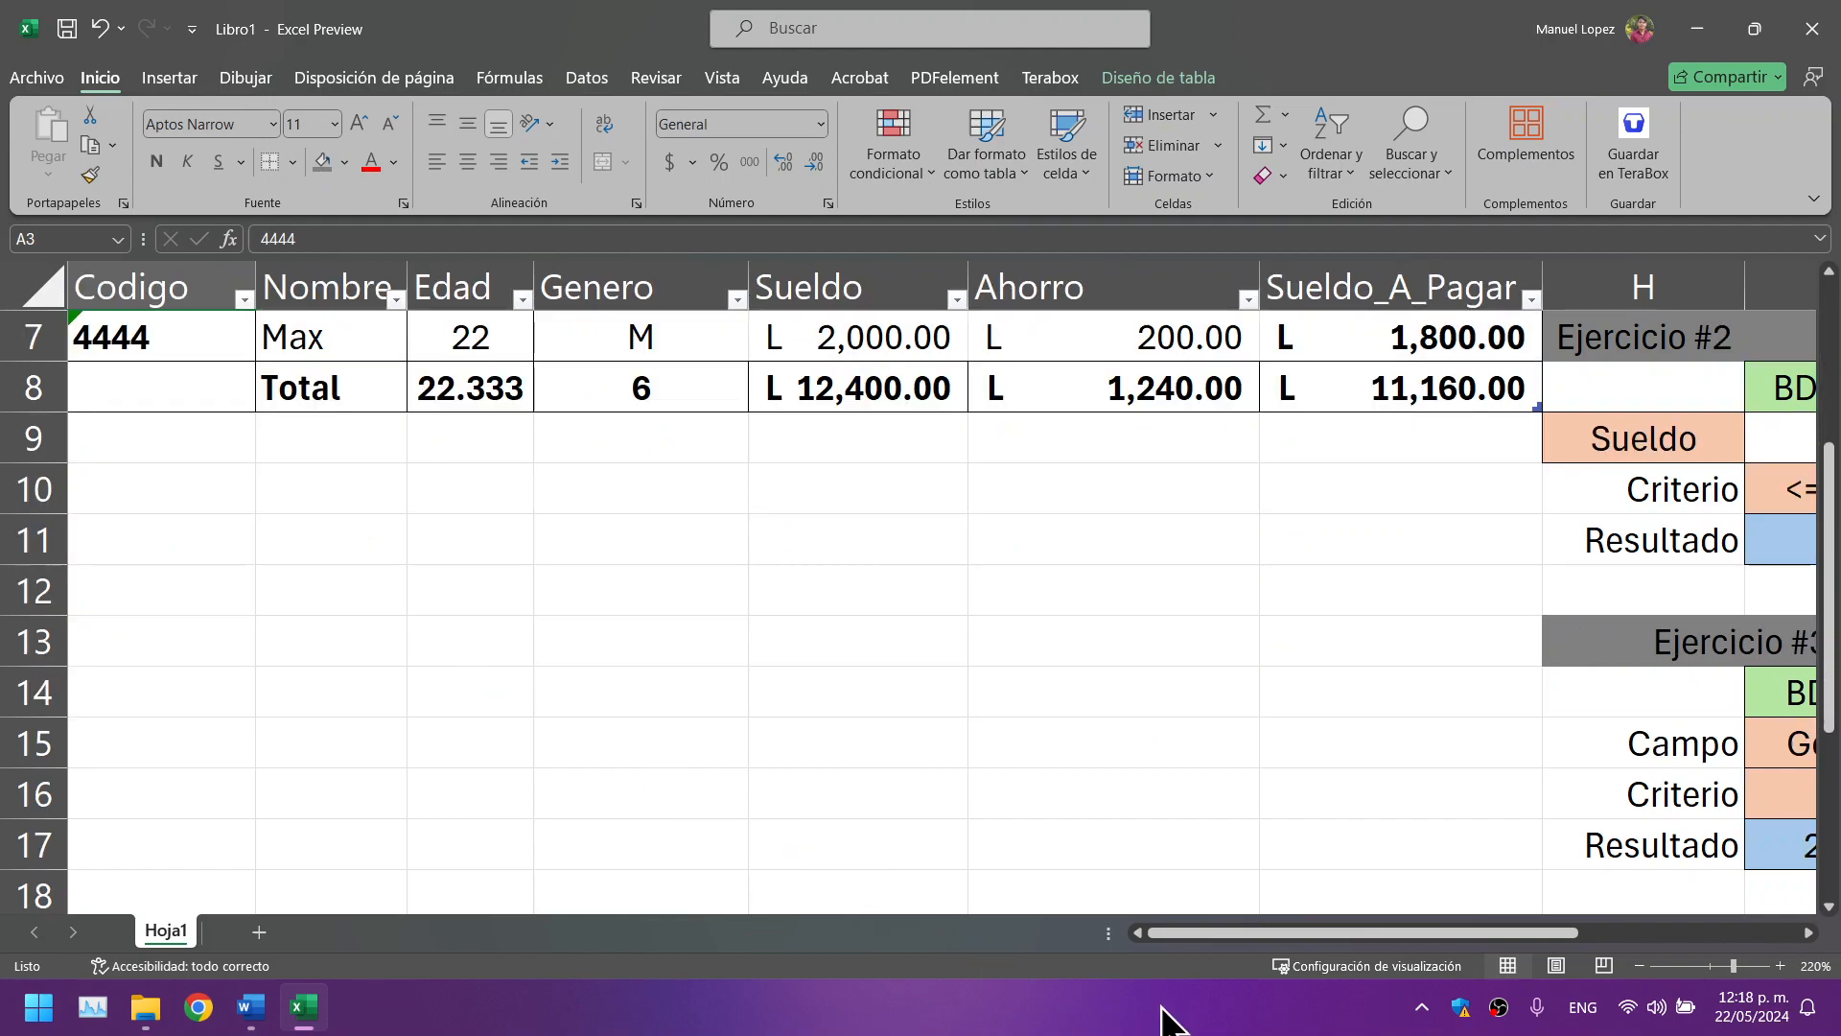
pyautogui.moveTo(1333, 938); pyautogui.dragTo(1449, 973)
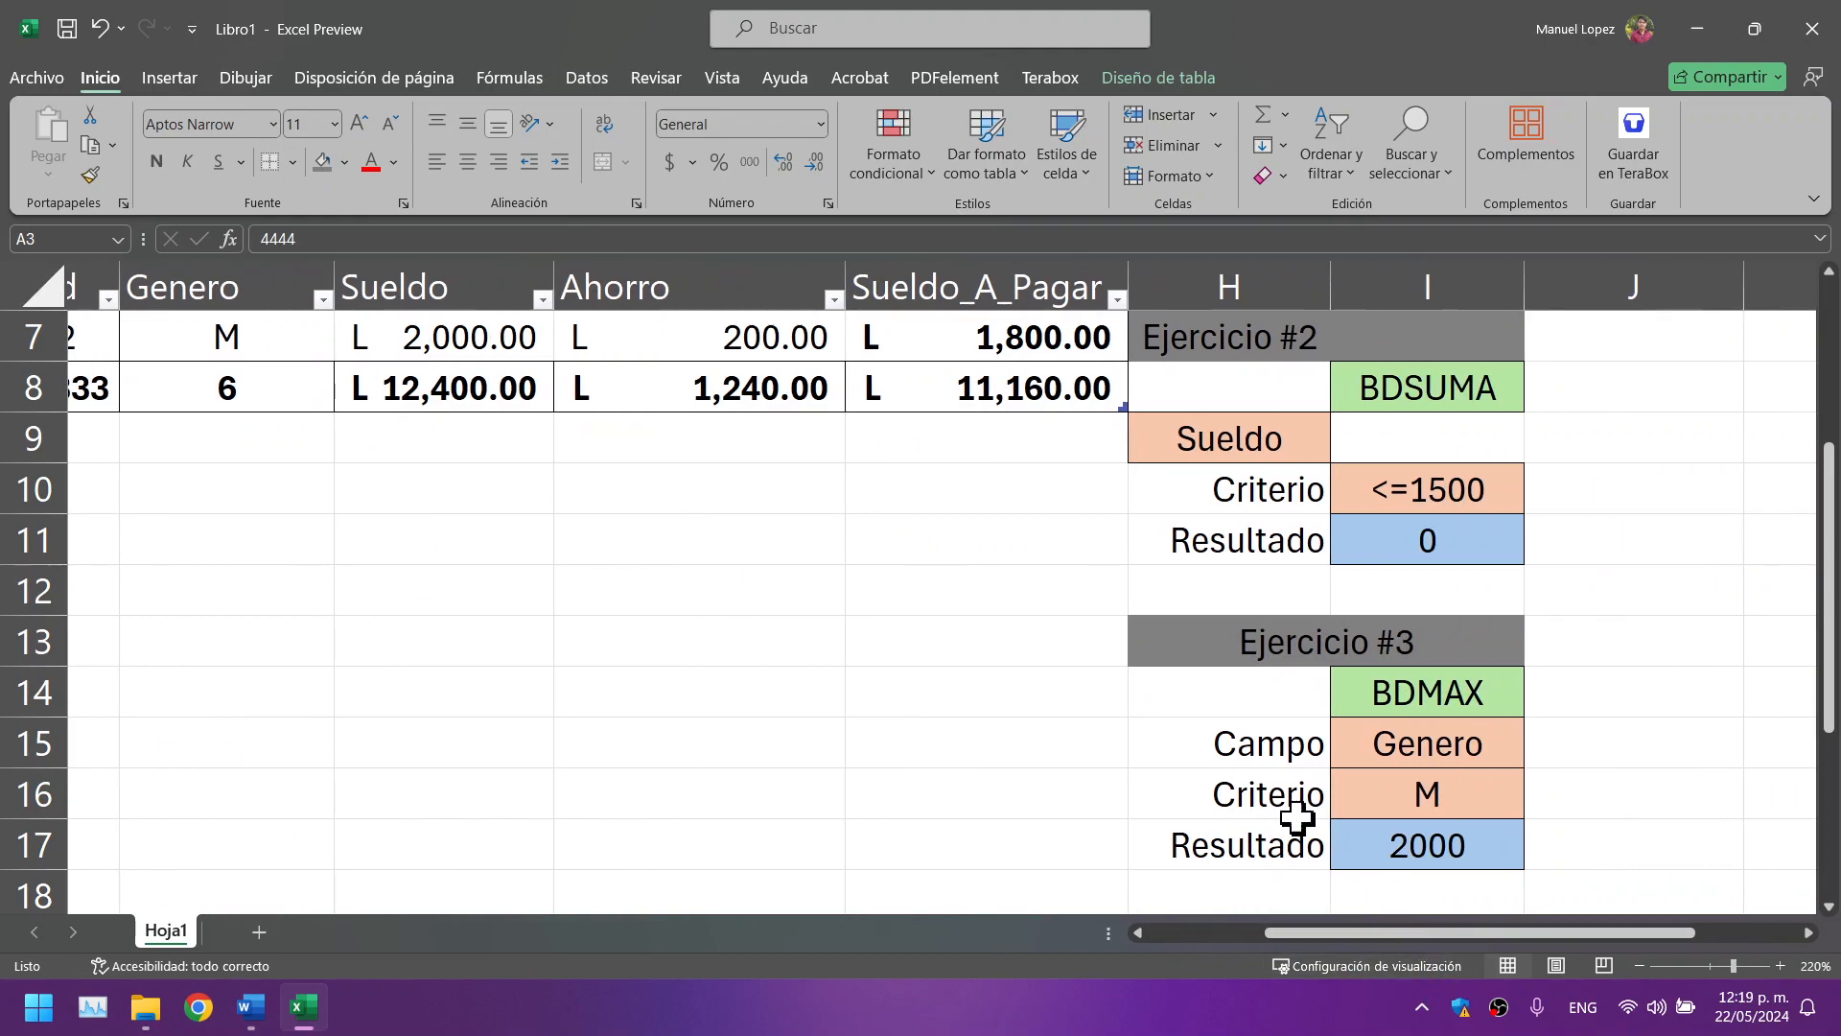
pyautogui.scroll(-4, 1279, 811)
pyautogui.scroll(2, 1280, 810)
pyautogui.click(1388, 784)
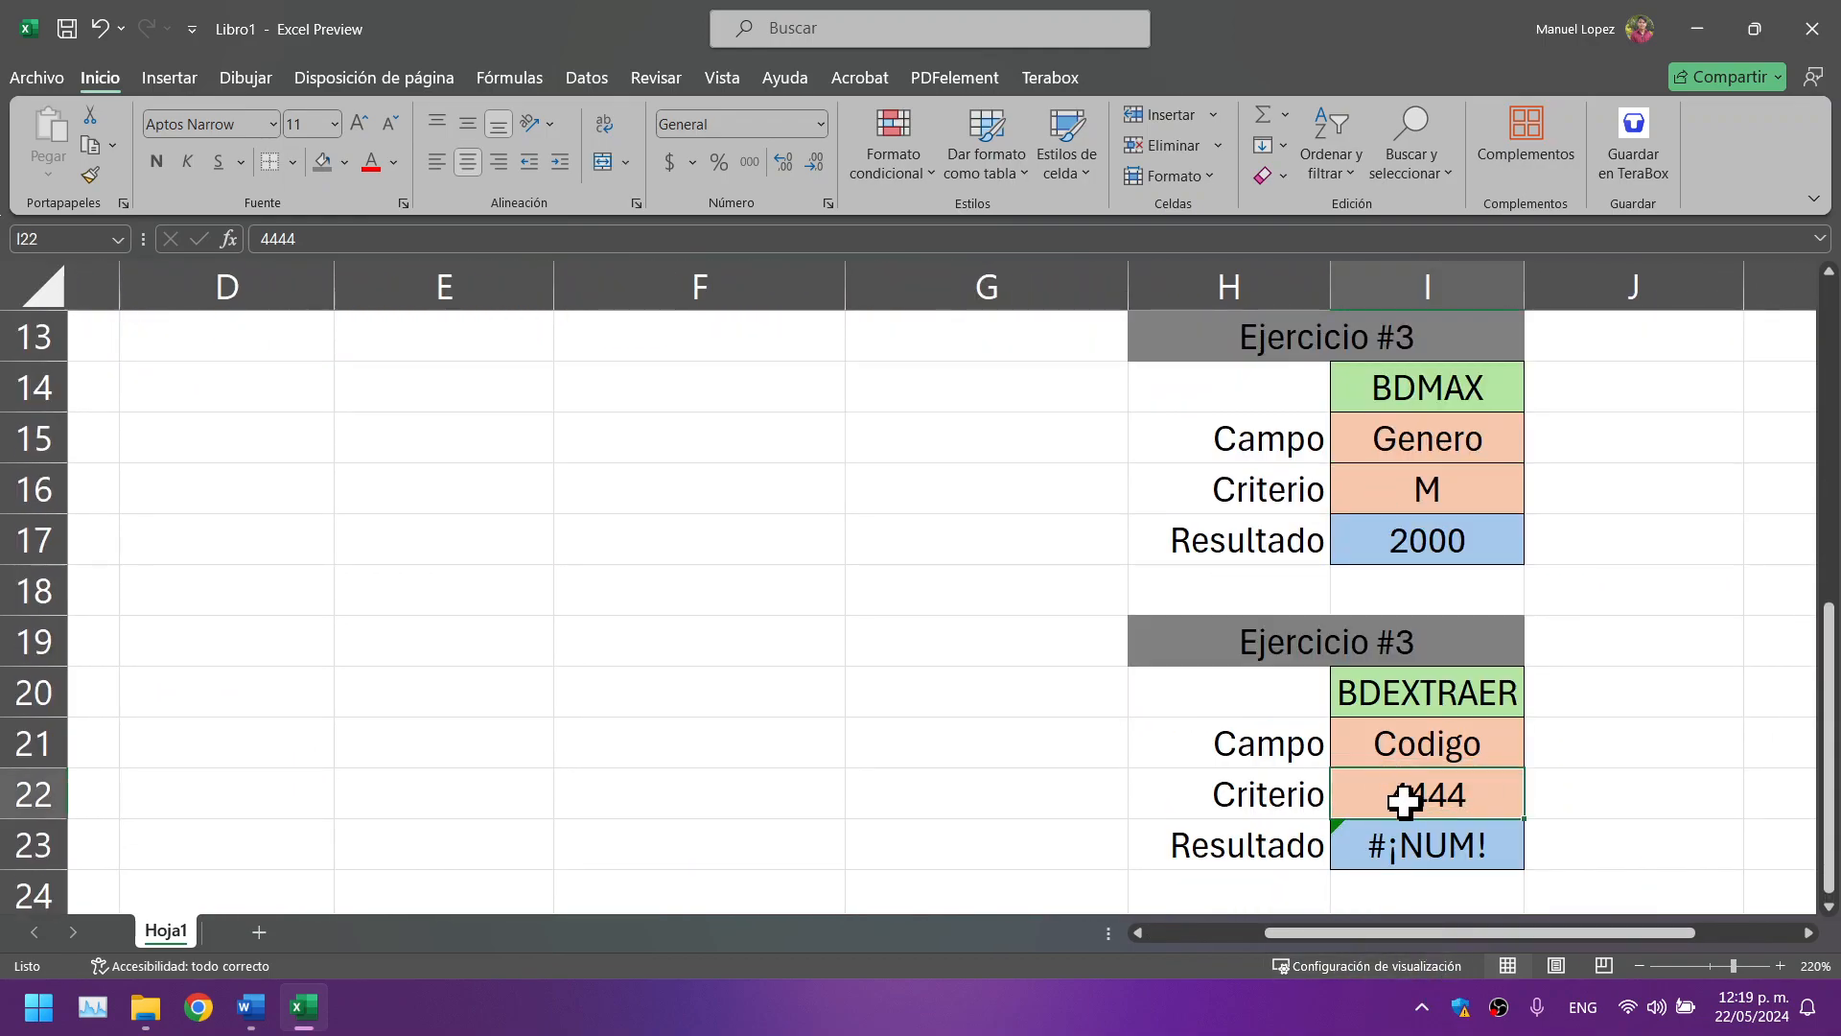
pyautogui.click(1409, 832)
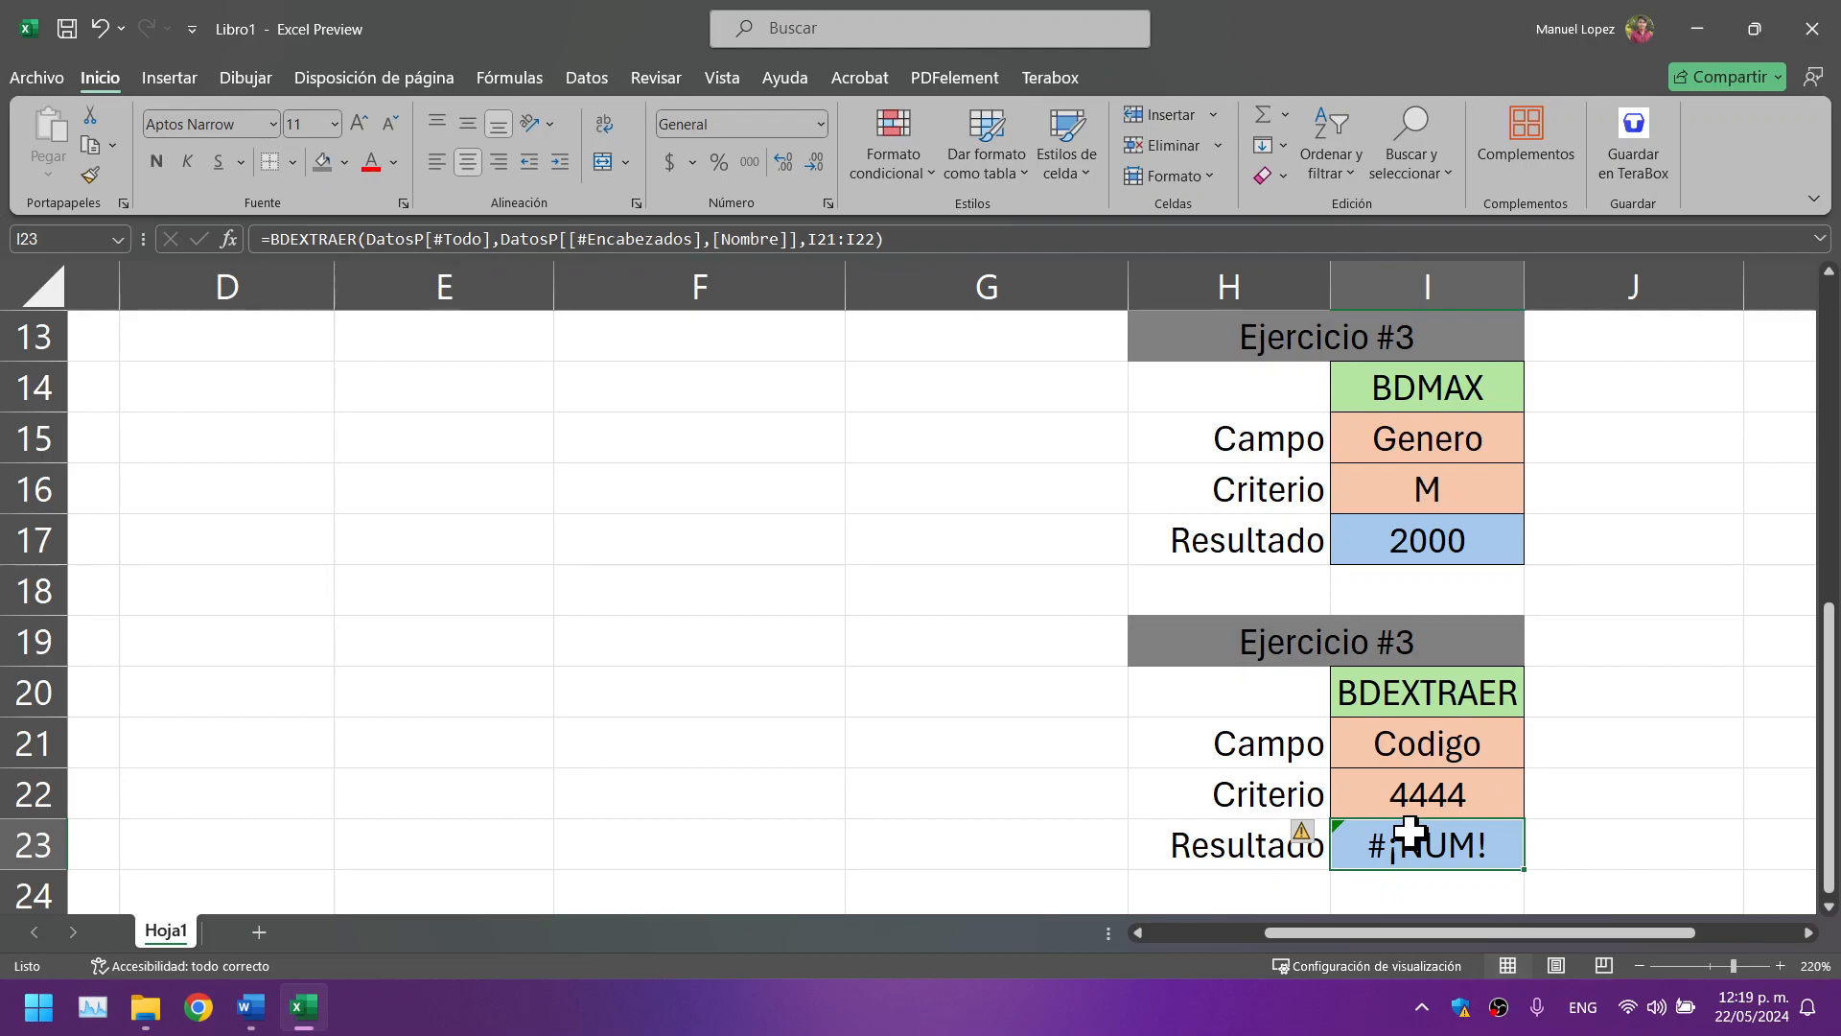
pyautogui.moveTo(1418, 748); pyautogui.dragTo(1414, 785)
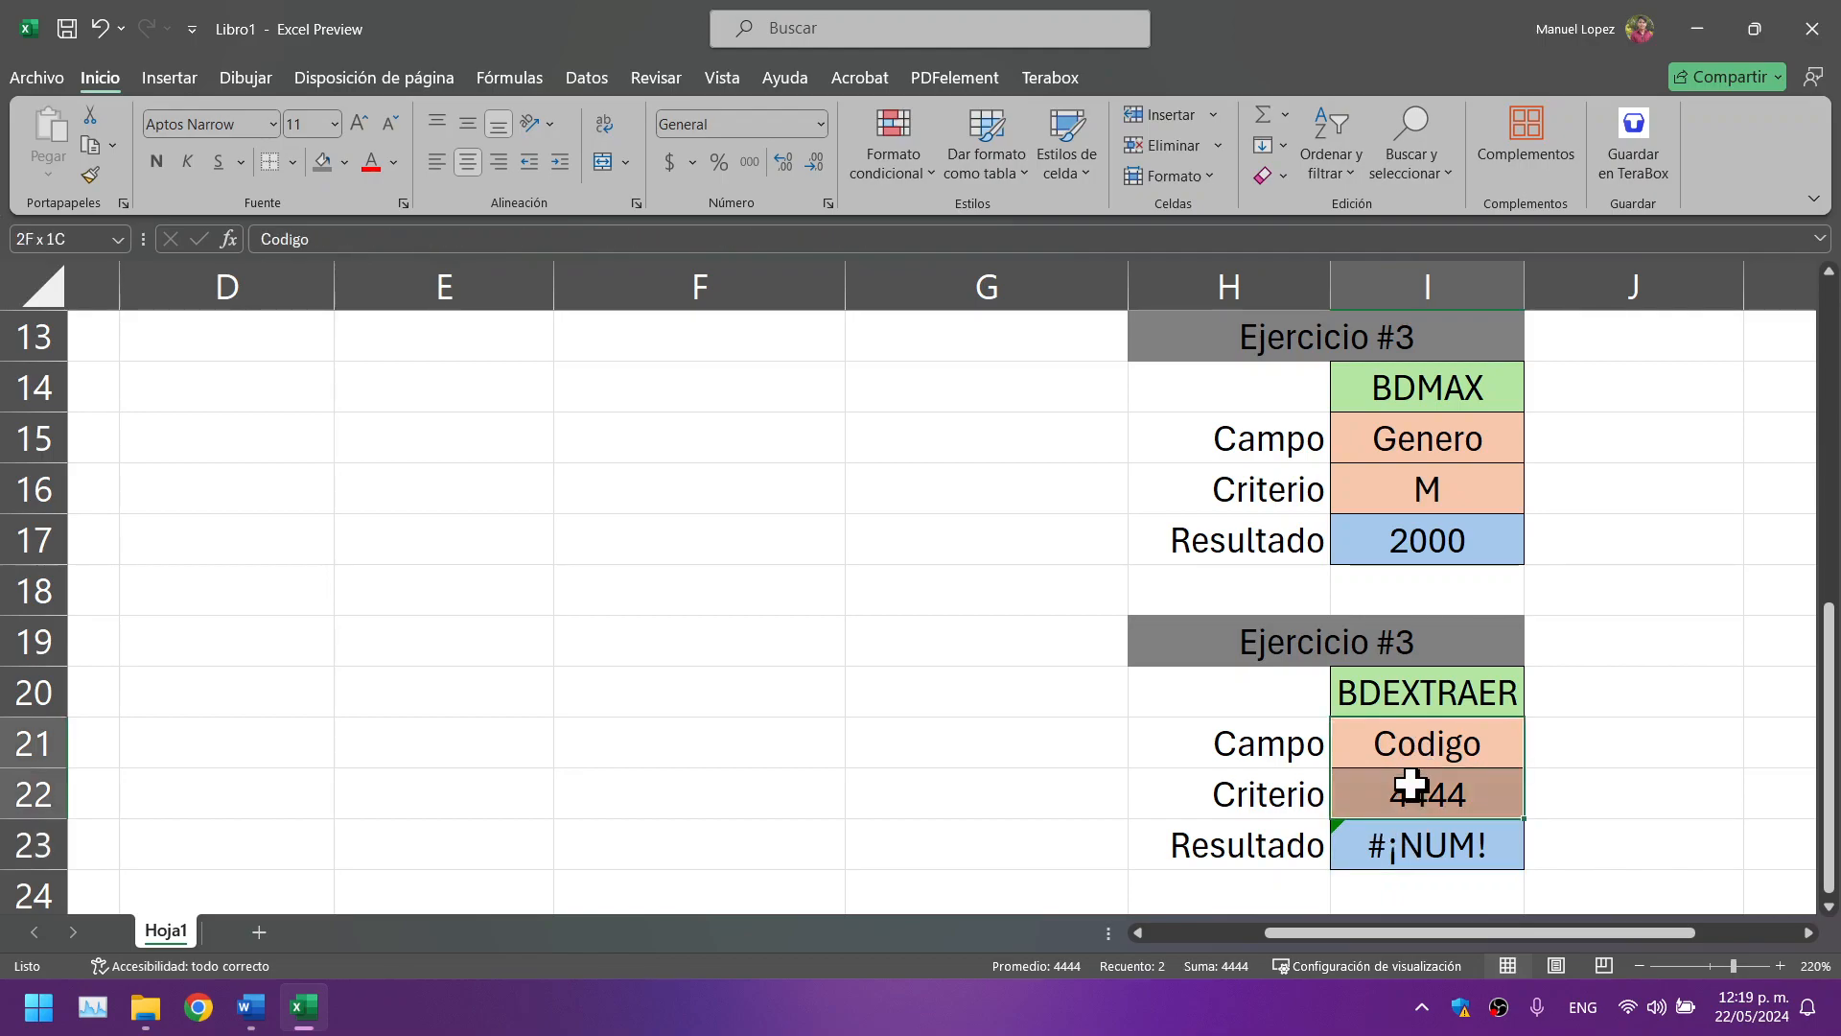
# Step: Delete the criteria range from the BDEXTRAER formula in I23 and reselect I21:I22 as its criteria argument
pyautogui.doubleClick(1408, 844)
pyautogui.scroll(-1, 1407, 834)
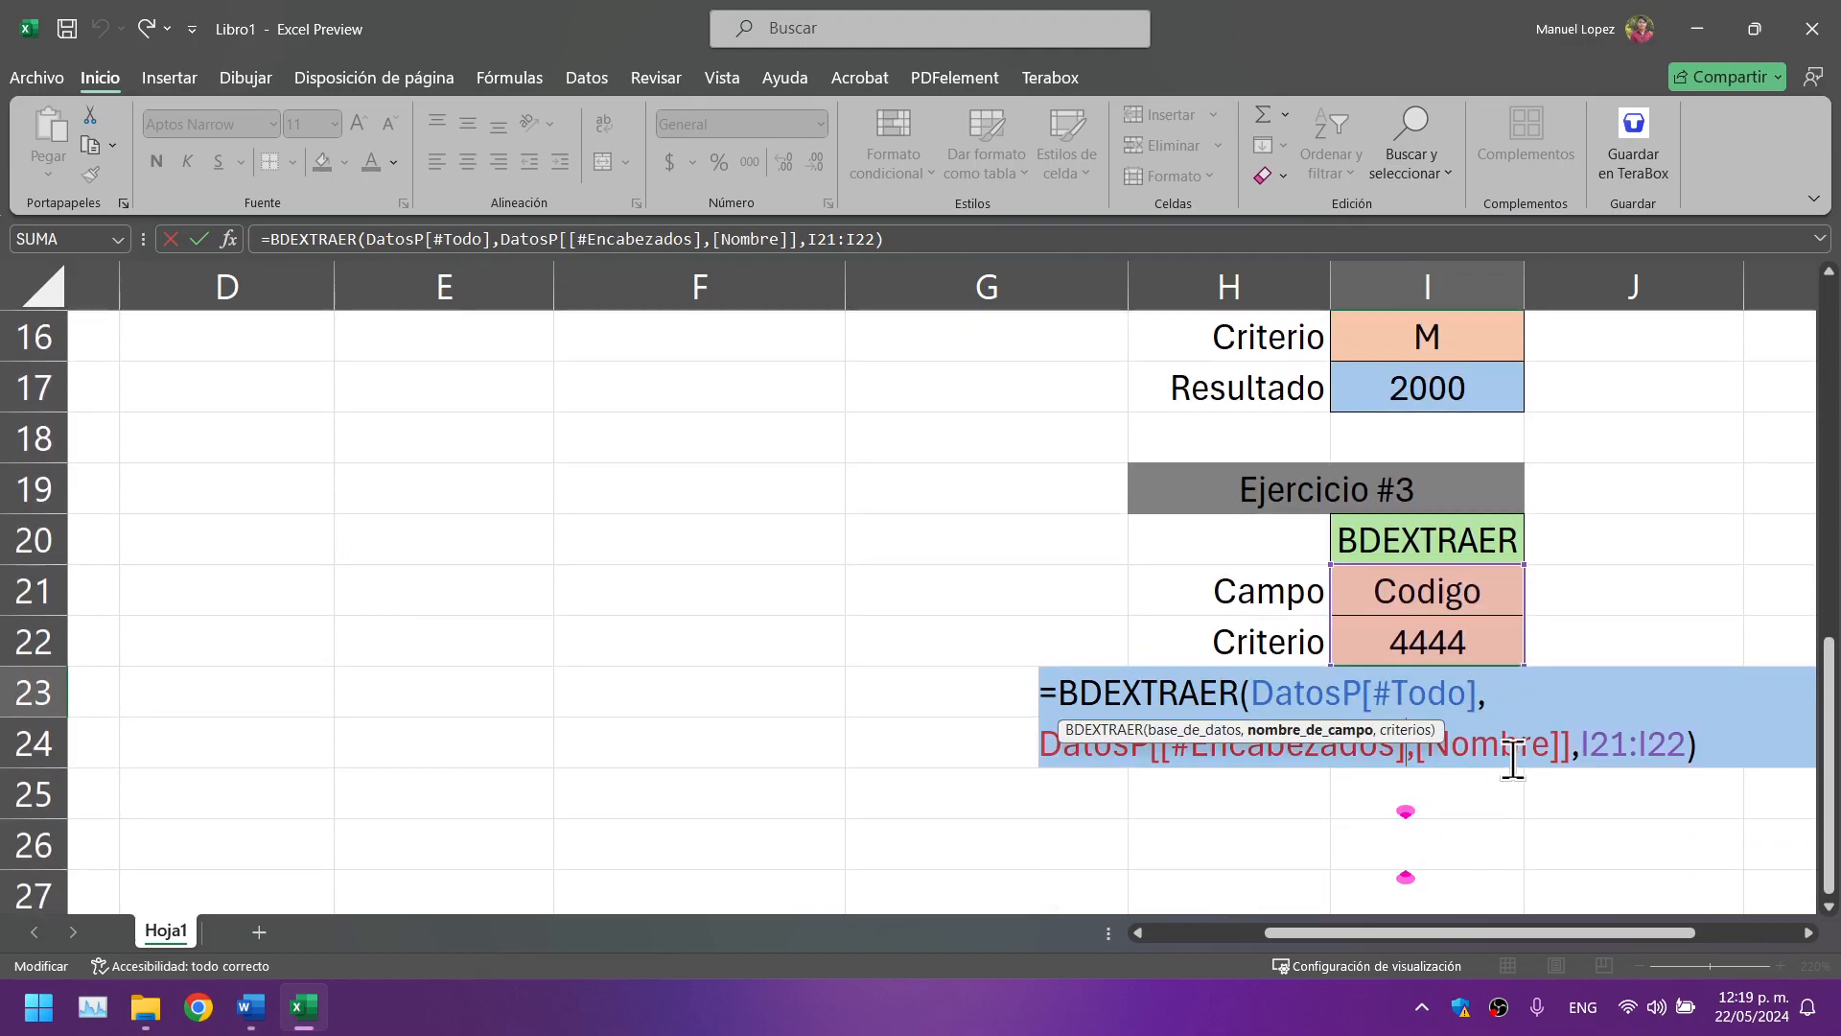
pyautogui.click(1685, 743)
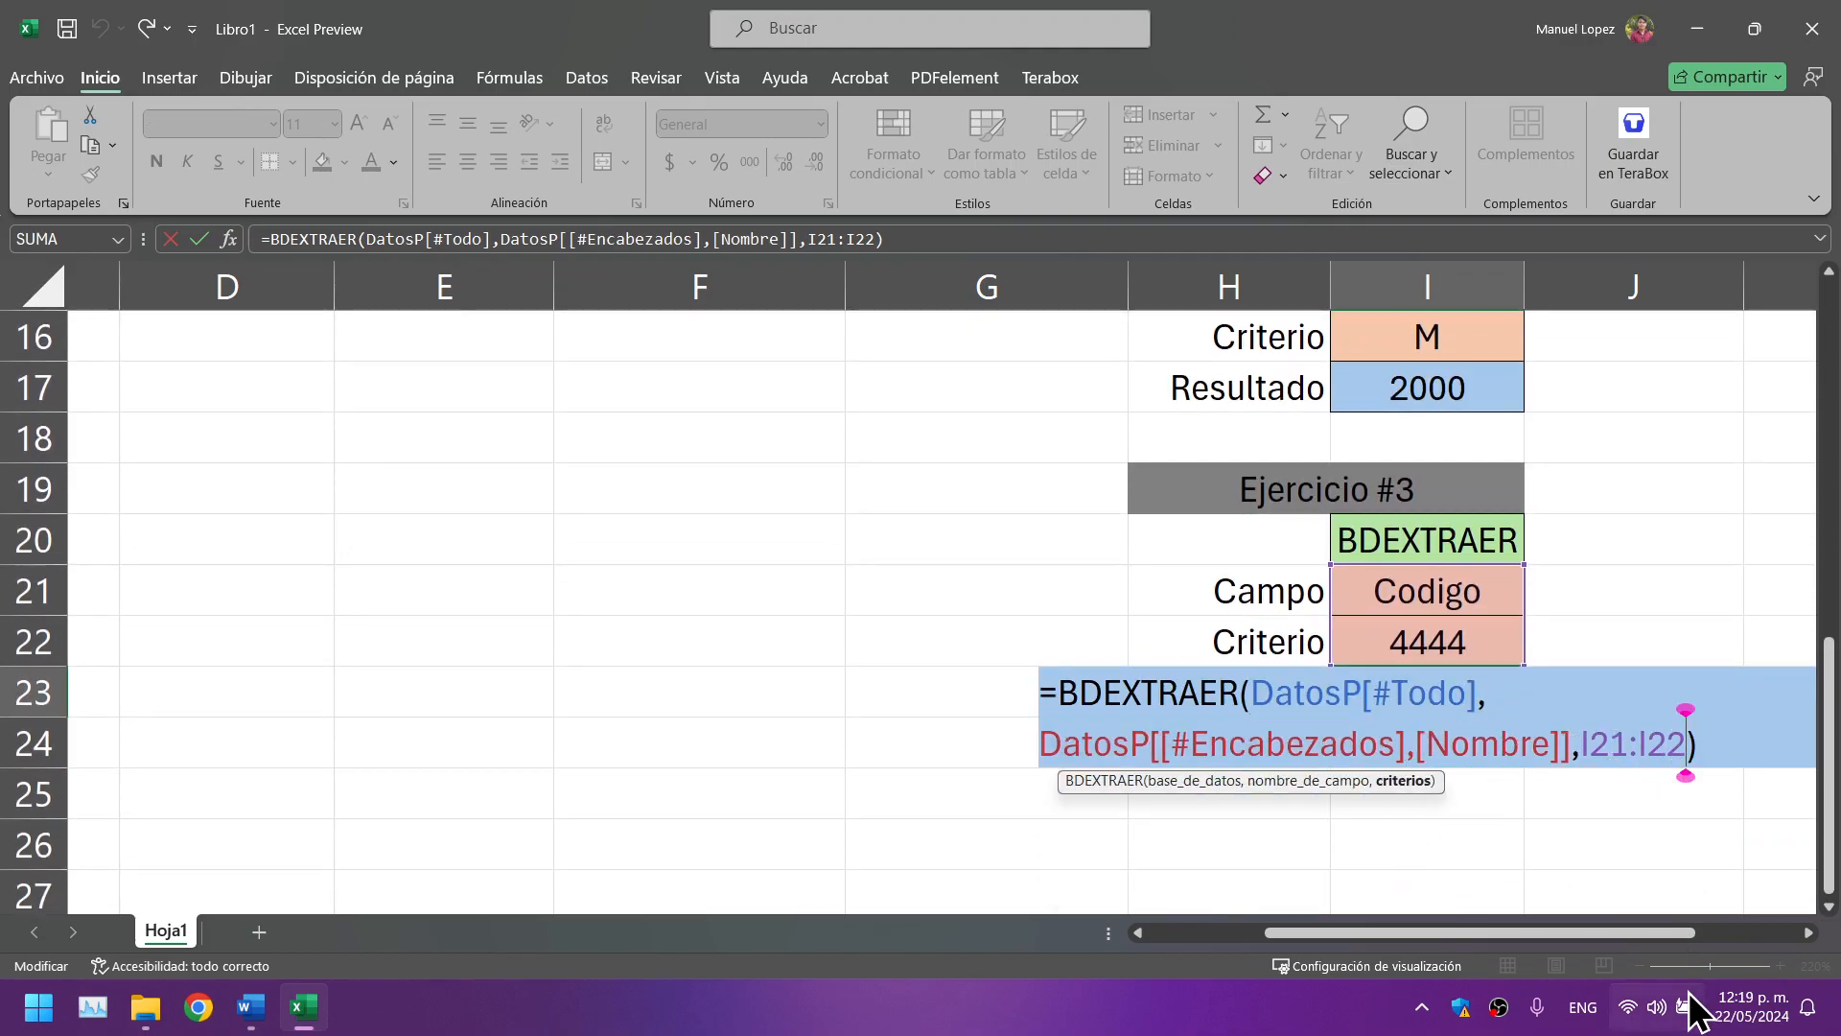
pyautogui.press('BackSpace')
pyautogui.press('BackSpace')
pyautogui.press('BackSpace')
pyautogui.press('BackSpace')
pyautogui.press('BackSpace')
pyautogui.press('BackSpace')
pyautogui.press('BackSpace')
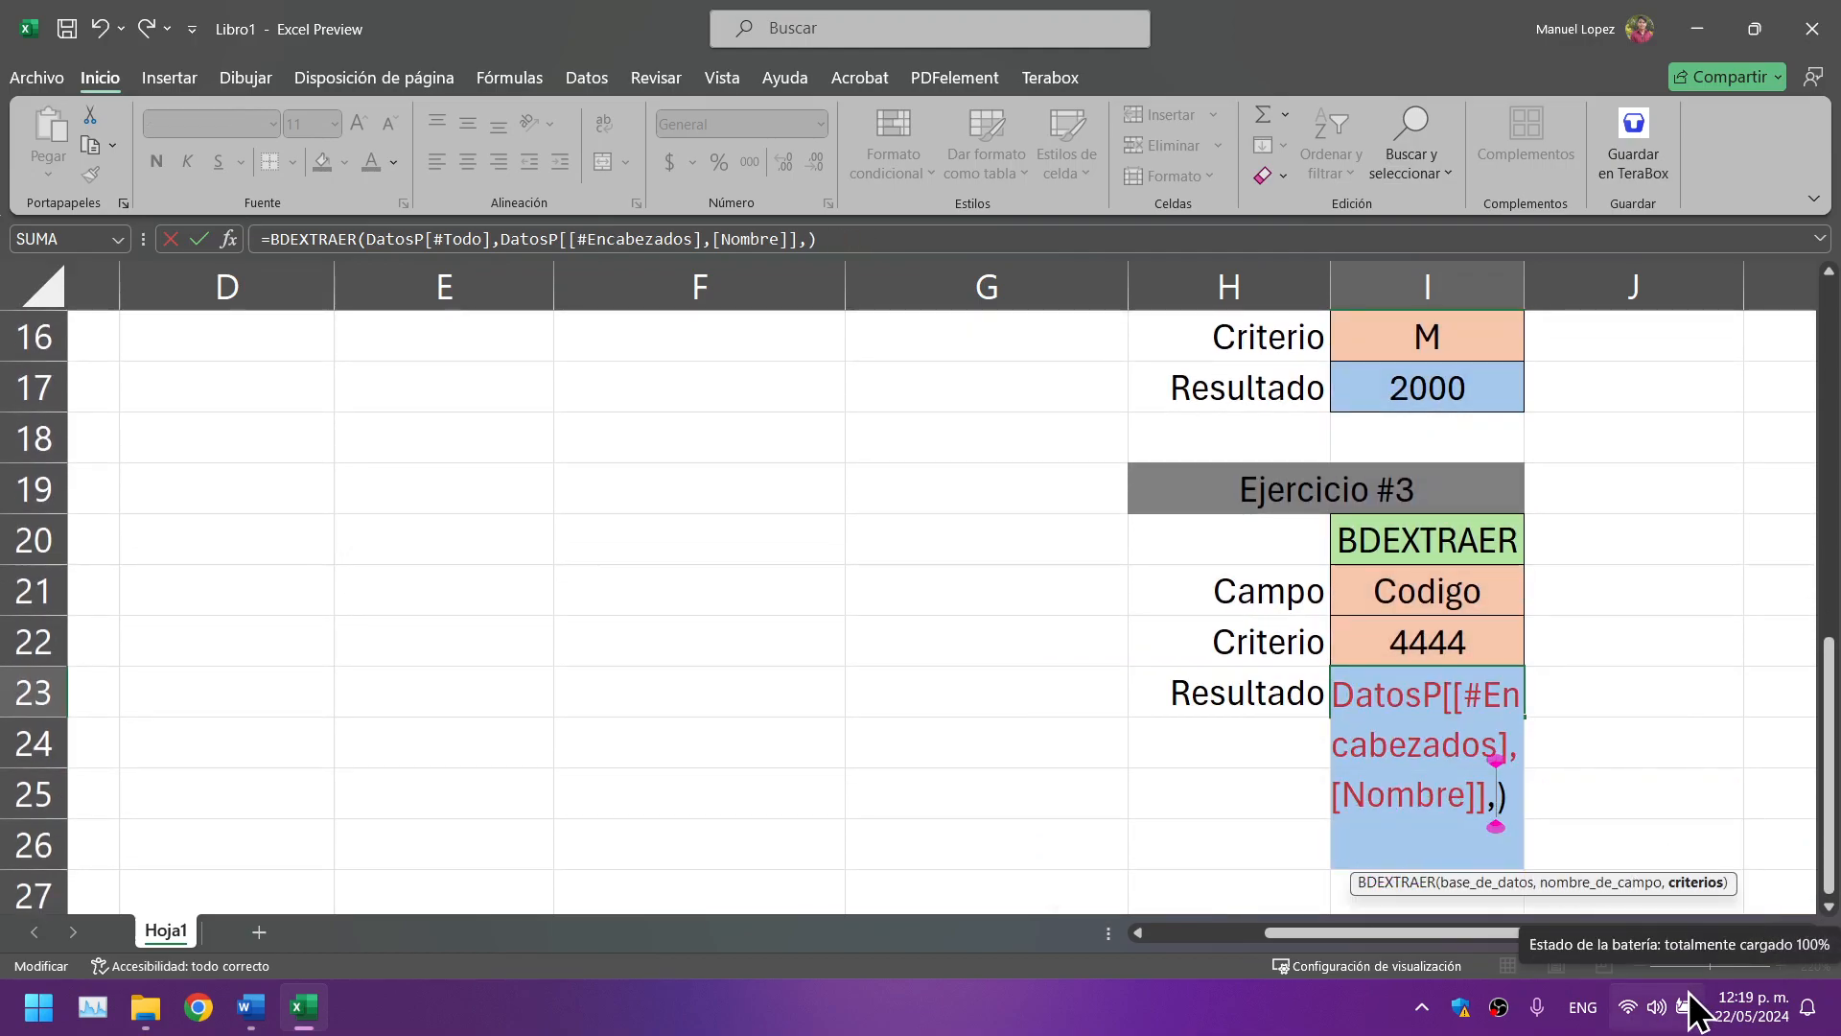
pyautogui.moveTo(1410, 585); pyautogui.dragTo(1414, 662)
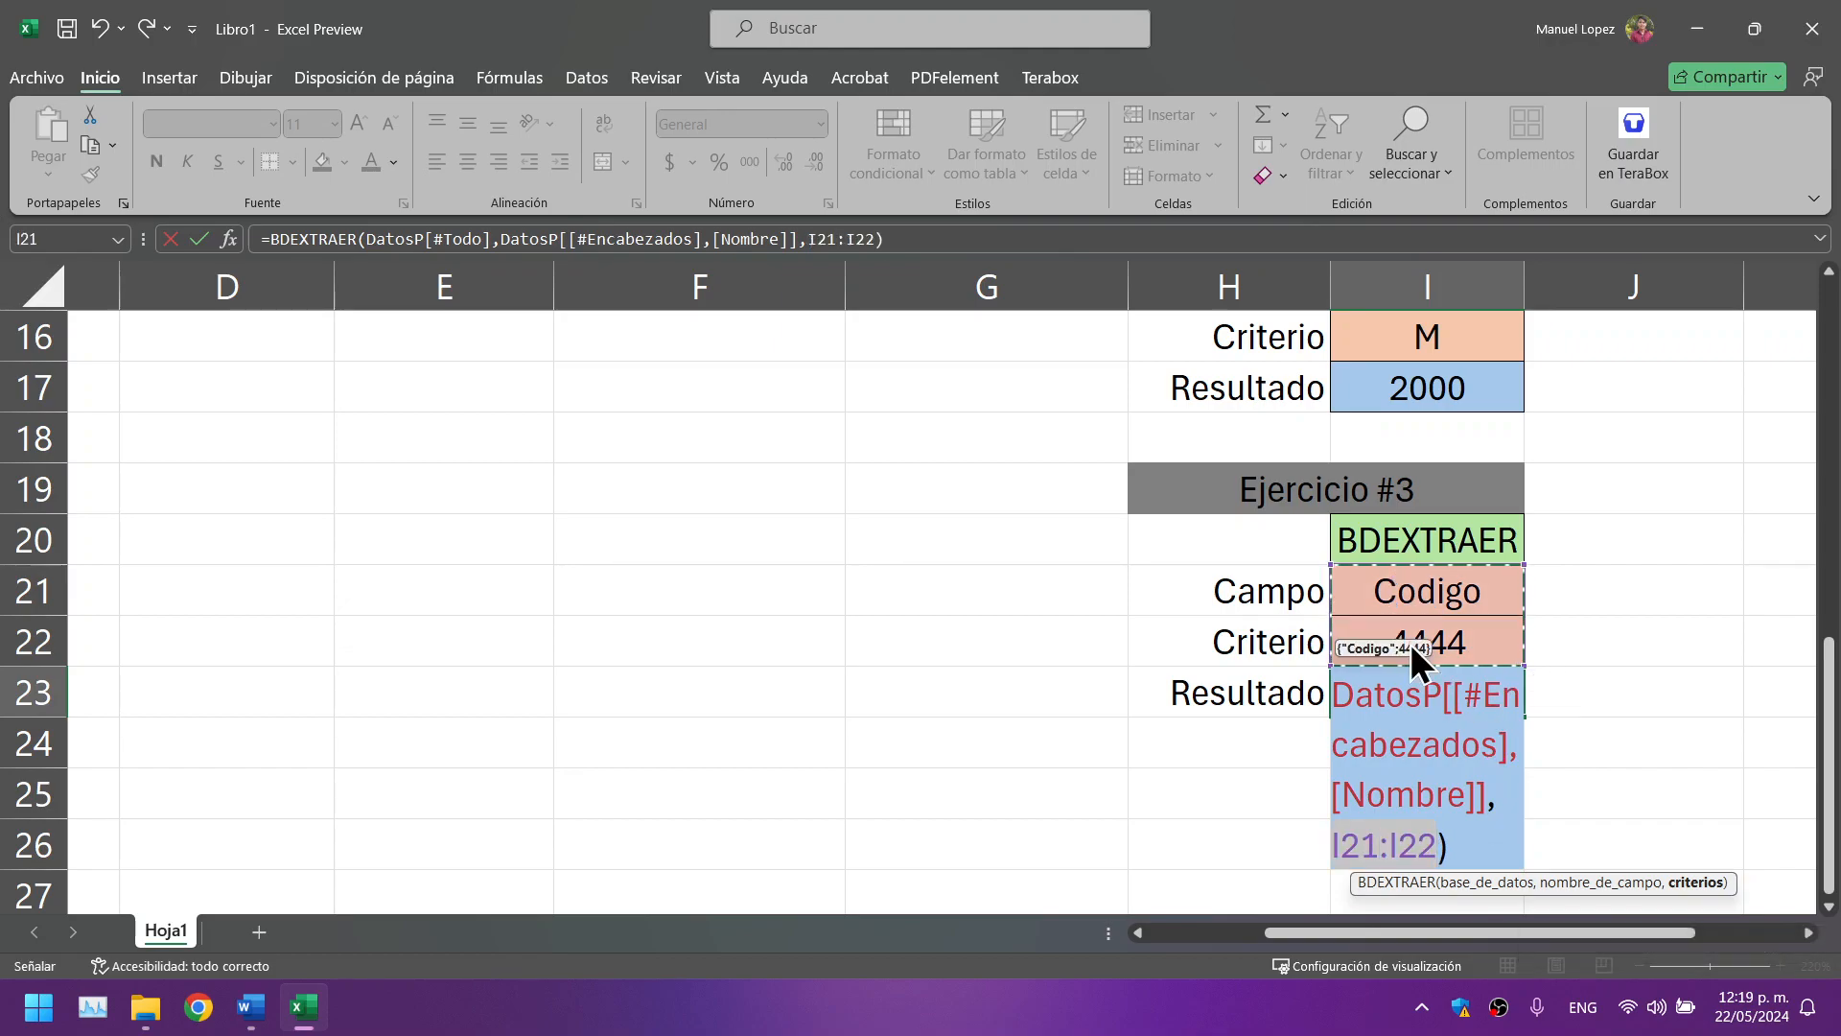
pyautogui.press('Return')
pyautogui.click(1388, 684)
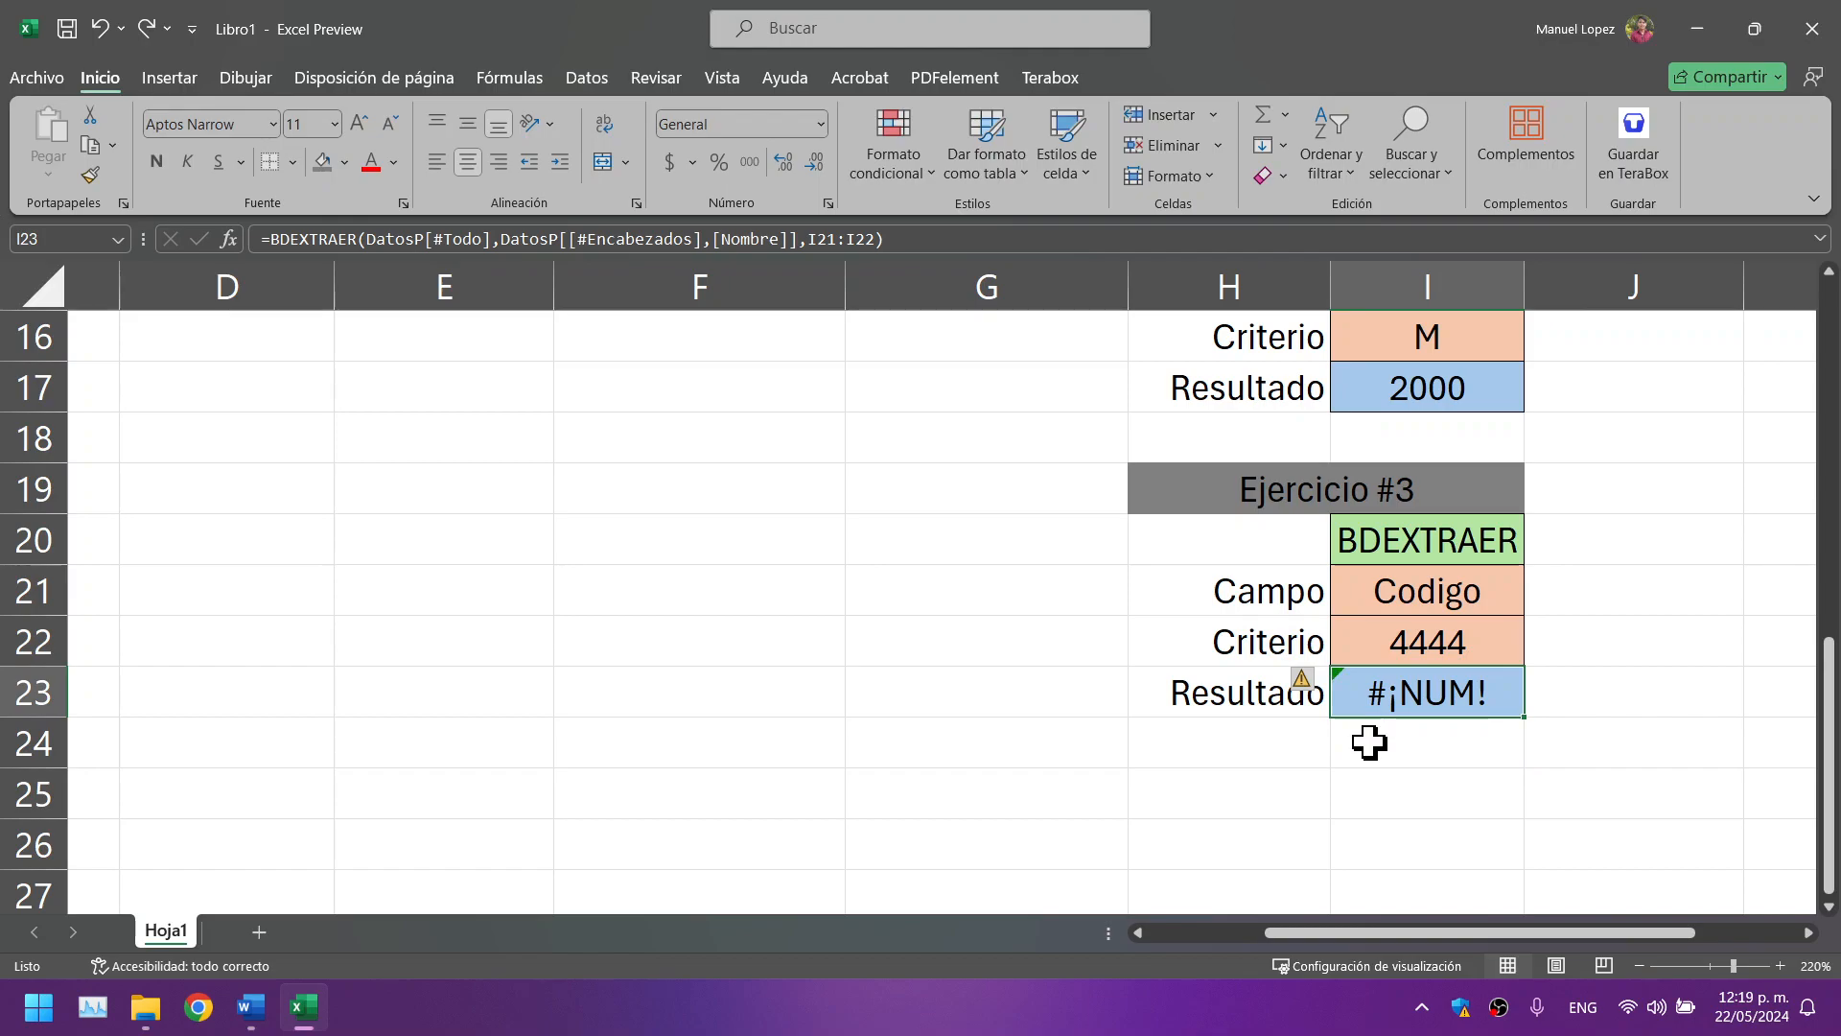
# Step: Undo the formula re-entry in I23, the number conversion in A3 and the 4444 criterion in I22
pyautogui.hotkey('ctrl', 'z')
pyautogui.click(1016, 650)
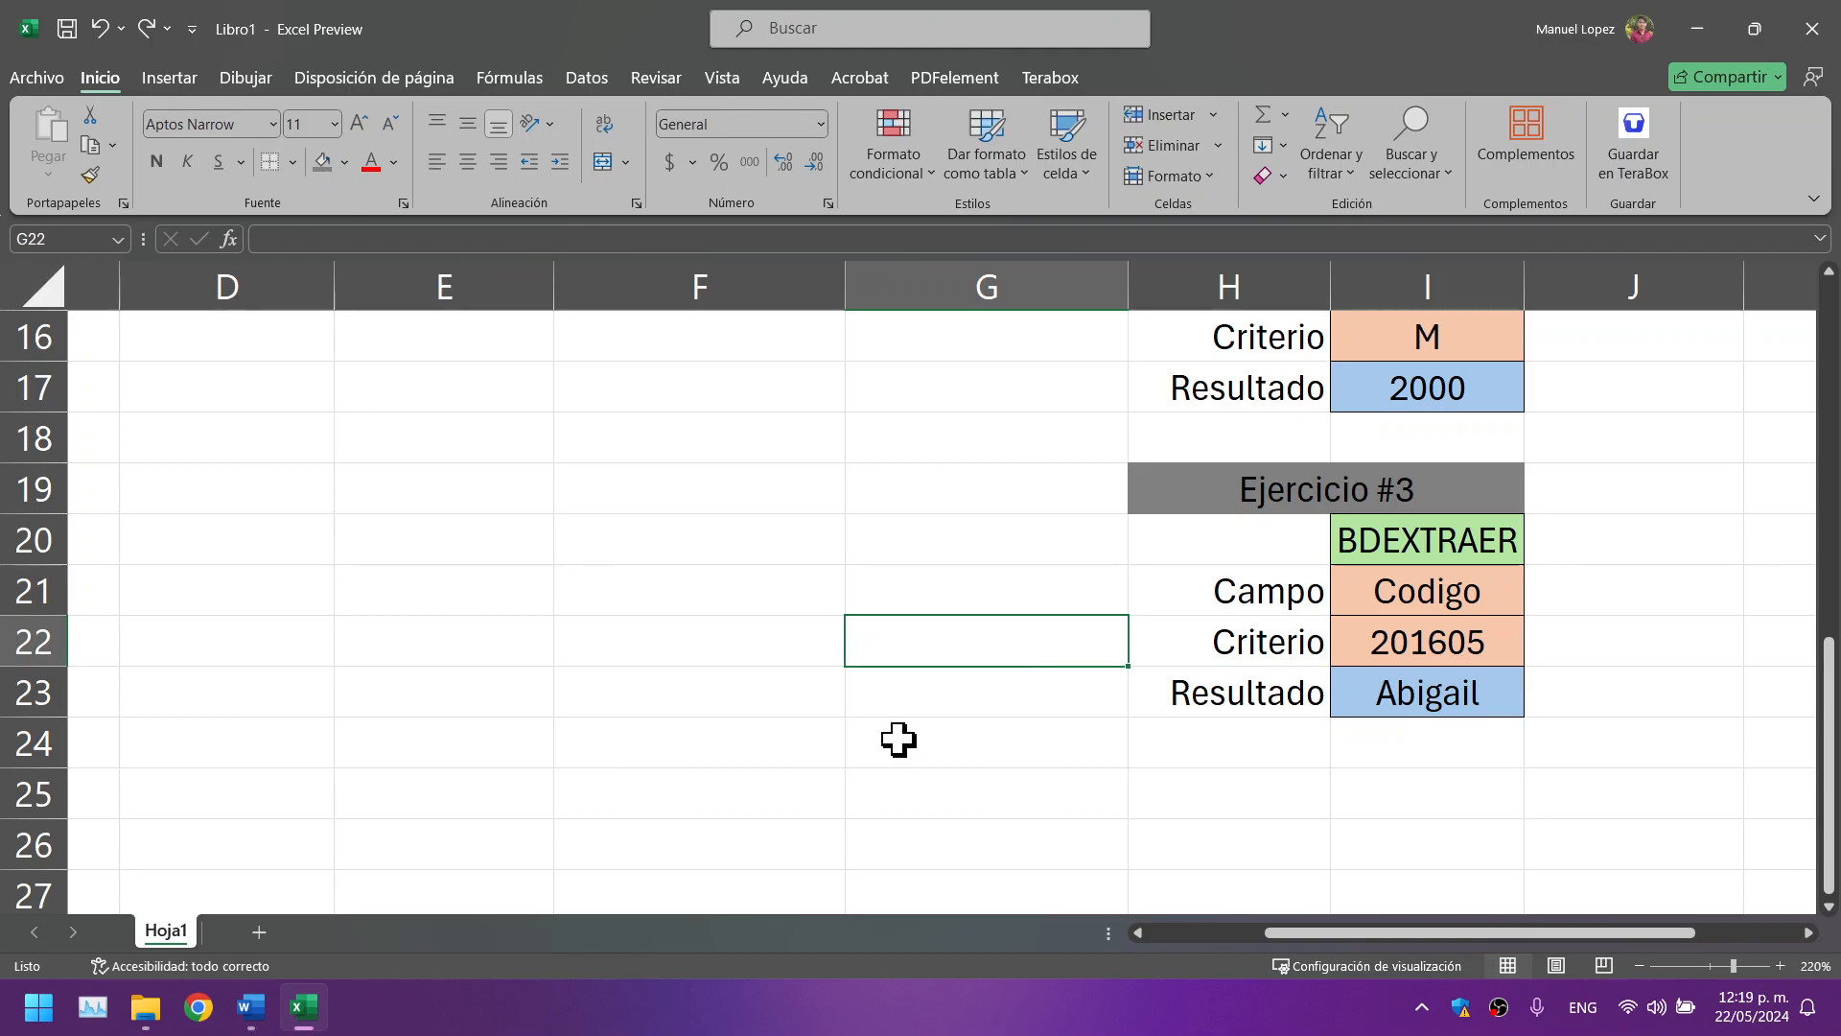
# Step: Review the Campo, Criterio and Resultado cells I21 to I23 of the BDEXTRAER exercise
pyautogui.scroll(2, 641, 740)
pyautogui.scroll(-2, 652, 740)
pyautogui.click(1468, 699)
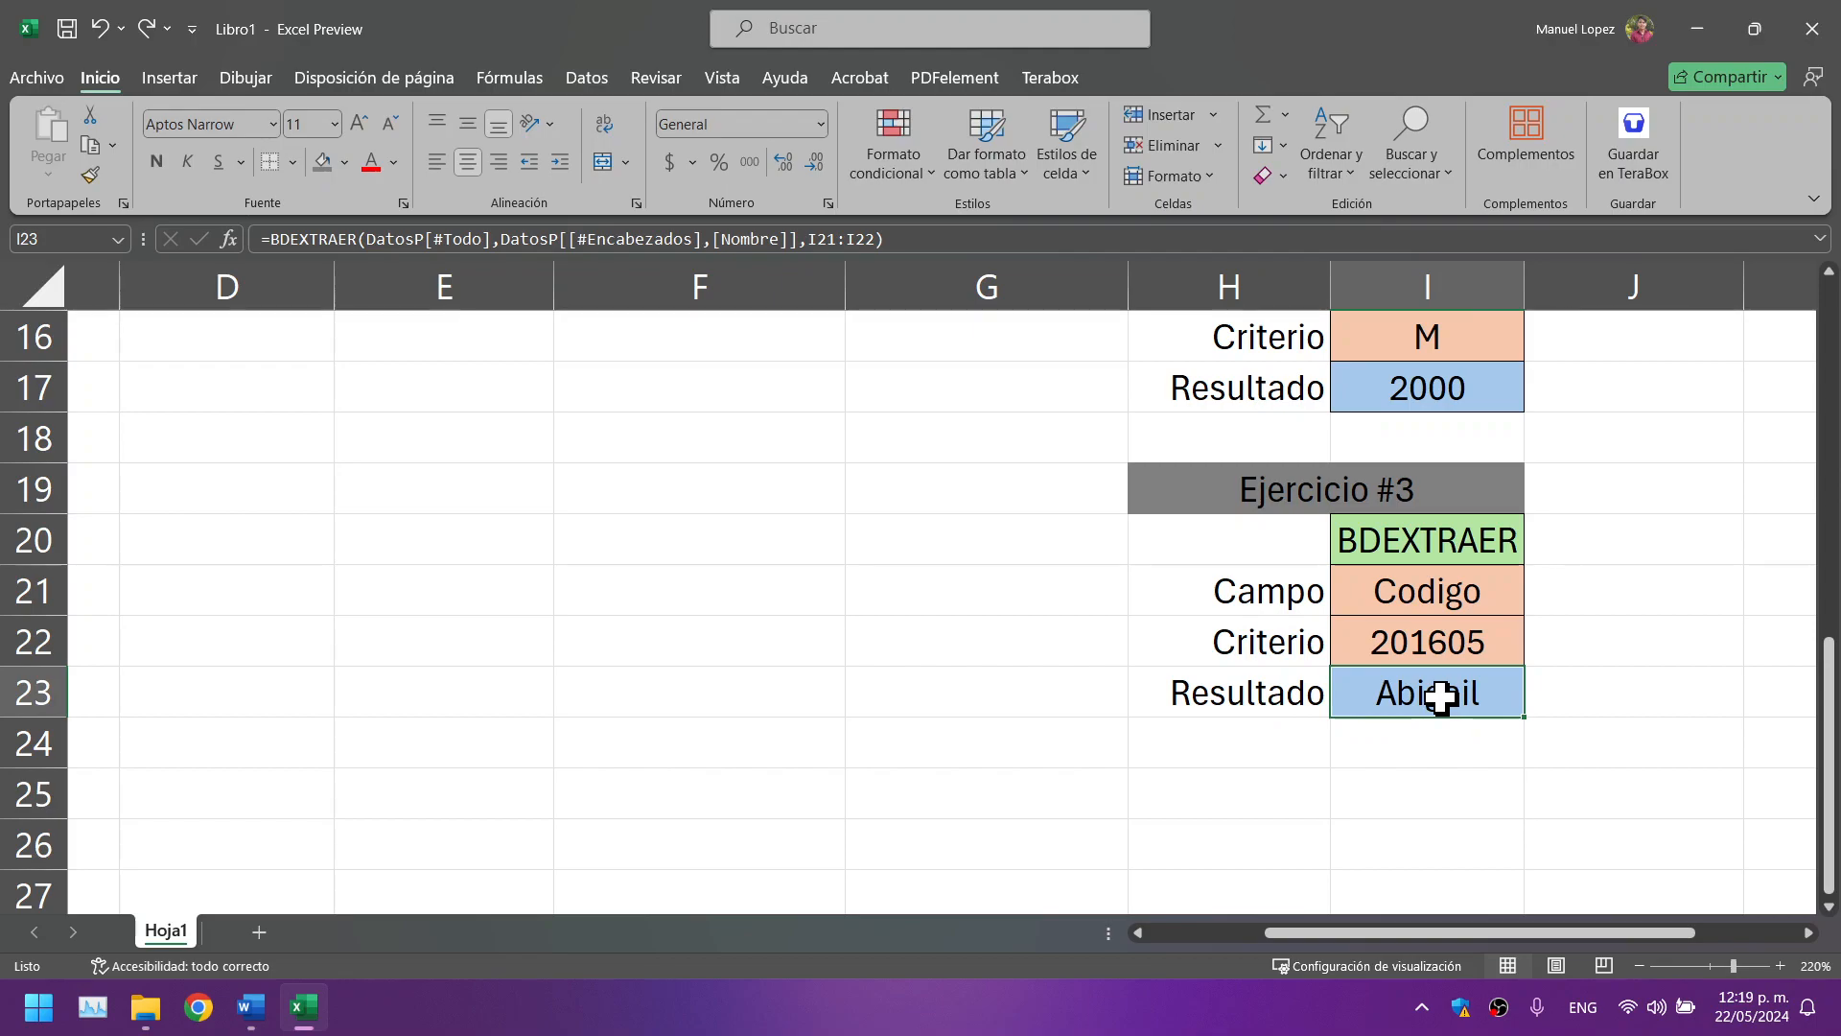
pyautogui.click(1419, 645)
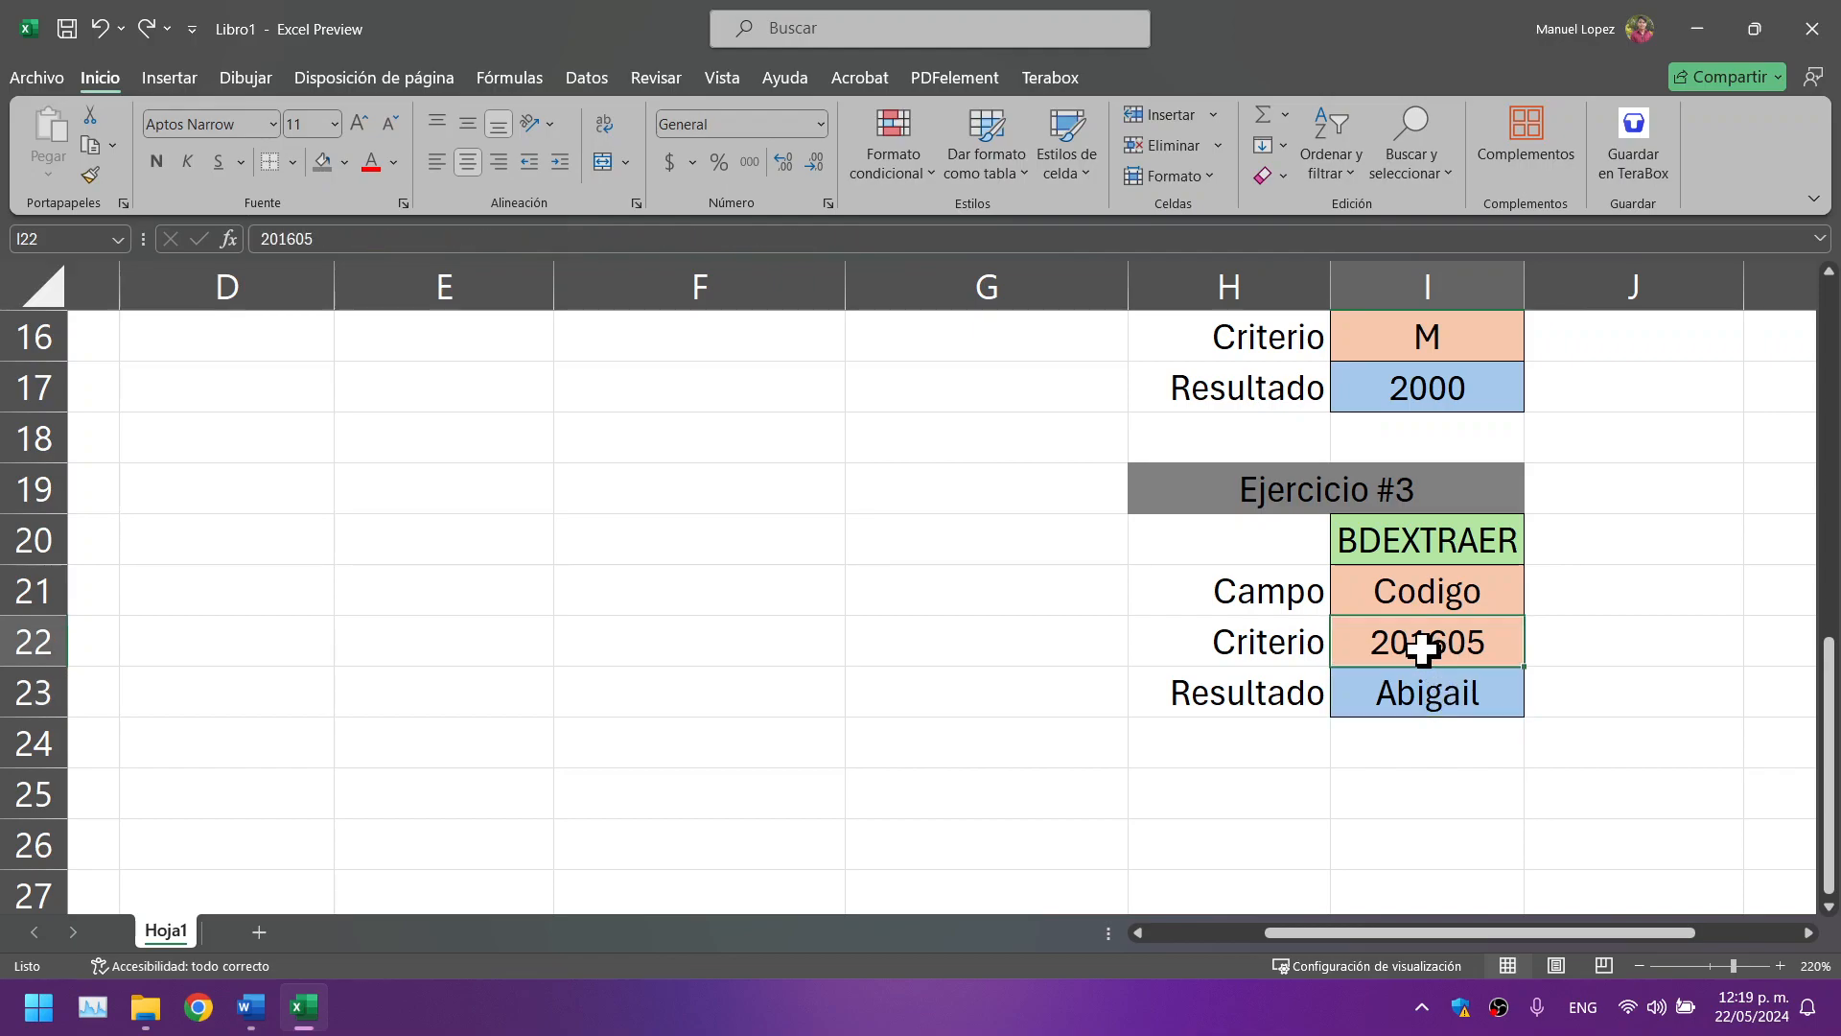
pyautogui.click(1441, 594)
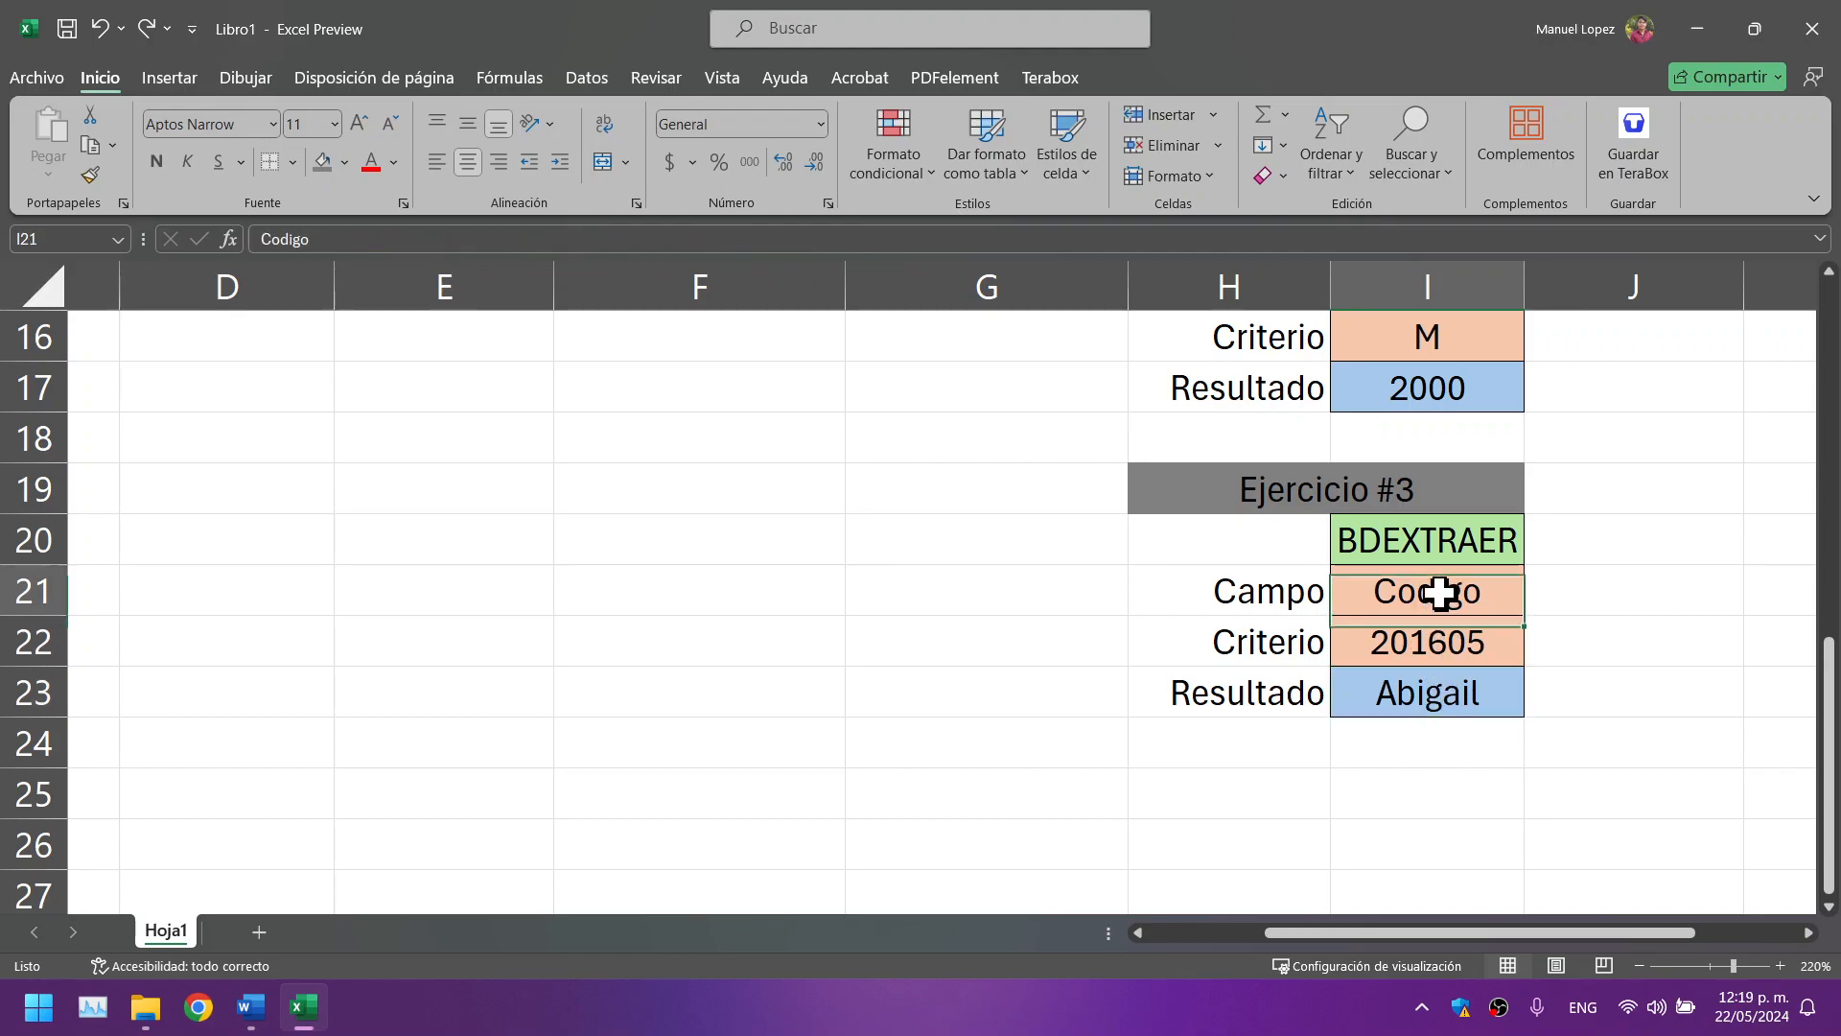
pyautogui.click(1419, 640)
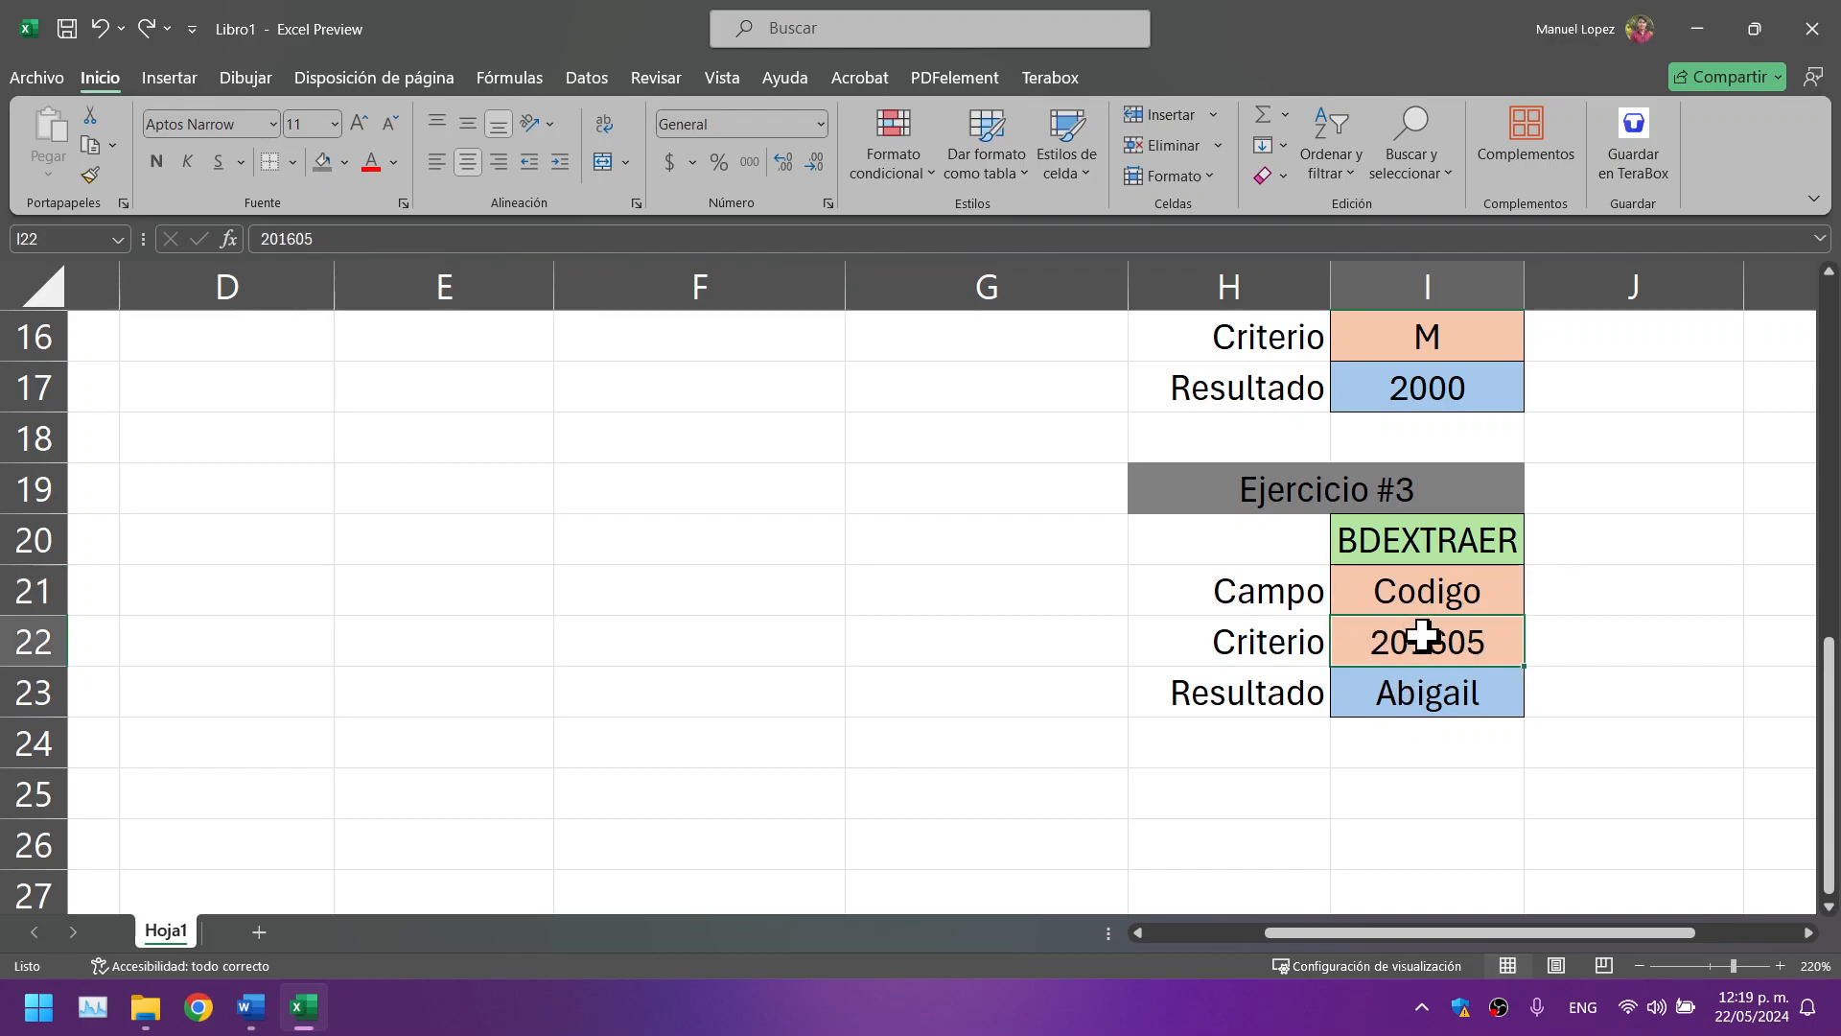
pyautogui.click(1436, 692)
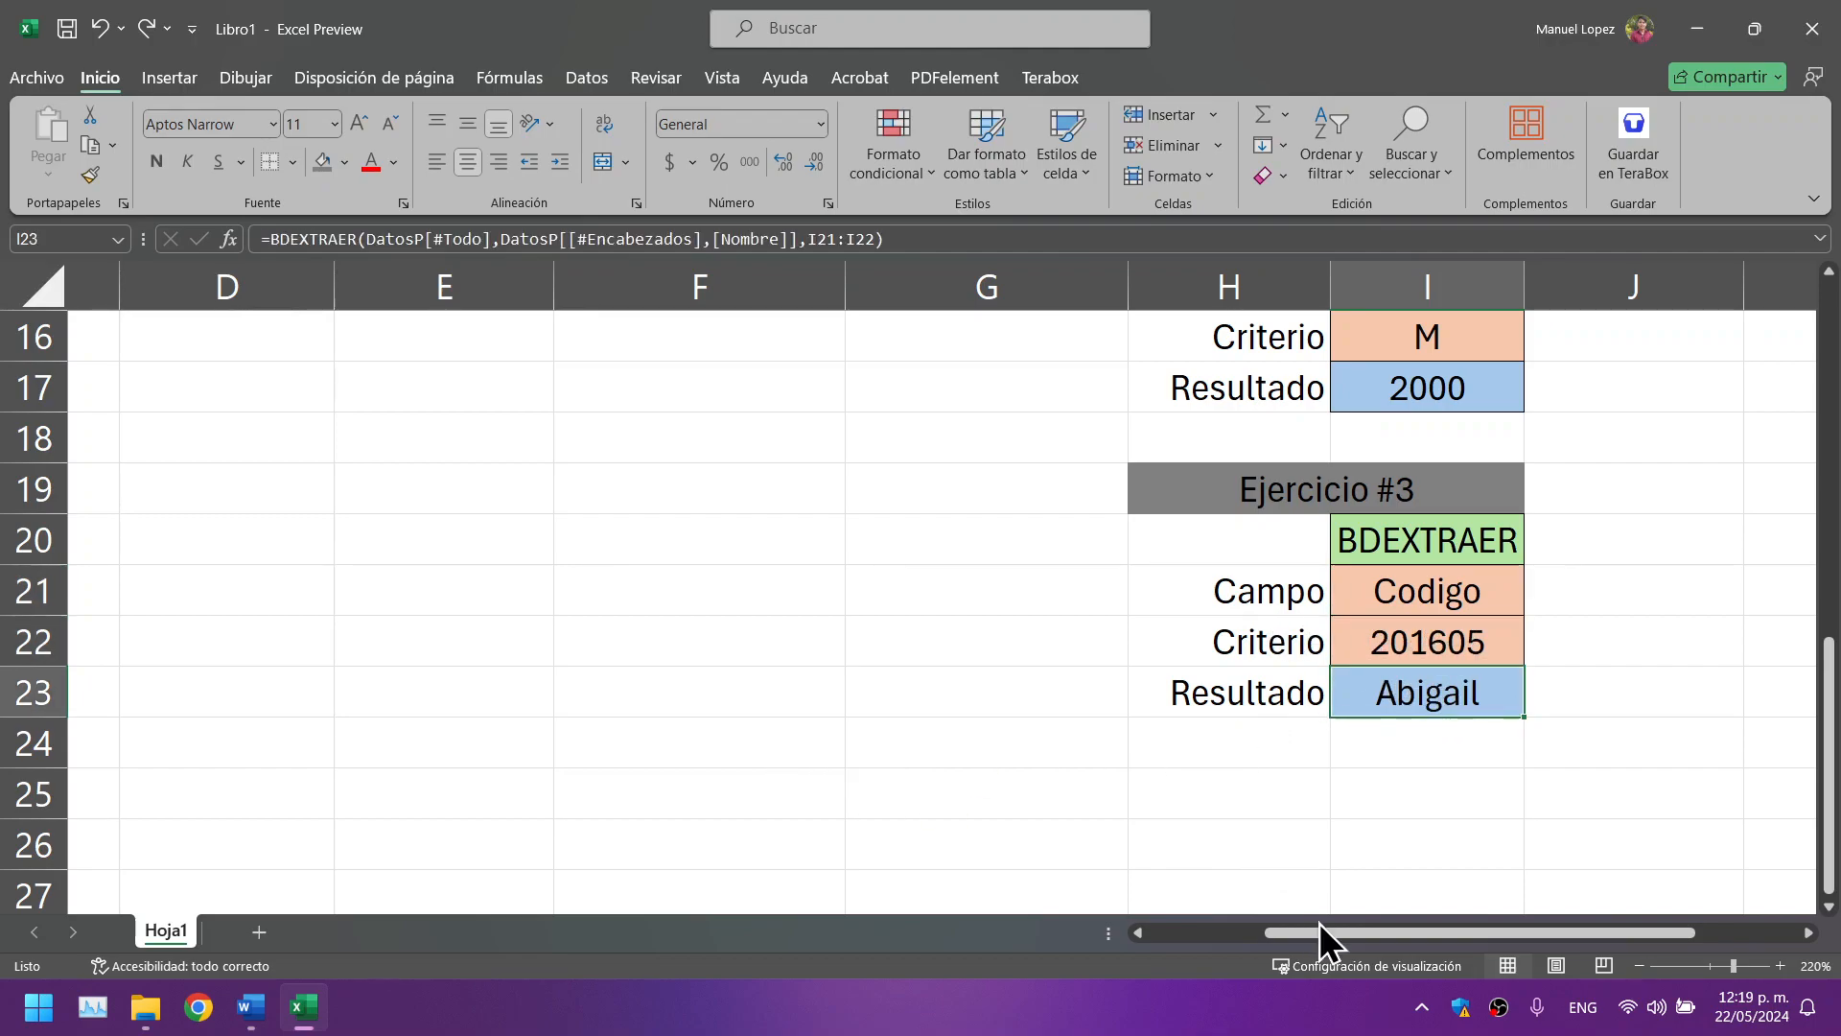
# Step: Compare the BDEXTRAER result with the Codigo and Nombre cells in row 2 of the DatosP table
pyautogui.moveTo(1321, 932); pyautogui.dragTo(1130, 928)
pyautogui.scroll(5, 384, 614)
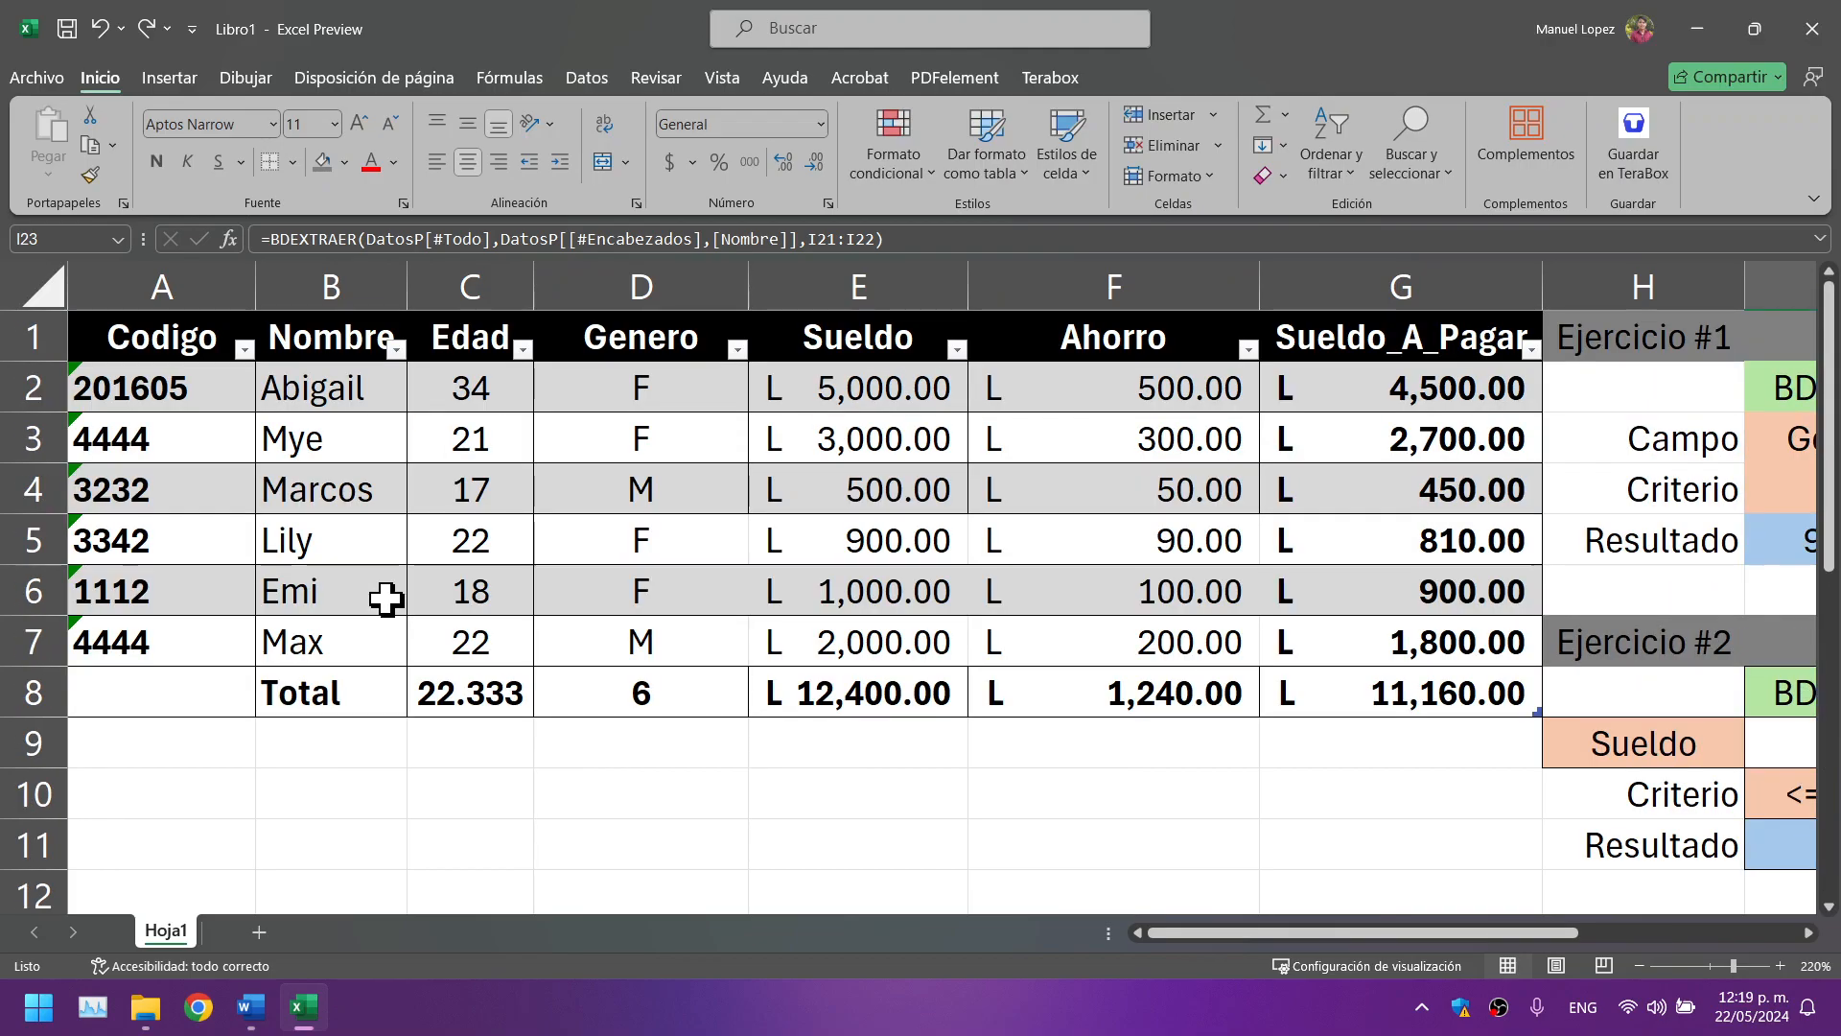
pyautogui.click(329, 384)
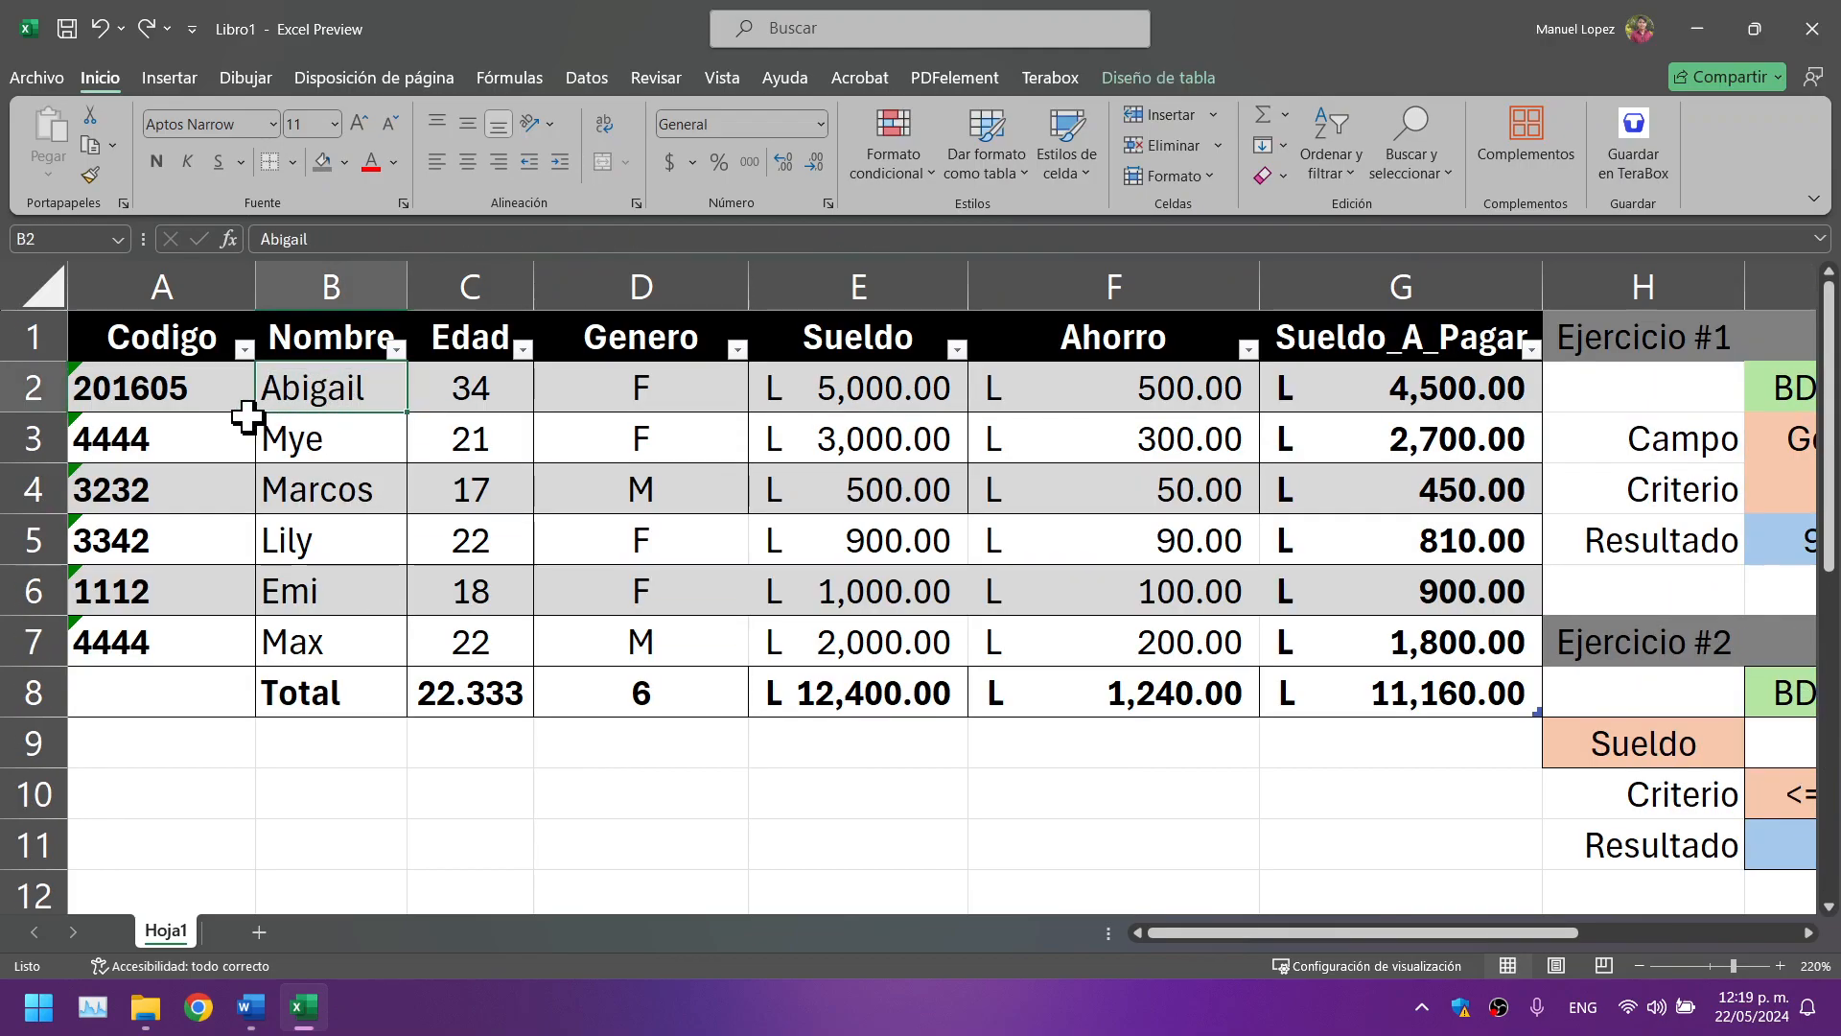
pyautogui.click(214, 402)
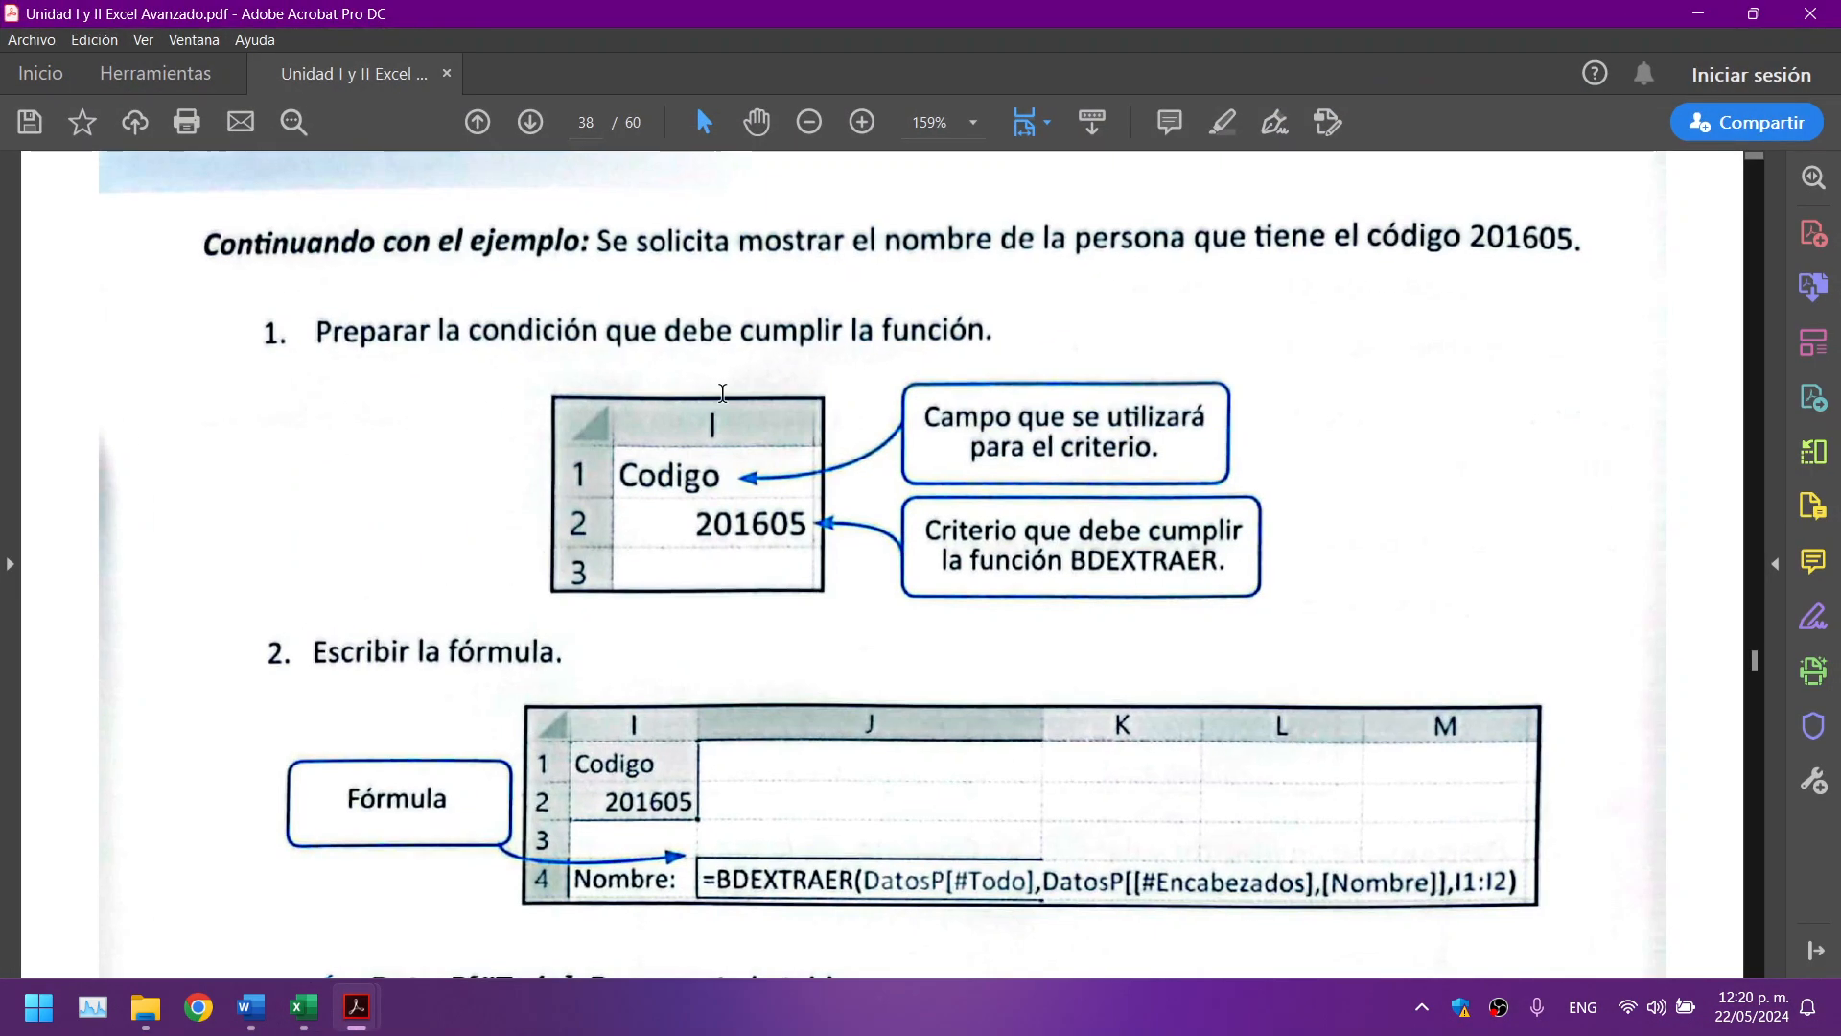
# Step: In the Unidad I y II Excel Avanzado PDF, read from the BDEXTRAER example through Estrategia de Aprendizaje # 8 to Filtros en Excel
pyautogui.scroll(-10, 722, 394)
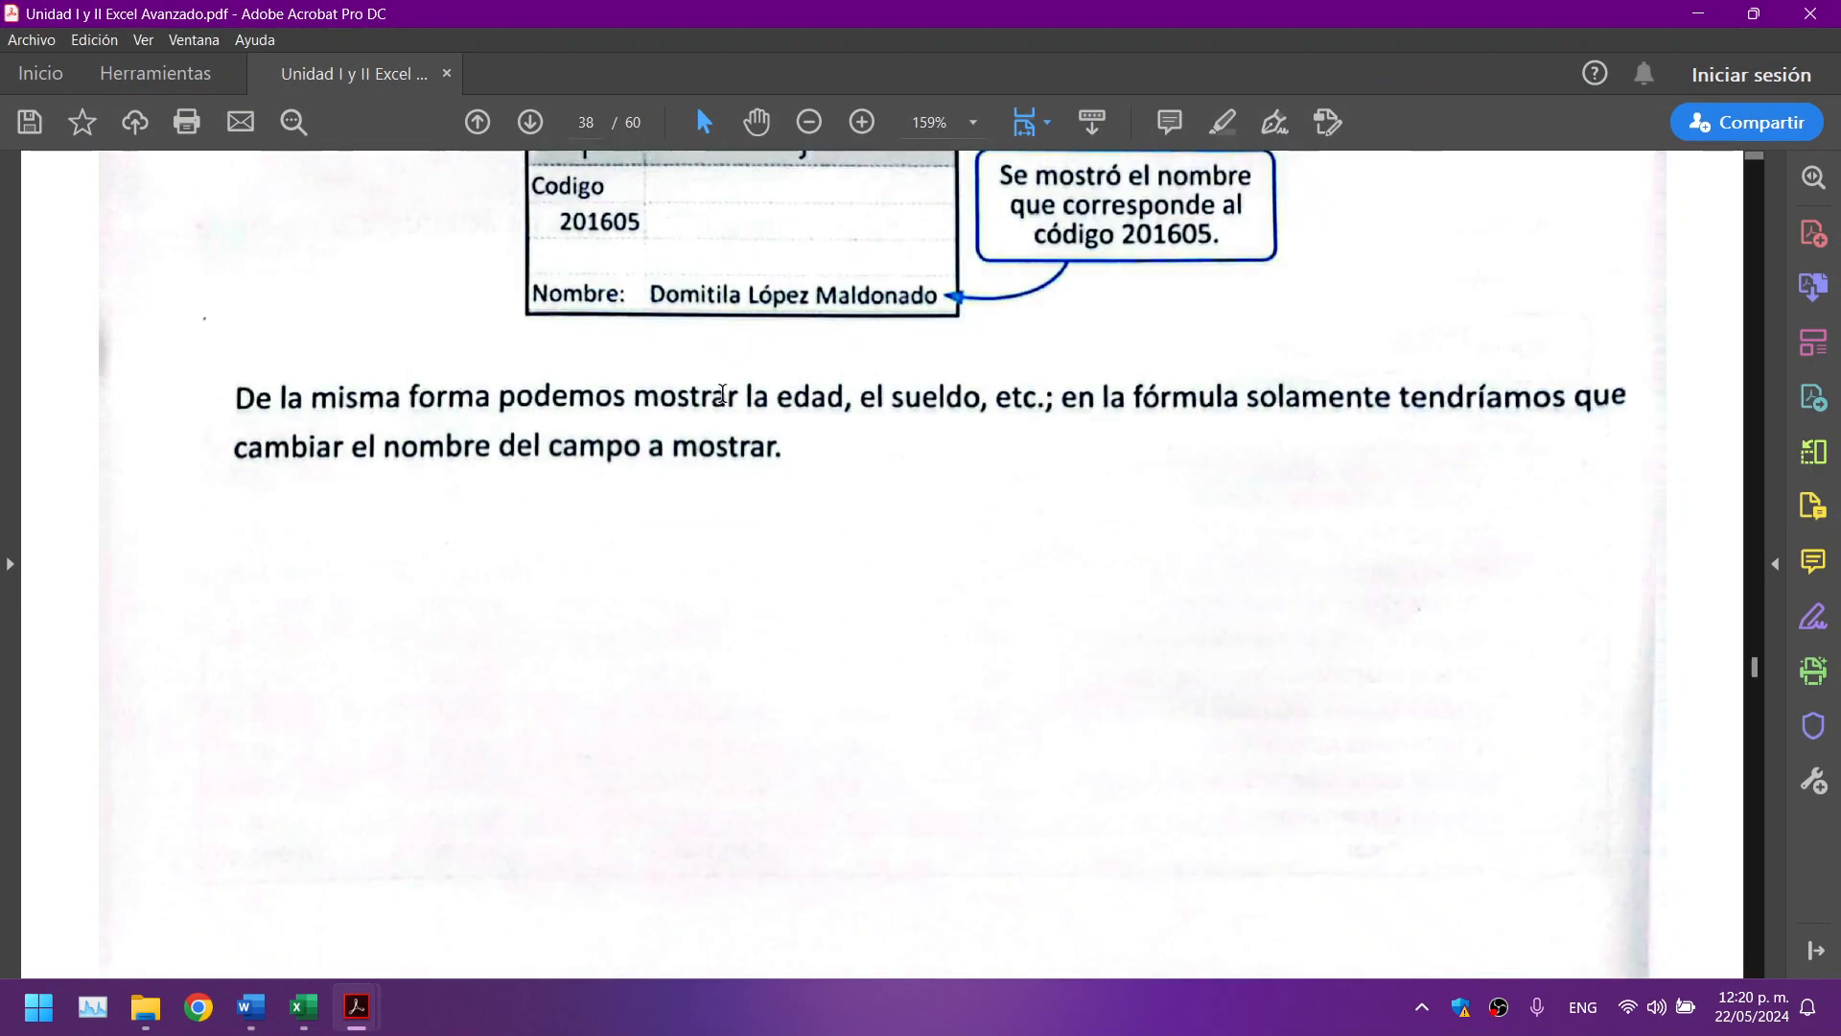
pyautogui.scroll(-15, 722, 394)
pyautogui.scroll(2, 722, 393)
pyautogui.scroll(-5, 722, 393)
pyautogui.scroll(2, 722, 393)
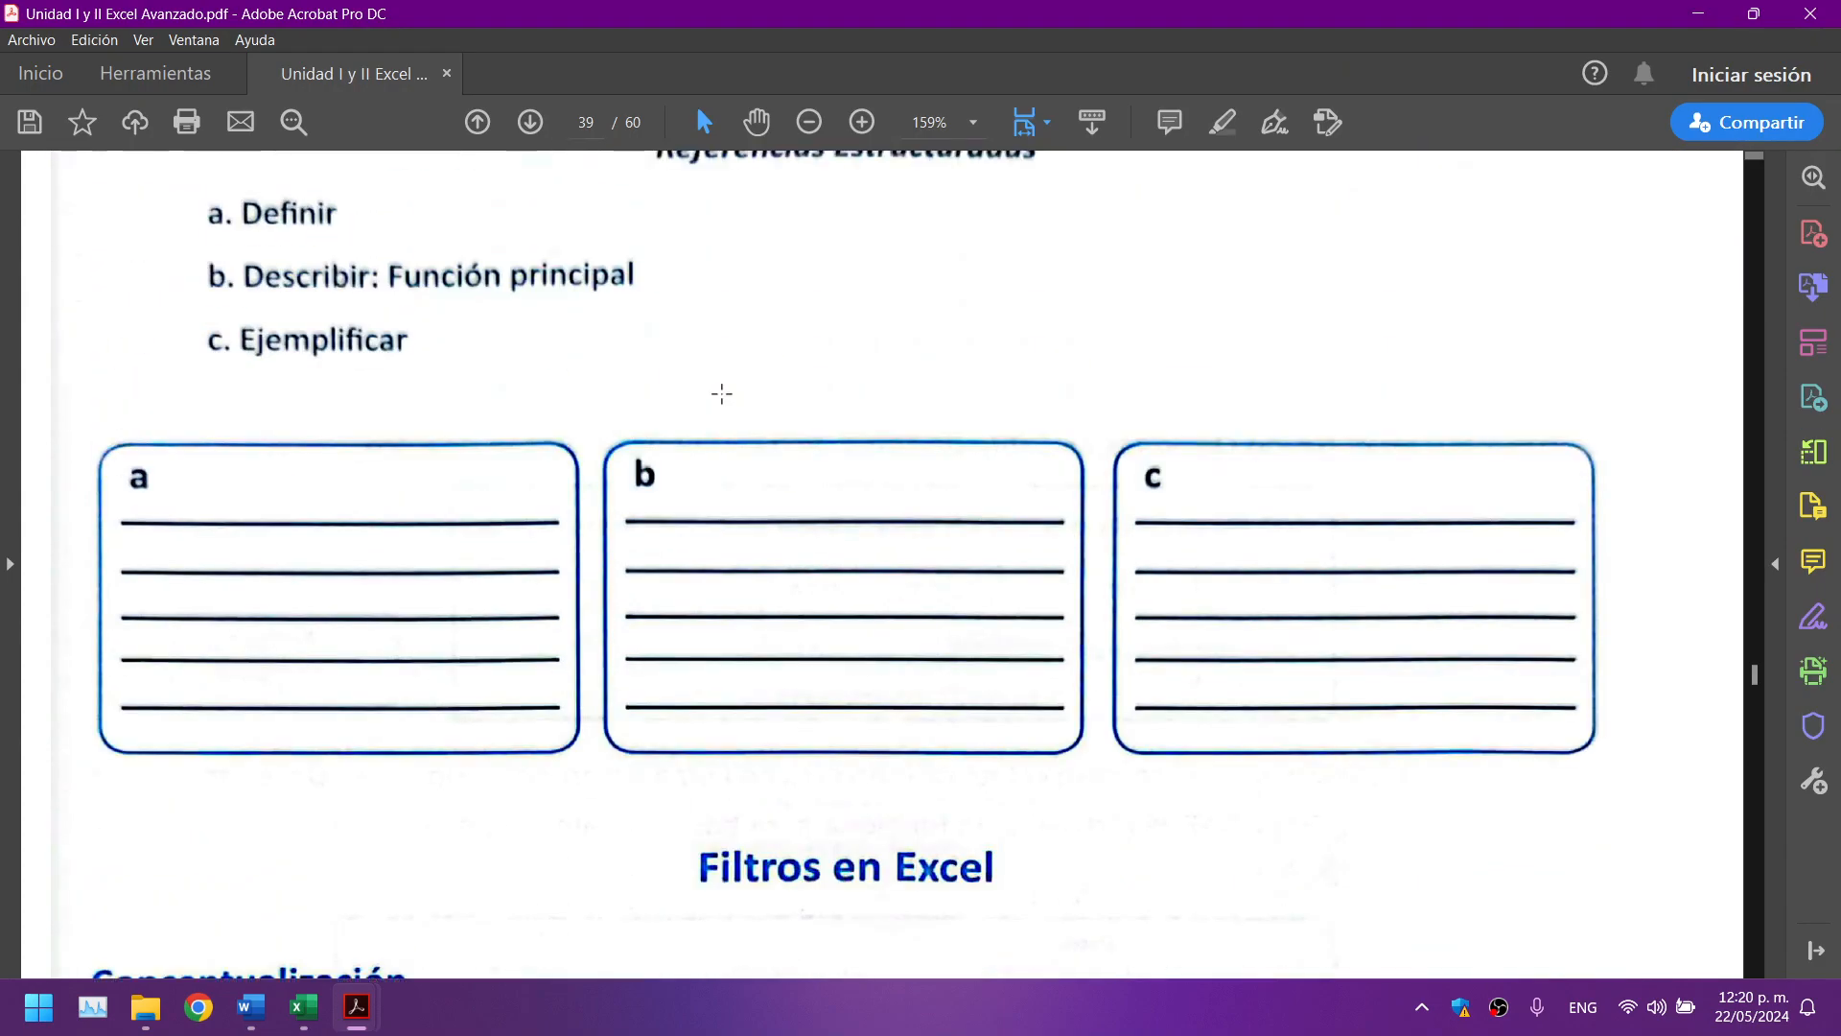
pyautogui.scroll(3, 722, 393)
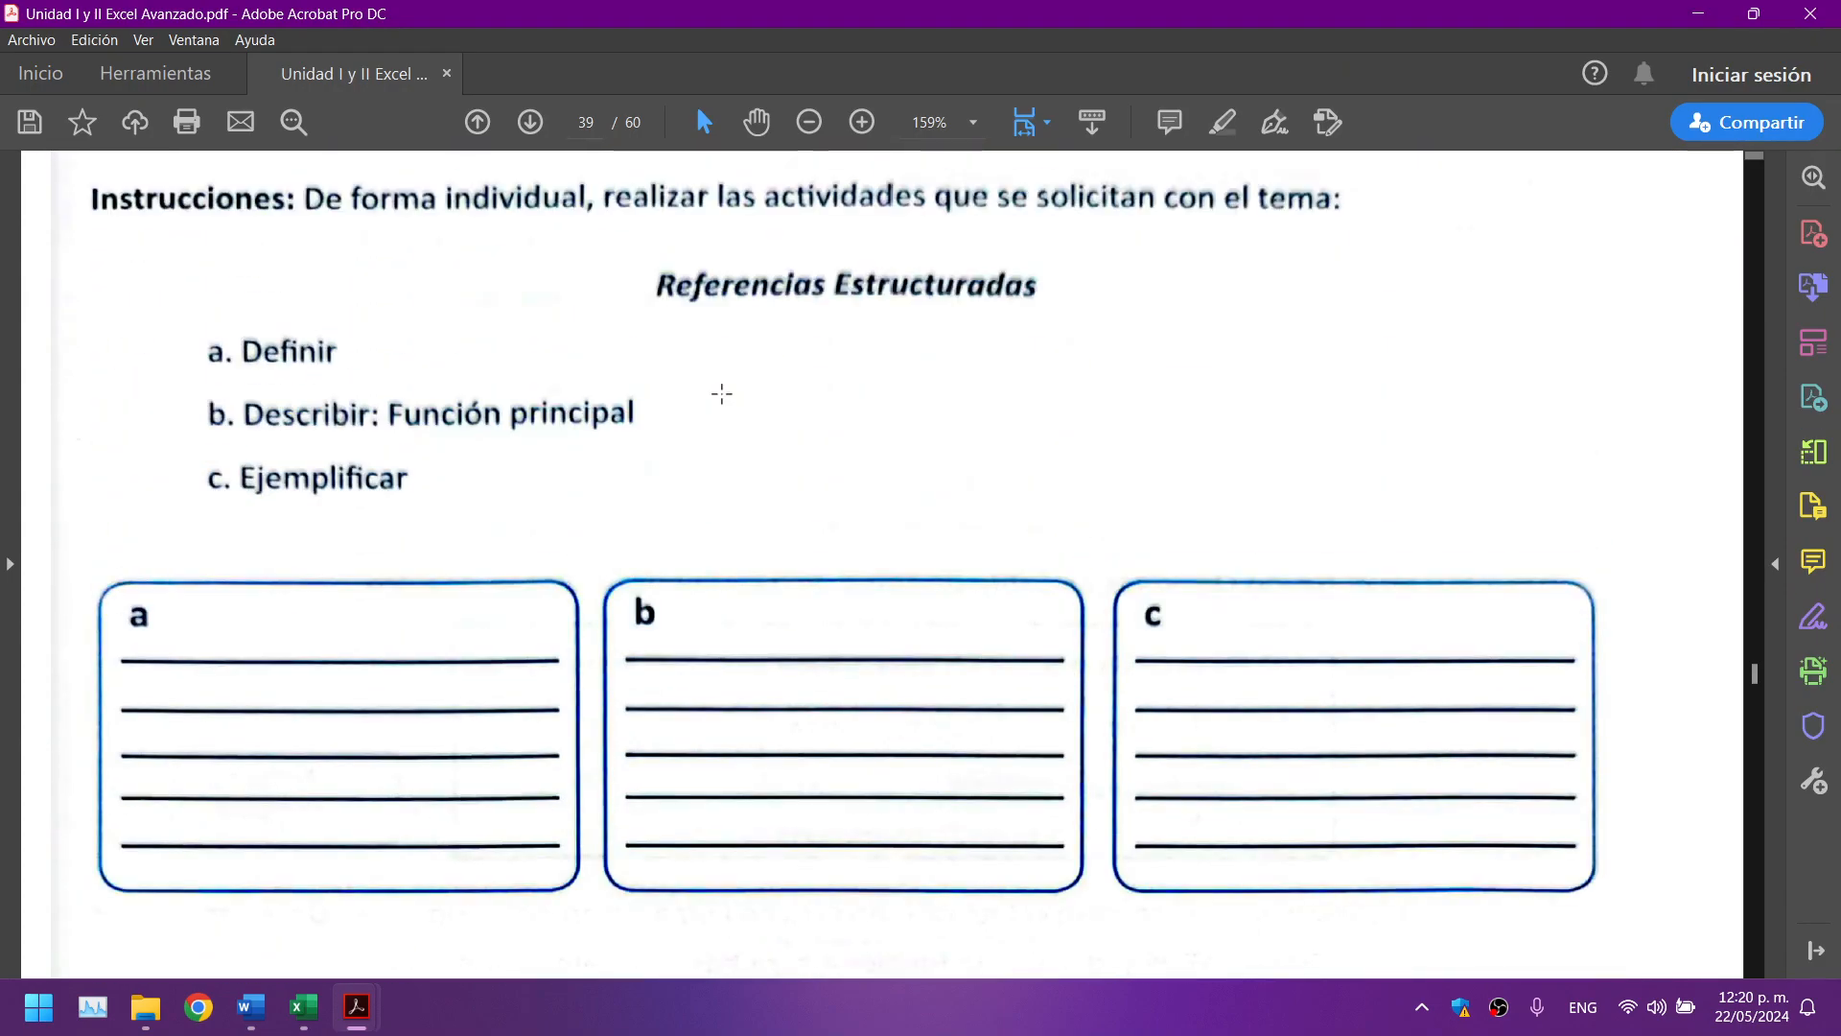
pyautogui.scroll(-20, 722, 394)
pyautogui.scroll(20, 722, 393)
pyautogui.scroll(7, 722, 393)
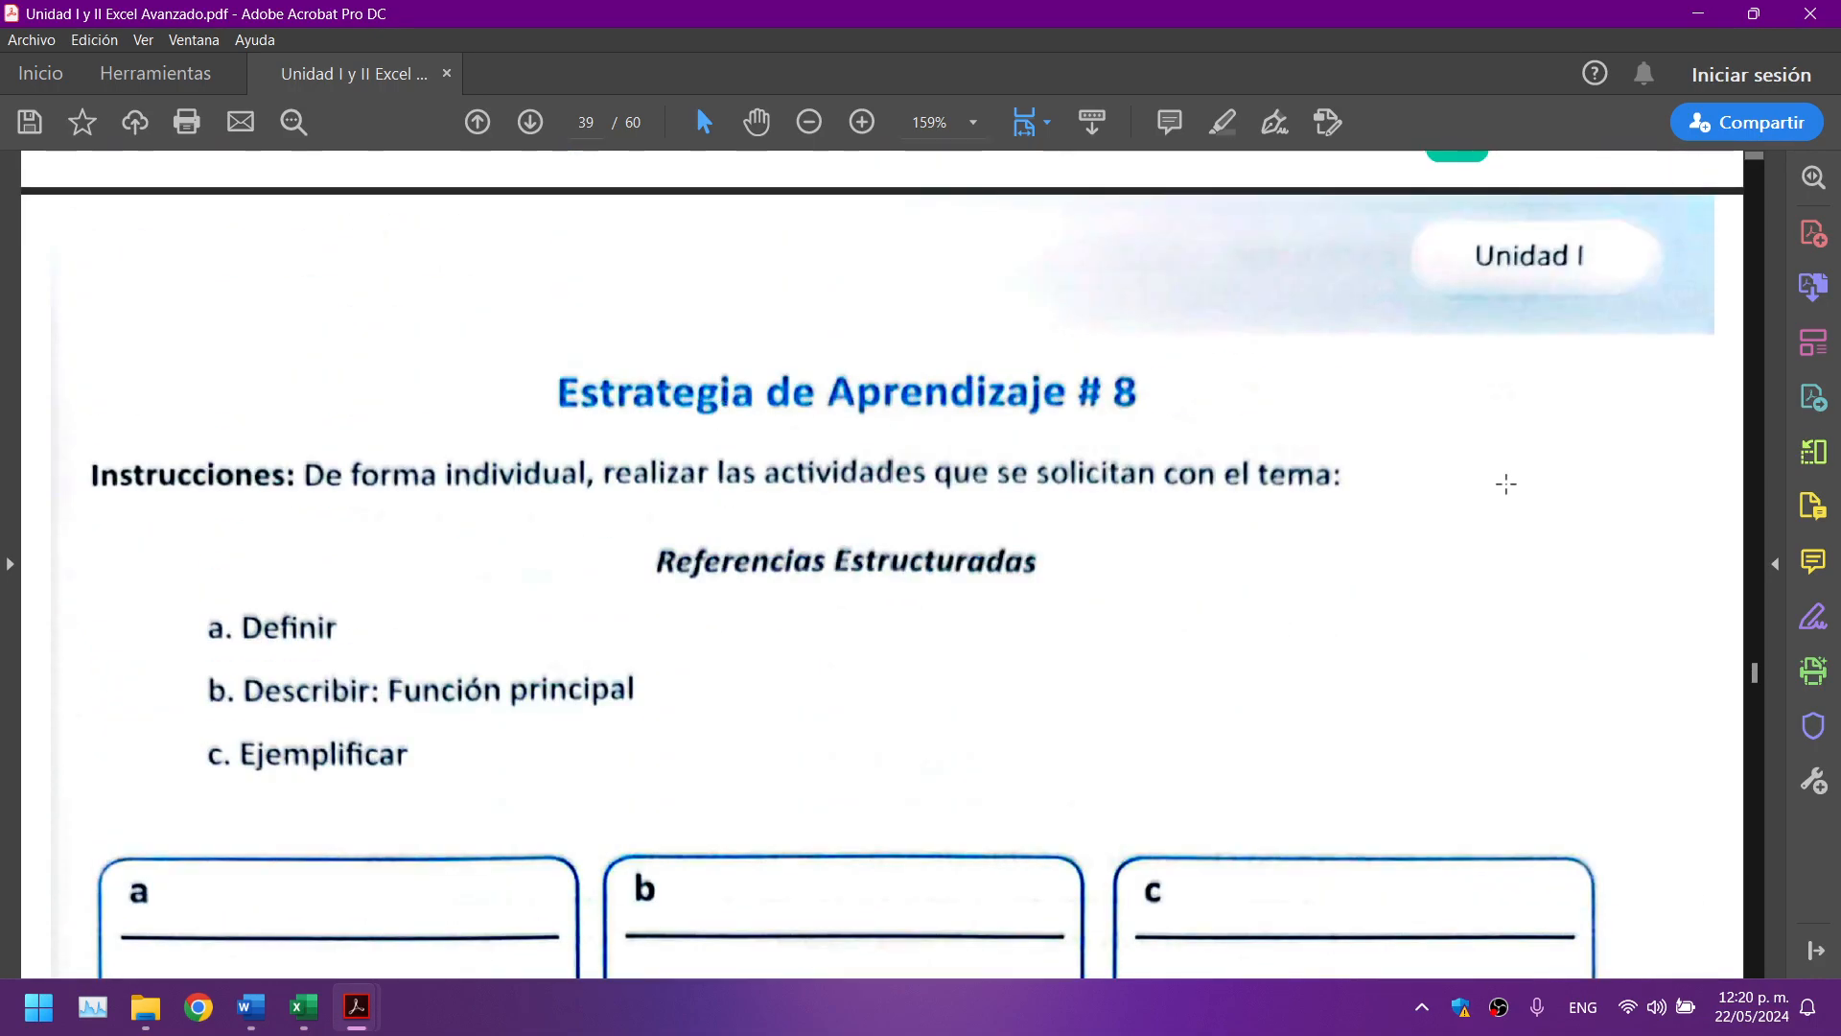
pyautogui.scroll(-18, 1770, 709)
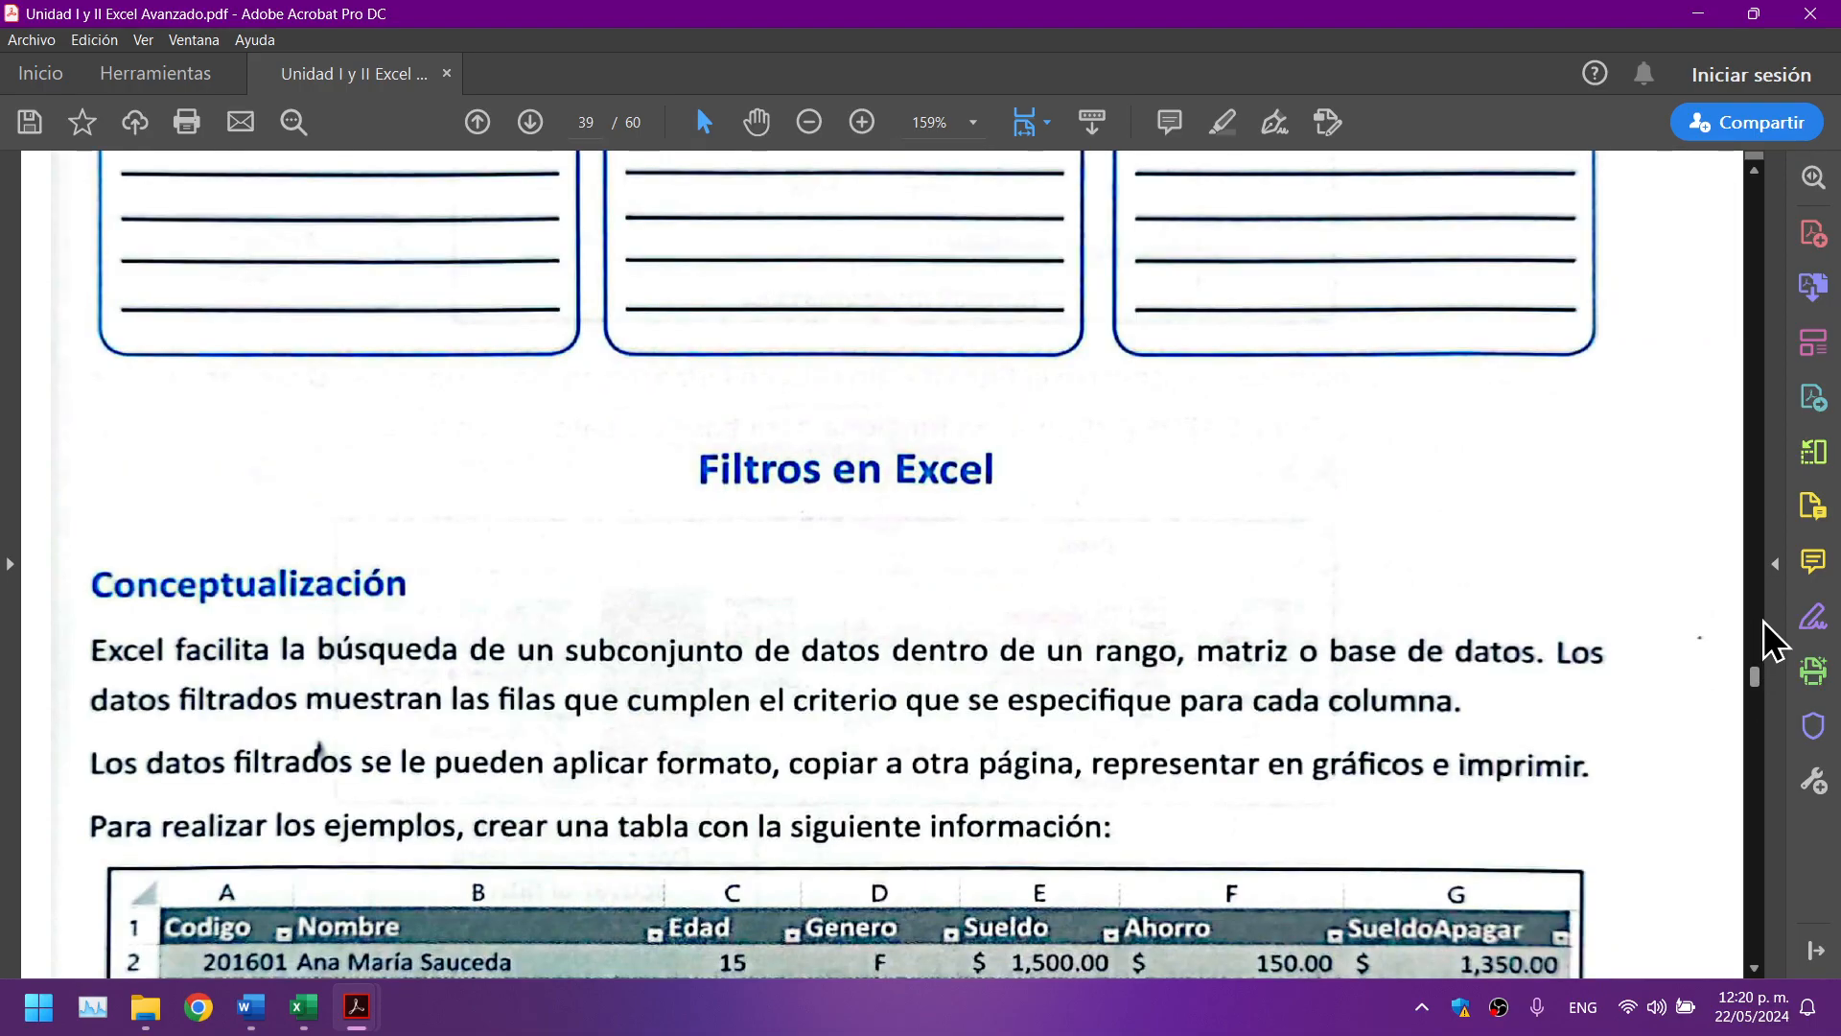
# Step: Look back through the PDF to Estrategia de Aprendizaje # 6 and the sales commission exercise on page 23
pyautogui.moveTo(1762, 676); pyautogui.dragTo(1753, 549)
pyautogui.scroll(15, 1142, 690)
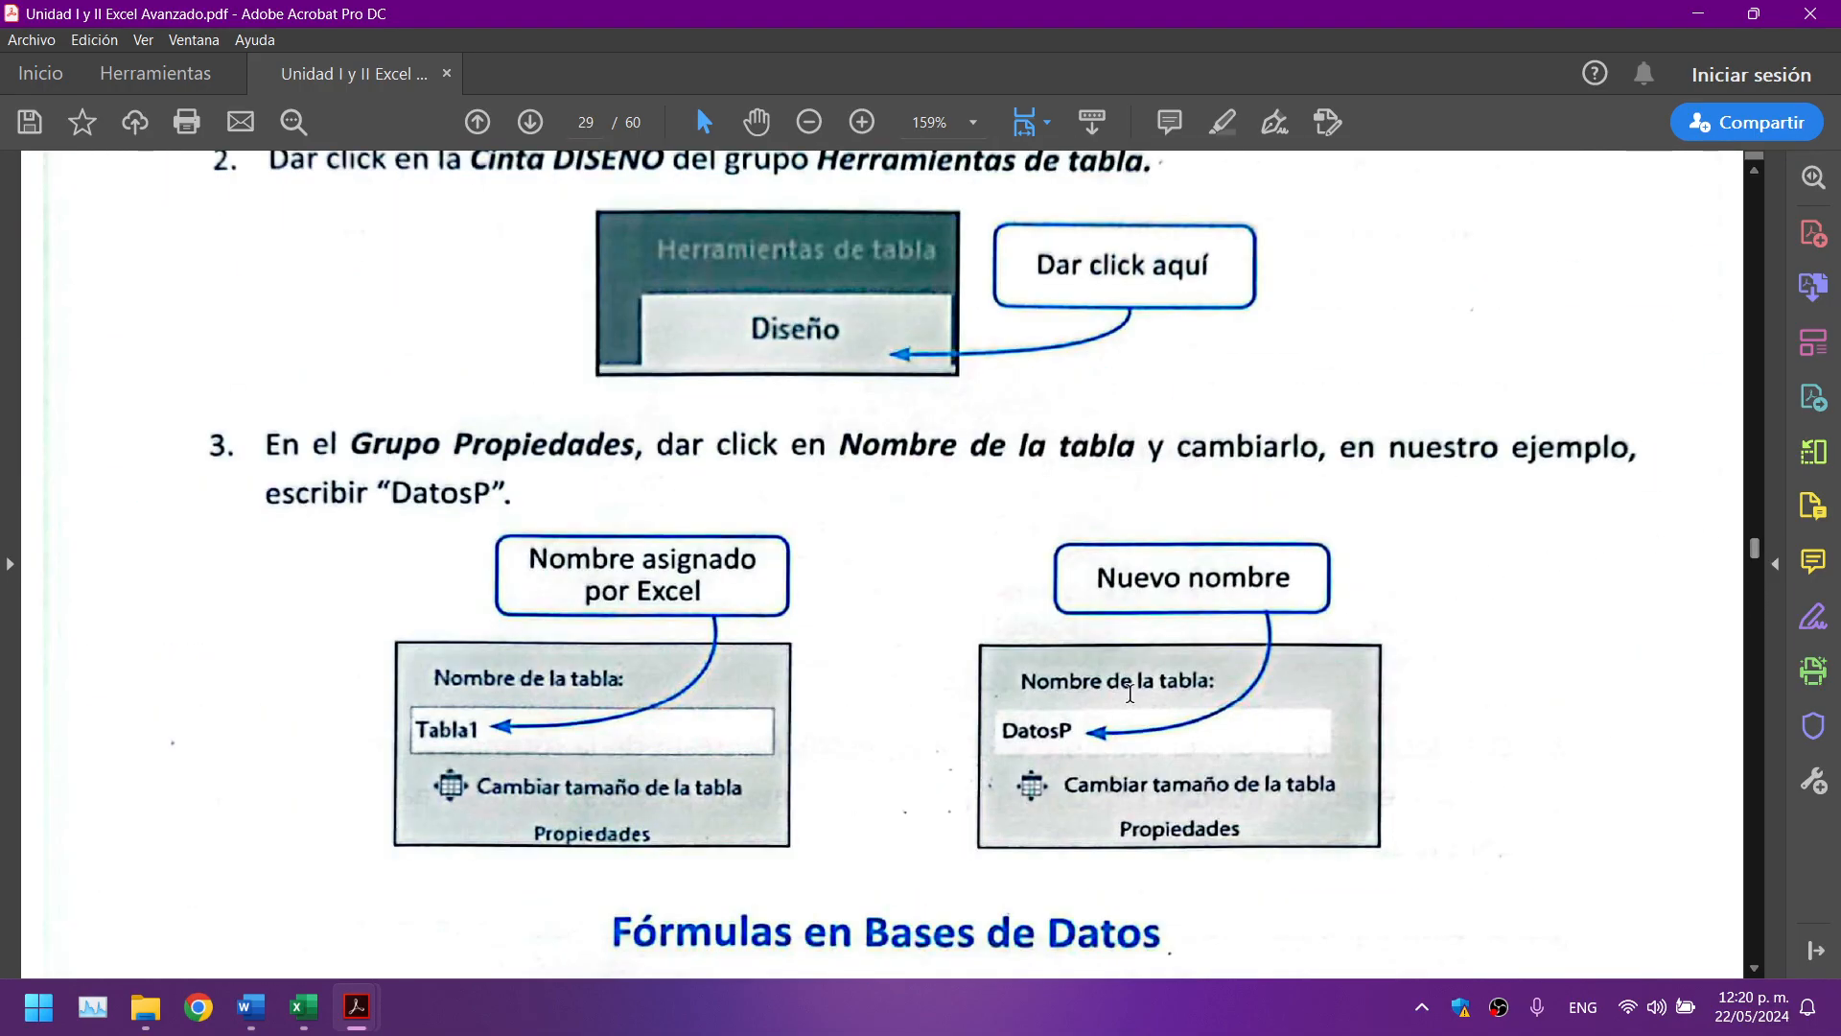
pyautogui.scroll(20, 804, 622)
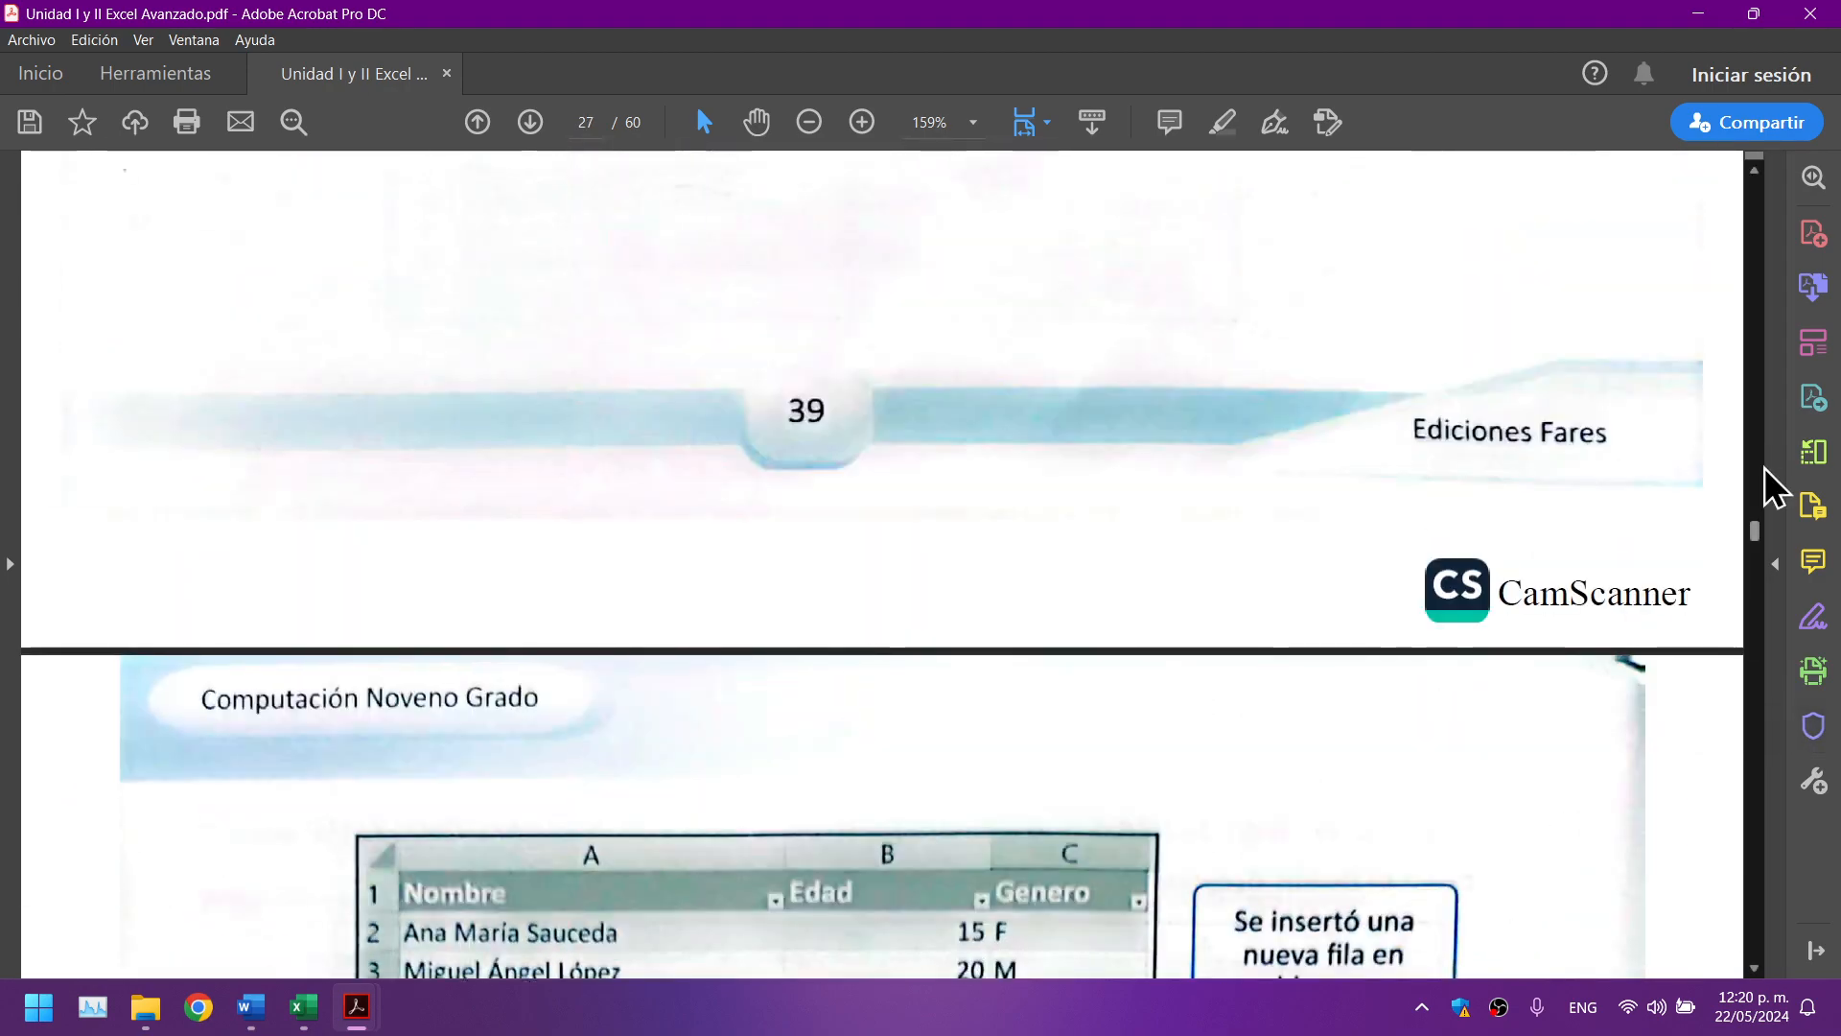
pyautogui.moveTo(1759, 542); pyautogui.dragTo(1755, 503)
pyautogui.scroll(15, 901, 488)
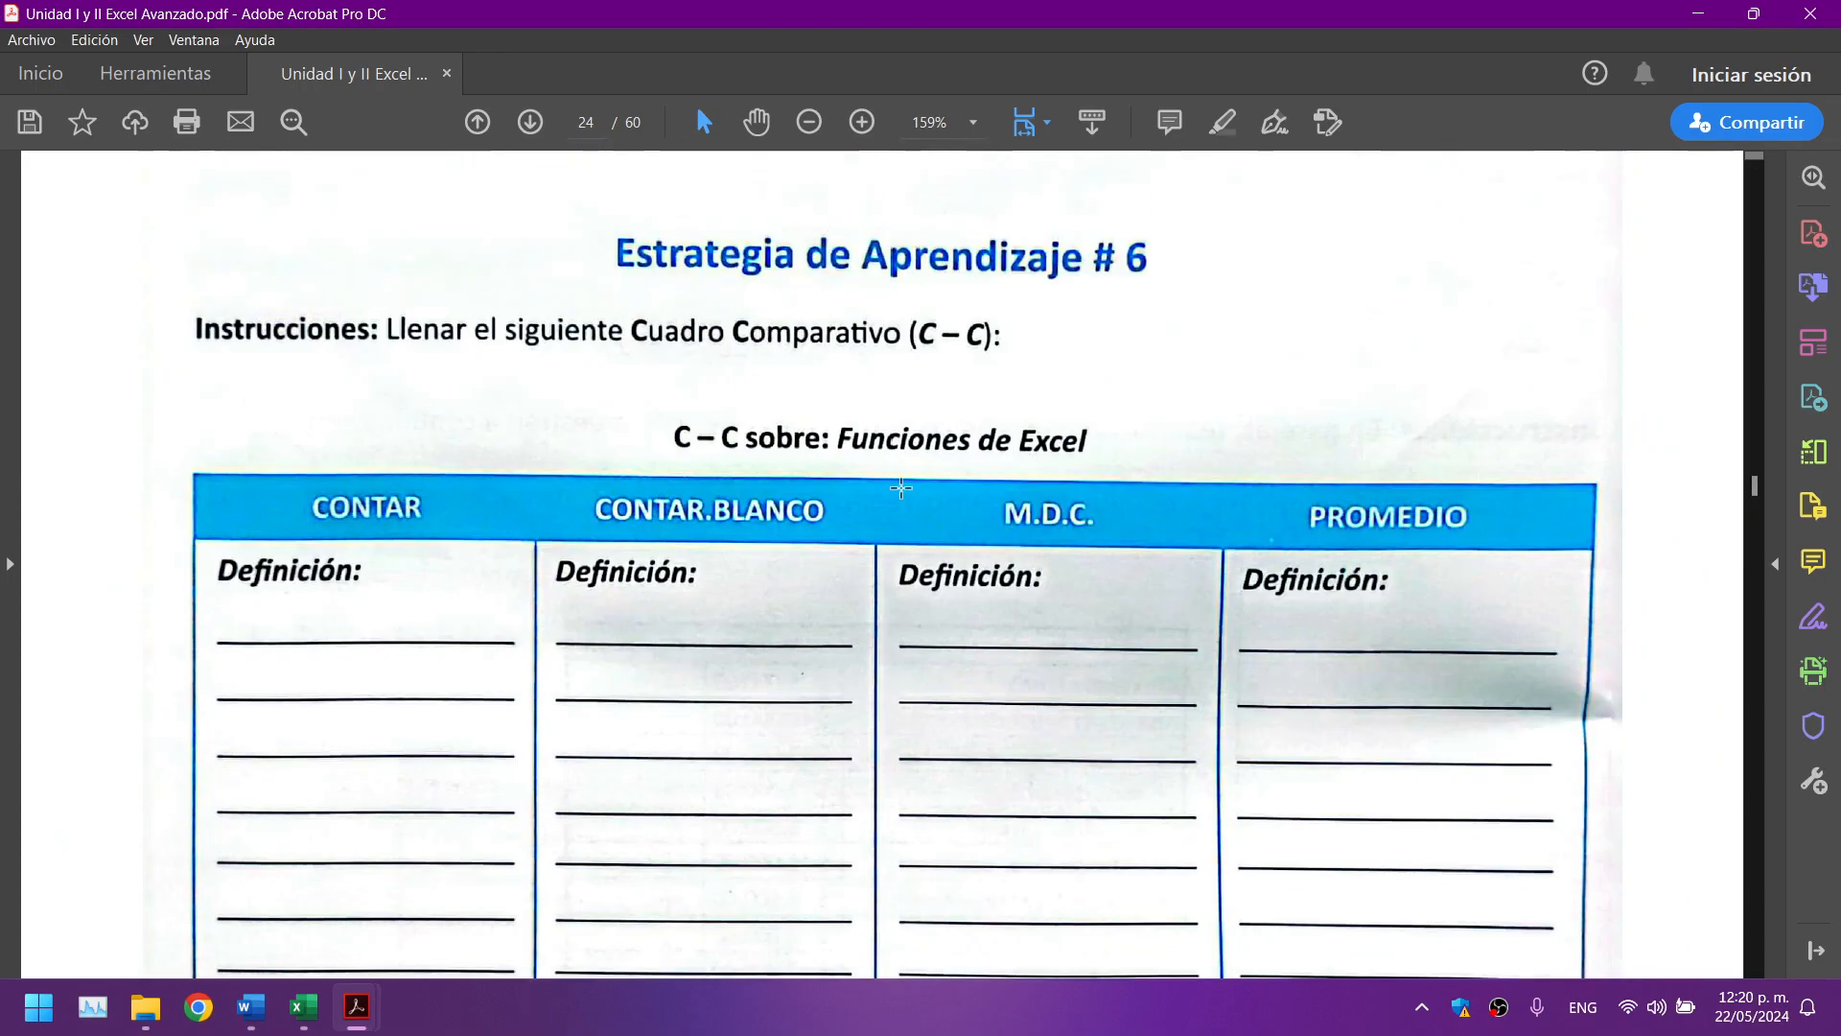
pyautogui.scroll(15, 902, 488)
pyautogui.scroll(5, 901, 488)
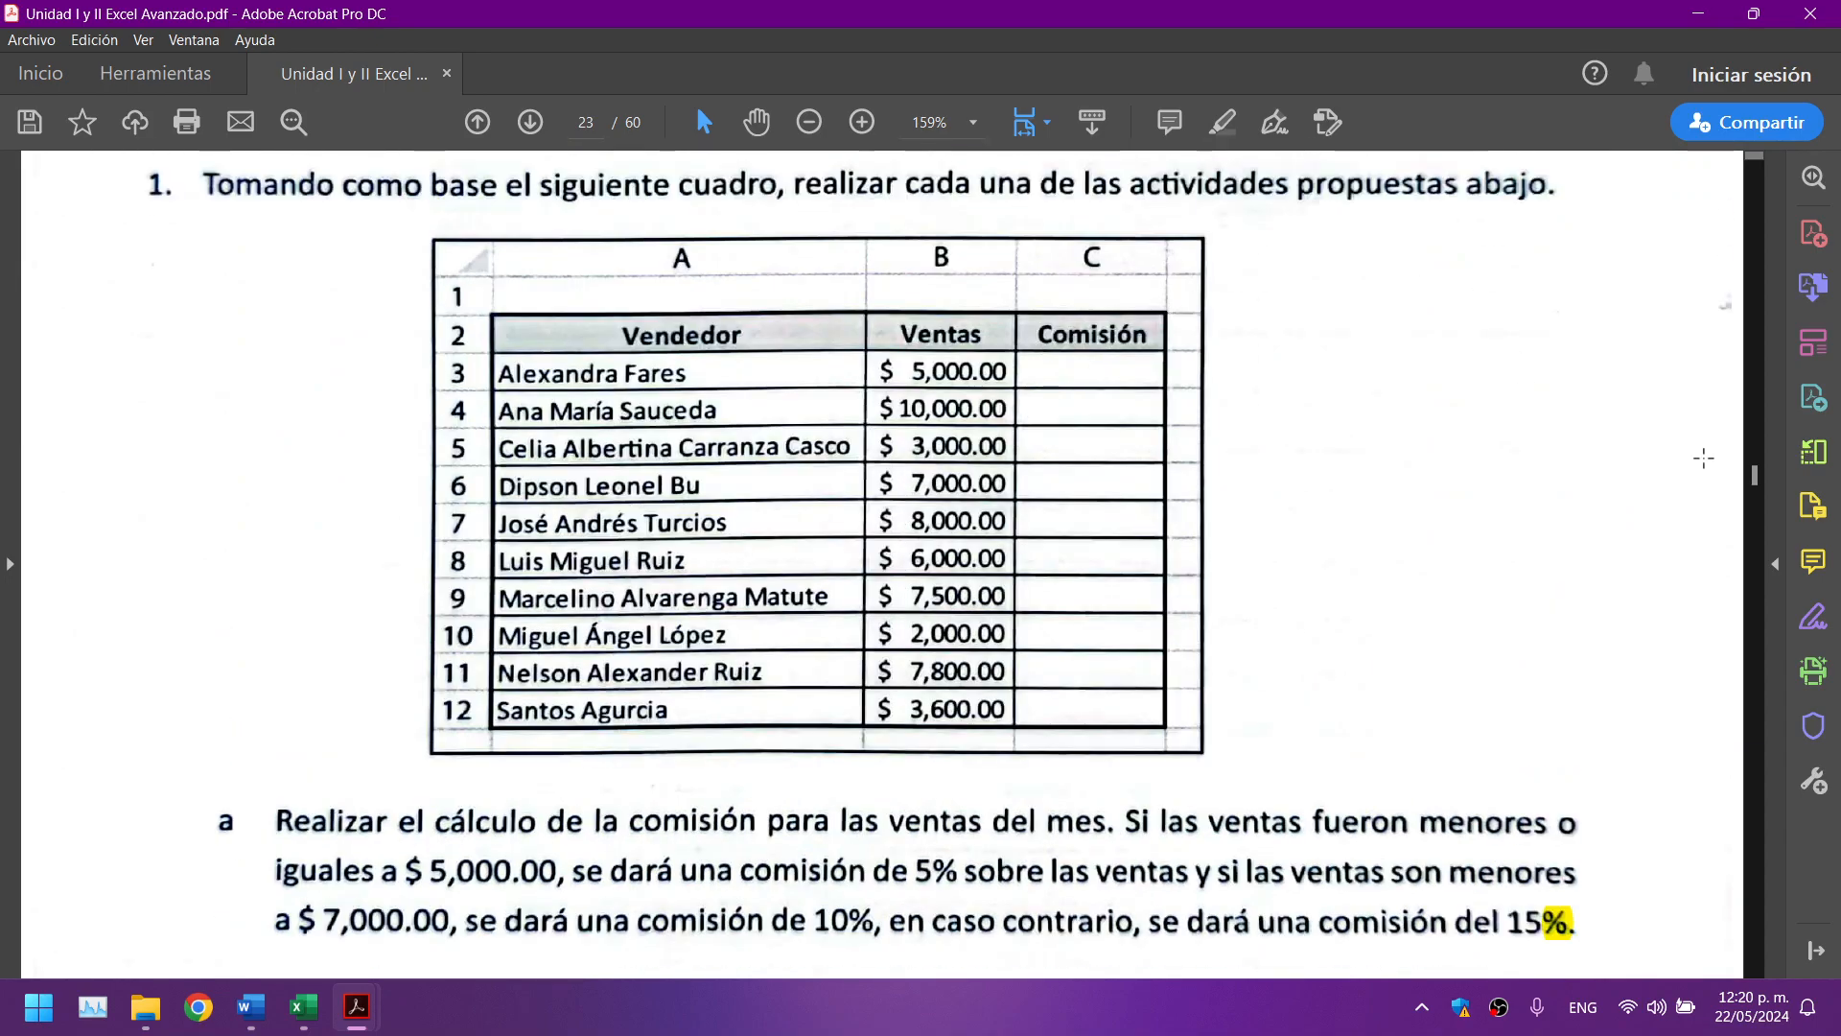
# Step: Return to the BDEXTRAER example on page 38, and look back page by page to Preparación de los Datos on page 26
pyautogui.moveTo(1770, 496); pyautogui.dragTo(1755, 686)
pyautogui.scroll(4, 1101, 670)
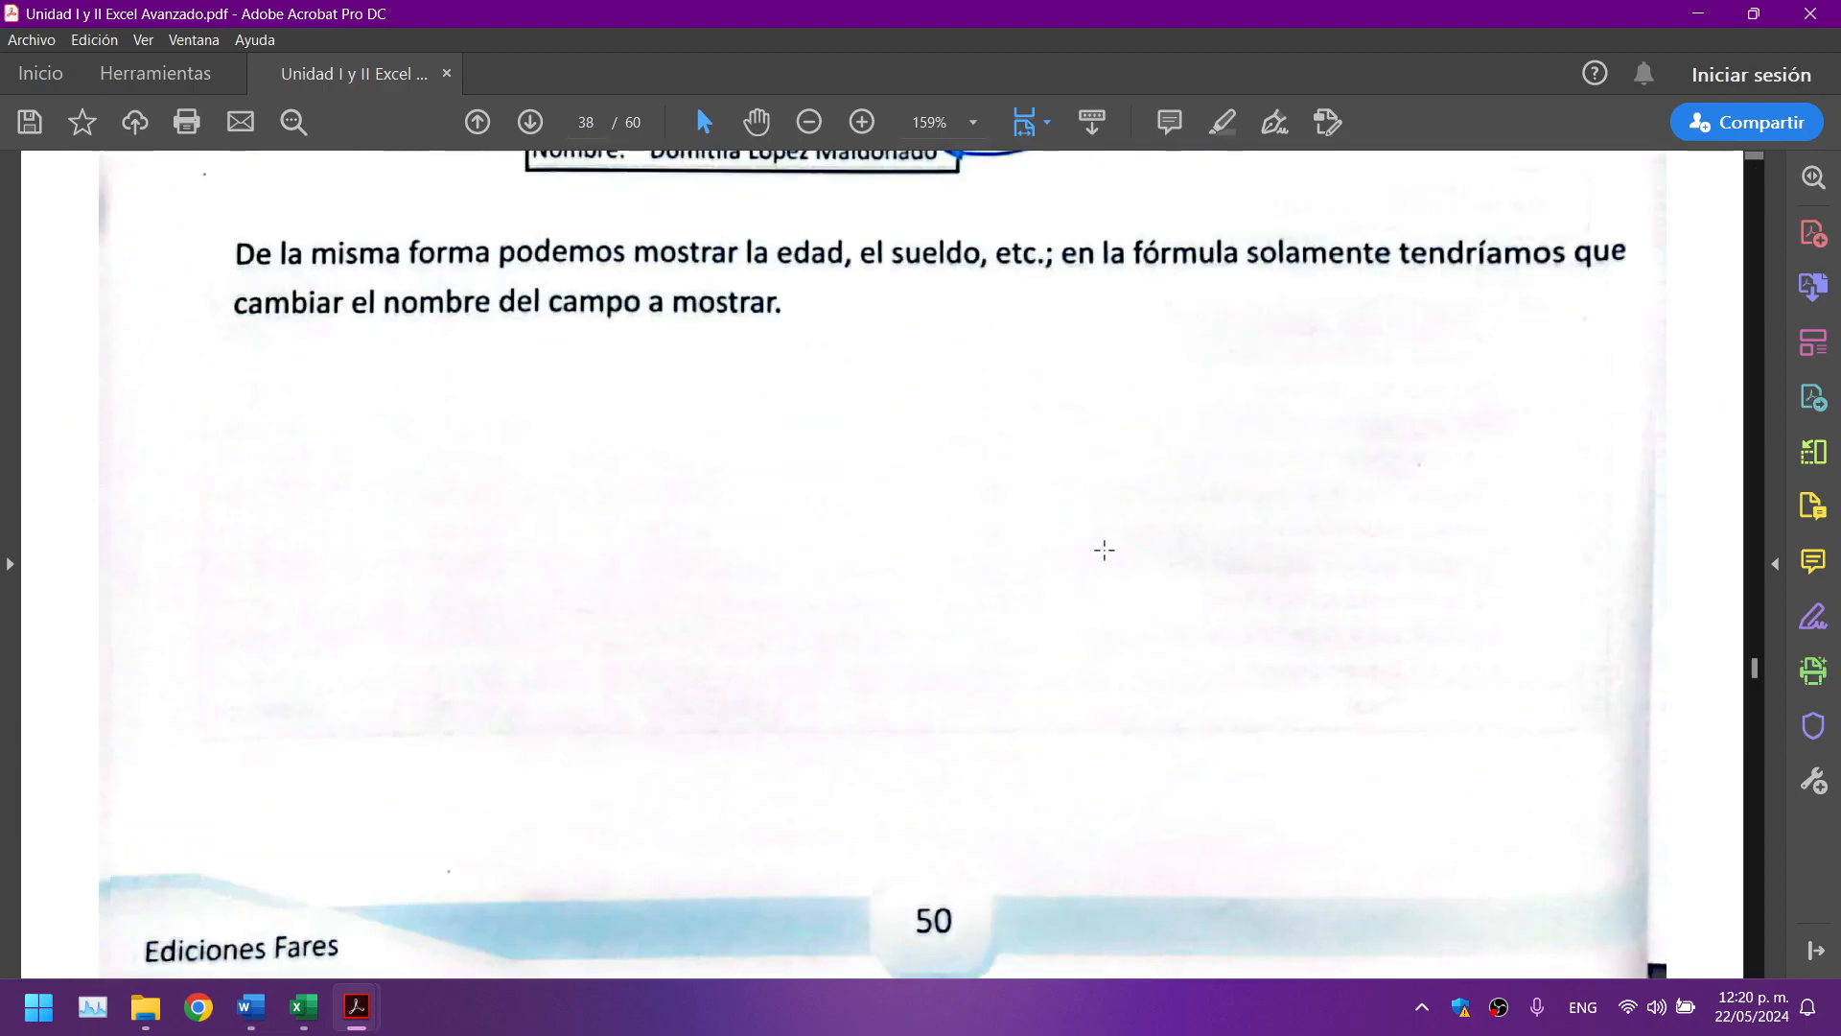
pyautogui.scroll(15, 1100, 491)
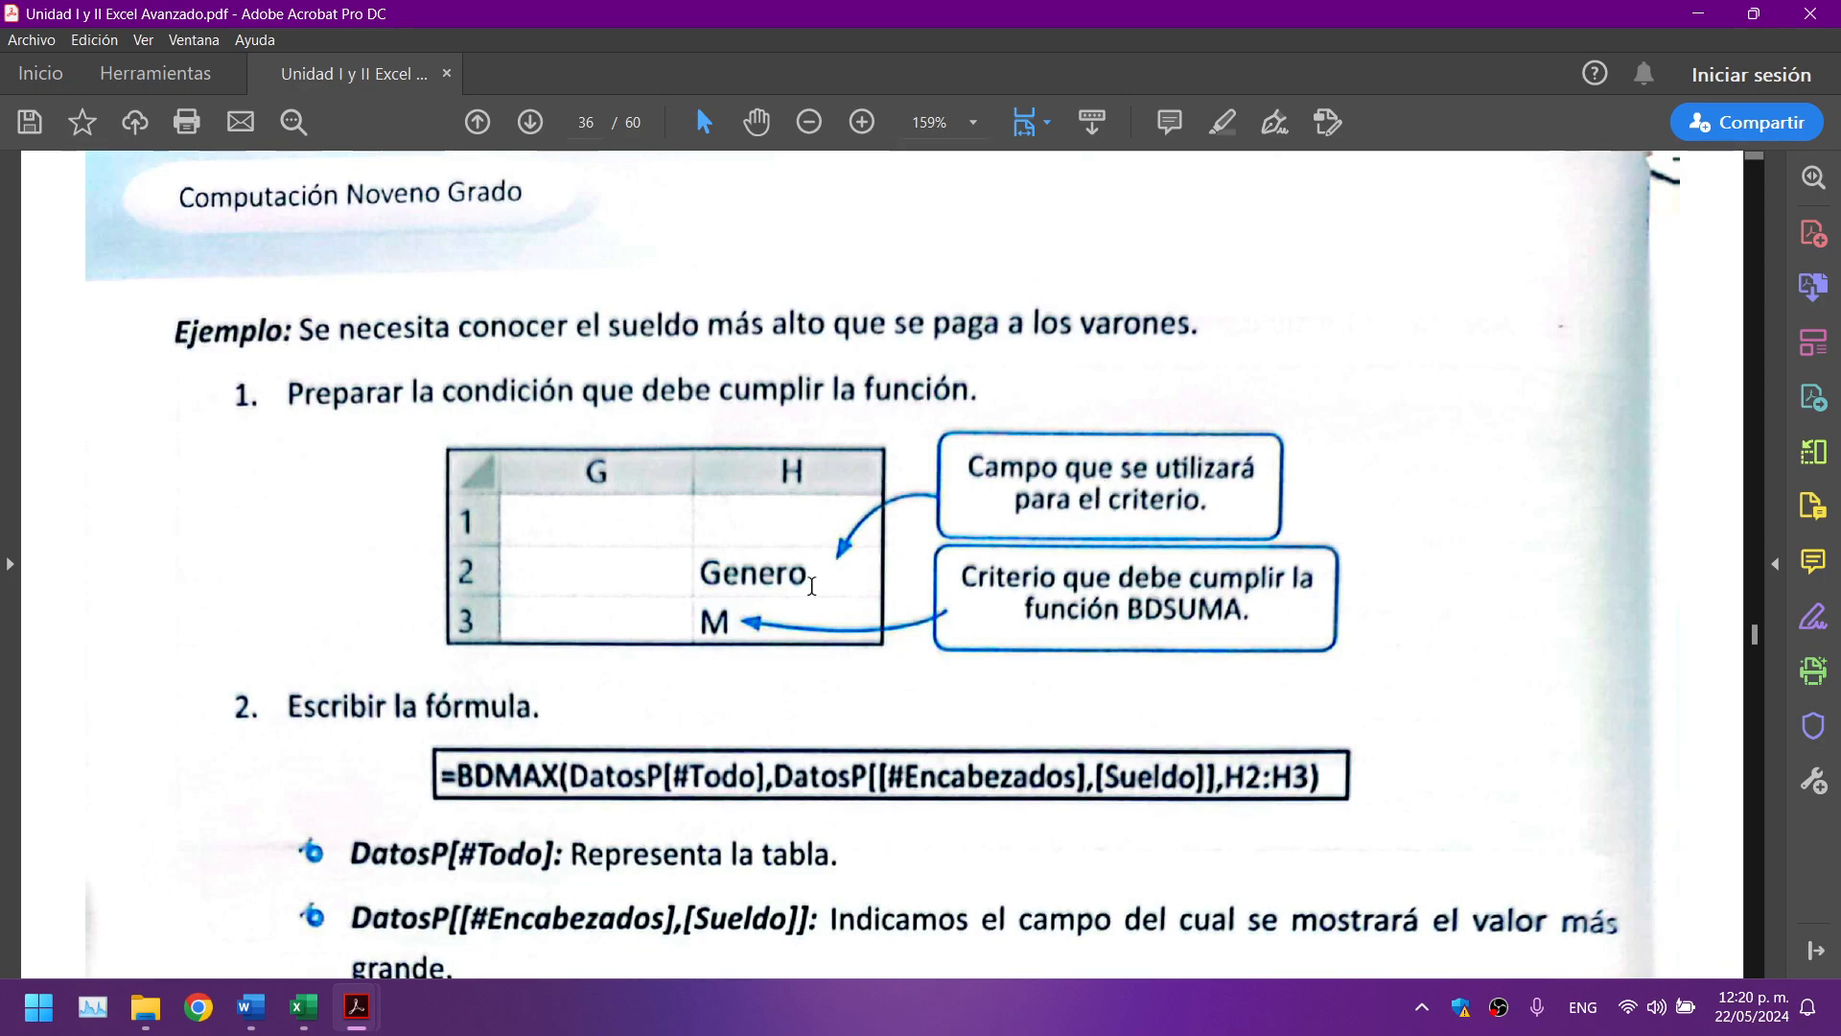
pyautogui.scroll(3, 834, 579)
pyautogui.click(478, 122)
pyautogui.click(479, 122)
pyautogui.click(478, 122)
pyautogui.click(479, 122)
pyautogui.click(478, 122)
pyautogui.click(479, 122)
pyautogui.click(479, 122)
pyautogui.click(479, 122)
pyautogui.click(478, 122)
pyautogui.click(486, 125)
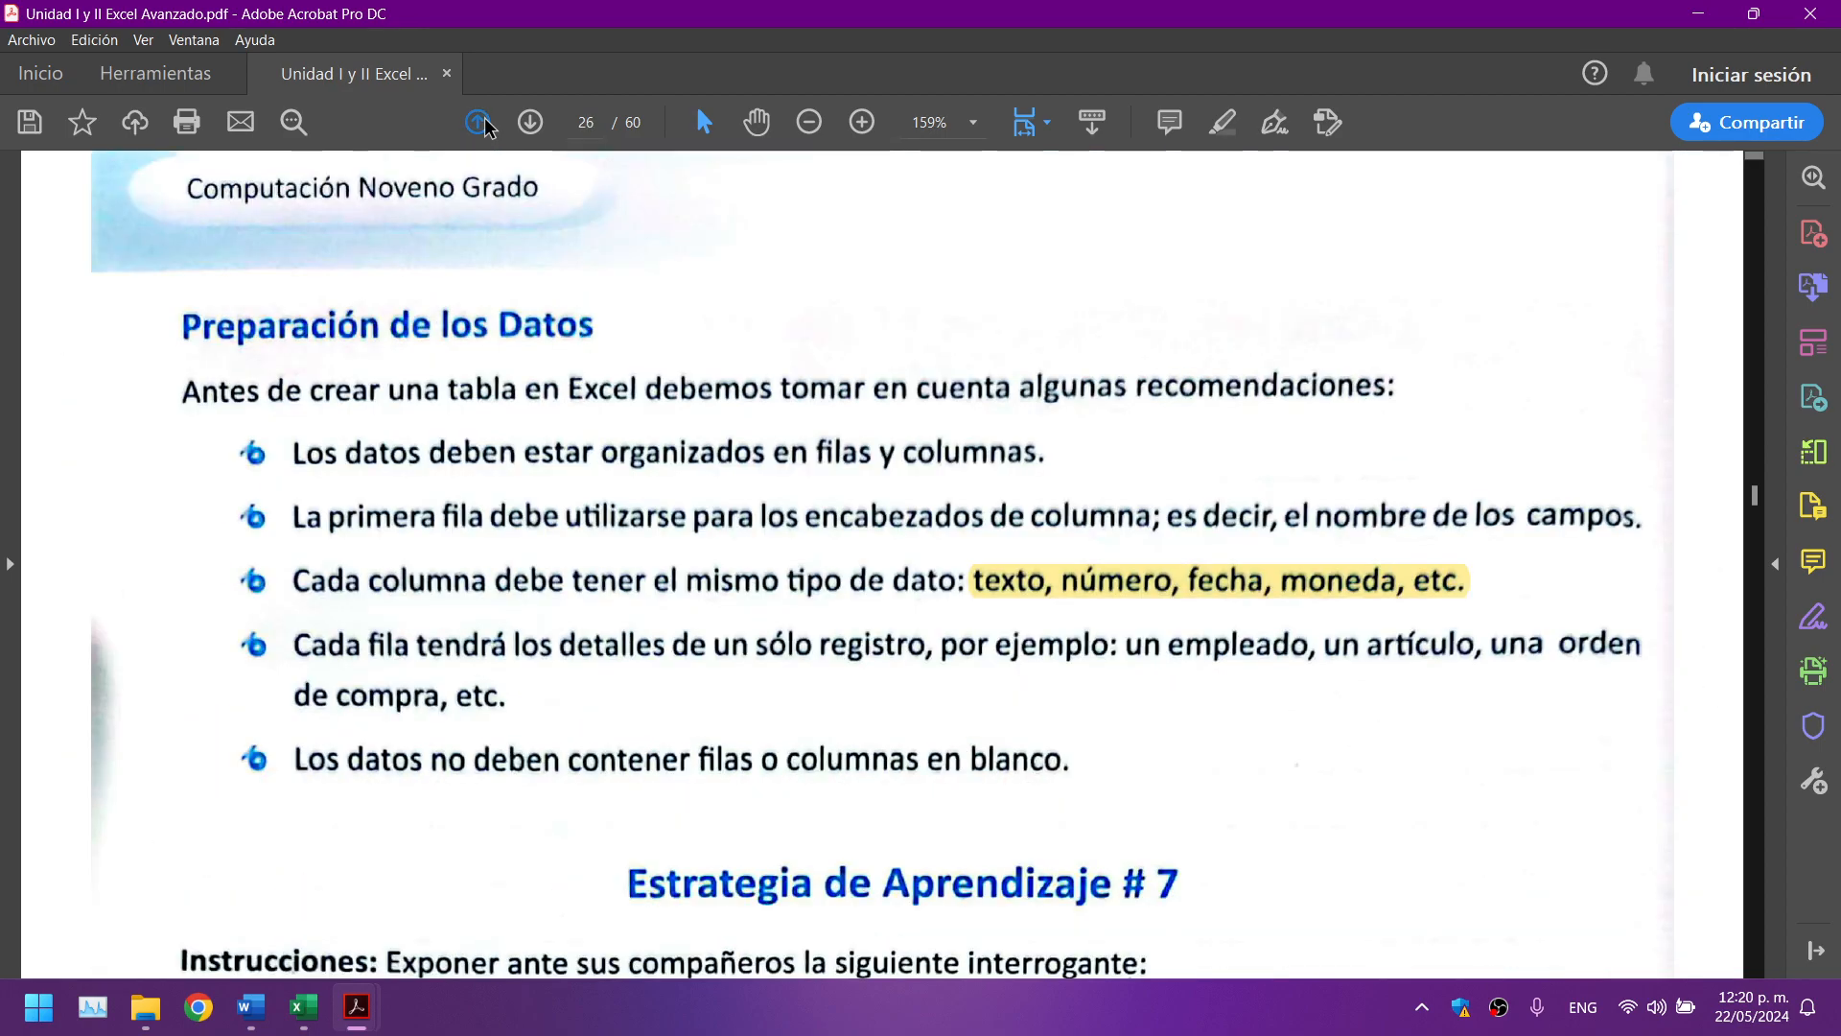
pyautogui.click(486, 125)
pyautogui.click(526, 126)
# Step: Review the PDF forward from Crear Tablas en Excel on page 26 through the database function examples to page 40
pyautogui.scroll(-10, 610, 518)
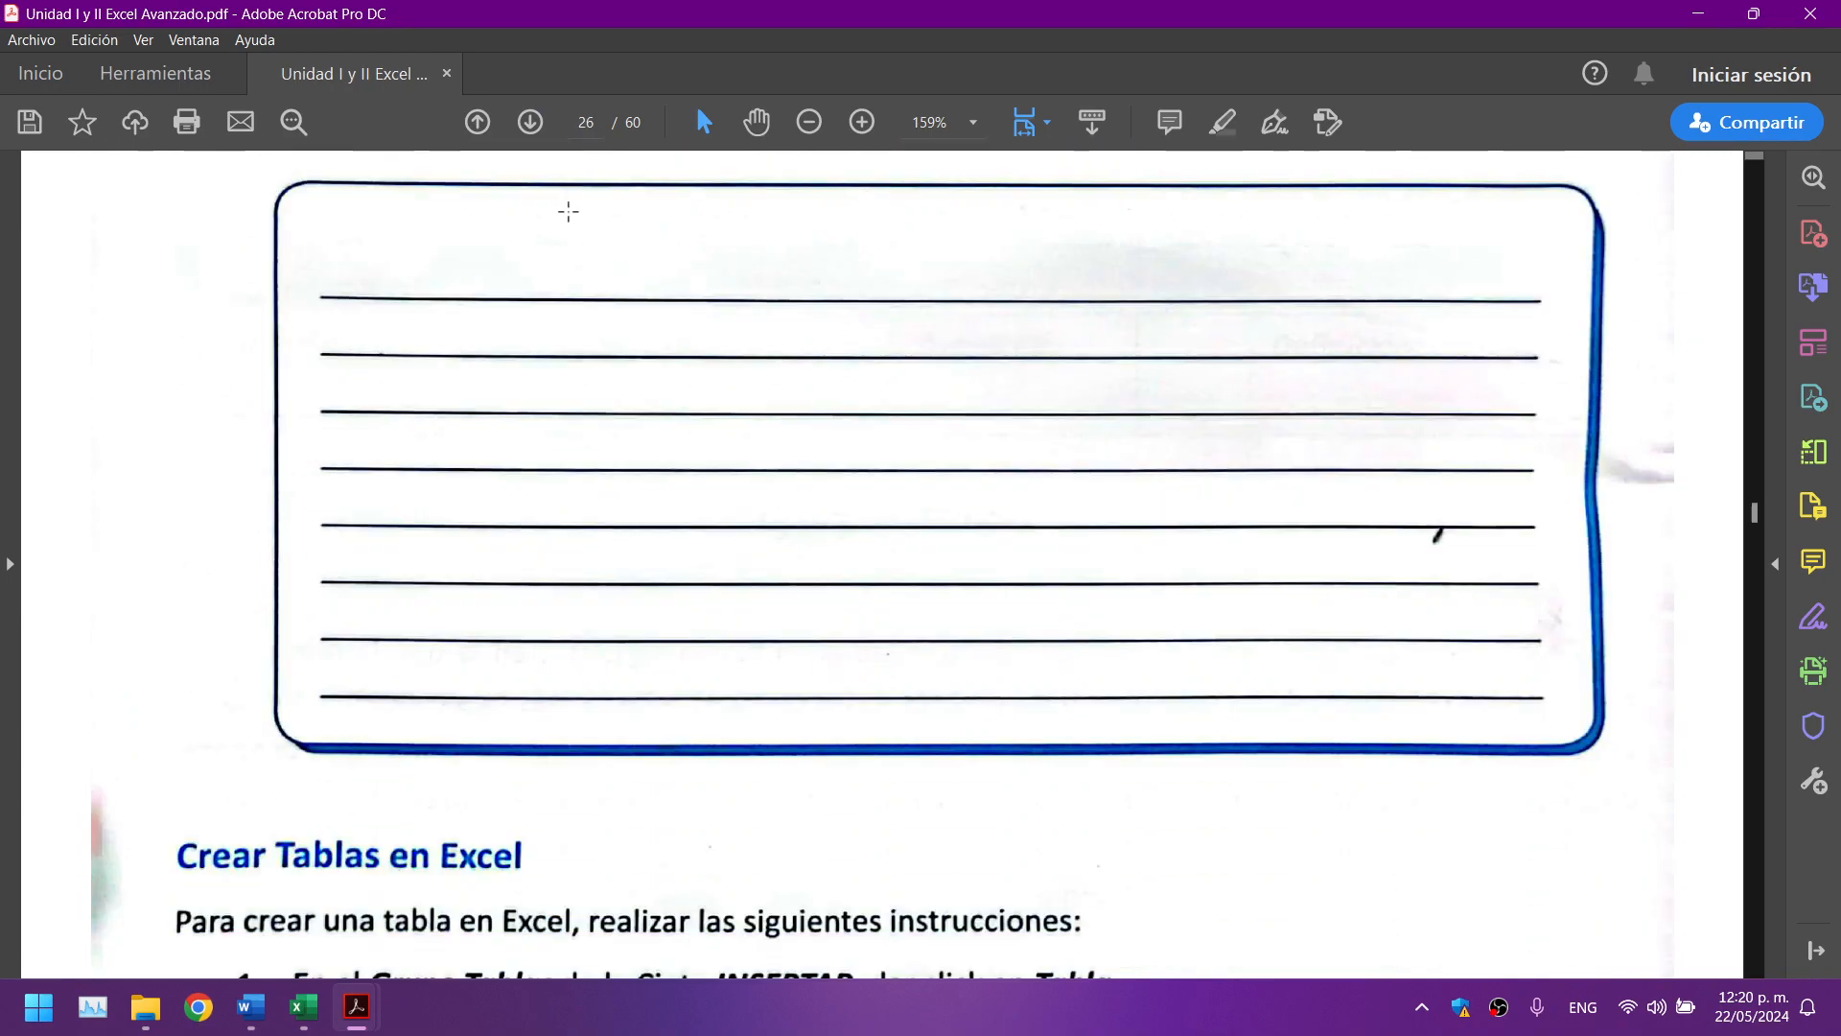
pyautogui.click(527, 124)
pyautogui.click(527, 125)
pyautogui.click(519, 123)
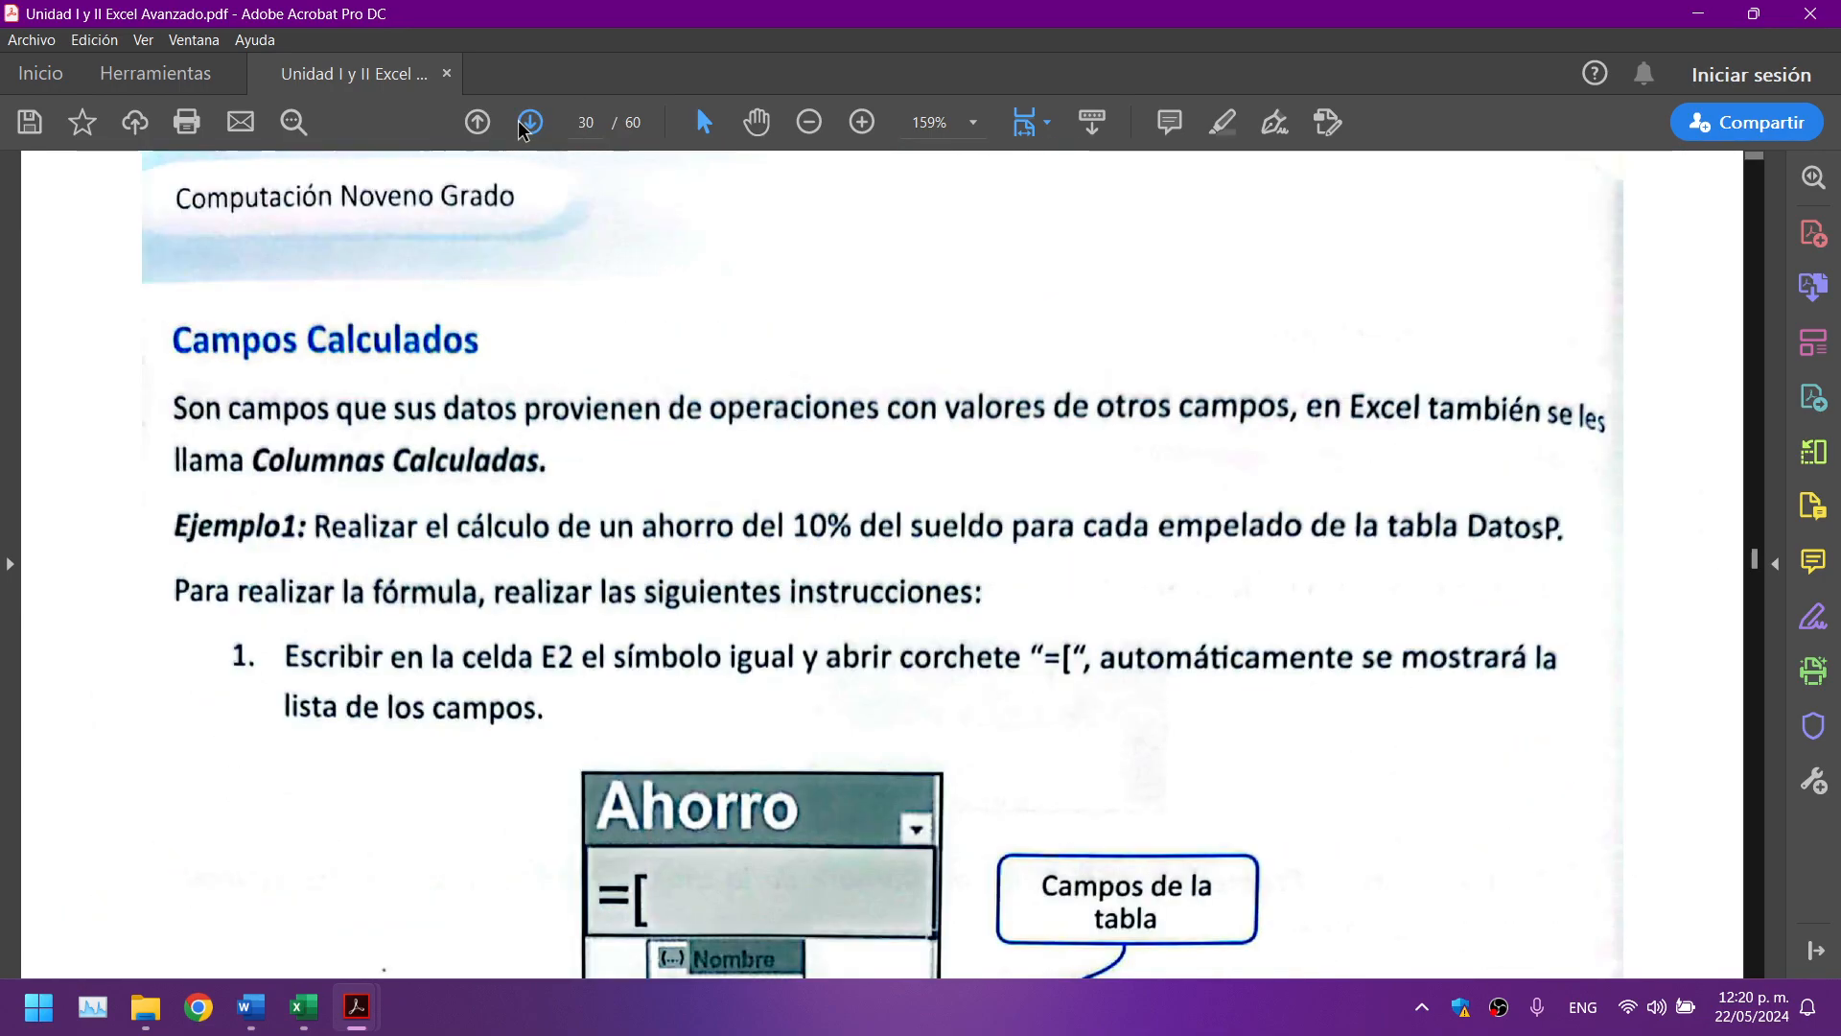
pyautogui.click(519, 123)
pyautogui.click(519, 122)
pyautogui.click(519, 123)
pyautogui.click(519, 123)
pyautogui.click(519, 122)
pyautogui.click(527, 122)
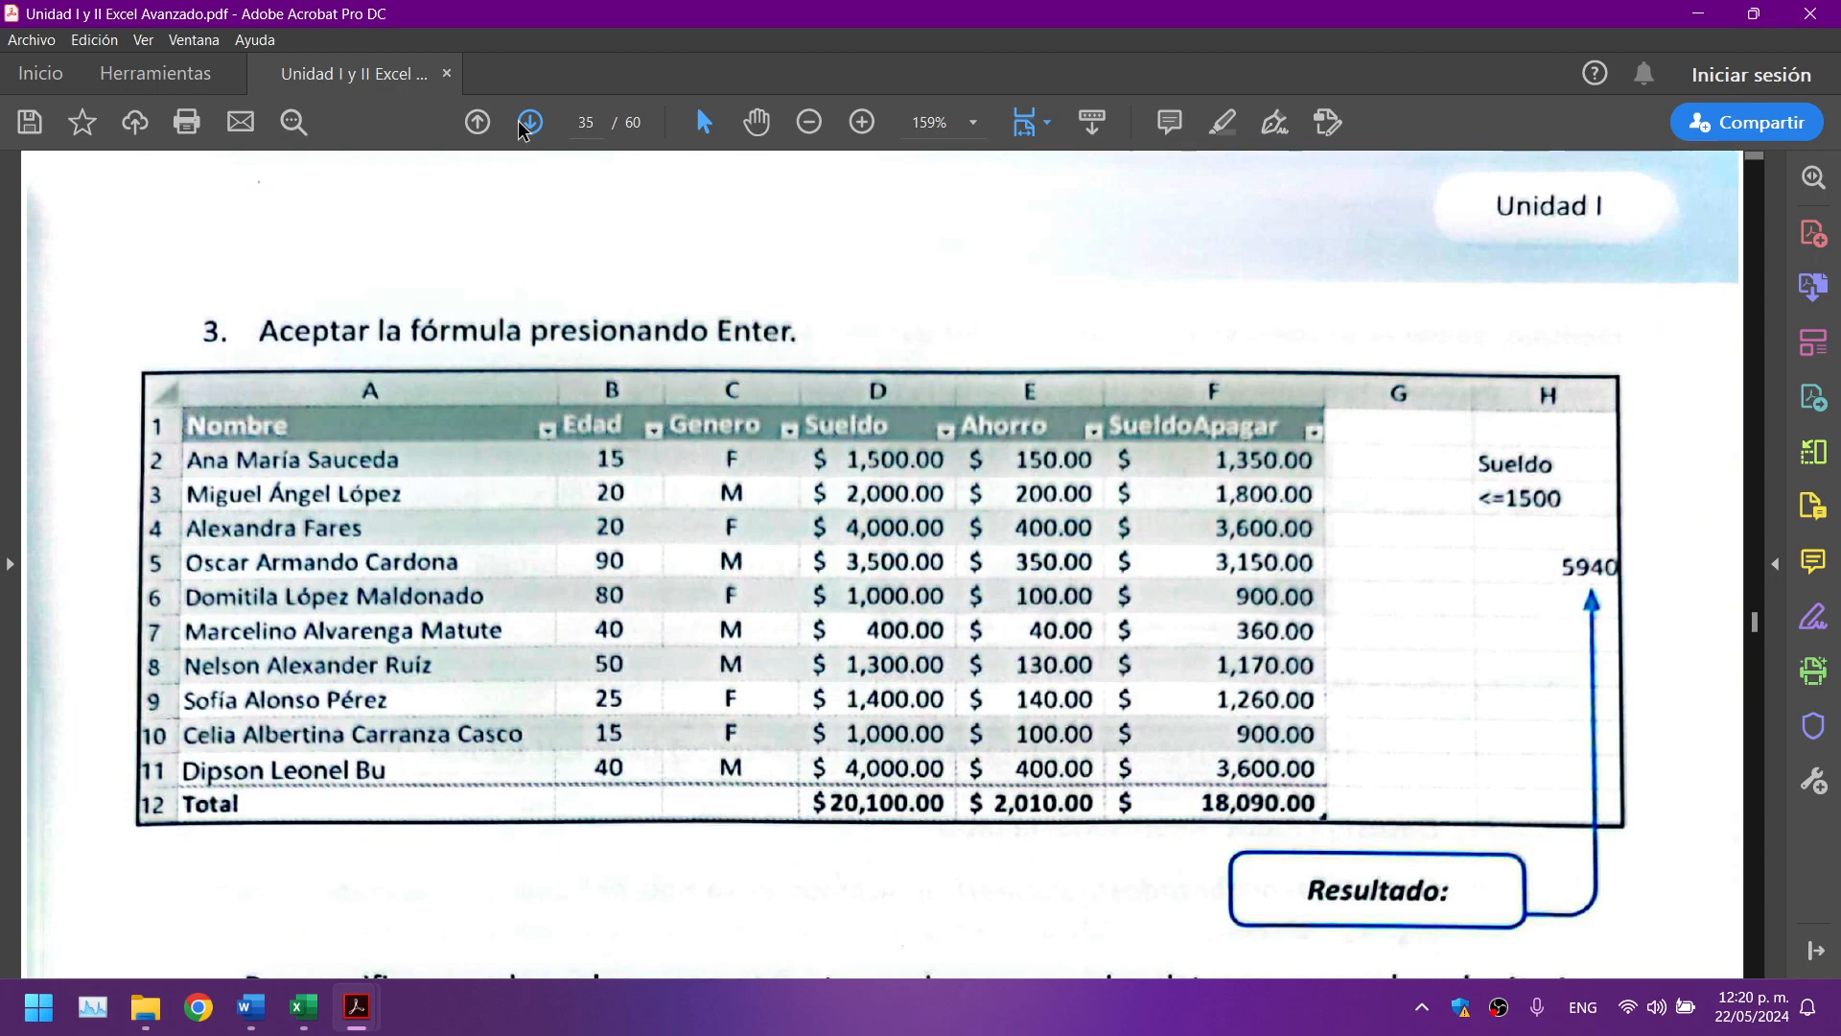
pyautogui.click(526, 123)
pyautogui.click(527, 123)
pyautogui.click(518, 123)
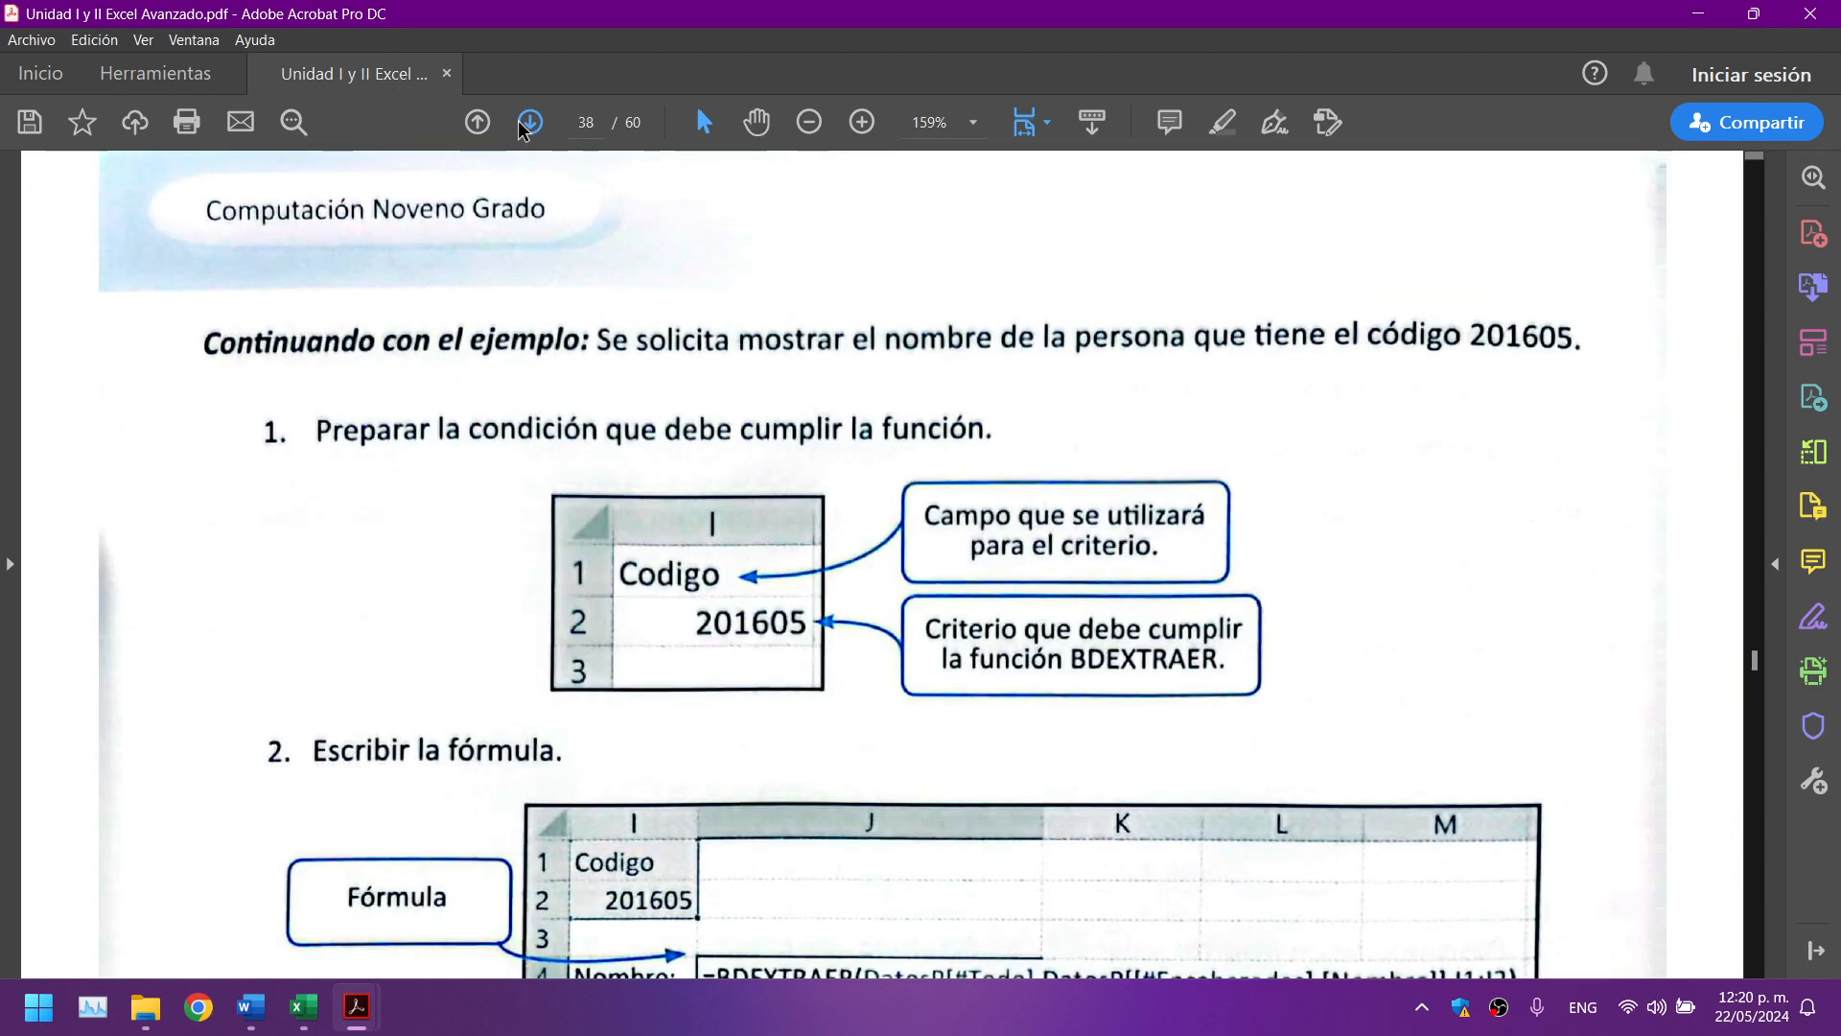
pyautogui.click(519, 123)
pyautogui.click(519, 122)
# Step: Read the filter instructions from page 40 through Estrategia de Aprendizaje # 9 and Segmentación de Datos on page 44
pyautogui.scroll(7, 715, 607)
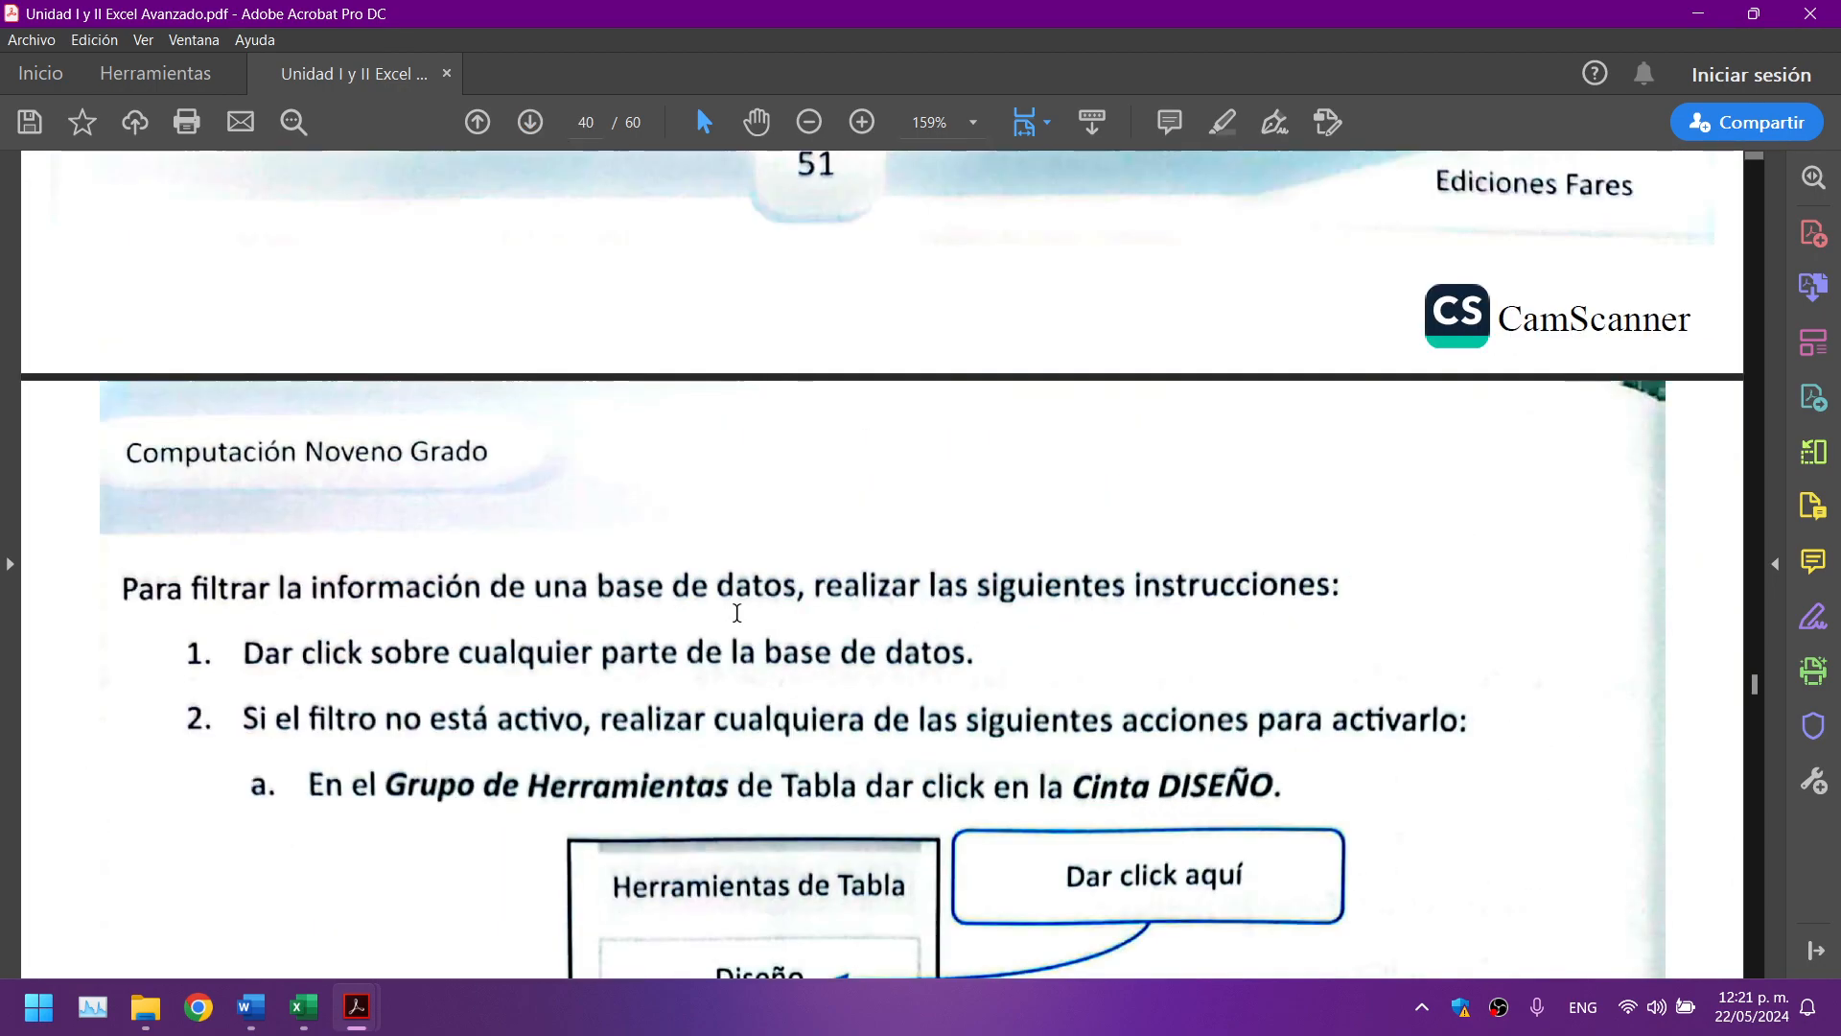
pyautogui.scroll(-4, 715, 607)
pyautogui.scroll(-20, 716, 607)
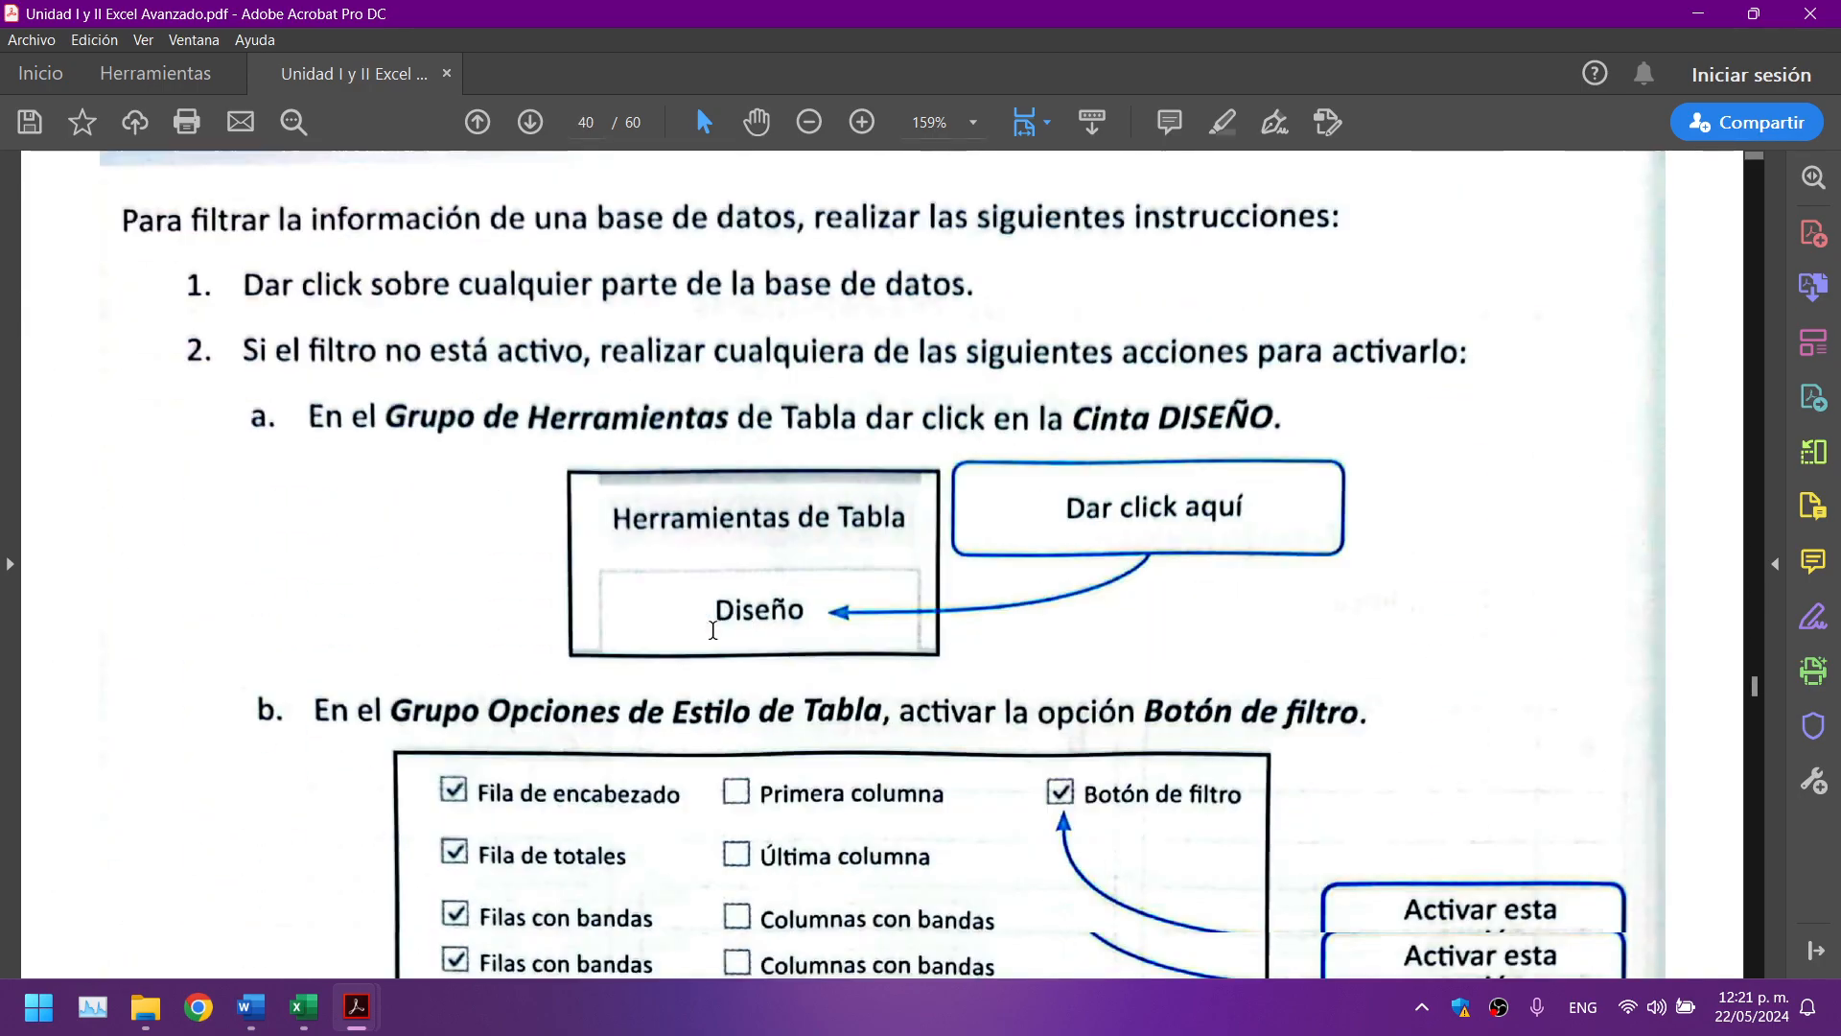
pyautogui.scroll(-20, 711, 630)
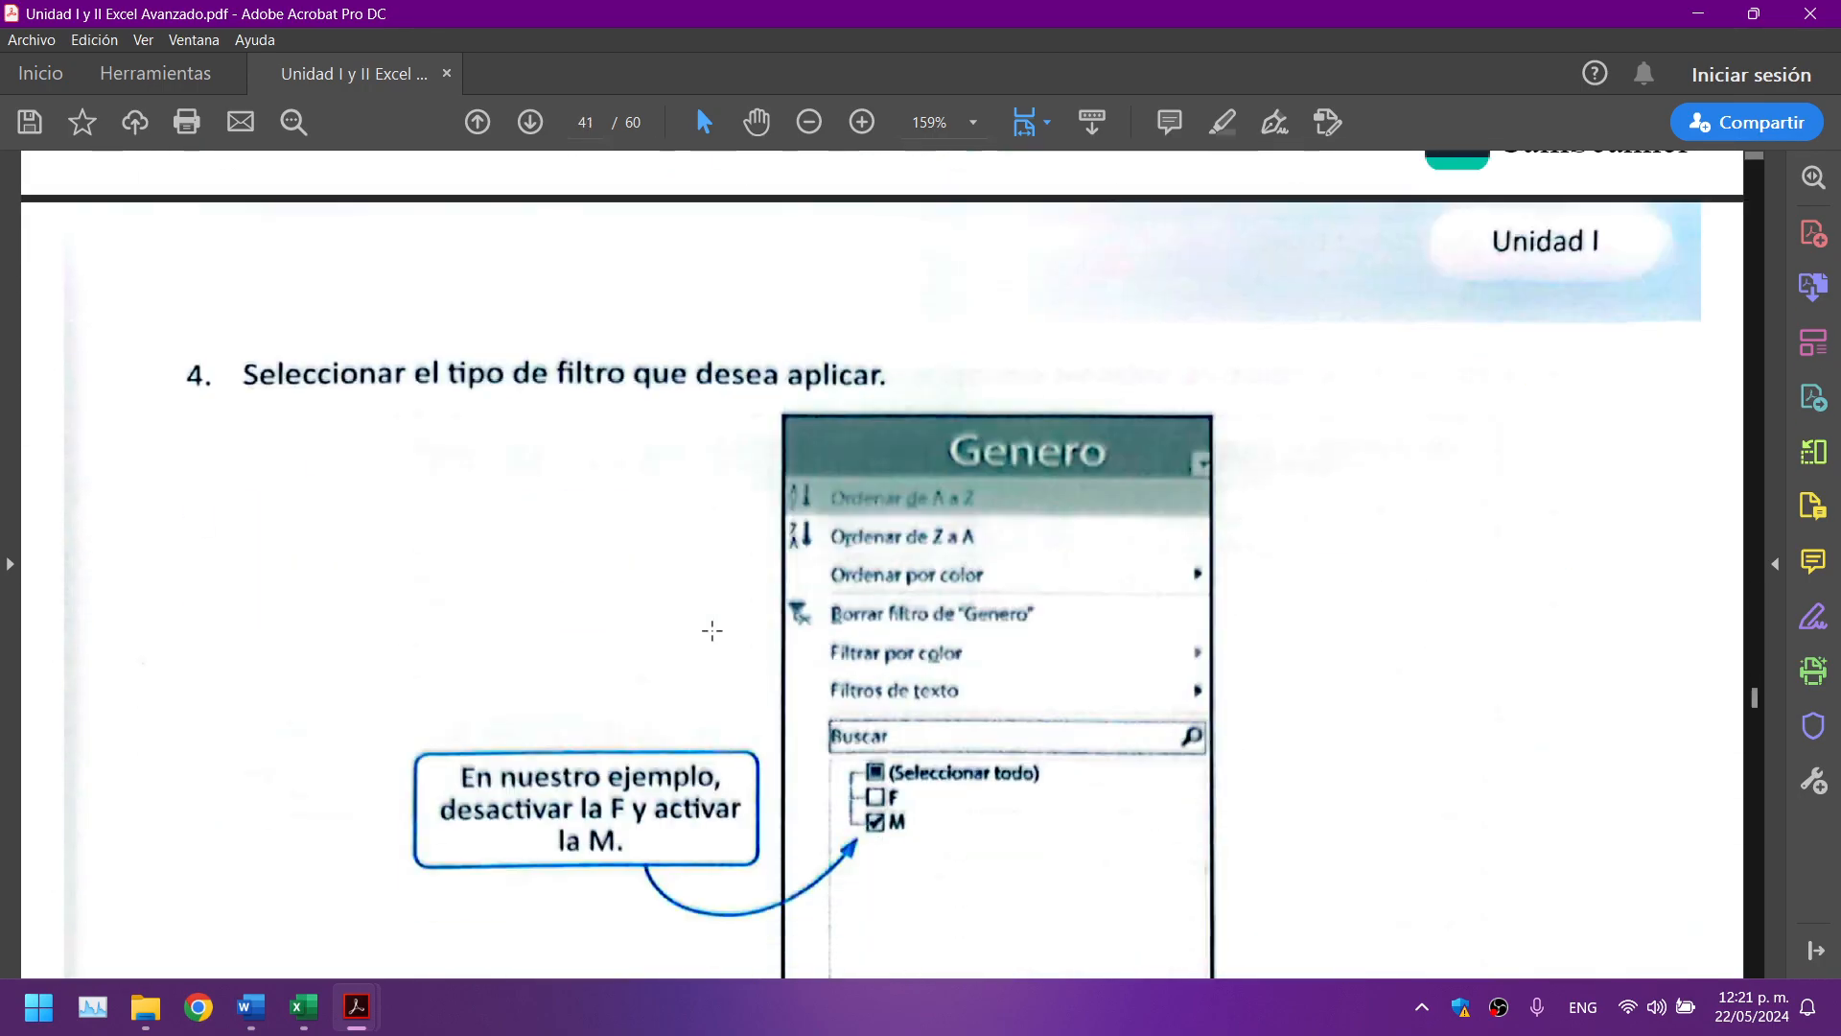
pyautogui.scroll(-20, 712, 630)
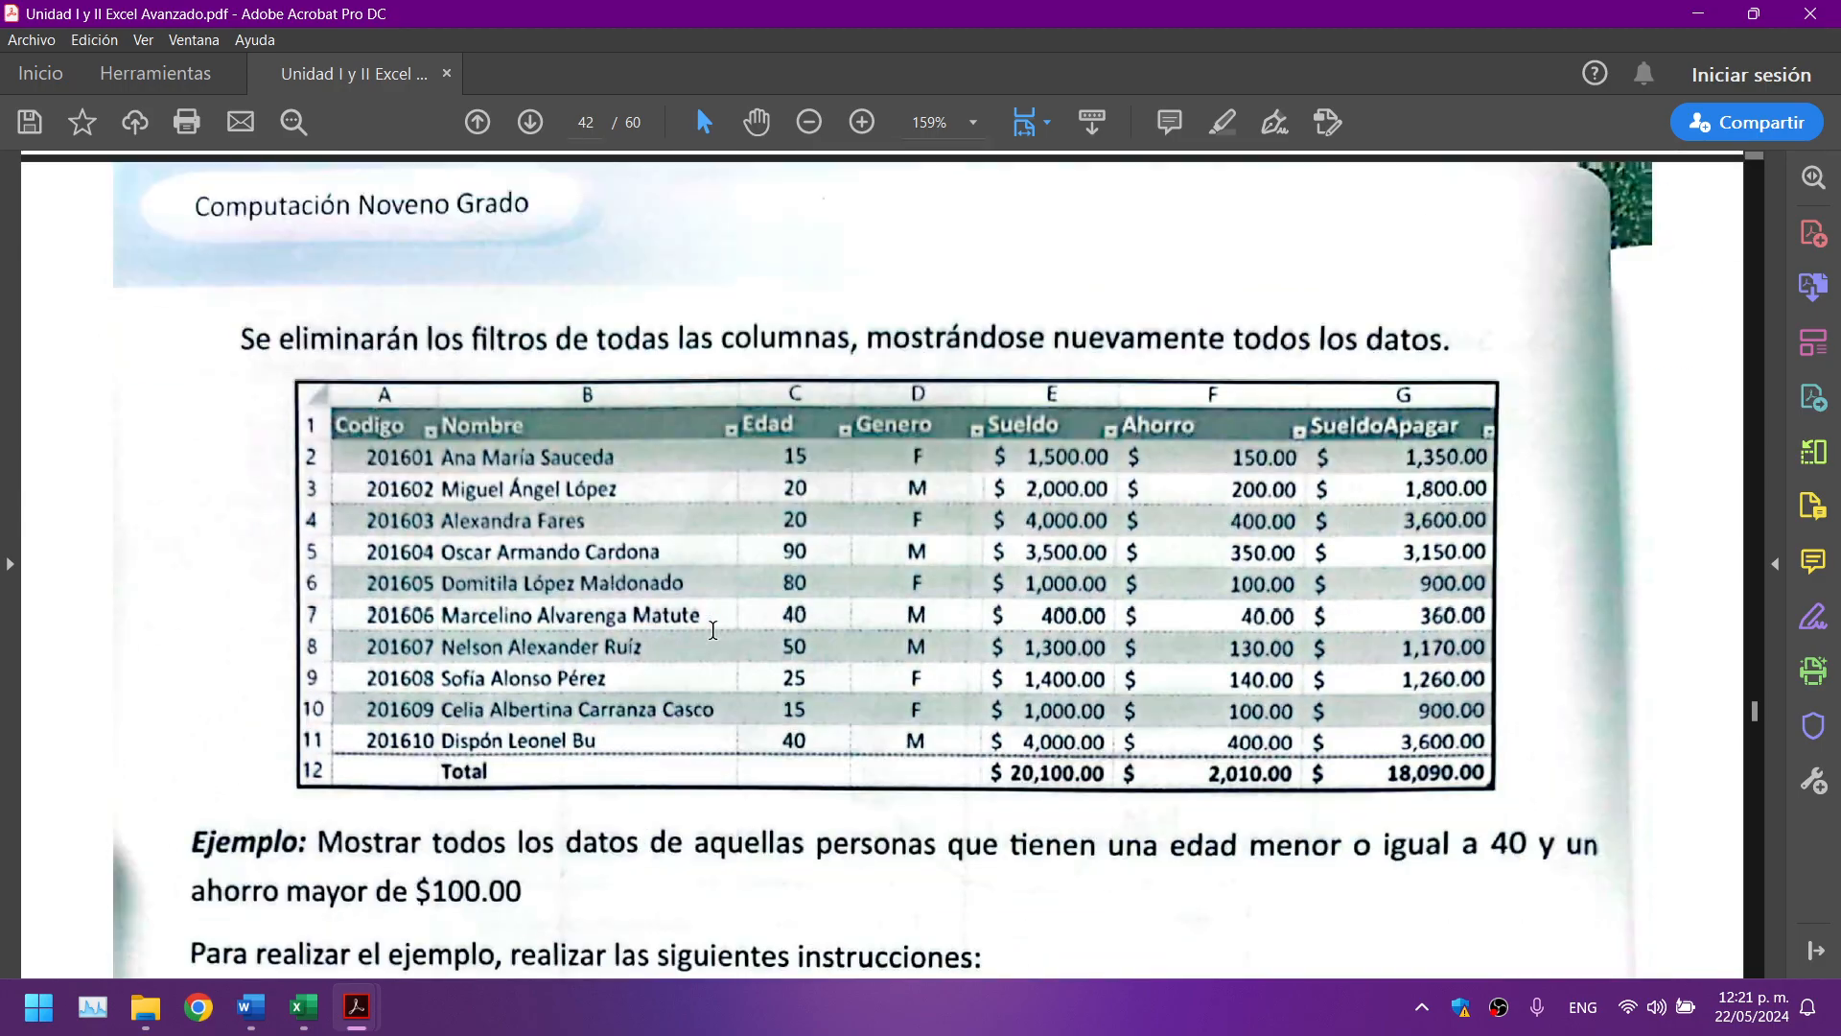
pyautogui.scroll(-20, 713, 630)
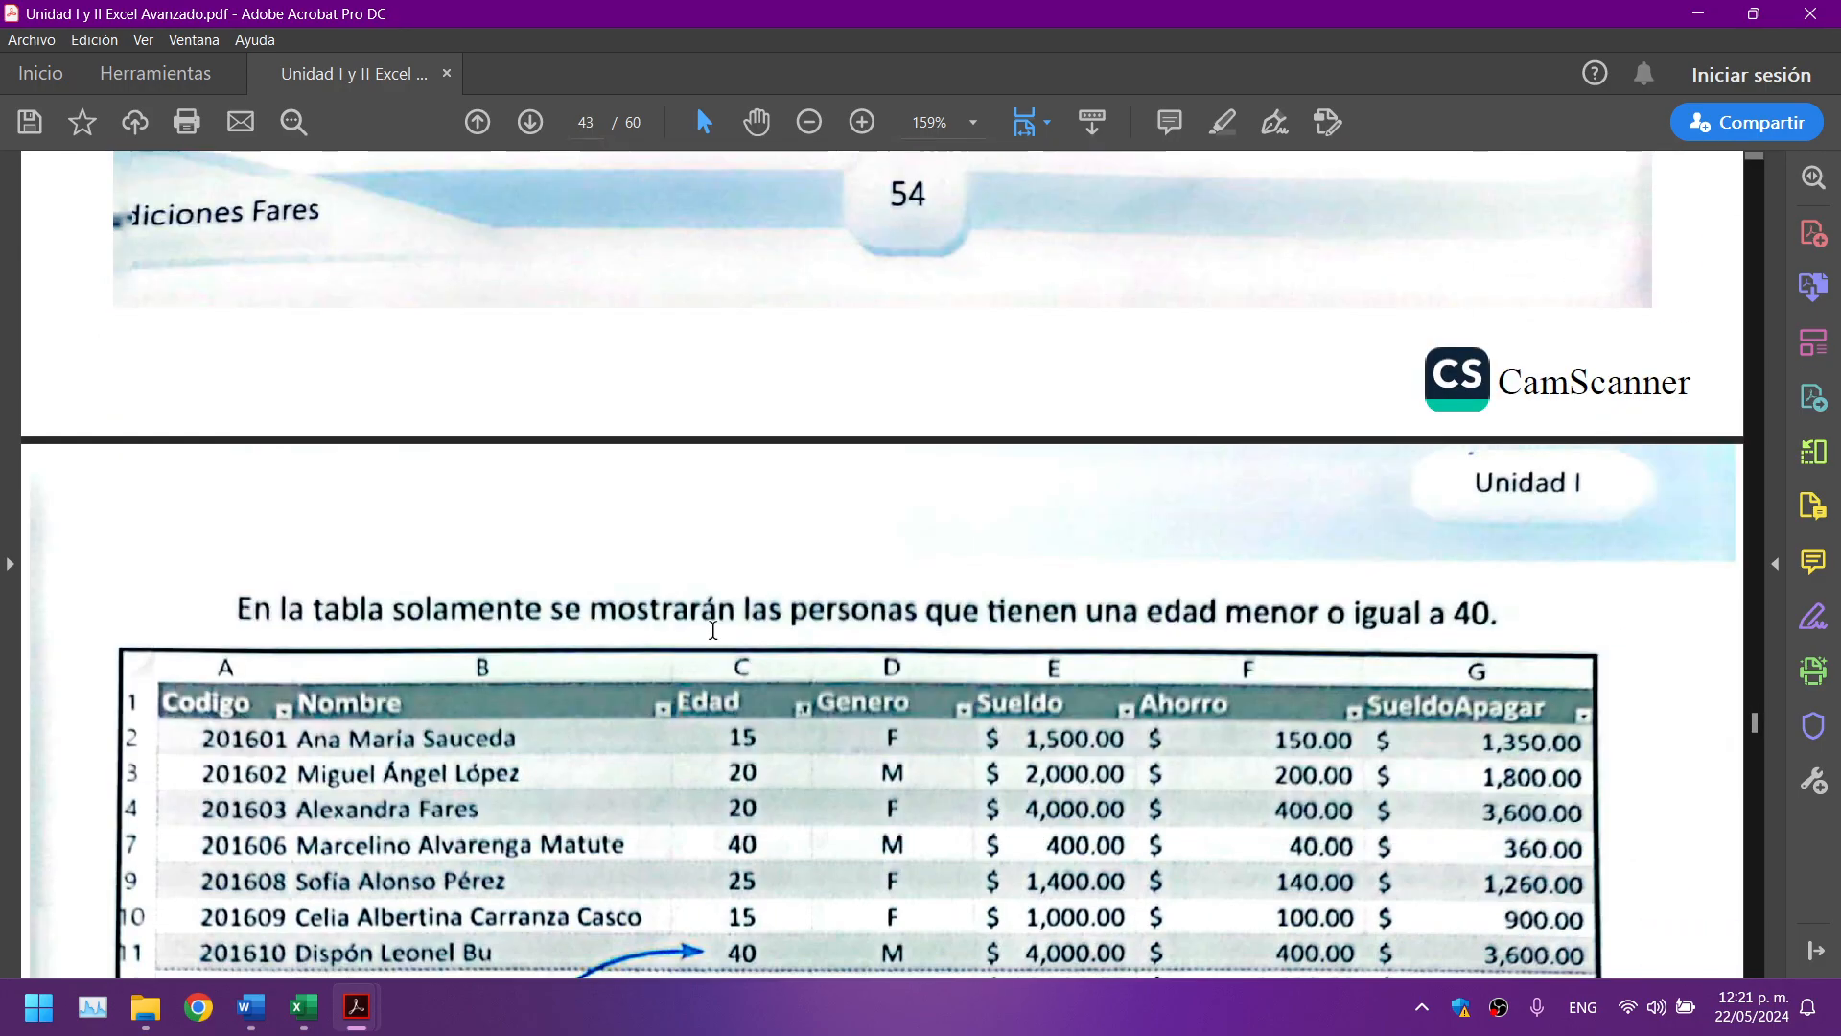
pyautogui.scroll(-20, 712, 630)
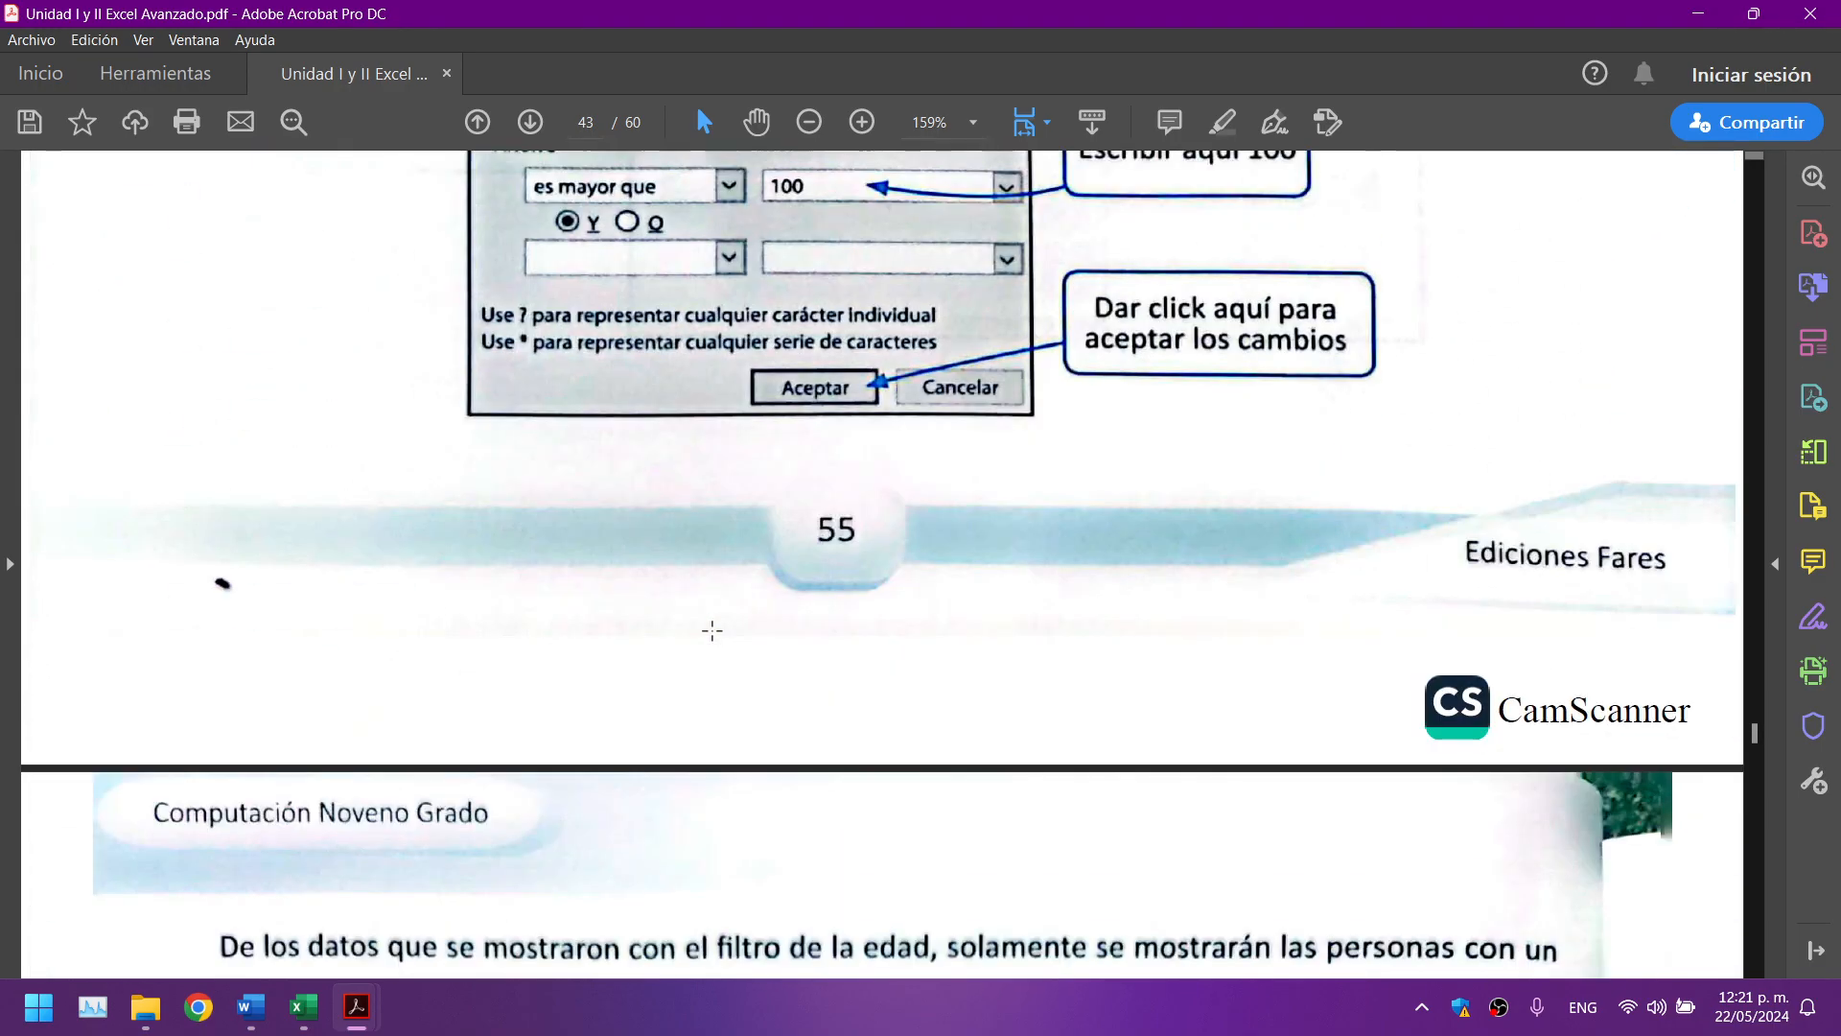
pyautogui.scroll(-5, 713, 630)
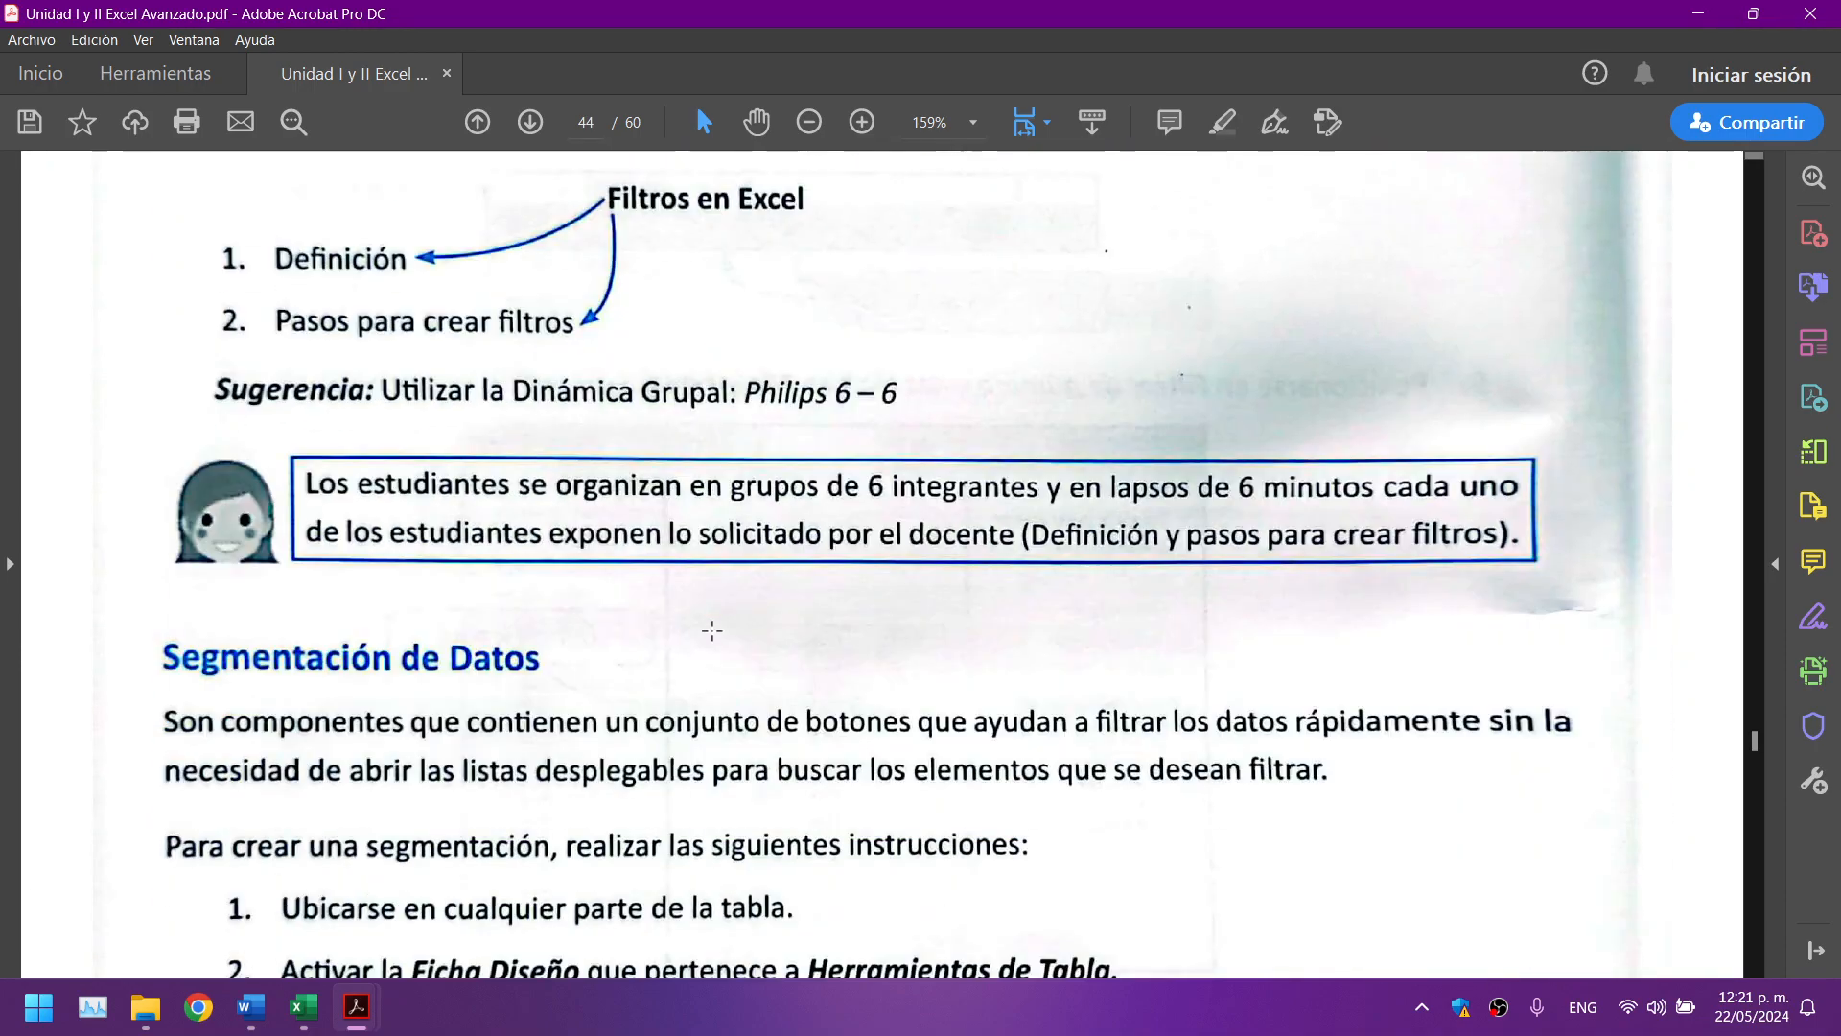
pyautogui.scroll(2, 712, 630)
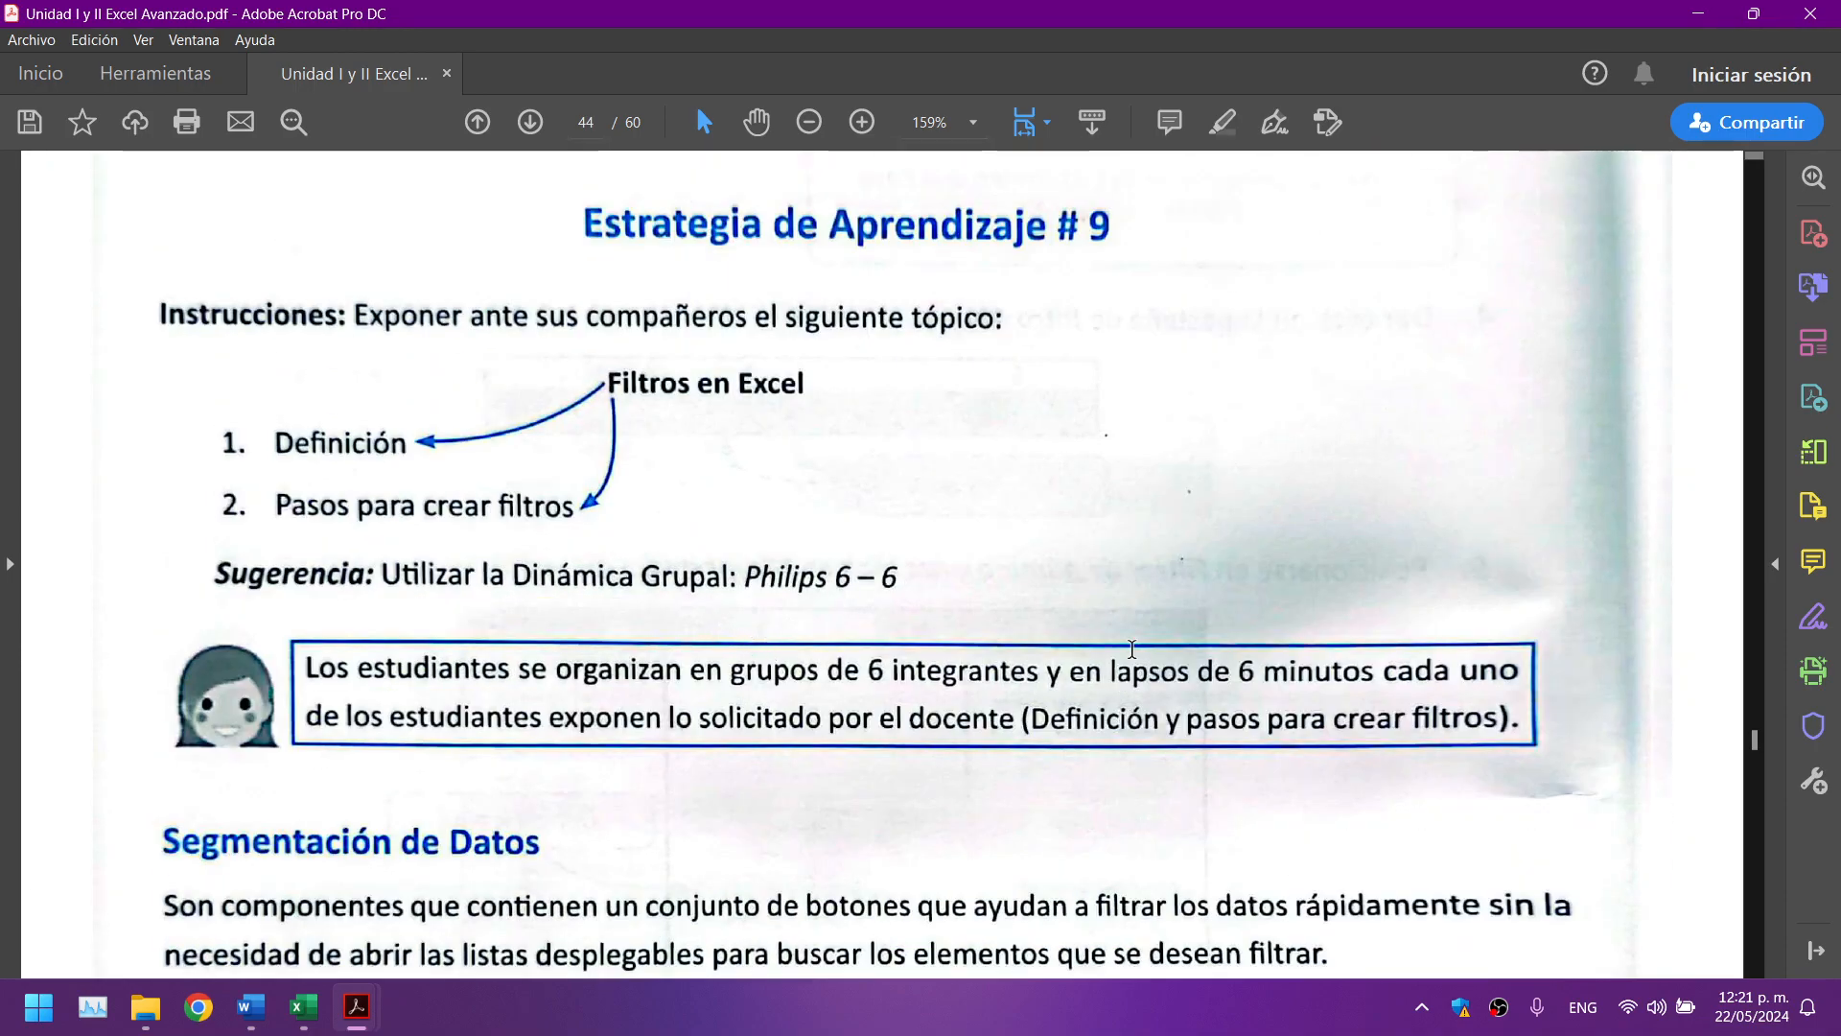
pyautogui.scroll(-7, 1131, 650)
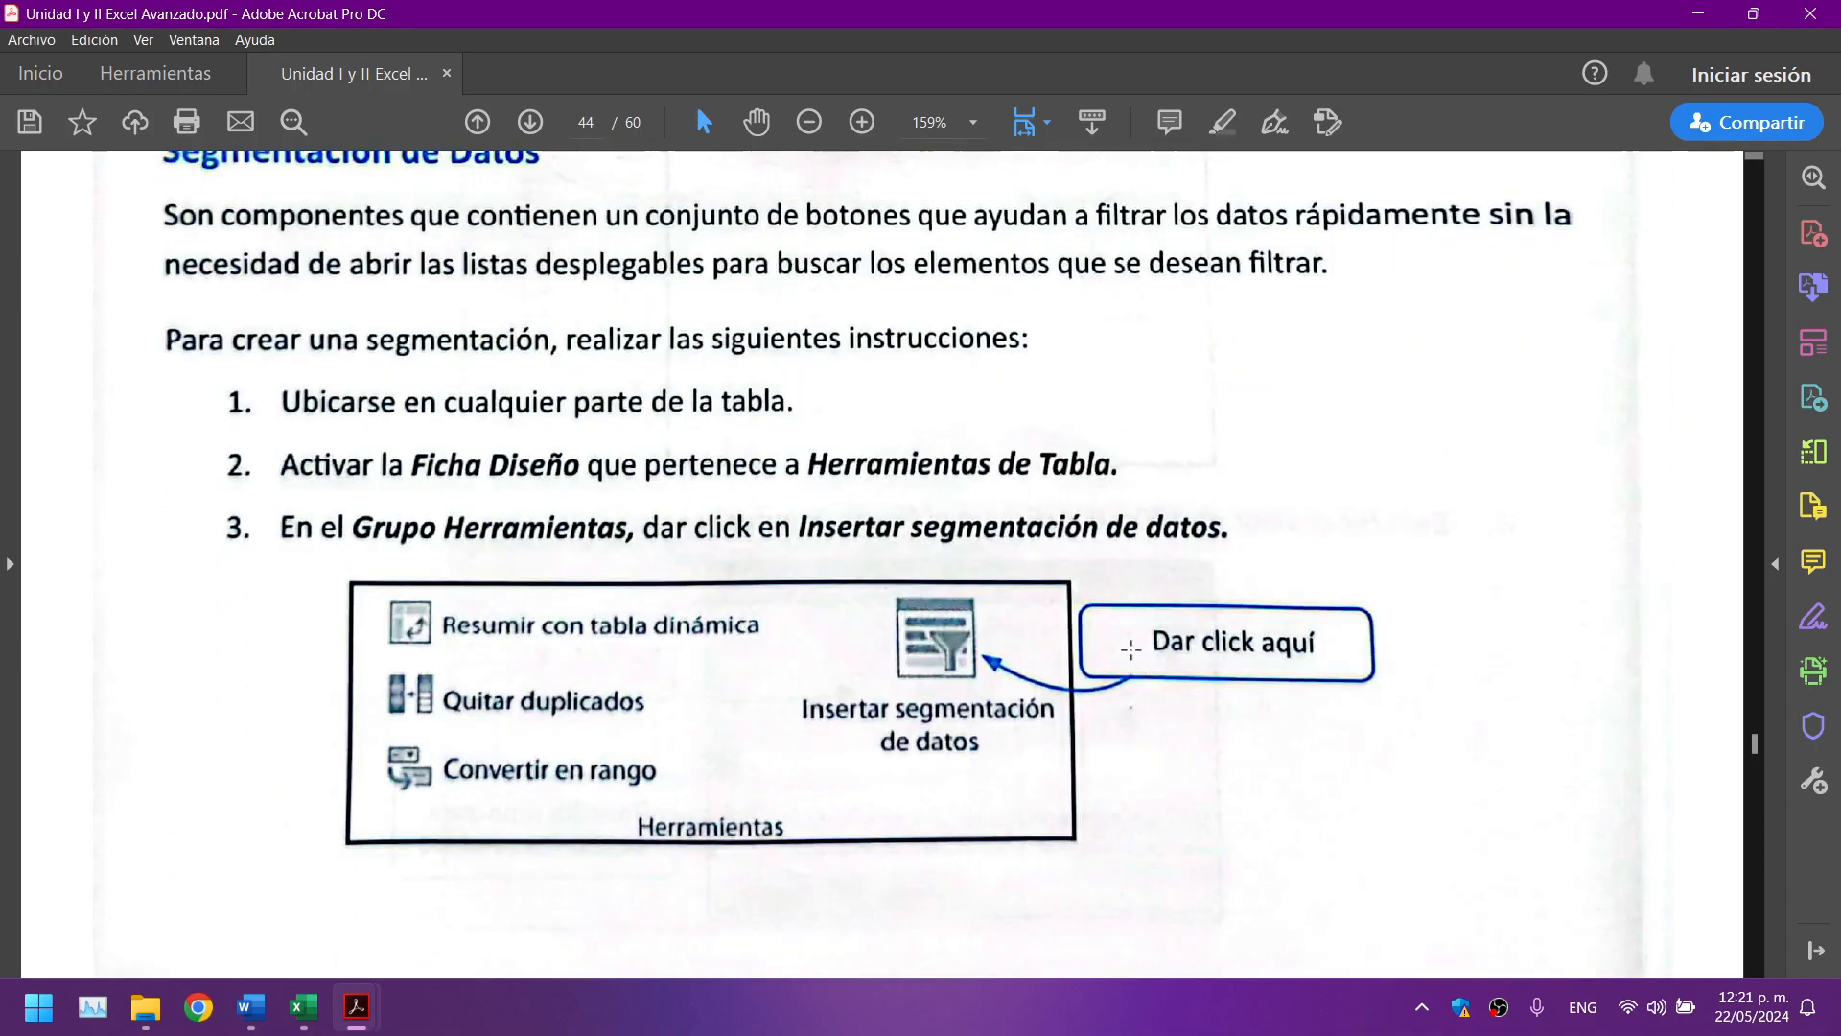